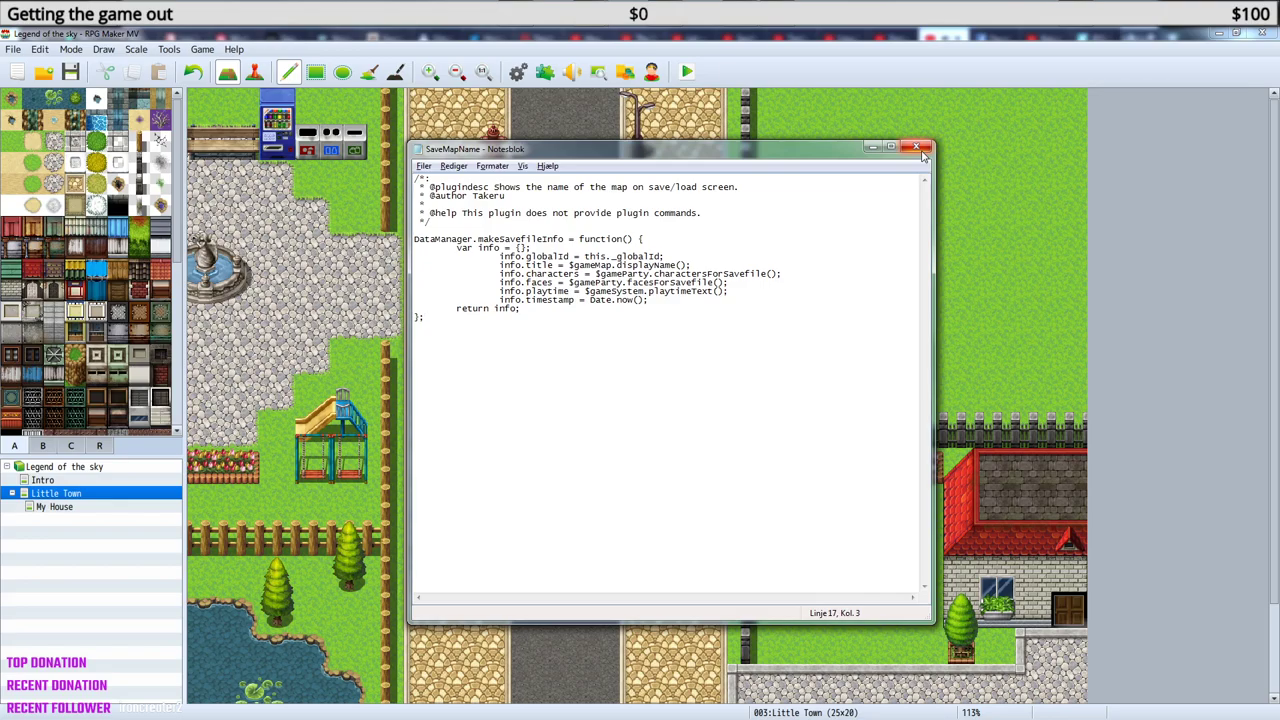
# Close the SaveMapName plugin text file and return to the Little Town map.
pyautogui.click(917, 148)
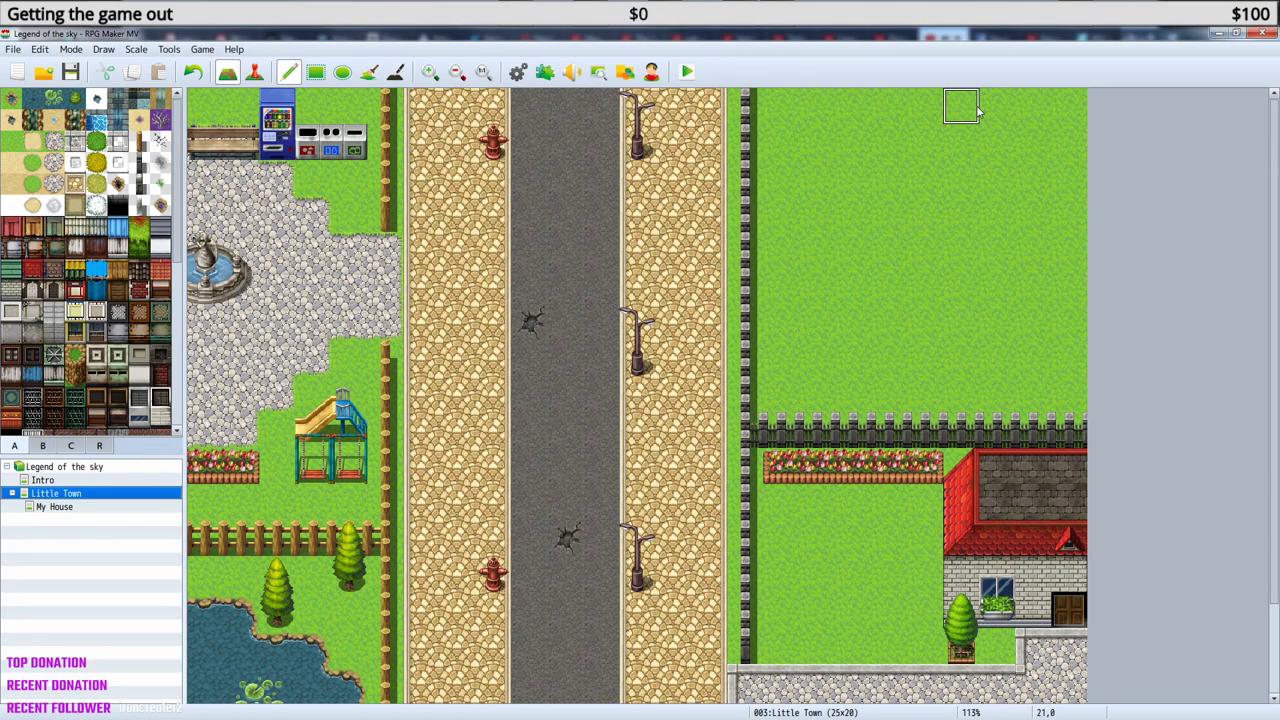
pyautogui.click(283, 146)
pyautogui.moveTo(1278, 287)
pyautogui.mouseDown()
pyautogui.moveTo(1278, 372)
pyautogui.moveTo(1278, 288)
pyautogui.mouseUp()
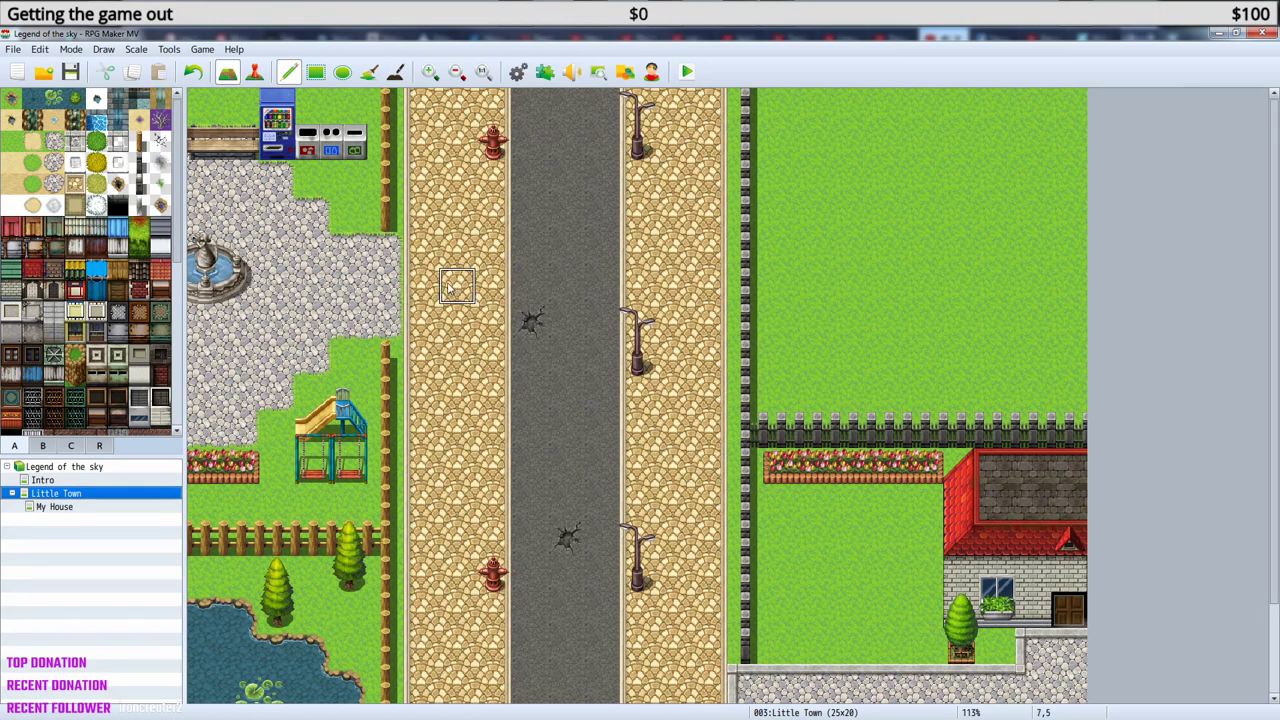
# In event mode, create an event on the sidewalk at tile 7,5 using the green-haired Actor1 sprite facing away.
pyautogui.click(258, 74)
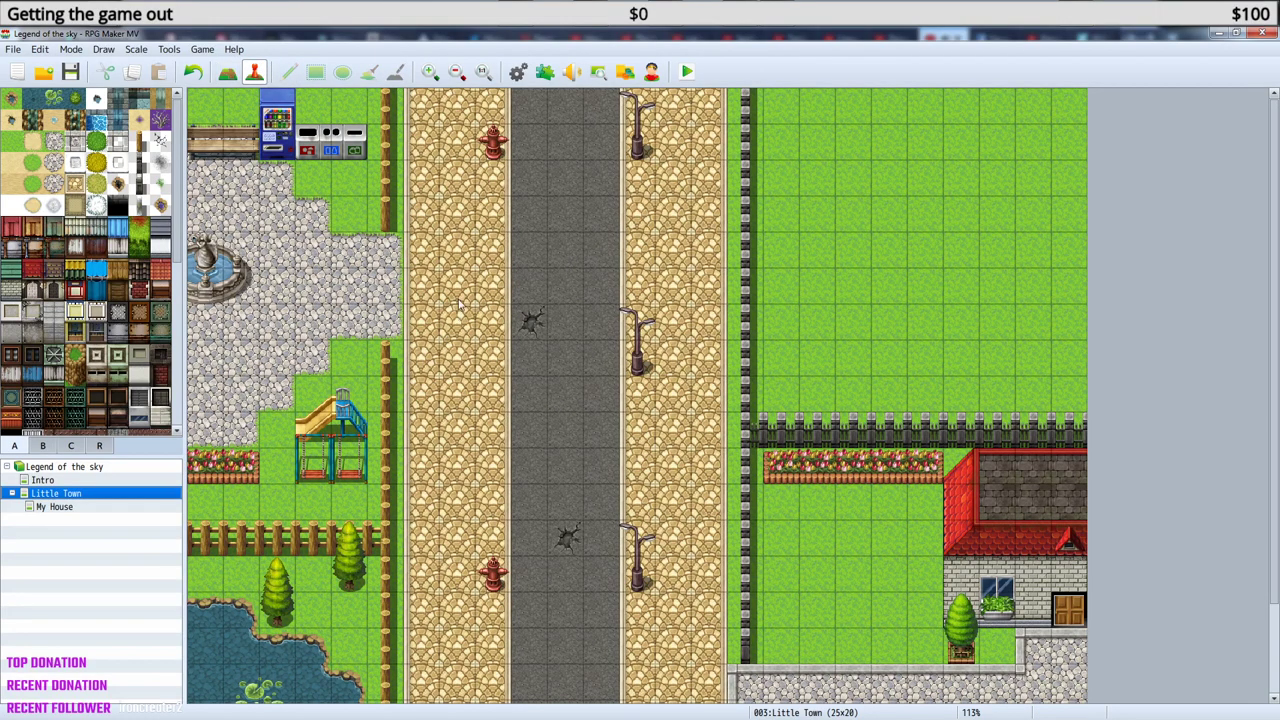
pyautogui.rightClick(458, 290)
pyautogui.click(505, 318)
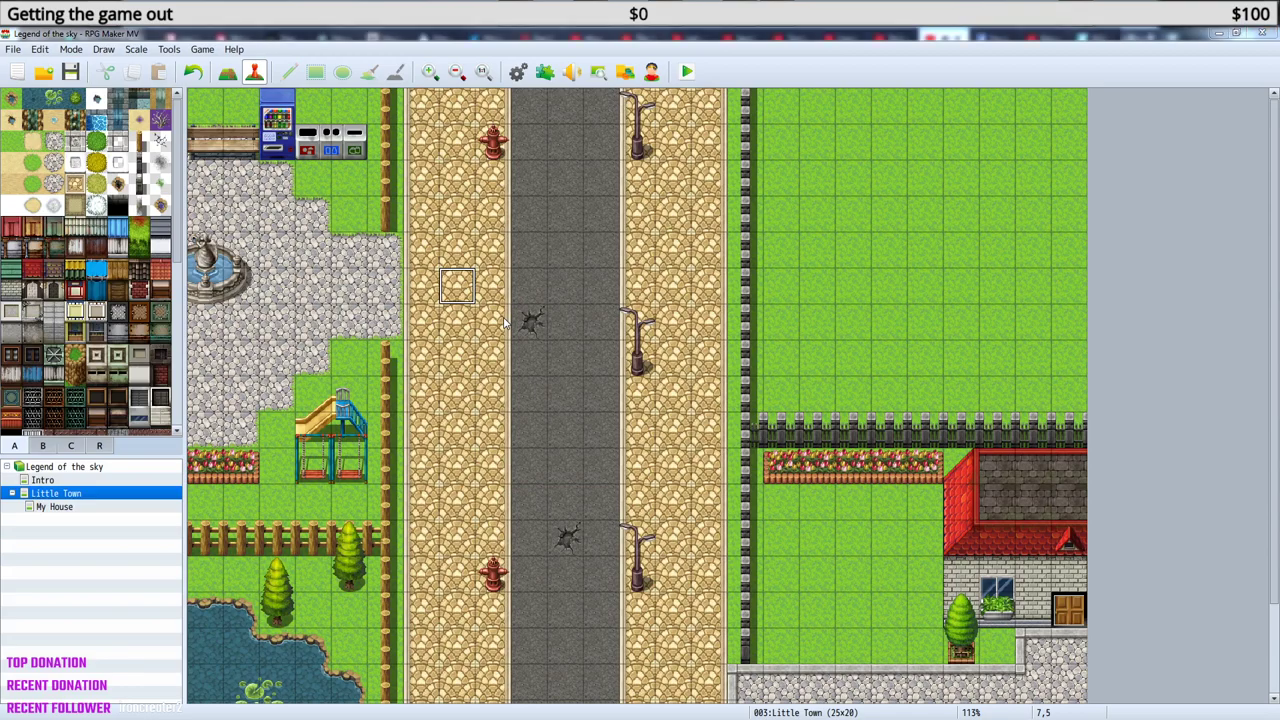
pyautogui.doubleClick(347, 430)
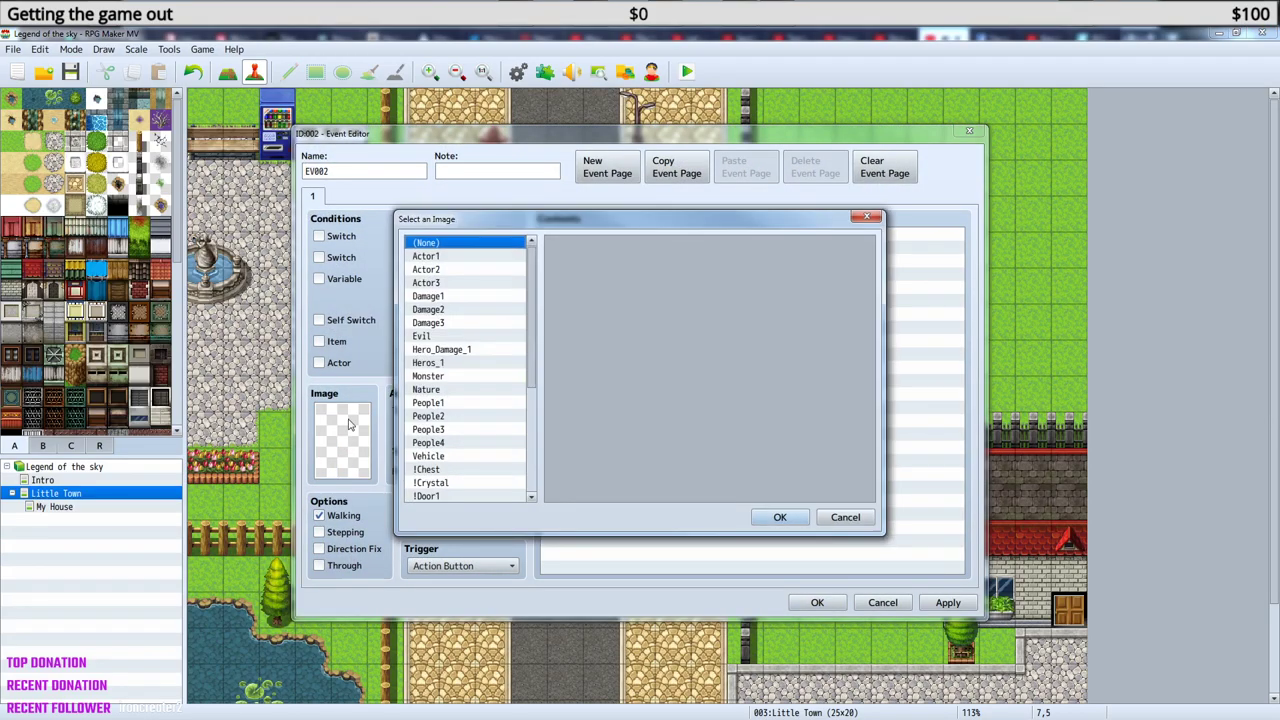
pyautogui.click(437, 257)
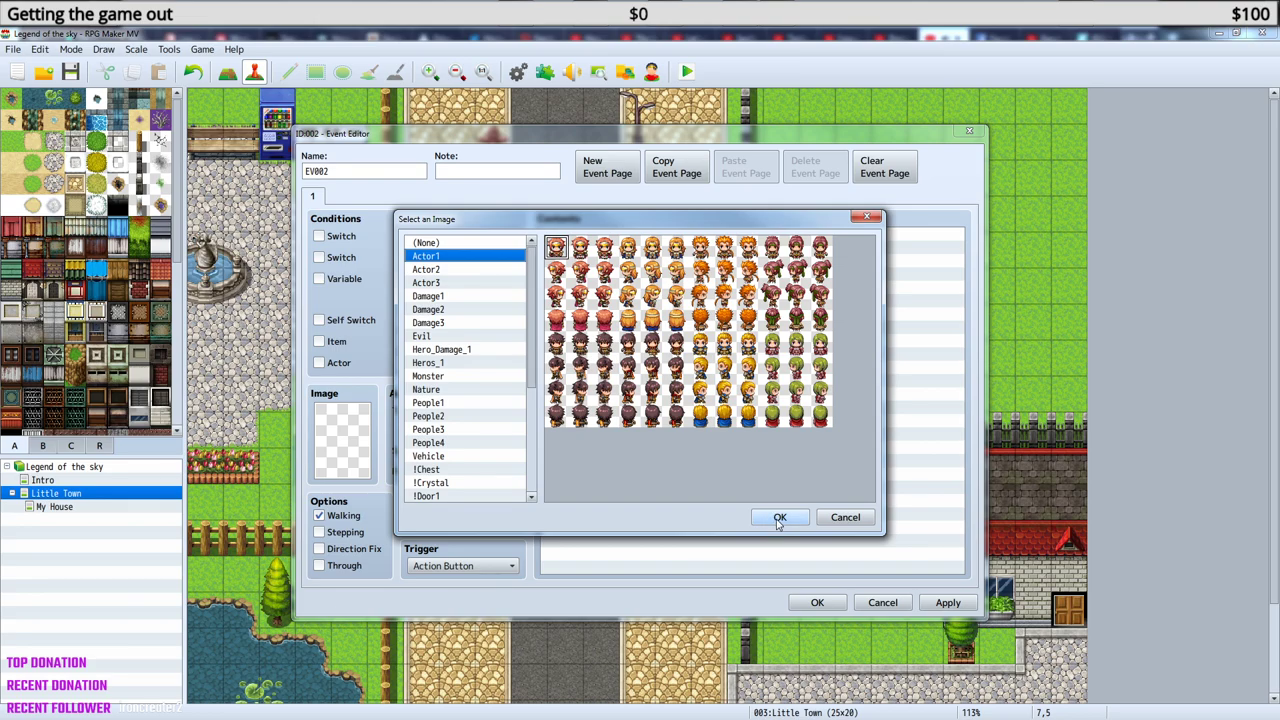
pyautogui.click(773, 415)
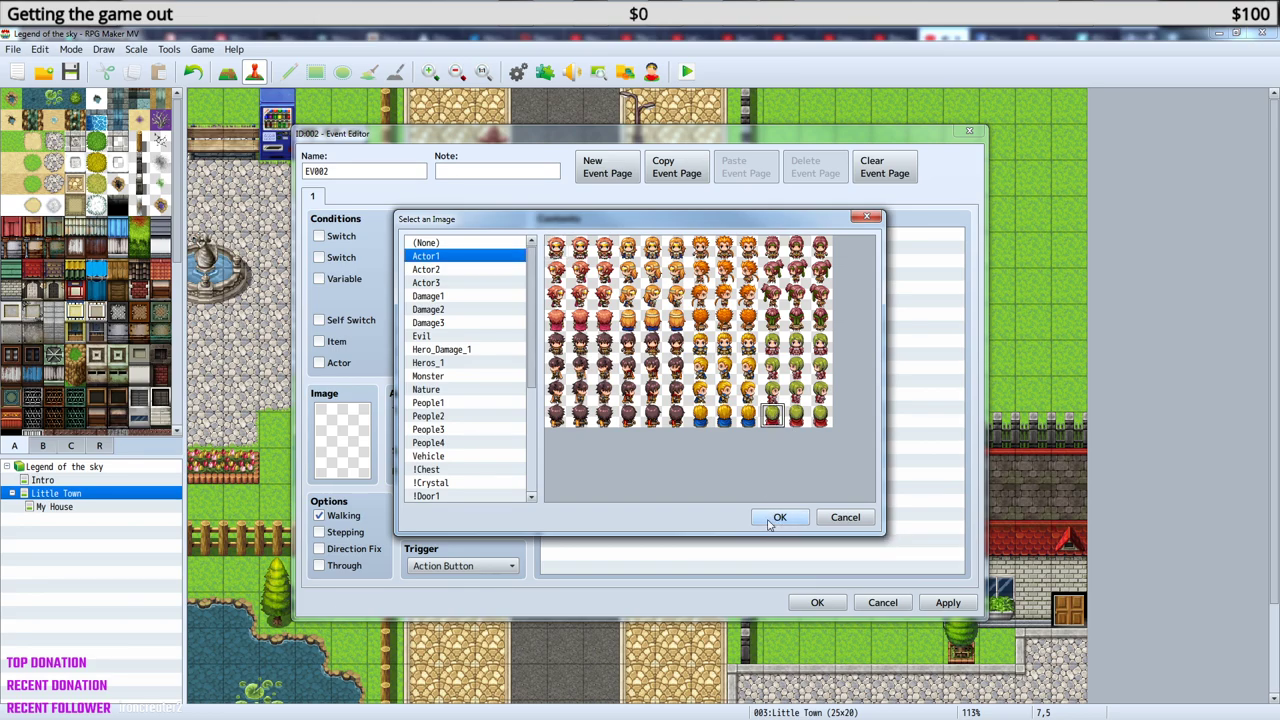
pyautogui.click(780, 517)
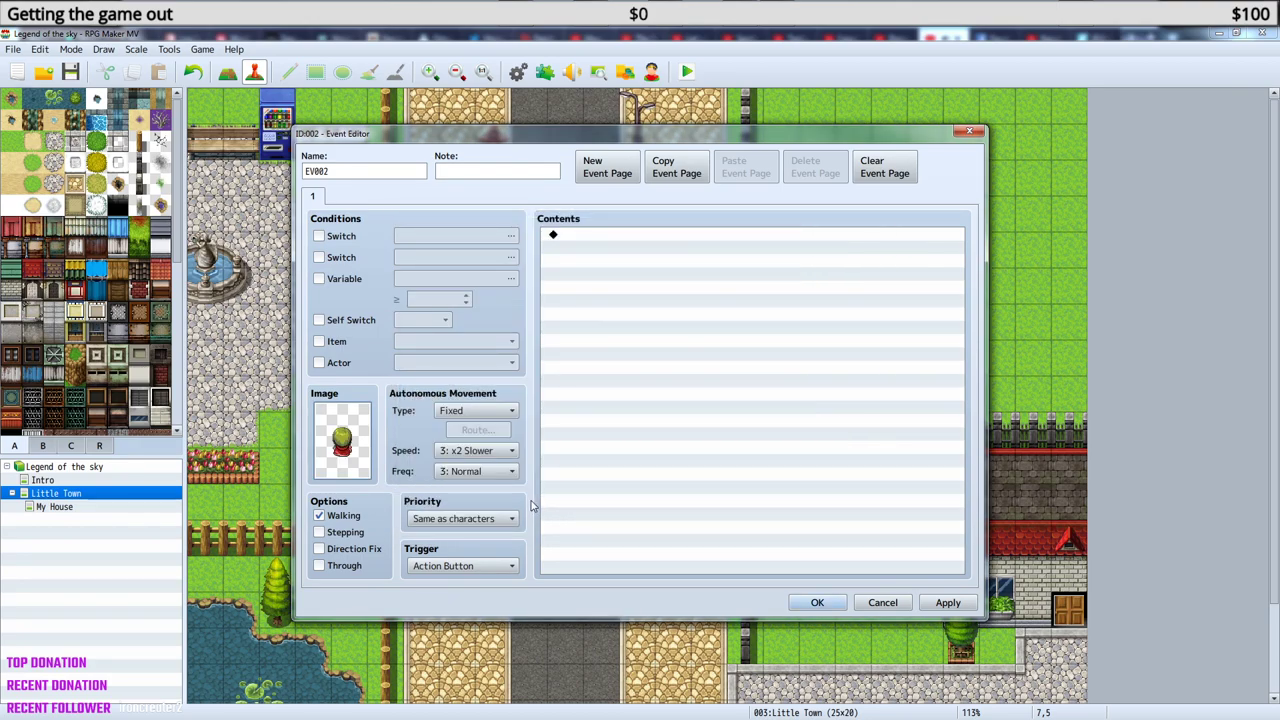
# Set the event's autonomous movement to Custom with a route containing Move Down.
pyautogui.click(507, 419)
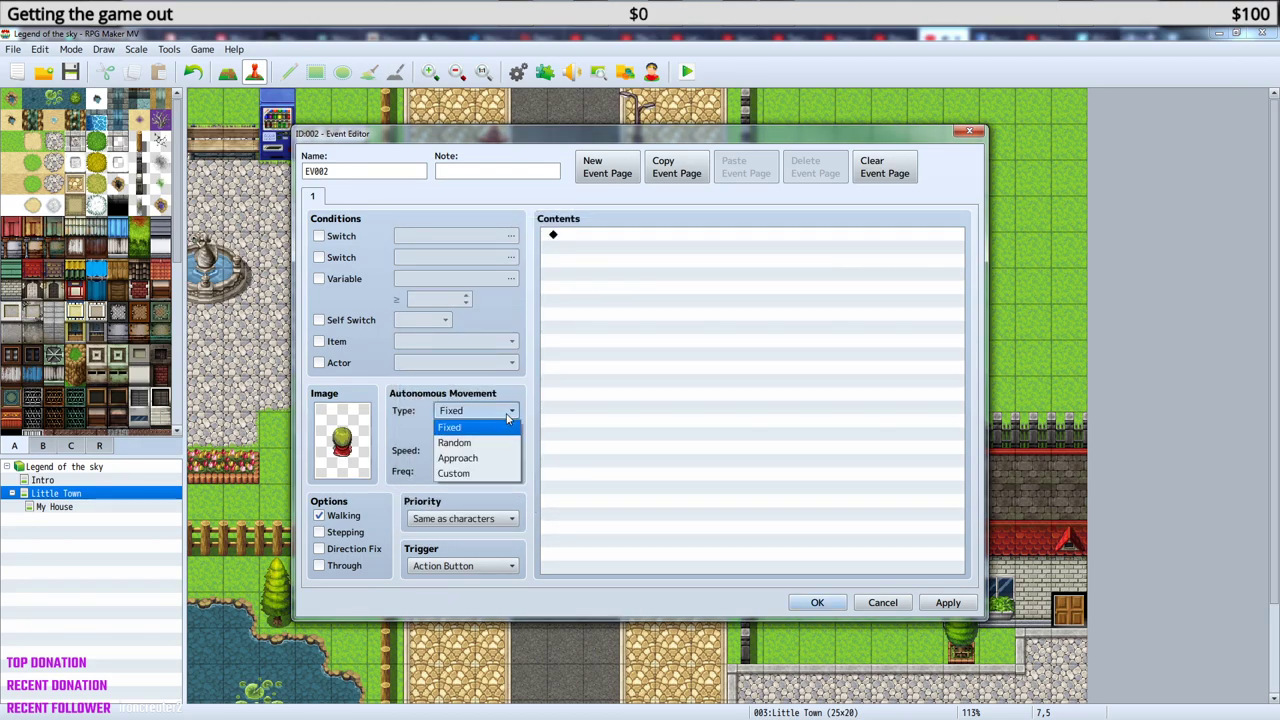
pyautogui.click(496, 474)
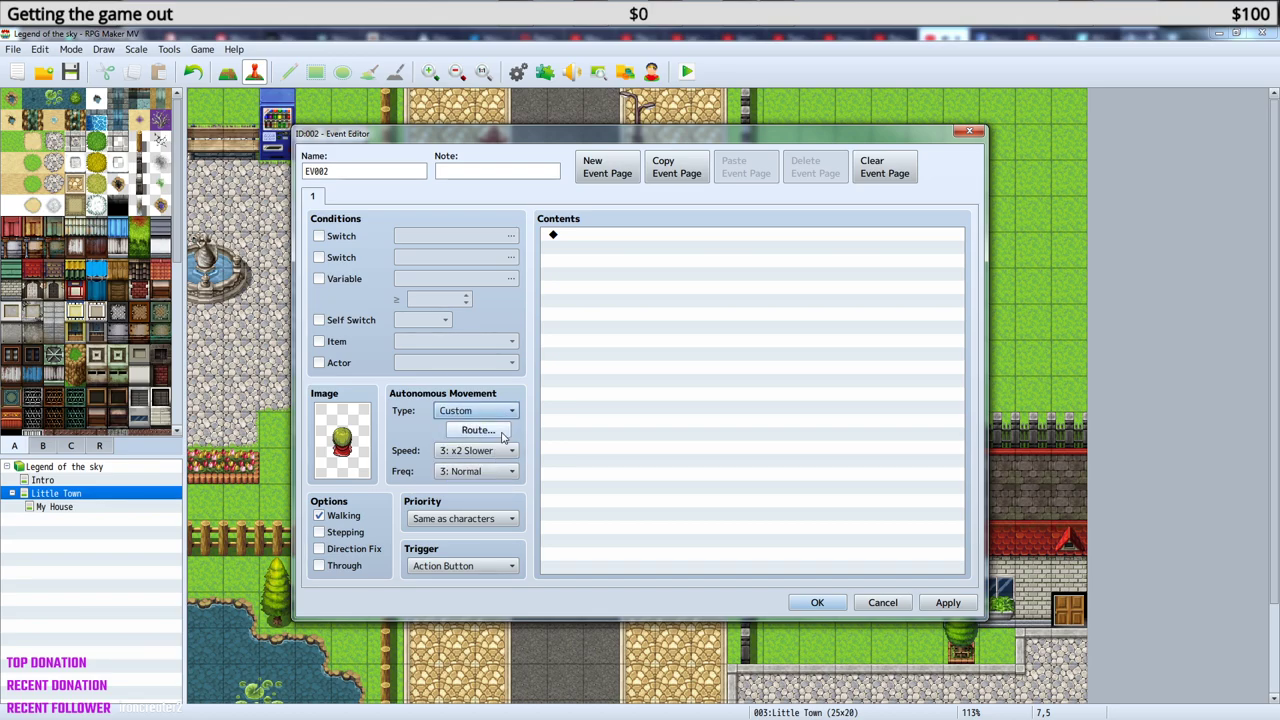
pyautogui.click(500, 431)
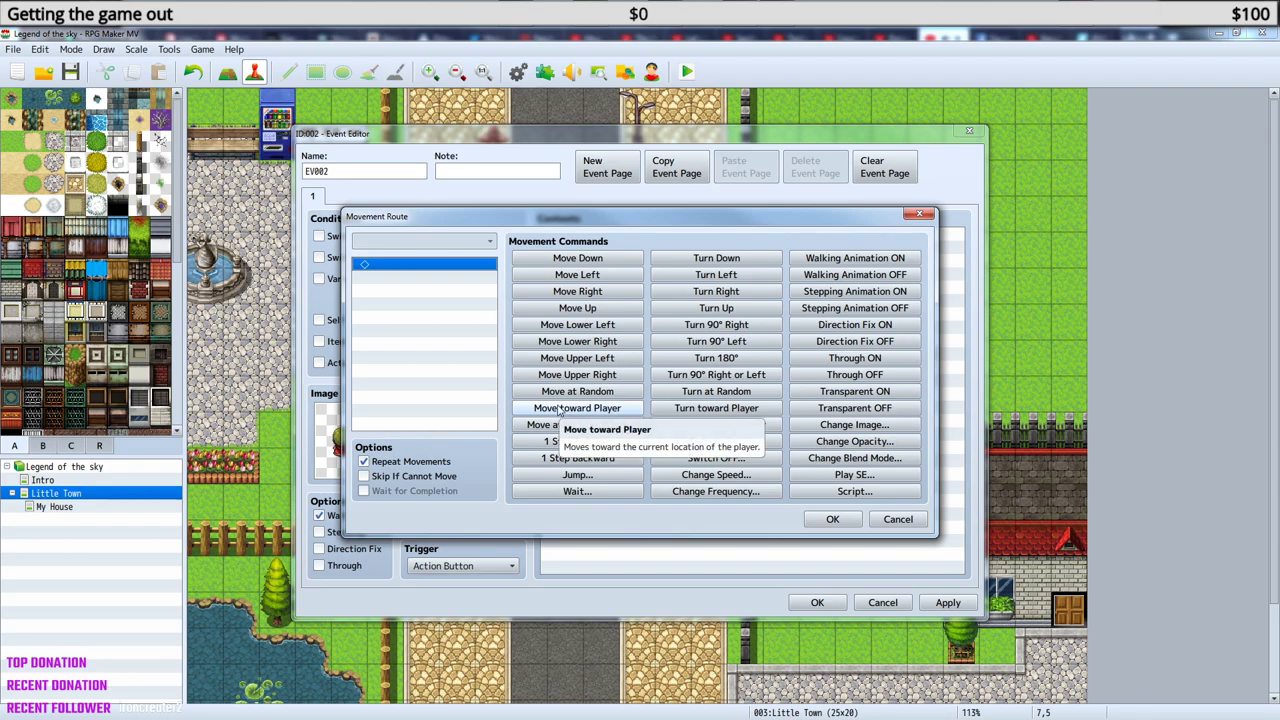
pyautogui.click(612, 262)
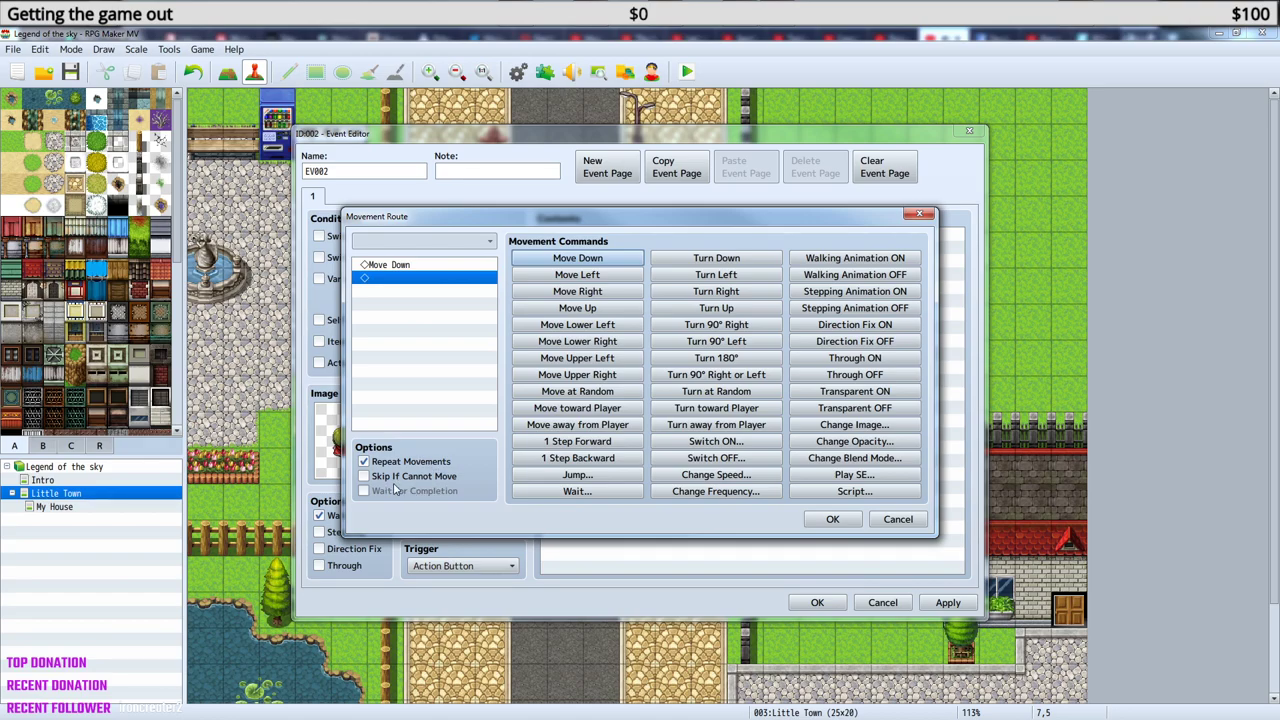
pyautogui.click(828, 520)
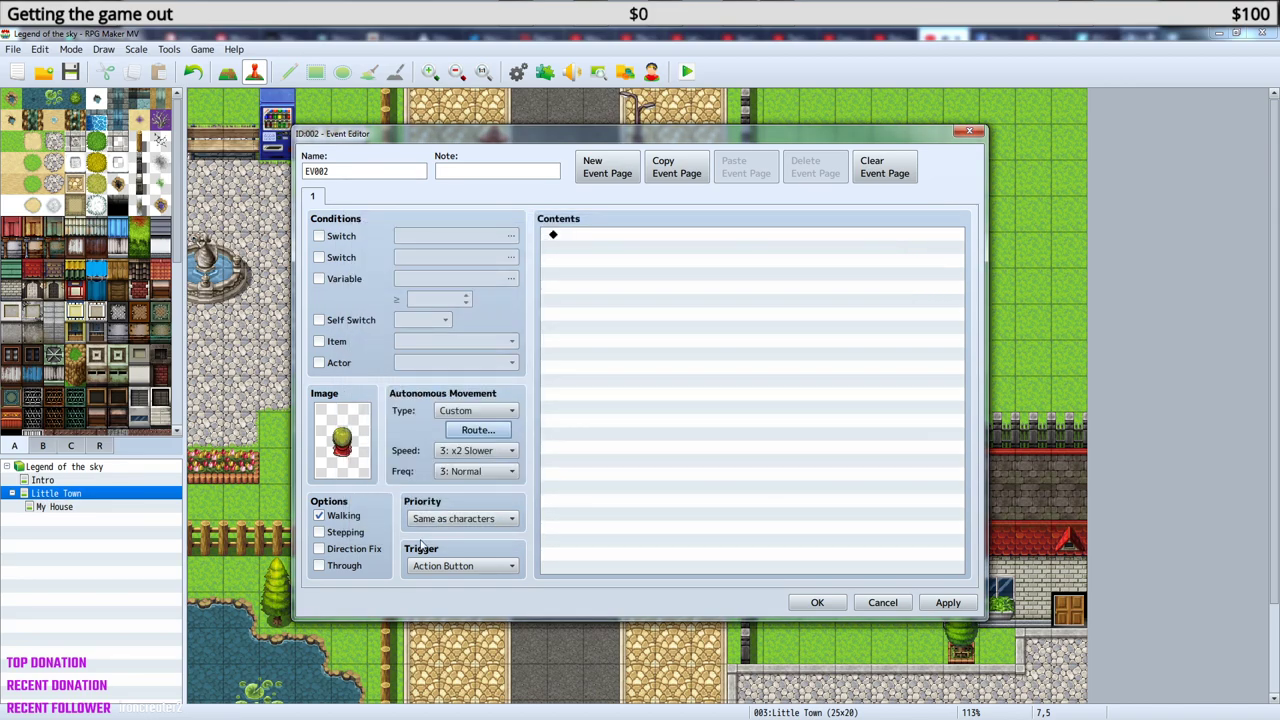
# Set the event's trigger to Parallel, enable Skip If Cannot Move for its route, and accept the event.
pyautogui.click(465, 566)
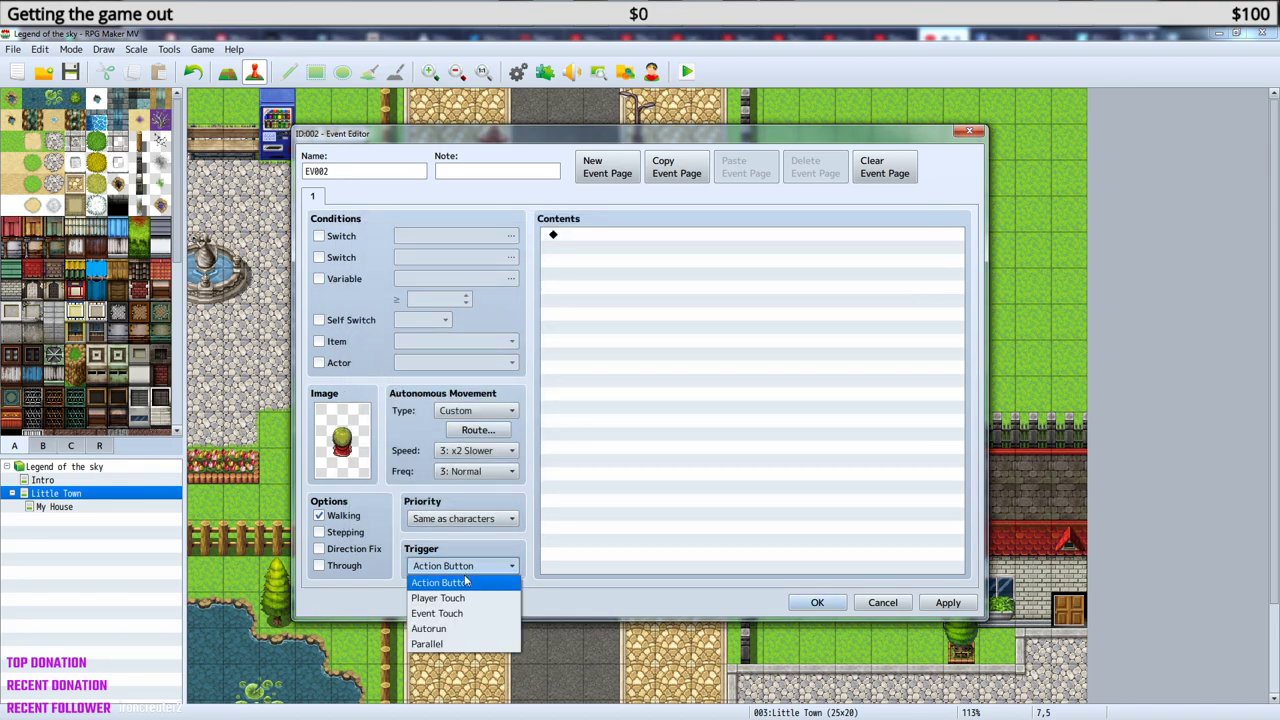
pyautogui.click(460, 645)
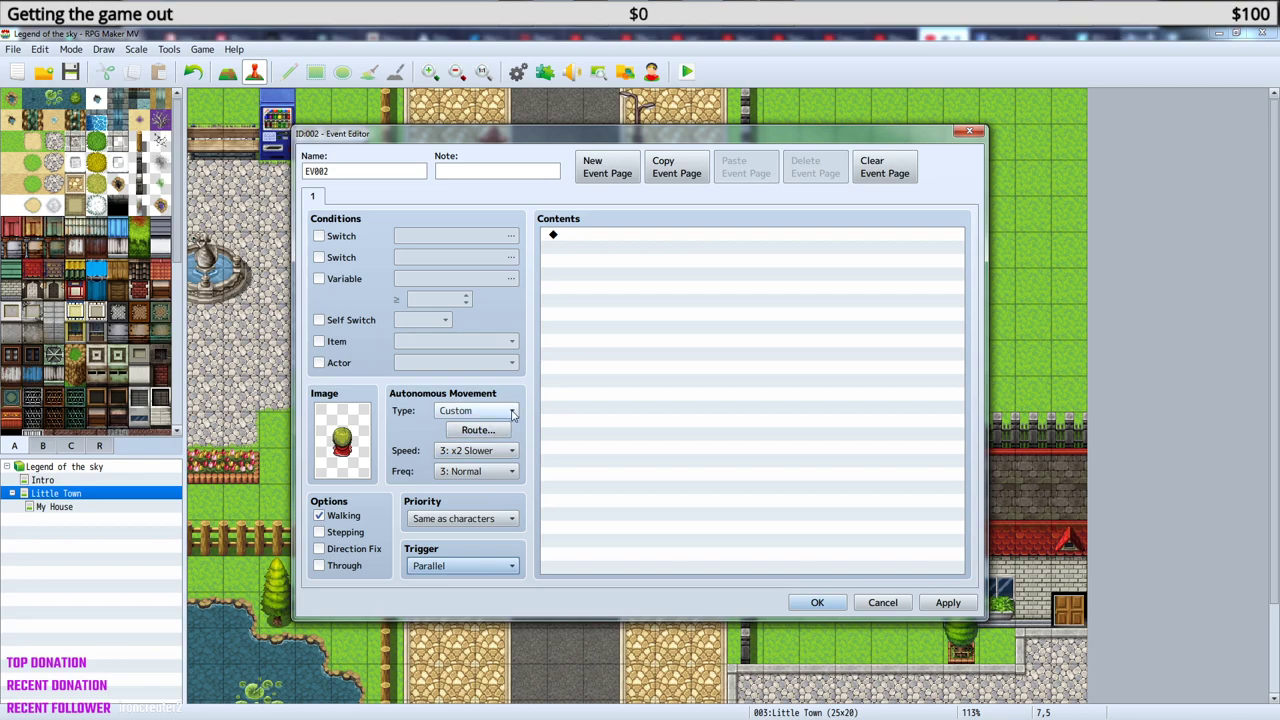
pyautogui.click(478, 430)
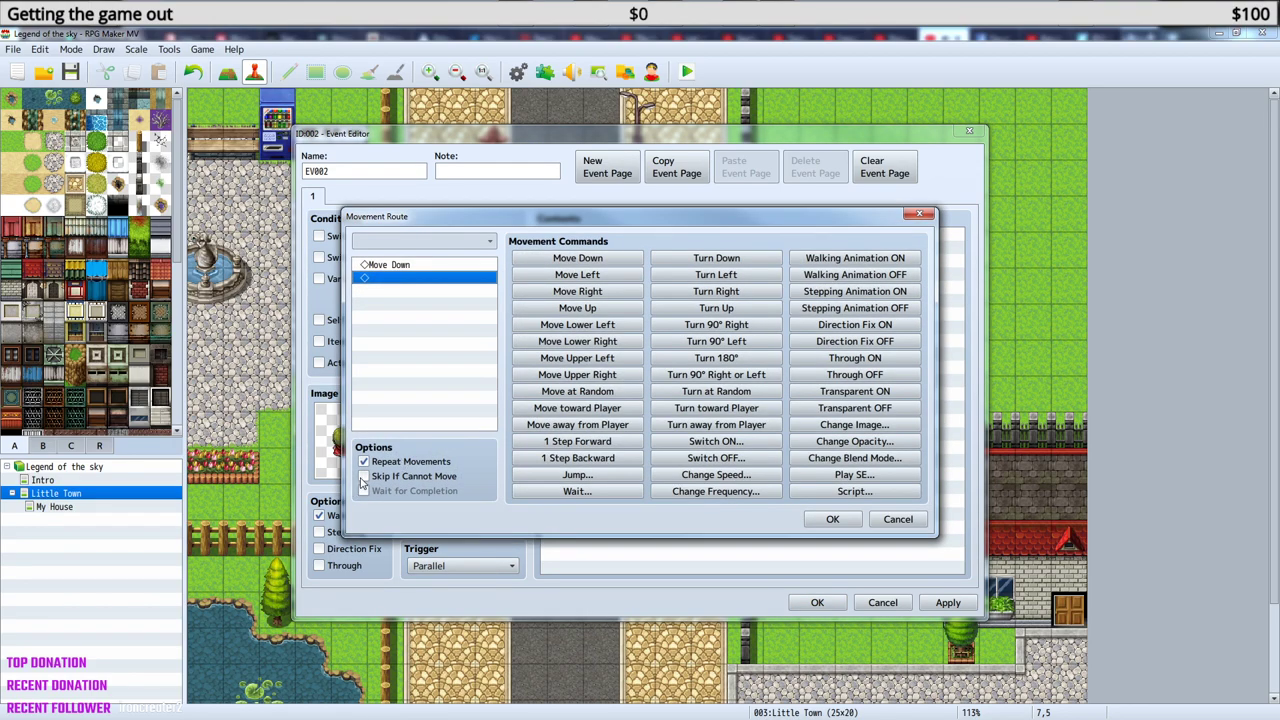
pyautogui.click(364, 477)
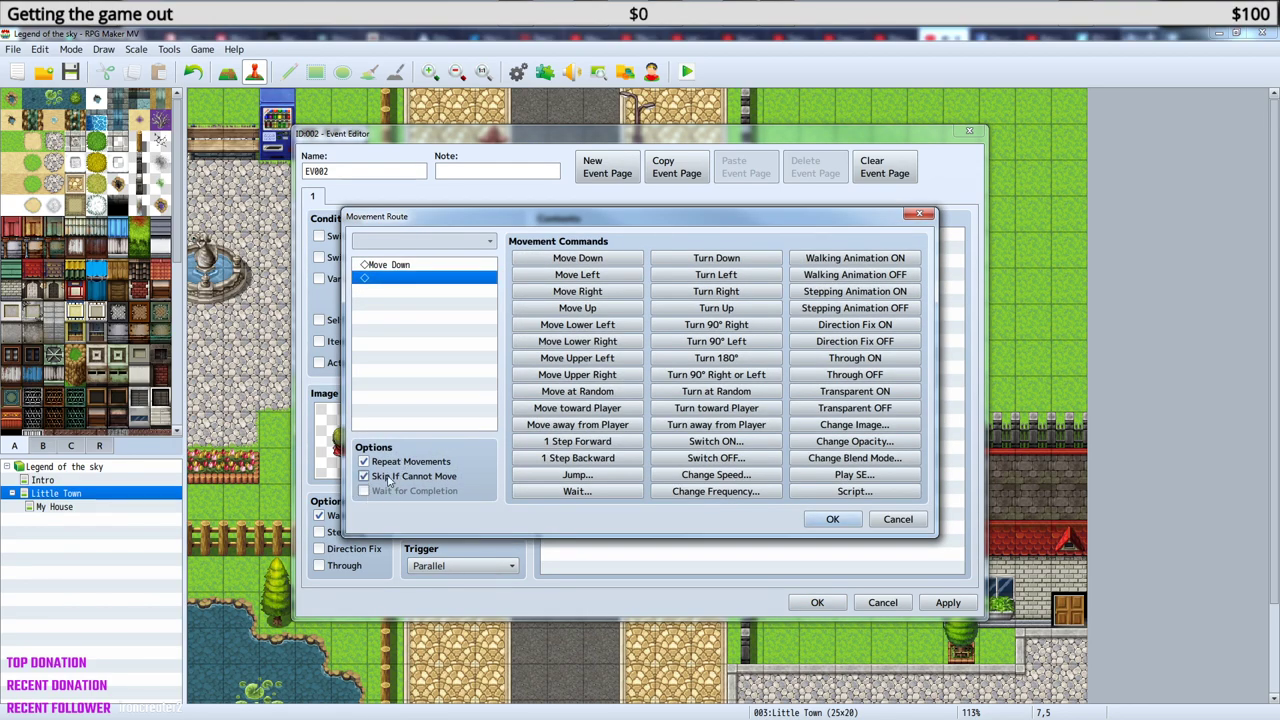
pyautogui.click(830, 520)
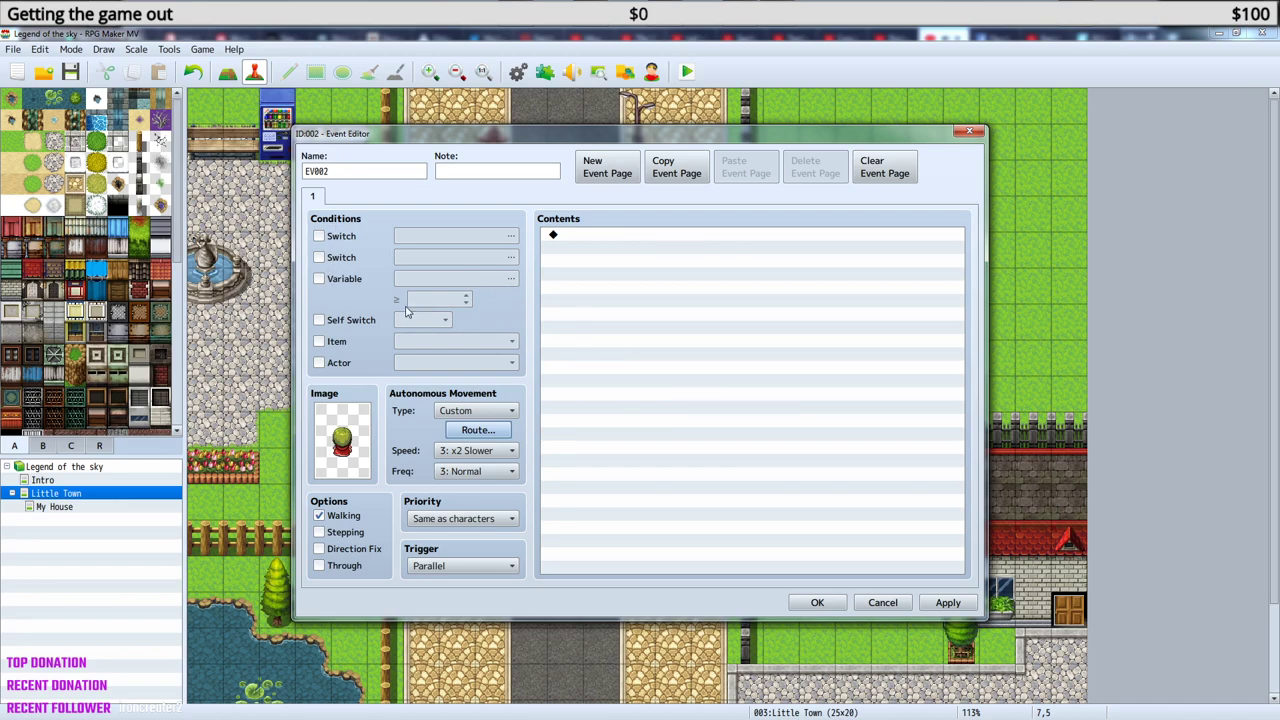
pyautogui.click(817, 602)
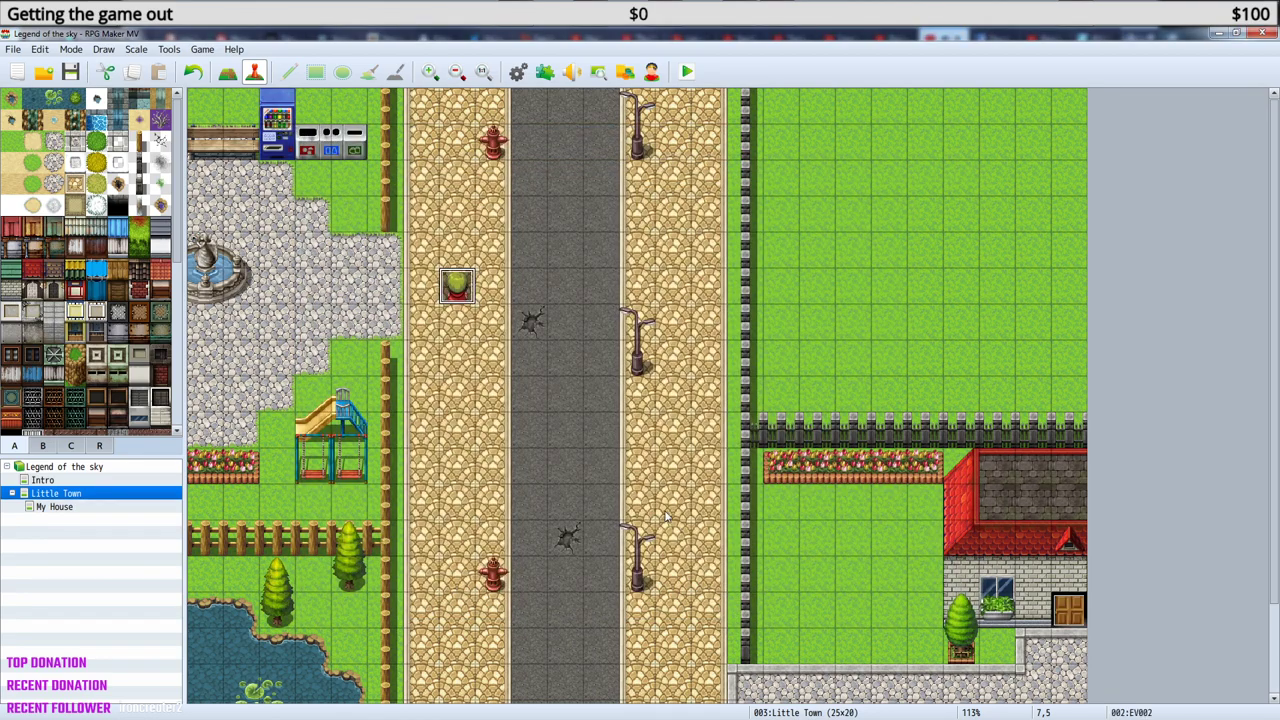
# Playtest the game from save File 1 and walk up the road to watch the new character's movement.
pyautogui.click(692, 76)
pyautogui.press('Return')
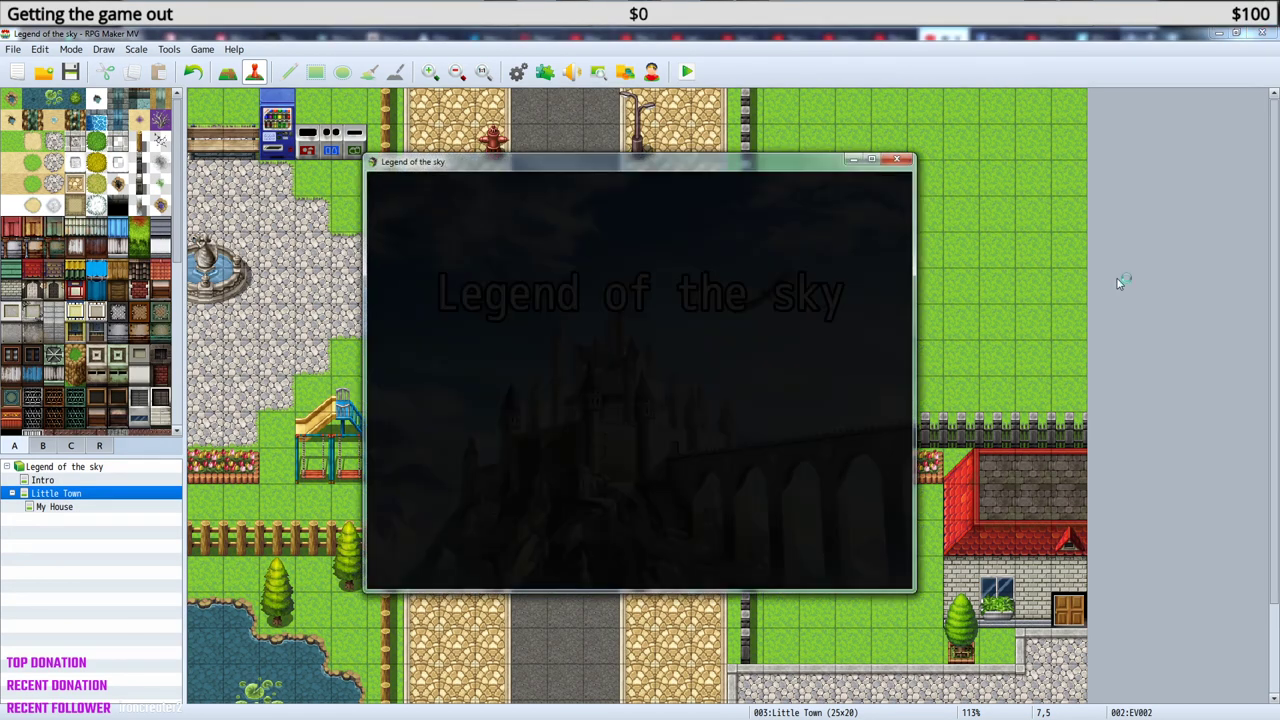
pyautogui.press('Return')
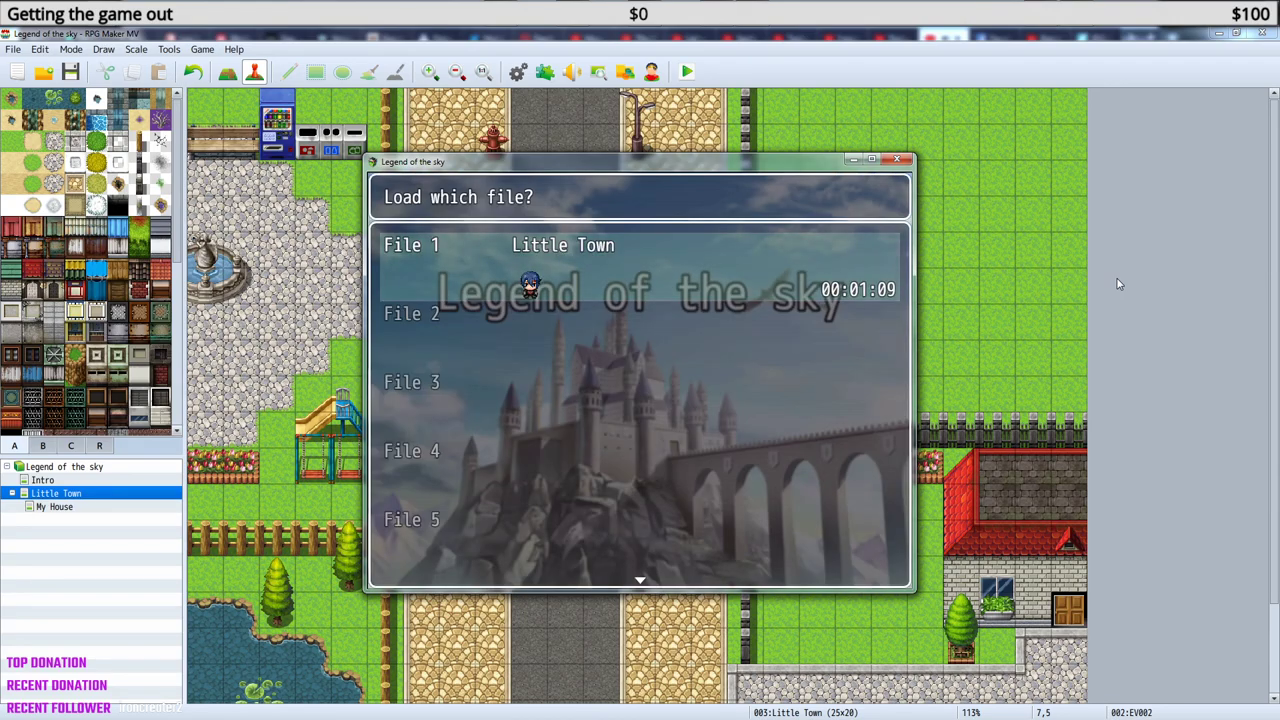
pyautogui.press('Return')
pyautogui.press('Left')
pyautogui.press('Left')
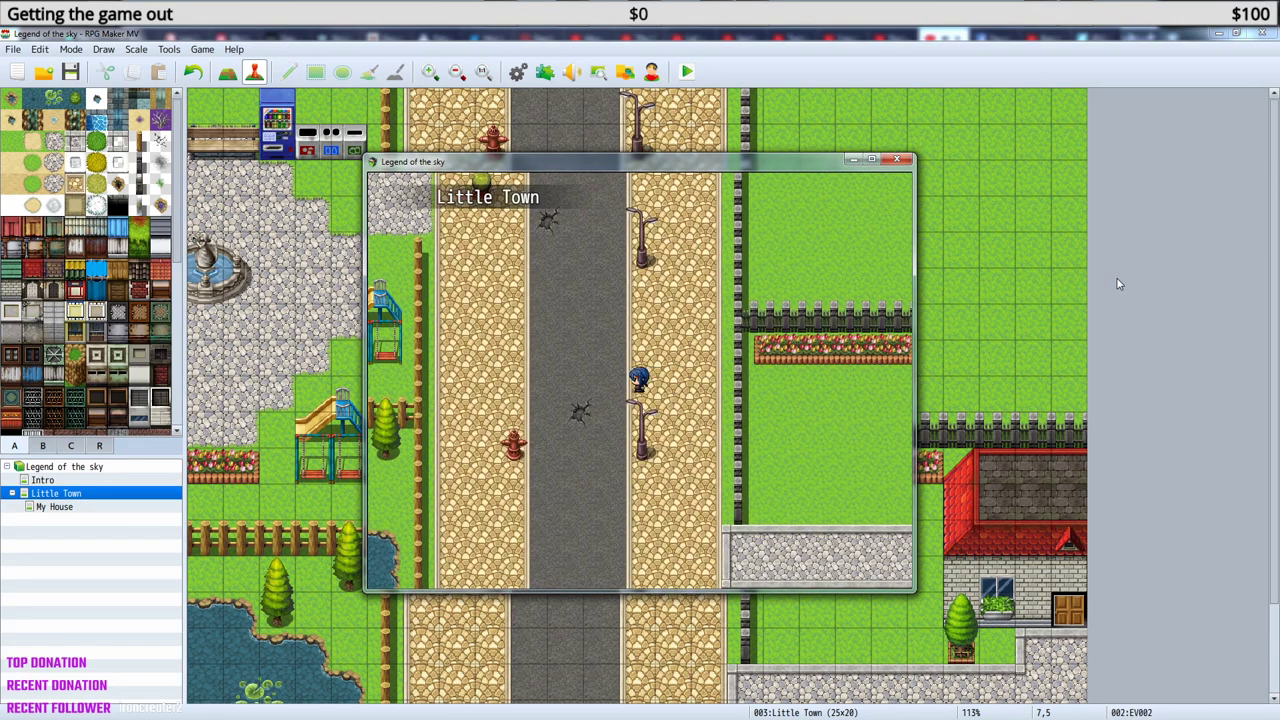
pyautogui.press('Up')
pyautogui.press('Up')
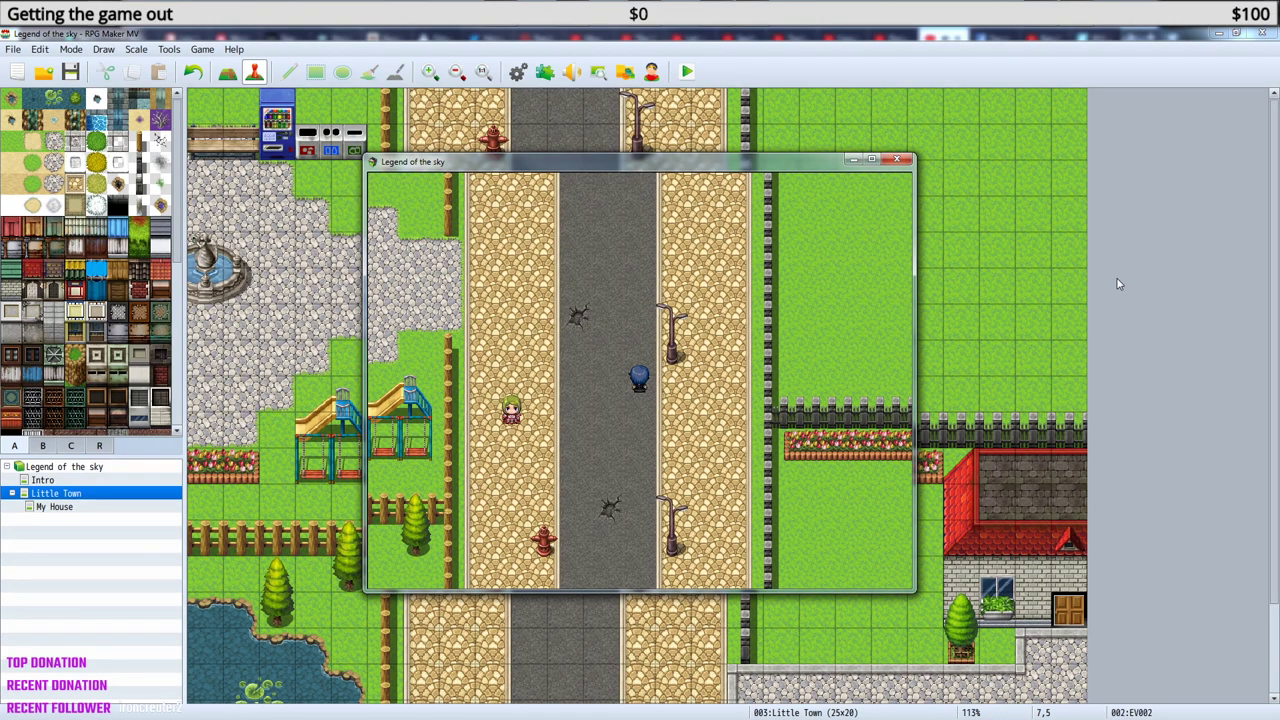
pyautogui.press('Up')
pyautogui.press('Up')
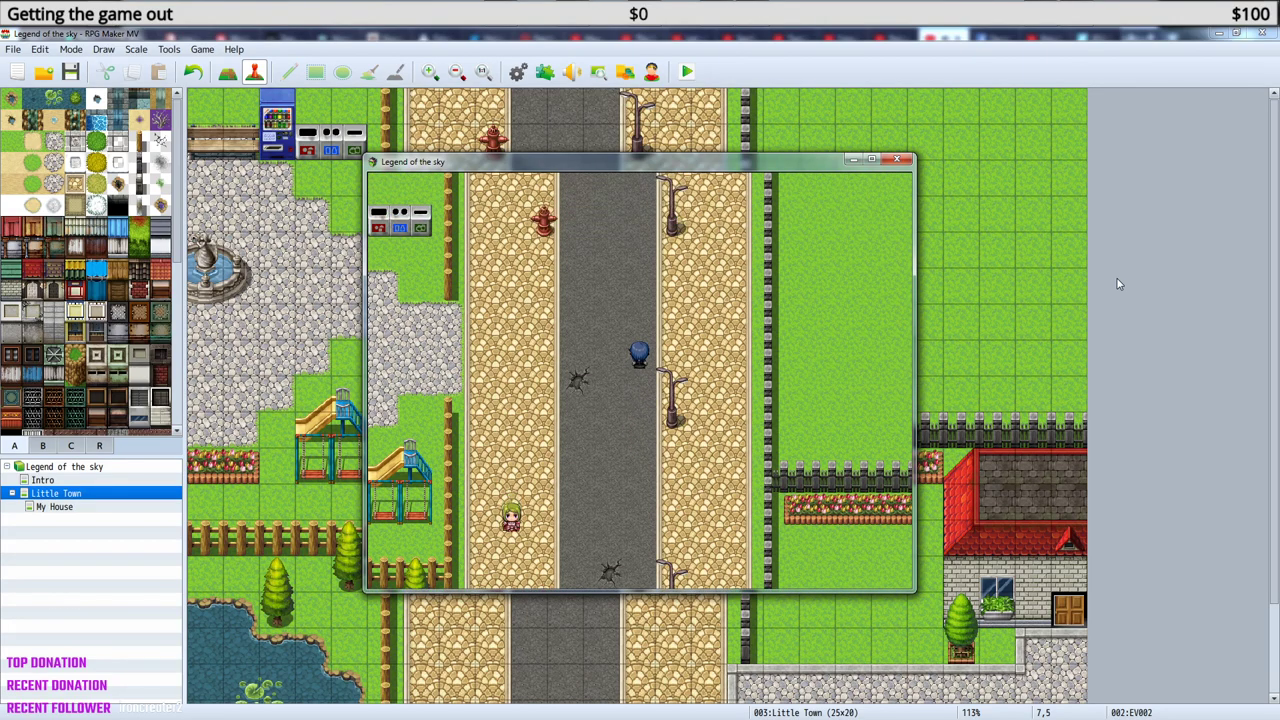
pyautogui.press('Up')
# Check the Save option in the in-game menu and close the playtest.
pyautogui.press('Escape')
pyautogui.press('Down')
pyautogui.press('Down')
pyautogui.press('Down')
pyautogui.press('Down')
pyautogui.press('Down')
pyautogui.press('Down')
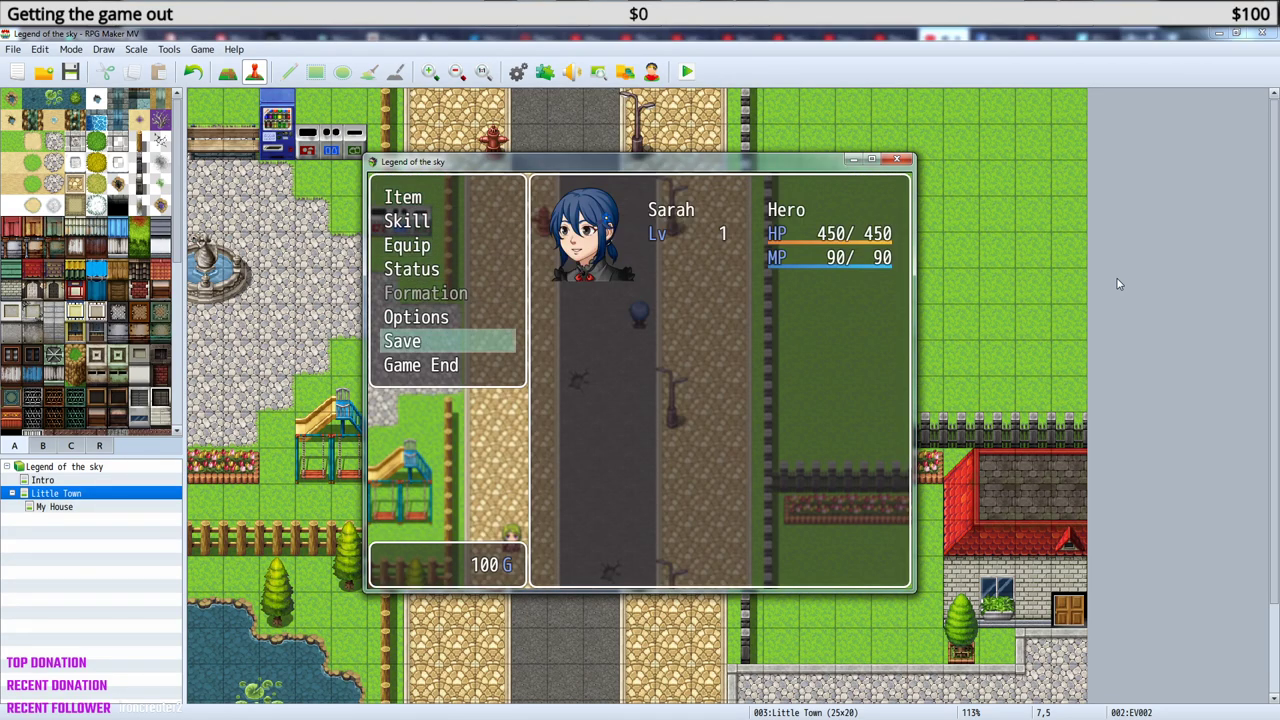
pyautogui.press('Down')
pyautogui.press('Up')
pyautogui.press('Return')
pyautogui.press('Escape')
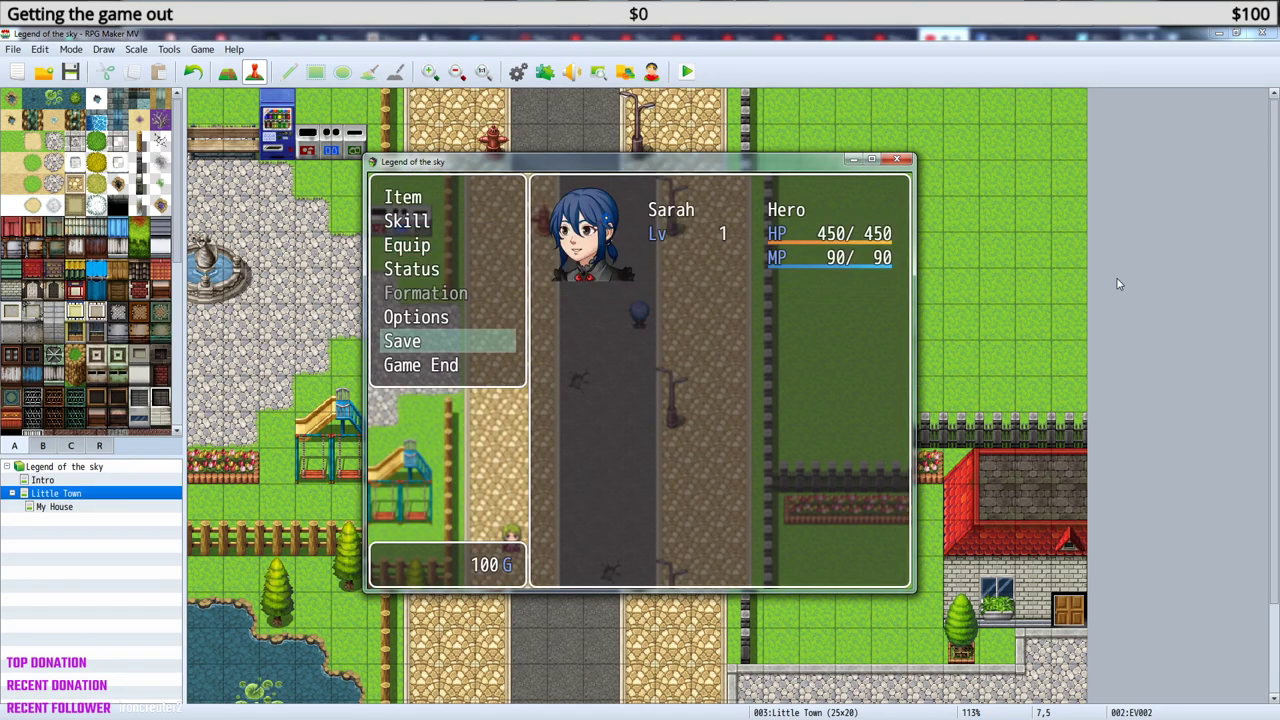
pyautogui.click(896, 158)
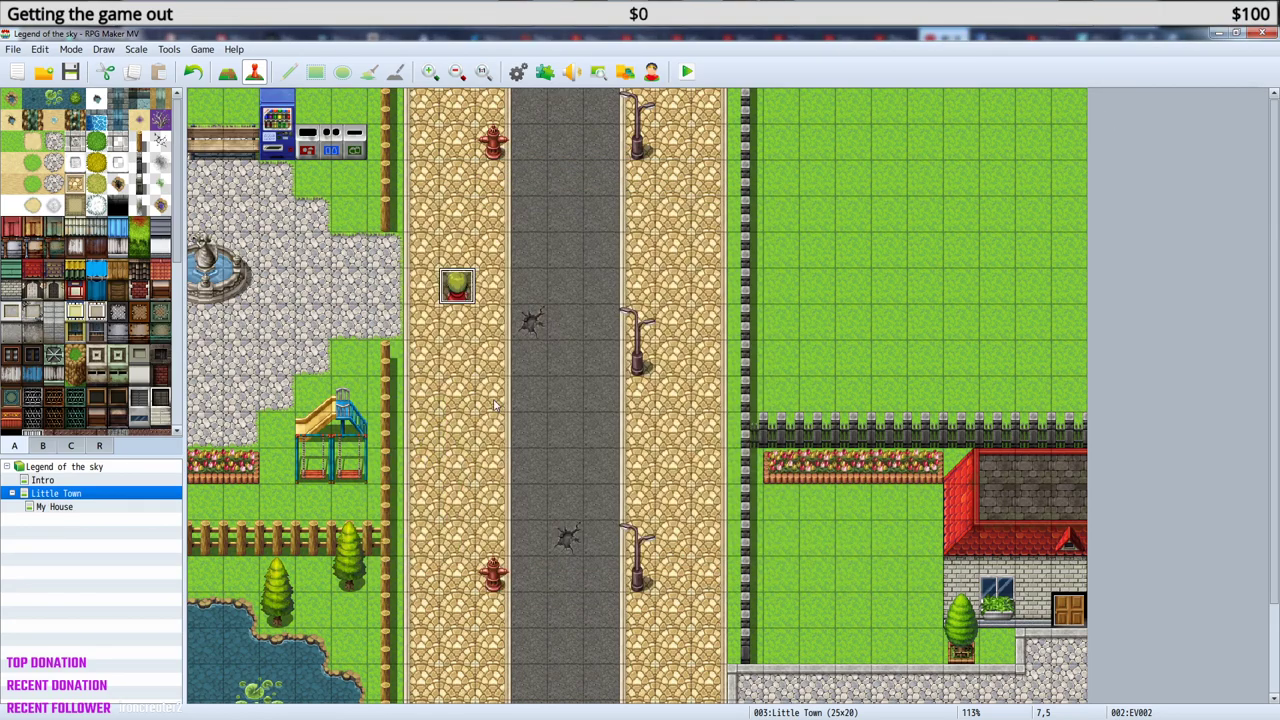
# Replace the Move Down command with Move Up in the sidewalk character's movement route.
pyautogui.doubleClick(458, 287)
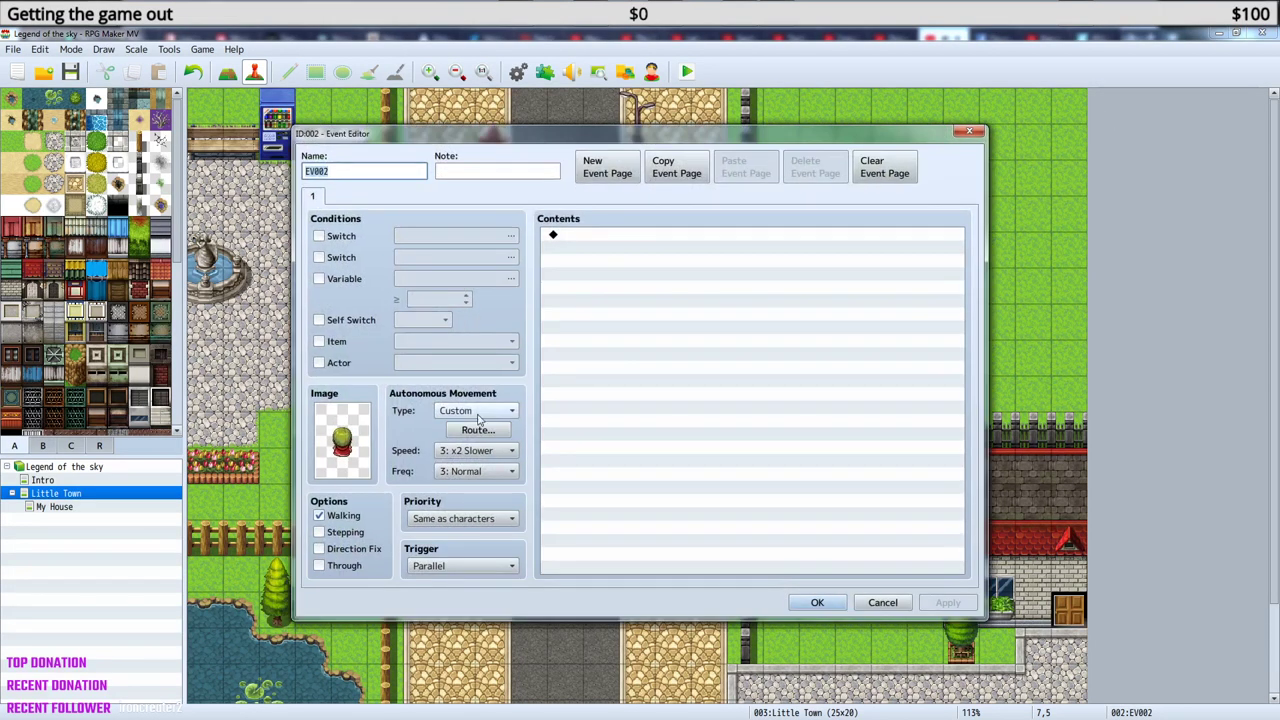
pyautogui.click(478, 430)
pyautogui.press('Up')
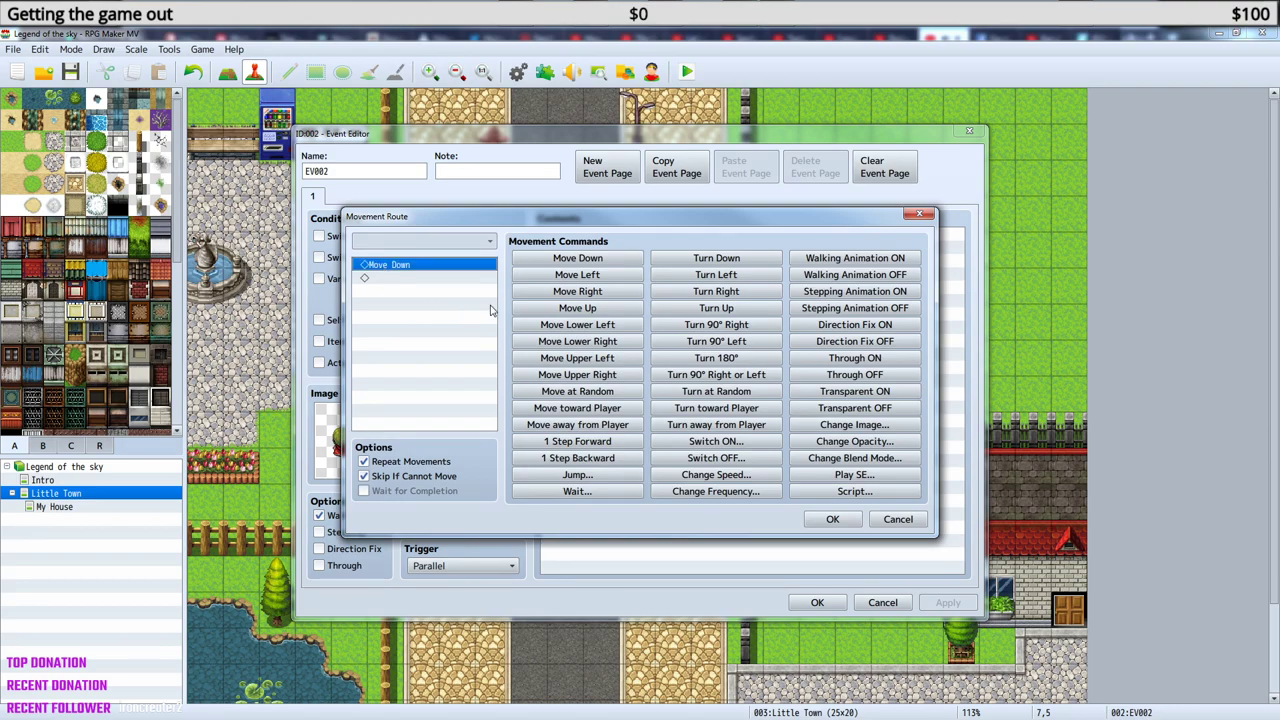
pyautogui.press('Delete')
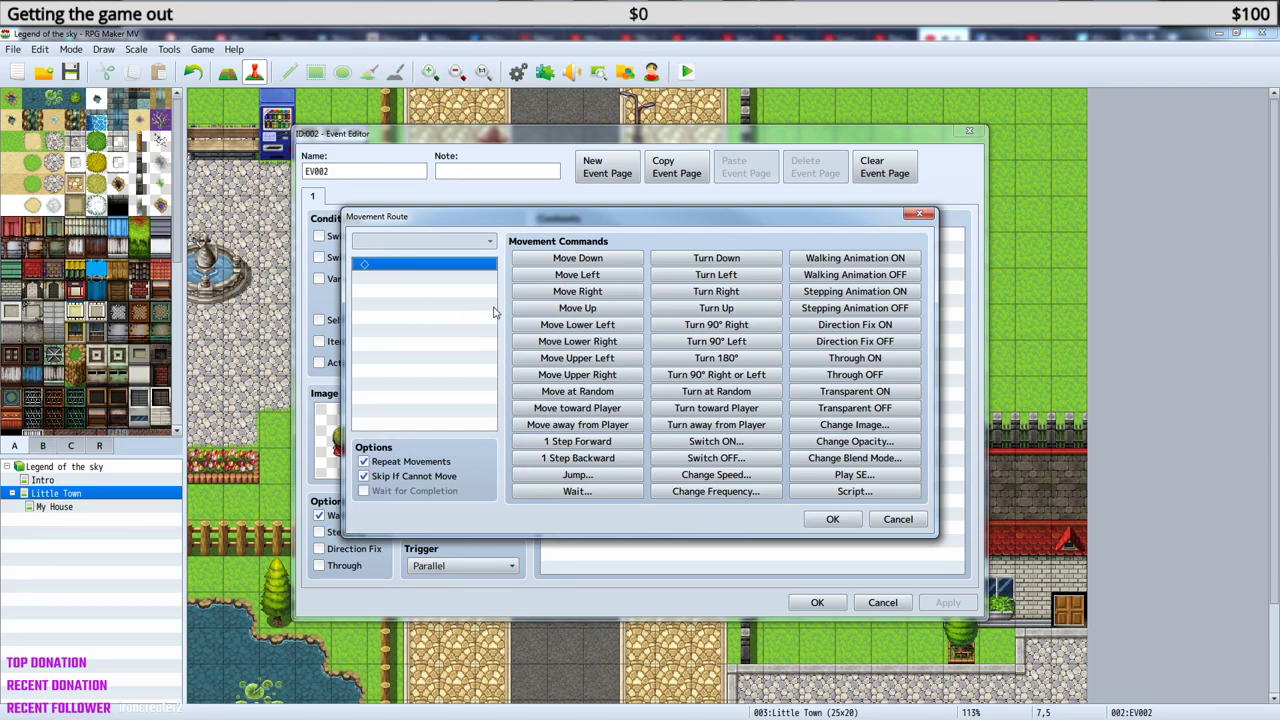
pyautogui.click(605, 308)
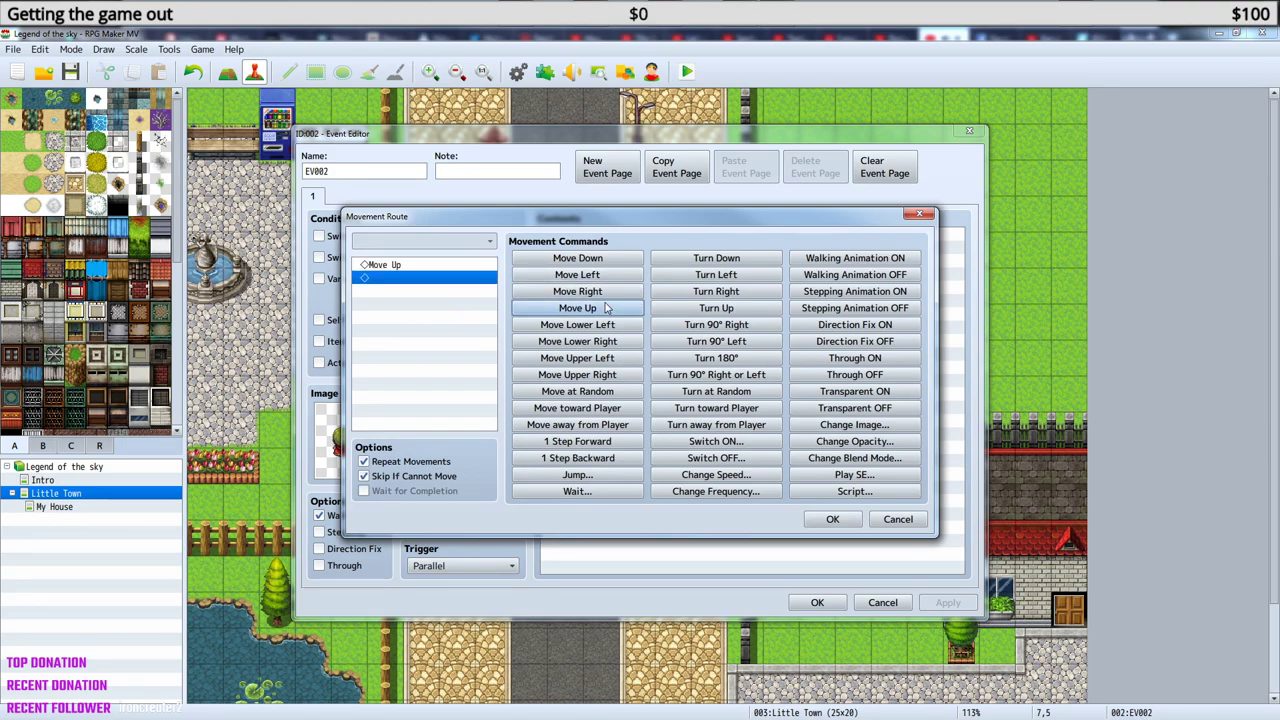
pyautogui.click(834, 521)
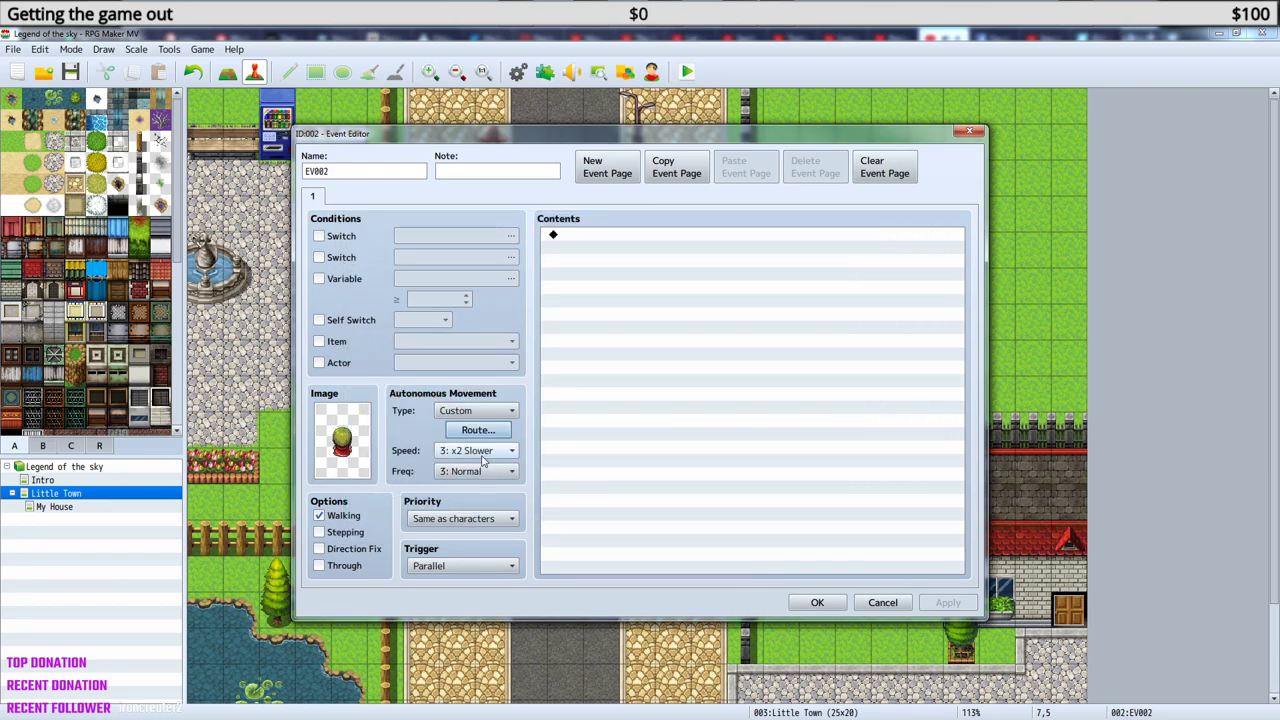
# Set the sidewalk character's movement speed to 4: Normal and accept the event.
pyautogui.click(493, 455)
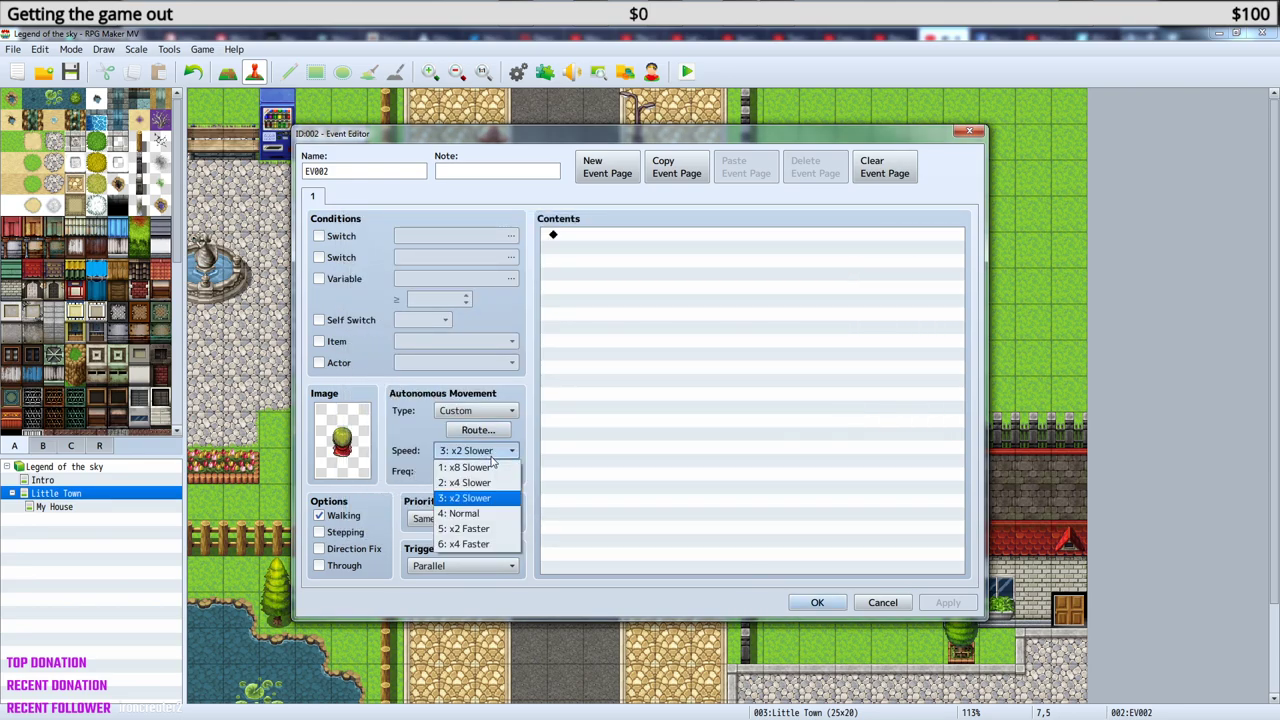
pyautogui.click(490, 516)
pyautogui.click(494, 474)
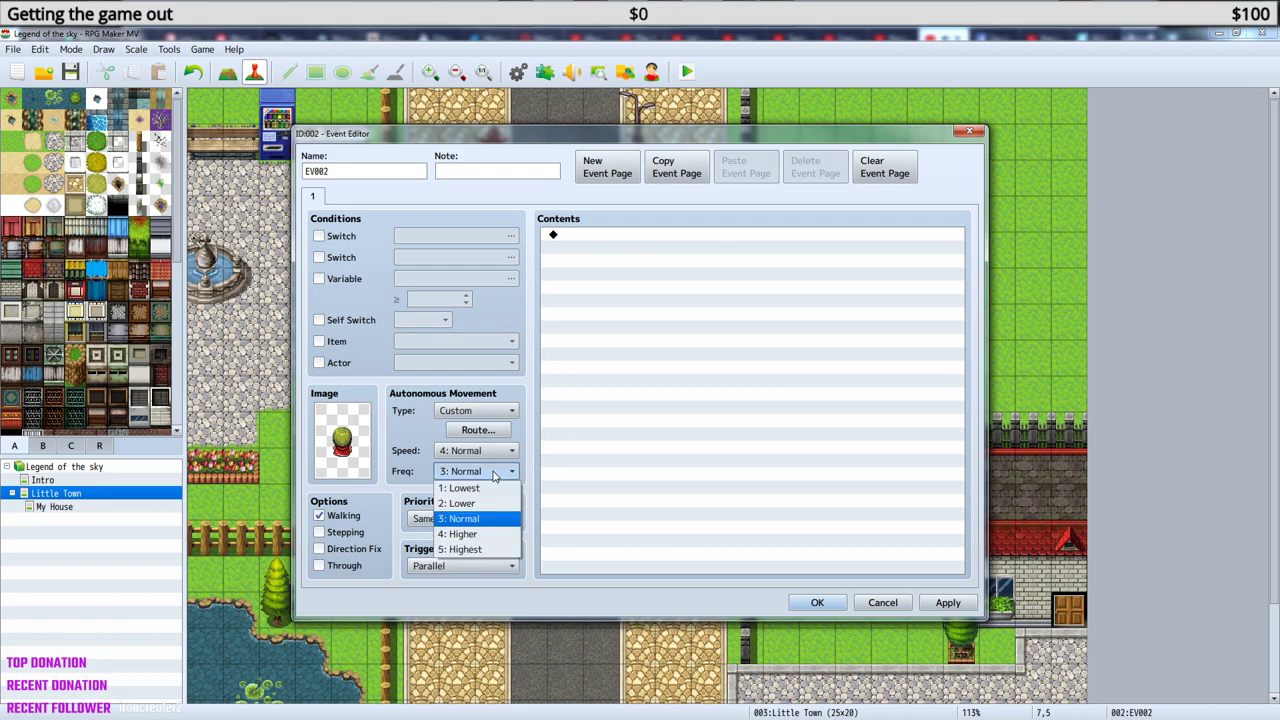
pyautogui.click(493, 476)
pyautogui.click(816, 602)
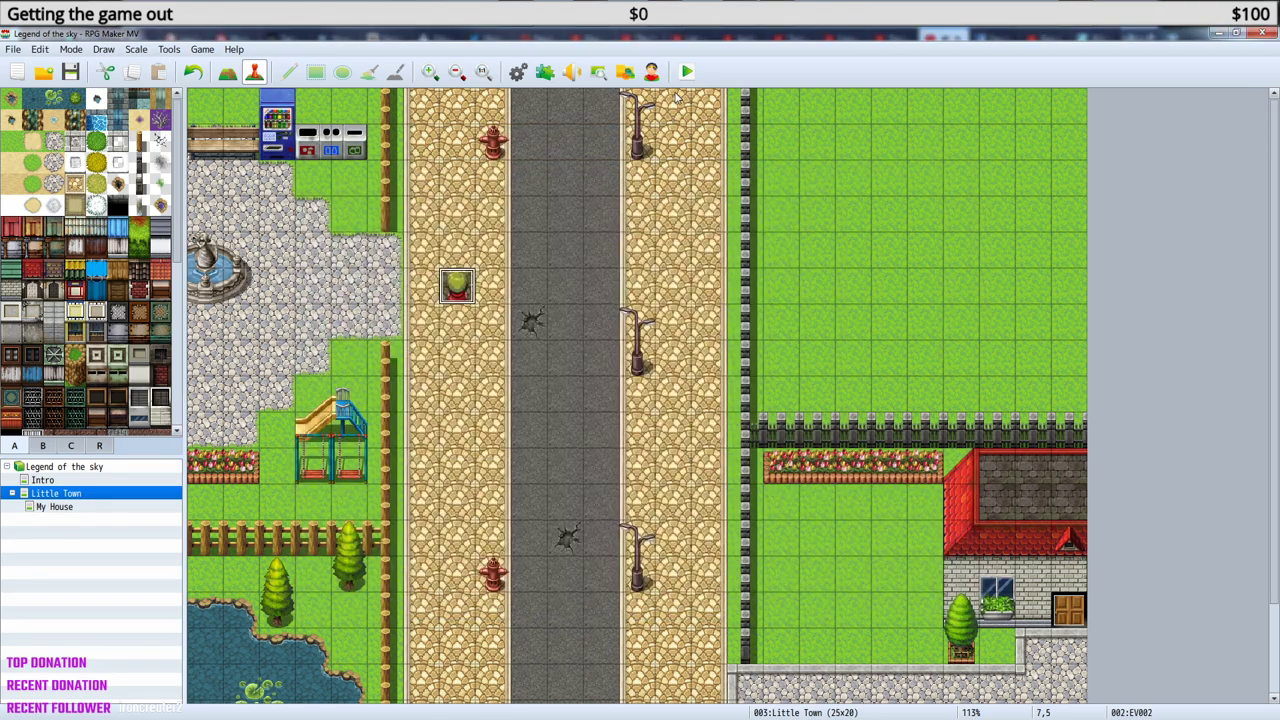
# Playtest from save File 1, walk up the road to watch the sidewalk character's movement, and close the playtest.
pyautogui.click(686, 71)
pyautogui.click(583, 400)
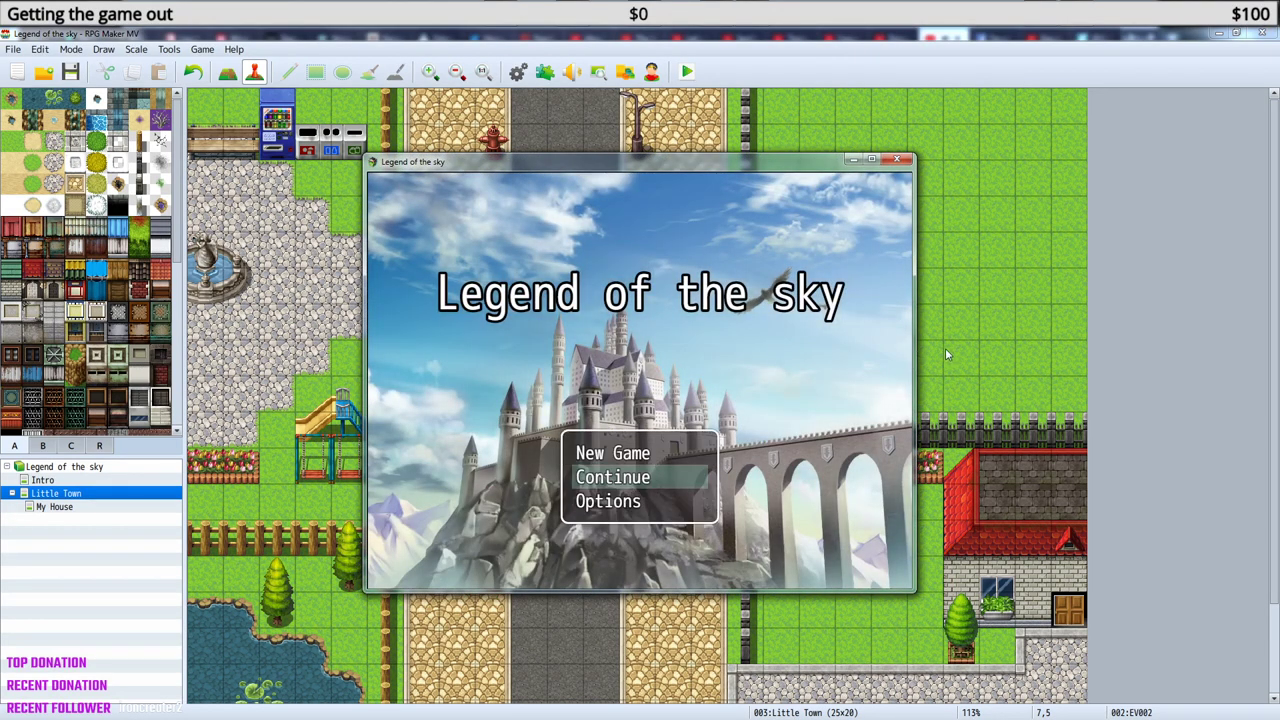
pyautogui.press('Return')
pyautogui.press('Return')
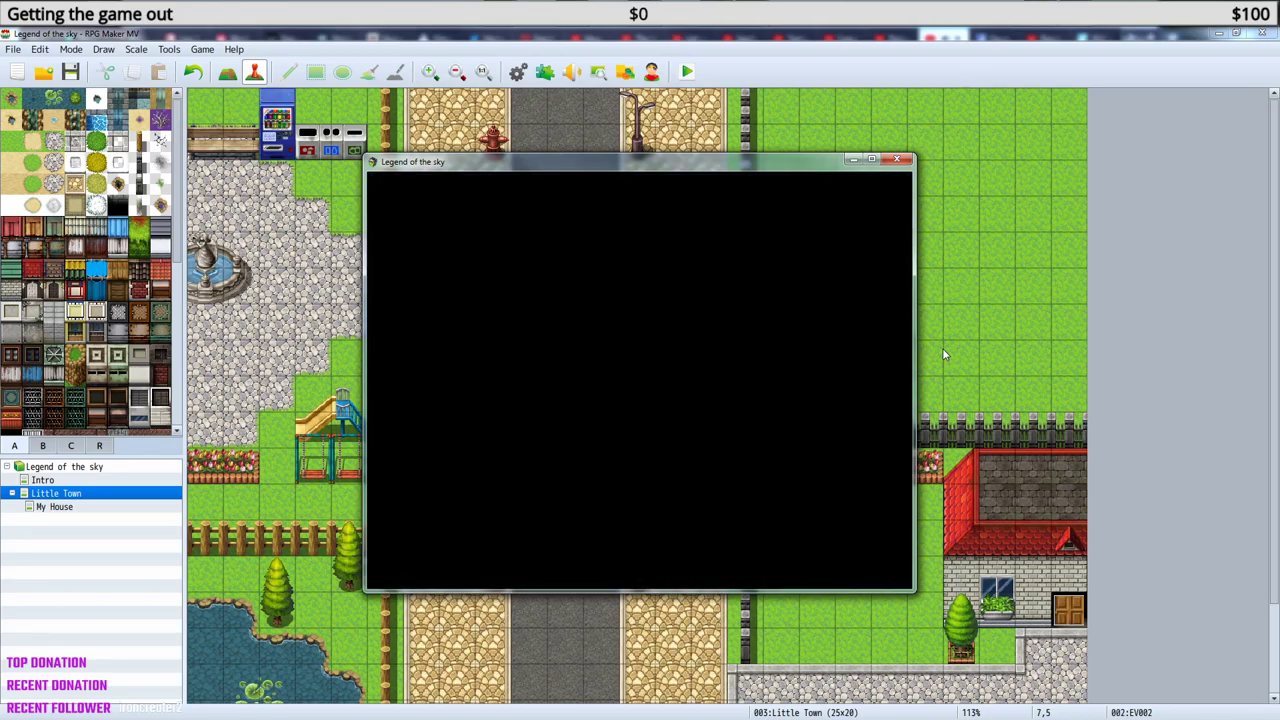
pyautogui.press('Up')
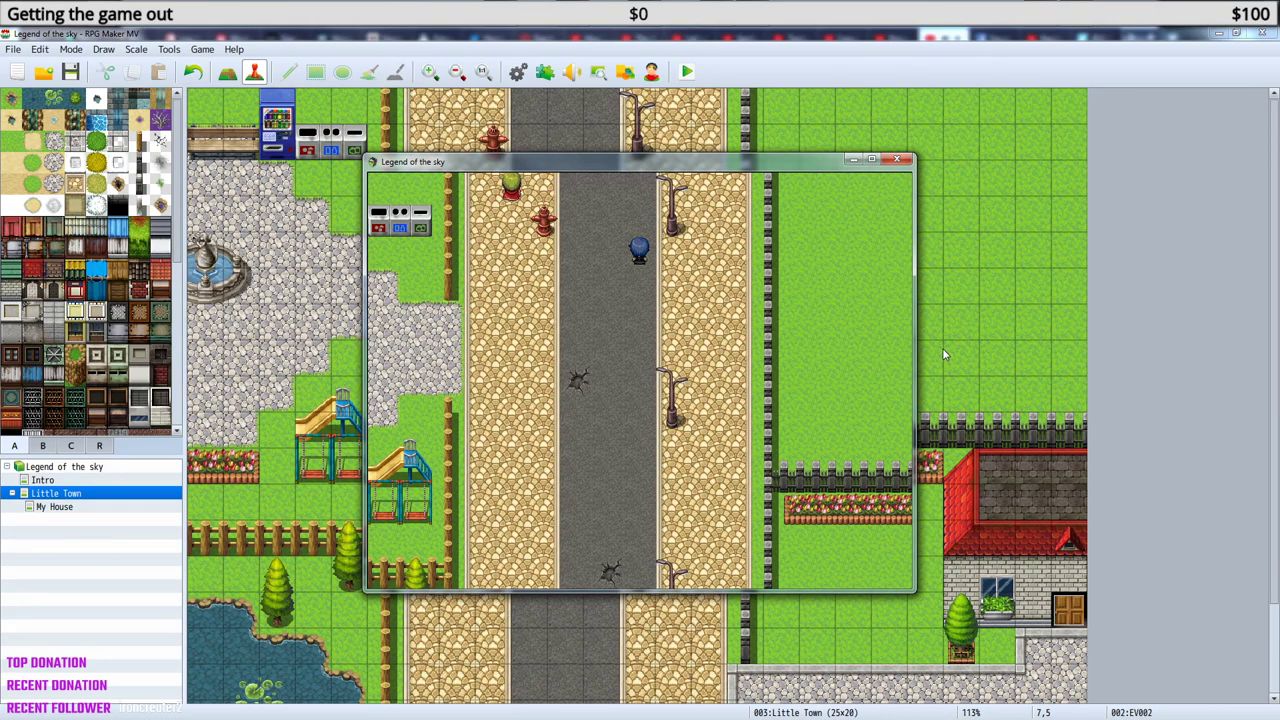
pyautogui.click(897, 160)
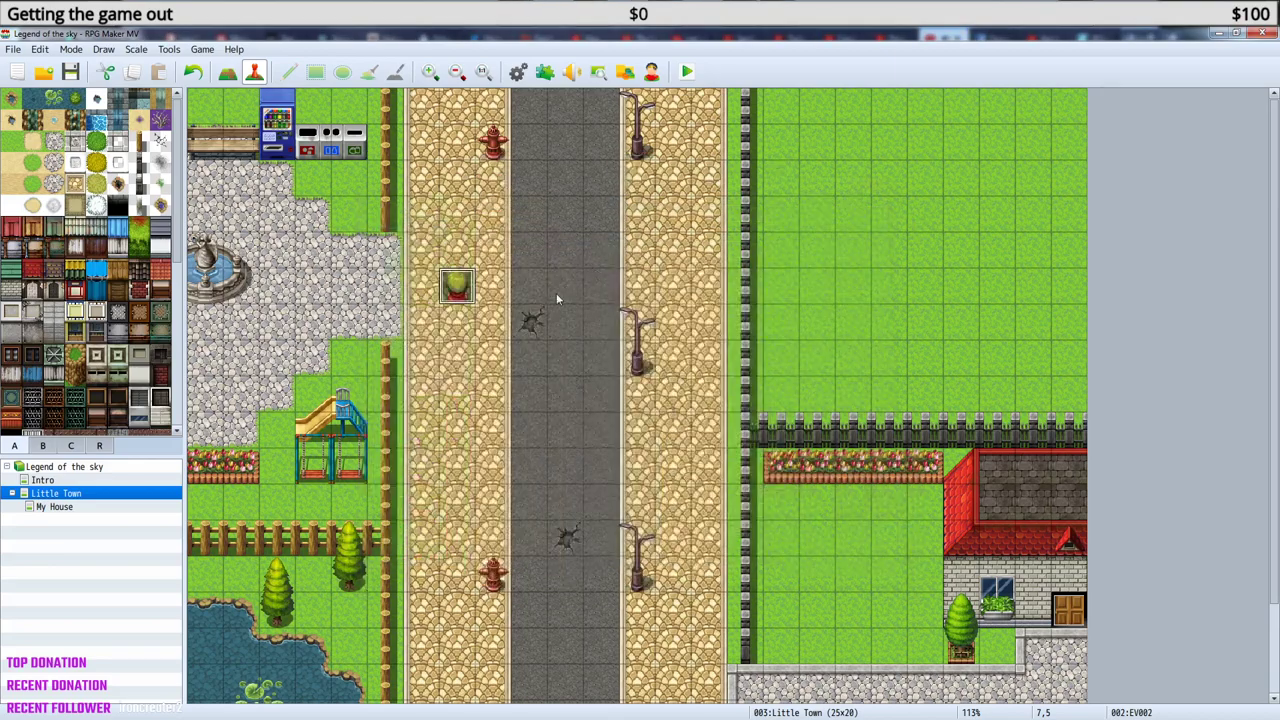
# Set the sidewalk character's movement frequency to 4: Higher, enable its Through option and accept the event.
pyautogui.doubleClick(455, 289)
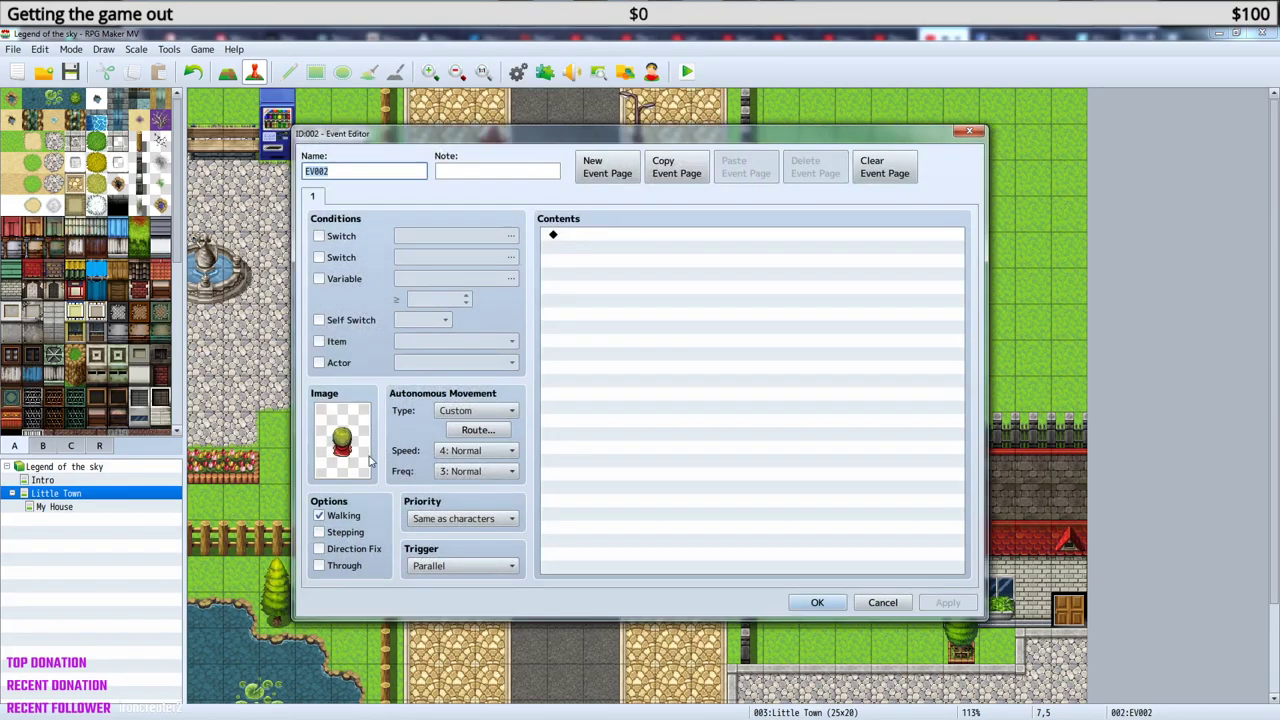
pyautogui.click(492, 467)
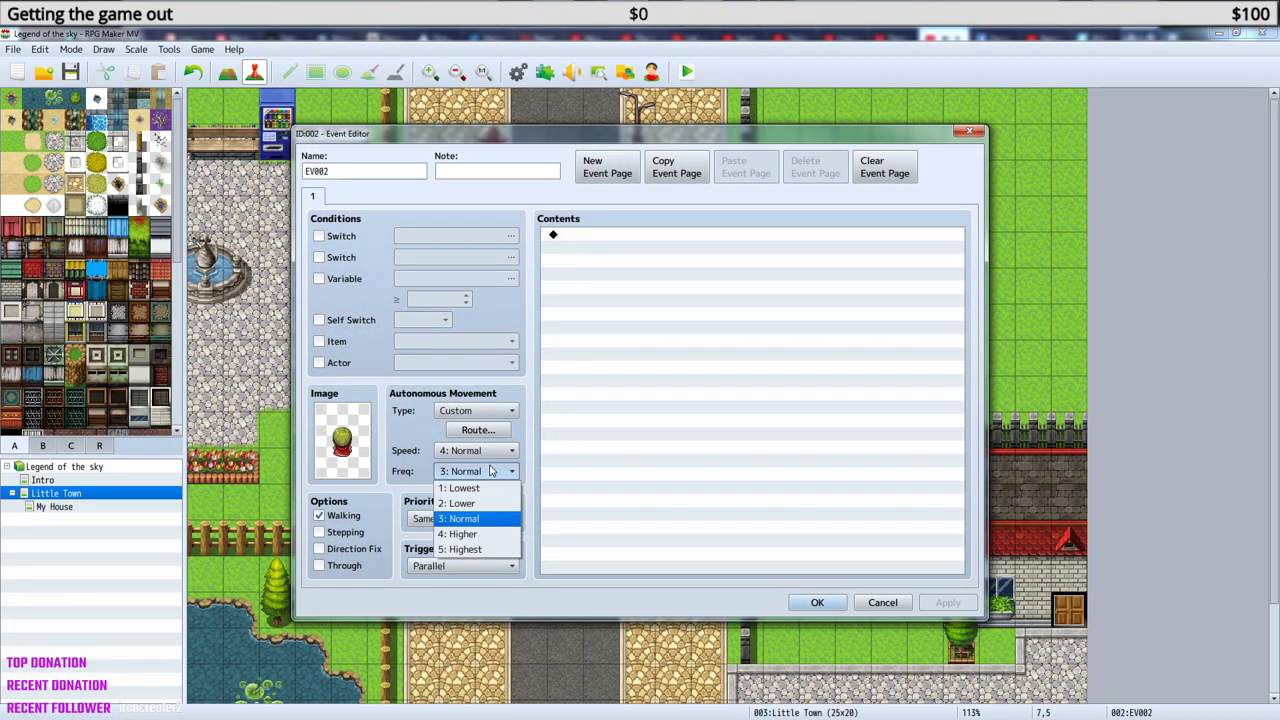
pyautogui.click(478, 534)
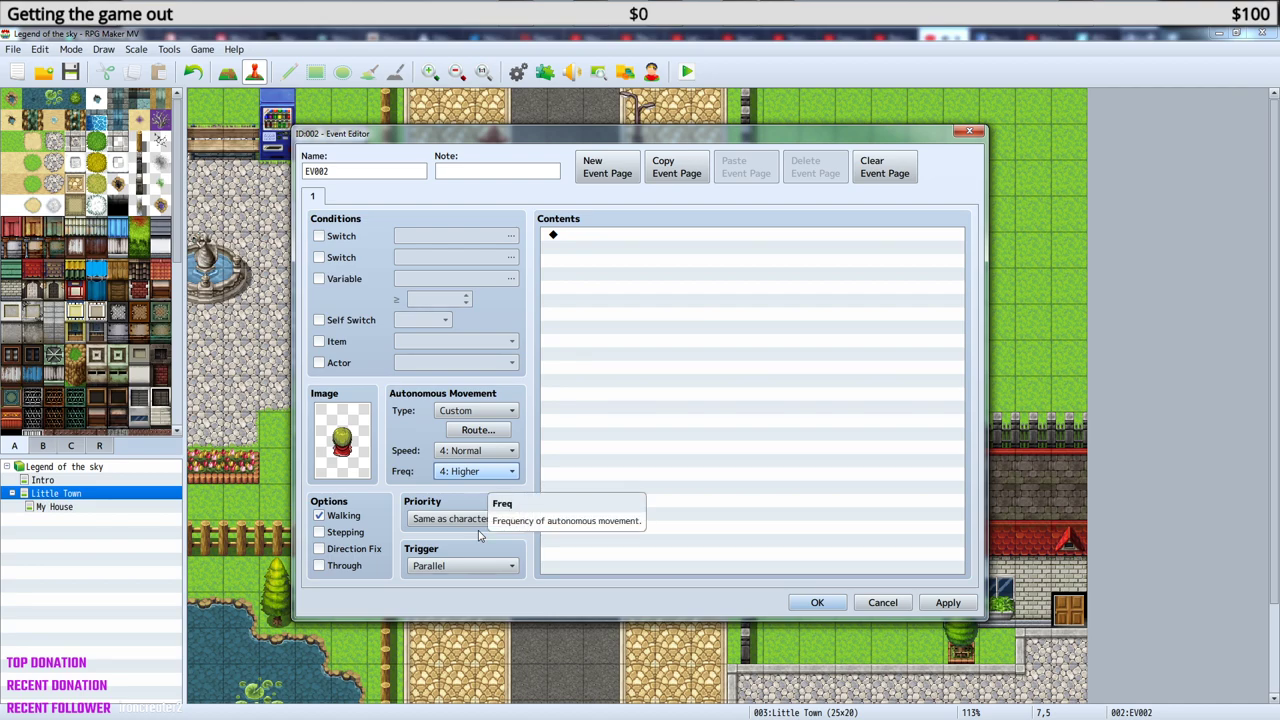
pyautogui.click(319, 566)
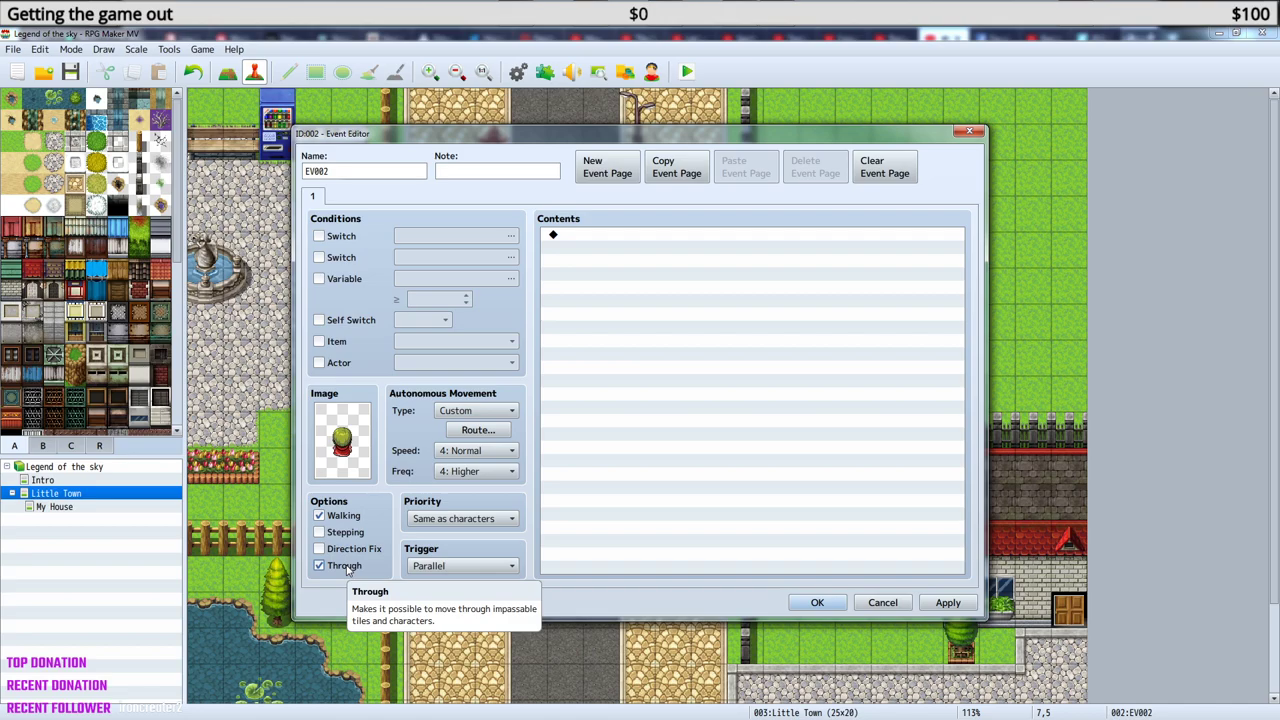
pyautogui.click(818, 603)
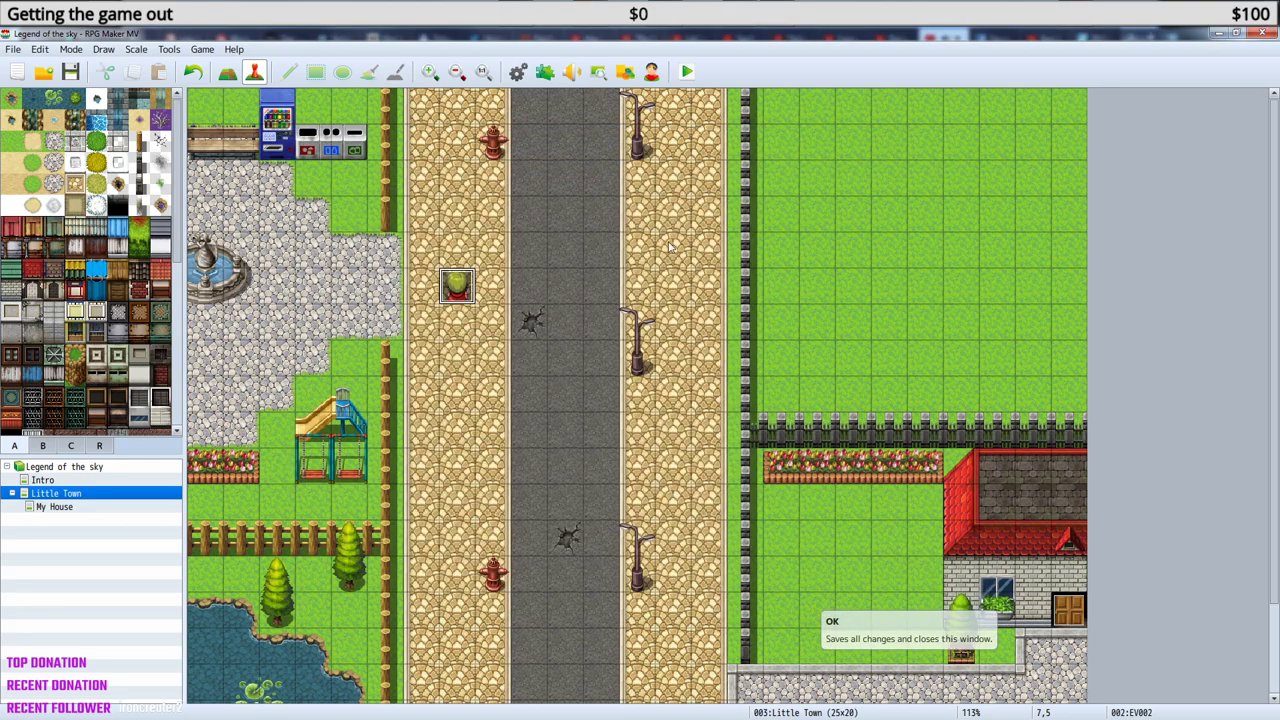
# Playtest from save File 1 to check how the sidewalk character moves with the Through option enabled, and close the game.
pyautogui.click(688, 72)
pyautogui.click(604, 404)
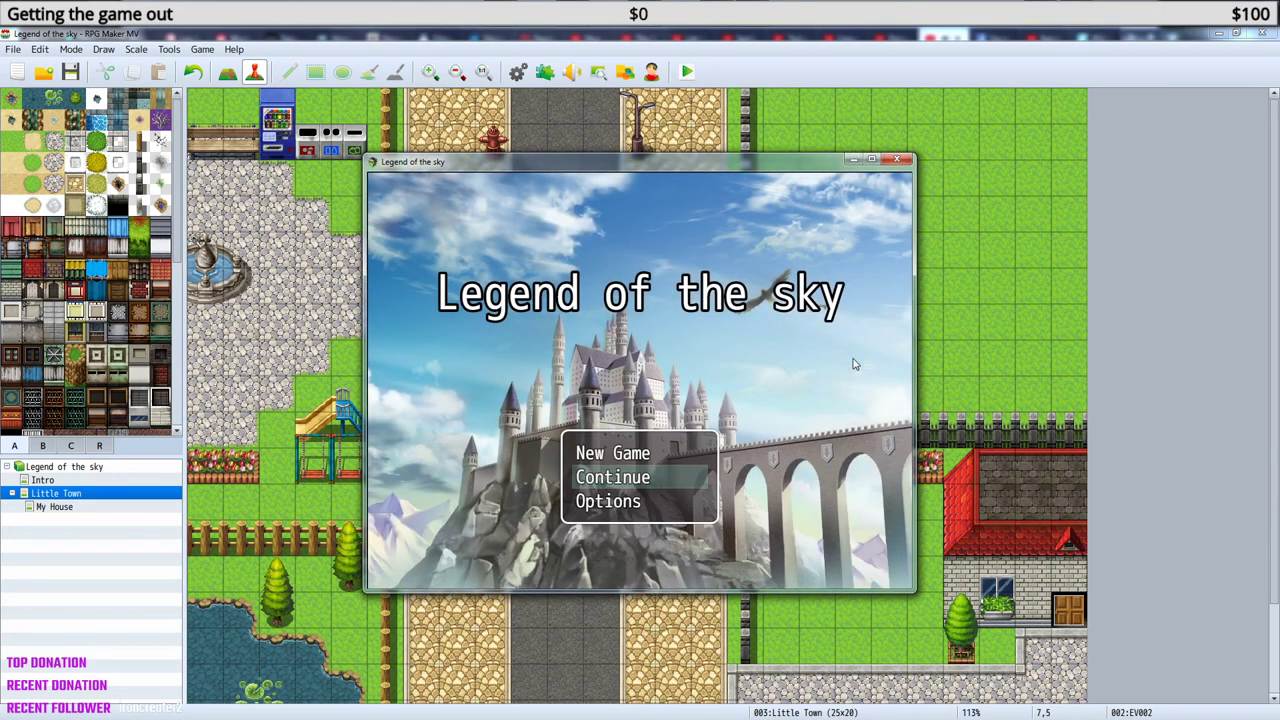
pyautogui.press('Return')
pyautogui.press('Return')
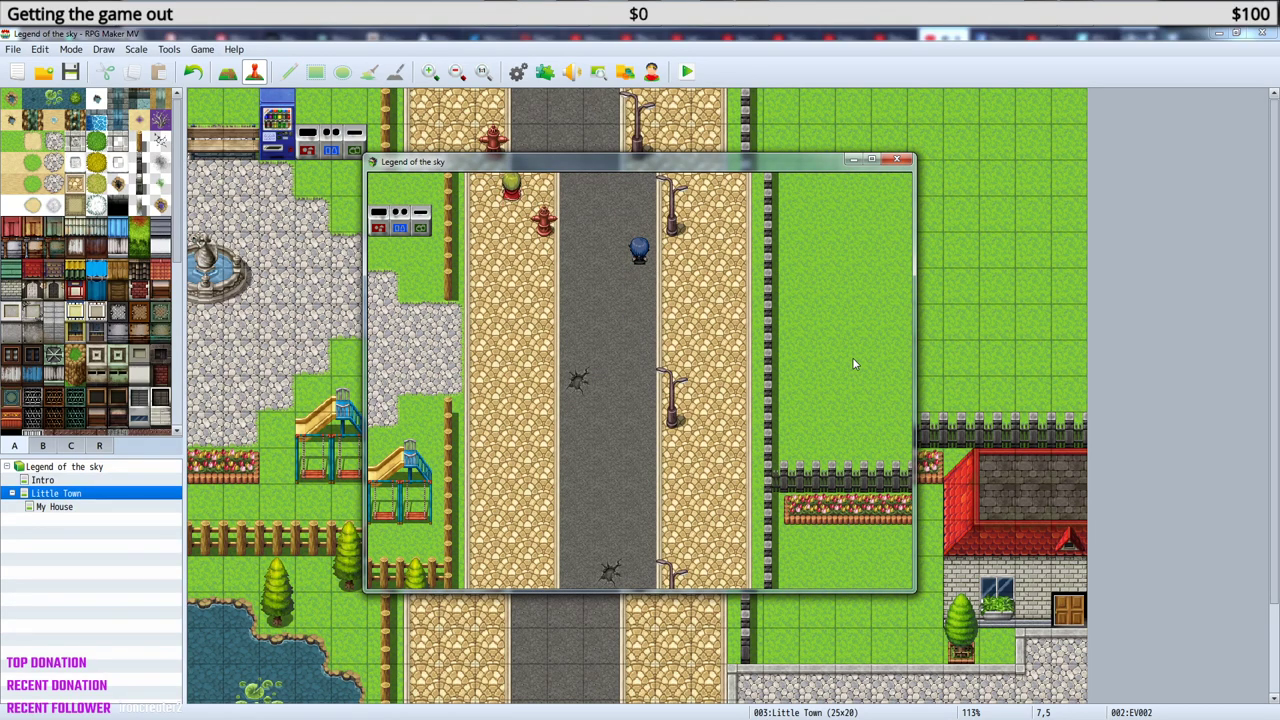
pyautogui.click(897, 159)
# Disable the sidewalk character's Through option and set its movement frequency to 5: Highest.
pyautogui.doubleClick(471, 296)
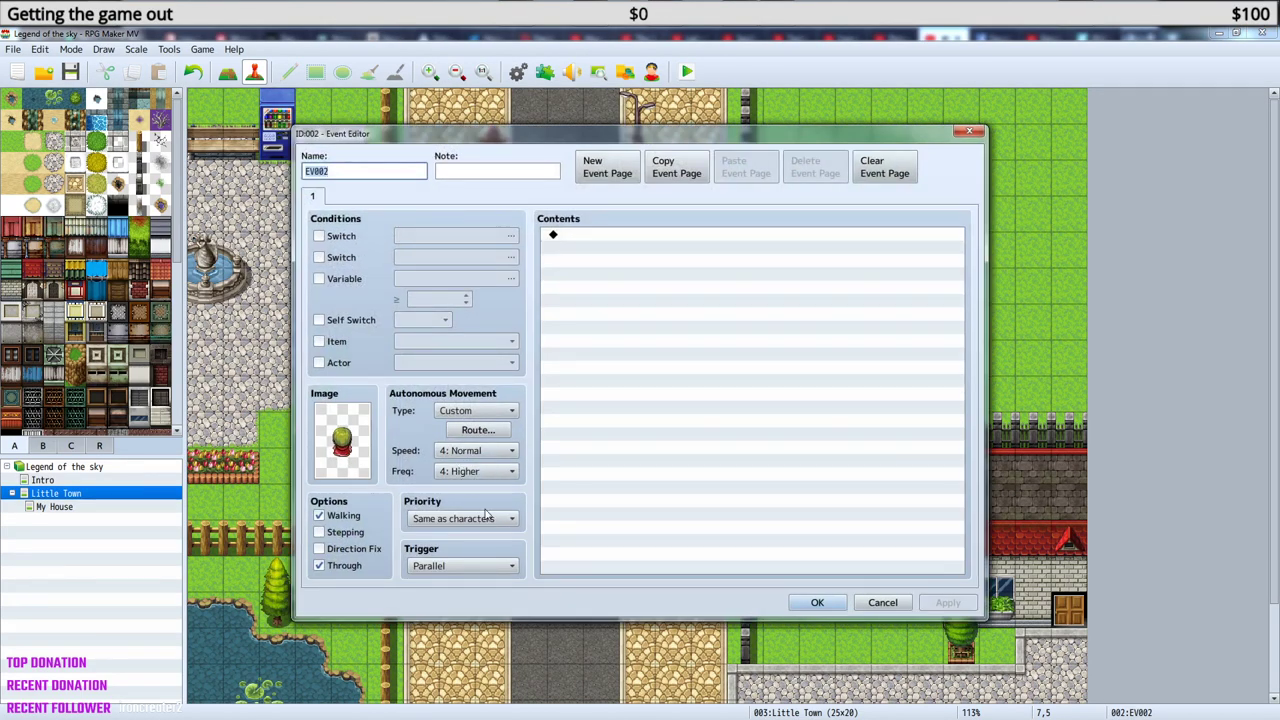
pyautogui.click(319, 565)
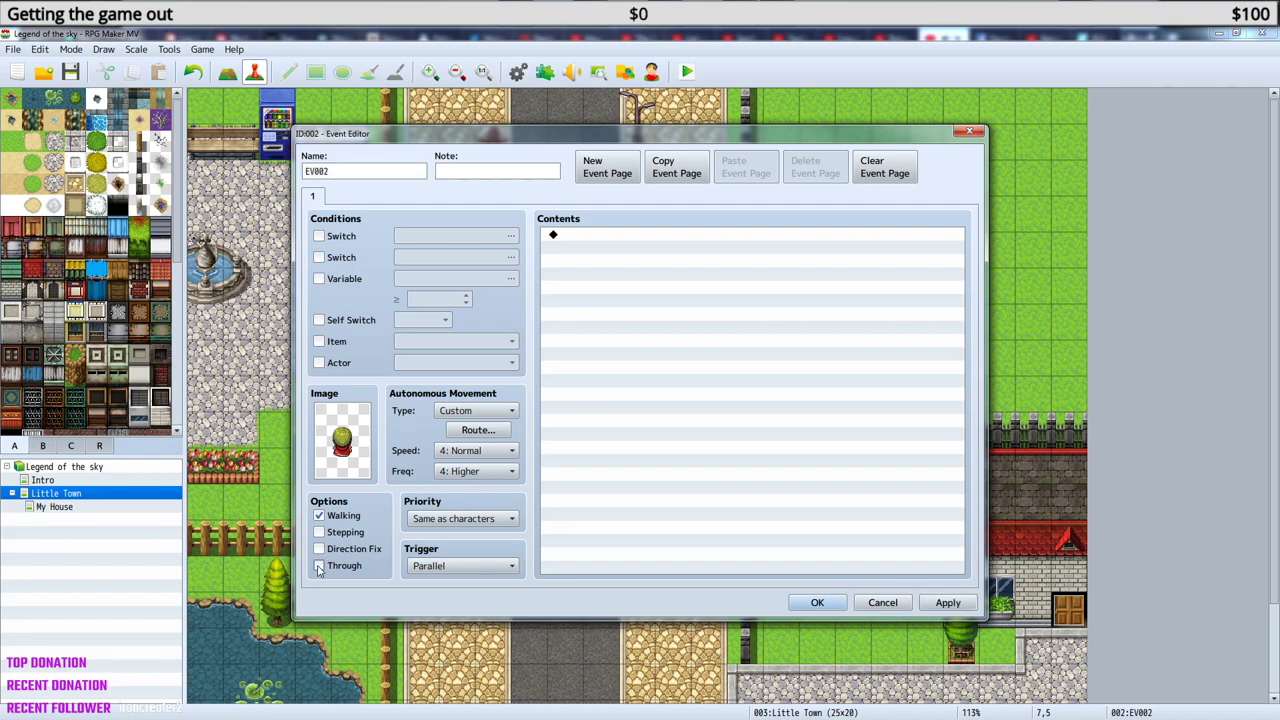
pyautogui.click(510, 471)
pyautogui.click(470, 550)
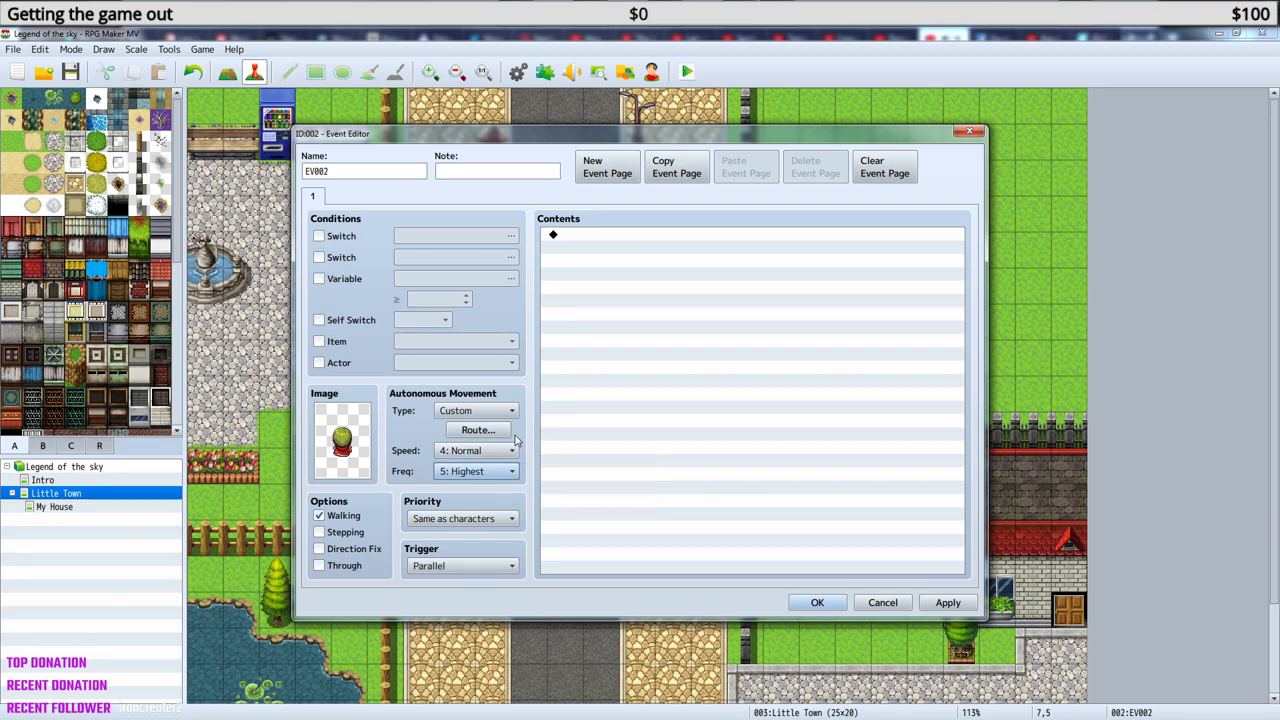
# Review the event commands available for the sidewalk character's contents without adding one.
pyautogui.rightClick(576, 238)
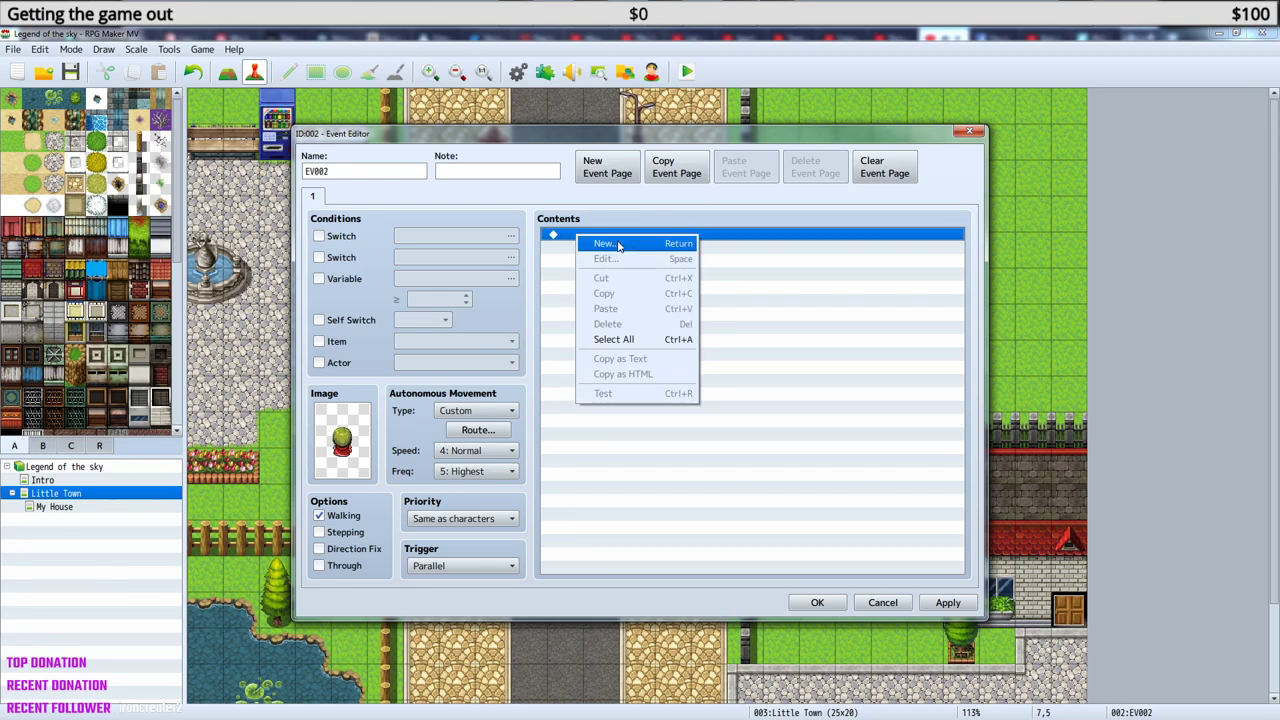
pyautogui.click(619, 246)
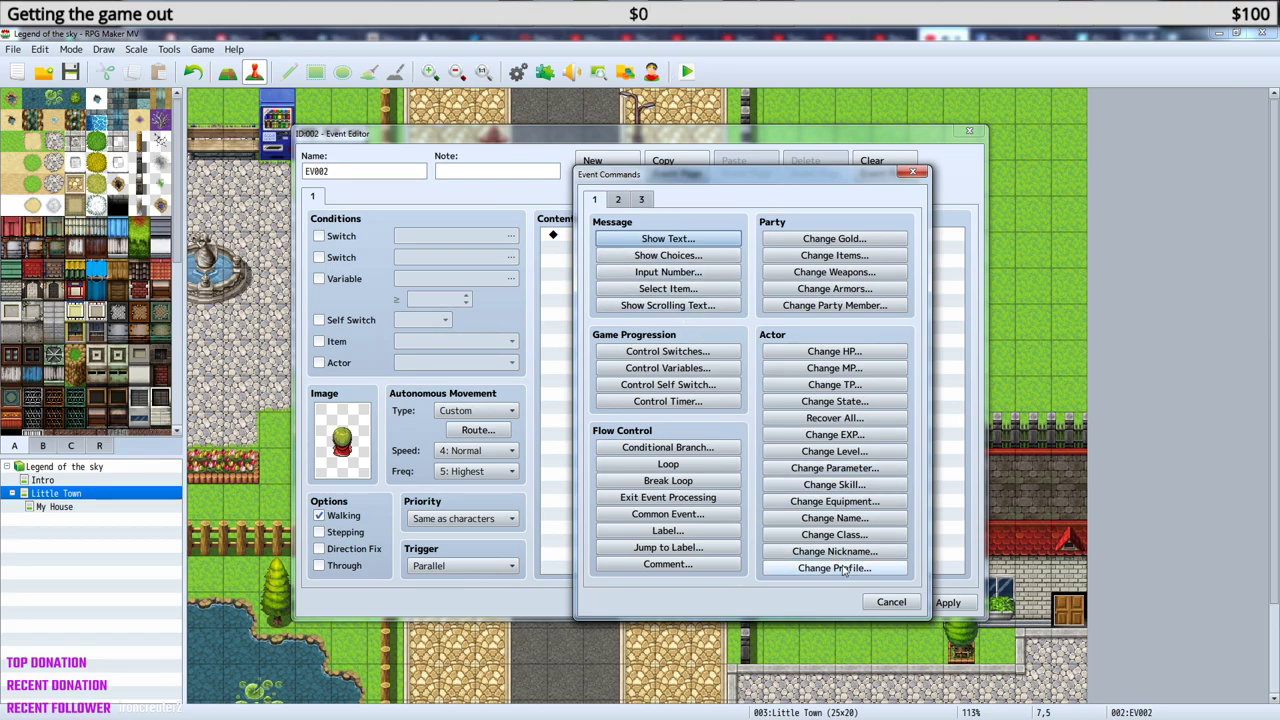
pyautogui.click(891, 603)
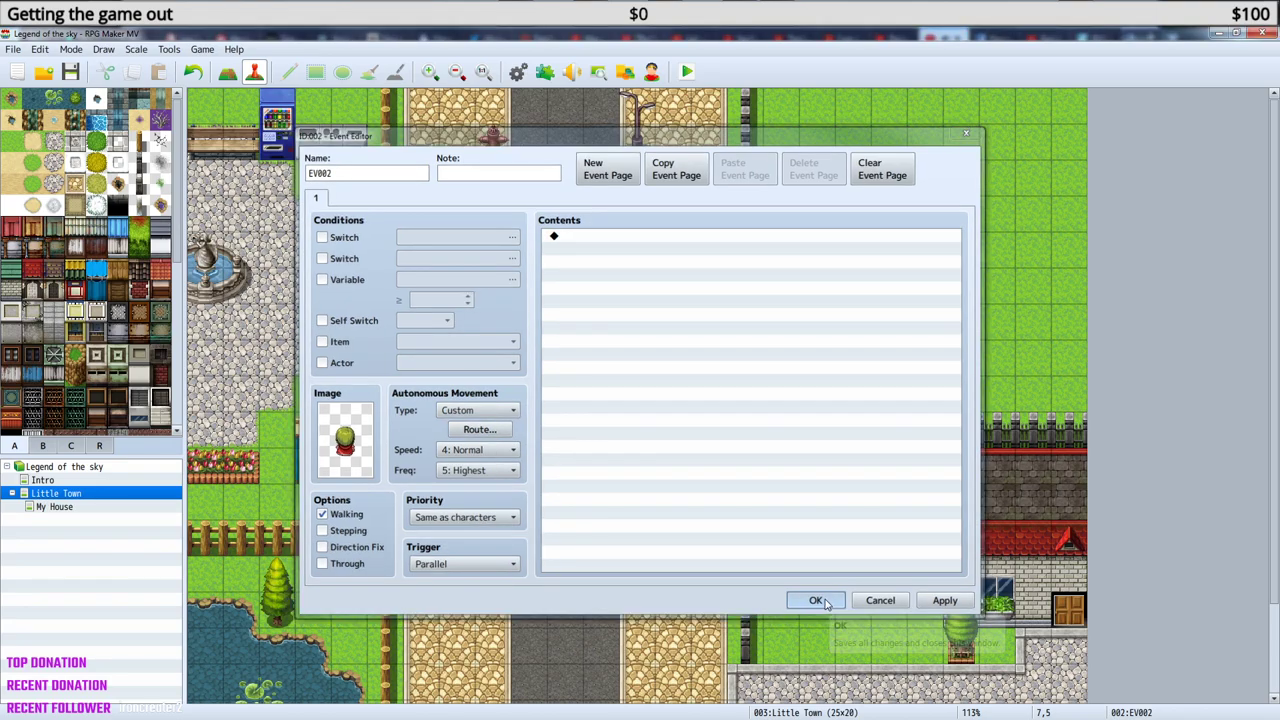
# Accept the event settings and move the sidewalk character down to tile 7,19 near the map's lower edge.
pyautogui.click(818, 603)
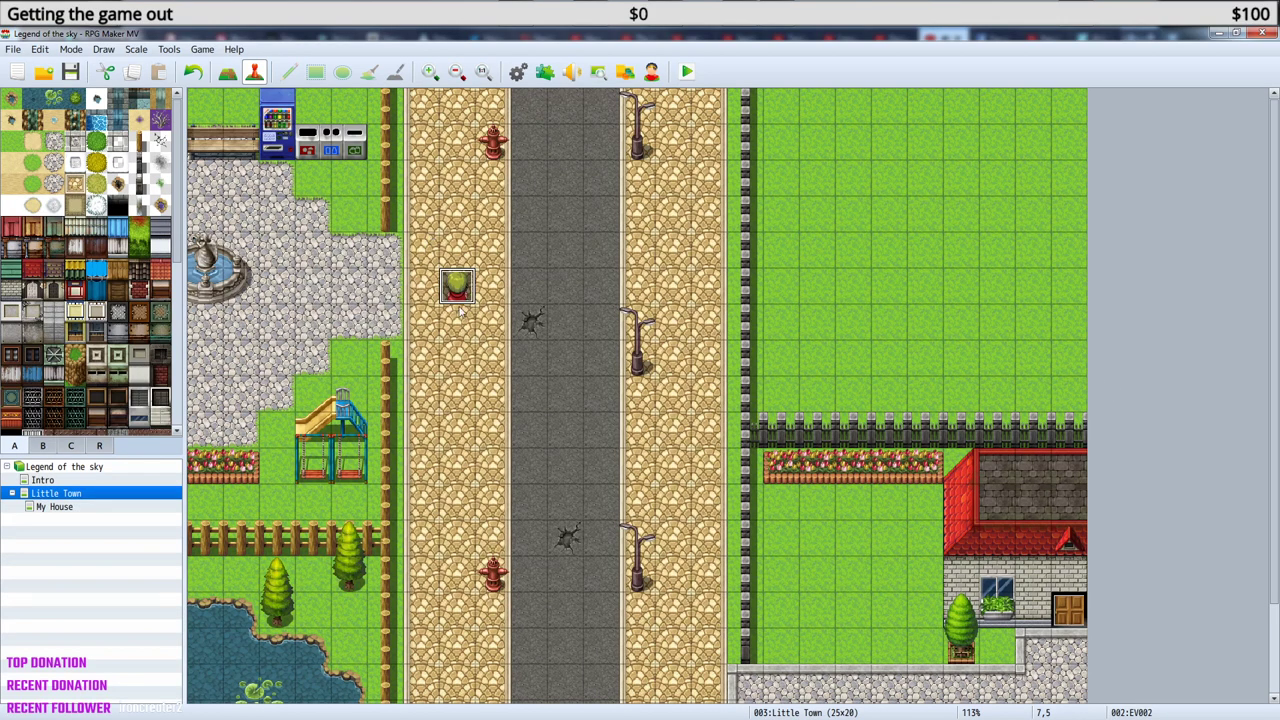
pyautogui.moveTo(465, 690); pyautogui.dragTo(462, 688)
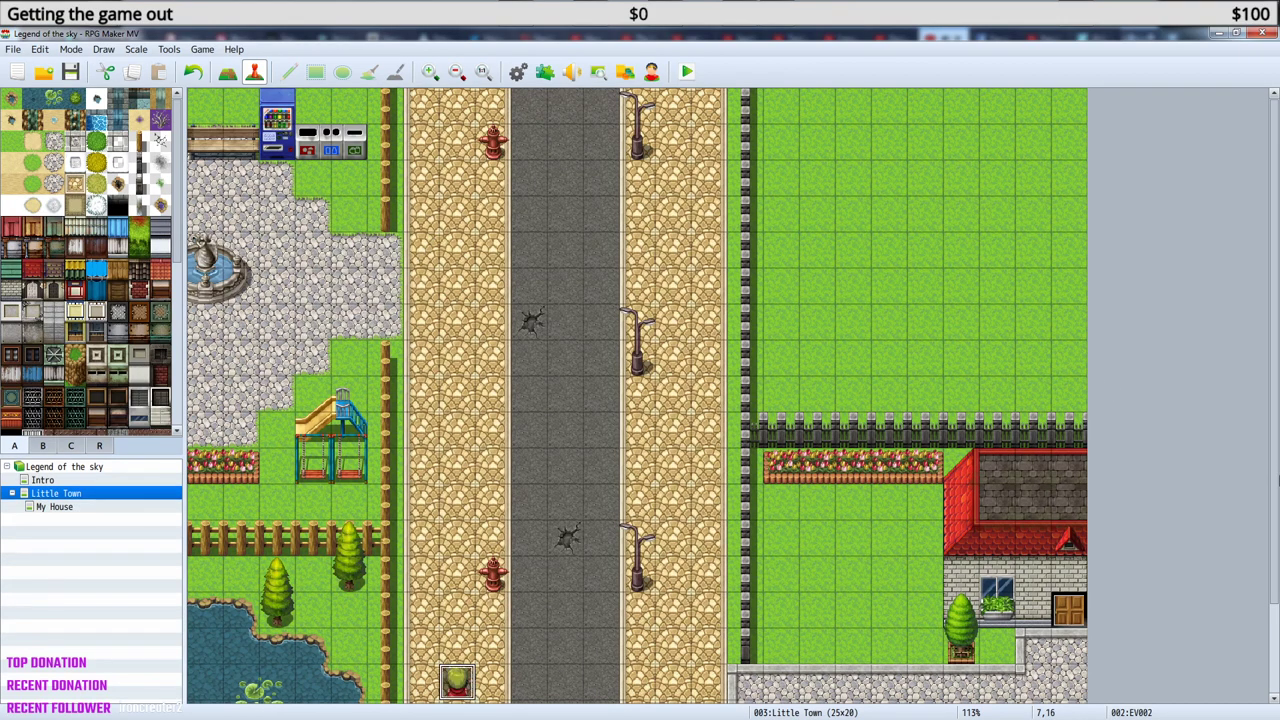
pyautogui.scroll(-1, 1272, 588)
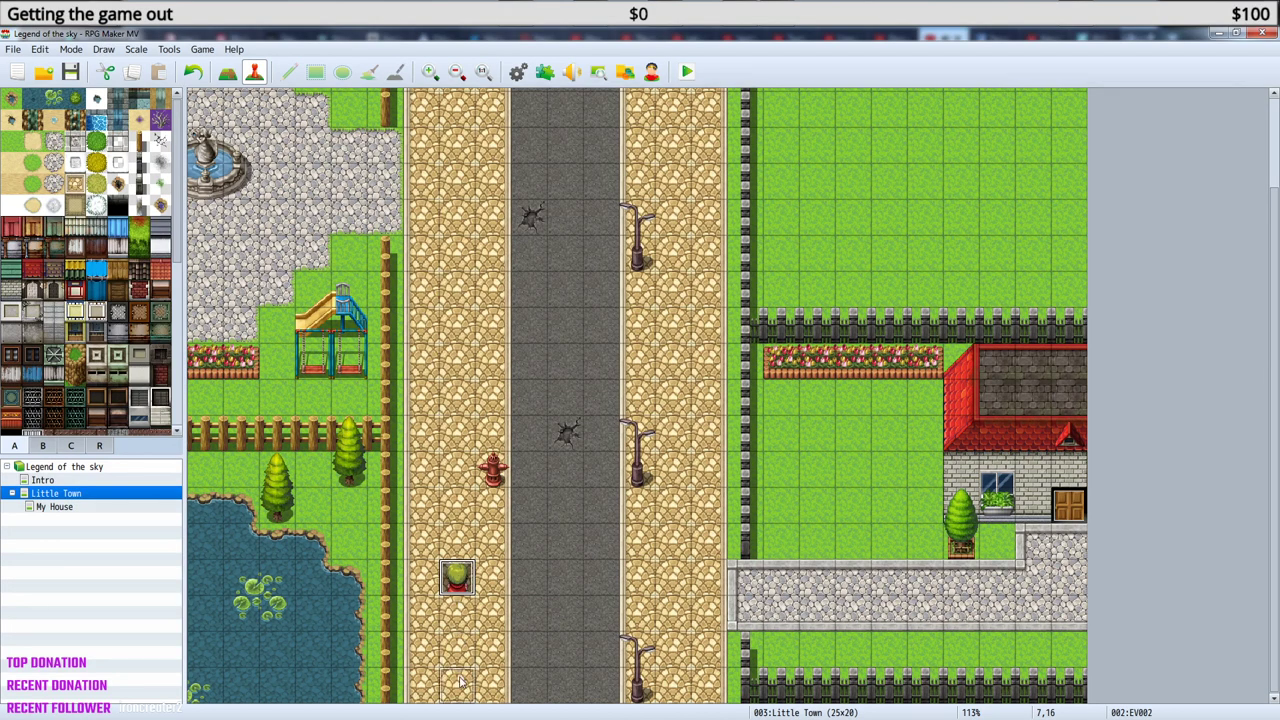
pyautogui.hotkey('ctrl', 'z')
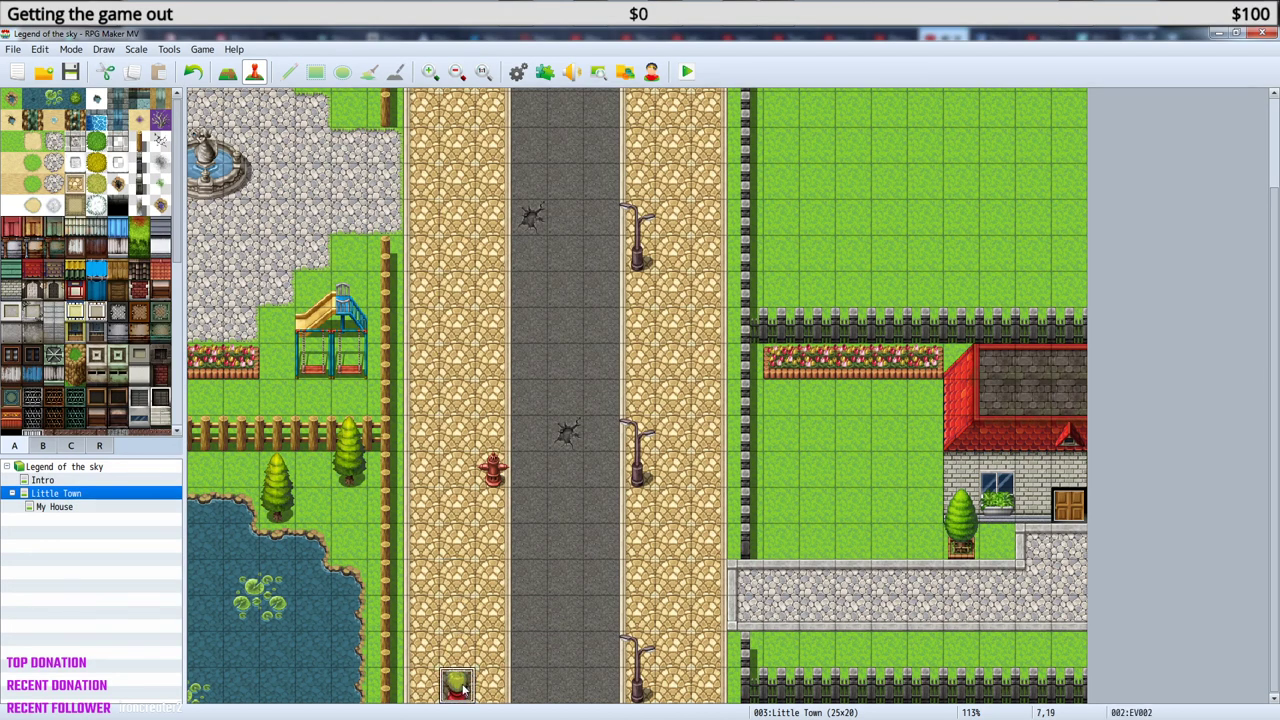
# Paste copies of the sidewalk character on both sidewalks at tiles 6,15; 7,14; 13,18; 14,9 and 7,6.
pyautogui.hotkey('ctrl', 'v')
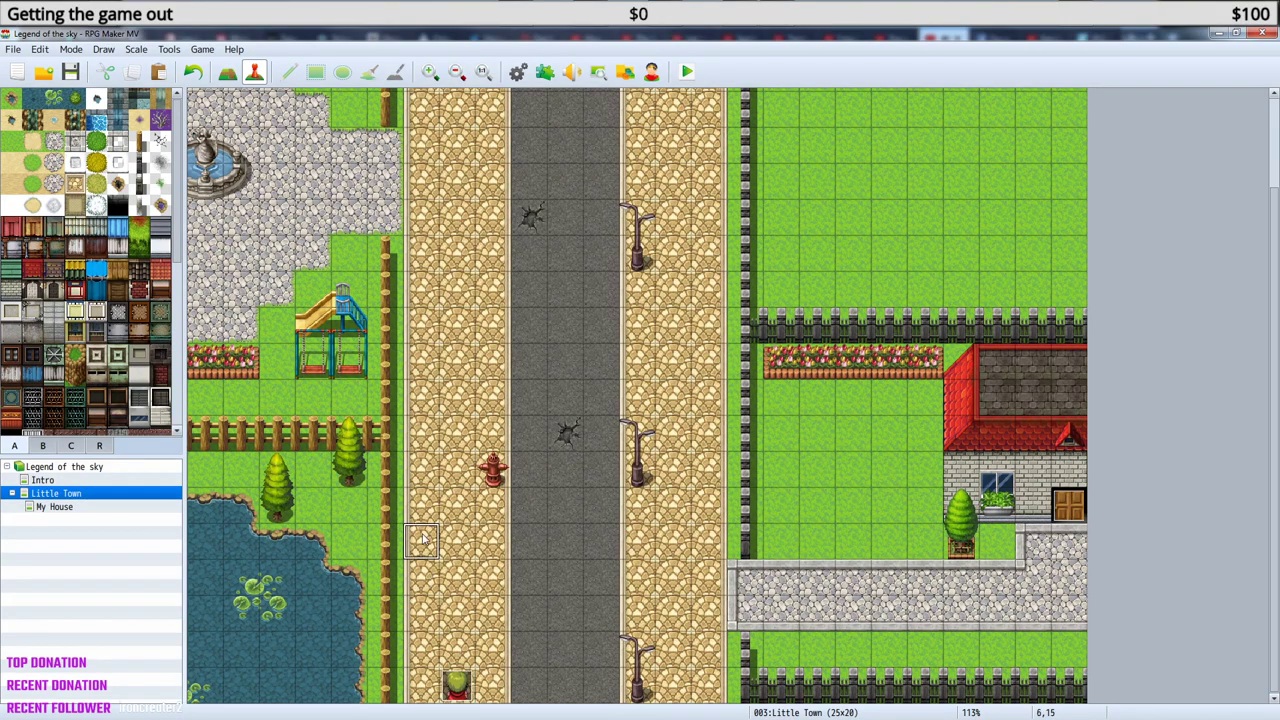
pyautogui.click(456, 505)
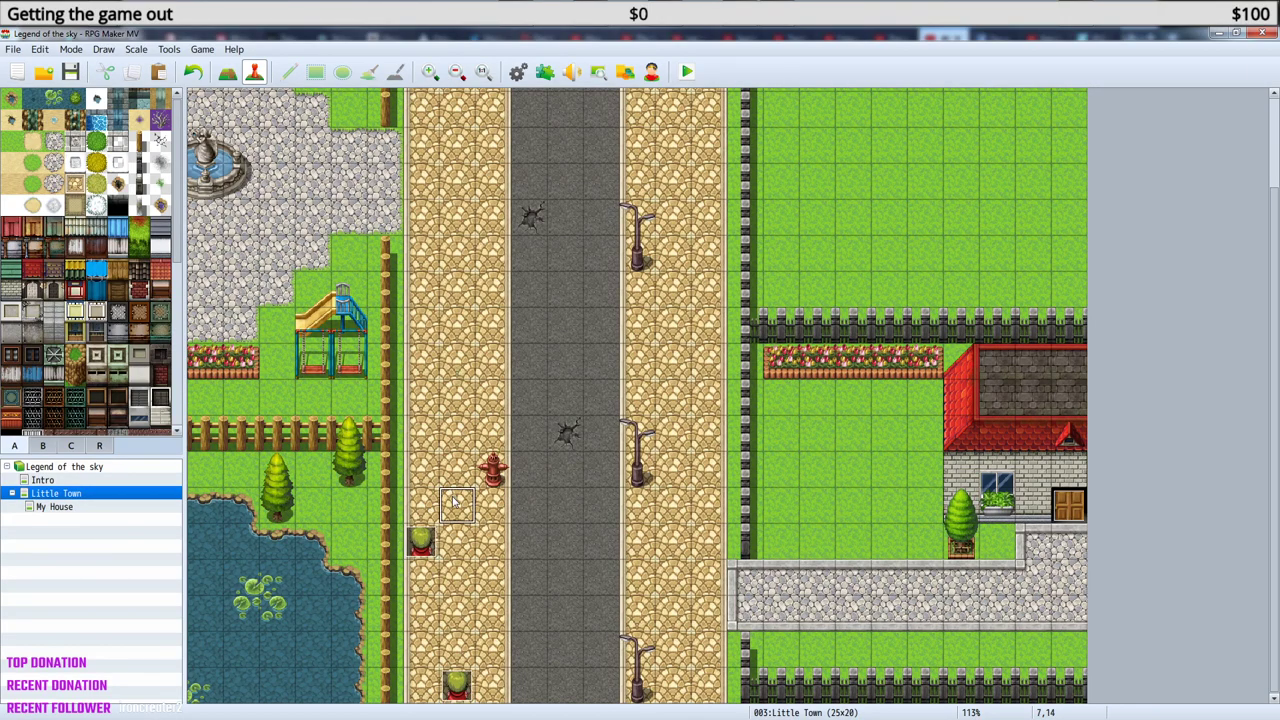
pyautogui.hotkey('ctrl', 'v')
pyautogui.click(688, 660)
pyautogui.hotkey('ctrl', 'v')
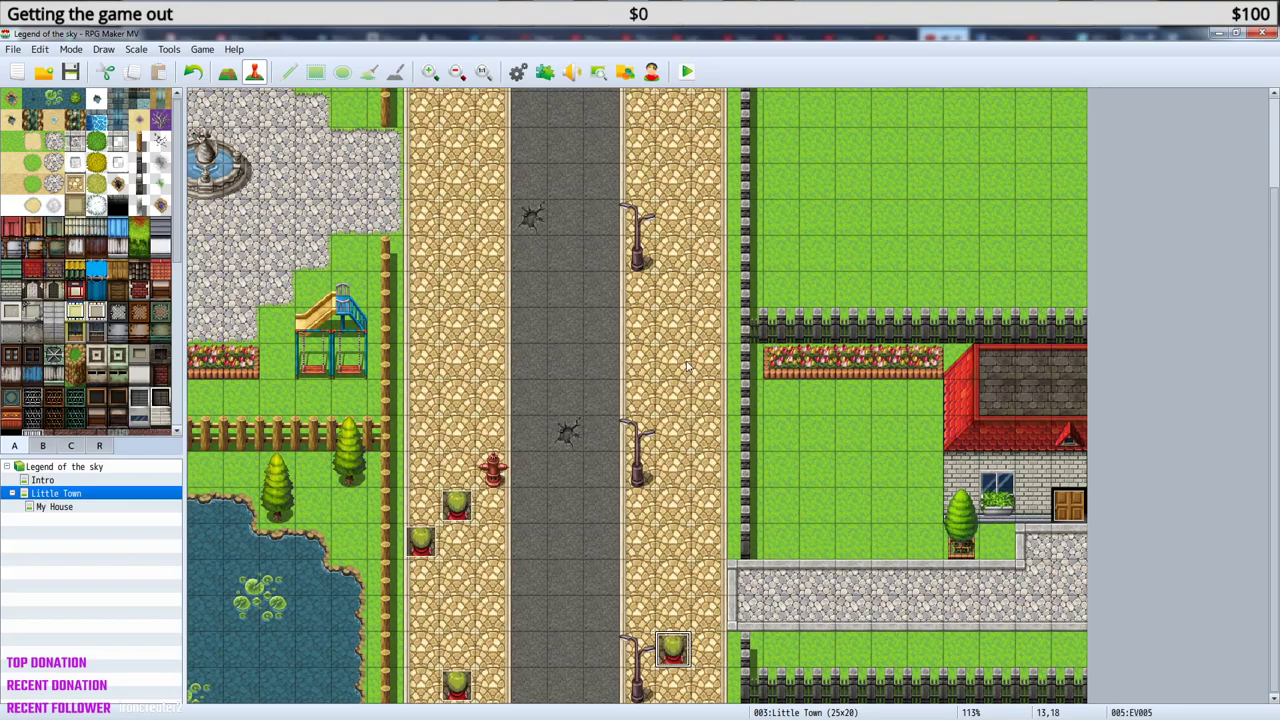
pyautogui.click(703, 330)
pyautogui.hotkey('ctrl', 'v')
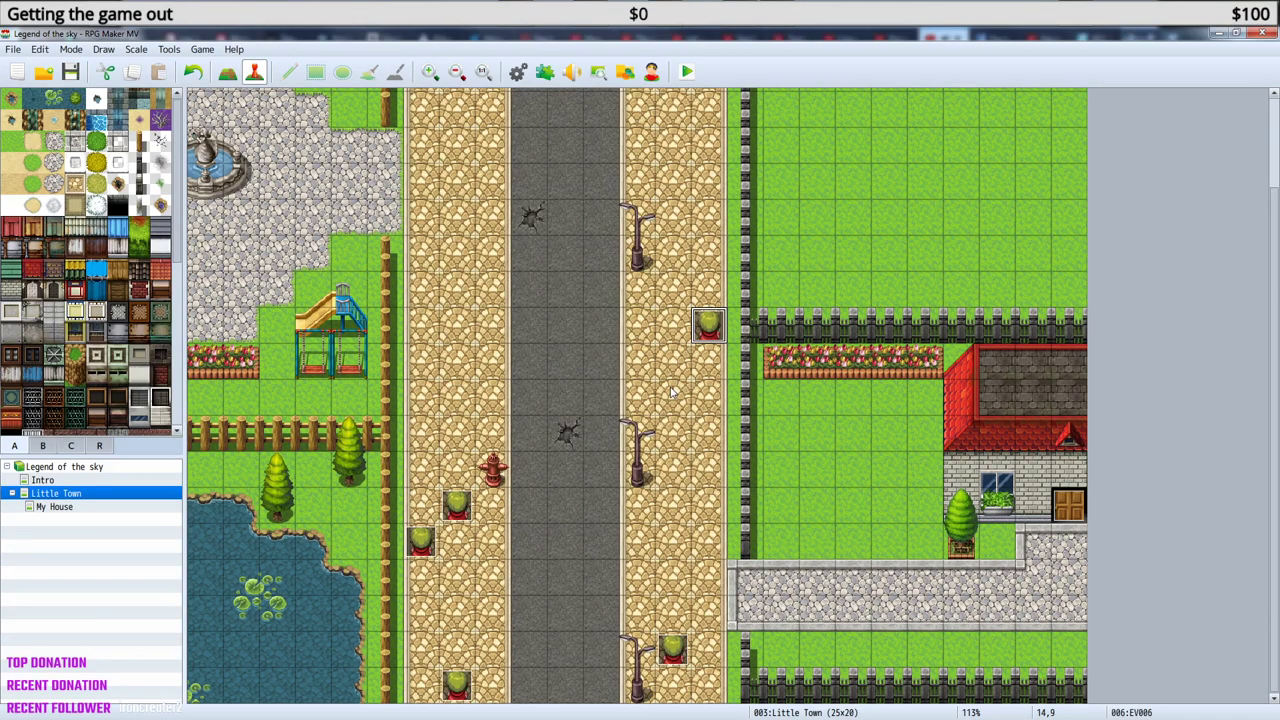
pyautogui.click(463, 220)
pyautogui.hotkey('ctrl', 'v')
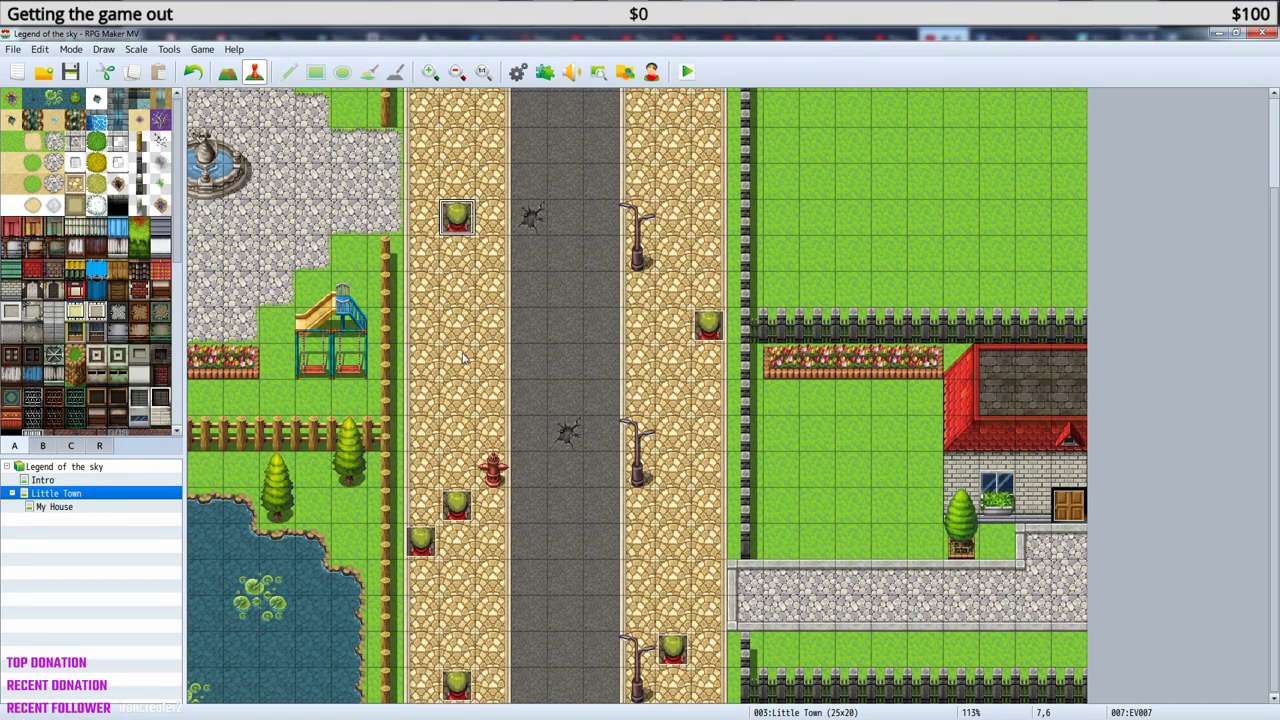
# Playtest from save File 1, walk up the road to watch all the copied characters move, and close the game.
pyautogui.click(686, 72)
pyautogui.click(588, 401)
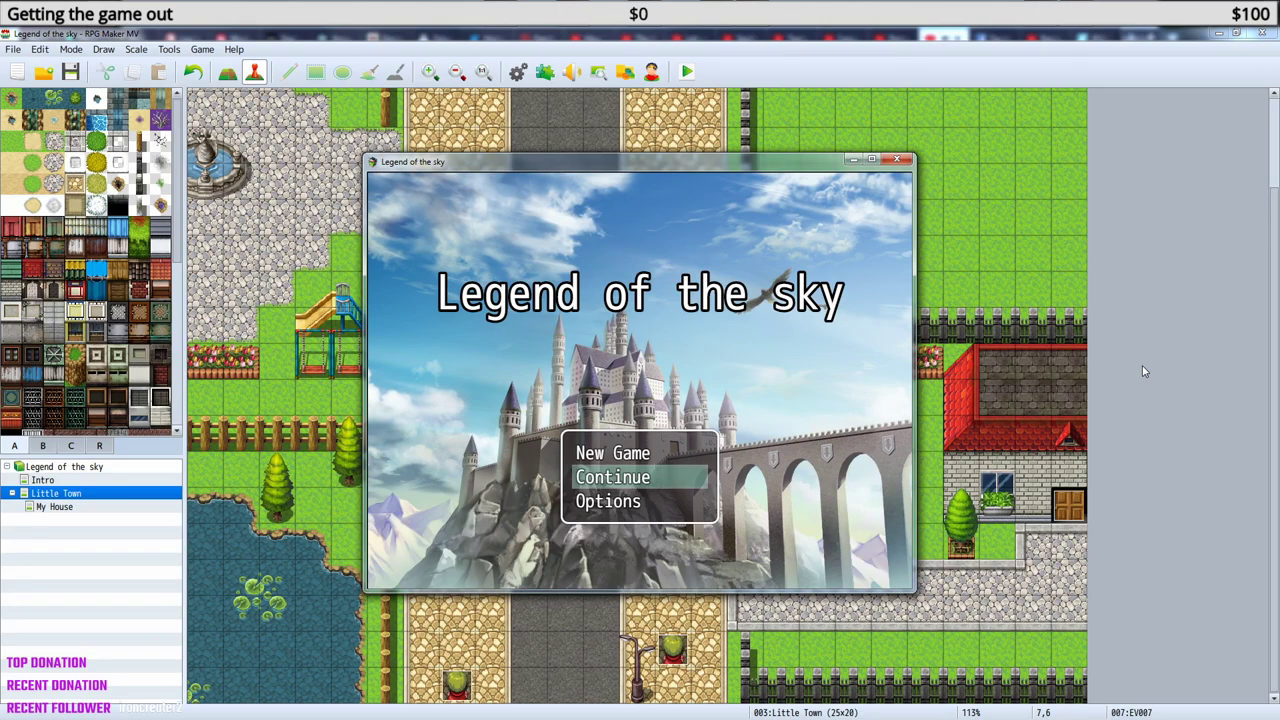
pyautogui.press('Return')
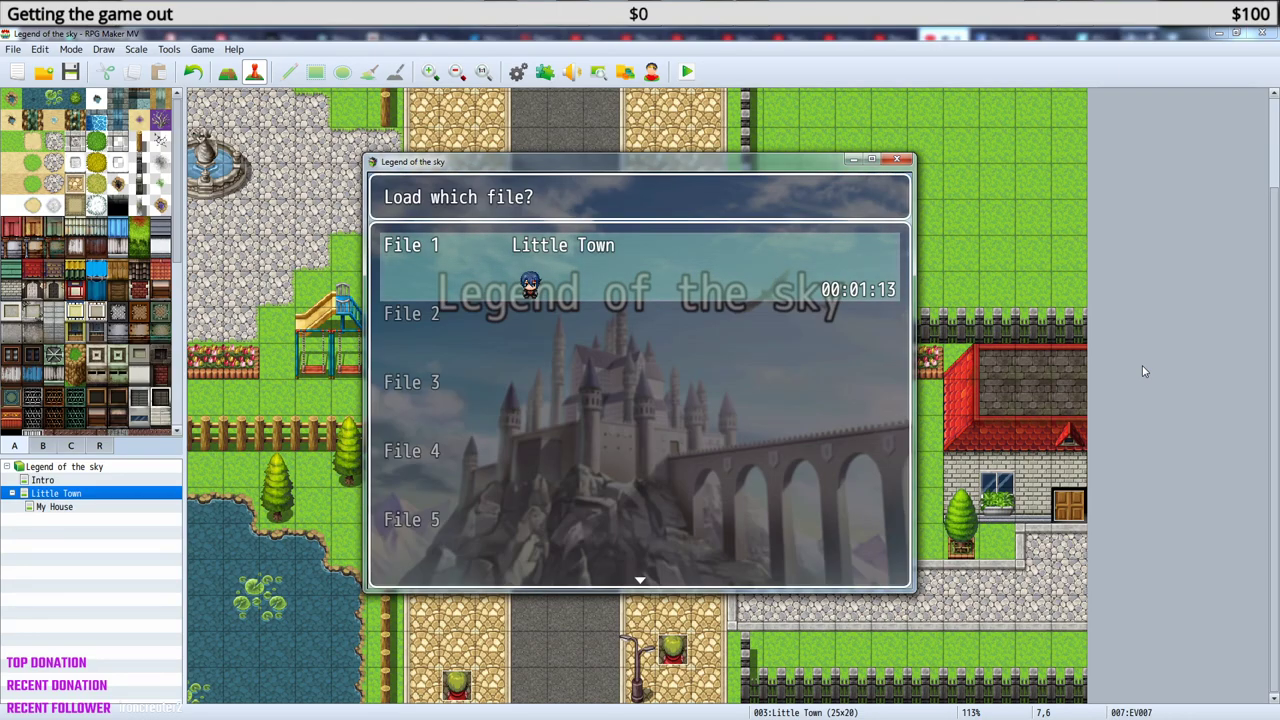
pyautogui.press('Return')
pyautogui.press('Up')
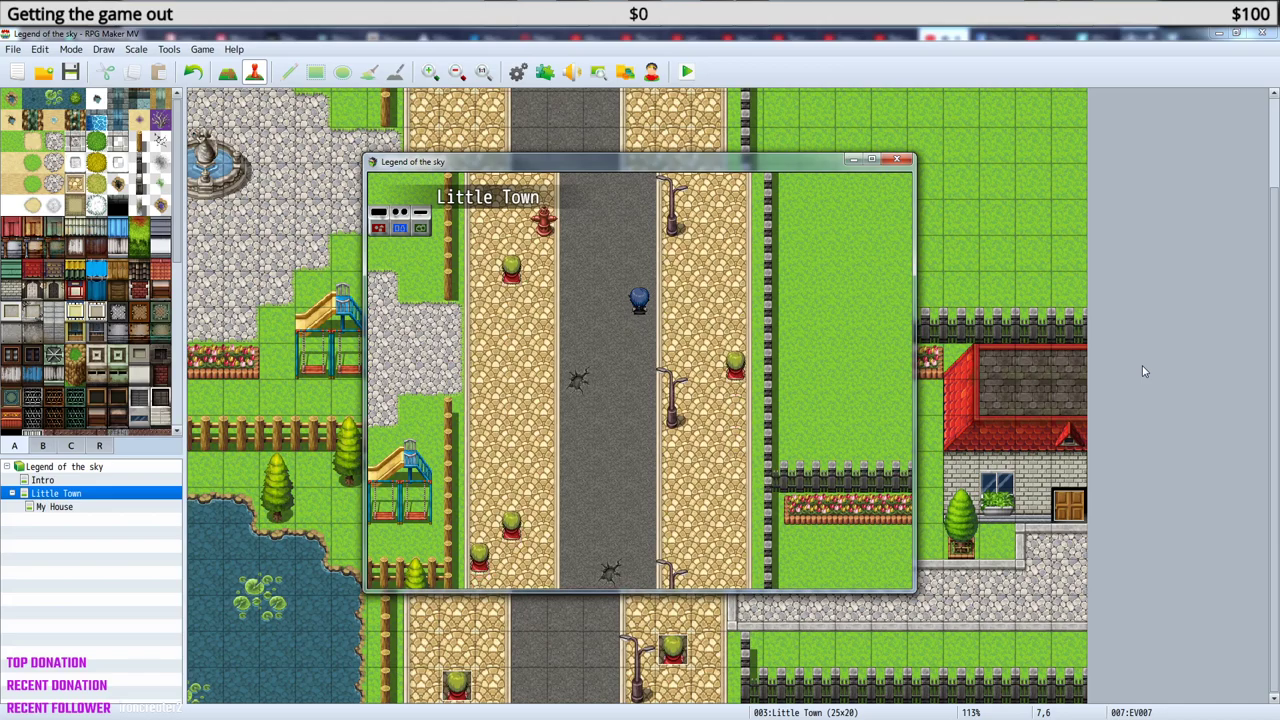
pyautogui.press('Up')
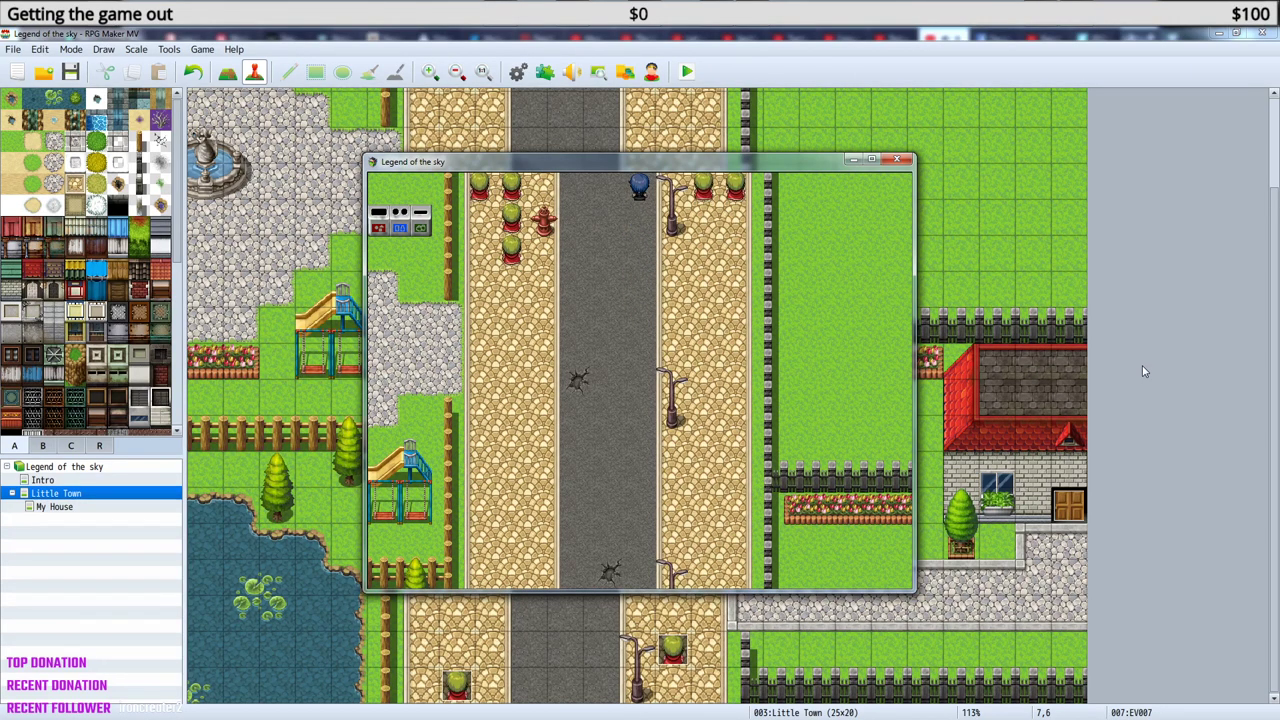
pyautogui.press('Right')
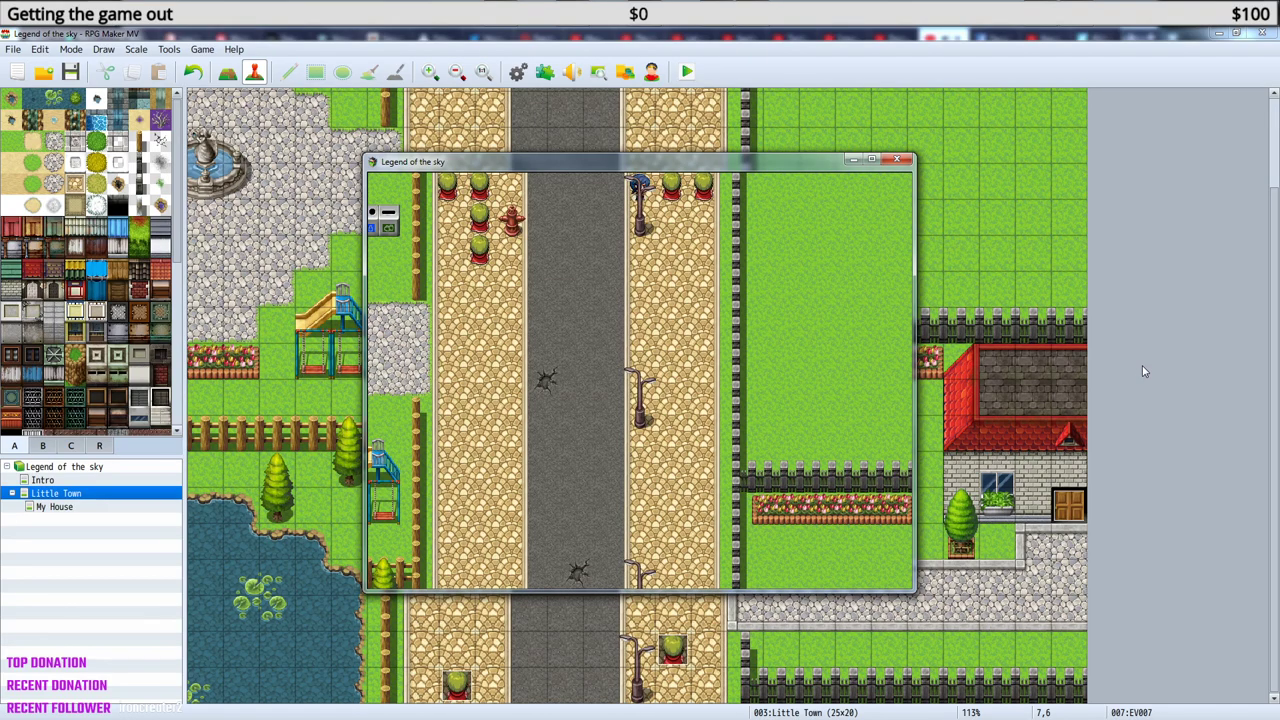
pyautogui.press('Left')
pyautogui.press('Right')
pyautogui.click(897, 161)
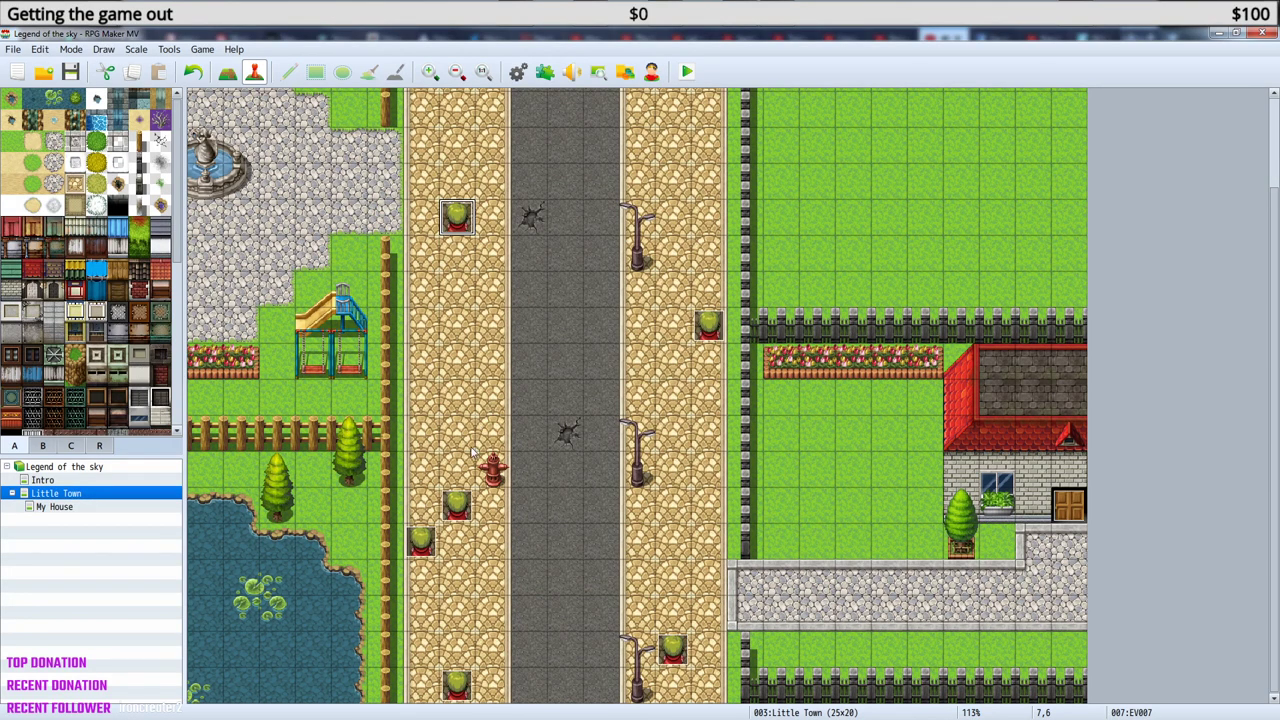
# Remove all six copies of the sidewalk character from both sidewalks of the Little Town map.
pyautogui.click(457, 508)
pyautogui.hotkey('ctrl', 'x')
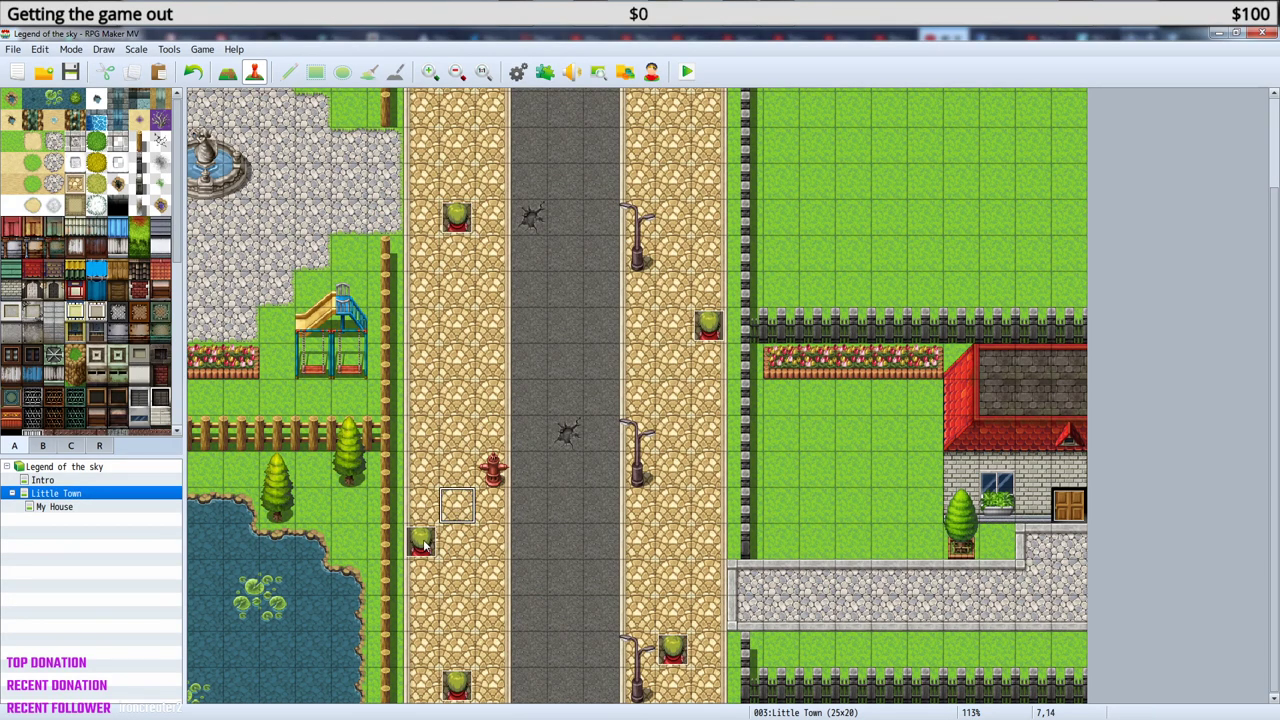
pyautogui.click(420, 540)
pyautogui.hotkey('ctrl', 'x')
pyautogui.click(457, 217)
pyautogui.hotkey('ctrl', 'x')
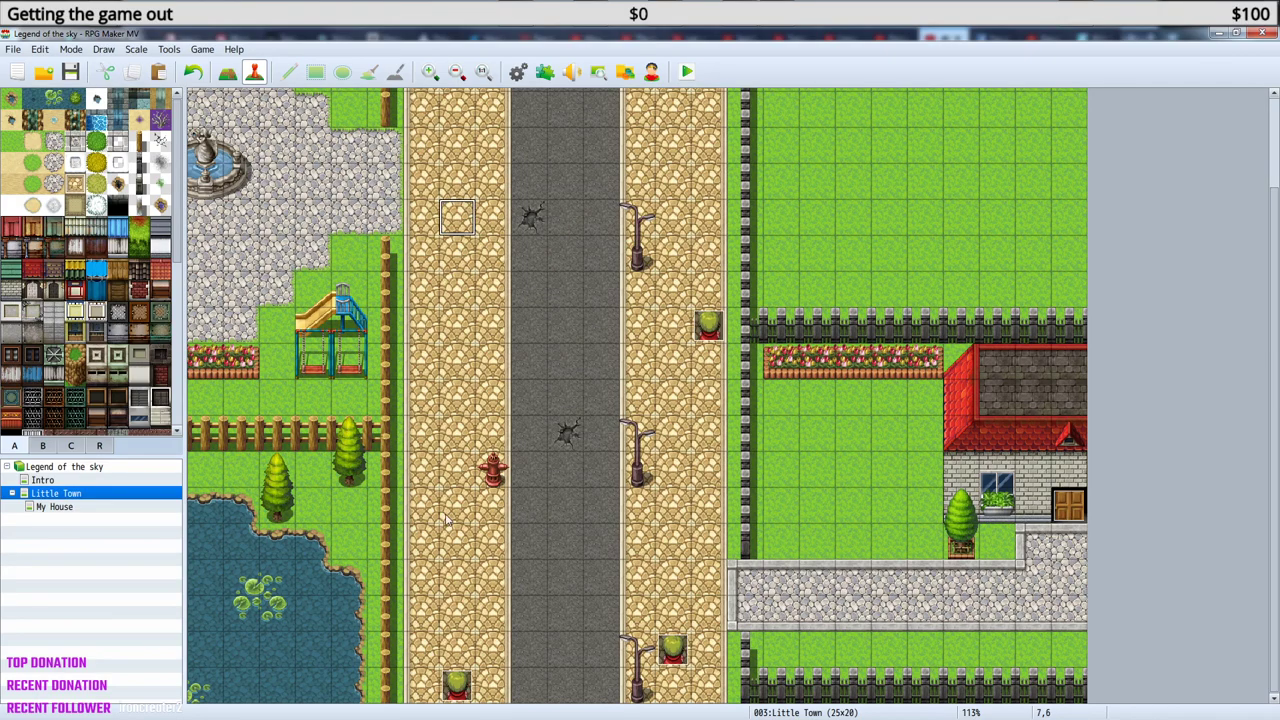
pyautogui.click(457, 685)
pyautogui.hotkey('ctrl', 'x')
pyautogui.click(675, 650)
pyautogui.hotkey('ctrl', 'x')
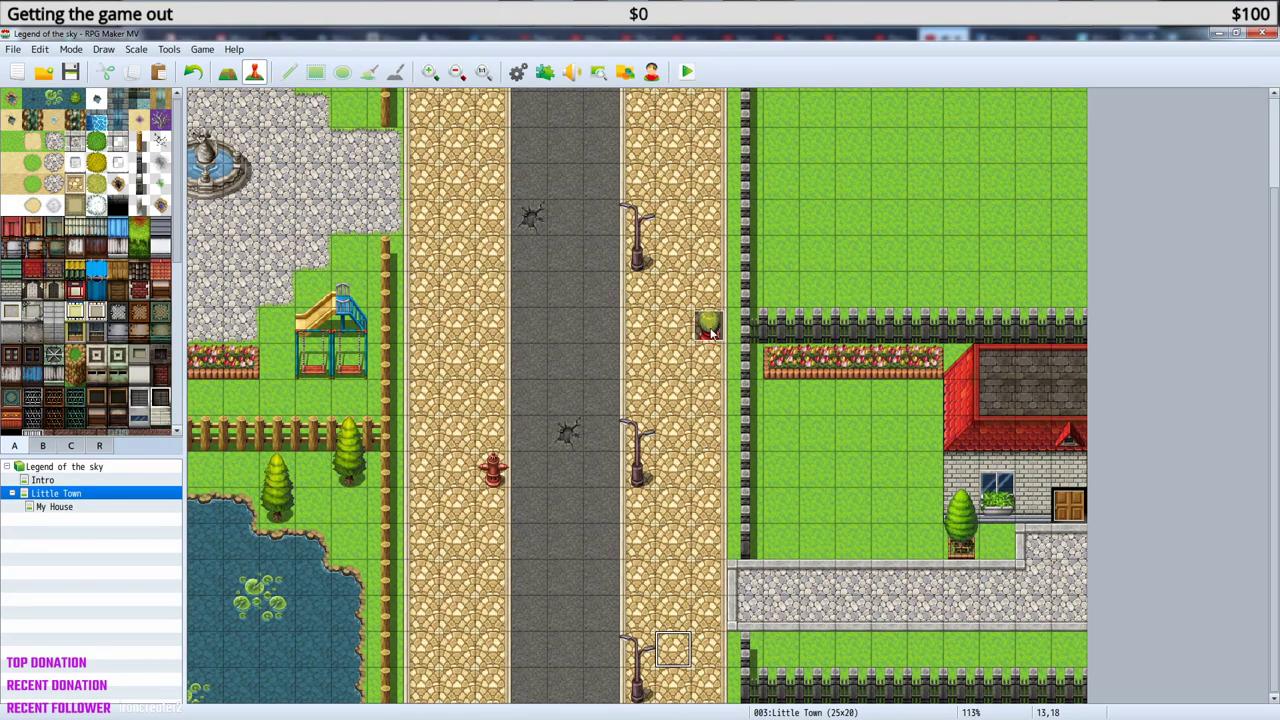
pyautogui.click(708, 325)
pyautogui.hotkey('ctrl', 'x')
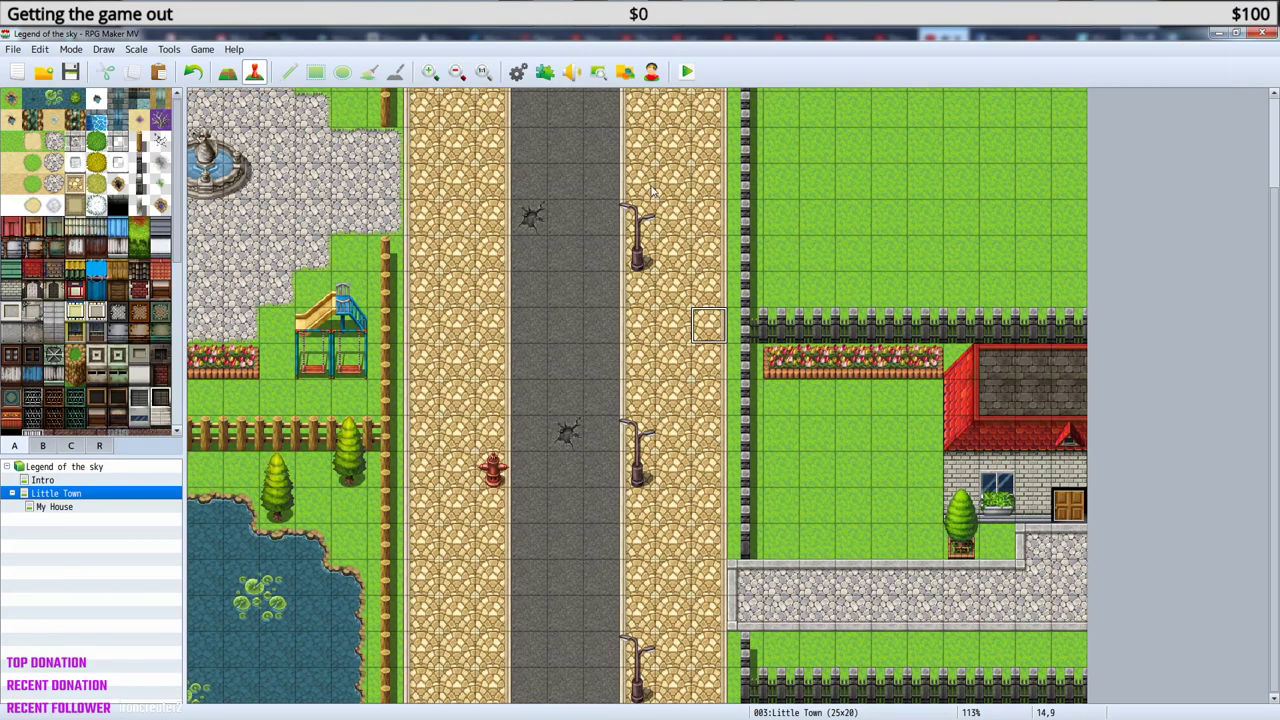
pyautogui.moveTo(1270, 213); pyautogui.dragTo(1274, 118)
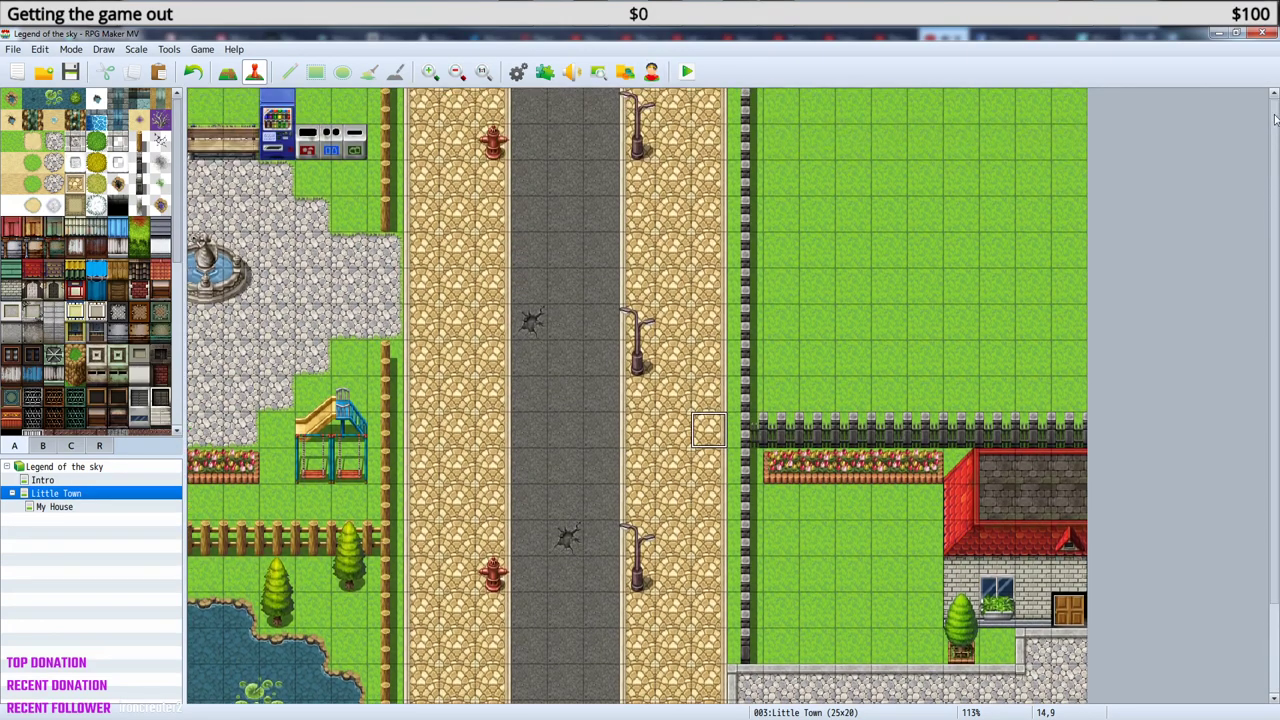
pyautogui.click(648, 115)
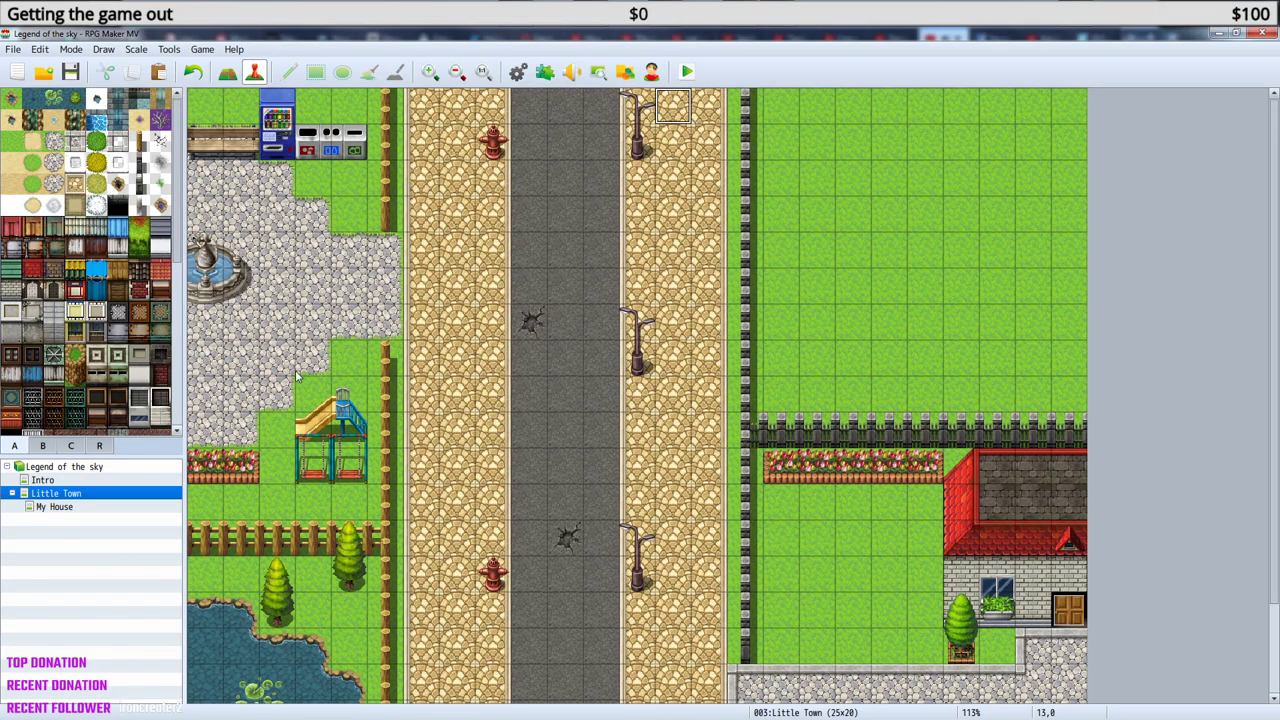
# Start a new map under Little Town and set both its name and display name to Little Town School.
pyautogui.rightClick(72, 500)
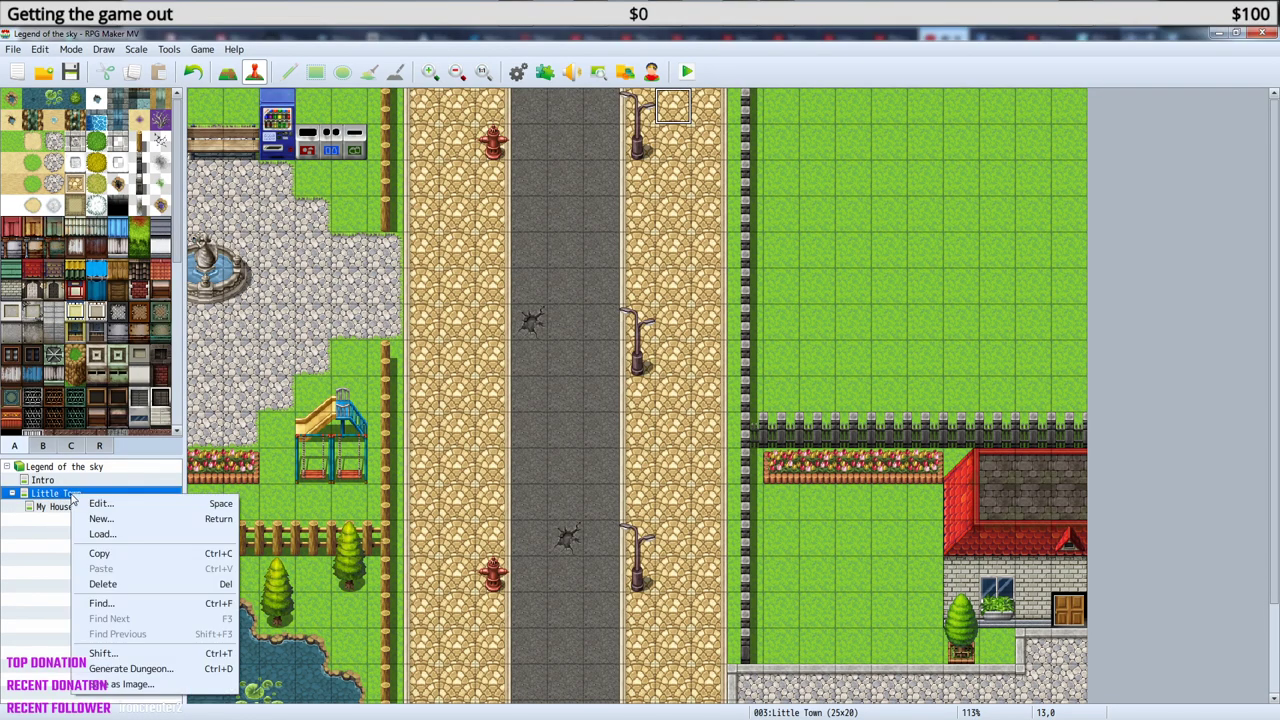
pyautogui.click(125, 522)
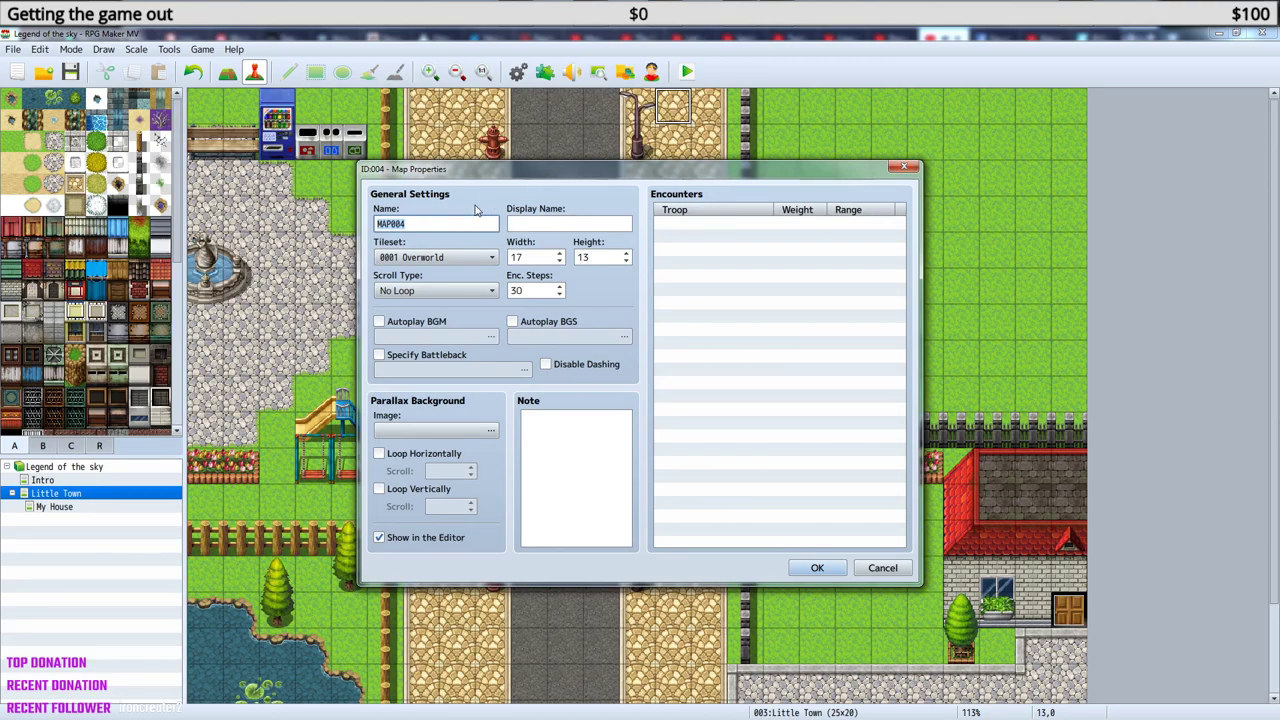
pyautogui.write('Little Town School')
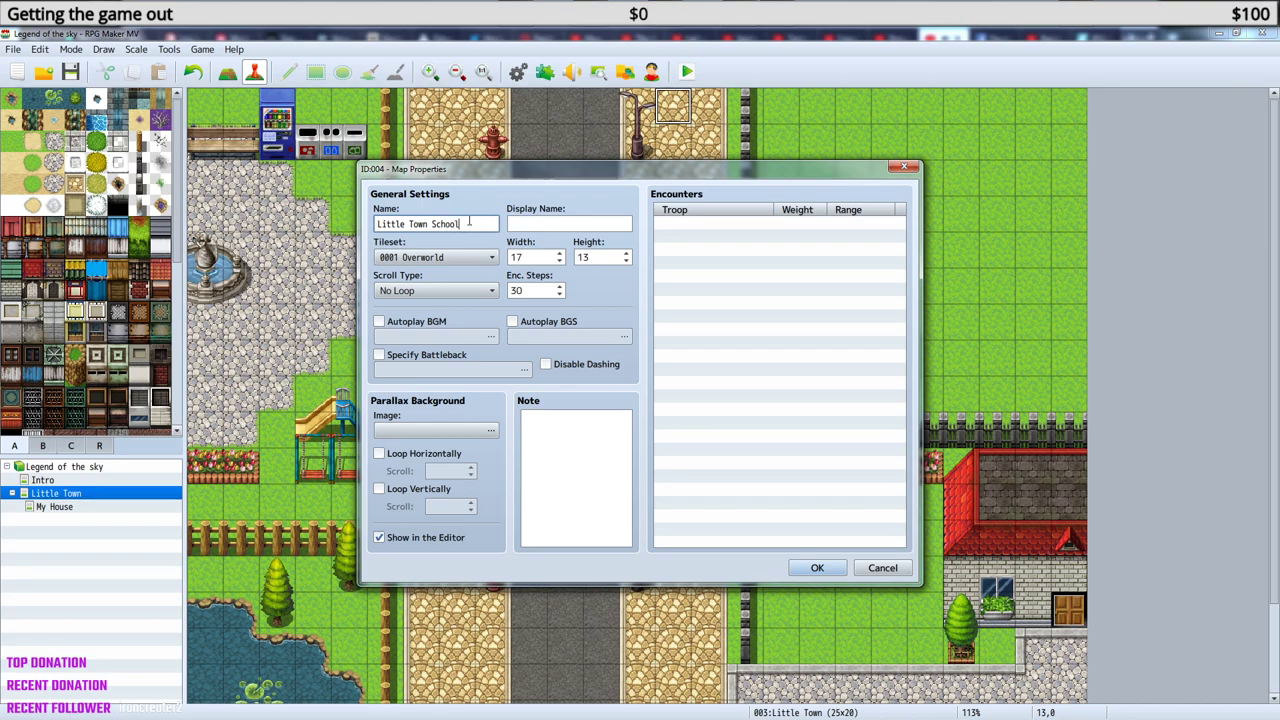
pyautogui.moveTo(486, 225); pyautogui.dragTo(376, 225)
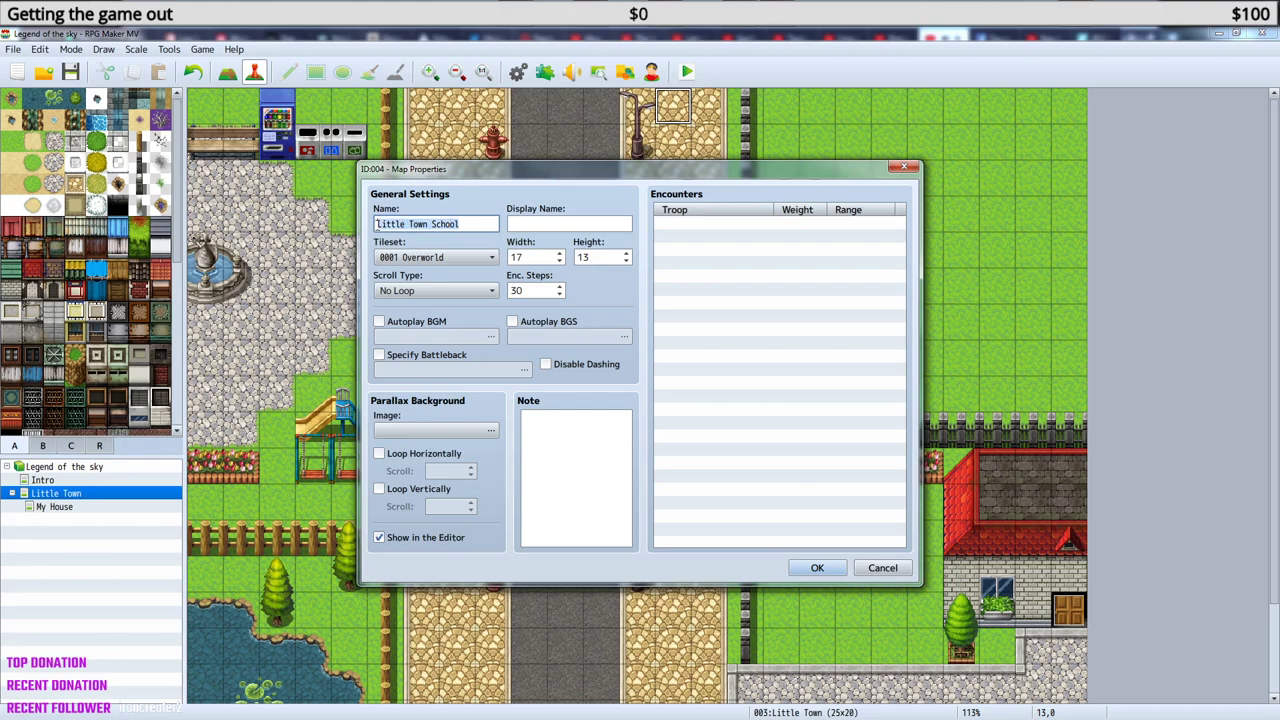
pyautogui.hotkey('ctrl', 'c')
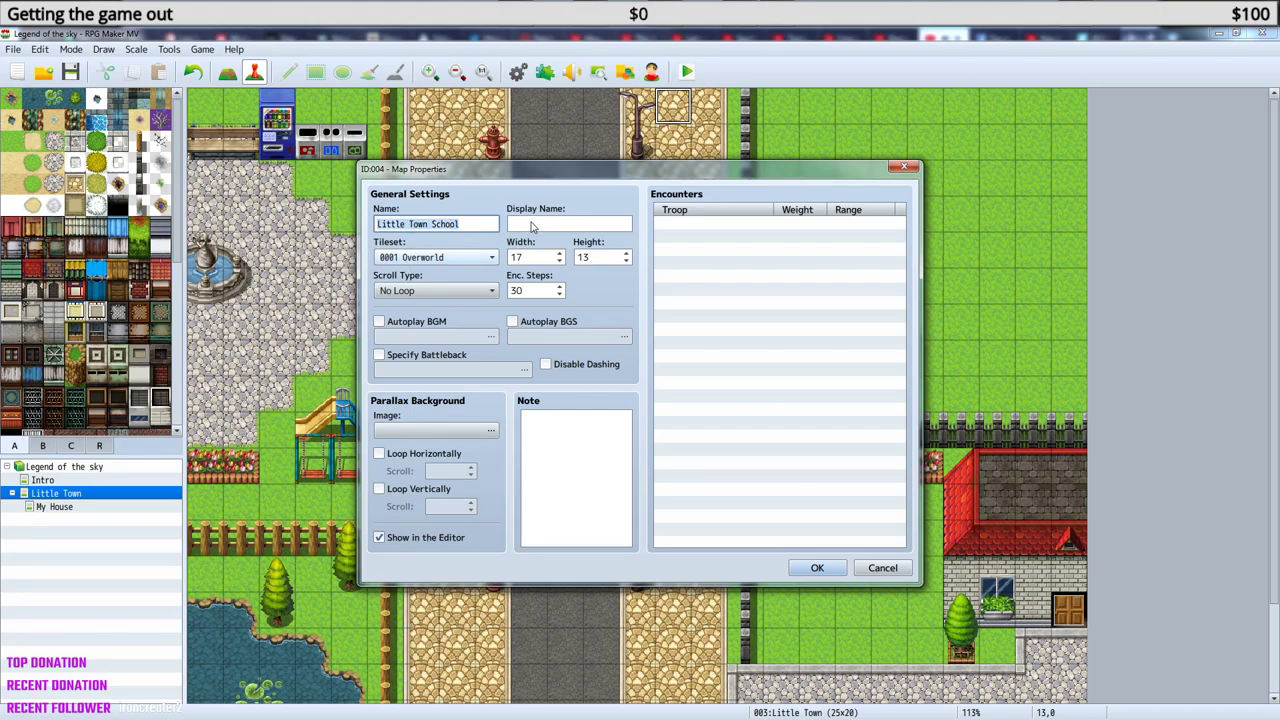
pyautogui.click(538, 224)
pyautogui.hotkey('ctrl', 'v')
# Set the new map's tileset to 0002 Outside and its size to 25 wide by 25 high, and create it.
pyautogui.click(450, 257)
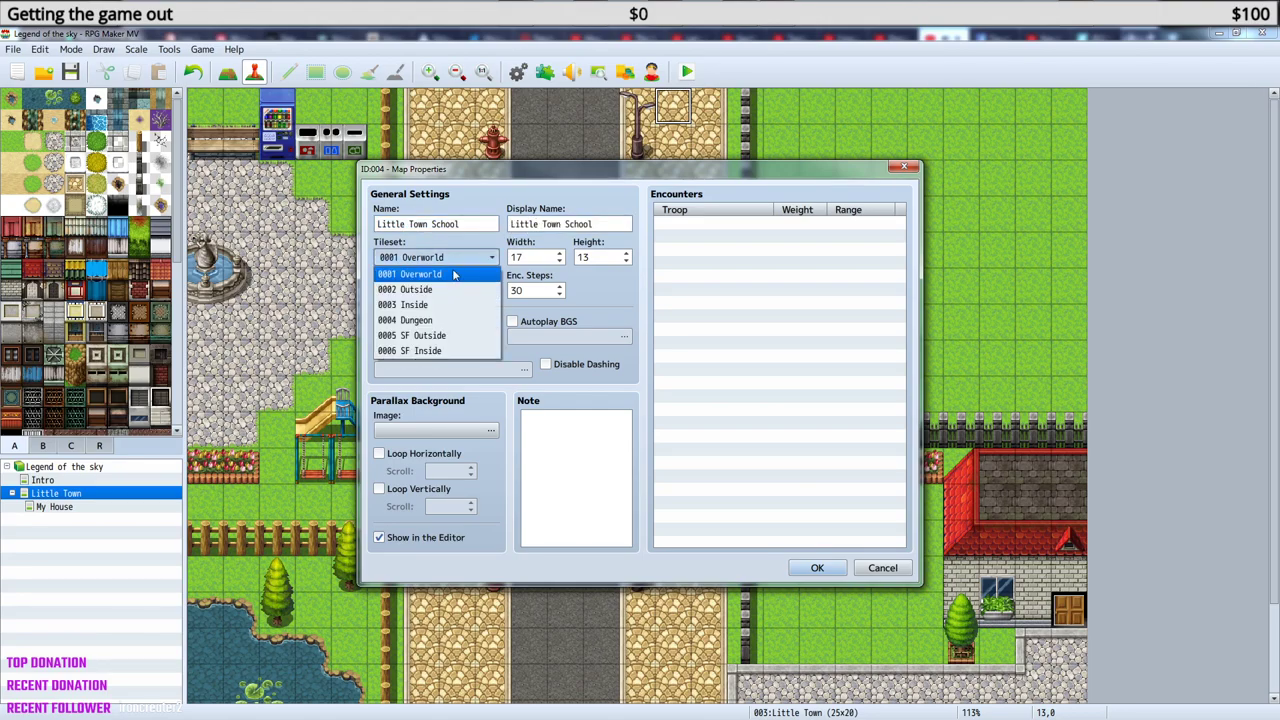
pyautogui.click(451, 290)
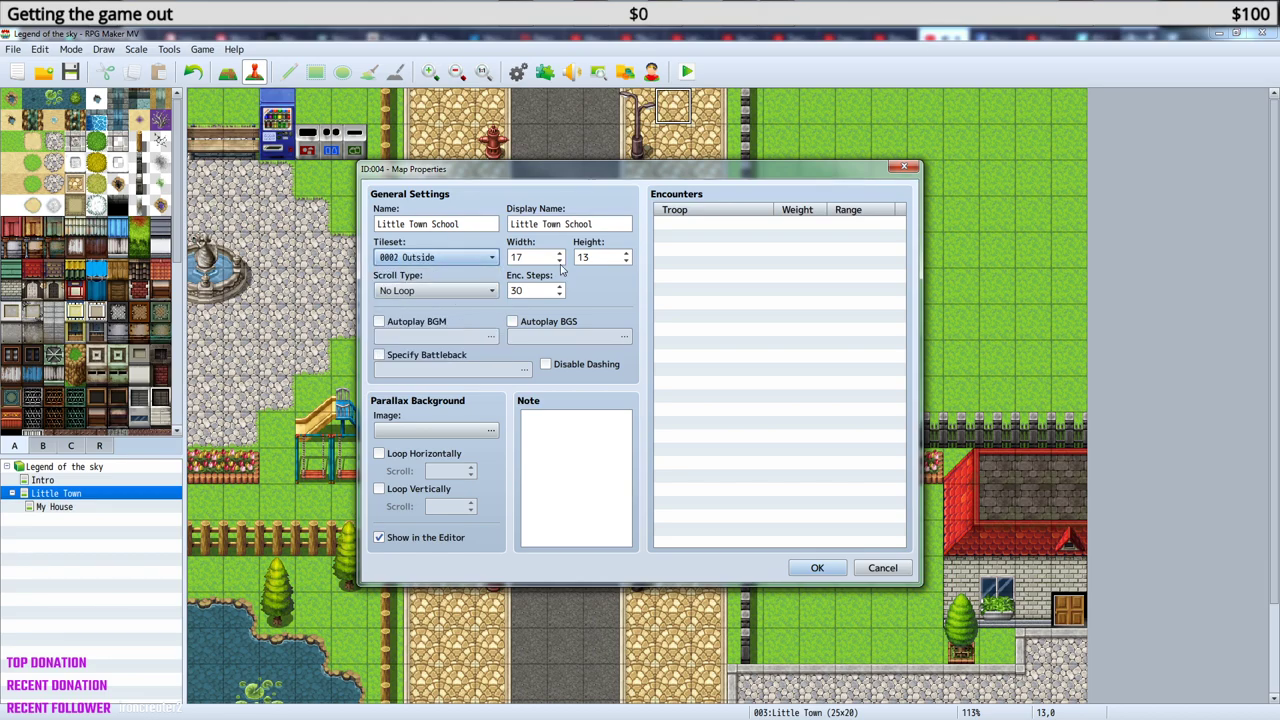
pyautogui.doubleClick(528, 257)
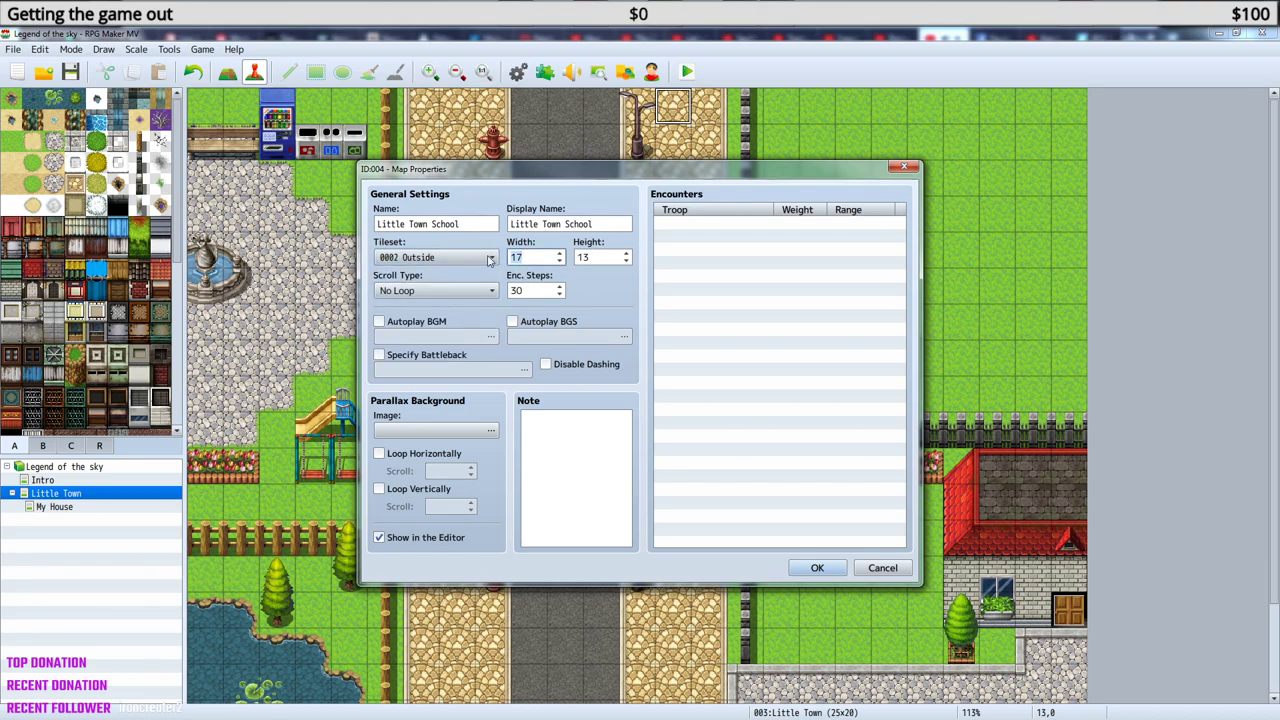
pyautogui.write('25')
pyautogui.press('Tab')
pyautogui.write('25')
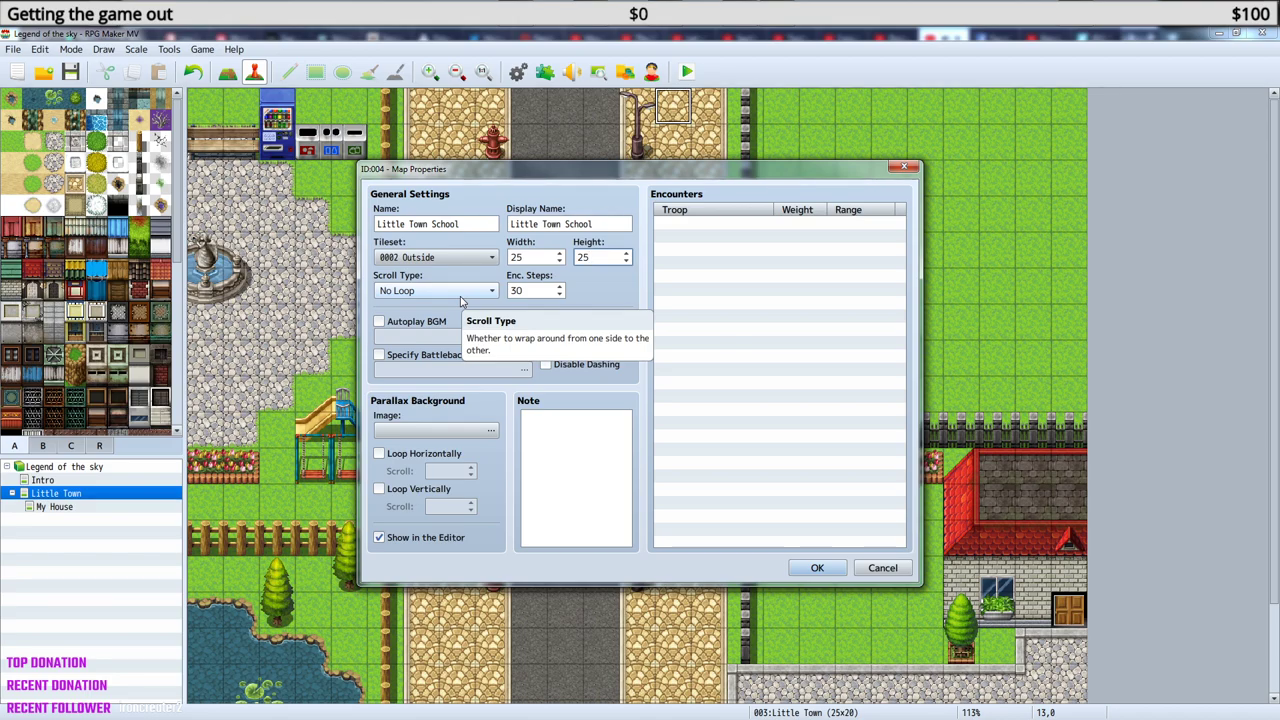
pyautogui.click(818, 569)
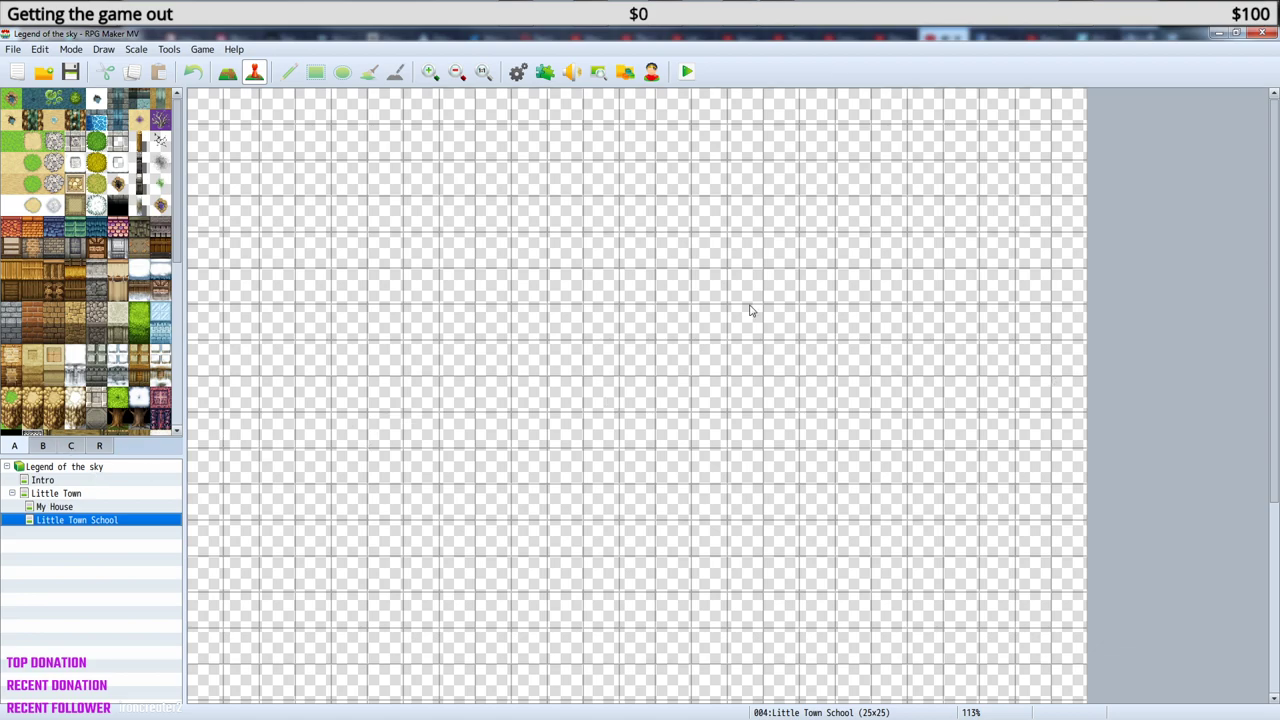
# Check the available tiles and change the Little Town School map's tileset to 0005 SF Outside.
pyautogui.moveTo(1277, 338); pyautogui.dragTo(1277, 582)
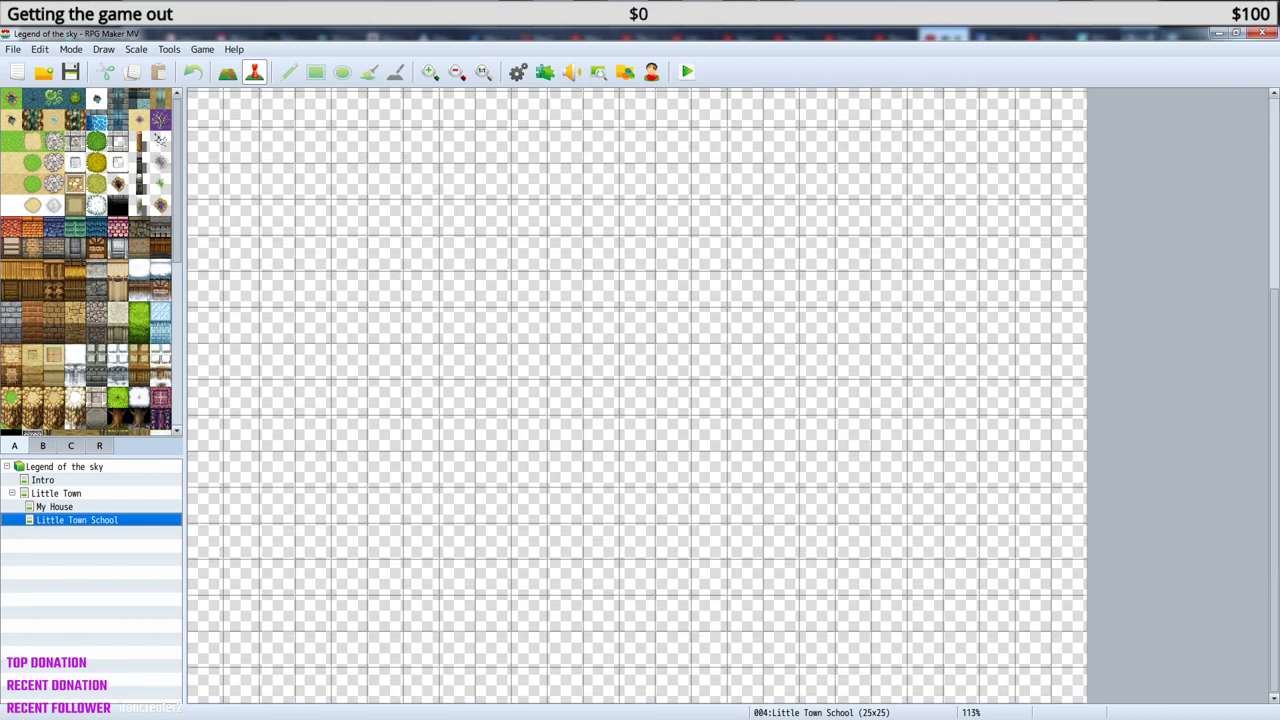
pyautogui.click(42, 446)
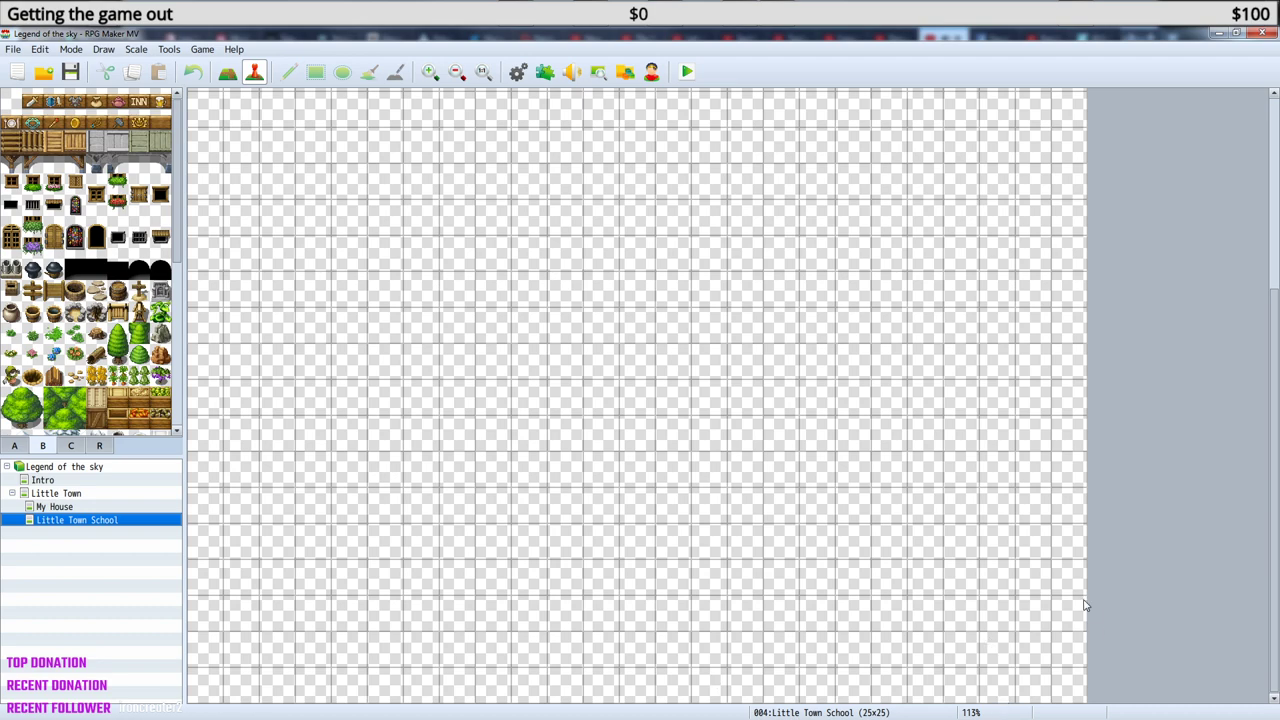
pyautogui.click(22, 446)
pyautogui.scroll(-3, 179, 205)
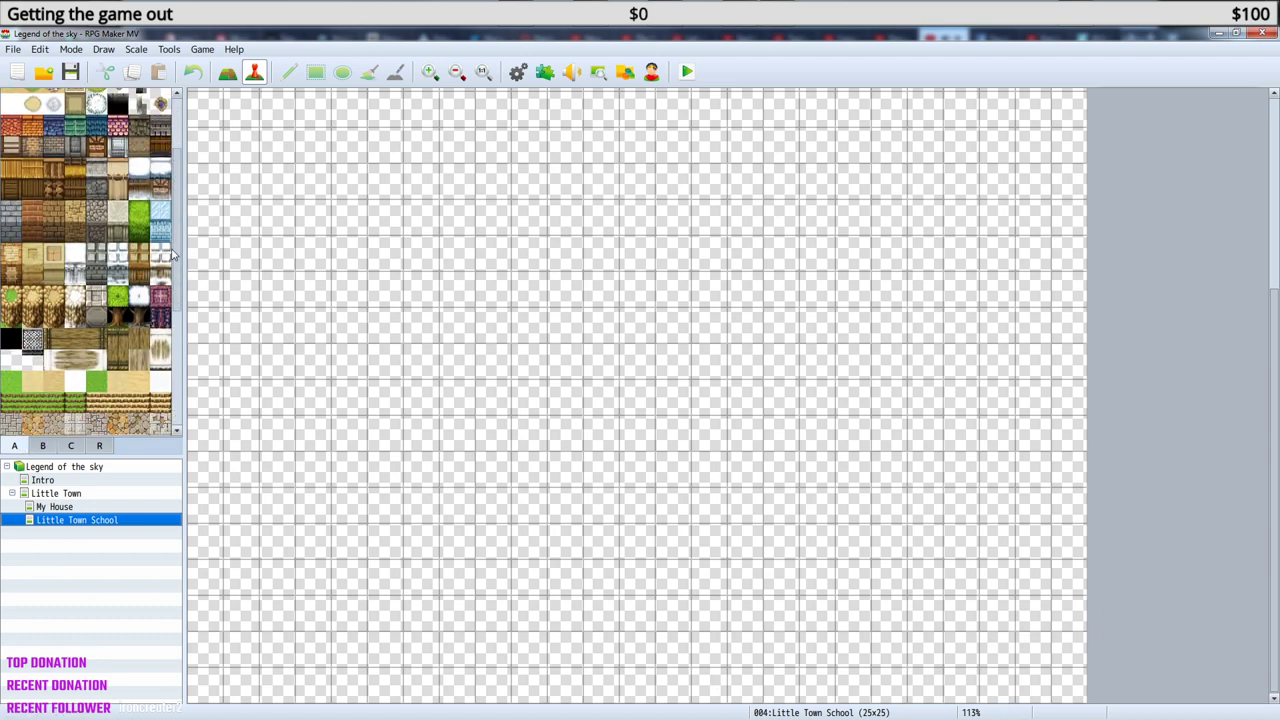
pyautogui.rightClick(73, 521)
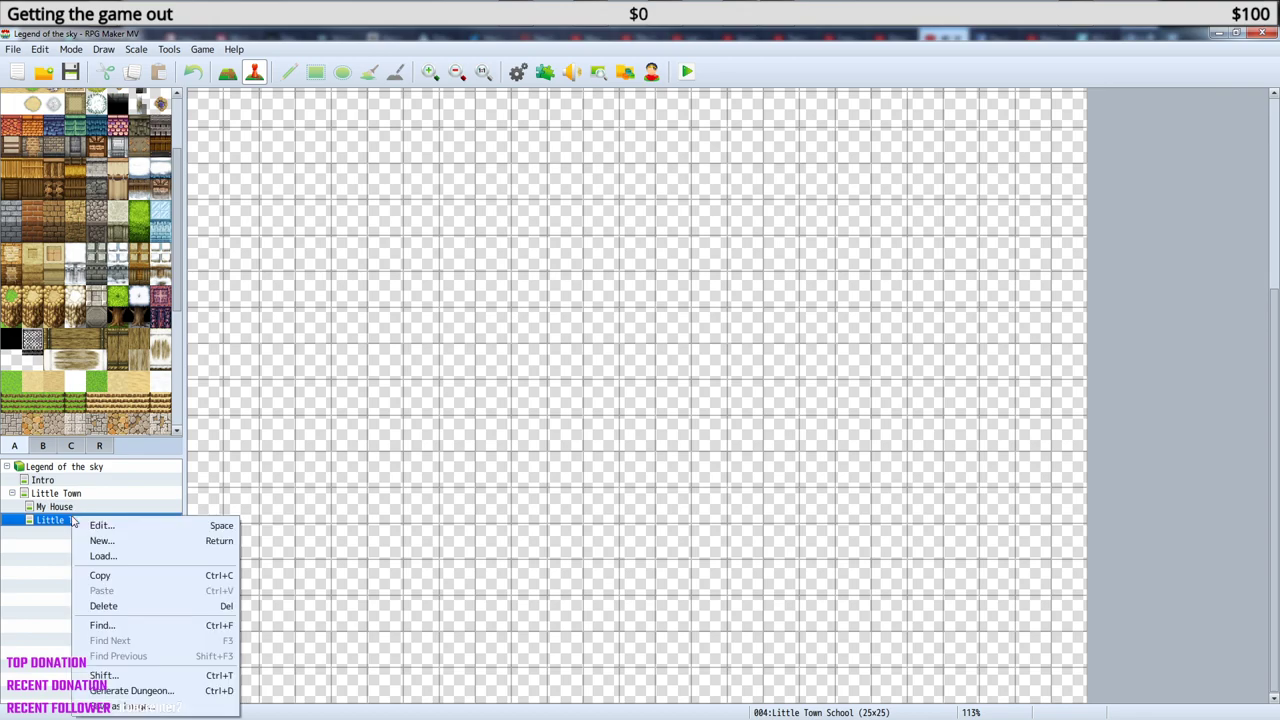
pyautogui.click(127, 529)
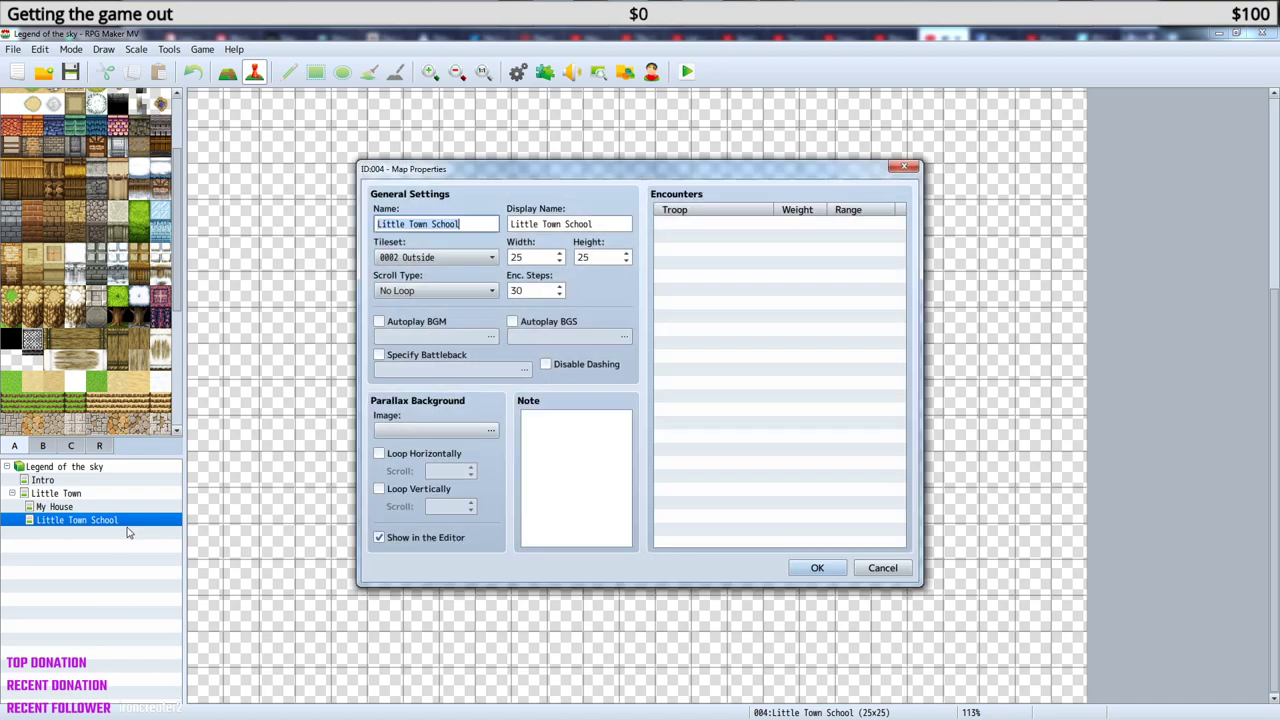
pyautogui.click(468, 262)
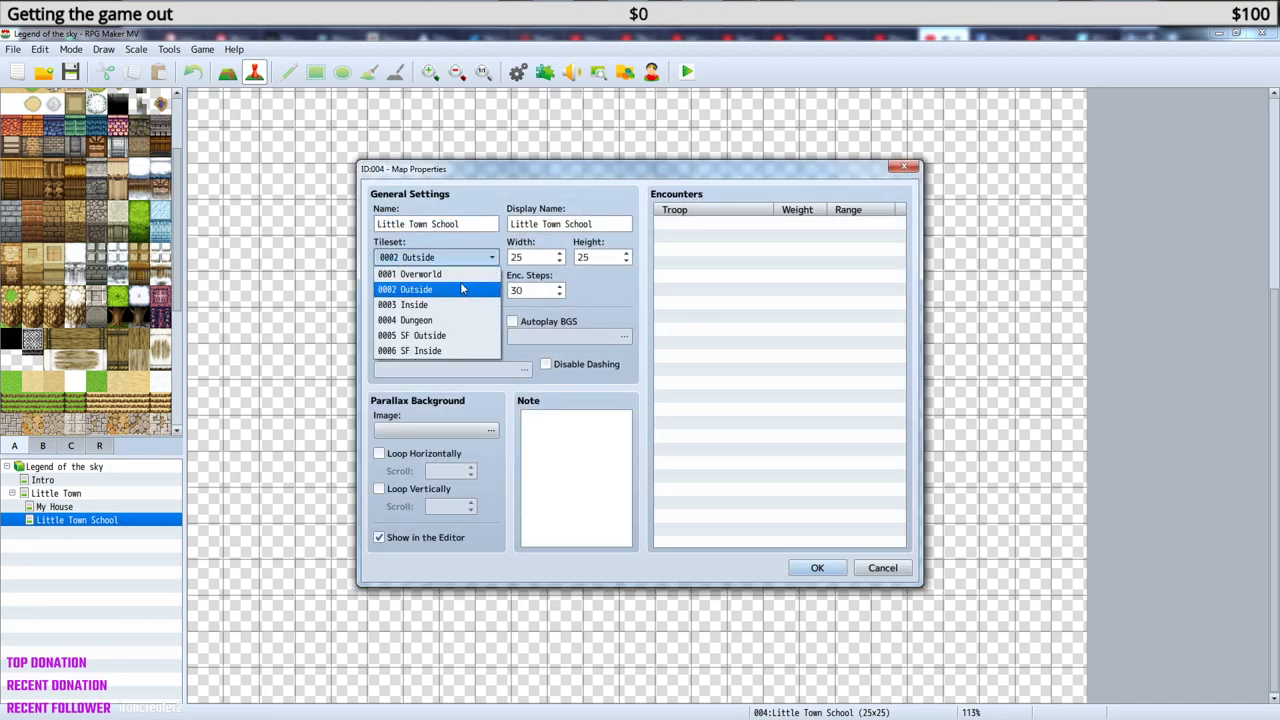
pyautogui.click(457, 337)
pyautogui.click(819, 569)
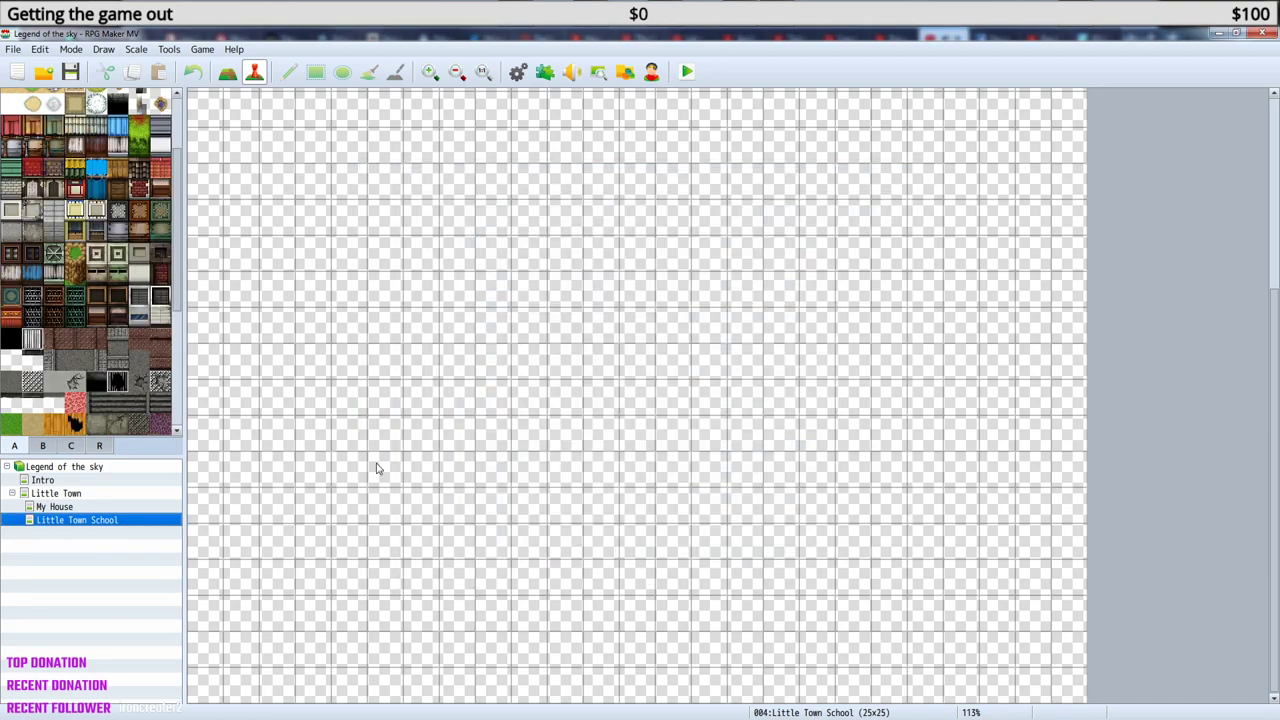
# Paint a dark grey asphalt road two tiles high across the full width of the map's lower edge.
pyautogui.scroll(3, 178, 155)
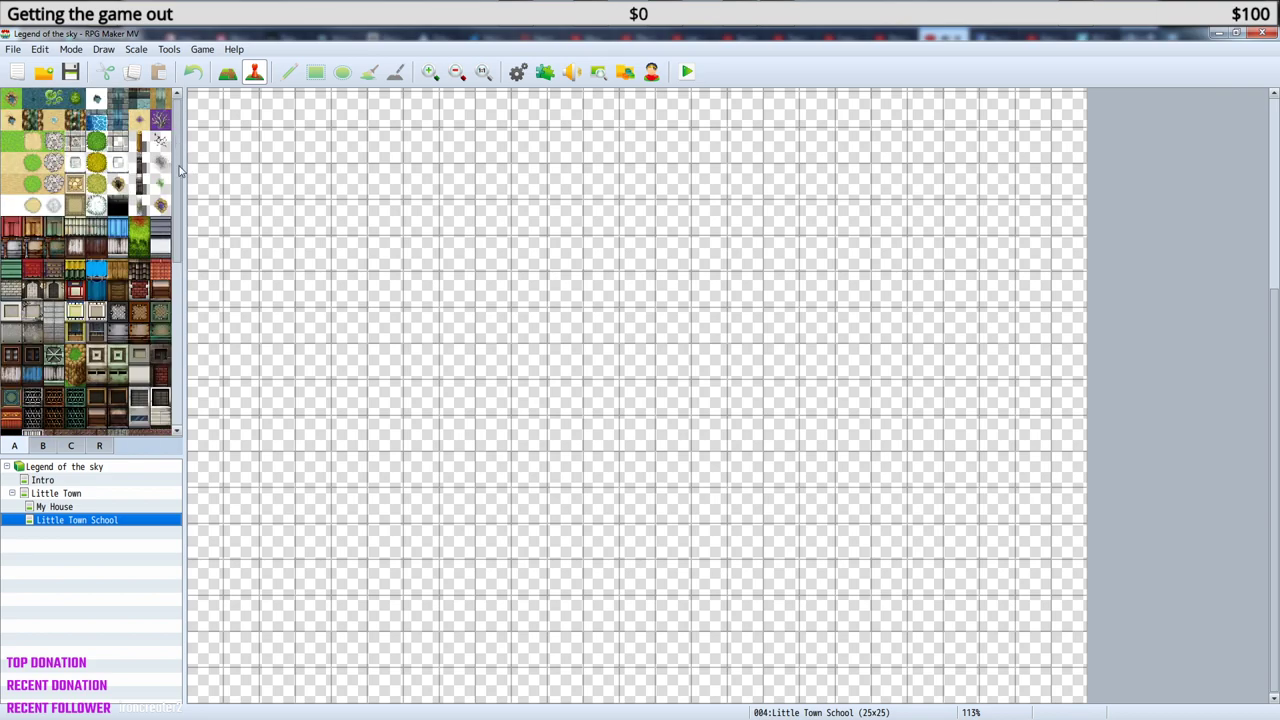
pyautogui.scroll(-8, 176, 300)
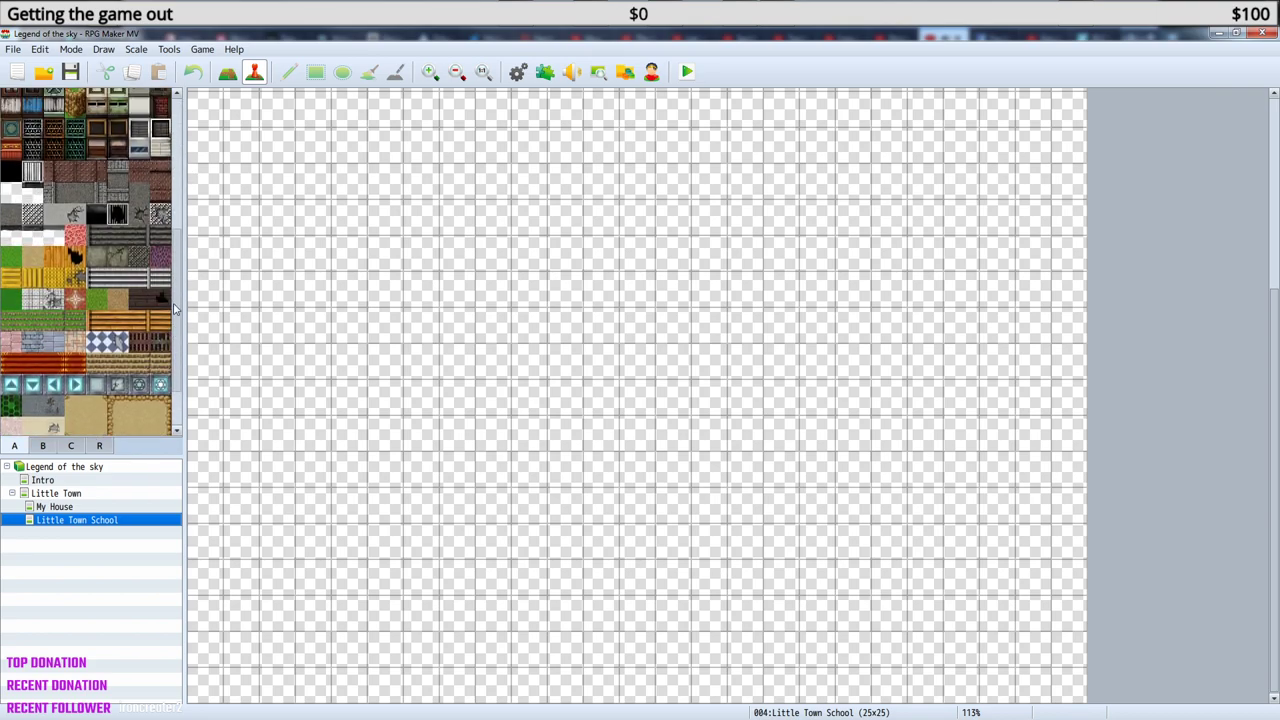
pyautogui.scroll(1, 176, 300)
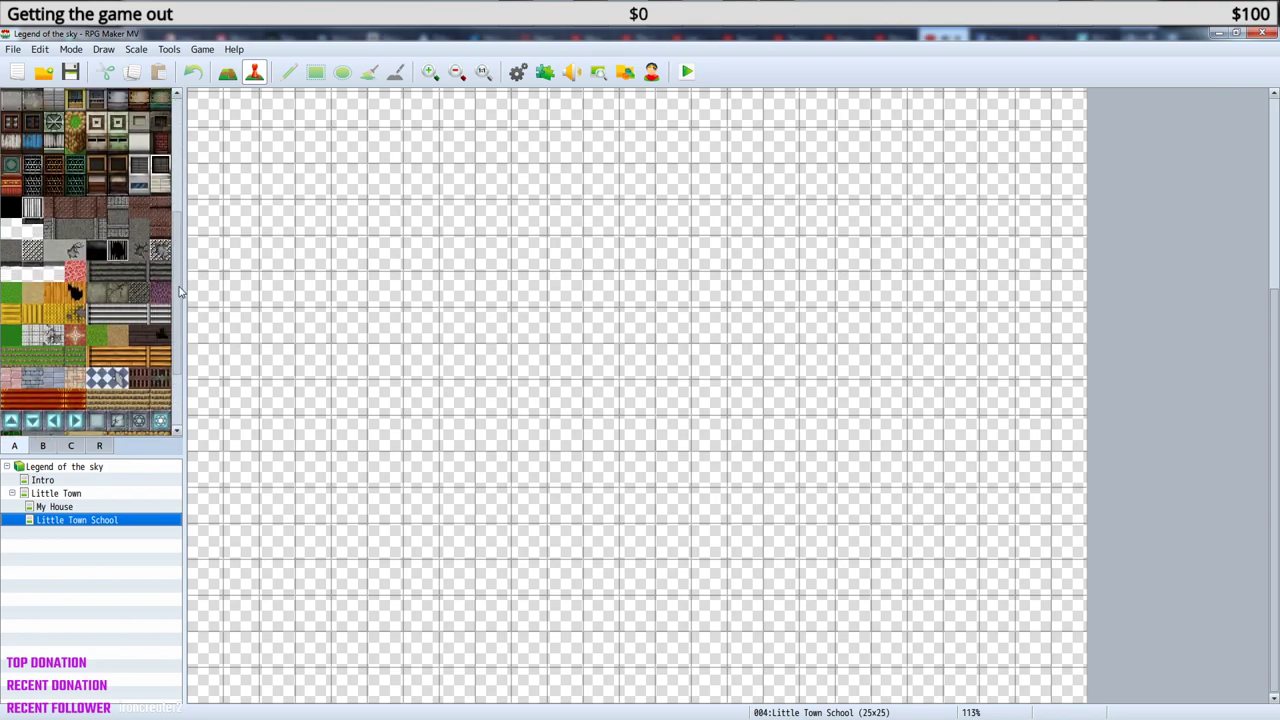
pyautogui.click(18, 258)
pyautogui.click(227, 71)
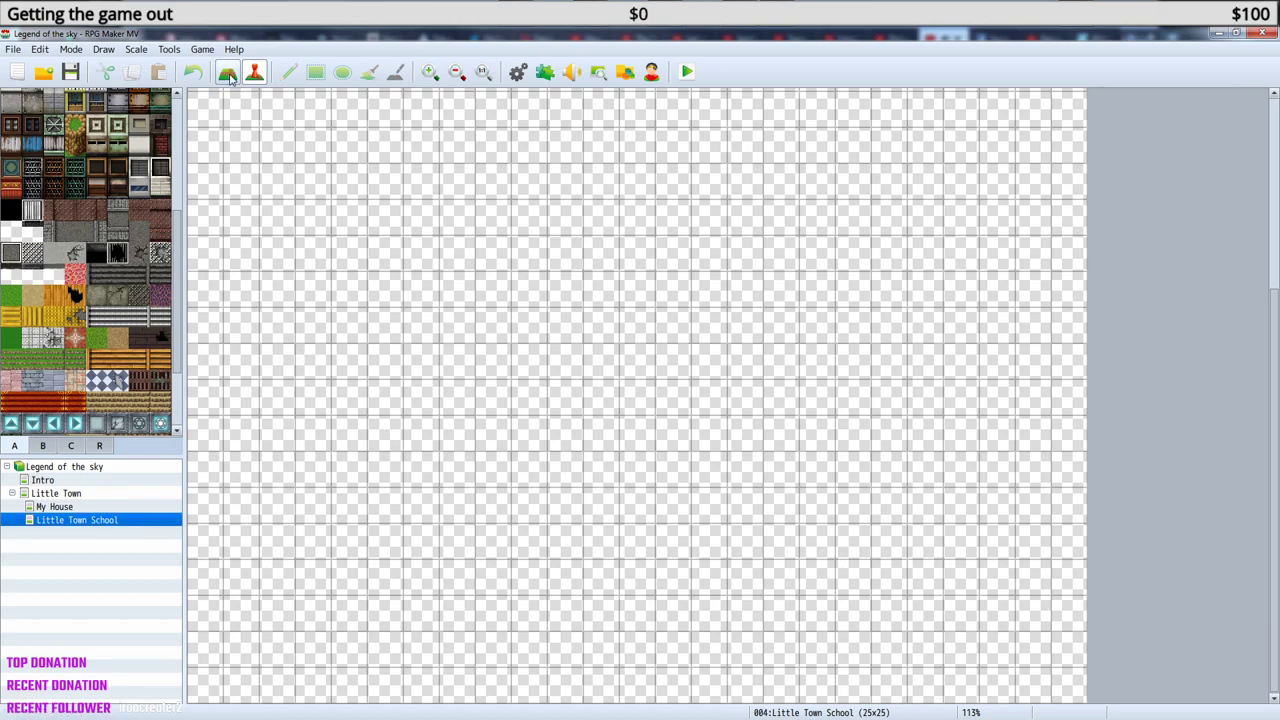
pyautogui.moveTo(1068, 686)
pyautogui.mouseDown()
pyautogui.moveTo(545, 706)
pyautogui.moveTo(202, 689)
pyautogui.moveTo(213, 659)
pyautogui.moveTo(1137, 663)
pyautogui.mouseUp()
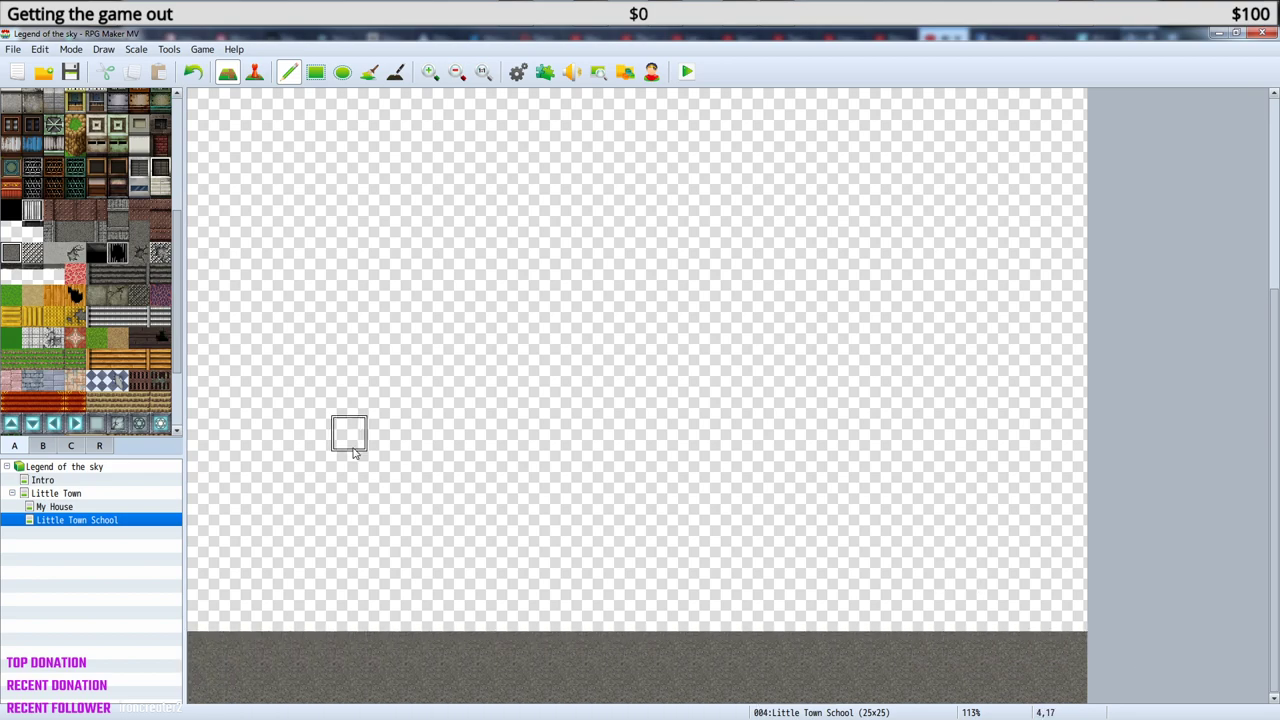
# Paint a yellow cobblestone sidewalk three tiles high along the full width of the map directly above the road.
pyautogui.scroll(5, 178, 240)
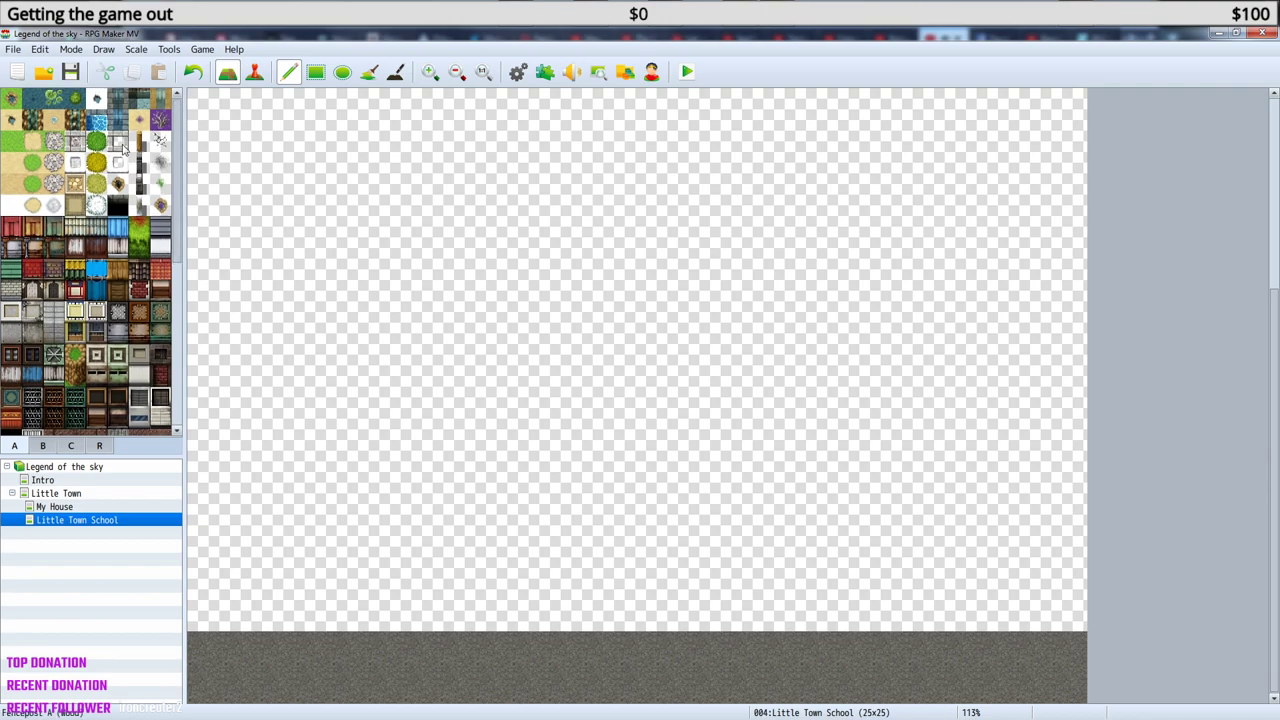
pyautogui.click(75, 183)
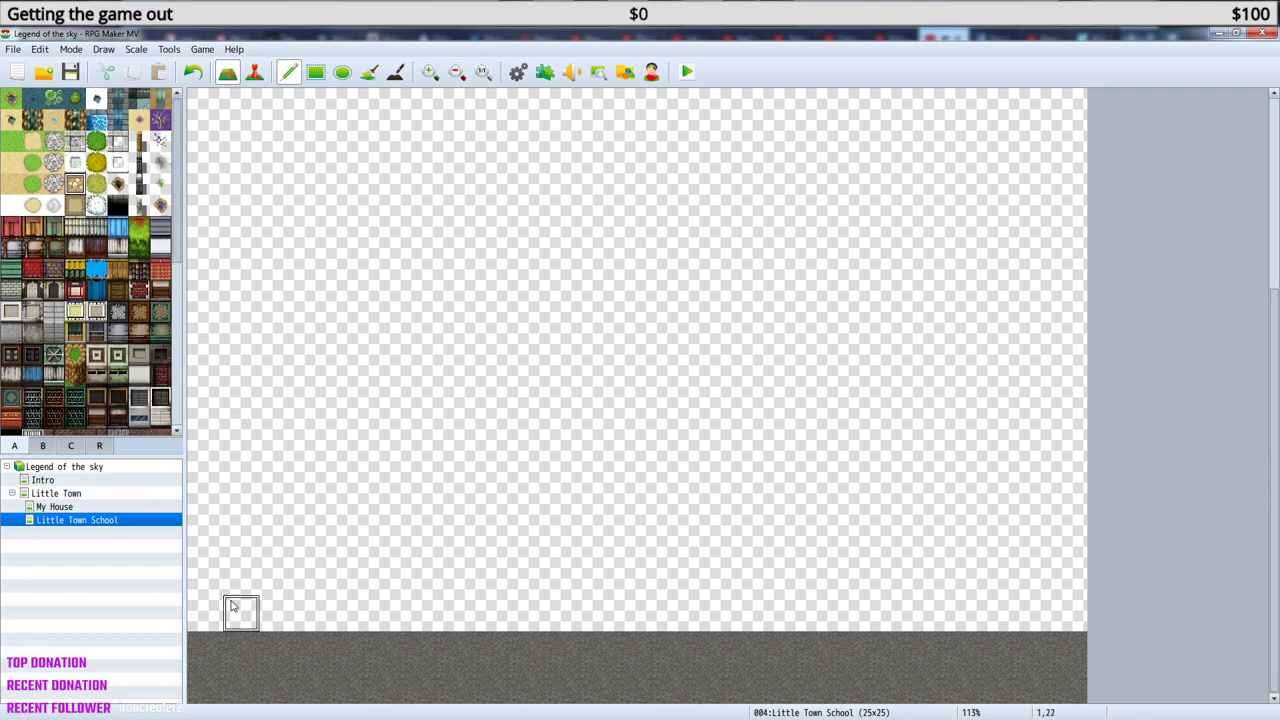
pyautogui.moveTo(205, 612)
pyautogui.mouseDown()
pyautogui.moveTo(1082, 615)
pyautogui.moveTo(1054, 586)
pyautogui.moveTo(282, 584)
pyautogui.moveTo(185, 565)
pyautogui.moveTo(544, 541)
pyautogui.moveTo(1170, 547)
pyautogui.mouseUp()
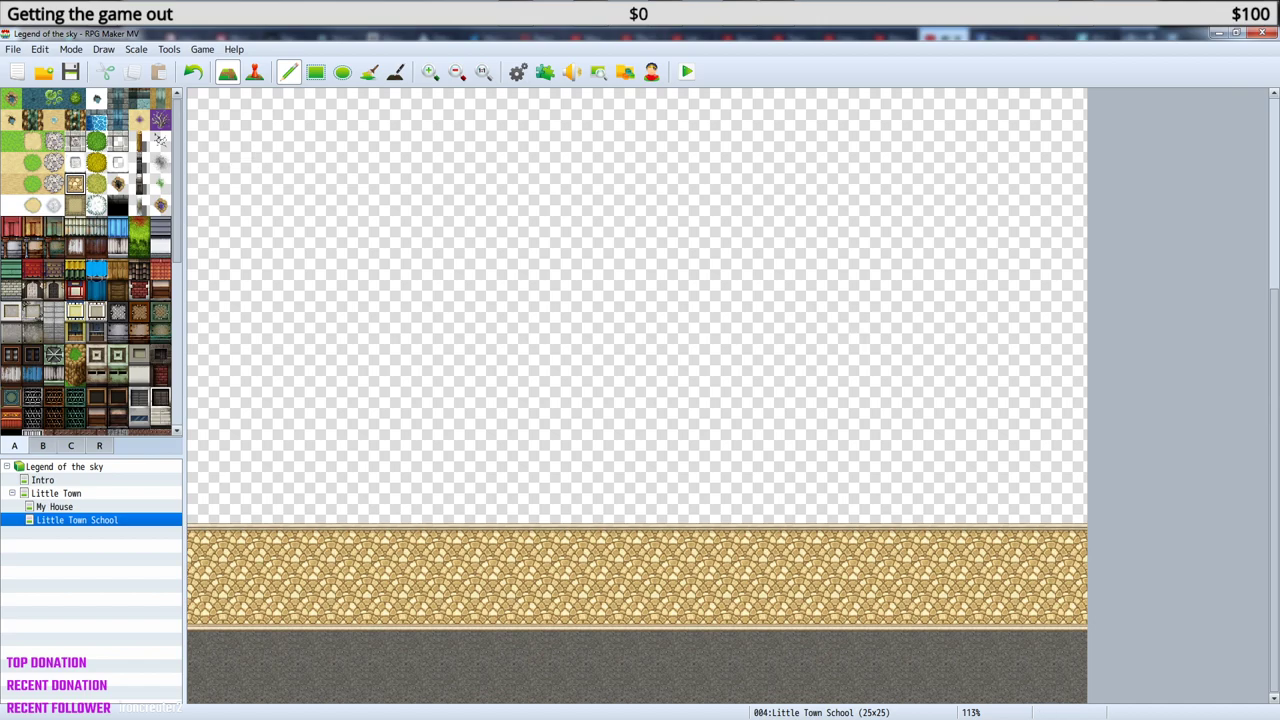
# Paint a grey brick wall two tiles high across the full width of the map directly above the sidewalk.
pyautogui.click(11, 333)
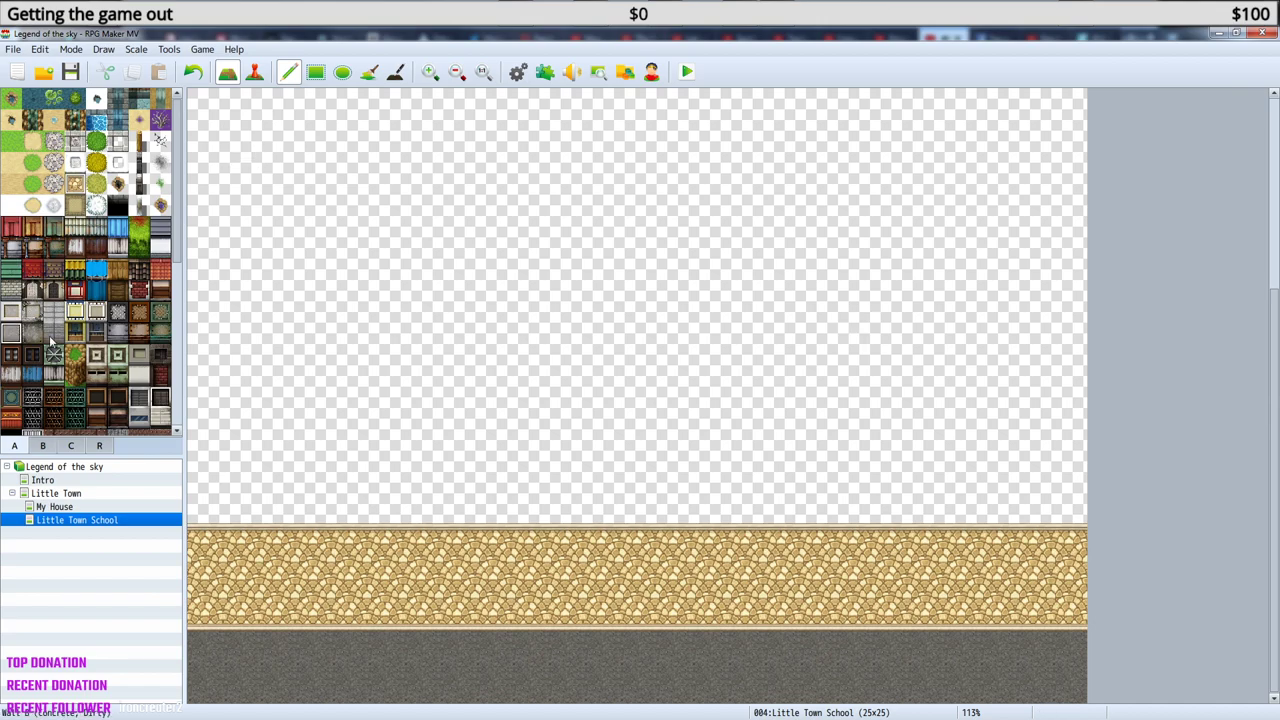
pyautogui.moveTo(203, 505)
pyautogui.mouseDown()
pyautogui.moveTo(238, 468)
pyautogui.moveTo(240, 503)
pyautogui.moveTo(205, 482)
pyautogui.mouseUp()
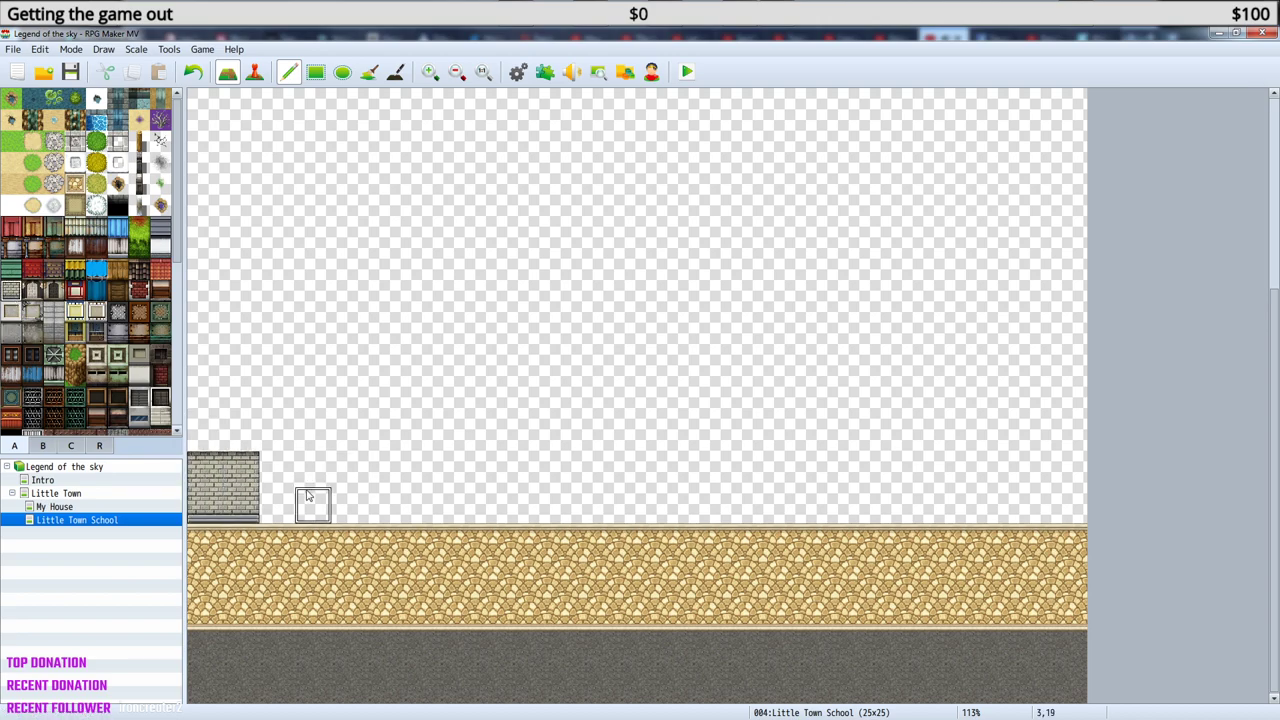
pyautogui.moveTo(278, 503)
pyautogui.mouseDown()
pyautogui.moveTo(1030, 508)
pyautogui.moveTo(1071, 483)
pyautogui.moveTo(276, 460)
pyautogui.mouseUp()
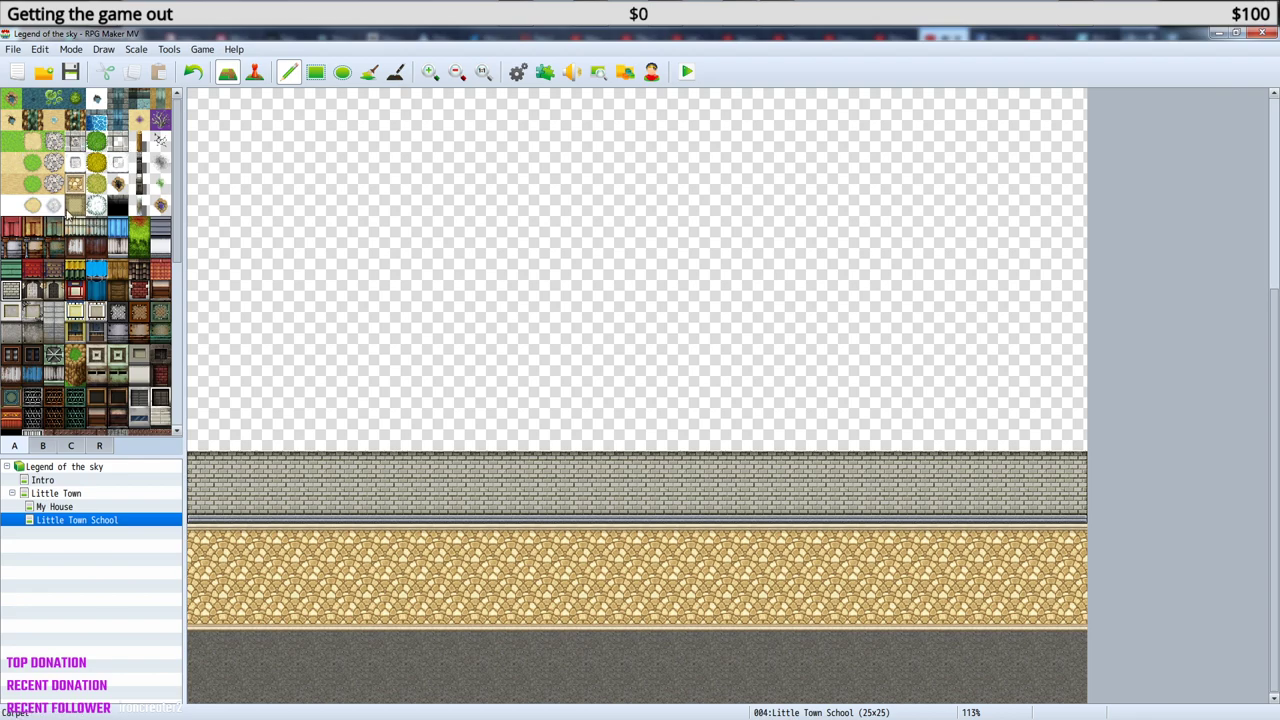
# Paint grey block tiles as a five-tile-wide, three-tile-high opening in the brick wall, plus a one-tile row along the western wall's top.
pyautogui.scroll(-1, 70, 260)
pyautogui.click(53, 285)
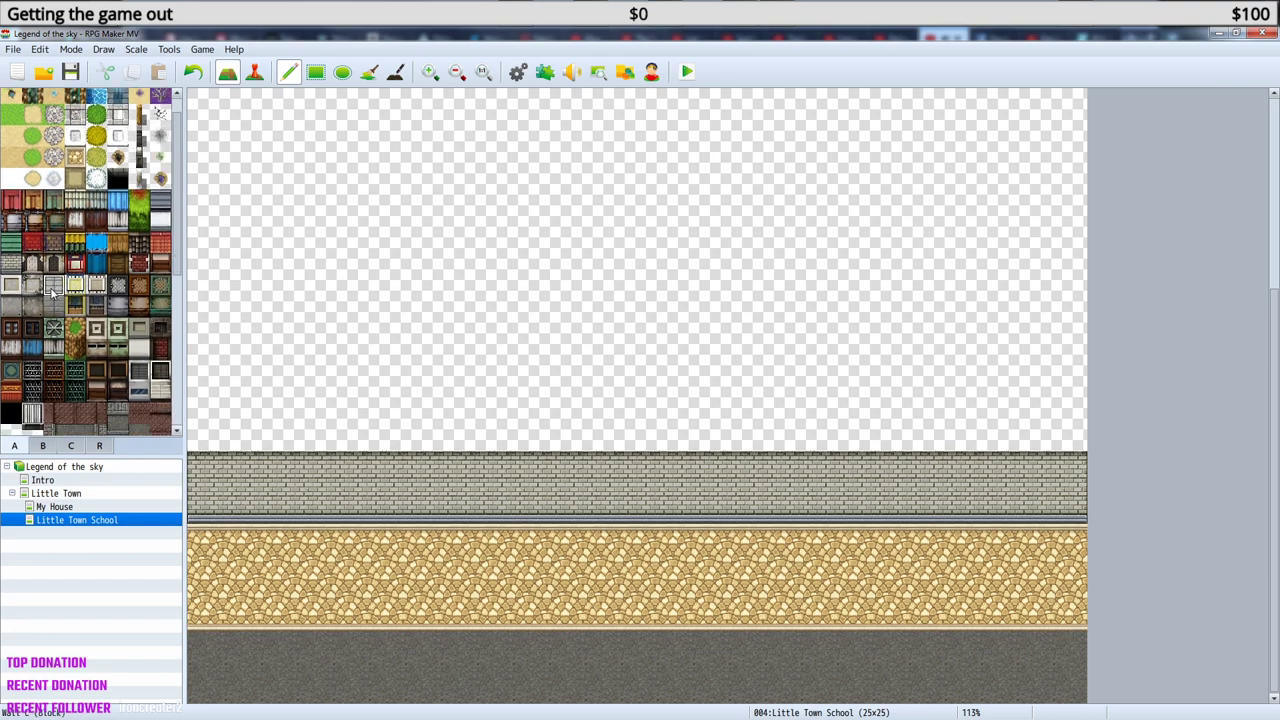
pyautogui.moveTo(638, 495)
pyautogui.mouseDown()
pyautogui.moveTo(639, 450)
pyautogui.moveTo(612, 460)
pyautogui.moveTo(613, 497)
pyautogui.moveTo(671, 498)
pyautogui.moveTo(673, 442)
pyautogui.moveTo(572, 436)
pyautogui.moveTo(572, 510)
pyautogui.moveTo(539, 507)
pyautogui.moveTo(541, 449)
pyautogui.mouseUp()
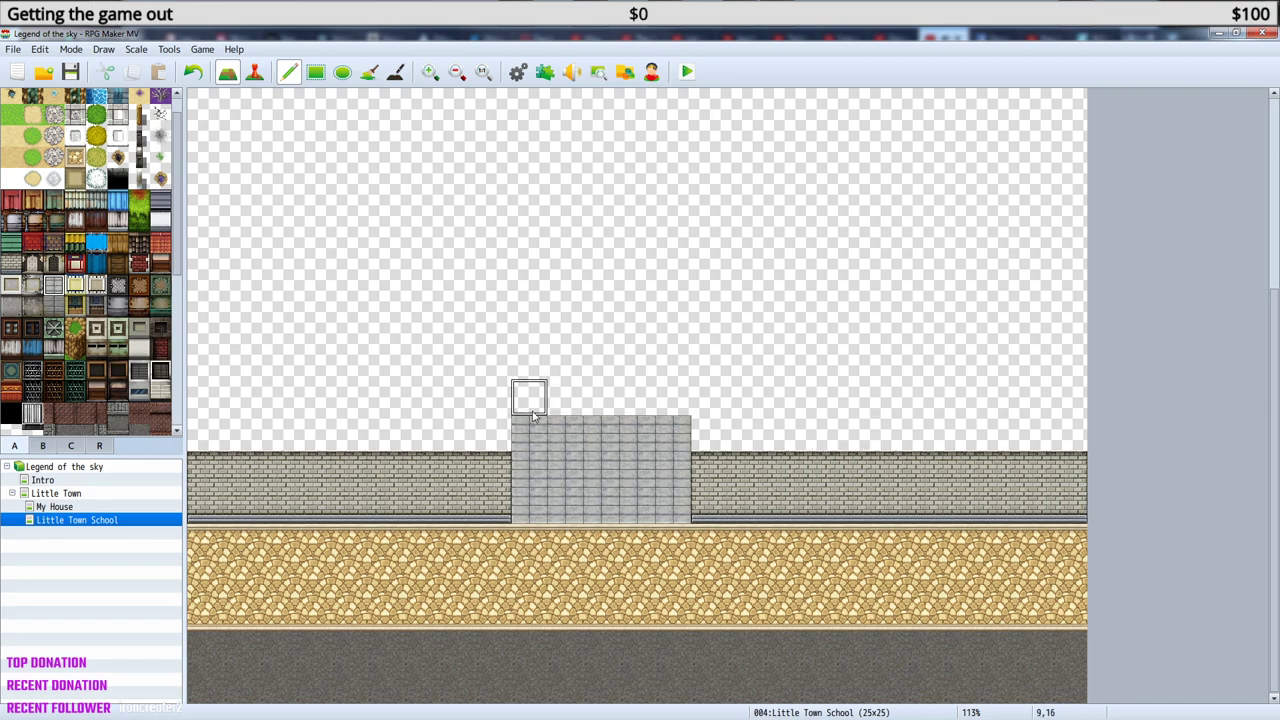
pyautogui.moveTo(495, 432); pyautogui.dragTo(222, 432)
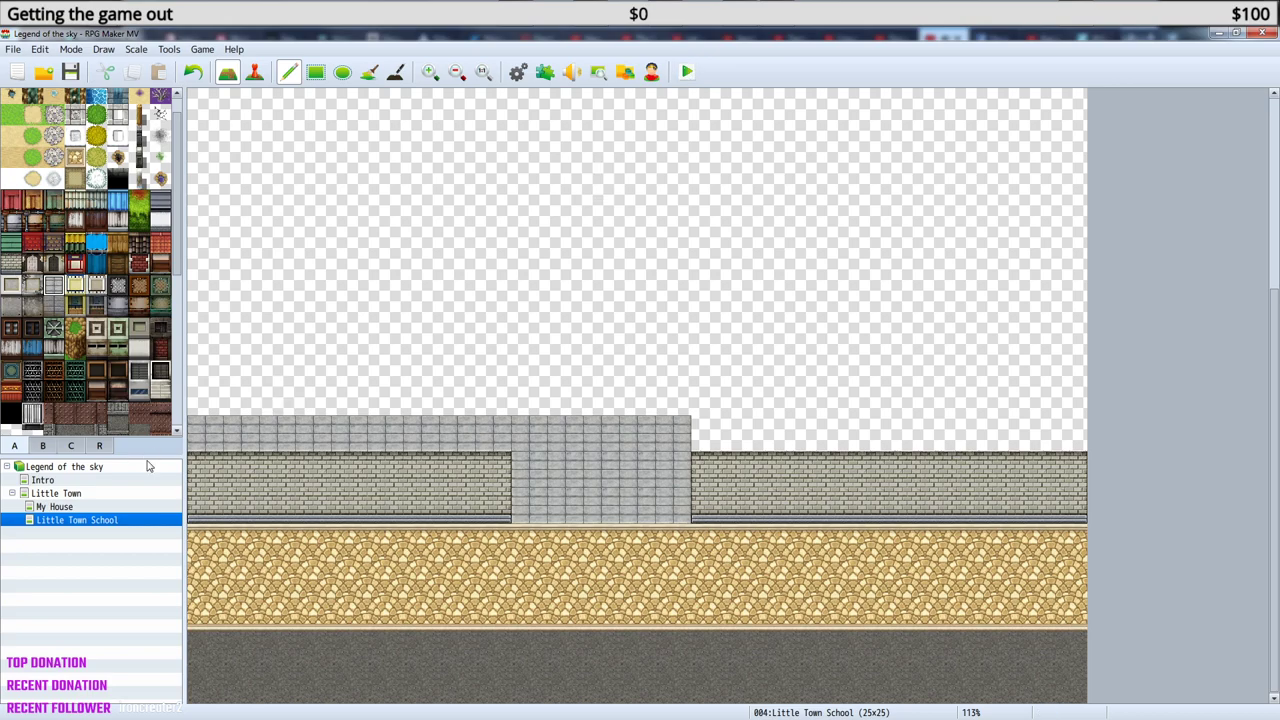
# Start a quick transfer event at tile 13,0 on the Little Town map's eastern sidewalk.
pyautogui.click(54, 507)
pyautogui.click(57, 494)
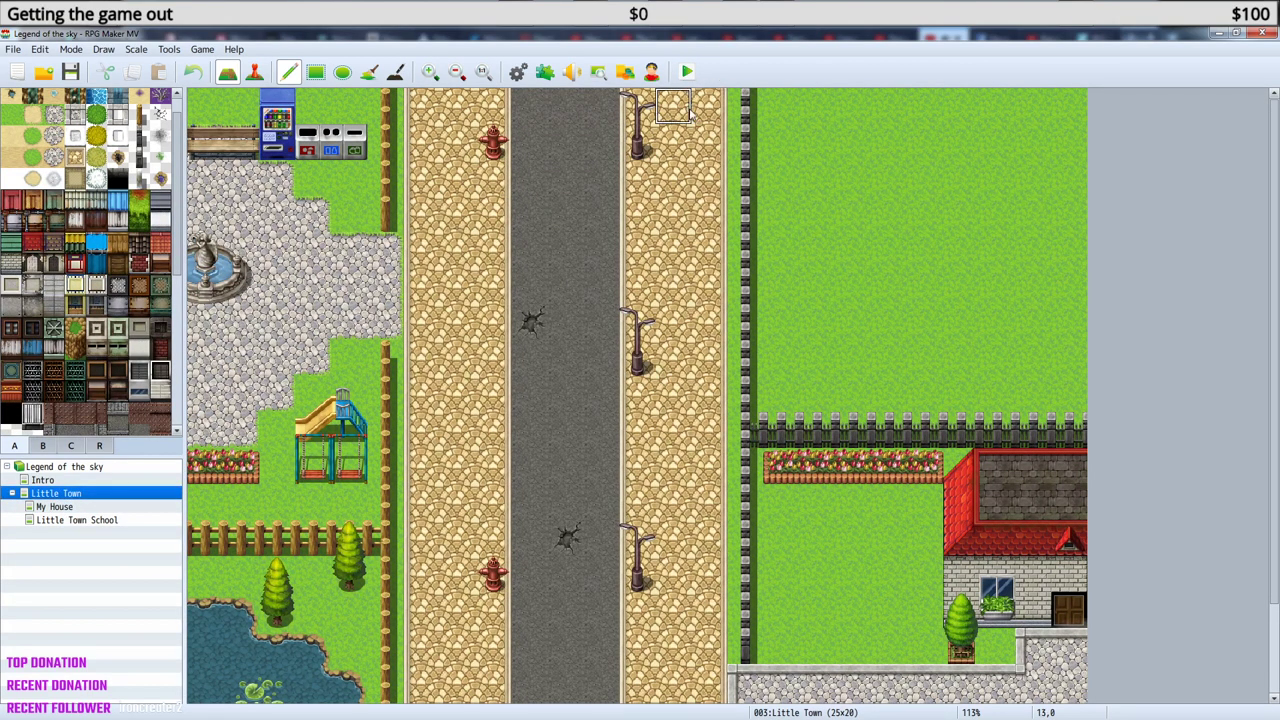
pyautogui.press('F6')
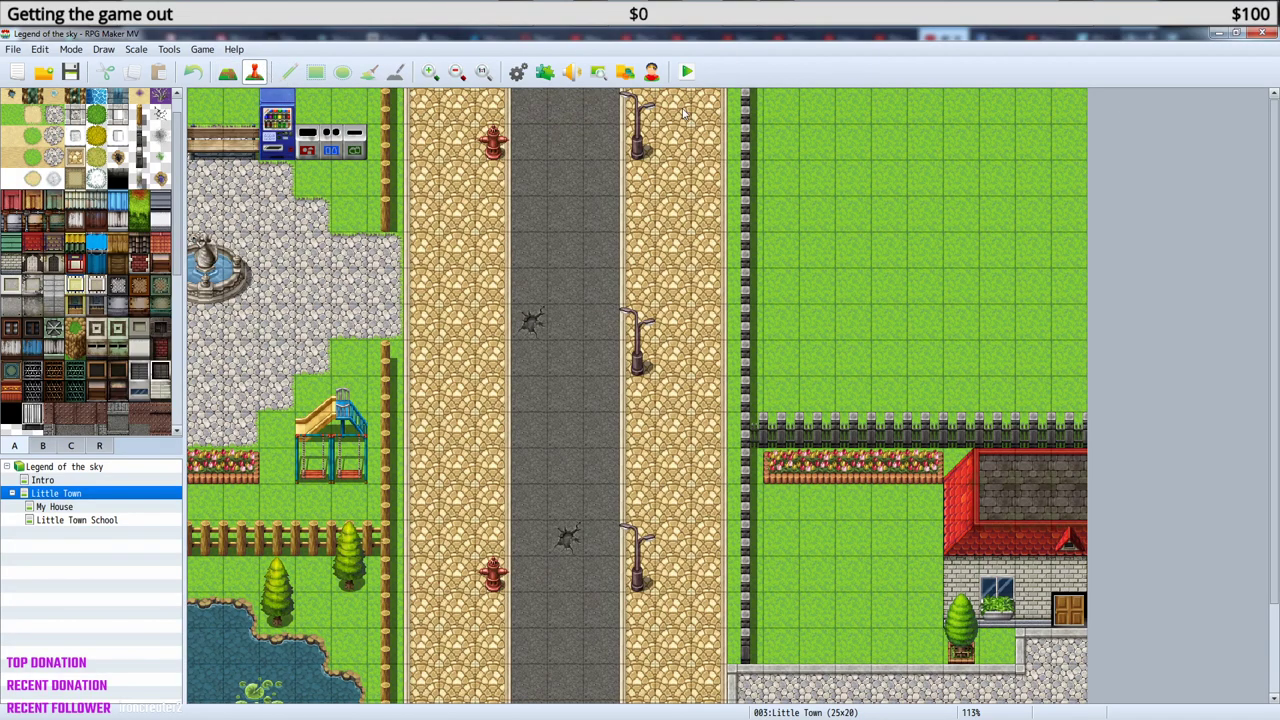
pyautogui.rightClick(679, 111)
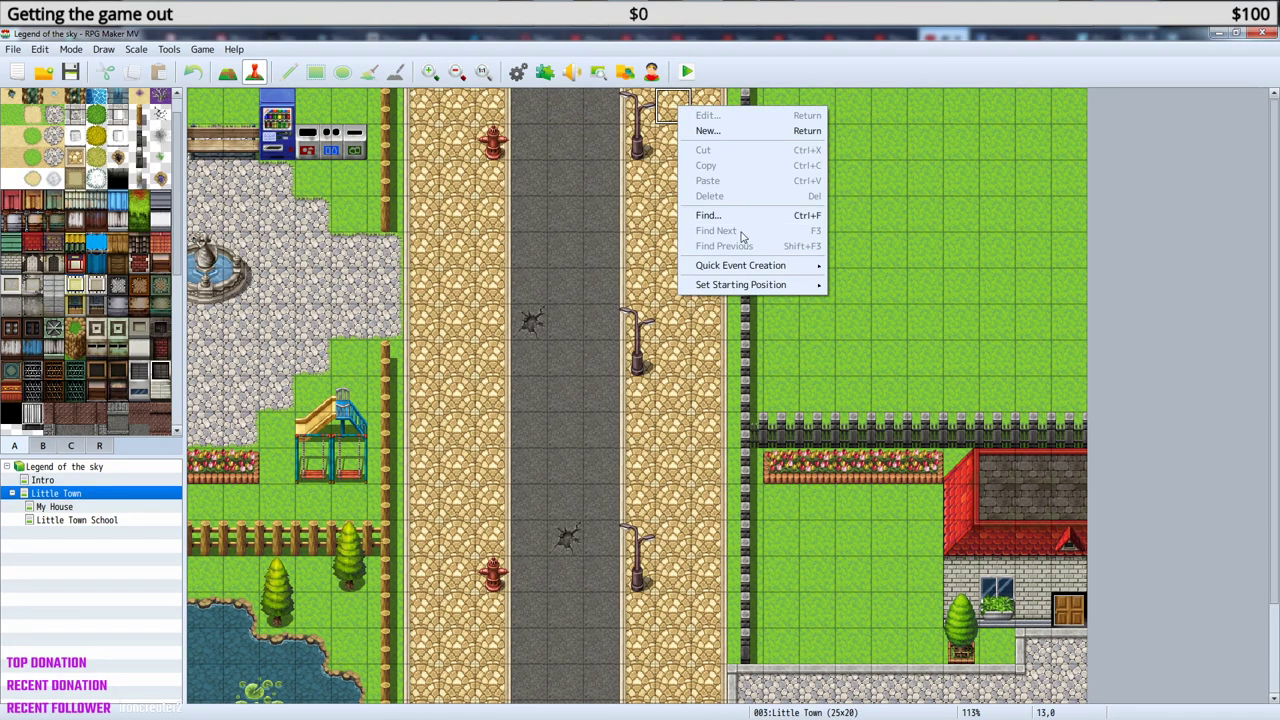
pyautogui.moveTo(750, 266)
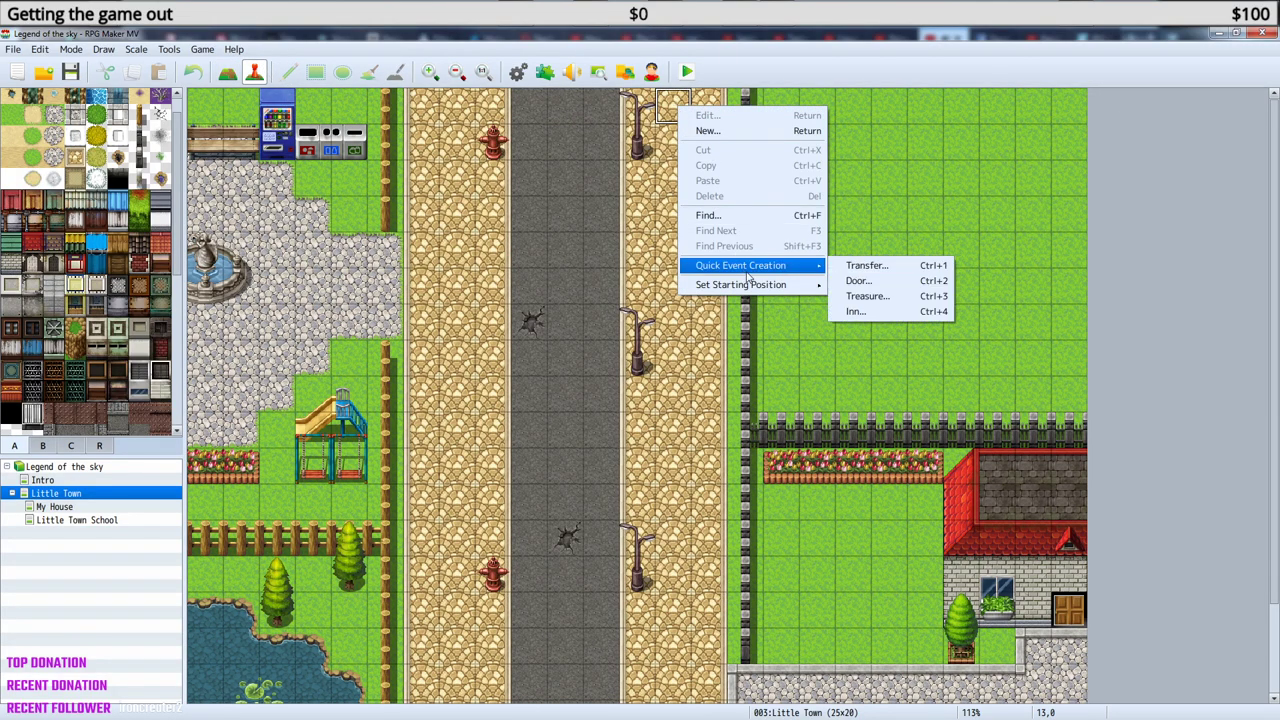
pyautogui.click(885, 267)
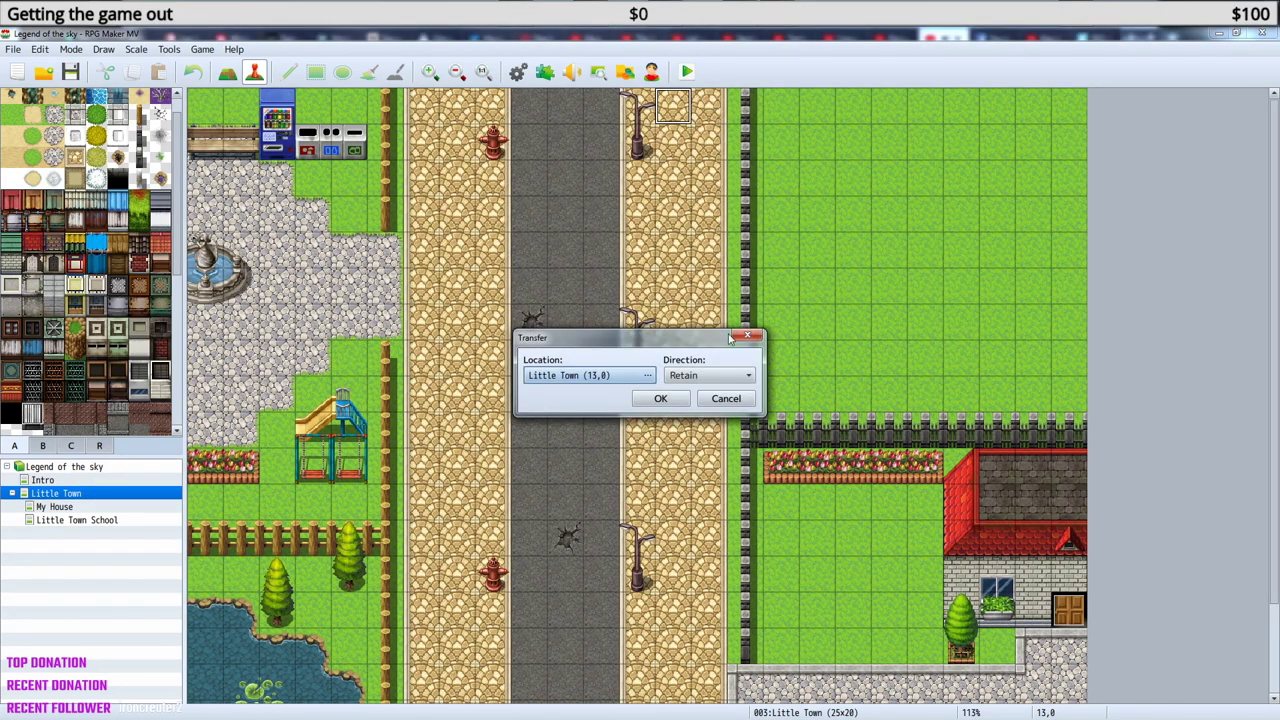
# Set the transfer to the middle sidewalk tile at Little Town School's east edge, facing Left, and duplicate the event onto tile 14,0.
pyautogui.click(647, 375)
pyautogui.click(337, 217)
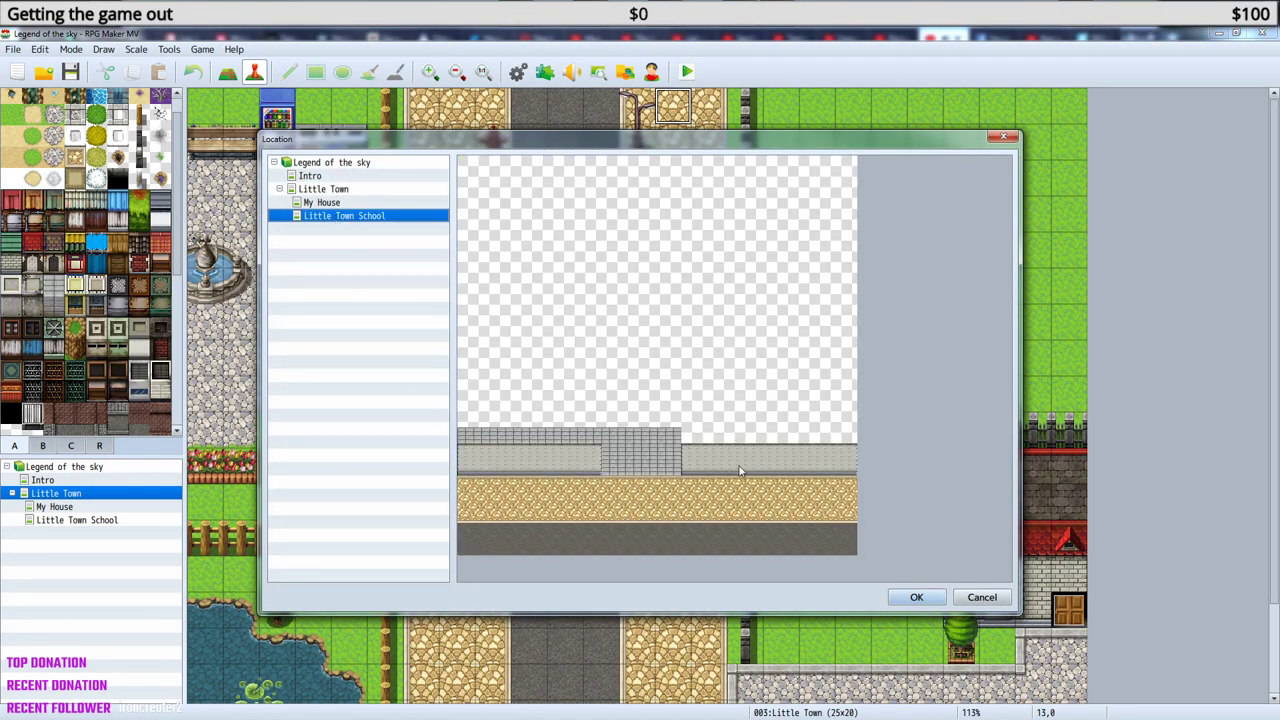
pyautogui.click(849, 501)
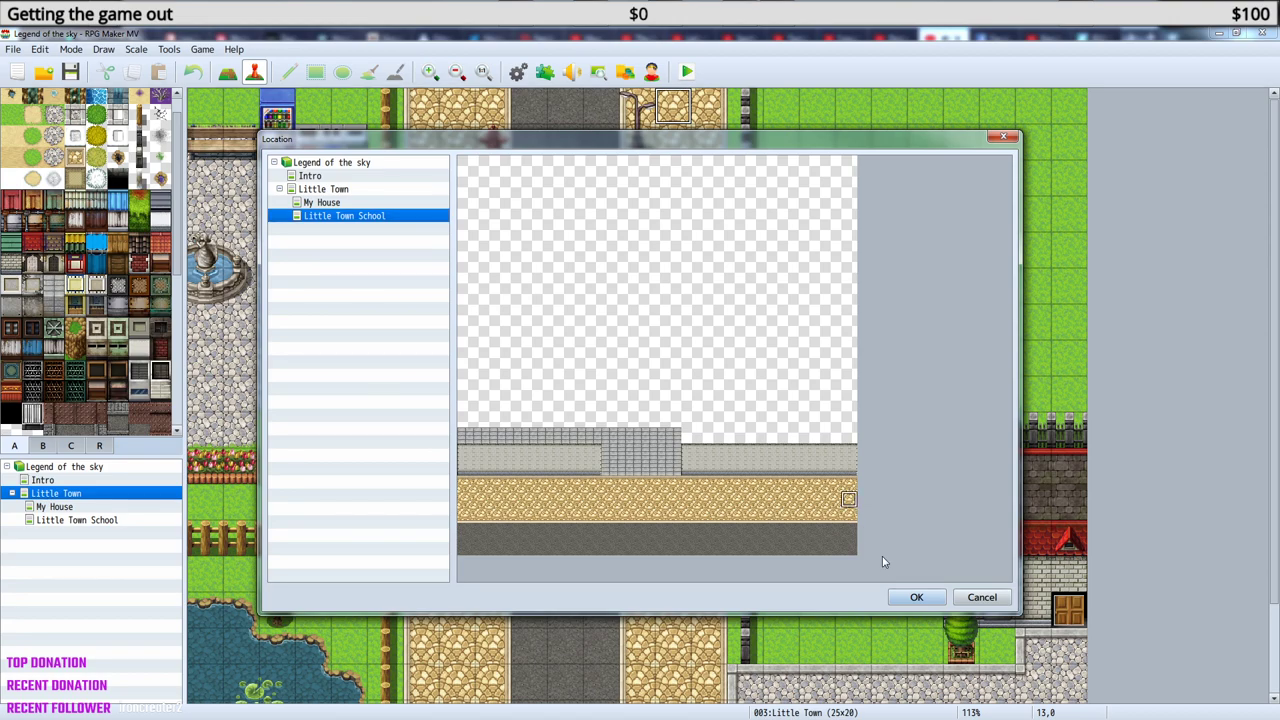
pyautogui.click(916, 597)
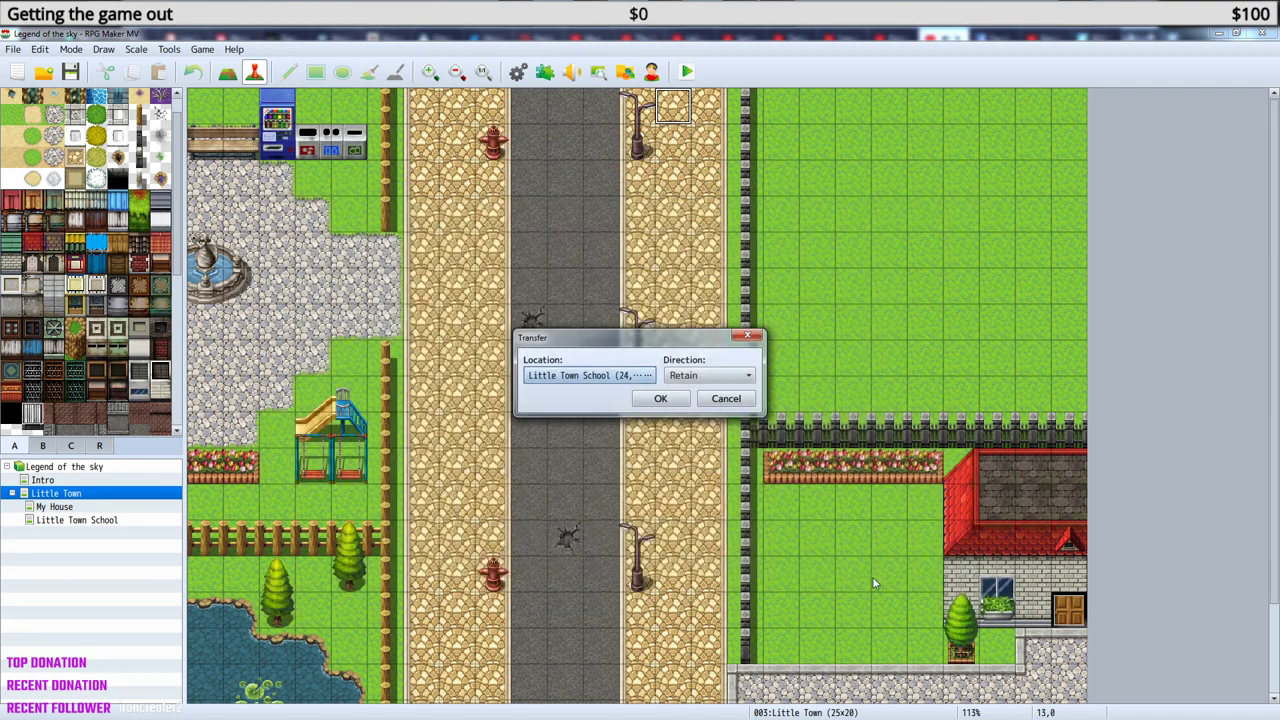
pyautogui.click(705, 376)
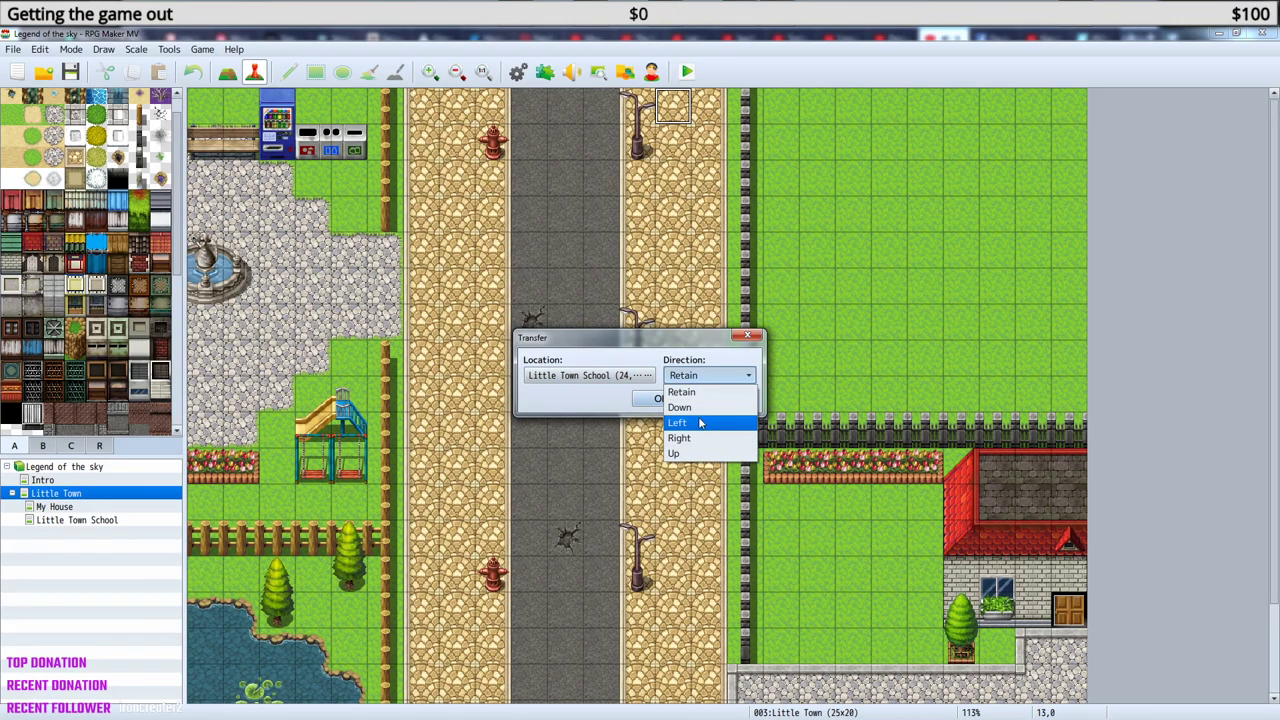
pyautogui.click(700, 423)
pyautogui.click(655, 401)
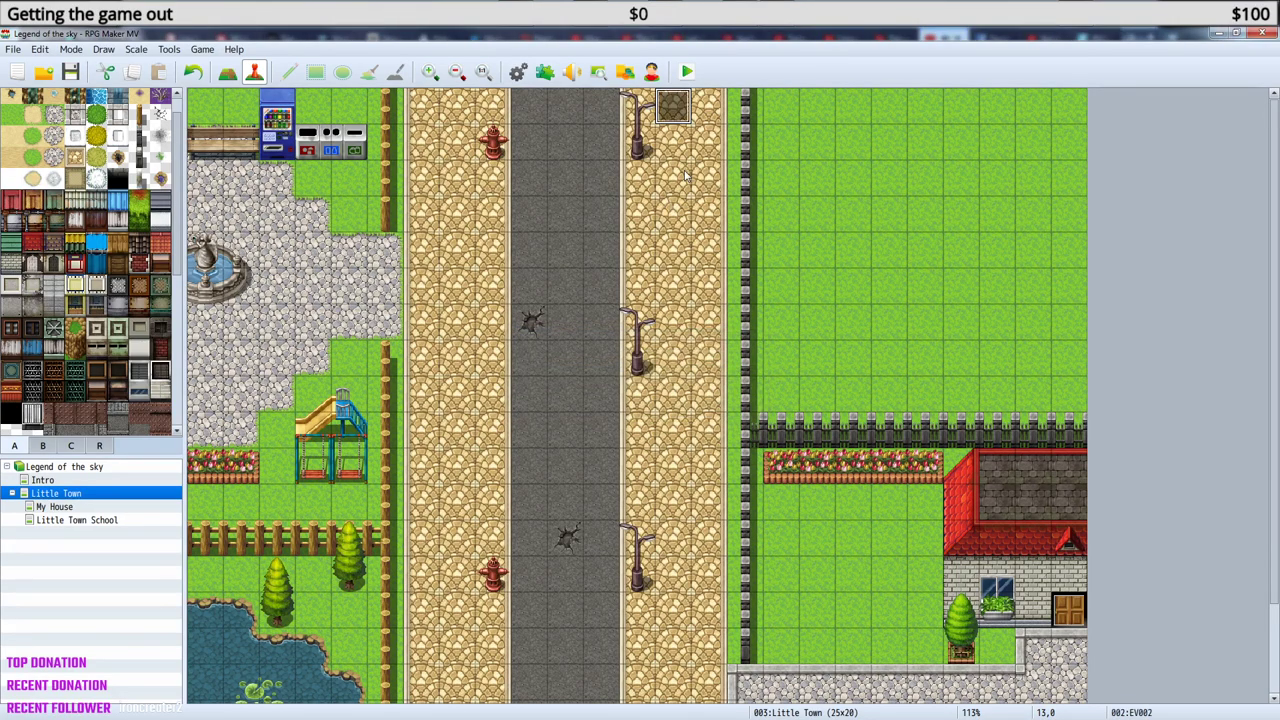
pyautogui.press('Right')
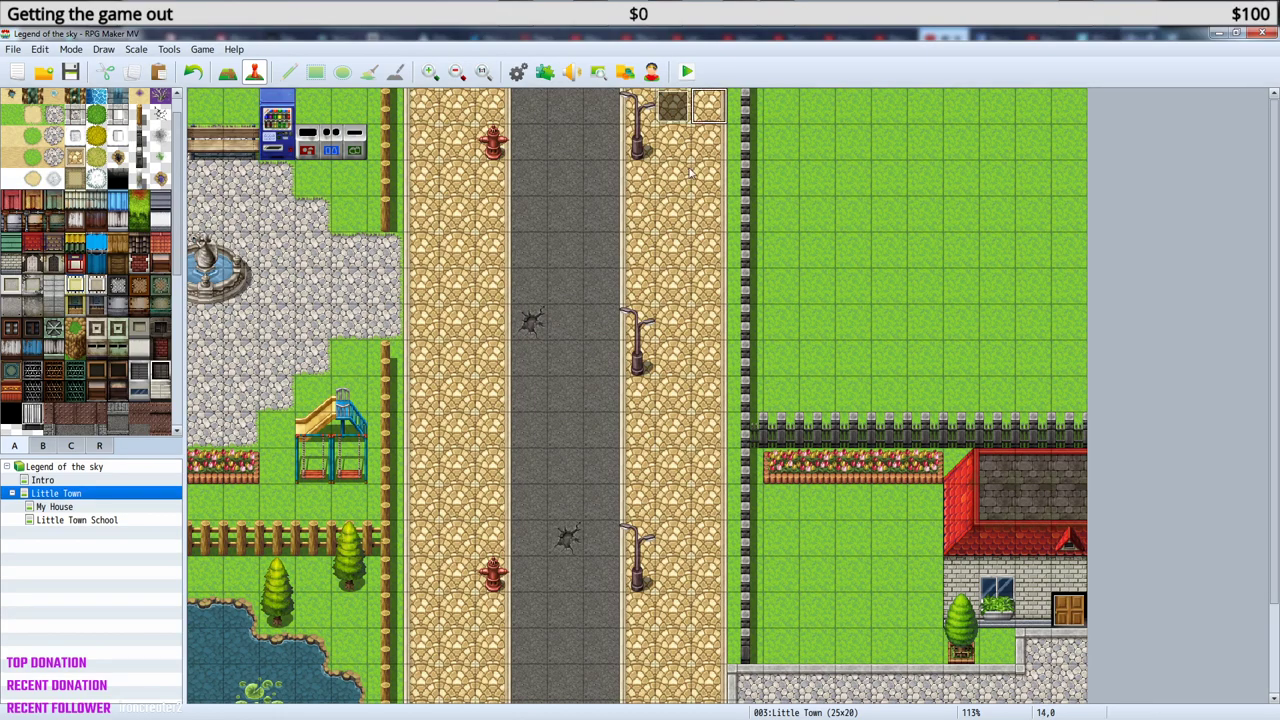
pyautogui.hotkey('ctrl', 'v')
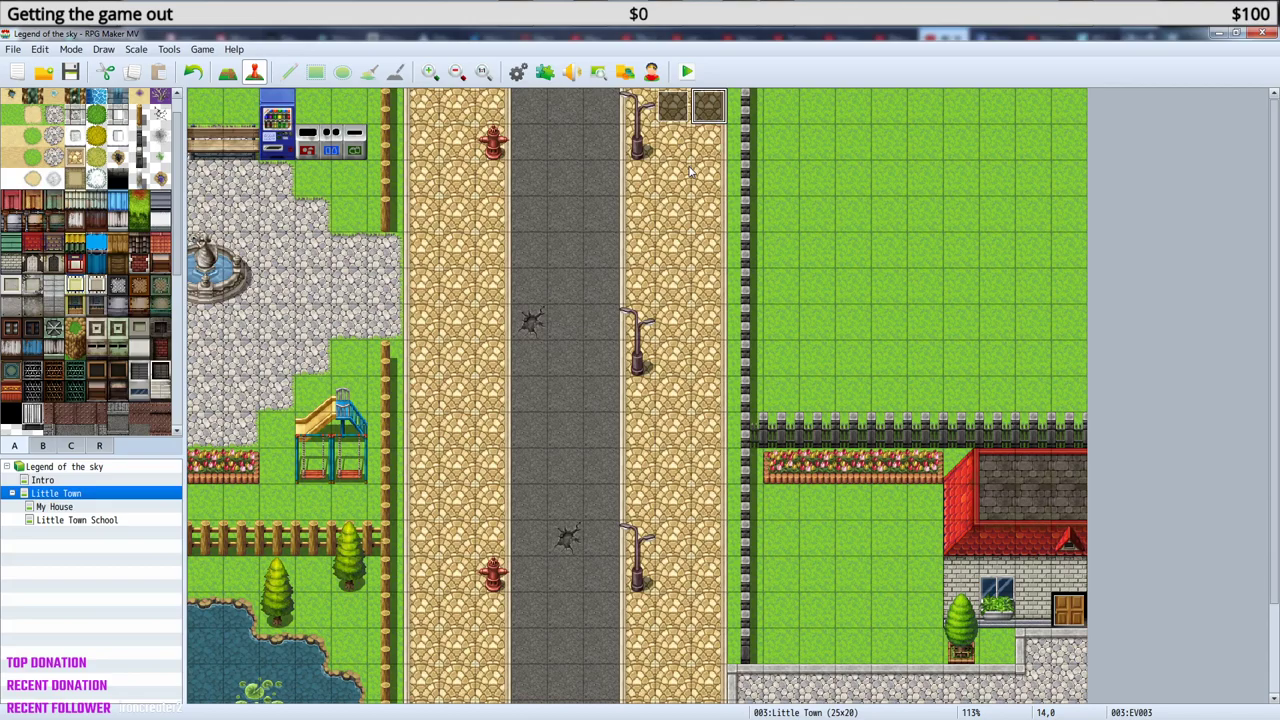
# Start a playtest of the game and load save File 1.
pyautogui.click(688, 72)
pyautogui.click(600, 398)
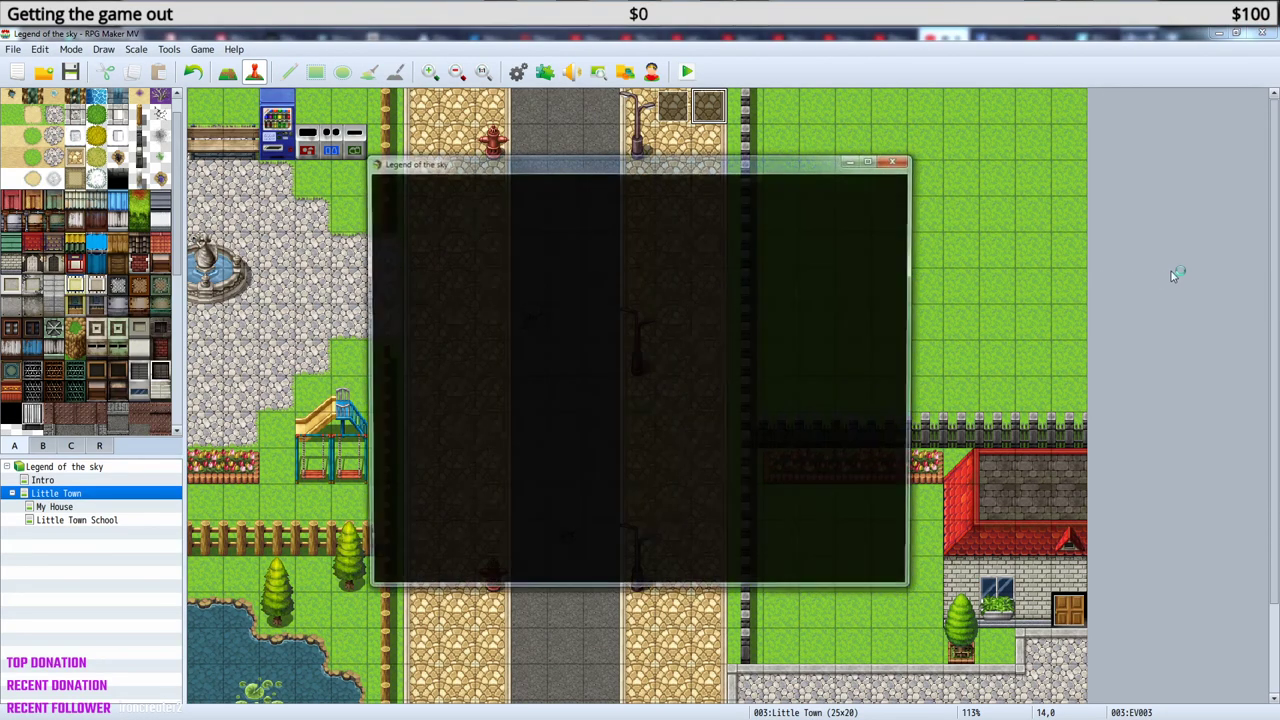
pyautogui.press('Return')
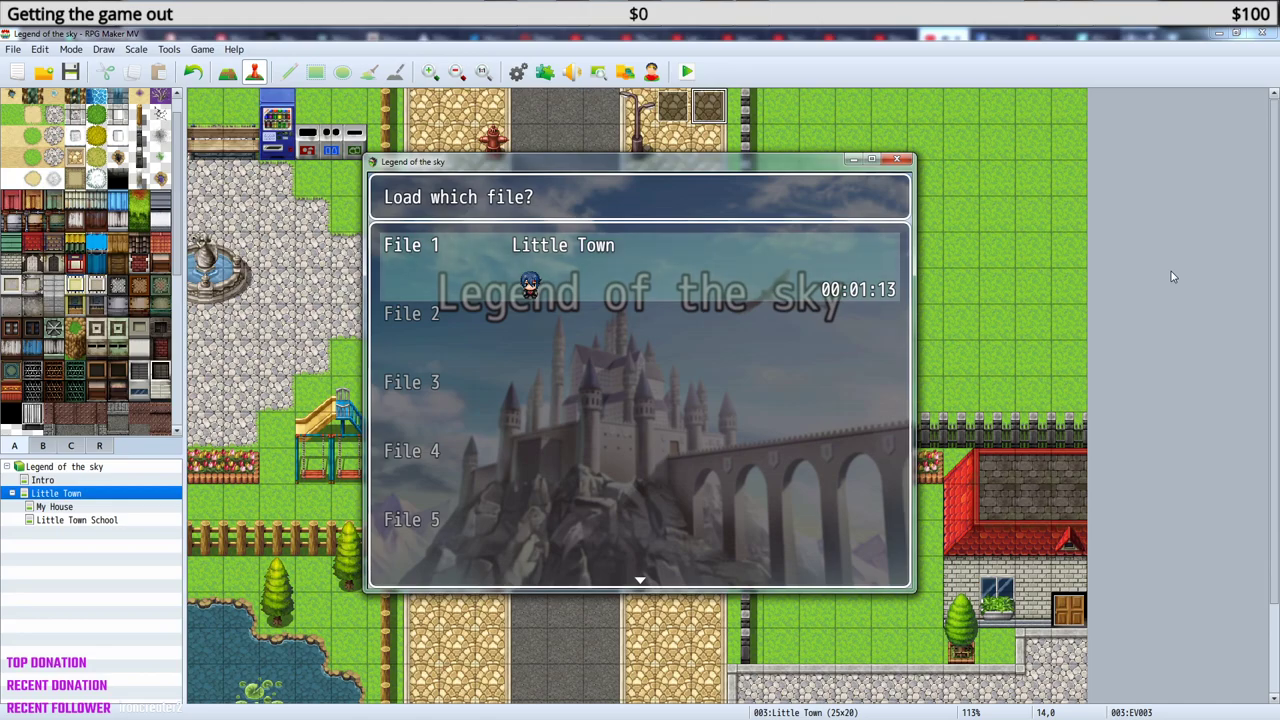
pyautogui.press('Return')
# Walk the hero north along Little Town's road and through the new transfer on the eastern sidewalk.
pyautogui.press('Up')
pyautogui.press('Up')
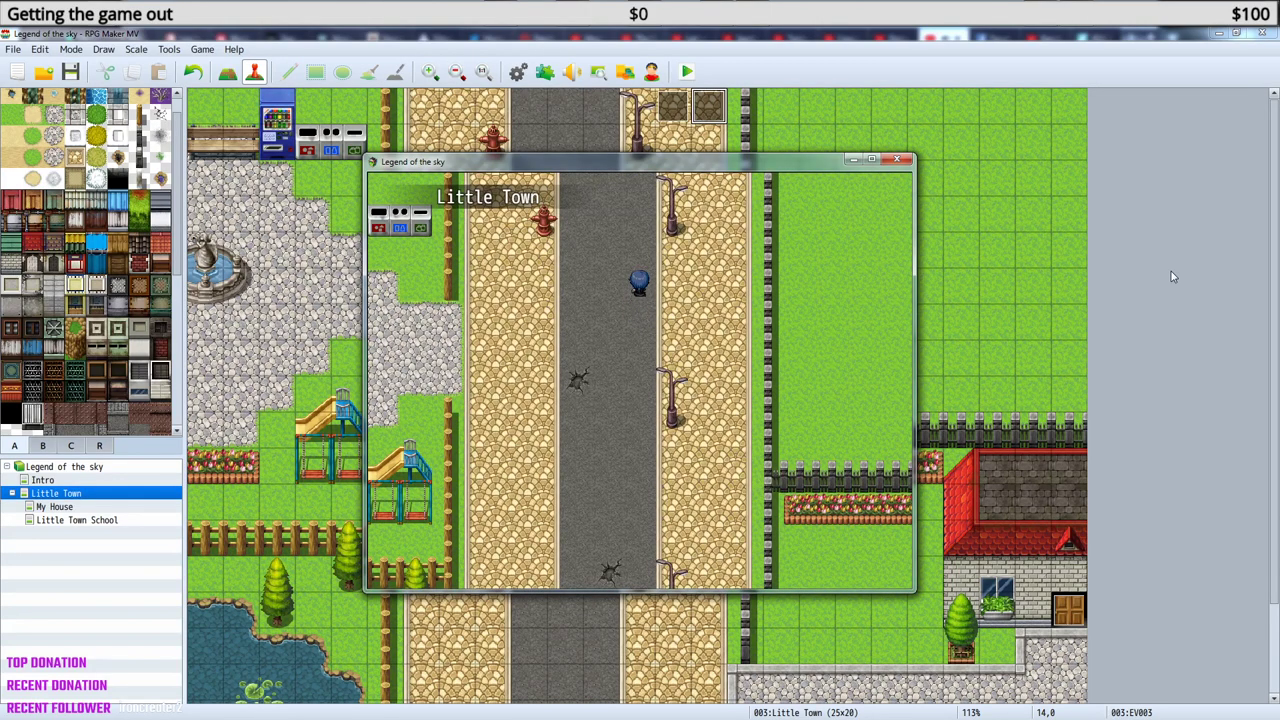
pyautogui.press('Right')
pyautogui.press('Right')
pyautogui.press('Up')
pyautogui.press('Up')
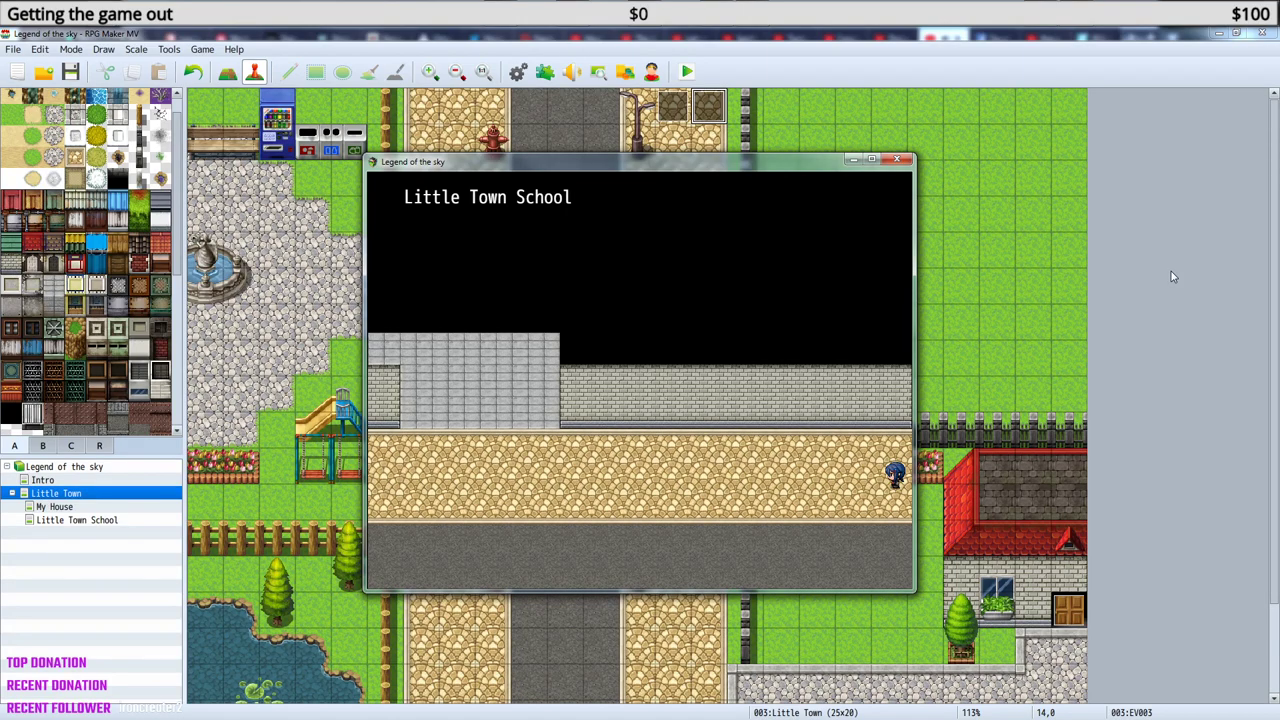
# Walk the hero west along the school's sidewalk and north into the paved opening in the wall.
pyautogui.press('Left')
pyautogui.press('Left')
pyautogui.press('Left')
pyautogui.press('Left')
pyautogui.press('Left')
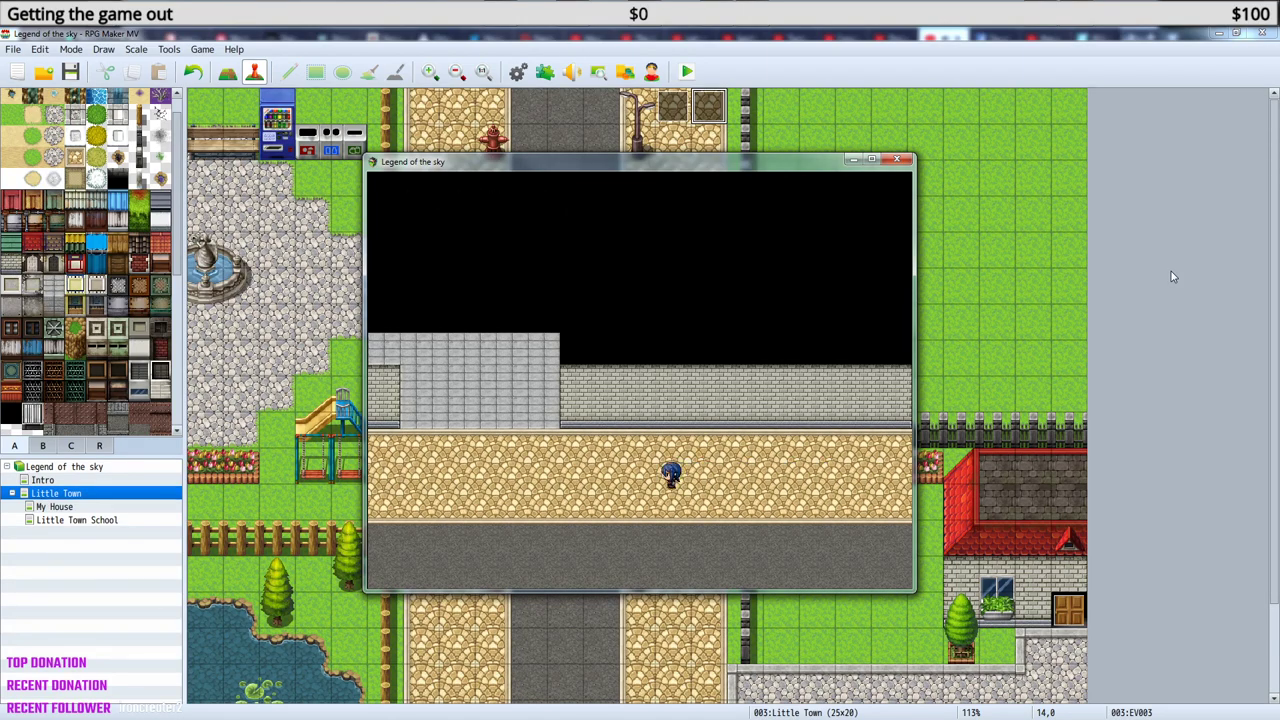
pyautogui.press('Left')
pyautogui.press('Left')
pyautogui.press('Left')
pyautogui.press('Left')
pyautogui.press('Left')
pyautogui.press('Up')
pyautogui.press('Up')
pyautogui.press('Up')
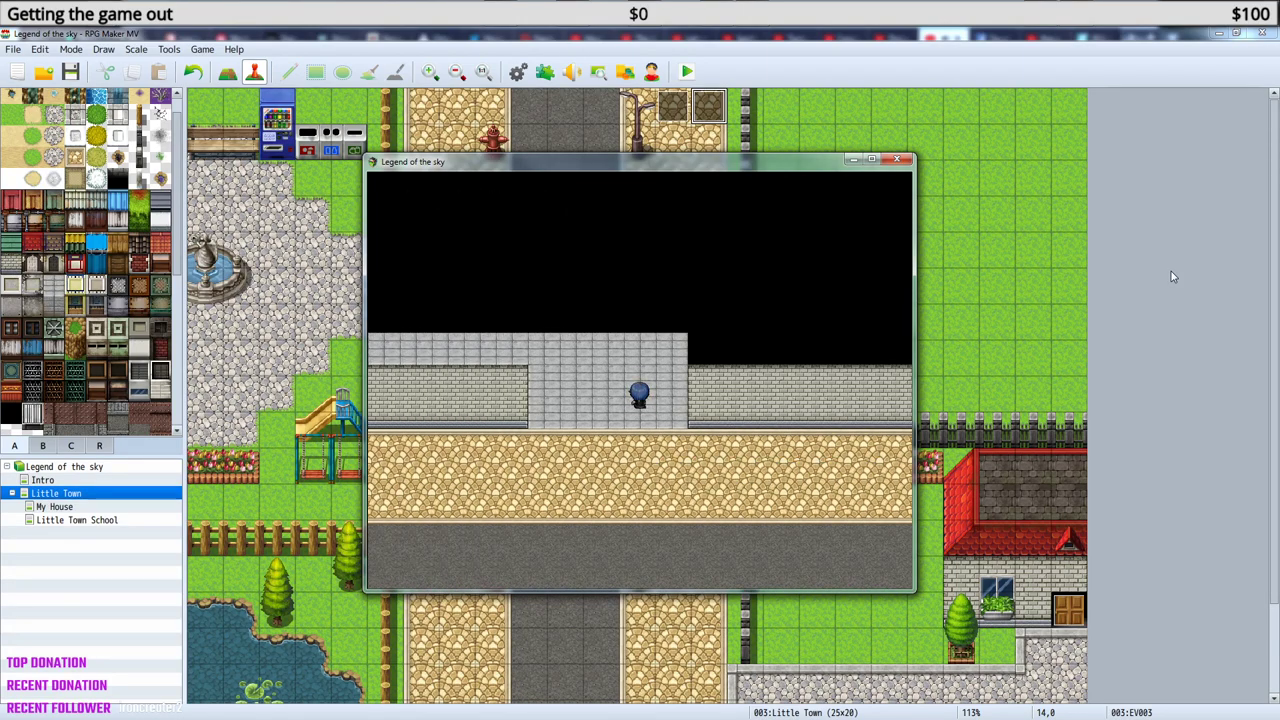
# Move the hero around the paved opening and back to the sidewalk to test where walking is possible.
pyautogui.press('Up')
pyautogui.press('Down')
pyautogui.press('Down')
pyautogui.press('Down')
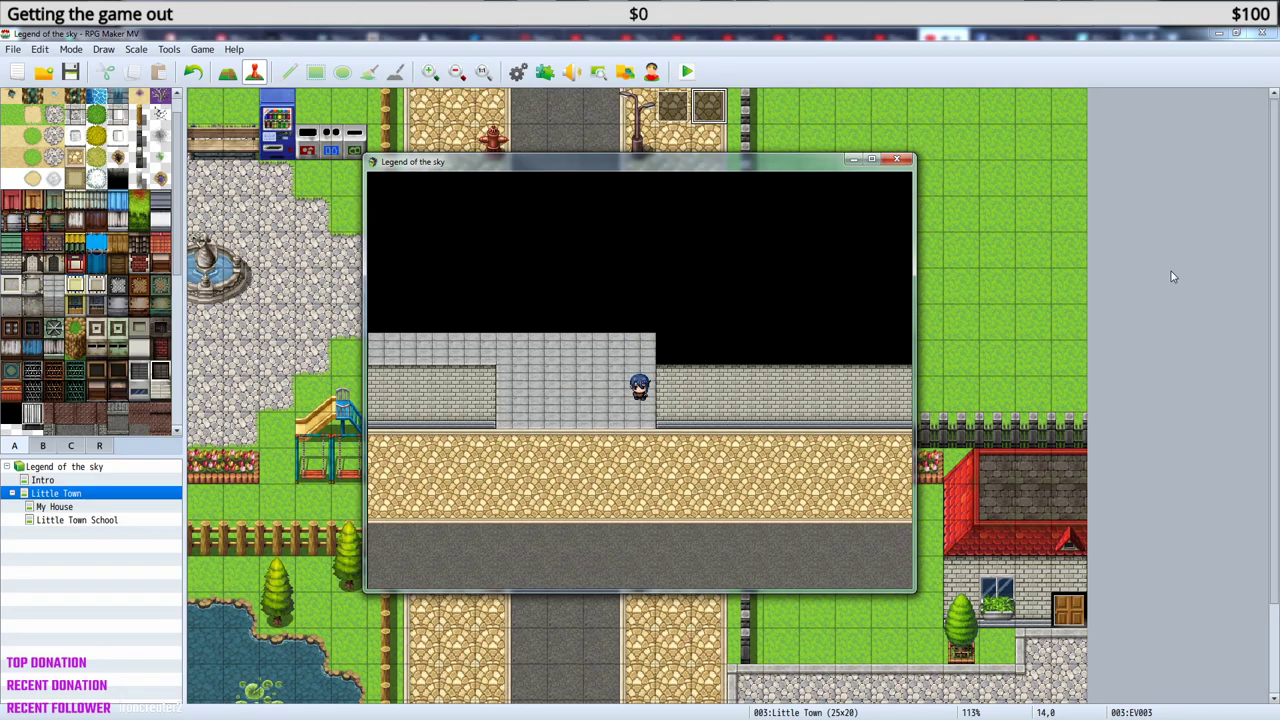
pyautogui.press('Left')
pyautogui.press('Left')
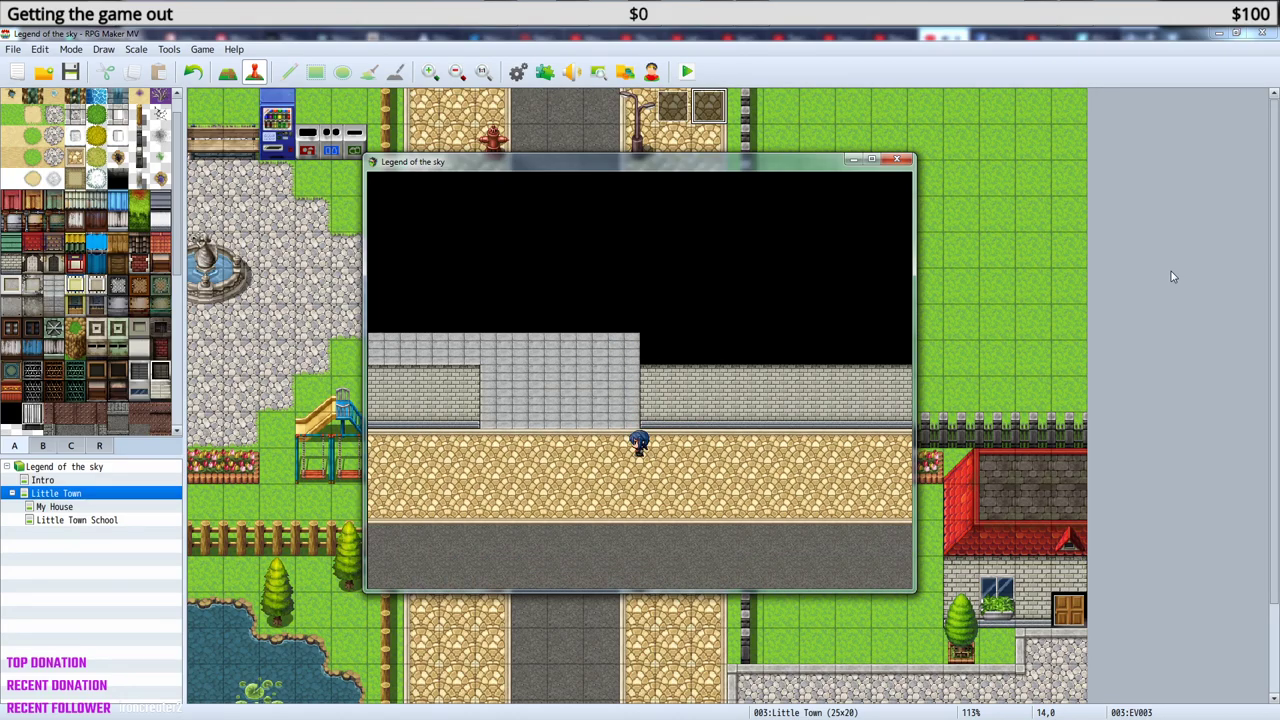
pyautogui.press('Up')
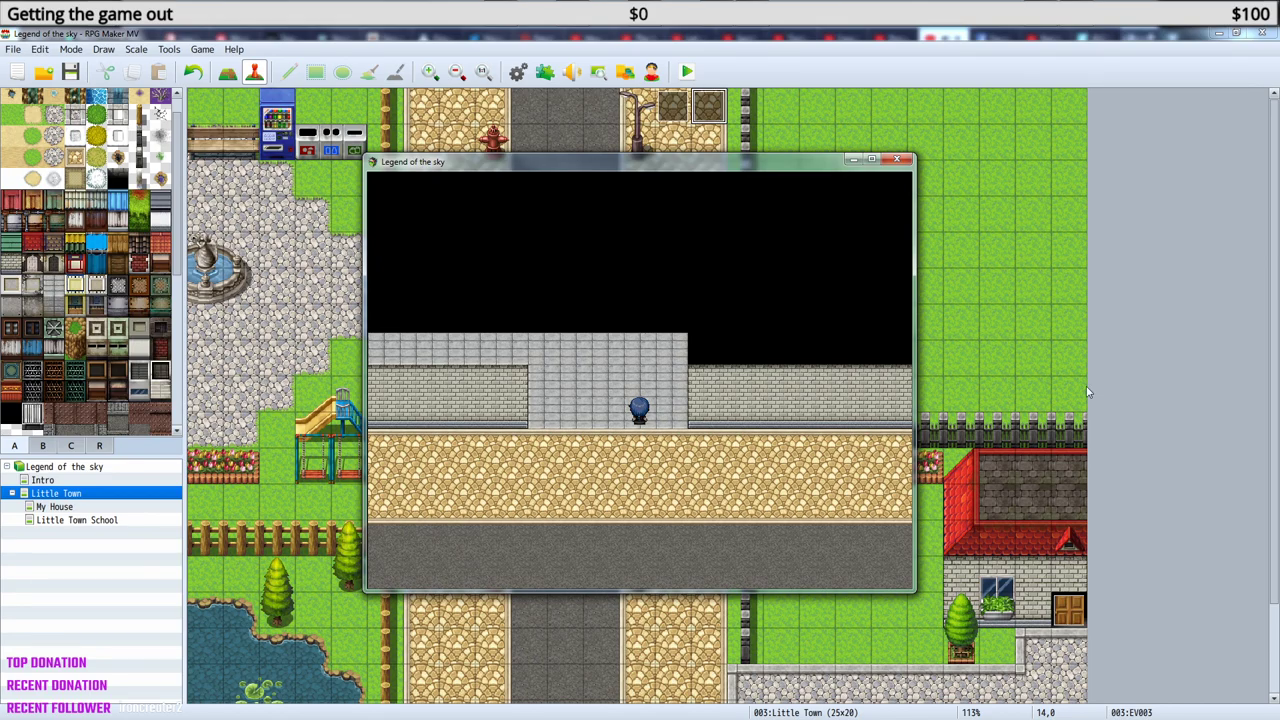
pyautogui.press('Down')
# Save the game progress to File 1 and close the playtest.
pyautogui.press('Escape')
pyautogui.press('Down')
pyautogui.press('Down')
pyautogui.press('Down')
pyautogui.press('Down')
pyautogui.press('Down')
pyautogui.press('Down')
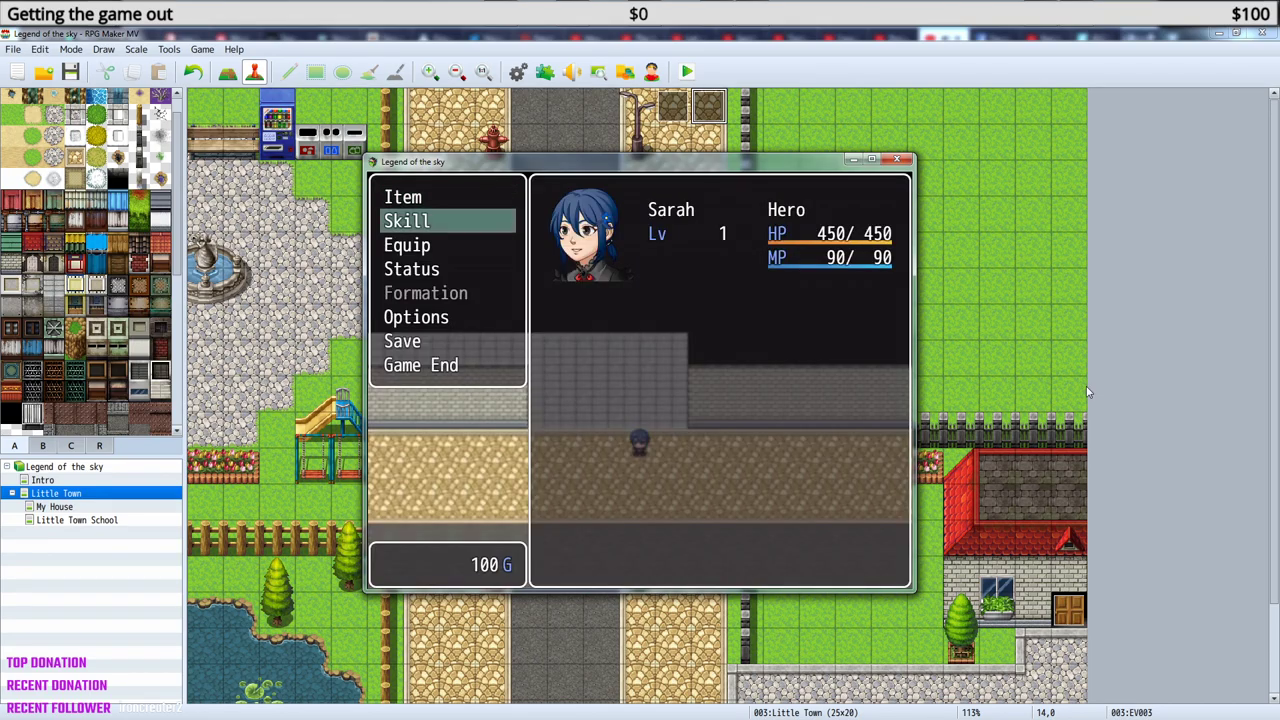
pyautogui.press('Return')
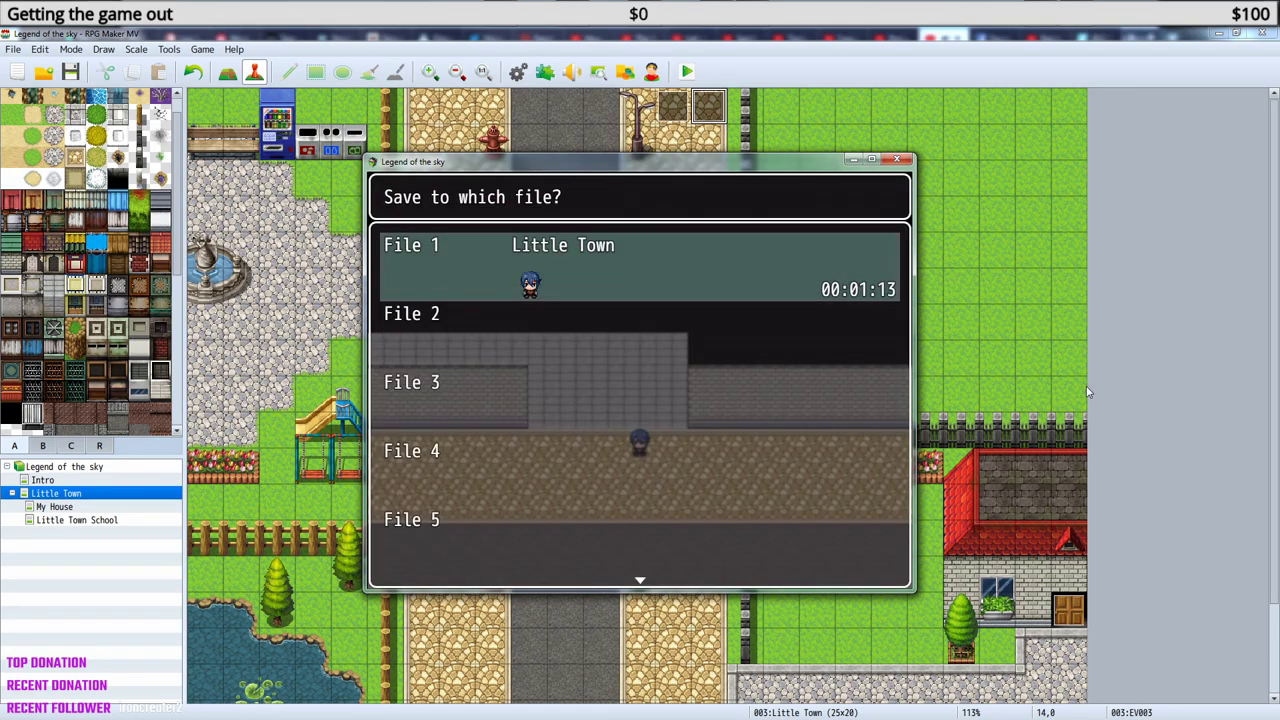
pyautogui.press('Return')
pyautogui.press('Return')
pyautogui.click(897, 159)
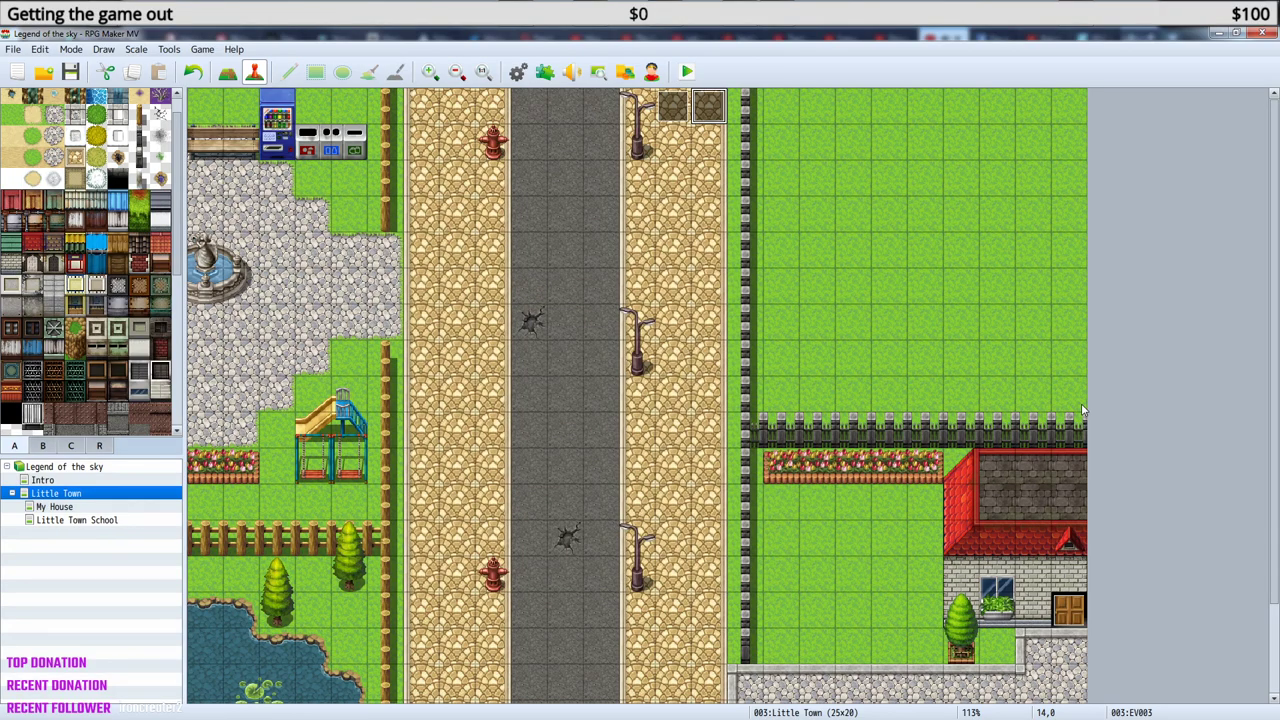
# Paint a one-tile-high concrete wall top above both brick wall sections of Little Town School, leaving the paved opening clear.
pyautogui.click(78, 520)
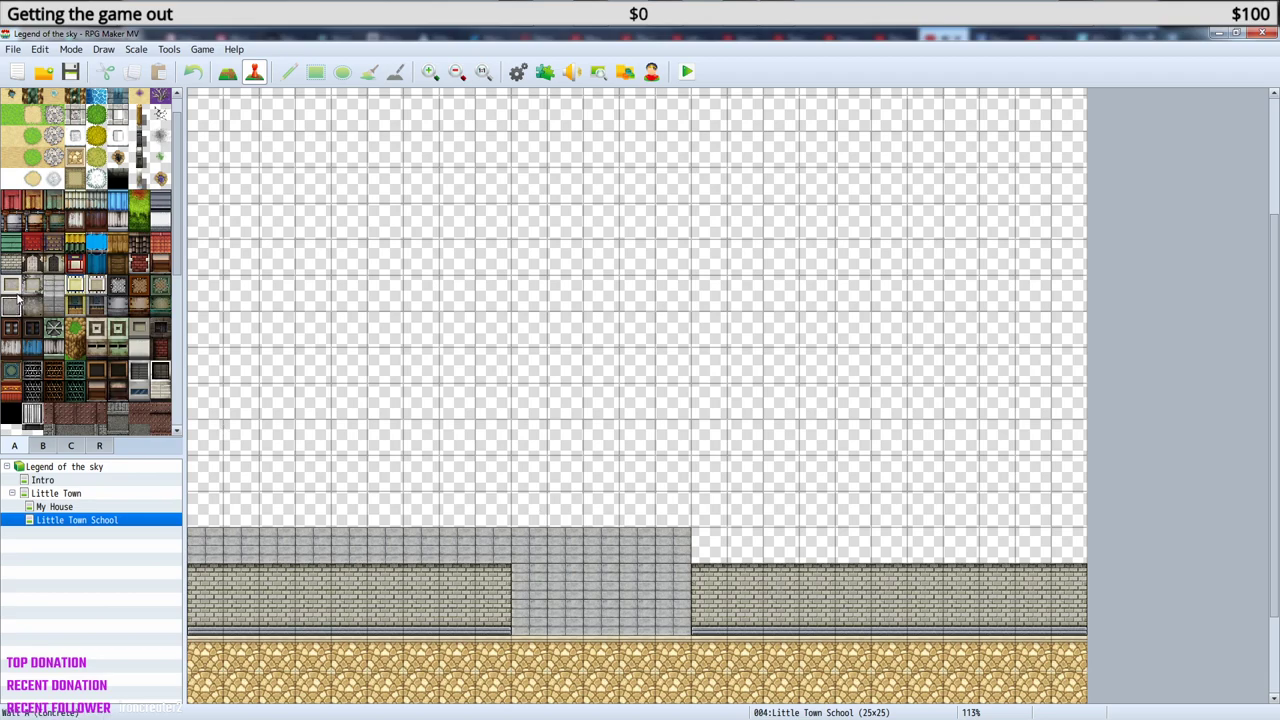
pyautogui.click(227, 72)
pyautogui.moveTo(205, 545); pyautogui.dragTo(508, 546)
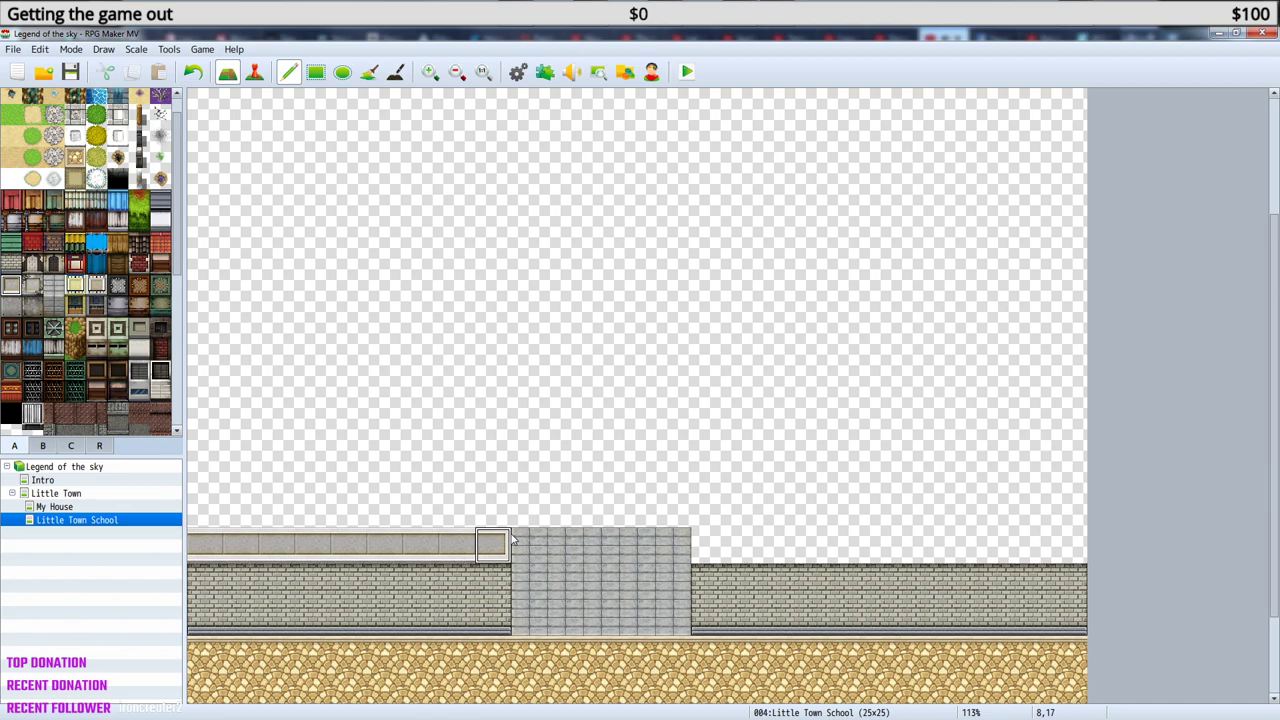
pyautogui.moveTo(512, 540)
pyautogui.mouseDown()
pyautogui.moveTo(509, 490)
pyautogui.moveTo(401, 480)
pyautogui.moveTo(401, 515)
pyautogui.moveTo(477, 521)
pyautogui.mouseUp()
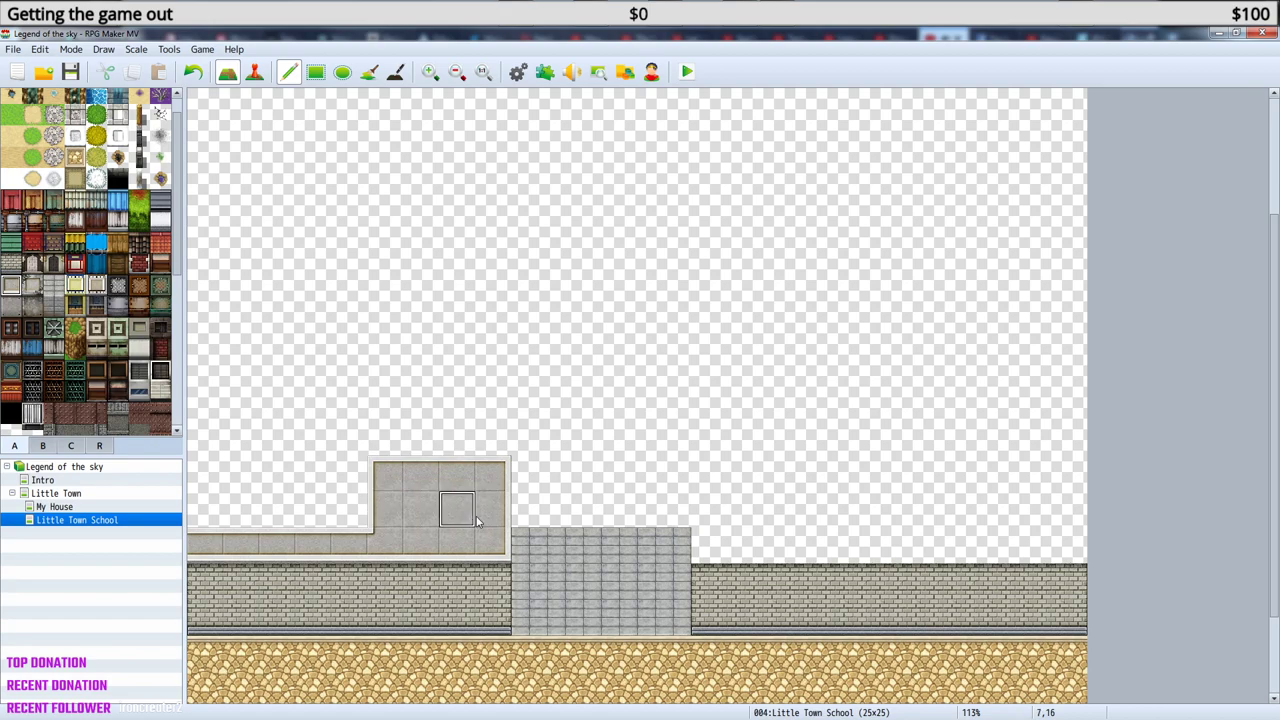
pyautogui.hotkey('ctrl', 'z')
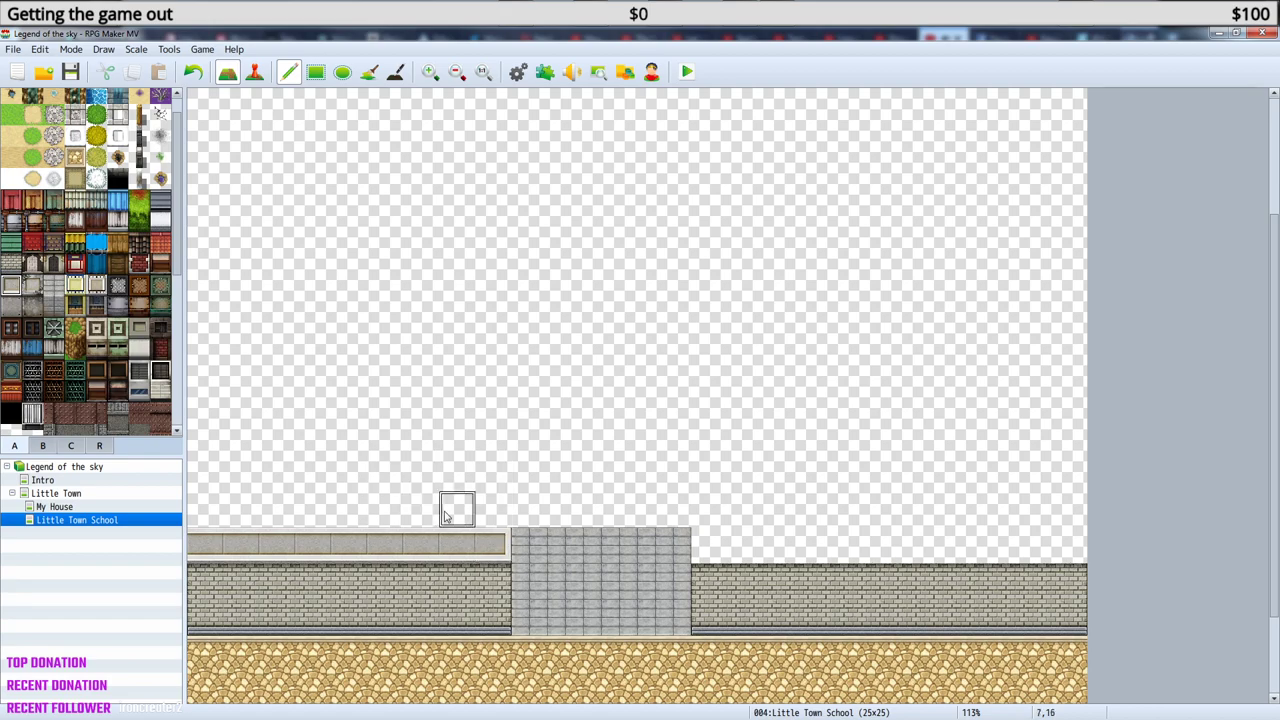
pyautogui.moveTo(700, 543); pyautogui.dragTo(1072, 548)
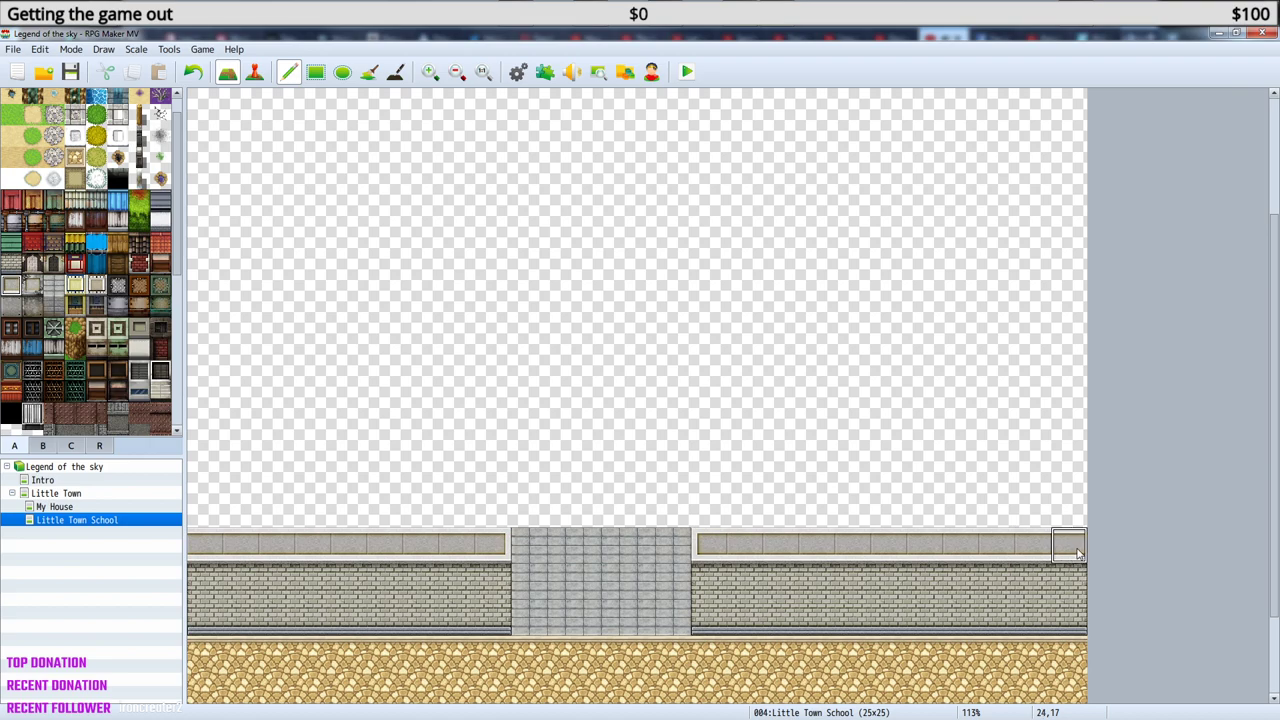
# Pave all the grounds north of the school's brick walls with the grey stone tile, flood-filling the remaining empty area and gaps.
pyautogui.click(53, 293)
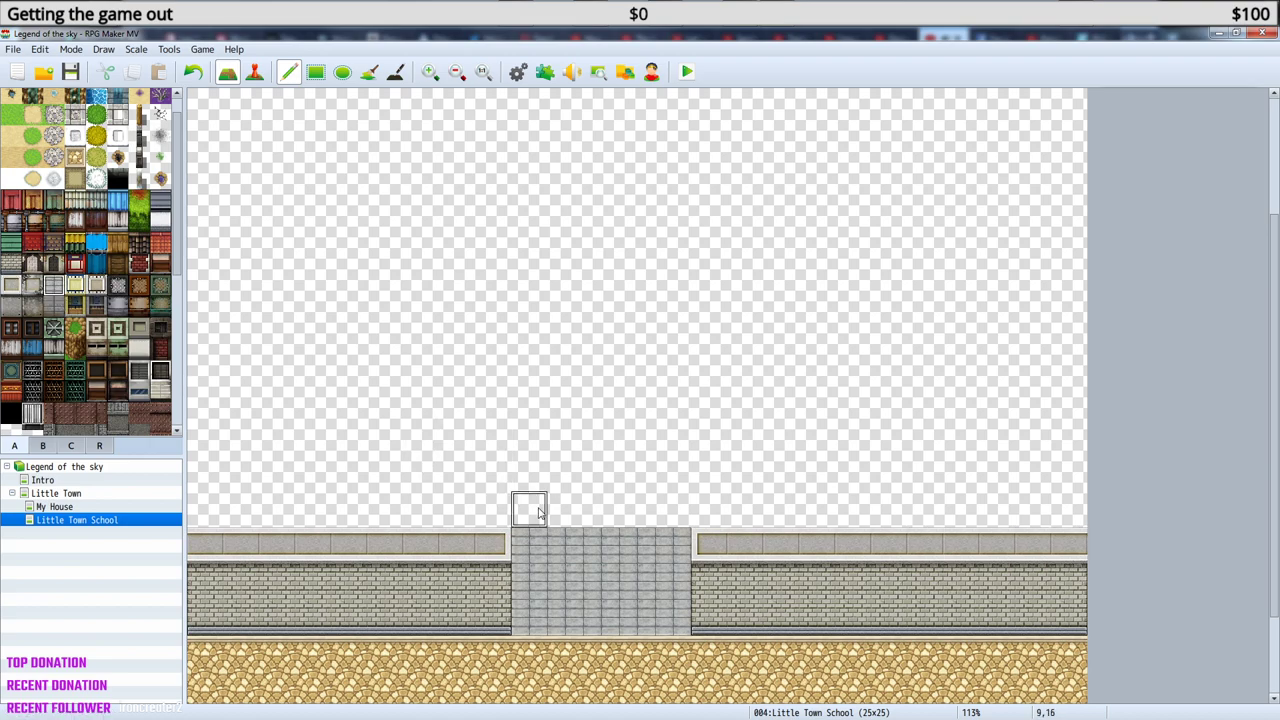
pyautogui.moveTo(529, 509)
pyautogui.mouseDown()
pyautogui.moveTo(184, 494)
pyautogui.moveTo(720, 519)
pyautogui.moveTo(1078, 508)
pyautogui.mouseUp()
pyautogui.moveTo(540, 478)
pyautogui.mouseDown()
pyautogui.moveTo(320, 477)
pyautogui.moveTo(1143, 494)
pyautogui.moveTo(1168, 479)
pyautogui.moveTo(216, 452)
pyautogui.moveTo(958, 449)
pyautogui.moveTo(1145, 421)
pyautogui.moveTo(255, 397)
pyautogui.moveTo(351, 373)
pyautogui.moveTo(1050, 374)
pyautogui.moveTo(1272, 349)
pyautogui.moveTo(330, 328)
pyautogui.moveTo(137, 303)
pyautogui.mouseUp()
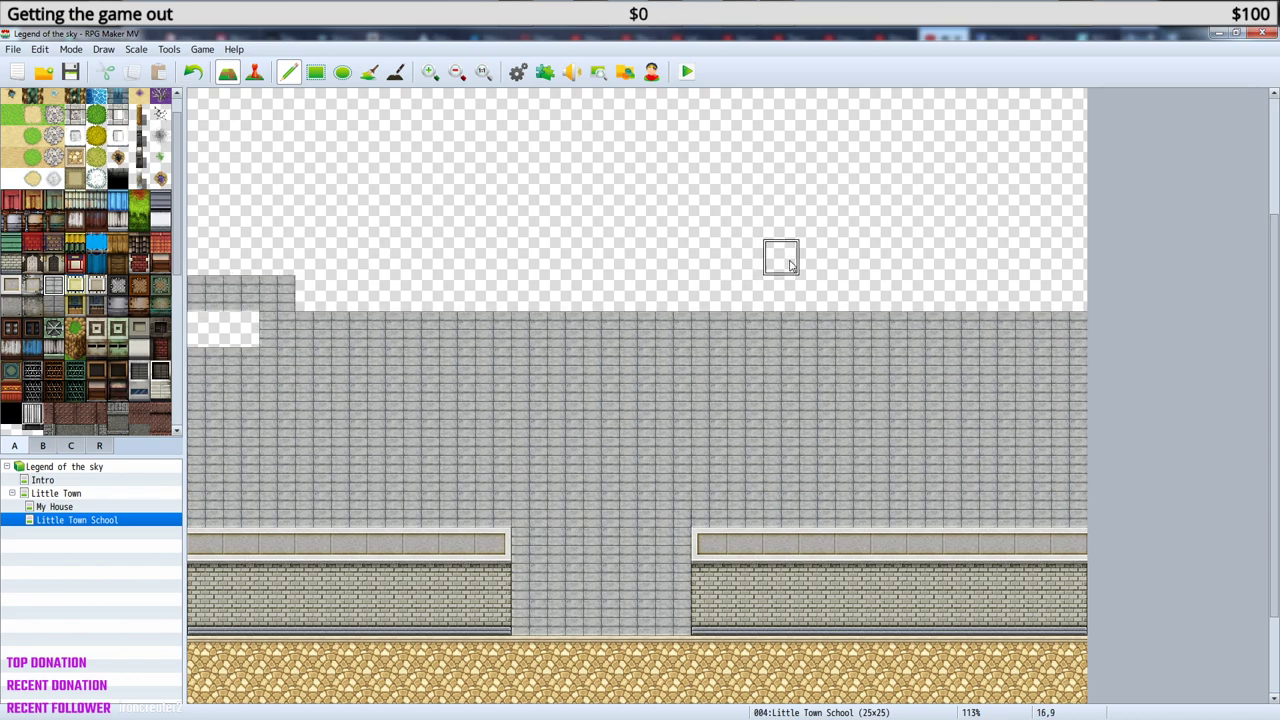
pyautogui.click(367, 76)
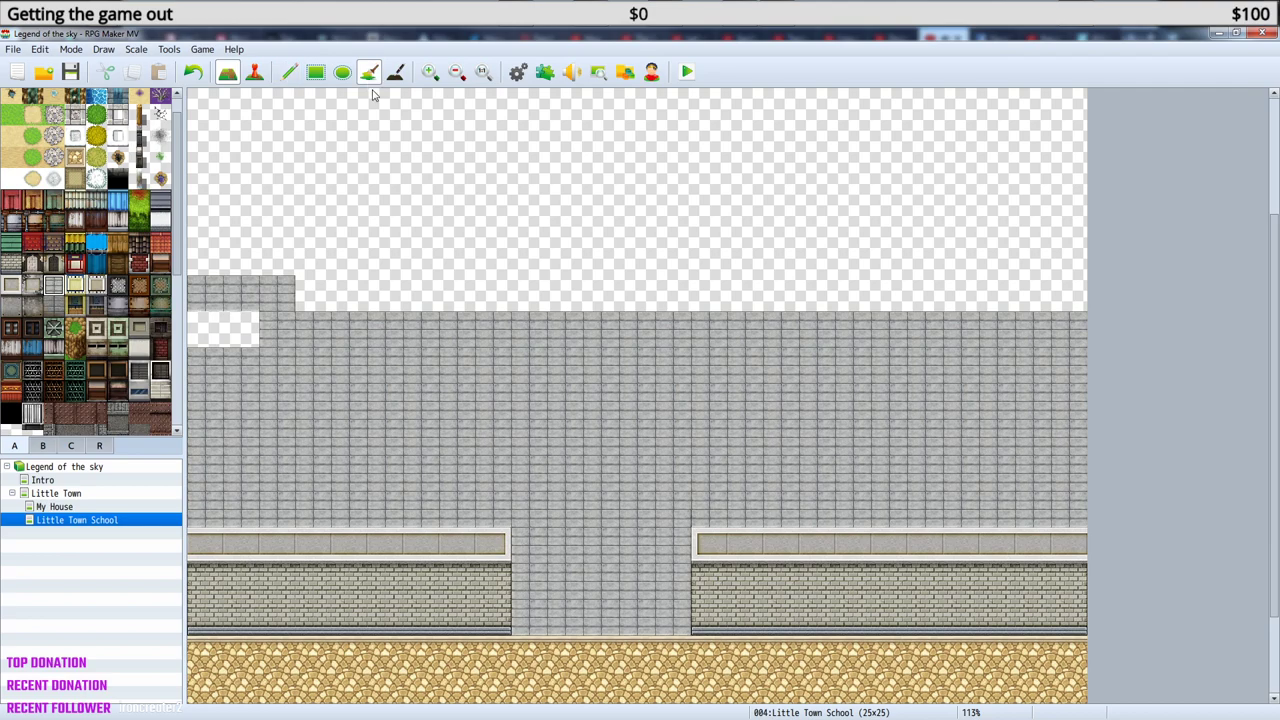
pyautogui.click(420, 185)
pyautogui.click(230, 330)
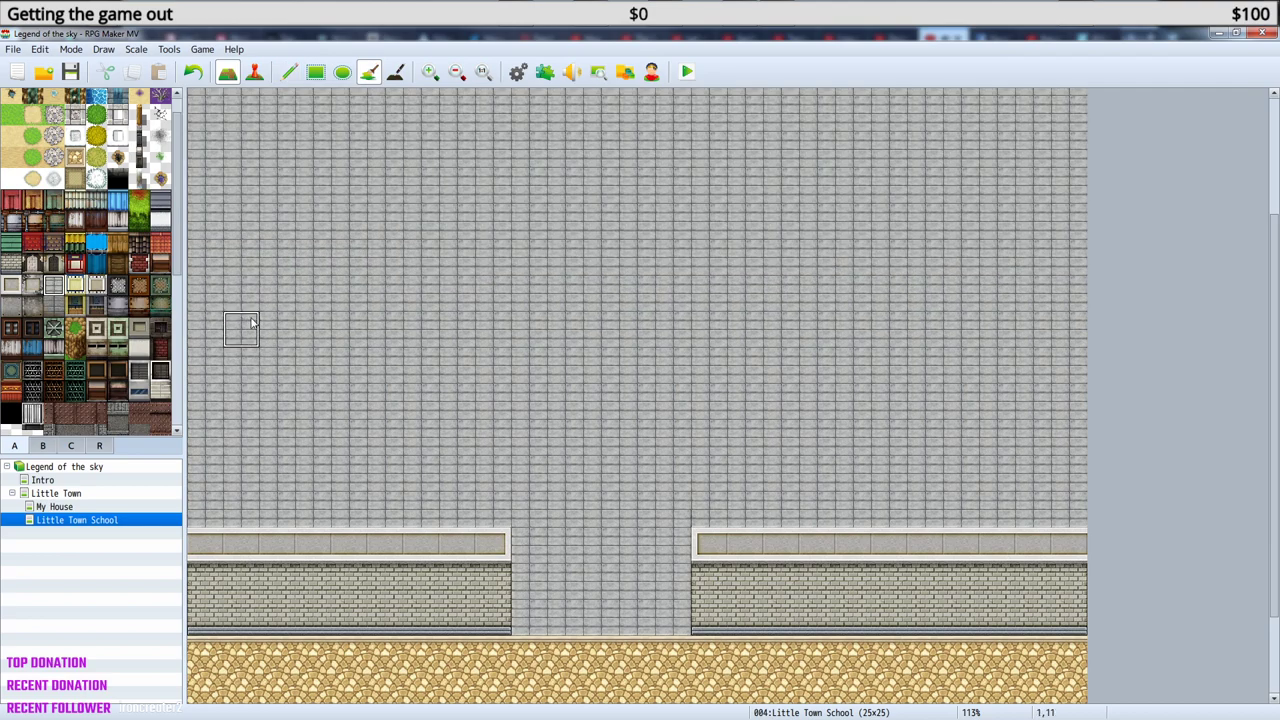
# Start a playtest and load the saved game from File 1.
pyautogui.click(687, 72)
pyautogui.click(582, 398)
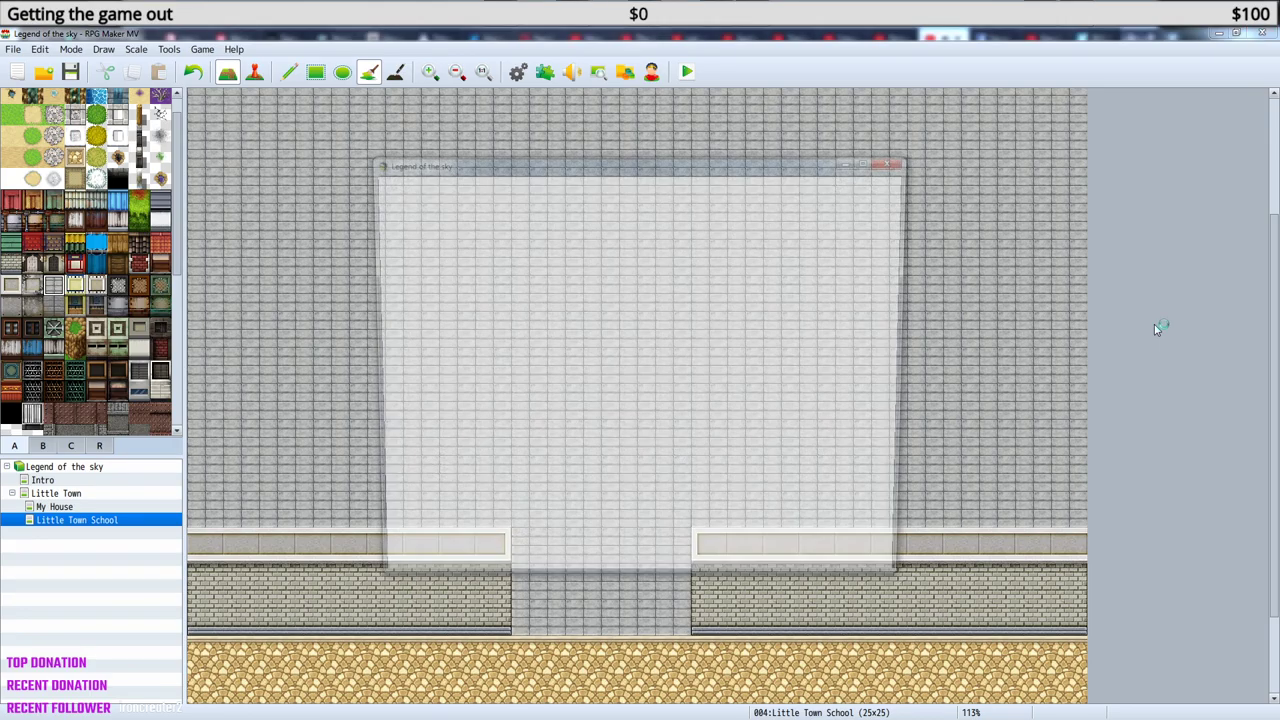
pyautogui.press('Return')
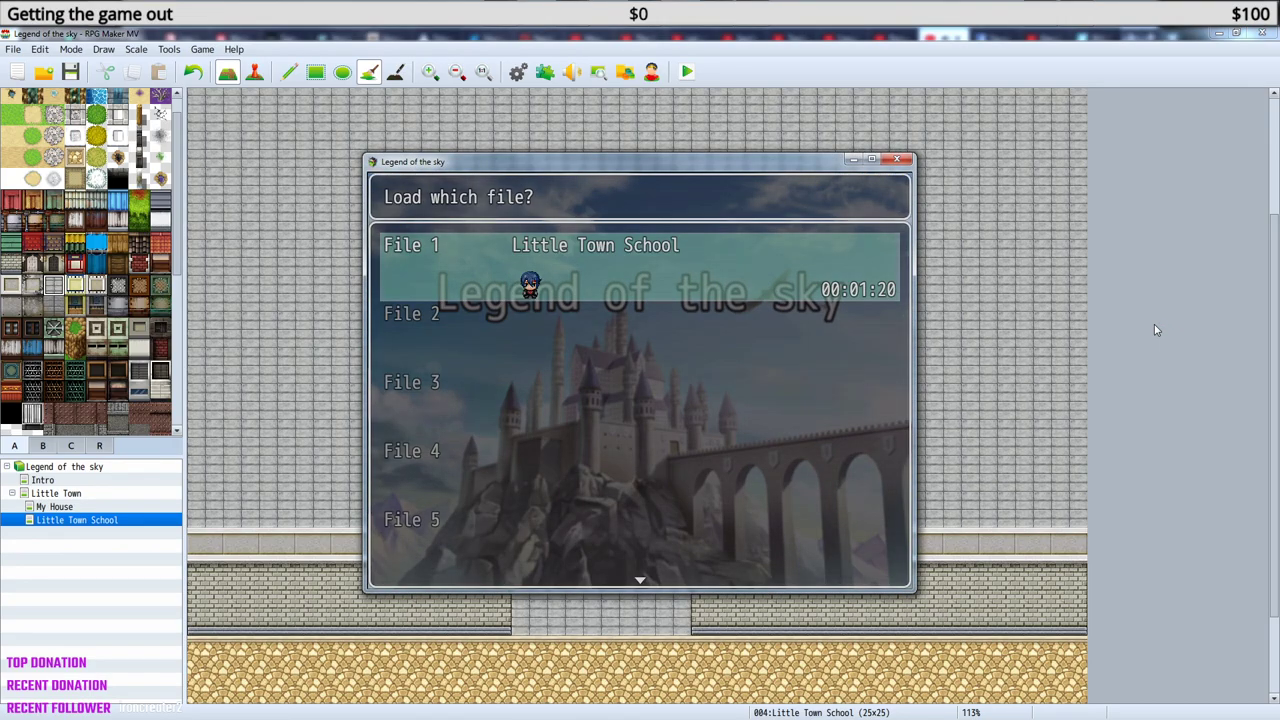
pyautogui.press('Return')
# Walk the hero around the wall edge, through the paved opening and onto the sidewalk to test where walking is possible.
pyautogui.press('Up')
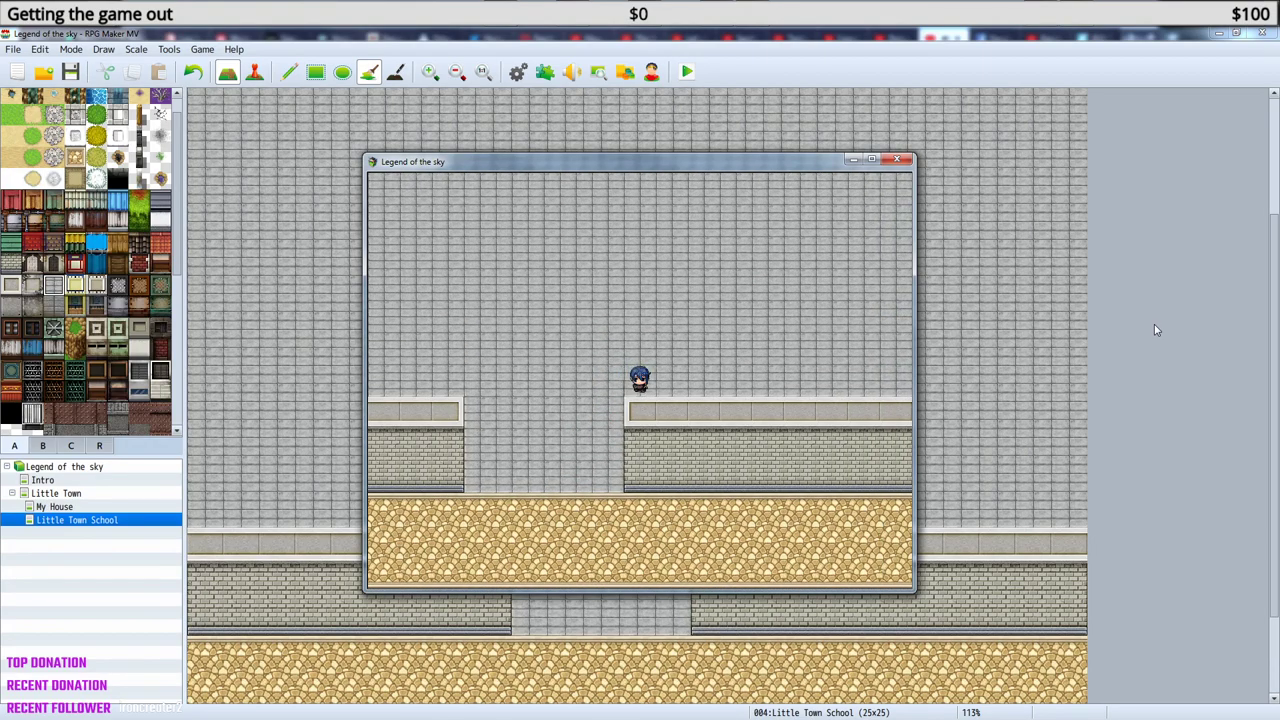
pyautogui.press('Down')
pyautogui.press('Left')
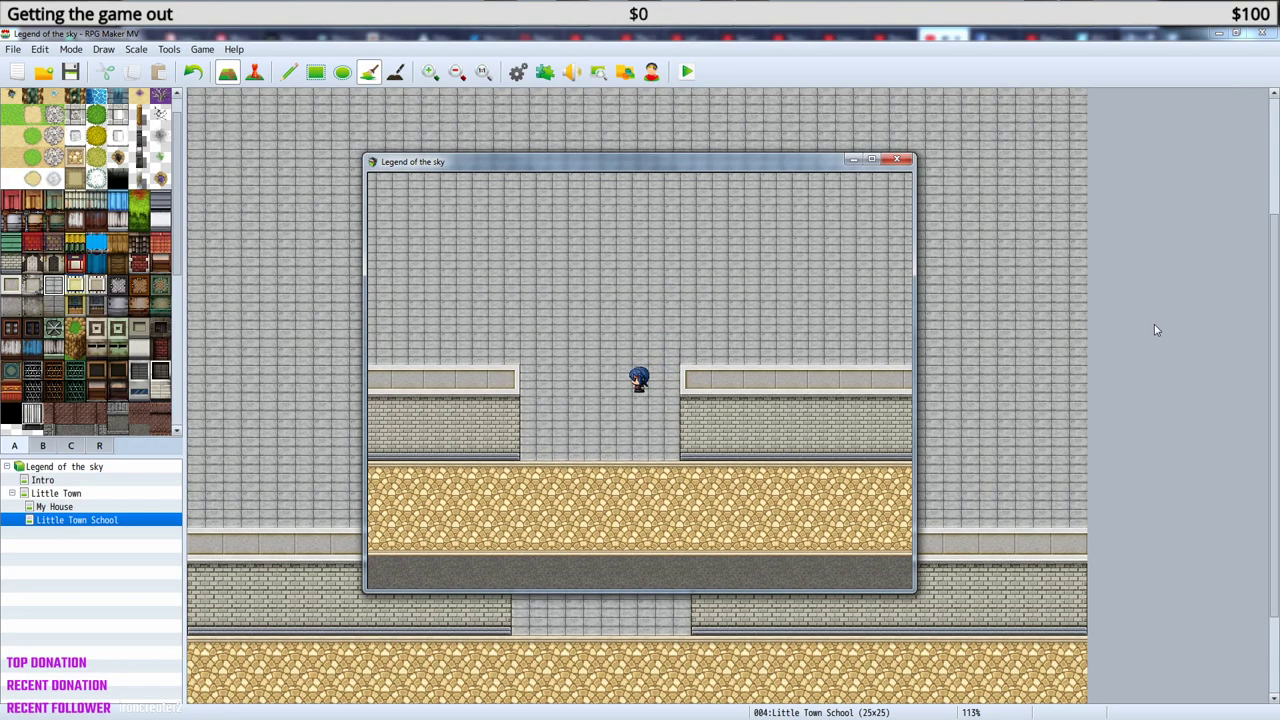
pyautogui.press('Down')
pyautogui.press('Down')
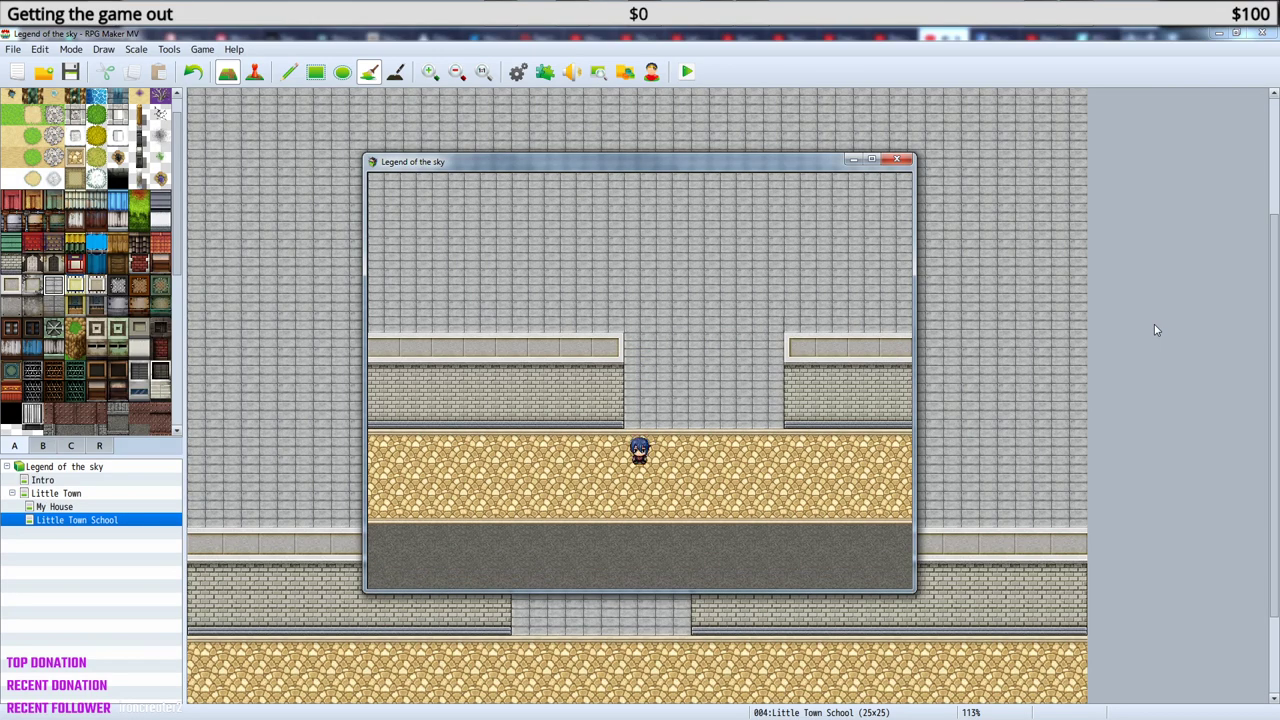
pyautogui.press('Right')
pyautogui.press('Up')
pyautogui.press('Right')
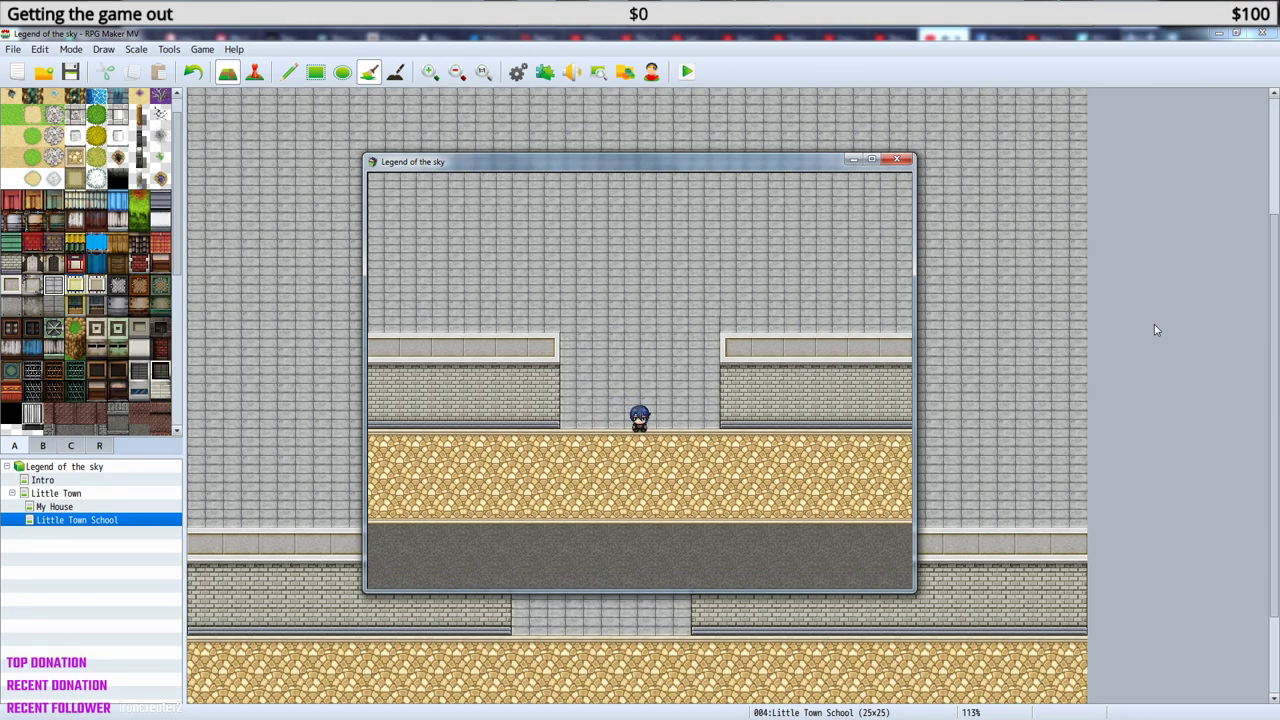
pyautogui.press('Down')
# Walk the hero north through the opening and across the paved grounds, and close the playtest.
pyautogui.press('Up')
pyautogui.press('Up')
pyautogui.press('Up')
pyautogui.press('Up')
pyautogui.press('Up')
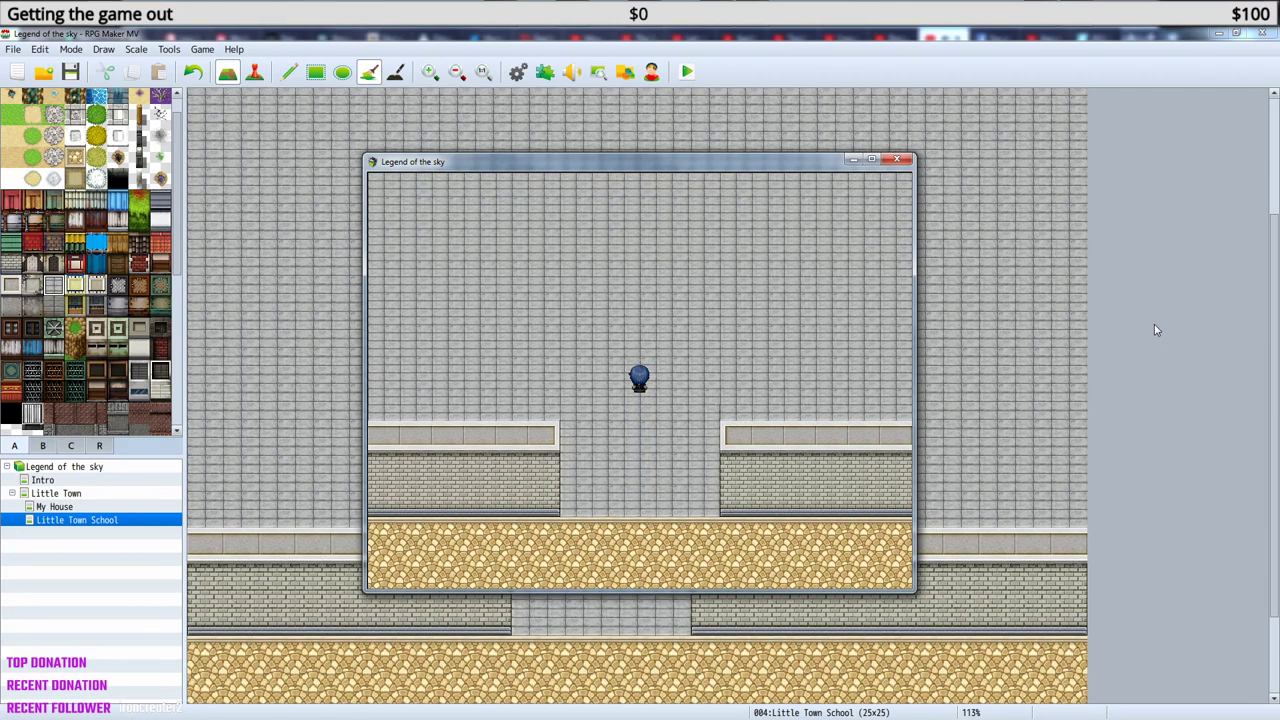
pyautogui.press('Up')
pyautogui.press('Up')
pyautogui.press('Up')
pyautogui.press('Up')
pyautogui.press('Up')
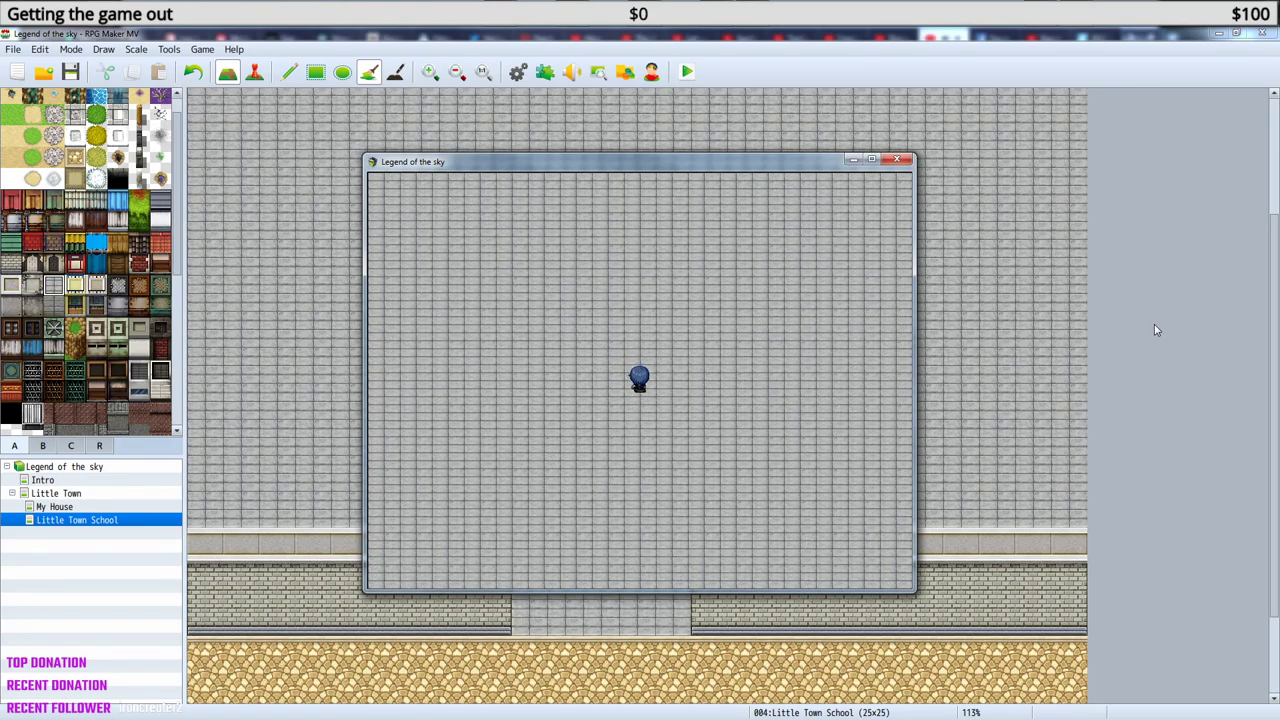
pyautogui.press('Up')
pyautogui.press('Up')
pyautogui.press('Up')
pyautogui.press('Up')
pyautogui.press('Down')
pyautogui.press('Down')
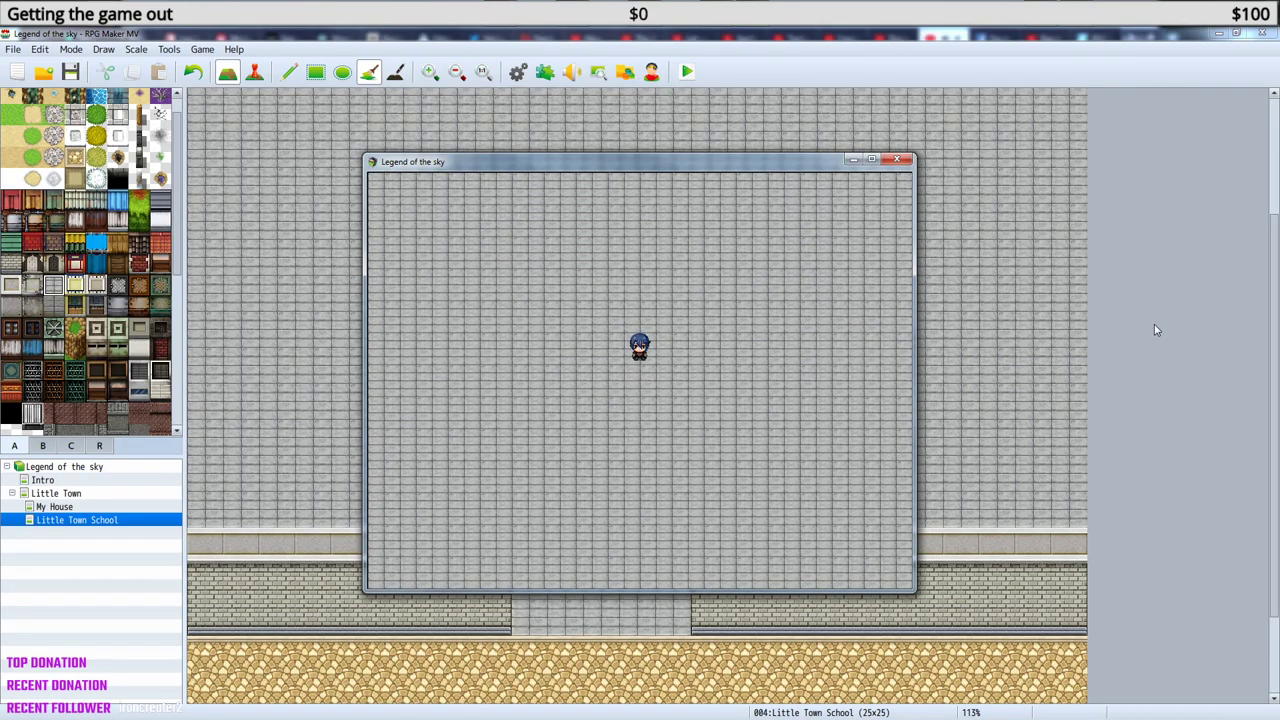
pyautogui.click(897, 160)
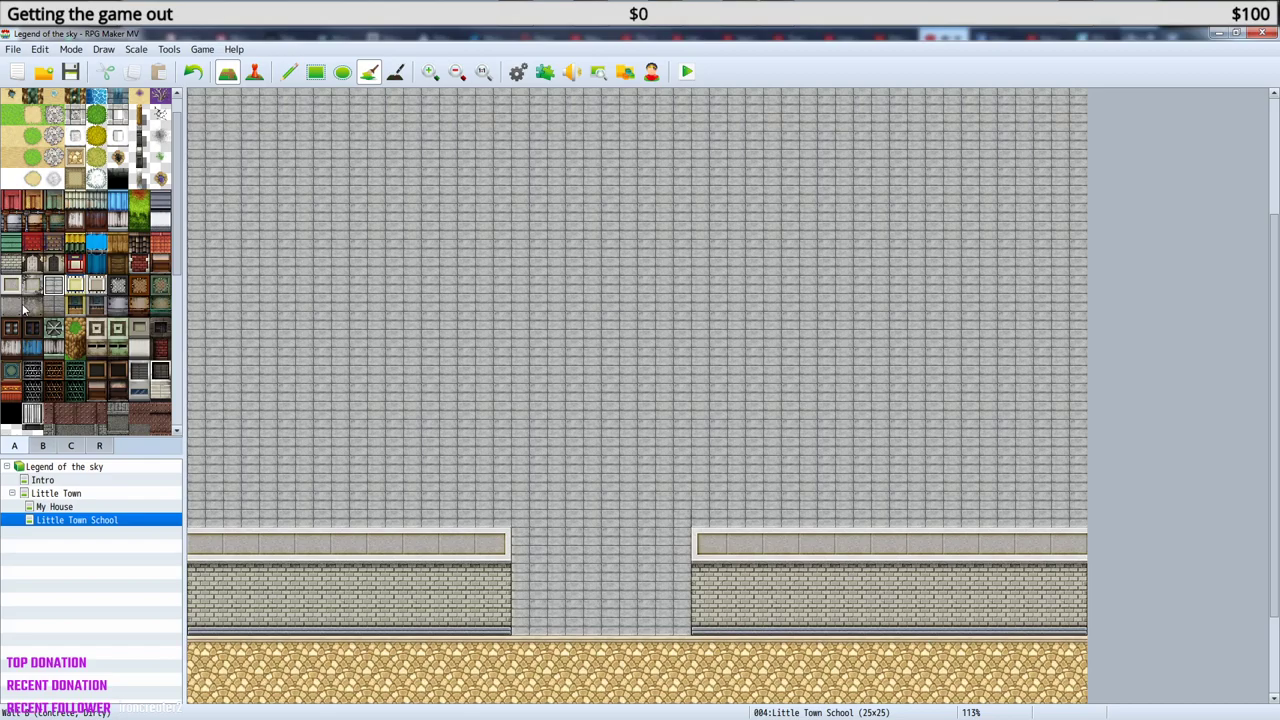
# Try flood-filling the paved grounds with the white wall tile and undo the fill.
pyautogui.scroll(-2, 84, 310)
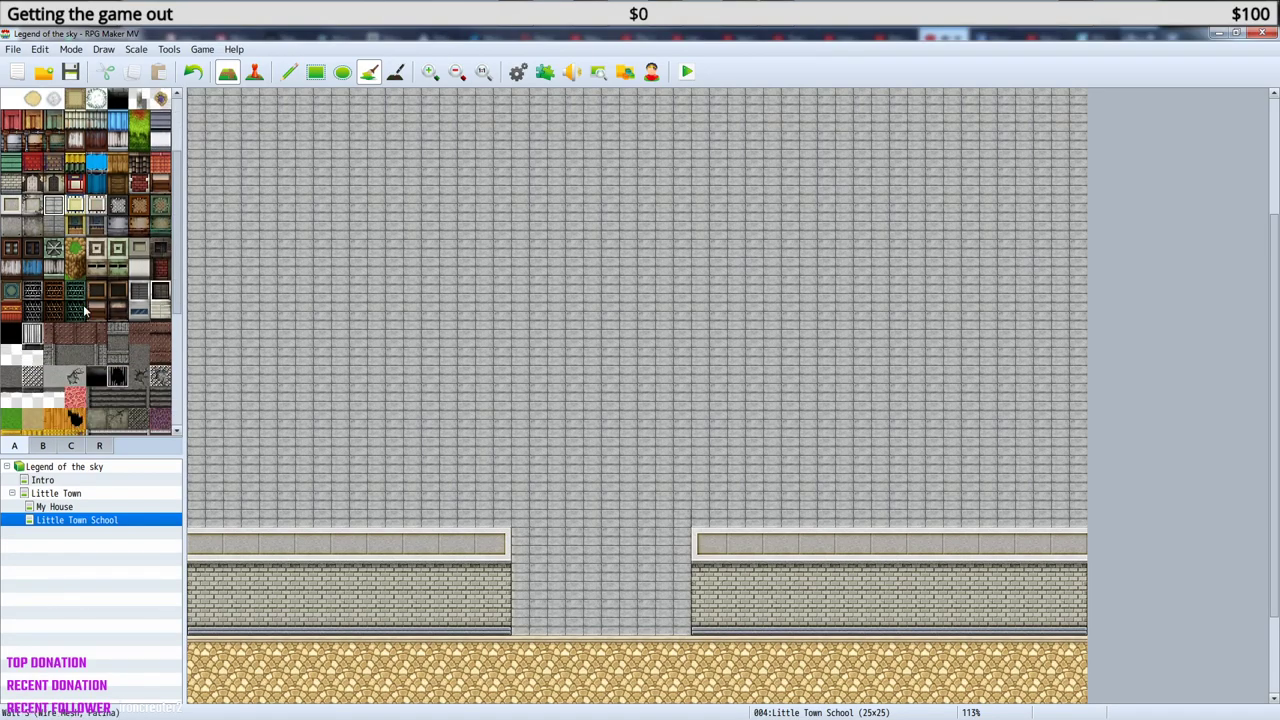
pyautogui.click(56, 379)
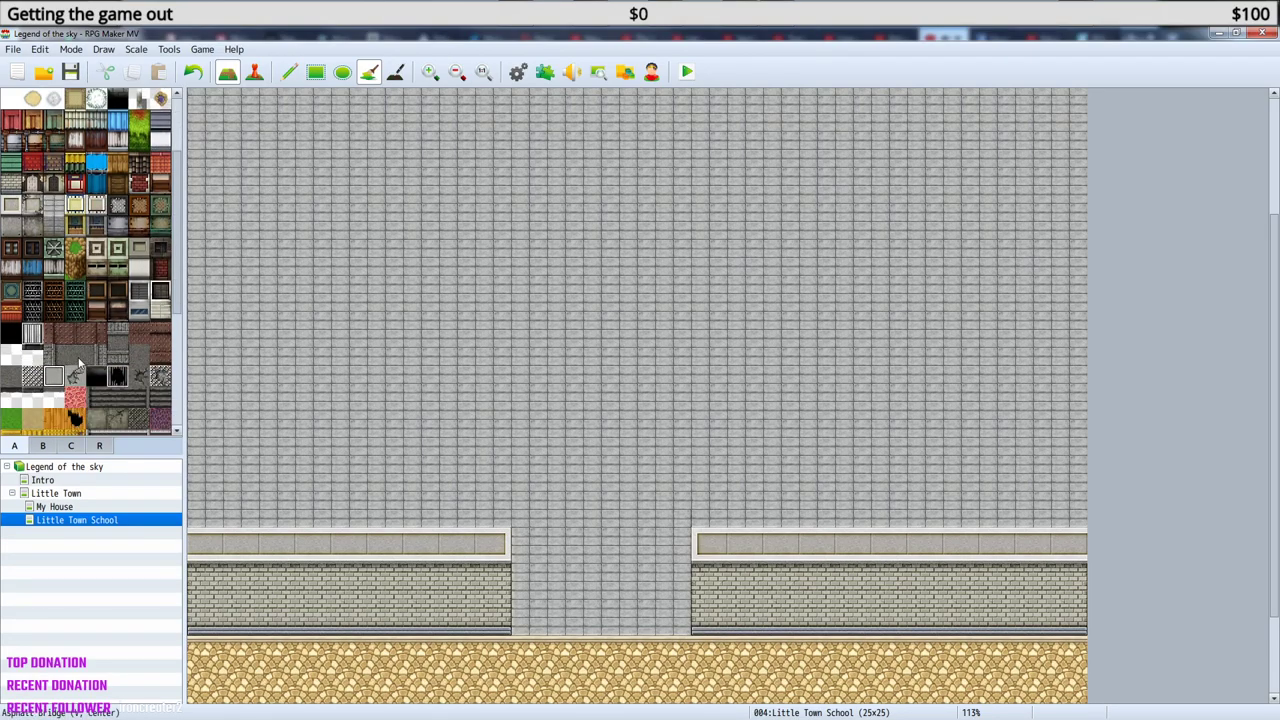
pyautogui.scroll(3, 80, 362)
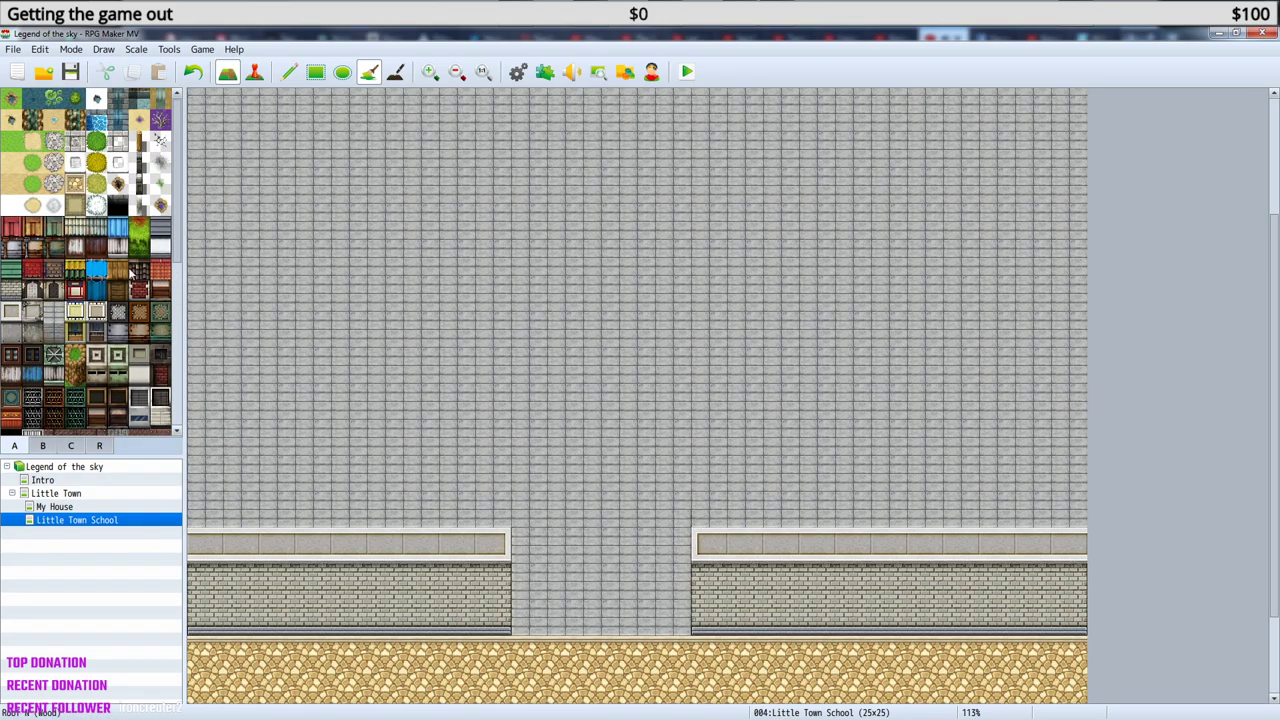
pyautogui.click(314, 257)
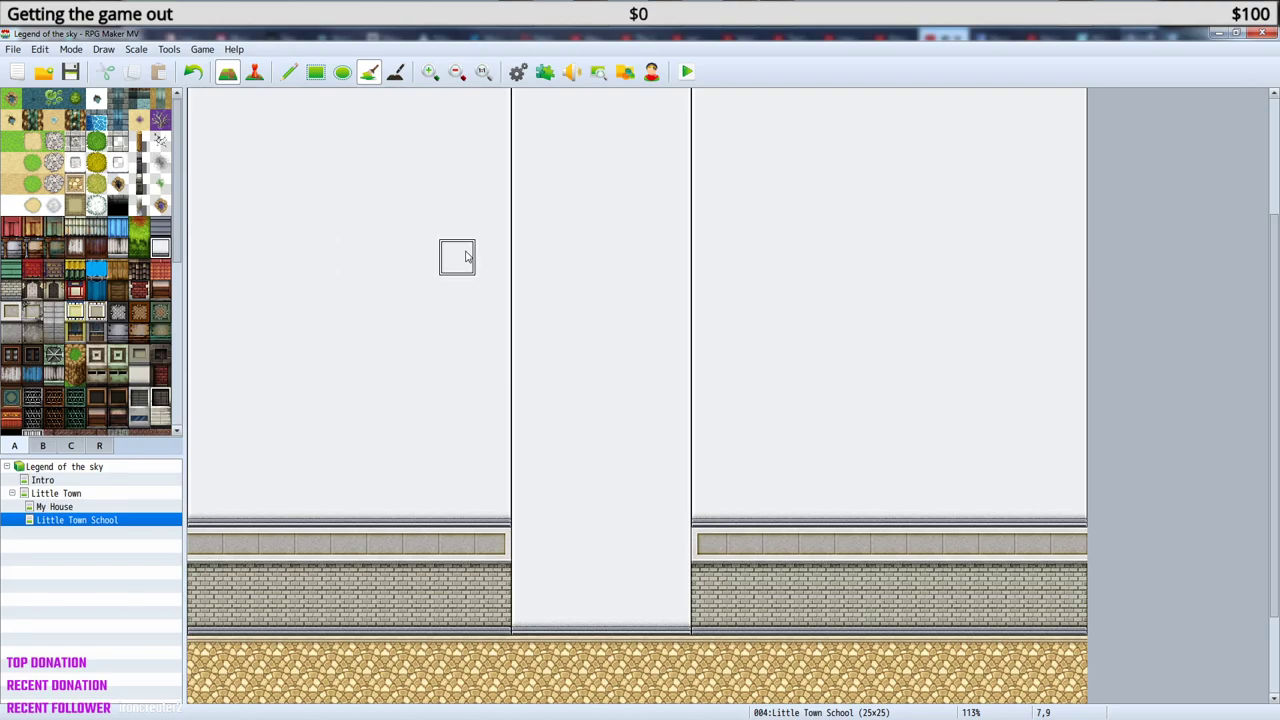
pyautogui.hotkey('ctrl', 'z')
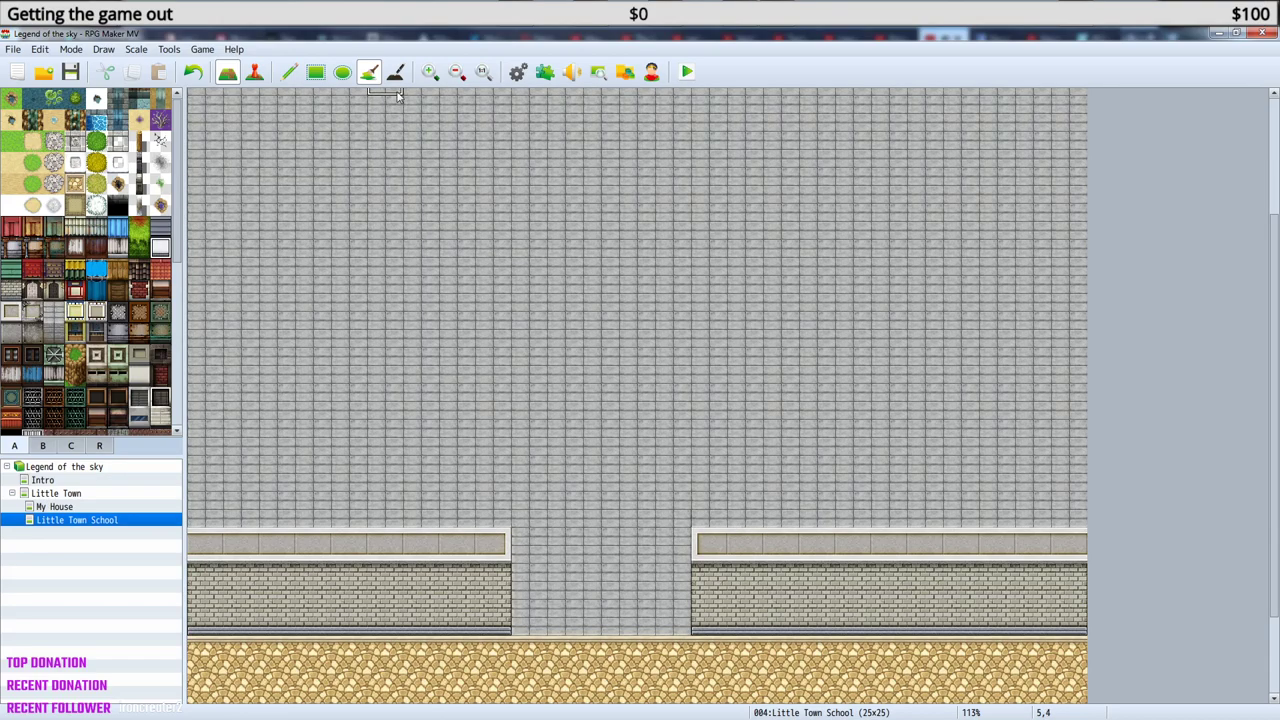
# Paint a white wall four tiles high across the full width of the northern school grounds with the pencil.
pyautogui.click(291, 73)
pyautogui.moveTo(348, 222); pyautogui.dragTo(570, 222)
pyautogui.hotkey('ctrl', 'z')
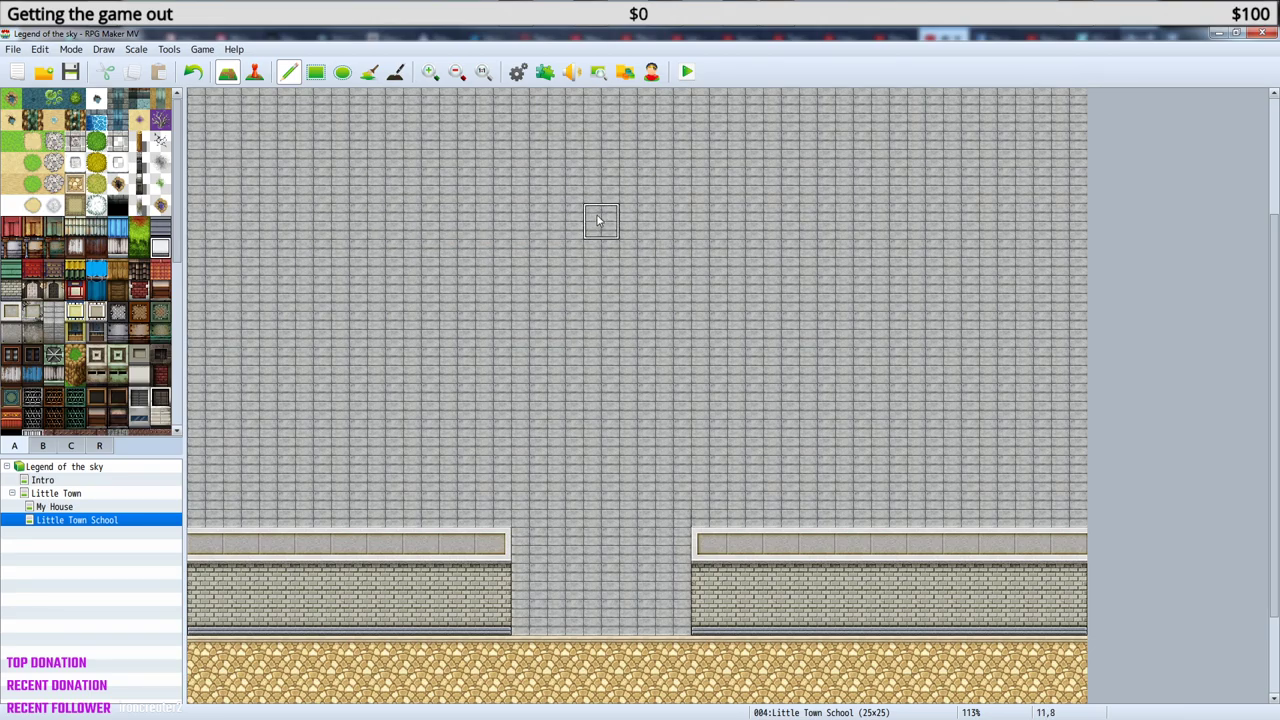
pyautogui.moveTo(600, 147)
pyautogui.mouseDown()
pyautogui.moveTo(187, 162)
pyautogui.moveTo(522, 144)
pyautogui.moveTo(1064, 159)
pyautogui.moveTo(1078, 112)
pyautogui.moveTo(469, 134)
pyautogui.moveTo(307, 114)
pyautogui.moveTo(610, 102)
pyautogui.moveTo(226, 112)
pyautogui.moveTo(226, 99)
pyautogui.moveTo(827, 85)
pyautogui.moveTo(1066, 95)
pyautogui.mouseUp()
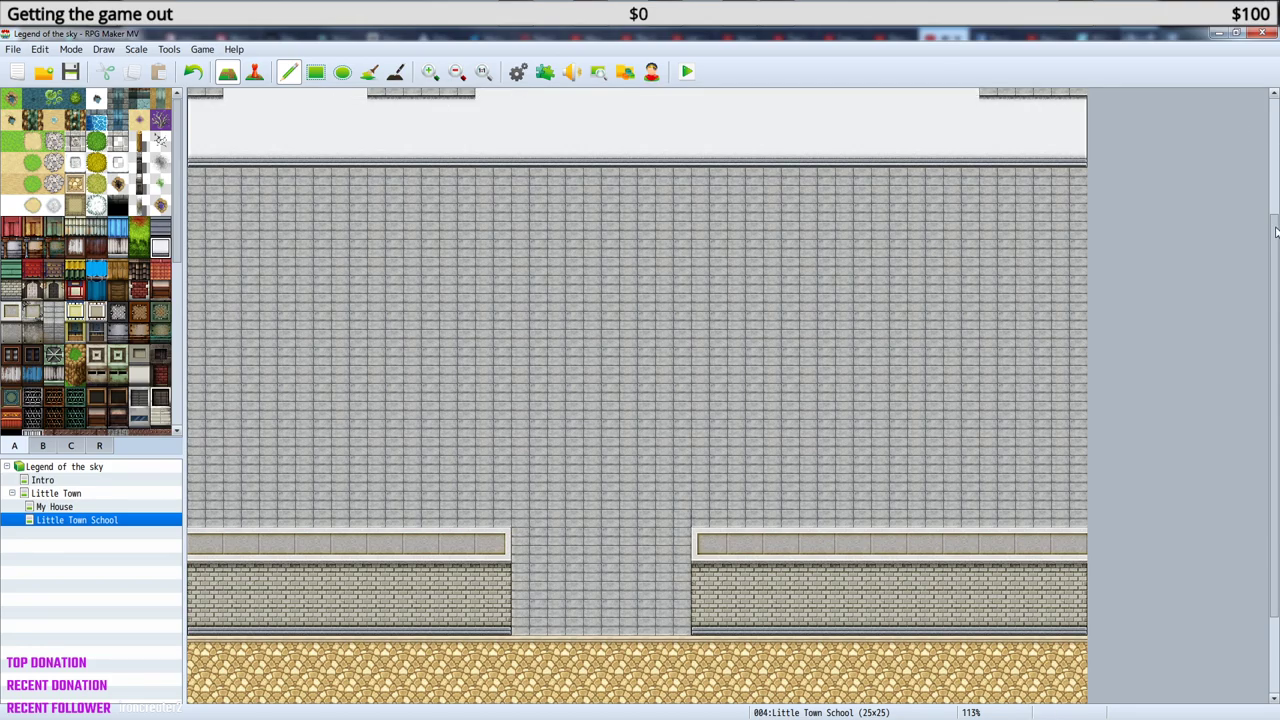
pyautogui.scroll(3, 1275, 232)
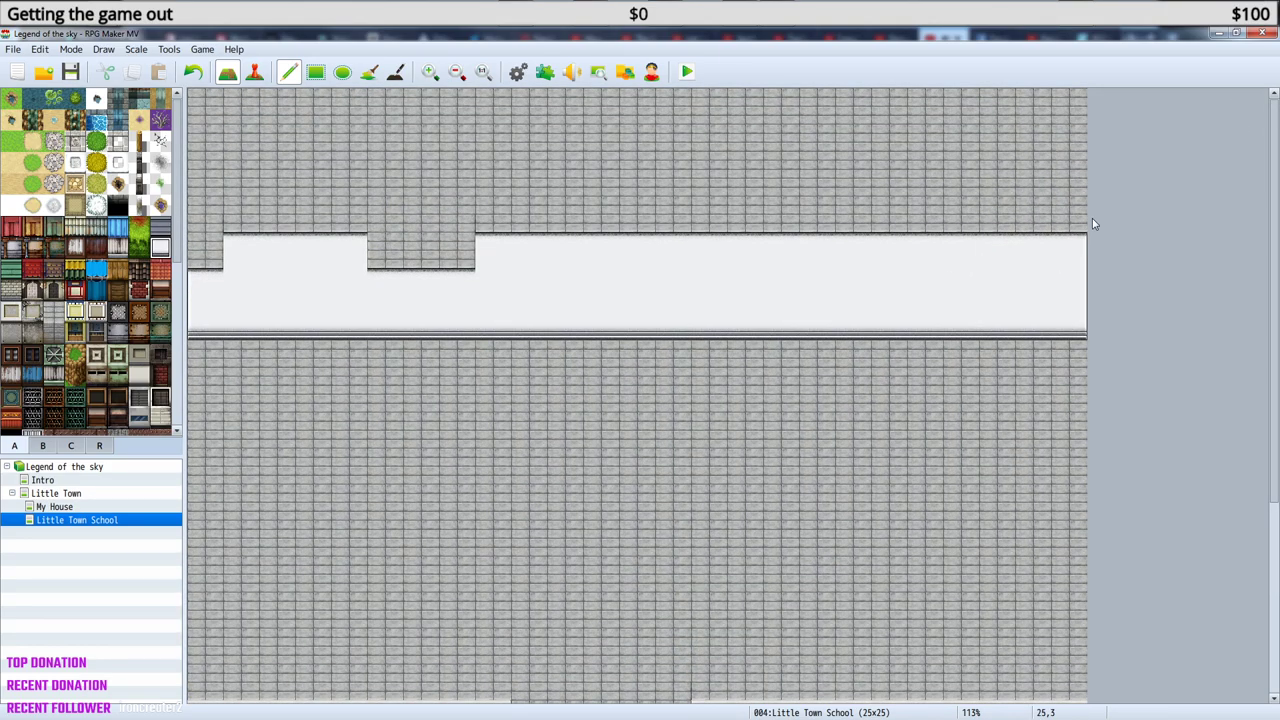
pyautogui.moveTo(1075, 218)
pyautogui.mouseDown()
pyautogui.moveTo(497, 215)
pyautogui.moveTo(175, 227)
pyautogui.moveTo(185, 244)
pyautogui.moveTo(507, 250)
pyautogui.moveTo(636, 254)
pyautogui.mouseUp()
pyautogui.moveTo(1276, 180)
pyautogui.mouseDown()
pyautogui.moveTo(1277, 320)
pyautogui.moveTo(1277, 180)
pyautogui.mouseUp()
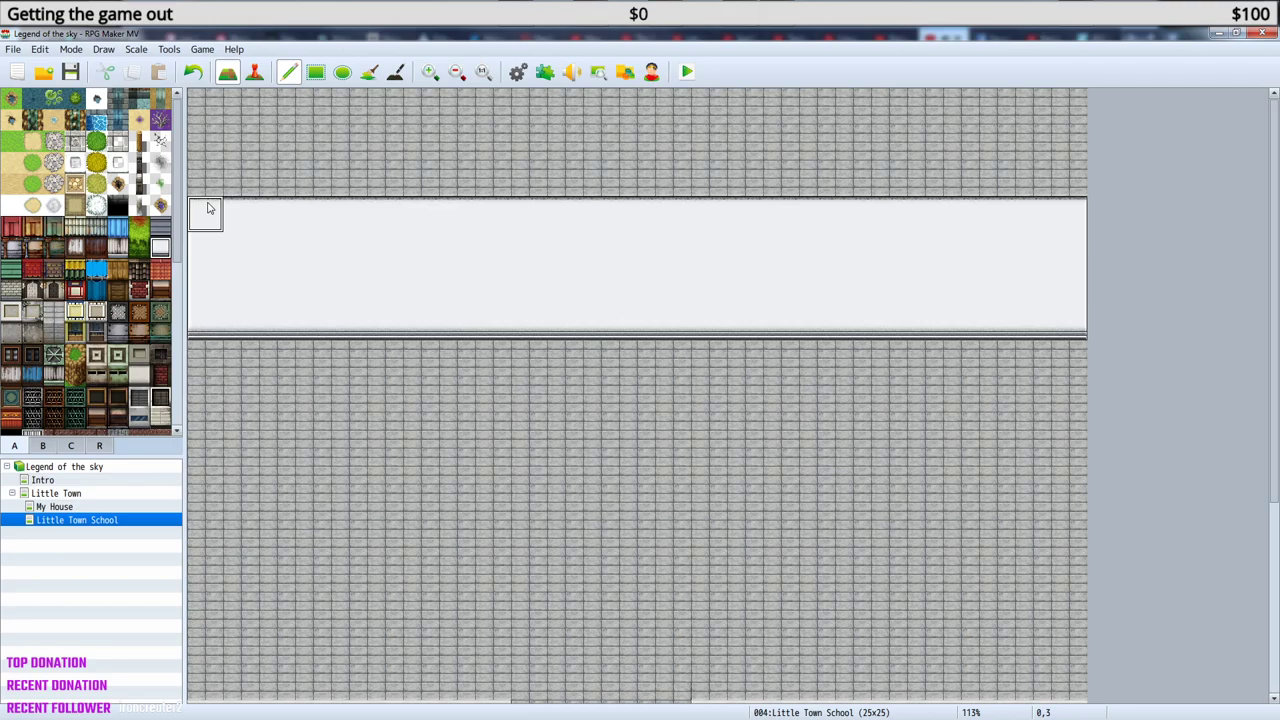
# Copy the map area from the white wall's upper row down to the bottom edge and stamp it three tiles higher, starting at 0,0.
pyautogui.moveTo(209, 208); pyautogui.dragTo(663, 391, button='right')
pyautogui.scroll(-4, 663, 391)
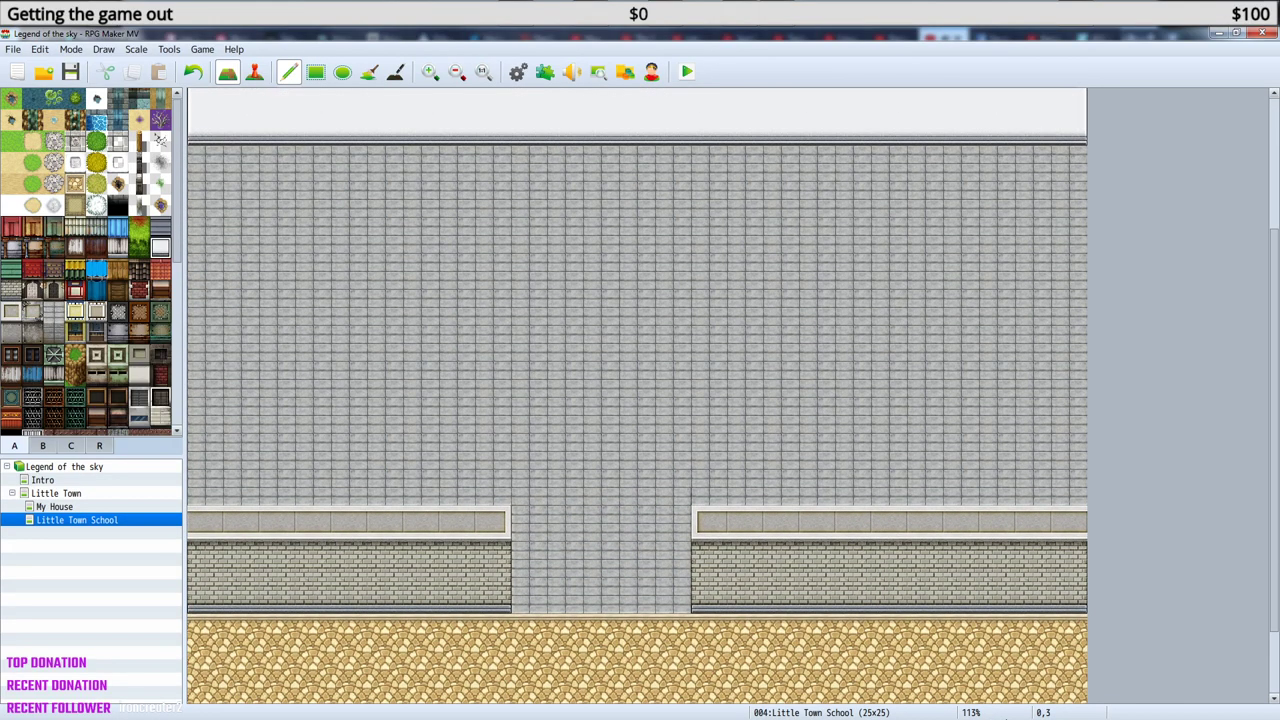
pyautogui.scroll(-2, 663, 391)
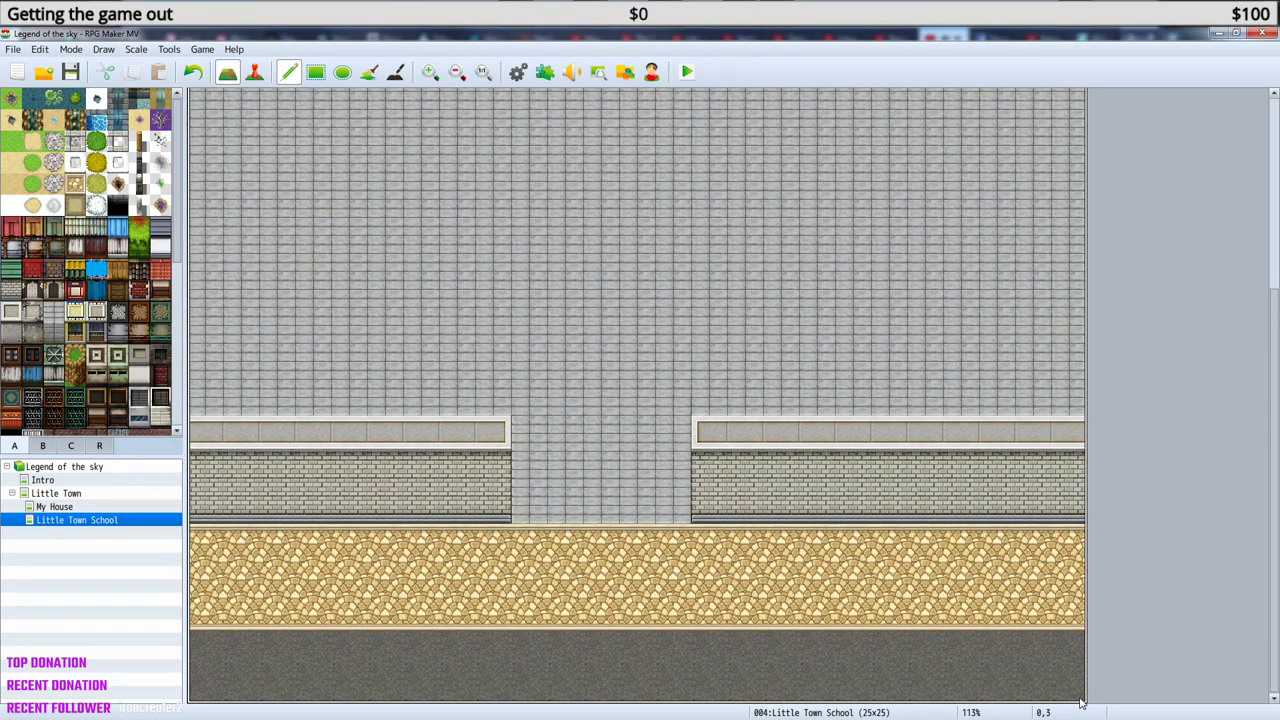
pyautogui.scroll(6, 637, 396)
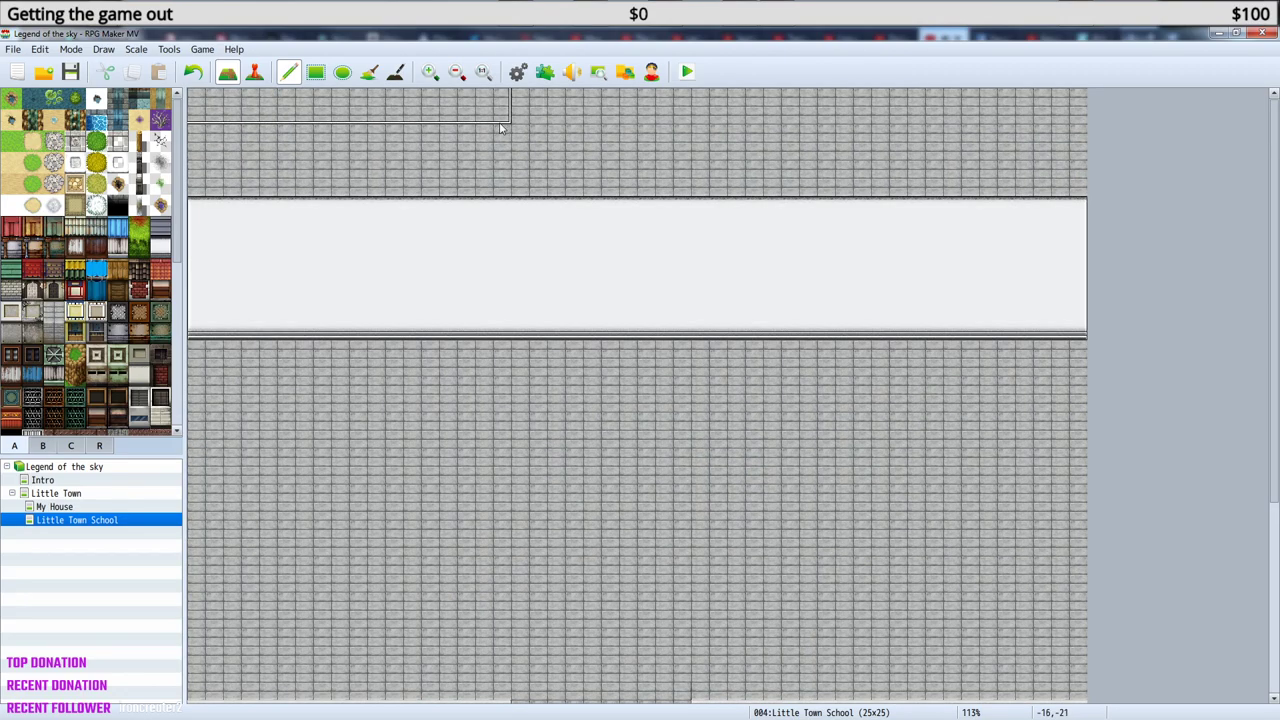
pyautogui.moveTo(501, 128); pyautogui.dragTo(1085, 580, button='right')
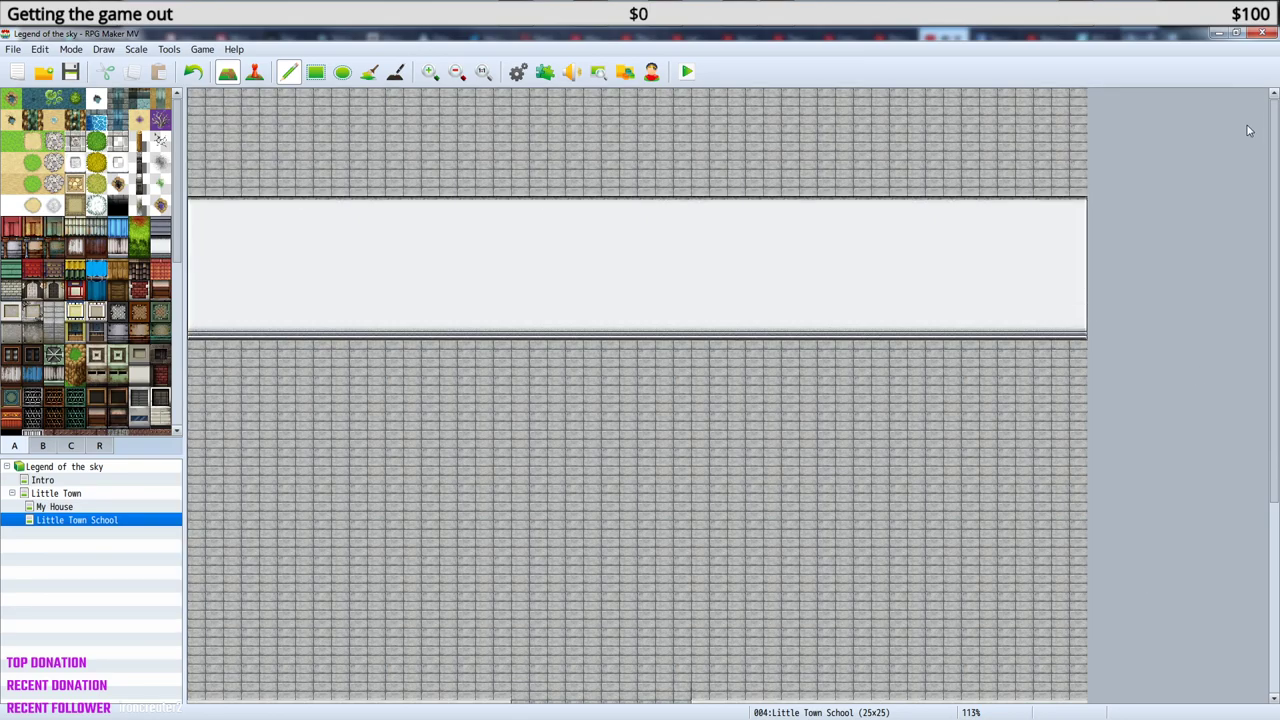
pyautogui.scroll(-5, 1268, 148)
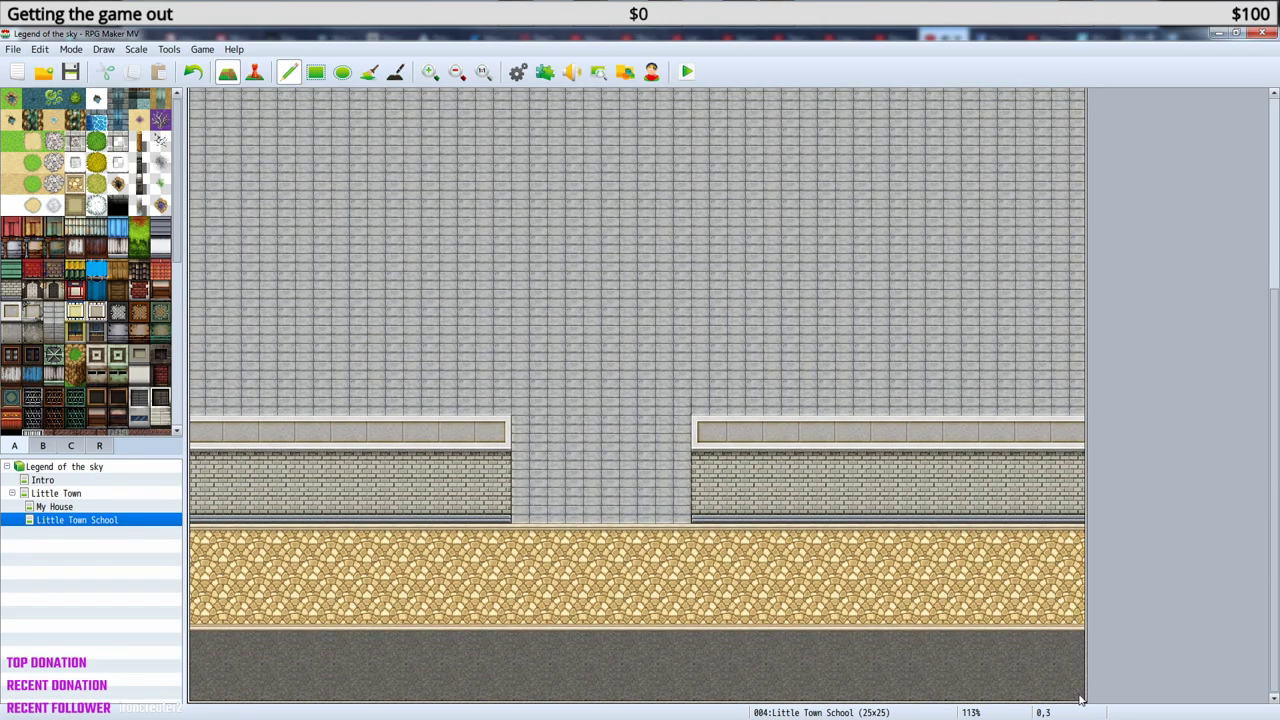
pyautogui.scroll(-2, 1074, 572)
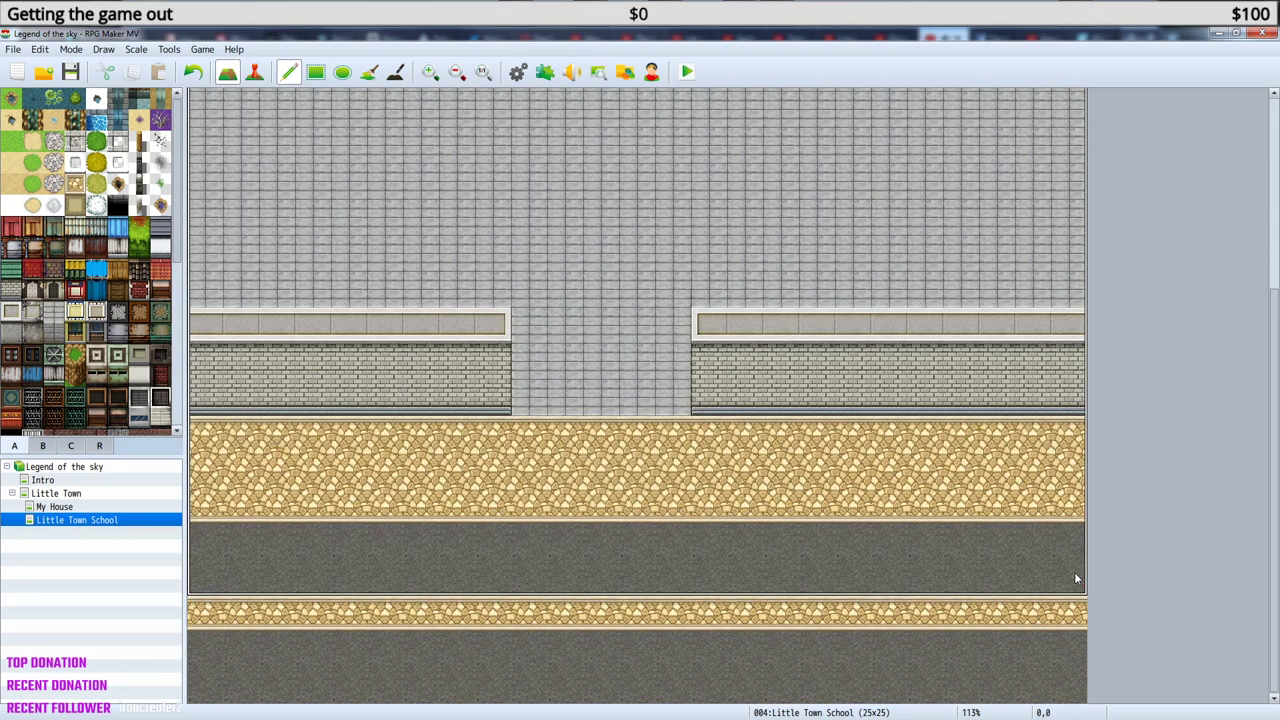
# Set the height of the Little Town School map to 22 in its map properties.
pyautogui.rightClick(82, 522)
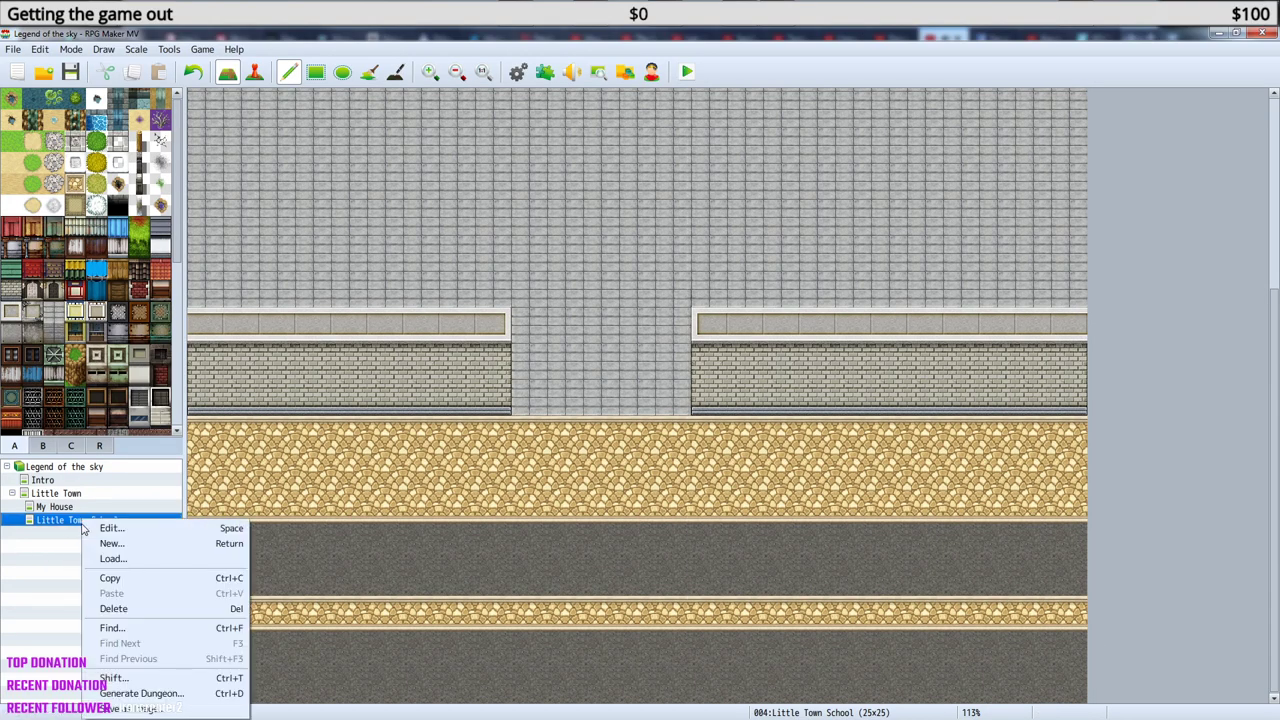
pyautogui.click(132, 534)
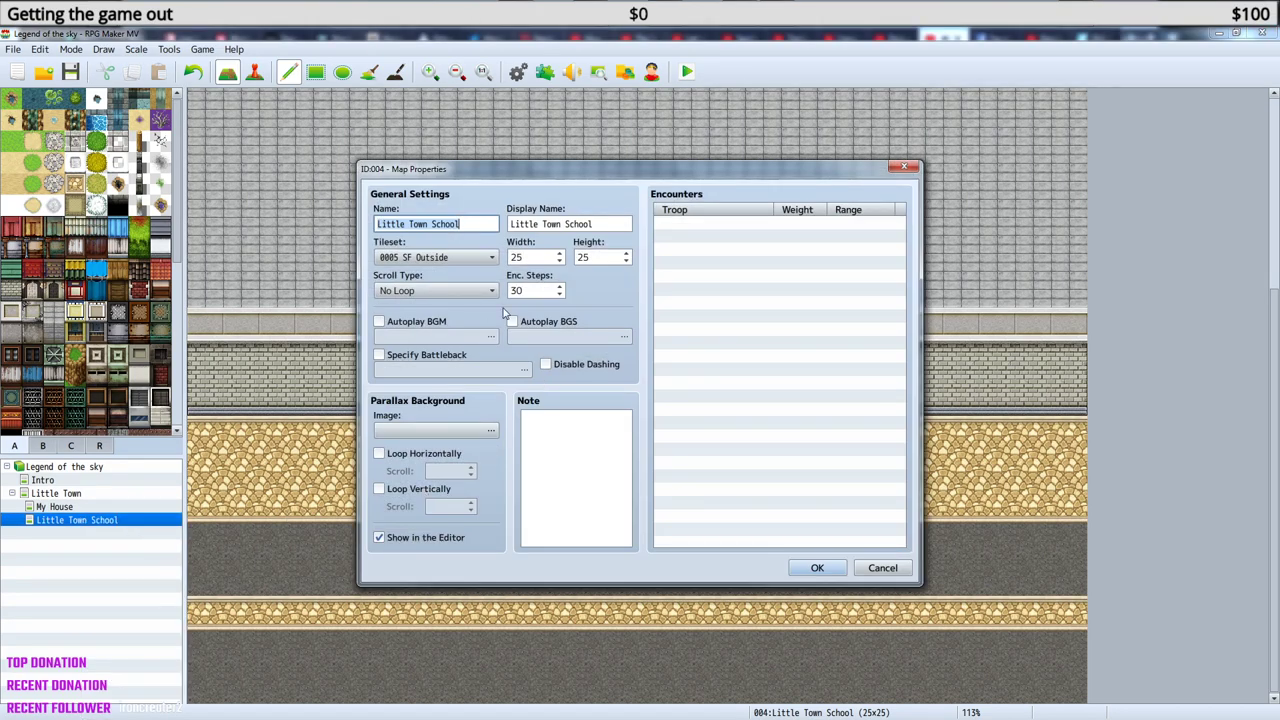
pyautogui.click(626, 261)
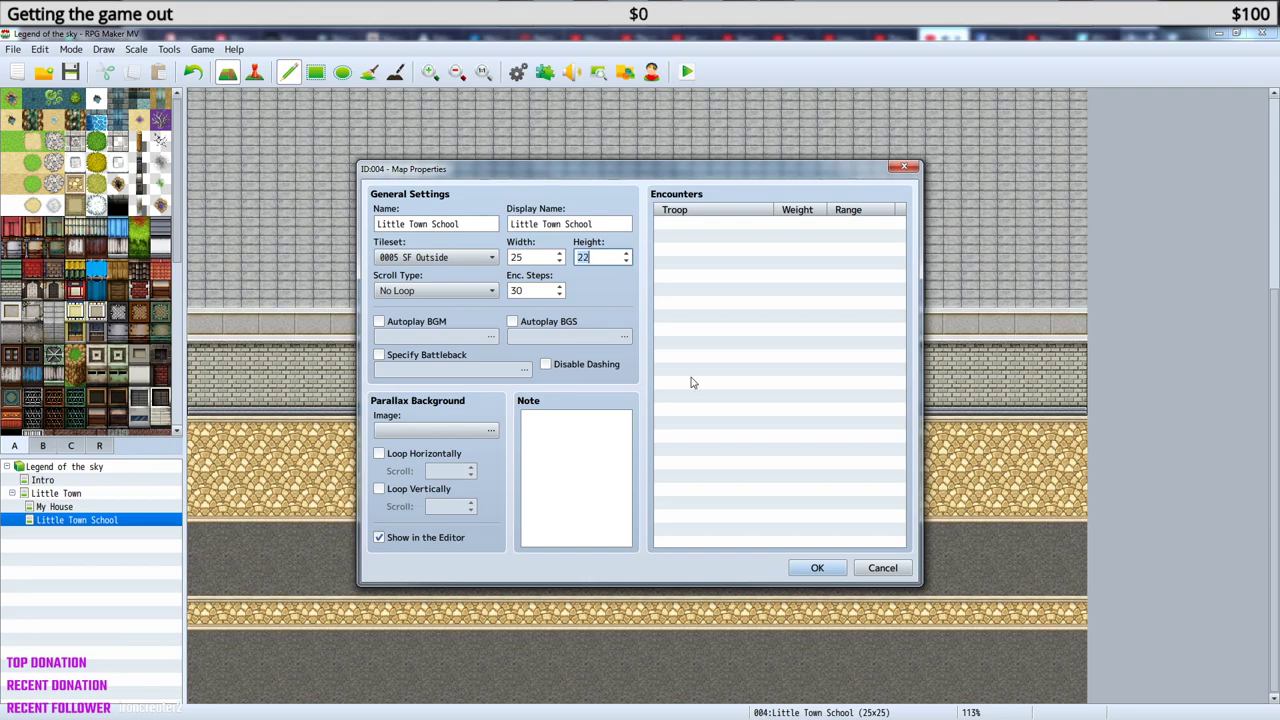
pyautogui.click(816, 567)
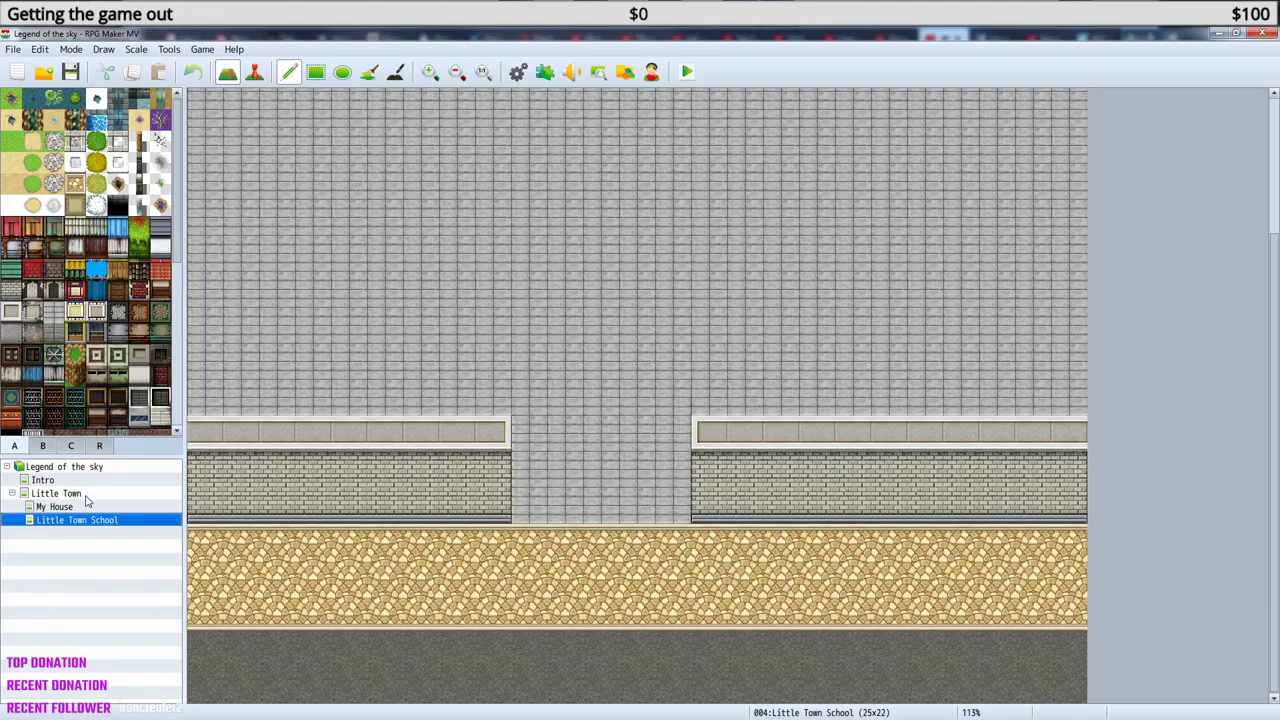
# Remove the existing school transfer events from the northern end of the eastern sidewalk on the Little Town map.
pyautogui.click(78, 494)
pyautogui.scroll(2, 575, 160)
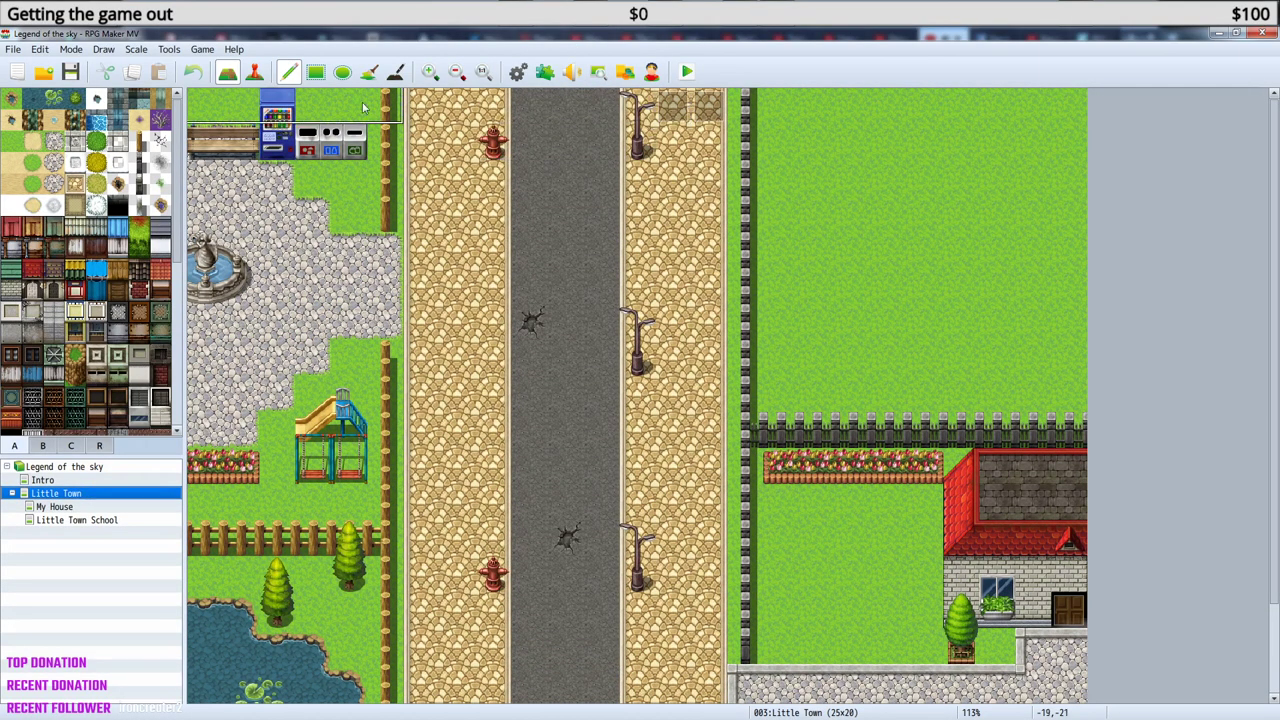
pyautogui.click(254, 71)
pyautogui.doubleClick(677, 119)
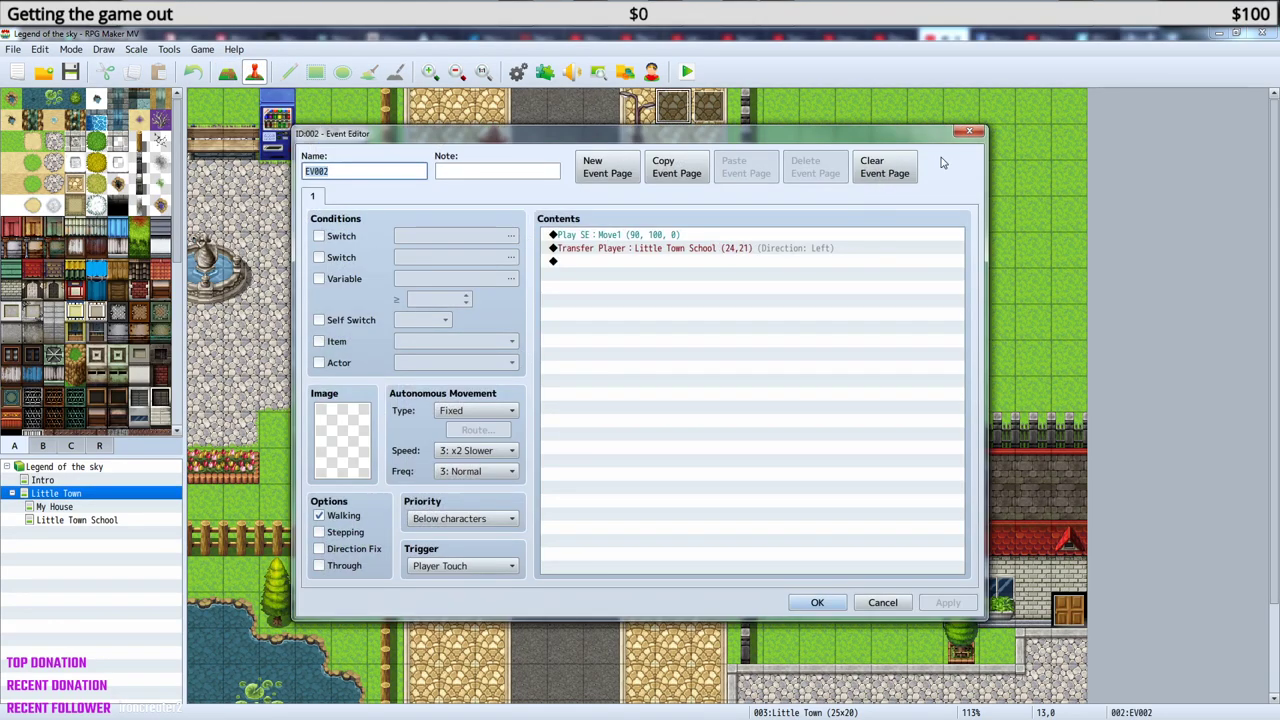
pyautogui.click(969, 133)
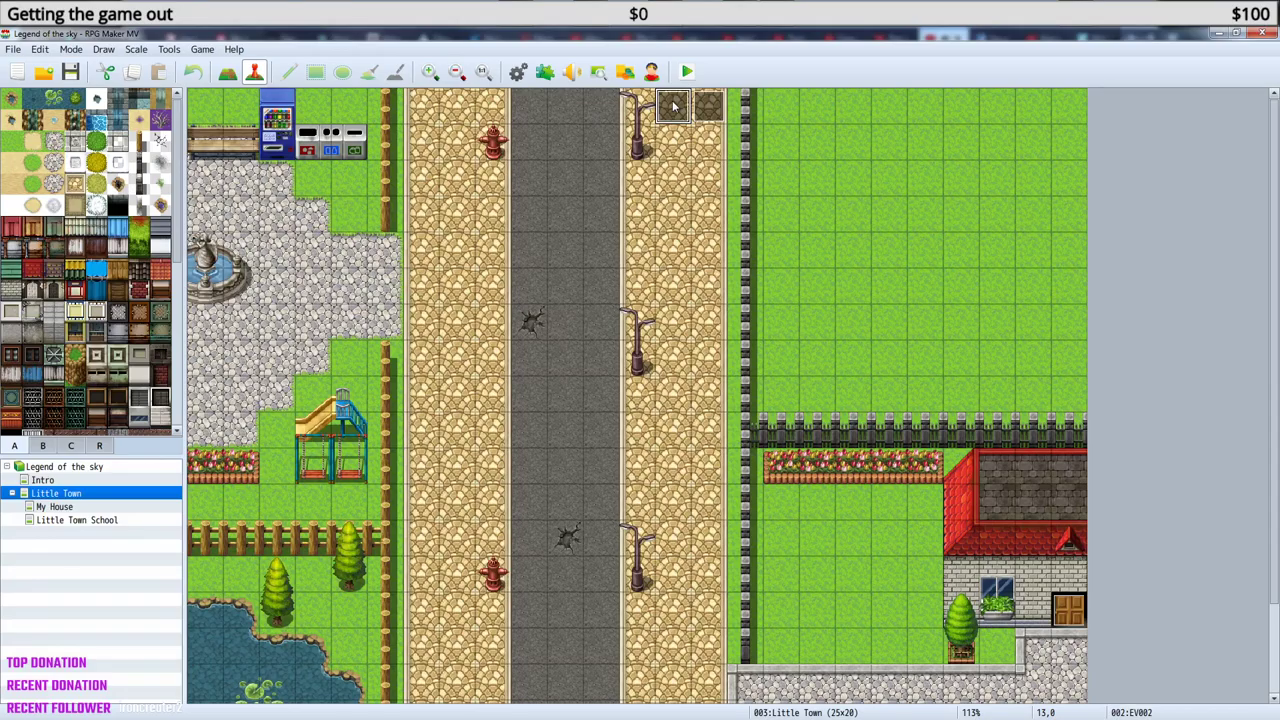
pyautogui.hotkey('ctrl', 'x')
pyautogui.rightClick(675, 109)
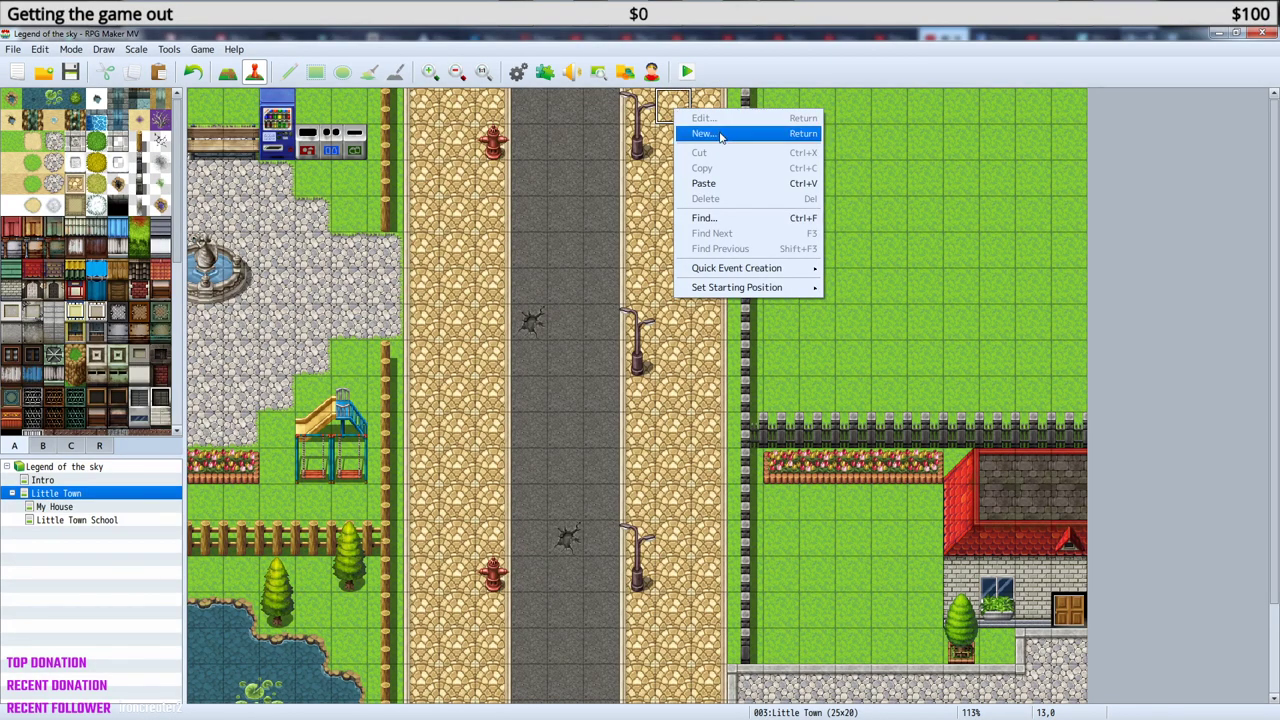
pyautogui.click(718, 134)
pyautogui.click(970, 133)
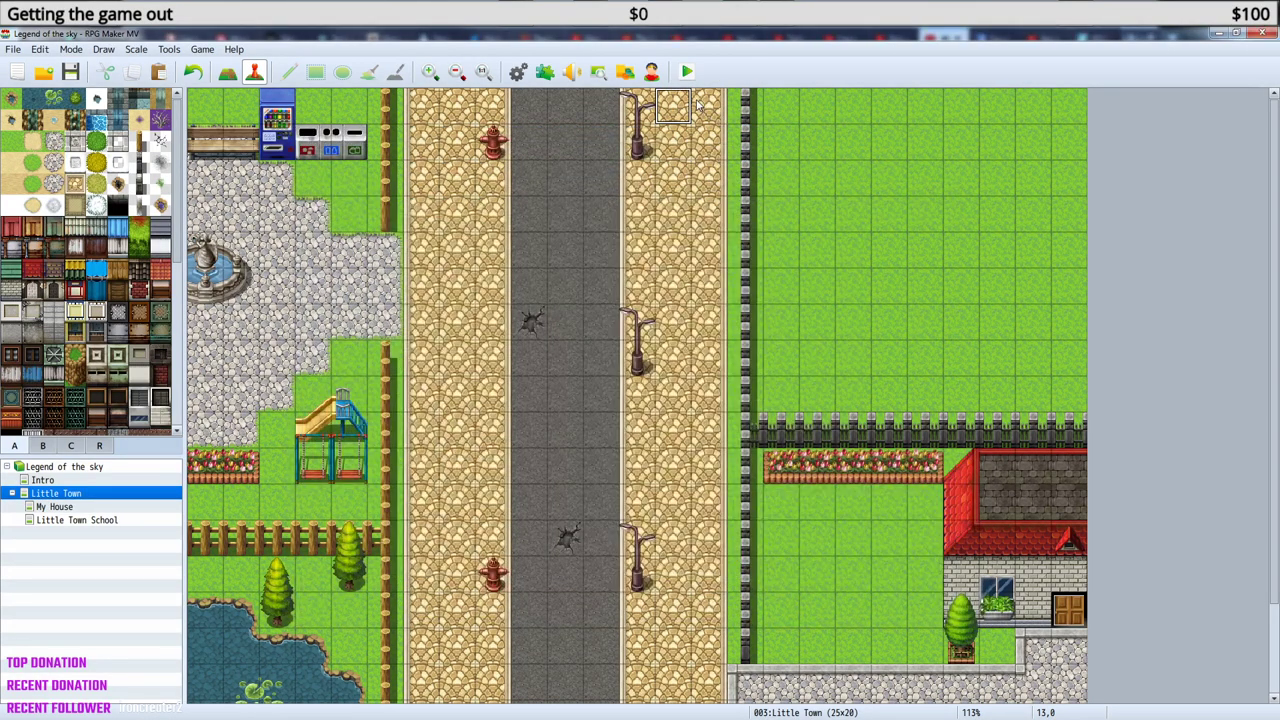
# Create a quick transfer event at 13,0 on the Little Town map with the direction set to Left.
pyautogui.rightClick(674, 103)
pyautogui.moveTo(720, 262)
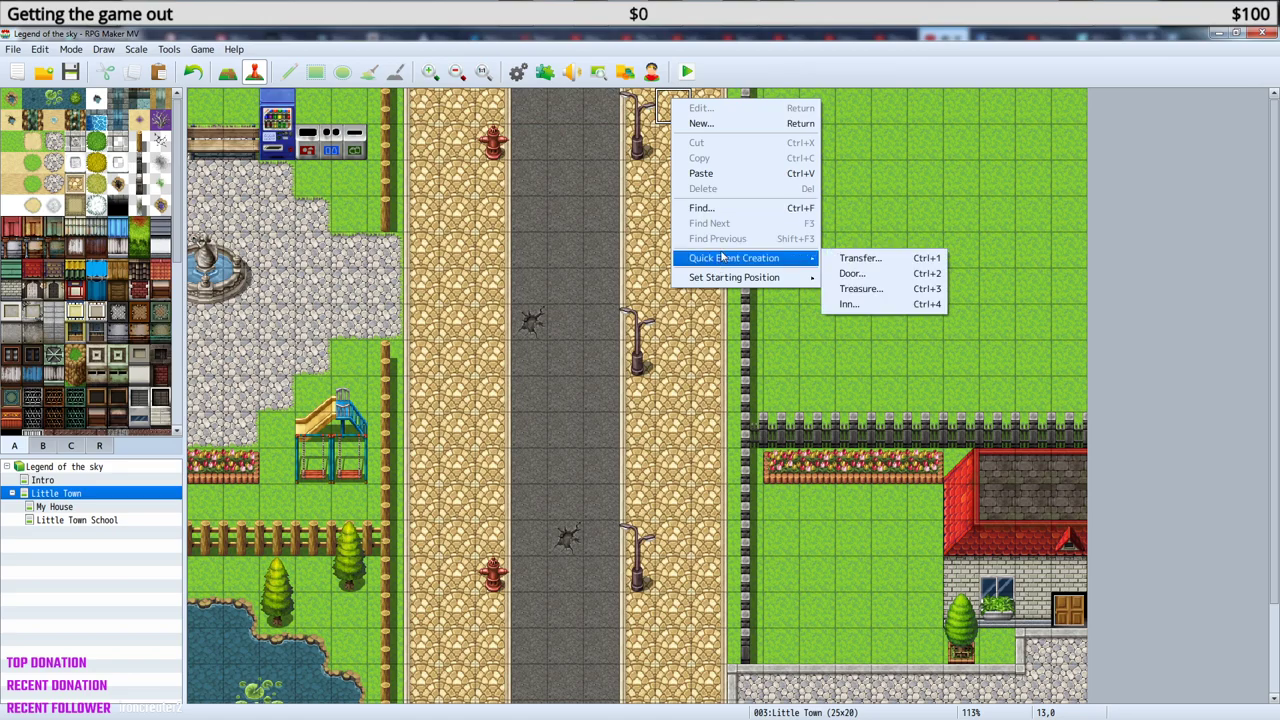
pyautogui.click(889, 265)
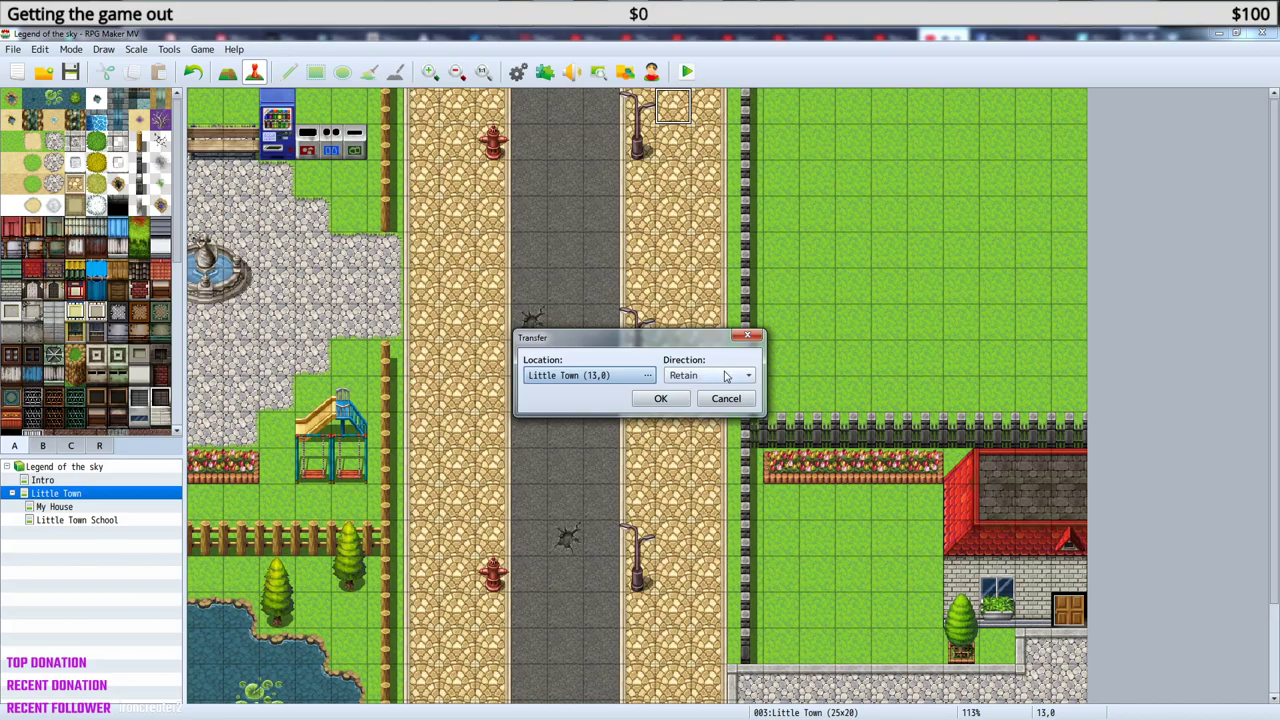
pyautogui.click(726, 376)
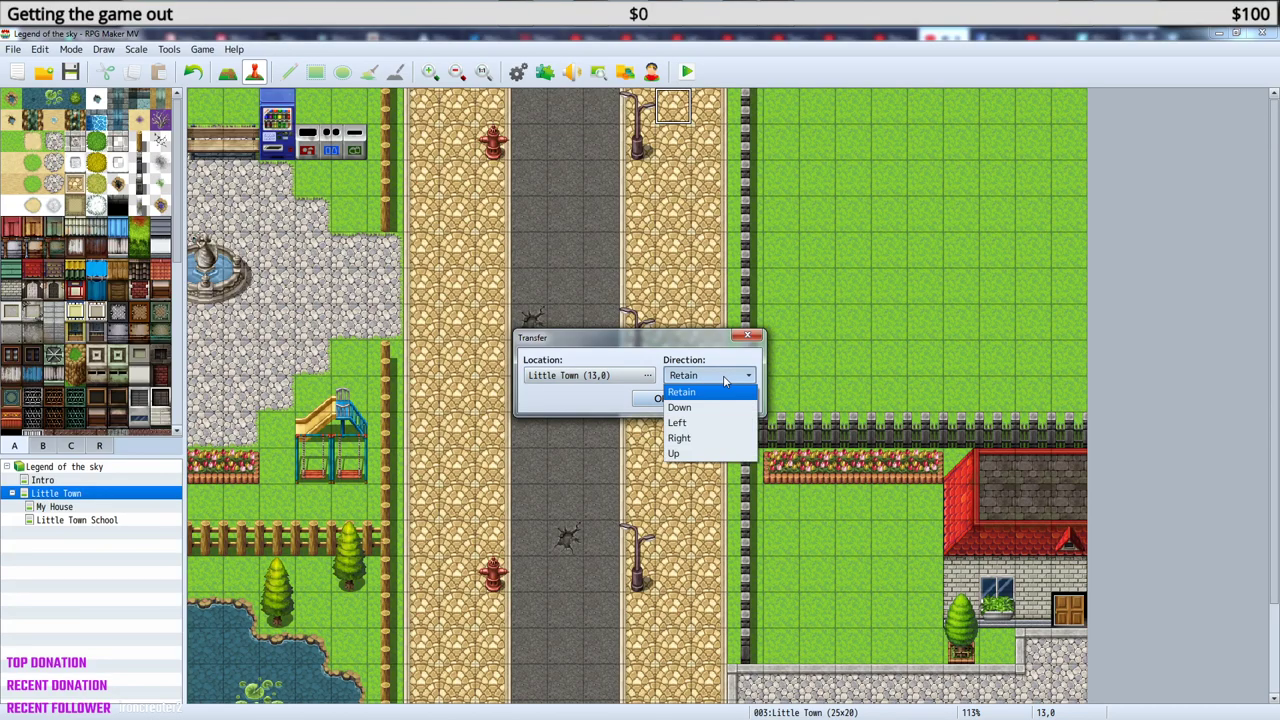
pyautogui.click(692, 422)
pyautogui.click(656, 399)
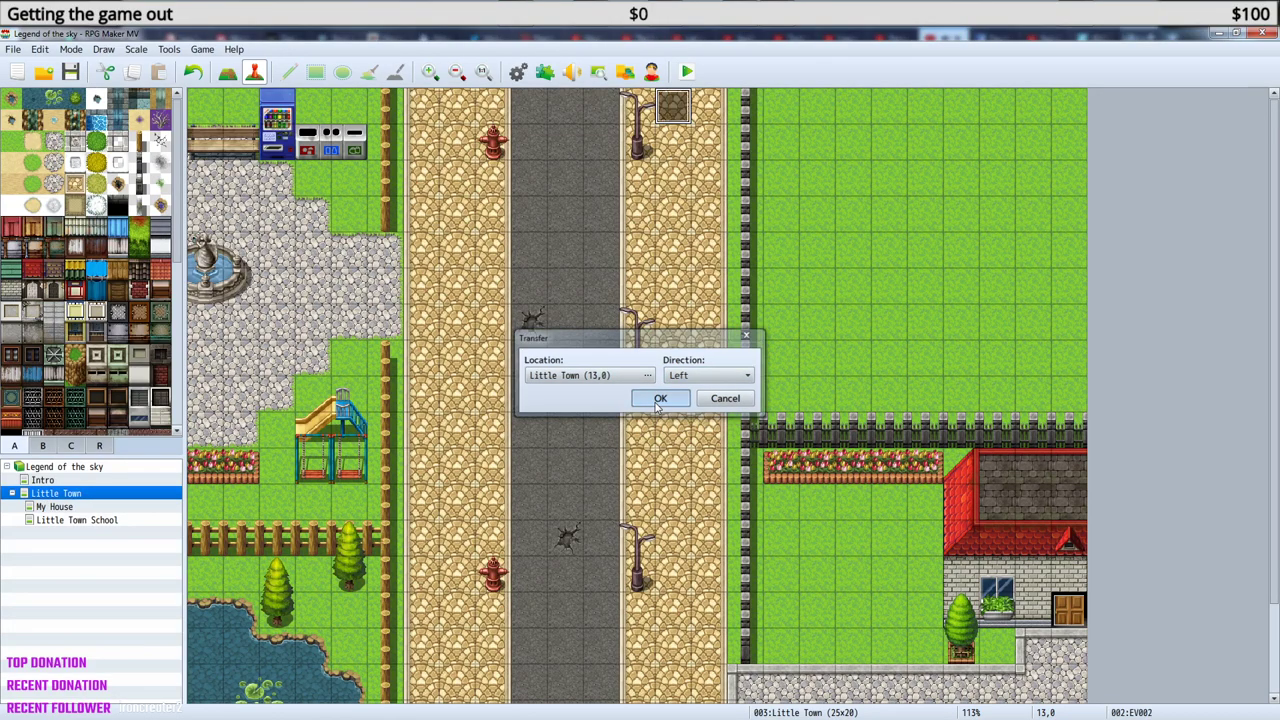
# Delete the Play SE command from the transfer event at 13,0.
pyautogui.doubleClick(673, 106)
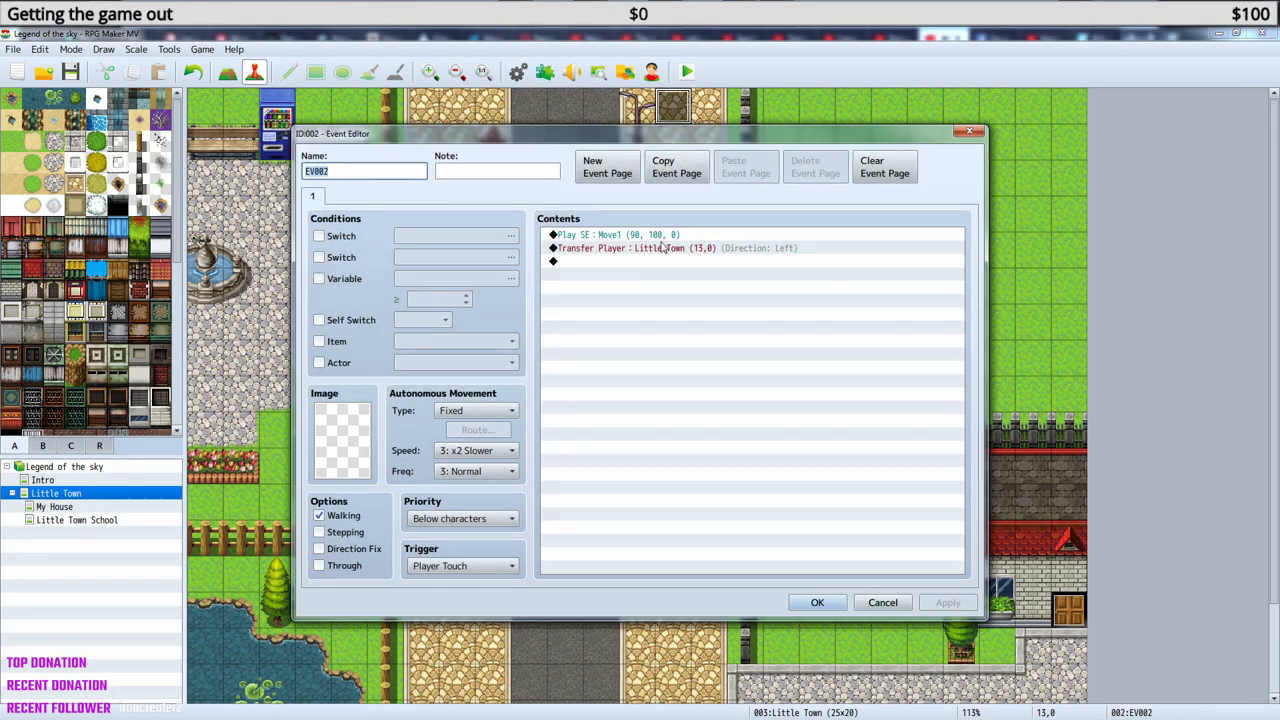
pyautogui.click(652, 236)
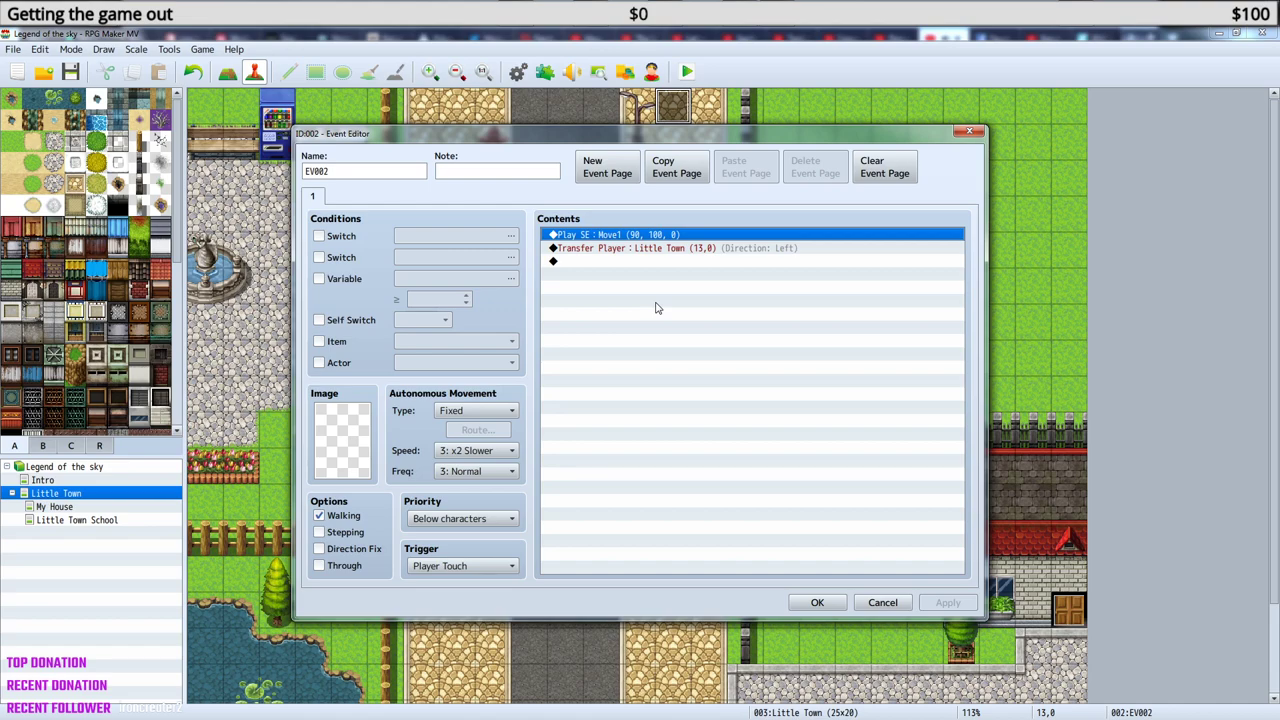
pyautogui.press('Delete')
# Set the event's Transfer Player destination to Little Town School (24,18), the sidewalk's eastern edge, and save the event.
pyautogui.rightClick(686, 237)
pyautogui.click(731, 262)
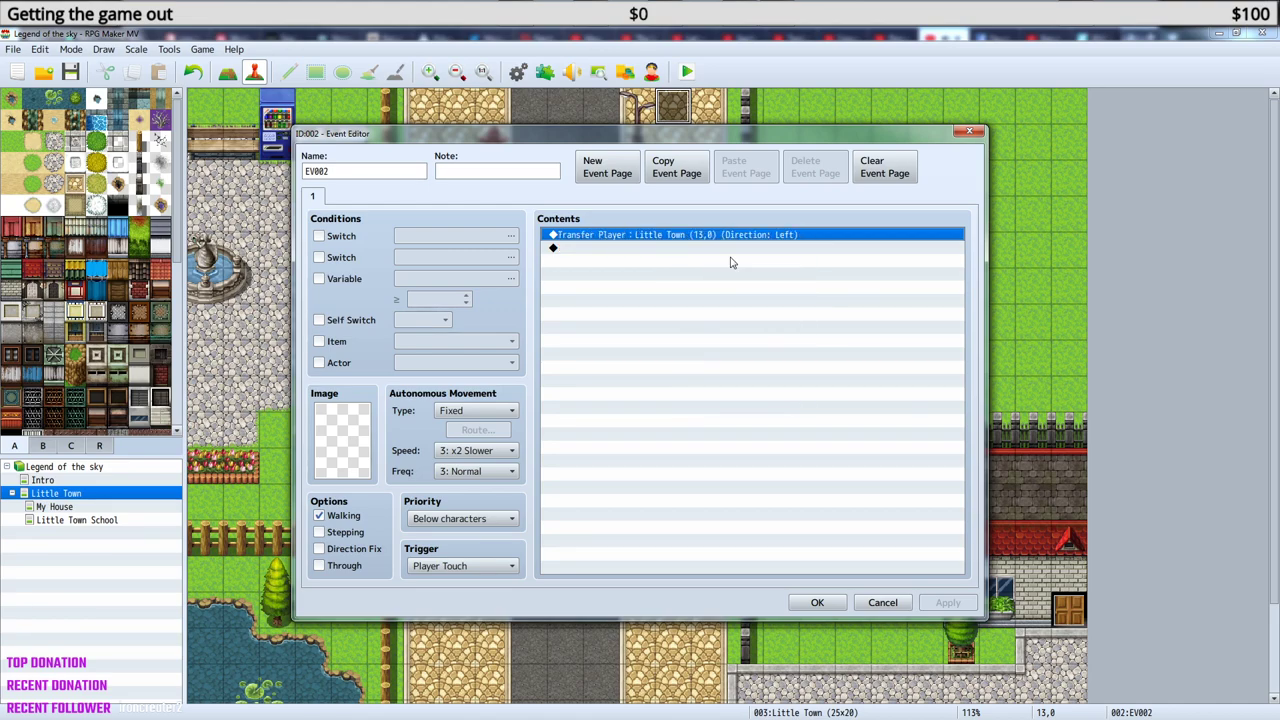
pyautogui.click(796, 343)
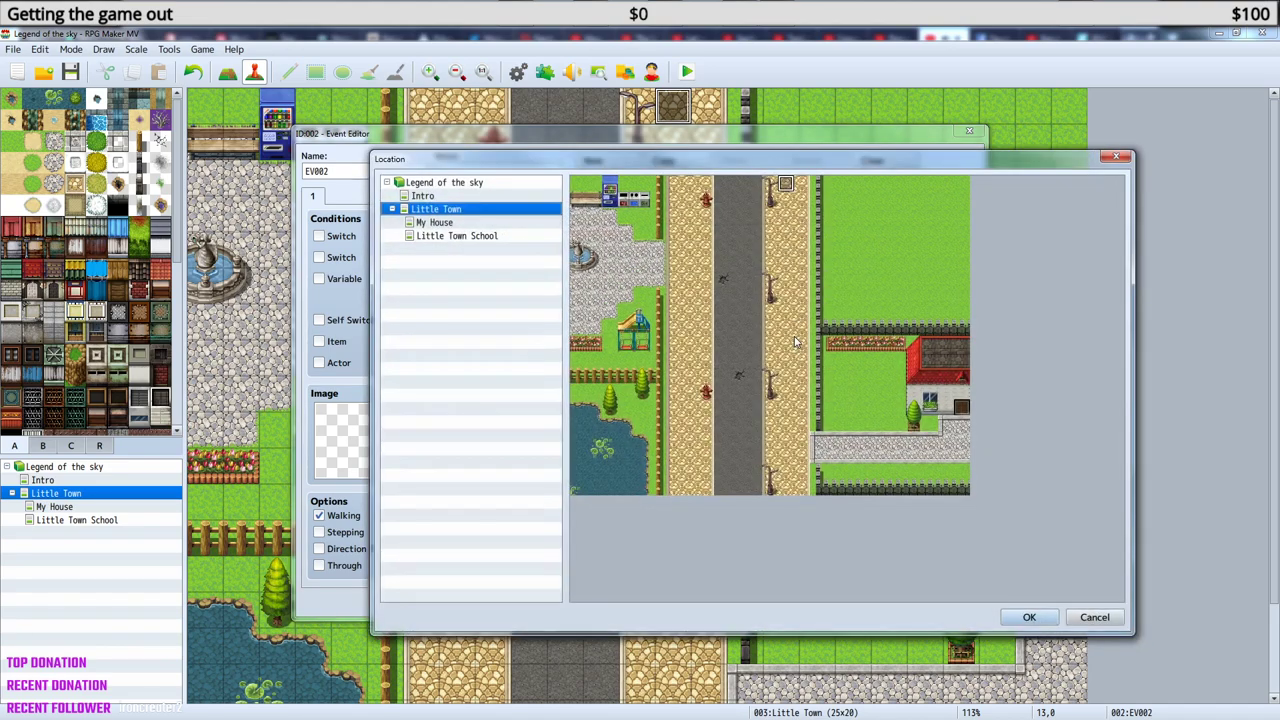
pyautogui.click(471, 237)
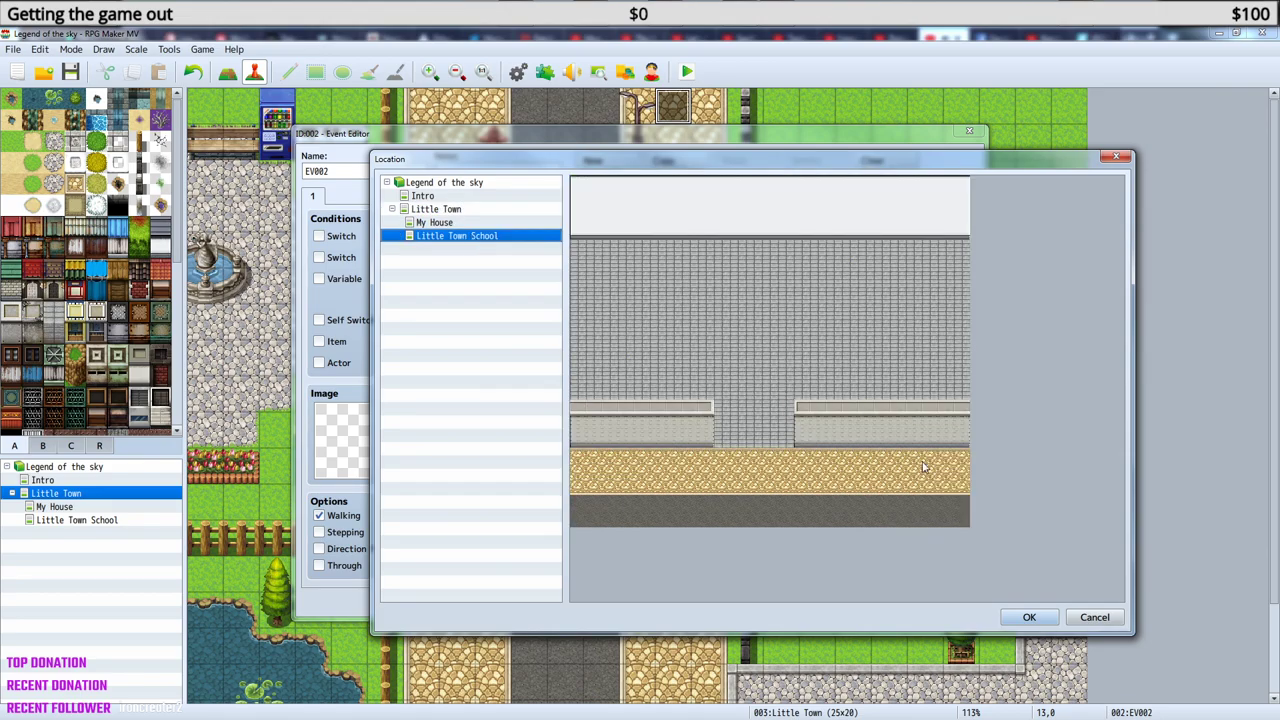
pyautogui.click(961, 471)
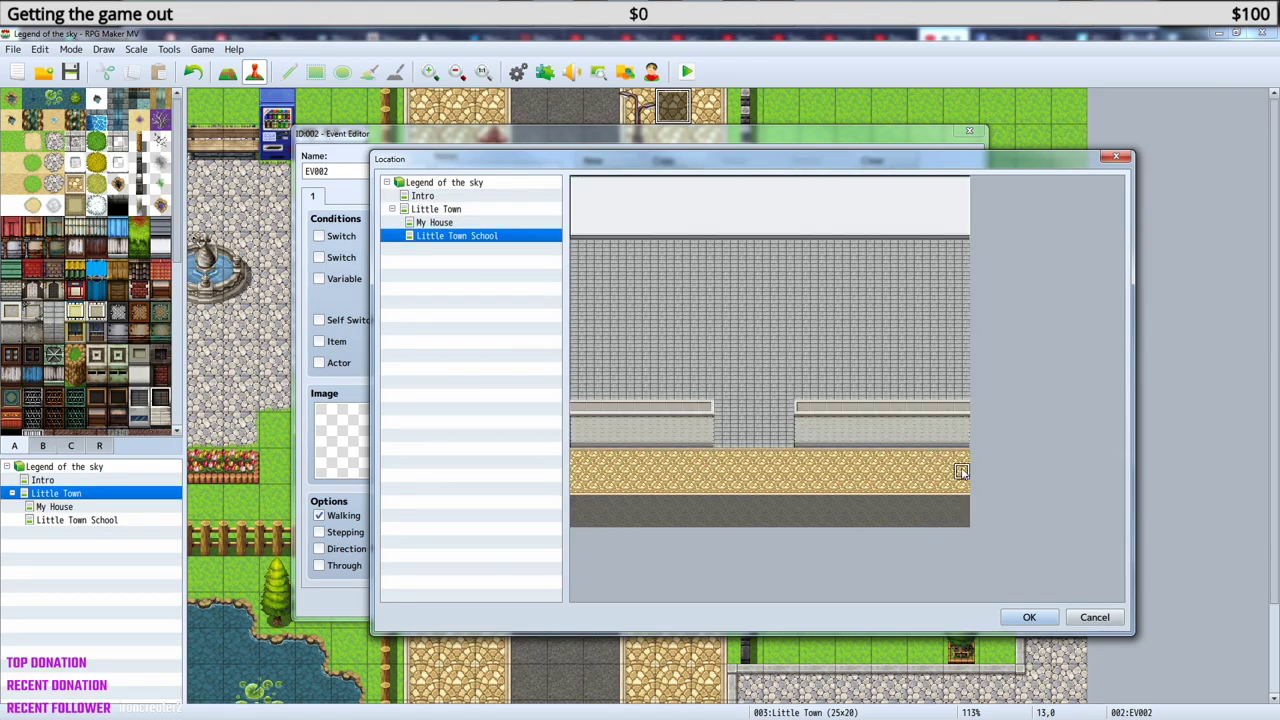
pyautogui.click(1029, 618)
pyautogui.click(771, 498)
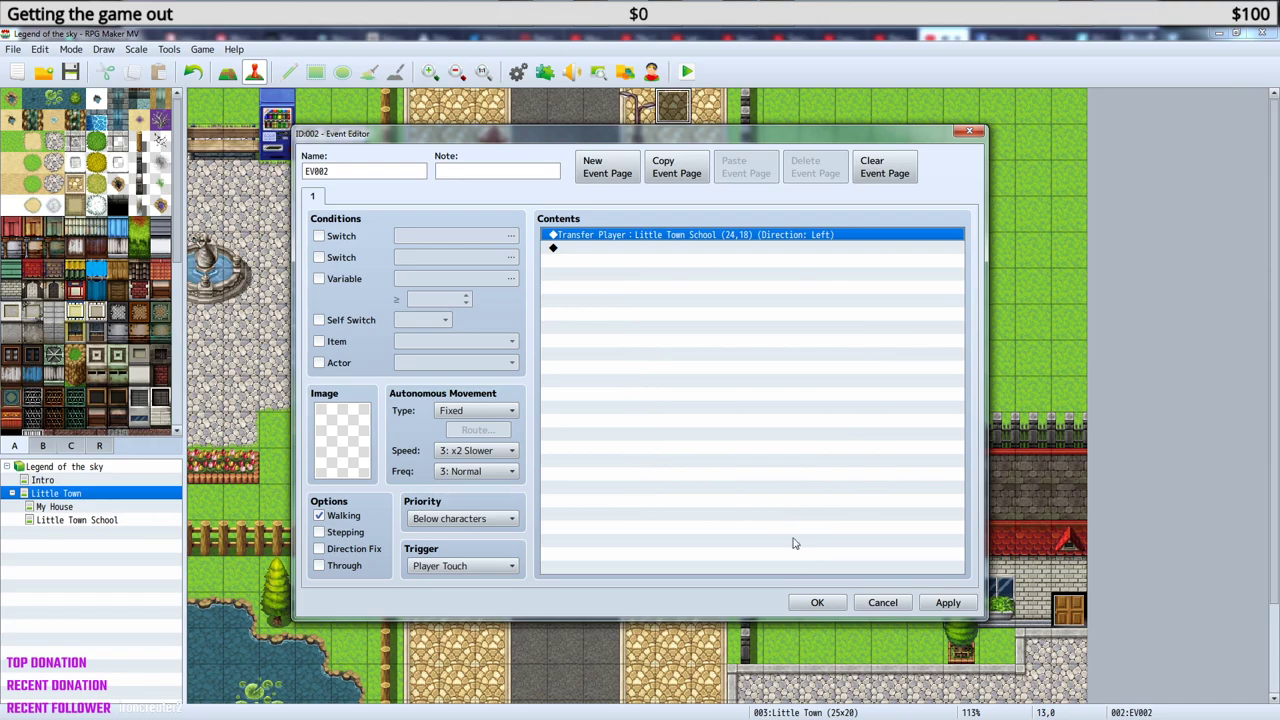
pyautogui.click(817, 602)
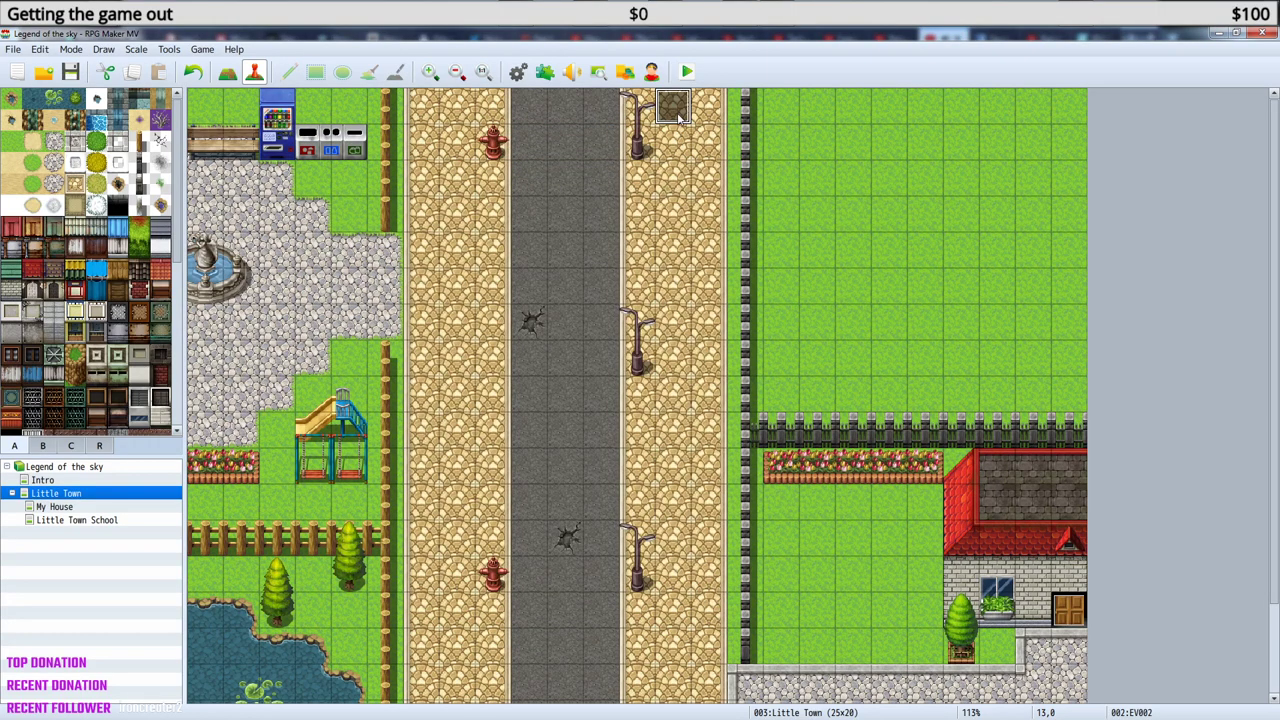
# Copy the transfer event at 13,0 to the neighbouring sidewalk tile at 14,0.
pyautogui.hotkey('ctrl', 'c')
pyautogui.press('Right')
pyautogui.hotkey('ctrl', 'v')
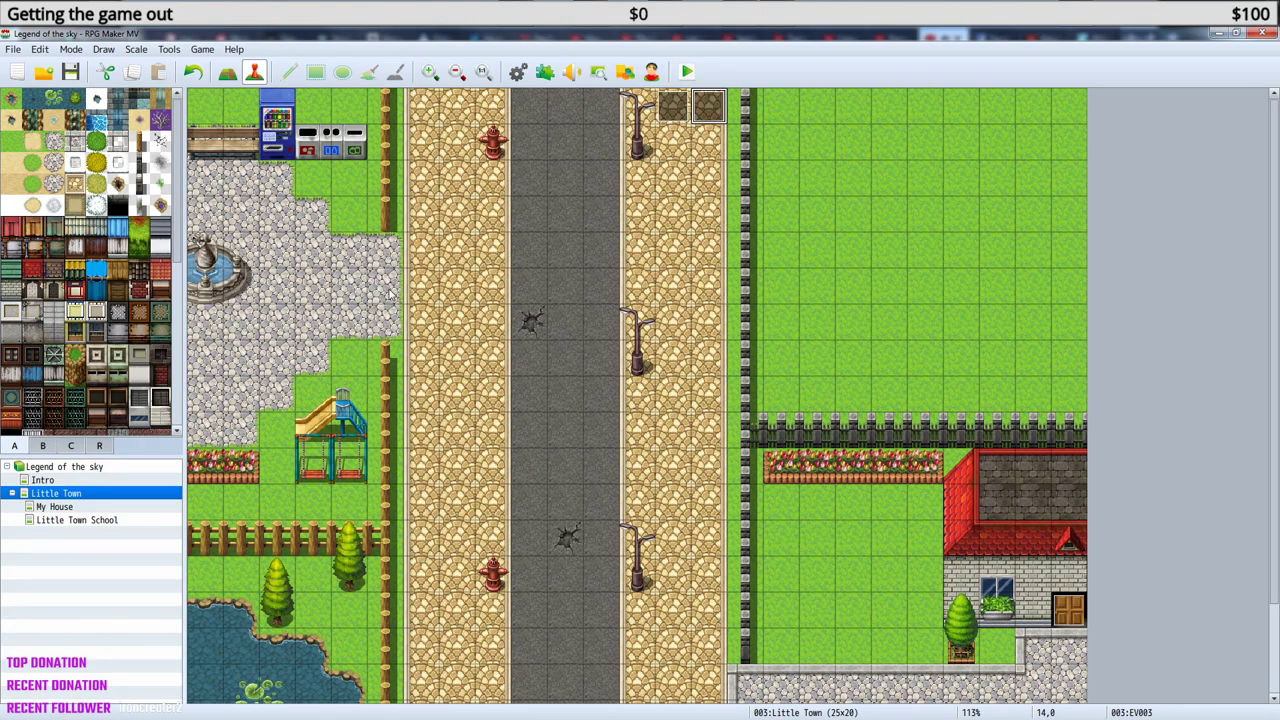
# Open the Little Town School map in map editing mode and pick the two-tile-high street light from tileset B.
pyautogui.click(119, 521)
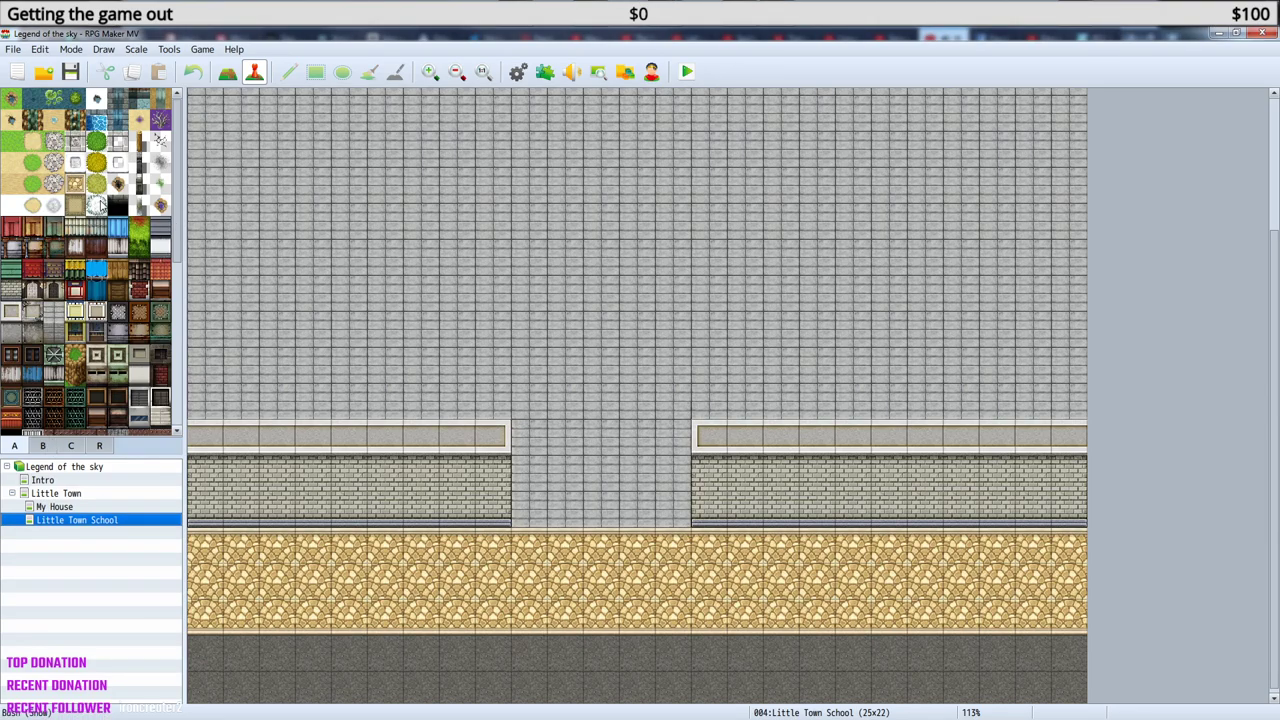
pyautogui.click(42, 446)
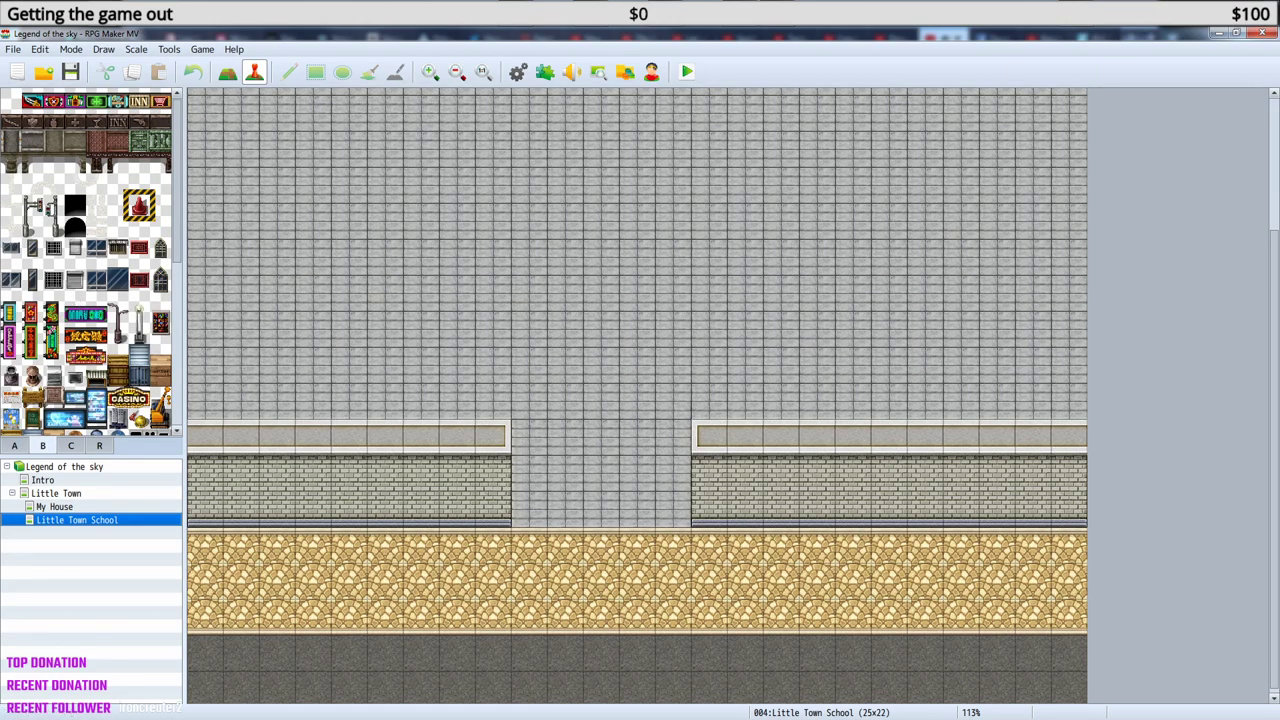
pyautogui.scroll(-4, 150, 255)
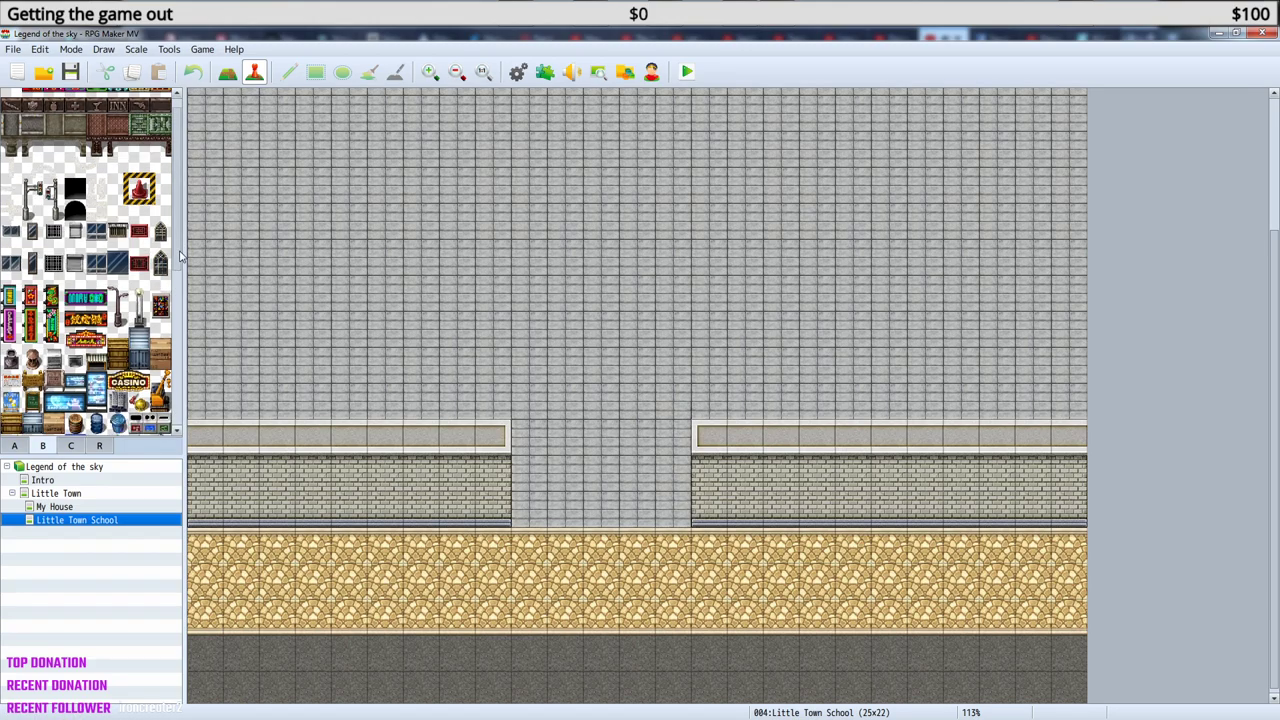
pyautogui.moveTo(125, 240); pyautogui.dragTo(123, 222)
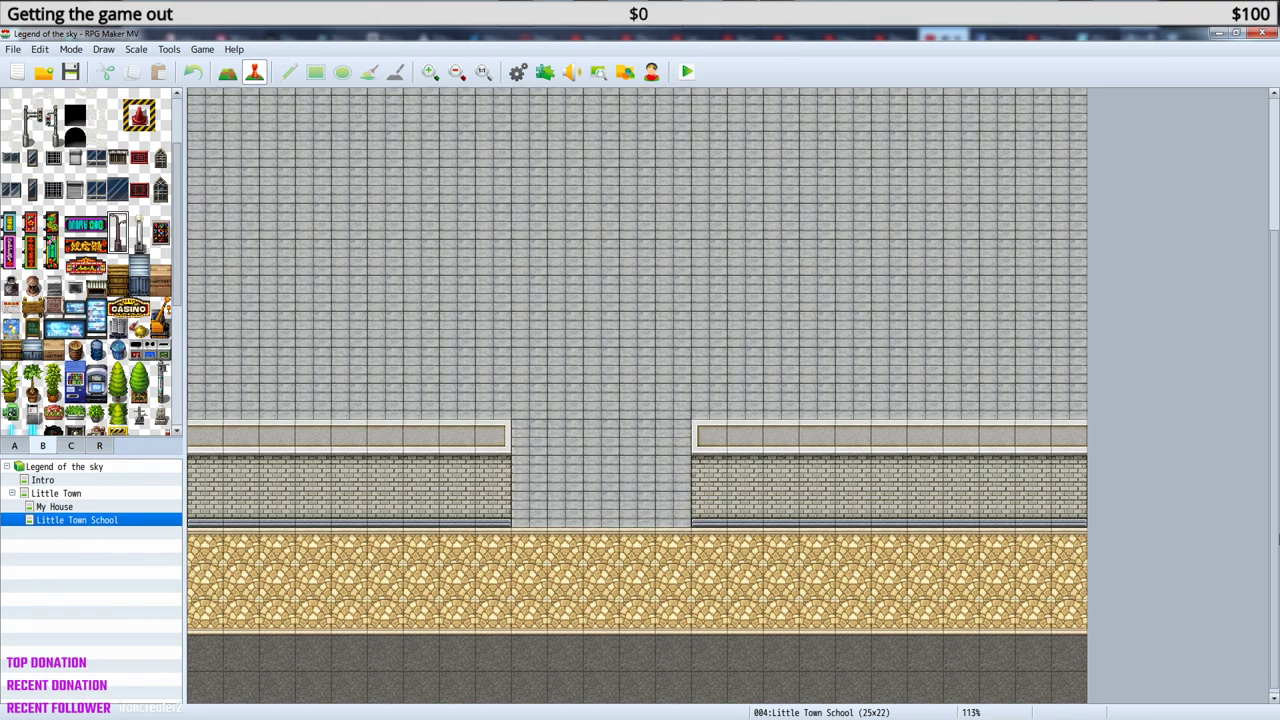
pyautogui.moveTo(1272, 433); pyautogui.dragTo(1272, 436)
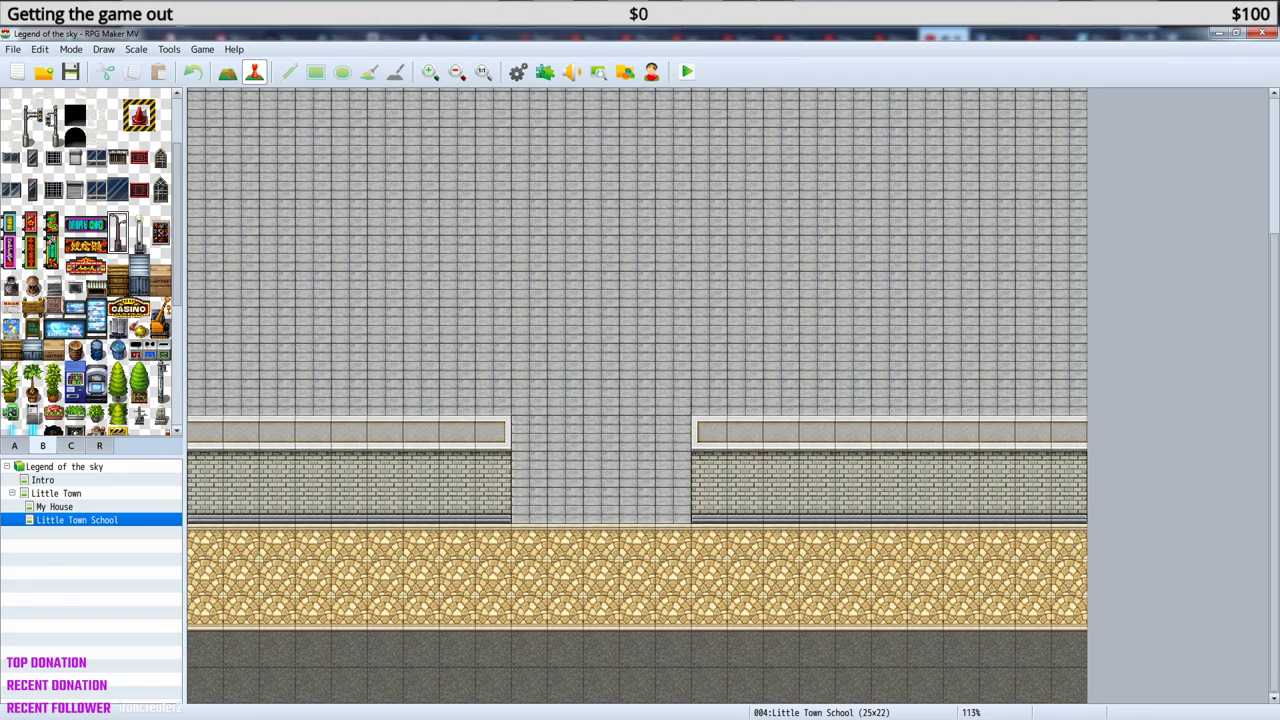
pyautogui.click(227, 72)
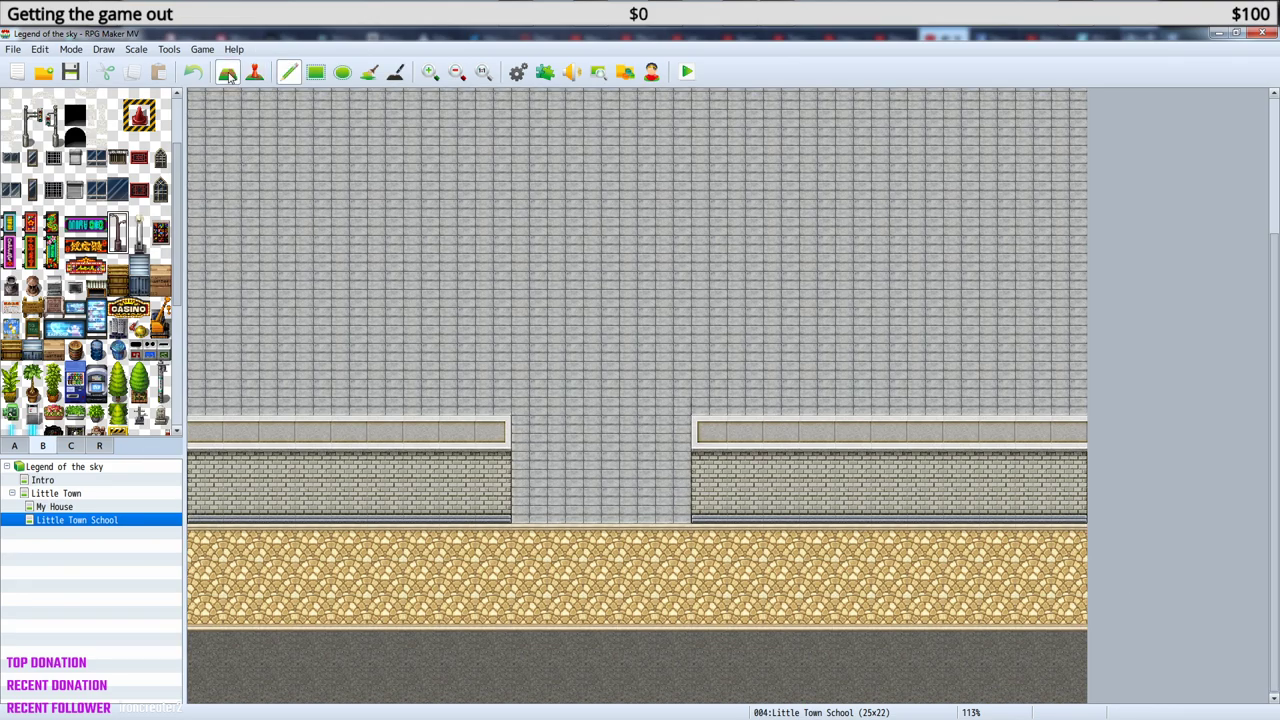
# Place four street lamps along the sidewalk's road edge in row 18, at columns 23, 17, 11 and 5.
pyautogui.click(1042, 585)
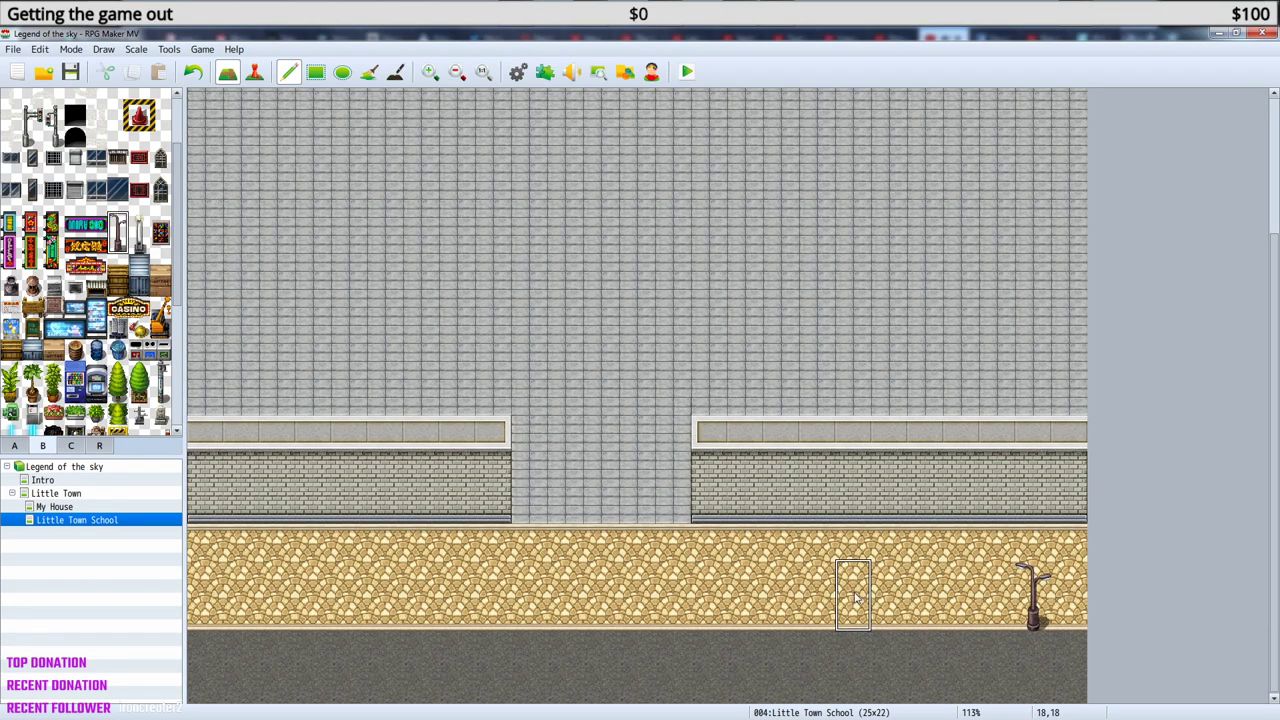
pyautogui.click(805, 591)
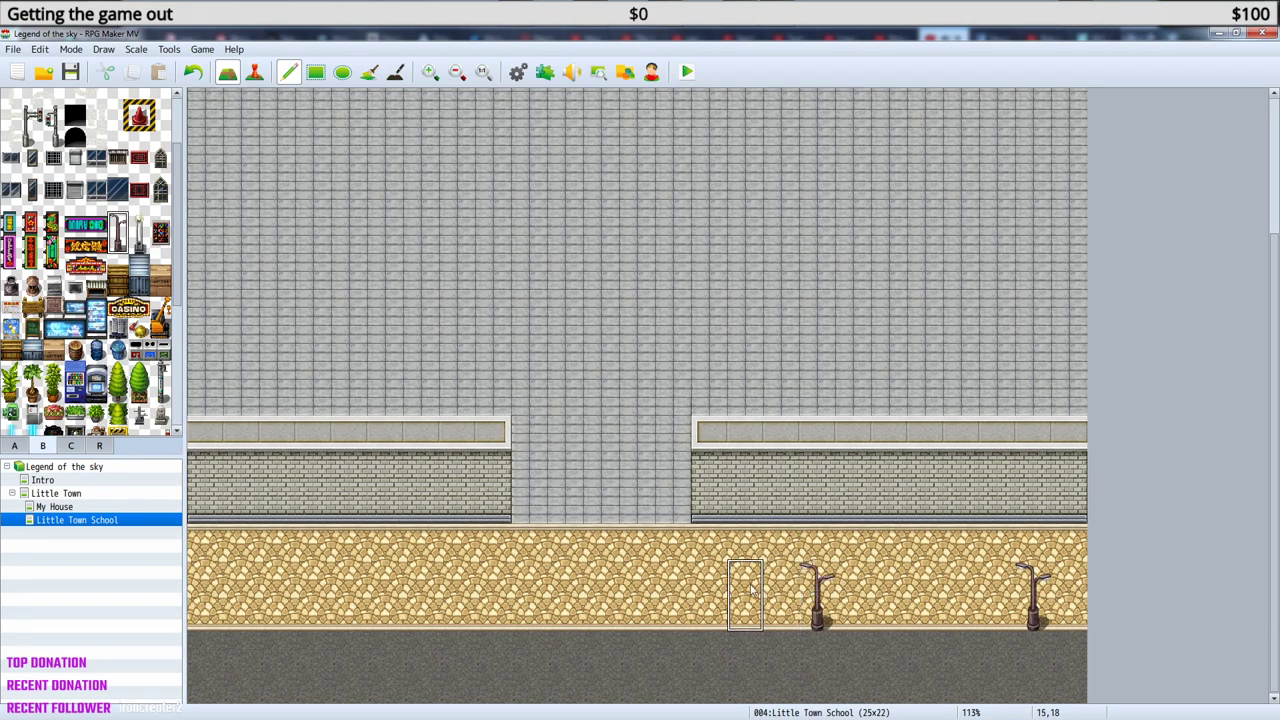
pyautogui.click(601, 591)
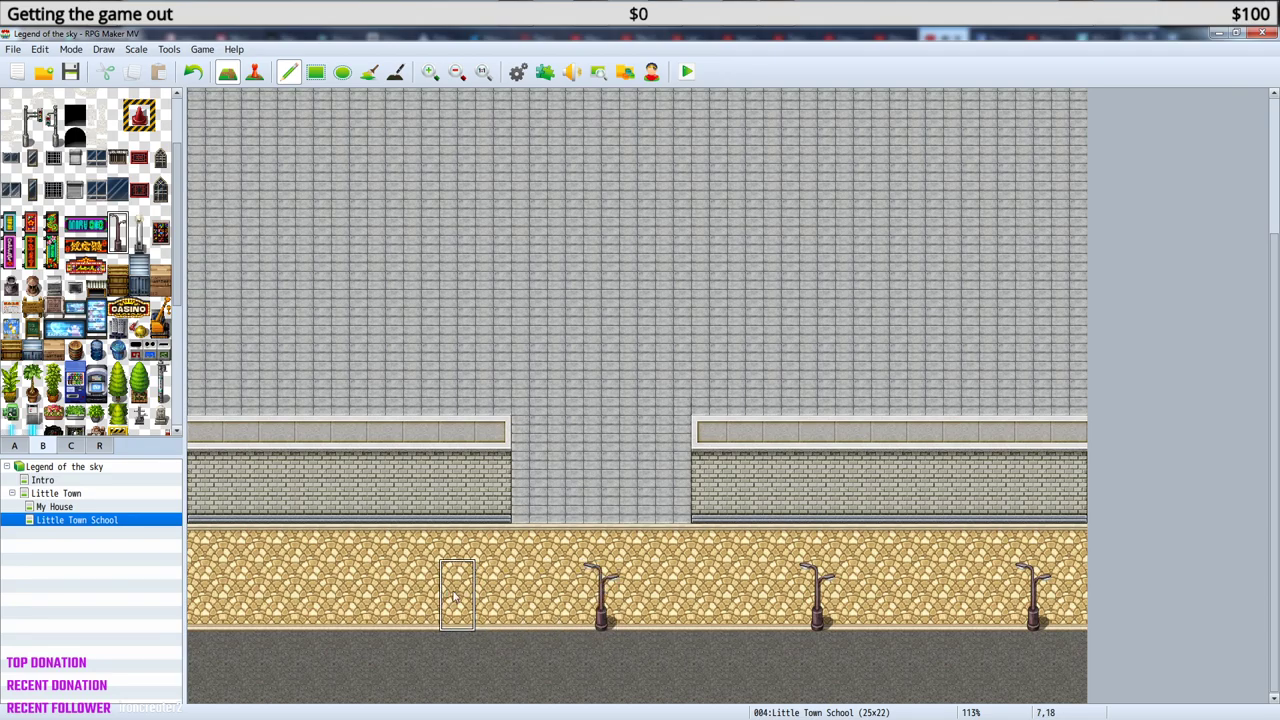
pyautogui.click(387, 591)
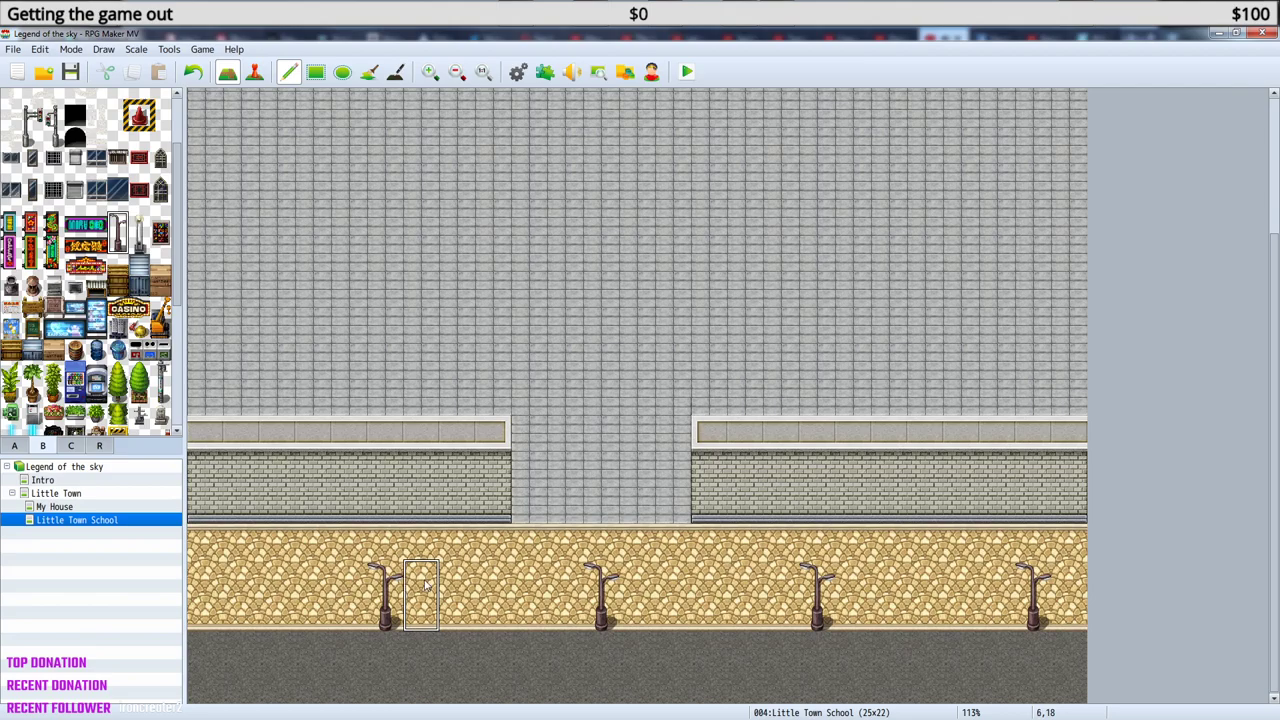
# Erase all four street lamps from the school sidewalk using an empty tile.
pyautogui.rightClick(486, 575)
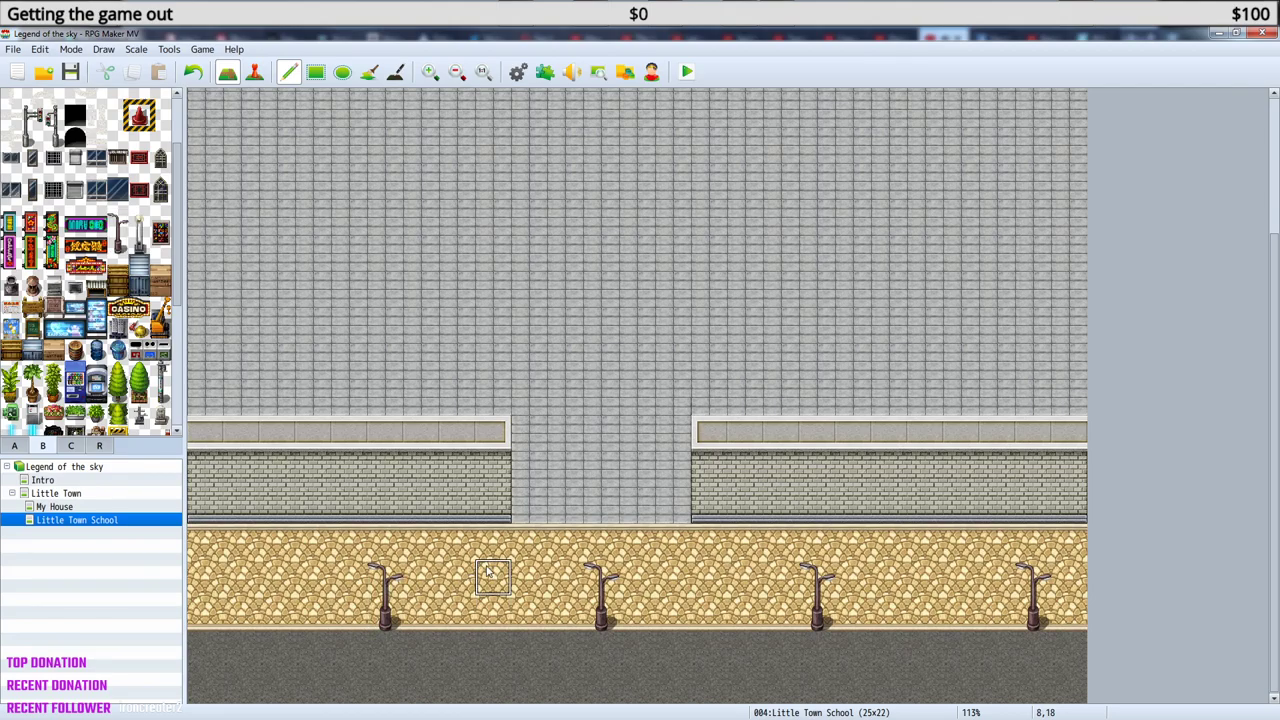
pyautogui.click(386, 578)
pyautogui.click(386, 613)
pyautogui.moveTo(600, 577); pyautogui.dragTo(600, 613)
pyautogui.click(818, 577)
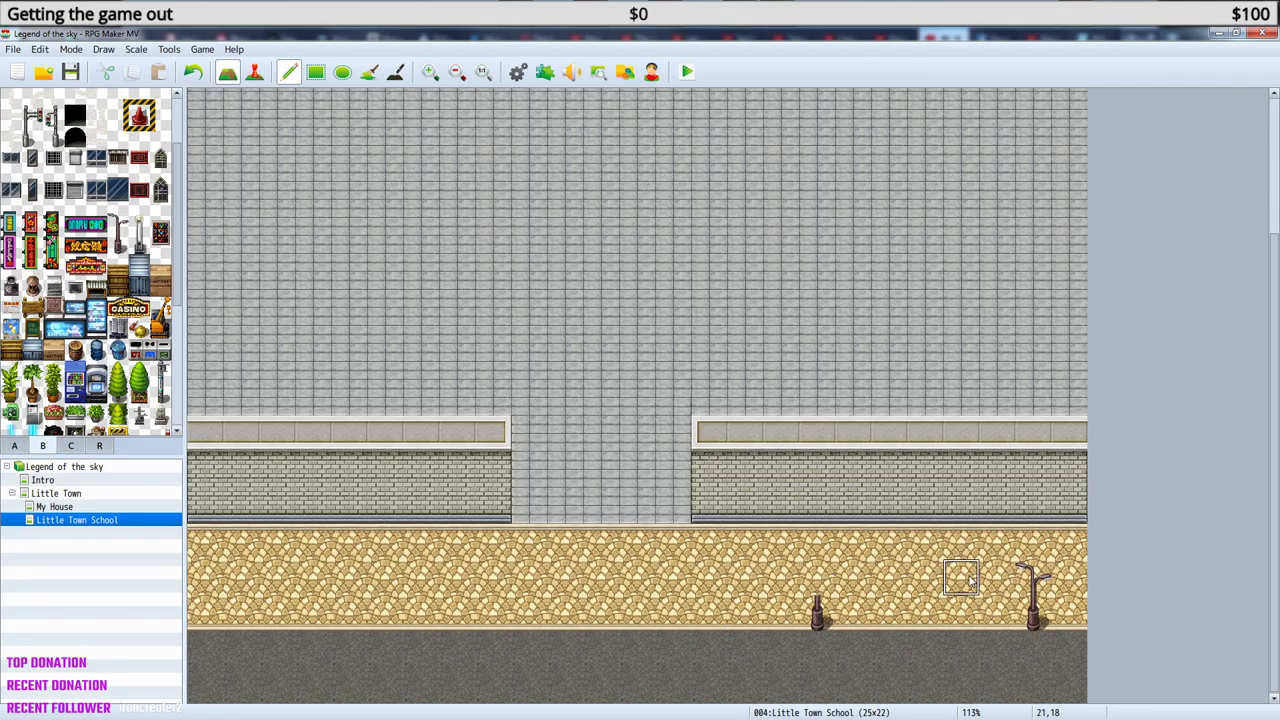
pyautogui.moveTo(1033, 577); pyautogui.dragTo(1033, 613)
pyautogui.click(818, 613)
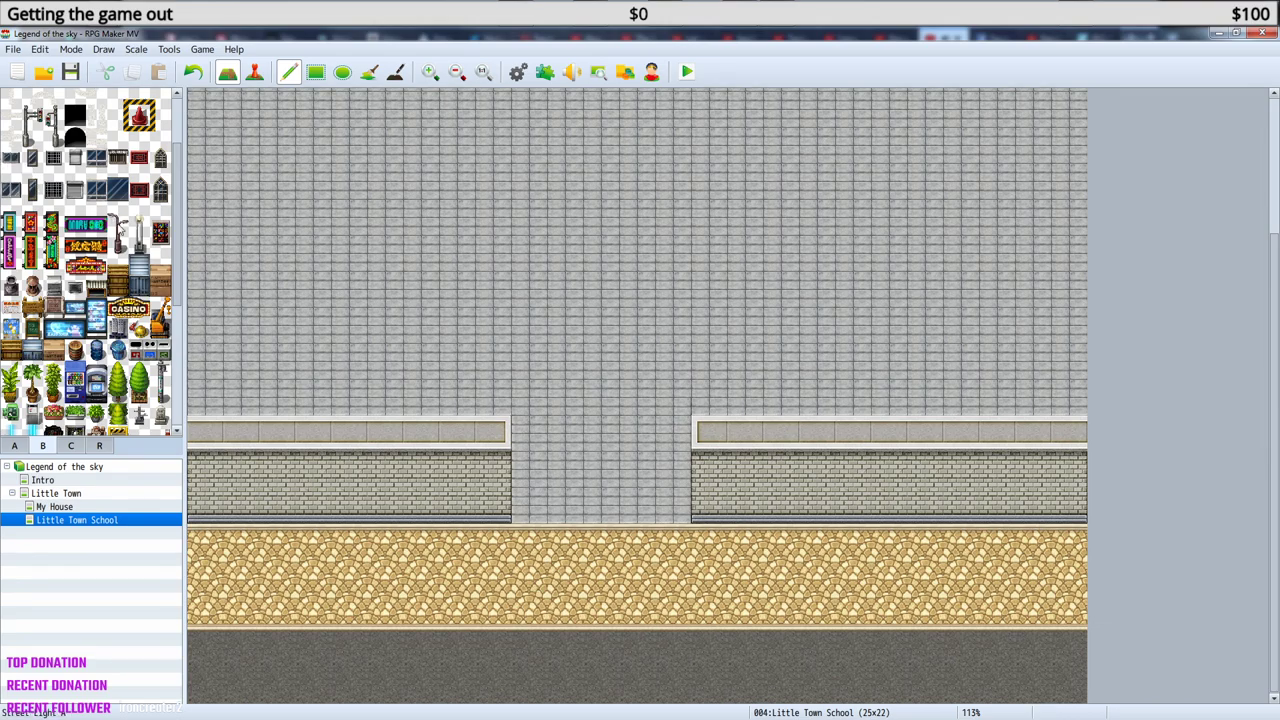
# Place four two-tile-high street lights from tileset B along the sidewalk's road edge in row 18, at columns 2, 8, 14 and 20.
pyautogui.moveTo(118, 224); pyautogui.dragTo(118, 242)
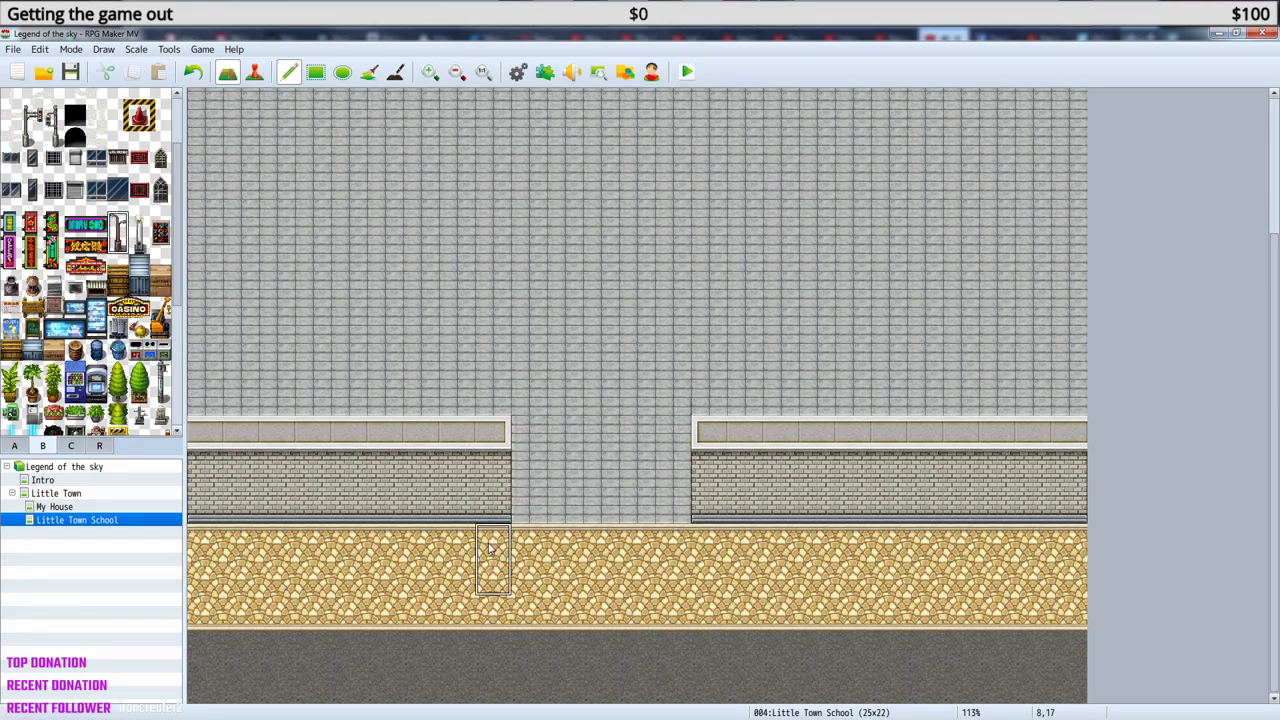
pyautogui.click(493, 580)
pyautogui.click(710, 580)
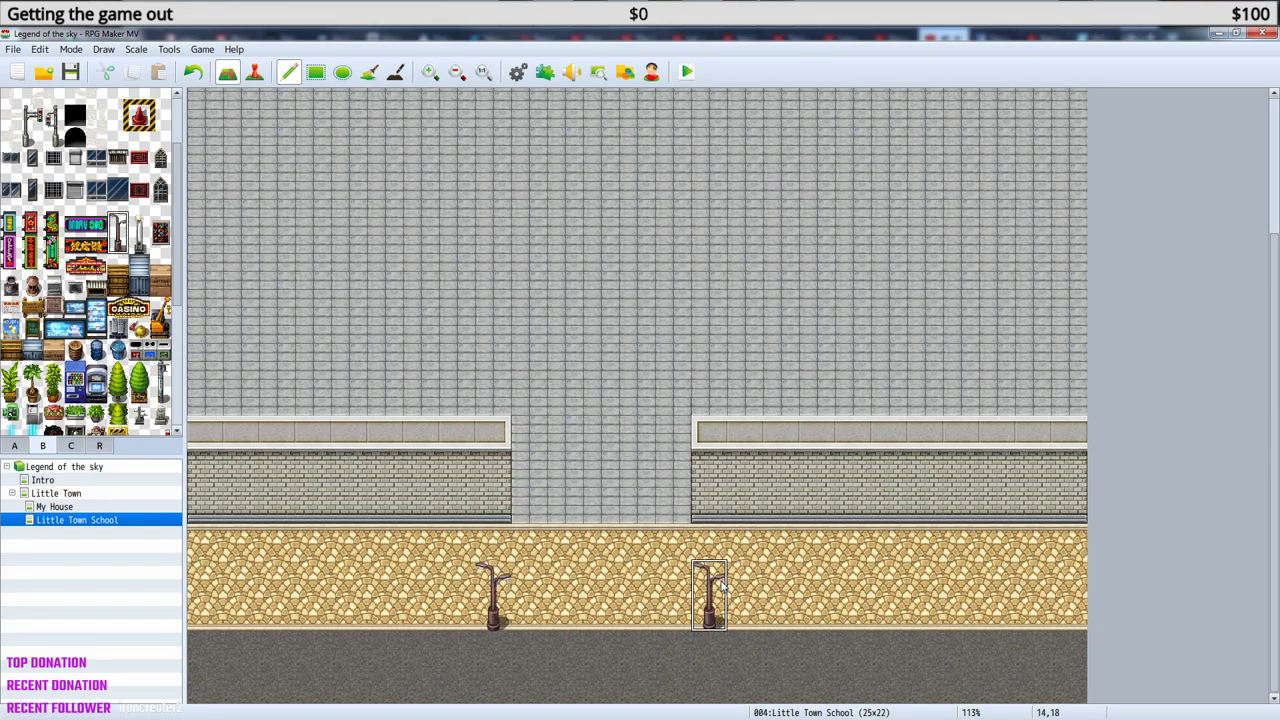
pyautogui.click(900, 590)
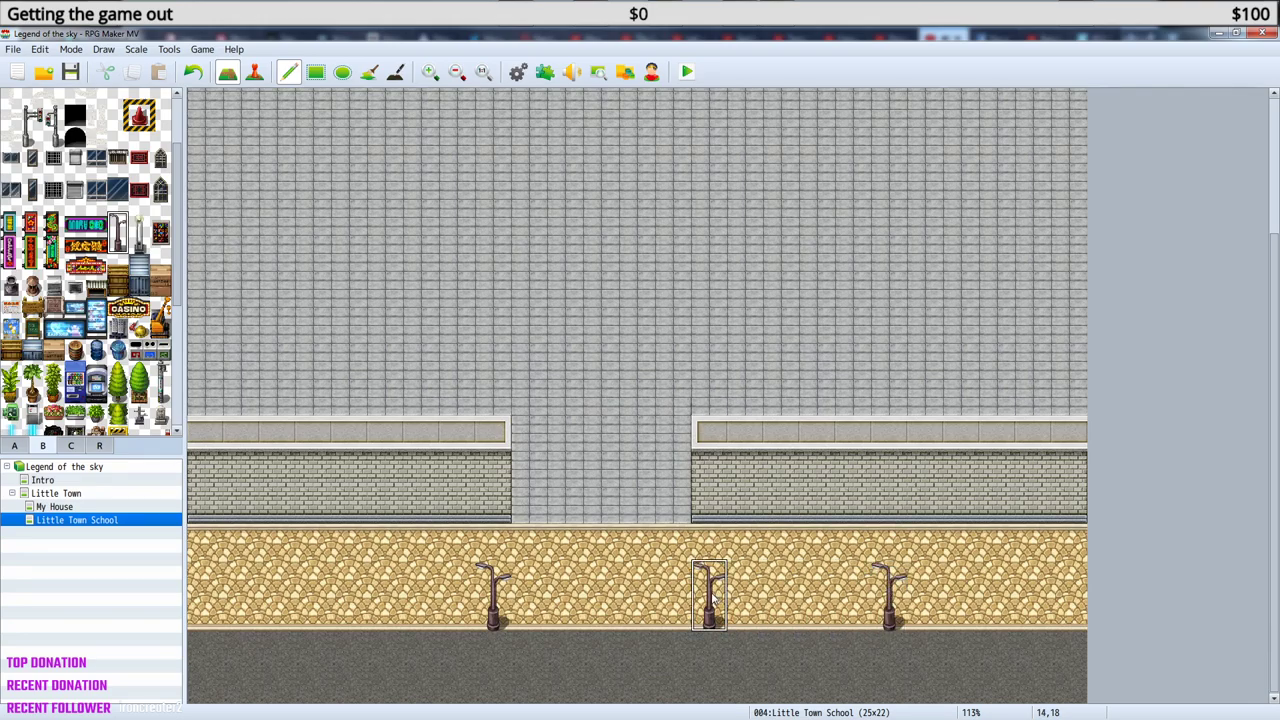
pyautogui.moveTo(697, 572); pyautogui.dragTo(445, 600, button='right')
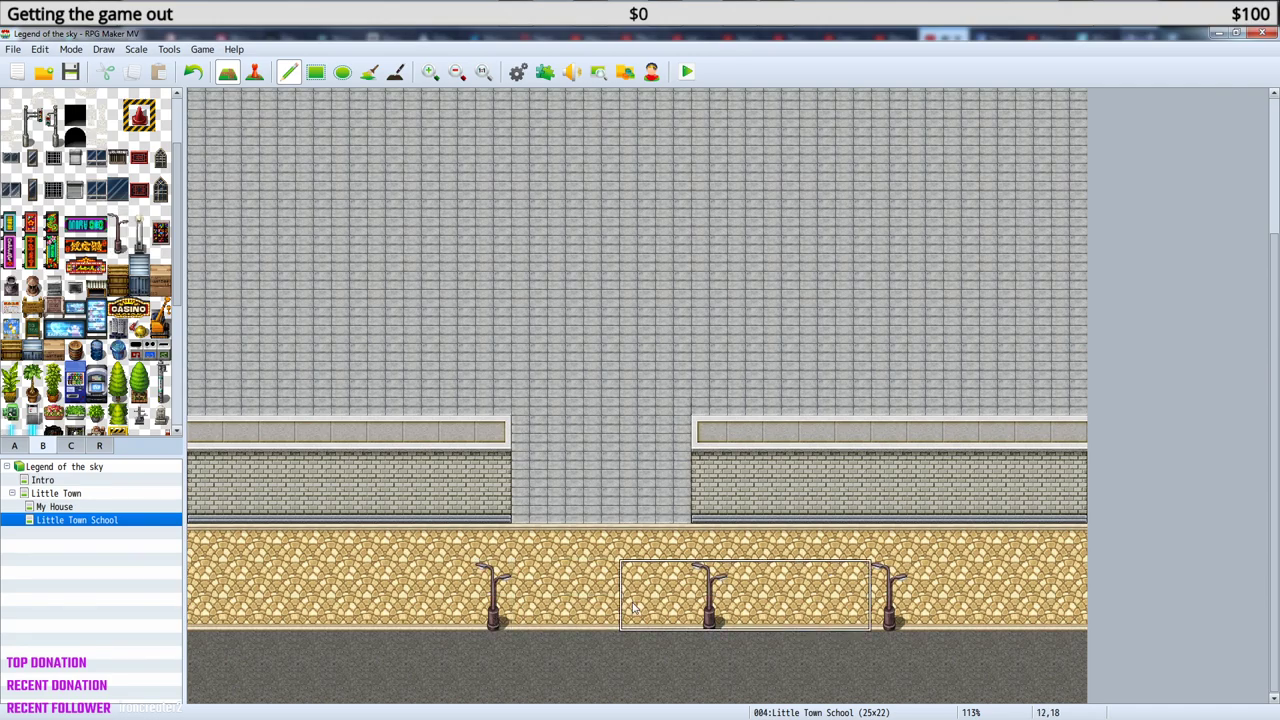
pyautogui.click(890, 612)
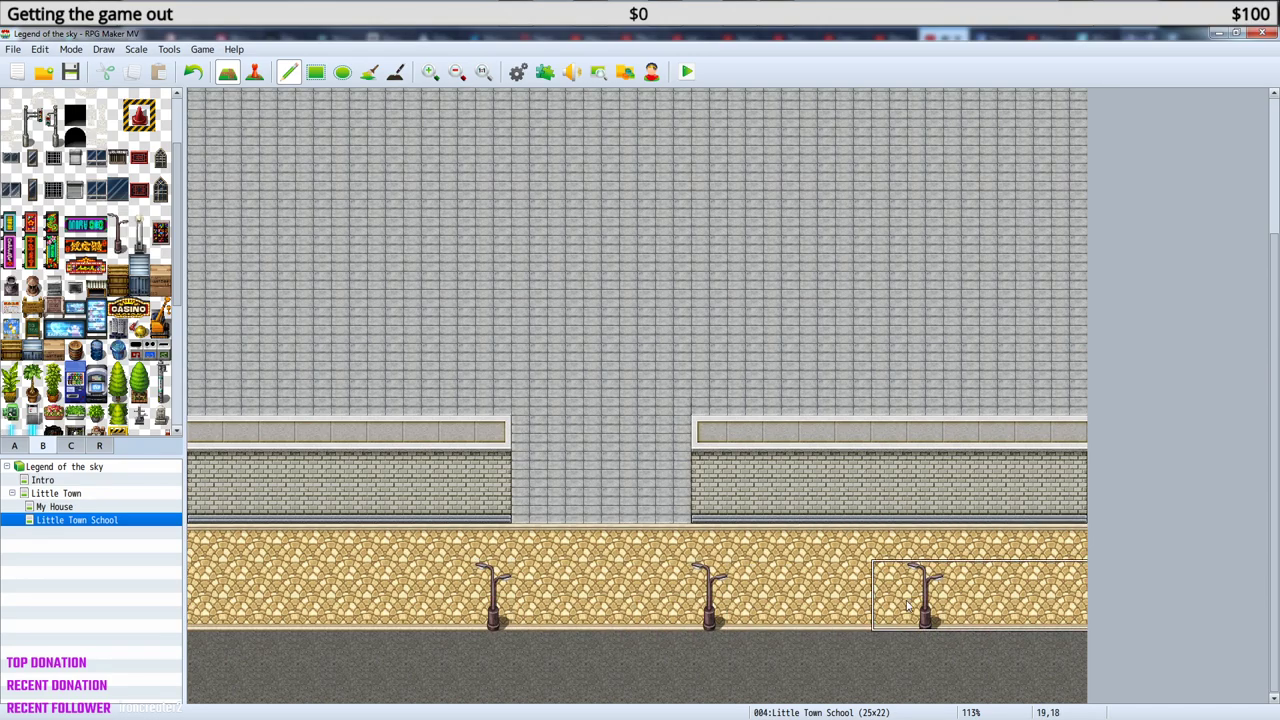
pyautogui.click(268, 620)
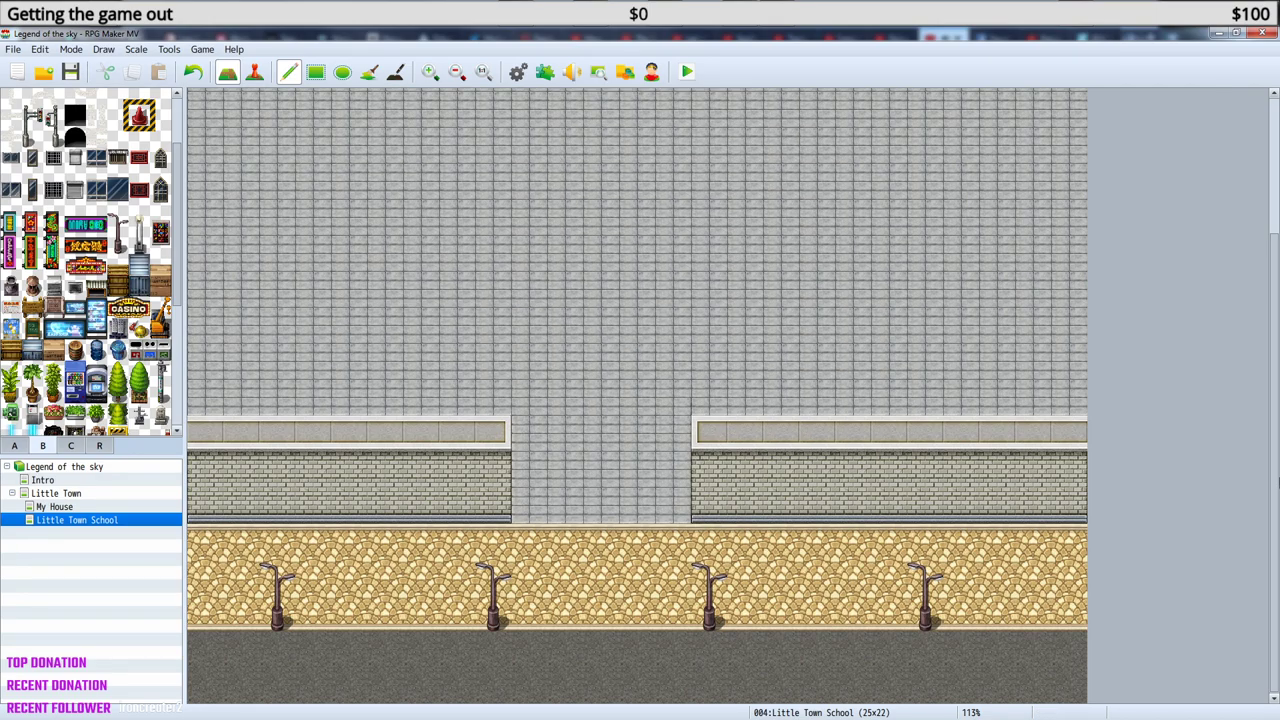
# Try a green metal fence end piece from tileset C along the gateway's edge in column 9 and undo it.
pyautogui.moveTo(1276, 487)
pyautogui.mouseDown()
pyautogui.moveTo(1277, 402)
pyautogui.moveTo(1277, 474)
pyautogui.mouseUp()
pyautogui.scroll(1, 174, 232)
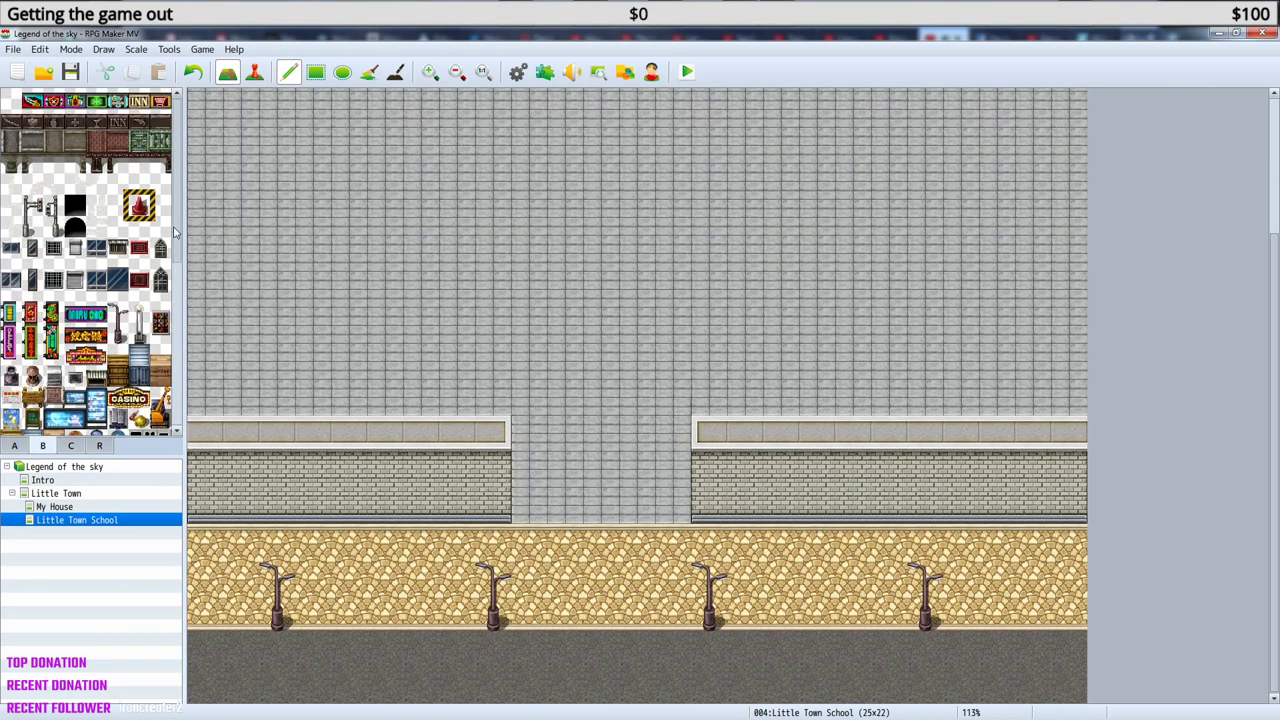
pyautogui.moveTo(174, 210); pyautogui.dragTo(196, 420)
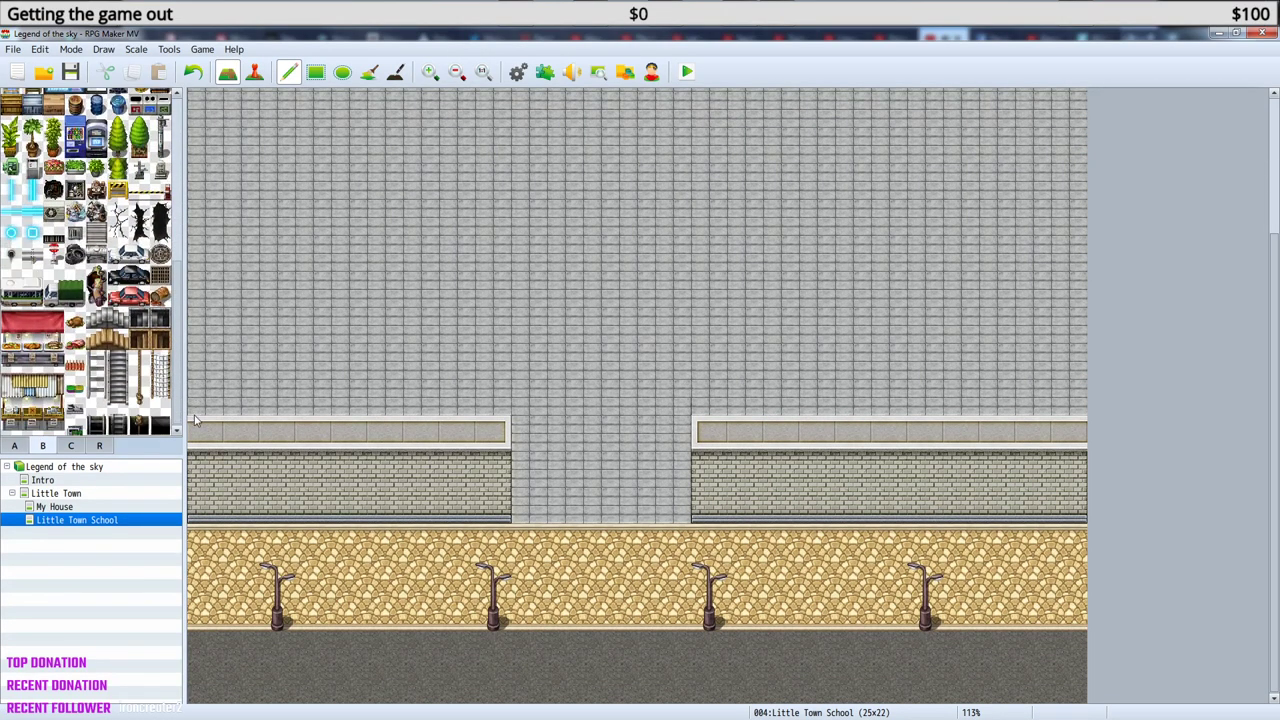
pyautogui.click(70, 446)
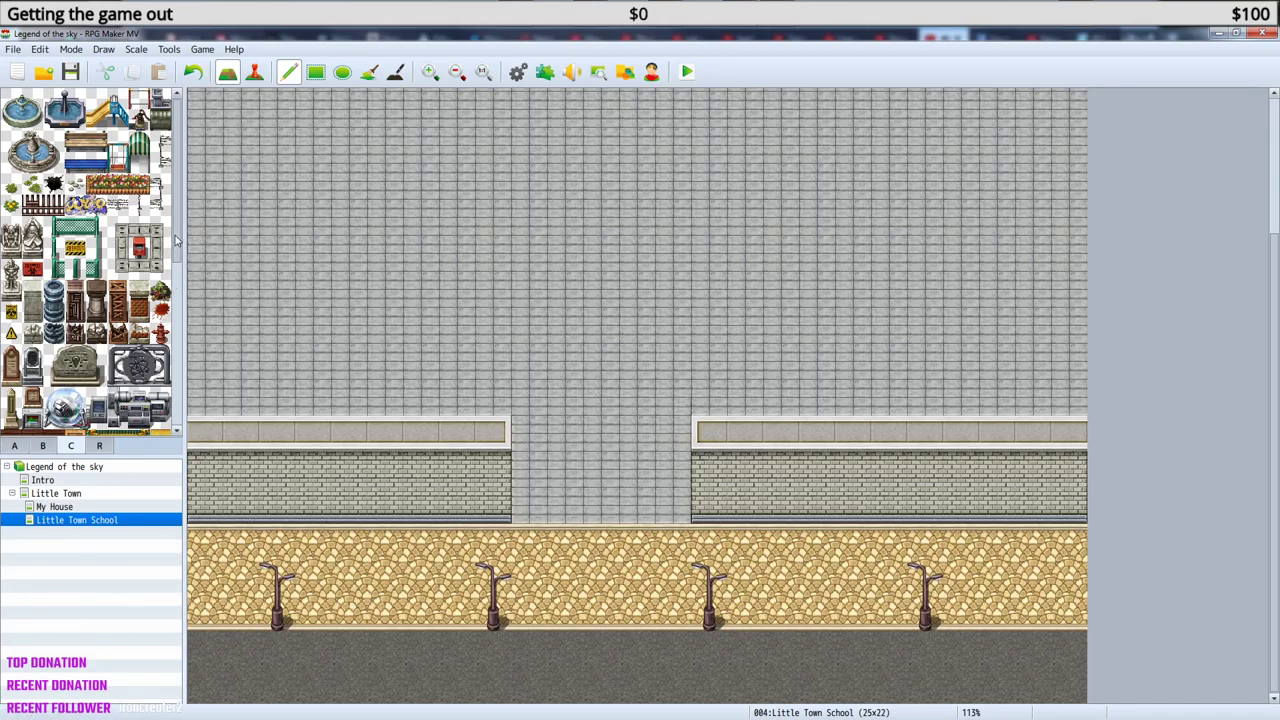
pyautogui.moveTo(175, 238); pyautogui.dragTo(180, 205)
pyautogui.click(57, 269)
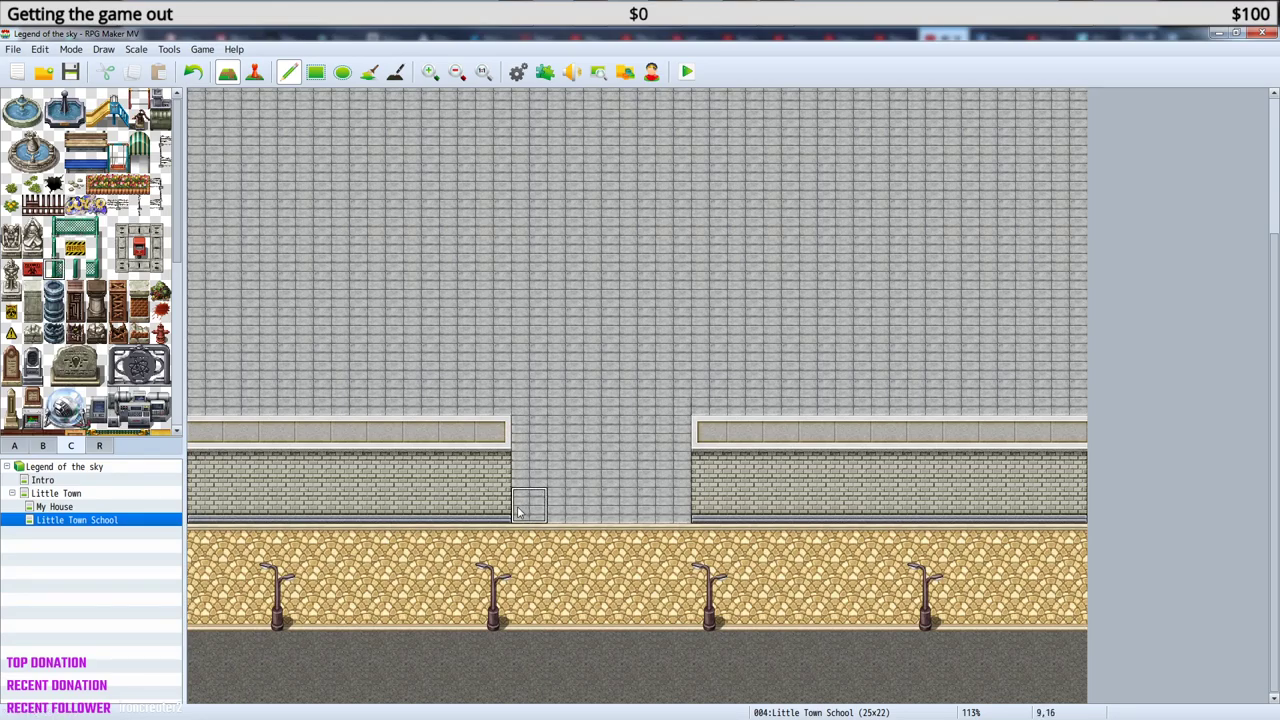
pyautogui.moveTo(528, 505); pyautogui.dragTo(536, 452)
pyautogui.hotkey('ctrl', 'z')
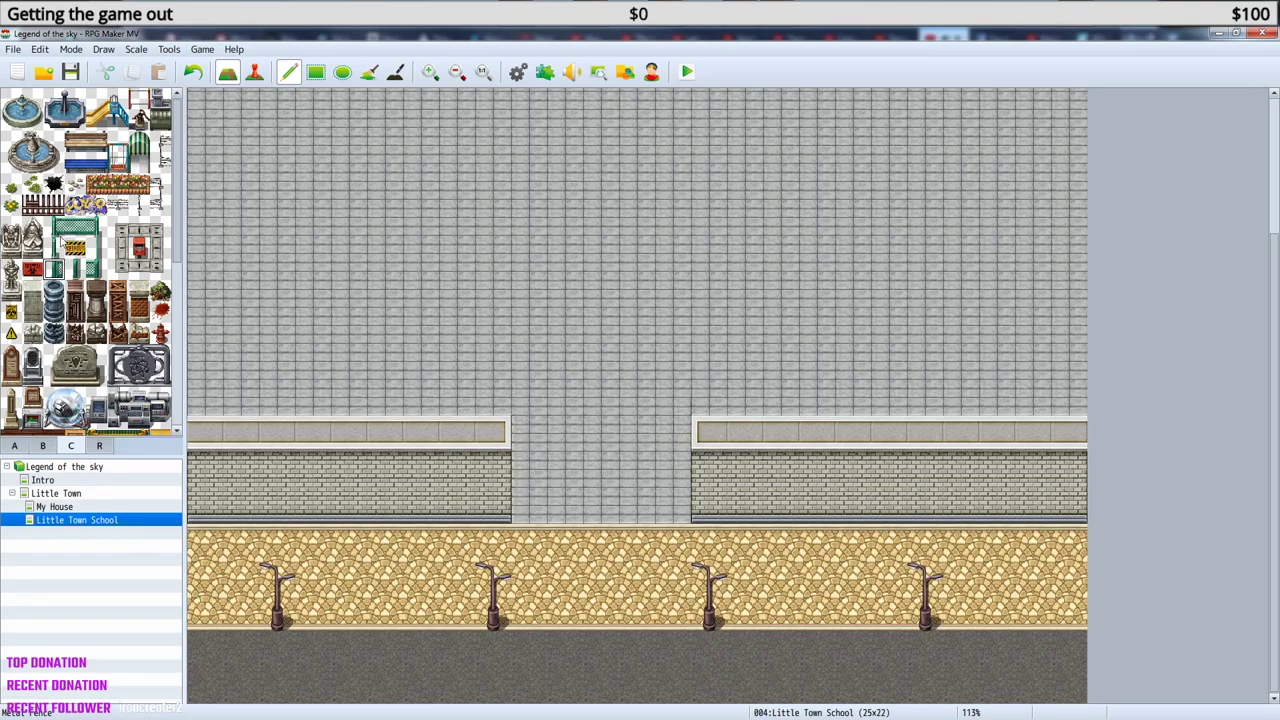
# Try two different tileset A tiles in the school gateway between the walls, undoing each one.
pyautogui.click(14, 445)
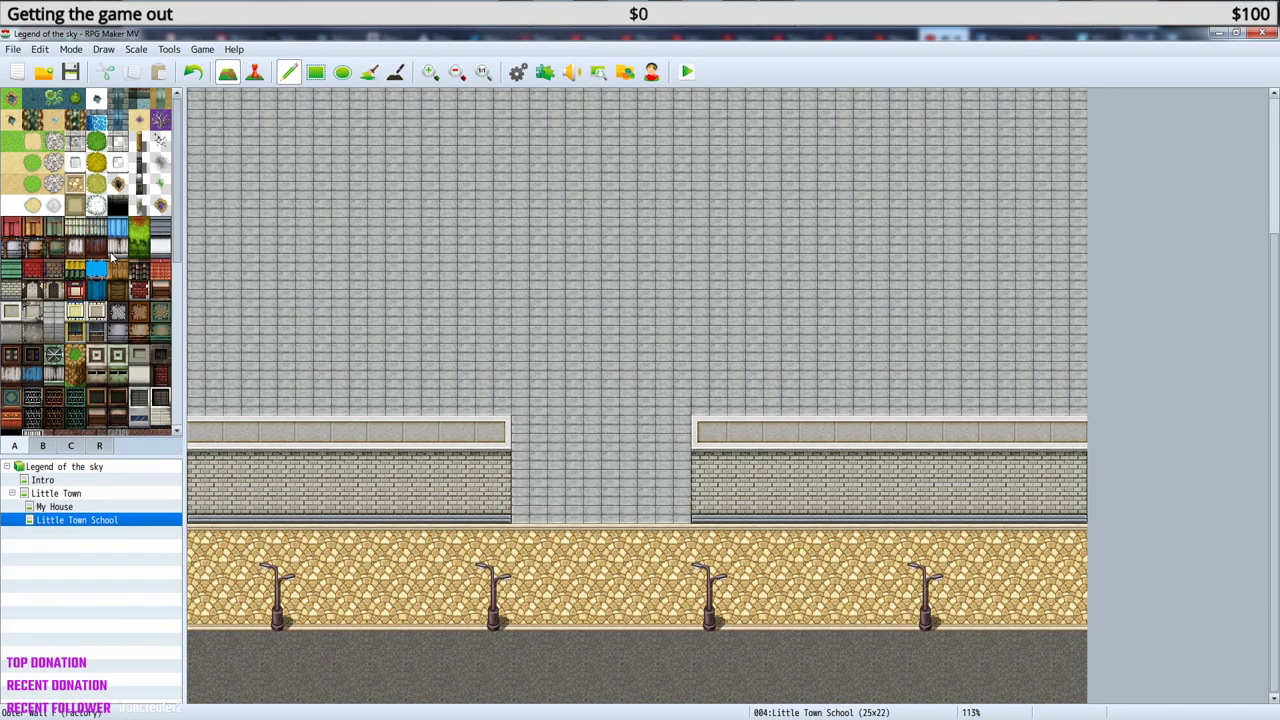
pyautogui.click(146, 170)
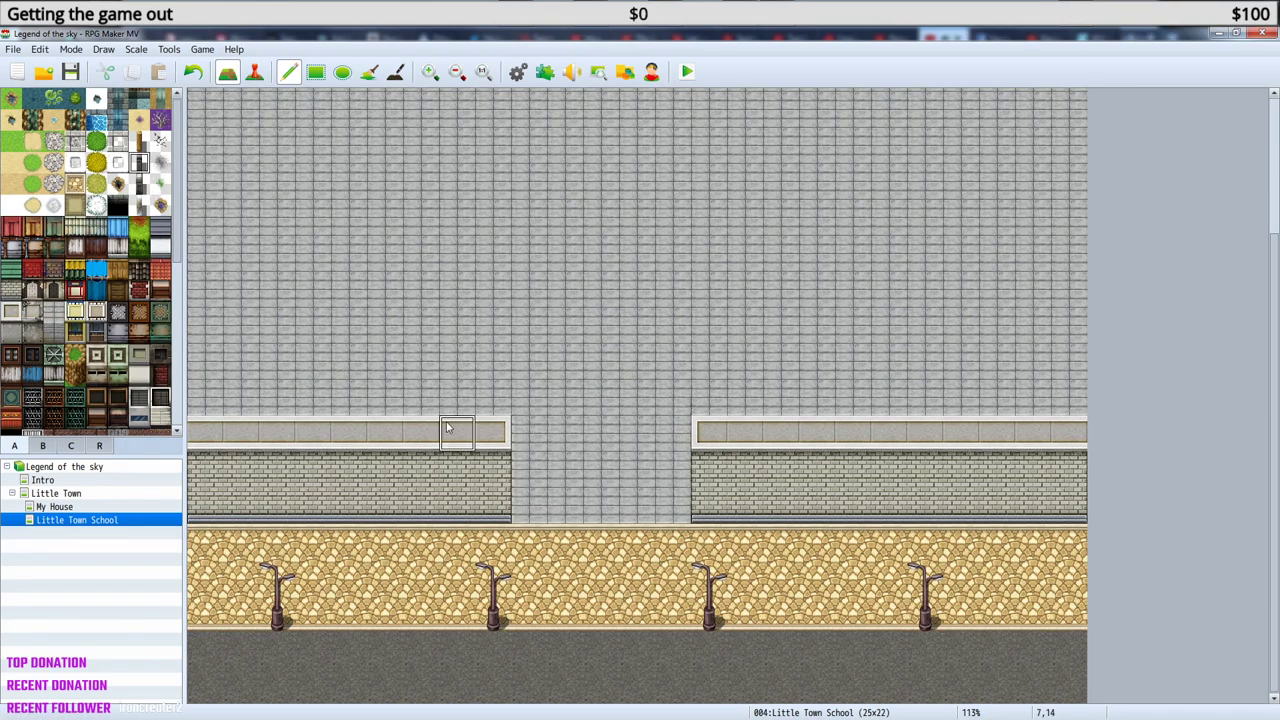
pyautogui.moveTo(525, 512)
pyautogui.mouseDown()
pyautogui.moveTo(533, 441)
pyautogui.moveTo(555, 440)
pyautogui.moveTo(559, 505)
pyautogui.moveTo(584, 501)
pyautogui.moveTo(570, 452)
pyautogui.mouseUp()
pyautogui.hotkey('ctrl', 'z')
pyautogui.scroll(-5, 117, 250)
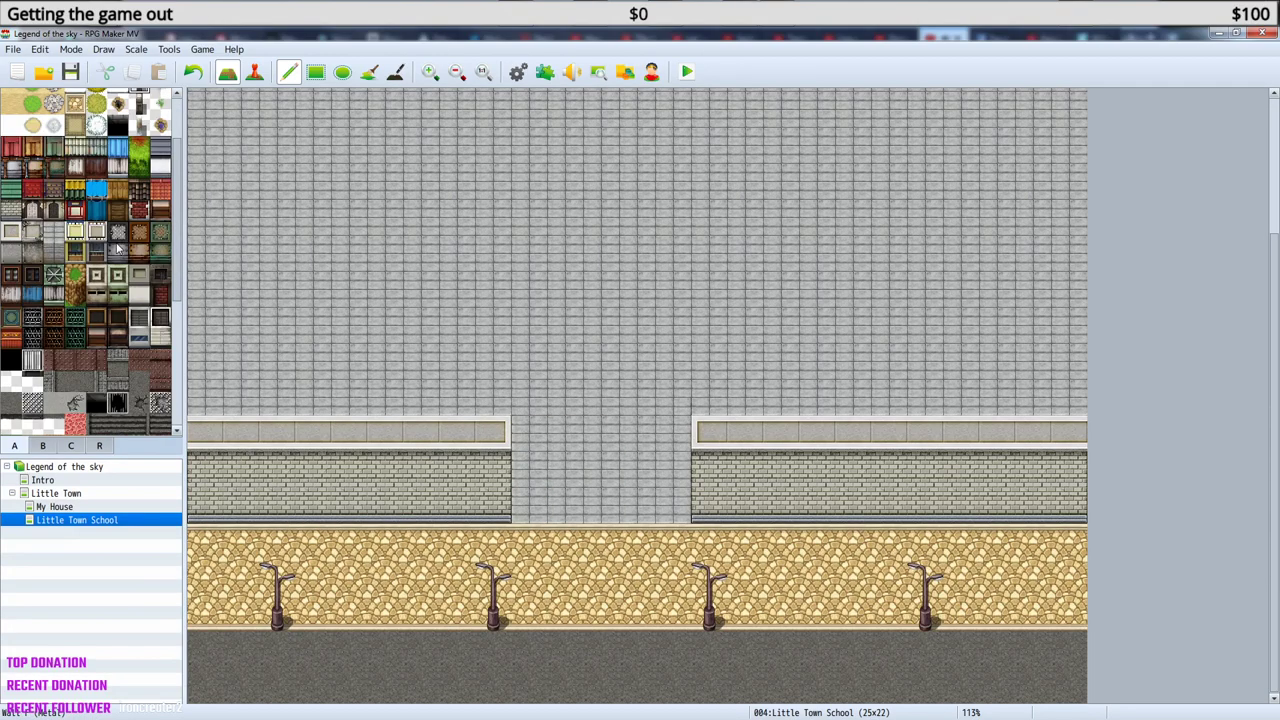
pyautogui.scroll(-1, 117, 250)
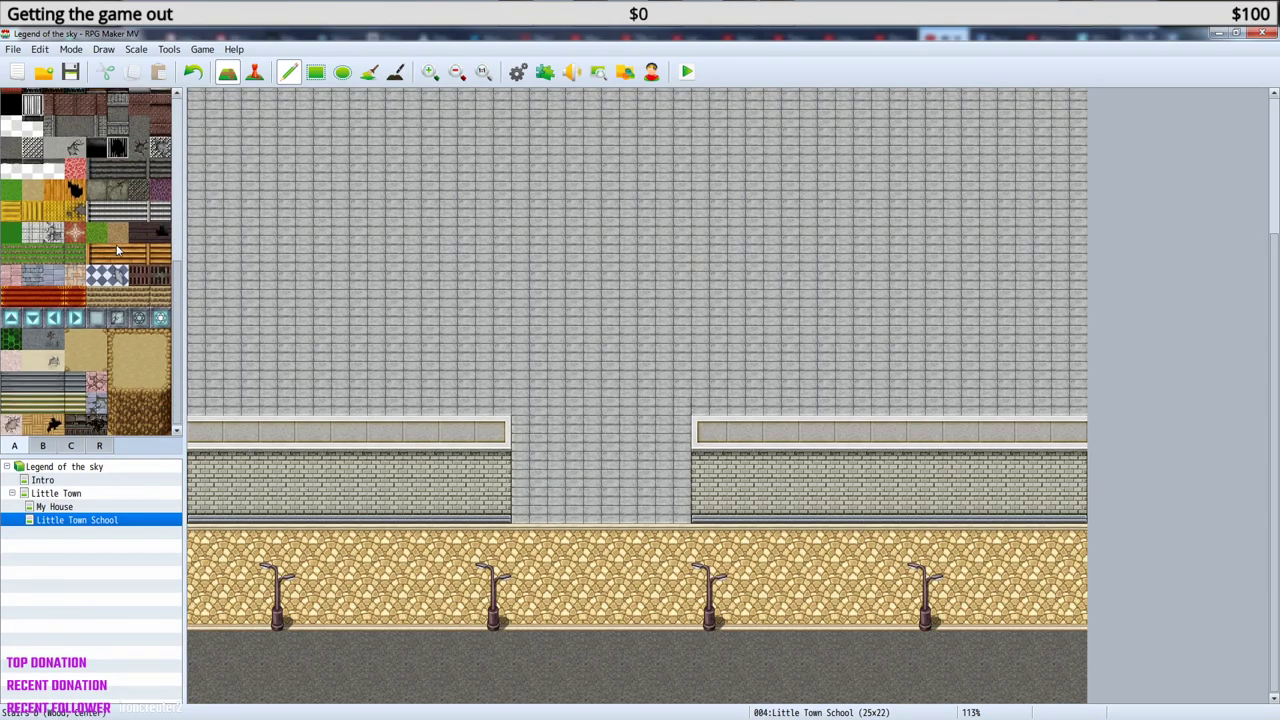
pyautogui.click(33, 233)
pyautogui.moveTo(517, 493)
pyautogui.mouseDown()
pyautogui.moveTo(528, 436)
pyautogui.moveTo(551, 477)
pyautogui.moveTo(528, 455)
pyautogui.moveTo(530, 488)
pyautogui.moveTo(606, 505)
pyautogui.mouseUp()
pyautogui.hotkey('ctrl', 'z')
pyautogui.scroll(6, 88, 345)
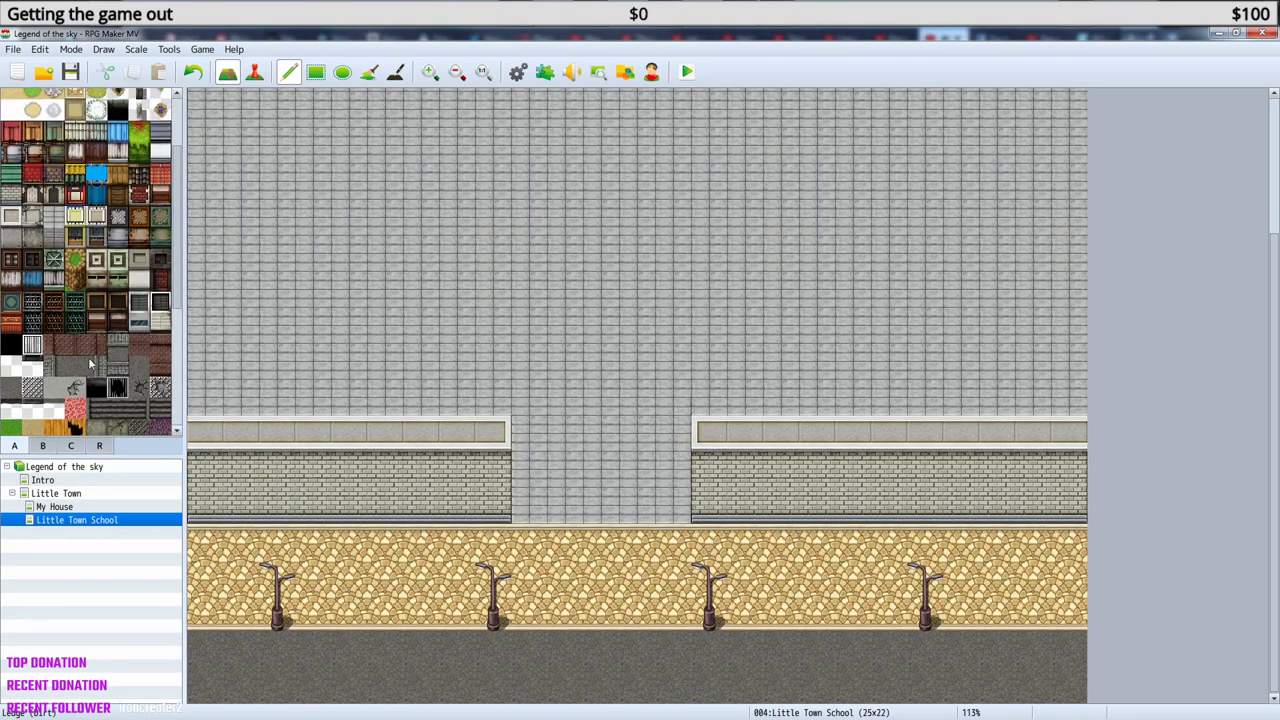
pyautogui.scroll(2, 90, 363)
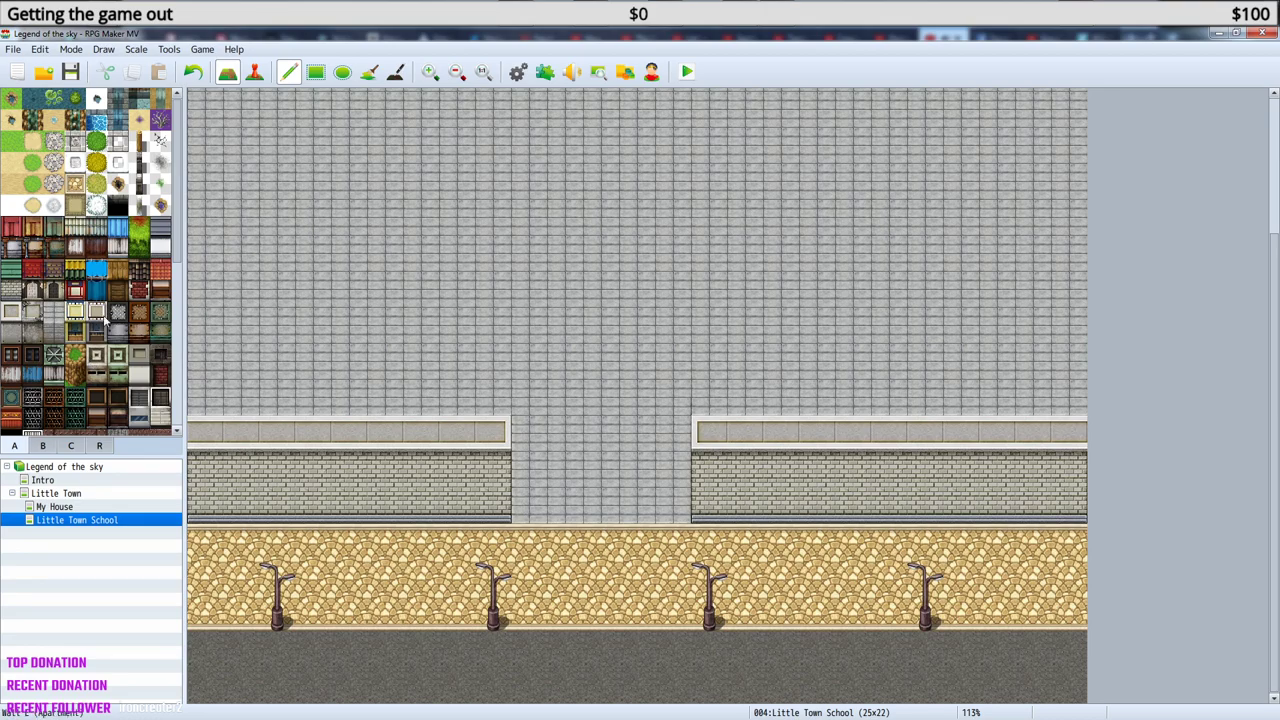
# Try the three-tile-high metal ladder from tileset B in the gateway at column 9, rows 14 to 16, and undo it.
pyautogui.click(43, 446)
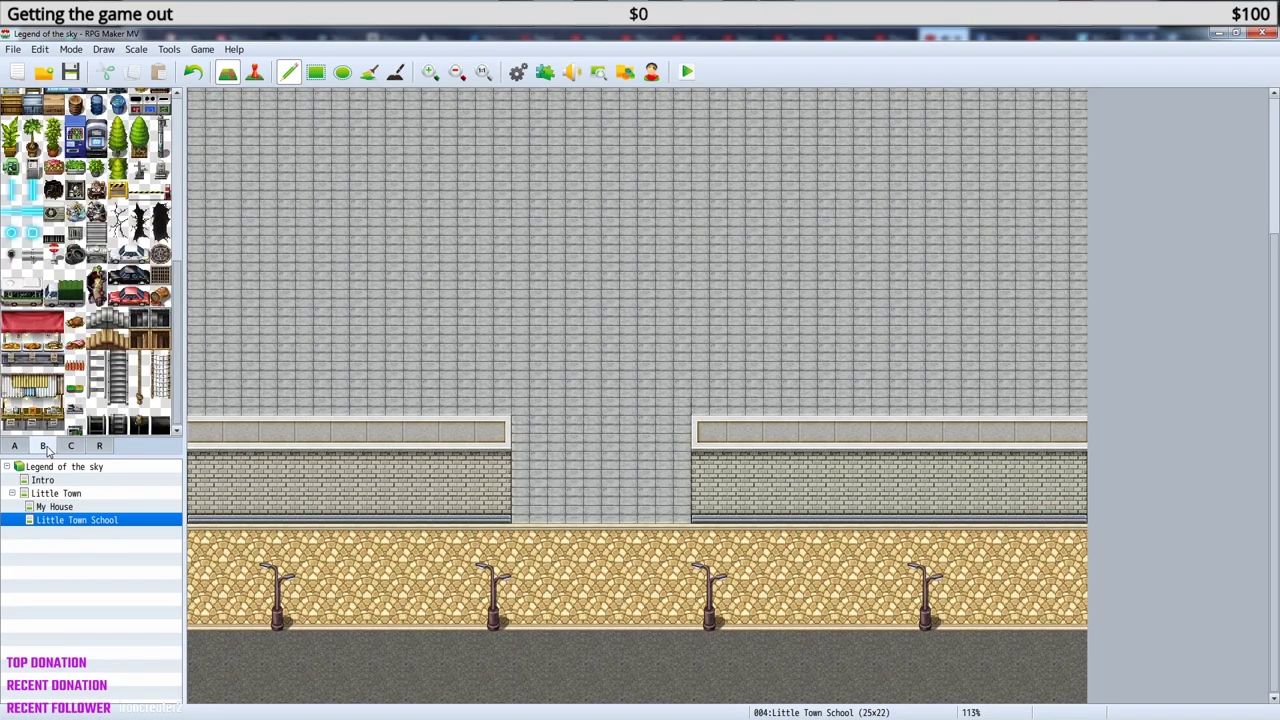
pyautogui.moveTo(96, 356); pyautogui.dragTo(96, 405)
pyautogui.click(540, 455)
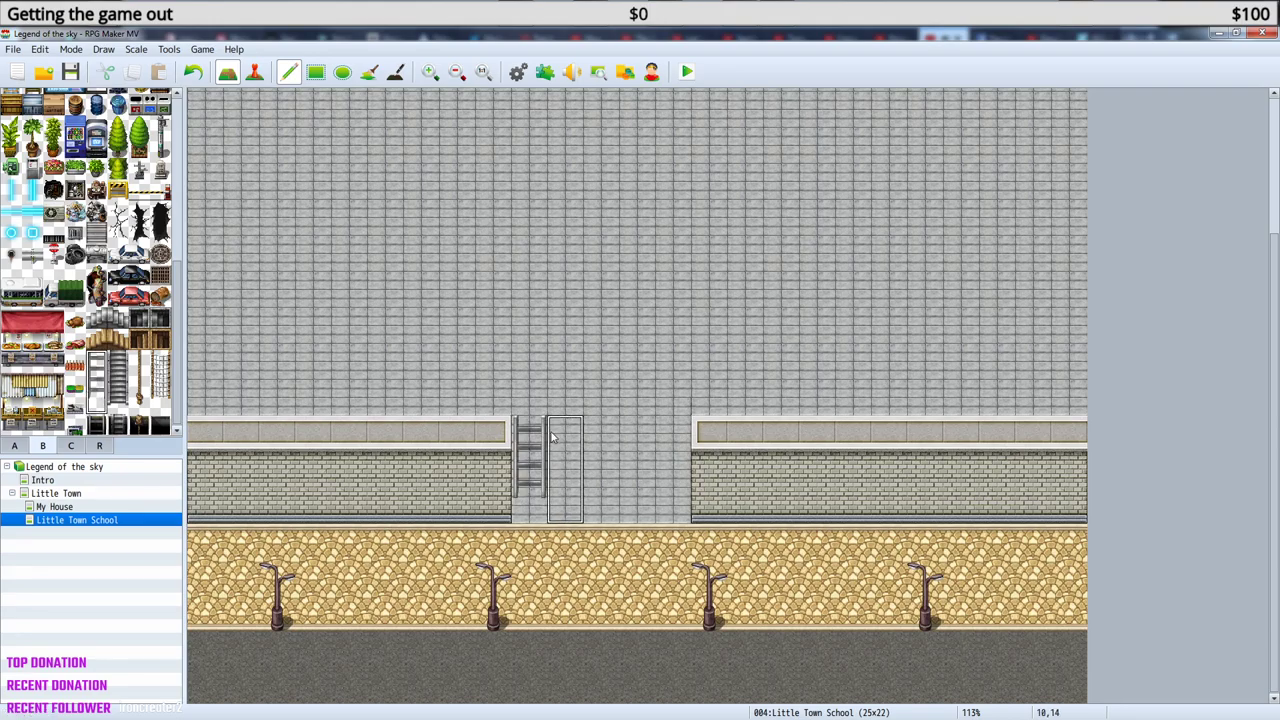
pyautogui.hotkey('ctrl', 'z')
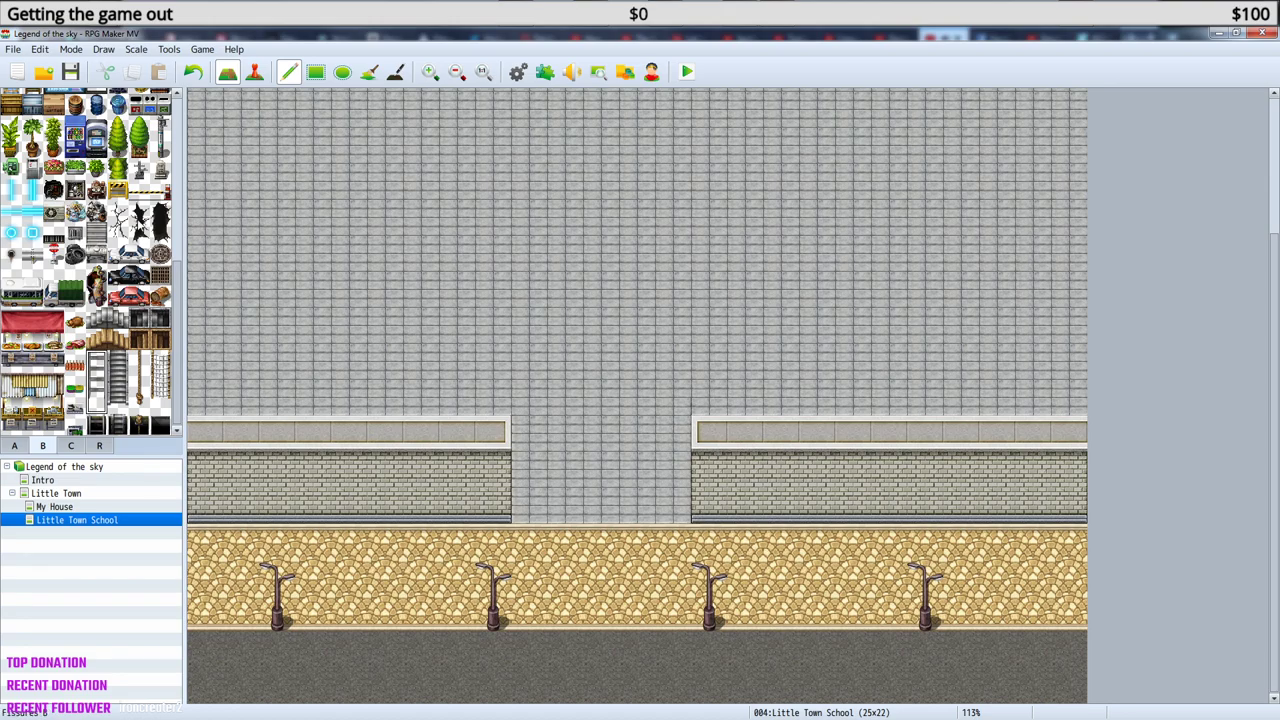
# Try vertical barbed wire sections from tileset C on the school grounds at row 9, columns 3 to 7.
pyautogui.scroll(8, 134, 245)
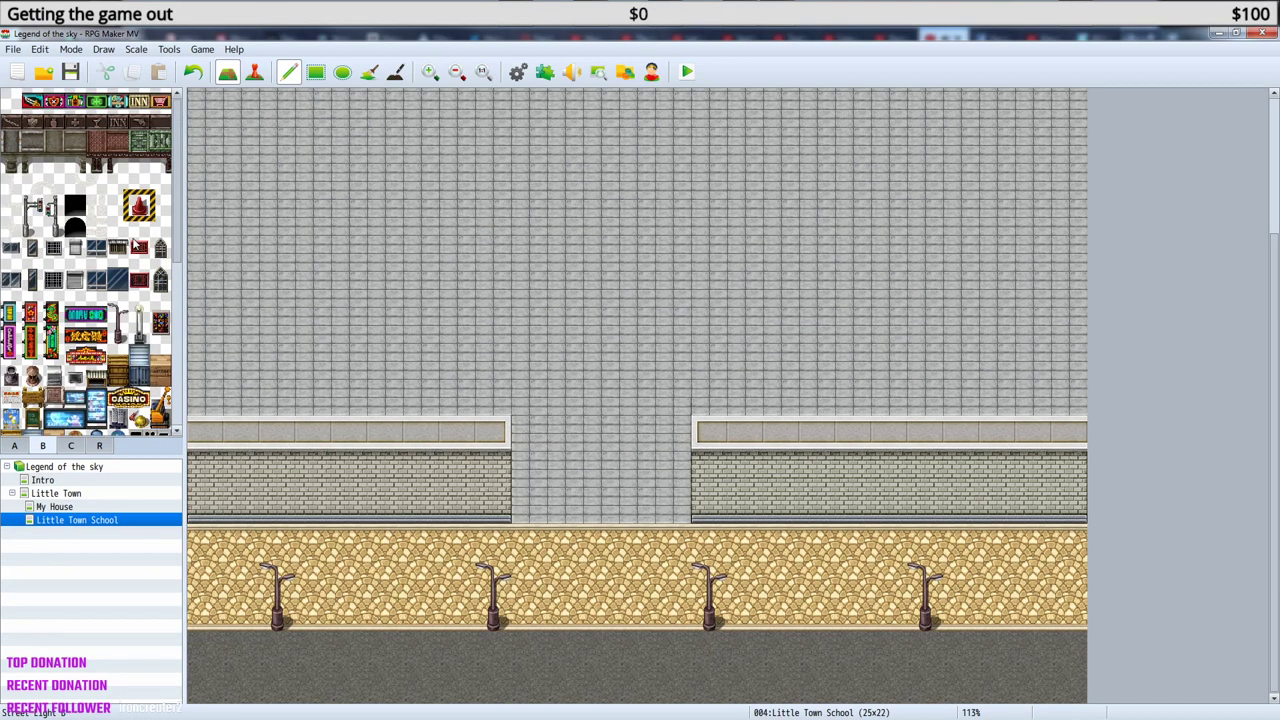
pyautogui.scroll(-2, 134, 245)
pyautogui.scroll(-5, 134, 245)
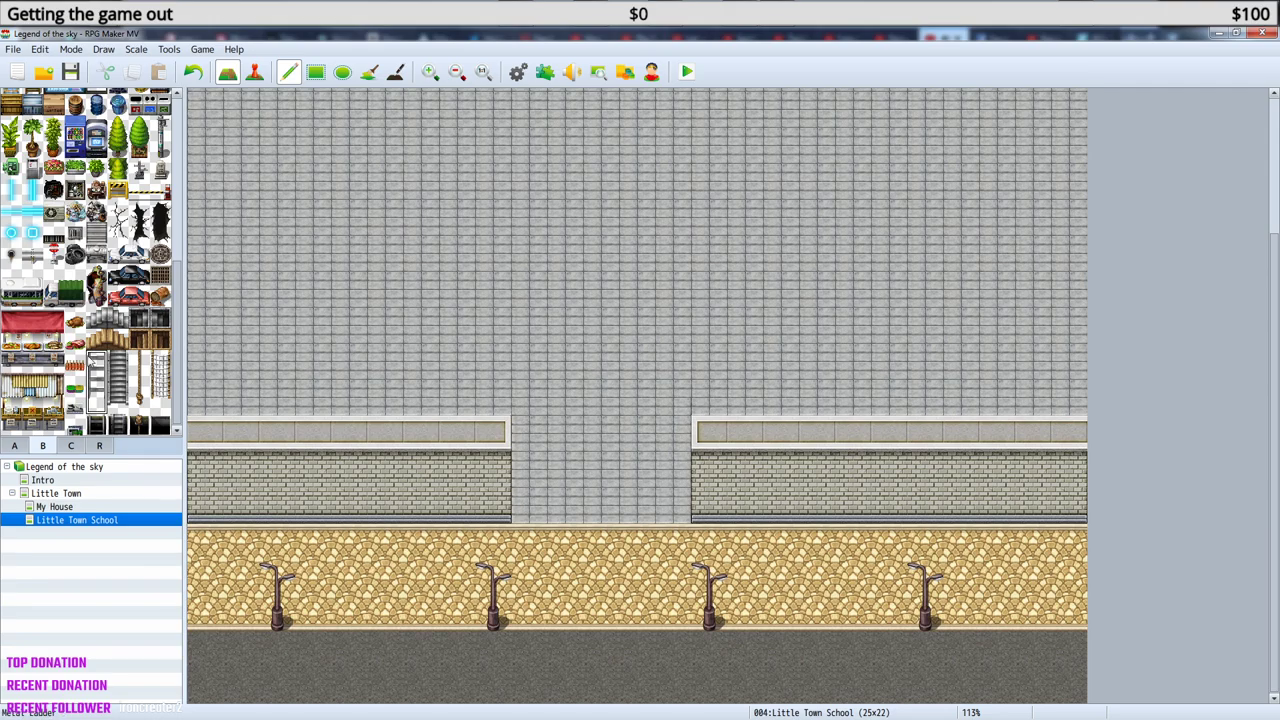
pyautogui.click(70, 445)
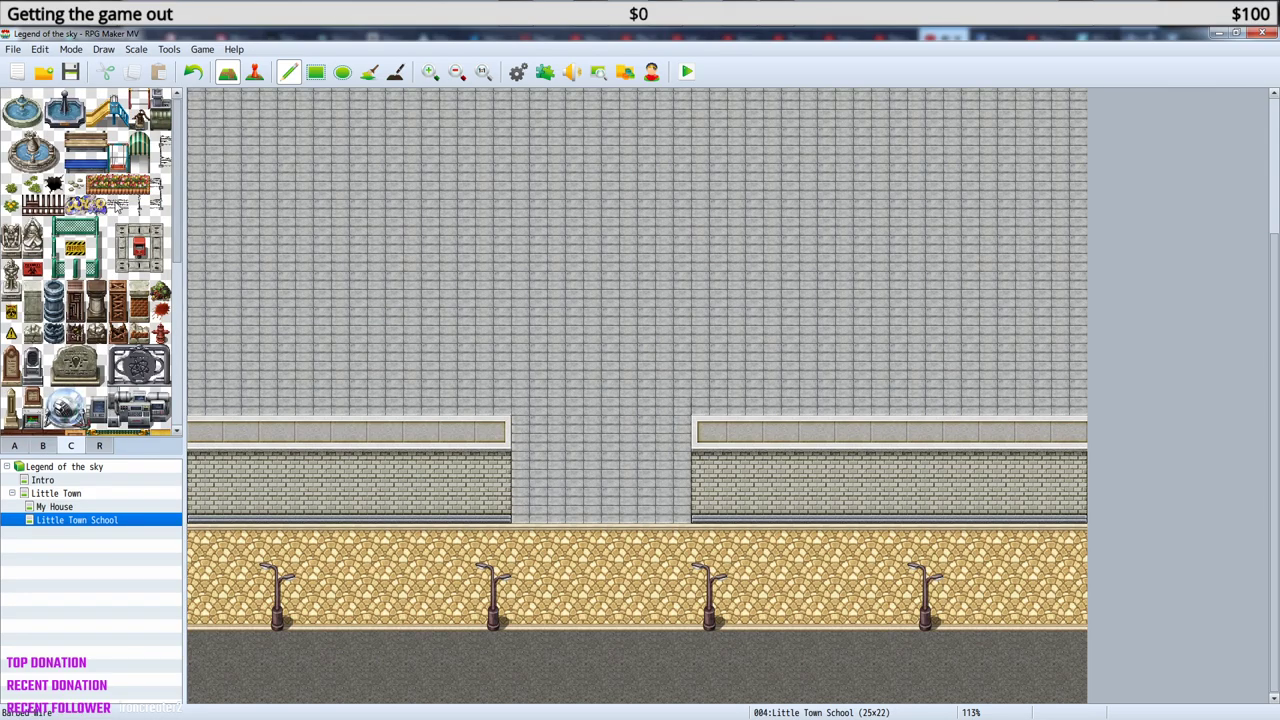
pyautogui.click(162, 148)
pyautogui.moveTo(320, 266); pyautogui.dragTo(432, 260)
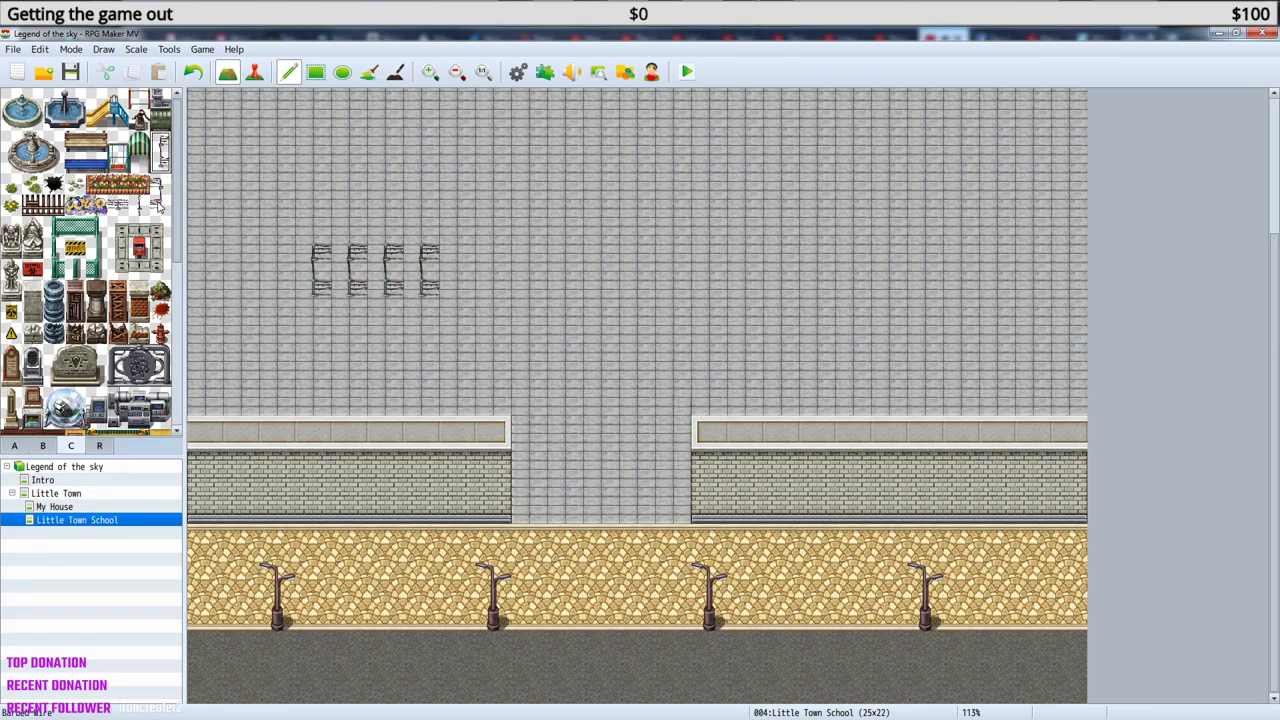
pyautogui.moveTo(158, 206); pyautogui.dragTo(158, 186)
pyautogui.click(456, 270)
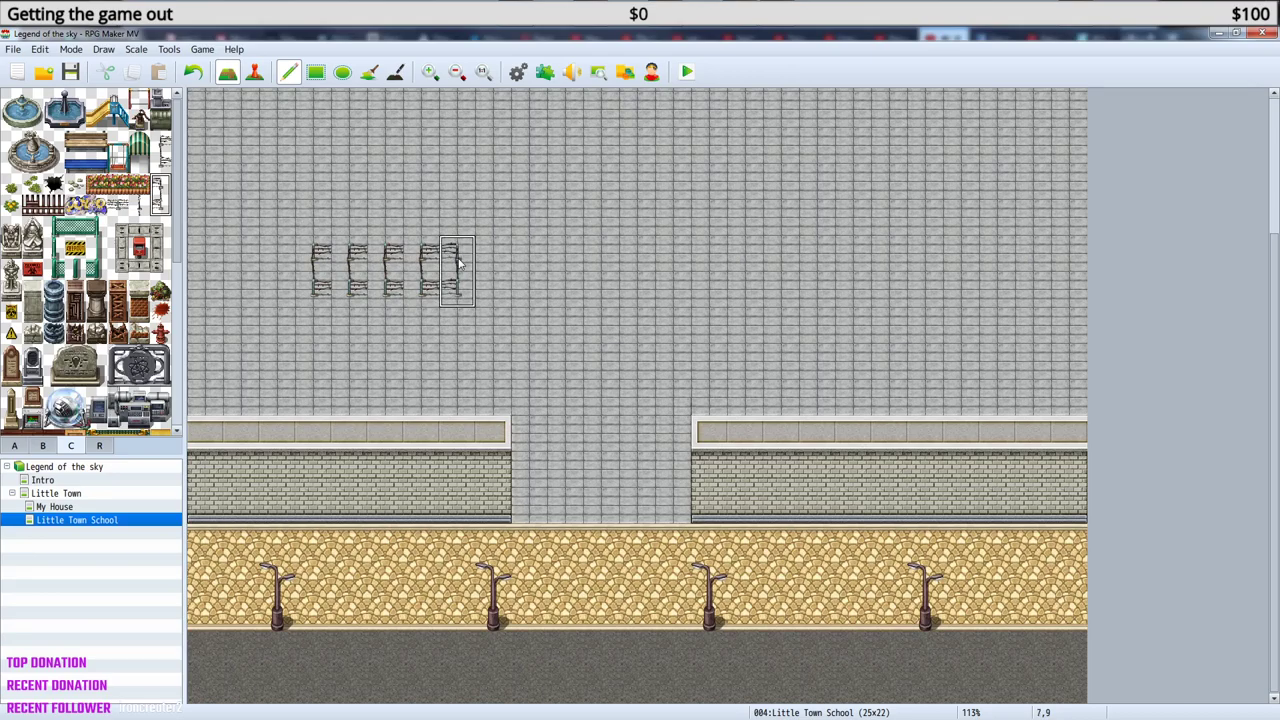
# Undo the barbed wire placements and put the street light back on the sidewalk at column 2, row 18.
pyautogui.hotkey('ctrl', 'z')
pyautogui.hotkey('ctrl', 'z')
pyautogui.hotkey('ctrl', 'z')
pyautogui.hotkey('ctrl', 'z')
pyautogui.hotkey('ctrl', 'z')
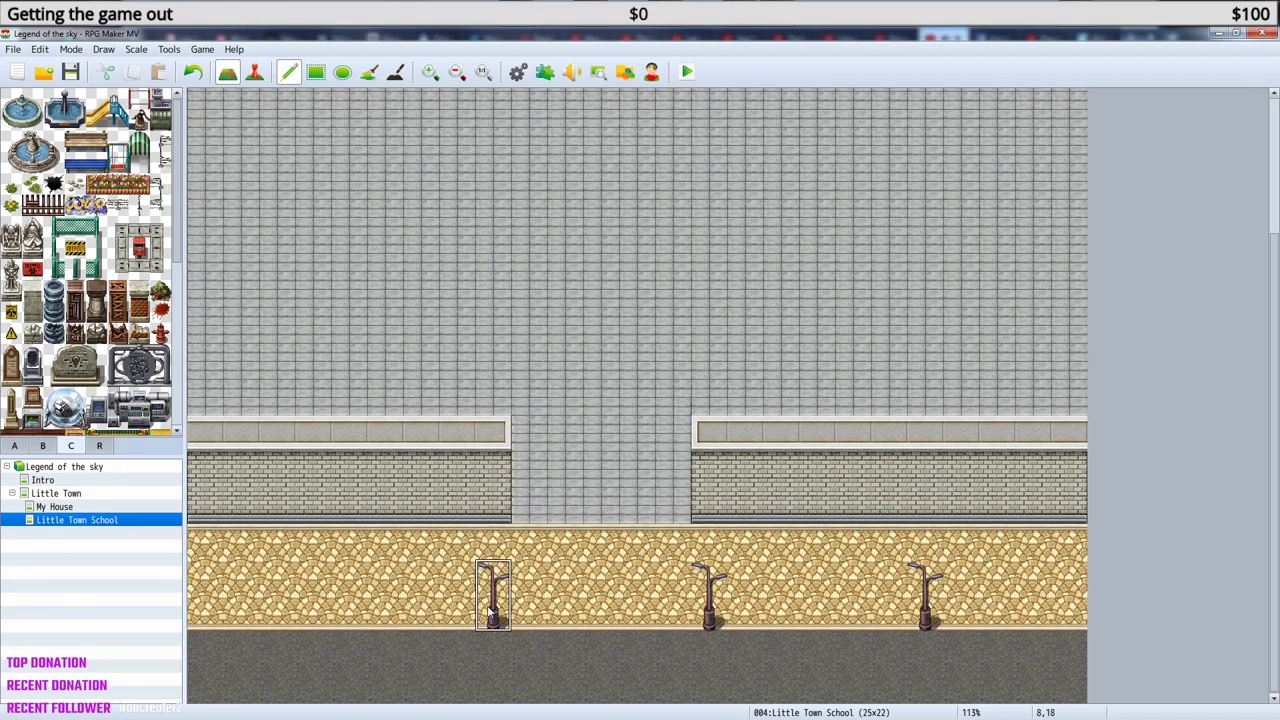
pyautogui.moveTo(420, 595); pyautogui.dragTo(642, 568, button='right')
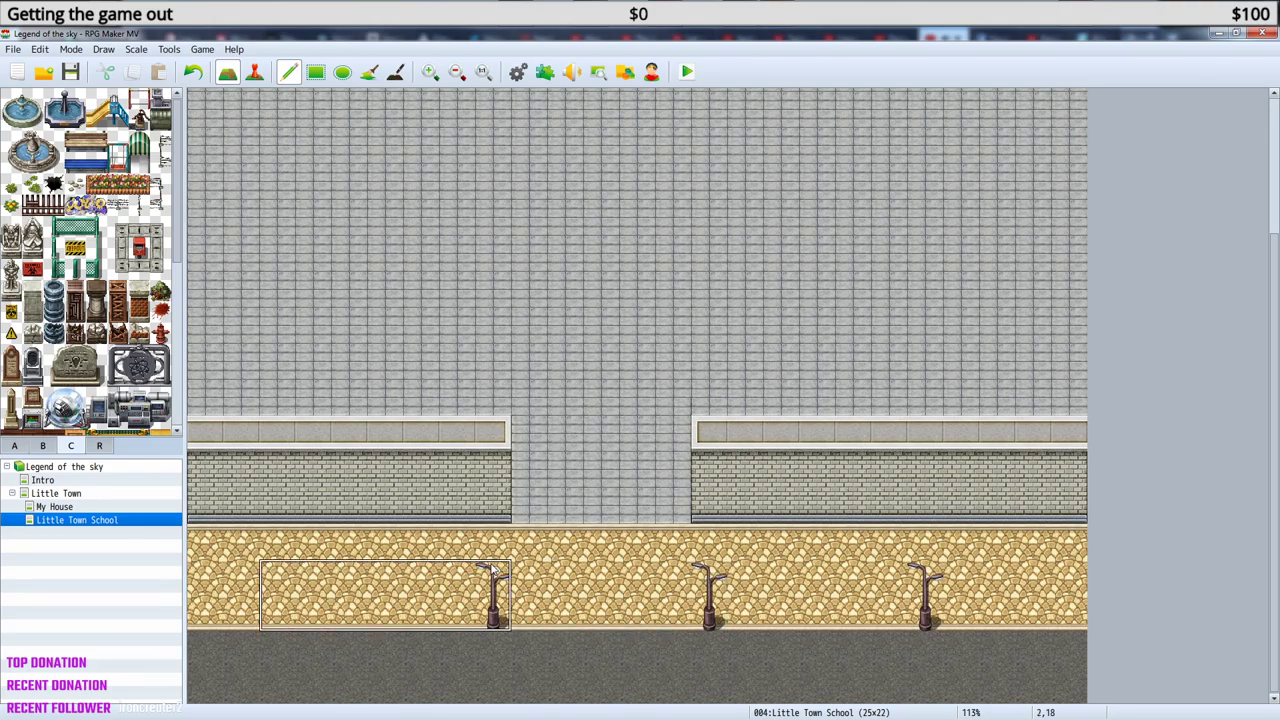
pyautogui.click(210, 575)
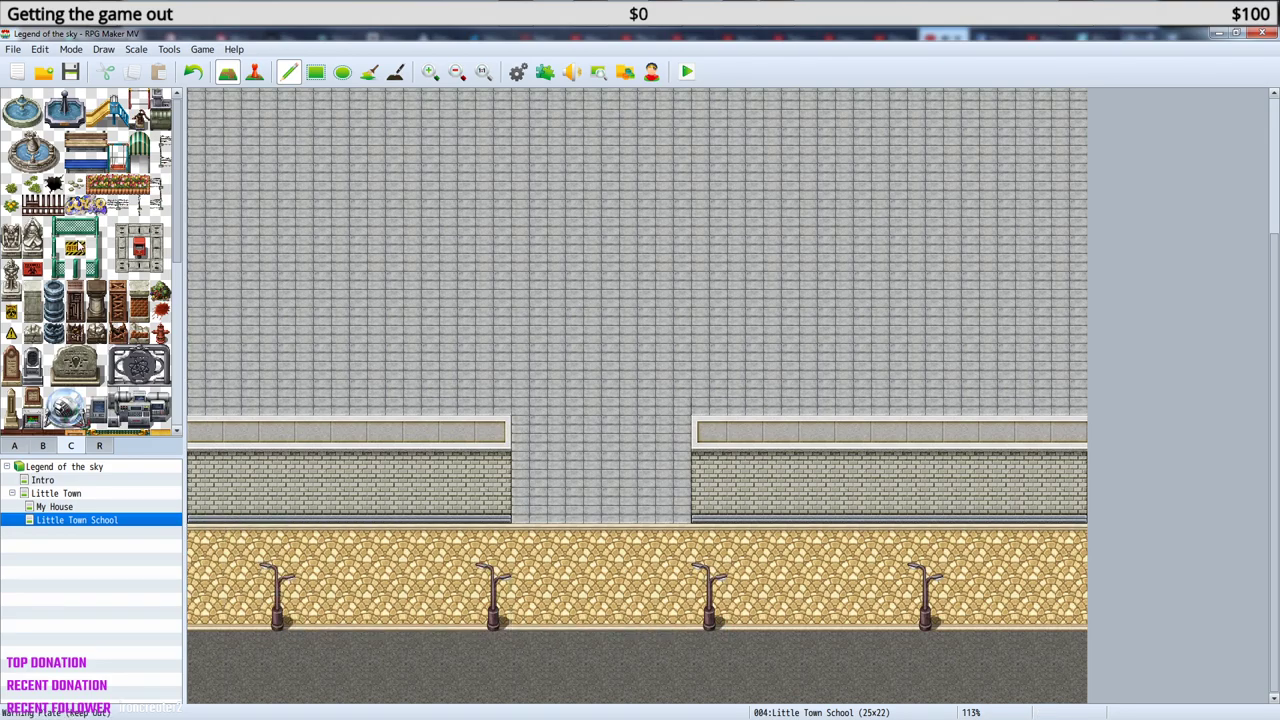
# Place a green metal fence in the school gateway along row 16, columns 10 to 12, with its end piece in column 9.
pyautogui.moveTo(560, 503); pyautogui.dragTo(640, 504)
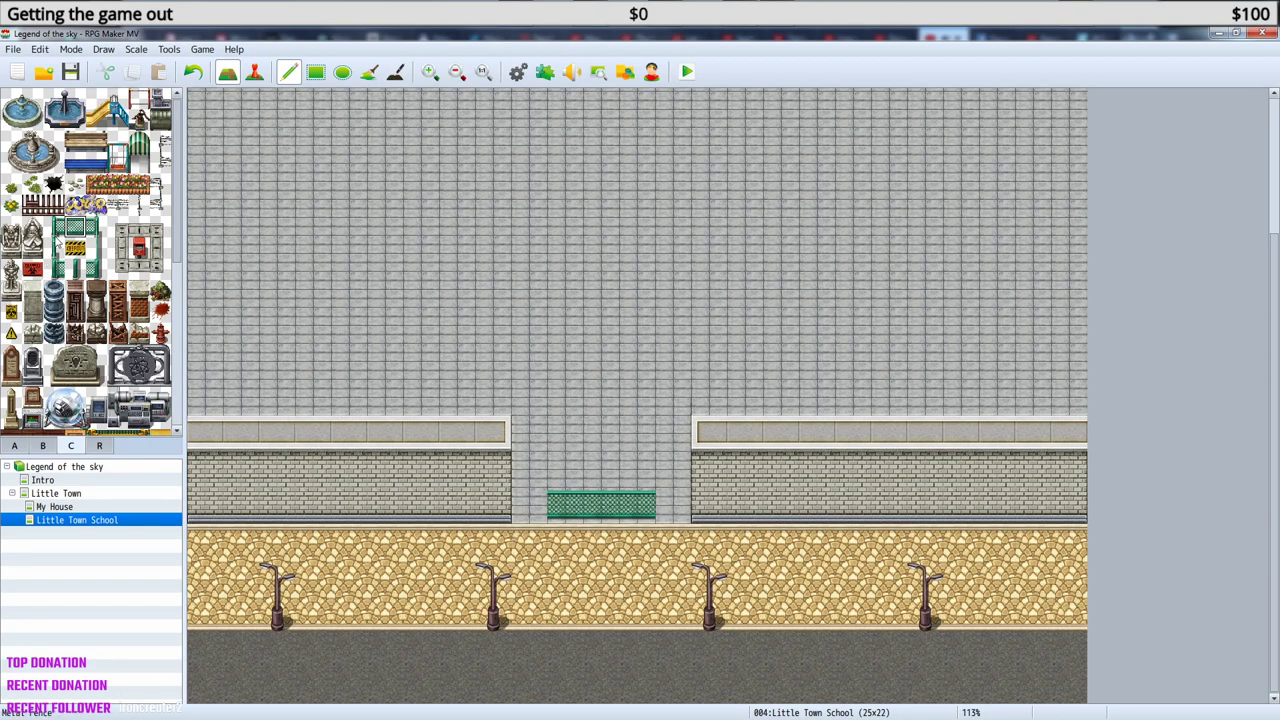
pyautogui.click(54, 270)
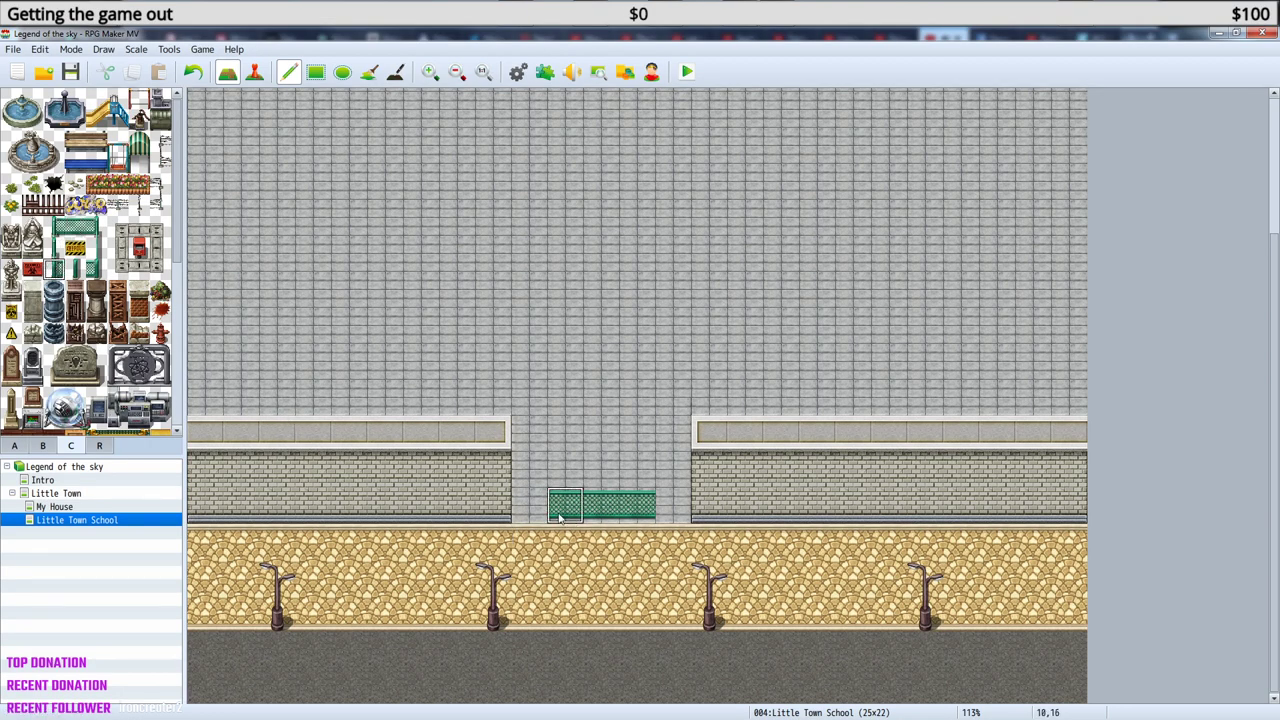
pyautogui.click(530, 505)
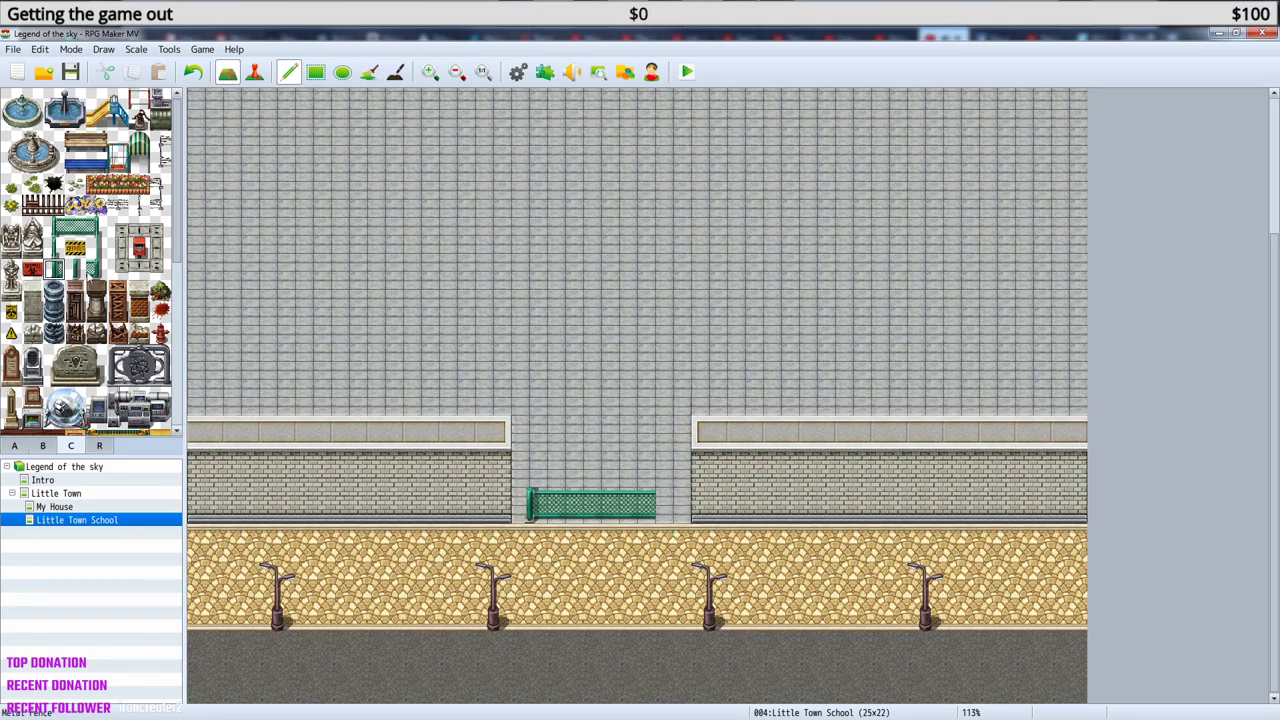
pyautogui.hotkey('ctrl', 'z')
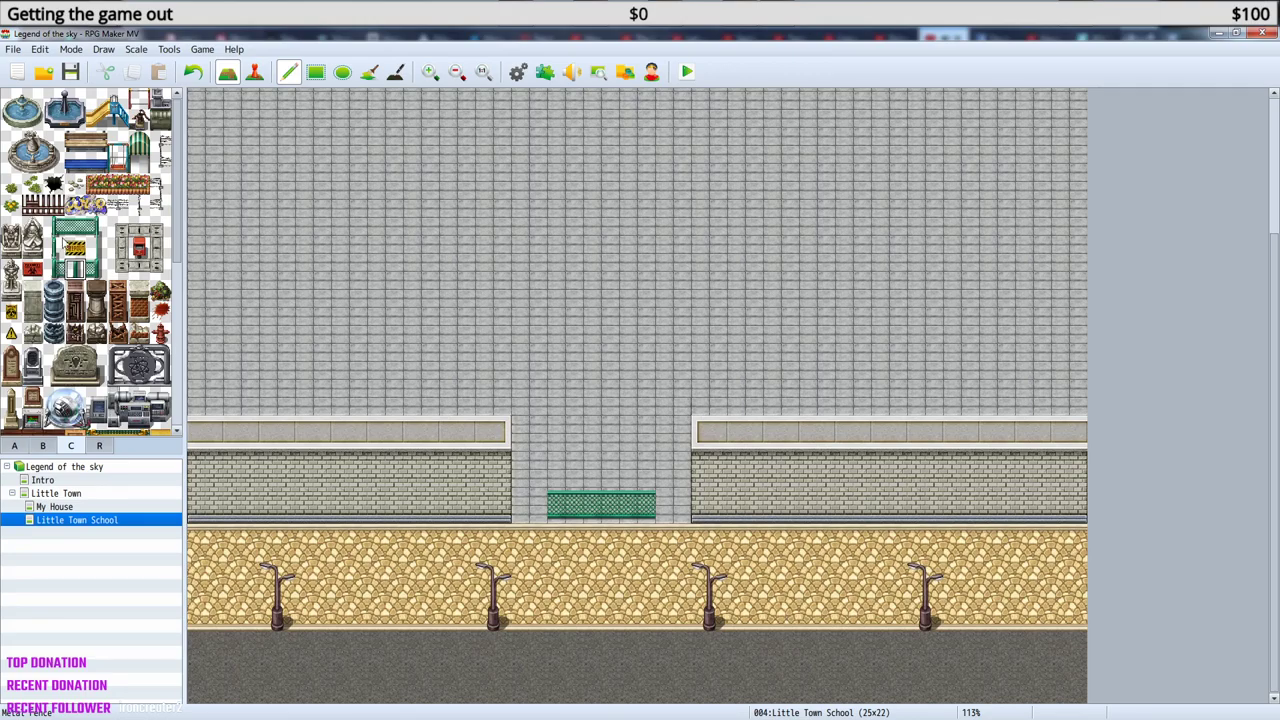
pyautogui.click(54, 228)
pyautogui.click(536, 505)
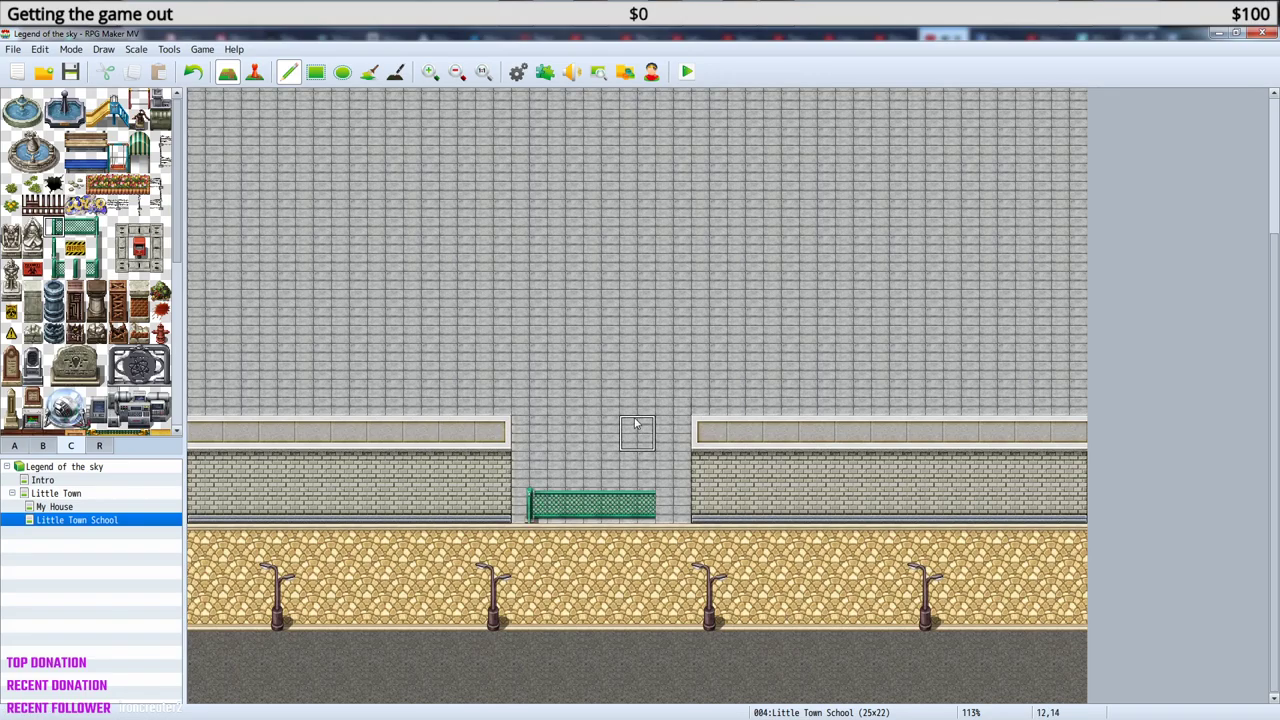
pyautogui.hotkey('ctrl', 'z')
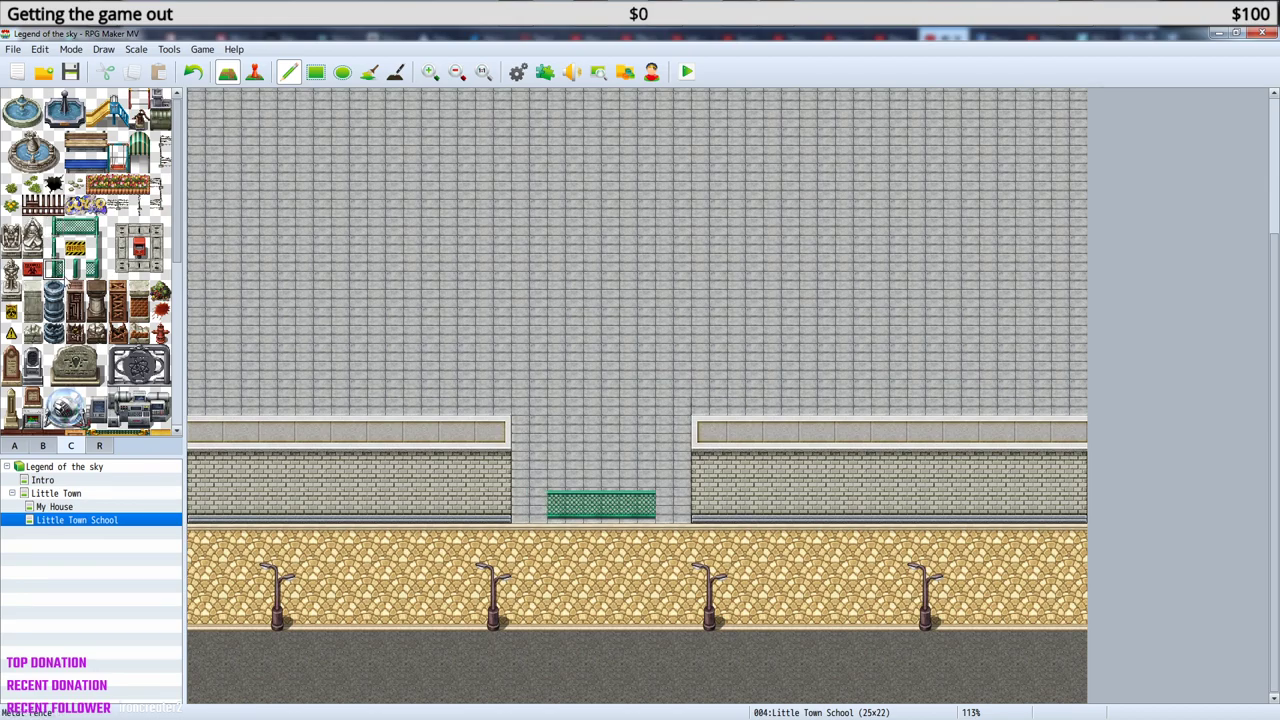
pyautogui.click(530, 504)
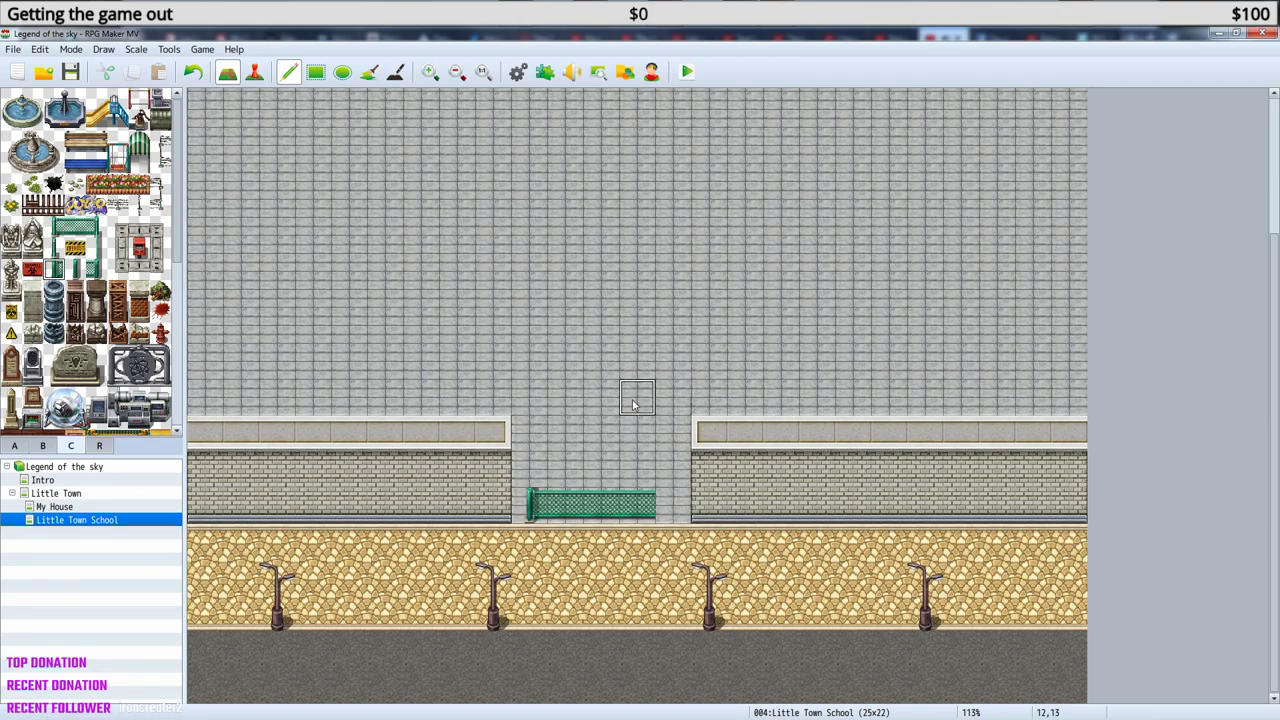
# Try the green metal fence's end piece at column 13, row 16, and undo the whole gateway fence.
pyautogui.click(95, 269)
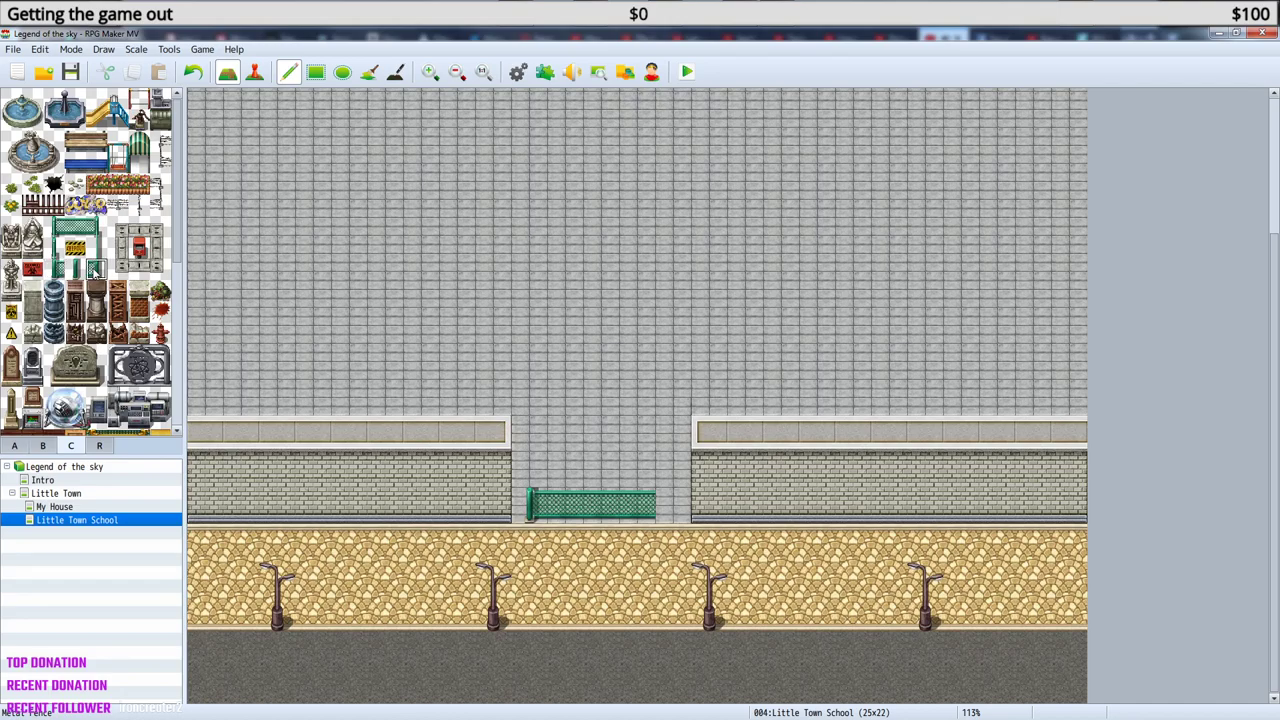
pyautogui.click(672, 510)
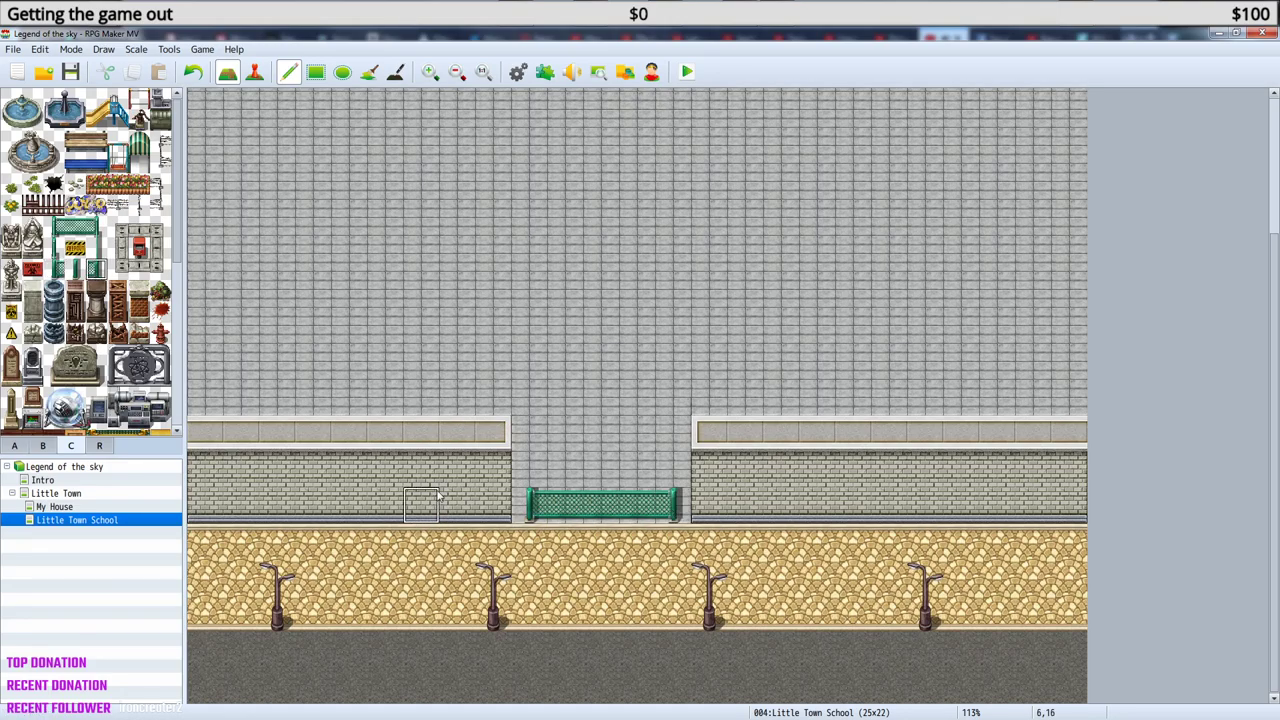
pyautogui.hotkey('ctrl', 'z')
pyautogui.hotkey('ctrl', 'z')
pyautogui.hotkey('ctrl', 'z')
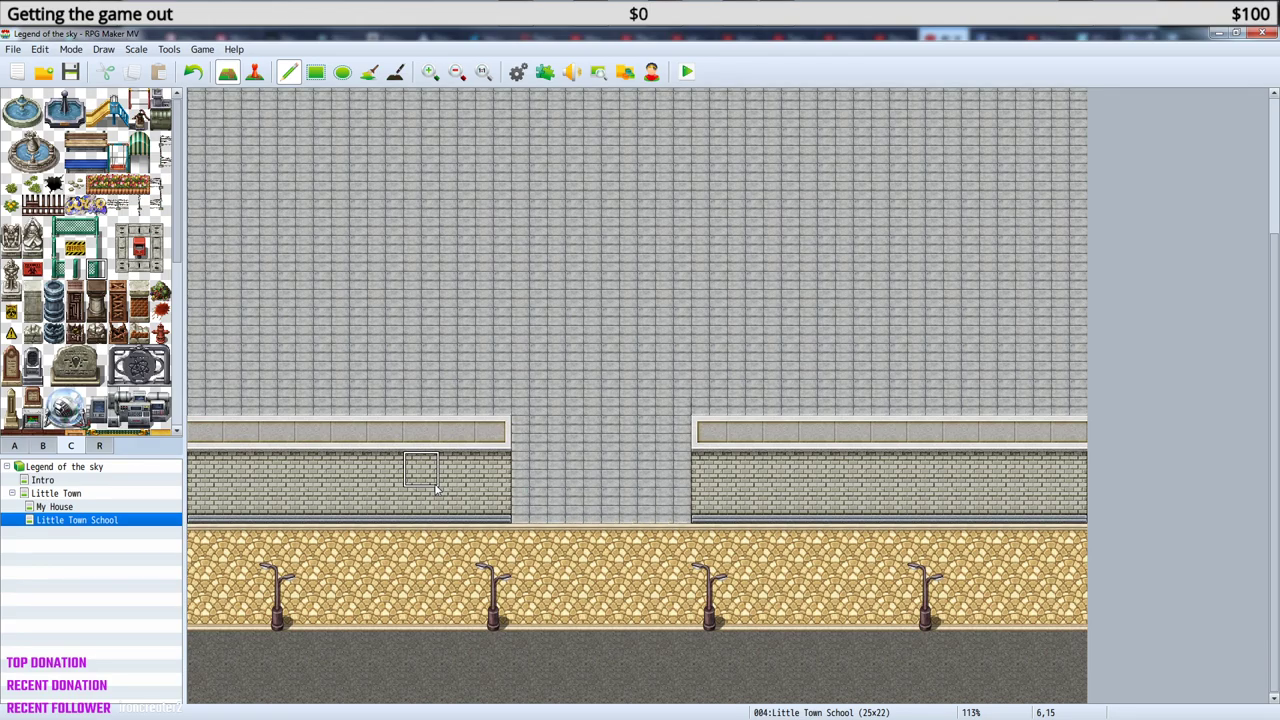
# Try the iron fence from tileset C across gateway columns 9 to 13, three tiles high and two tiles high, and undo it.
pyautogui.scroll(-3, 97, 332)
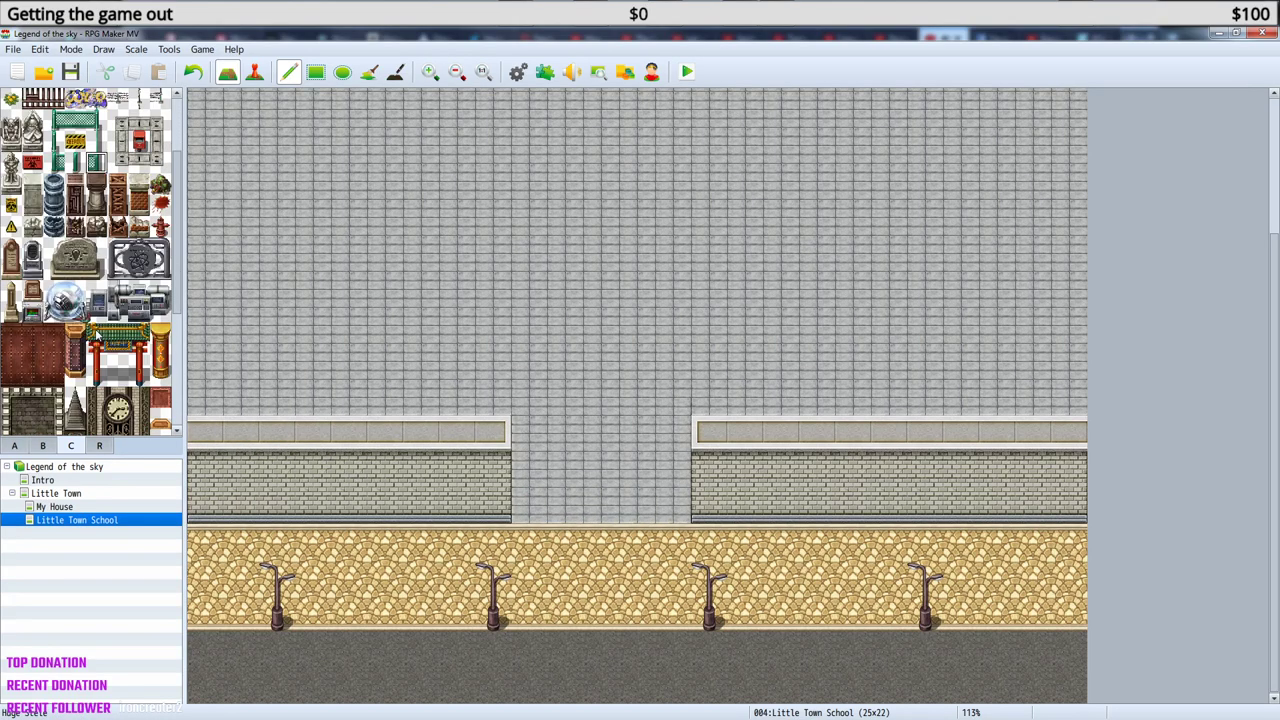
pyautogui.scroll(-7, 97, 332)
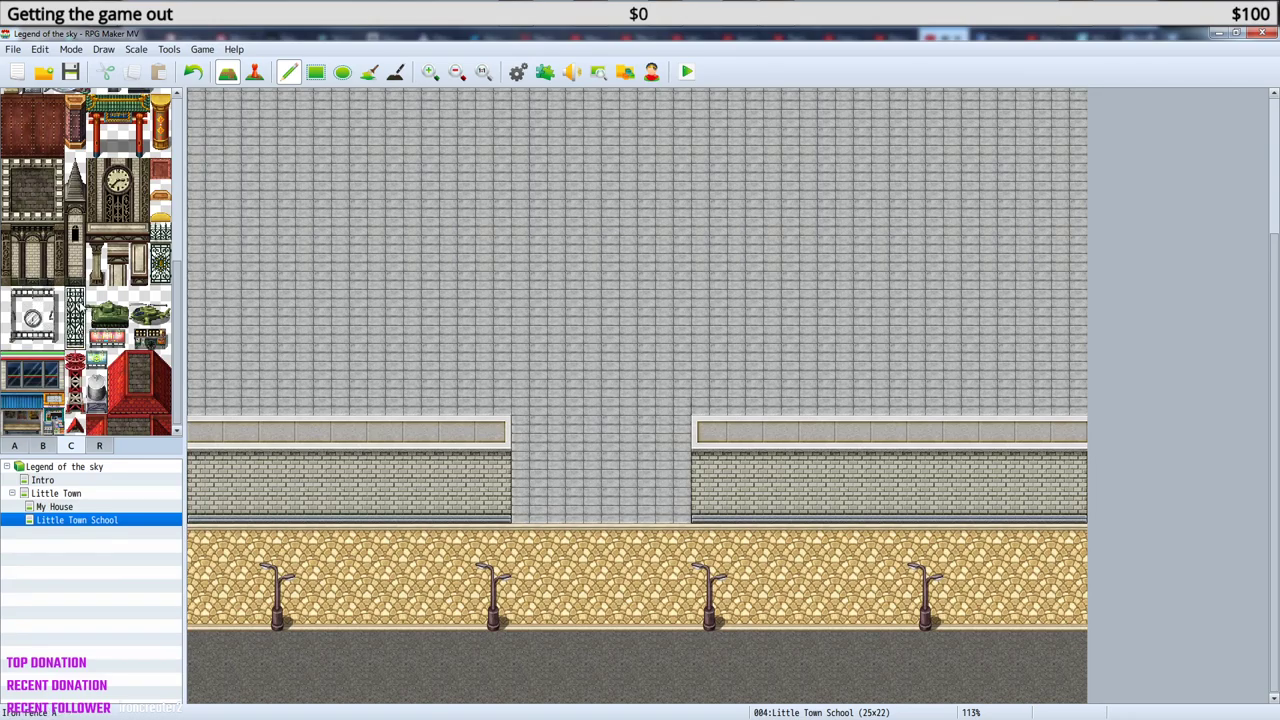
pyautogui.moveTo(528, 420)
pyautogui.mouseDown()
pyautogui.moveTo(638, 422)
pyautogui.moveTo(670, 458)
pyautogui.mouseUp()
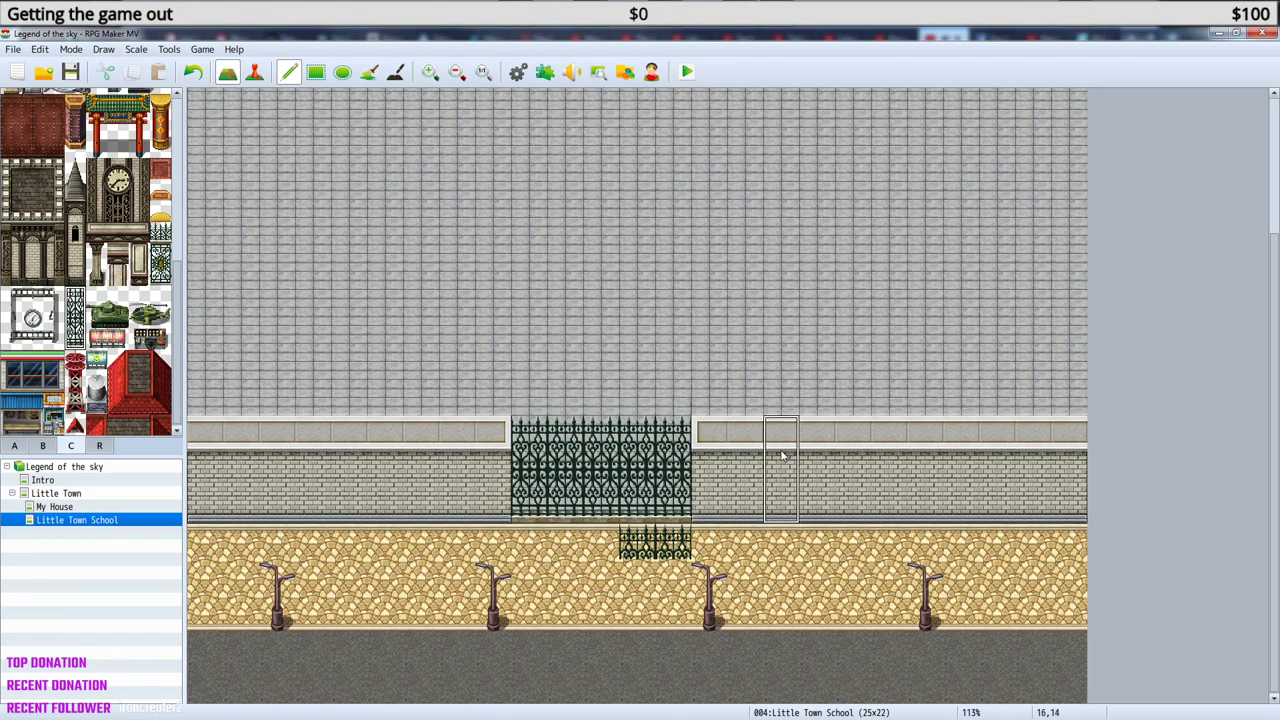
pyautogui.hotkey('ctrl', 'z')
pyautogui.moveTo(534, 446); pyautogui.dragTo(663, 448)
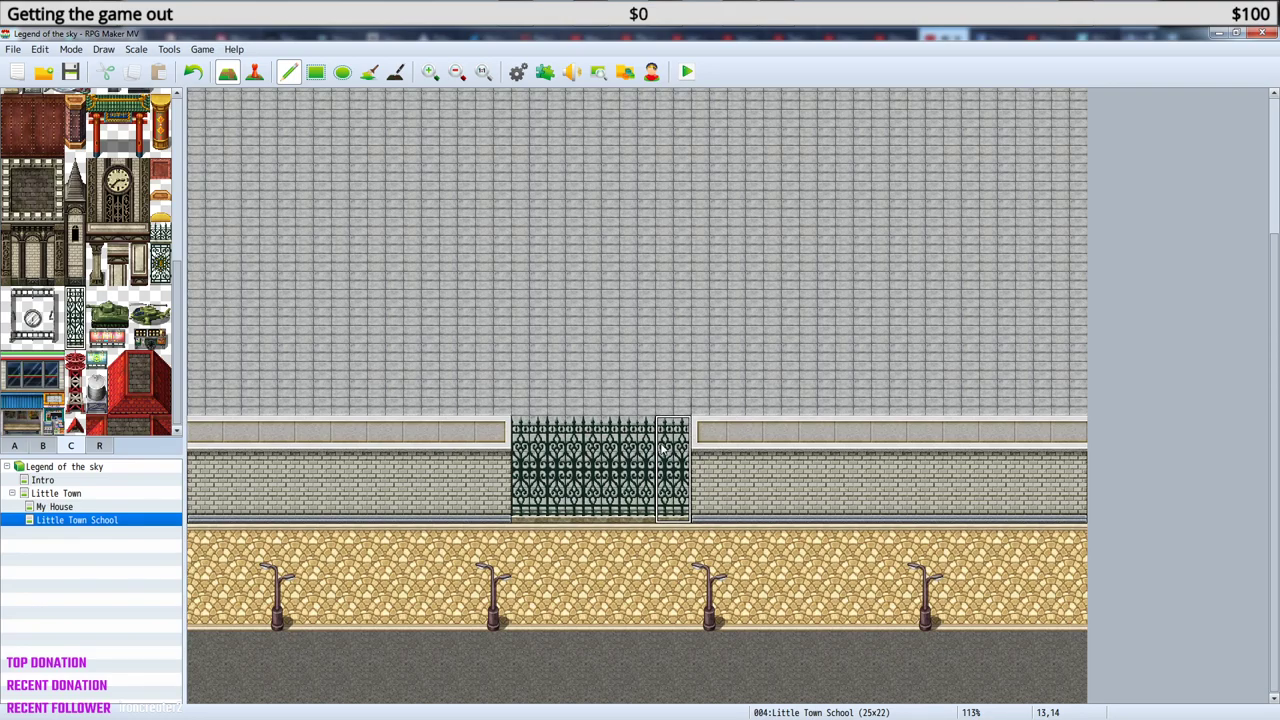
pyautogui.hotkey('ctrl', 'z')
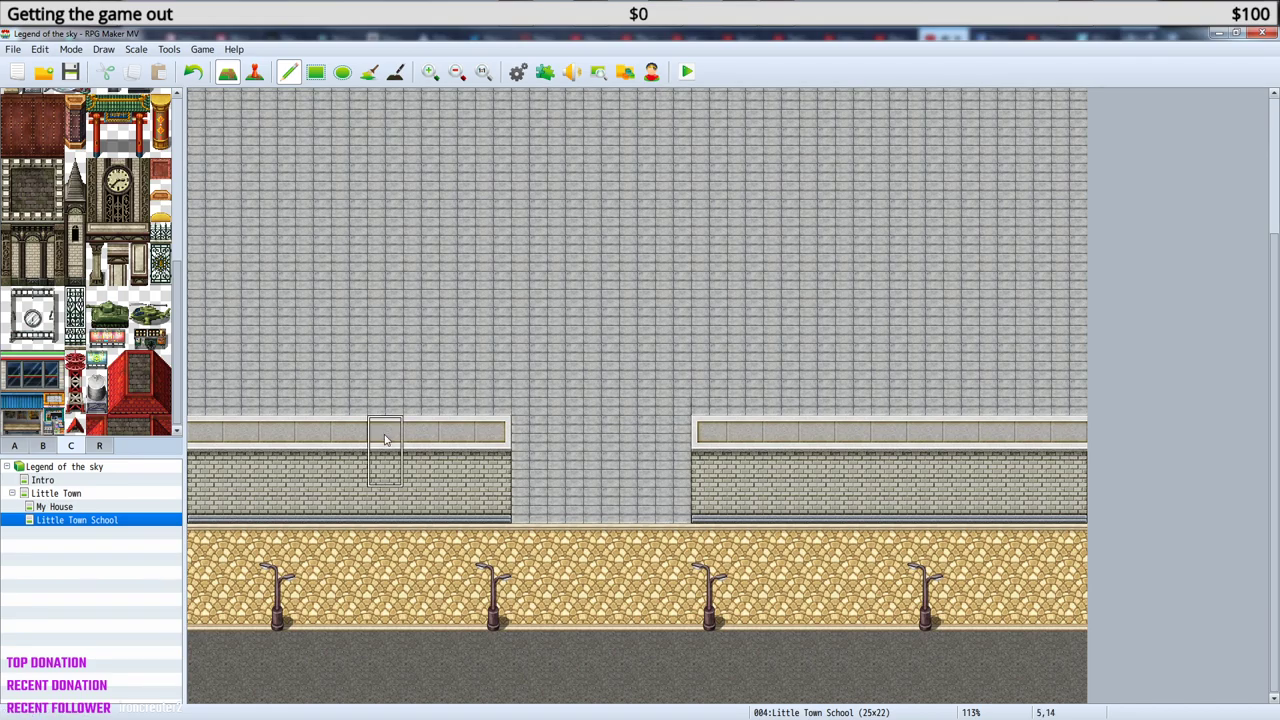
pyautogui.moveTo(530, 486); pyautogui.dragTo(666, 486)
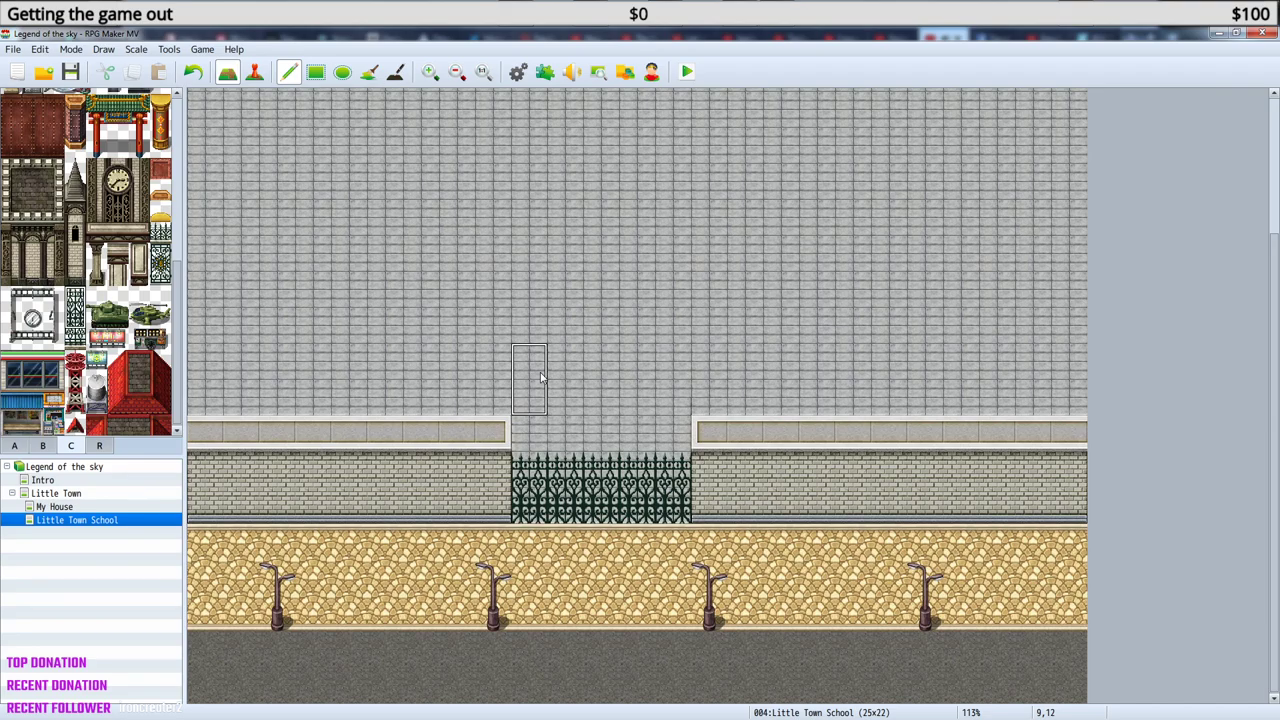
pyautogui.hotkey('ctrl', 'z')
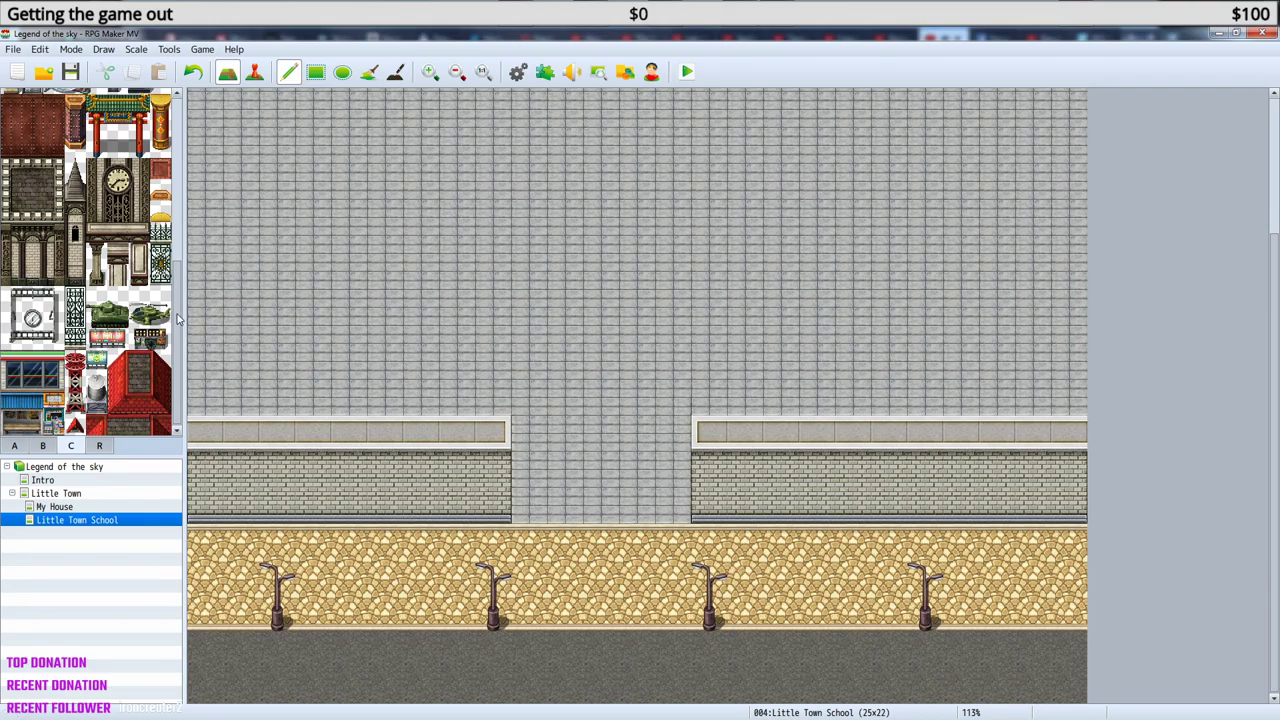
# Look through tilesets B and C for other fence or decoration tiles for the school grounds.
pyautogui.moveTo(179, 319); pyautogui.dragTo(180, 150)
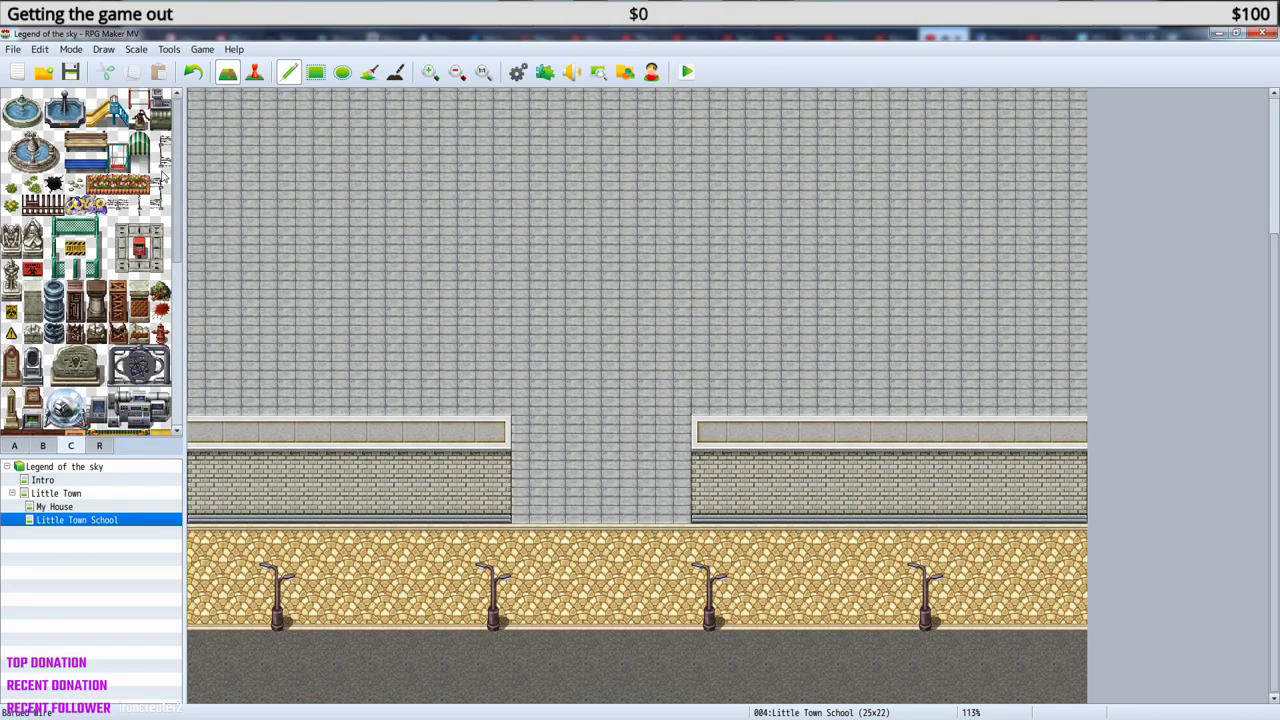
pyautogui.click(42, 445)
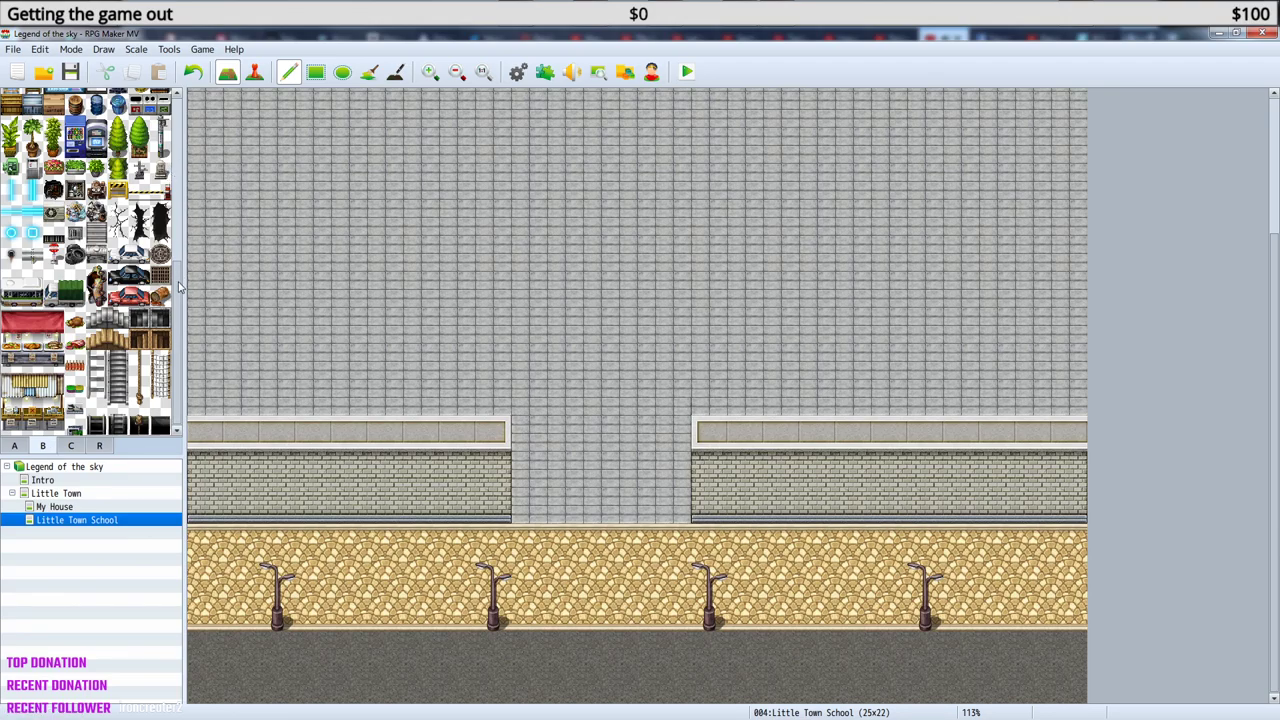
pyautogui.moveTo(181, 271)
pyautogui.mouseDown()
pyautogui.moveTo(176, 226)
pyautogui.moveTo(178, 289)
pyautogui.mouseUp()
pyautogui.scroll(-3, 172, 270)
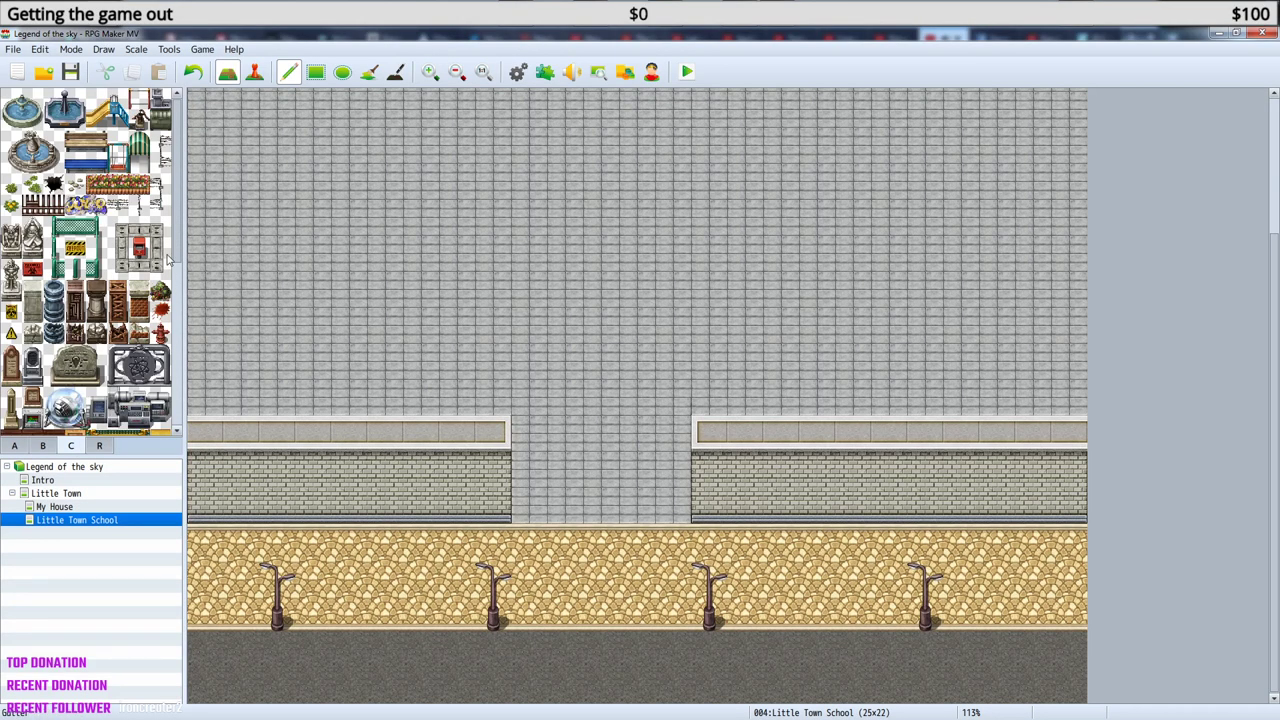
pyautogui.scroll(-5, 168, 300)
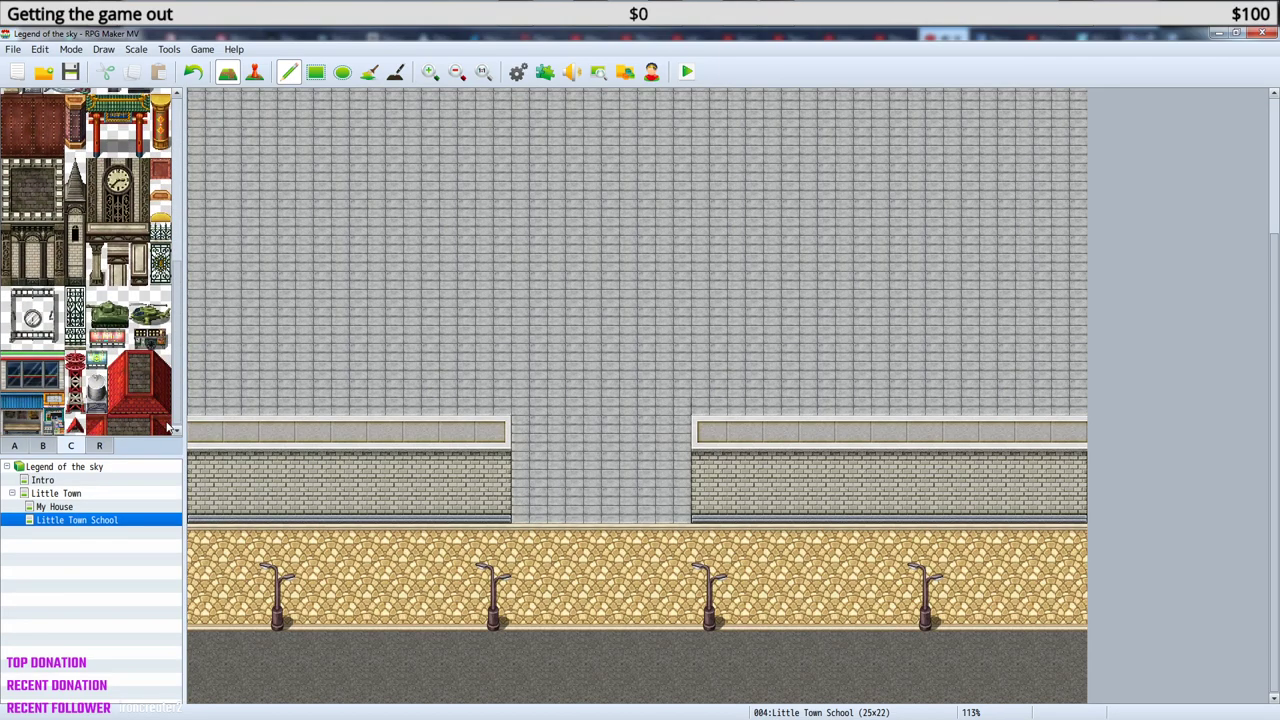
pyautogui.scroll(6, 168, 426)
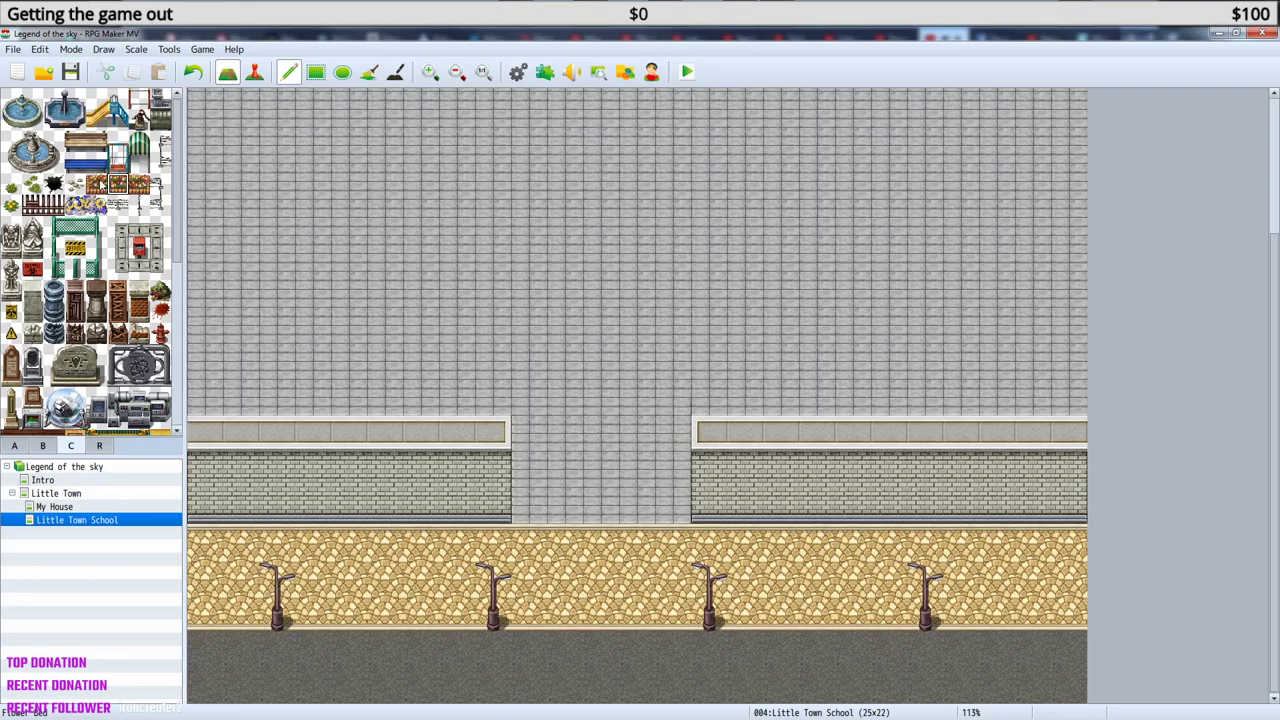
pyautogui.click(97, 183)
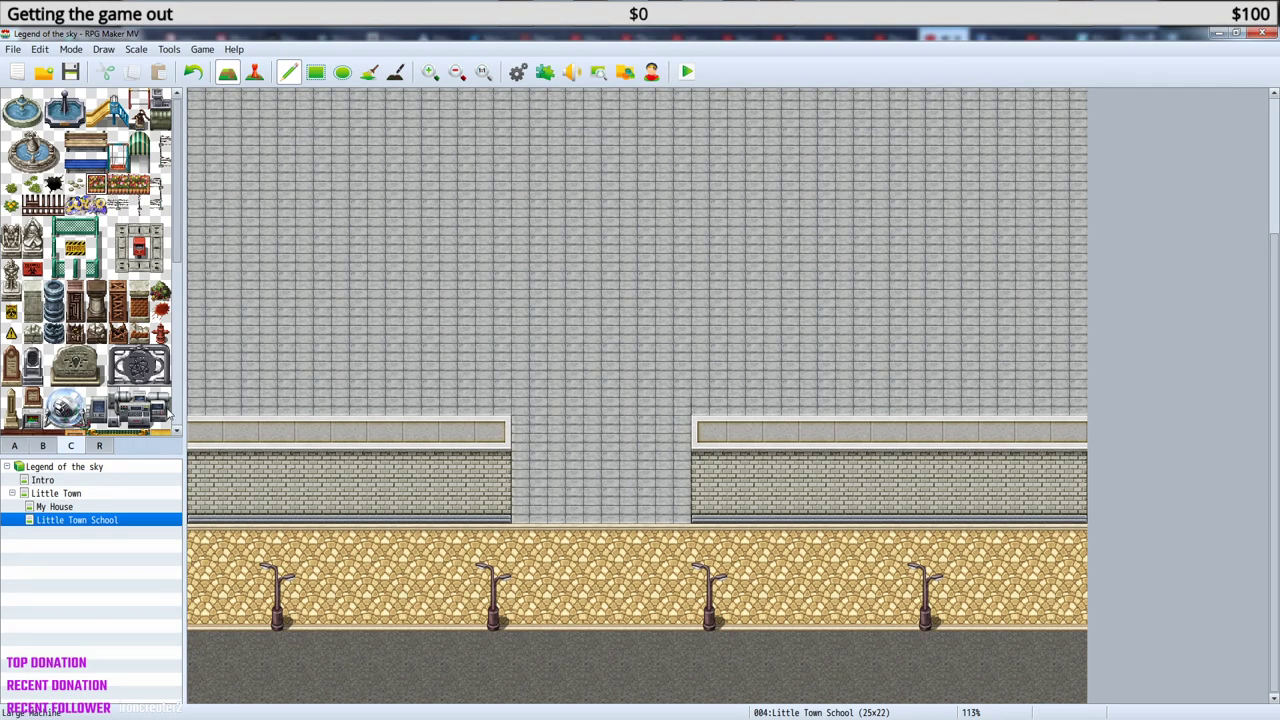
# Paint two Meadow grass strips from tileset A on the school grounds, columns 6 to 7 and 14 to 15, rows 5 to 12.
pyautogui.click(15, 446)
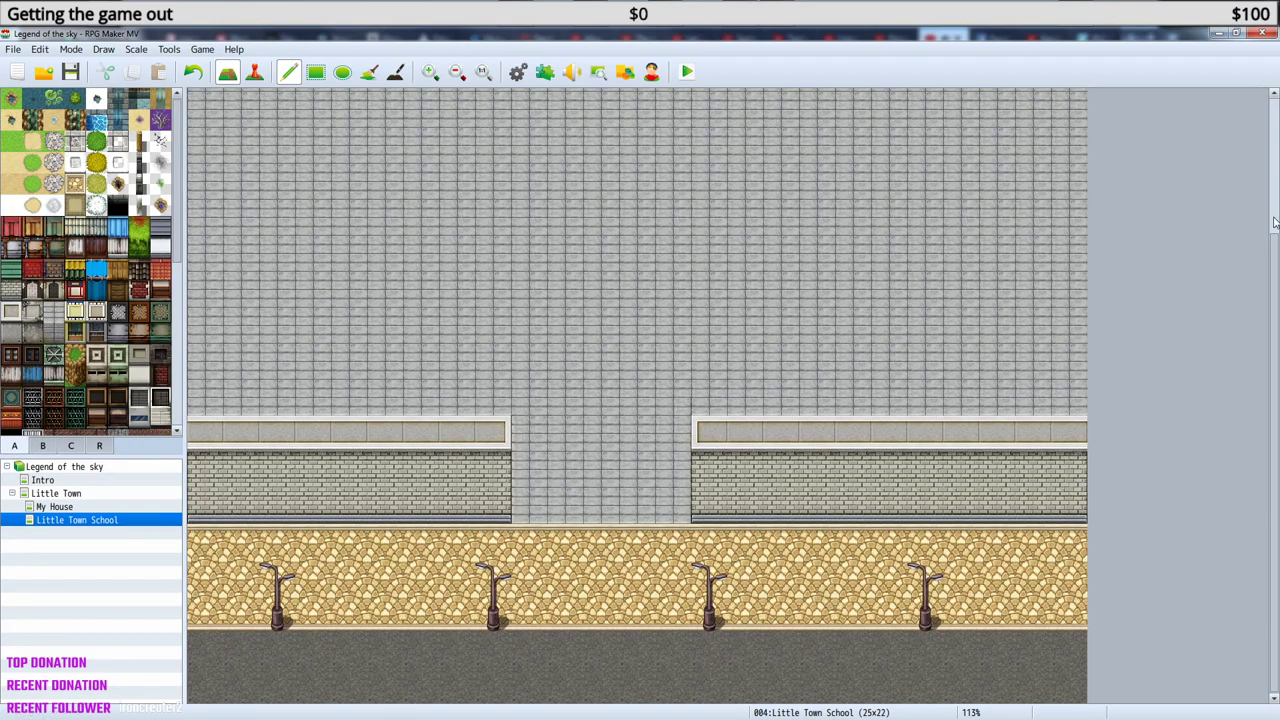
pyautogui.scroll(3, 1271, 256)
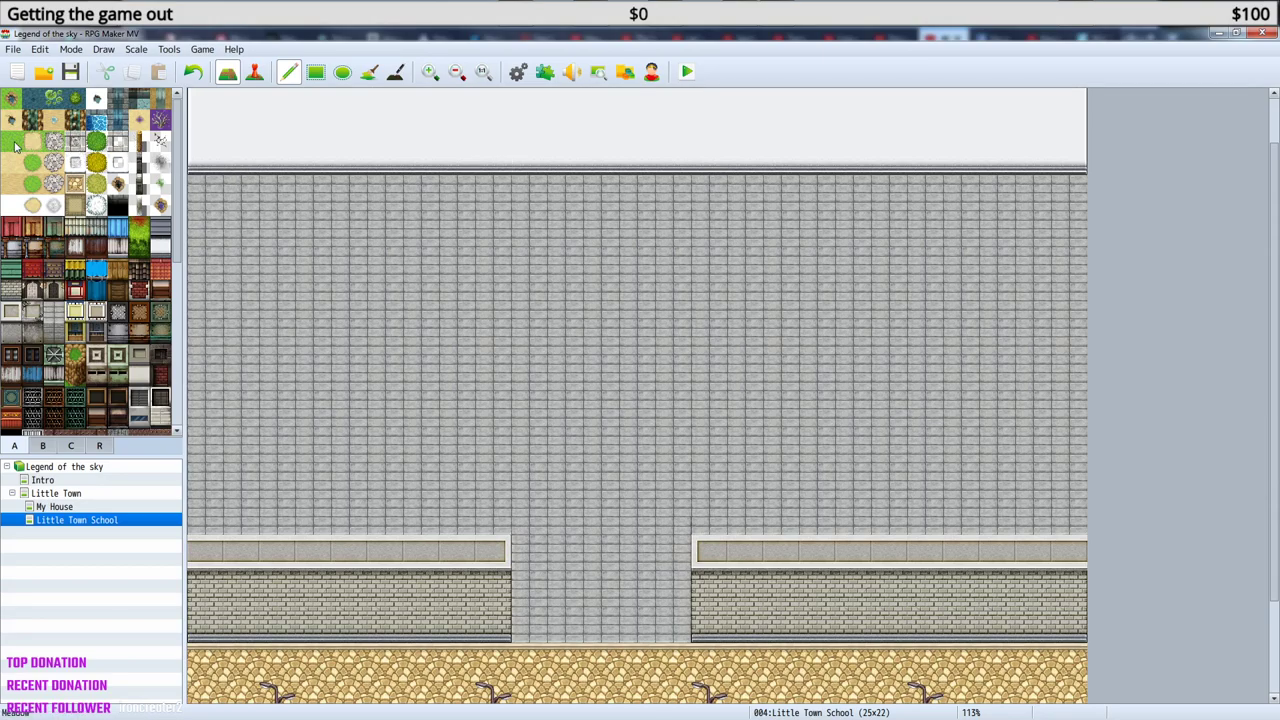
pyautogui.moveTo(457, 482); pyautogui.dragTo(467, 237)
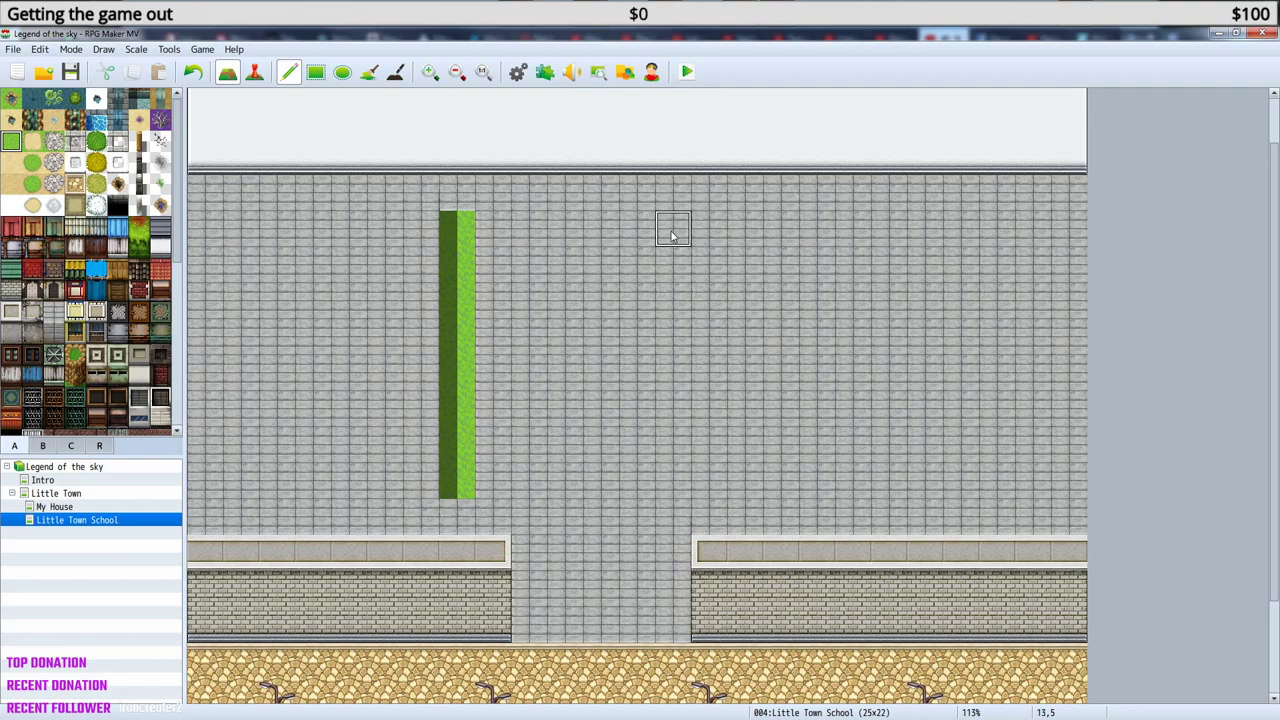
pyautogui.moveTo(709, 228)
pyautogui.mouseDown()
pyautogui.moveTo(720, 485)
pyautogui.moveTo(744, 480)
pyautogui.moveTo(746, 224)
pyautogui.mouseUp()
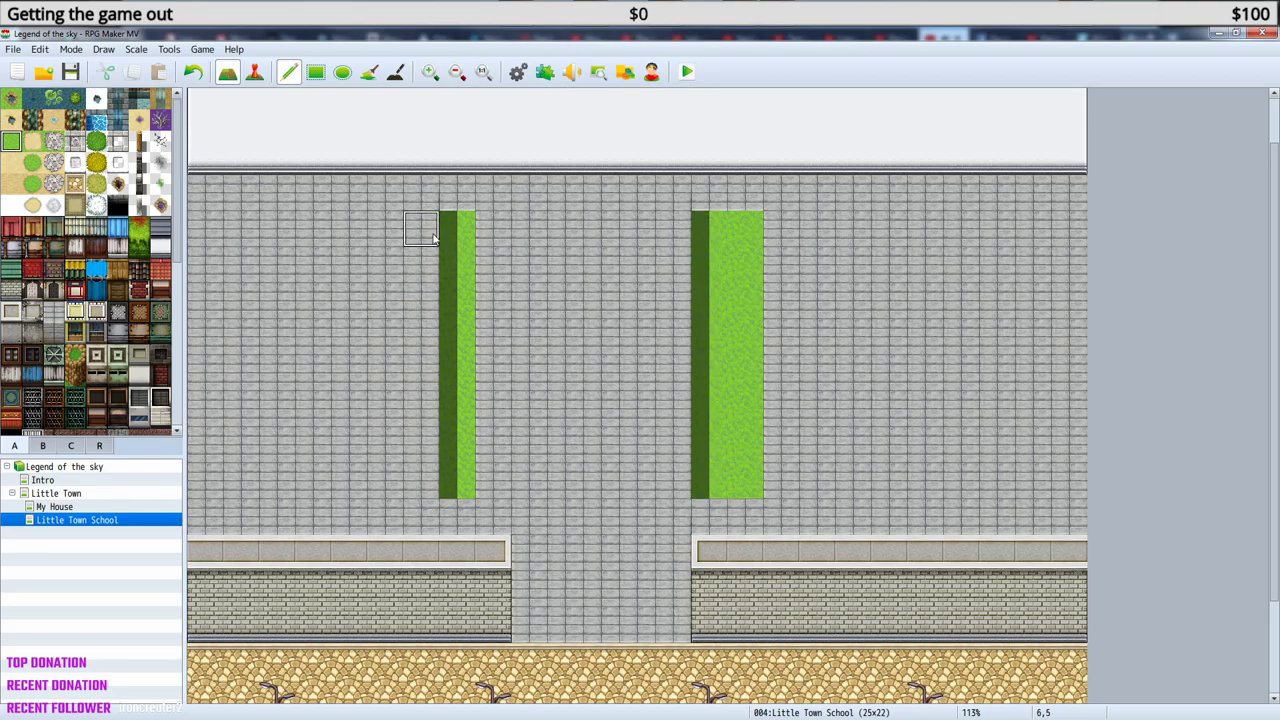
pyautogui.moveTo(434, 237); pyautogui.dragTo(417, 477)
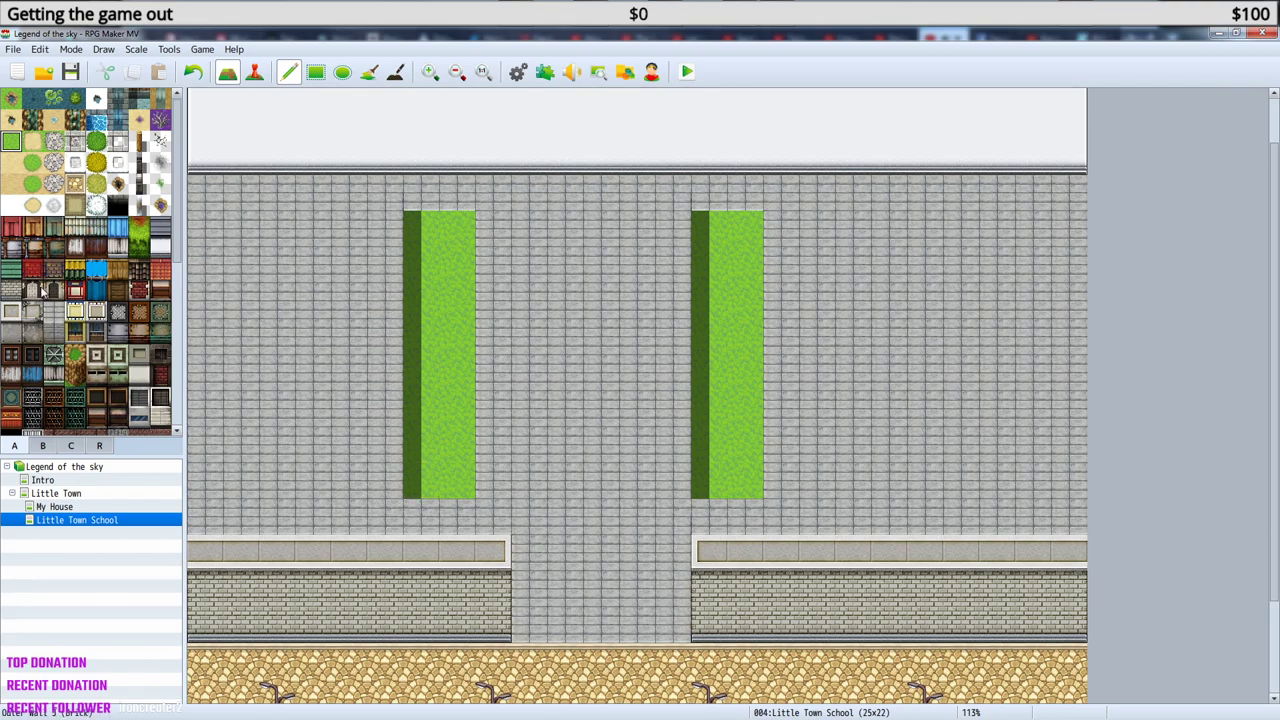
# Add the pale stone border from tileset A around both grass strips.
pyautogui.click(118, 141)
pyautogui.moveTo(420, 230)
pyautogui.mouseDown()
pyautogui.moveTo(448, 291)
pyautogui.moveTo(450, 472)
pyautogui.moveTo(448, 487)
pyautogui.moveTo(420, 488)
pyautogui.moveTo(451, 233)
pyautogui.mouseUp()
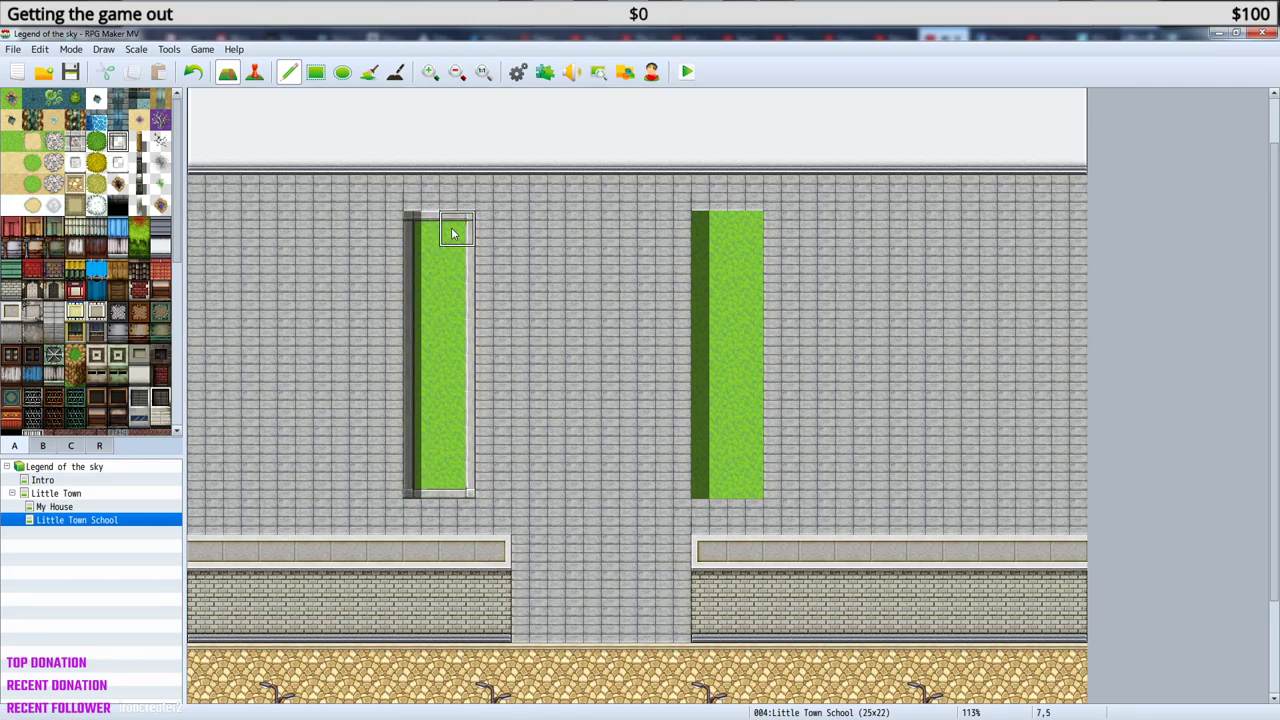
pyautogui.moveTo(706, 236)
pyautogui.mouseDown()
pyautogui.moveTo(745, 232)
pyautogui.moveTo(747, 486)
pyautogui.moveTo(716, 478)
pyautogui.mouseUp()
pyautogui.hotkey('ctrl', 'z')
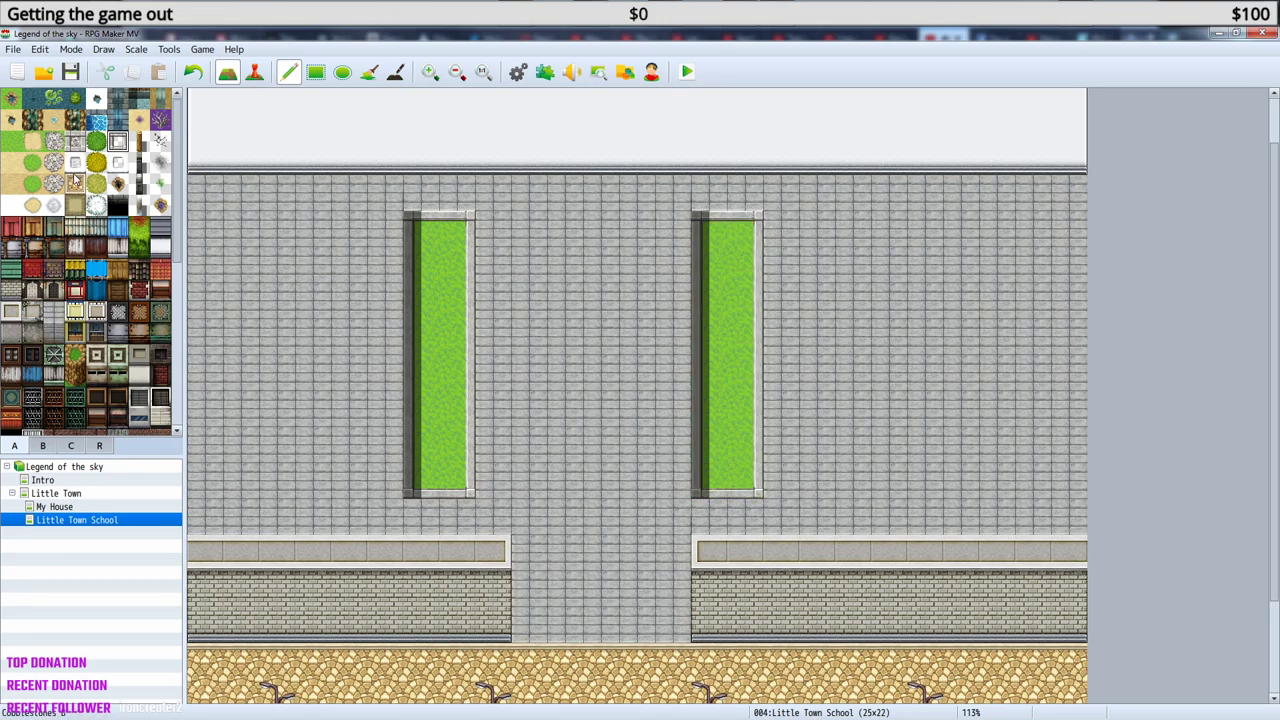
# Remove the shadows along the left edges of both grass beds with the shadow pen.
pyautogui.click(395, 71)
pyautogui.moveTo(411, 221); pyautogui.dragTo(414, 494)
pyautogui.moveTo(700, 218); pyautogui.dragTo(700, 318)
pyautogui.moveTo(699, 446)
pyautogui.mouseDown()
pyautogui.moveTo(698, 486)
pyautogui.moveTo(697, 289)
pyautogui.mouseUp()
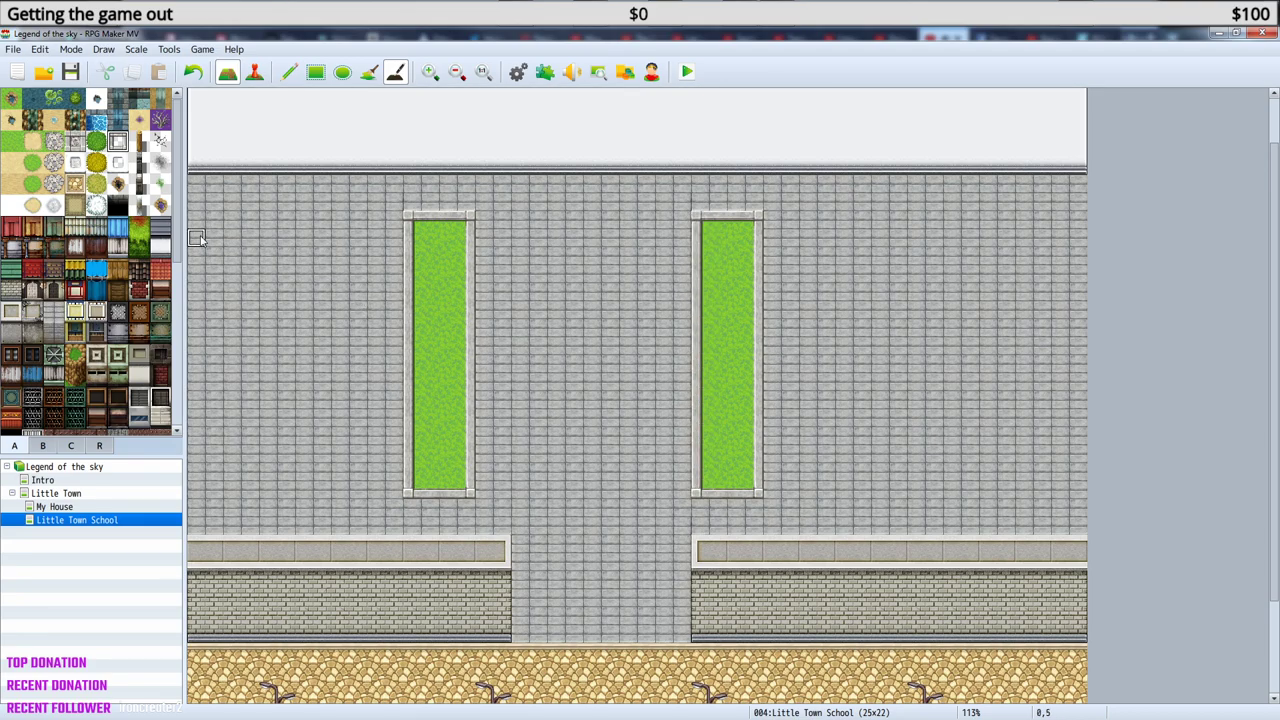
# Pick the two-tile-high conical tree from tileset B, try it at column 6, rows 4 to 5, and undo the placement.
pyautogui.click(43, 446)
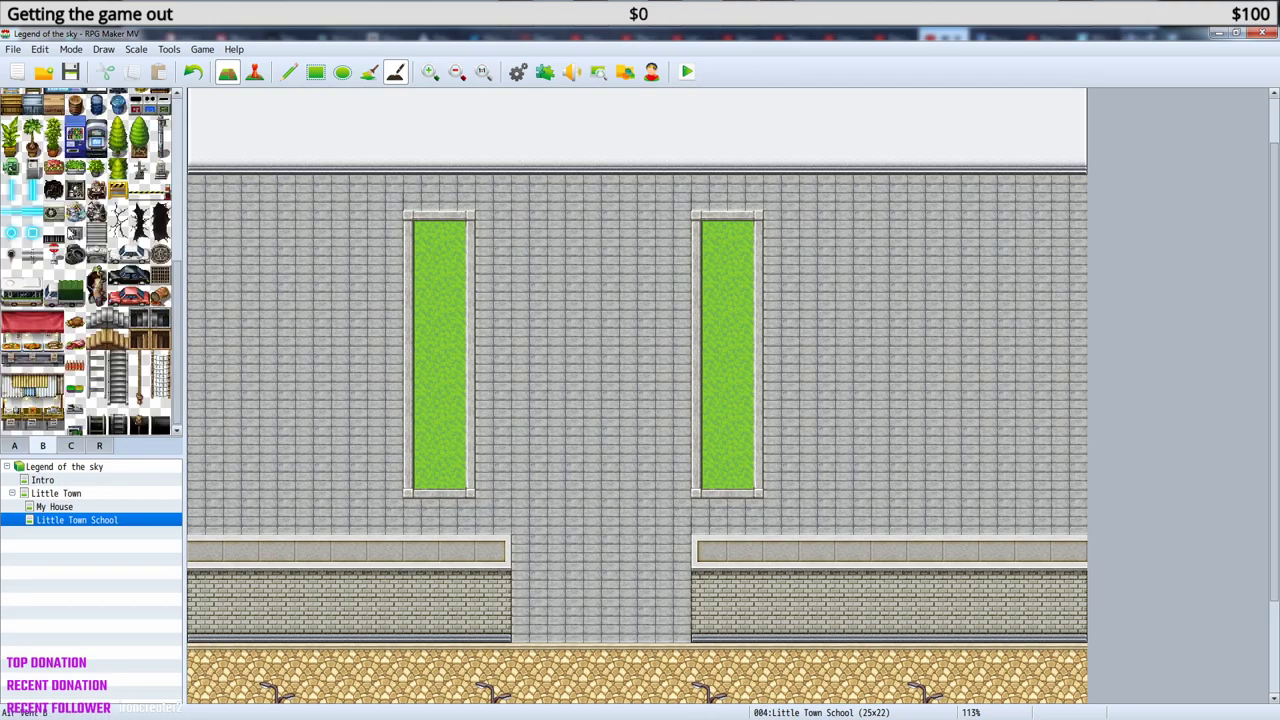
pyautogui.moveTo(140, 127); pyautogui.dragTo(142, 152)
pyautogui.click(290, 72)
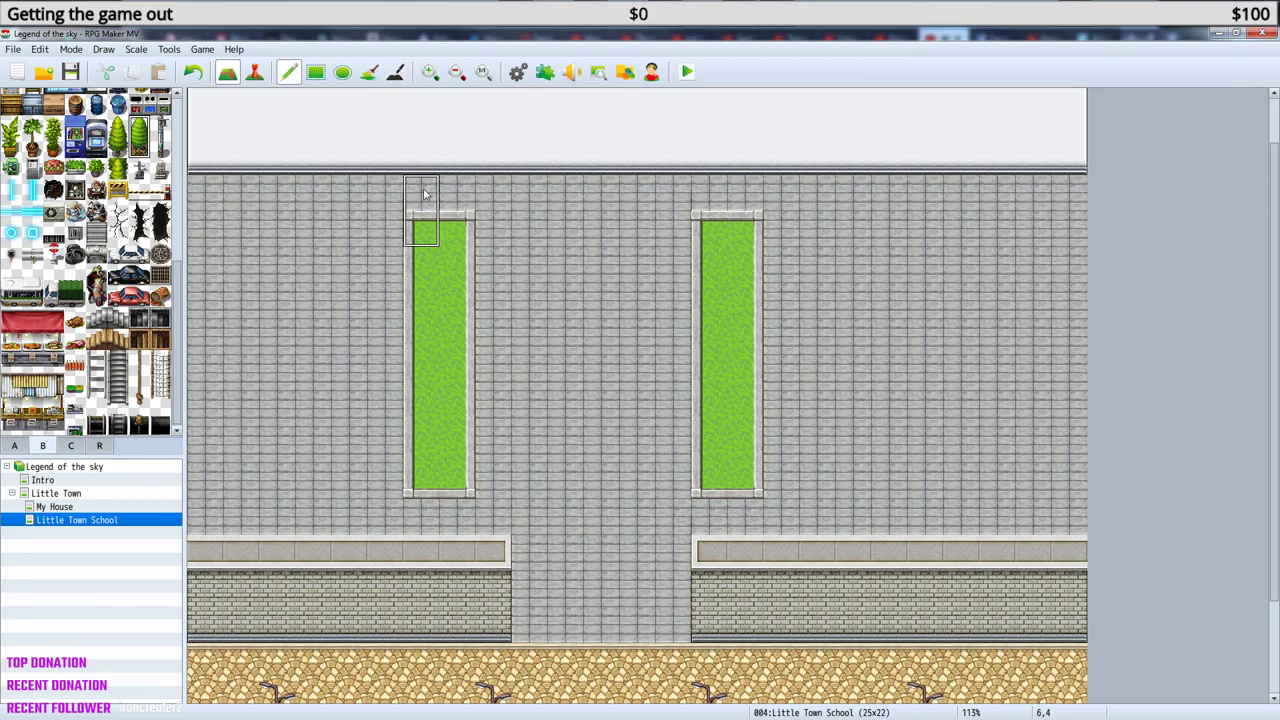
pyautogui.click(424, 208)
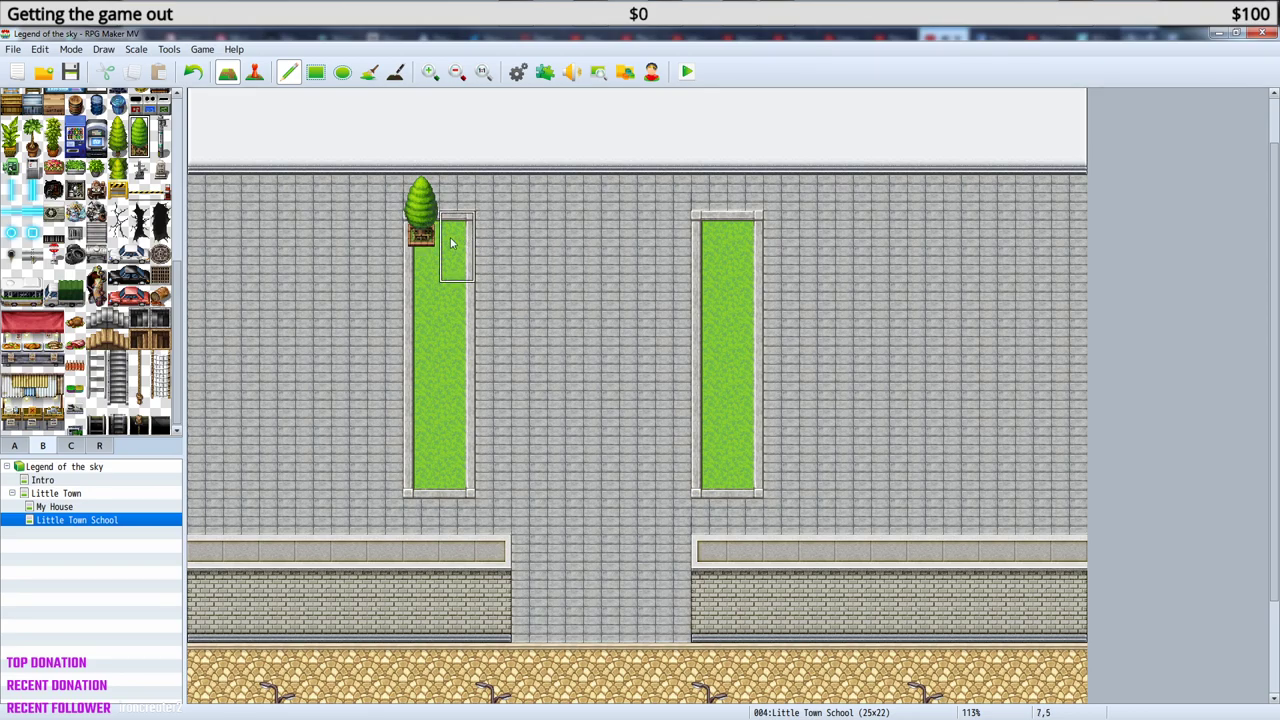
pyautogui.hotkey('ctrl', 'z')
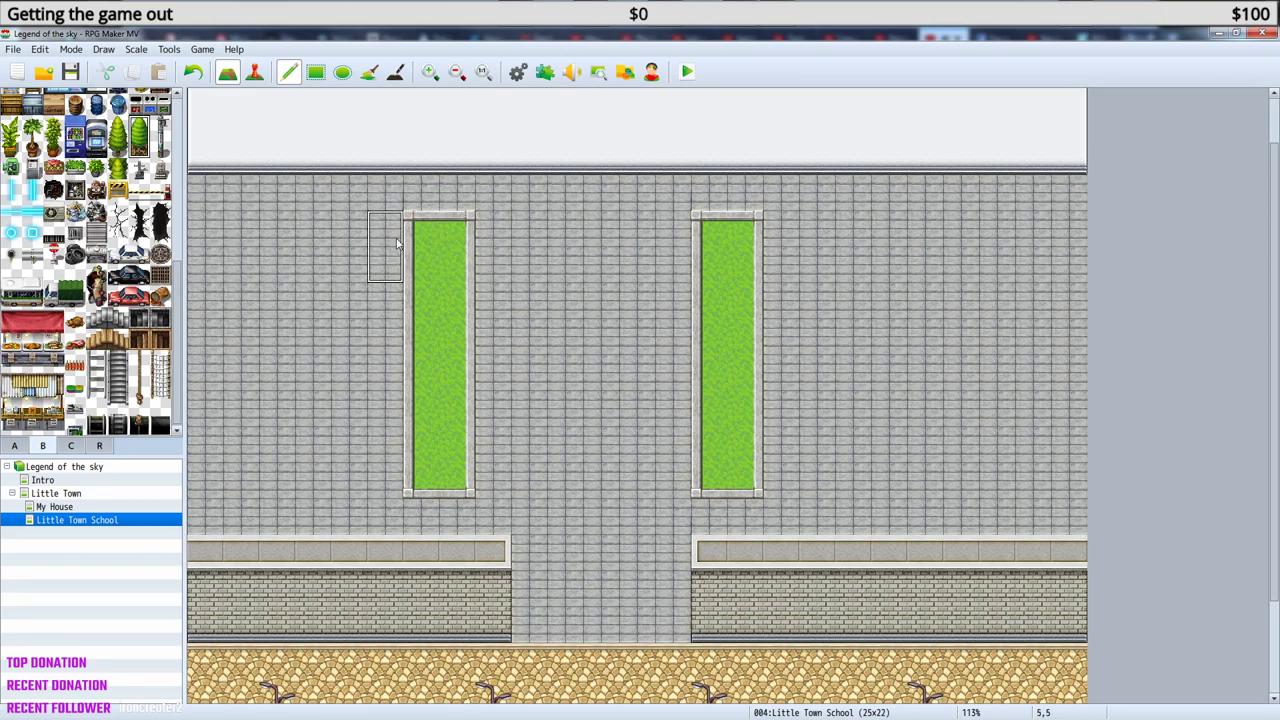
# Widen both bordered grass beds to three columns by copying a bed column into column 5 and column 16.
pyautogui.moveTo(418, 232); pyautogui.dragTo(425, 490, button='right')
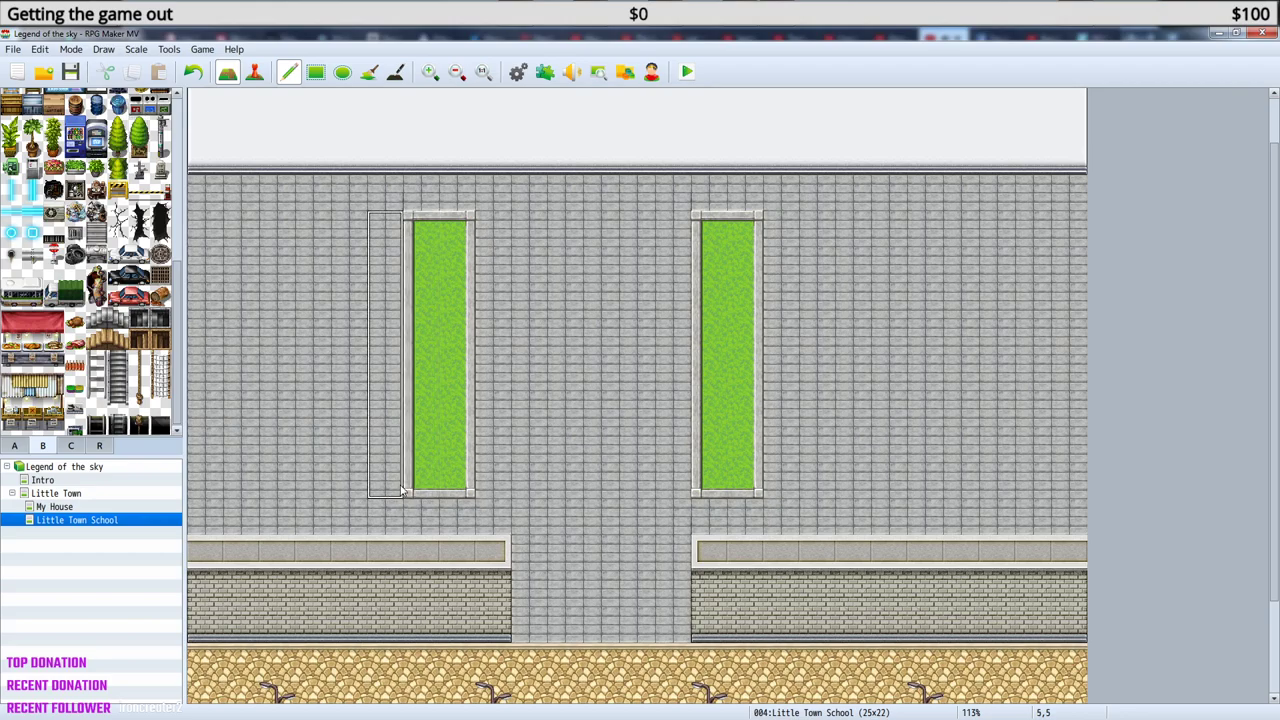
pyautogui.click(395, 490)
pyautogui.moveTo(744, 220); pyautogui.dragTo(744, 488, button='right')
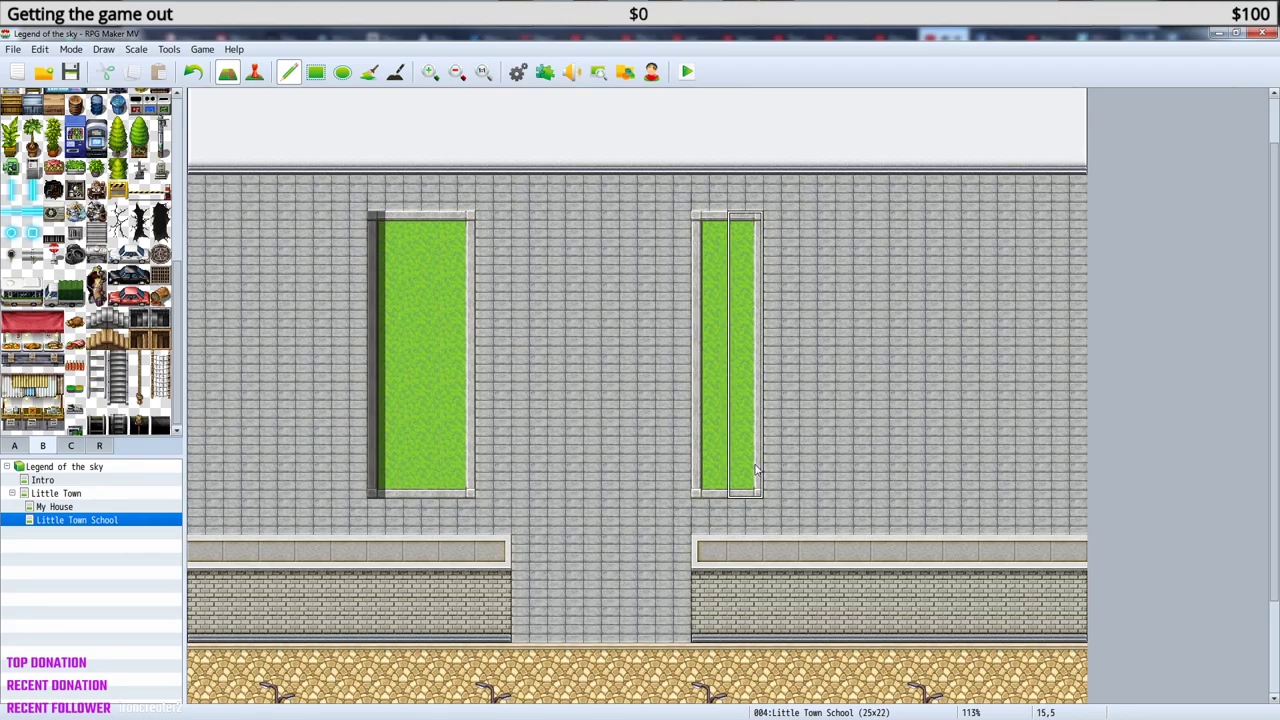
pyautogui.click(780, 490)
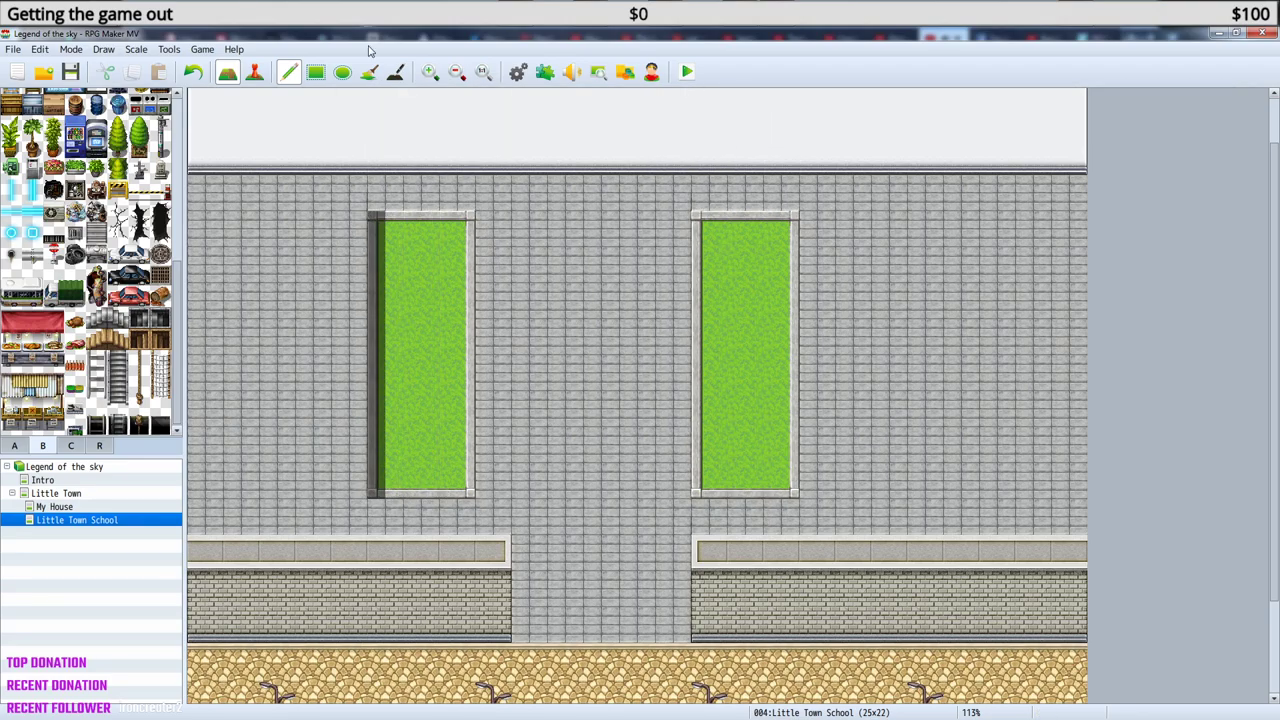
# Clear the shadow from the left edge of the widened grass bed at column 5, rows 5 to 12.
pyautogui.click(395, 71)
pyautogui.moveTo(376, 218); pyautogui.dragTo(377, 350)
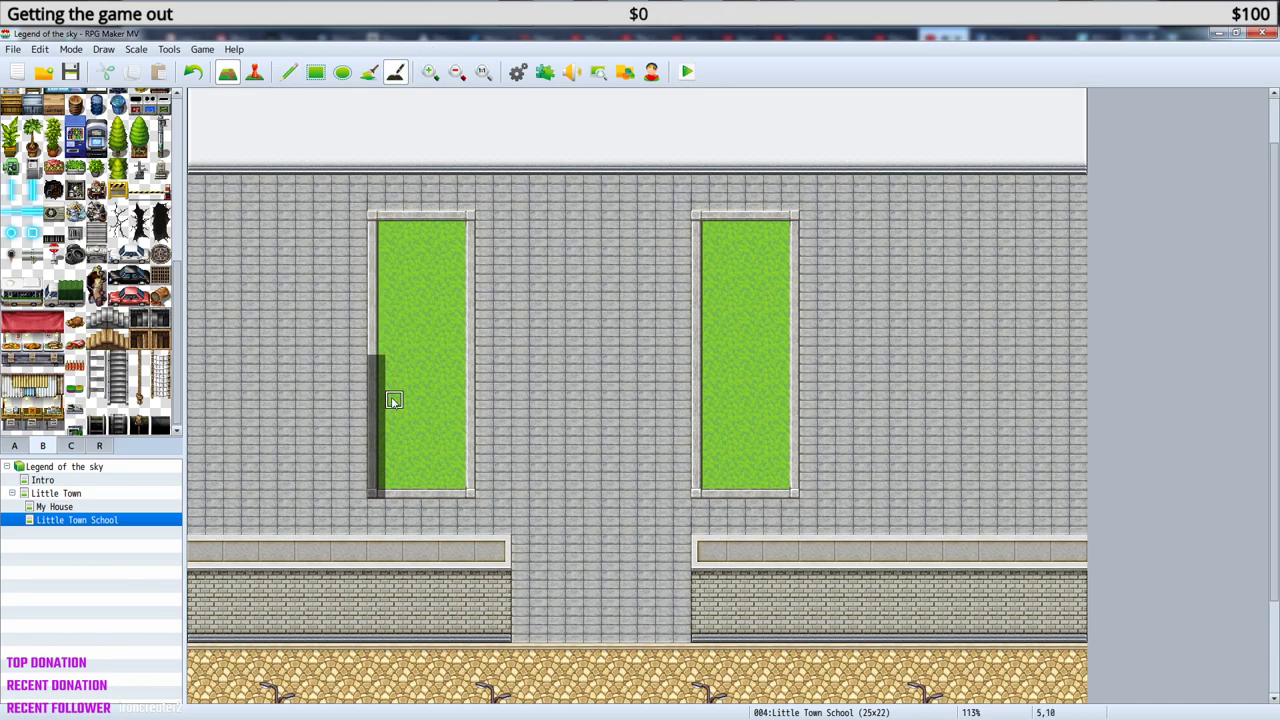
pyautogui.moveTo(378, 485); pyautogui.dragTo(378, 350)
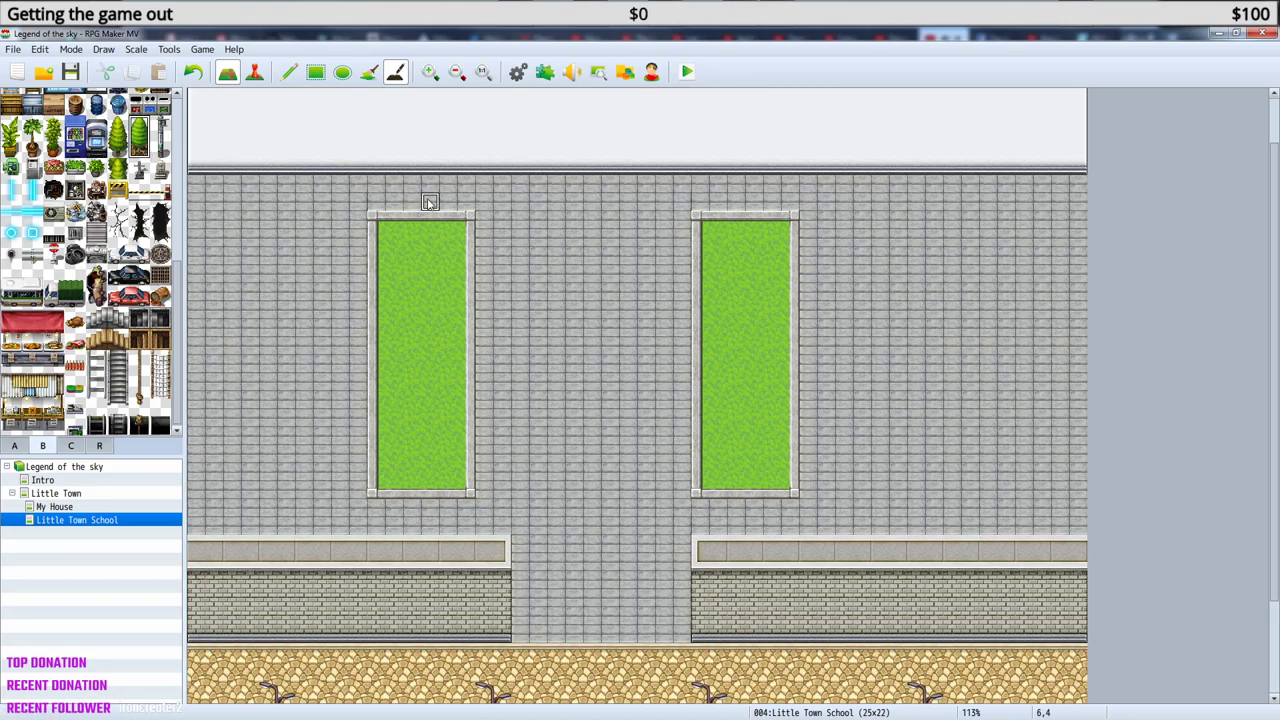
# Place overlapping conical trees with the pencil down the middle of the left grass bed, at column 6, rows 4 to 11.
pyautogui.click(288, 71)
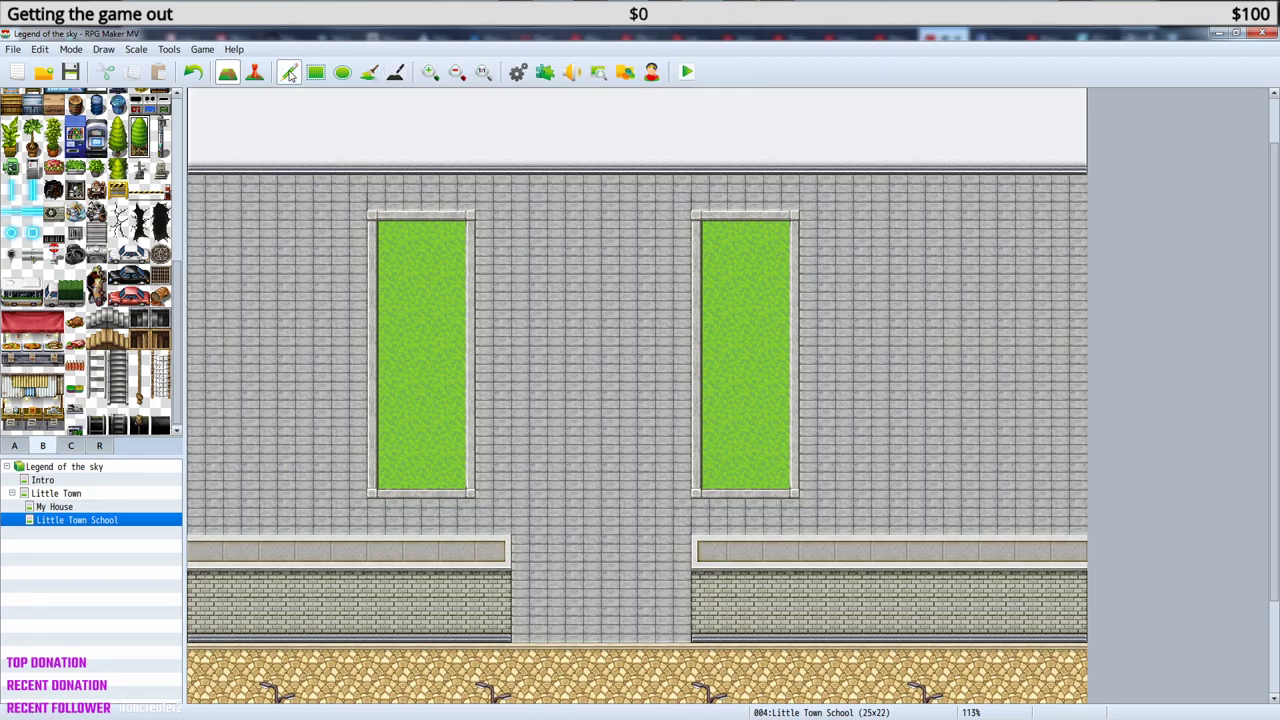
pyautogui.click(421, 224)
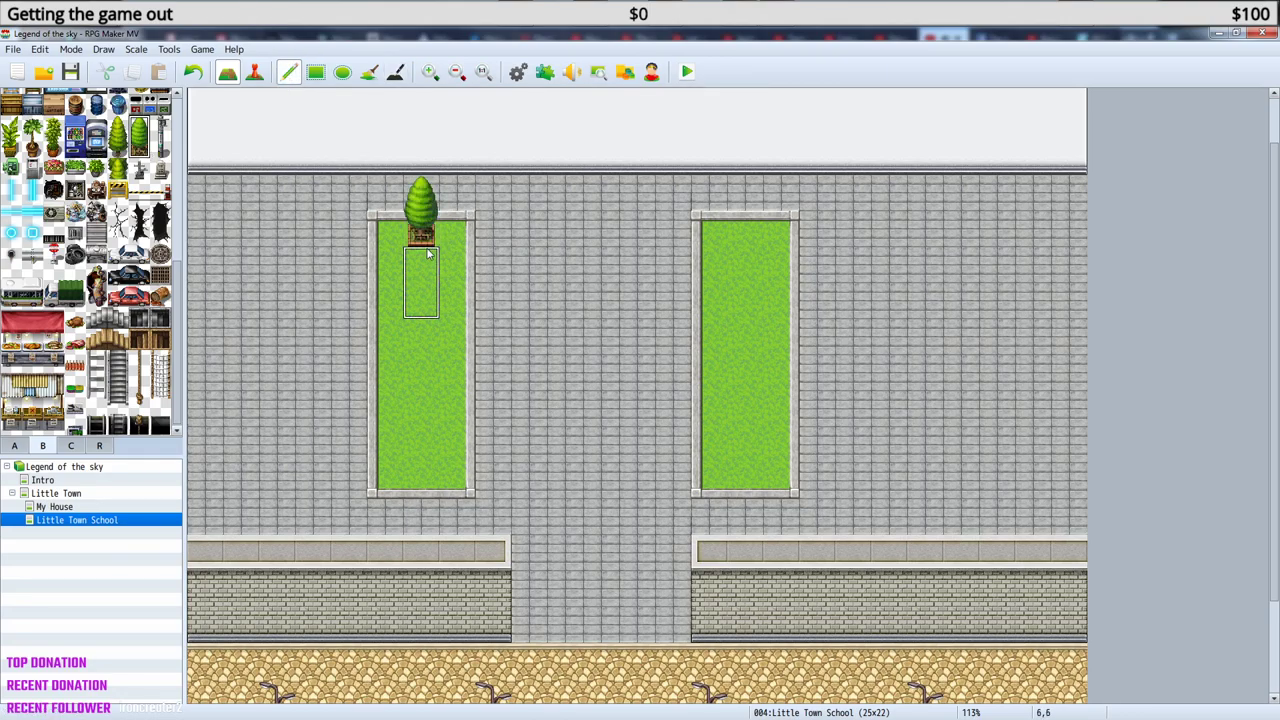
pyautogui.click(428, 254)
pyautogui.click(426, 290)
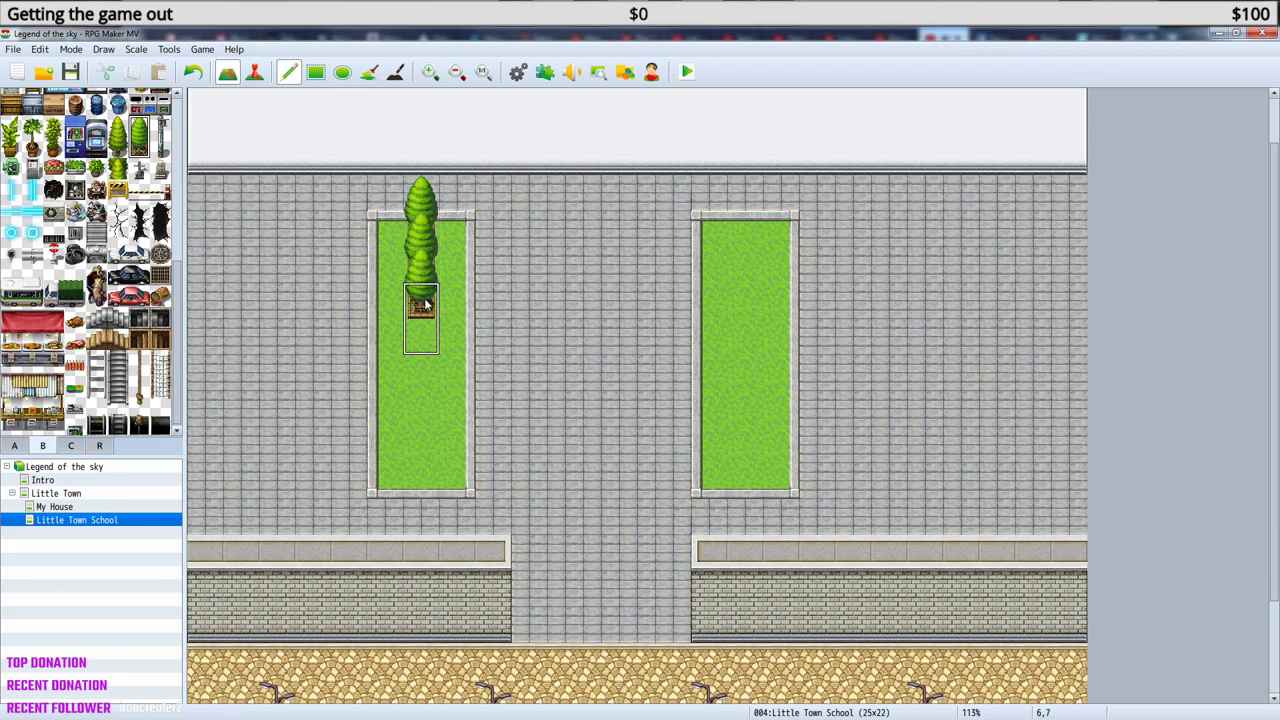
pyautogui.click(426, 303)
pyautogui.click(427, 339)
pyautogui.click(428, 420)
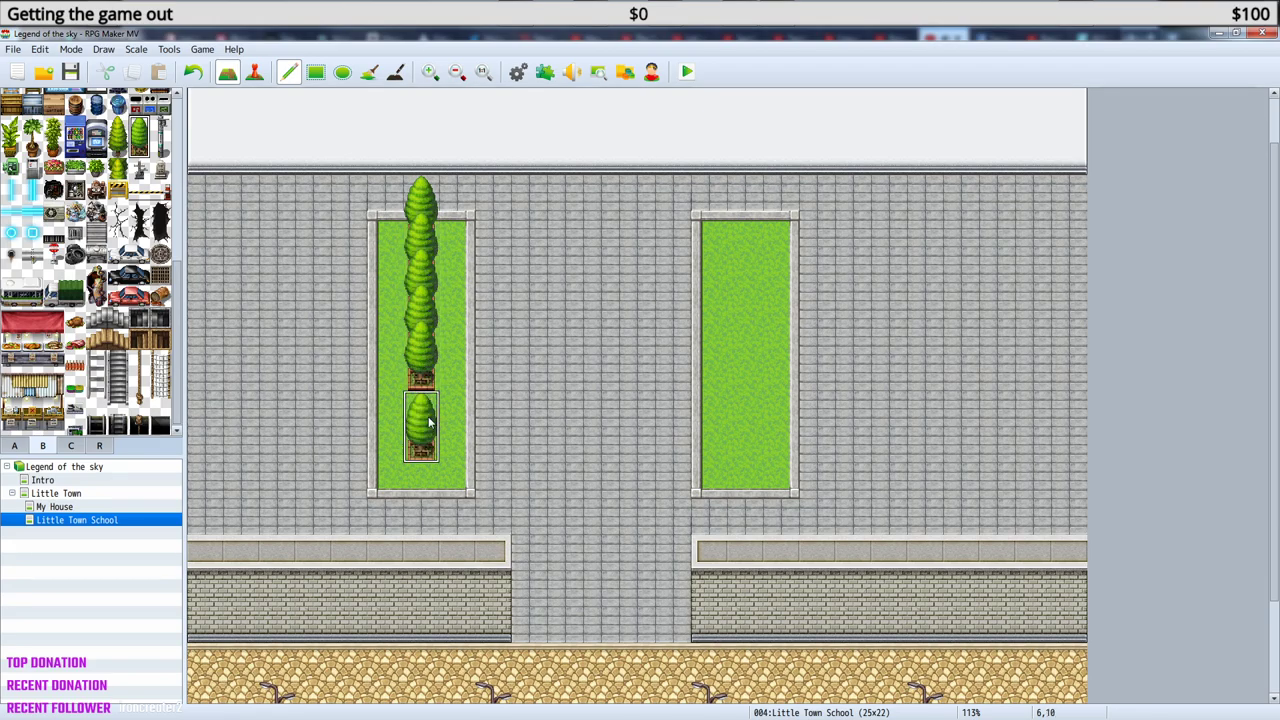
pyautogui.hotkey('ctrl', 'z')
pyautogui.click(428, 395)
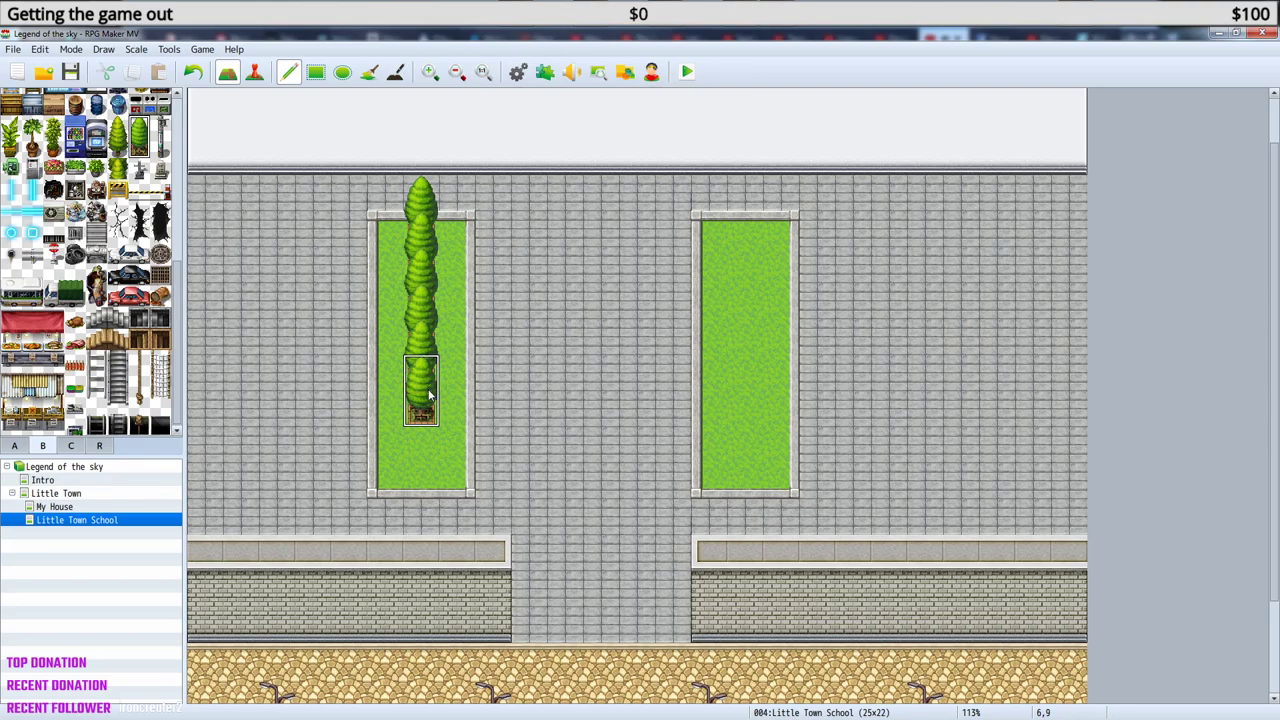
pyautogui.click(428, 420)
pyautogui.click(428, 455)
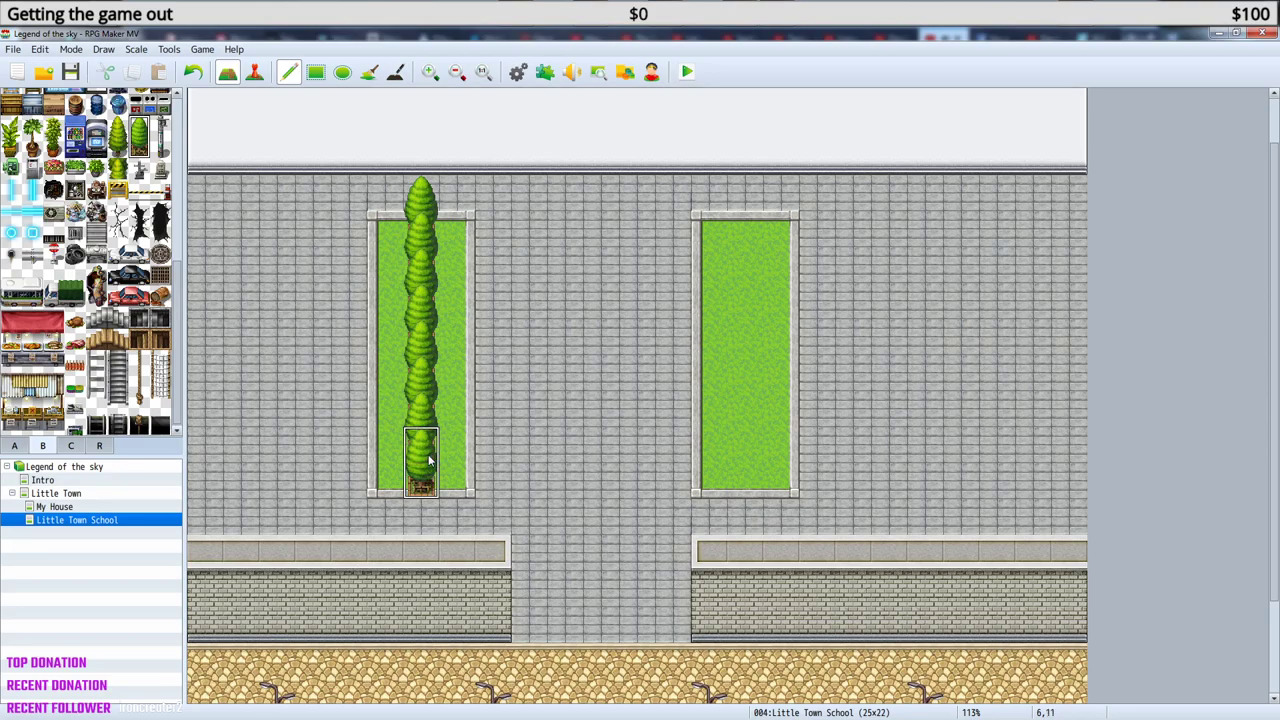
pyautogui.hotkey('ctrl', 'z')
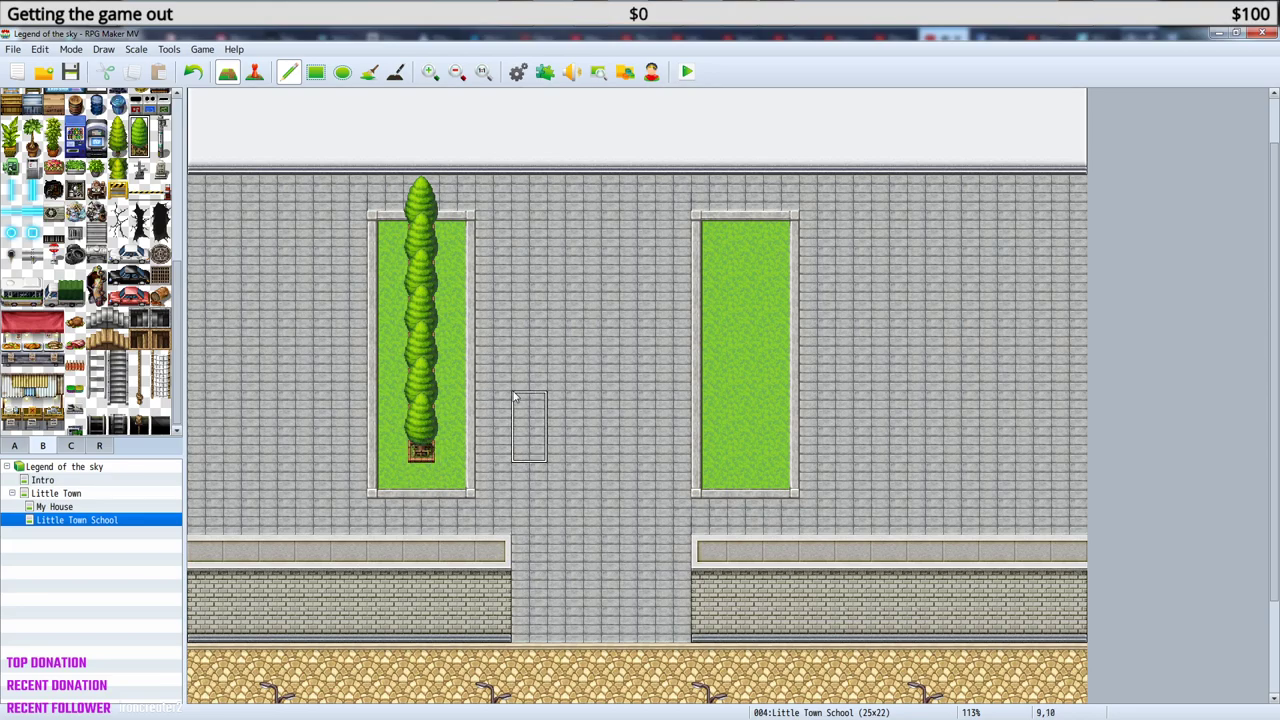
# Place a matching column of overlapping conical trees in the right grass bed, at column 15, rows 4 to 11.
pyautogui.click(744, 195)
pyautogui.click(743, 242)
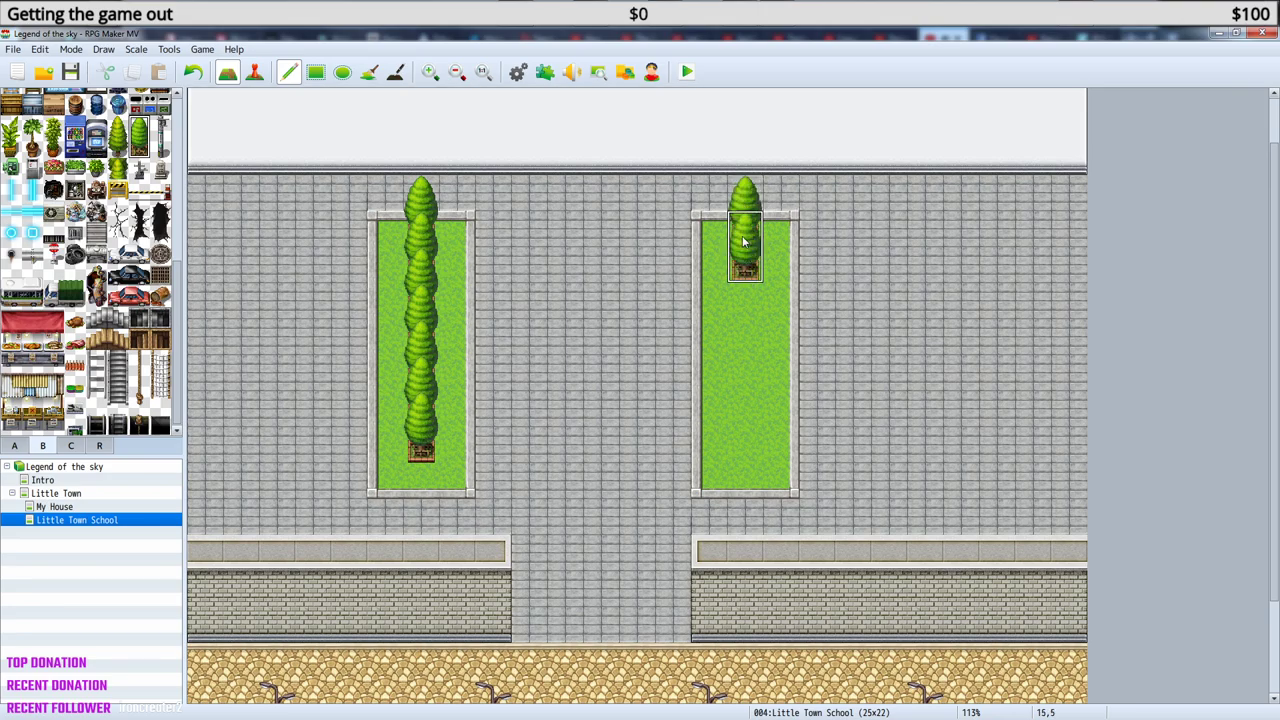
pyautogui.click(744, 270)
pyautogui.click(744, 302)
pyautogui.click(744, 336)
pyautogui.click(745, 365)
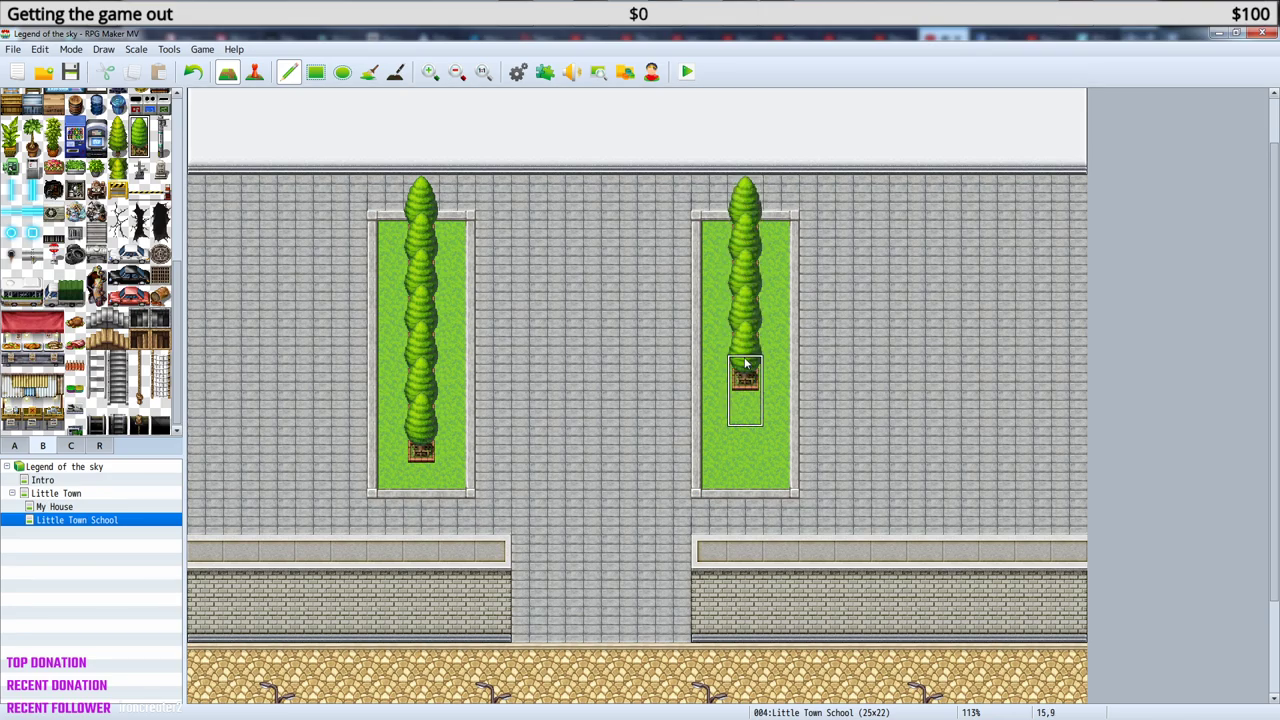
pyautogui.click(745, 405)
pyautogui.click(745, 440)
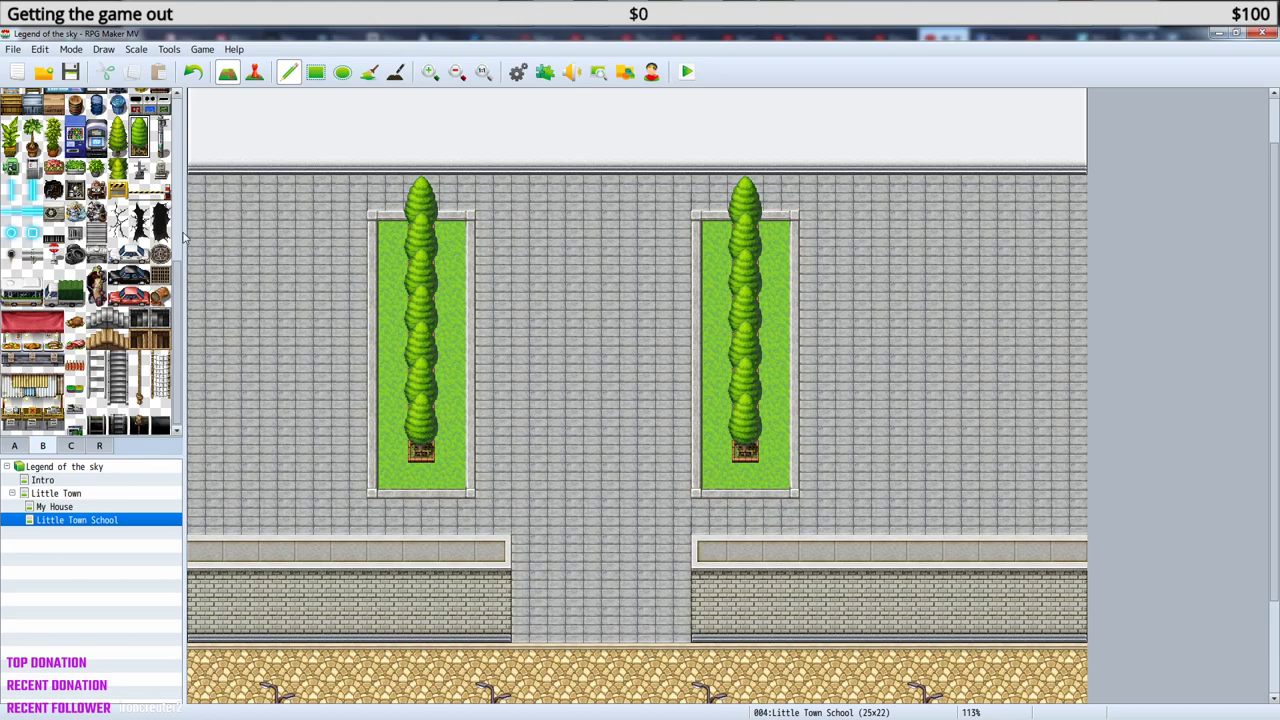
# Place the wooden bench from tileset C at columns 2 to 3, row 4, and only its right half at column 0.
pyautogui.moveTo(179, 270); pyautogui.dragTo(195, 113)
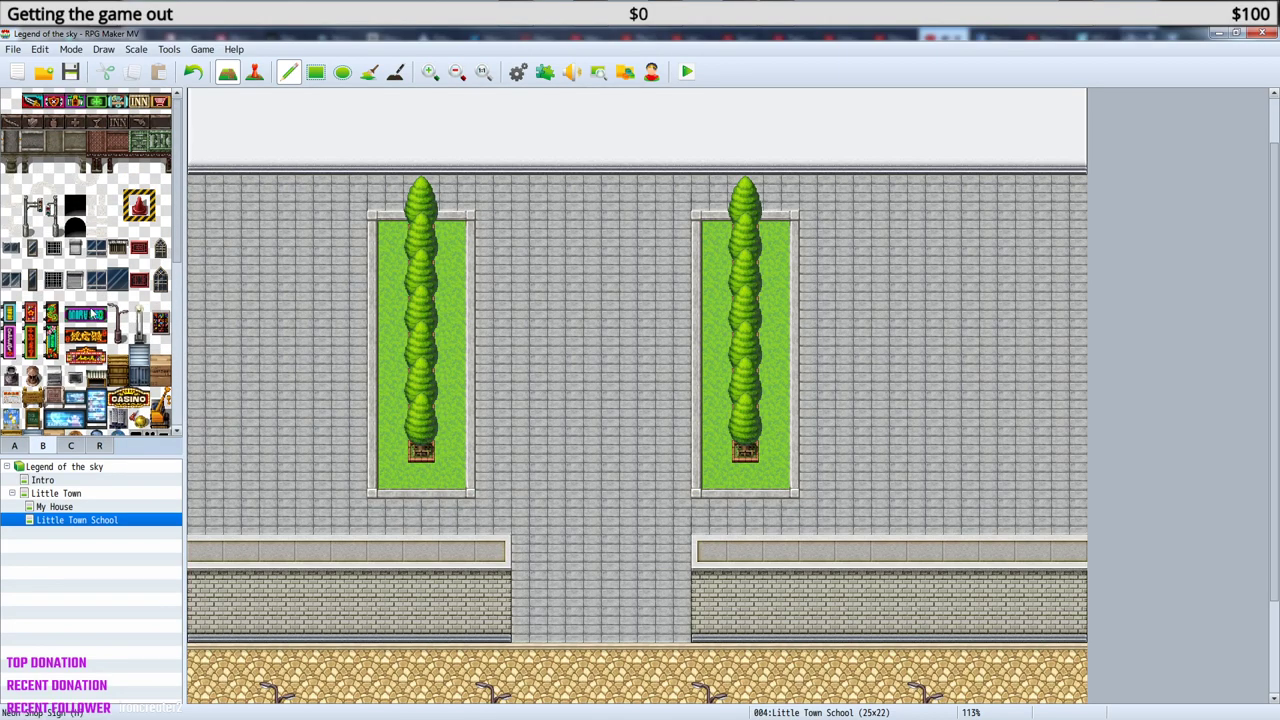
pyautogui.click(70, 445)
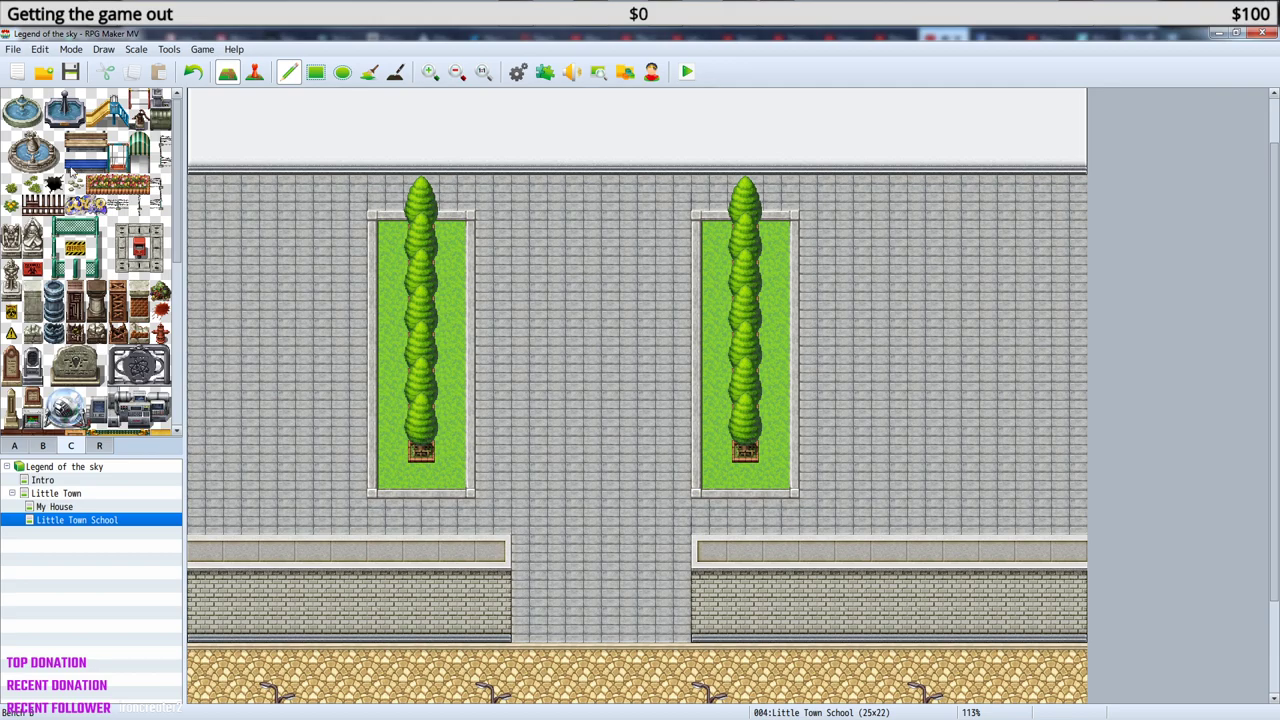
pyautogui.moveTo(72, 145); pyautogui.dragTo(100, 145)
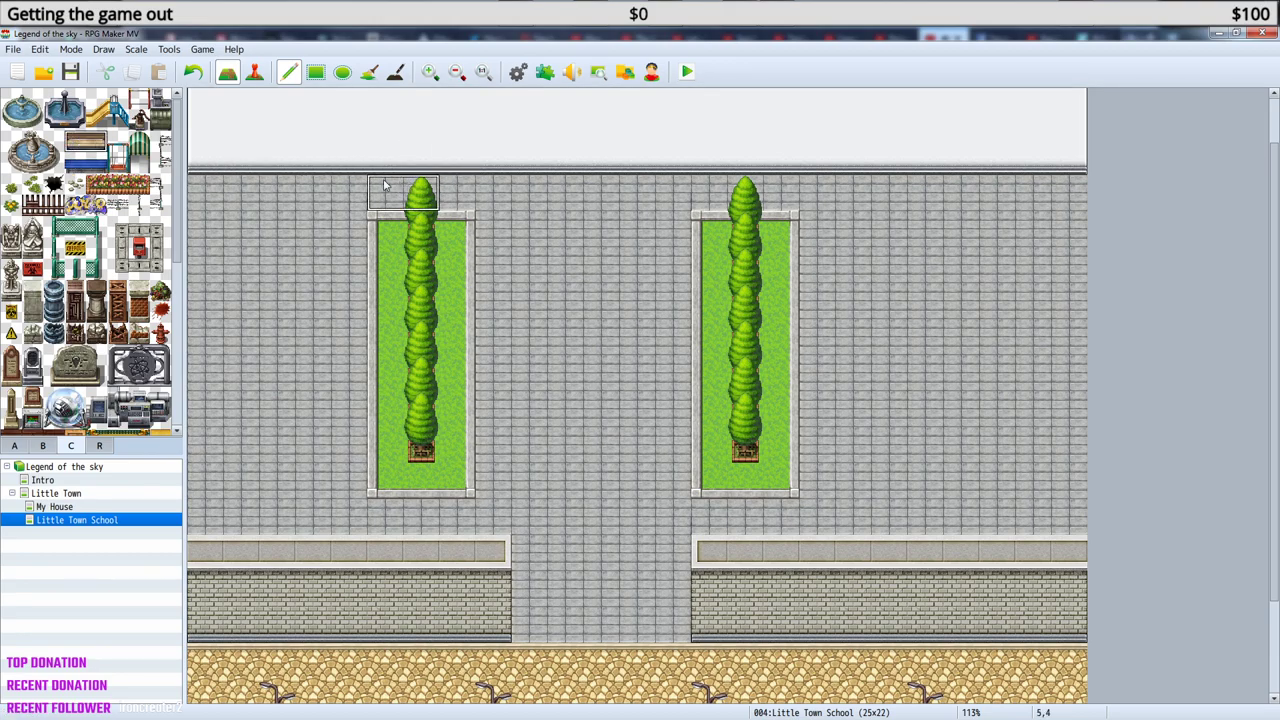
pyautogui.click(288, 189)
pyautogui.click(210, 191)
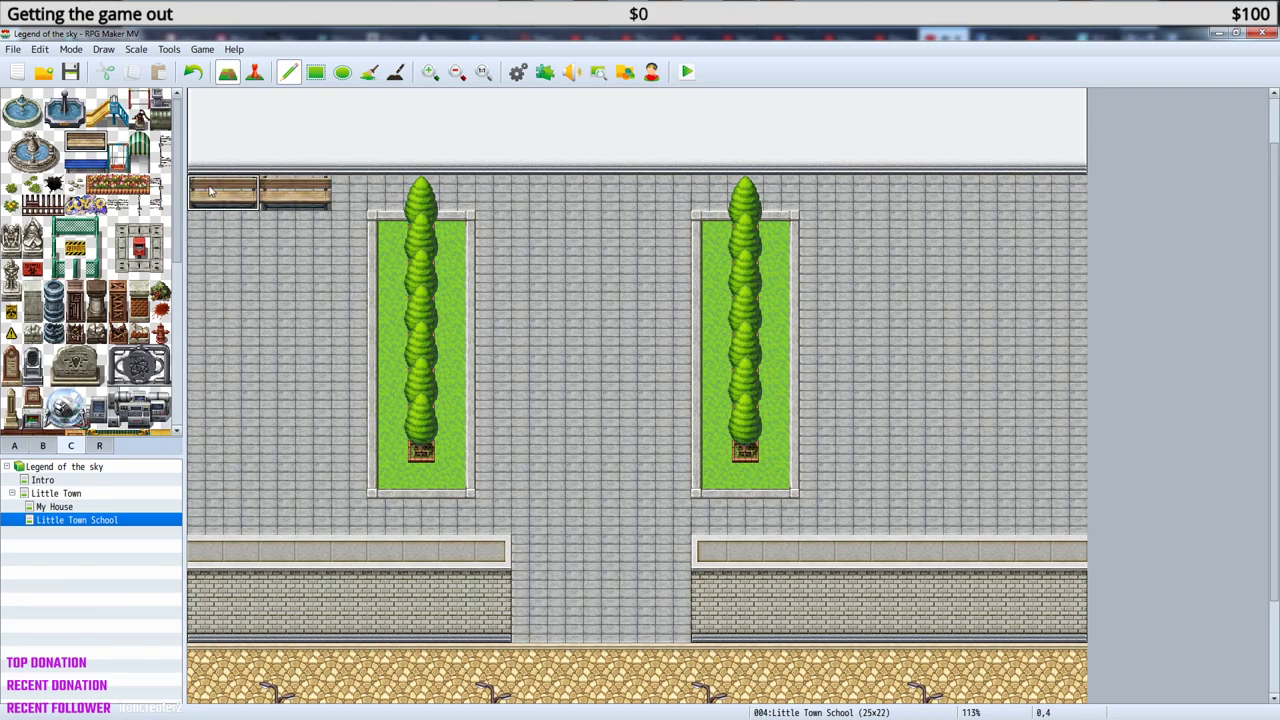
pyautogui.hotkey('ctrl', 'z')
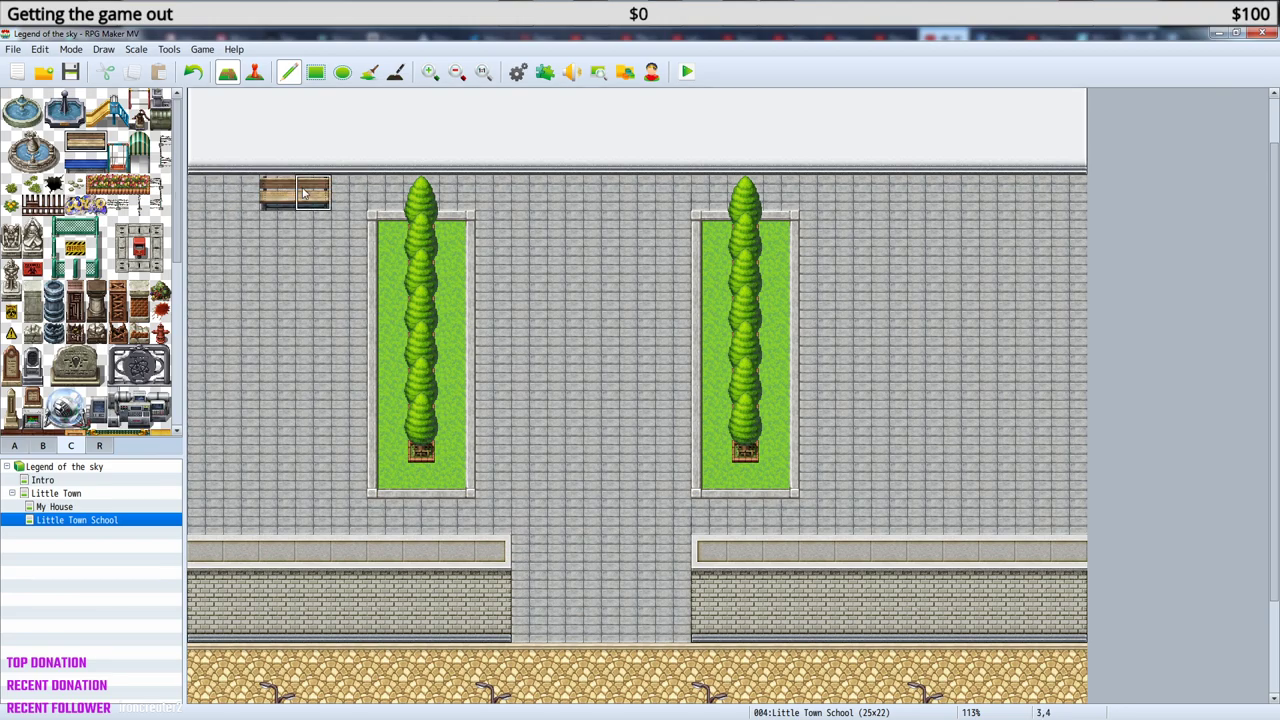
pyautogui.click(210, 195)
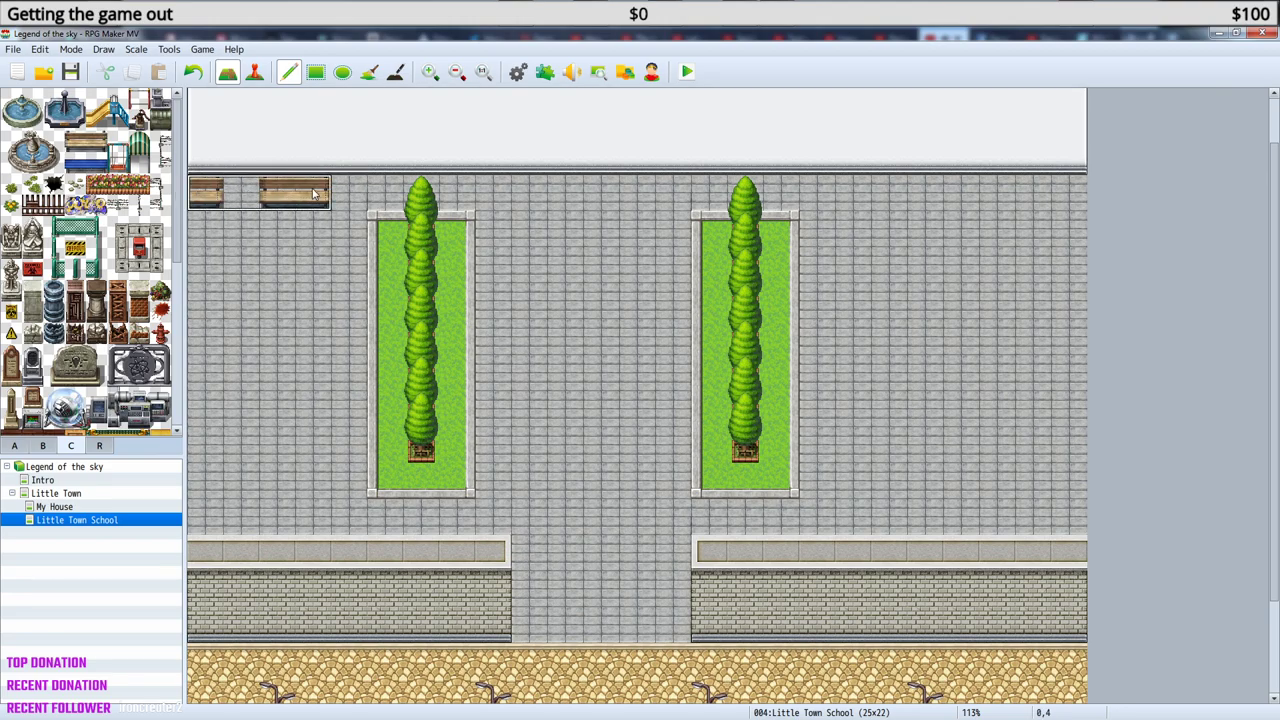
# Copy the wooden bench along row 4 beyond the right grass bed, starting at columns 18, 21 and 24.
pyautogui.moveTo(313, 193); pyautogui.dragTo(283, 198, button='right')
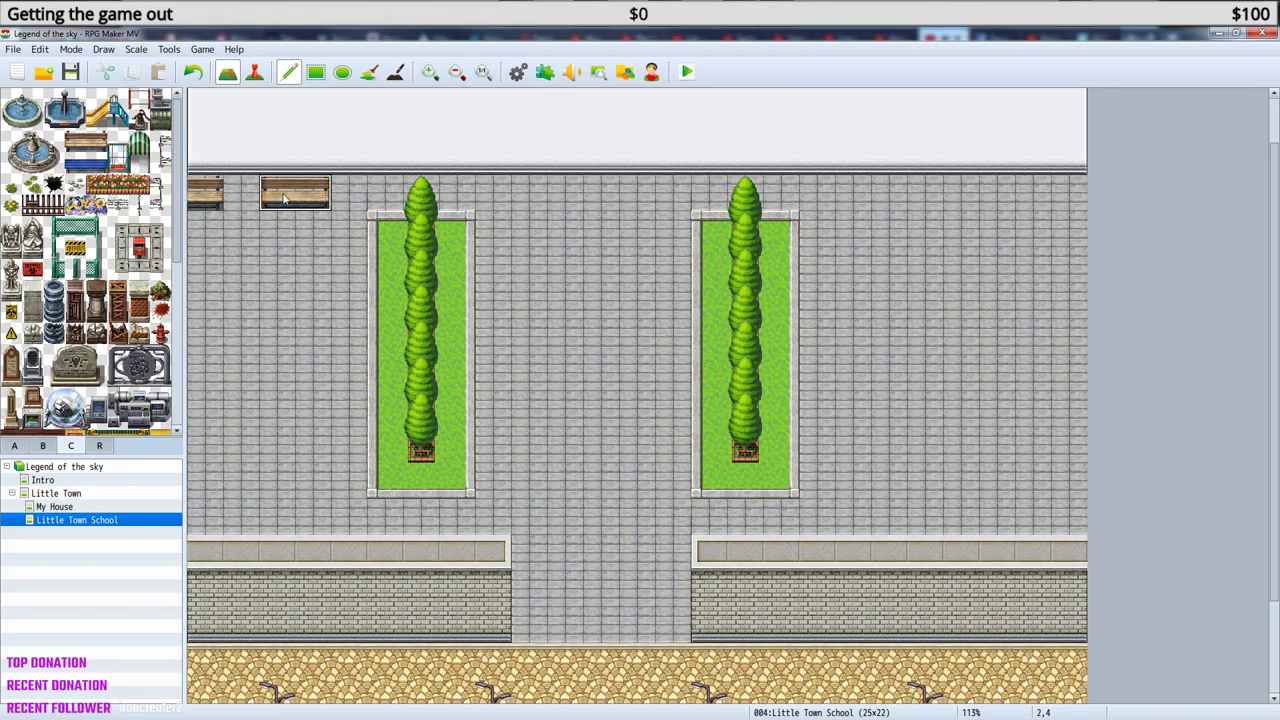
pyautogui.click(872, 197)
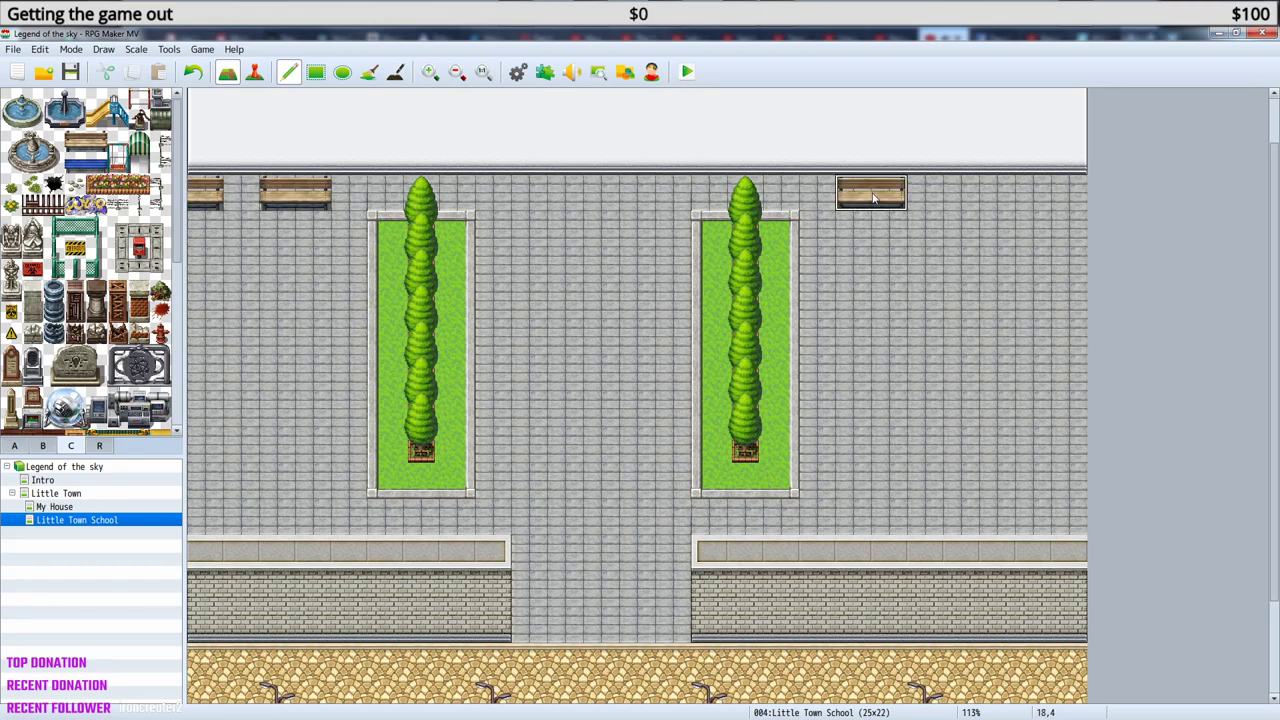
pyautogui.click(978, 197)
pyautogui.click(1070, 196)
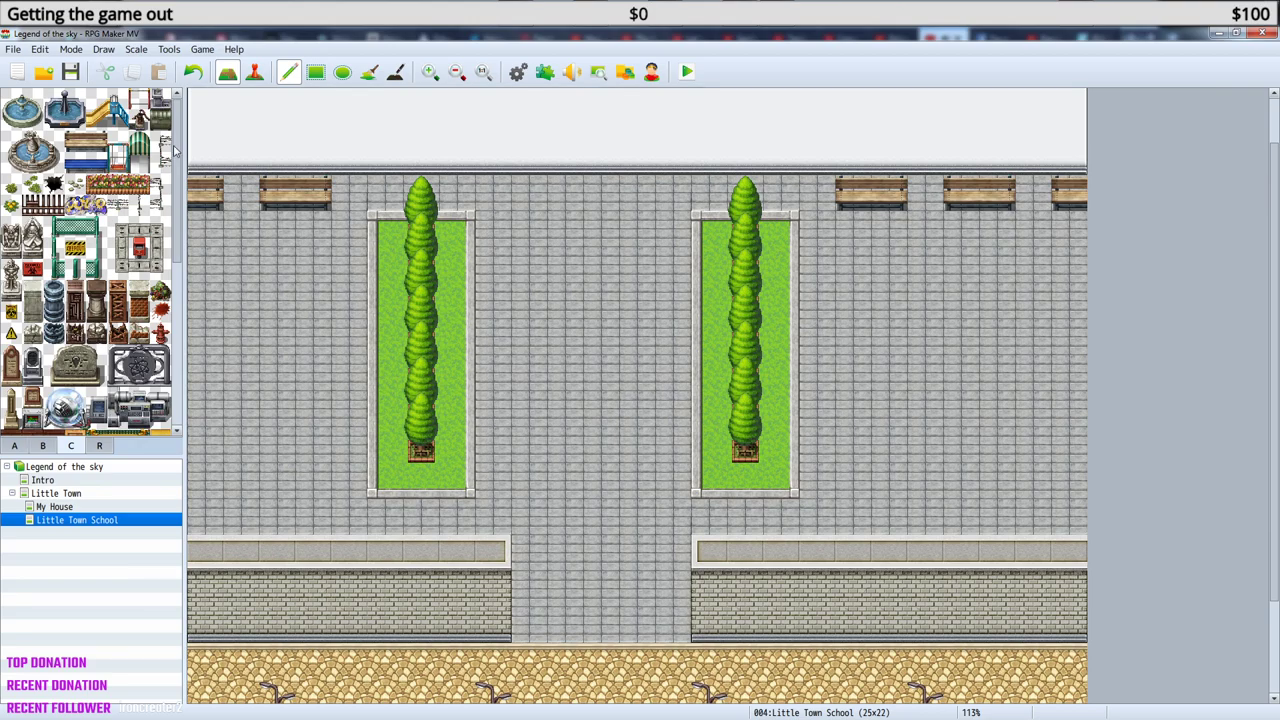
# Place the tall dark-blue window from tileset B on the school's left wall at columns 7, 5, 3 and 1, rows 1 to 2.
pyautogui.moveTo(174, 148); pyautogui.dragTo(192, 216)
pyautogui.click(46, 447)
pyautogui.scroll(-1, 100, 285)
pyautogui.scroll(1, 100, 285)
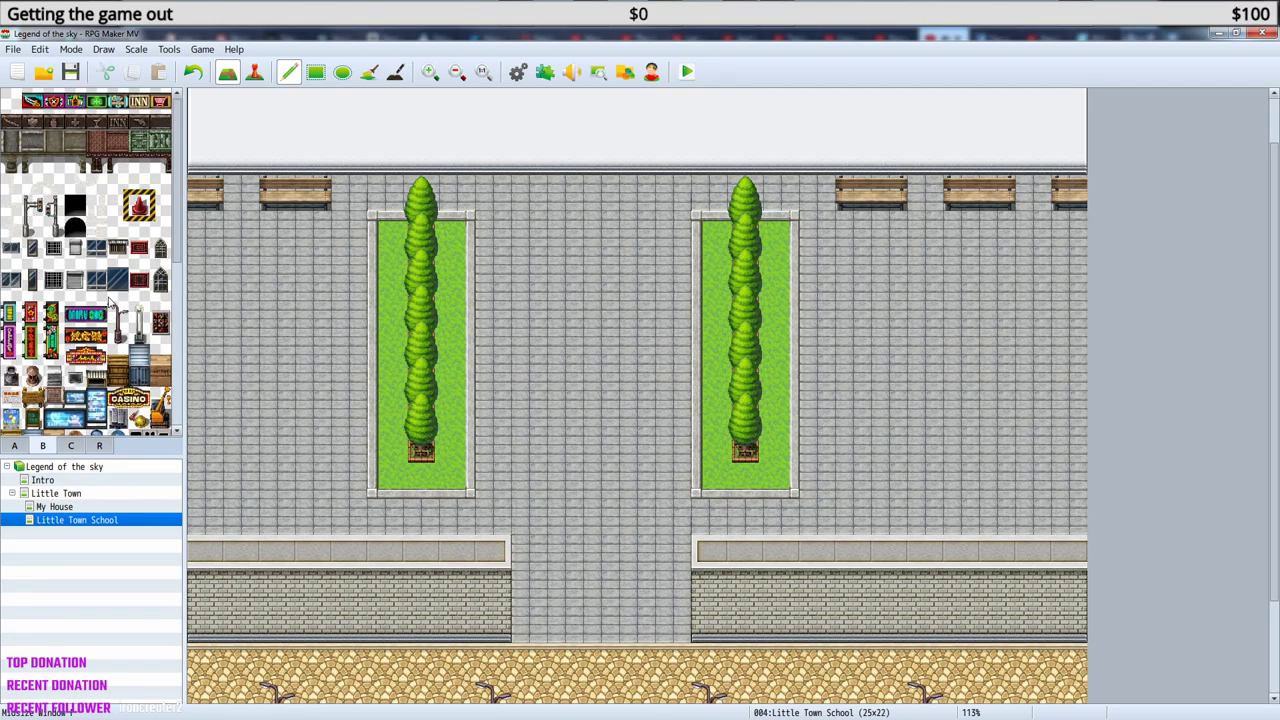
pyautogui.click(117, 287)
pyautogui.moveTo(117, 287); pyautogui.dragTo(118, 268)
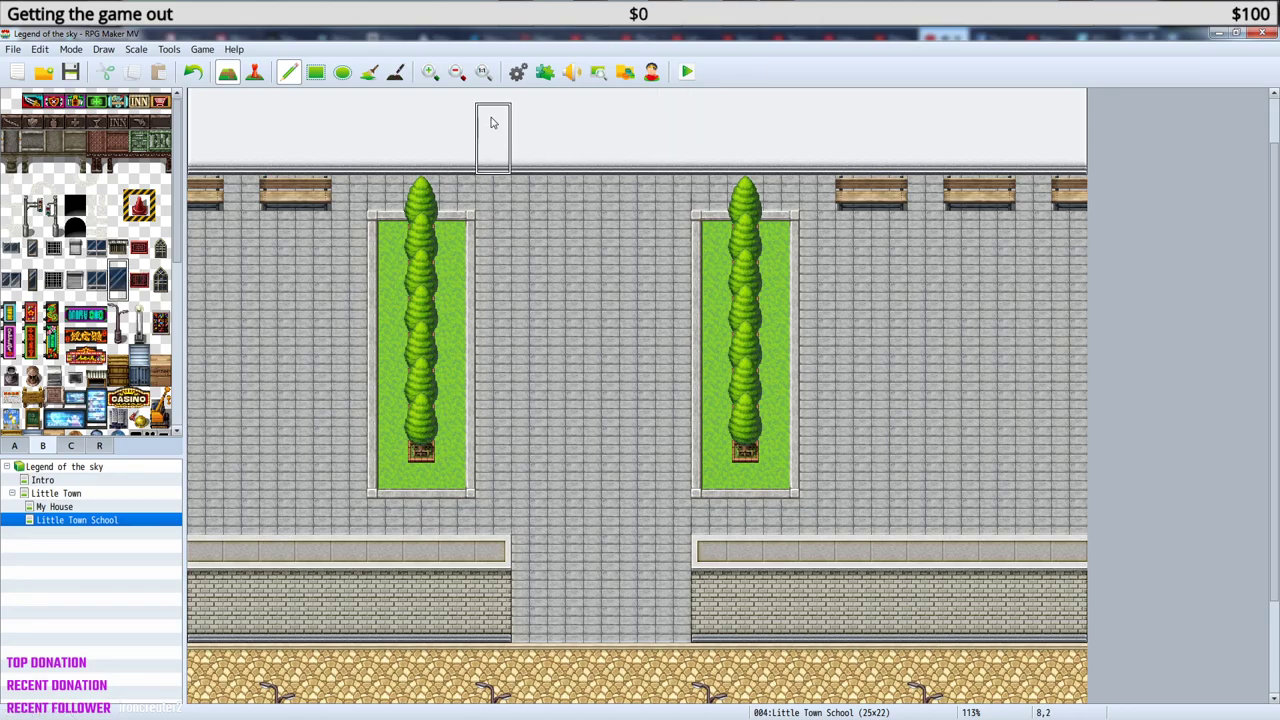
pyautogui.click(453, 101)
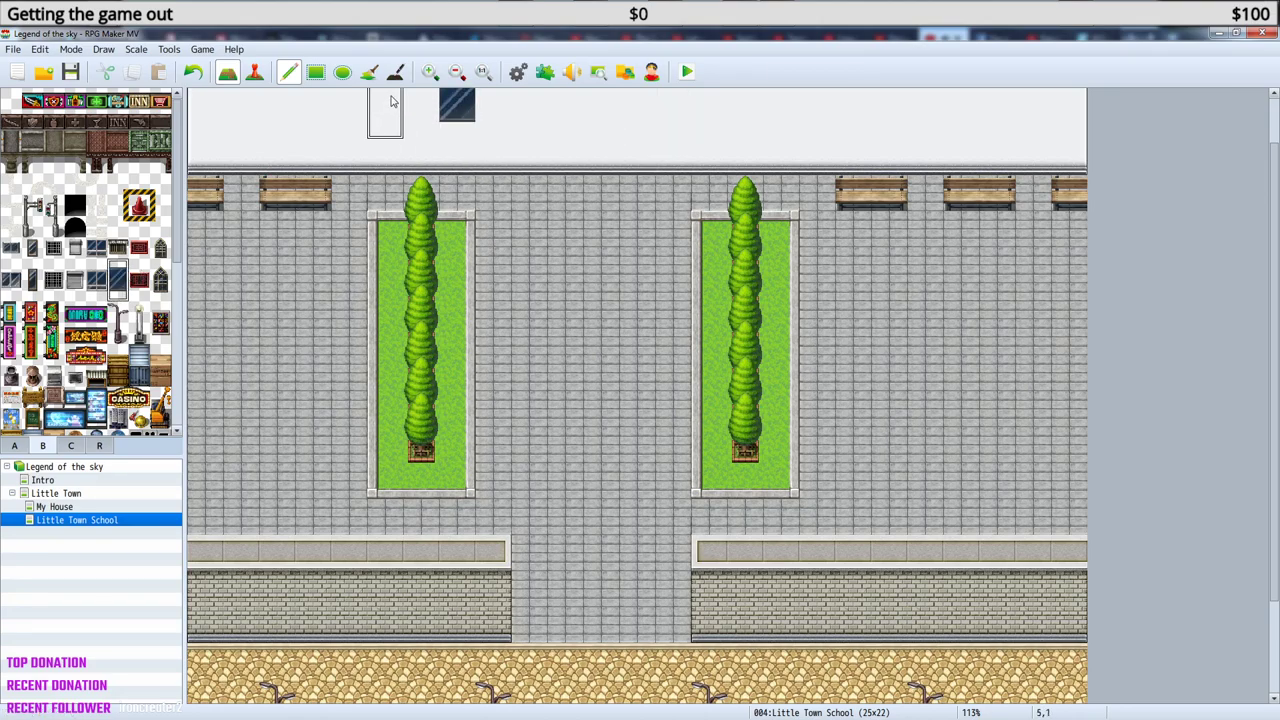
pyautogui.click(385, 100)
pyautogui.click(318, 100)
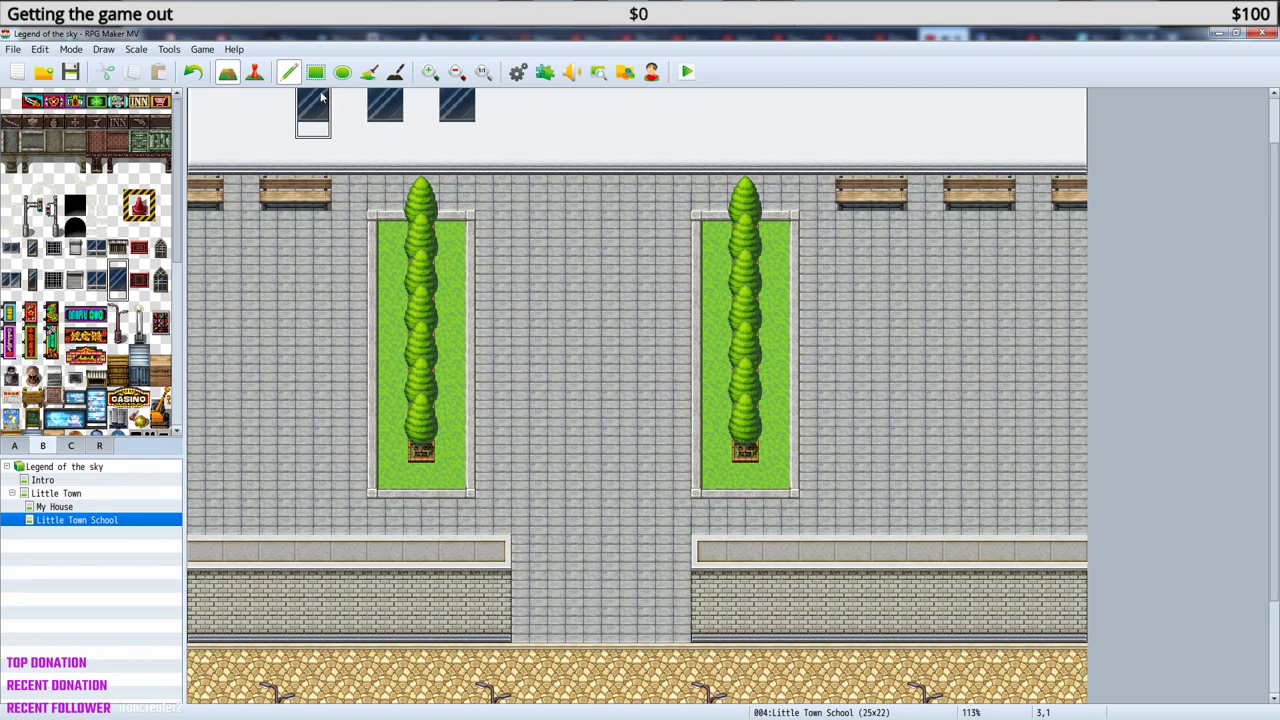
pyautogui.click(245, 100)
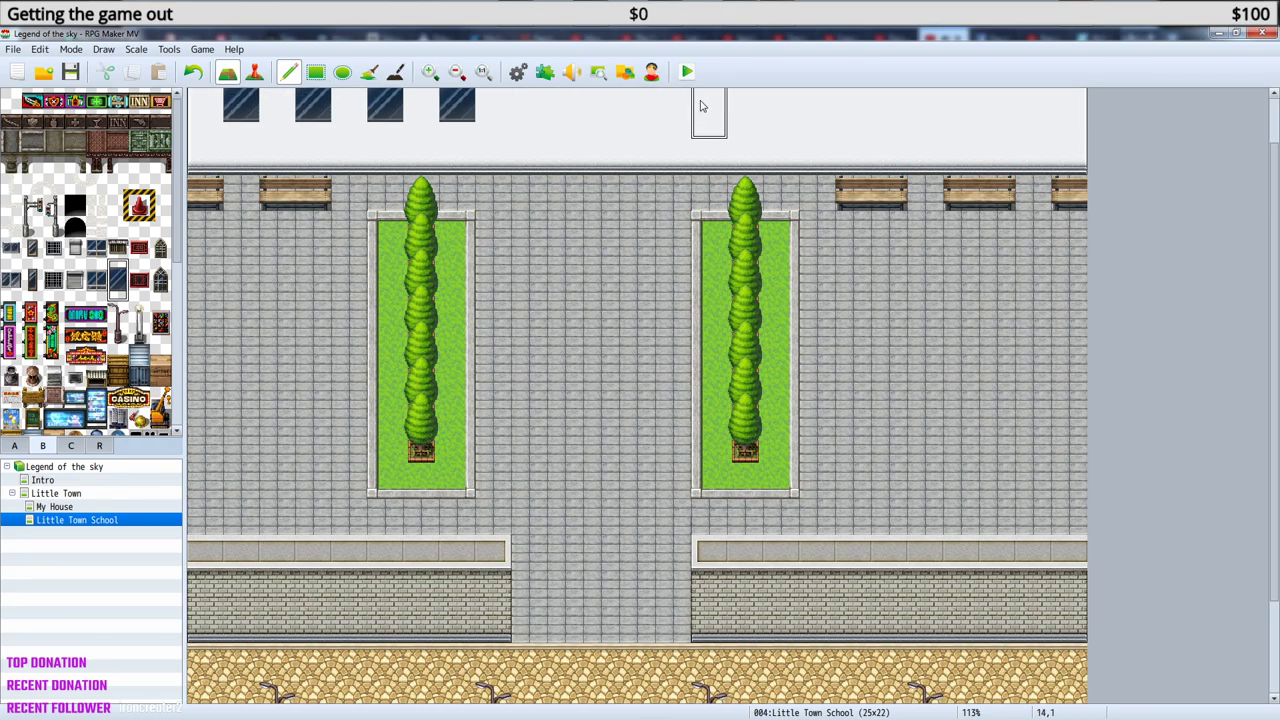
# Place the same windows on the school's right wall at columns 14, 16, 18, 20, 22 and 24, rows 1 to 2.
pyautogui.click(704, 104)
pyautogui.click(778, 104)
pyautogui.click(847, 105)
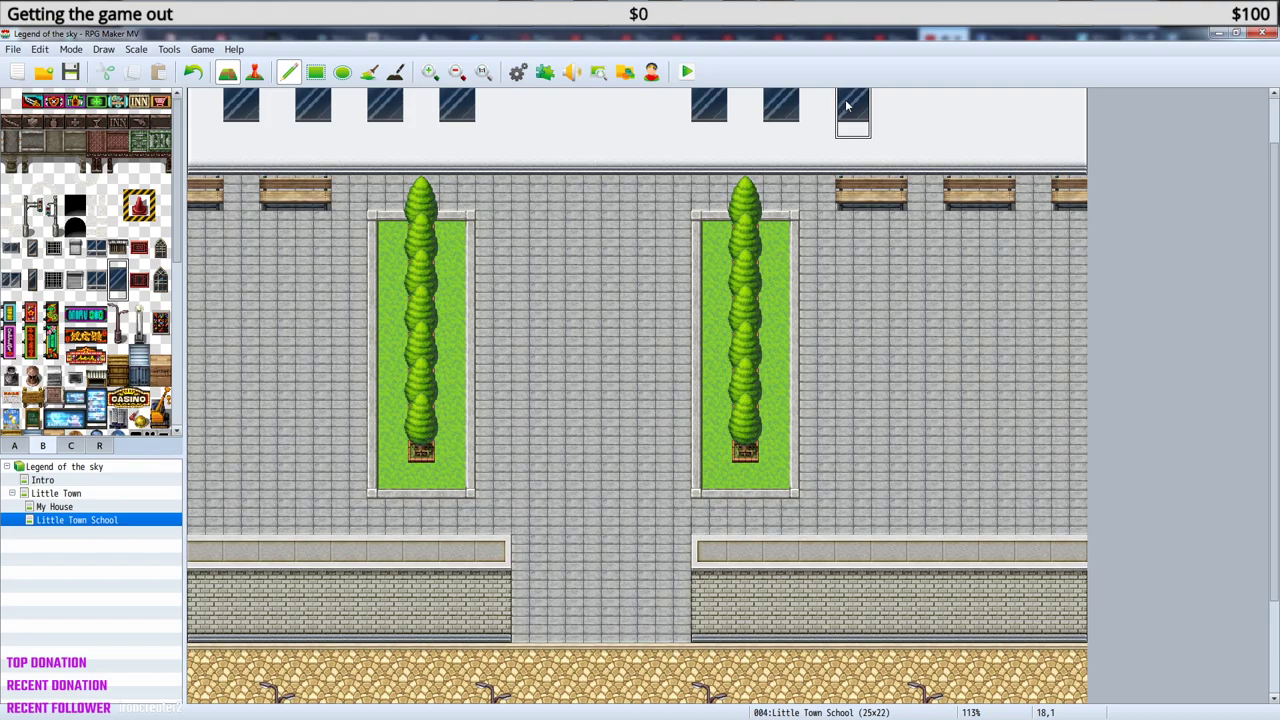
pyautogui.click(919, 105)
pyautogui.click(991, 105)
pyautogui.click(1063, 105)
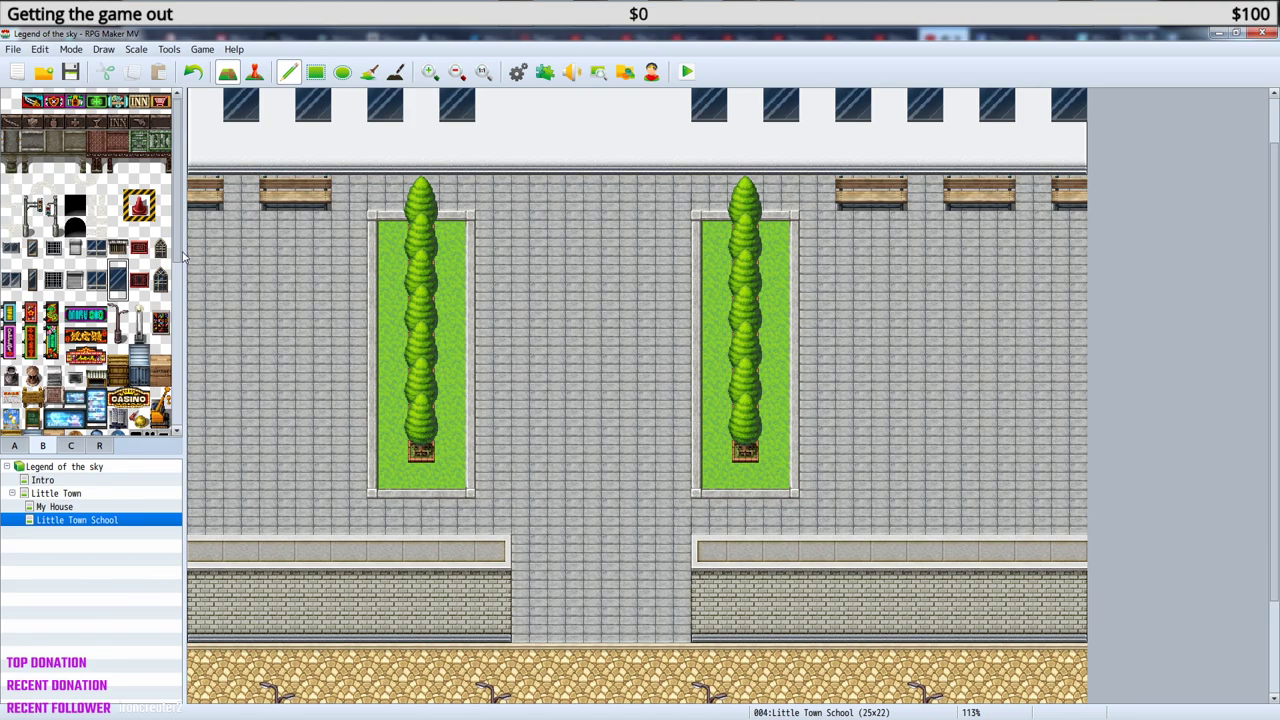
# Try black entrance openings from tilesets B and A in the school wall at columns 10 to 12, and undo both.
pyautogui.click(82, 210)
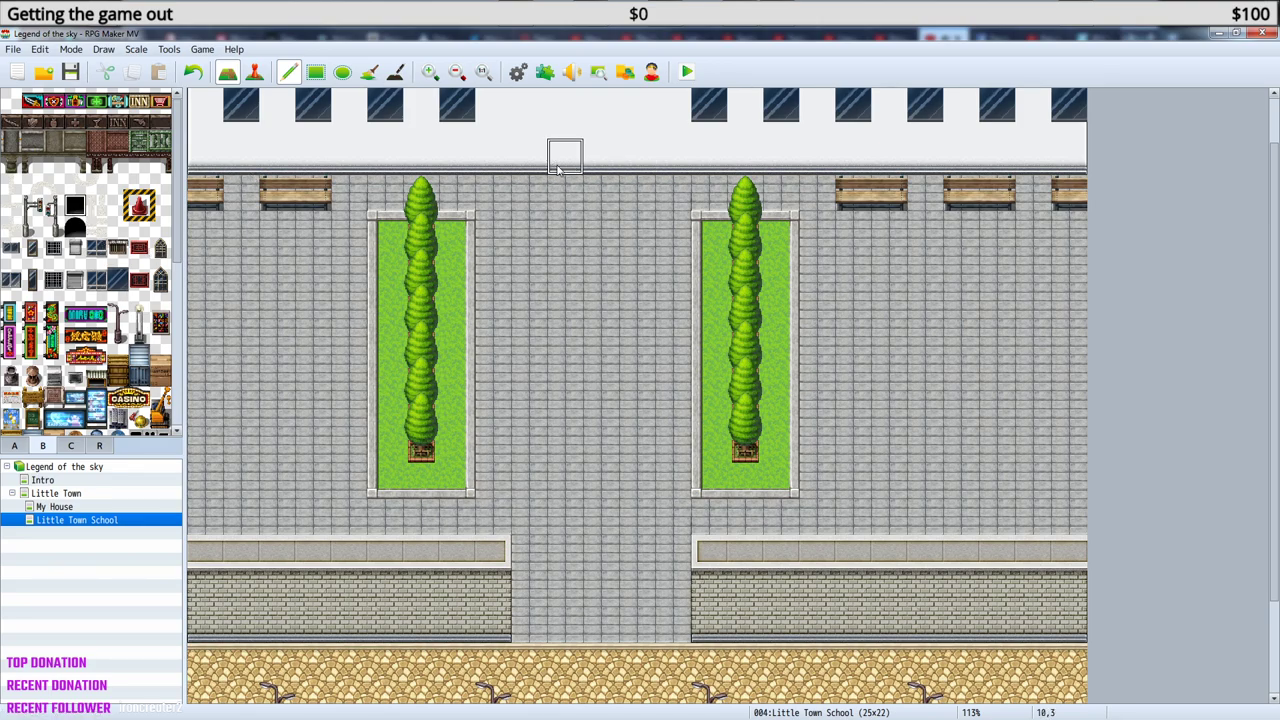
pyautogui.moveTo(557, 168); pyautogui.dragTo(626, 163)
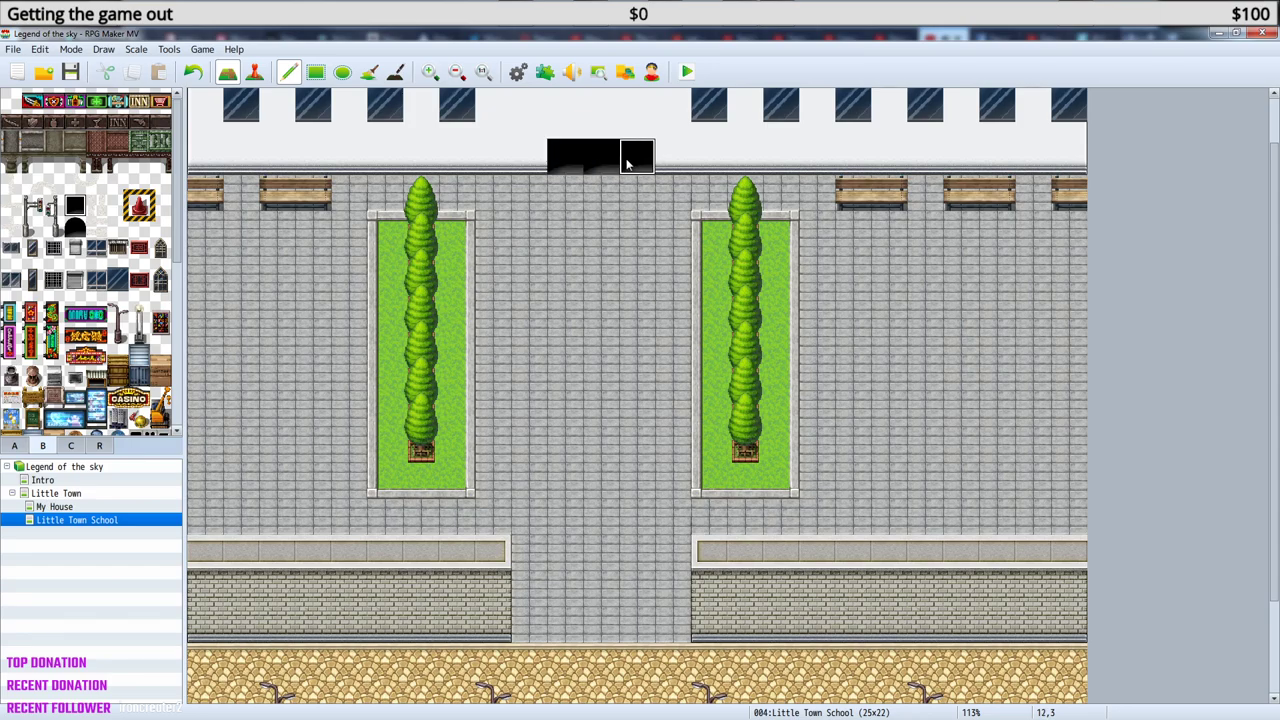
pyautogui.hotkey('ctrl', 'z')
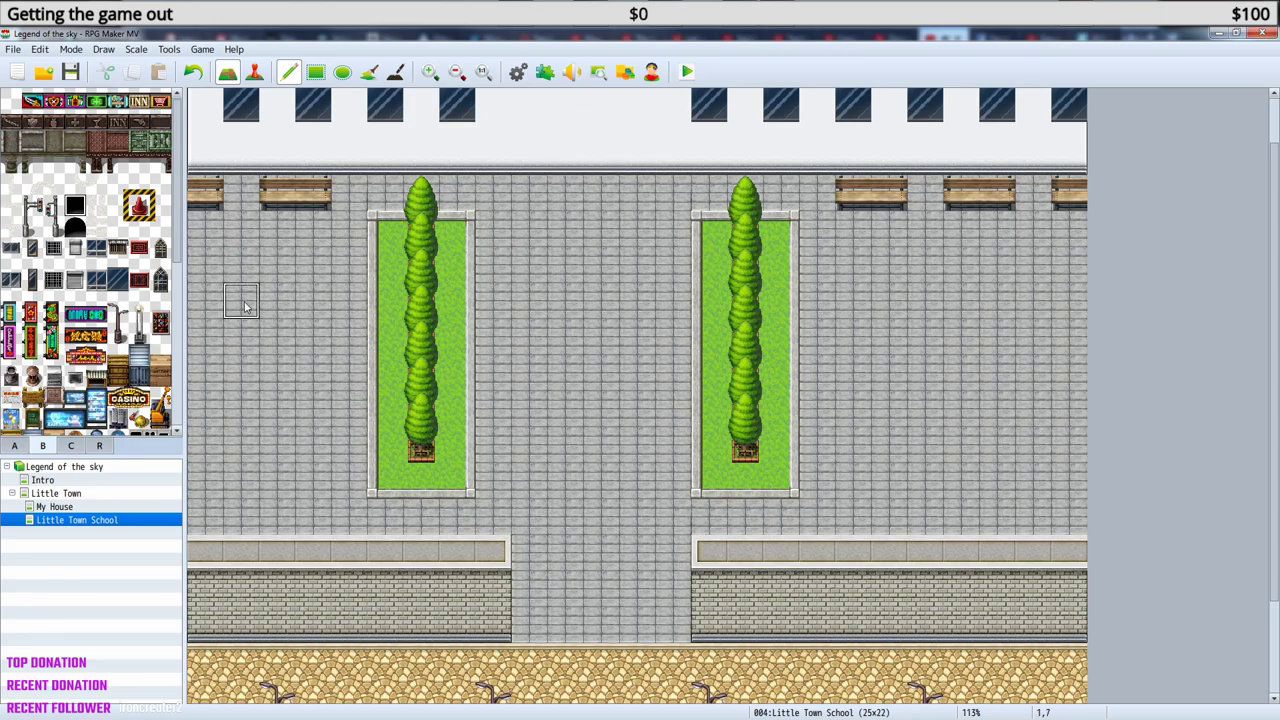
pyautogui.click(15, 445)
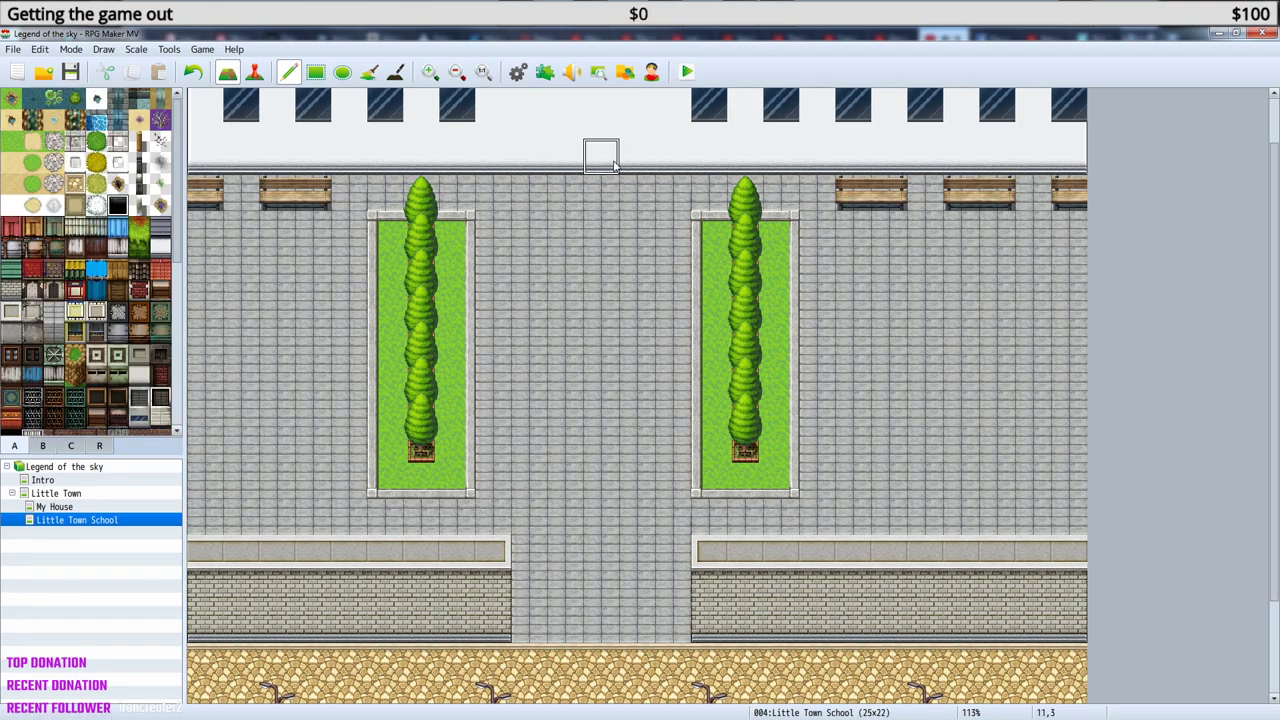
pyautogui.moveTo(600, 158)
pyautogui.mouseDown()
pyautogui.moveTo(637, 158)
pyautogui.moveTo(576, 167)
pyautogui.moveTo(566, 124)
pyautogui.moveTo(628, 140)
pyautogui.mouseUp()
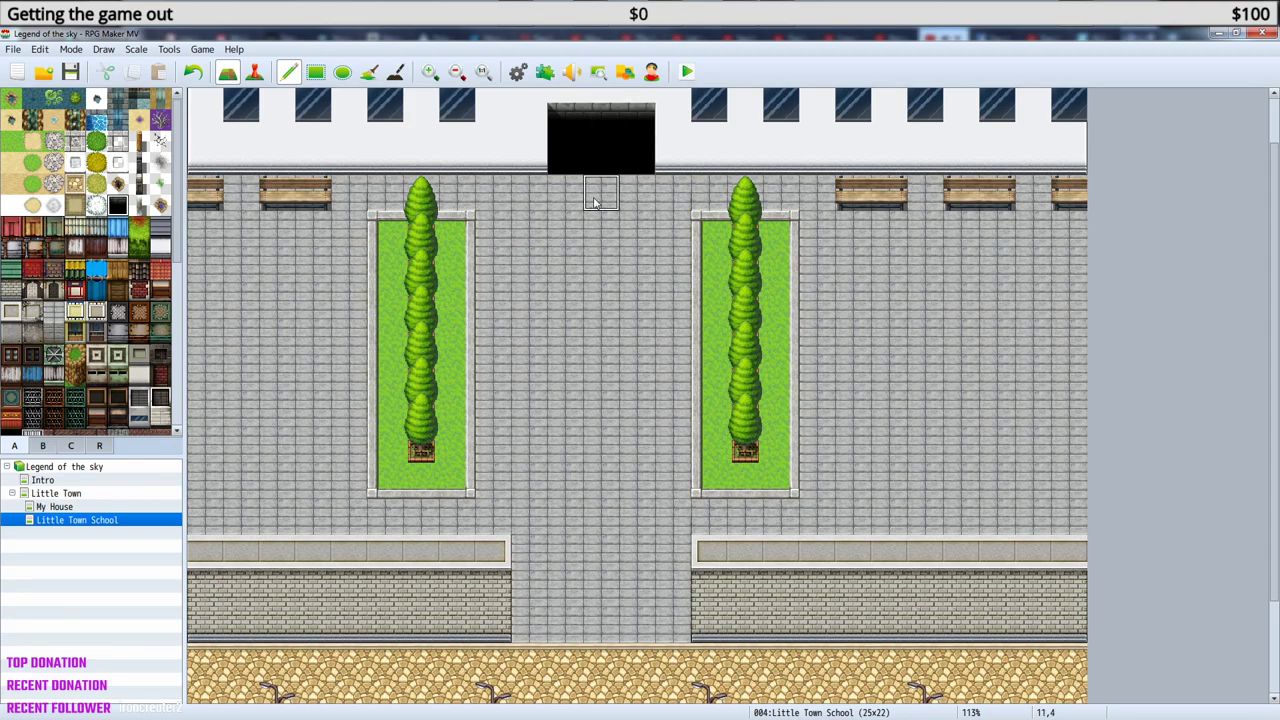
pyautogui.hotkey('ctrl', 'z')
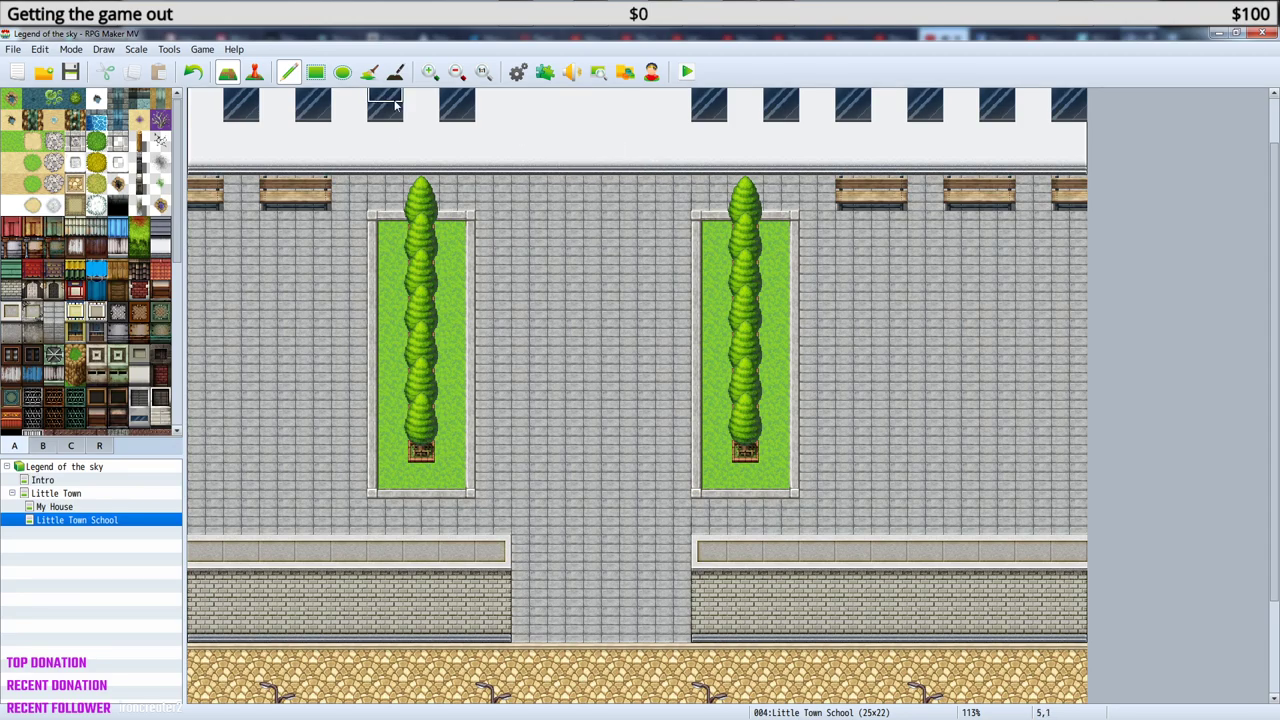
# Switch to event mode, open a new event on the school wall tile at column 11, row 3, and discard it.
pyautogui.click(254, 71)
pyautogui.rightClick(613, 162)
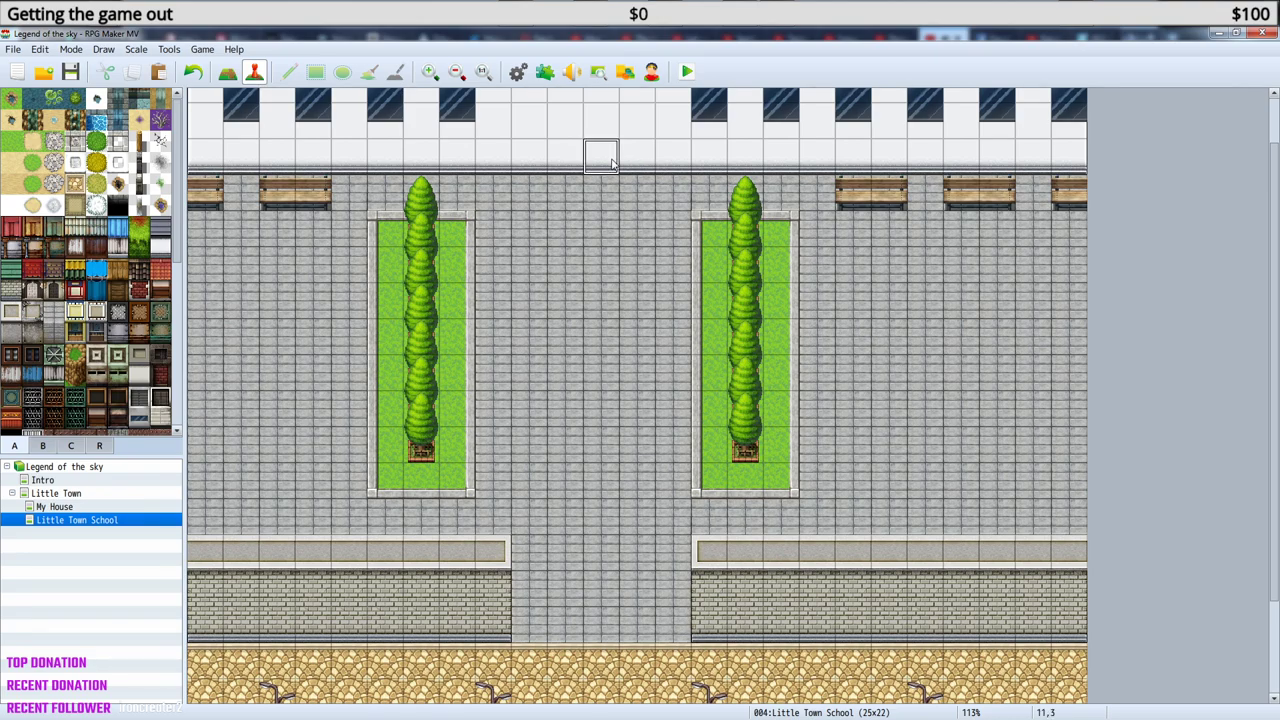
pyautogui.click(657, 186)
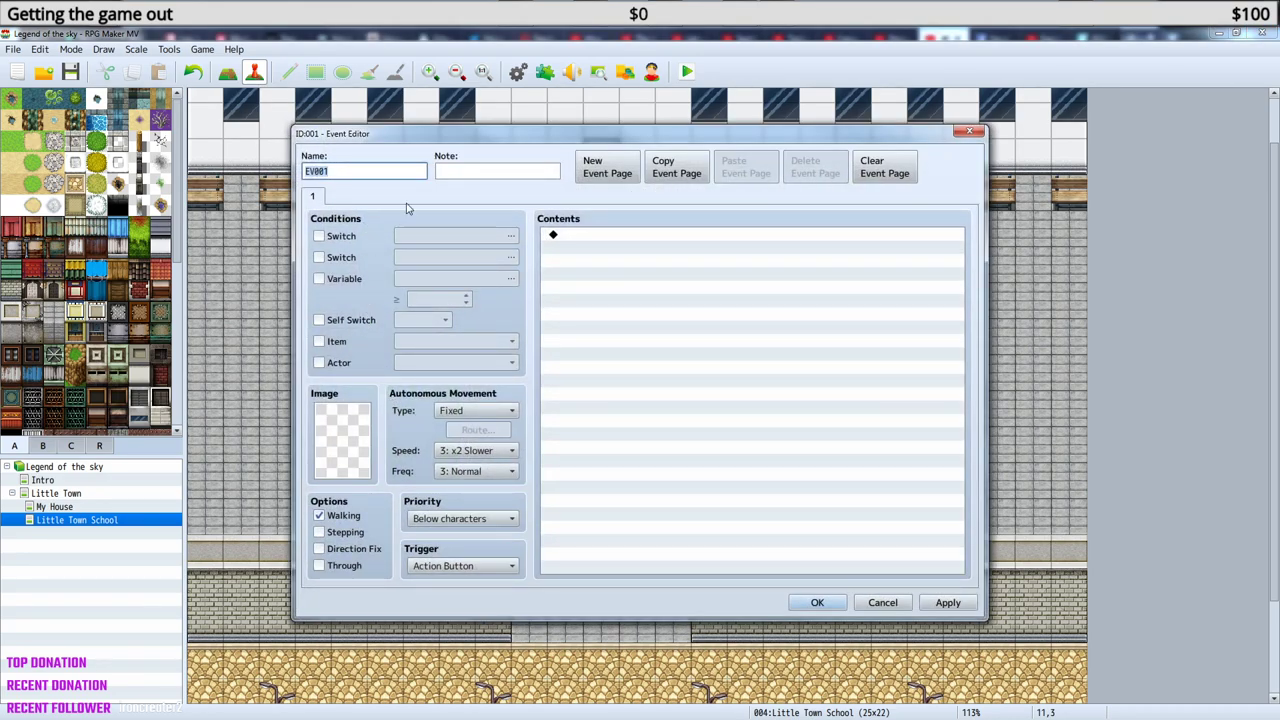
pyautogui.click(969, 131)
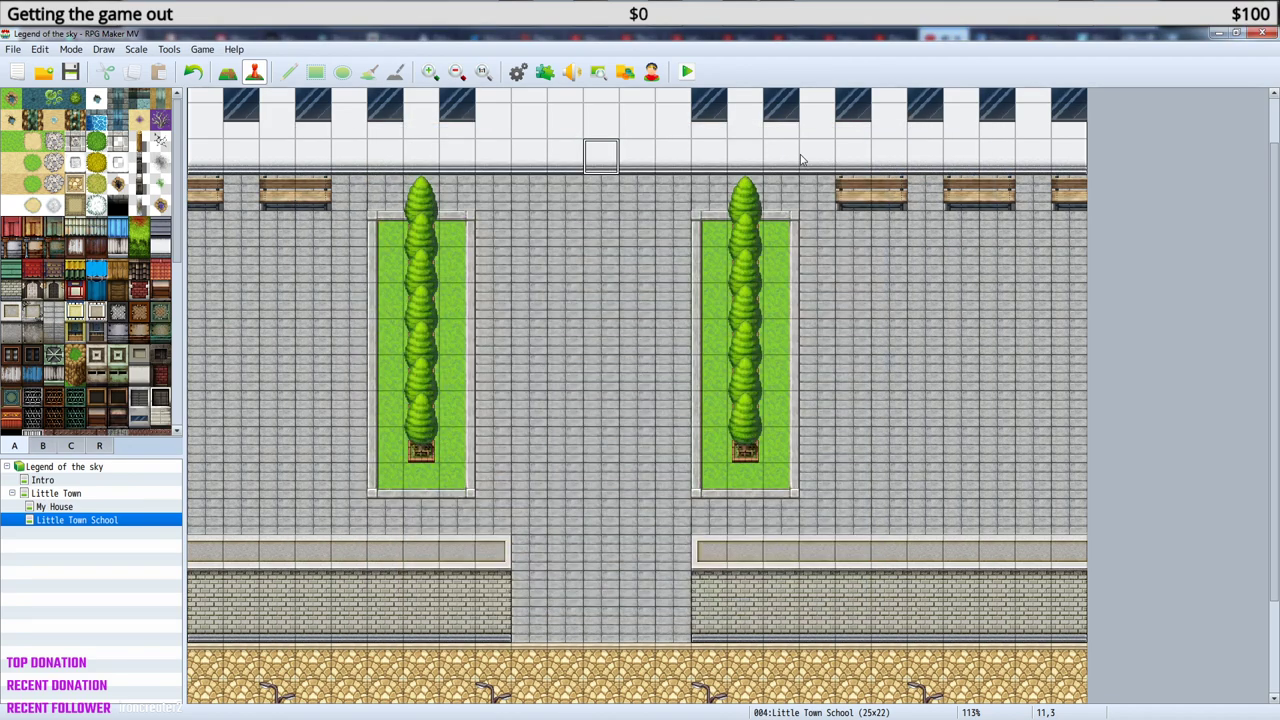
# Start a quick Door event on the school wall at column 11, row 3, and open its image selection.
pyautogui.rightClick(607, 155)
pyautogui.moveTo(690, 309)
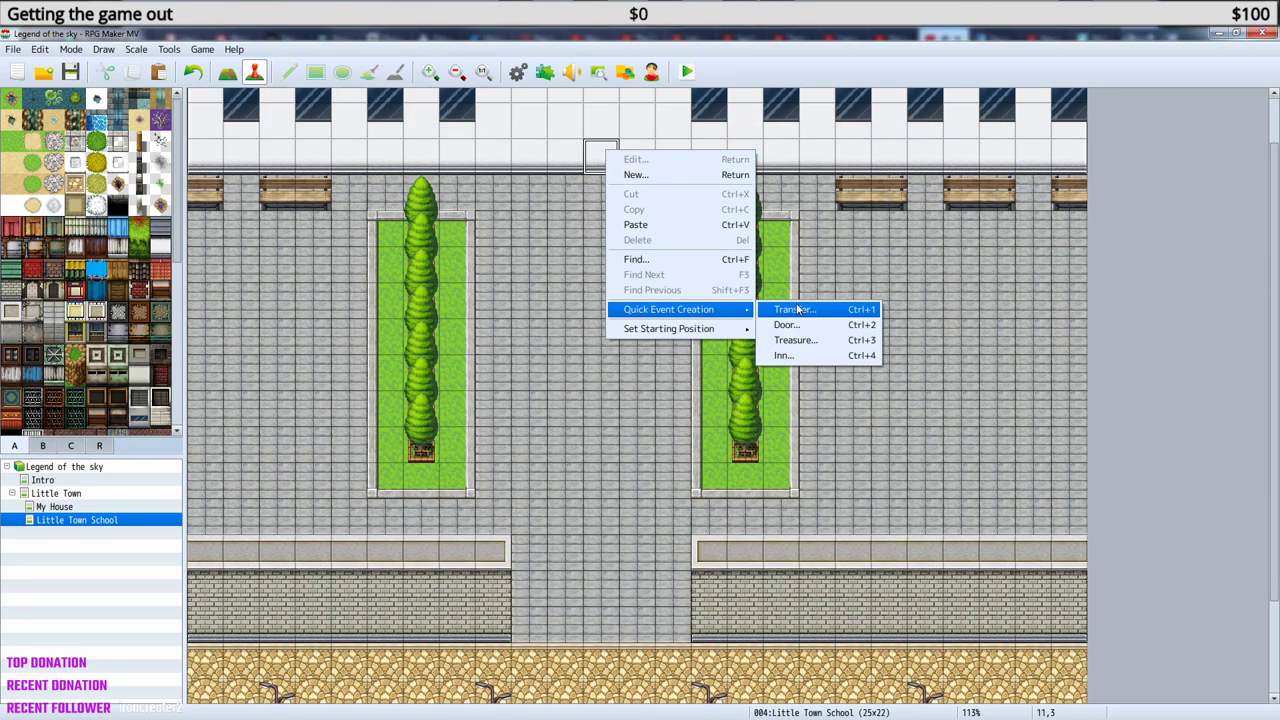
pyautogui.click(824, 325)
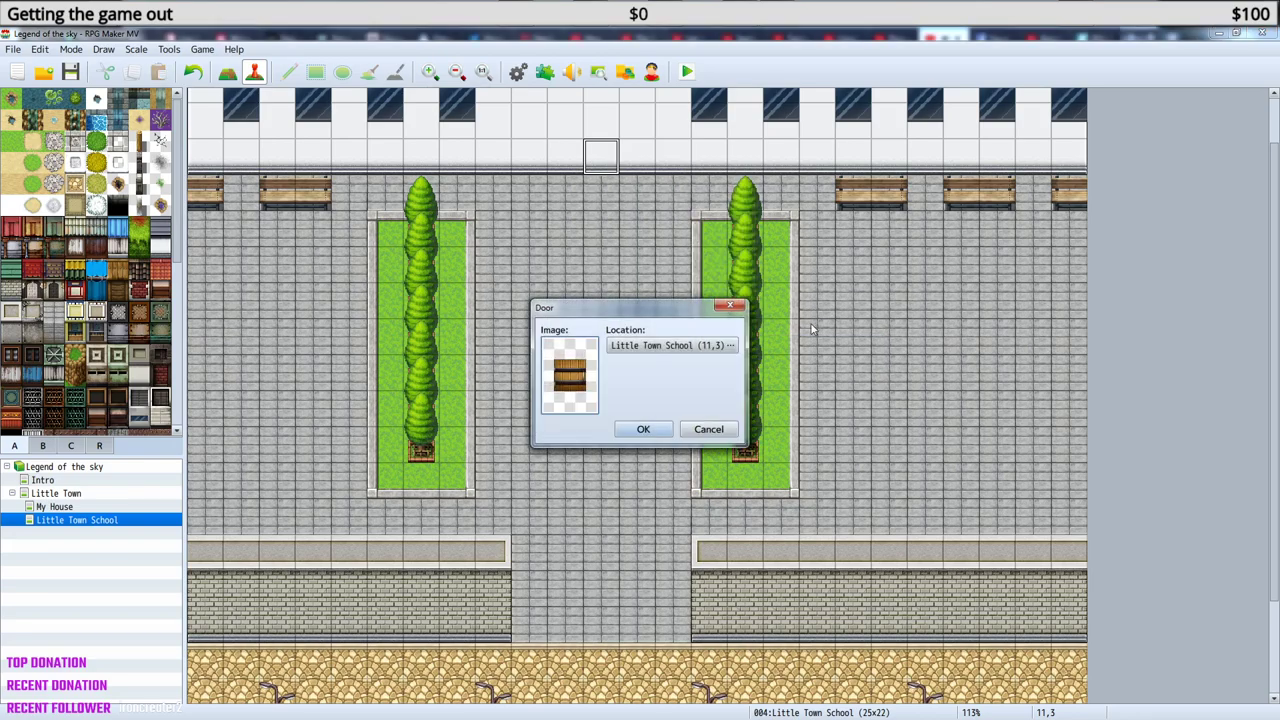
pyautogui.doubleClick(568, 388)
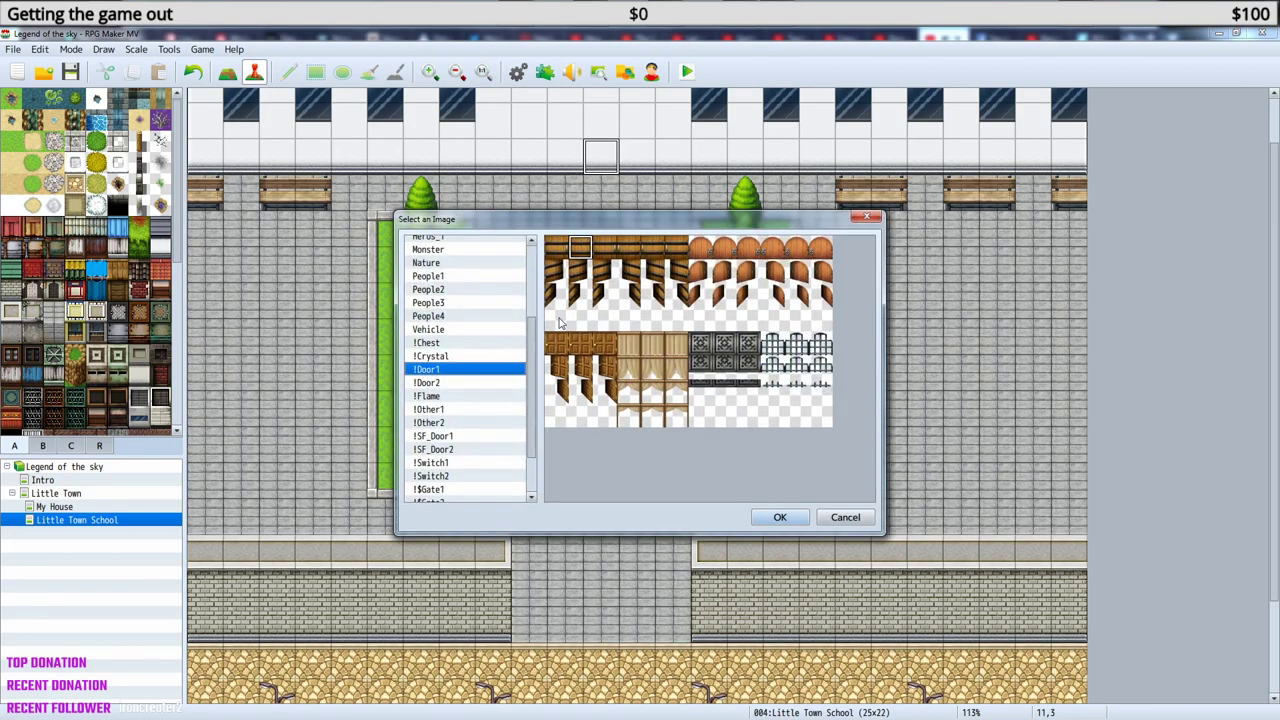
# Browse the door, gate, monster and tileset image sets for a suitable school entrance door.
pyautogui.click(441, 386)
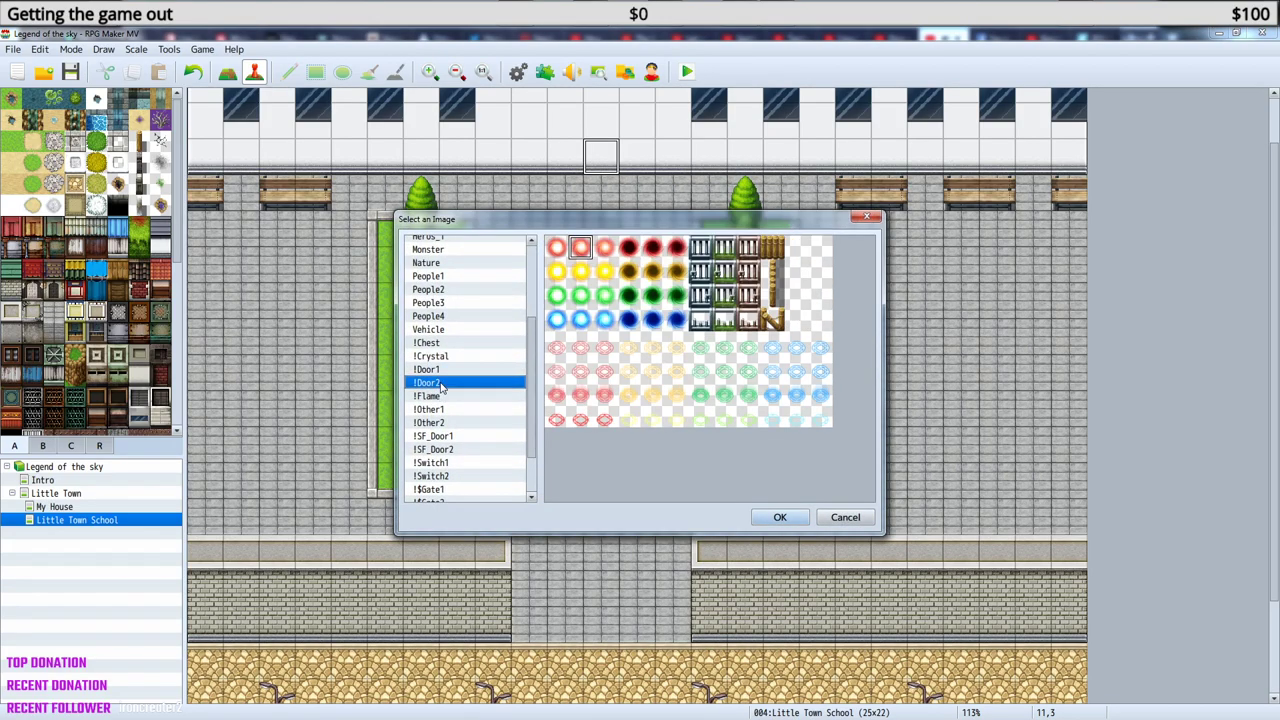
pyautogui.click(447, 371)
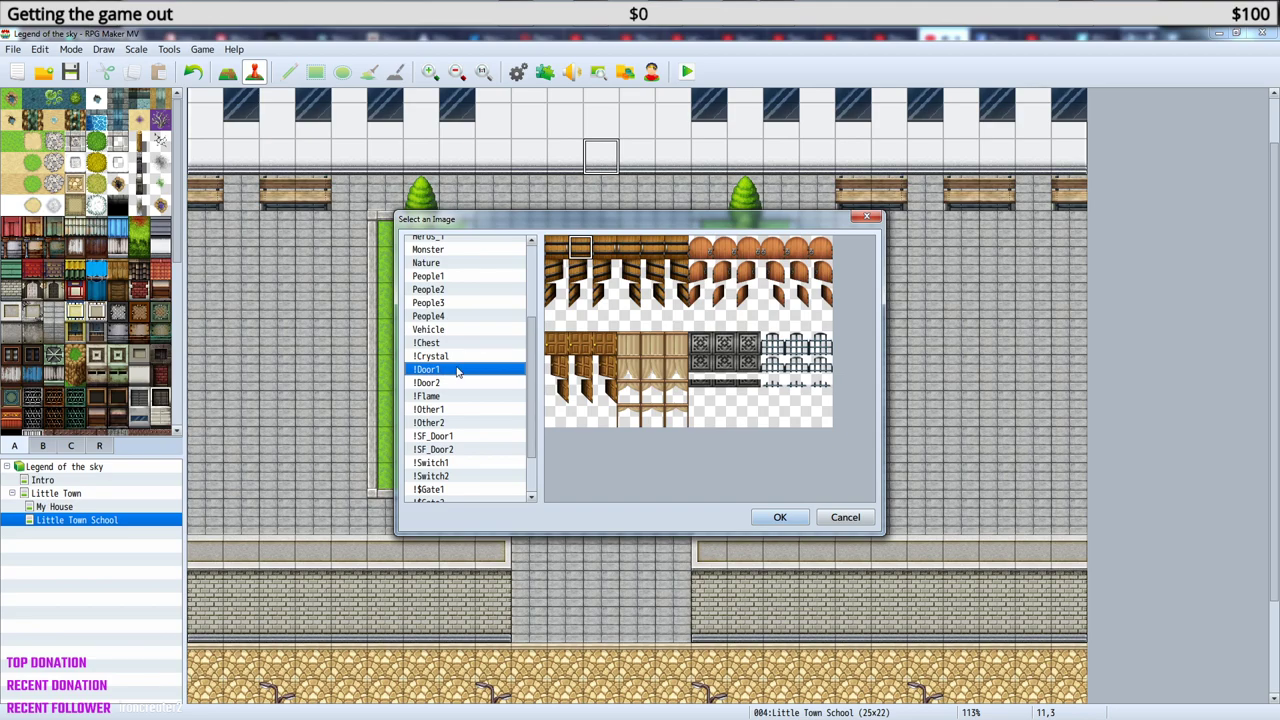
pyautogui.press('Down')
pyautogui.press('Down')
pyautogui.press('Down')
pyautogui.press('Down')
pyautogui.press('Down')
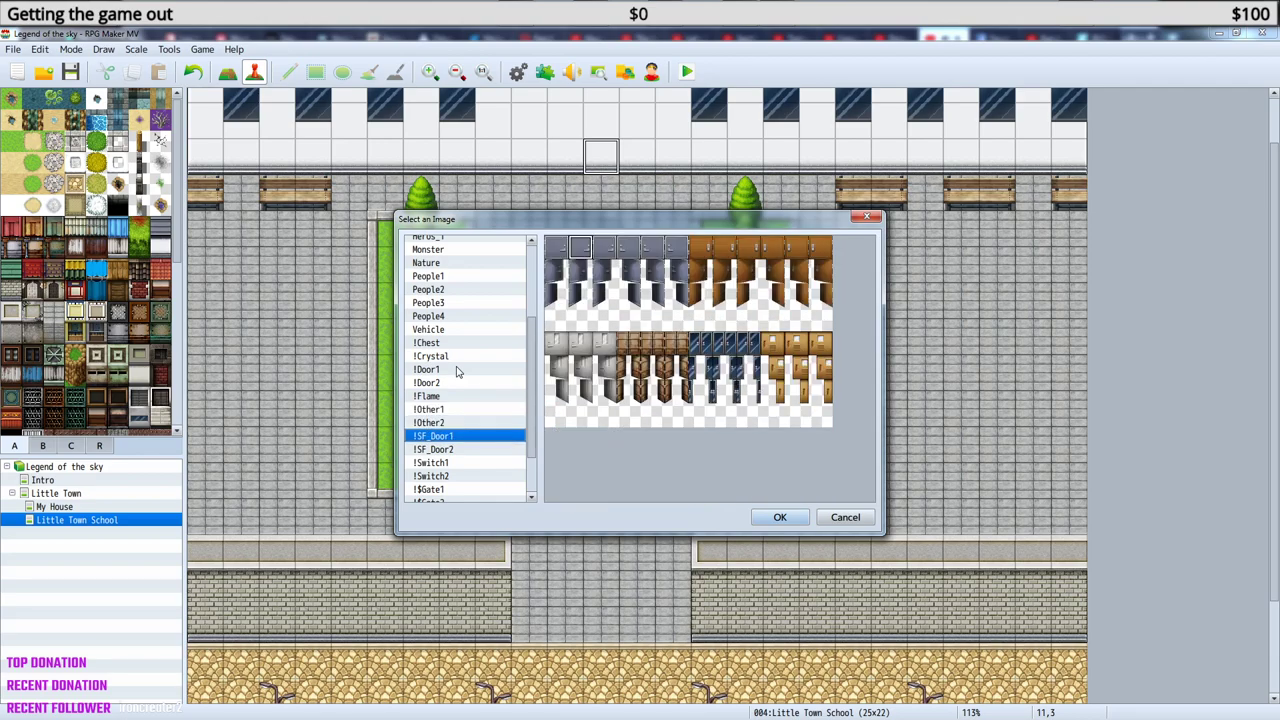
pyautogui.press('Down')
pyautogui.press('Up')
pyautogui.press('Down')
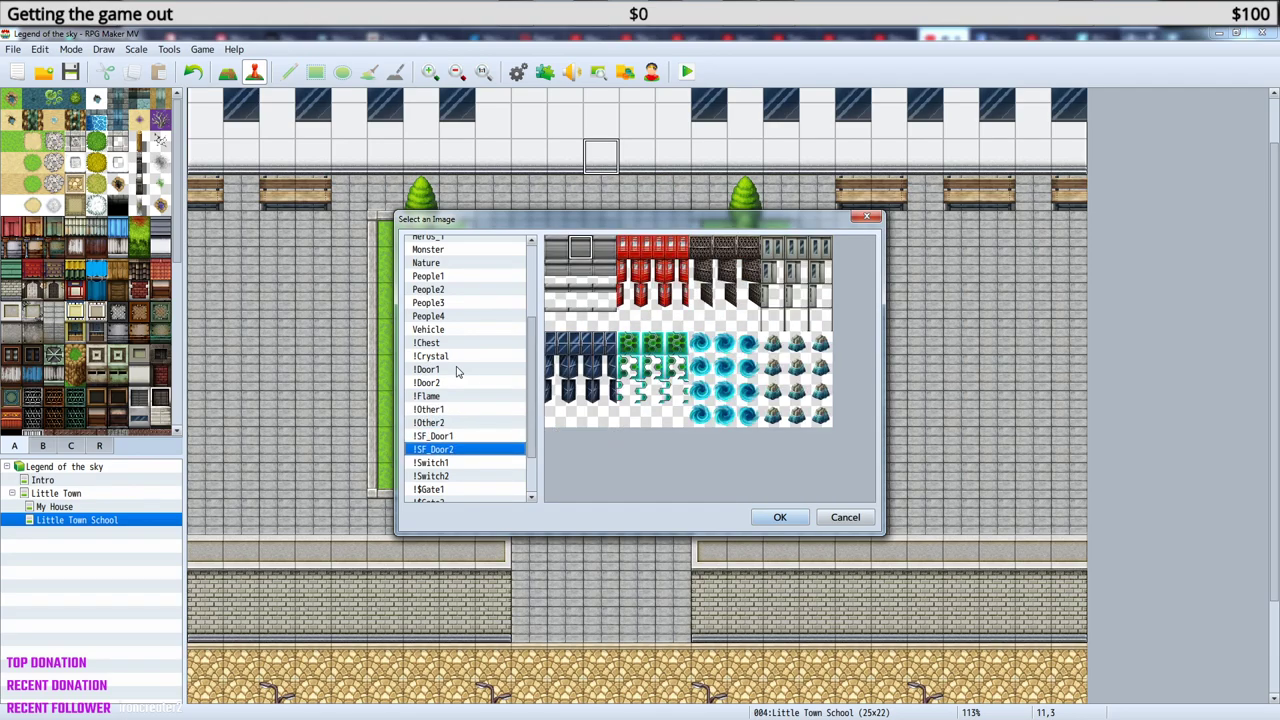
pyautogui.press('Down')
pyautogui.press('Down')
pyautogui.press('Down')
pyautogui.press('Down')
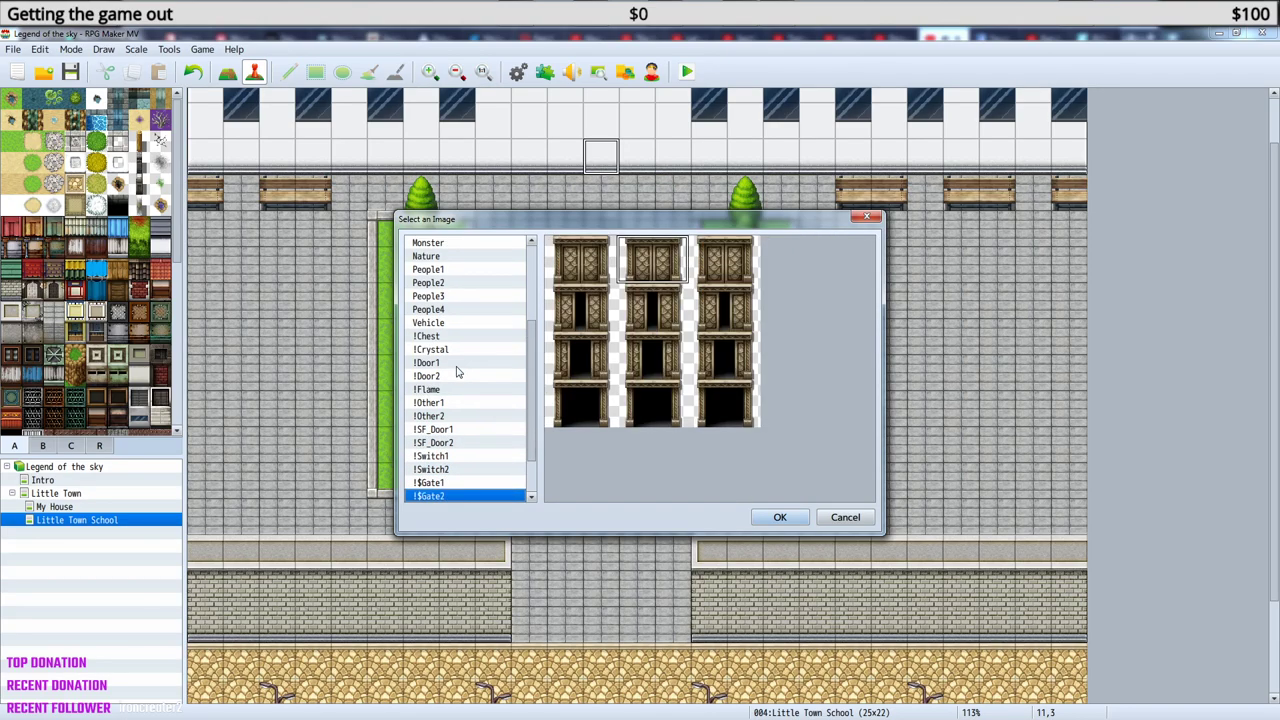
pyautogui.press('Up')
pyautogui.press('Down')
pyautogui.press('Down')
pyautogui.press('Up')
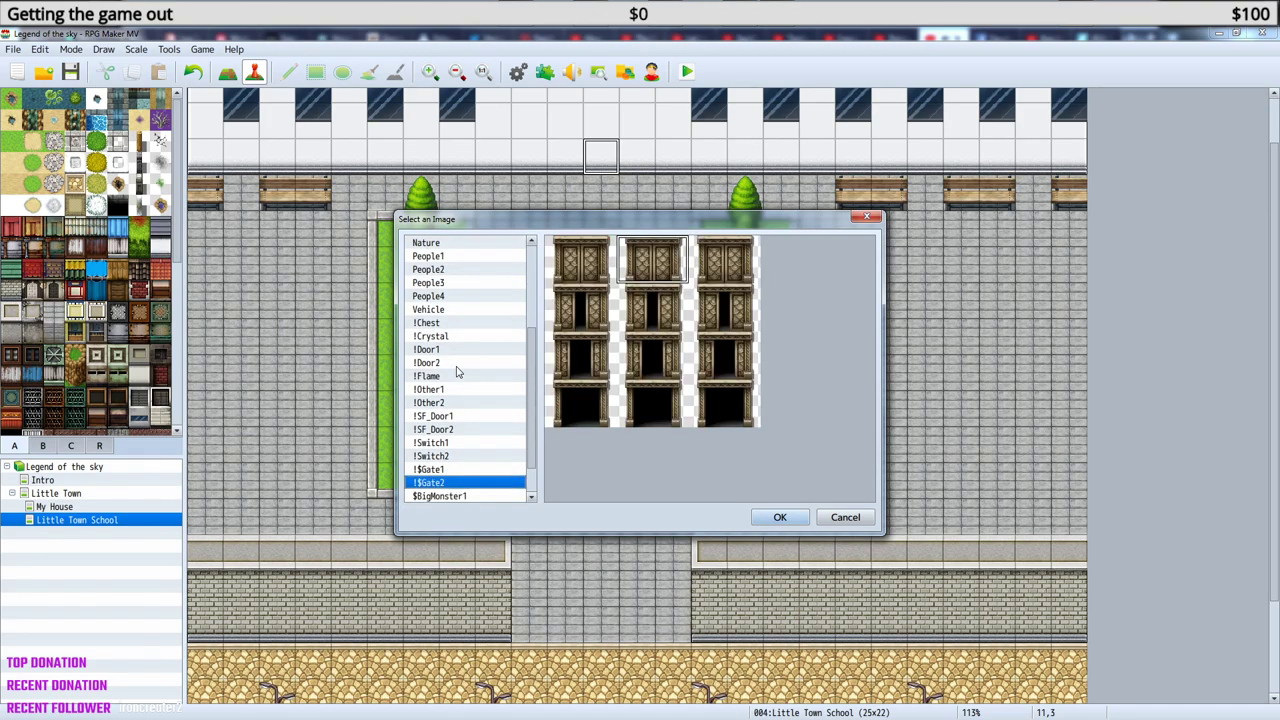
pyautogui.press('Up')
pyautogui.press('Down')
pyautogui.press('Down')
pyautogui.press('Down')
pyautogui.press('Down')
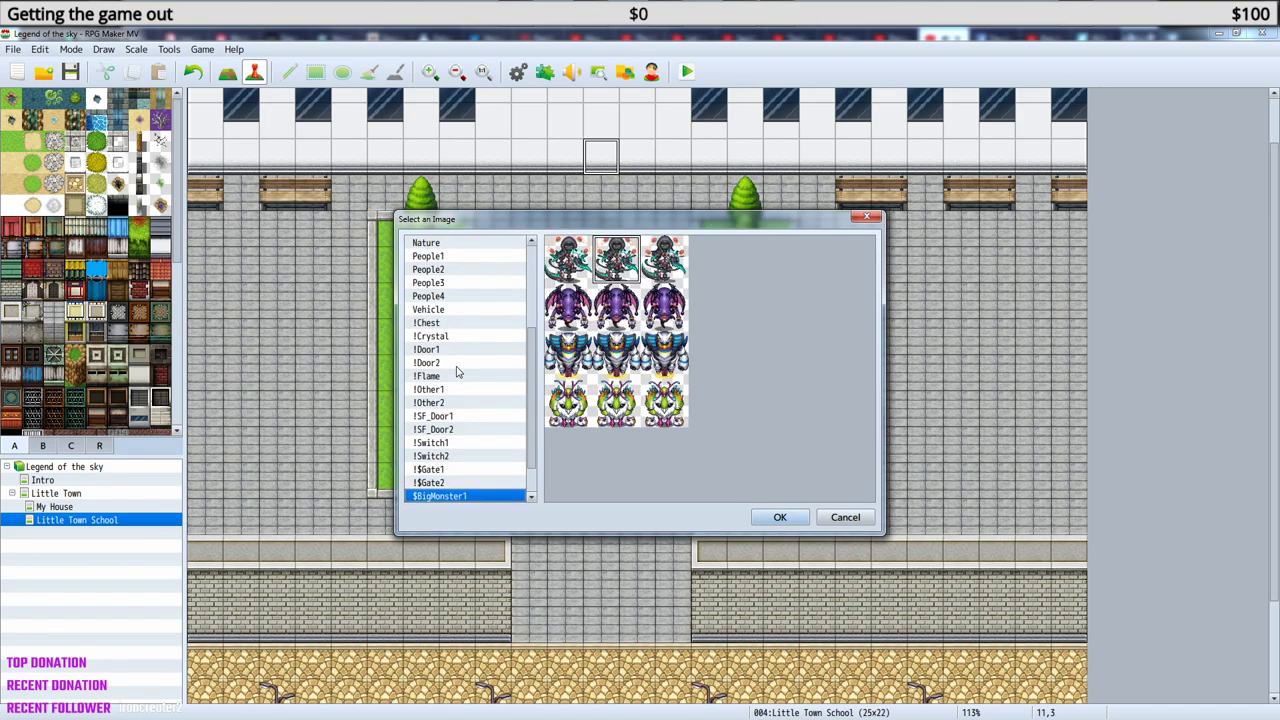
pyautogui.press('Down')
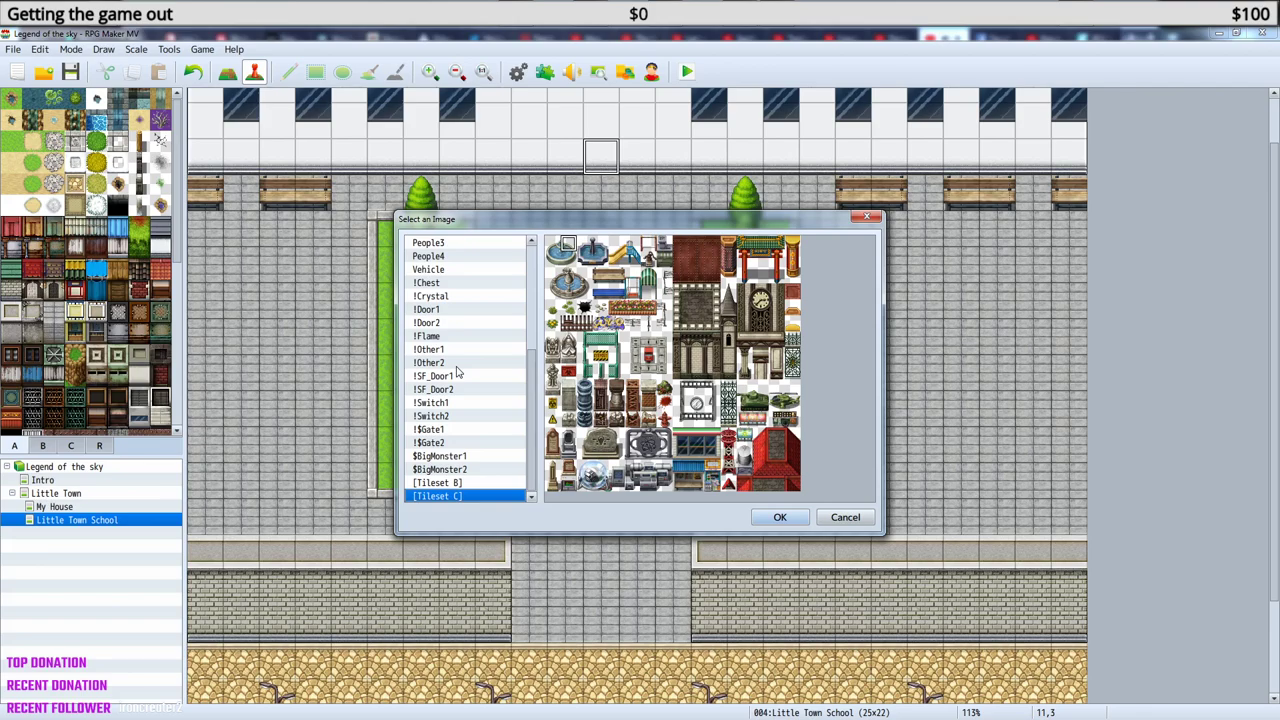
pyautogui.press('Up')
pyautogui.press('Up')
pyautogui.press('Up')
pyautogui.press('Down')
pyautogui.press('Down')
pyautogui.press('Down')
pyautogui.press('Up')
pyautogui.press('Up')
pyautogui.press('Up')
pyautogui.press('Up')
pyautogui.press('Up')
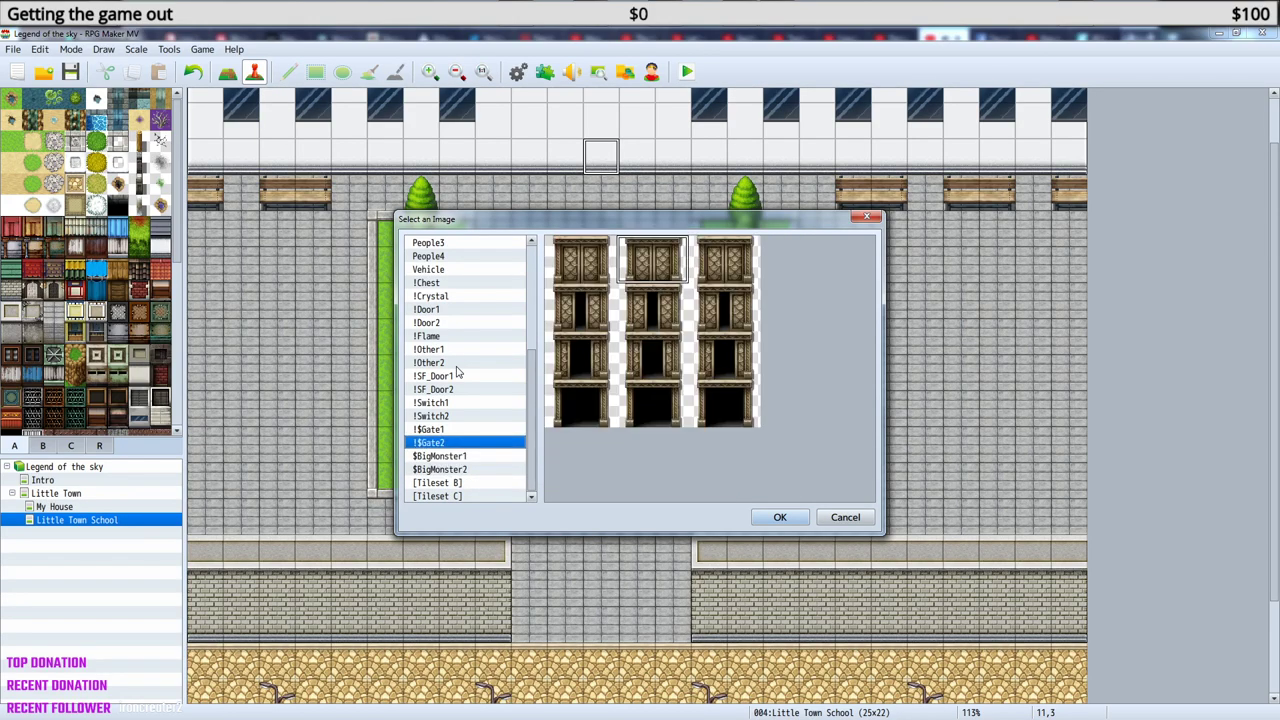
# Set the door image to the first closed gate of !$Gate2 and create the door event.
pyautogui.press('Up')
pyautogui.press('Down')
pyautogui.press('Down')
pyautogui.click(587, 270)
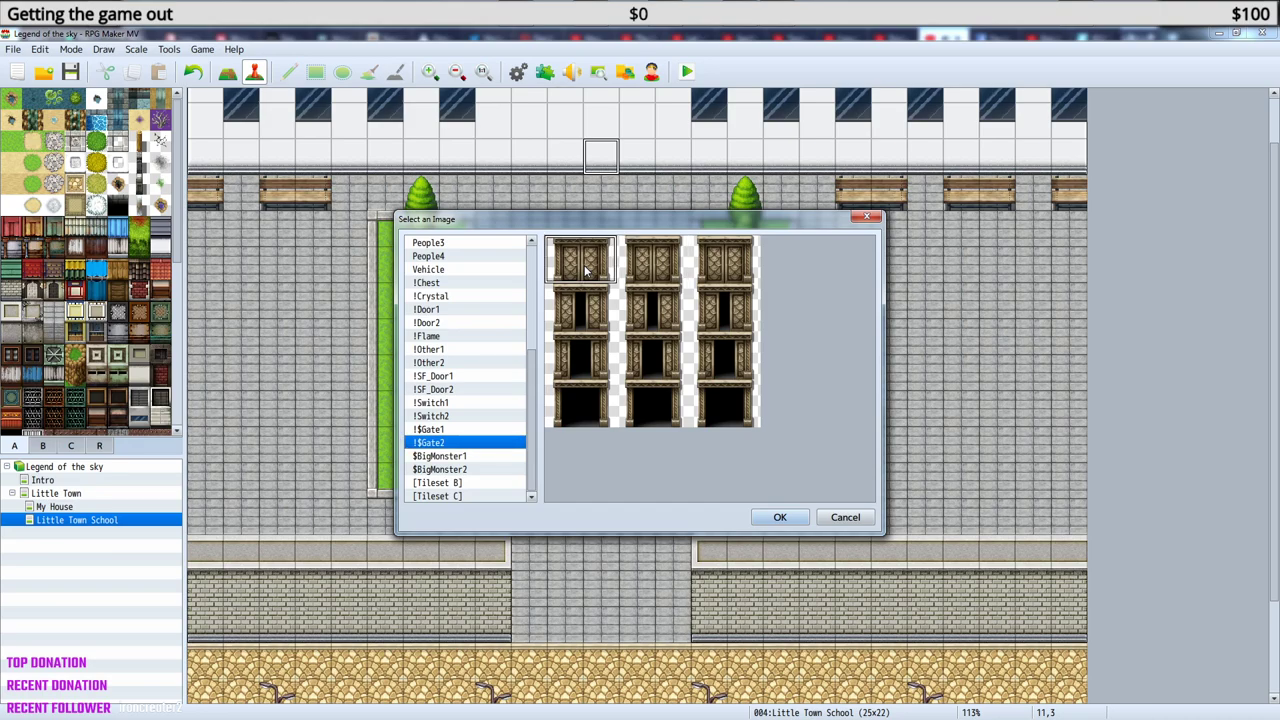
pyautogui.click(780, 517)
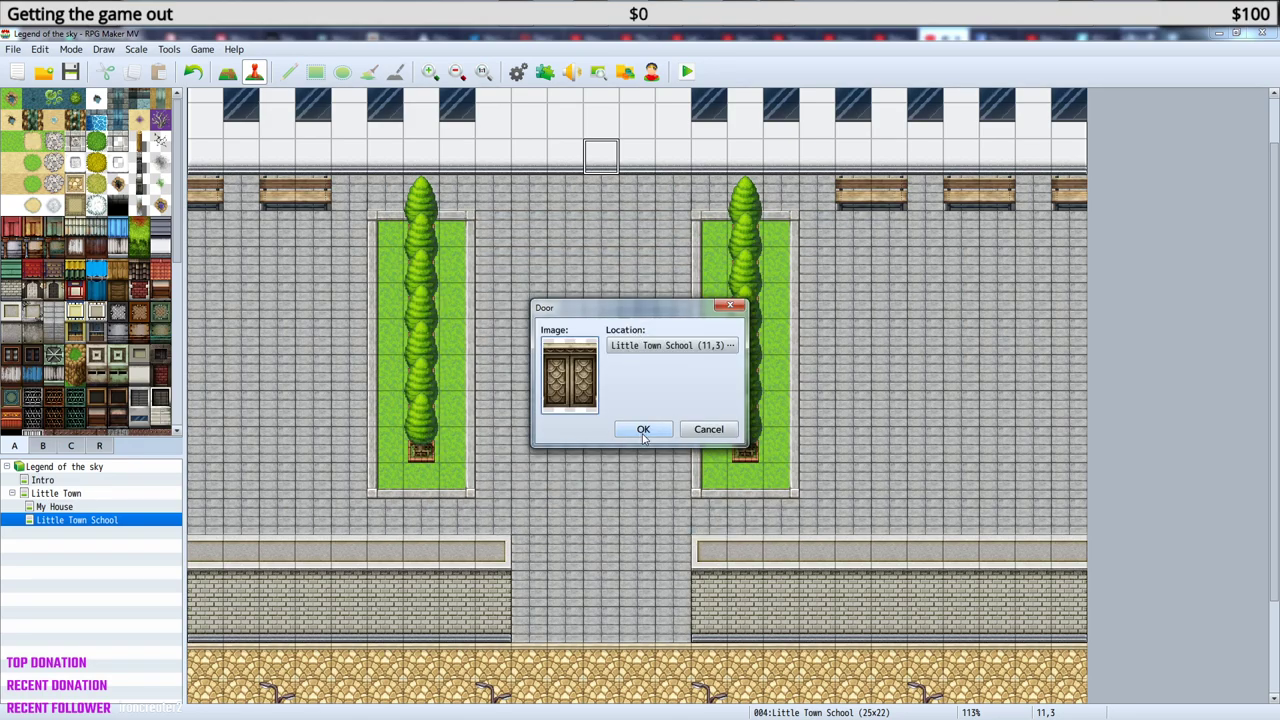
pyautogui.click(643, 429)
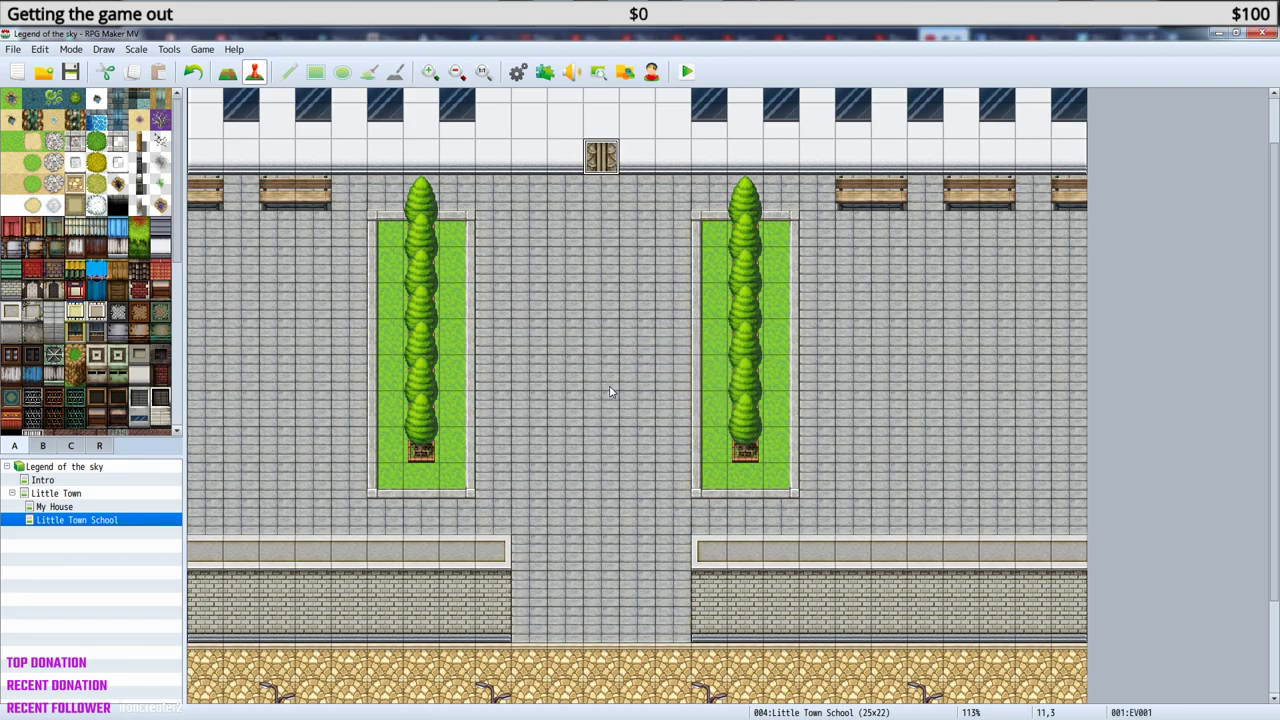
# Launch a playtest, saving the changes to the game, and start playing from the title screen.
pyautogui.click(687, 72)
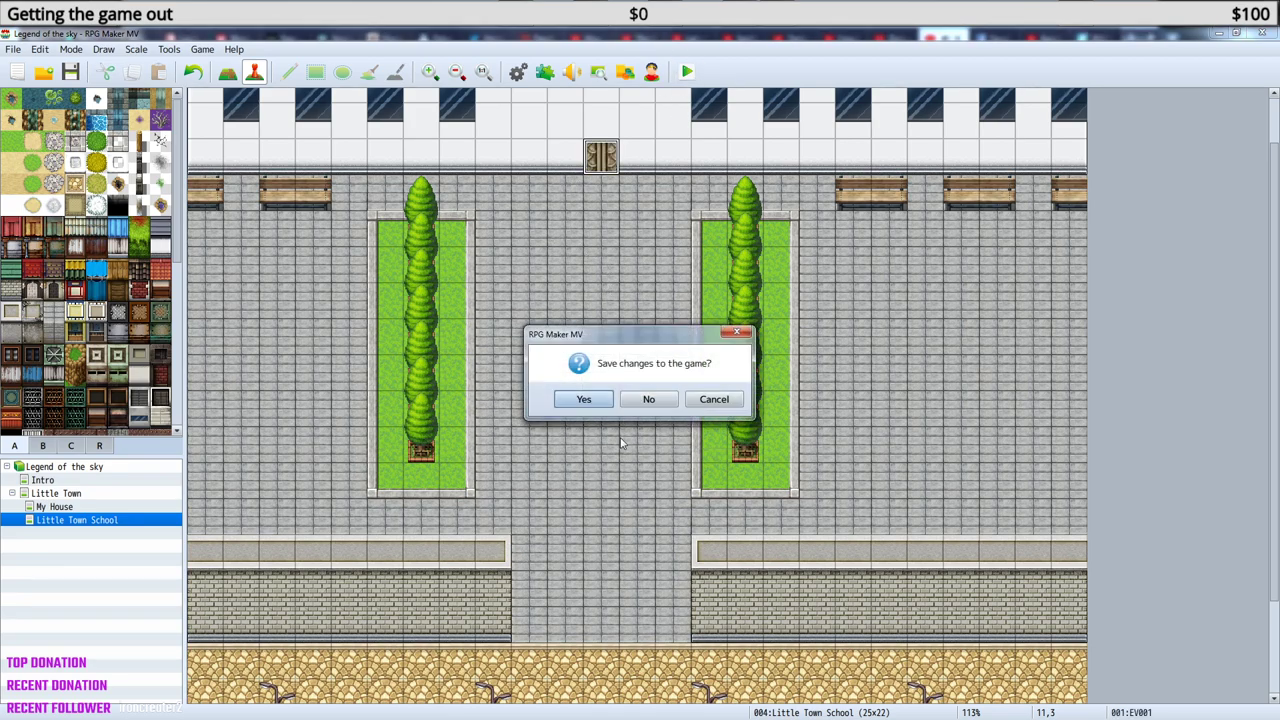
pyautogui.click(583, 399)
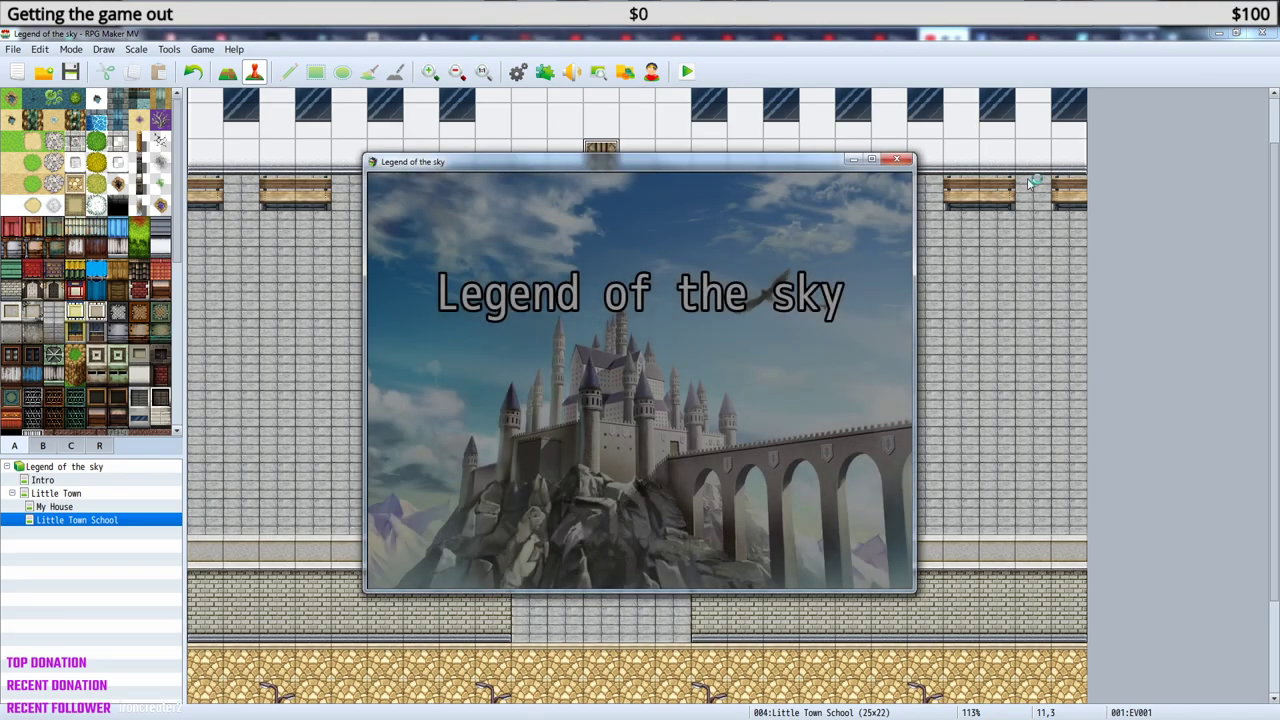
pyautogui.press('Return')
pyautogui.press('Return')
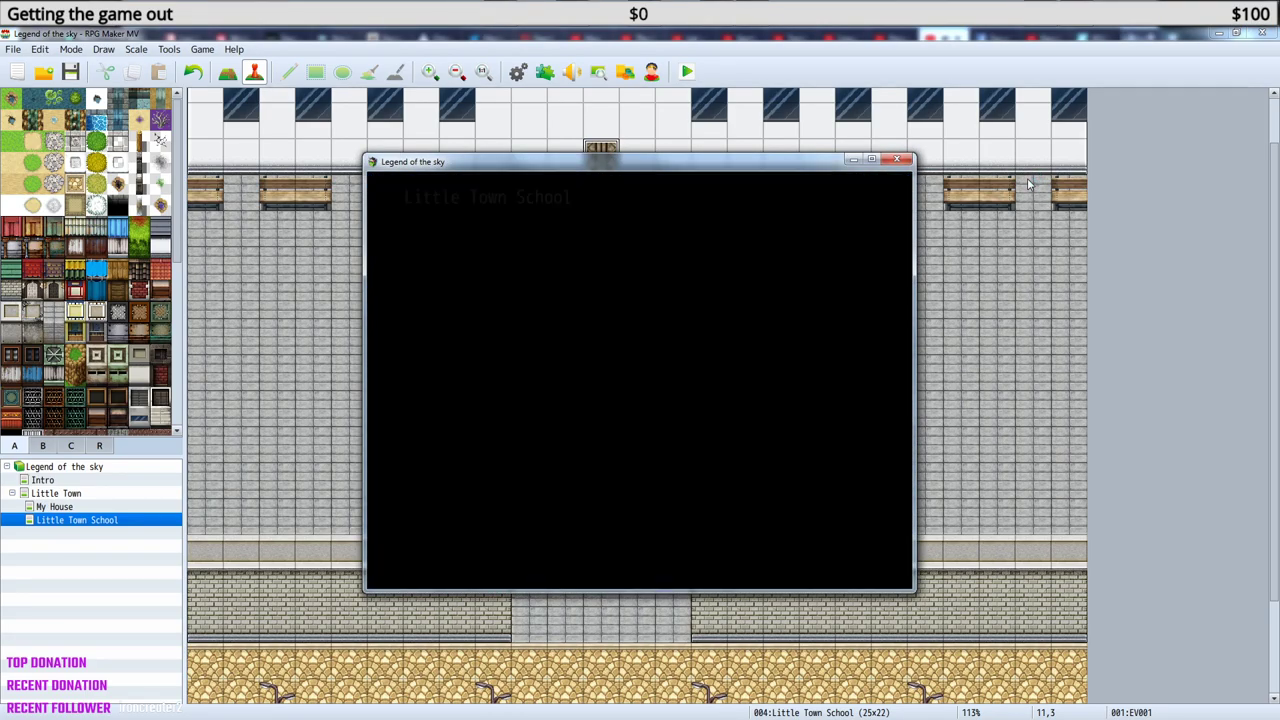
# Walk the character from the road through the gateway up to the school's entrance door.
pyautogui.press('Up')
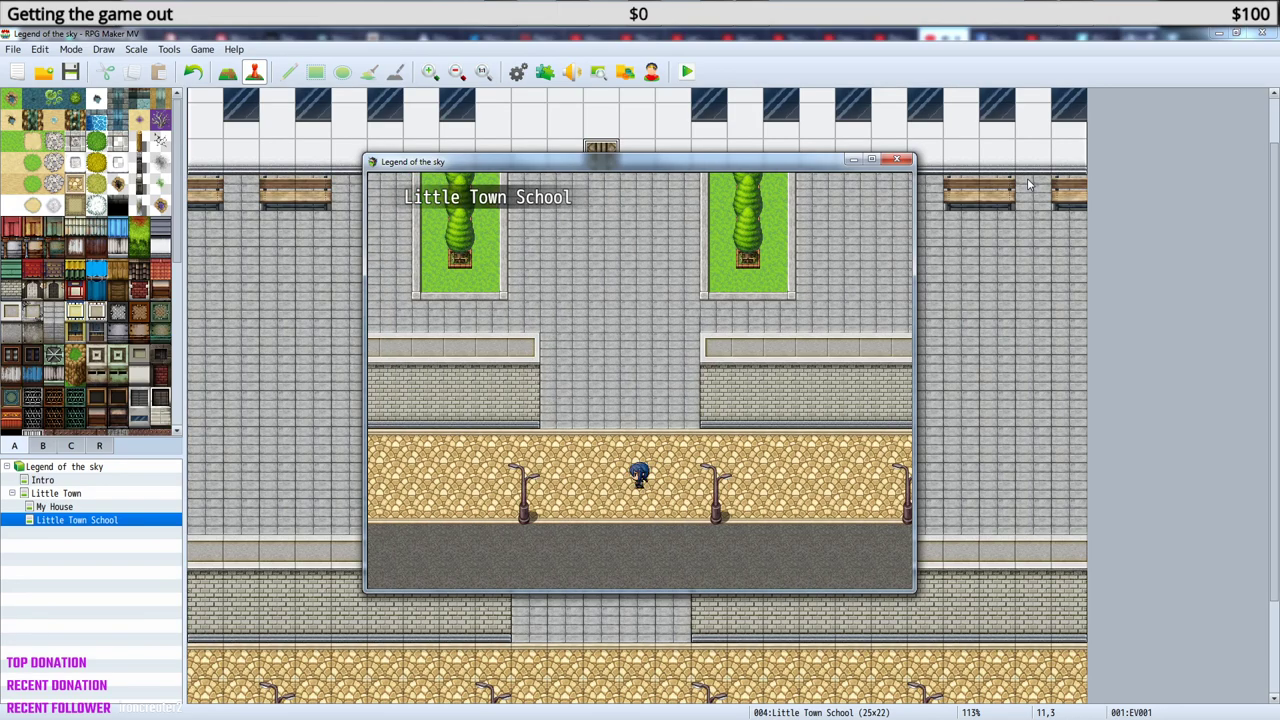
pyautogui.press('Left')
pyautogui.press('Up')
pyautogui.press('Up')
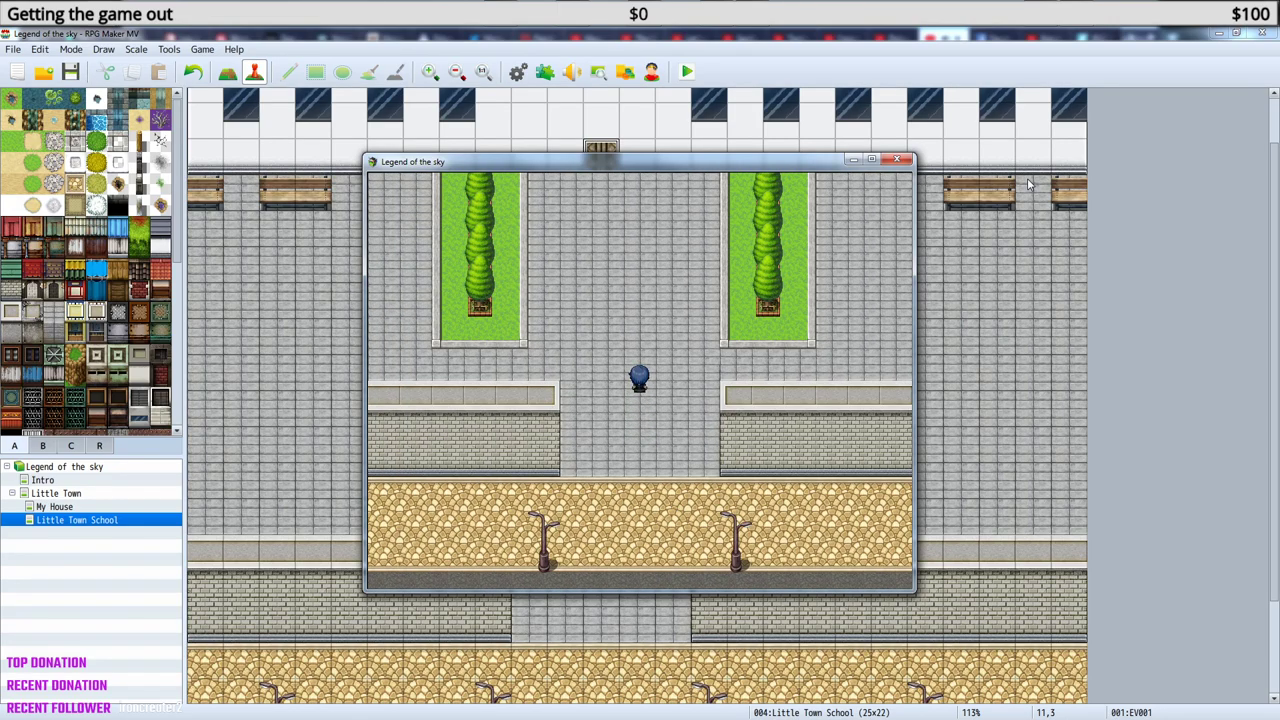
pyautogui.press('Up')
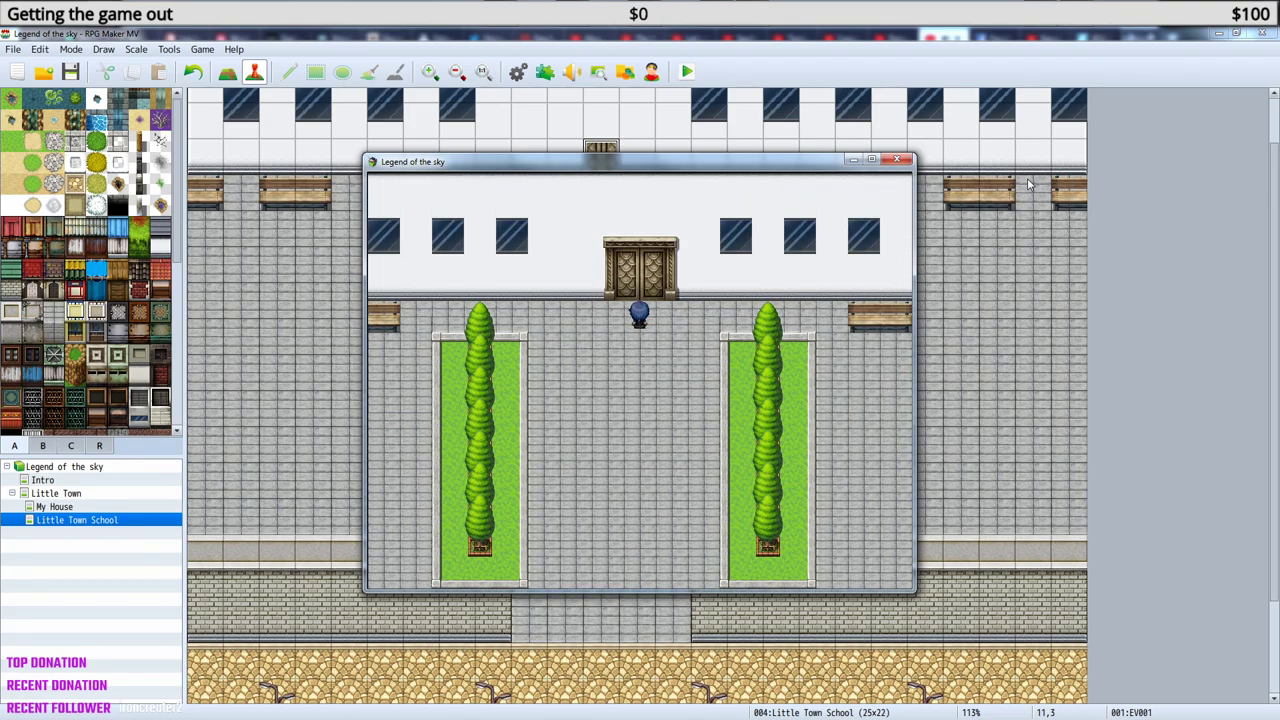
# Walk around the courtyard between the grass beds, test entering the school door, and close the playtest.
pyautogui.press('Left')
pyautogui.press('Right')
pyautogui.press('Down')
pyautogui.press('Down')
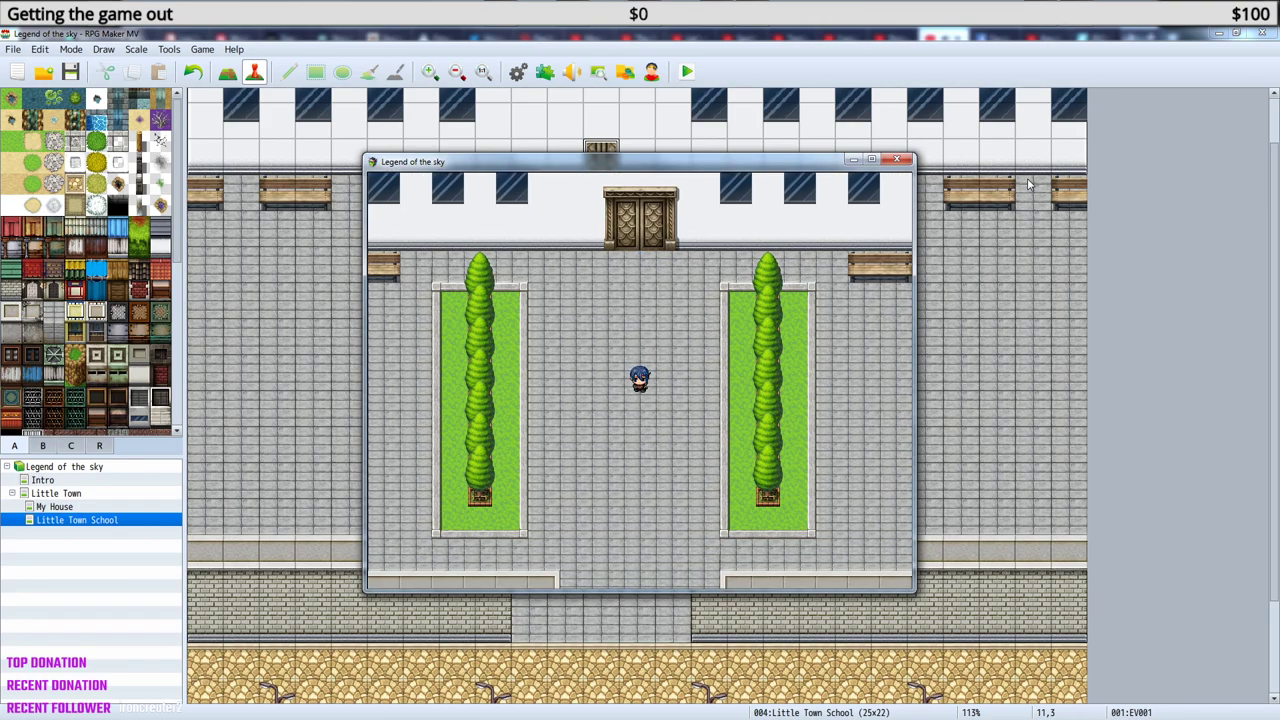
pyautogui.press('Up')
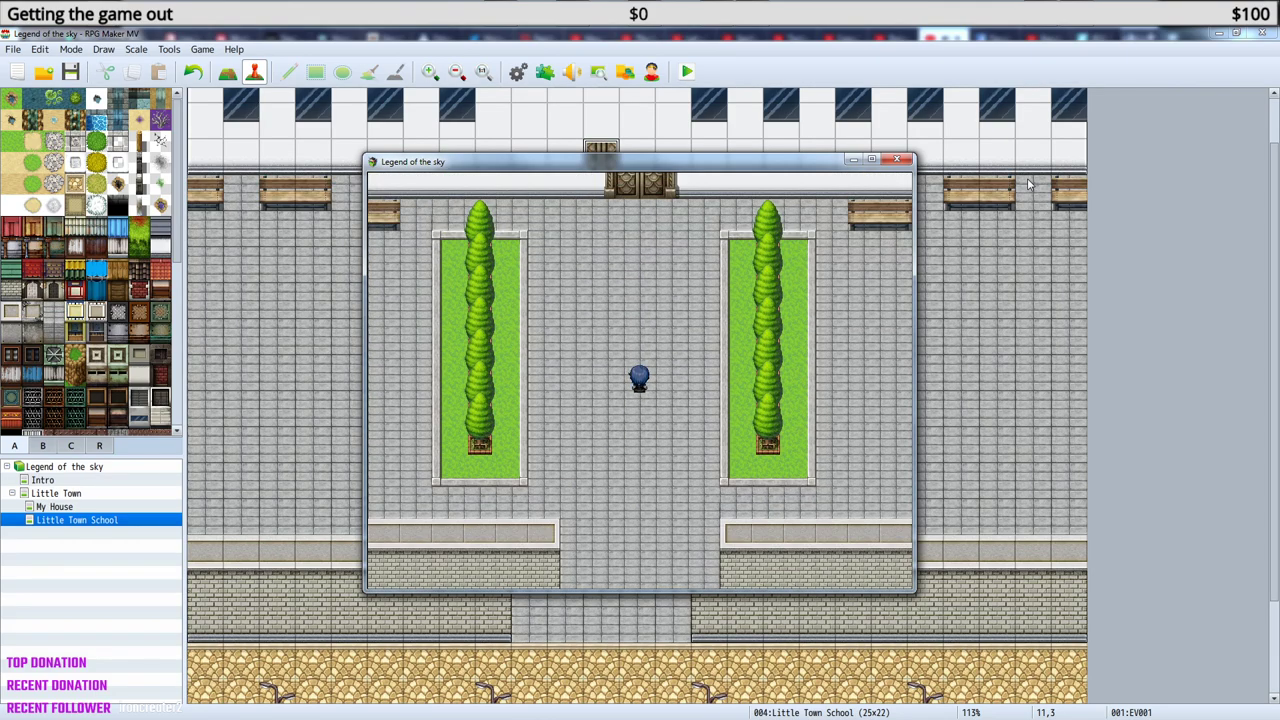
pyautogui.press('Left')
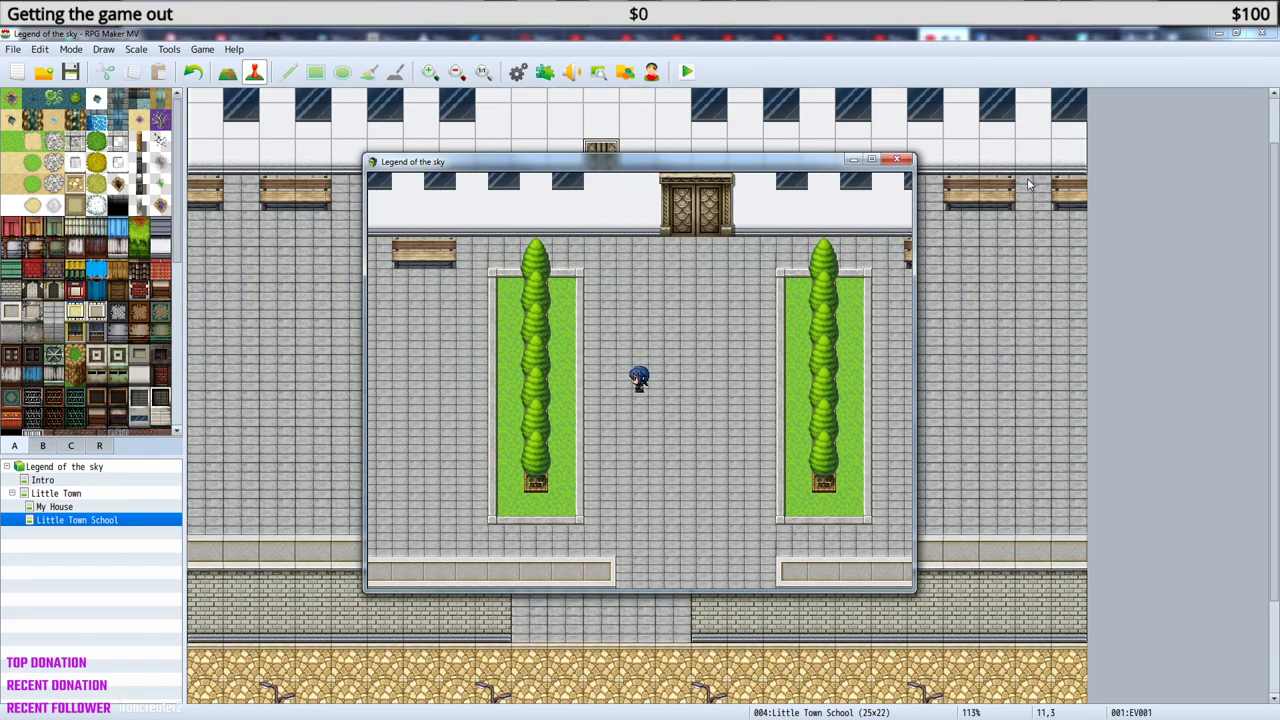
pyautogui.press('Right')
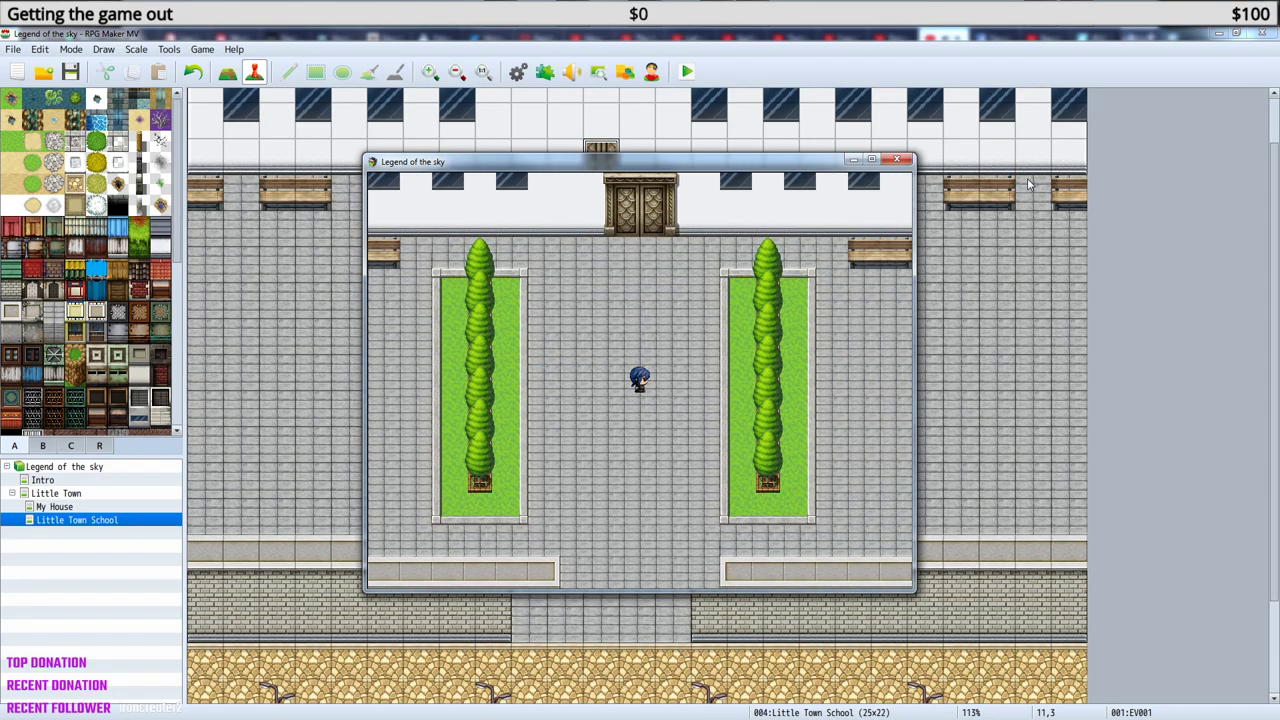
pyautogui.press('Up')
pyautogui.press('Up')
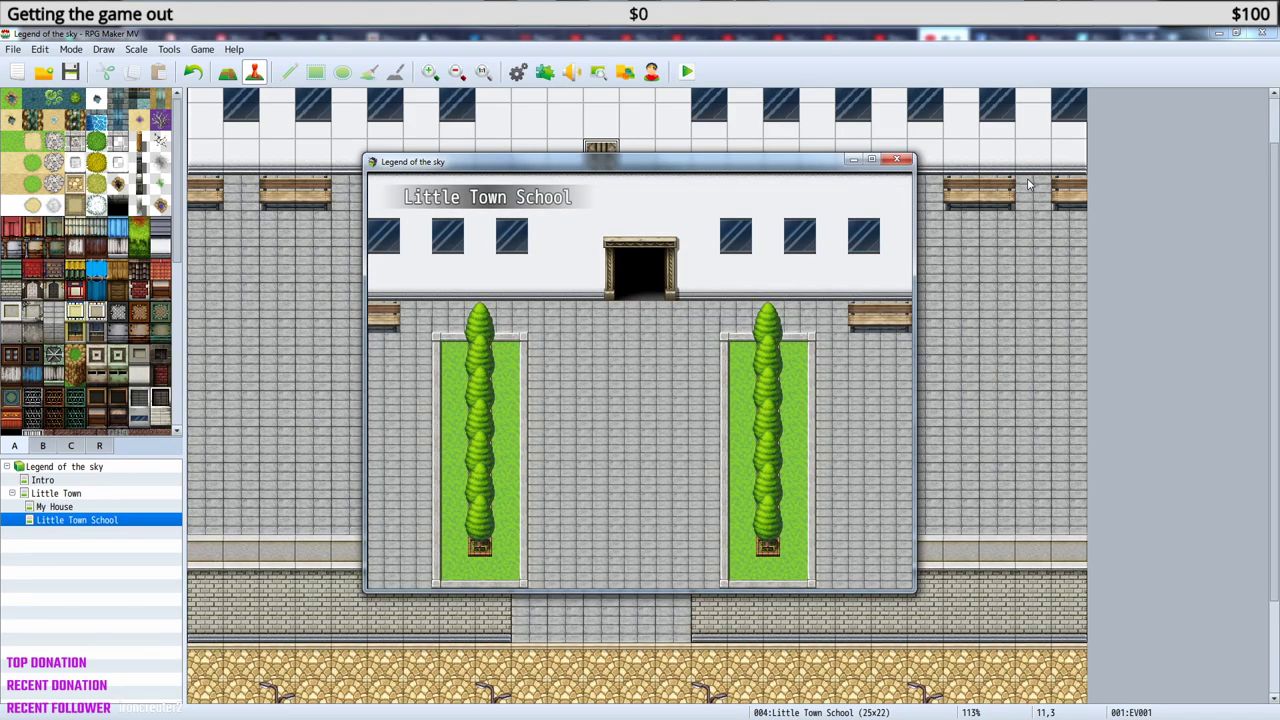
pyautogui.click(907, 161)
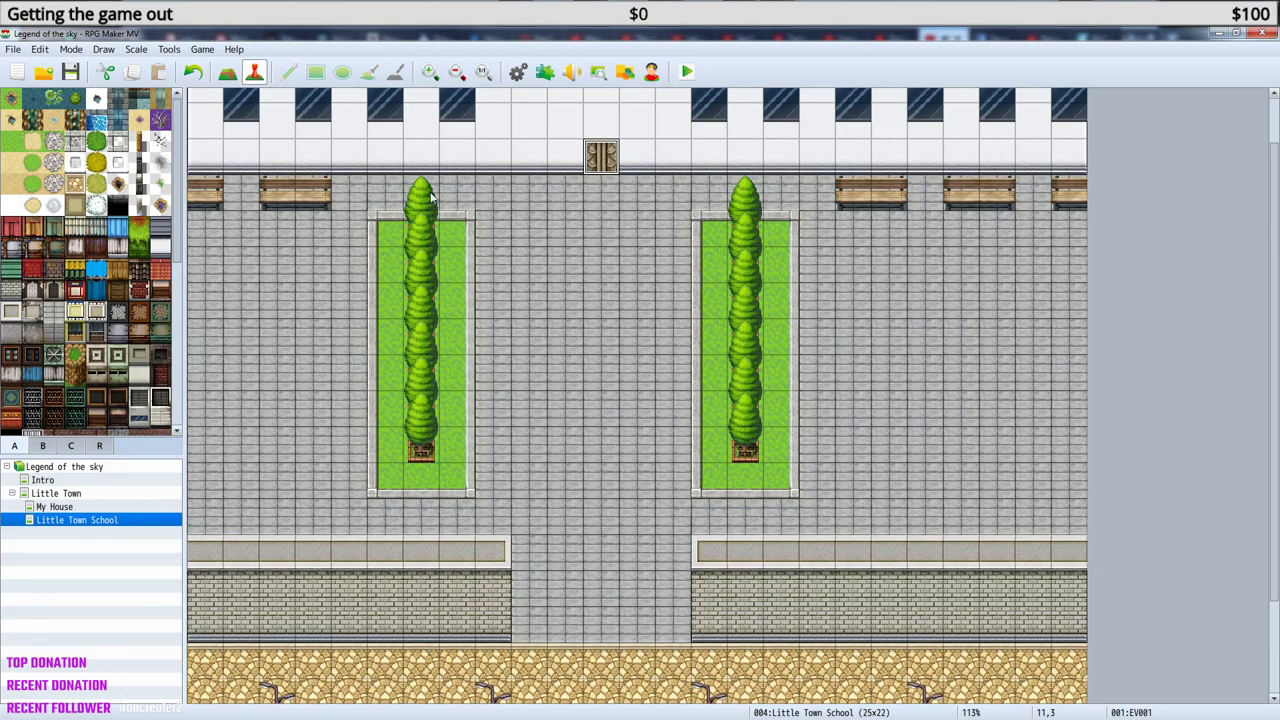
# Switch to map mode and shift the left grass bed, its trees and the left benches one column right.
pyautogui.click(463, 190)
pyautogui.rightClick(366, 431)
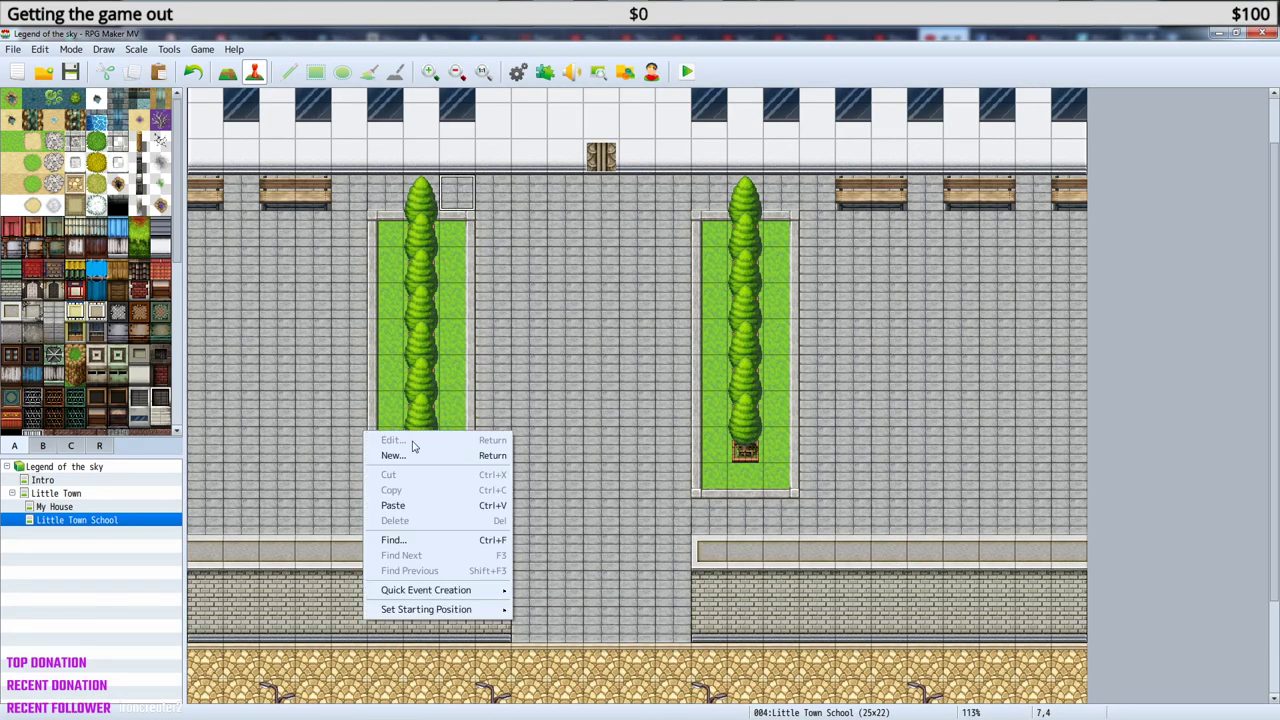
pyautogui.click(227, 71)
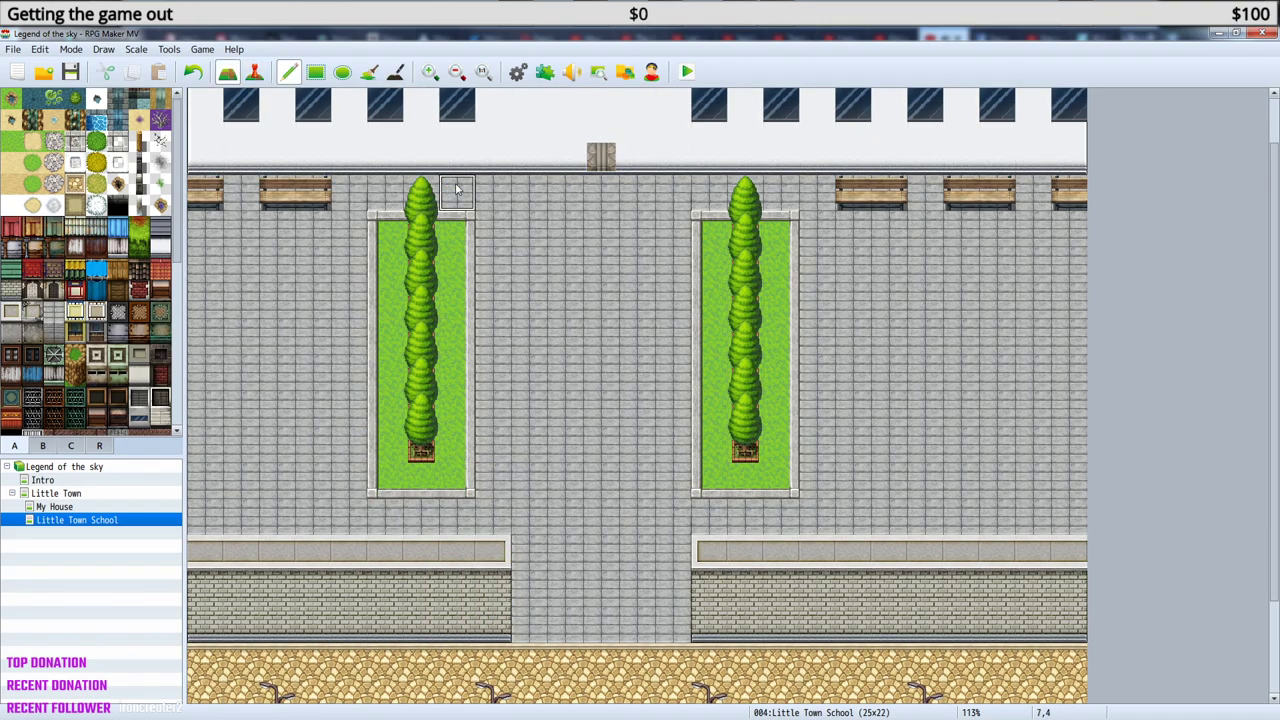
pyautogui.moveTo(456, 190)
pyautogui.mouseDown(button='right')
pyautogui.moveTo(252, 492)
pyautogui.moveTo(214, 523)
pyautogui.moveTo(247, 523)
pyautogui.mouseUp(button='right')
pyautogui.click(247, 523)
pyautogui.rightClick(249, 430)
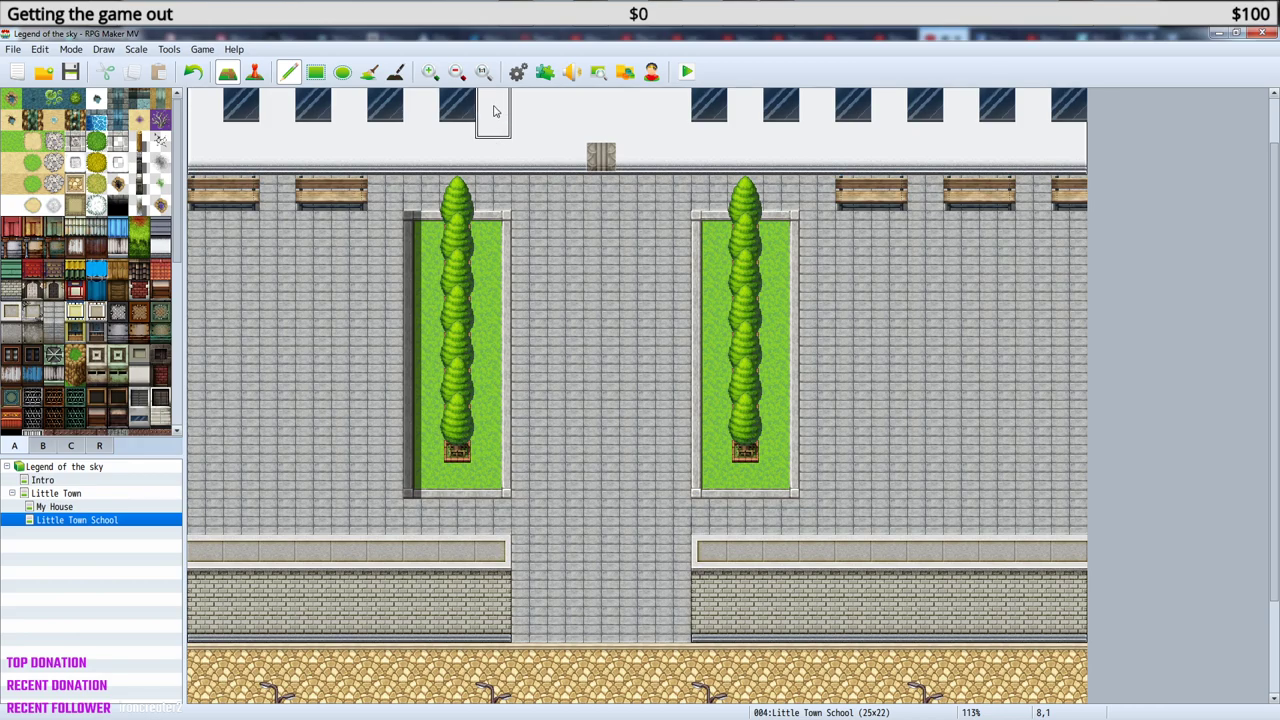
# Clear the windows from the school's left wall and place new ones at columns 8, 6, 4, 2 and 0, rows 1 to 2.
pyautogui.moveTo(491, 106); pyautogui.dragTo(238, 108)
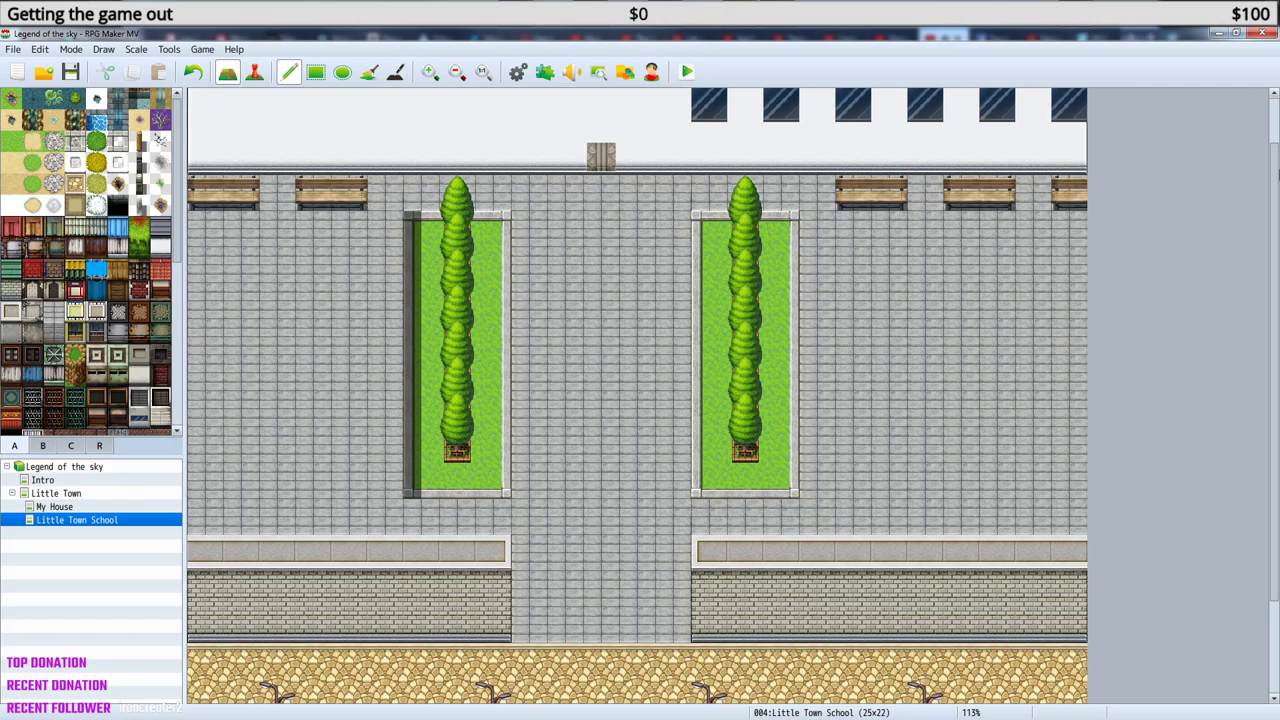
pyautogui.scroll(2, 560, 115)
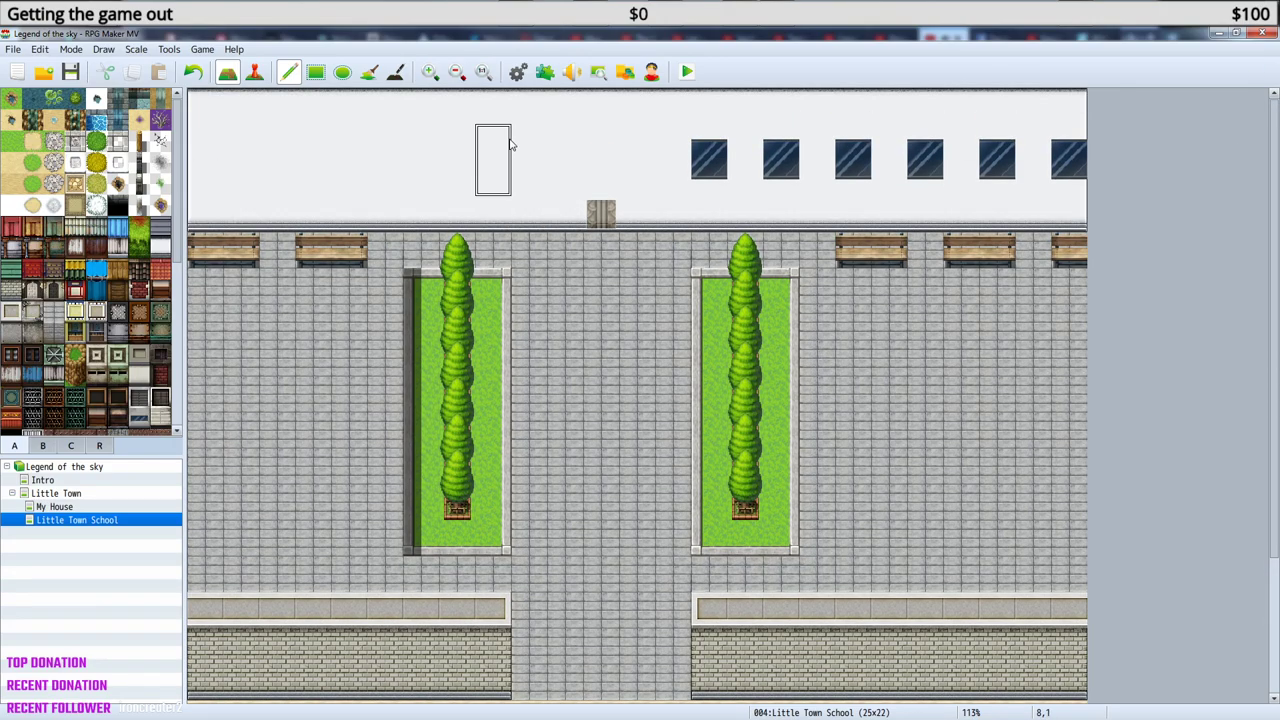
pyautogui.click(505, 150)
pyautogui.click(420, 156)
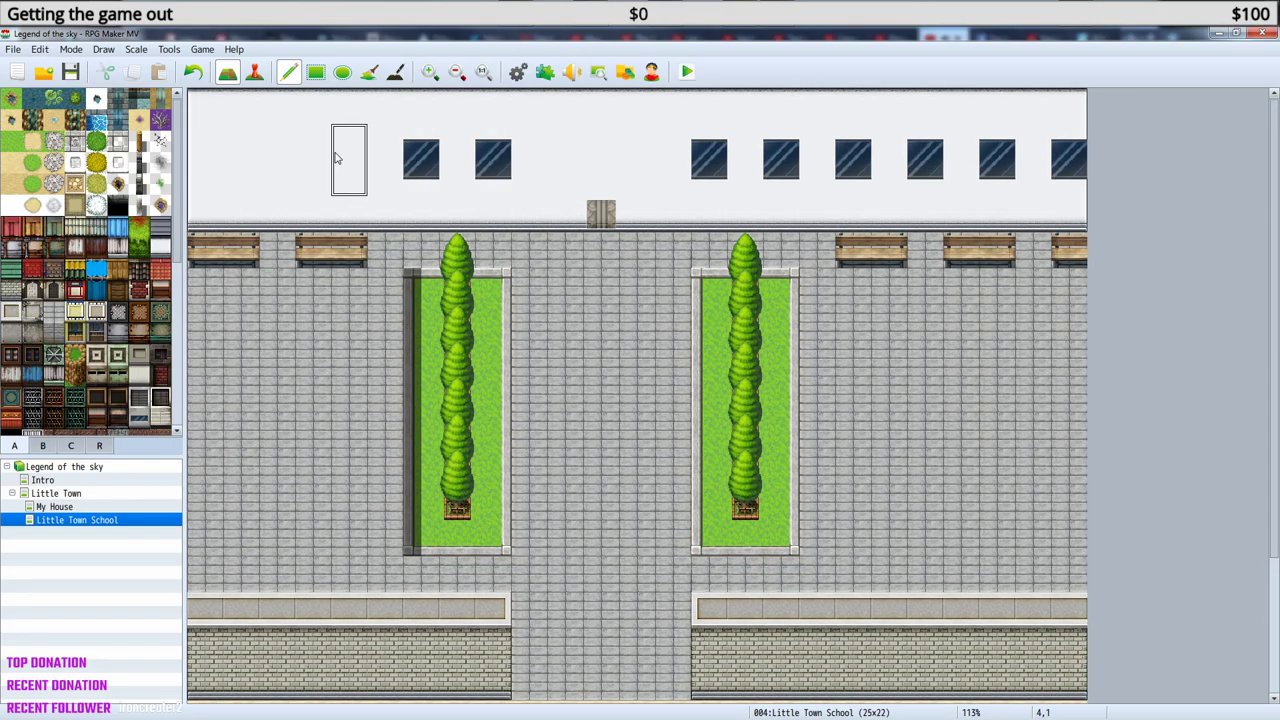
pyautogui.click(336, 157)
pyautogui.click(272, 158)
pyautogui.click(200, 160)
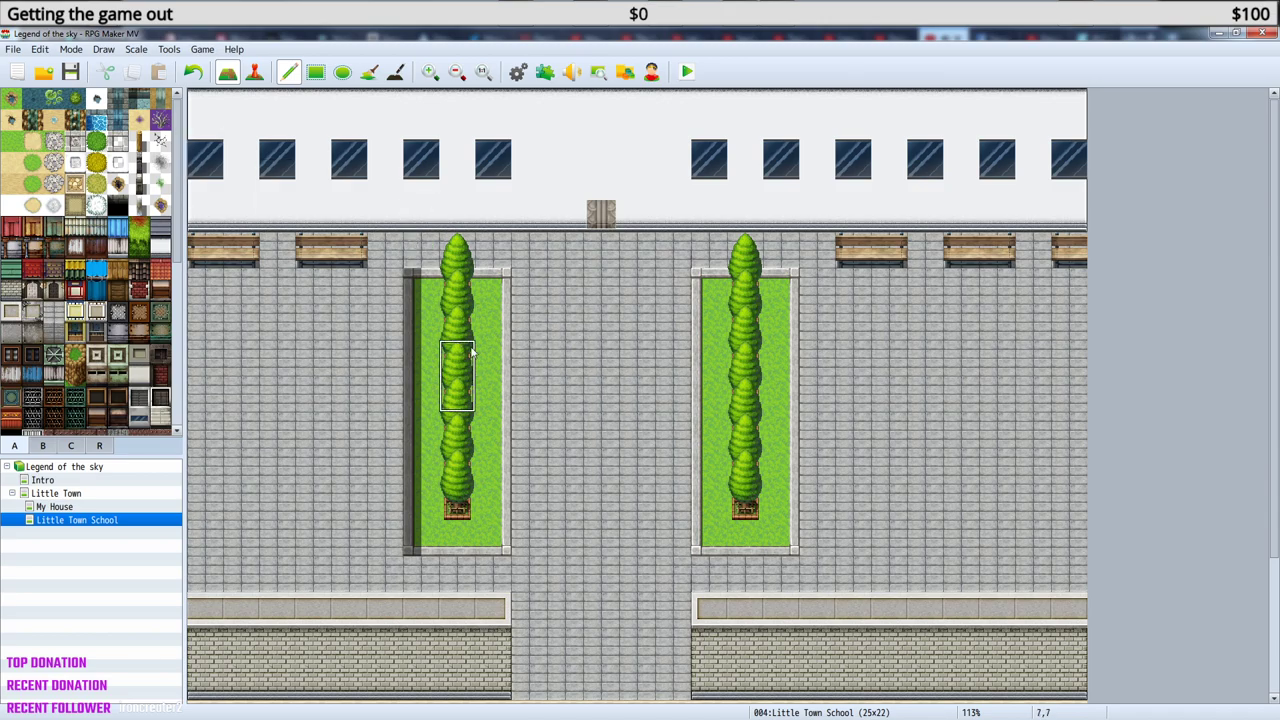
# Erase the shadow along the left edge of the left grass bed.
pyautogui.click(395, 72)
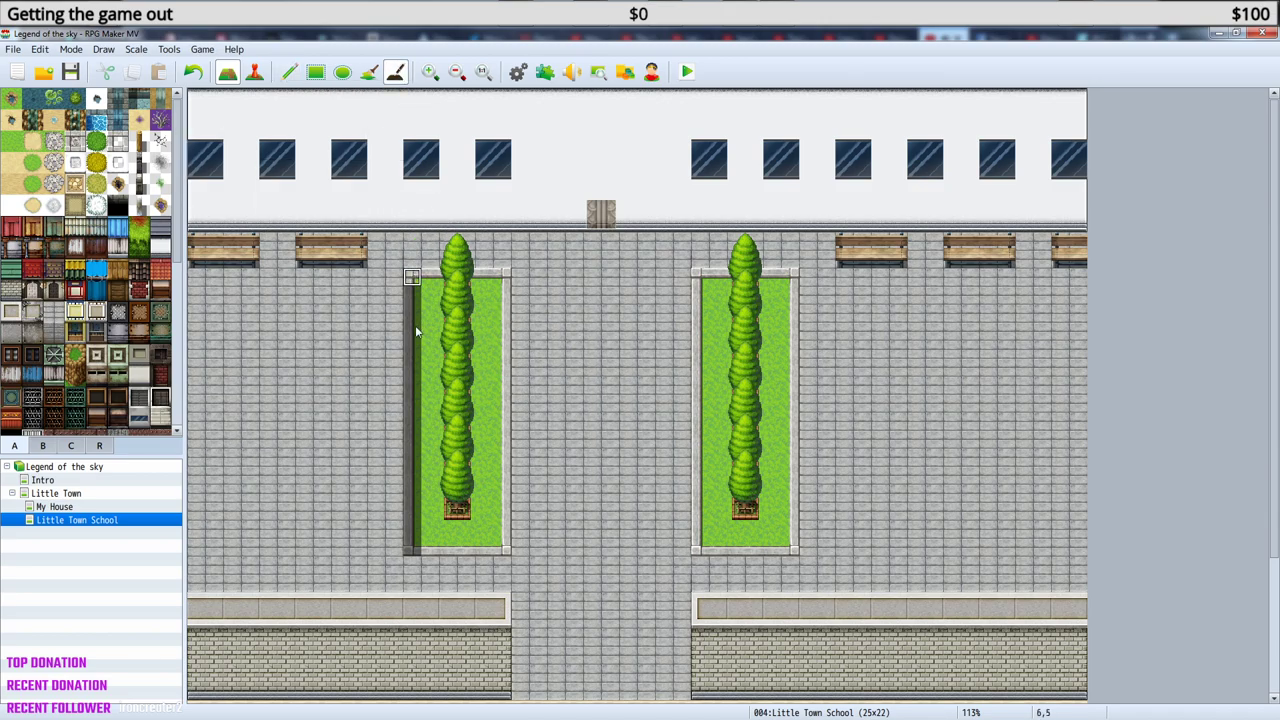
pyautogui.moveTo(415, 325)
pyautogui.mouseDown()
pyautogui.moveTo(416, 551)
pyautogui.moveTo(411, 388)
pyautogui.mouseUp()
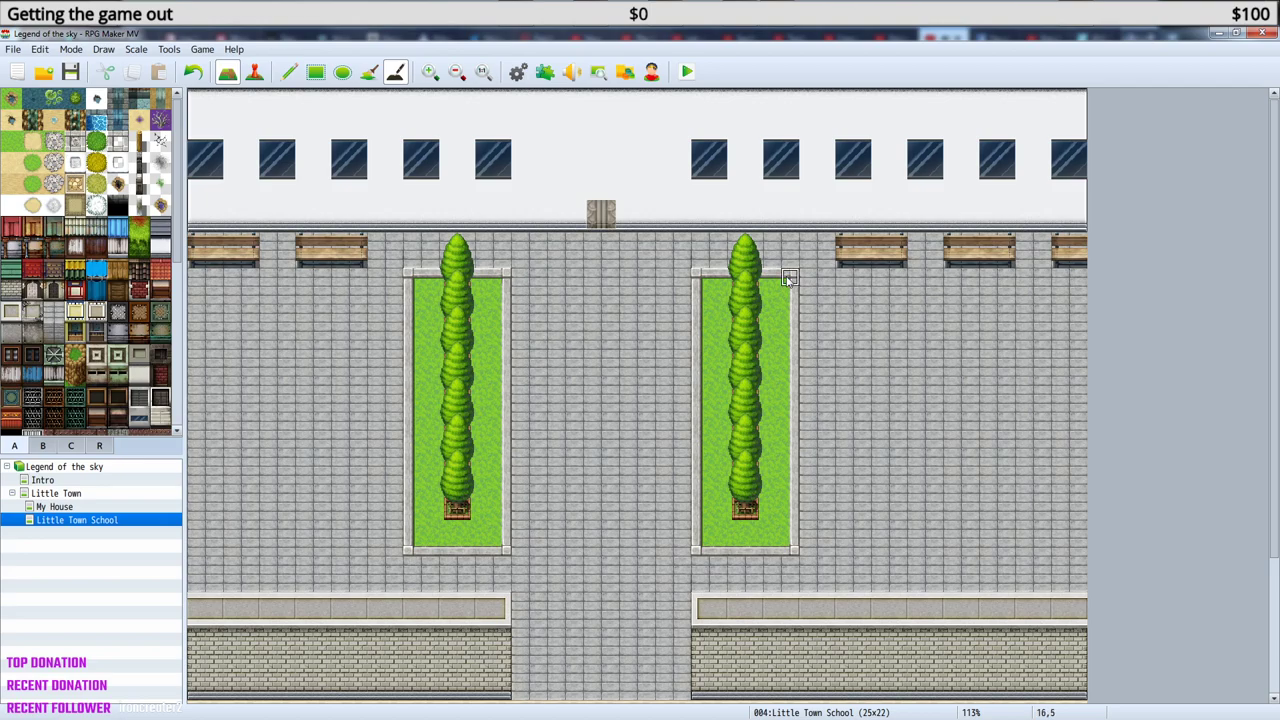
# Fill gaps in the school wall with midsize windows at columns 7, 3, 15, 19 and 23, rows 1 to 2.
pyautogui.click(42, 445)
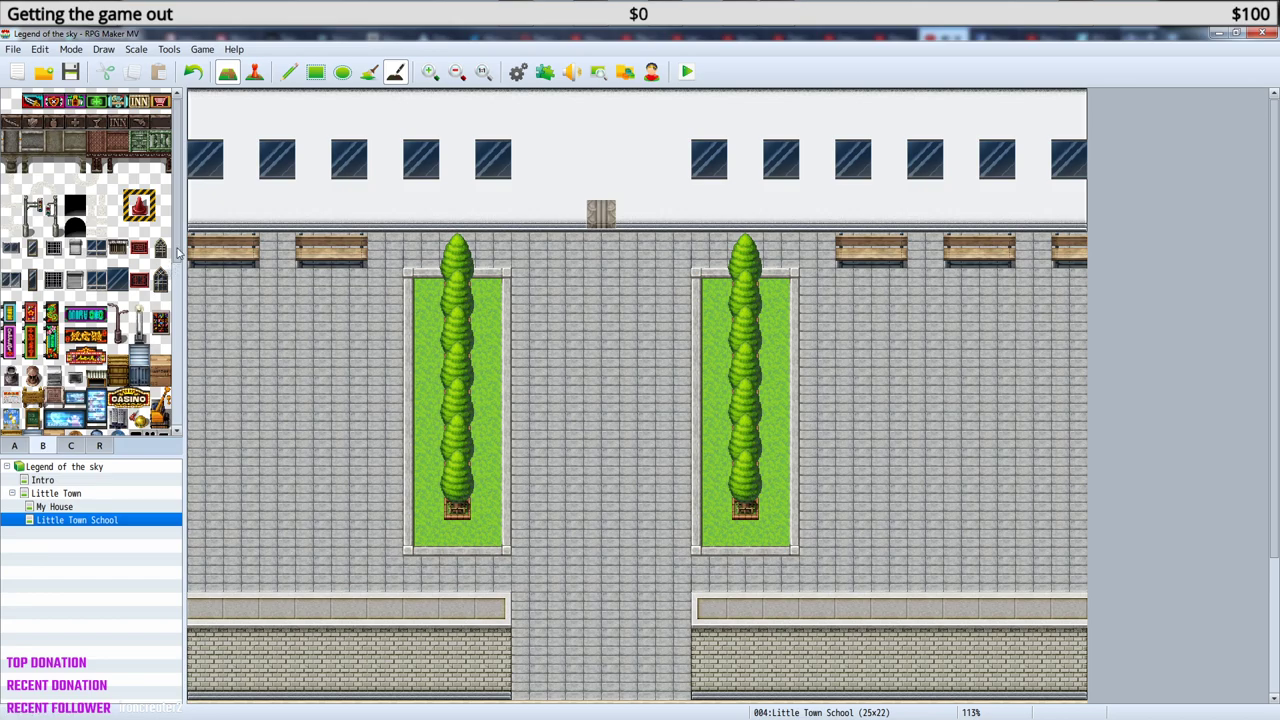
pyautogui.scroll(-3, 178, 250)
pyautogui.scroll(3, 178, 250)
pyautogui.click(117, 289)
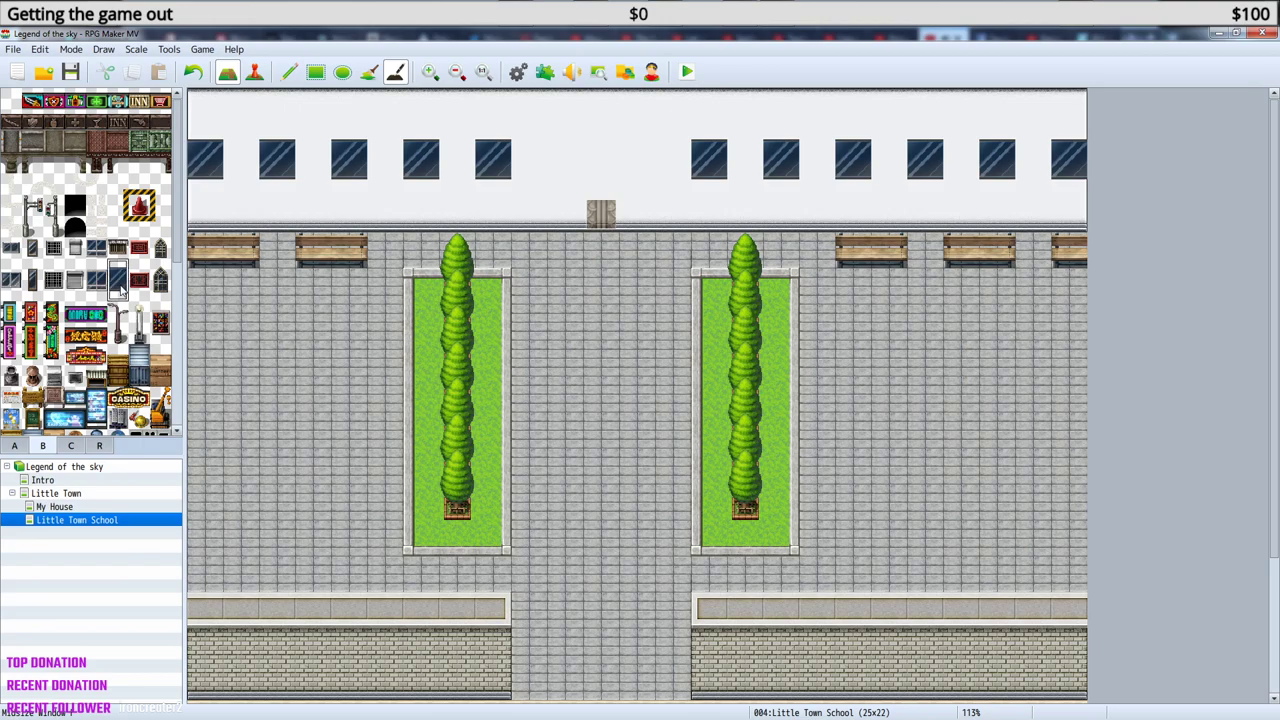
pyautogui.click(289, 72)
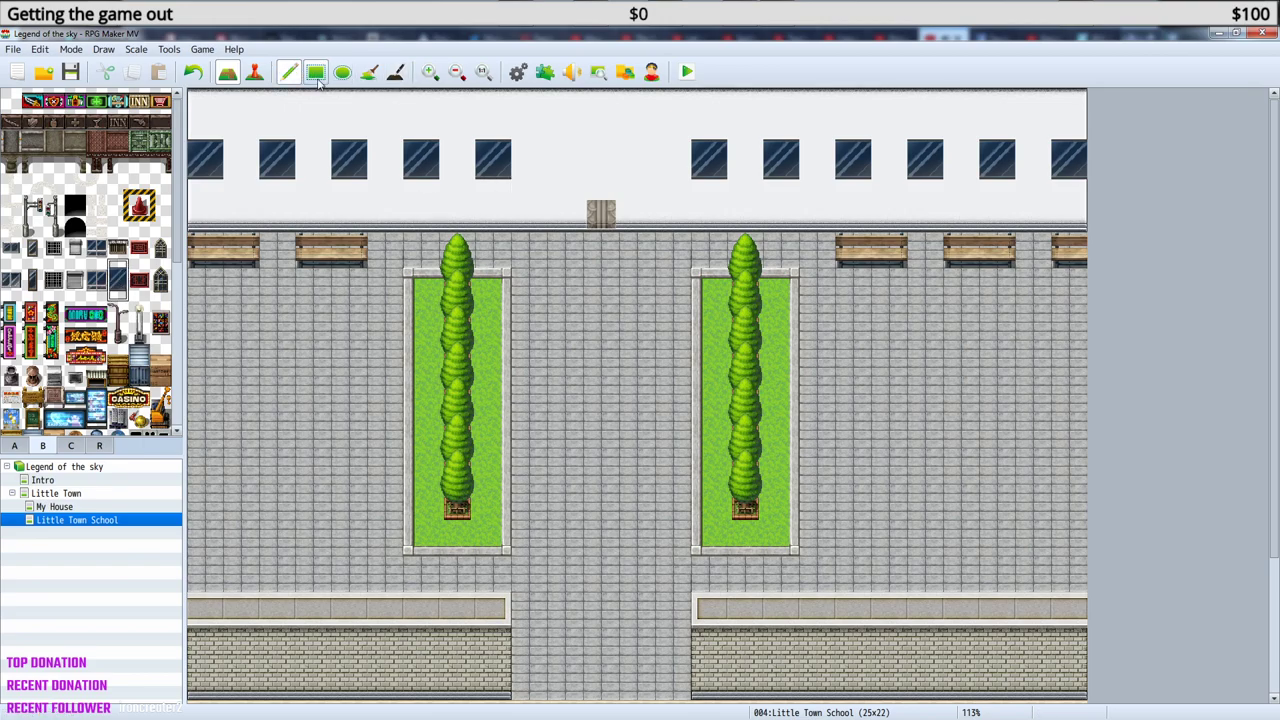
pyautogui.click(457, 160)
pyautogui.click(305, 157)
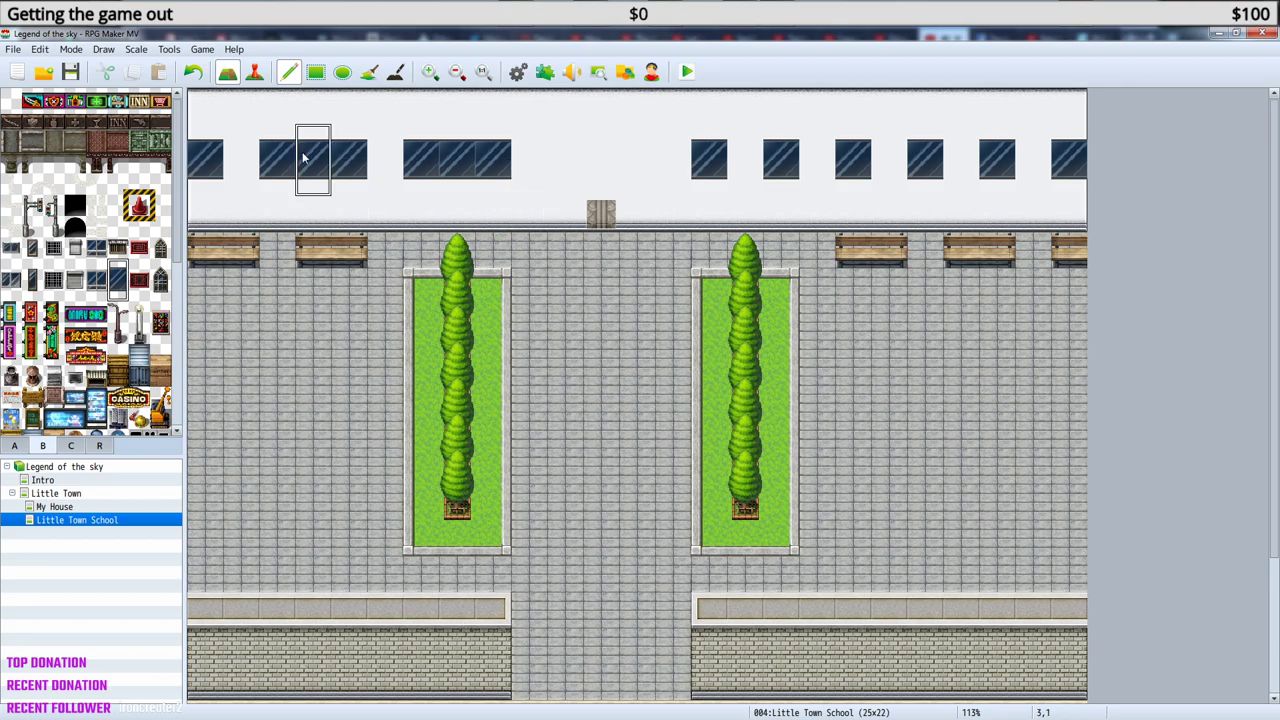
pyautogui.click(745, 156)
pyautogui.click(889, 155)
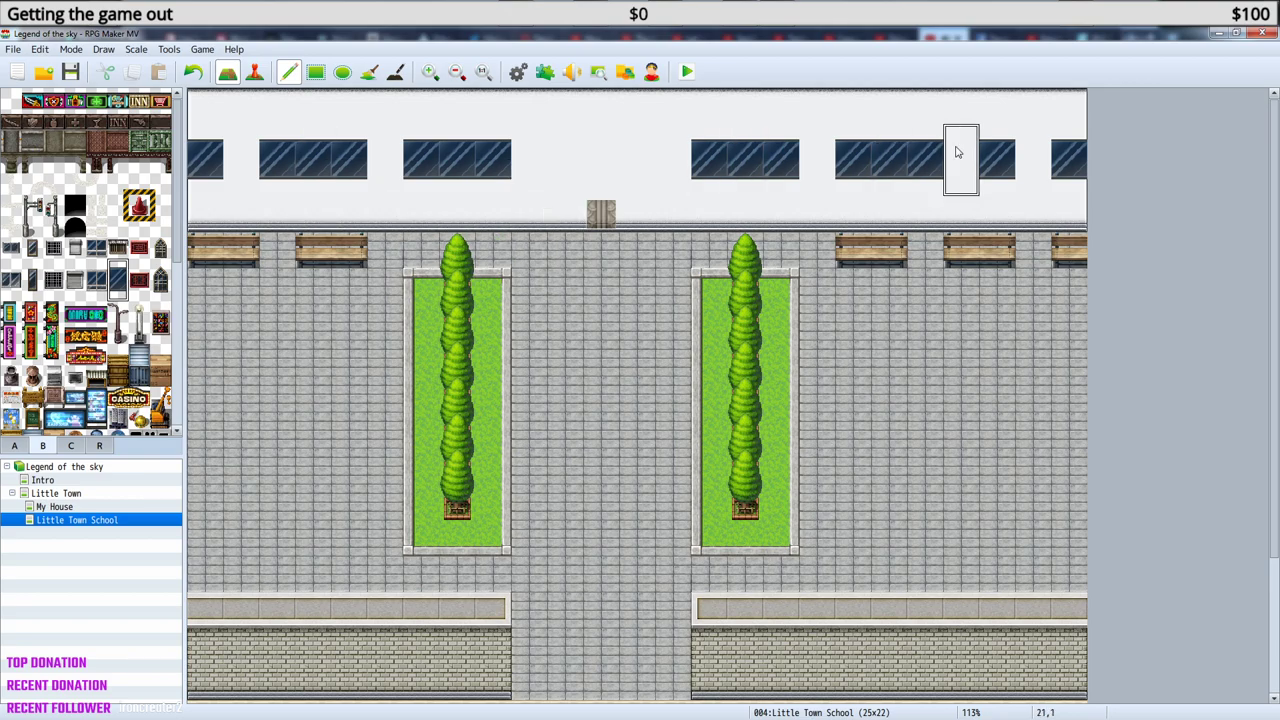
pyautogui.click(1033, 158)
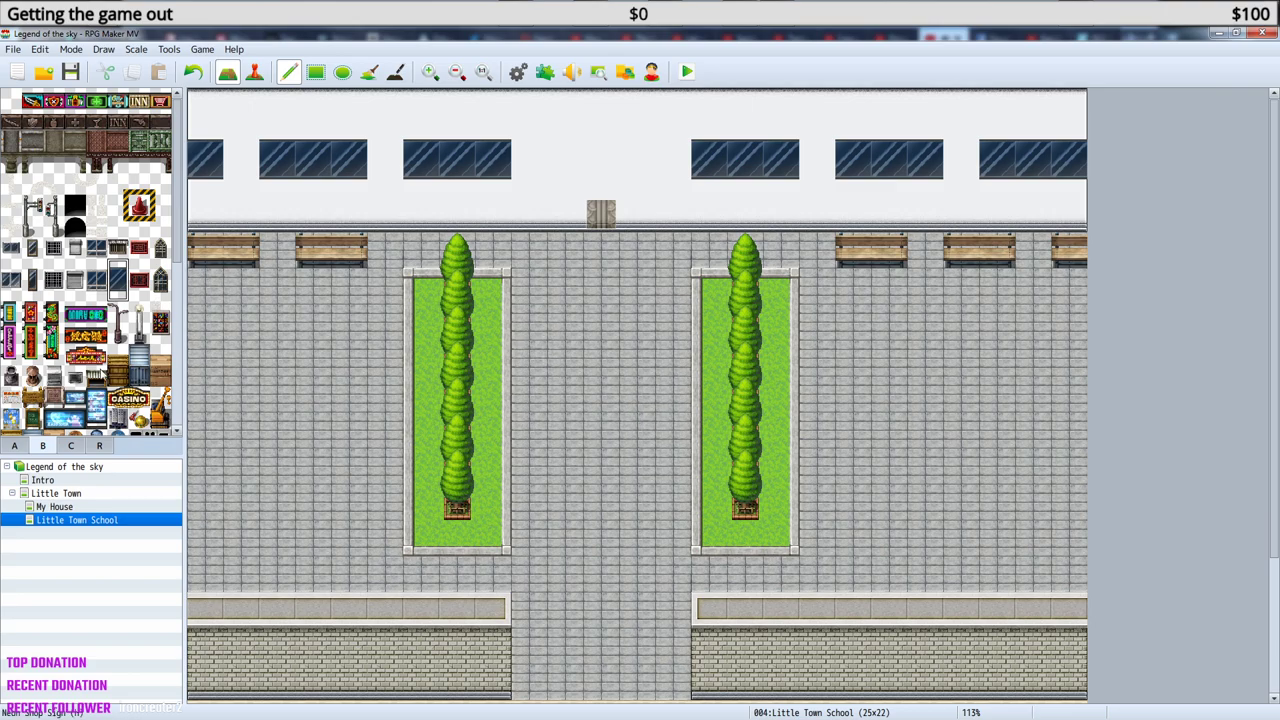
# Try the clock tower's top section, three tiles wide, on the wall above the entrance door and undo it.
pyautogui.click(69, 446)
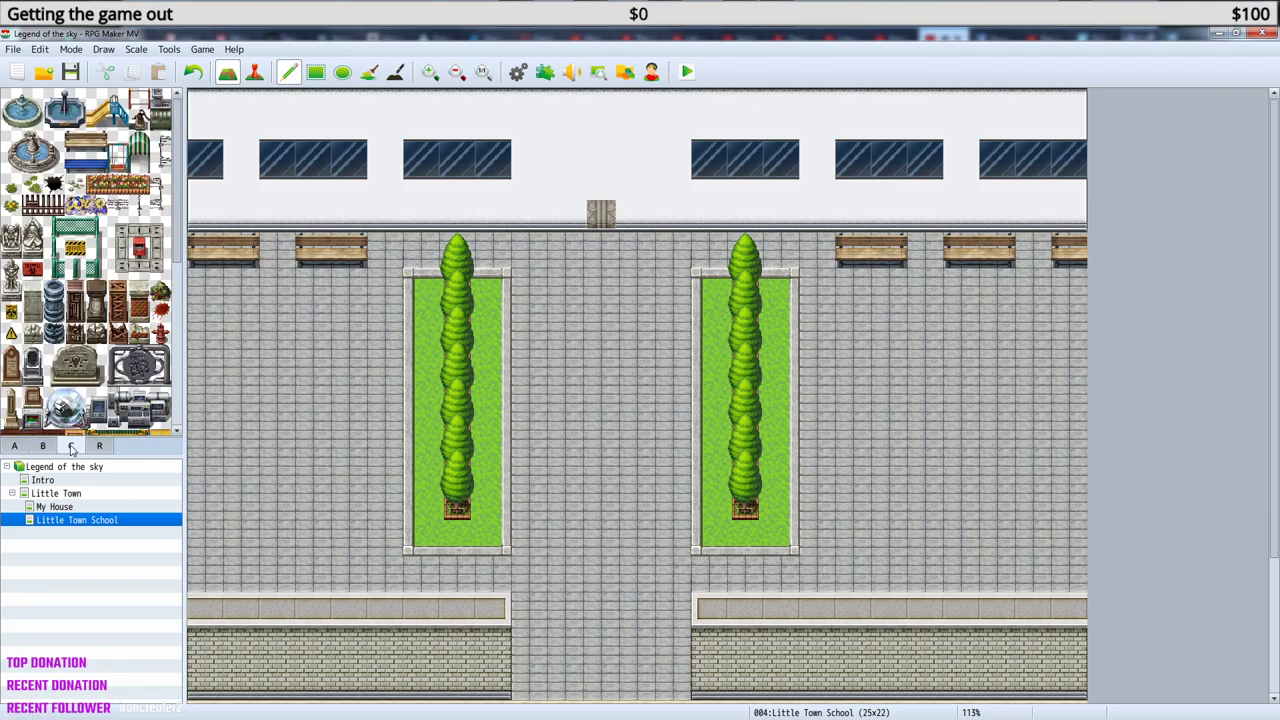
pyautogui.scroll(-5, 120, 240)
pyautogui.scroll(-3, 120, 240)
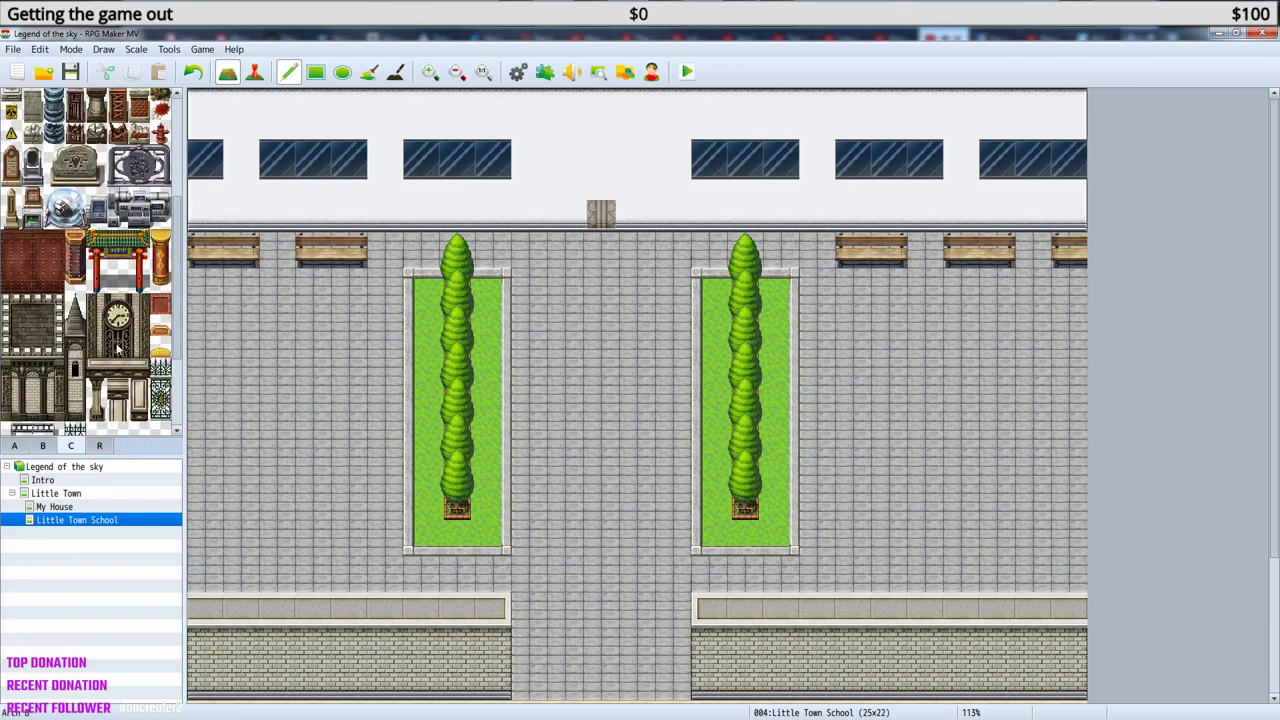
pyautogui.moveTo(100, 303); pyautogui.dragTo(130, 337)
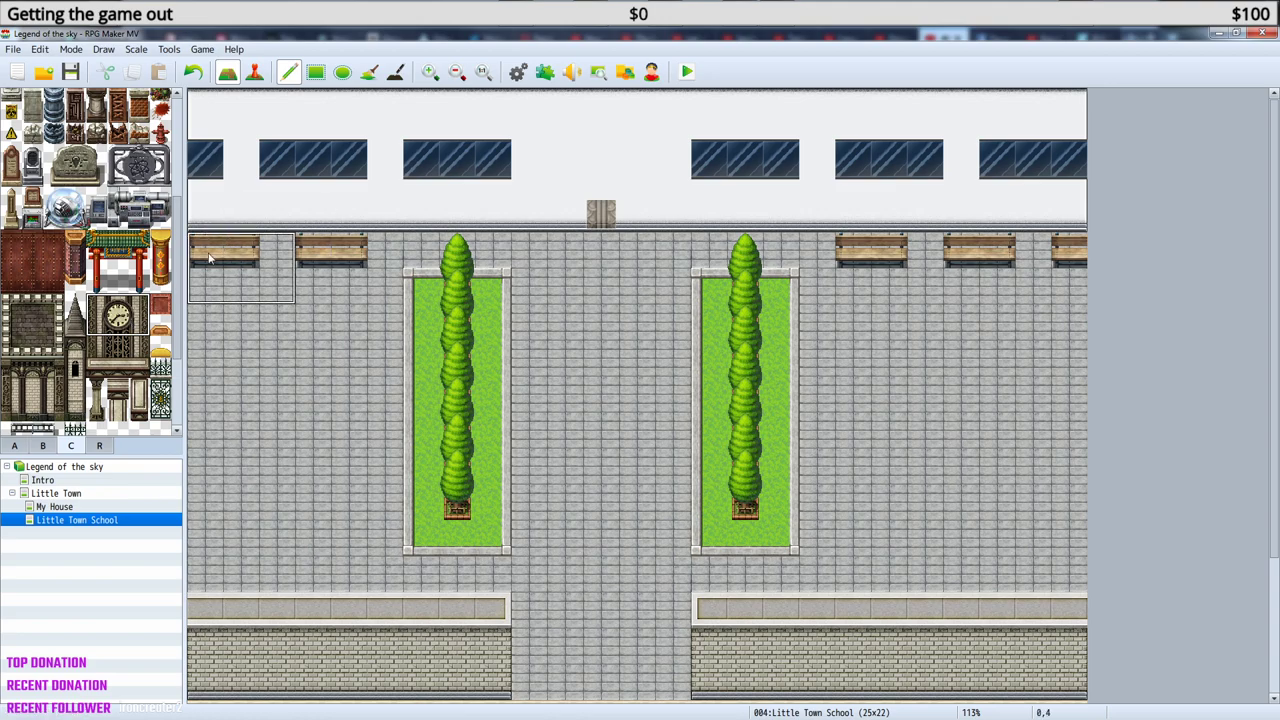
pyautogui.click(578, 114)
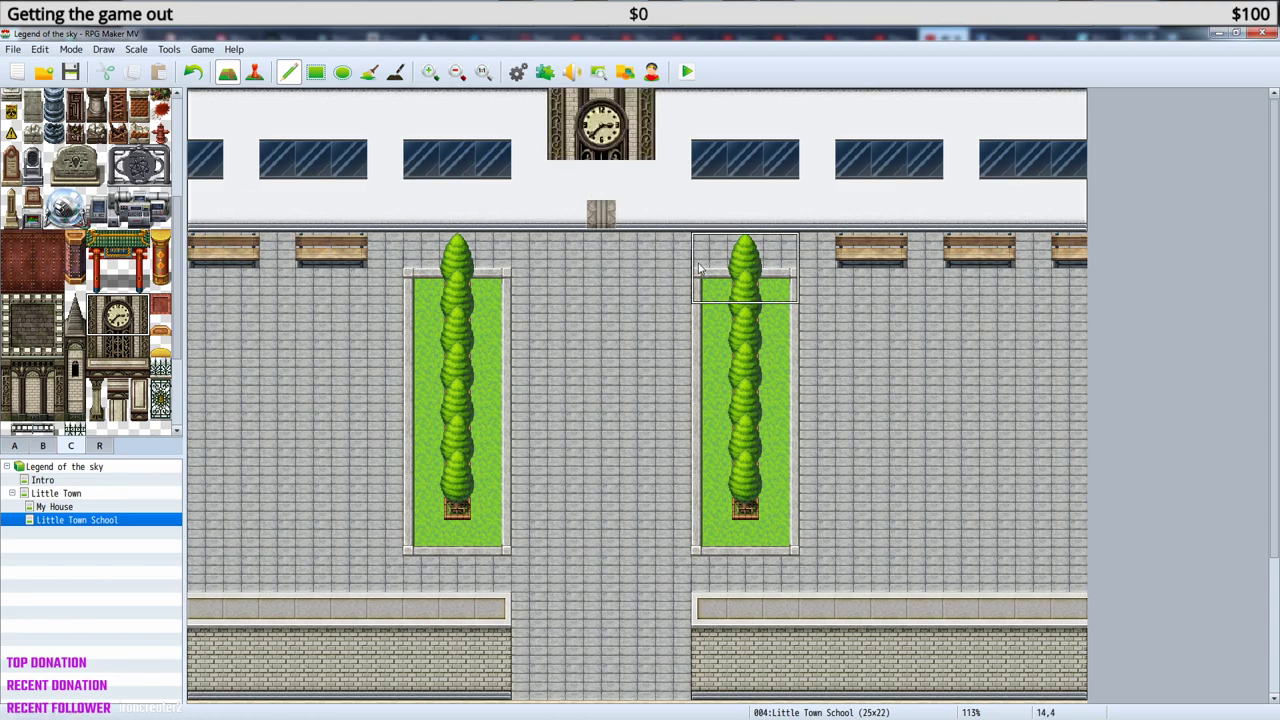
pyautogui.hotkey('ctrl', 'z')
# Place a round clock on the school wall above the entrance door at column 11, row 1.
pyautogui.scroll(-3, 115, 312)
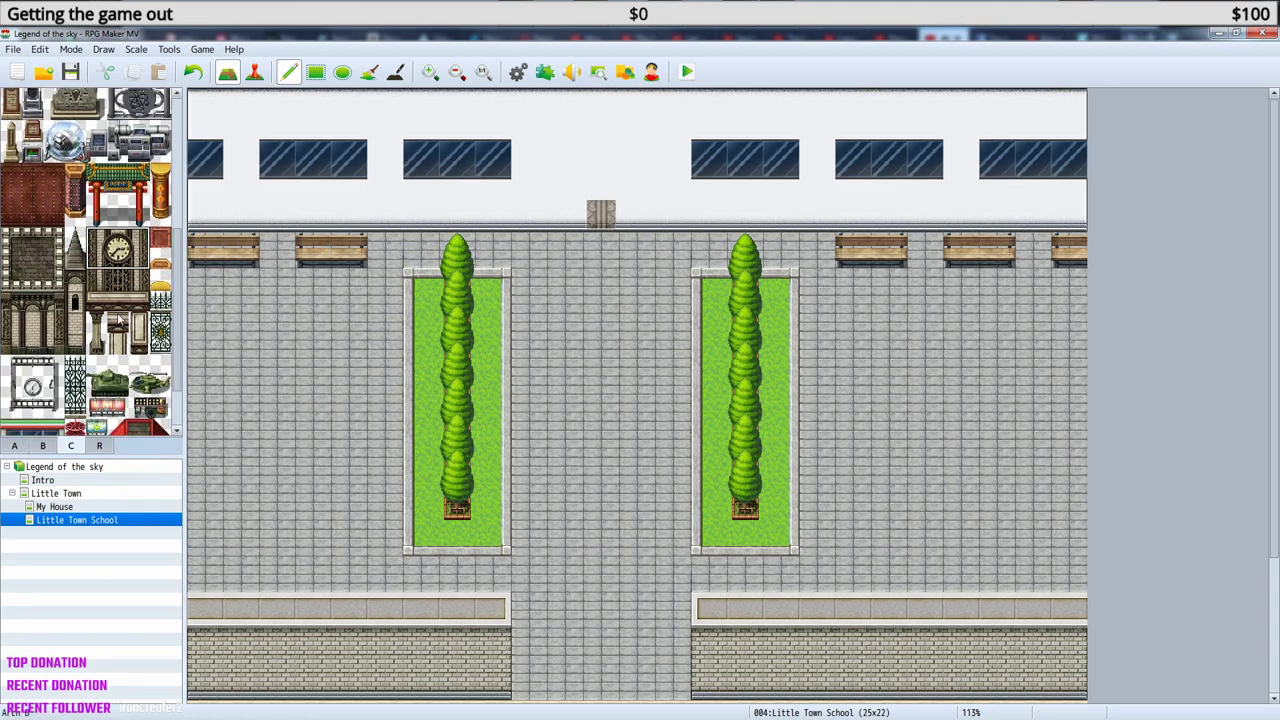
pyautogui.scroll(-2, 115, 312)
pyautogui.scroll(-5, 115, 312)
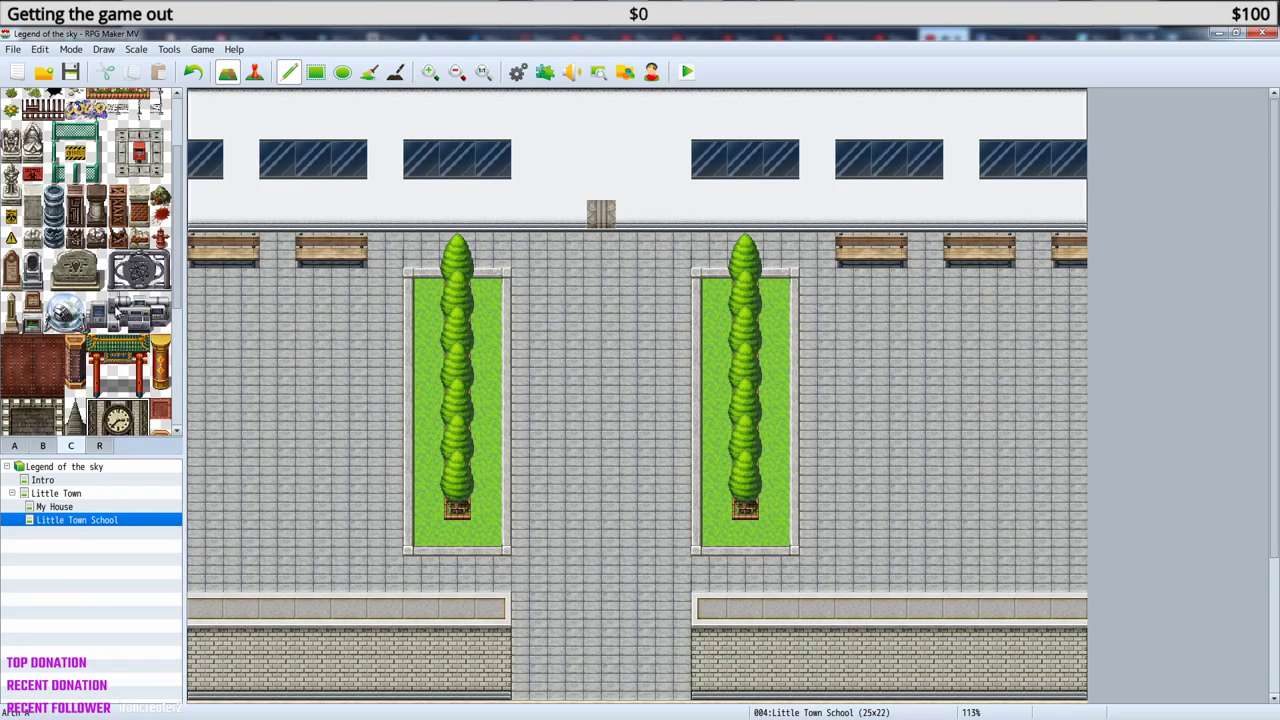
pyautogui.scroll(-5, 115, 310)
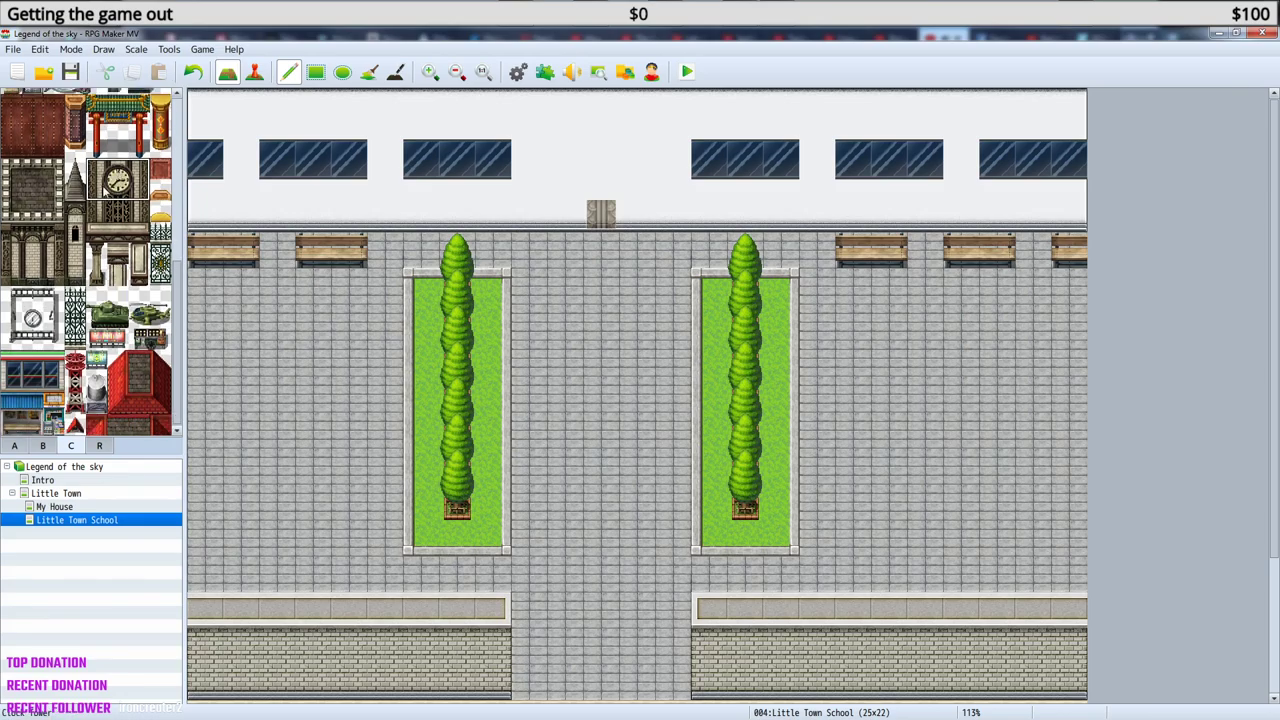
pyautogui.click(43, 446)
pyautogui.click(71, 446)
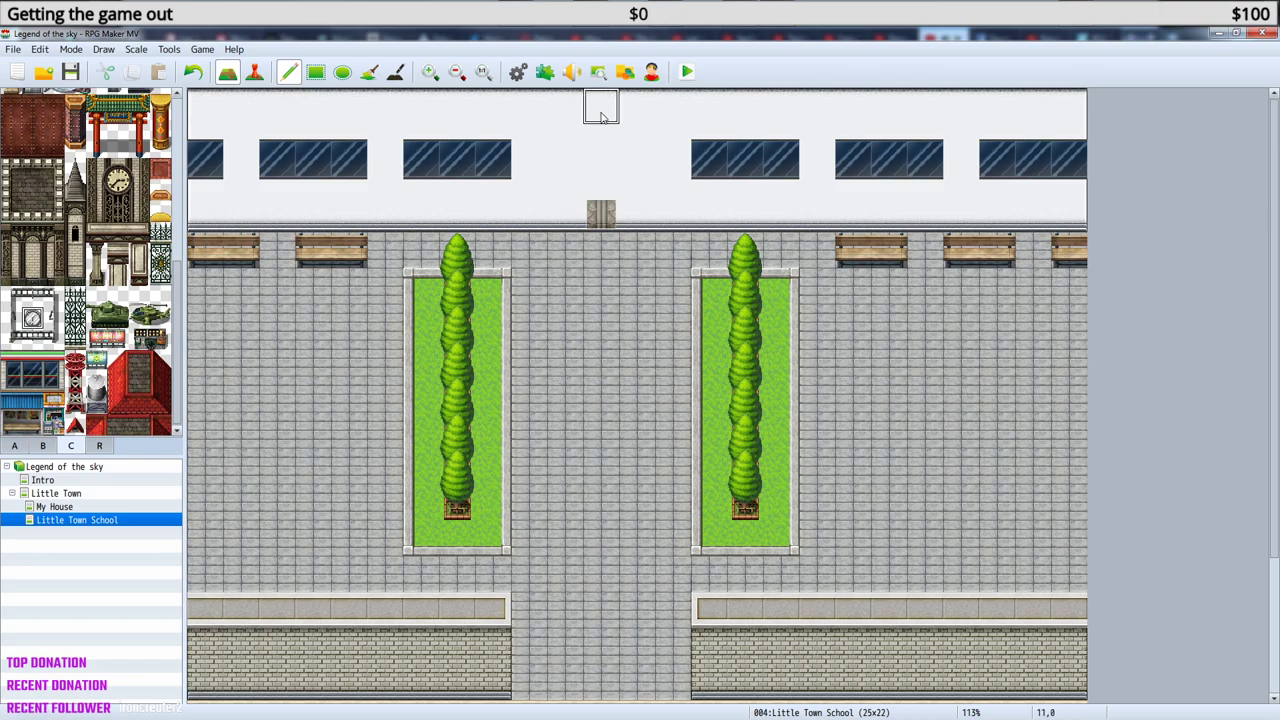
pyautogui.click(602, 142)
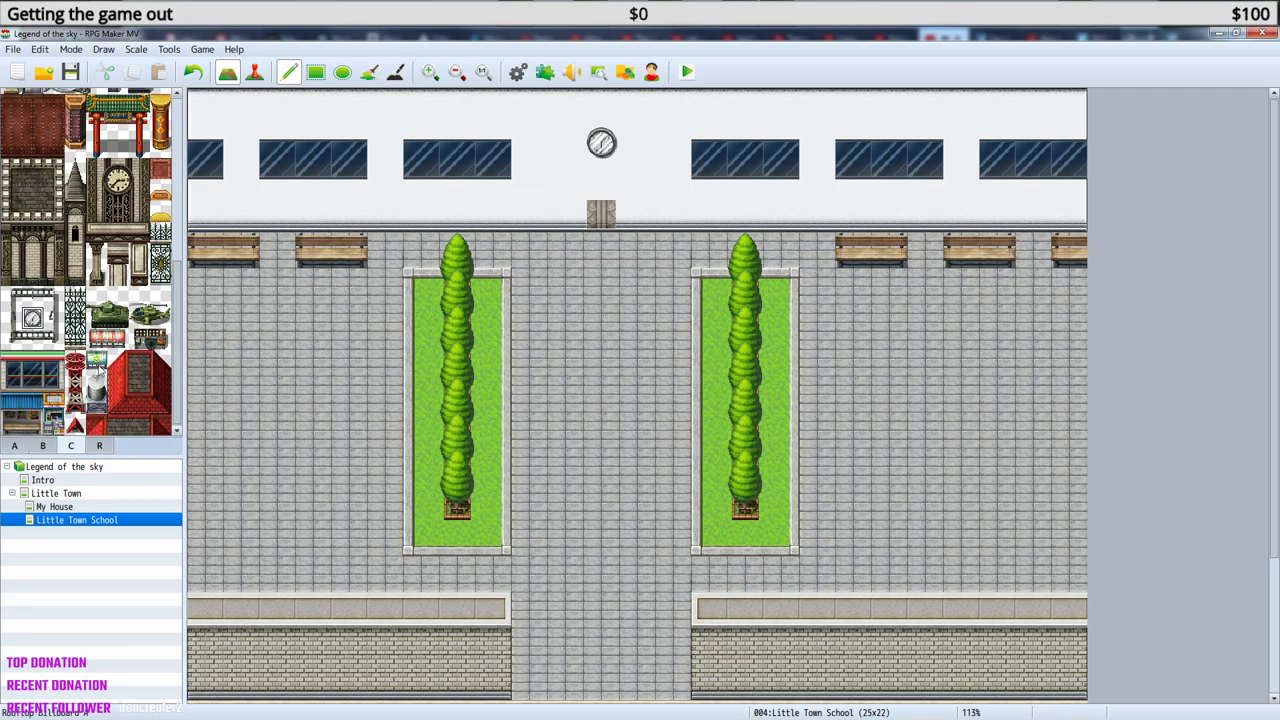
pyautogui.scroll(5, 106, 346)
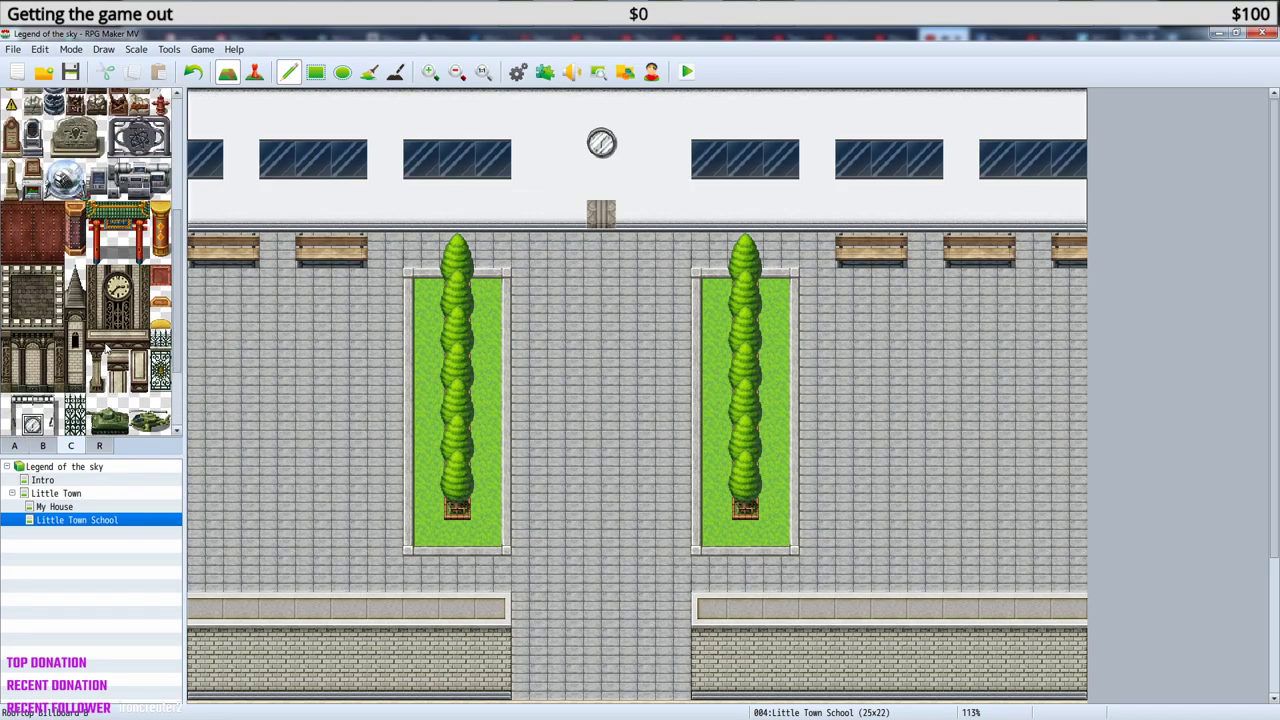
pyautogui.scroll(4, 106, 346)
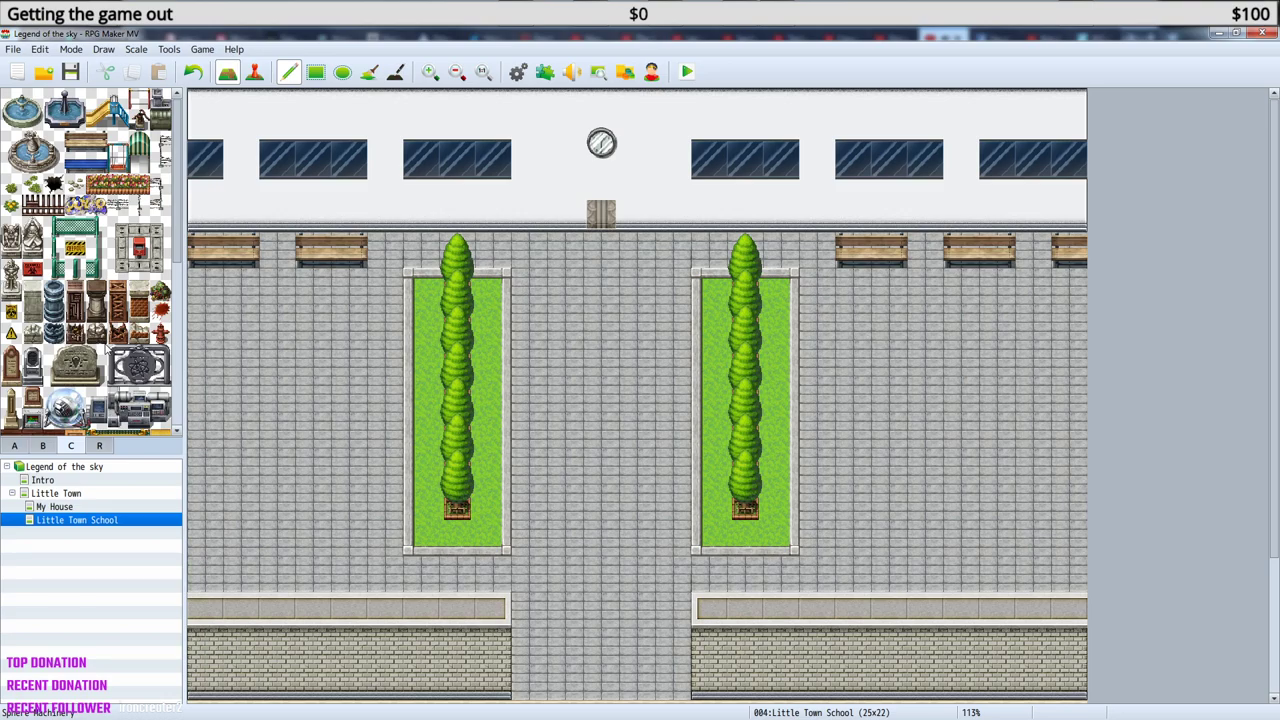
# Switch to event mode, create a new event at 14,16 beside the gateway, and open its image selection.
pyautogui.scroll(-3, 547, 427)
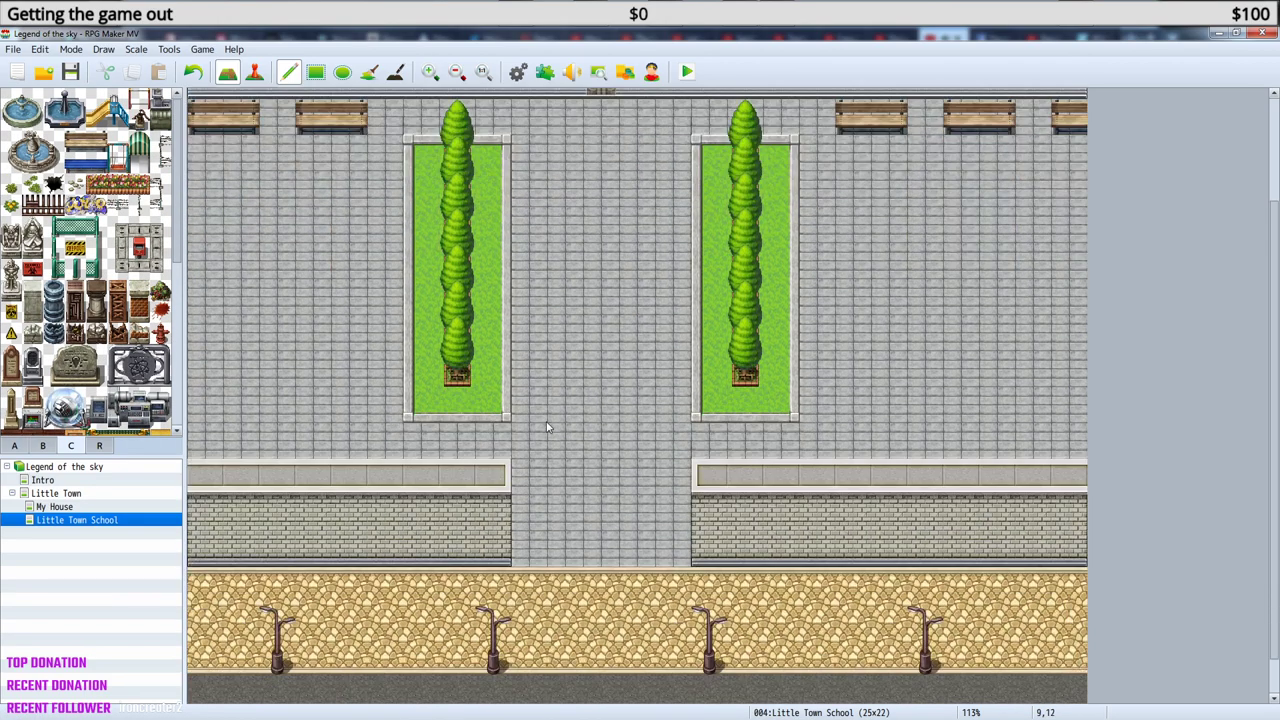
pyautogui.click(254, 71)
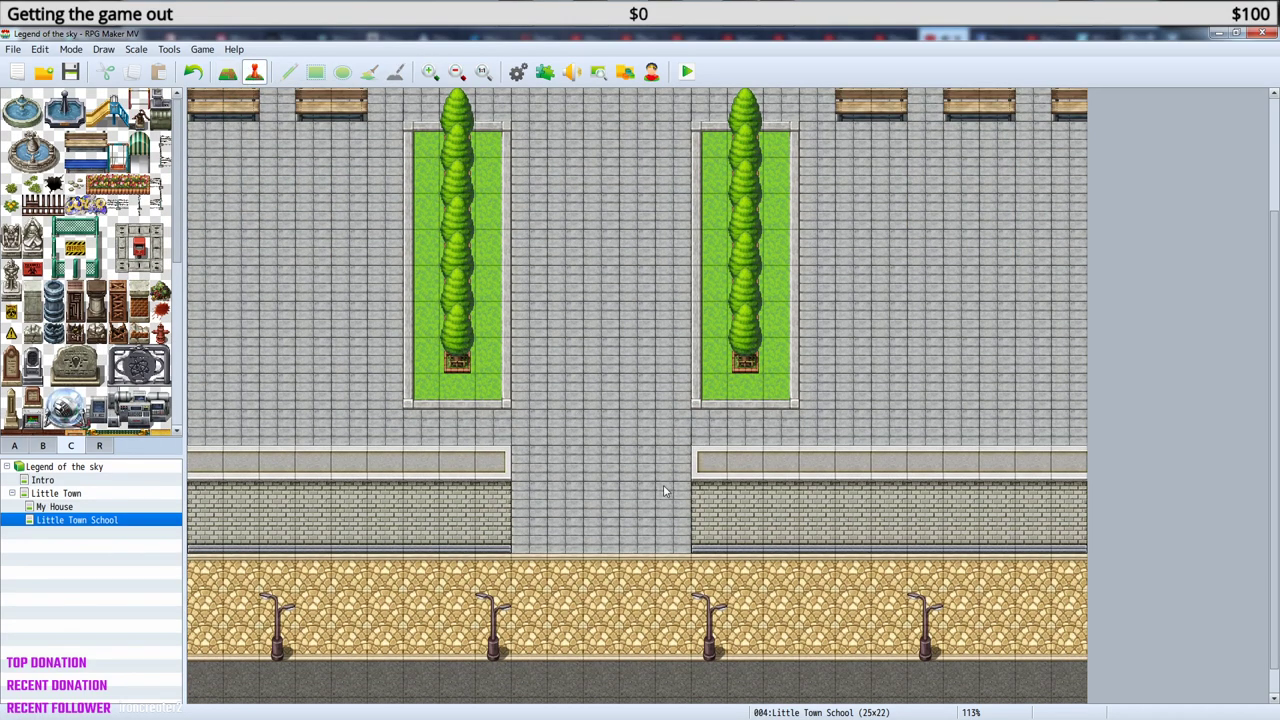
pyautogui.rightClick(714, 527)
pyautogui.click(738, 543)
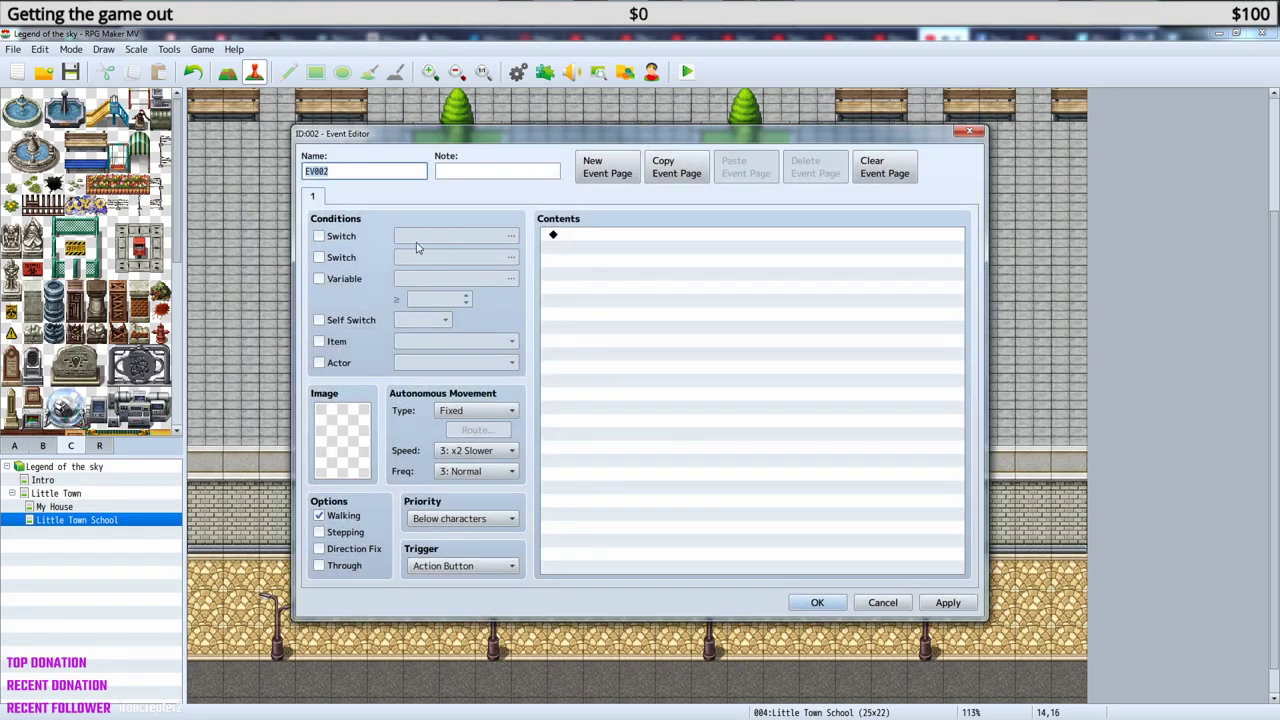
pyautogui.doubleClick(350, 452)
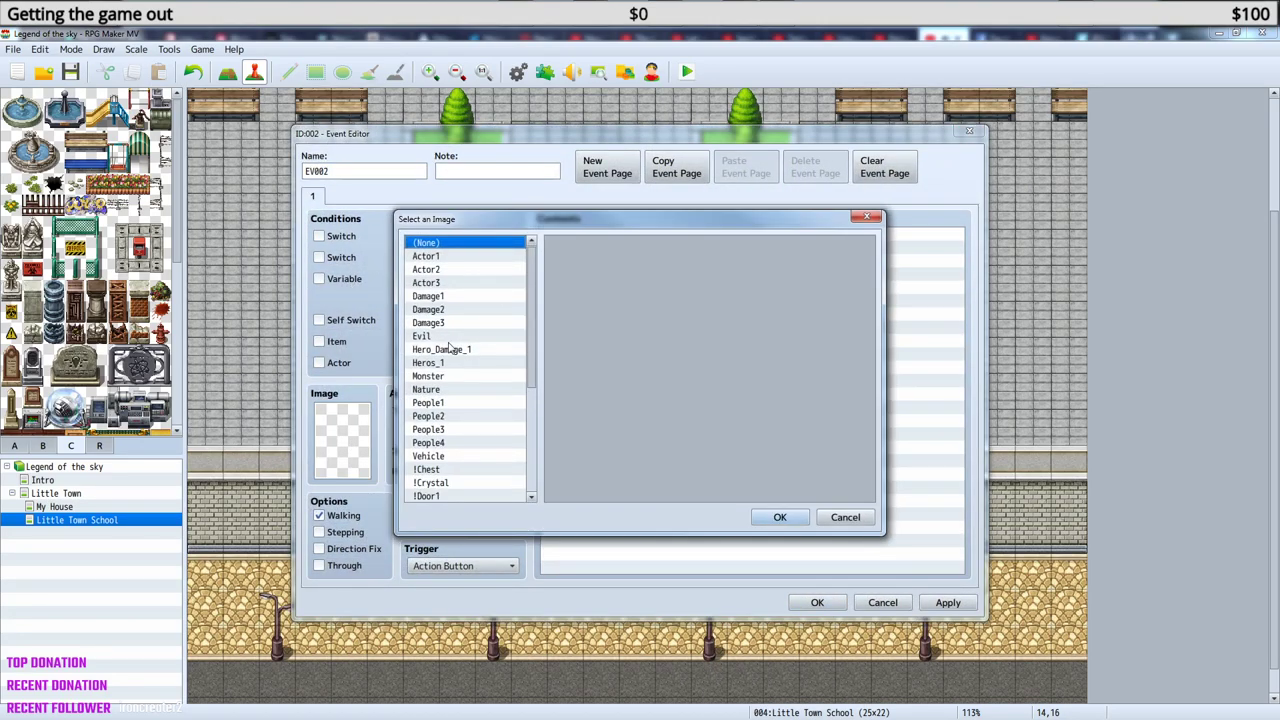
# Examine the character image sheets from Actor1 through !SF_Door1 for a graphic for the gateway event.
pyautogui.moveTo(534, 283); pyautogui.dragTo(531, 255)
pyautogui.click(454, 262)
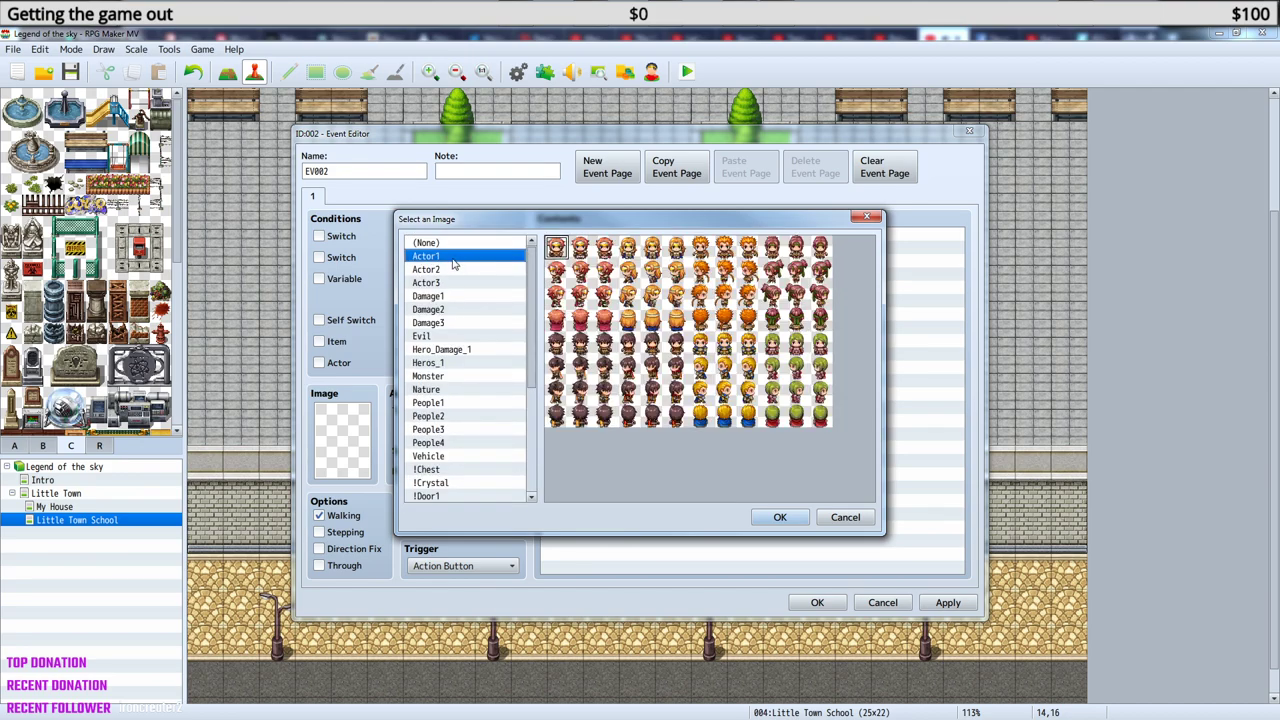
pyautogui.click(453, 268)
pyautogui.press('Down')
pyautogui.press('Down')
pyautogui.press('Down')
pyautogui.press('Down')
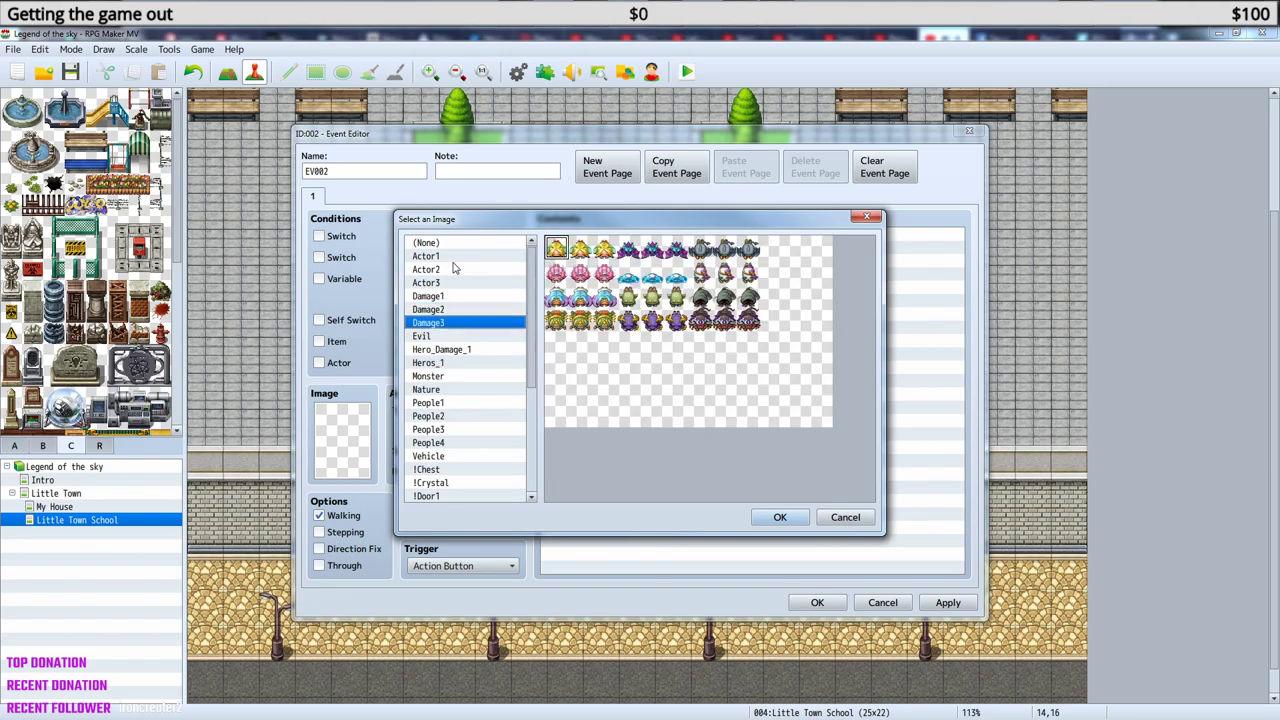
pyautogui.press('Down')
pyautogui.press('Down')
pyautogui.press('Down')
pyautogui.press('Down')
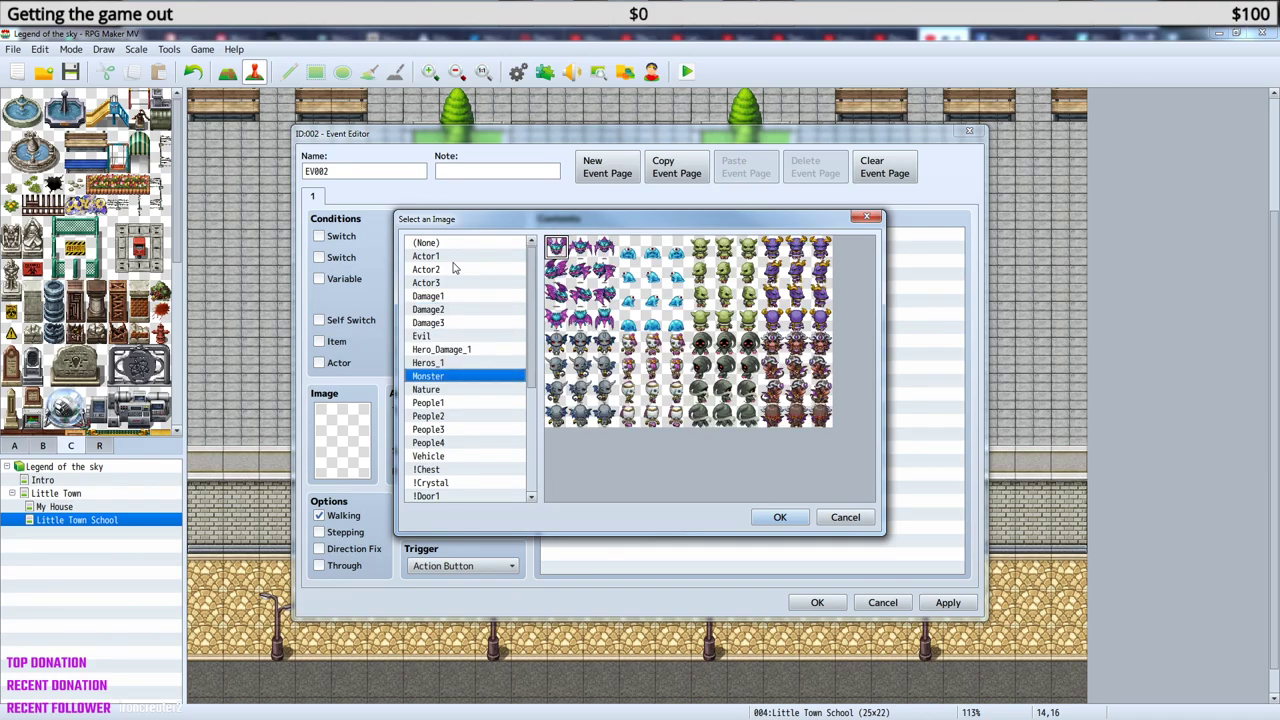
pyautogui.press('Down')
pyautogui.press('Down')
pyautogui.press('Down')
pyautogui.press('Down')
pyautogui.press('Down')
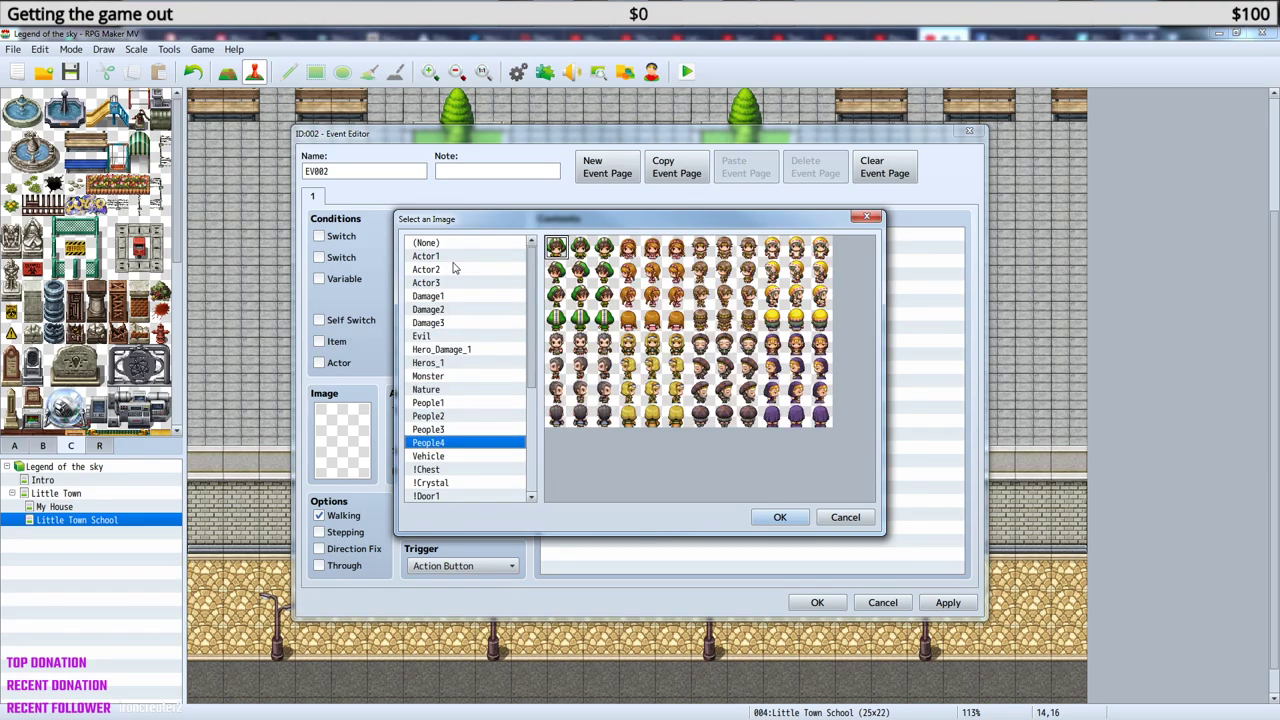
pyautogui.press('Down')
pyautogui.press('Down')
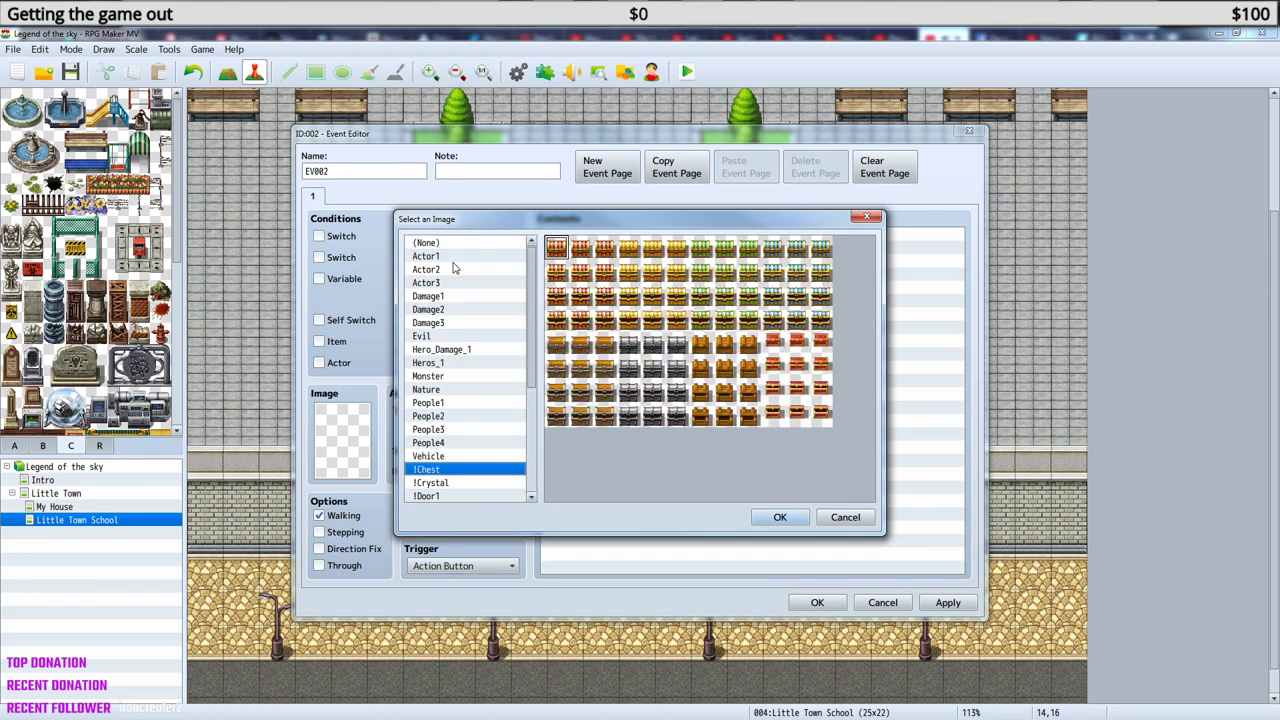
pyautogui.press('Down')
pyautogui.press('Down')
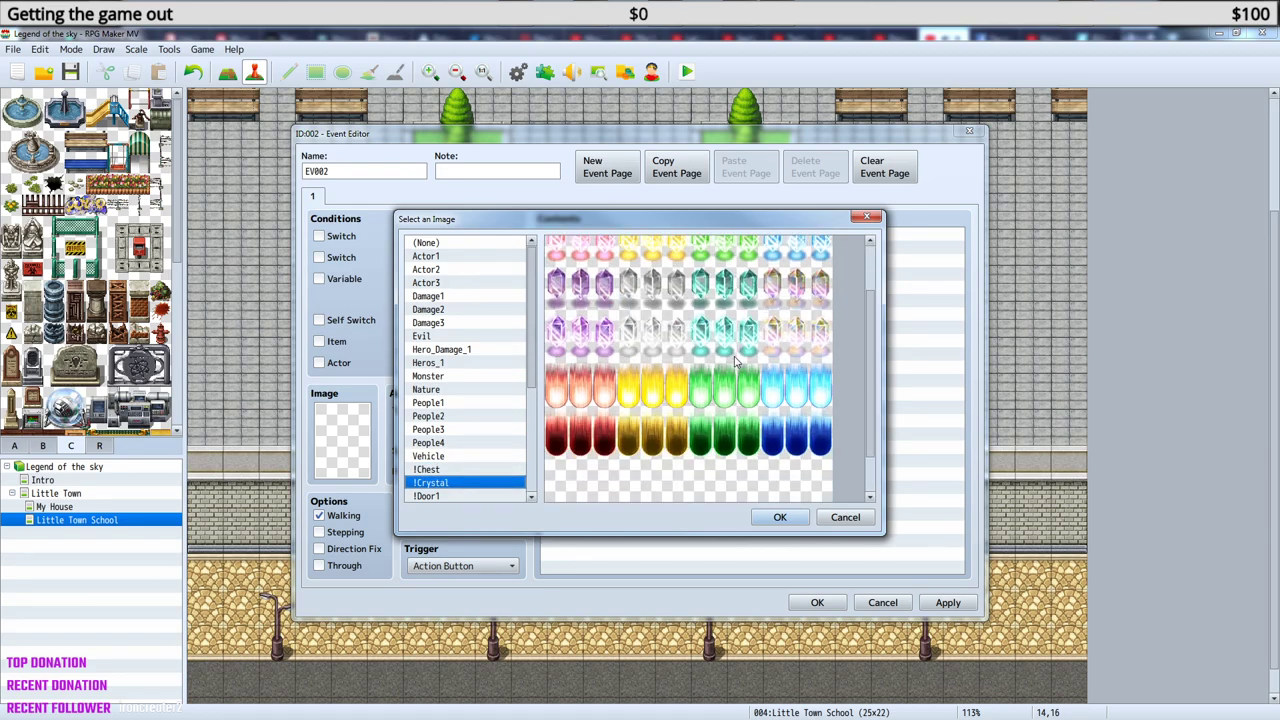
pyautogui.press('Up')
pyautogui.scroll(-3, 737, 448)
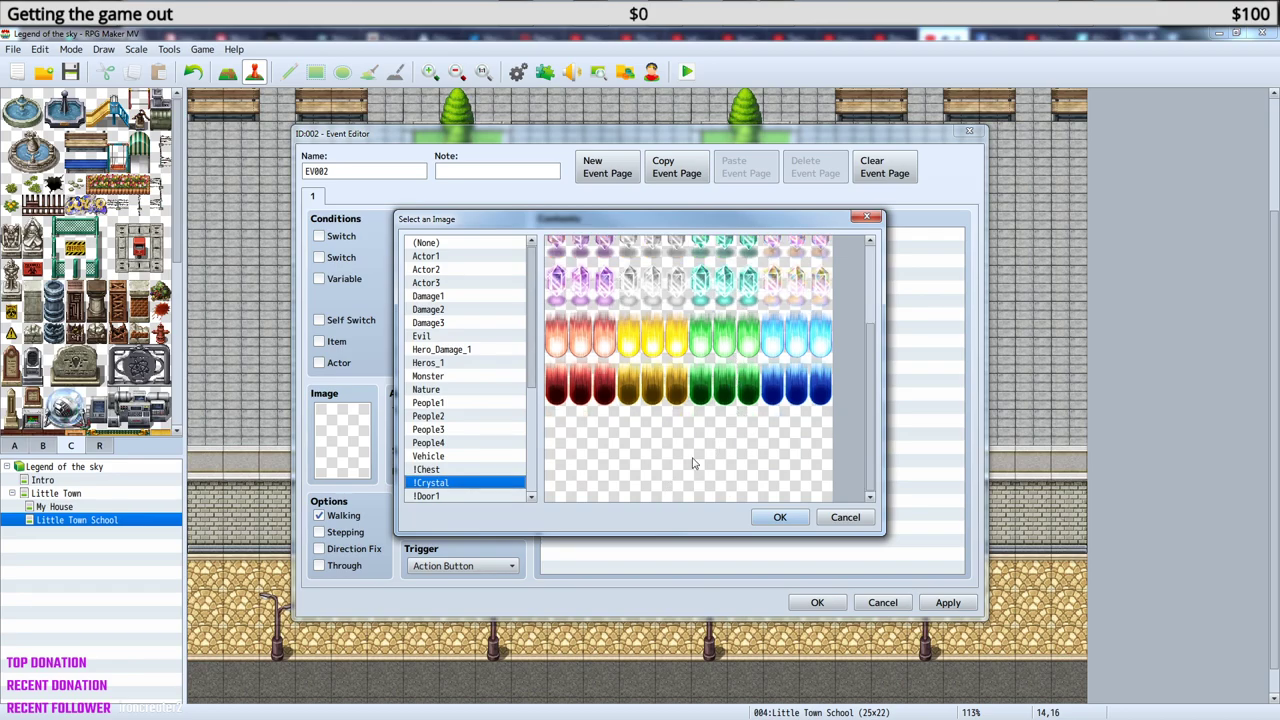
pyautogui.press('Down')
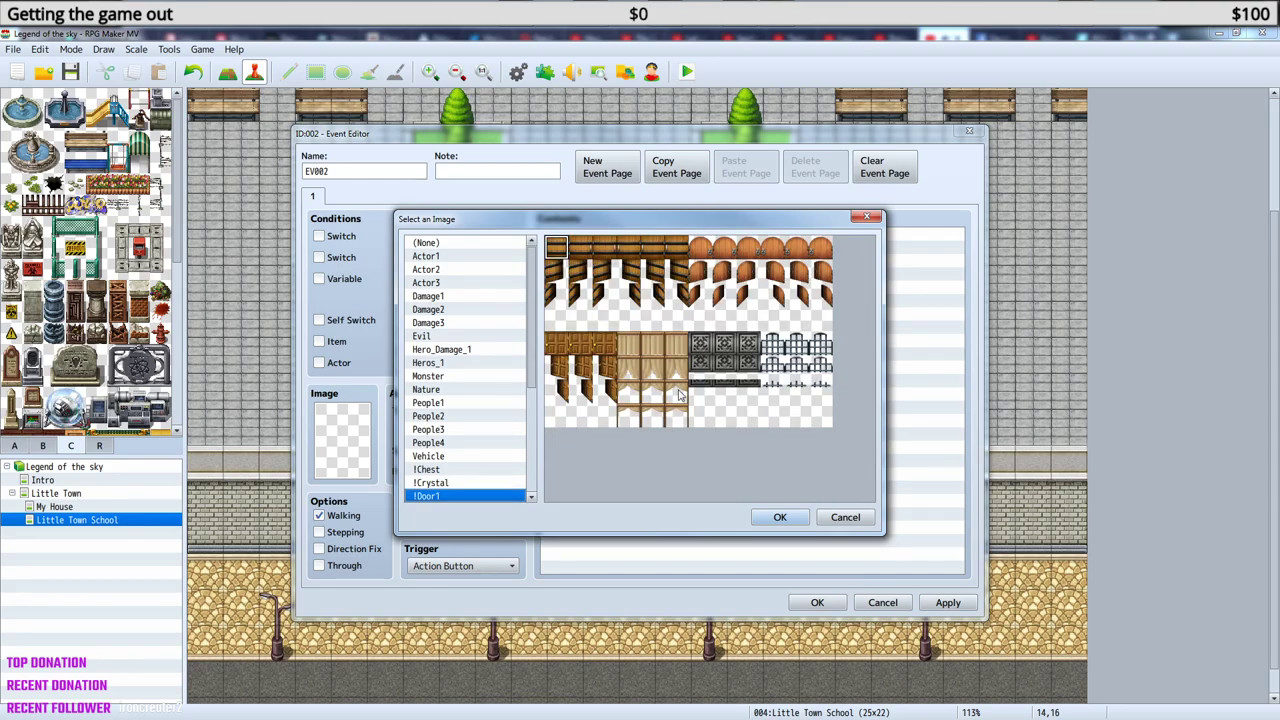
pyautogui.press('Down')
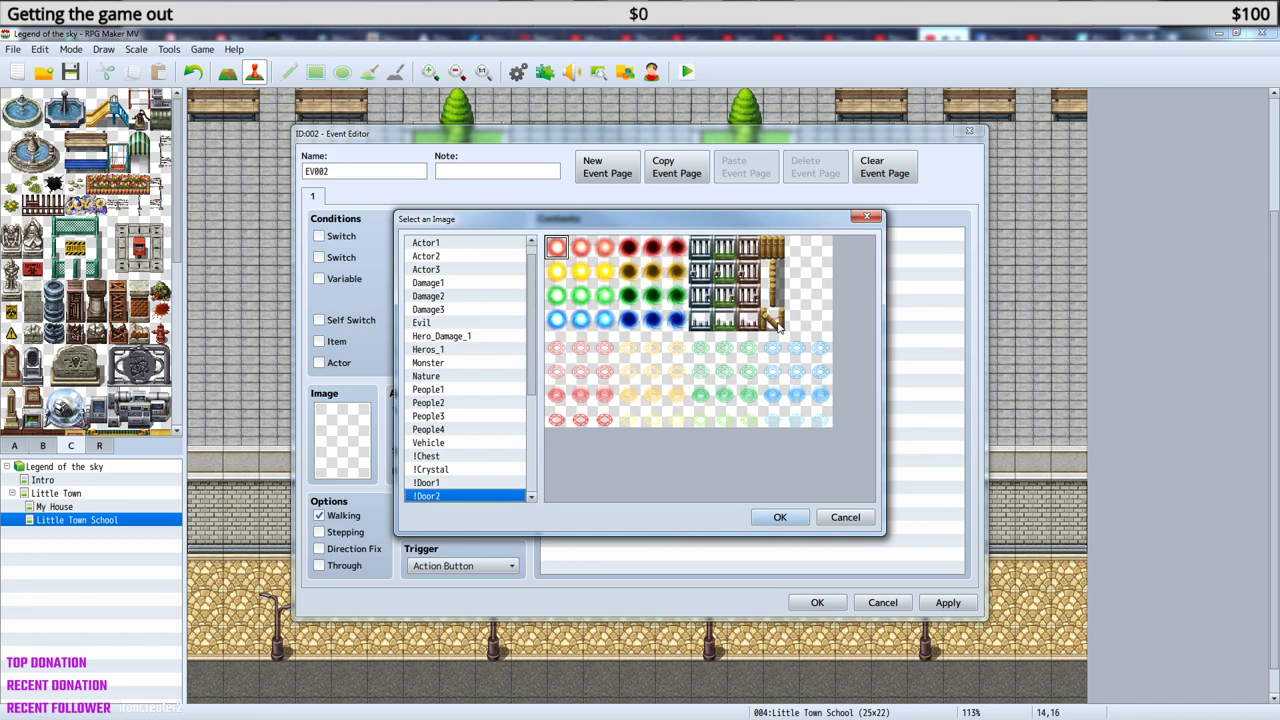
pyautogui.press('Down')
pyautogui.press('Up')
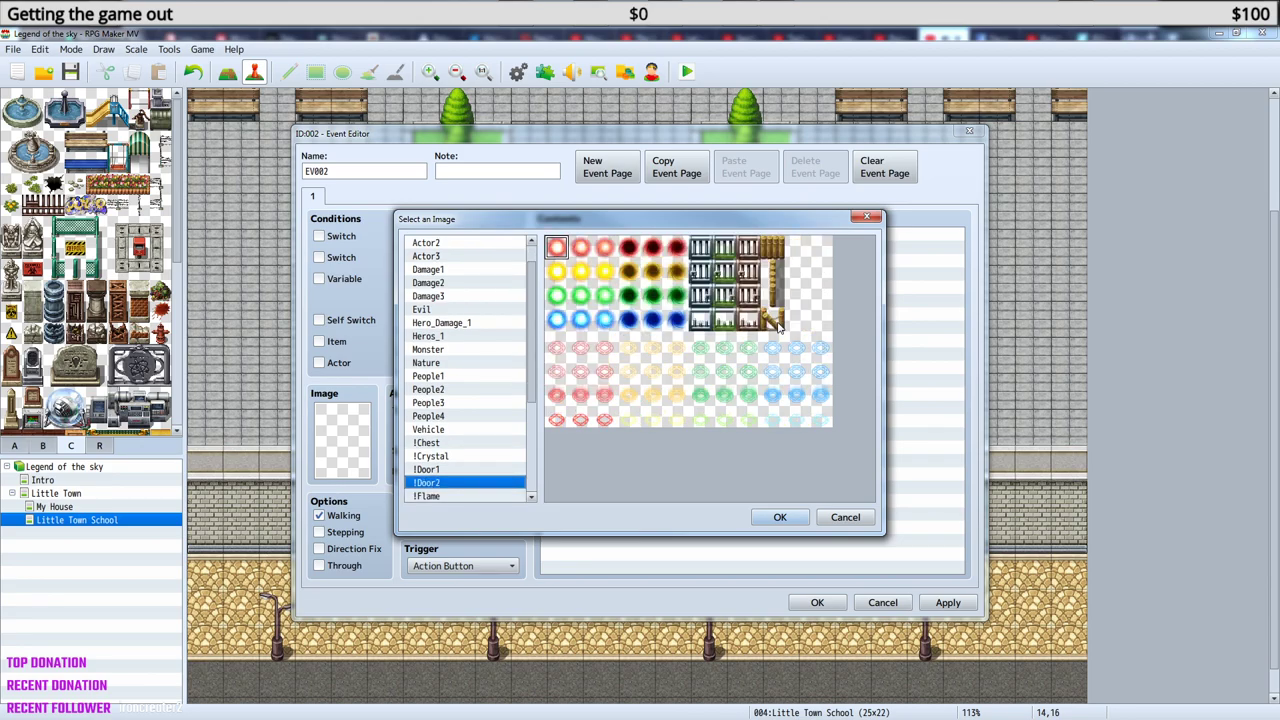
pyautogui.press('Down')
pyautogui.press('Down')
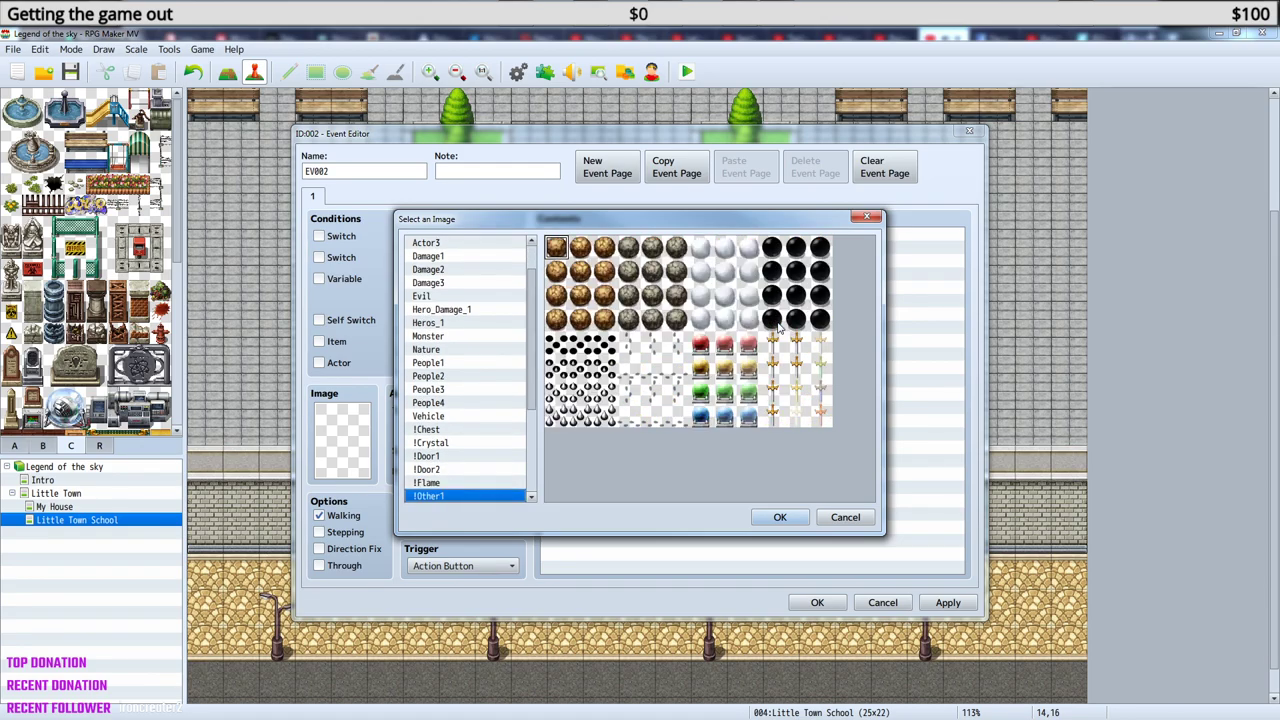
pyautogui.press('Down')
pyautogui.scroll(-2, 779, 327)
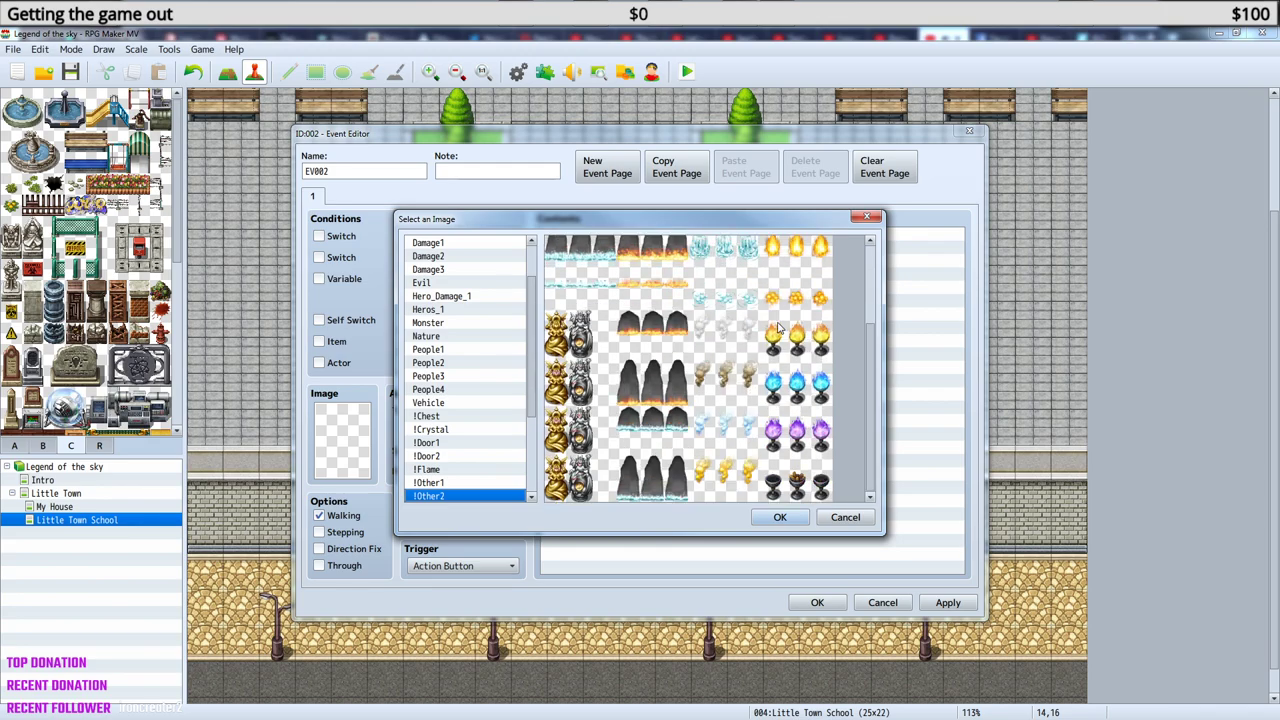
pyautogui.press('Down')
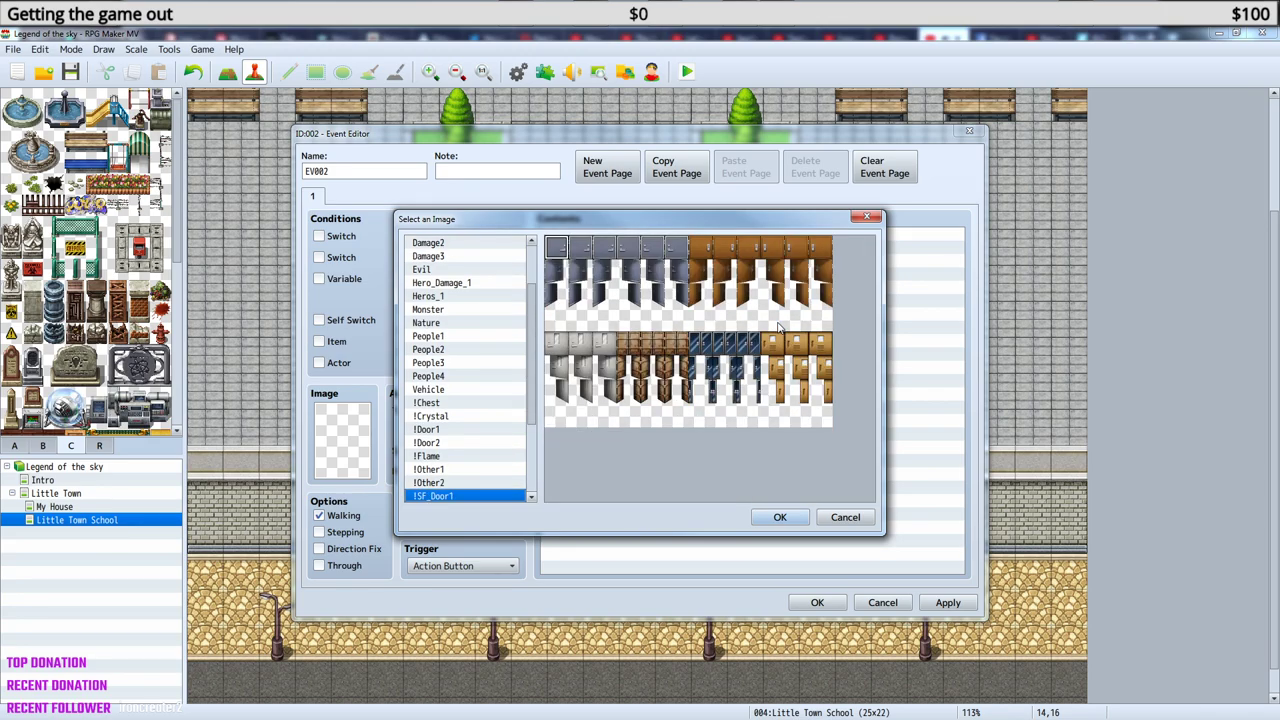
# Examine the door, switch, gate and tileset images available for the new event, and close the event without choosing one.
pyautogui.press('Down')
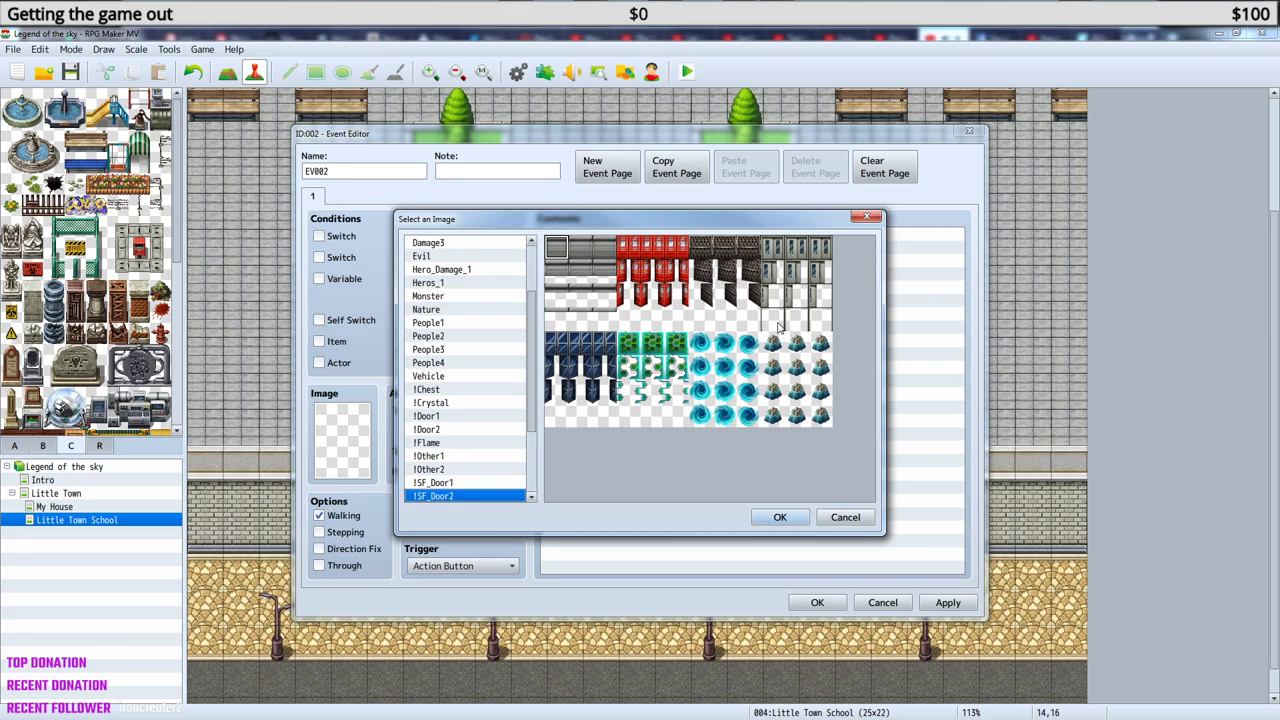
pyautogui.press('Down')
pyautogui.press('Up')
pyautogui.press('Up')
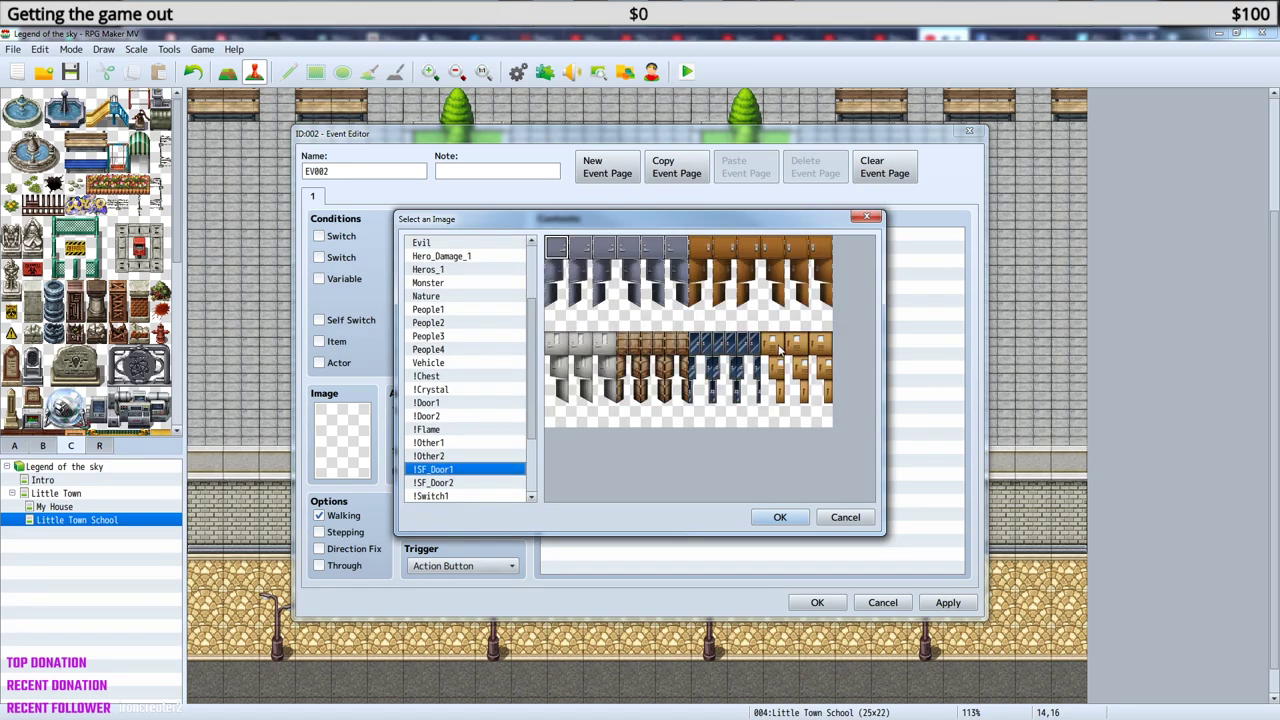
pyautogui.press('Down')
pyautogui.press('Down')
pyautogui.press('Down')
pyautogui.press('Down')
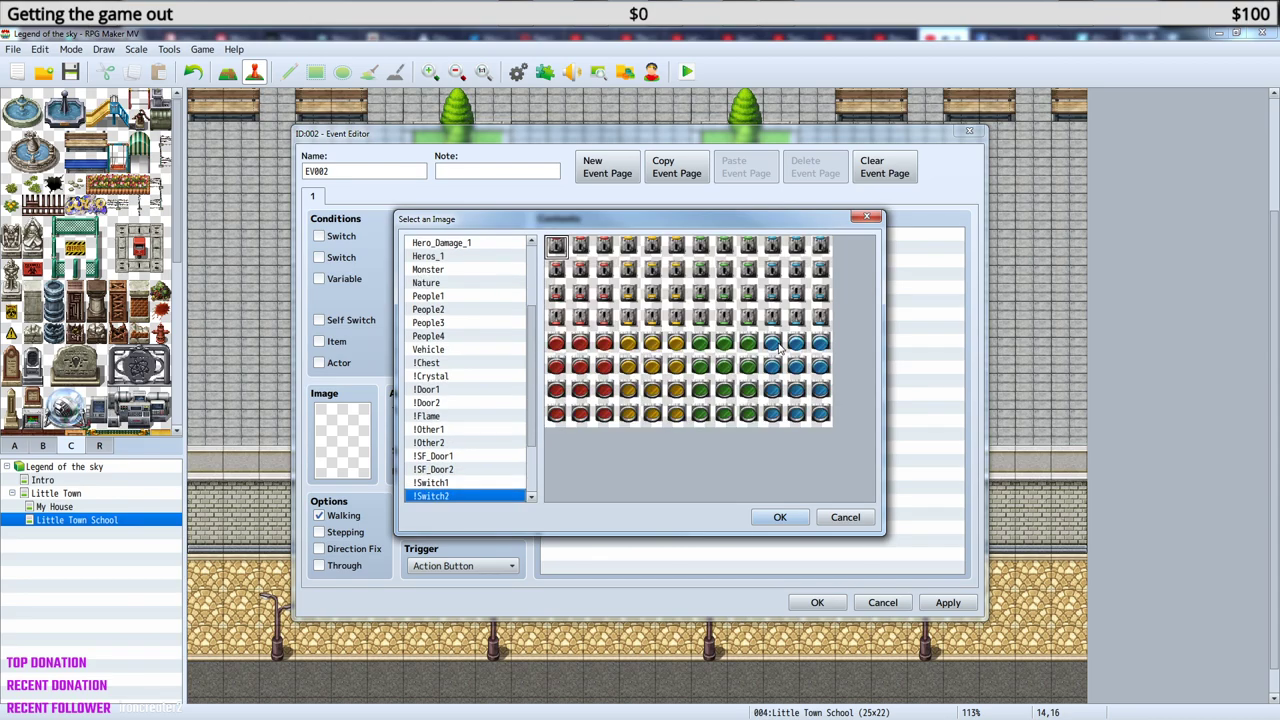
pyautogui.press('Down')
pyautogui.press('Down')
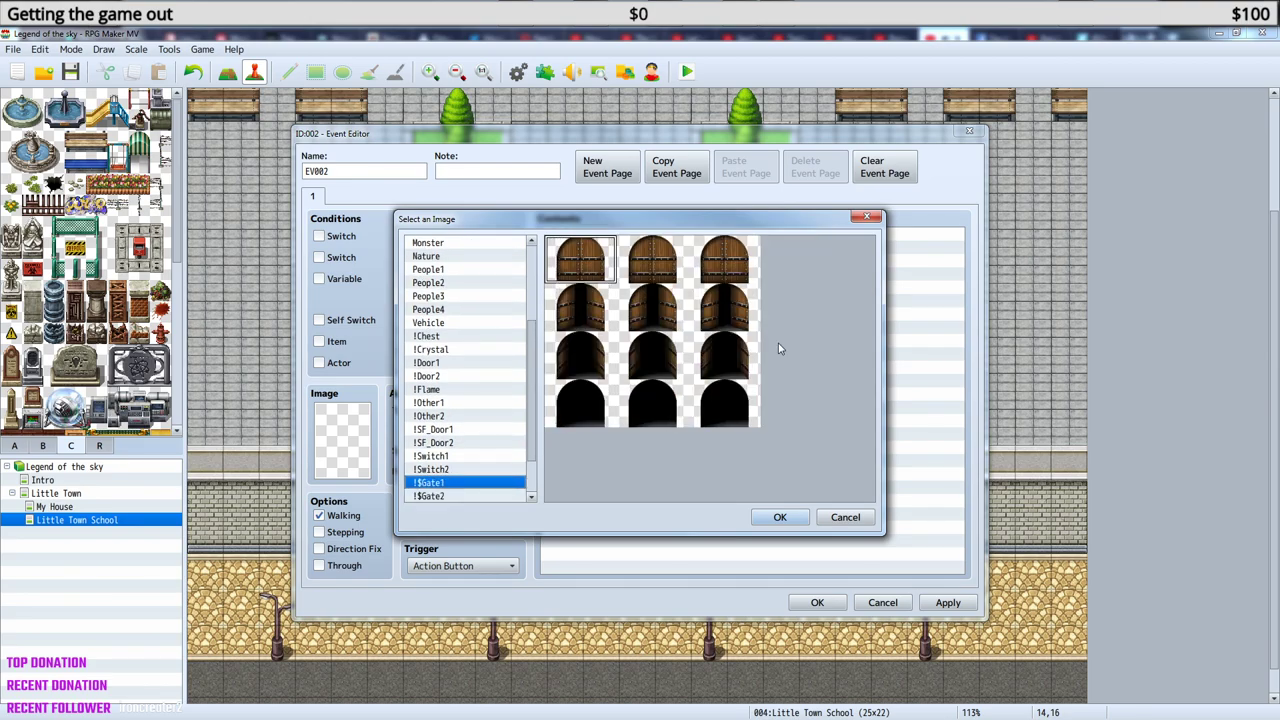
pyautogui.press('Down')
pyautogui.press('Down')
pyautogui.press('Down')
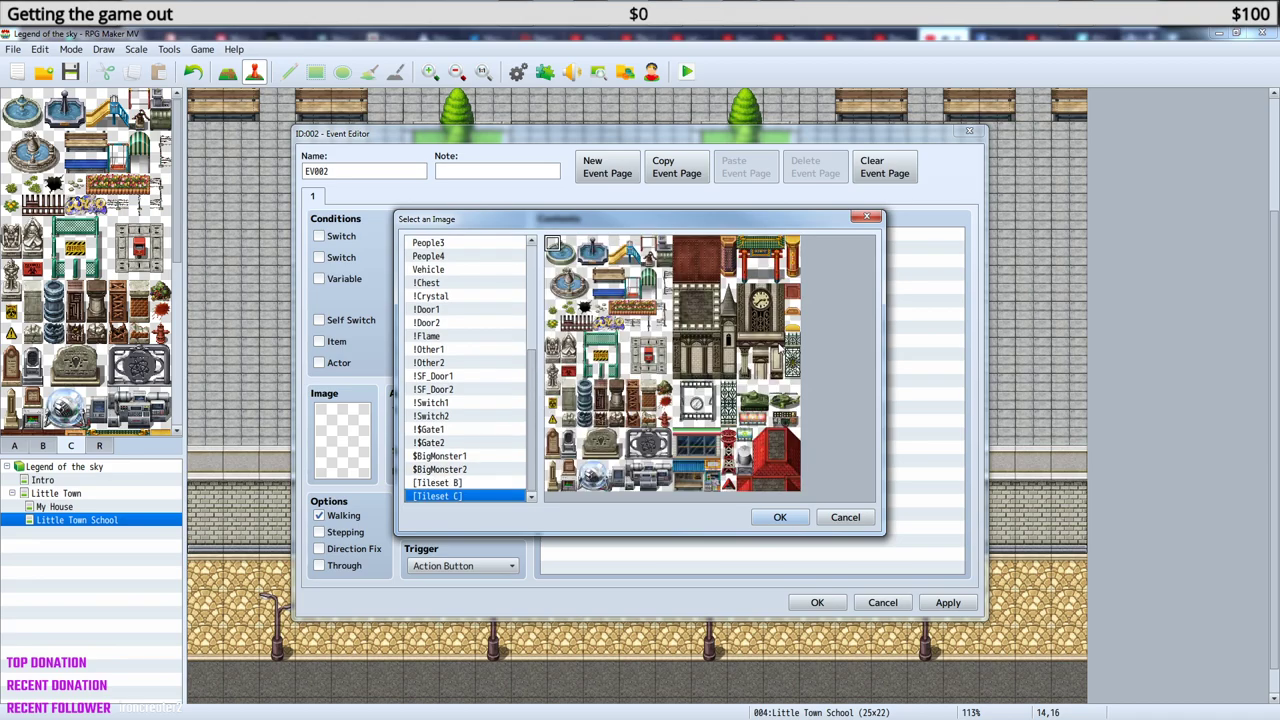
pyautogui.press('Up')
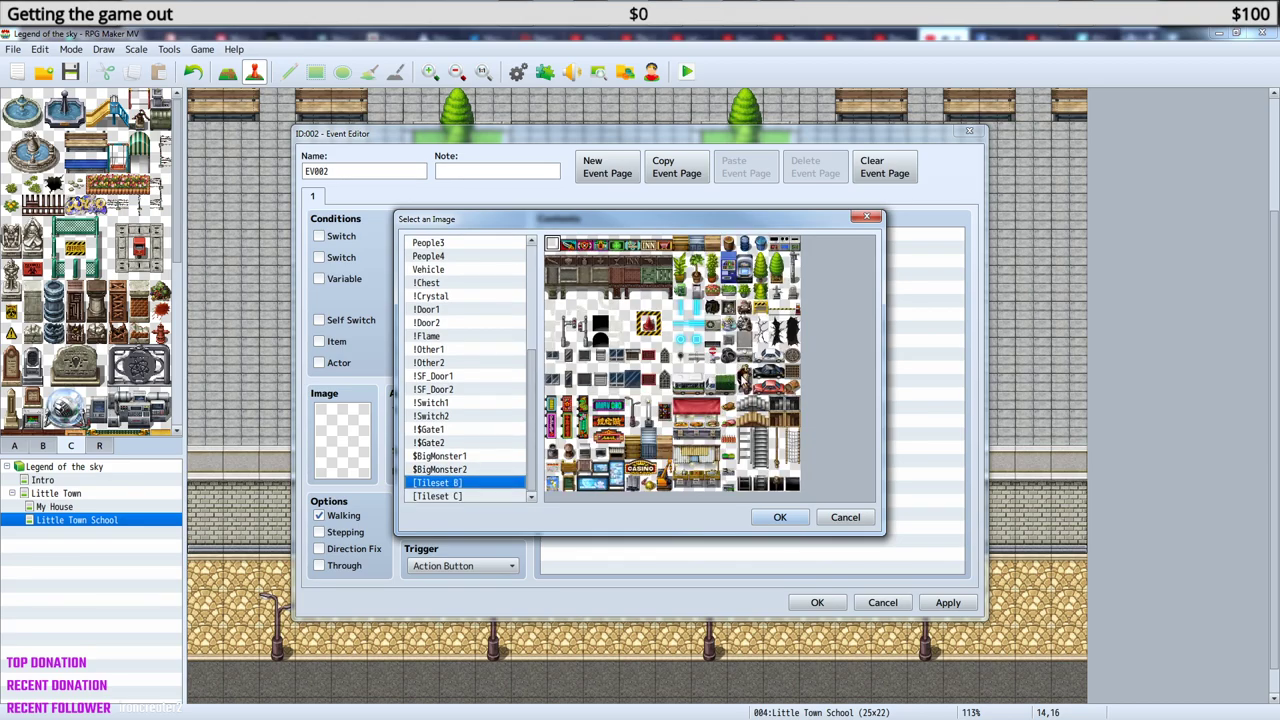
pyautogui.press('Down')
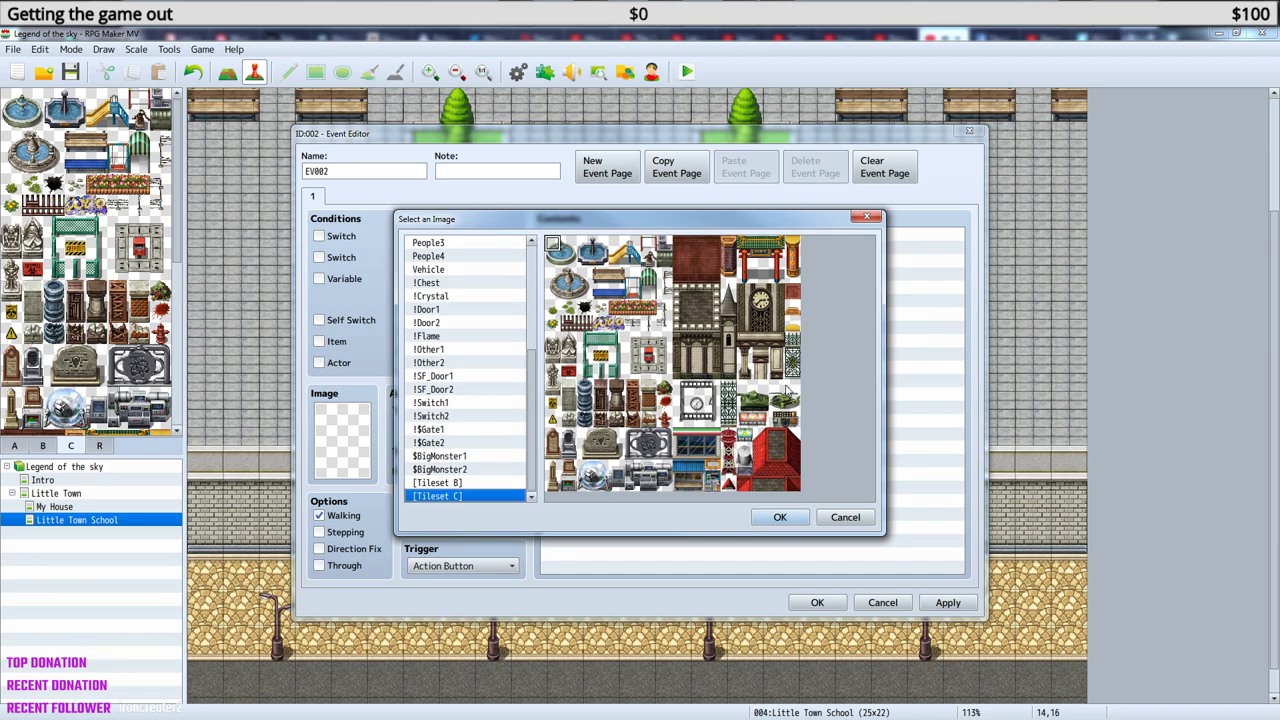
pyautogui.press('Up')
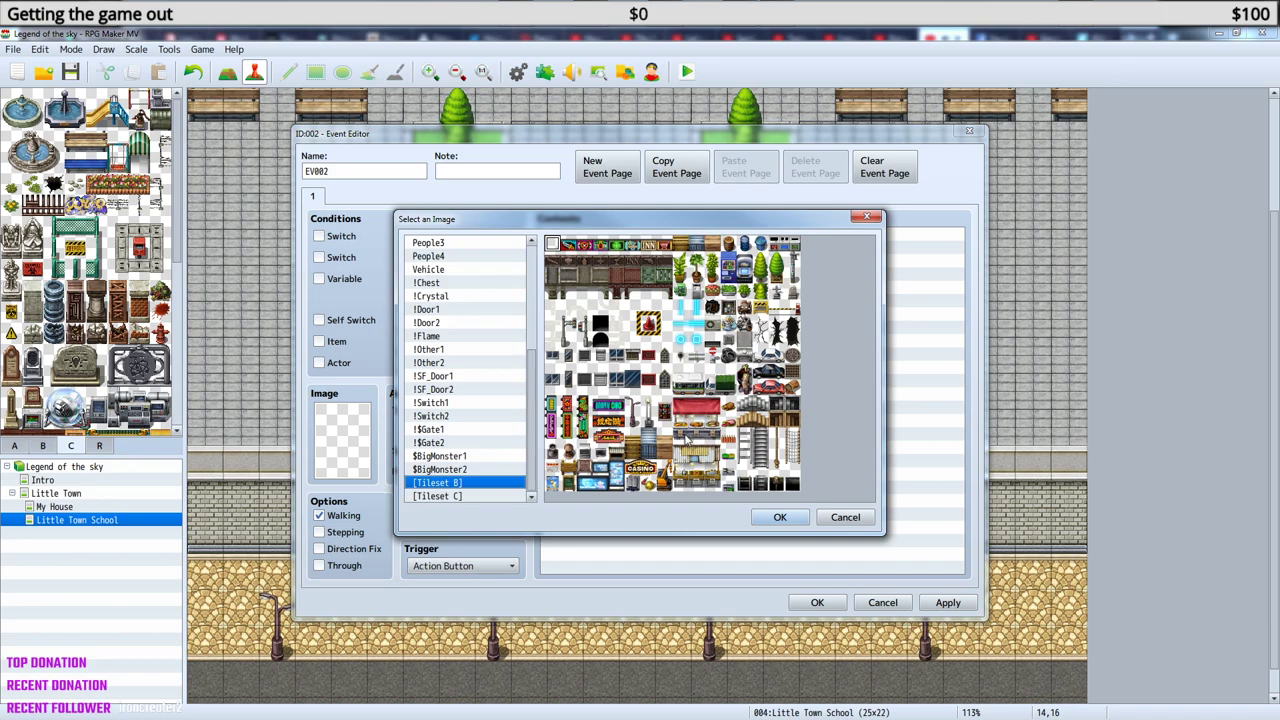
pyautogui.press('Down')
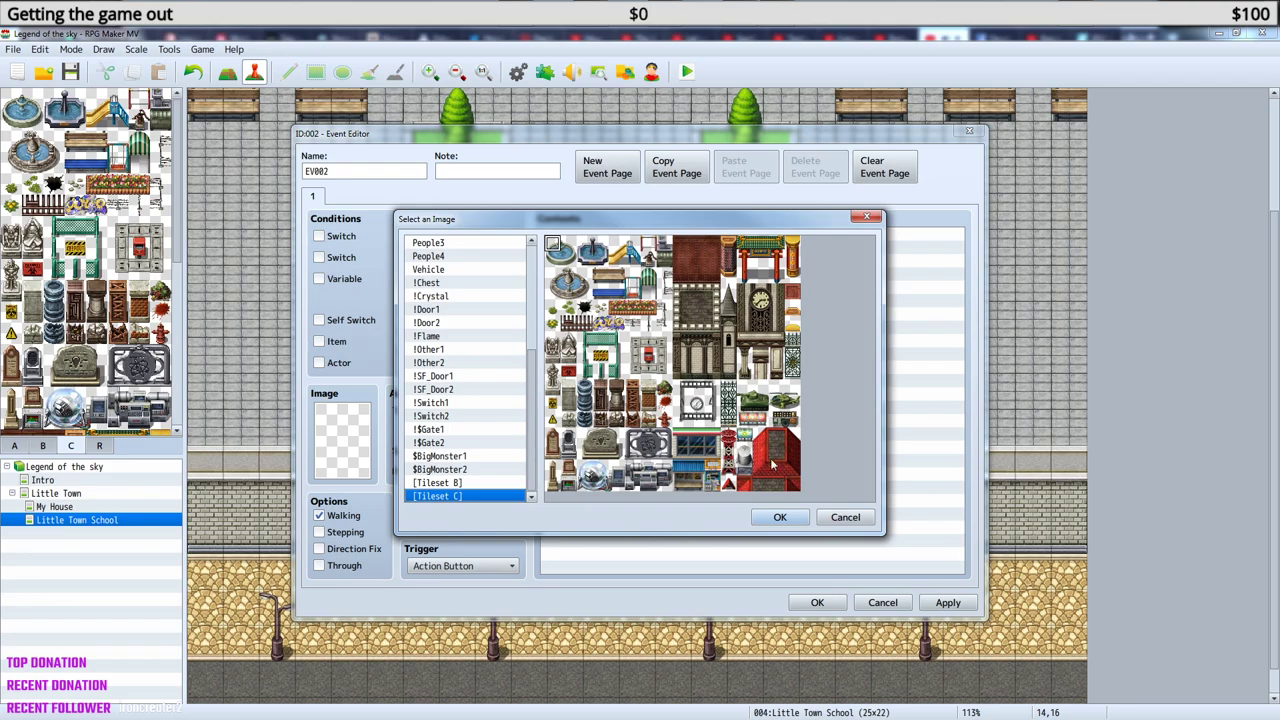
pyautogui.click(845, 517)
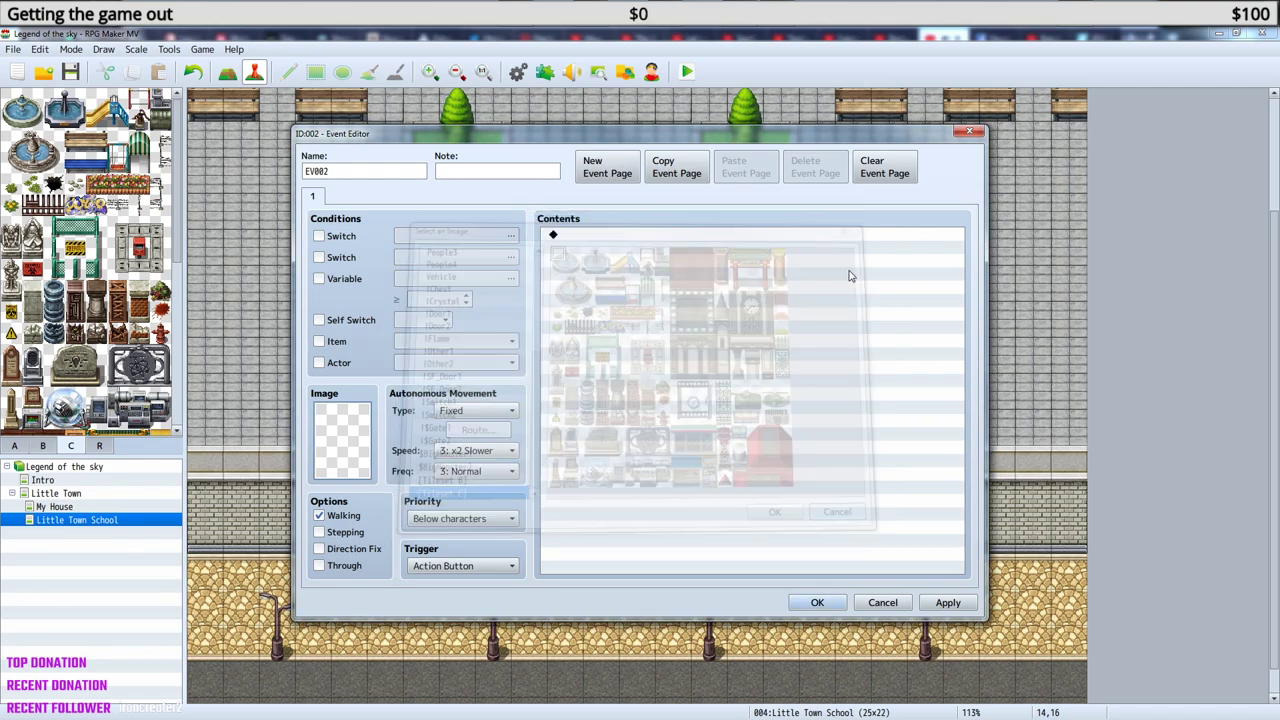
pyautogui.click(879, 602)
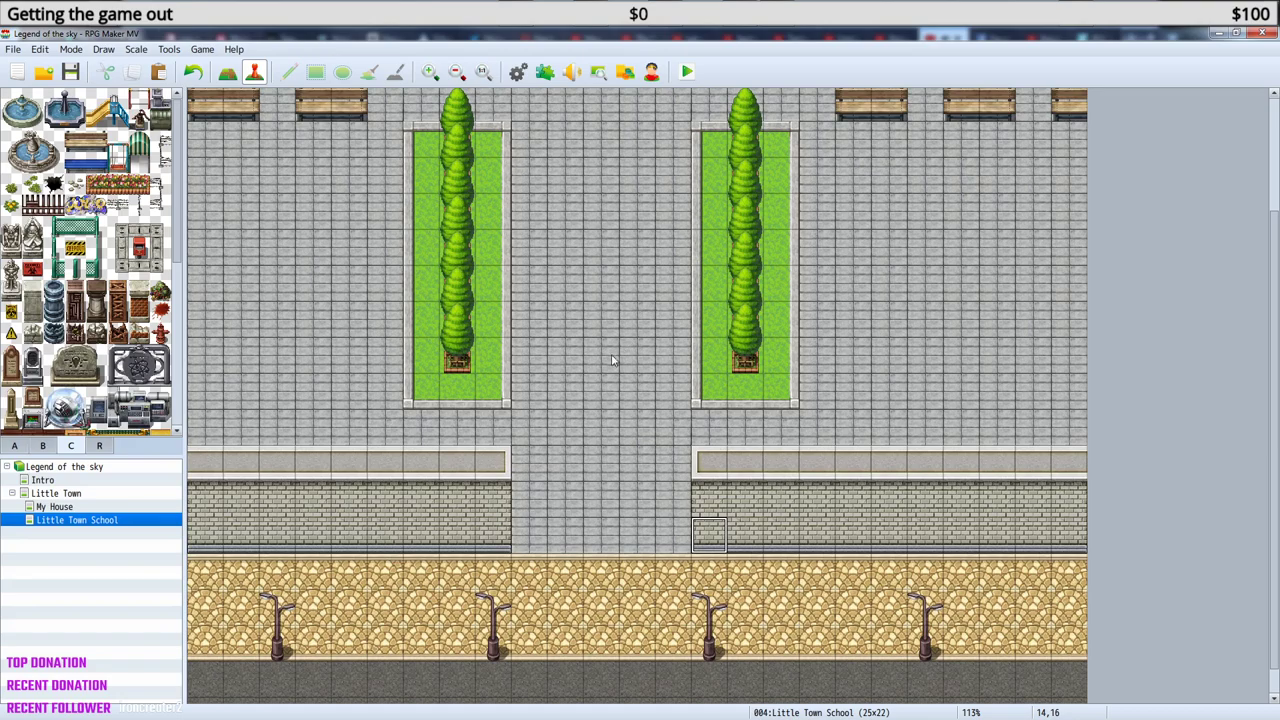
# Start a new map under Little Town School and assign it the 0006 SF Inside tileset.
pyautogui.scroll(3, 606, 343)
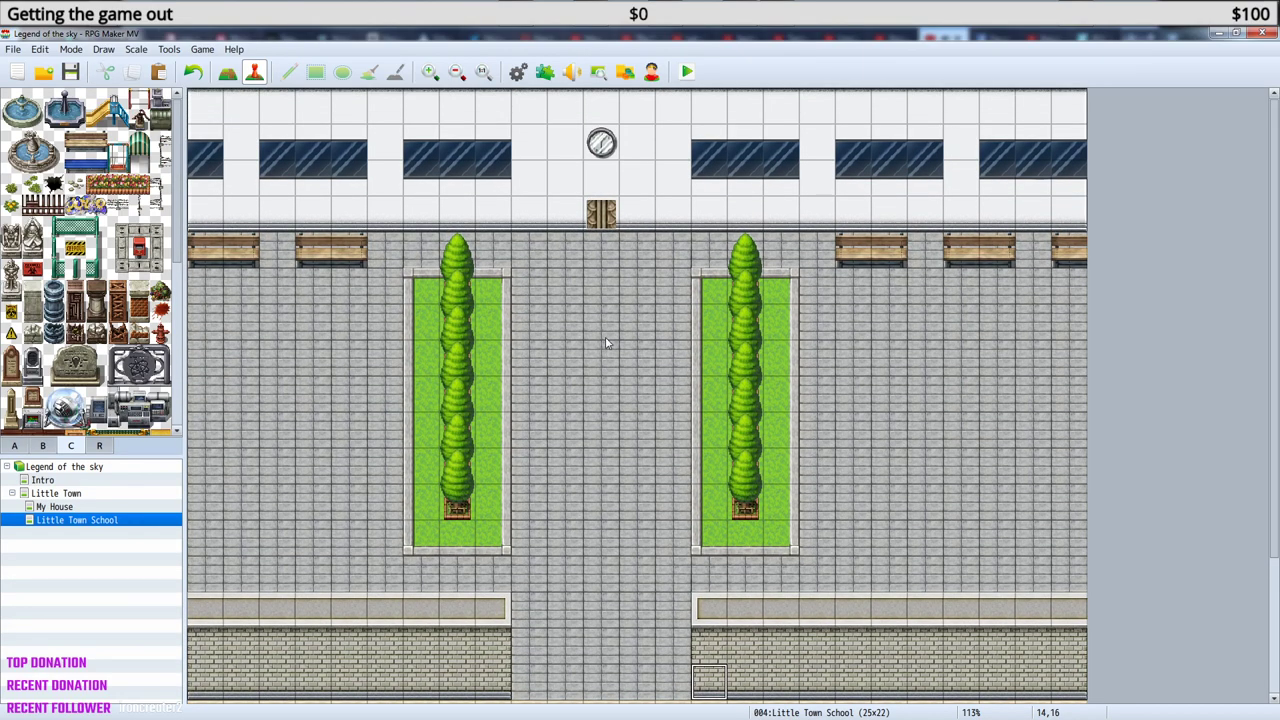
pyautogui.scroll(-1, 606, 343)
pyautogui.scroll(1, 606, 343)
pyautogui.click(60, 494)
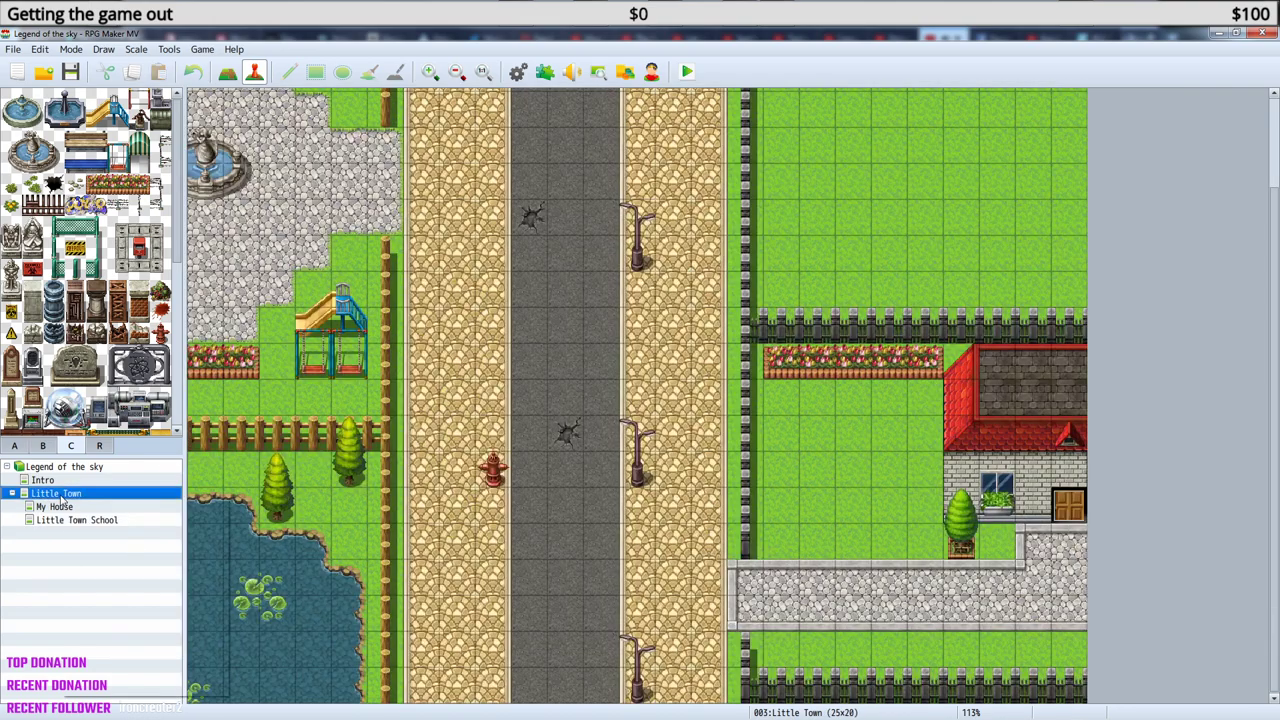
pyautogui.rightClick(60, 494)
pyautogui.click(45, 519)
pyautogui.rightClick(46, 519)
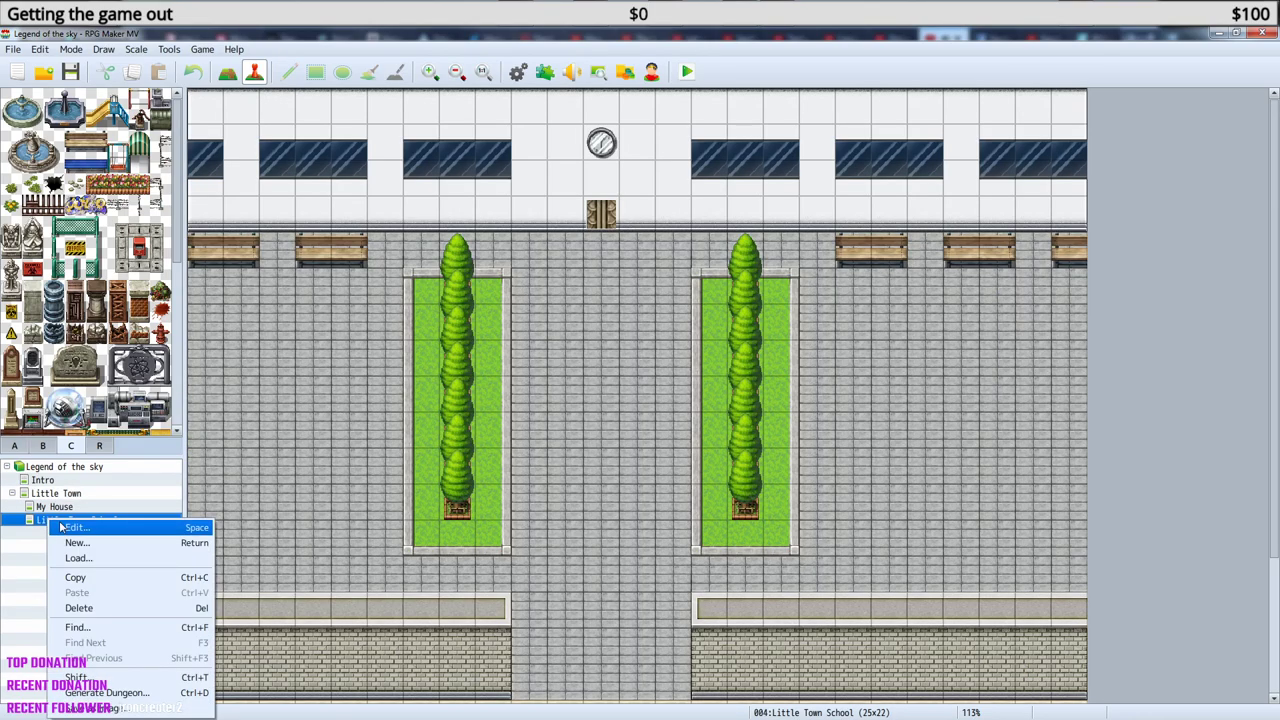
pyautogui.click(95, 545)
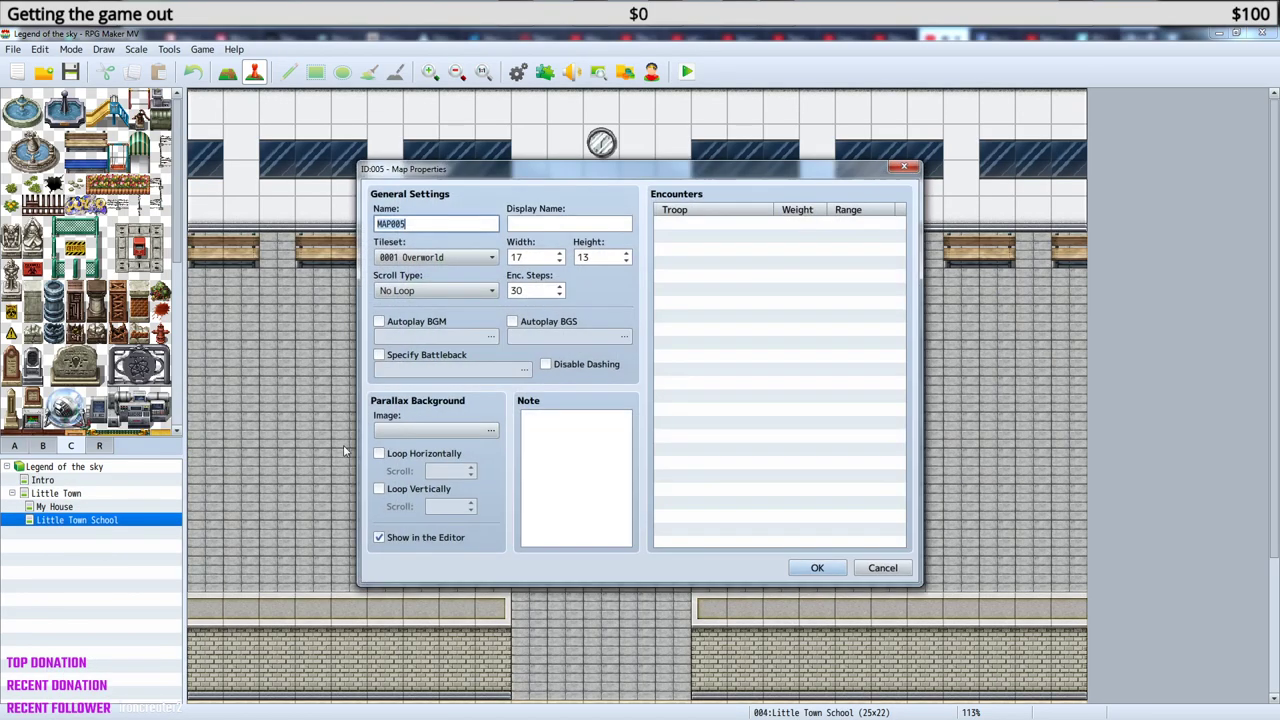
pyautogui.click(471, 257)
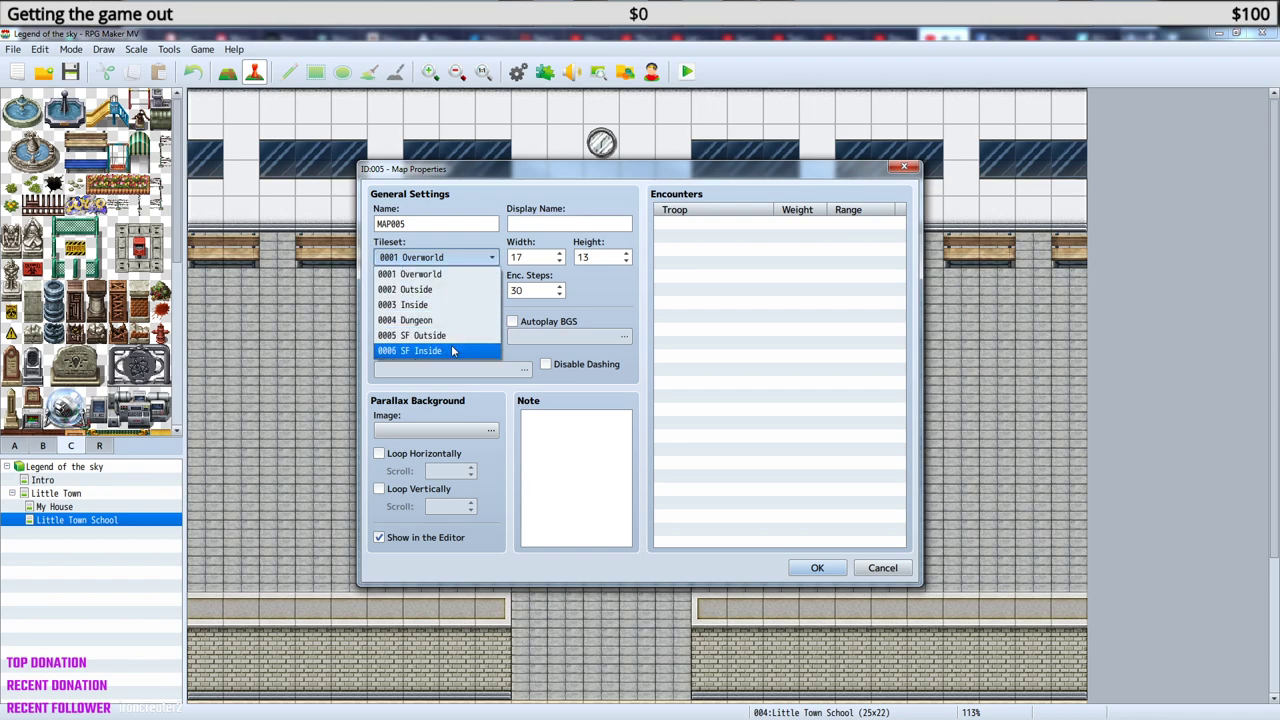
pyautogui.click(453, 352)
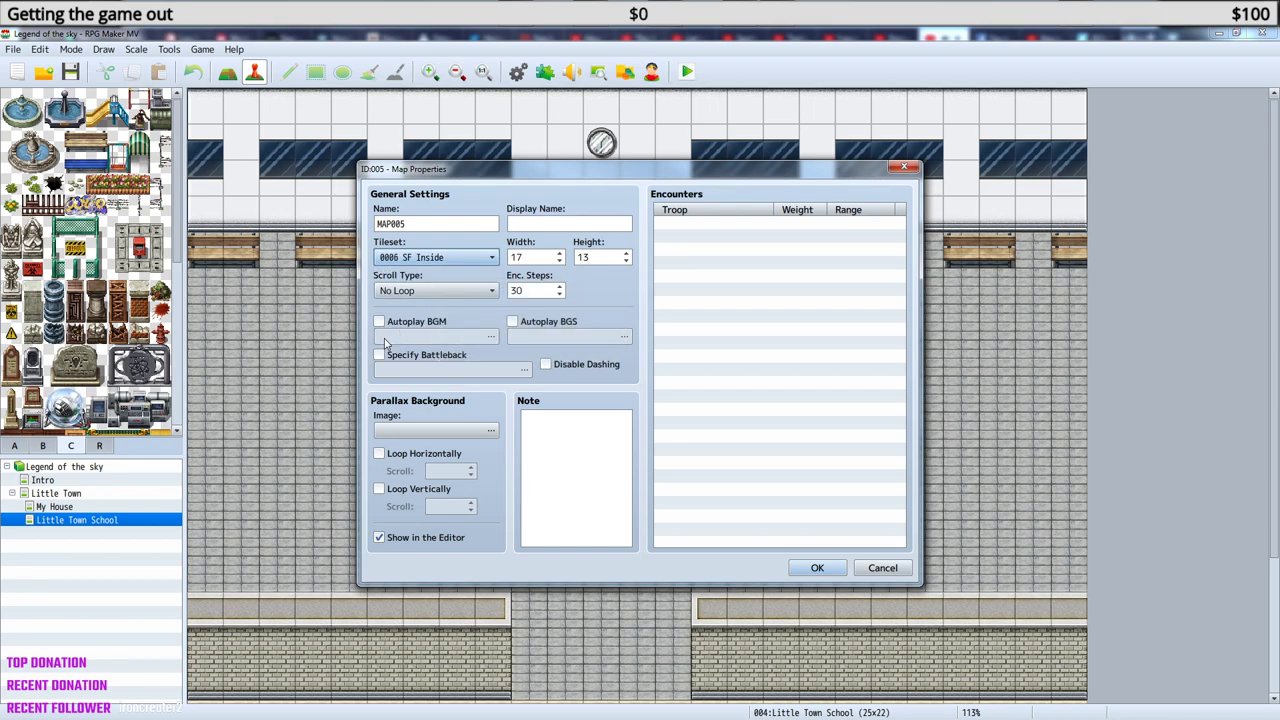
# Set the new map's width and height to 25 each and create the map.
pyautogui.press('Tab')
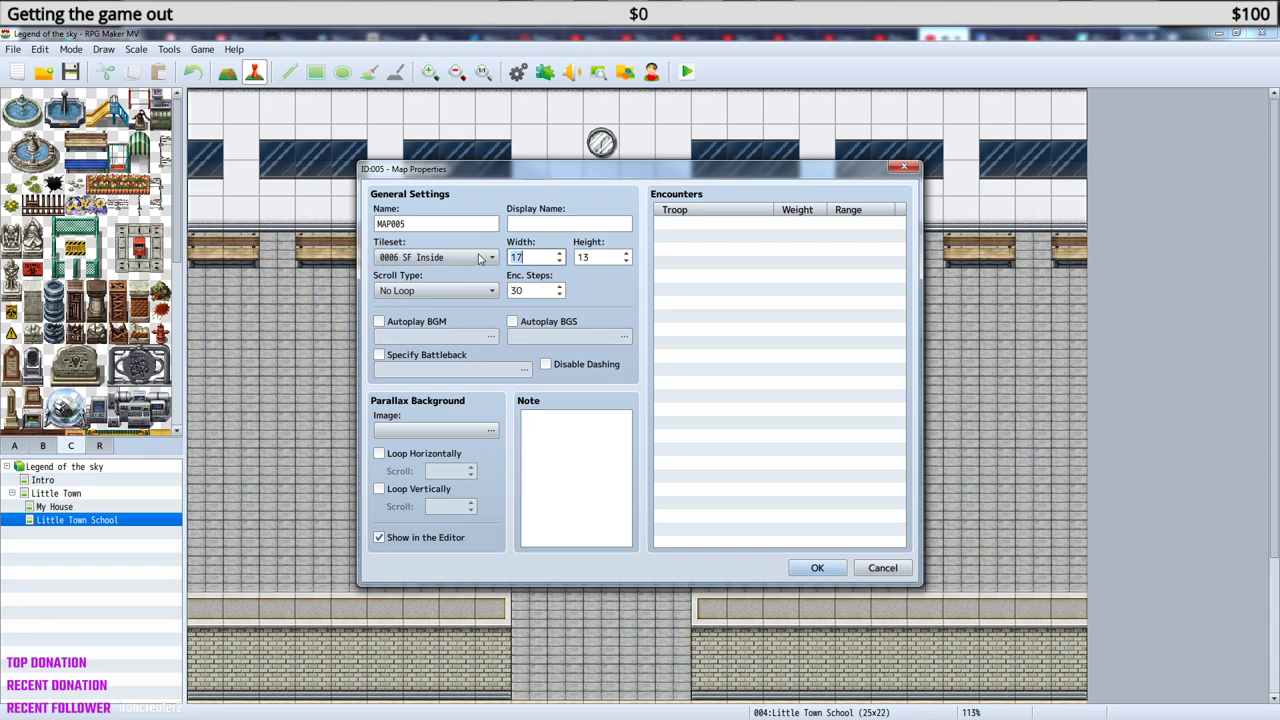
pyautogui.write('25')
pyautogui.press('Tab')
pyautogui.write('25')
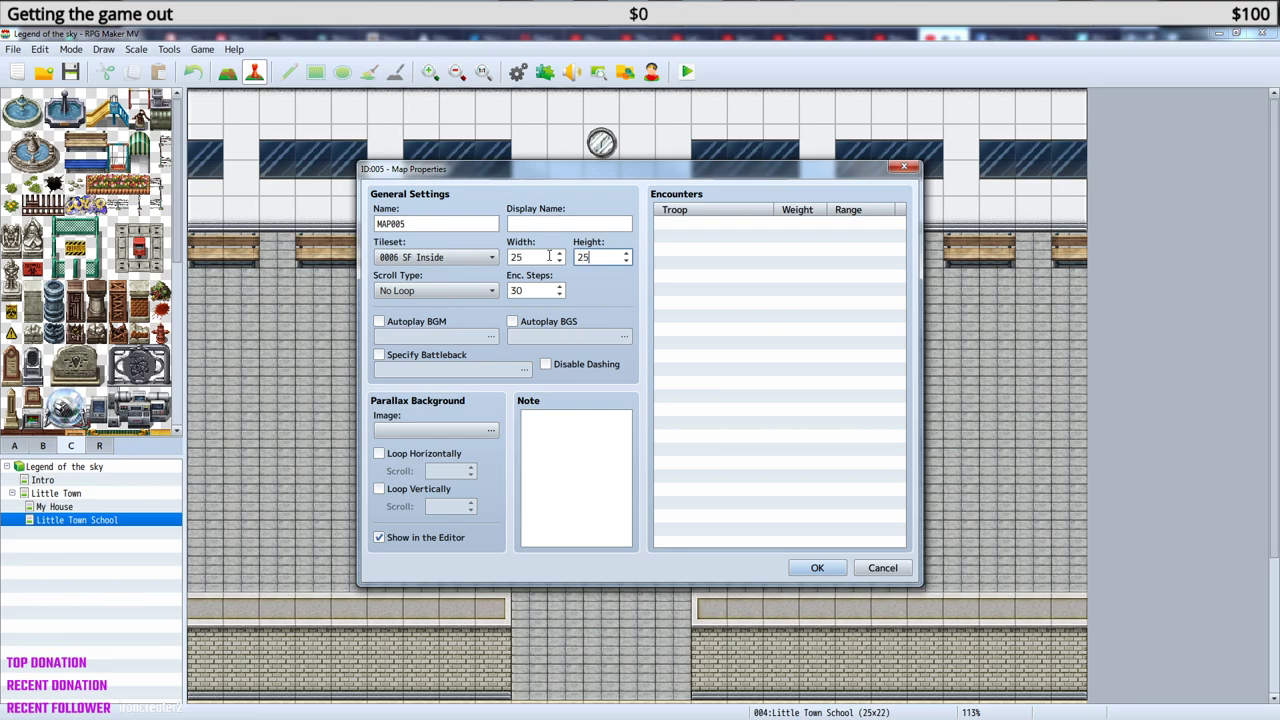
pyautogui.click(815, 568)
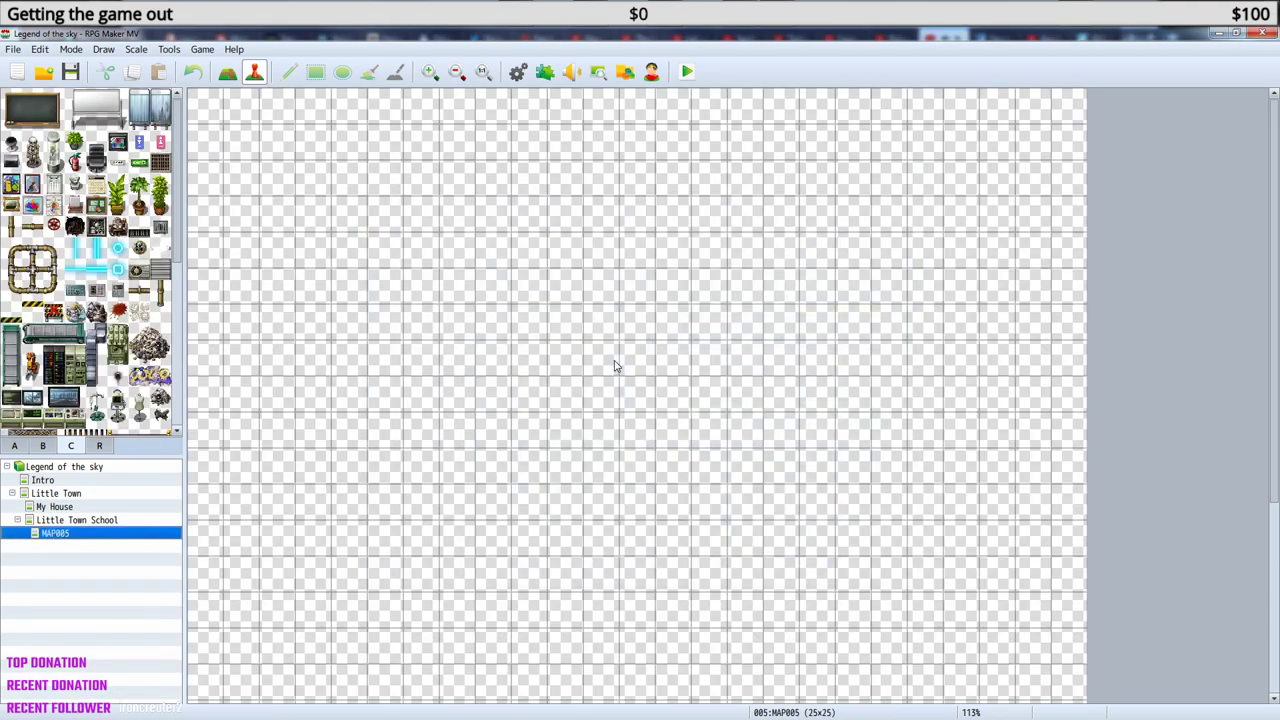
# Edit the new map's properties and rename it "Little Town School 1. floor".
pyautogui.rightClick(78, 533)
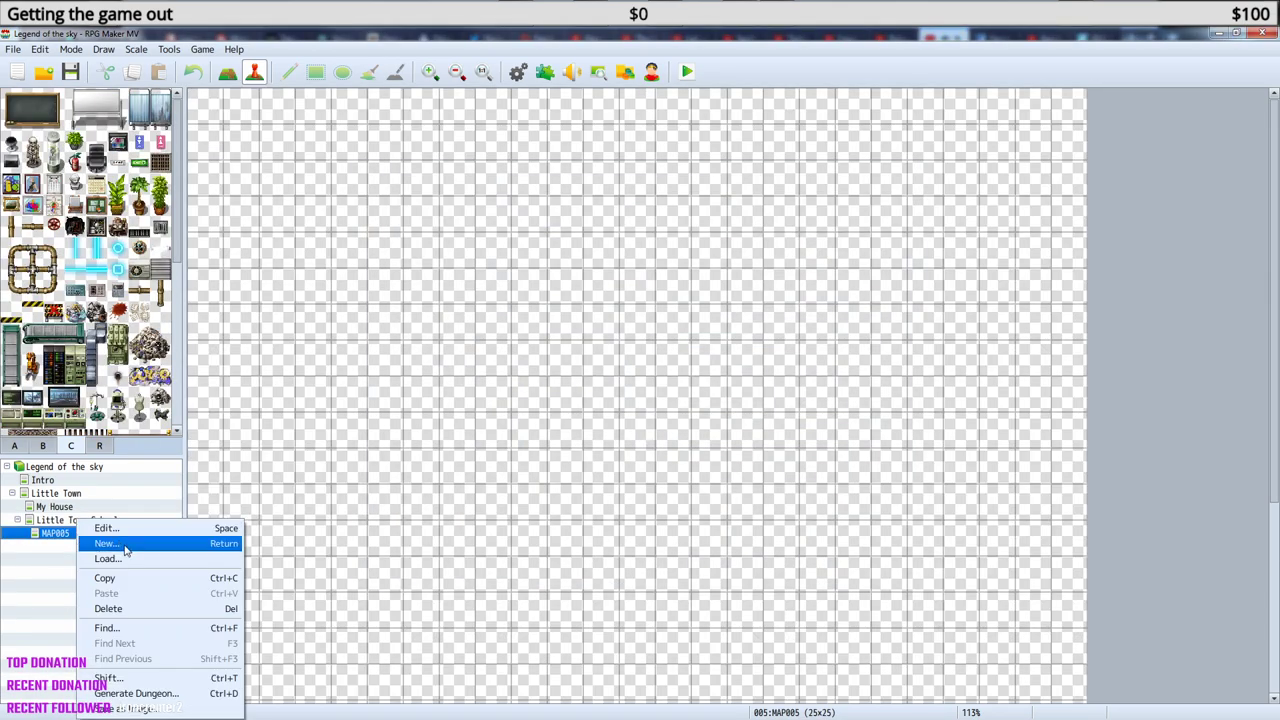
pyautogui.click(108, 528)
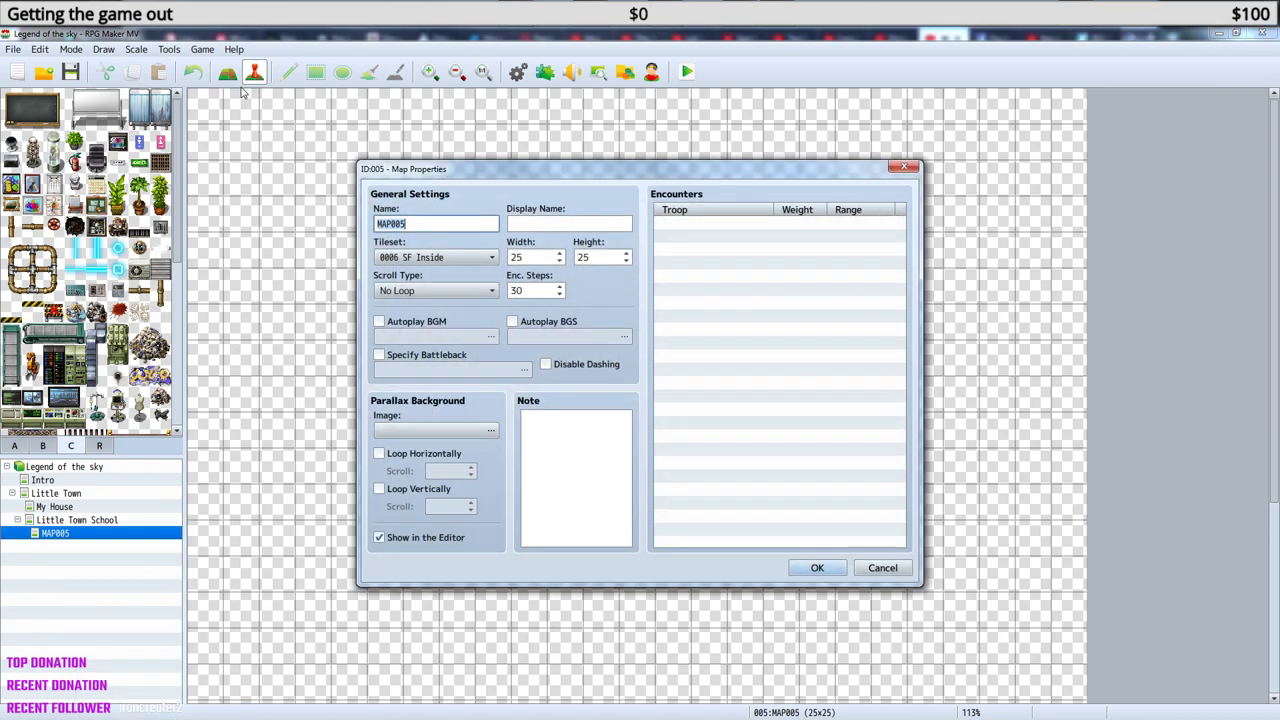
pyautogui.click(440, 224)
pyautogui.write('L')
pyautogui.write('ittl')
pyautogui.write('e T')
pyautogui.write('own')
pyautogui.write(' Sco')
pyautogui.write('ool 1.')
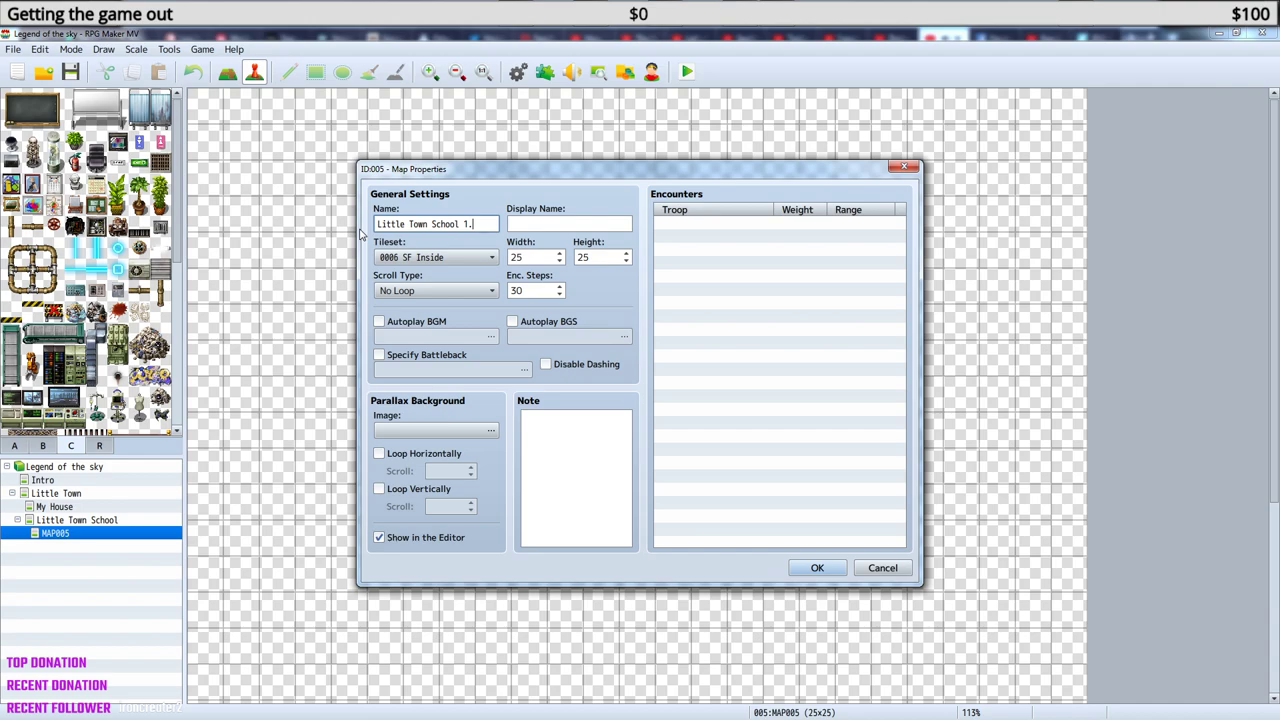
pyautogui.write('oor')
# Copy the map's name into its display name and save the map properties.
pyautogui.tripleClick(398, 224)
pyautogui.hotkey('ctrl', 'c')
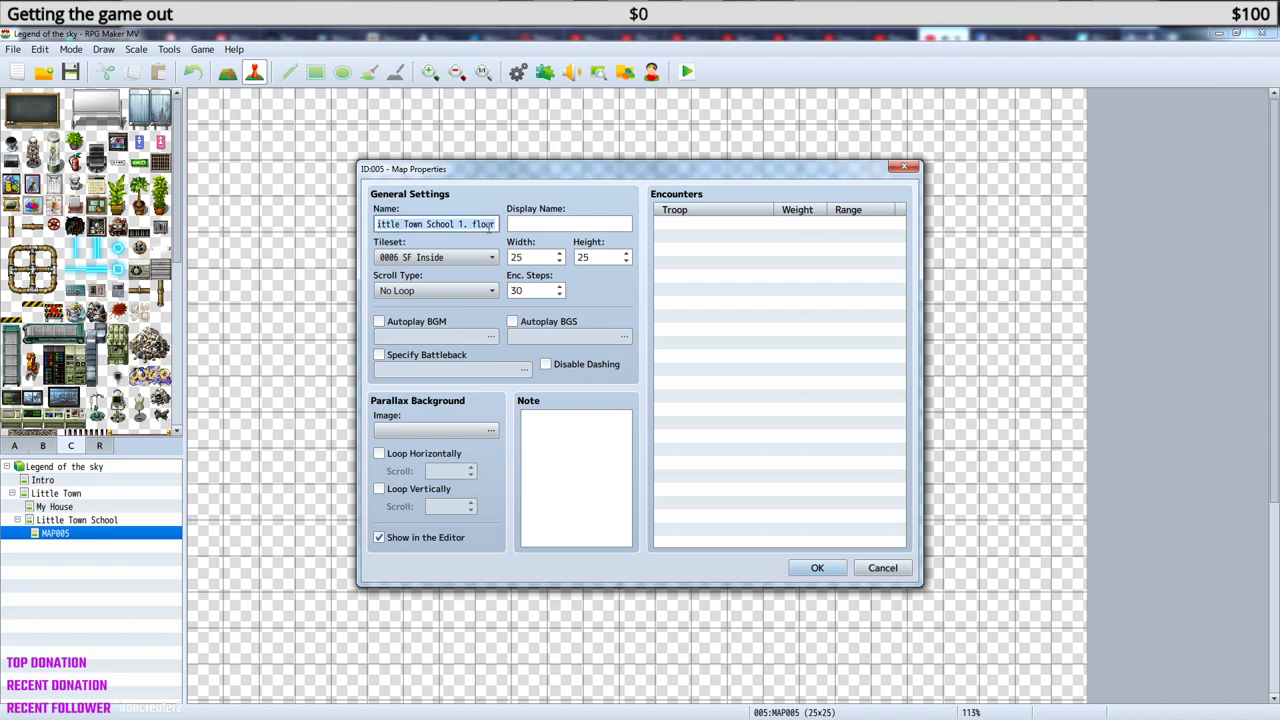
pyautogui.click(575, 225)
pyautogui.hotkey('ctrl', 'v')
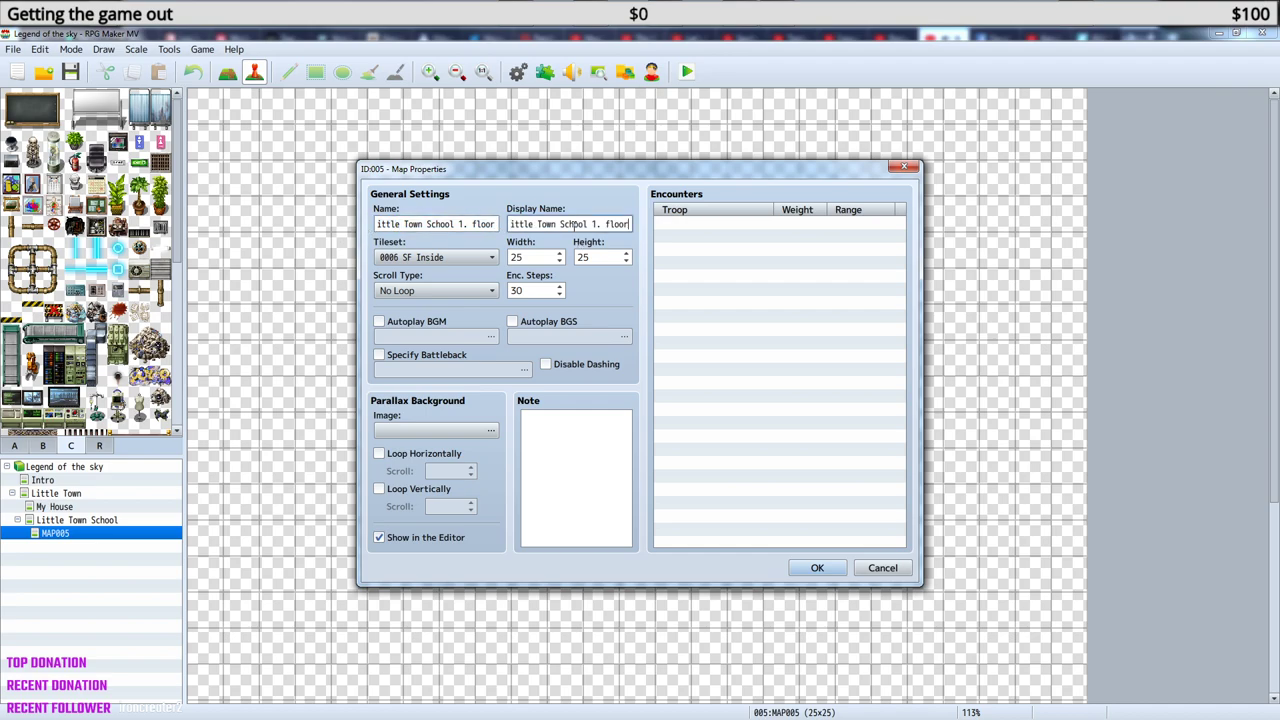
pyautogui.click(818, 567)
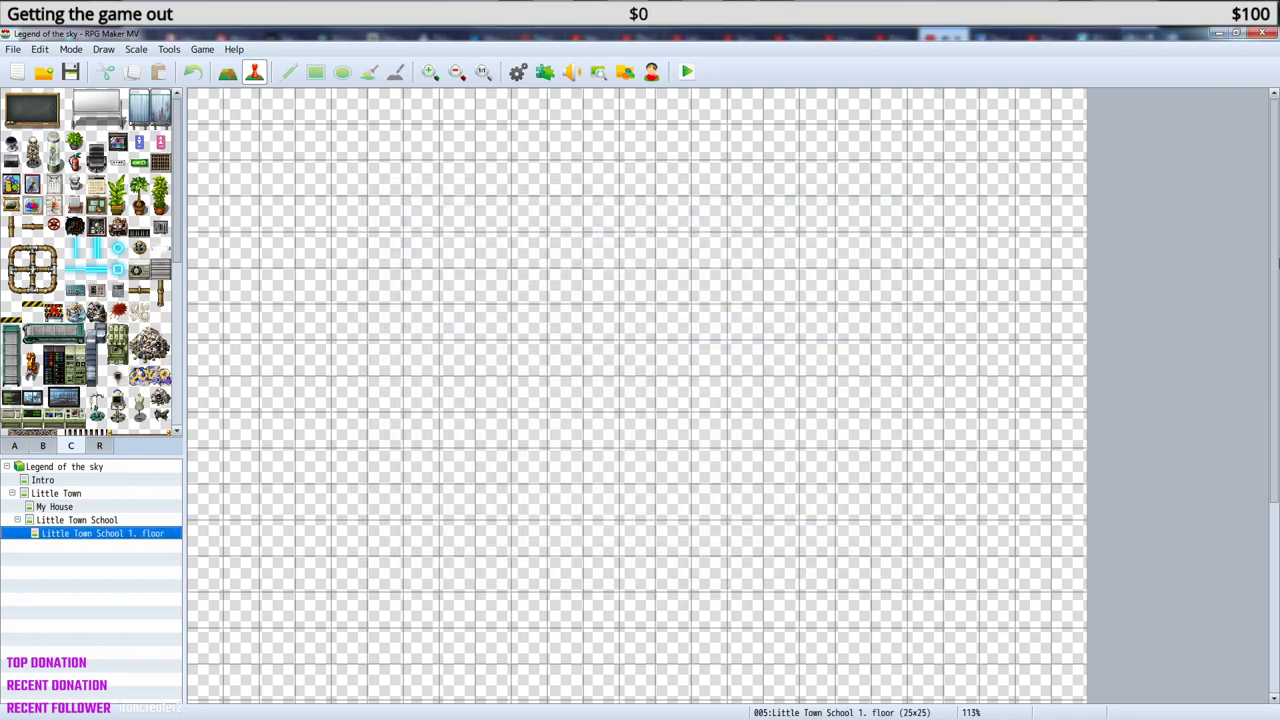
# Display the A tiles and look through the available floor and wall tiles.
pyautogui.click(13, 447)
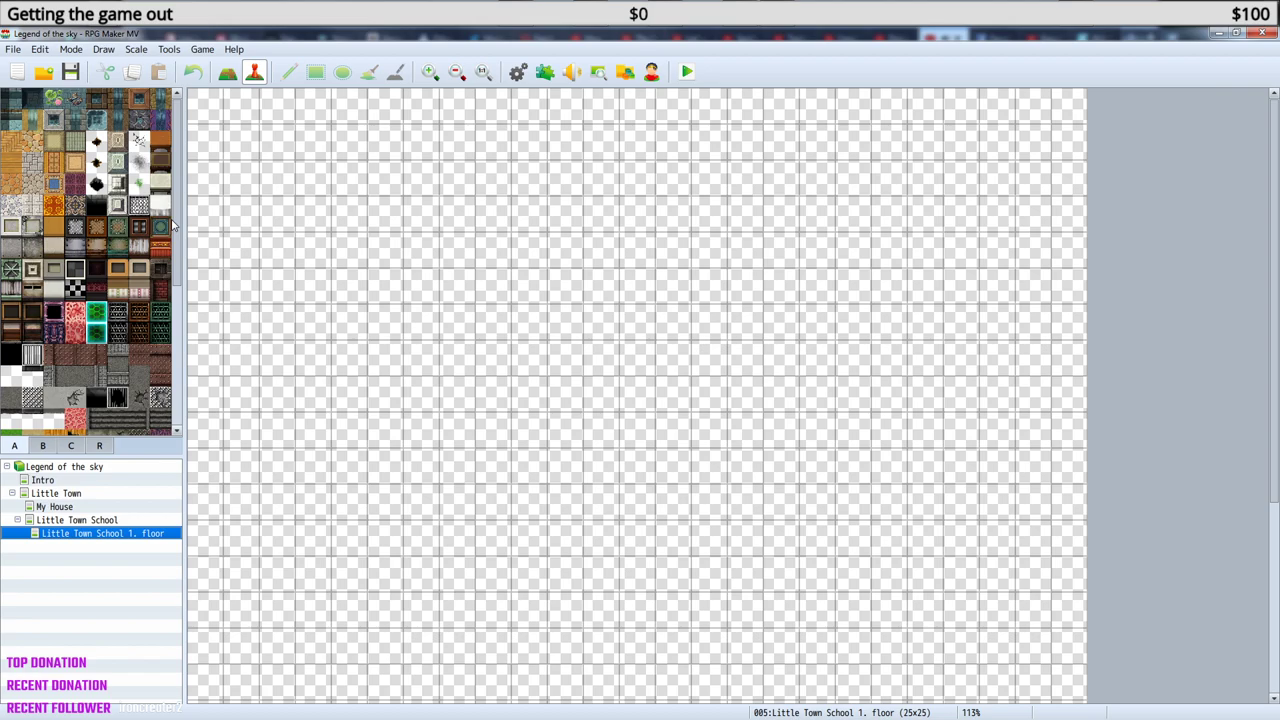
pyautogui.scroll(-1, 180, 253)
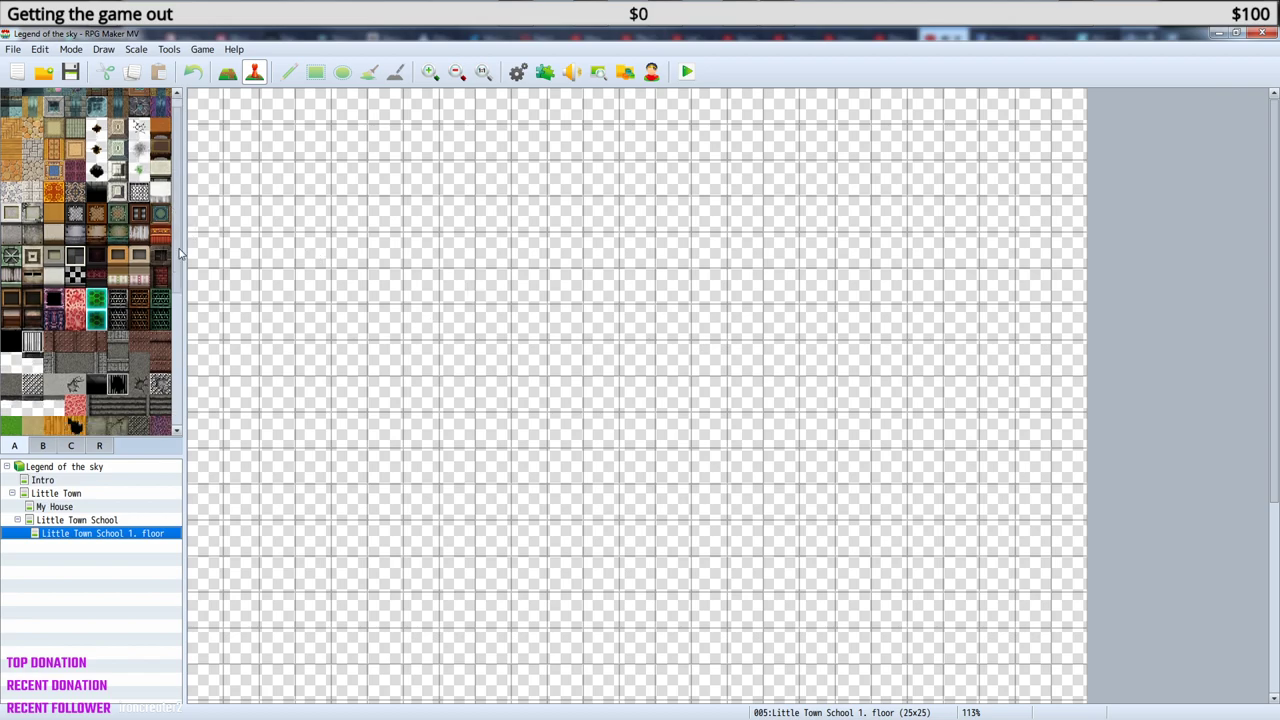
pyautogui.scroll(-5, 180, 253)
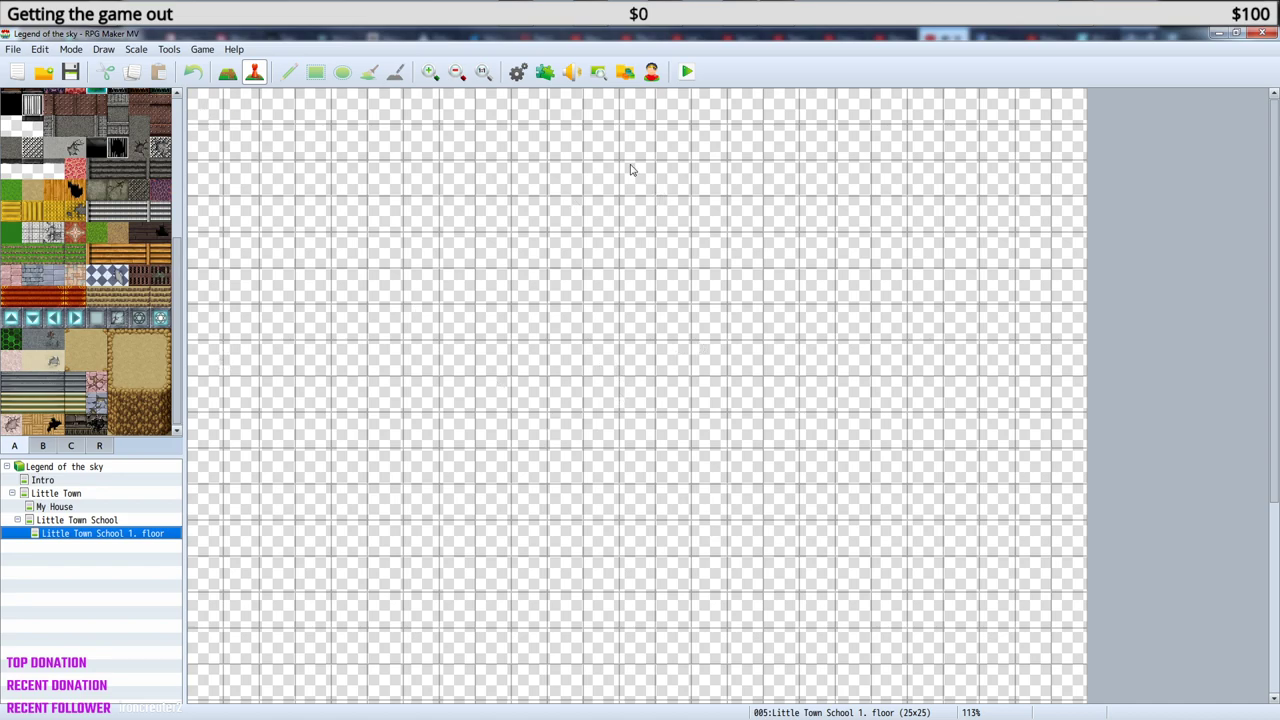
pyautogui.moveTo(740, 27)
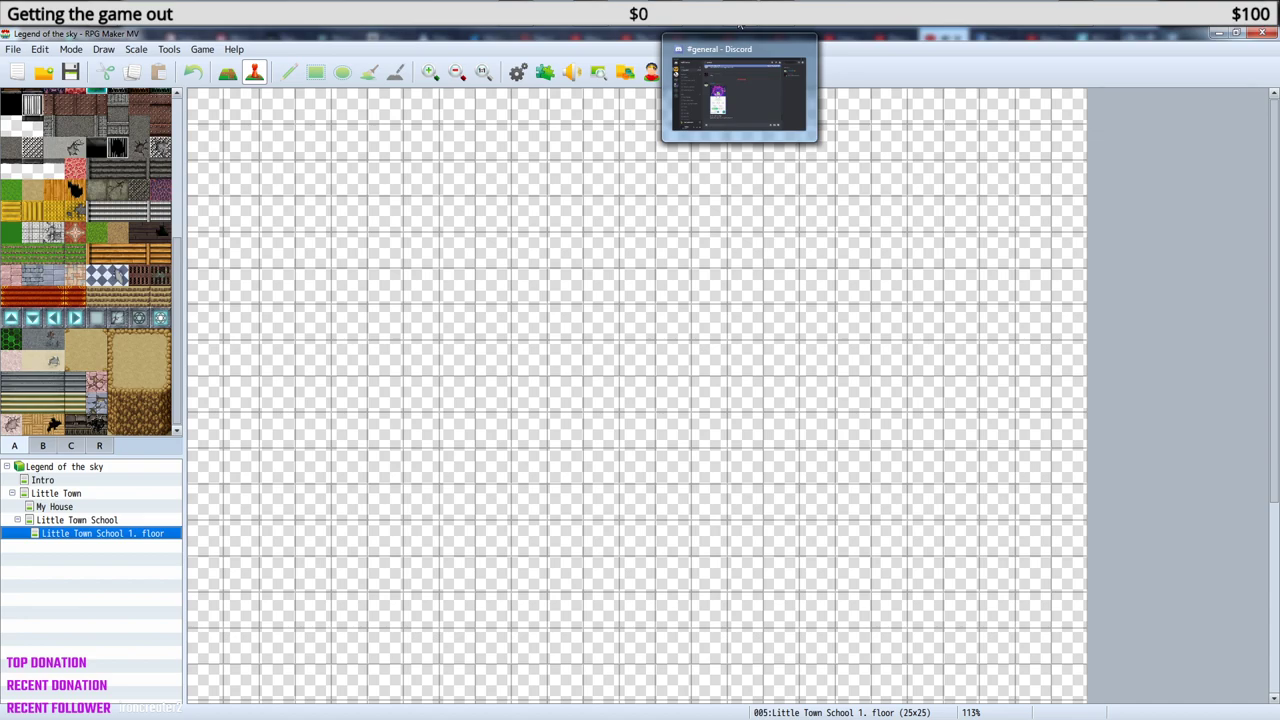
pyautogui.click(740, 95)
pyautogui.click(684, 166)
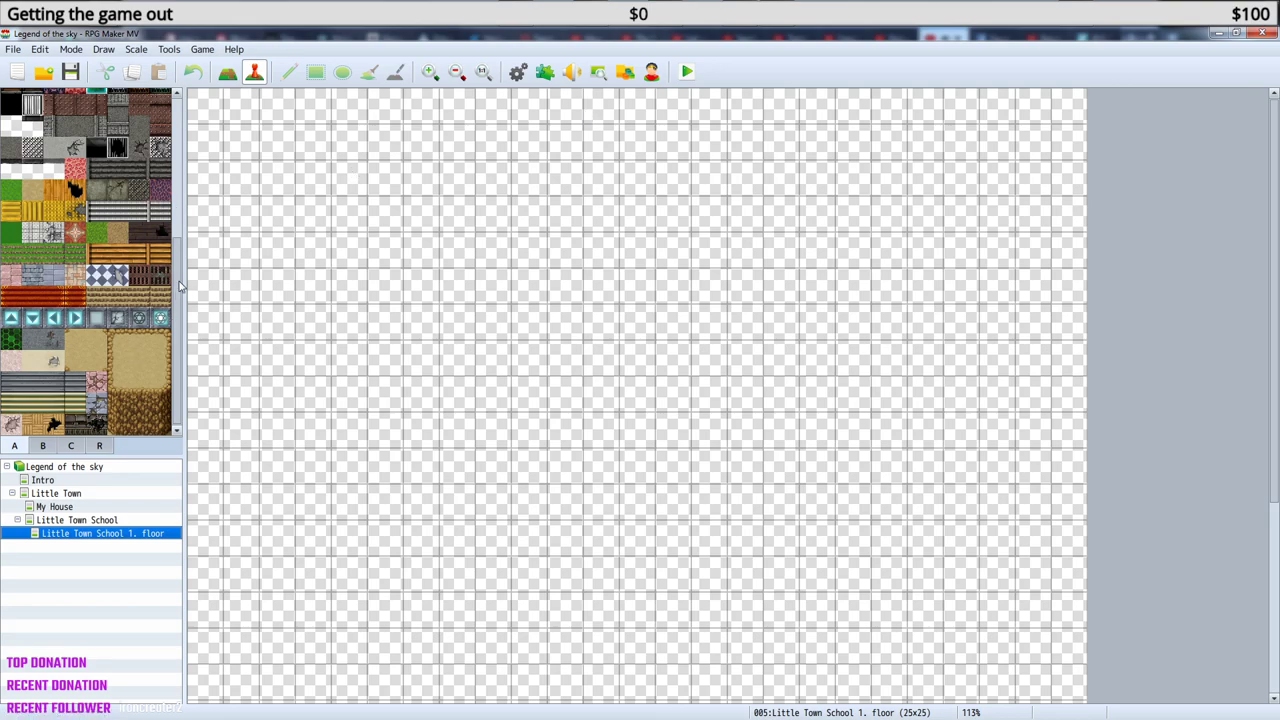
# Try painting the checkered wall tile in the map's upper-left corner, and undo the painted tiles.
pyautogui.scroll(5, 160, 250)
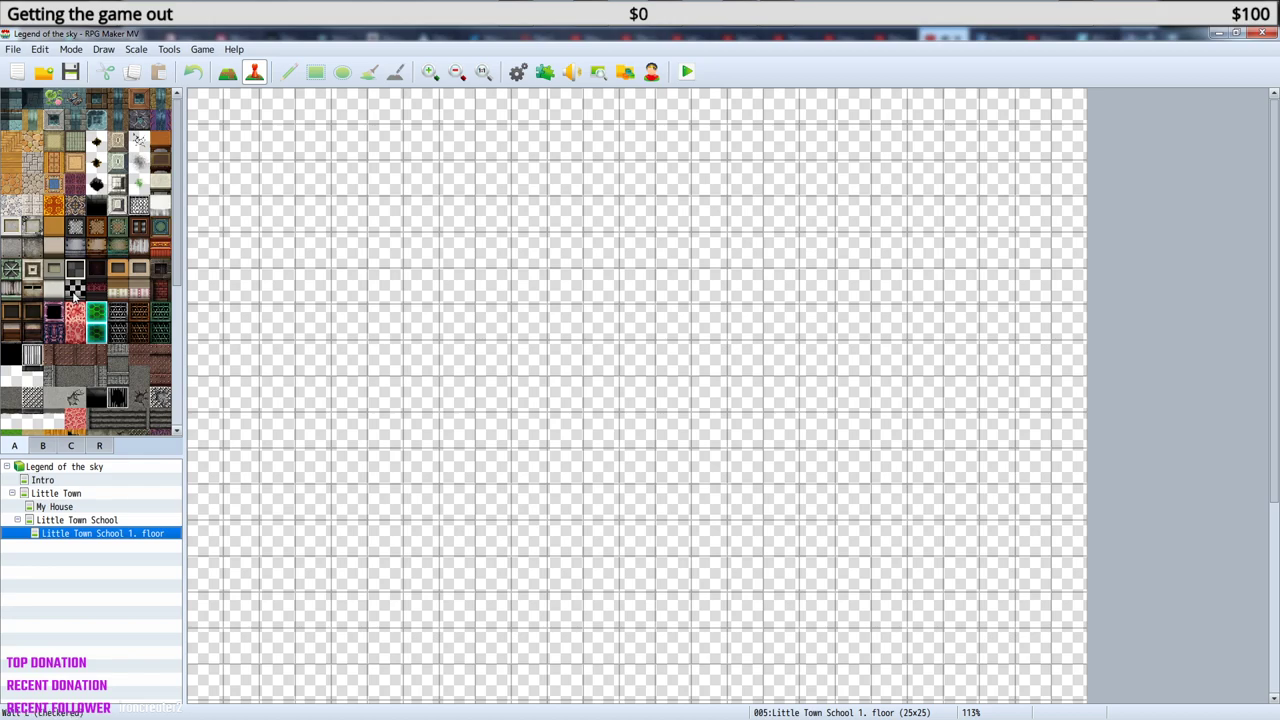
pyautogui.click(75, 290)
pyautogui.click(227, 72)
pyautogui.click(205, 105)
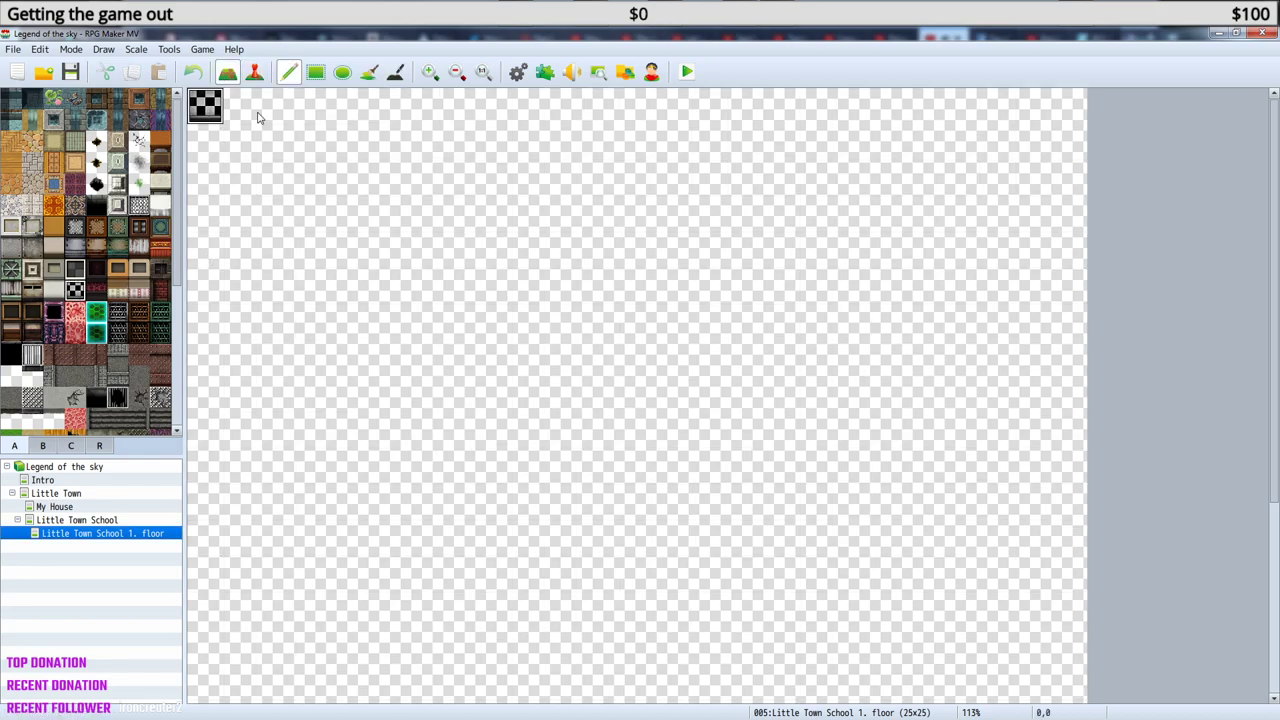
pyautogui.moveTo(257, 117)
pyautogui.mouseDown()
pyautogui.moveTo(300, 110)
pyautogui.moveTo(210, 150)
pyautogui.mouseUp()
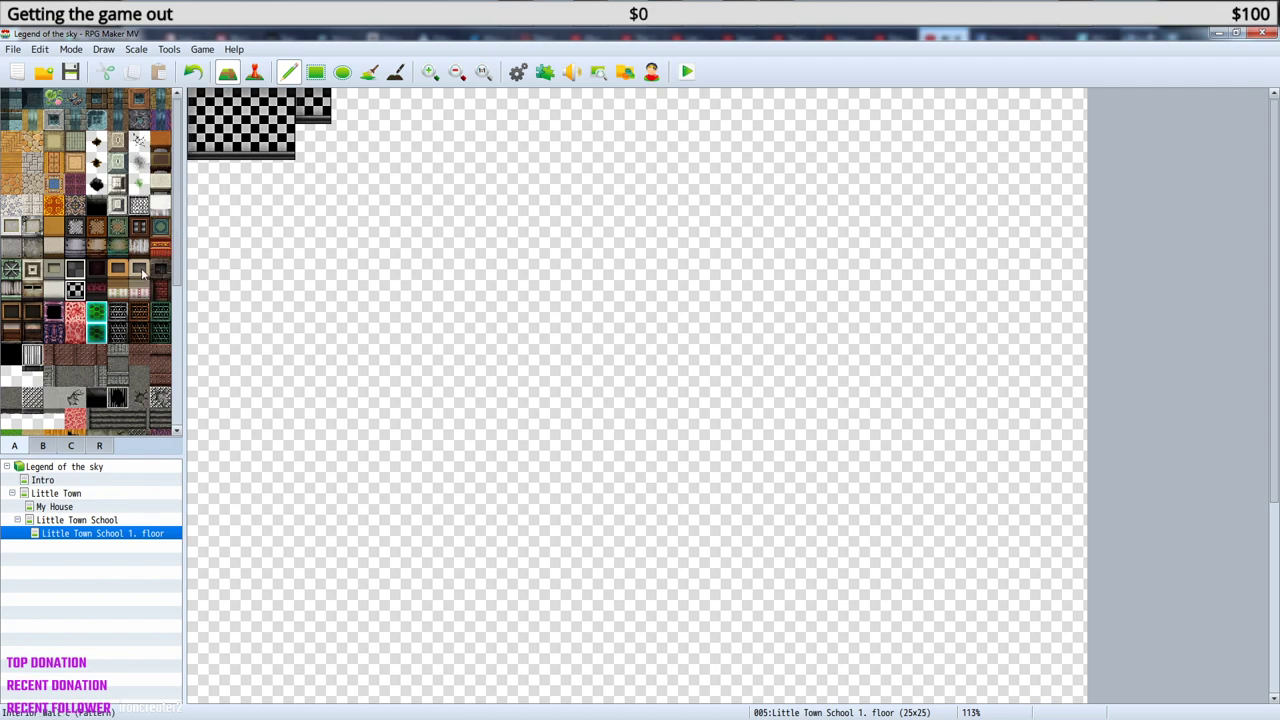
pyautogui.hotkey('ctrl', 'z')
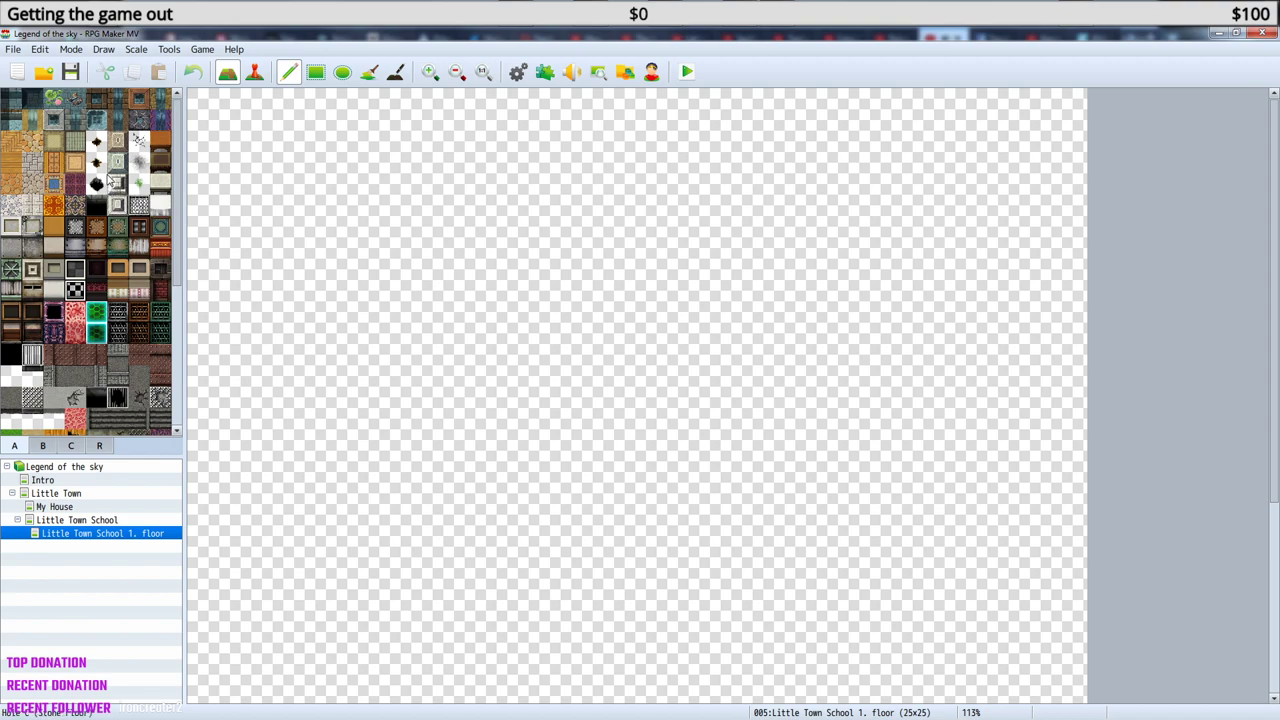
# Try painting the light grid floor tile in the map's upper-left corner, and undo the painted tiles.
pyautogui.scroll(-5, 87, 246)
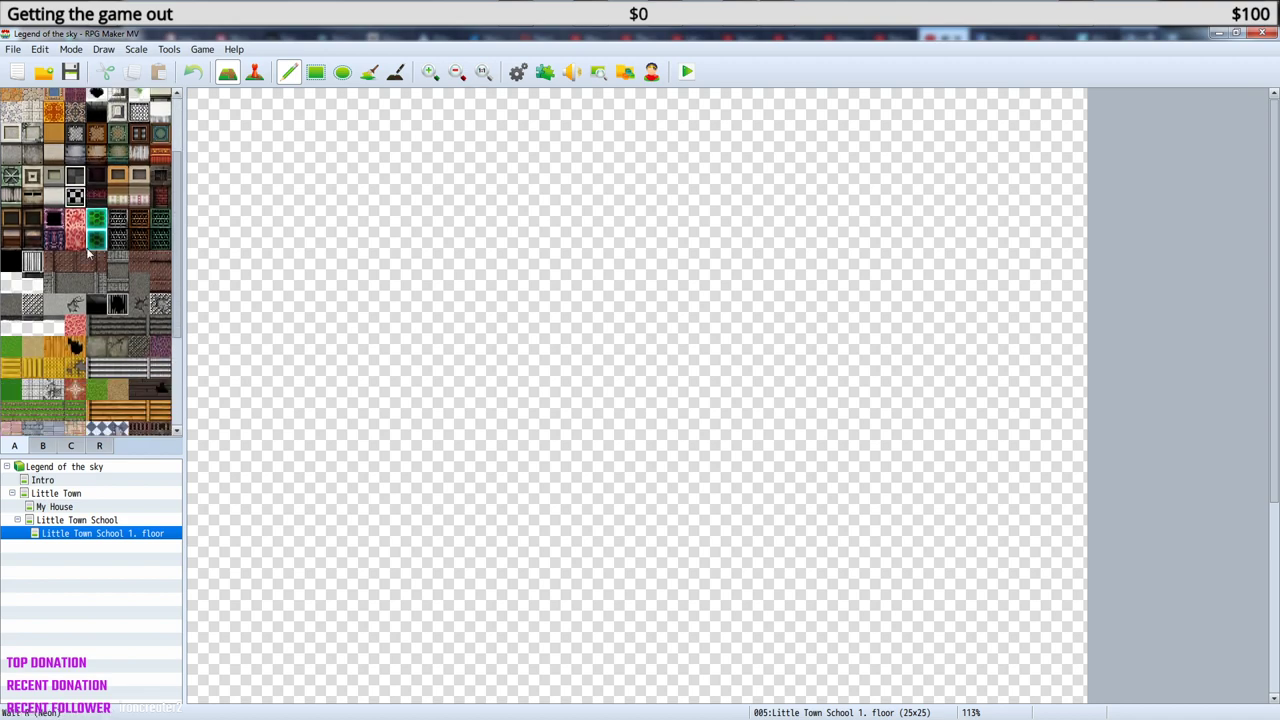
pyautogui.scroll(-1, 88, 253)
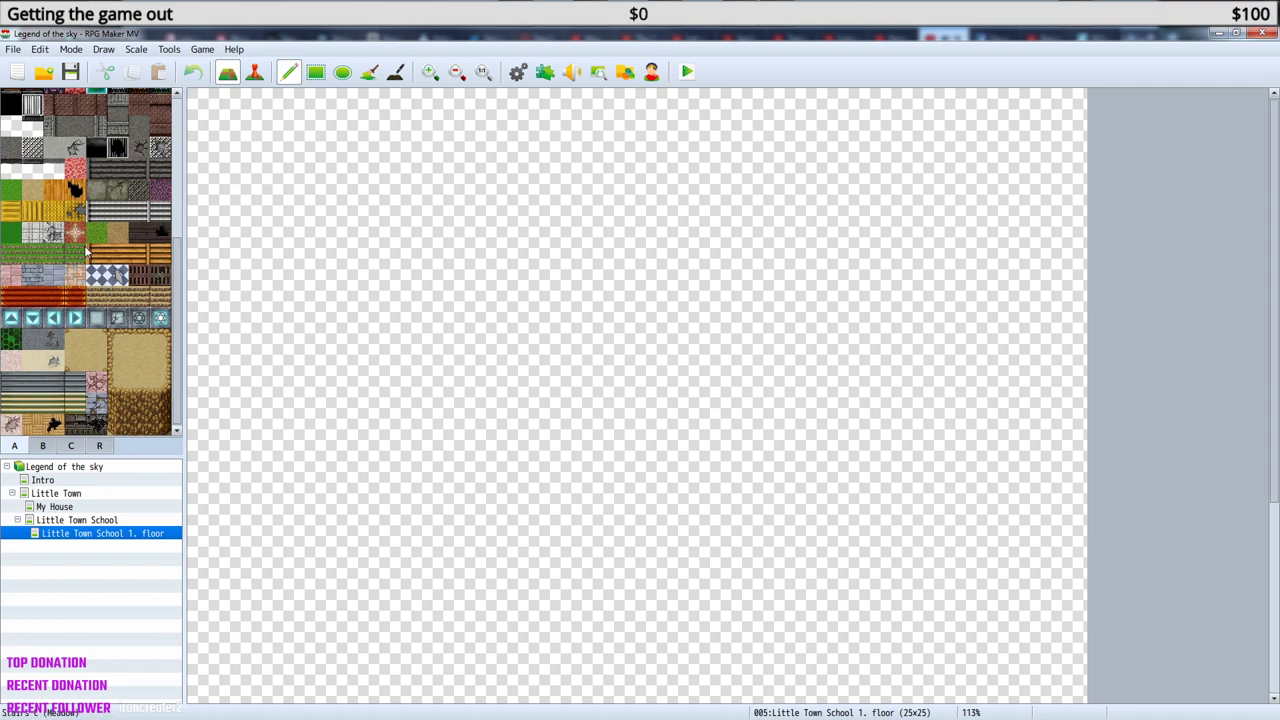
pyautogui.click(37, 234)
pyautogui.click(240, 105)
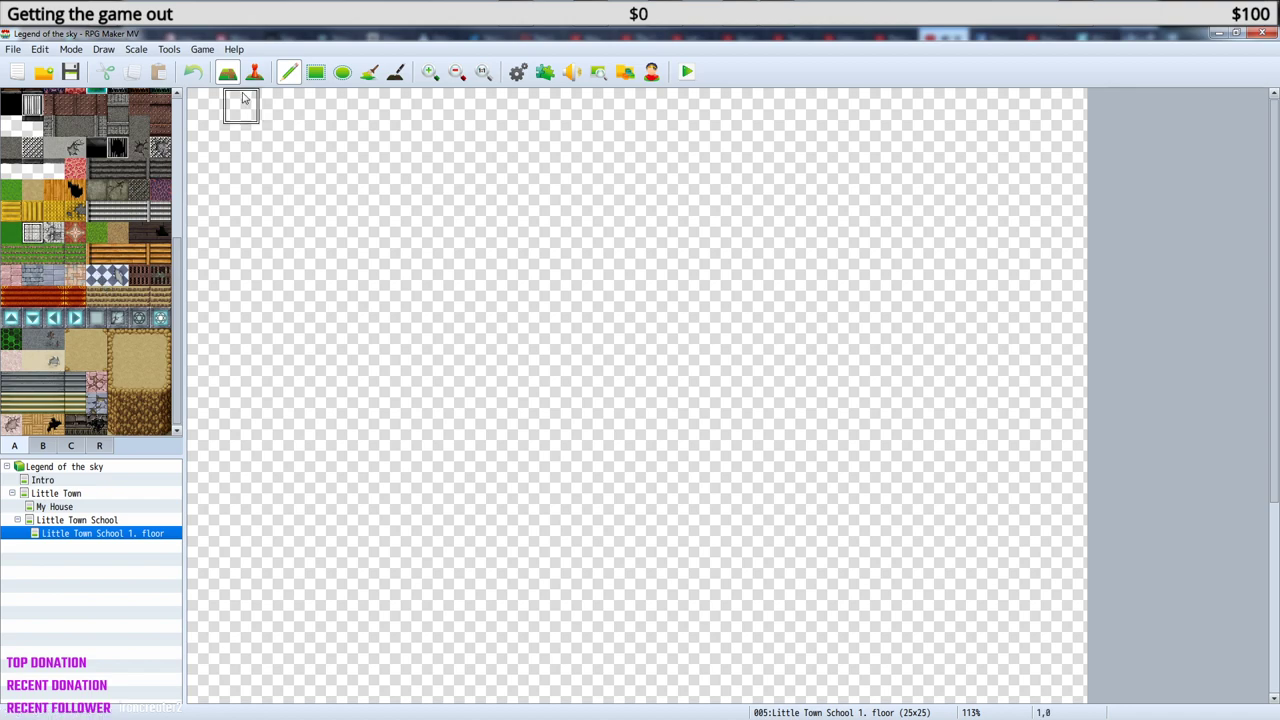
pyautogui.click(204, 105)
pyautogui.moveTo(230, 137); pyautogui.dragTo(205, 145)
pyautogui.hotkey('ctrl', 'z')
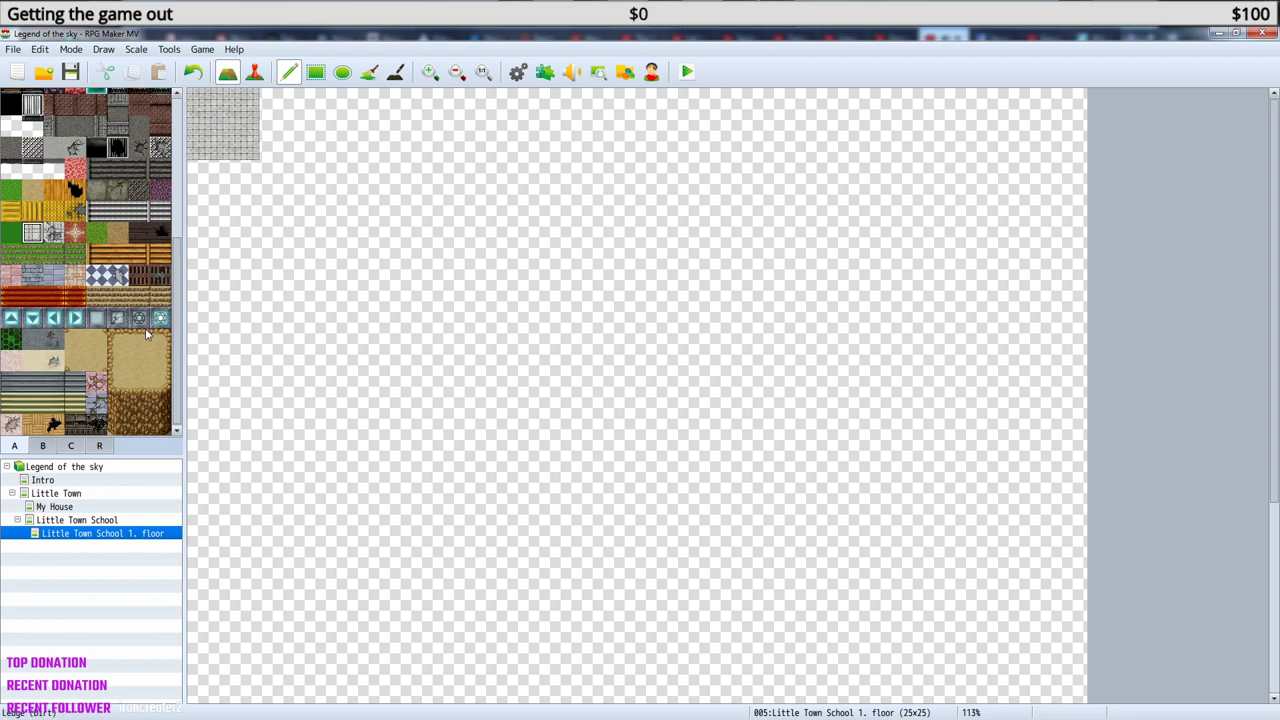
pyautogui.hotkey('ctrl', 'z')
# Paint the blue-and-white checkered interior floor tile across the full width of the map's first nine rows.
pyautogui.click(96, 276)
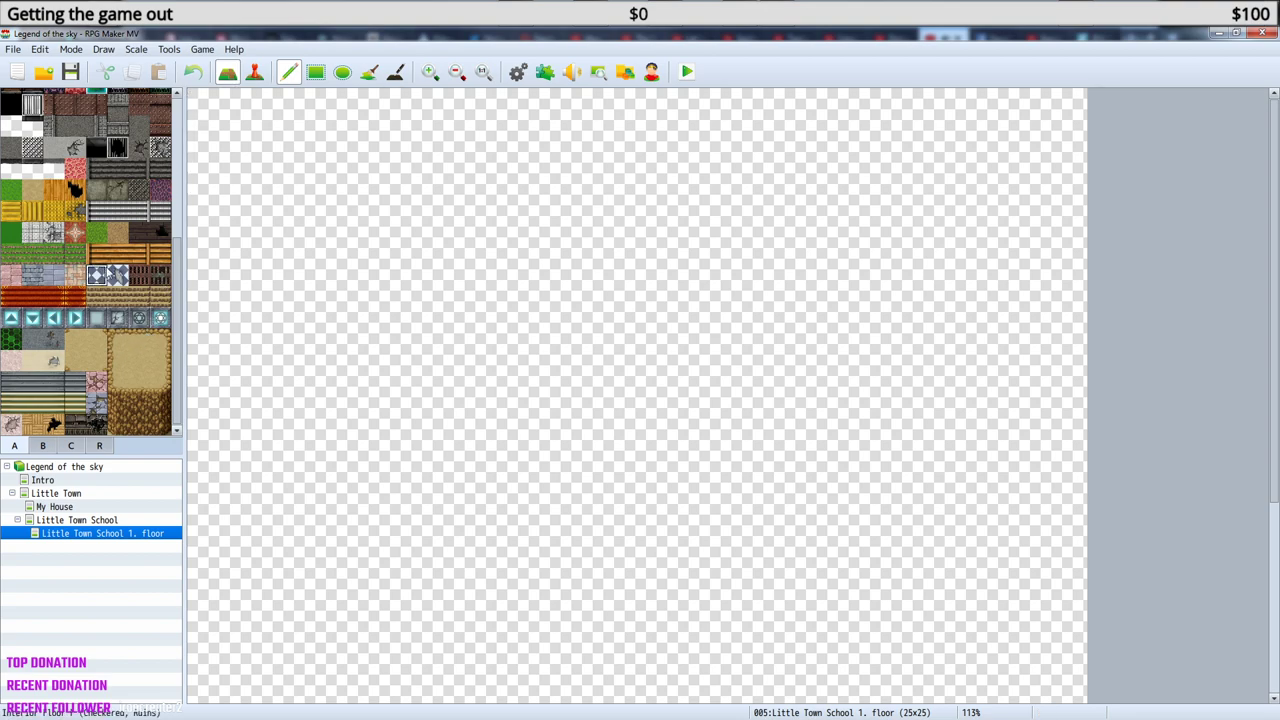
pyautogui.moveTo(205, 105)
pyautogui.mouseDown()
pyautogui.moveTo(214, 143)
pyautogui.moveTo(234, 124)
pyautogui.moveTo(240, 146)
pyautogui.moveTo(267, 146)
pyautogui.moveTo(275, 121)
pyautogui.moveTo(293, 126)
pyautogui.moveTo(288, 151)
pyautogui.moveTo(325, 119)
pyautogui.moveTo(301, 121)
pyautogui.moveTo(340, 121)
pyautogui.moveTo(355, 150)
pyautogui.moveTo(714, 158)
pyautogui.moveTo(931, 150)
pyautogui.moveTo(1059, 123)
pyautogui.moveTo(640, 110)
pyautogui.moveTo(362, 119)
pyautogui.moveTo(1066, 140)
pyautogui.mouseUp()
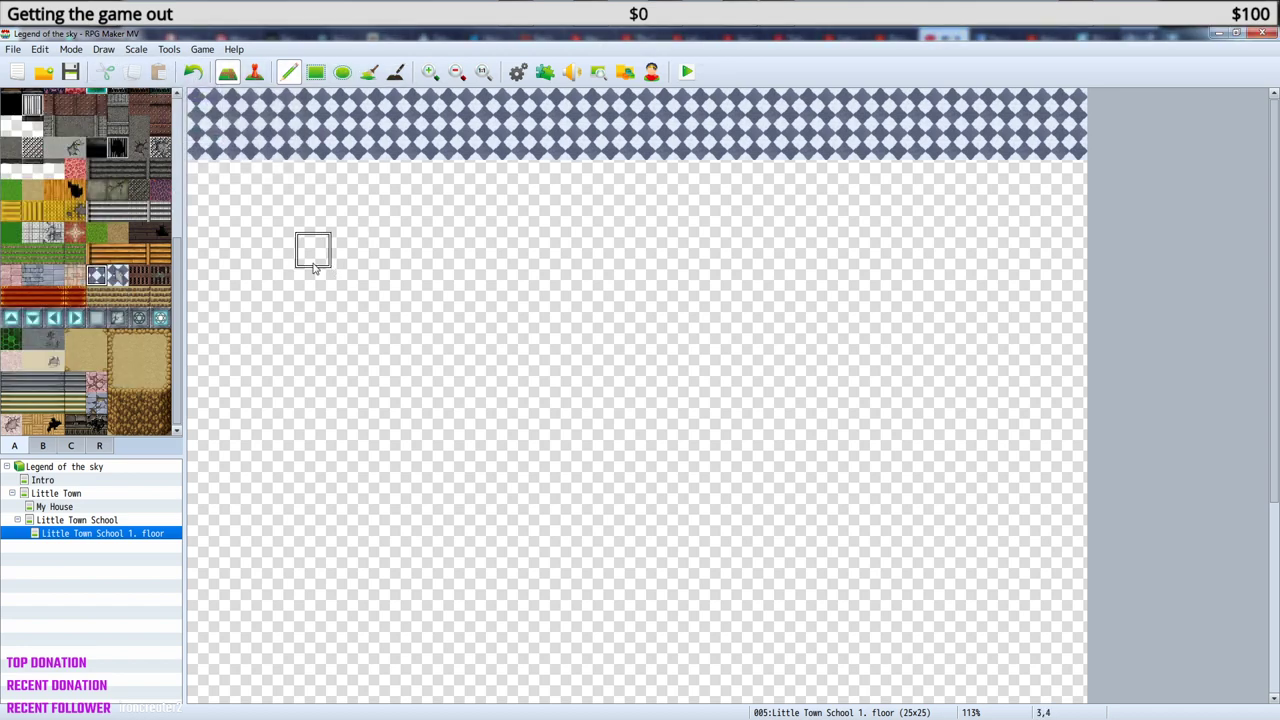
pyautogui.moveTo(225, 190)
pyautogui.mouseDown()
pyautogui.moveTo(271, 178)
pyautogui.moveTo(990, 178)
pyautogui.moveTo(195, 212)
pyautogui.moveTo(1050, 268)
pyautogui.moveTo(200, 288)
pyautogui.moveTo(218, 340)
pyautogui.moveTo(528, 286)
pyautogui.mouseUp()
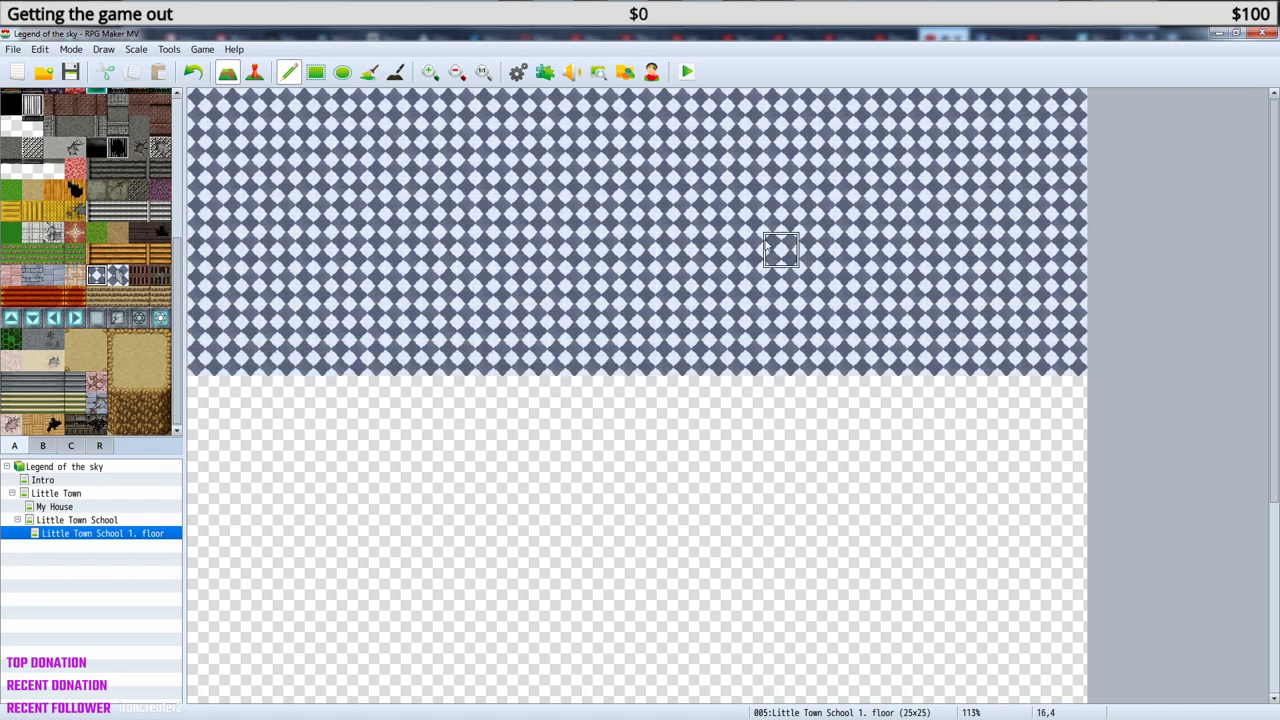
pyautogui.moveTo(757, 243)
pyautogui.mouseDown()
pyautogui.moveTo(1069, 393)
pyautogui.moveTo(190, 395)
pyautogui.mouseUp()
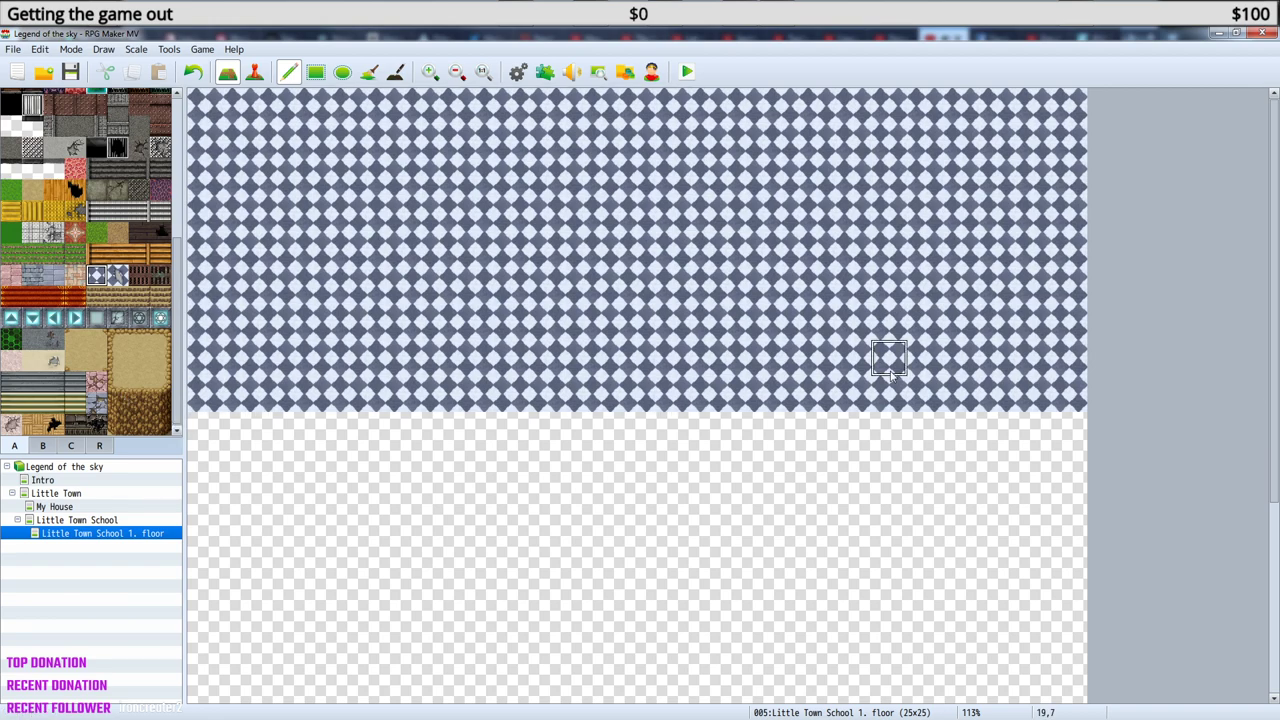
# Try the gray metal wall tile on the first eight cells of the map's top row.
pyautogui.scroll(7, 94, 285)
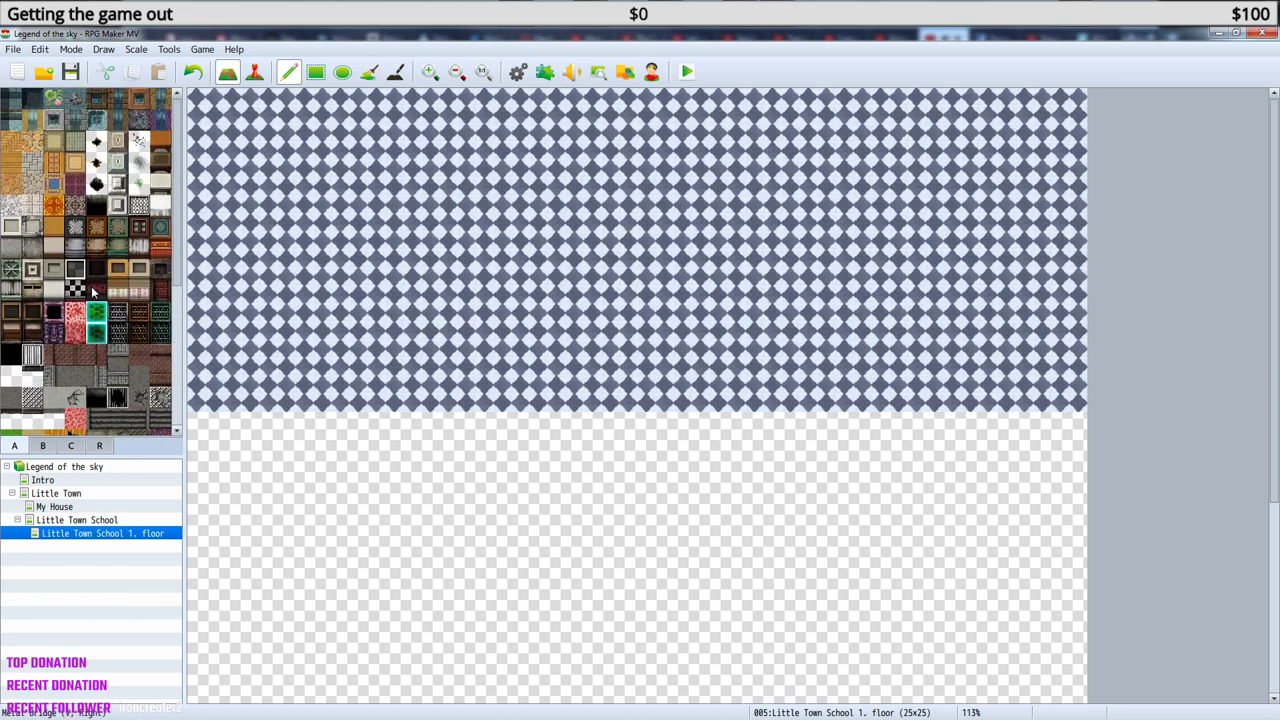
pyautogui.click(11, 248)
pyautogui.moveTo(205, 105); pyautogui.dragTo(462, 106)
# Paint the plain light-gray wall tile across the full width of the map's top three rows.
pyautogui.click(55, 293)
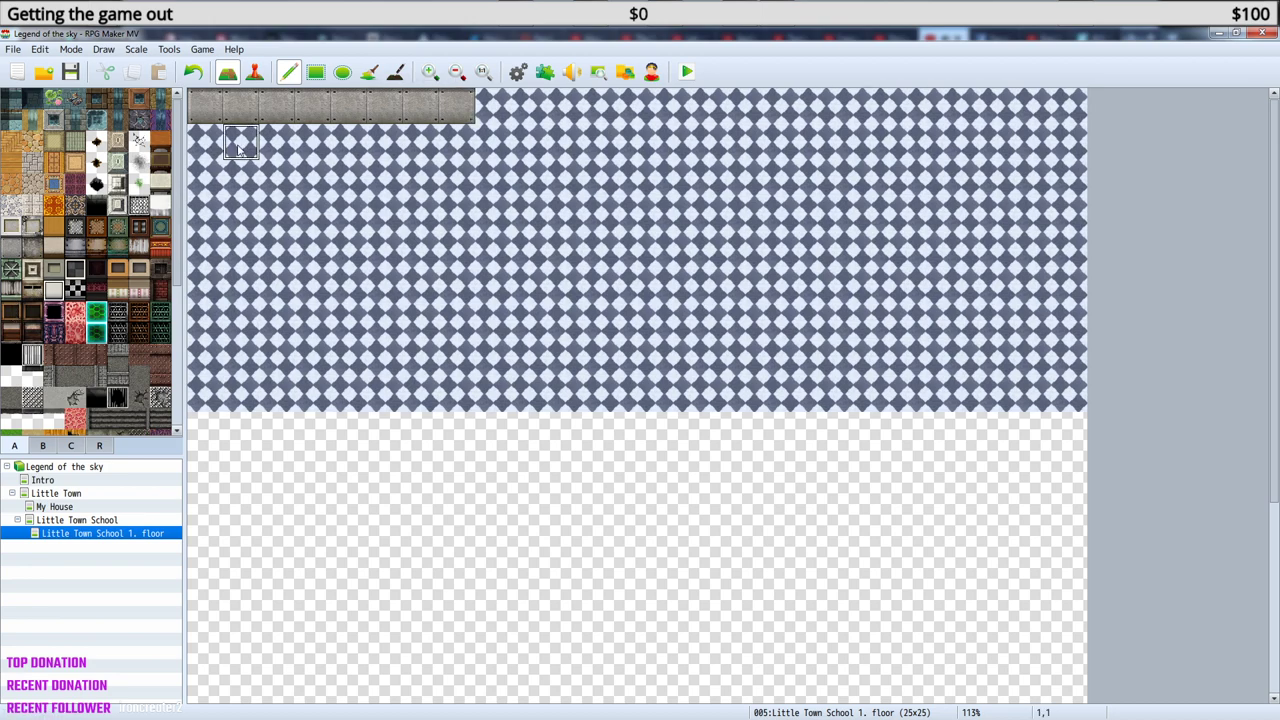
pyautogui.moveTo(200, 108)
pyautogui.mouseDown()
pyautogui.moveTo(987, 112)
pyautogui.moveTo(1069, 117)
pyautogui.moveTo(1069, 135)
pyautogui.moveTo(197, 142)
pyautogui.mouseUp()
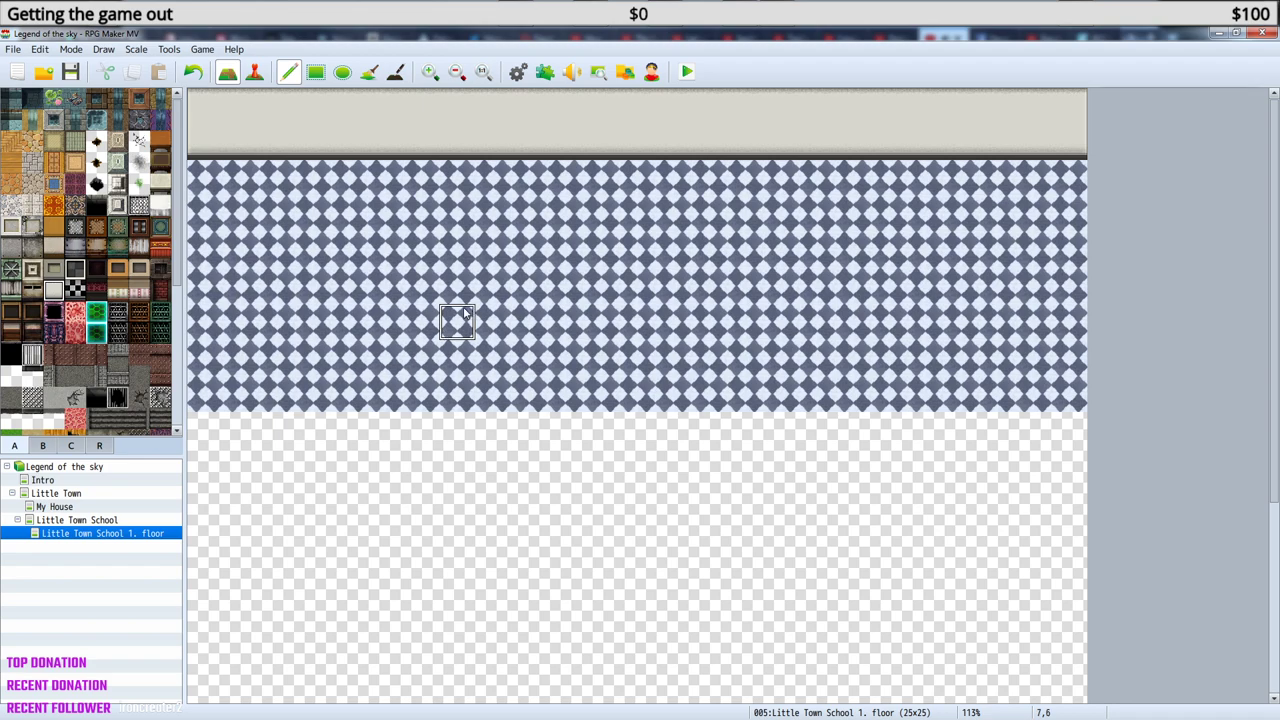
pyautogui.moveTo(200, 168)
pyautogui.mouseDown()
pyautogui.moveTo(1125, 166)
pyautogui.moveTo(790, 172)
pyautogui.mouseUp()
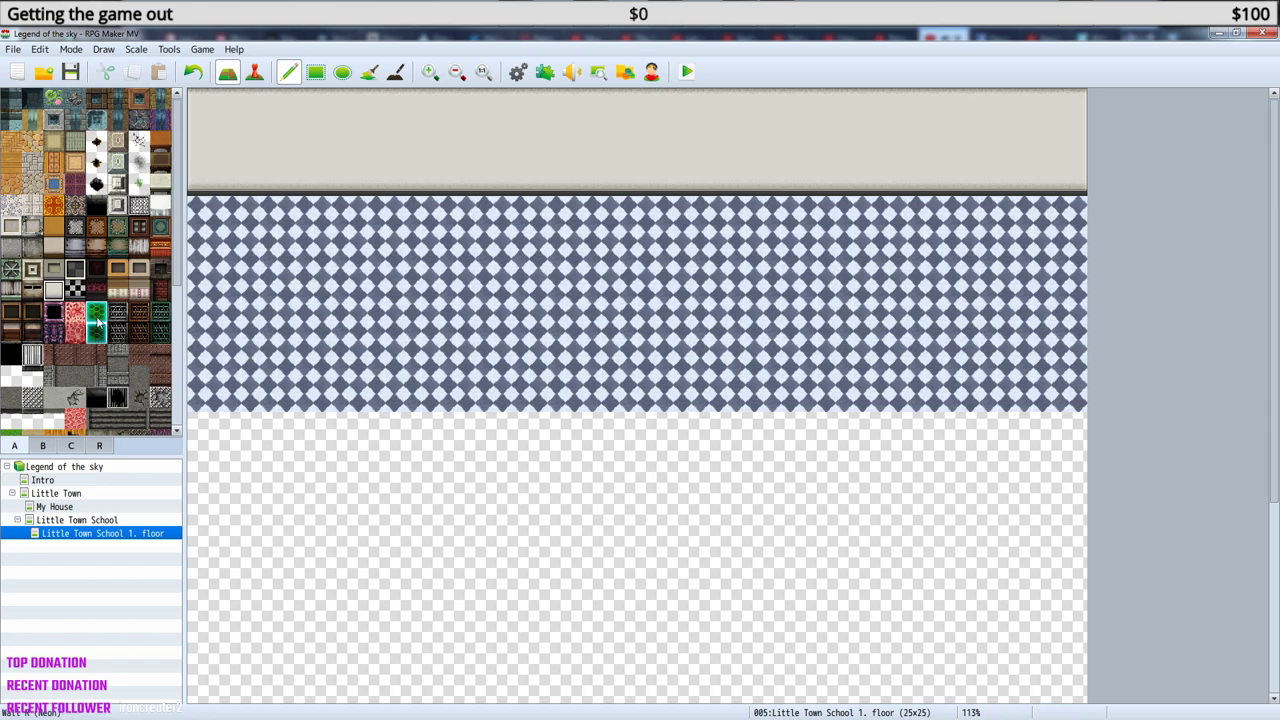
# Look through the B and C tiles and place the name plate tile on the wall at 16,1.
pyautogui.click(42, 445)
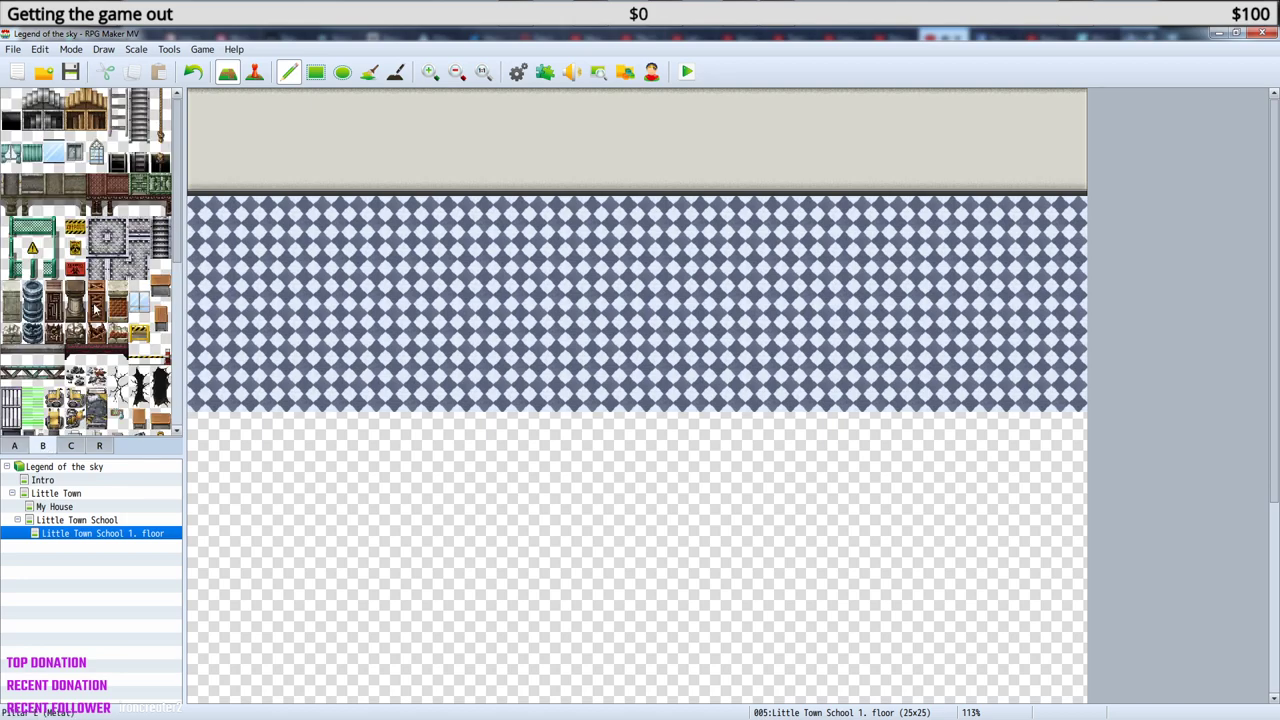
pyautogui.scroll(-5, 95, 309)
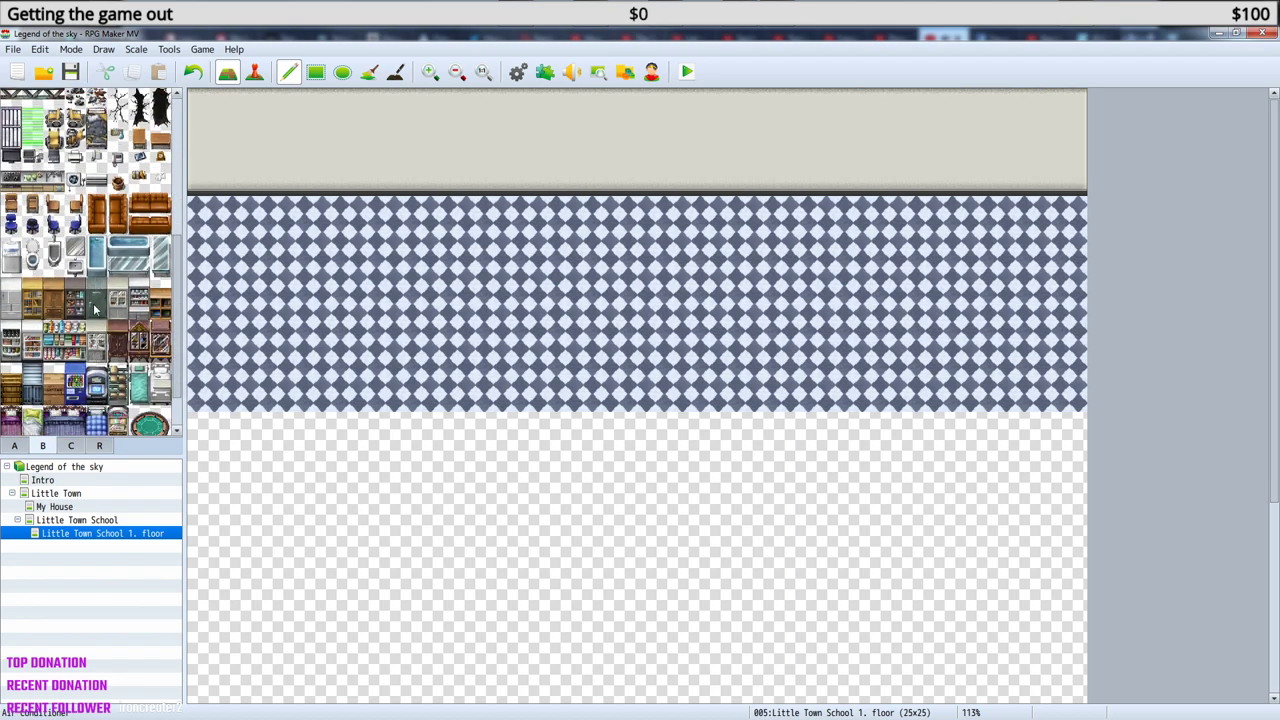
pyautogui.scroll(-1, 95, 310)
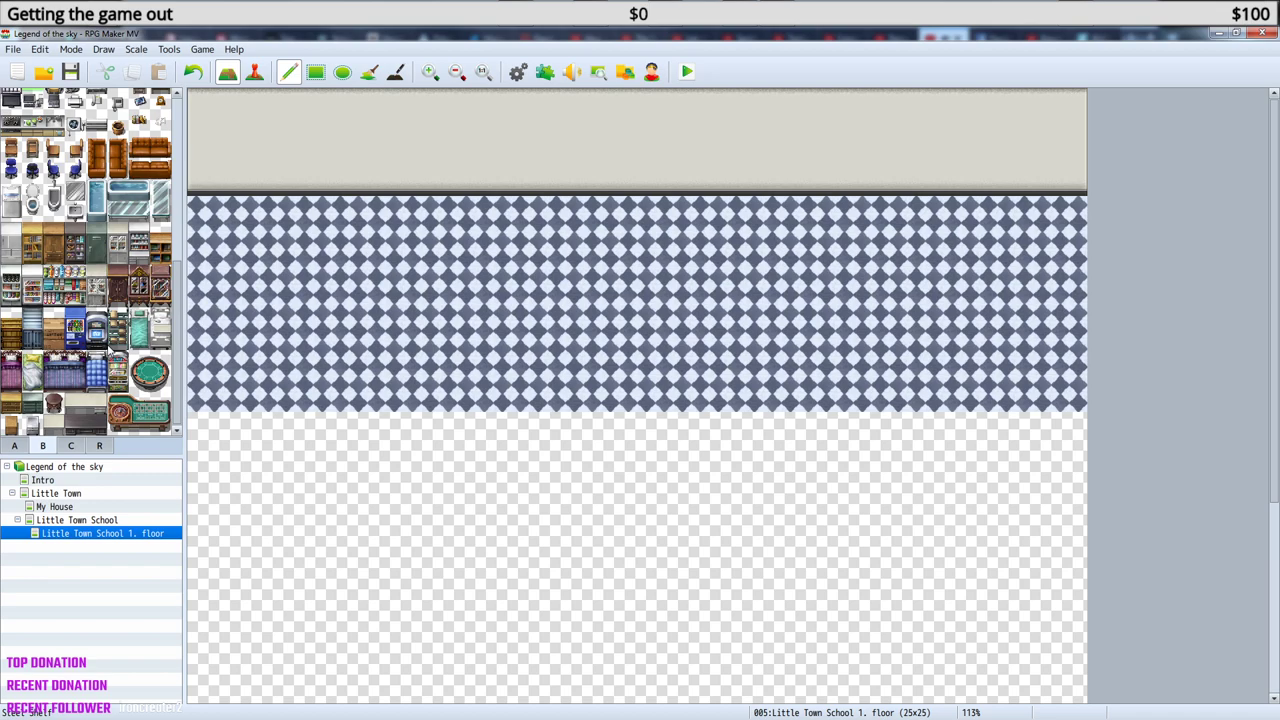
pyautogui.scroll(6, 107, 345)
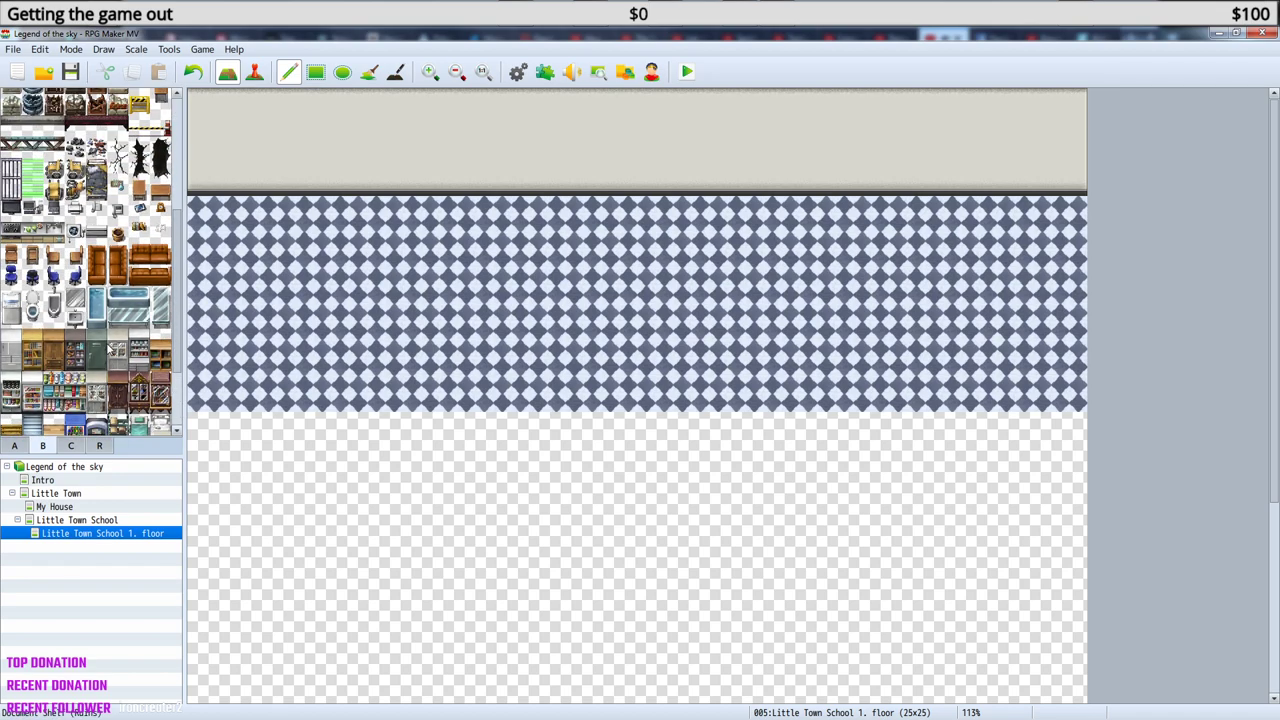
pyautogui.scroll(2, 110, 350)
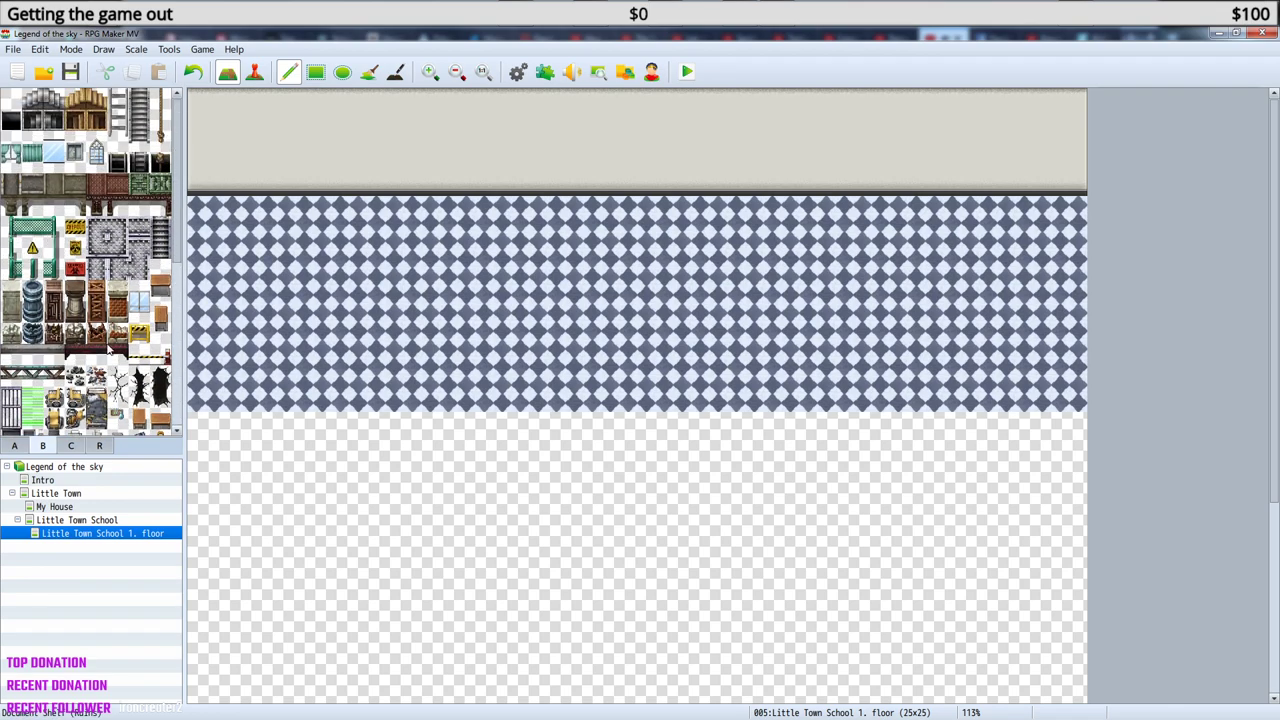
pyautogui.click(72, 445)
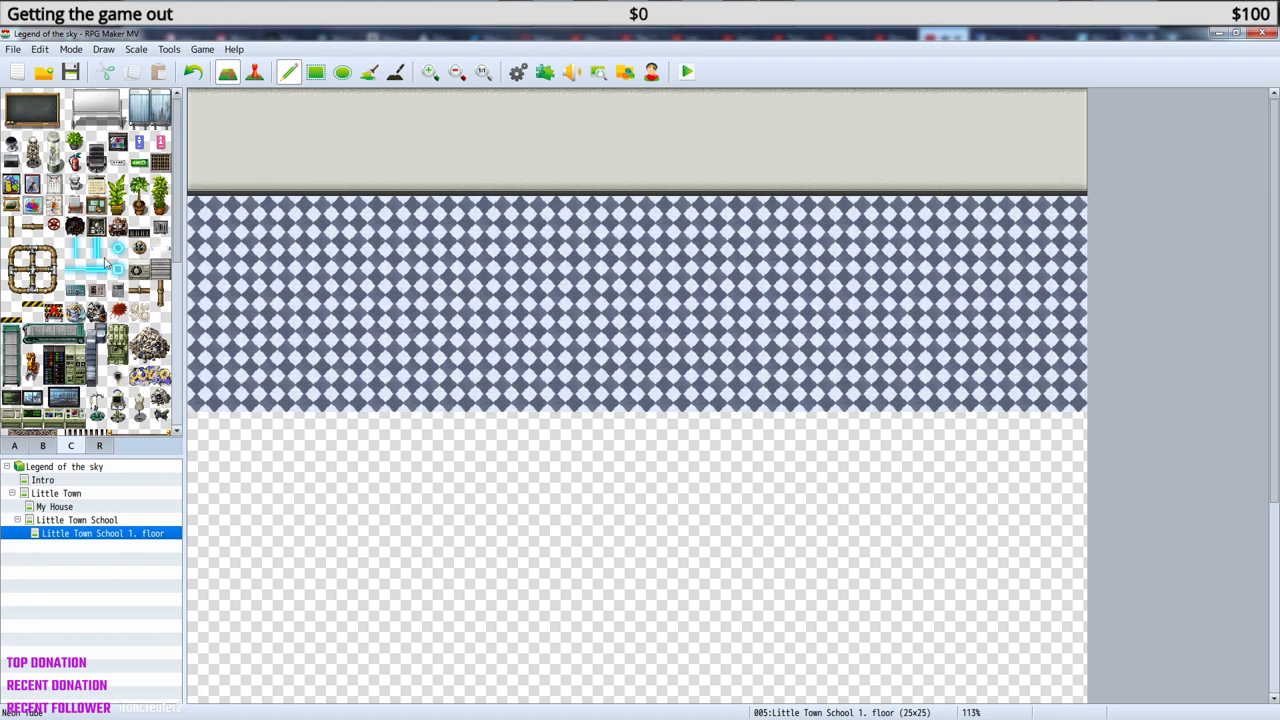
pyautogui.scroll(-10, 131, 287)
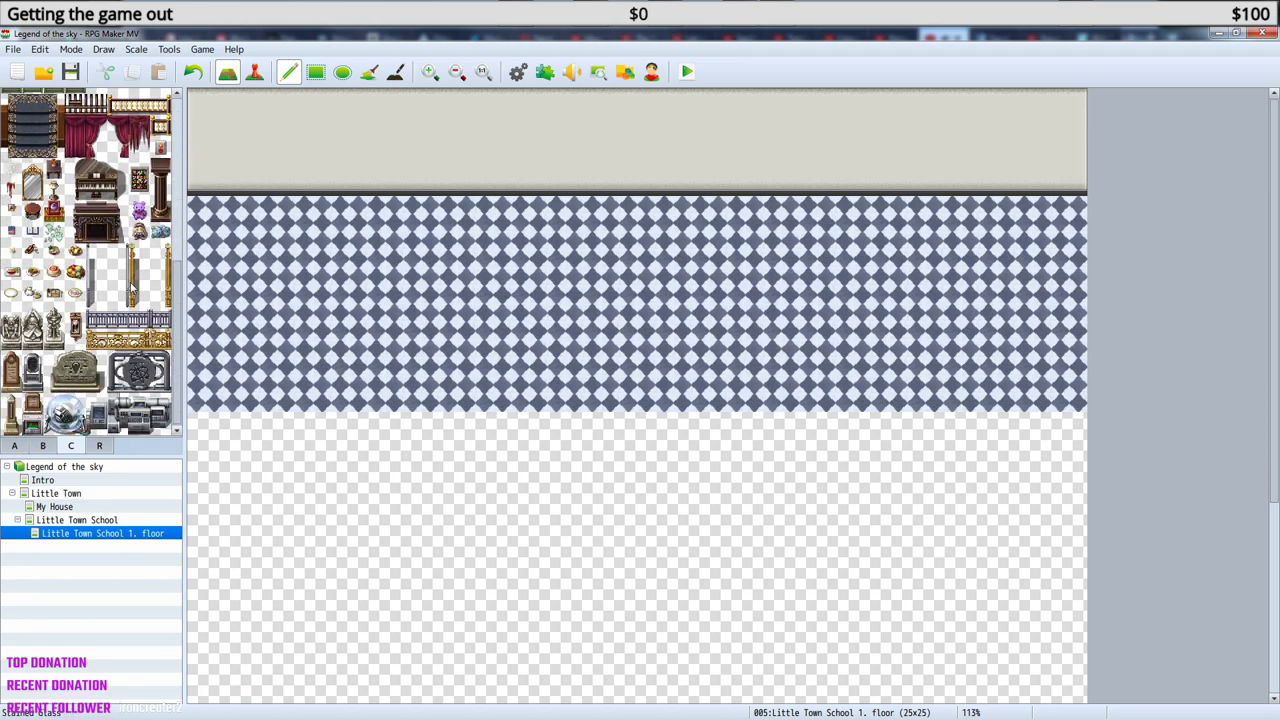
pyautogui.scroll(8, 131, 287)
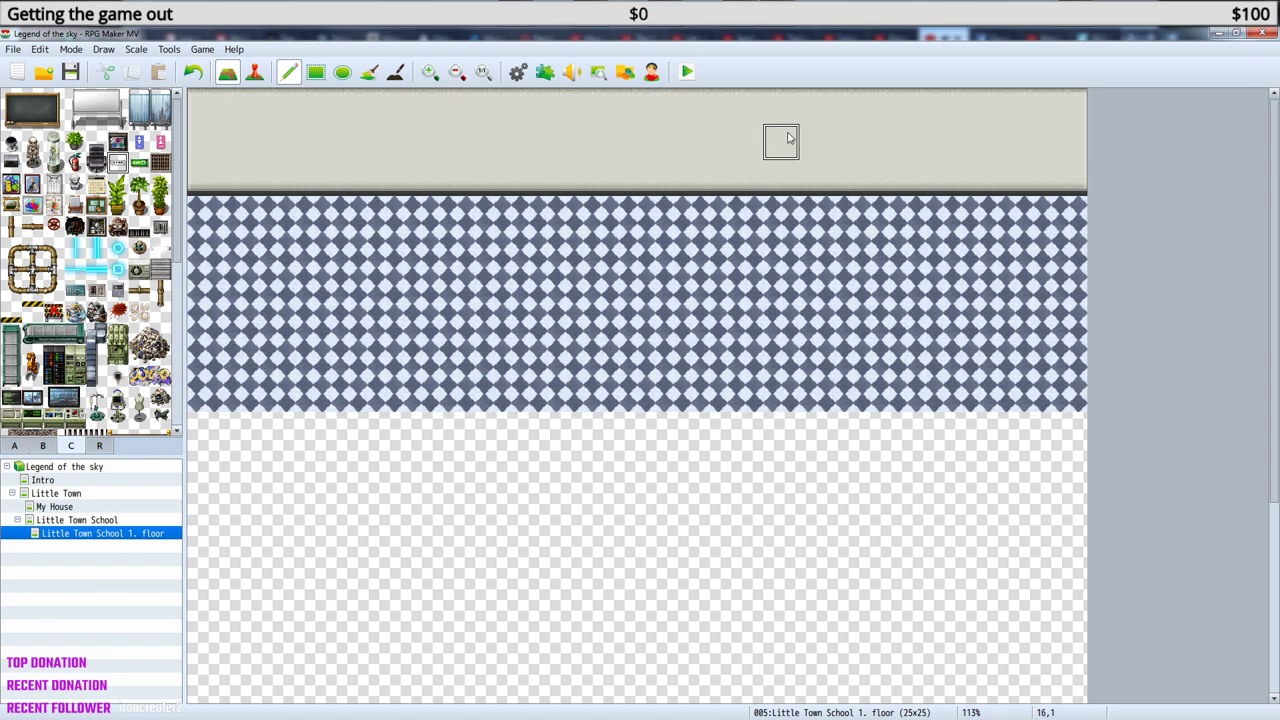
pyautogui.click(788, 138)
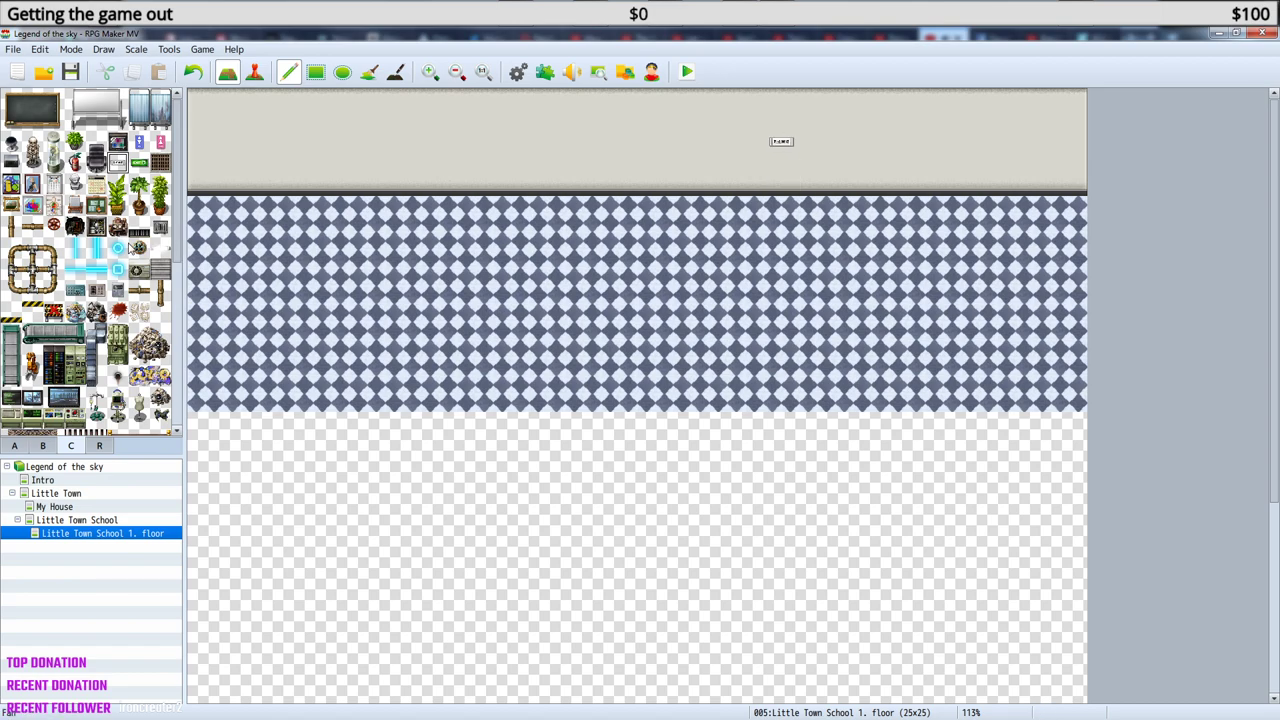
# Place two adjacent two-tile-high glass windows on the wall just left of the name plate, and switch to event editing.
pyautogui.click(43, 446)
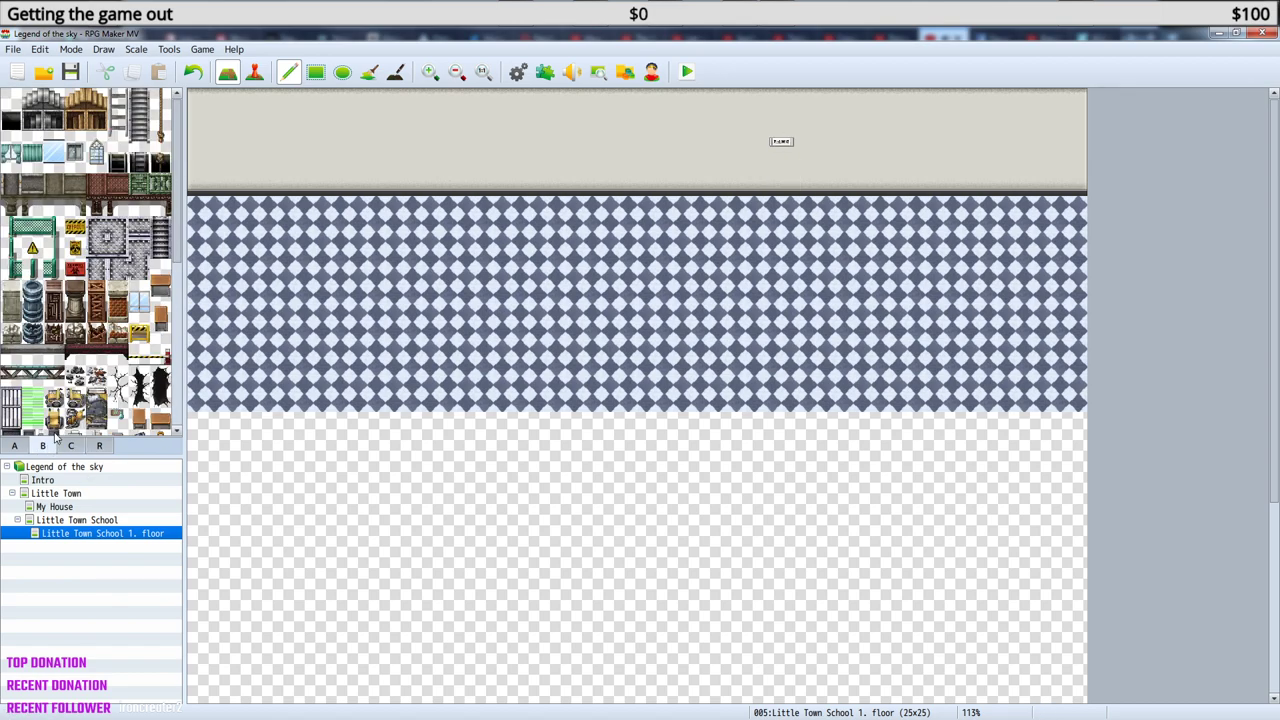
pyautogui.scroll(-3, 115, 263)
pyautogui.scroll(6, 115, 262)
pyautogui.click(146, 312)
pyautogui.moveTo(53, 141); pyautogui.dragTo(58, 165)
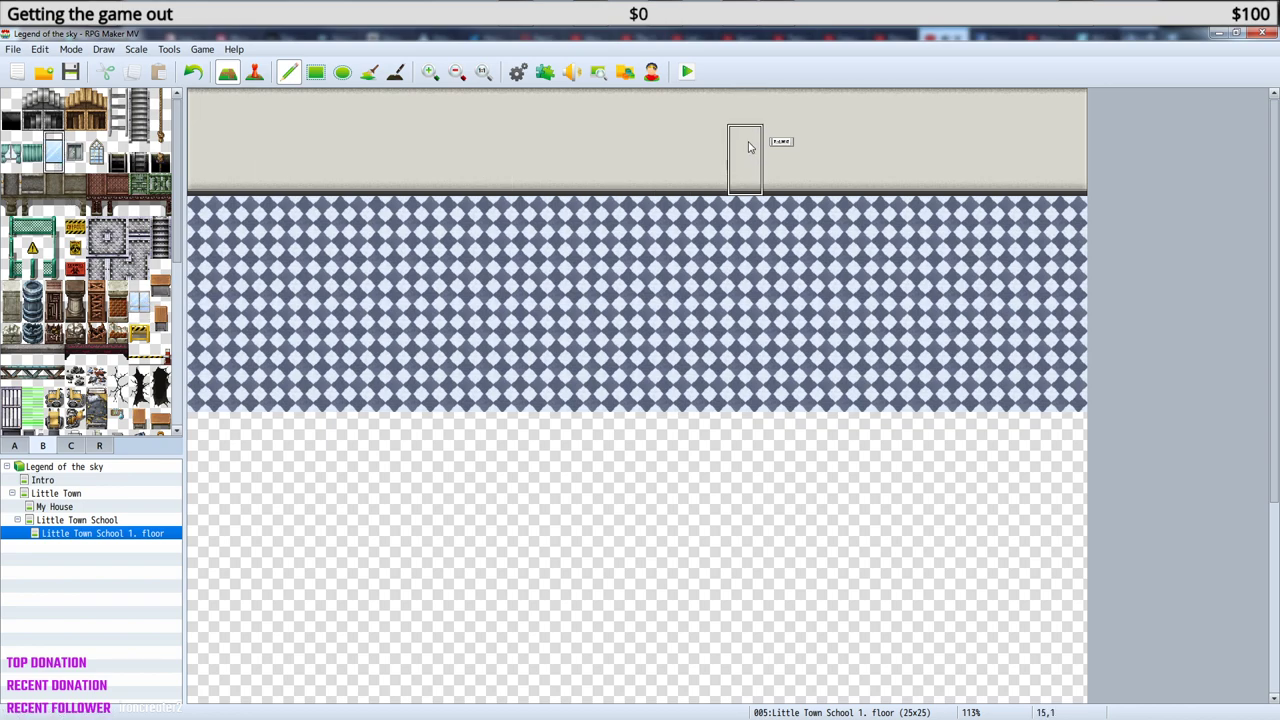
pyautogui.moveTo(750, 155); pyautogui.dragTo(715, 155)
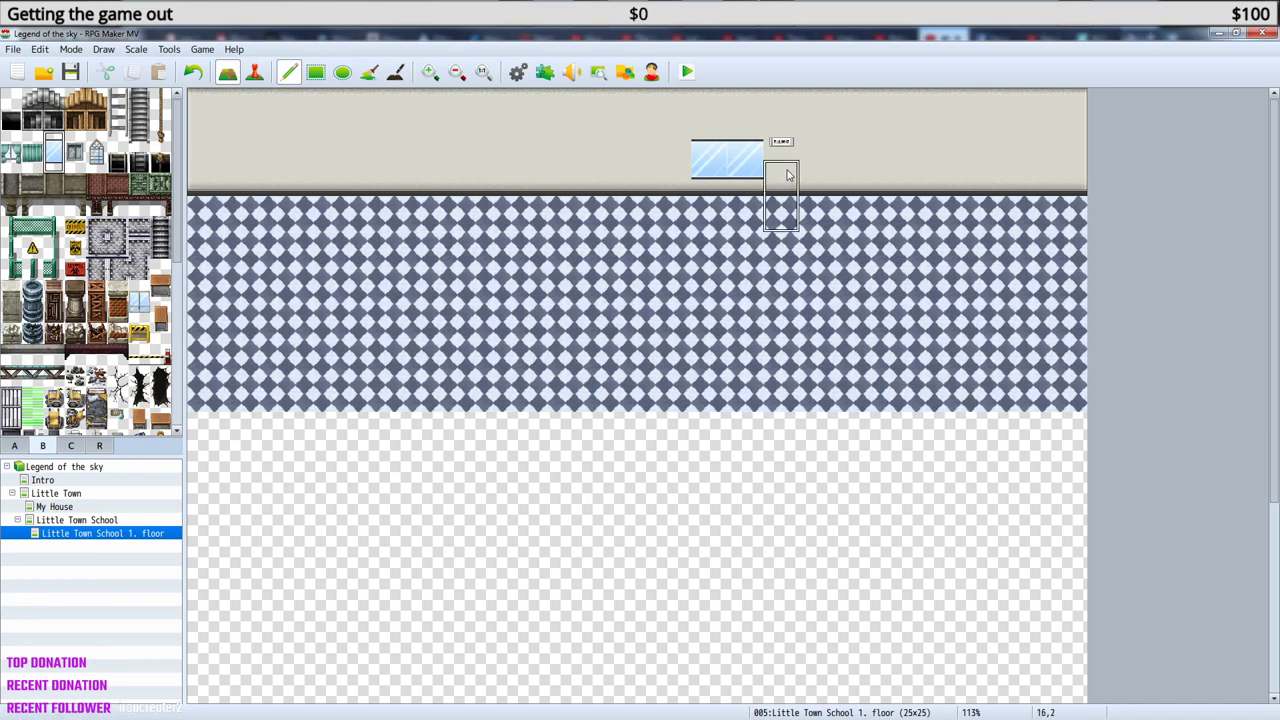
pyautogui.click(254, 72)
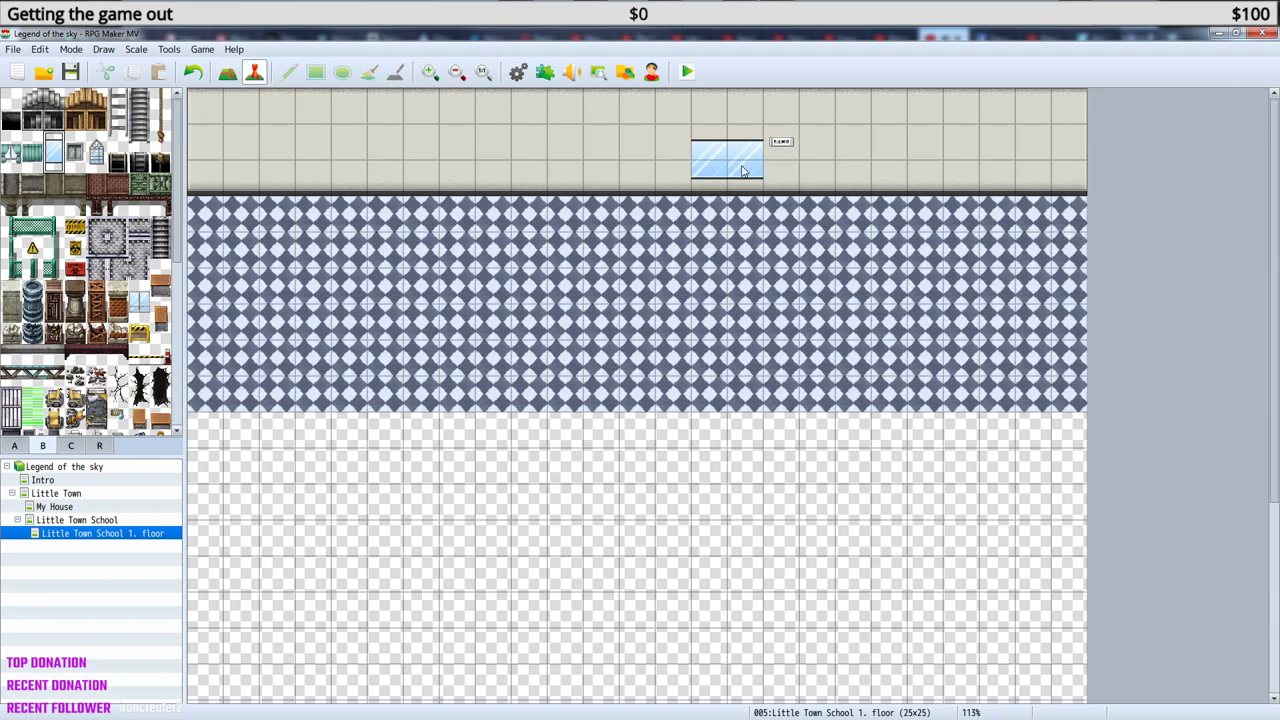
pyautogui.rightClick(782, 176)
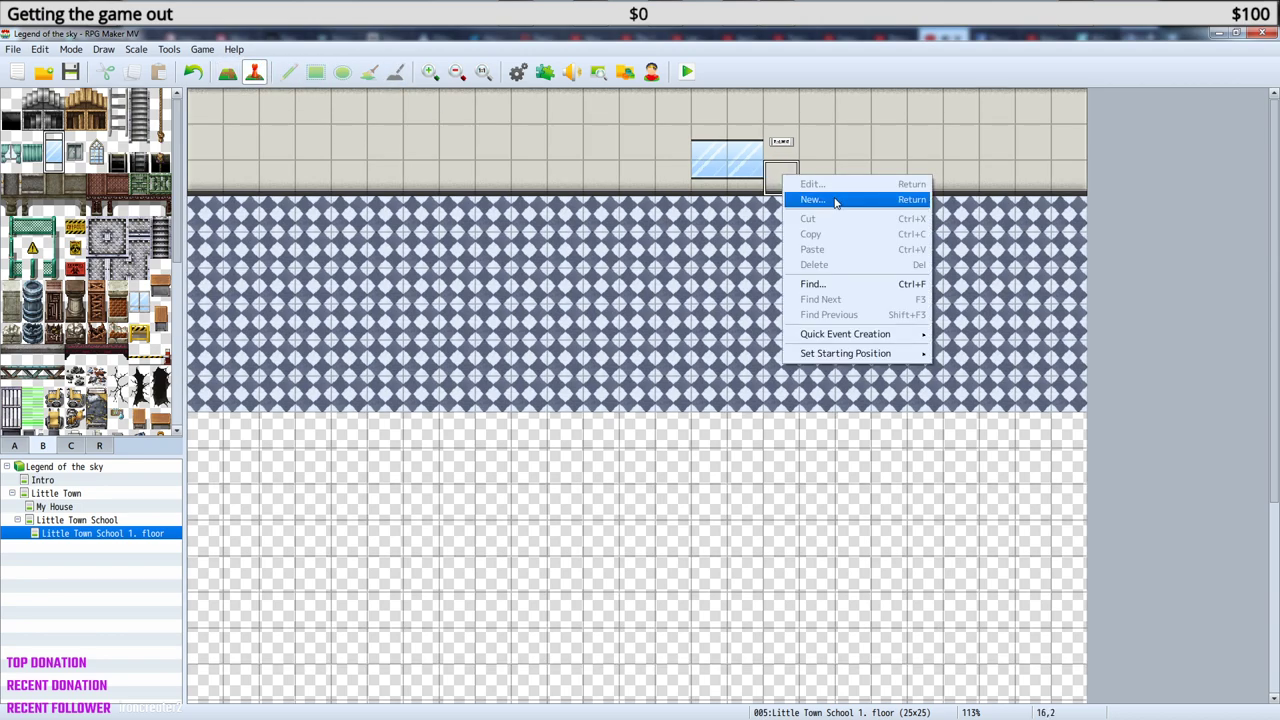
pyautogui.click(812, 199)
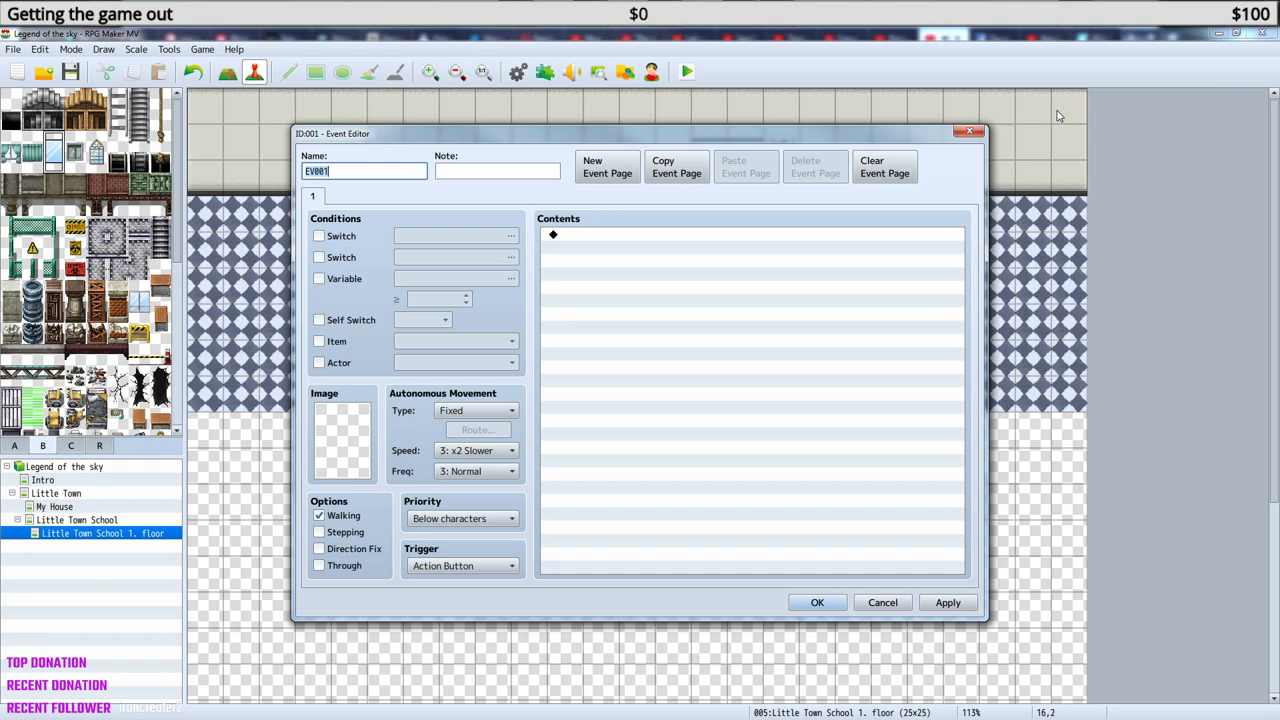
pyautogui.click(968, 131)
pyautogui.rightClick(785, 188)
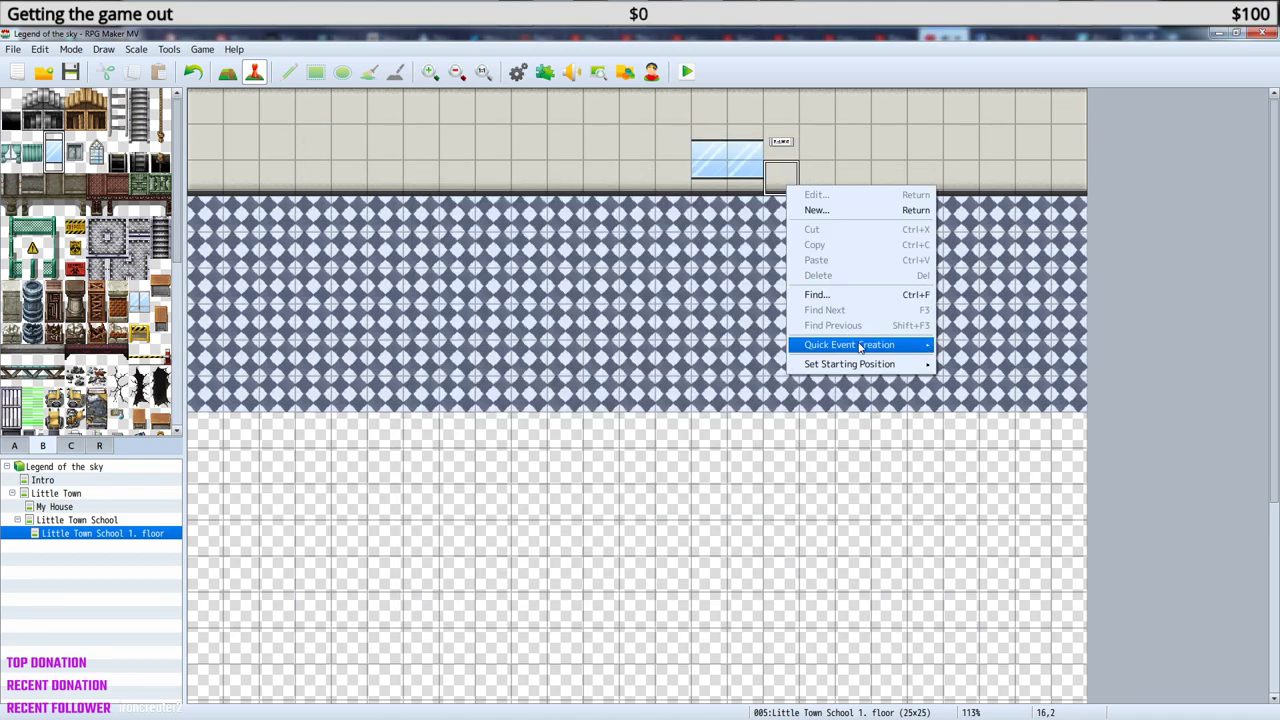
pyautogui.press('Escape')
# Start a quick door event at 16,2 below the name plate and choose the light-gray door from !SF_Door1 as its image.
pyautogui.rightClick(789, 168)
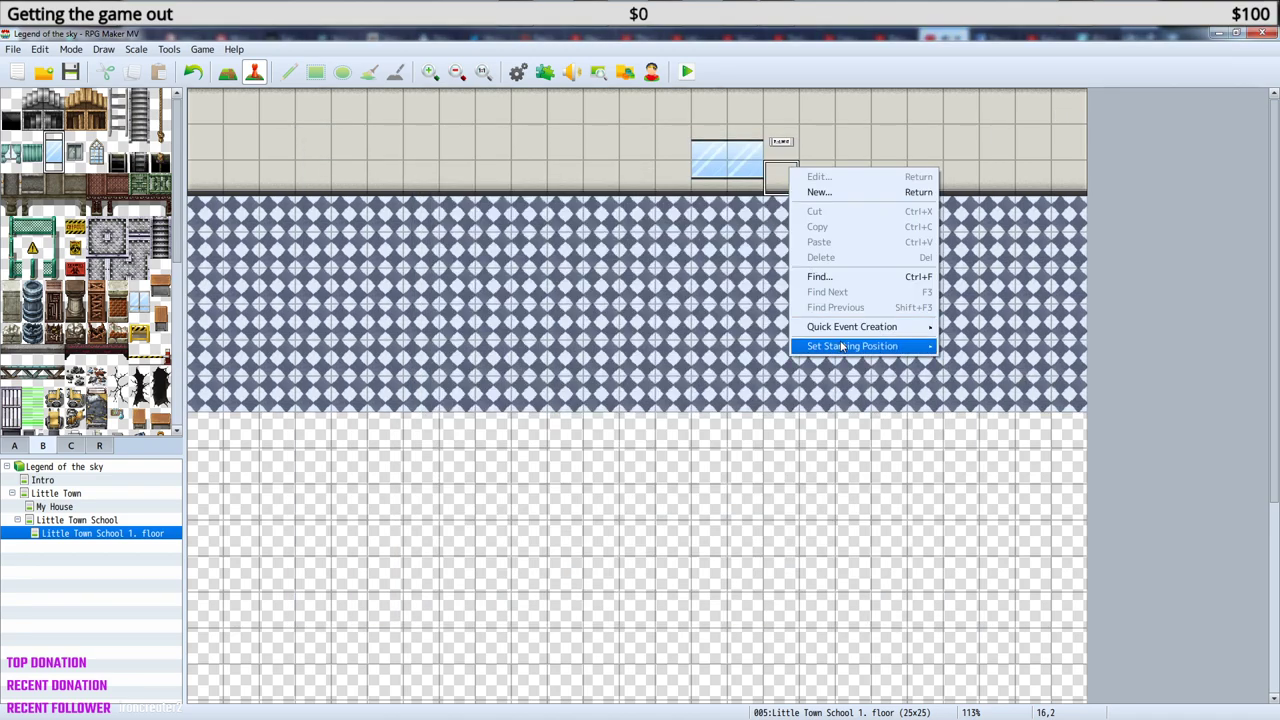
pyautogui.moveTo(845, 333)
pyautogui.click(969, 342)
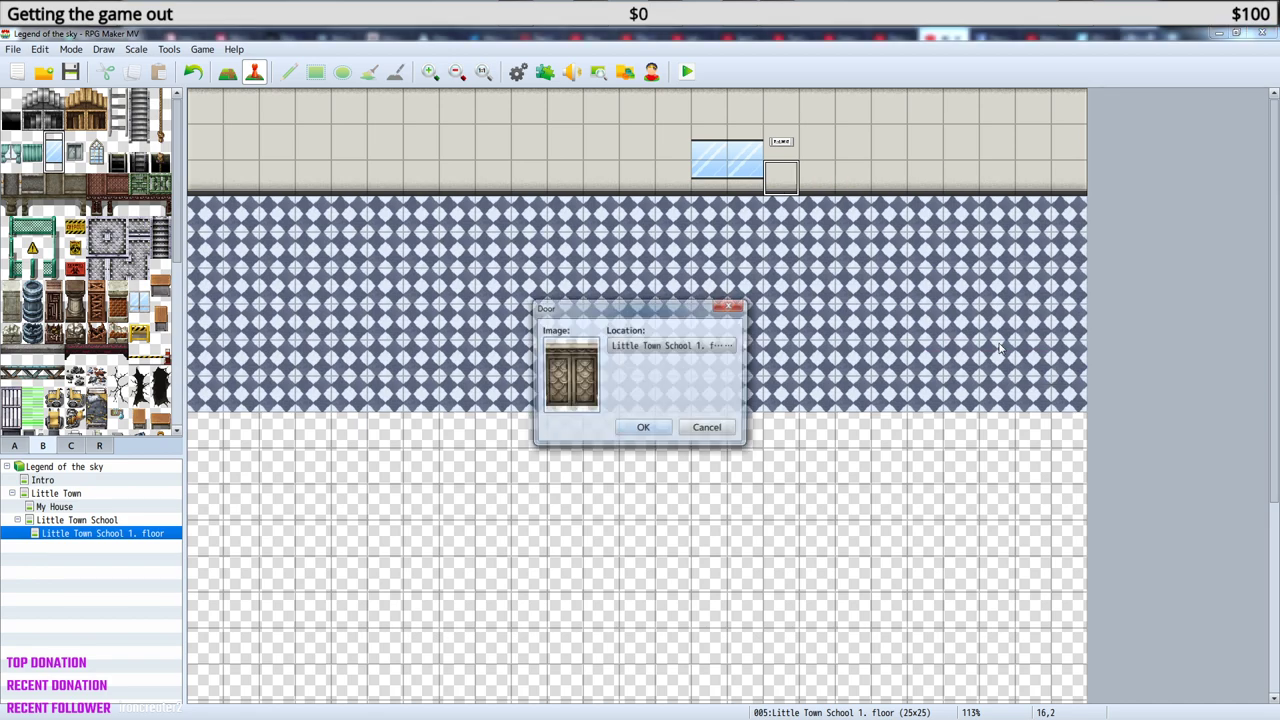
pyautogui.doubleClick(577, 372)
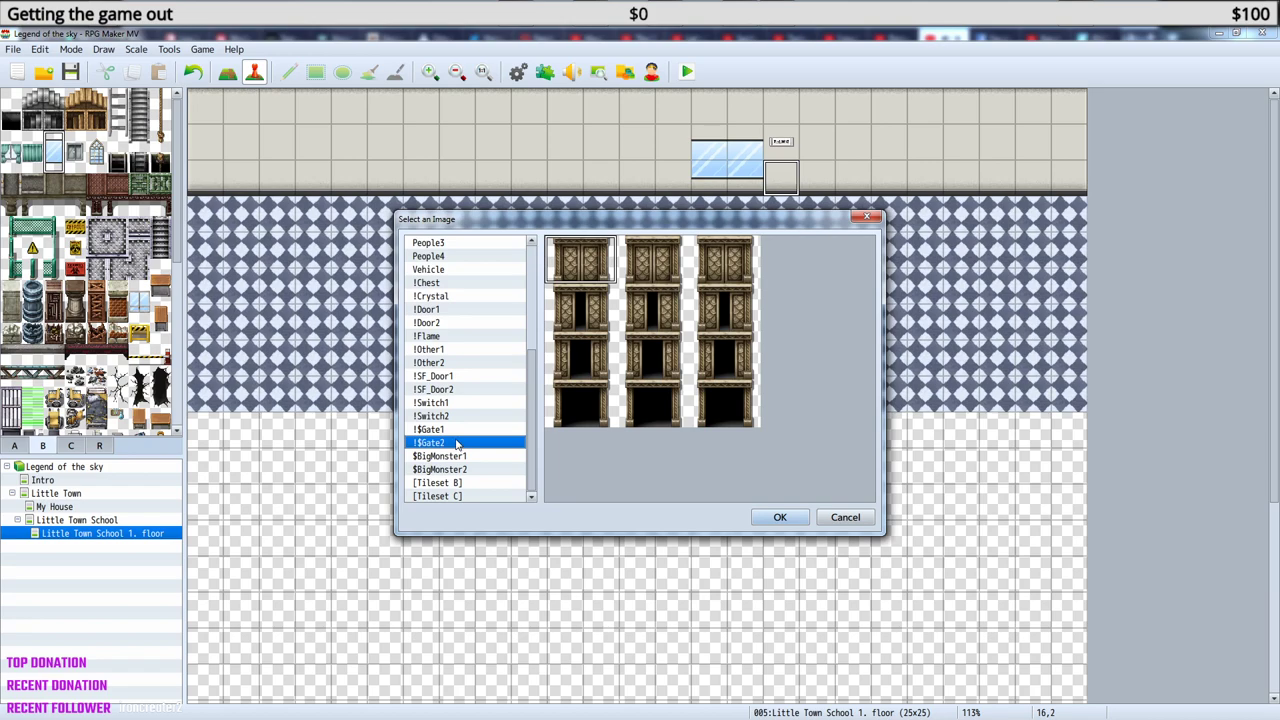
pyautogui.click(453, 377)
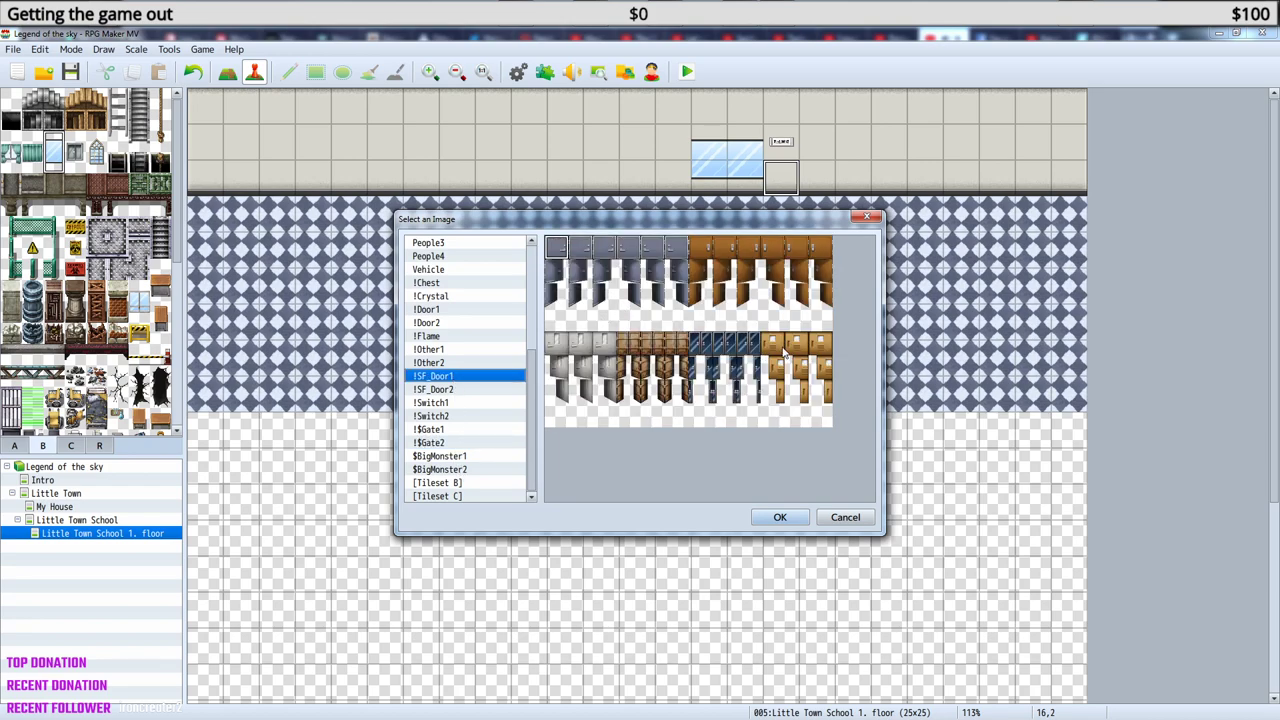
pyautogui.click(457, 390)
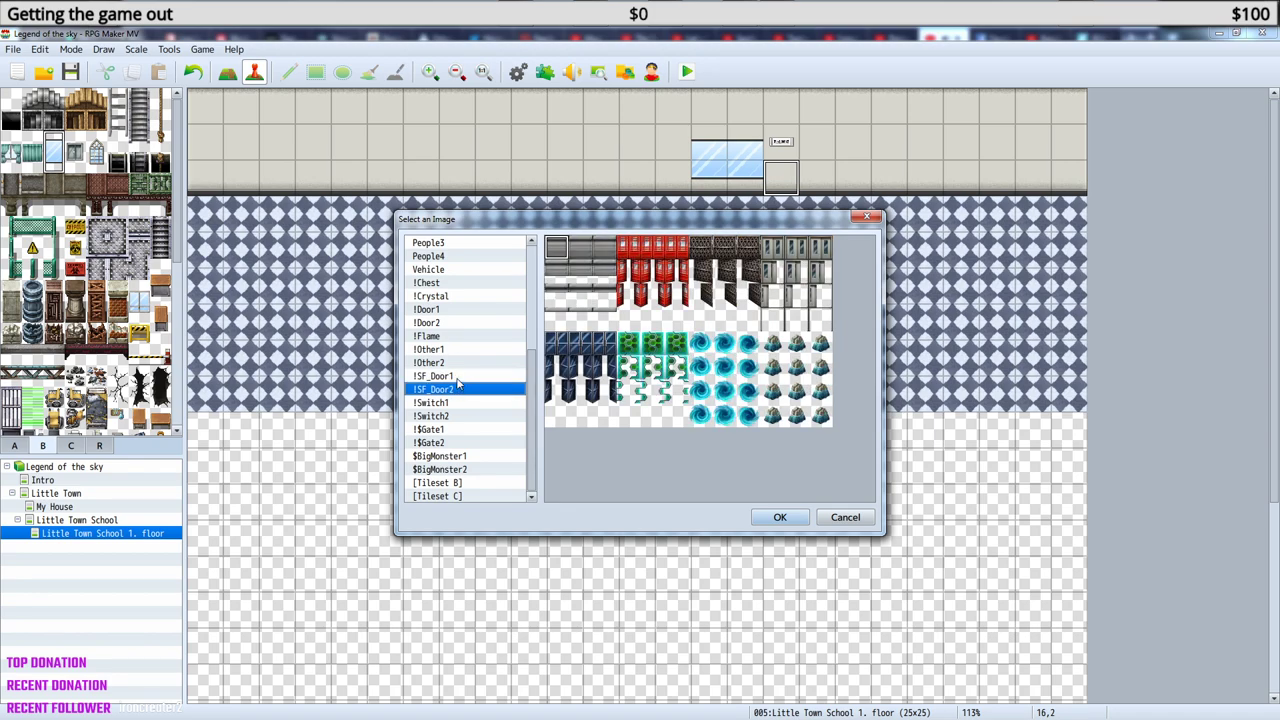
pyautogui.click(462, 377)
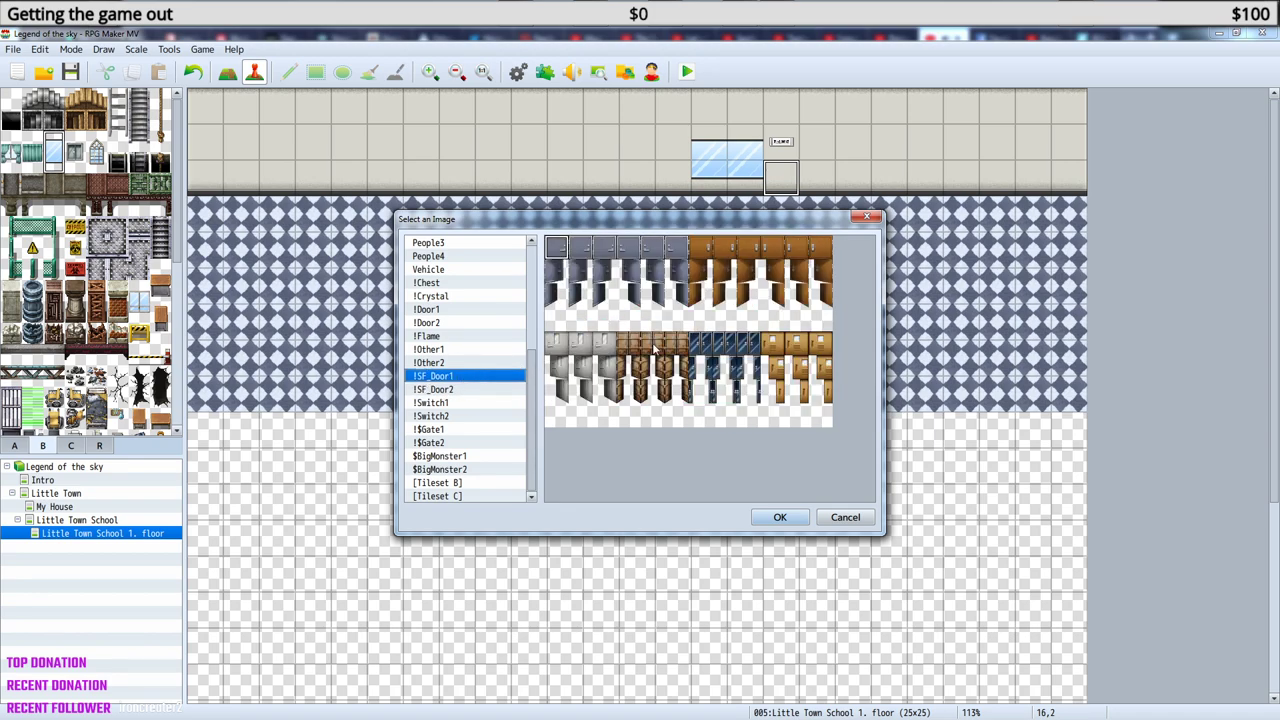
pyautogui.click(556, 345)
pyautogui.click(790, 516)
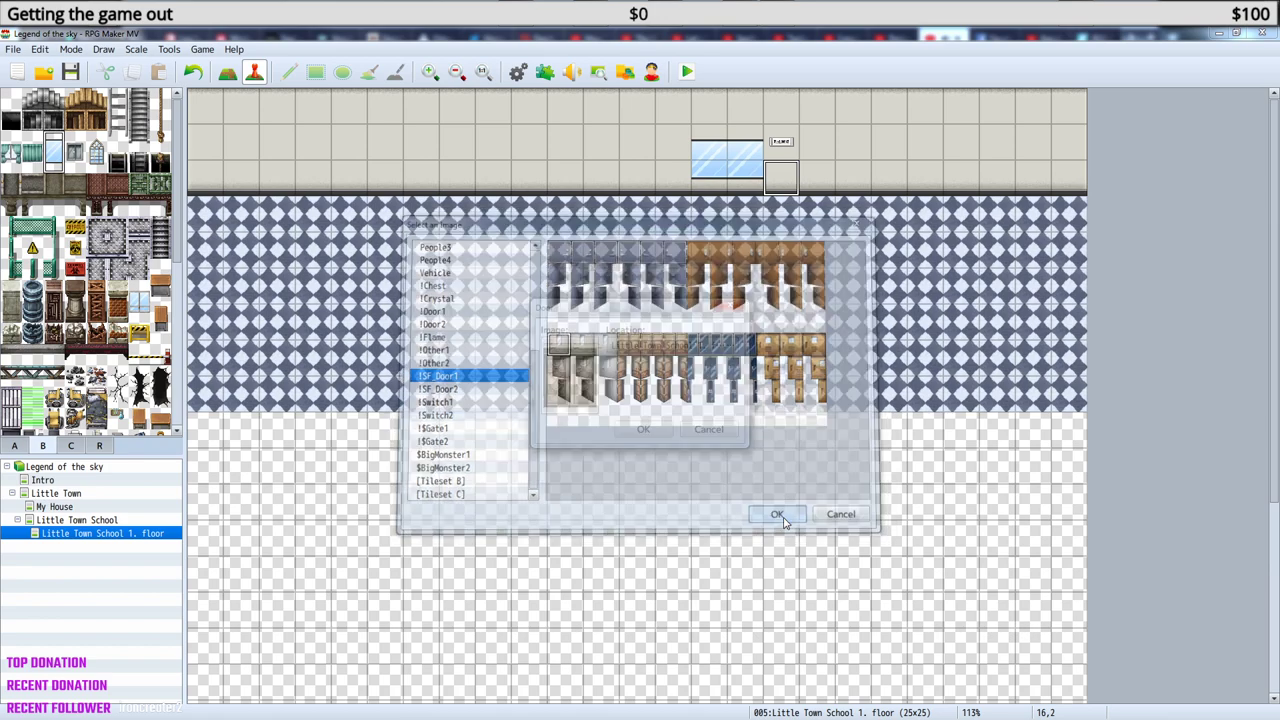
# Finish creating the quick door event at 16,2 below the name plate.
pyautogui.click(646, 430)
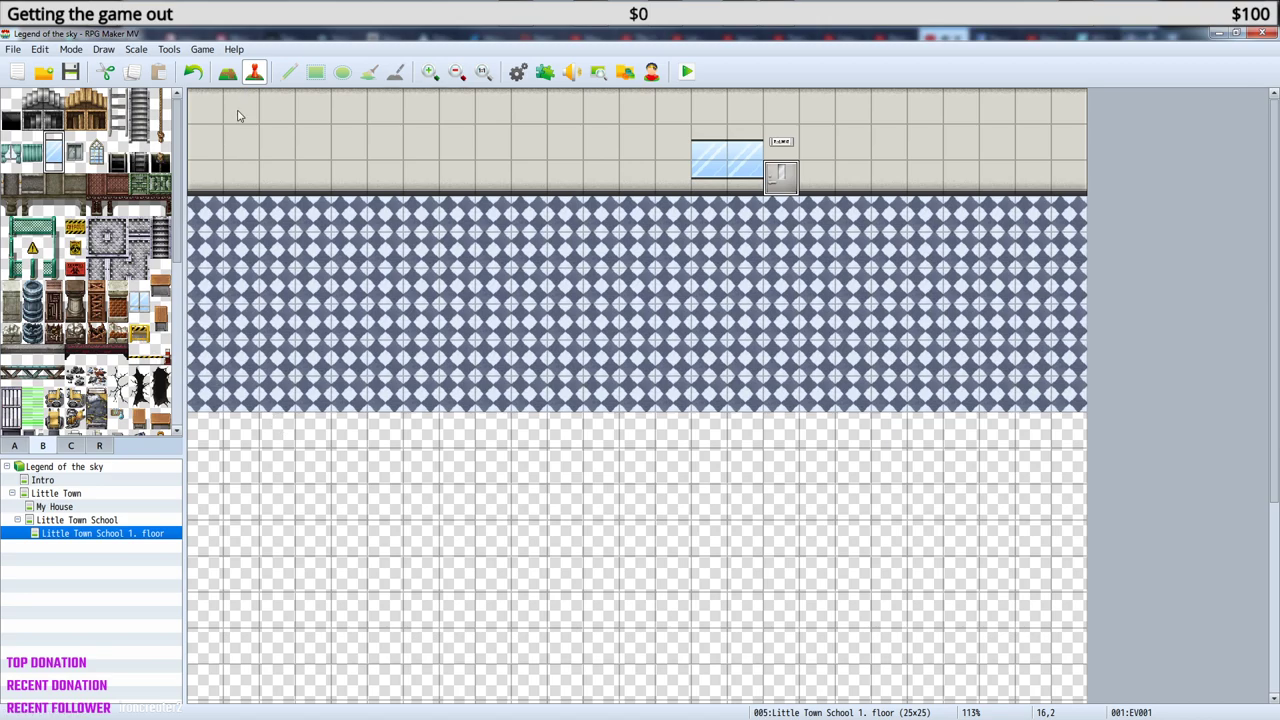
# Set the height of the Little Town School 1. floor map to 15 tiles.
pyautogui.scroll(-5, 700, 470)
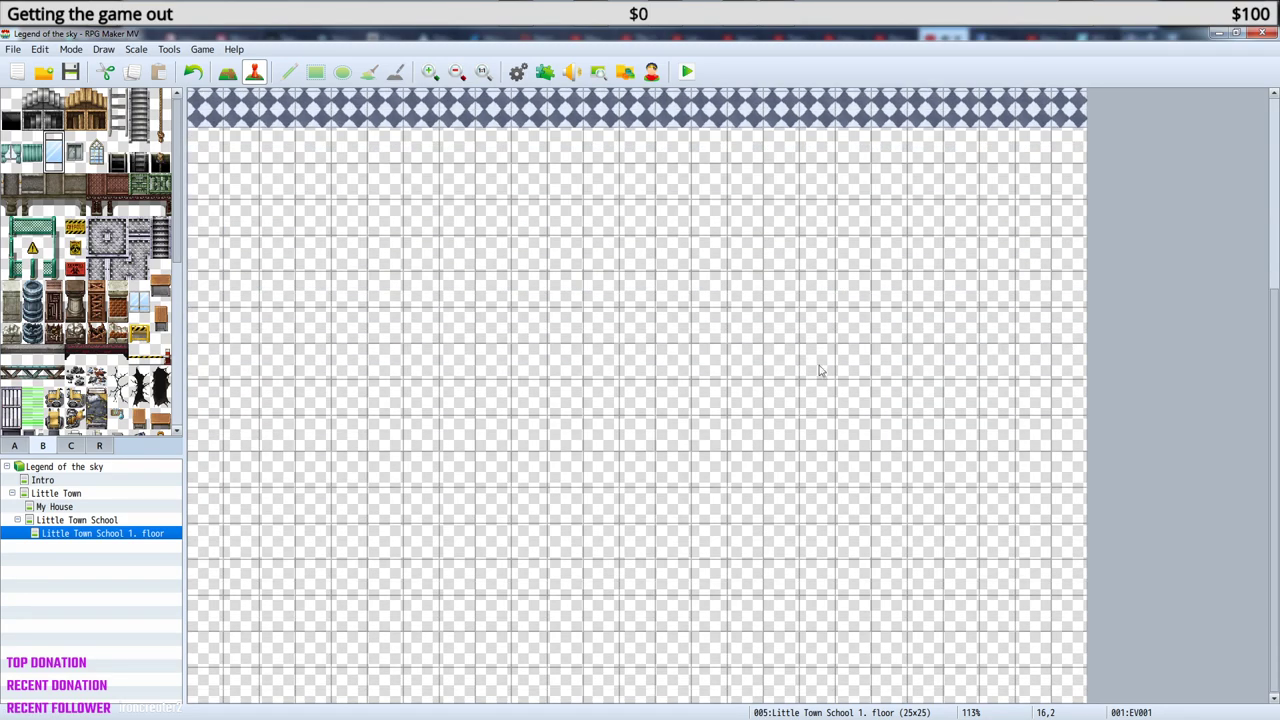
pyautogui.scroll(5, 819, 371)
pyautogui.rightClick(110, 533)
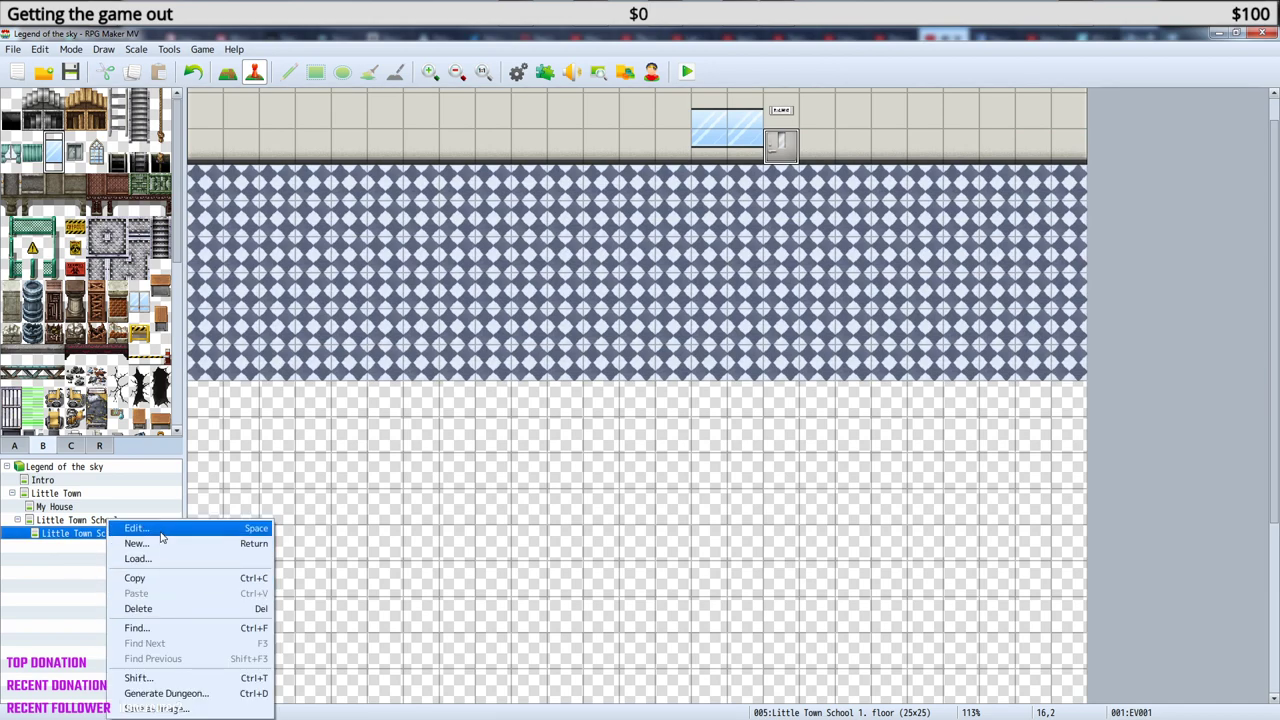
pyautogui.click(160, 530)
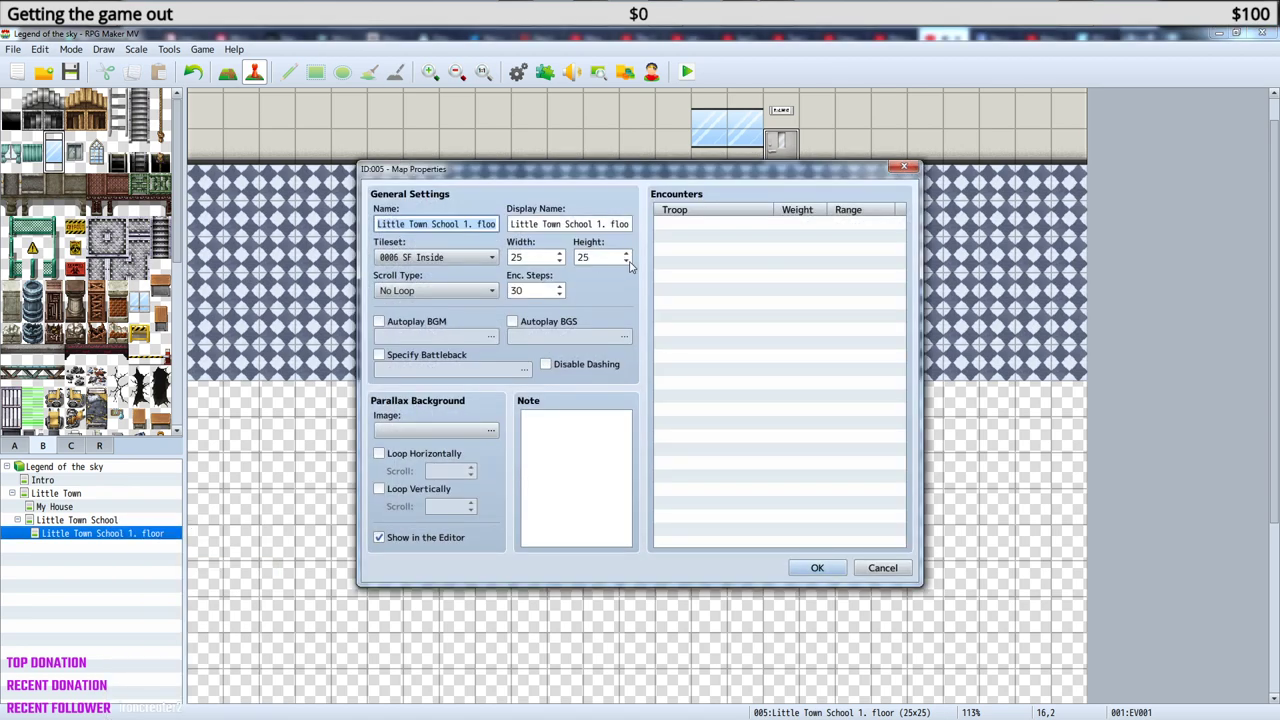
pyautogui.click(626, 261)
pyautogui.click(626, 261)
pyautogui.click(626, 261)
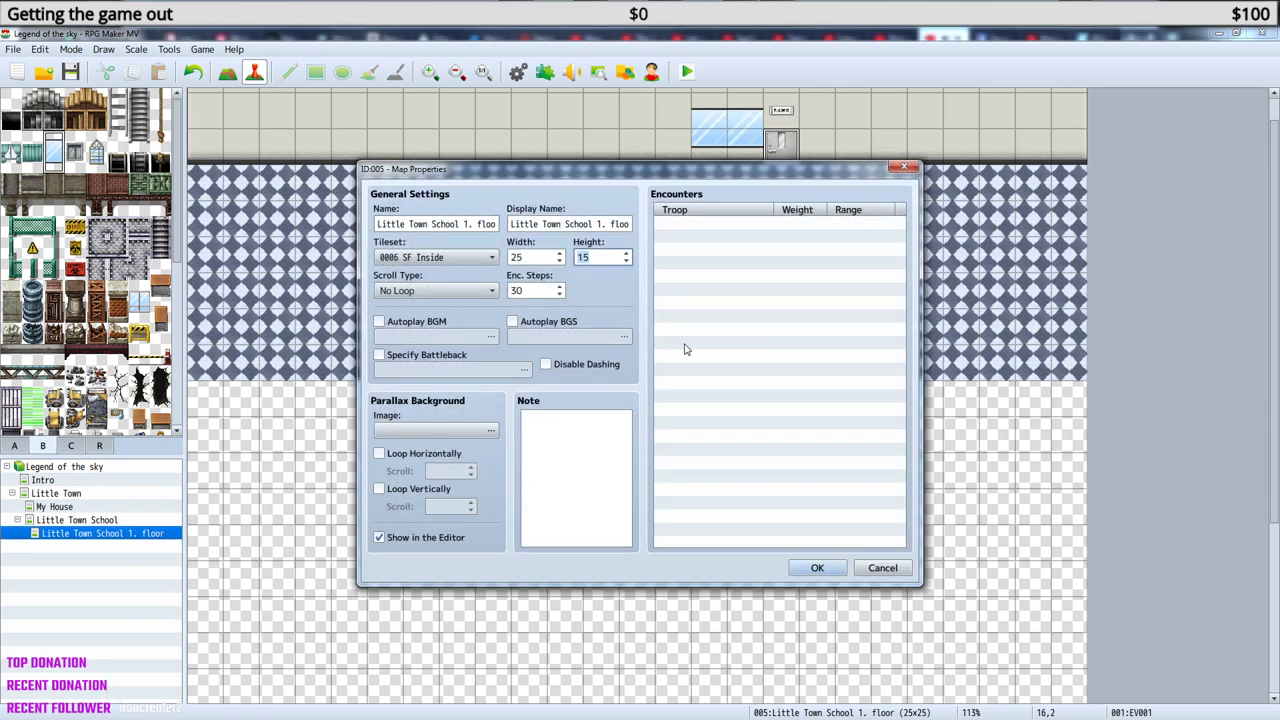
pyautogui.click(838, 570)
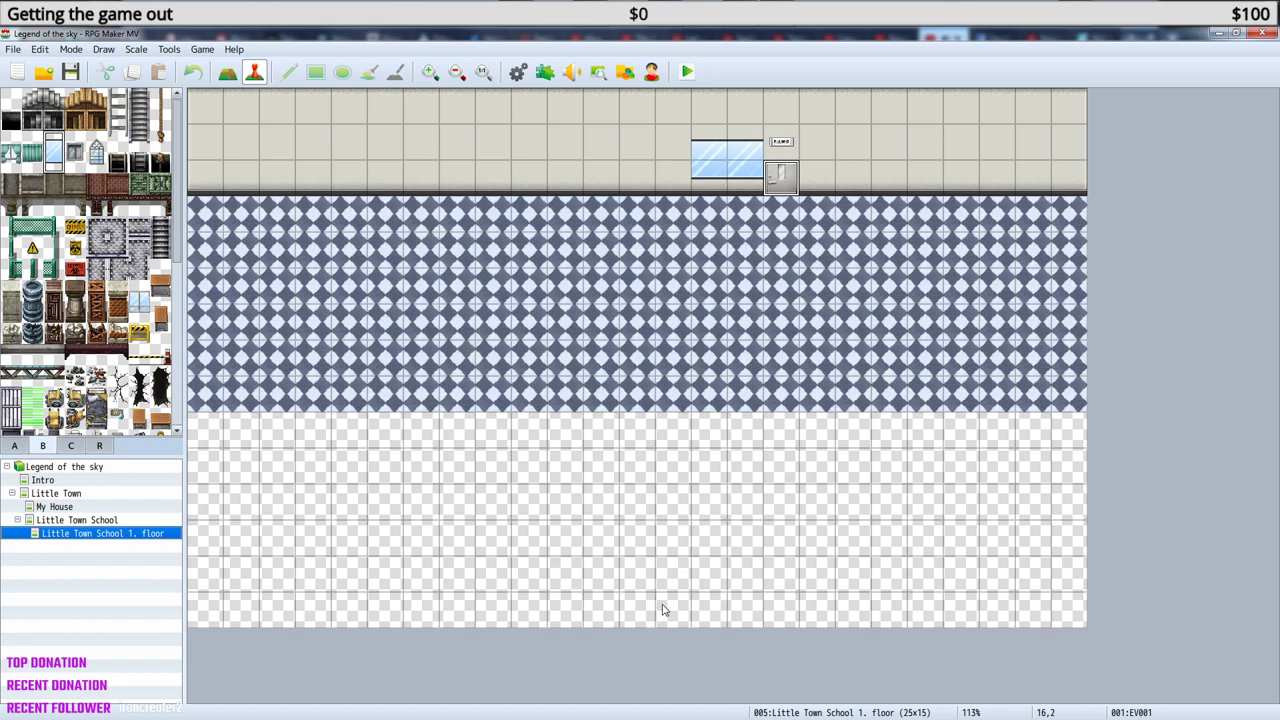
# Set the height of the Little Town School 1. floor map to 9 tiles, keeping its width of 25.
pyautogui.rightClick(90, 538)
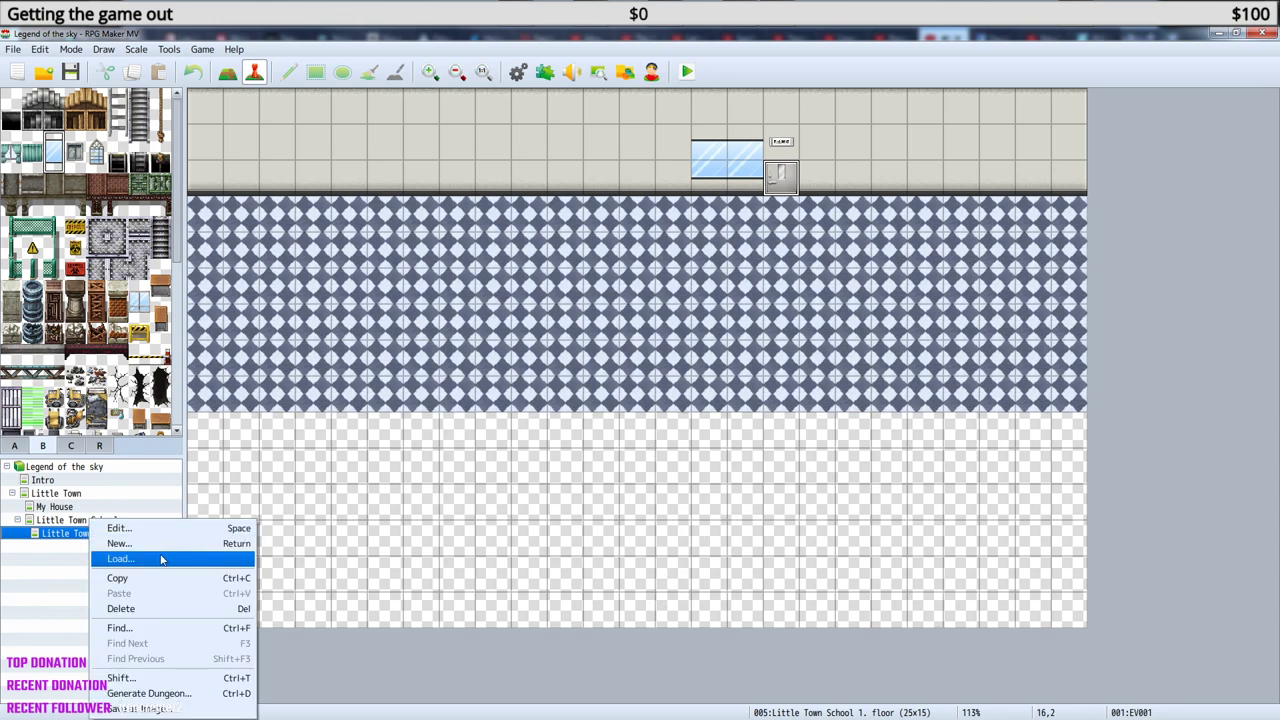
pyautogui.click(160, 527)
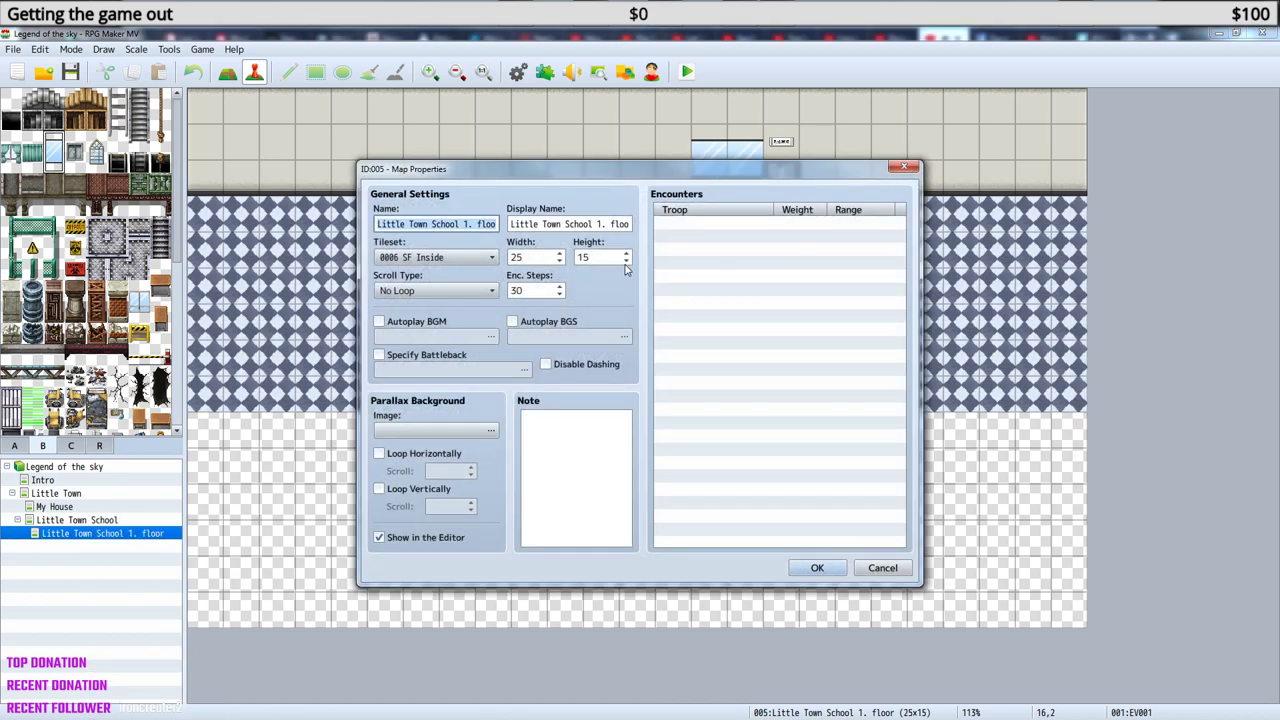
pyautogui.click(626, 261)
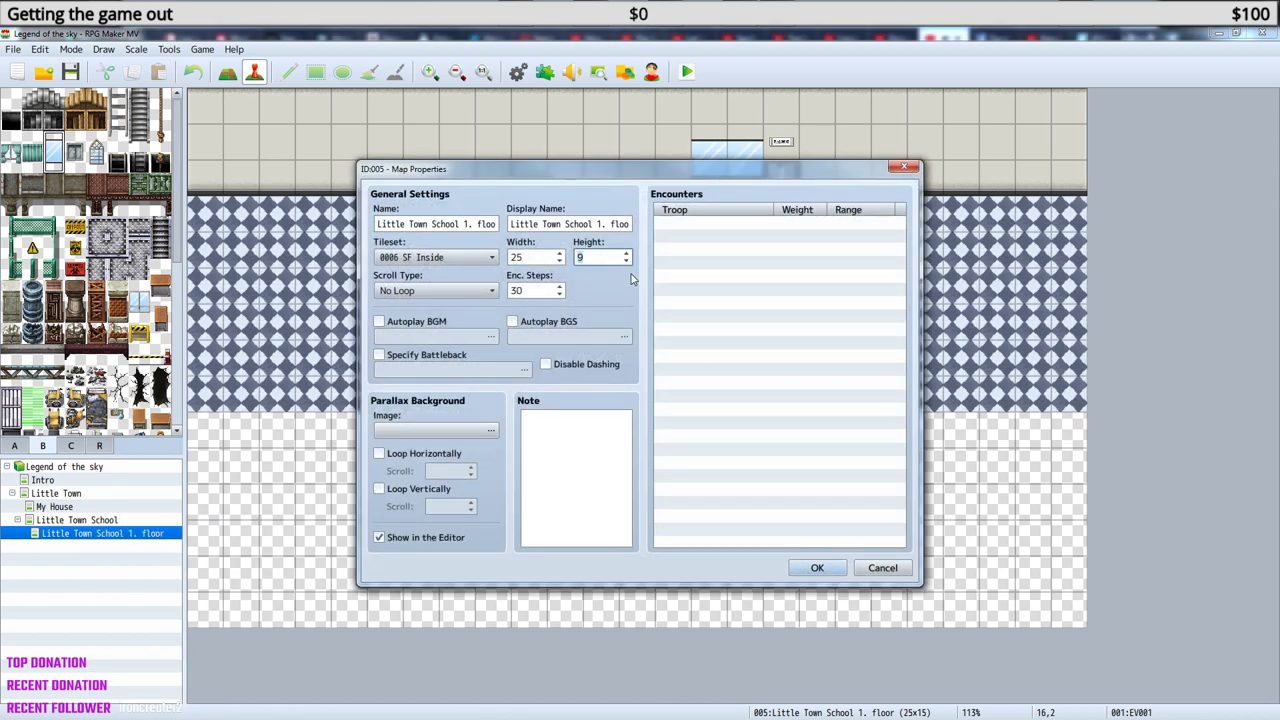
pyautogui.click(817, 567)
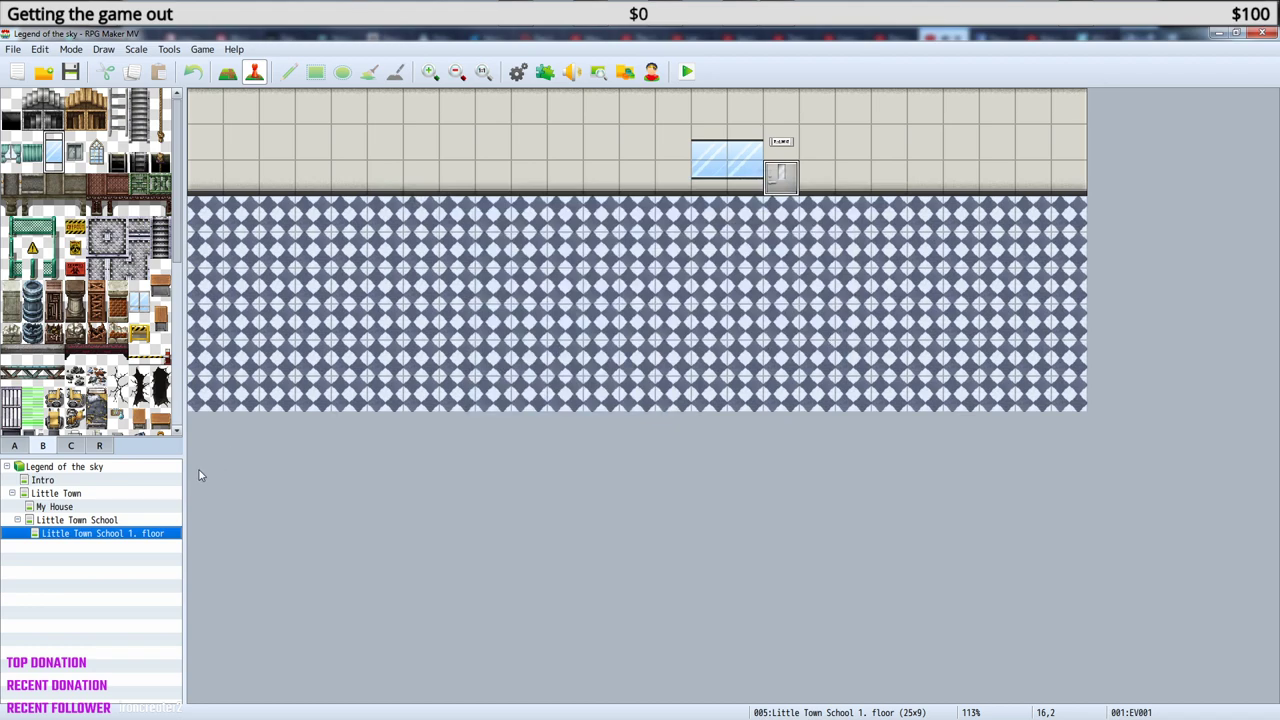
# In map editing, copy the 3x3 wall section with windows and name plate at 14,0 and stamp it at the wall's west end at 0,0.
pyautogui.click(227, 71)
pyautogui.moveTo(698, 118); pyautogui.dragTo(782, 180, button='right')
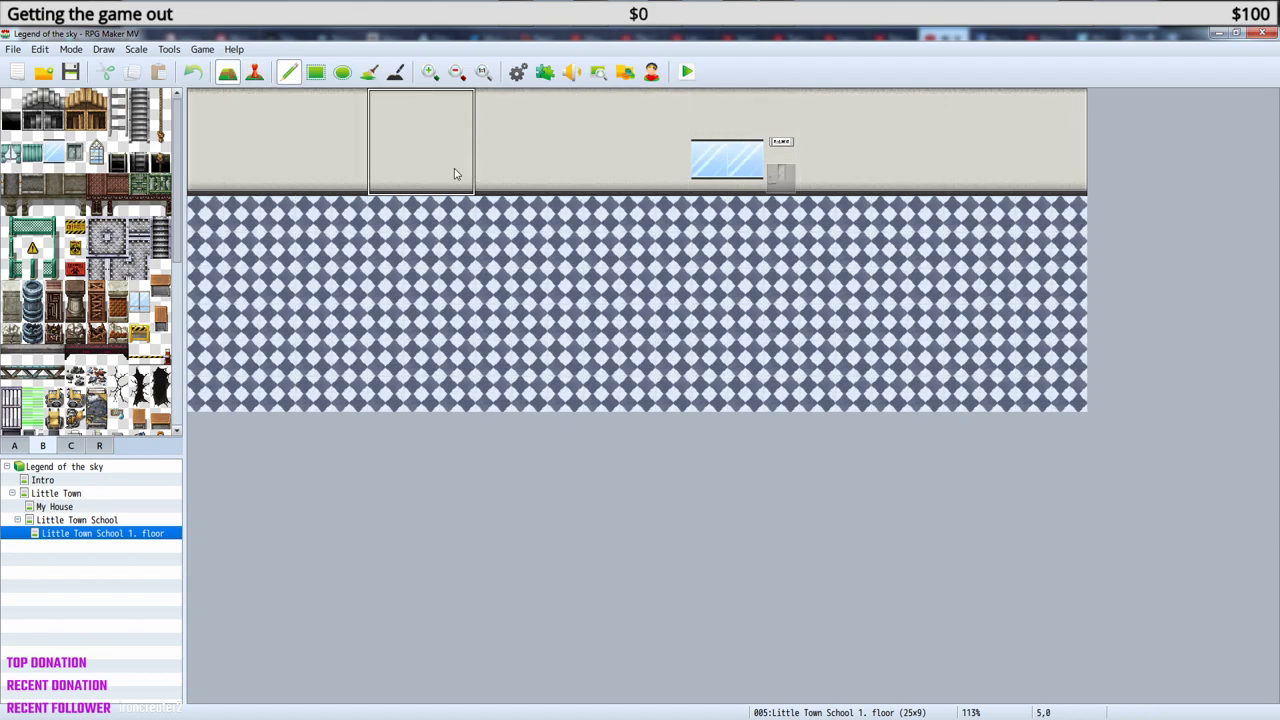
pyautogui.click(267, 176)
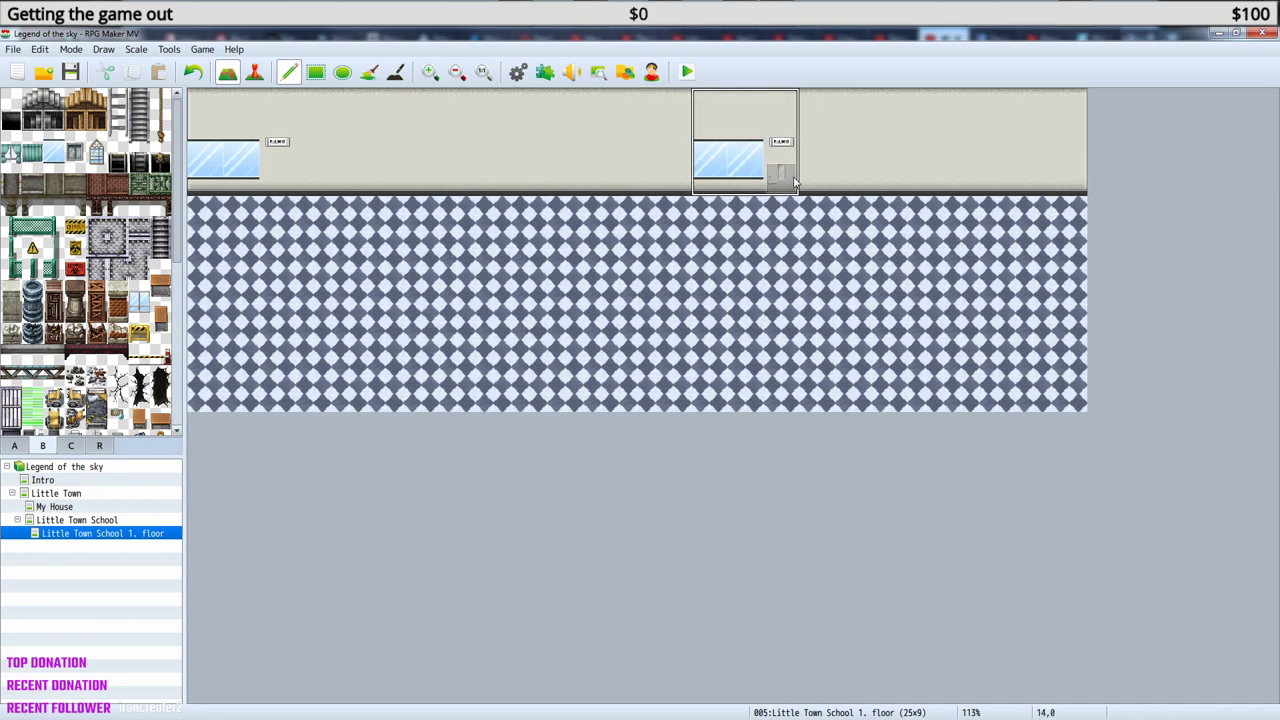
# Copy the existing classroom door event and paste it at 2,2 below the new name plate.
pyautogui.click(254, 71)
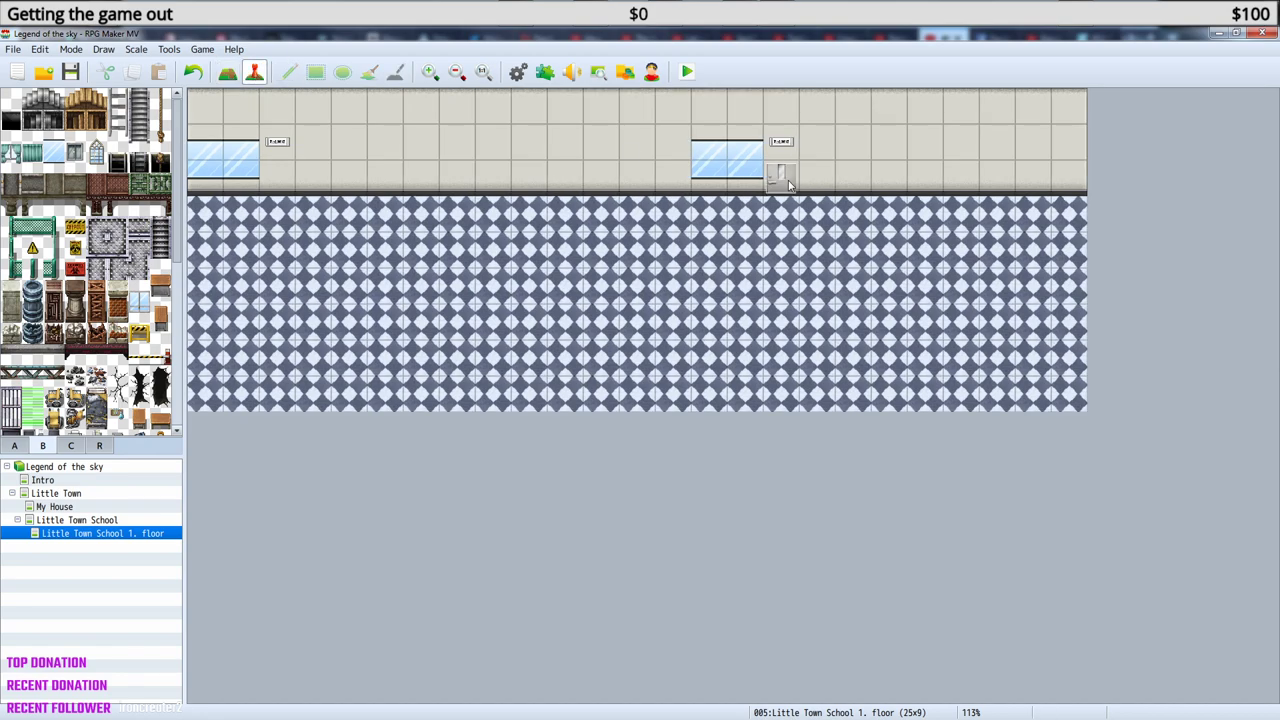
pyautogui.click(289, 187)
pyautogui.hotkey('ctrl', 'v')
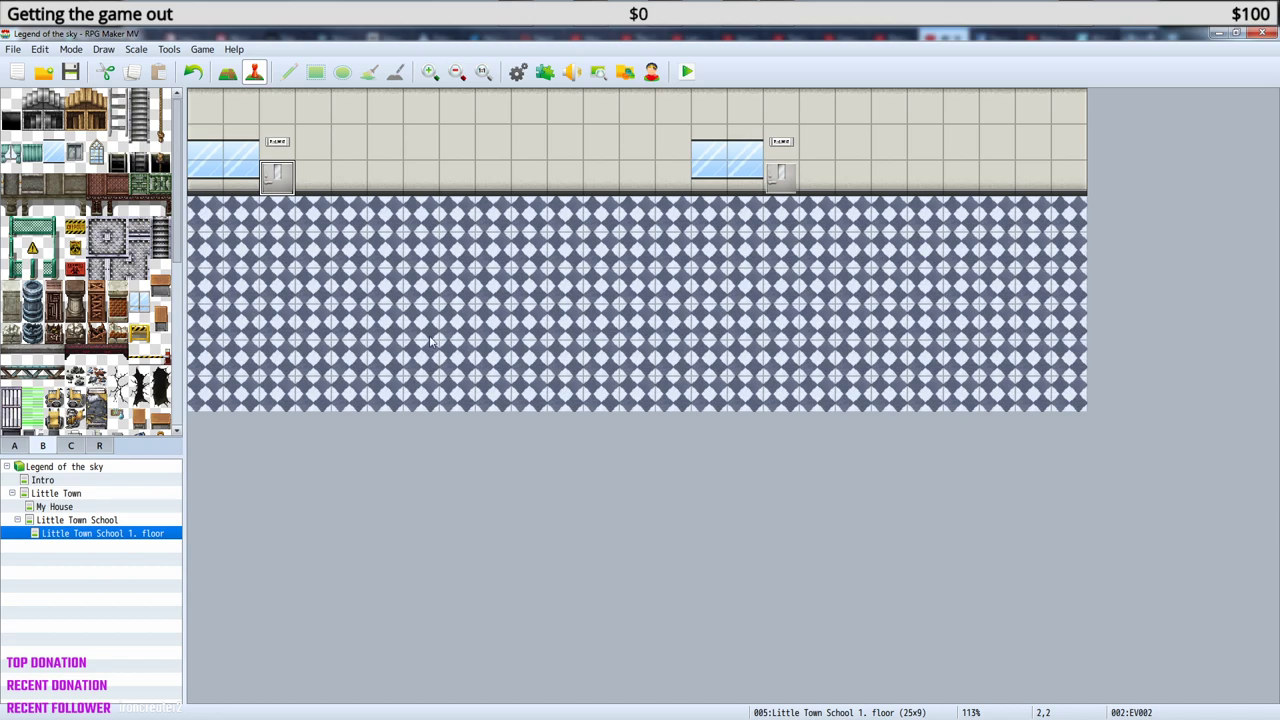
# On the Little Town School map, change the entrance door event's player transfer destination to Little Town School 1. floor at 0,4.
pyautogui.click(112, 521)
pyautogui.doubleClick(601, 214)
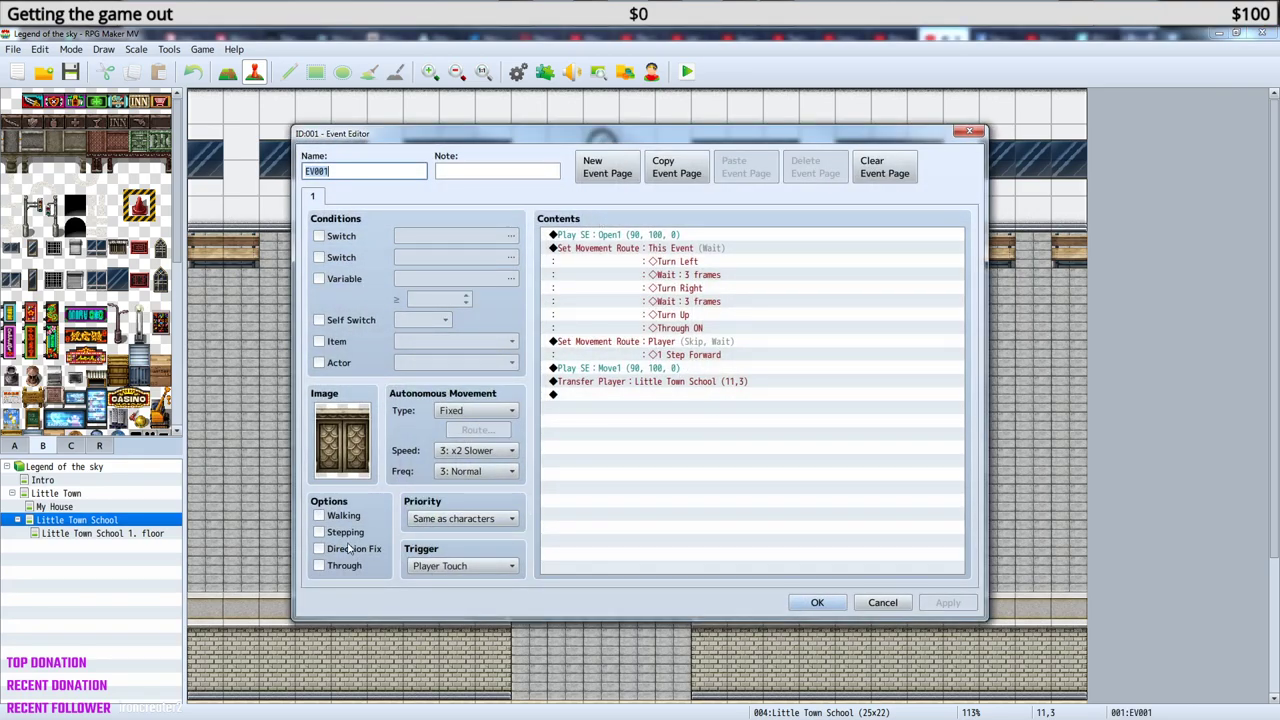
pyautogui.click(703, 388)
pyautogui.rightClick(703, 388)
pyautogui.click(752, 412)
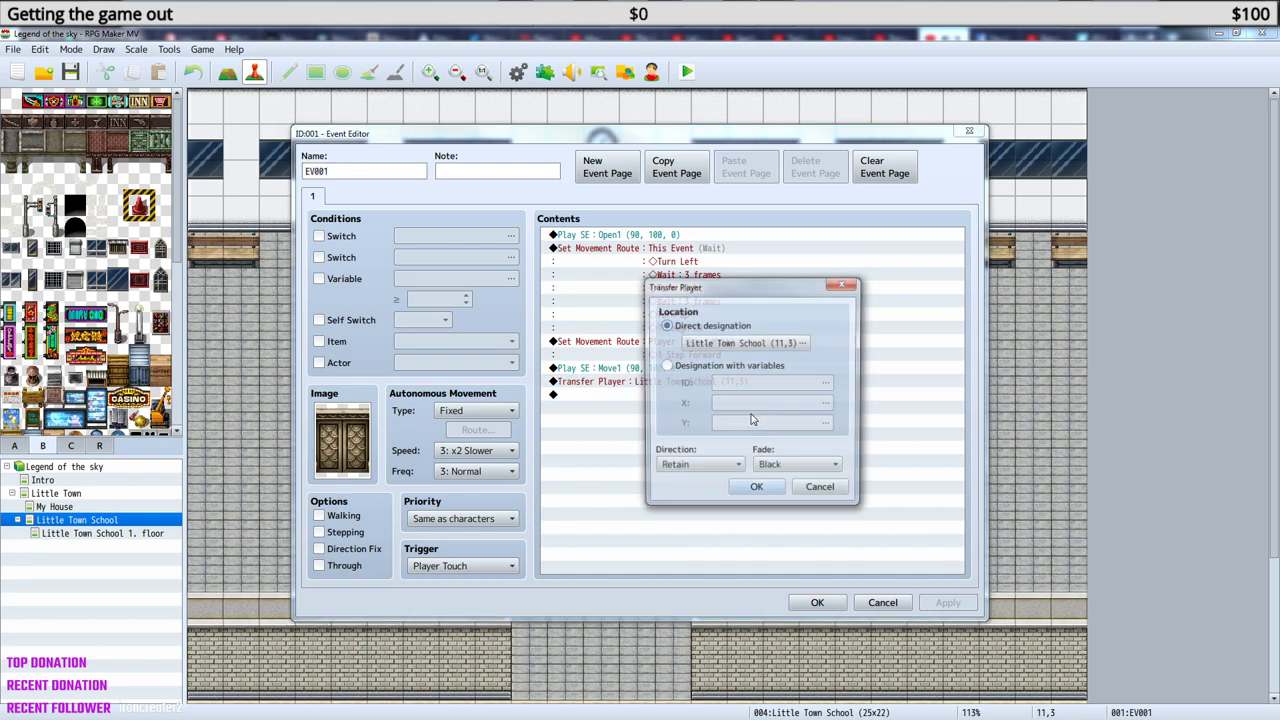
pyautogui.click(795, 347)
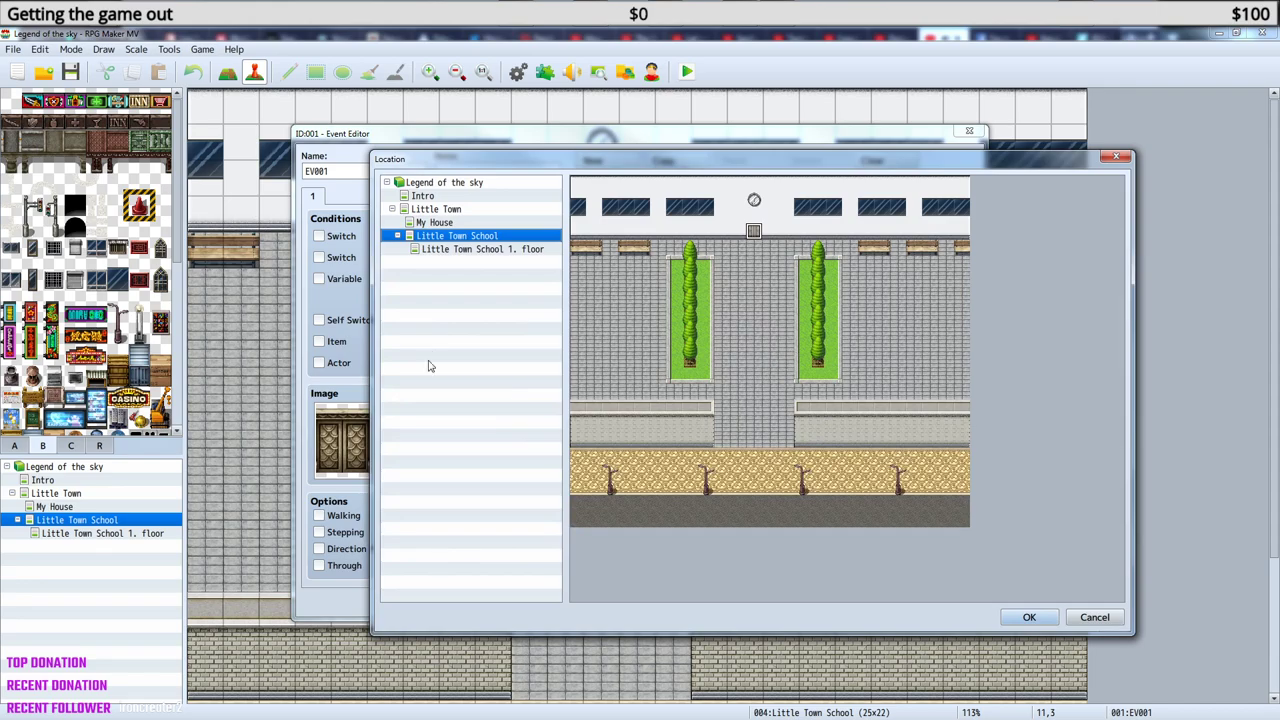
pyautogui.click(503, 250)
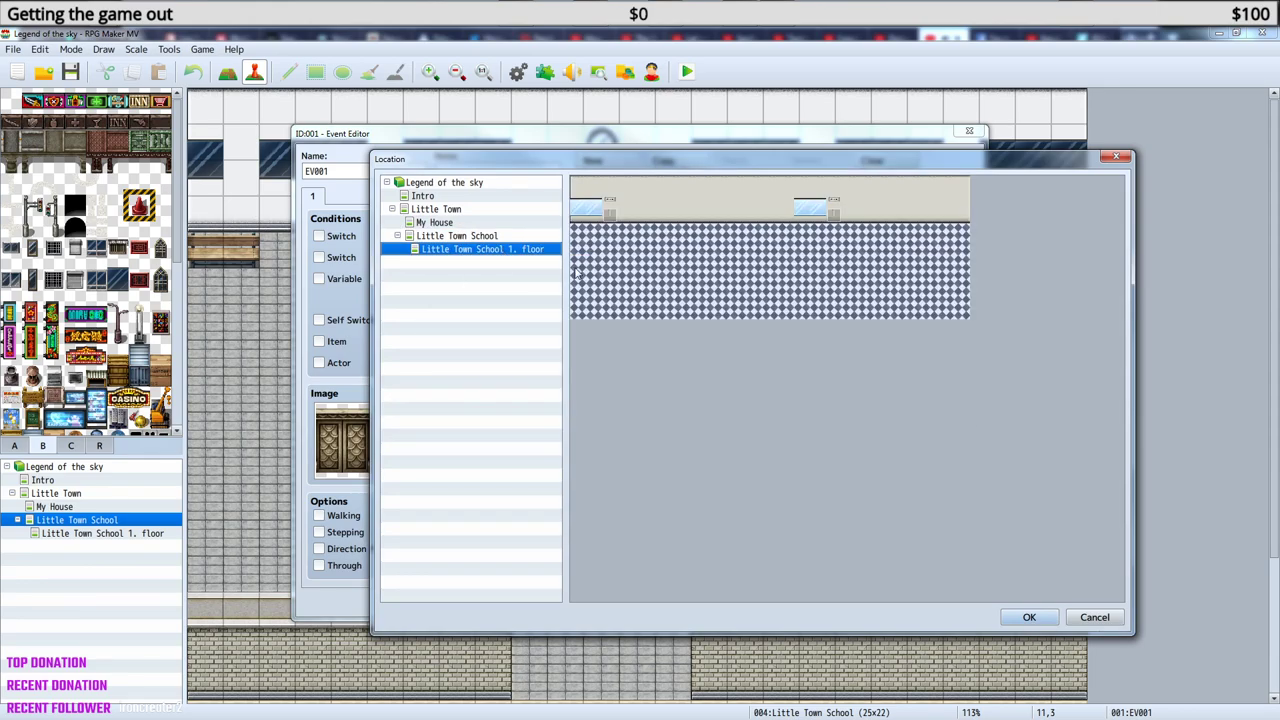
pyautogui.click(580, 252)
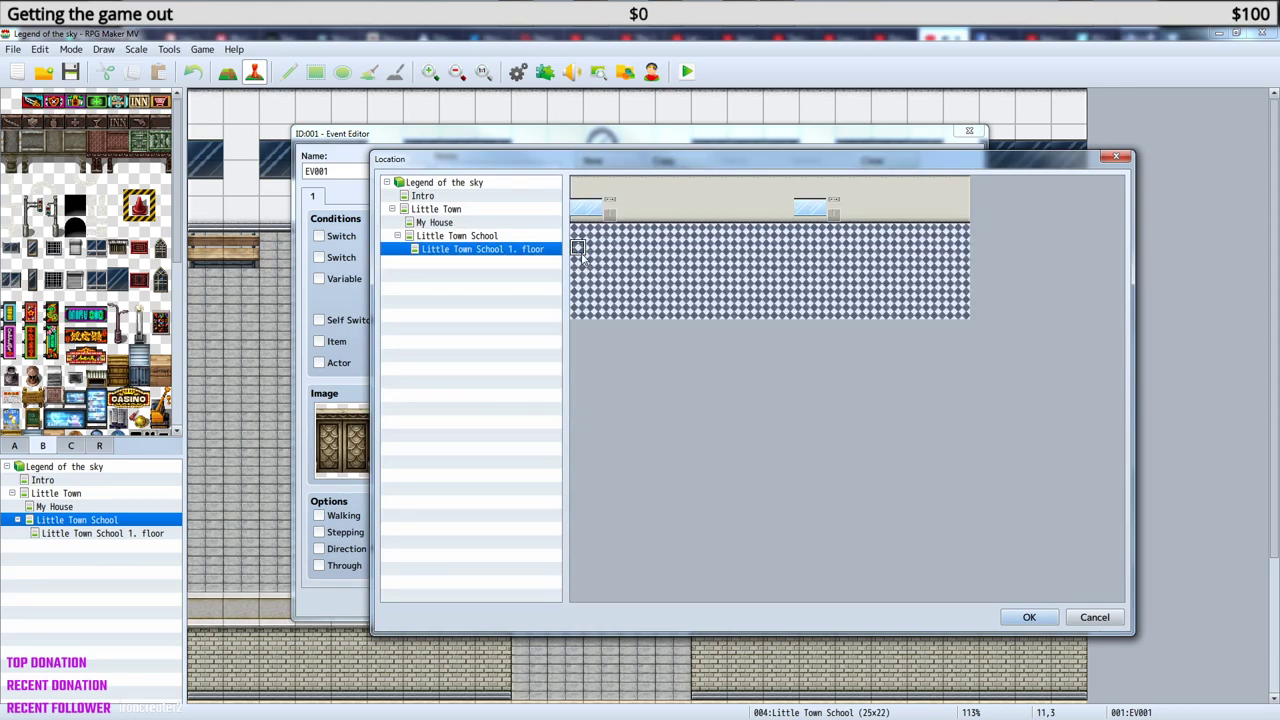
pyautogui.click(1030, 617)
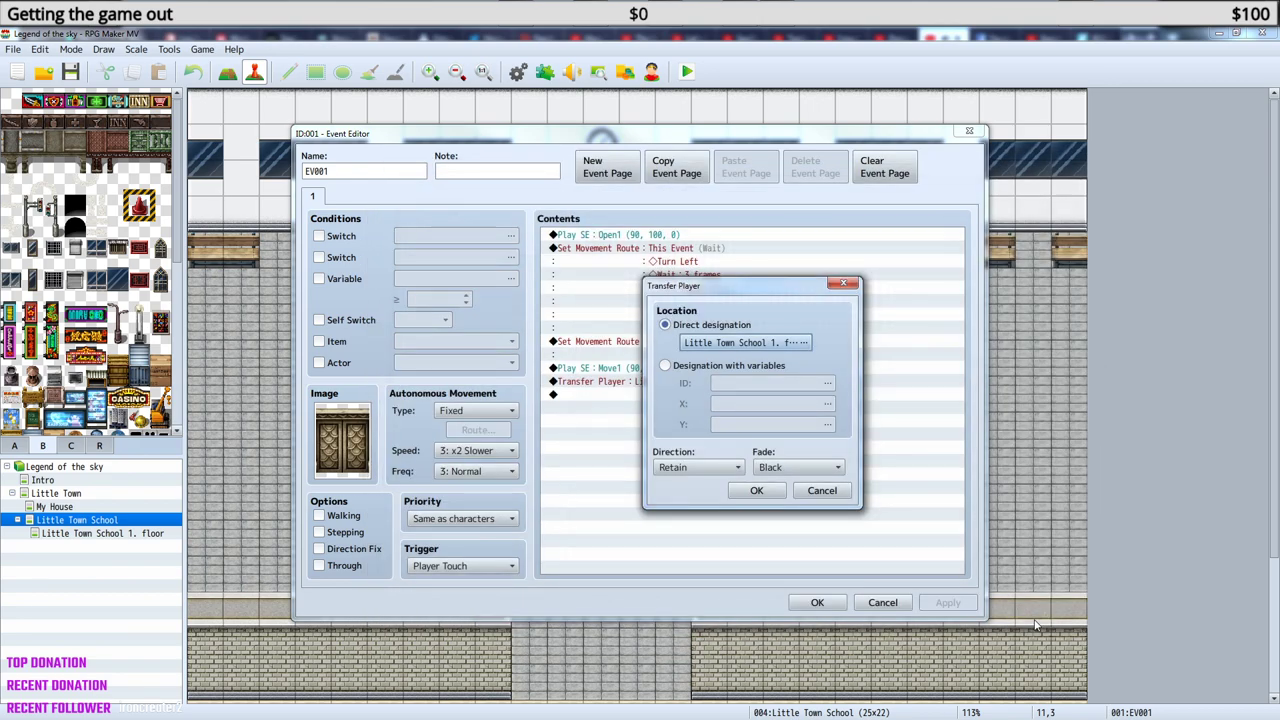
pyautogui.click(756, 490)
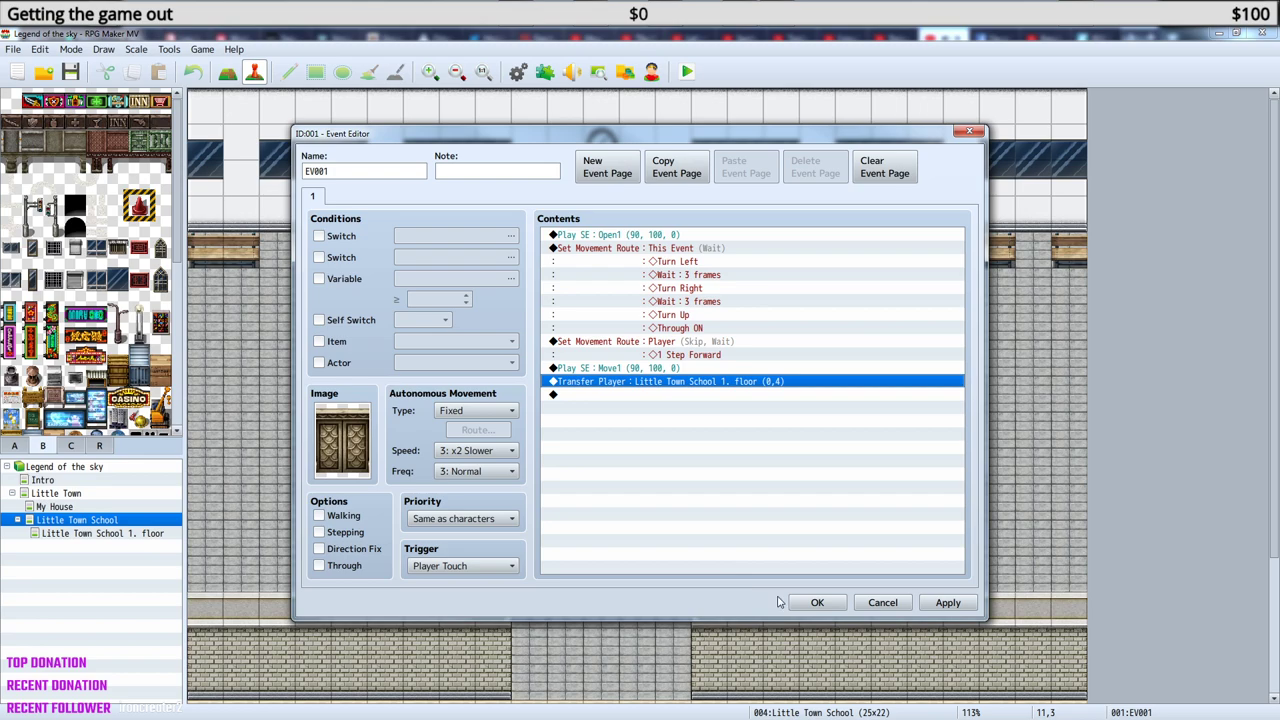
pyautogui.click(817, 603)
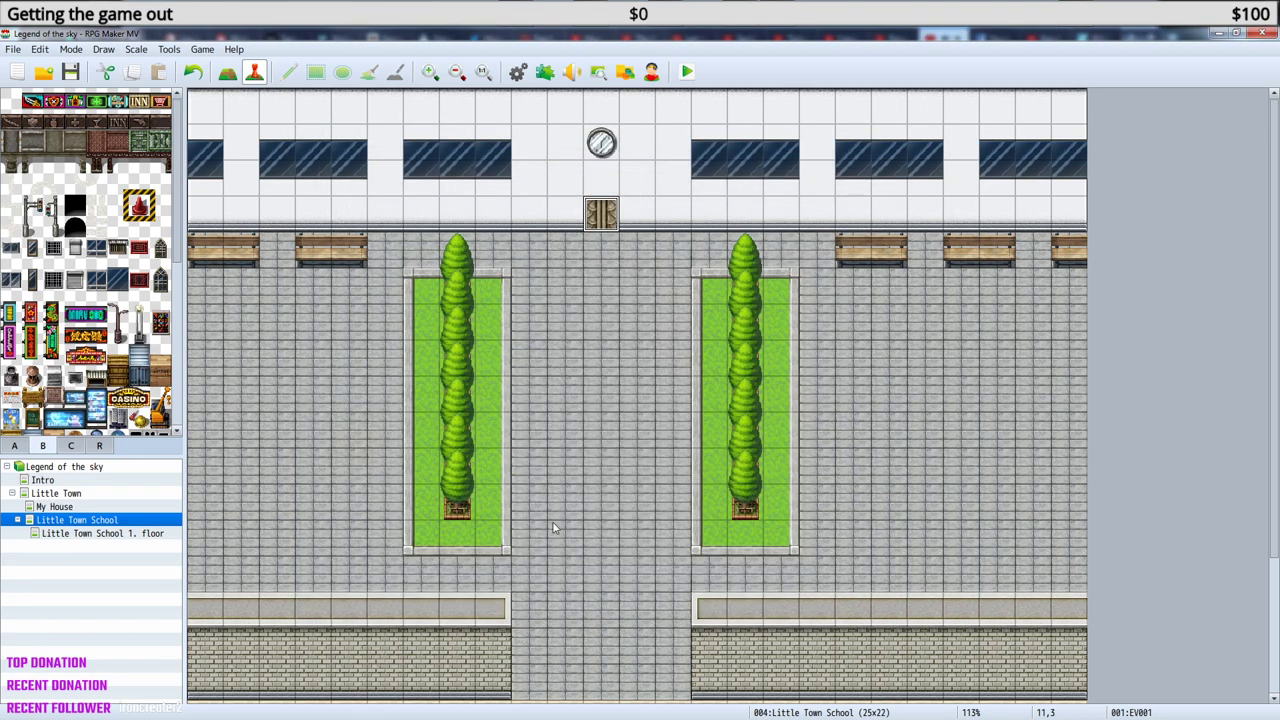
# Start a playtest of the game and load the File 1 save.
pyautogui.click(686, 74)
pyautogui.click(587, 398)
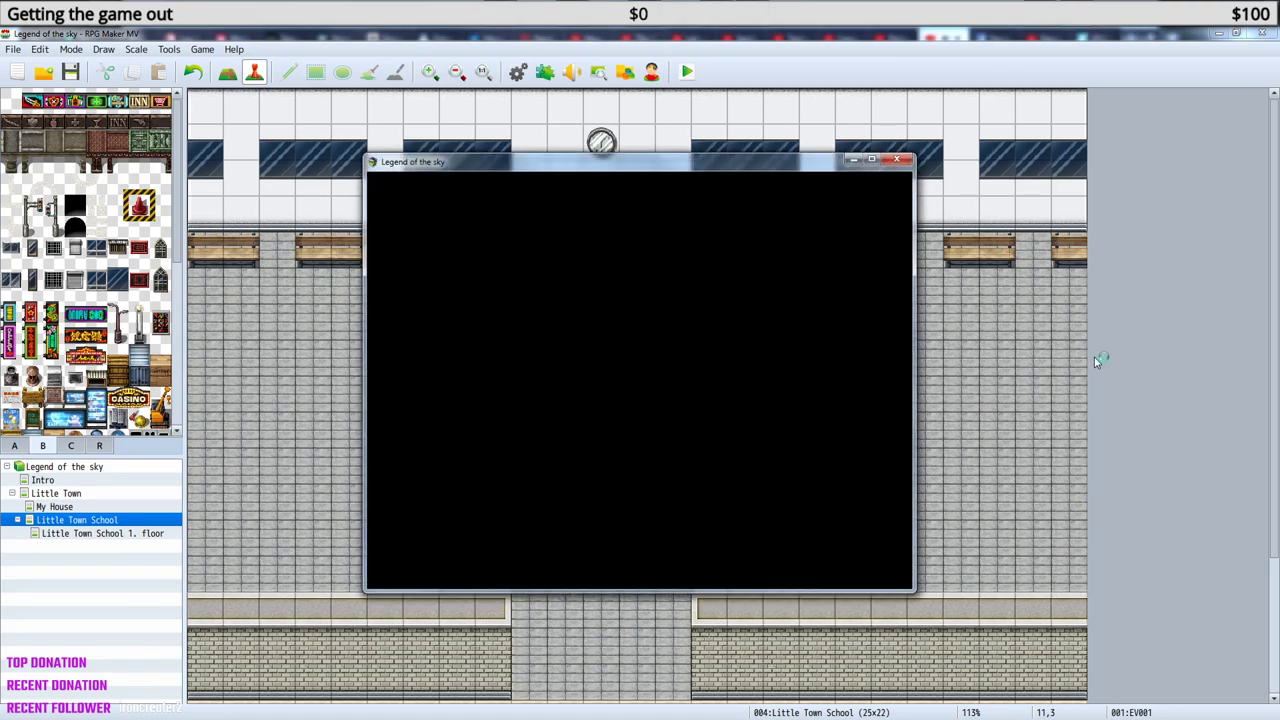
pyautogui.press('Return')
pyautogui.press('Return')
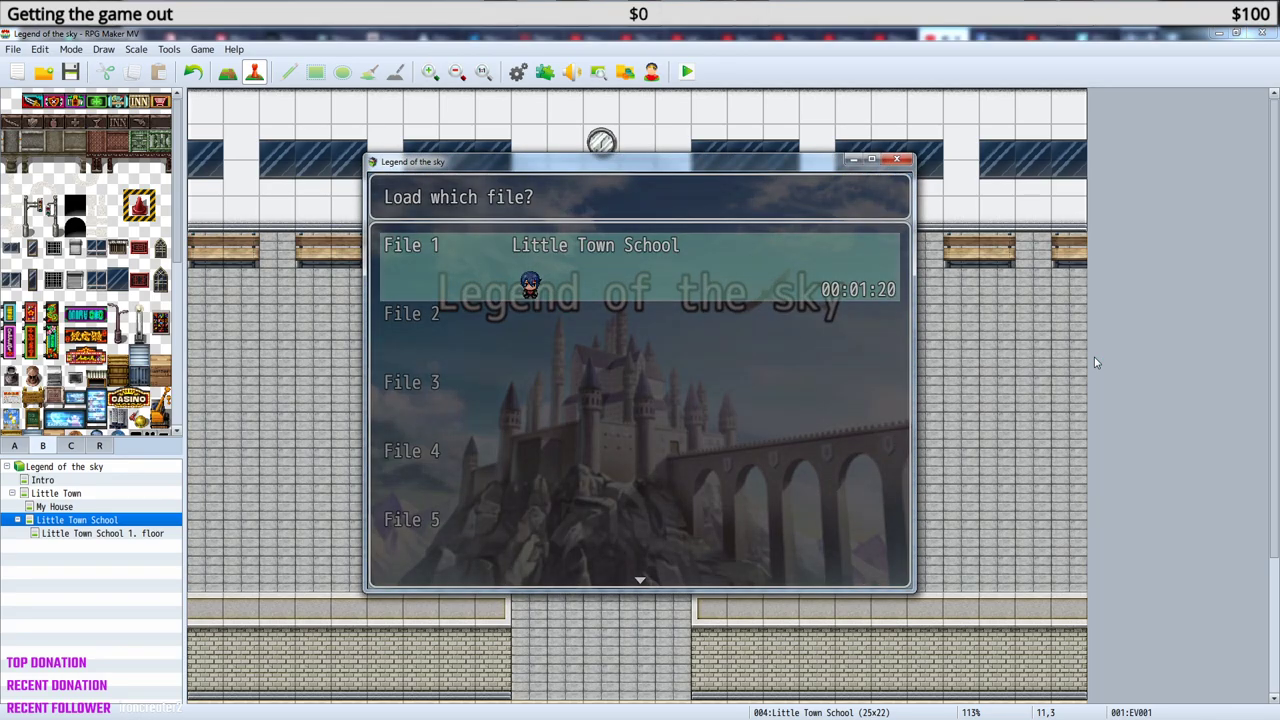
# Walk the hero from the street through the schoolyard up to the school's entrance door.
pyautogui.press('Left')
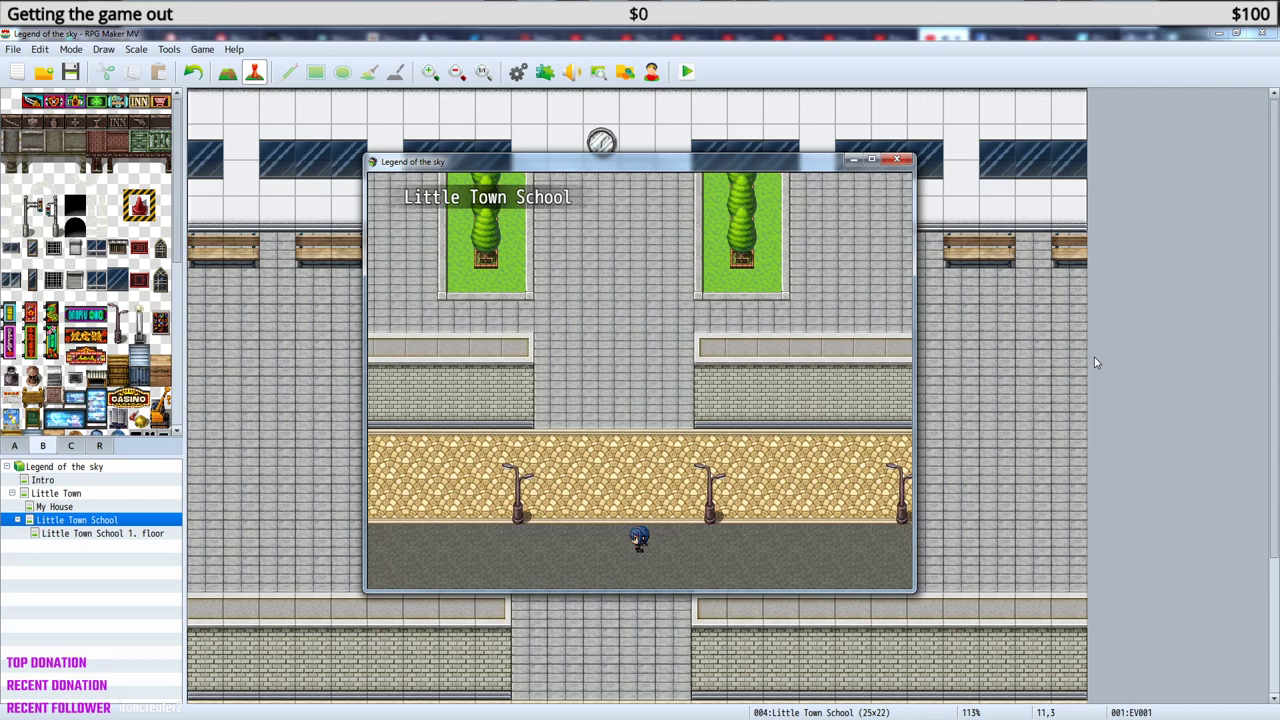
pyautogui.press('Up')
pyautogui.press('Up')
pyautogui.press('Up')
pyautogui.press('Up')
pyautogui.press('Up')
pyautogui.press('Up')
pyautogui.press('Up')
pyautogui.press('Up')
pyautogui.press('Up')
pyautogui.press('Up')
pyautogui.press('Up')
pyautogui.press('Up')
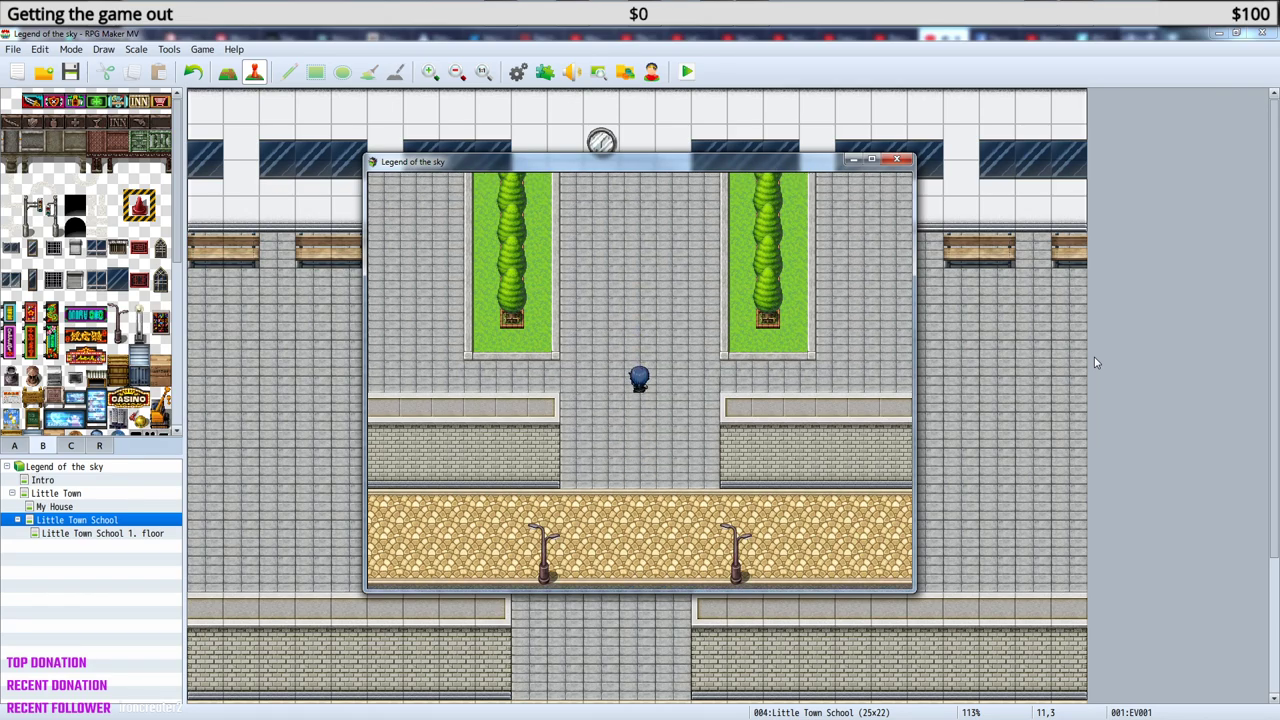
pyautogui.press('Up')
pyautogui.press('Up')
pyautogui.press('Up')
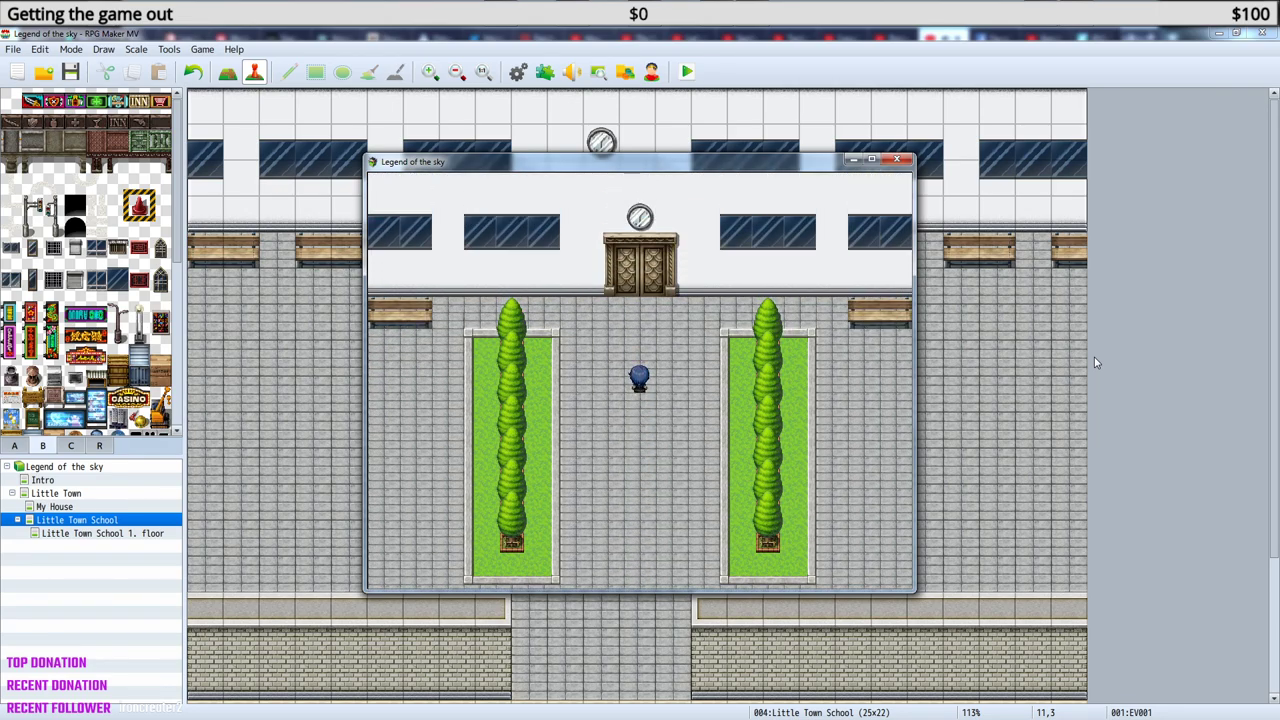
# Save the game to File 1 in front of the school entrance and return to the map.
pyautogui.press('Escape')
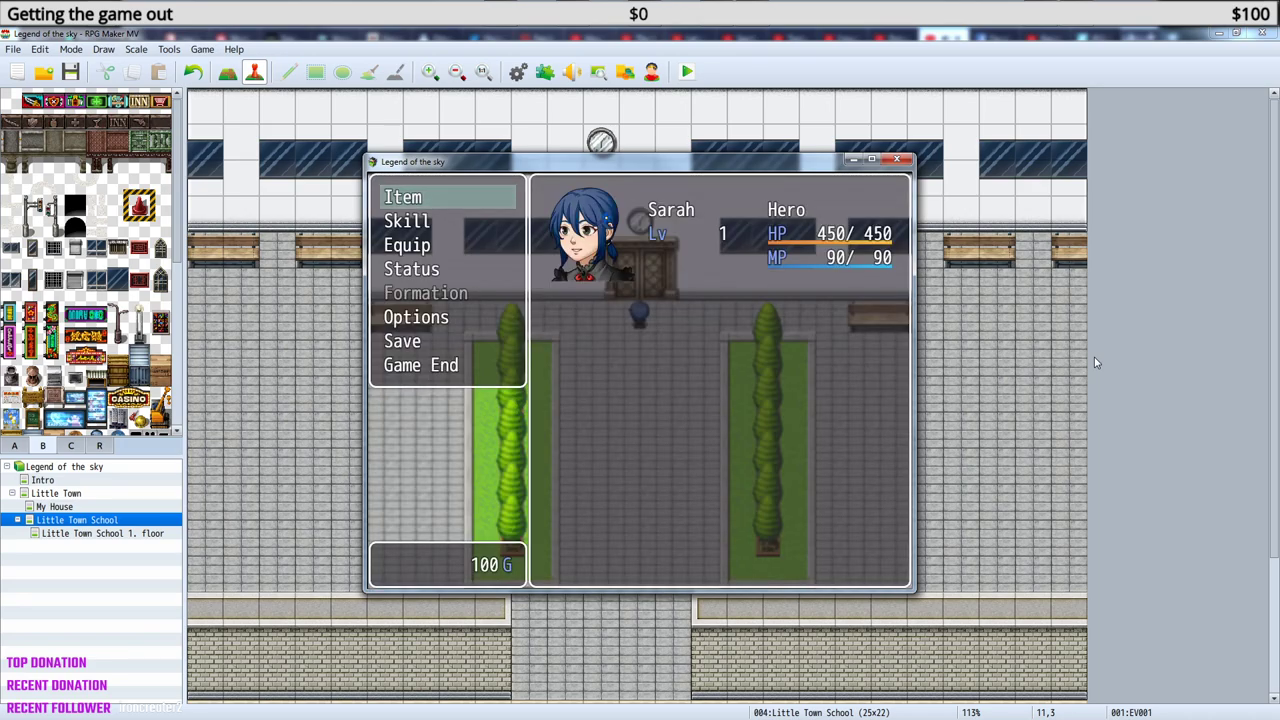
pyautogui.press('Down')
pyautogui.press('Down')
pyautogui.press('Down')
pyautogui.press('Down')
pyautogui.press('Down')
pyautogui.press('Down')
pyautogui.press('Return')
pyautogui.press('Return')
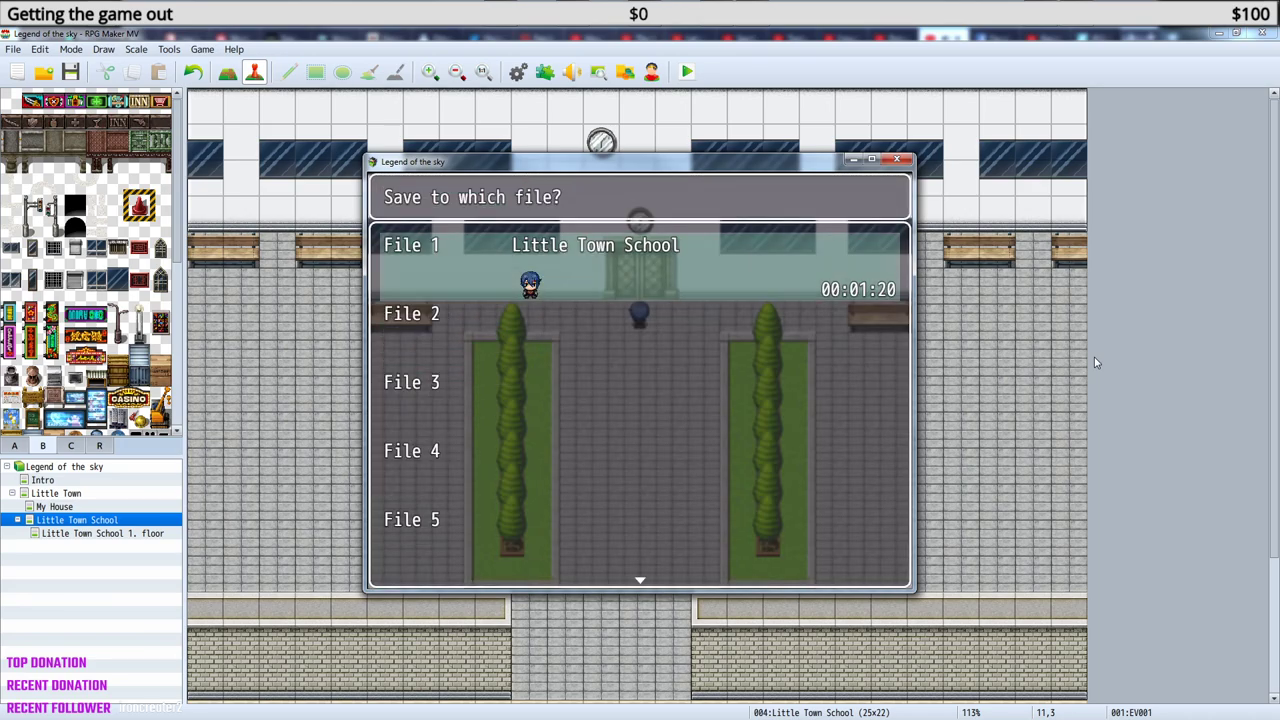
pyautogui.press('Escape')
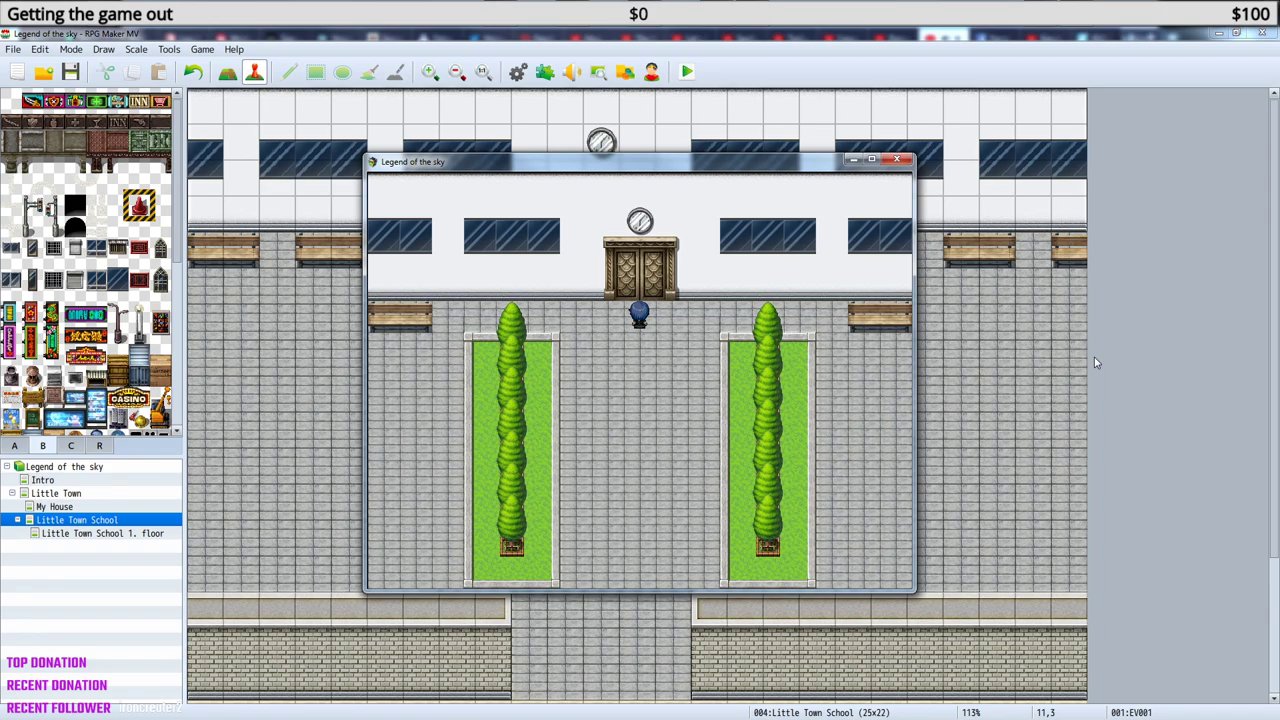
# Enter the school through the entrance door and test walking back and forth at the first-floor corridor's west end.
pyautogui.press('Up')
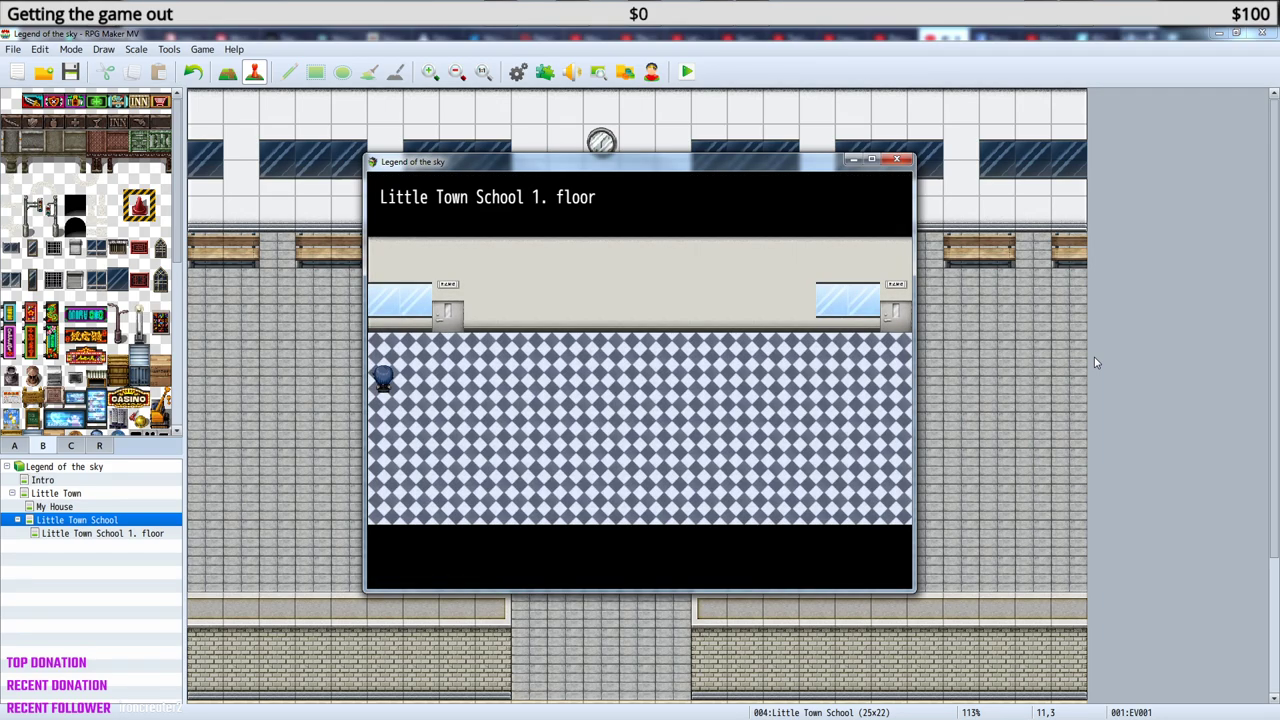
pyautogui.press('Right')
pyautogui.press('Left')
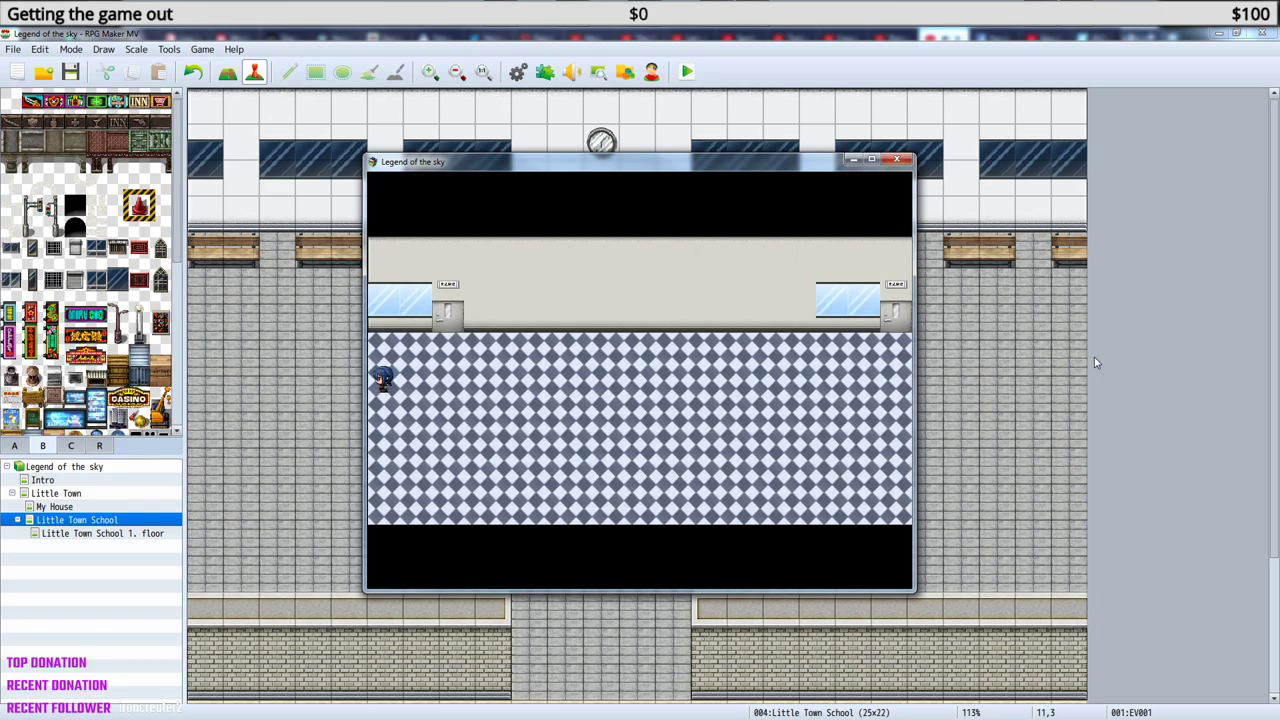
pyautogui.press('Right')
pyautogui.press('Right')
pyautogui.press('Right')
pyautogui.press('Left')
pyautogui.press('Left')
pyautogui.press('Left')
pyautogui.press('Right')
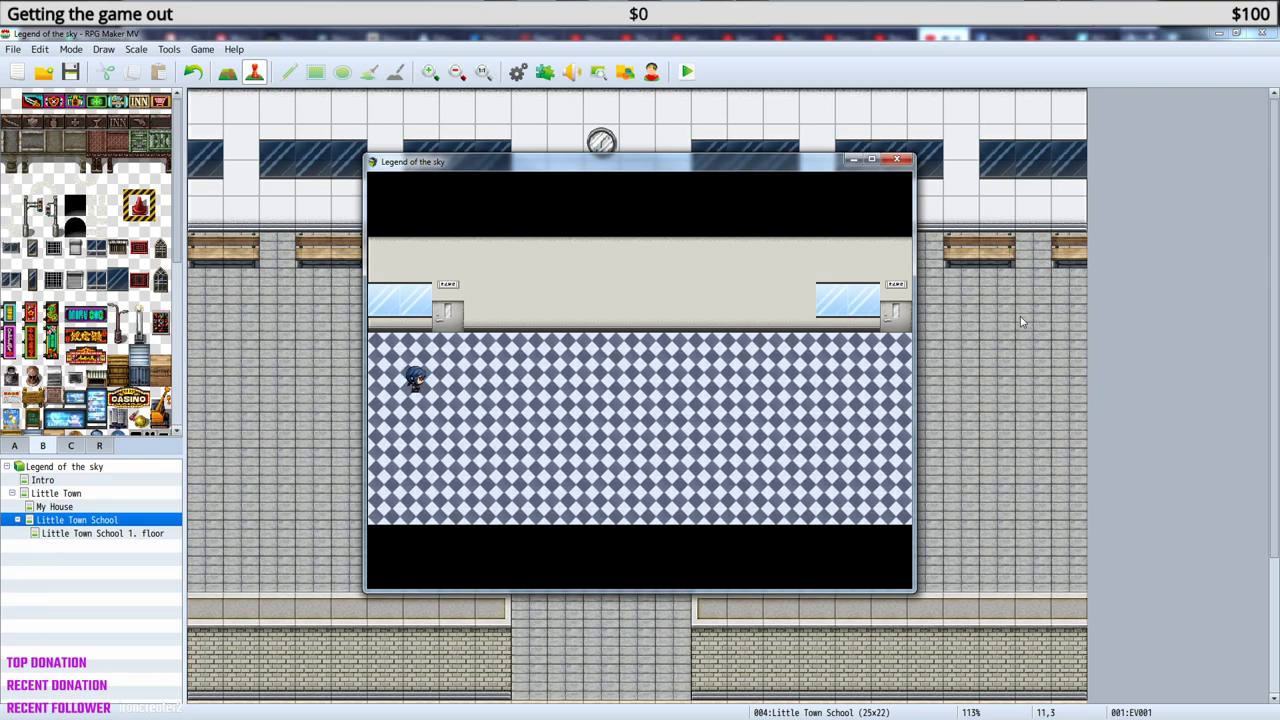
# Walk the hero east along the first-floor corridor, past the first classroom door and towards the second one.
pyautogui.press('Right')
pyautogui.press('Right')
pyautogui.press('Right')
pyautogui.press('Right')
pyautogui.press('Right')
pyautogui.press('Right')
pyautogui.press('Right')
pyautogui.press('Right')
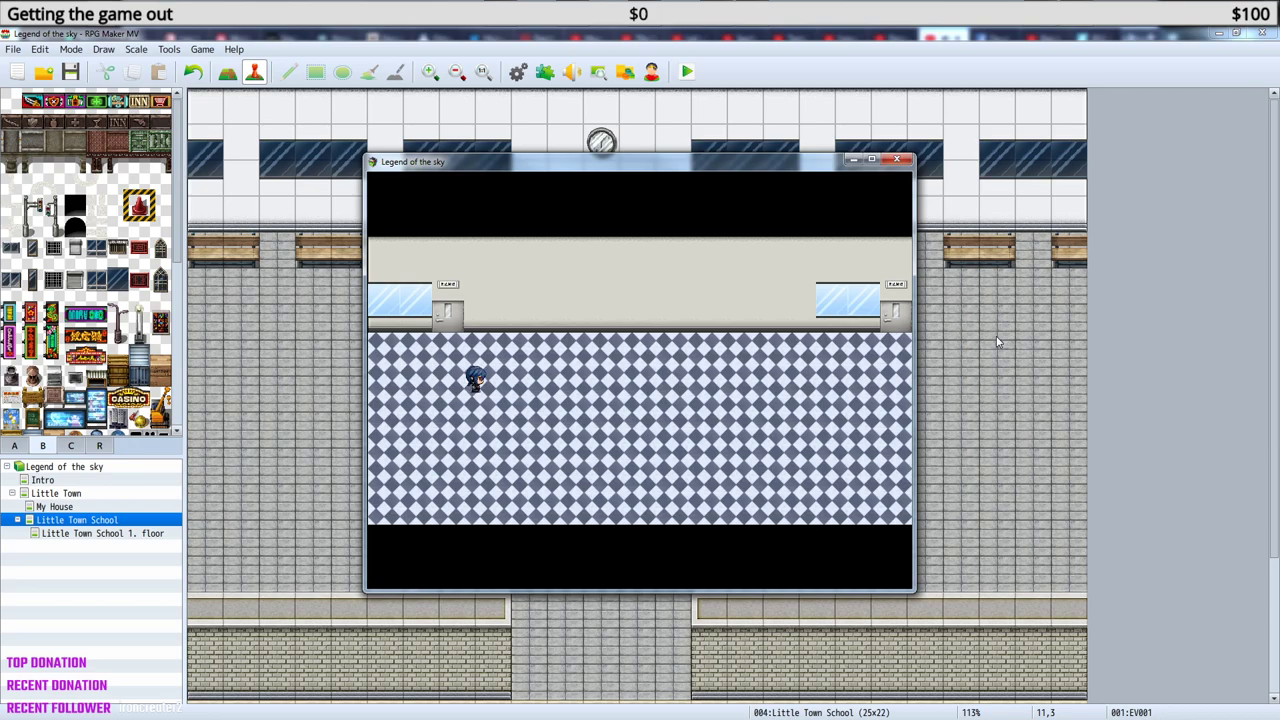
pyautogui.press('Right')
pyautogui.press('Right')
pyautogui.press('Right')
pyautogui.press('Right')
pyautogui.press('Right')
pyautogui.press('Right')
pyautogui.press('Right')
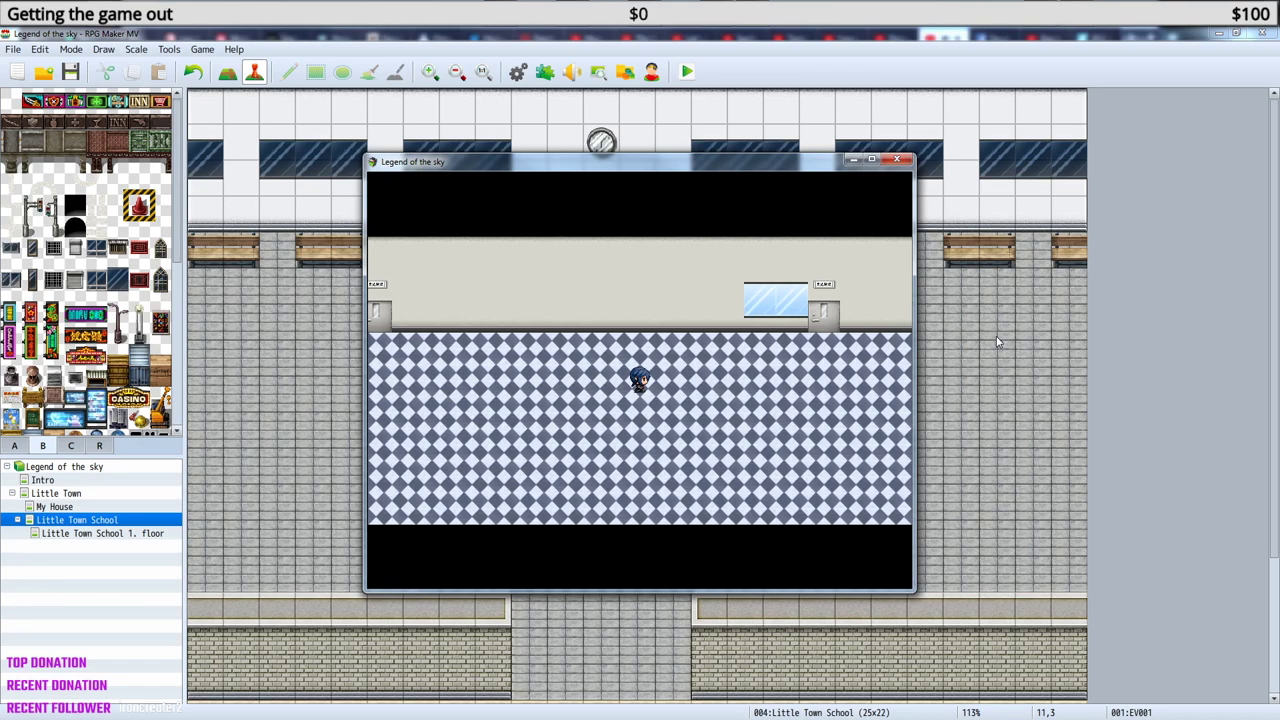
# Walk the hero up to the second classroom door and a little past it, and end the playtest.
pyautogui.press('Up')
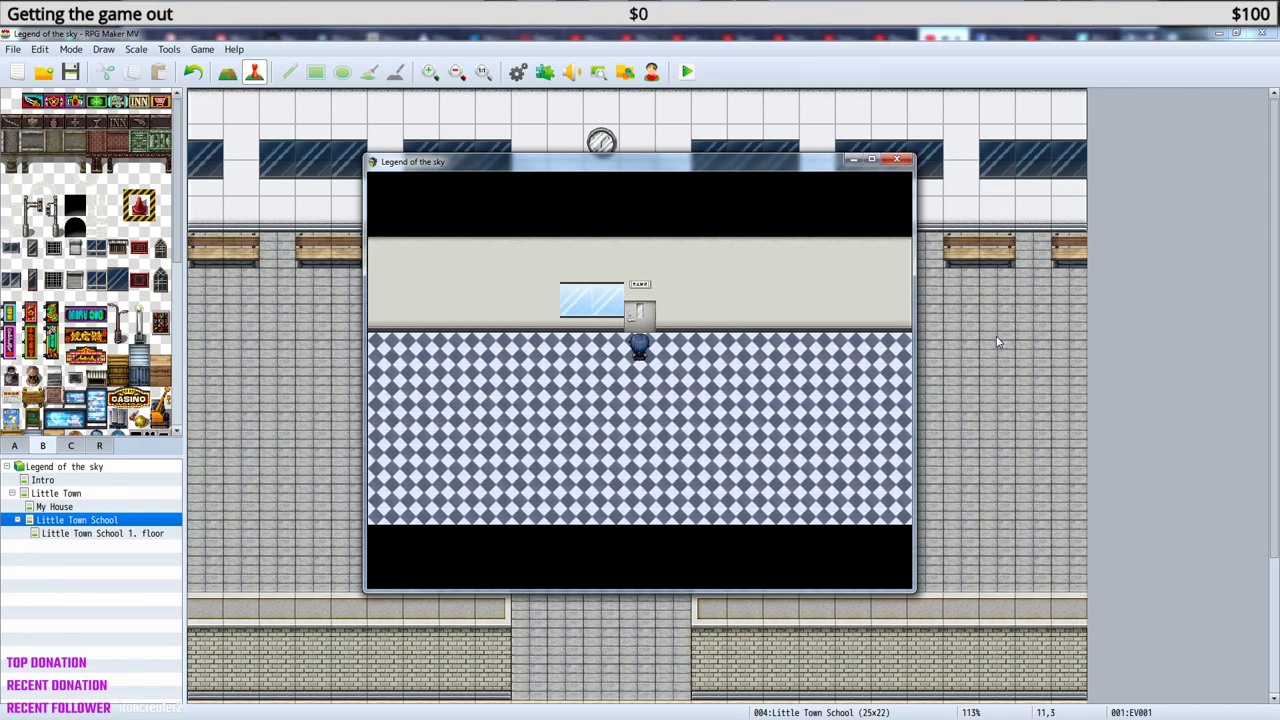
pyautogui.press('Right')
pyautogui.press('Right')
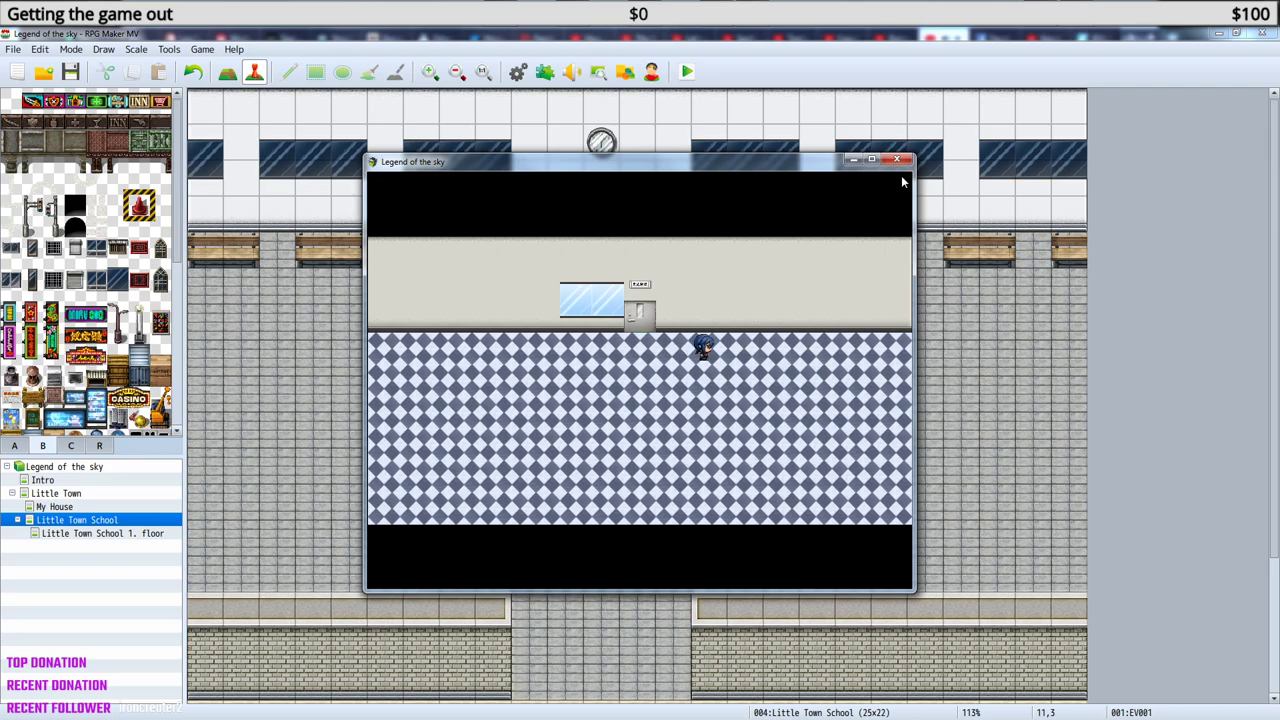
pyautogui.click(898, 160)
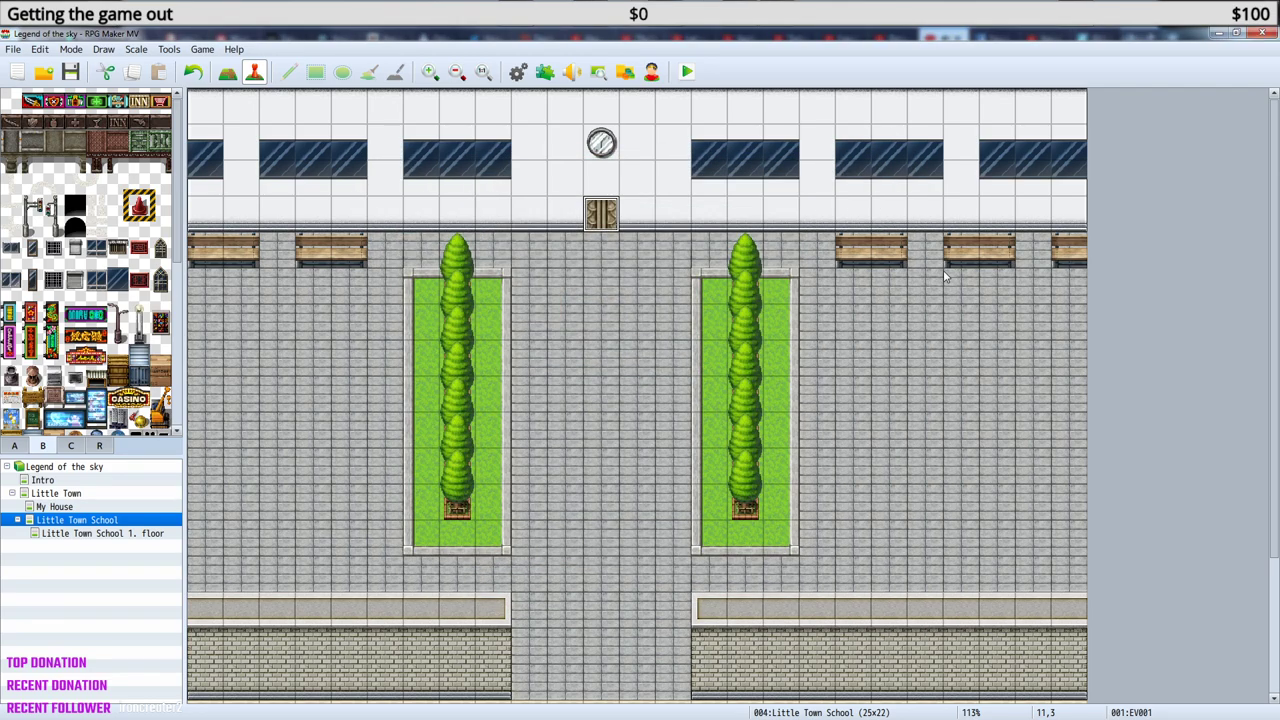
# Edit the school entrance door event's Transfer Player command to use direction Right and a Black fade.
pyautogui.doubleClick(601, 213)
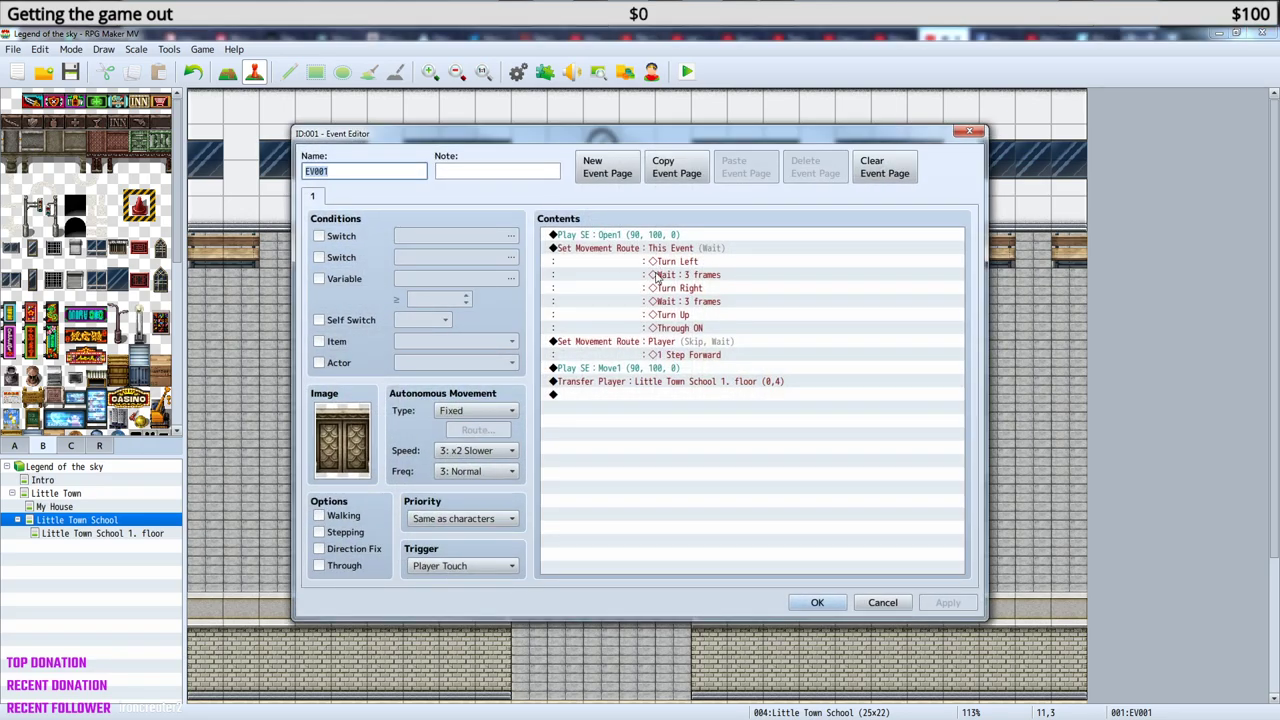
pyautogui.rightClick(688, 382)
pyautogui.click(737, 408)
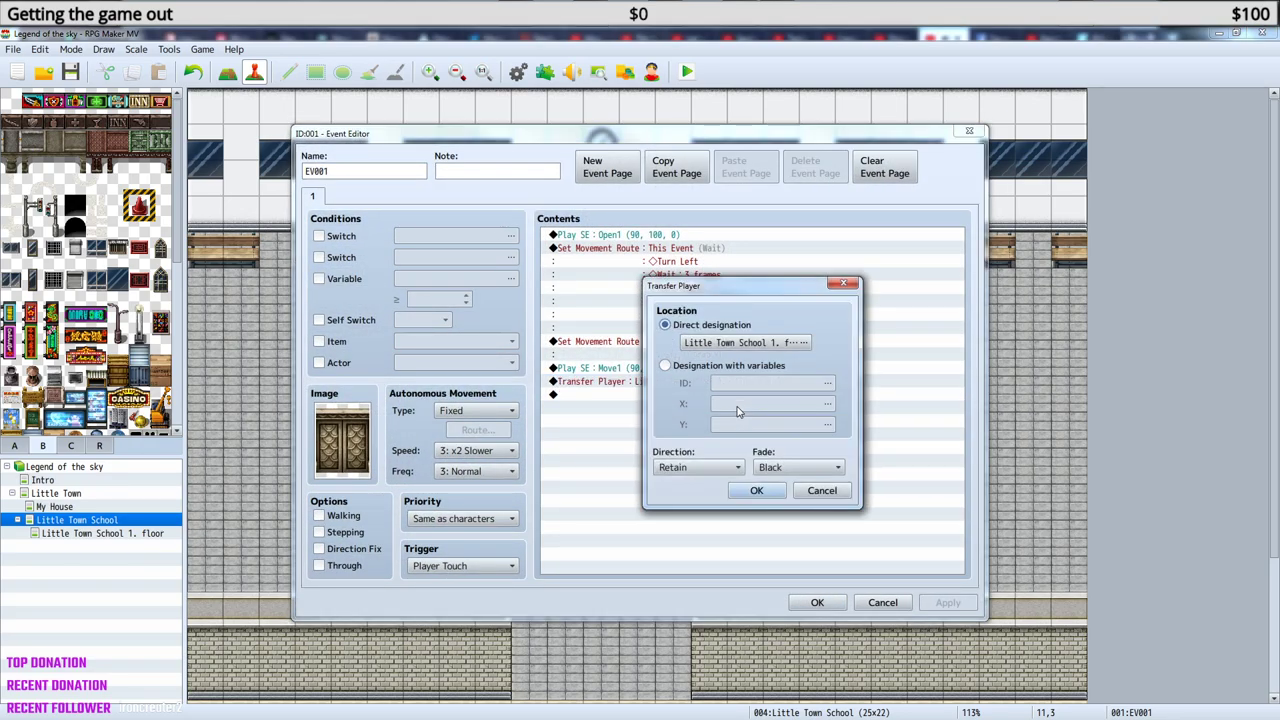
pyautogui.click(826, 468)
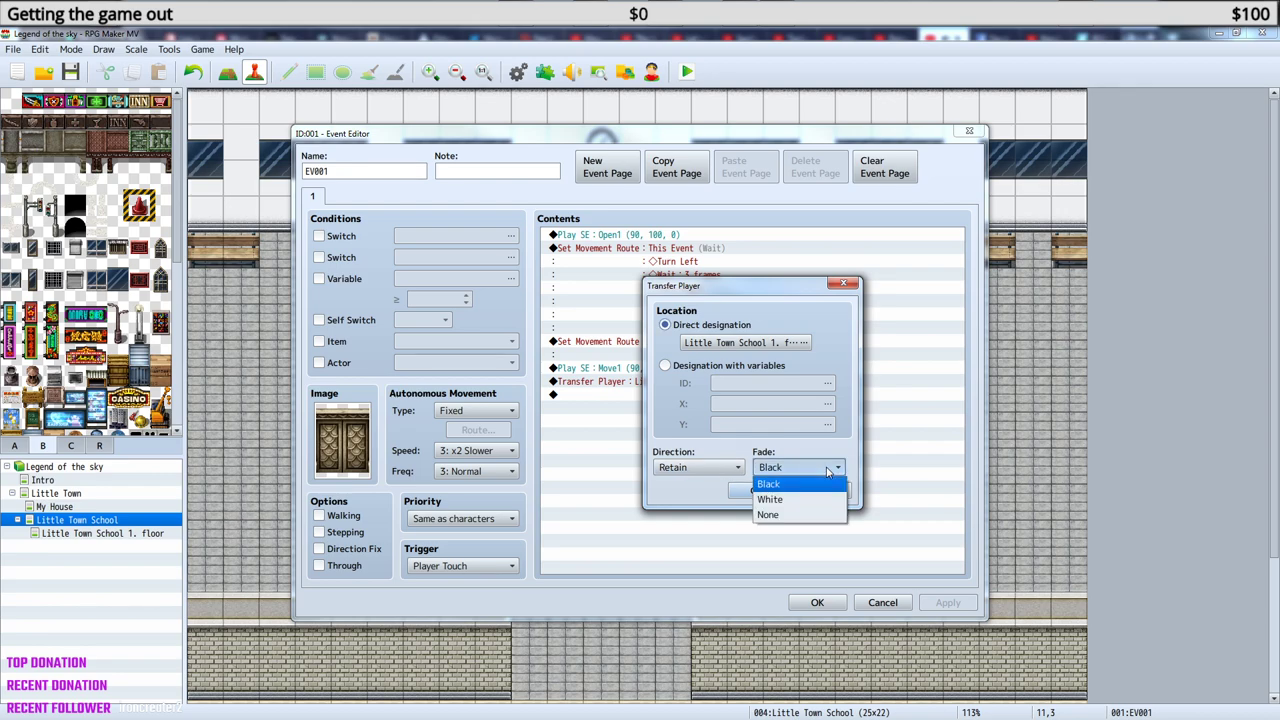
pyautogui.click(769, 484)
pyautogui.click(716, 468)
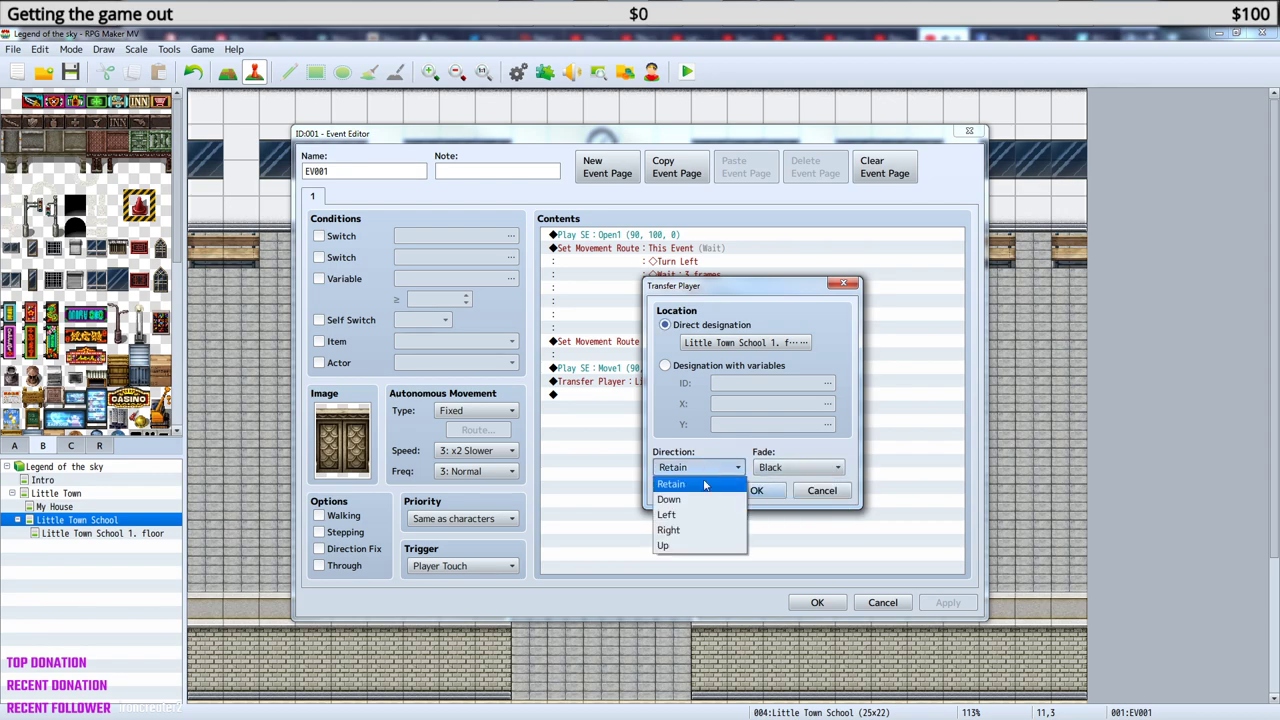
pyautogui.click(696, 530)
pyautogui.click(757, 490)
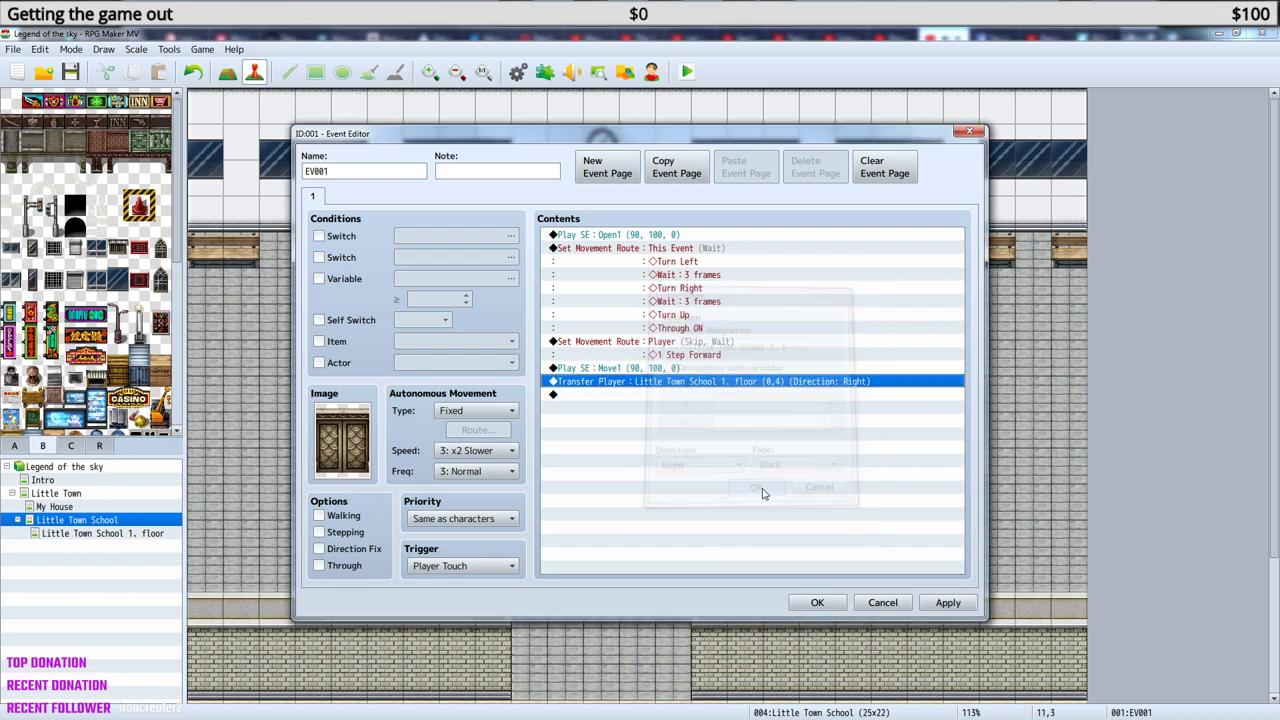
pyautogui.click(826, 606)
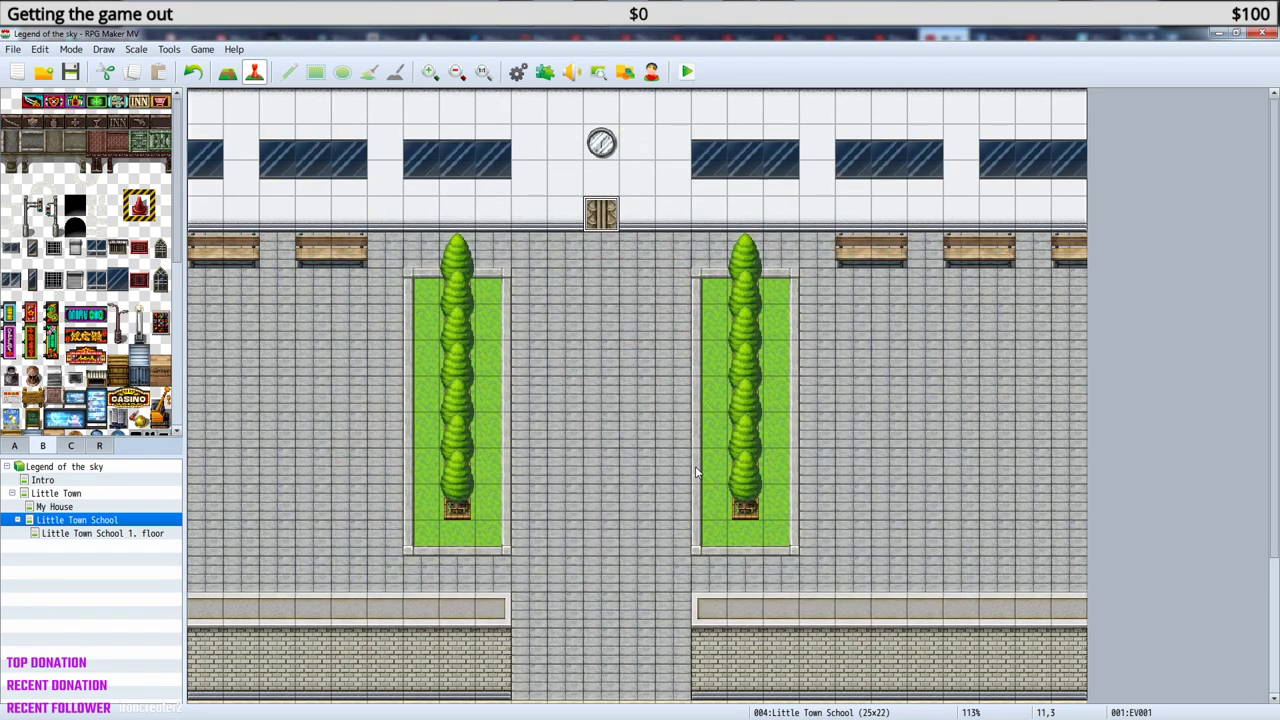
# Create an event at tile 0,0 of the Little Town School 1. floor map with the Autorun trigger.
pyautogui.click(101, 534)
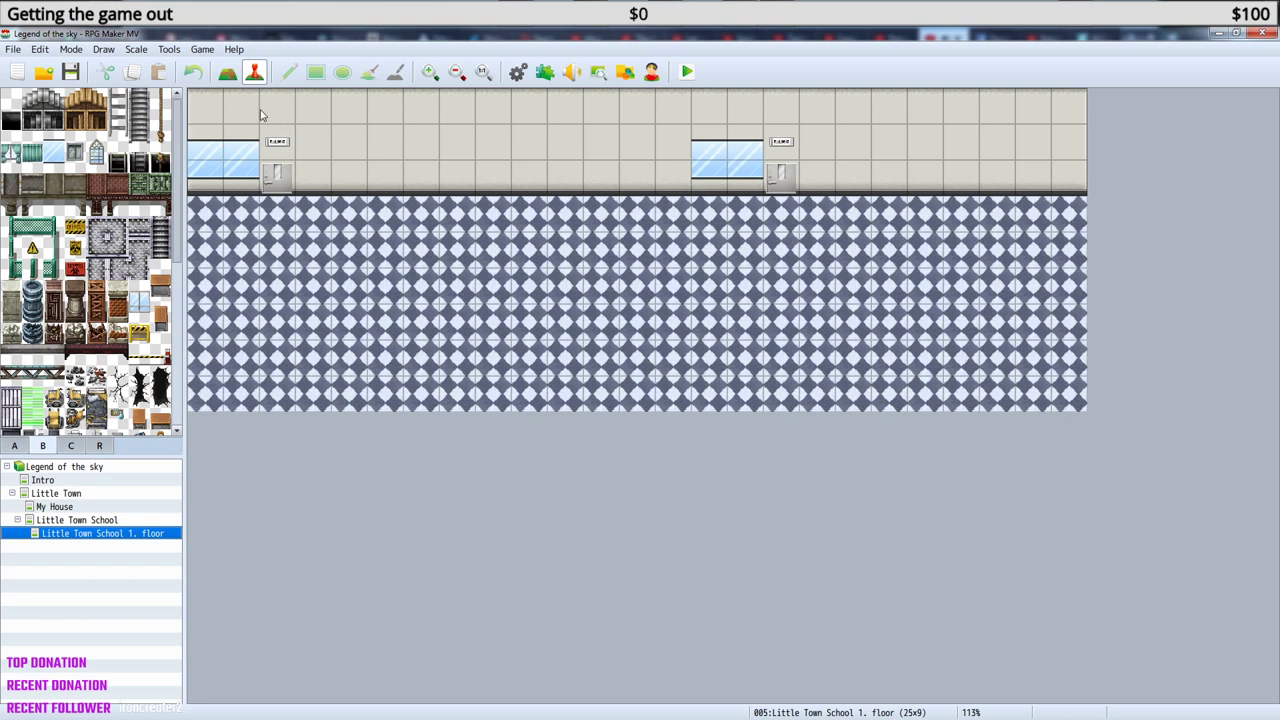
pyautogui.rightClick(207, 105)
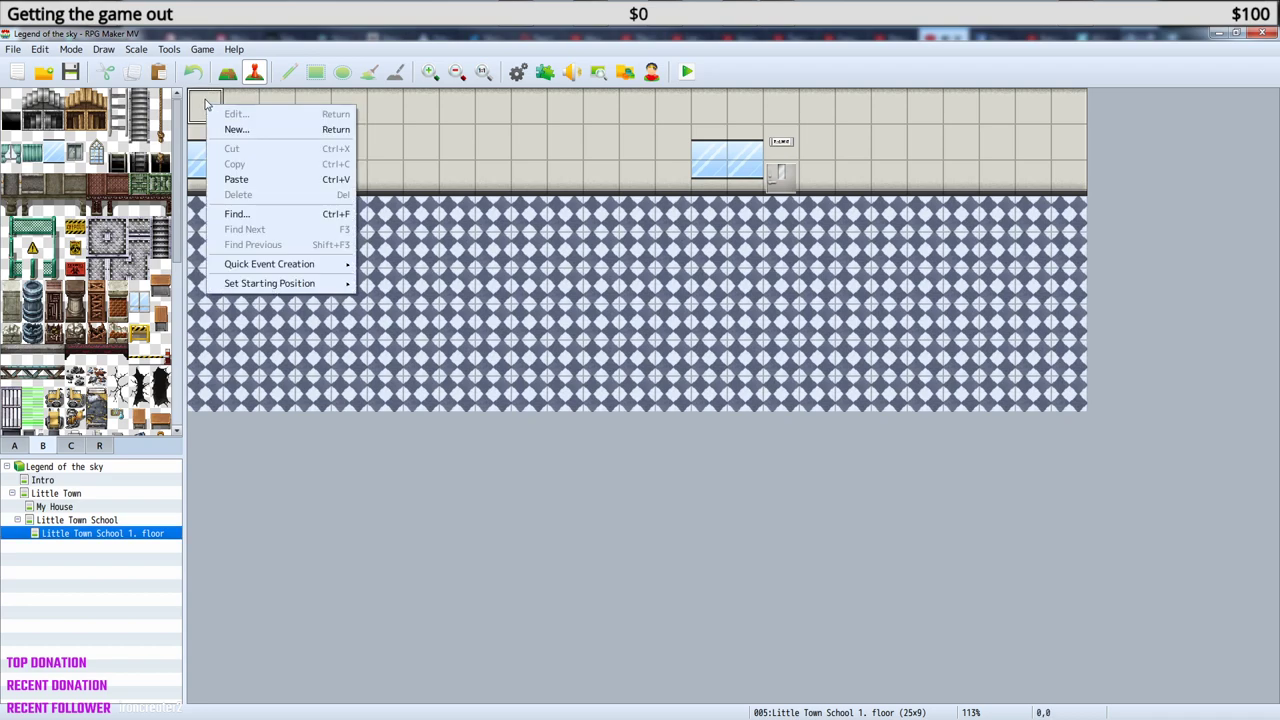
pyautogui.click(201, 101)
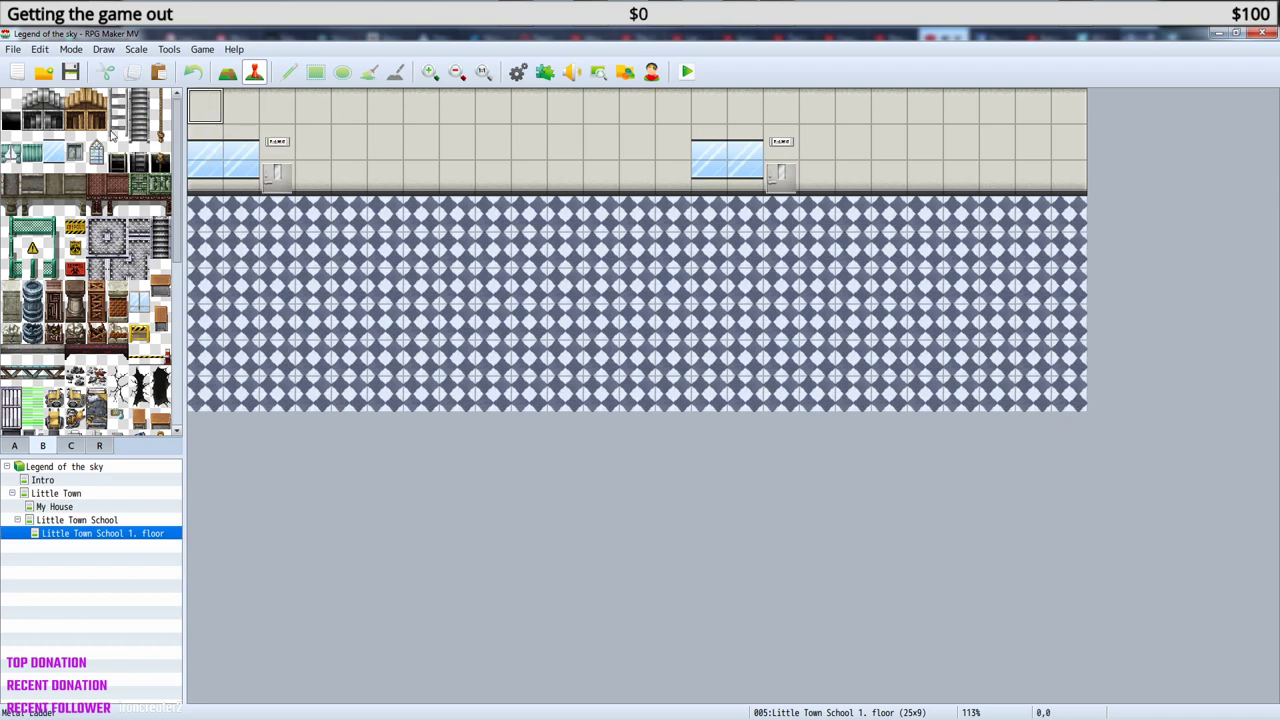
pyautogui.rightClick(206, 101)
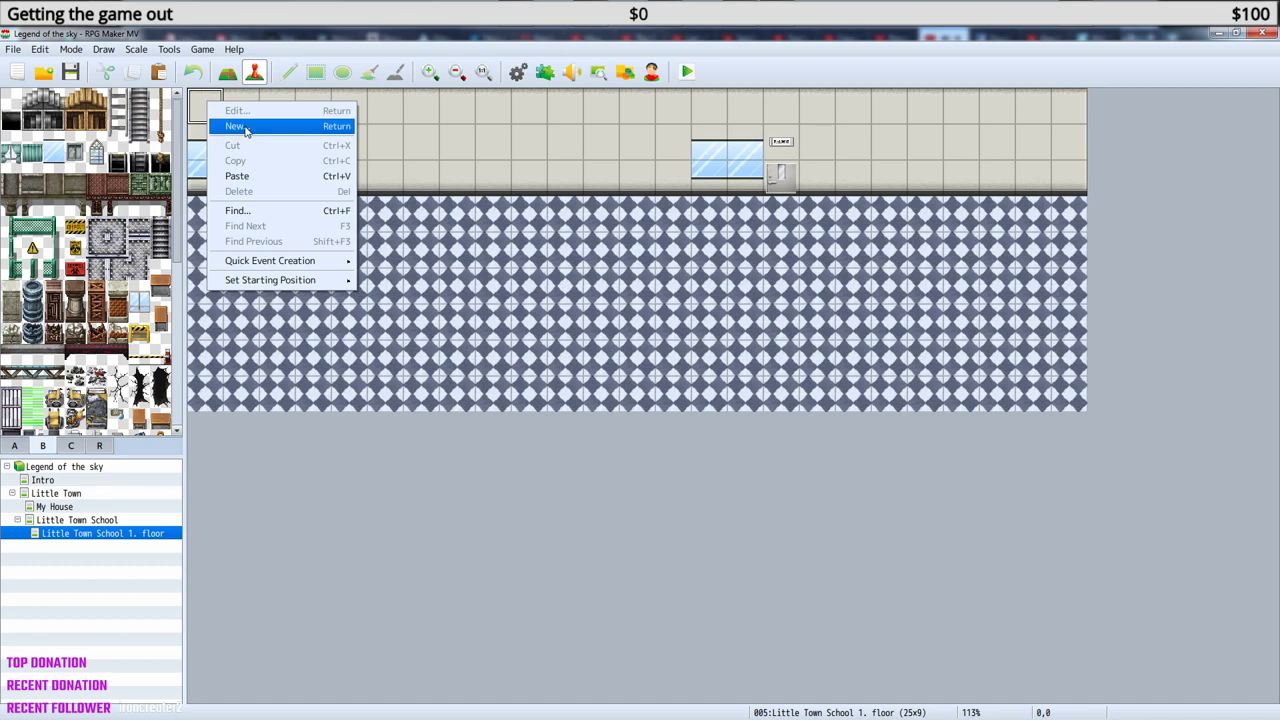
pyautogui.click(245, 127)
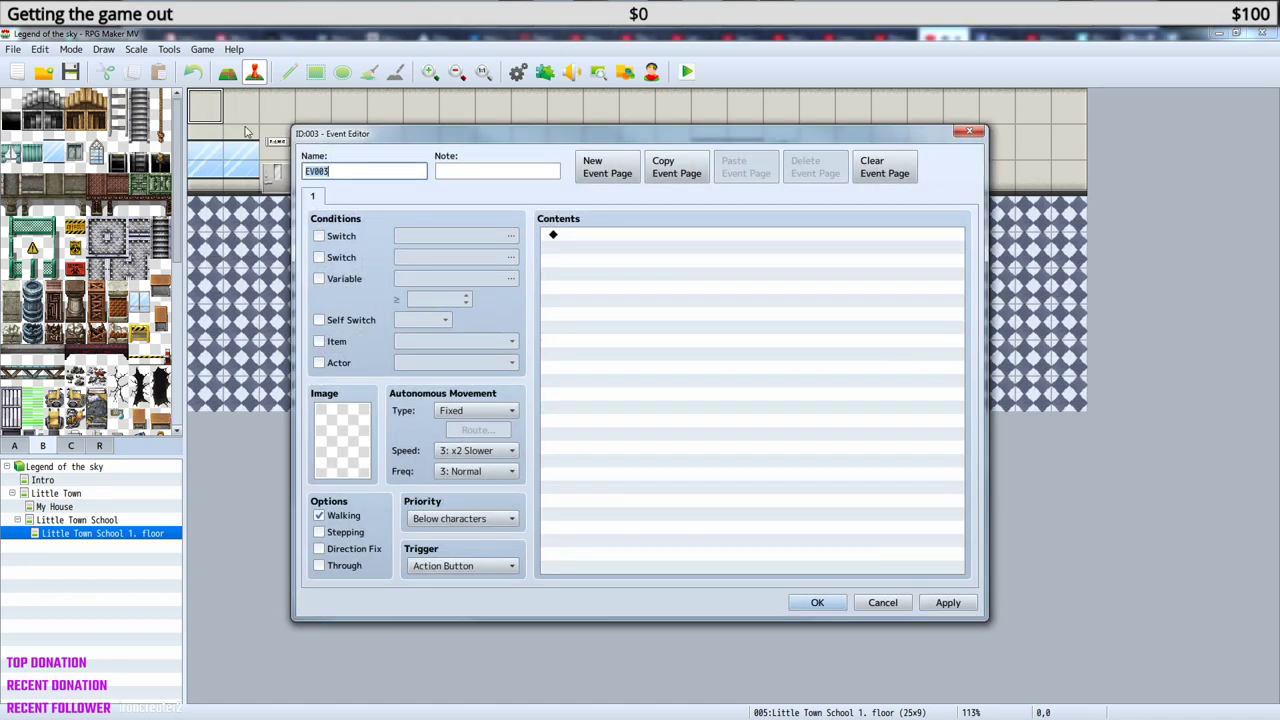
pyautogui.click(440, 565)
pyautogui.click(455, 628)
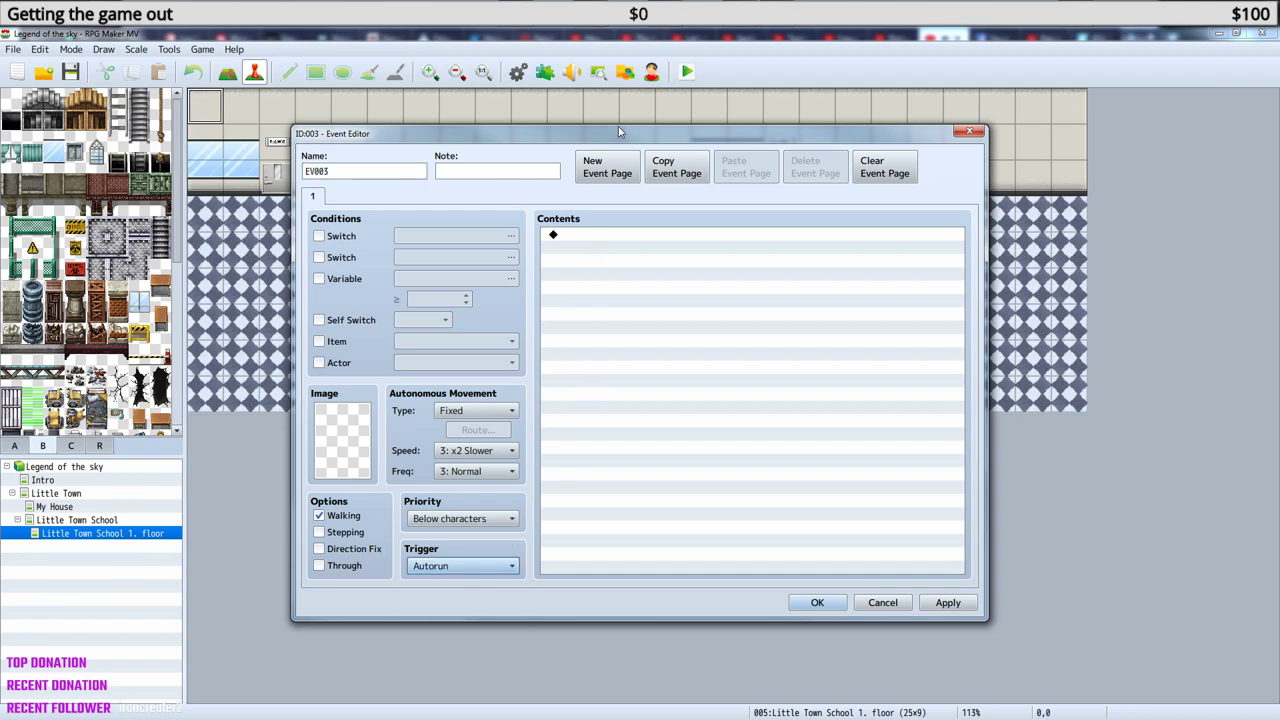
# Add a Set Movement Route command for the Player to the autorun event, with 16 Move Right commands.
pyautogui.moveTo(618, 136); pyautogui.dragTo(571, 286)
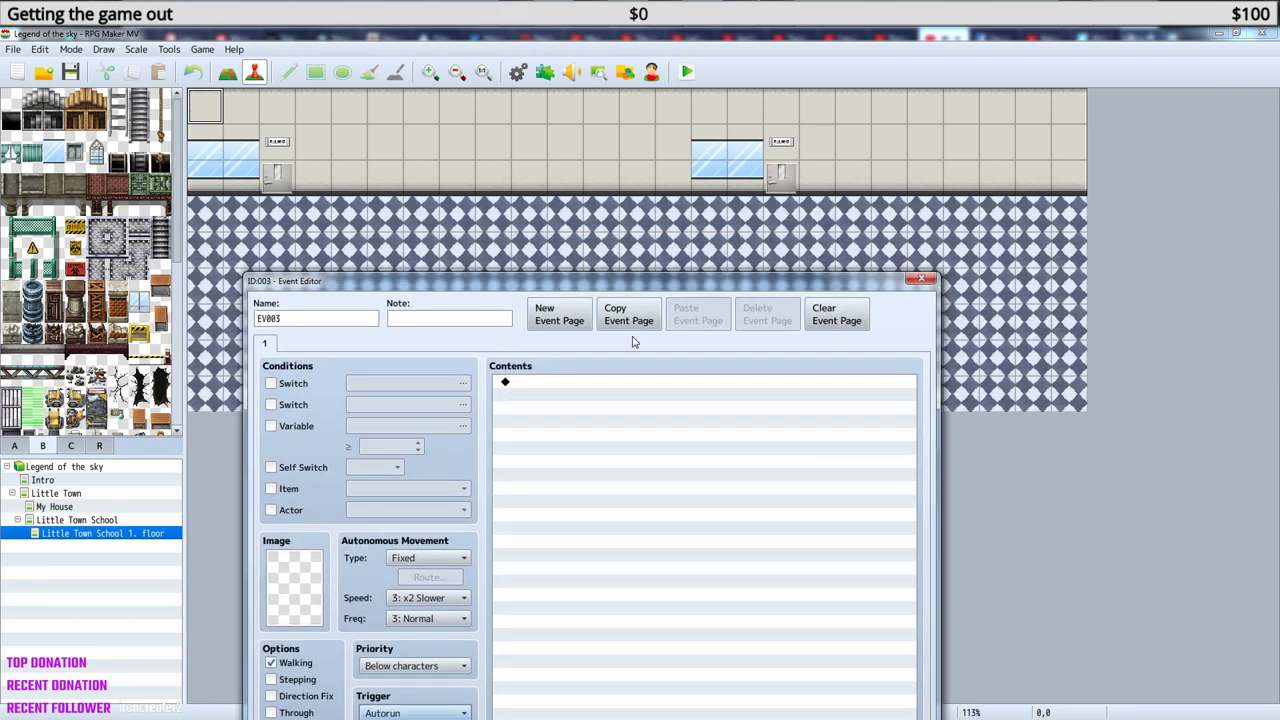
pyautogui.rightClick(559, 386)
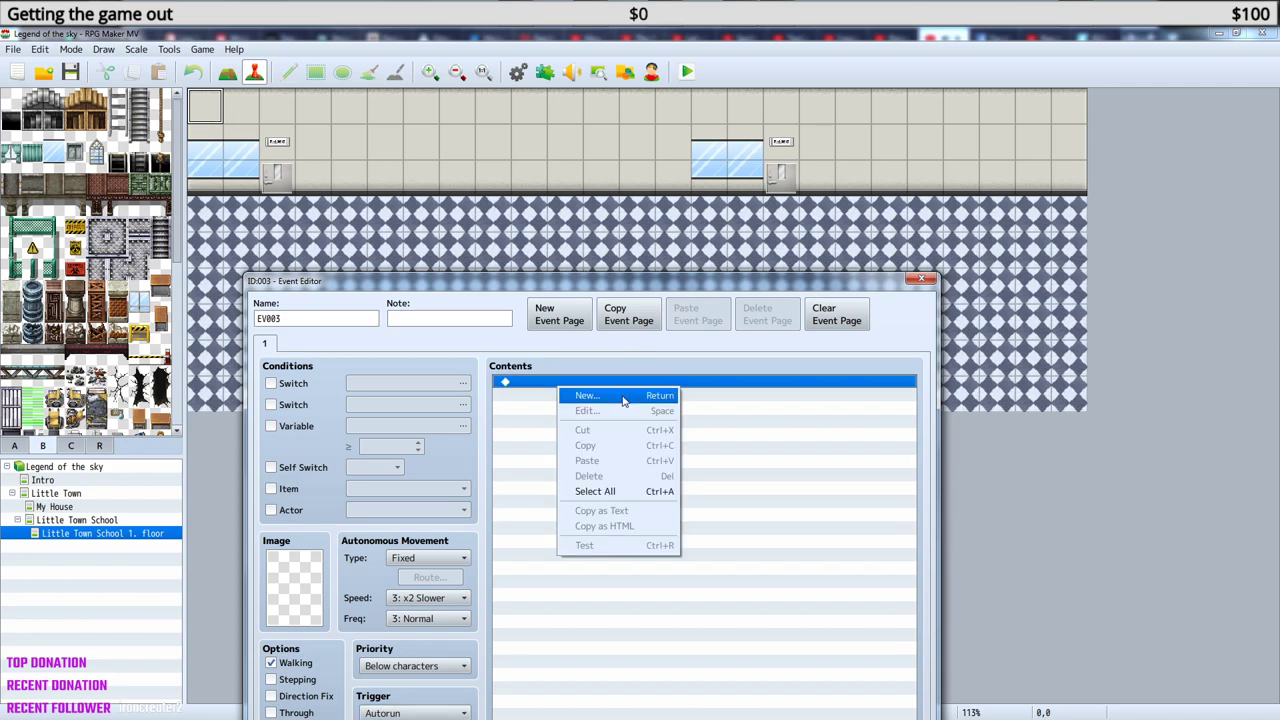
pyautogui.click(623, 397)
pyautogui.click(571, 303)
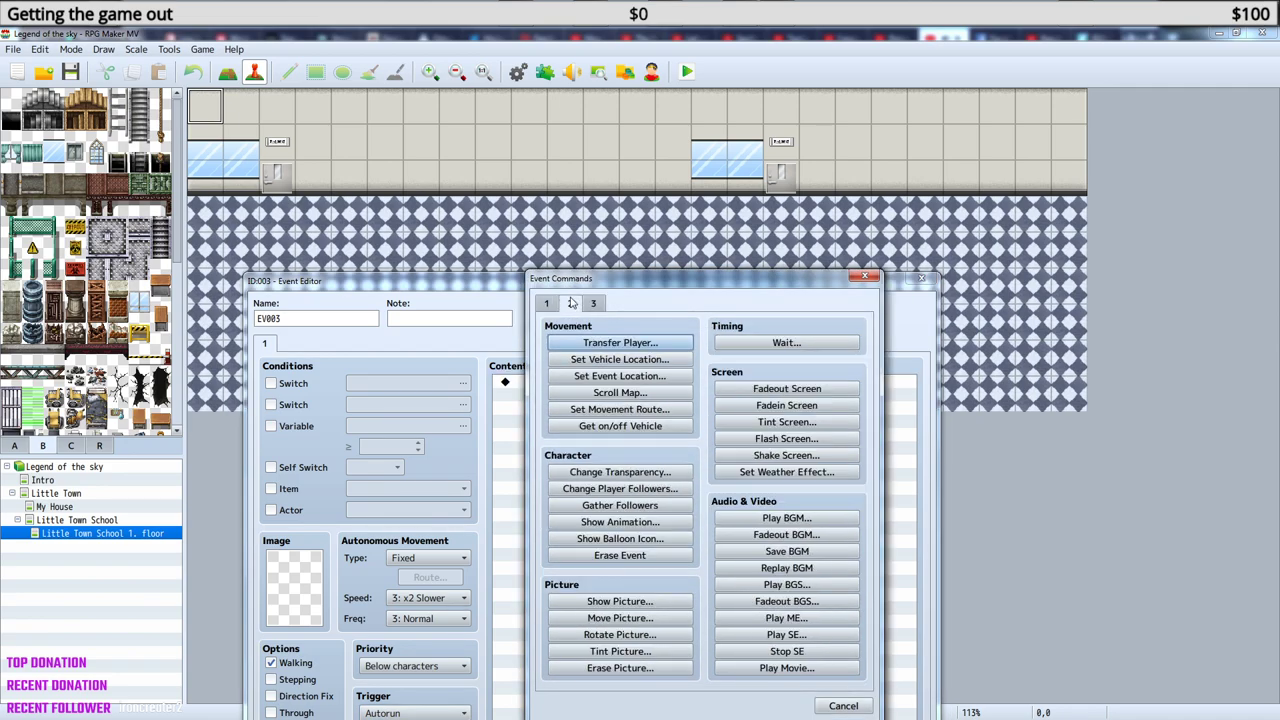
pyautogui.click(627, 411)
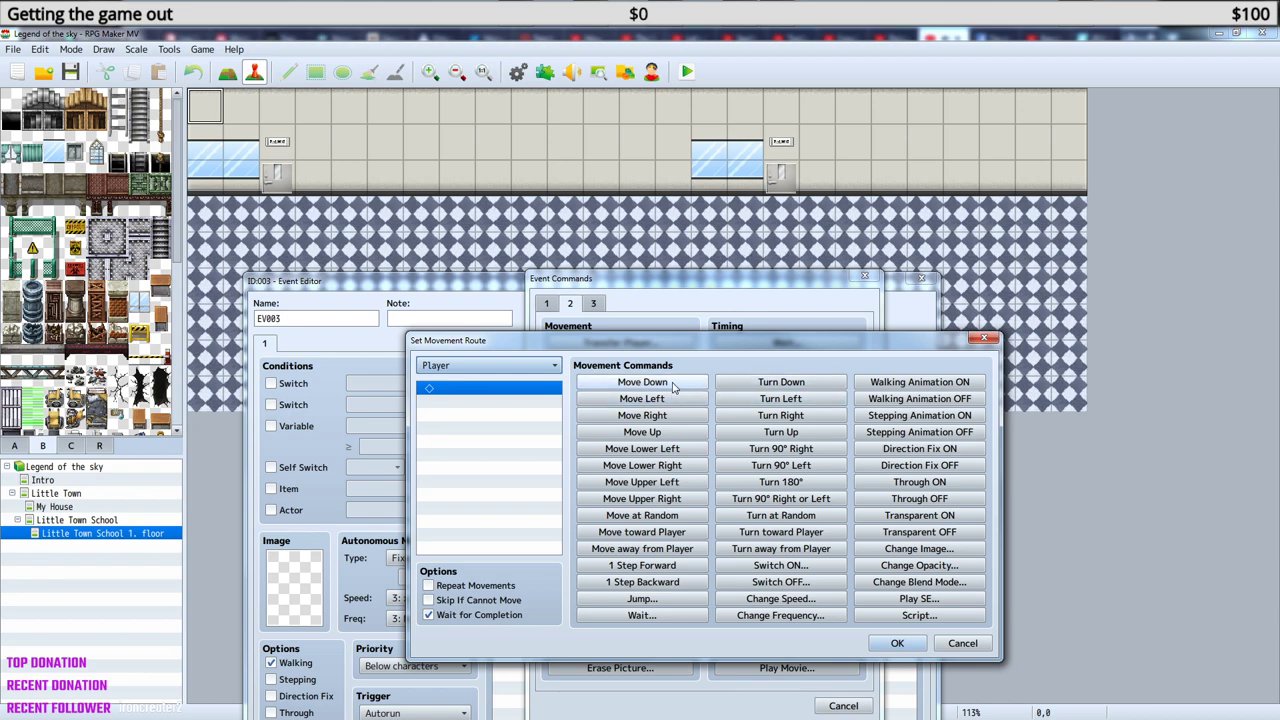
pyautogui.click(673, 417)
pyautogui.click(673, 418)
pyautogui.click(673, 419)
pyautogui.click(673, 420)
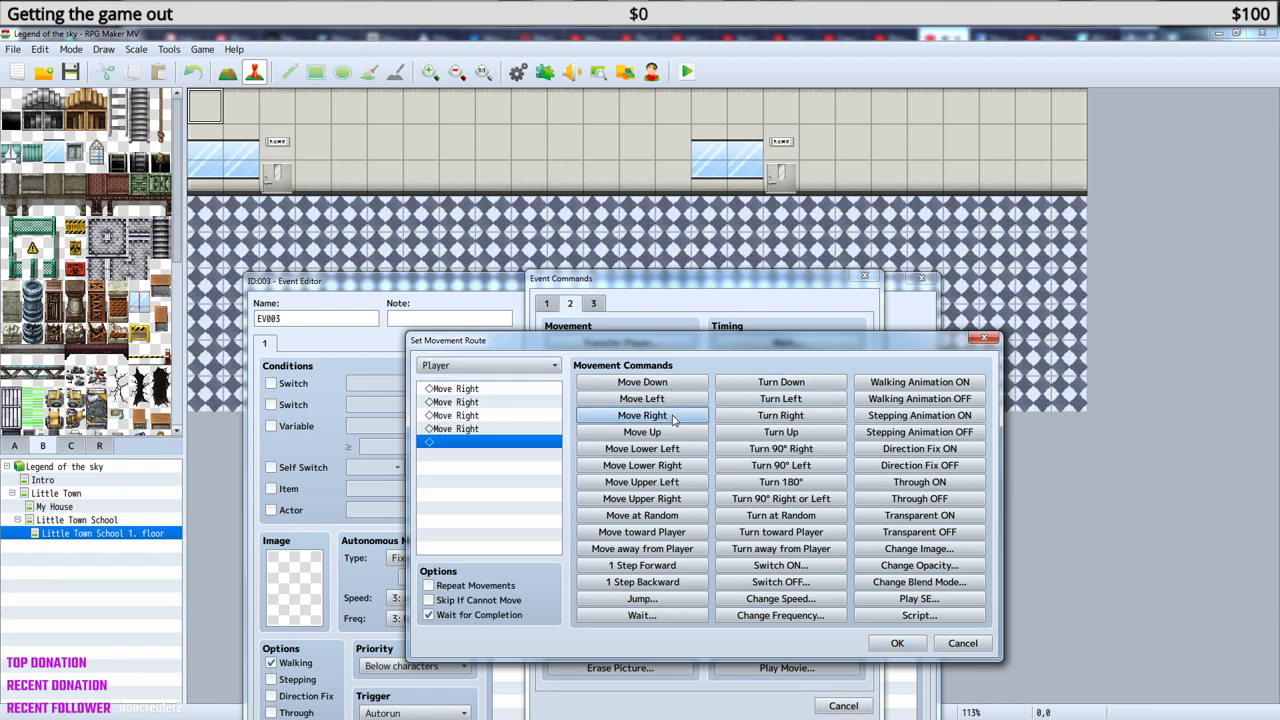
pyautogui.click(673, 420)
pyautogui.click(673, 420)
pyautogui.click(673, 420)
pyautogui.click(673, 420)
pyautogui.click(673, 420)
pyautogui.click(673, 420)
pyautogui.click(673, 420)
pyautogui.click(673, 420)
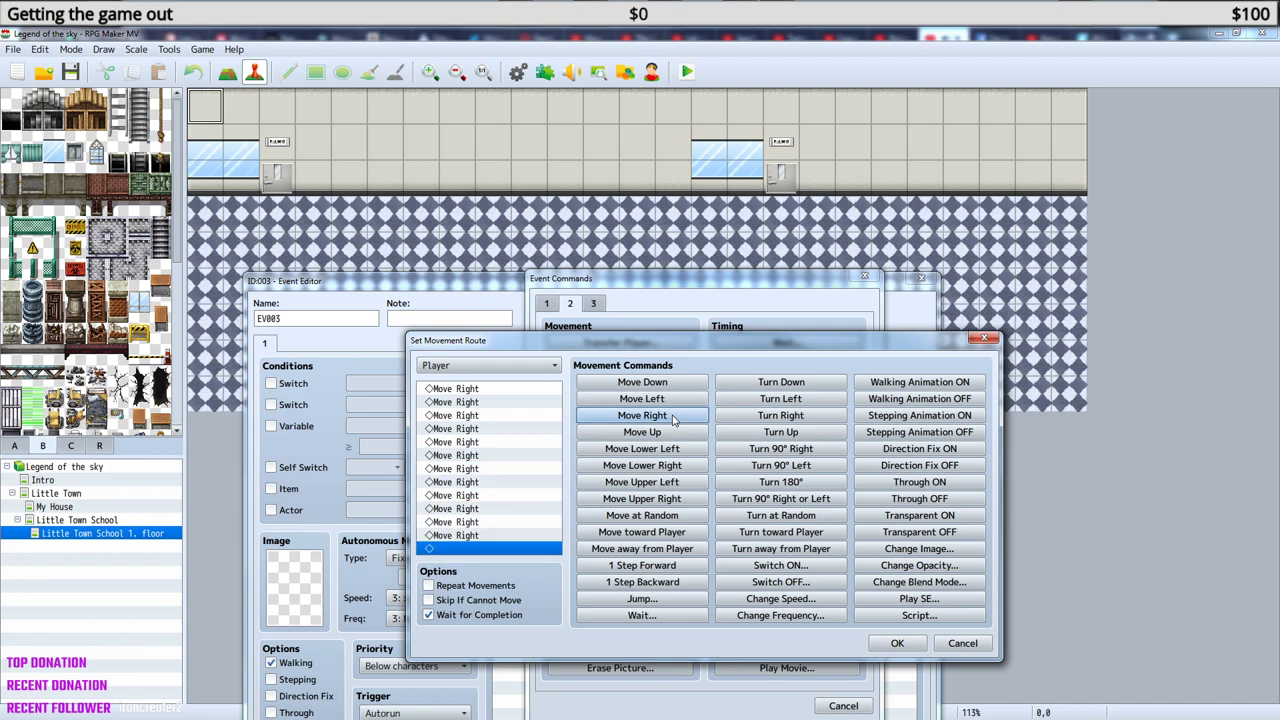
pyautogui.click(673, 420)
pyautogui.click(673, 420)
pyautogui.click(673, 420)
pyautogui.click(673, 420)
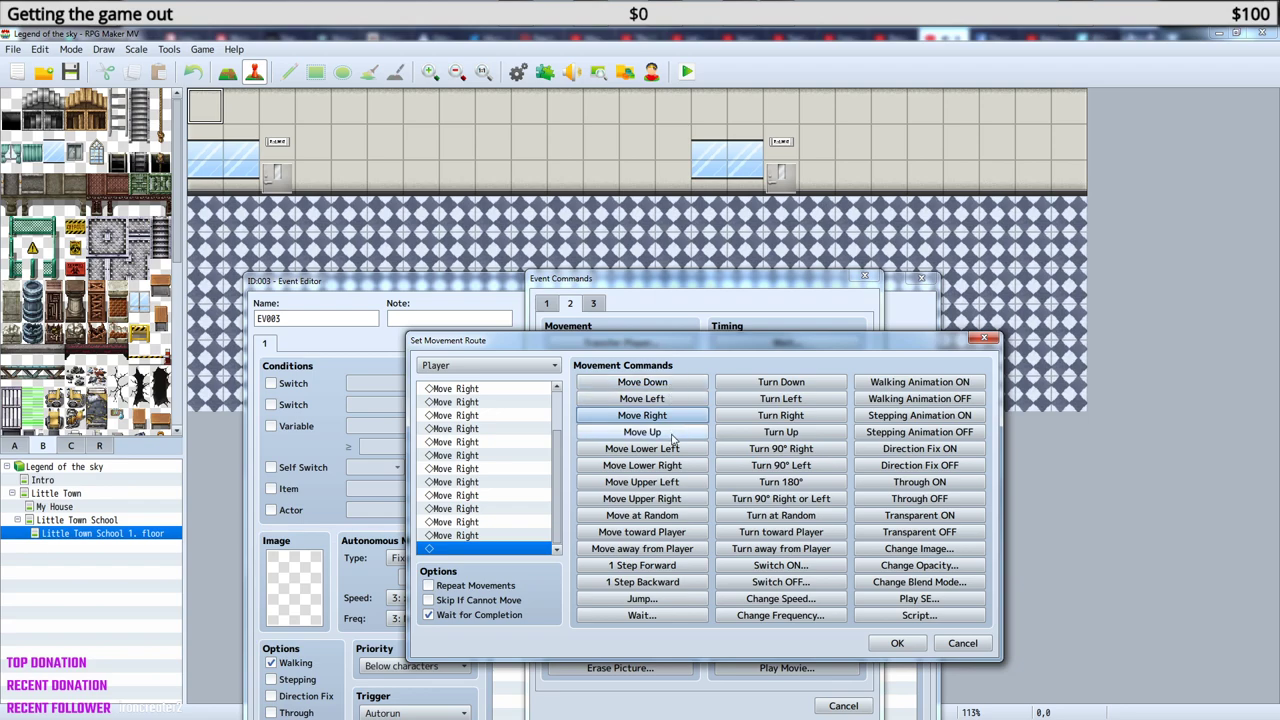
# Finish the player's movement route with two Move Up commands and save the autorun event.
pyautogui.click(673, 433)
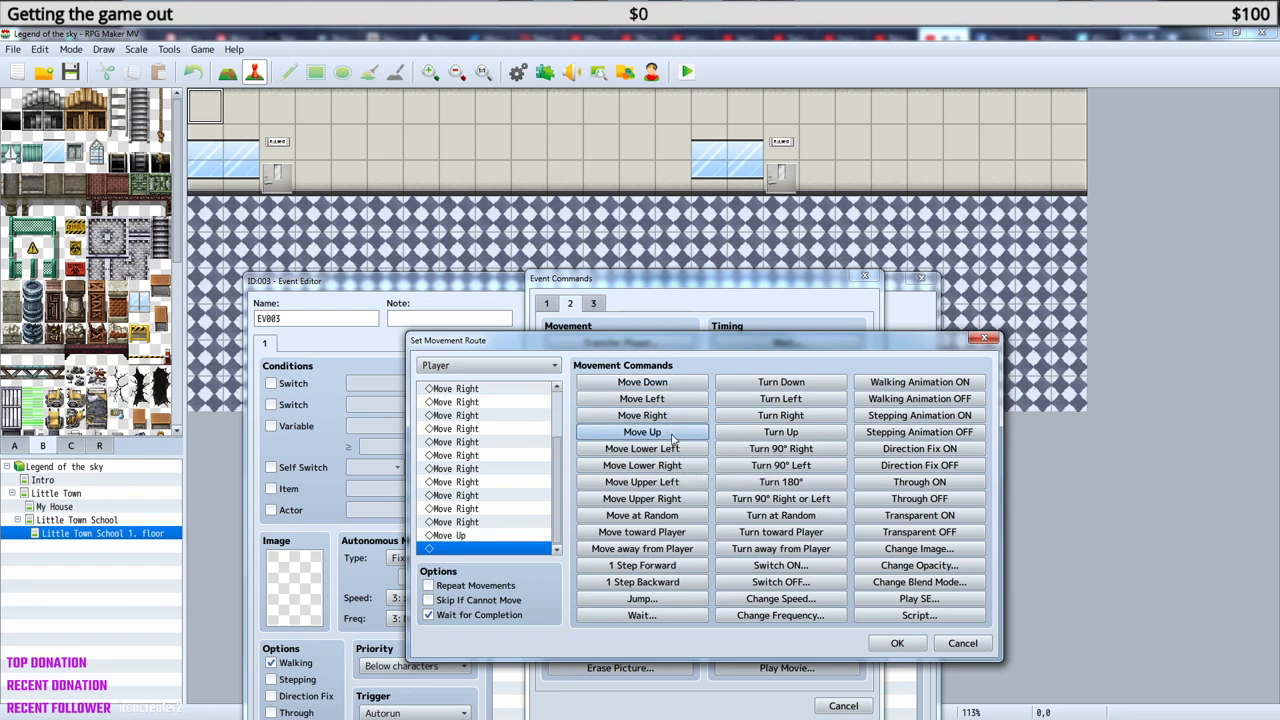
pyautogui.click(673, 436)
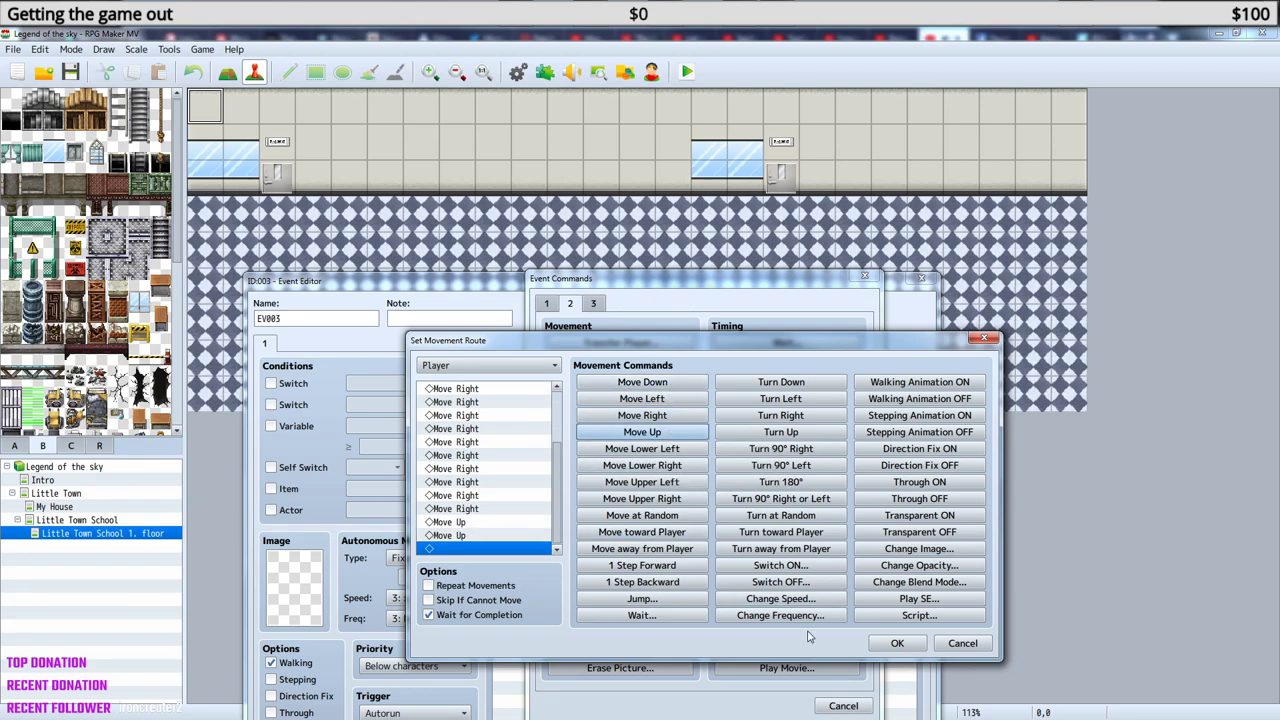
pyautogui.click(893, 645)
pyautogui.moveTo(698, 286); pyautogui.dragTo(711, 126)
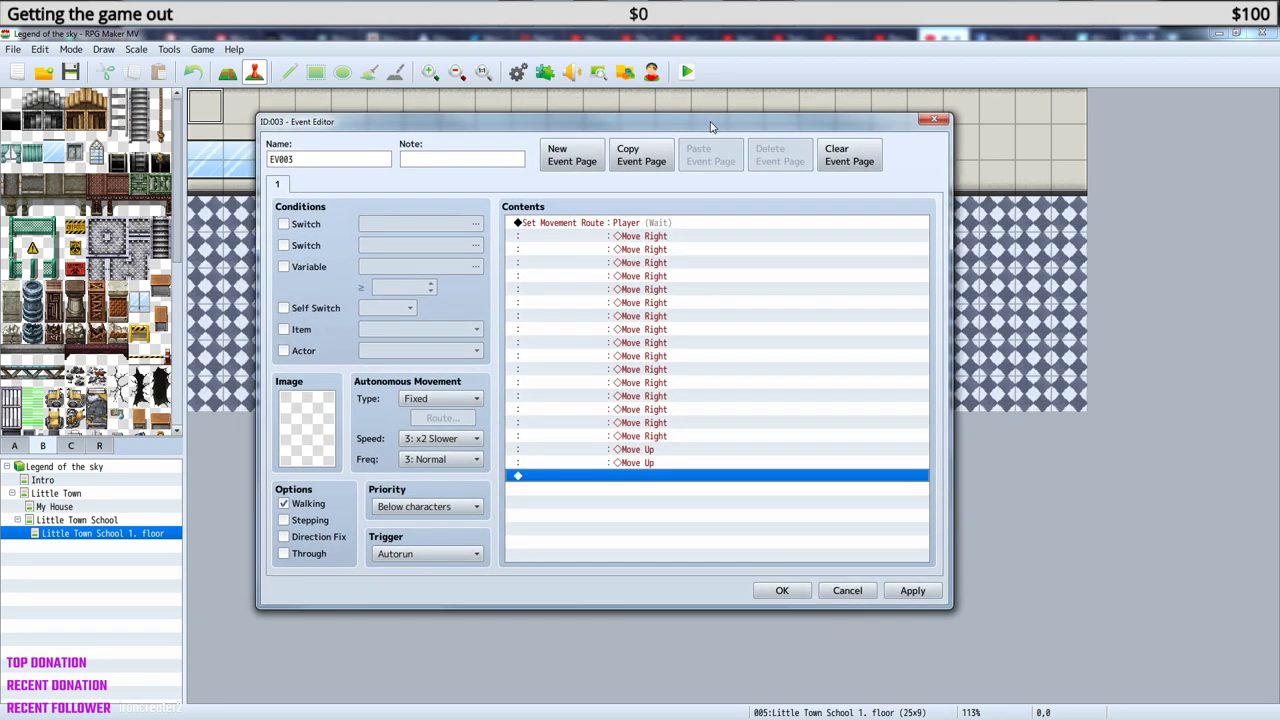
pyautogui.click(782, 591)
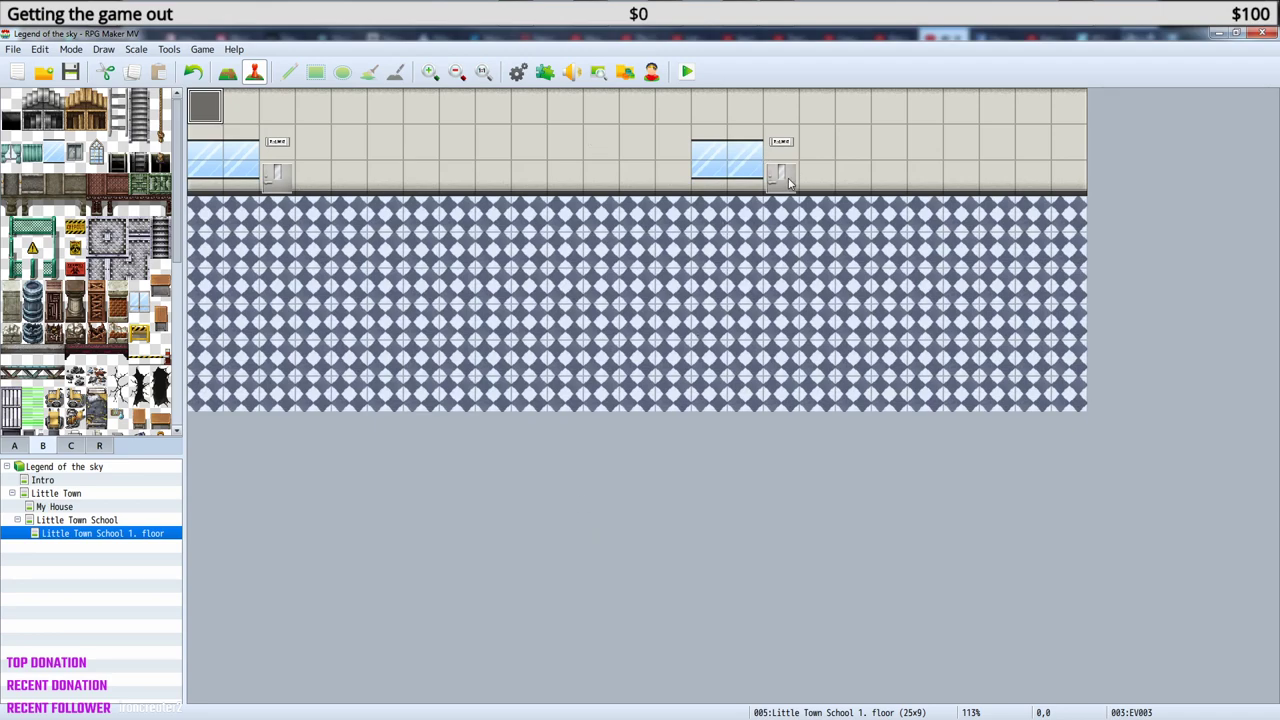
# Start a playtest and continue from the saved game in File 1.
pyautogui.click(687, 72)
pyautogui.click(604, 404)
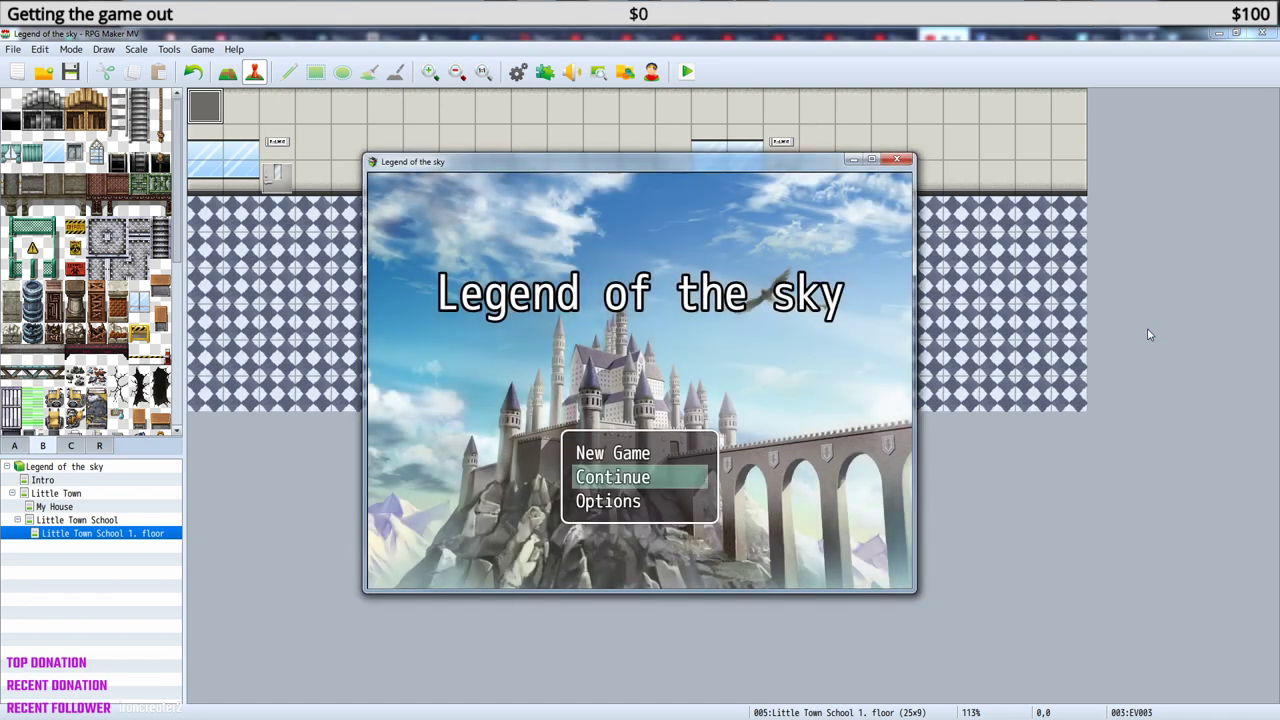
pyautogui.press('Return')
pyautogui.press('Return')
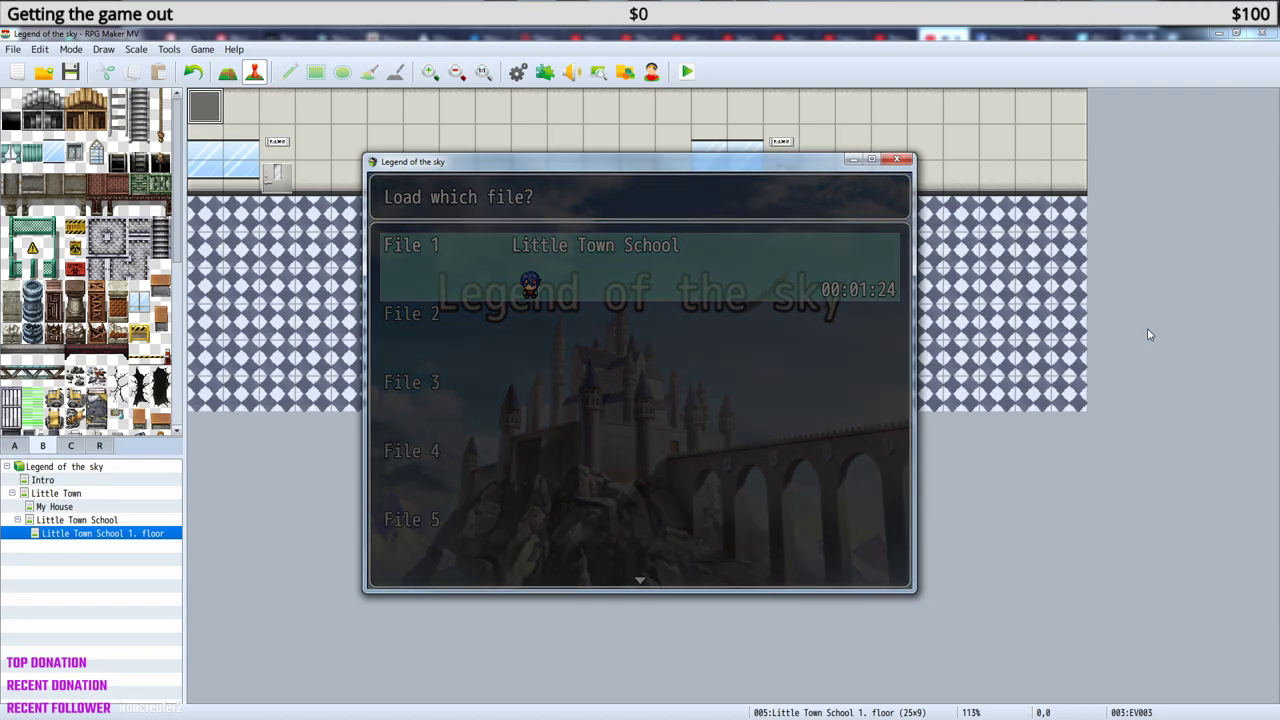
pyautogui.press('Return')
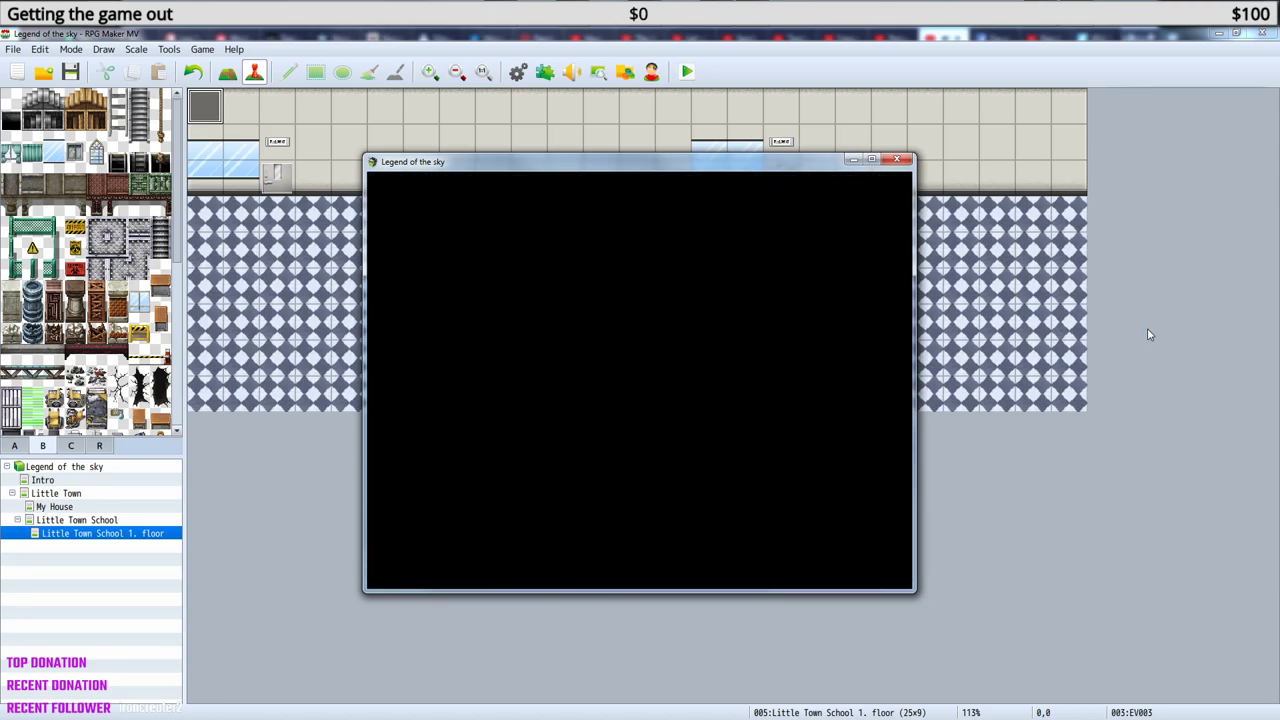
# Test the hero's automatic walk along the first-floor corridor to the second classroom door.
pyautogui.press('Right')
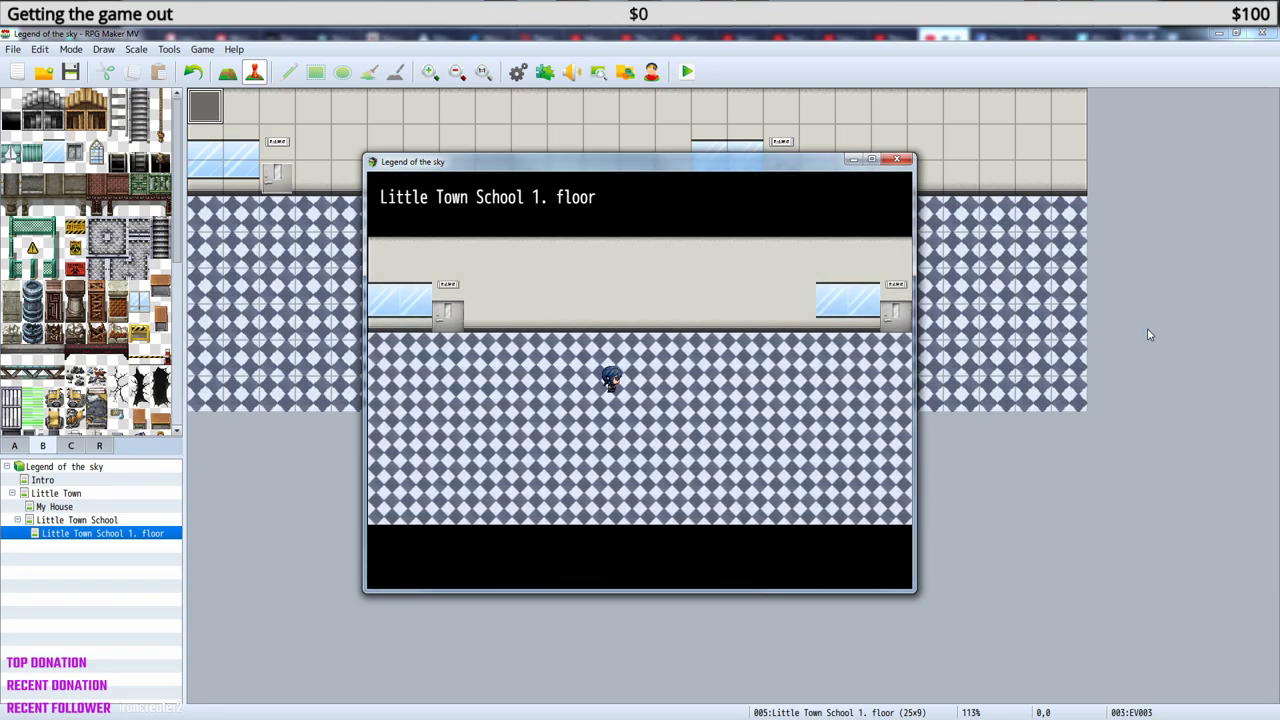
pyautogui.press('Right')
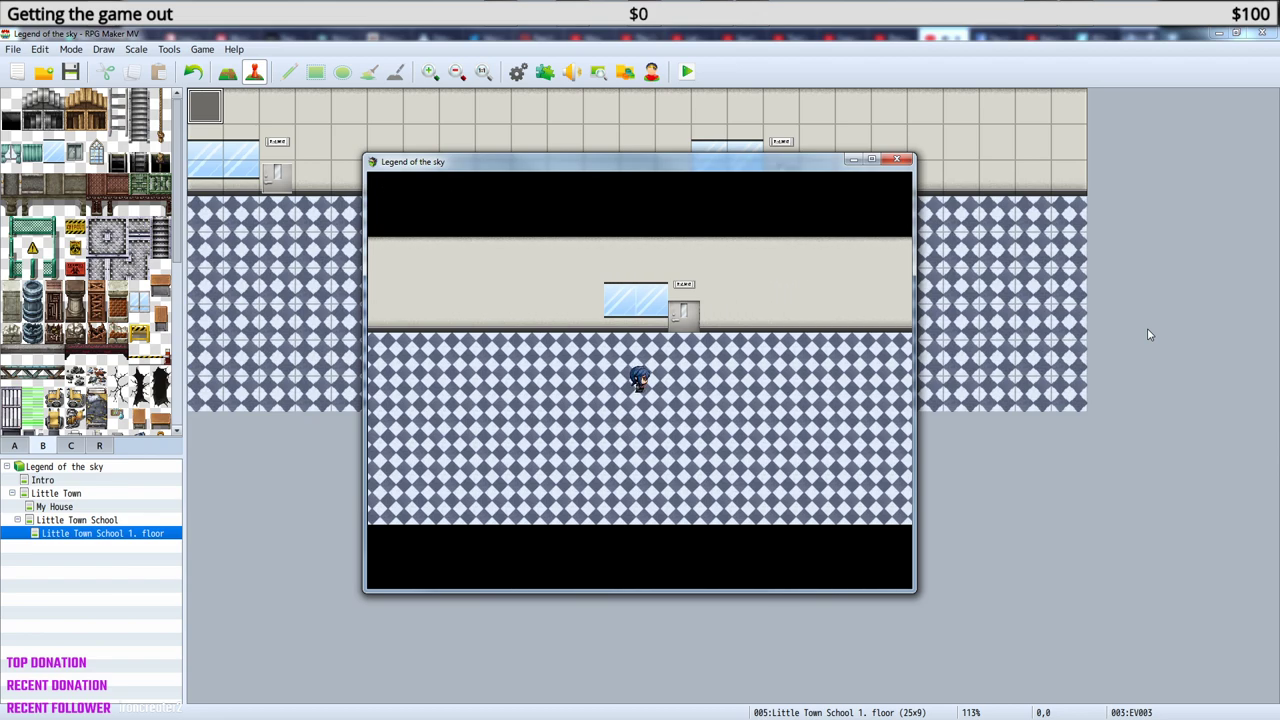
pyautogui.press('Up')
pyautogui.press('Up')
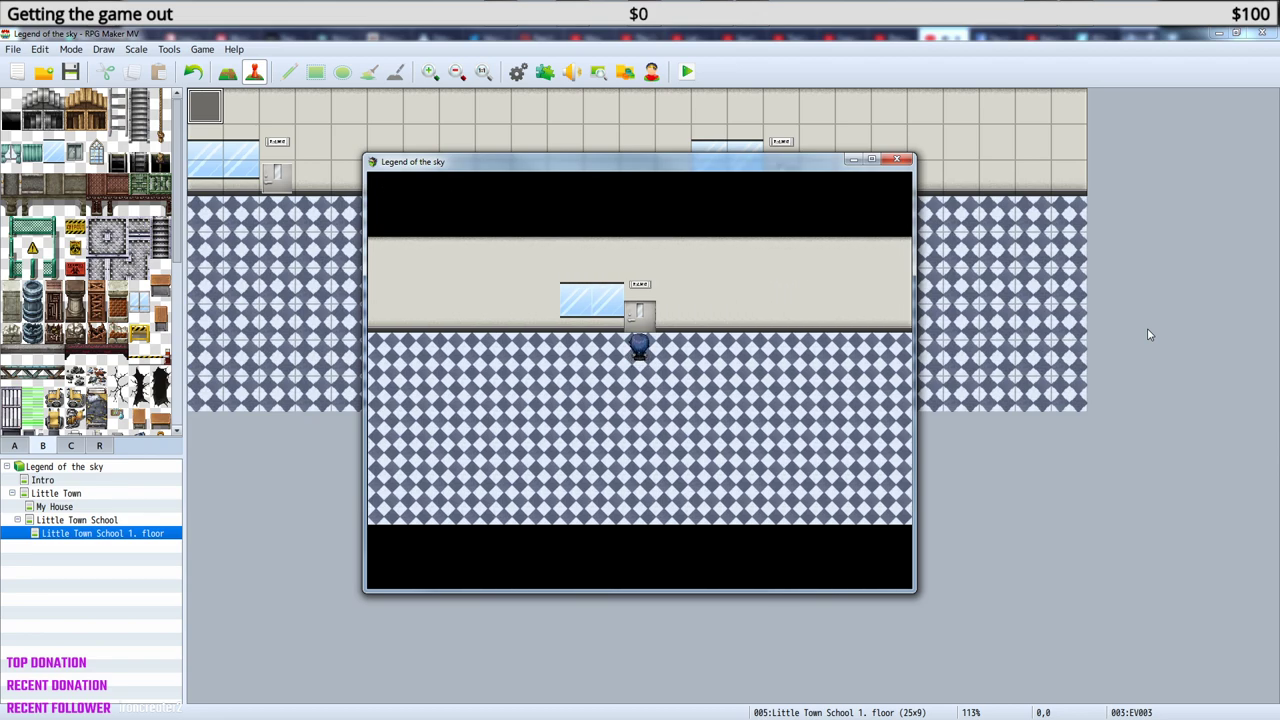
# End the playtest and review the movement route and settings of the corridor's autorun event.
pyautogui.click(896, 161)
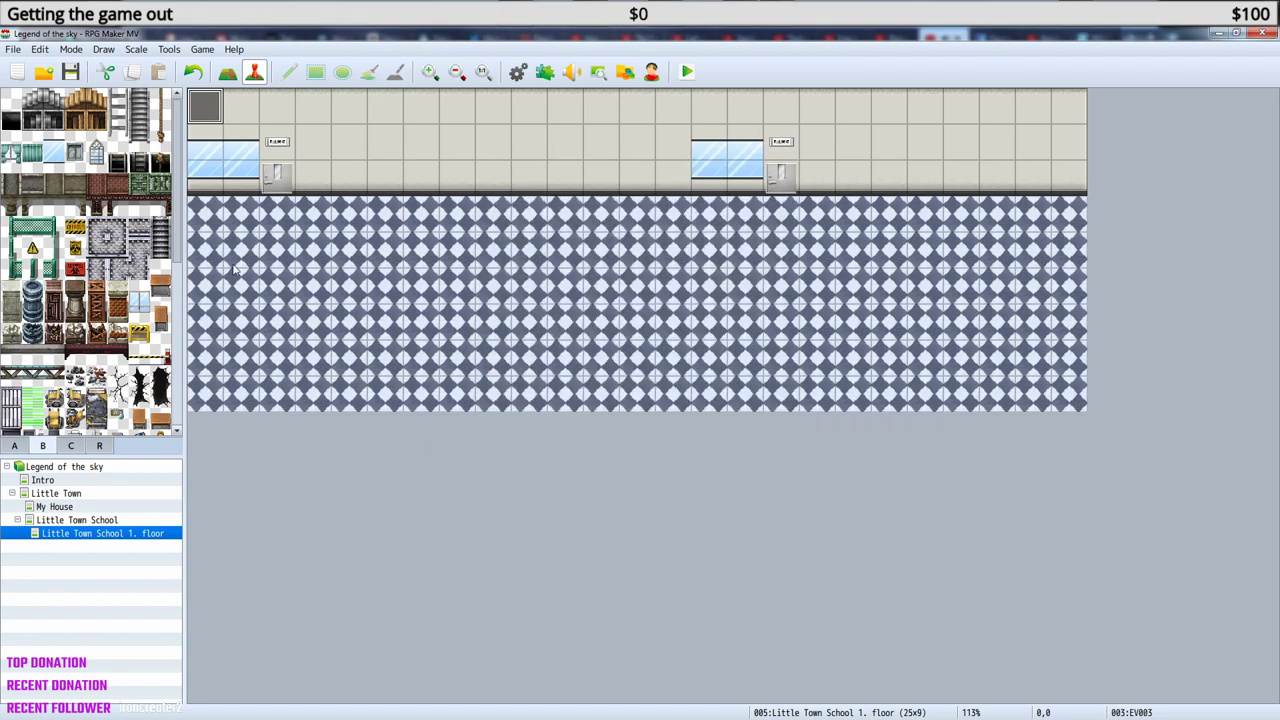
pyautogui.doubleClick(203, 106)
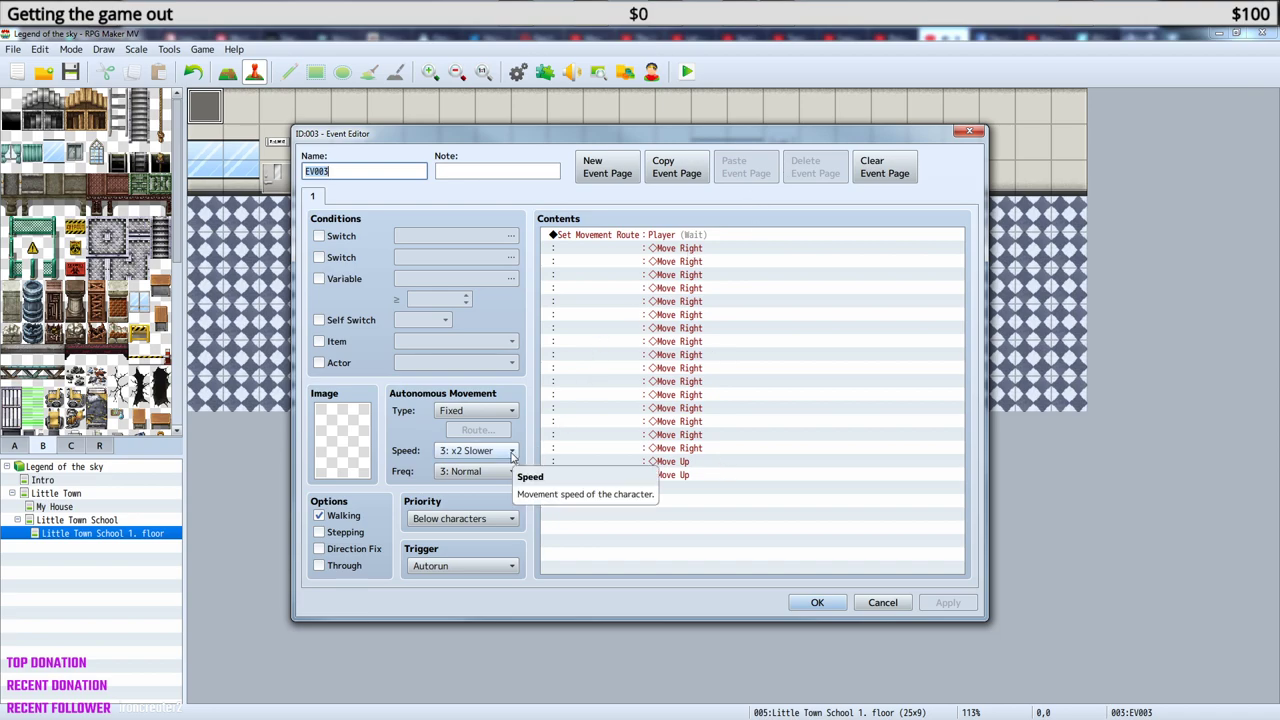
pyautogui.click(818, 603)
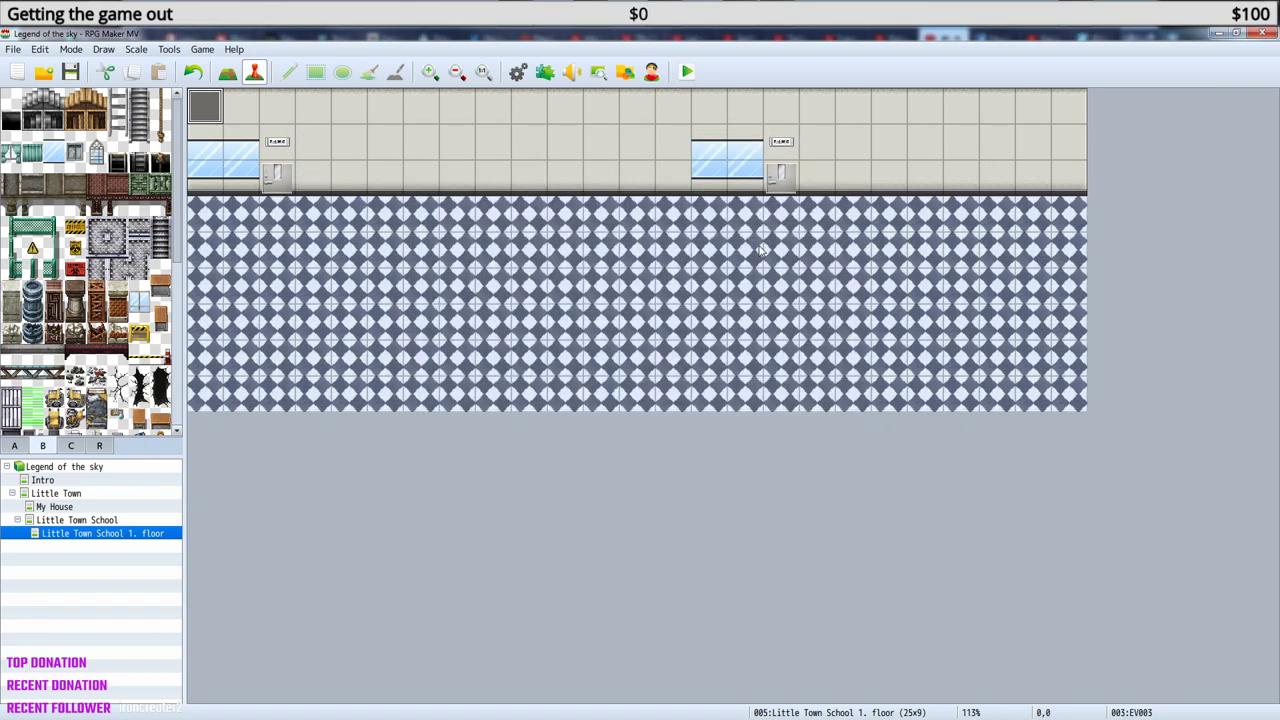
# Set the trigger of the second classroom door's event to Event Touch and save the event.
pyautogui.doubleClick(781, 176)
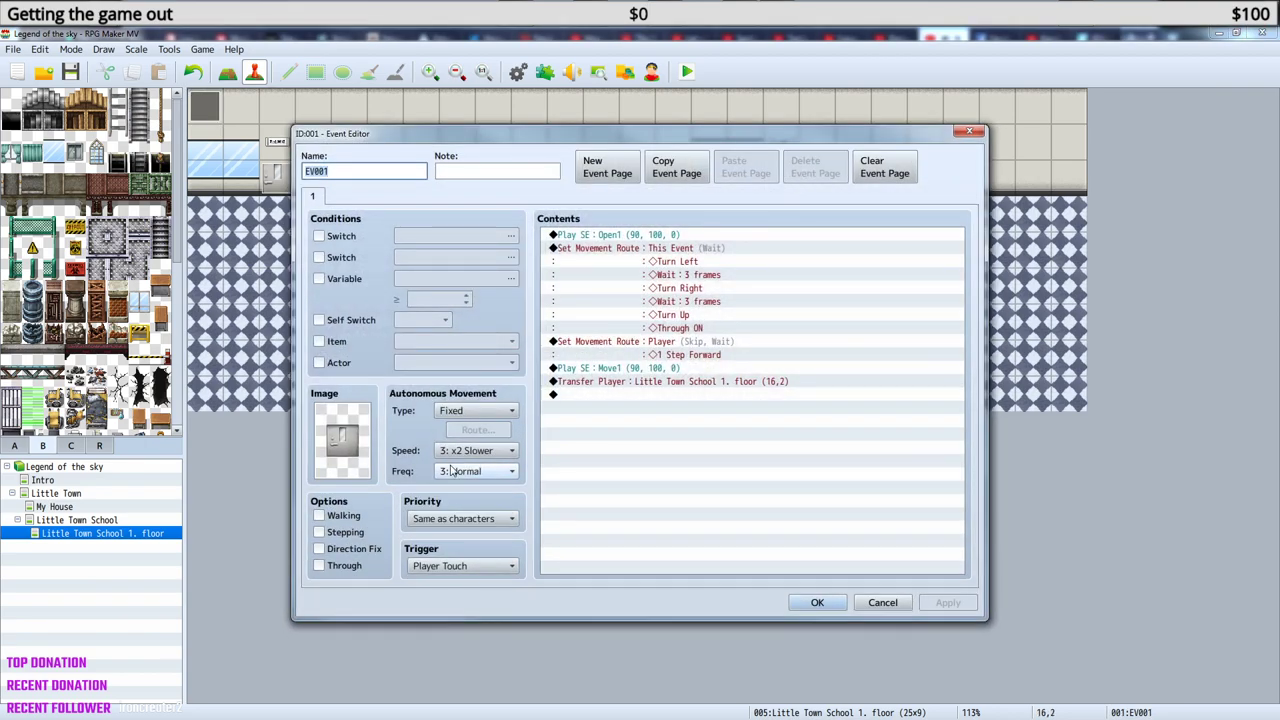
pyautogui.click(476, 567)
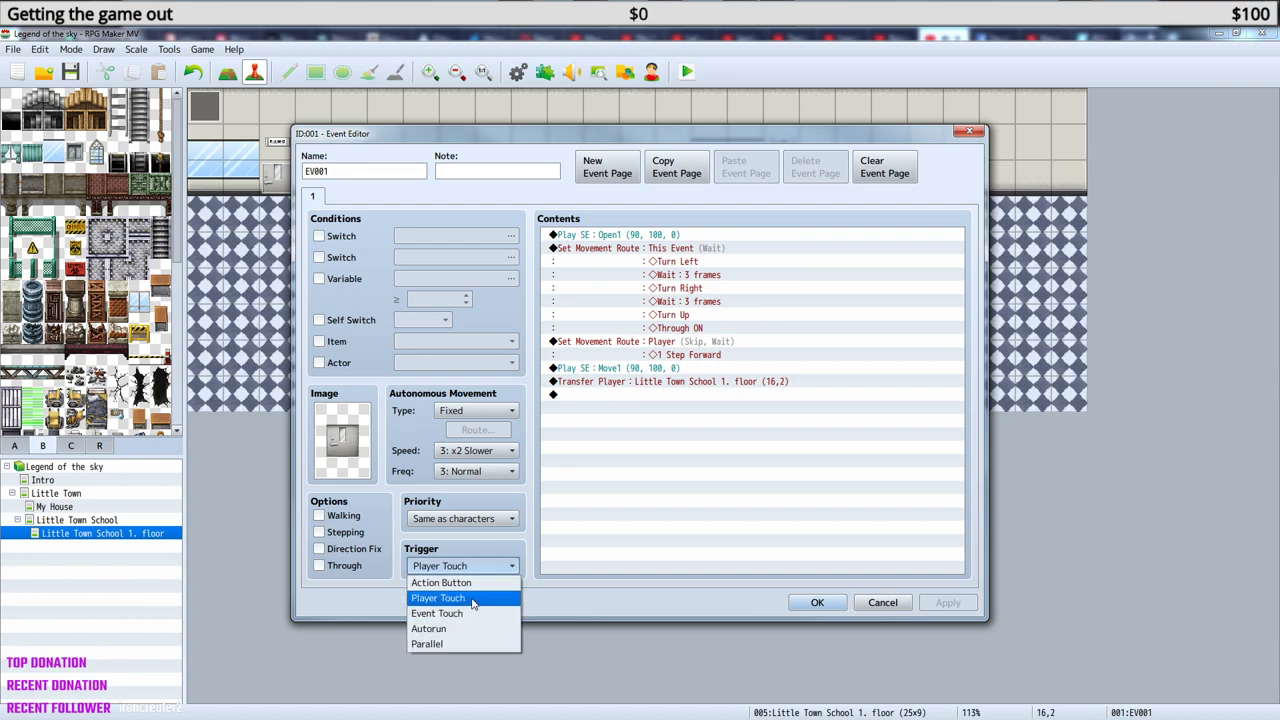
pyautogui.click(473, 598)
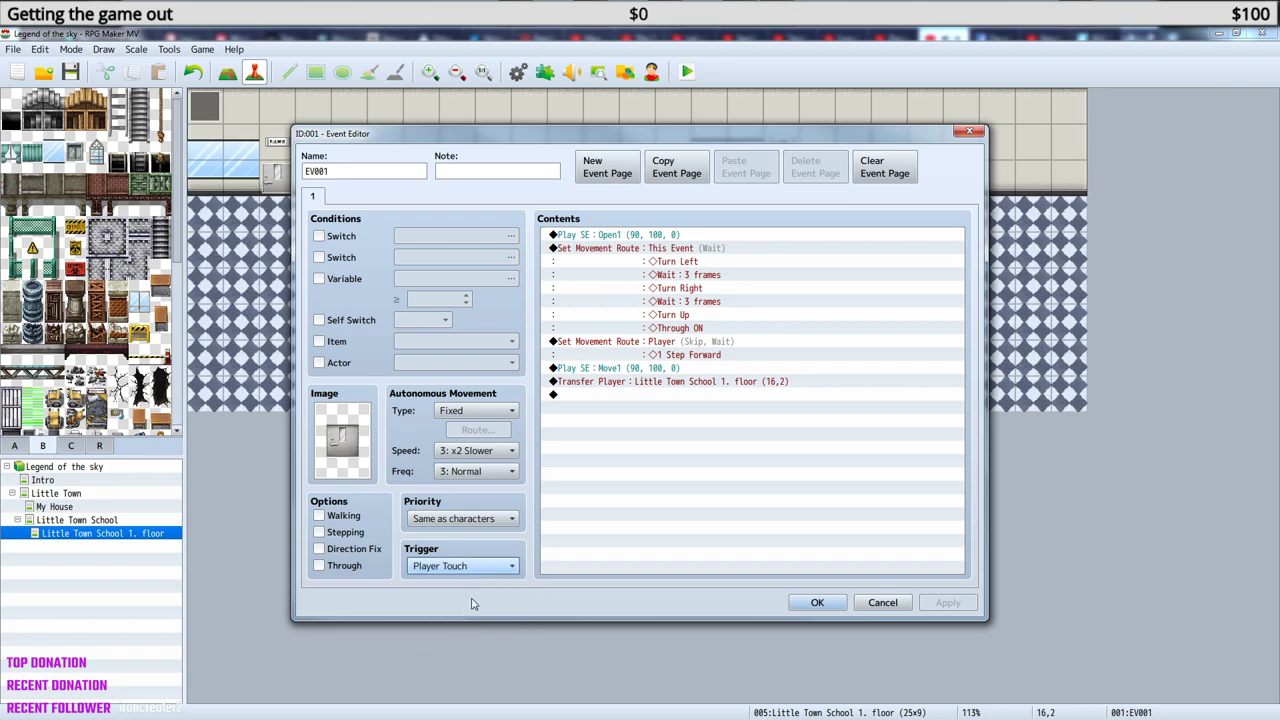
pyautogui.click(485, 570)
pyautogui.click(478, 600)
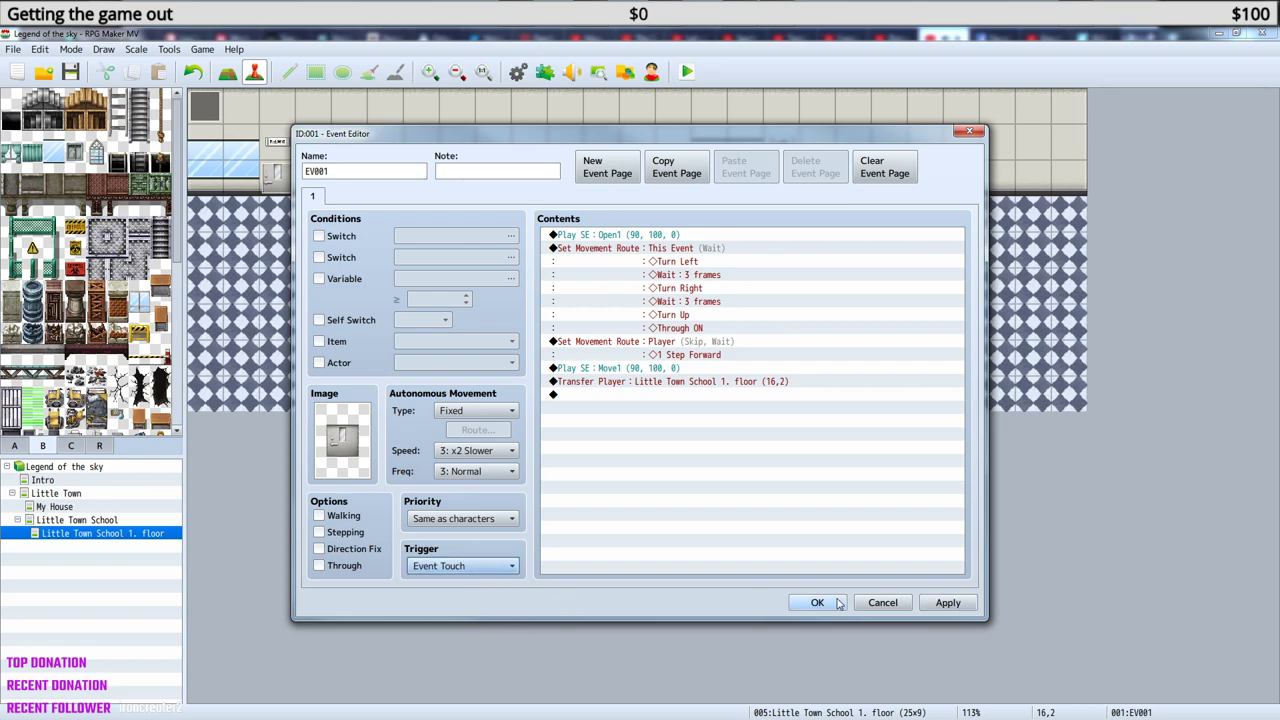
pyautogui.click(816, 602)
# Save the game changes, start a playtest and continue from the saved game.
pyautogui.click(687, 72)
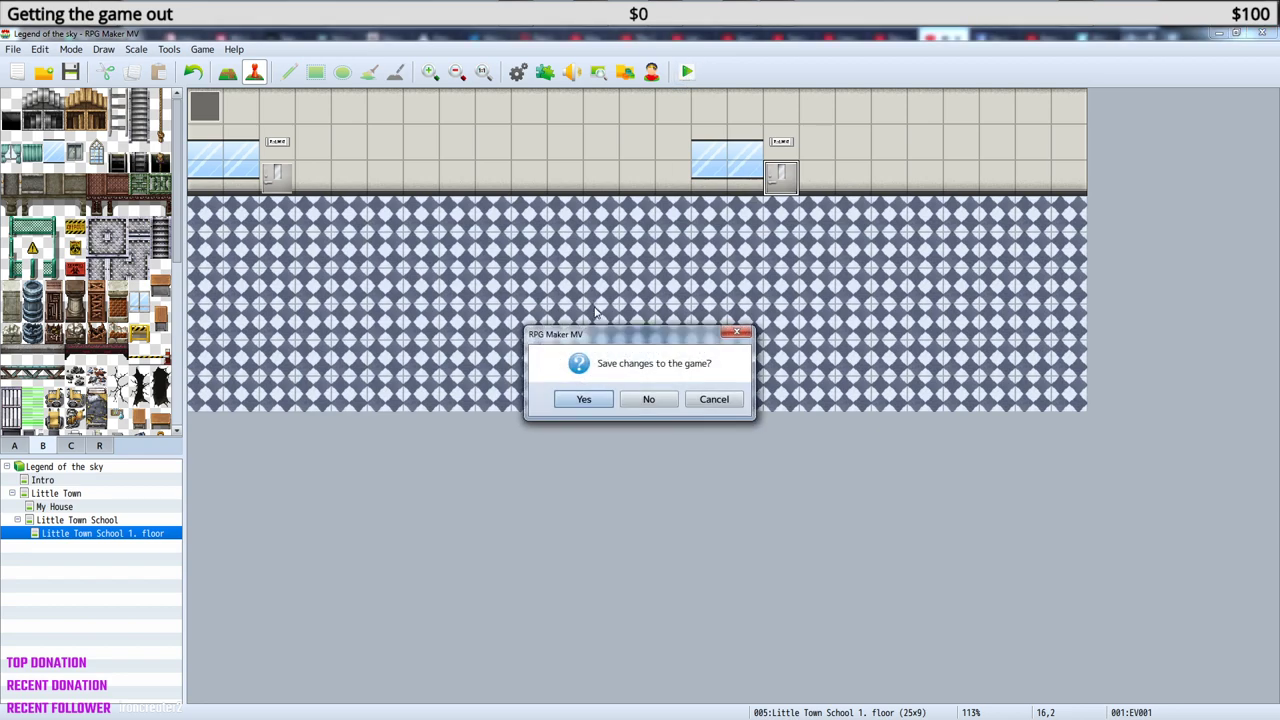
pyautogui.click(585, 399)
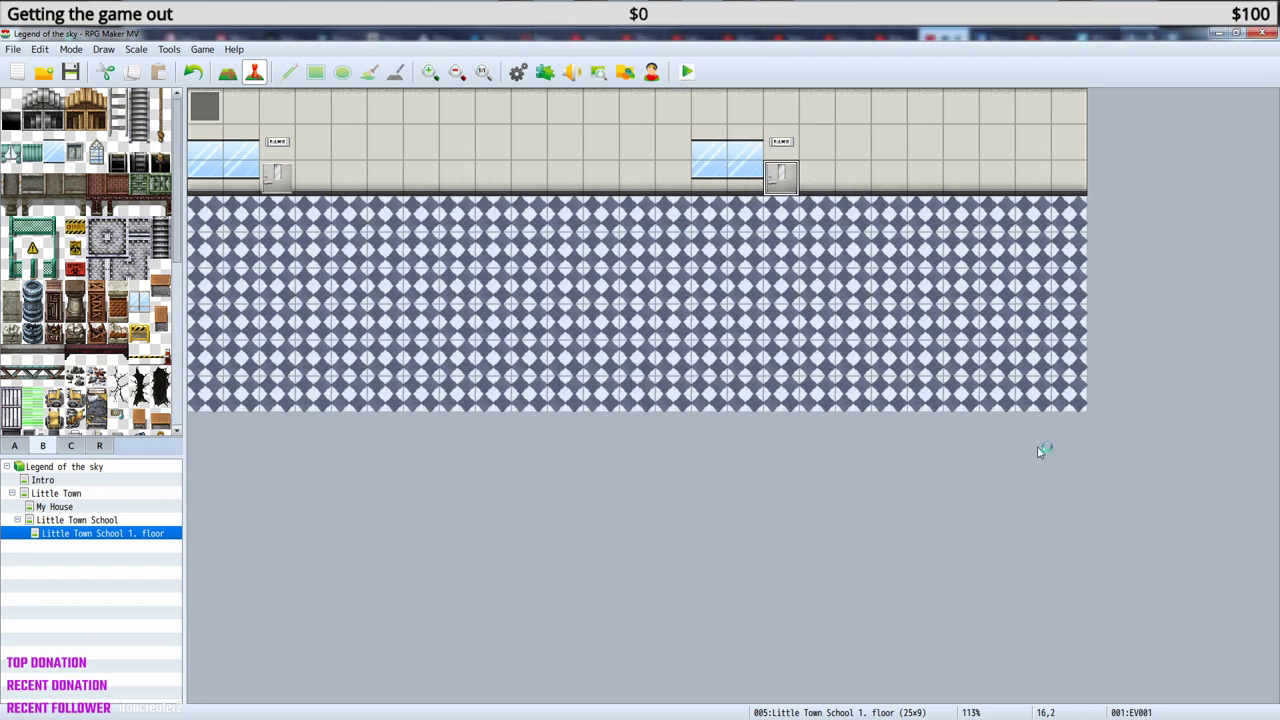
pyautogui.press('Return')
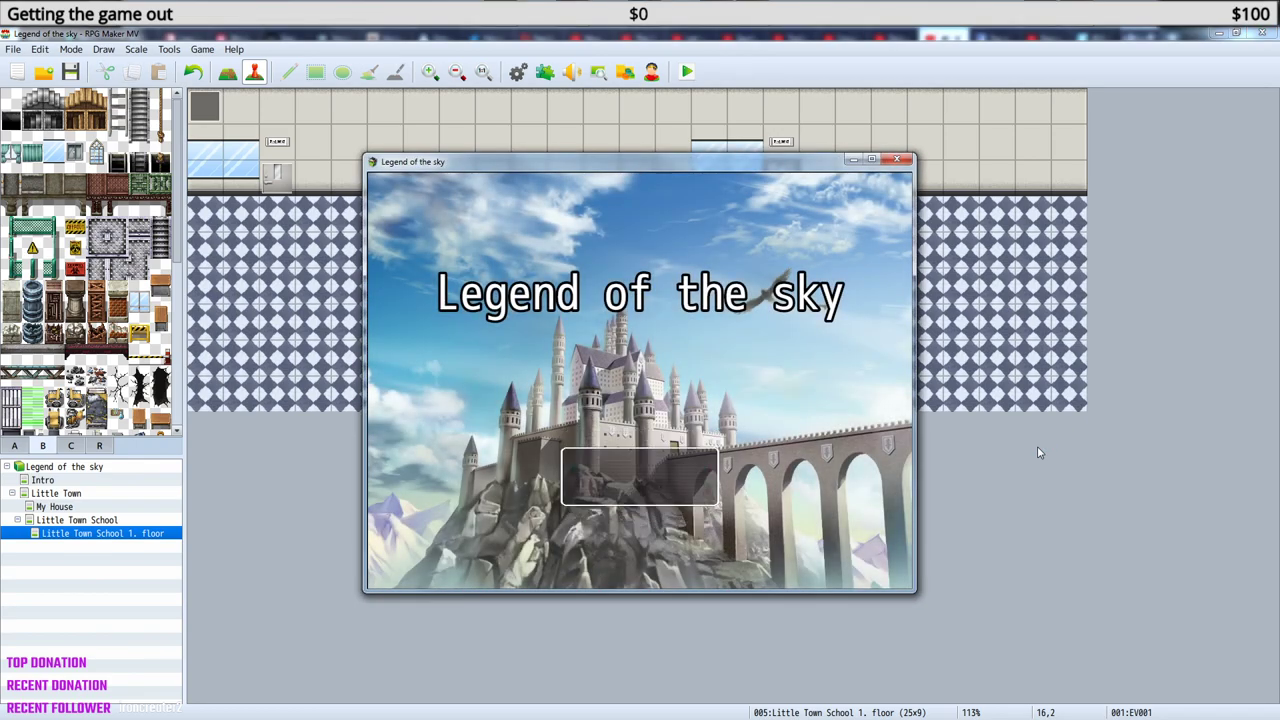
pyautogui.press('Return')
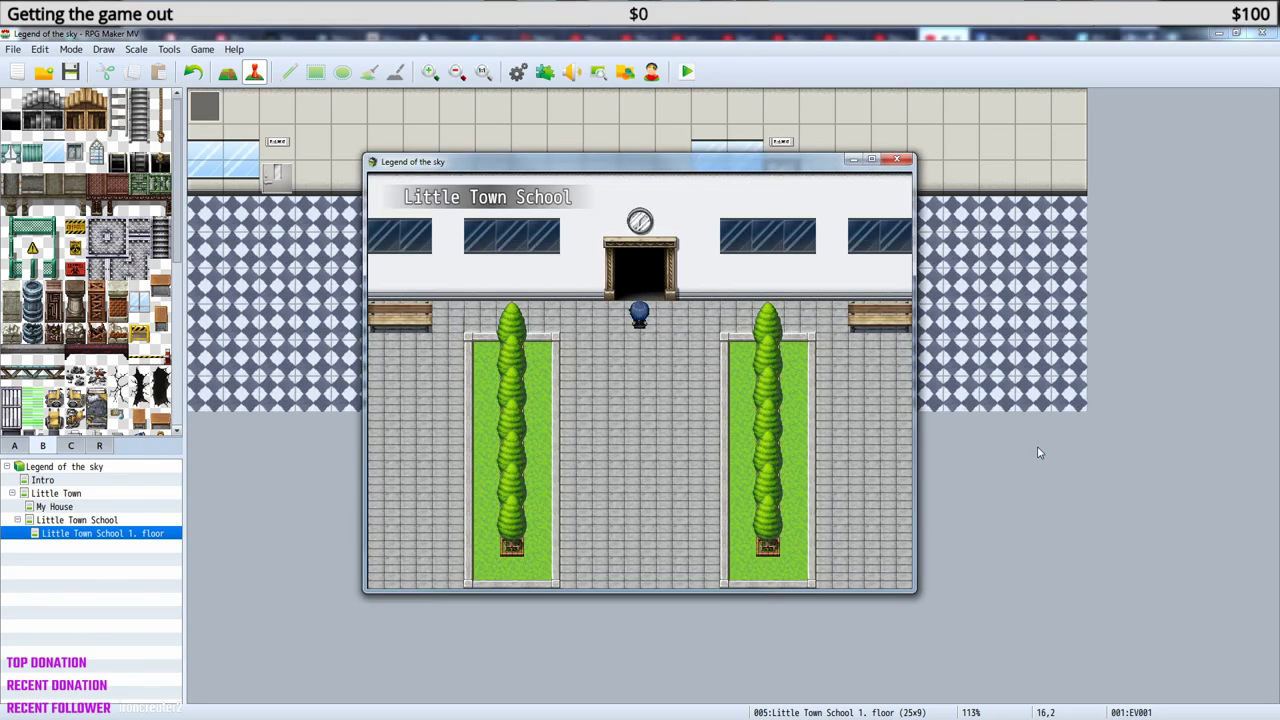
# Playtest the hero's walk from the school entrance to the second classroom door, then end the playtest.
pyautogui.press('Right')
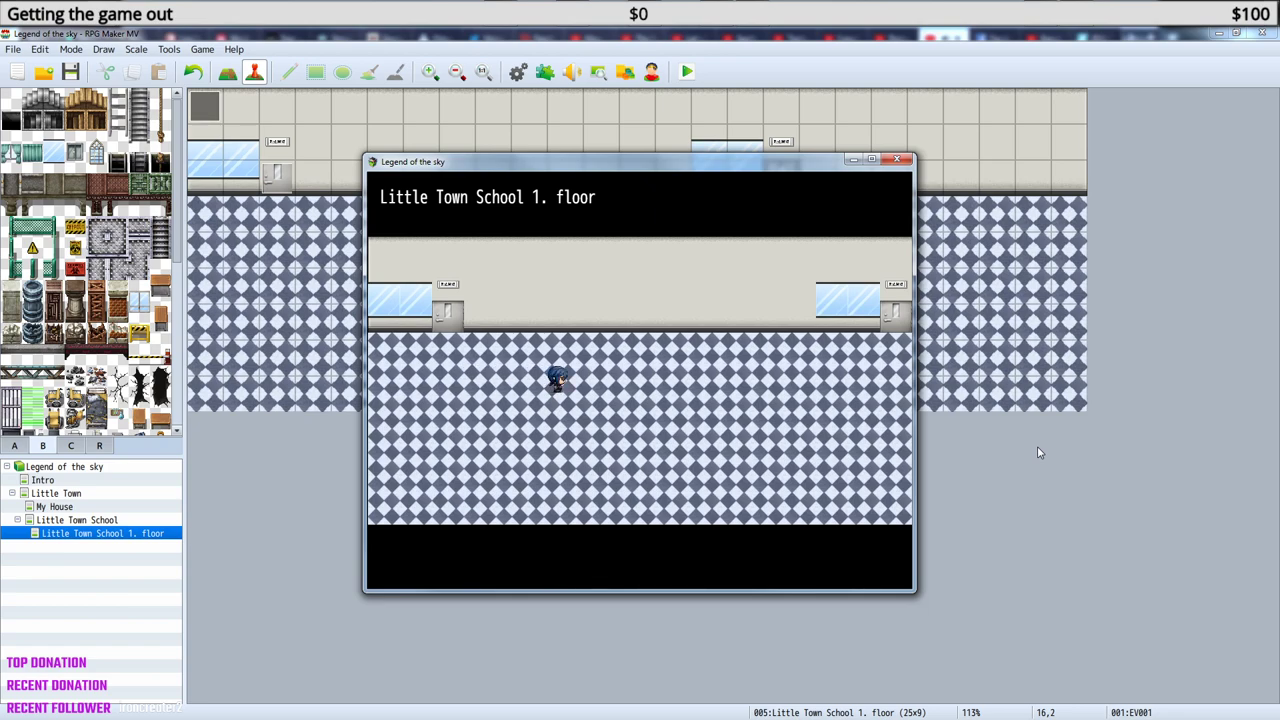
pyautogui.press('Right')
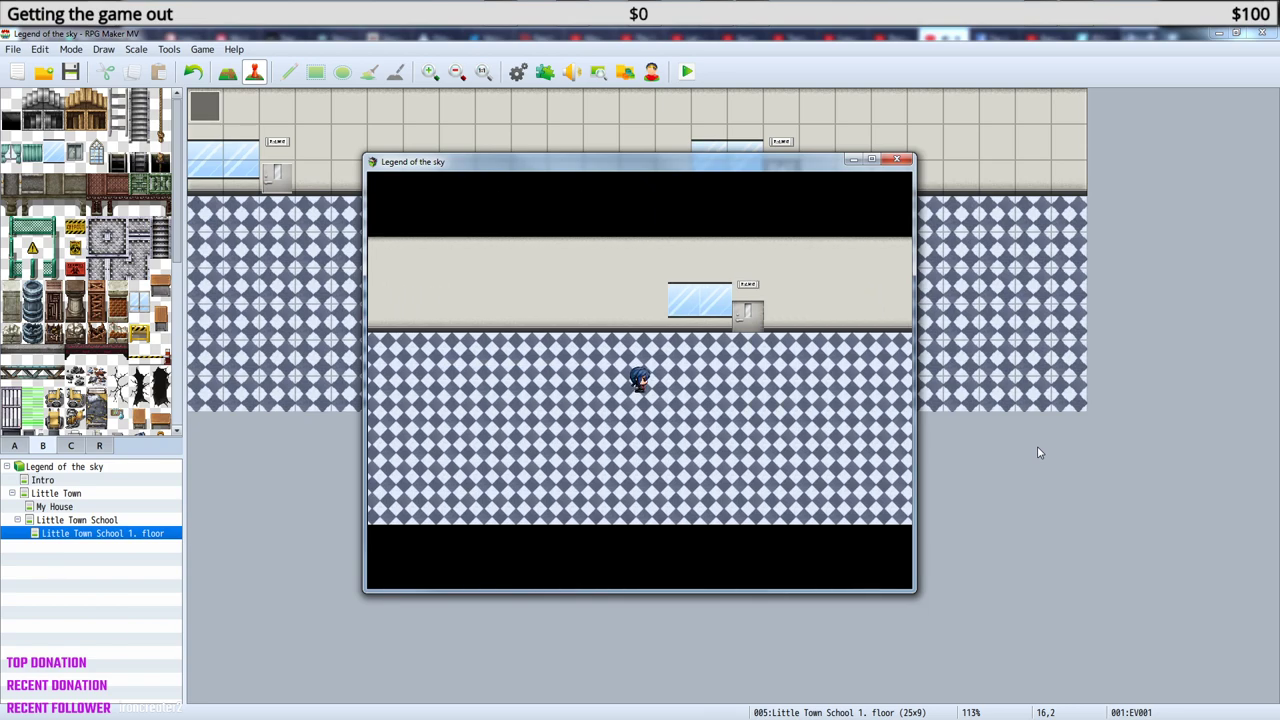
pyautogui.press('Up')
pyautogui.press('Up')
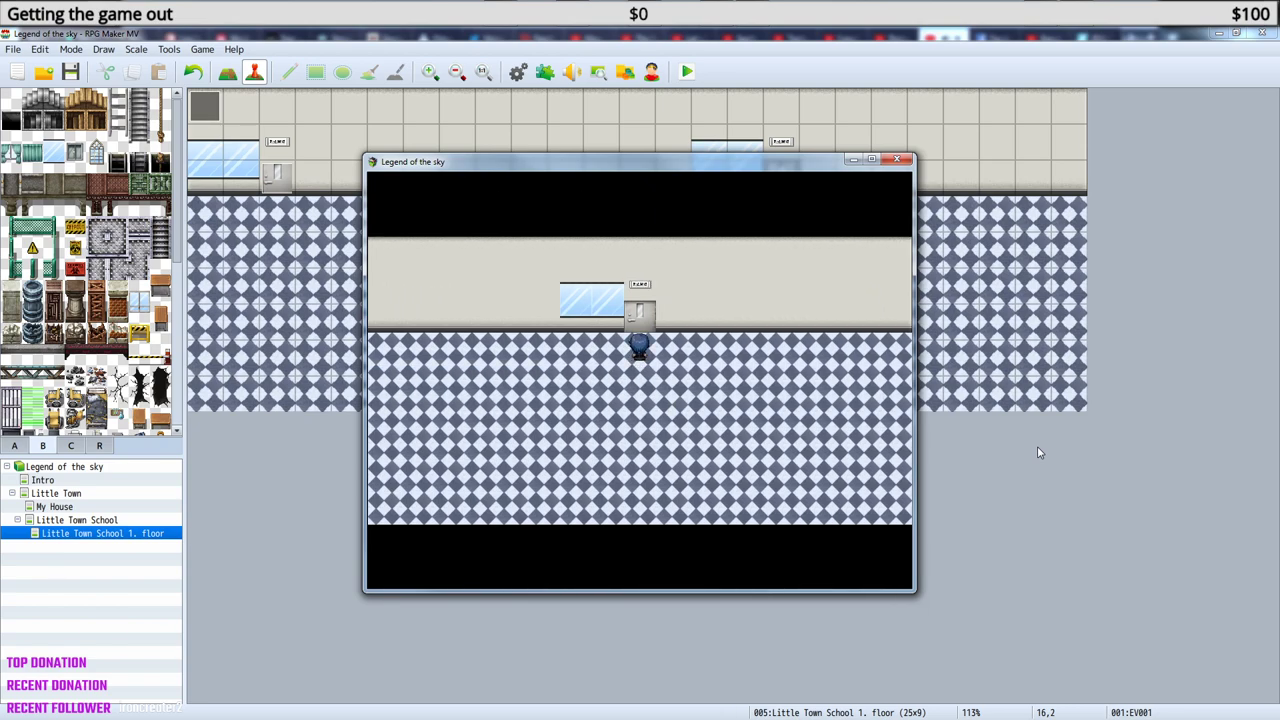
pyautogui.hotkey('alt', 'F4')
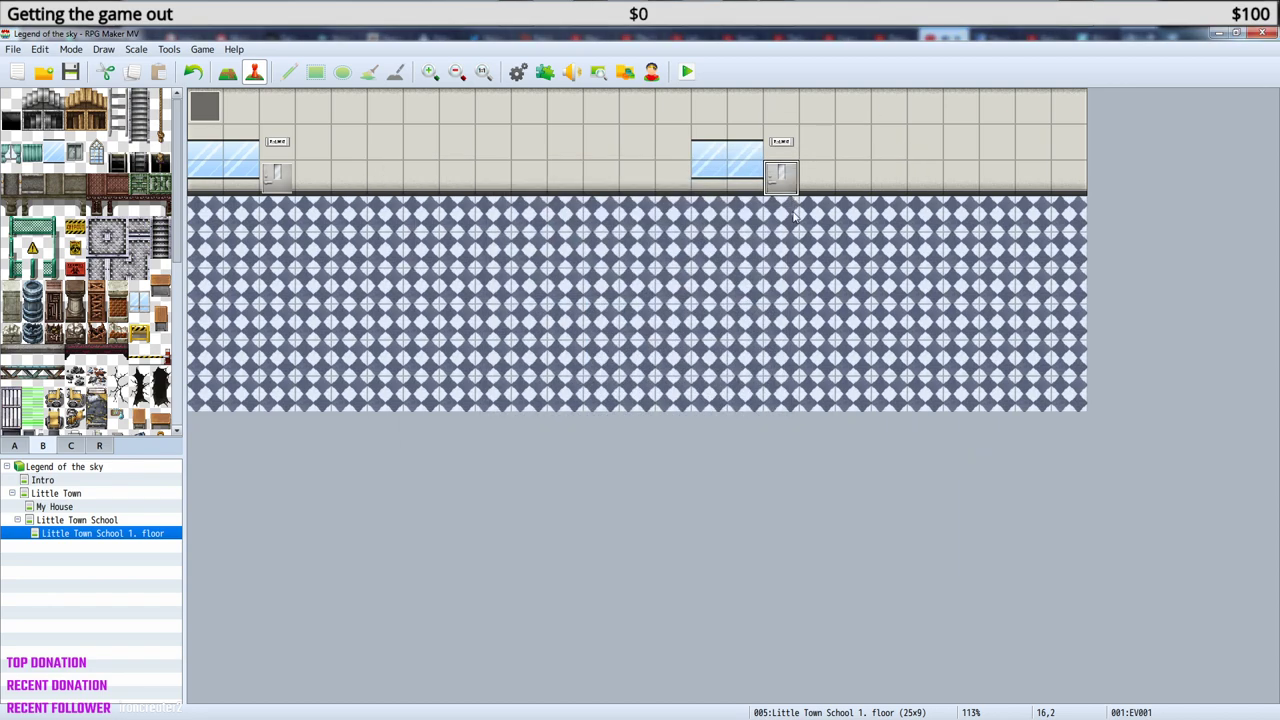
# Set the second classroom door event's trigger to Player Touch, keep its priority at Same as characters and save the event.
pyautogui.doubleClick(786, 190)
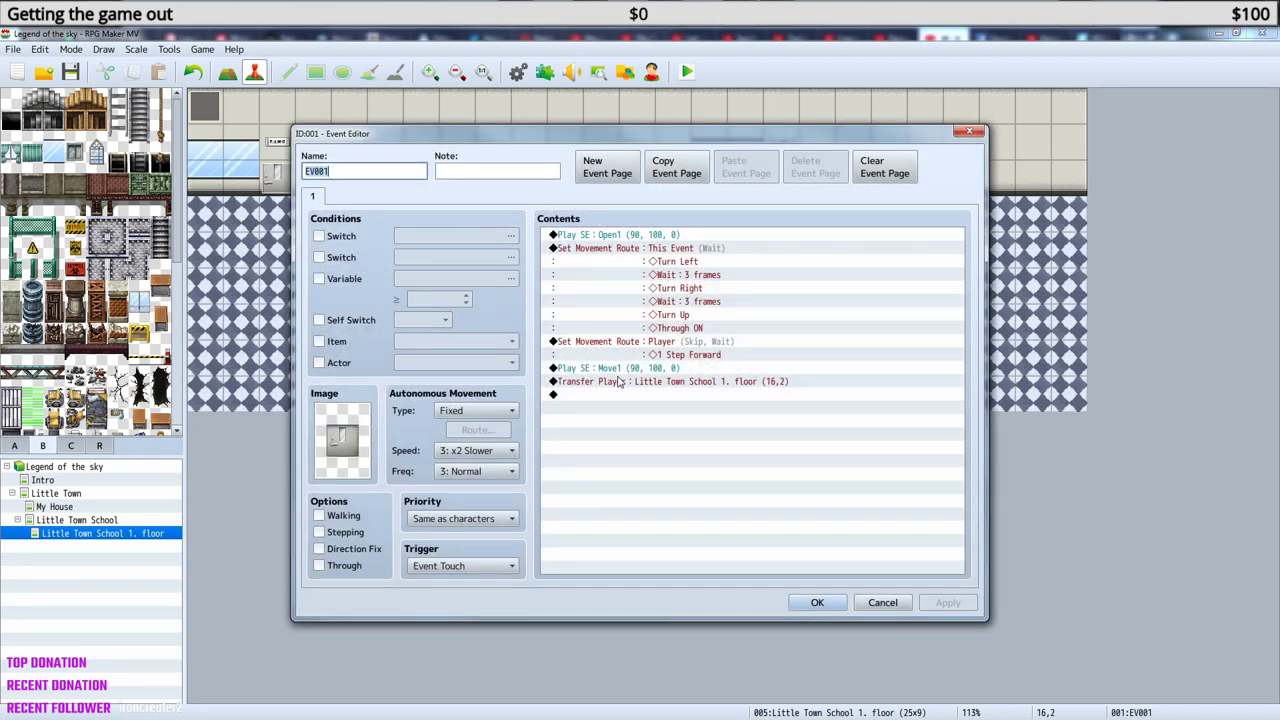
pyautogui.click(488, 566)
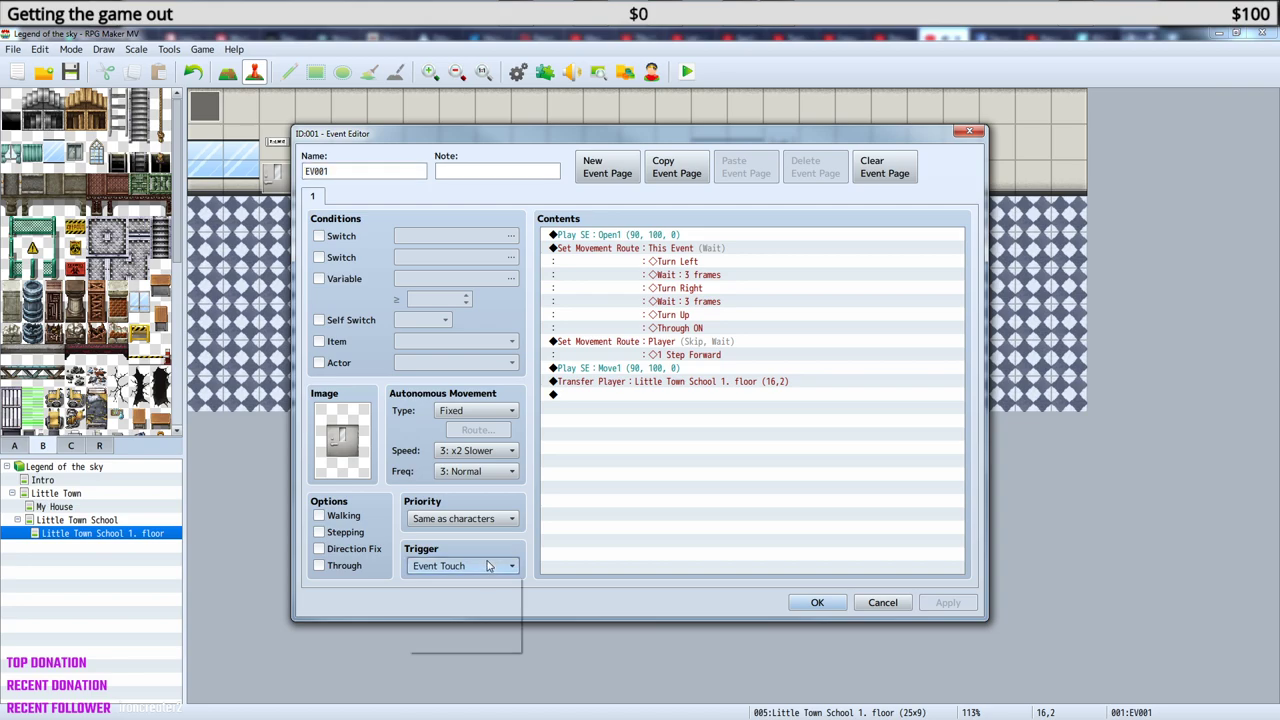
pyautogui.click(488, 566)
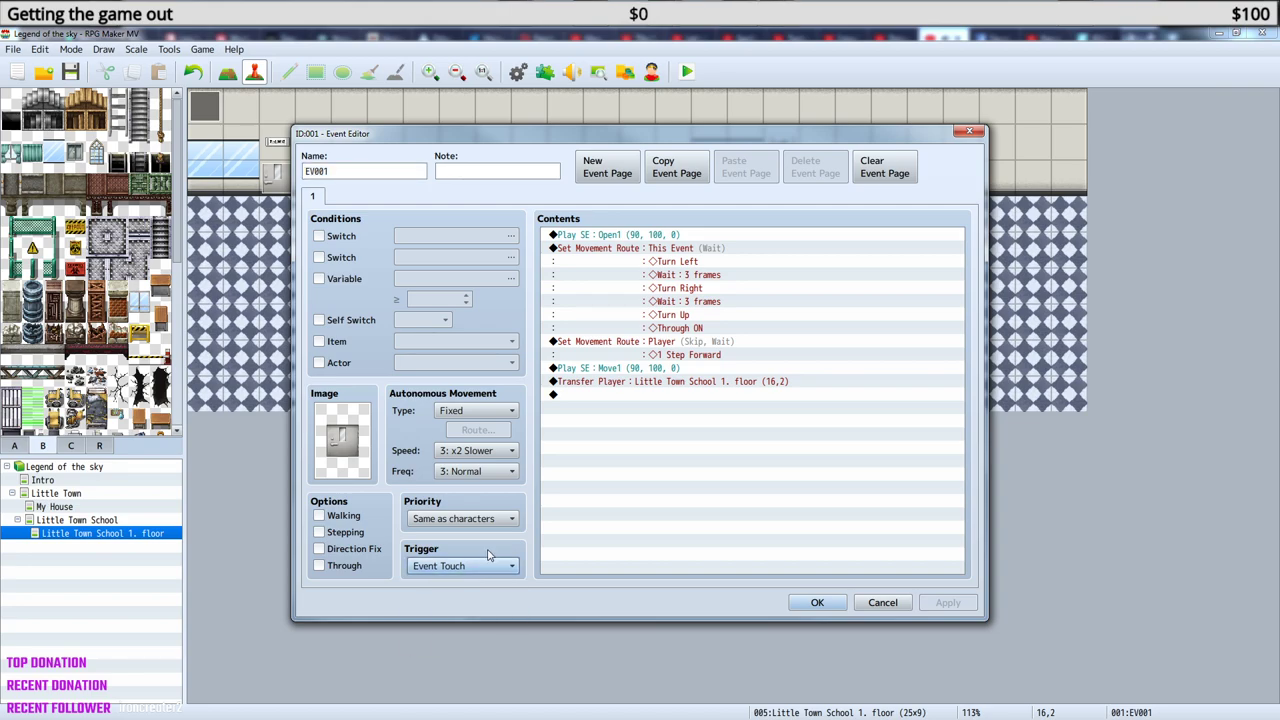
pyautogui.click(490, 565)
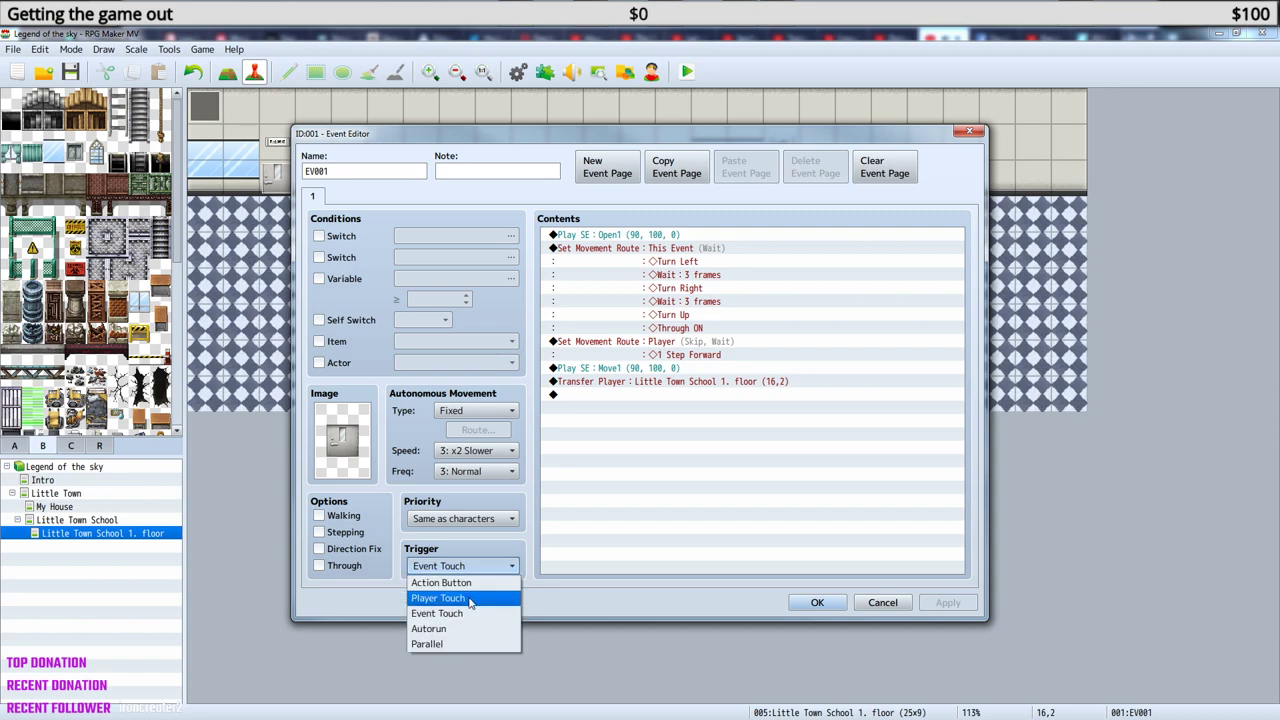
pyautogui.click(470, 598)
pyautogui.click(512, 519)
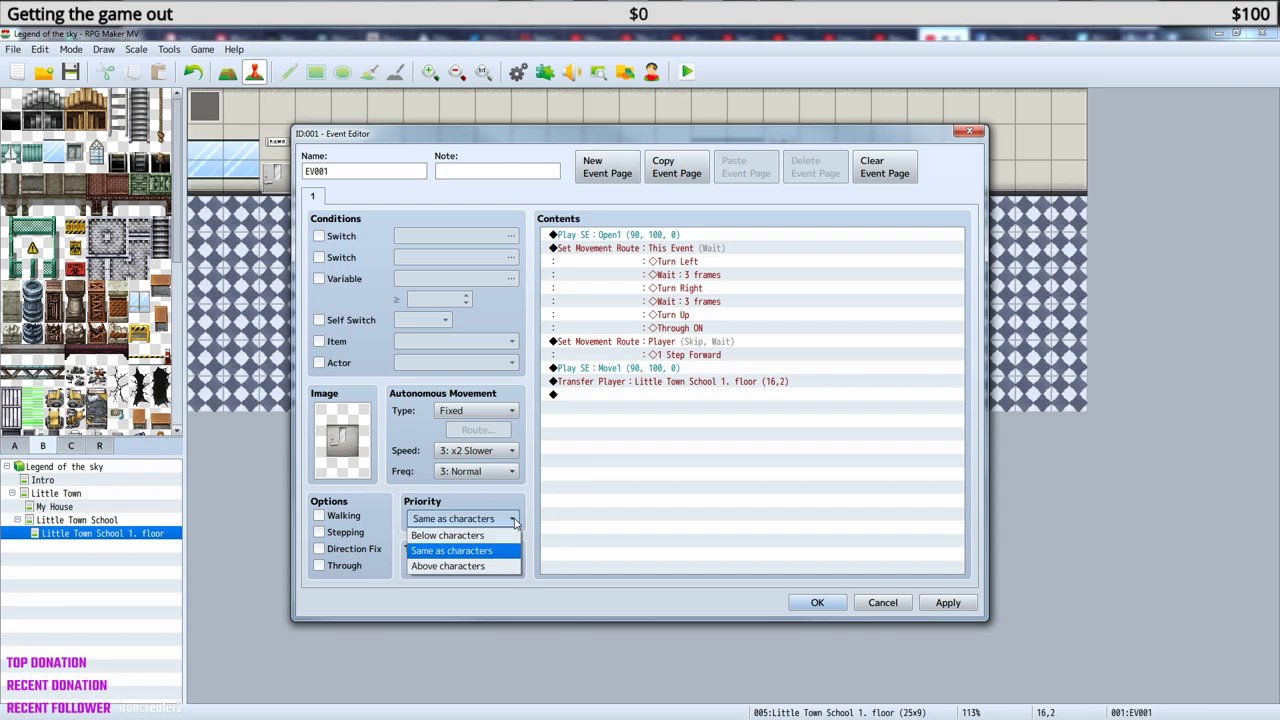
pyautogui.click(514, 522)
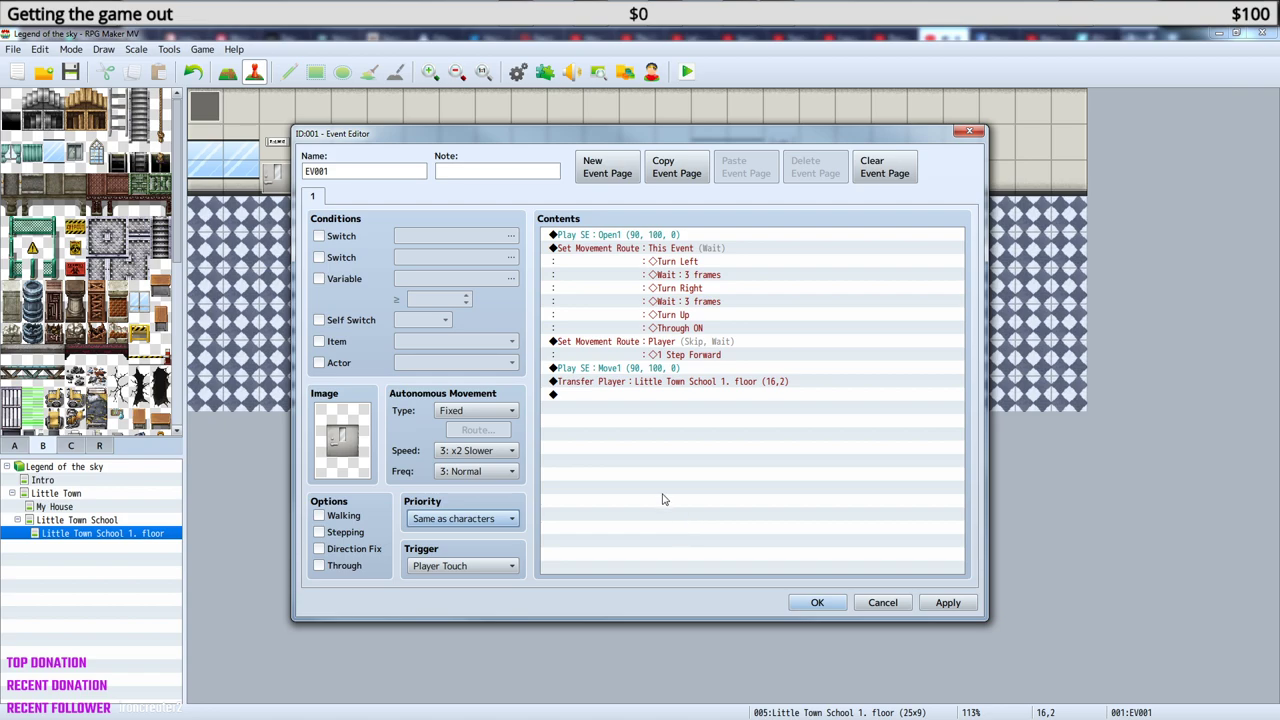
pyautogui.click(833, 604)
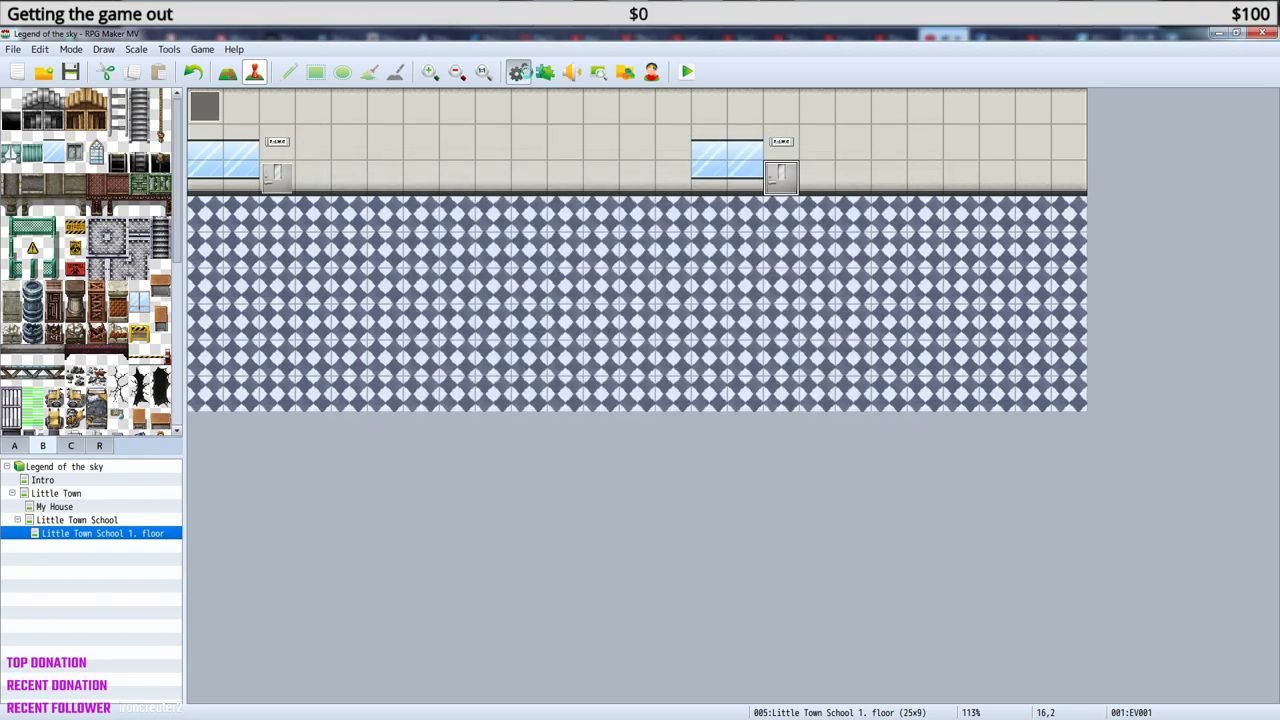
# Name common event 0002 "Cutsceens" in the database.
pyautogui.click(518, 72)
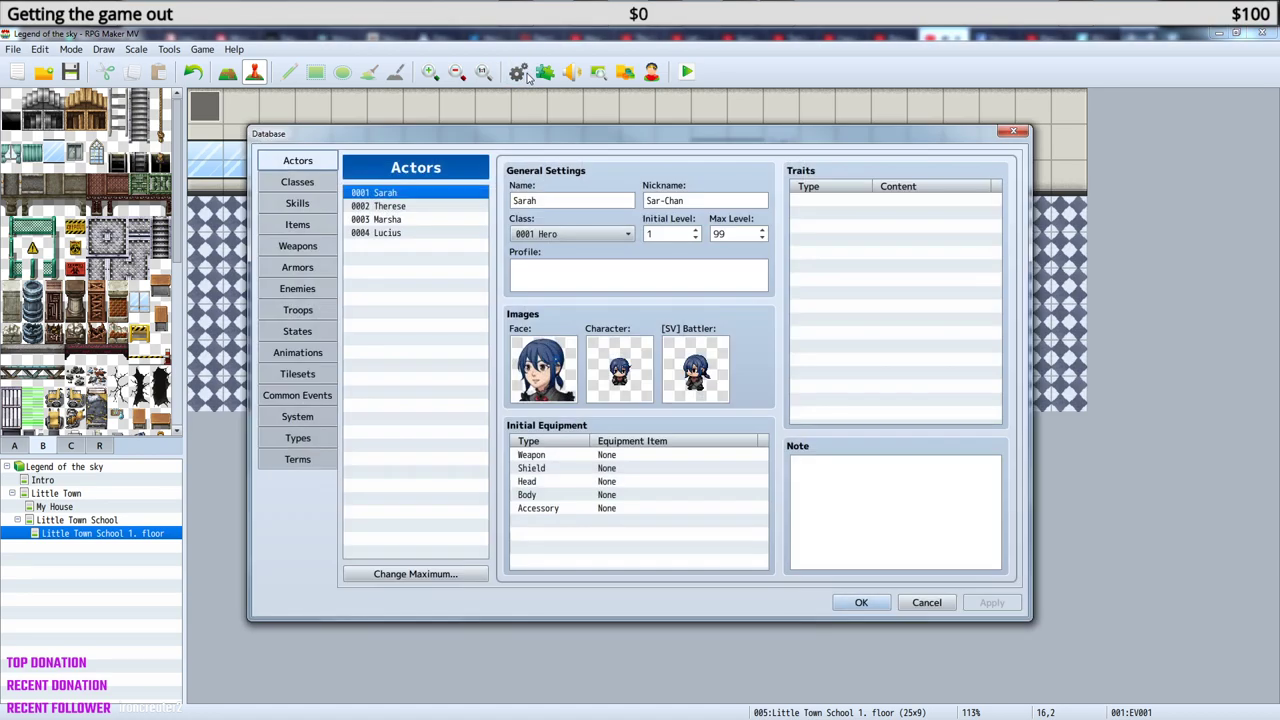
pyautogui.click(321, 401)
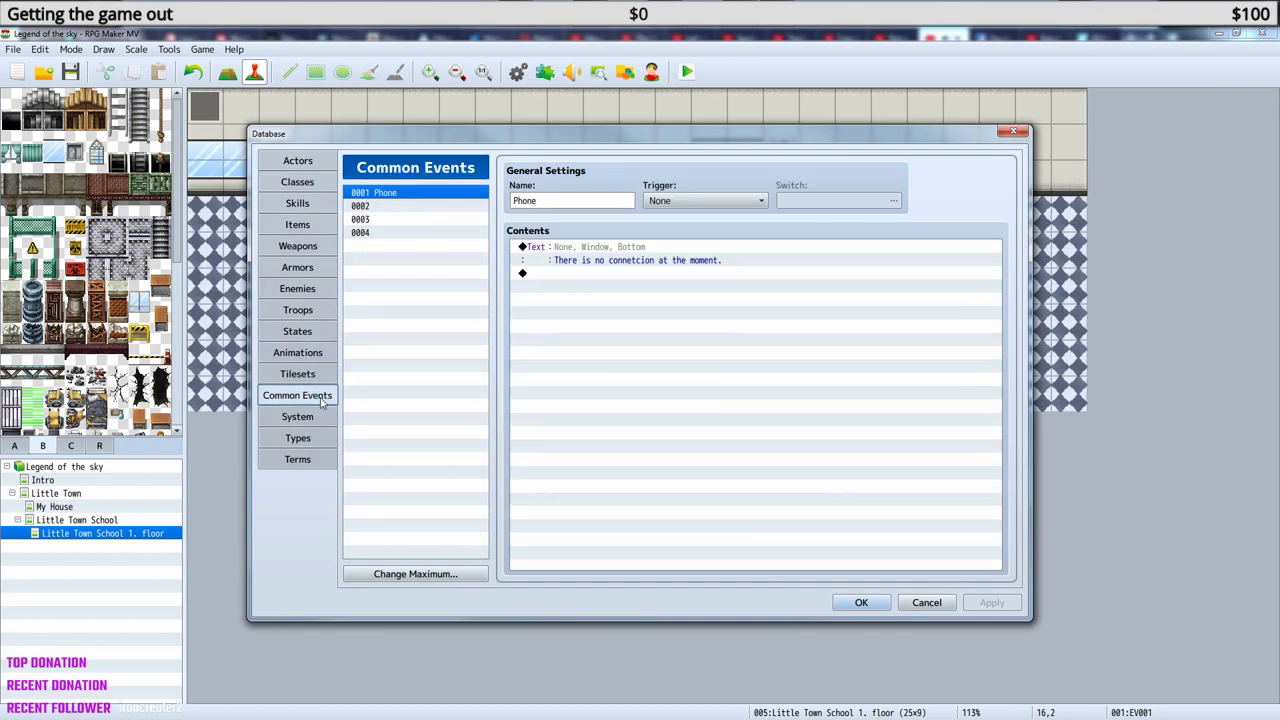
pyautogui.click(397, 206)
pyautogui.click(533, 202)
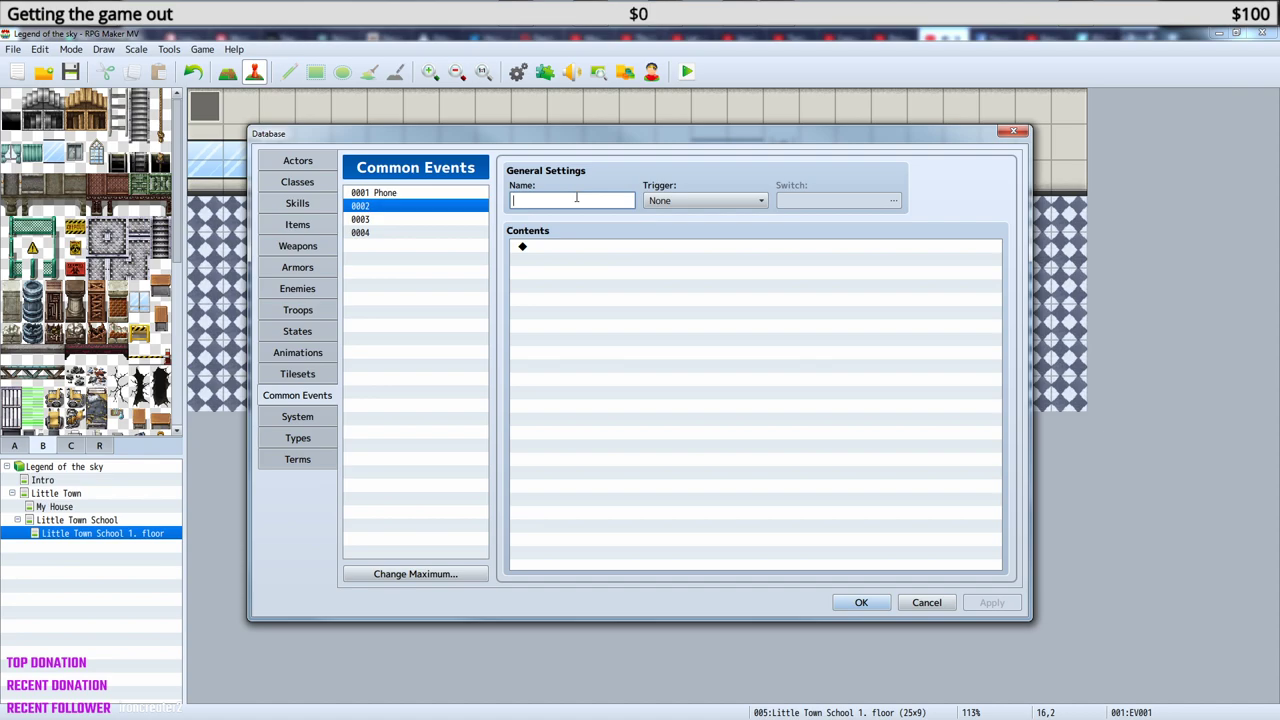
pyautogui.write('Cutsceens')
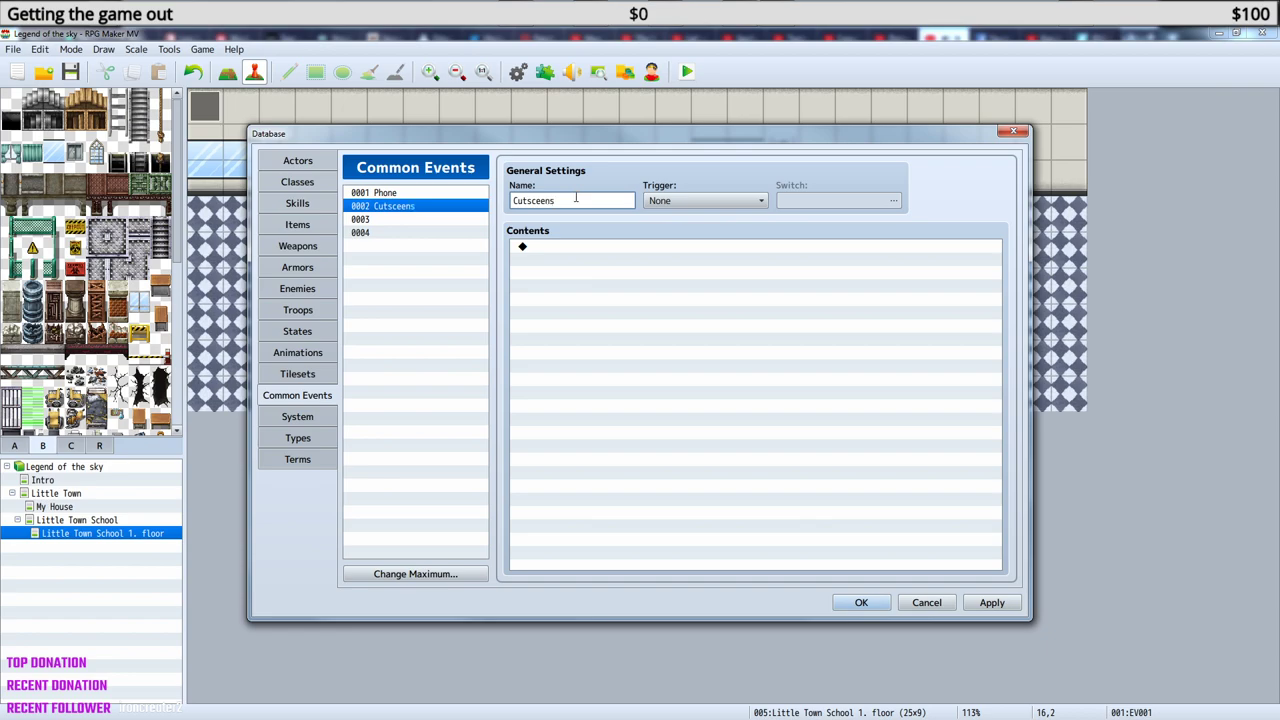
# Try a Parallel trigger with a switch condition on the Cutsceens common event, then restore the trigger to None.
pyautogui.click(764, 201)
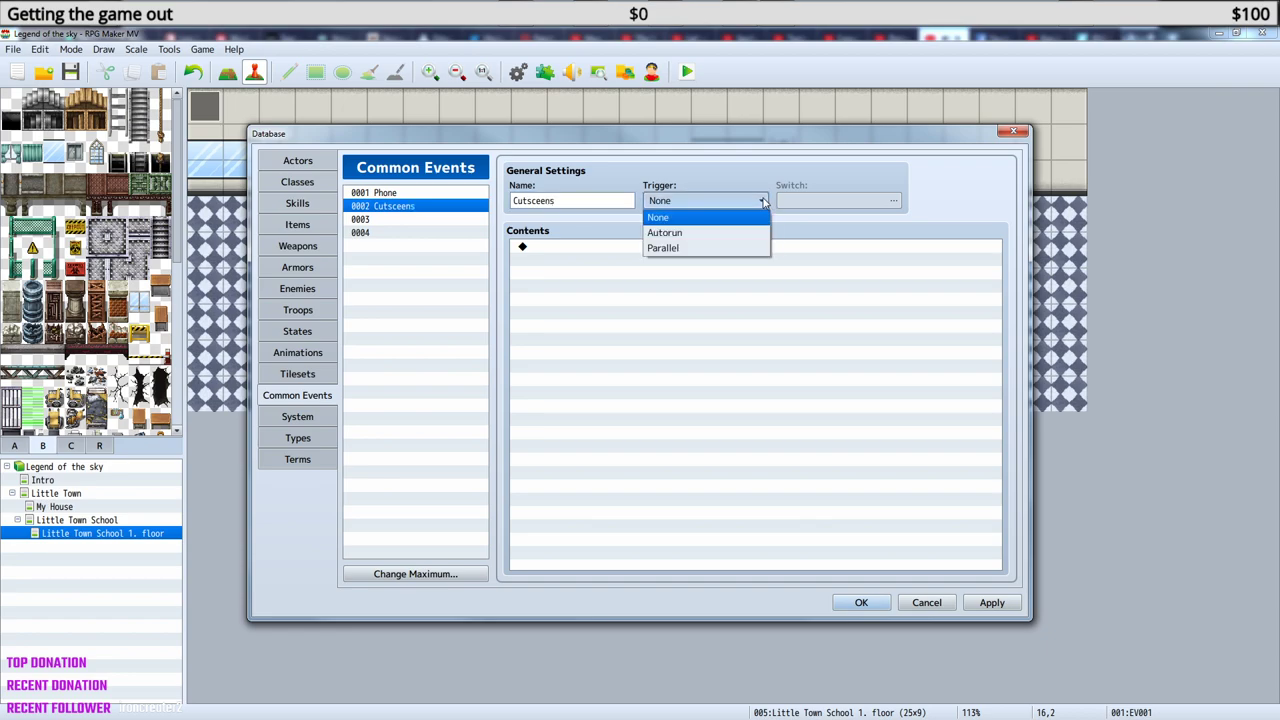
pyautogui.click(731, 251)
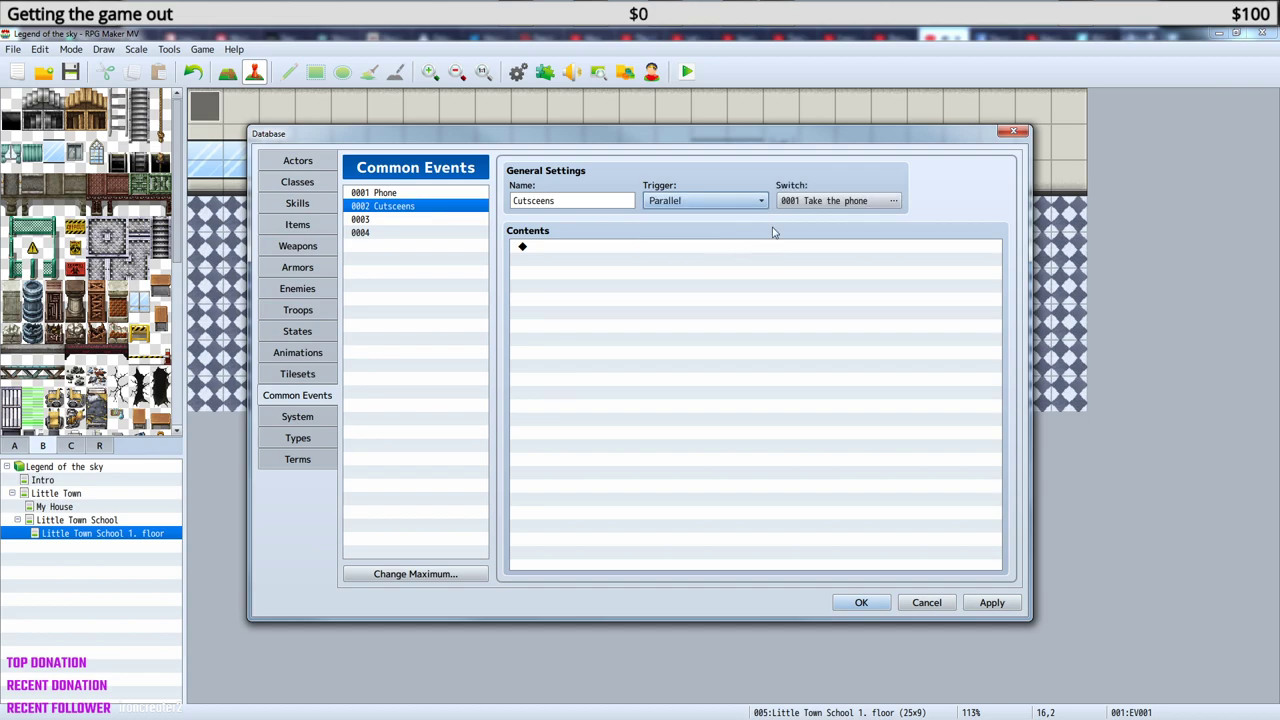
pyautogui.click(887, 204)
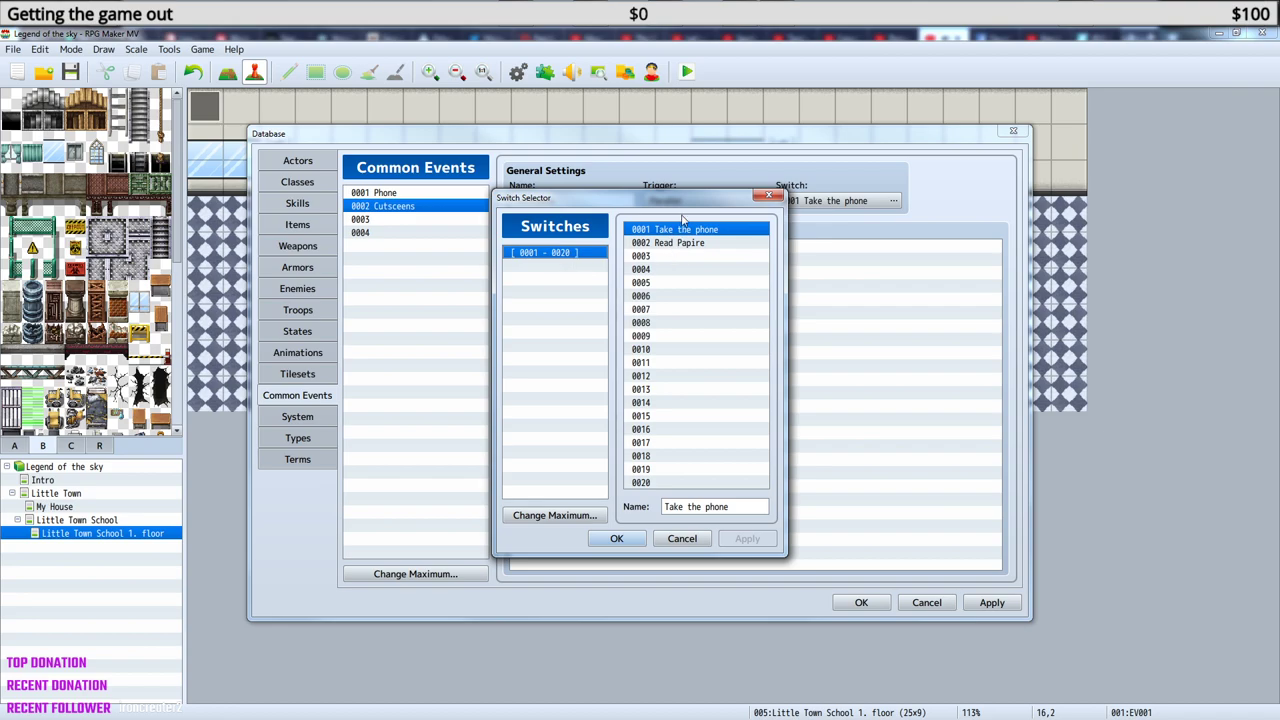
pyautogui.moveTo(686, 207); pyautogui.dragTo(686, 240)
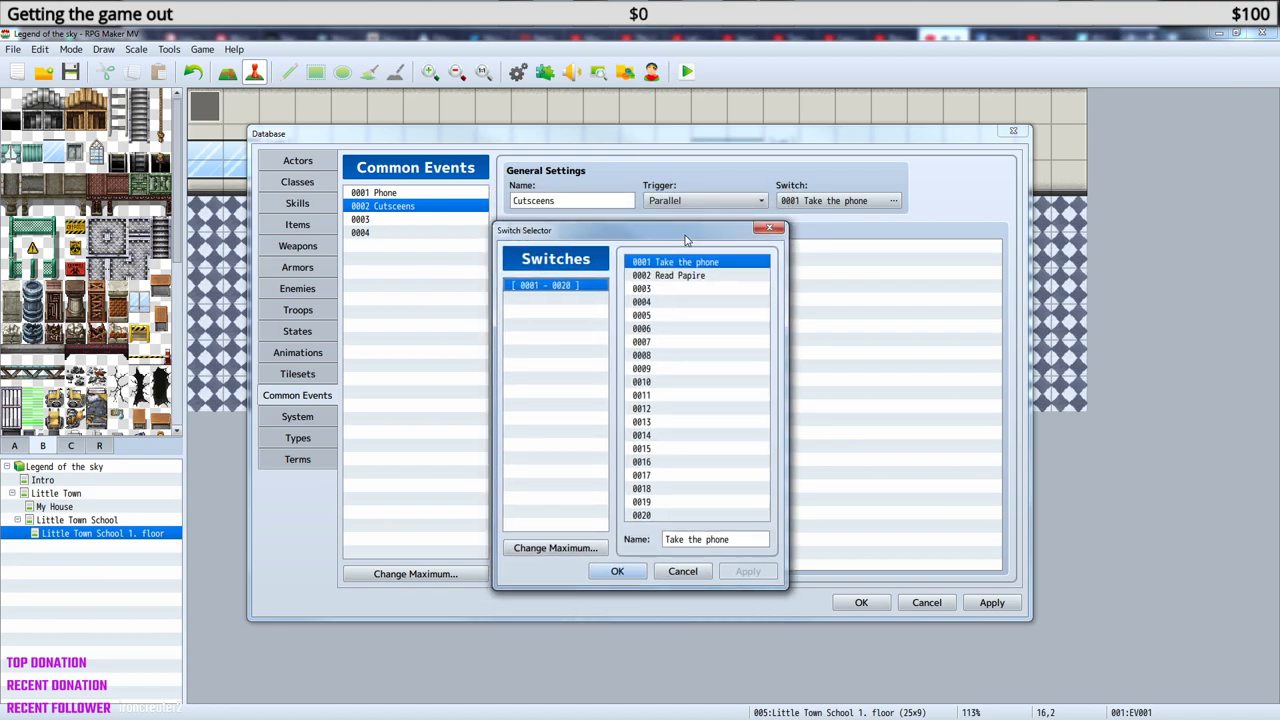
pyautogui.click(682, 571)
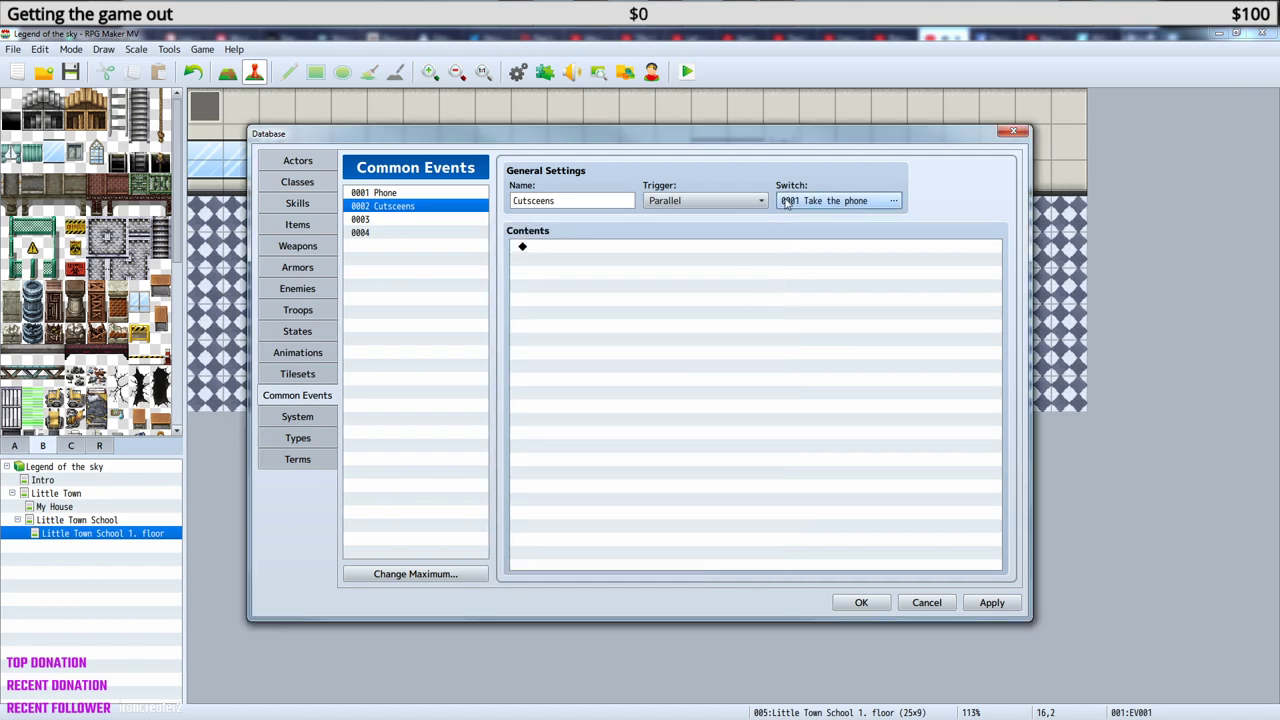
pyautogui.click(843, 206)
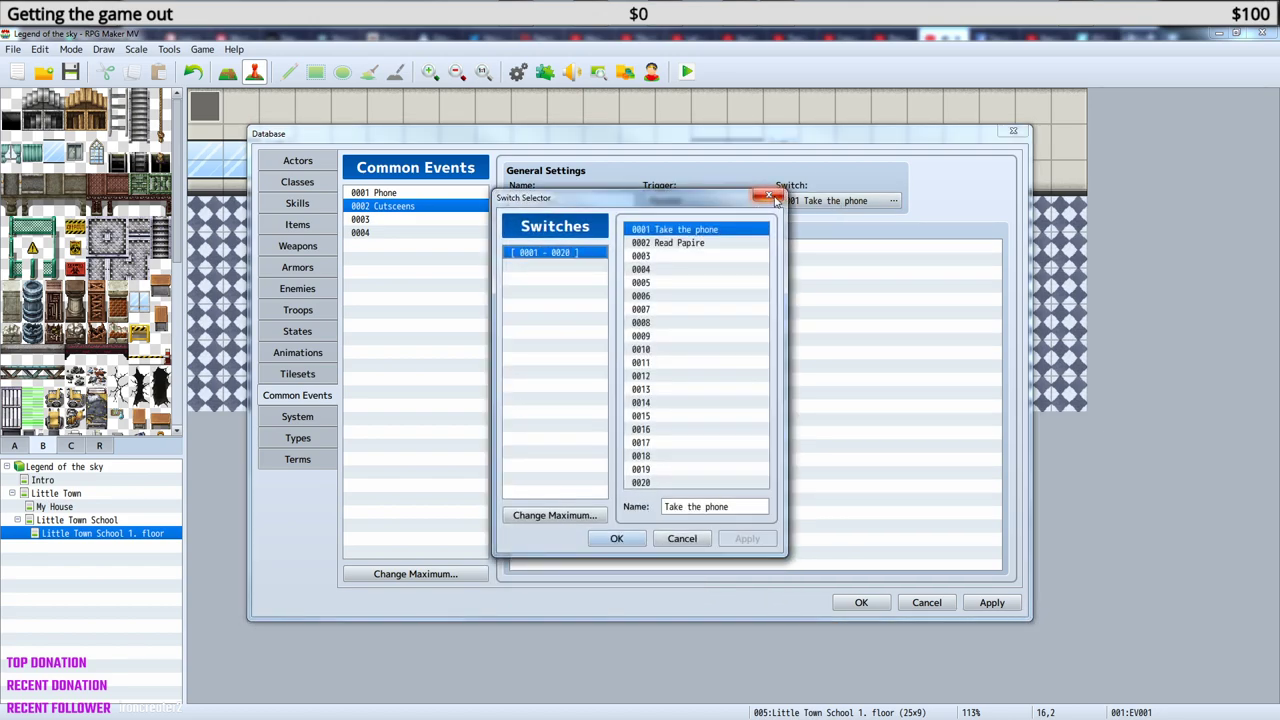
pyautogui.click(765, 196)
pyautogui.click(738, 201)
pyautogui.click(707, 221)
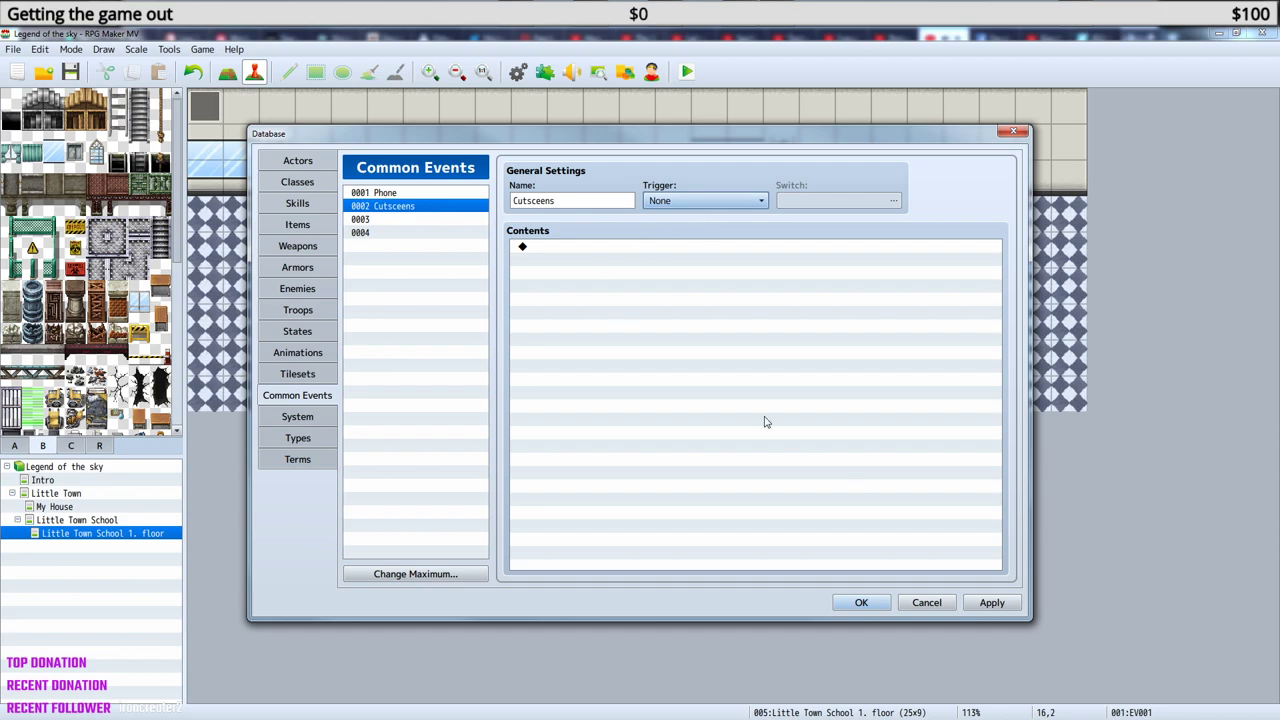
# Start a Tint Screen command in the Cutsceens common event with red, green and blue at -50.
pyautogui.click(596, 252)
pyautogui.rightClick(596, 252)
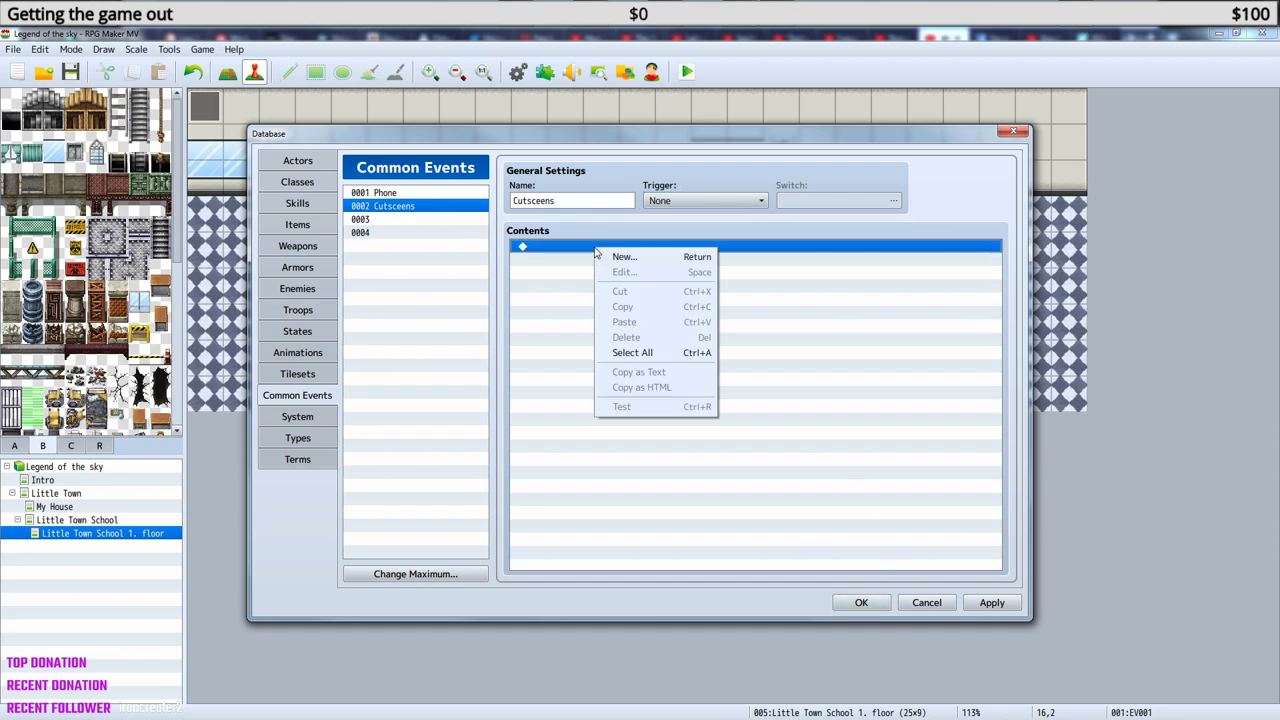
pyautogui.click(643, 263)
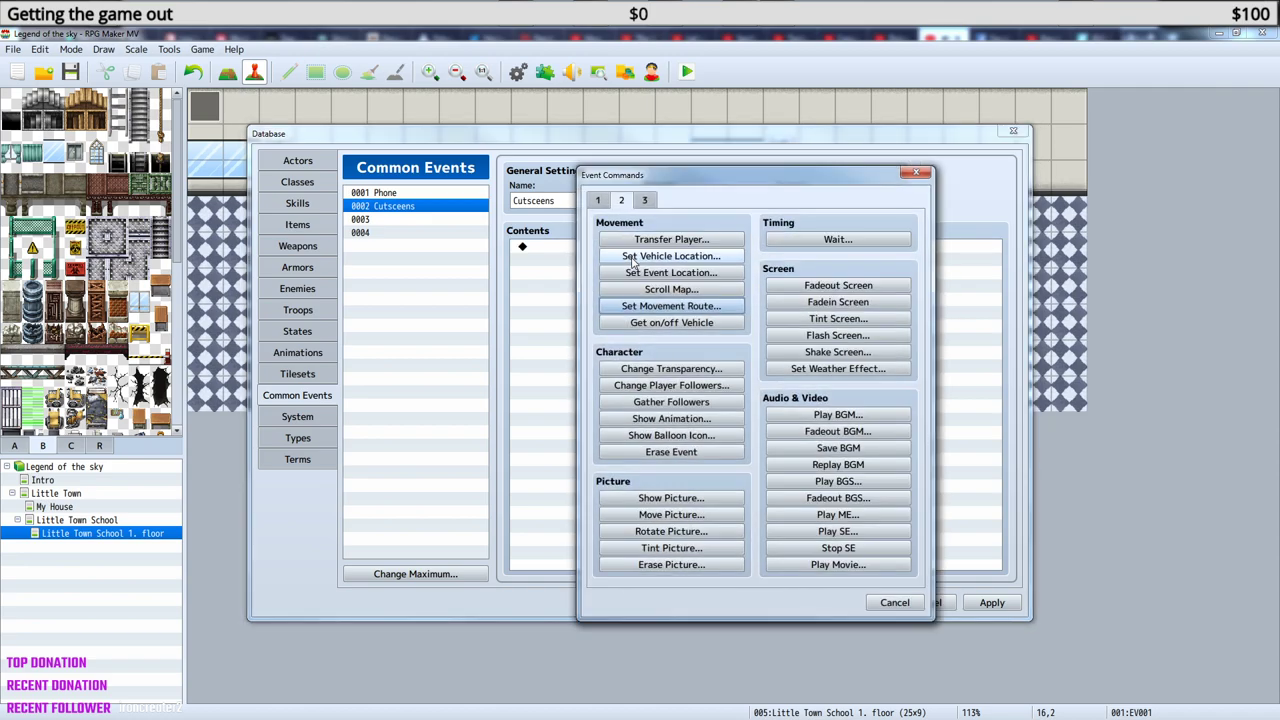
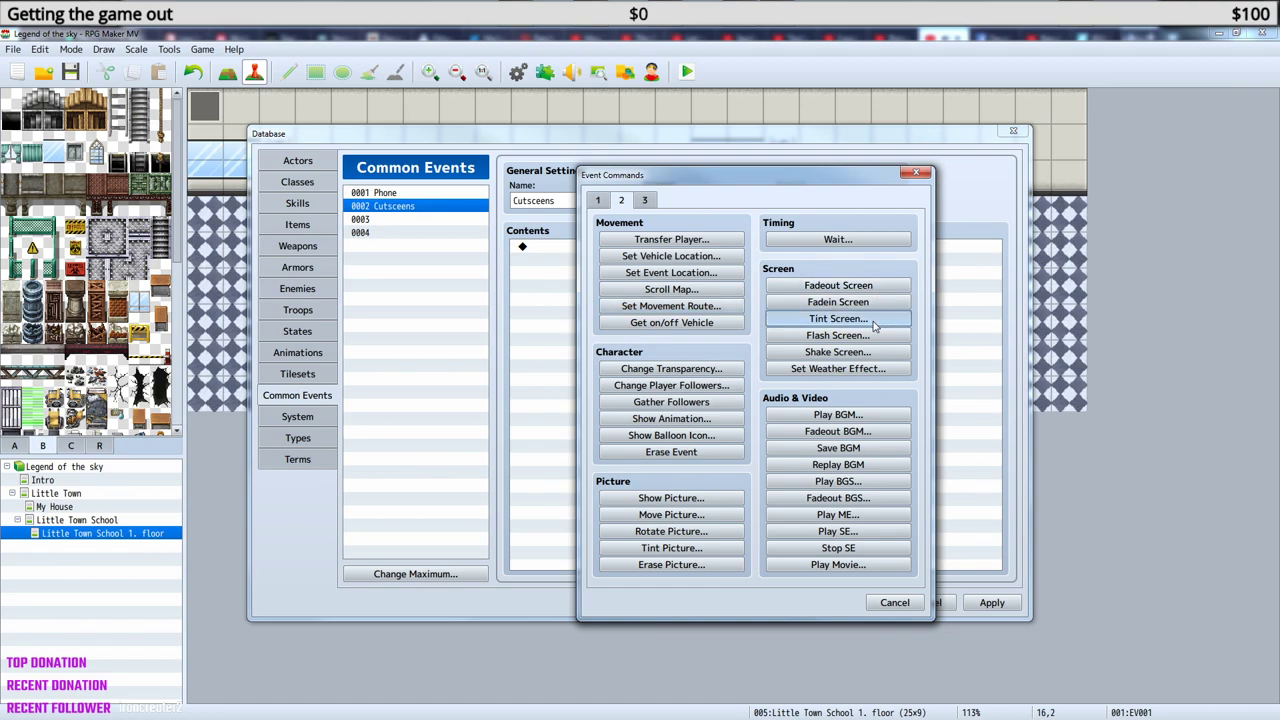
pyautogui.click(875, 320)
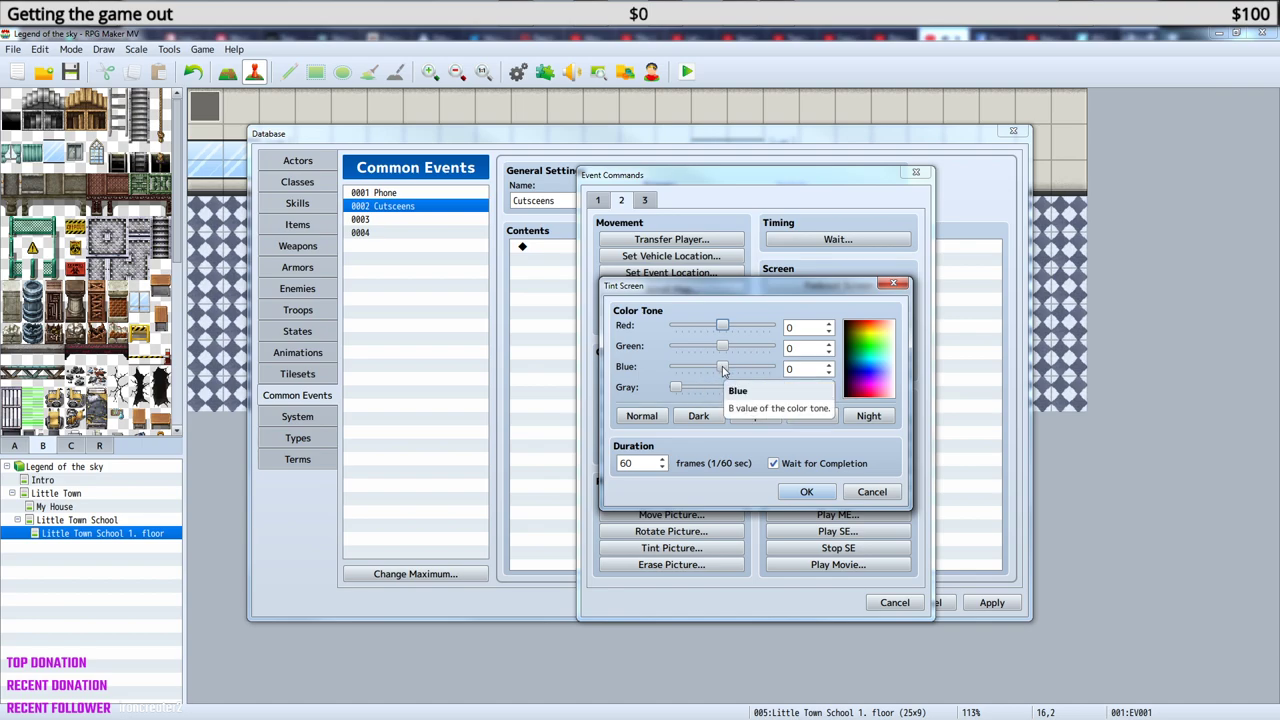
pyautogui.moveTo(724, 370); pyautogui.dragTo(714, 370)
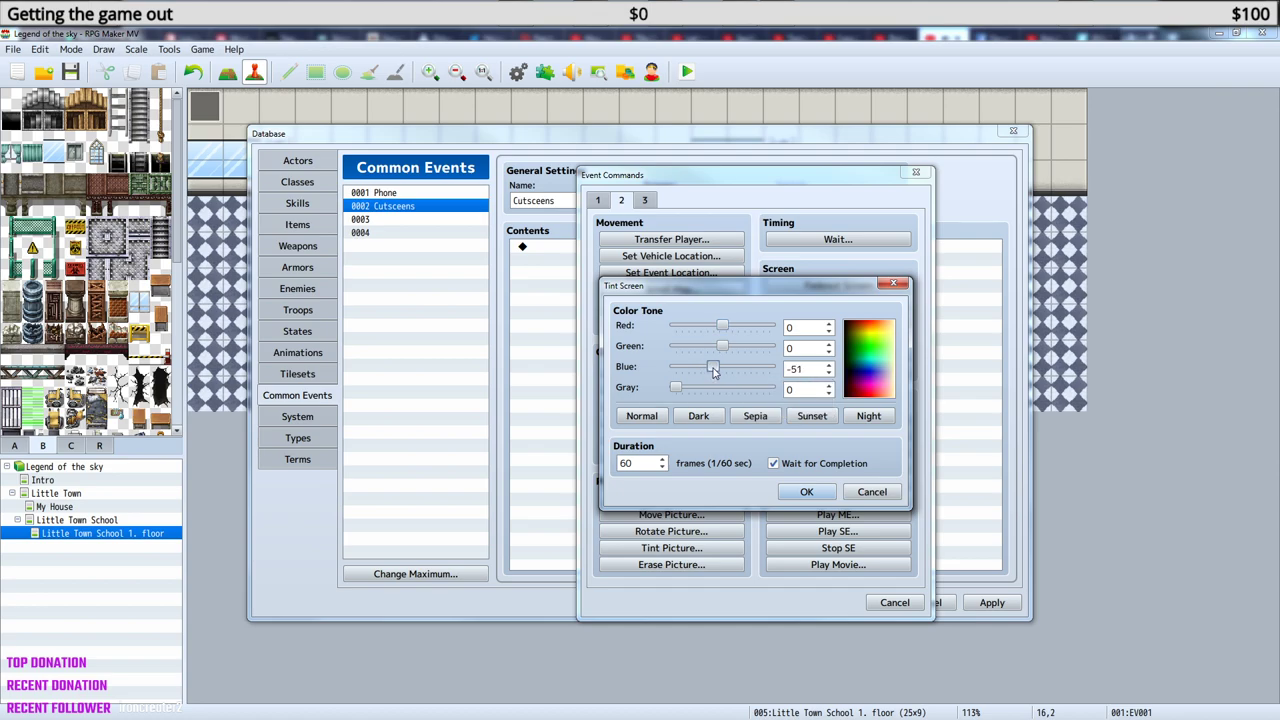
pyautogui.doubleClick(806, 369)
pyautogui.write('-')
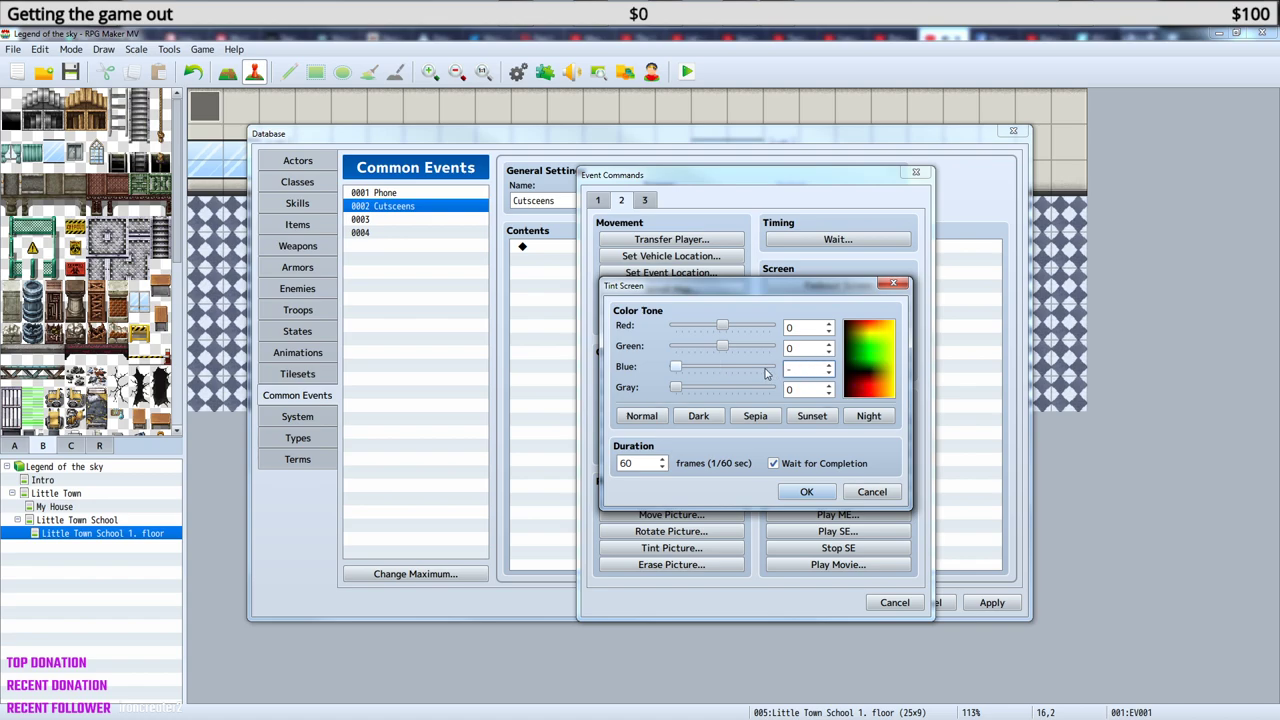
pyautogui.write('50')
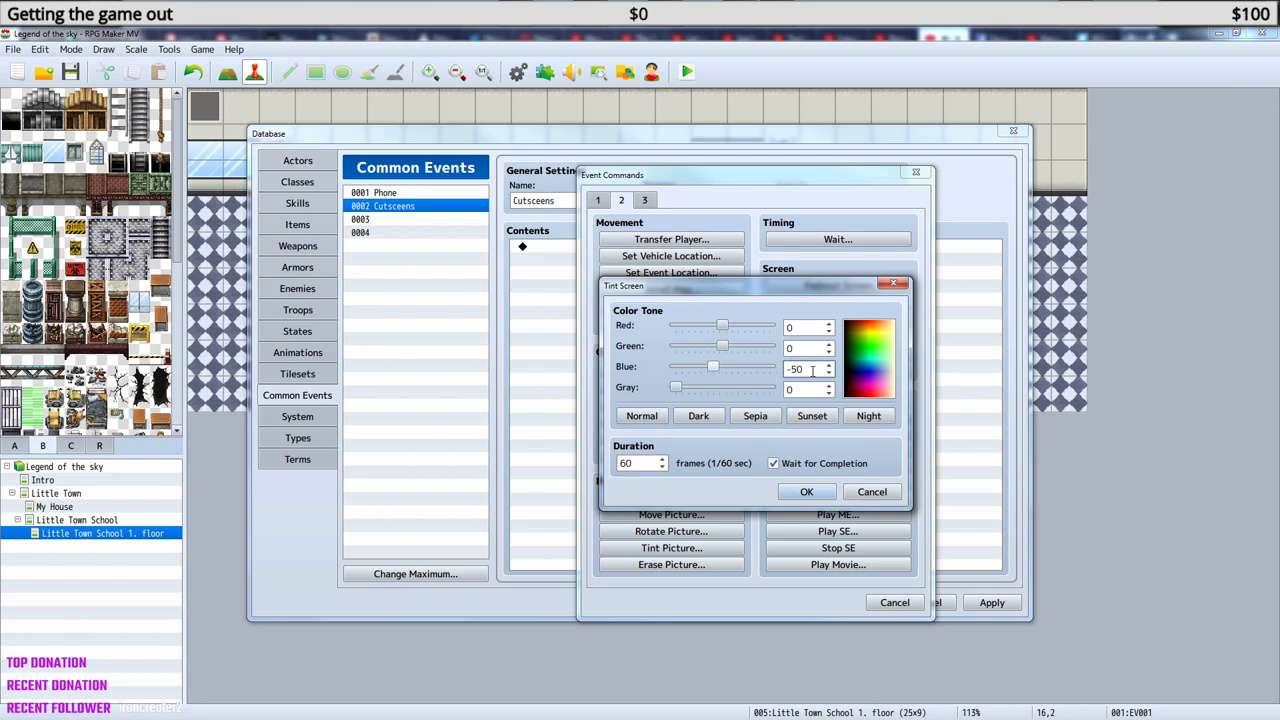
pyautogui.moveTo(812, 370); pyautogui.dragTo(786, 368)
pyautogui.hotkey('ctrl', 'c')
pyautogui.doubleClick(800, 347)
pyautogui.hotkey('ctrl', 'v')
pyautogui.doubleClick(795, 327)
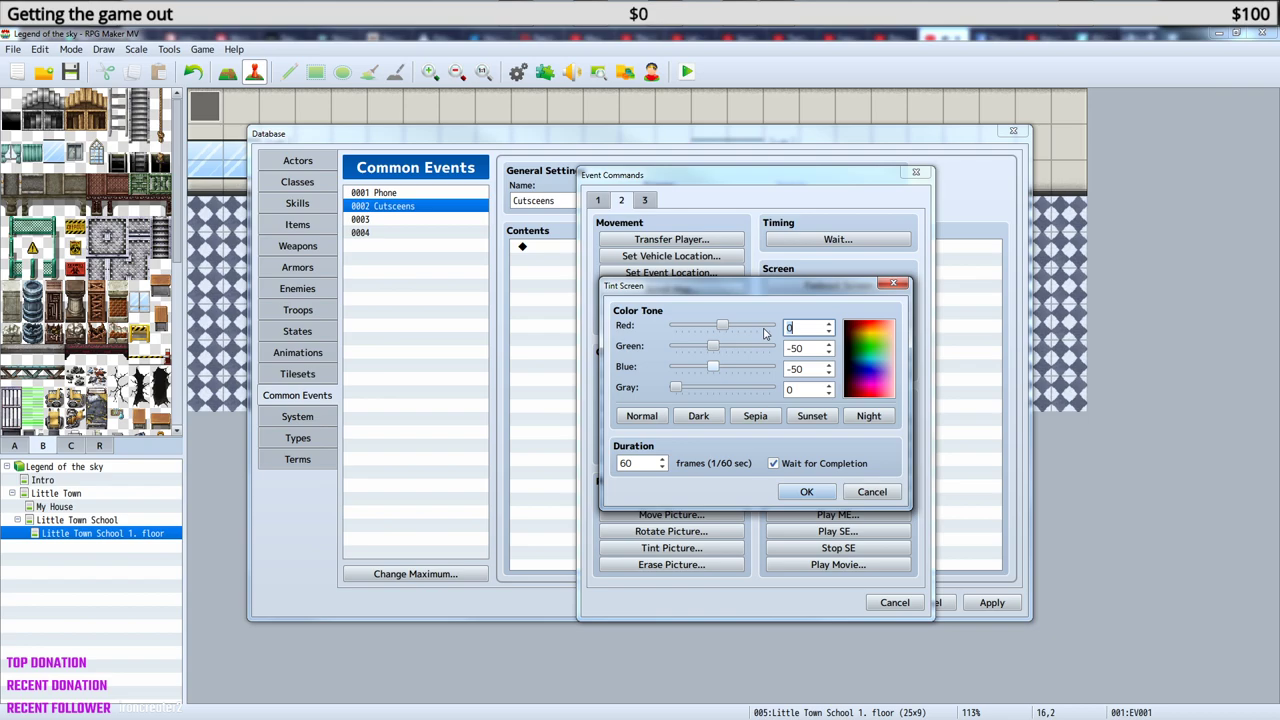
pyautogui.hotkey('ctrl', 'v')
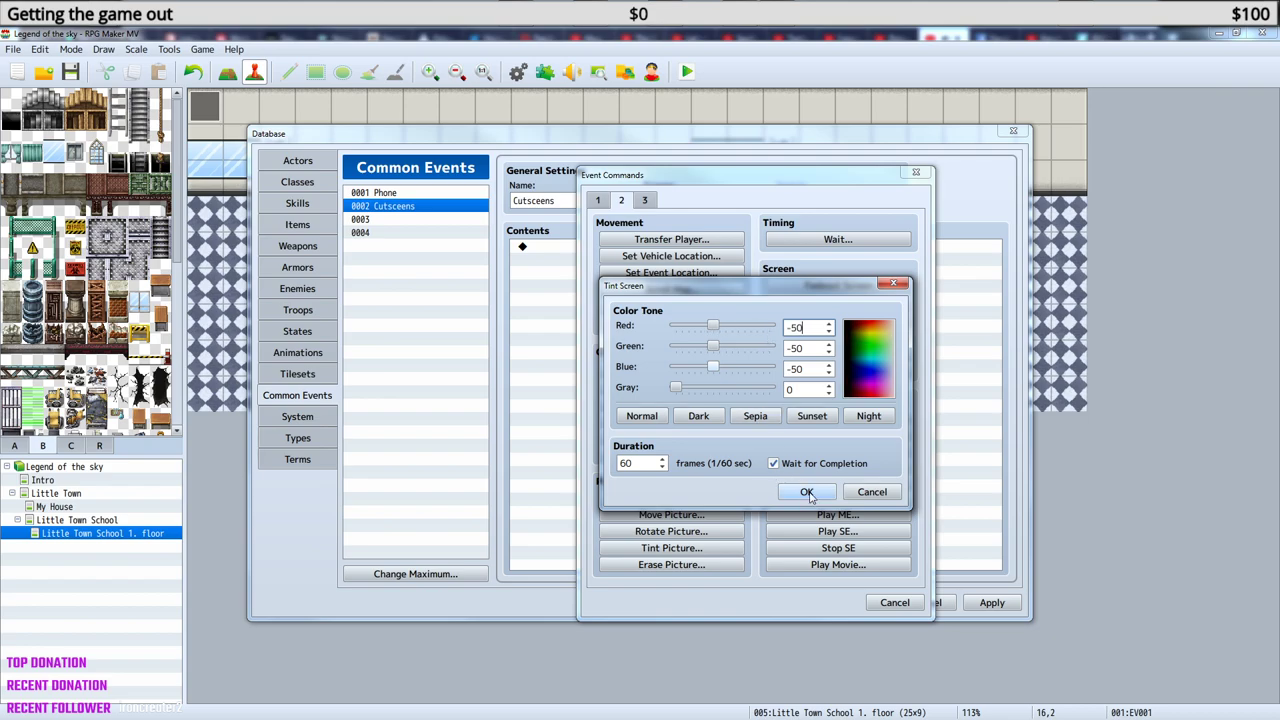
# Set the tint's red, green and blue to -100 over 60 frames with waiting, and save the Cutsceens common event.
pyautogui.doubleClick(803, 369)
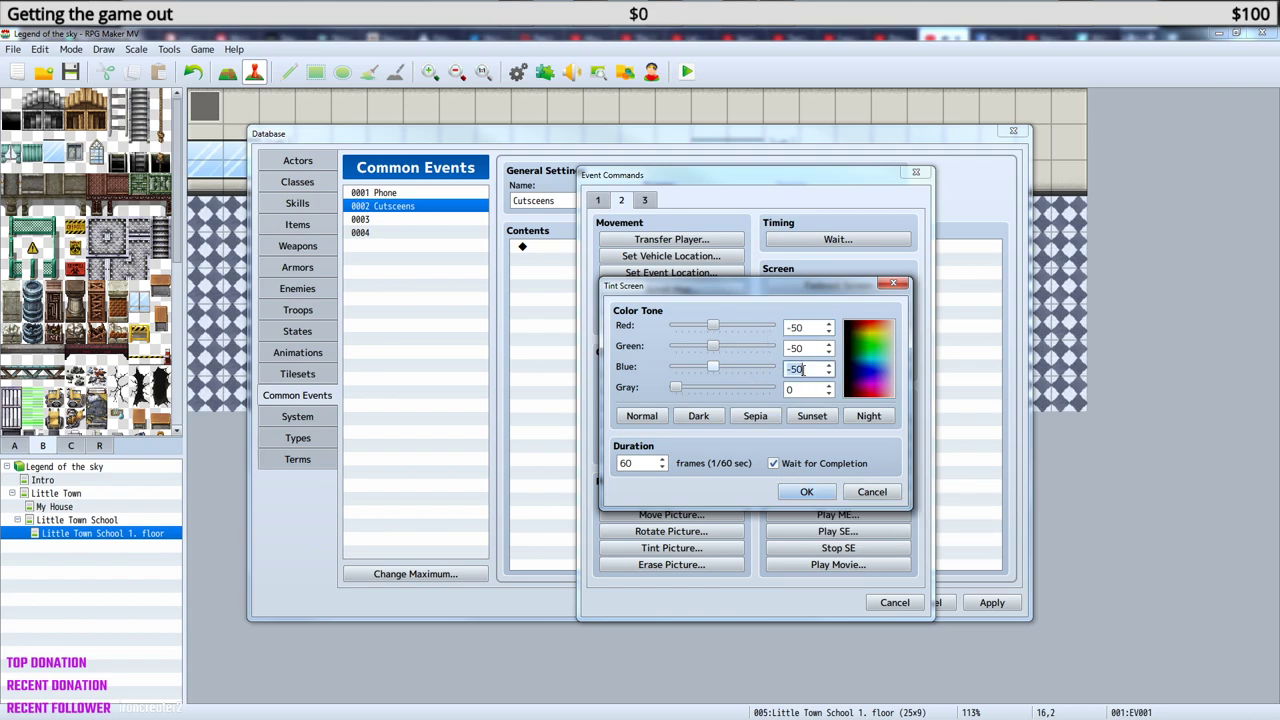
pyautogui.click(793, 369)
pyautogui.write('1')
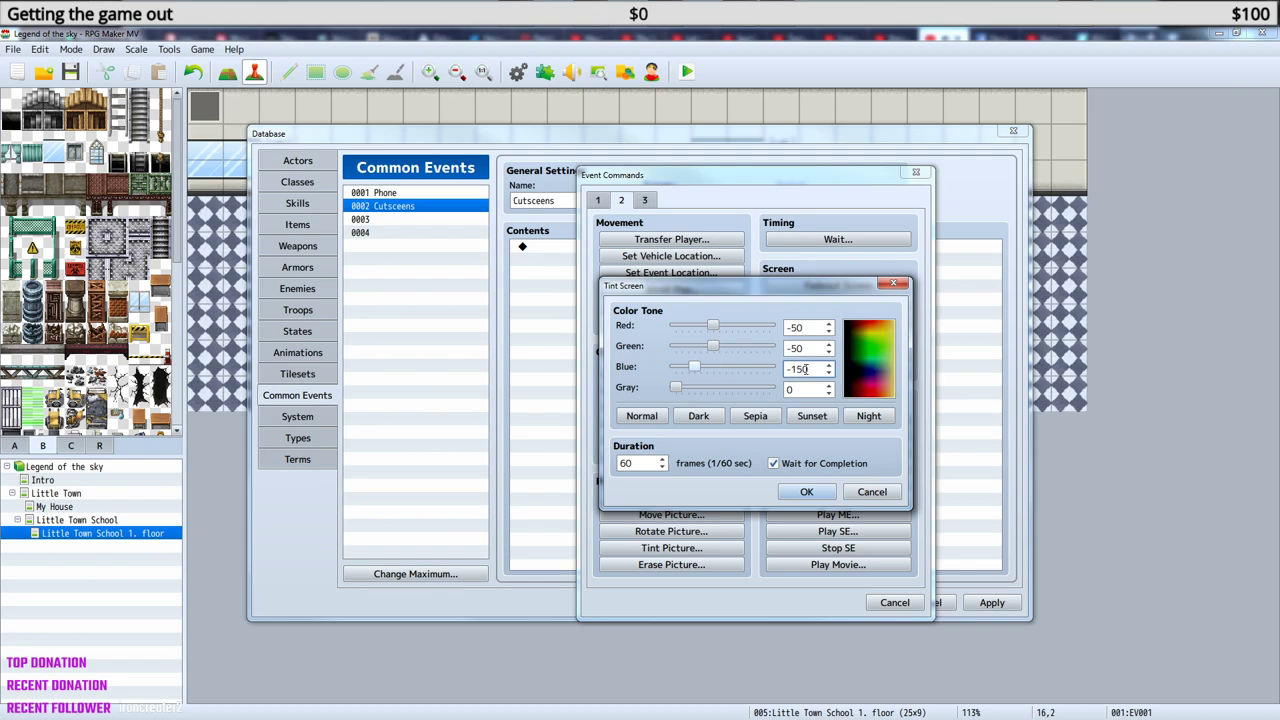
pyautogui.press('Delete')
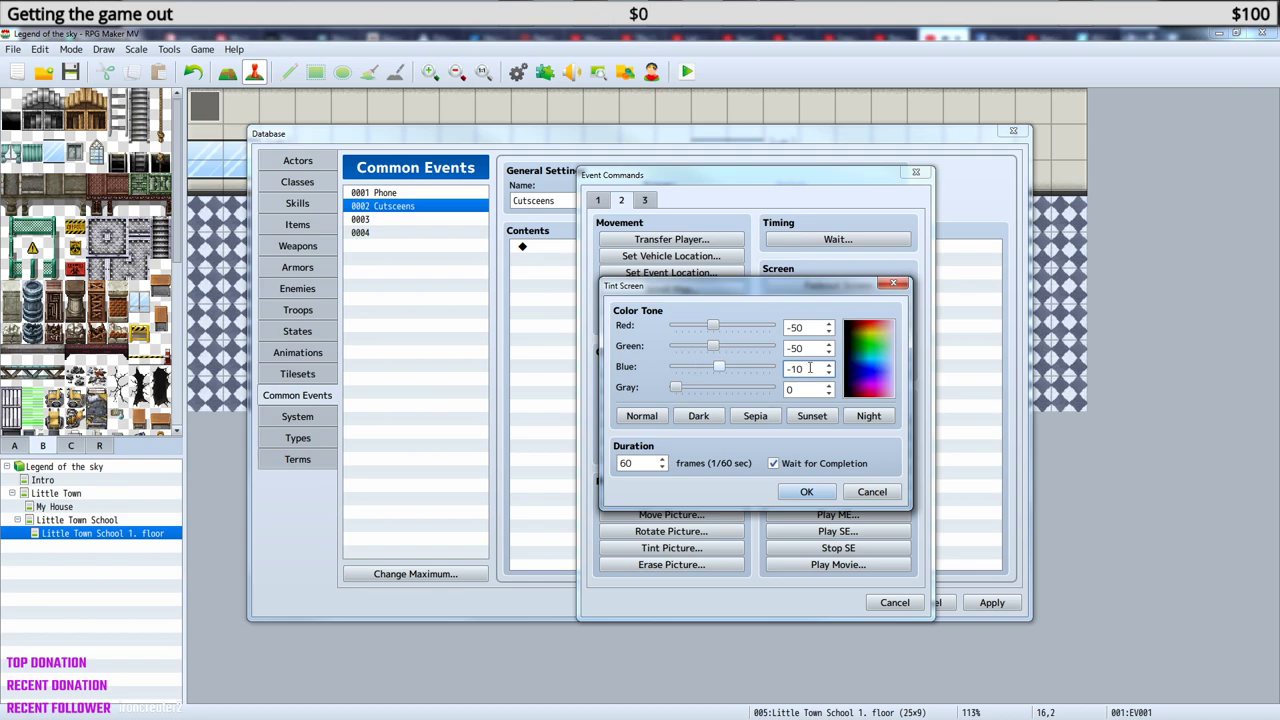
pyautogui.write('0')
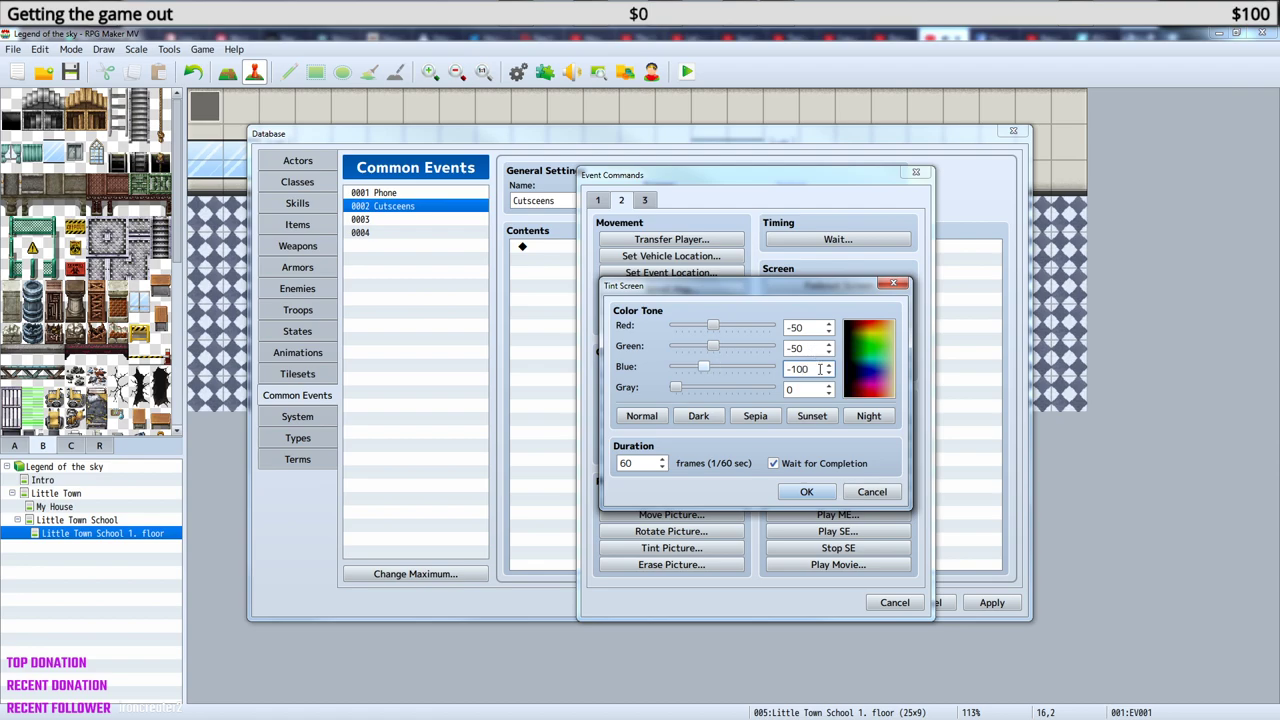
pyautogui.moveTo(820, 369); pyautogui.dragTo(776, 333)
pyautogui.write('-100')
pyautogui.write('-100')
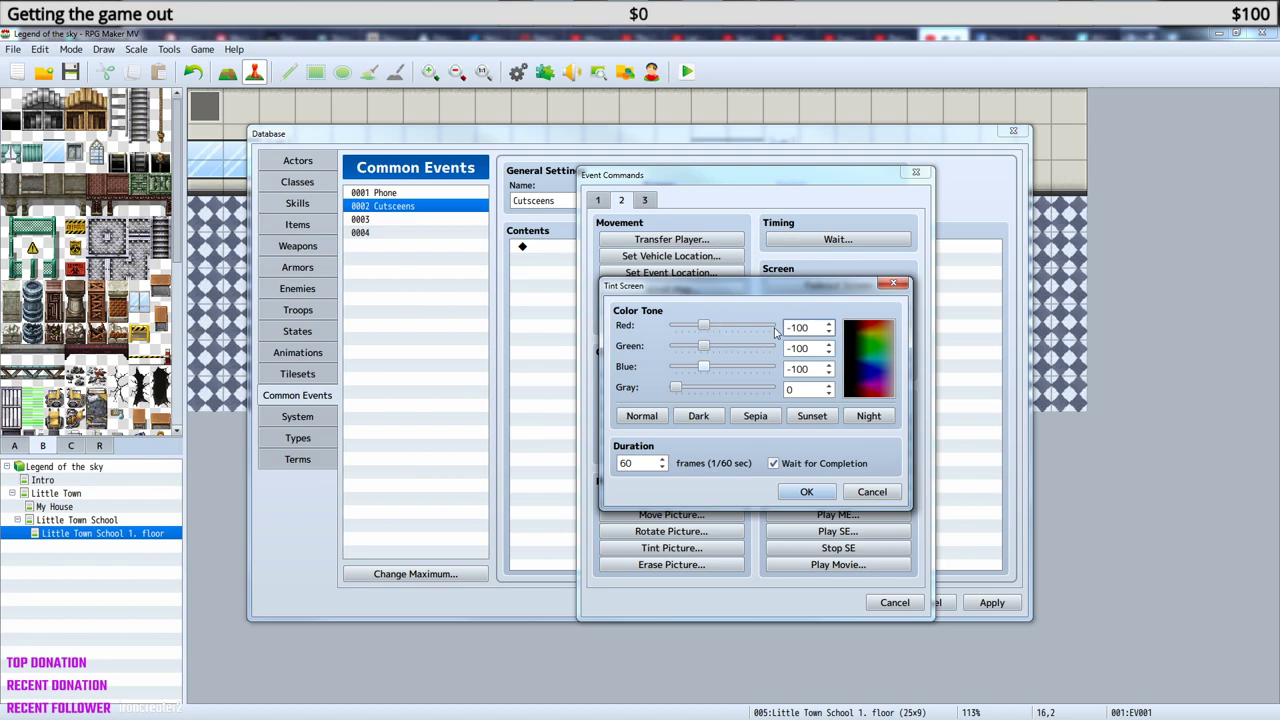
pyautogui.click(806, 491)
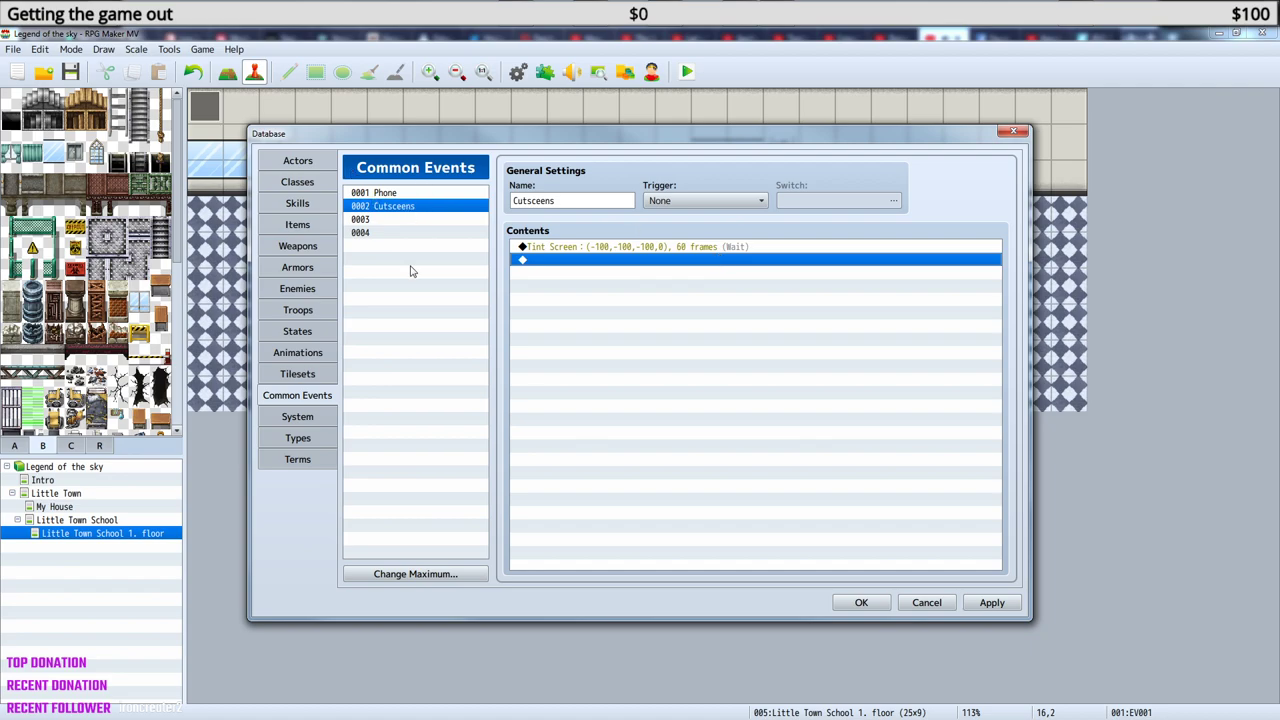
pyautogui.click(860, 603)
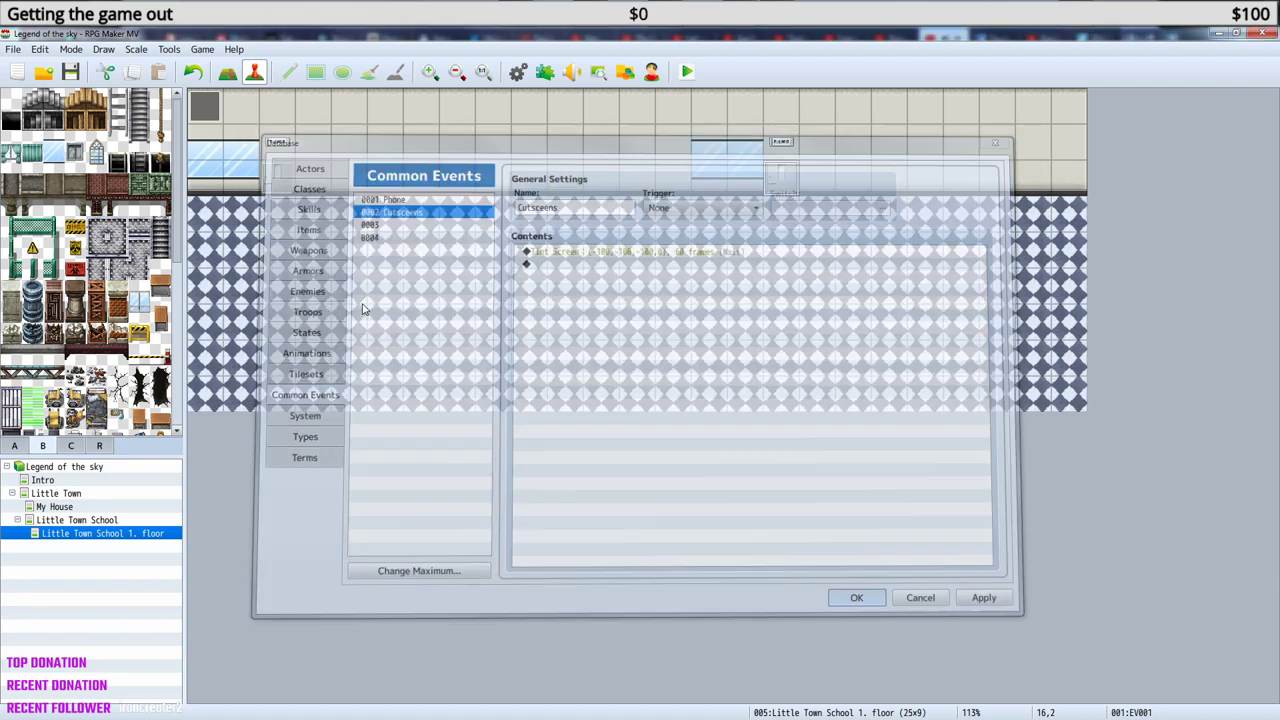
# Insert a call to common event 0002 Cutsceens before the player's movement route in EV003 and save the event.
pyautogui.doubleClick(220, 106)
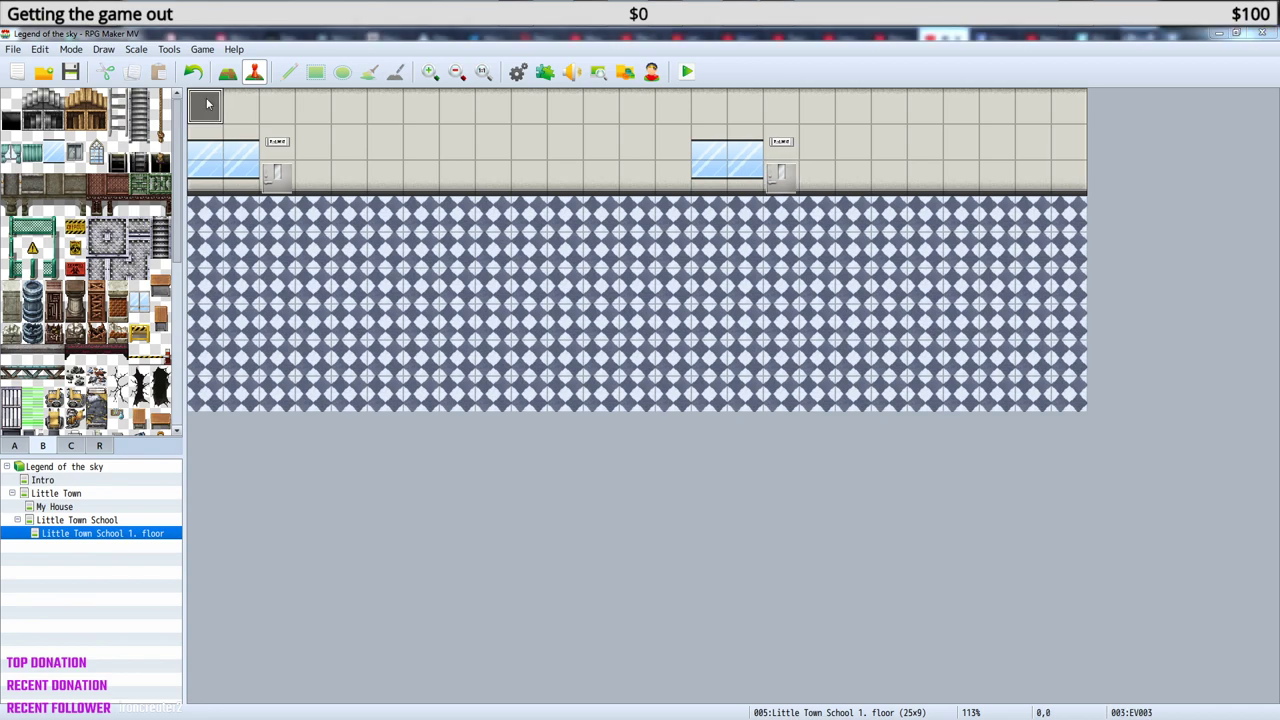
pyautogui.rightClick(645, 236)
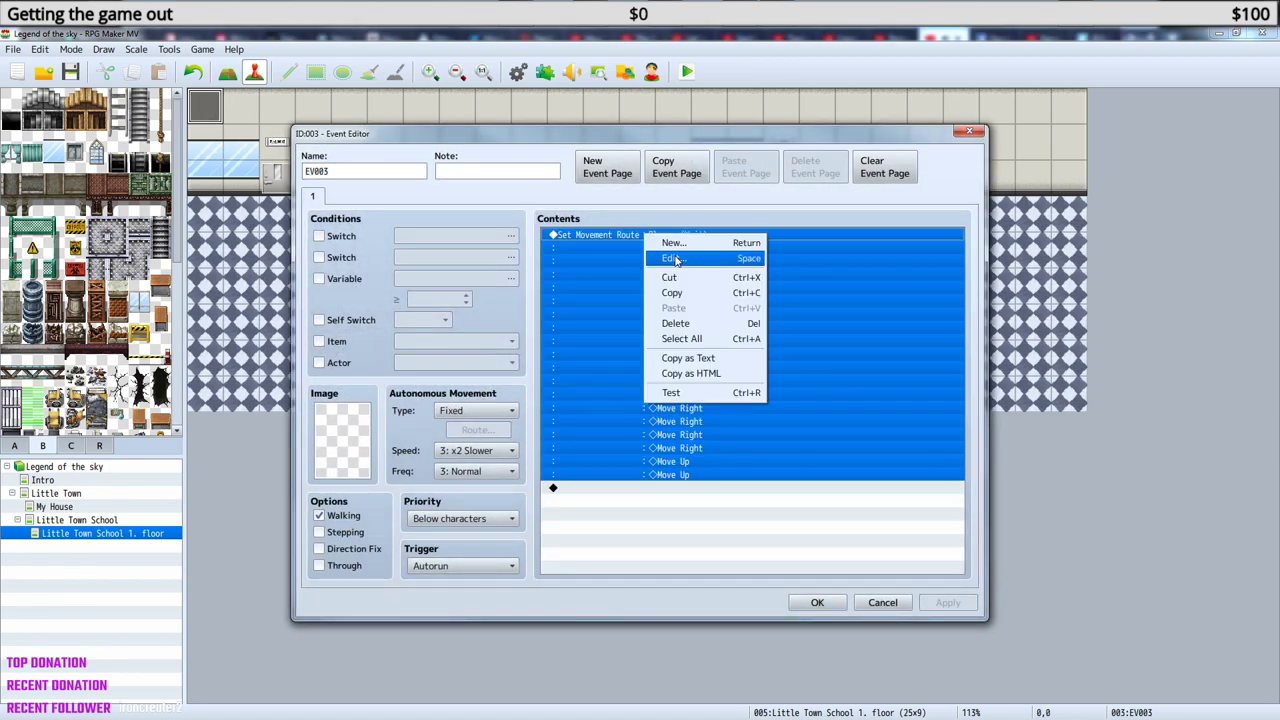
pyautogui.click(688, 249)
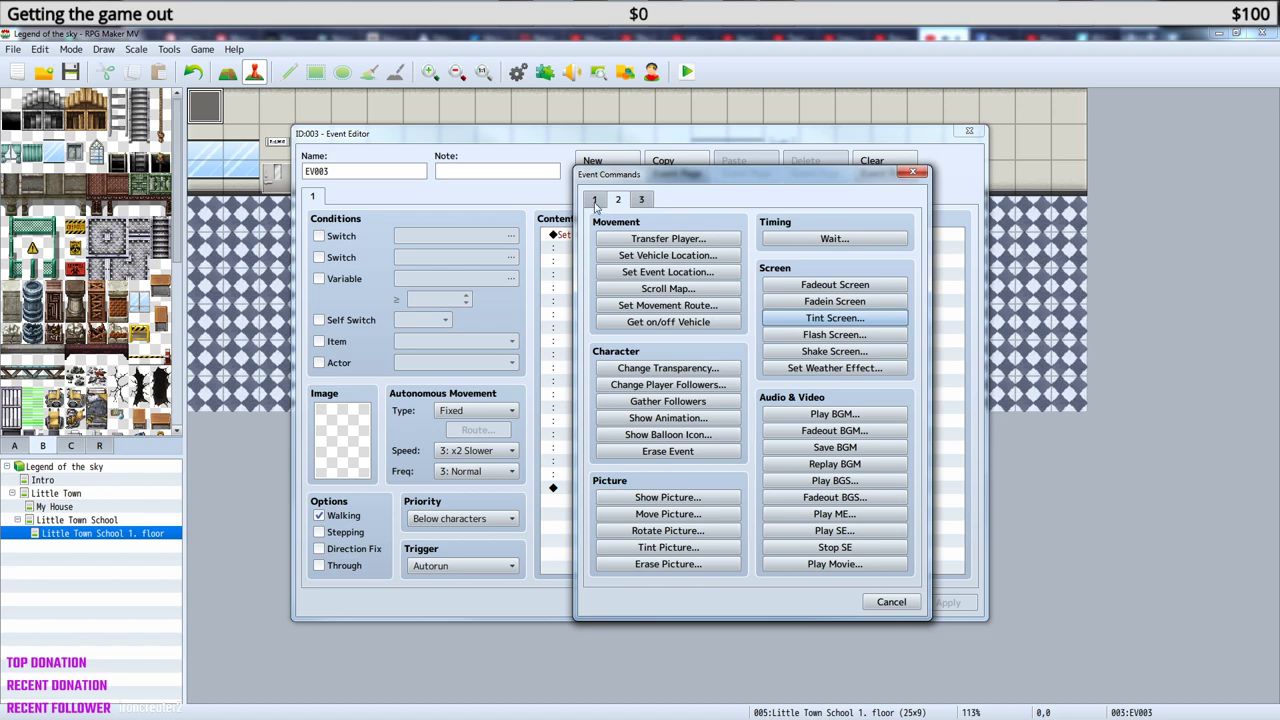
pyautogui.click(640, 200)
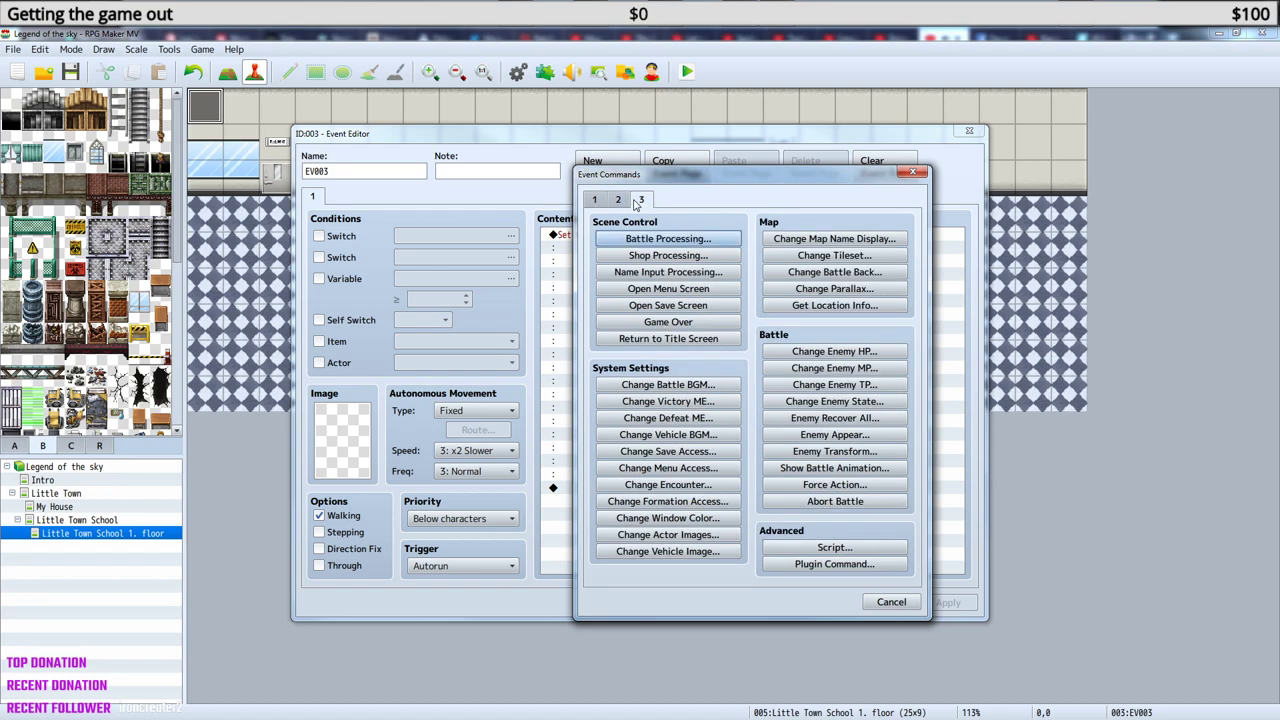
pyautogui.click(594, 199)
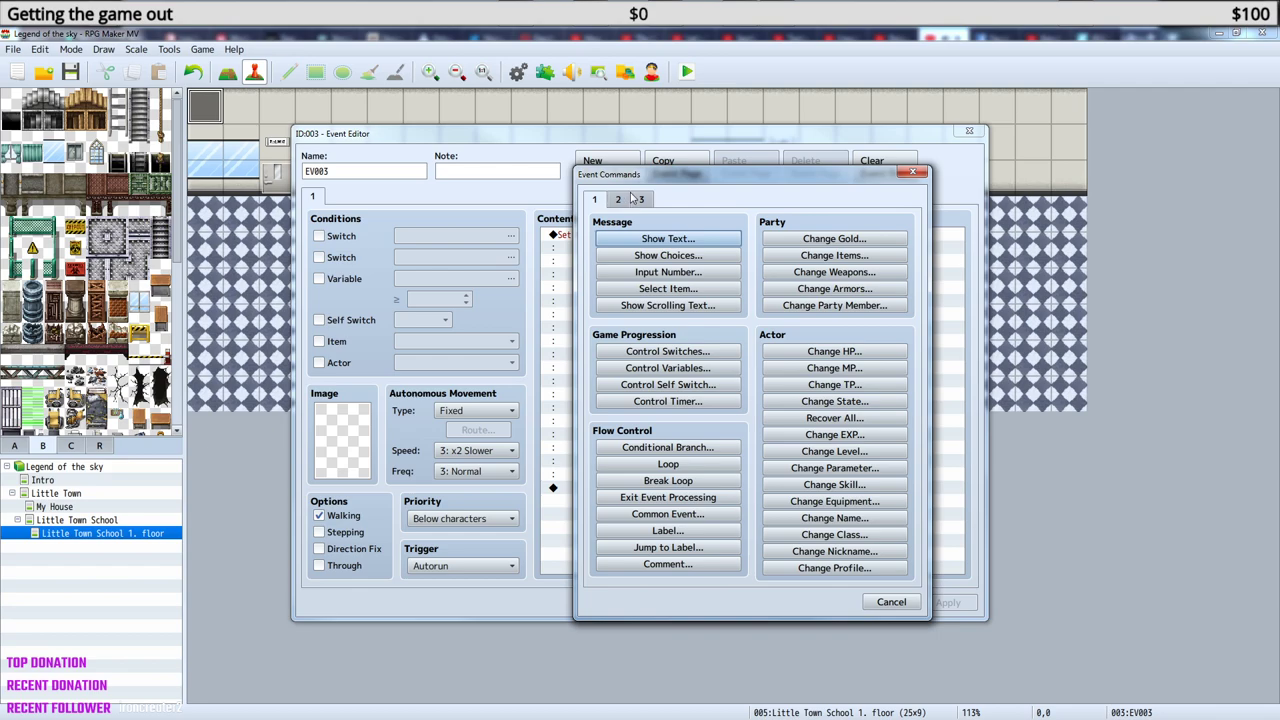
pyautogui.click(668, 514)
pyautogui.click(750, 398)
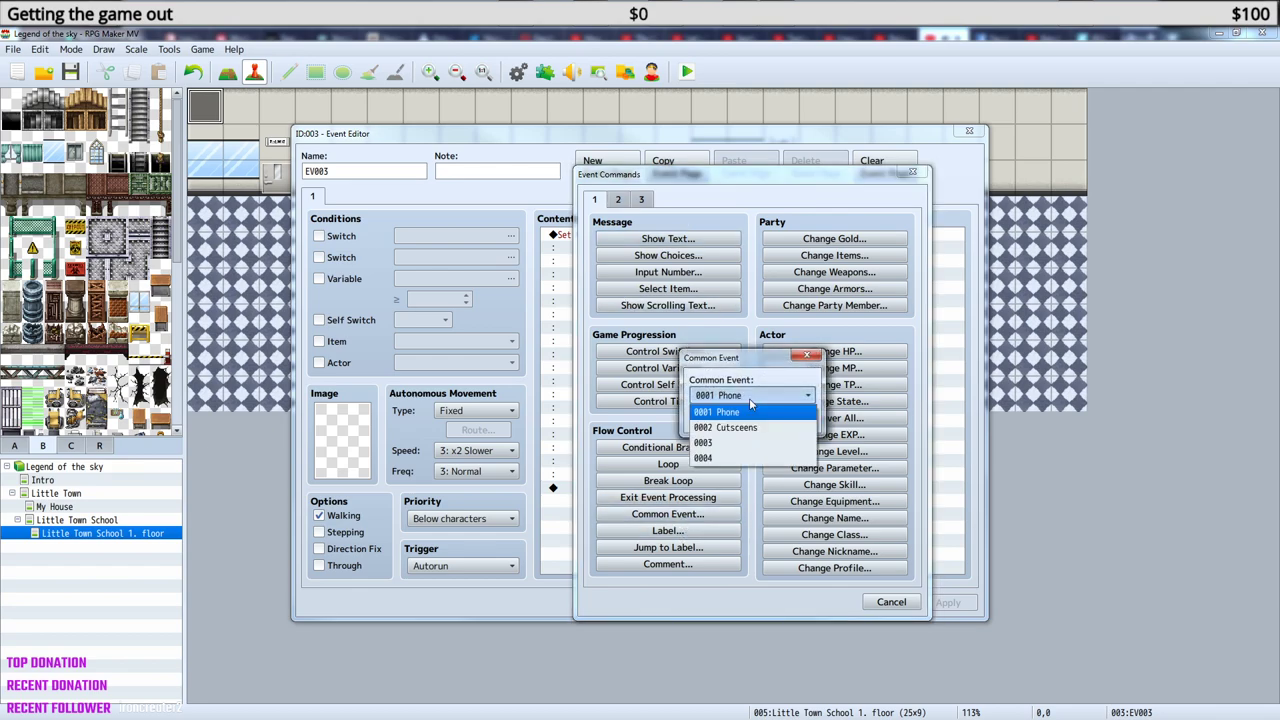
pyautogui.click(750, 425)
pyautogui.click(728, 421)
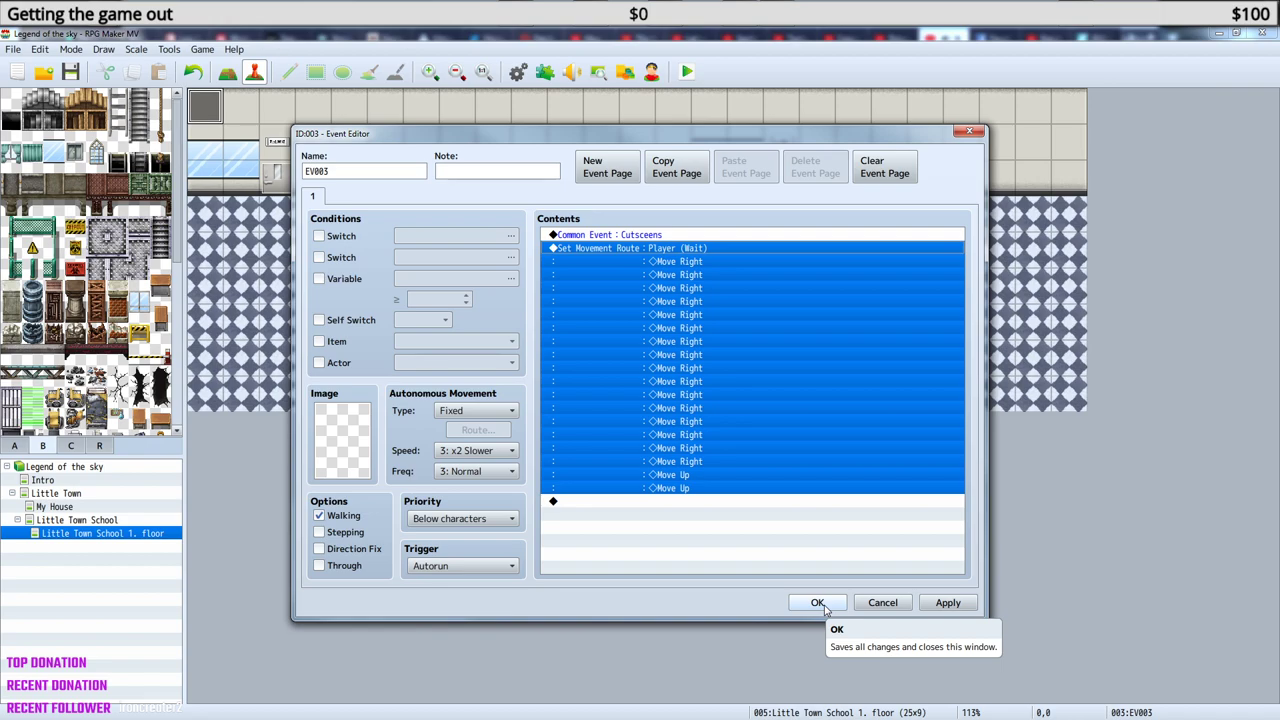
pyautogui.click(698, 503)
pyautogui.rightClick(698, 503)
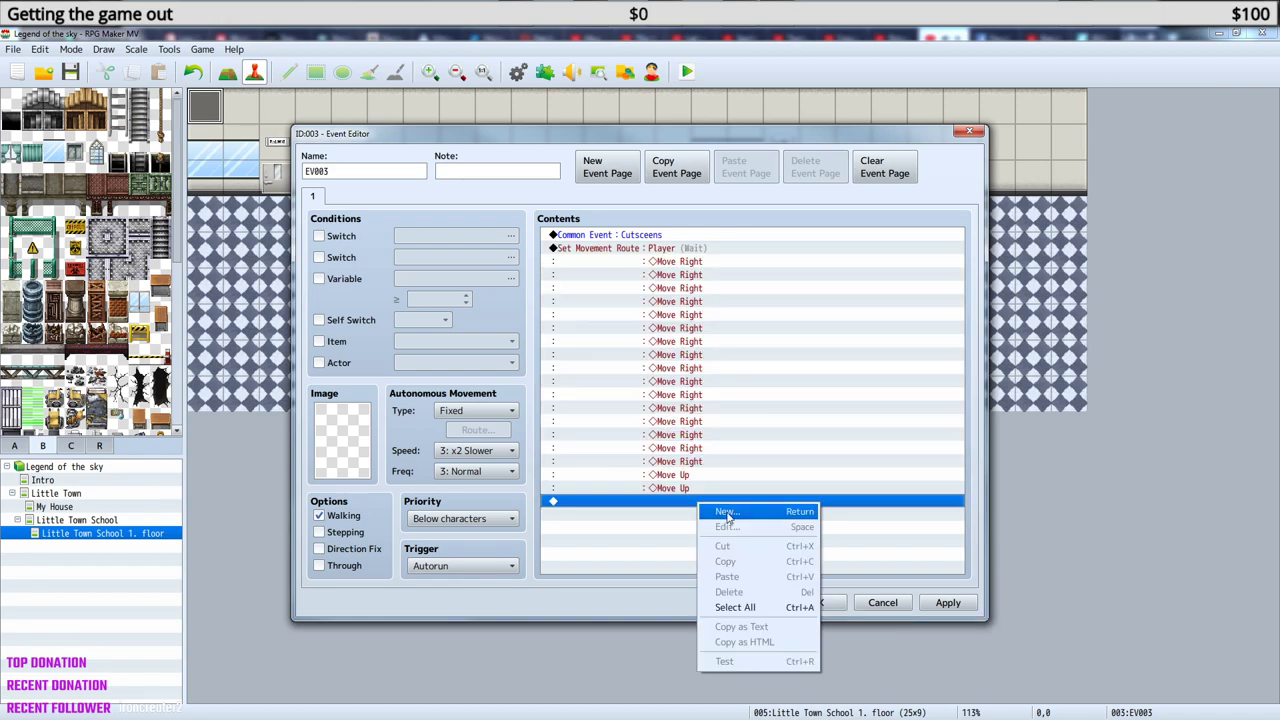
pyautogui.click(678, 508)
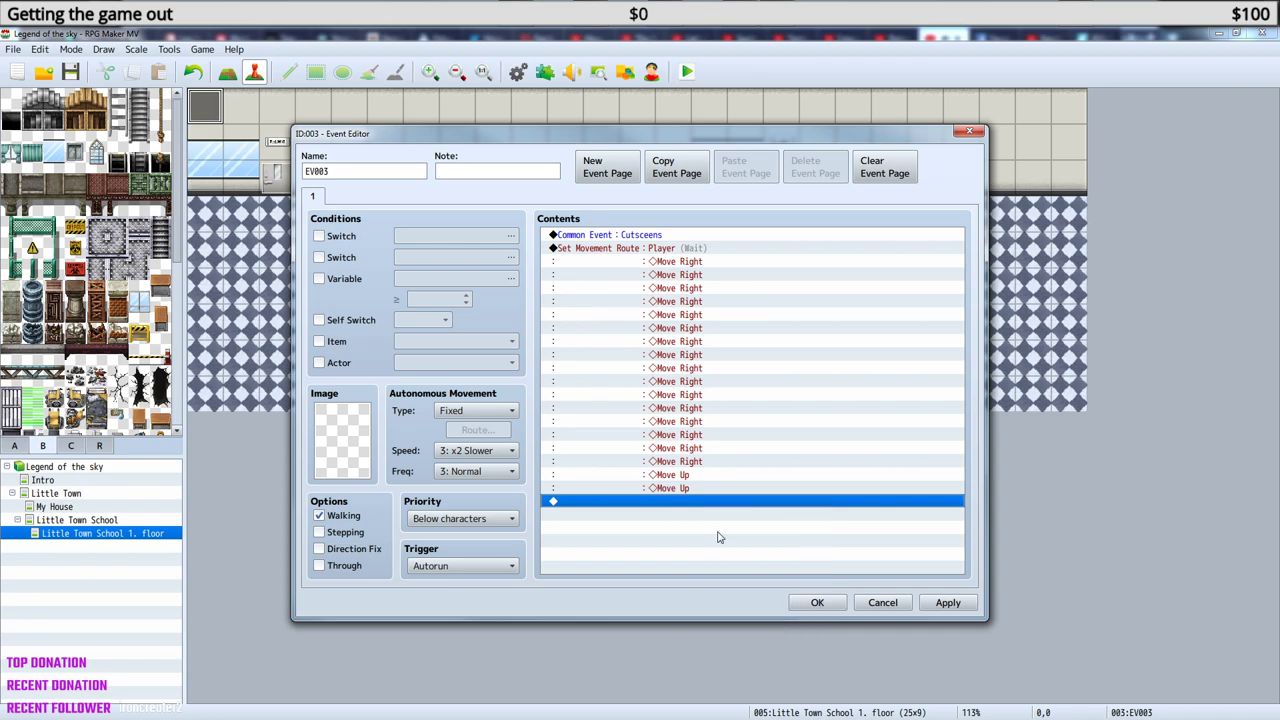
pyautogui.click(817, 602)
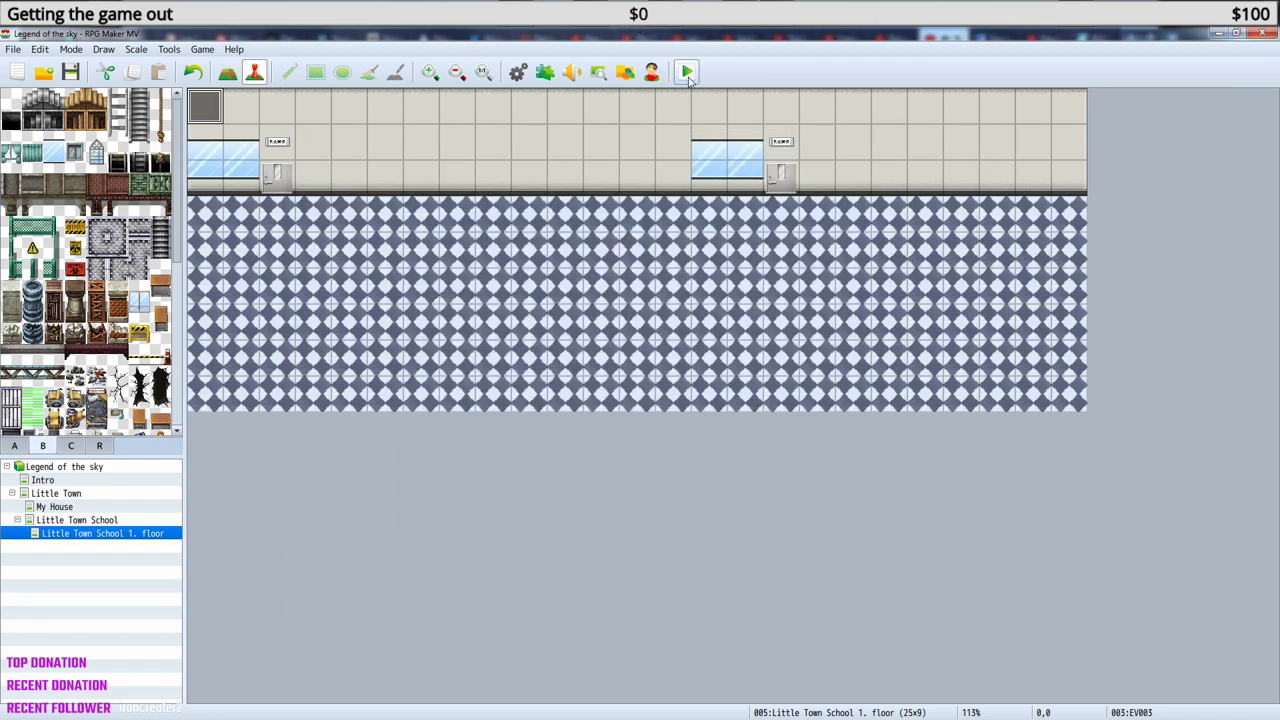
# Playtest the tinted corridor walk from save File 1, entering the school and reaching the second classroom door, then end the playtest.
pyautogui.click(688, 76)
pyautogui.click(606, 396)
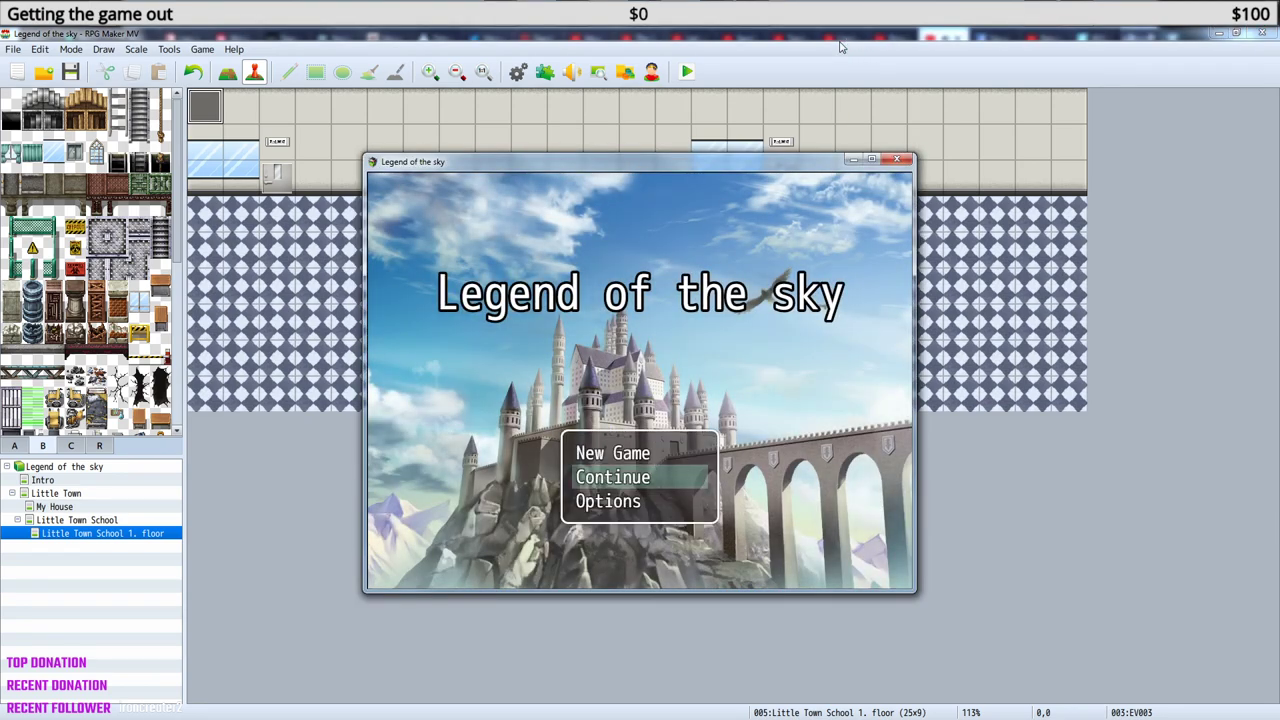
pyautogui.press('Return')
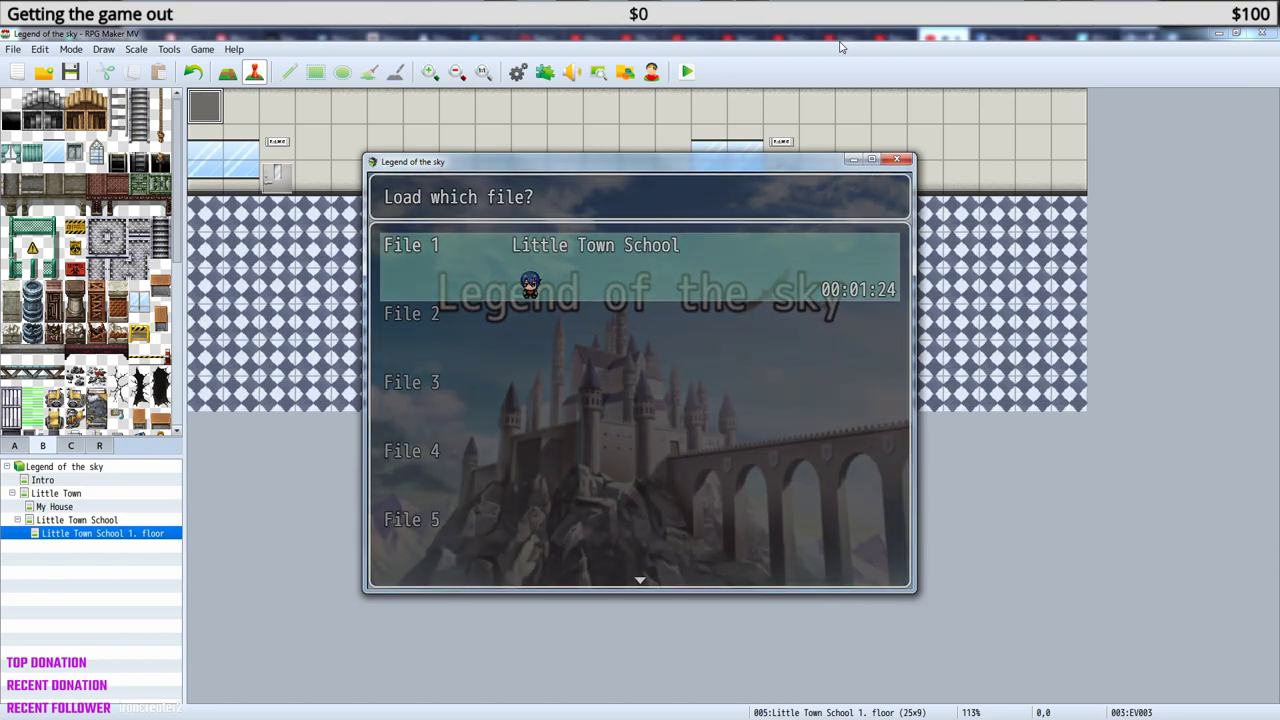
pyautogui.press('Return')
pyautogui.press('Up')
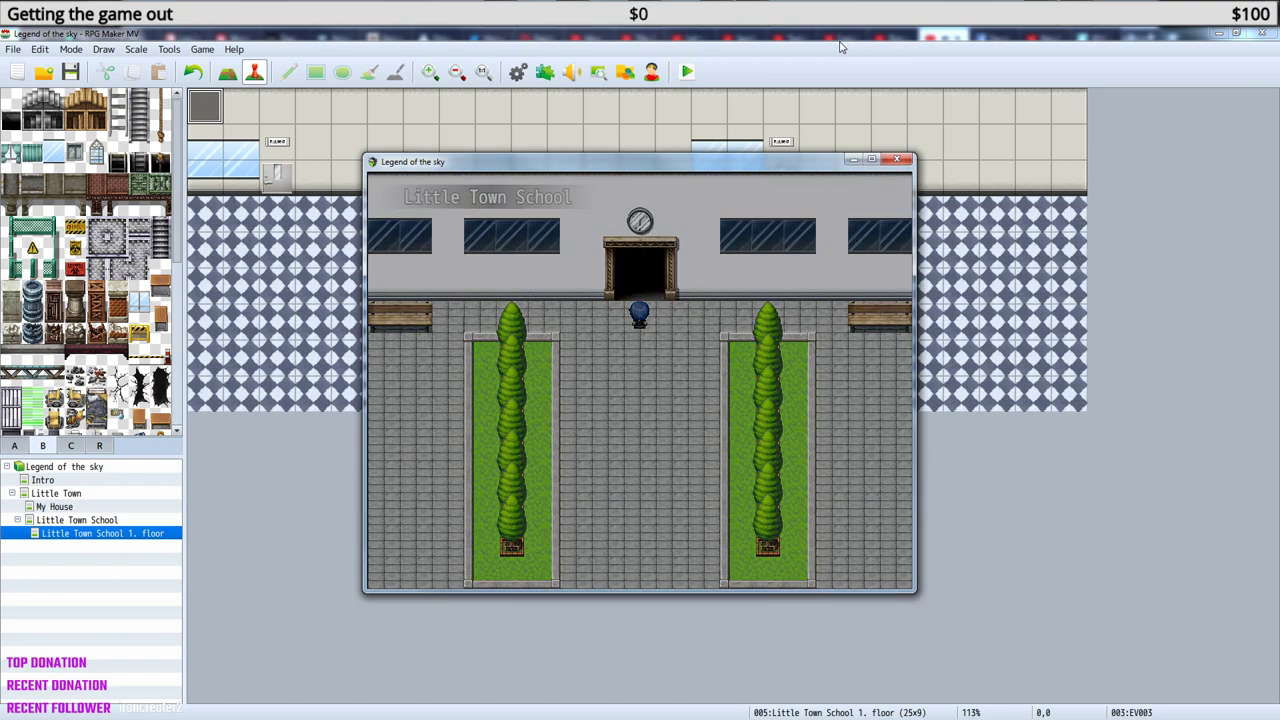
pyautogui.press('Right')
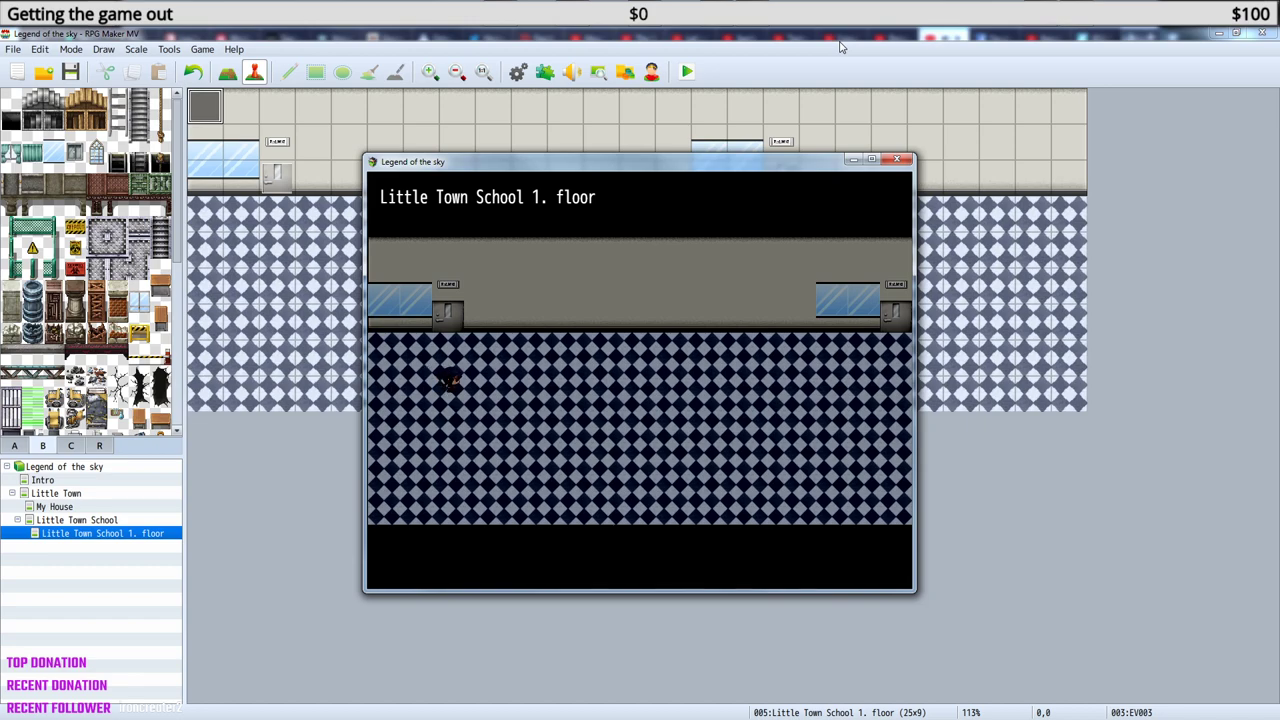
pyautogui.press('Right')
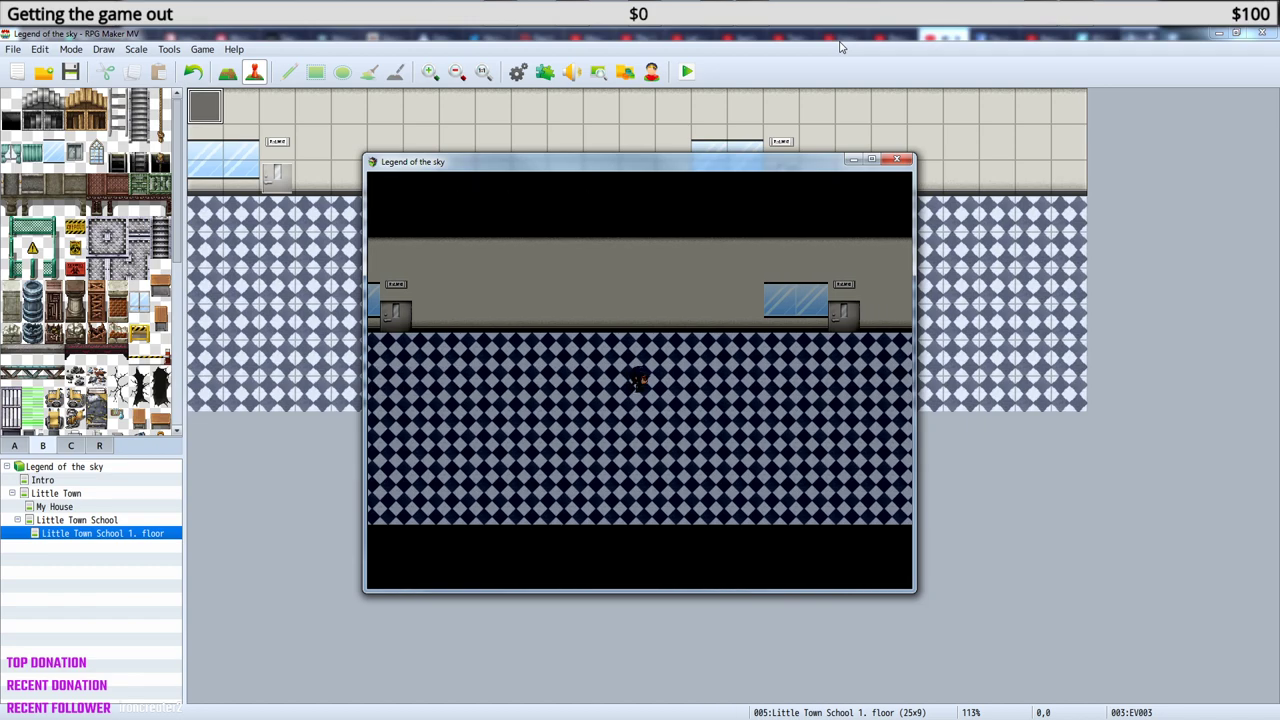
pyautogui.press('Up')
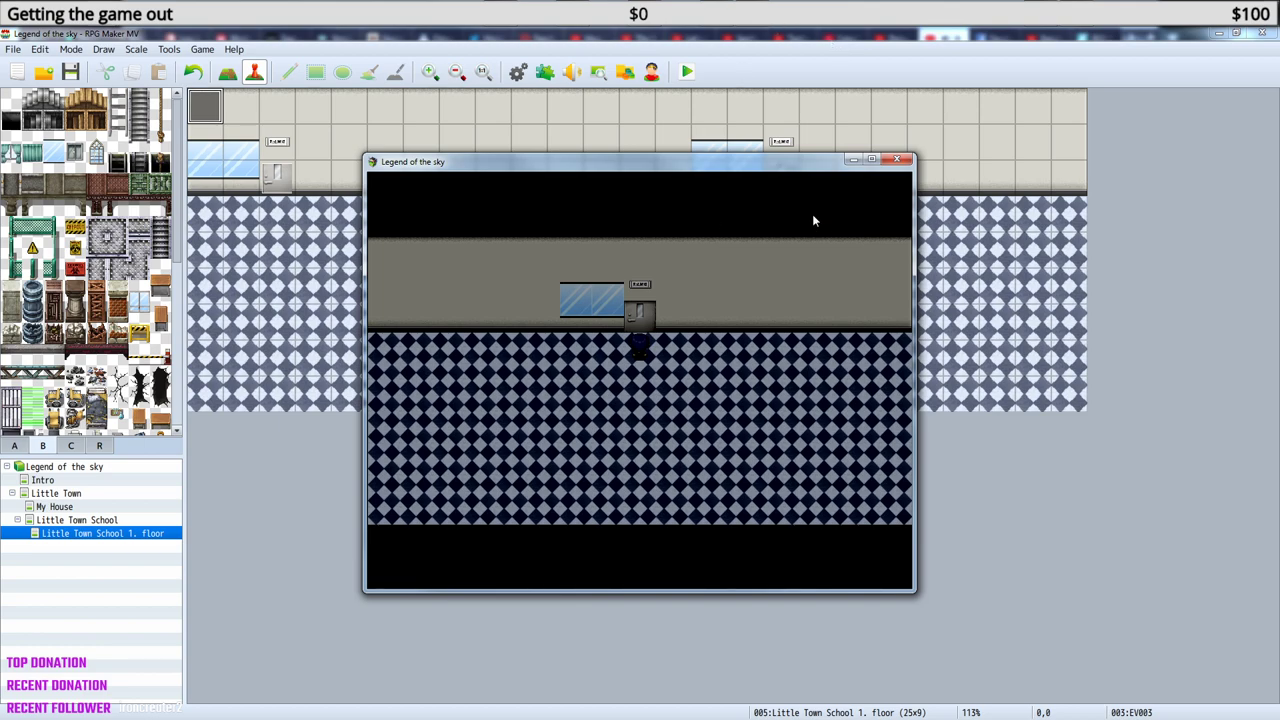
pyautogui.click(898, 161)
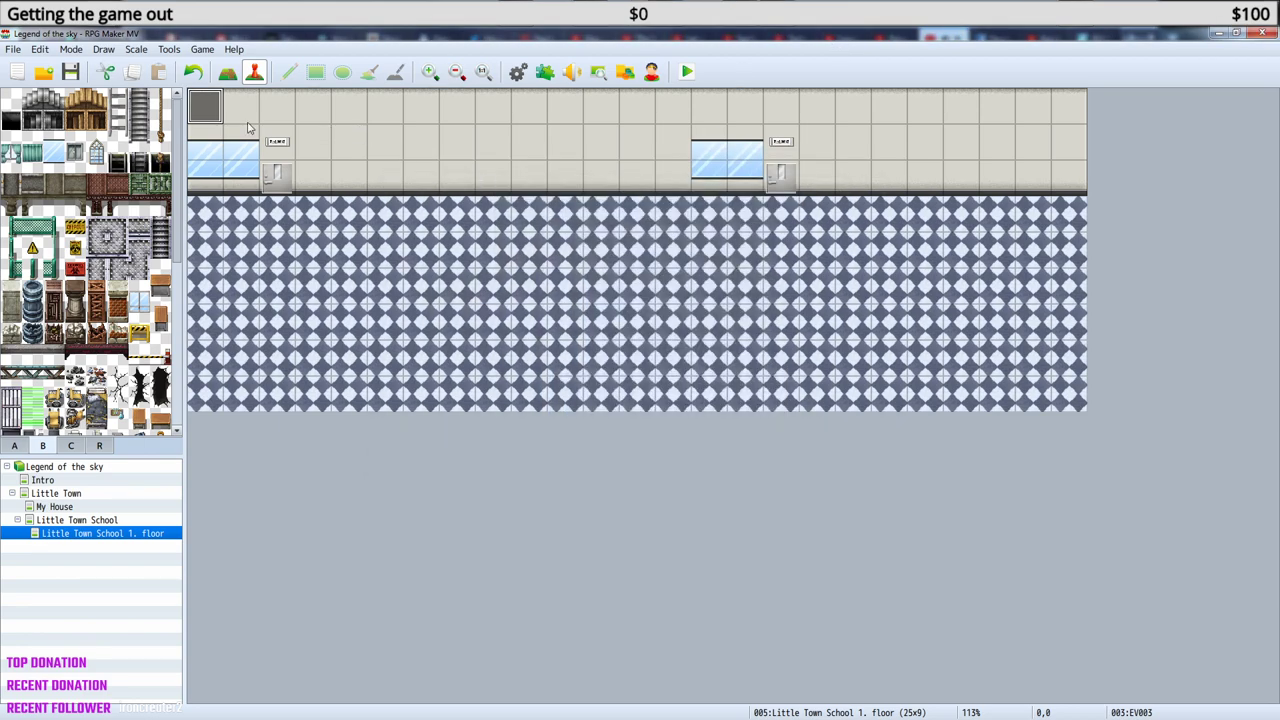
# Duplicate EV003's Cutsceens common event call after the player's movement route.
pyautogui.doubleClick(208, 106)
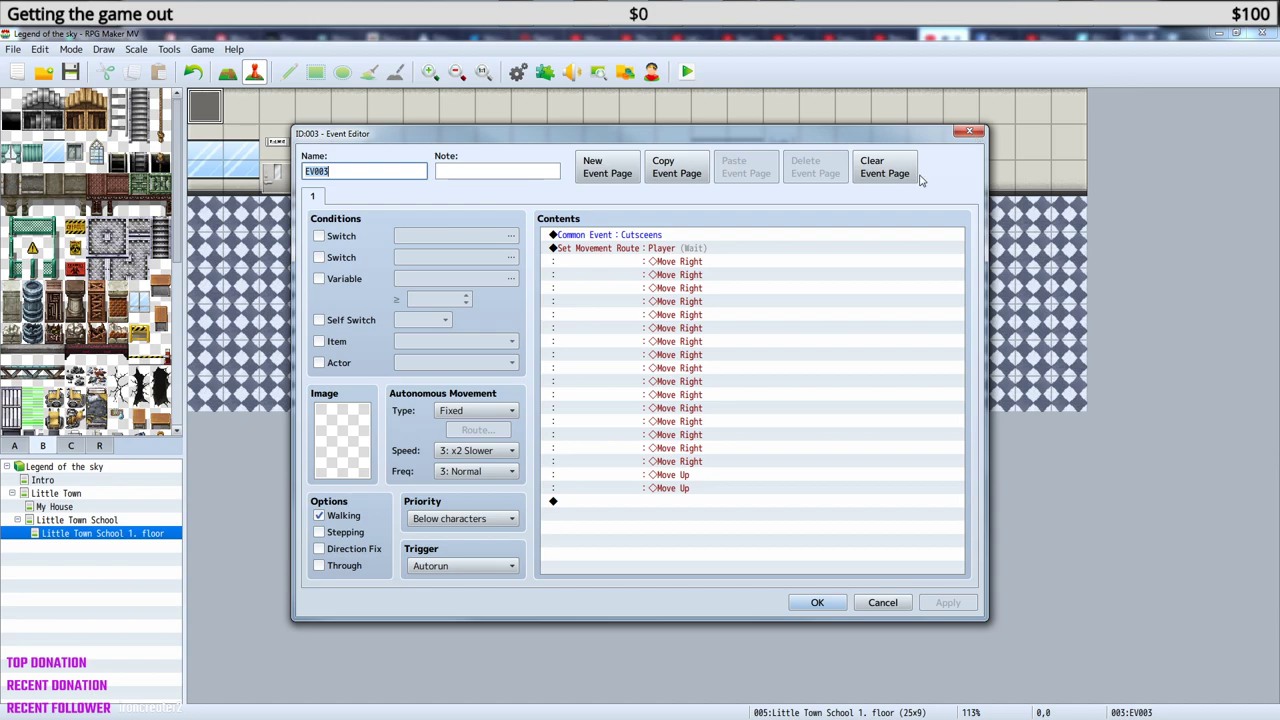
pyautogui.click(624, 234)
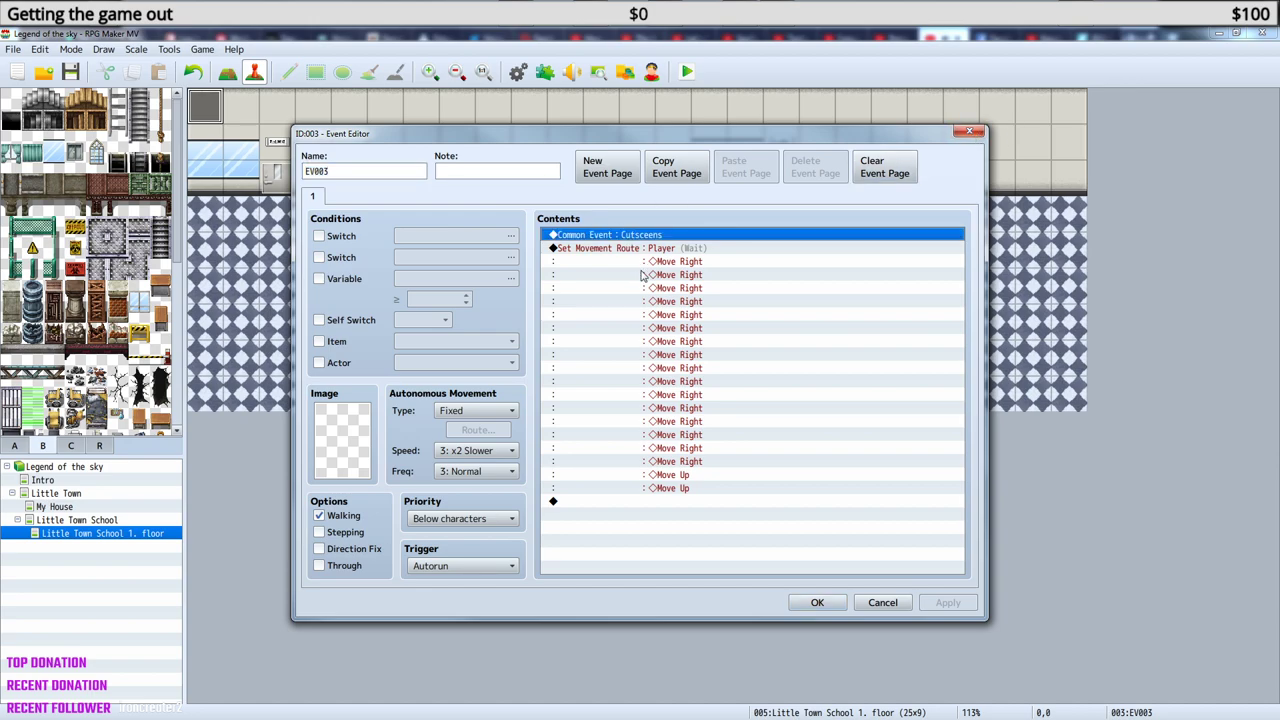
pyautogui.click(654, 503)
pyautogui.hotkey('ctrl', 'v')
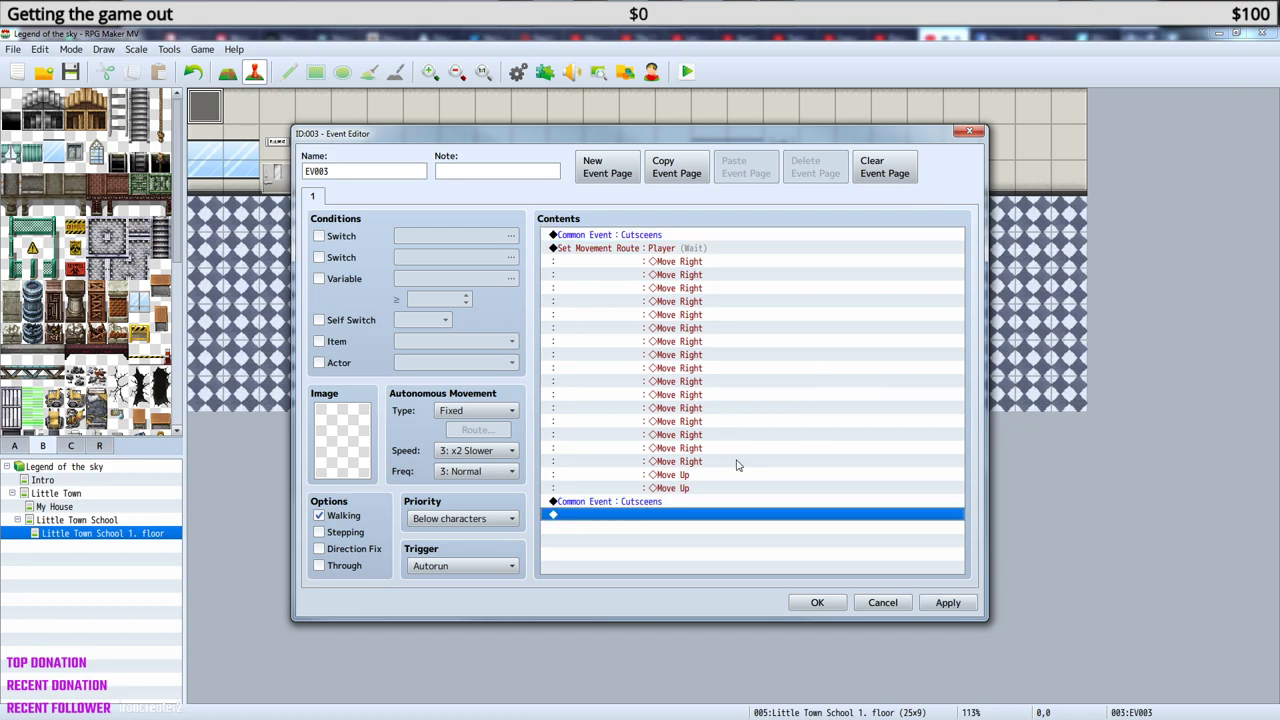
# Change the call after the movement route to common event 0003 and save EV003.
pyautogui.rightClick(642, 502)
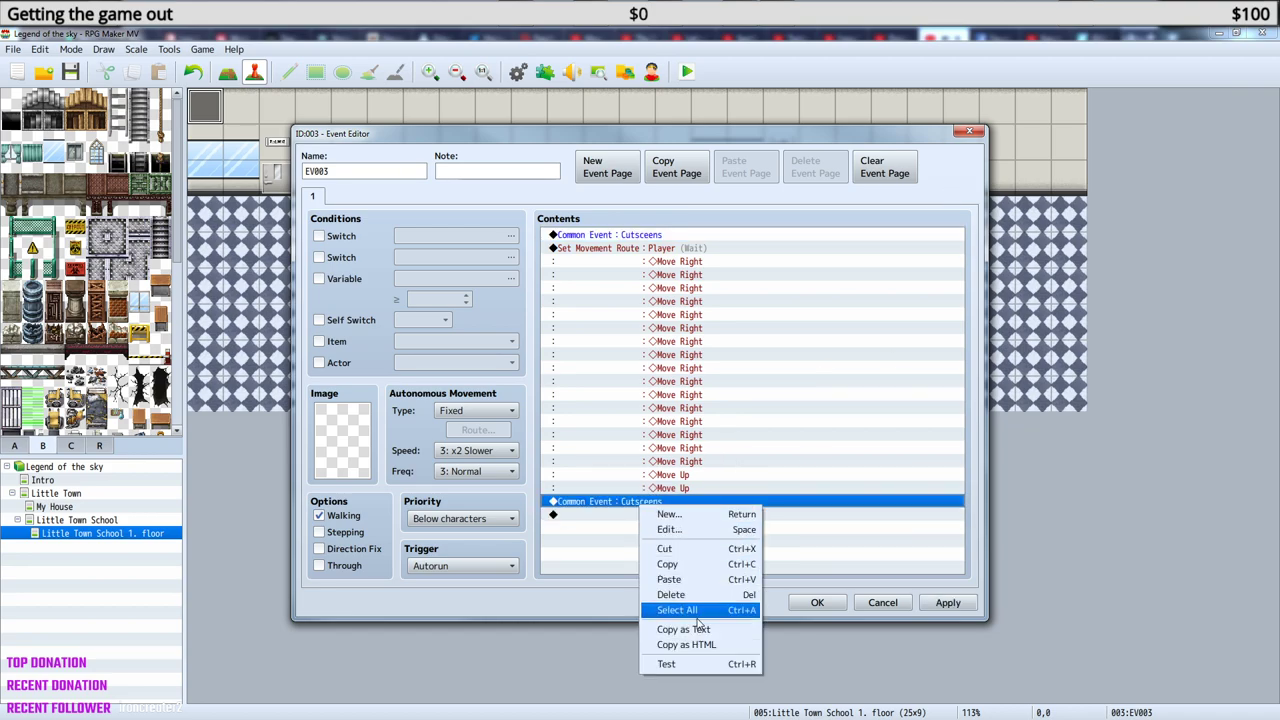
pyautogui.click(687, 529)
pyautogui.click(737, 399)
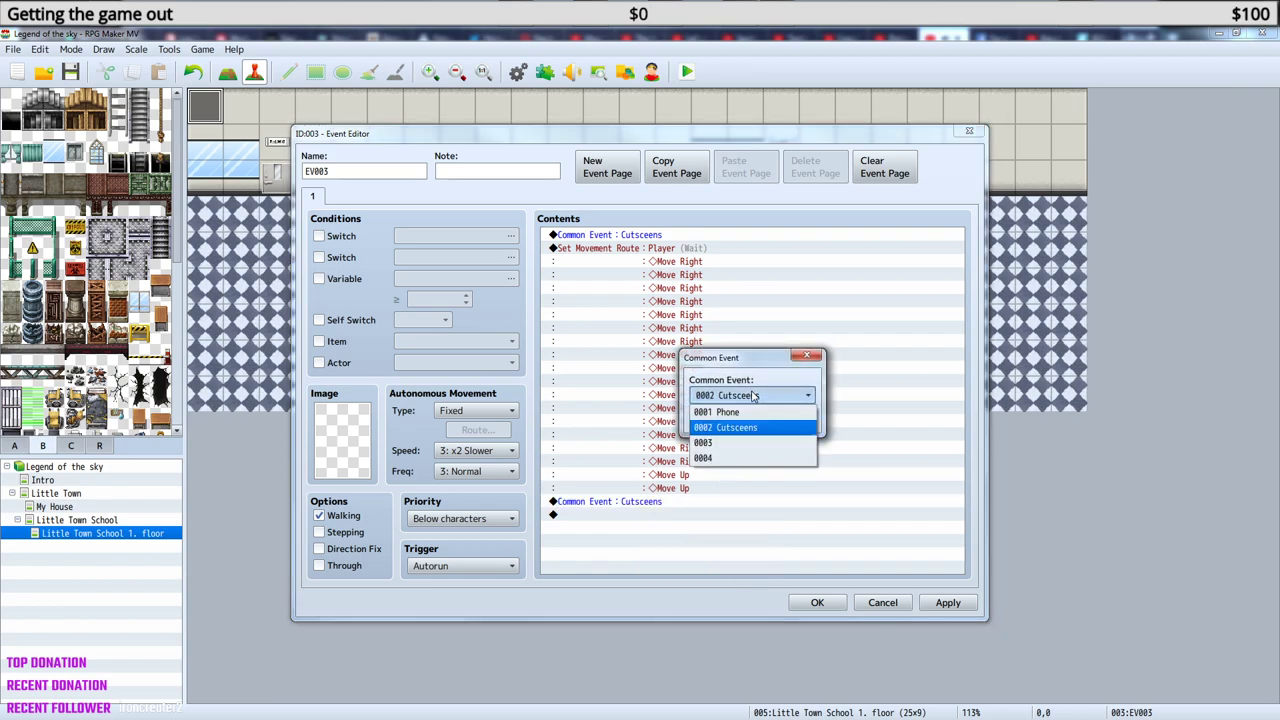
pyautogui.click(737, 443)
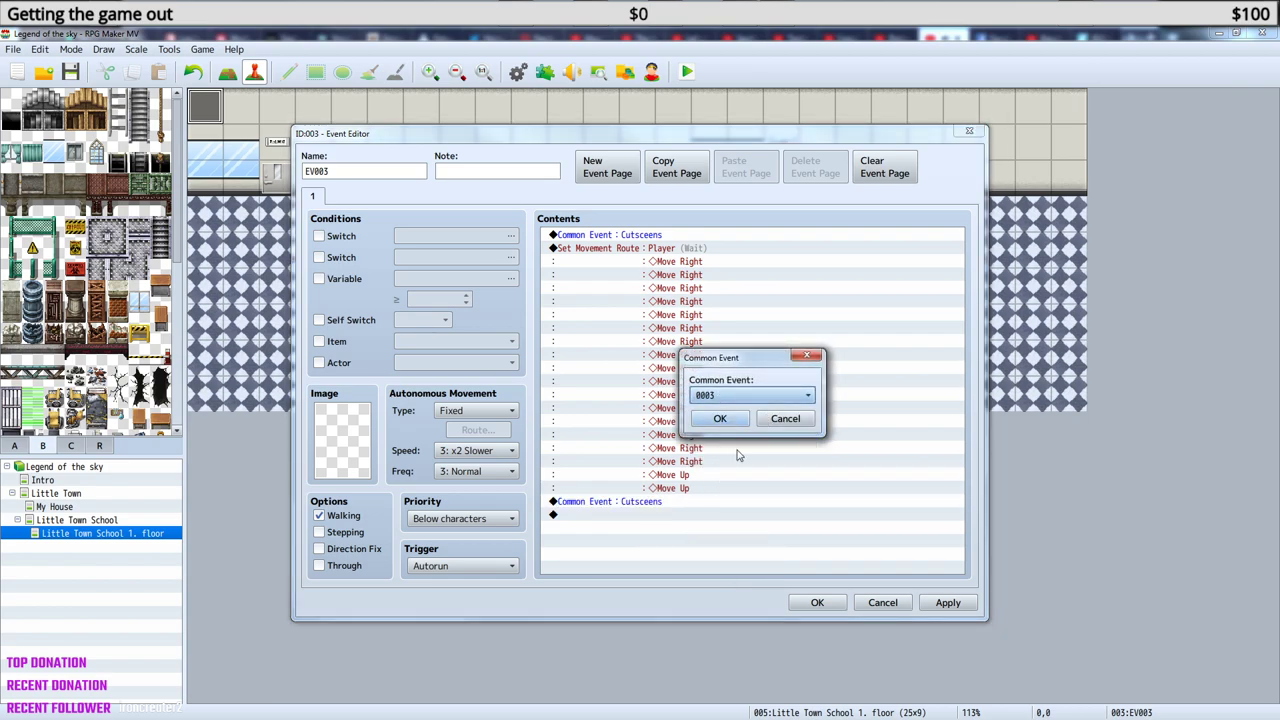
pyautogui.press('Return')
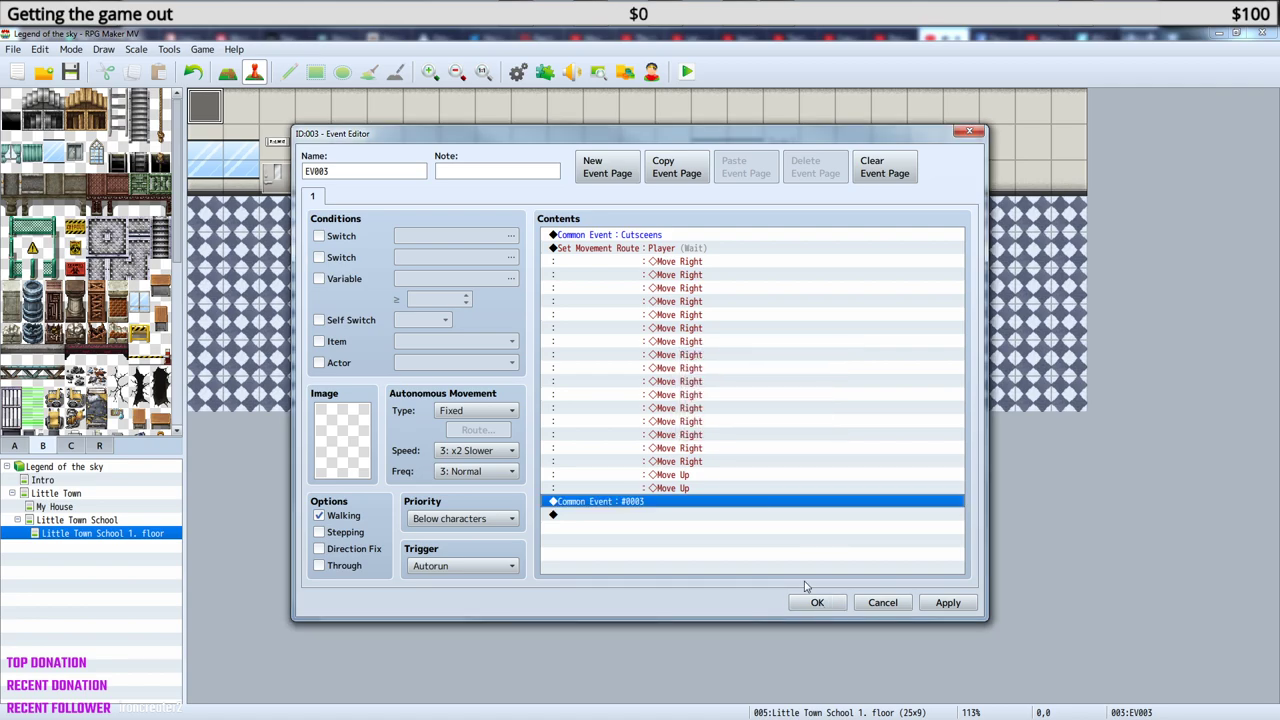
pyautogui.click(818, 603)
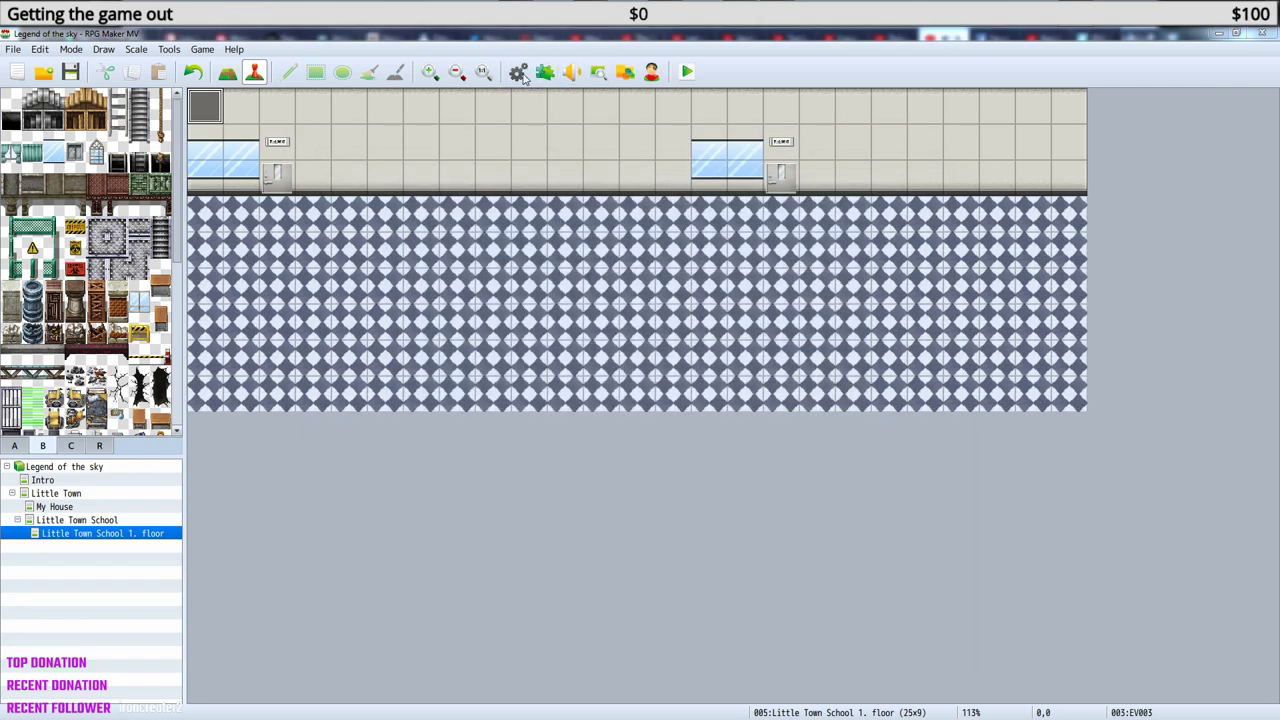
# Set the Tint Screen command in common event 0002 Cutsceens to 1 frame without waiting for completion.
pyautogui.press('F9')
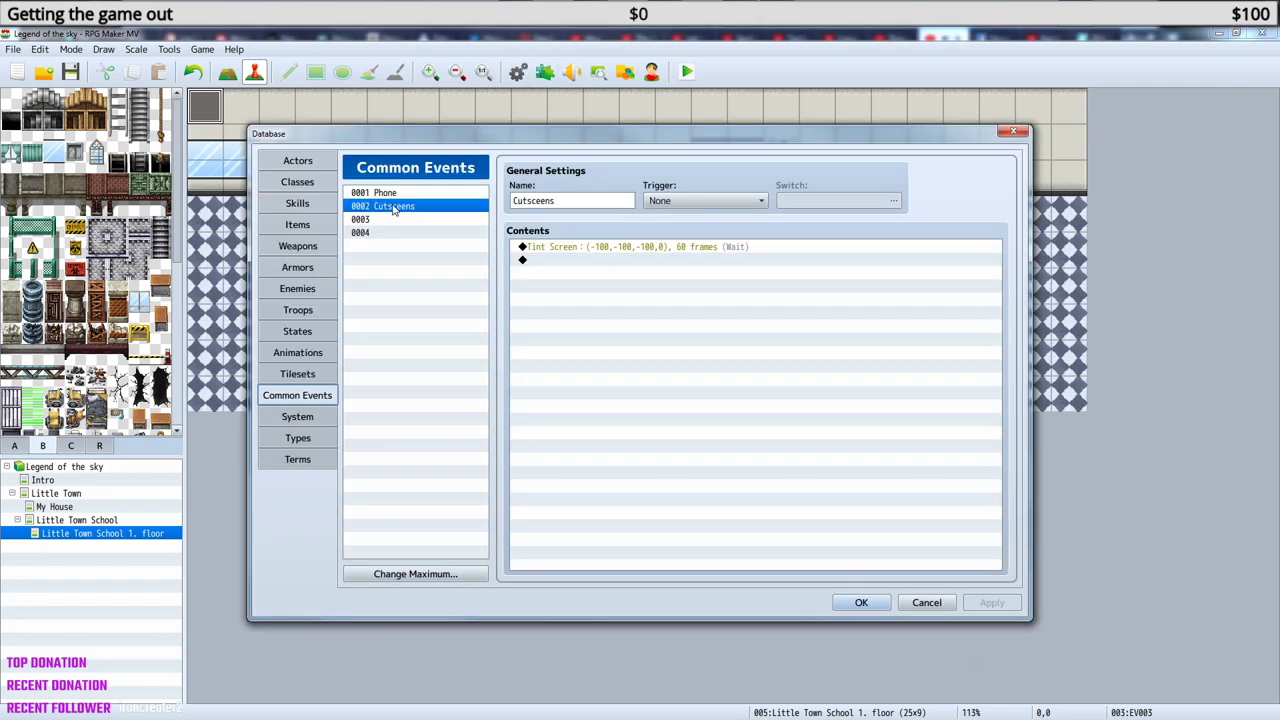
pyautogui.rightClick(738, 252)
pyautogui.click(765, 274)
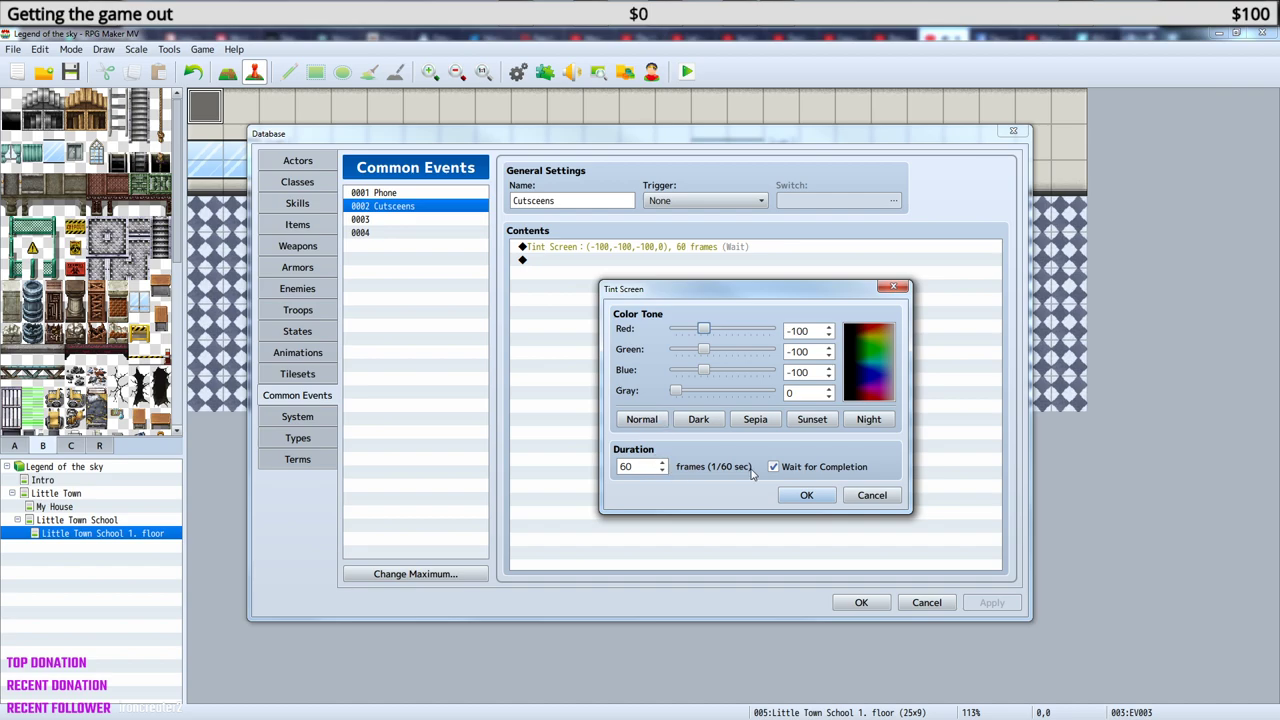
pyautogui.doubleClick(646, 466)
pyautogui.click(773, 466)
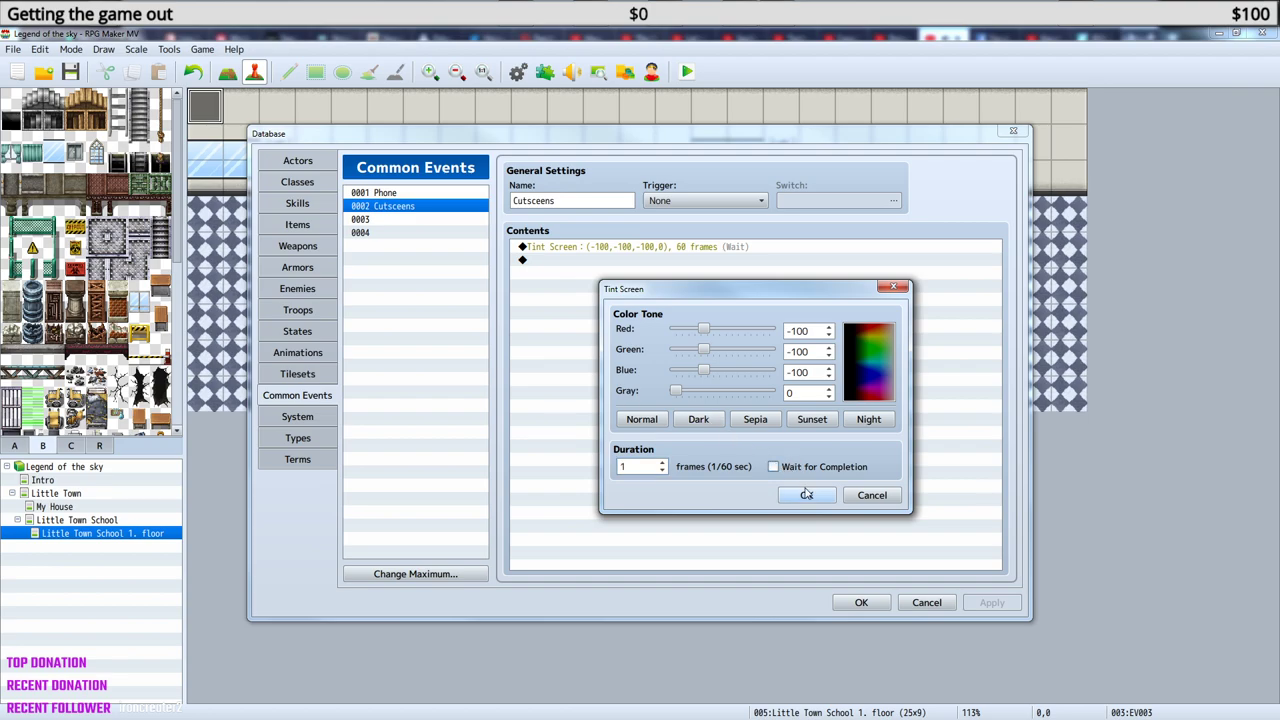
pyautogui.click(806, 495)
# Name common event 0003 Cutsceens, matching the name of common event 0002.
pyautogui.click(413, 221)
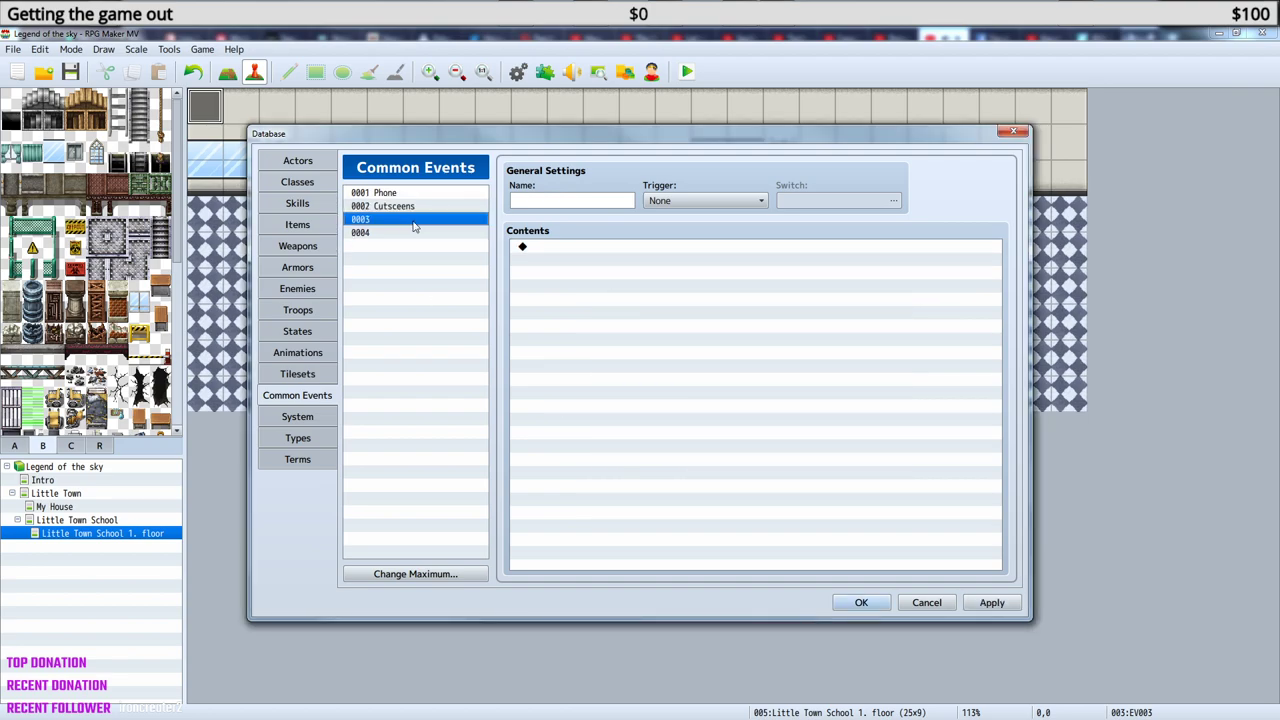
pyautogui.click(414, 207)
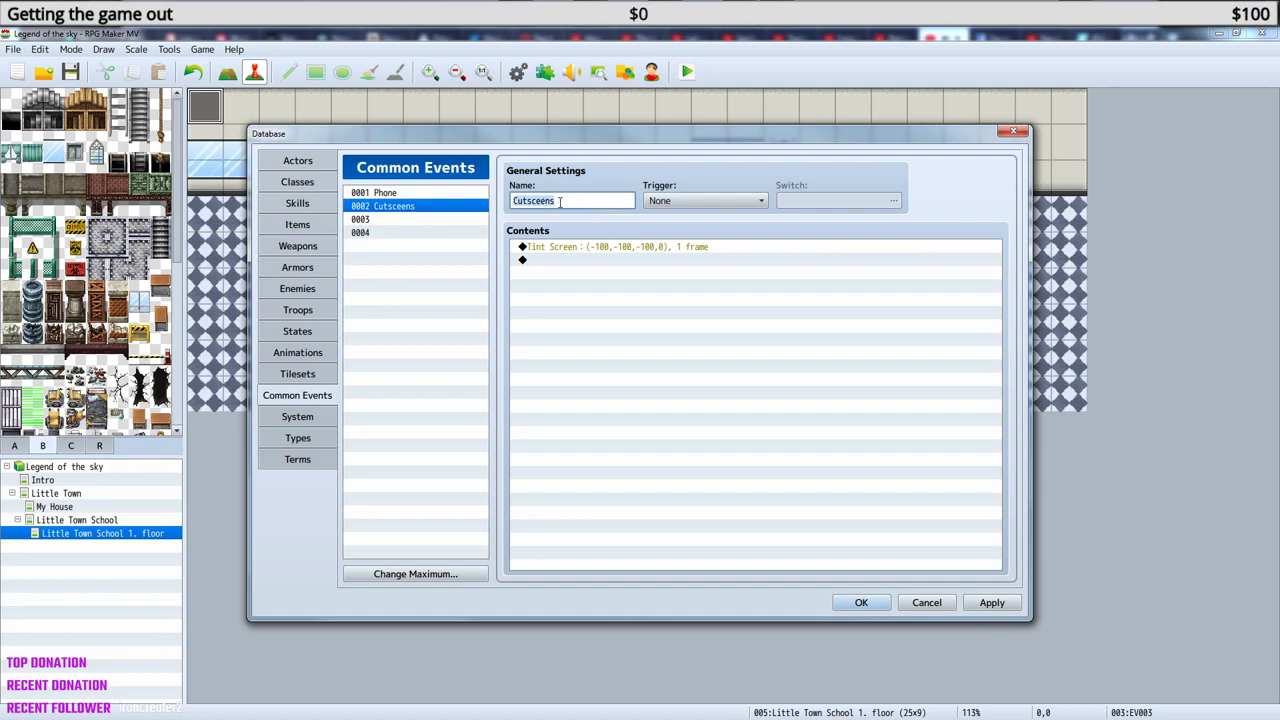
pyautogui.click(402, 220)
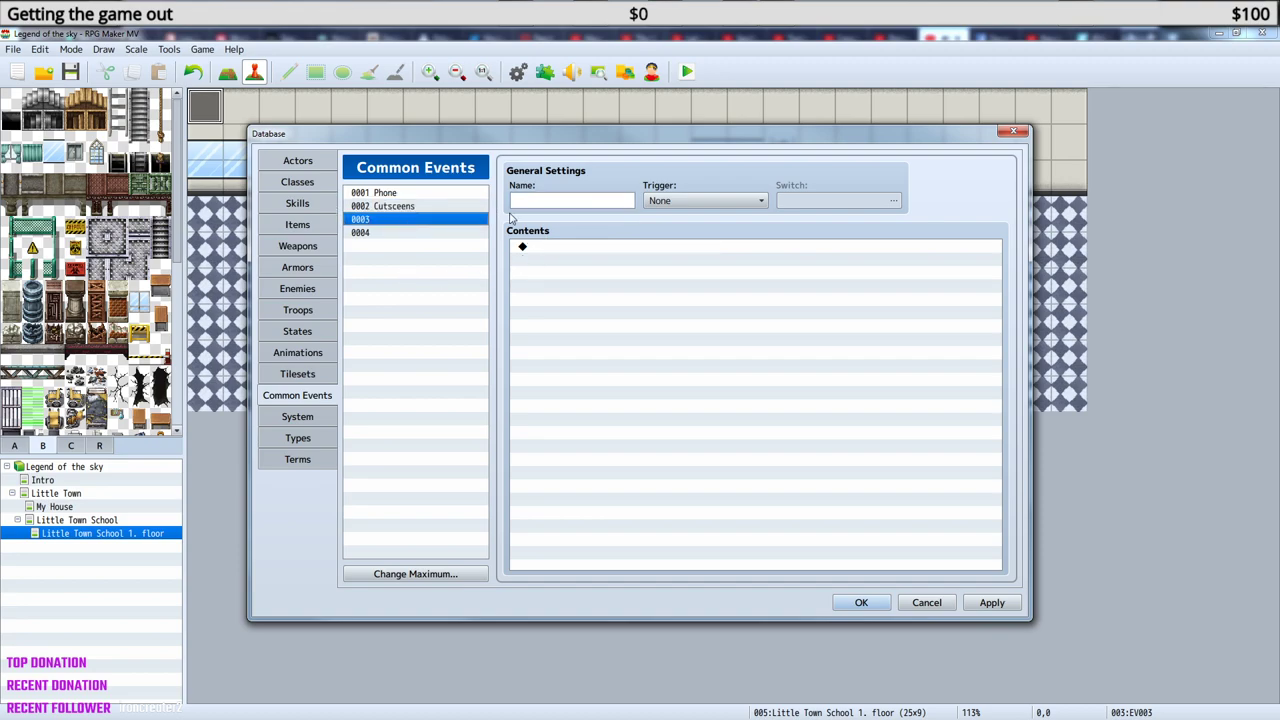
pyautogui.click(558, 200)
pyautogui.write('Cutsceens')
# Add a Tint Screen command to common event 0003 with all color values at 0 over 60 frames with waiting.
pyautogui.click(585, 250)
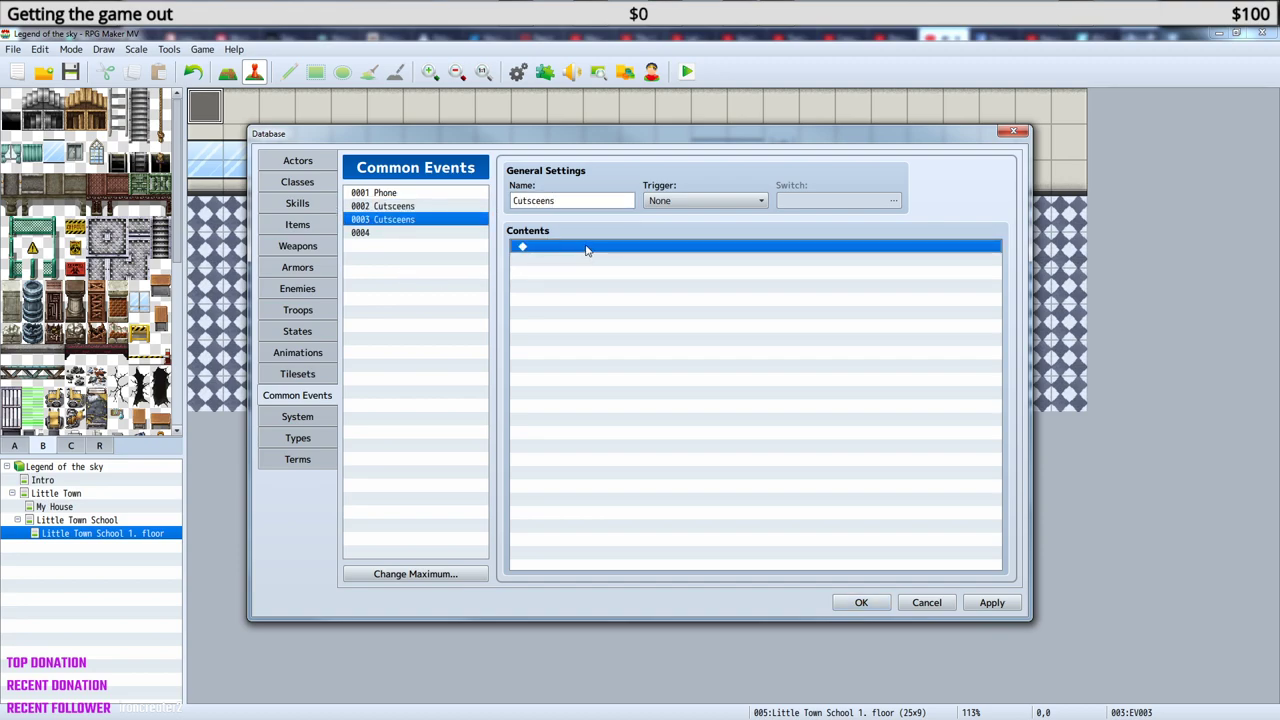
pyautogui.doubleClick(587, 250)
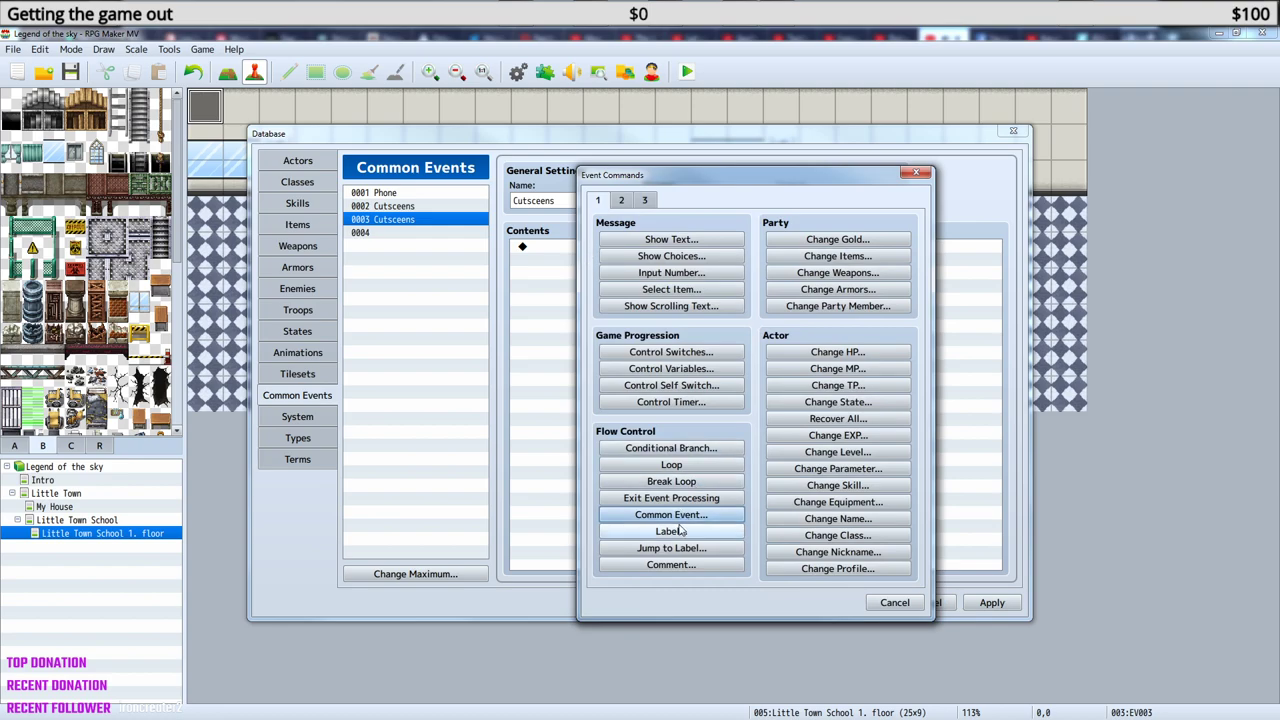
pyautogui.click(624, 202)
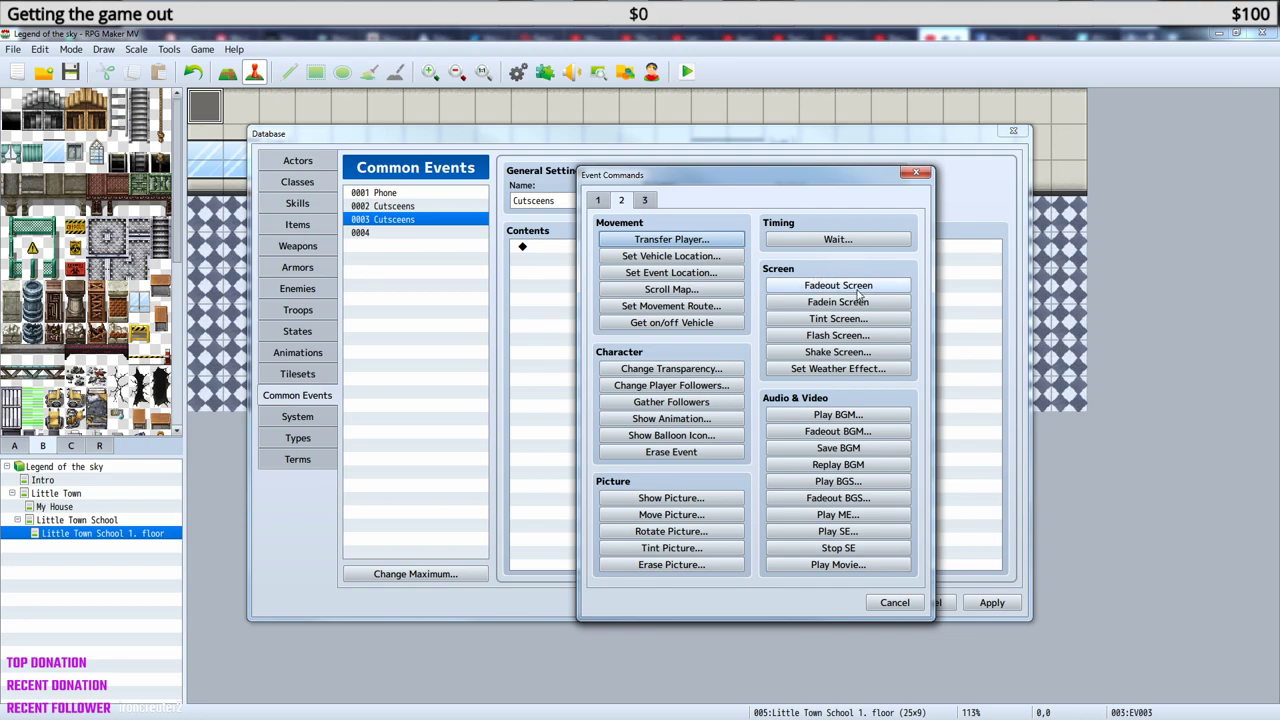
pyautogui.click(870, 322)
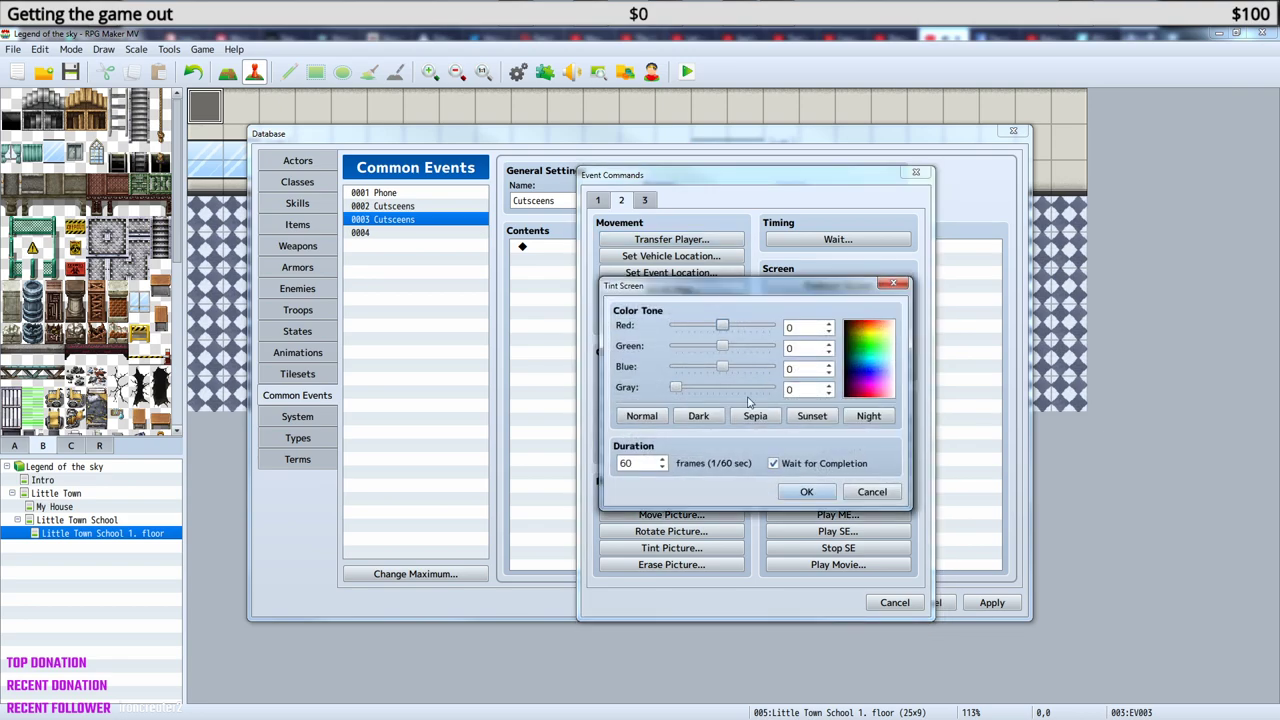
pyautogui.click(807, 492)
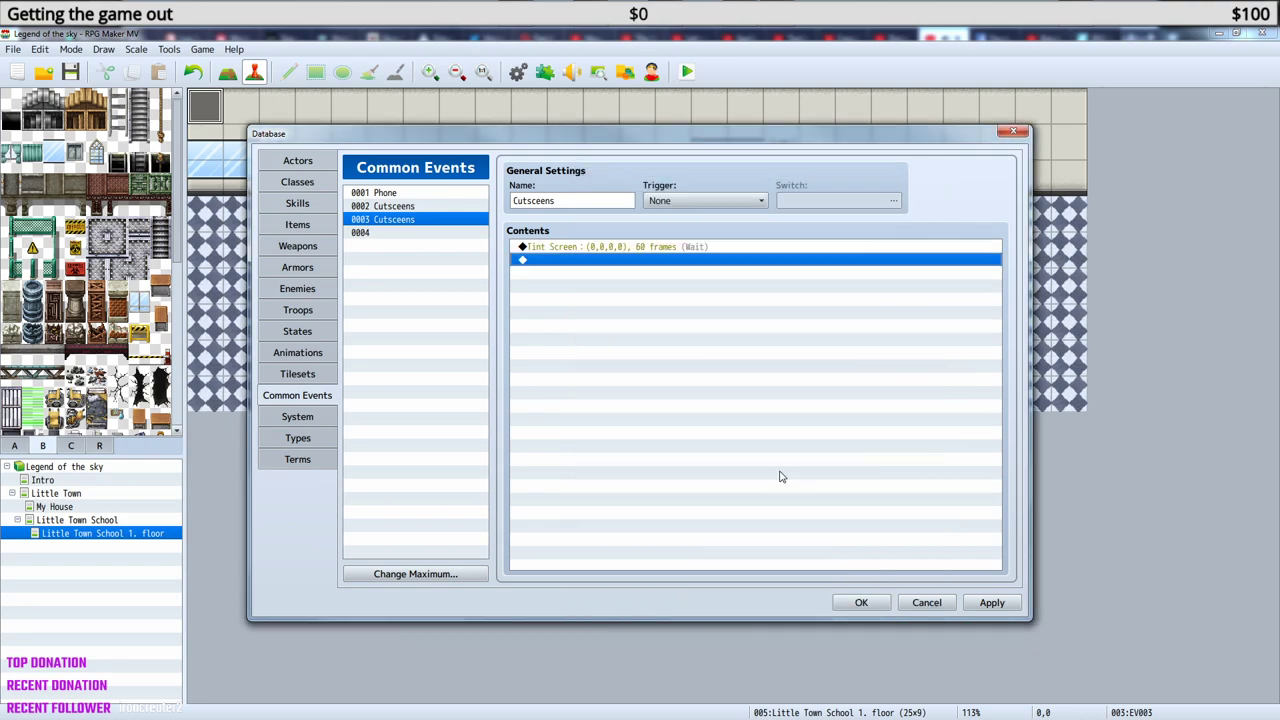
# Set the Tint Screen command in common event 0003 to 1 frame without waiting for completion.
pyautogui.rightClick(730, 248)
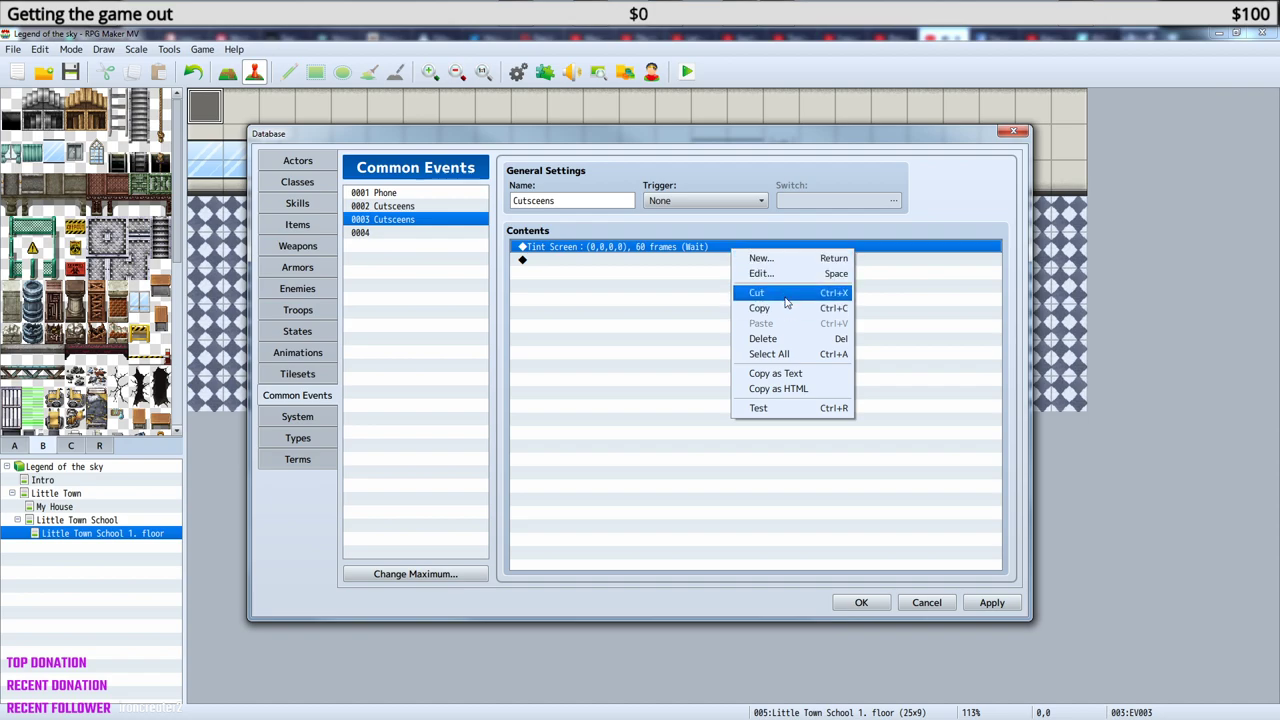
pyautogui.click(765, 273)
pyautogui.doubleClick(648, 465)
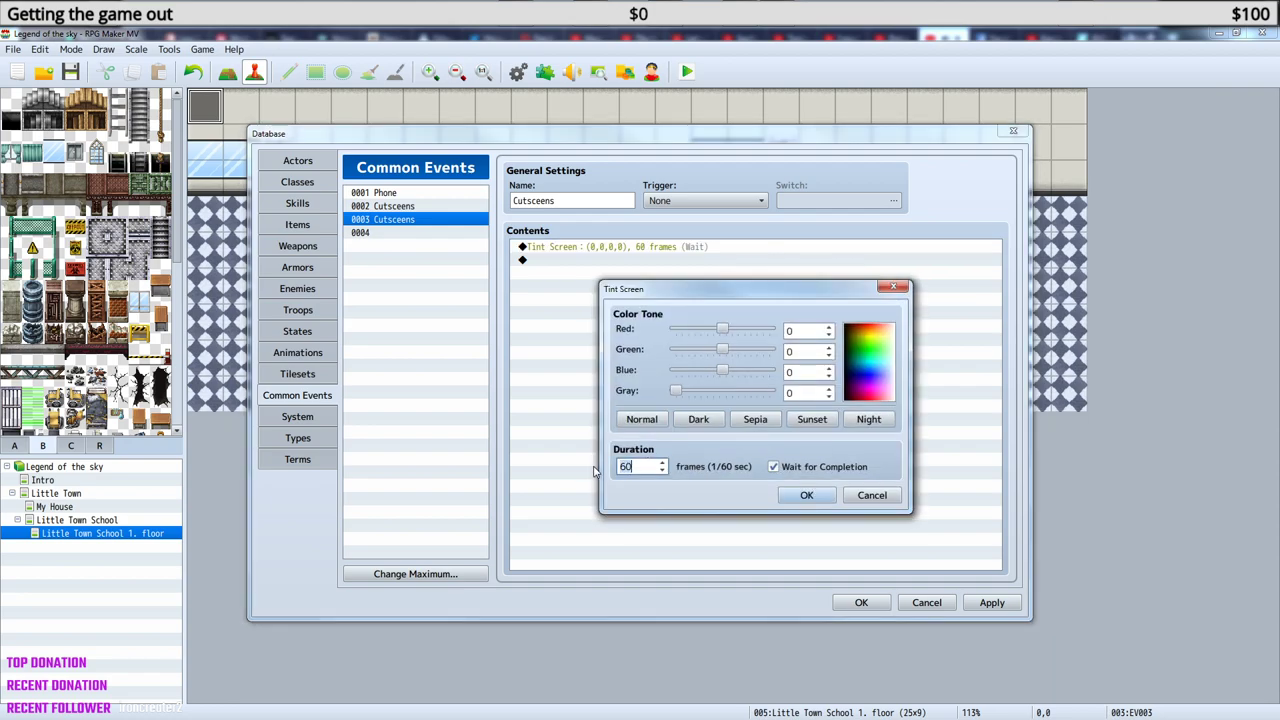
pyautogui.click(776, 467)
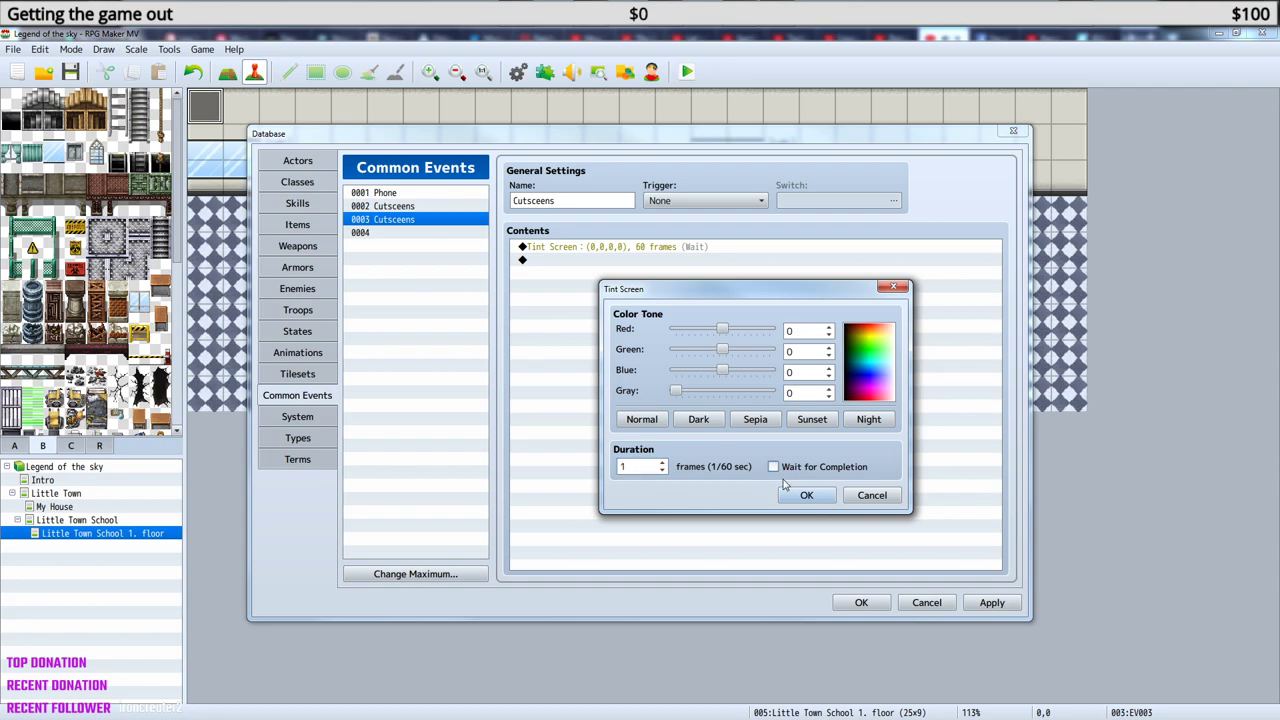
# Try the Dark, Sepia, Sunset and Night tones for common event 0003's tint, and apply the Normal tone.
pyautogui.click(698, 420)
pyautogui.click(756, 422)
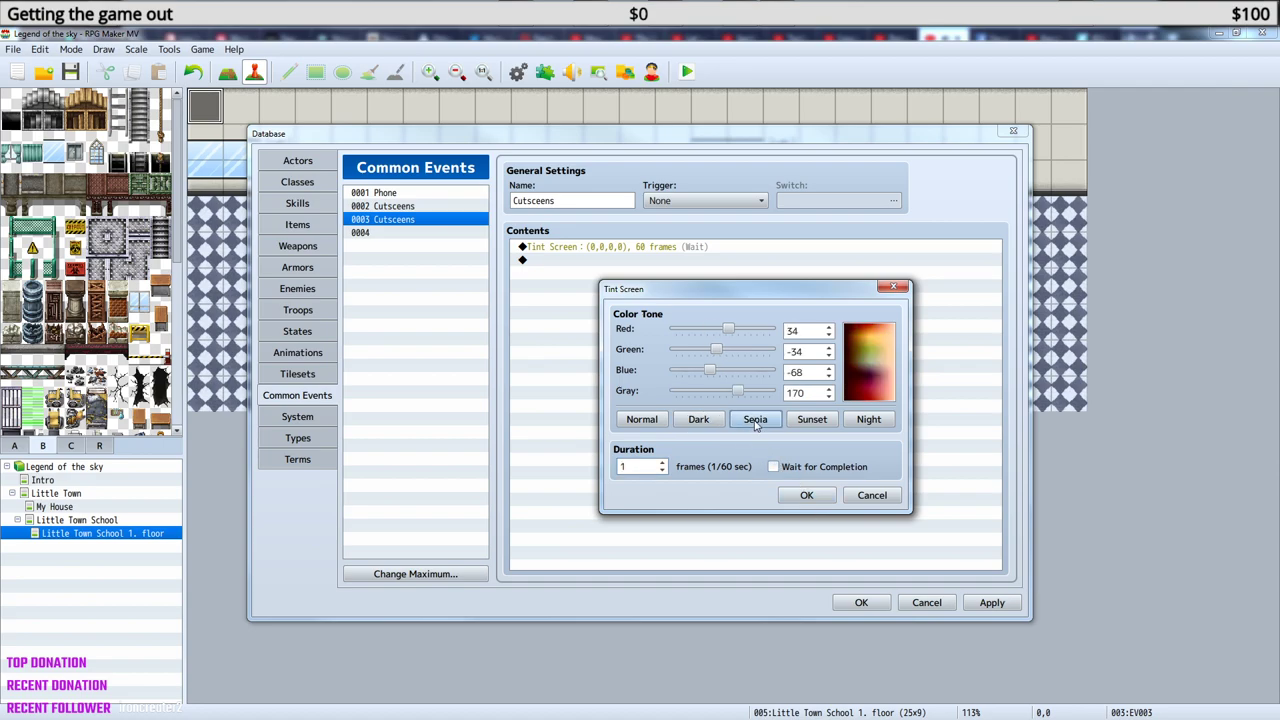
pyautogui.click(808, 421)
pyautogui.click(868, 420)
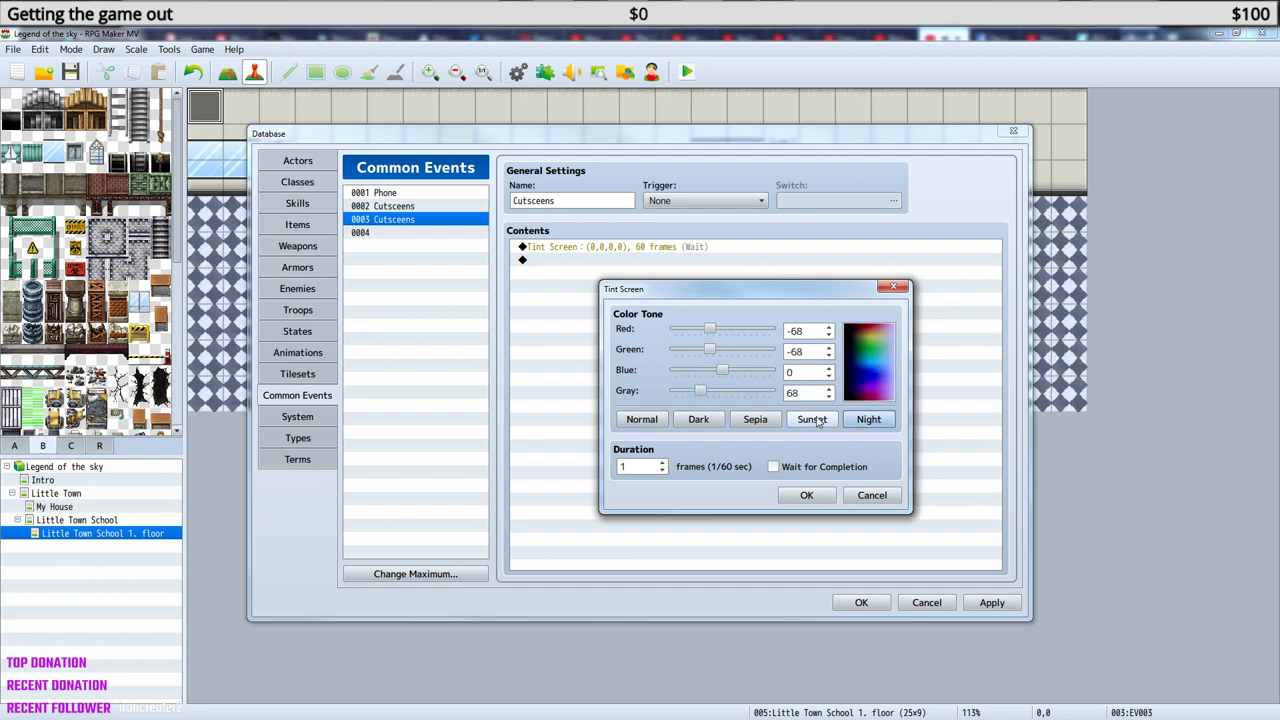
pyautogui.click(811, 420)
pyautogui.click(750, 424)
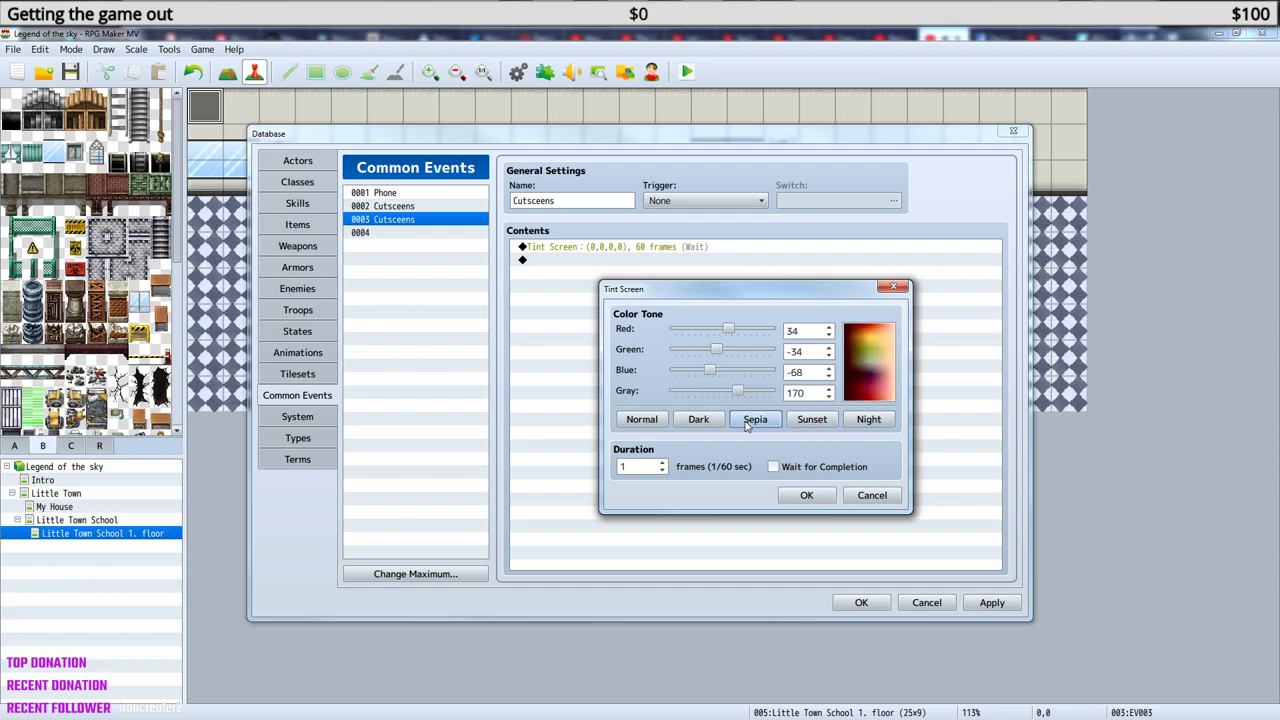
pyautogui.click(650, 421)
pyautogui.click(806, 495)
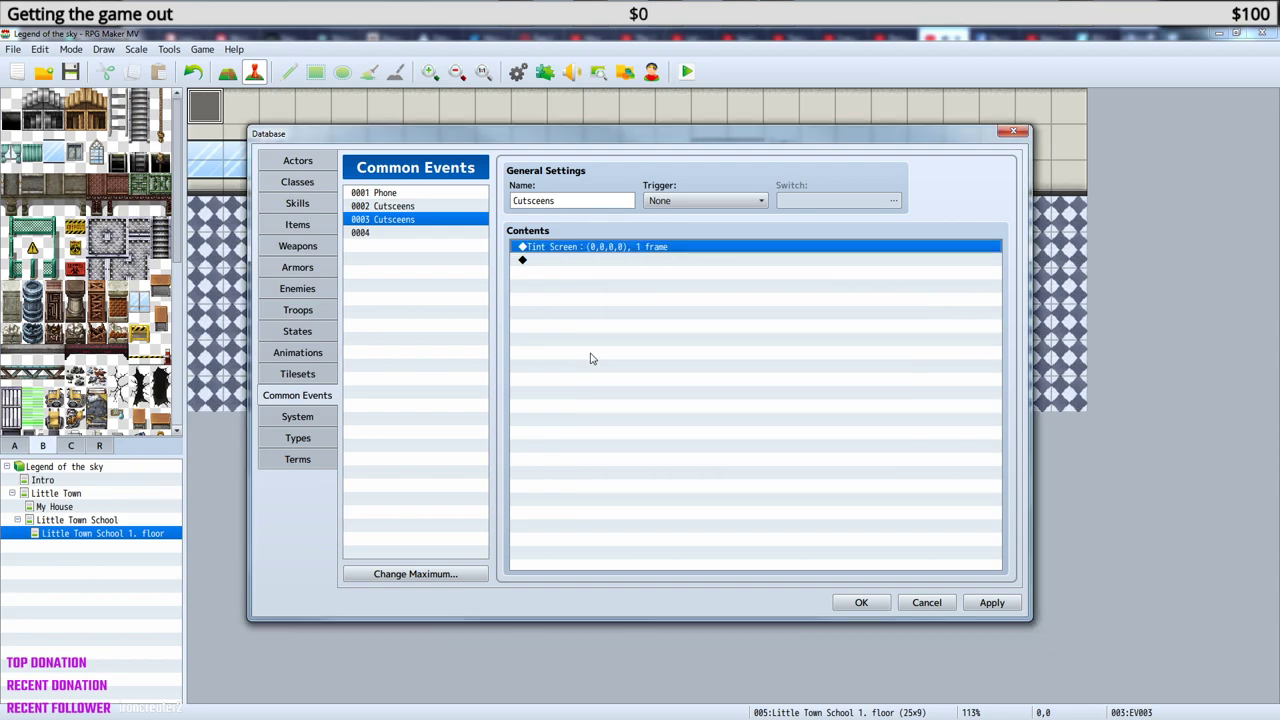
# Change the tint in common event 0002 Cutsceens to the Sepia preset and save the database.
pyautogui.click(440, 220)
pyautogui.click(432, 206)
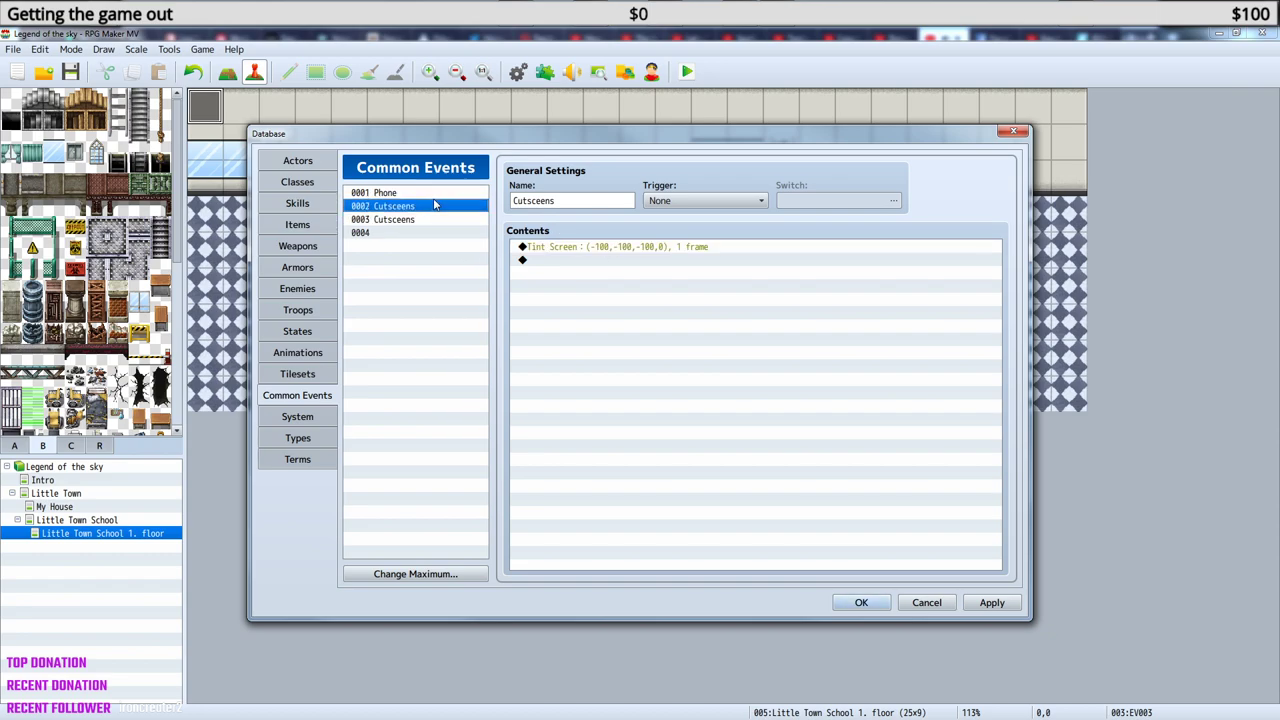
pyautogui.click(435, 219)
pyautogui.click(435, 206)
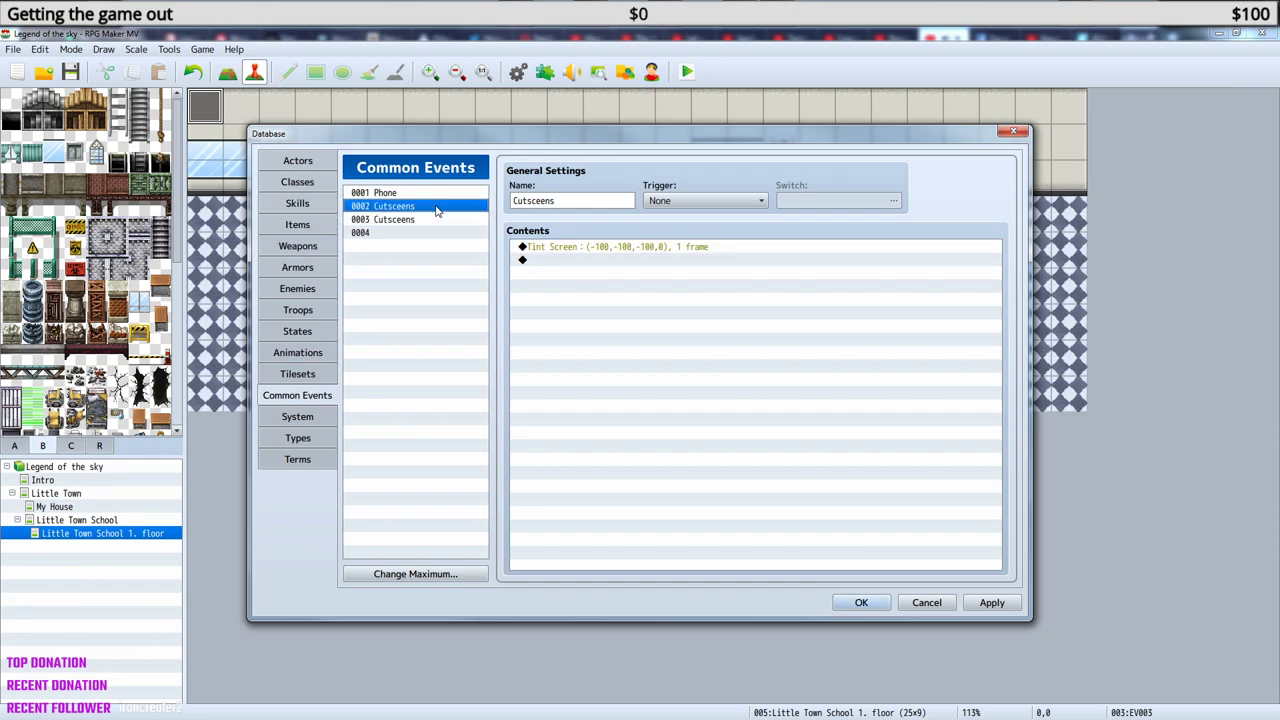
pyautogui.rightClick(589, 251)
pyautogui.click(620, 277)
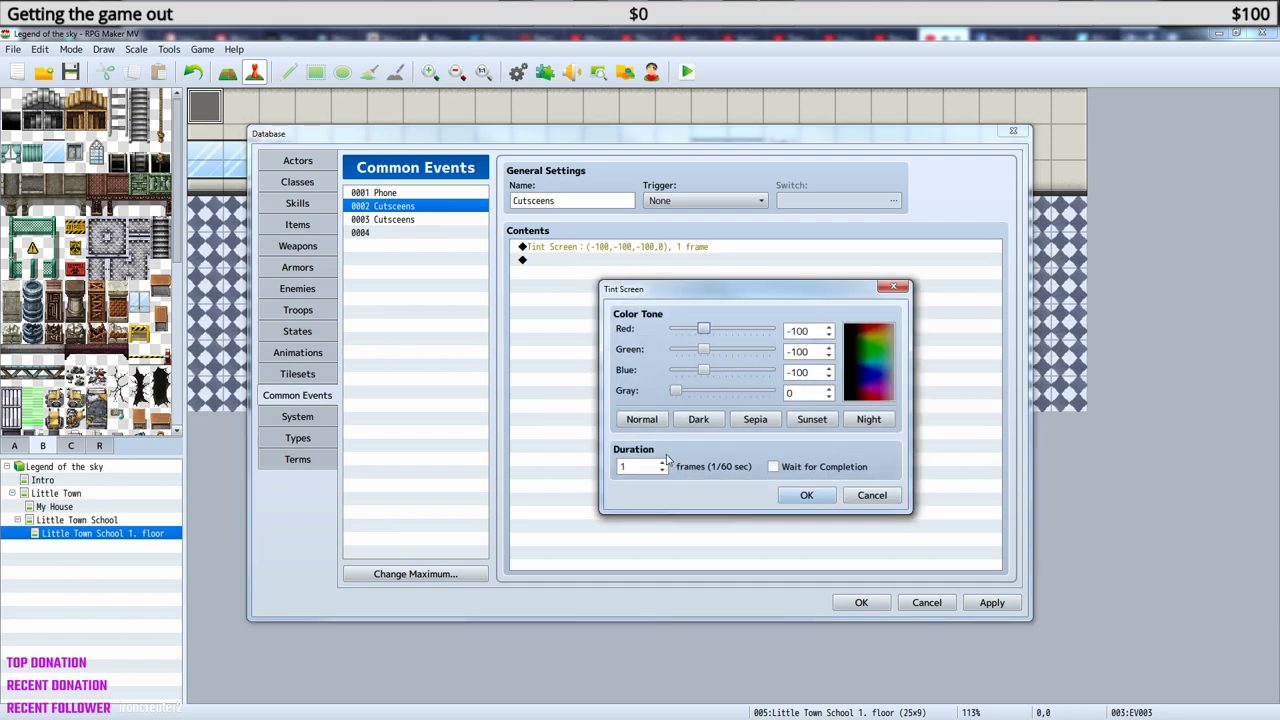
pyautogui.click(757, 420)
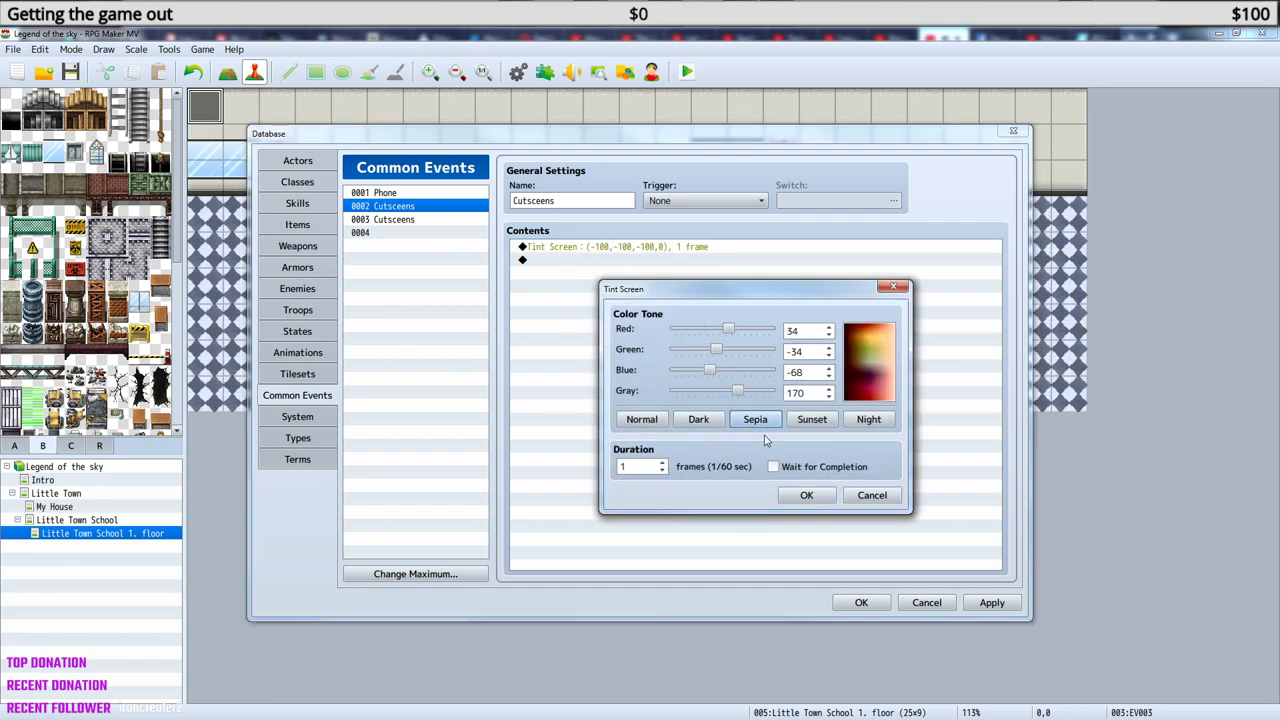
pyautogui.click(806, 495)
pyautogui.click(861, 602)
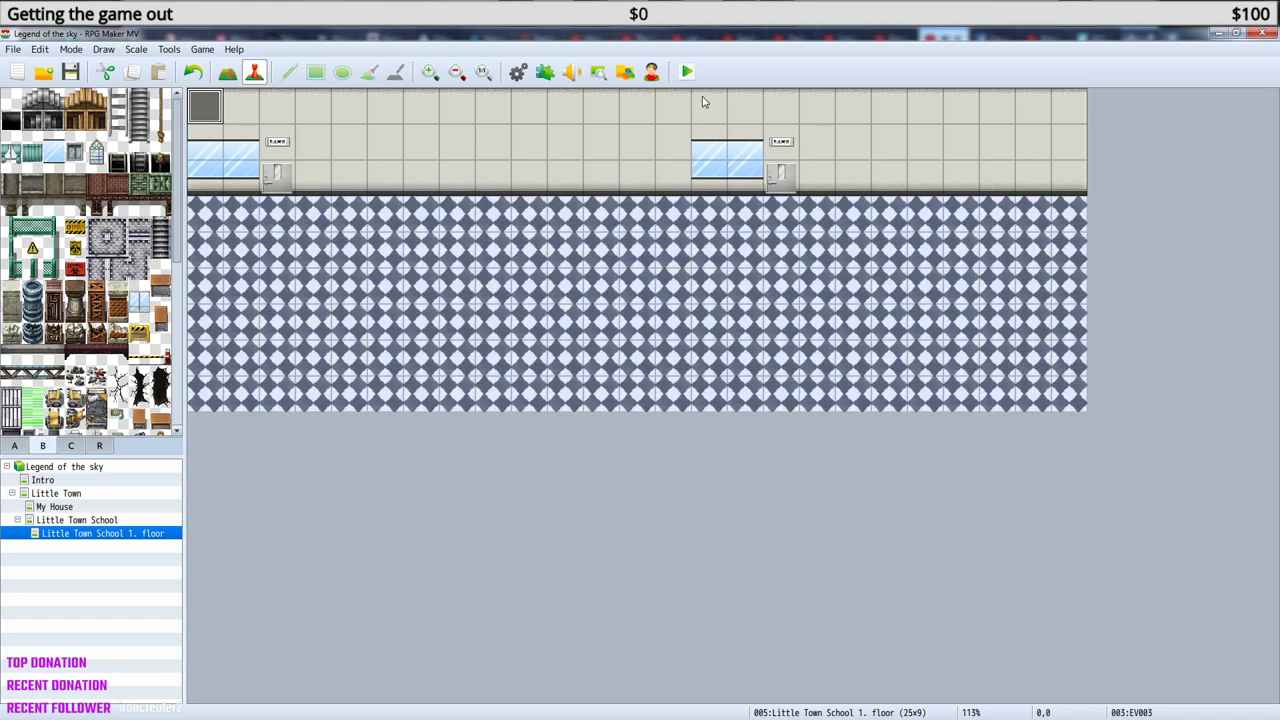
# Playtest the game from save File 1, entering the school's first floor to check the cutscene tint and the hero's walk.
pyautogui.click(687, 72)
pyautogui.press('Return')
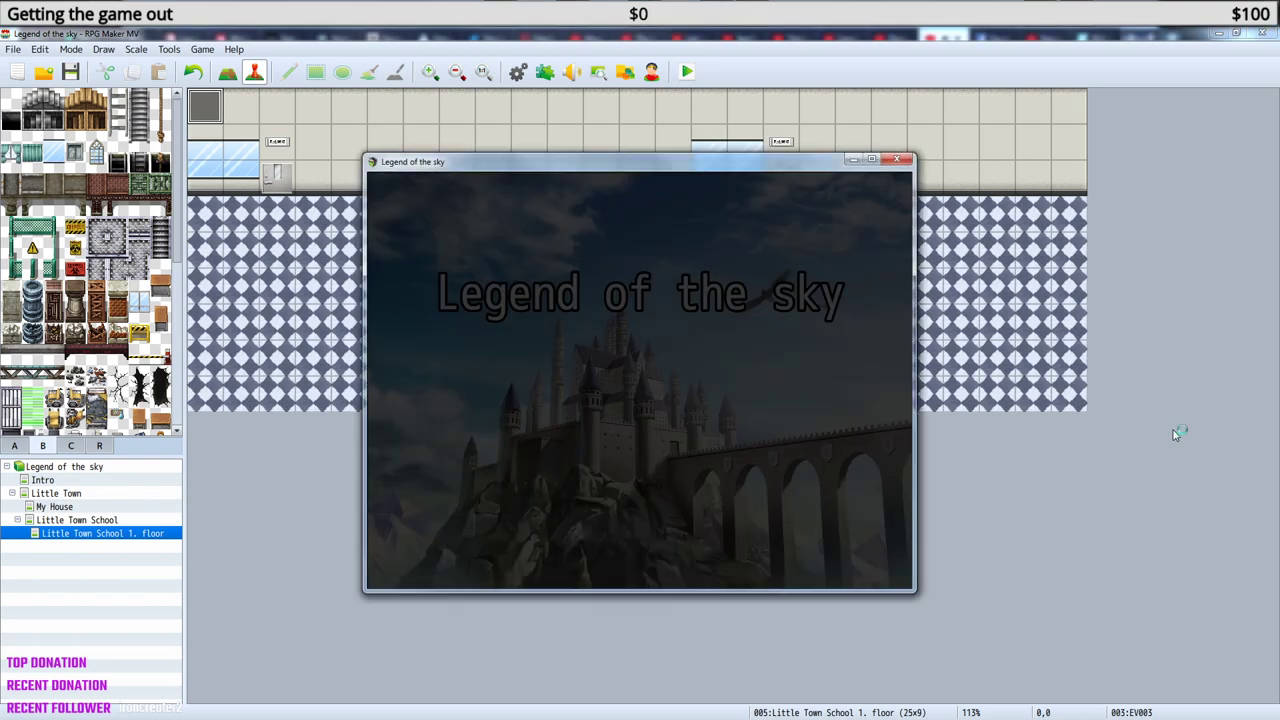
pyautogui.press('Return')
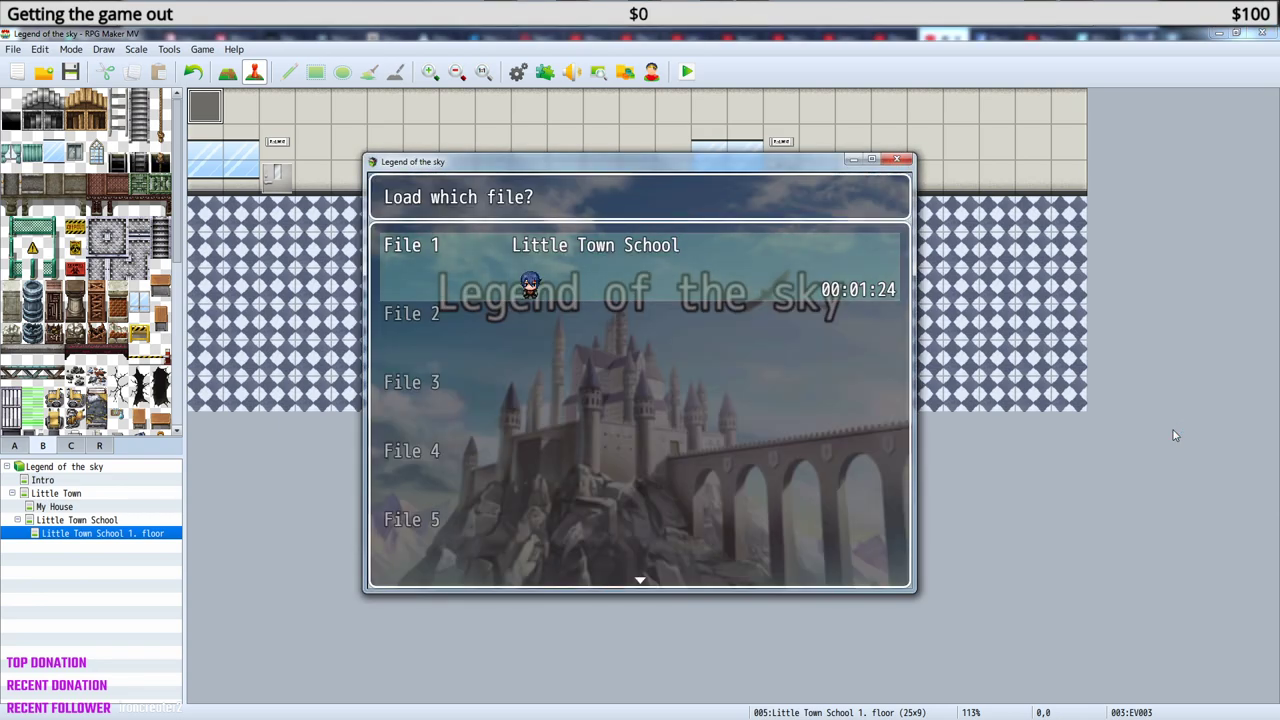
pyautogui.press('Return')
pyautogui.press('Up')
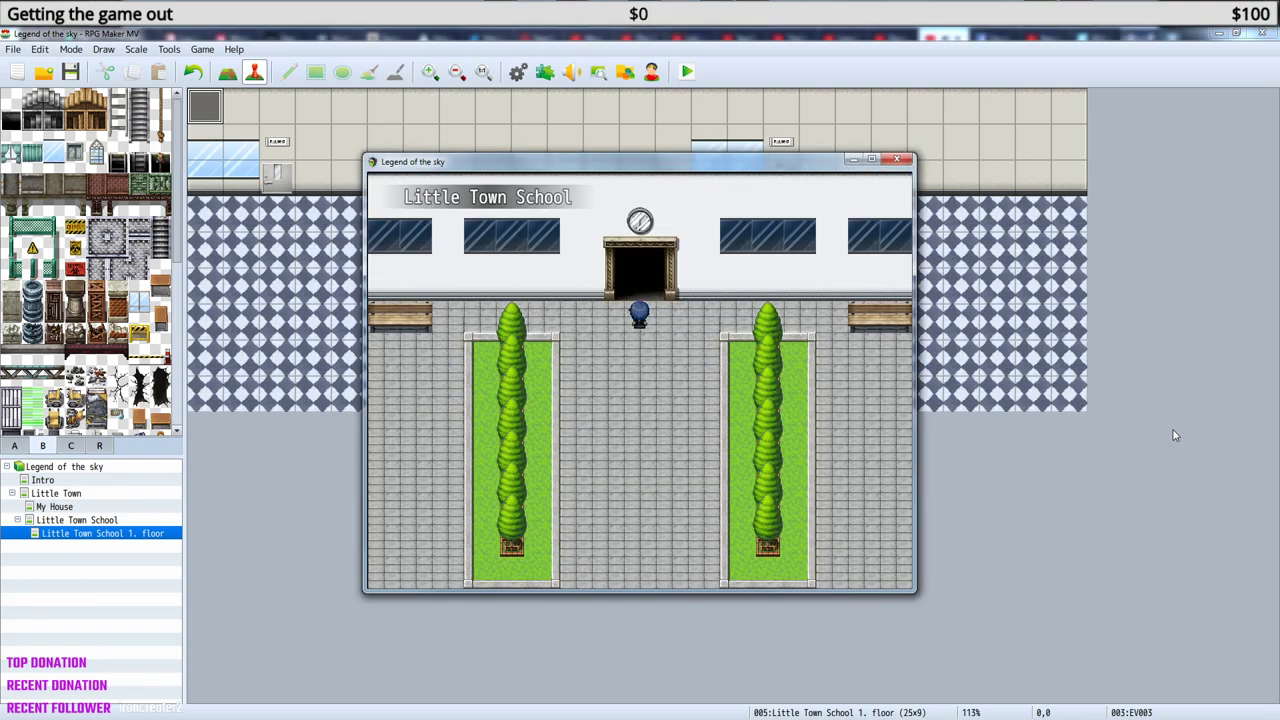
pyautogui.press('Right')
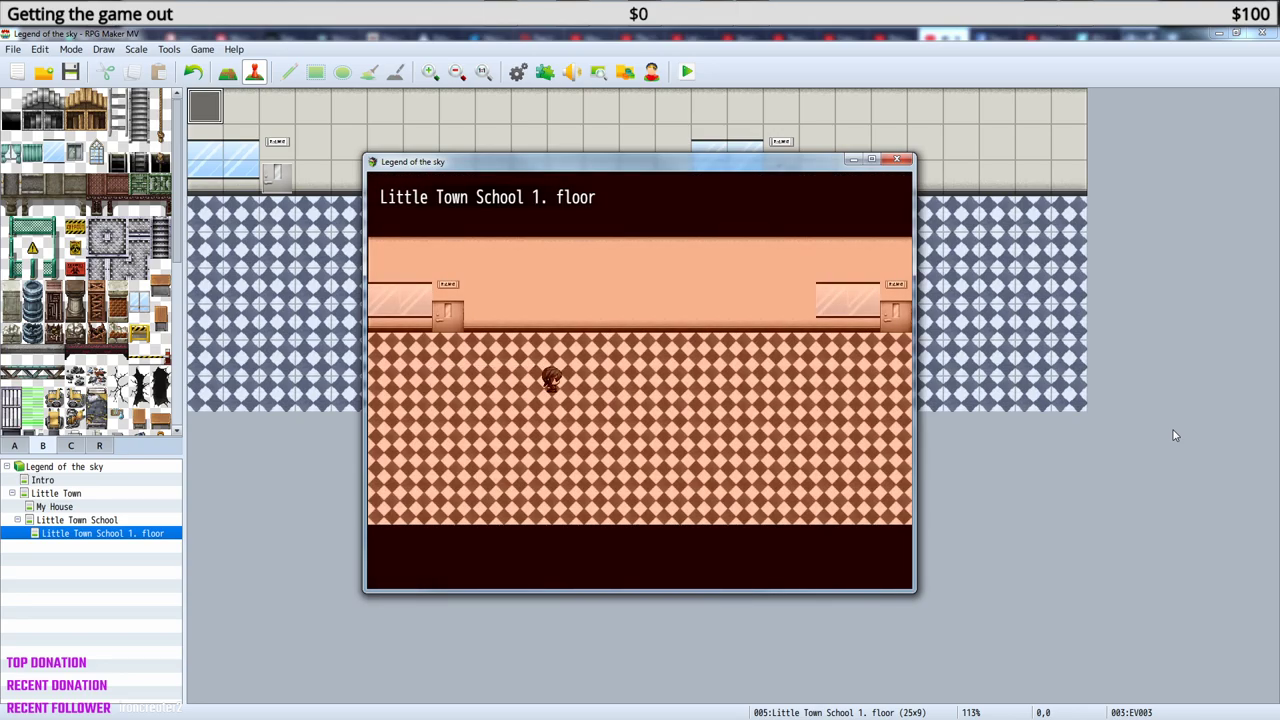
pyautogui.press('Right')
pyautogui.press('Right')
pyautogui.press('Right')
pyautogui.press('Right')
pyautogui.press('Right')
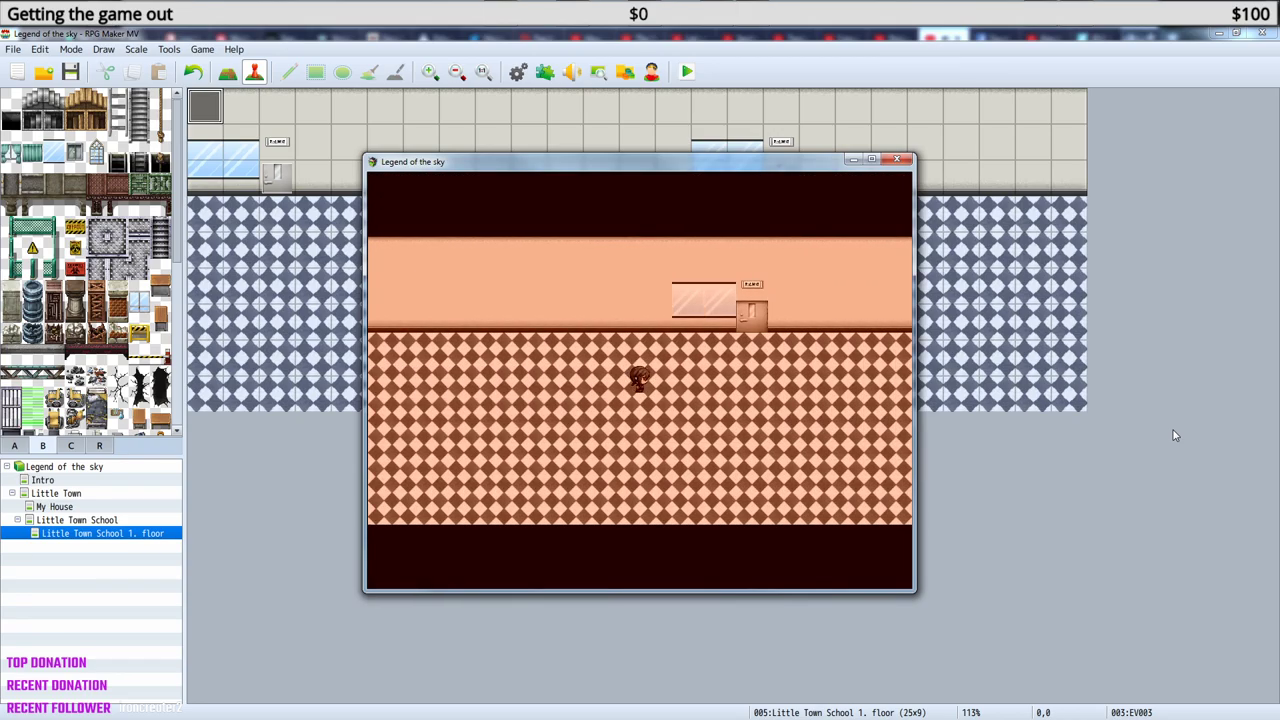
pyautogui.press('Up')
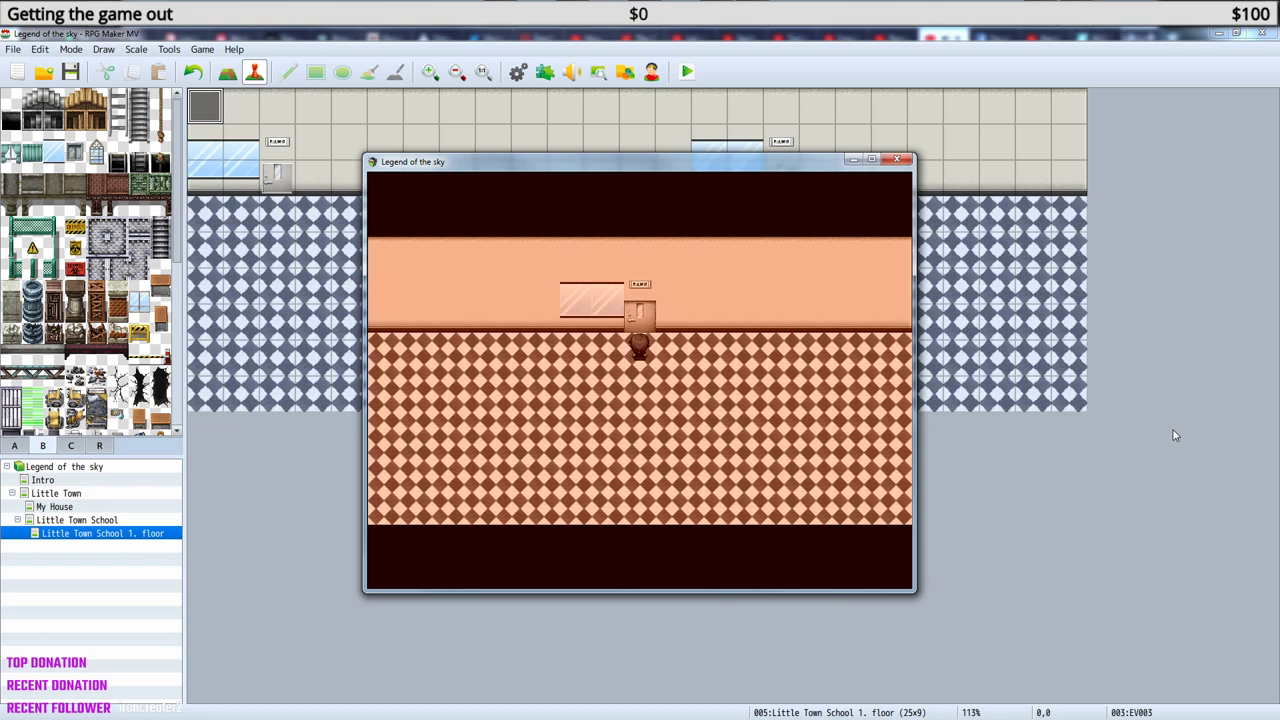
pyautogui.click(899, 160)
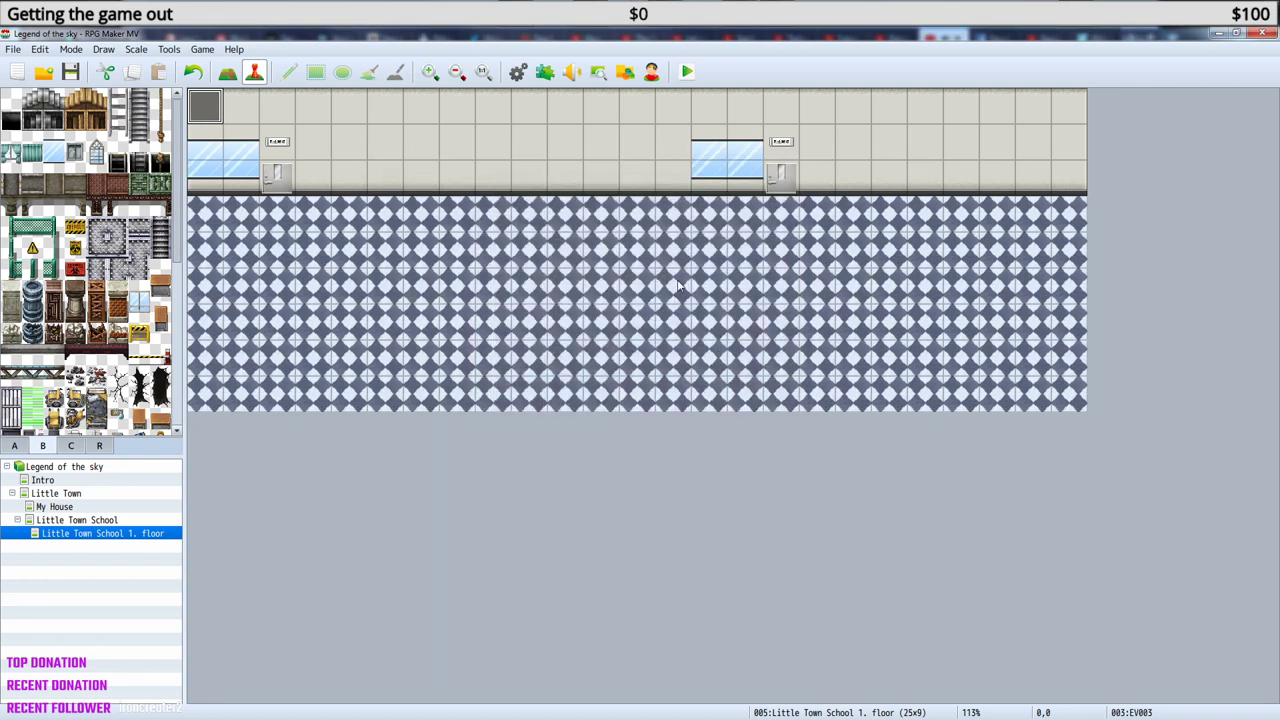
# Check in common event 0002 Cutsceens which images the Show Picture command offers, without adding the command.
pyautogui.click(518, 74)
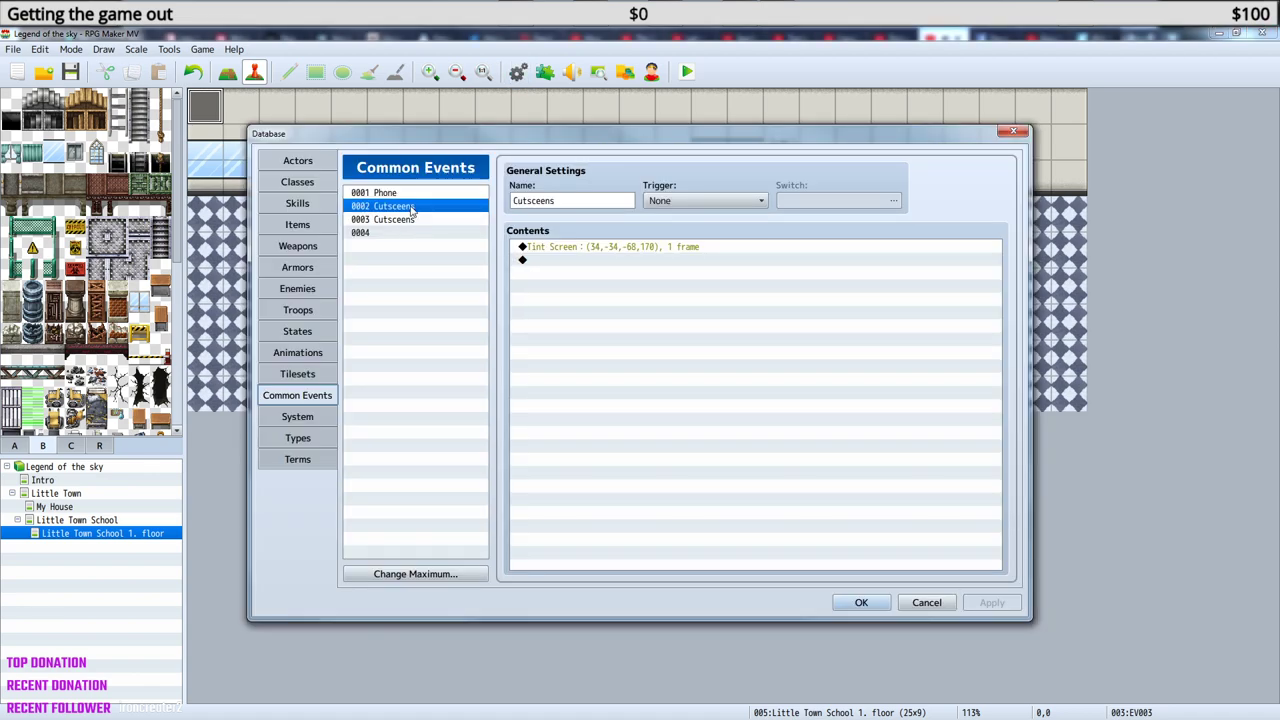
pyautogui.click(617, 261)
pyautogui.rightClick(615, 259)
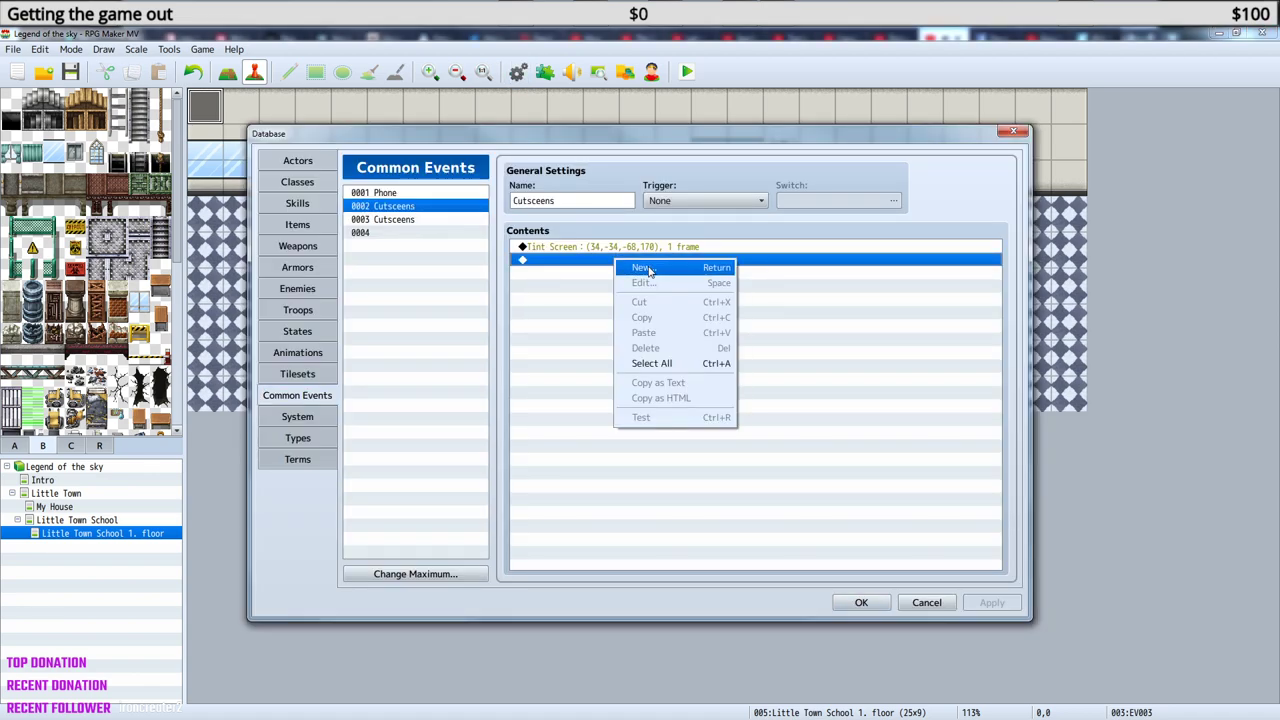
pyautogui.click(641, 268)
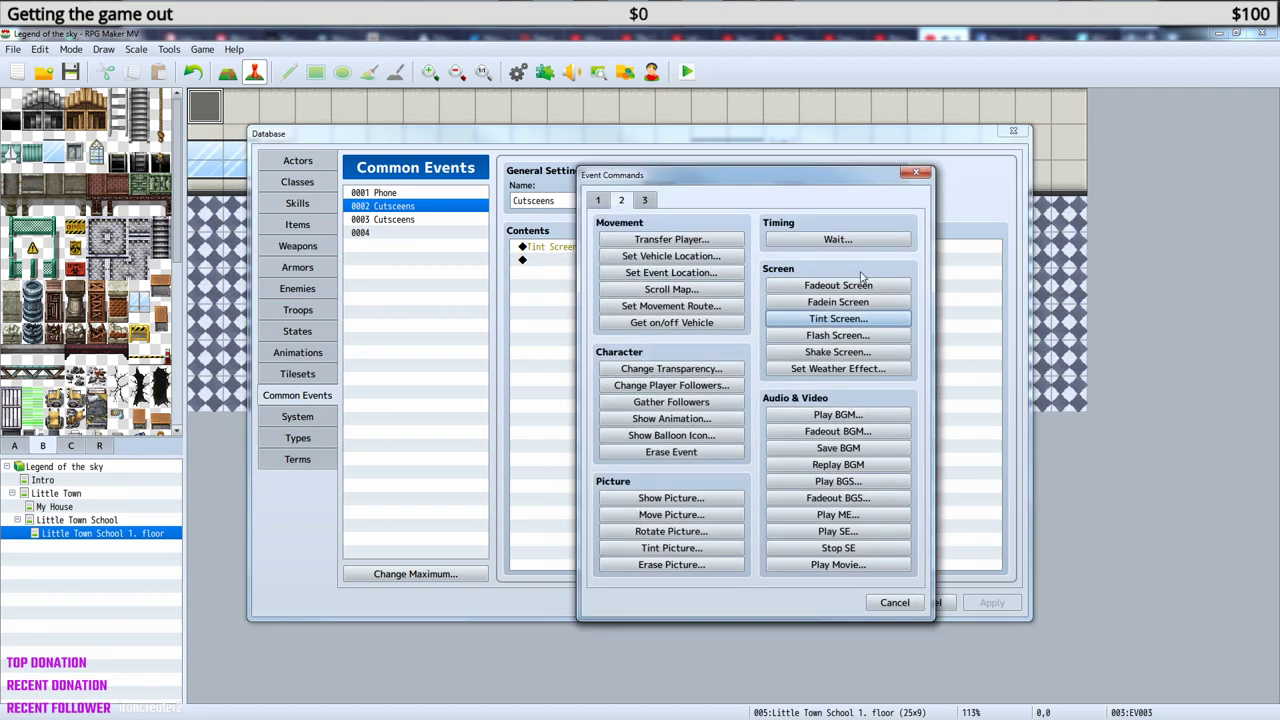
pyautogui.click(687, 505)
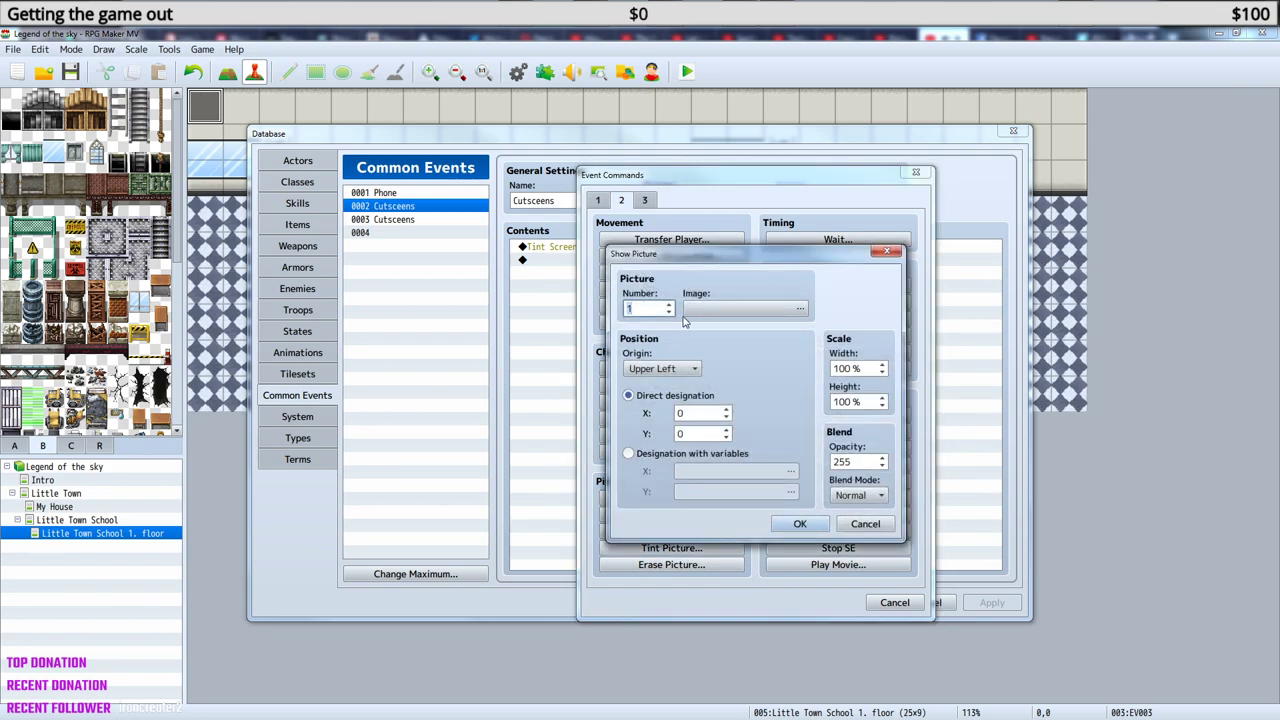
pyautogui.doubleClick(754, 310)
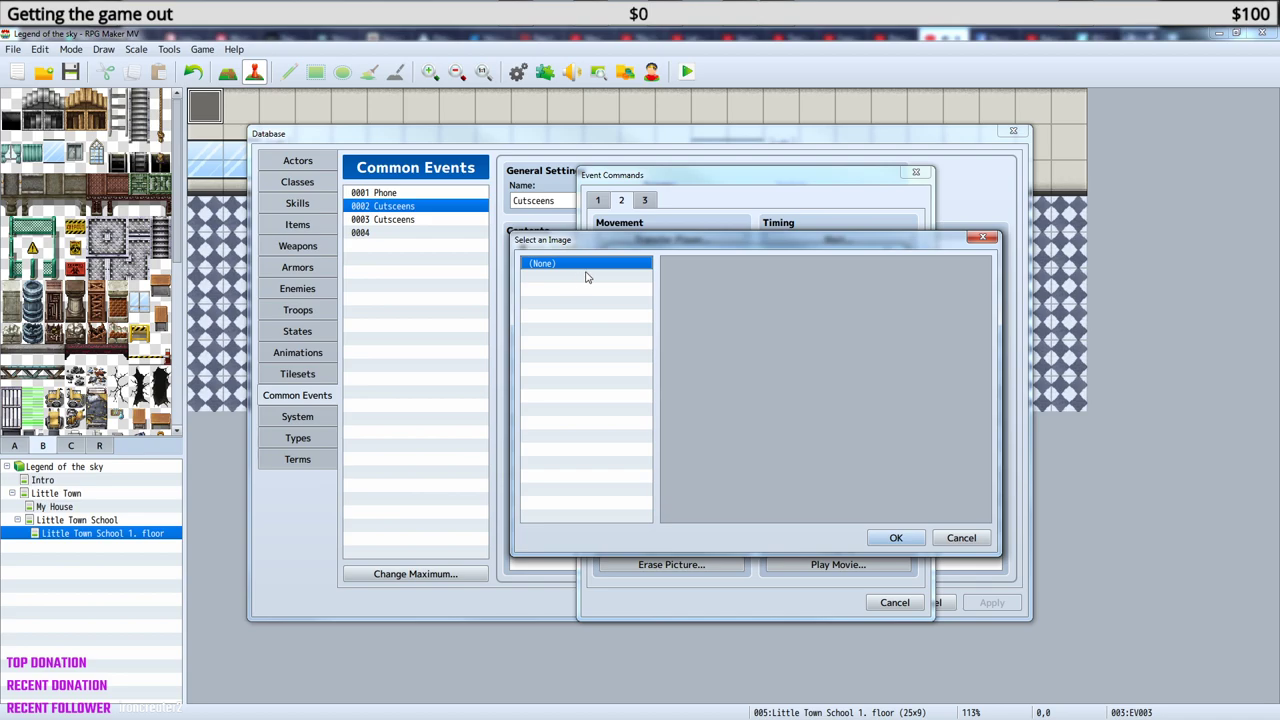
pyautogui.click(990, 237)
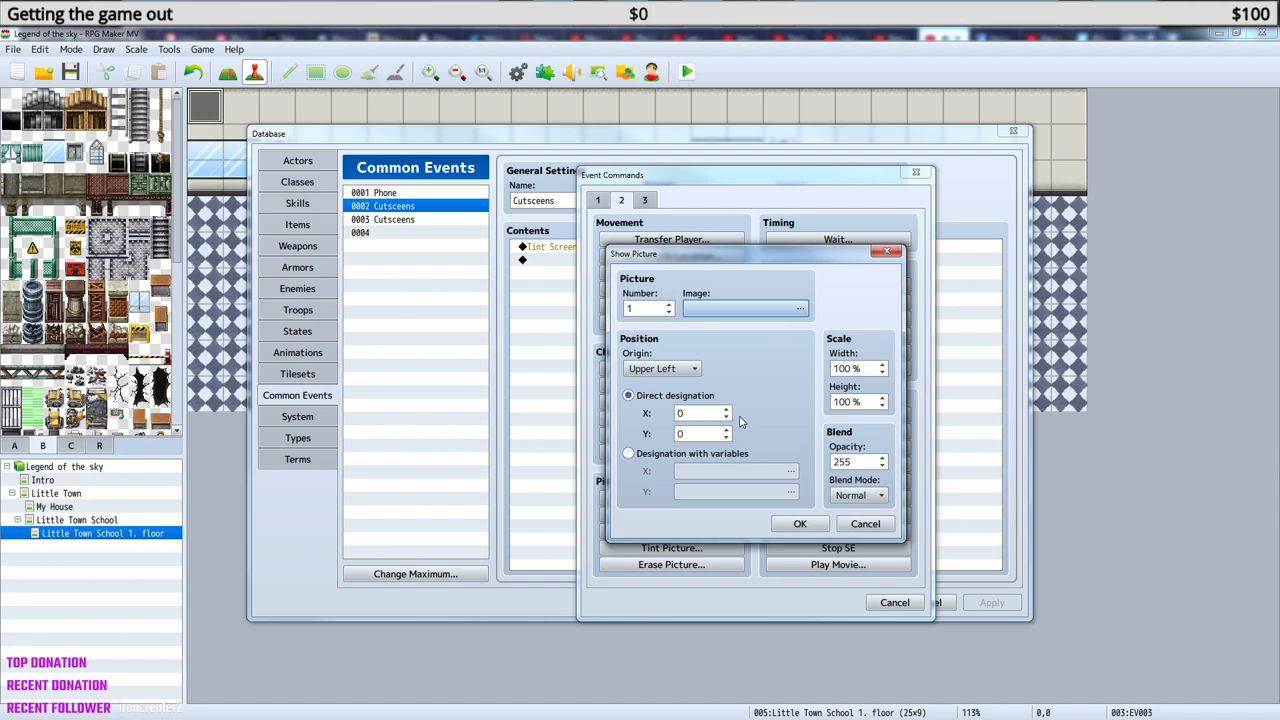
pyautogui.click(887, 253)
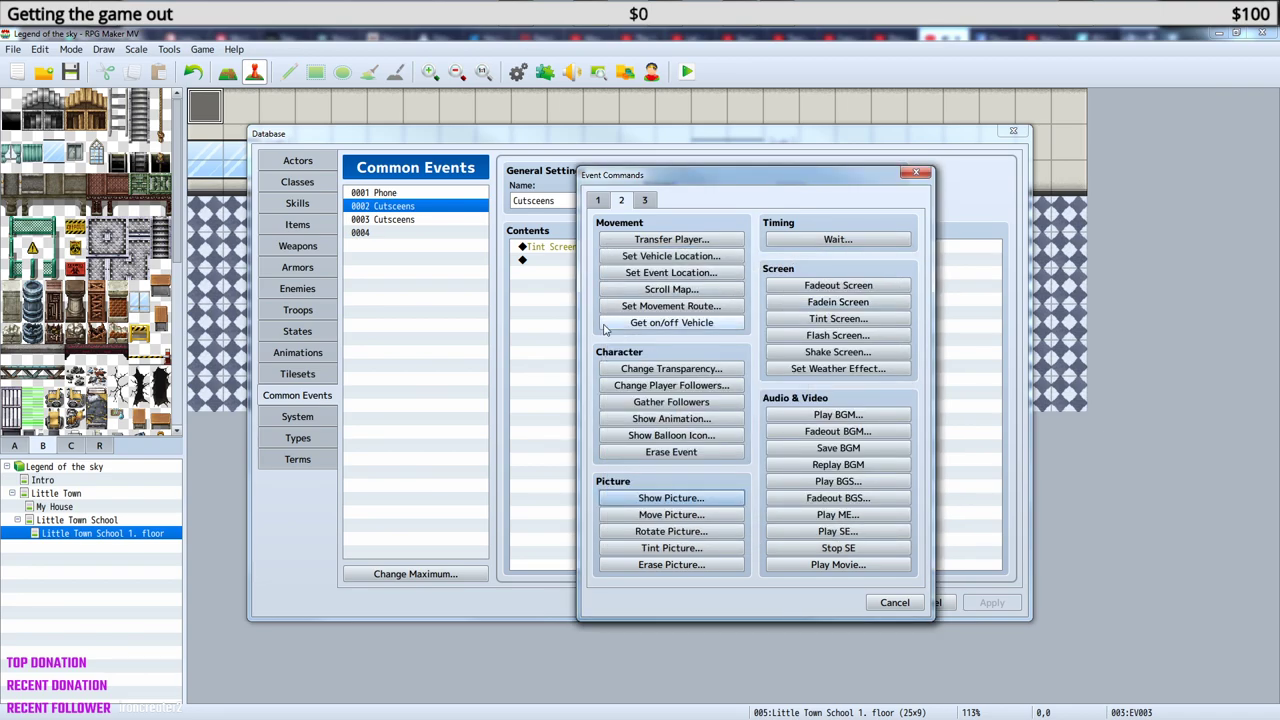
pyautogui.click(916, 174)
# Insert a Fadein Screen command before the Tint Screen command in common event 0002 Cutsceens.
pyautogui.rightClick(588, 246)
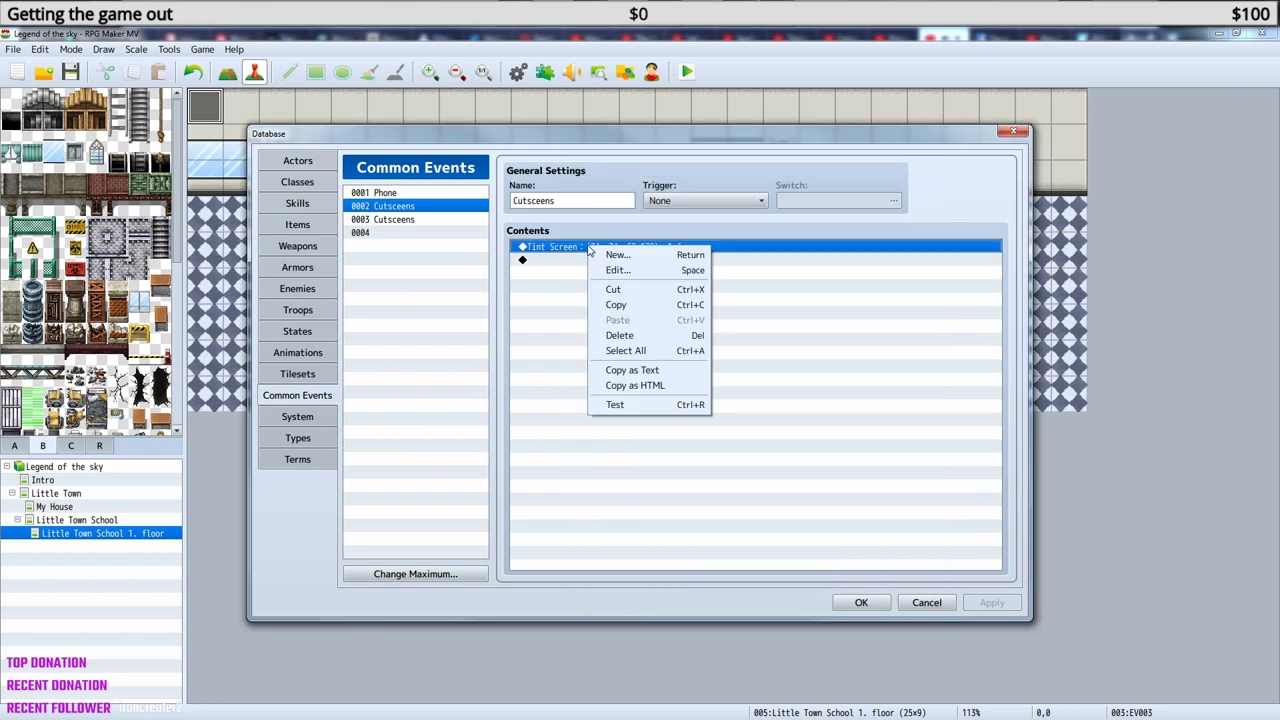
pyautogui.click(648, 258)
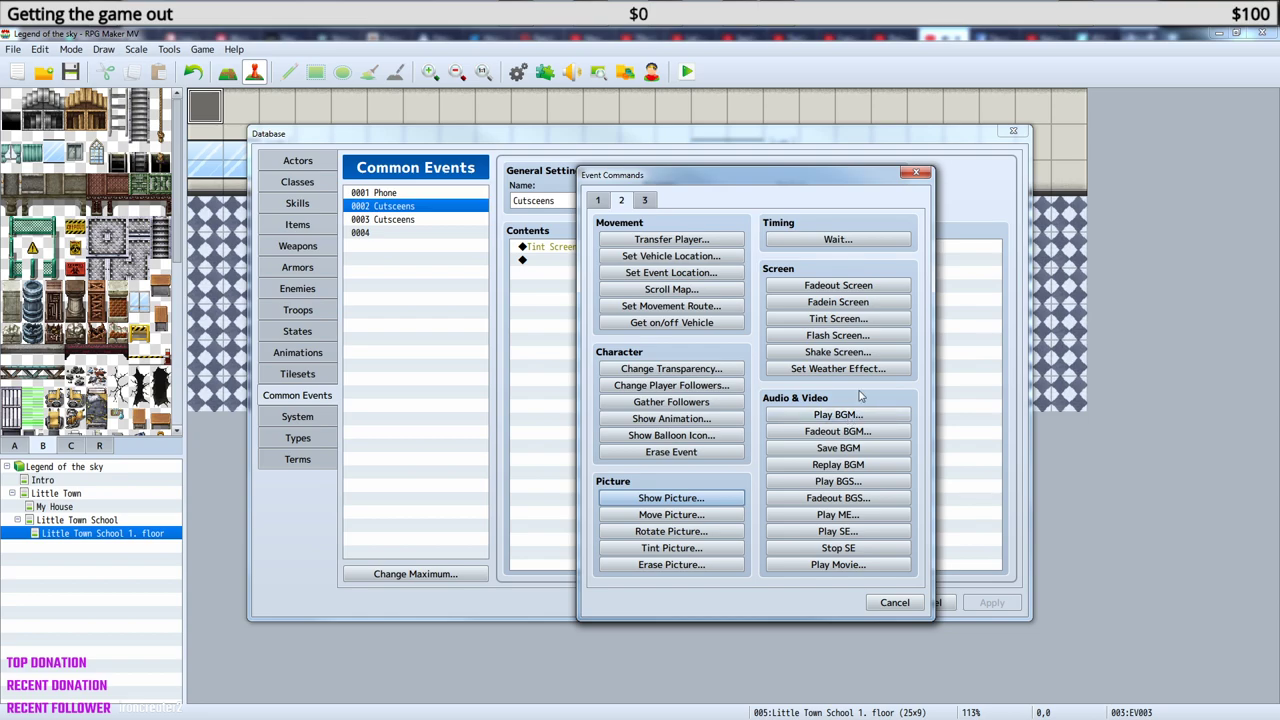
pyautogui.click(866, 305)
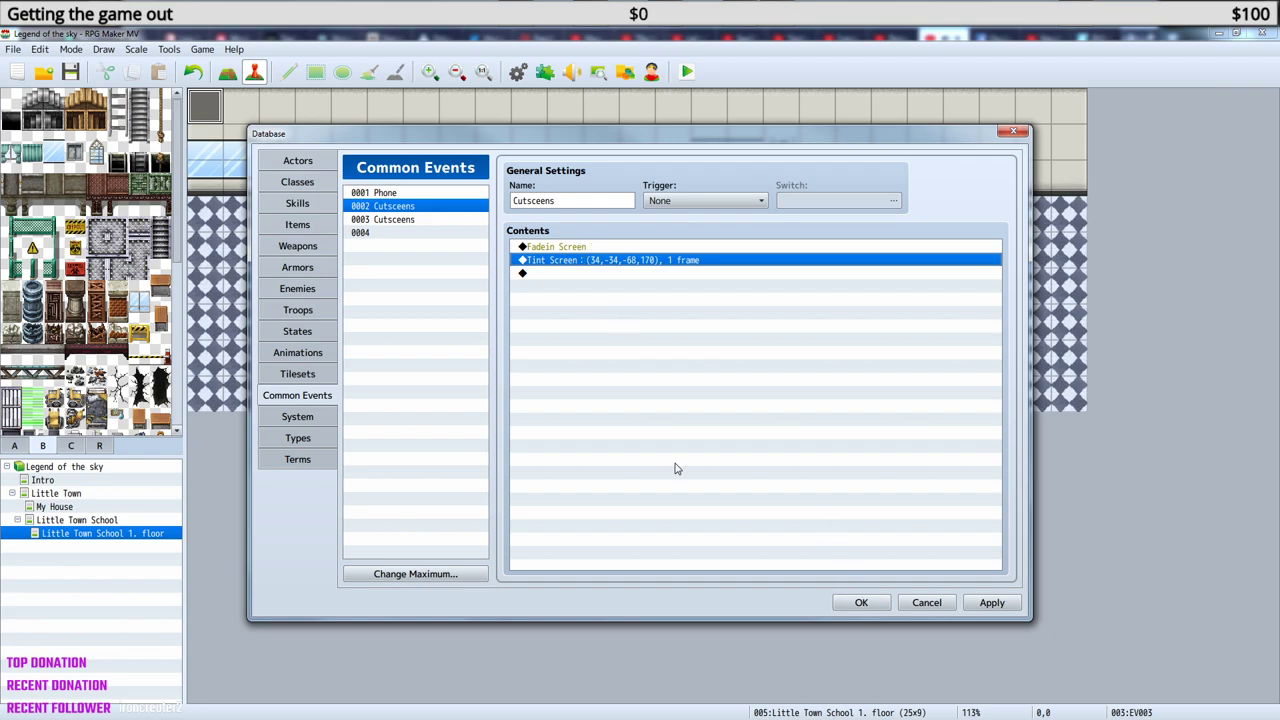
# Add a Fadeout Screen and a Fadein Screen command after the Tint Screen command in common event 0003 Cutsceens.
pyautogui.click(393, 221)
pyautogui.rightClick(568, 260)
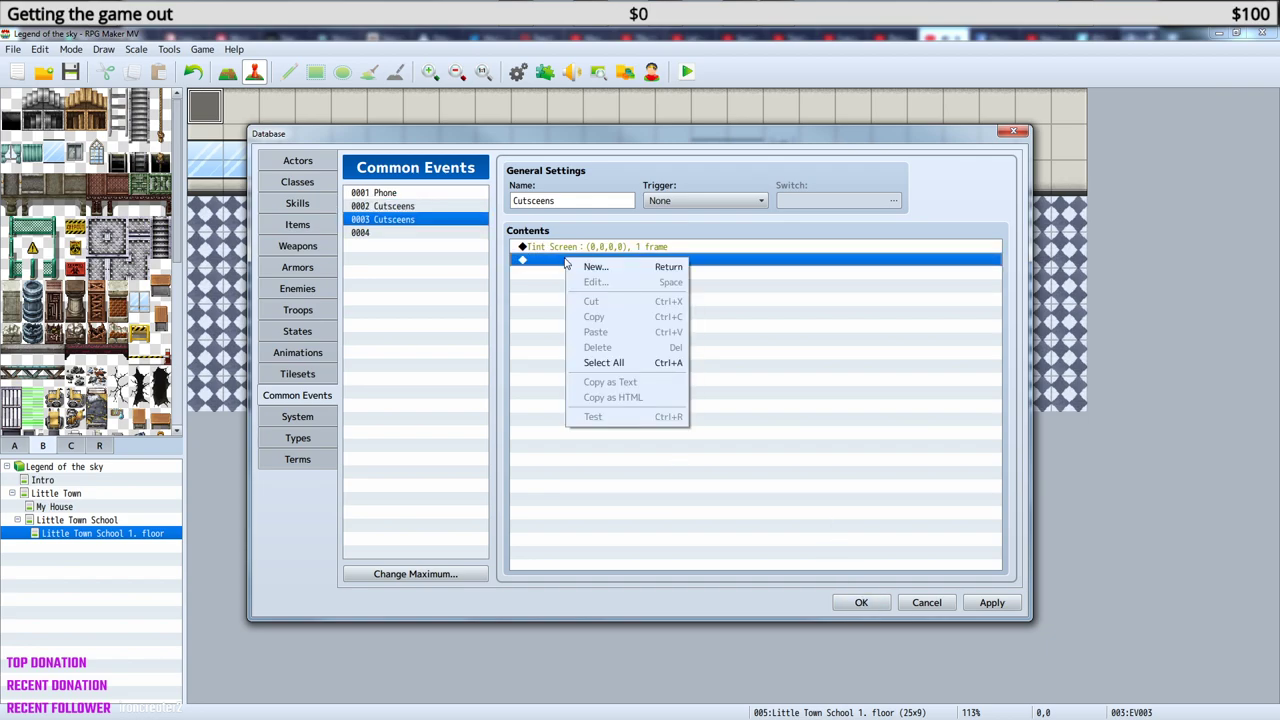
pyautogui.click(594, 268)
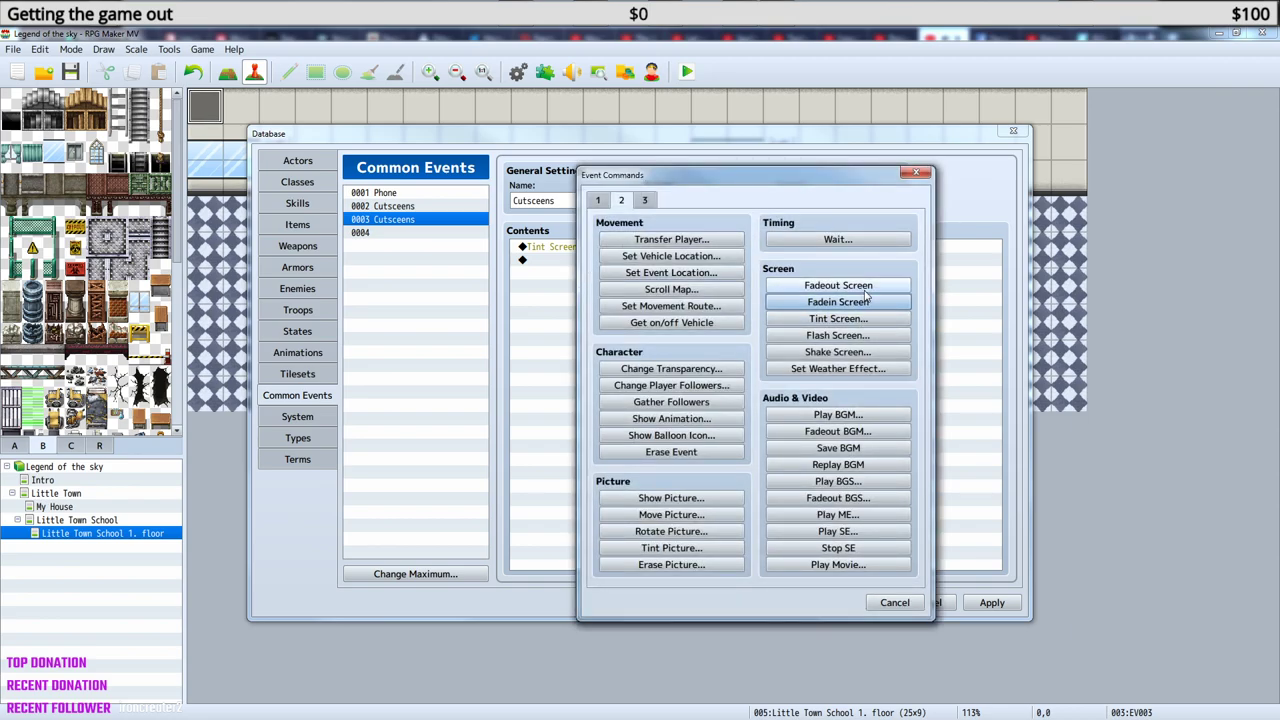
pyautogui.click(838, 286)
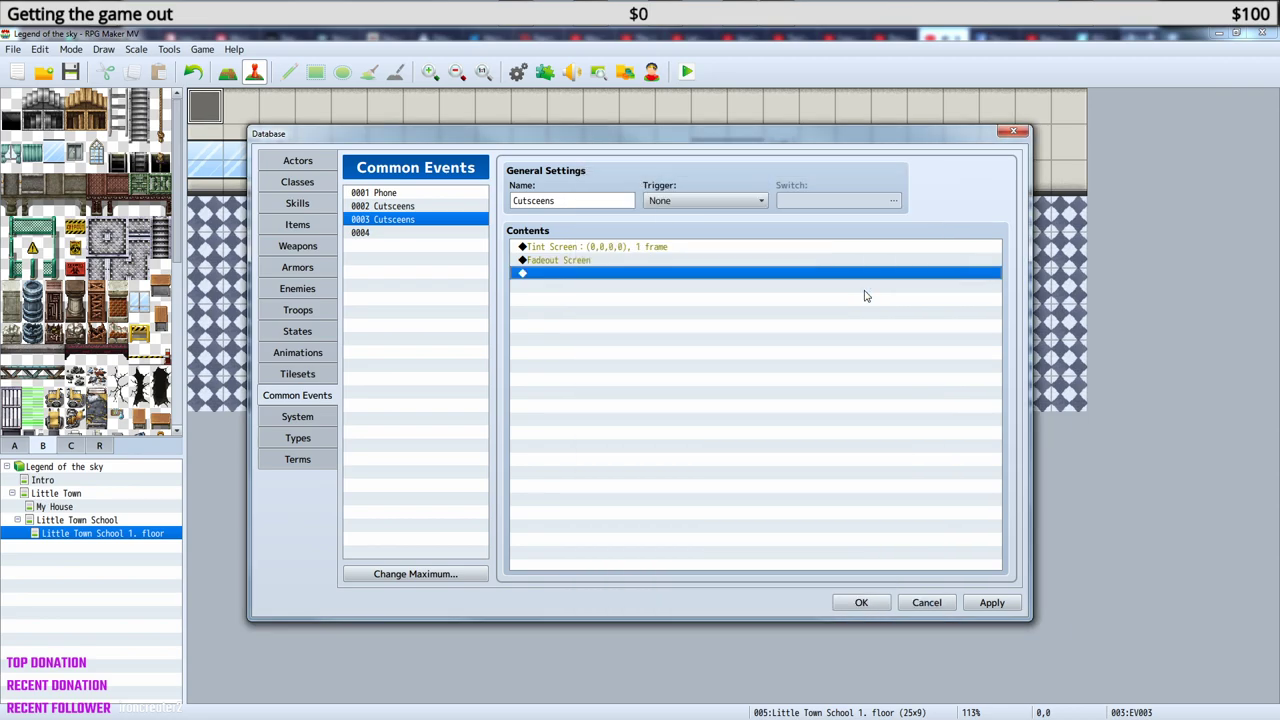
pyautogui.rightClick(591, 280)
pyautogui.click(633, 284)
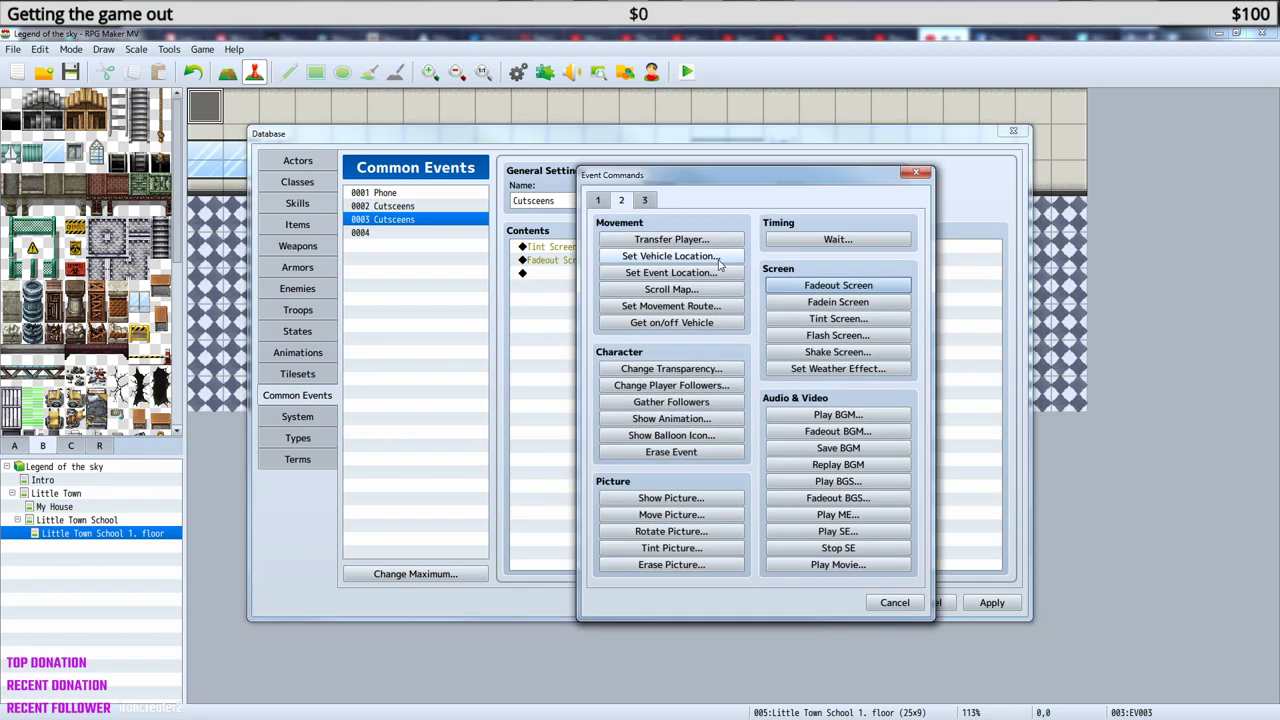
pyautogui.click(848, 302)
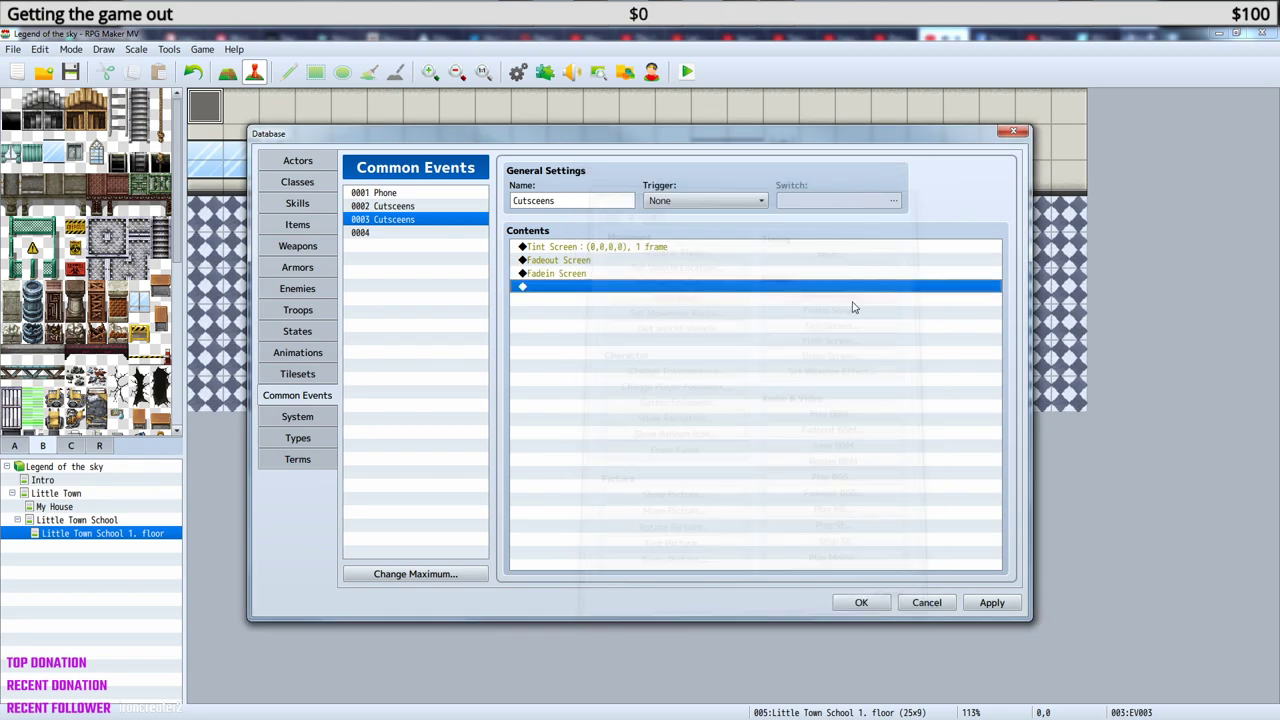
# Insert a Fadeout Screen command before Fadein Screen in common event 0002 Cutsceens and save the database.
pyautogui.click(402, 211)
pyautogui.click(577, 249)
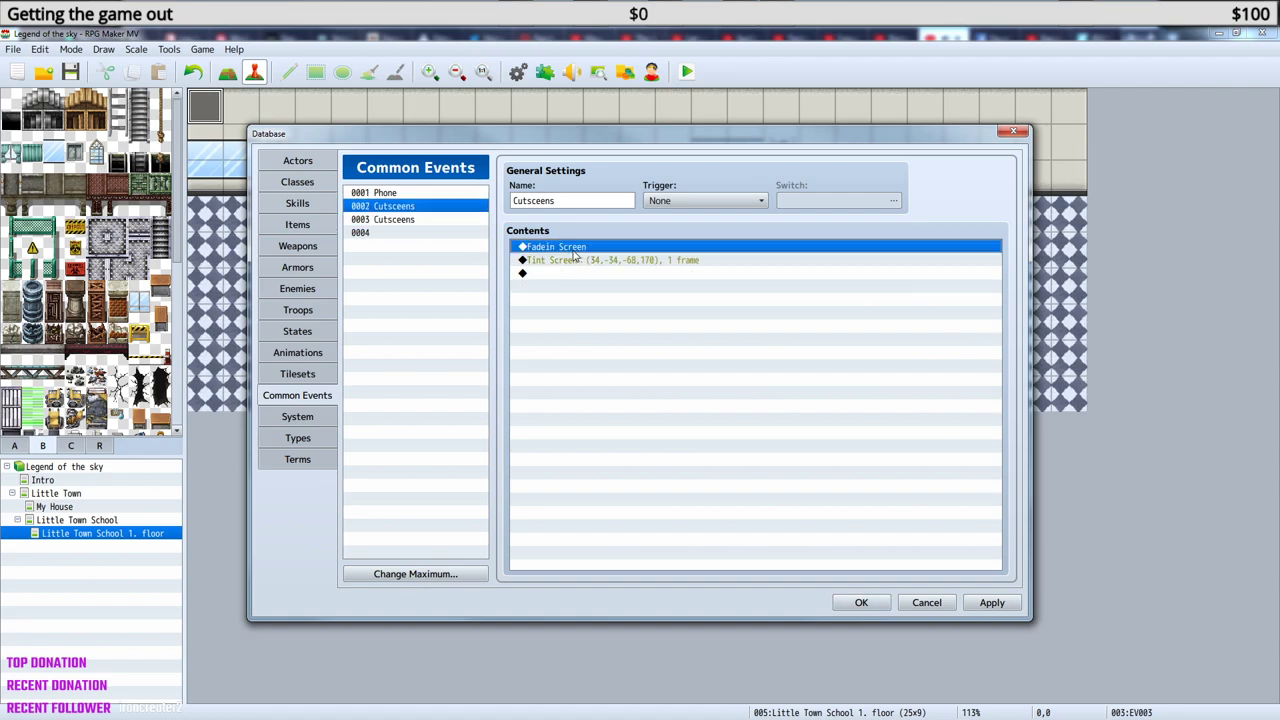
pyautogui.rightClick(573, 250)
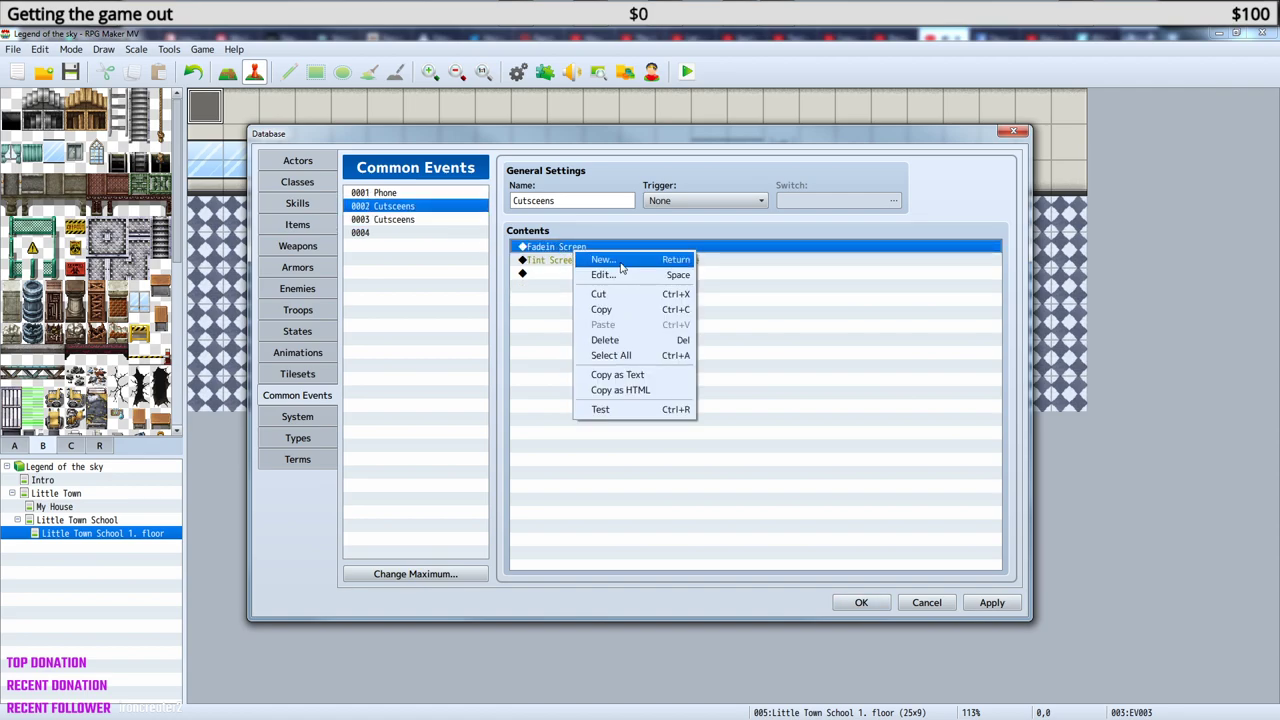
pyautogui.click(621, 264)
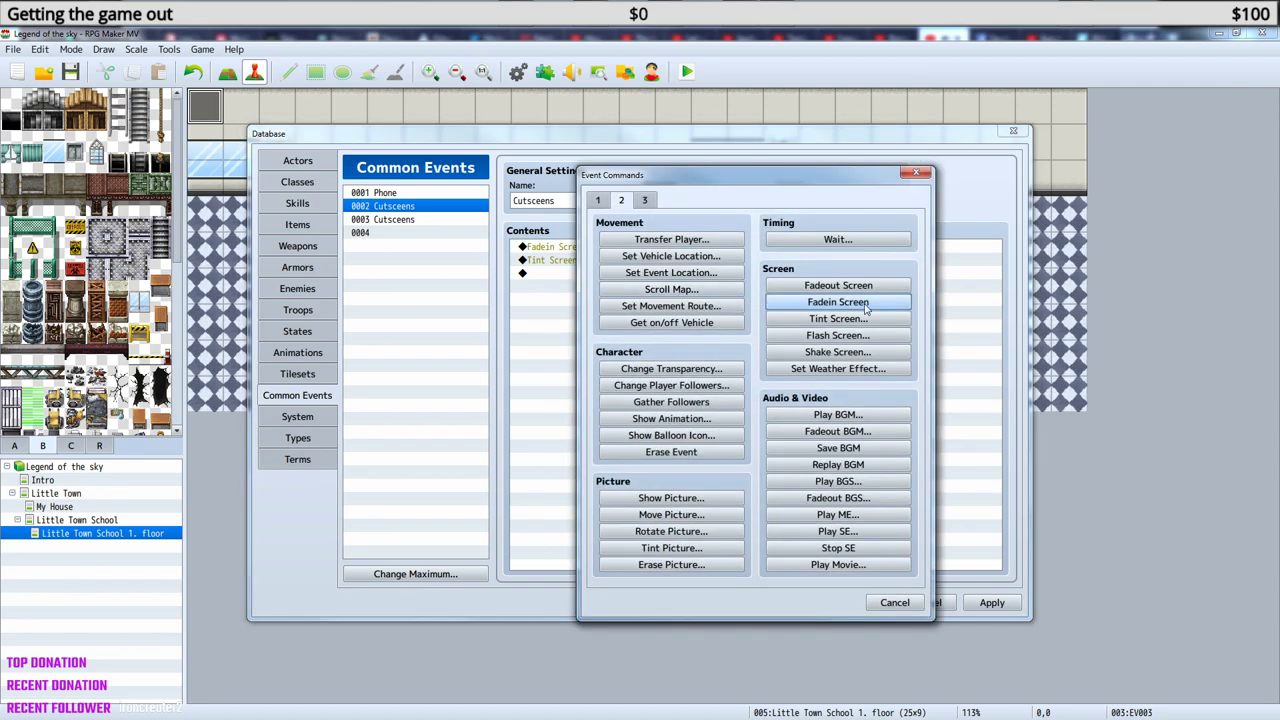
pyautogui.click(869, 287)
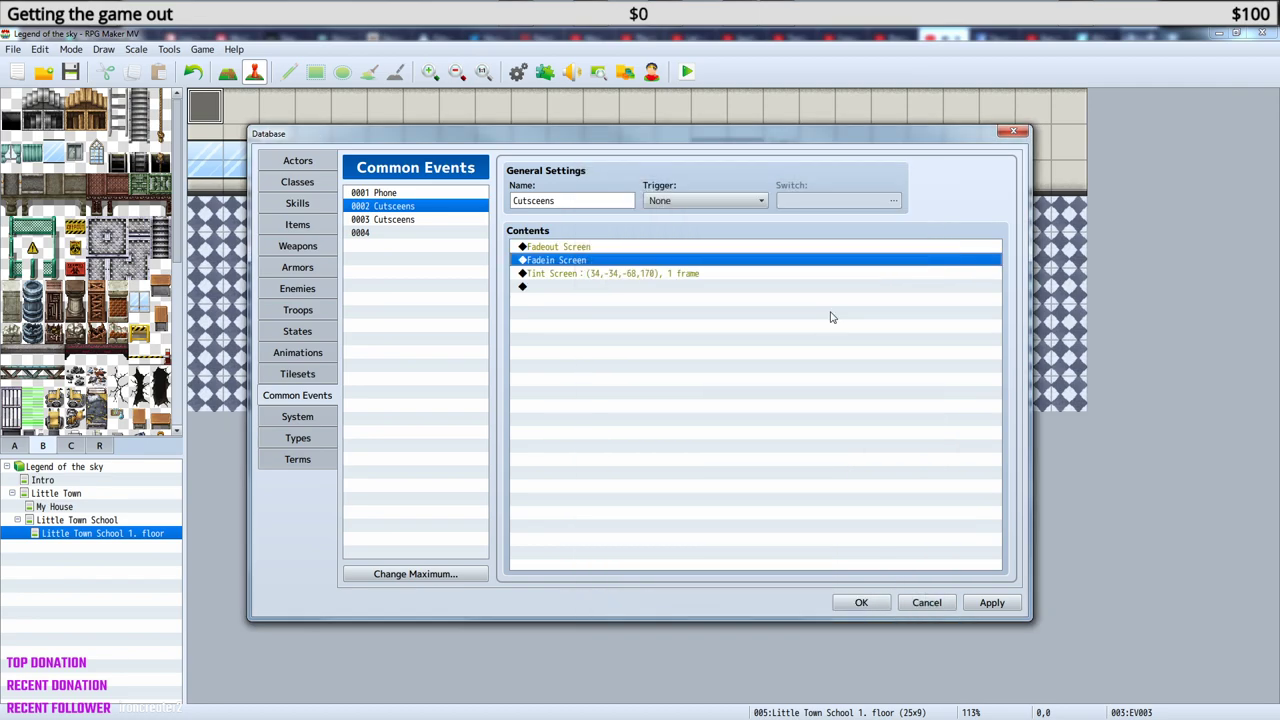
pyautogui.click(861, 602)
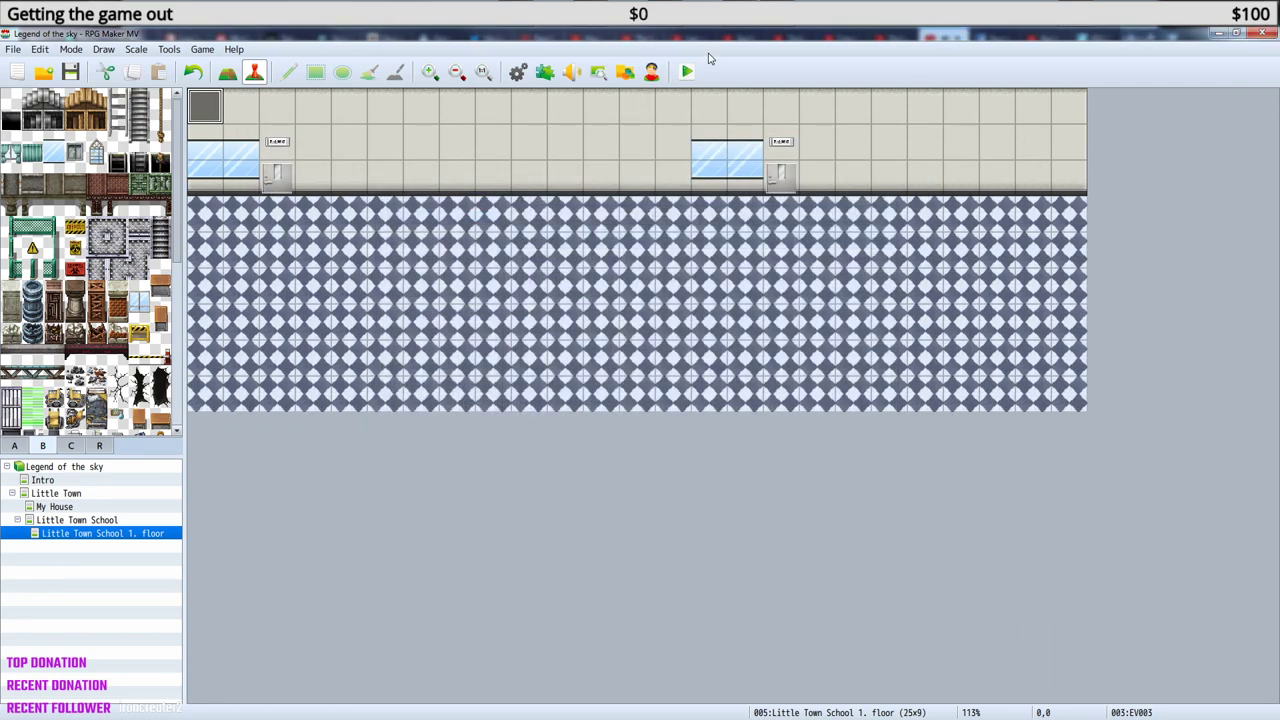
# Save the project and playtest from save File 1 to check the screen fades and tint during the first-floor corridor walk.
pyautogui.click(585, 400)
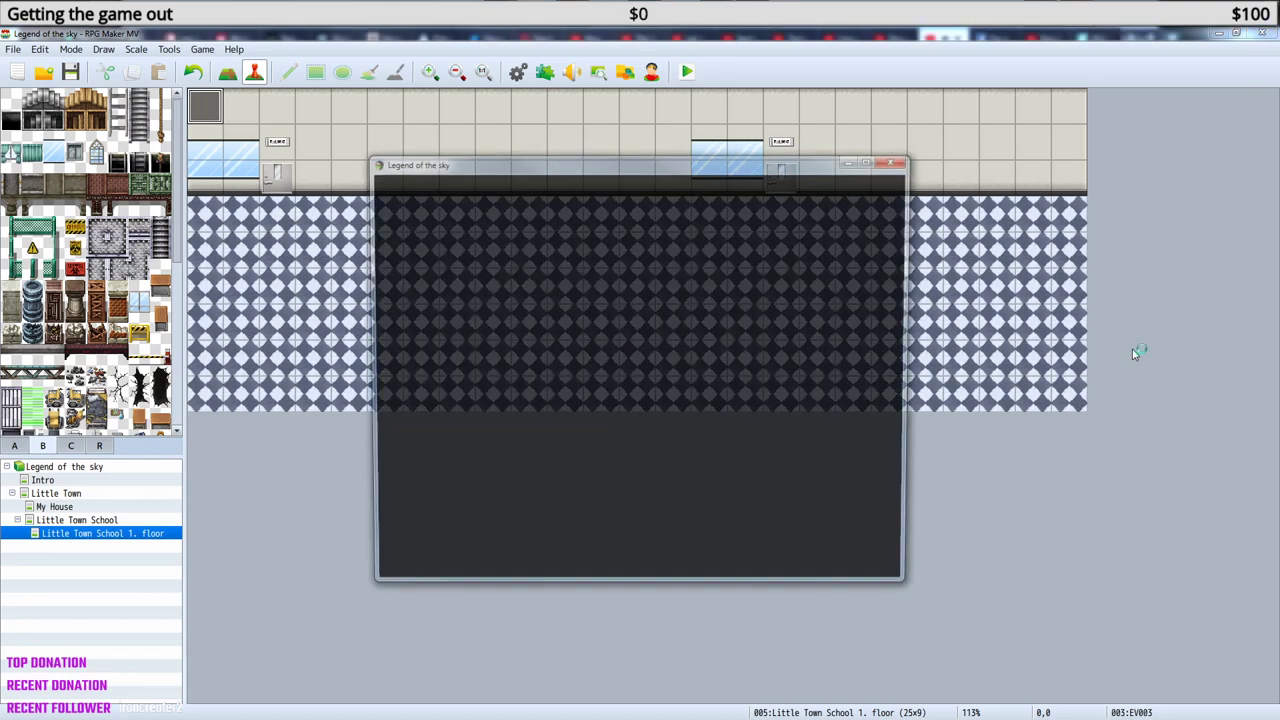
pyautogui.press('Return')
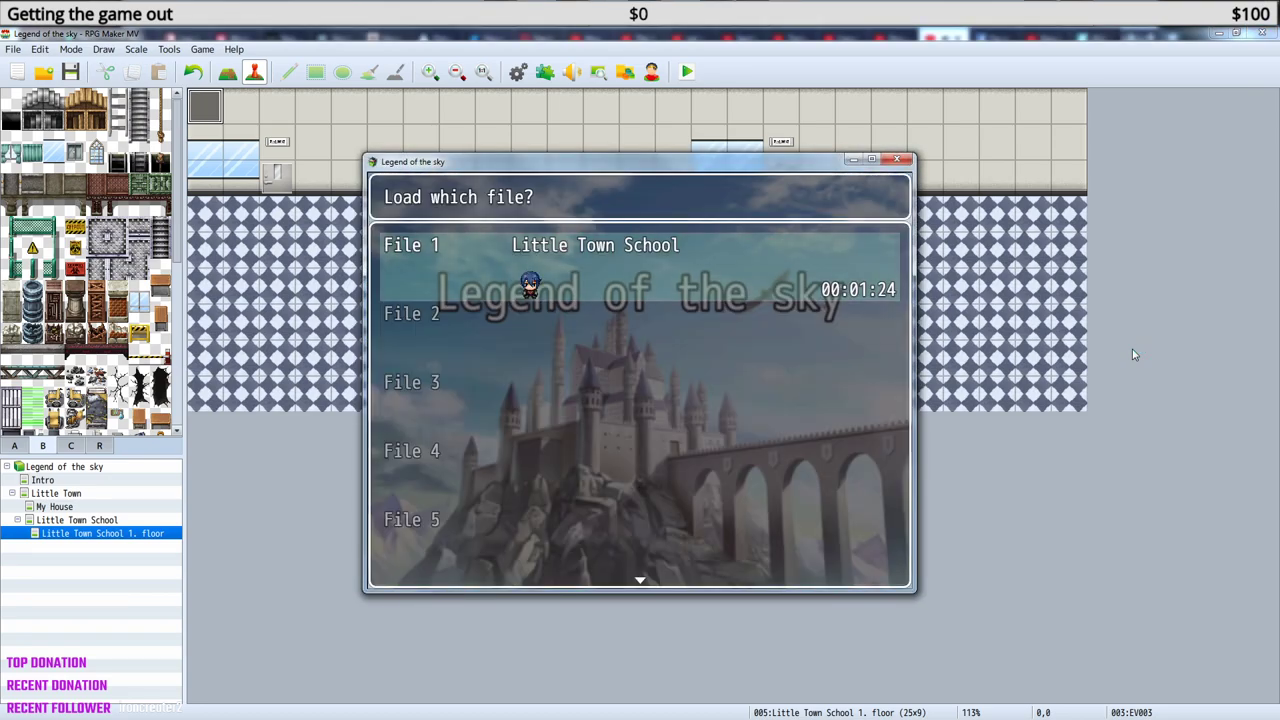
pyautogui.press('Return')
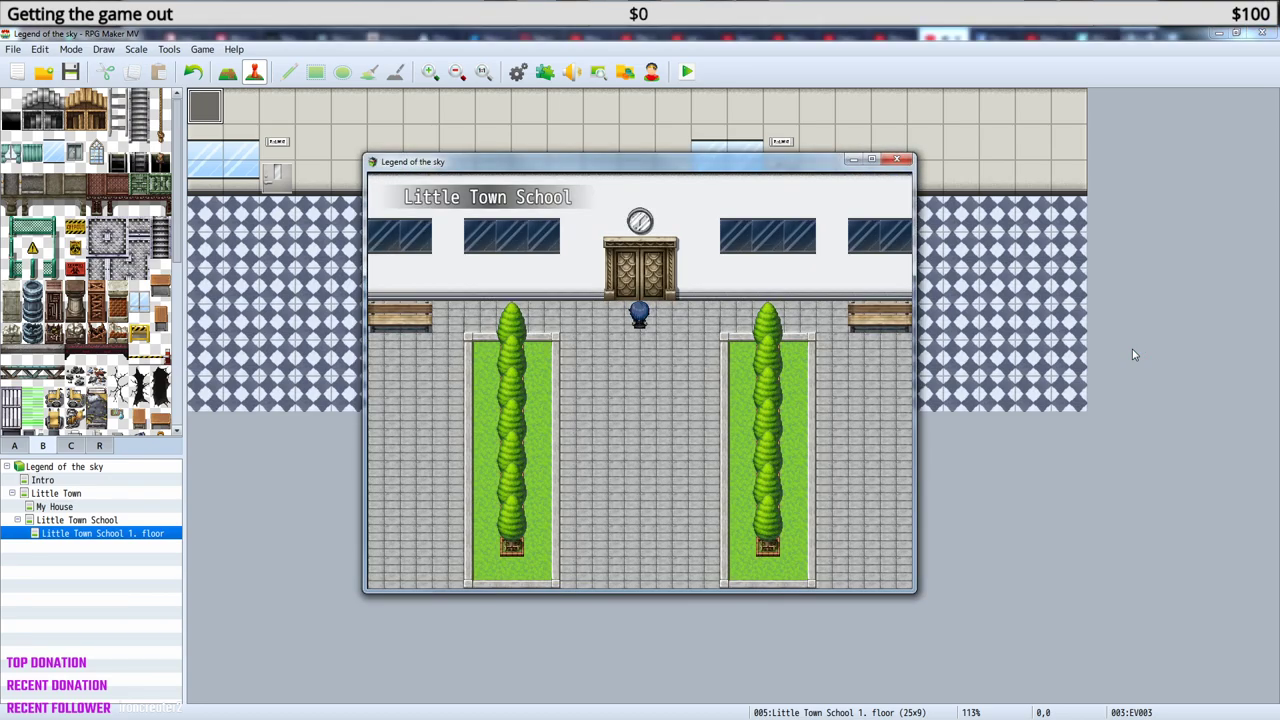
pyautogui.press('Up')
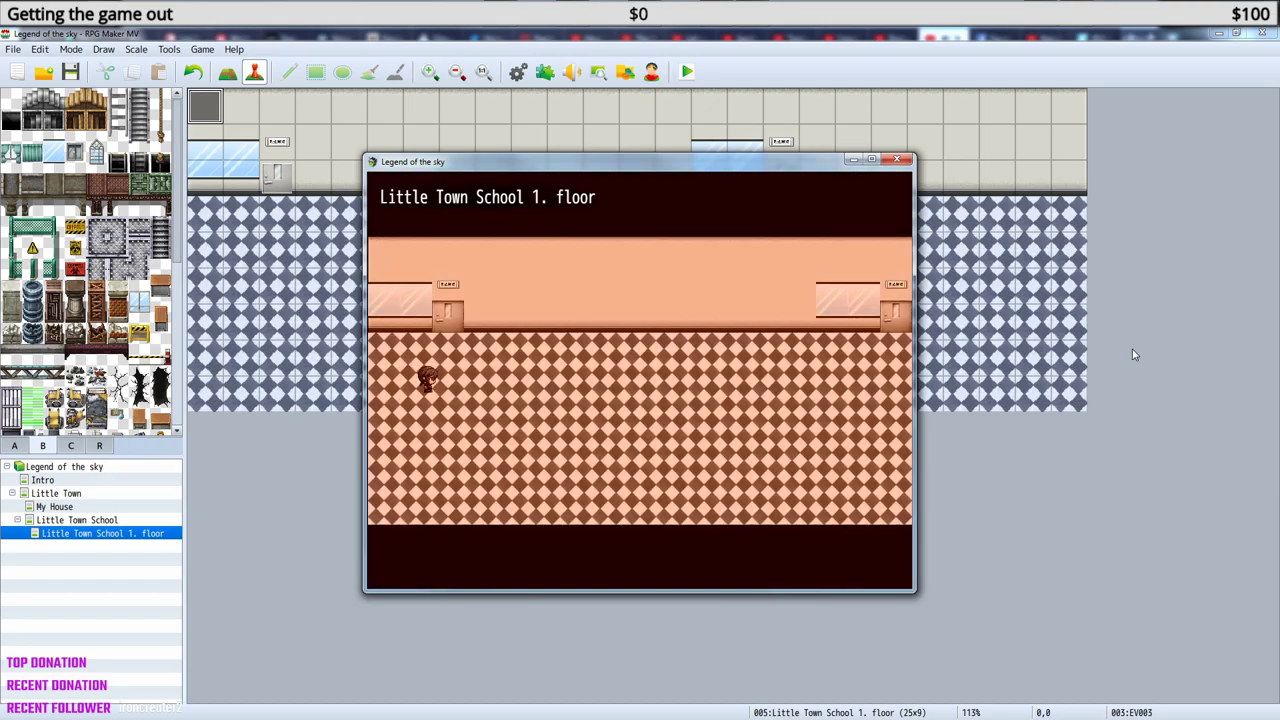
pyautogui.press('Right')
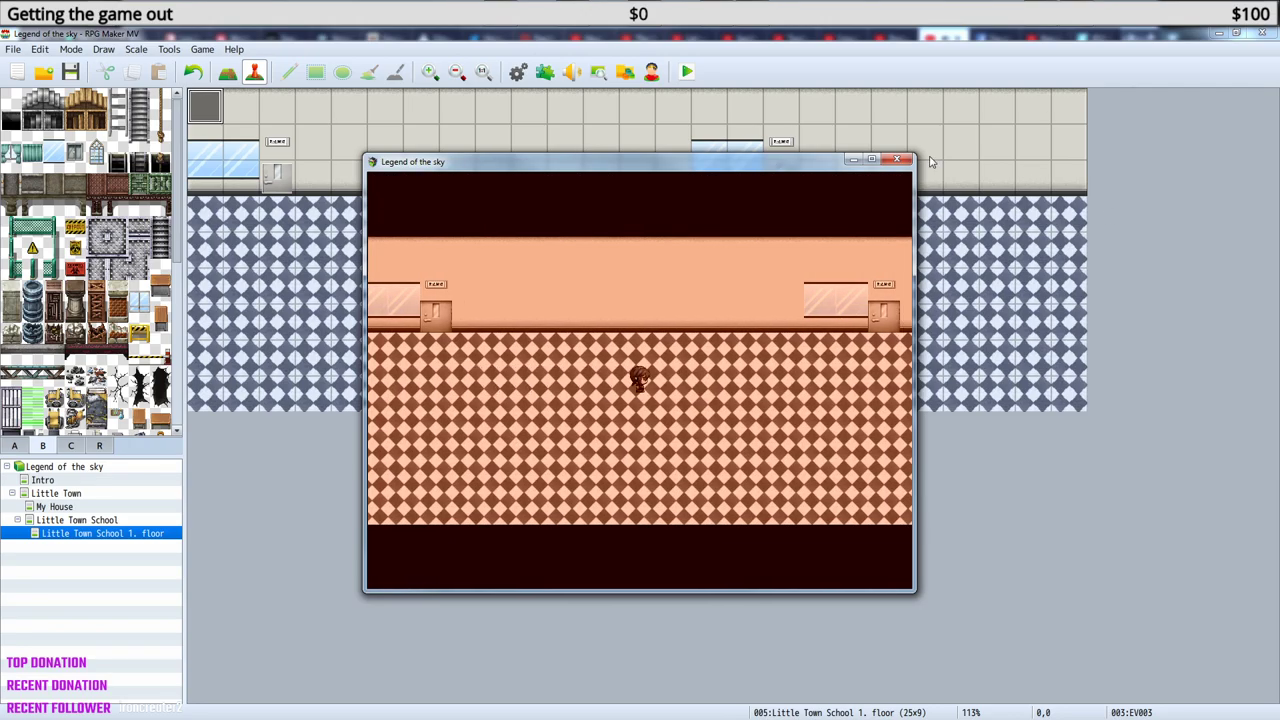
pyautogui.press('Right')
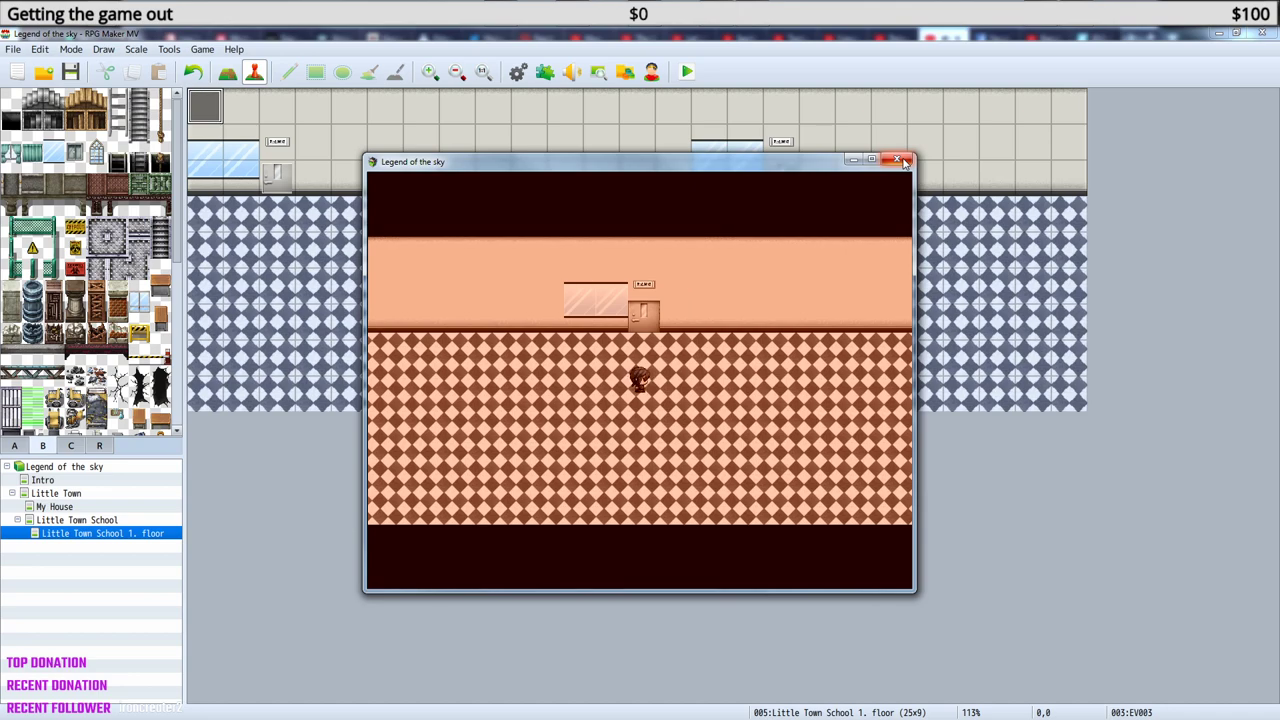
pyautogui.press('Up')
pyautogui.click(899, 160)
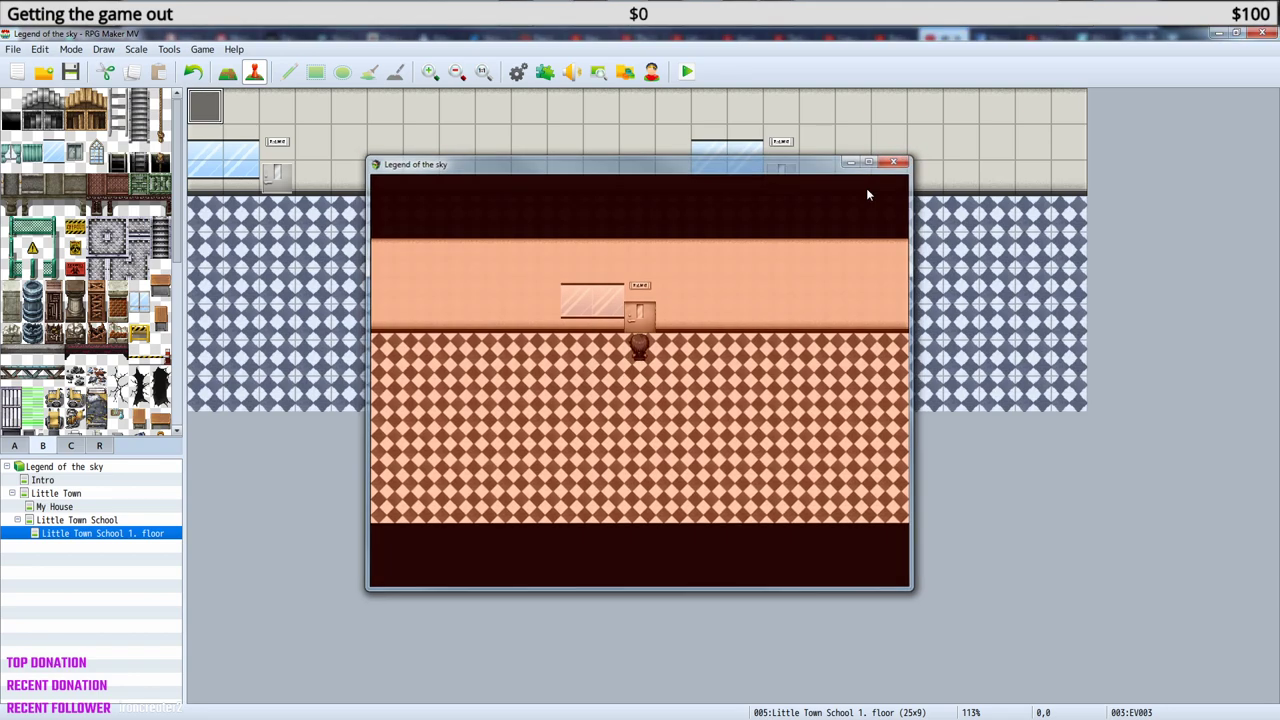
# Set the Tint Screen command in common event 0002 Cutsceens to a duration of 10 frames with Wait for Completion.
pyautogui.doubleClick(203, 108)
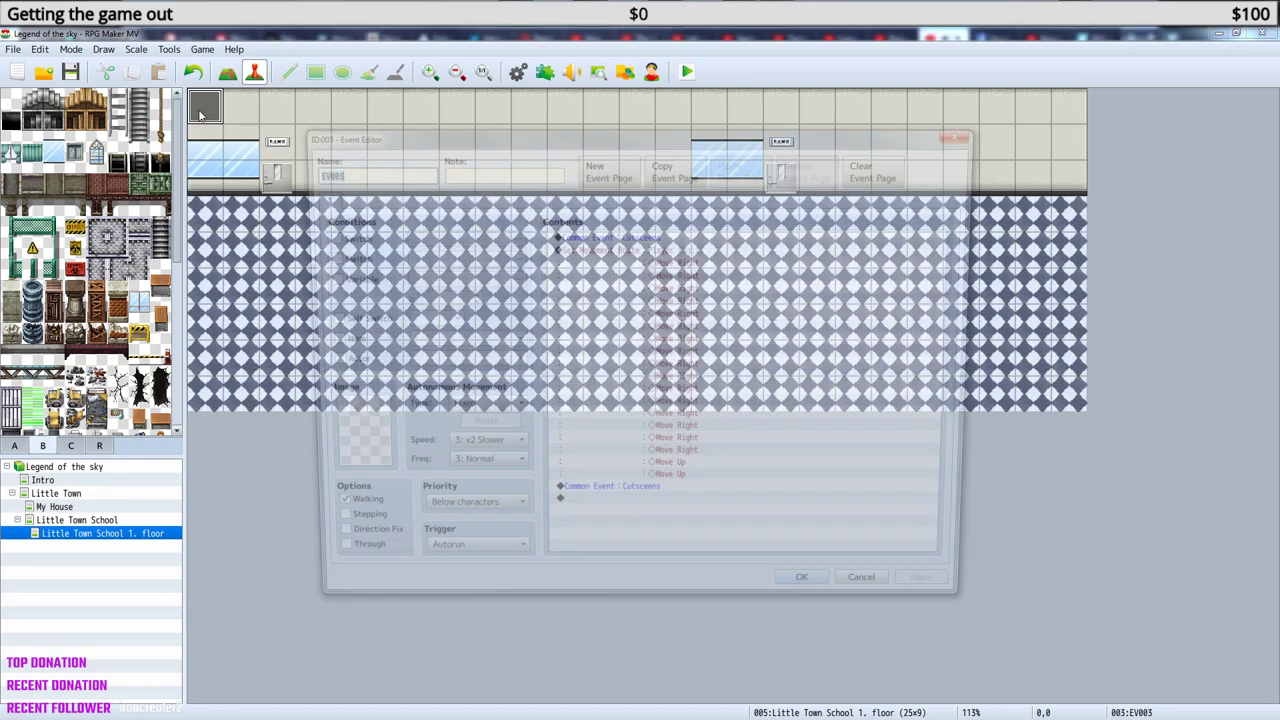
pyautogui.click(980, 127)
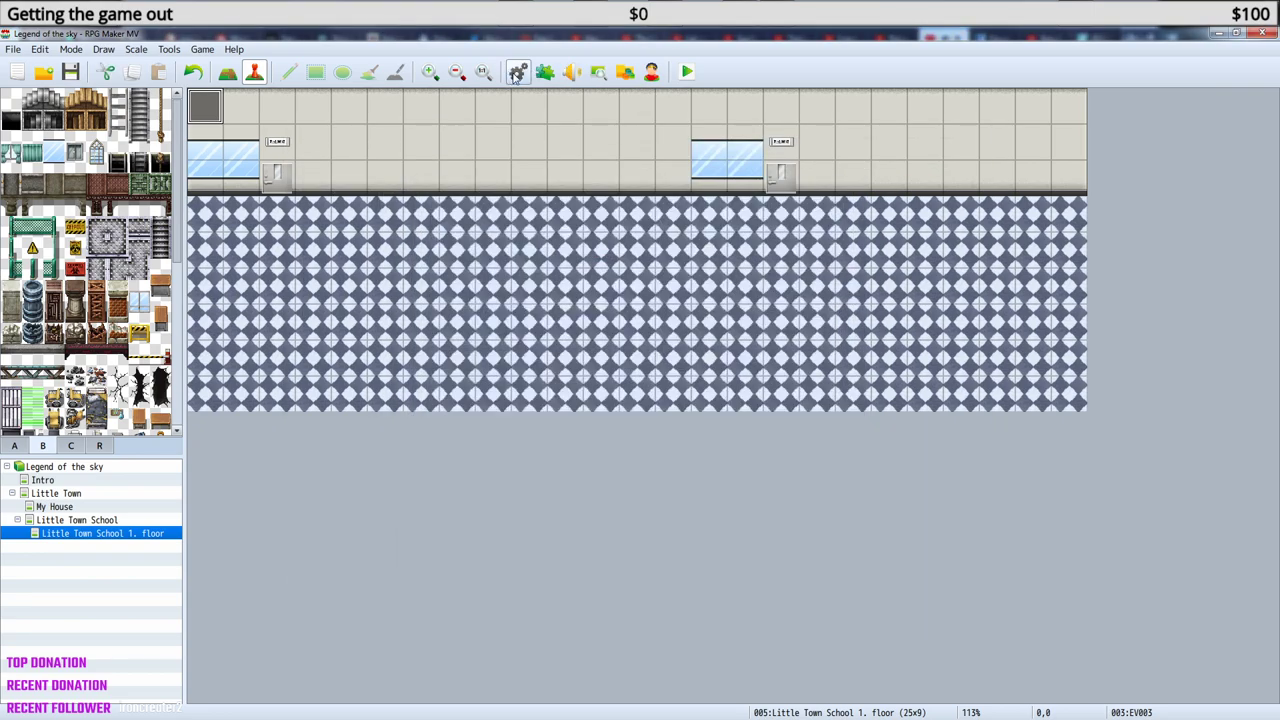
pyautogui.click(518, 72)
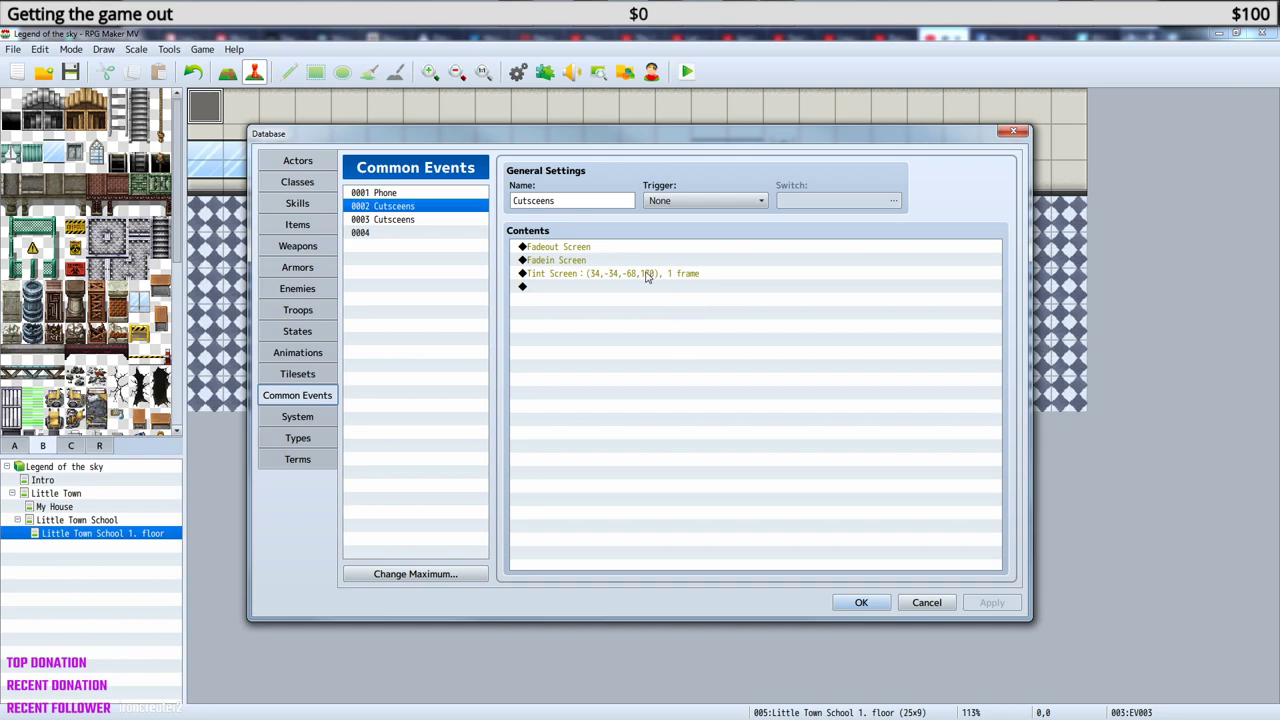
pyautogui.click(645, 277)
pyautogui.rightClick(645, 277)
pyautogui.click(670, 297)
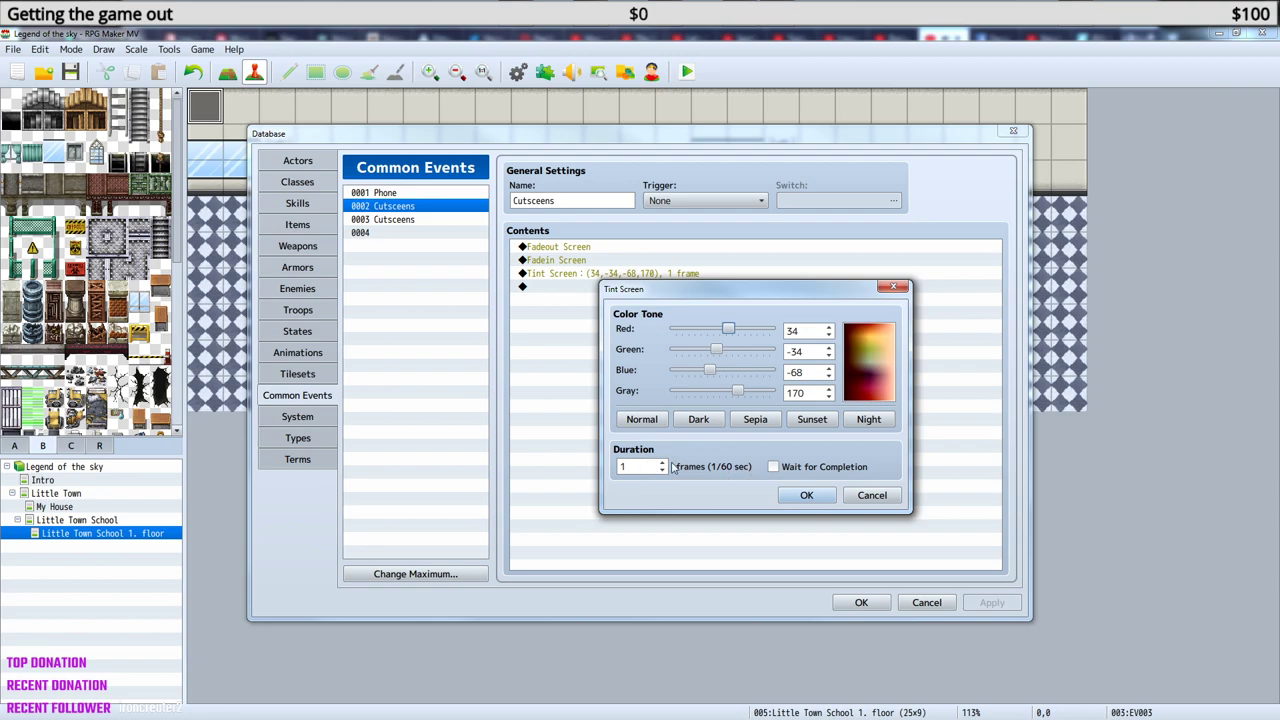
pyautogui.doubleClick(625, 466)
pyautogui.click(773, 466)
pyautogui.click(806, 495)
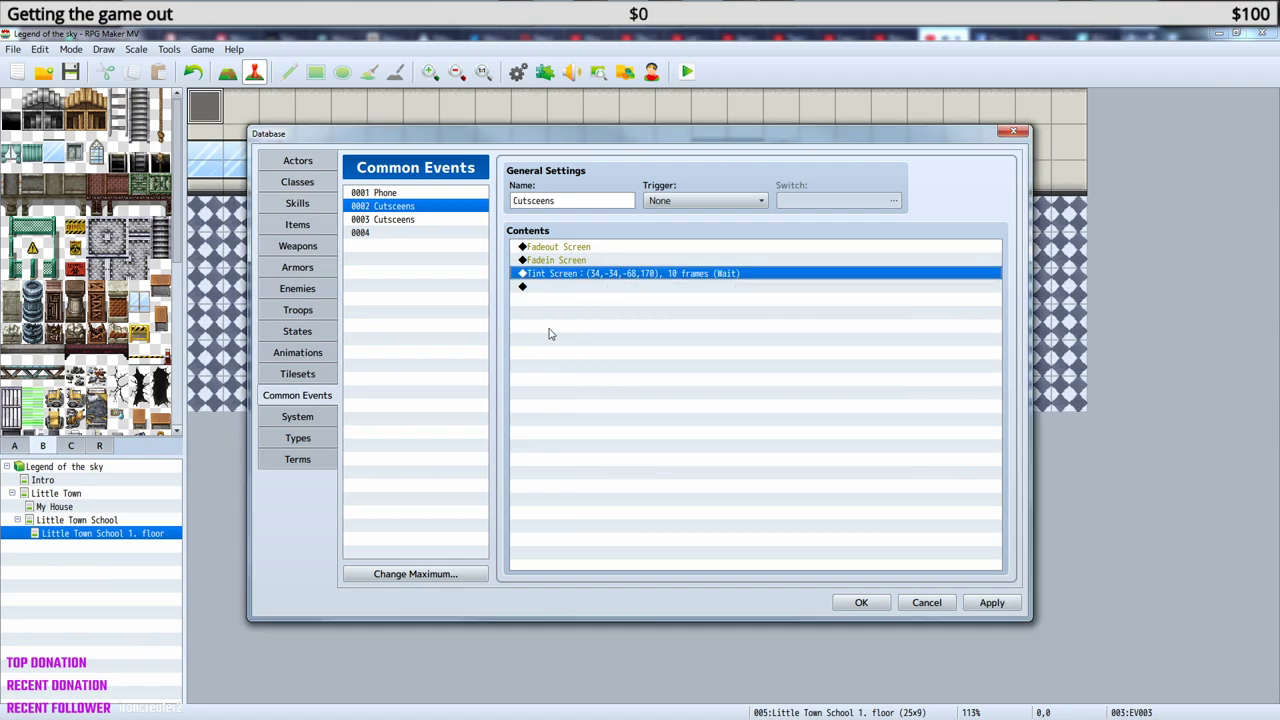
# Reorder common event 0003 Cutsceens so the Tint Screen command sits between Fadeout Screen and Fadein Screen.
pyautogui.click(403, 219)
pyautogui.click(611, 247)
pyautogui.rightClick(611, 247)
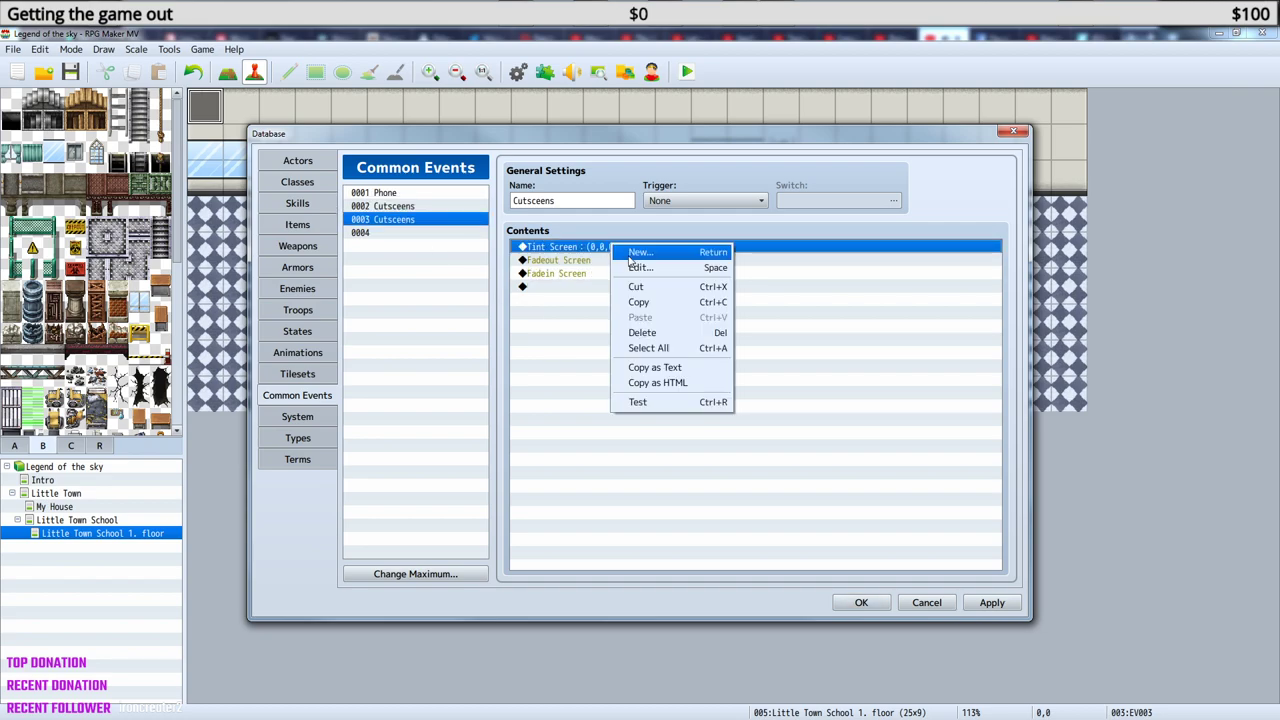
pyautogui.click(540, 260)
pyautogui.click(562, 248)
pyautogui.click(563, 259)
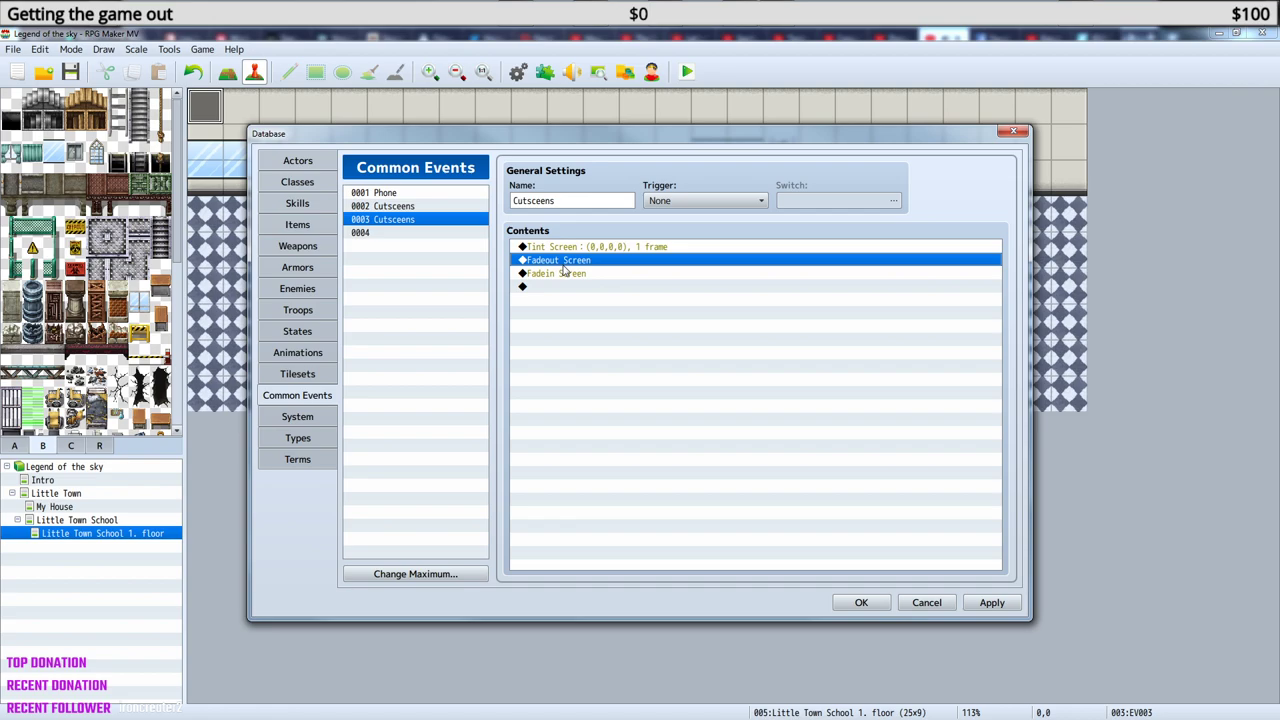
pyautogui.click(566, 273)
pyautogui.click(570, 260)
pyautogui.hotkey('ctrl', 'x')
pyautogui.press('Up')
pyautogui.hotkey('ctrl', 'v')
# Set the Tint Screen command in common event 0003 Cutsceens to 10 frames with Wait for Completion.
pyautogui.rightClick(588, 265)
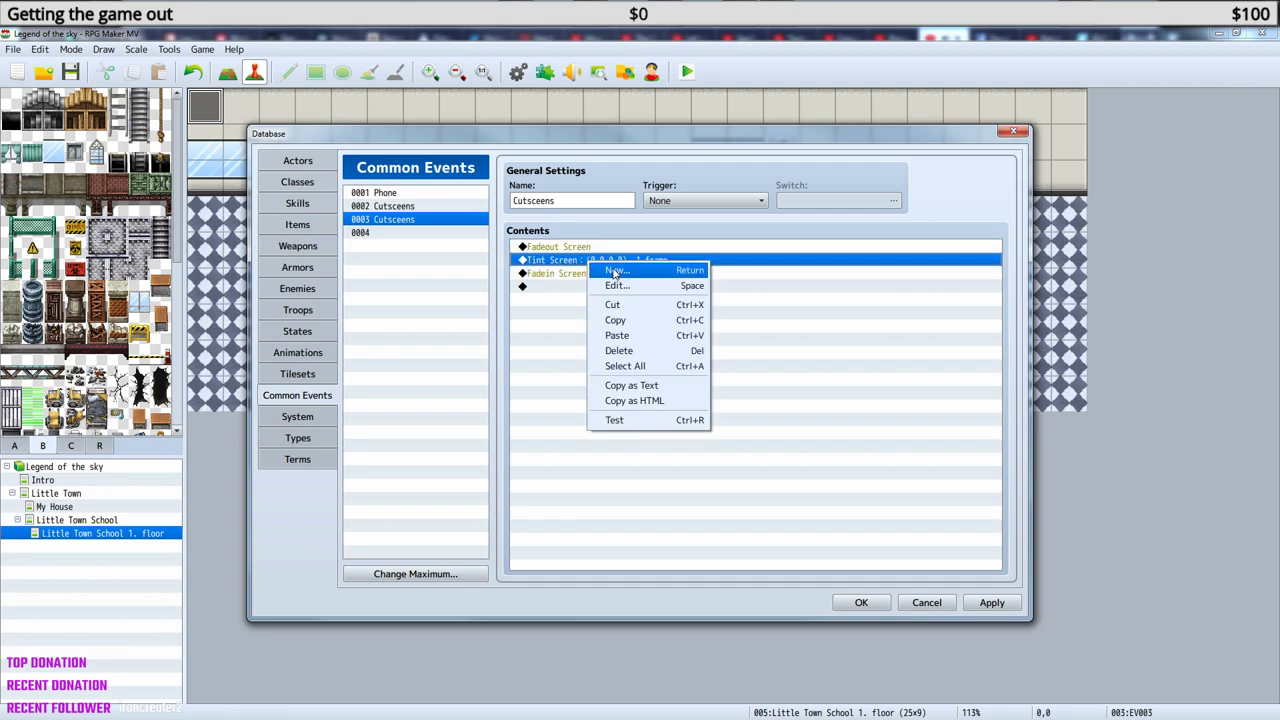
pyautogui.click(610, 283)
pyautogui.doubleClick(644, 466)
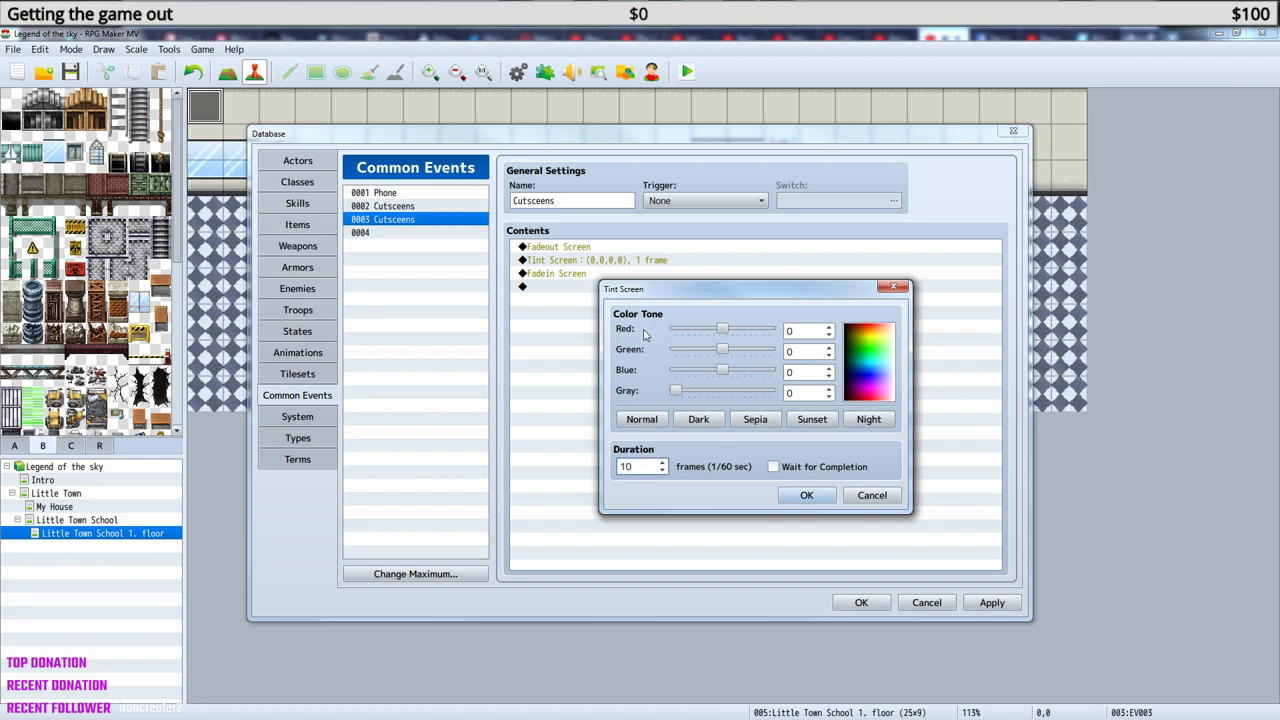
pyautogui.click(773, 466)
pyautogui.press('Return')
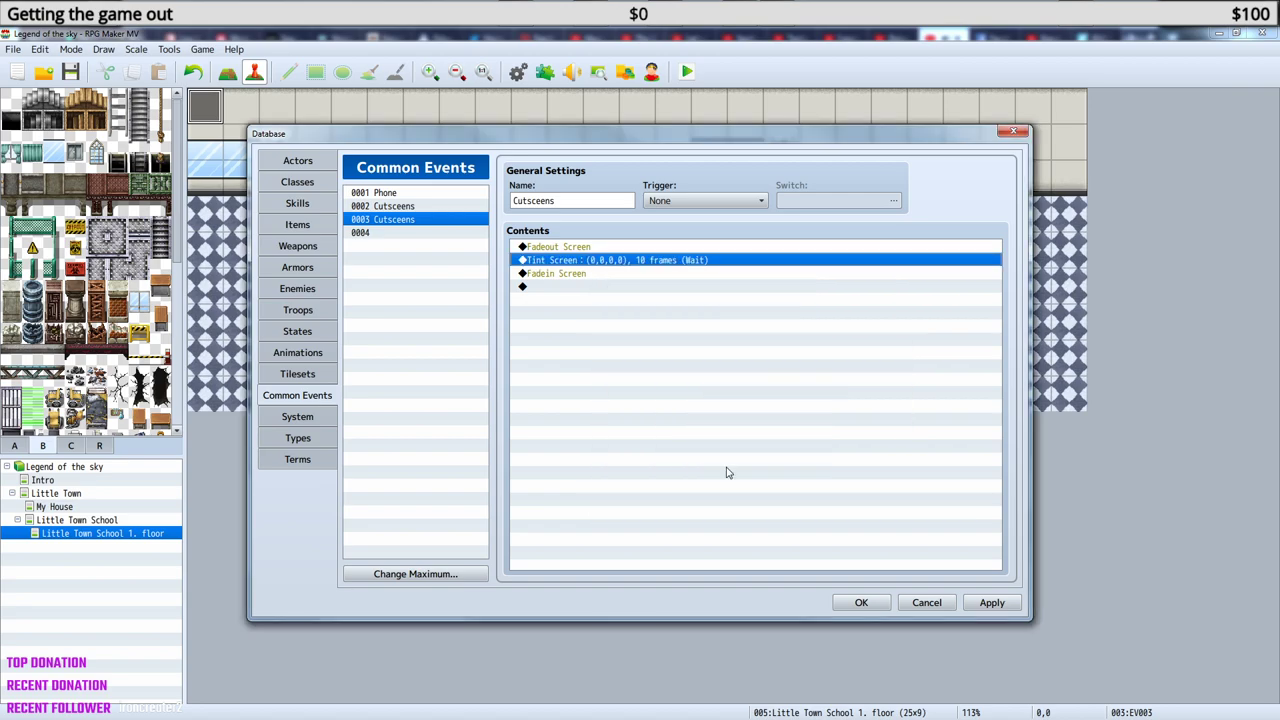
# Move the Tint Screen command in common event 0002 Cutsceens ahead of Fadein Screen and save the database.
pyautogui.click(415, 207)
pyautogui.click(585, 274)
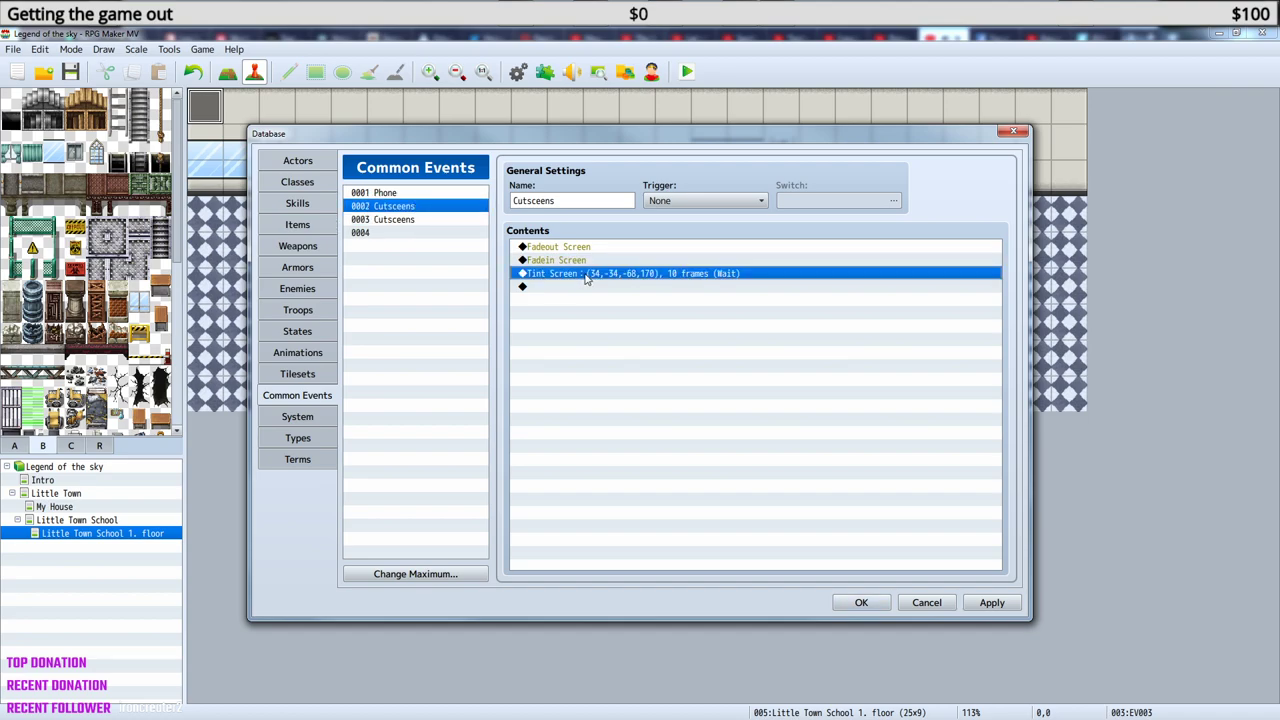
pyautogui.hotkey('ctrl', 'x')
pyautogui.press('Up')
pyautogui.hotkey('ctrl', 'v')
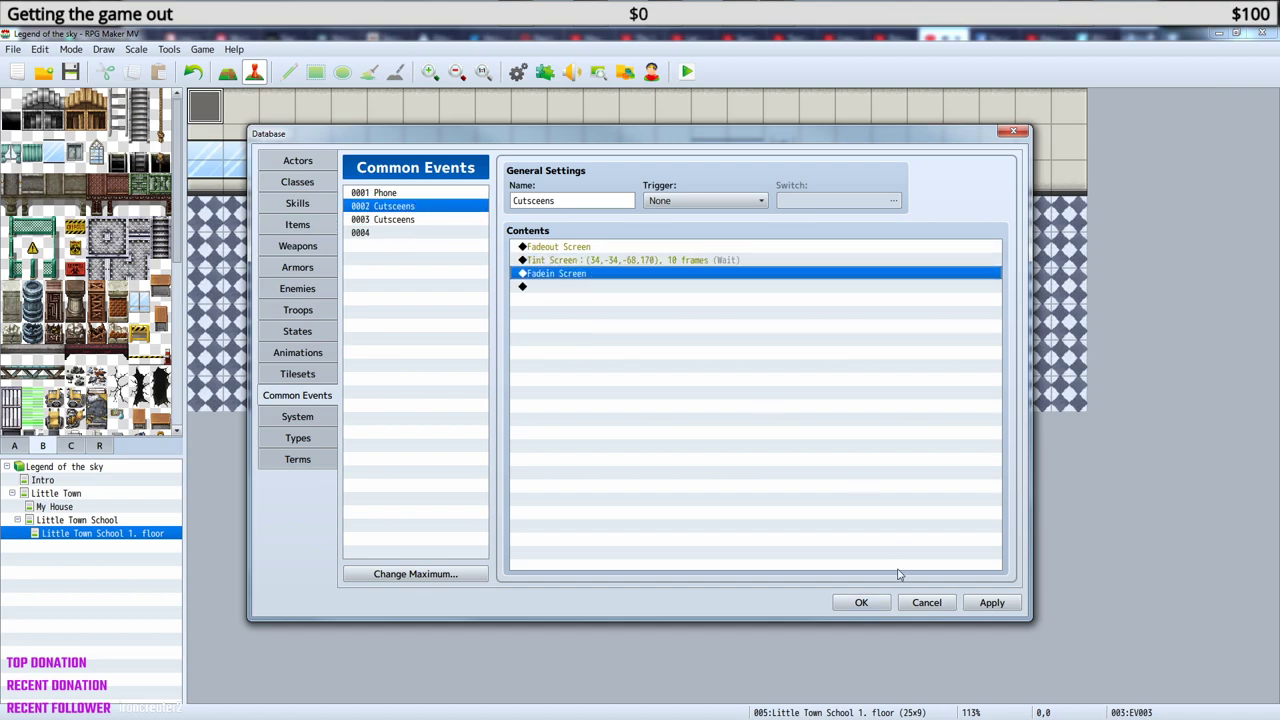
pyautogui.click(861, 602)
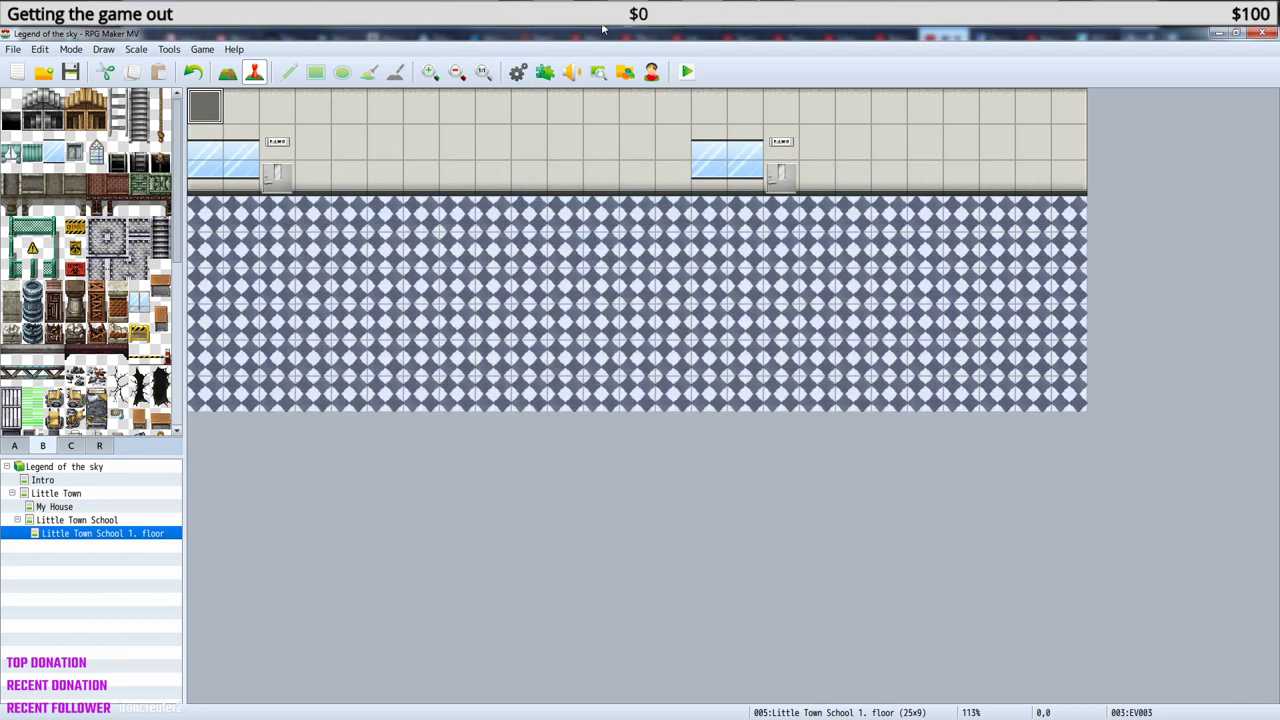
# Playtest from save File 1 to check the fade and tint during the first-floor corridor walk.
pyautogui.click(684, 70)
pyautogui.click(584, 400)
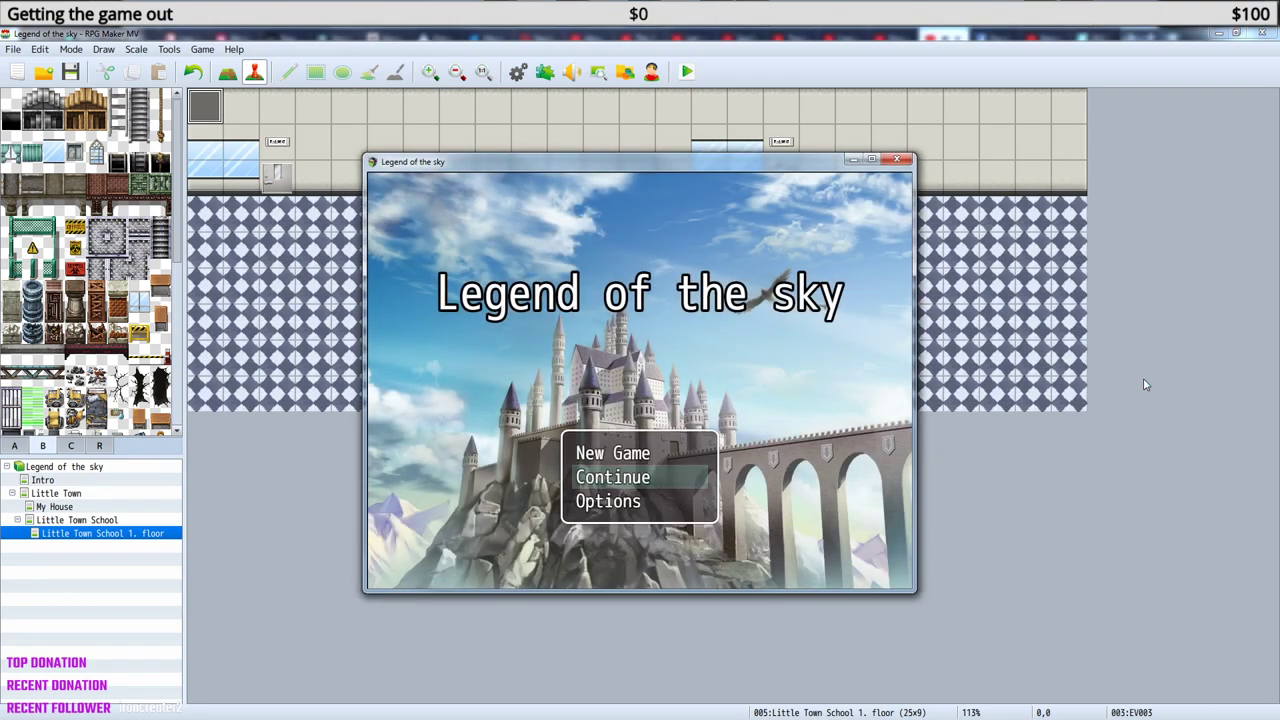
pyautogui.press('Return')
pyautogui.press('Return')
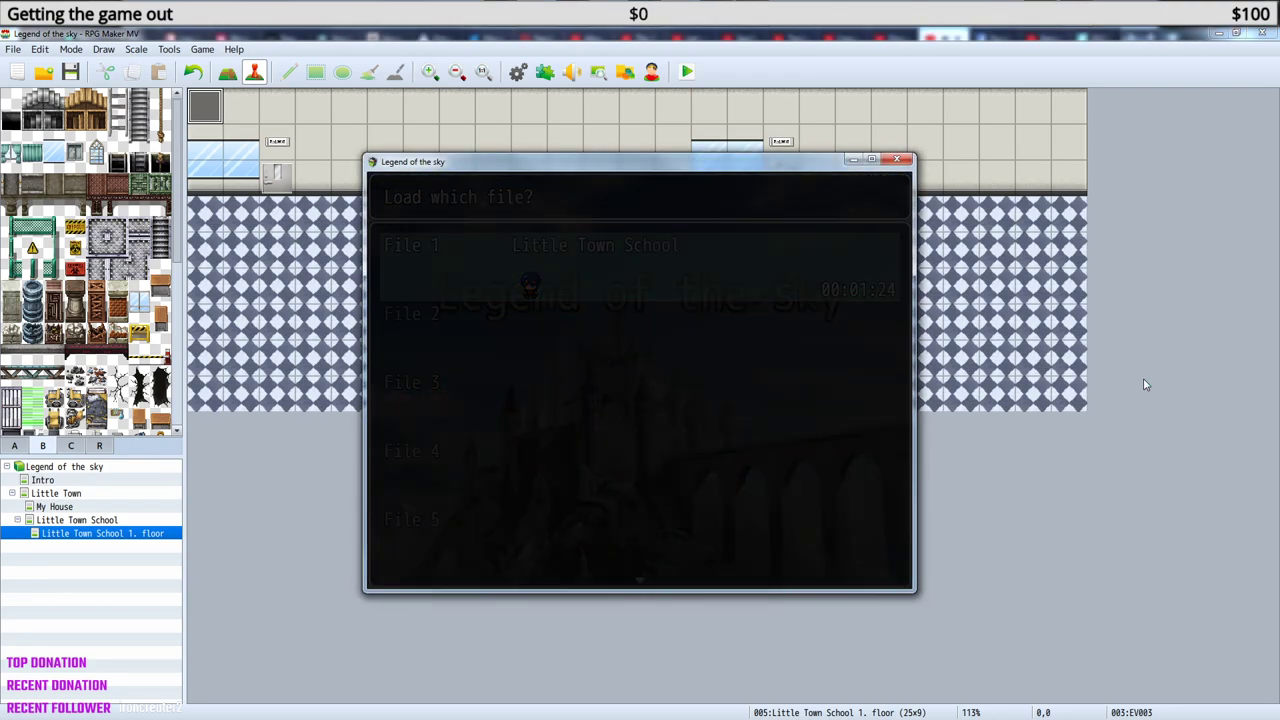
pyautogui.press('Return')
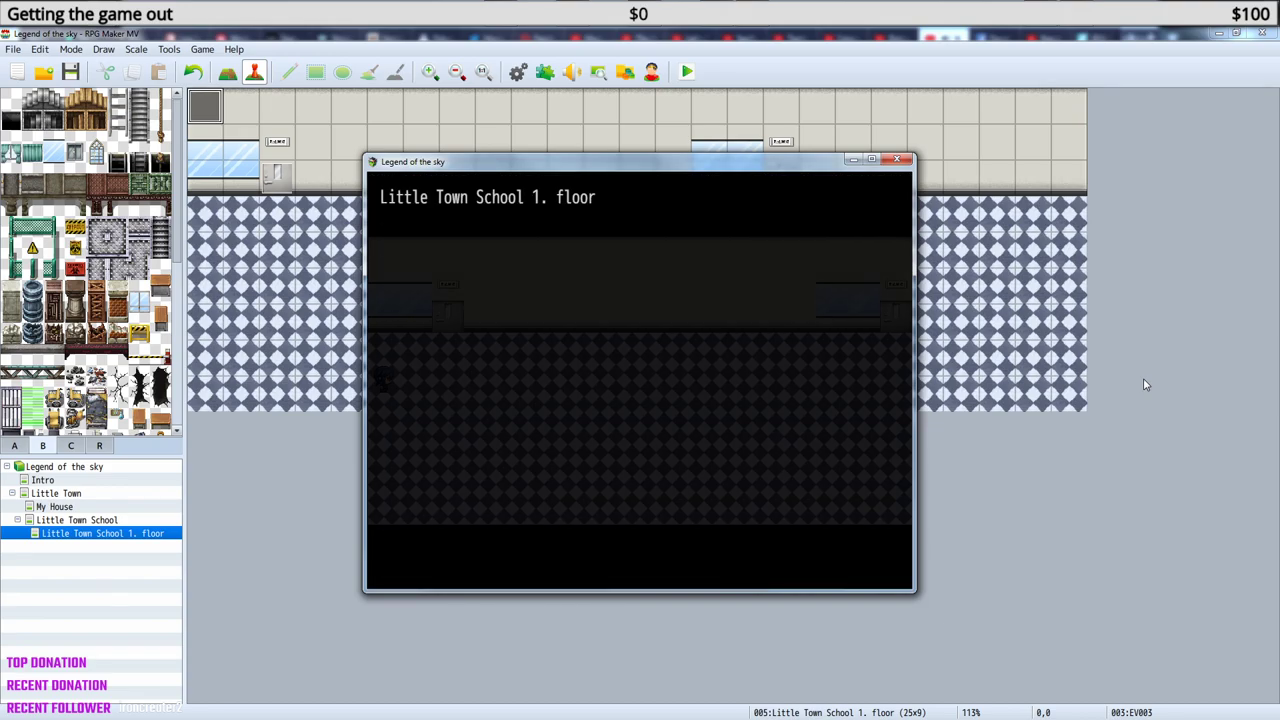
pyautogui.press('Right')
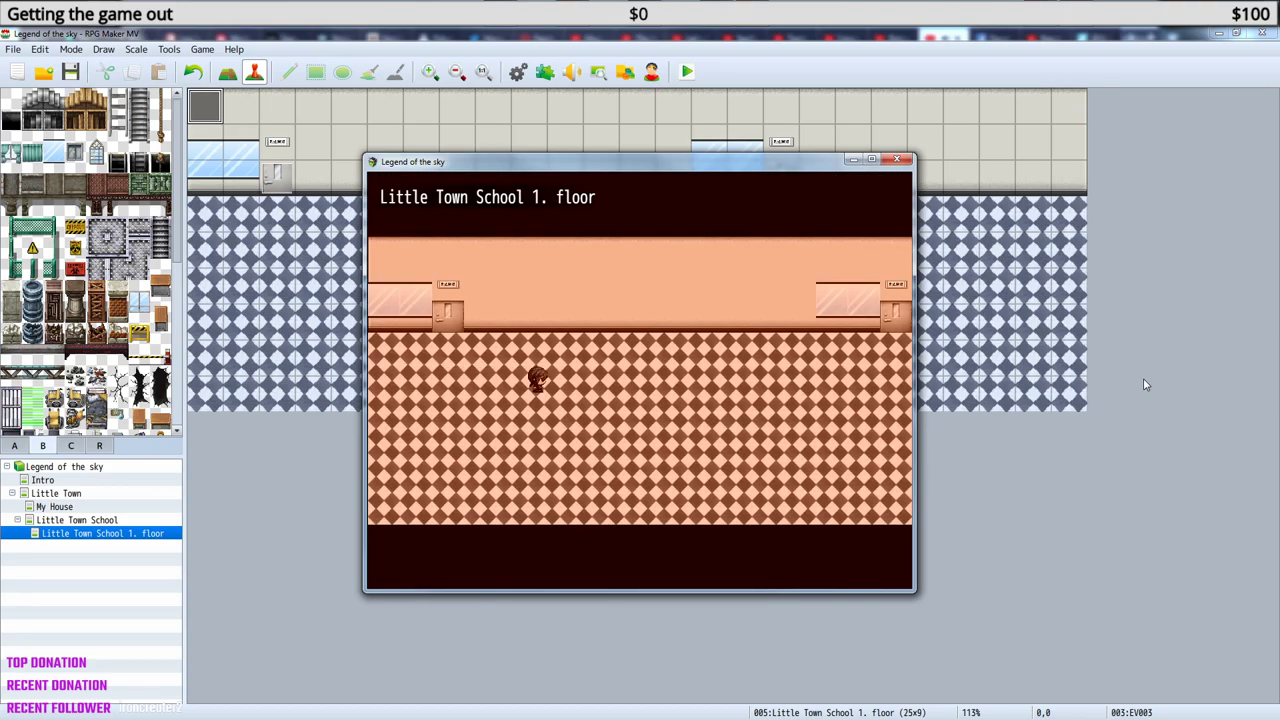
pyautogui.press('Right')
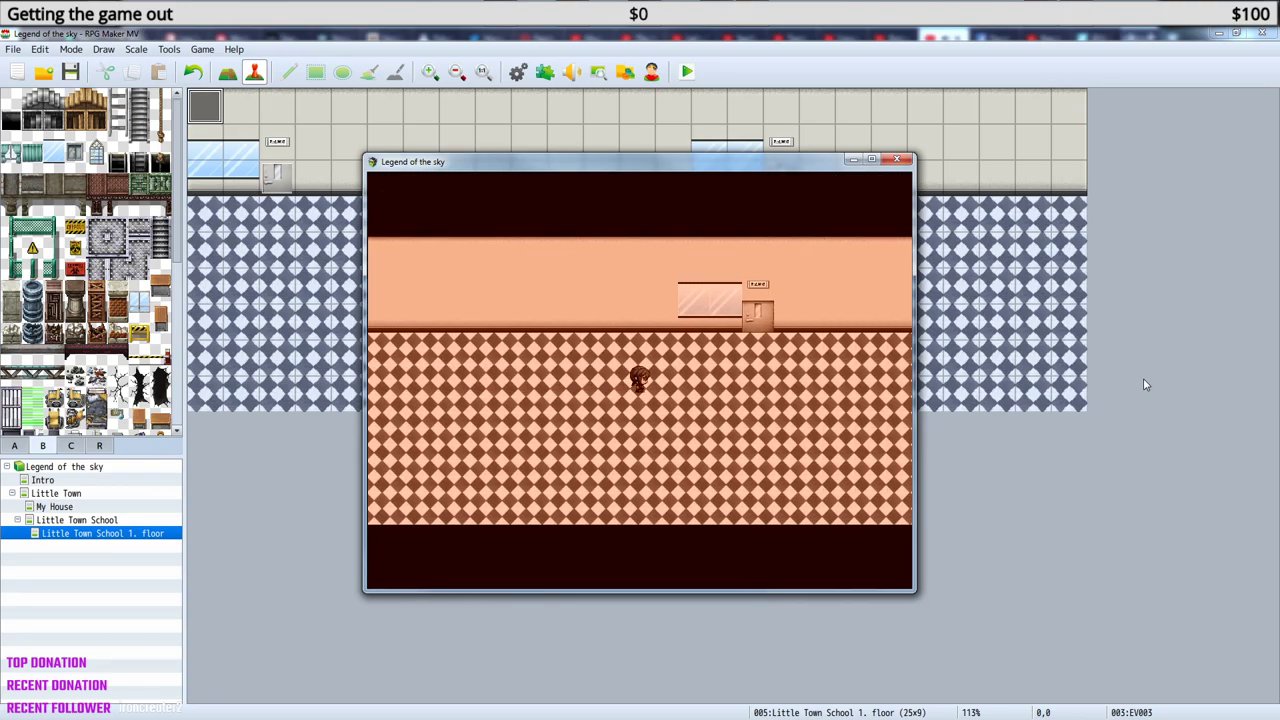
pyautogui.press('Right')
pyautogui.press('Up')
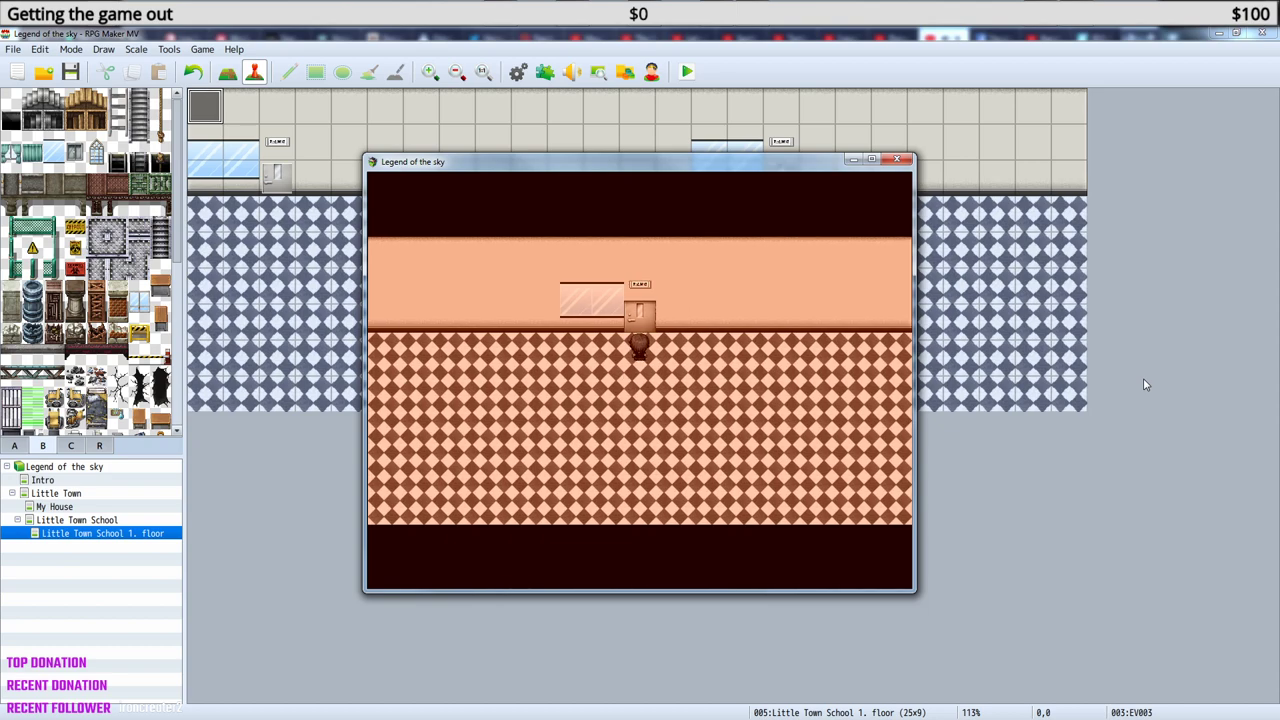
pyautogui.click(904, 158)
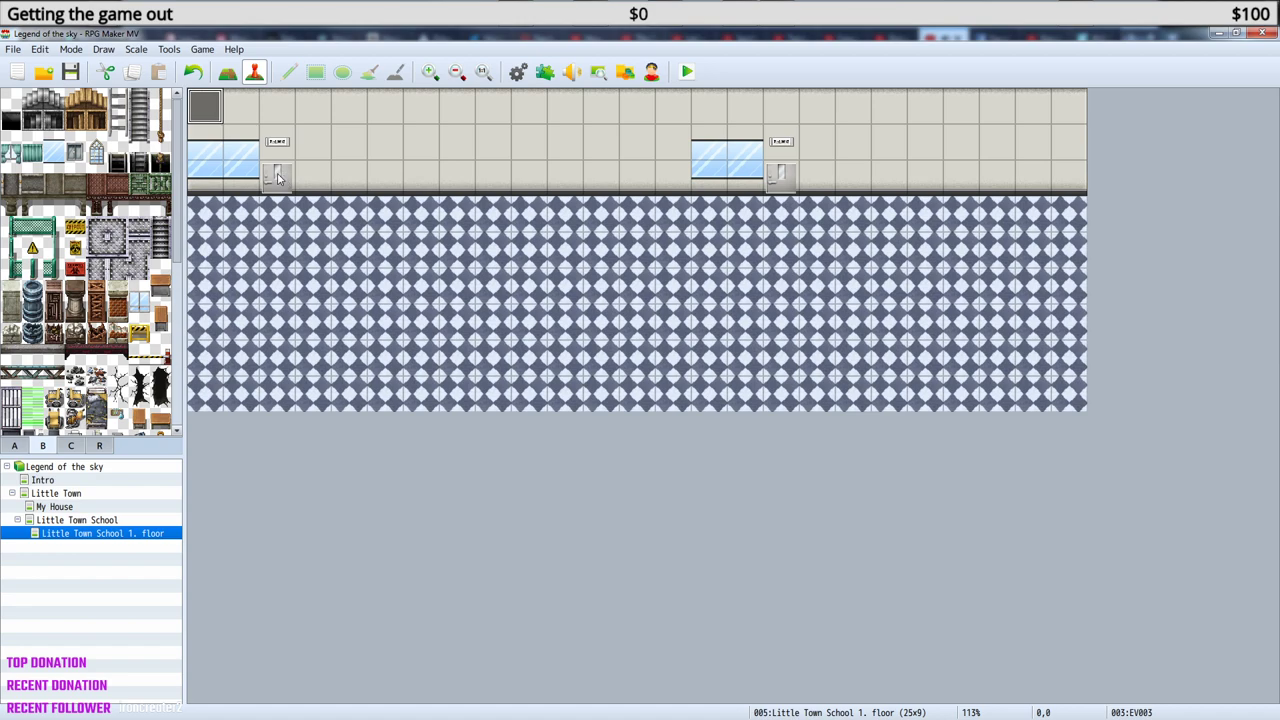
# Select 0003 Cutsceens for the Common Event command after the movement route in event EV003 and save the event.
pyautogui.doubleClick(205, 108)
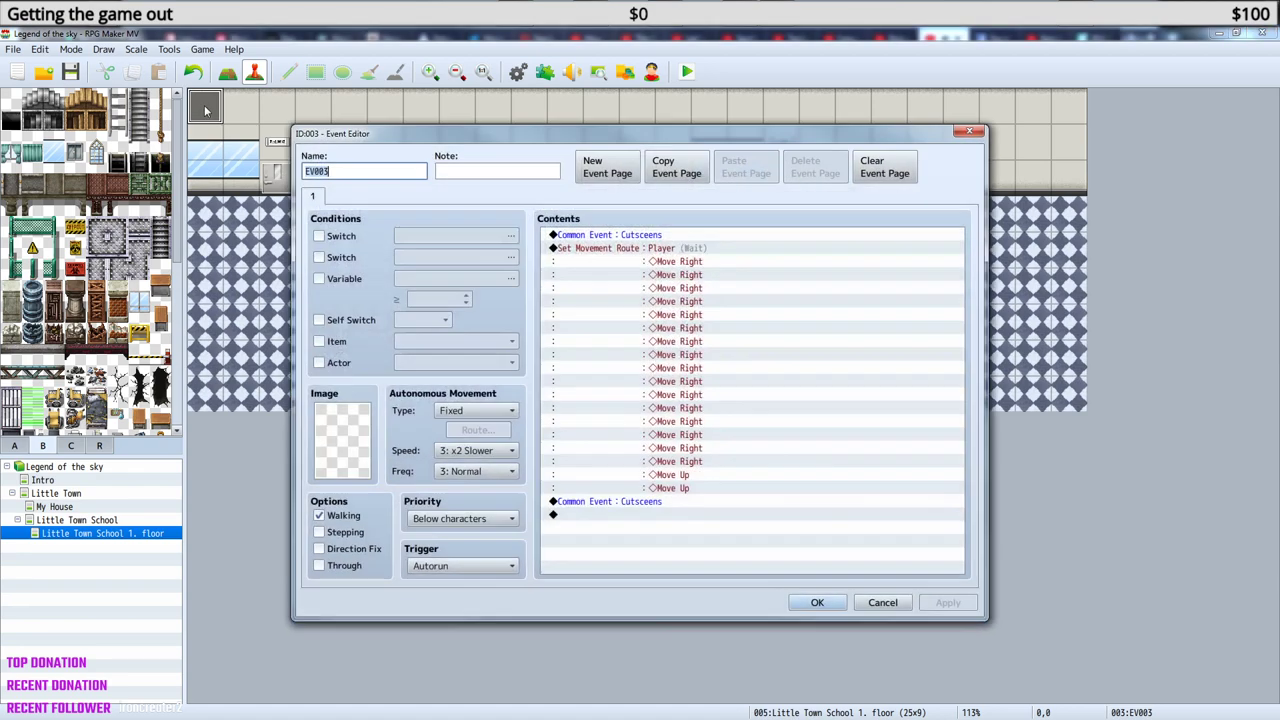
pyautogui.click(641, 236)
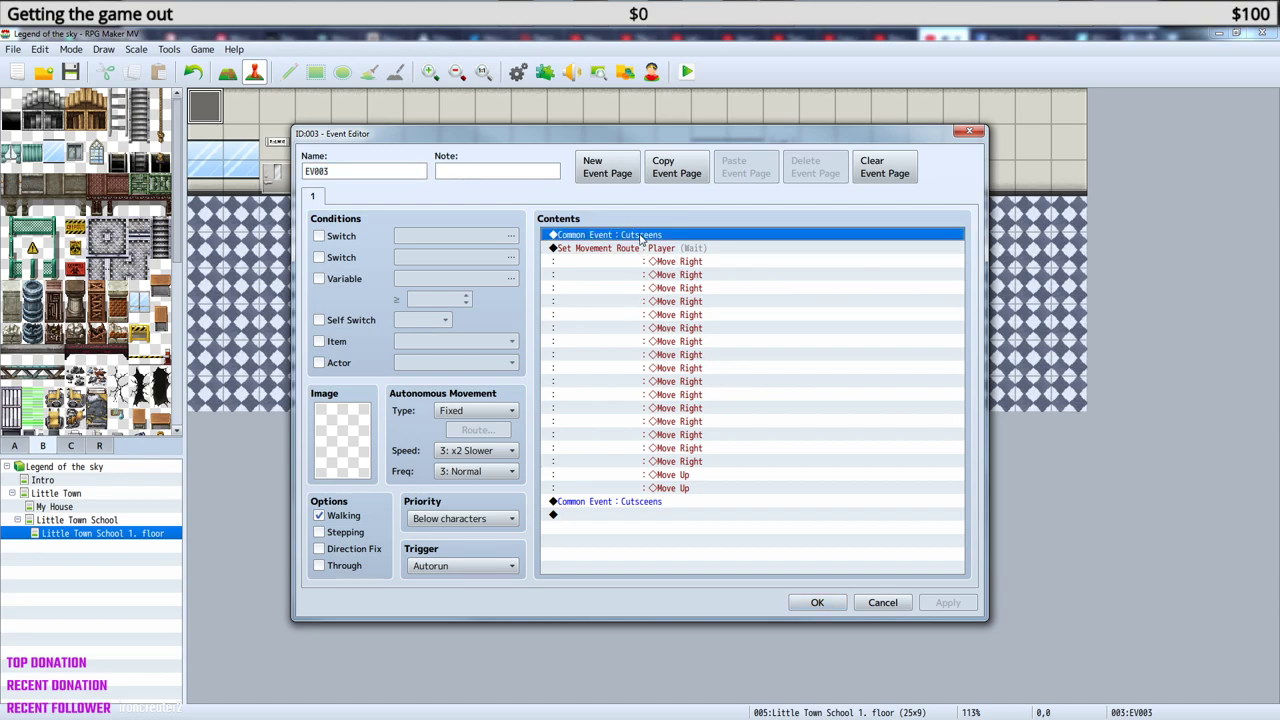
pyautogui.click(640, 249)
pyautogui.rightClick(640, 250)
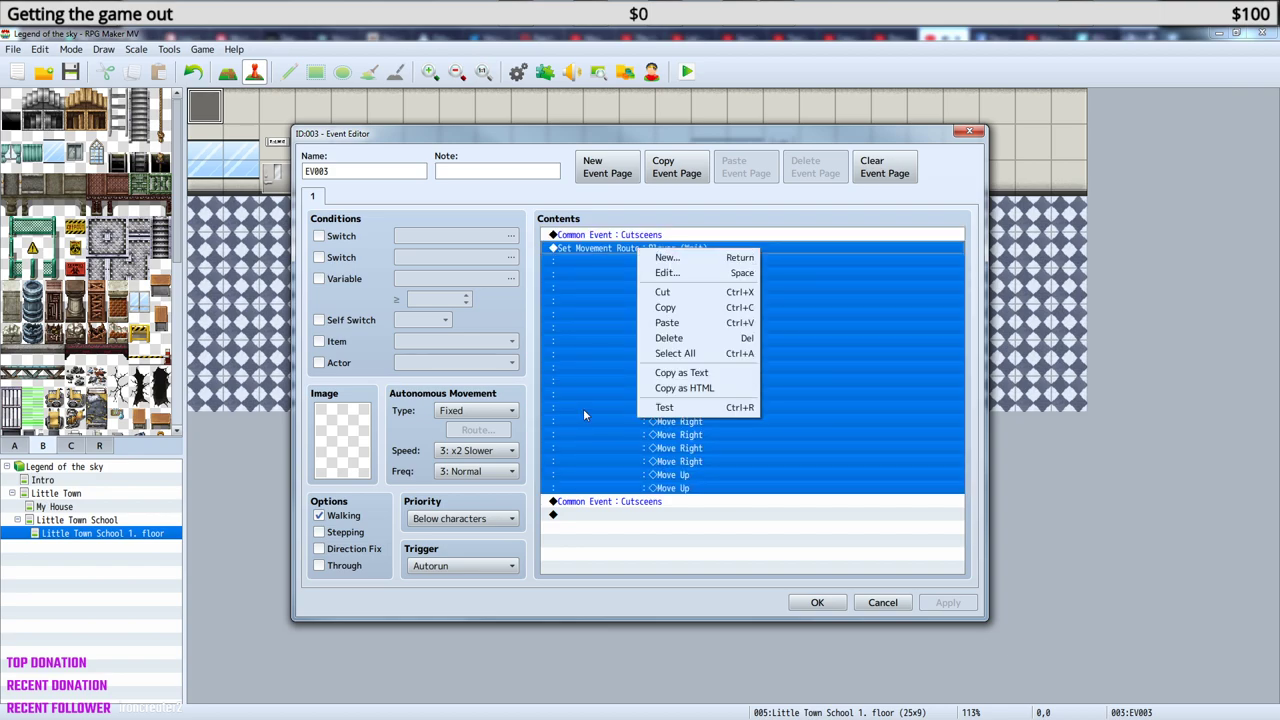
pyautogui.click(614, 506)
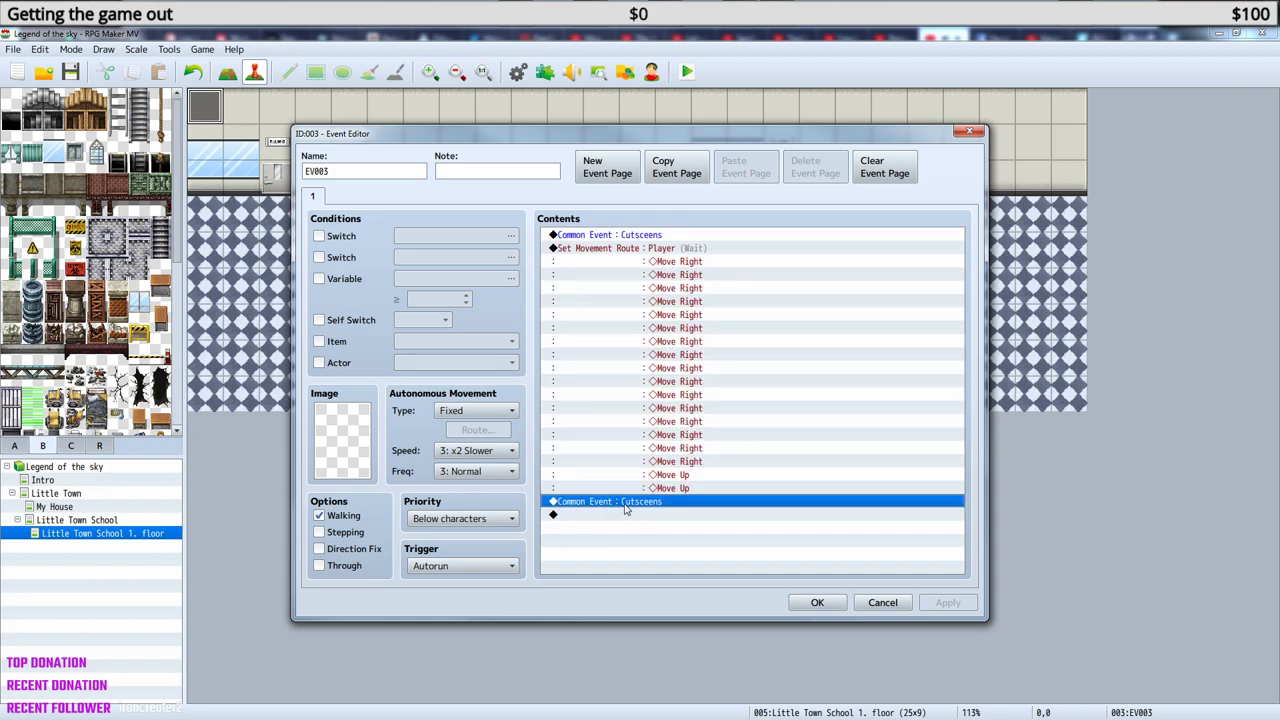
pyautogui.rightClick(631, 508)
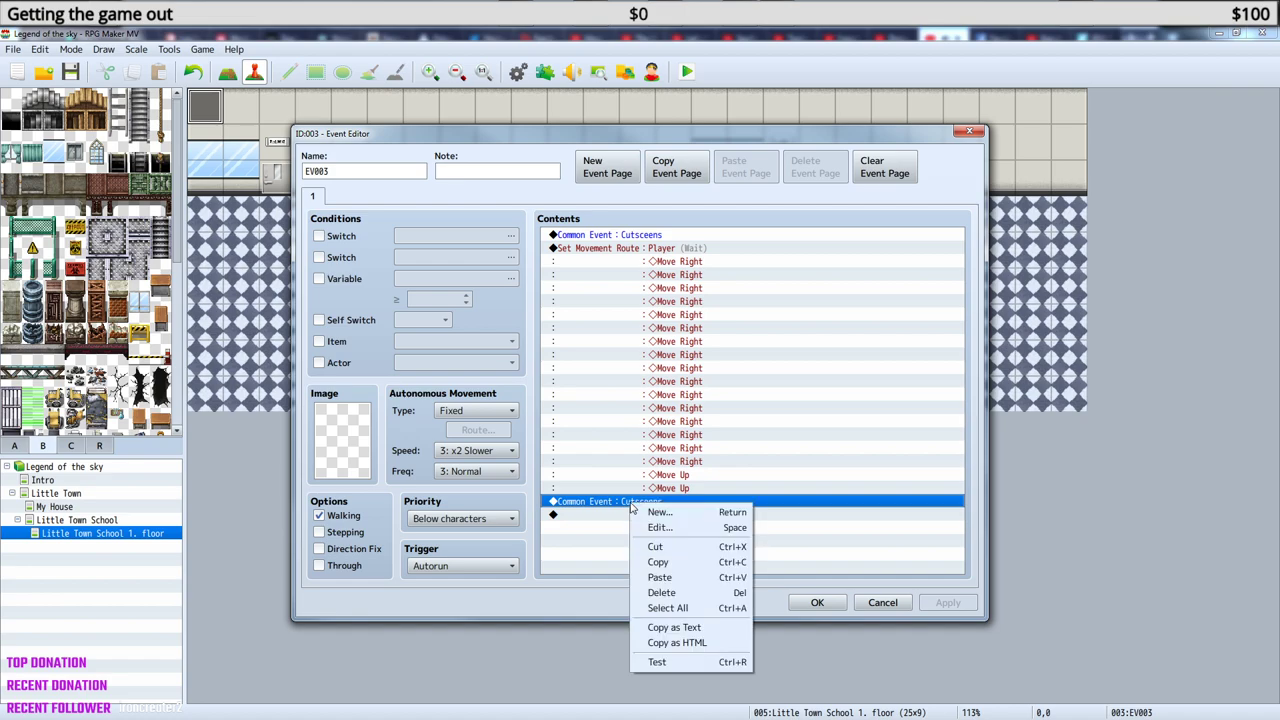
pyautogui.click(657, 526)
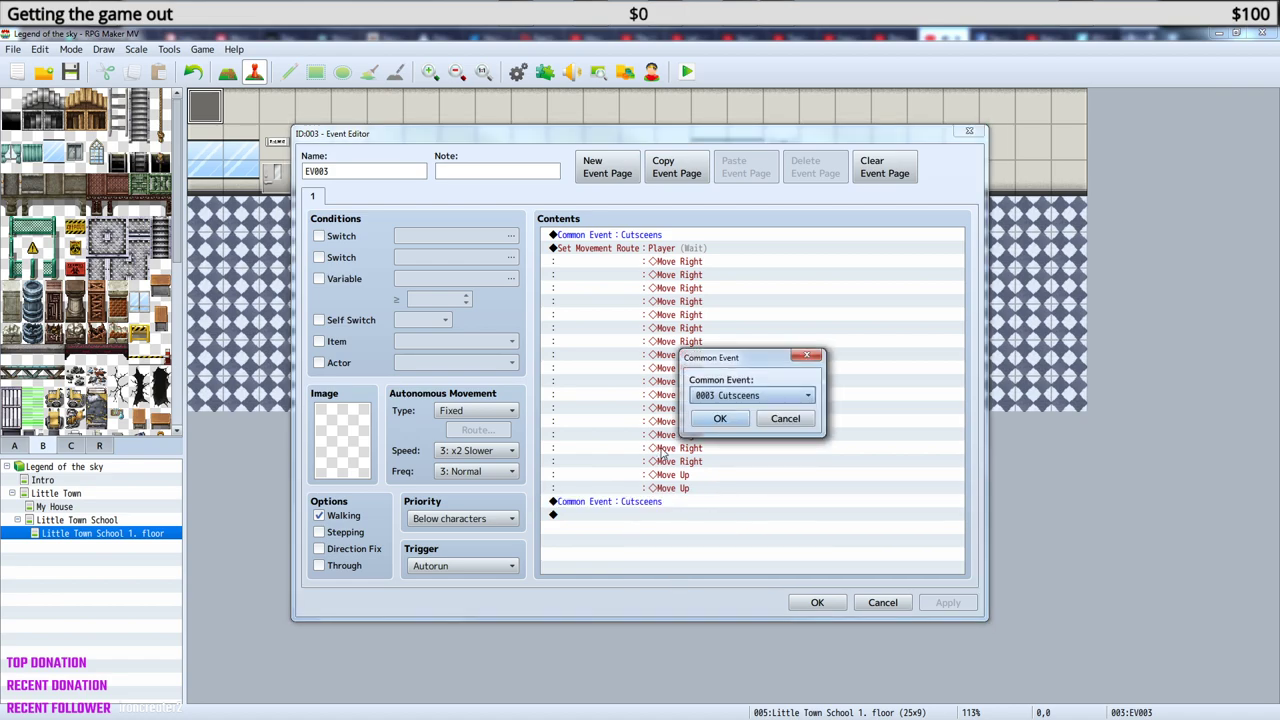
pyautogui.click(768, 397)
pyautogui.click(748, 449)
pyautogui.click(720, 418)
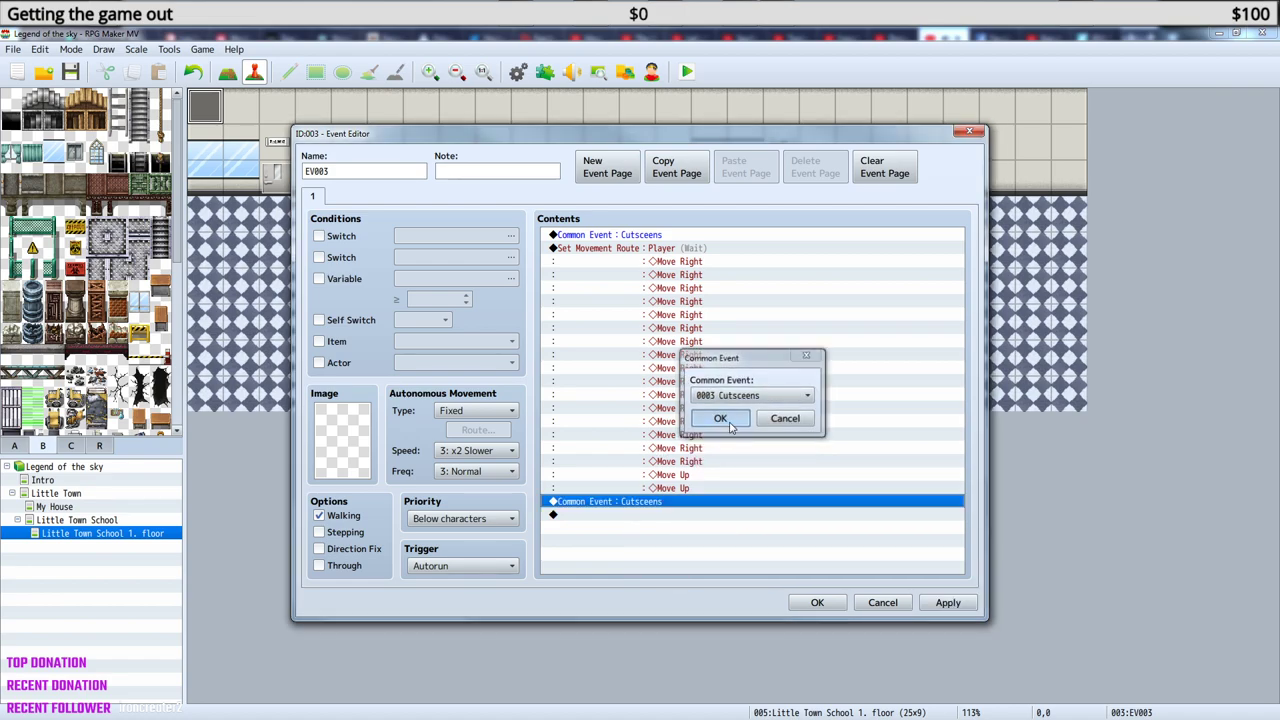
pyautogui.click(815, 600)
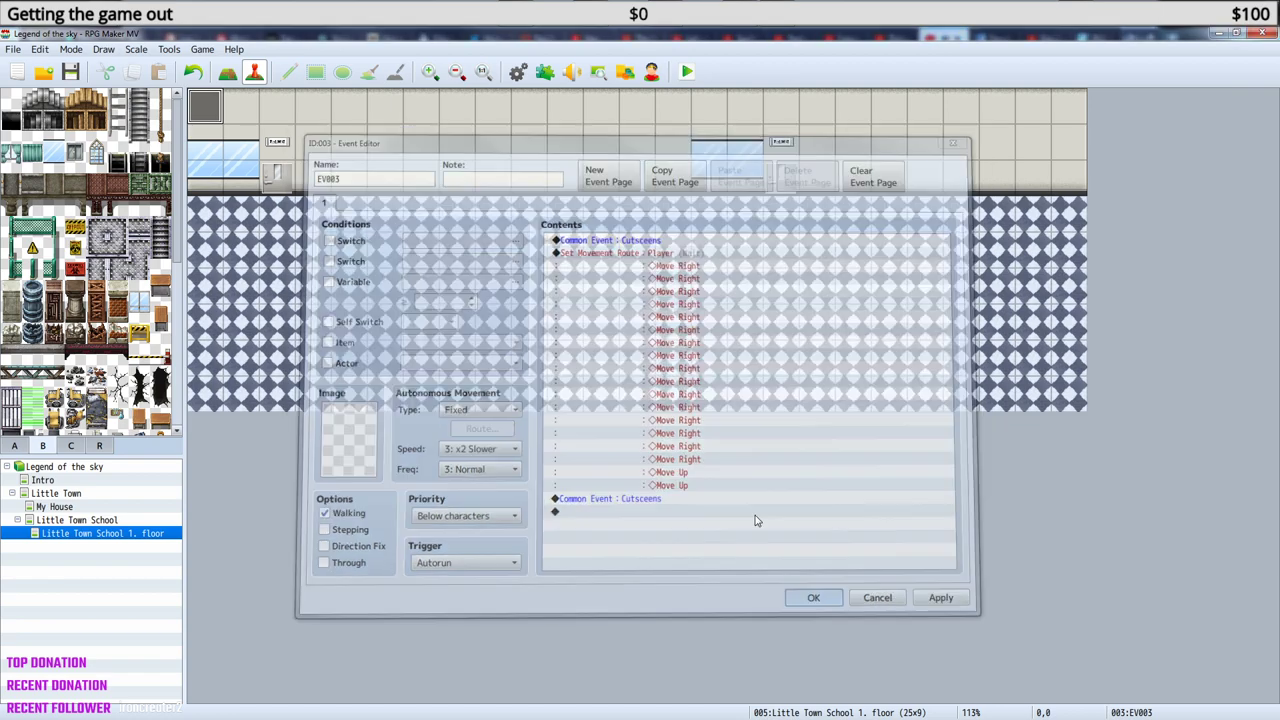
# Rename common event 0002 as Cutsceens start.
pyautogui.click(518, 72)
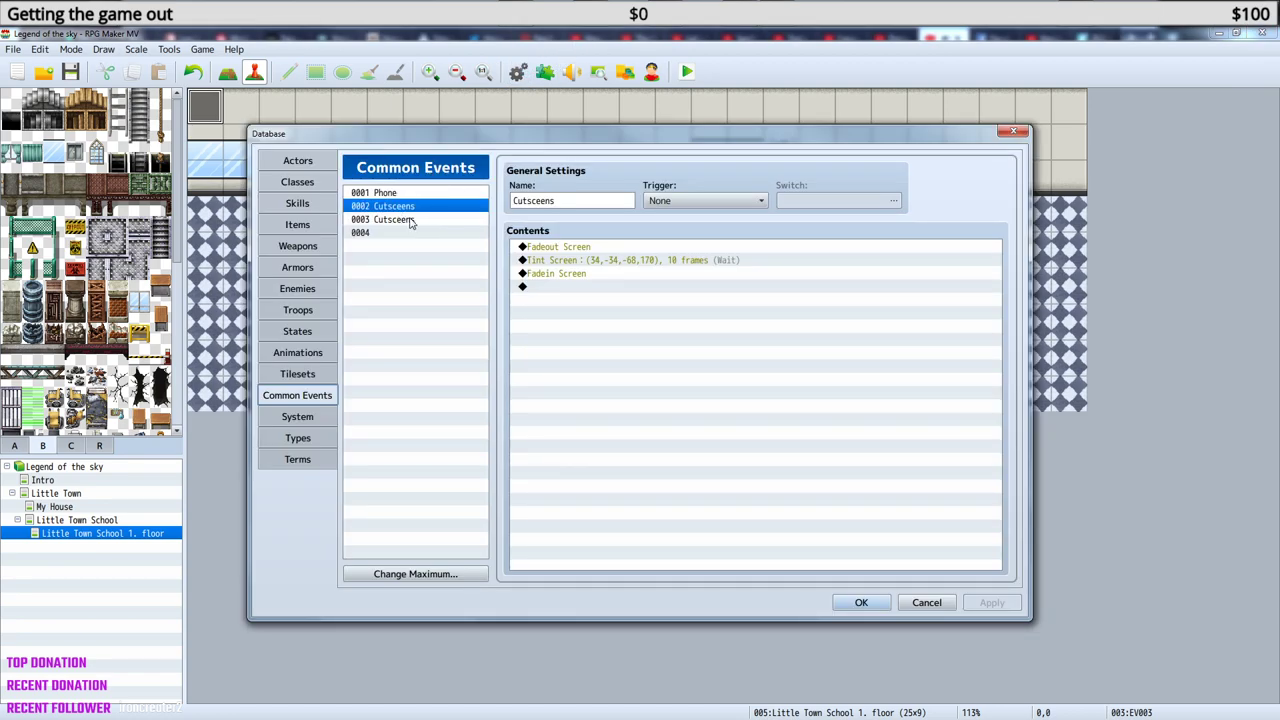
pyautogui.click(410, 219)
pyautogui.press('Tab')
pyautogui.click(434, 206)
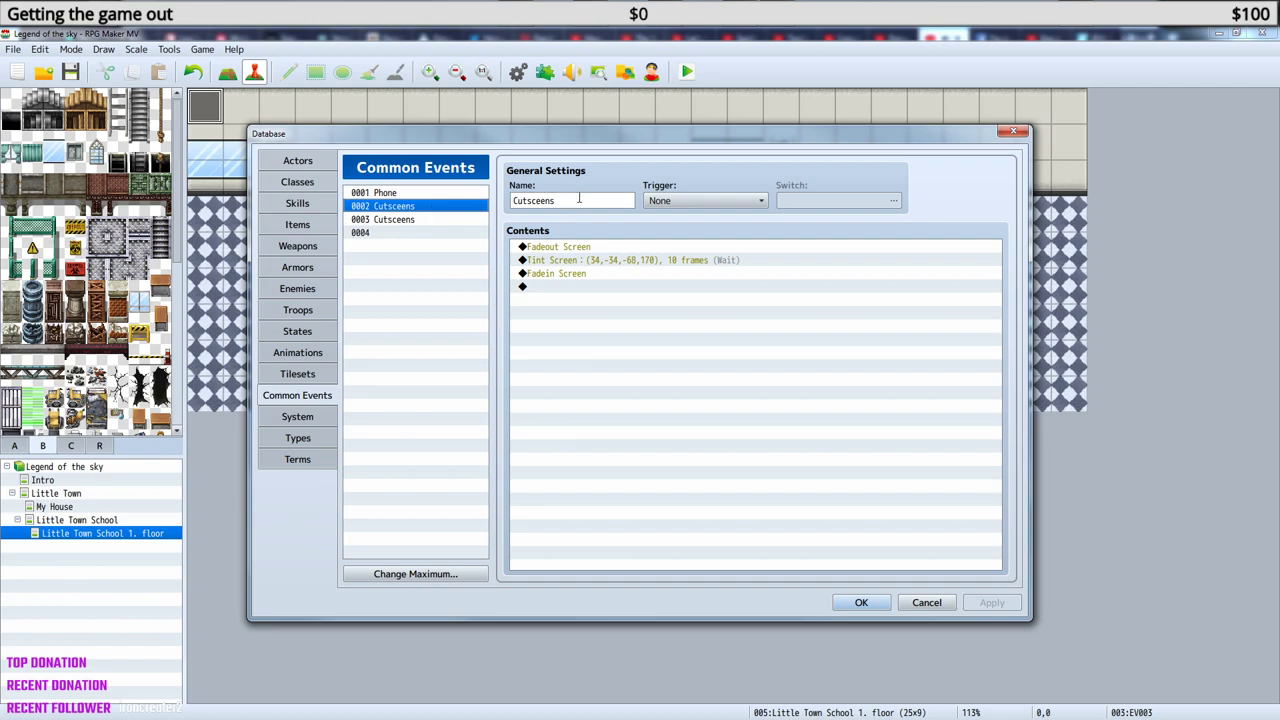
pyautogui.click(597, 200)
pyautogui.press('BackSpace')
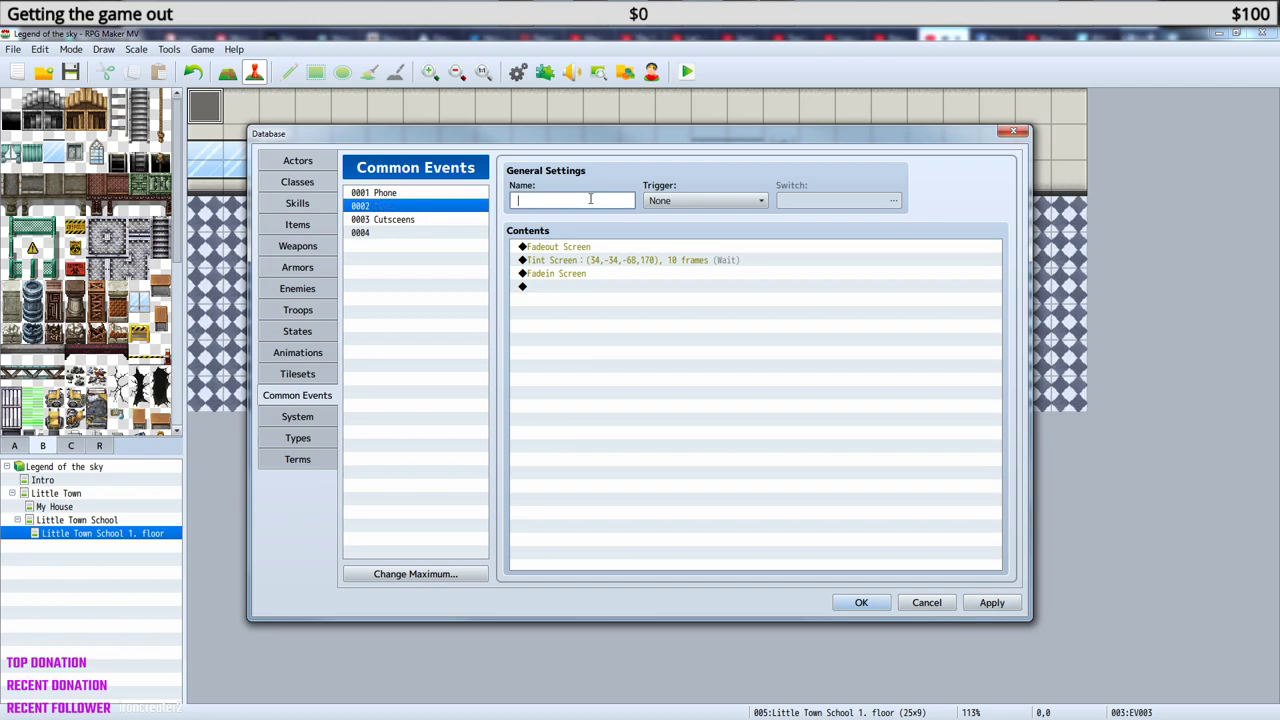
pyautogui.hotkey('ctrl', 'v')
# Rename common event 0003 as Cutsceens end and check the common event calls in event EV003.
pyautogui.click(440, 219)
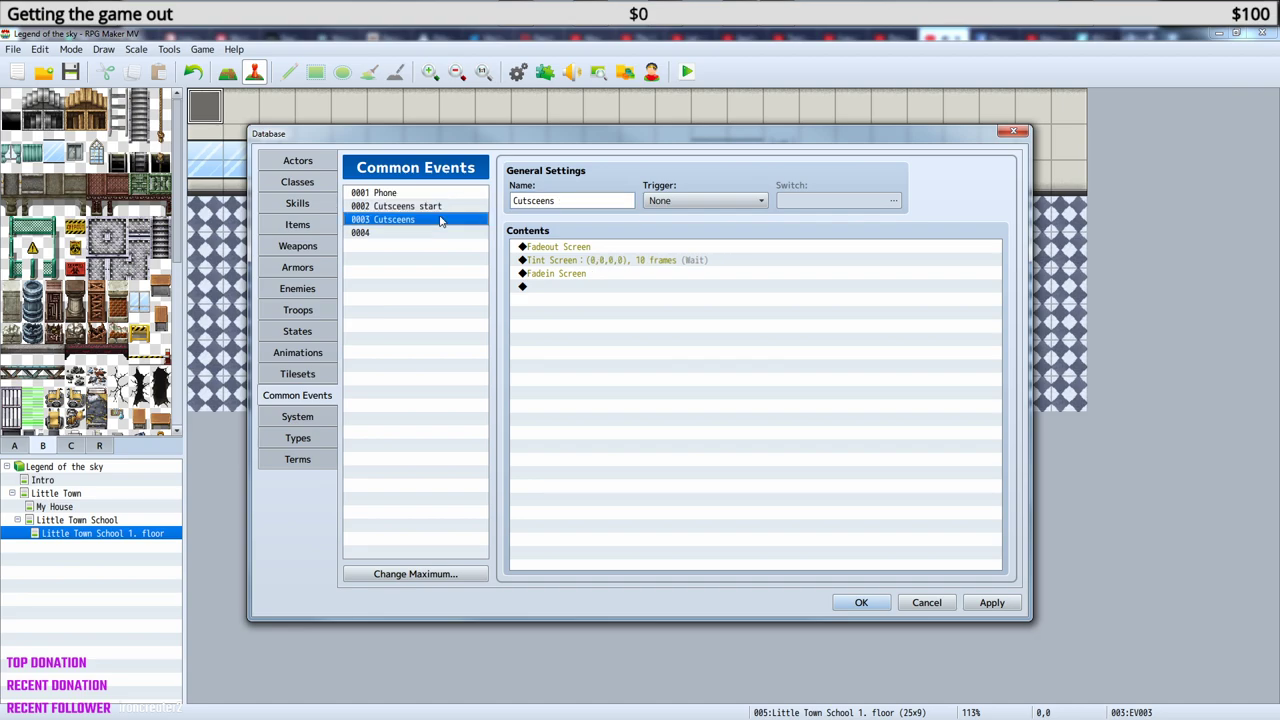
pyautogui.doubleClick(580, 201)
pyautogui.press('BackSpace')
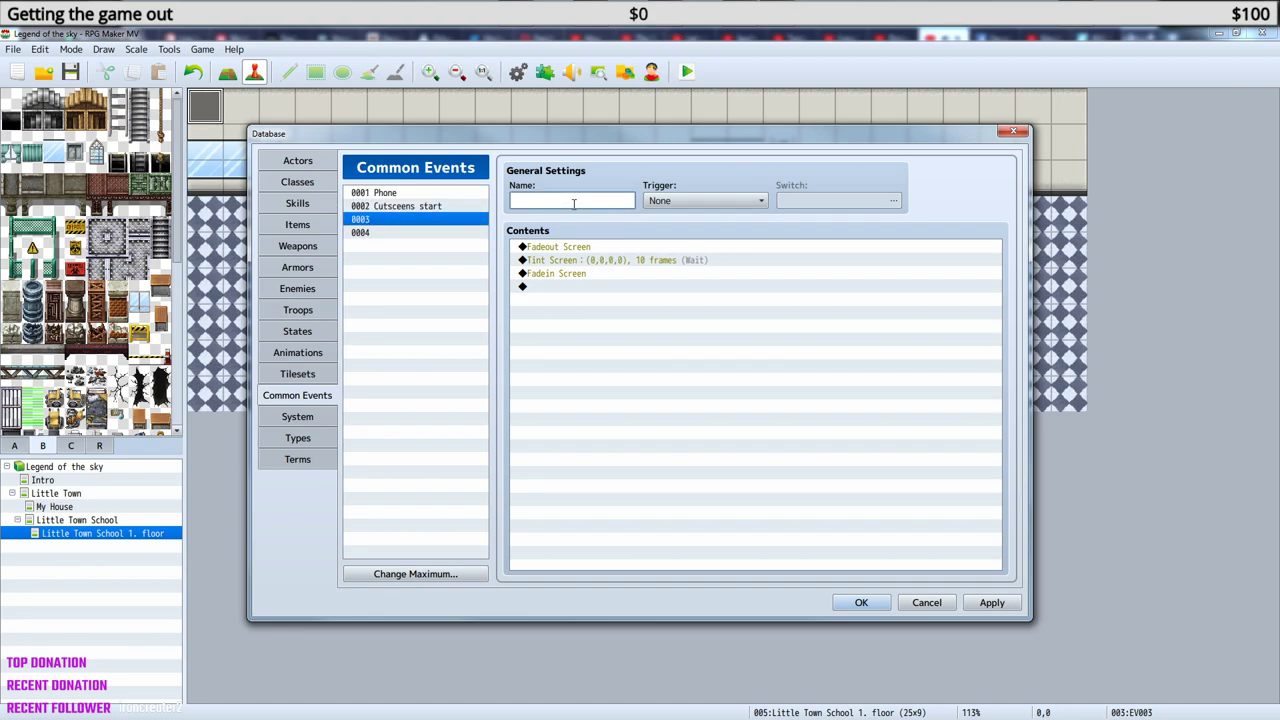
pyautogui.hotkey('ctrl', 'v')
pyautogui.click(858, 602)
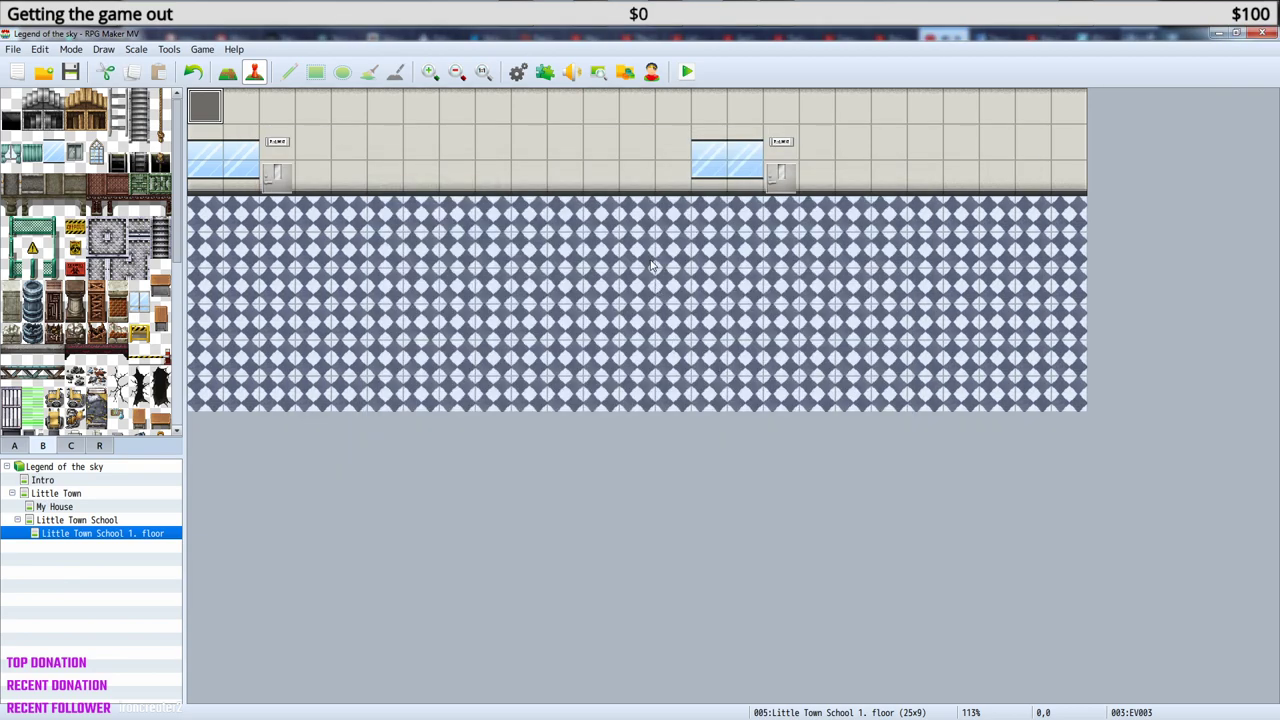
pyautogui.doubleClick(206, 106)
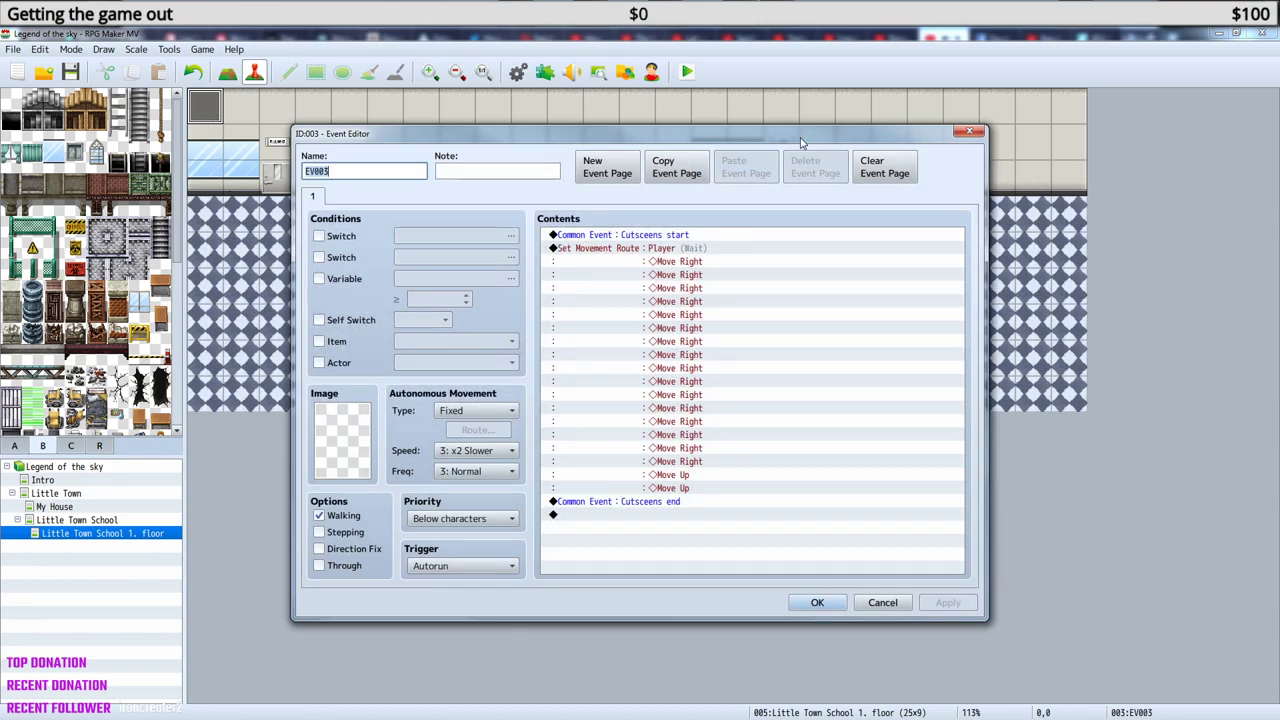
# Close event EV003 and delete the Transfer Player command from door event EV001 at the far classroom door.
pyautogui.moveTo(800, 143); pyautogui.dragTo(792, 341)
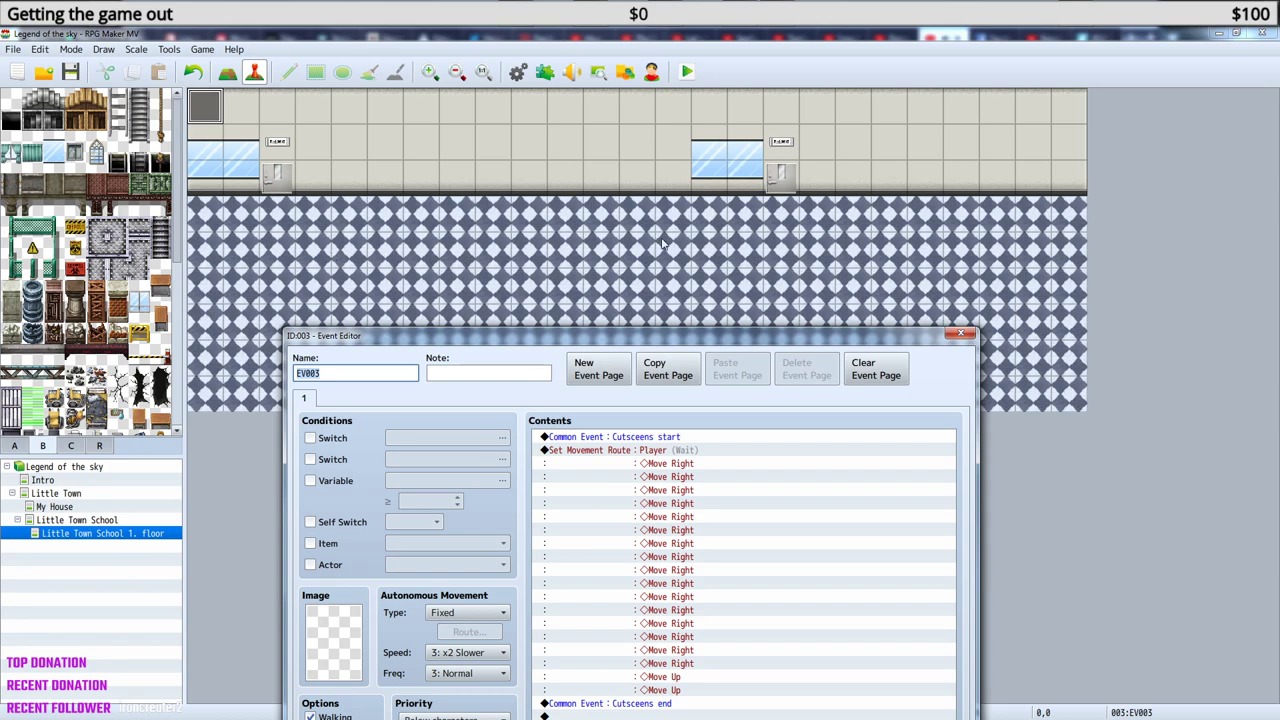
pyautogui.moveTo(755, 340); pyautogui.dragTo(753, 240)
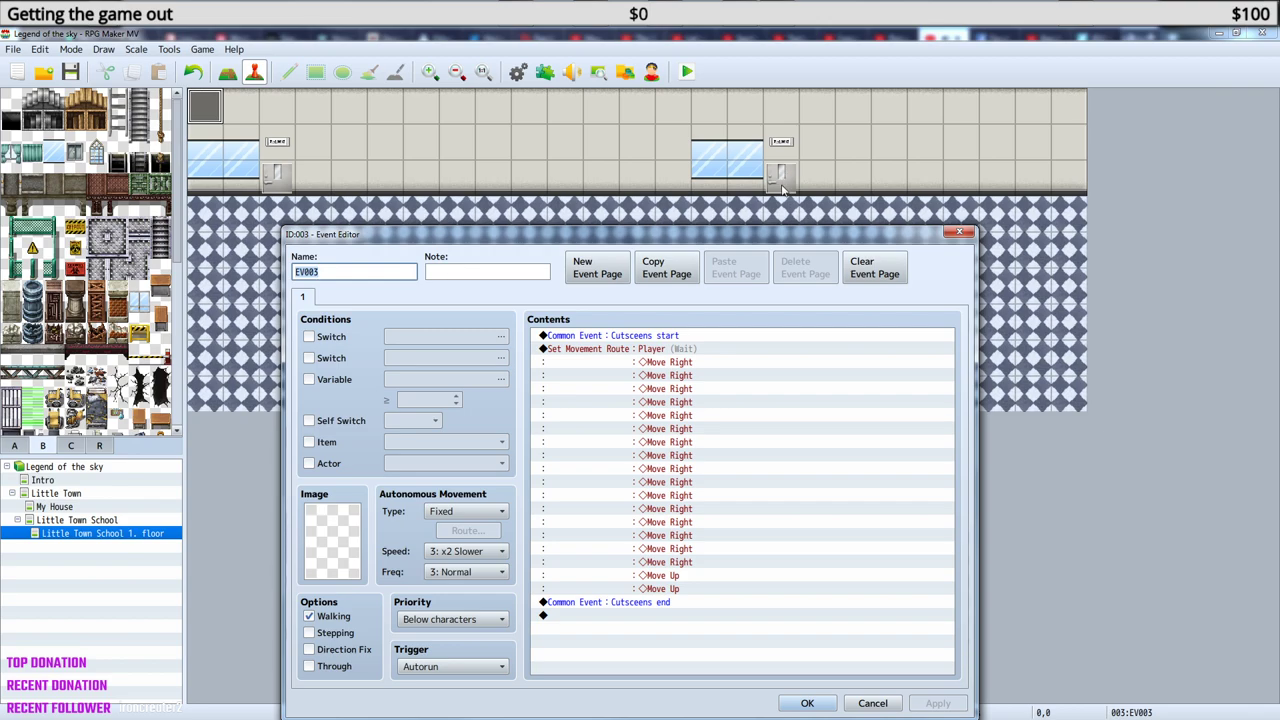
pyautogui.moveTo(784, 237); pyautogui.dragTo(786, 220)
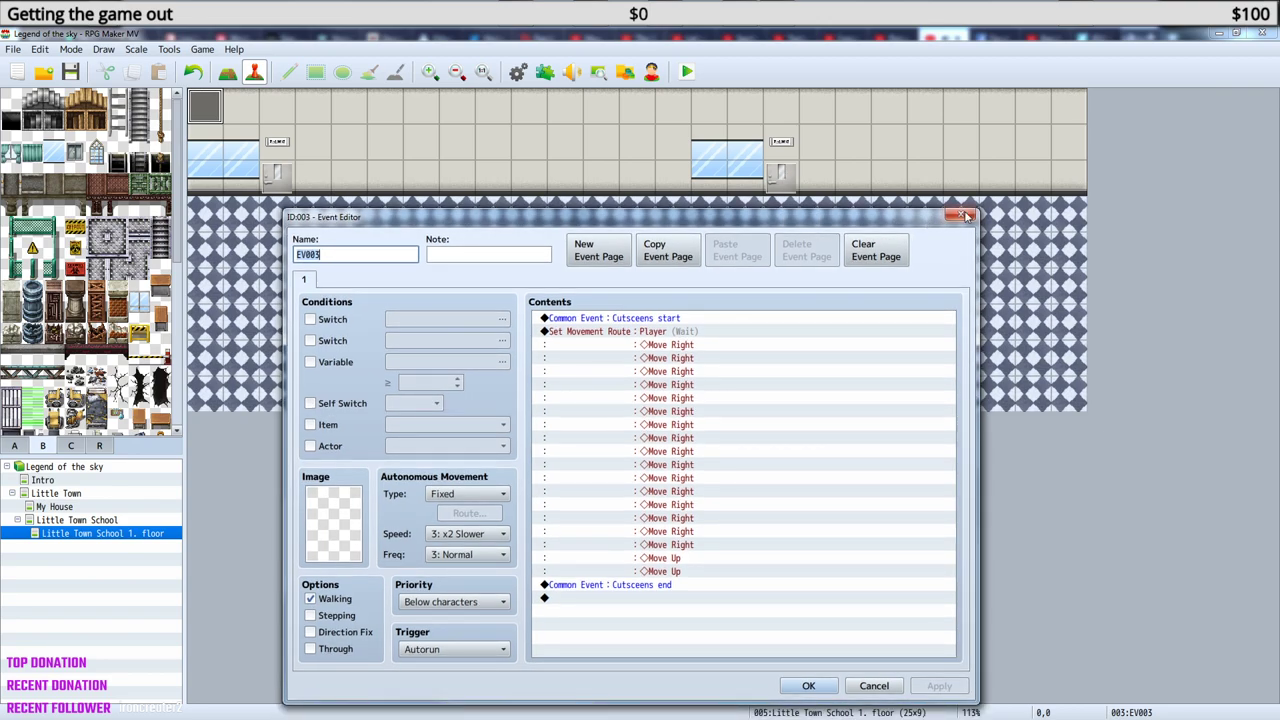
pyautogui.click(960, 214)
pyautogui.doubleClick(786, 180)
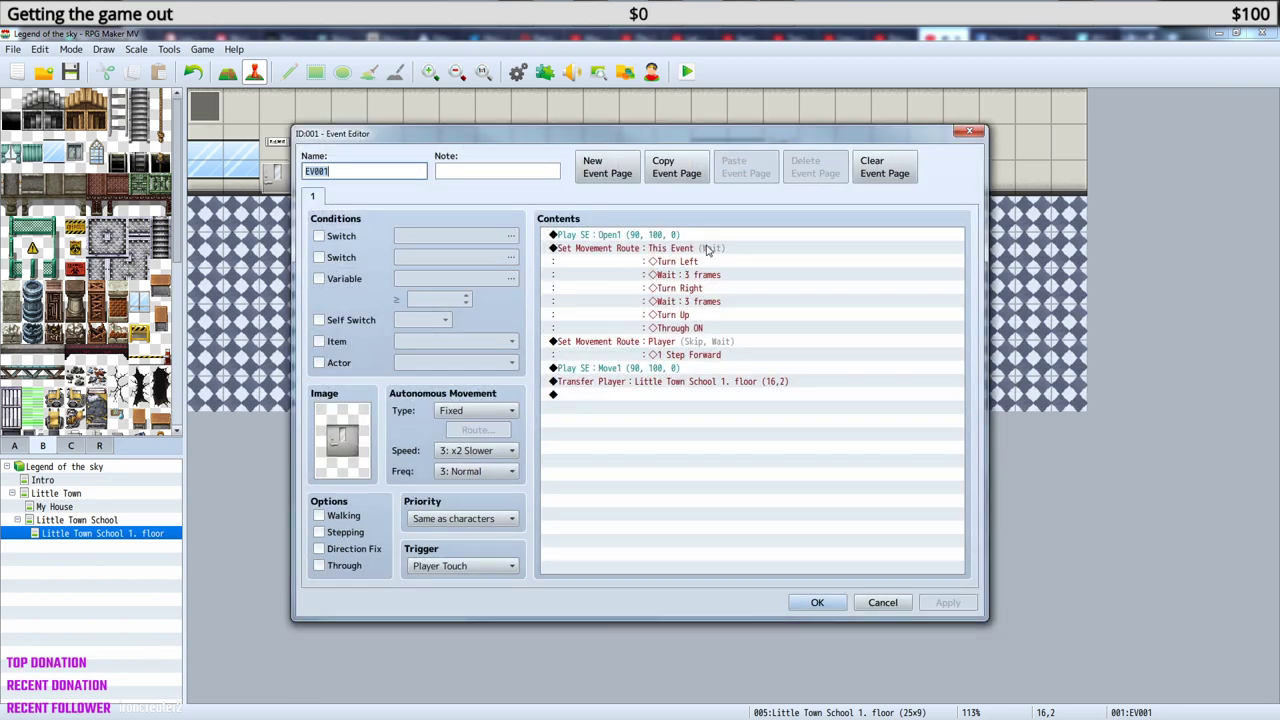
pyautogui.click(677, 384)
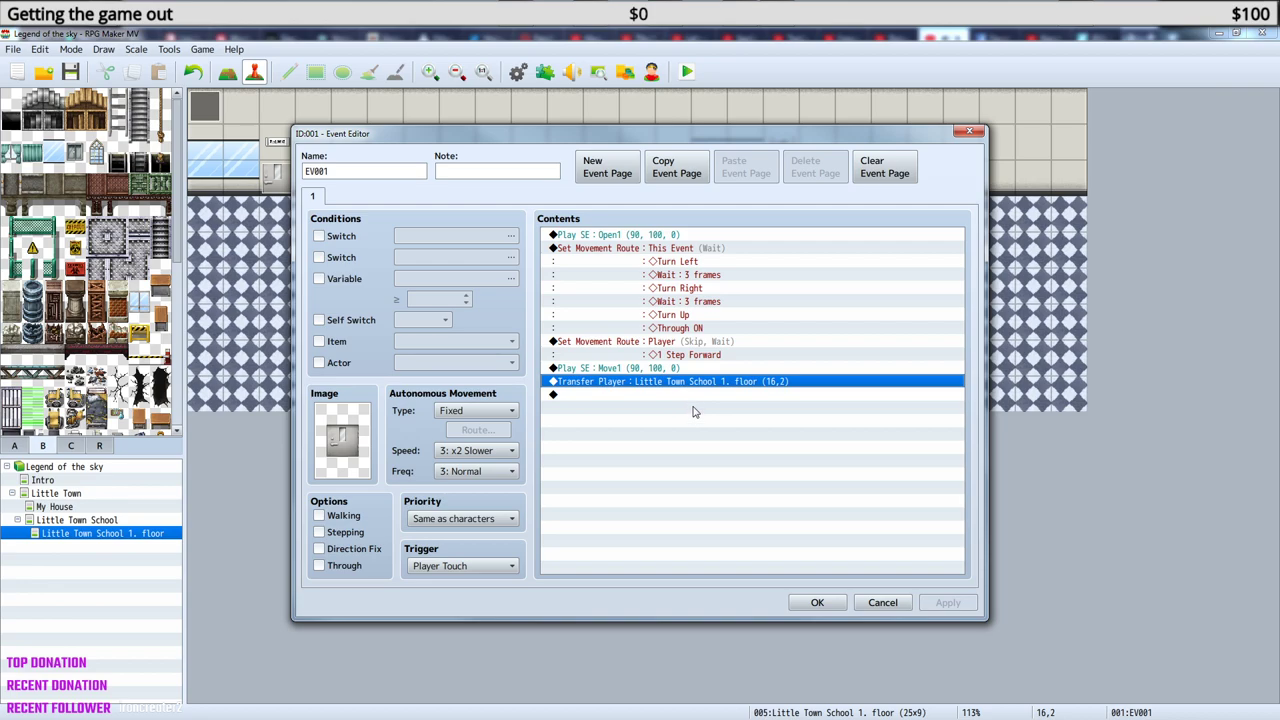
pyautogui.press('Delete')
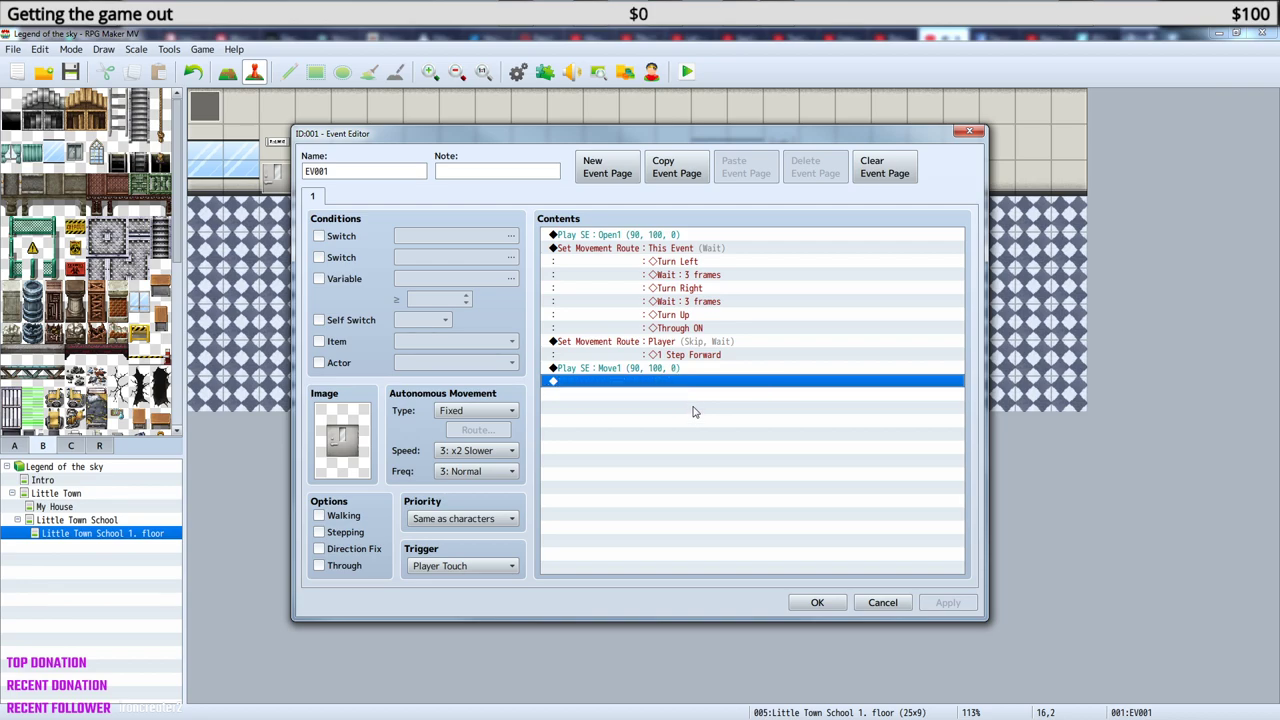
pyautogui.click(706, 344)
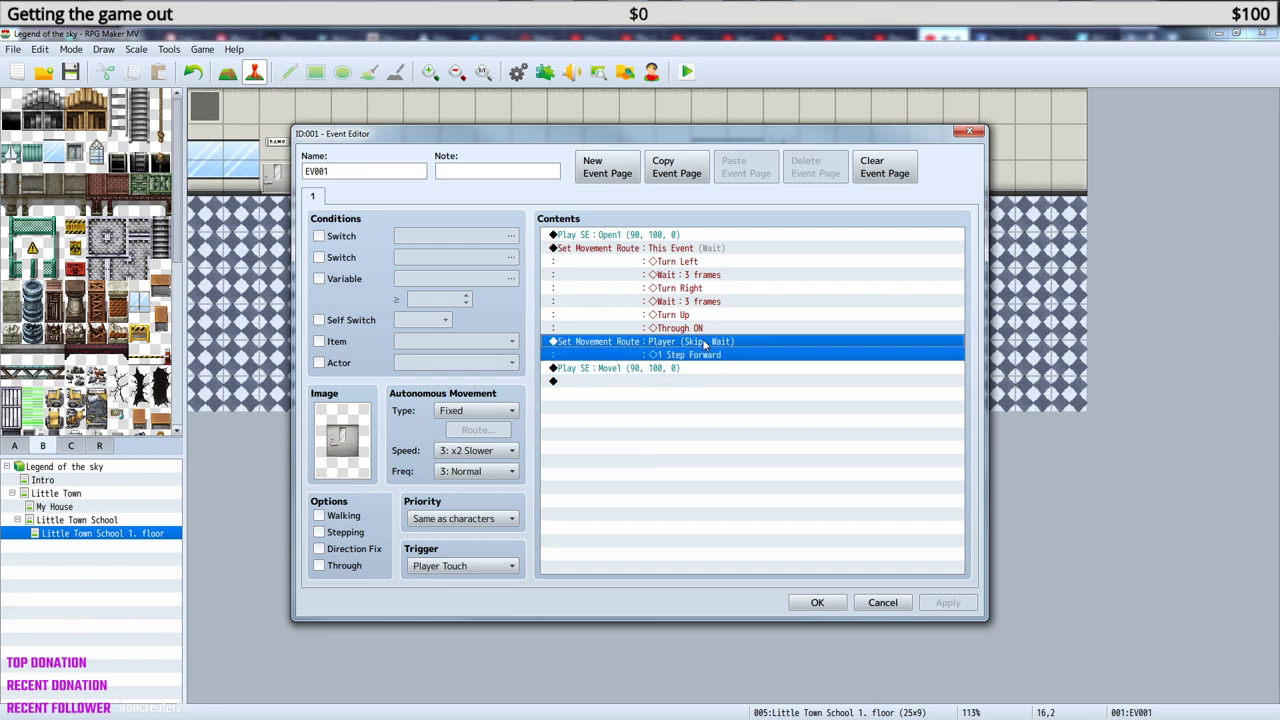
pyautogui.click(658, 235)
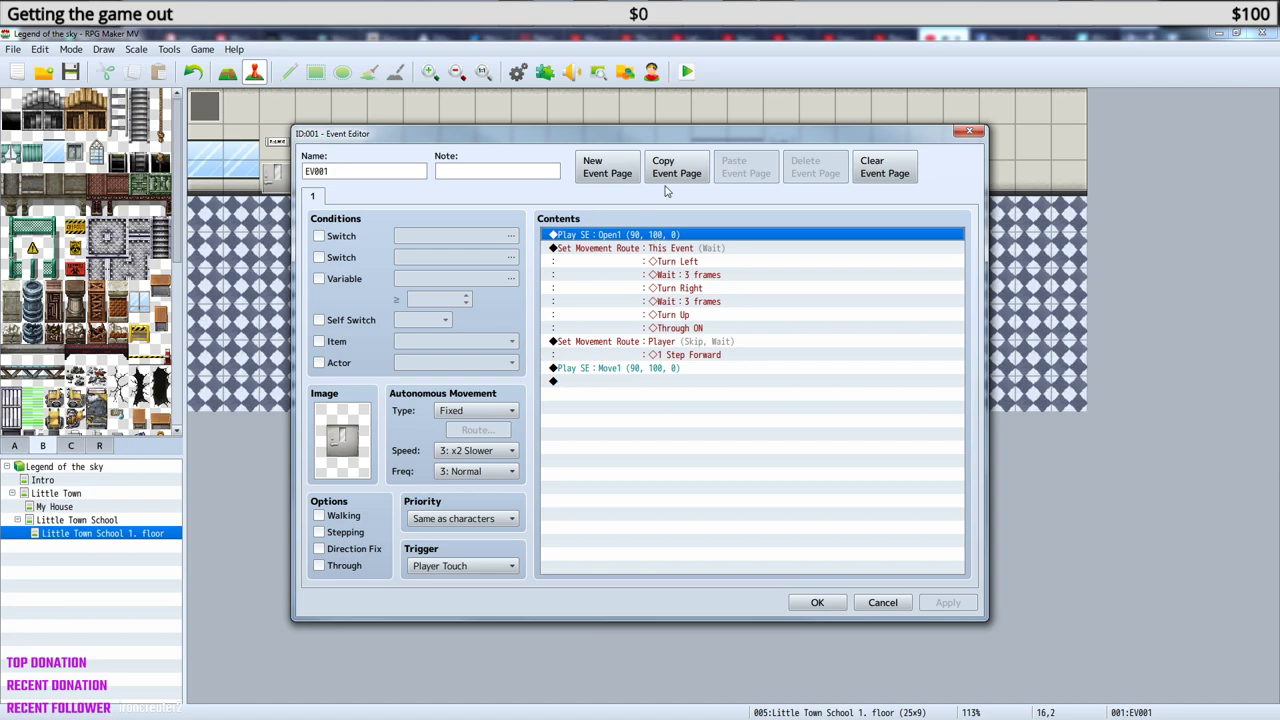
# Set the trigger of door event EV001 to Parallel.
pyautogui.moveTo(690, 140); pyautogui.dragTo(730, 216)
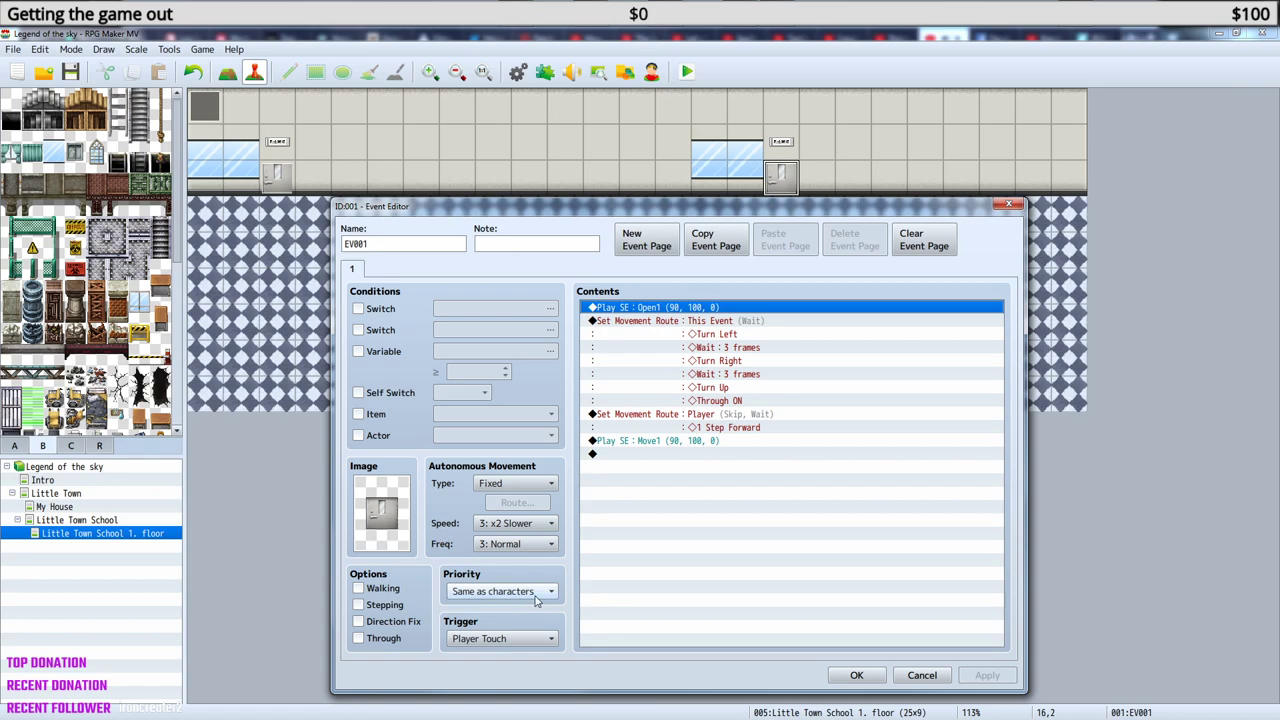
pyautogui.click(540, 639)
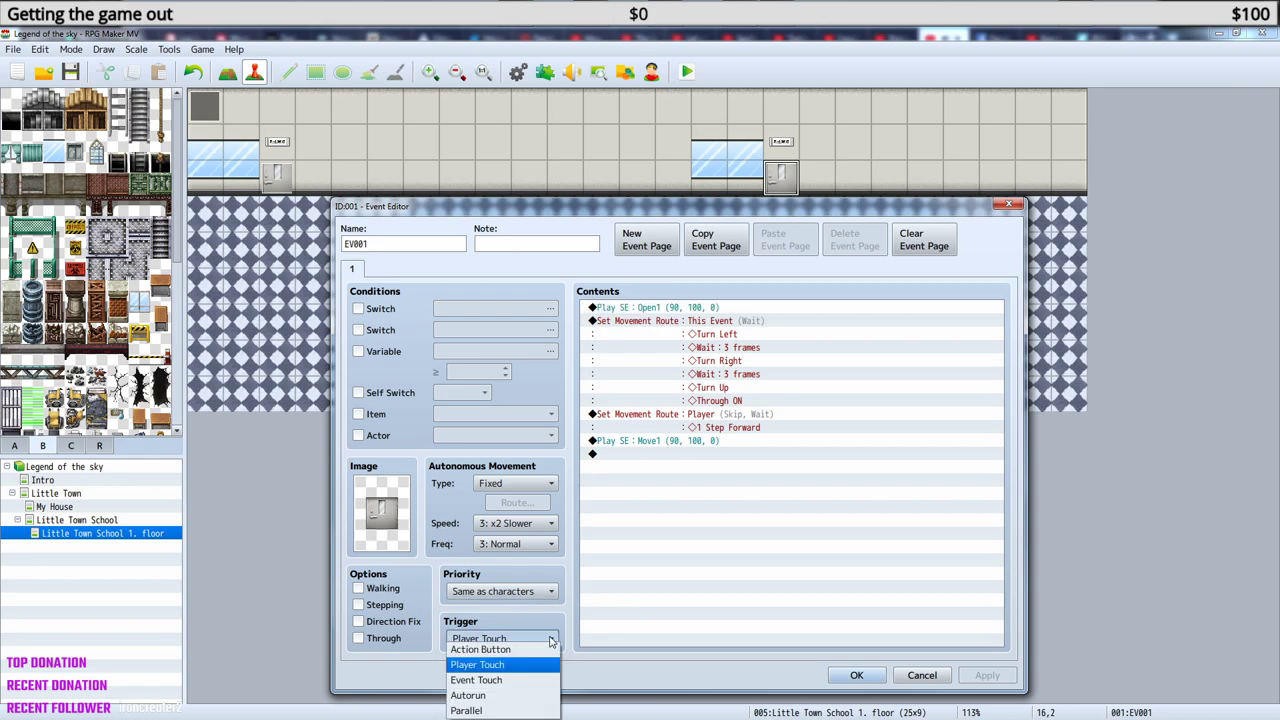
pyautogui.click(510, 709)
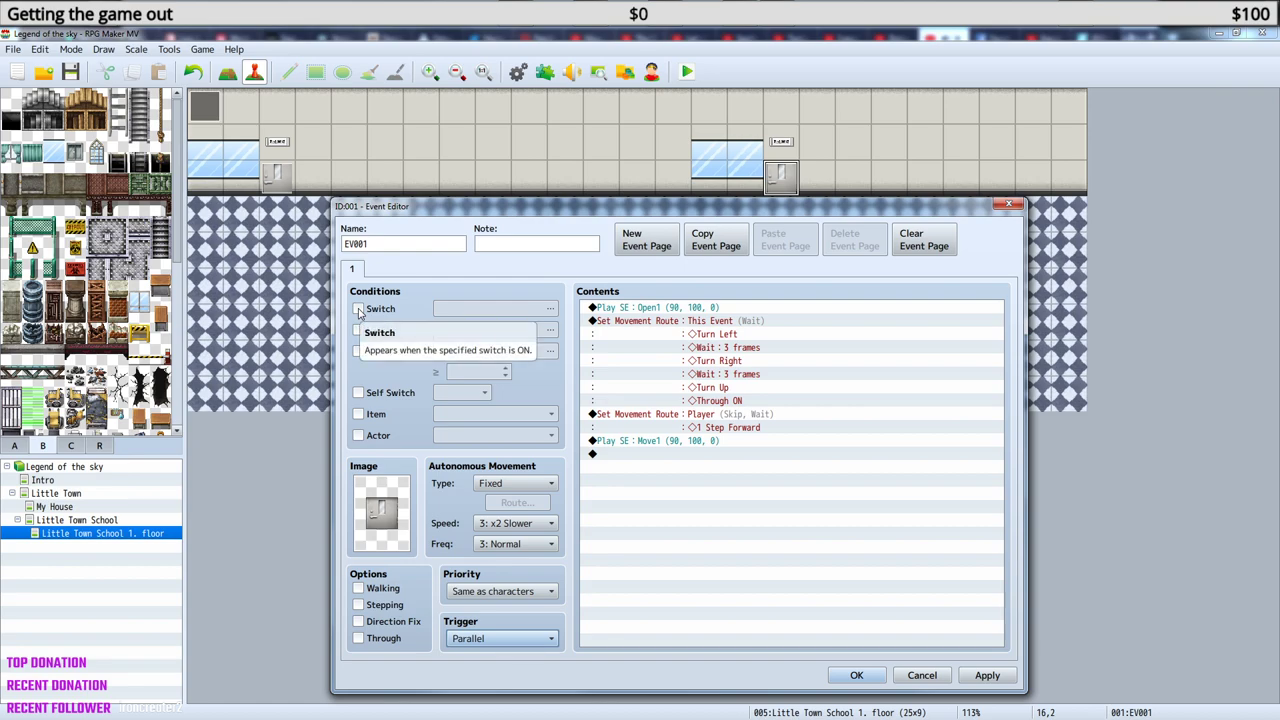
pyautogui.click(358, 435)
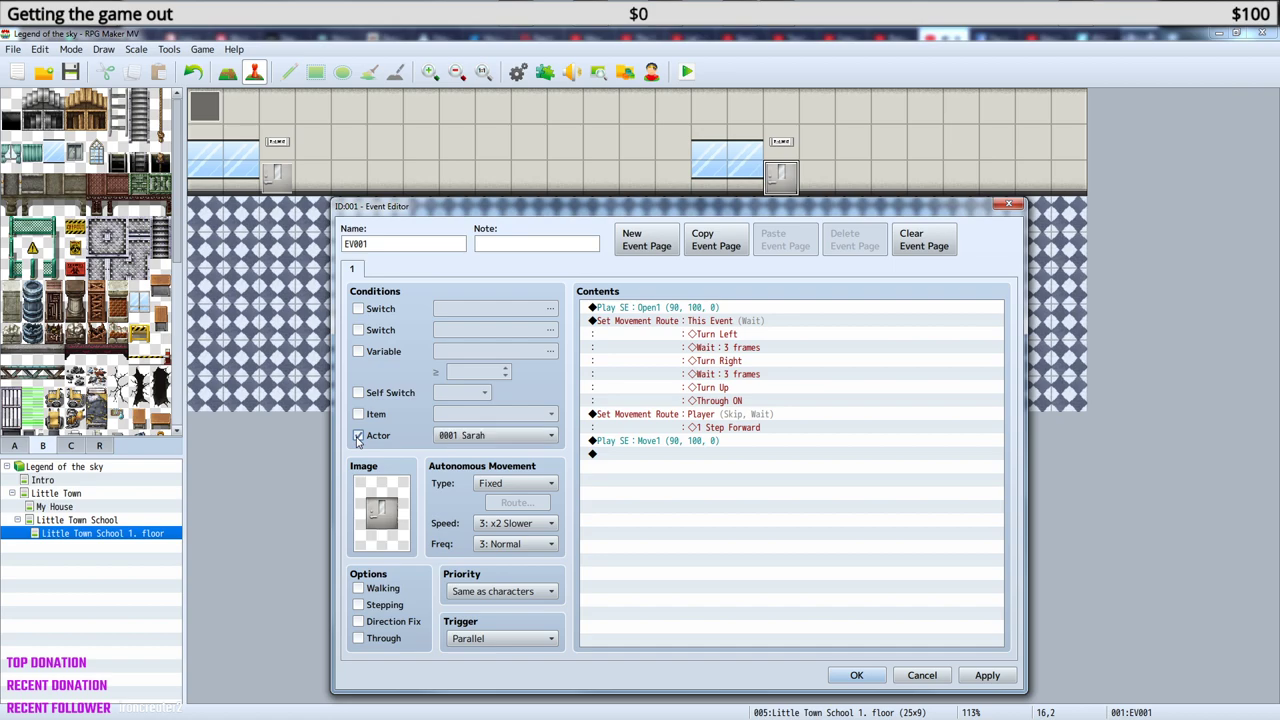
pyautogui.click(549, 438)
pyautogui.click(547, 445)
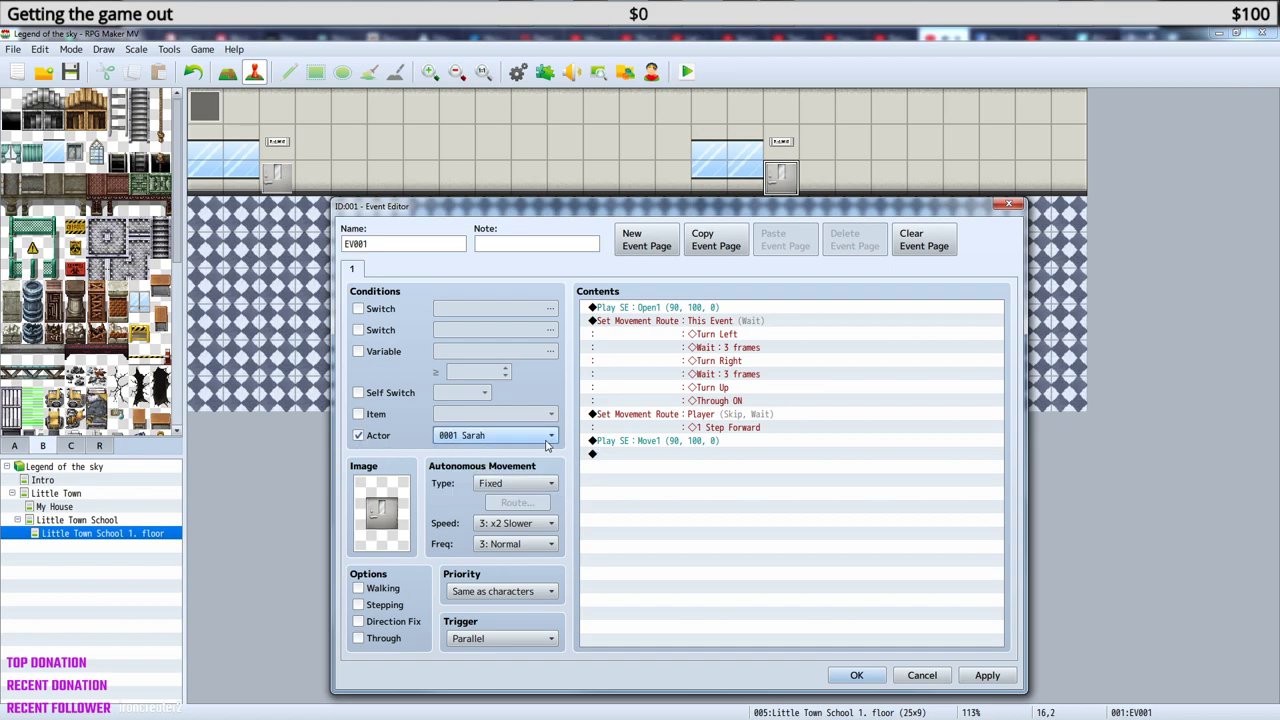
pyautogui.click(358, 435)
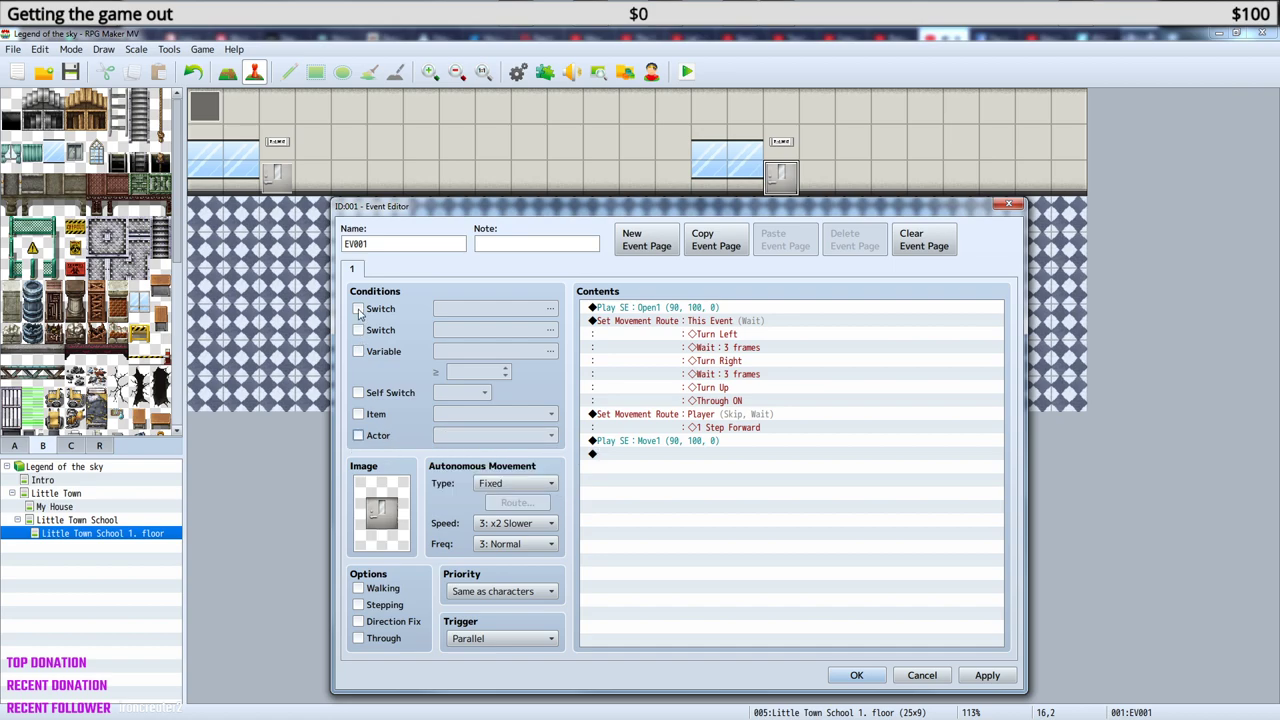
# Add a switch condition to door event EV001 using switch 0003 named Door, and save the event.
pyautogui.click(359, 310)
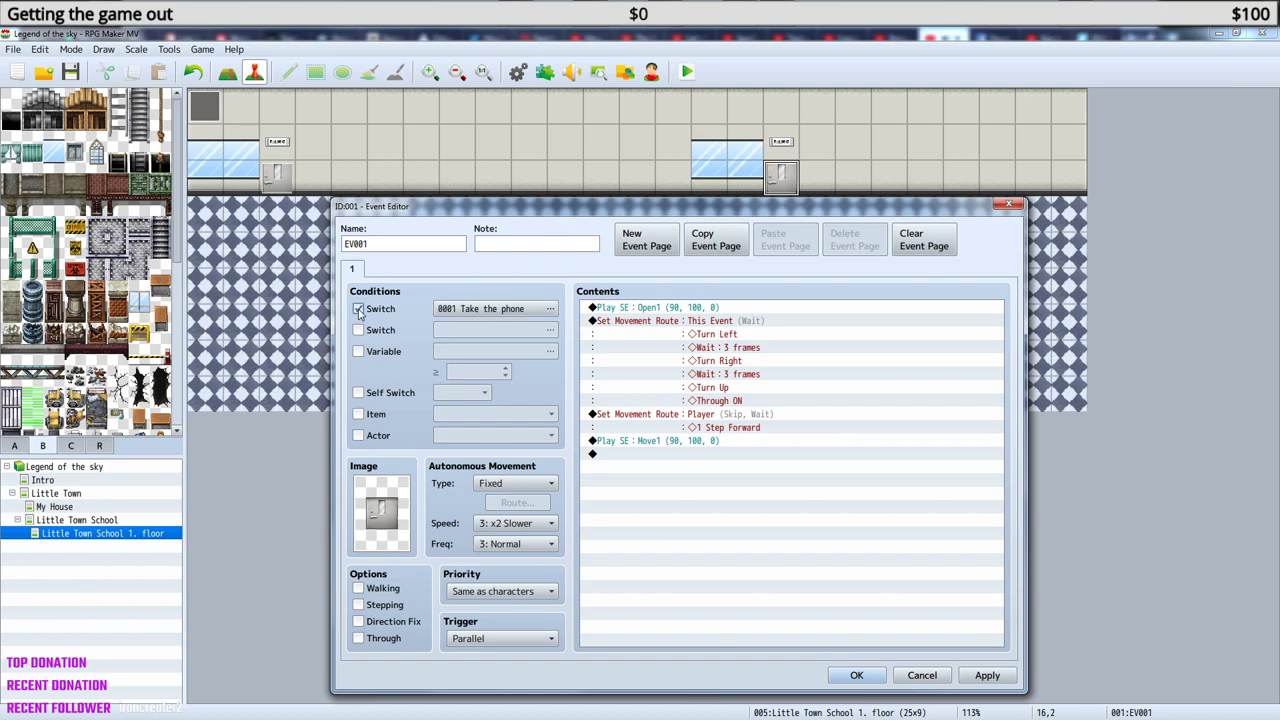
pyautogui.click(551, 312)
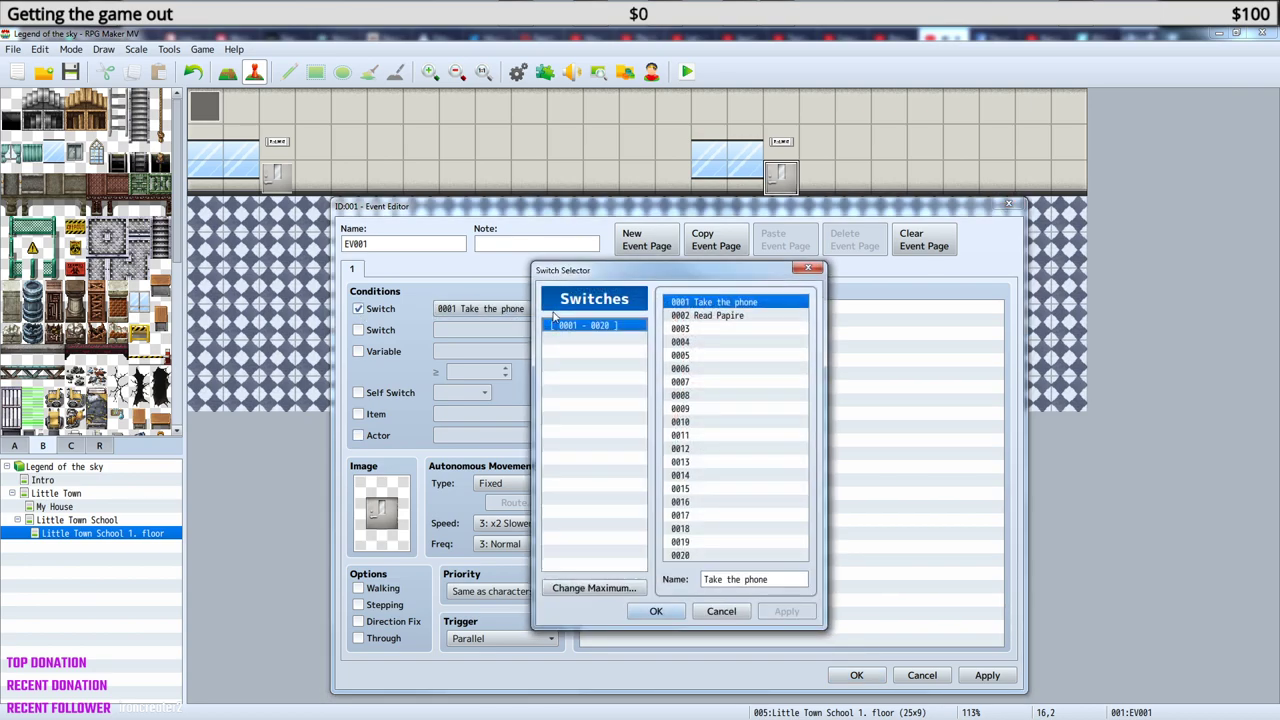
pyautogui.click(735, 338)
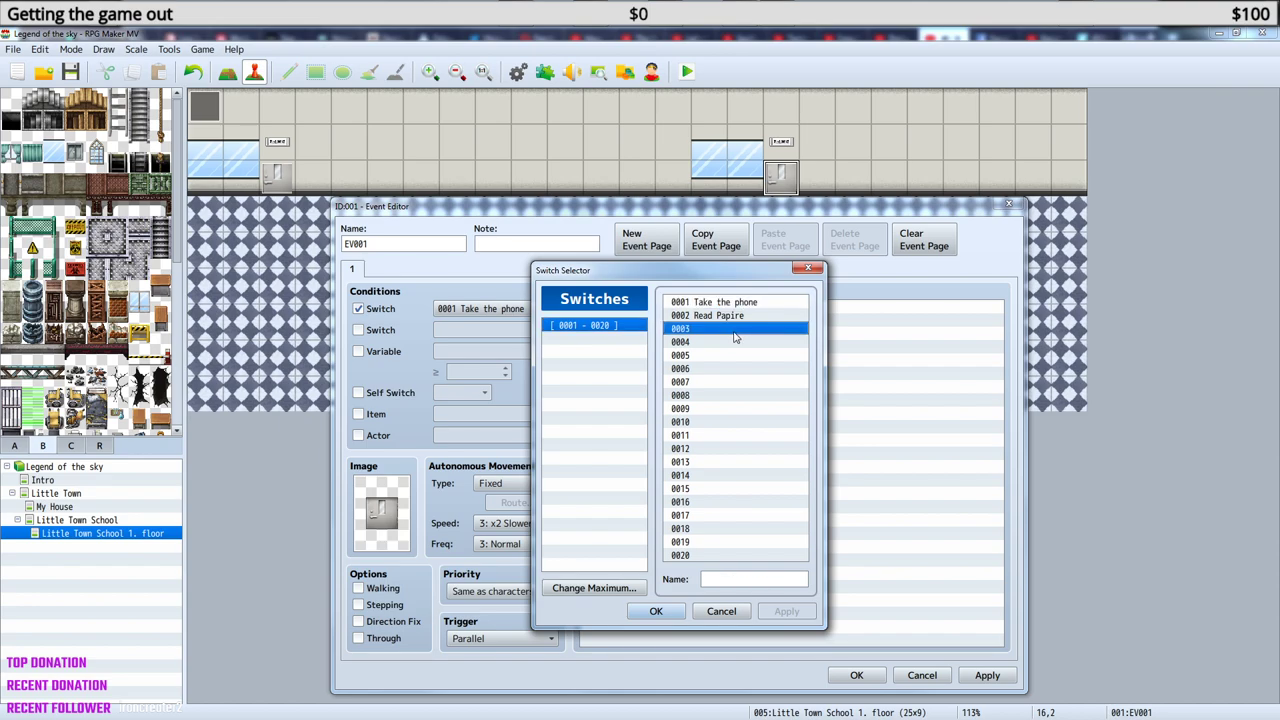
pyautogui.click(736, 578)
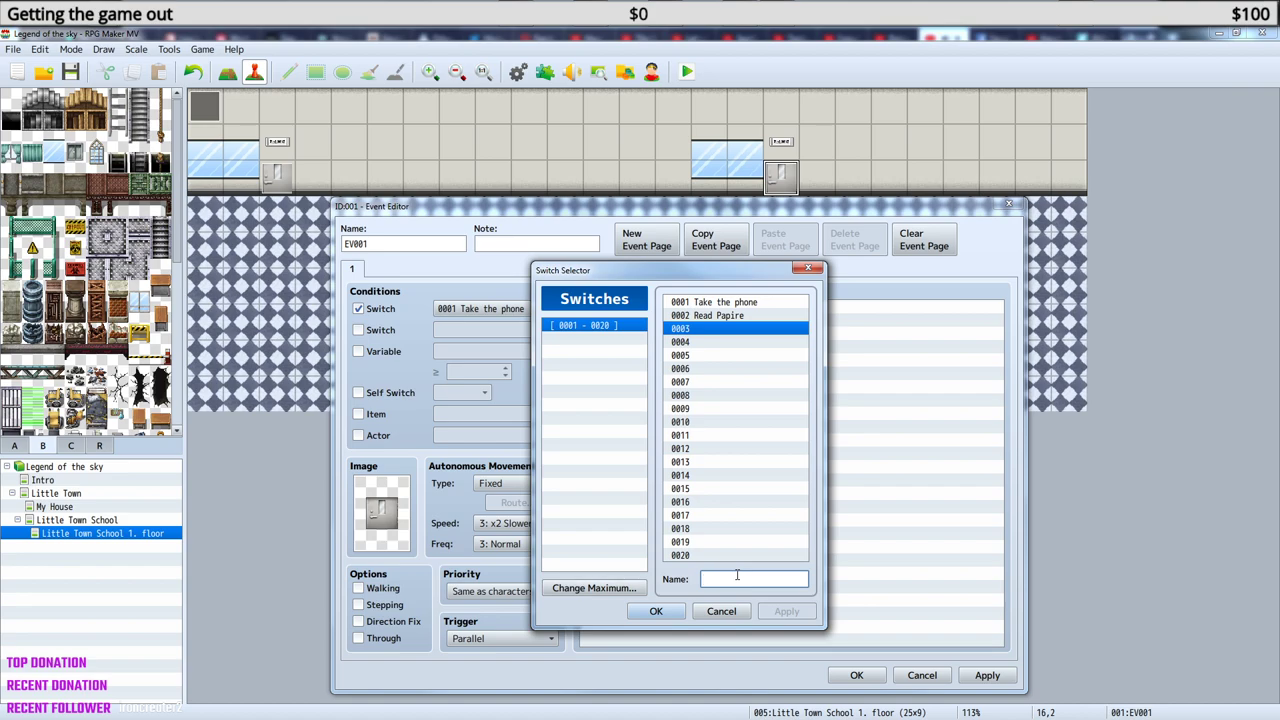
pyautogui.write('Door')
pyautogui.click(656, 611)
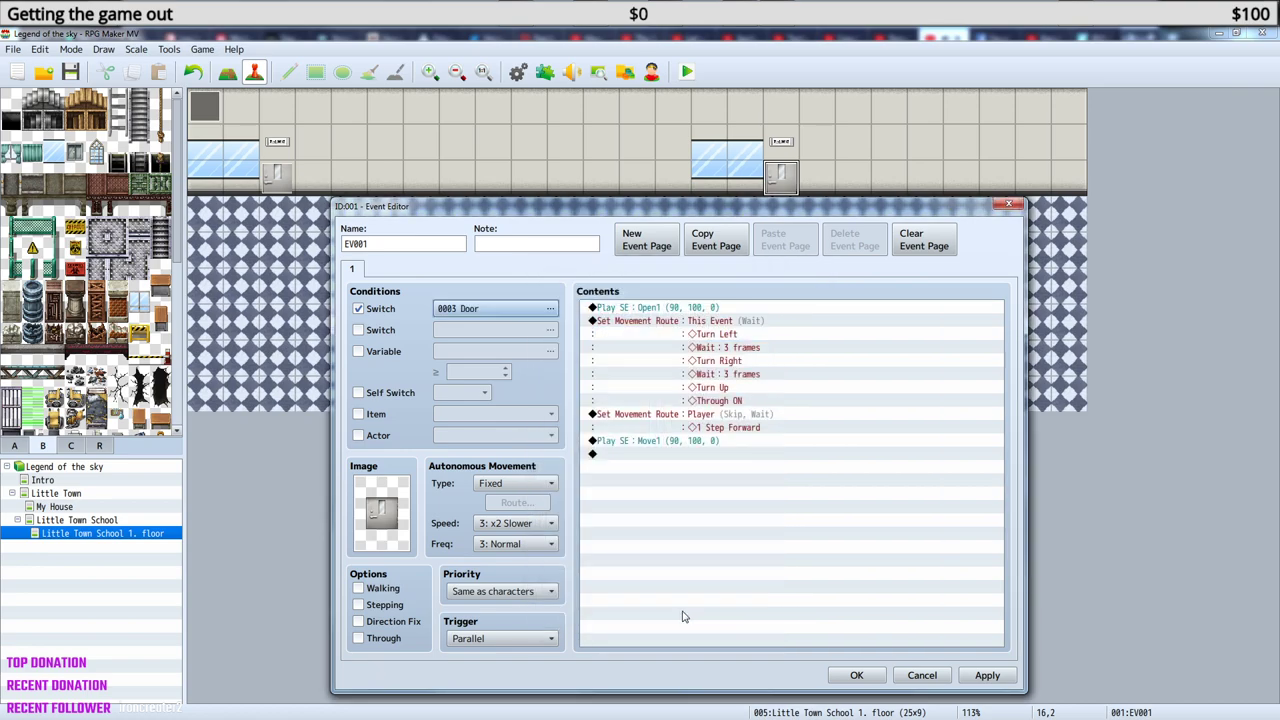
pyautogui.click(858, 676)
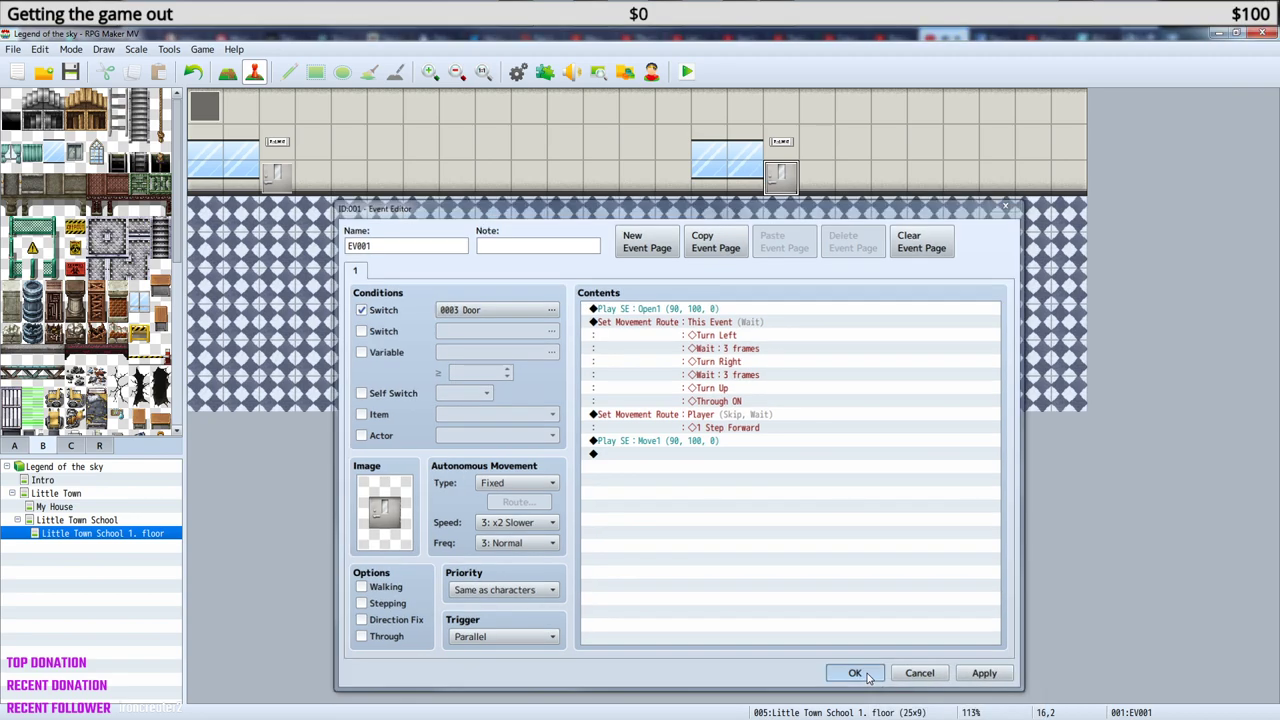
# Remove the last Move Up from the player's movement route in event EV003.
pyautogui.doubleClick(208, 102)
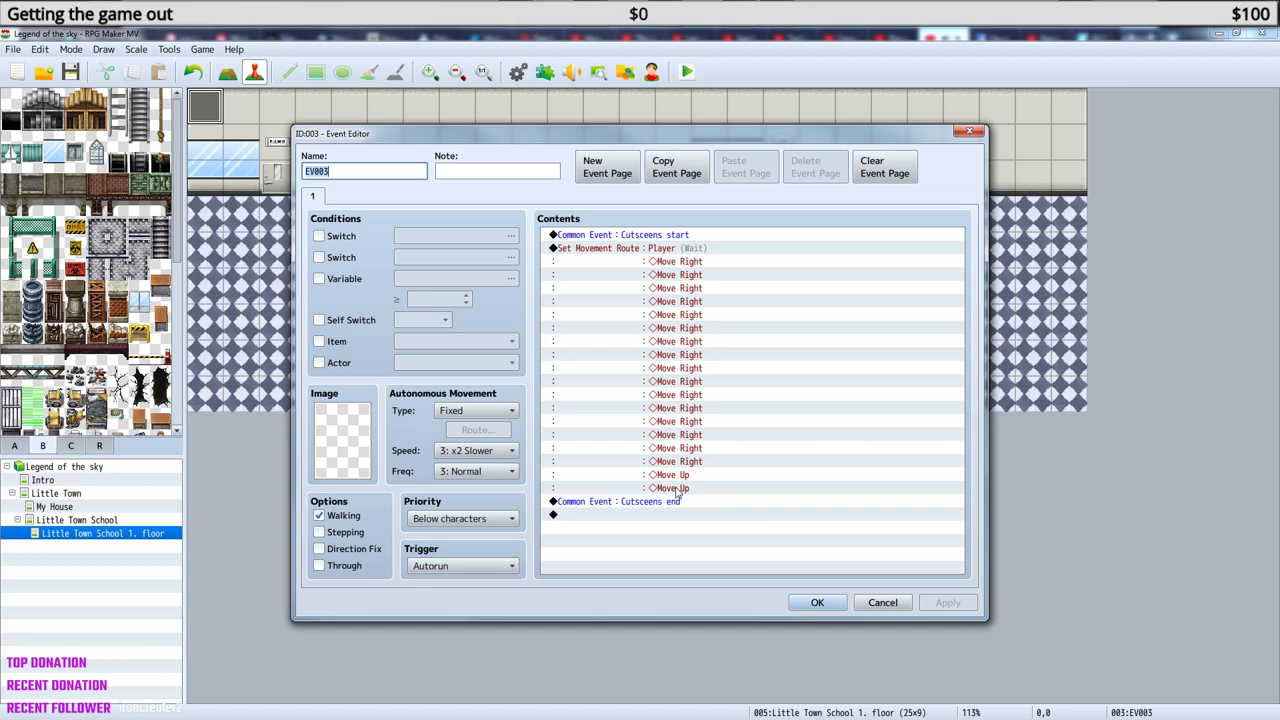
pyautogui.click(678, 489)
pyautogui.click(685, 251)
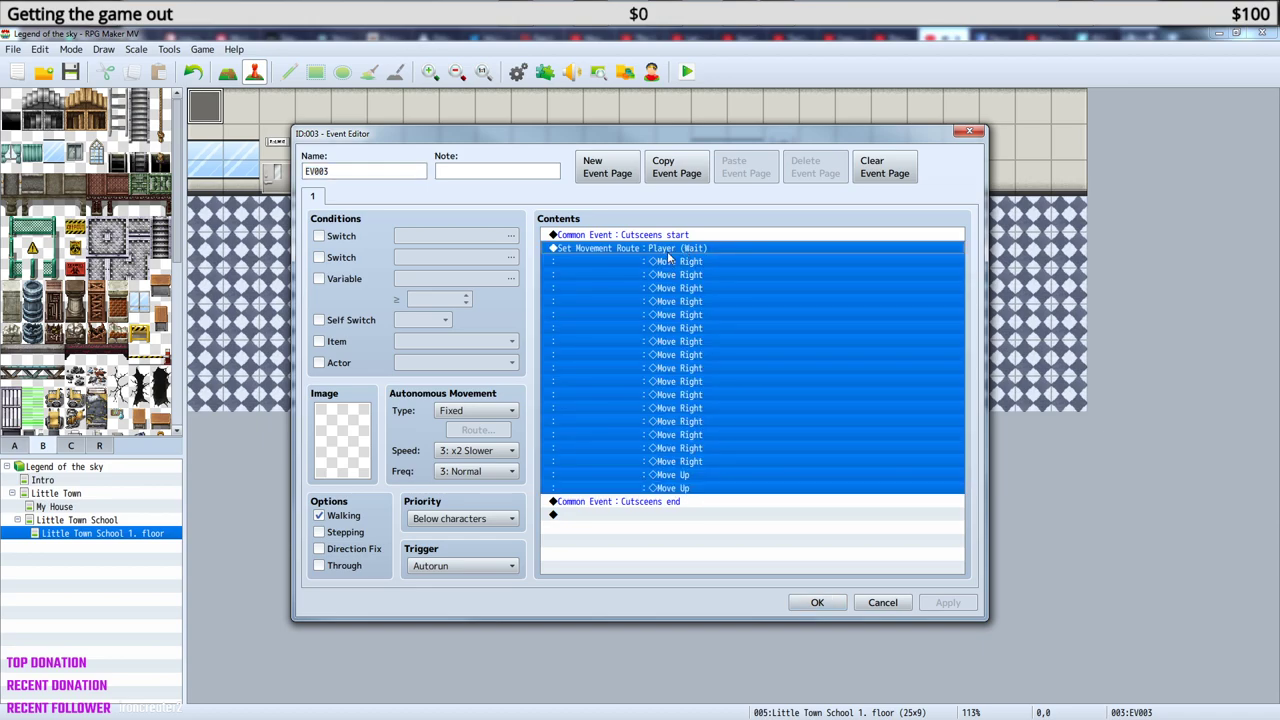
pyautogui.rightClick(668, 250)
pyautogui.click(704, 277)
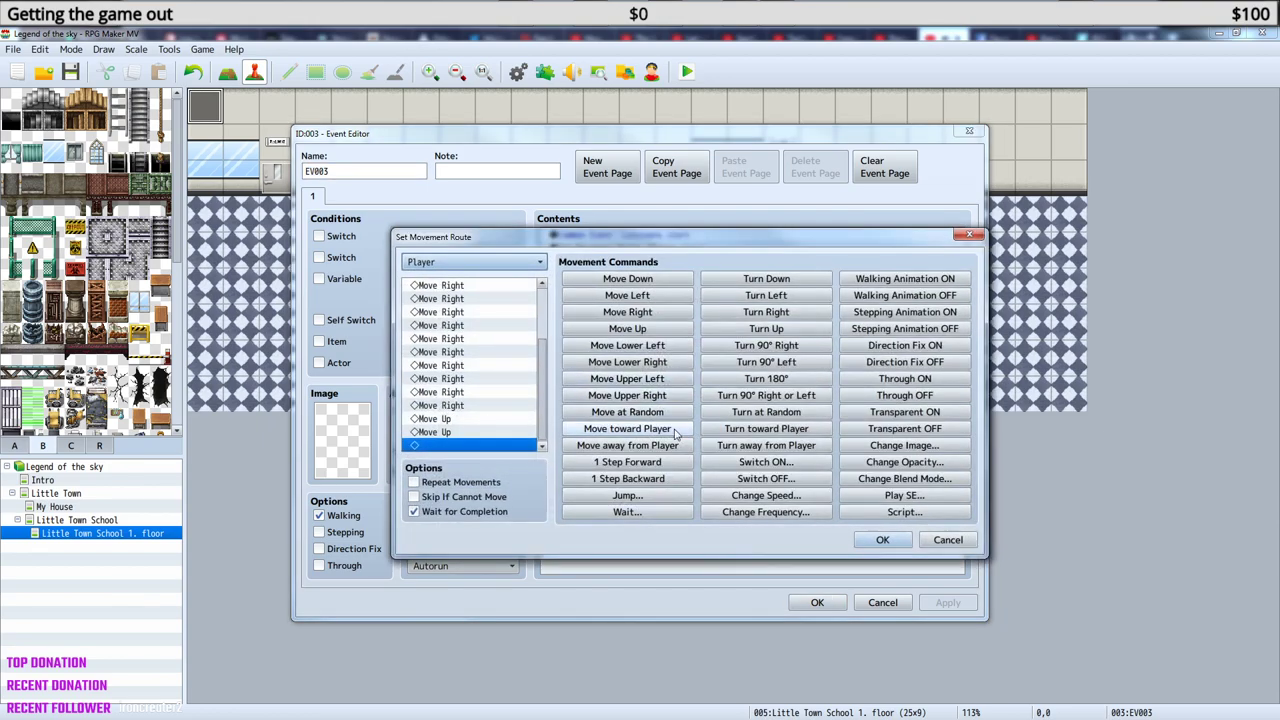
pyautogui.click(457, 432)
pyautogui.press('Delete')
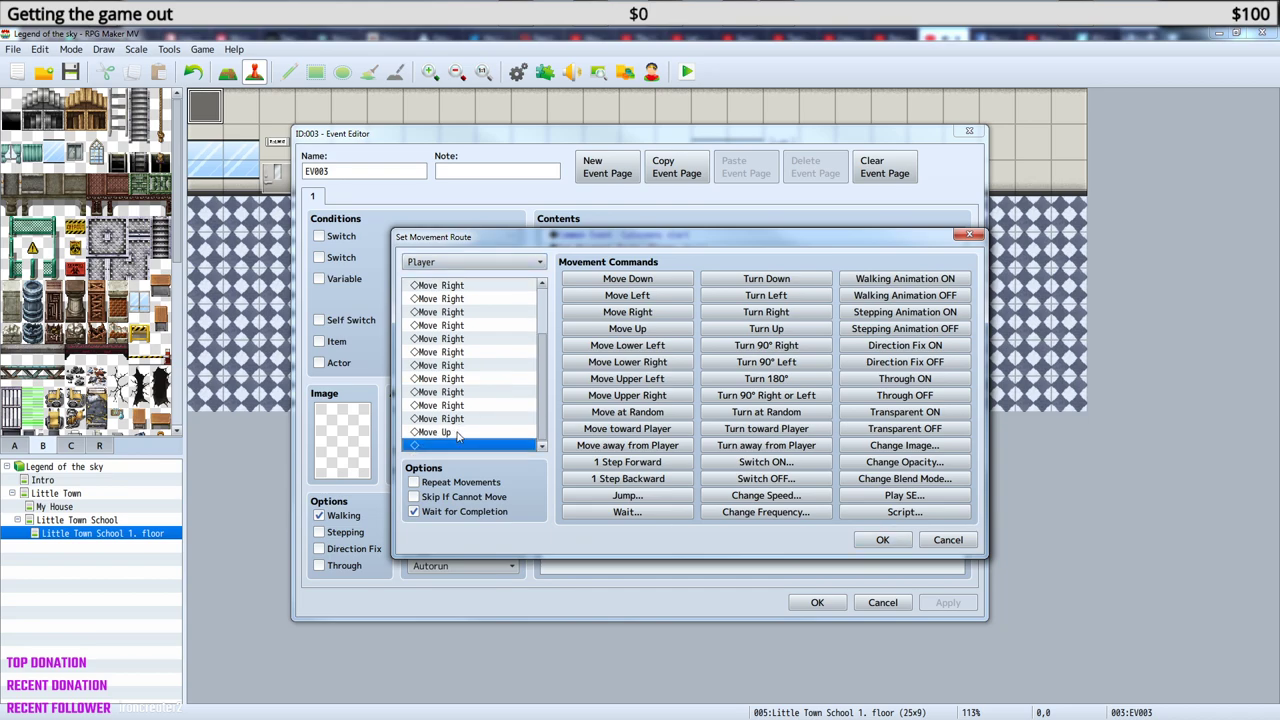
pyautogui.click(878, 543)
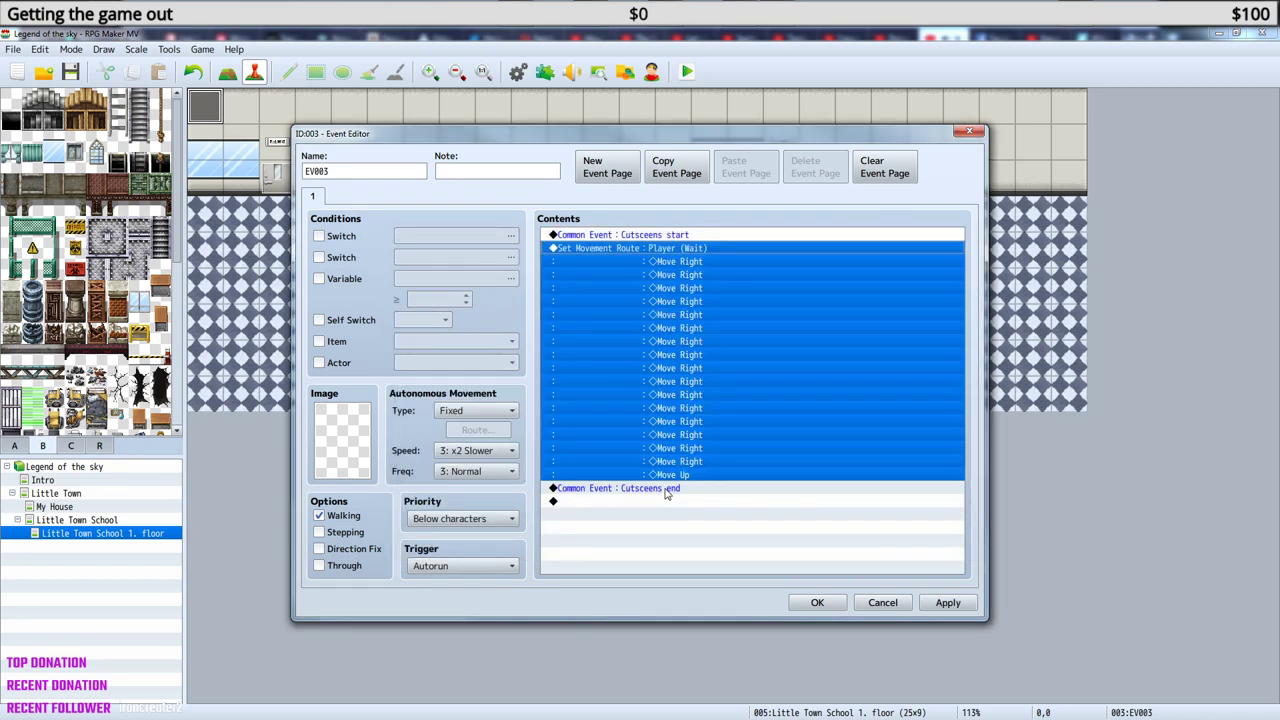
# Insert a Control Switches command turning 0003 Door ON before the Cutsceens end call in EV003 and save the event.
pyautogui.click(683, 490)
pyautogui.rightClick(683, 490)
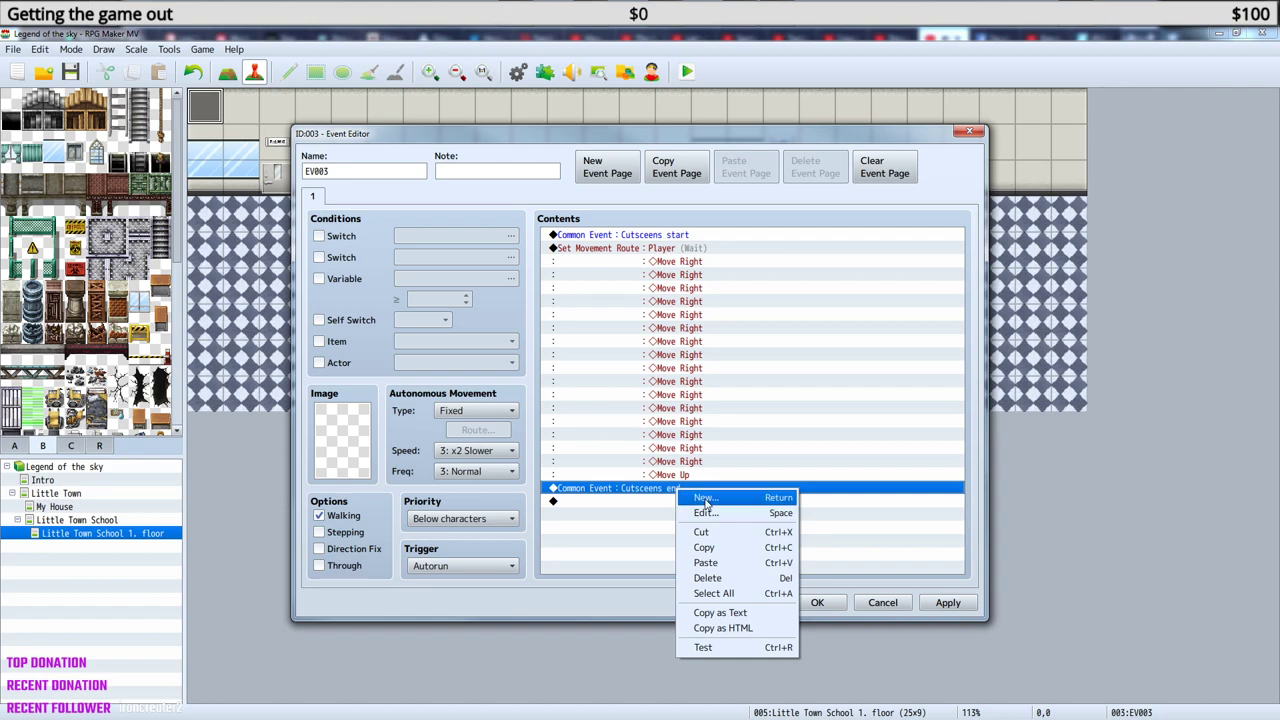
pyautogui.click(700, 497)
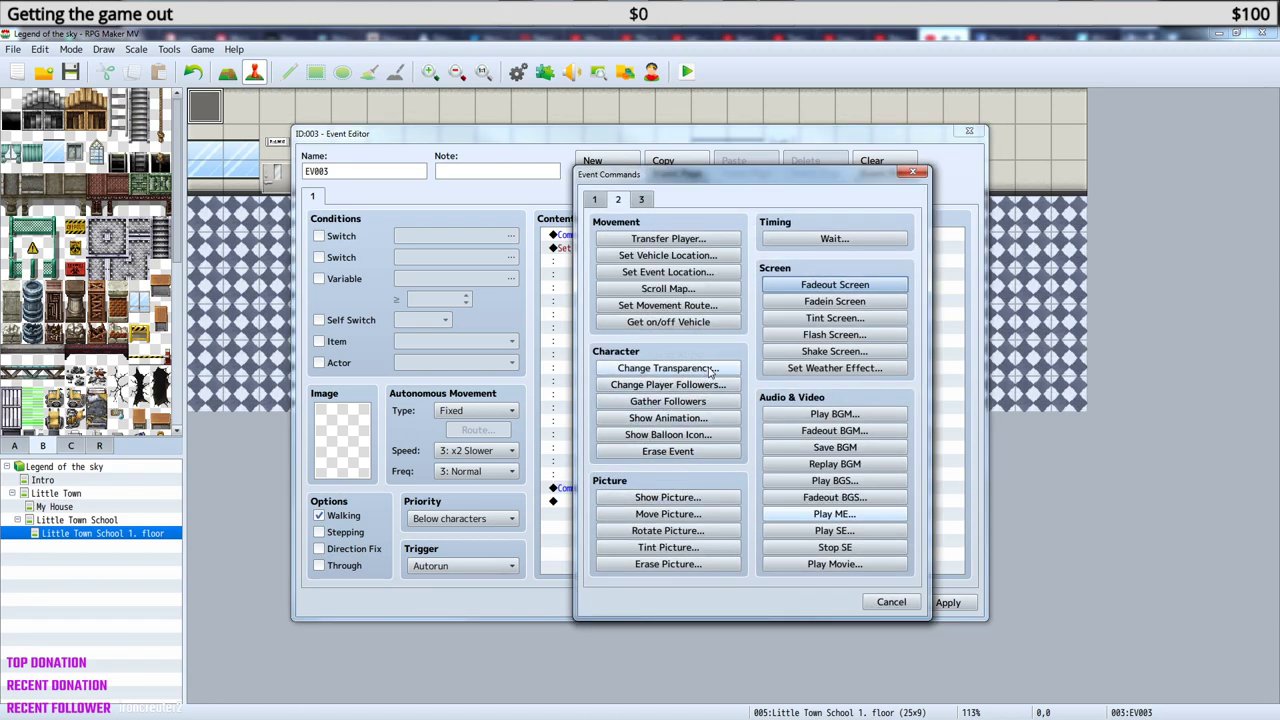
pyautogui.click(596, 199)
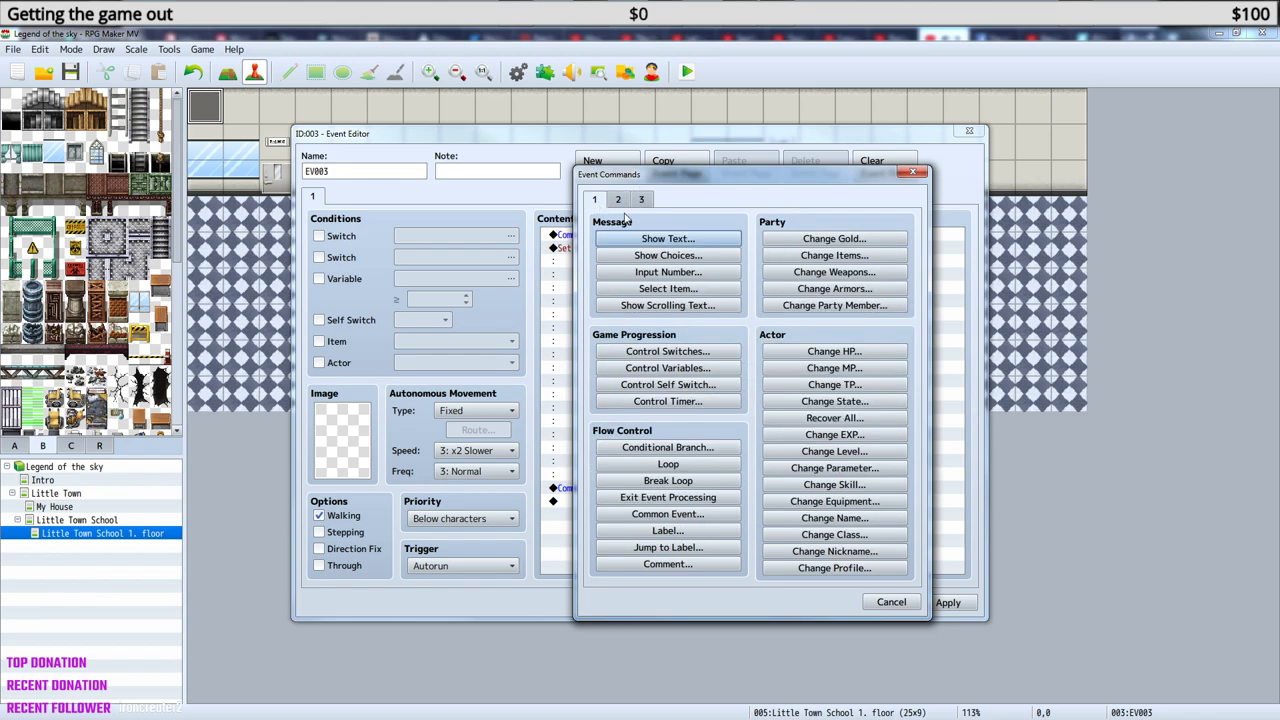
pyautogui.click(668, 351)
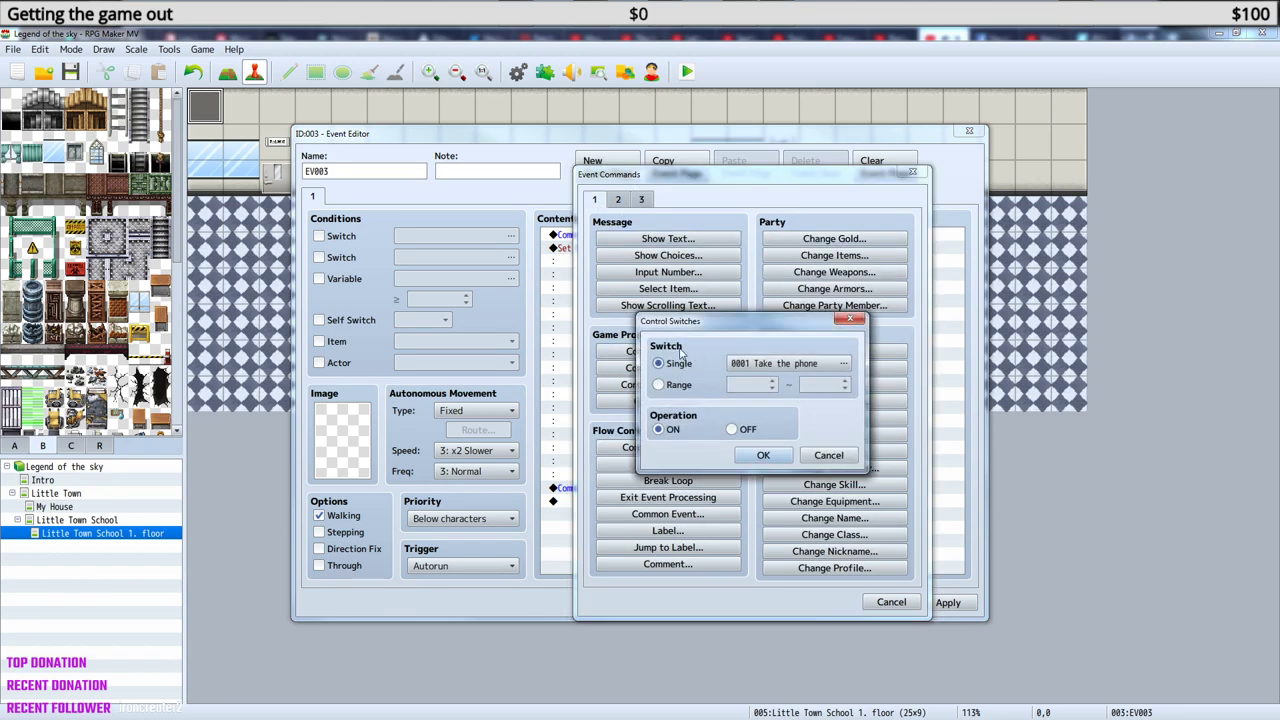
pyautogui.click(818, 367)
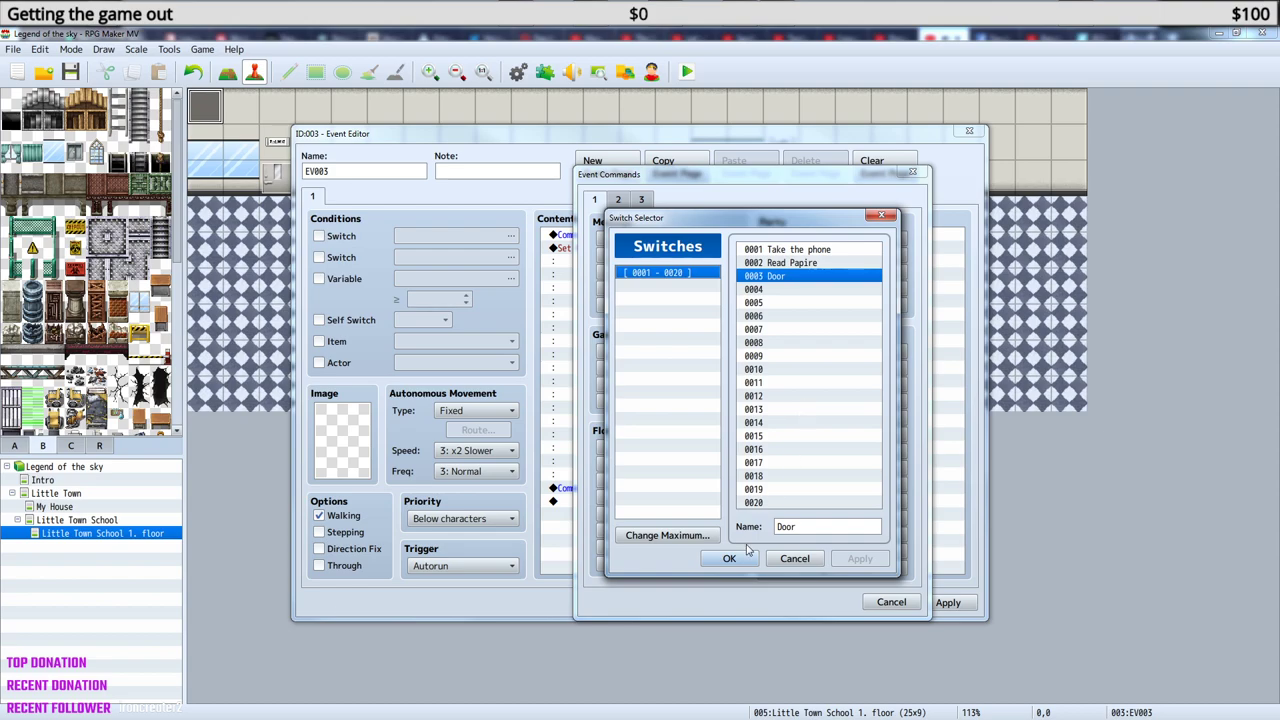
pyautogui.click(740, 553)
pyautogui.click(764, 454)
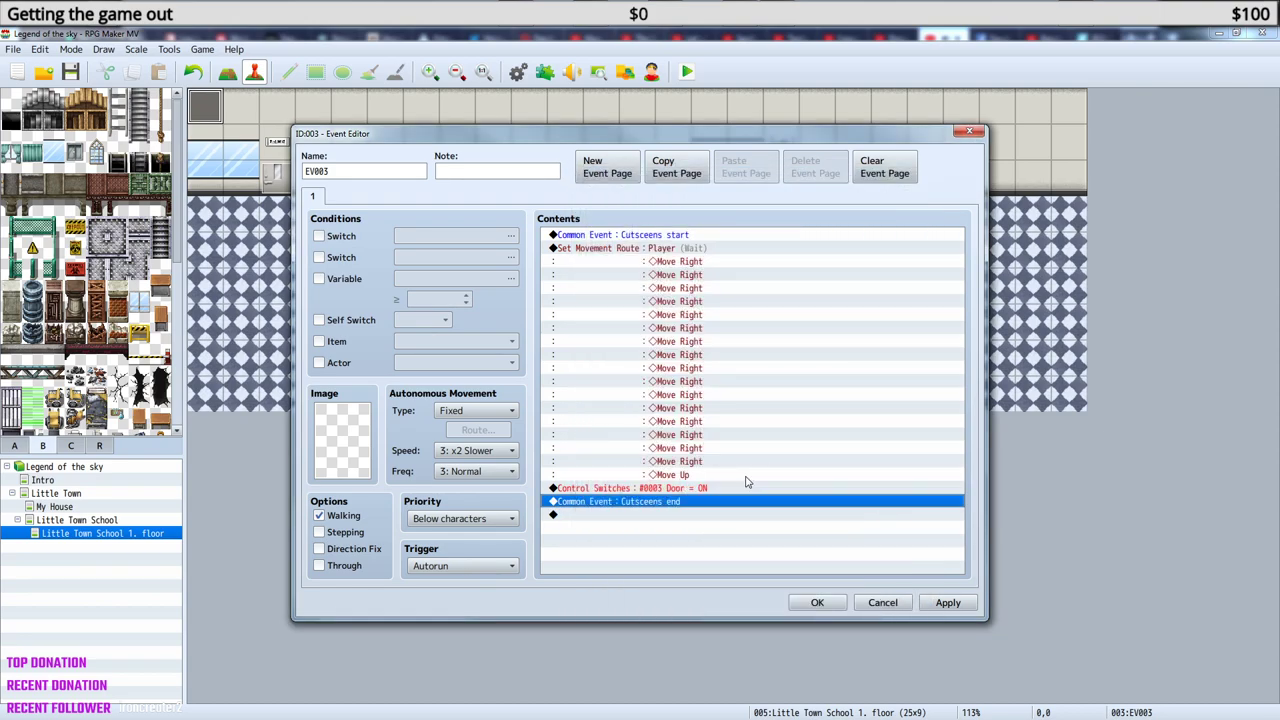
pyautogui.click(818, 603)
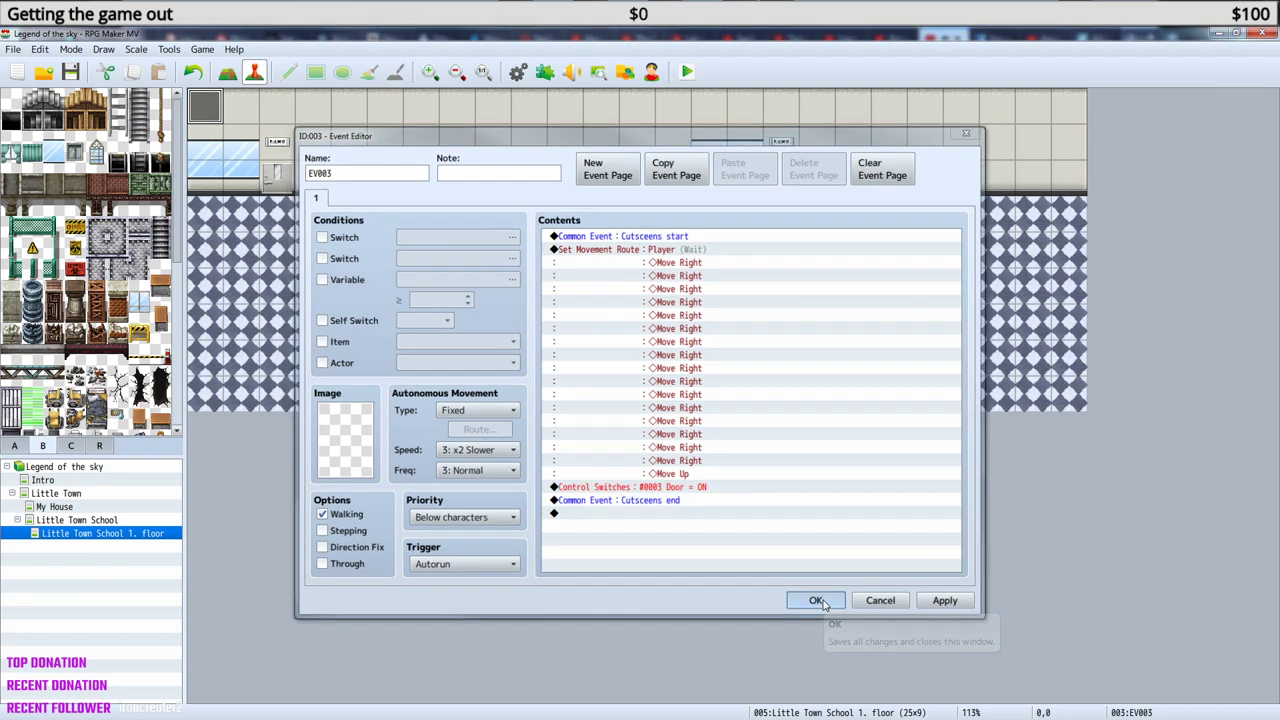
# Duplicate the event page of door event EV001 as a second page.
pyautogui.click(794, 180)
pyautogui.doubleClick(794, 180)
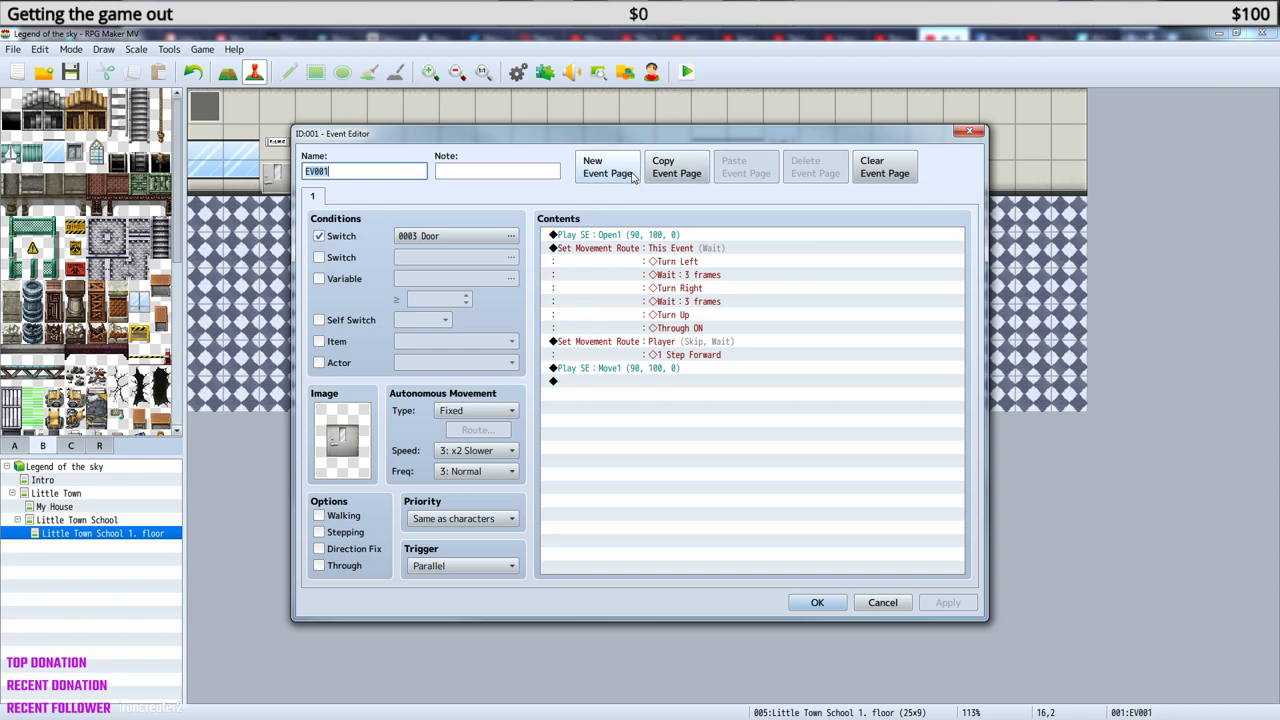
pyautogui.click(682, 176)
pyautogui.click(722, 170)
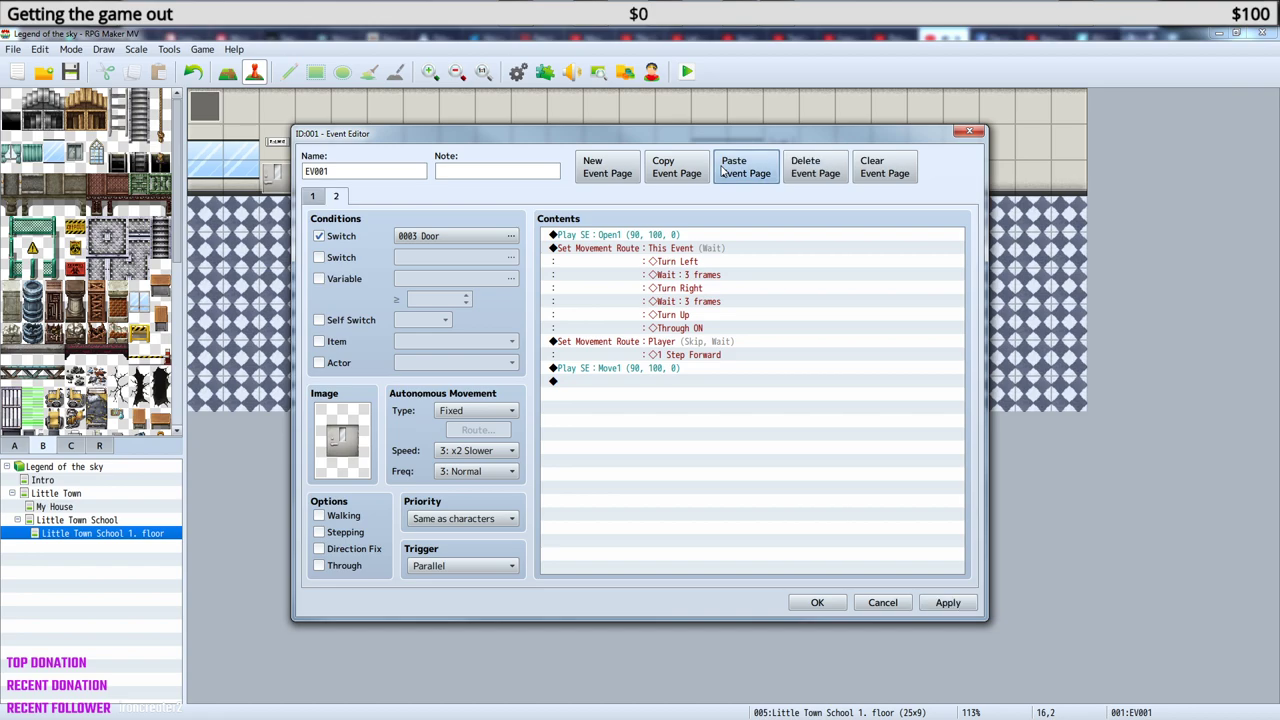
pyautogui.click(658, 236)
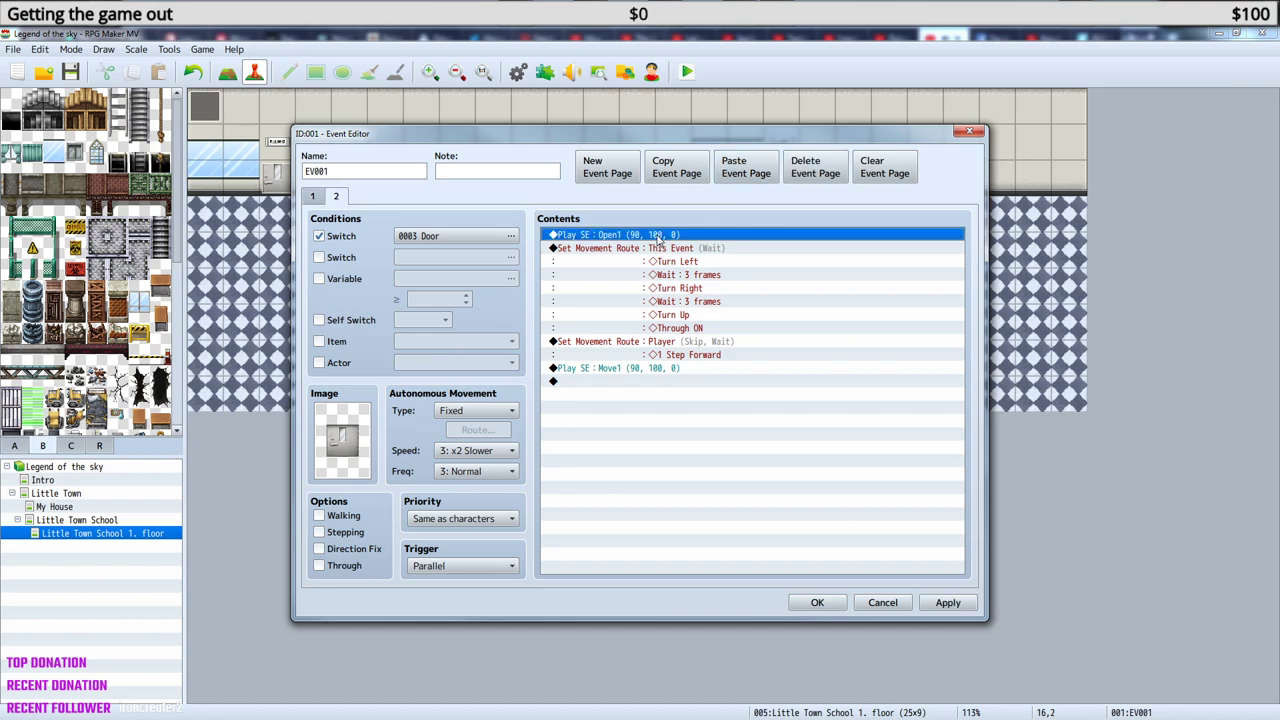
# Delete all commands from the second page of door event EV001 and remove its switch condition.
pyautogui.press('Delete')
pyautogui.press('Delete')
pyautogui.press('Delete')
pyautogui.press('Delete')
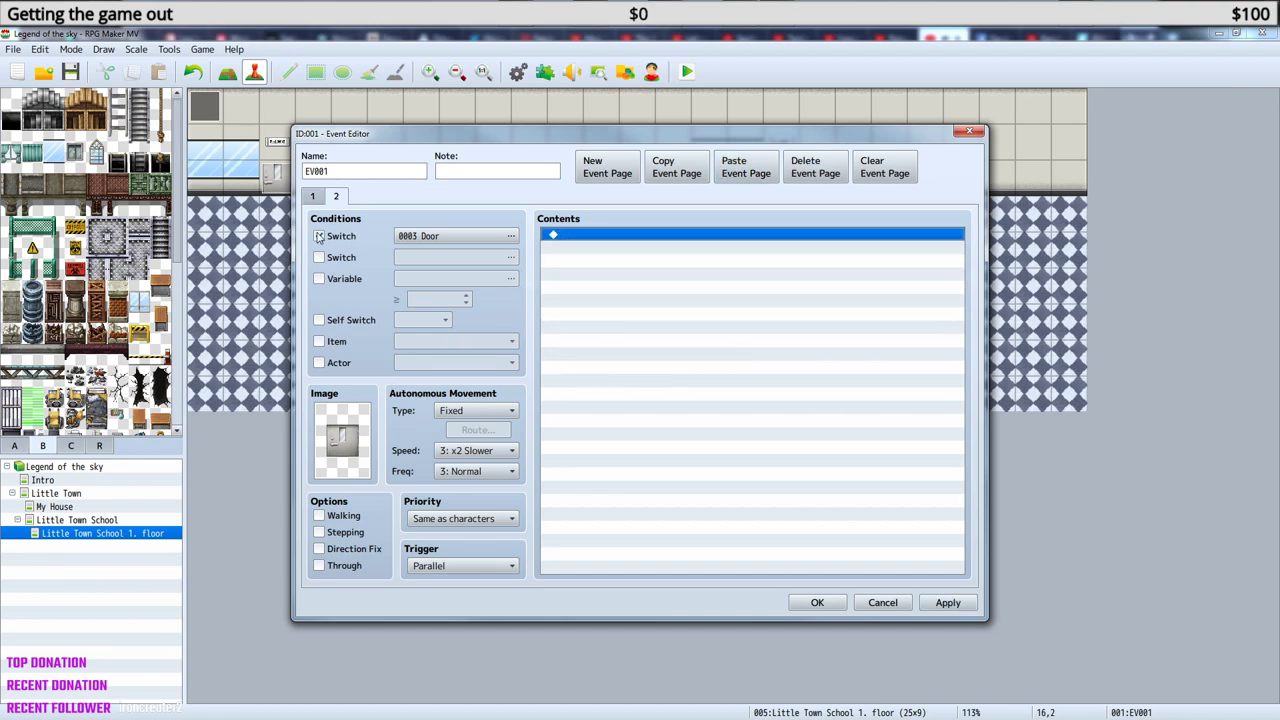
pyautogui.click(318, 236)
# Append a Control Switches command turning 0001 Take the phone OFF to EV001's first page and save the event.
pyautogui.click(318, 197)
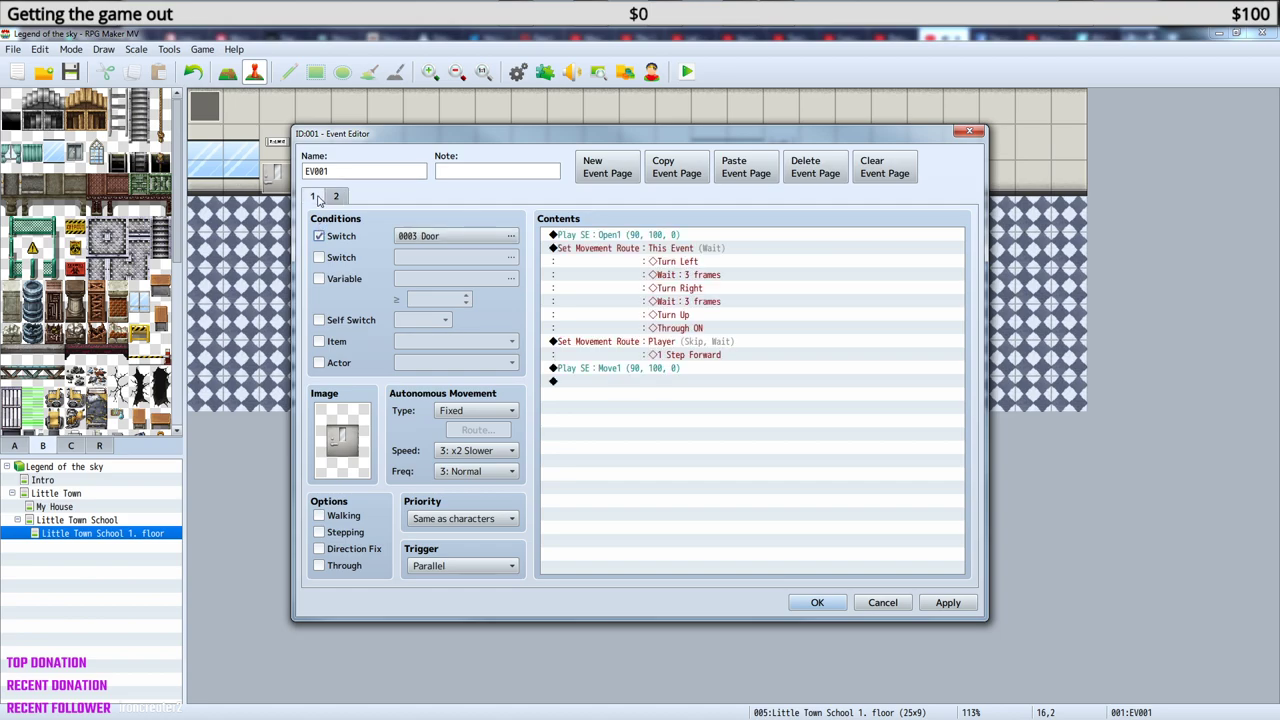
pyautogui.rightClick(669, 381)
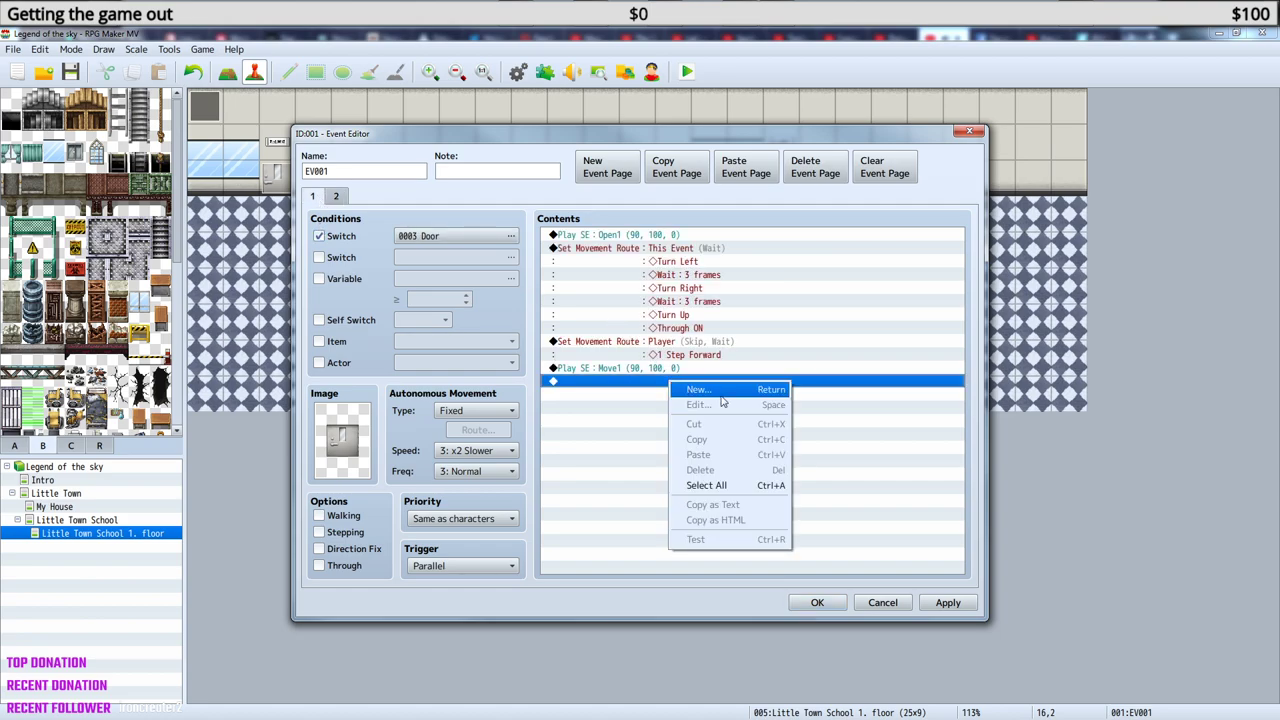
pyautogui.click(718, 395)
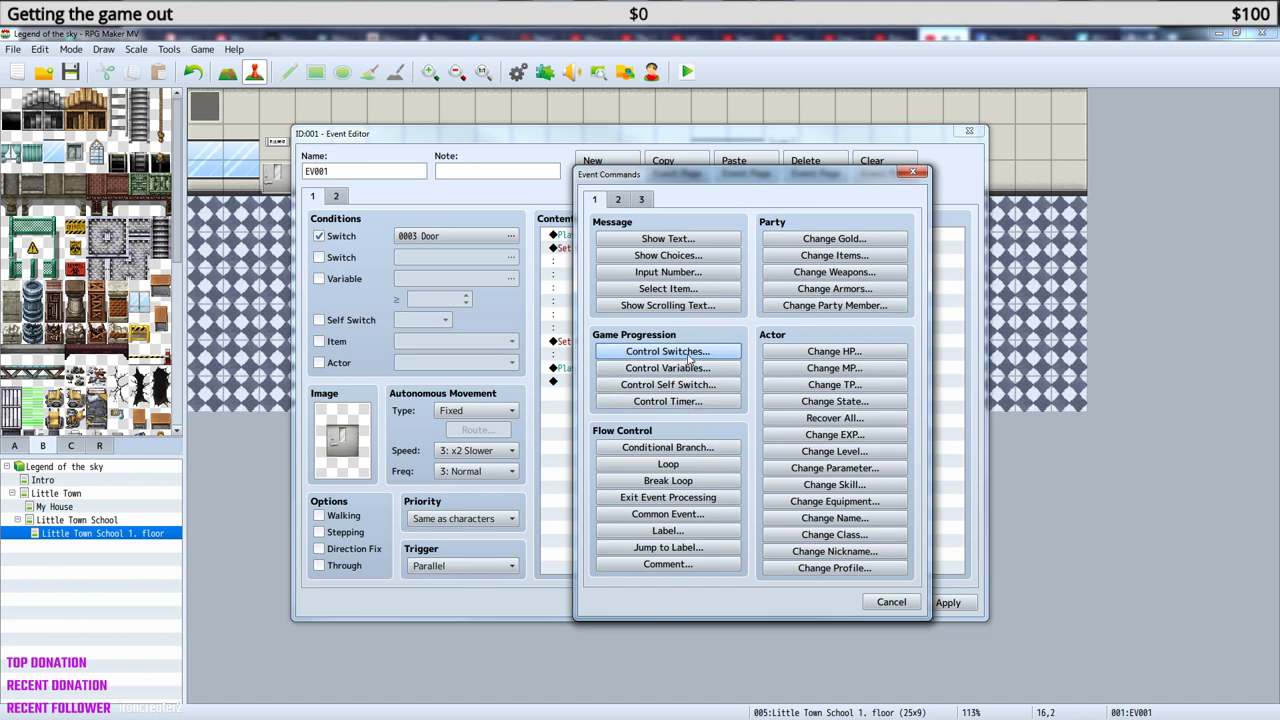
pyautogui.click(688, 352)
pyautogui.click(732, 429)
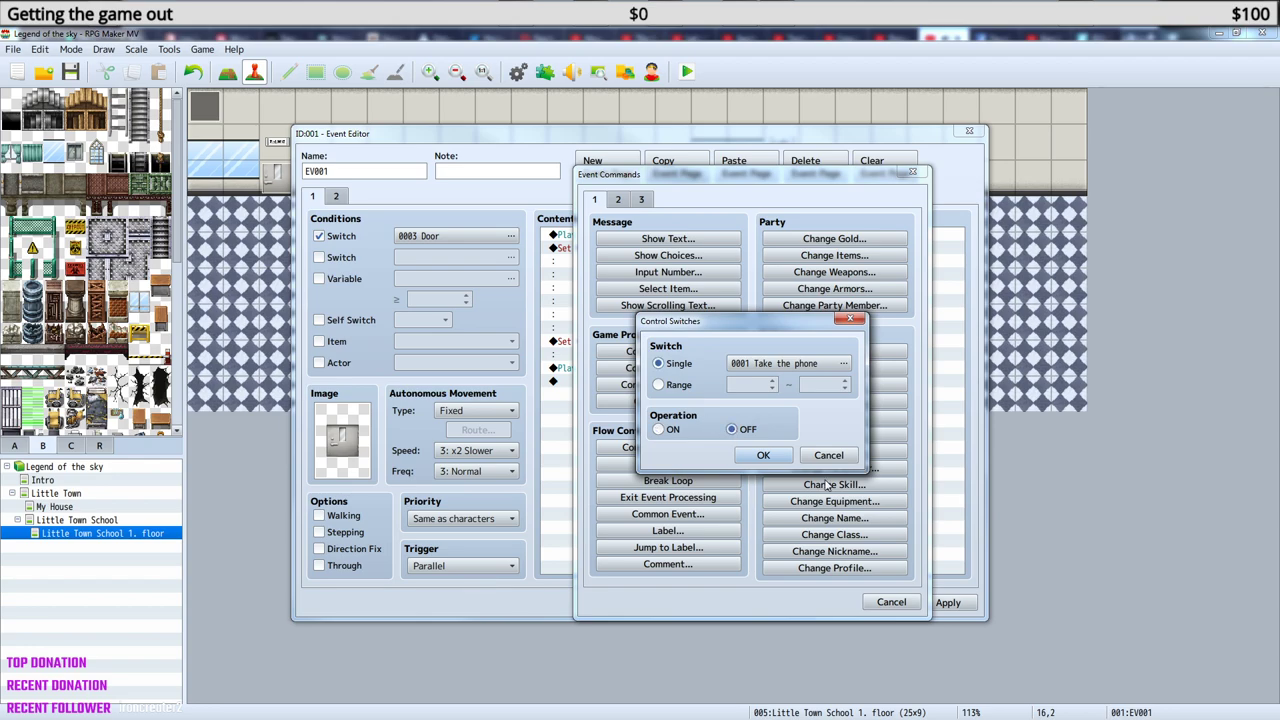
pyautogui.click(772, 458)
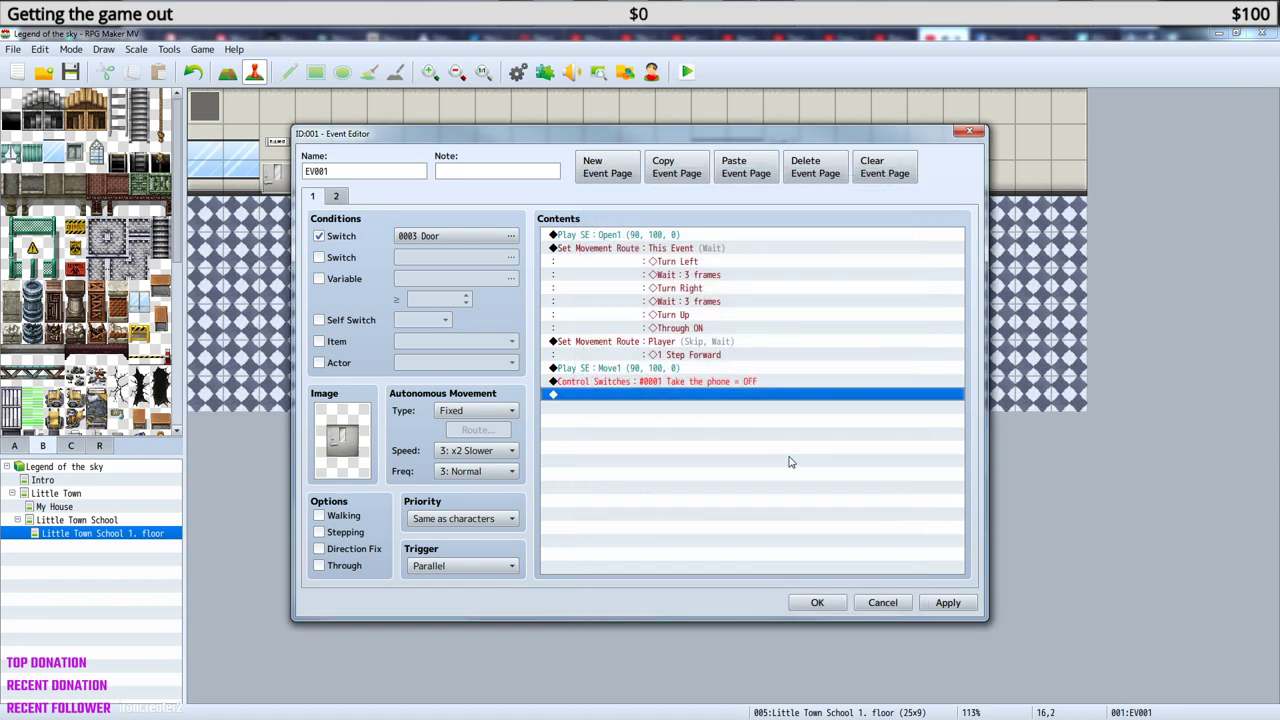
pyautogui.click(818, 603)
# Playtest the corridor walk from the saved game in File 1, and check the first-page commands of door event EV001.
pyautogui.click(686, 71)
pyautogui.click(605, 398)
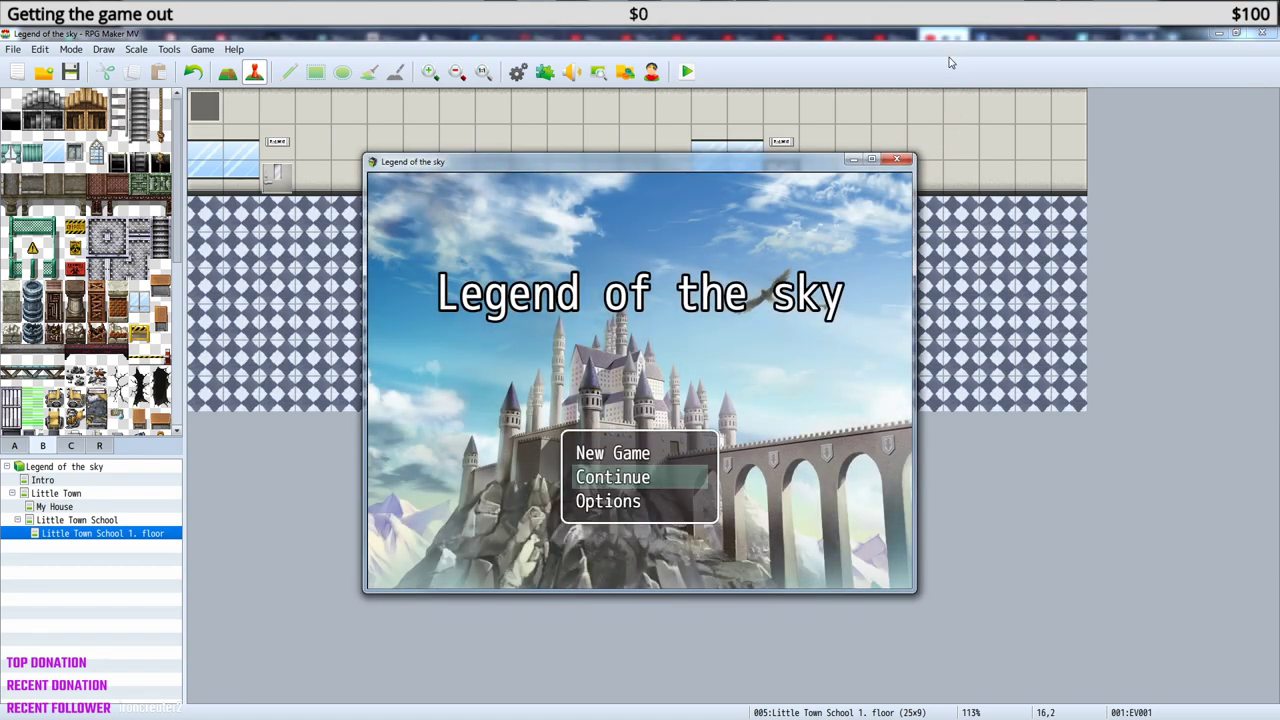
pyautogui.press('Return')
pyautogui.press('Return')
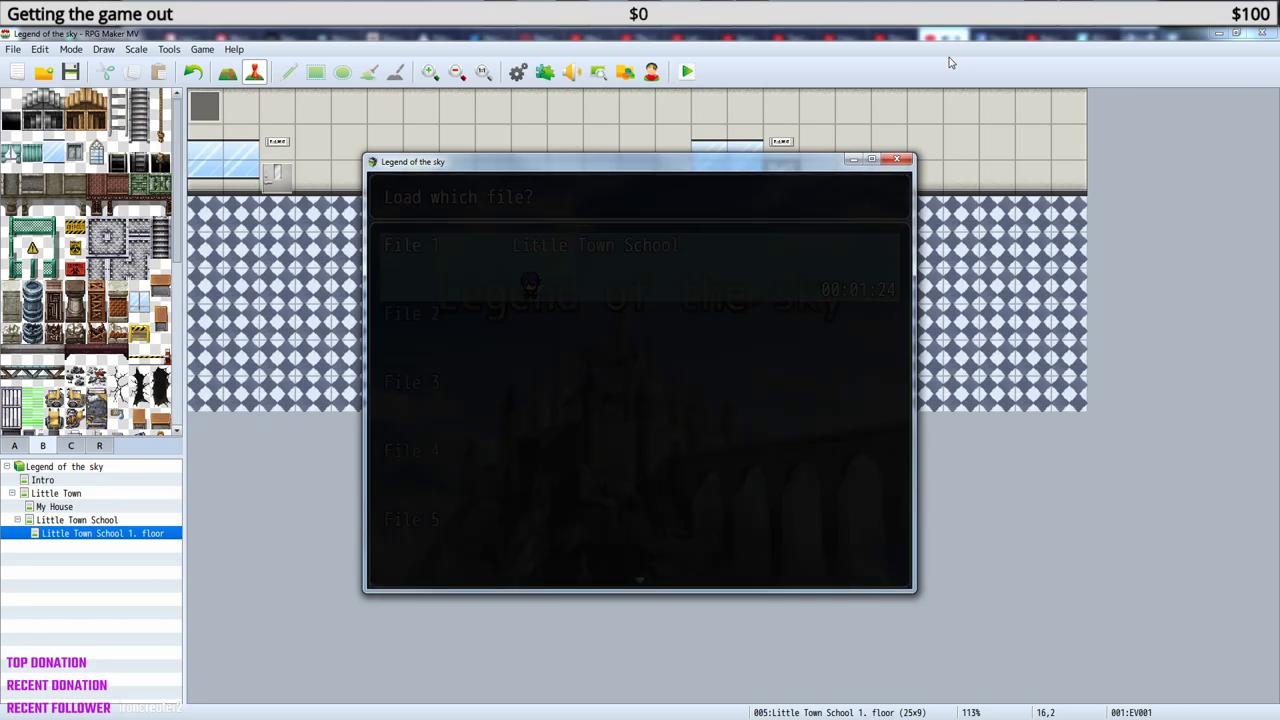
pyautogui.press('Up')
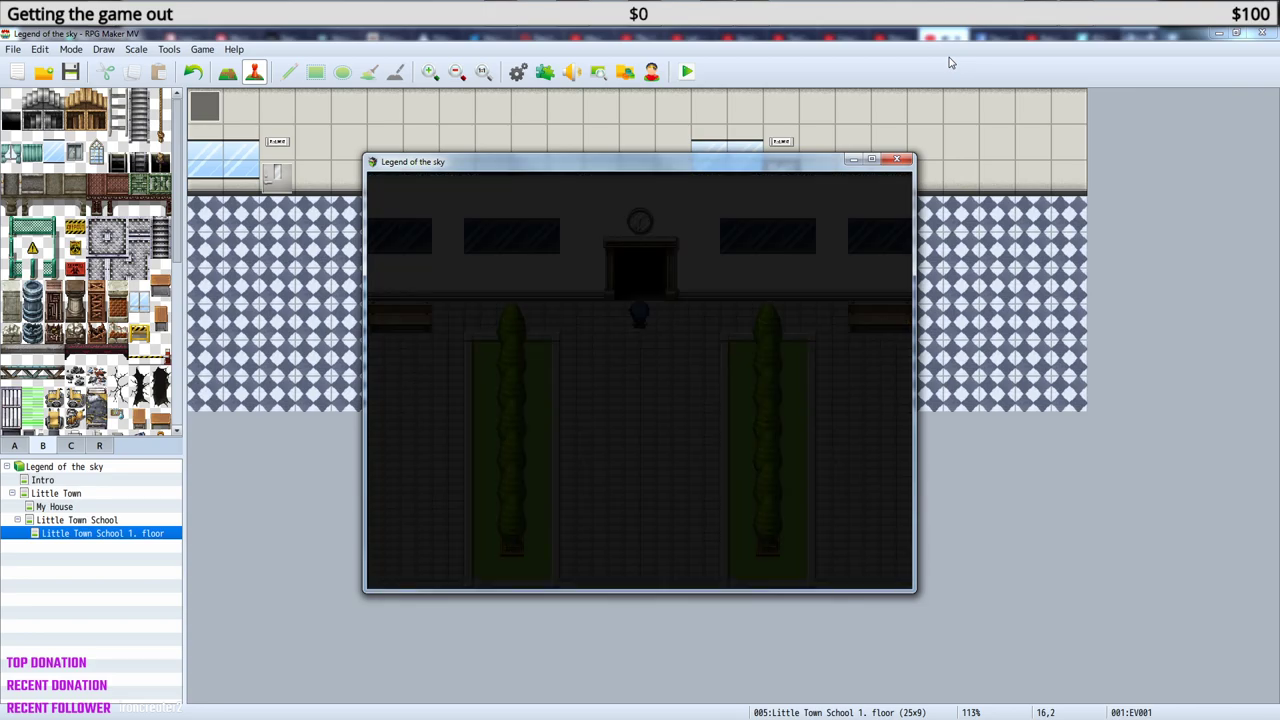
pyautogui.press('Right')
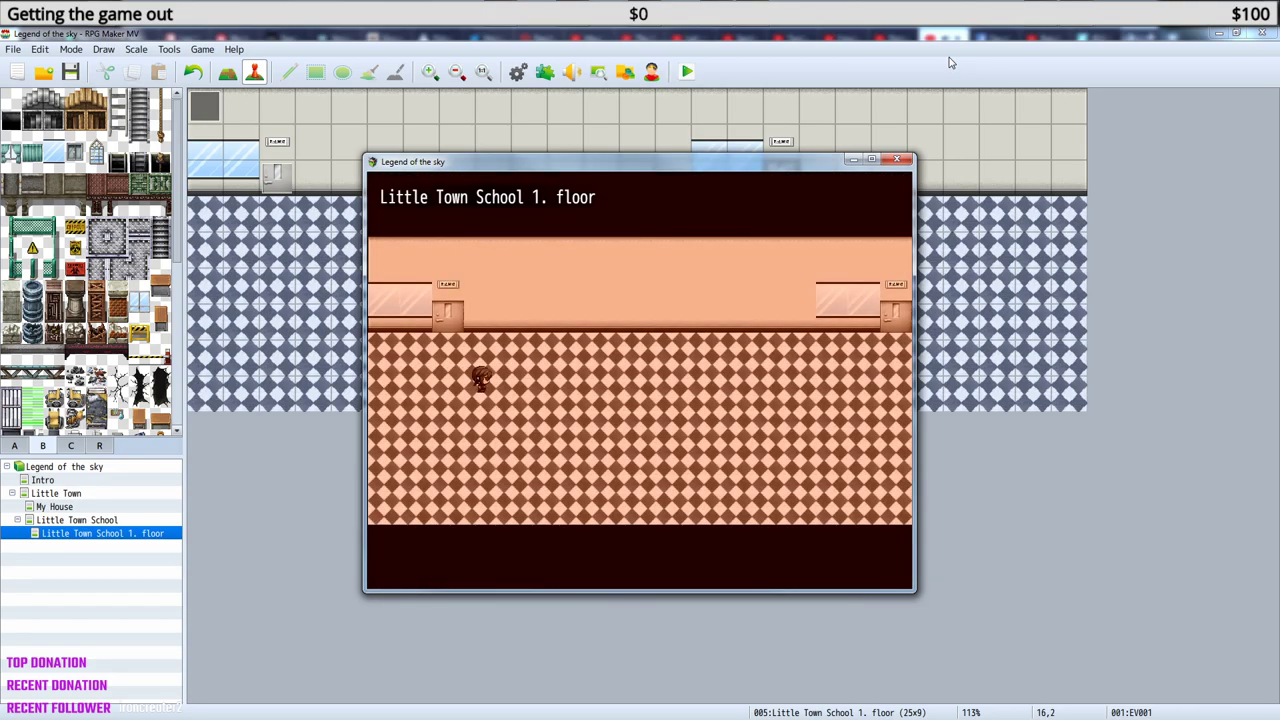
pyautogui.press('Right')
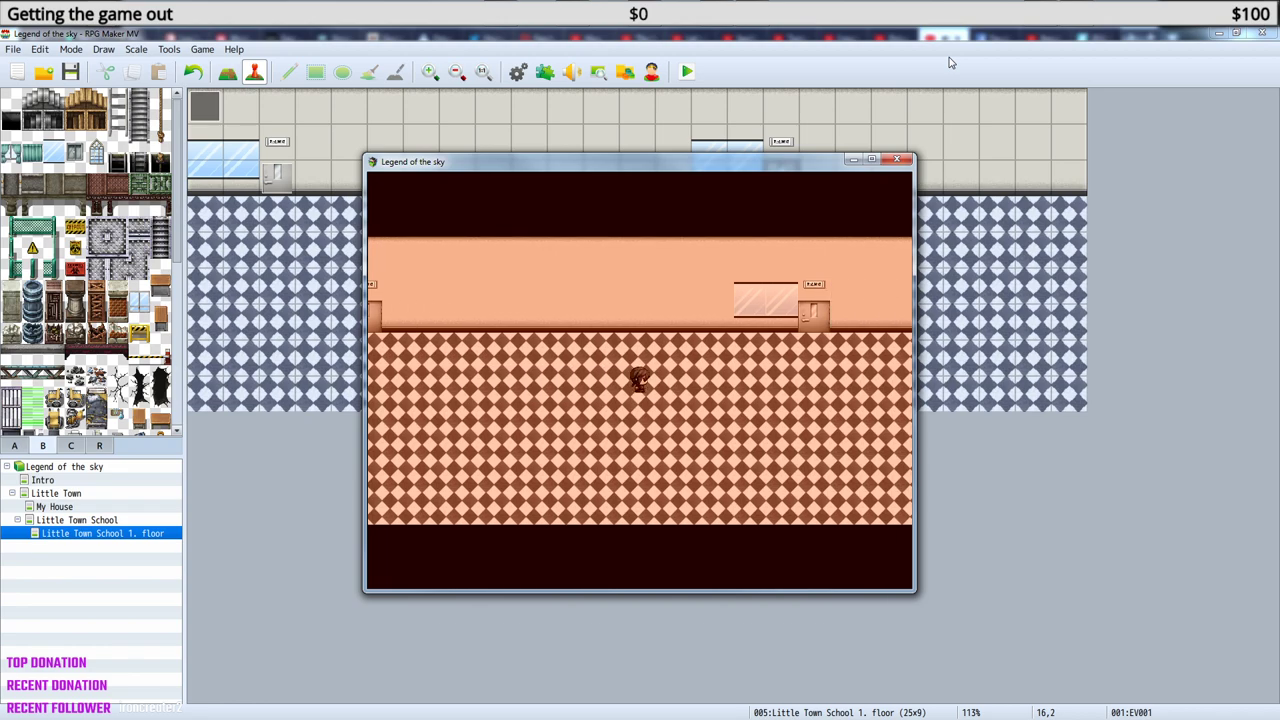
pyautogui.press('Up')
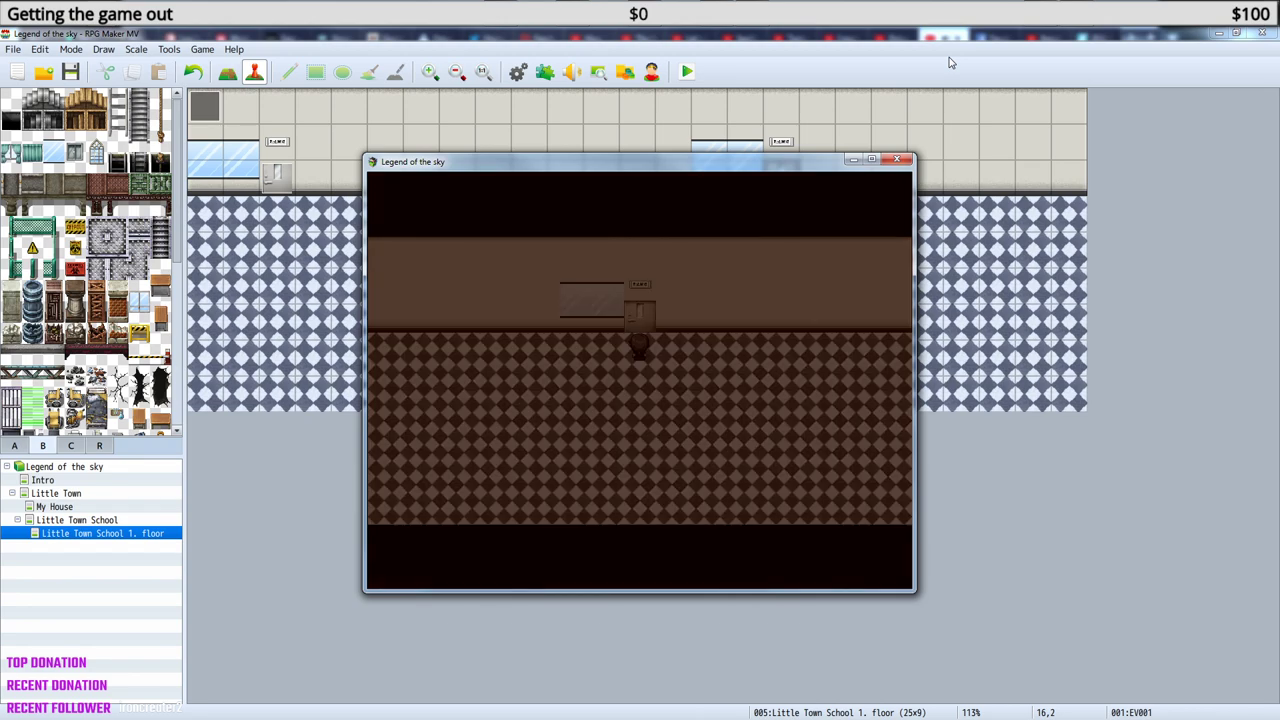
pyautogui.press('Right')
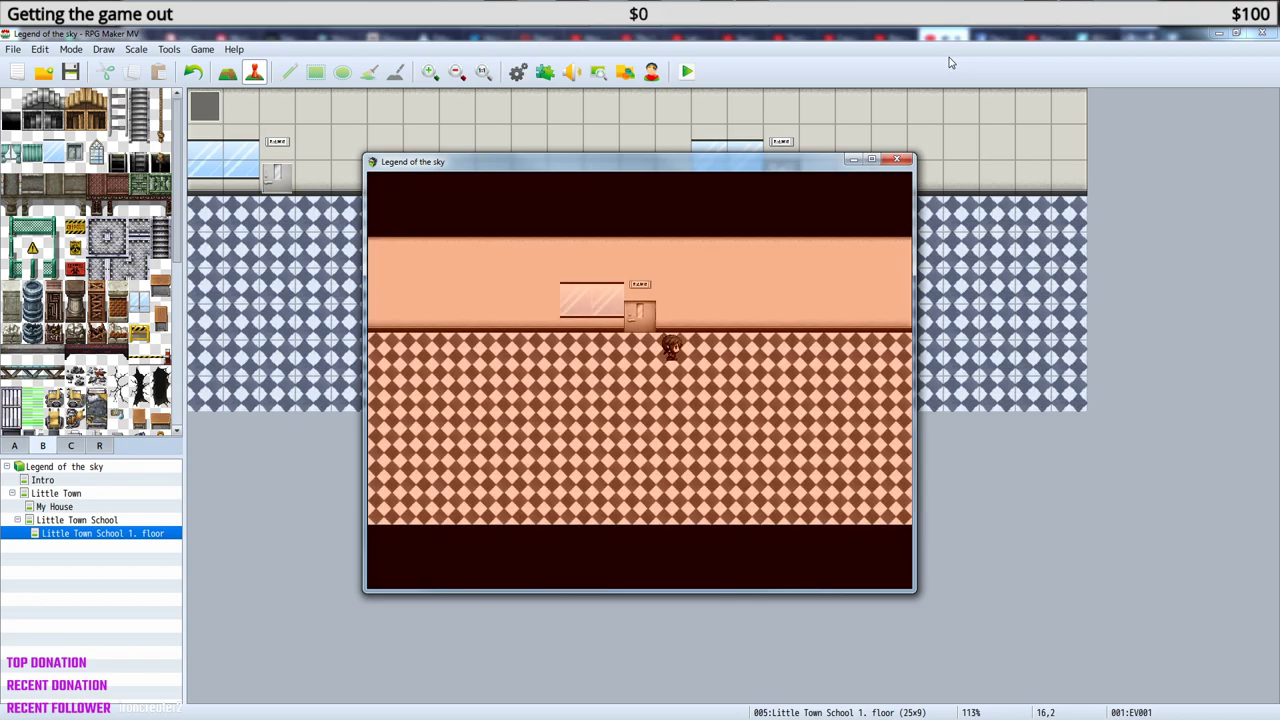
pyautogui.press('Right')
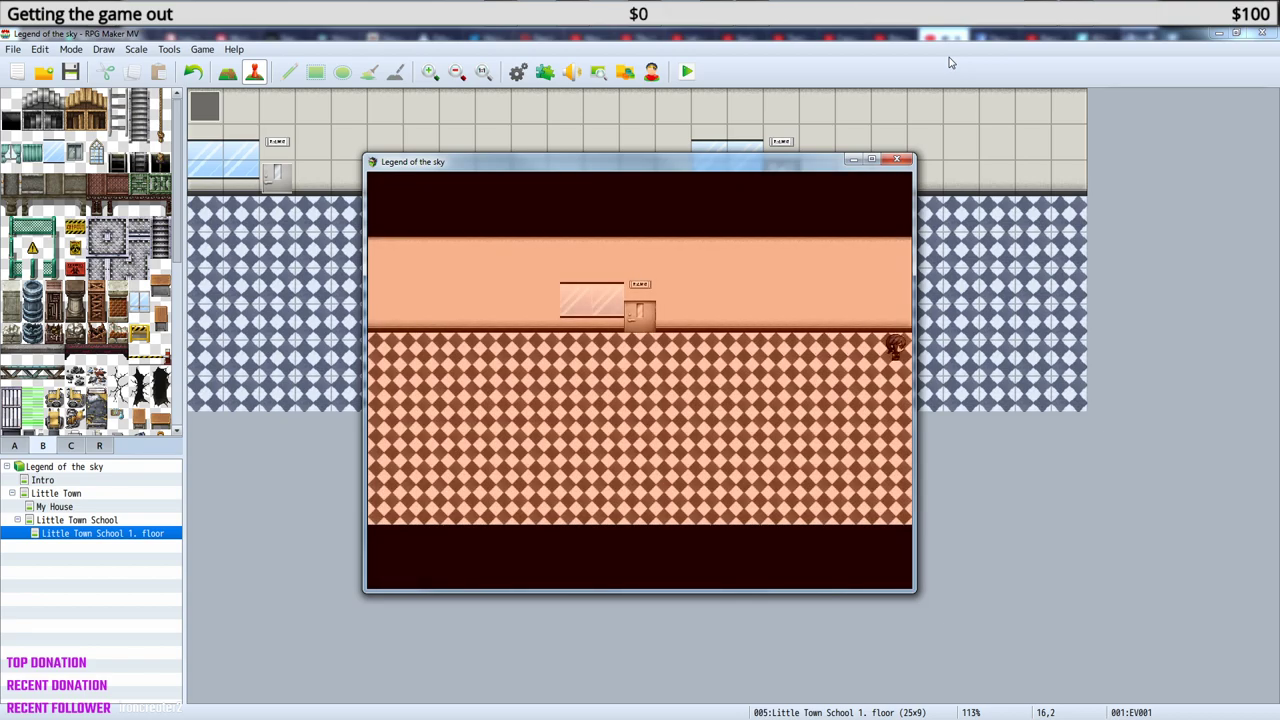
pyautogui.click(897, 159)
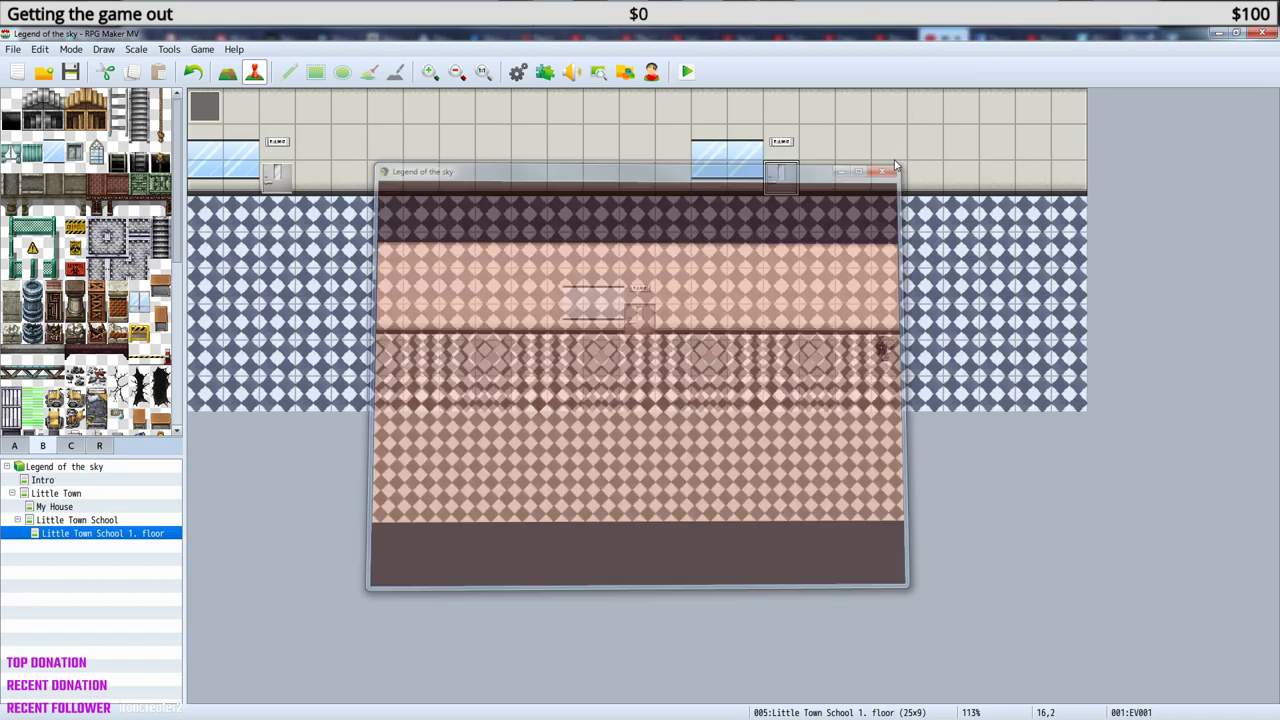
pyautogui.doubleClick(778, 177)
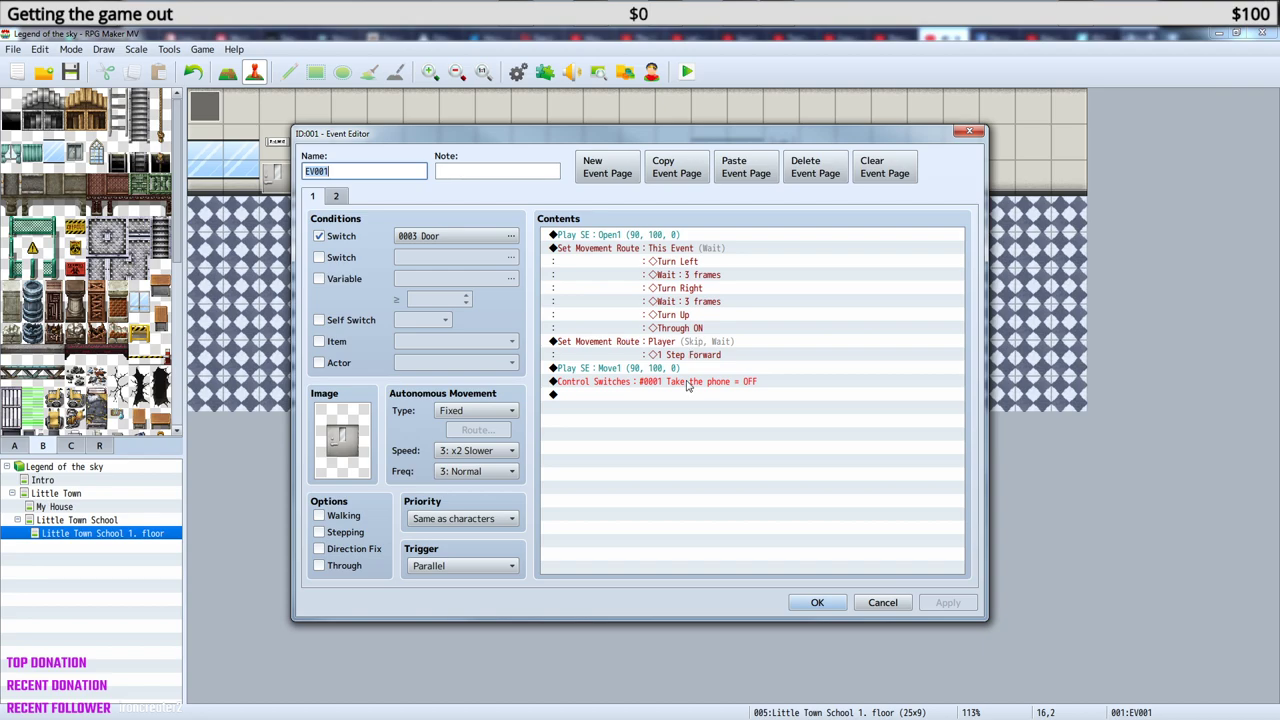
pyautogui.click(969, 131)
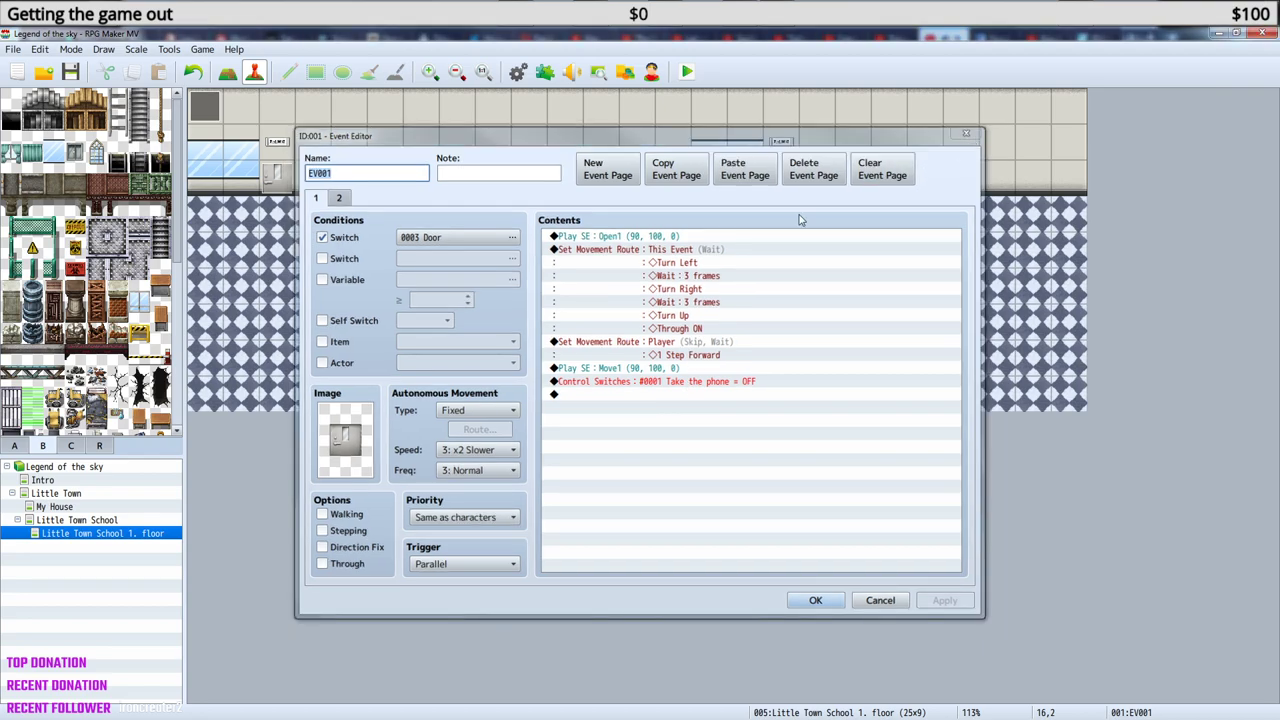
# Append a Control Self Switch command setting A to ON after the Cutsceens end call in event EV003.
pyautogui.doubleClick(210, 106)
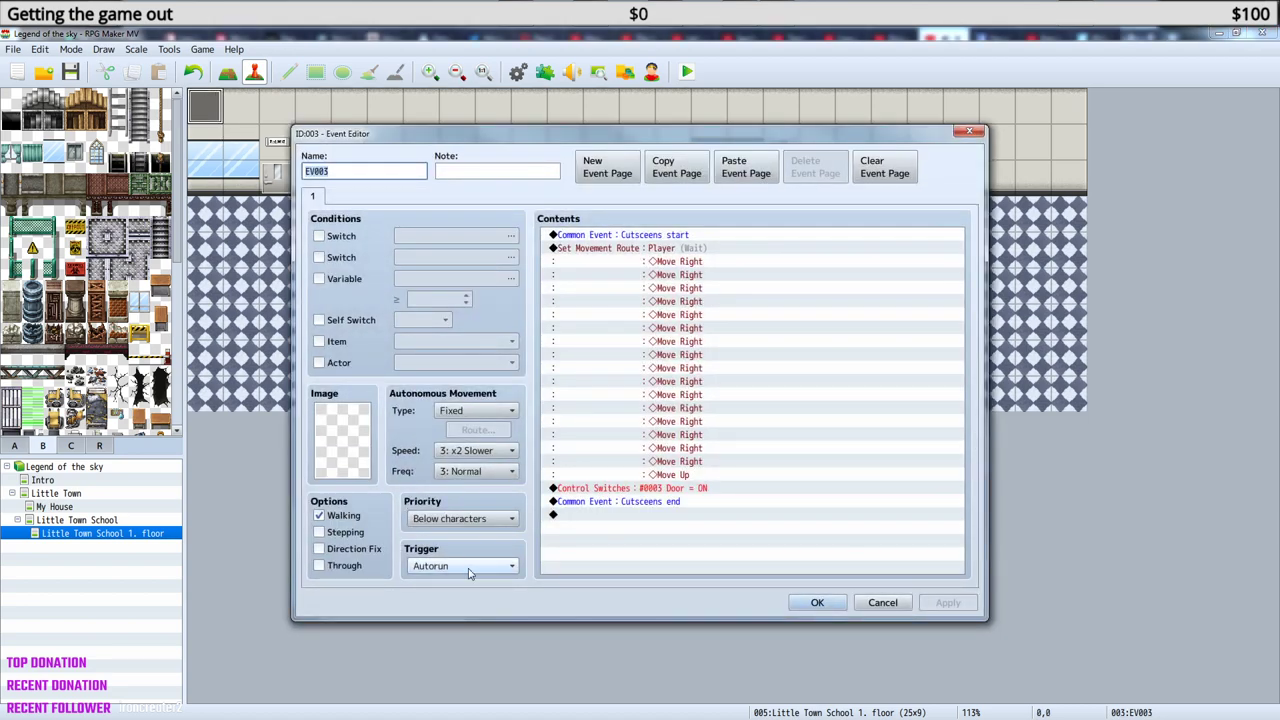
pyautogui.click(460, 566)
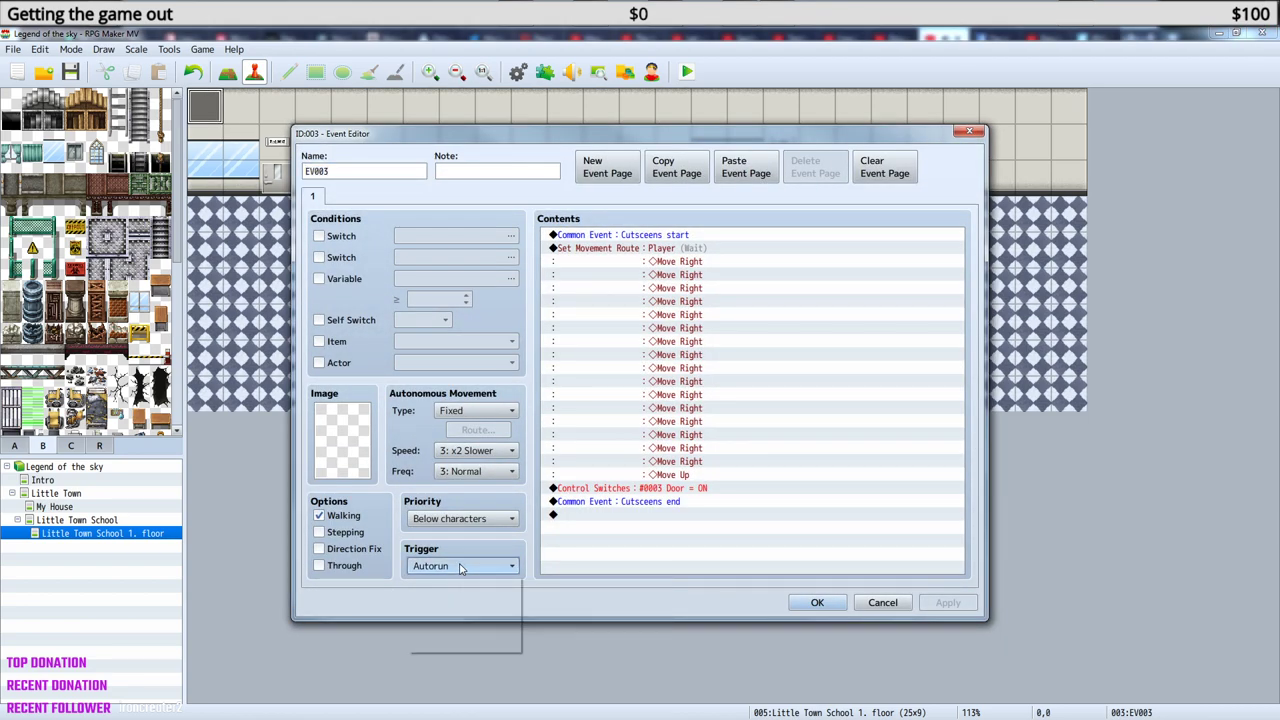
pyautogui.click(460, 566)
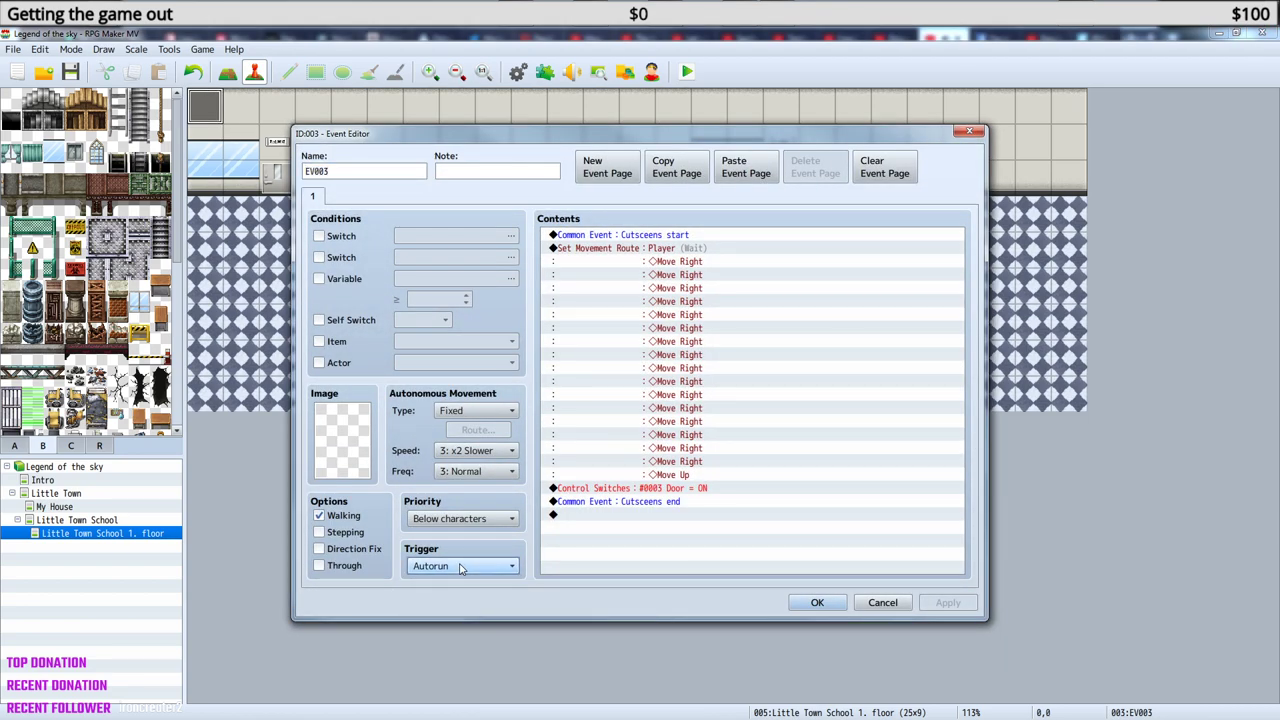
pyautogui.click(620, 515)
pyautogui.rightClick(620, 518)
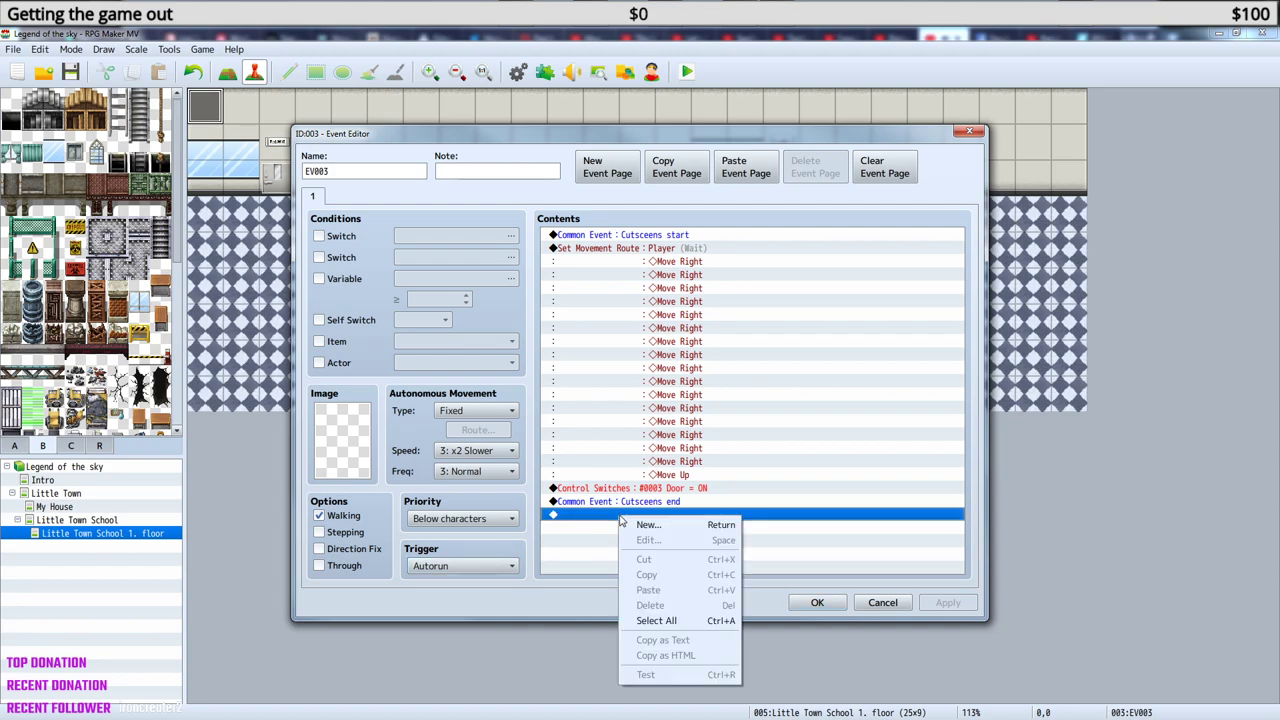
pyautogui.click(660, 527)
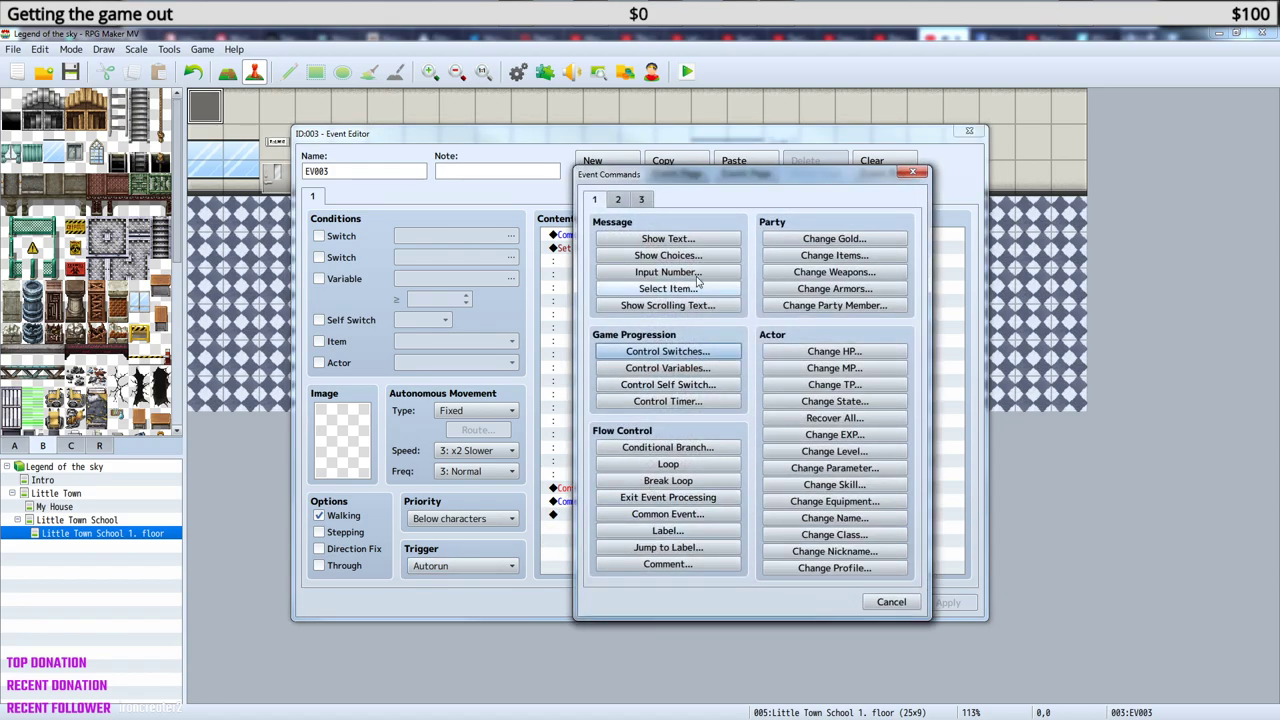
pyautogui.click(697, 390)
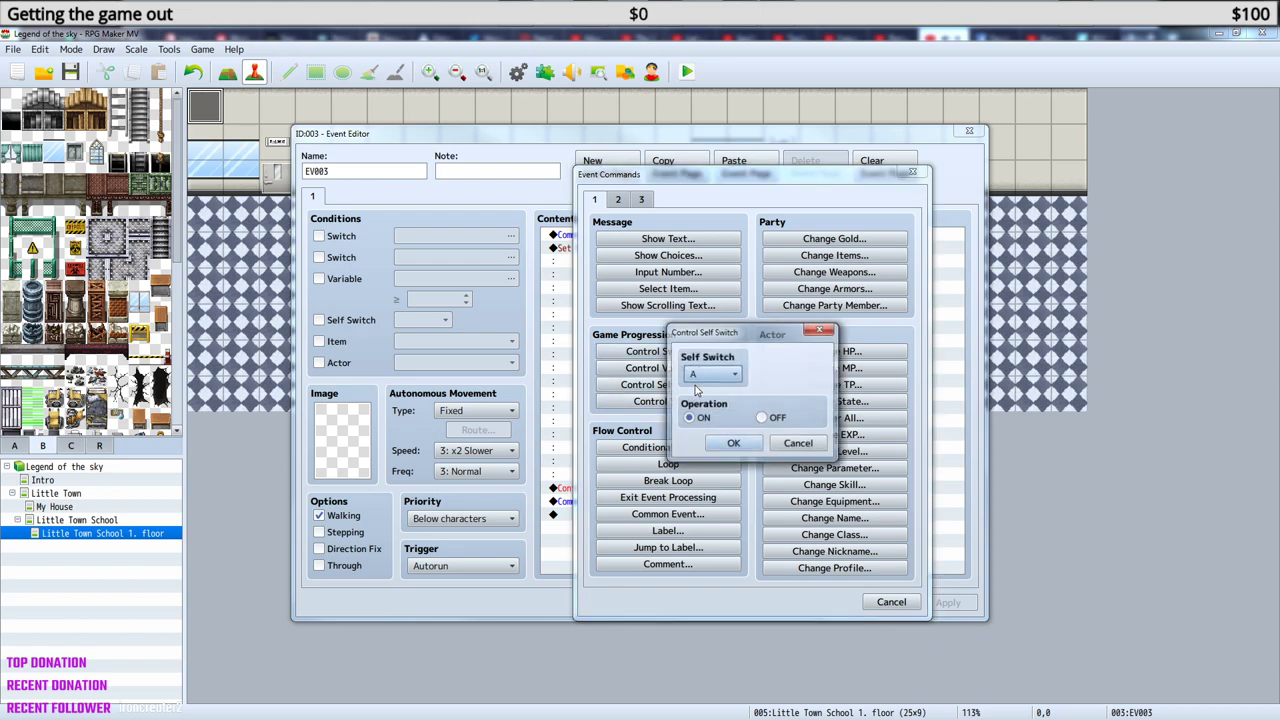
pyautogui.click(734, 445)
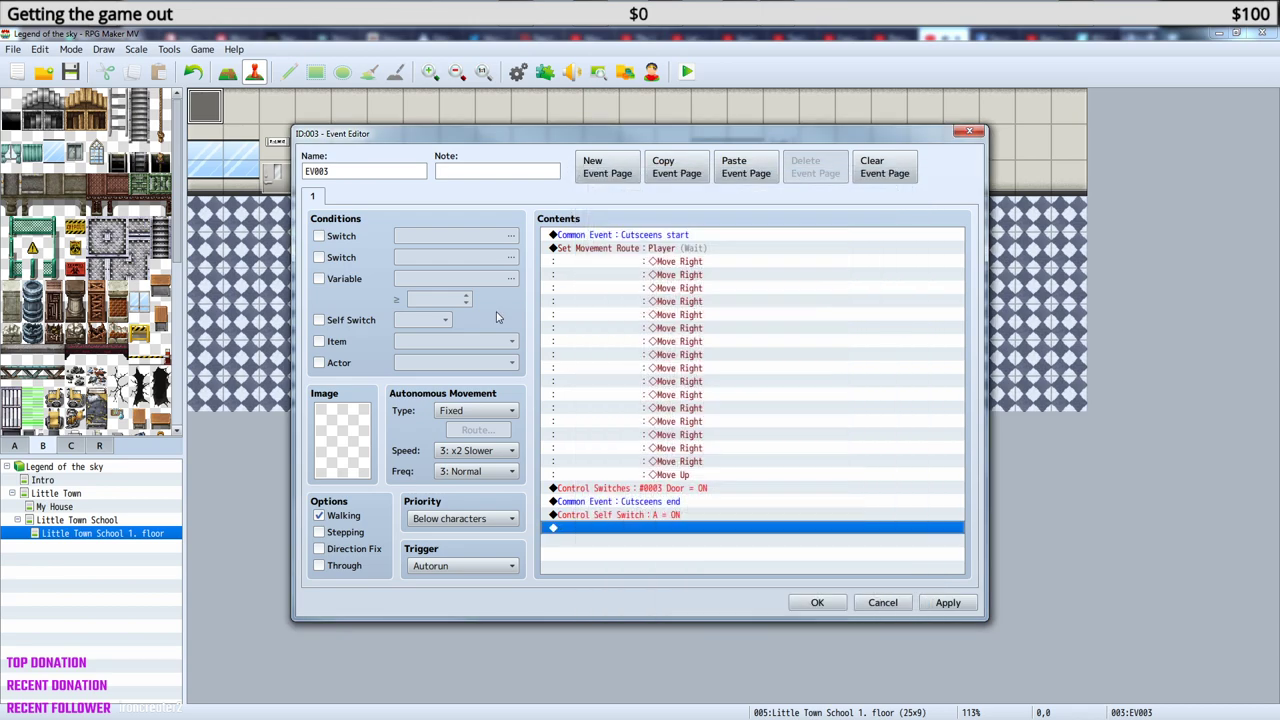
# Add an empty second page to EV003 conditioned on Self Switch A, and save the event.
pyautogui.click(607, 166)
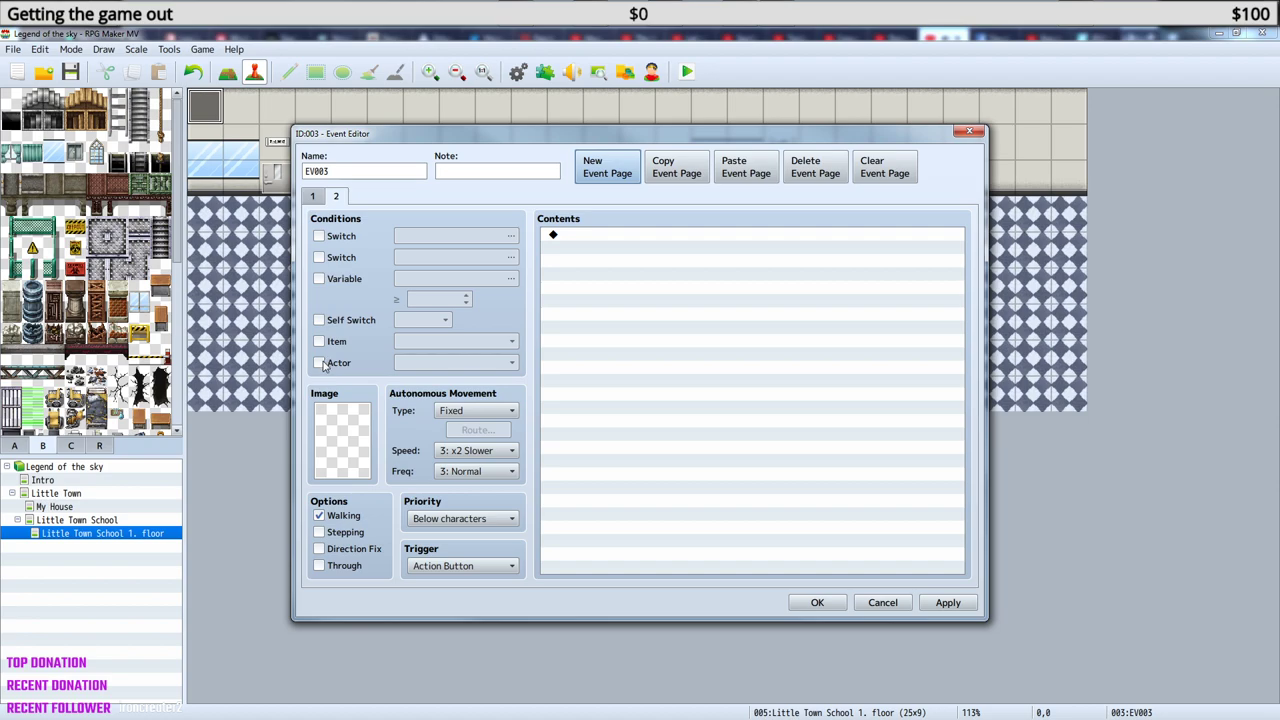
pyautogui.click(319, 320)
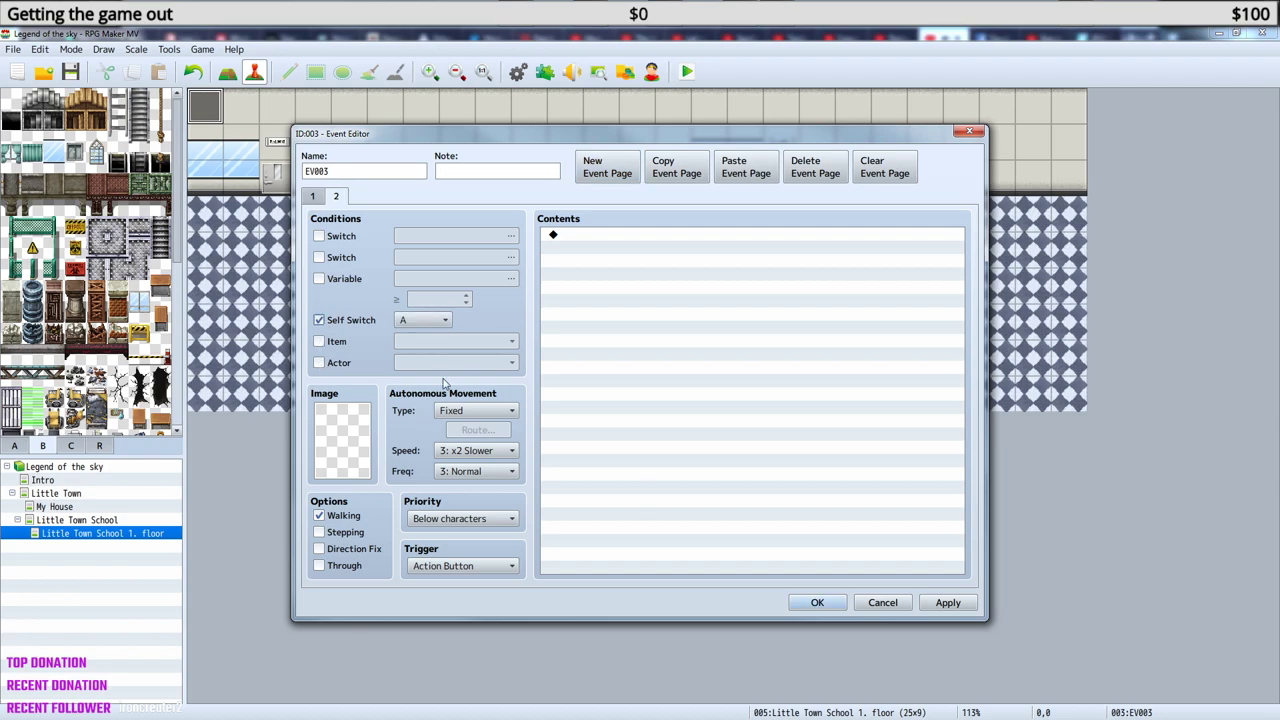
pyautogui.click(817, 602)
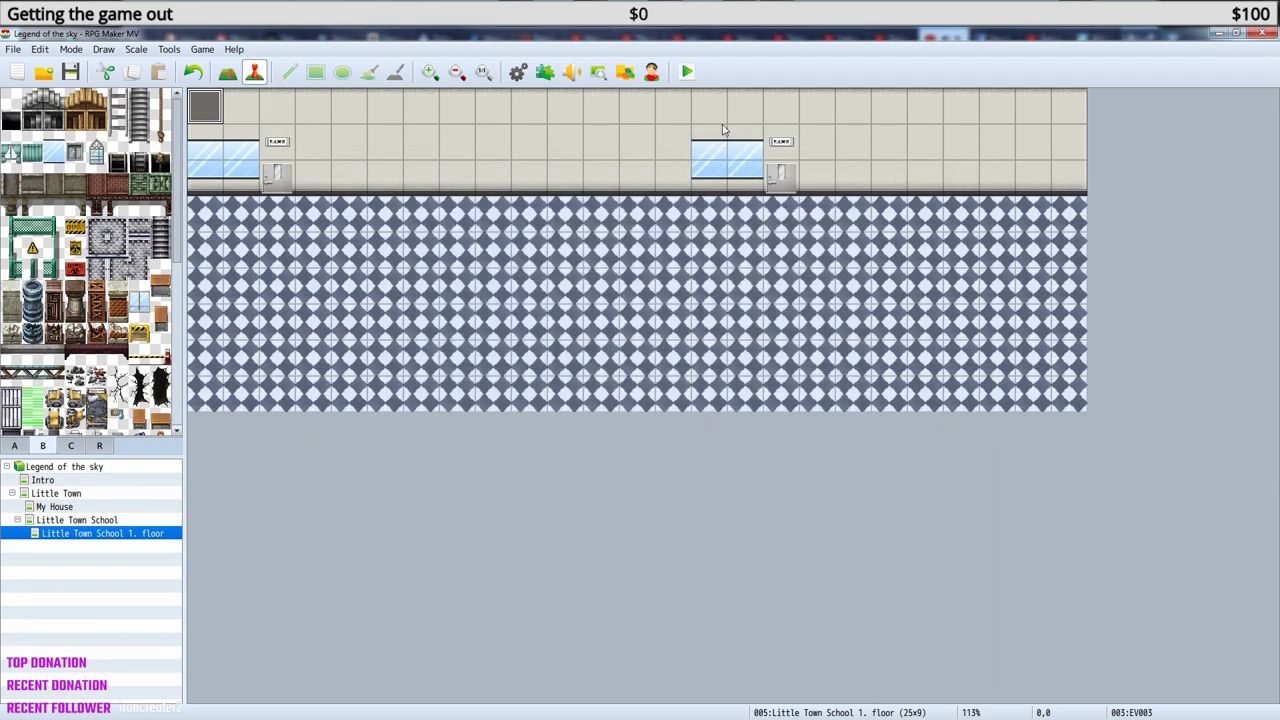
# Save and playtest the game, continuing the saved file into the school corridor to check the walk with EV003's self switch.
pyautogui.click(687, 71)
pyautogui.click(585, 398)
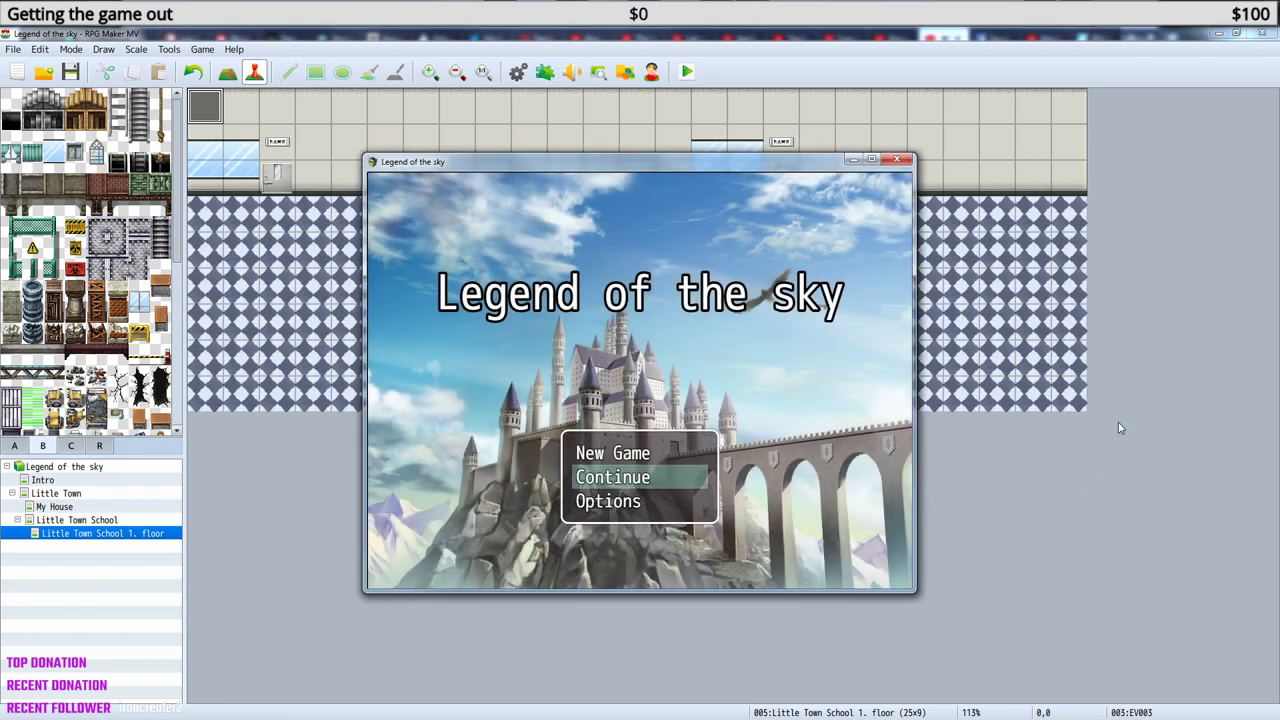
pyautogui.press('Return')
pyautogui.press('Return')
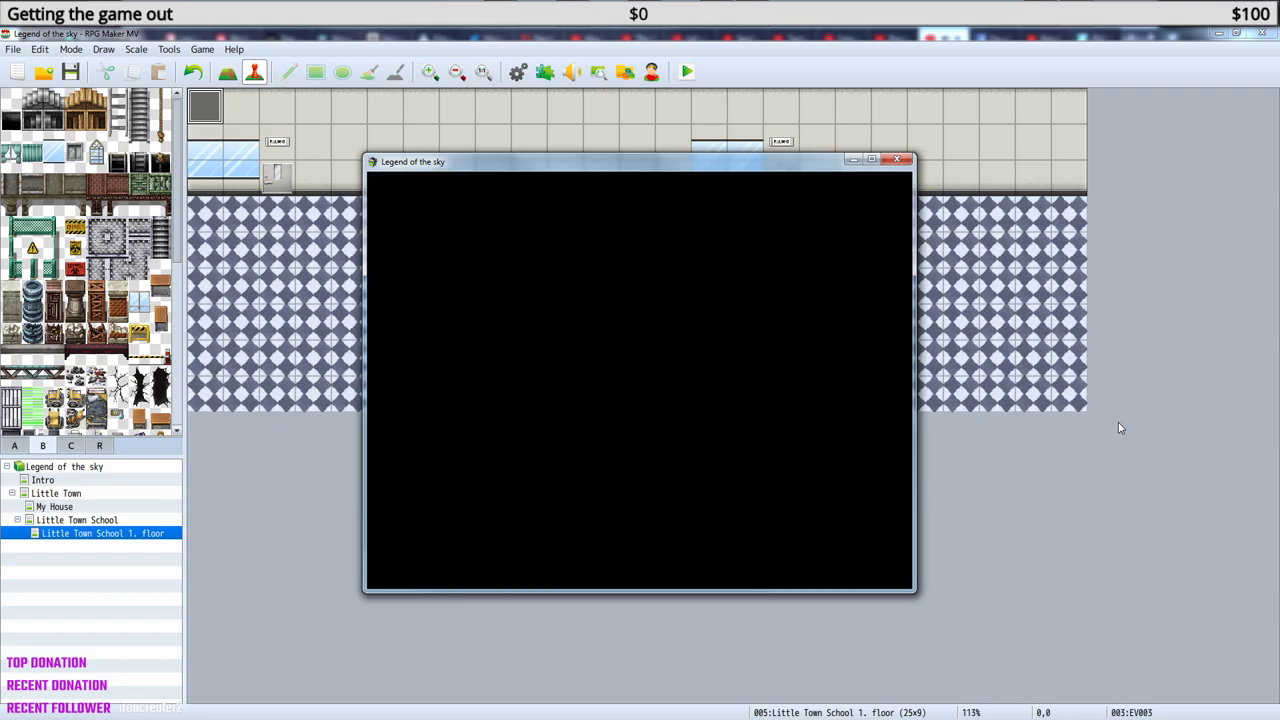
pyautogui.press('Up')
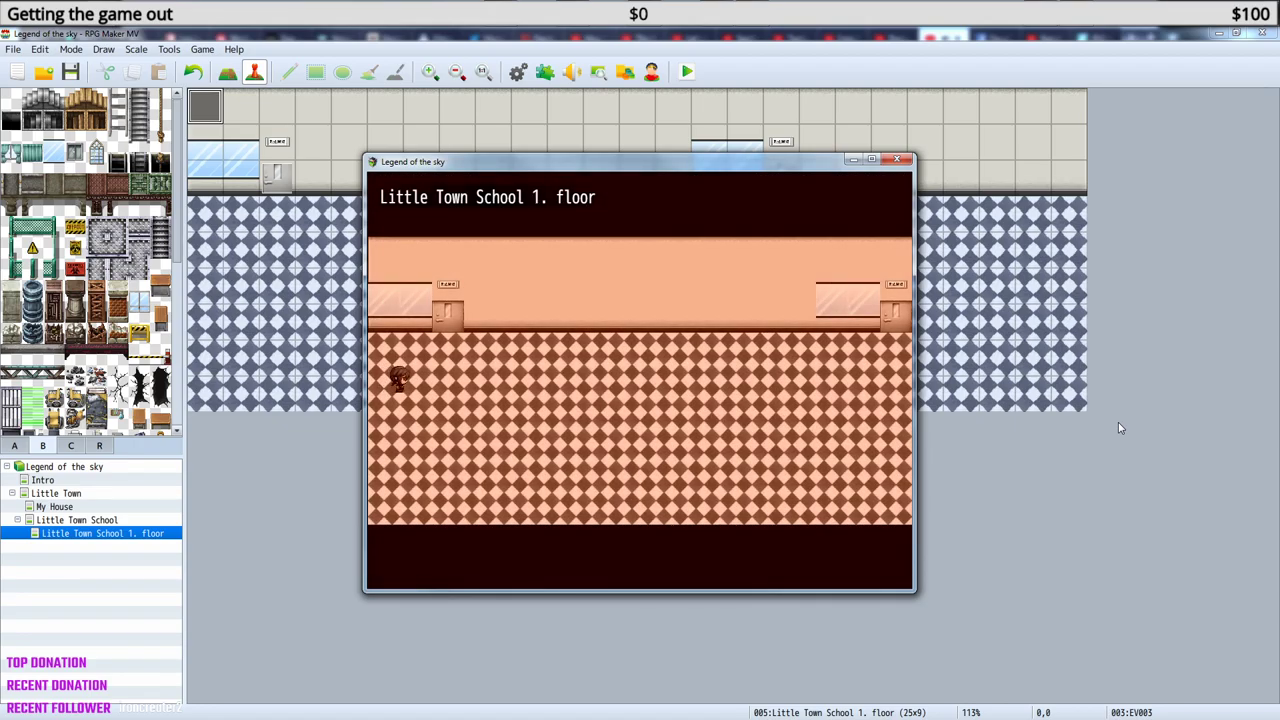
pyautogui.press('Right')
pyautogui.press('Right')
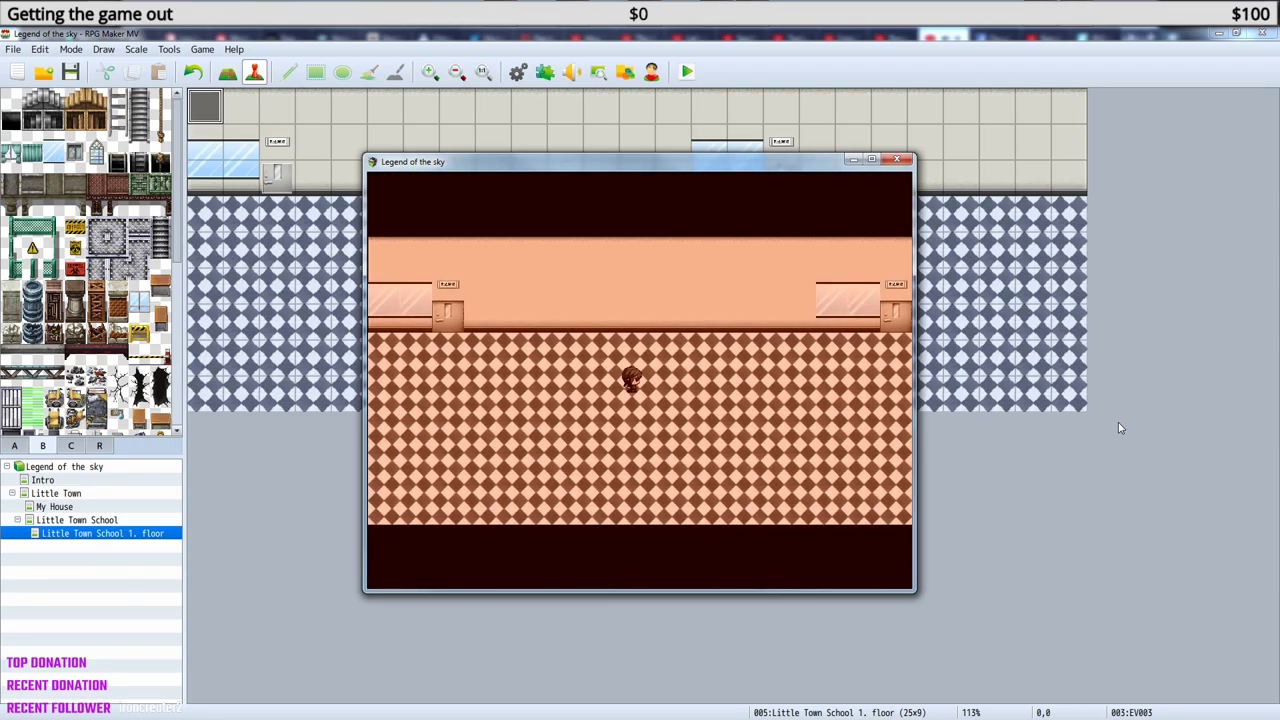
pyautogui.press('Right')
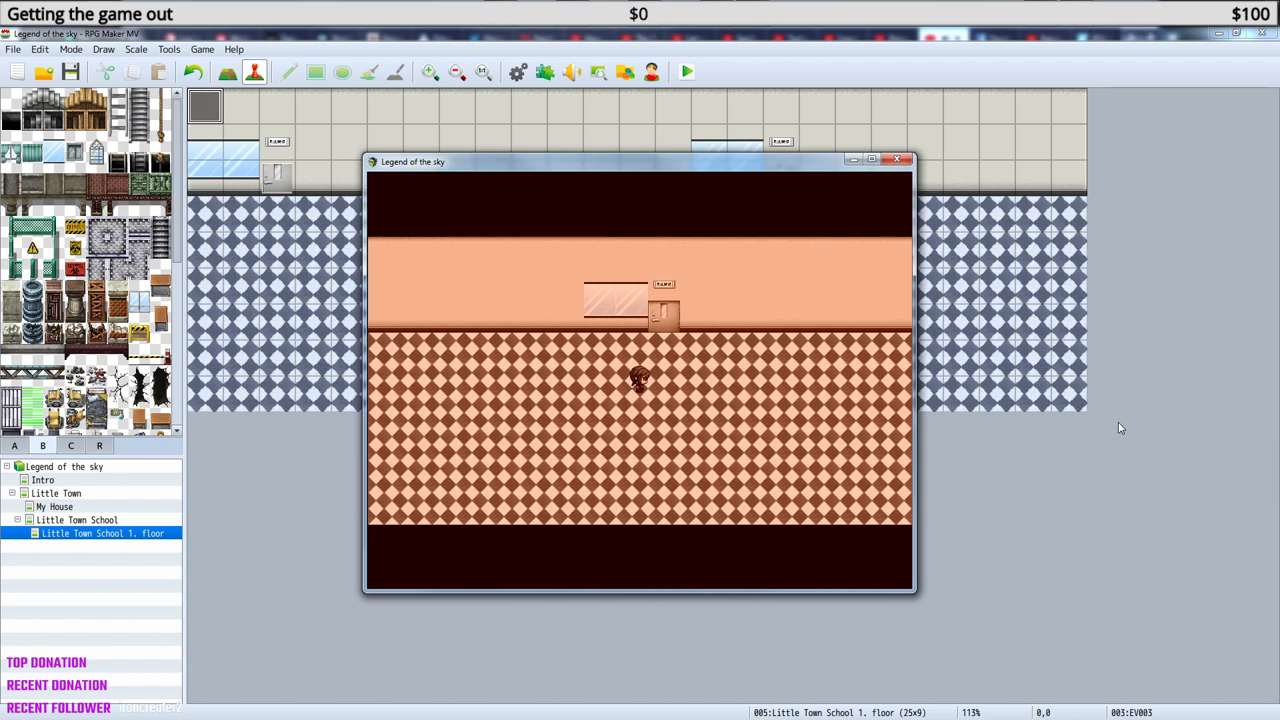
# Check in the running playtest how the classroom door reacts when the character walks into it, and close the playtest.
pyautogui.press('Up')
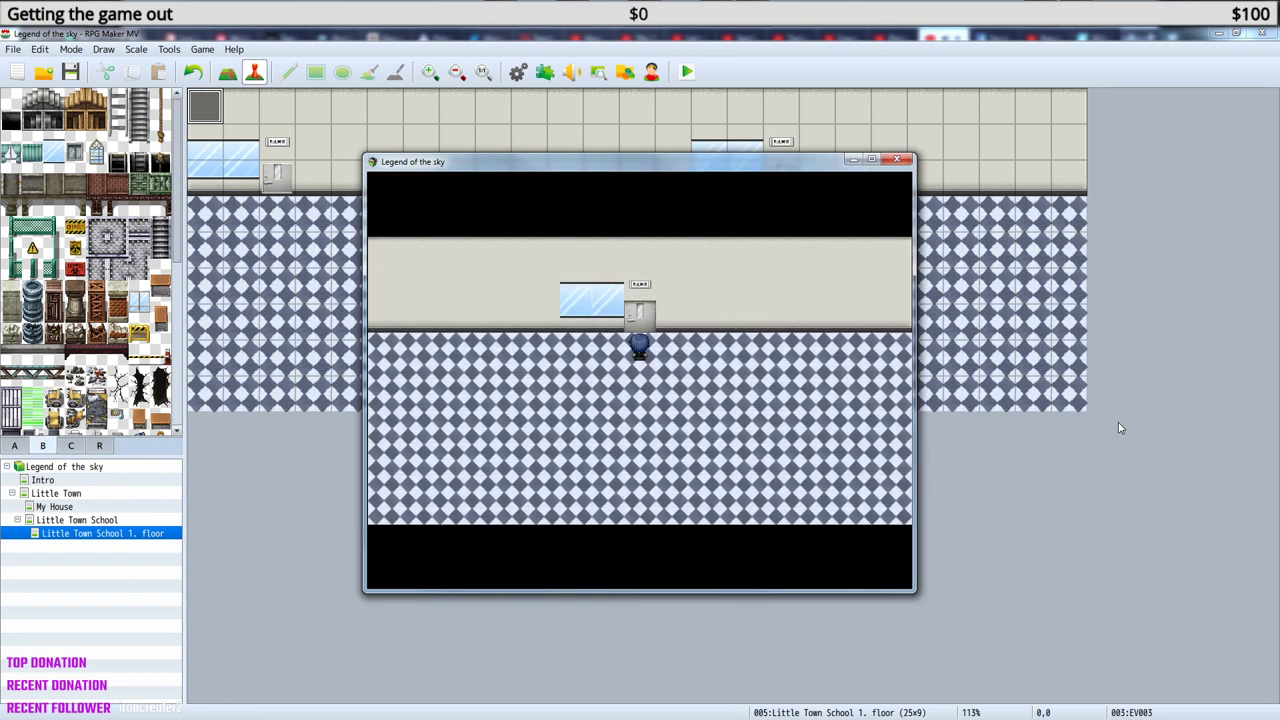
pyautogui.press('Down')
pyautogui.press('Up')
pyautogui.click(899, 161)
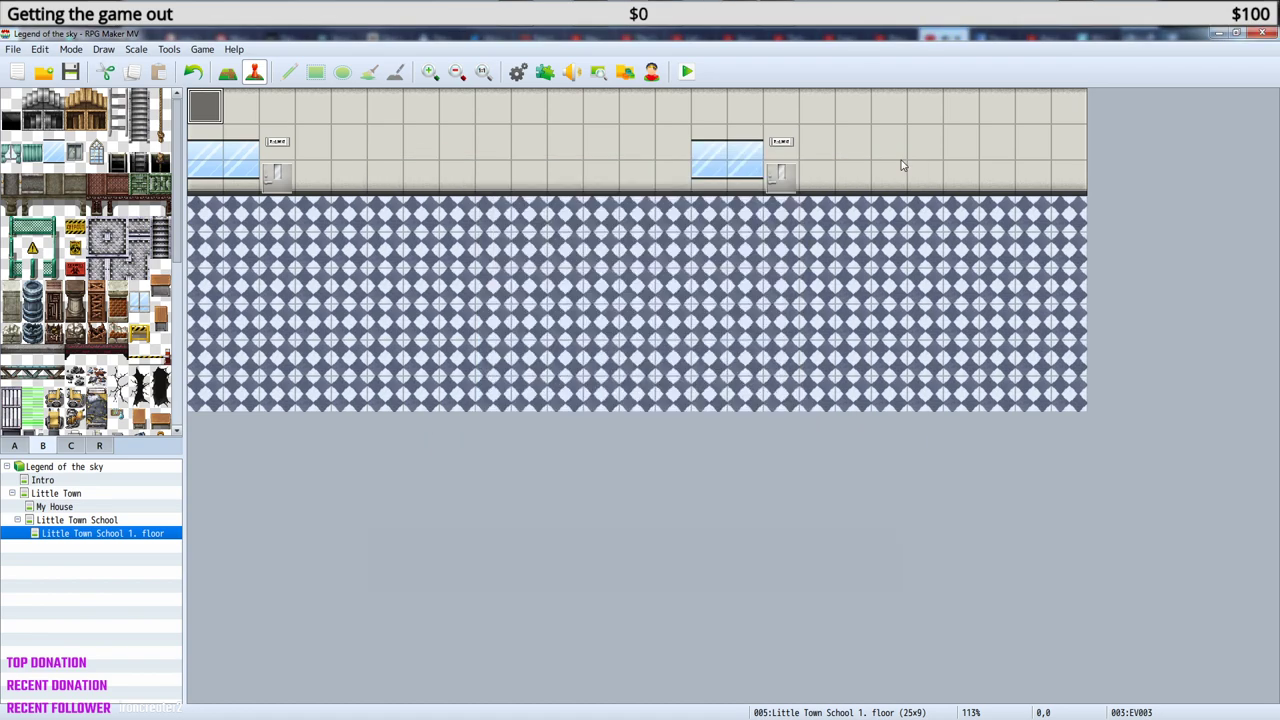
# Set the trigger on page 1 of door event EV001 to Autorun.
pyautogui.doubleClick(781, 179)
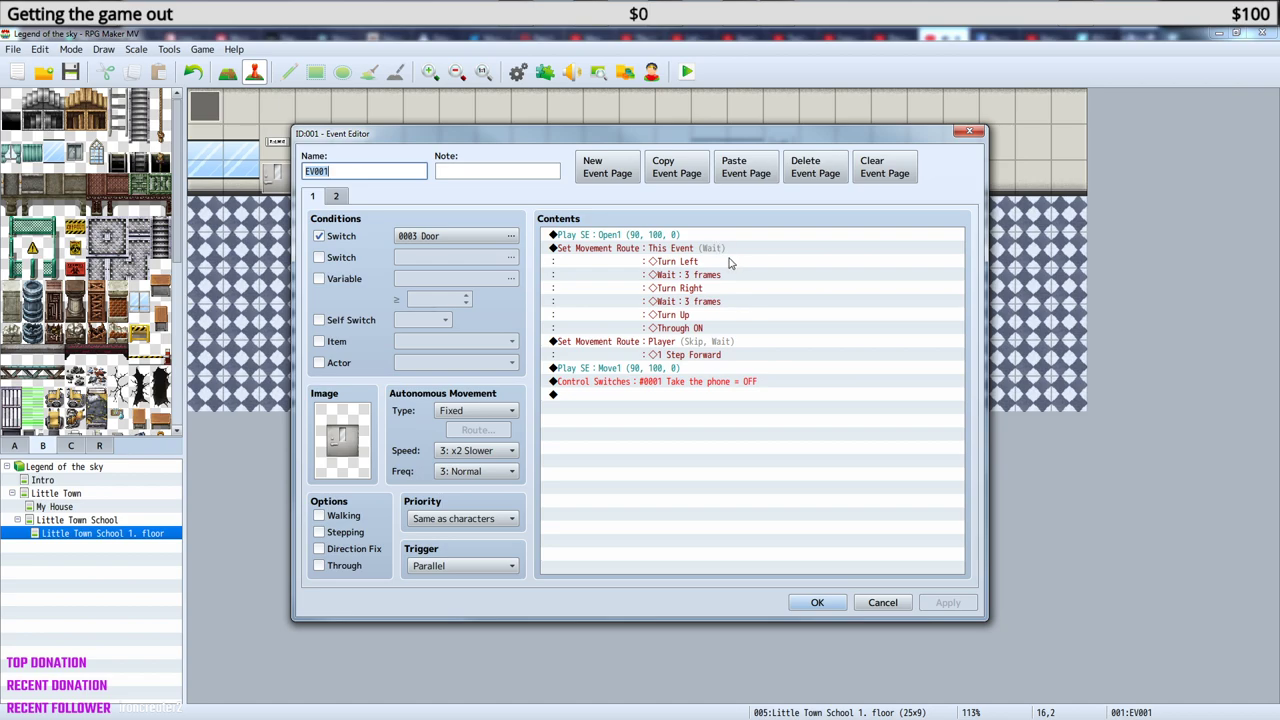
pyautogui.click(460, 566)
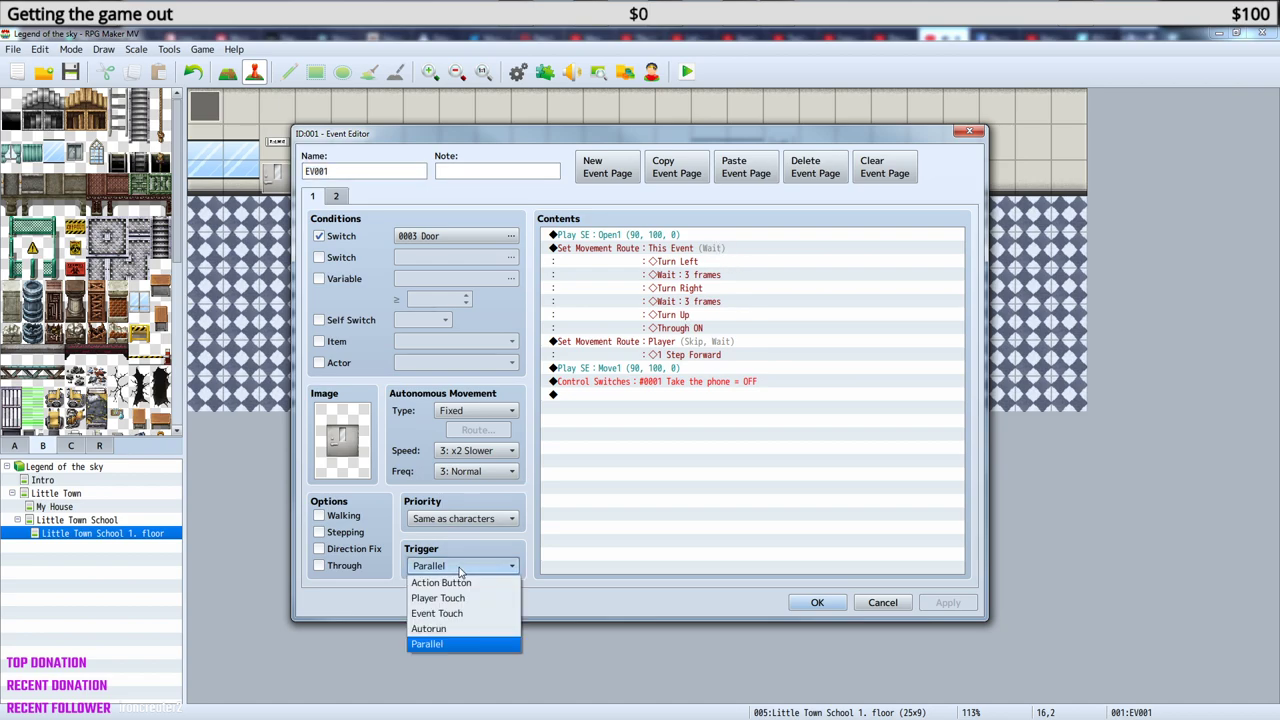
pyautogui.click(457, 629)
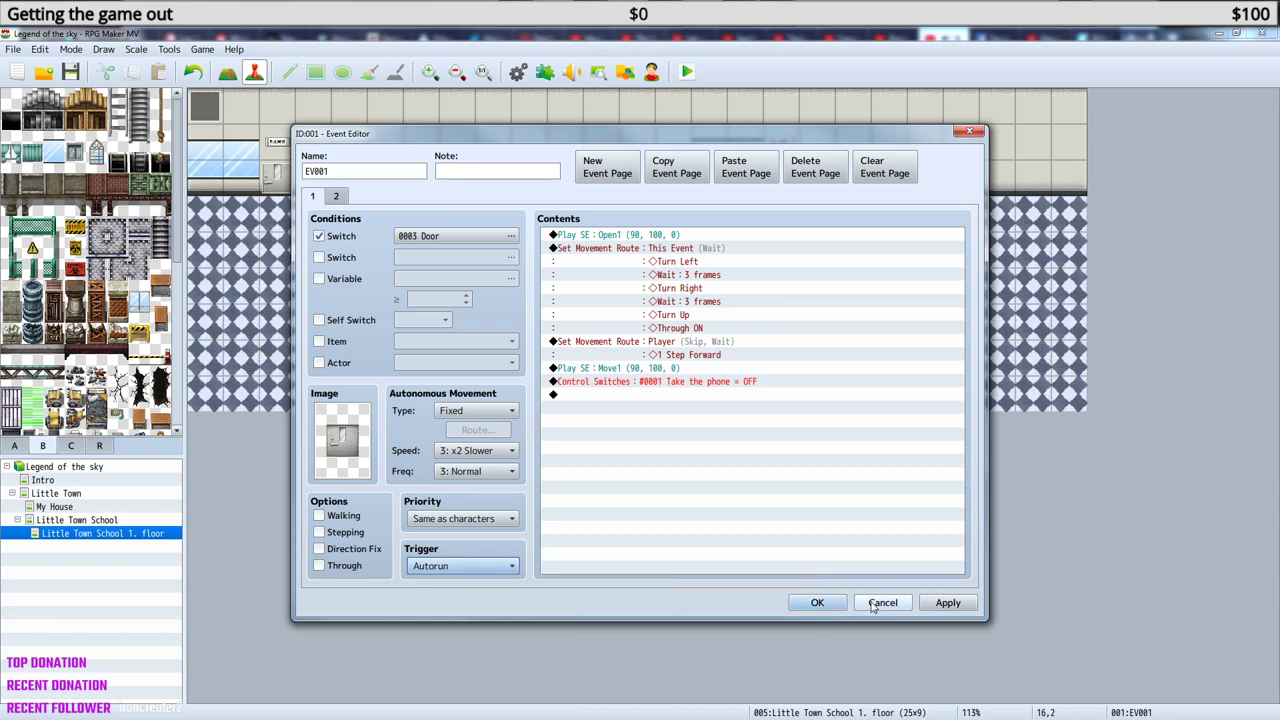
pyautogui.click(826, 604)
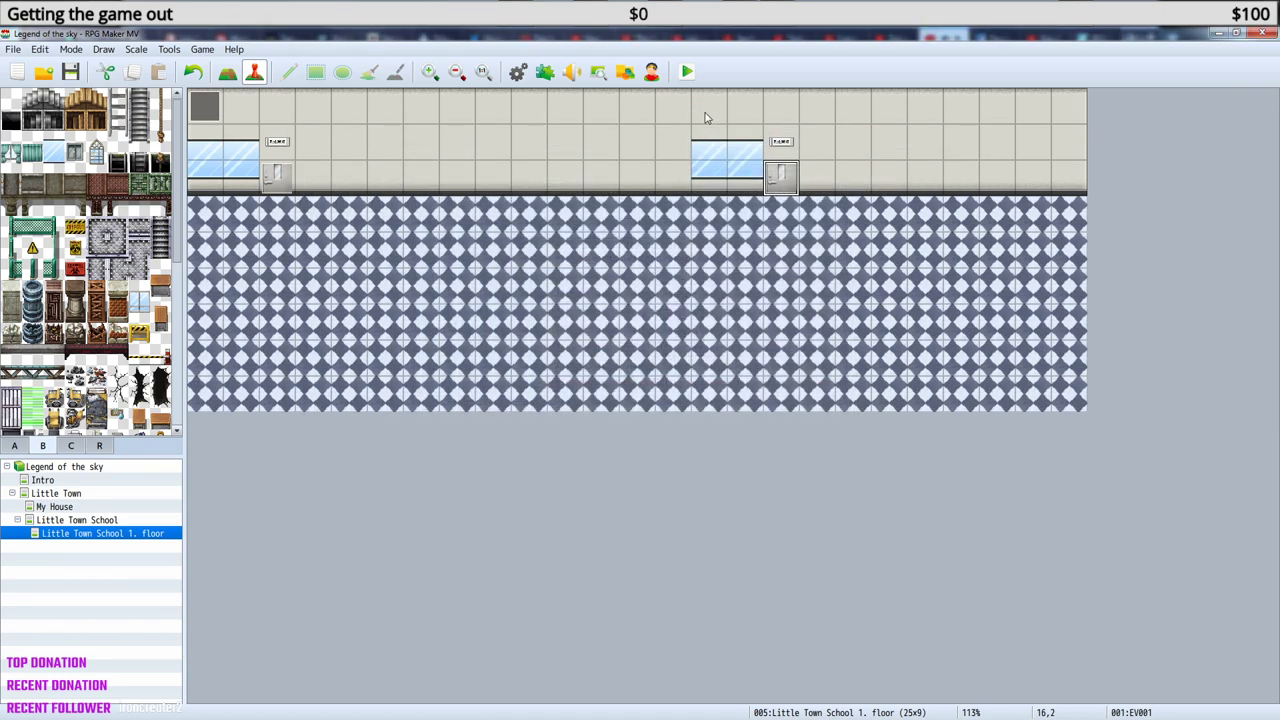
# Save the game and playtest the first-floor cutscene up to the classroom door, closing the playtest when it ends.
pyautogui.click(688, 72)
pyautogui.click(584, 398)
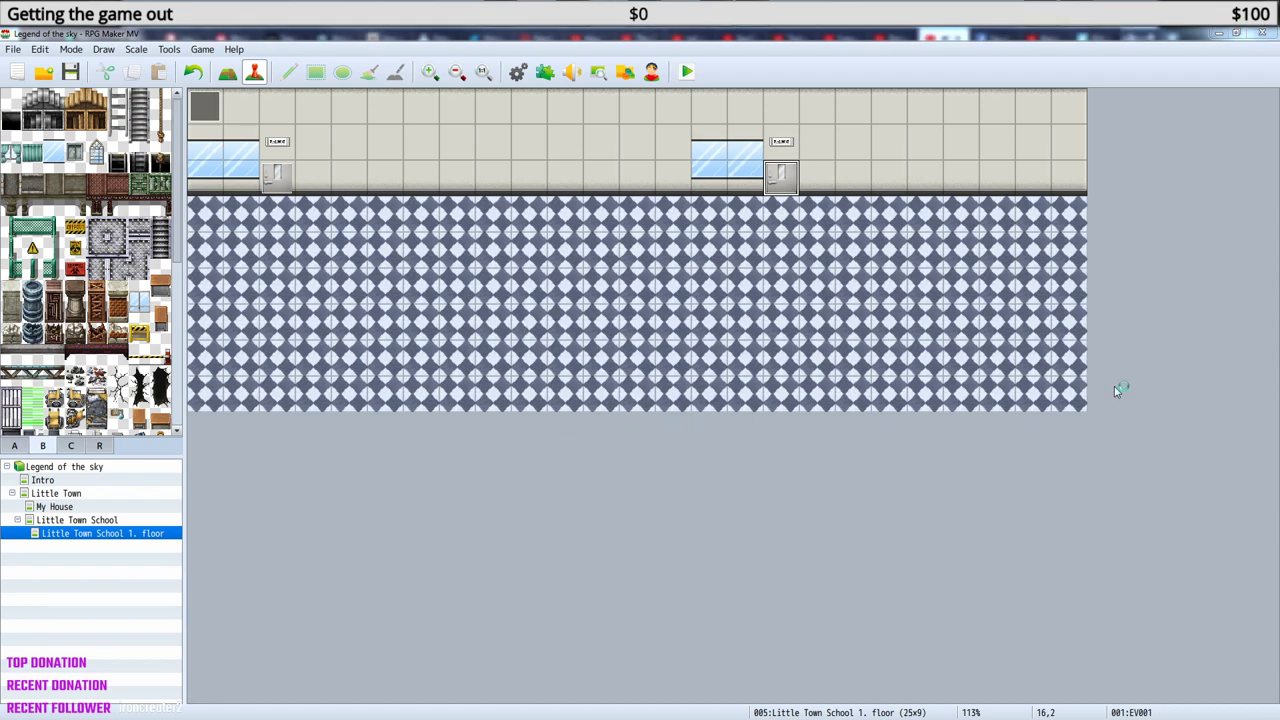
pyautogui.press('Return')
pyautogui.press('Return')
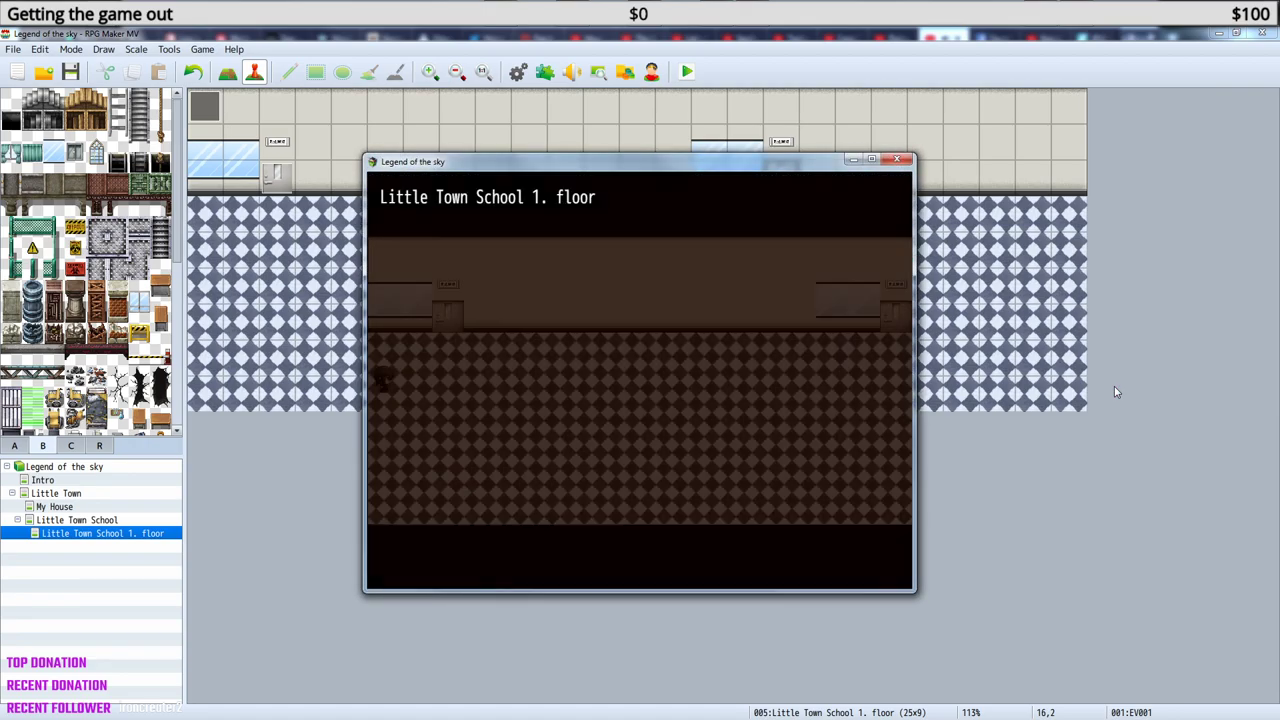
pyautogui.press('Right')
pyautogui.press('Right')
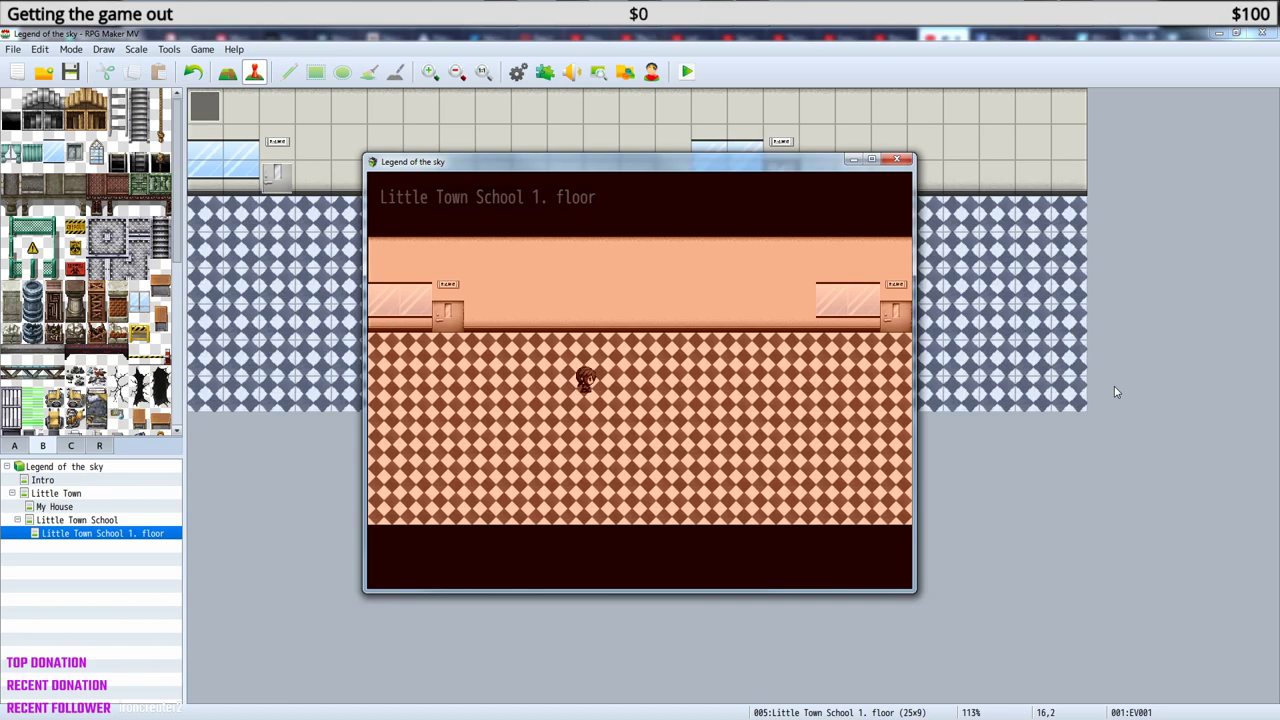
pyautogui.press('Right')
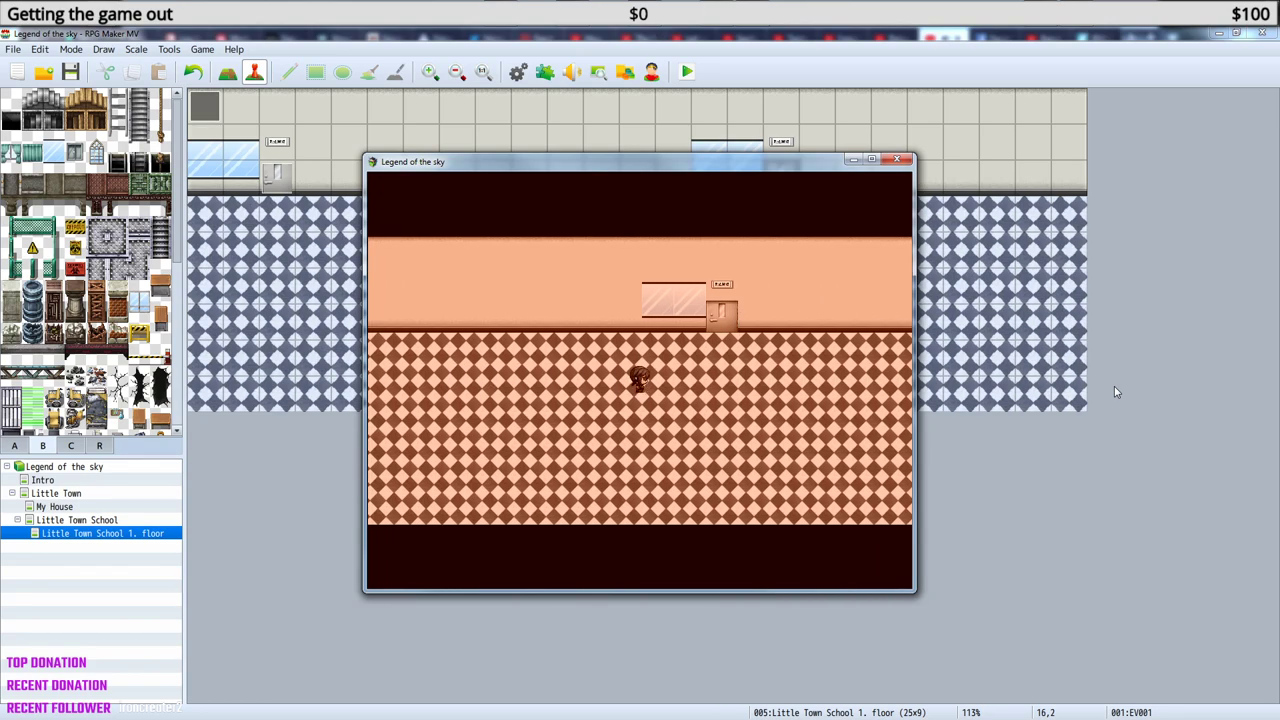
pyautogui.press('Up')
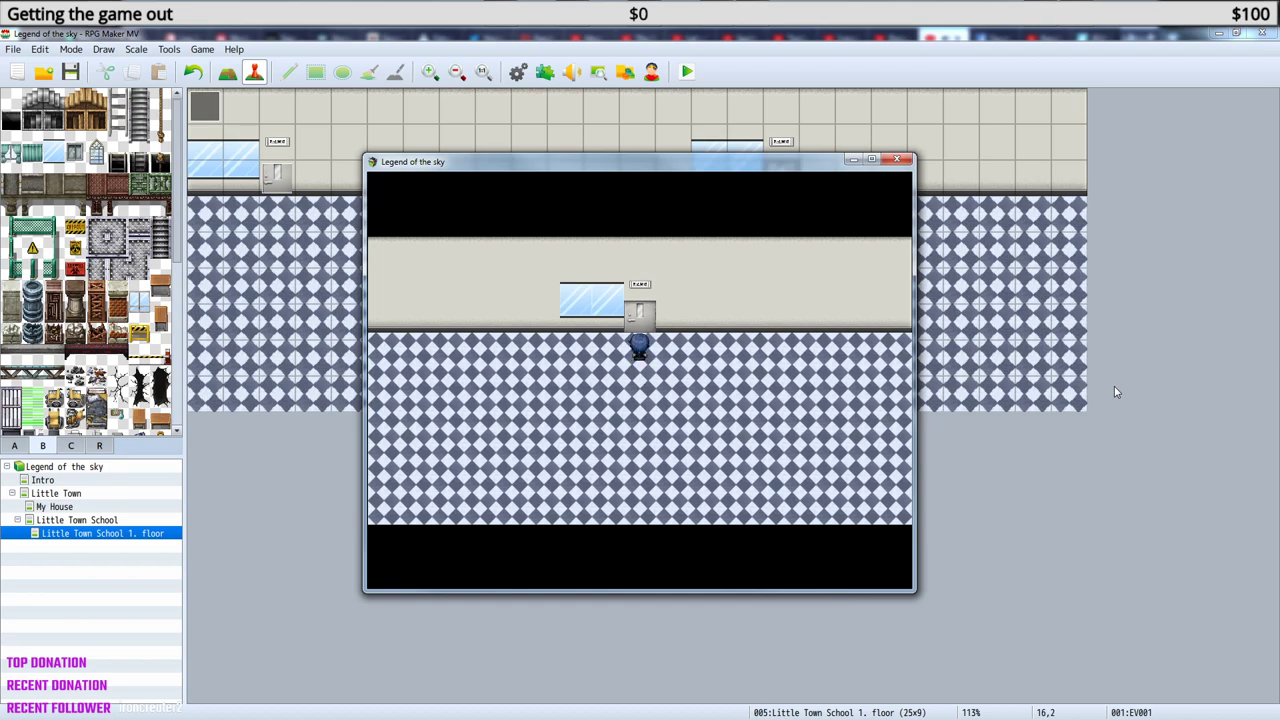
pyautogui.click(897, 160)
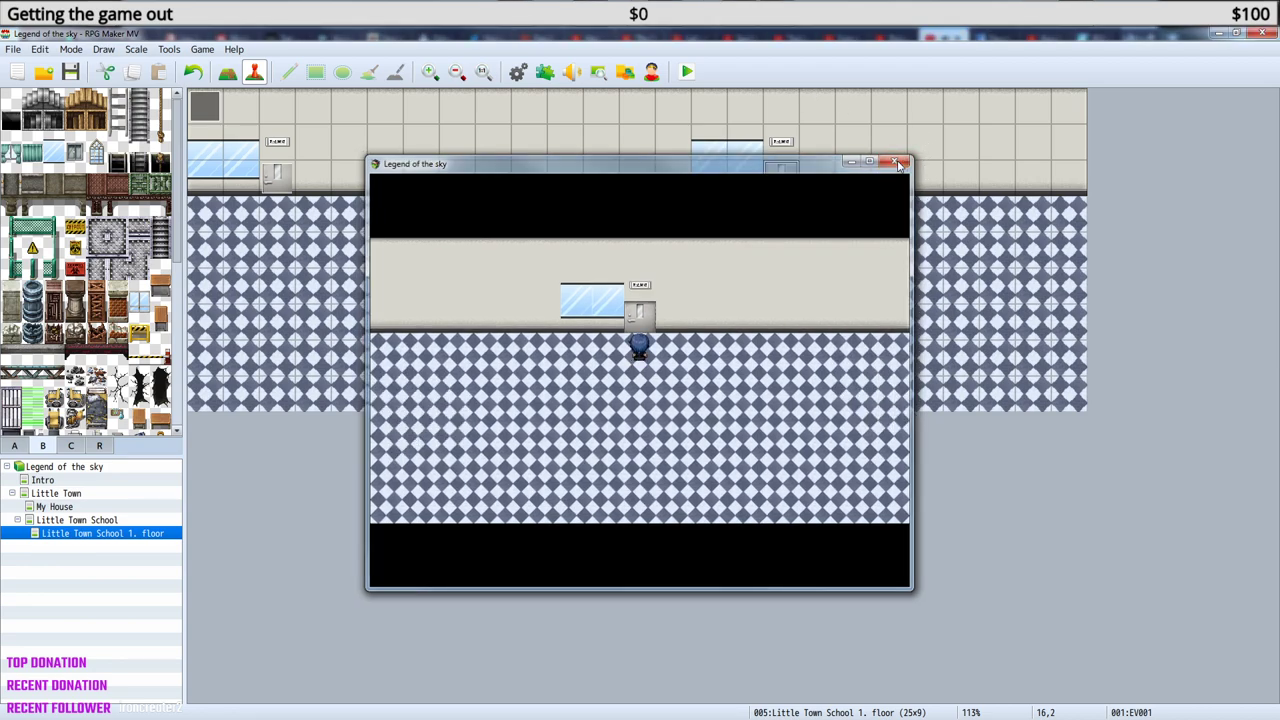
# Change the Control Switches command on page 1 of door event EV001 to switch 0003 Door = OFF.
pyautogui.doubleClick(786, 188)
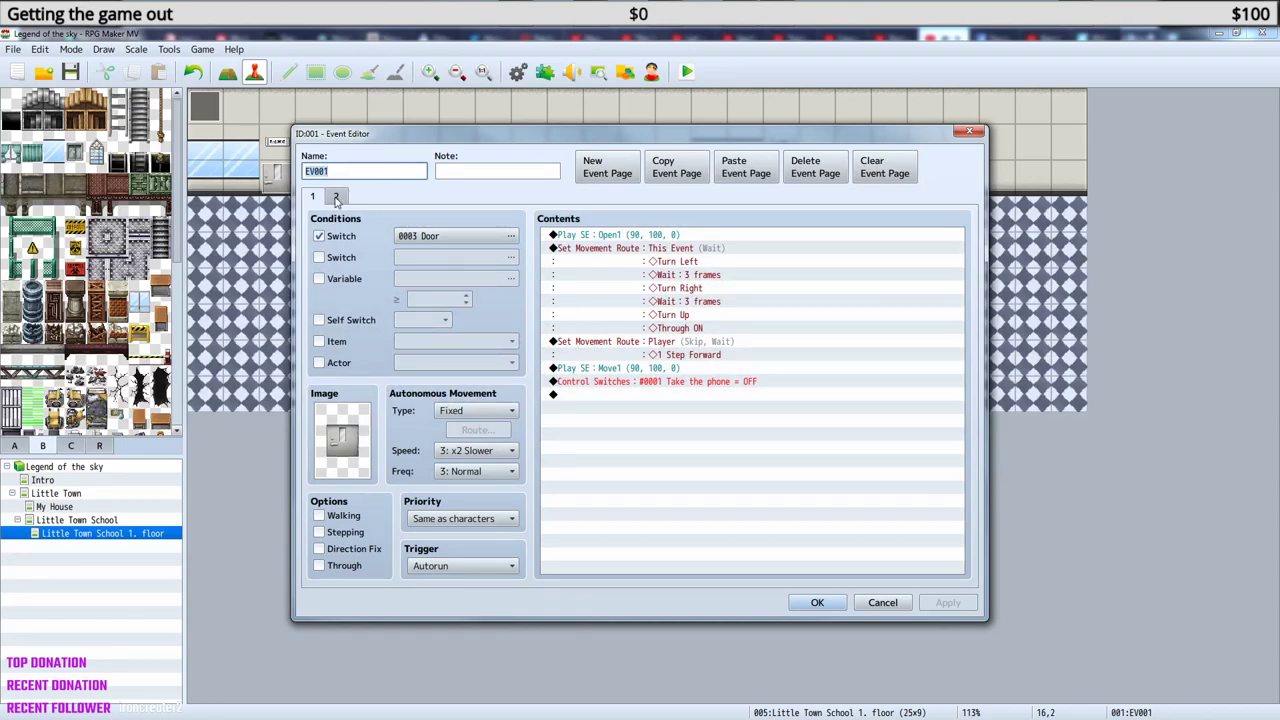
pyautogui.click(336, 199)
pyautogui.click(320, 199)
pyautogui.click(712, 381)
pyautogui.rightClick(711, 383)
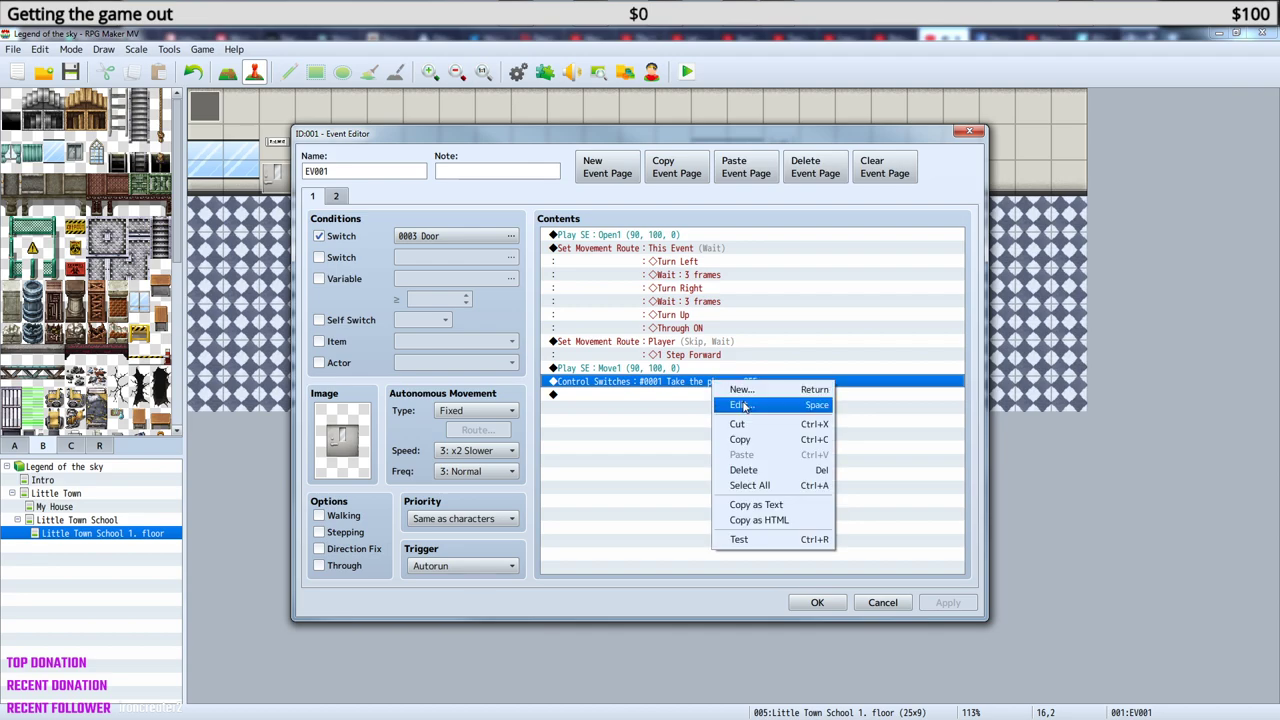
pyautogui.click(744, 406)
pyautogui.click(780, 365)
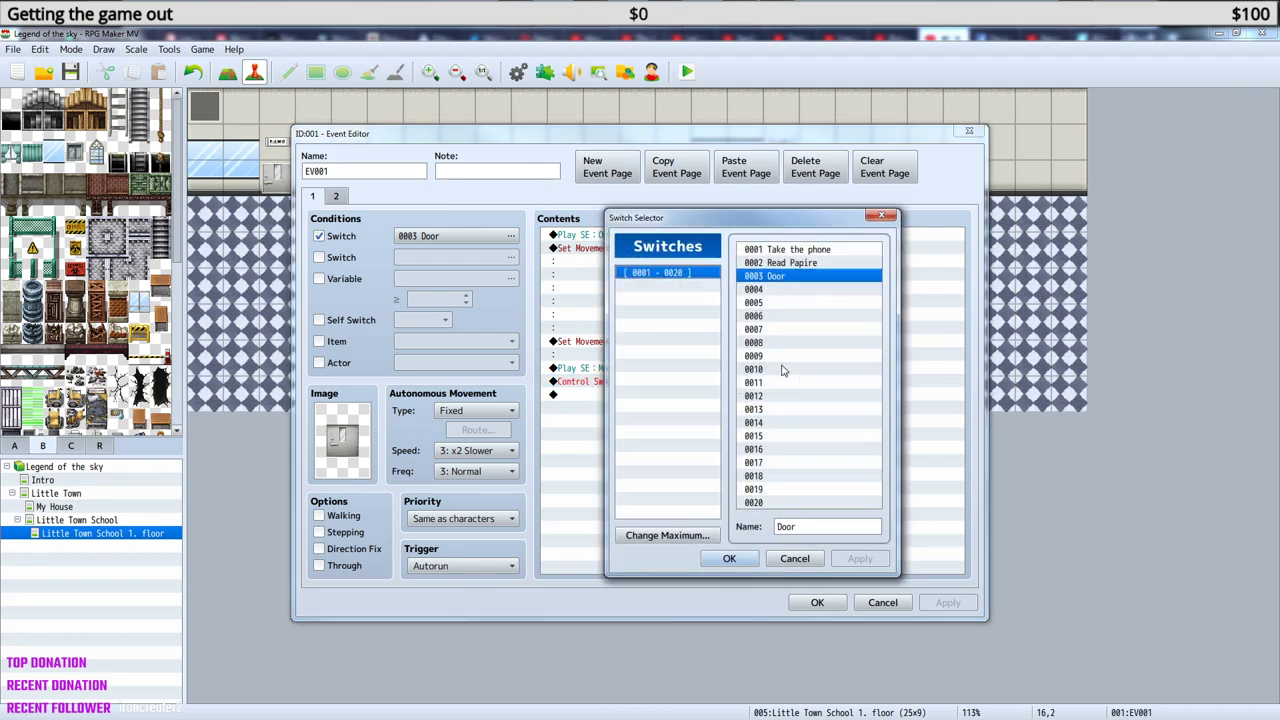
pyautogui.click(729, 558)
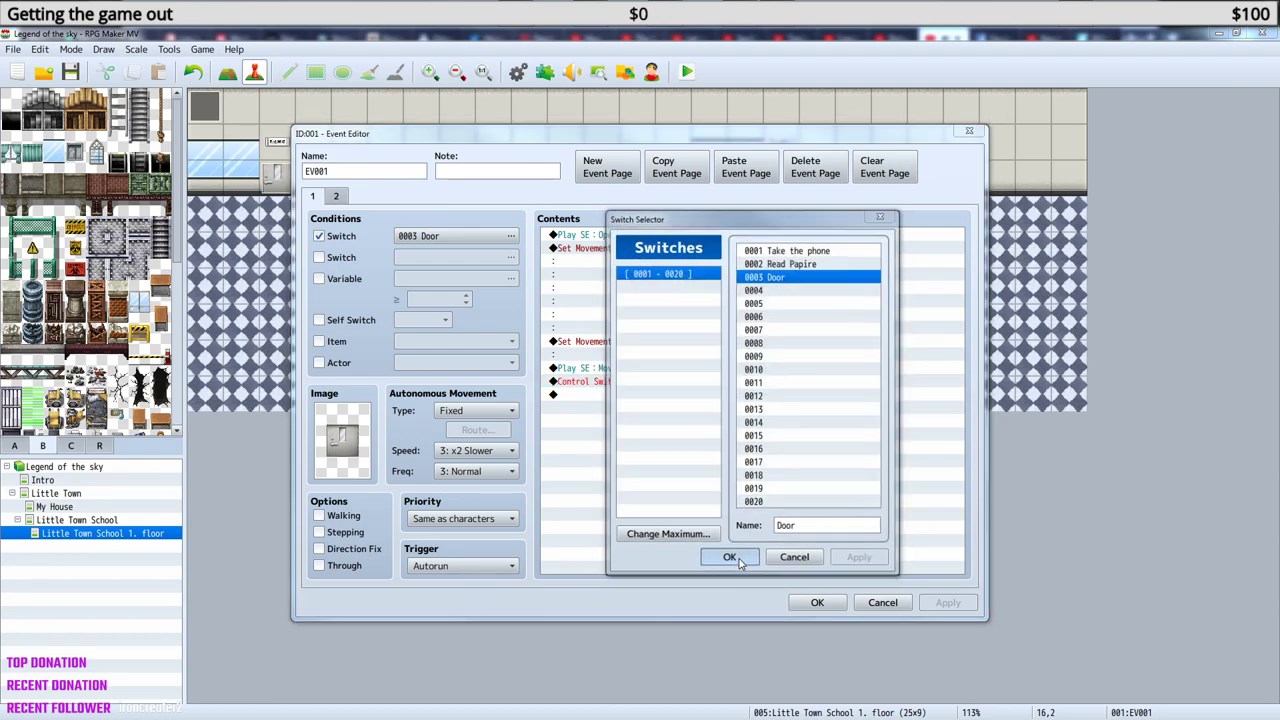
pyautogui.click(740, 429)
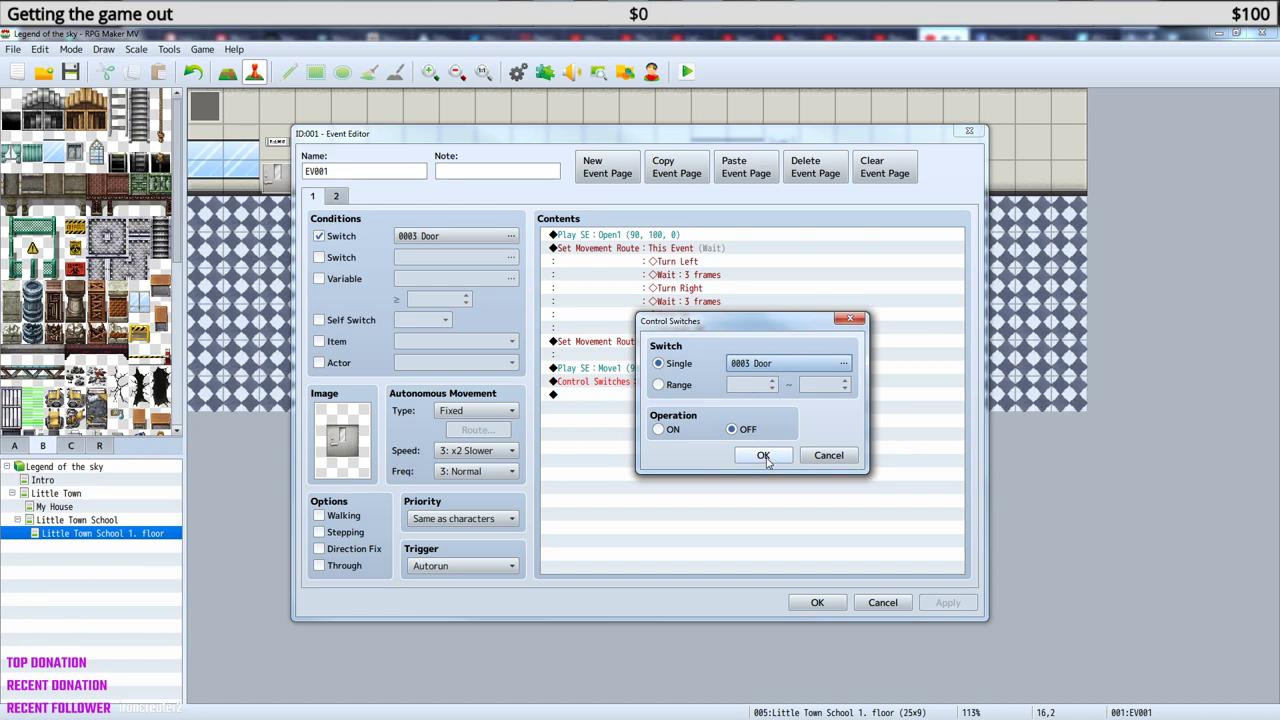
pyautogui.click(763, 455)
pyautogui.click(817, 602)
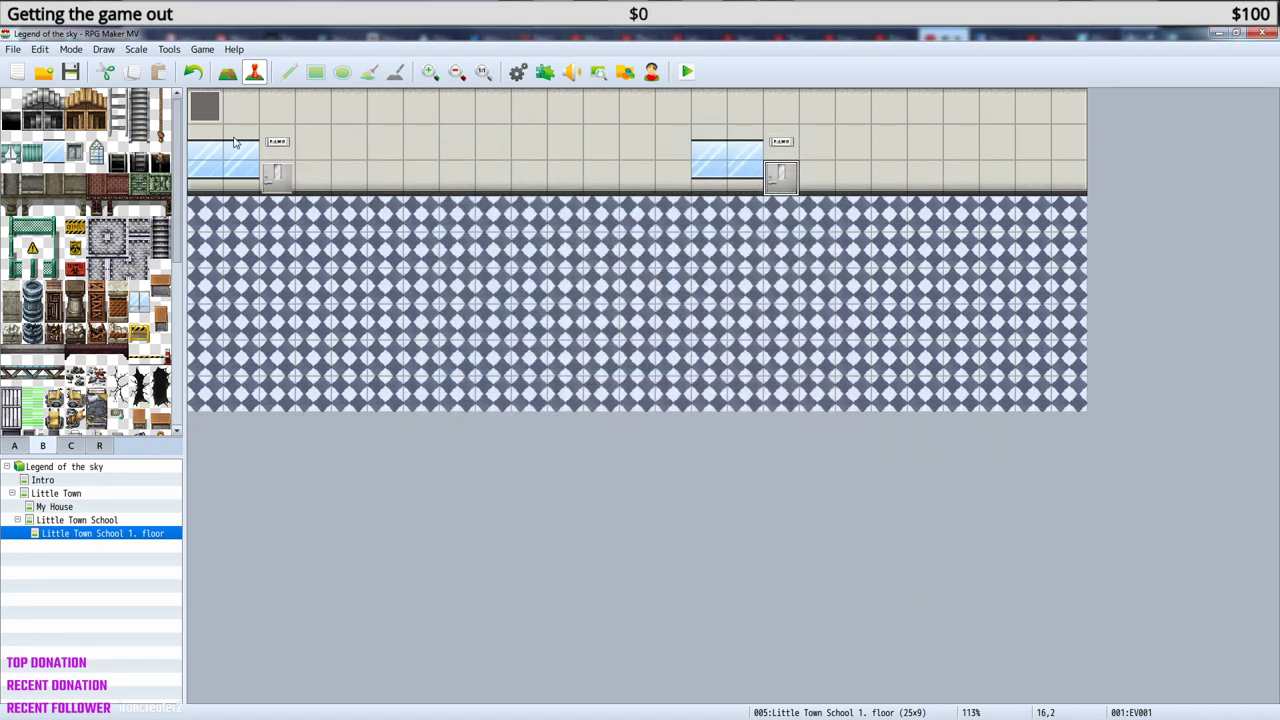
# Review the commands of cutscene event EV003 and door event EV001 for how they use the Door switch.
pyautogui.doubleClick(212, 116)
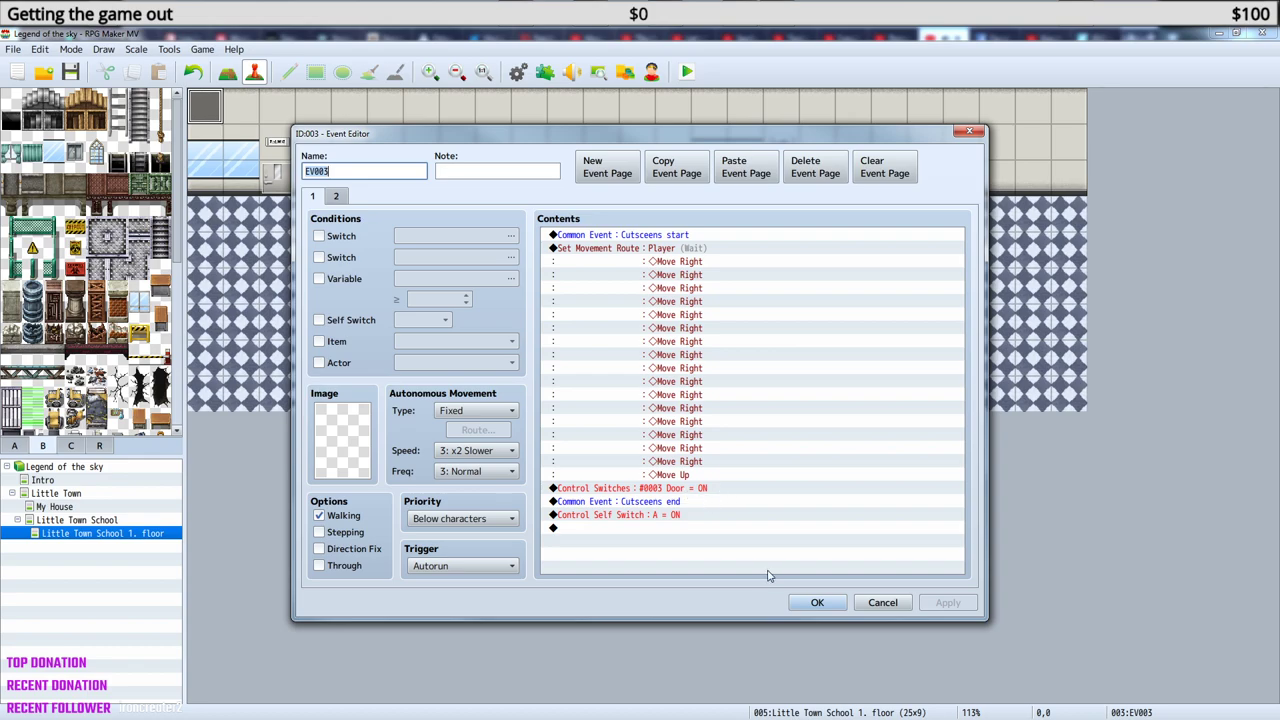
pyautogui.click(812, 602)
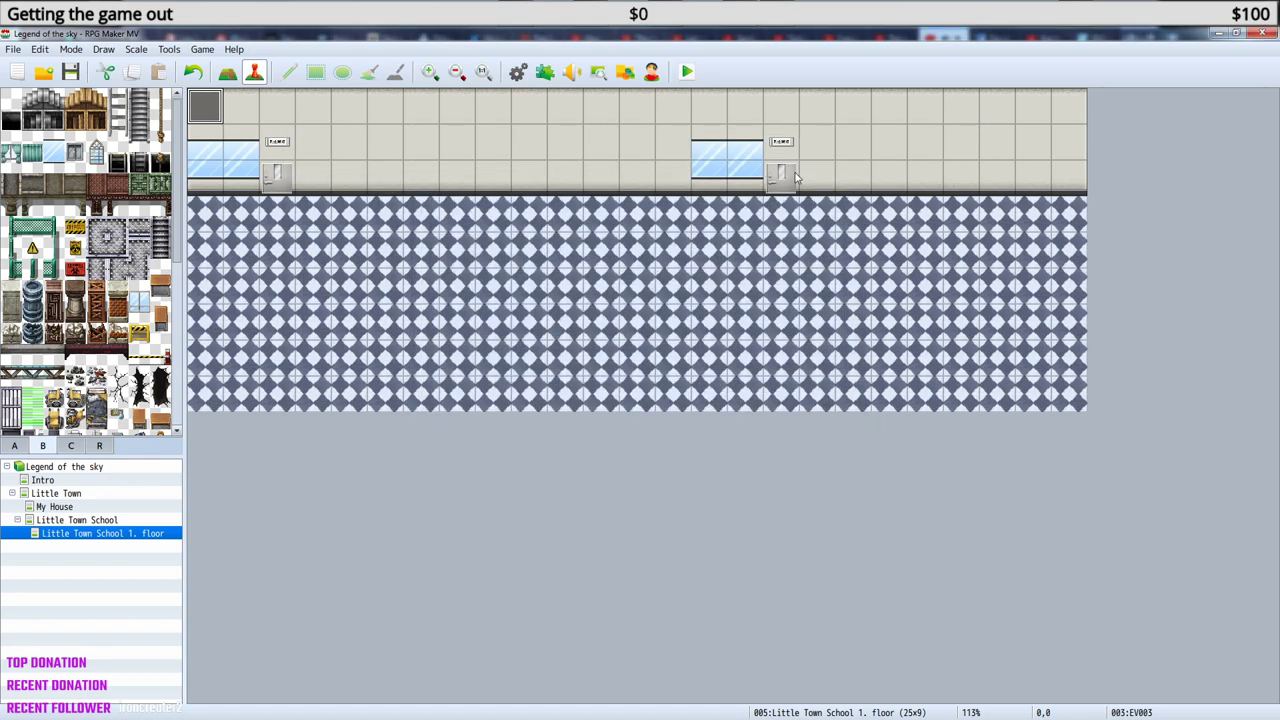
pyautogui.doubleClick(208, 106)
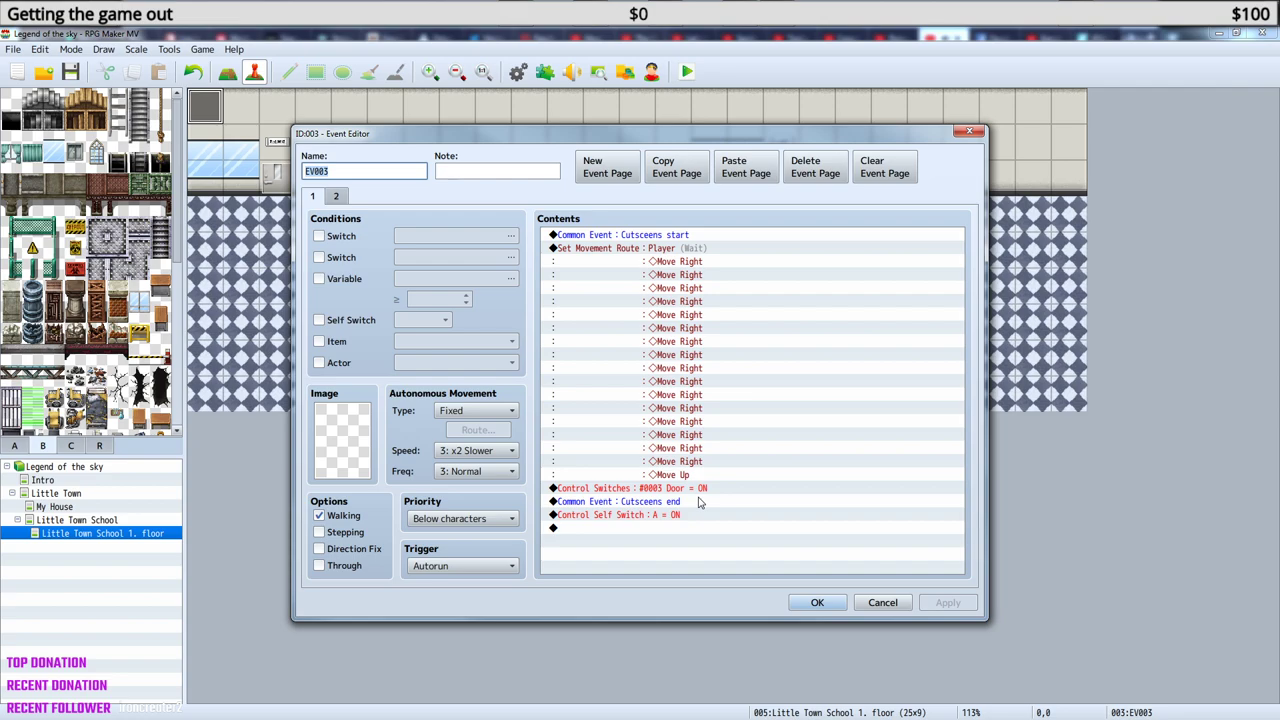
pyautogui.click(816, 602)
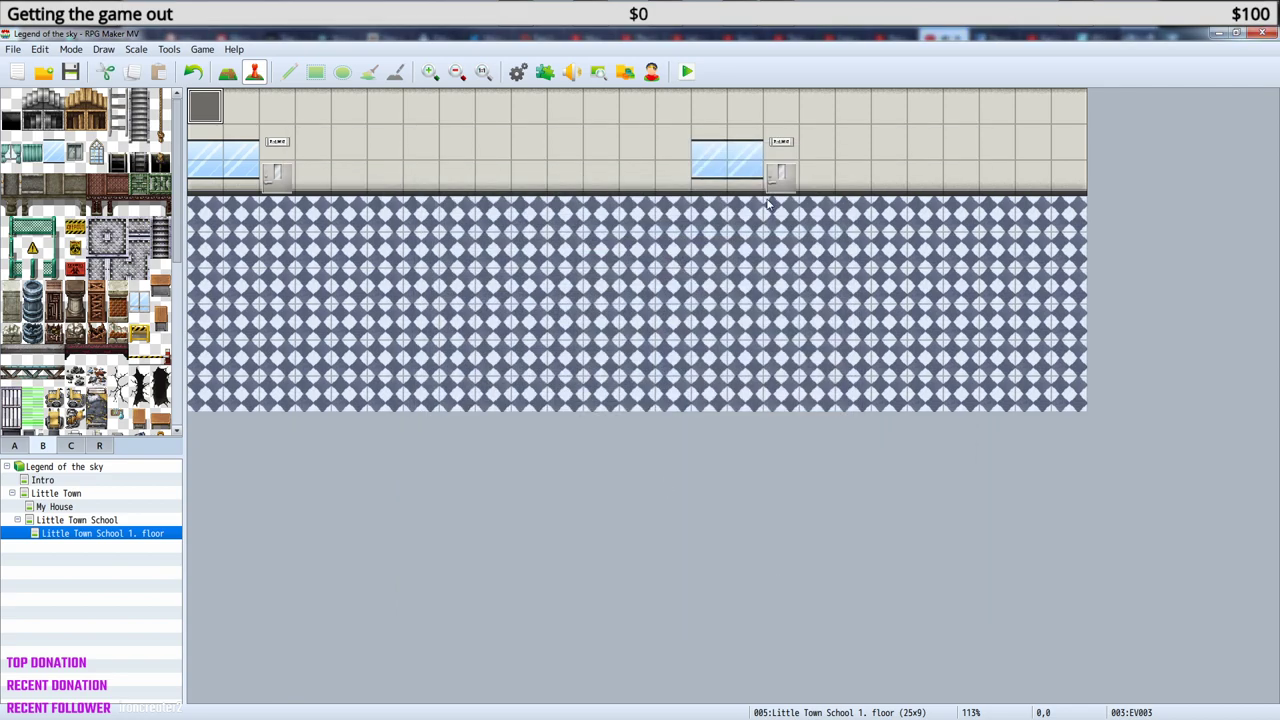
pyautogui.doubleClick(781, 181)
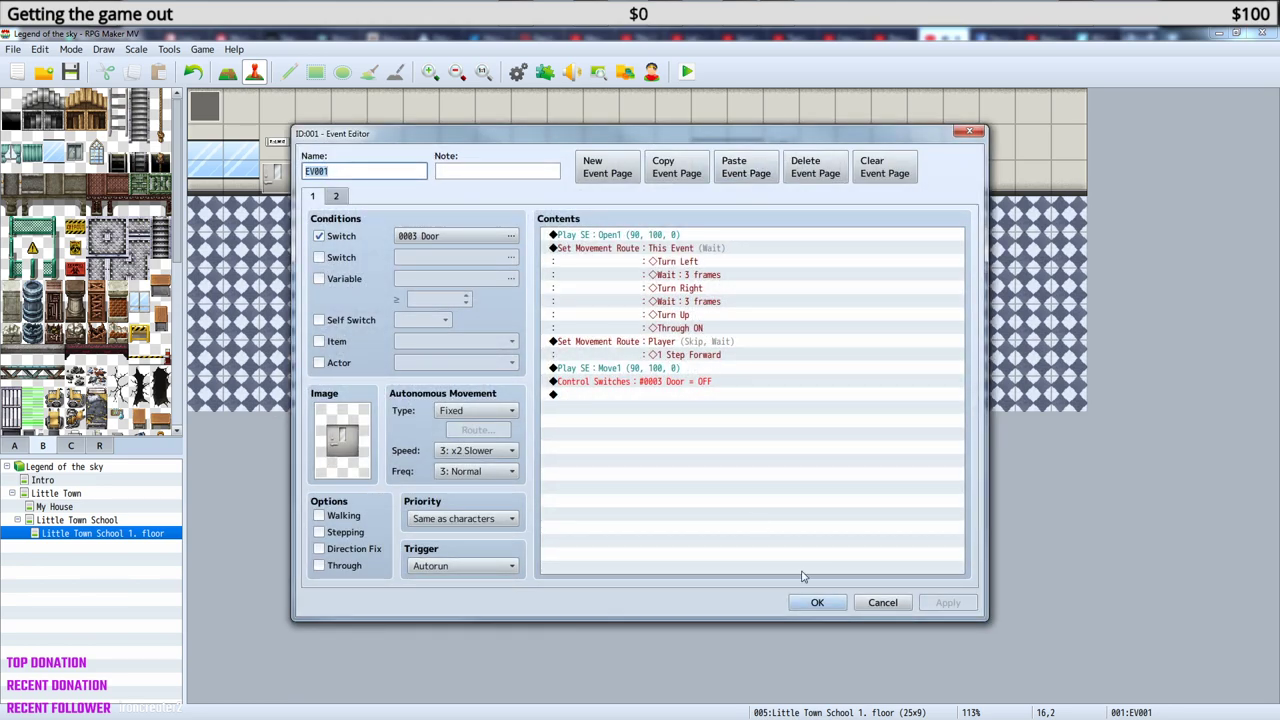
pyautogui.click(817, 602)
# Save the game, playtest from the school entrance through the first-floor cutscene, walk into the door again, and close the playtest.
pyautogui.click(687, 72)
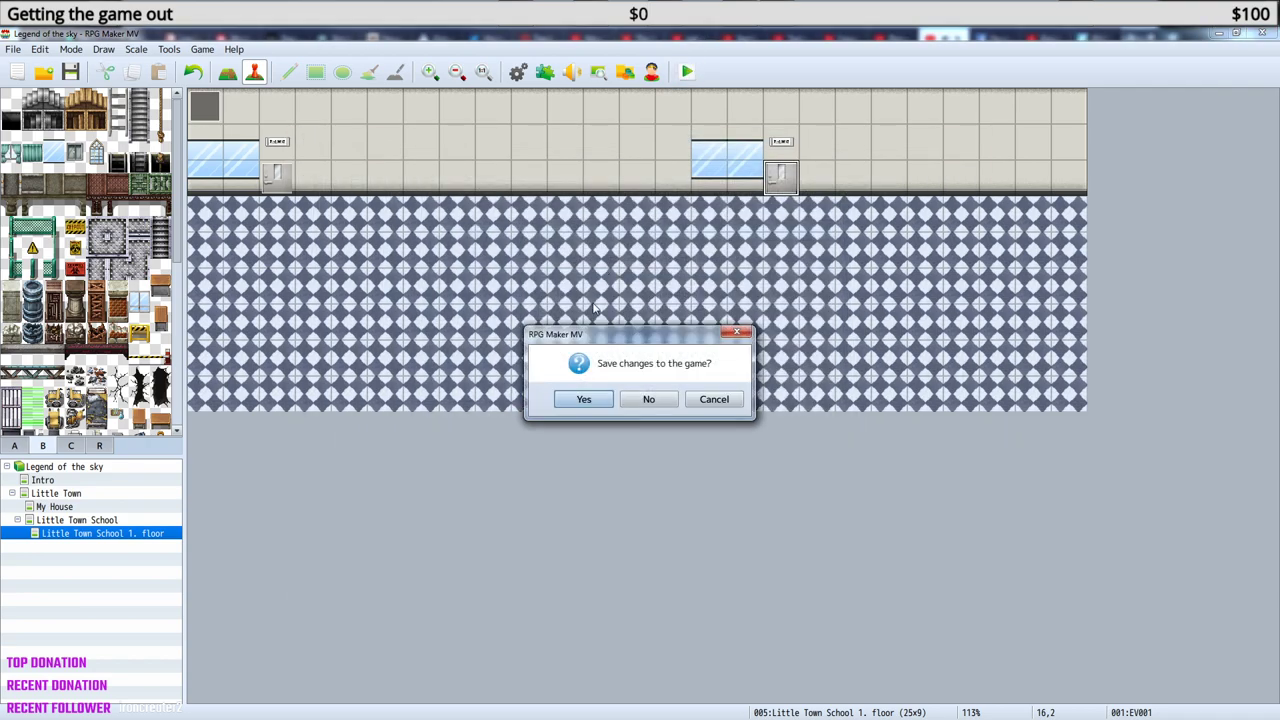
pyautogui.click(583, 401)
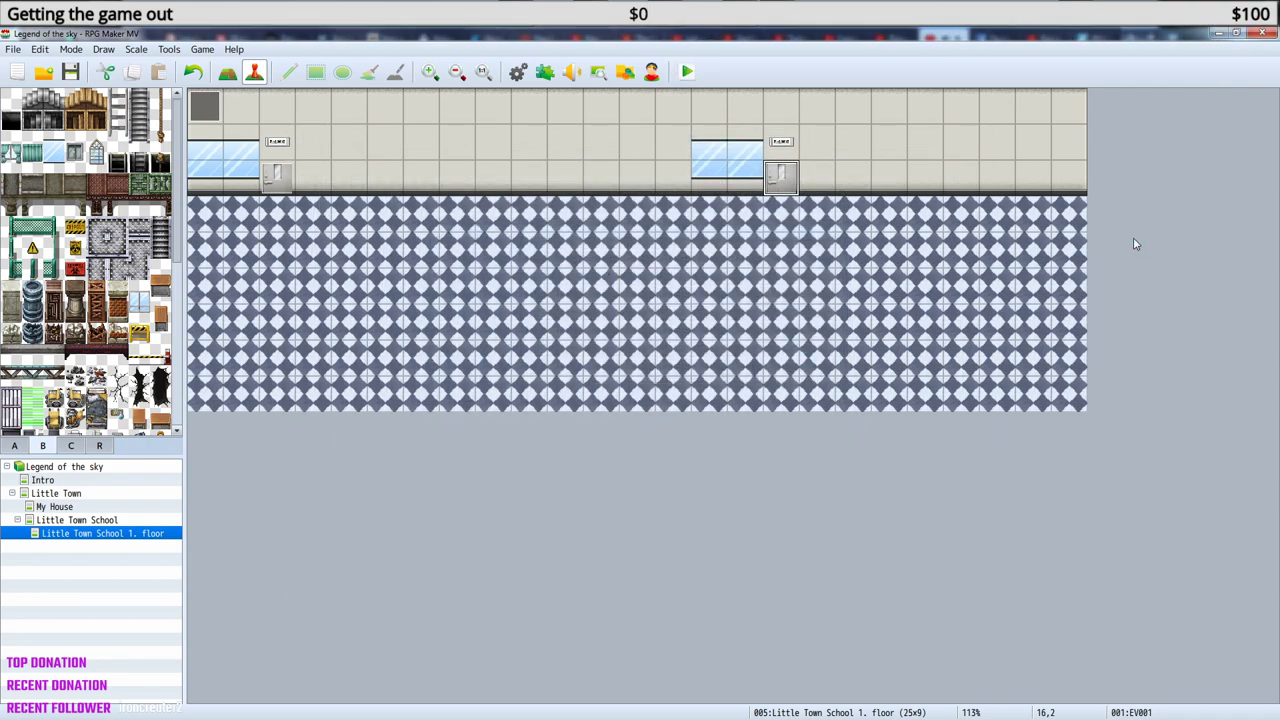
pyautogui.press('Return')
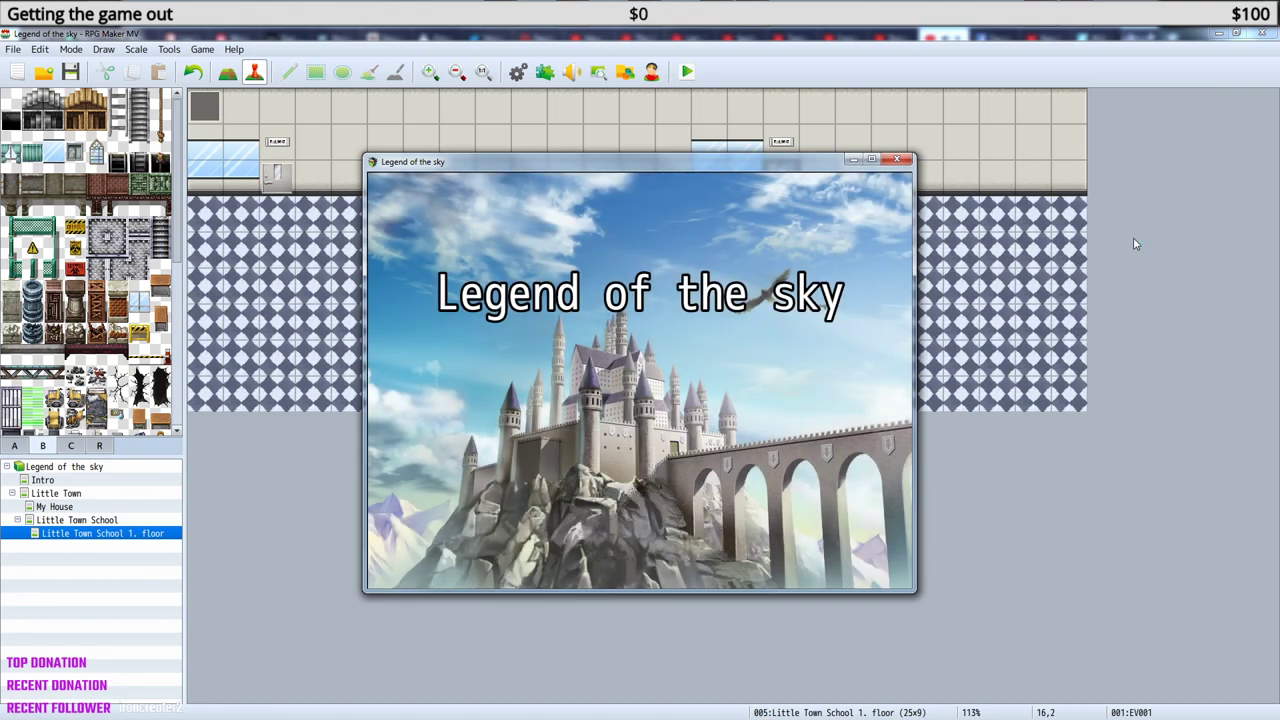
pyautogui.press('Return')
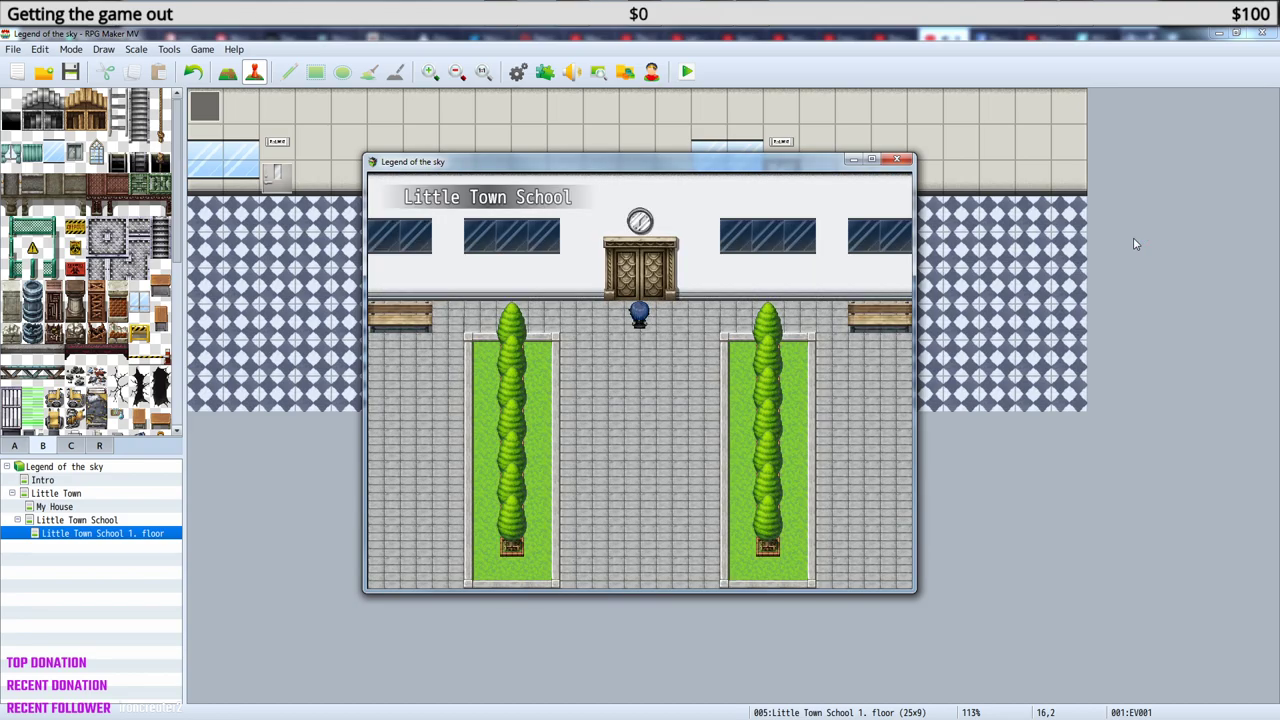
pyautogui.press('Up')
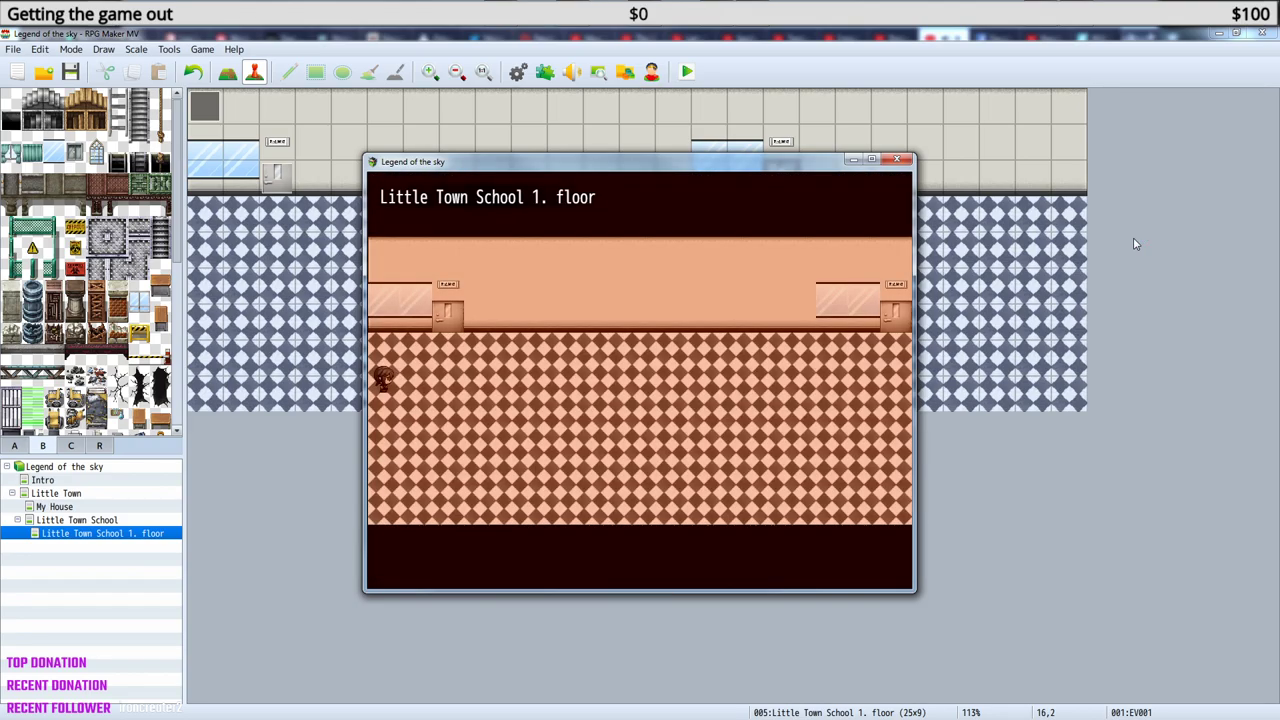
pyautogui.press('Right')
pyautogui.press('Right')
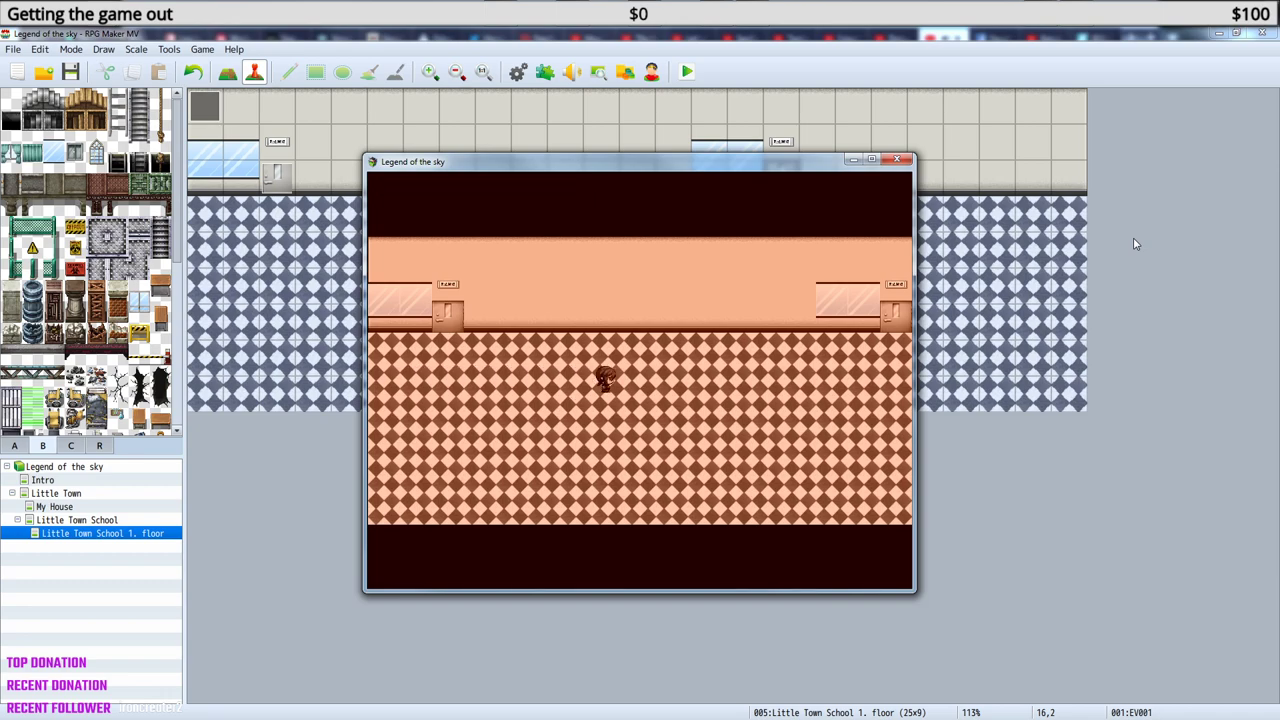
pyautogui.press('Right')
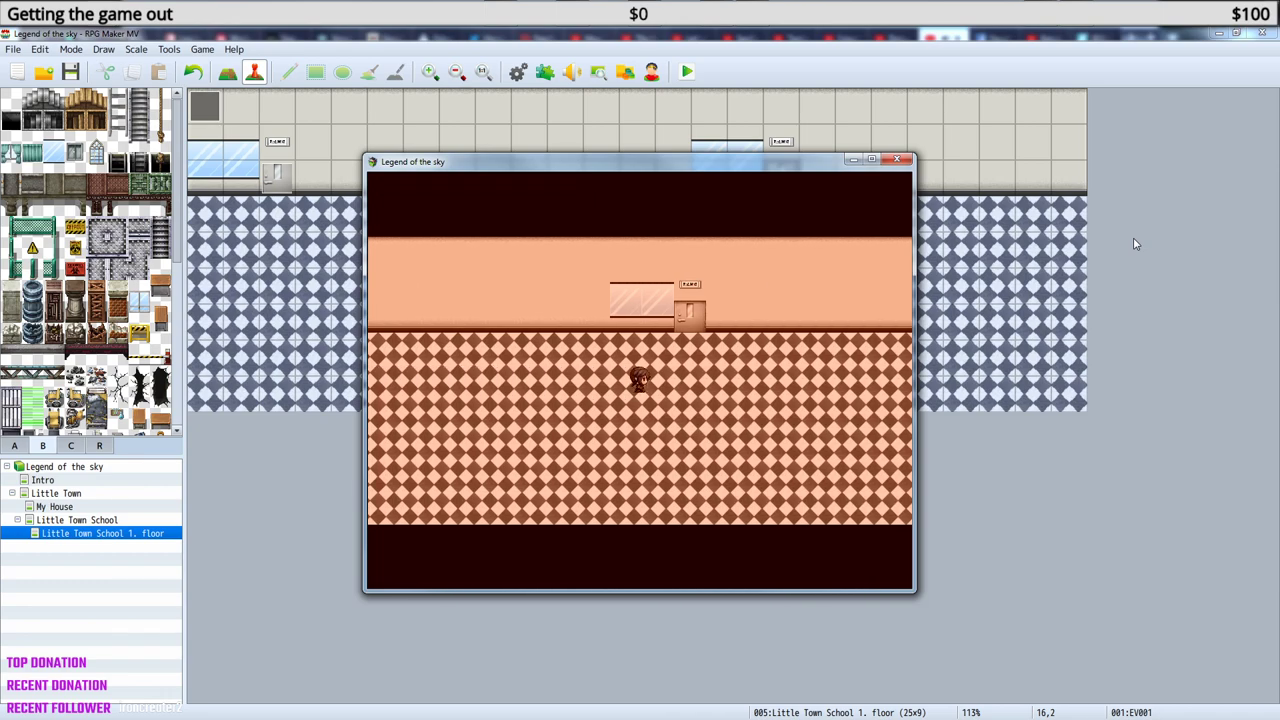
pyautogui.press('Up')
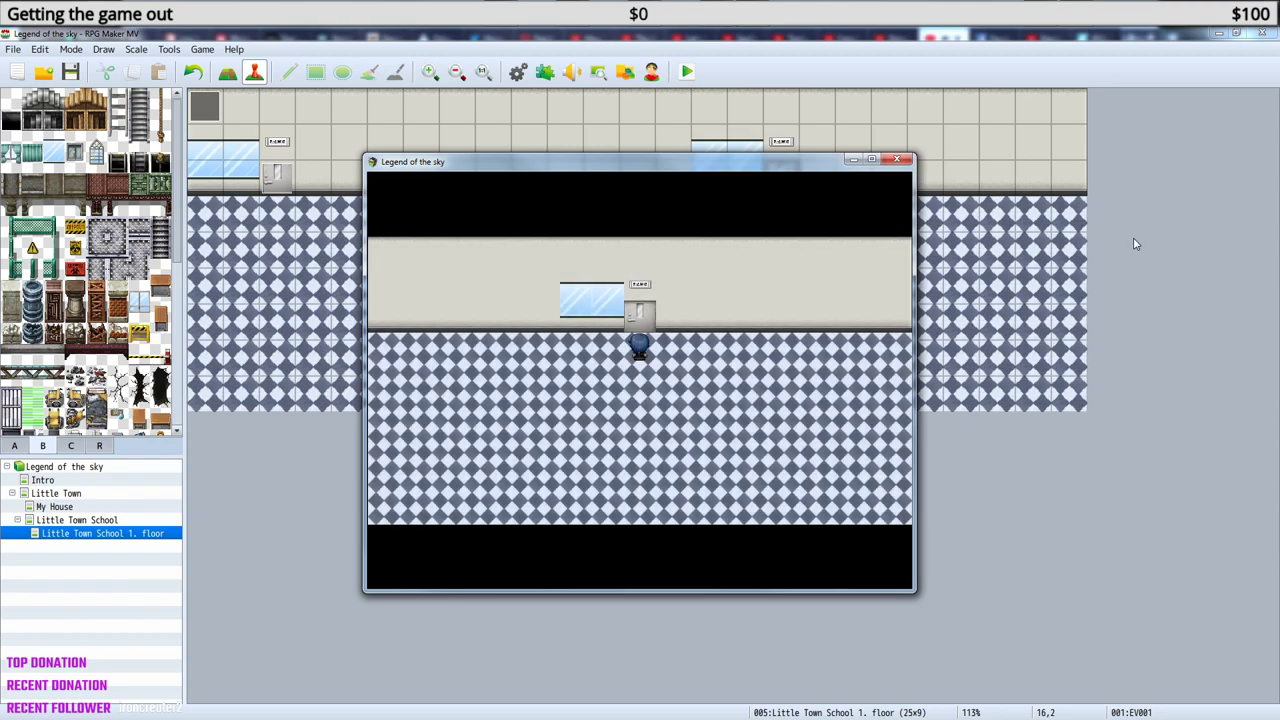
pyautogui.press('Down')
pyautogui.press('Up')
pyautogui.click(906, 160)
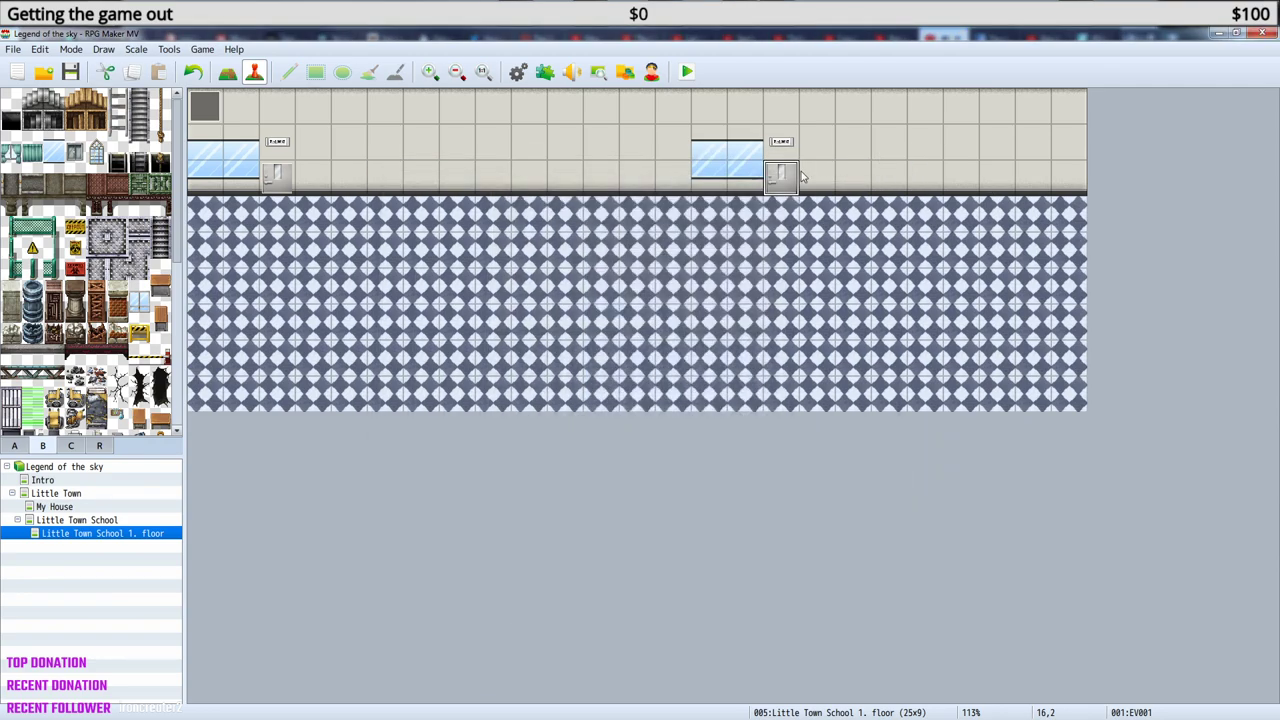
# Set the trigger on page 1 of classroom door event EV001 to Player Touch and confirm the event.
pyautogui.doubleClick(793, 178)
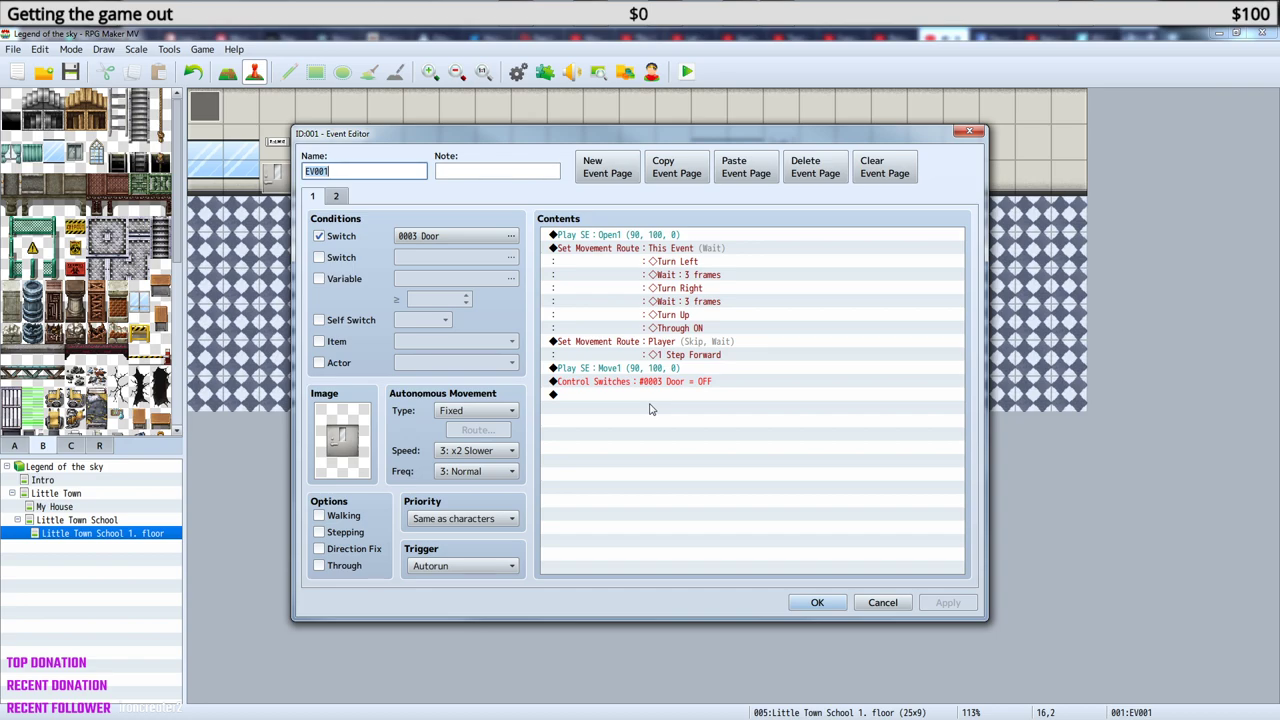
pyautogui.click(458, 566)
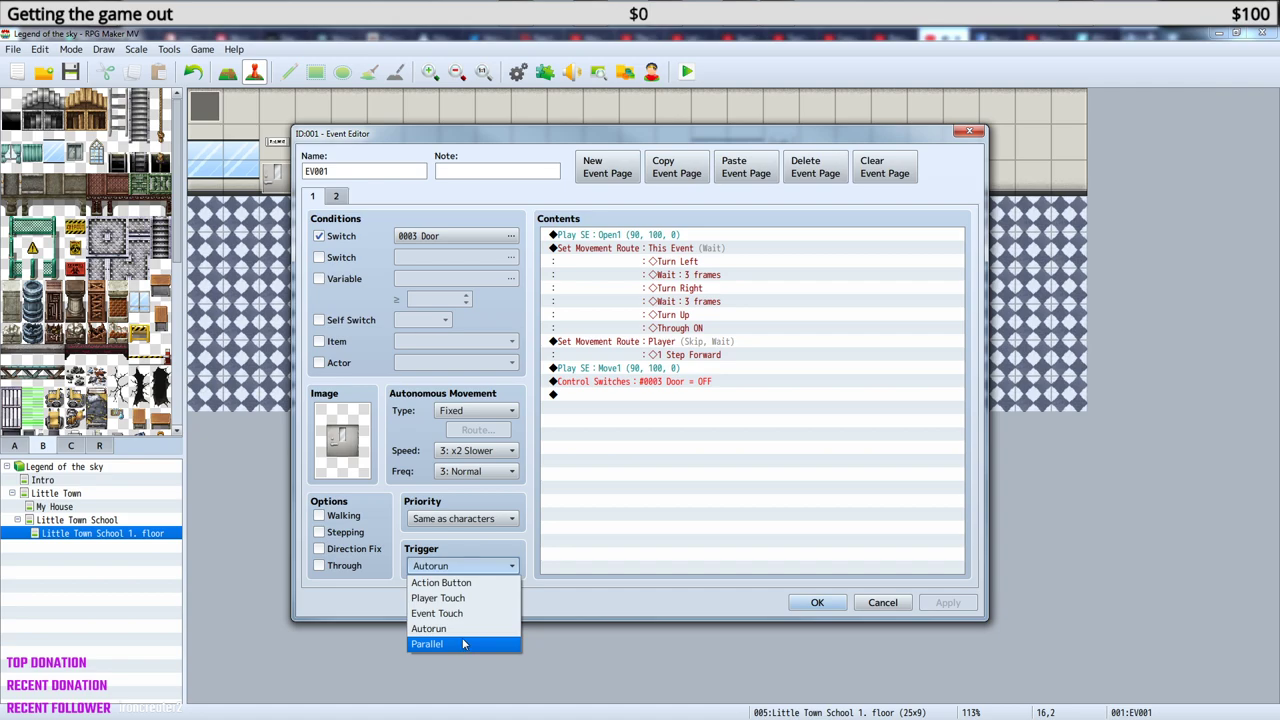
pyautogui.click(464, 599)
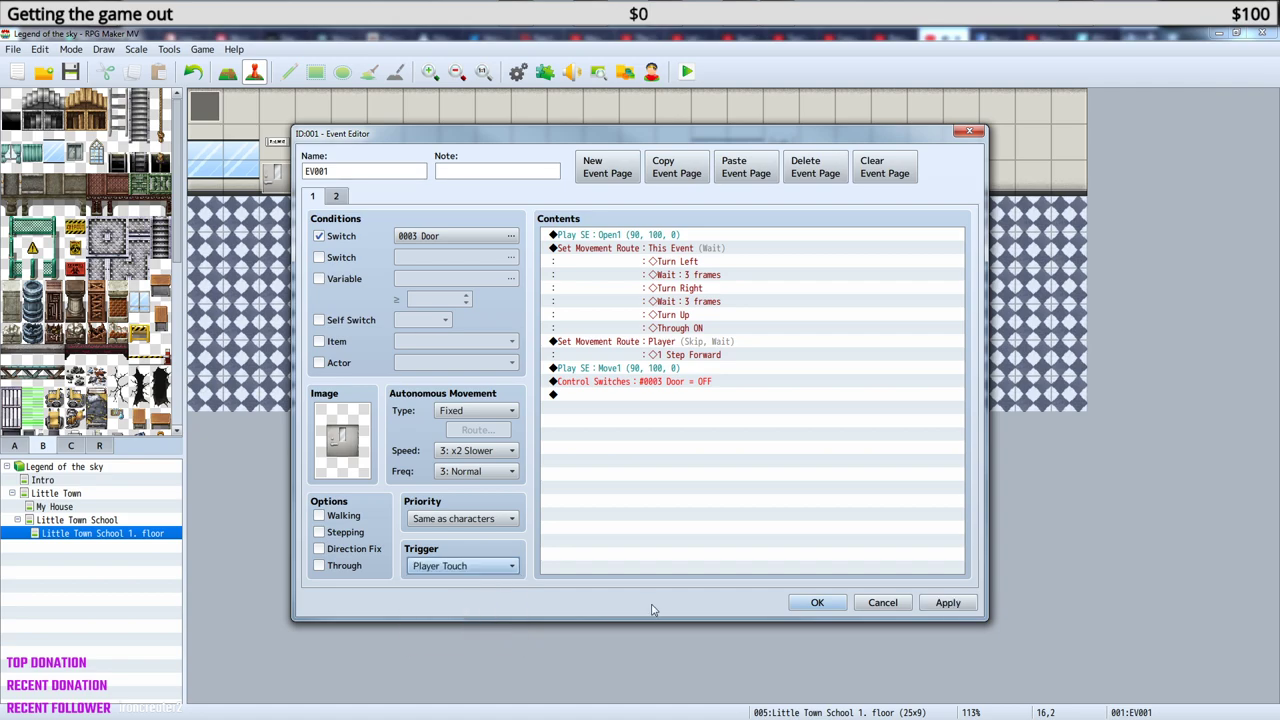
pyautogui.click(823, 607)
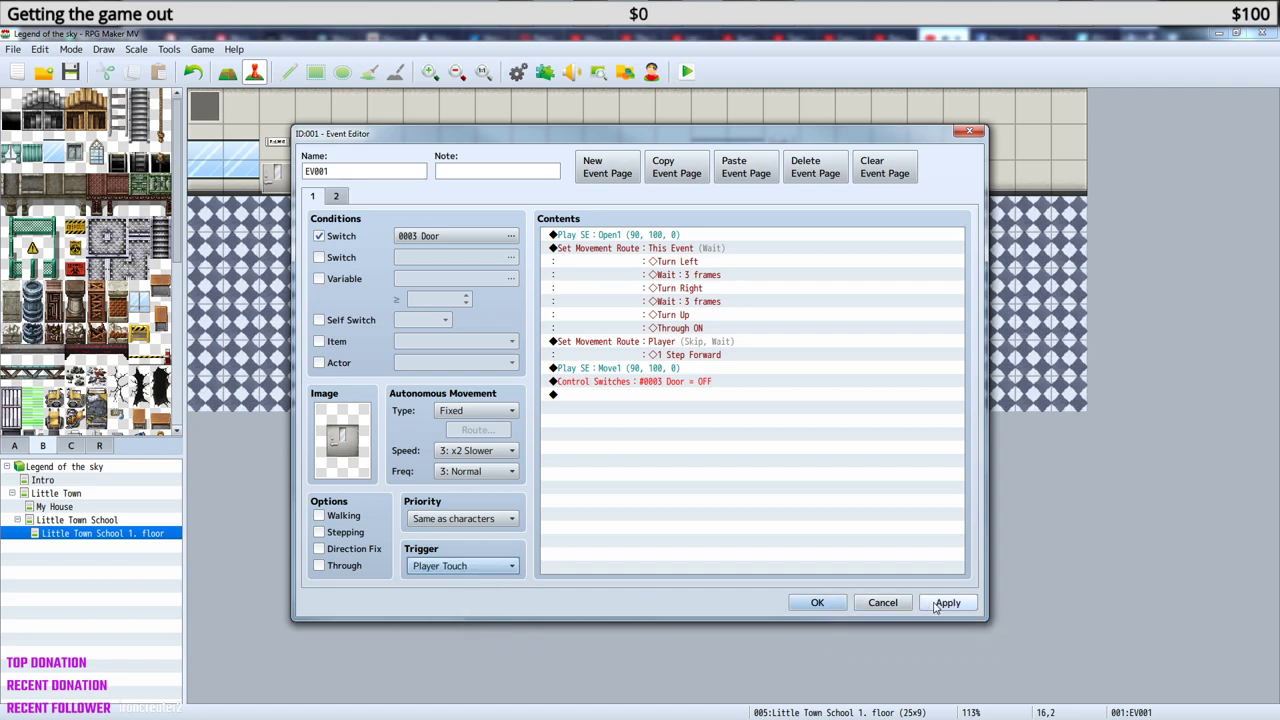
pyautogui.click(818, 604)
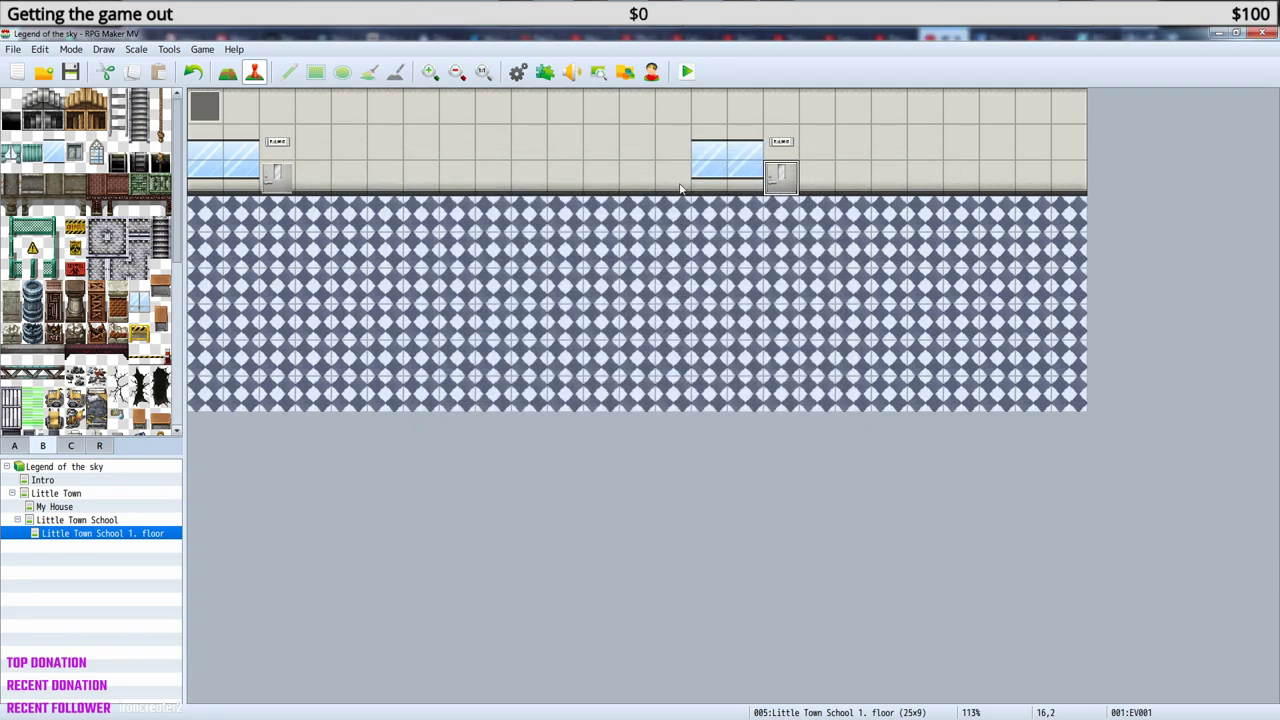
# Save the game, playtest from the school entrance through the first-floor cutscene, walk into the classroom door repeatedly, and close the playtest.
pyautogui.click(688, 72)
pyautogui.press('Return')
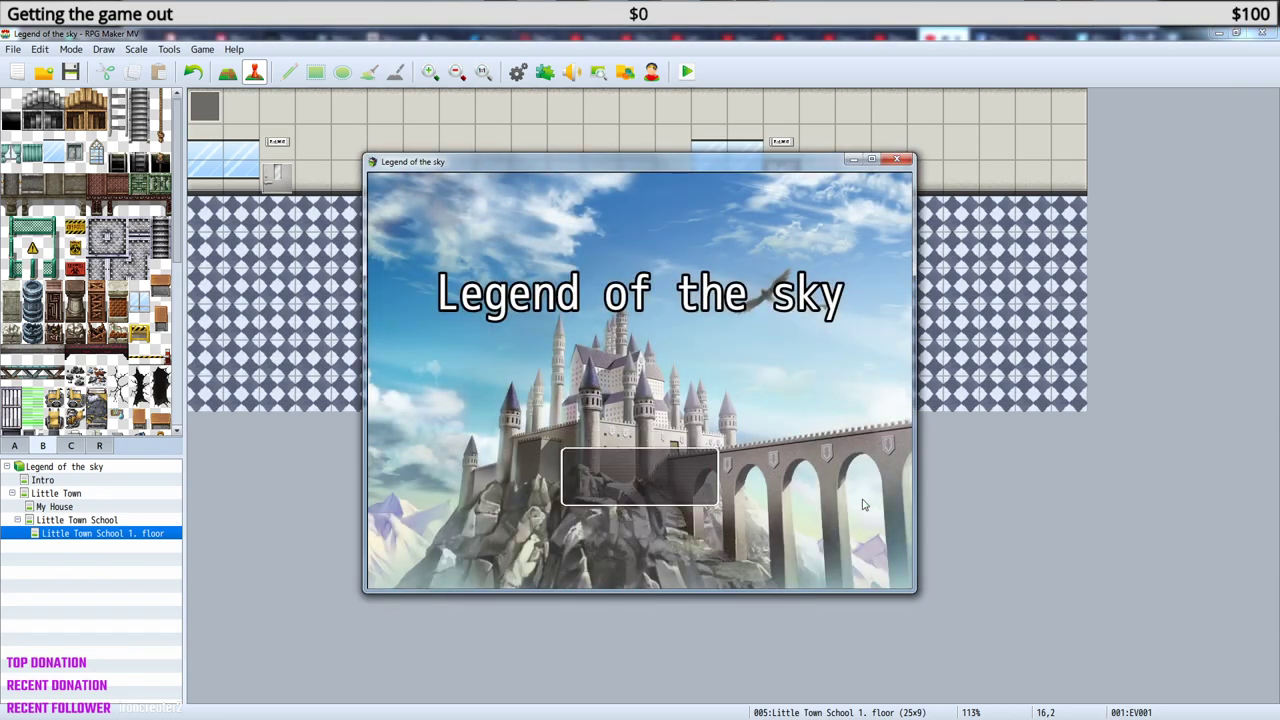
pyautogui.press('Return')
pyautogui.press('Return')
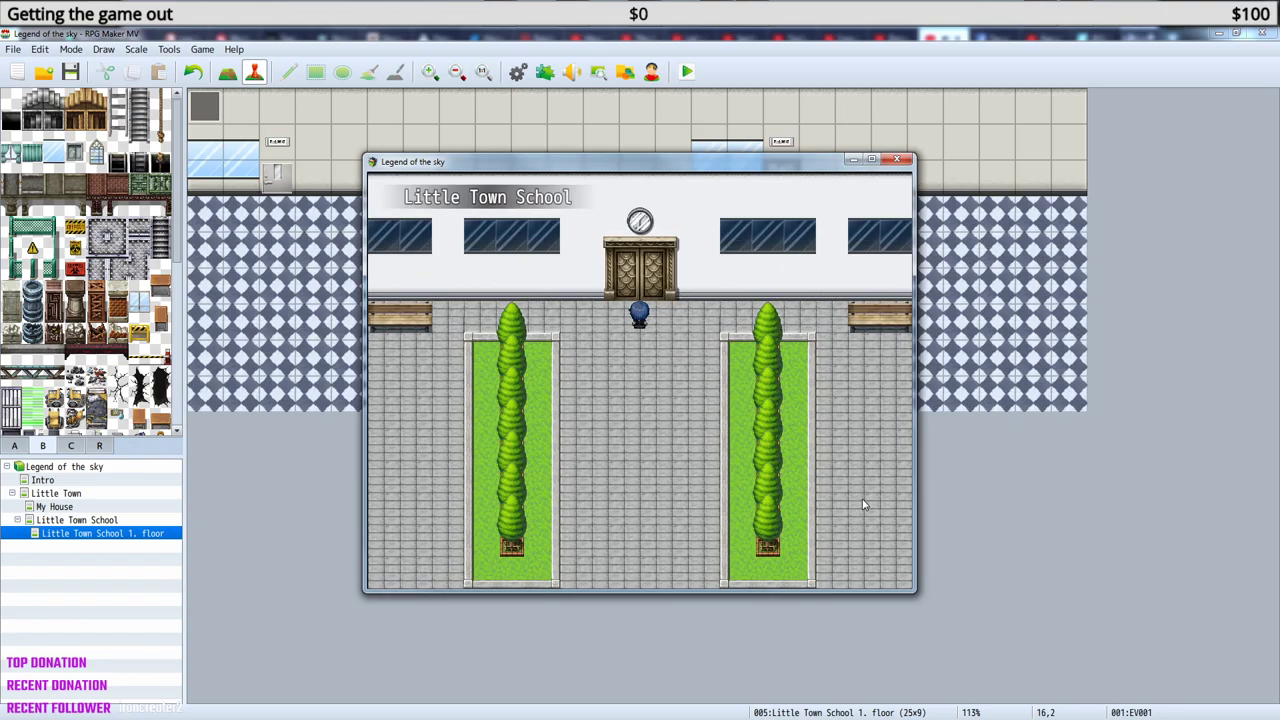
pyautogui.press('Up')
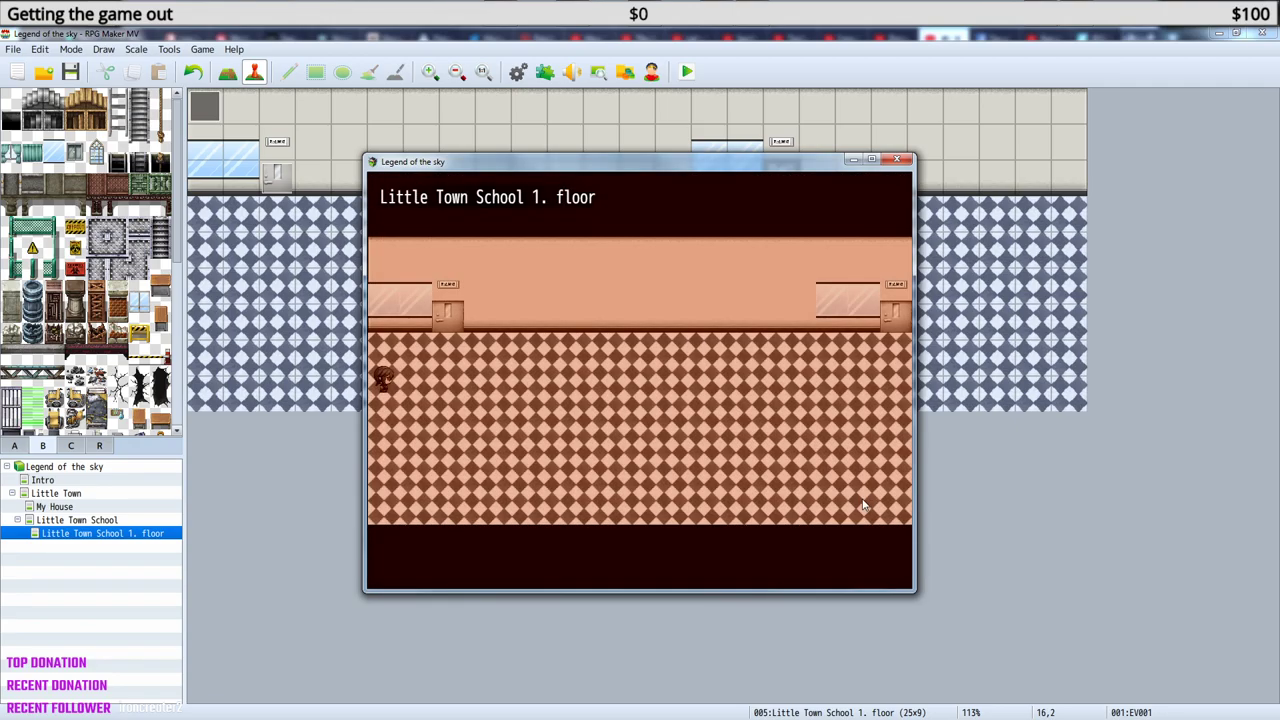
pyautogui.press('Right')
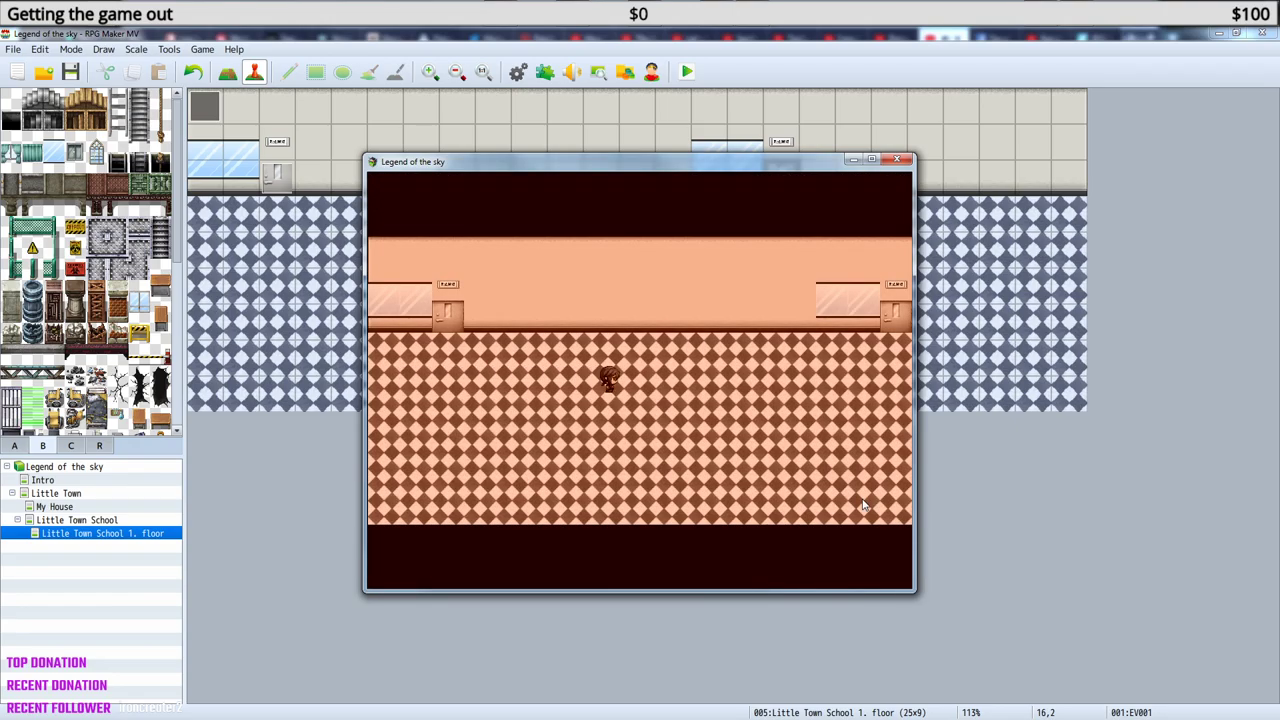
pyautogui.press('Right')
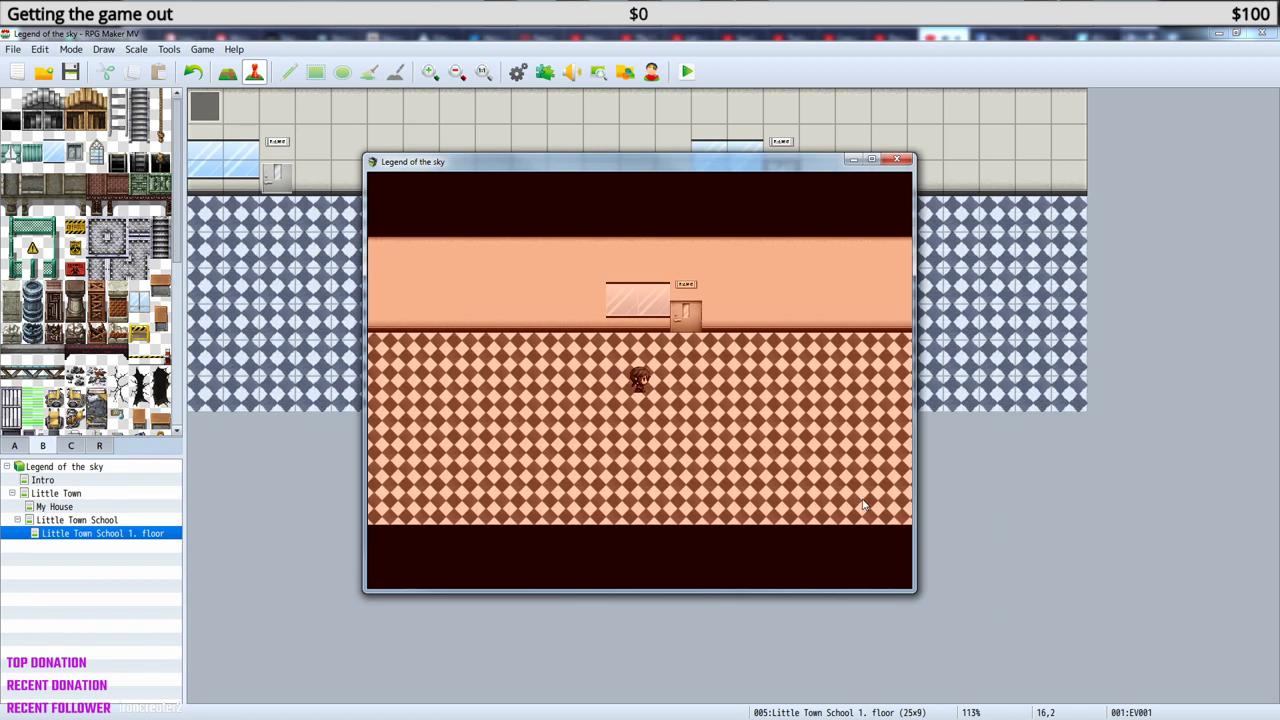
pyautogui.press('Right')
pyautogui.press('Up')
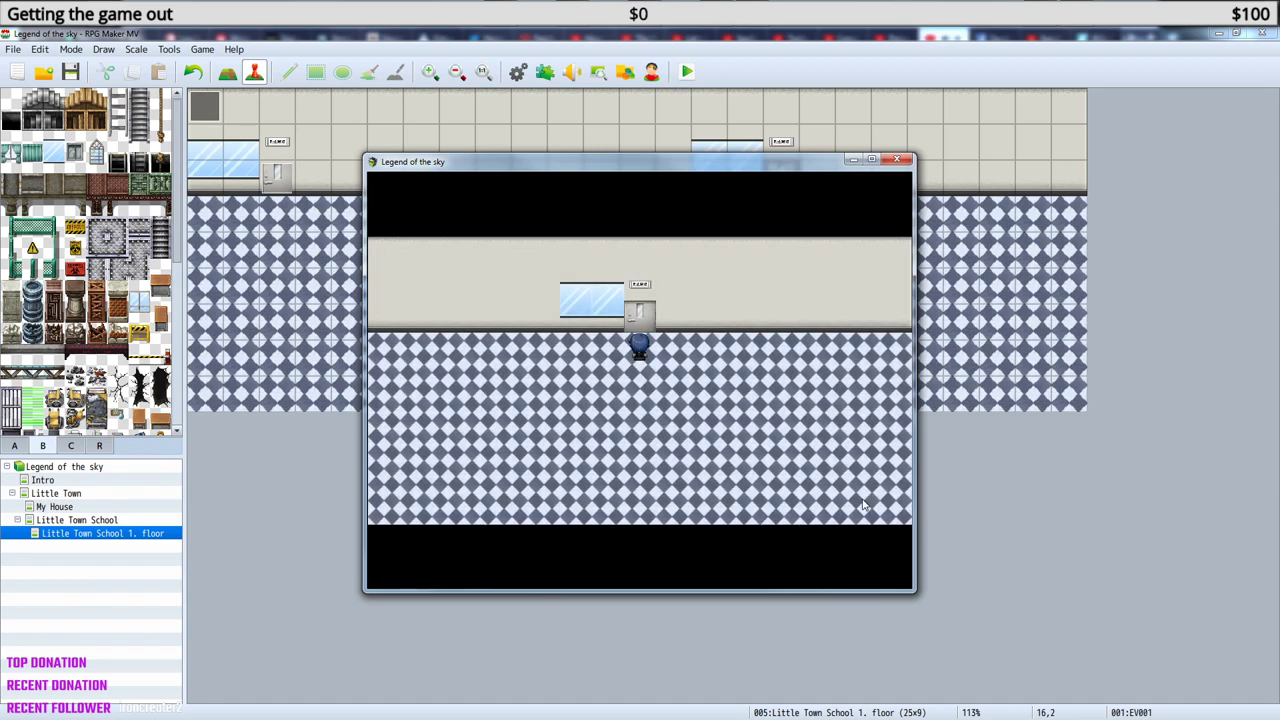
pyautogui.press('Up')
pyautogui.press('Down')
pyautogui.press('Up')
pyautogui.click(897, 160)
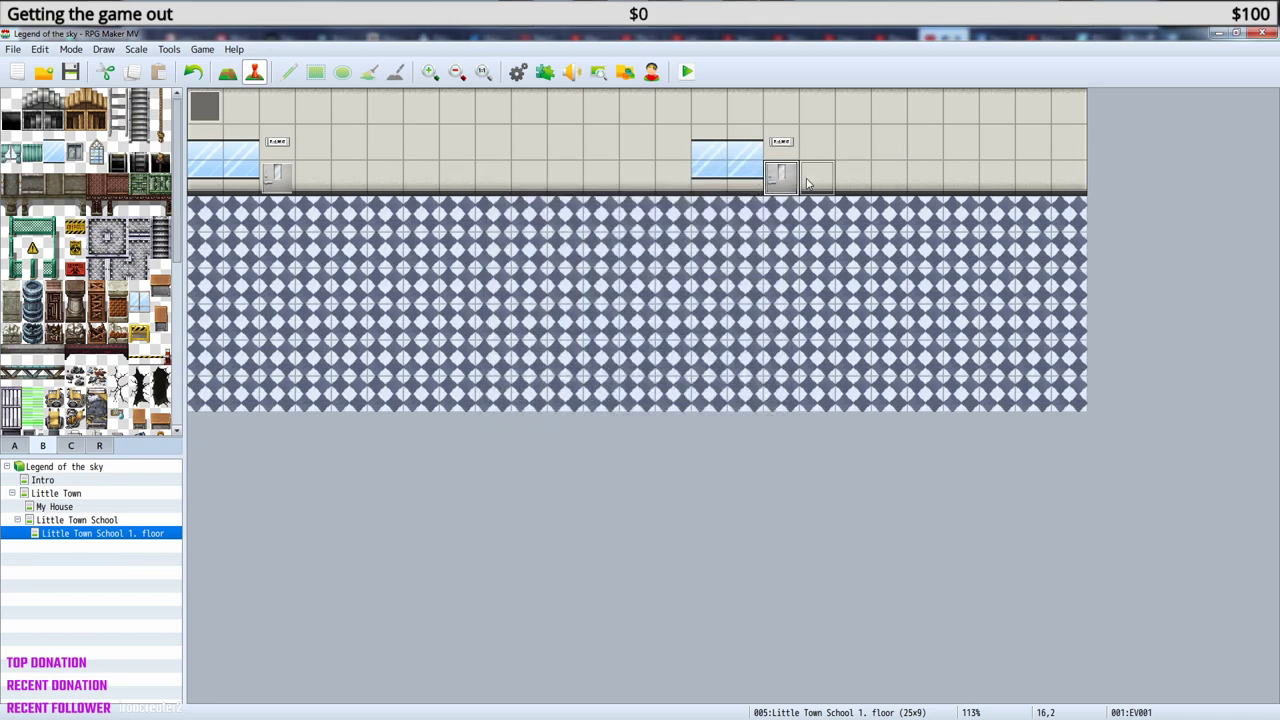
# Switch to map editing and paint a dark tile behind both doors on the Little Town School 1. floor map.
pyautogui.moveTo(809, 182); pyautogui.dragTo(795, 187)
pyautogui.click(15, 446)
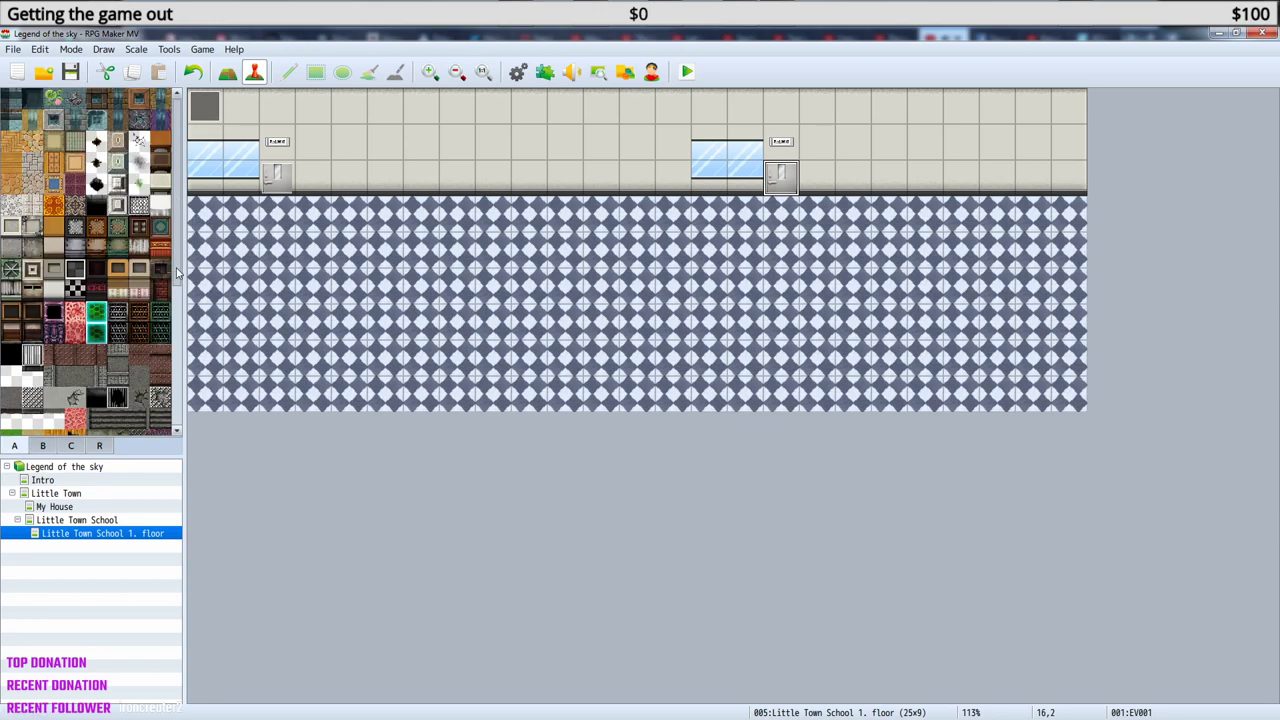
pyautogui.click(42, 446)
pyautogui.scroll(-5, 92, 392)
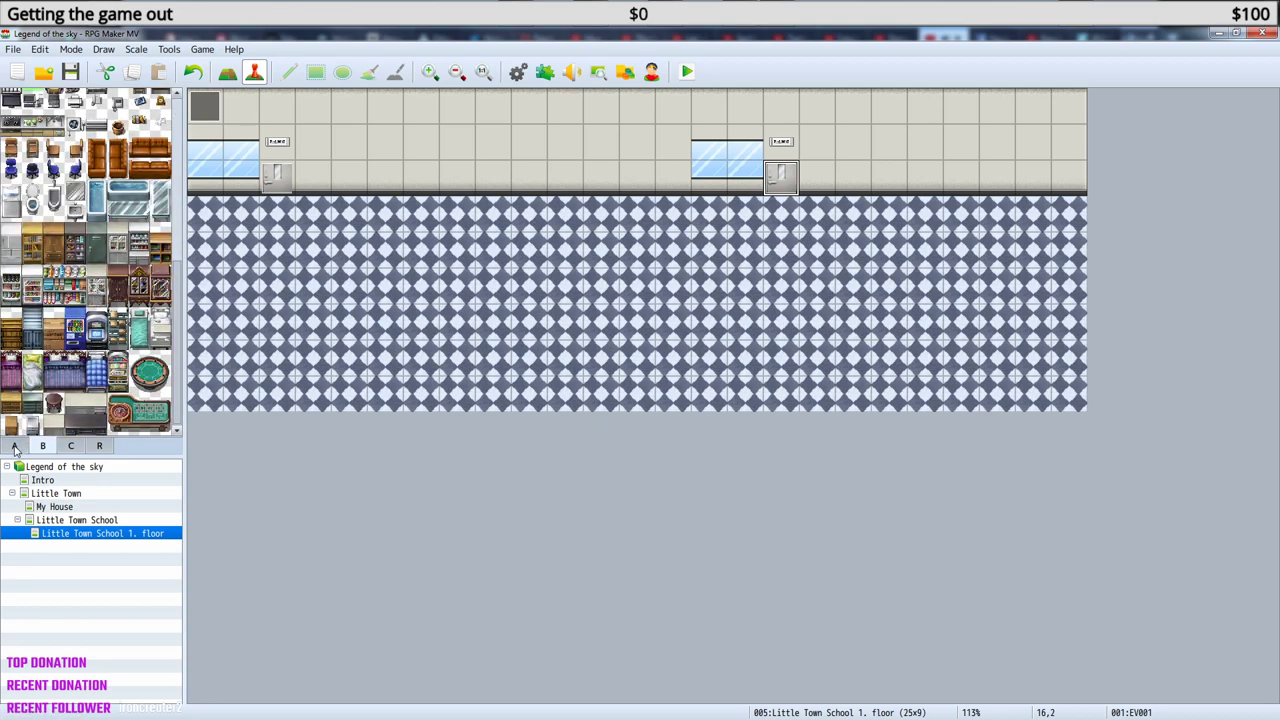
pyautogui.click(15, 446)
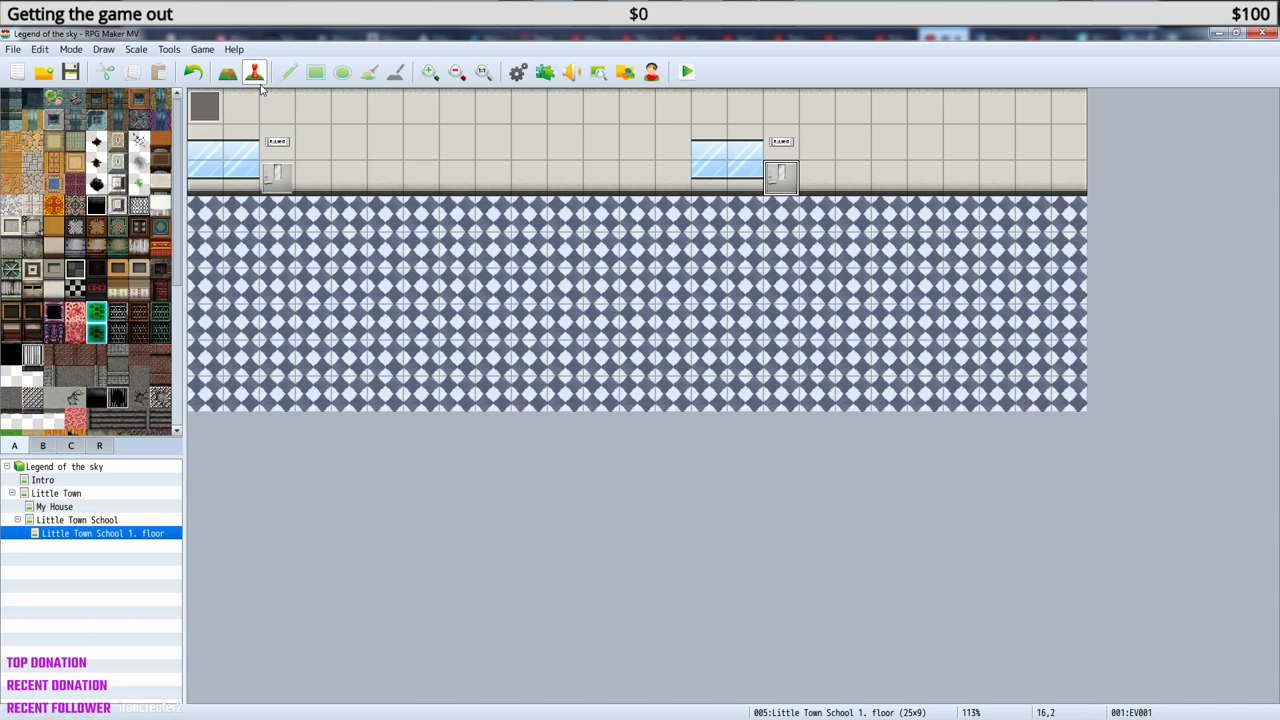
pyautogui.click(232, 76)
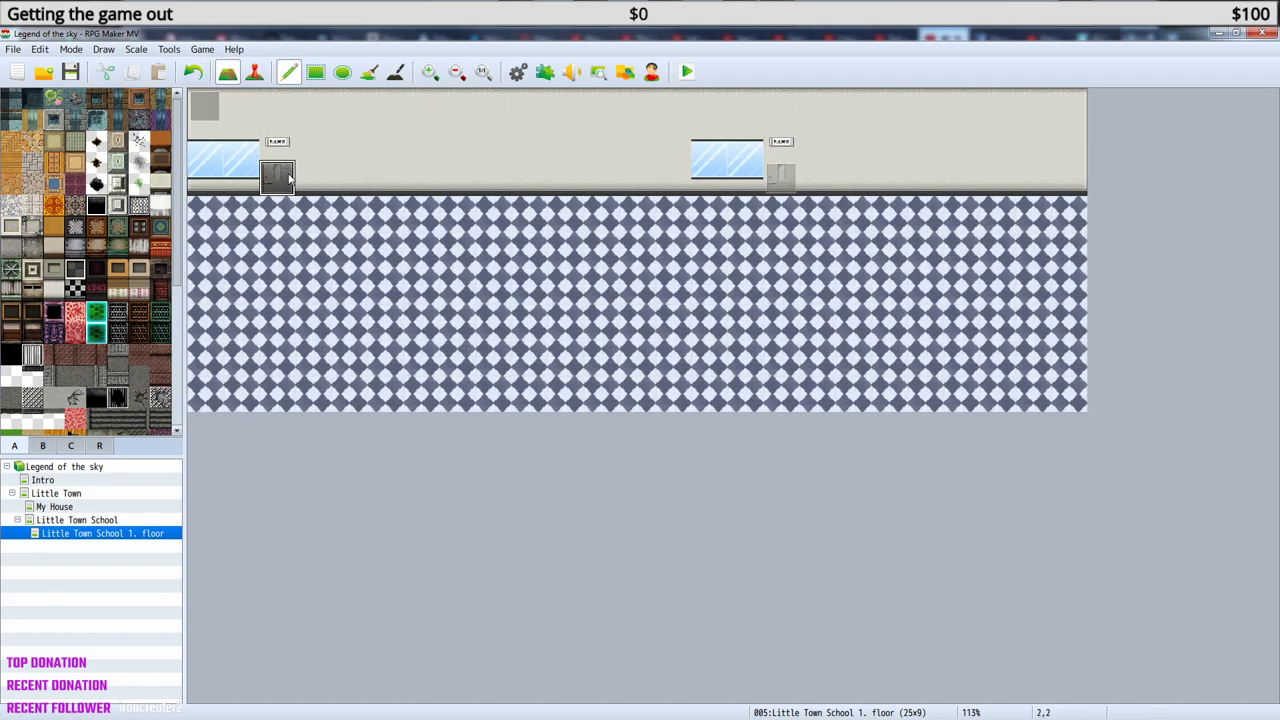
pyautogui.click(780, 178)
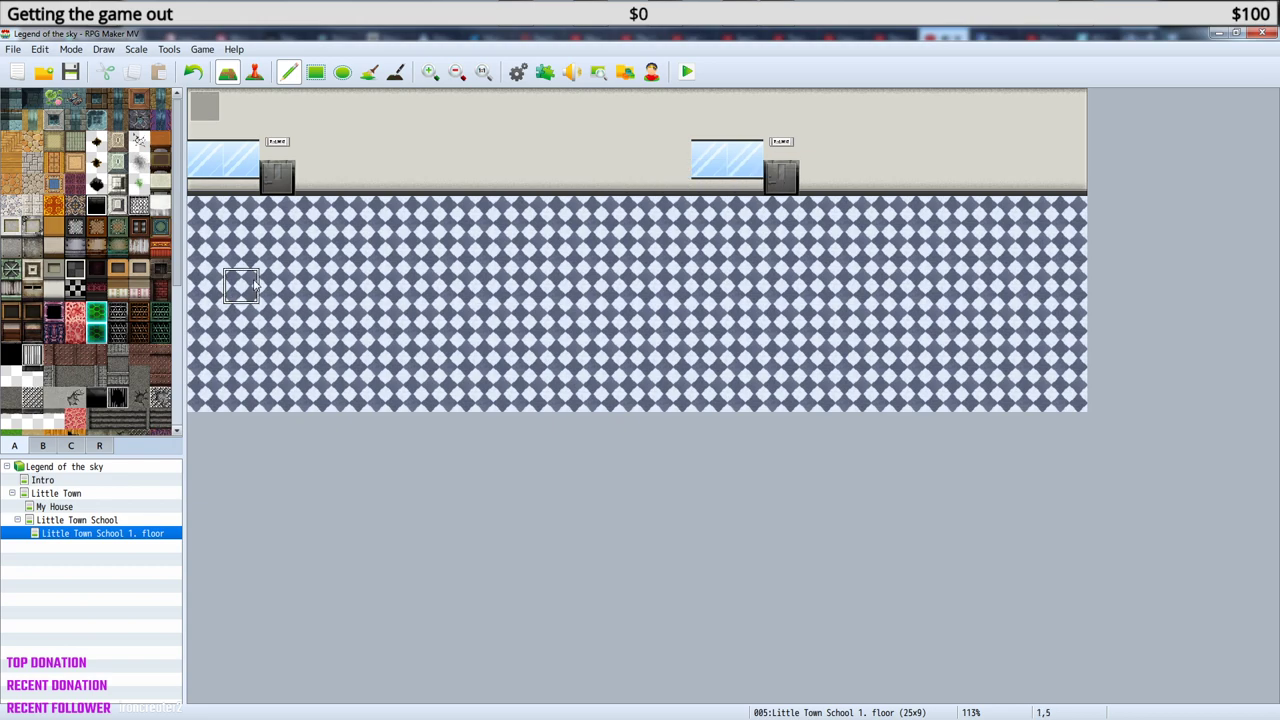
pyautogui.click(56, 507)
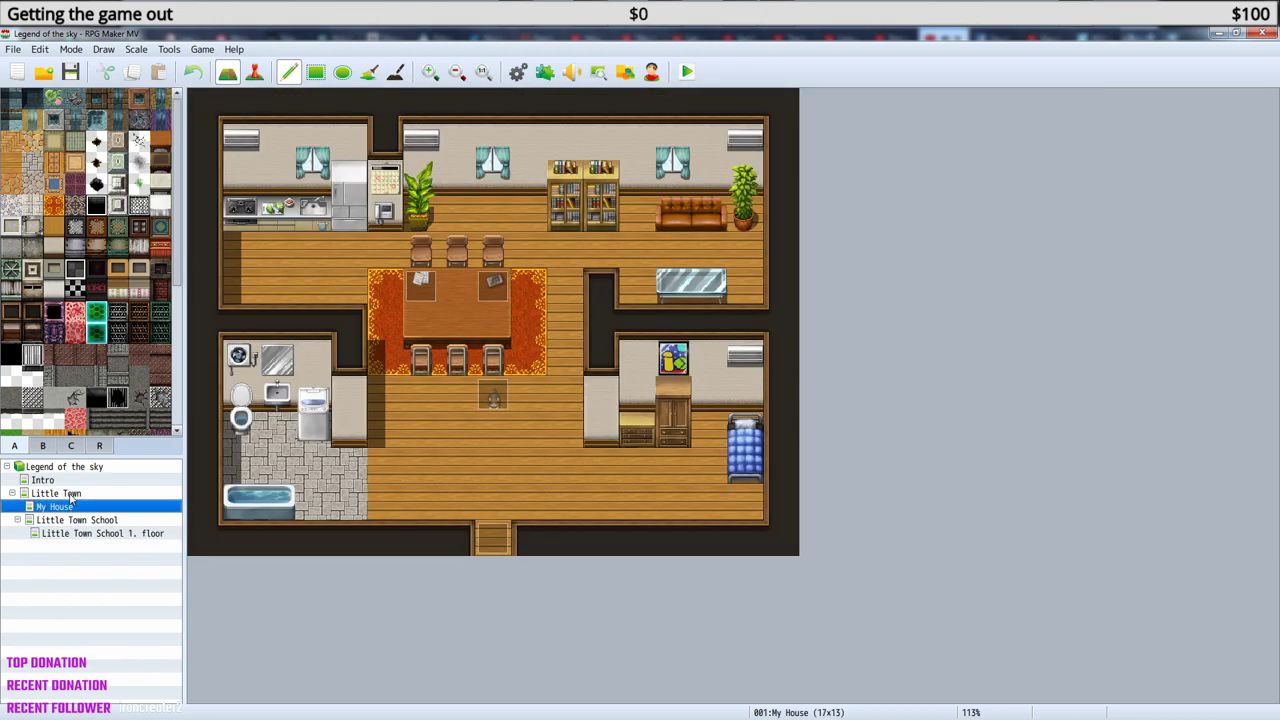
pyautogui.click(57, 493)
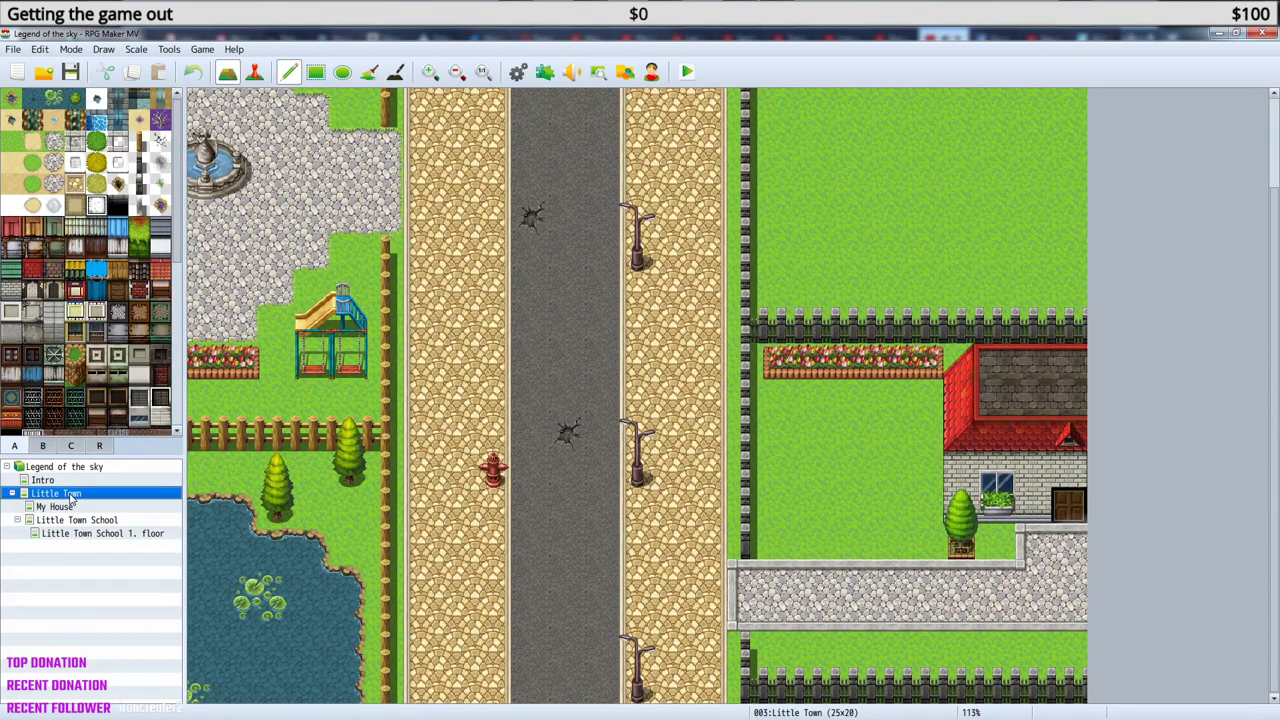
pyautogui.click(80, 534)
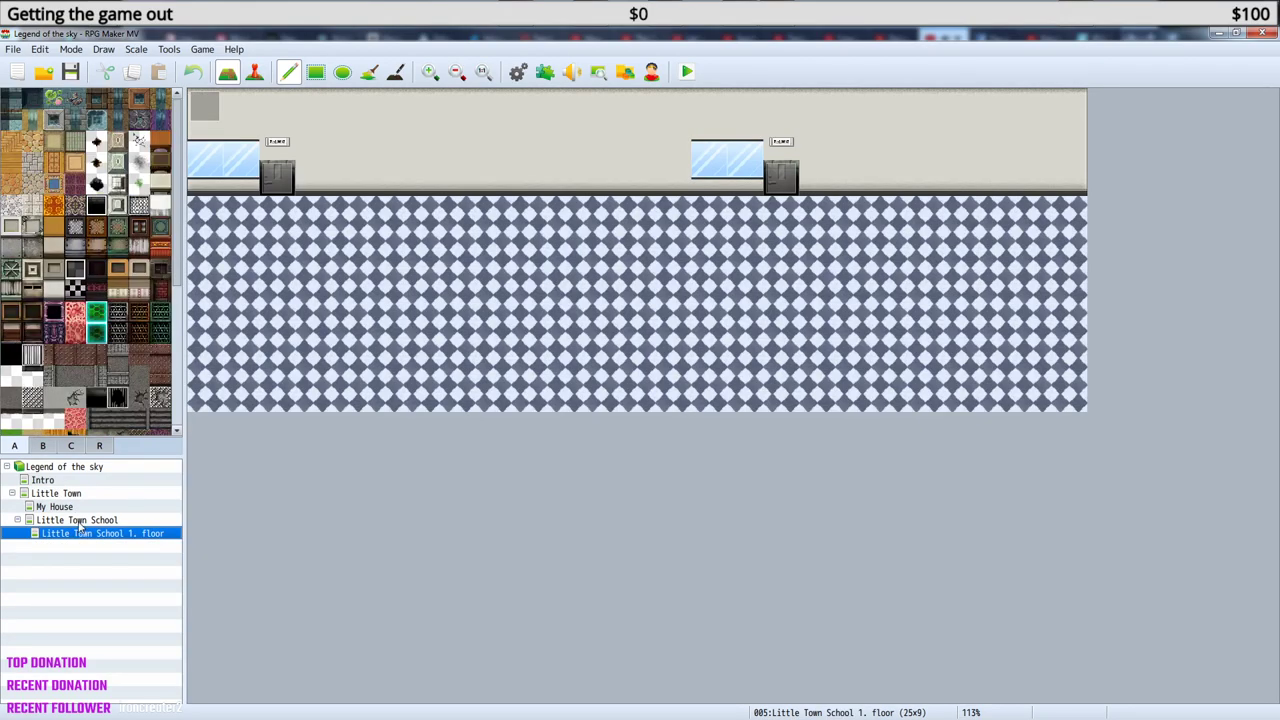
# Save the game, start a playtest from save File 1, and enter the school to run through the first-floor cutscene.
pyautogui.click(688, 72)
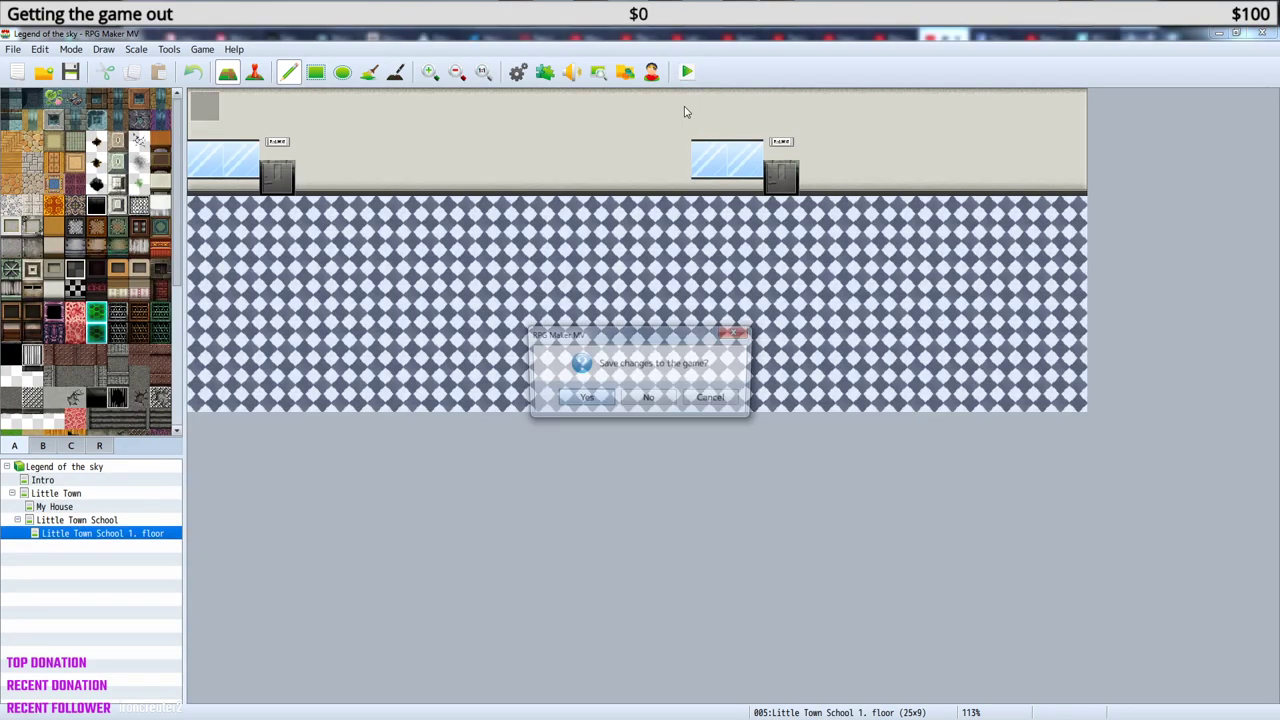
pyautogui.click(600, 402)
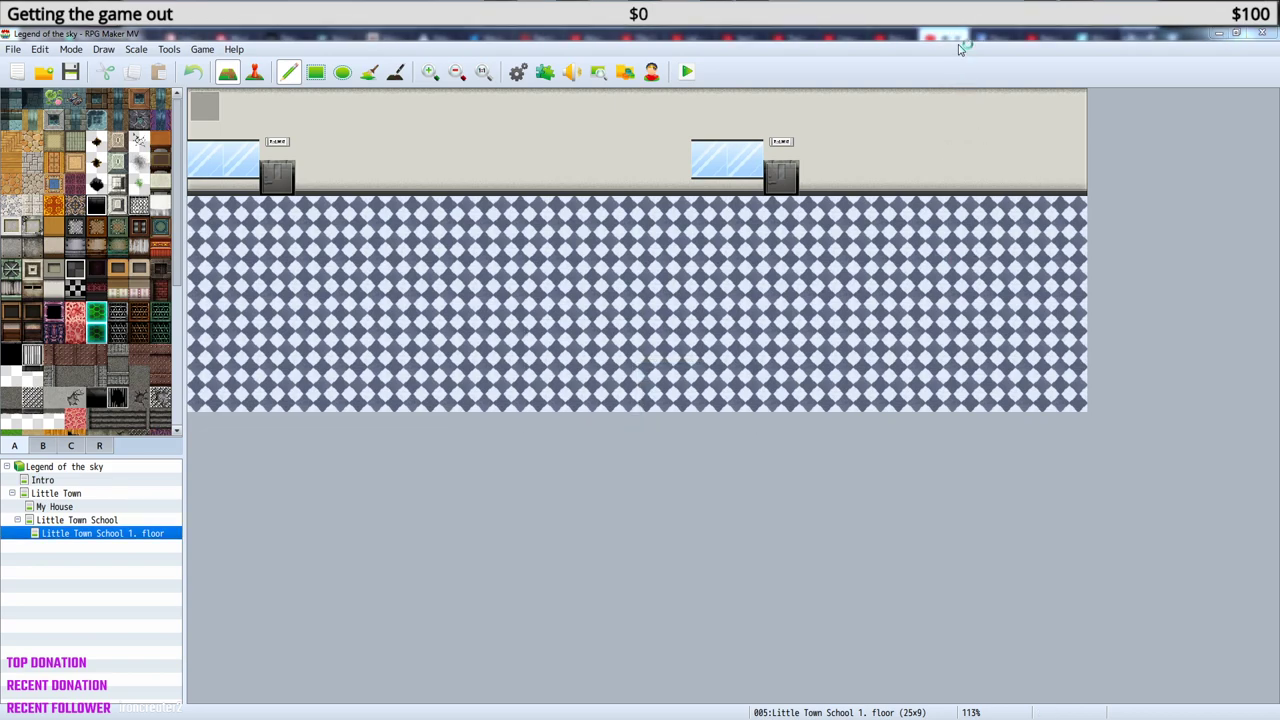
pyautogui.press('Return')
pyautogui.press('Return')
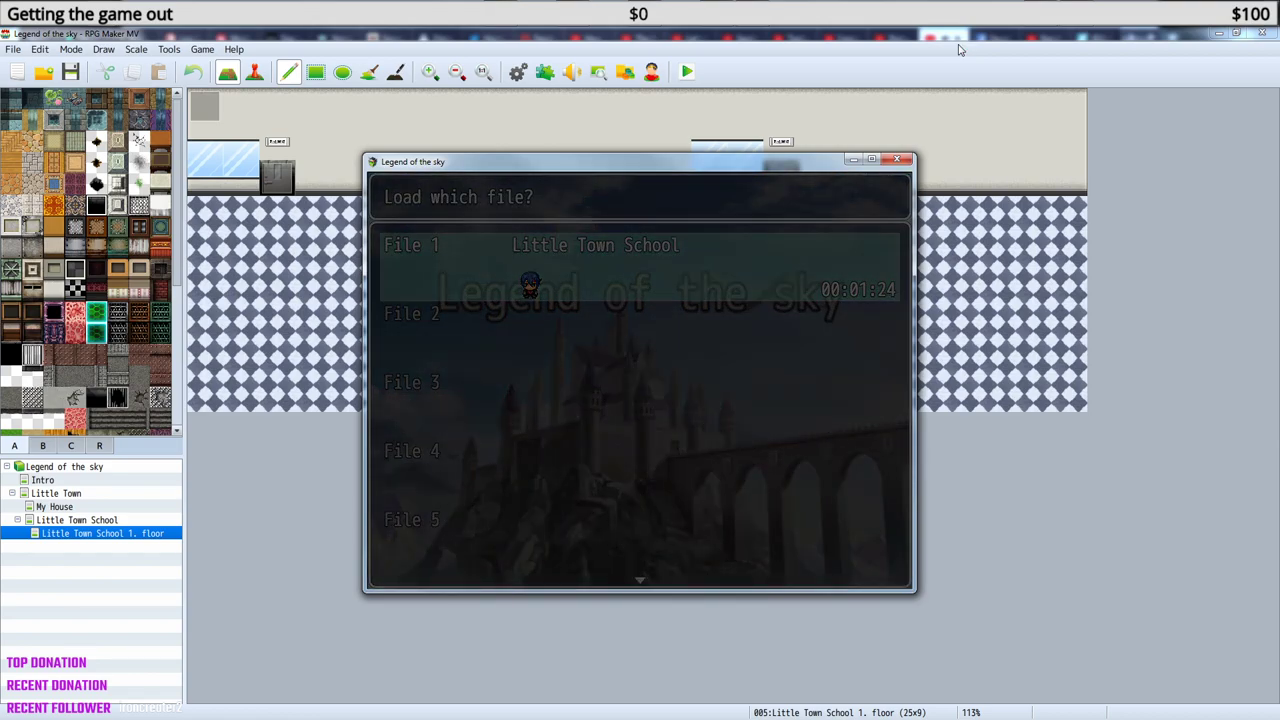
pyautogui.press('Up')
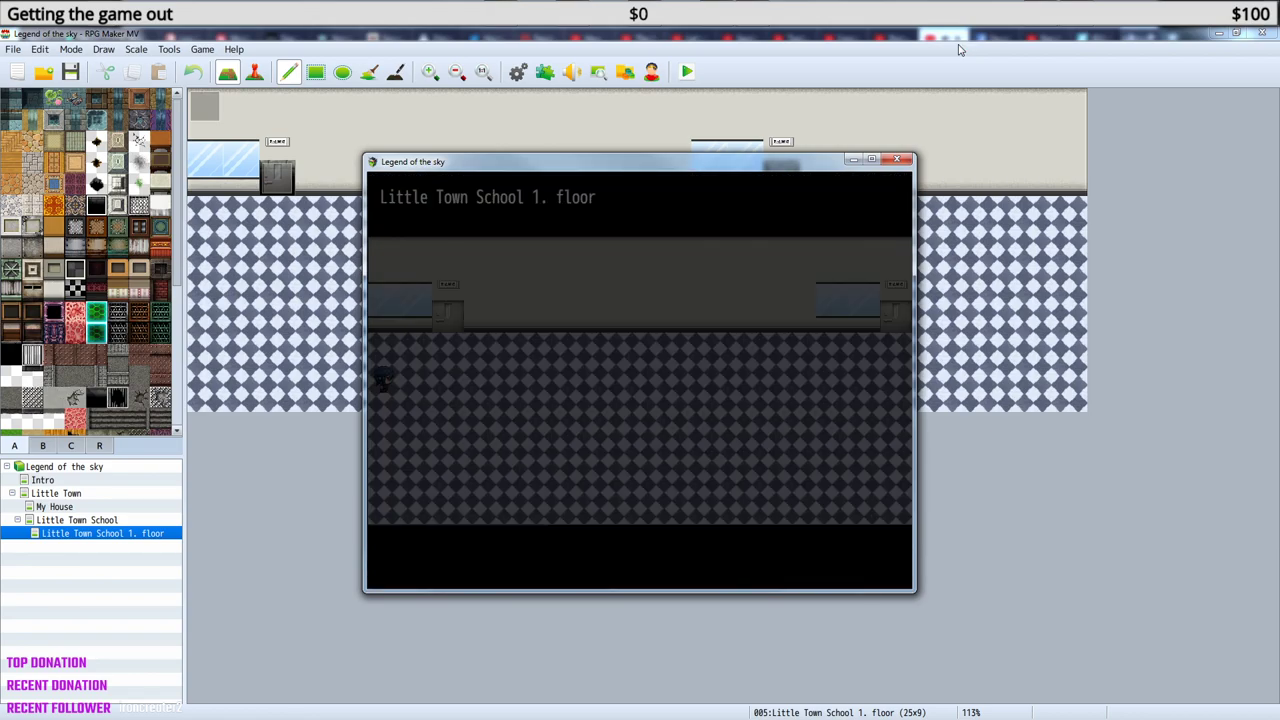
pyautogui.press('Right')
pyautogui.press('Right')
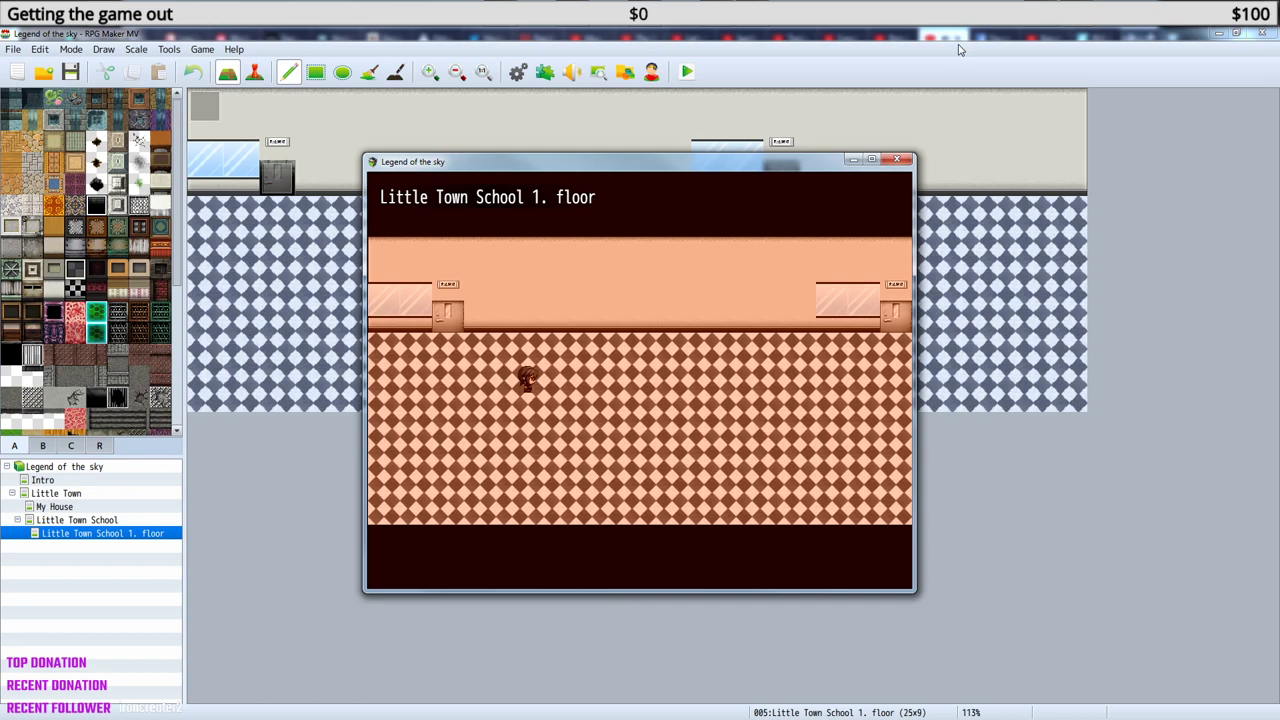
pyautogui.press('Right')
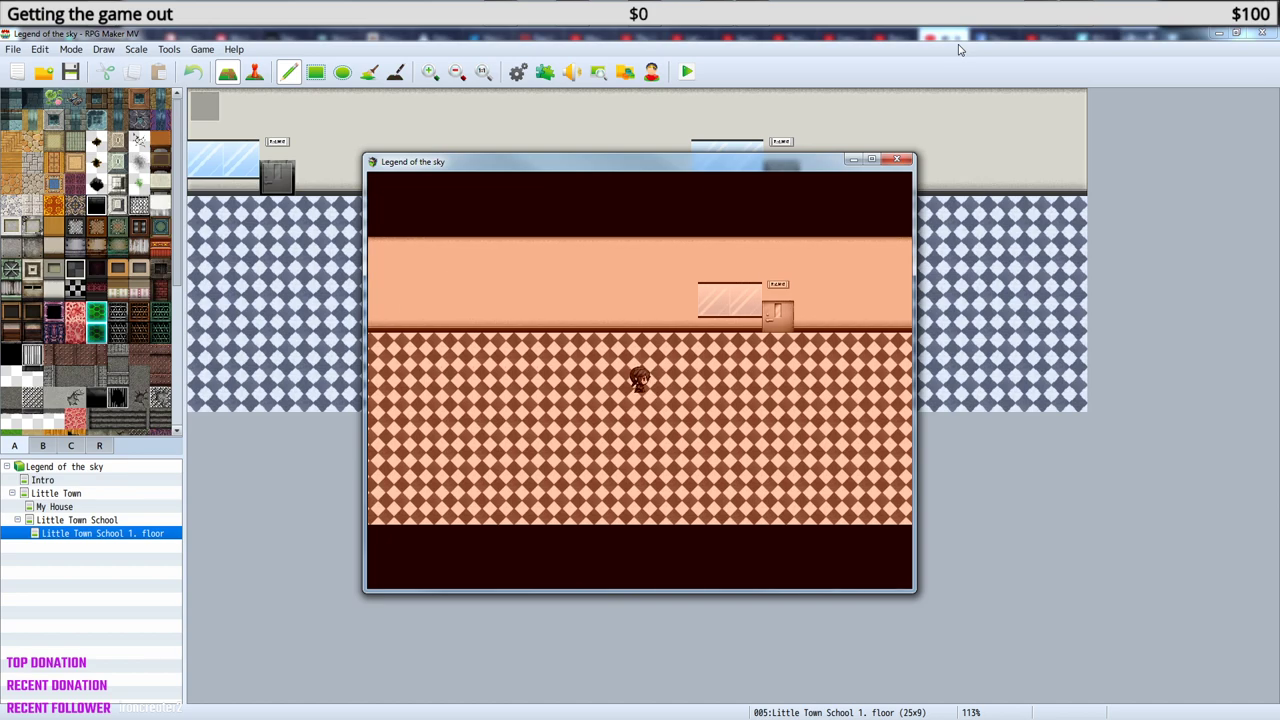
pyautogui.press('Up')
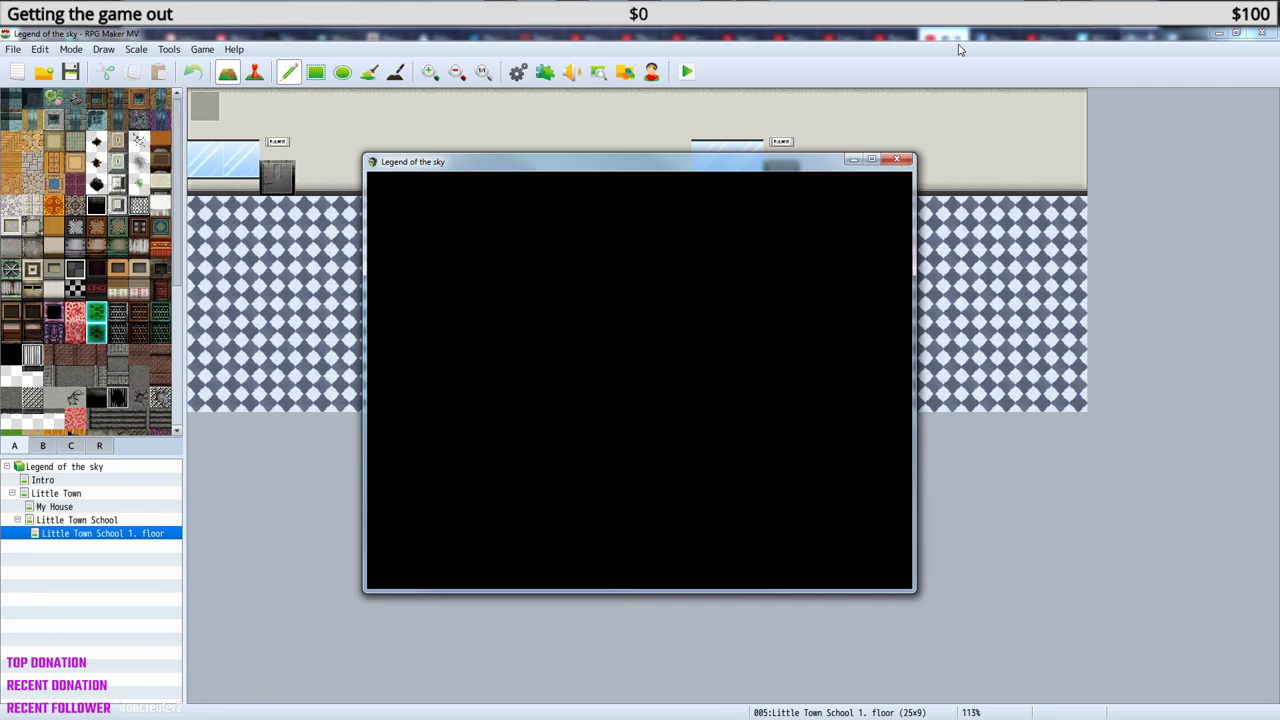
# Test walking into the classroom door and the other door along the corridor, and close the playtest.
pyautogui.press('Down')
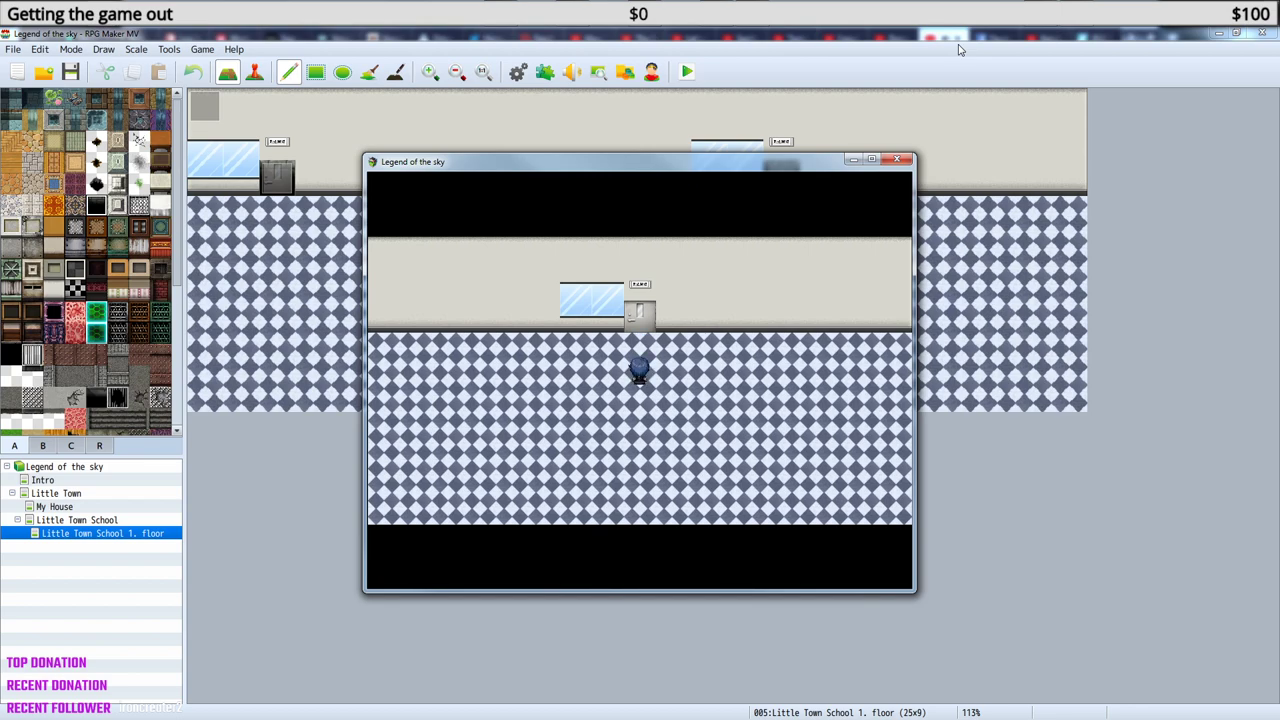
pyautogui.press('Up')
pyautogui.press('Left')
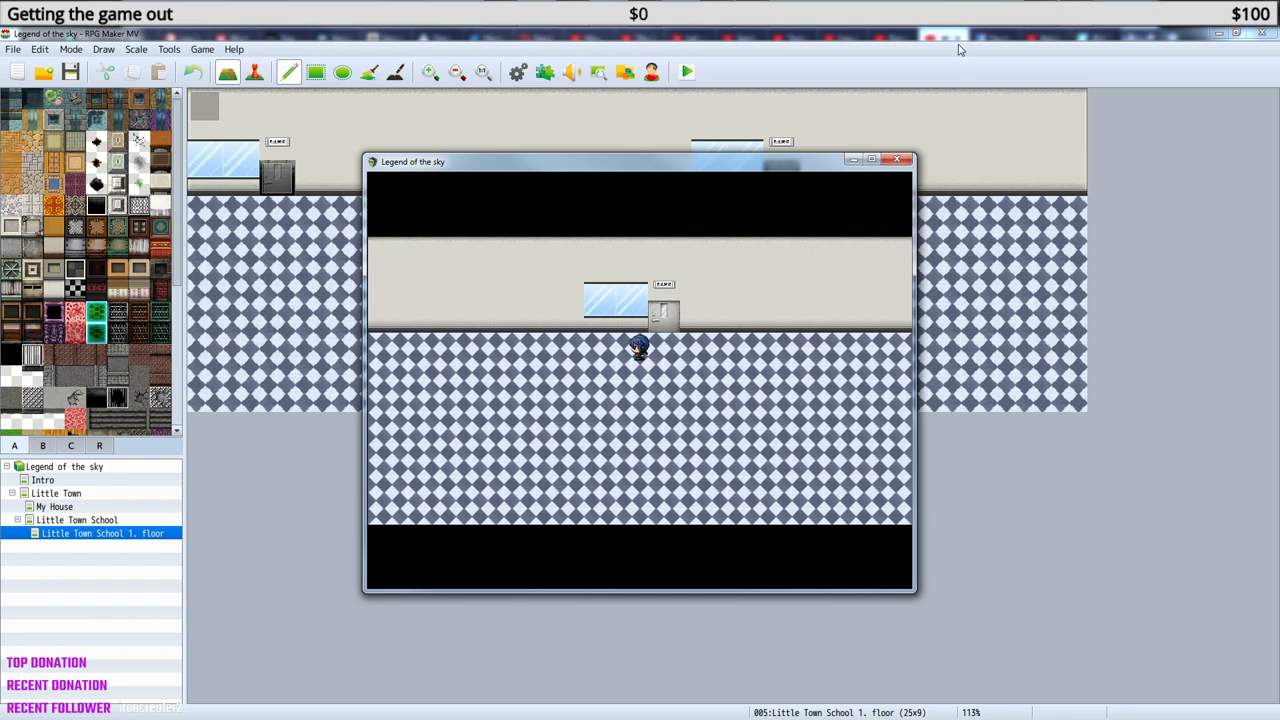
pyautogui.press('Left')
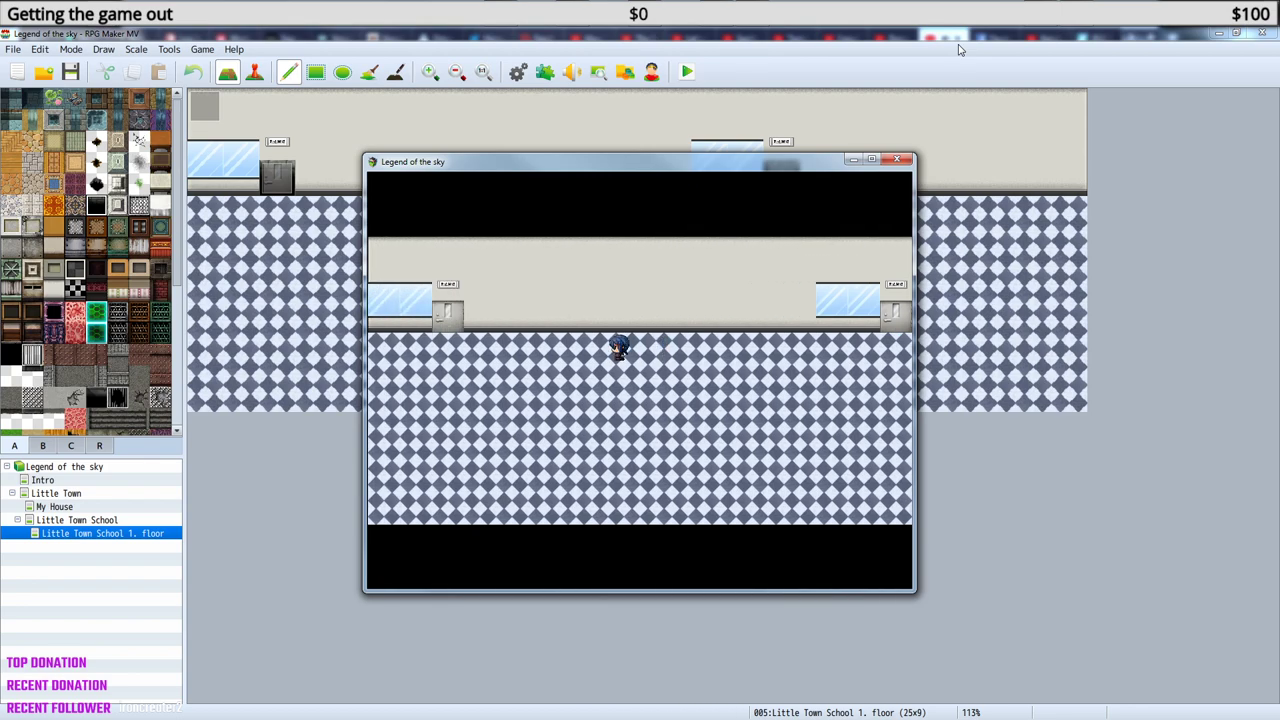
pyautogui.press('Left')
pyautogui.press('Up')
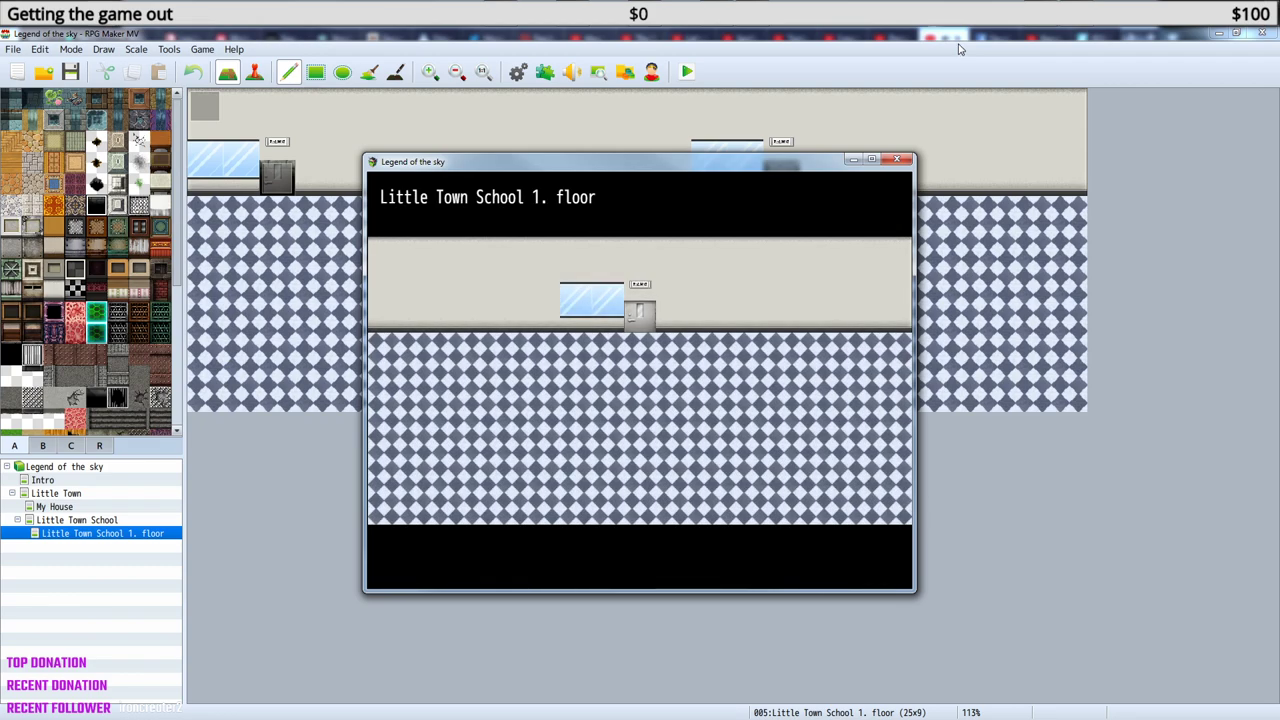
pyautogui.click(898, 159)
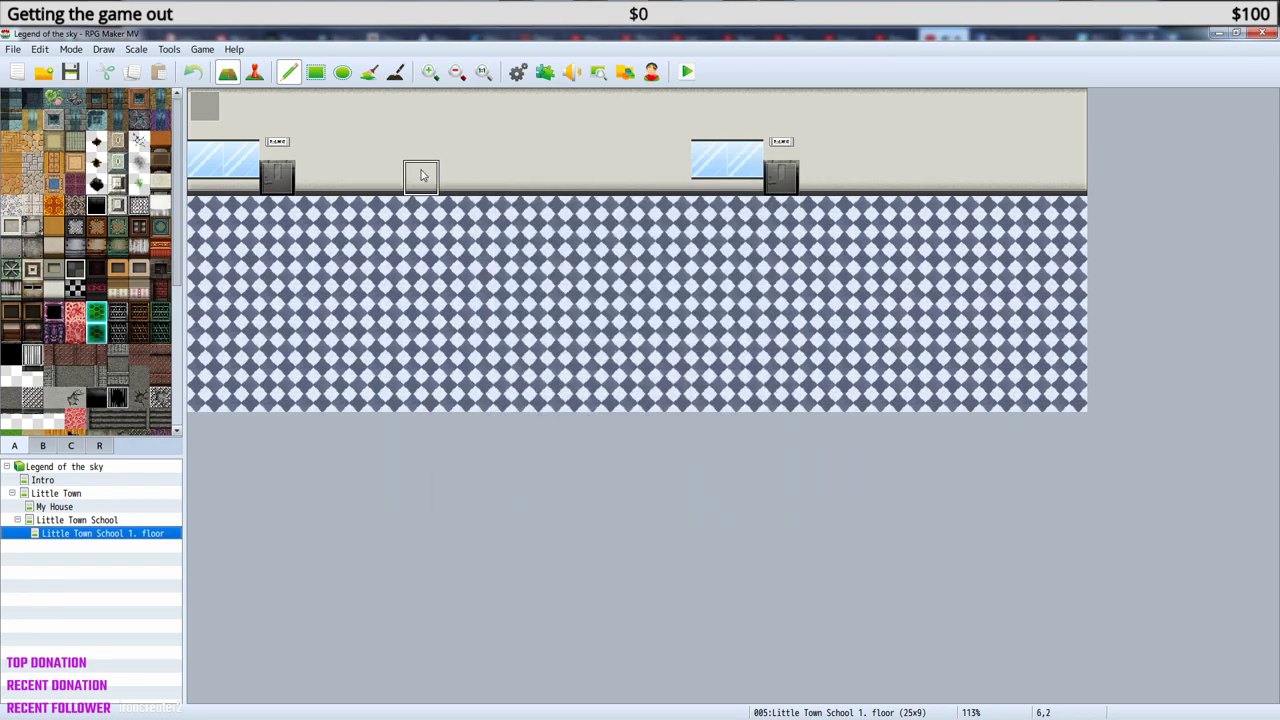
pyautogui.click(11, 355)
pyautogui.click(313, 176)
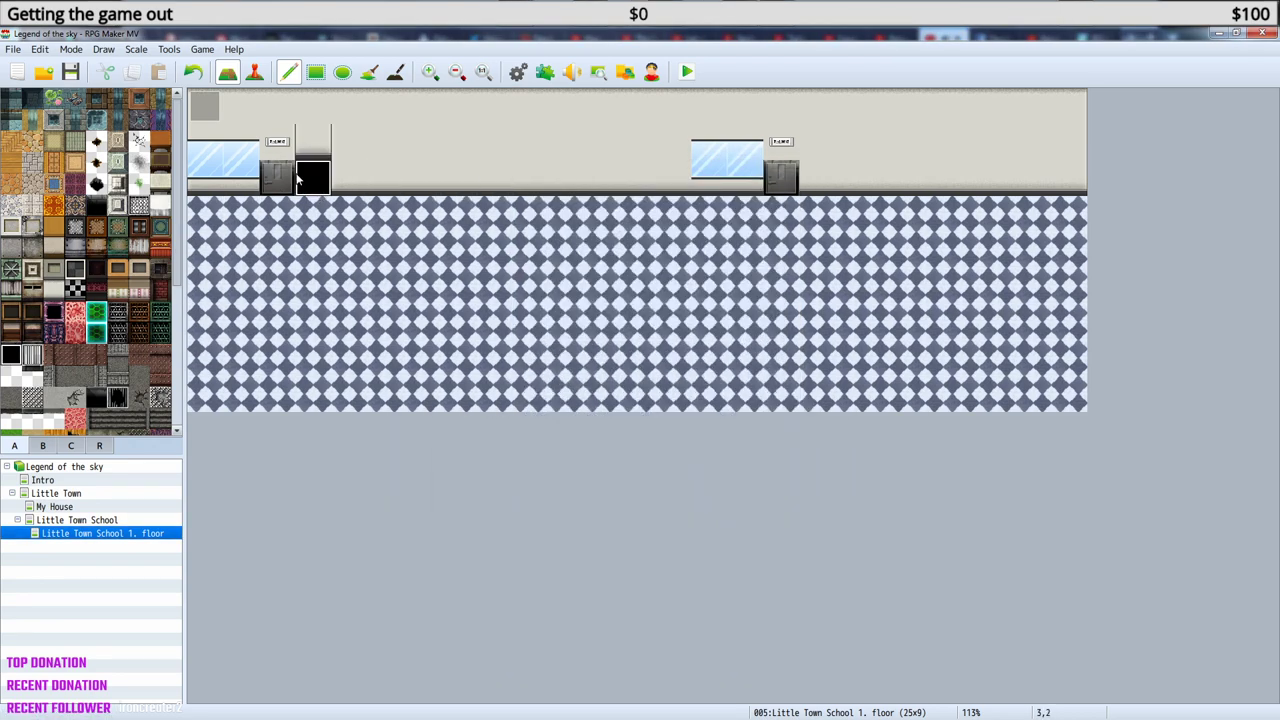
pyautogui.hotkey('ctrl', 'z')
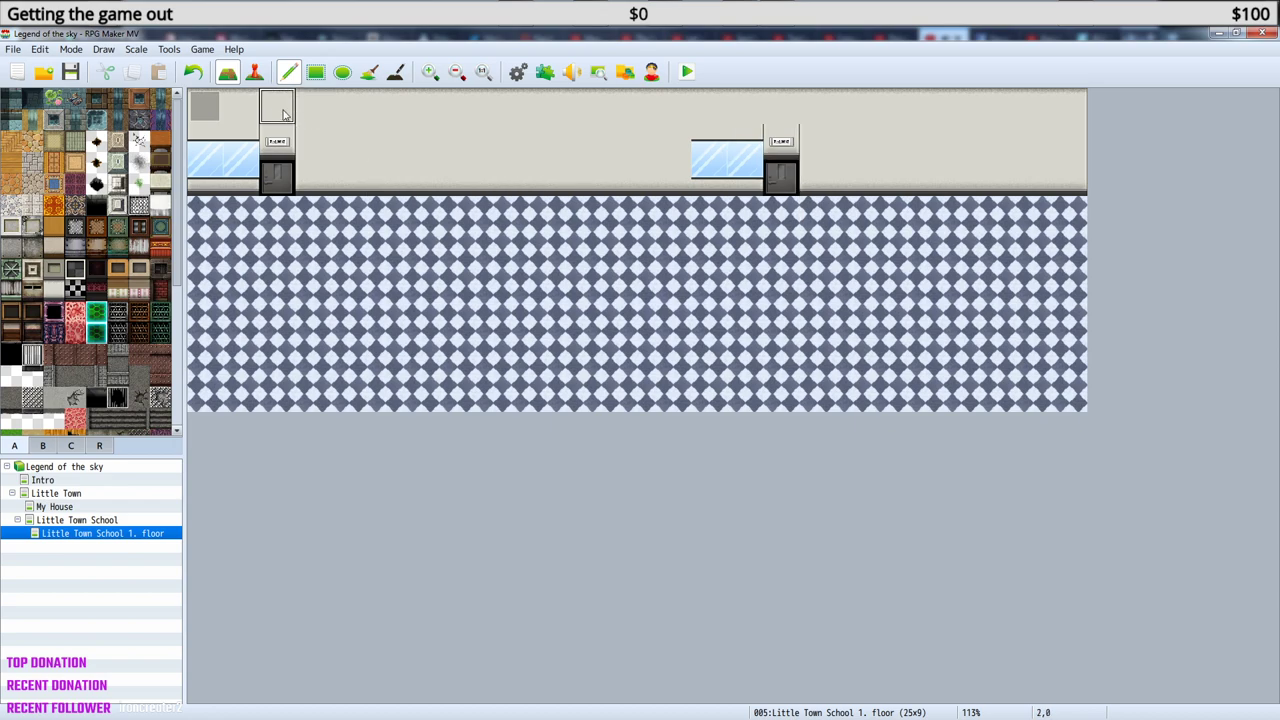
pyautogui.hotkey('ctrl', 'z')
pyautogui.hotkey('ctrl', 'z')
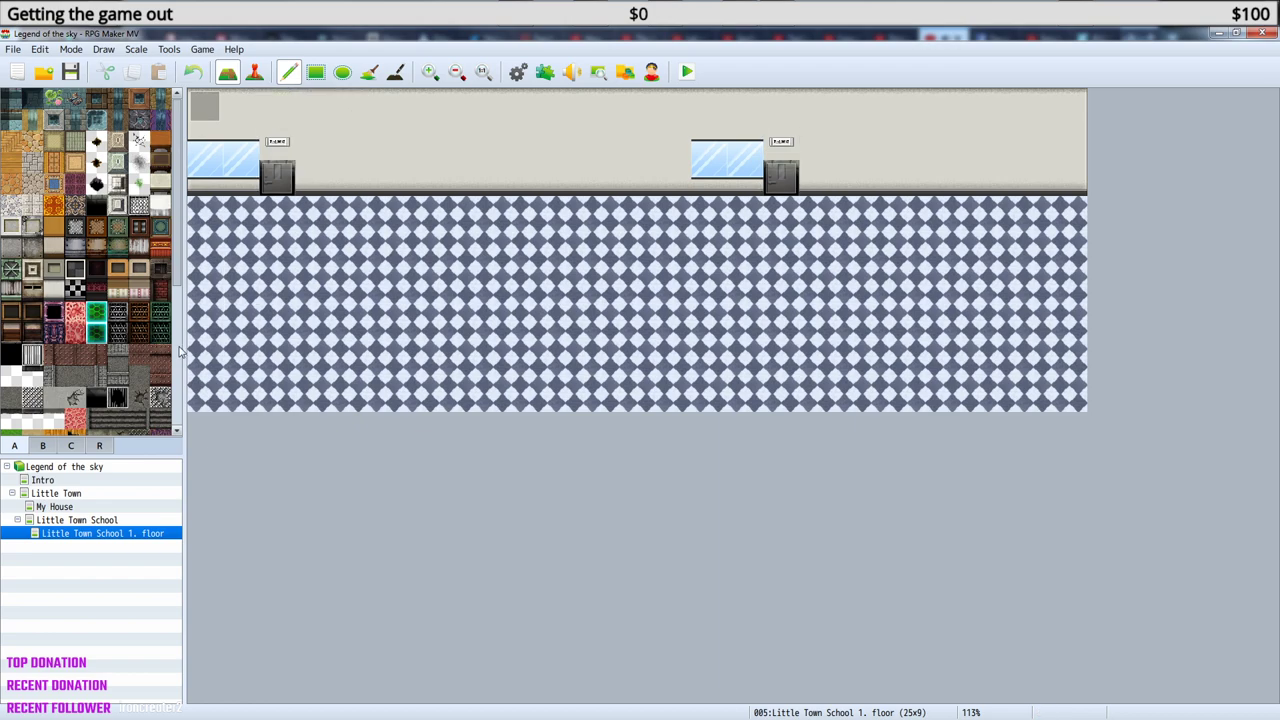
# Try several dark floor and hole tiles on the wall between the two doors, undoing each one.
pyautogui.click(529, 172)
pyautogui.hotkey('ctrl', 'z')
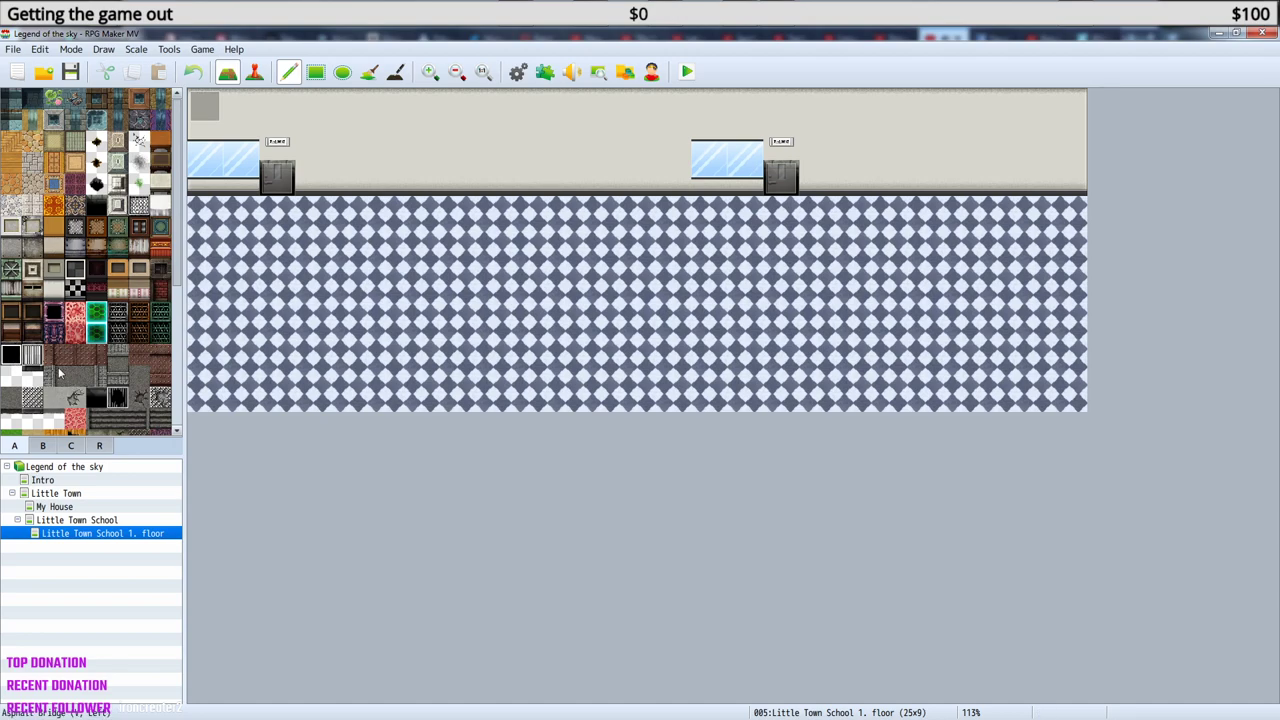
pyautogui.click(97, 206)
pyautogui.click(492, 176)
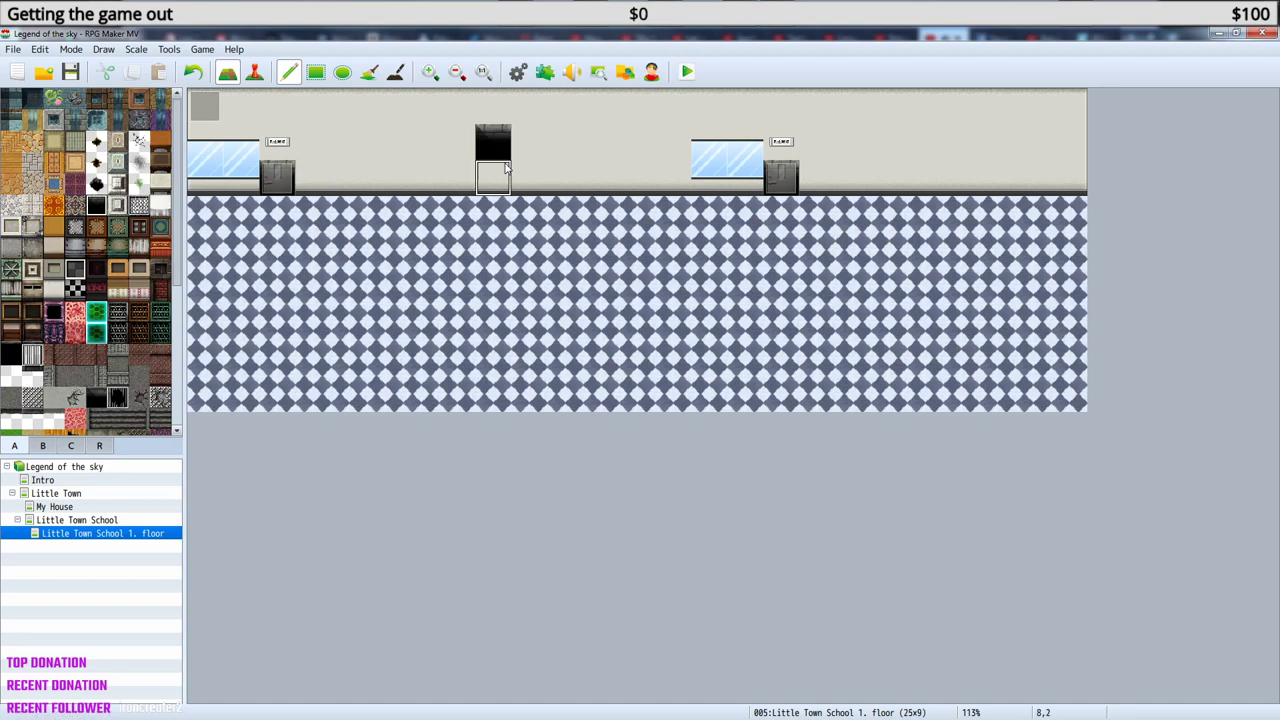
pyautogui.hotkey('ctrl', 'z')
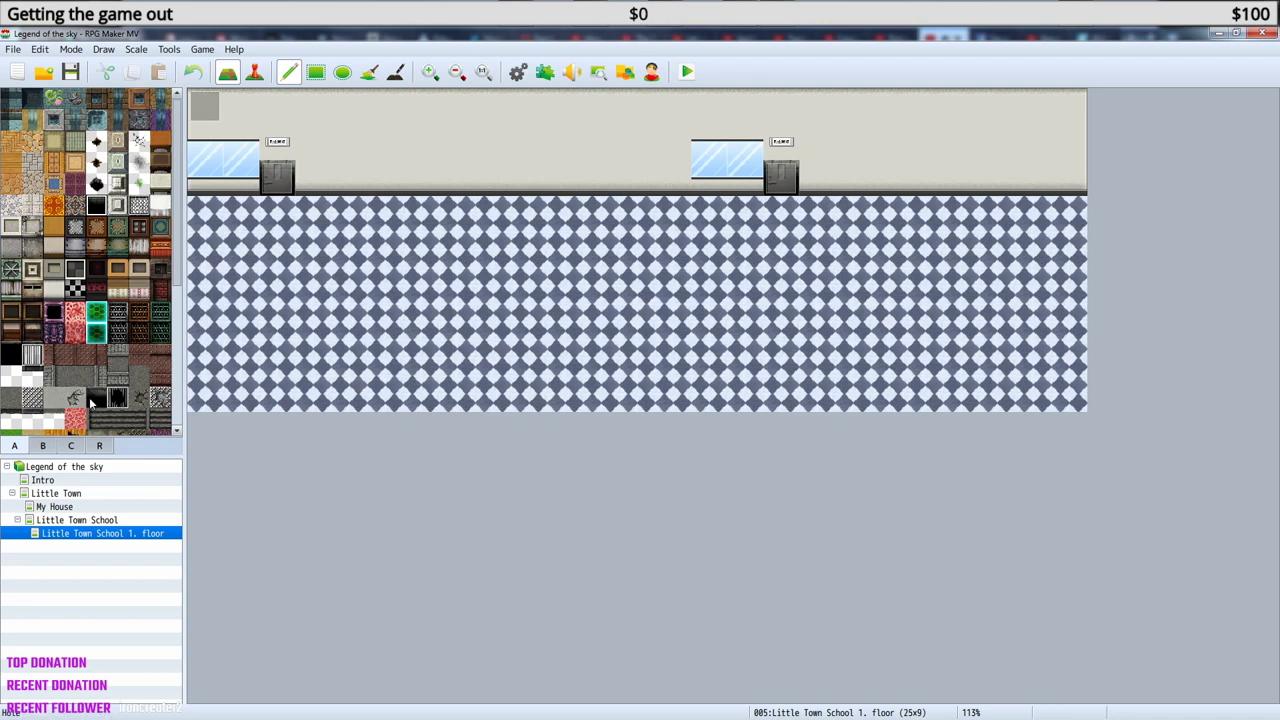
pyautogui.click(447, 153)
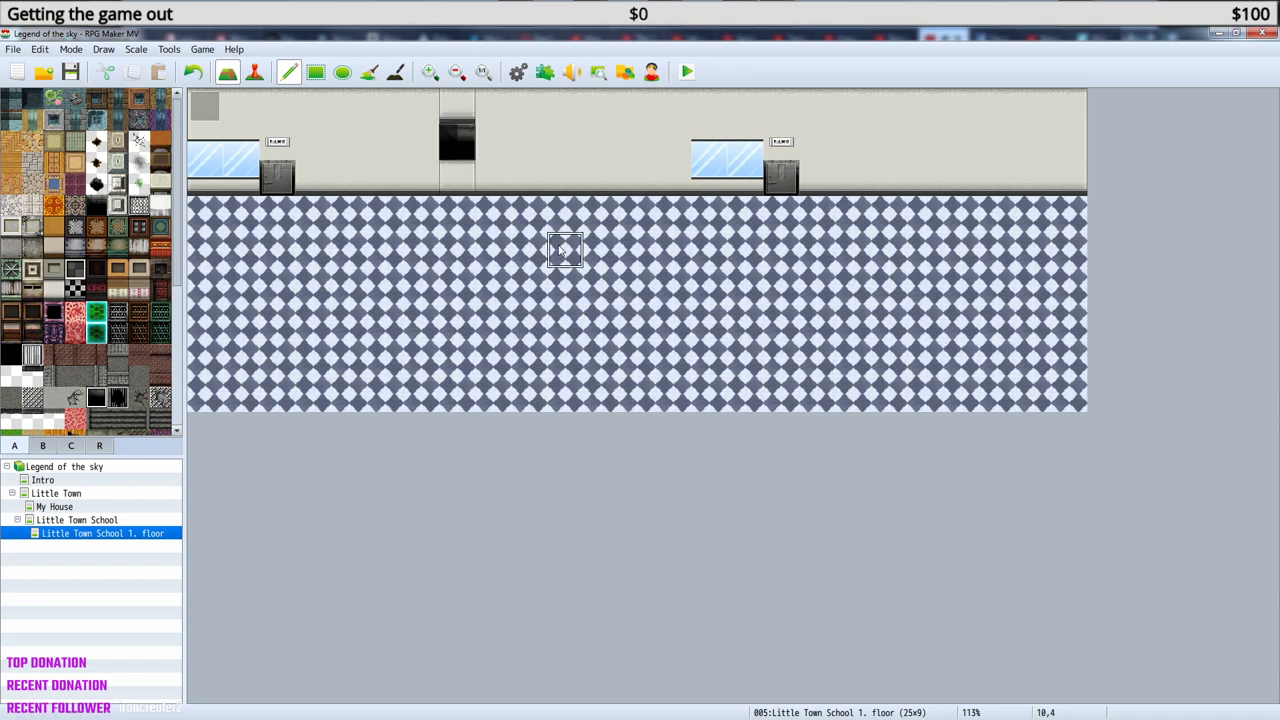
pyautogui.hotkey('ctrl', 'z')
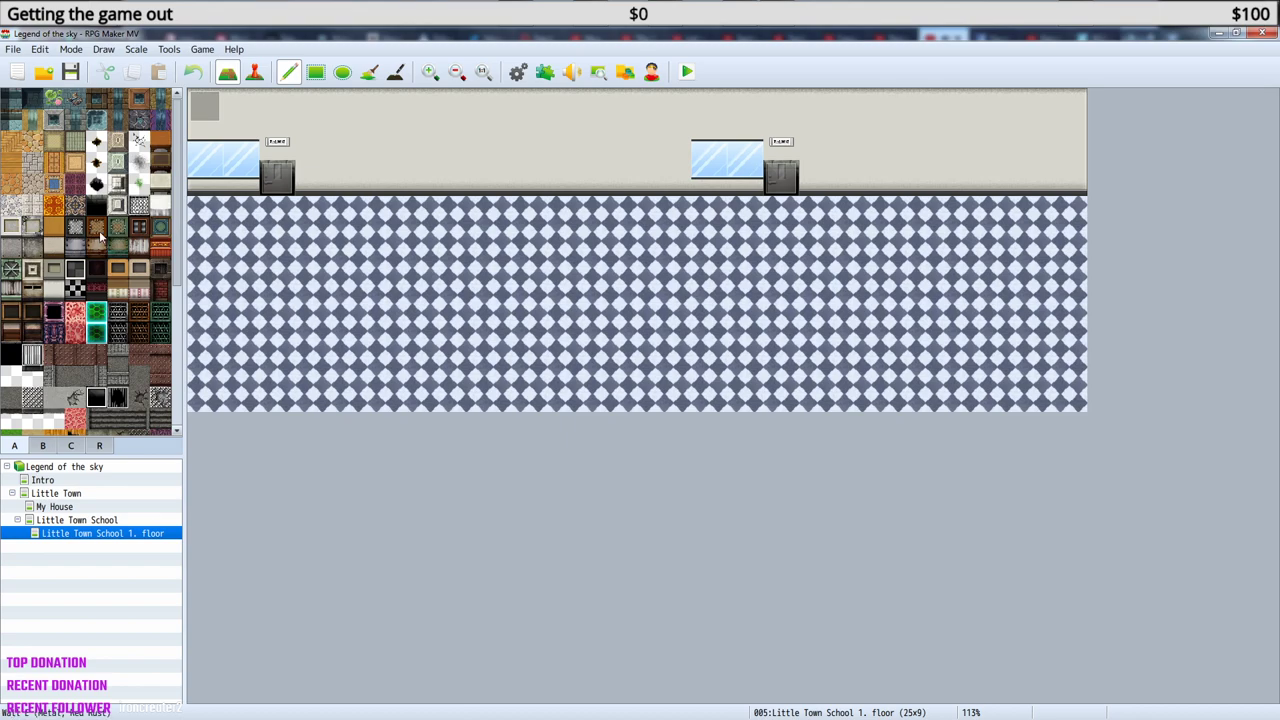
# Try the solid black tile at two spots on the wall between the doors and undo both placements.
pyautogui.scroll(-5, 100, 237)
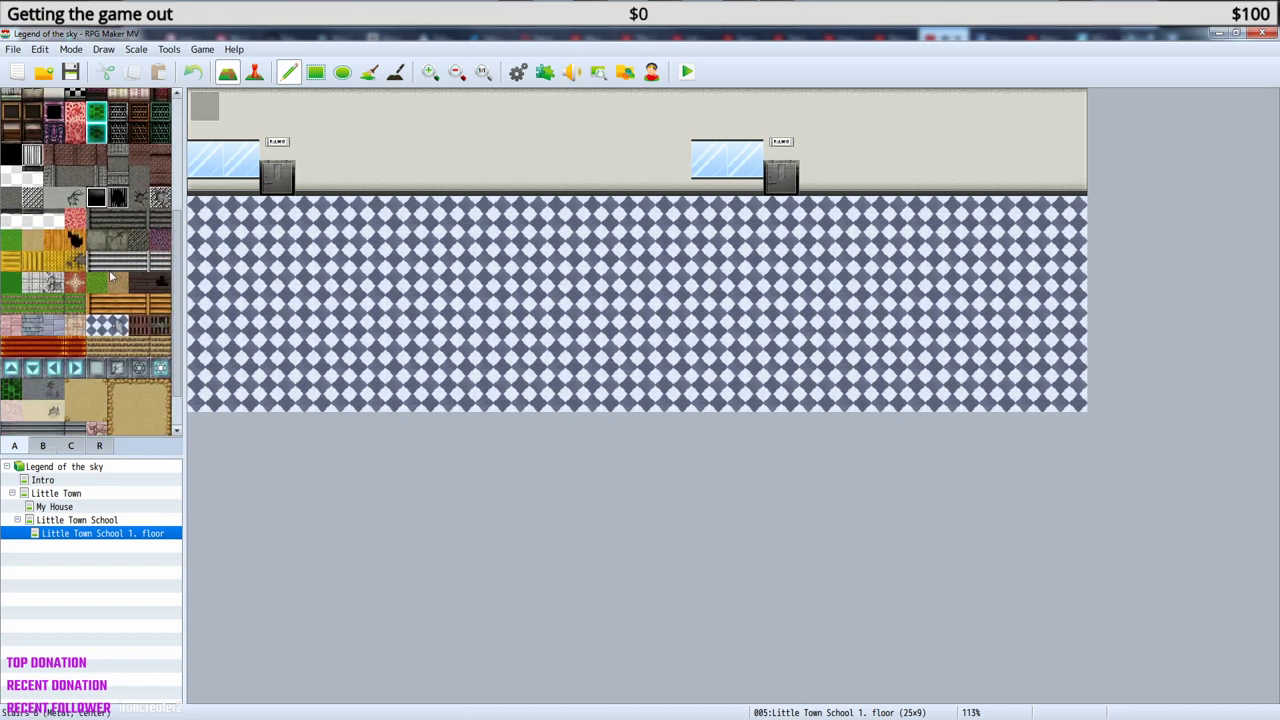
pyautogui.scroll(5, 113, 278)
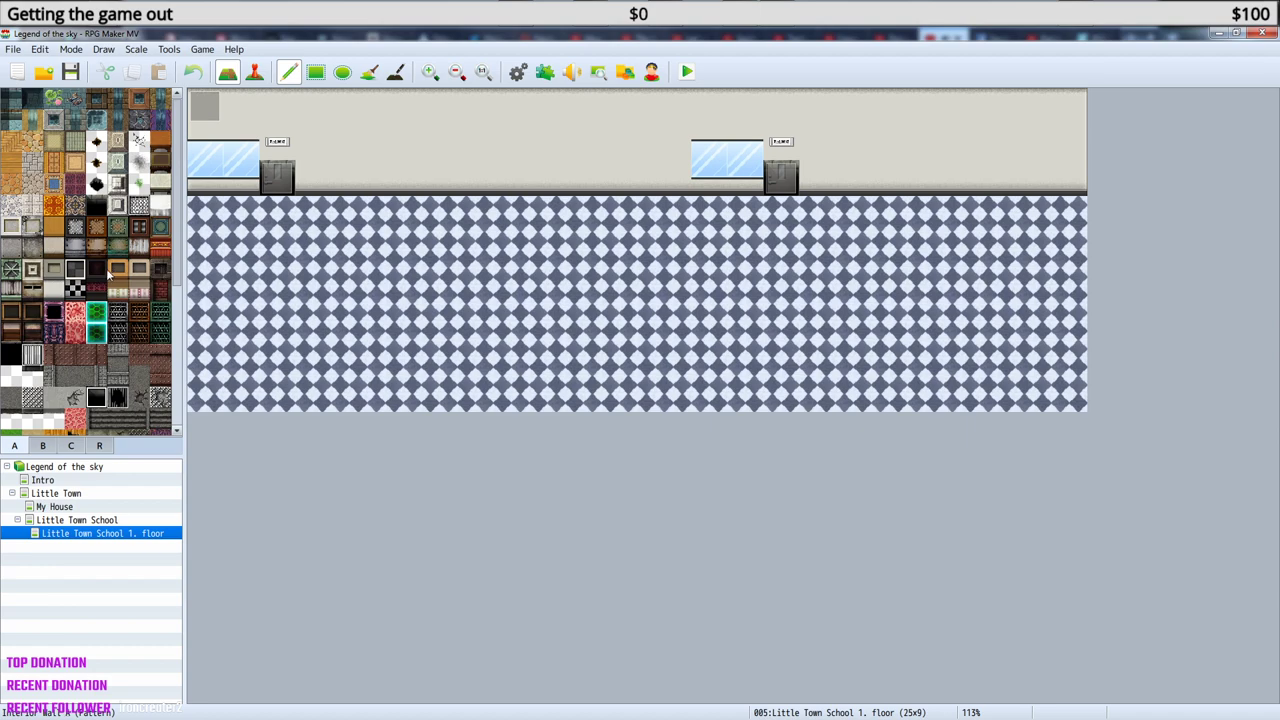
pyautogui.click(10, 355)
pyautogui.click(493, 176)
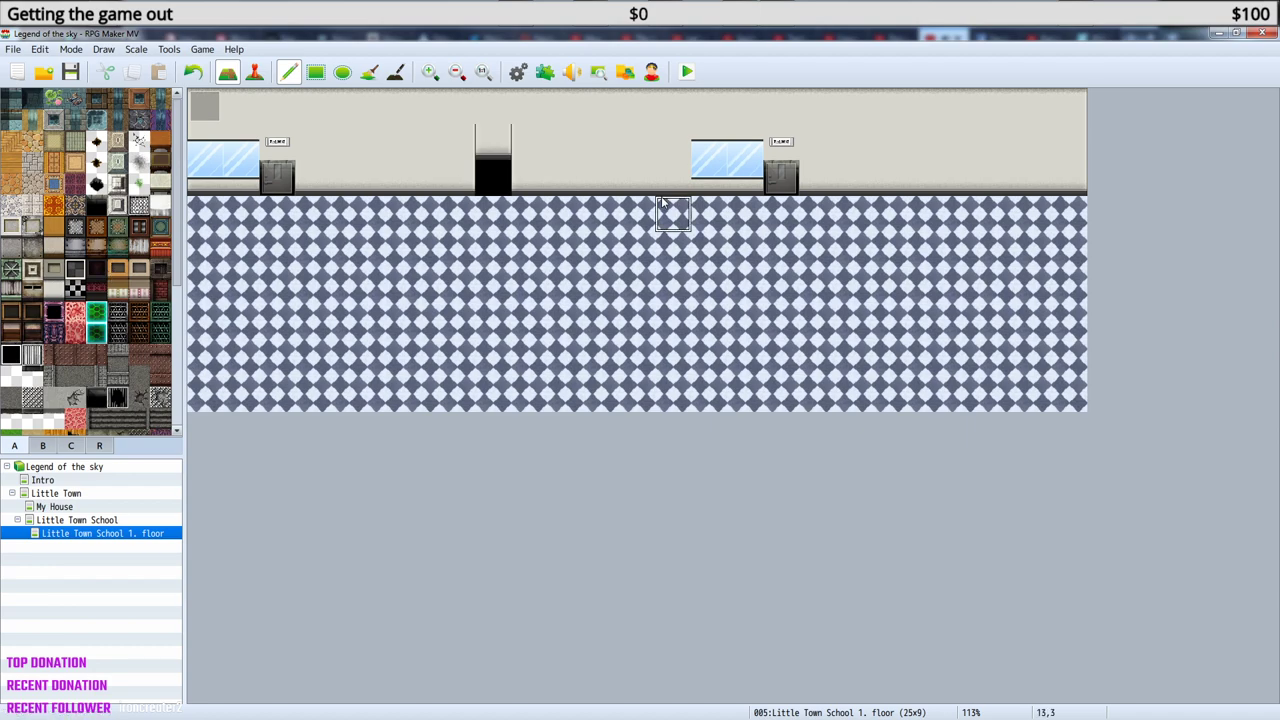
pyautogui.click(601, 141)
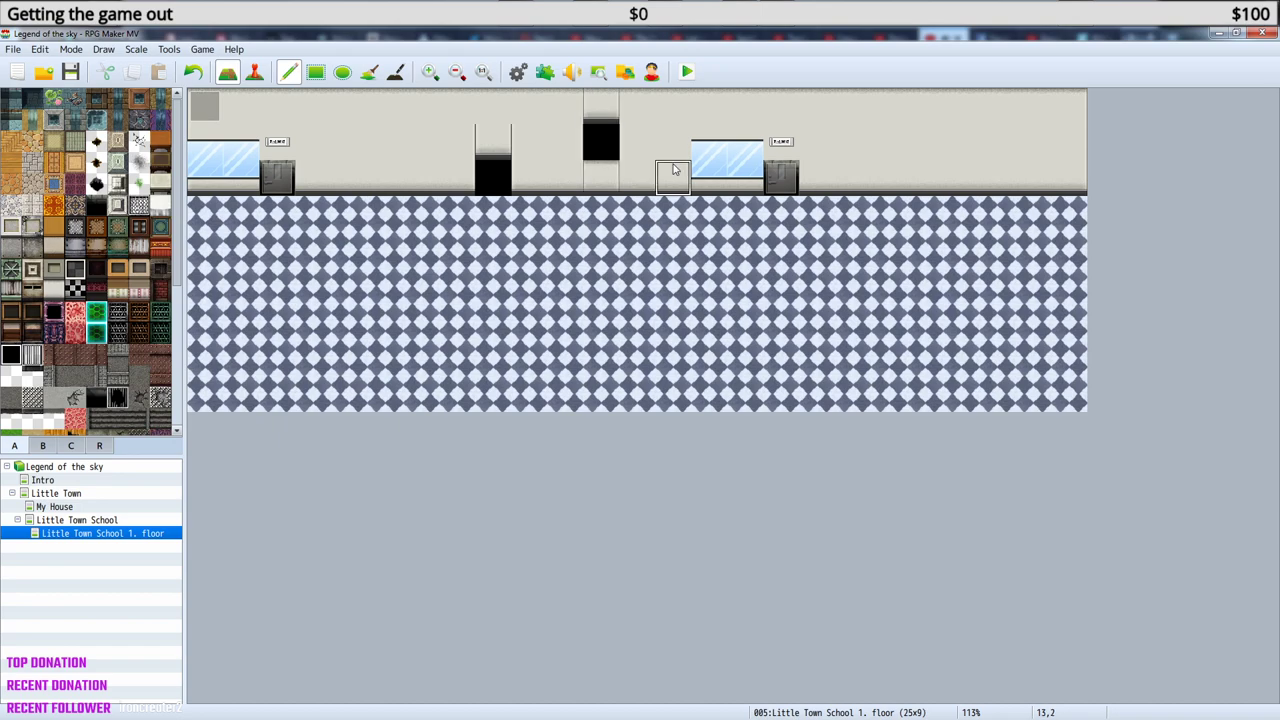
pyautogui.hotkey('ctrl', 'z')
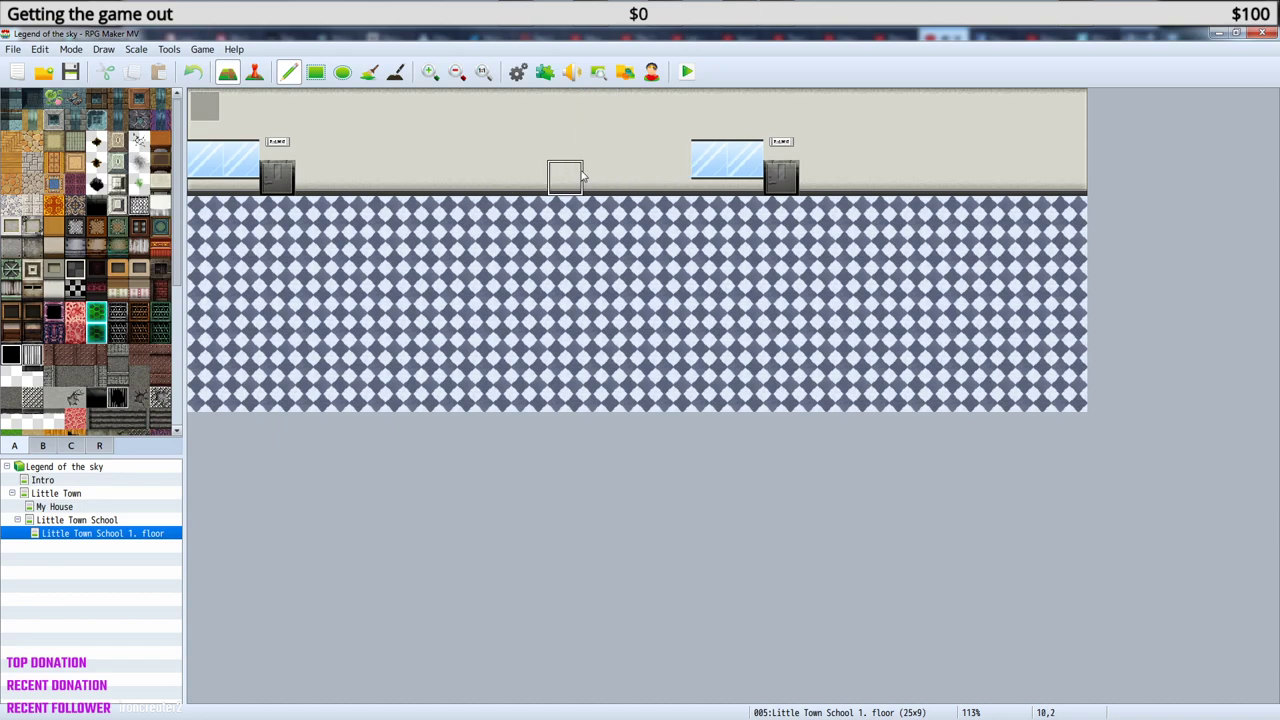
# View the Little Town map, return to Little Town School 1. floor, and try a tile on the wall near the first door, undoing it.
pyautogui.click(73, 495)
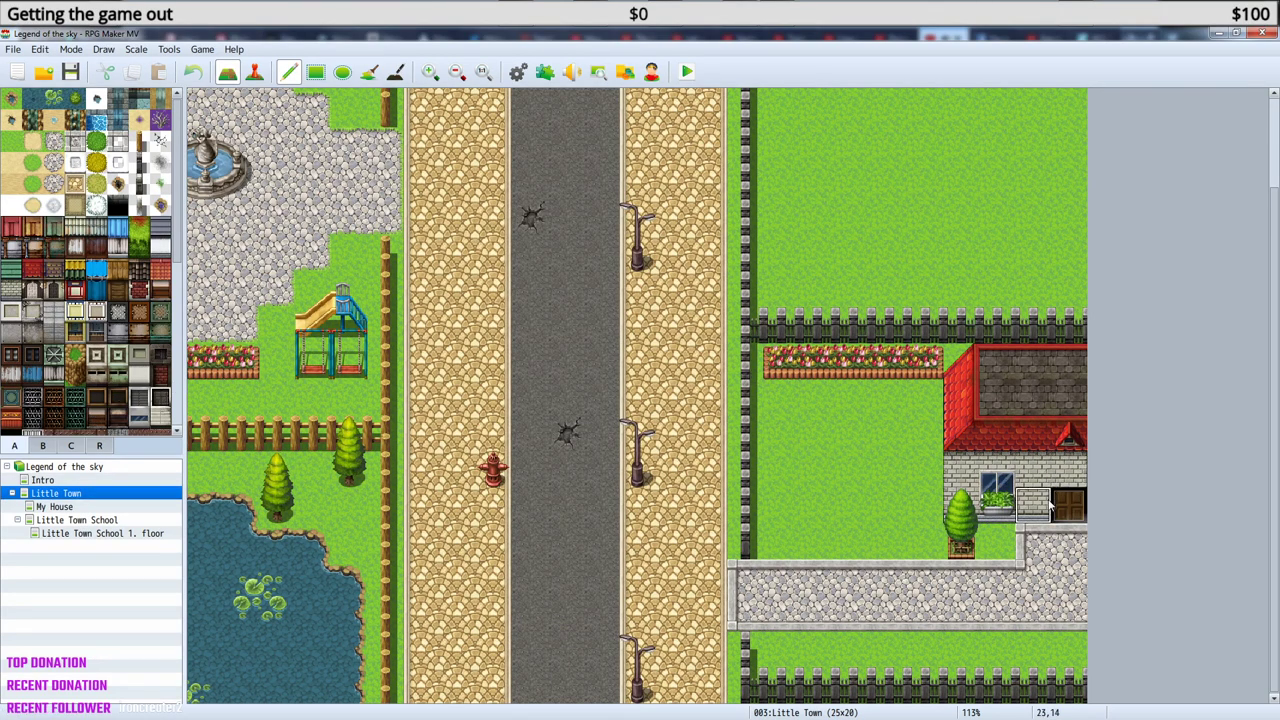
pyautogui.click(93, 535)
pyautogui.click(349, 155)
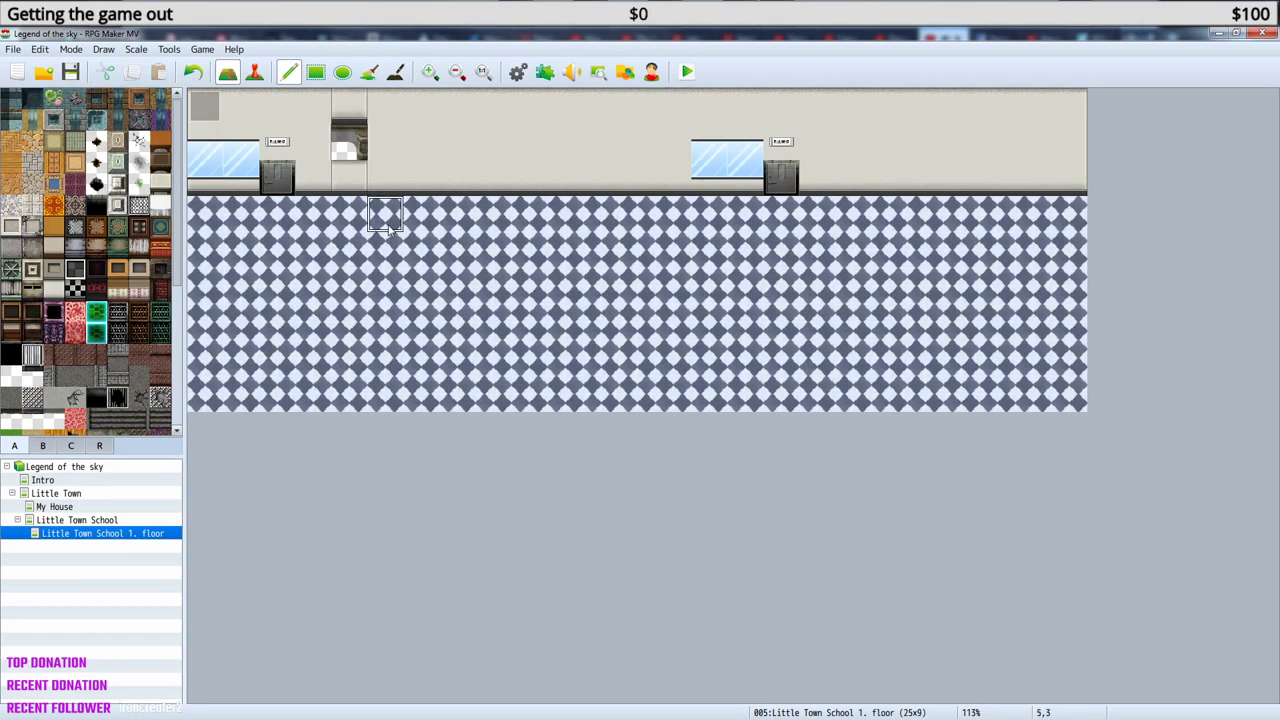
pyautogui.hotkey('ctrl', 'z')
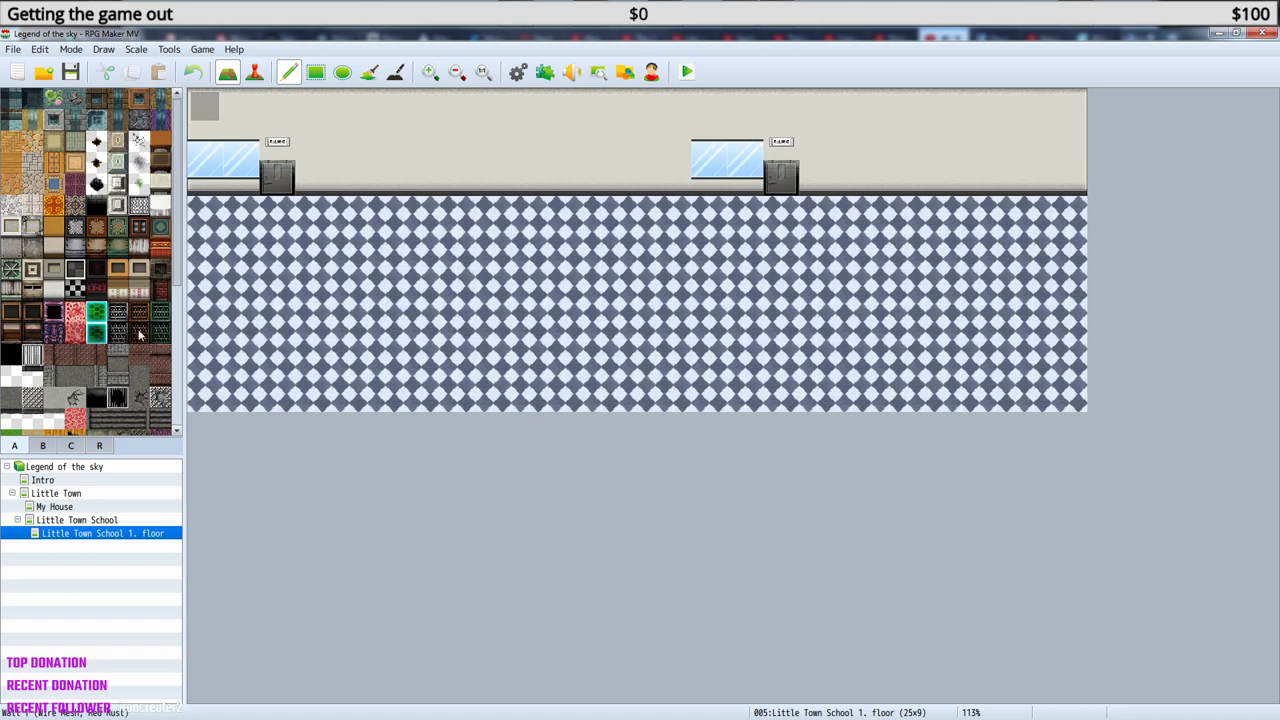
# Try the black opening tile from tileset B on the wall near the first door and undo it.
pyautogui.scroll(-5, 98, 290)
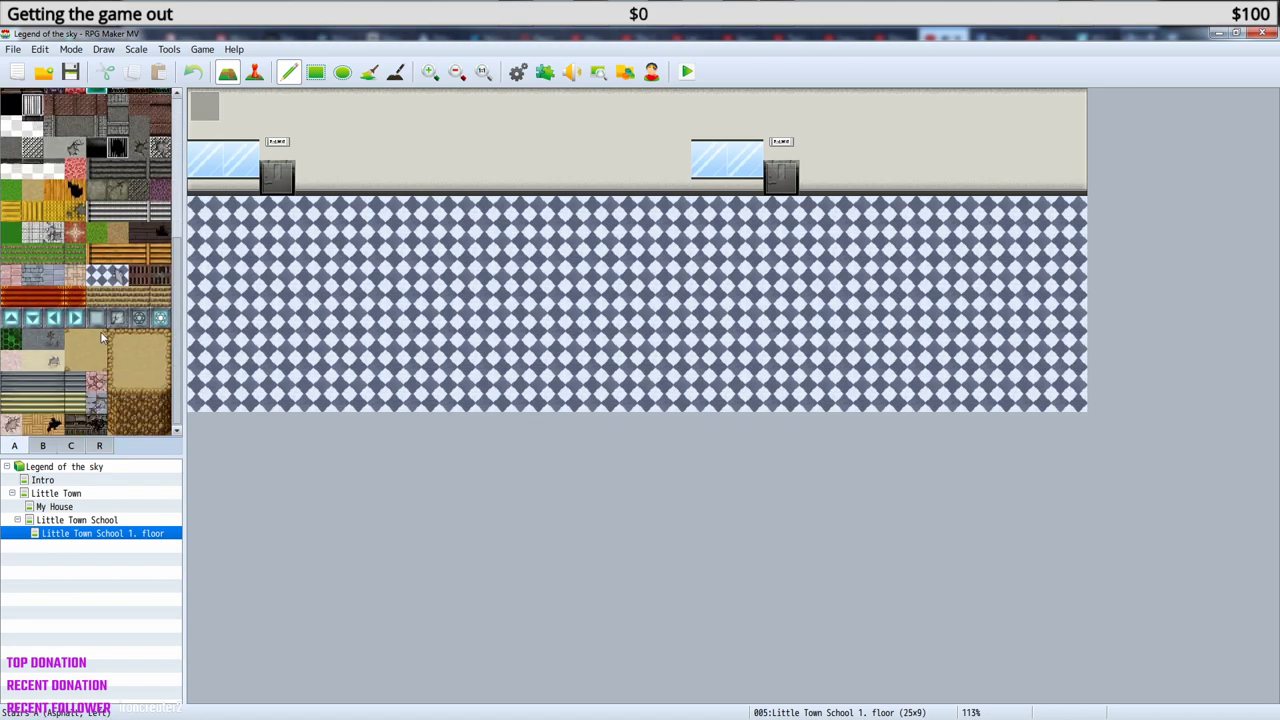
pyautogui.scroll(5, 101, 337)
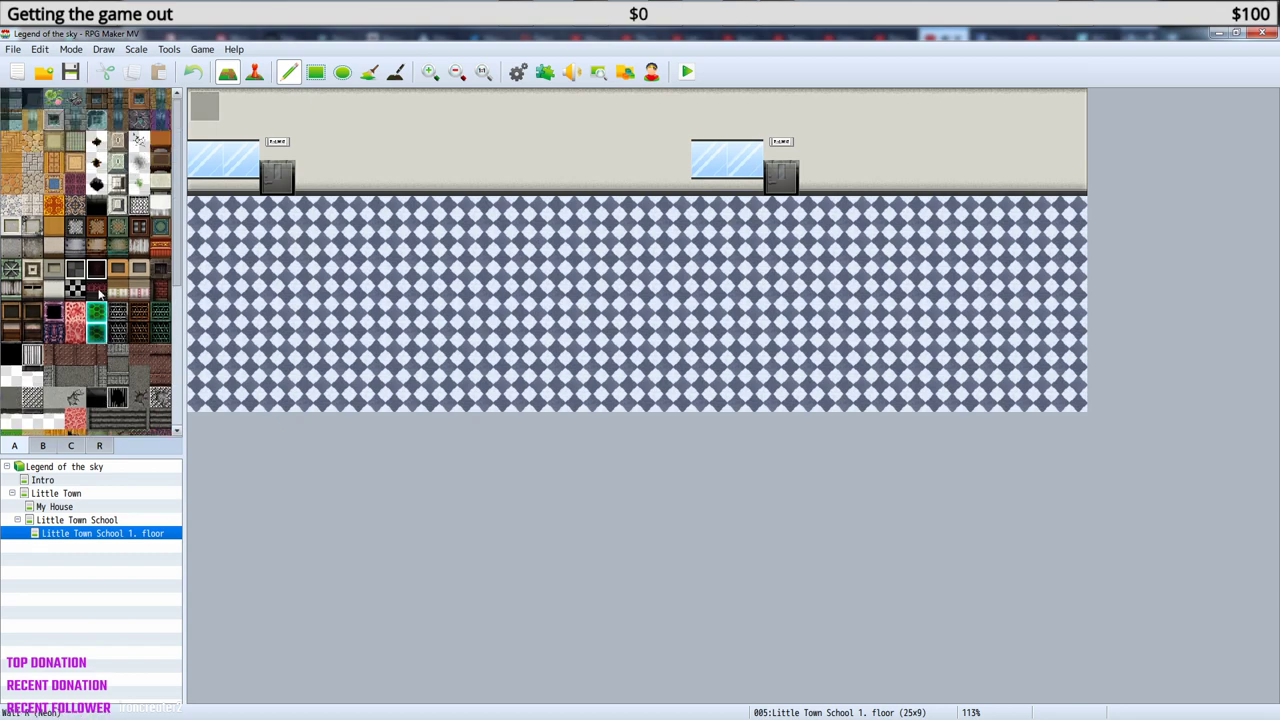
pyautogui.click(38, 448)
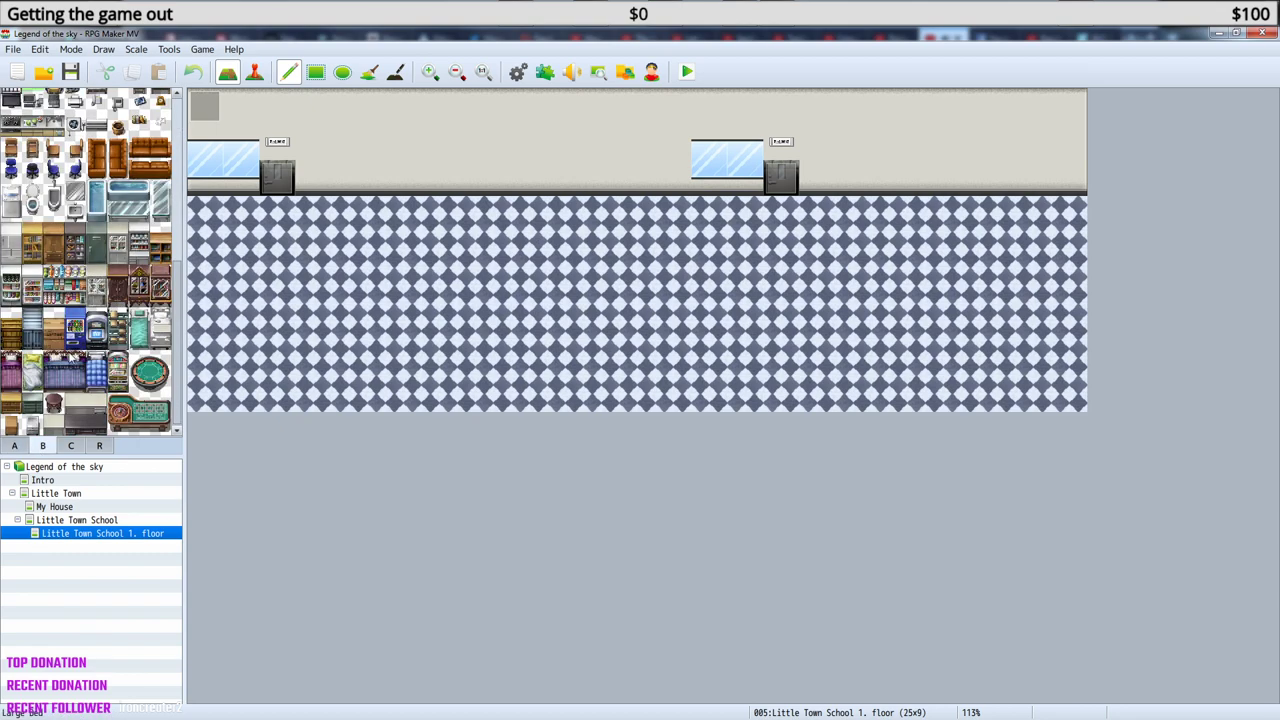
pyautogui.moveTo(176, 322); pyautogui.dragTo(185, 162)
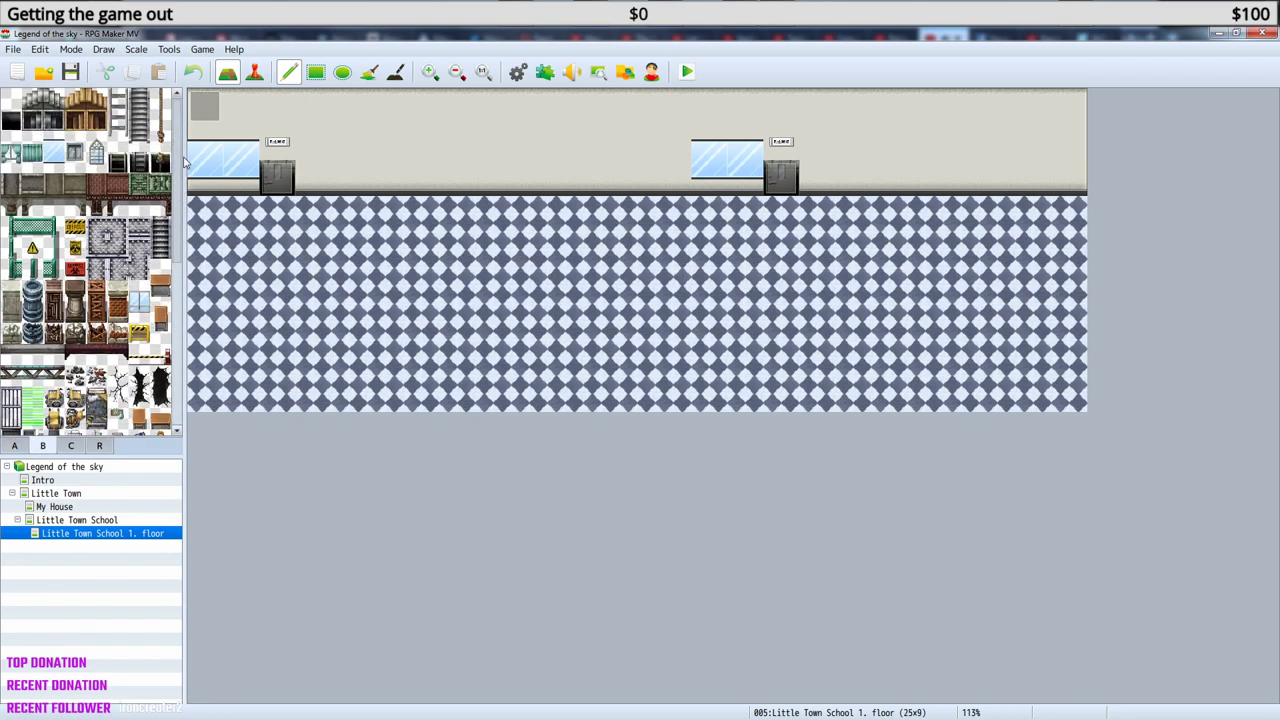
pyautogui.click(349, 180)
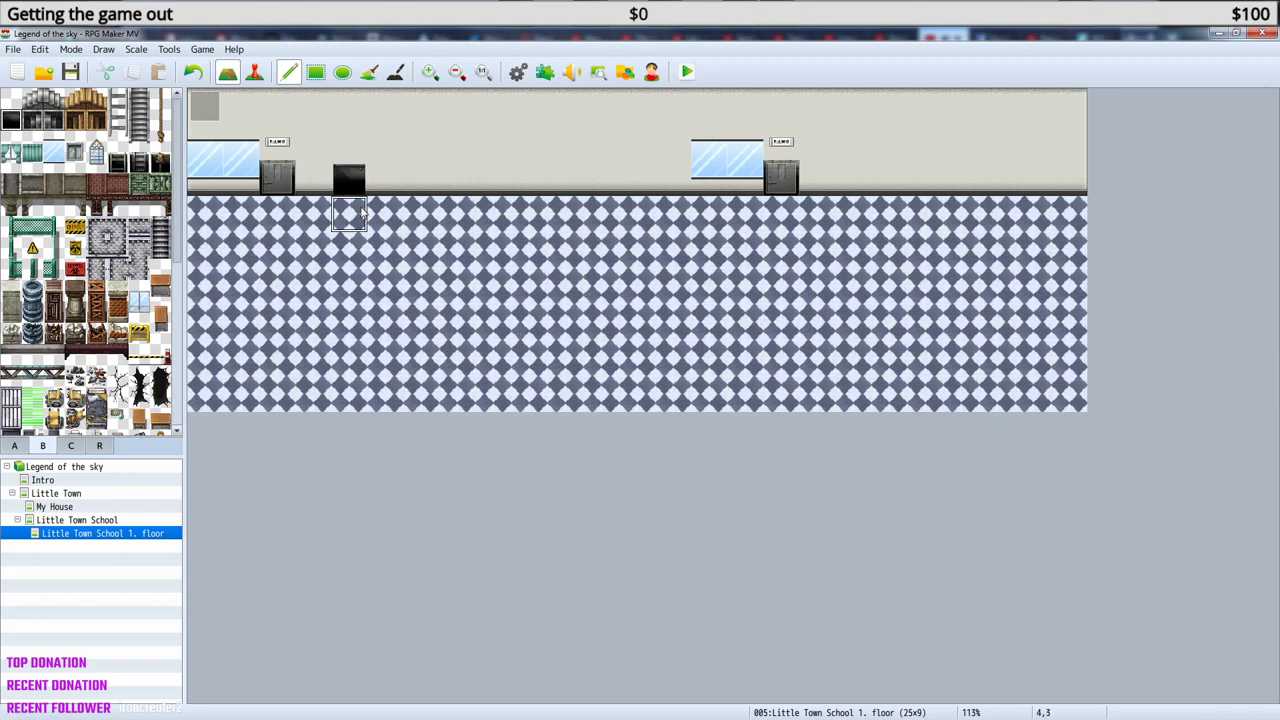
pyautogui.hotkey('ctrl', 'z')
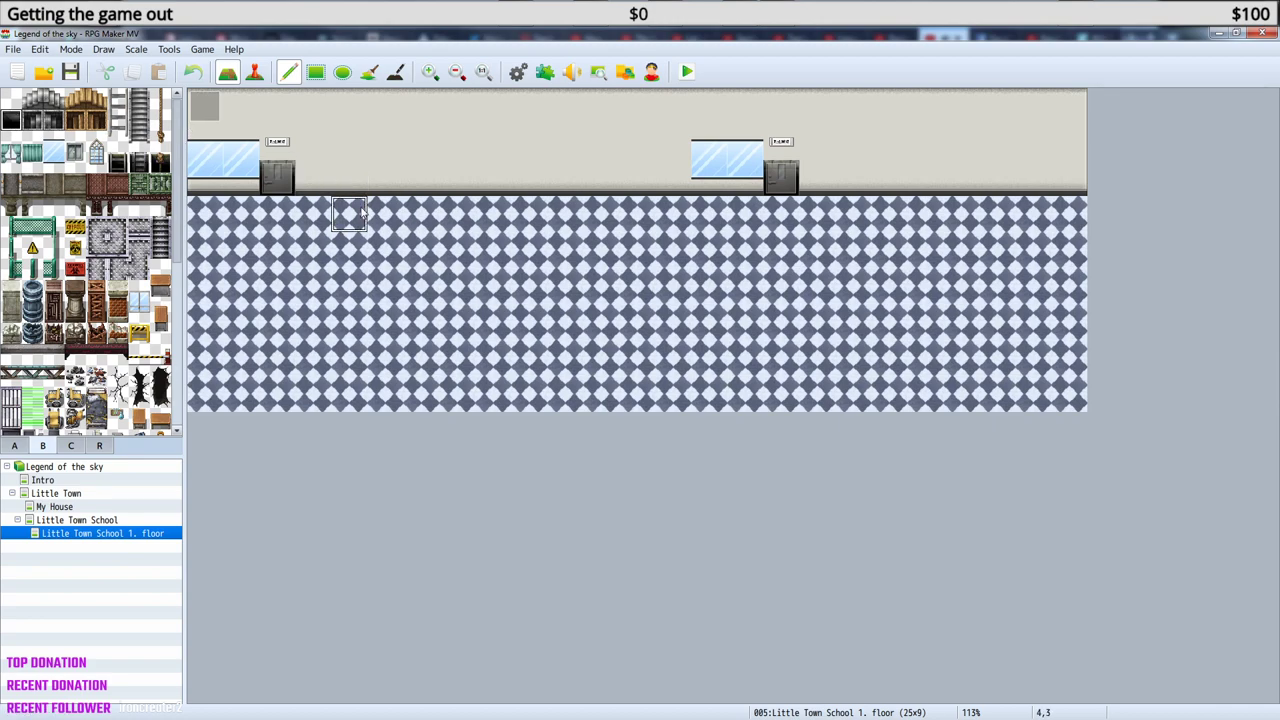
# Look through tileset C for a background, return to tileset A, and remove the dark tiles behind both doors.
pyautogui.click(71, 446)
pyautogui.scroll(-3, 176, 228)
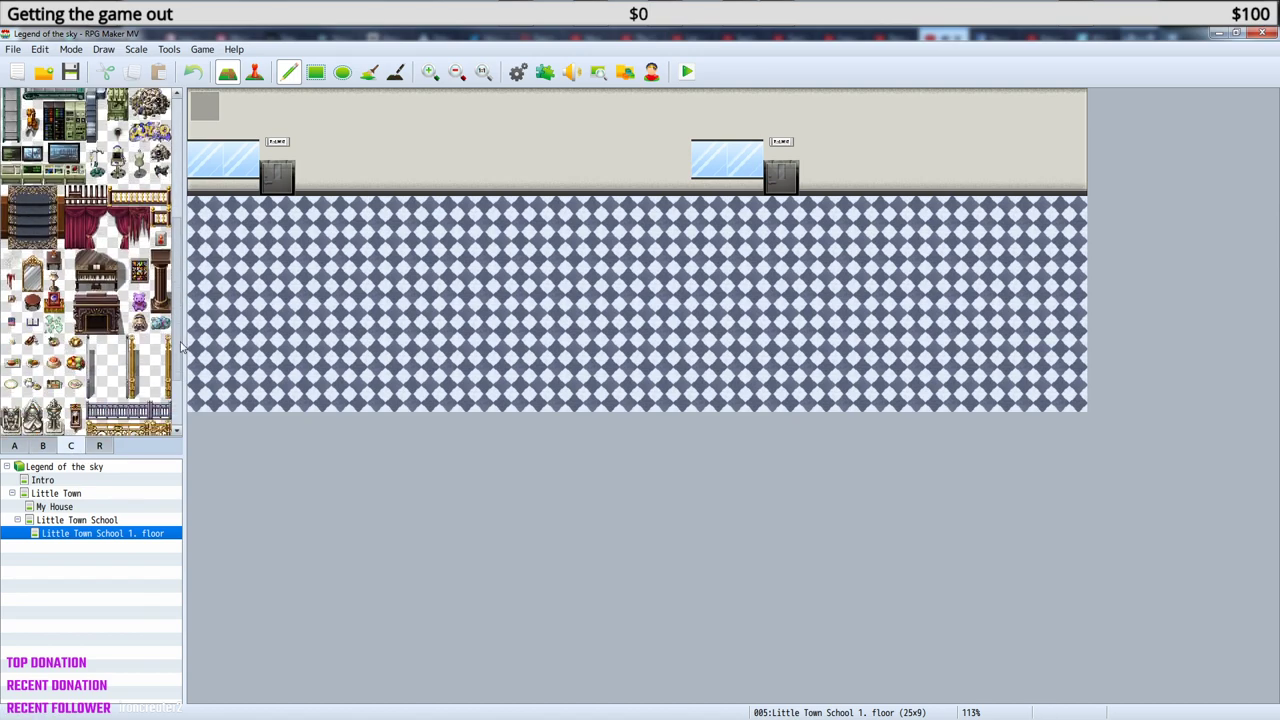
pyautogui.scroll(-5, 183, 206)
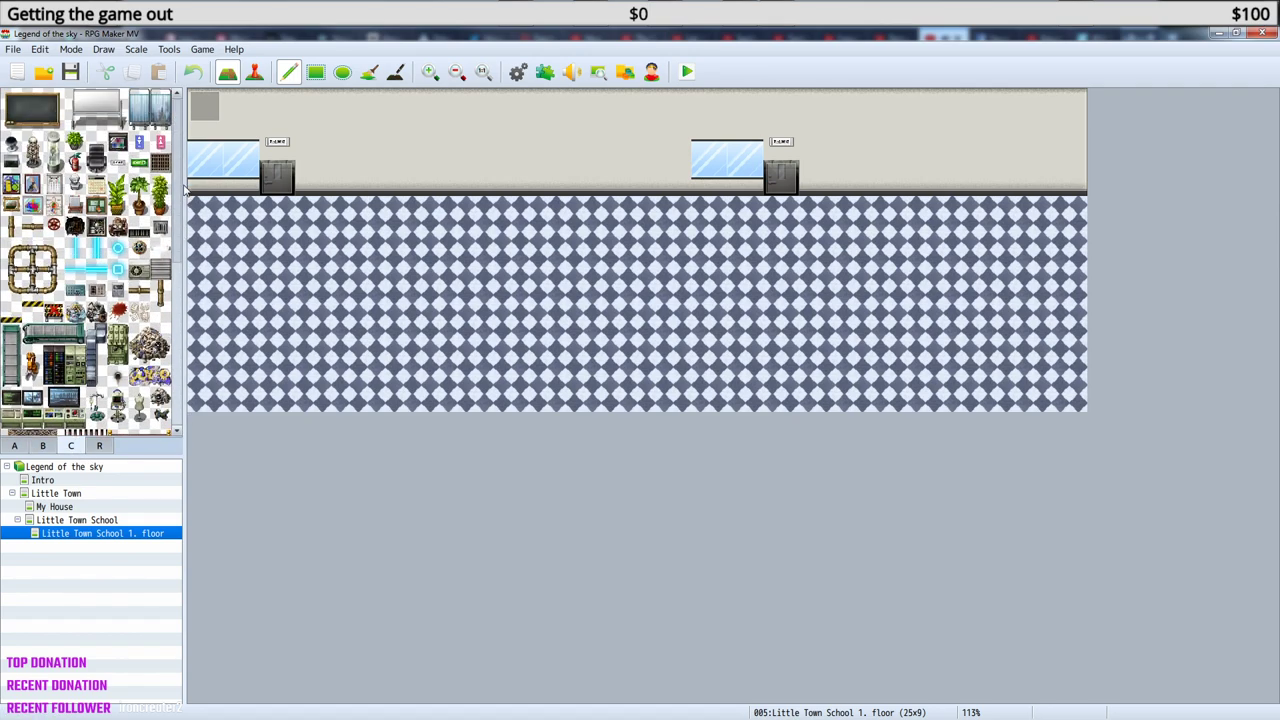
pyautogui.click(15, 446)
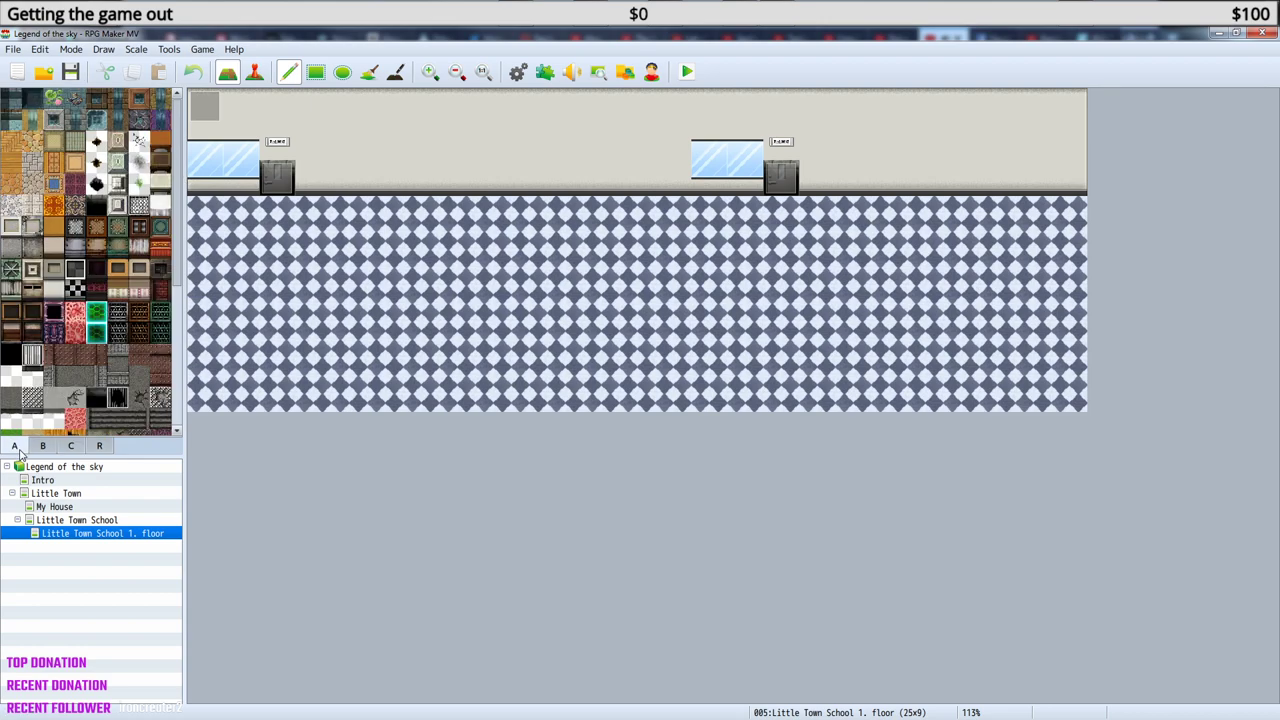
pyautogui.click(277, 177)
pyautogui.click(781, 177)
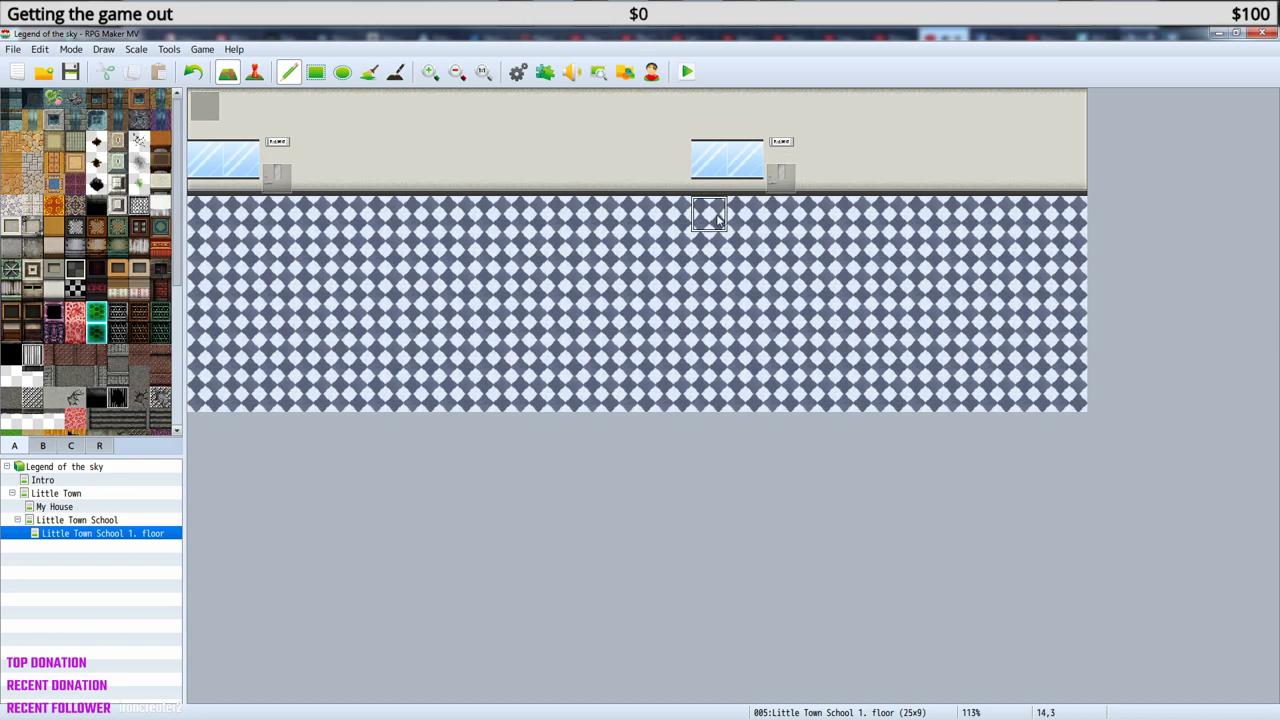
# Start a playtest from the saved game, enter the school, and run through the first-floor cutscene to the classroom door.
pyautogui.click(687, 72)
pyautogui.click(585, 398)
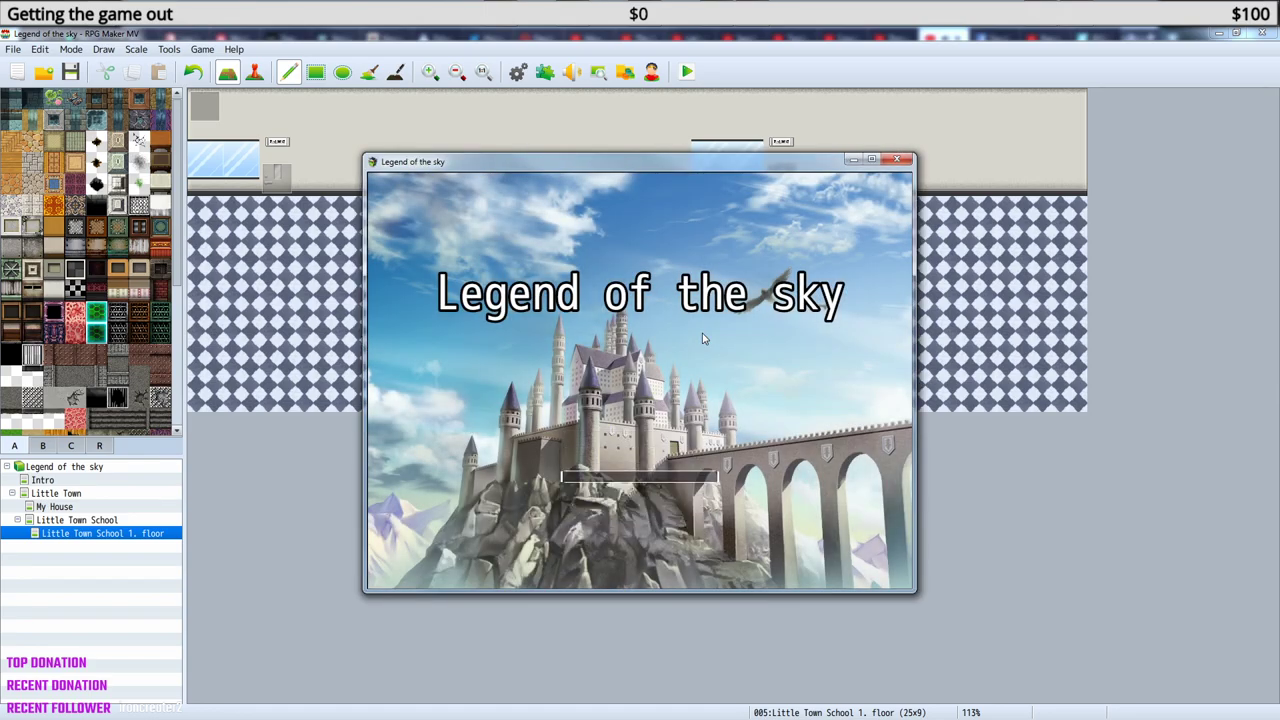
pyautogui.press('Return')
pyautogui.press('Return')
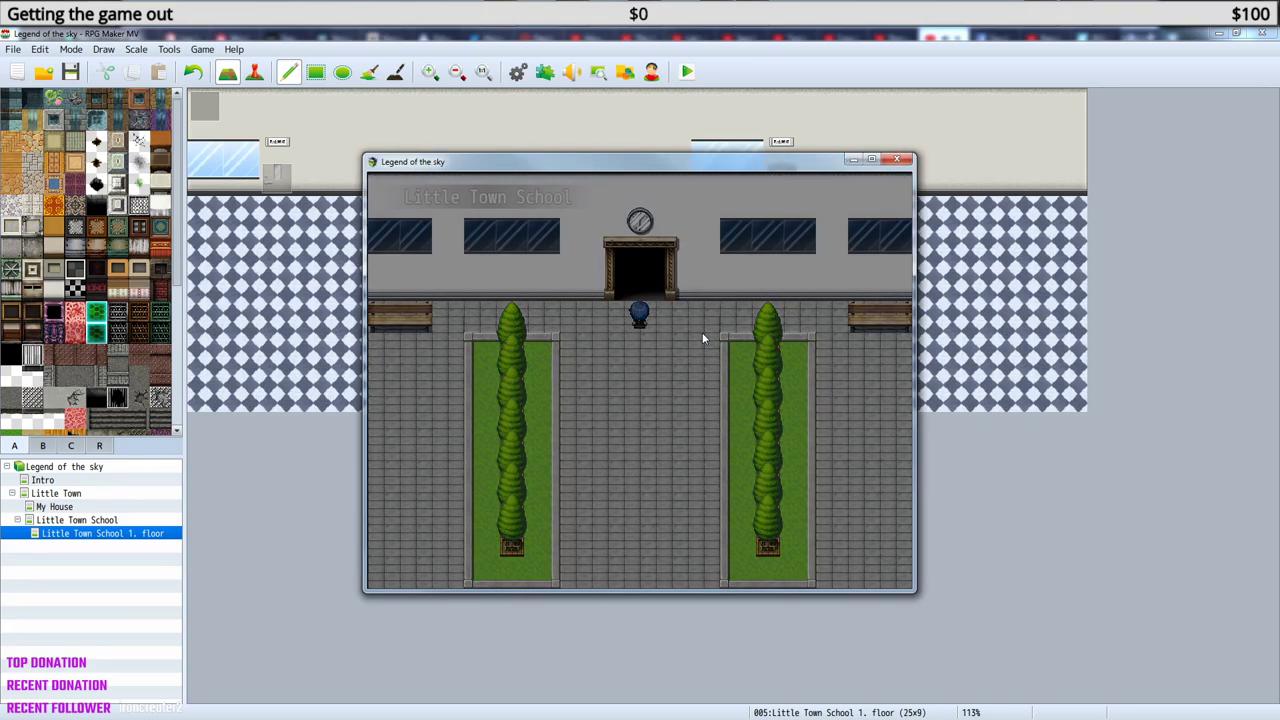
pyautogui.press('Up')
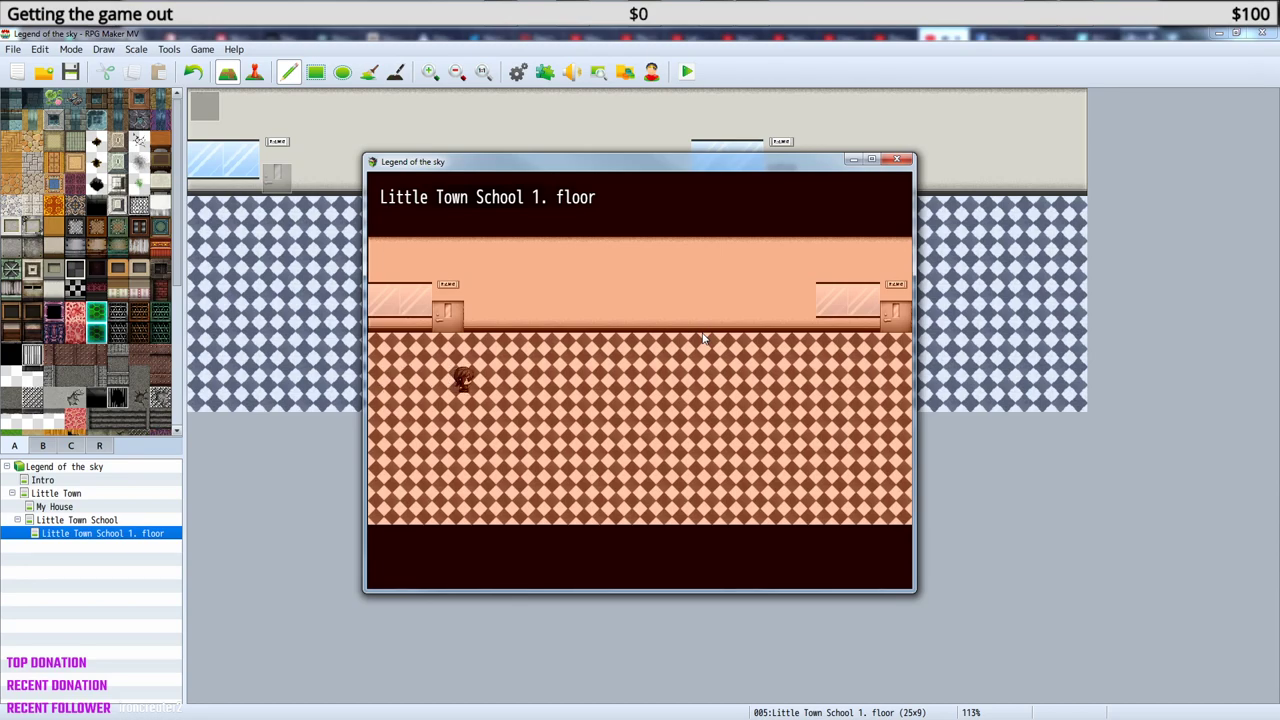
pyautogui.press('Right')
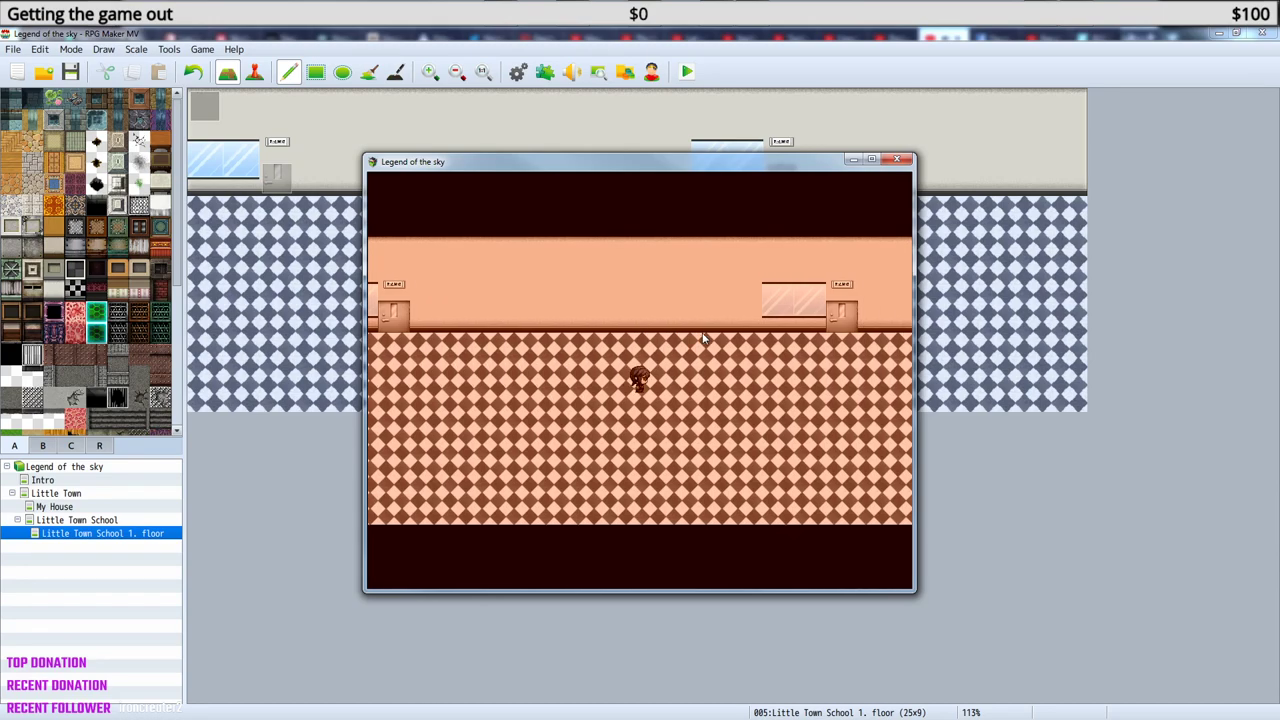
pyautogui.press('Right')
pyautogui.press('Up')
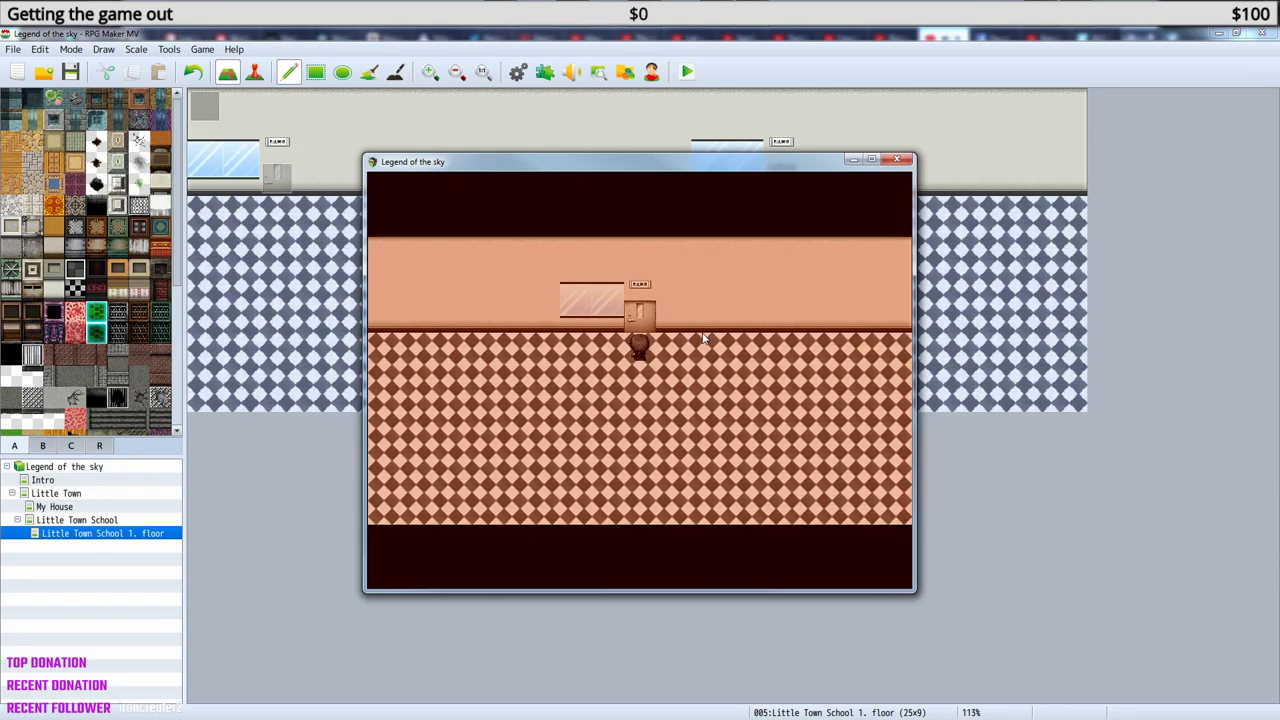
# Walk back along the corridor, test walking into the door again, and close the playtest.
pyautogui.press('Left')
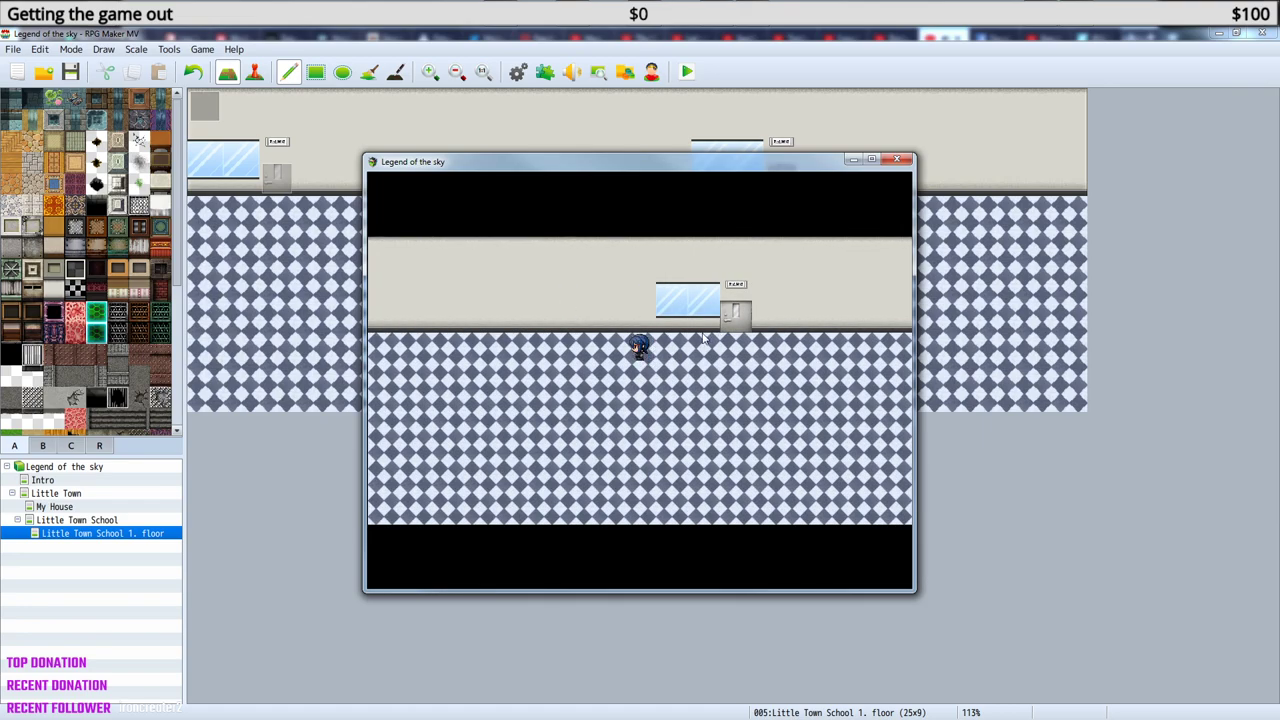
pyautogui.press('Left')
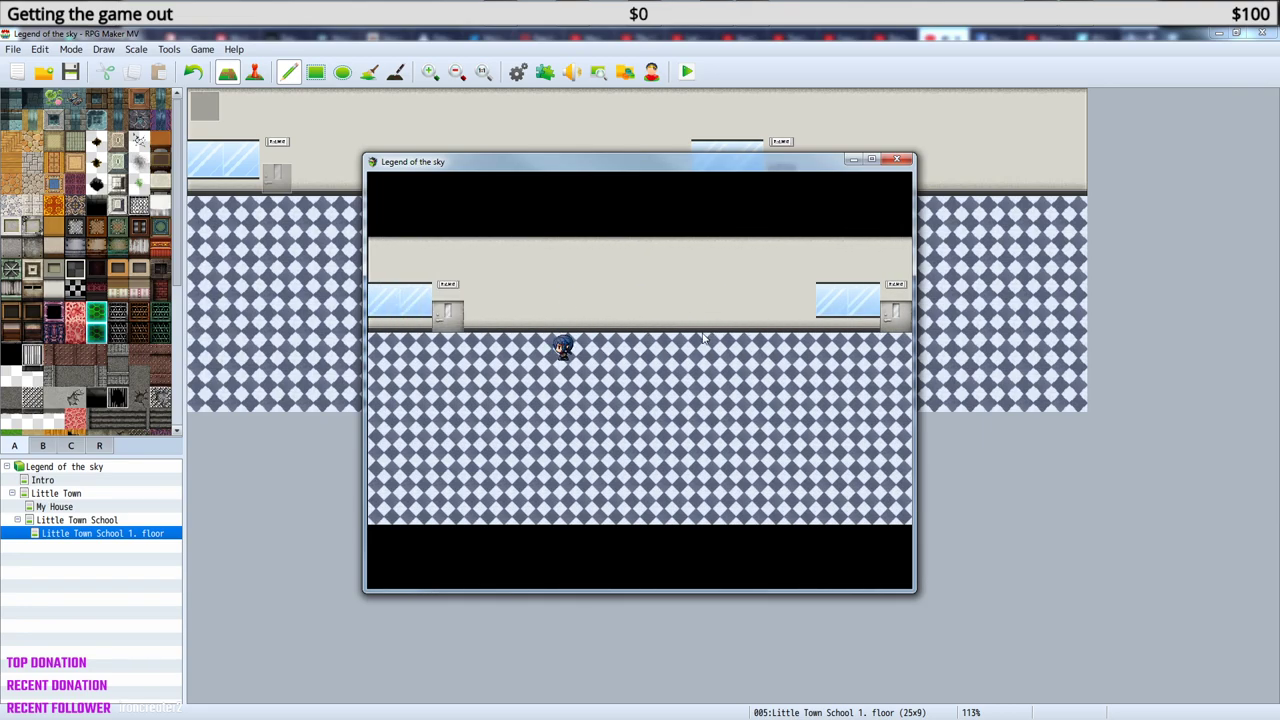
pyautogui.press('Left')
pyautogui.press('Right')
pyautogui.press('Up')
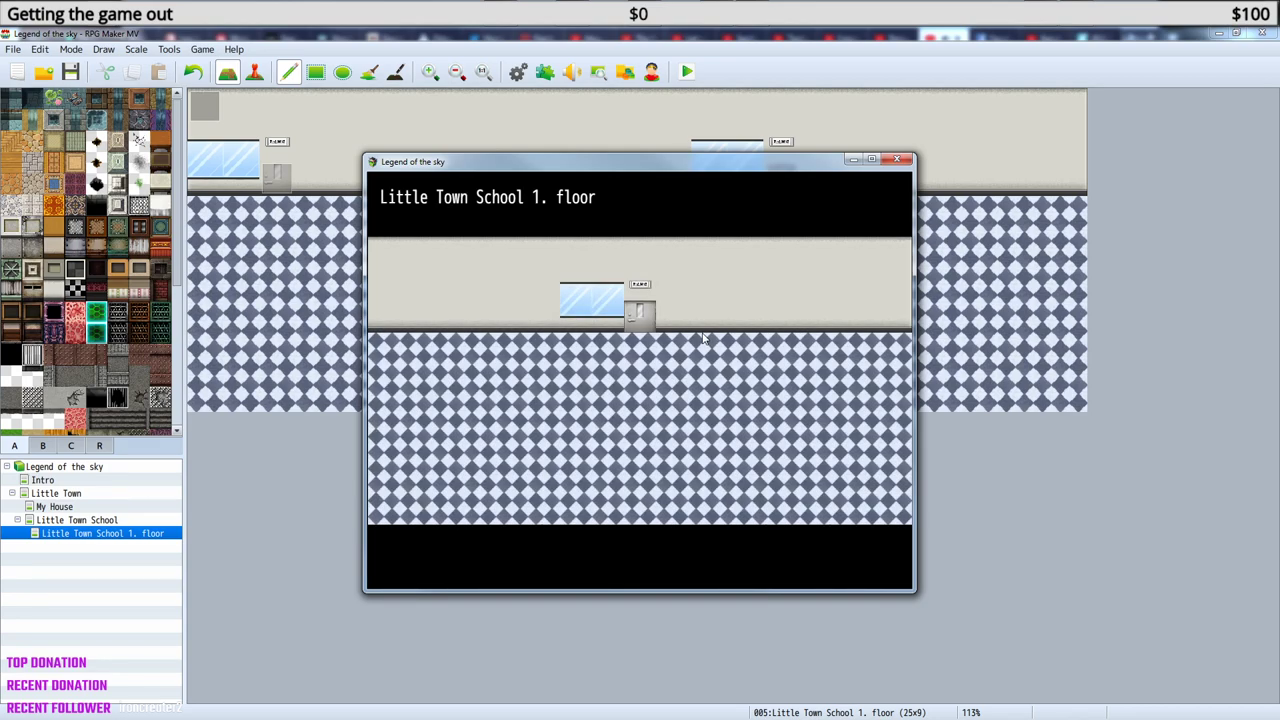
pyautogui.click(897, 160)
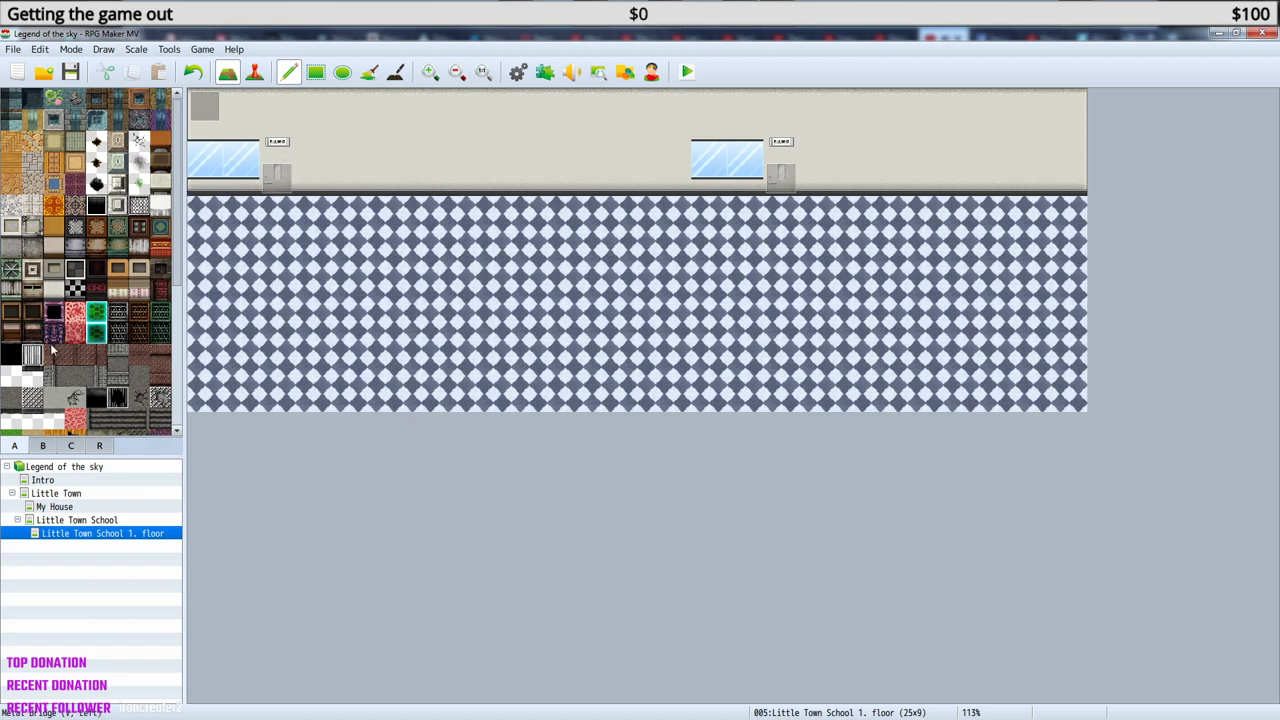
# Try the solid black tile behind the door beside the first window and undo it.
pyautogui.click(12, 354)
pyautogui.click(277, 176)
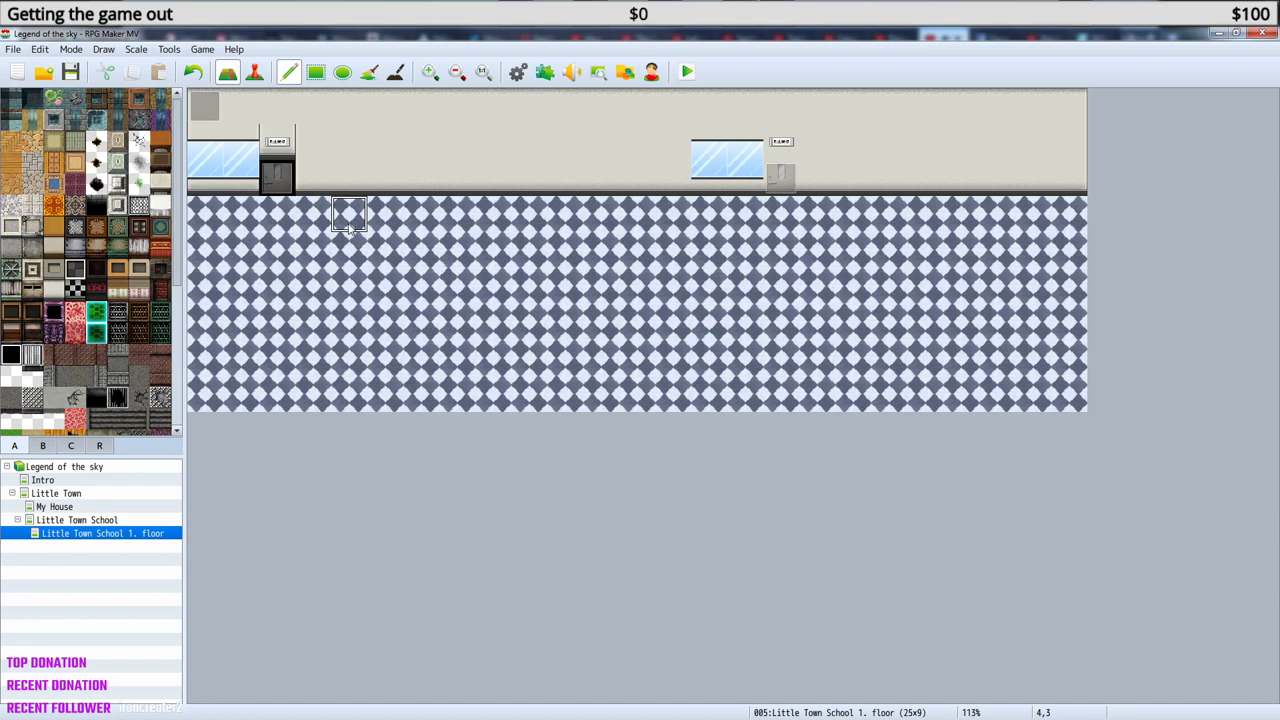
pyautogui.hotkey('ctrl', 'z')
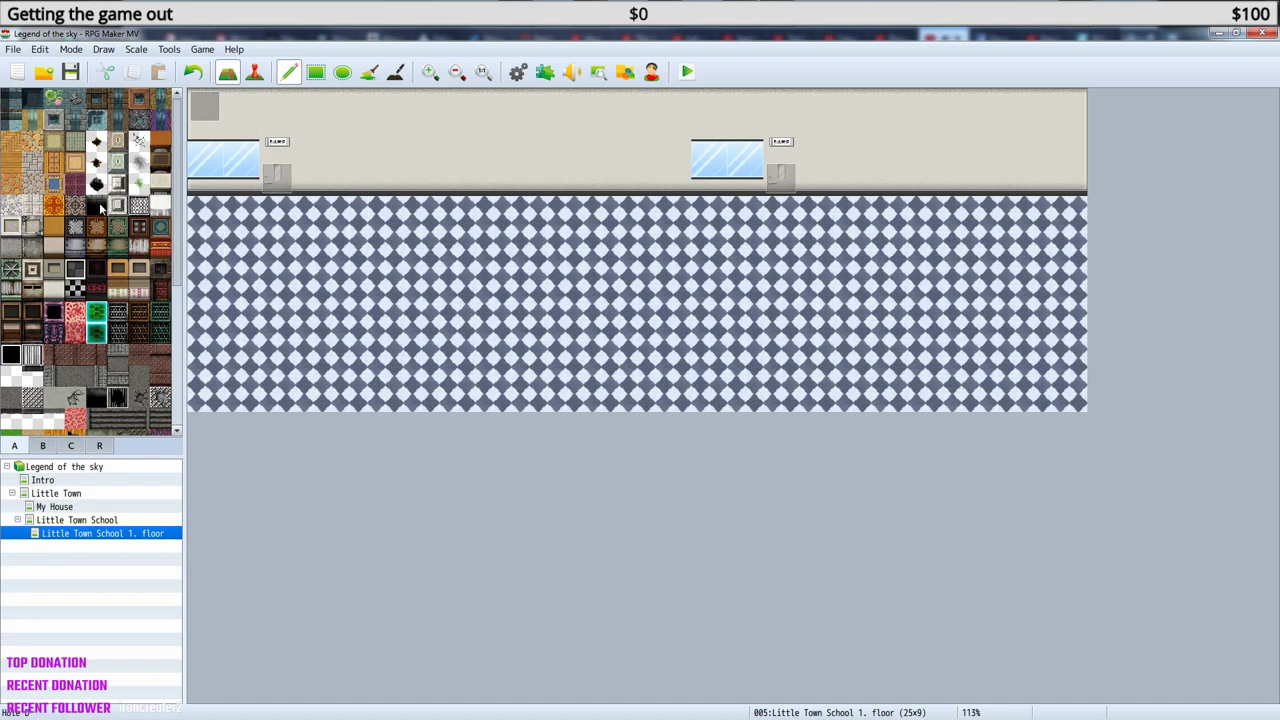
pyautogui.click(96, 268)
pyautogui.click(277, 176)
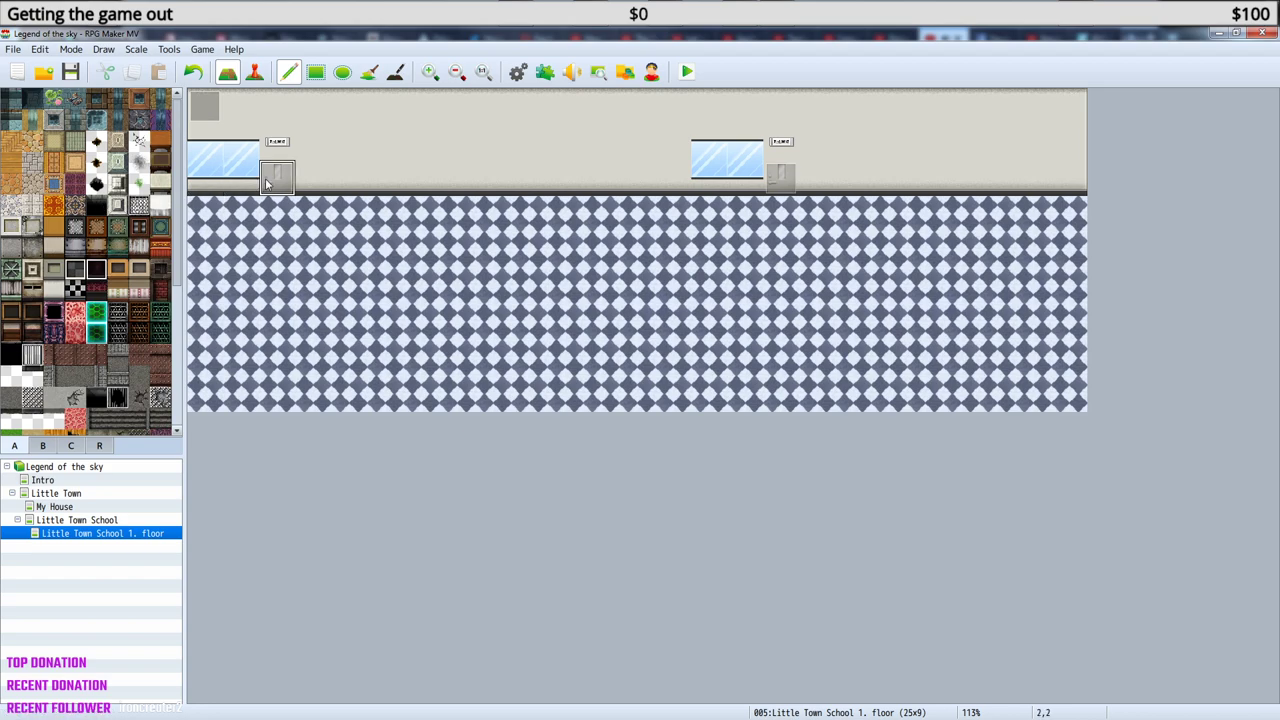
pyautogui.hotkey('ctrl', 'z')
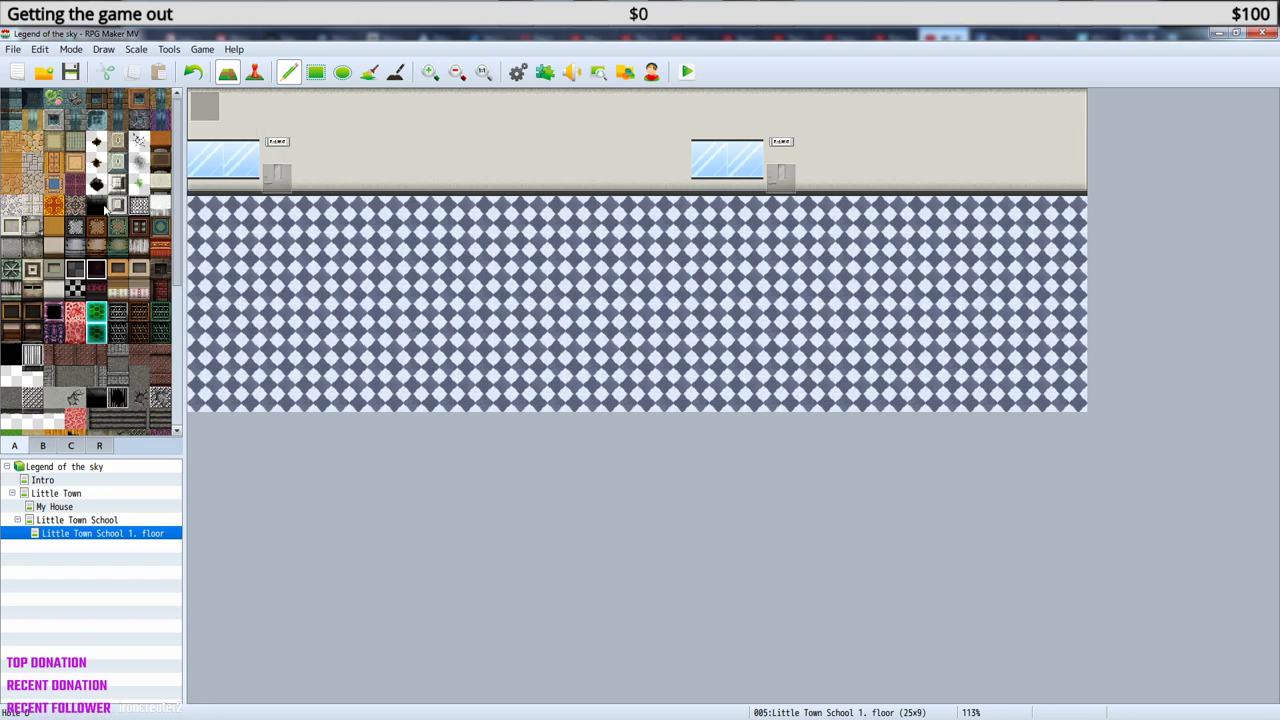
# Place the dark hole tile with the shaded upper edge from tileset A behind both doors.
pyautogui.click(96, 205)
pyautogui.click(277, 176)
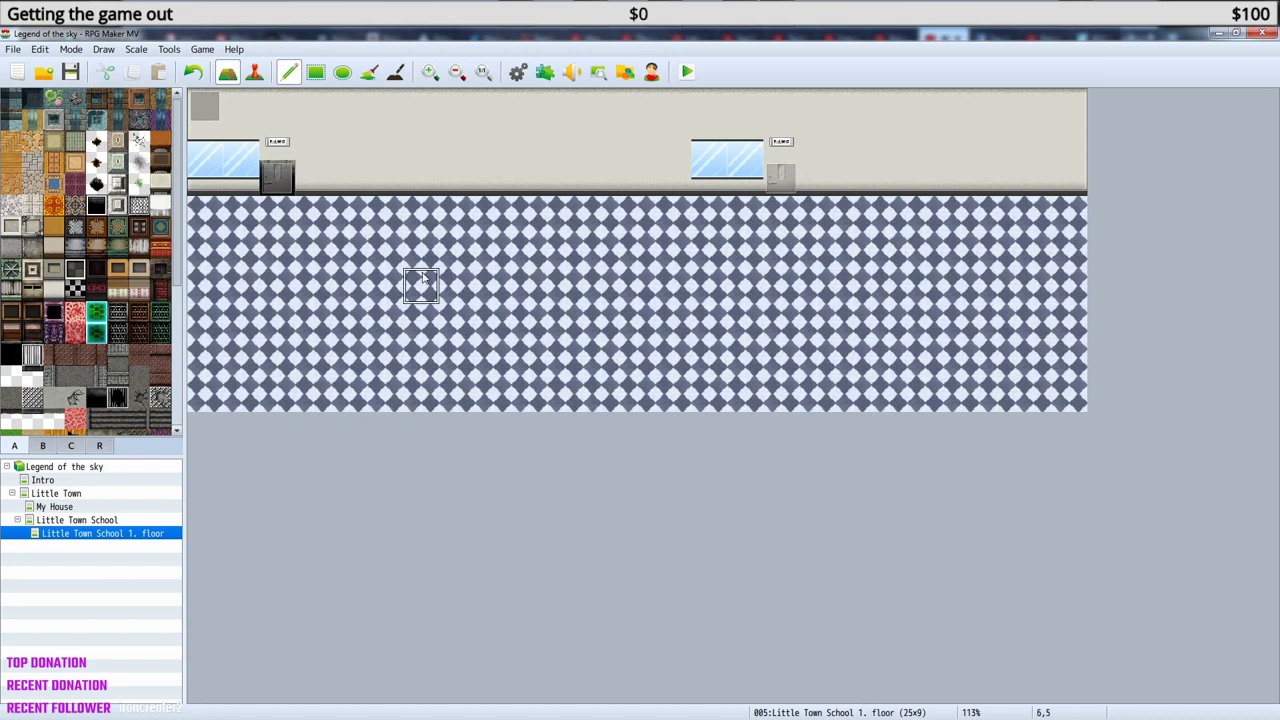
pyautogui.click(781, 177)
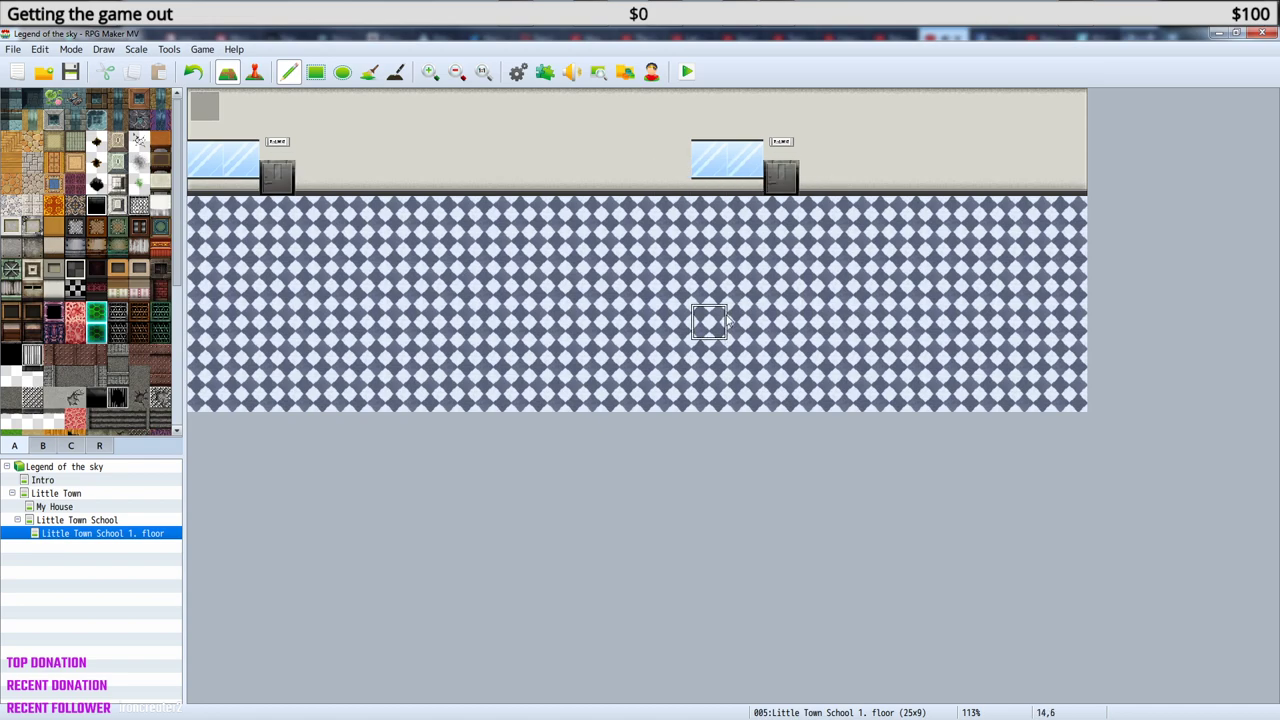
pyautogui.scroll(-5, 100, 352)
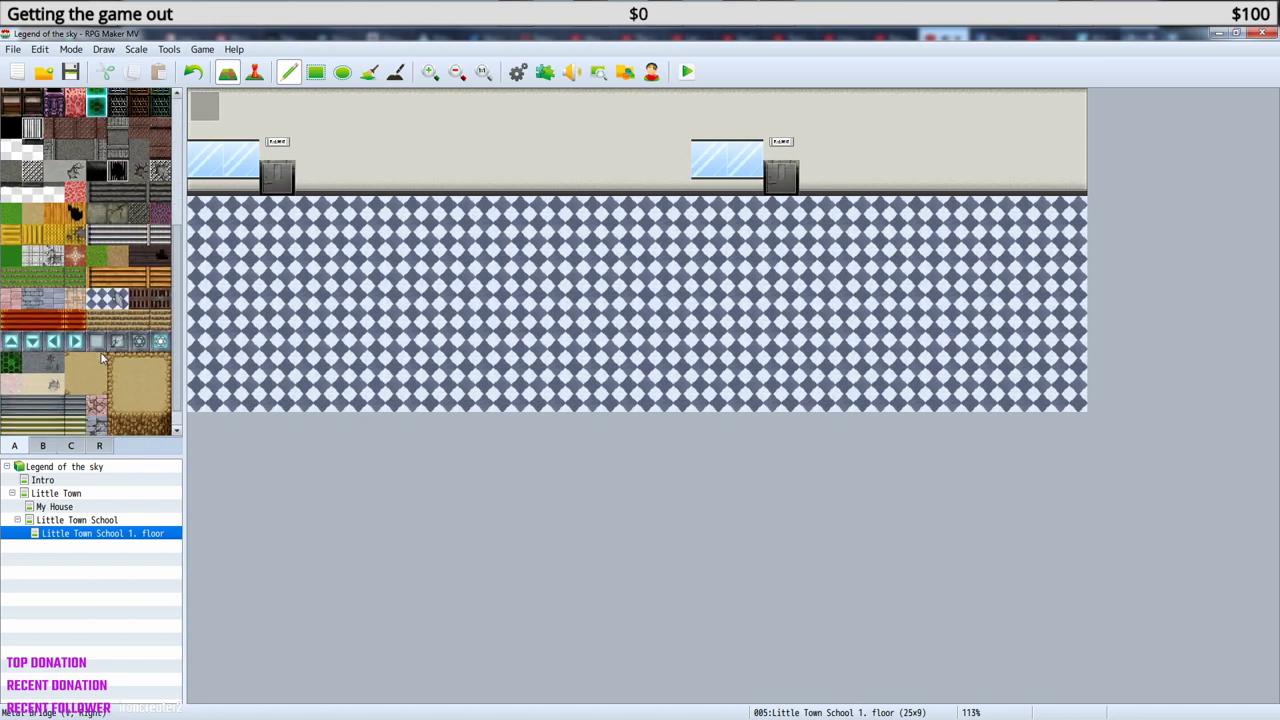
pyautogui.scroll(5, 101, 357)
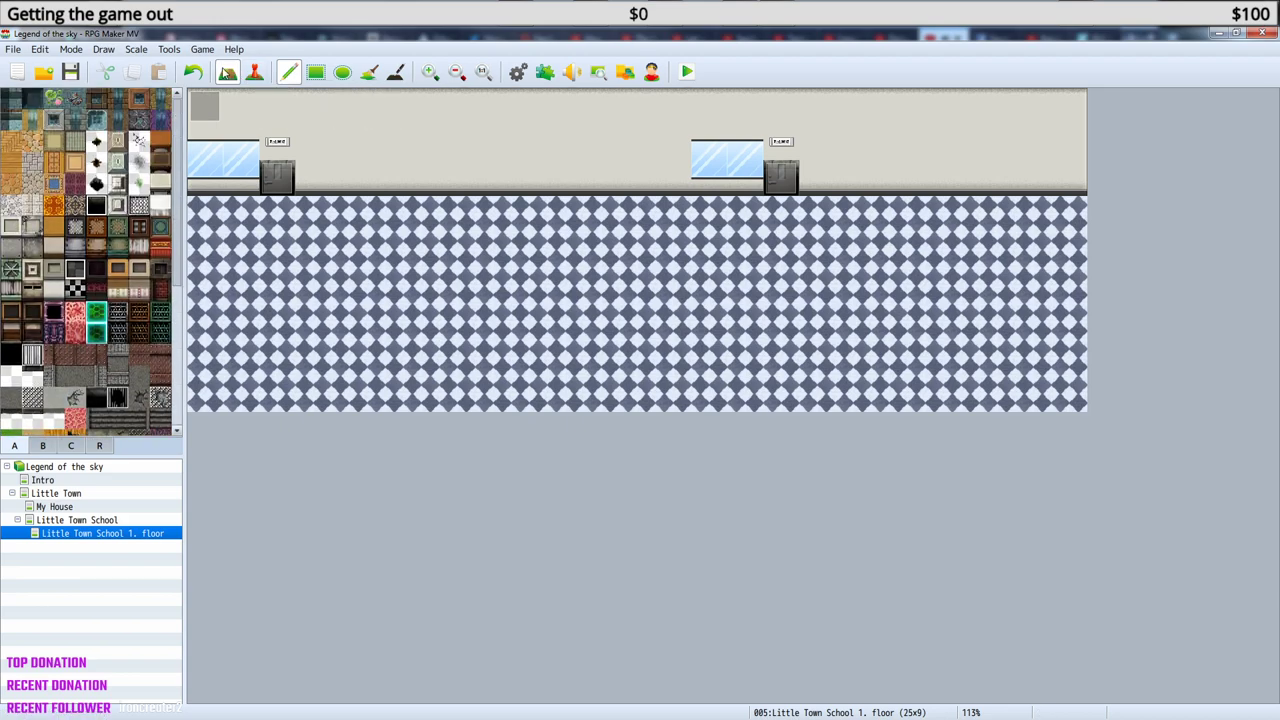
# Examine the door event beside the second window and the 0003 Door switch command in cutscene event EV003.
pyautogui.click(255, 71)
pyautogui.doubleClick(786, 180)
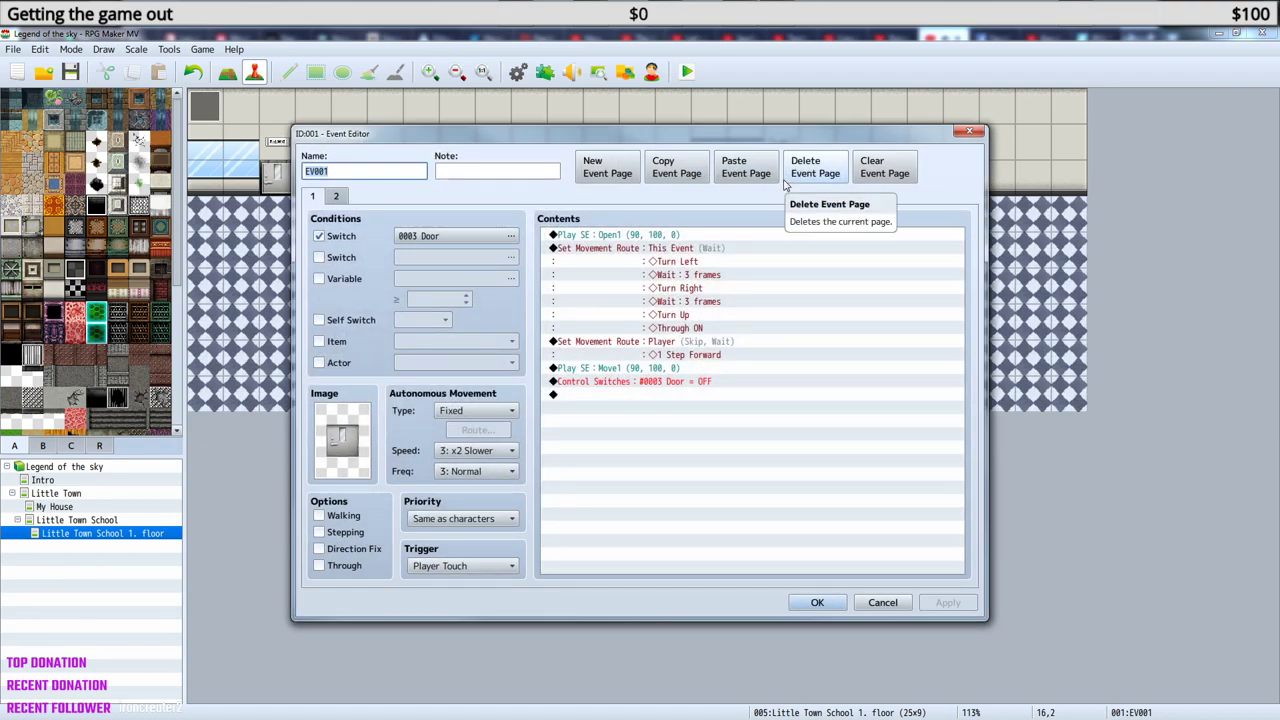
pyautogui.click(970, 131)
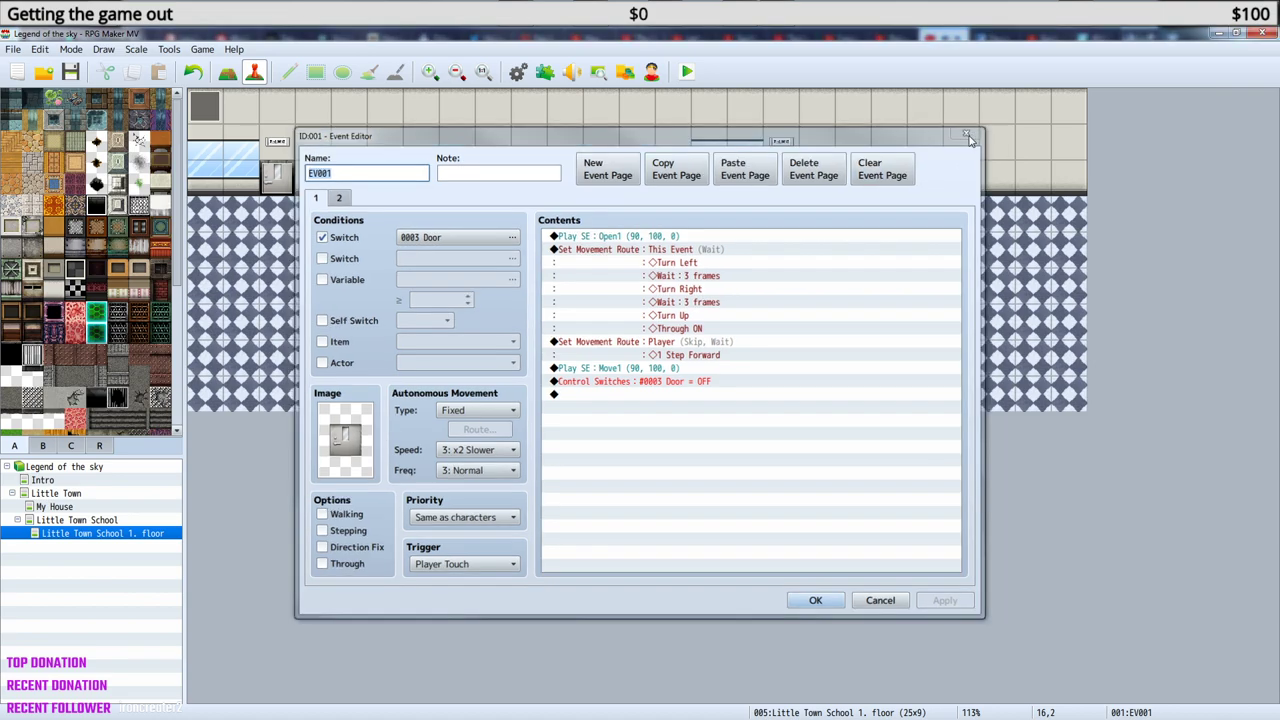
pyautogui.doubleClick(212, 112)
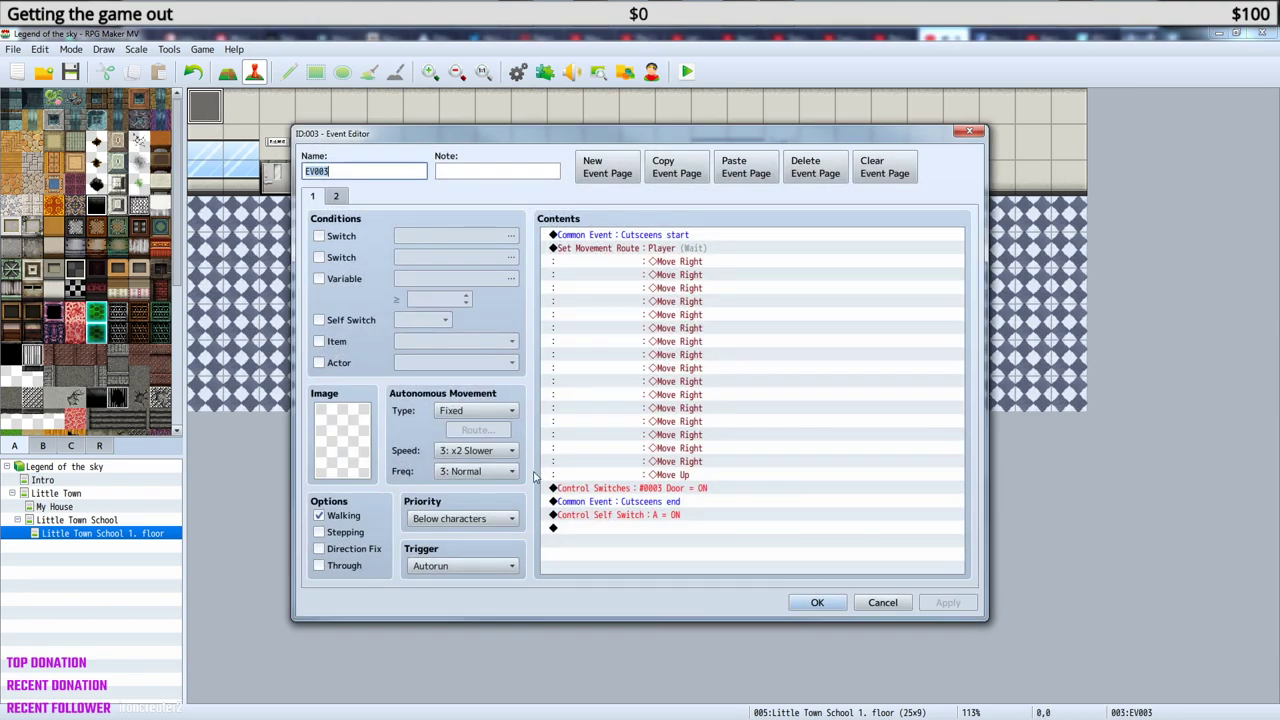
pyautogui.click(691, 499)
pyautogui.click(689, 490)
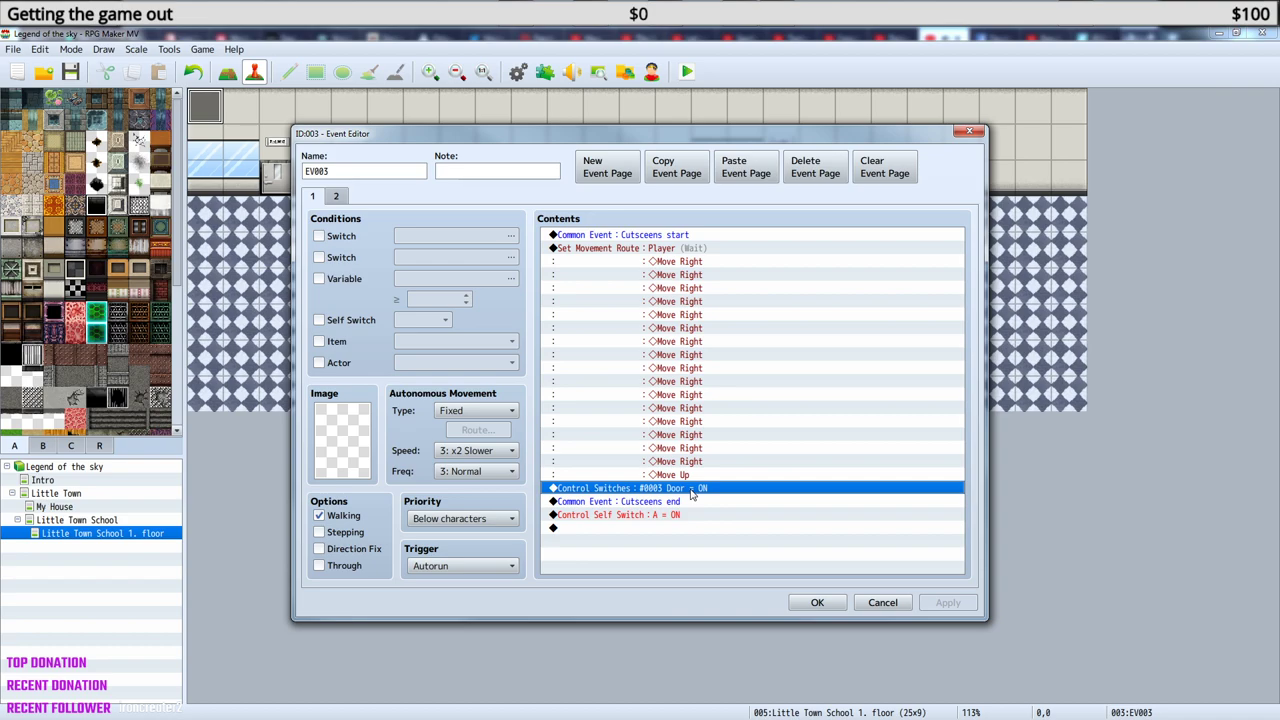
pyautogui.rightClick(690, 493)
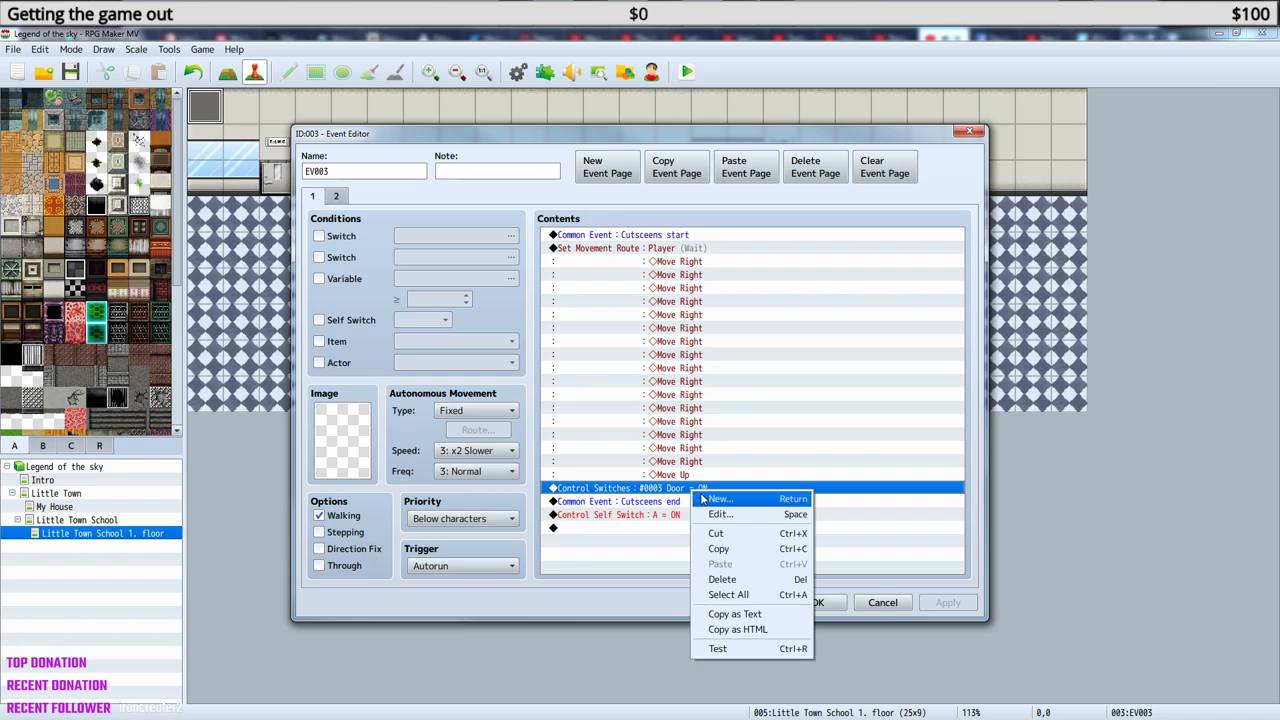
pyautogui.click(728, 519)
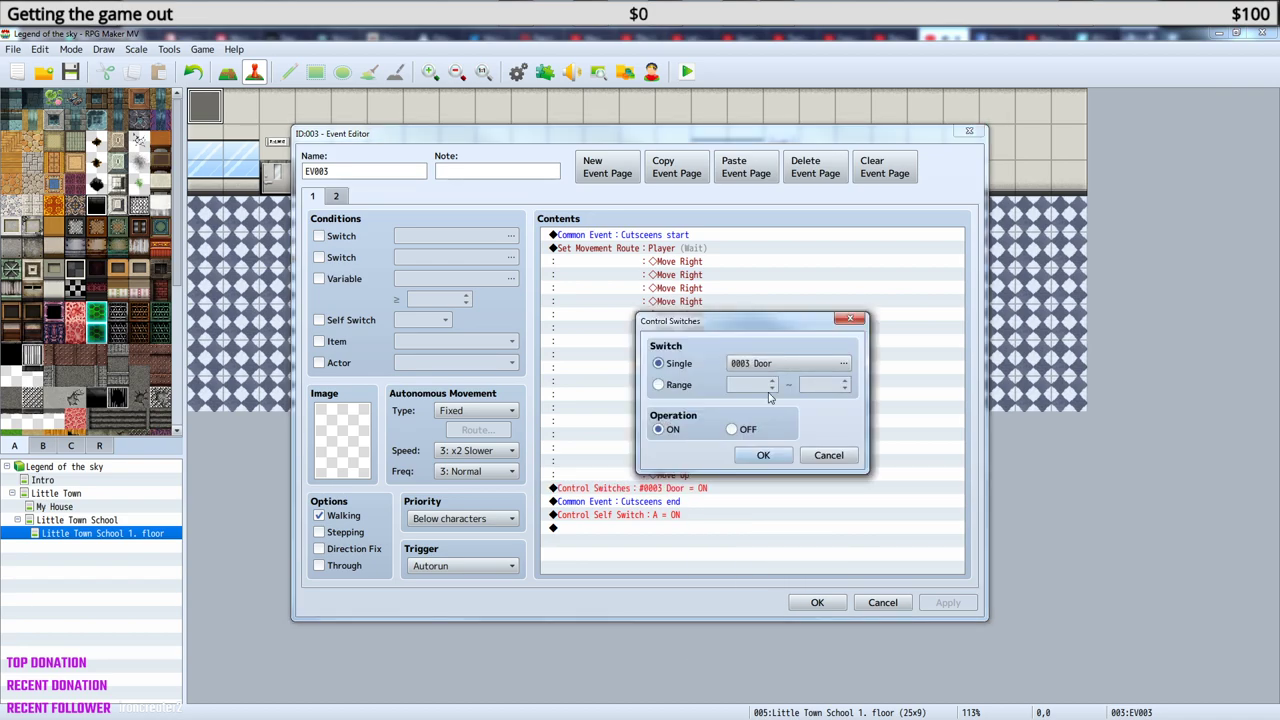
pyautogui.click(763, 455)
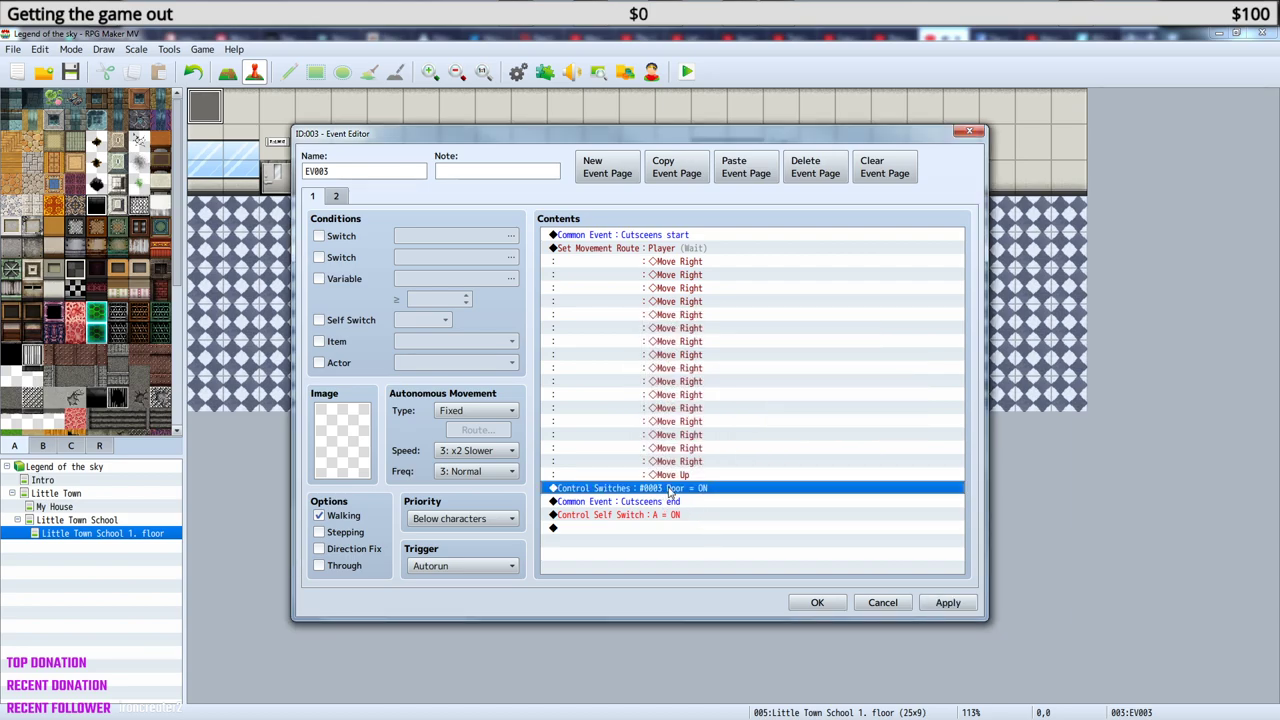
pyautogui.click(820, 605)
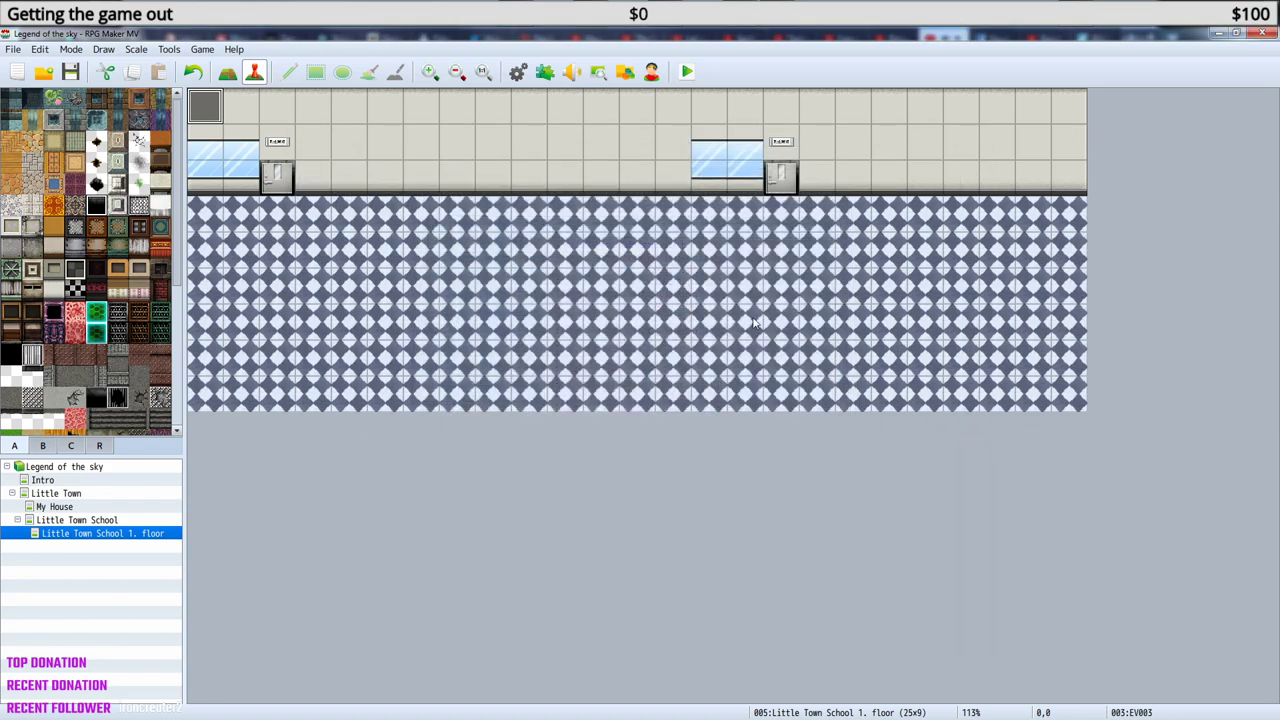
# Check both pages of the door event beside the second window and close it.
pyautogui.doubleClick(790, 172)
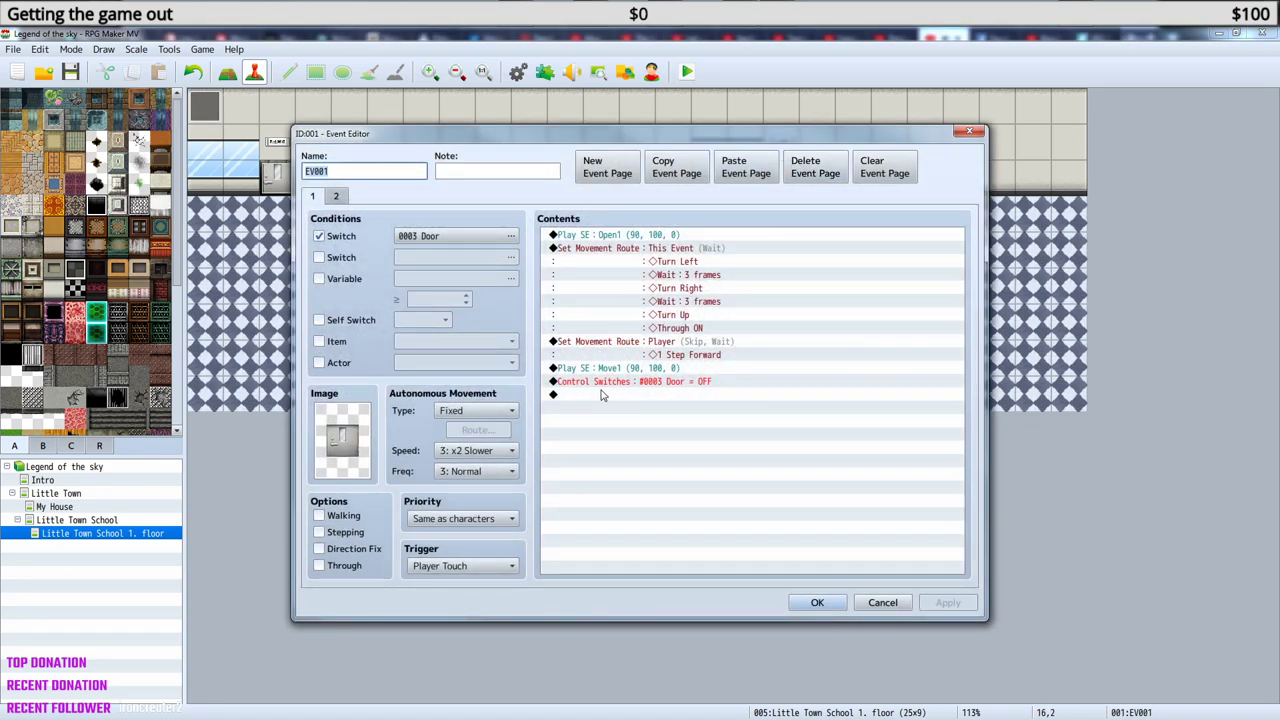
pyautogui.click(340, 196)
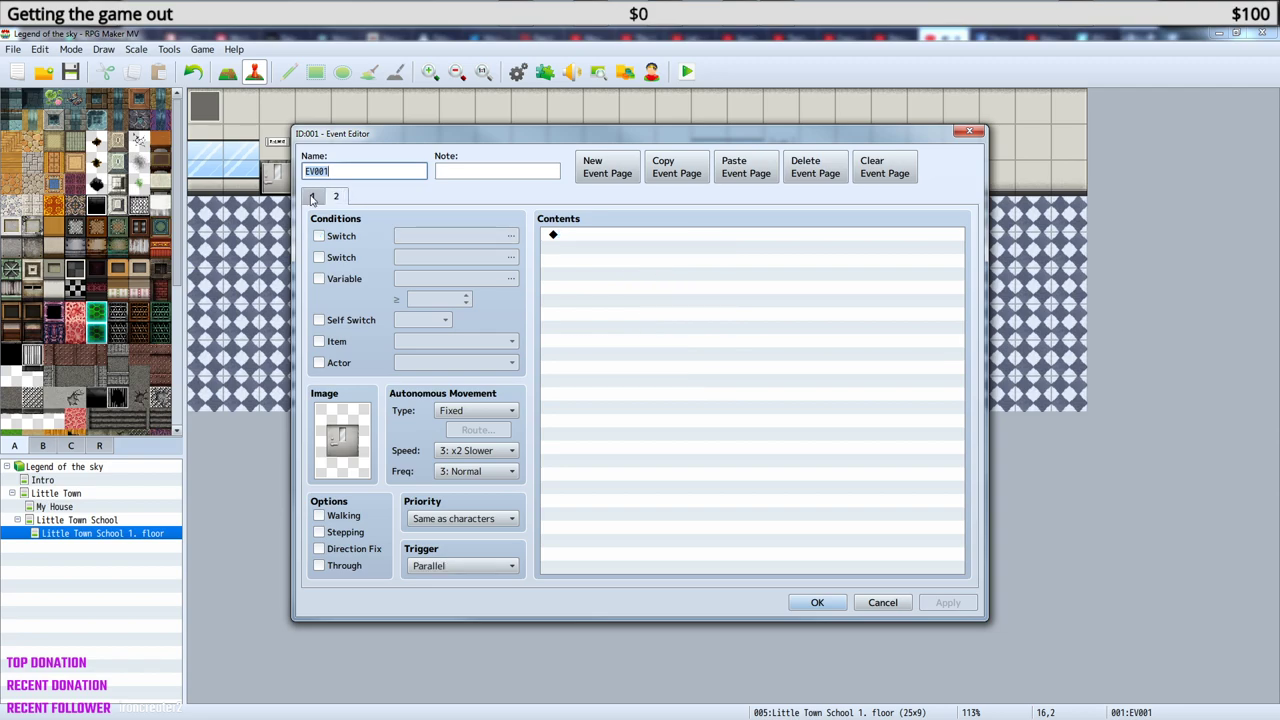
pyautogui.click(312, 197)
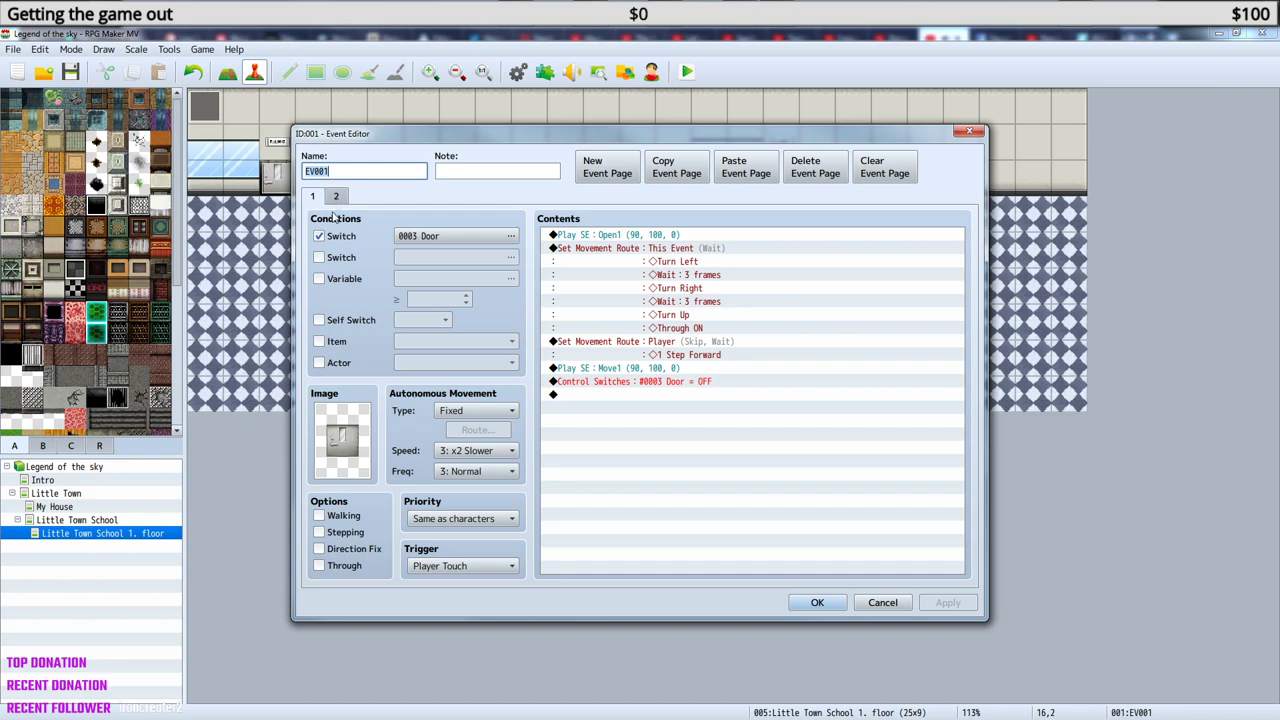
pyautogui.click(969, 133)
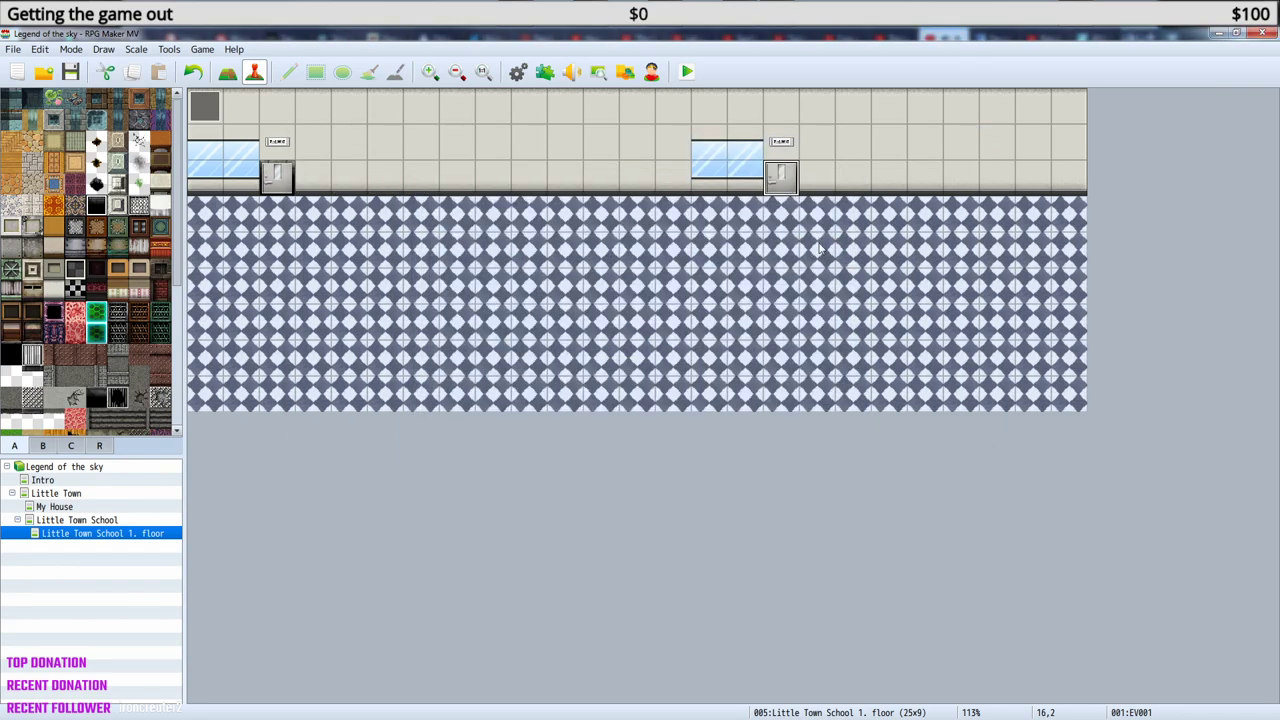
# Replace the door event beside the second window with a copy of the first door's event.
pyautogui.press('Delete')
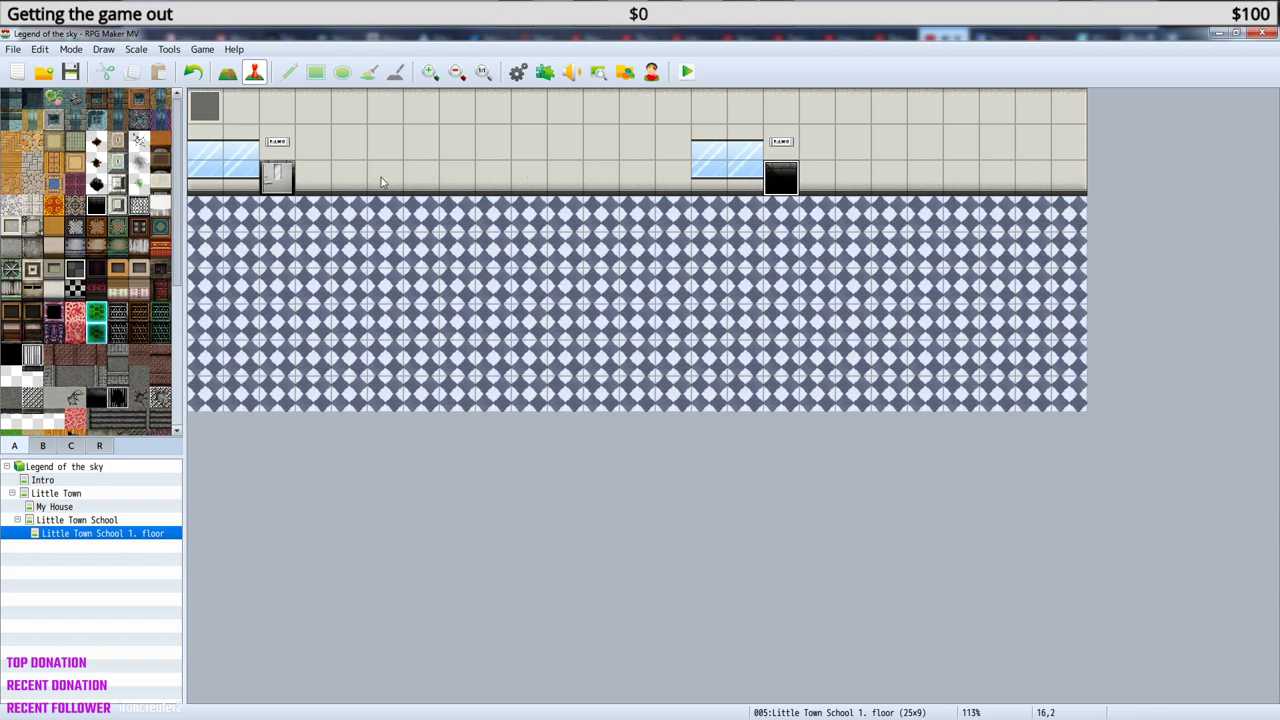
pyautogui.click(284, 178)
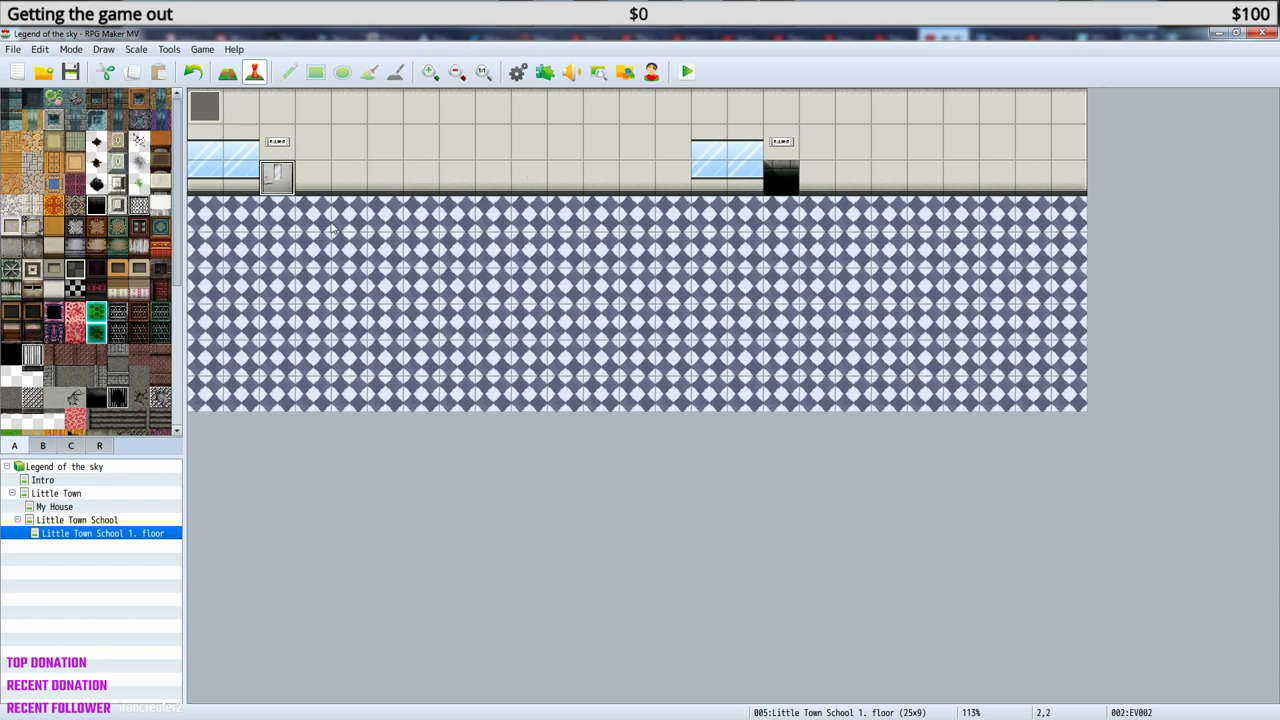
pyautogui.click(785, 180)
pyautogui.hotkey('ctrl', 'v')
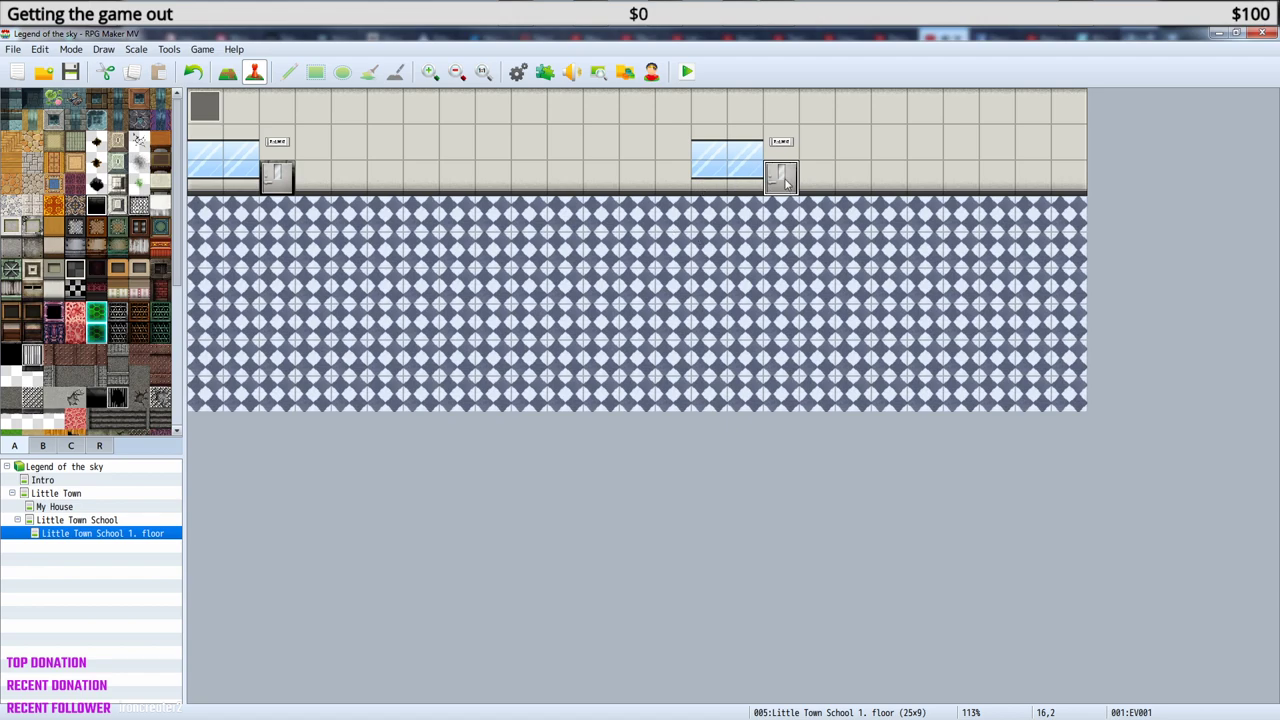
# Delete the command that turns switch 0003 Door on from cutscene event EV003.
pyautogui.doubleClick(206, 110)
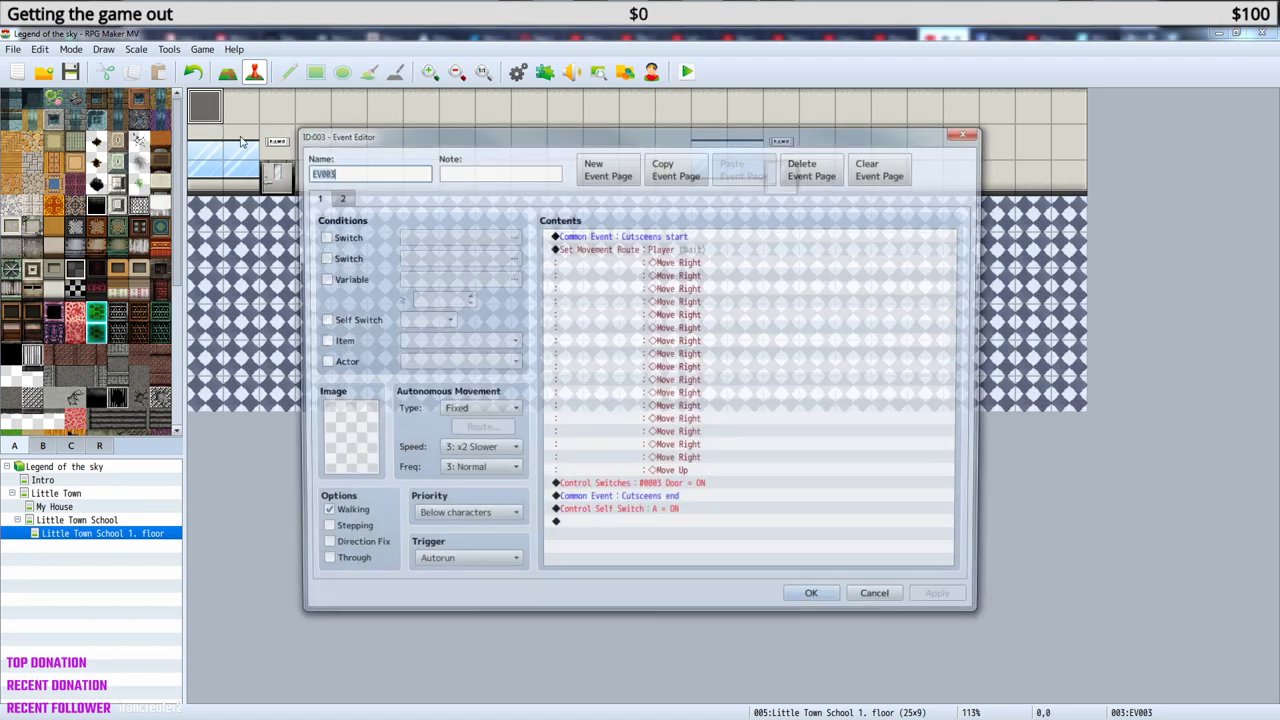
pyautogui.click(678, 491)
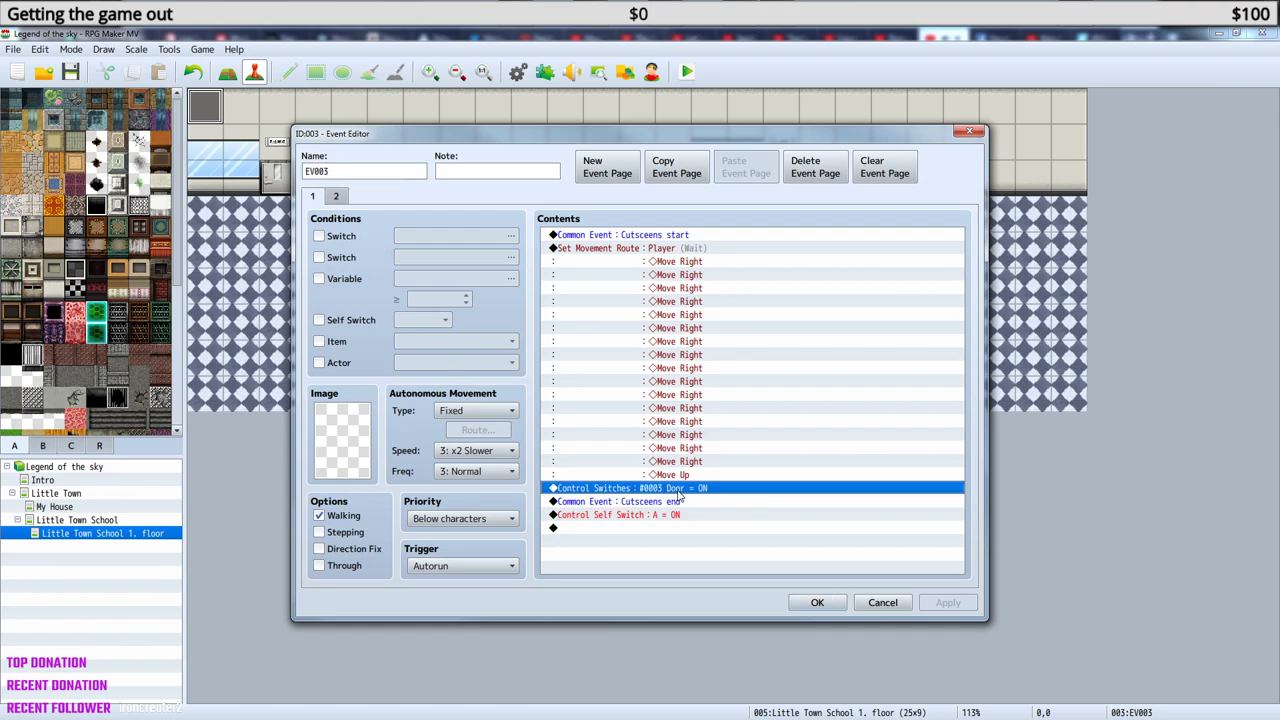
pyautogui.press('Delete')
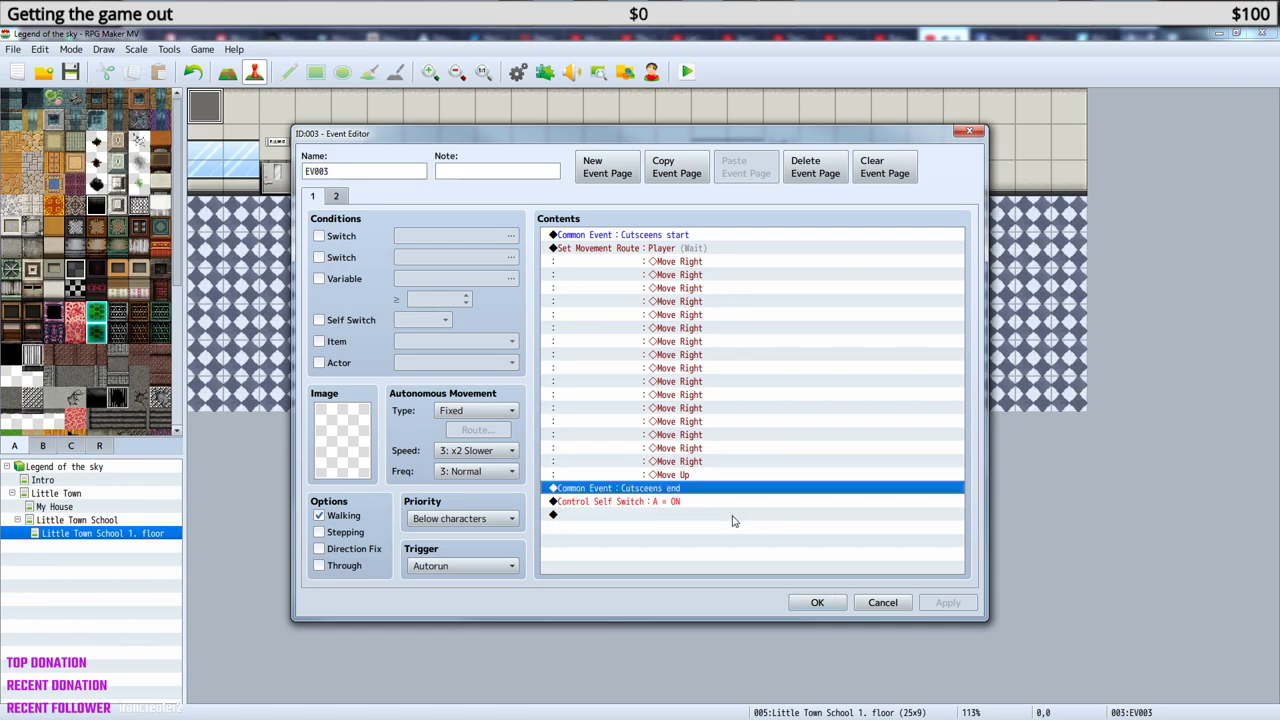
# Replace the final Move Up in EV003's player movement route with two Move Right commands, then save and recheck the event.
pyautogui.click(672, 249)
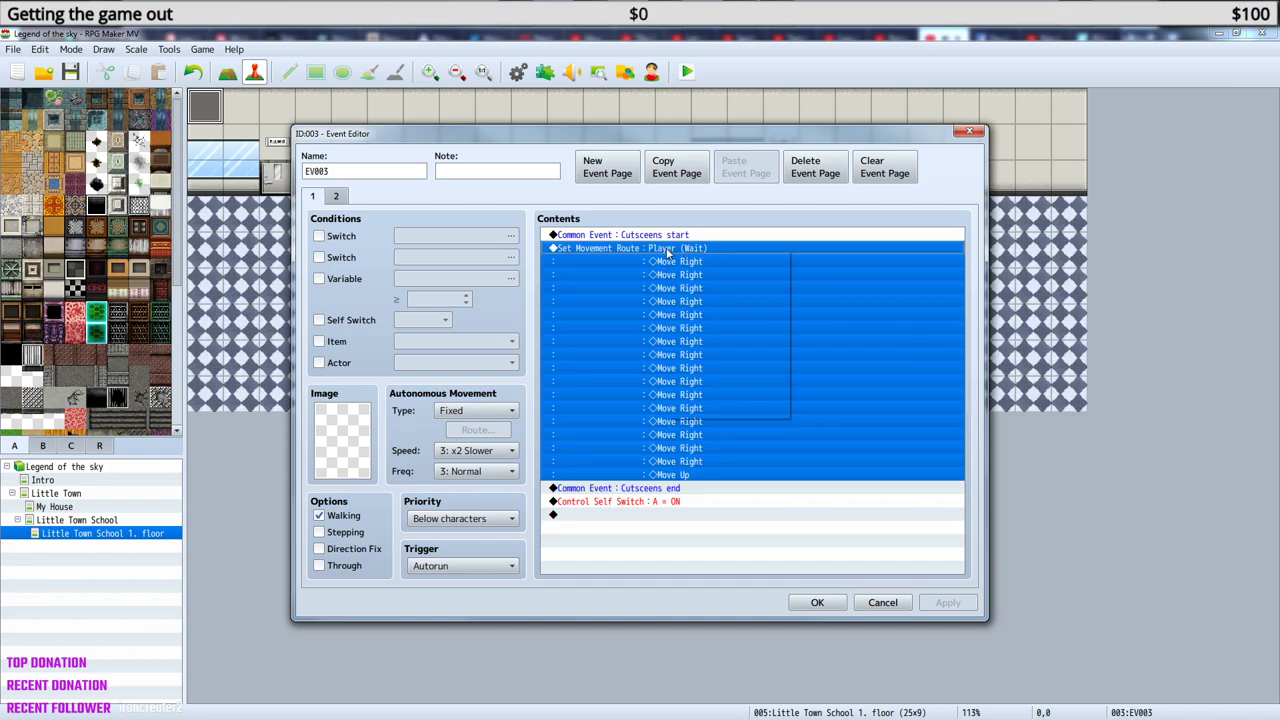
pyautogui.rightClick(670, 250)
pyautogui.click(684, 399)
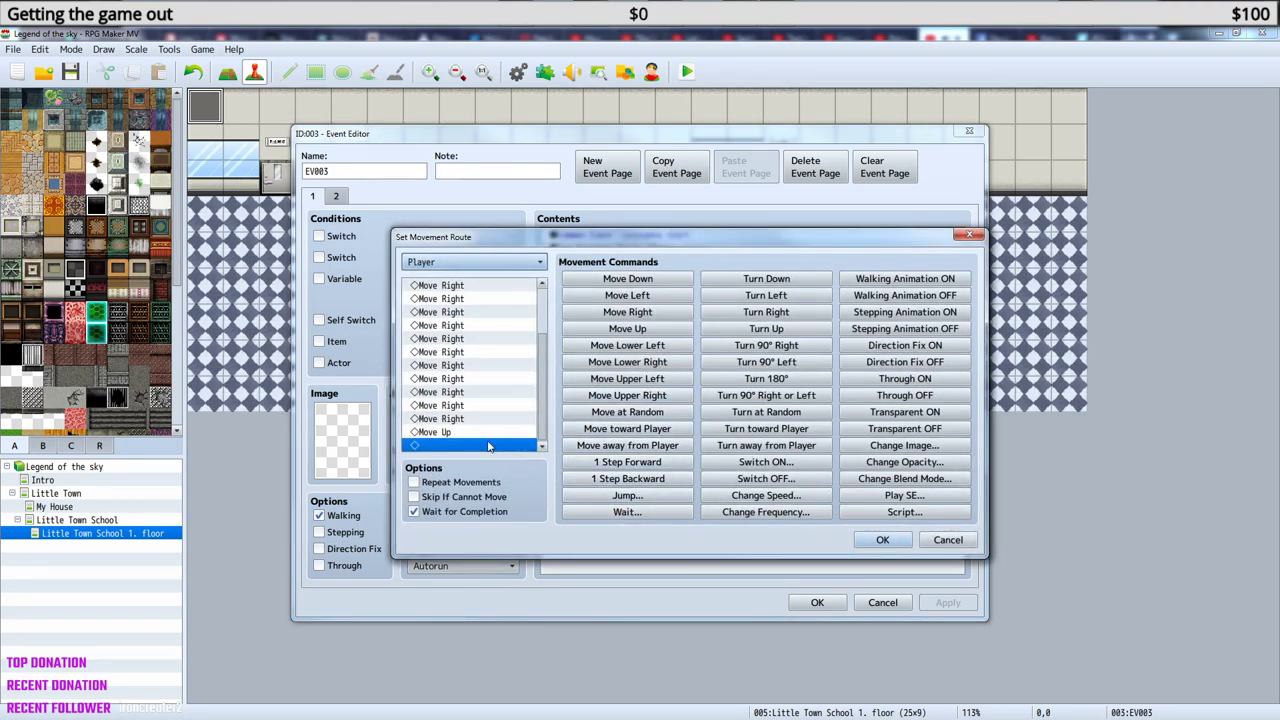
pyautogui.click(459, 438)
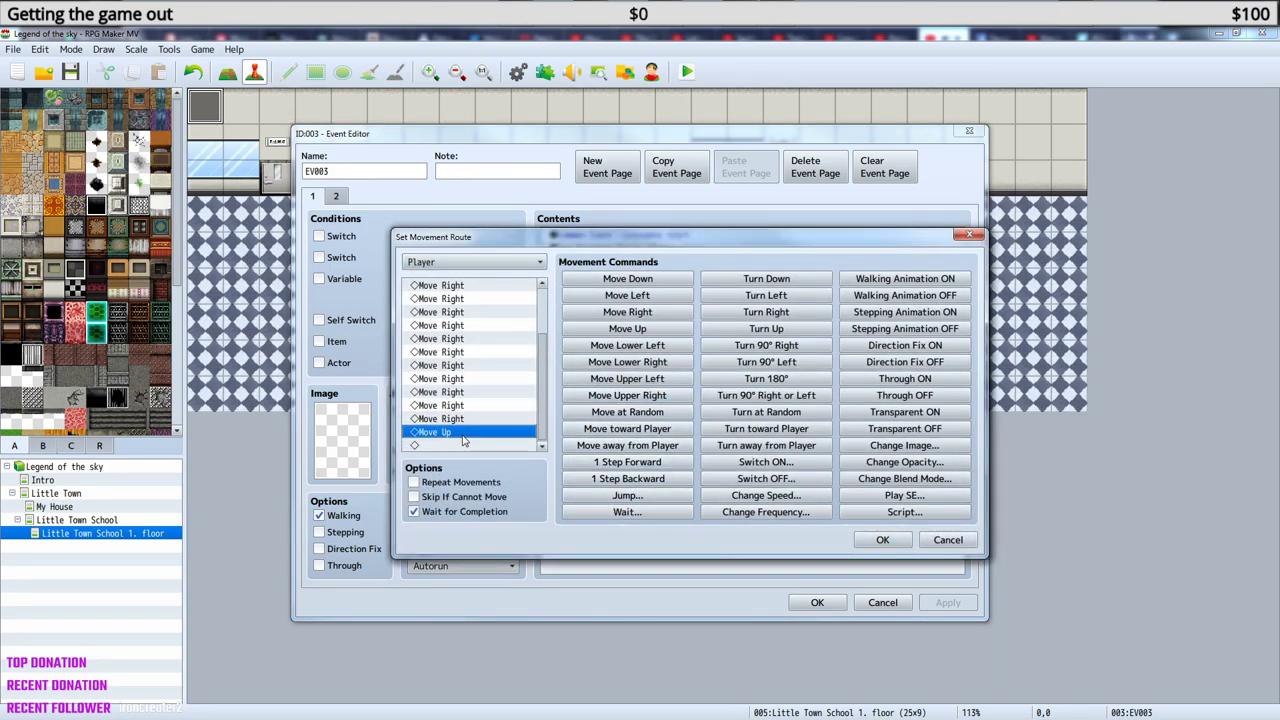
pyautogui.press('Delete')
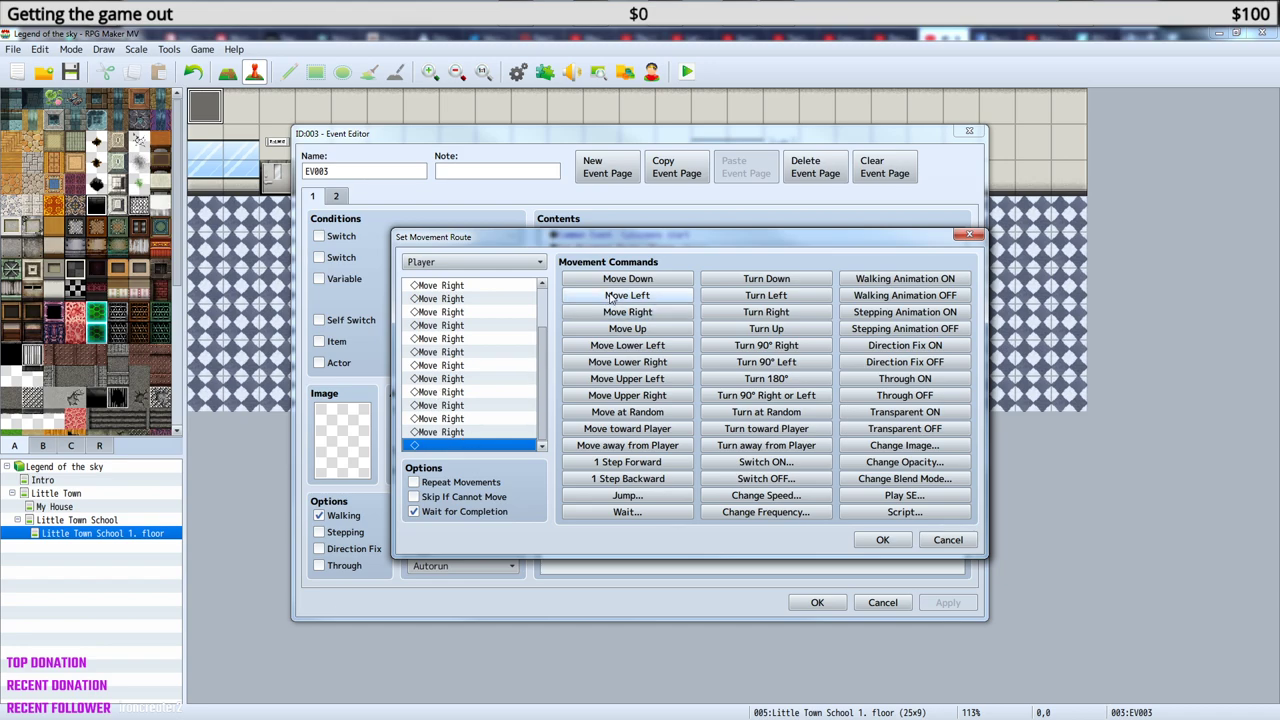
pyautogui.click(659, 316)
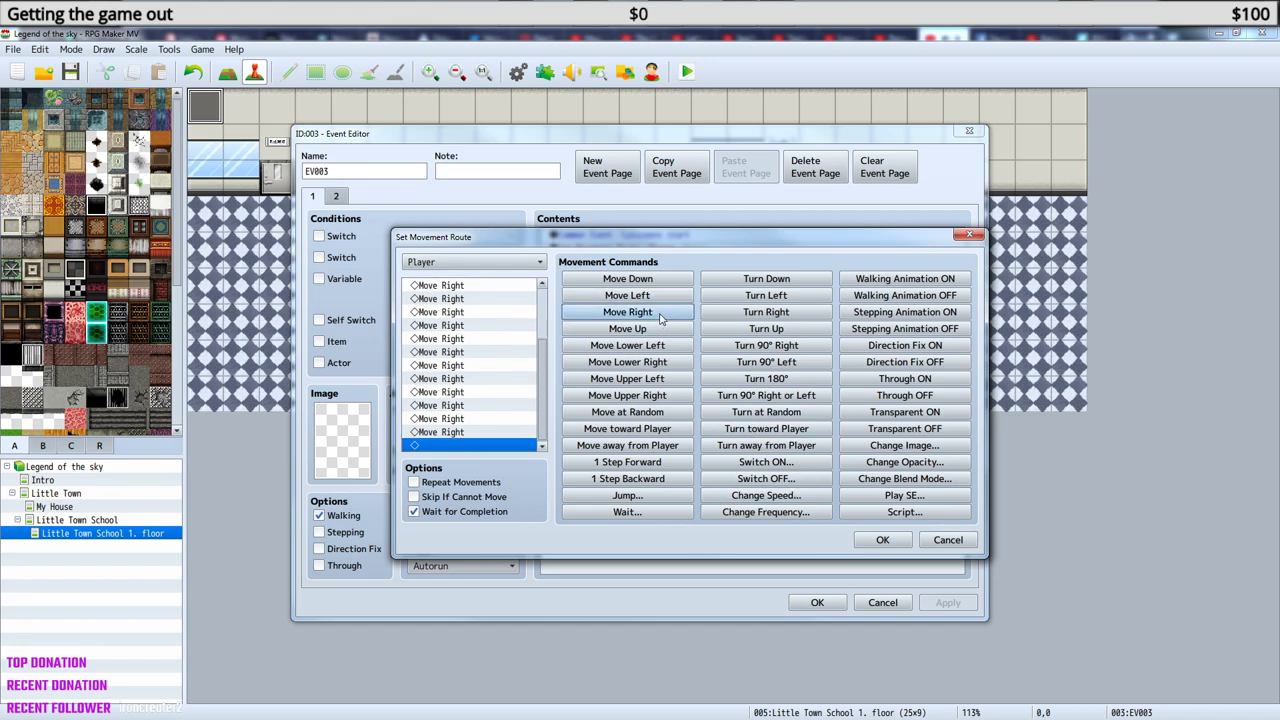
pyautogui.click(883, 545)
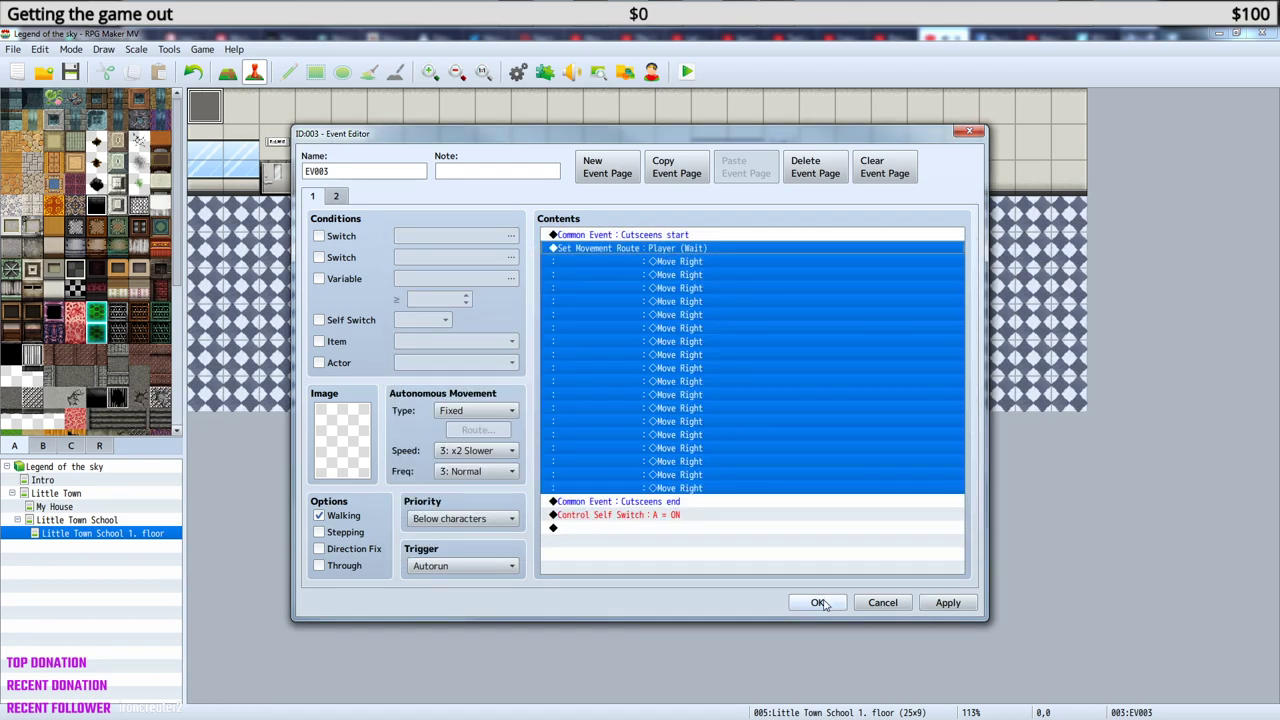
pyautogui.click(818, 603)
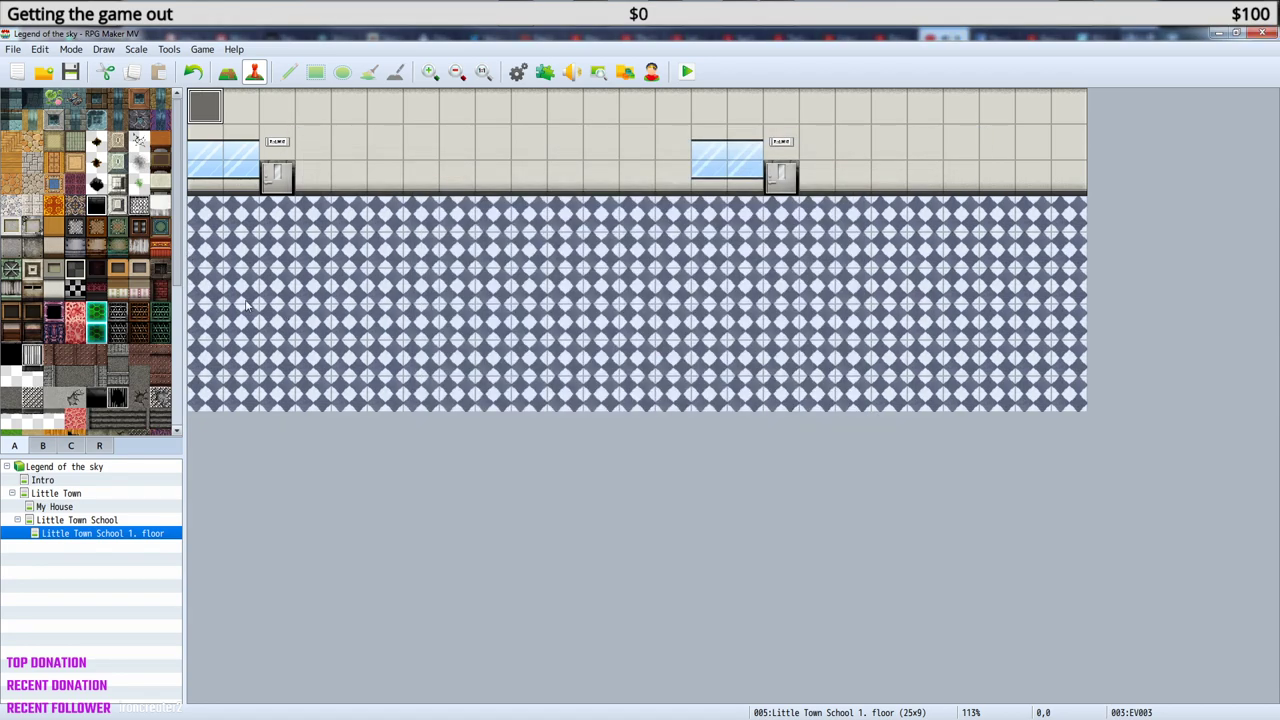
pyautogui.doubleClick(209, 112)
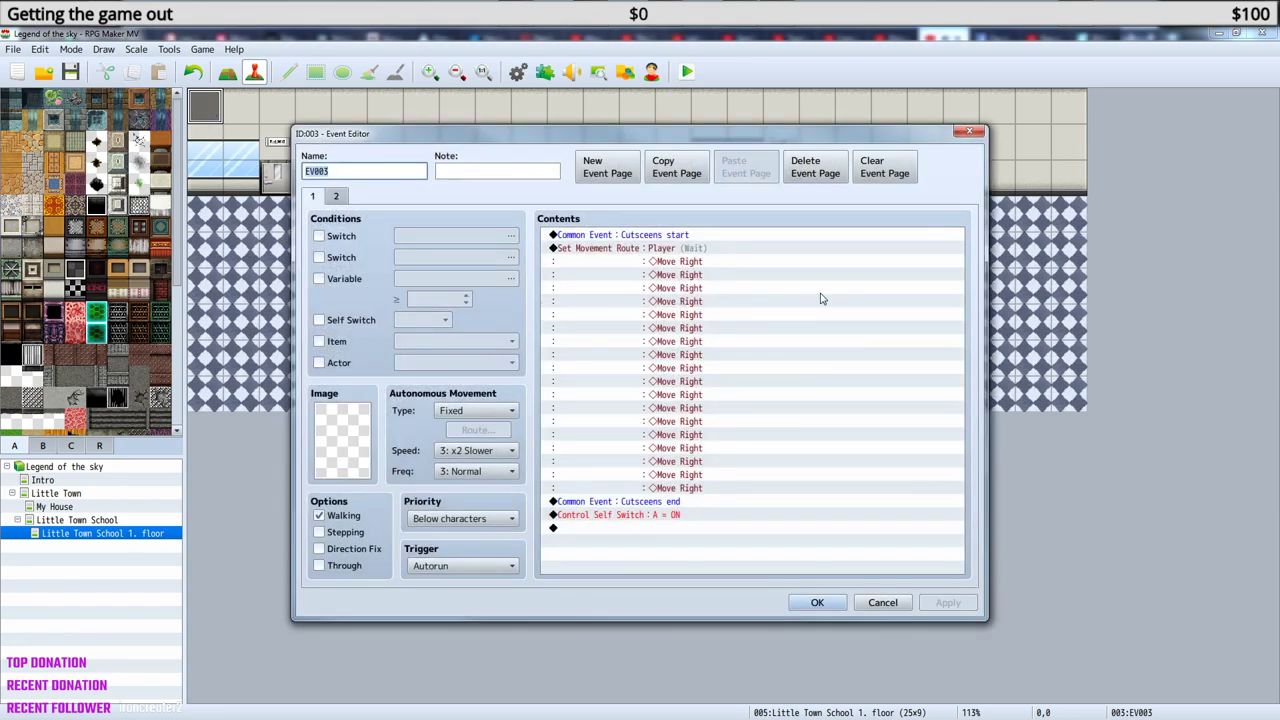
pyautogui.click(969, 131)
# Check the Transfer Player command's settings in the entrance door event on the Little Town School map and close the event.
pyautogui.click(85, 521)
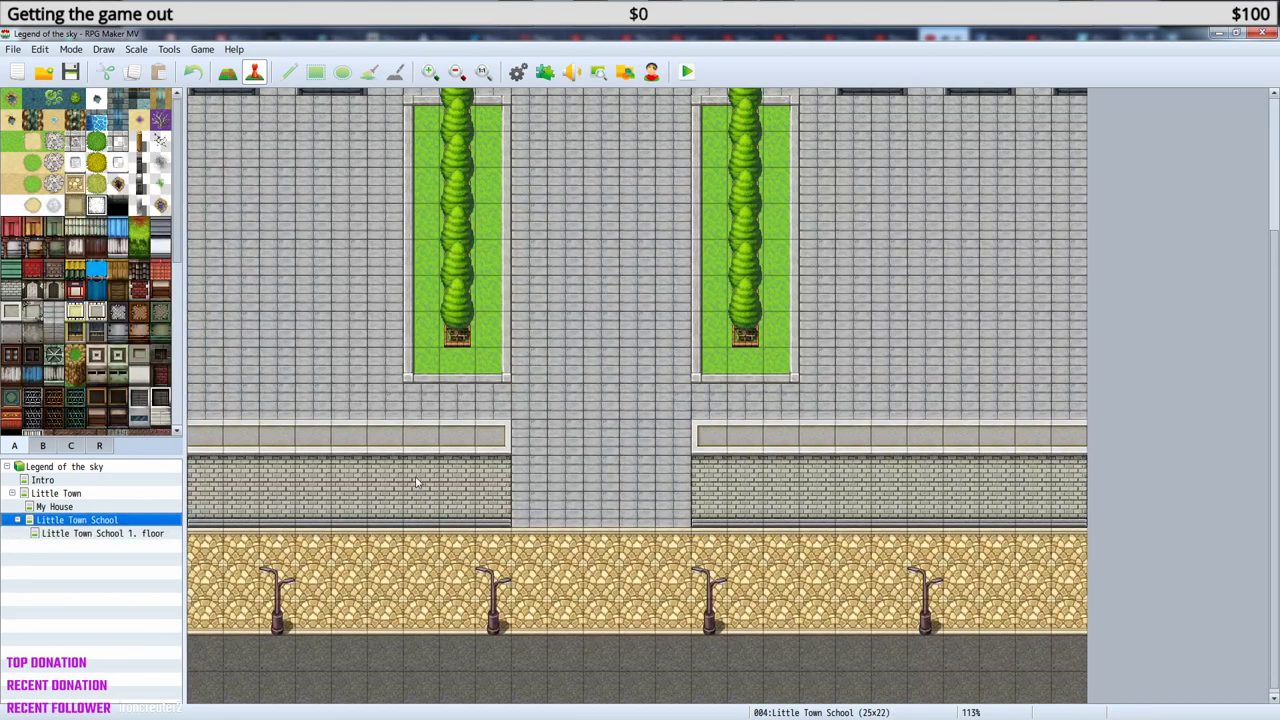
pyautogui.scroll(4, 1274, 417)
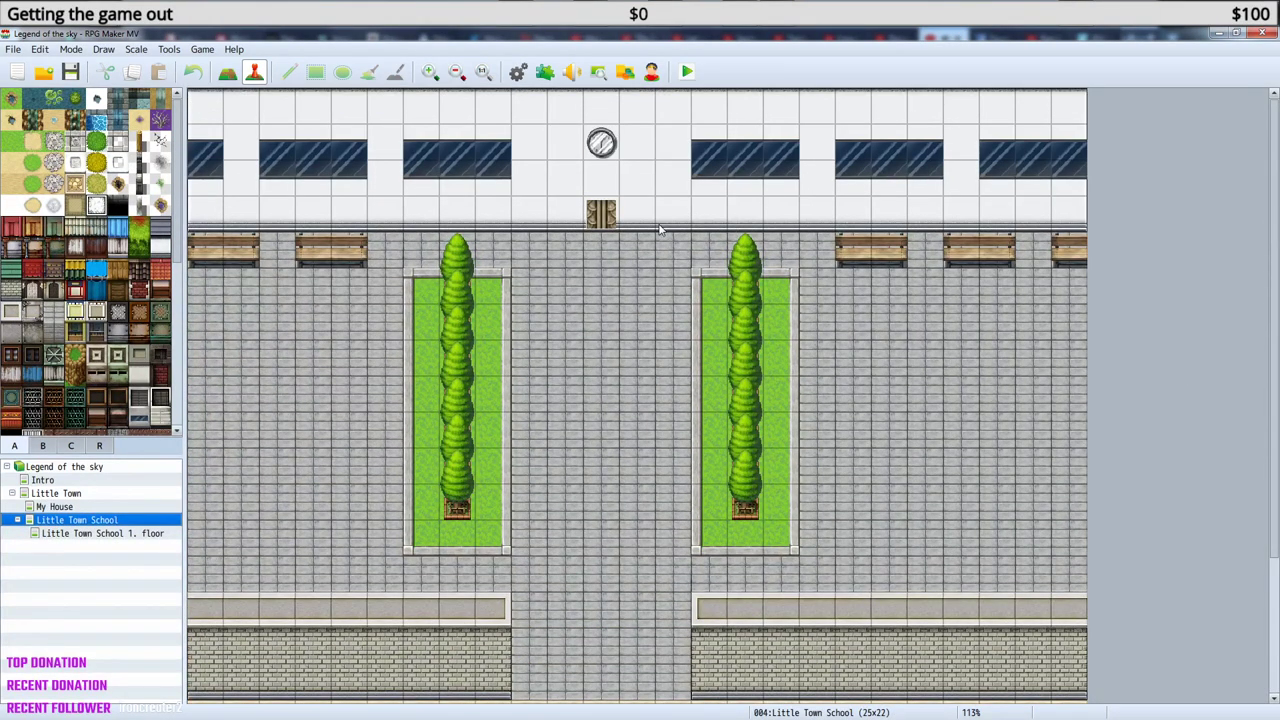
pyautogui.doubleClick(608, 214)
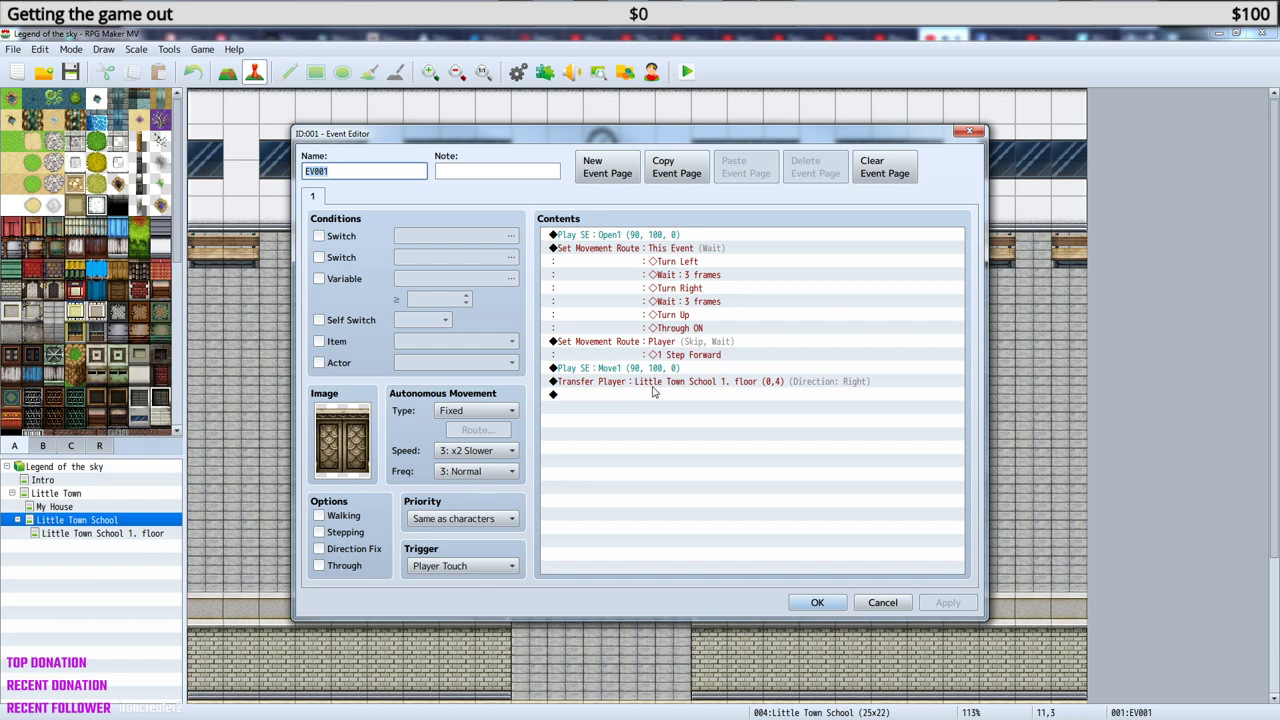
pyautogui.click(658, 382)
pyautogui.rightClick(662, 382)
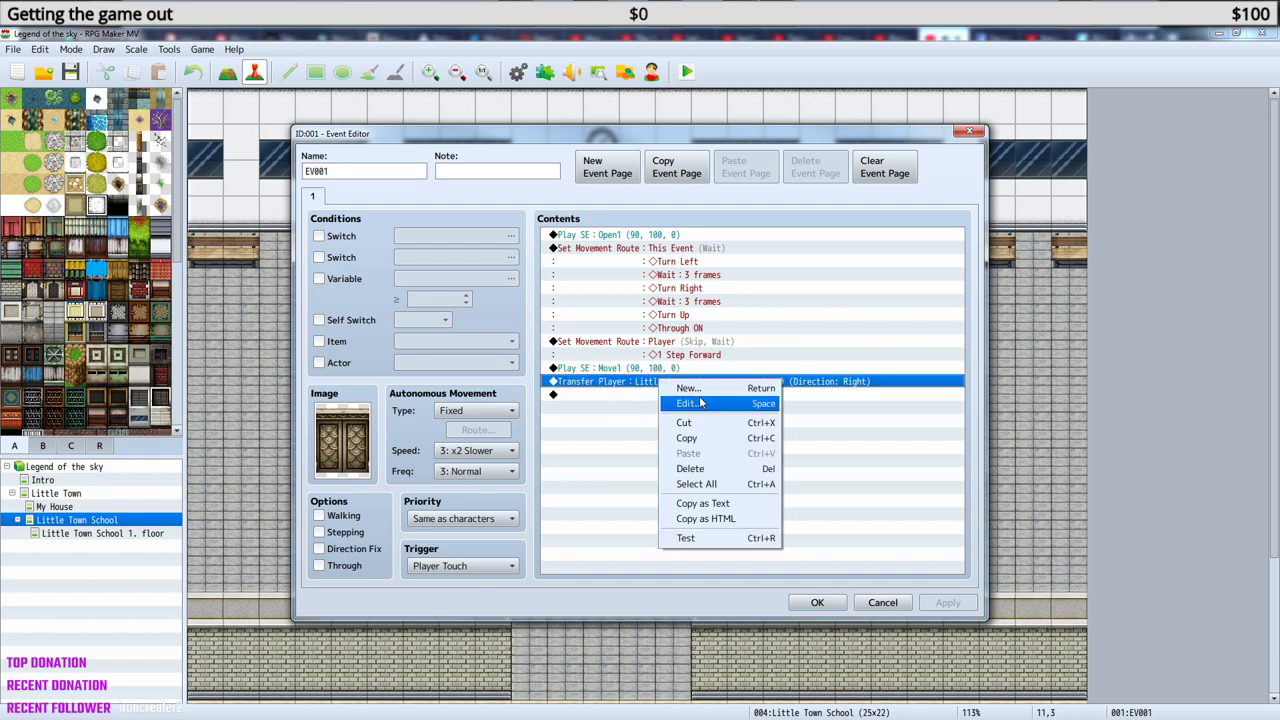
pyautogui.click(703, 405)
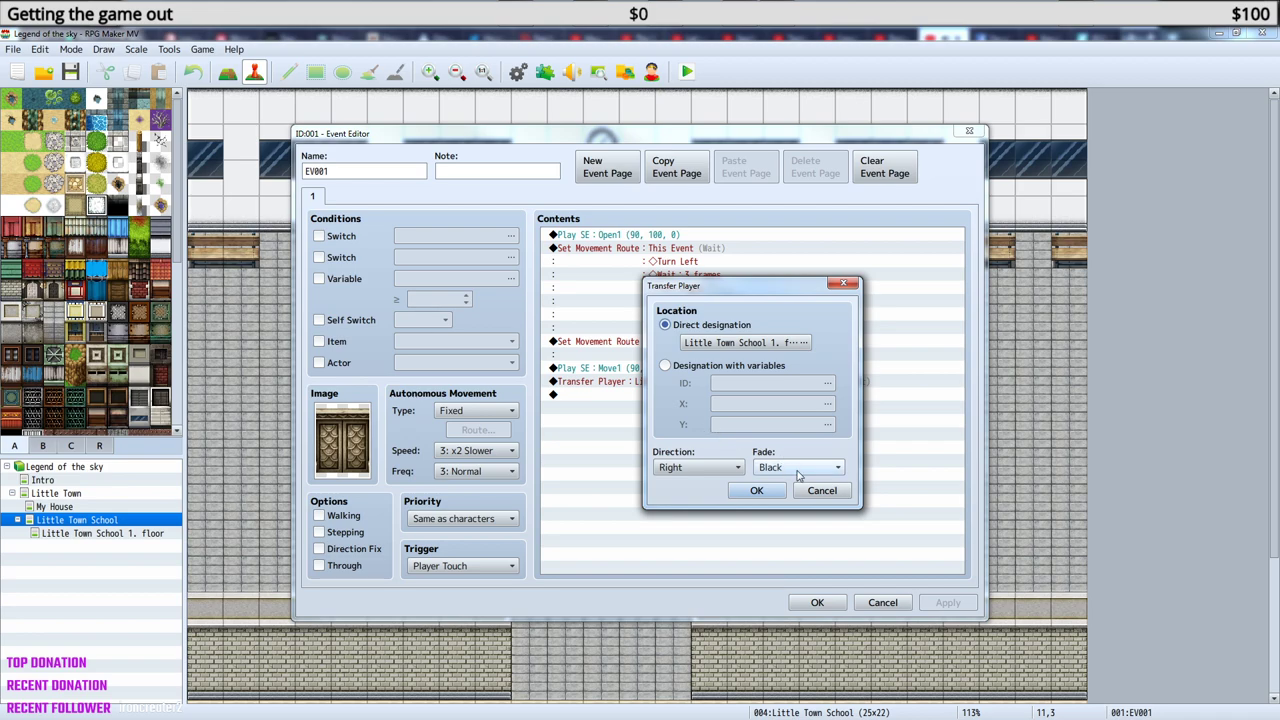
pyautogui.click(757, 490)
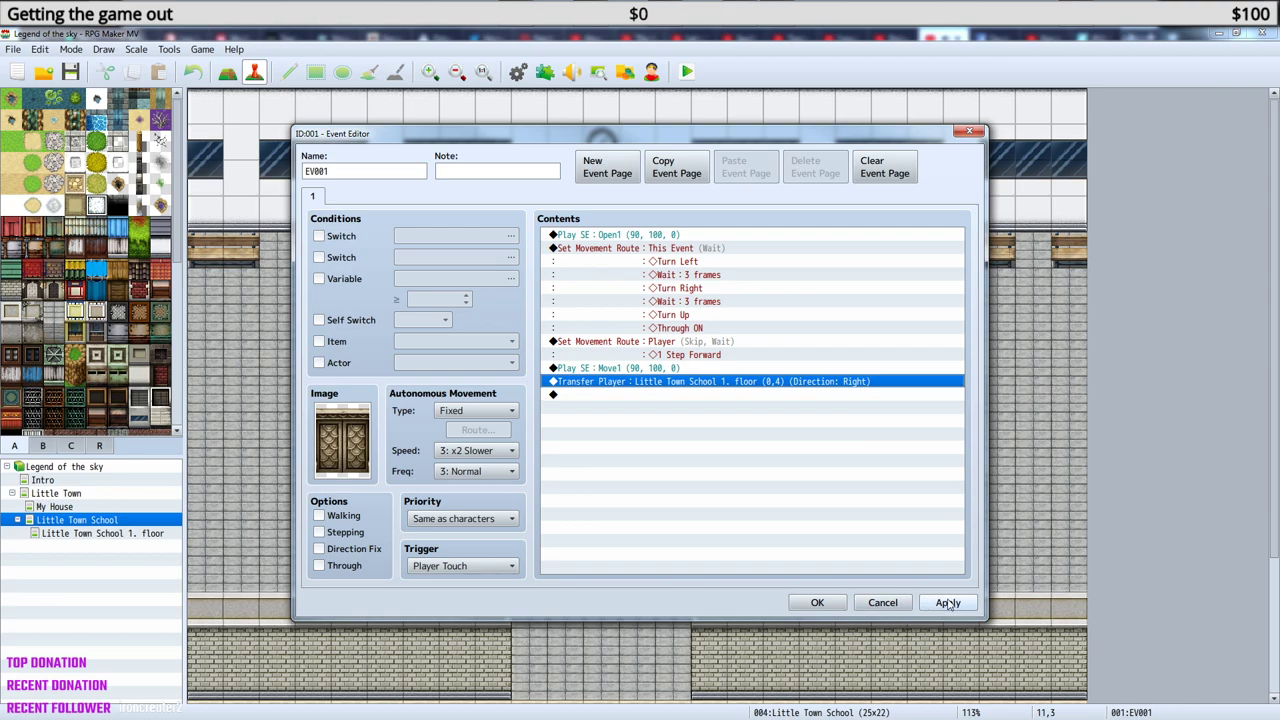
pyautogui.click(816, 603)
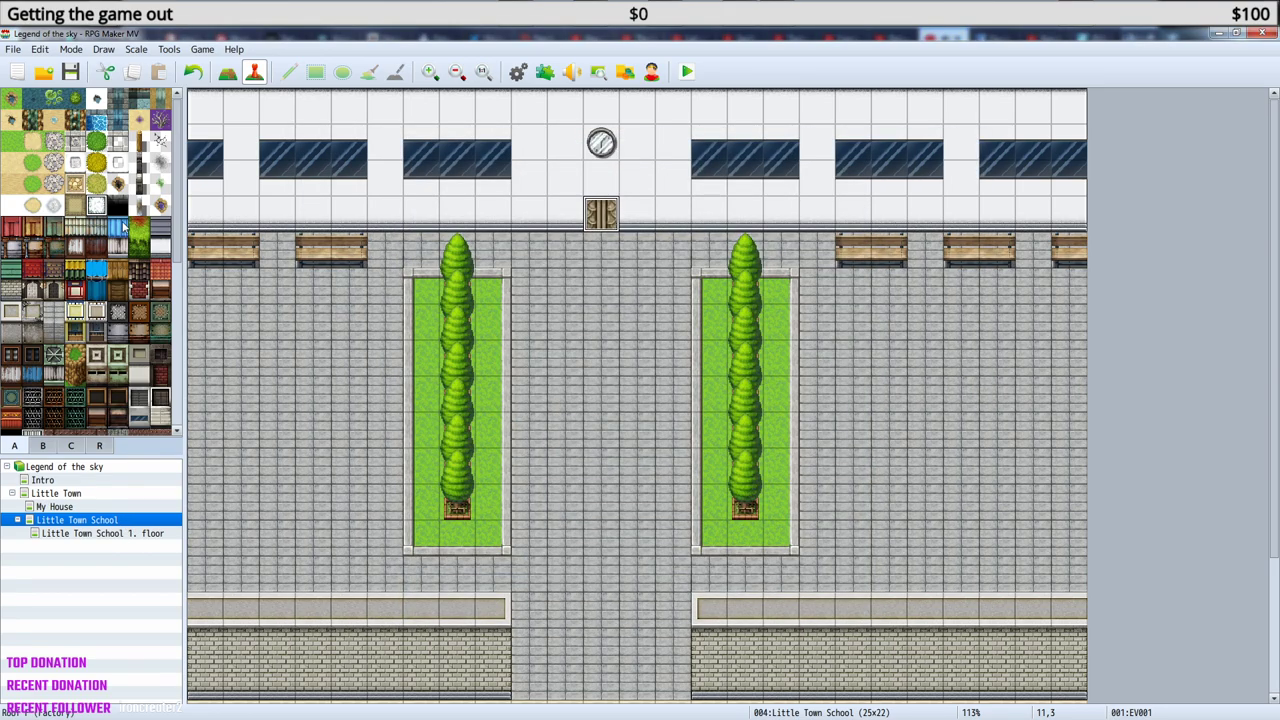
# Insert a Tint Screen command with red, green and blue -255, gray 0 and 1 frame before Cutsceens start in the 1. floor's EV003.
pyautogui.click(64, 536)
pyautogui.doubleClick(205, 106)
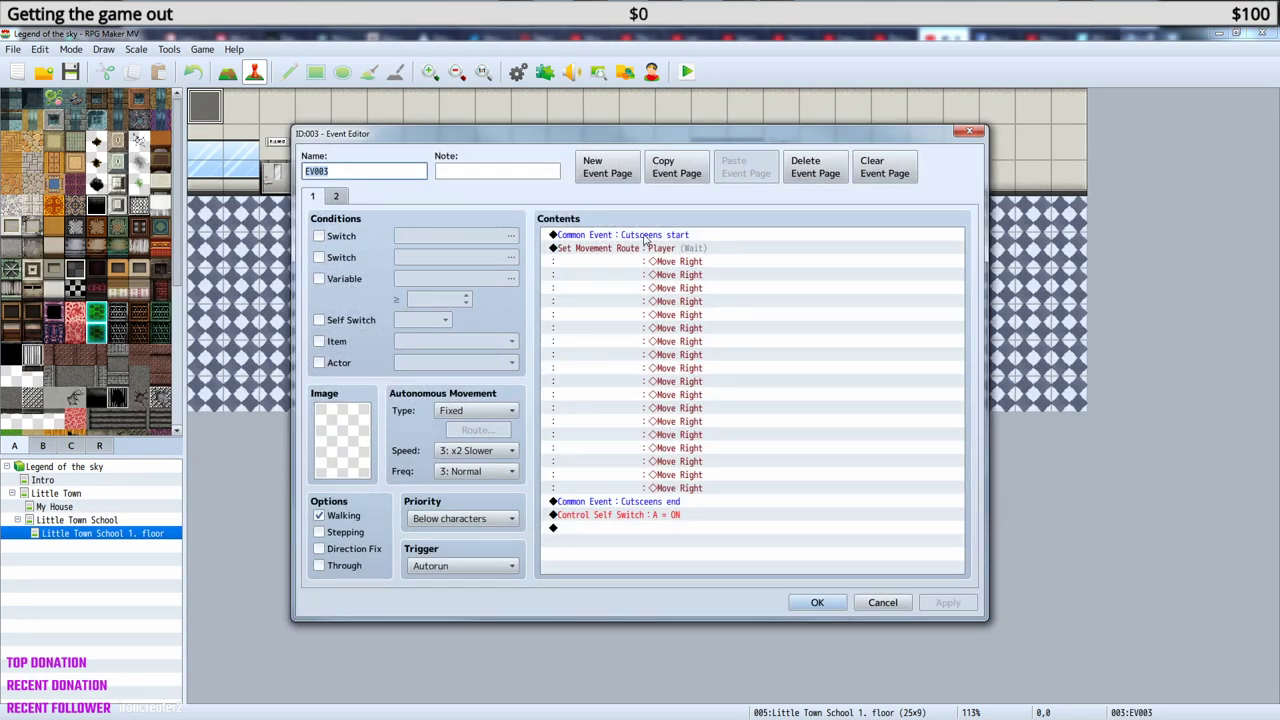
pyautogui.click(645, 236)
pyautogui.rightClick(645, 236)
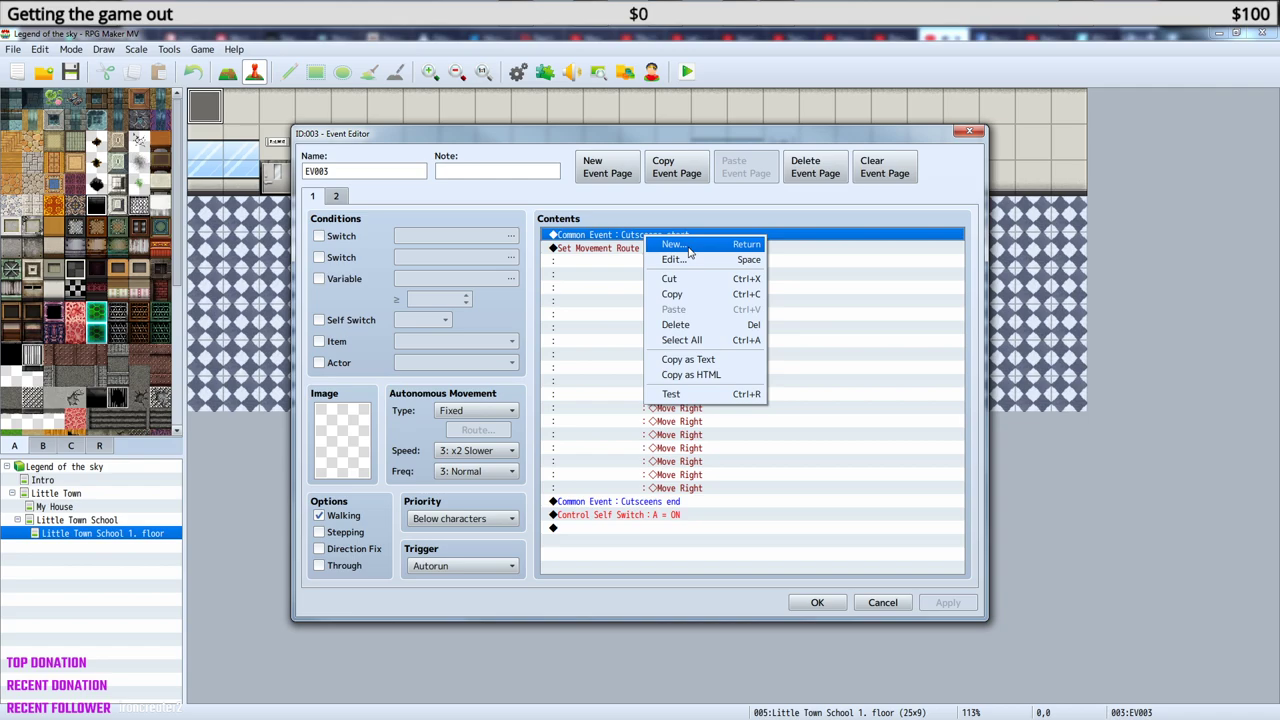
pyautogui.click(686, 248)
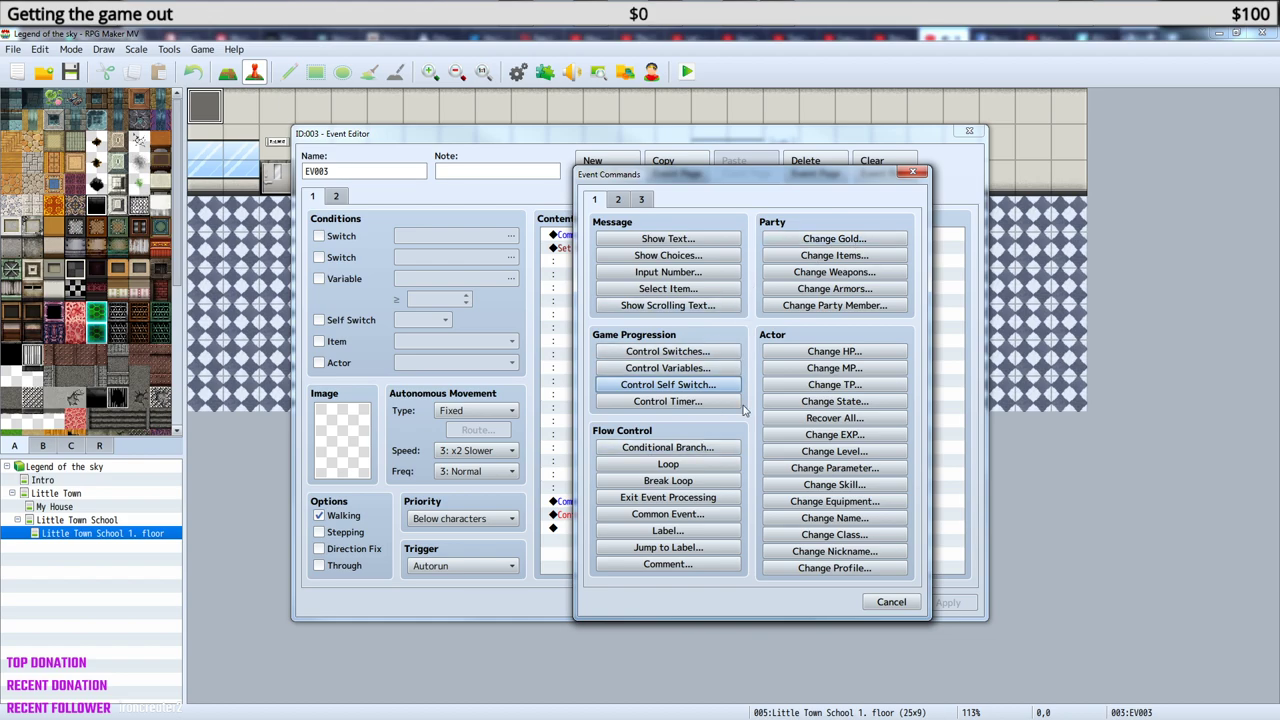
pyautogui.click(620, 201)
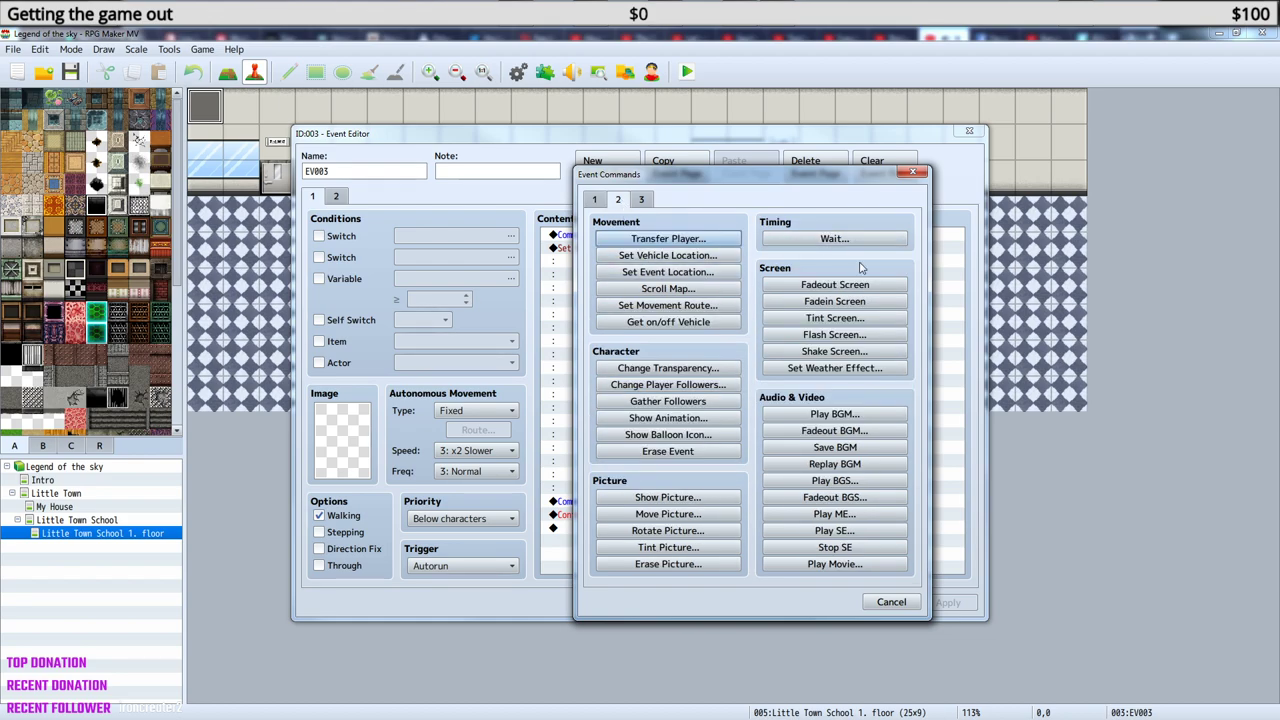
pyautogui.click(867, 320)
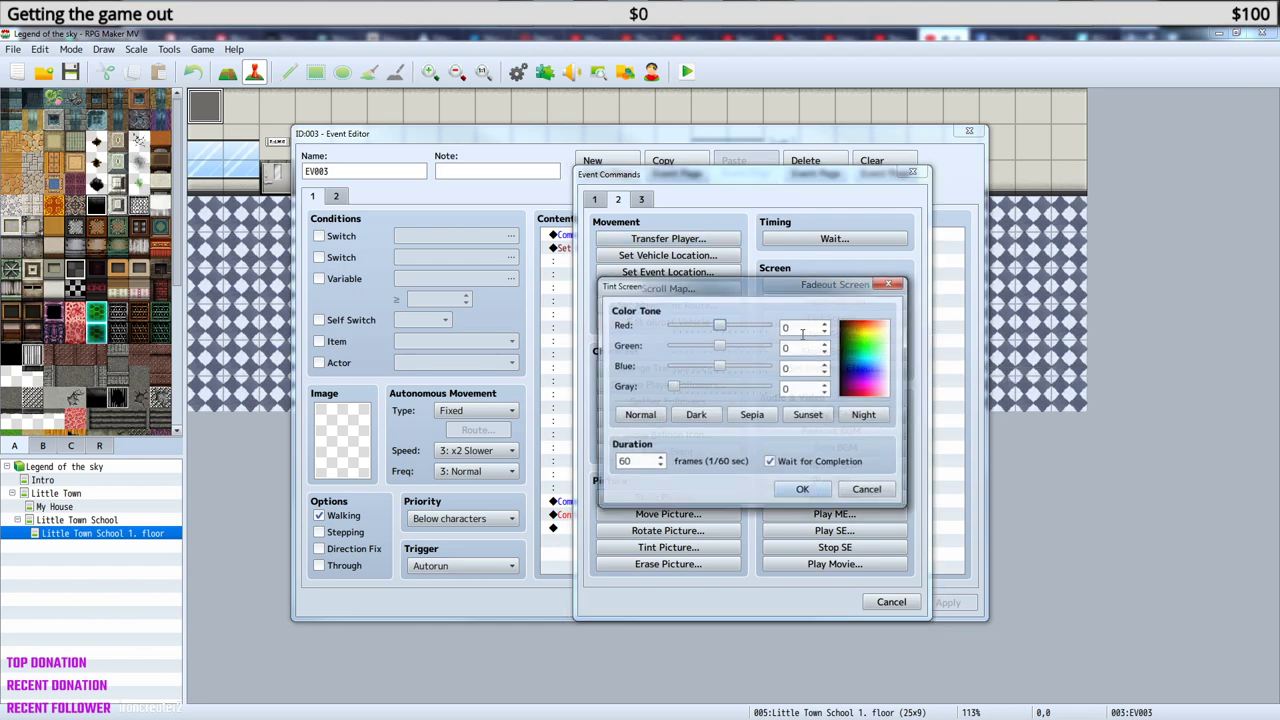
pyautogui.click(712, 415)
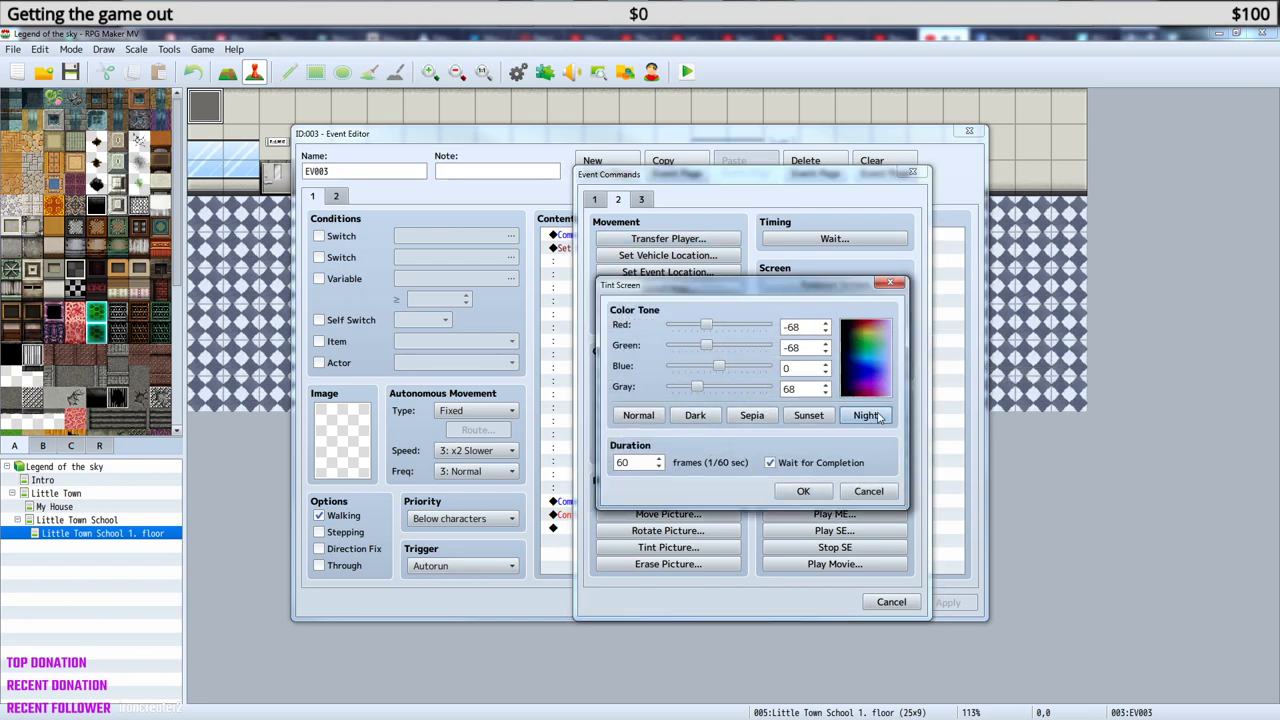
pyautogui.click(722, 368)
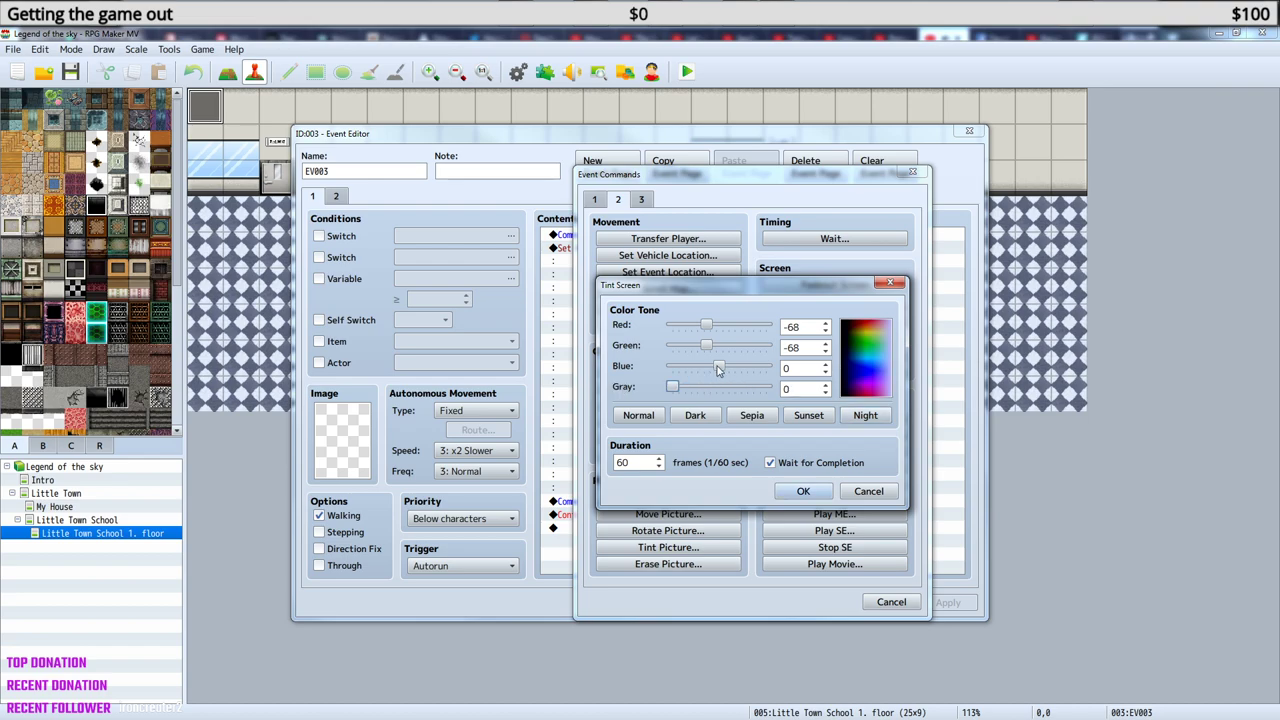
pyautogui.moveTo(718, 368); pyautogui.dragTo(631, 350)
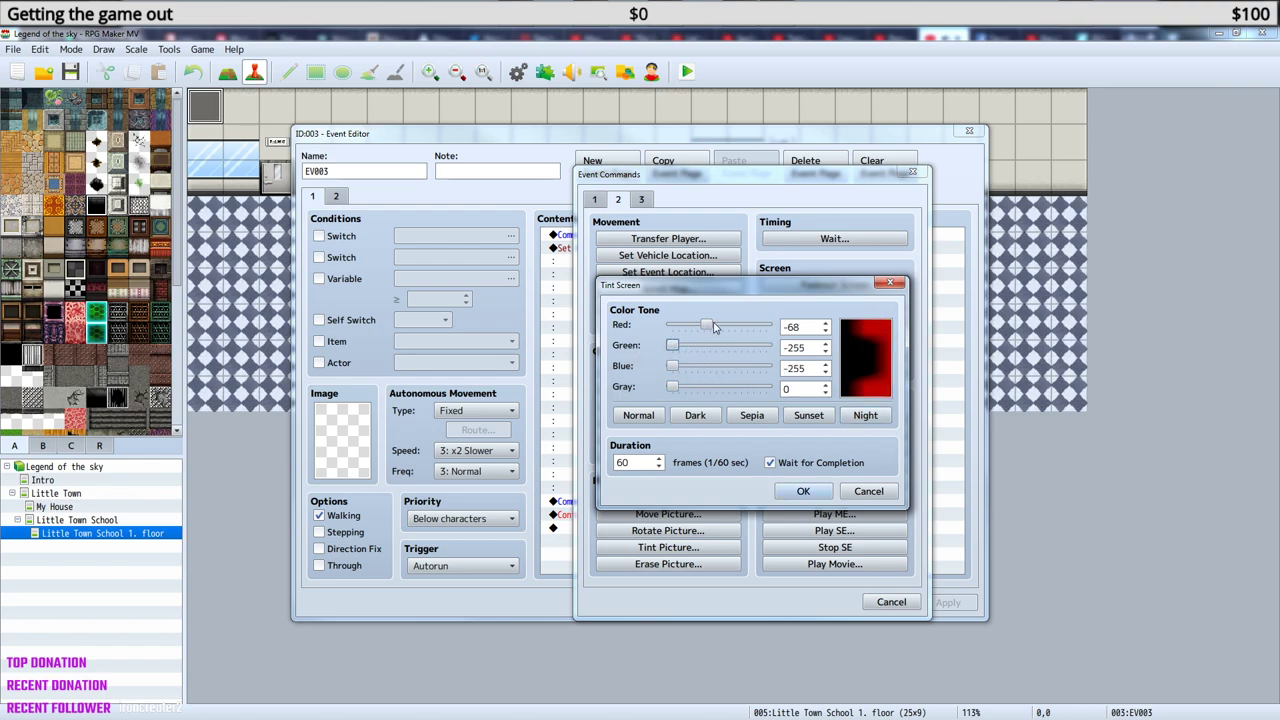
pyautogui.moveTo(707, 326); pyautogui.dragTo(632, 330)
pyautogui.doubleClick(639, 461)
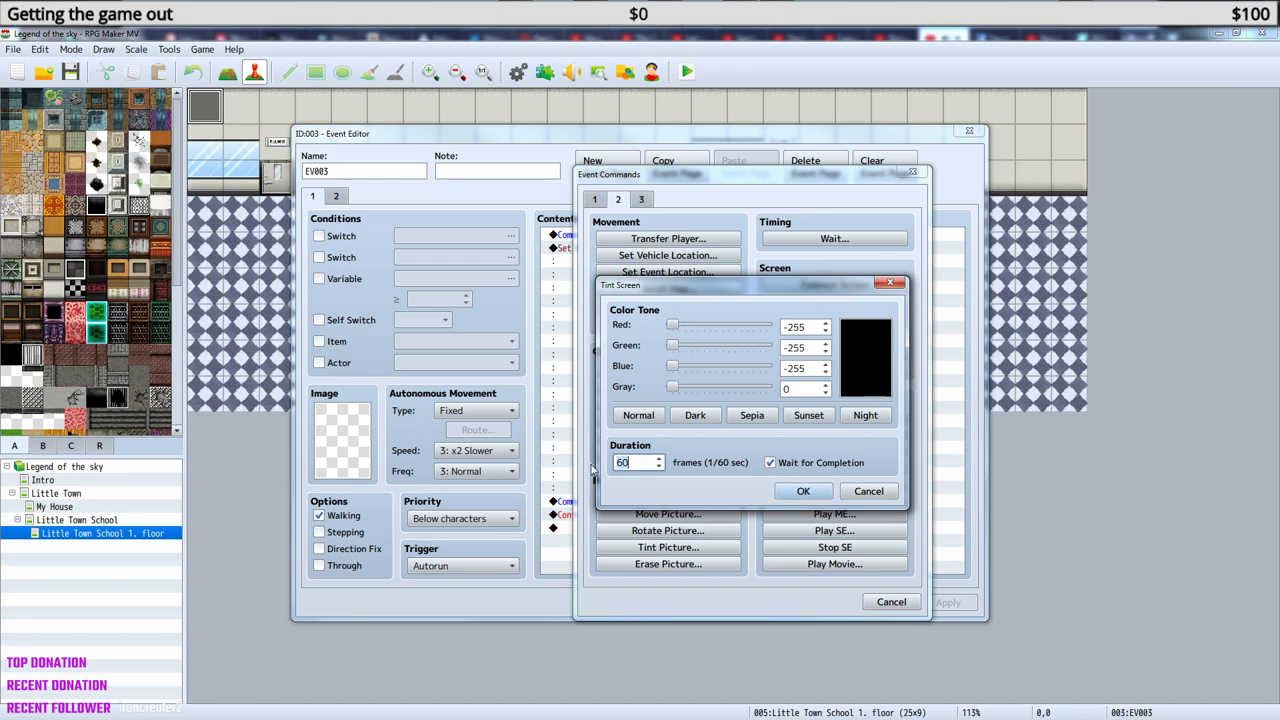
pyautogui.write('0')
pyautogui.click(801, 491)
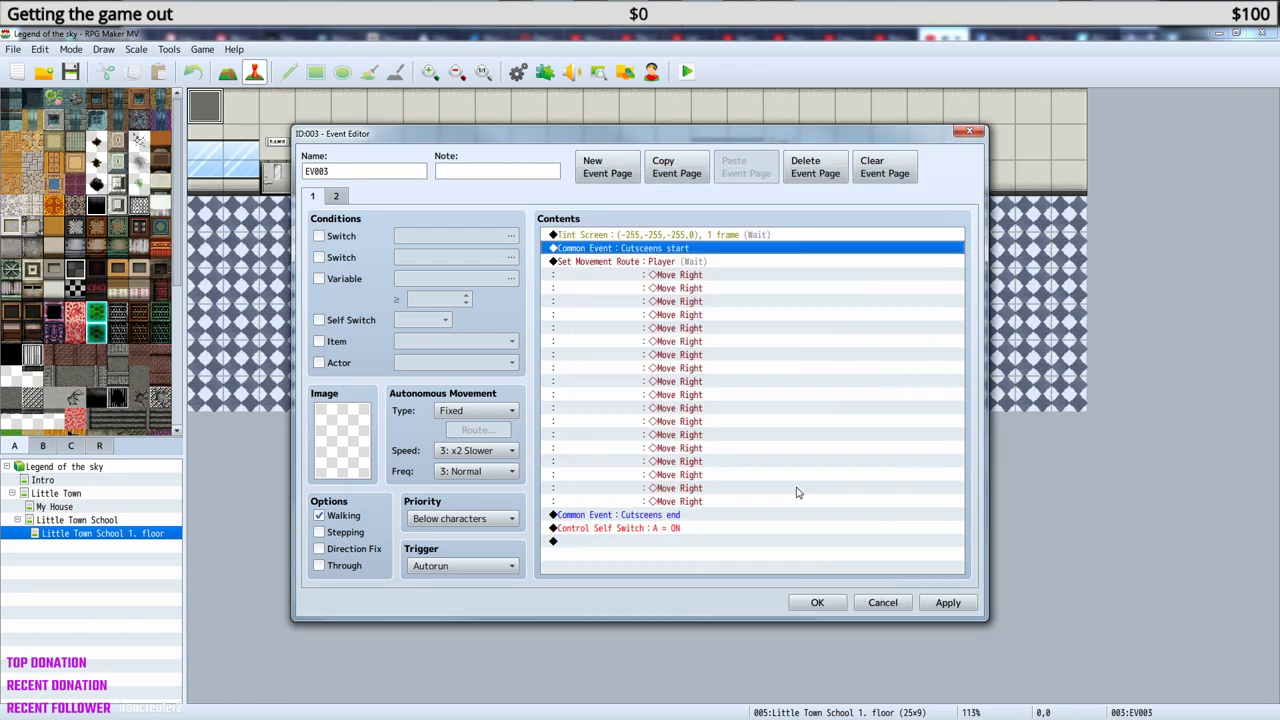
pyautogui.click(818, 602)
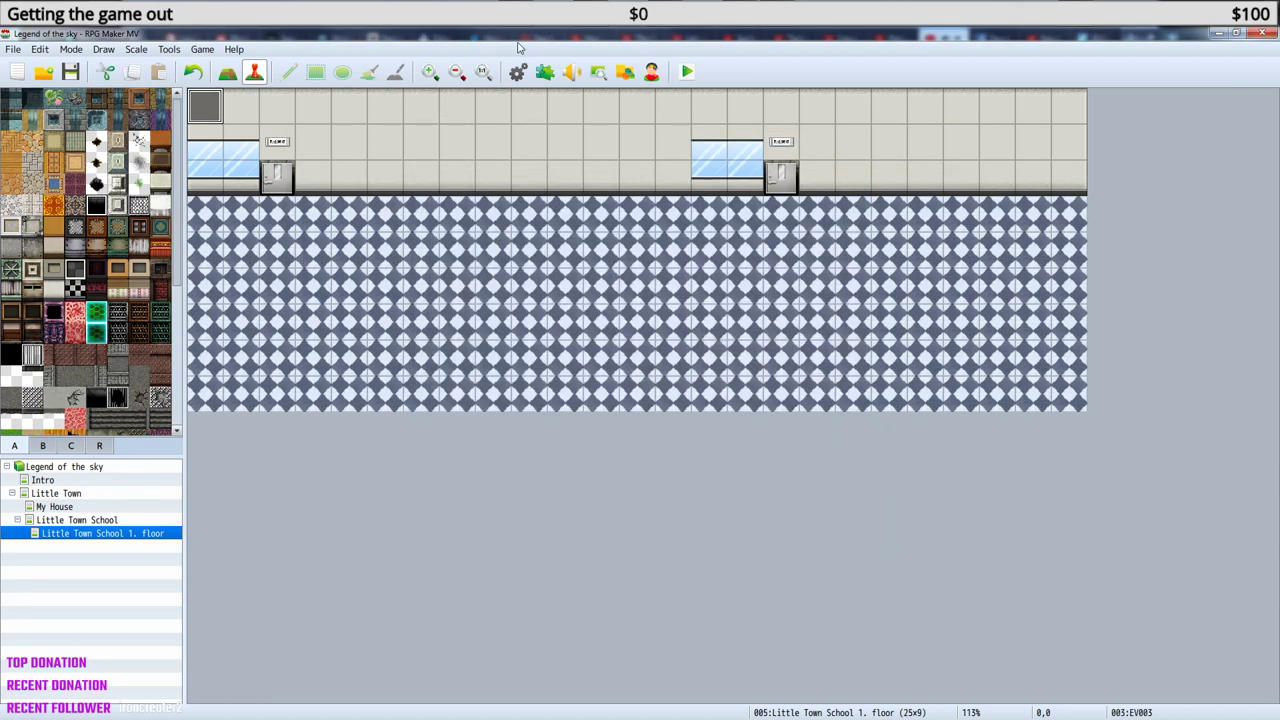
# Playtest the game from the File 1 save, watch the 1. floor corridor cutscene and close the game.
pyautogui.click(686, 71)
pyautogui.click(580, 398)
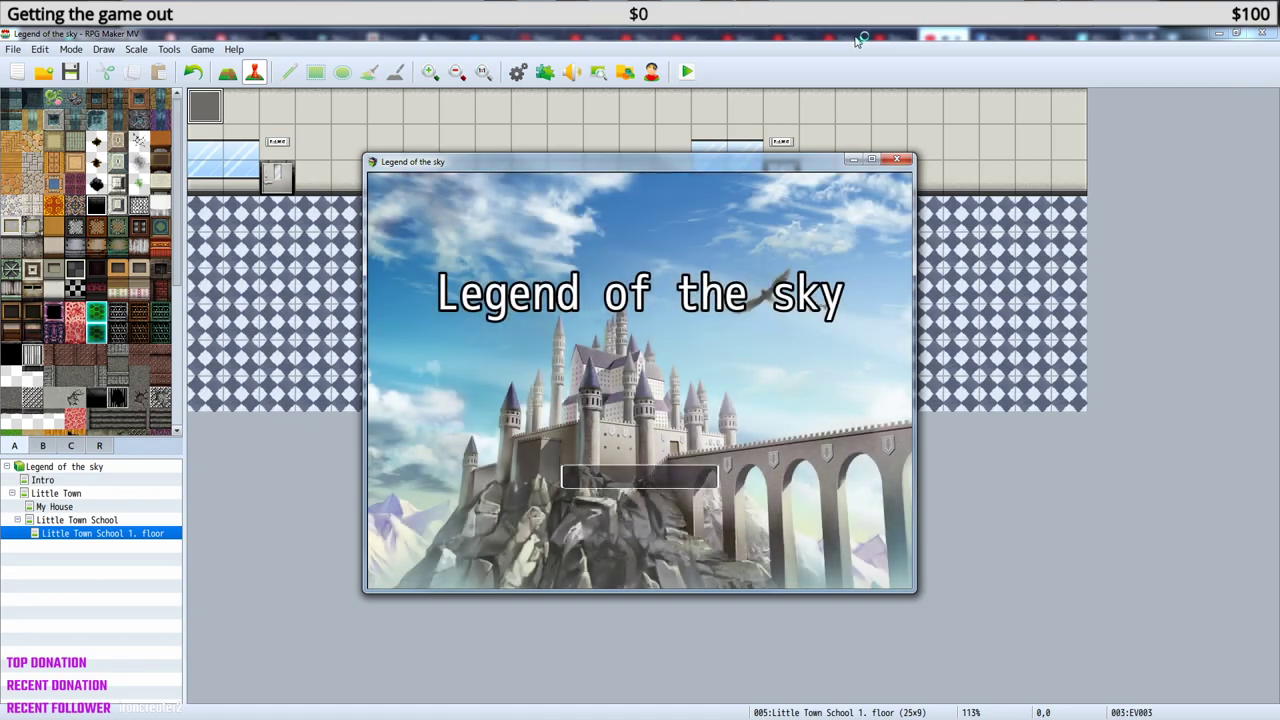
pyautogui.press('Return')
pyautogui.press('Return')
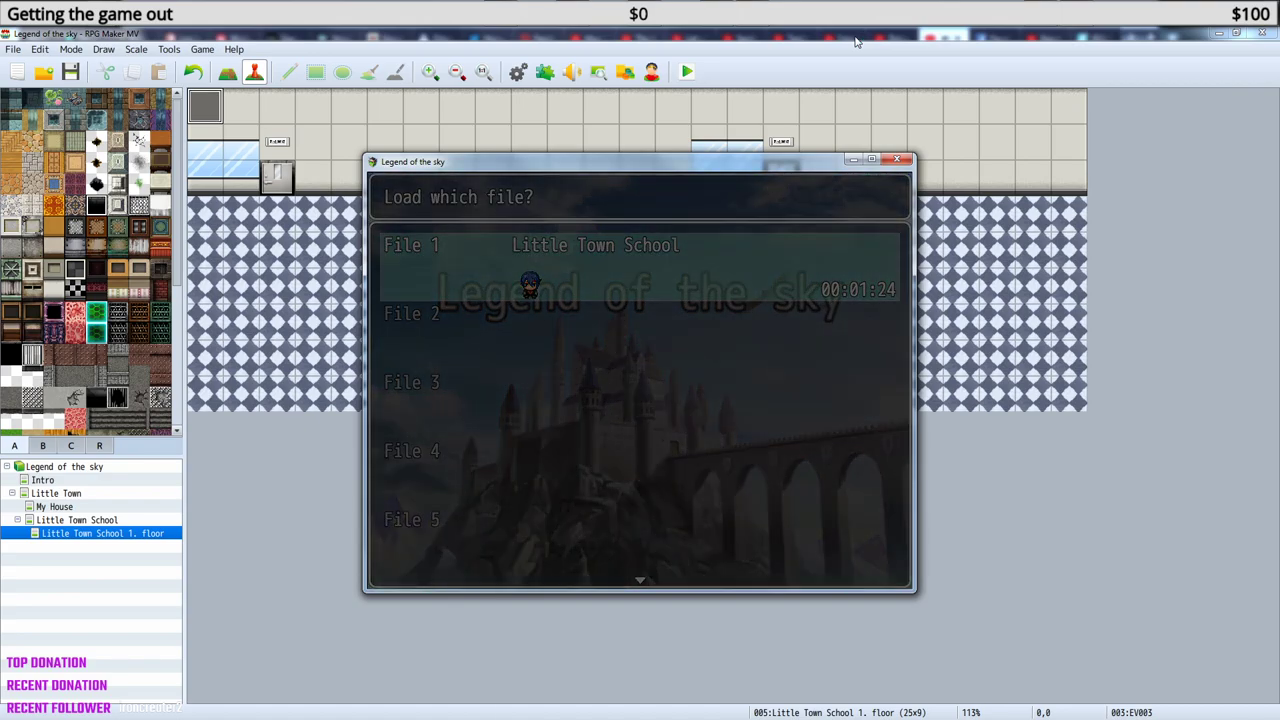
pyautogui.press('Return')
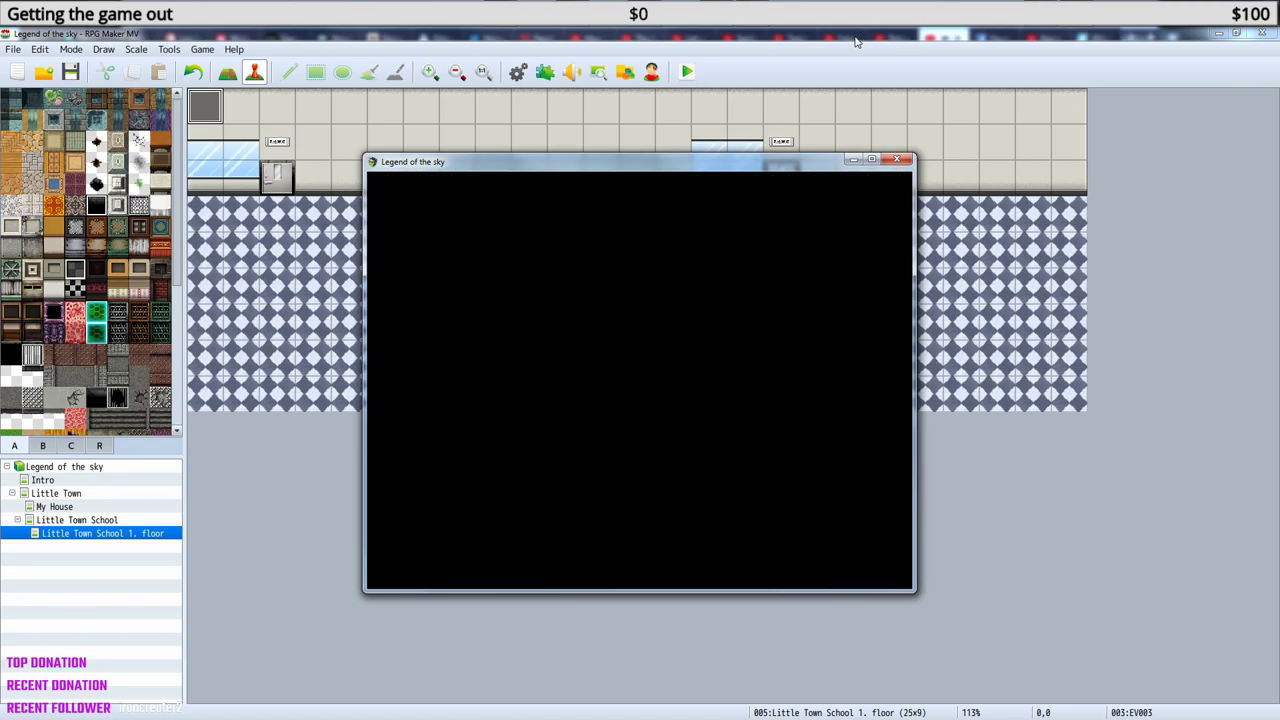
pyautogui.press('Right')
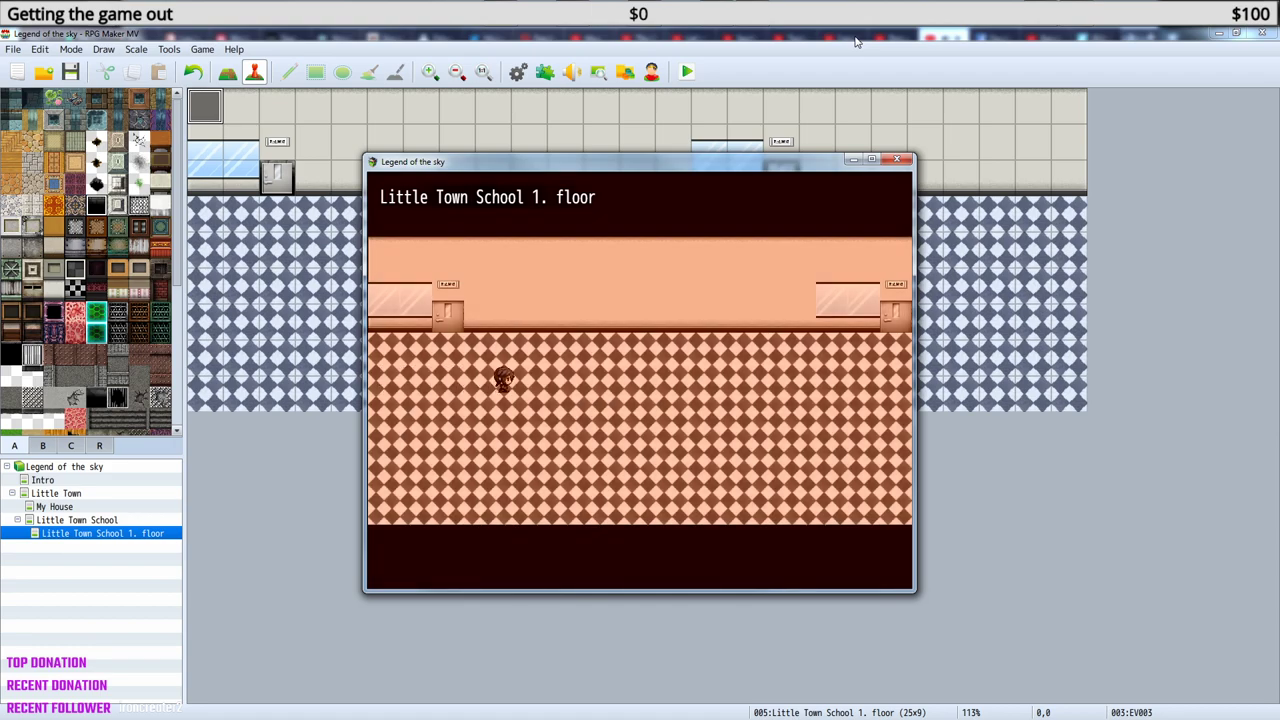
pyautogui.press('Right')
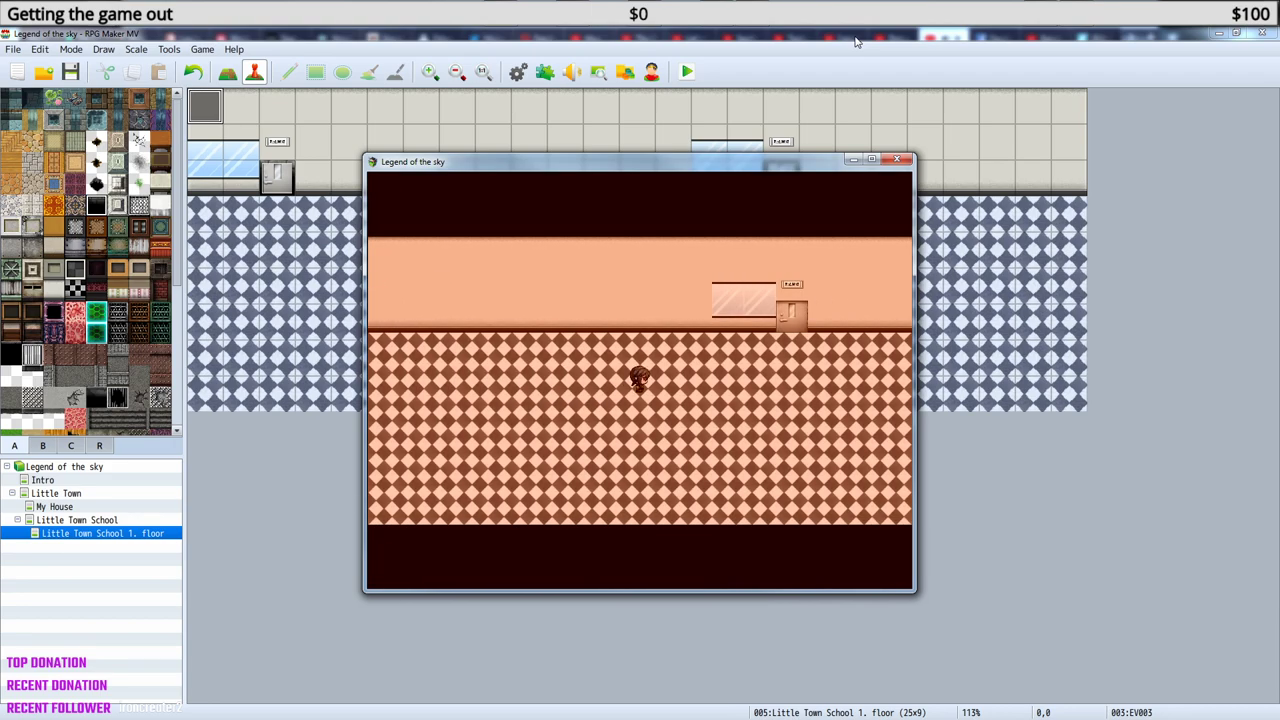
pyautogui.press('Right')
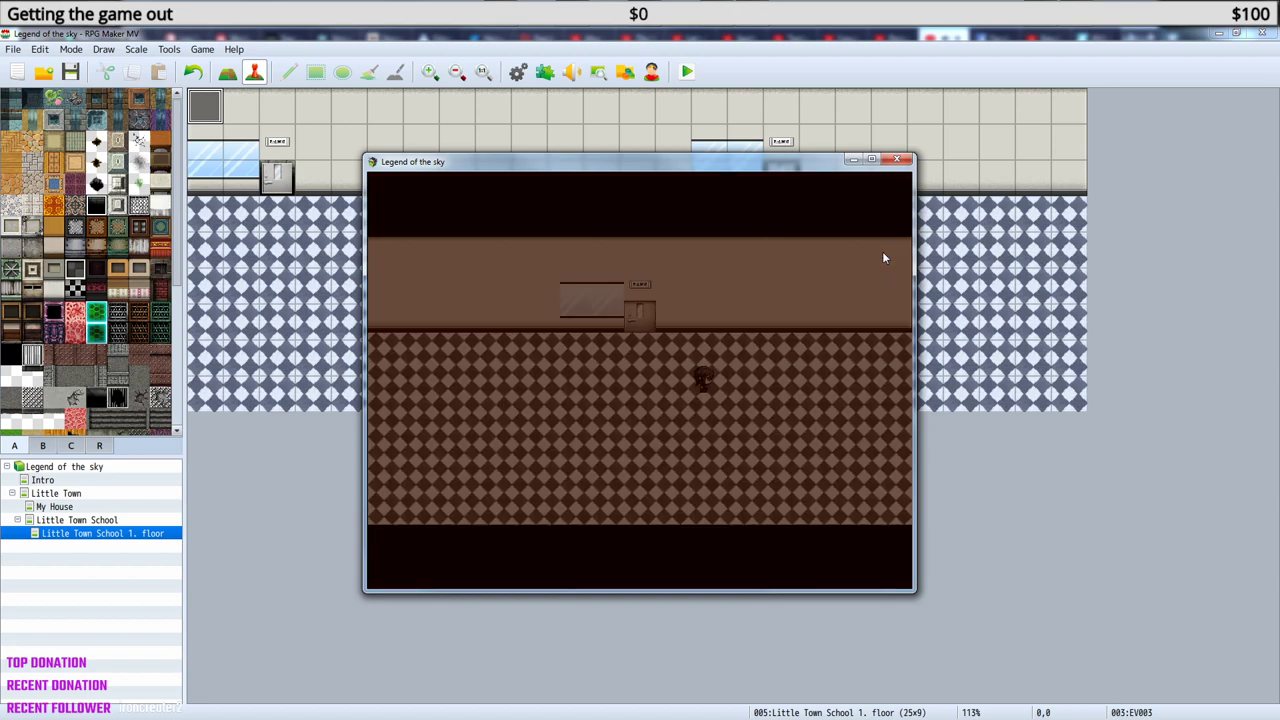
pyautogui.click(899, 162)
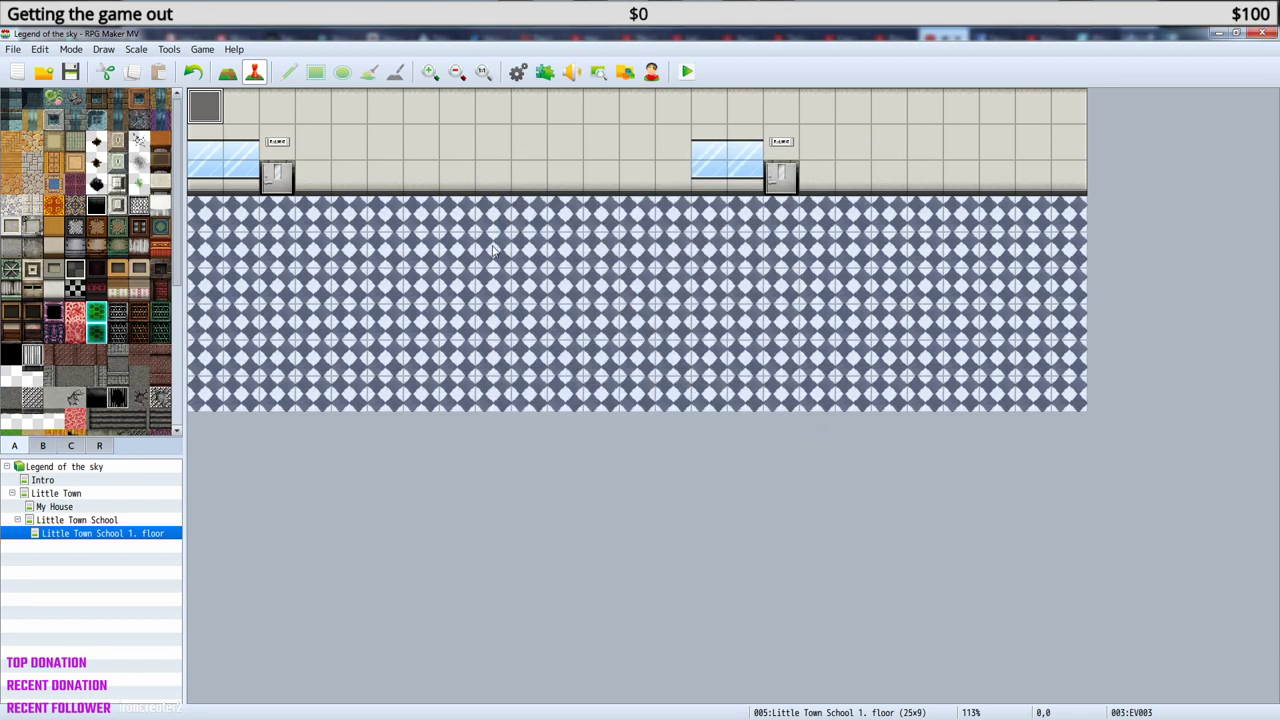
# Start inserting a command before the player's movement route in the 1. floor's EV003 and look through the available event commands.
pyautogui.doubleClick(205, 110)
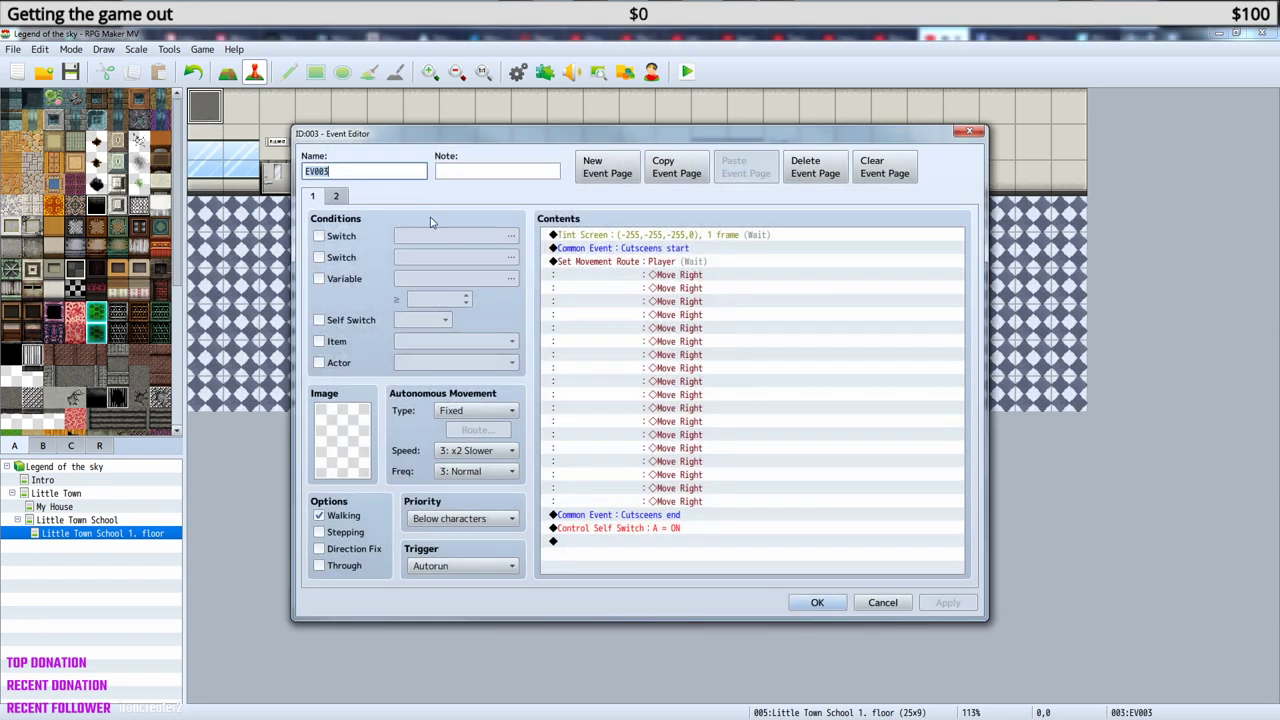
pyautogui.click(667, 262)
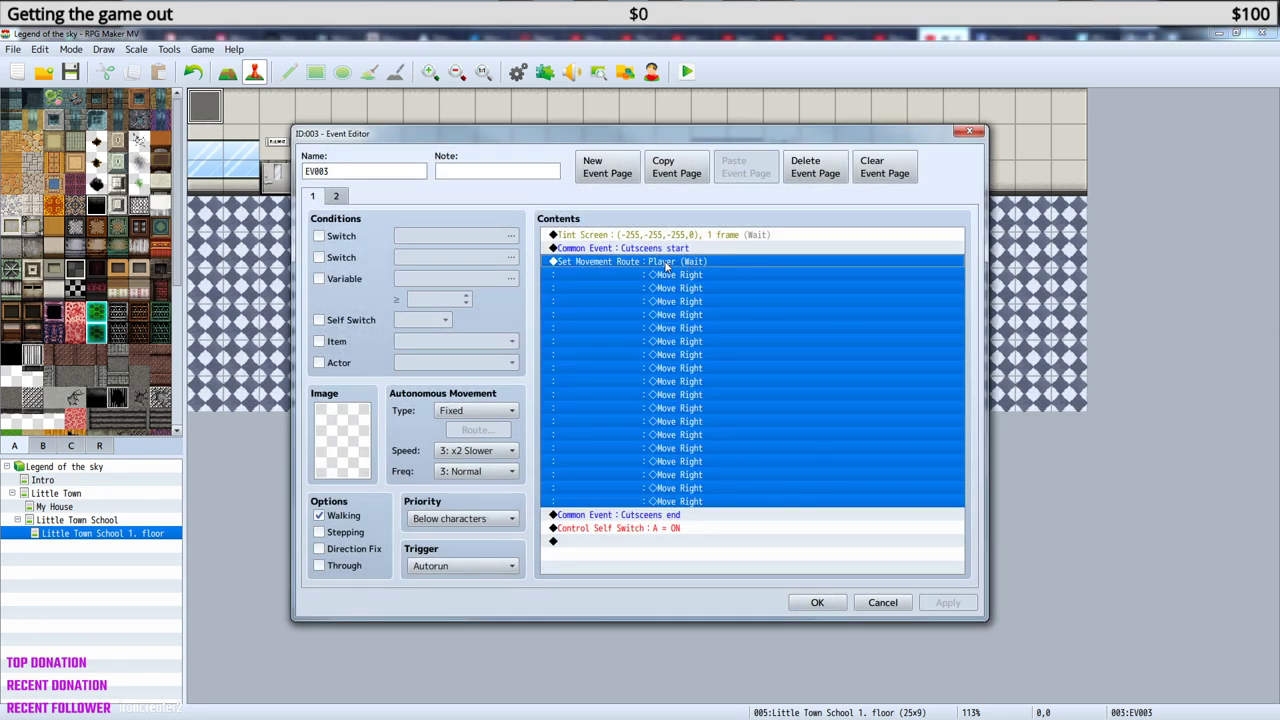
pyautogui.rightClick(666, 264)
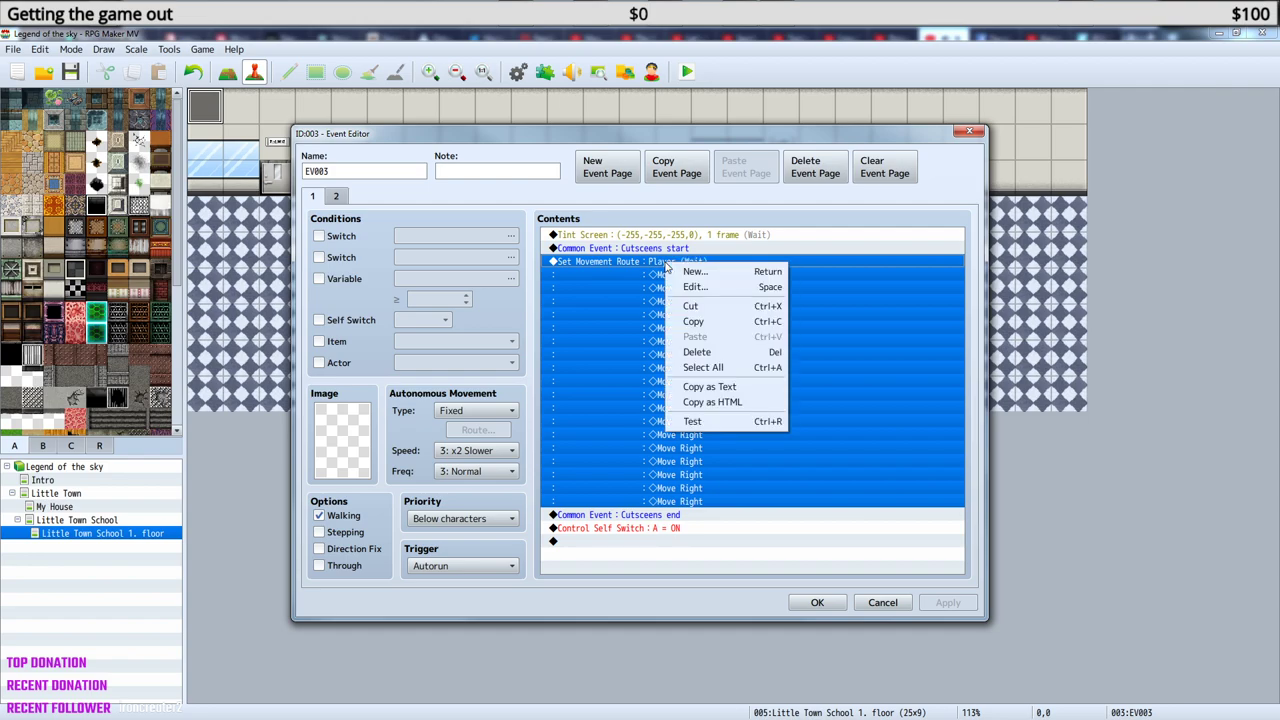
pyautogui.click(692, 272)
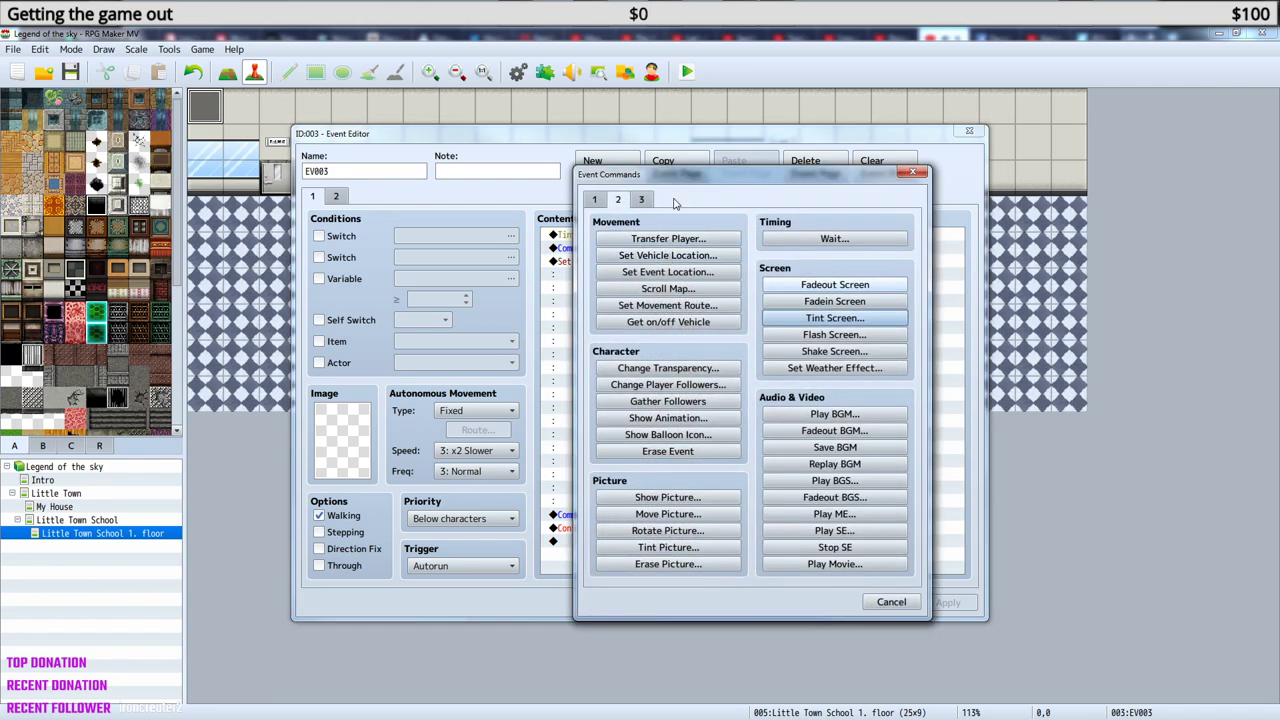
pyautogui.moveTo(684, 178); pyautogui.dragTo(872, 167)
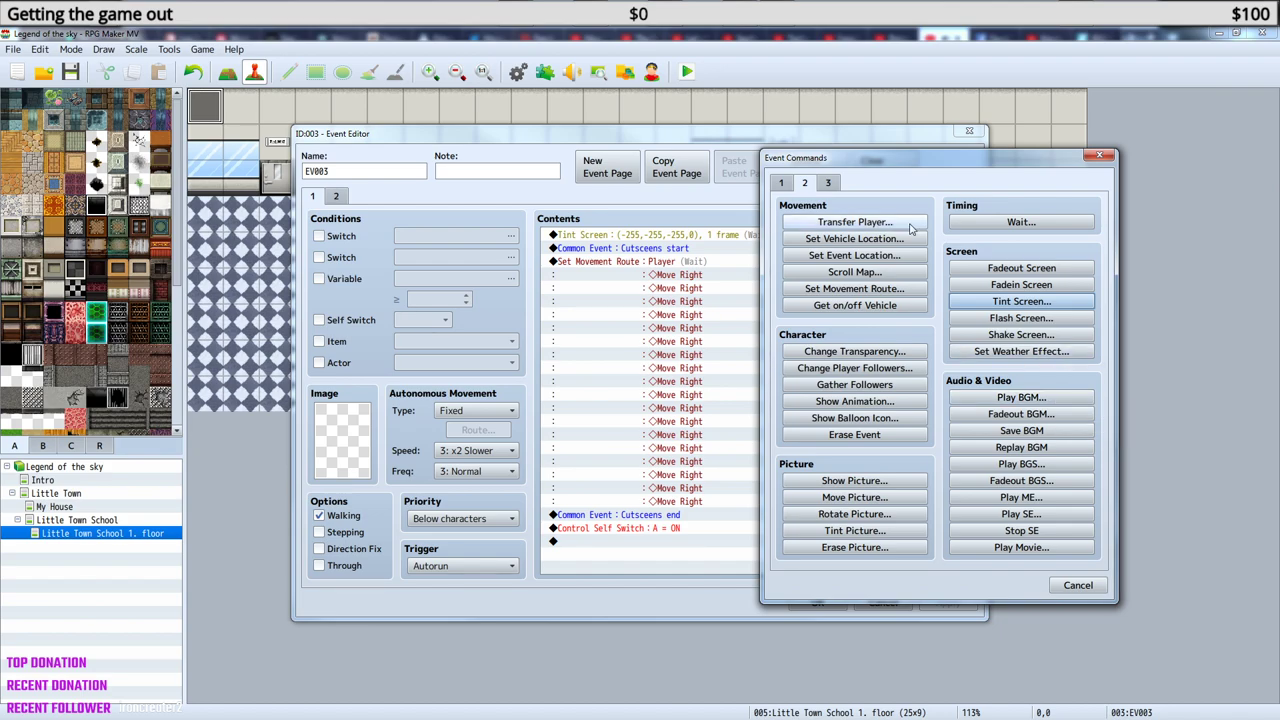
pyautogui.click(829, 184)
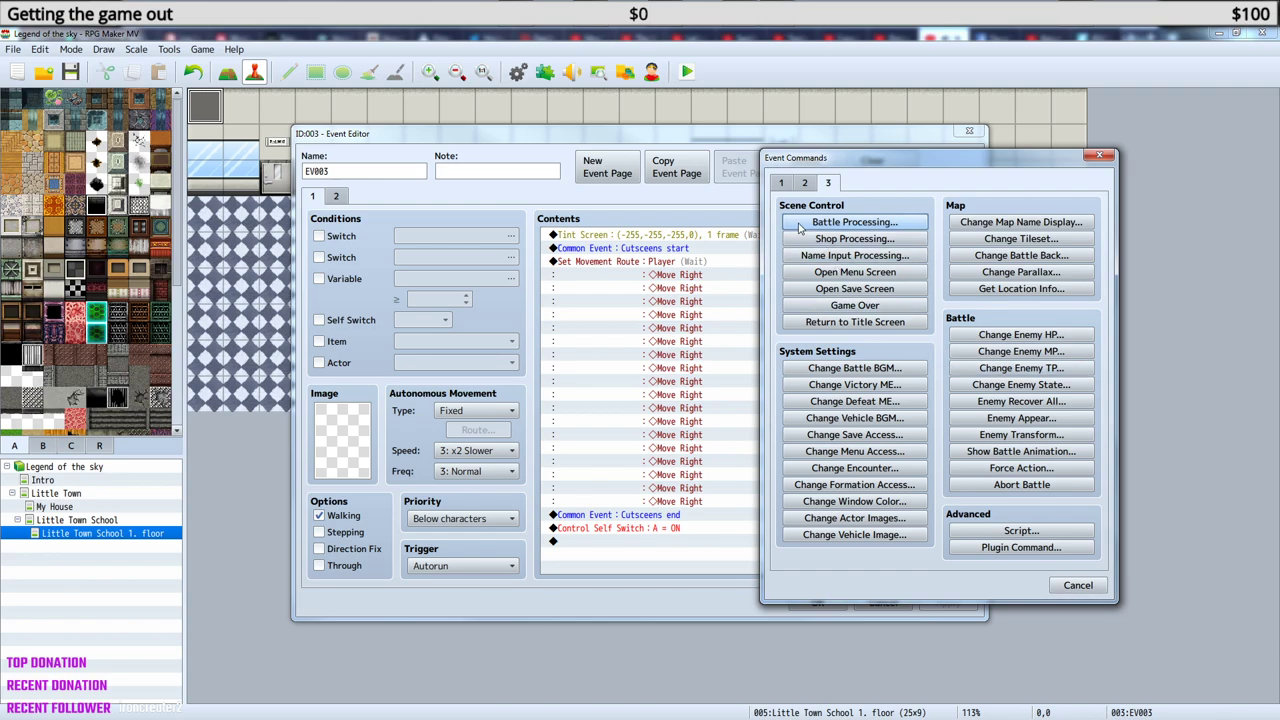
pyautogui.click(781, 185)
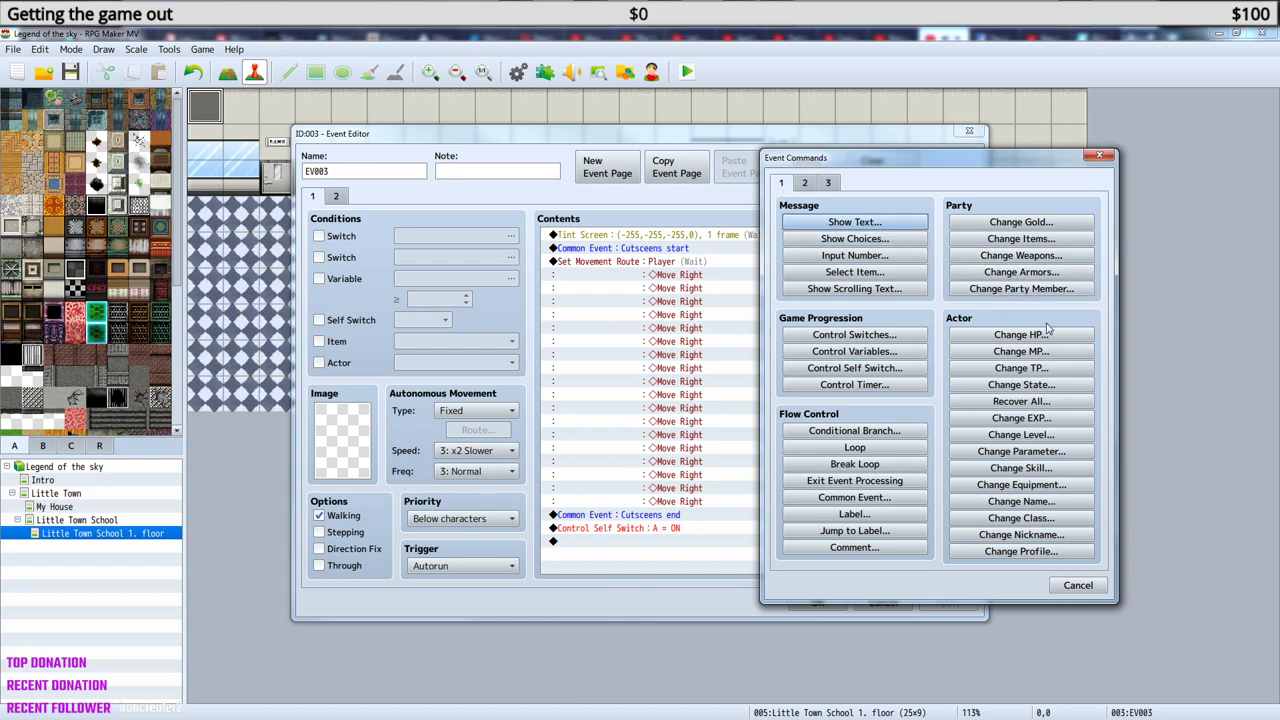
pyautogui.click(806, 184)
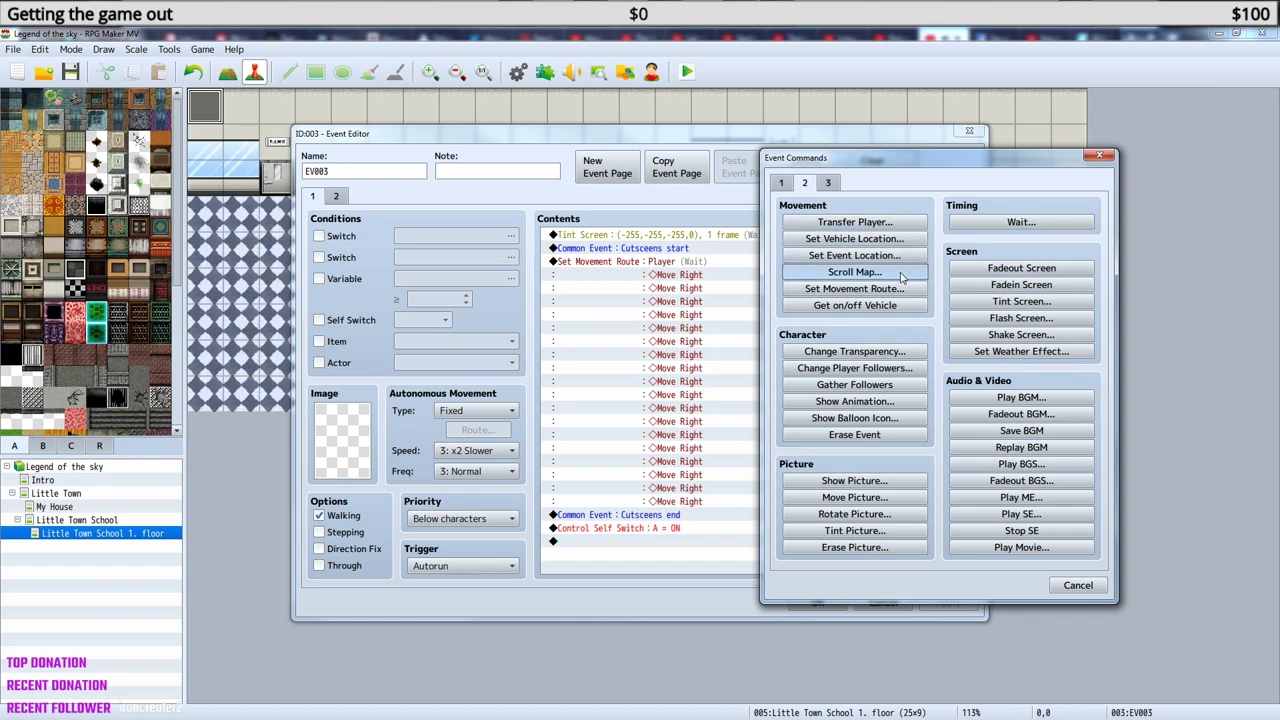
# Add a Scroll Map command with direction Right, distance 25 and speed 5: x2 Faster before the player's movement route.
pyautogui.click(901, 277)
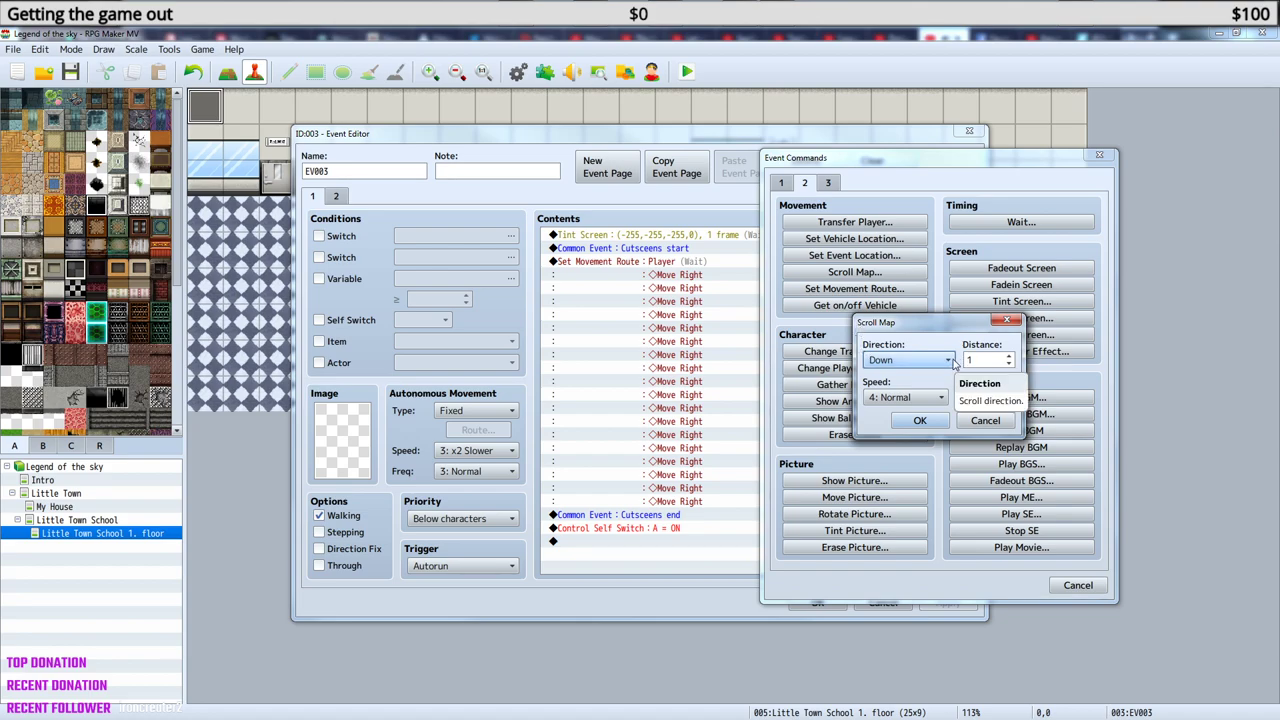
pyautogui.click(950, 362)
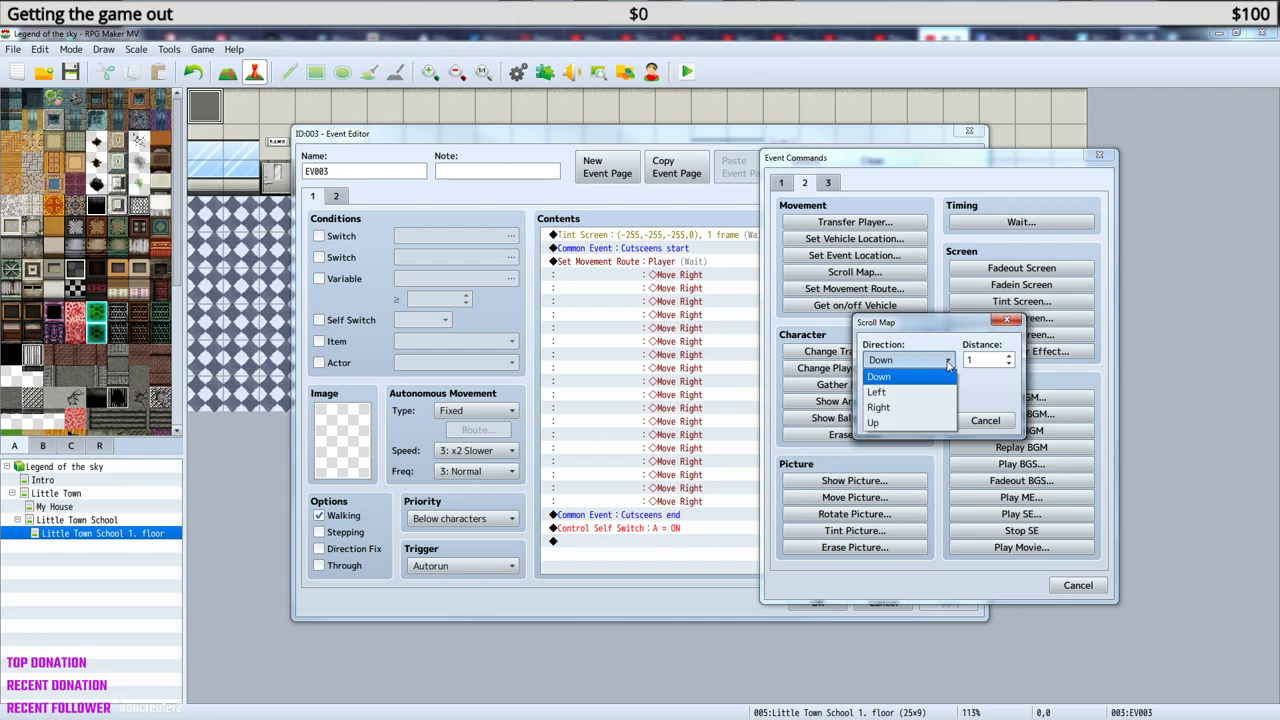
pyautogui.click(912, 407)
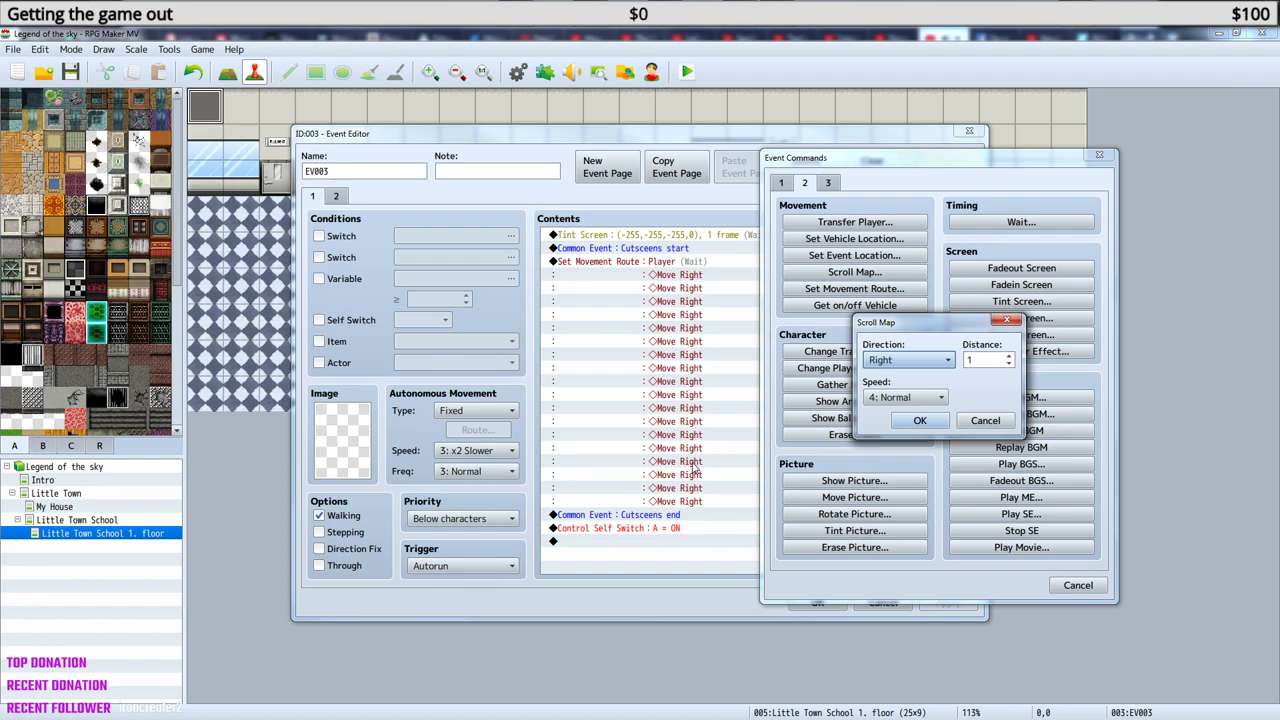
pyautogui.doubleClick(993, 360)
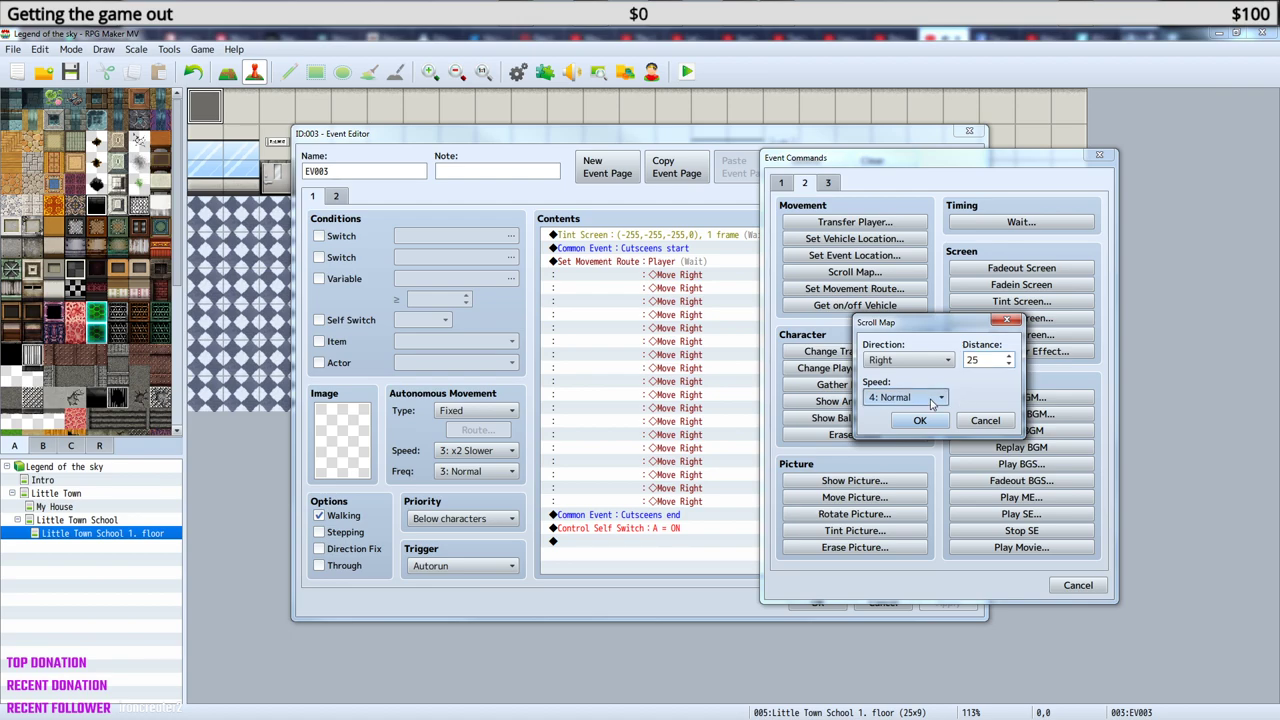
pyautogui.click(942, 398)
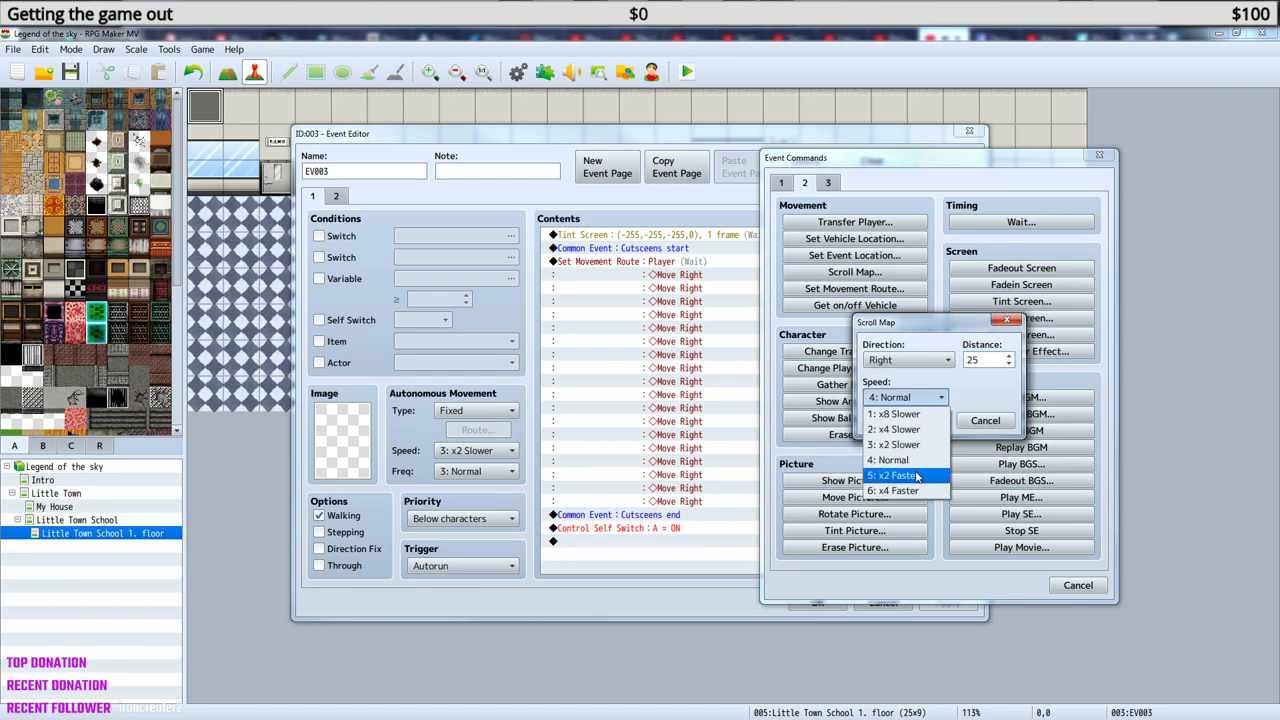
pyautogui.click(917, 461)
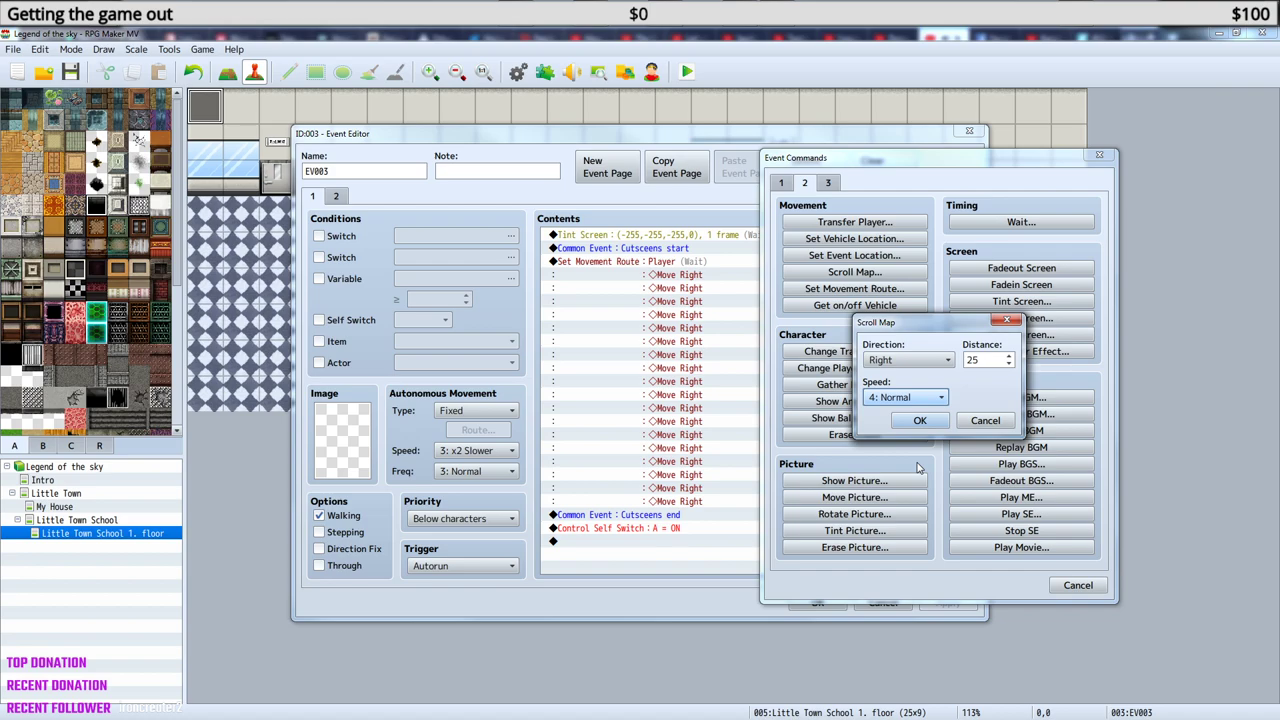
pyautogui.click(931, 398)
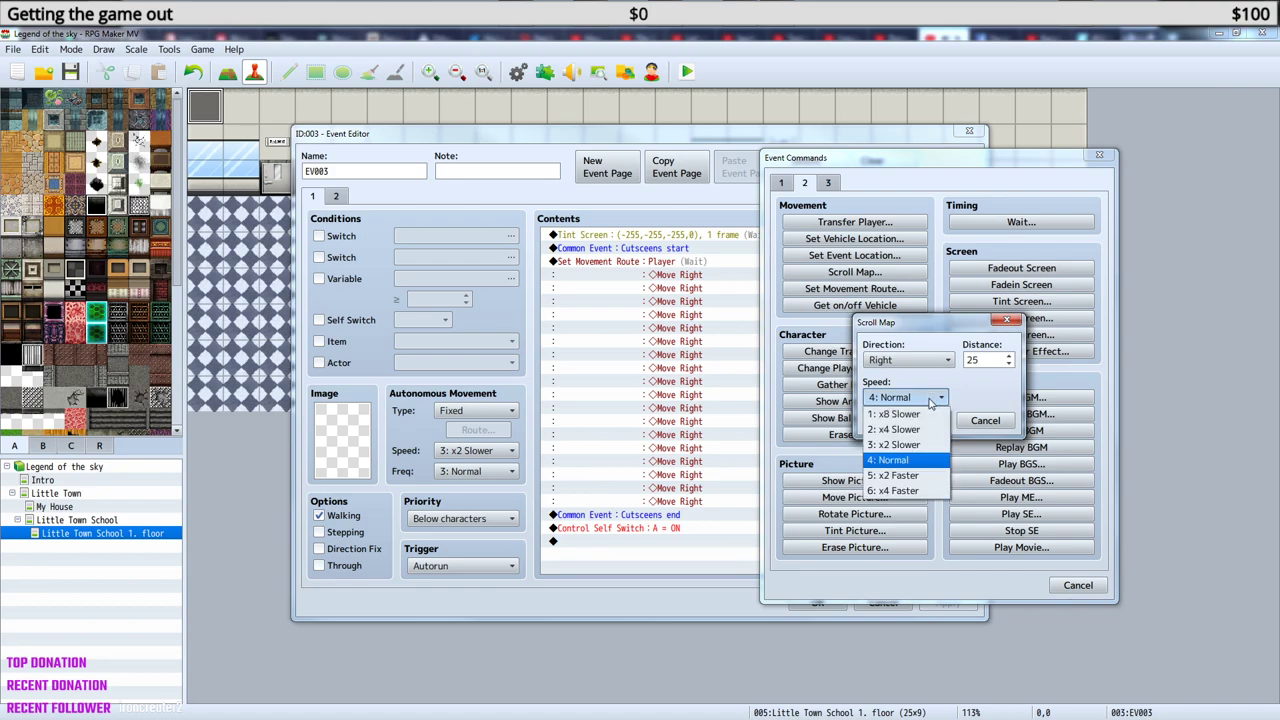
pyautogui.click(918, 476)
pyautogui.click(924, 420)
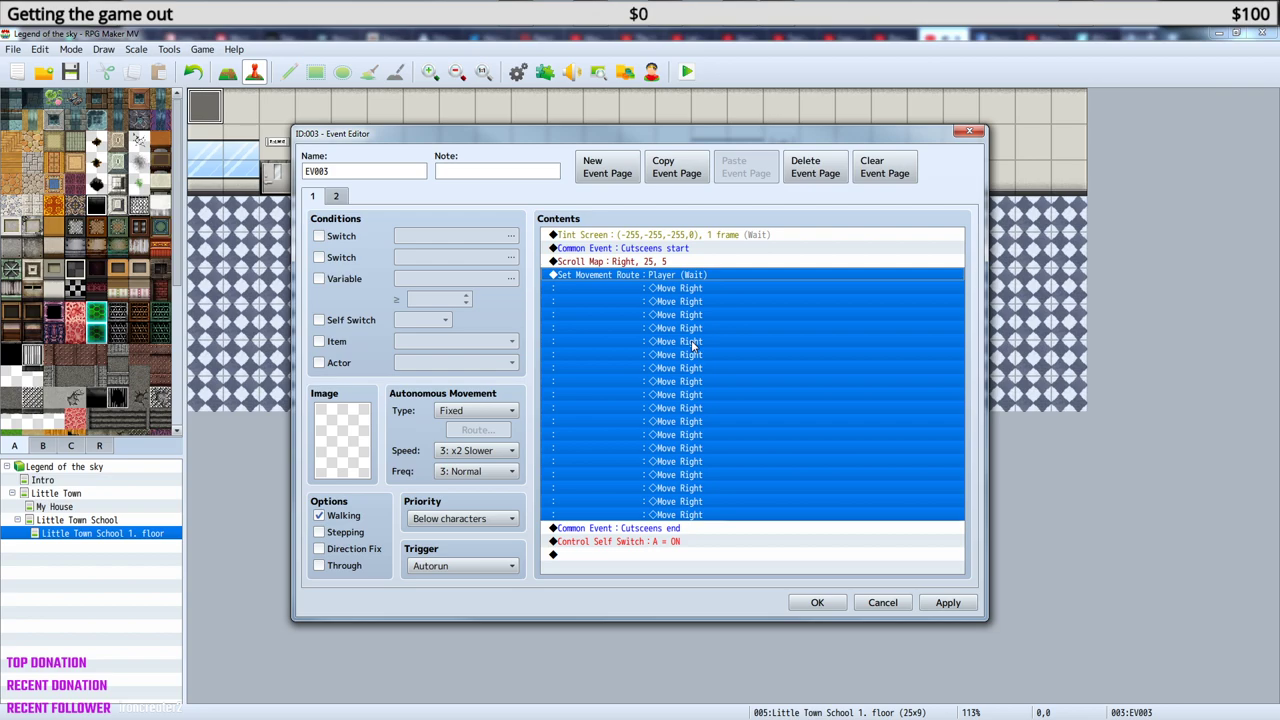
# Recheck the new Scroll Map command's settings and save the changes to EV003.
pyautogui.rightClick(651, 262)
pyautogui.click(680, 286)
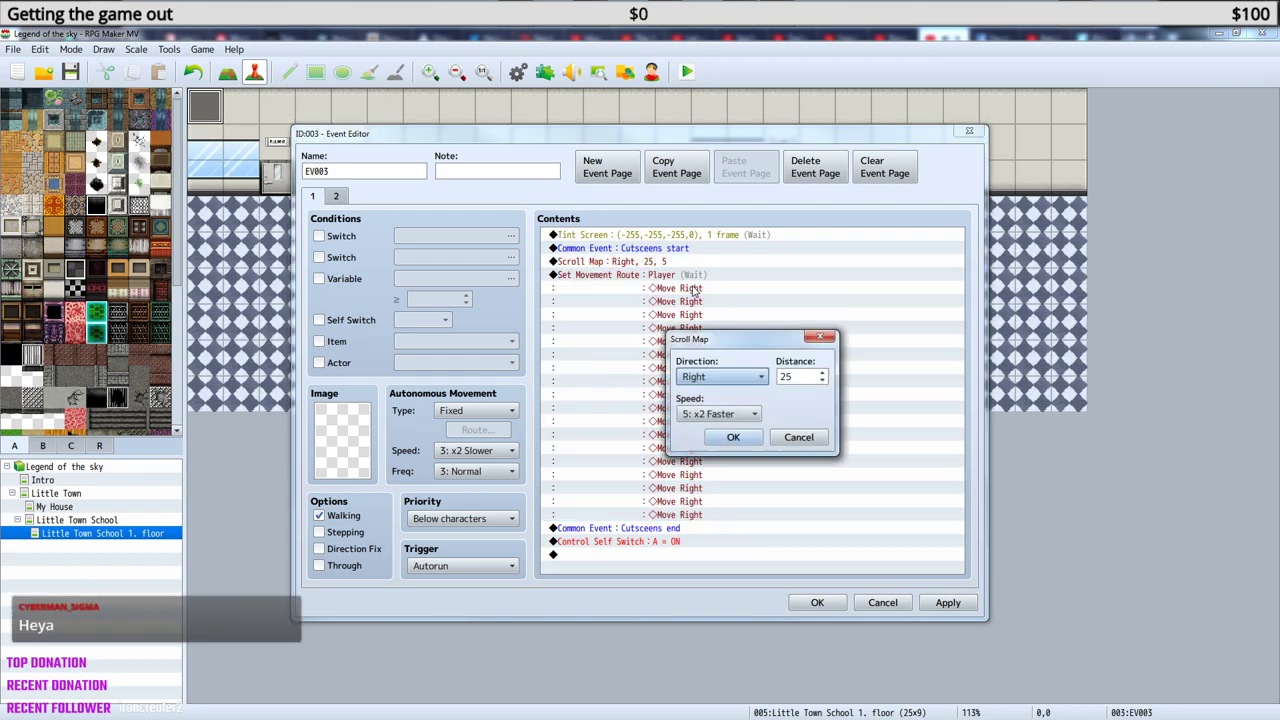
pyautogui.click(745, 442)
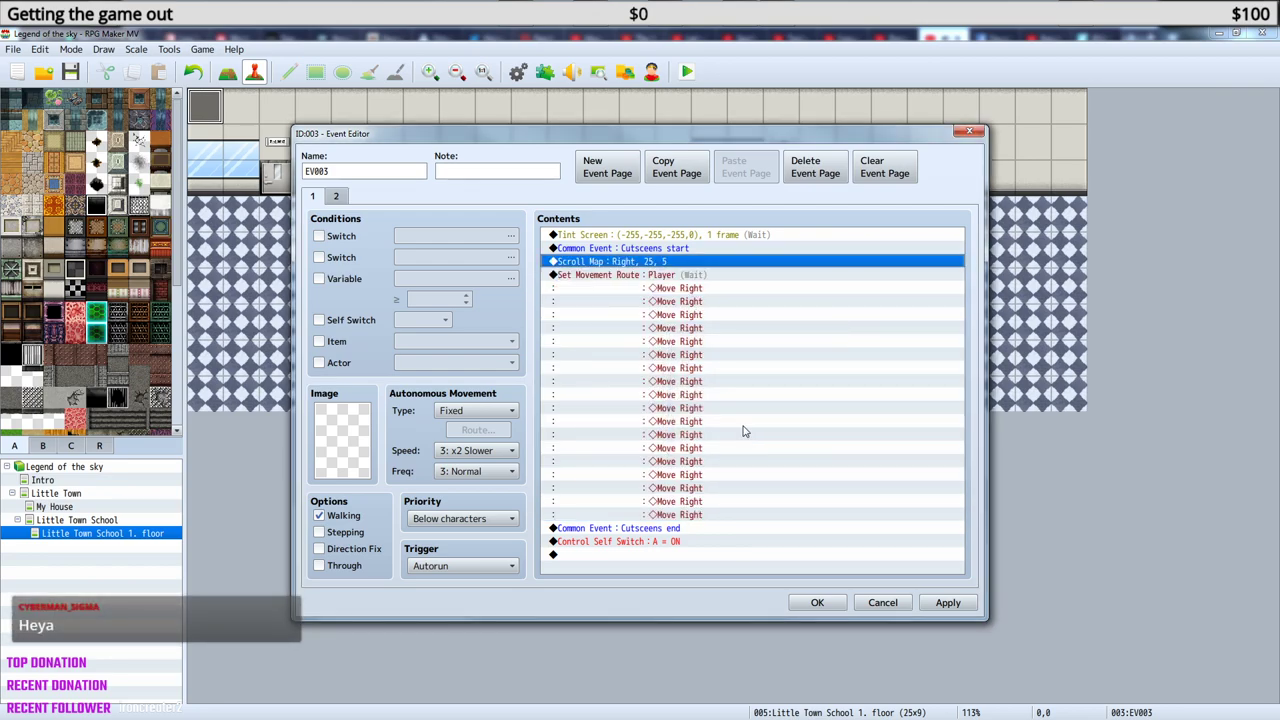
pyautogui.click(817, 602)
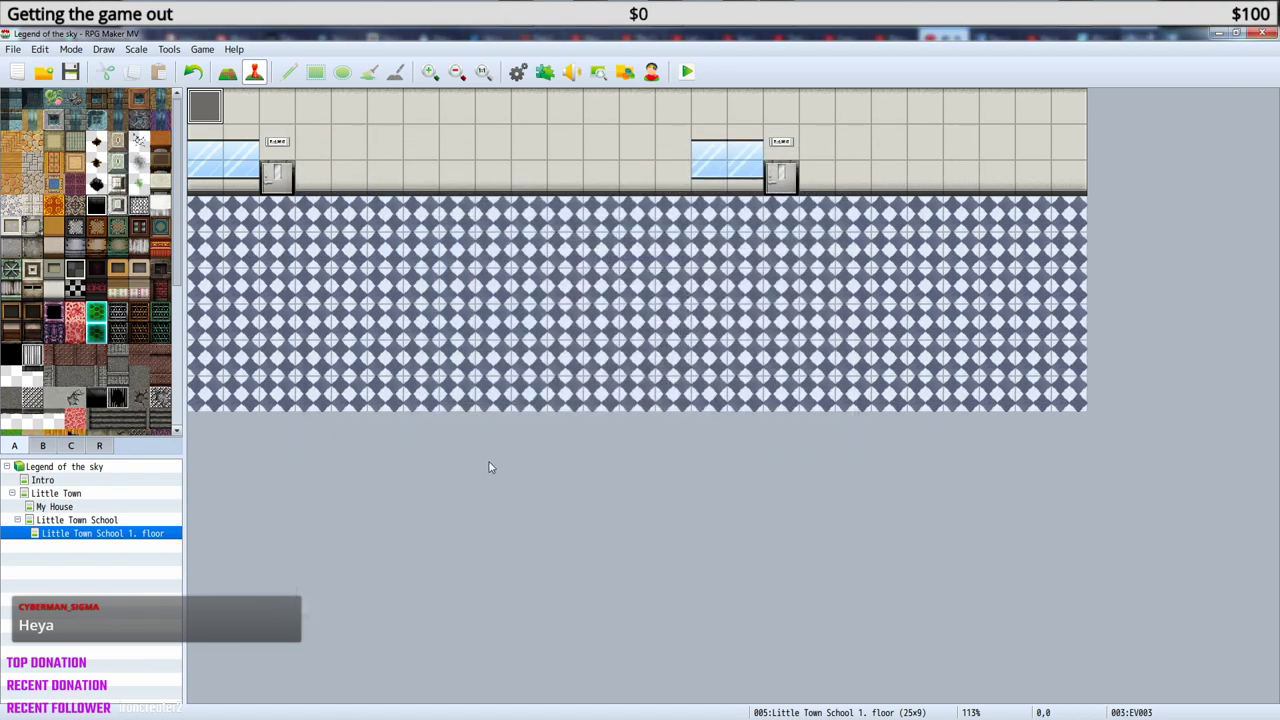
# Playtest the game from the File 1 save, enter the school to watch the map scroll and close the game.
pyautogui.click(687, 71)
pyautogui.click(586, 398)
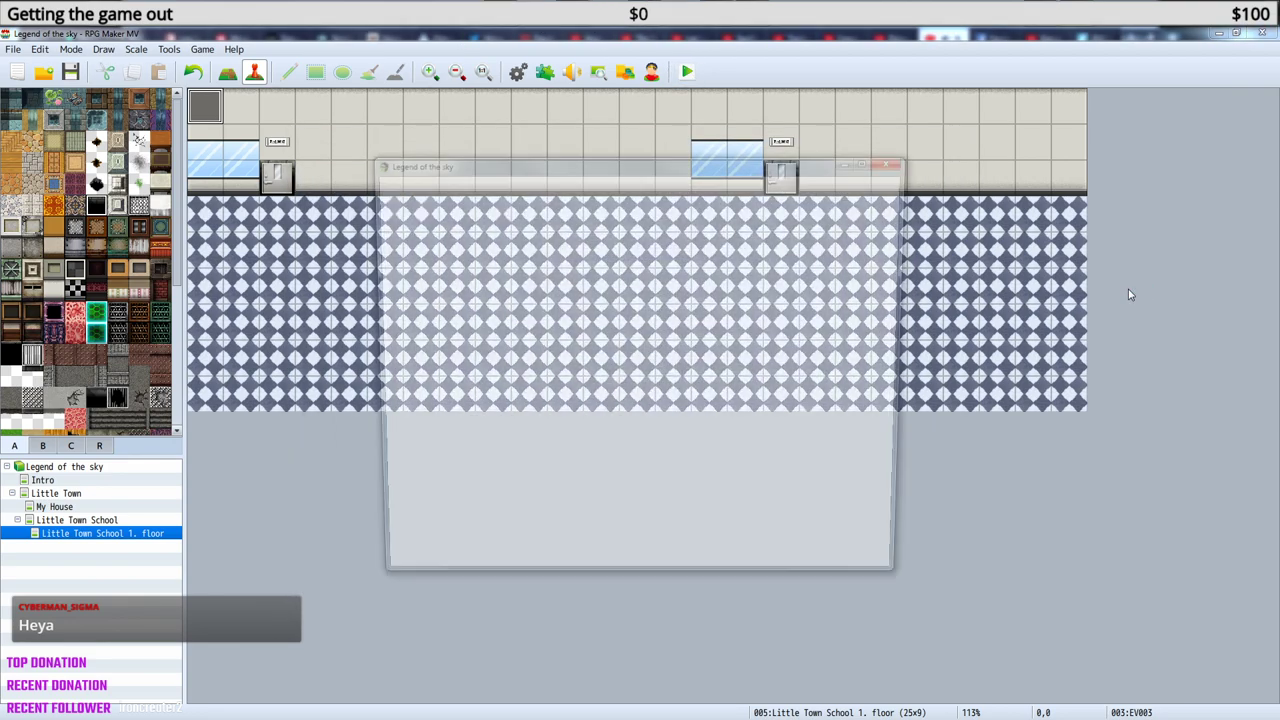
pyautogui.press('Return')
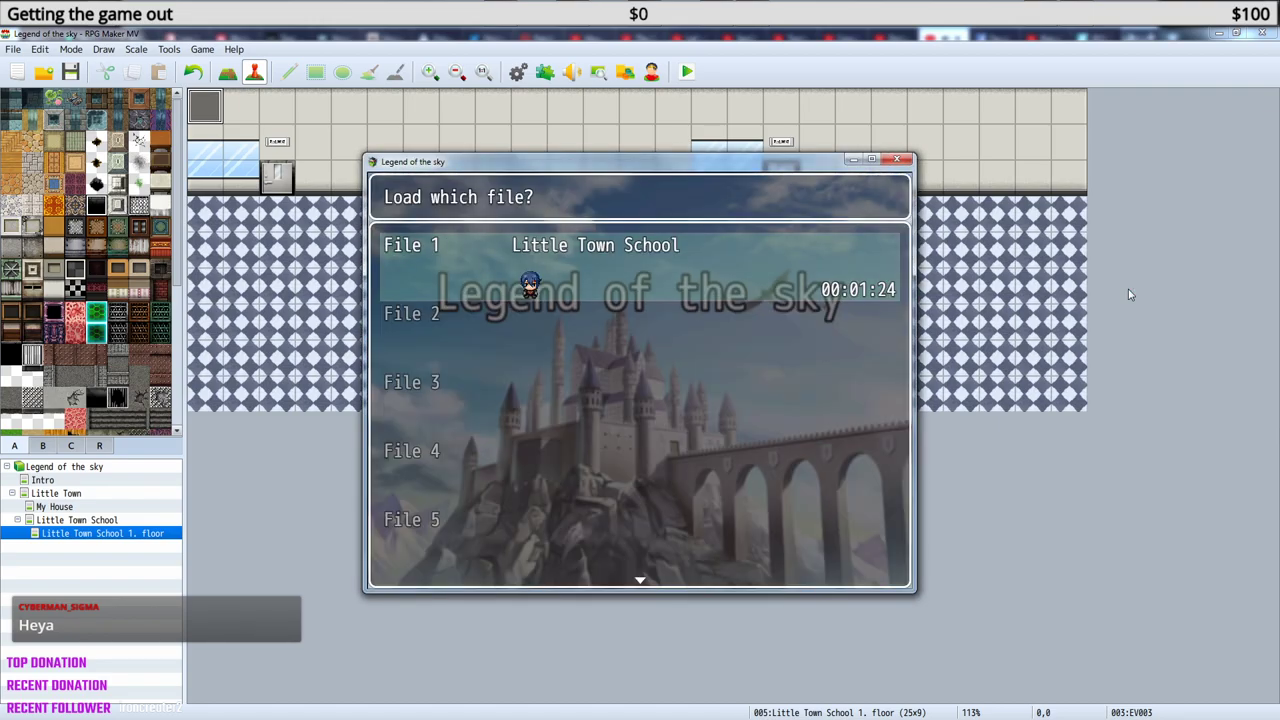
pyautogui.press('Return')
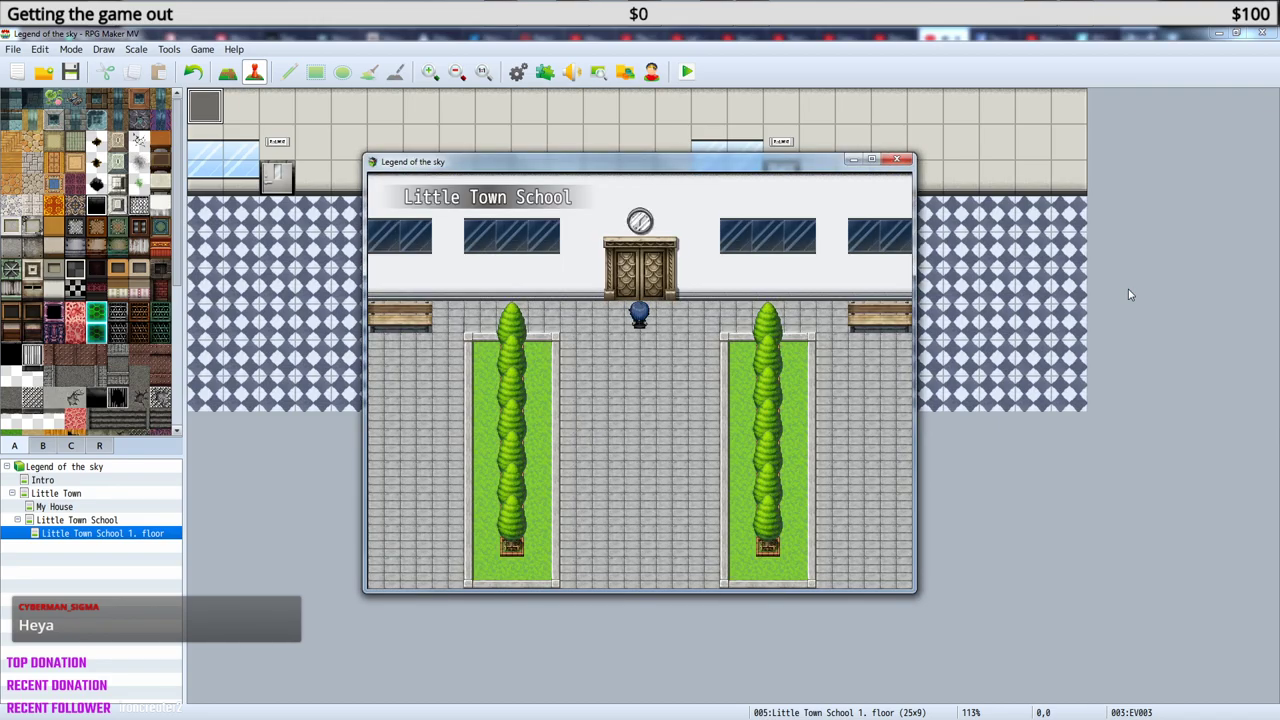
pyautogui.press('Up')
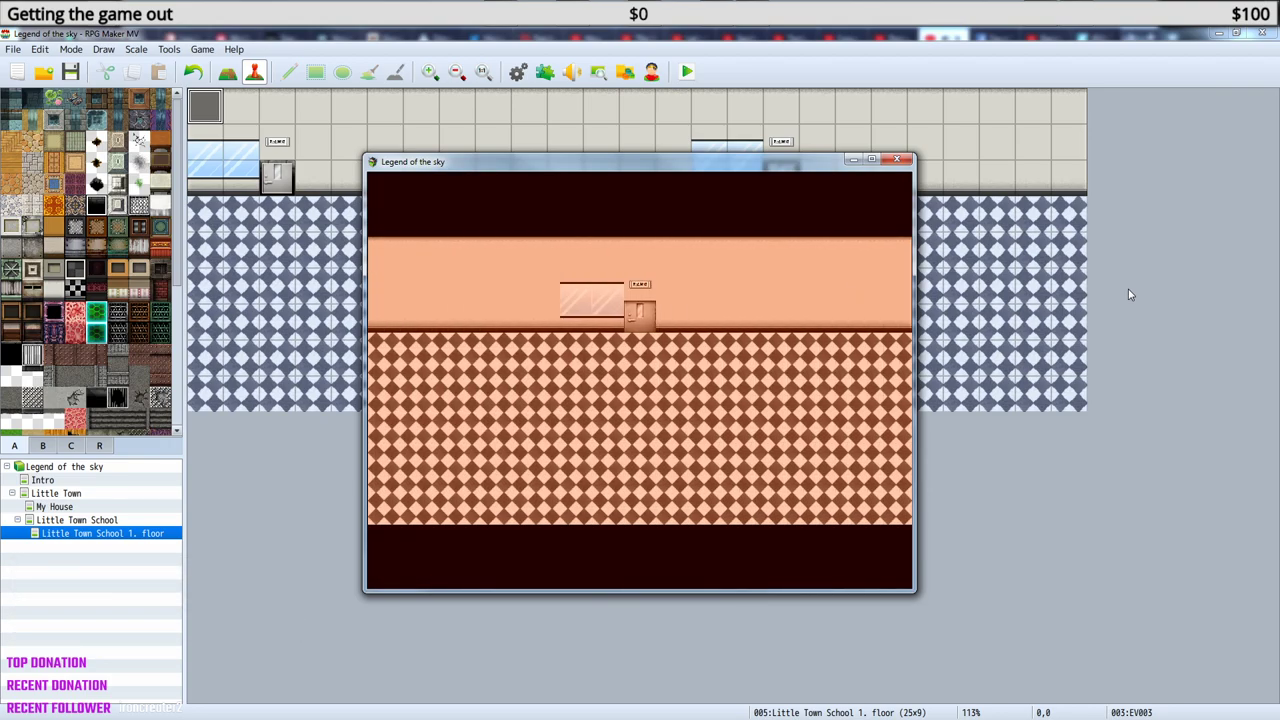
pyautogui.press('Right')
pyautogui.hotkey('alt', 'F4')
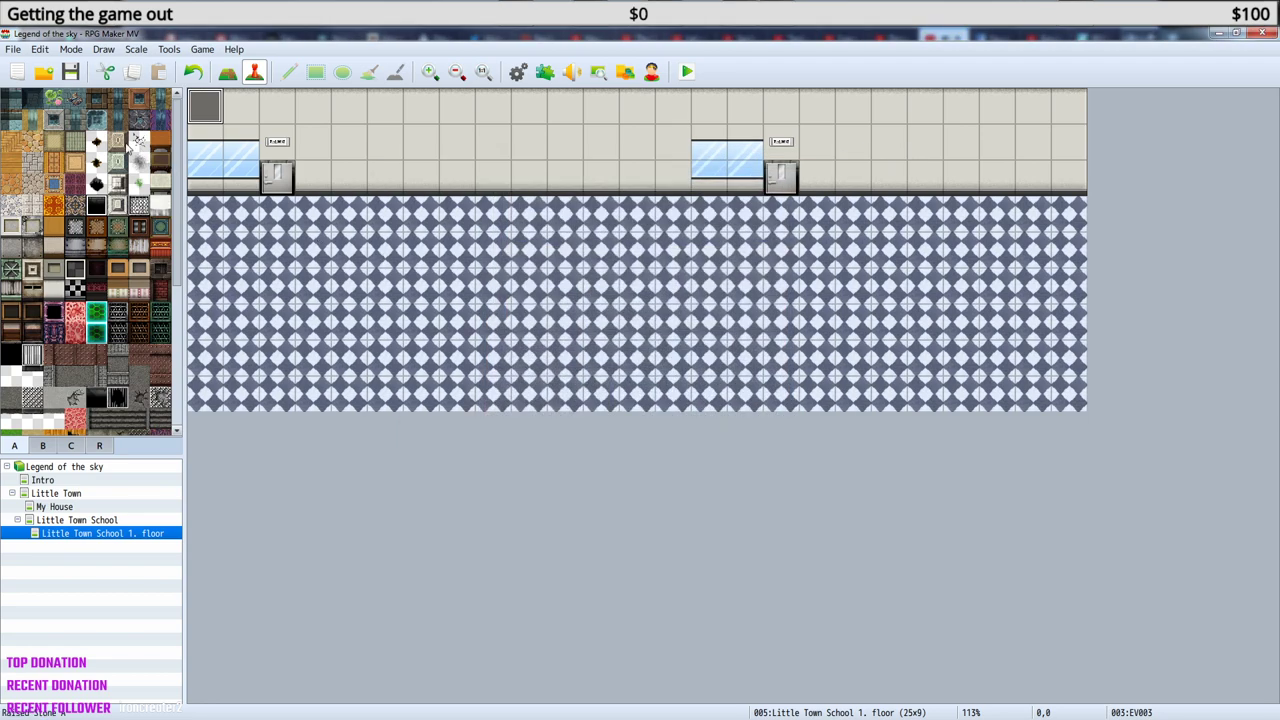
# Set the speed of EV003's Scroll Map command to 4: Normal and save the event.
pyautogui.doubleClick(201, 118)
pyautogui.click(663, 261)
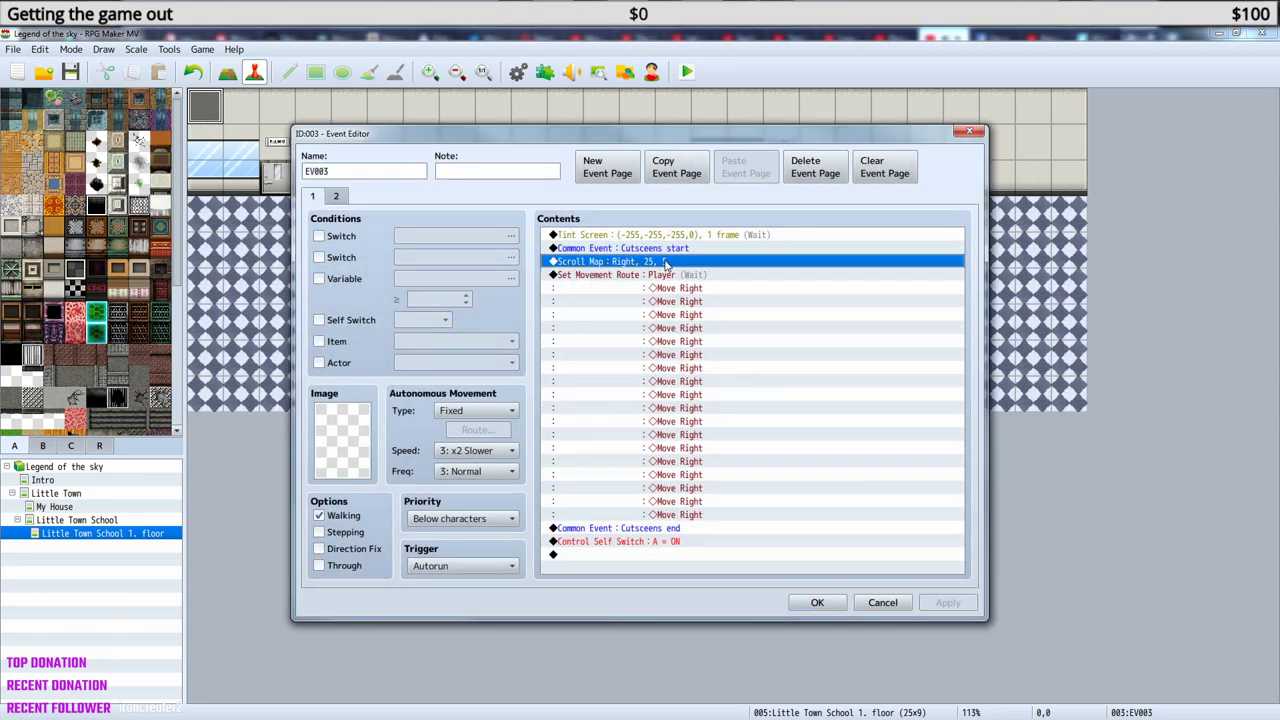
pyautogui.rightClick(663, 261)
pyautogui.click(705, 285)
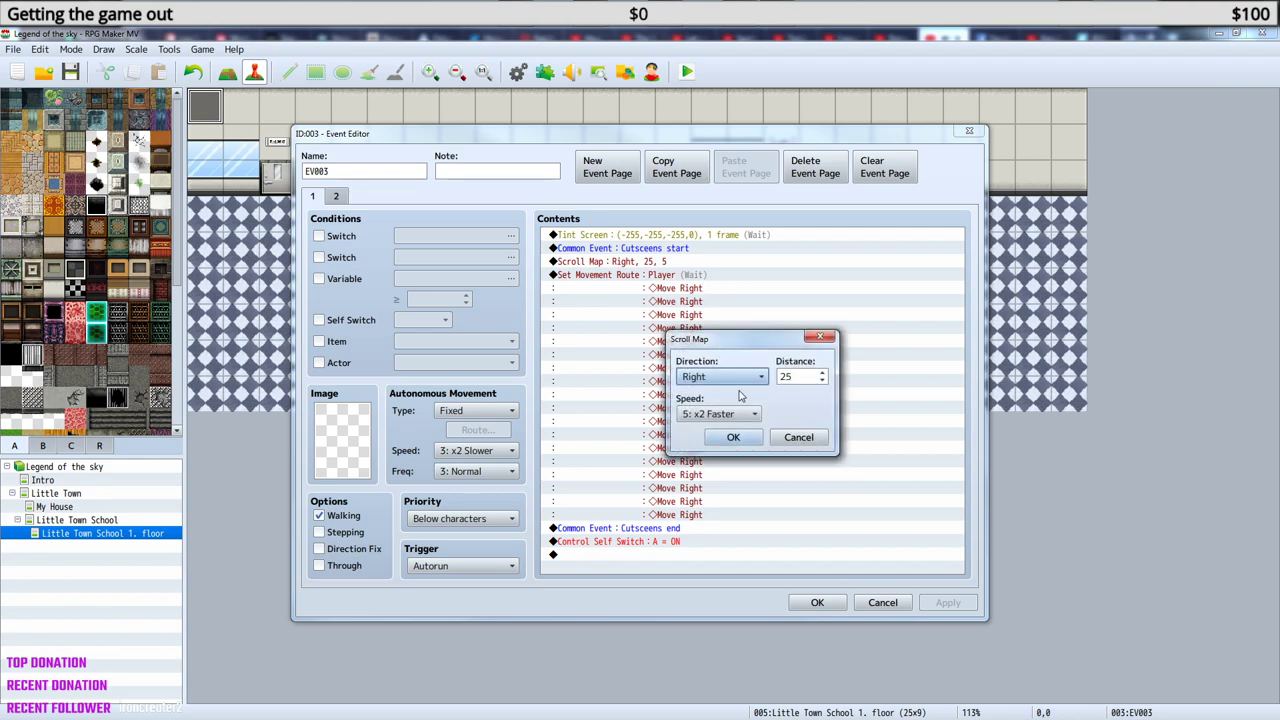
pyautogui.click(718, 413)
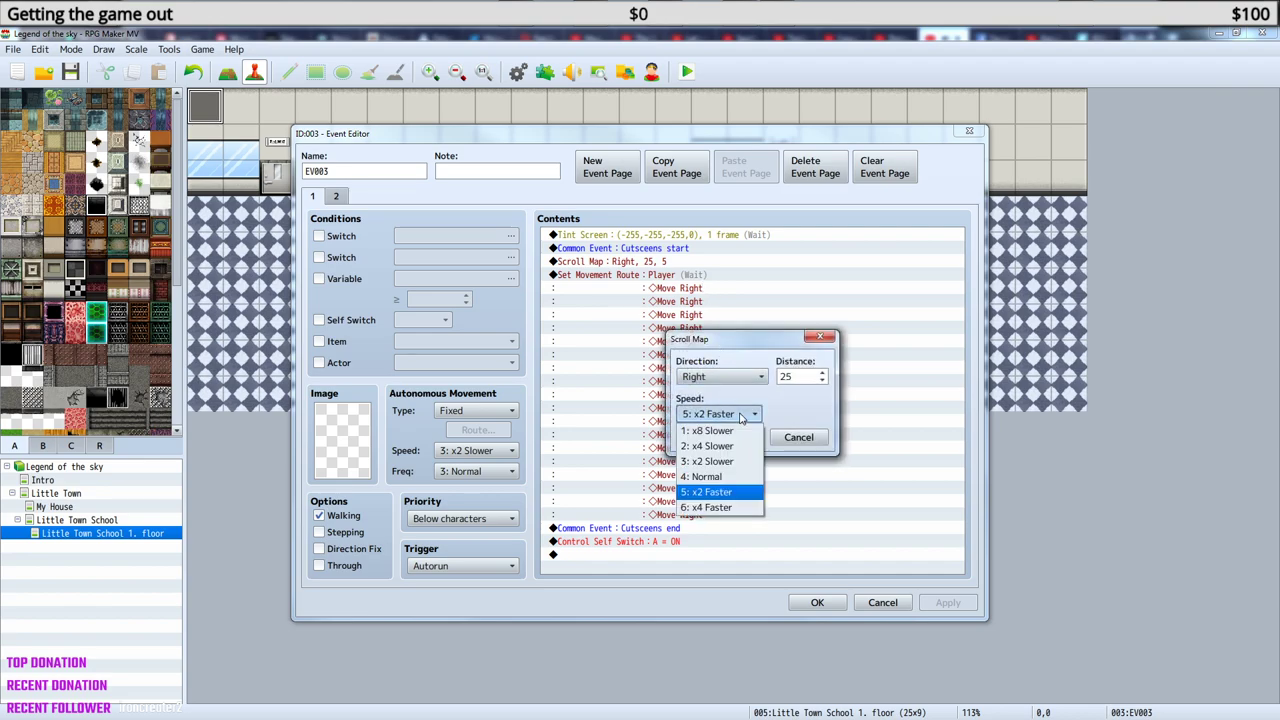
pyautogui.click(724, 477)
pyautogui.click(729, 440)
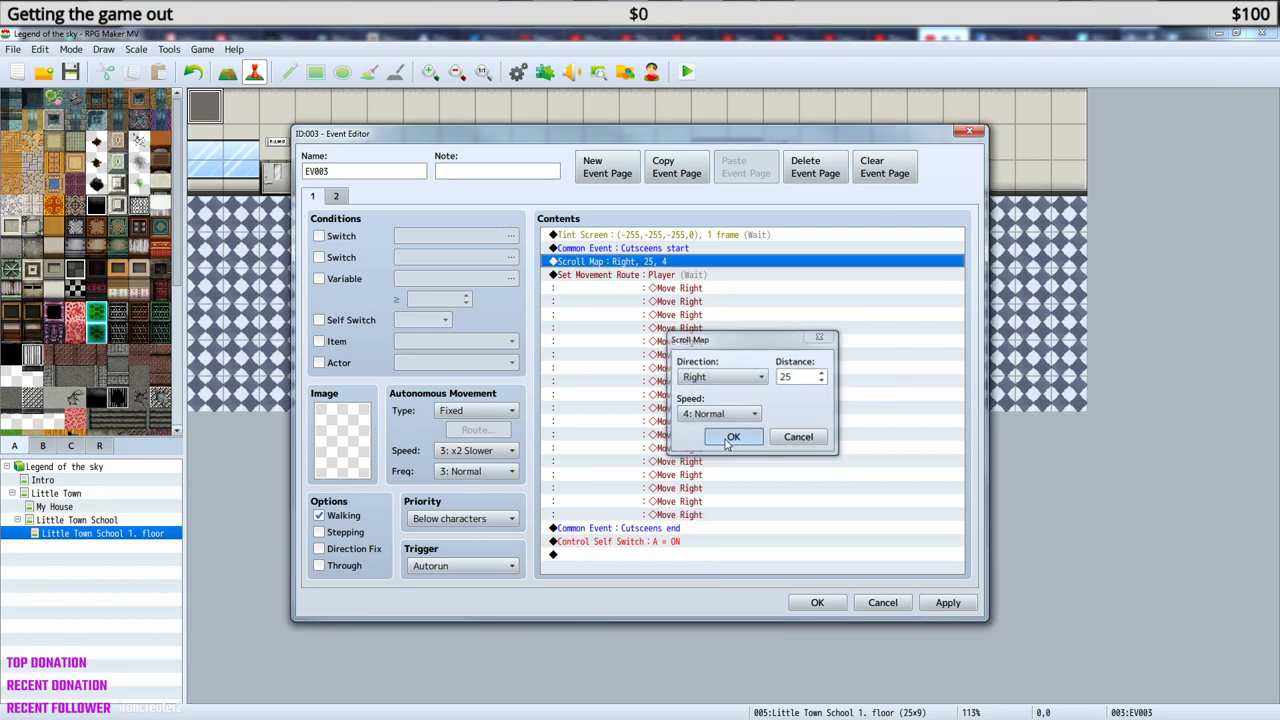
pyautogui.click(818, 603)
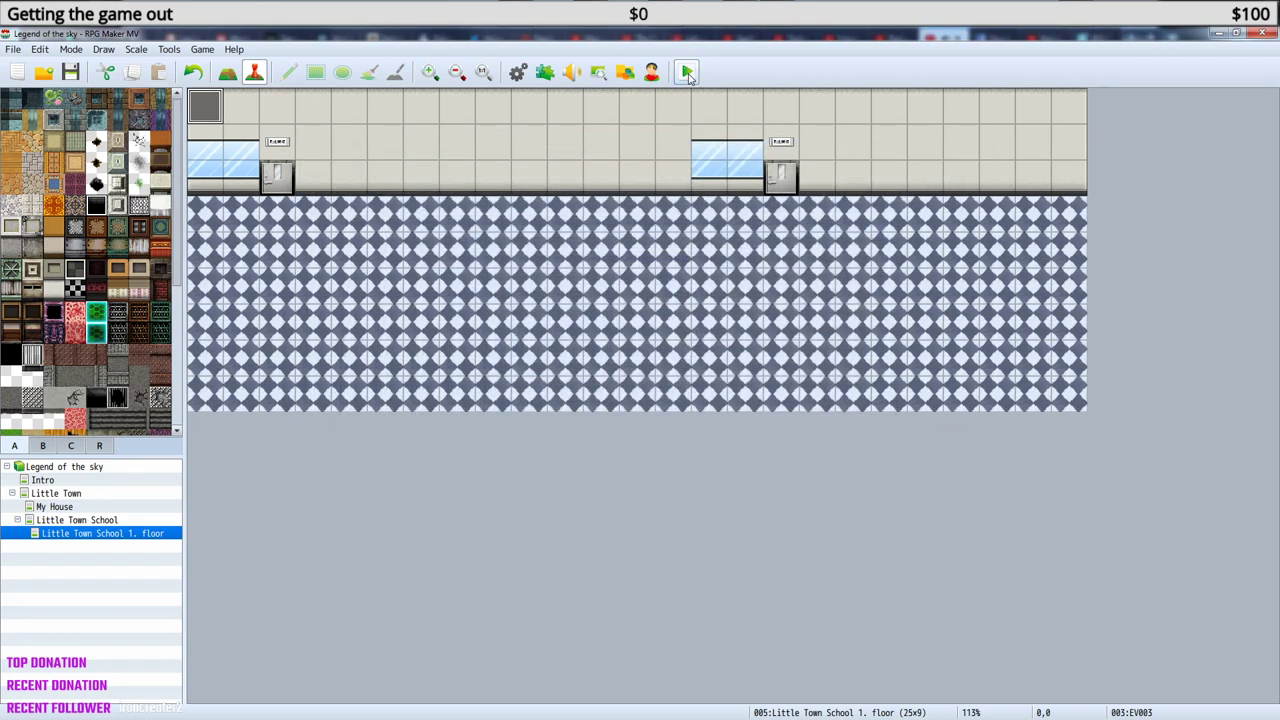
# Playtest the File 1 save again to compare the normal-speed map scroll with the player's walk, and close the game.
pyautogui.click(688, 73)
pyautogui.click(589, 401)
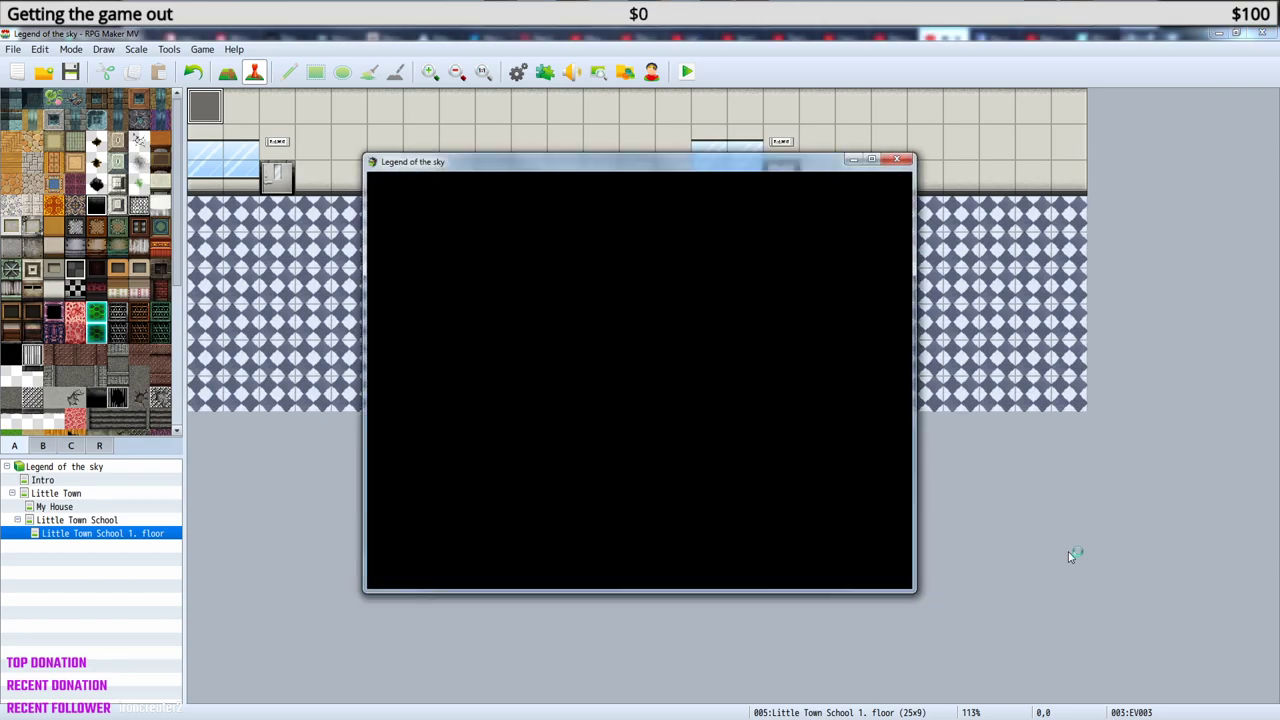
pyautogui.press('Return')
pyautogui.press('Return')
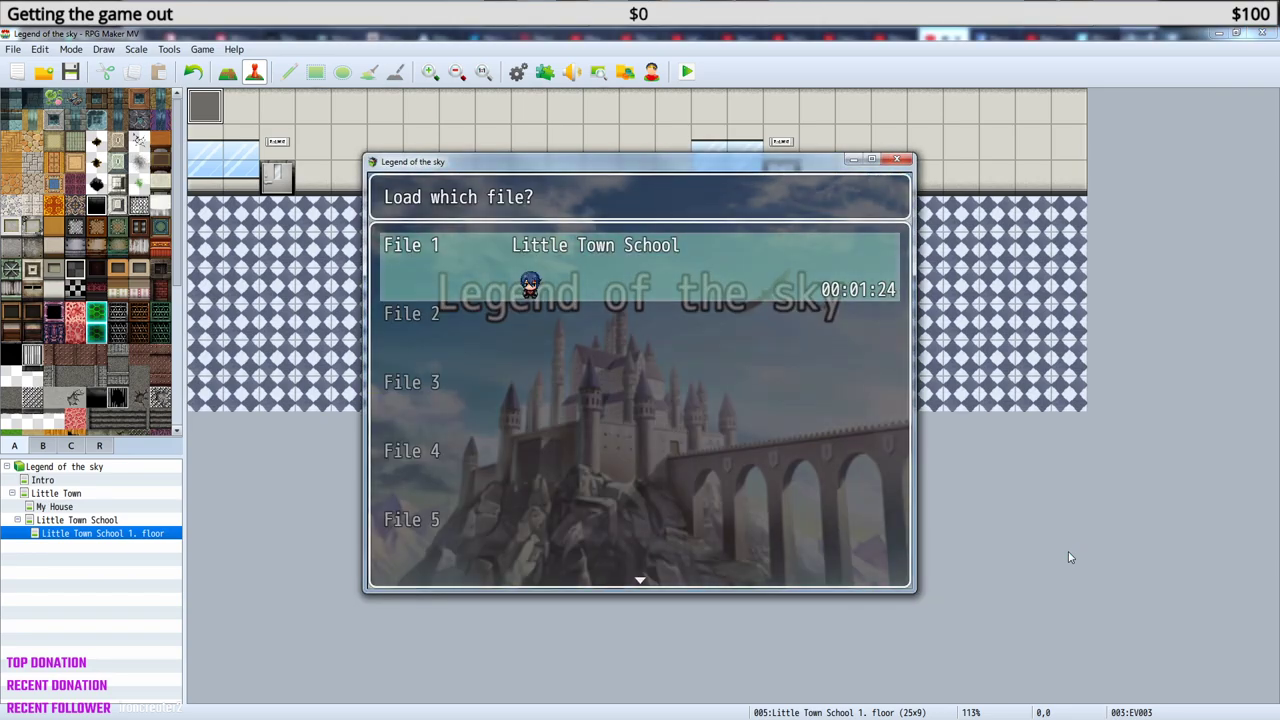
pyautogui.press('Up')
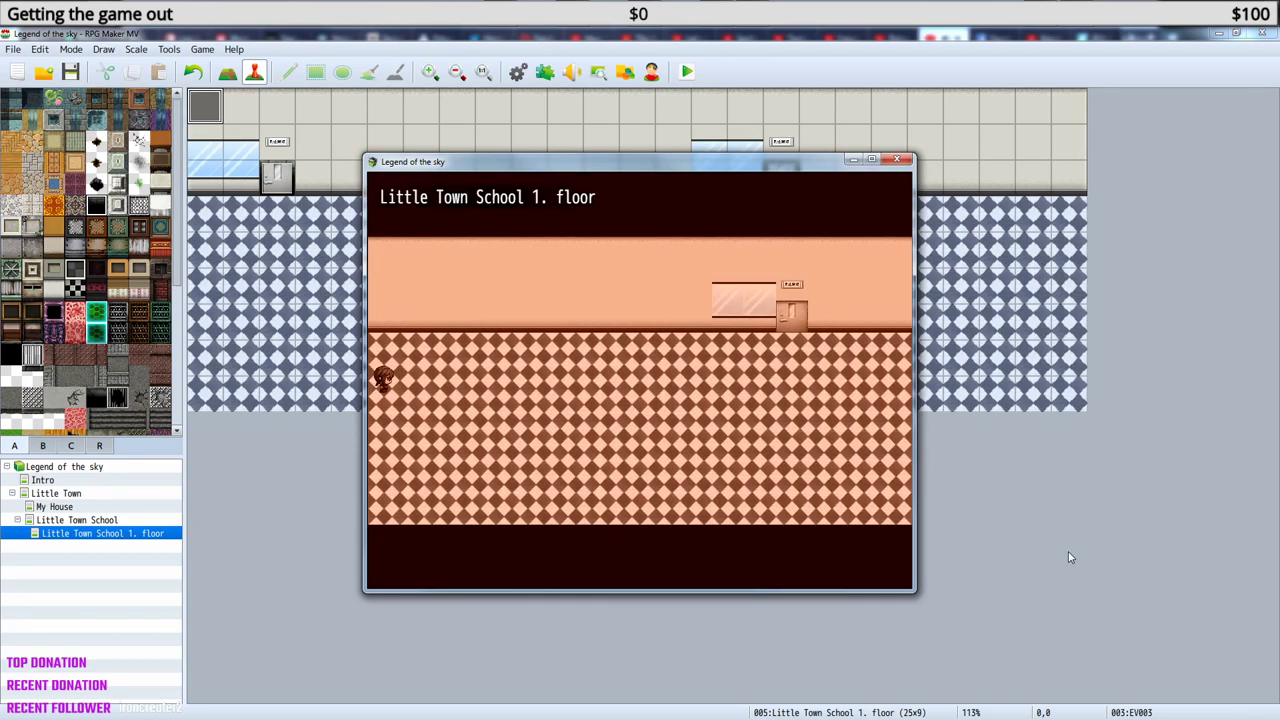
pyautogui.press('Right')
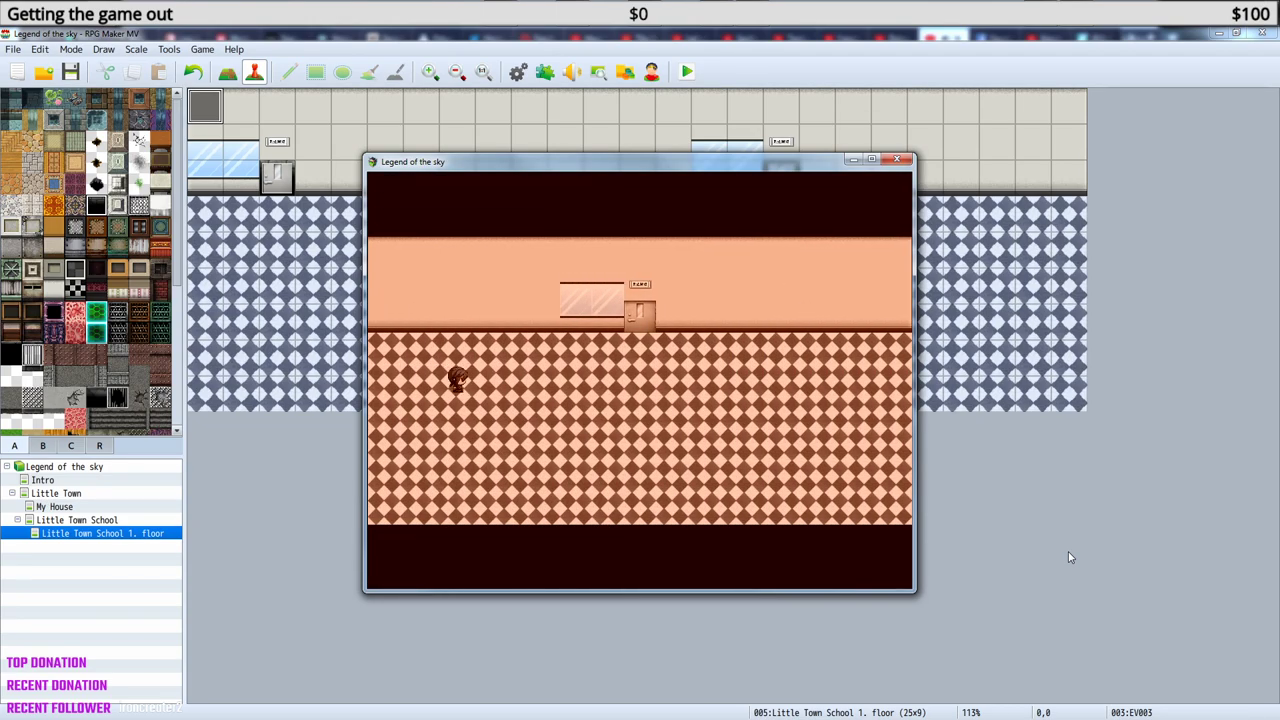
pyautogui.click(897, 159)
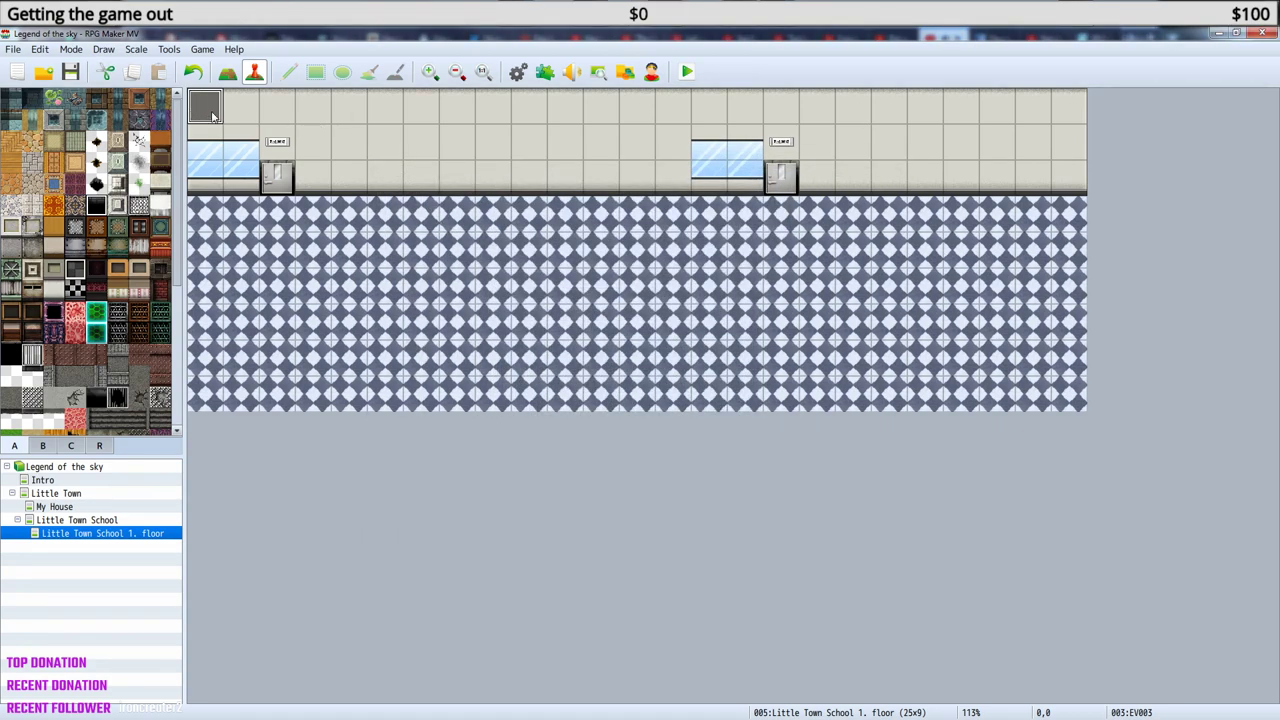
# Set the speed of EV003's Scroll Map command to 3: x2 Slower and apply the change.
pyautogui.doubleClick(212, 115)
pyautogui.rightClick(650, 262)
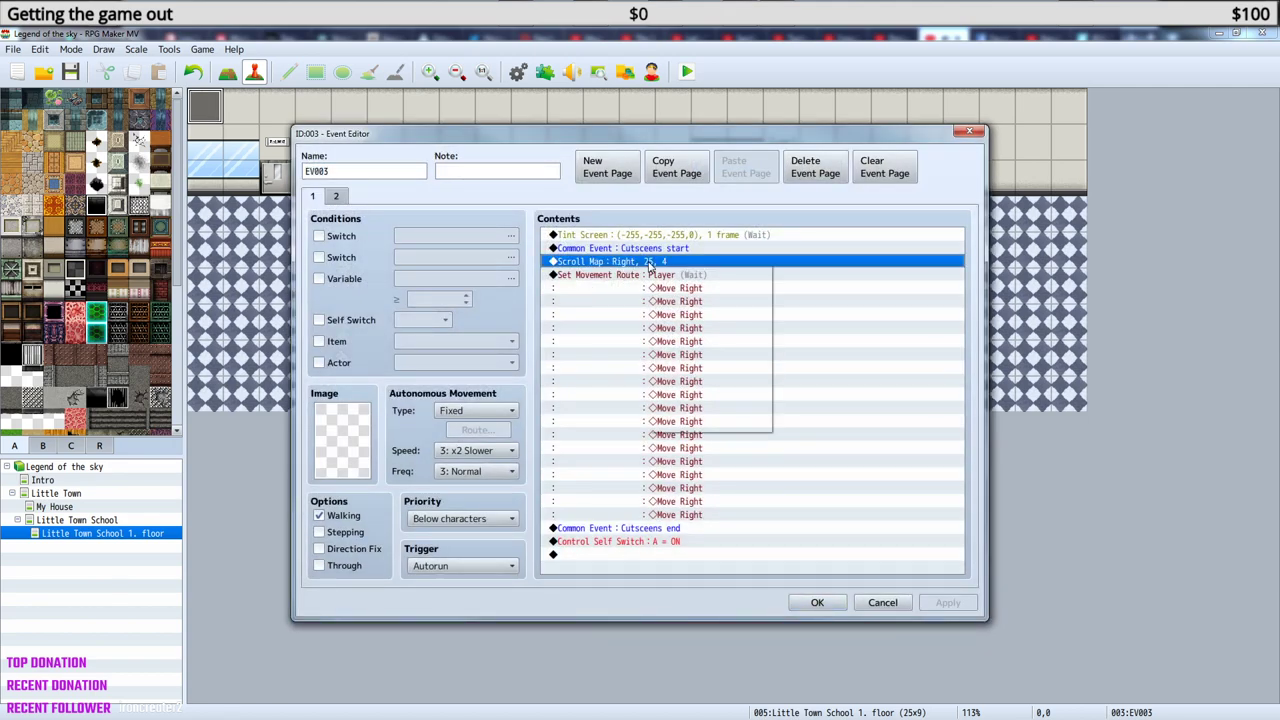
pyautogui.click(689, 287)
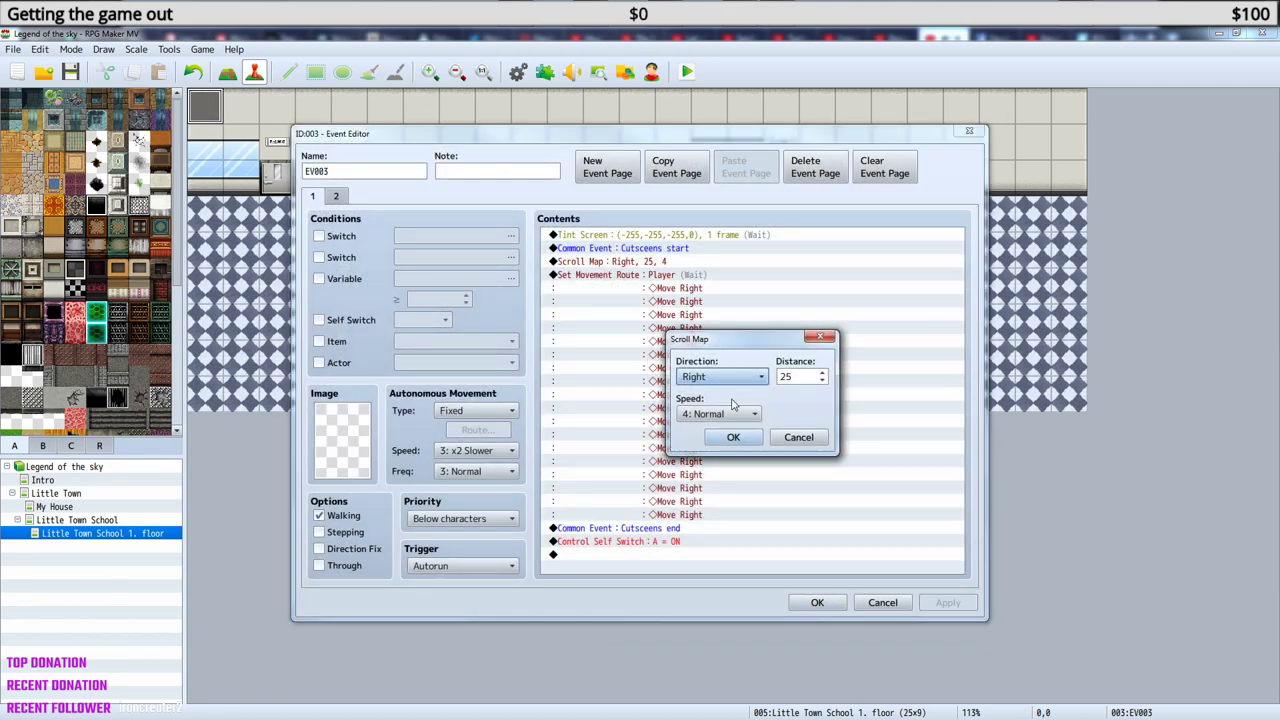
pyautogui.click(733, 418)
pyautogui.click(728, 461)
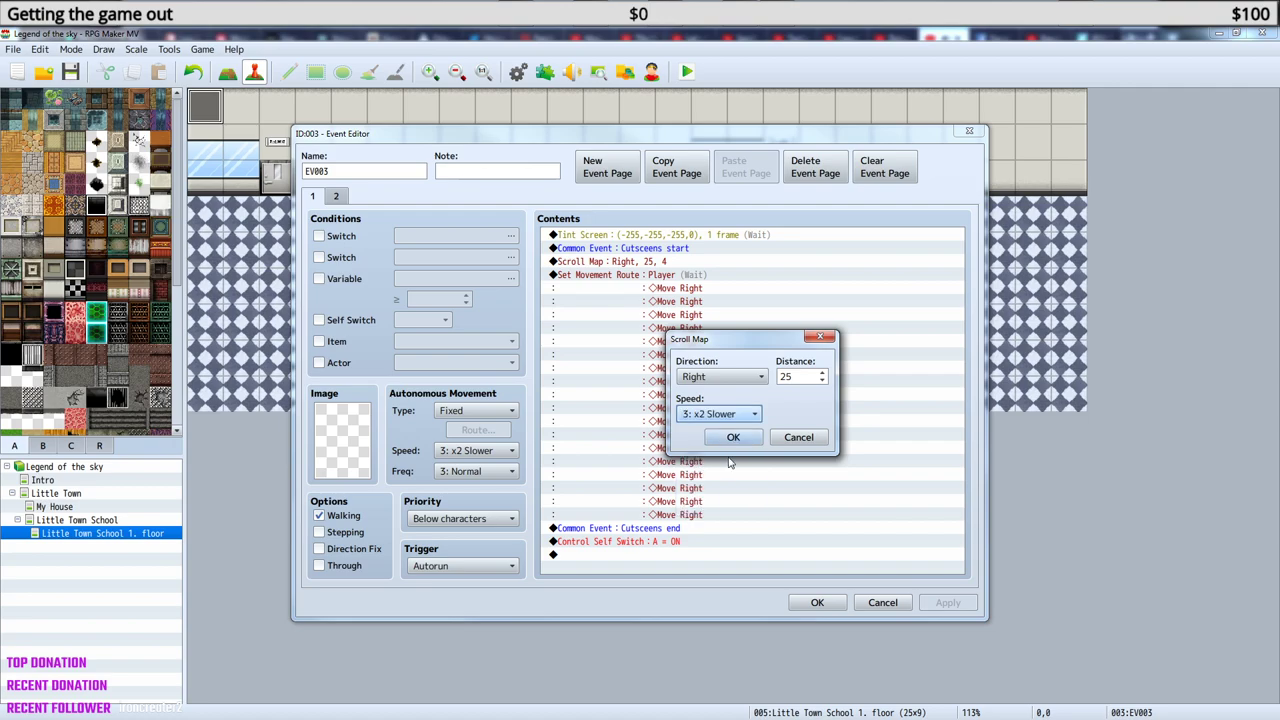
pyautogui.click(748, 441)
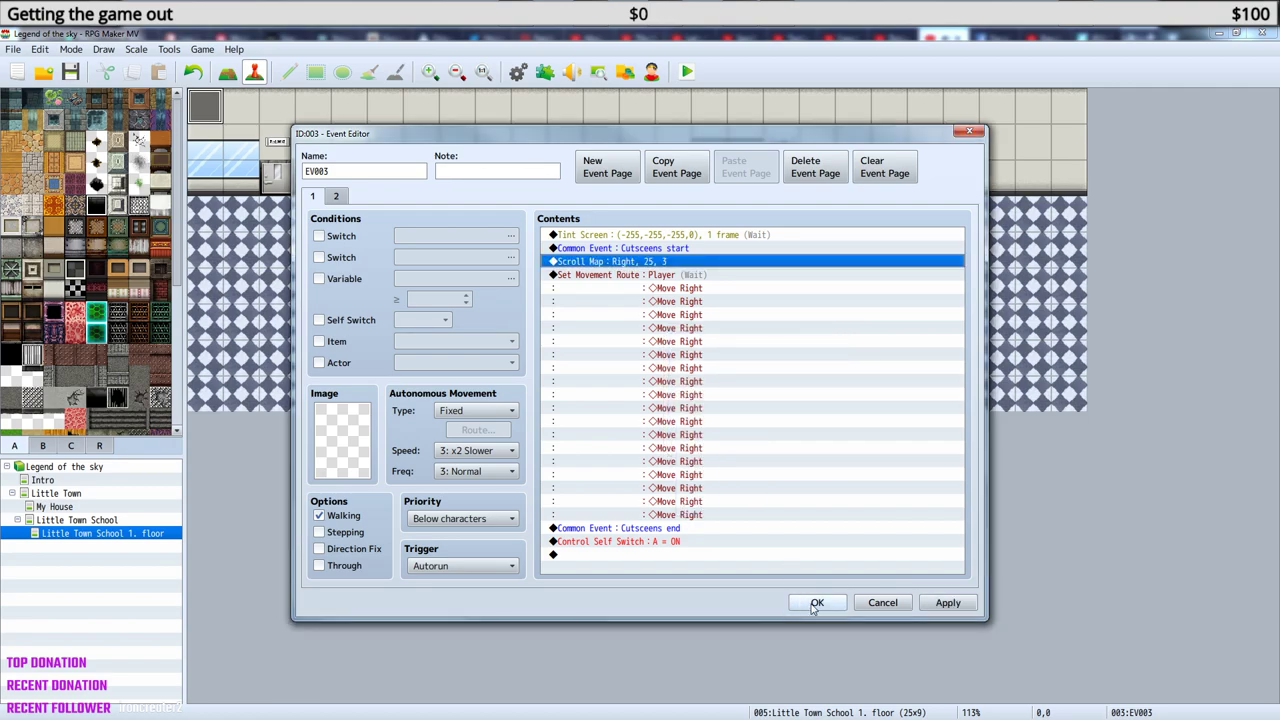
pyautogui.click(947, 602)
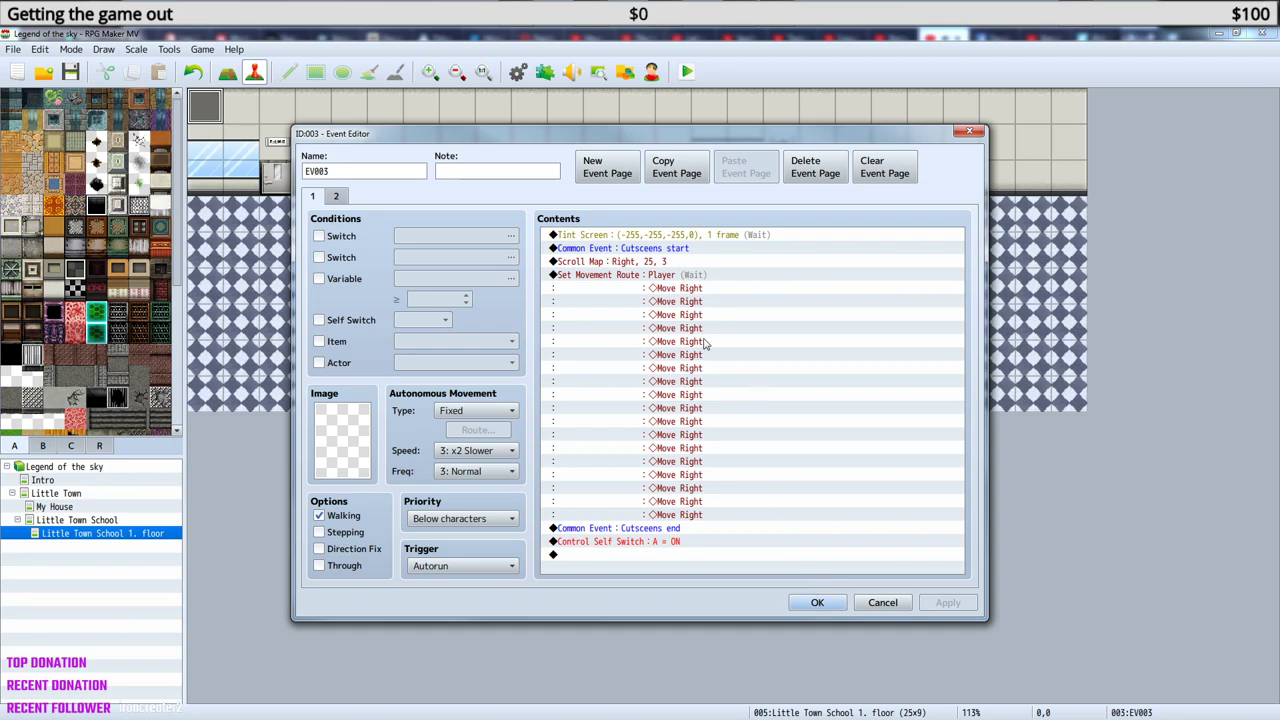
# Reduce the distance of EV003's Scroll Map command to 18 and save the event.
pyautogui.click(657, 262)
pyautogui.rightClick(657, 262)
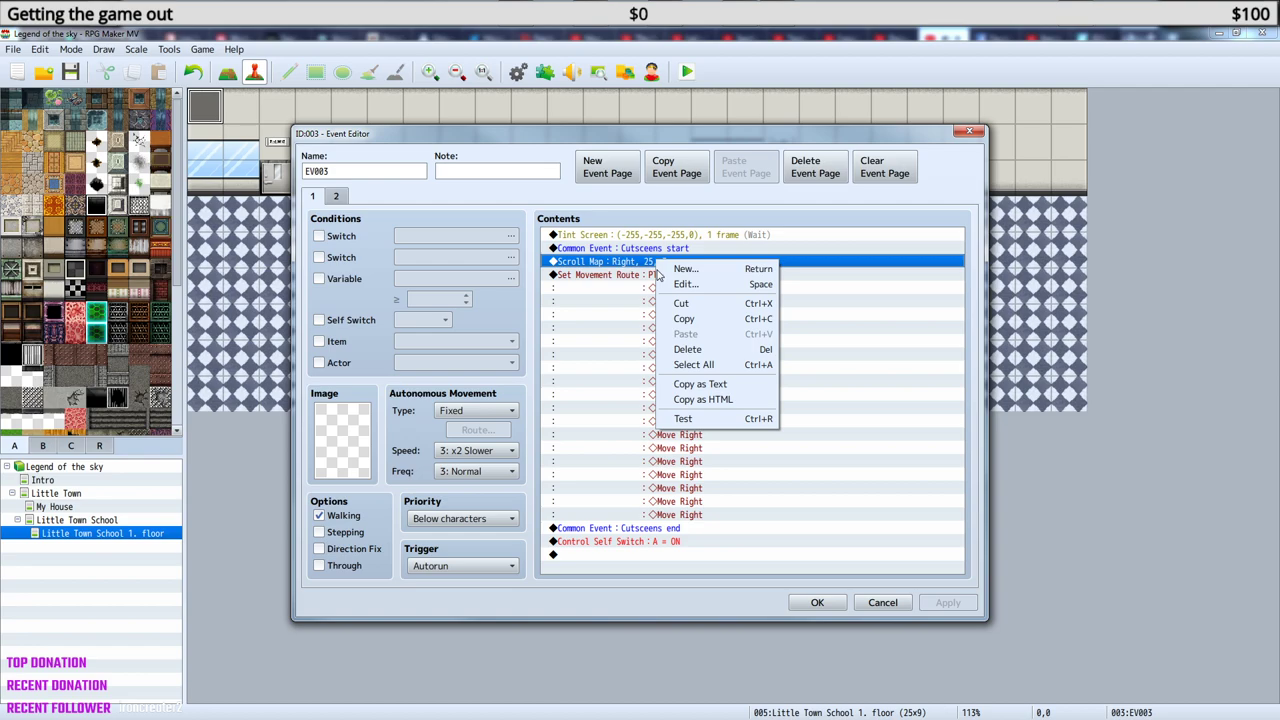
pyautogui.click(701, 286)
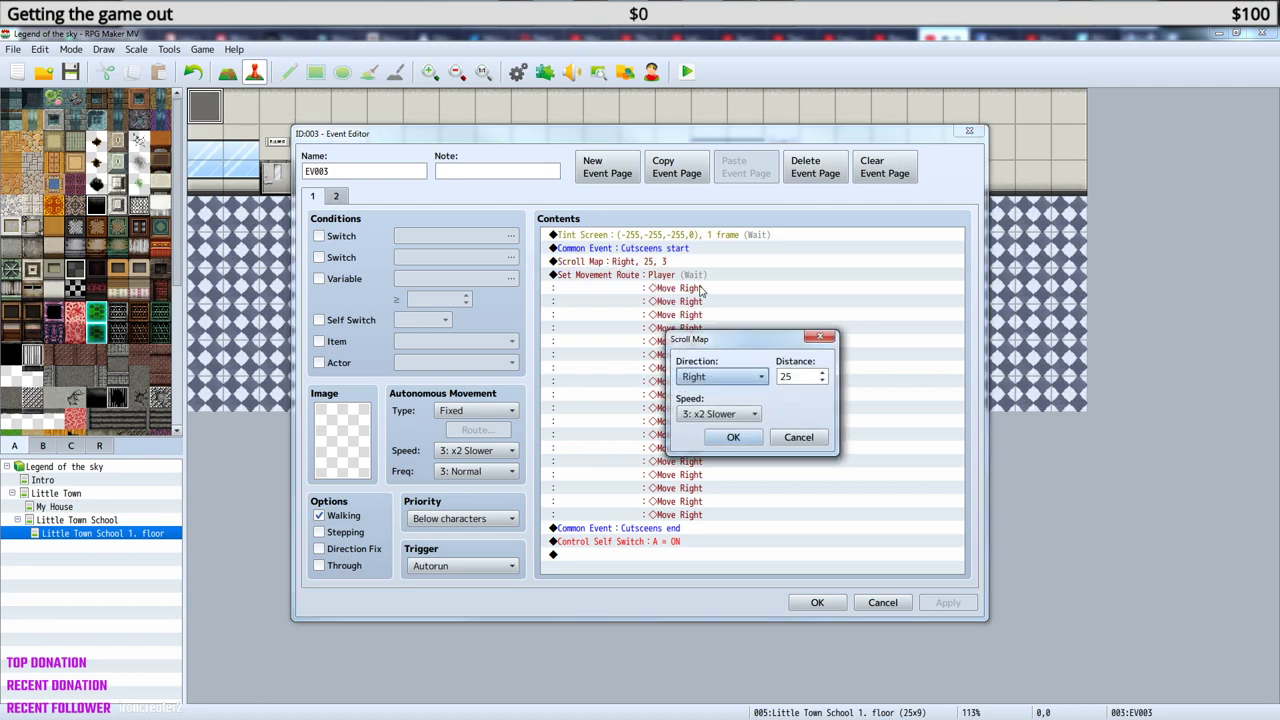
pyautogui.click(822, 381)
pyautogui.click(822, 381)
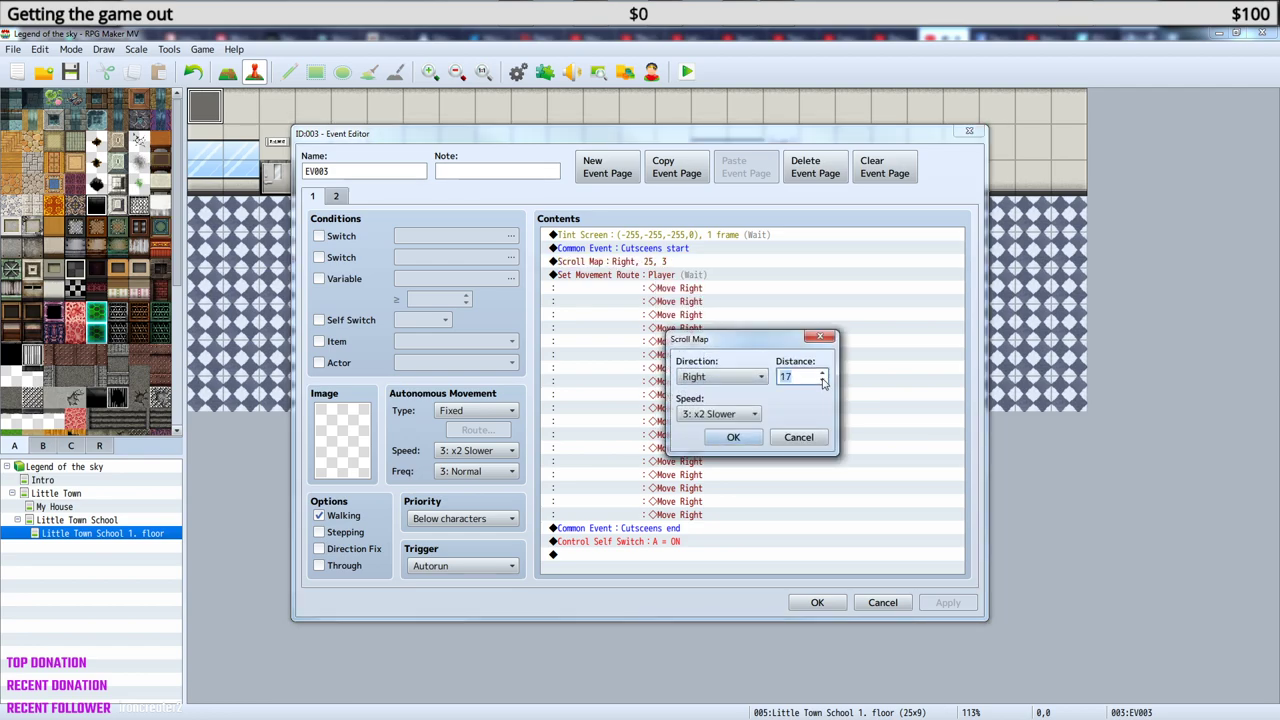
pyautogui.click(733, 438)
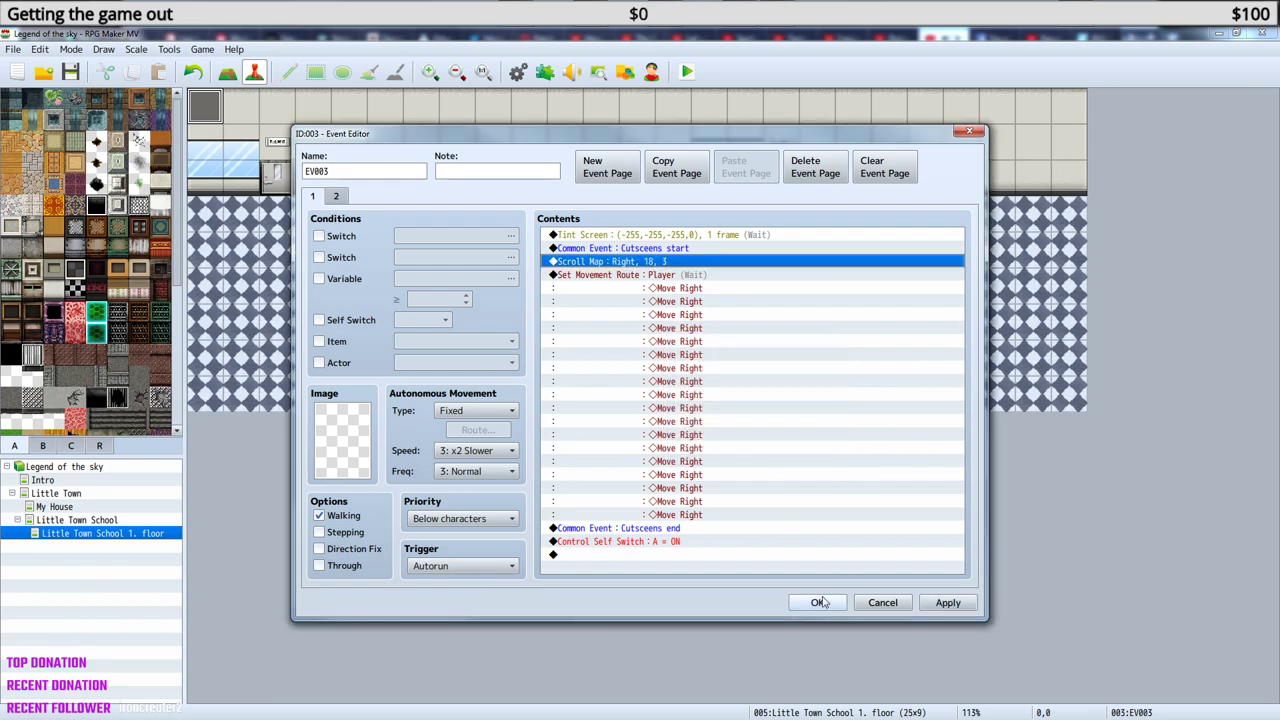
pyautogui.click(817, 602)
# Save and playtest the game from File 1, enter the school to compare the slower scroll with the player's walk, and close the game.
pyautogui.click(686, 73)
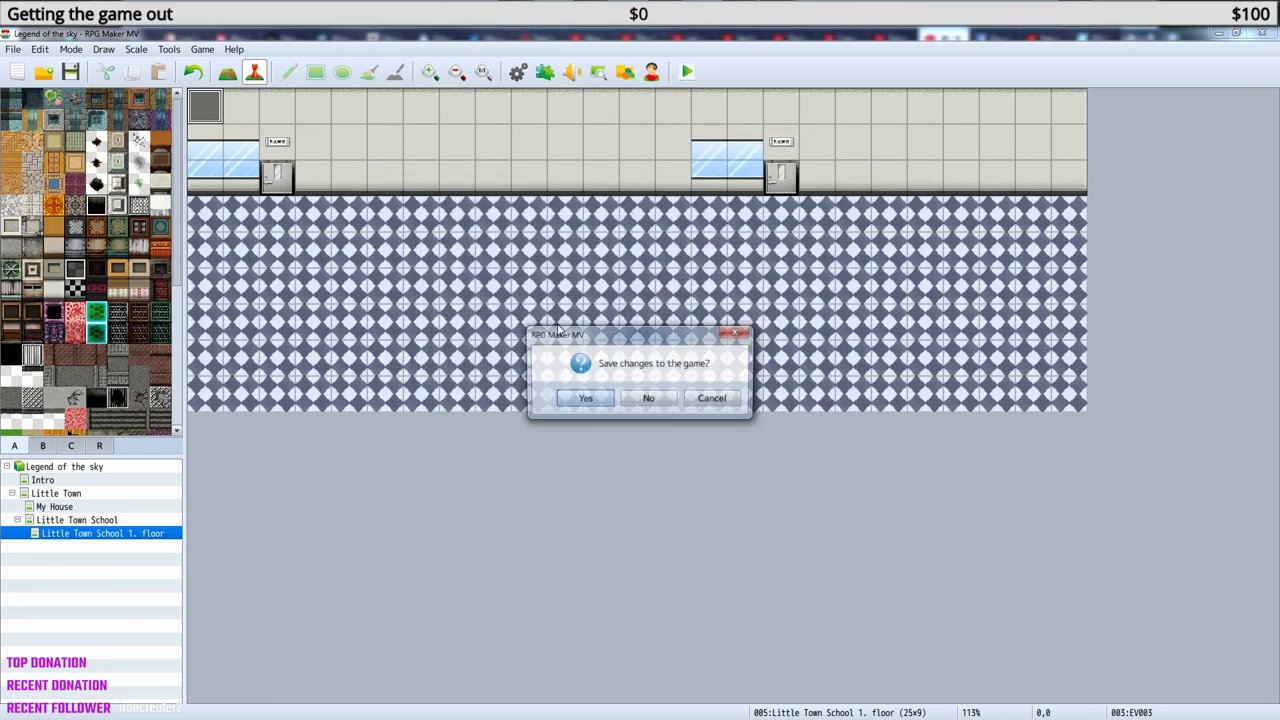
pyautogui.click(585, 400)
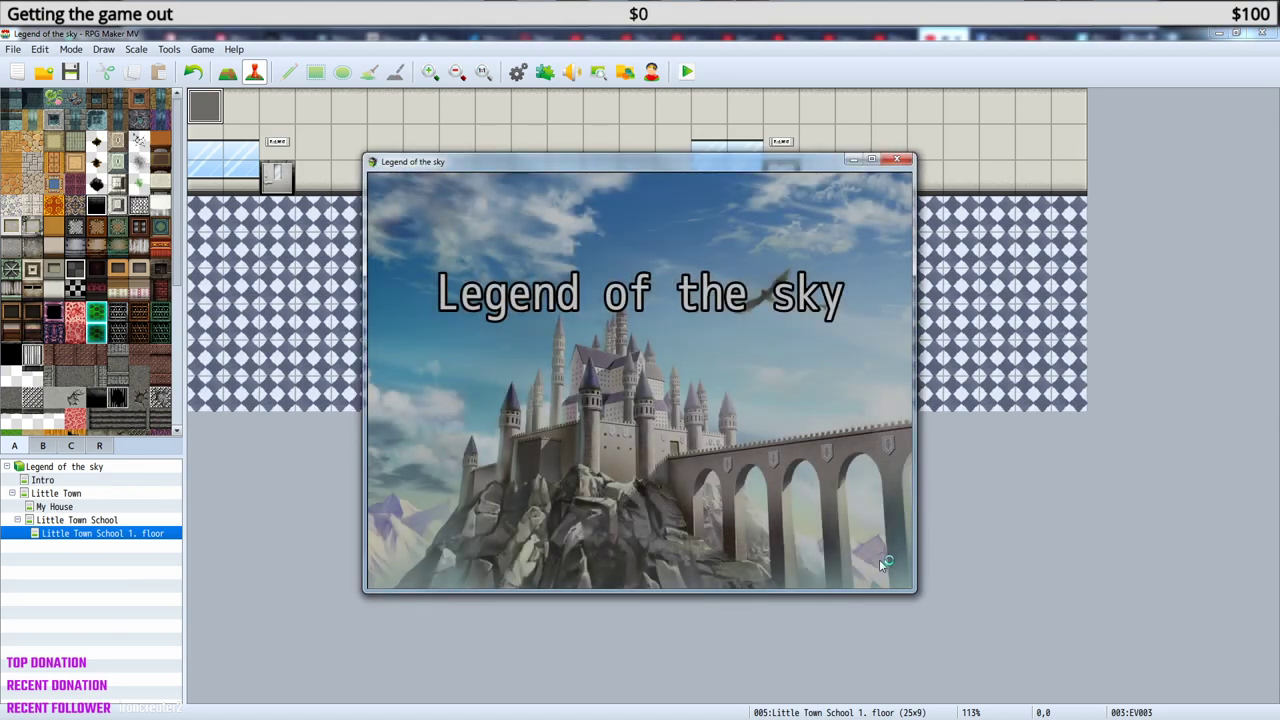
pyautogui.press('Return')
pyautogui.press('Return')
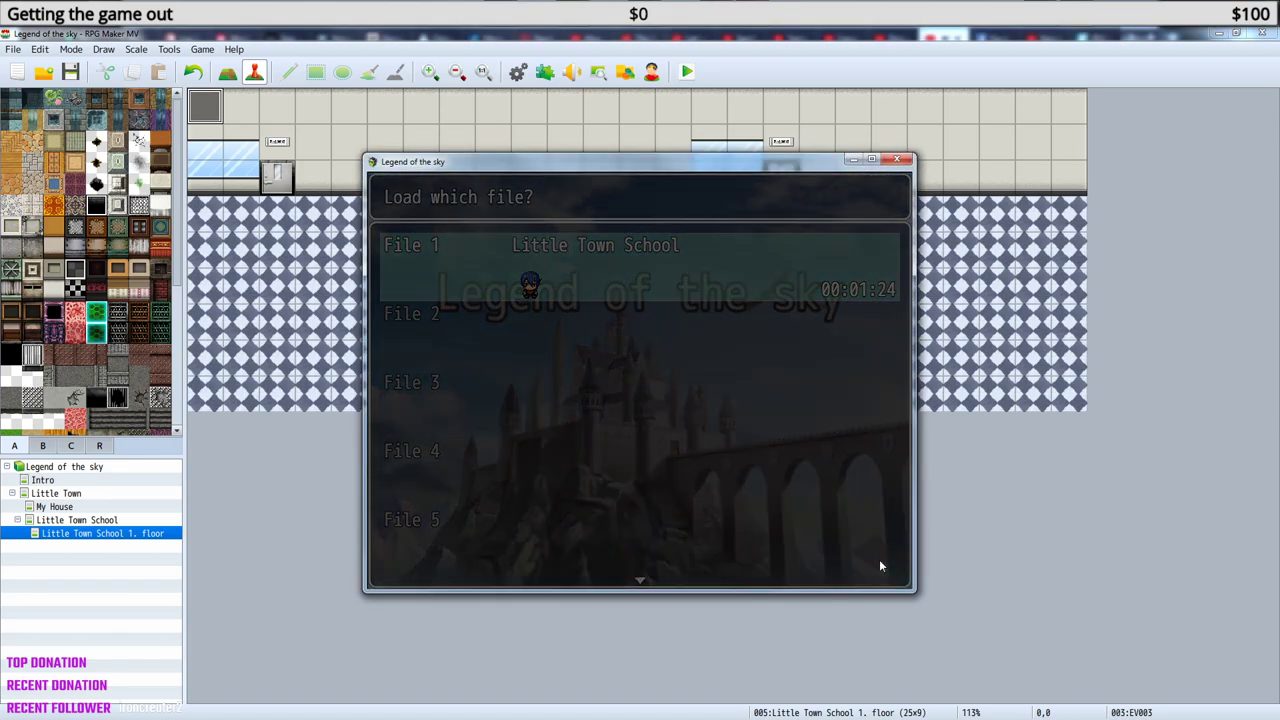
pyautogui.press('Up')
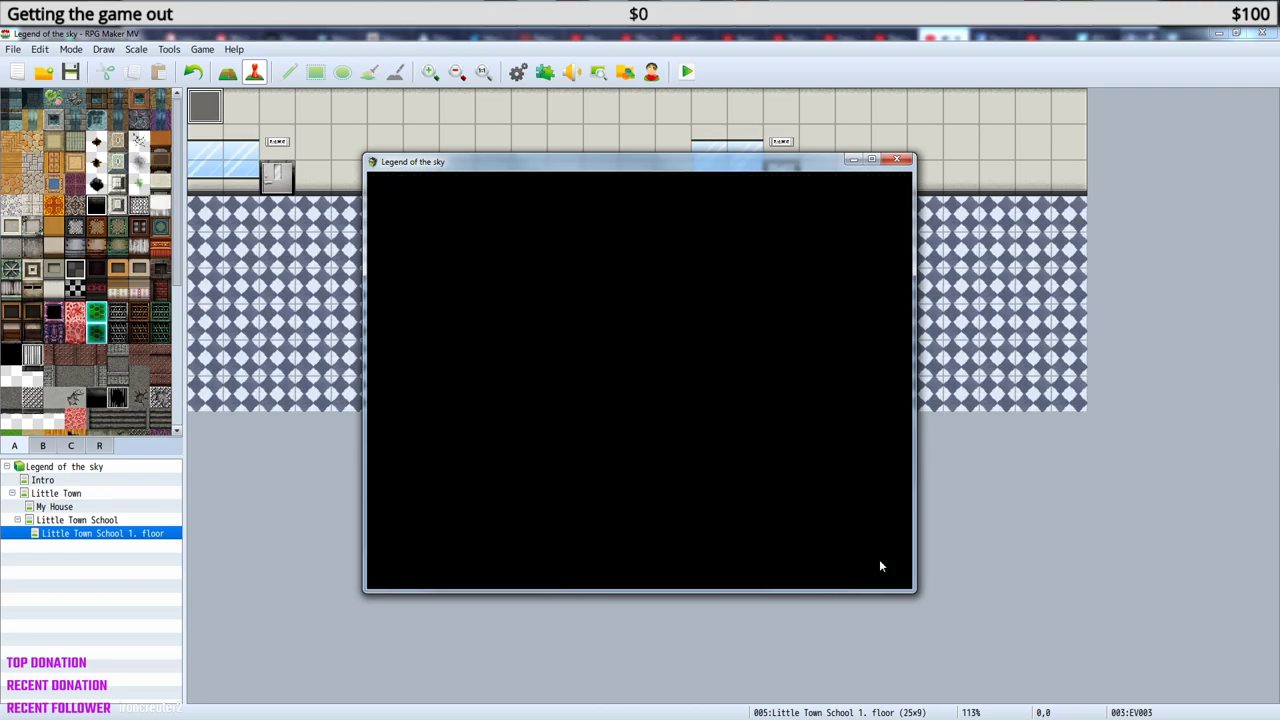
pyautogui.press('Right')
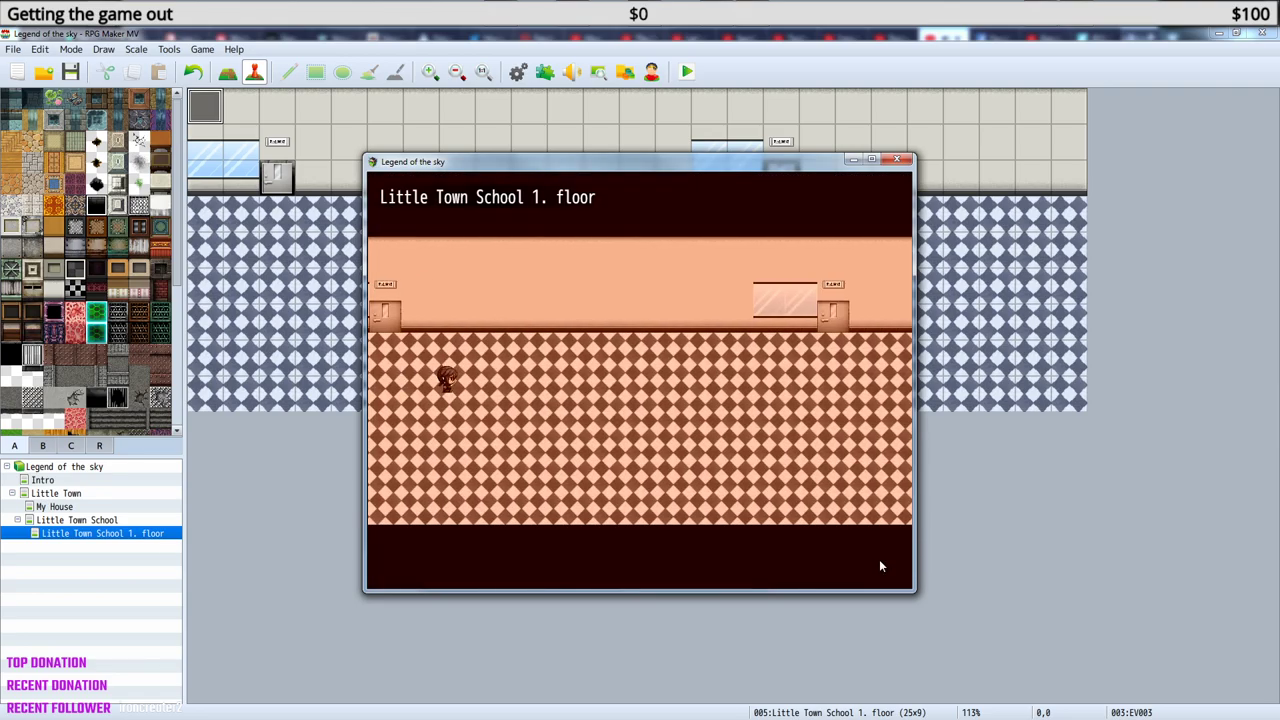
pyautogui.press('Right')
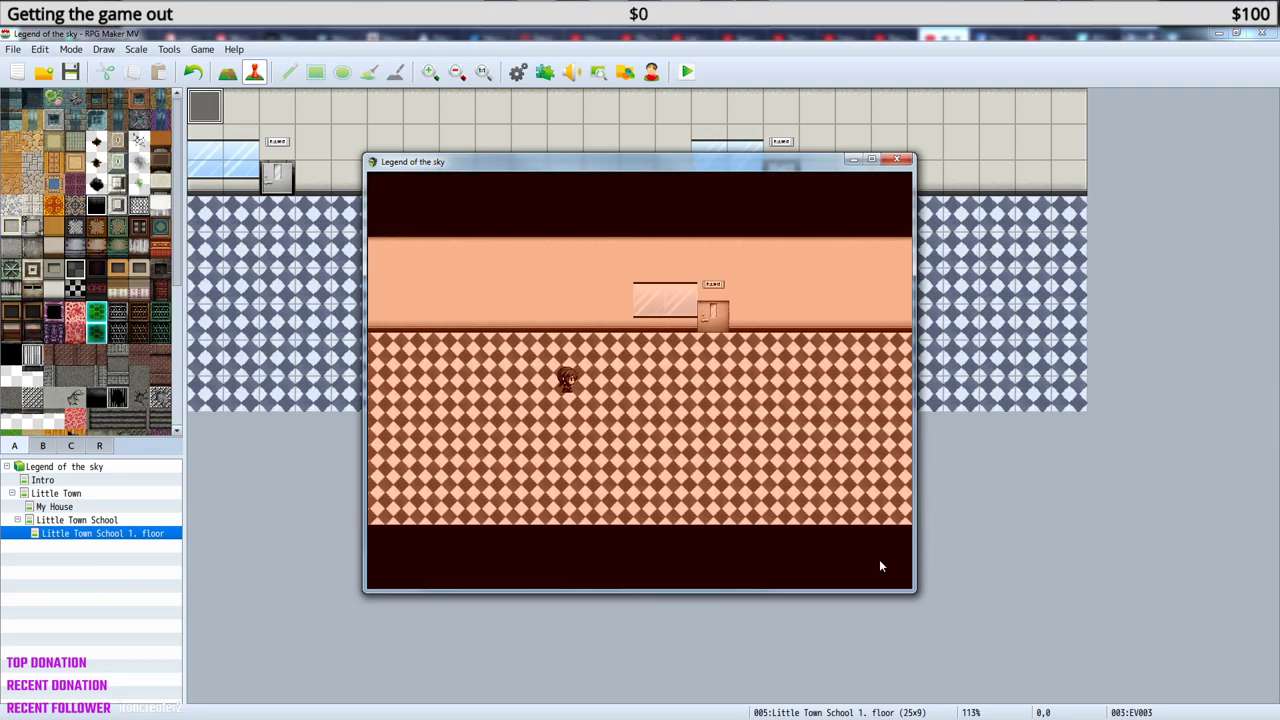
pyautogui.press('Right')
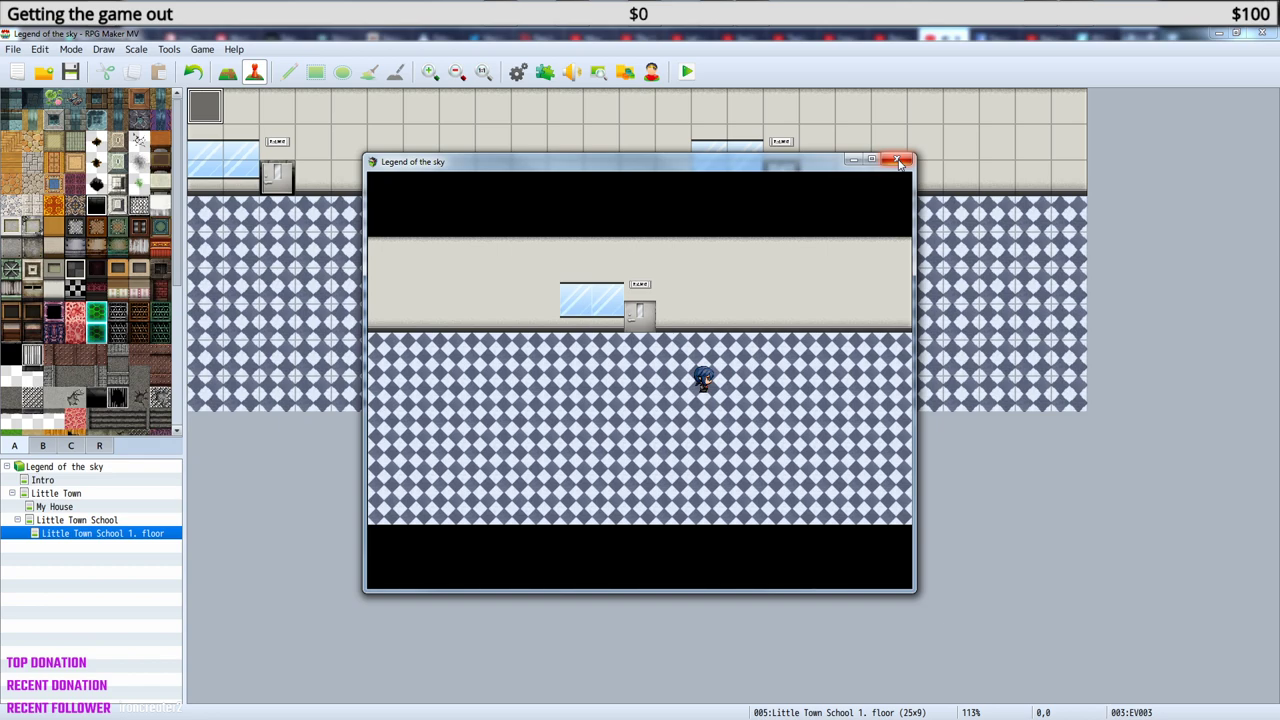
pyautogui.click(898, 161)
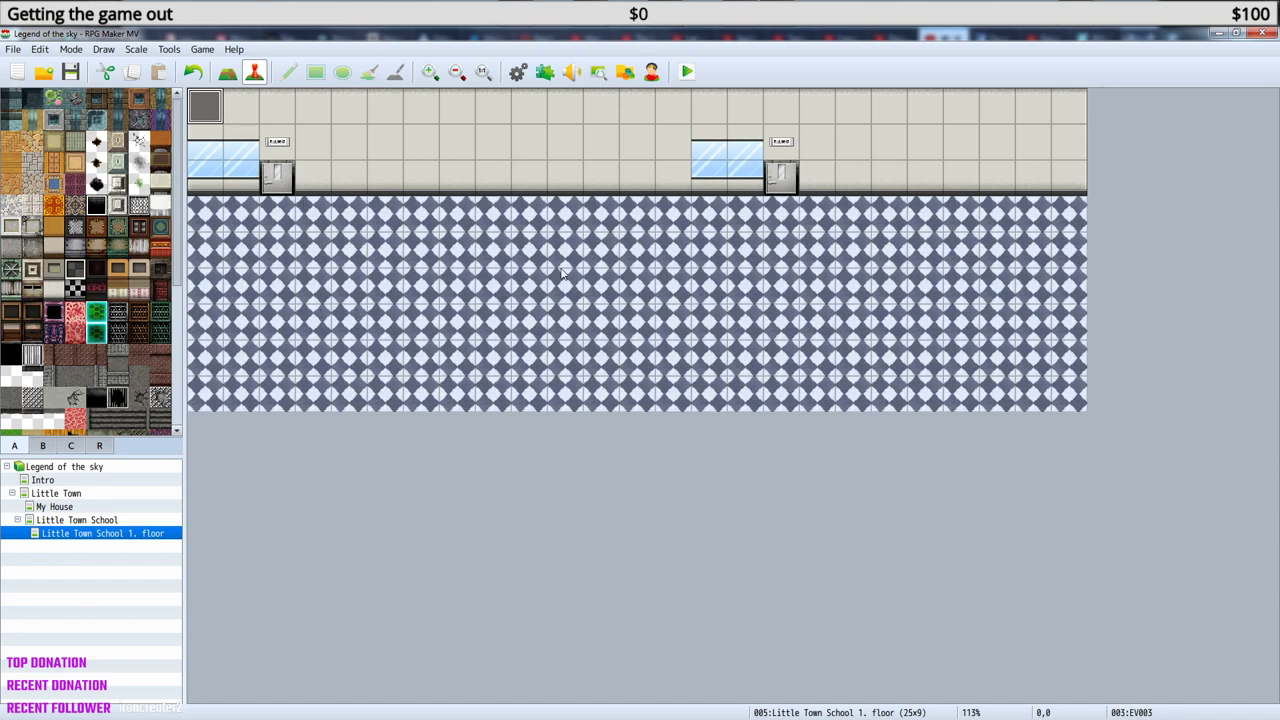
# Set the width of the Little Town School 1. floor map to 30 tiles and switch to map drawing mode.
pyautogui.click(72, 525)
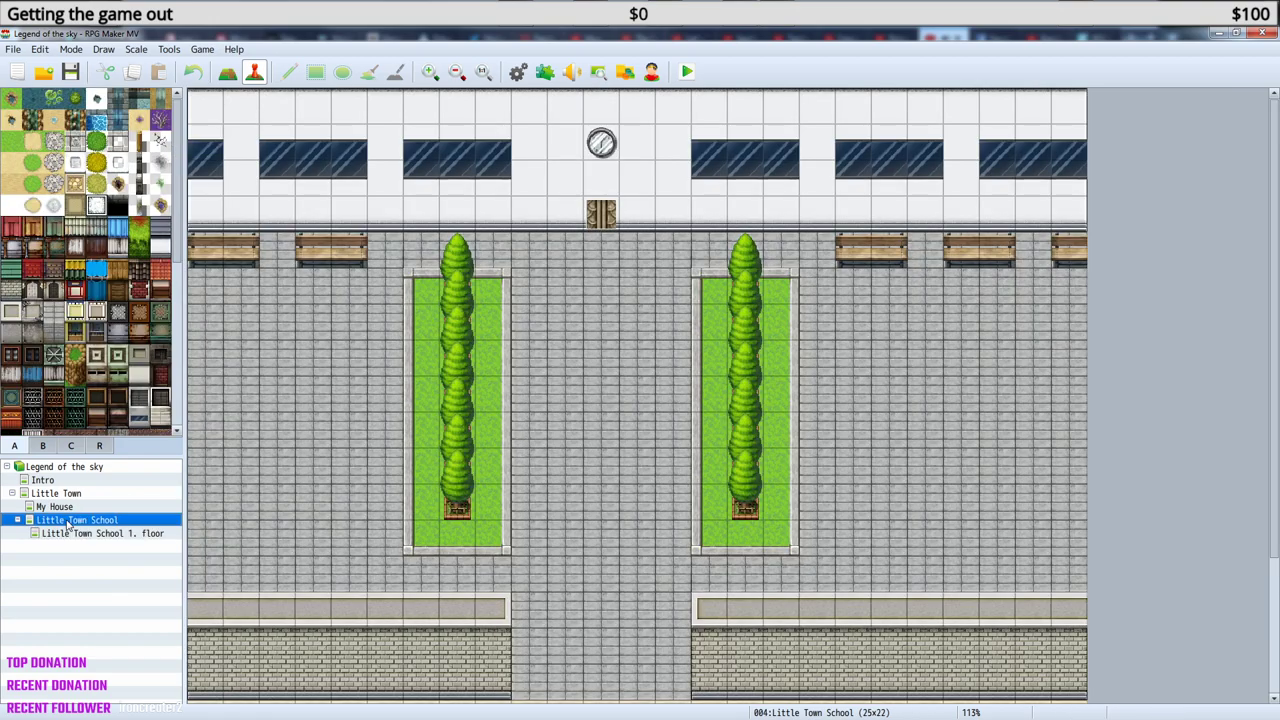
pyautogui.rightClick(78, 535)
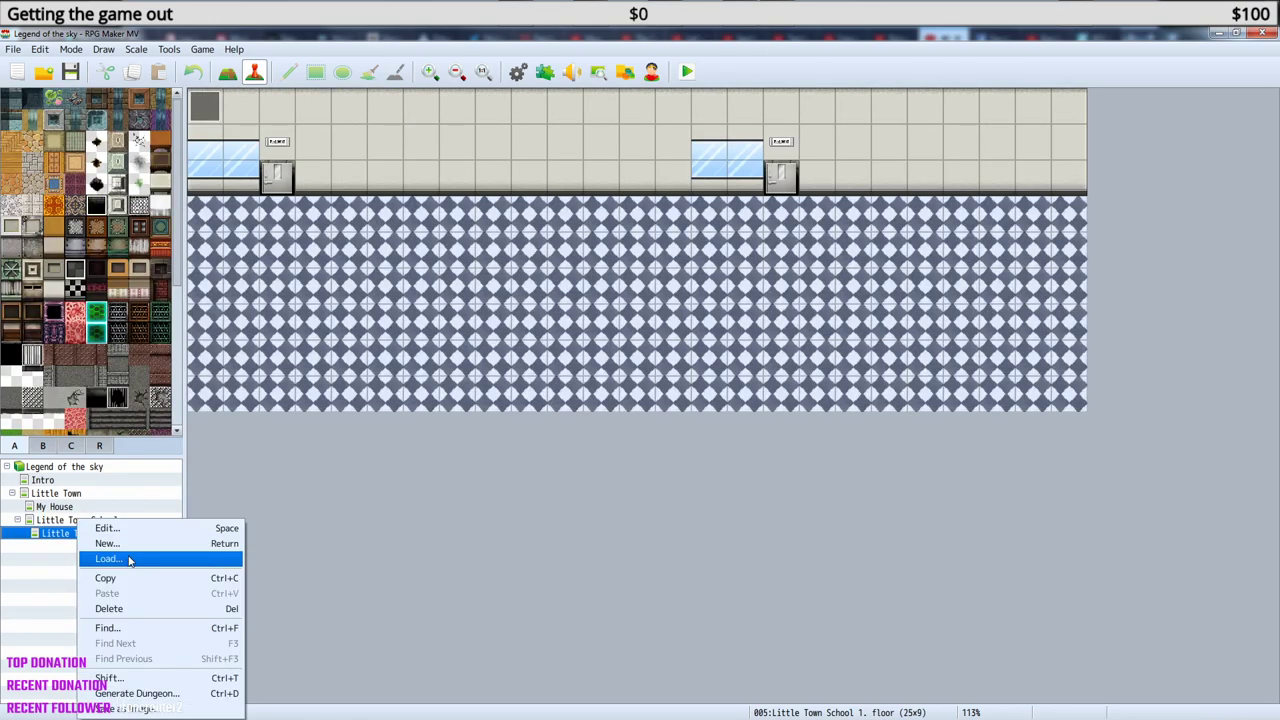
pyautogui.click(125, 528)
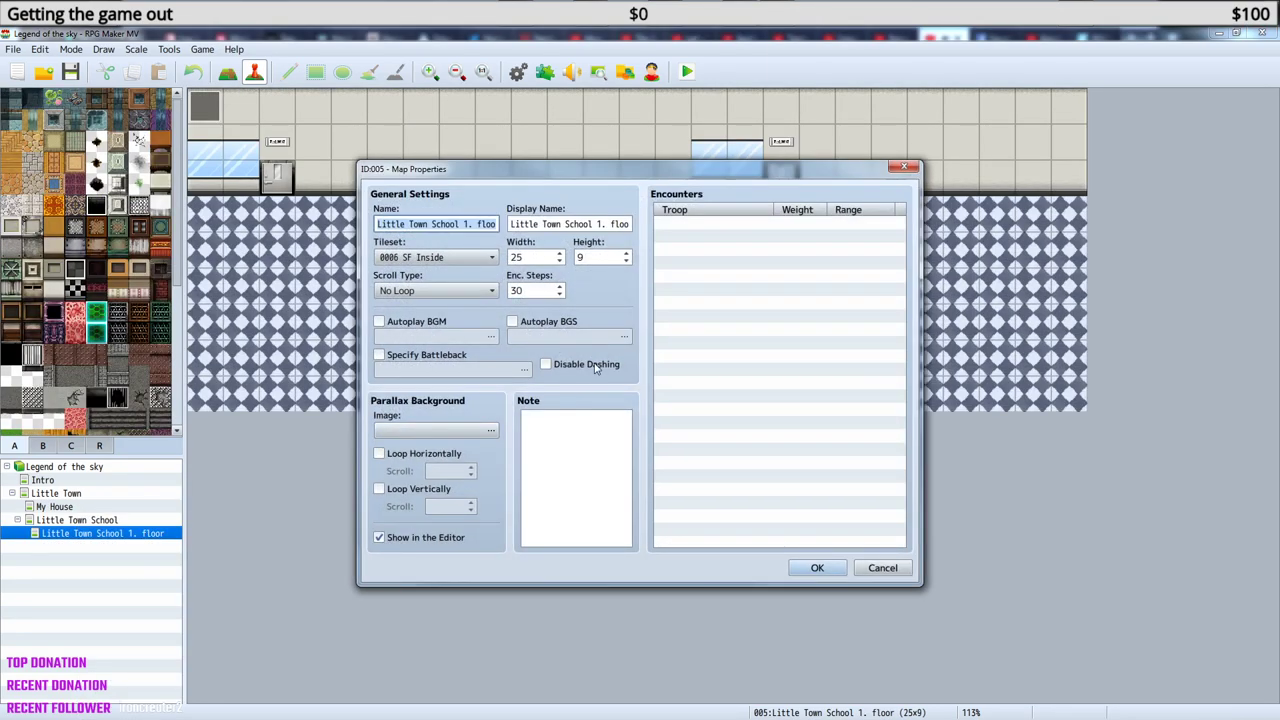
pyautogui.click(540, 256)
pyautogui.moveTo(519, 257); pyautogui.dragTo(505, 259)
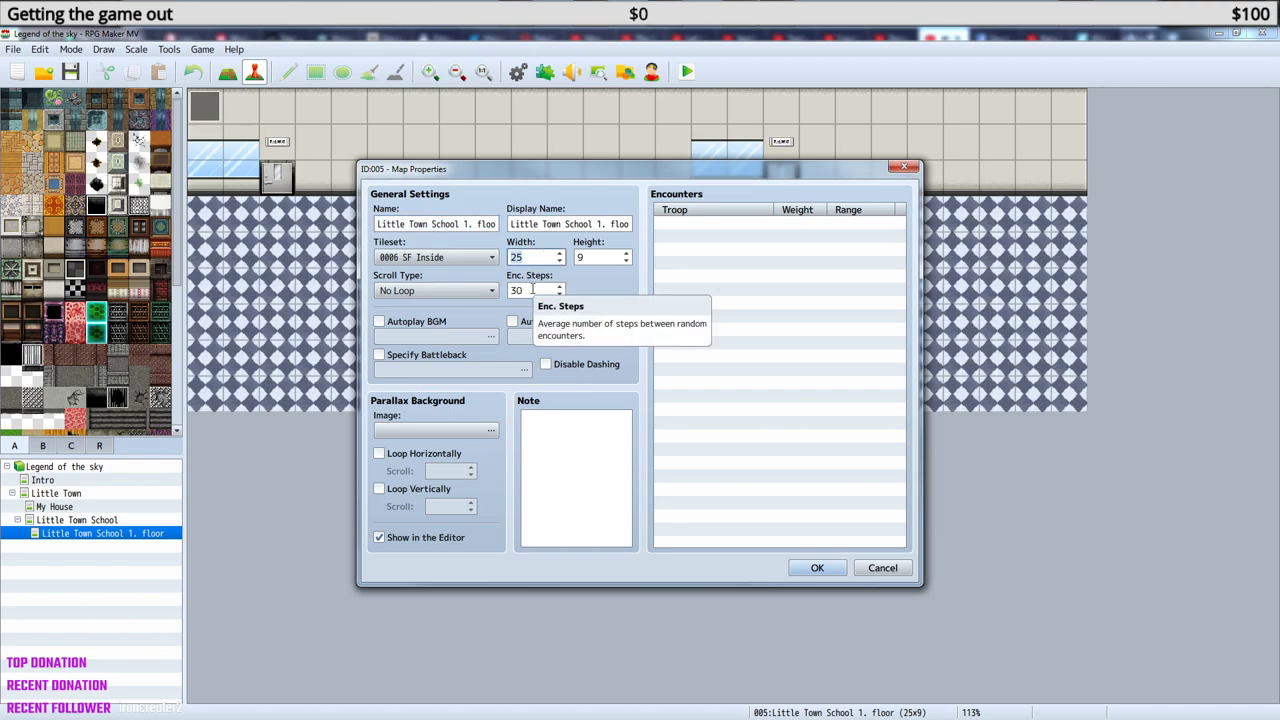
pyautogui.write('30')
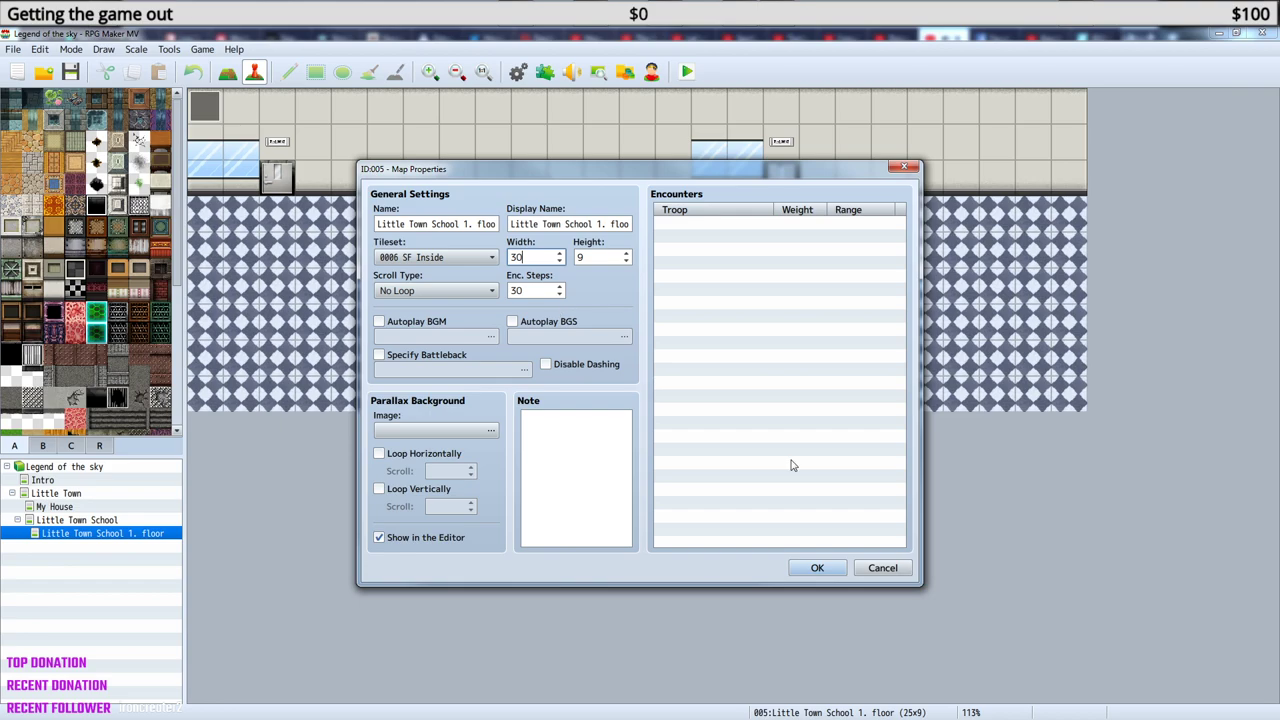
pyautogui.click(817, 567)
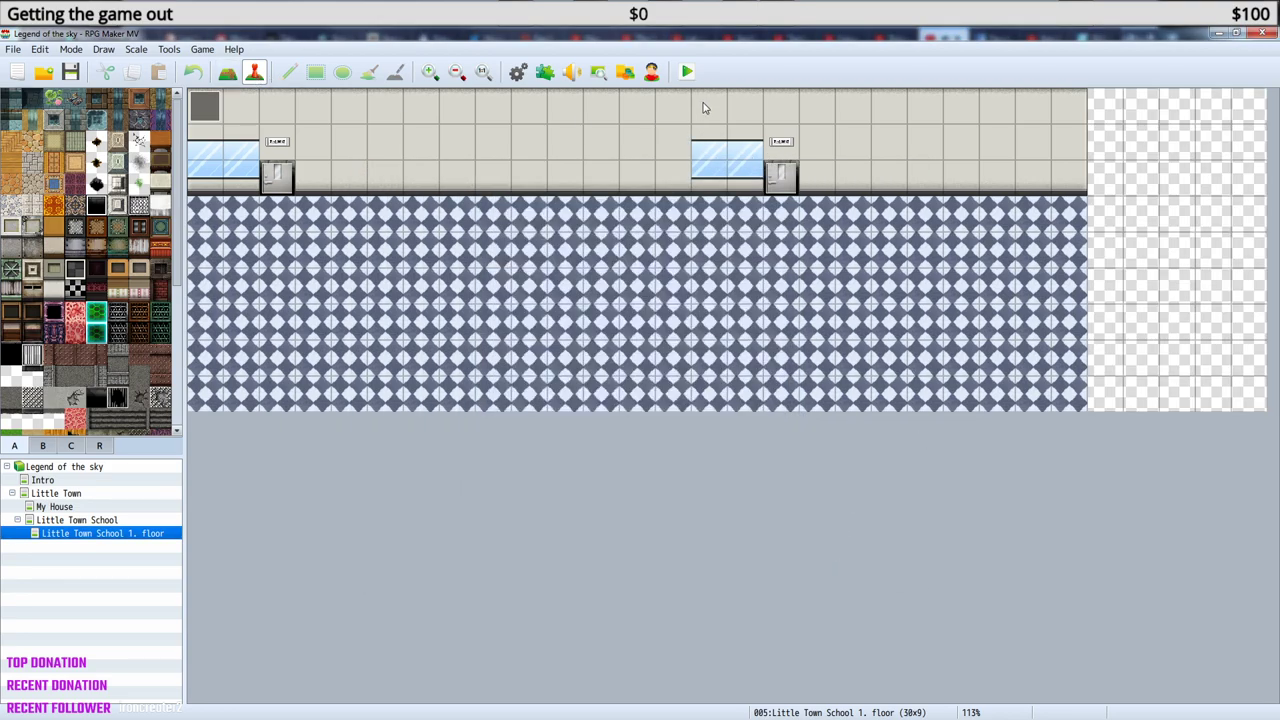
pyautogui.click(228, 71)
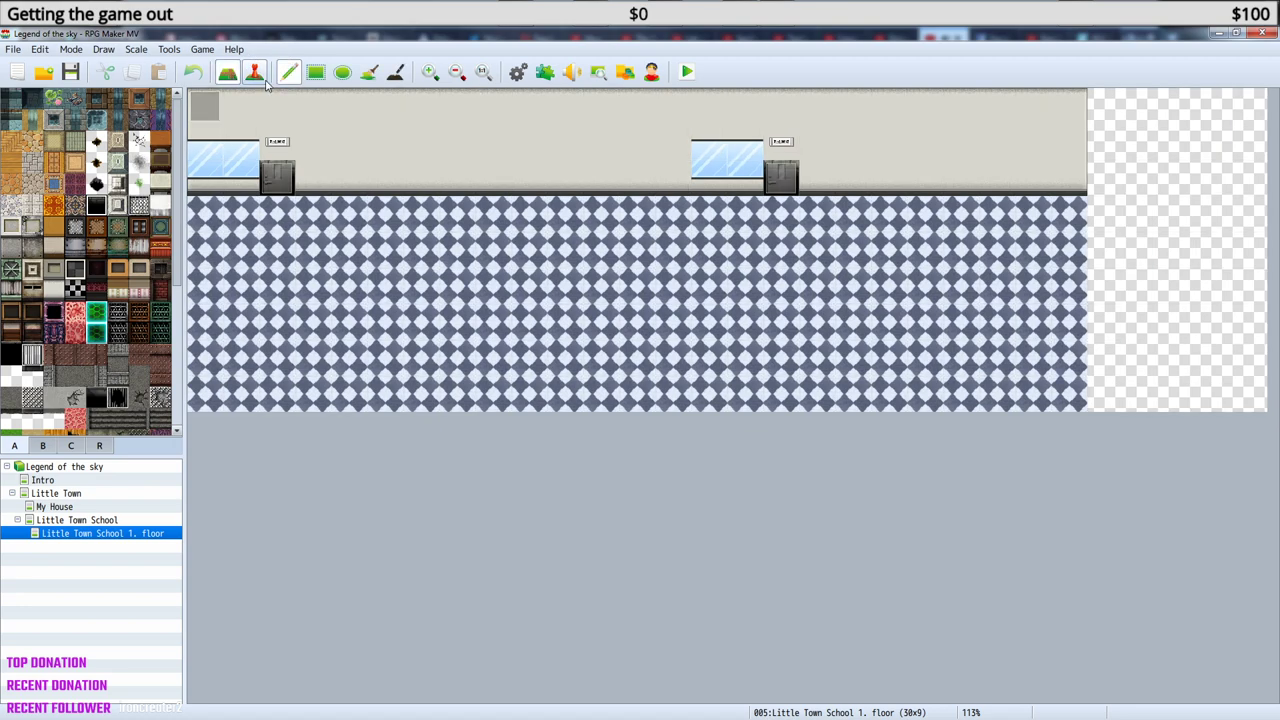
# Try to fill the blank tiles at the corridor's east end with a copied section of wall and floor, and undo it.
pyautogui.moveTo(703, 107)
pyautogui.mouseDown(button='right')
pyautogui.moveTo(1020, 325)
pyautogui.moveTo(1062, 392)
pyautogui.mouseUp(button='right')
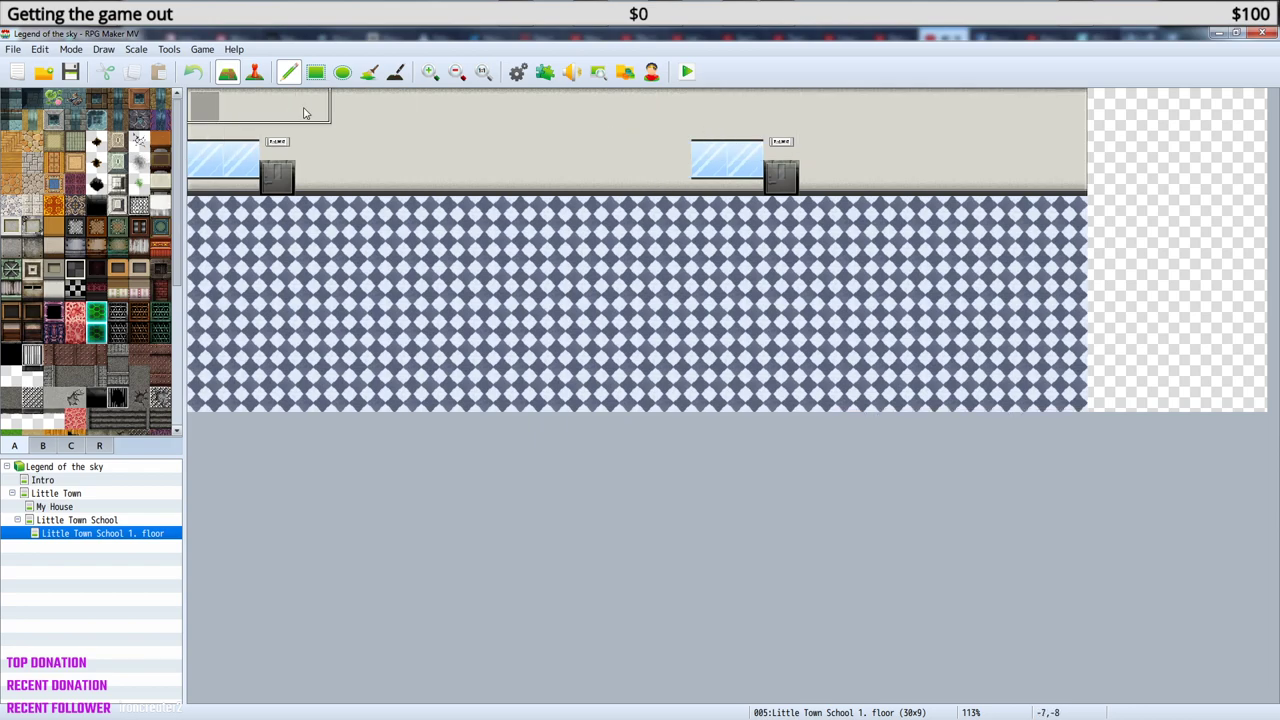
pyautogui.moveTo(266, 104)
pyautogui.mouseDown(button='right')
pyautogui.moveTo(895, 350)
pyautogui.moveTo(790, 400)
pyautogui.mouseUp(button='right')
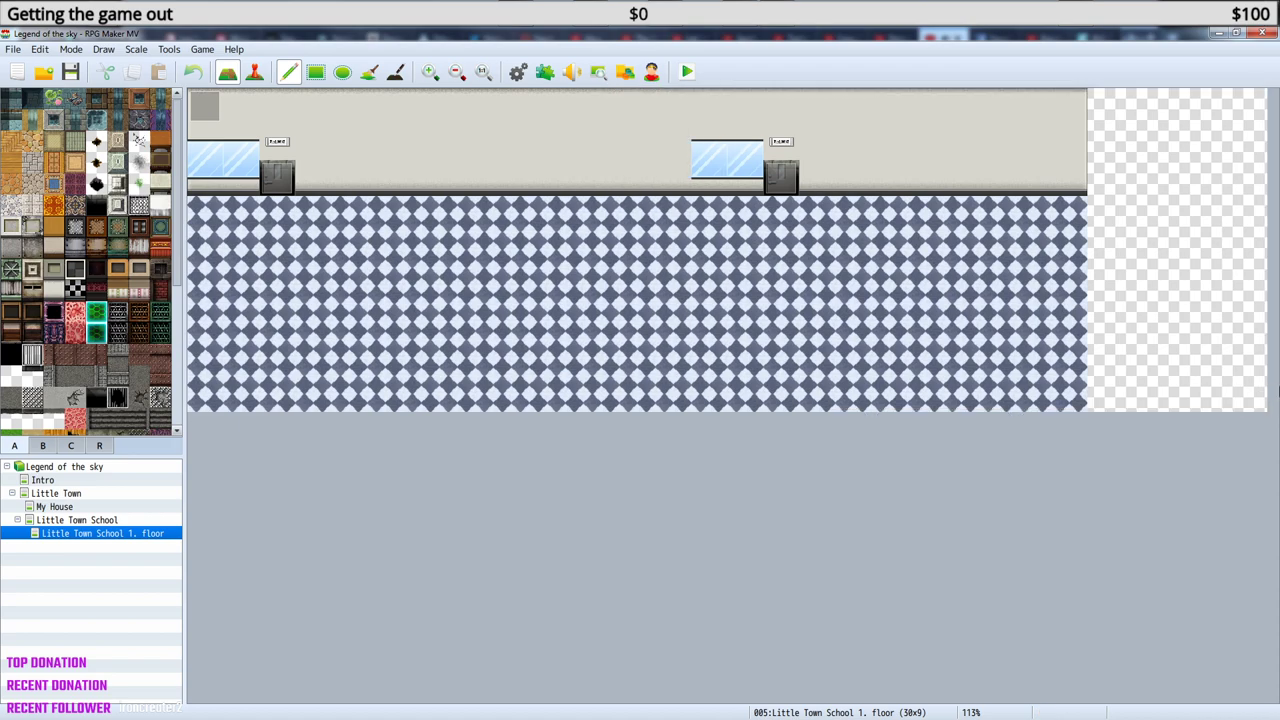
pyautogui.rightClick(327, 118)
pyautogui.moveTo(327, 118)
pyautogui.mouseDown(button='right')
pyautogui.moveTo(975, 378)
pyautogui.moveTo(795, 378)
pyautogui.moveTo(792, 402)
pyautogui.mouseUp(button='right')
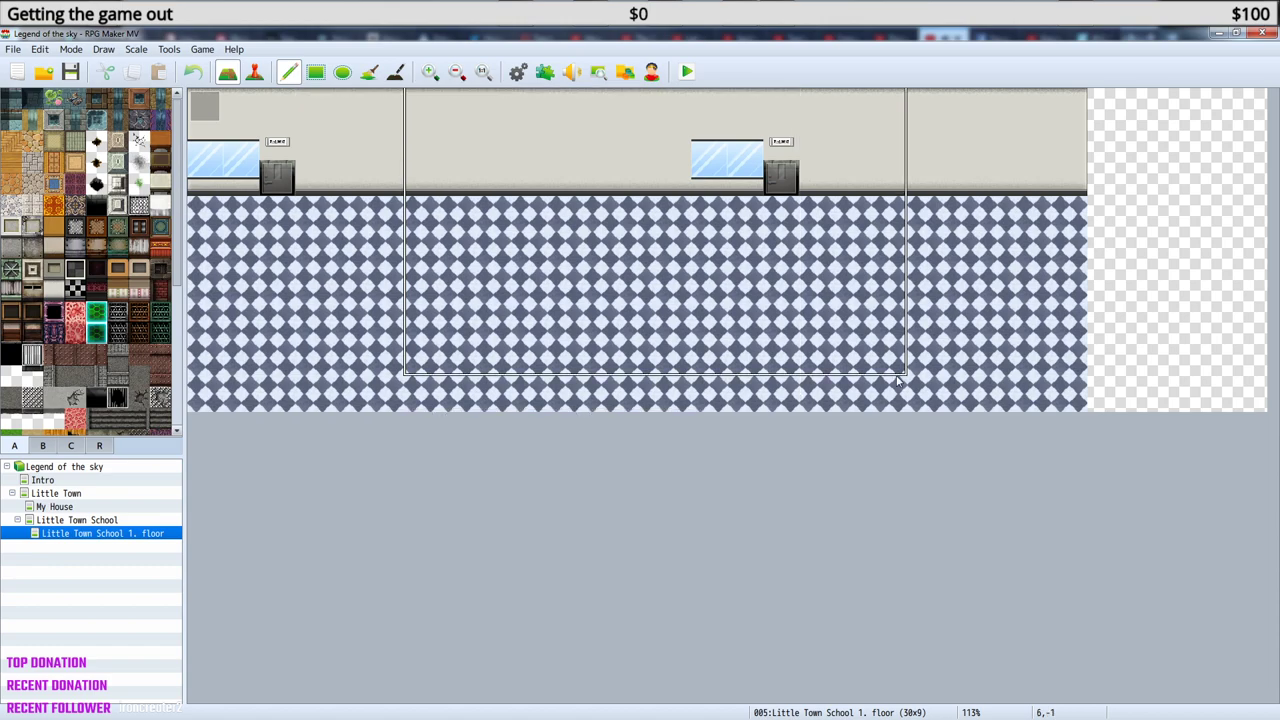
pyautogui.click(1258, 410)
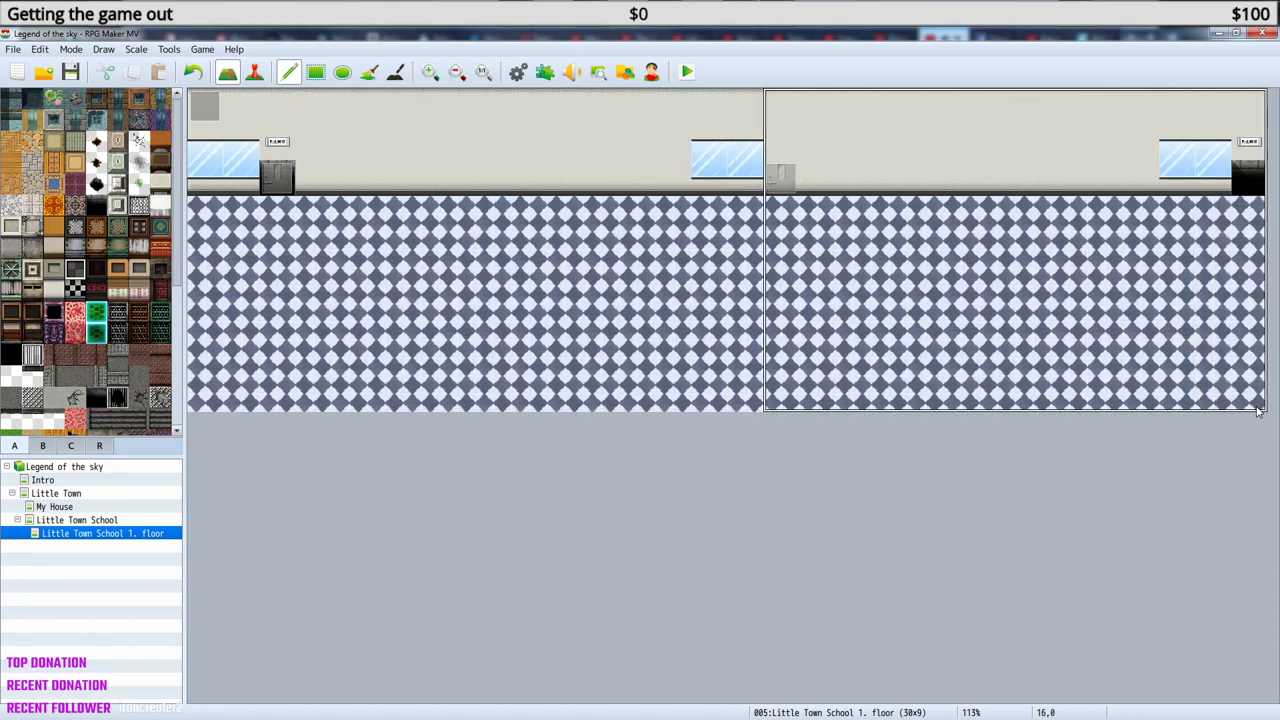
pyautogui.hotkey('ctrl', 'z')
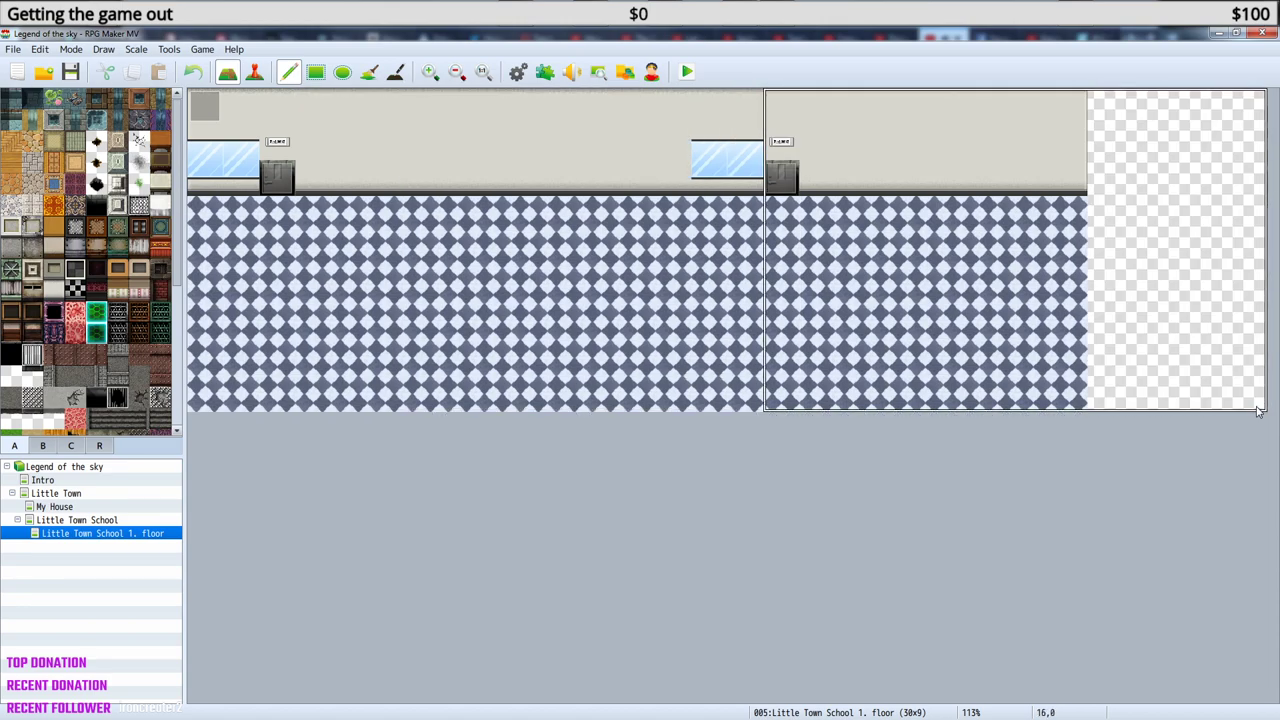
pyautogui.click(1258, 410)
pyautogui.hotkey('ctrl', 'z')
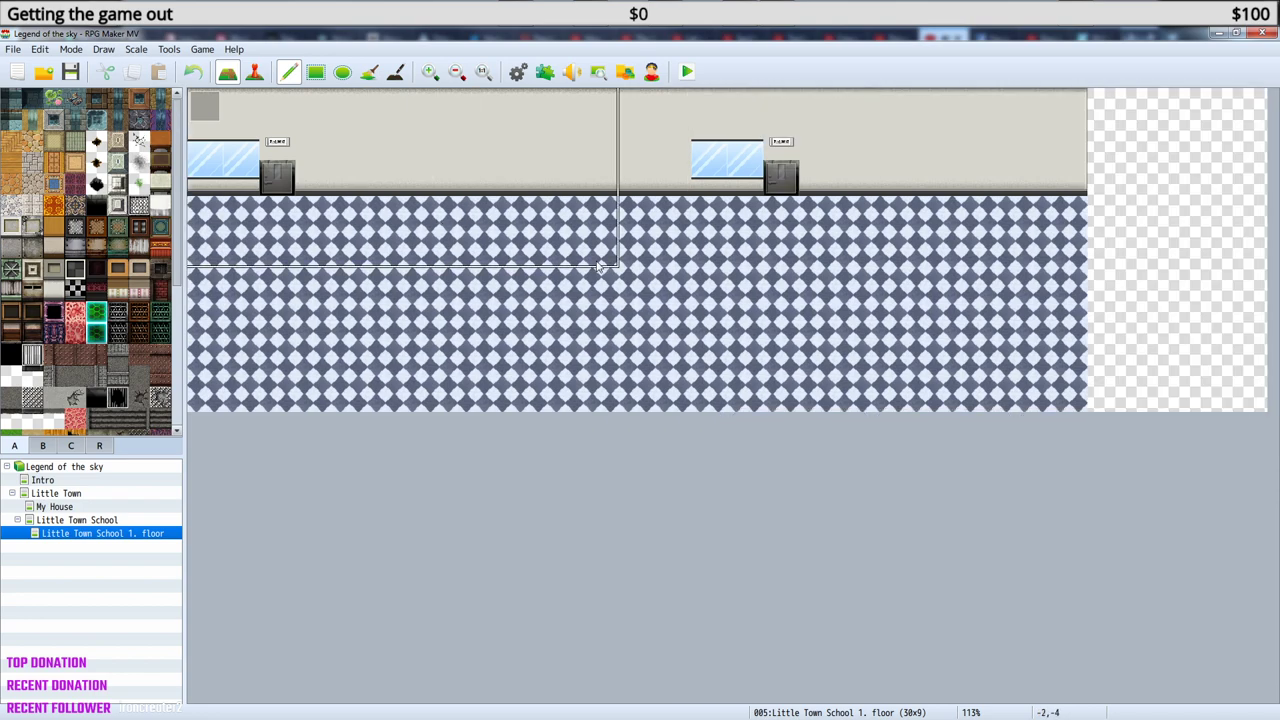
# Copy the ten-tile-wide corridor section ending at the second door and stamp it repeatedly so evenly spaced rooms fill the map's full width.
pyautogui.moveTo(277, 105)
pyautogui.mouseDown(button='right')
pyautogui.moveTo(300, 320)
pyautogui.moveTo(322, 393)
pyautogui.moveTo(210, 115)
pyautogui.moveTo(362, 330)
pyautogui.moveTo(447, 388)
pyautogui.mouseUp(button='right')
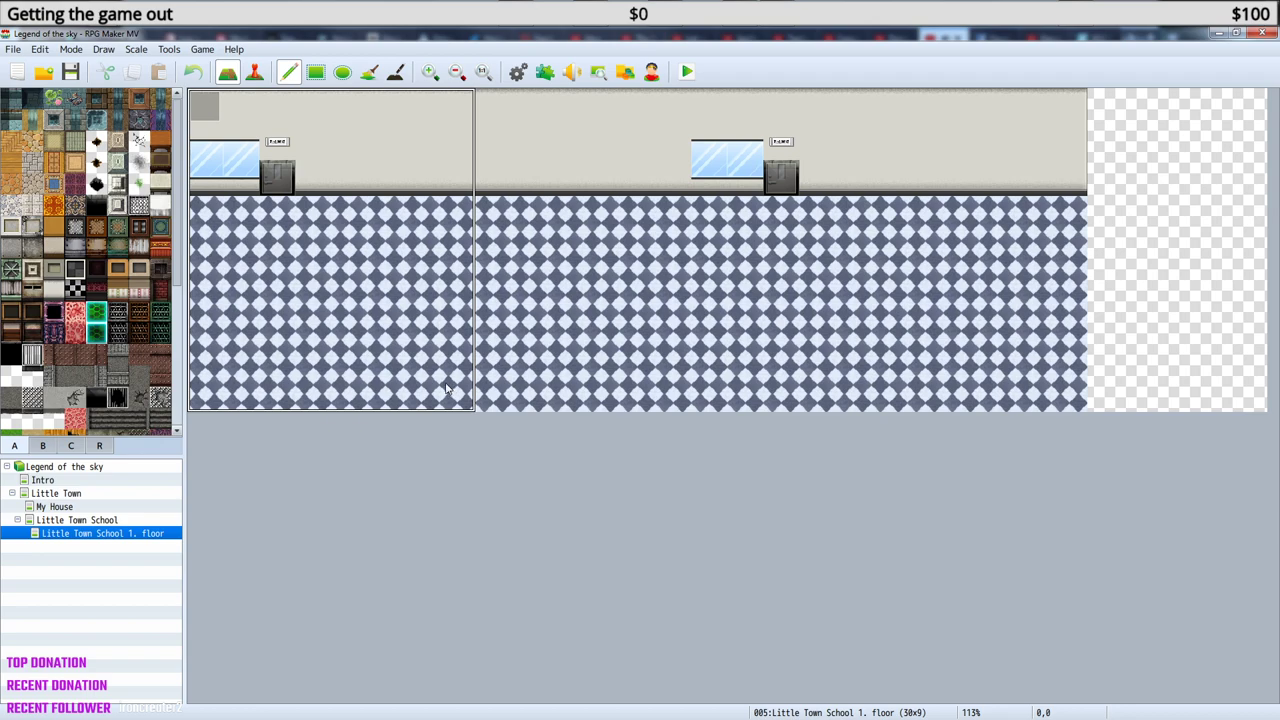
pyautogui.moveTo(785, 395); pyautogui.dragTo(468, 118, button='right')
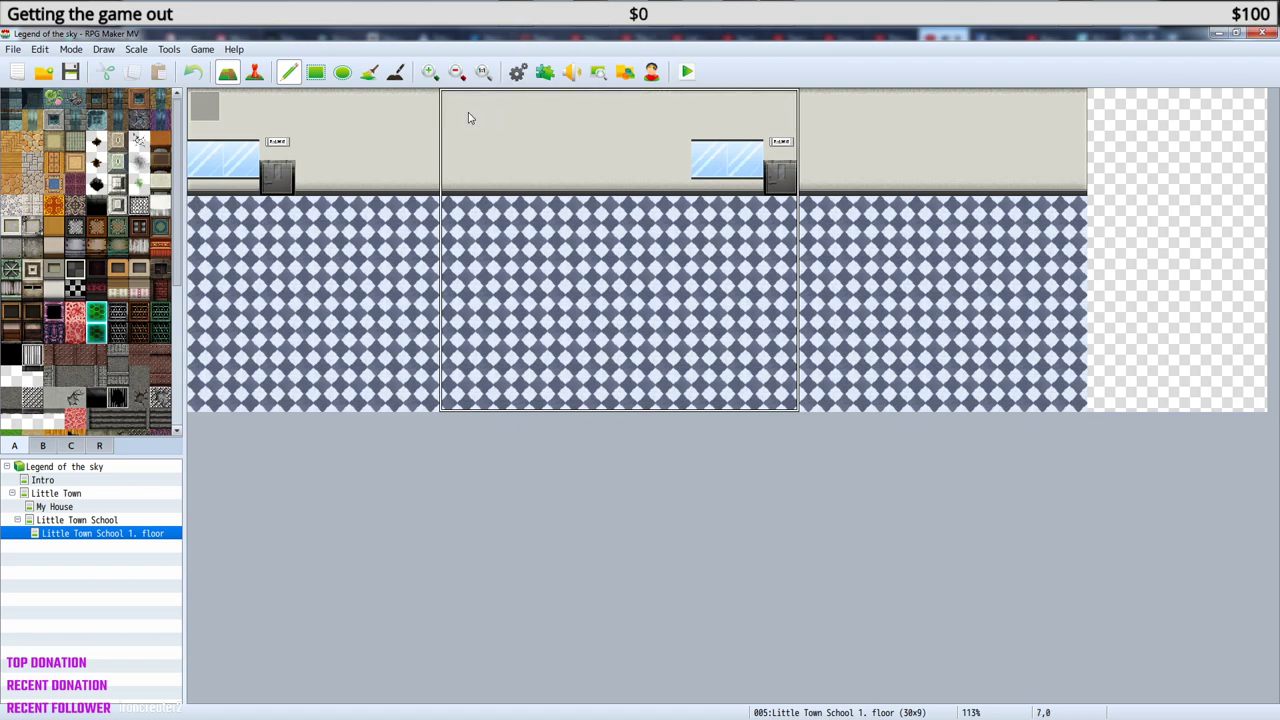
pyautogui.click(326, 126)
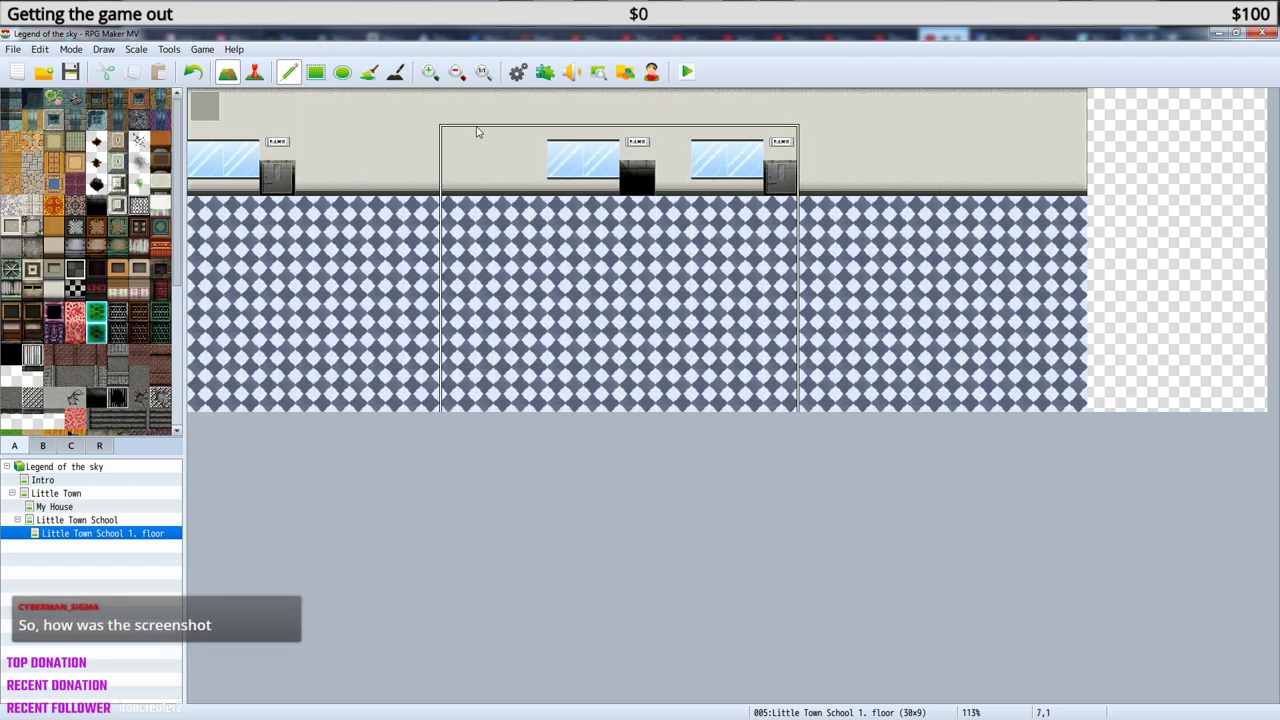
pyautogui.click(673, 110)
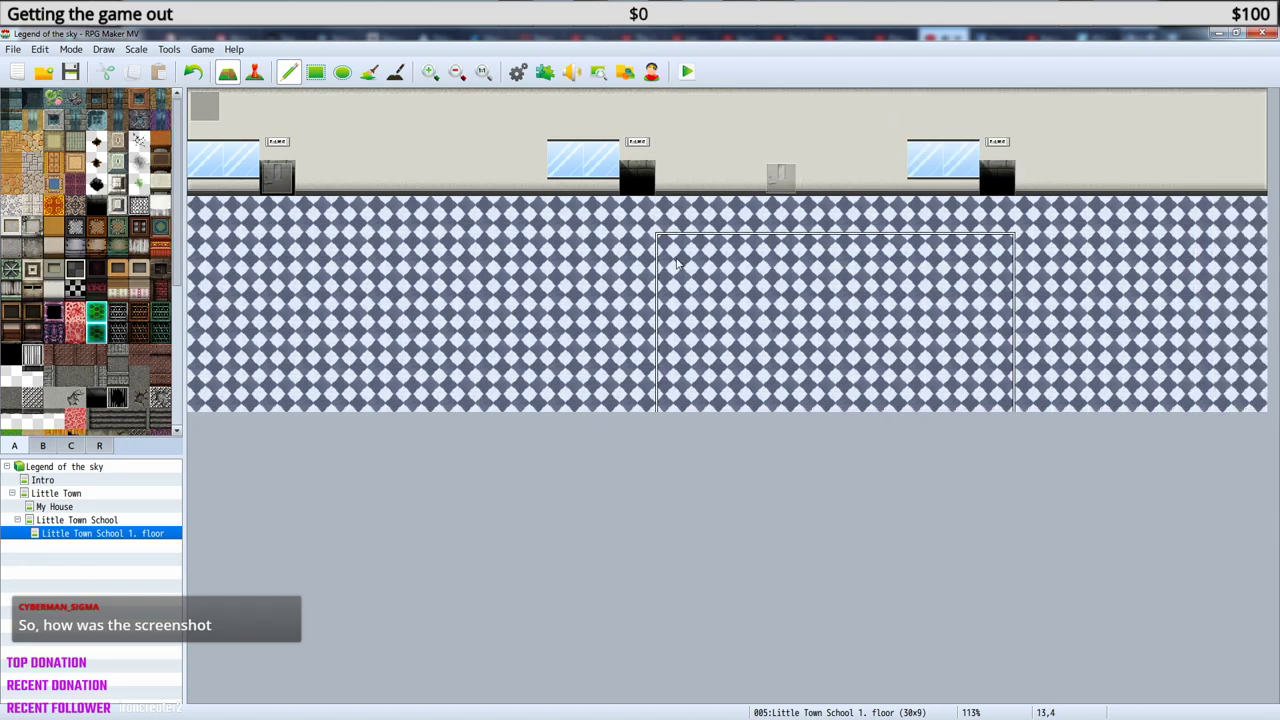
# Switch to event mode and move the stray door event EV001 onto the middle doorway at 12,2.
pyautogui.click(254, 71)
pyautogui.moveTo(778, 178); pyautogui.dragTo(641, 180)
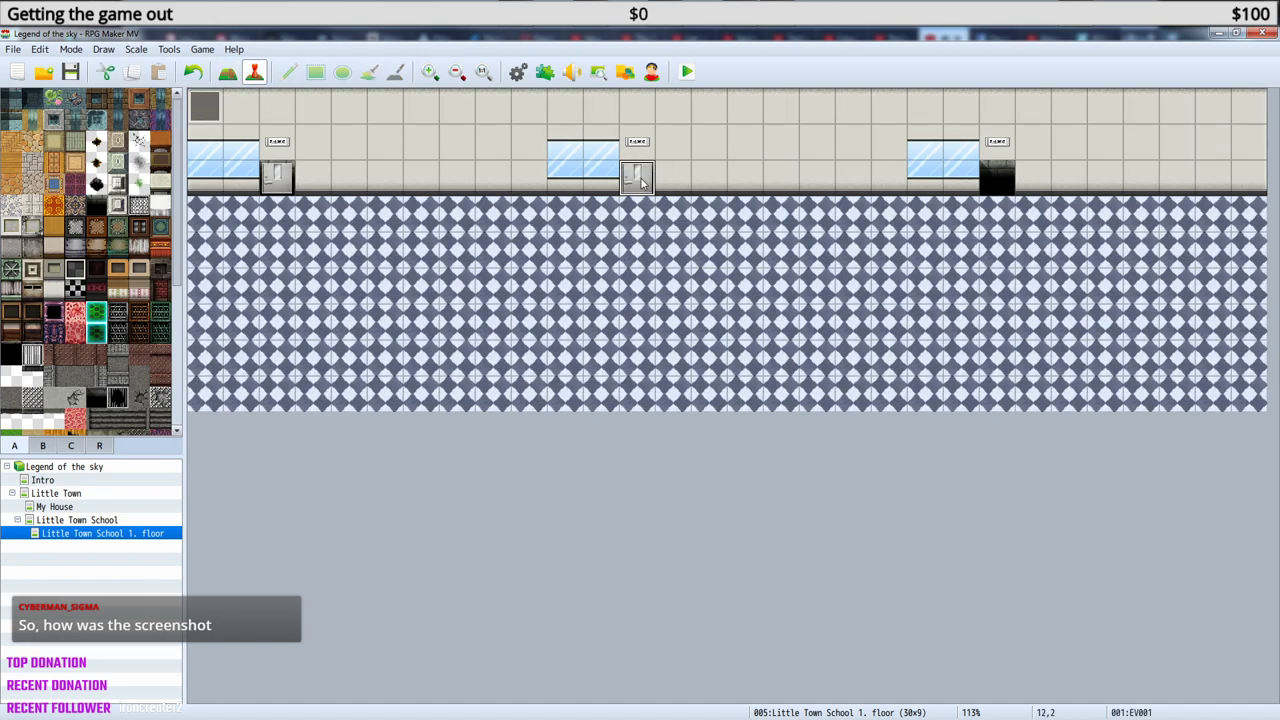
# Paste a copy of the door event onto the third doorway at 22,2.
pyautogui.click(1001, 174)
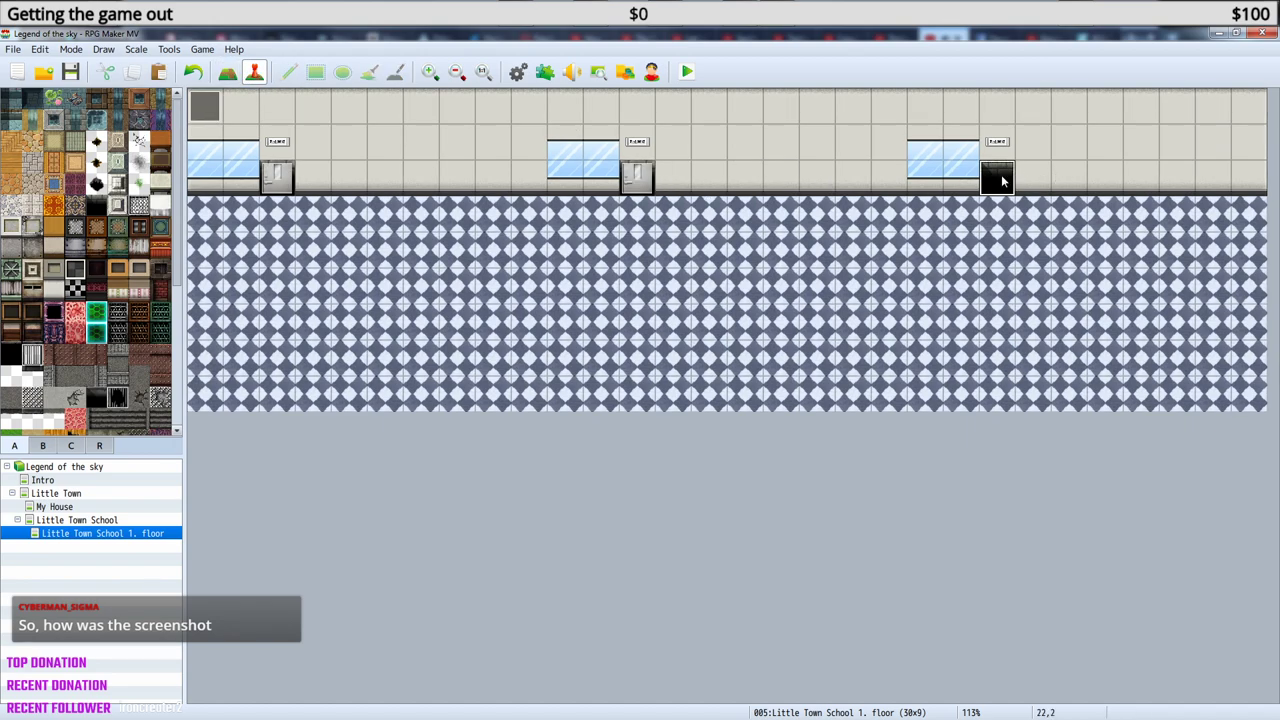
pyautogui.hotkey('ctrl', 'v')
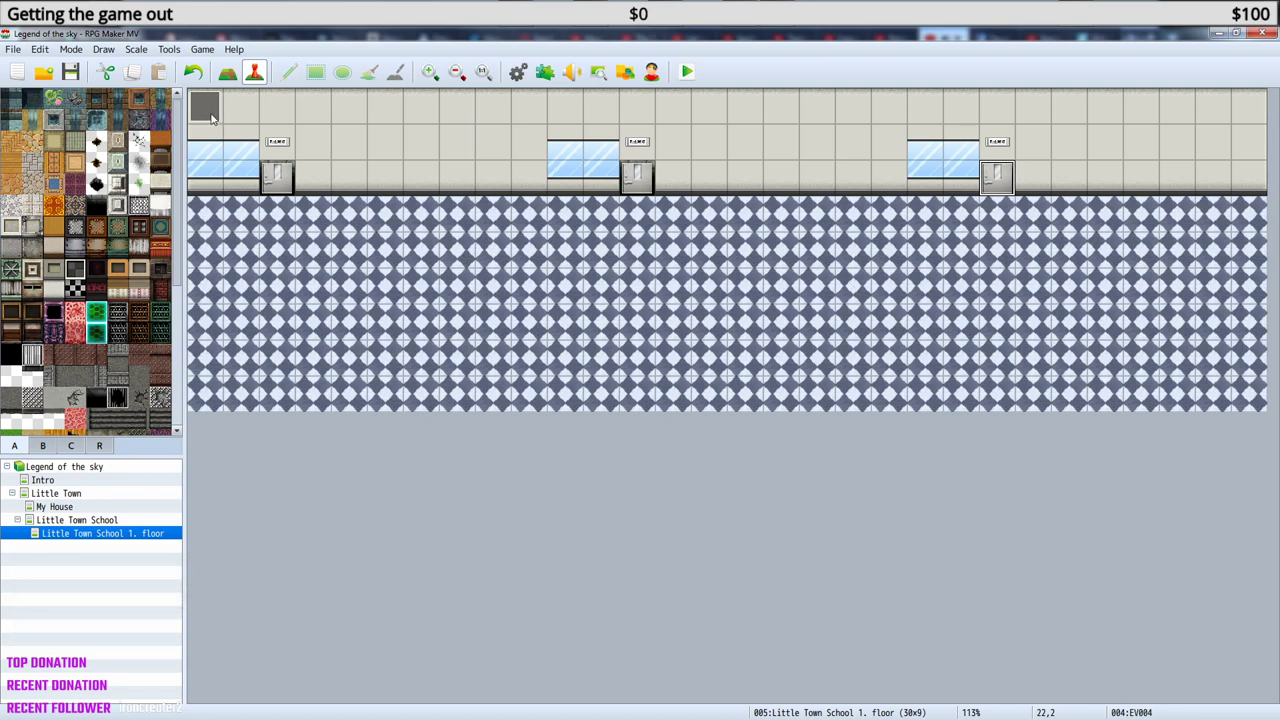
# In map drawing mode, copy the corridor from its west end through the third door and stamp it three tiles further east.
pyautogui.click(227, 71)
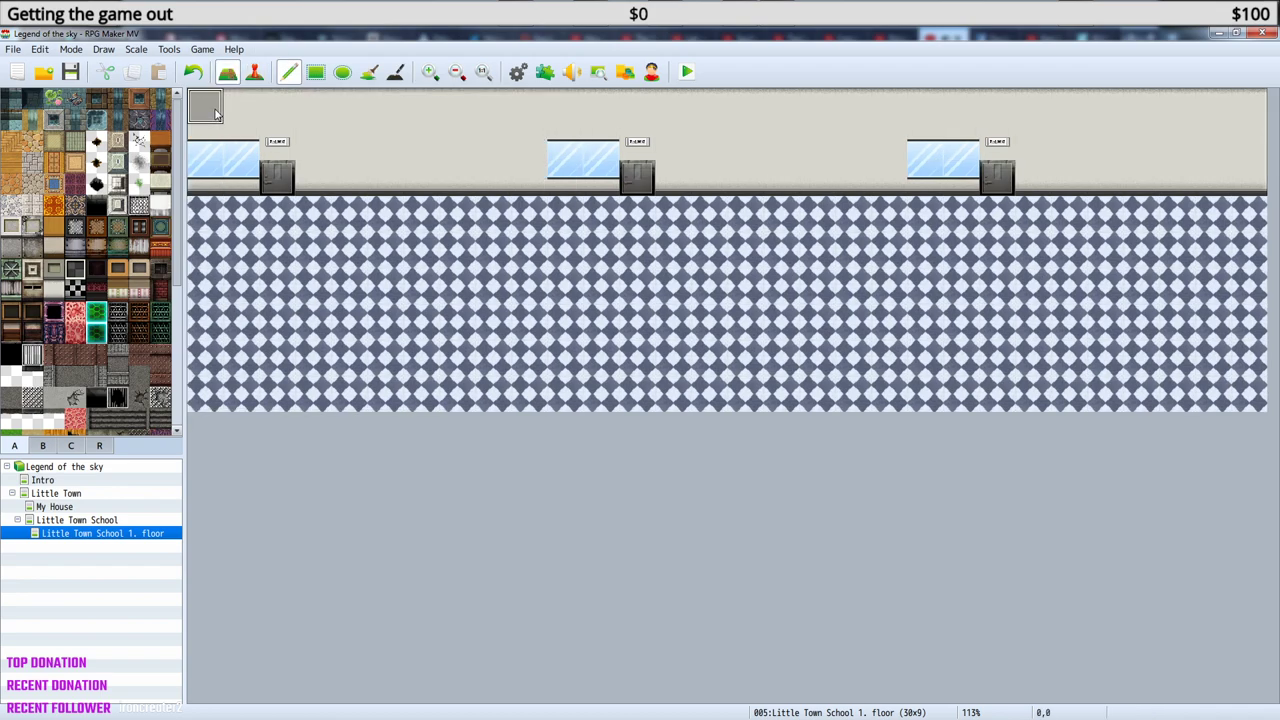
pyautogui.moveTo(215, 113); pyautogui.dragTo(1003, 400, button='right')
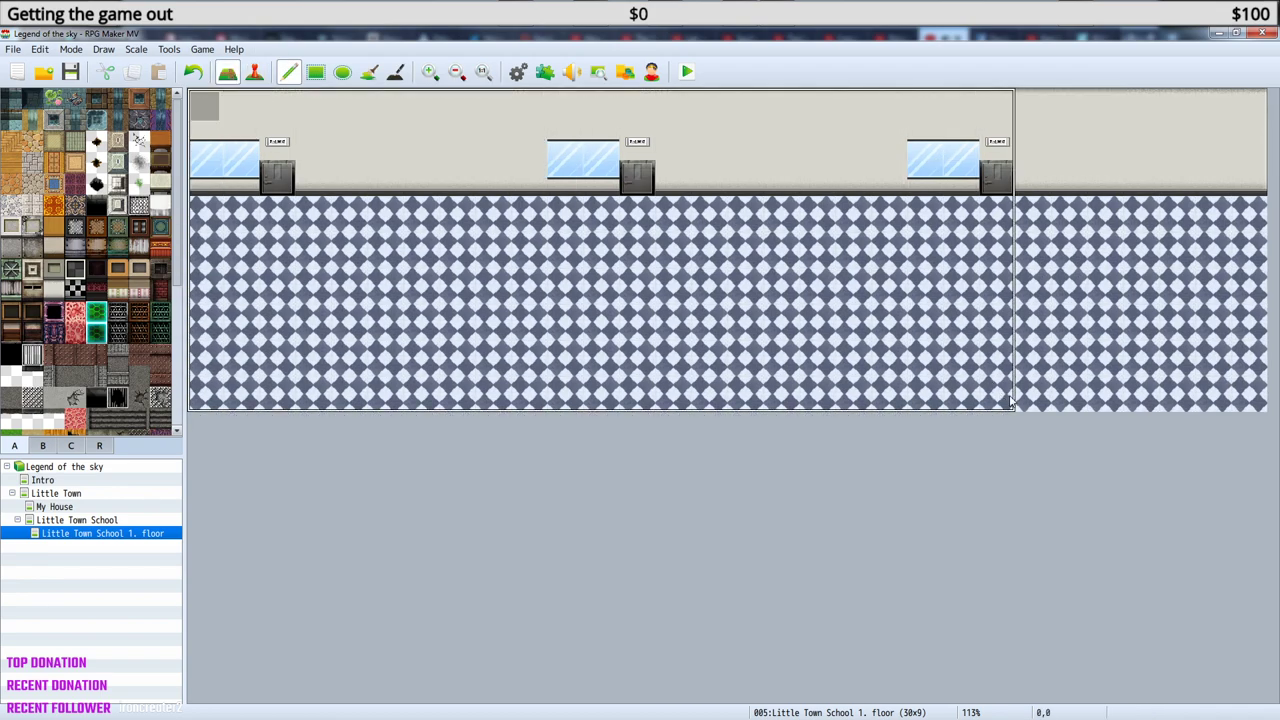
pyautogui.click(1112, 398)
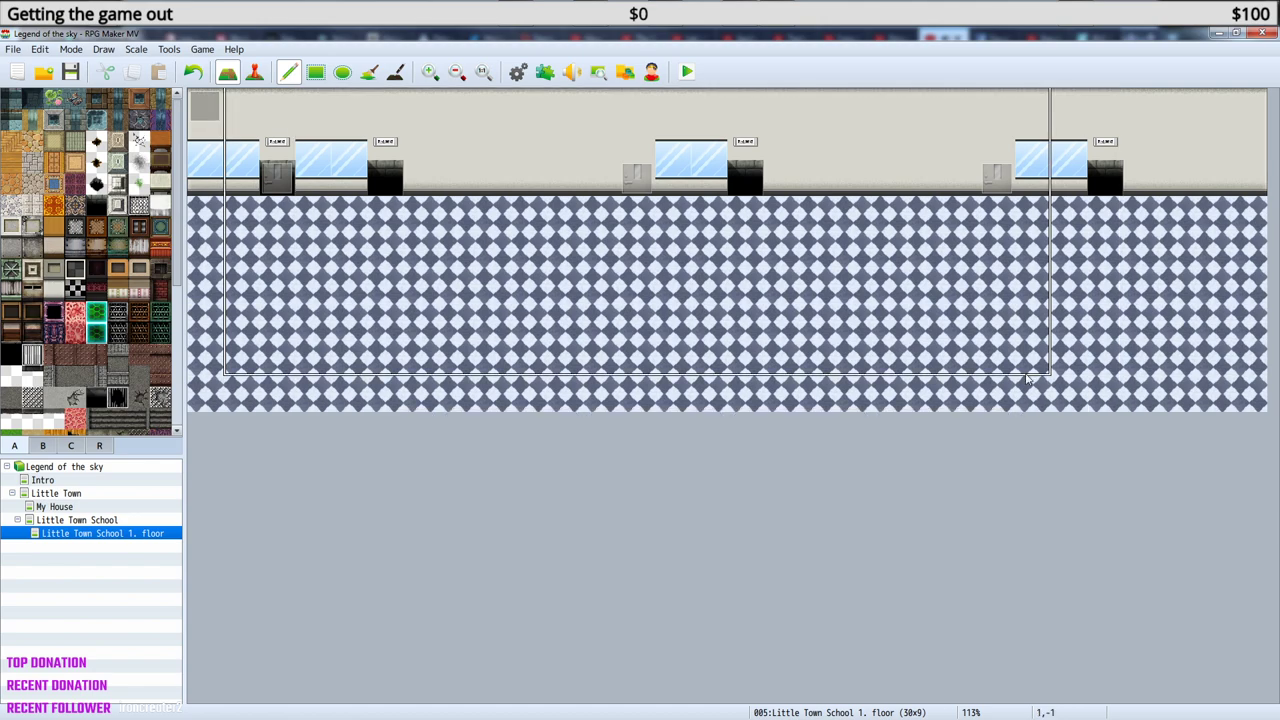
# Copy a plain three-tile-high wall column and paint it over the leftover window and doorway in the corridor's three westernmost columns.
pyautogui.moveTo(478, 168); pyautogui.dragTo(480, 110, button='right')
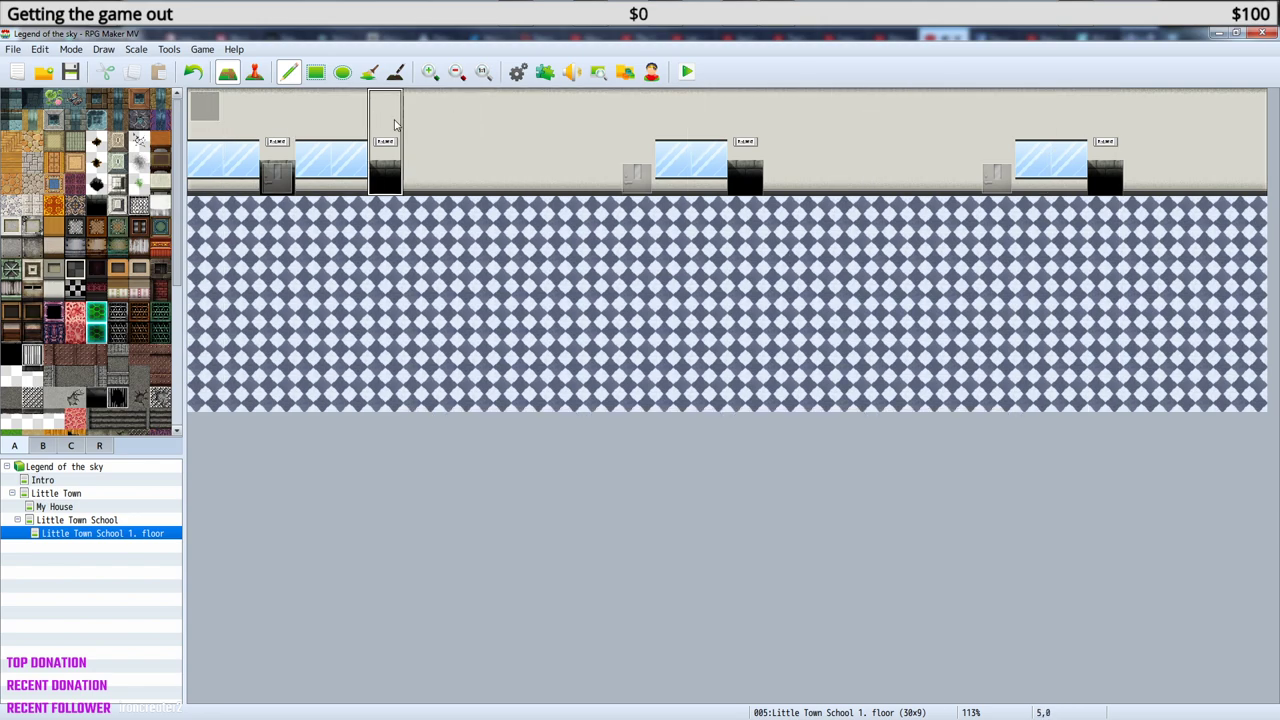
pyautogui.click(244, 127)
pyautogui.hotkey('ctrl', 'z')
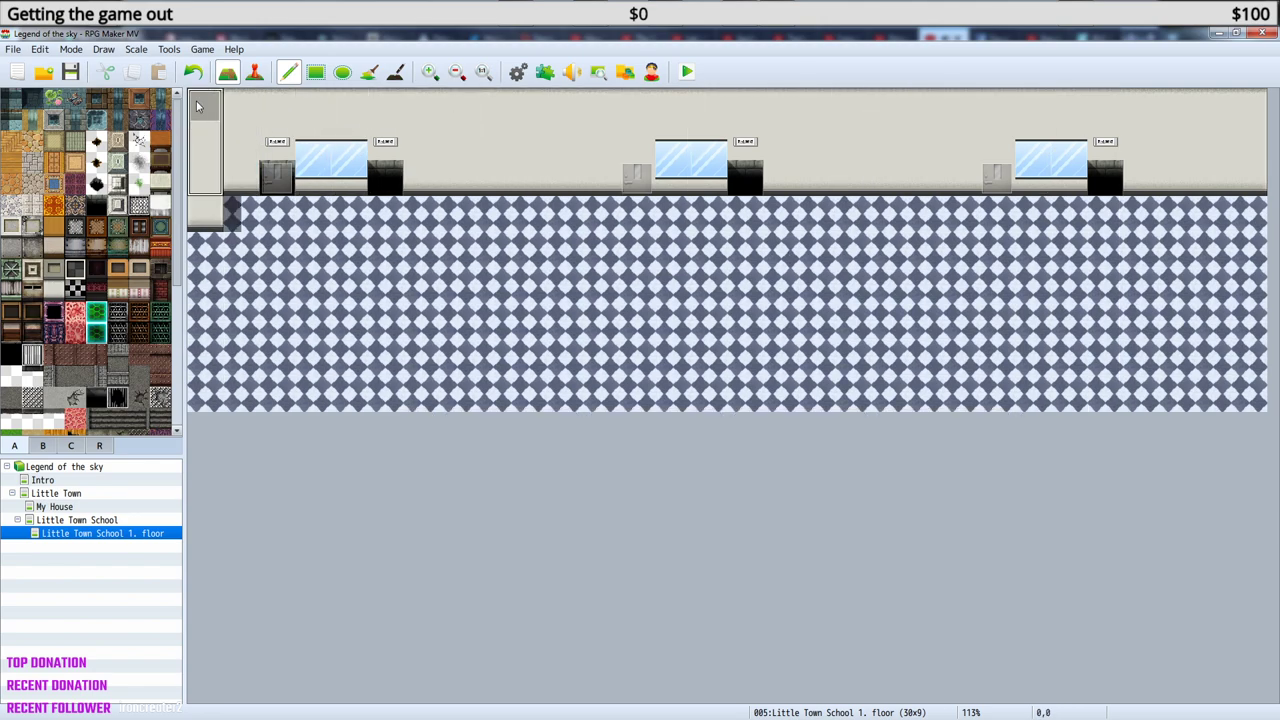
pyautogui.click(217, 104)
pyautogui.click(233, 107)
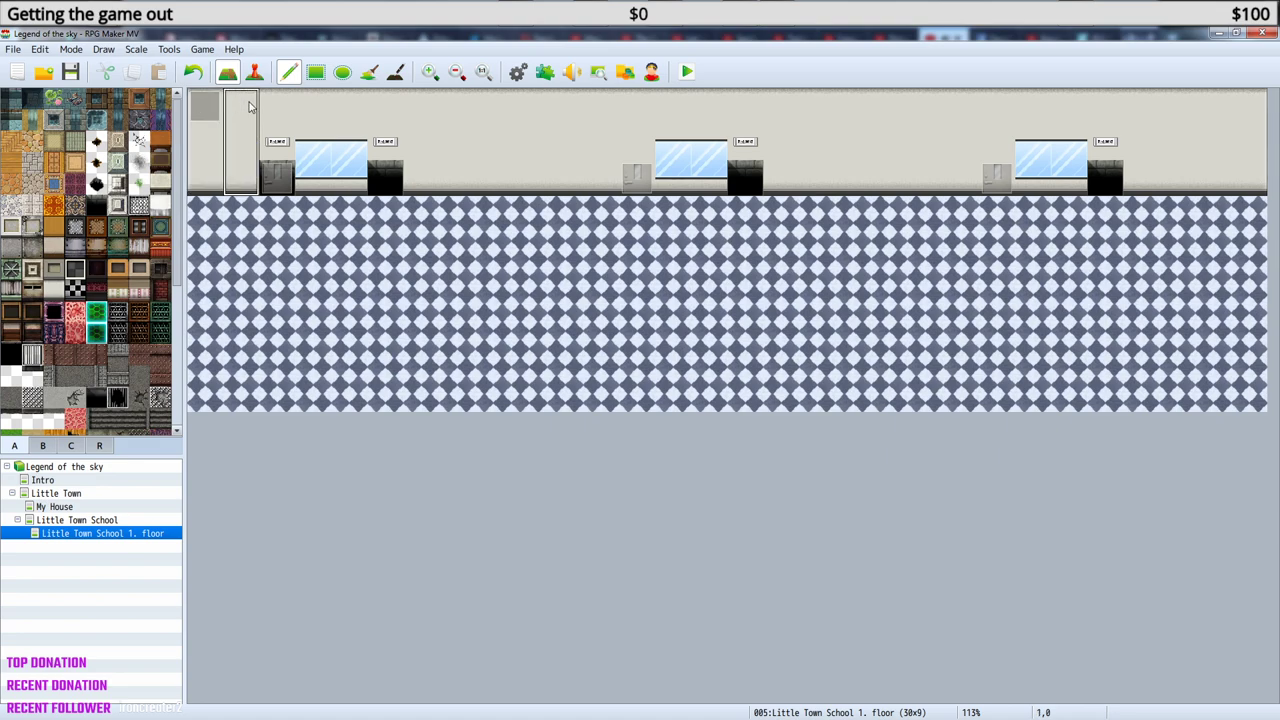
pyautogui.click(265, 107)
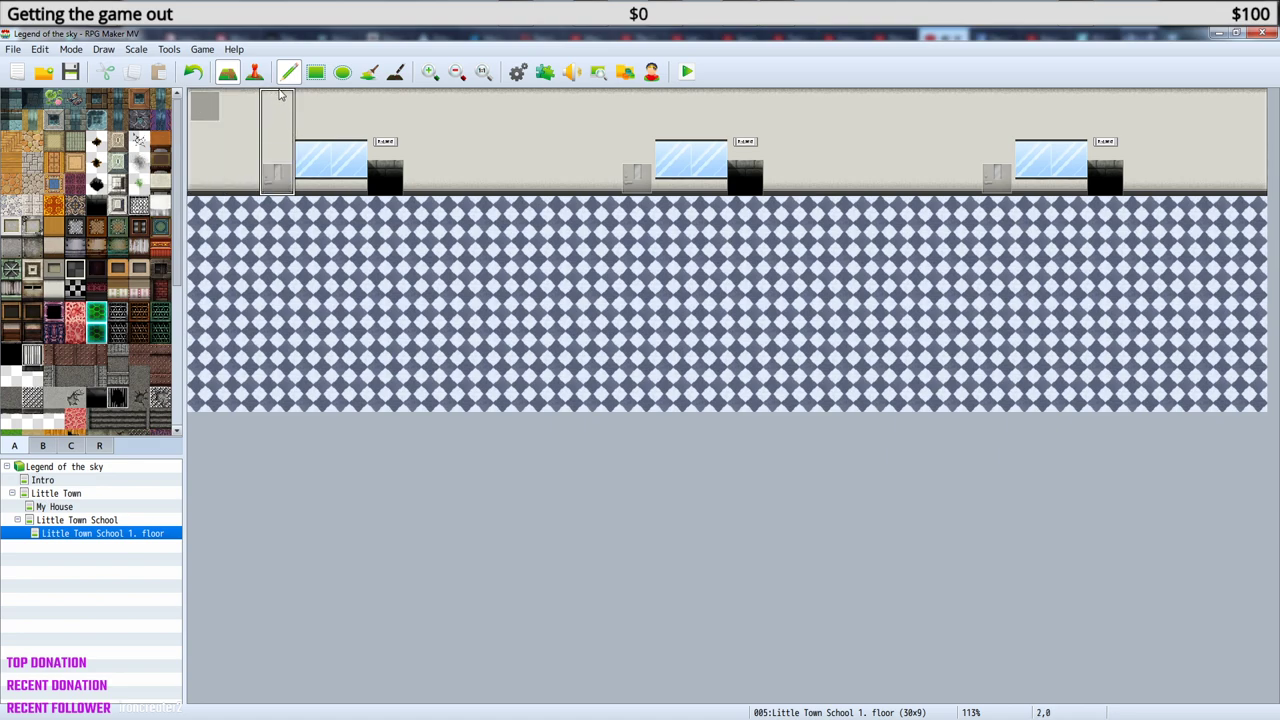
# In event mode, move the three door events onto the shifted doorways at 5,2, 15,2 and 25,2.
pyautogui.click(254, 72)
pyautogui.moveTo(279, 178); pyautogui.dragTo(389, 182)
pyautogui.moveTo(648, 177); pyautogui.dragTo(745, 179)
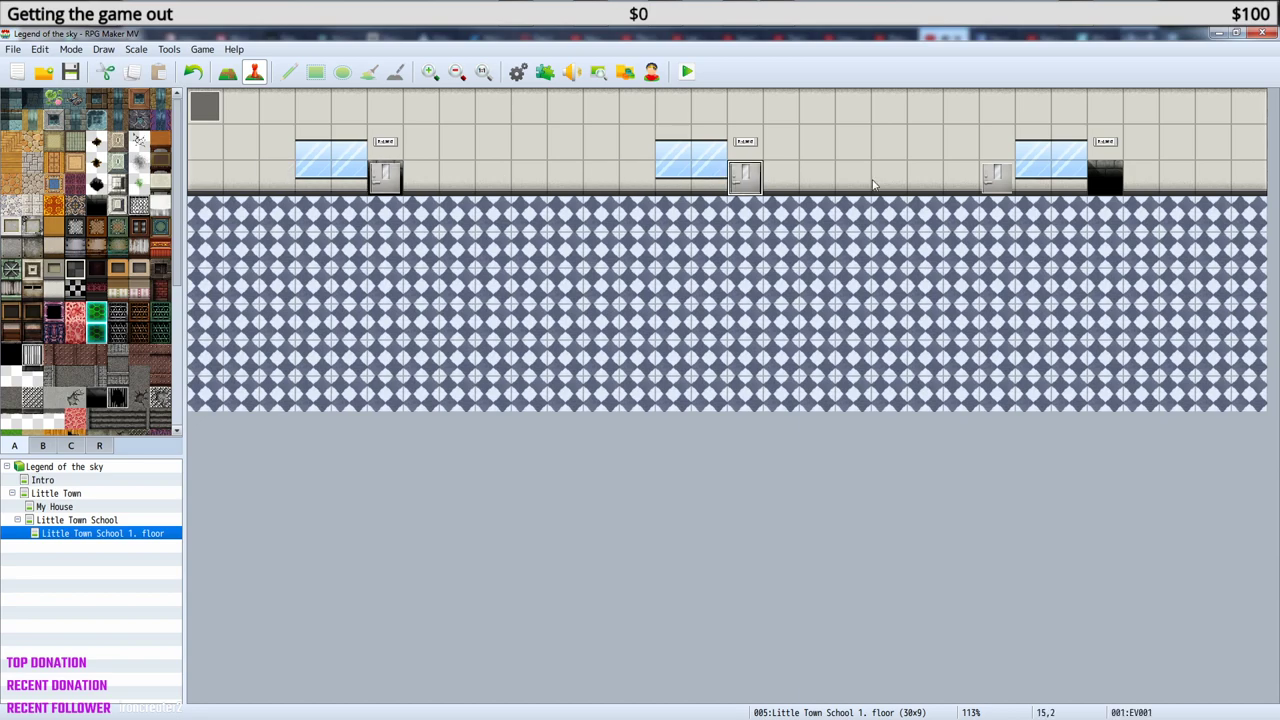
pyautogui.moveTo(999, 180); pyautogui.dragTo(1103, 178)
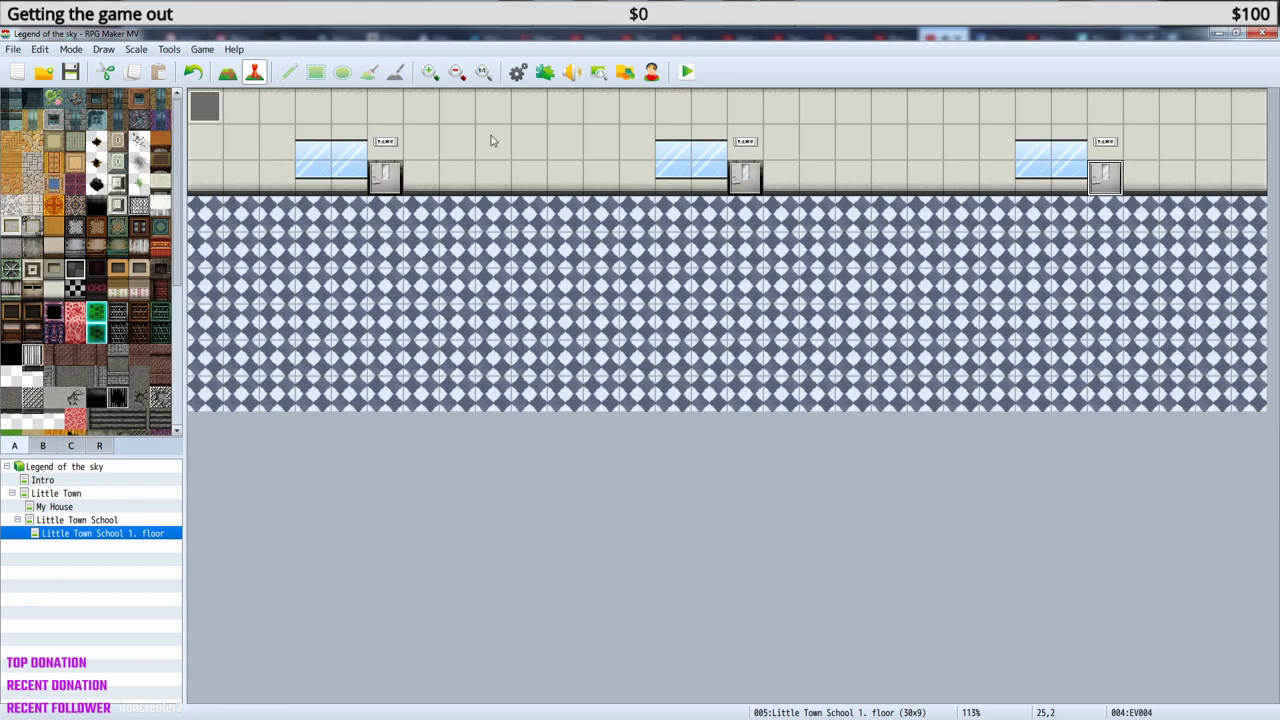
# Save the changes and playtest from File 1, entering the school to watch the corridor cutscene, and close the game.
pyautogui.click(688, 74)
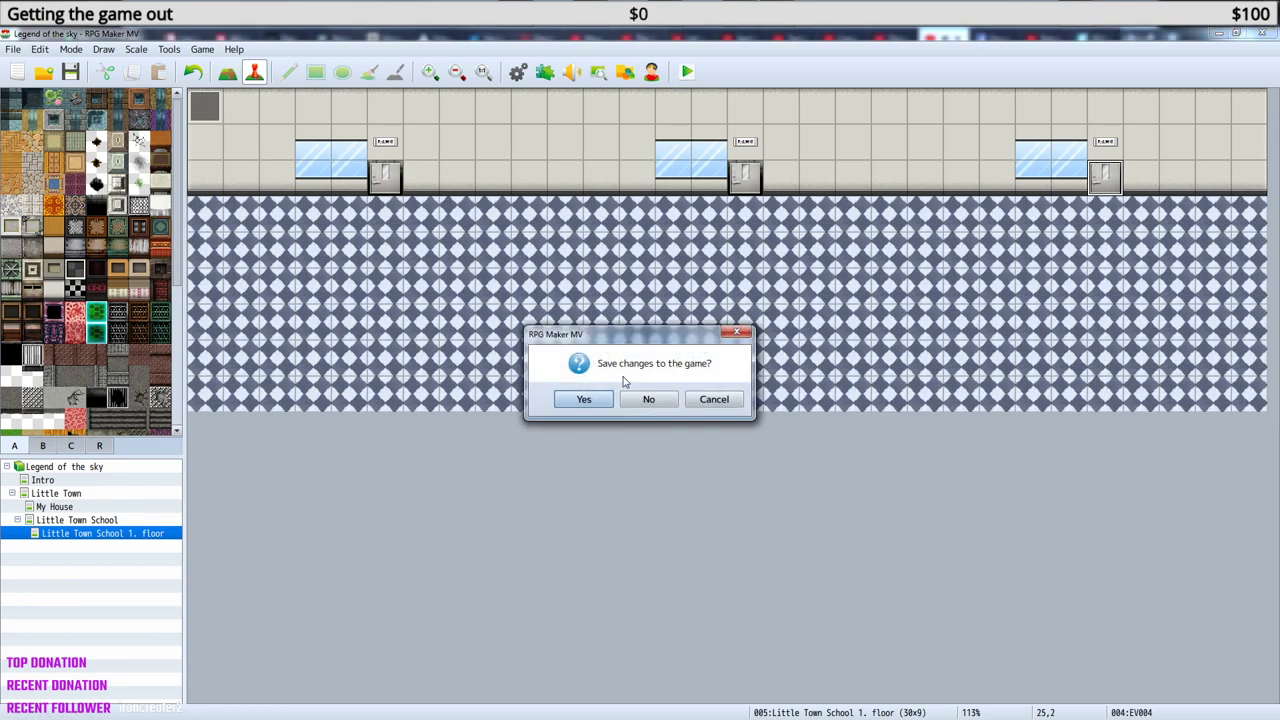
pyautogui.click(584, 398)
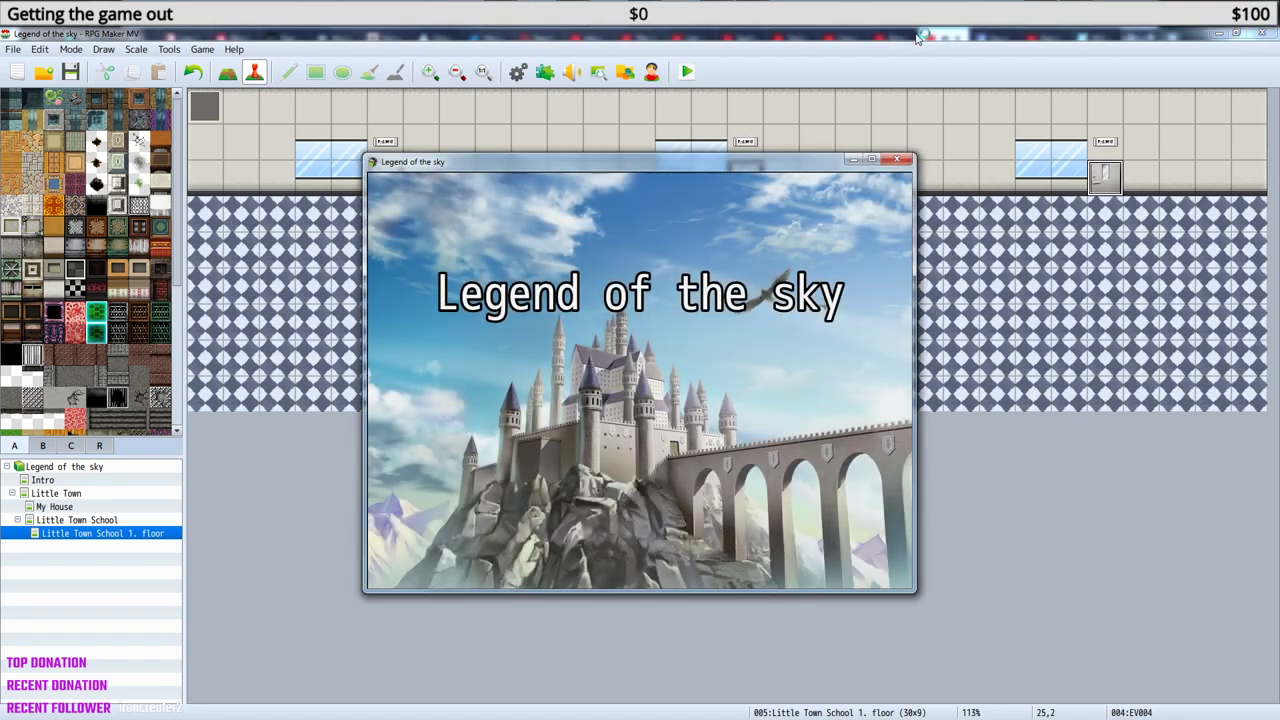
pyautogui.press('Return')
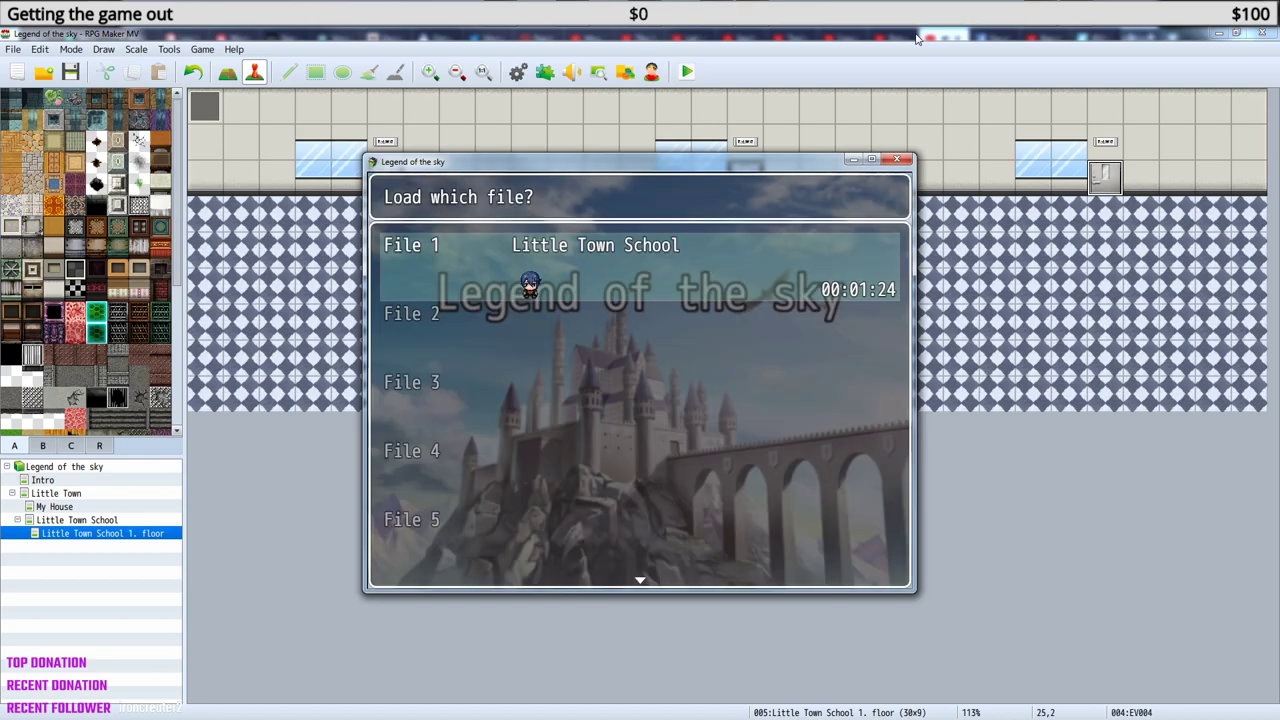
pyautogui.press('Return')
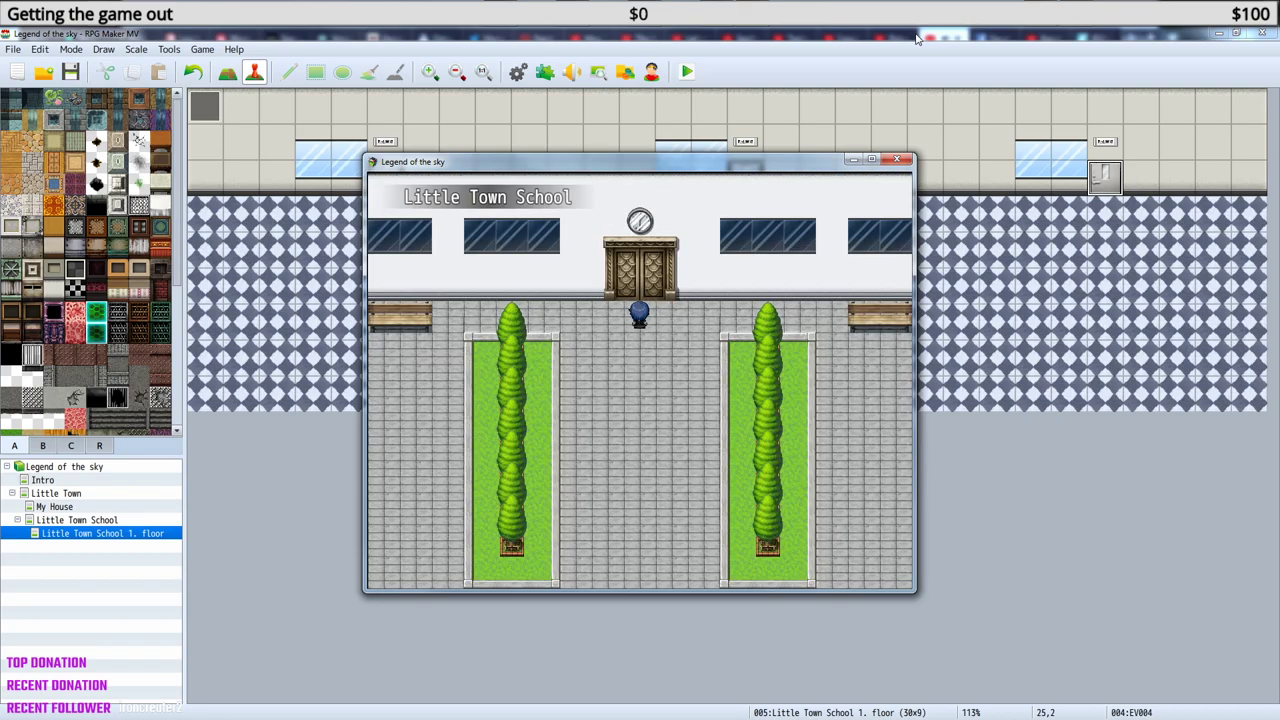
pyautogui.press('Up')
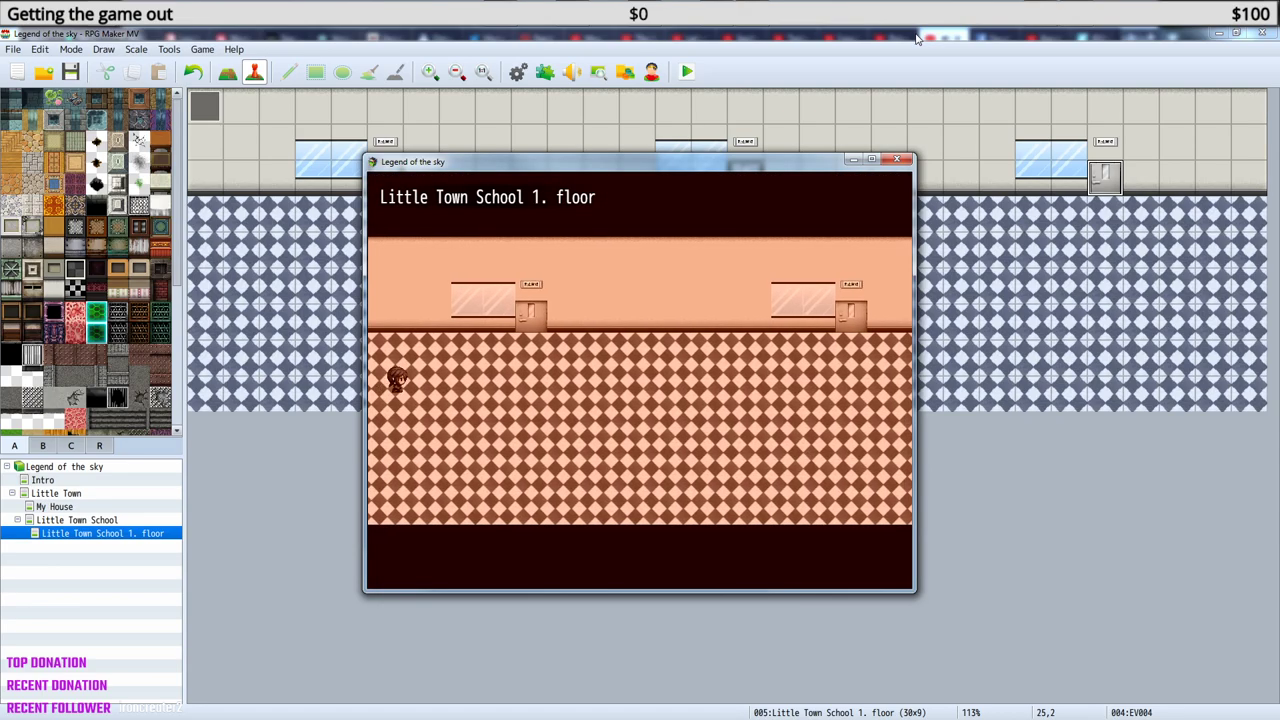
pyautogui.press('Right')
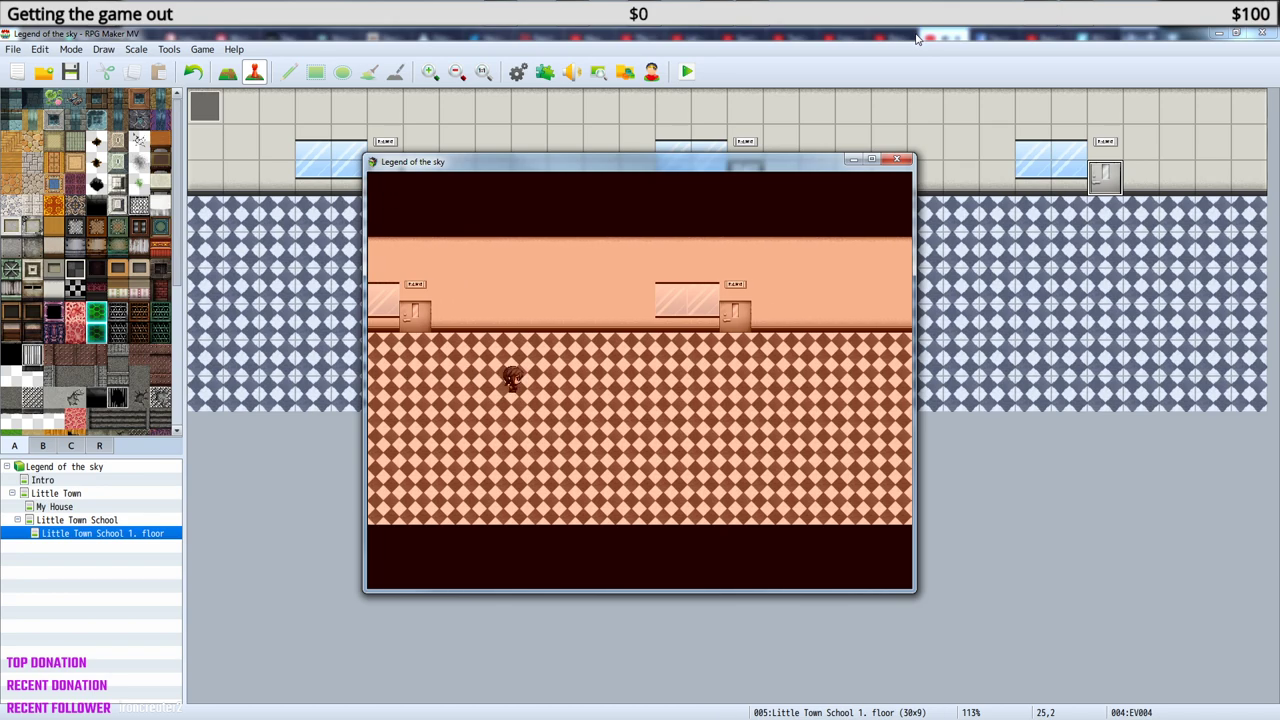
pyautogui.press('Right')
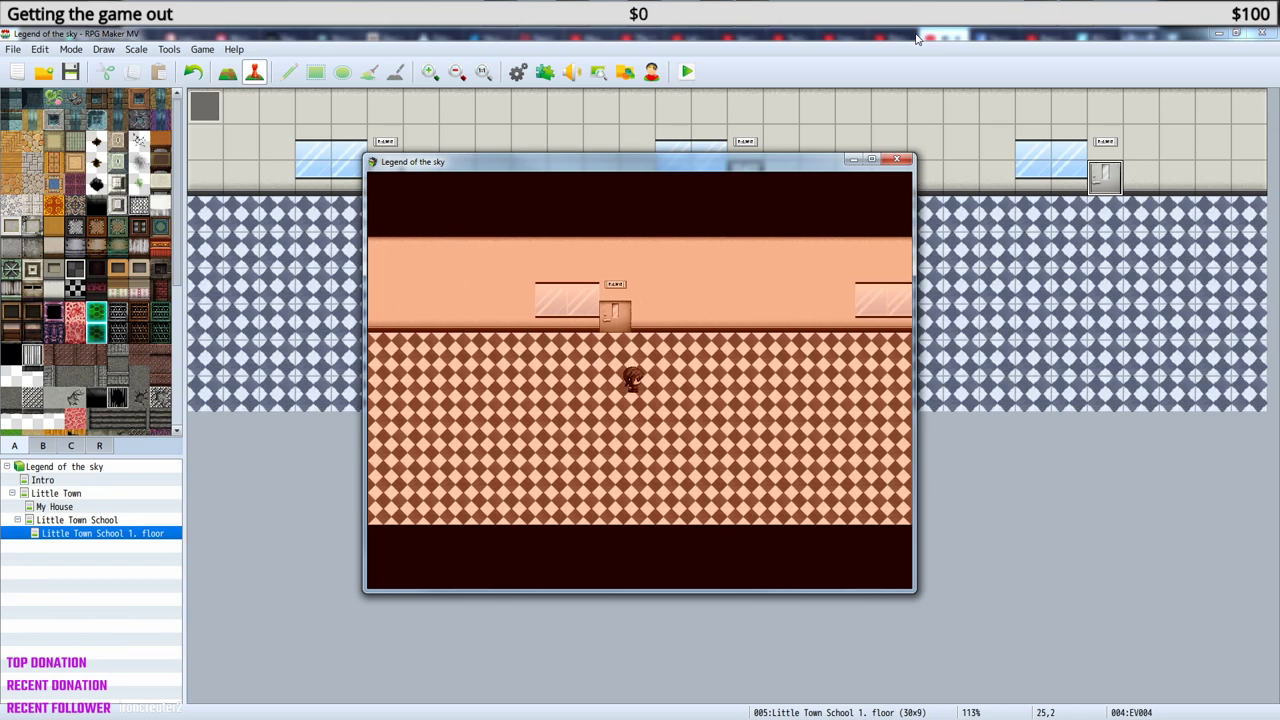
pyautogui.press('Right')
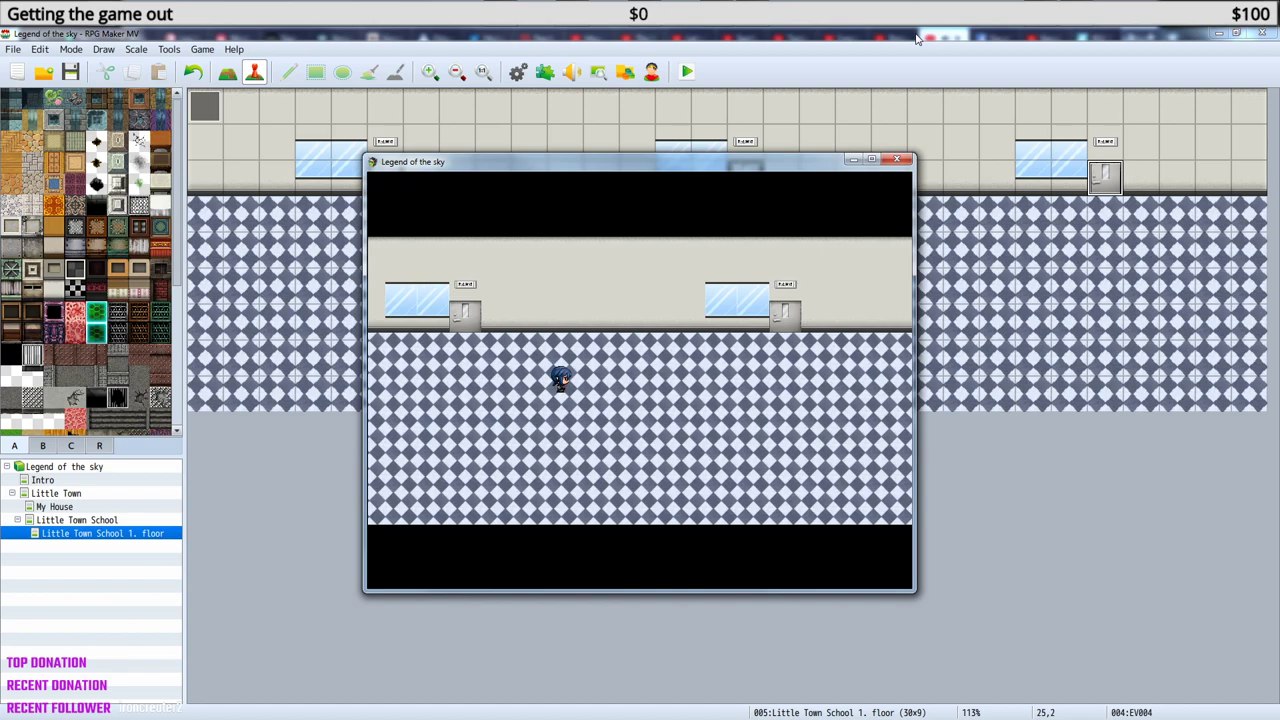
pyautogui.press('Right')
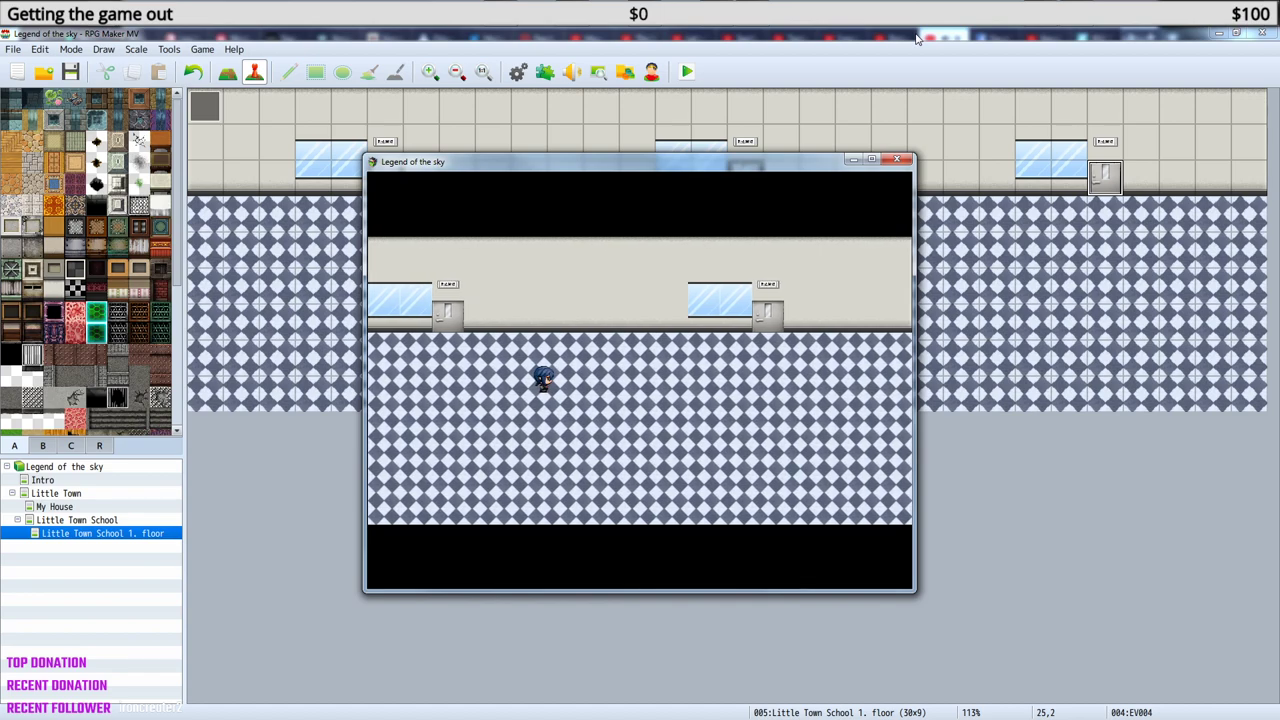
pyautogui.click(897, 159)
# Open the cutscene event EV003 at 0,0 and count the Move Right commands in the player's movement route.
pyautogui.doubleClick(201, 106)
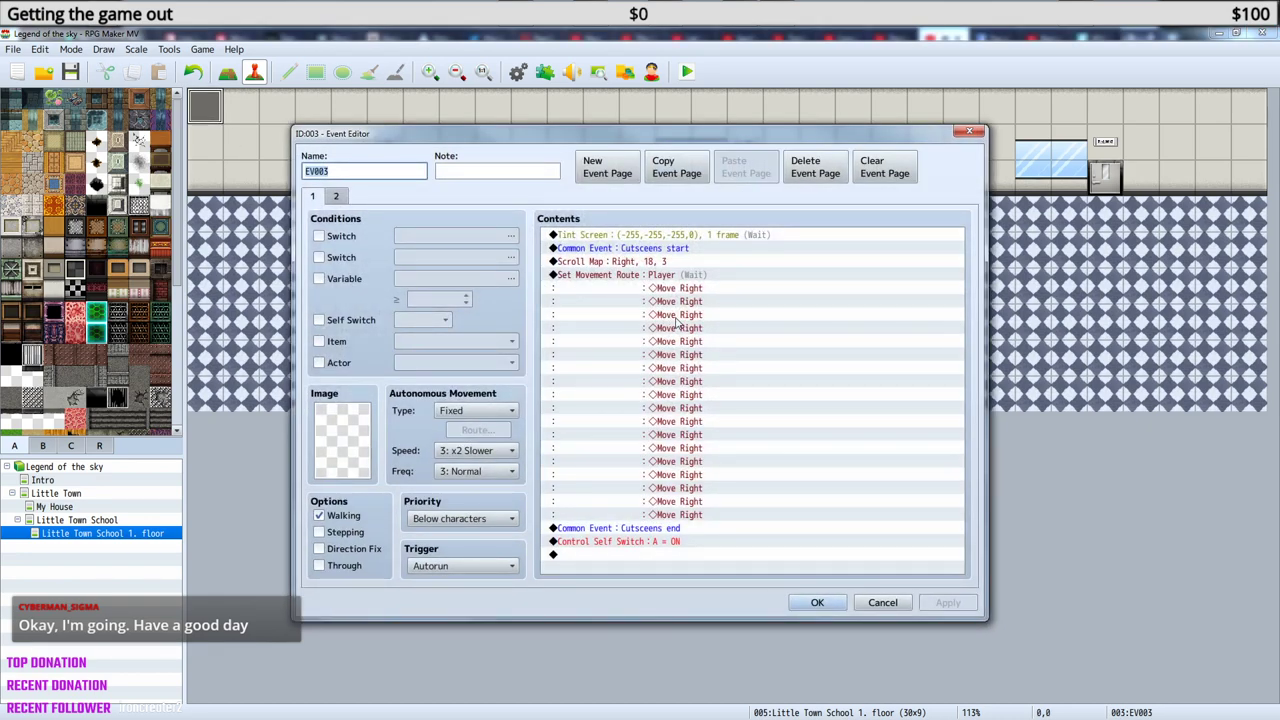
pyautogui.click(684, 288)
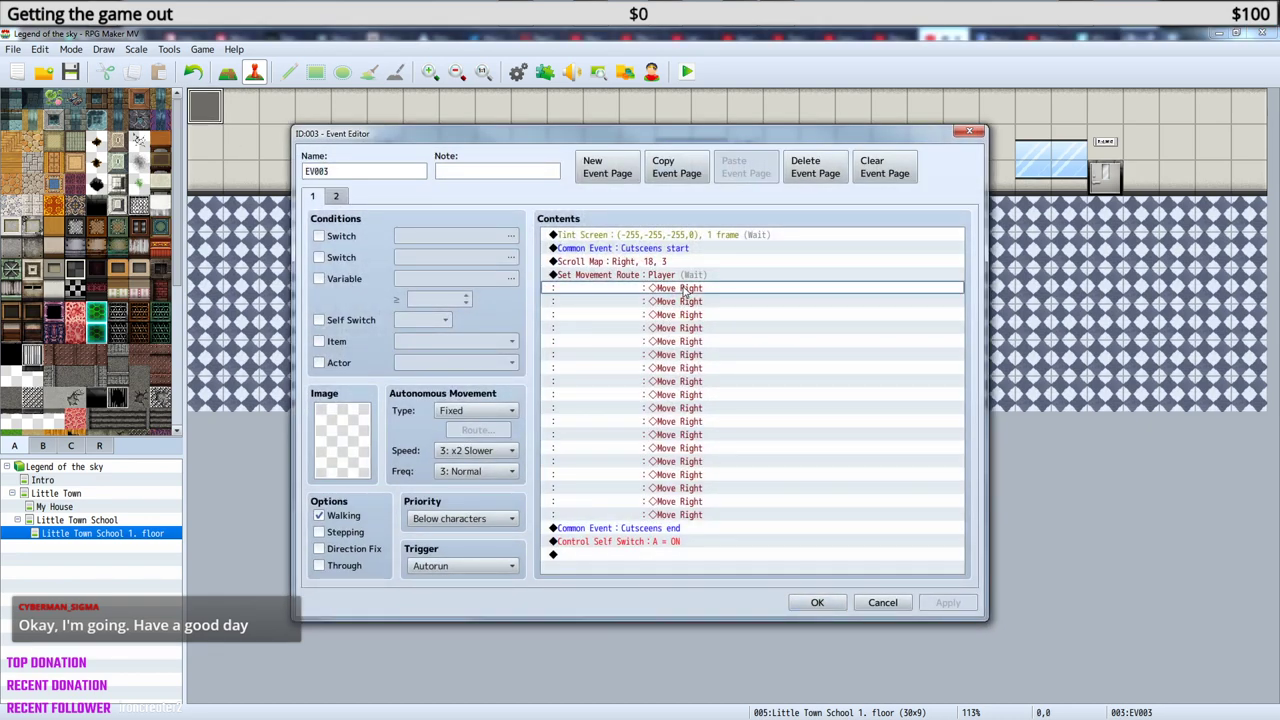
pyautogui.click(686, 301)
pyautogui.click(689, 314)
pyautogui.click(693, 328)
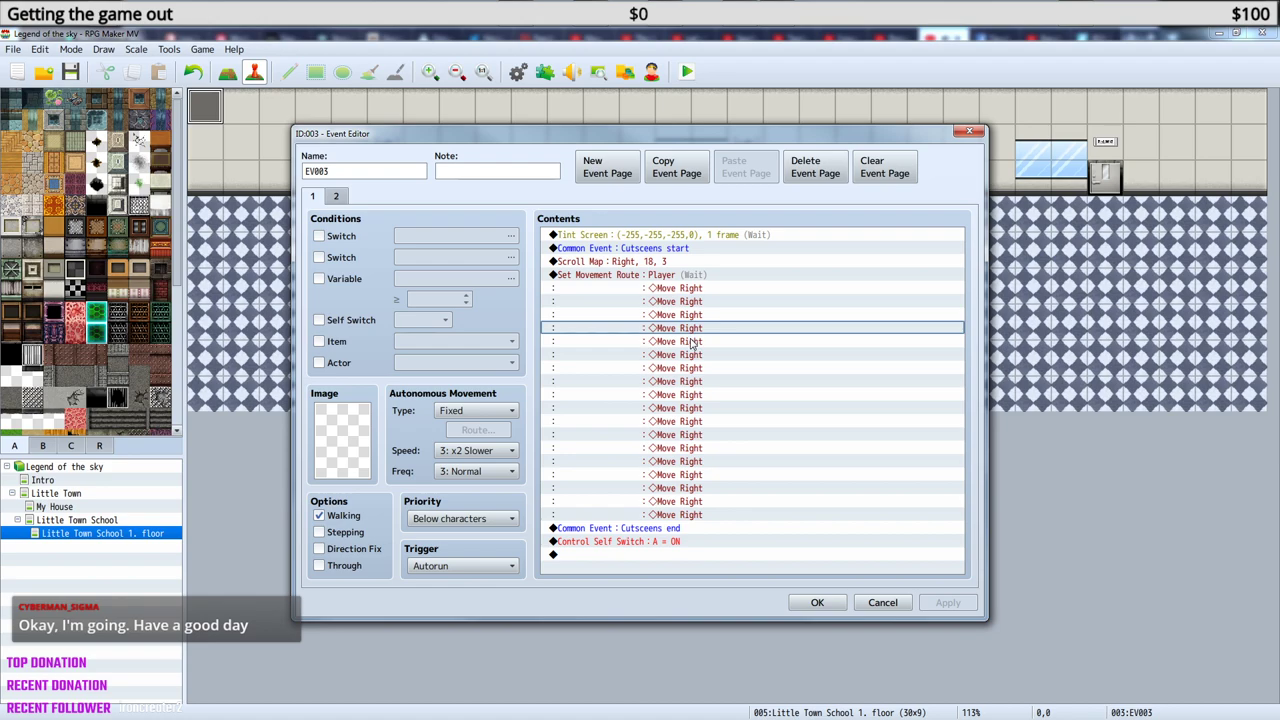
pyautogui.click(690, 342)
pyautogui.click(693, 355)
pyautogui.click(695, 368)
pyautogui.click(696, 382)
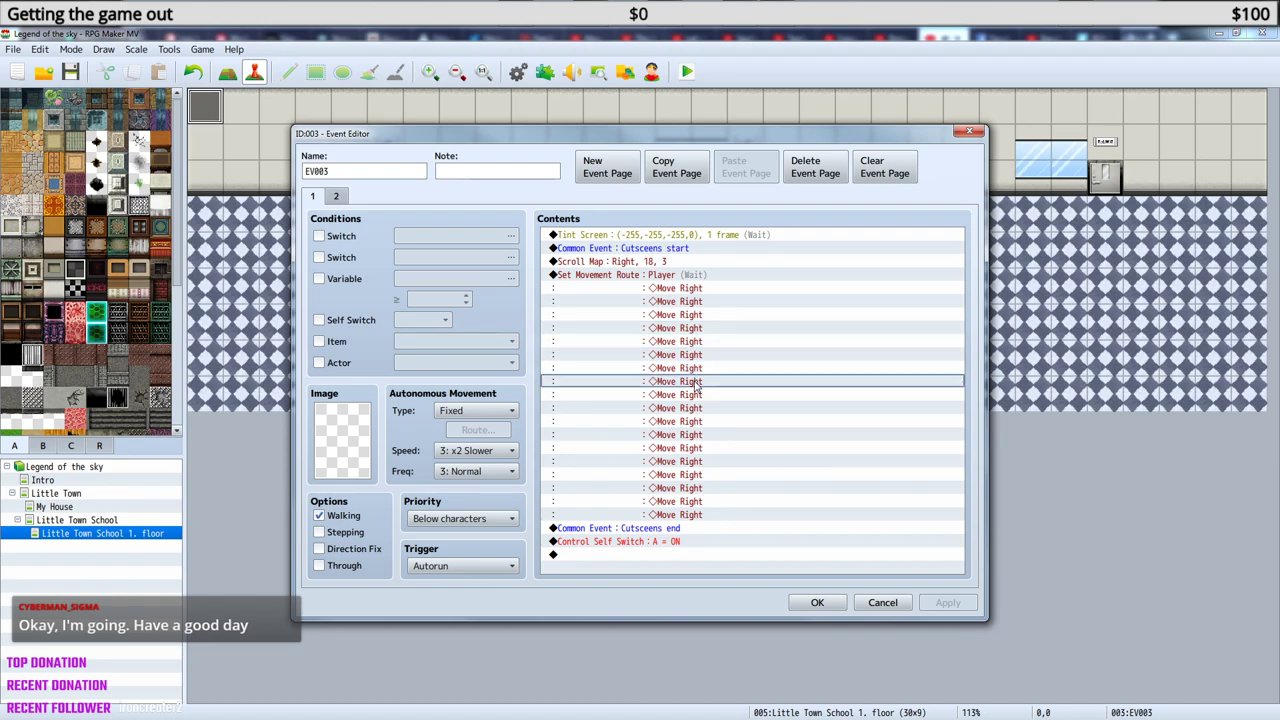
pyautogui.click(696, 395)
pyautogui.click(695, 408)
pyautogui.click(694, 421)
pyautogui.click(692, 435)
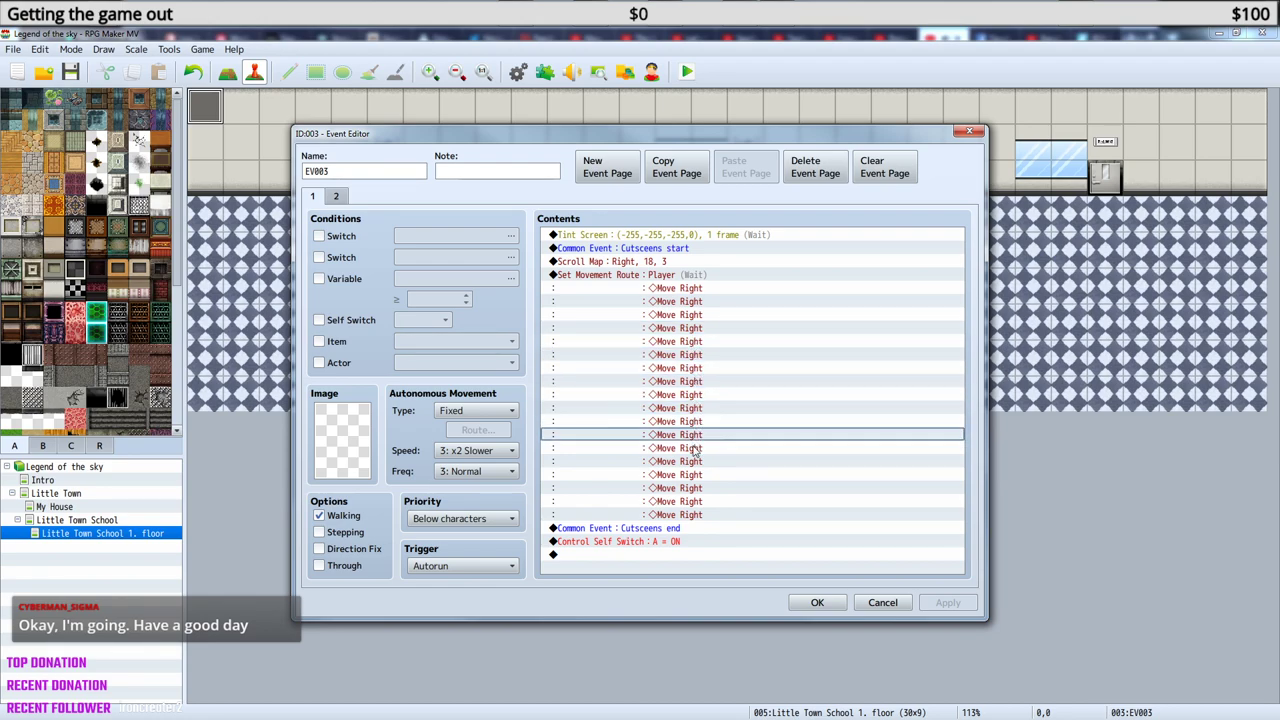
pyautogui.click(694, 448)
pyautogui.click(695, 461)
pyautogui.click(695, 475)
pyautogui.click(694, 488)
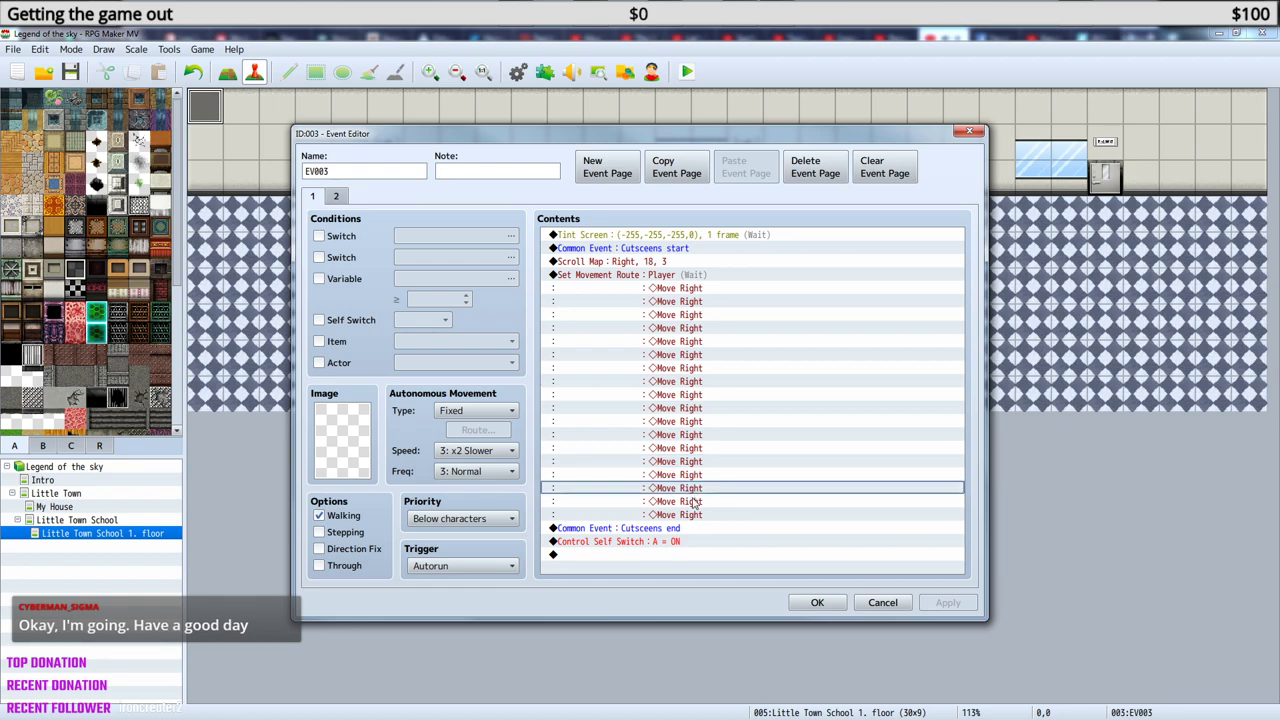
pyautogui.click(694, 502)
pyautogui.click(697, 516)
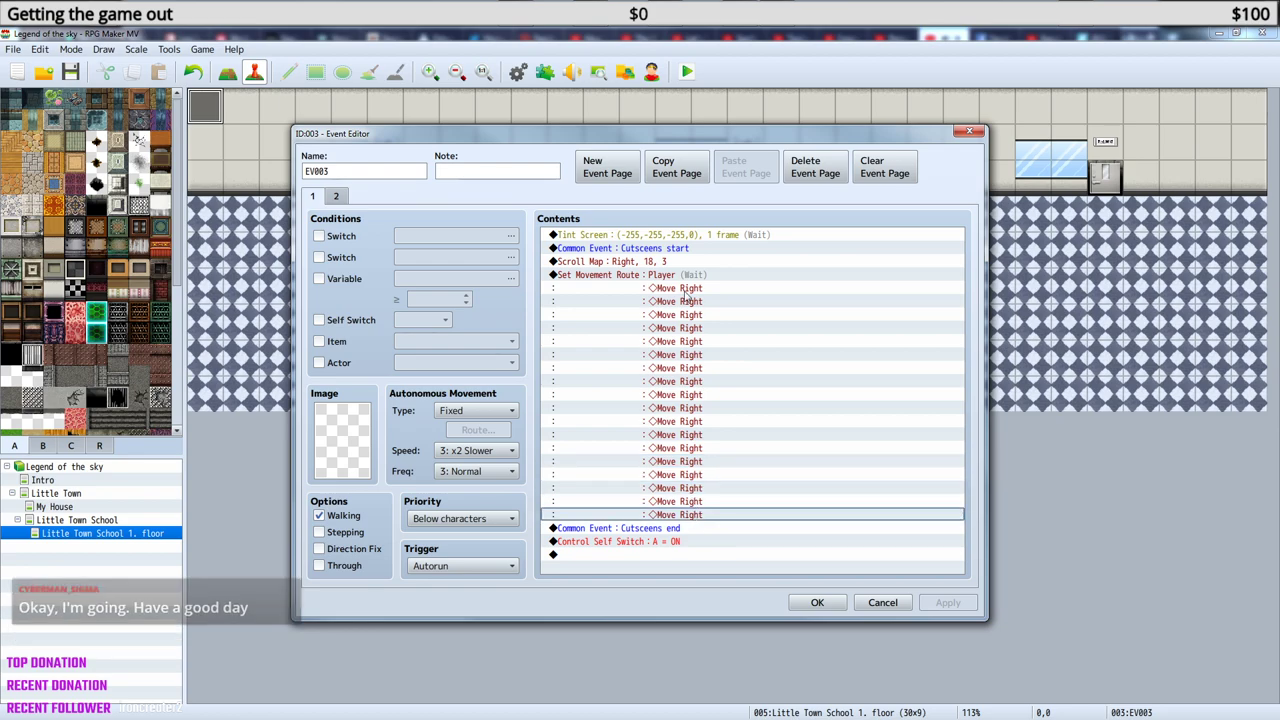
# Set the Scroll Map command's distance to 9 tiles in EV003 and apply the event changes.
pyautogui.rightClick(648, 268)
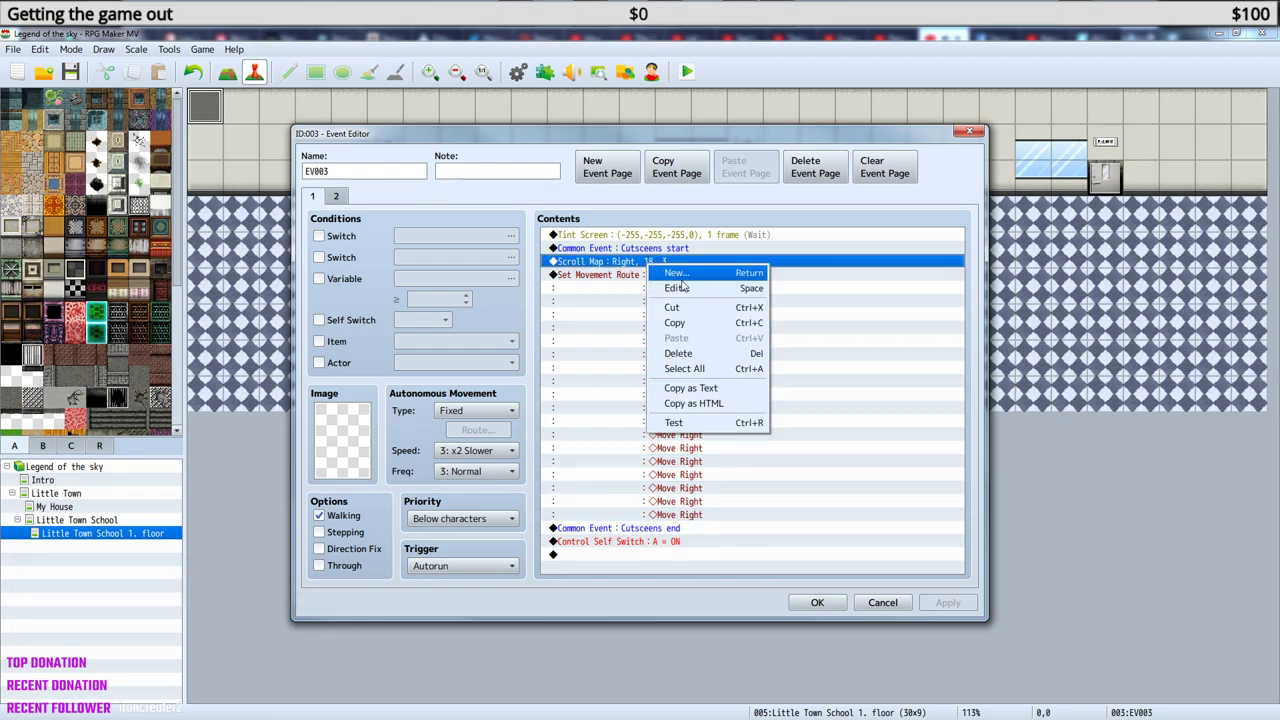
pyautogui.click(688, 288)
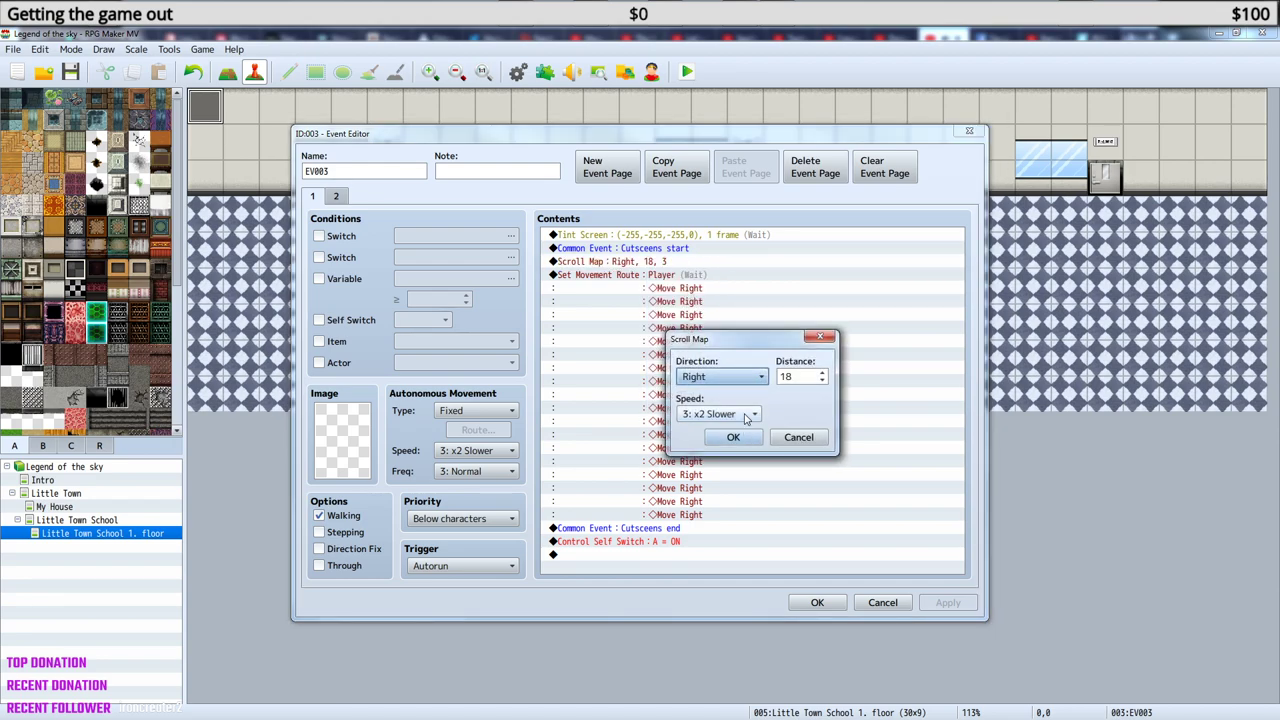
pyautogui.doubleClick(796, 376)
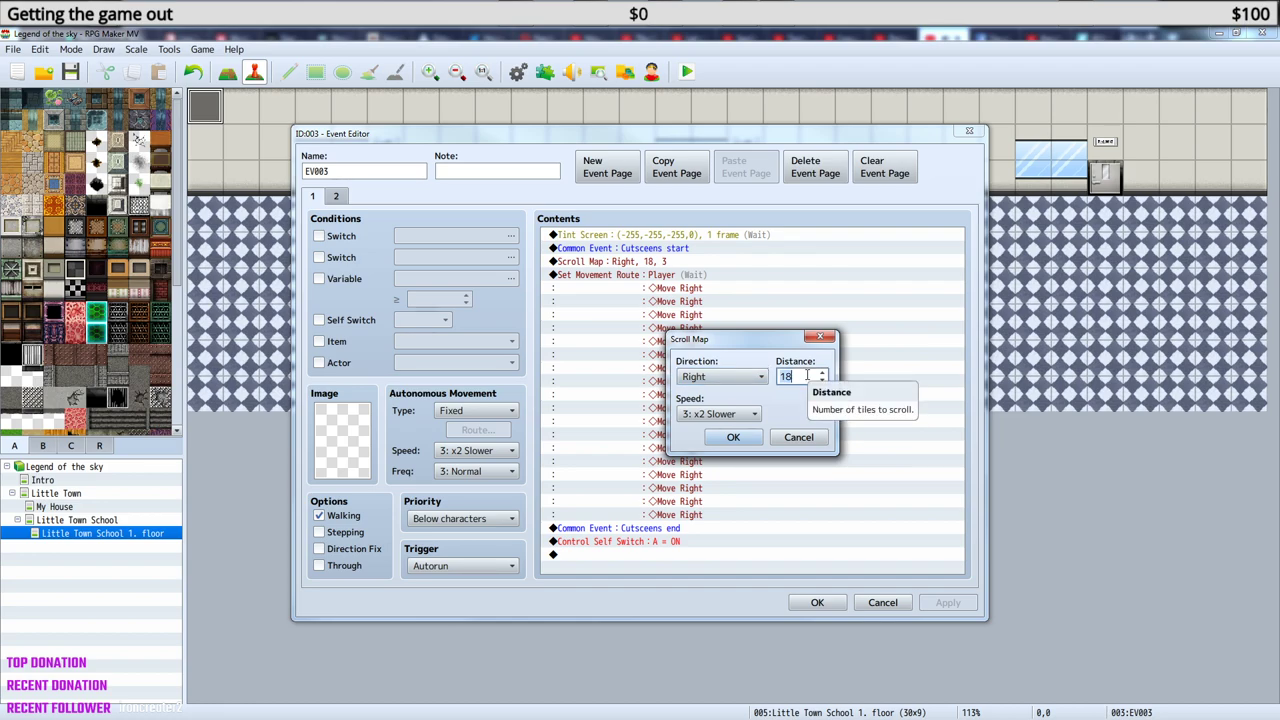
pyautogui.write('9')
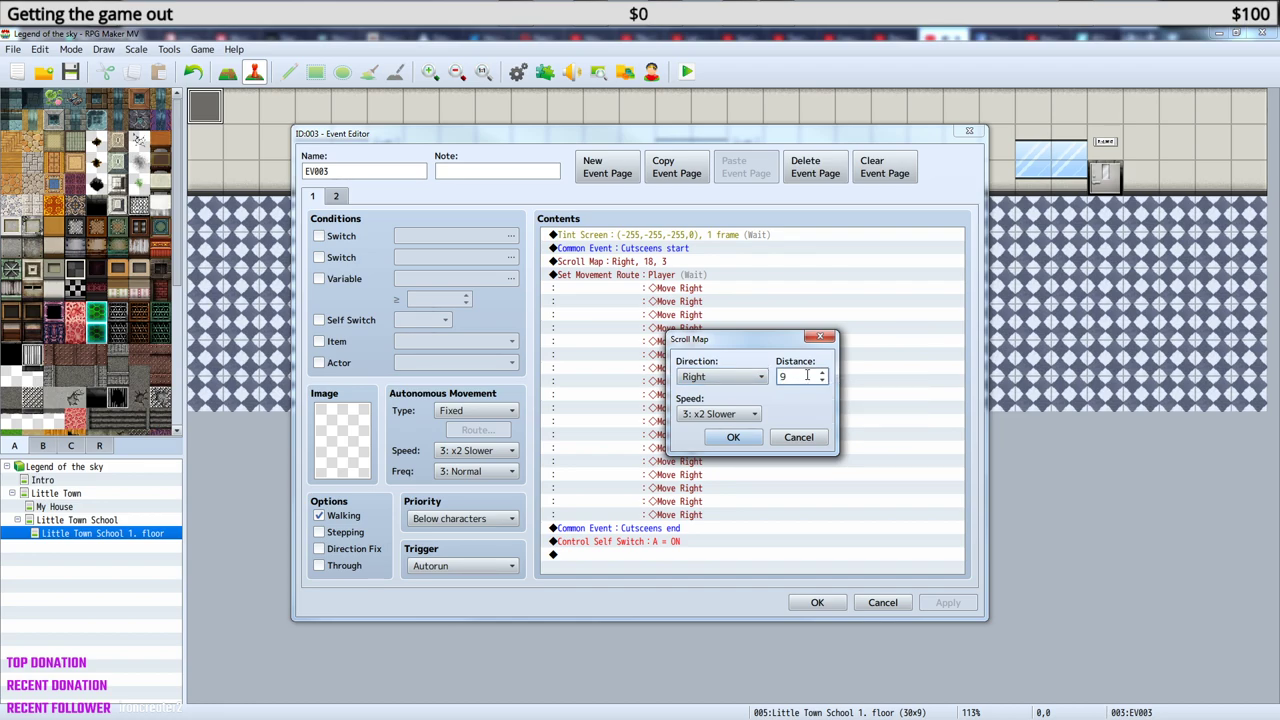
pyautogui.click(756, 437)
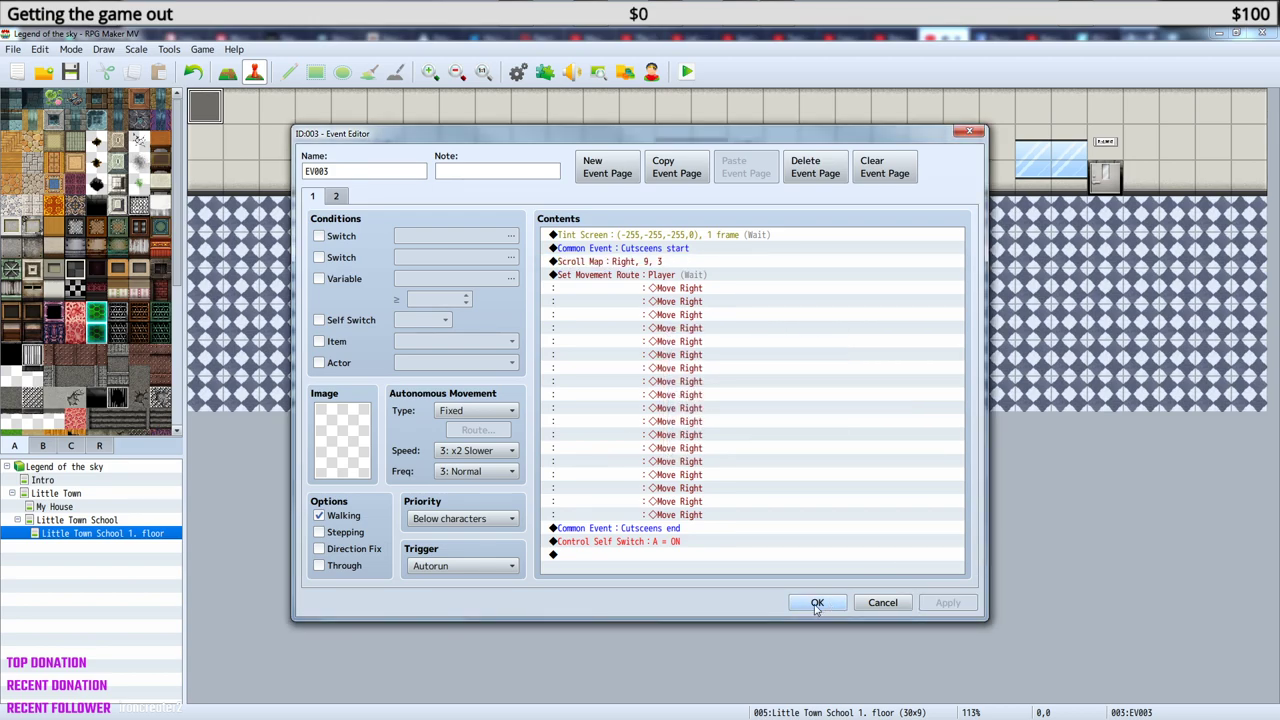
pyautogui.click(817, 603)
# Save the changes and playtest from File 1, entering the school to watch the corridor cutscene with the 9-tile scroll, and close the game.
pyautogui.click(687, 71)
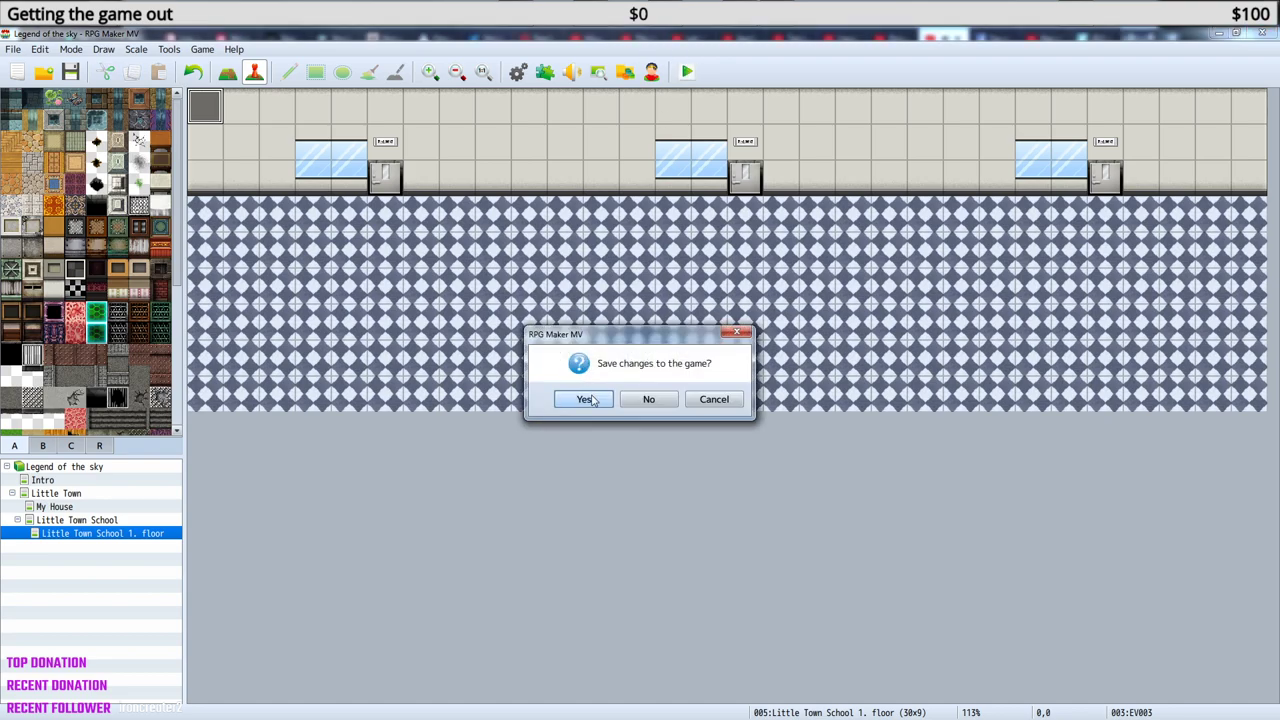
pyautogui.click(586, 399)
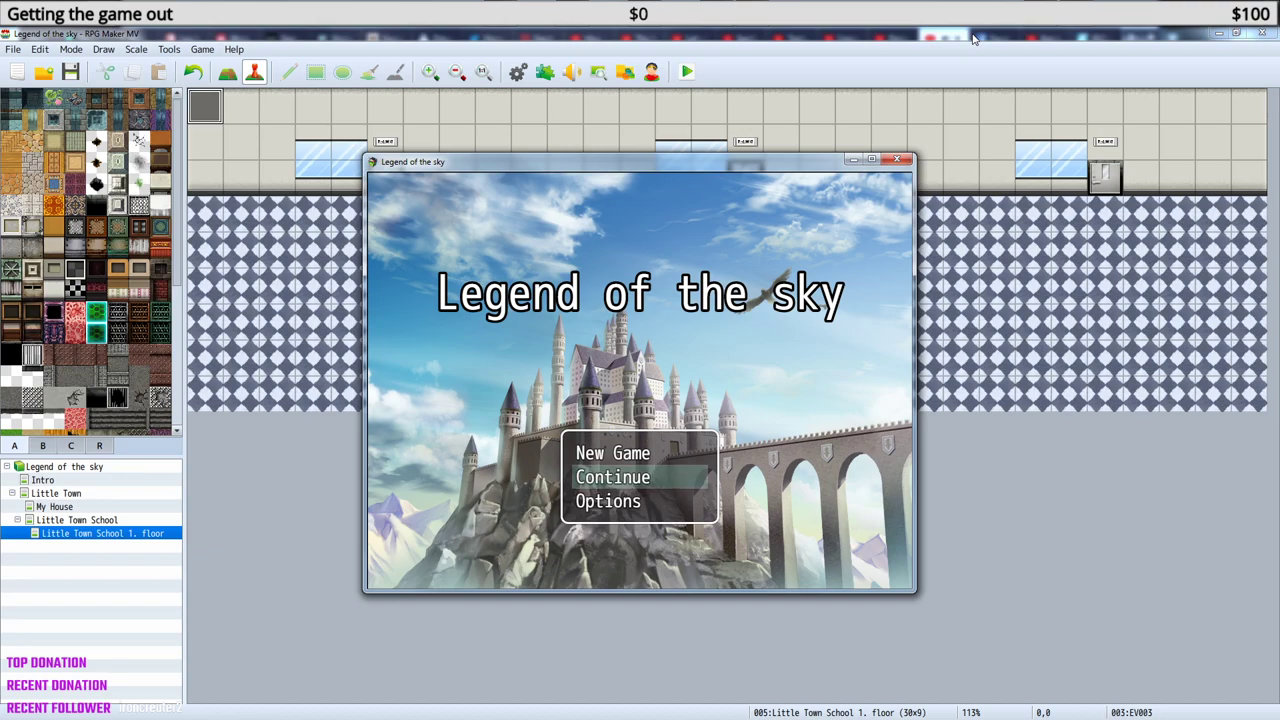
pyautogui.press('Return')
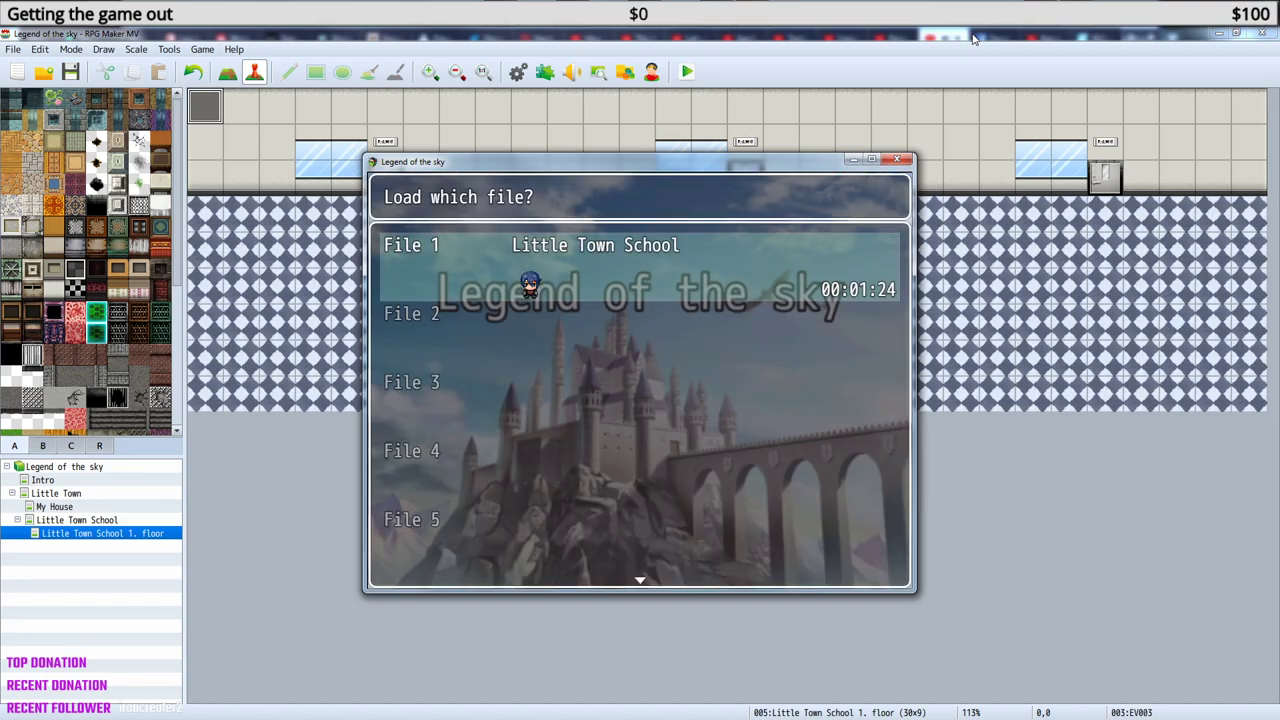
pyautogui.press('Return')
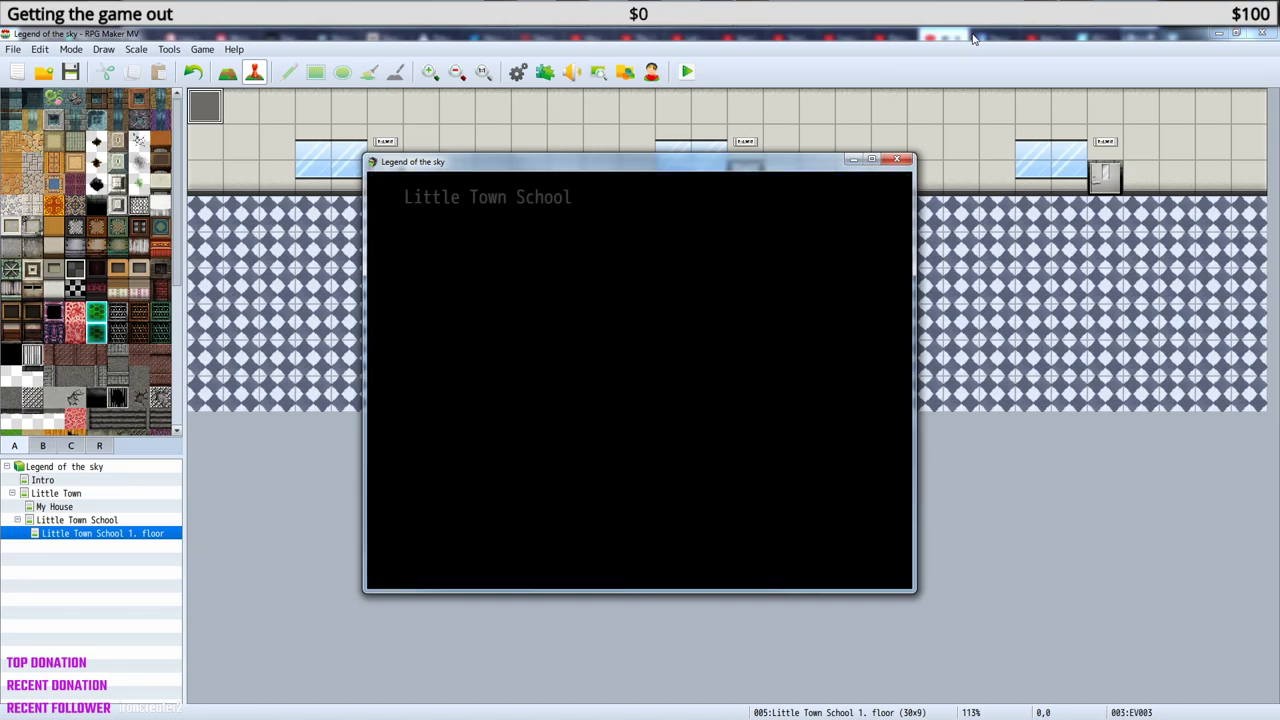
pyautogui.press('Up')
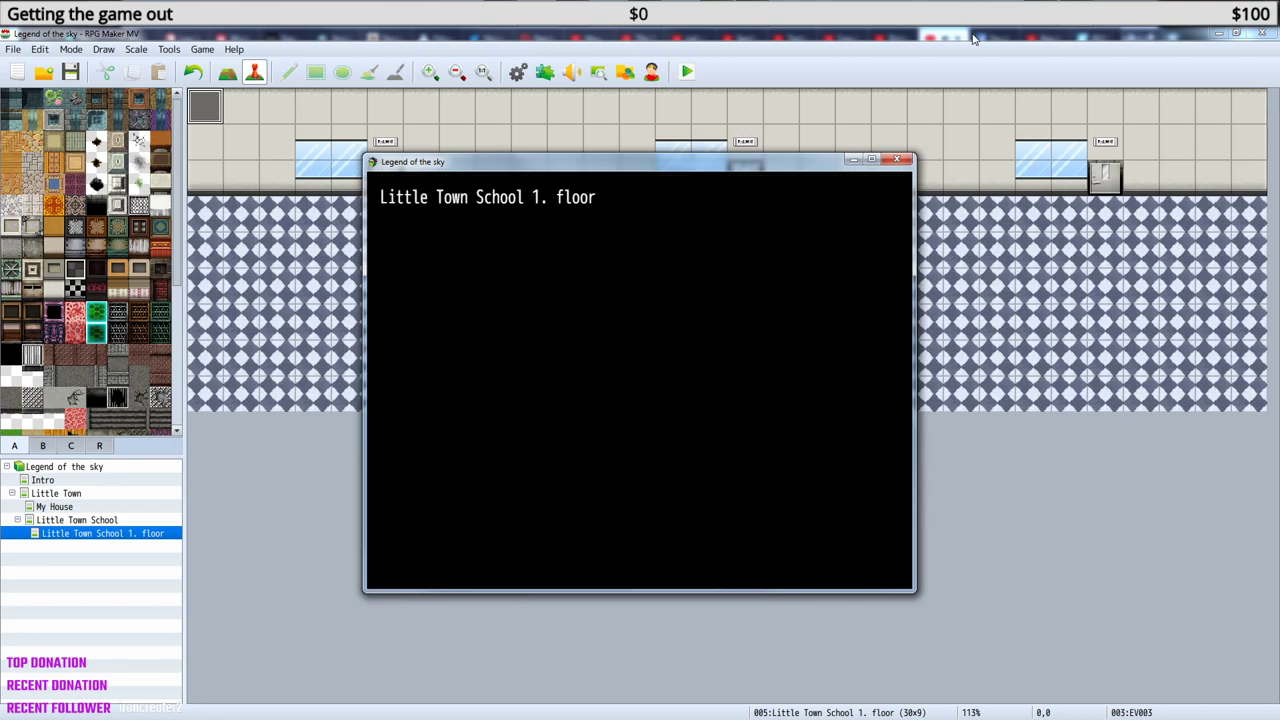
pyautogui.press('Right')
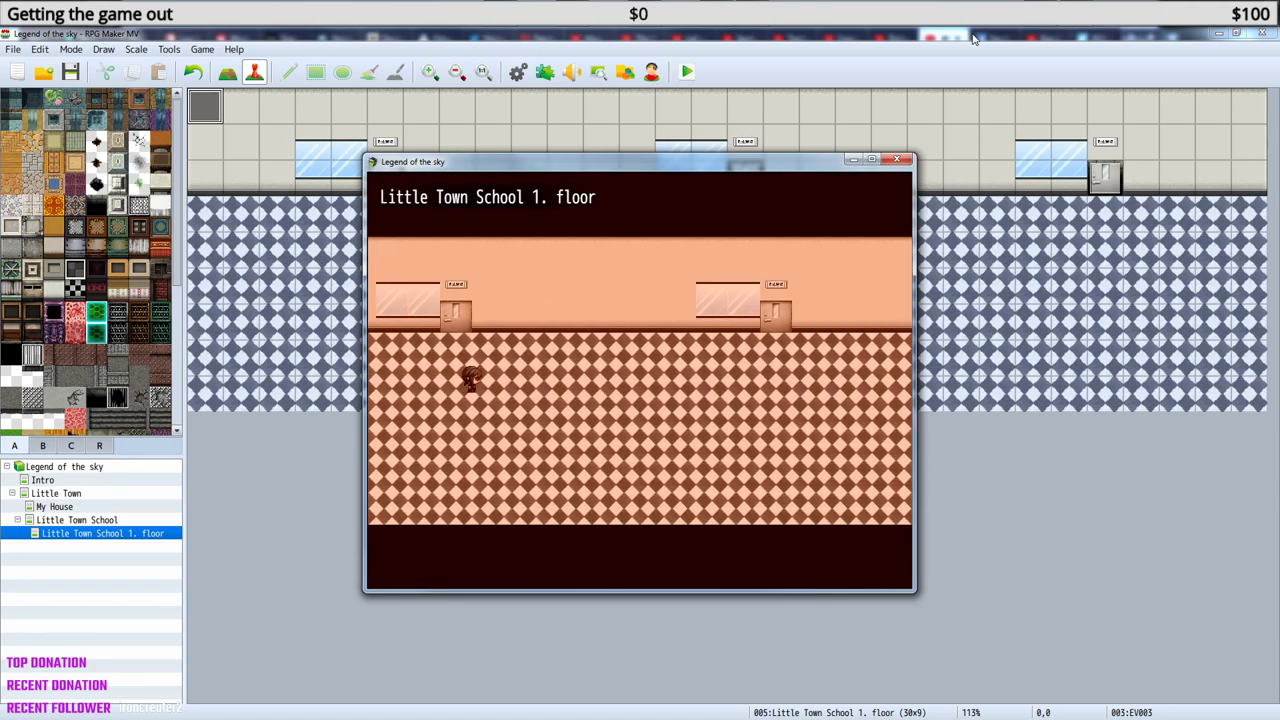
pyautogui.press('Right')
pyautogui.press('Right')
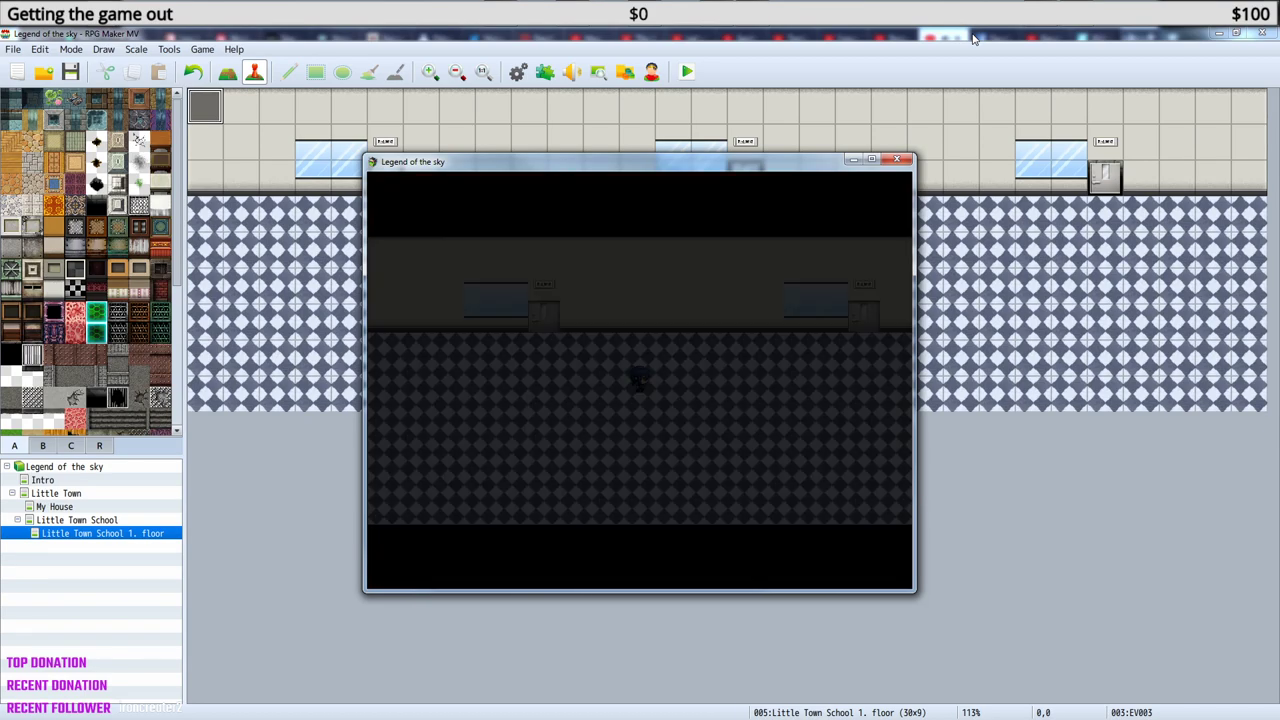
pyautogui.click(897, 159)
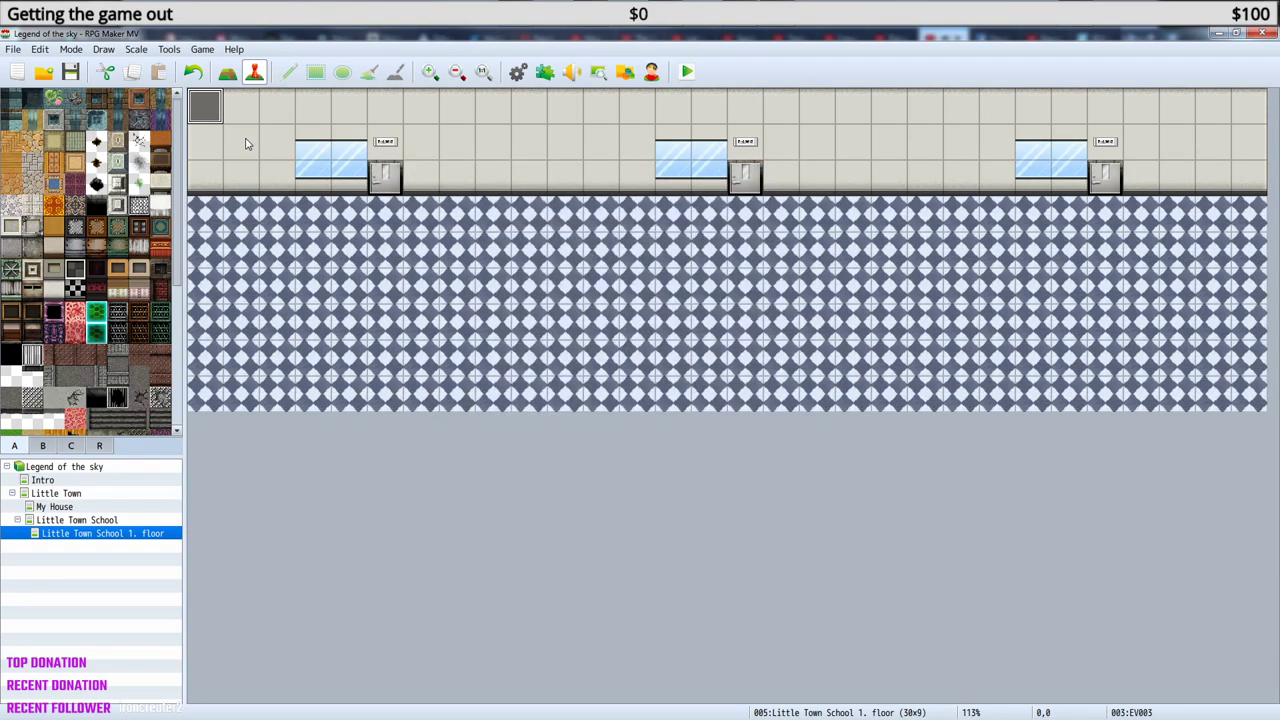
# Set the Scroll Map command's distance to 10 tiles in the cutscene event EV003 at 0,0 and accept the event changes.
pyautogui.doubleClick(206, 108)
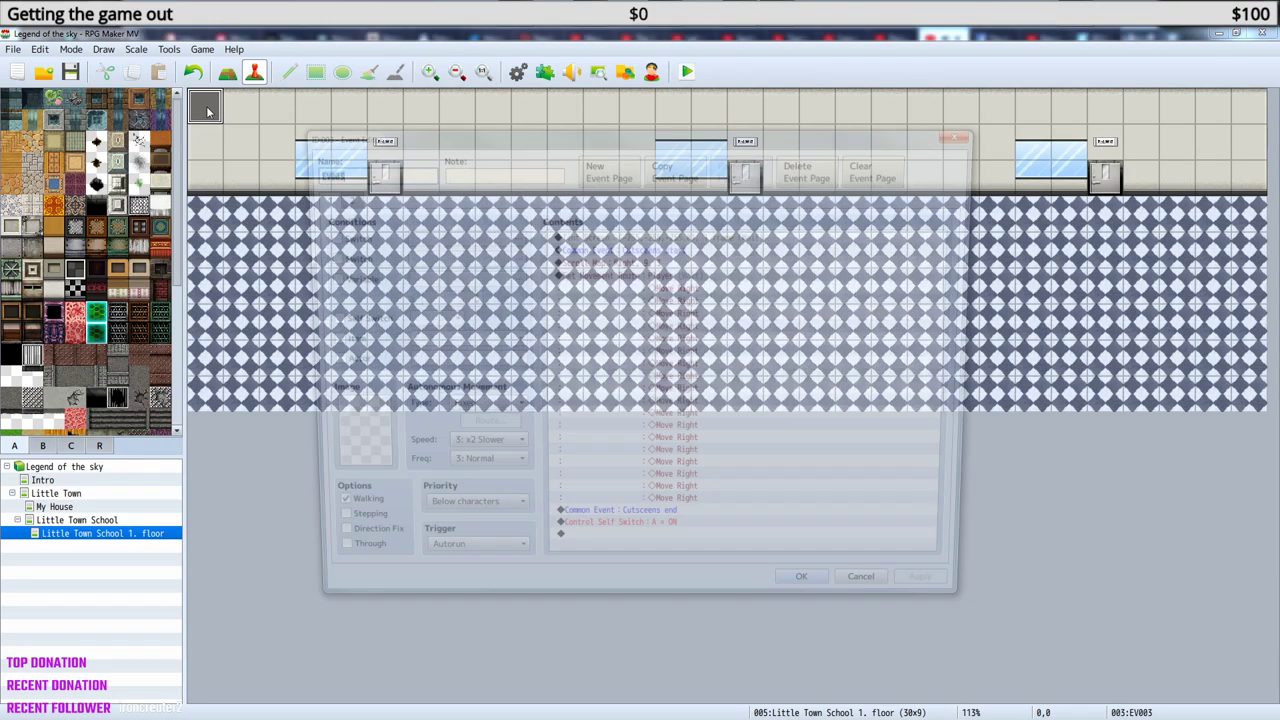
pyautogui.rightClick(655, 261)
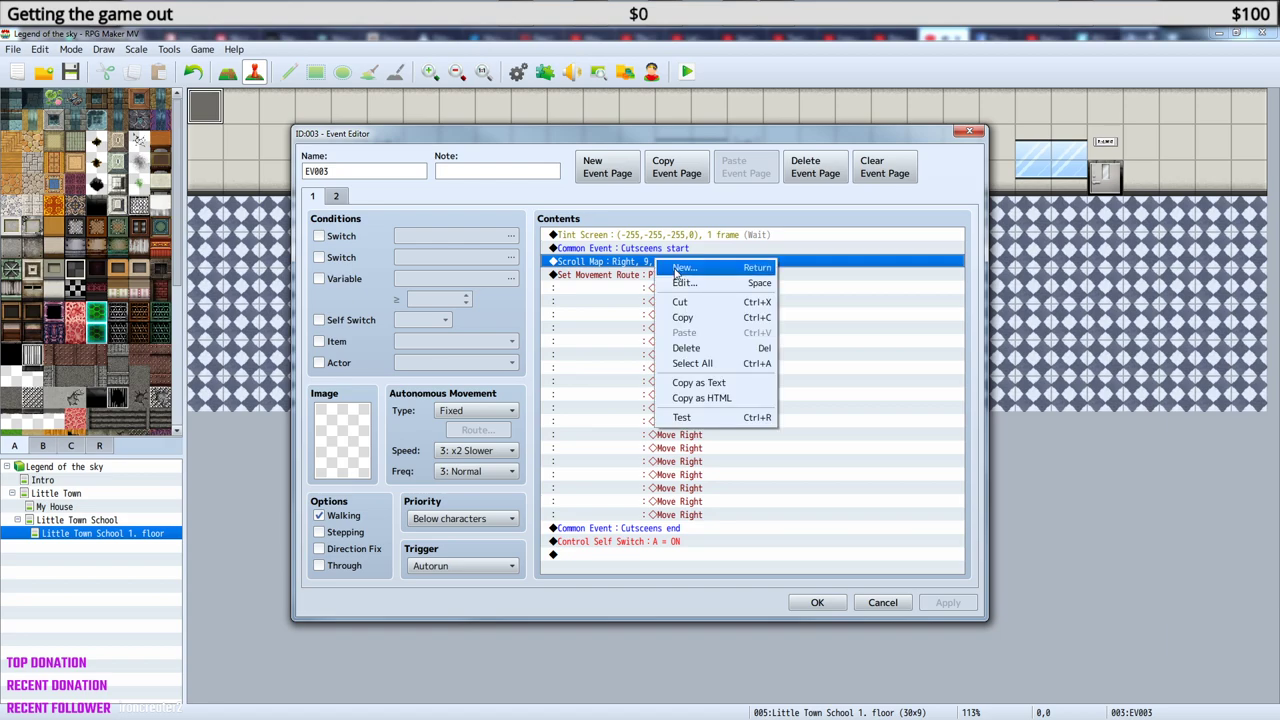
pyautogui.click(697, 285)
pyautogui.click(808, 376)
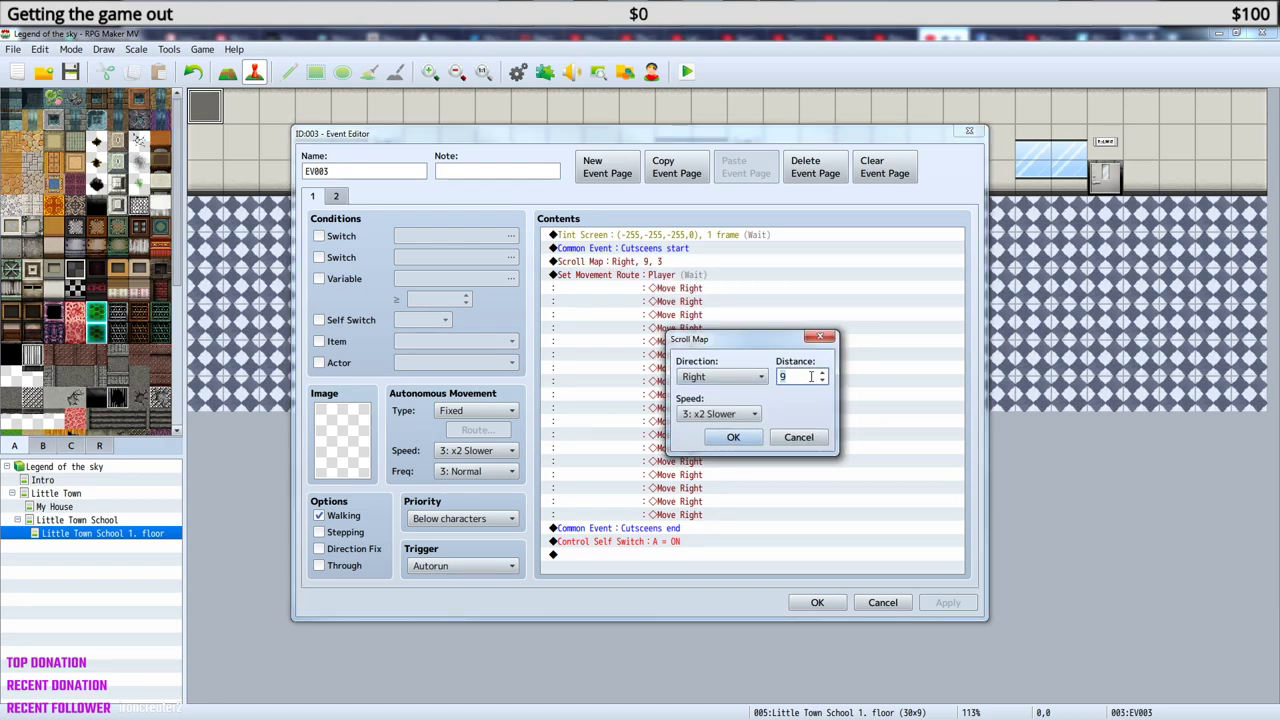
pyautogui.click(822, 371)
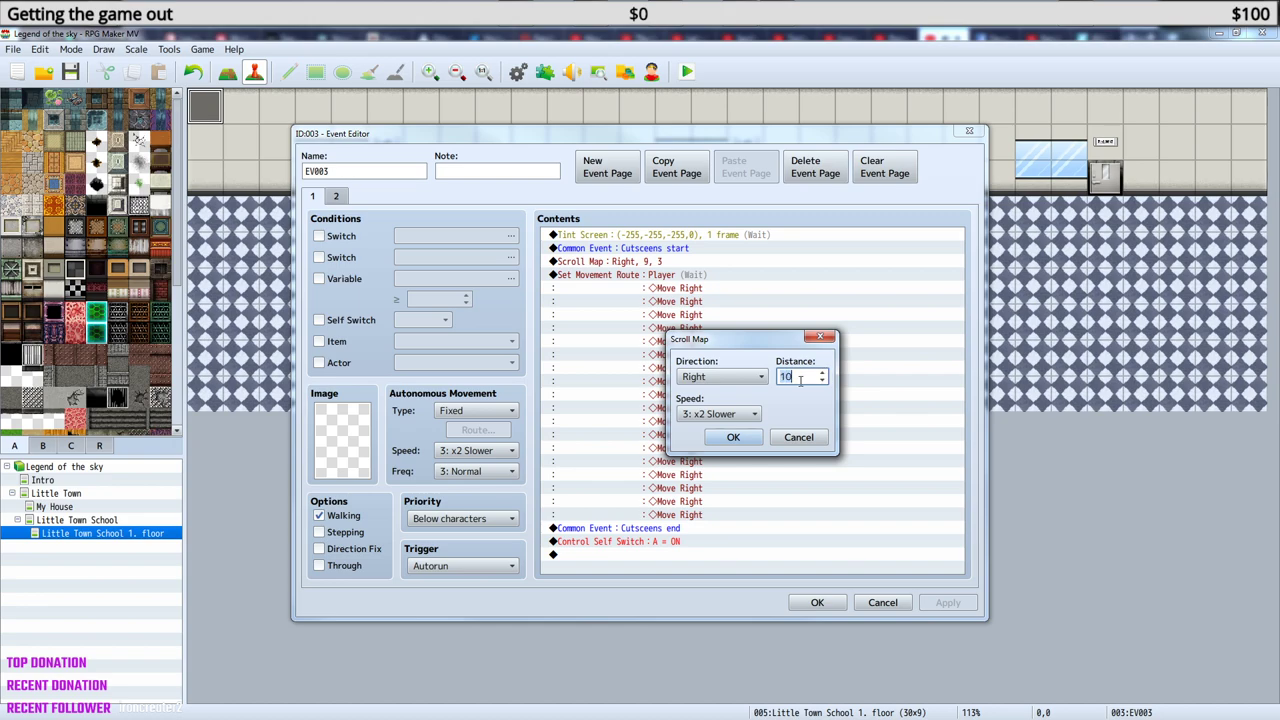
pyautogui.click(740, 437)
pyautogui.click(820, 601)
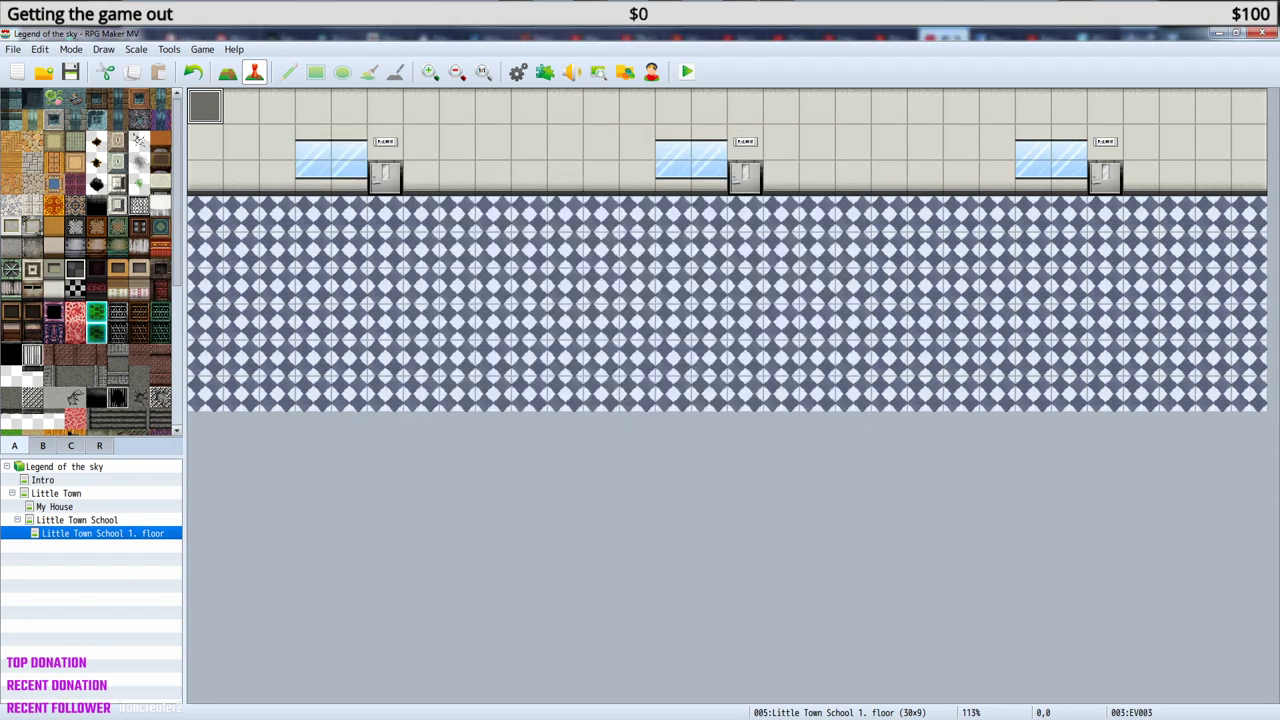
# Save and playtest from File 1 to check the cutscene with the 10-tile scroll, and close the game.
pyautogui.click(686, 72)
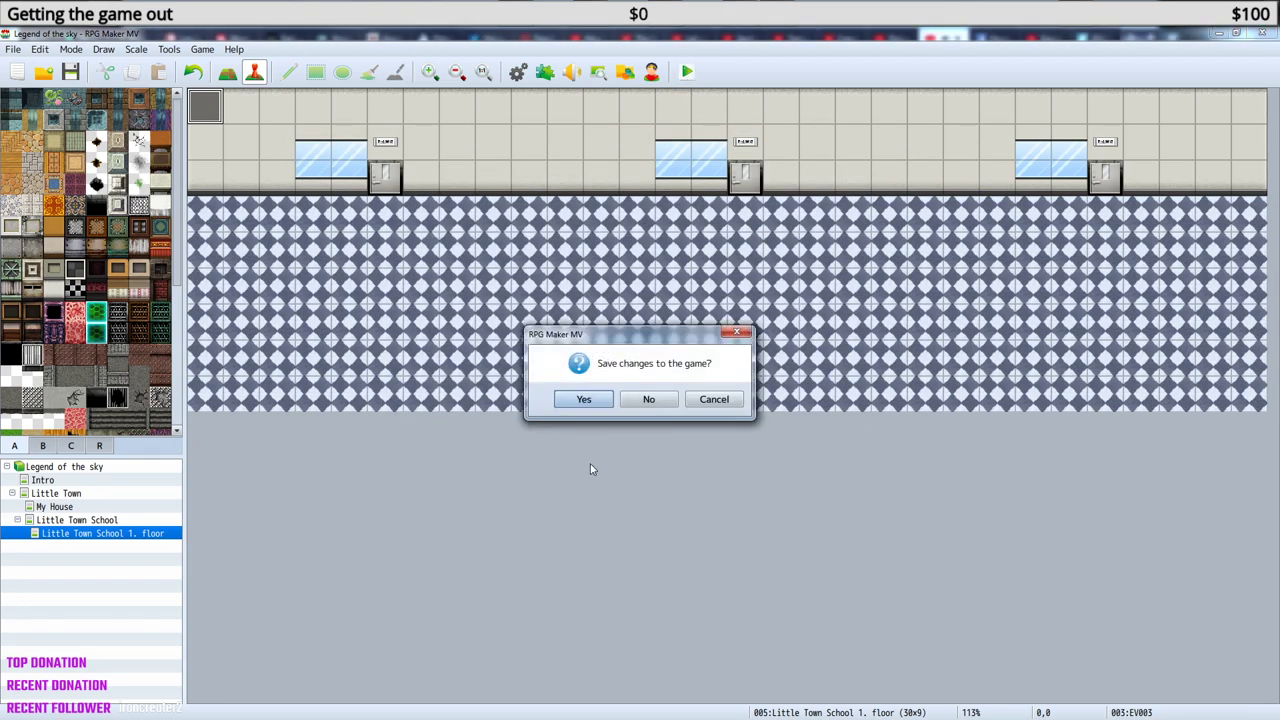
pyautogui.click(584, 399)
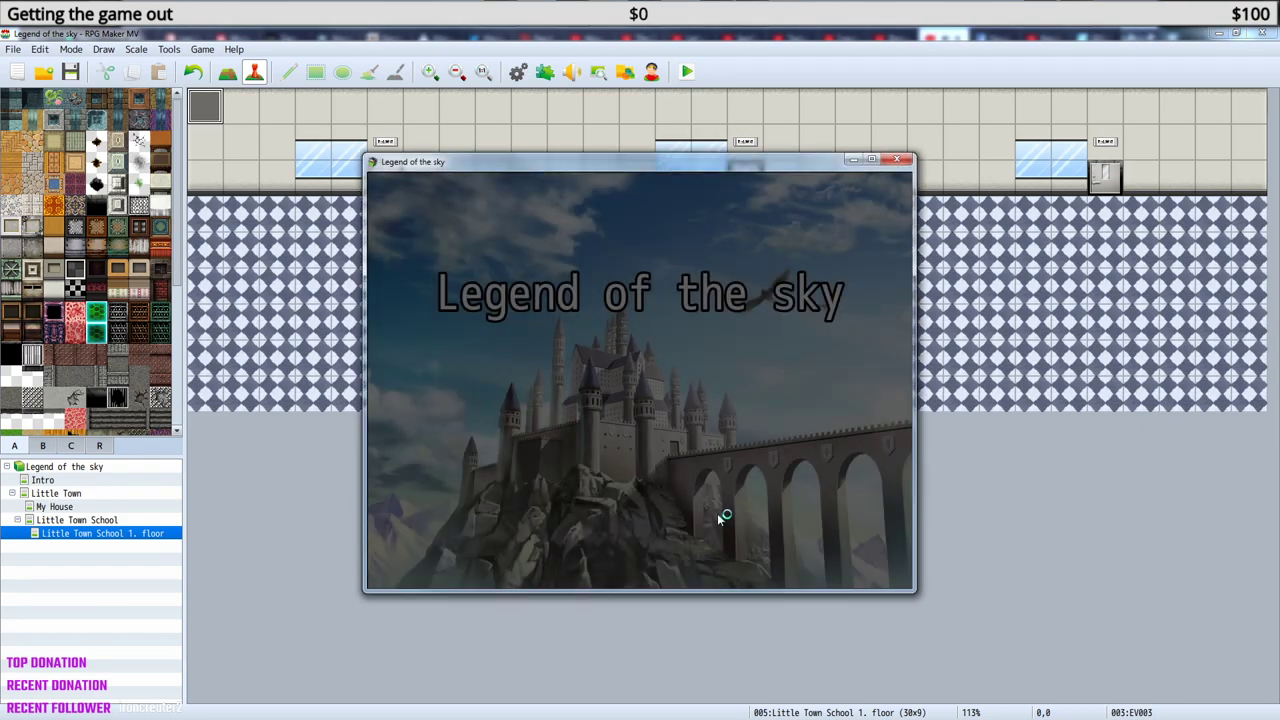
pyautogui.press('Return')
pyautogui.press('Return')
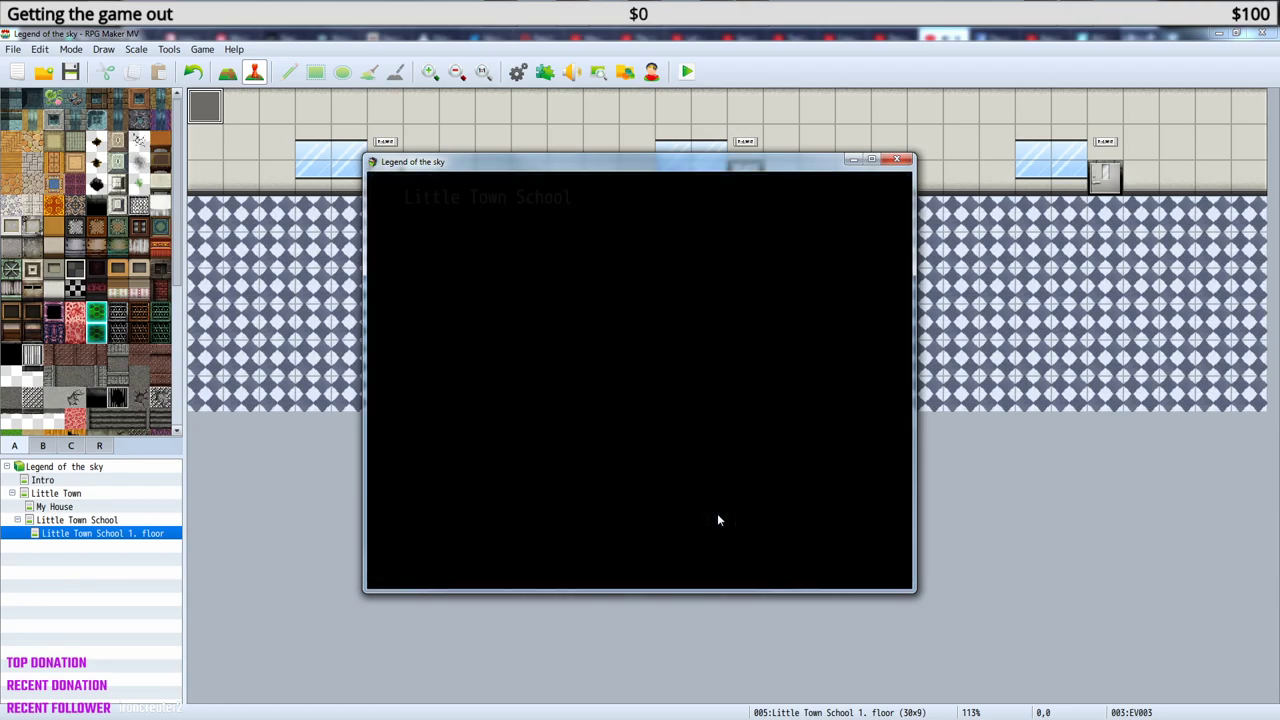
pyautogui.press('Right')
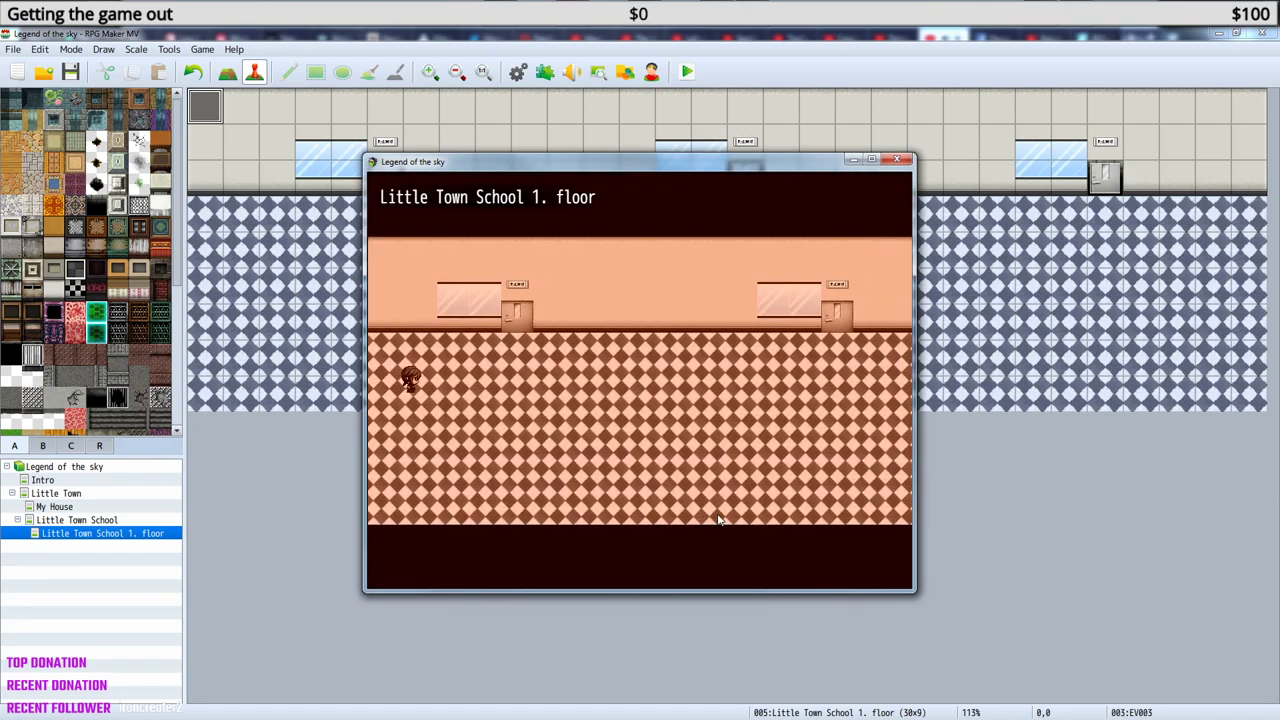
pyautogui.press('Right')
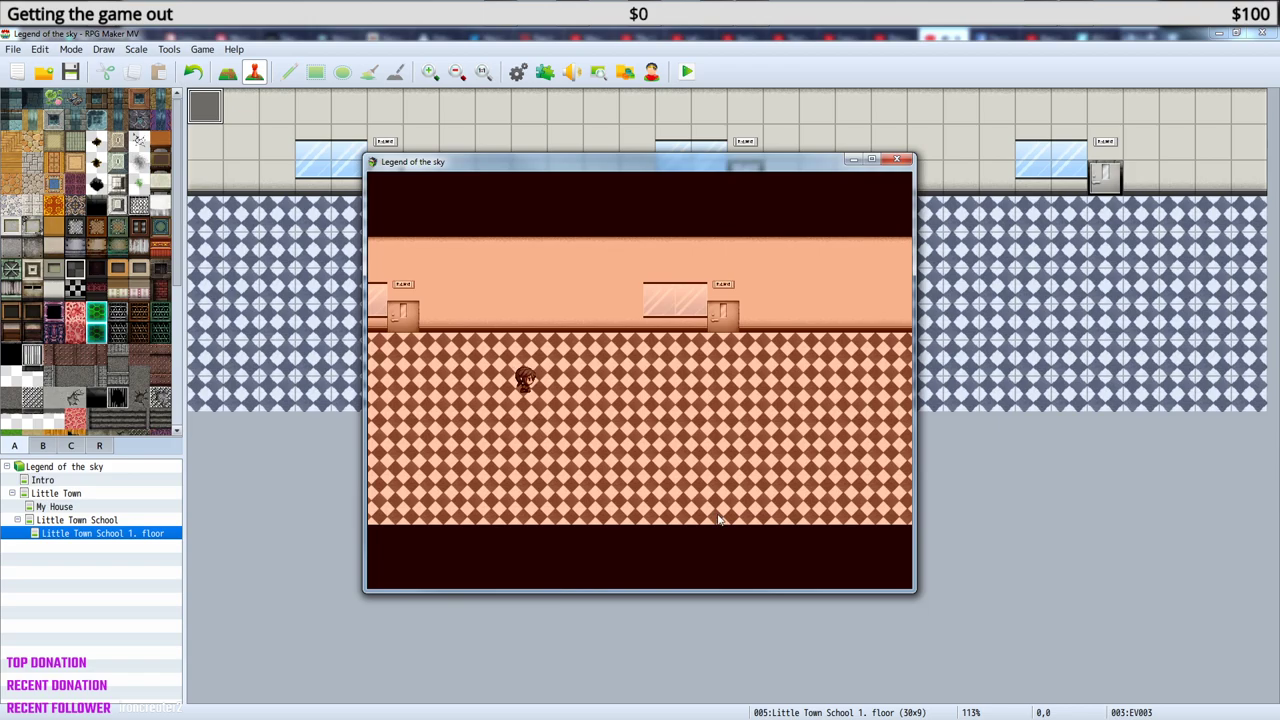
pyautogui.press('Right')
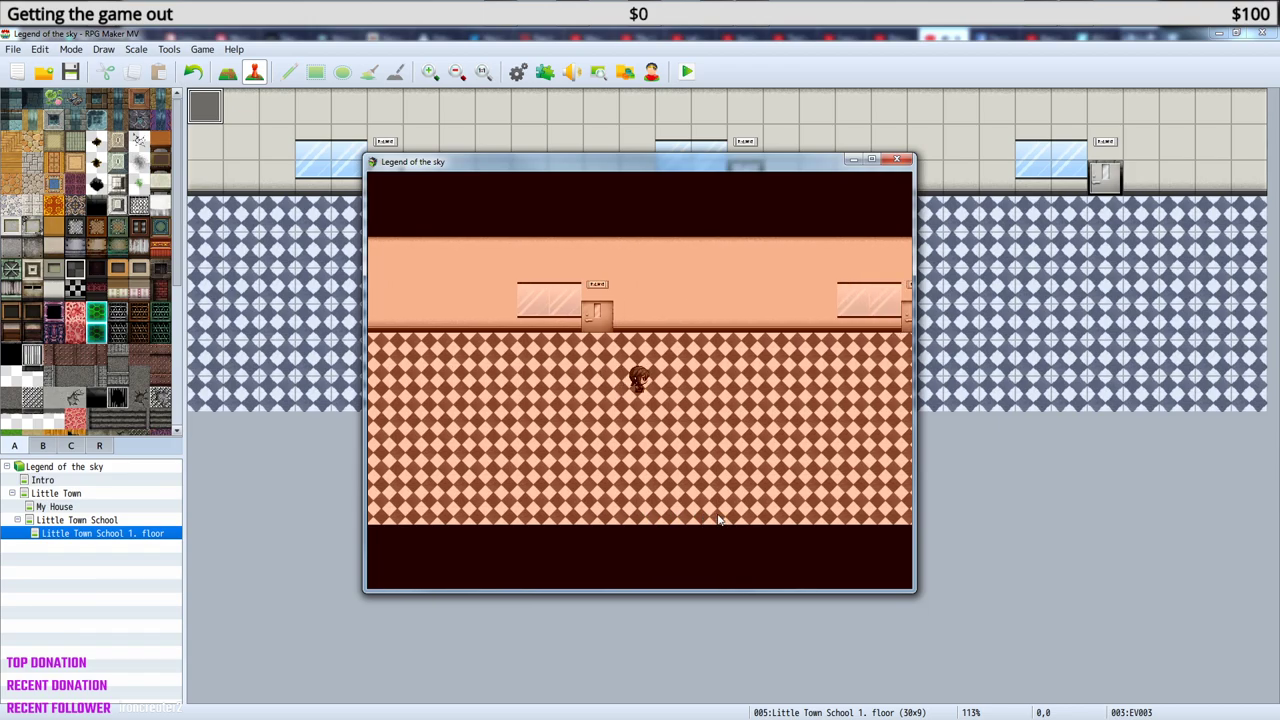
pyautogui.click(897, 160)
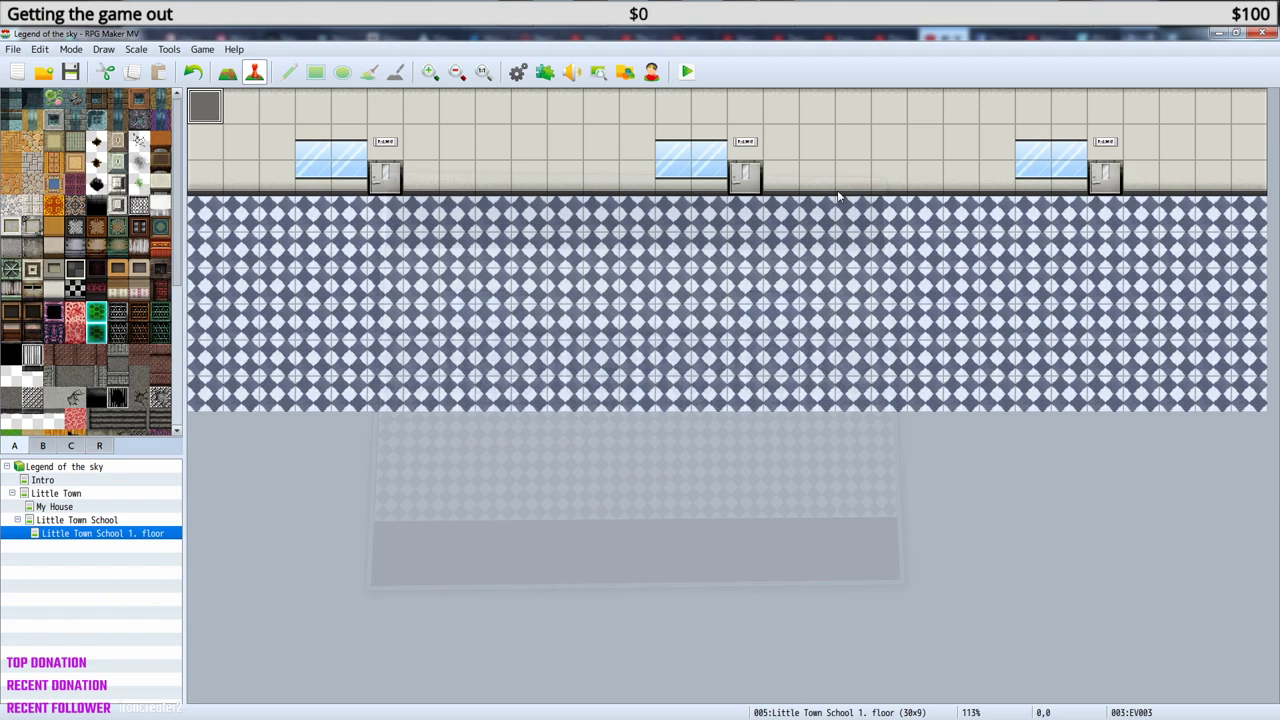
# Set the Scroll Map command's distance to 12 tiles in EV003 and accept the event changes.
pyautogui.doubleClick(205, 118)
pyautogui.rightClick(660, 266)
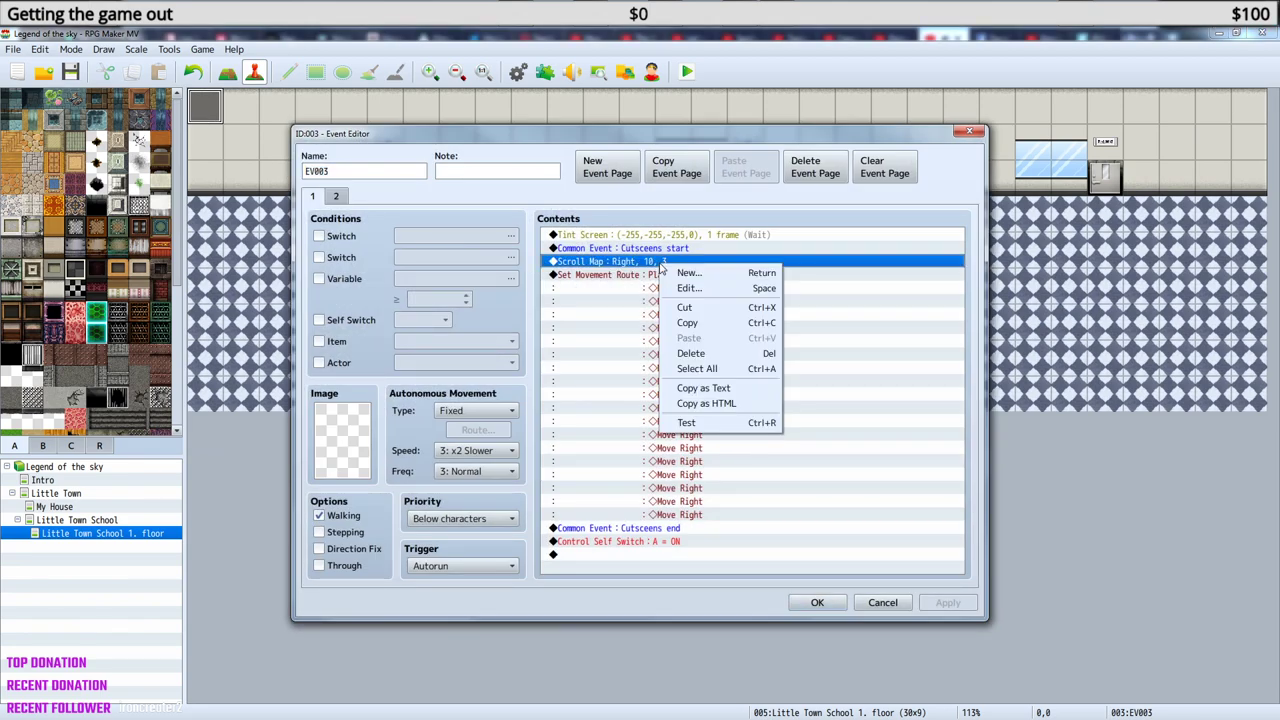
pyautogui.click(688, 287)
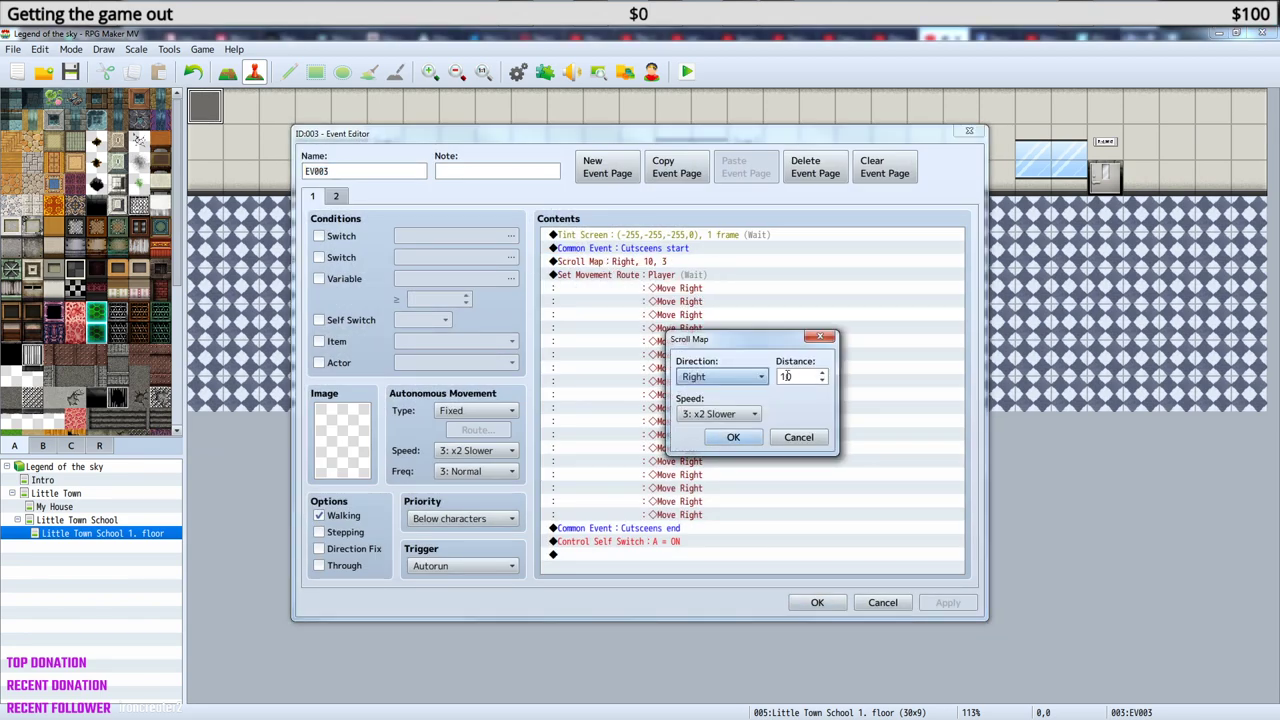
pyautogui.click(733, 437)
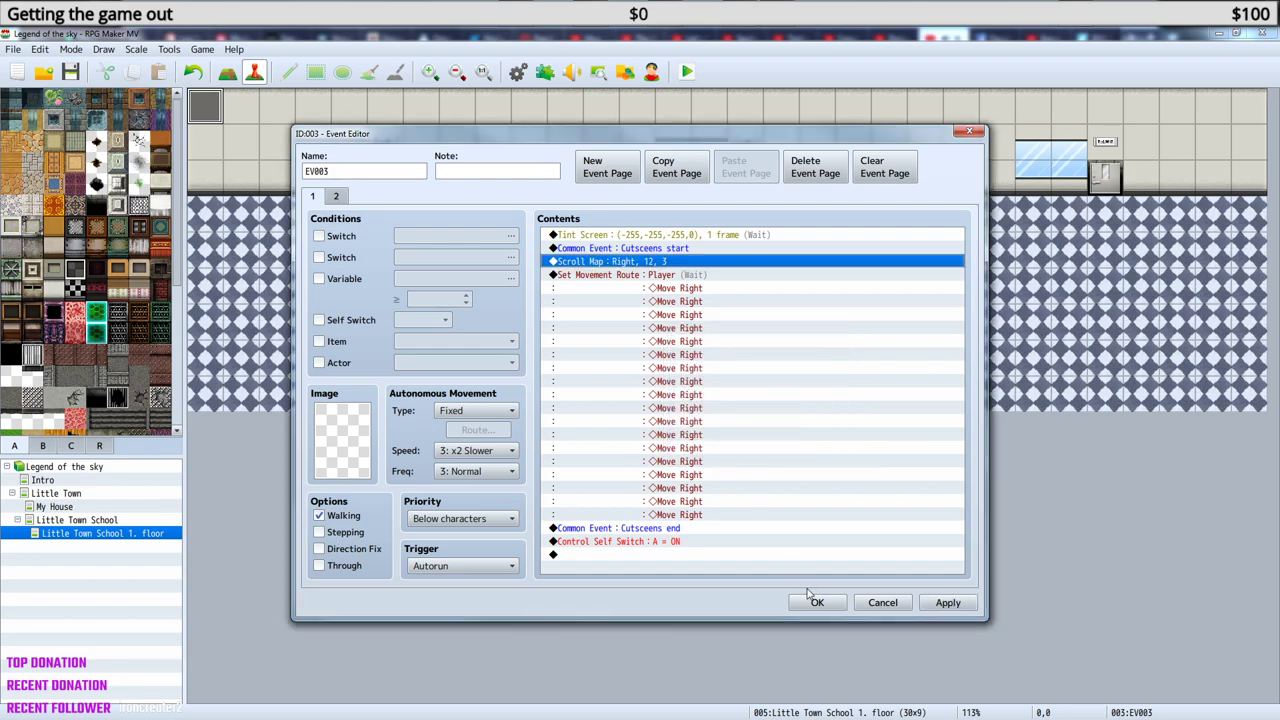
pyautogui.click(817, 602)
# Save and playtest from File 1 to watch the corridor cutscene with the 12-tile scroll, and close the game.
pyautogui.click(687, 71)
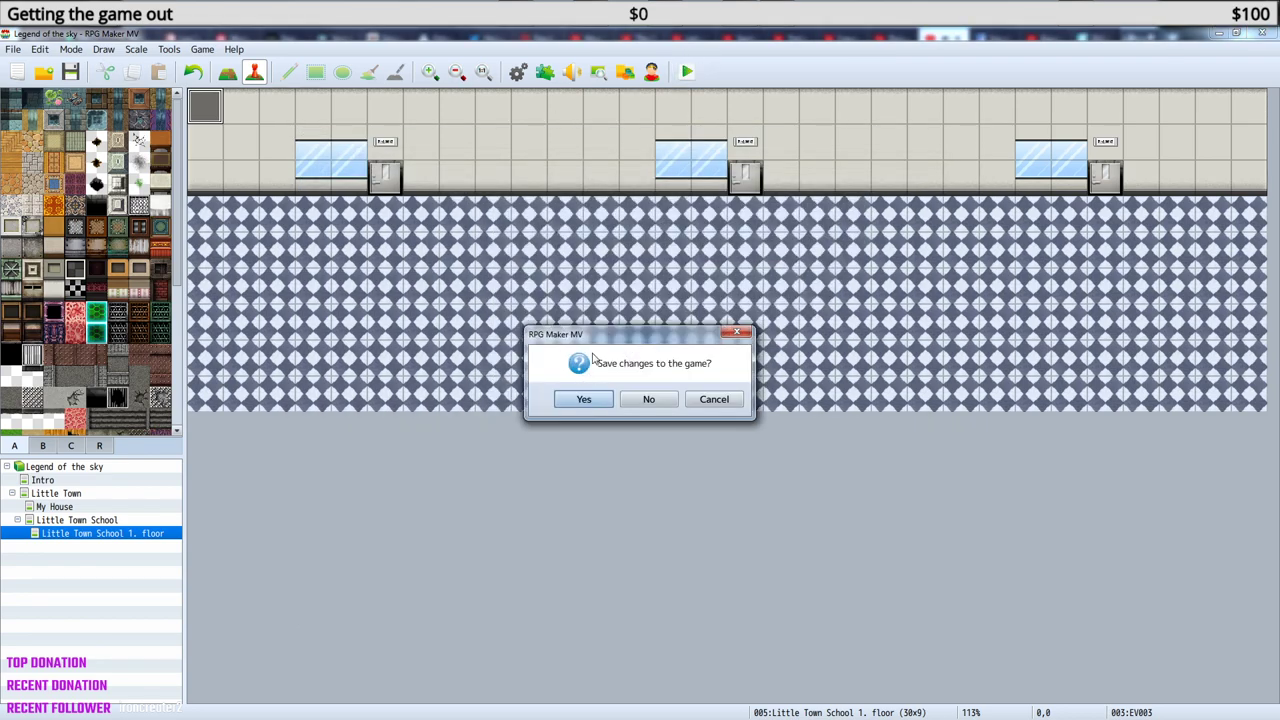
pyautogui.press('Return')
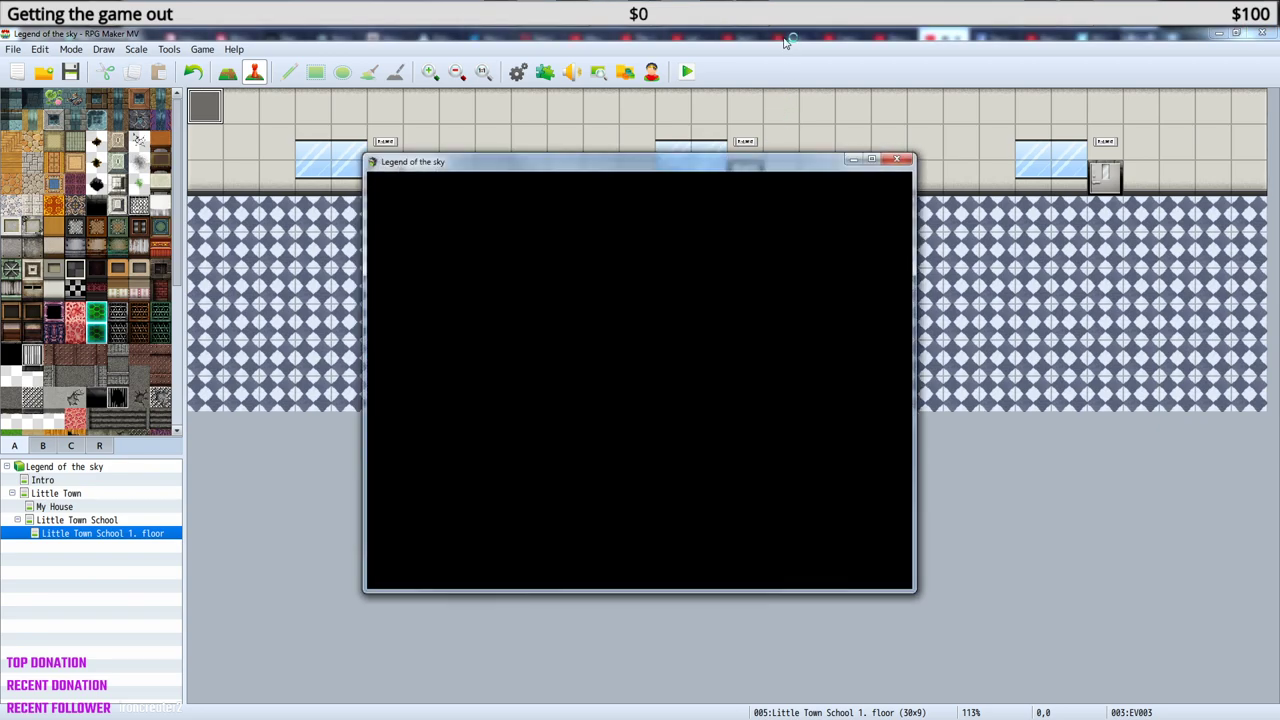
pyautogui.press('Return')
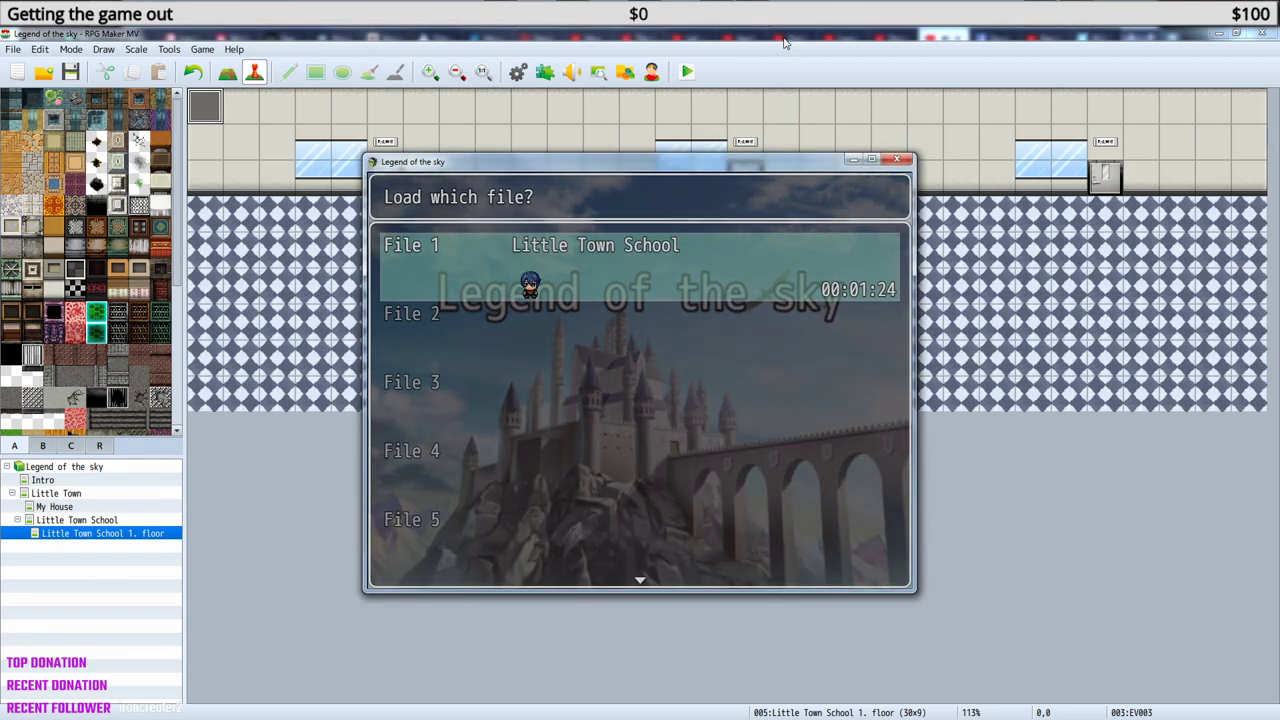
pyautogui.press('Return')
pyautogui.press('Return')
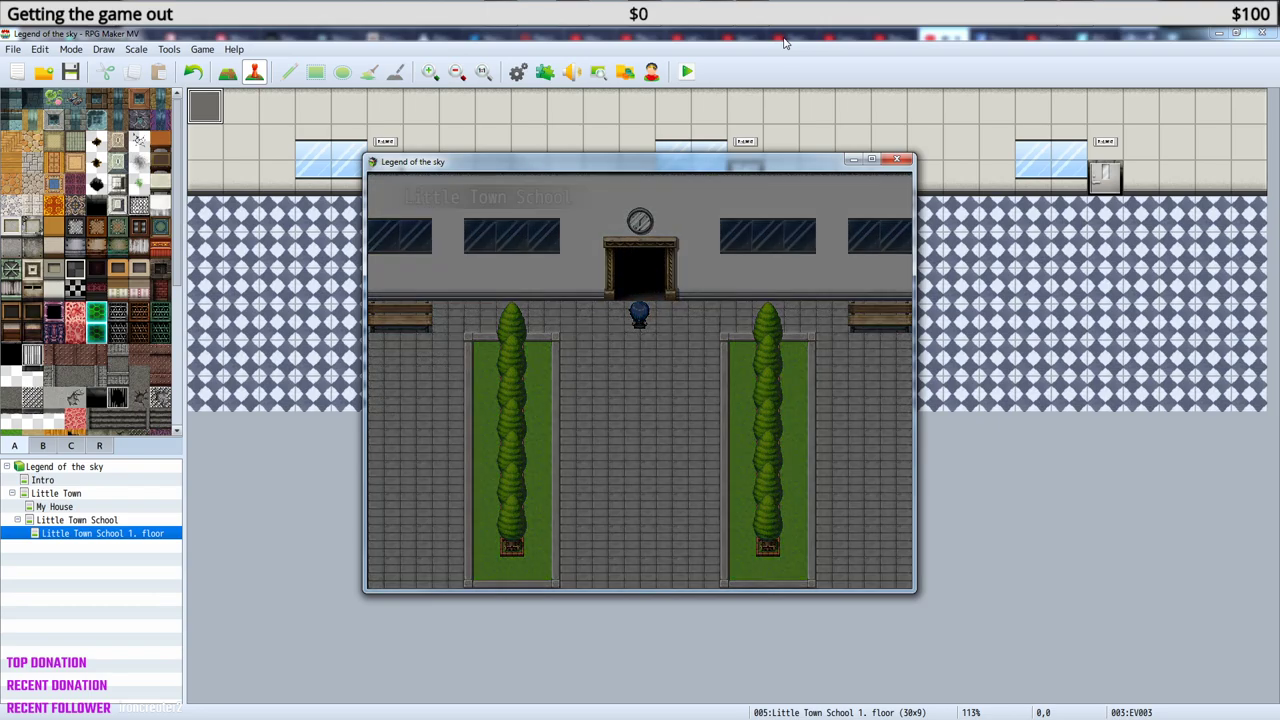
pyautogui.press('Right')
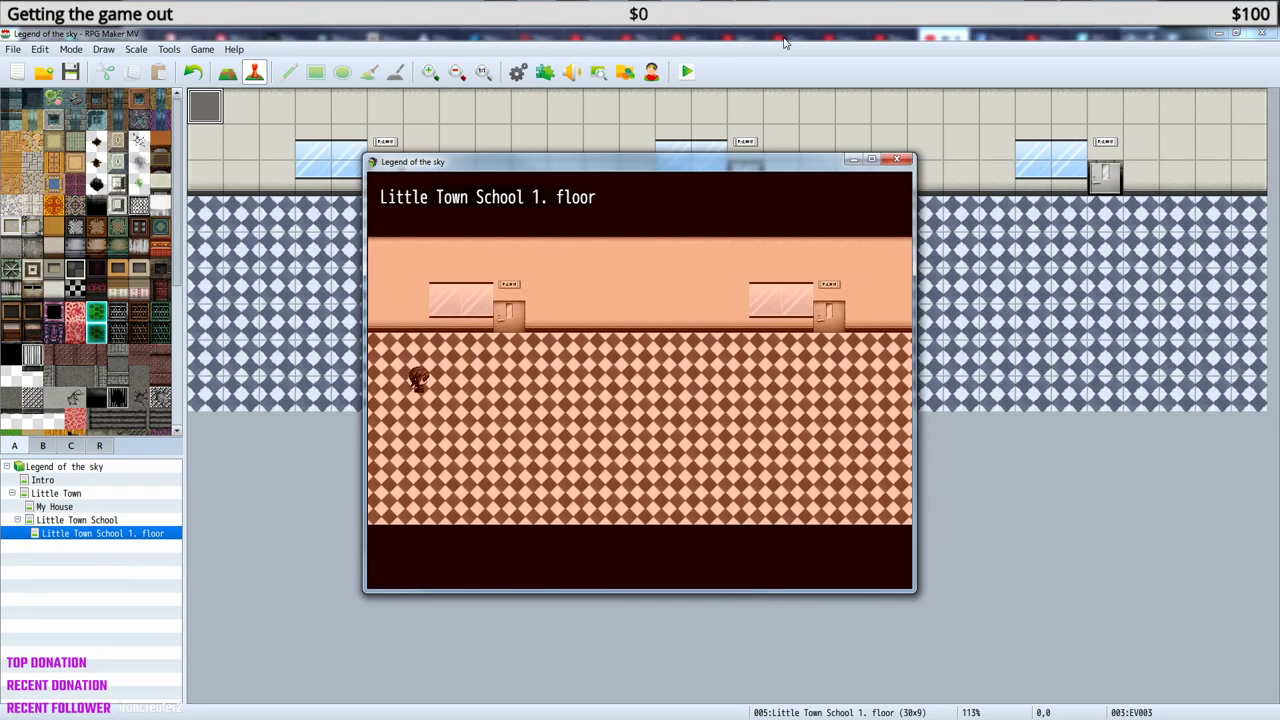
pyautogui.press('Right')
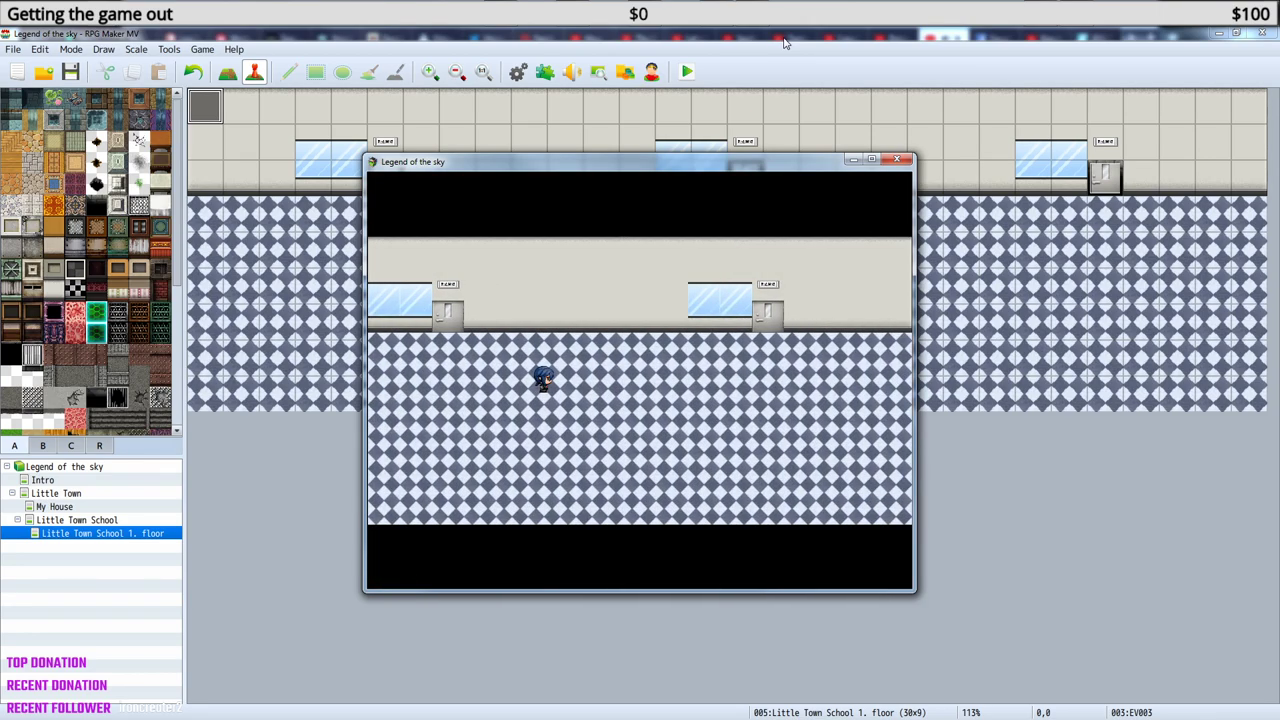
pyautogui.click(905, 162)
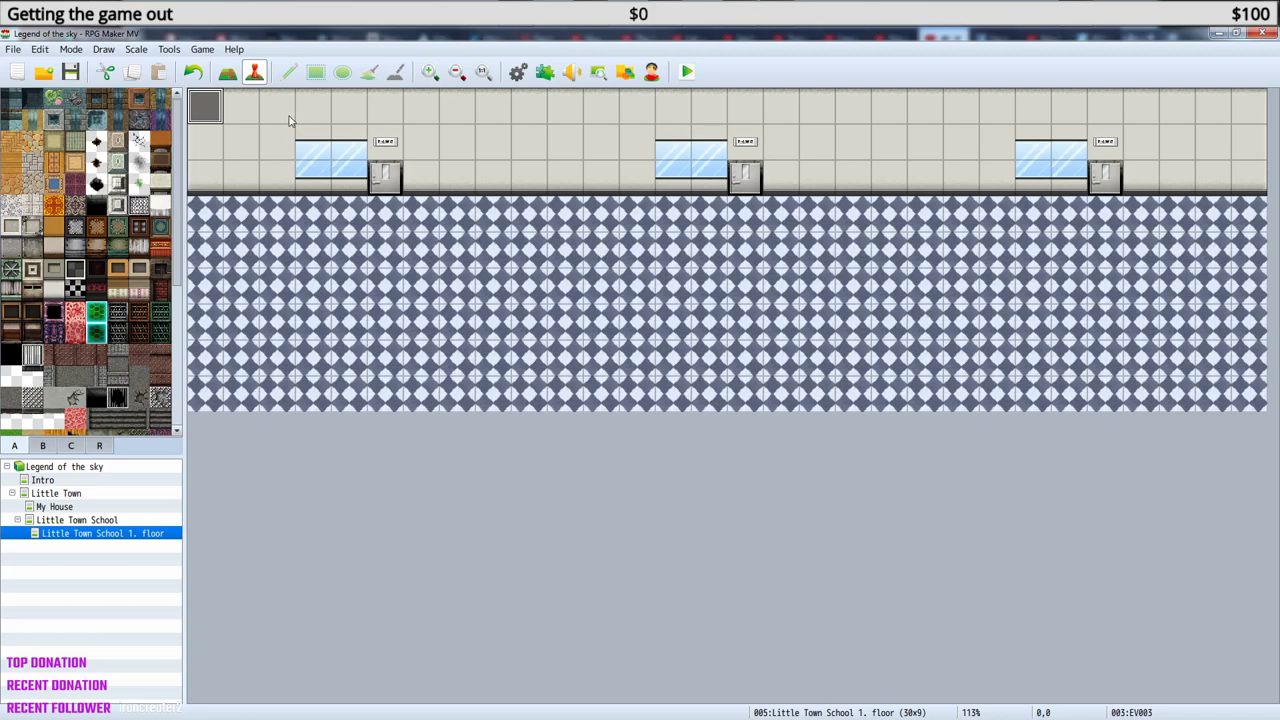
# In EV003, turn off Wait for Completion for the player's Set Movement Route command.
pyautogui.doubleClick(220, 112)
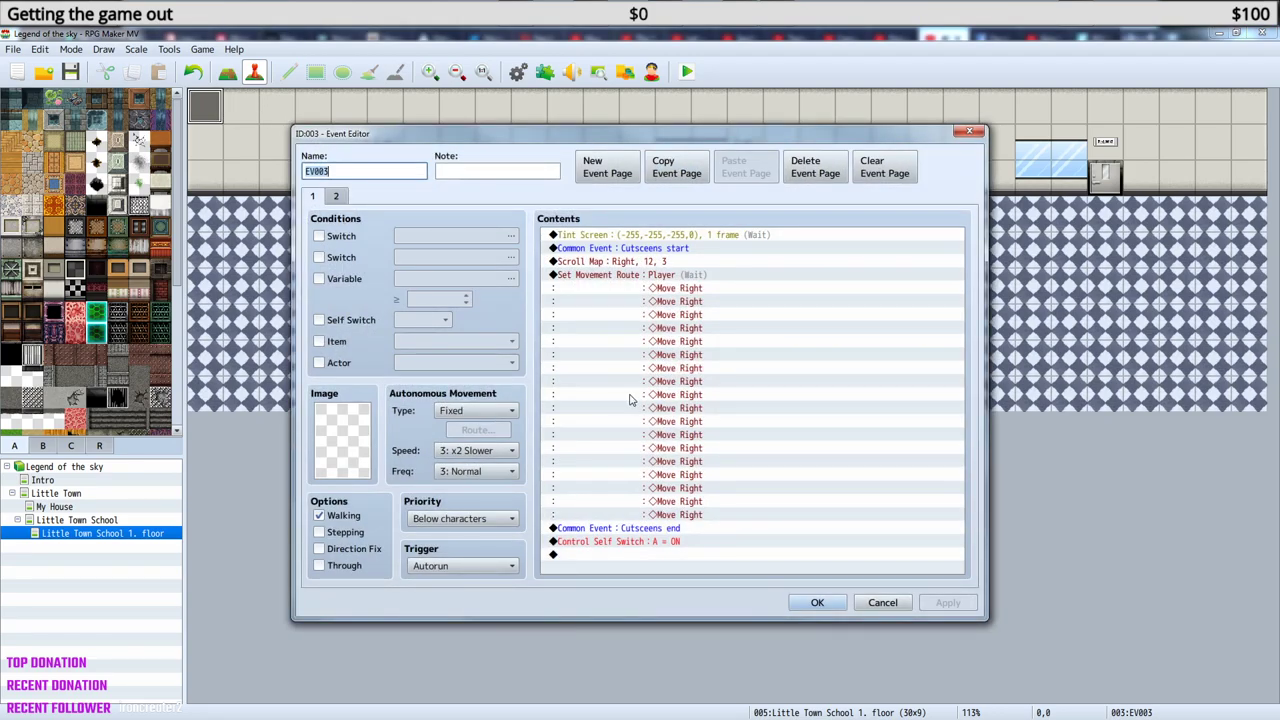
pyautogui.click(656, 275)
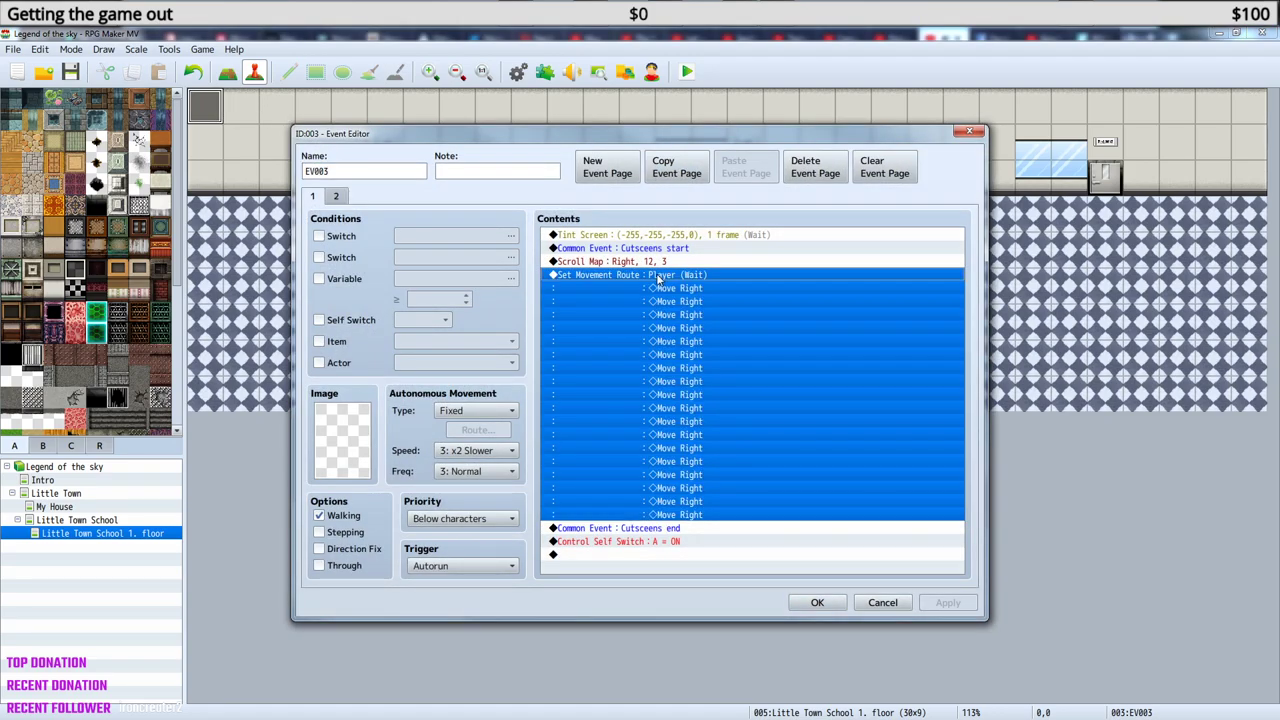
pyautogui.rightClick(657, 279)
pyautogui.click(698, 300)
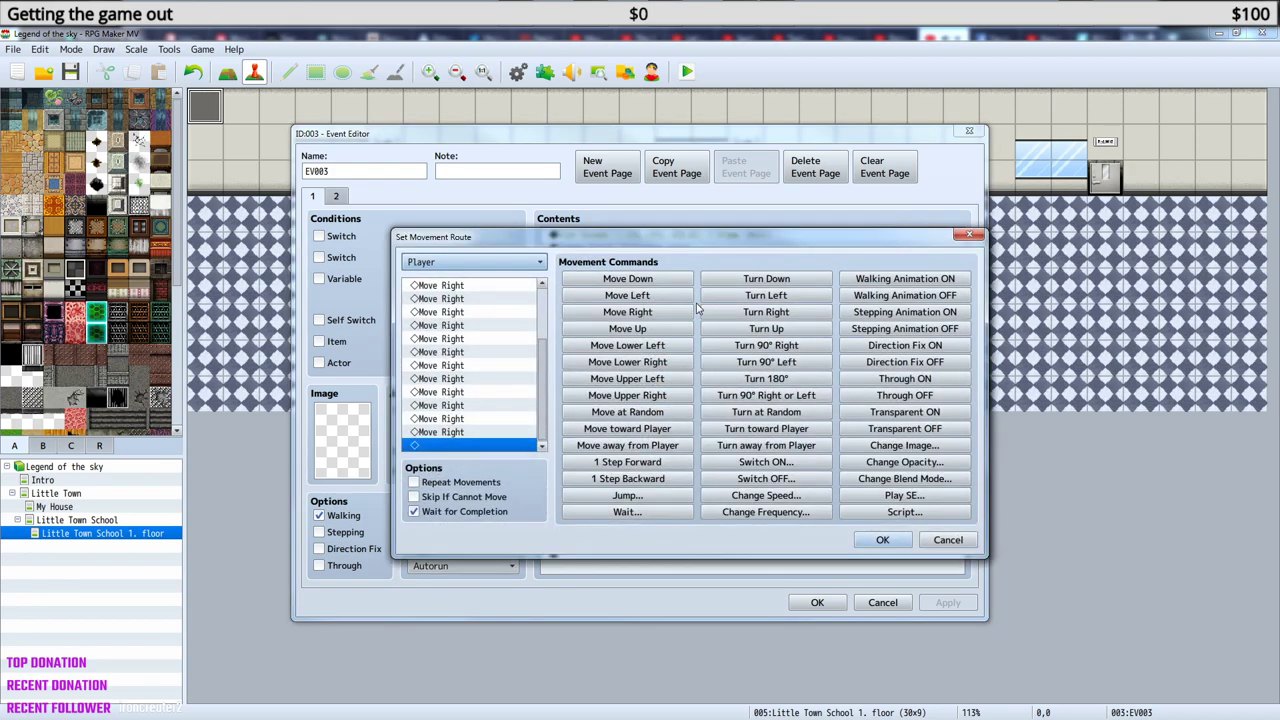
pyautogui.click(415, 512)
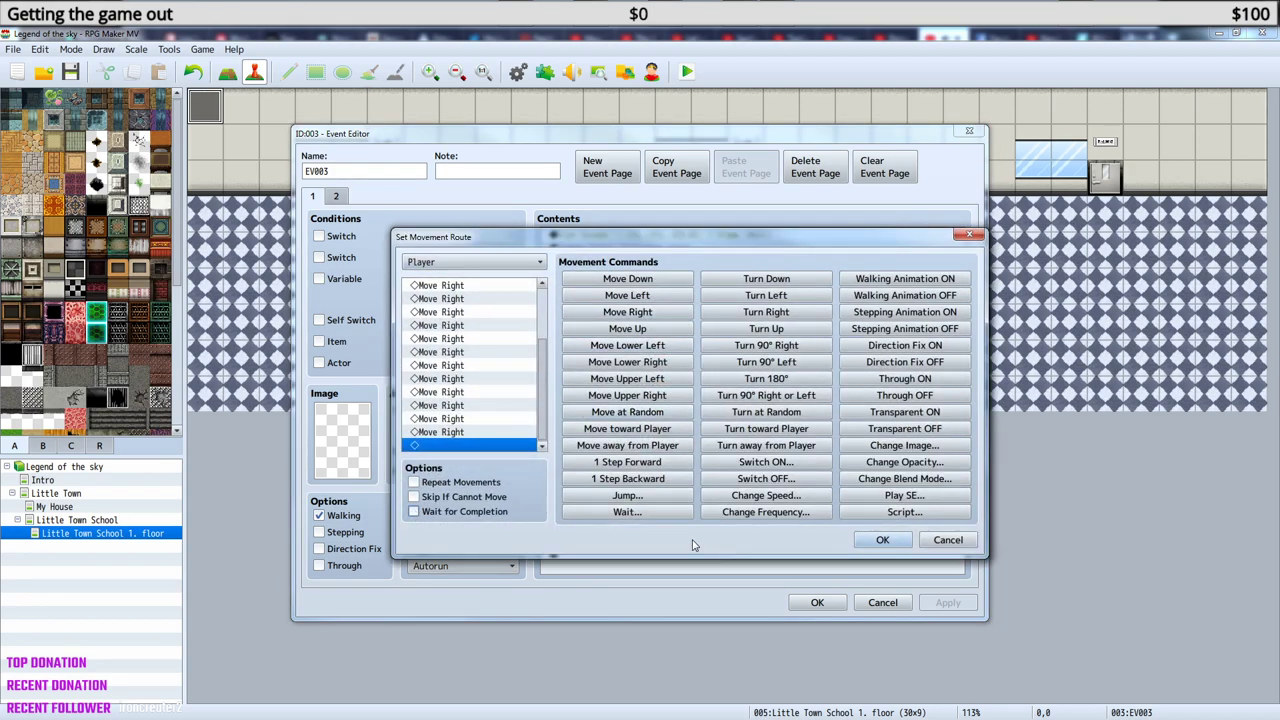
pyautogui.click(882, 540)
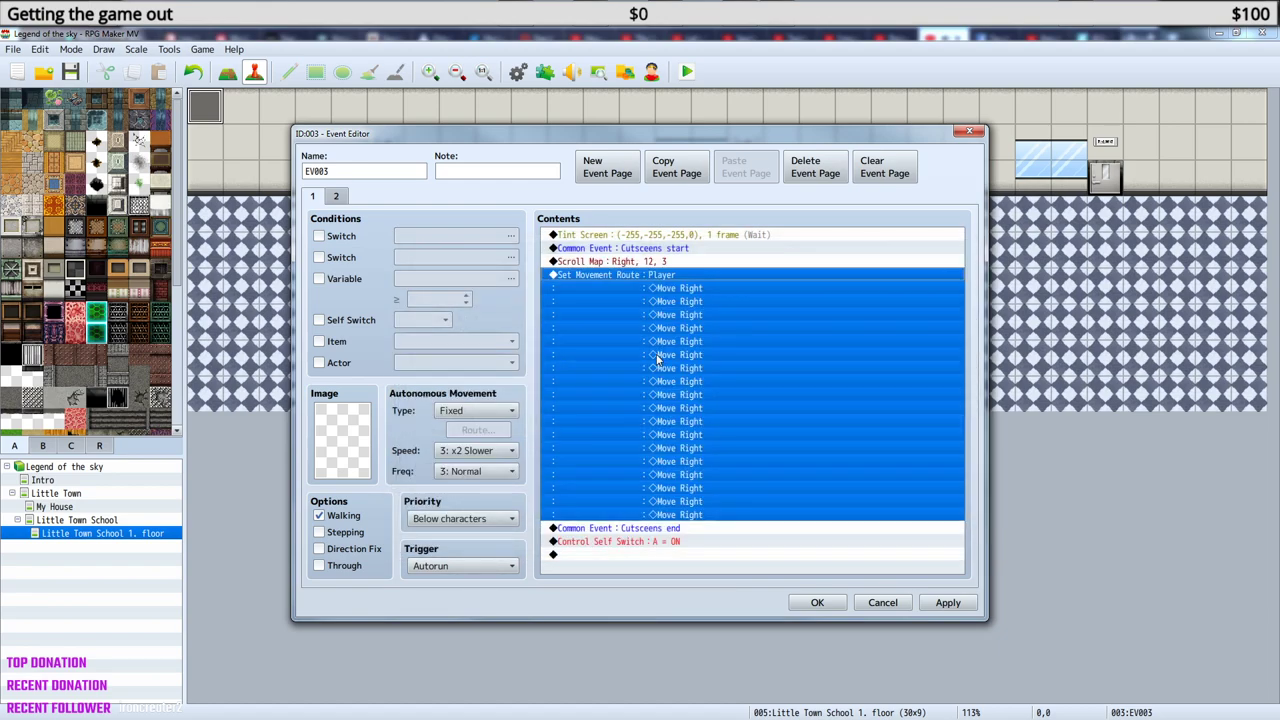
# Move the Scroll Map command below the player's movement route in EV003.
pyautogui.click(637, 261)
pyautogui.moveTo(637, 261); pyautogui.dragTo(664, 262)
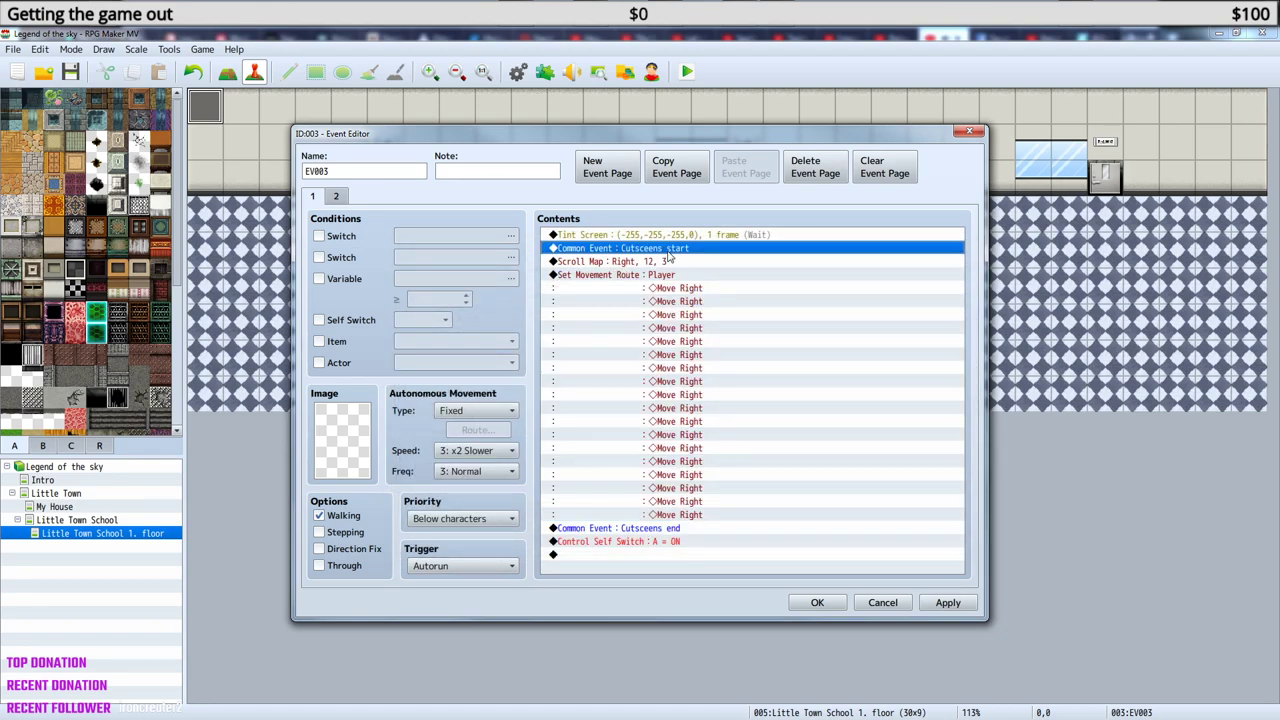
pyautogui.click(665, 262)
pyautogui.press('Delete')
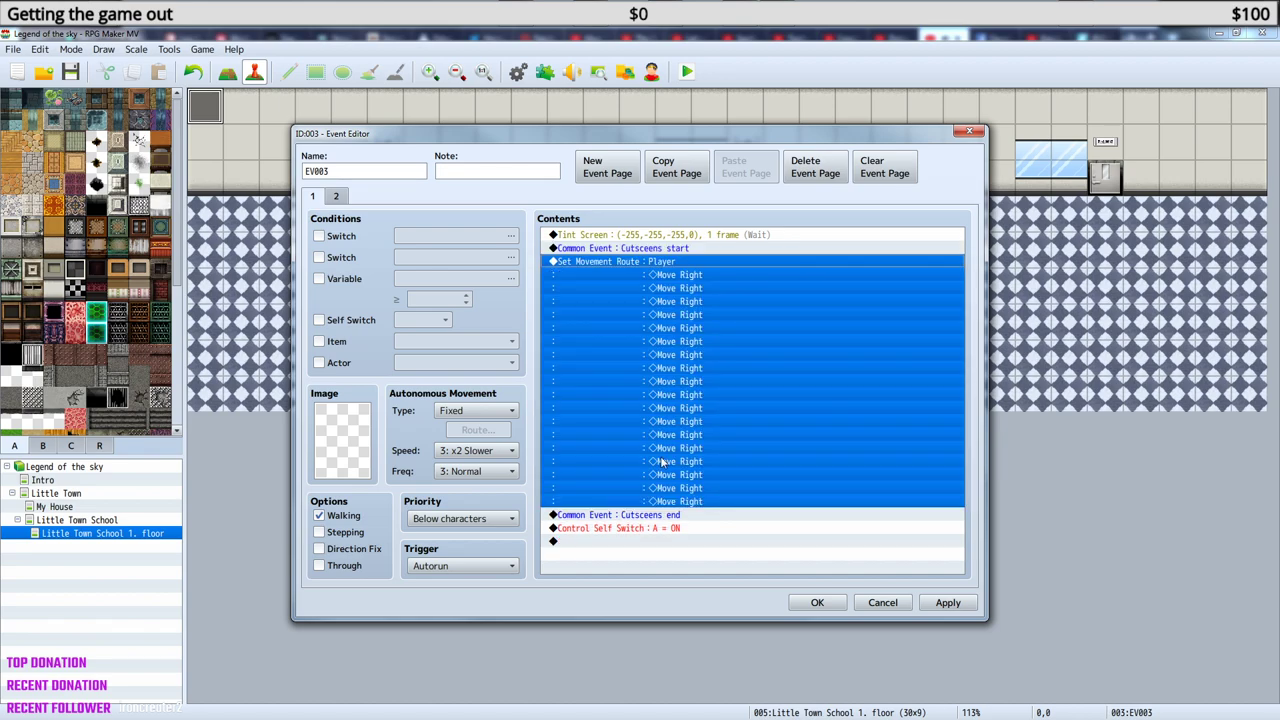
pyautogui.click(678, 516)
pyautogui.hotkey('ctrl', 'v')
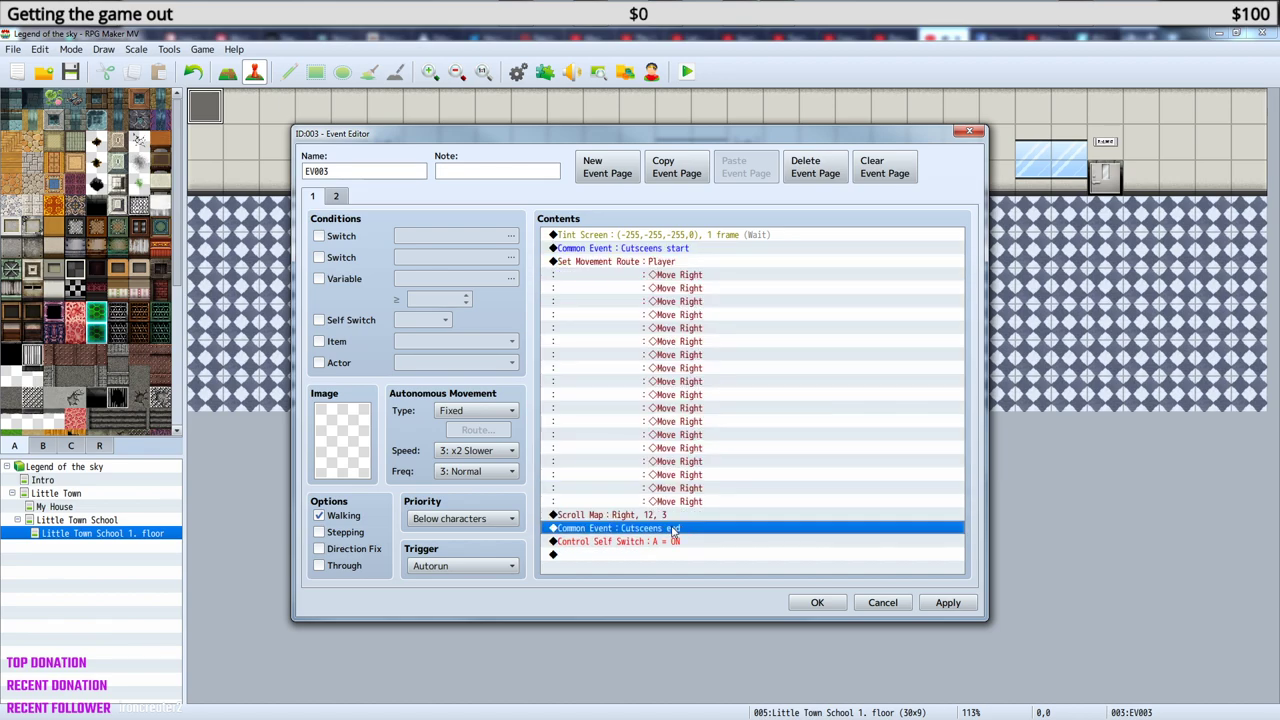
pyautogui.rightClick(659, 524)
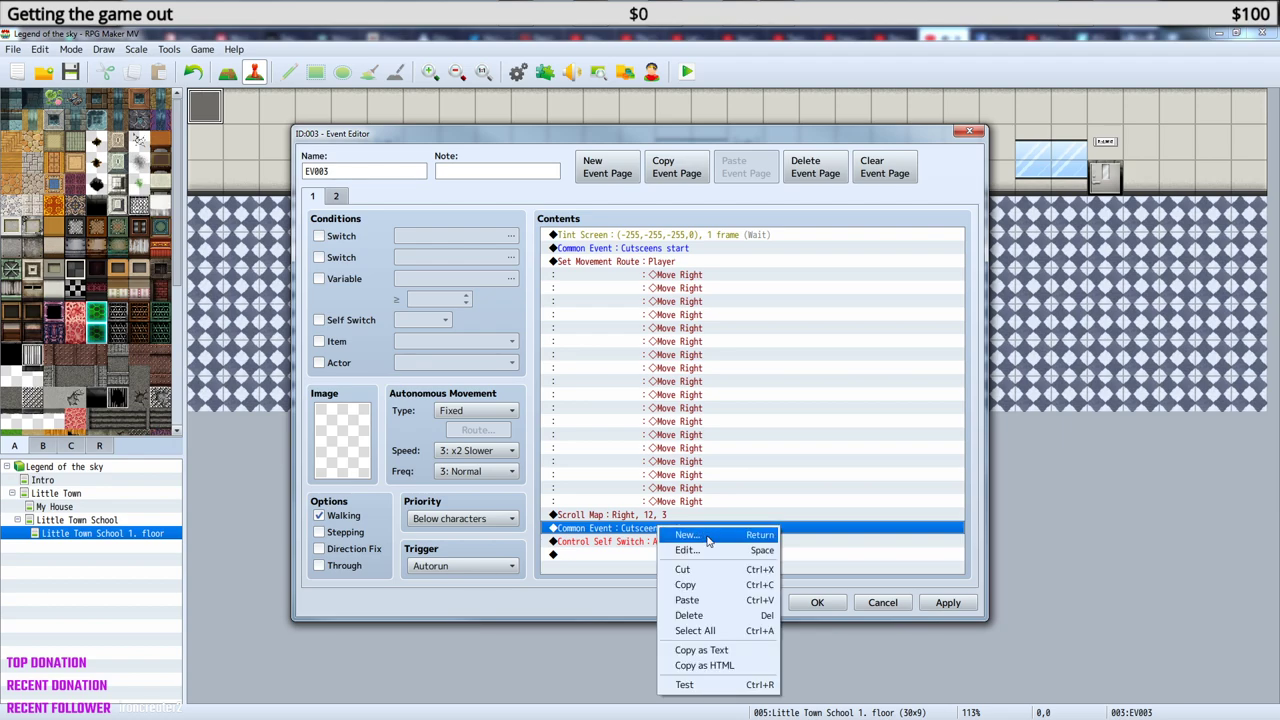
pyautogui.click(688, 535)
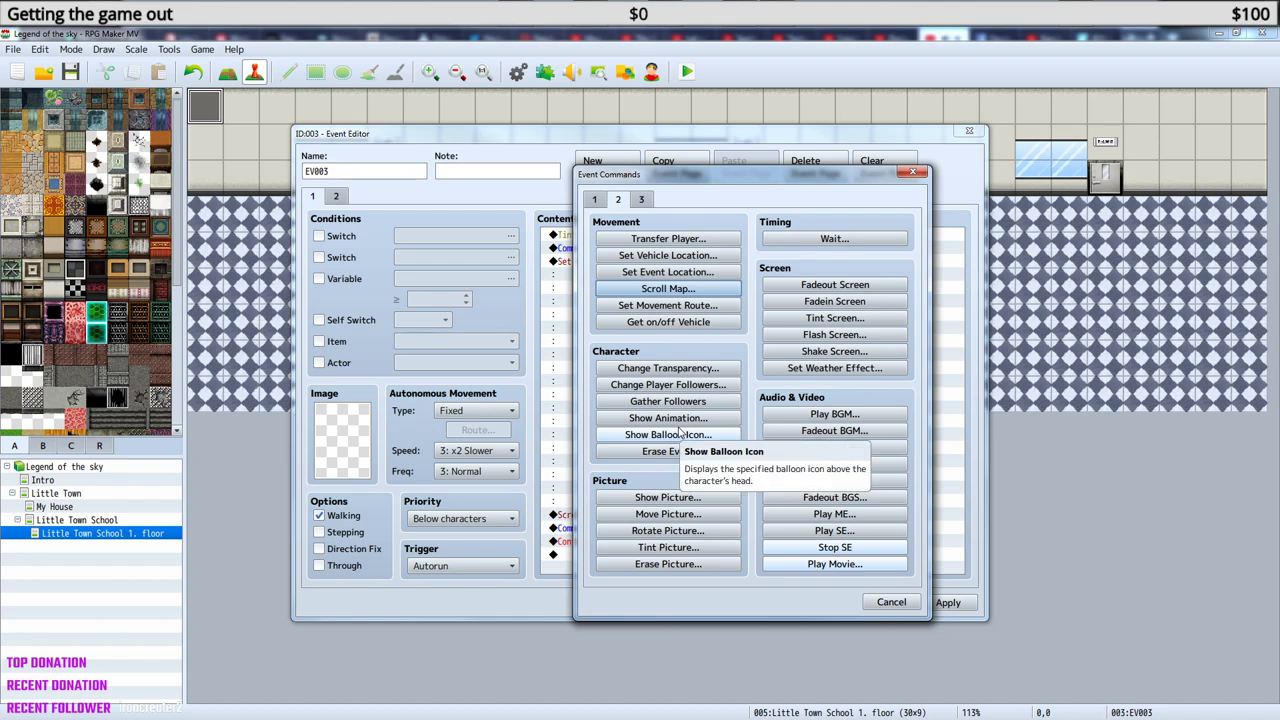
pyautogui.click(668, 305)
pyautogui.click(569, 262)
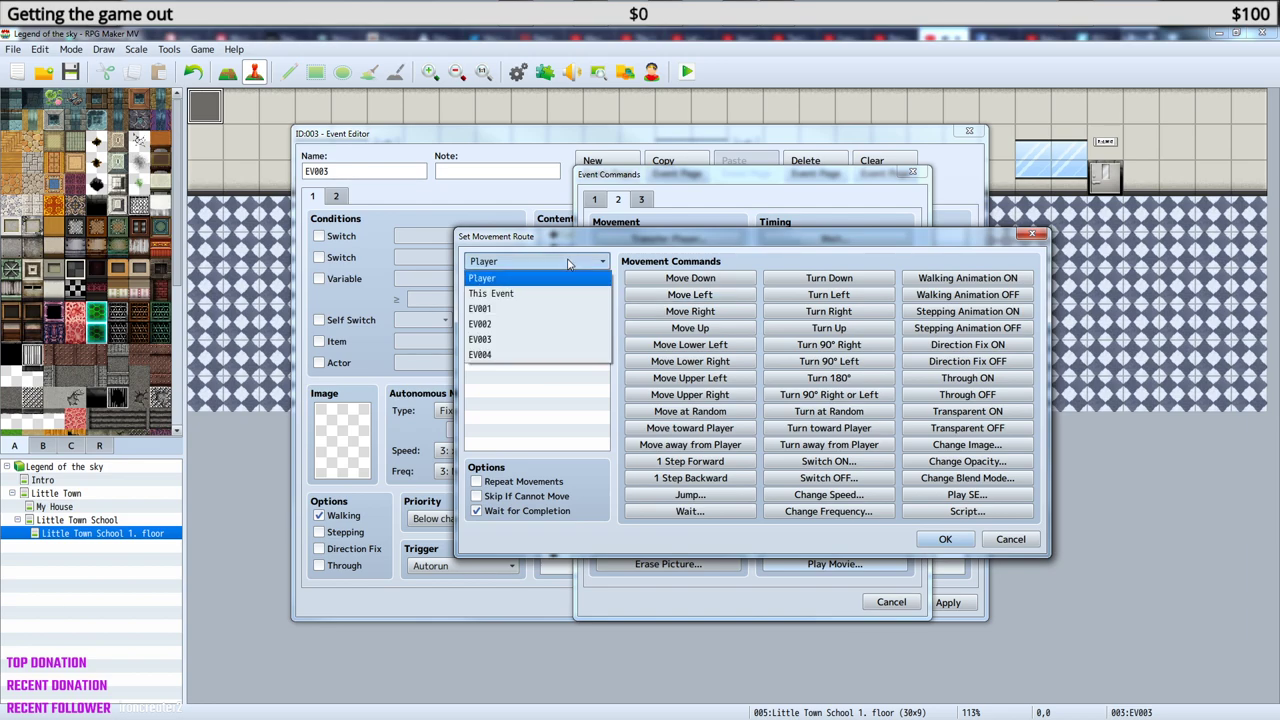
pyautogui.click(568, 262)
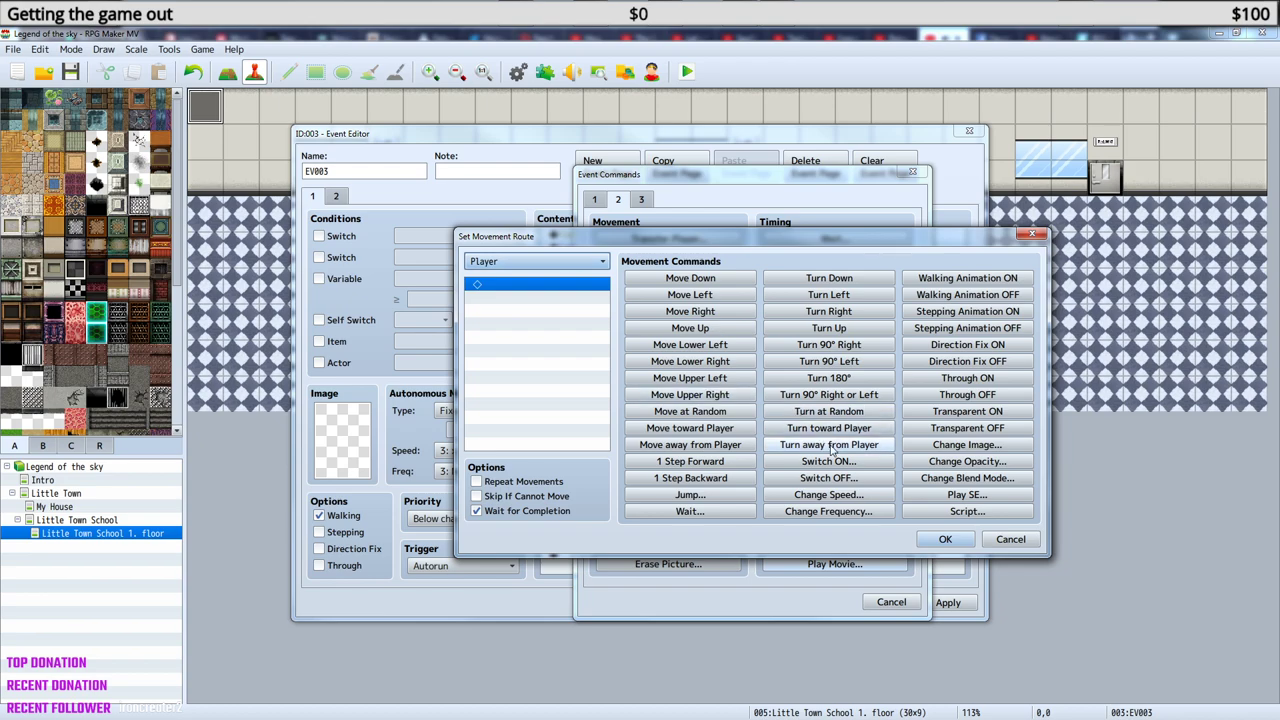
pyautogui.click(1010, 539)
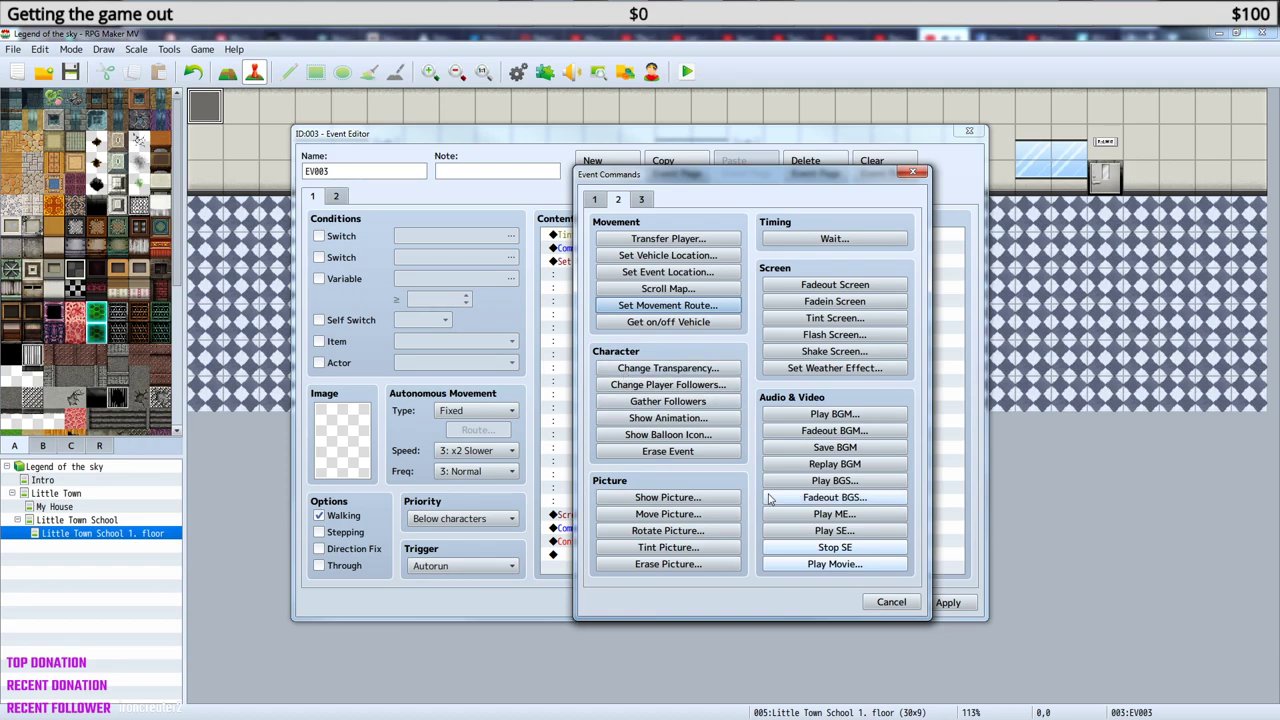
pyautogui.click(889, 602)
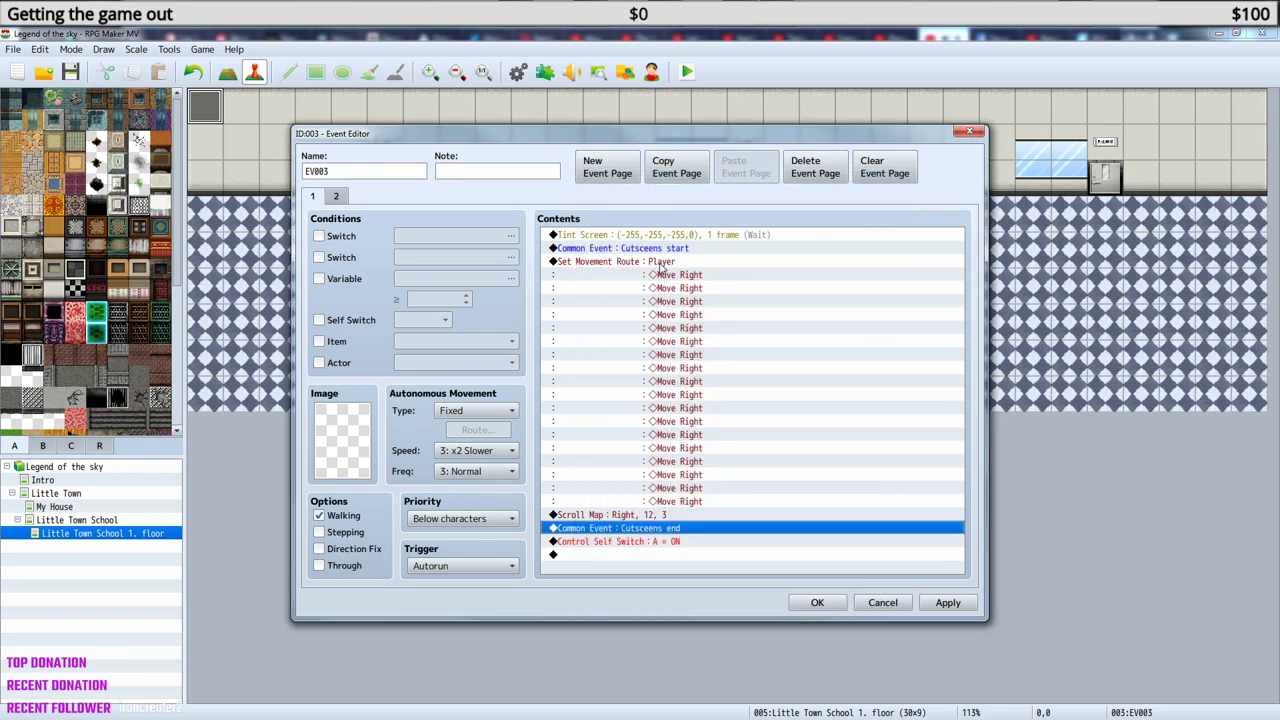
# Move the Scroll Map command back above the player's Set Movement Route command.
pyautogui.click(668, 541)
pyautogui.click(668, 529)
pyautogui.click(660, 515)
pyautogui.moveTo(660, 515); pyautogui.dragTo(663, 272)
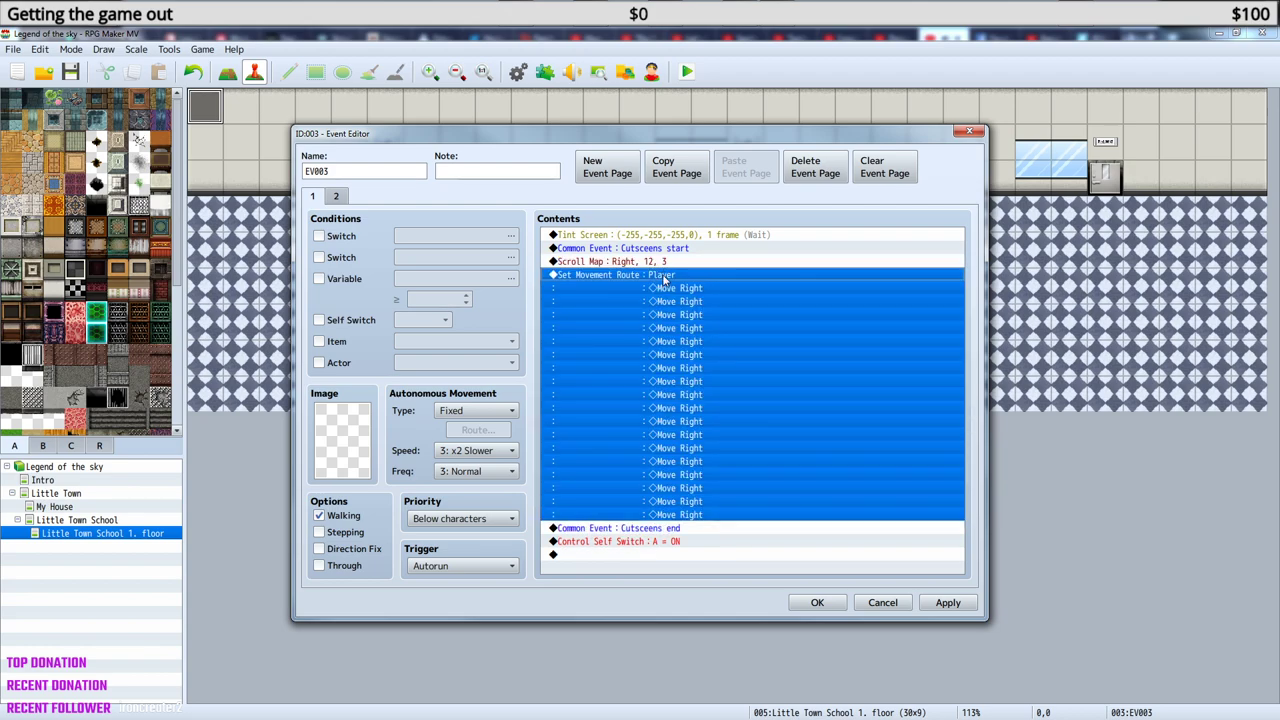
# Turn on Wait for Completion for the player's movement route and accept the event changes.
pyautogui.rightClick(664, 274)
pyautogui.click(690, 303)
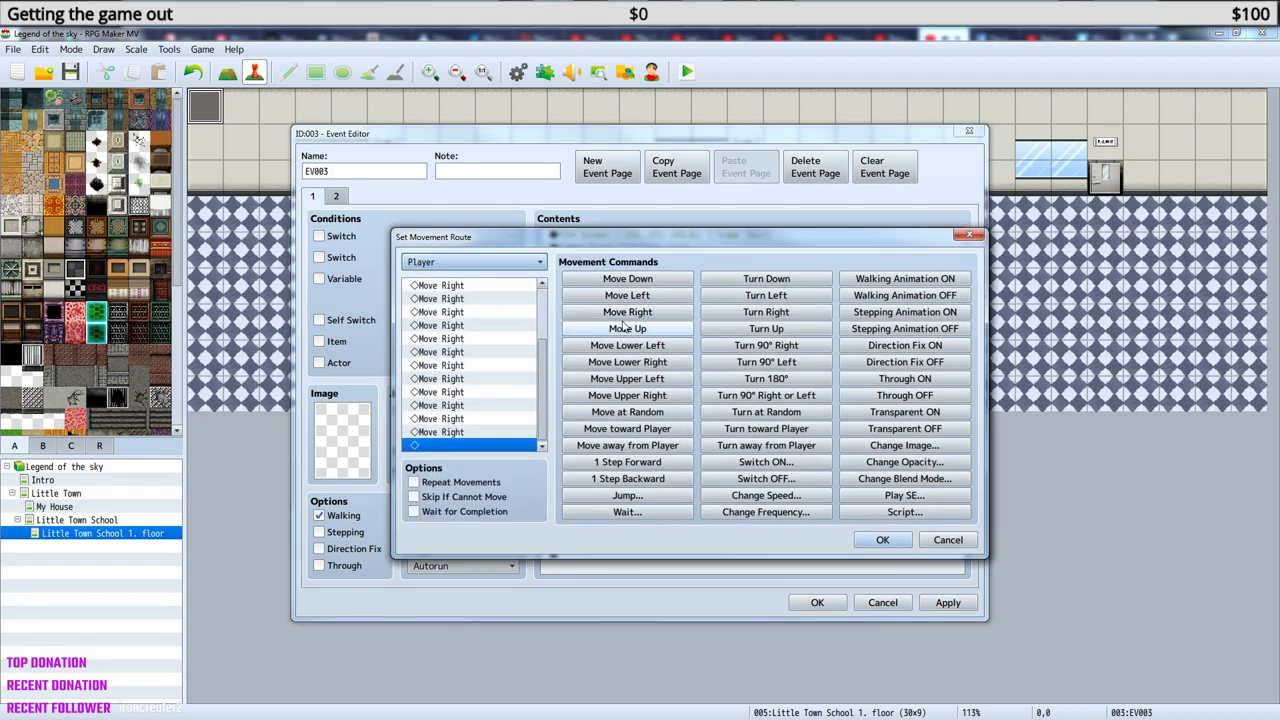
pyautogui.click(414, 511)
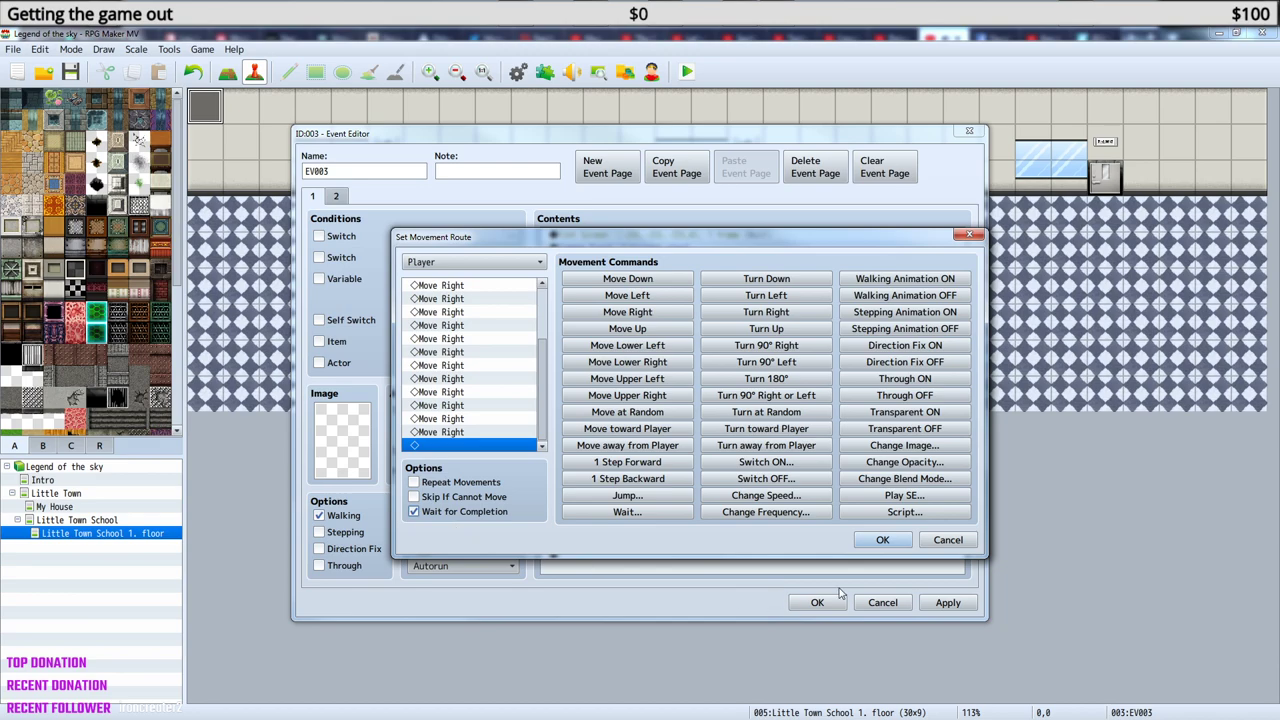
pyautogui.click(882, 539)
pyautogui.click(818, 603)
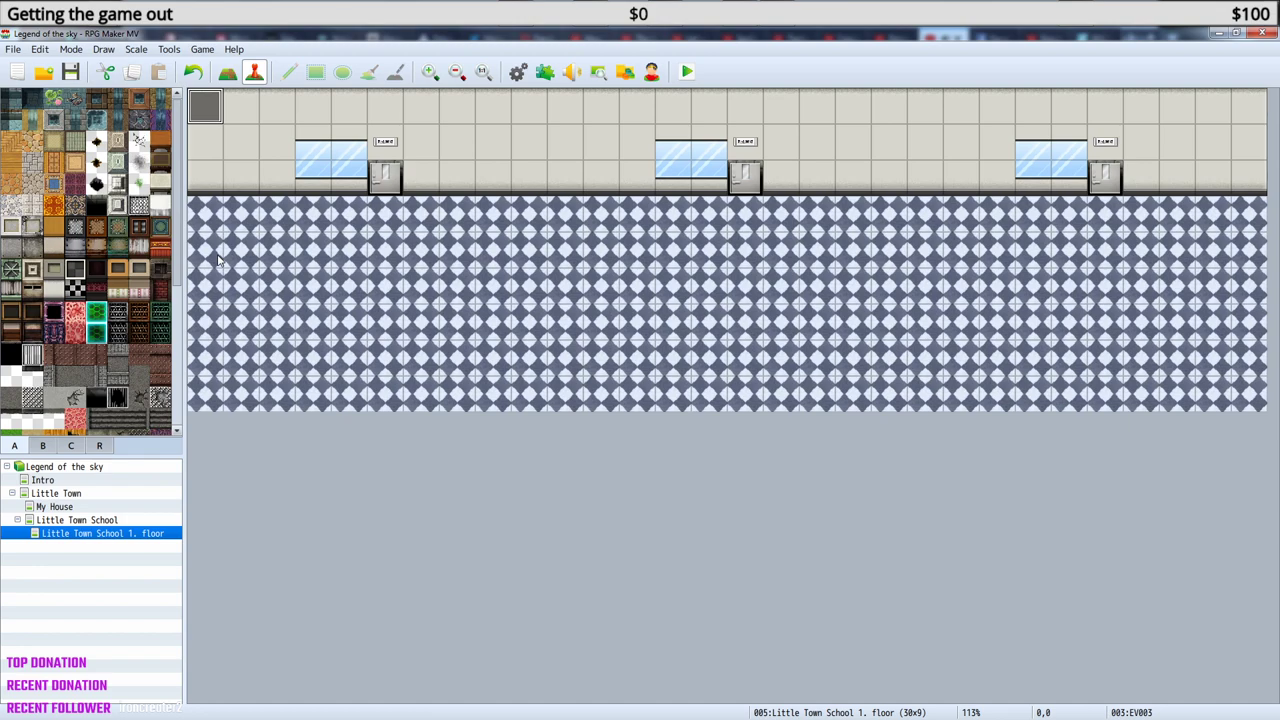
# Reopen EV003 and examine the speed options of its Scroll Map command.
pyautogui.doubleClick(207, 108)
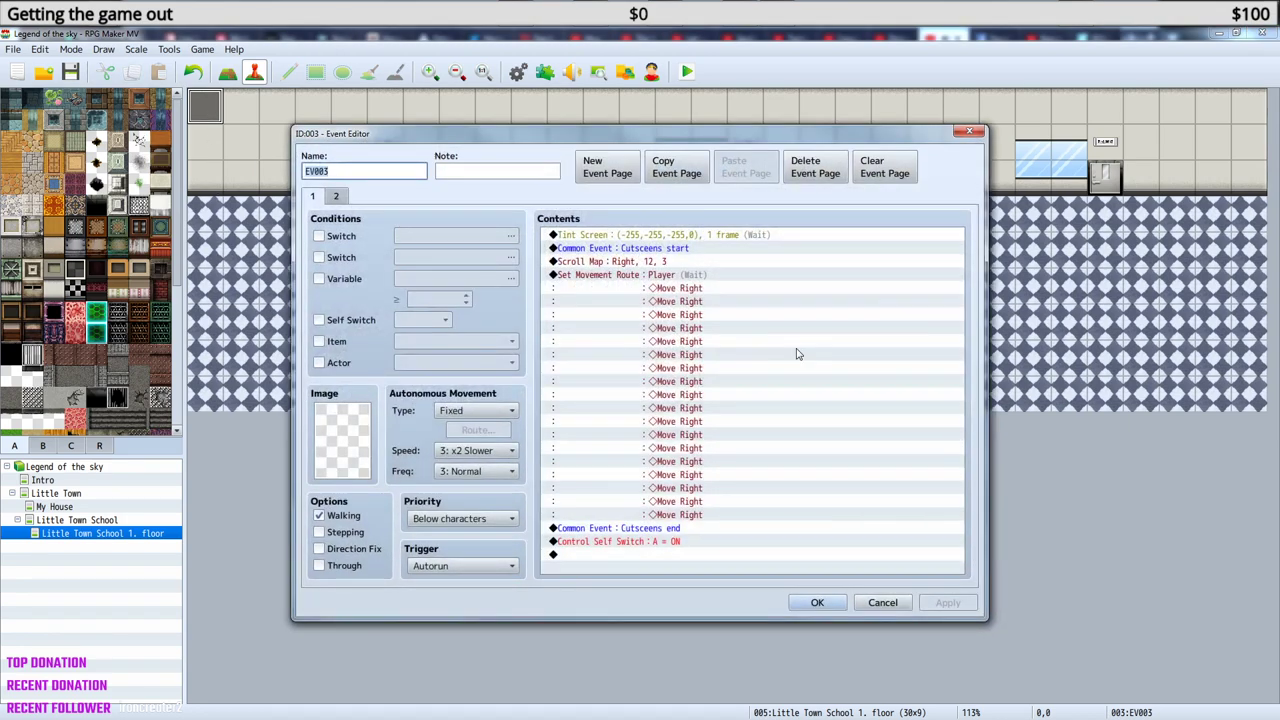
pyautogui.rightClick(668, 262)
pyautogui.click(711, 288)
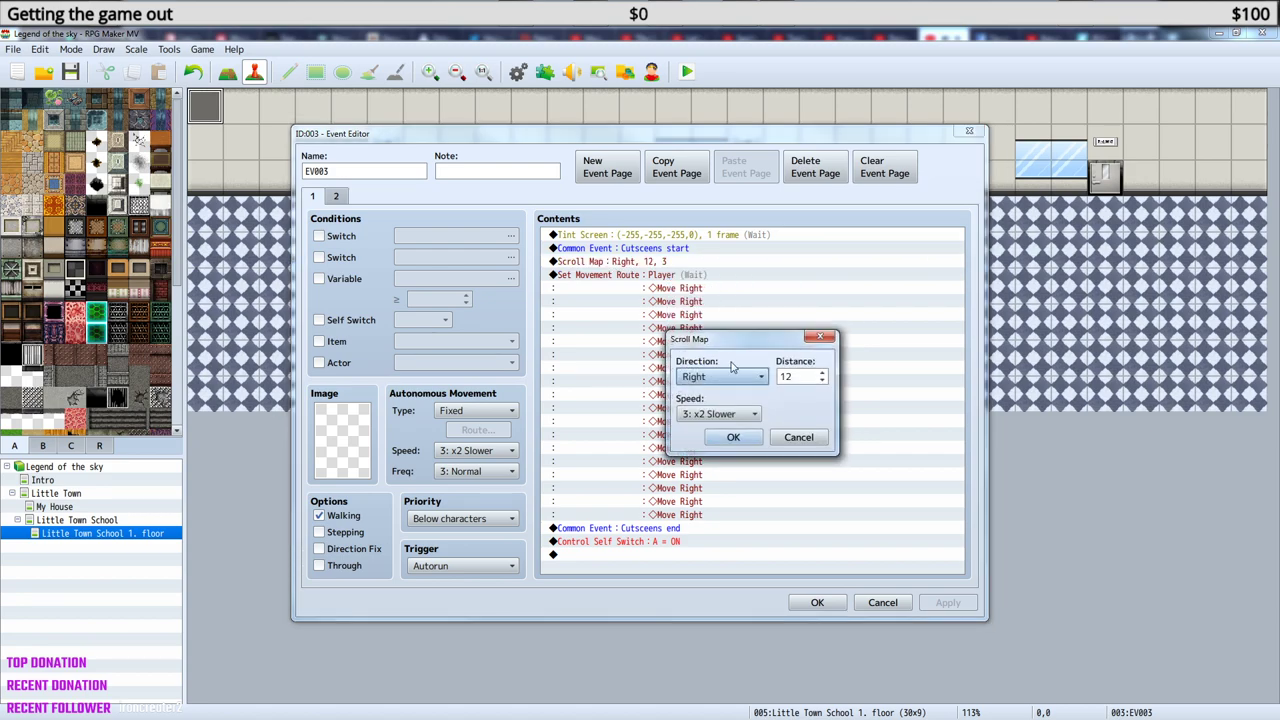
pyautogui.click(755, 415)
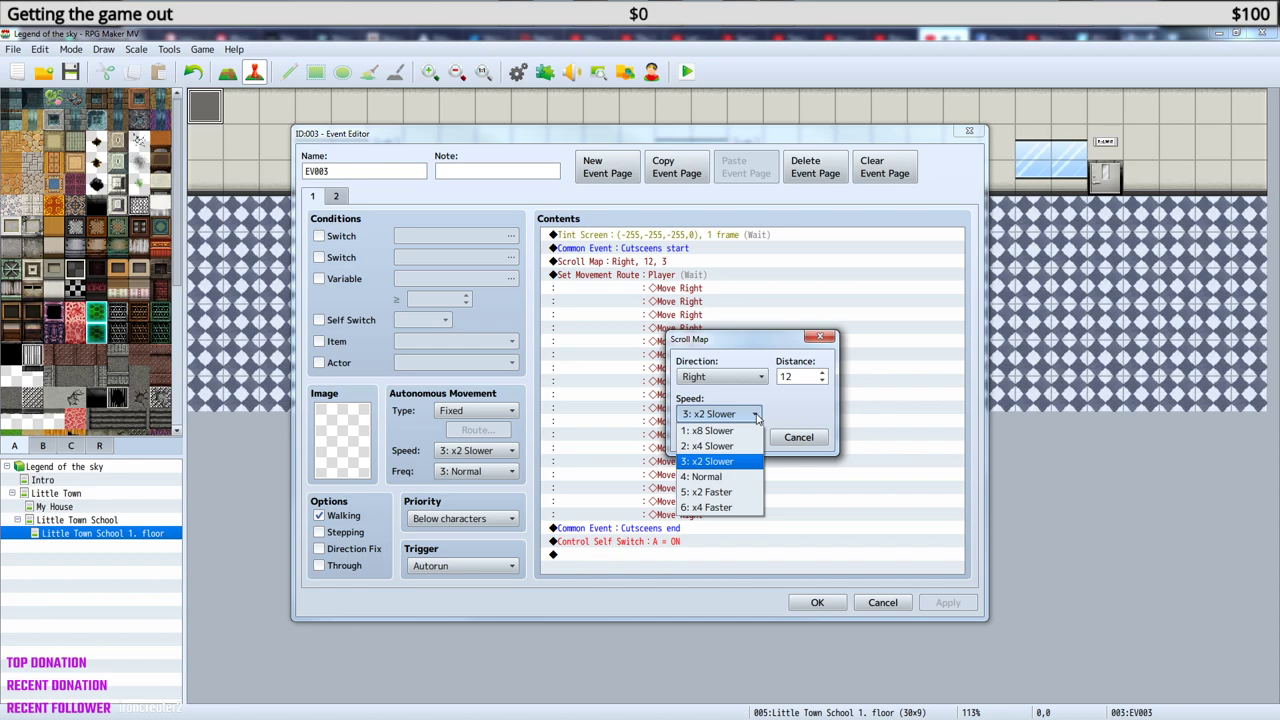
pyautogui.click(757, 418)
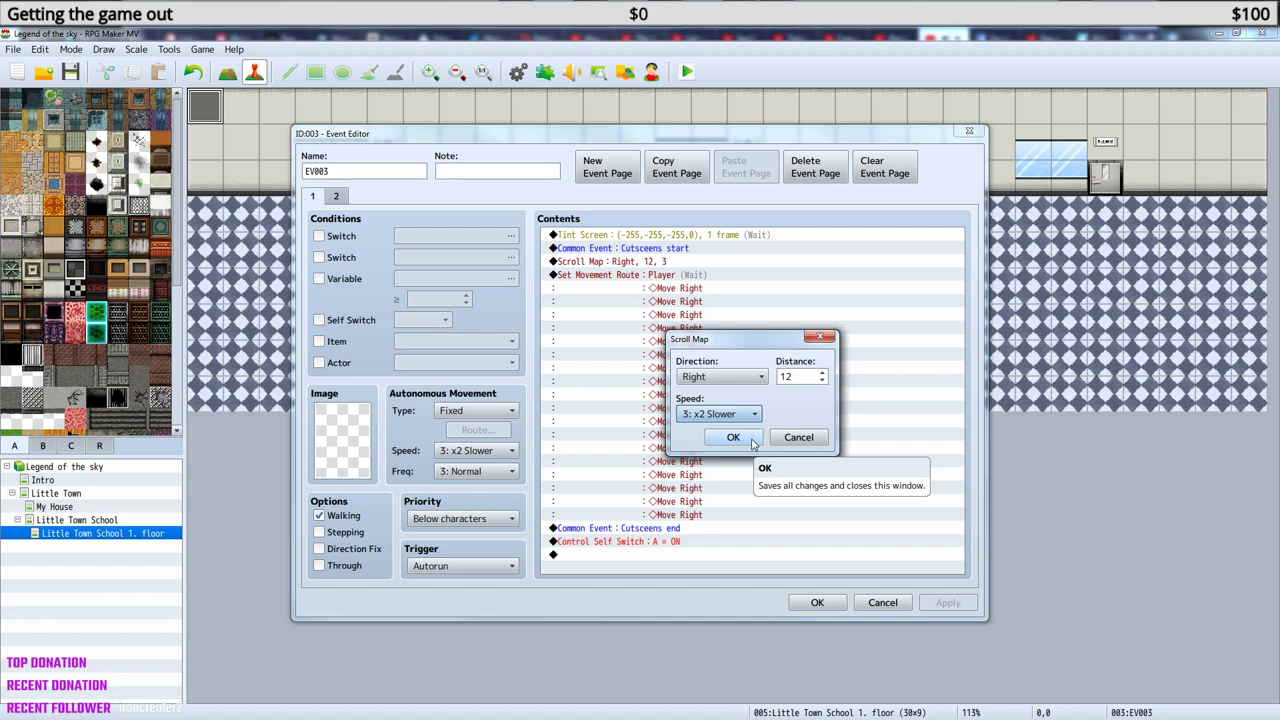
pyautogui.click(752, 446)
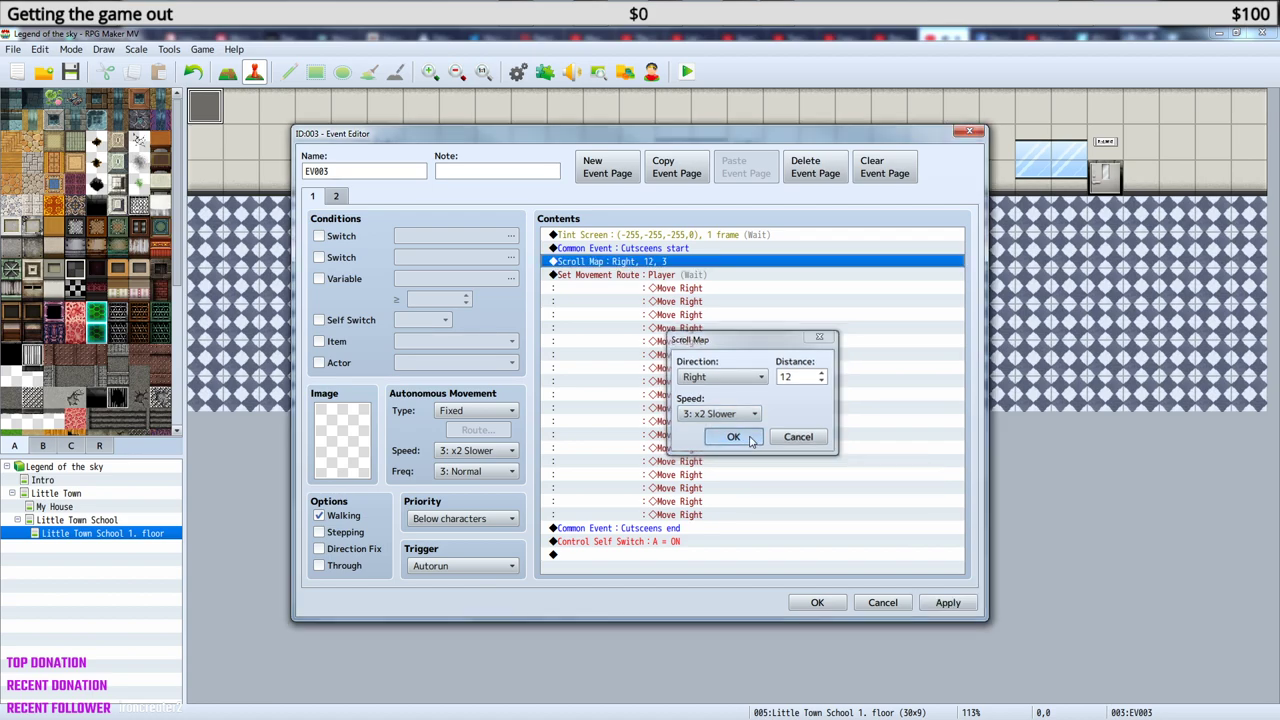
pyautogui.rightClick(678, 263)
pyautogui.click(705, 269)
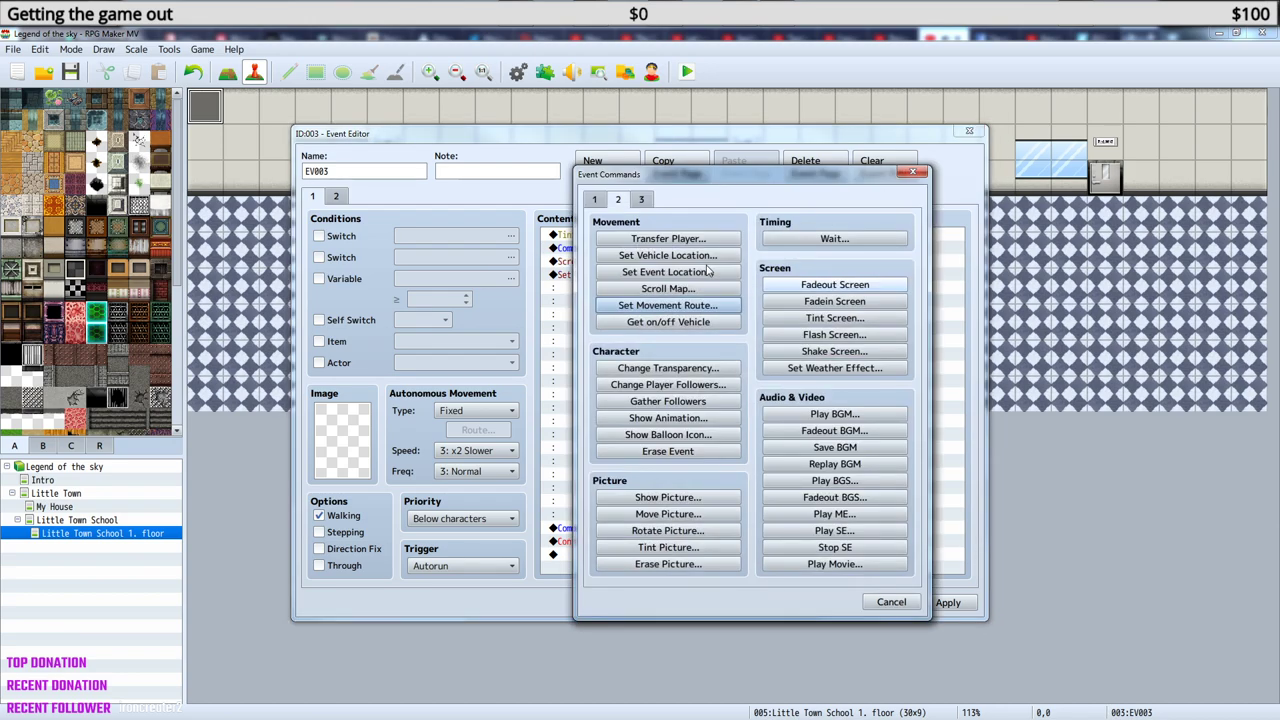
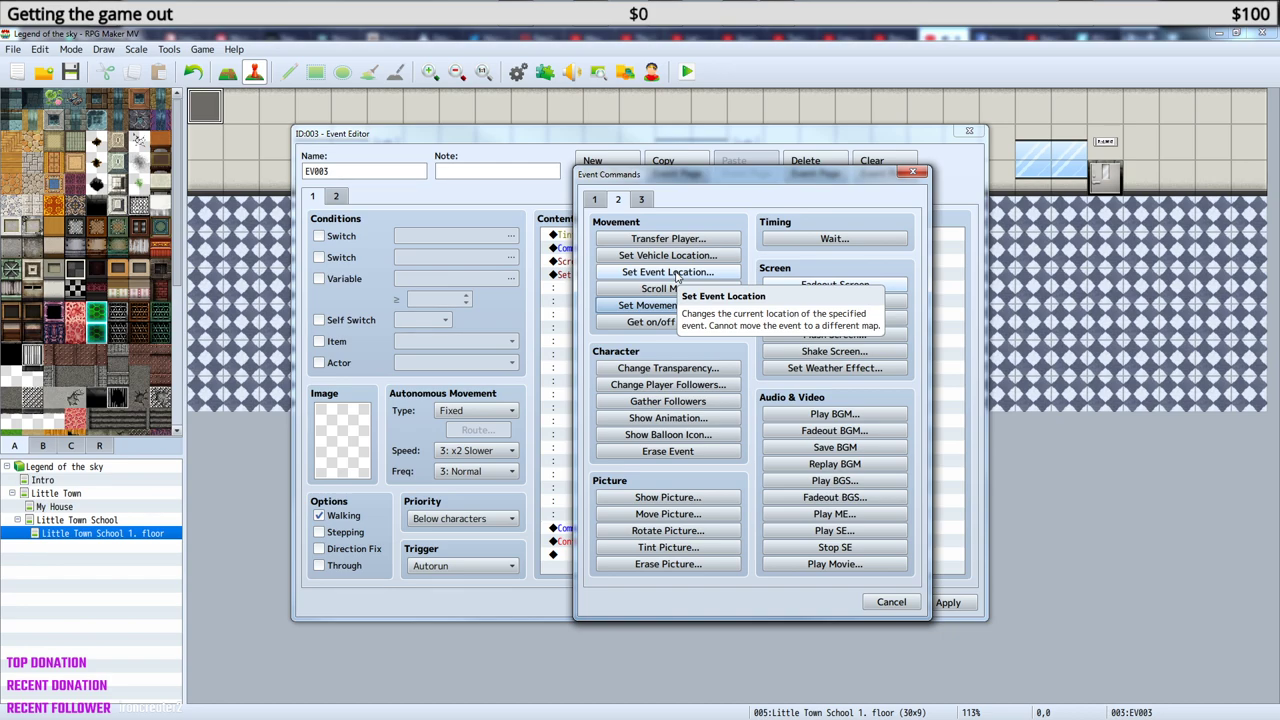
pyautogui.click(677, 278)
pyautogui.click(770, 296)
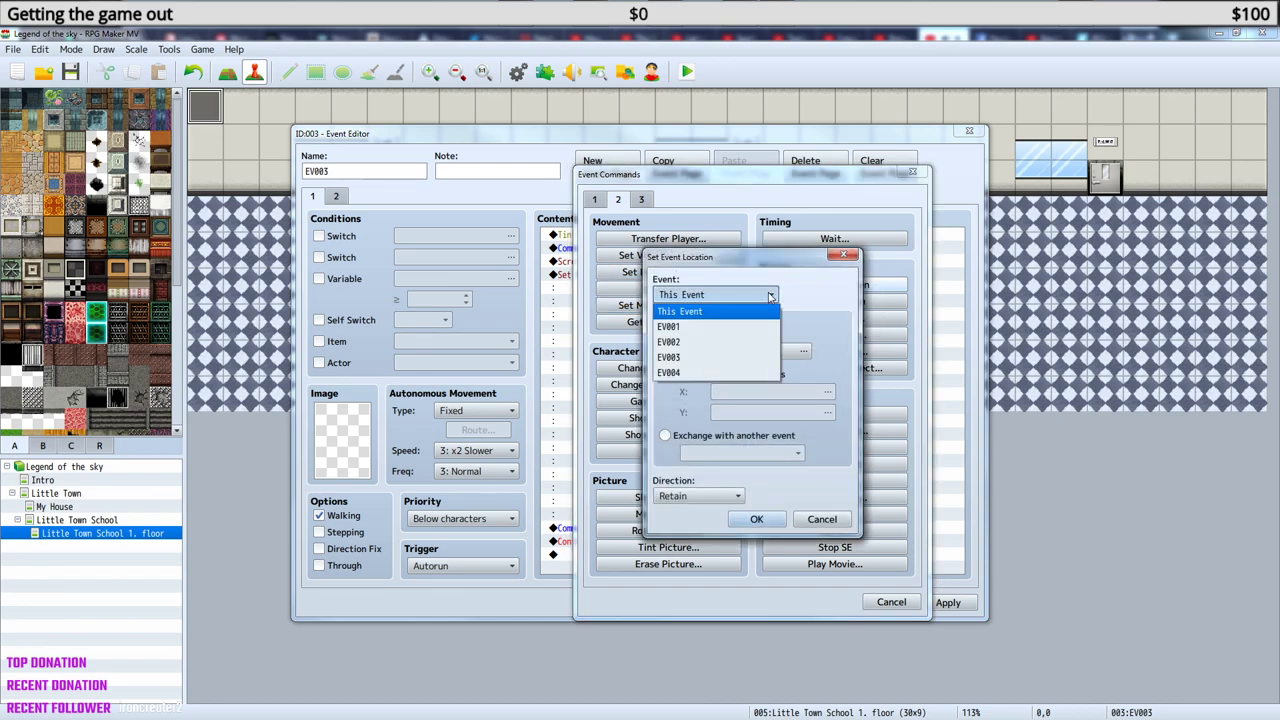
pyautogui.click(770, 296)
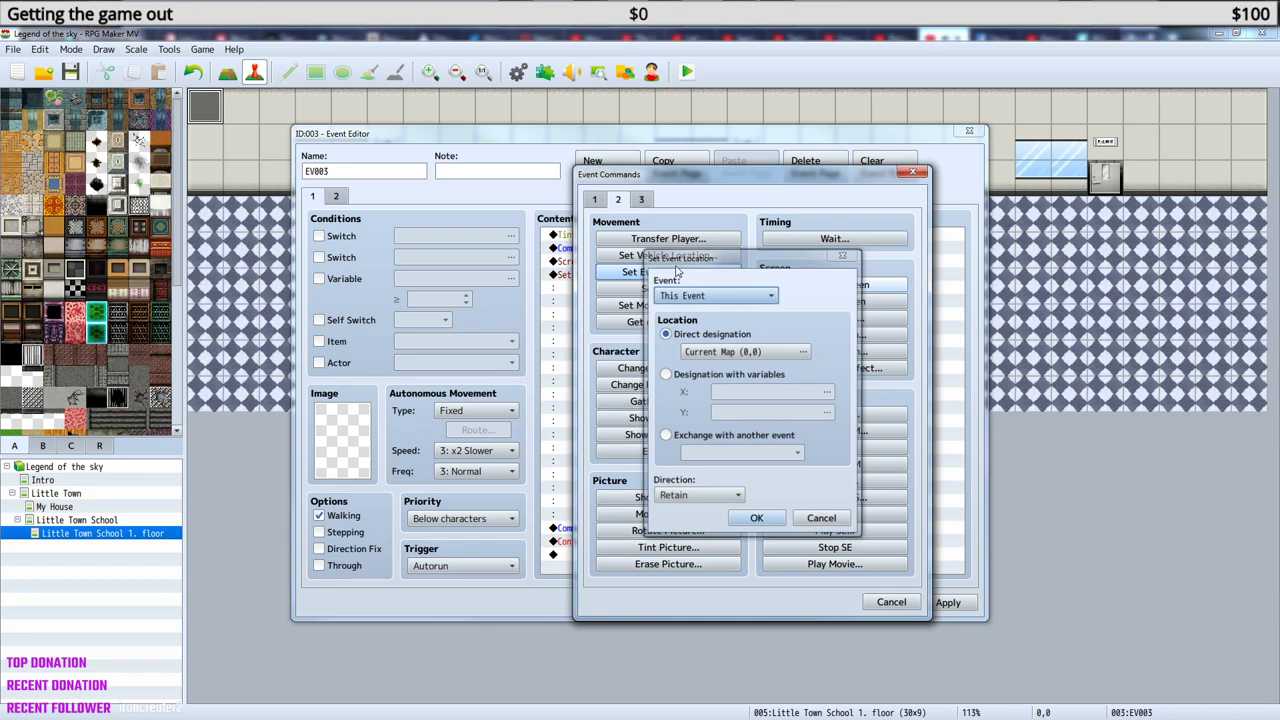
pyautogui.click(843, 255)
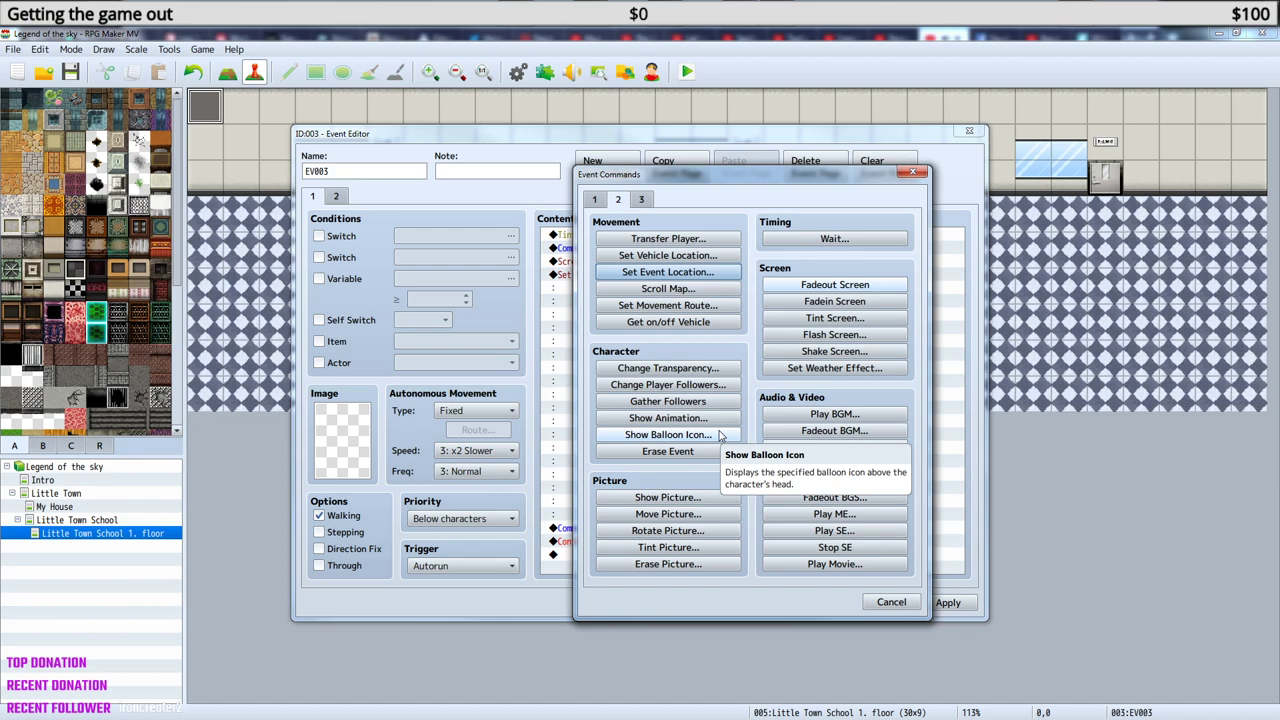
pyautogui.click(924, 177)
# Delete the Scroll Map command from EV003 and accept the event changes.
pyautogui.click(667, 282)
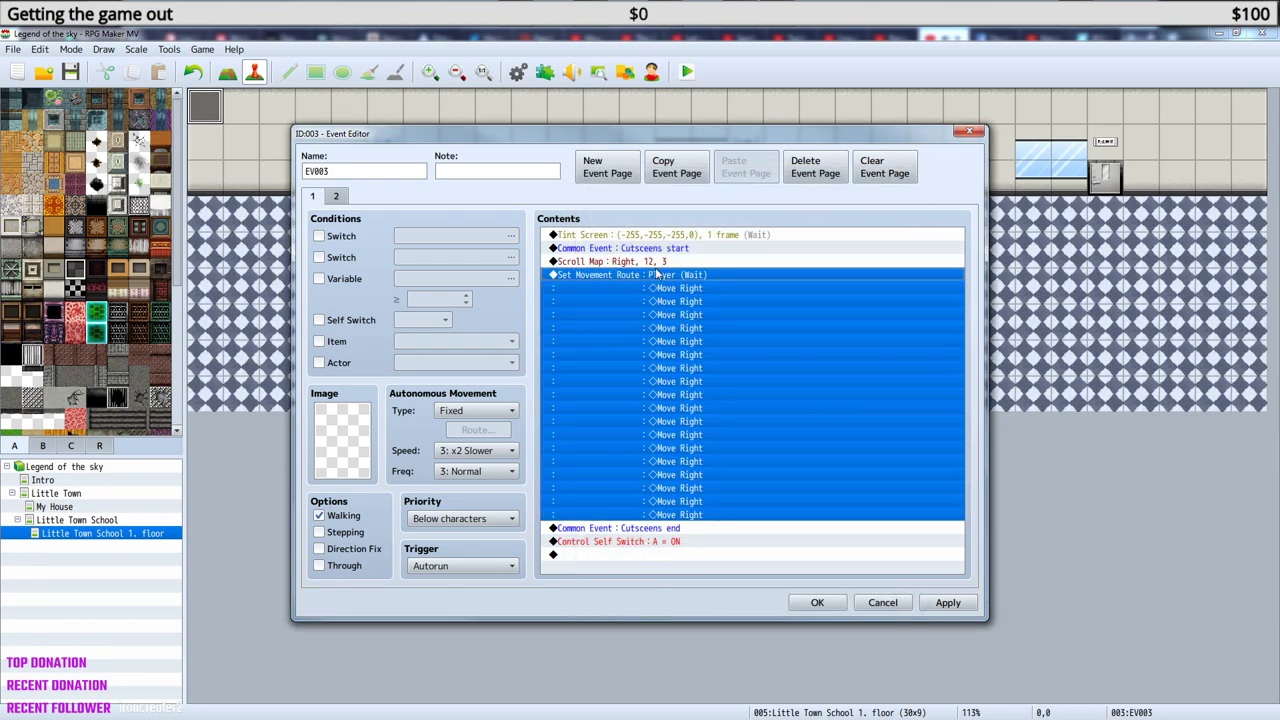
pyautogui.press('Up')
pyautogui.press('Delete')
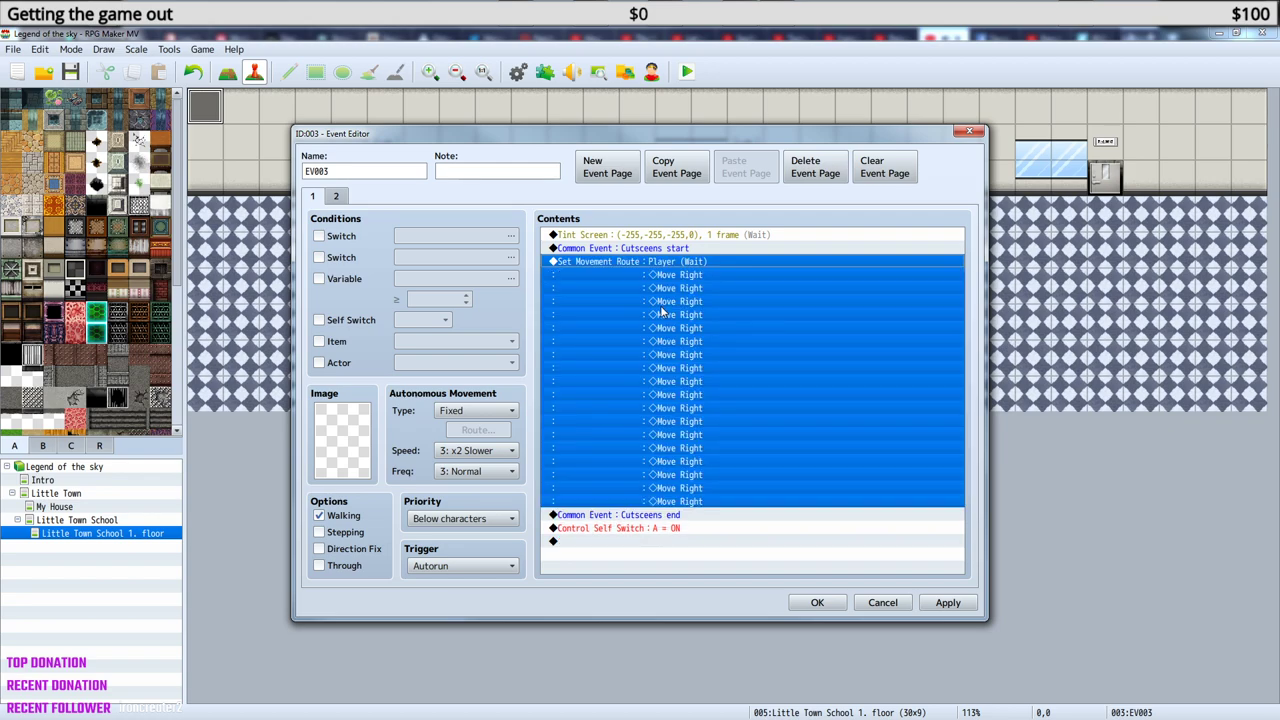
pyautogui.rightClick(674, 261)
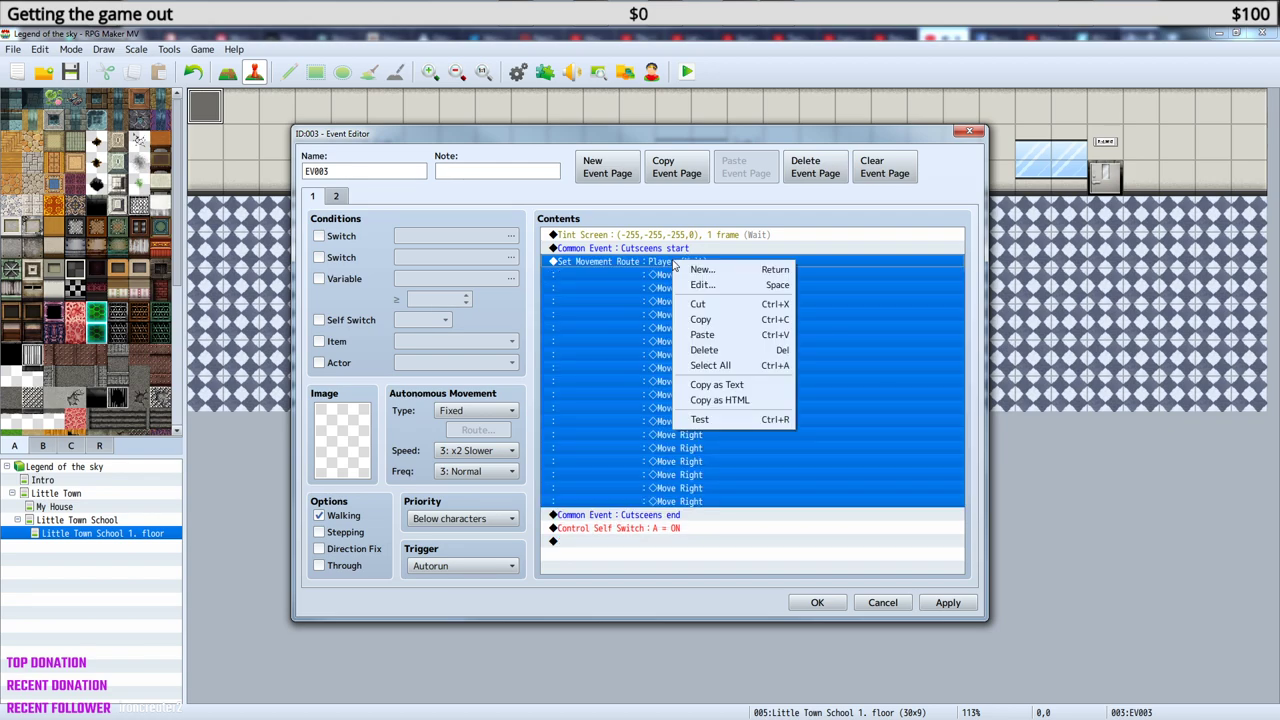
pyautogui.click(645, 249)
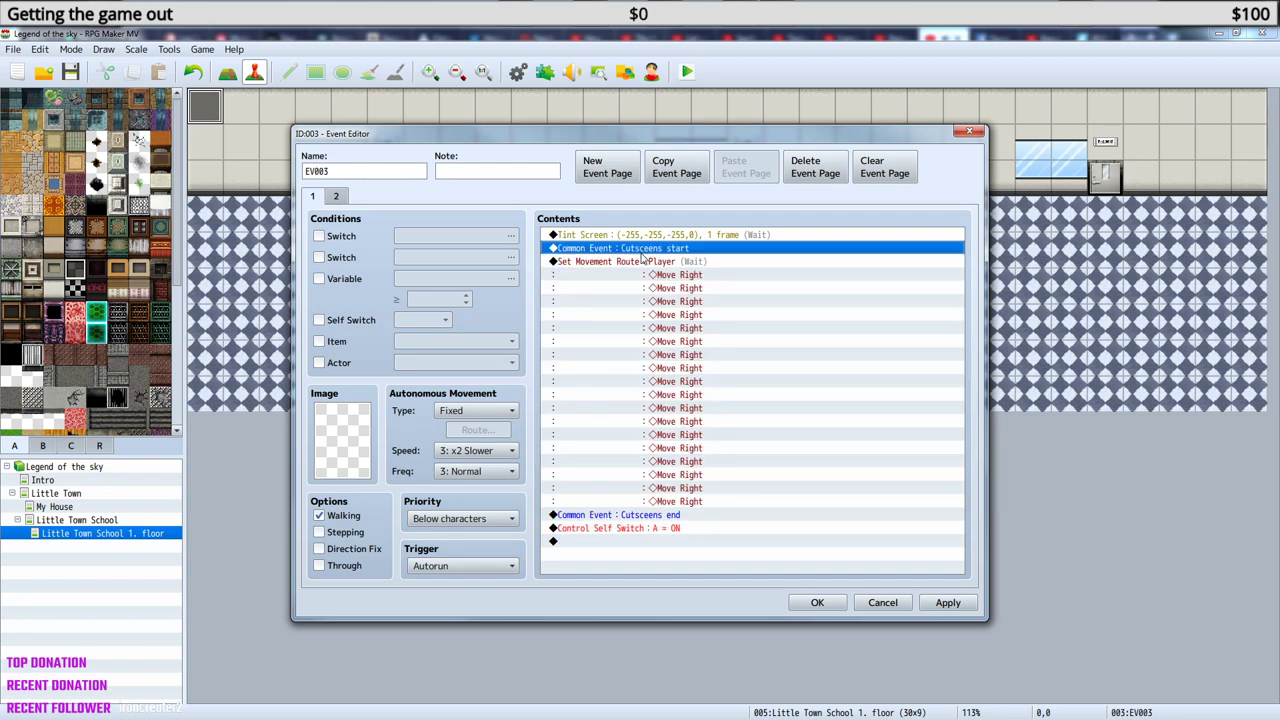
pyautogui.click(828, 604)
# Insert a Change Transparency ON command before the Tint Screen command in the Cutsceens end common event.
pyautogui.click(544, 73)
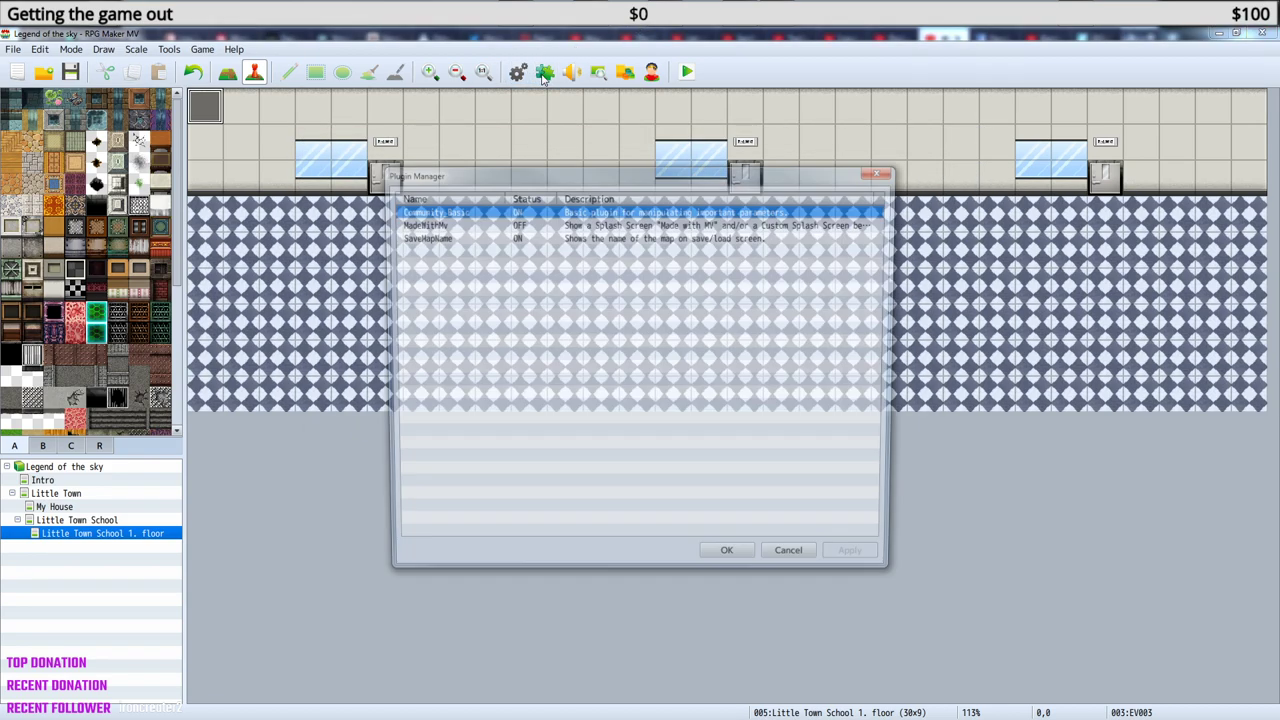
pyautogui.click(884, 171)
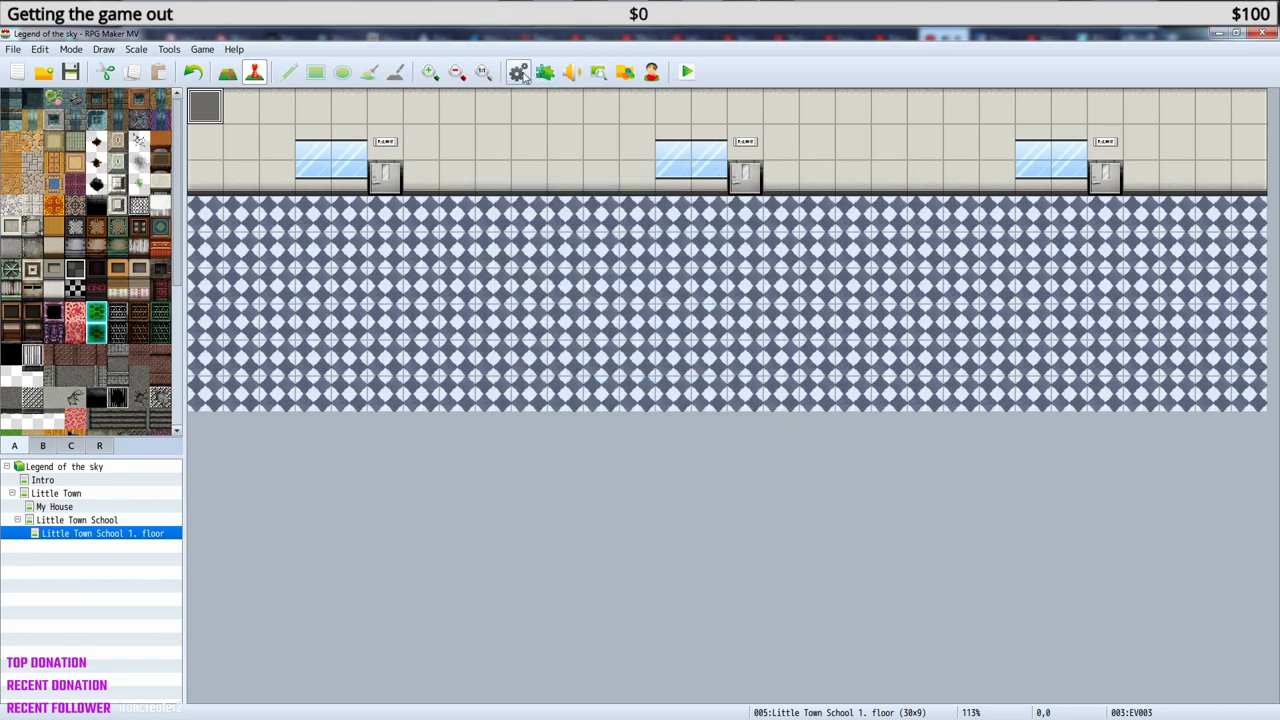
pyautogui.click(519, 74)
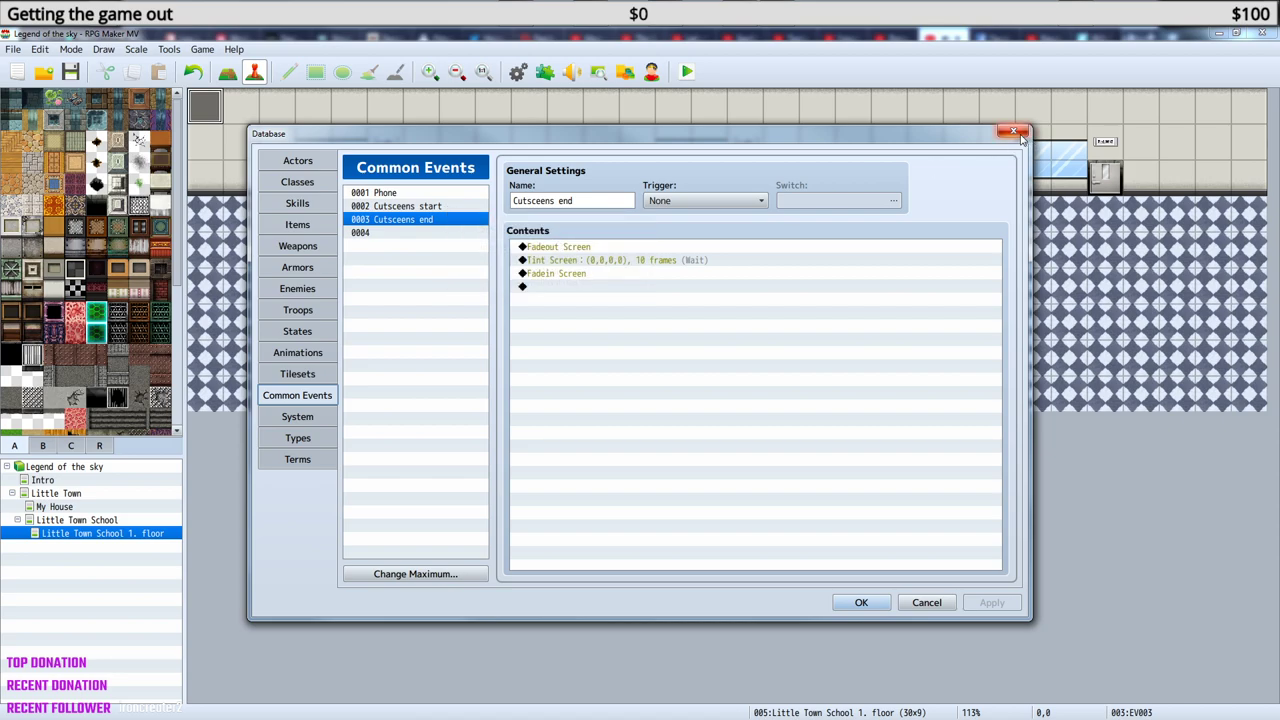
pyautogui.click(576, 261)
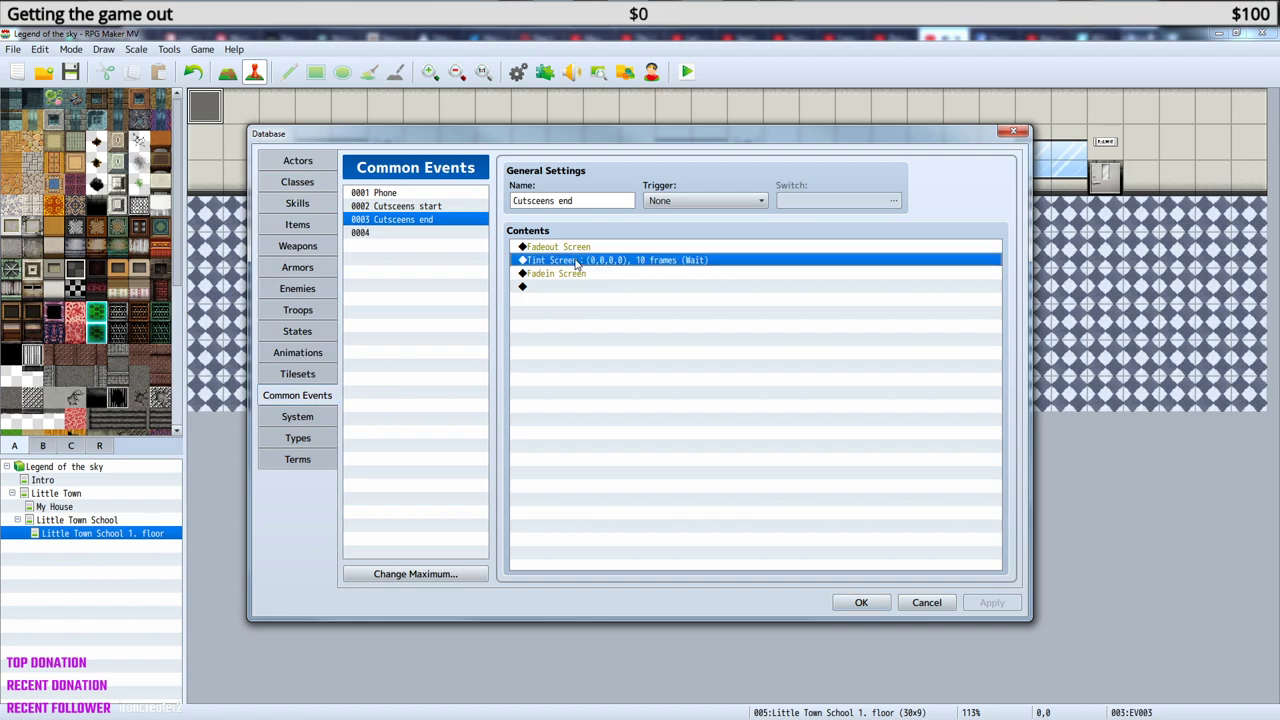
pyautogui.rightClick(576, 262)
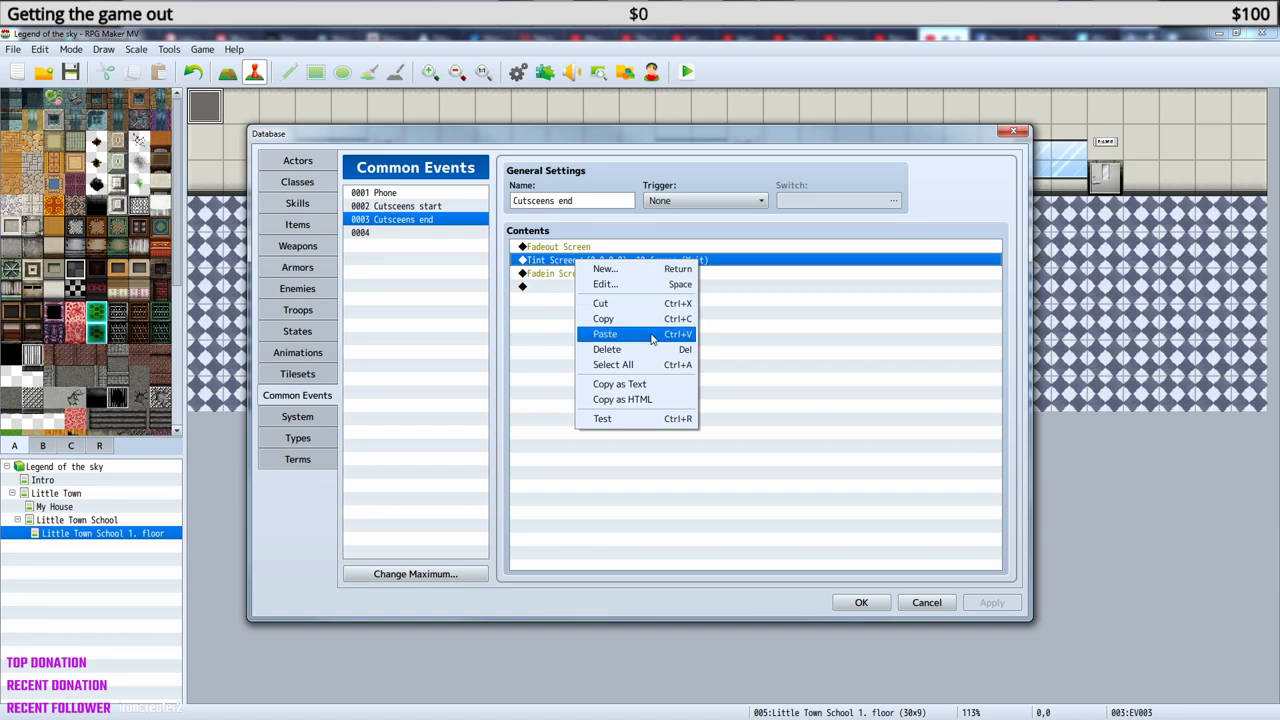
pyautogui.click(638, 270)
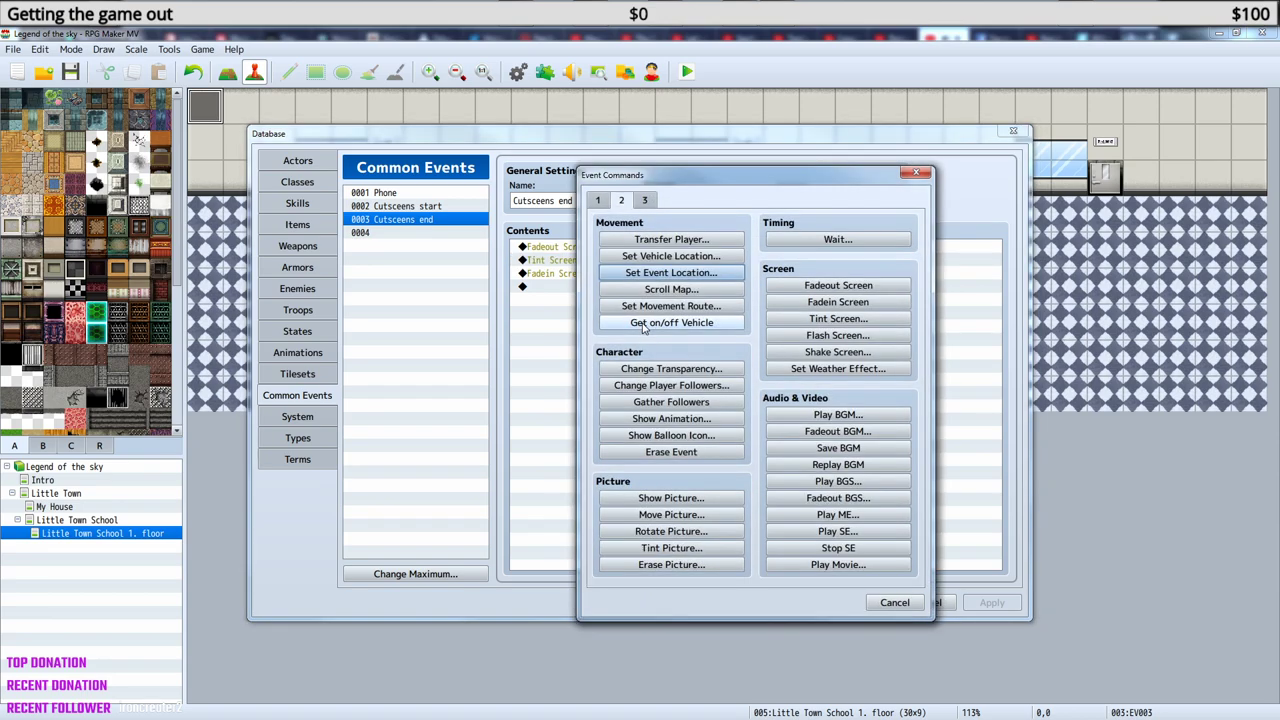
pyautogui.click(603, 201)
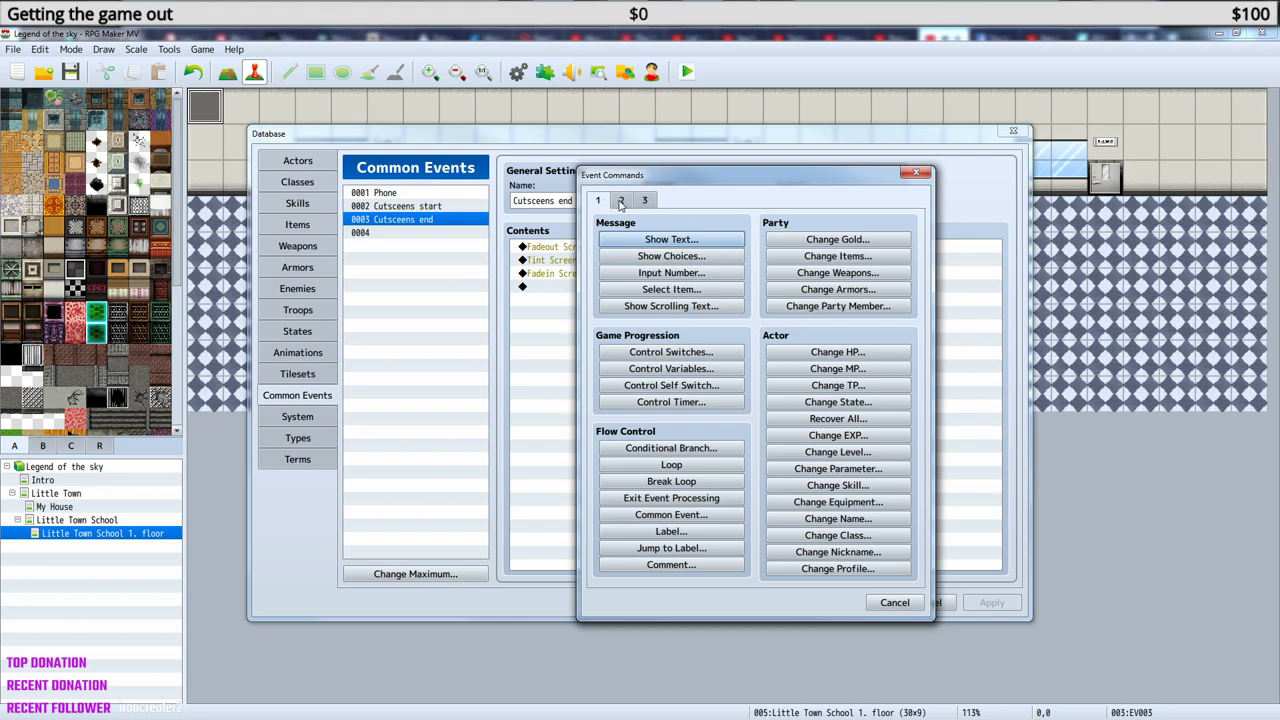
pyautogui.click(620, 202)
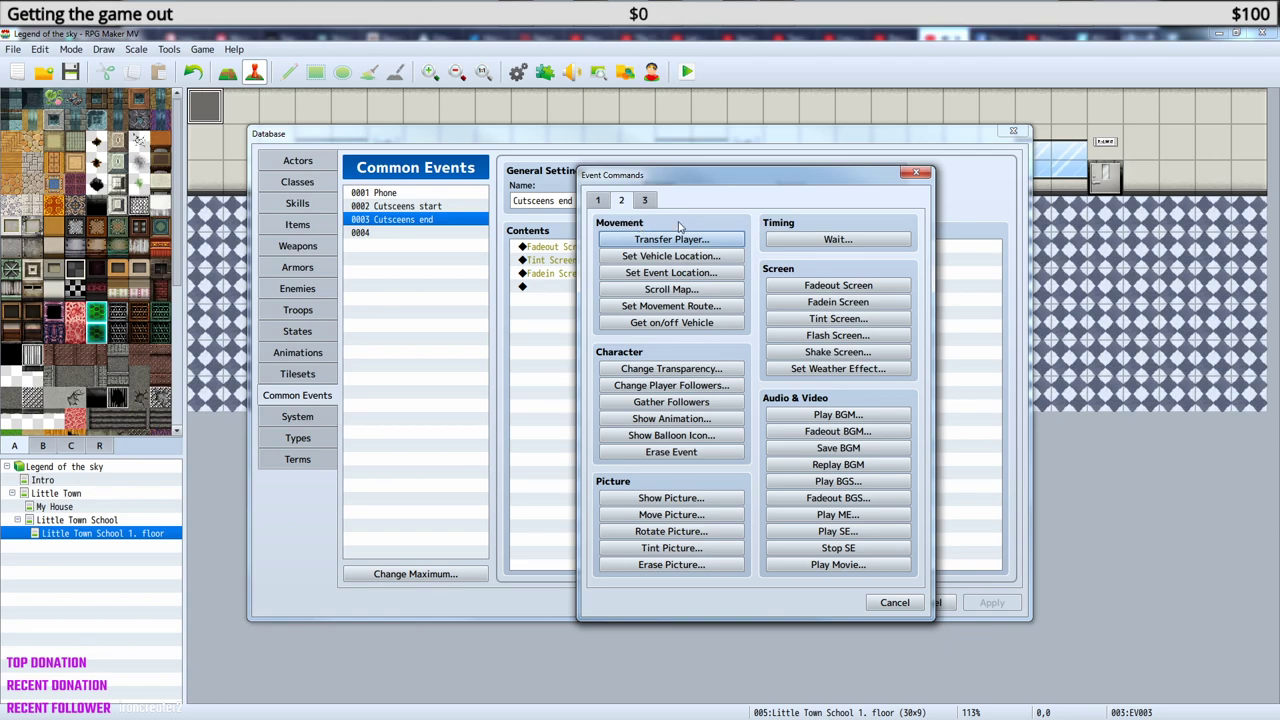
pyautogui.click(700, 370)
pyautogui.click(740, 421)
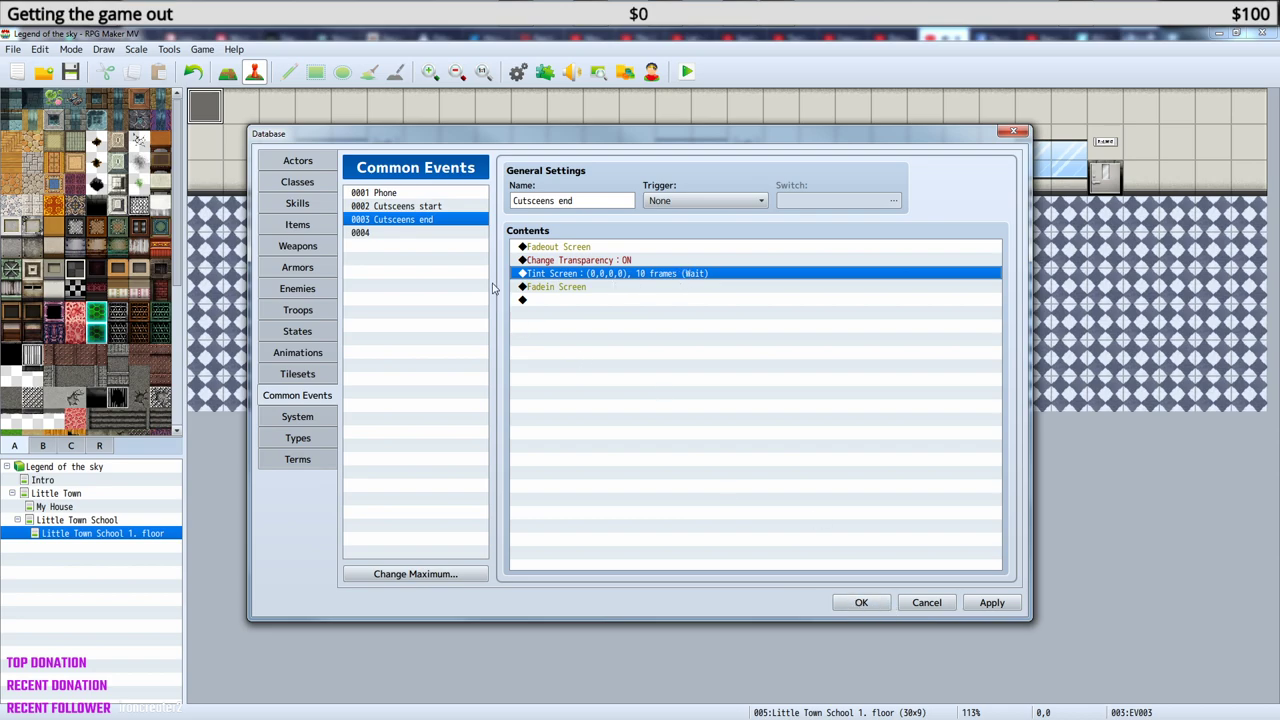
# Move the Change Transparency command between Tint Screen and Fadein Screen in the Cutsceens end common event.
pyautogui.click(617, 261)
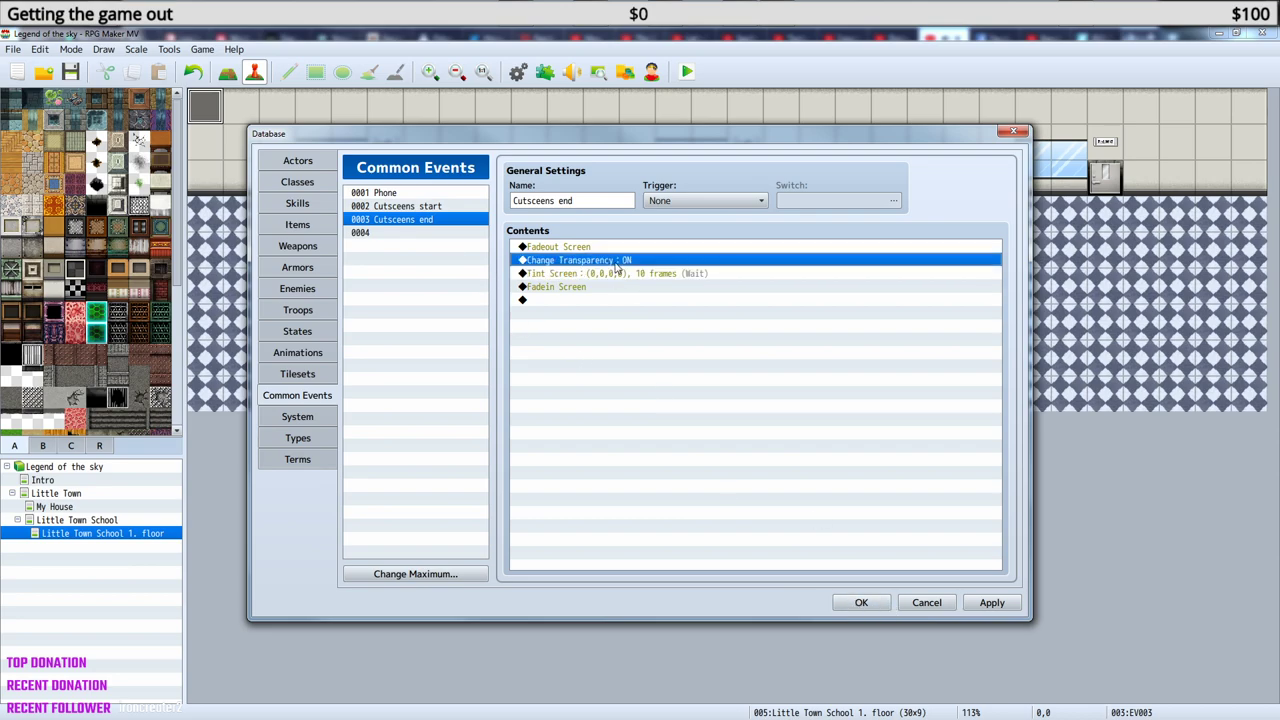
pyautogui.press('Delete')
pyautogui.click(588, 274)
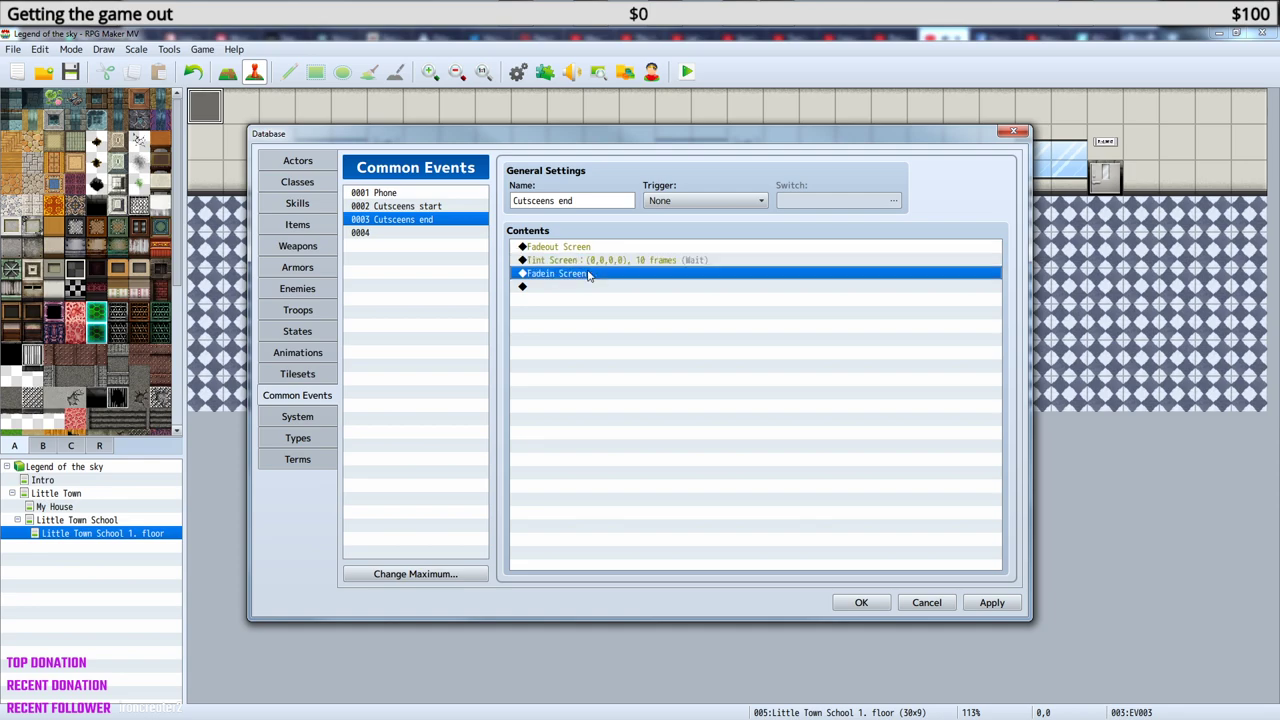
pyautogui.hotkey('ctrl', 'v')
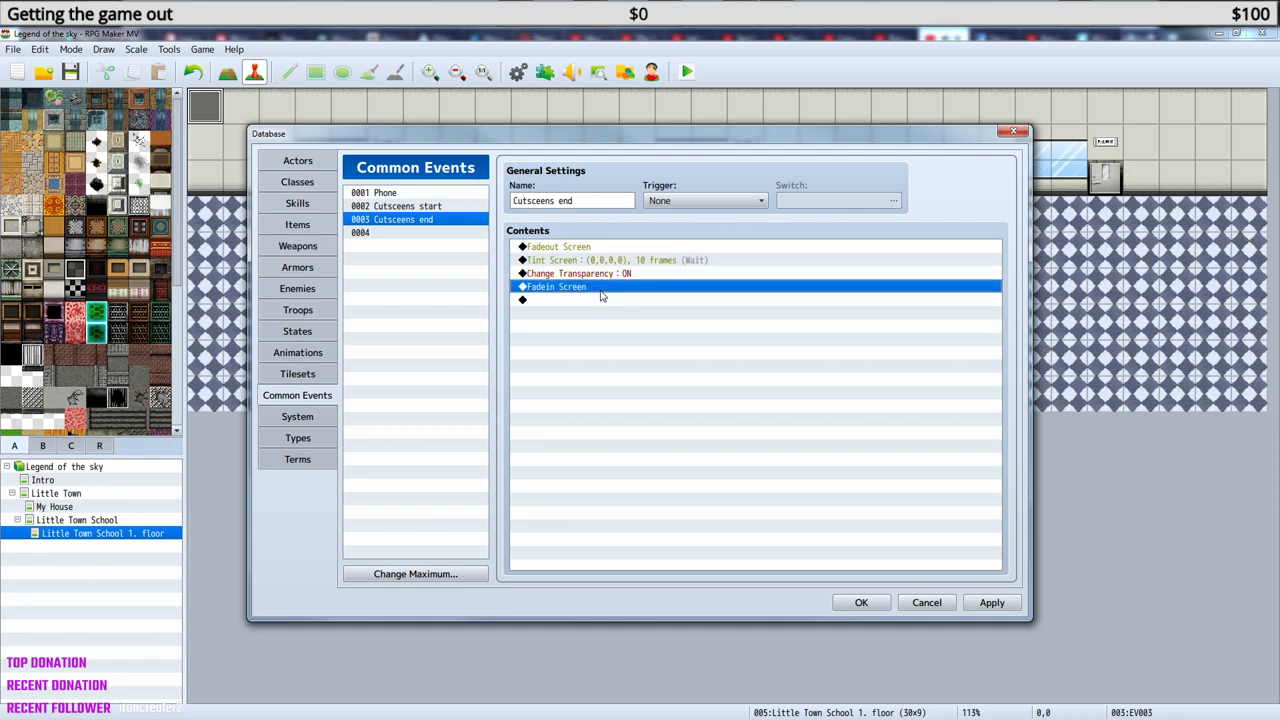
pyautogui.click(601, 279)
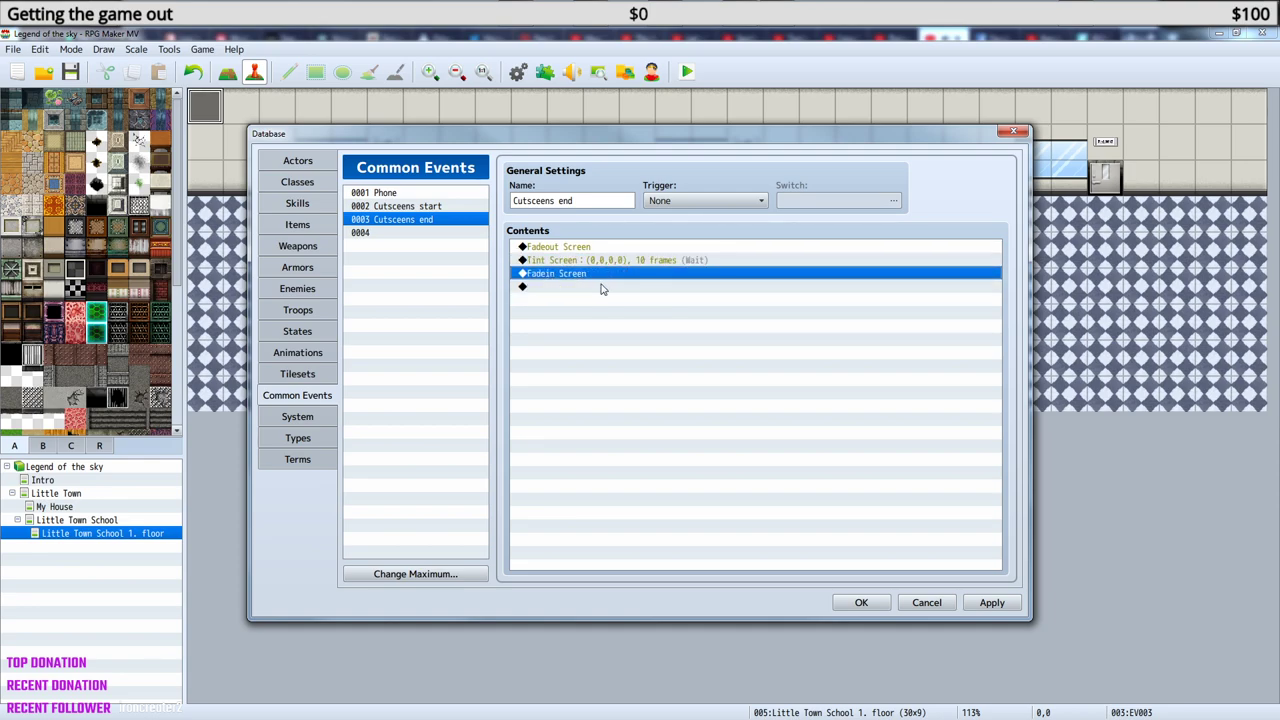
pyautogui.press('Delete')
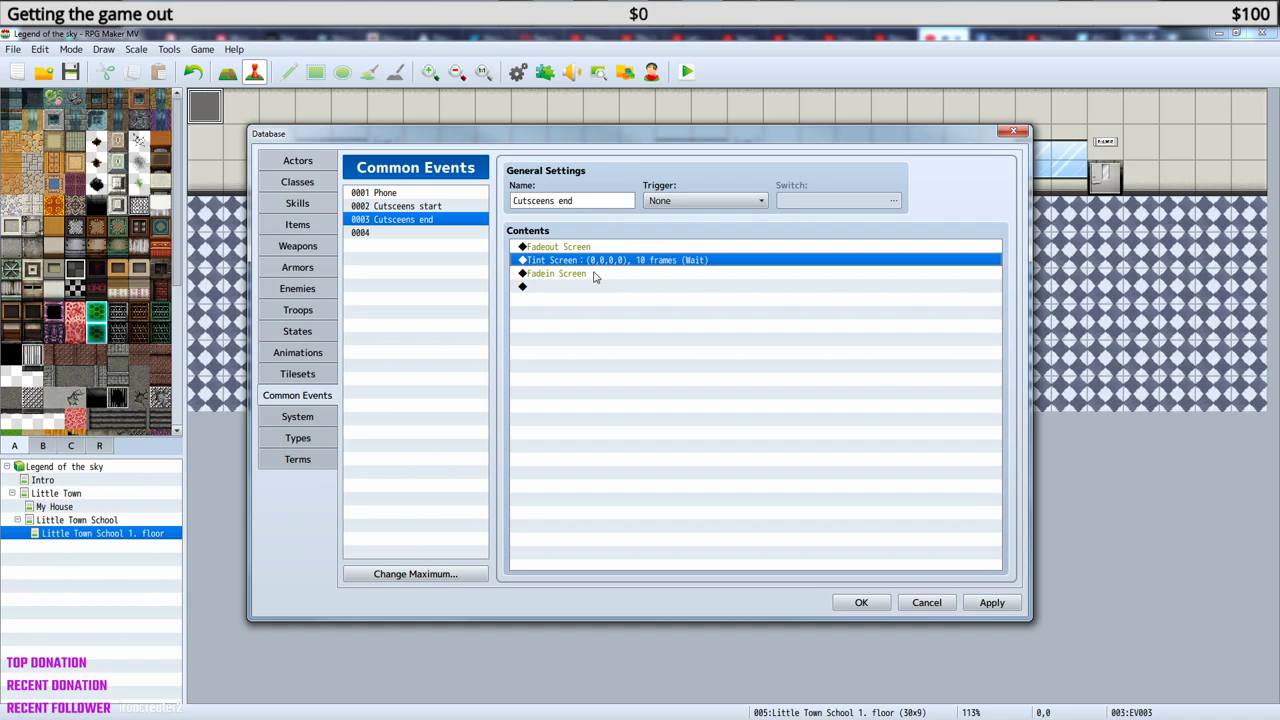
pyautogui.click(593, 274)
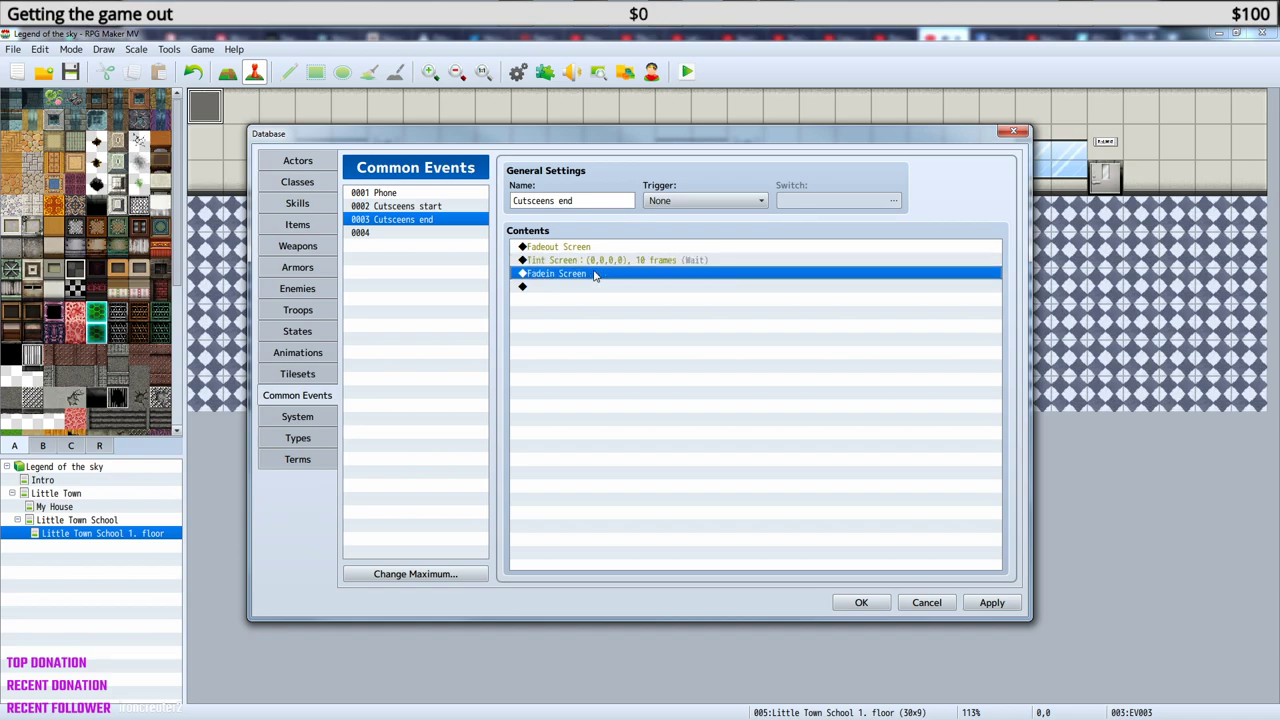
pyautogui.hotkey('ctrl', 'v')
# Switch the Change Transparency command in Cutsceens end to OFF.
pyautogui.rightClick(606, 277)
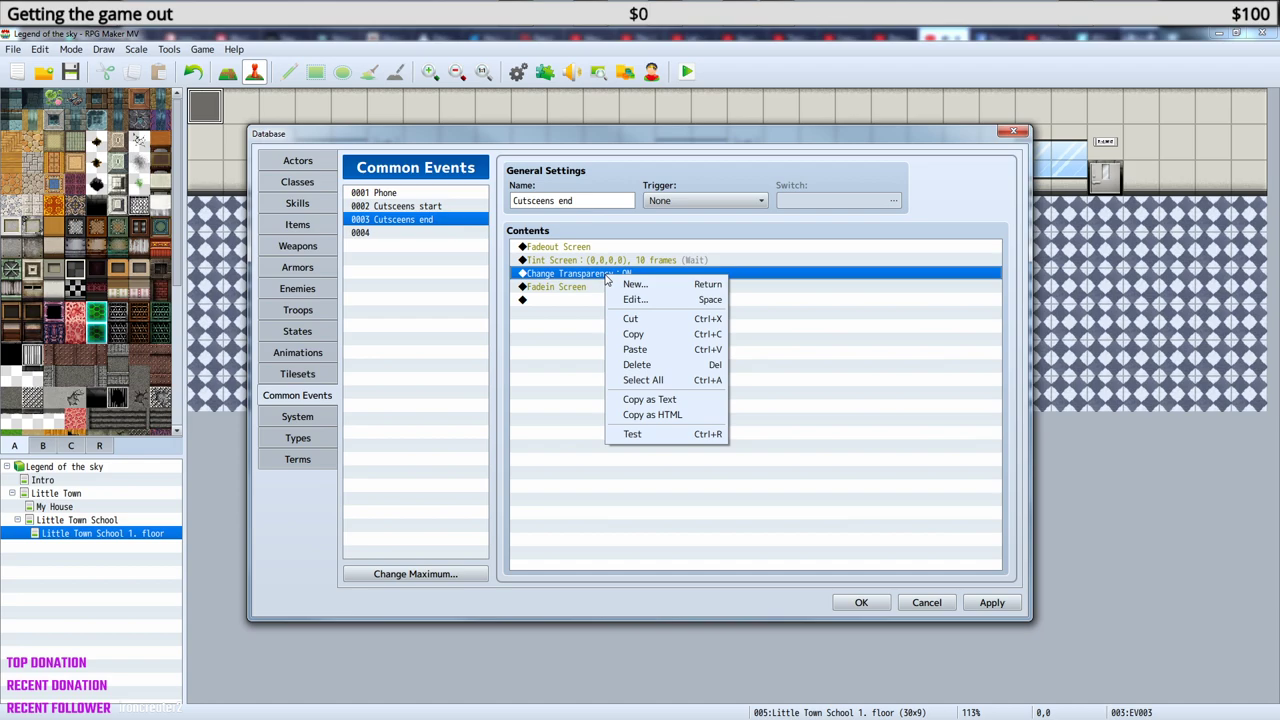
pyautogui.click(648, 299)
pyautogui.click(767, 399)
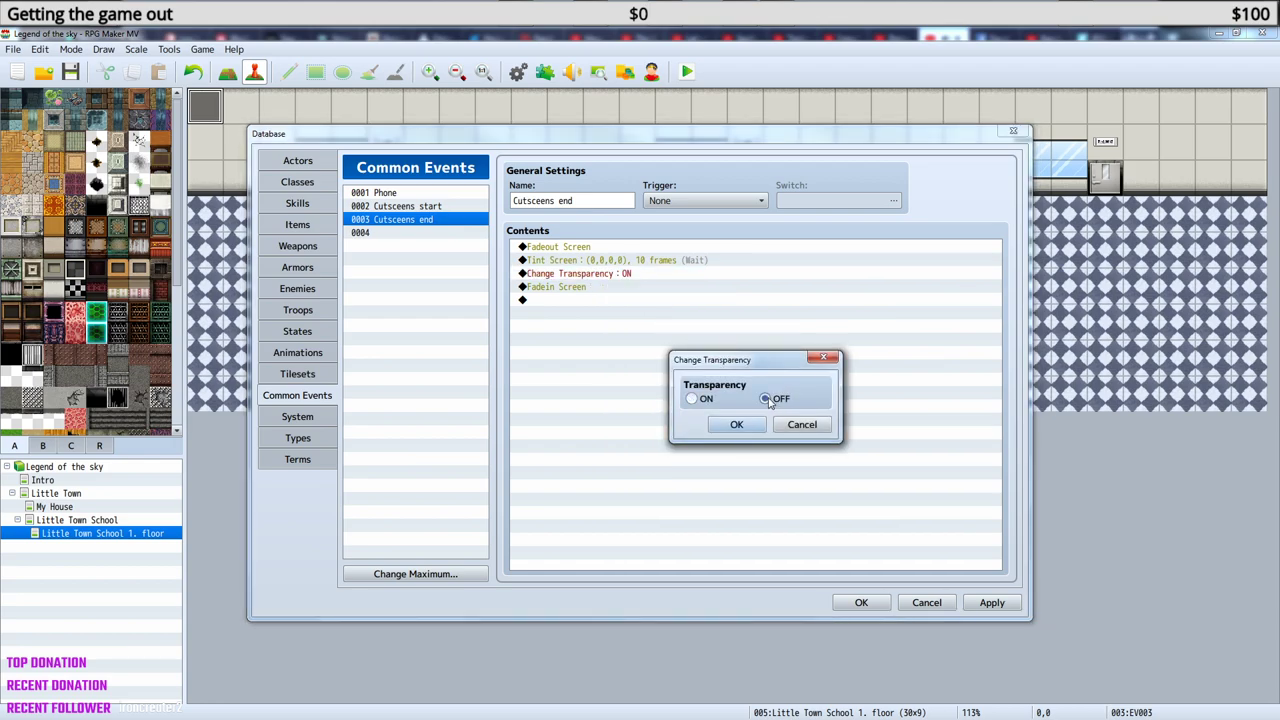
pyautogui.click(736, 424)
# Delete the Tint Screen command from the Cutsceens start common event, and discard all the database changes.
pyautogui.click(440, 206)
pyautogui.click(628, 262)
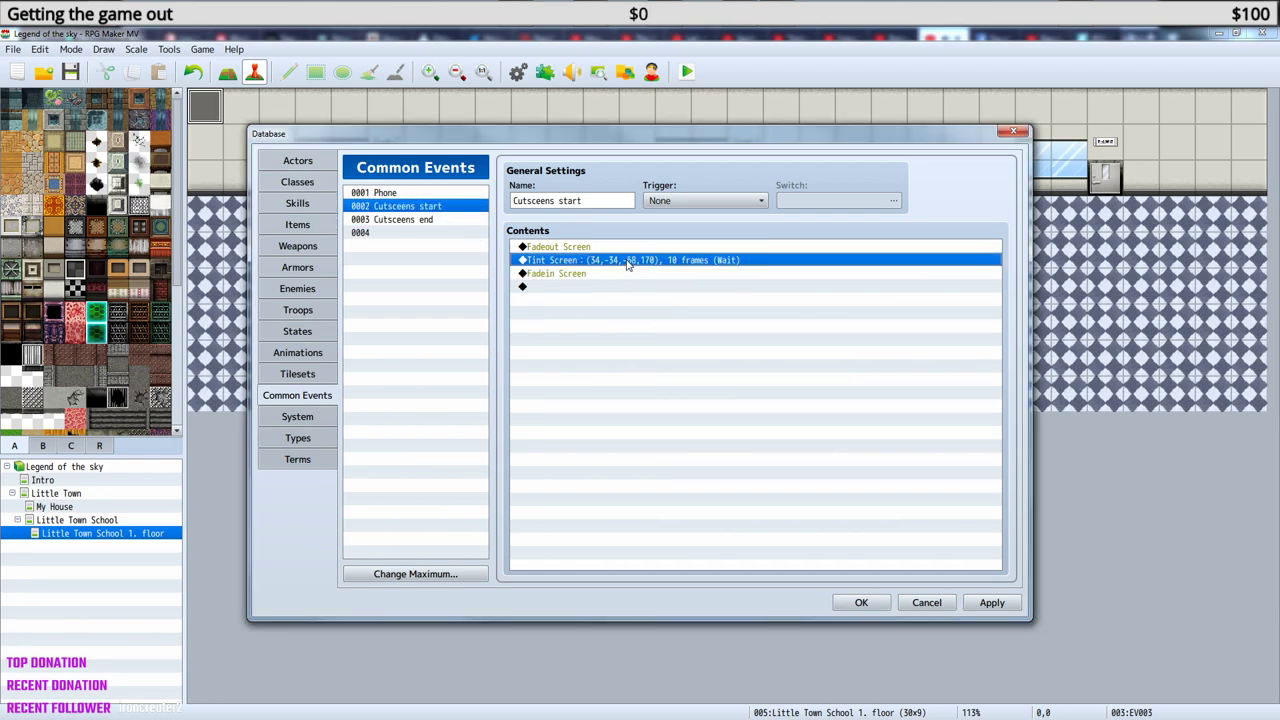
pyautogui.press('Delete')
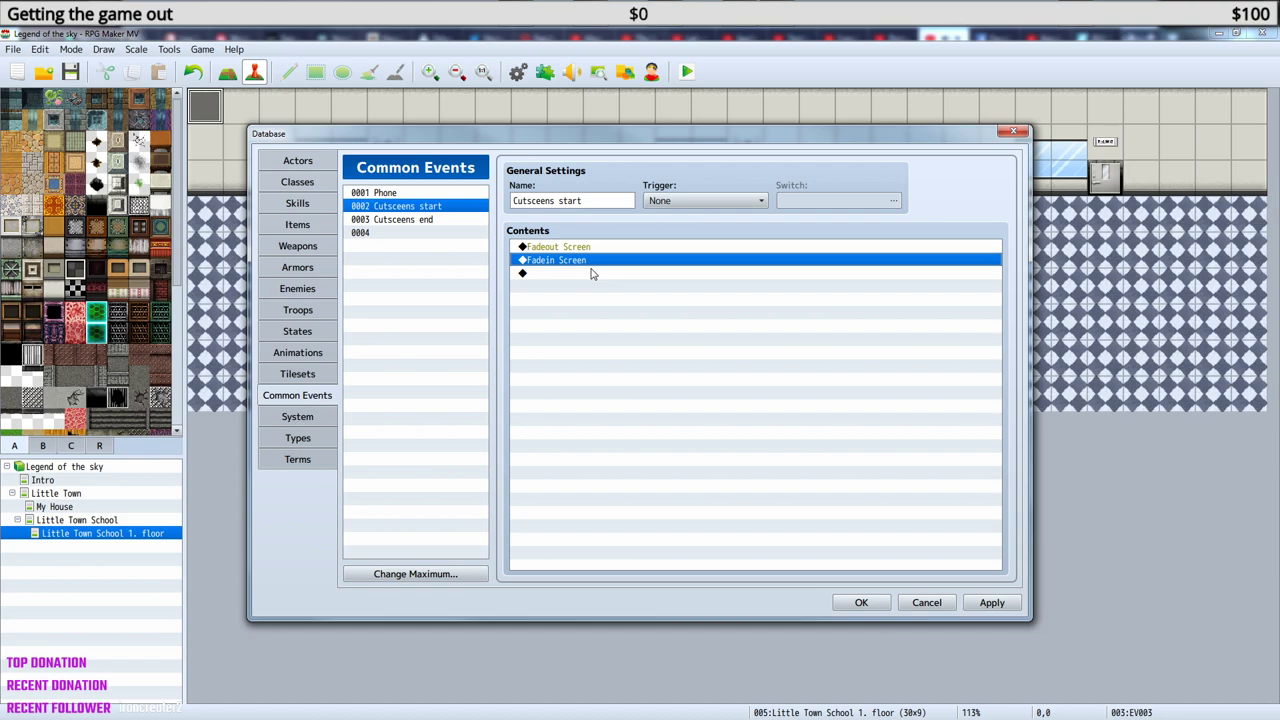
pyautogui.click(926, 603)
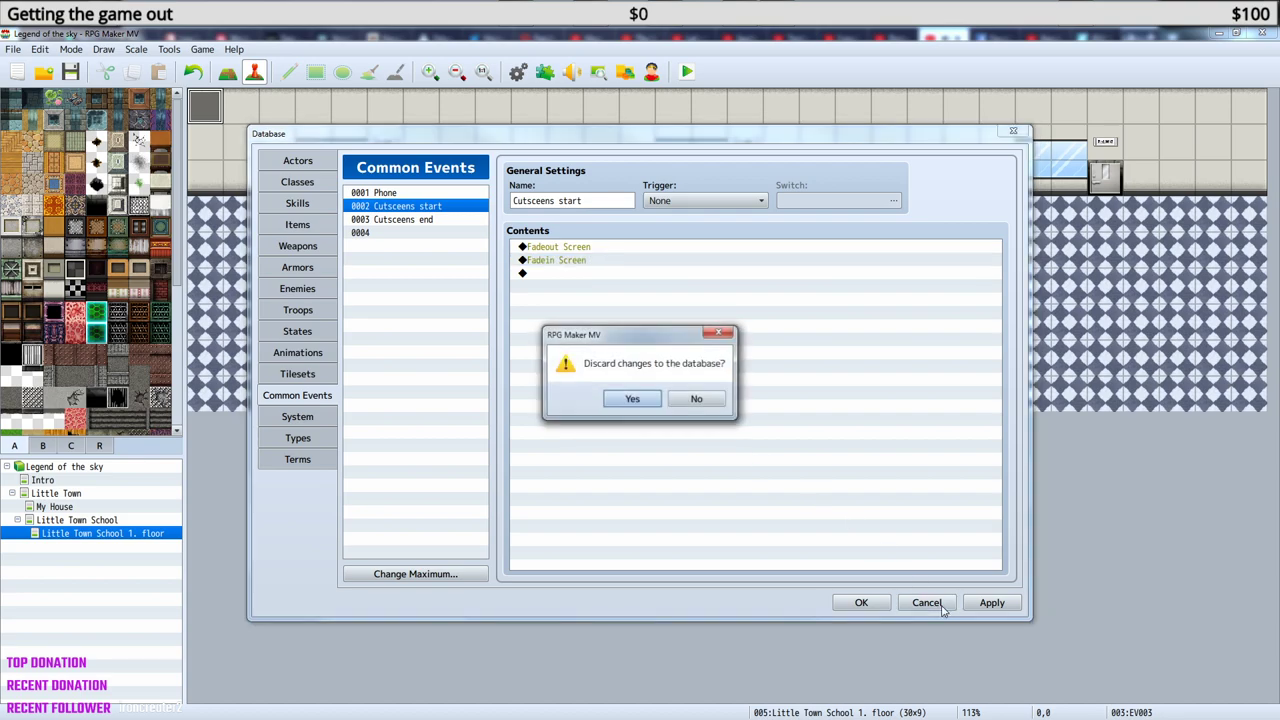
pyautogui.click(627, 399)
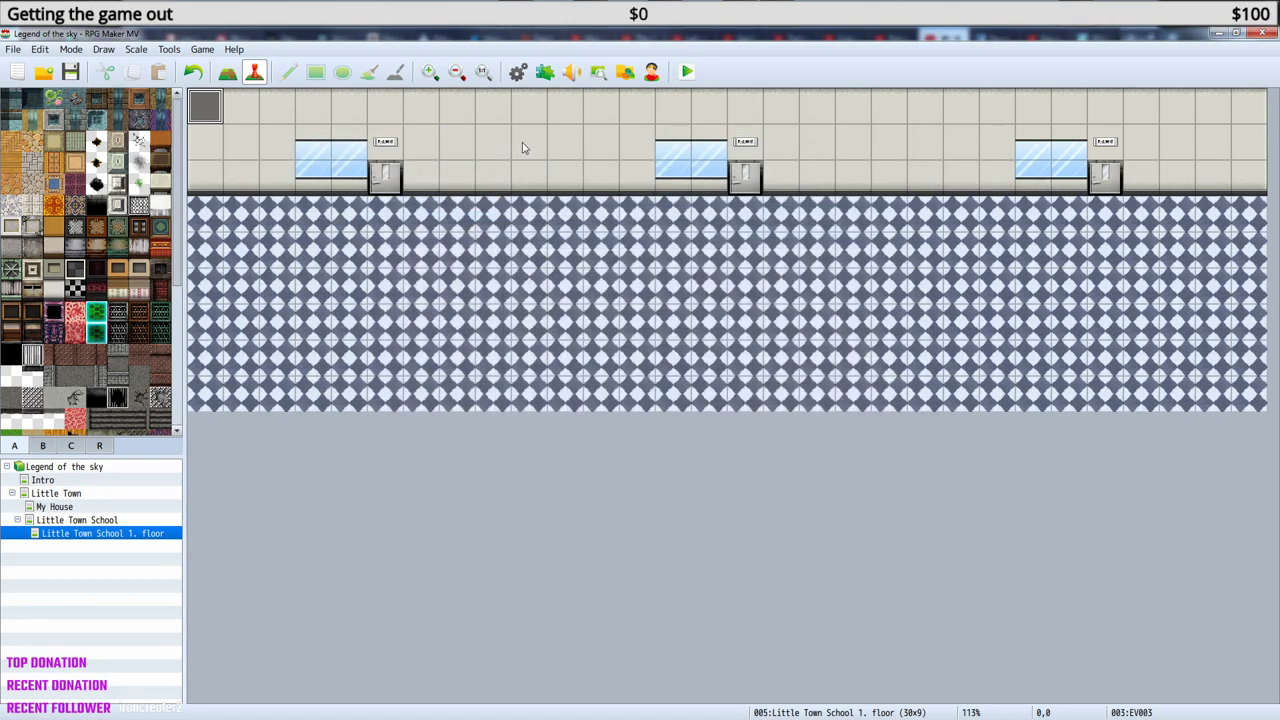
# Reopen the database and insert a Change Transparency OFF command before Tint Screen in the Cutsceens end common event.
pyautogui.click(517, 71)
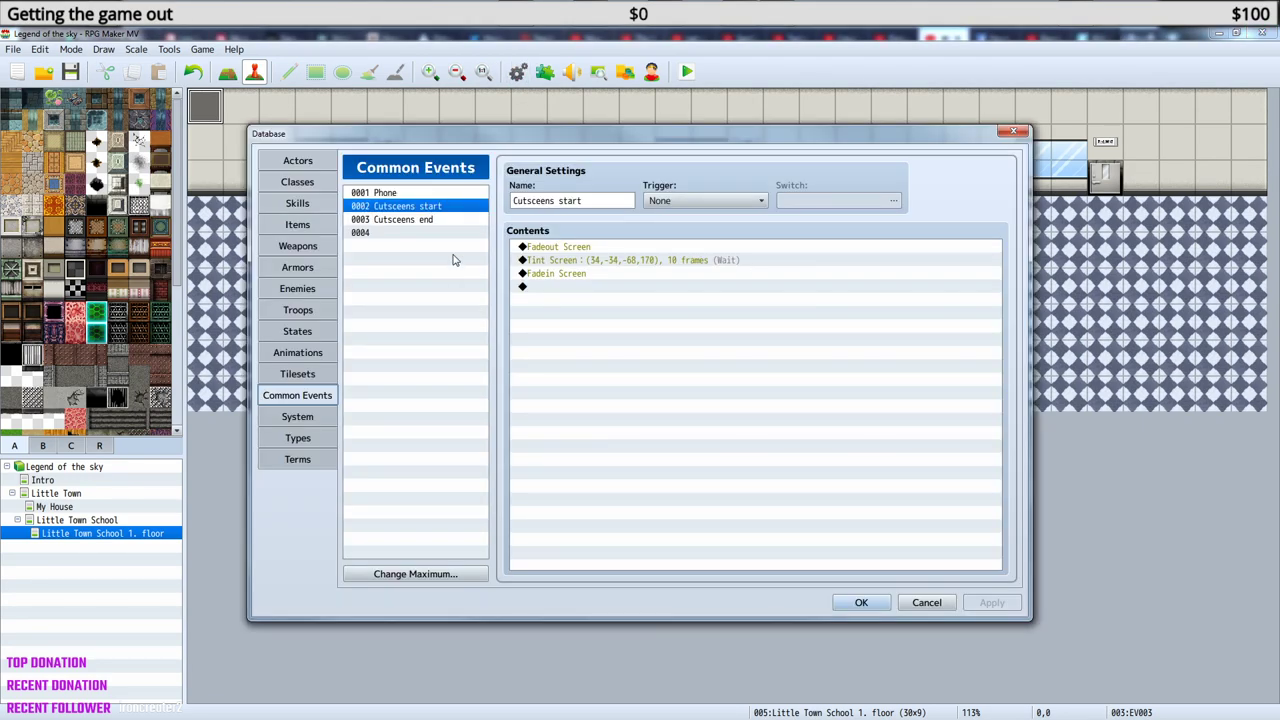
pyautogui.click(410, 219)
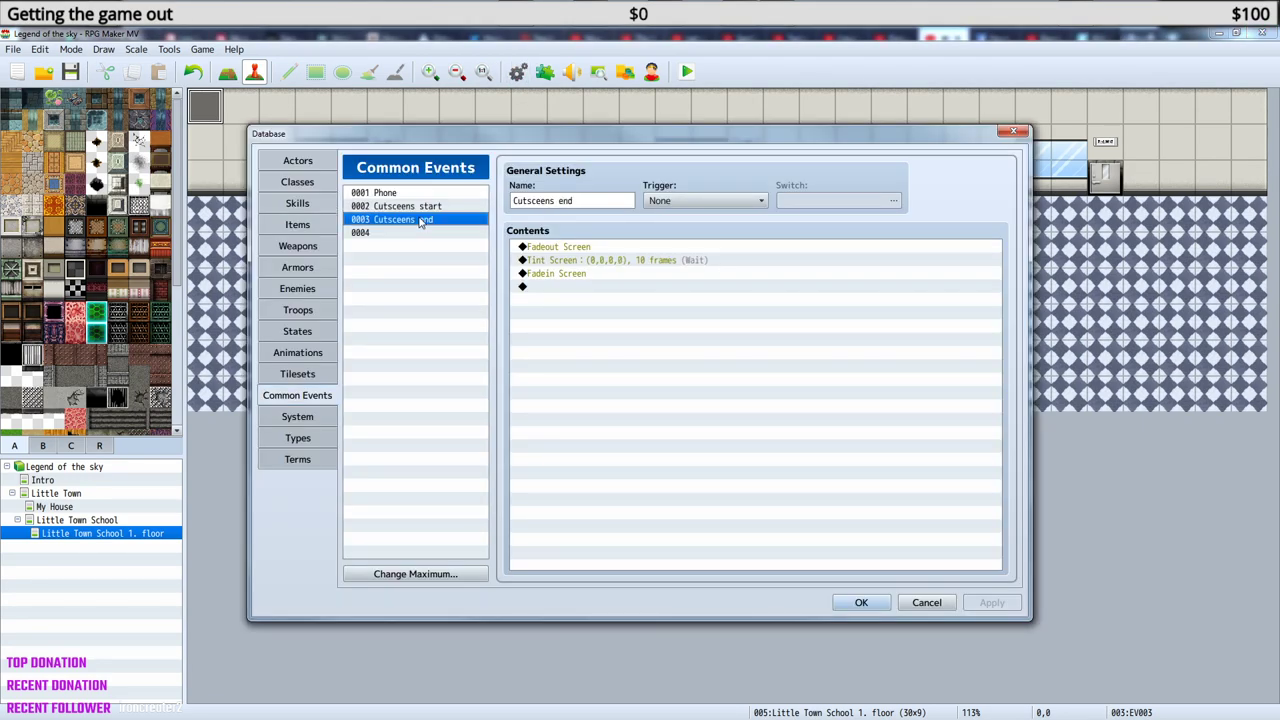
pyautogui.rightClick(592, 260)
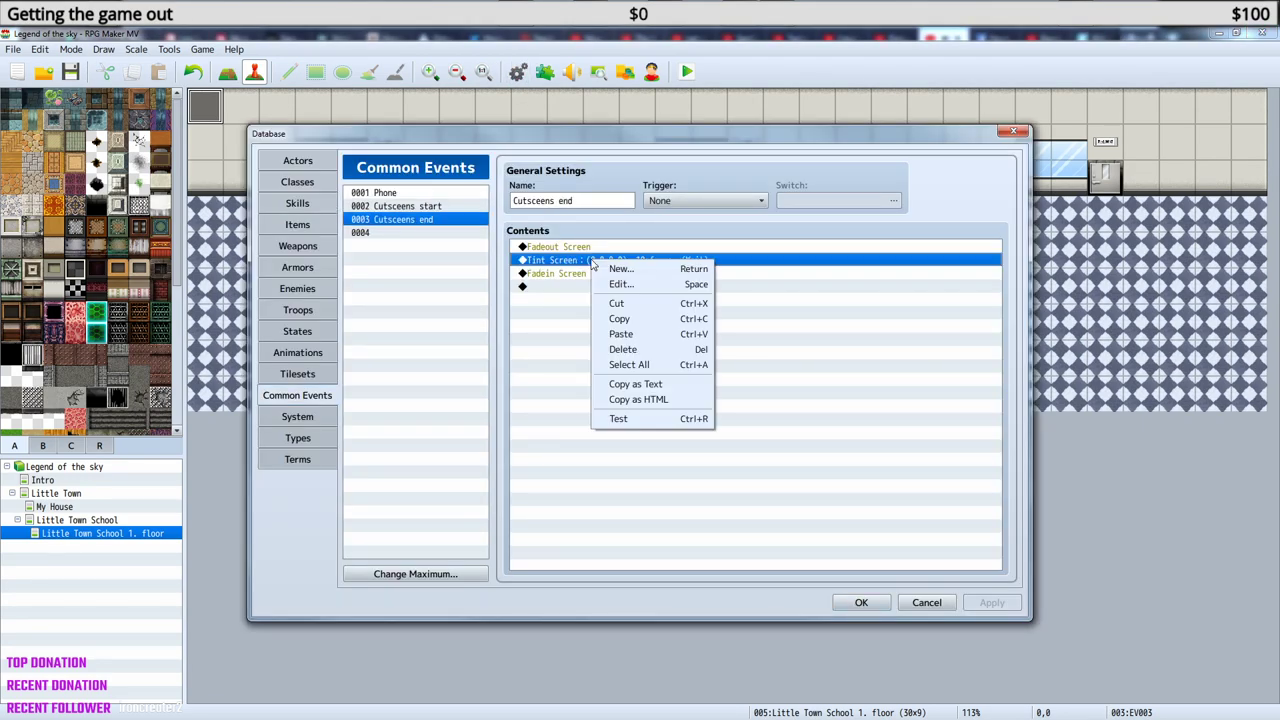
pyautogui.click(645, 270)
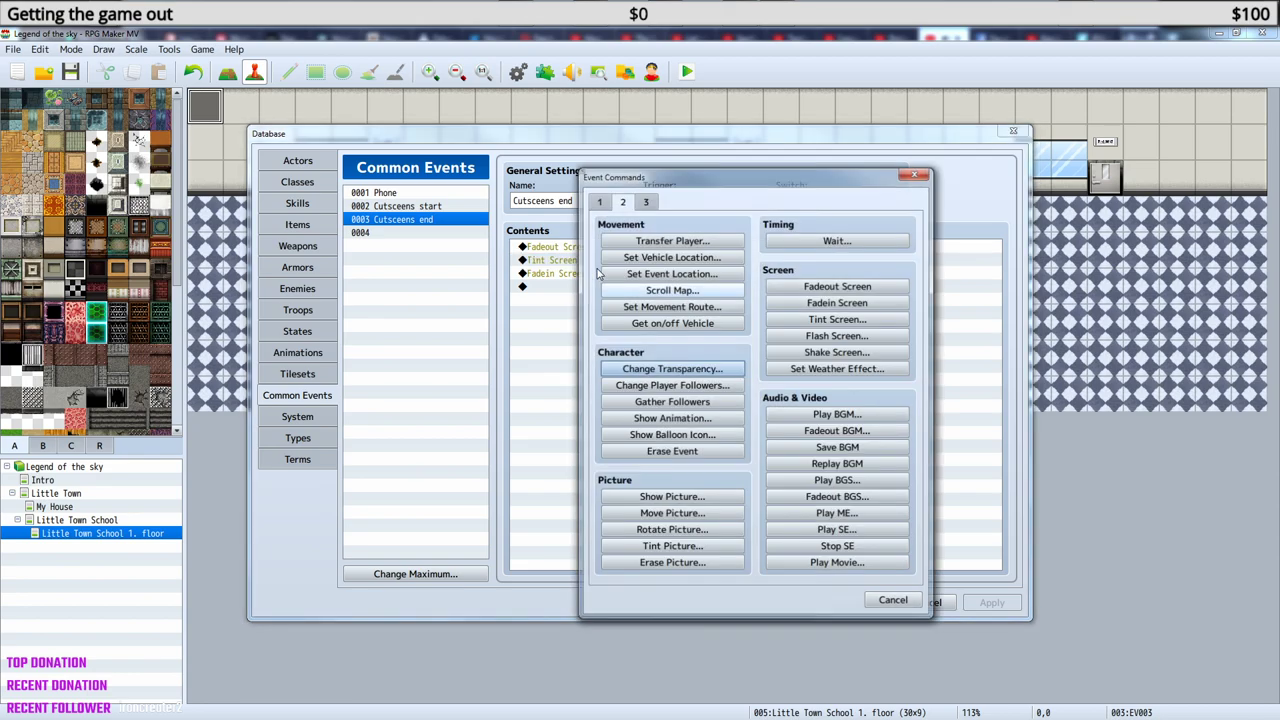
pyautogui.click(680, 368)
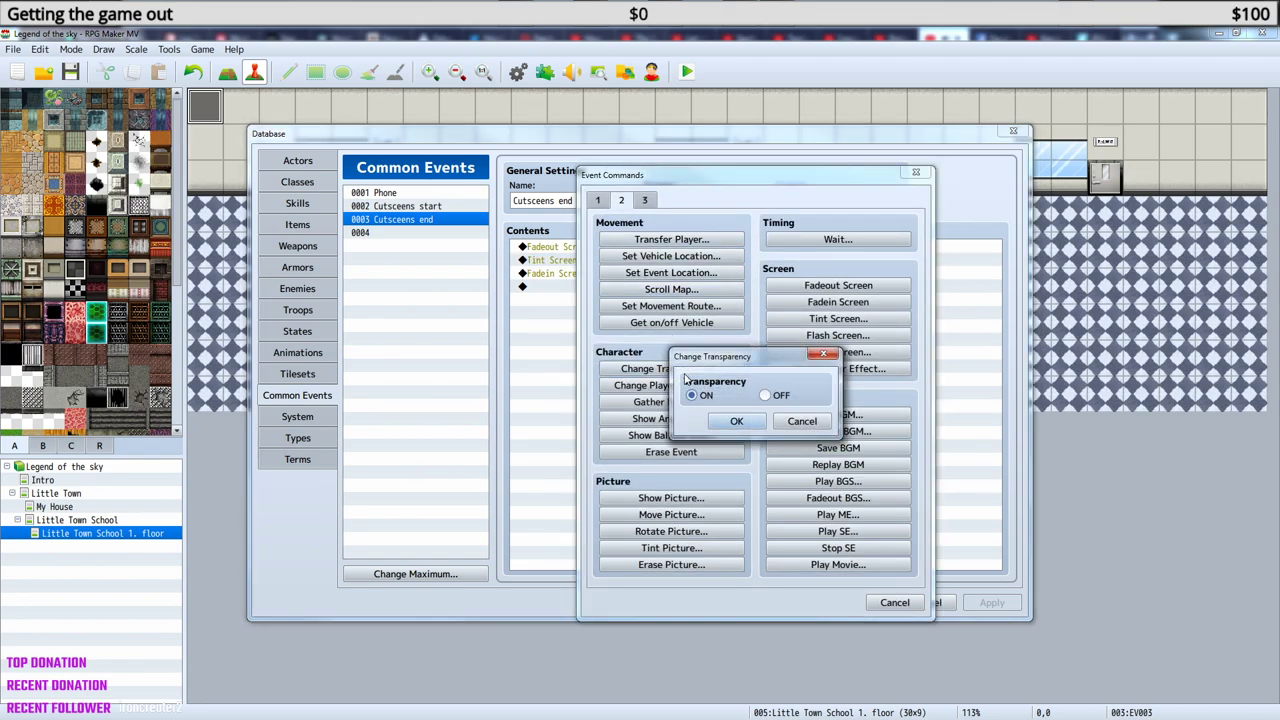
pyautogui.click(765, 395)
pyautogui.click(736, 421)
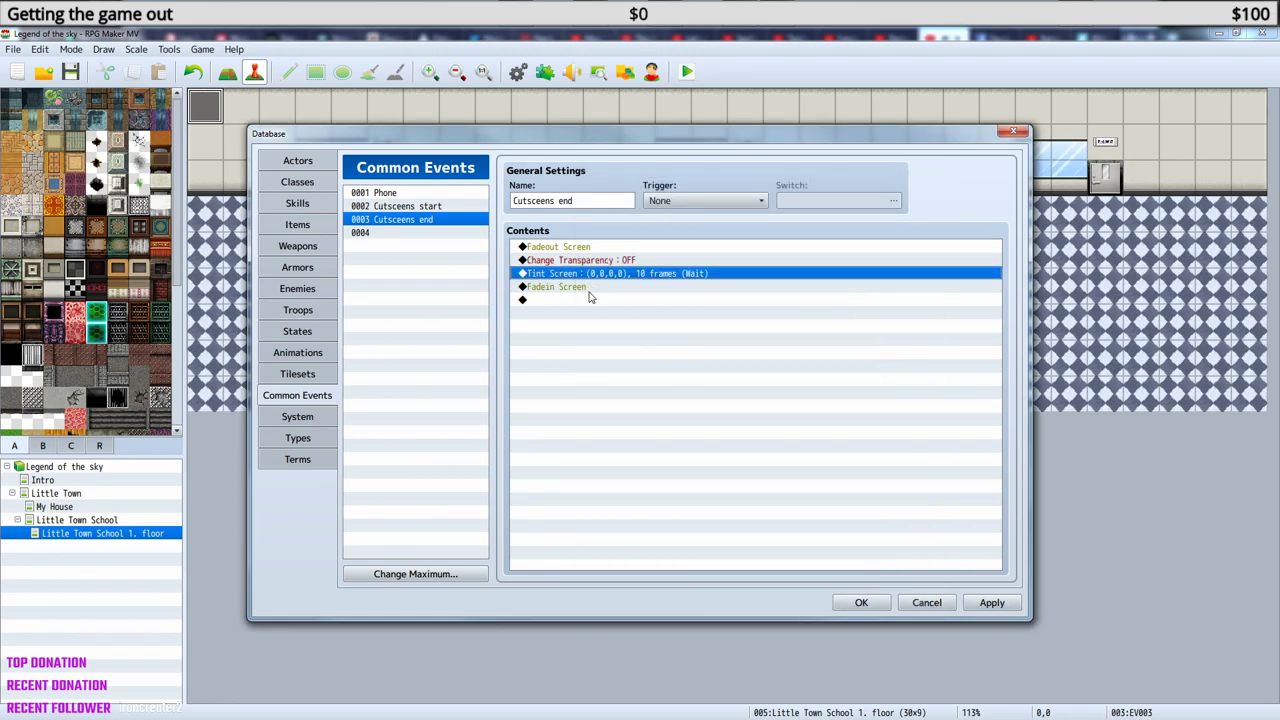
# Move the Change Transparency OFF command below Tint Screen, just before Fadein Screen, in Cutsceens end.
pyautogui.click(591, 261)
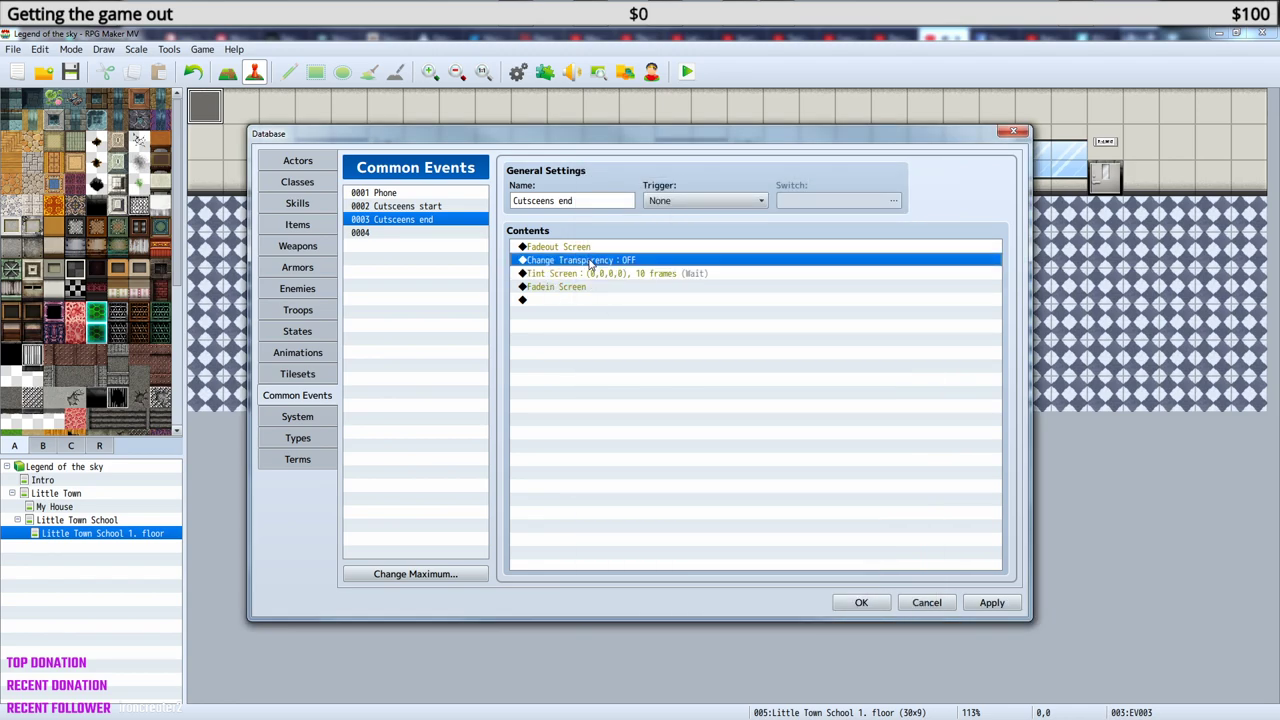
pyautogui.press('Delete')
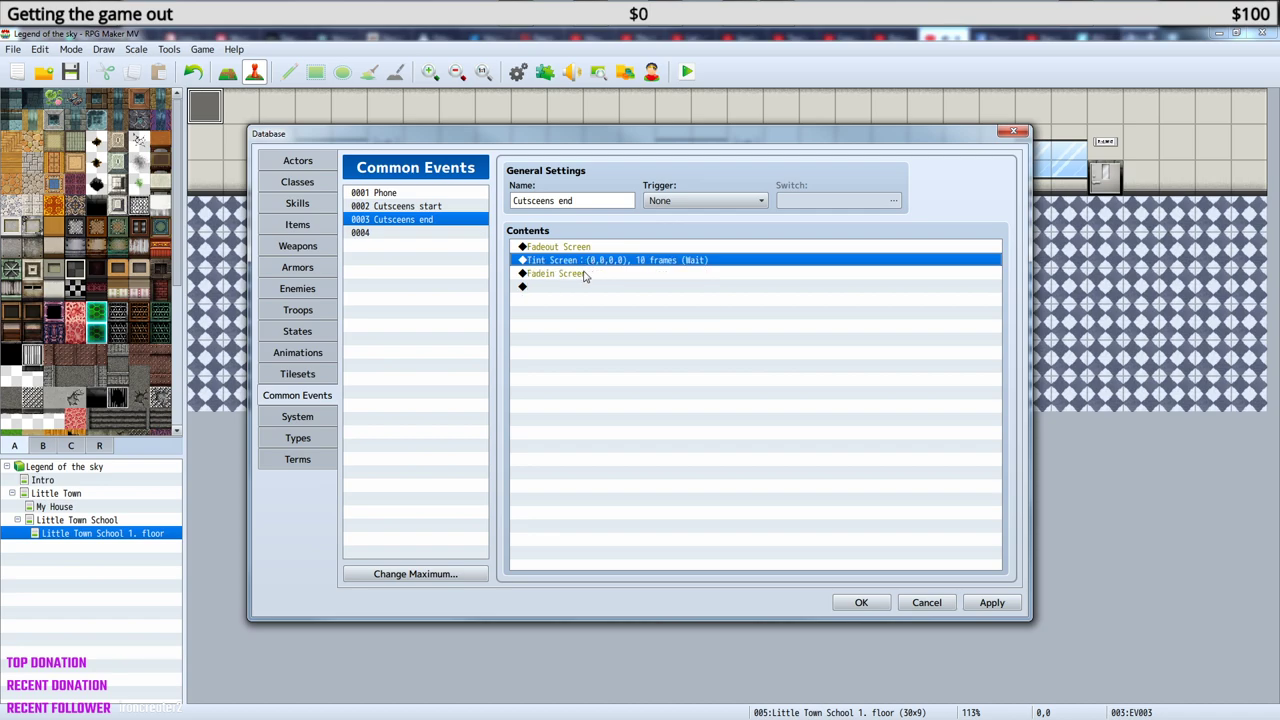
pyautogui.click(586, 274)
pyautogui.hotkey('ctrl', 'v')
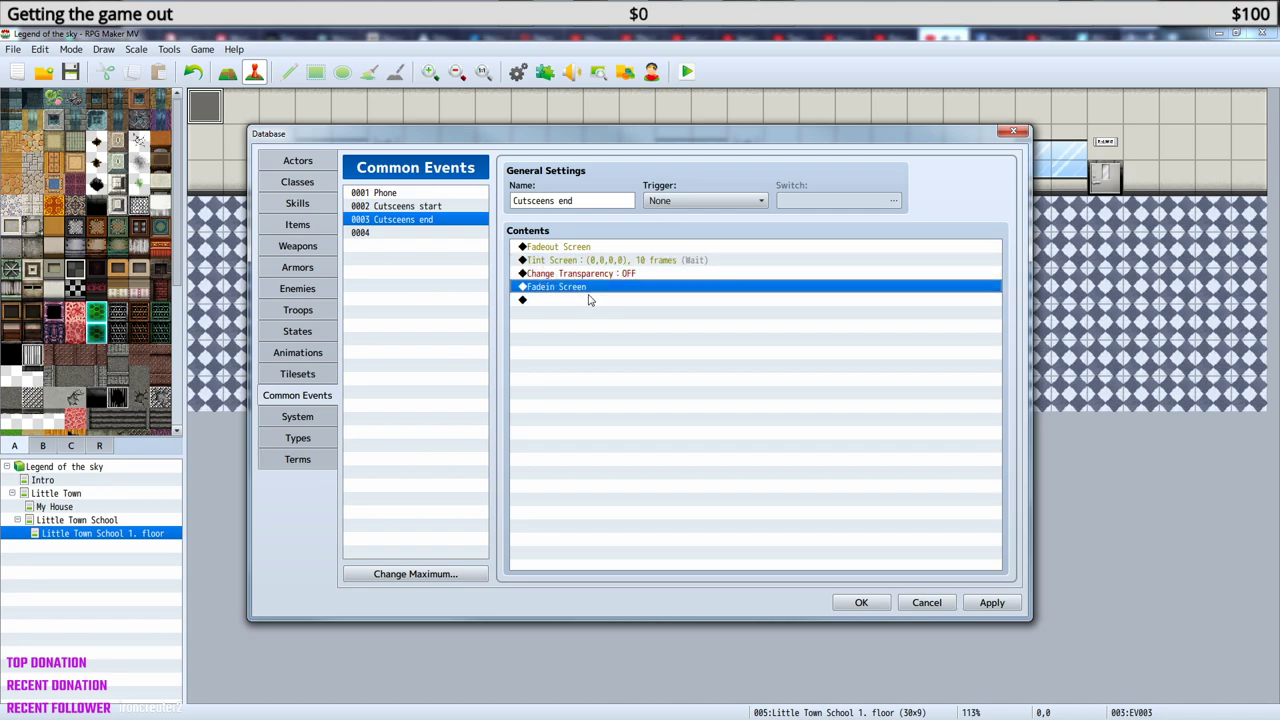
# Paste the Change Transparency command before Tint Screen in the Cutsceens start common event, set it to ON, and accept the database changes.
pyautogui.click(392, 208)
pyautogui.click(588, 260)
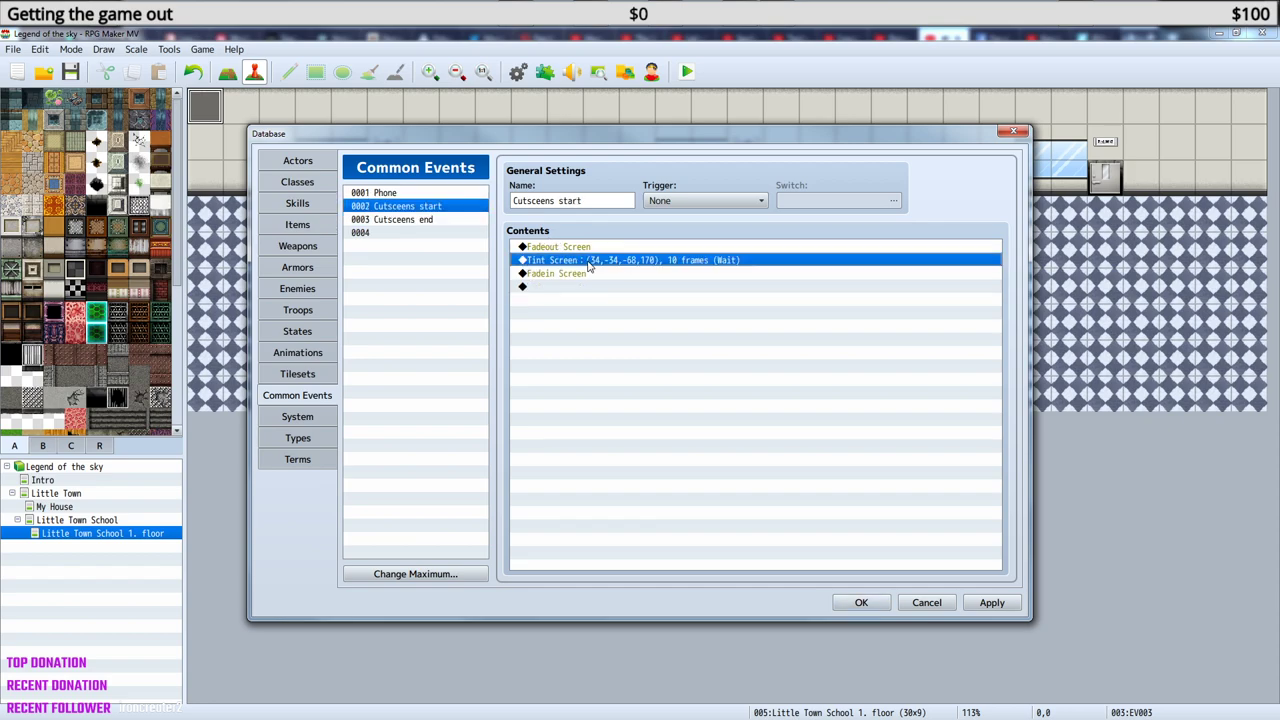
pyautogui.hotkey('ctrl', 'v')
pyautogui.rightClick(588, 260)
pyautogui.click(605, 266)
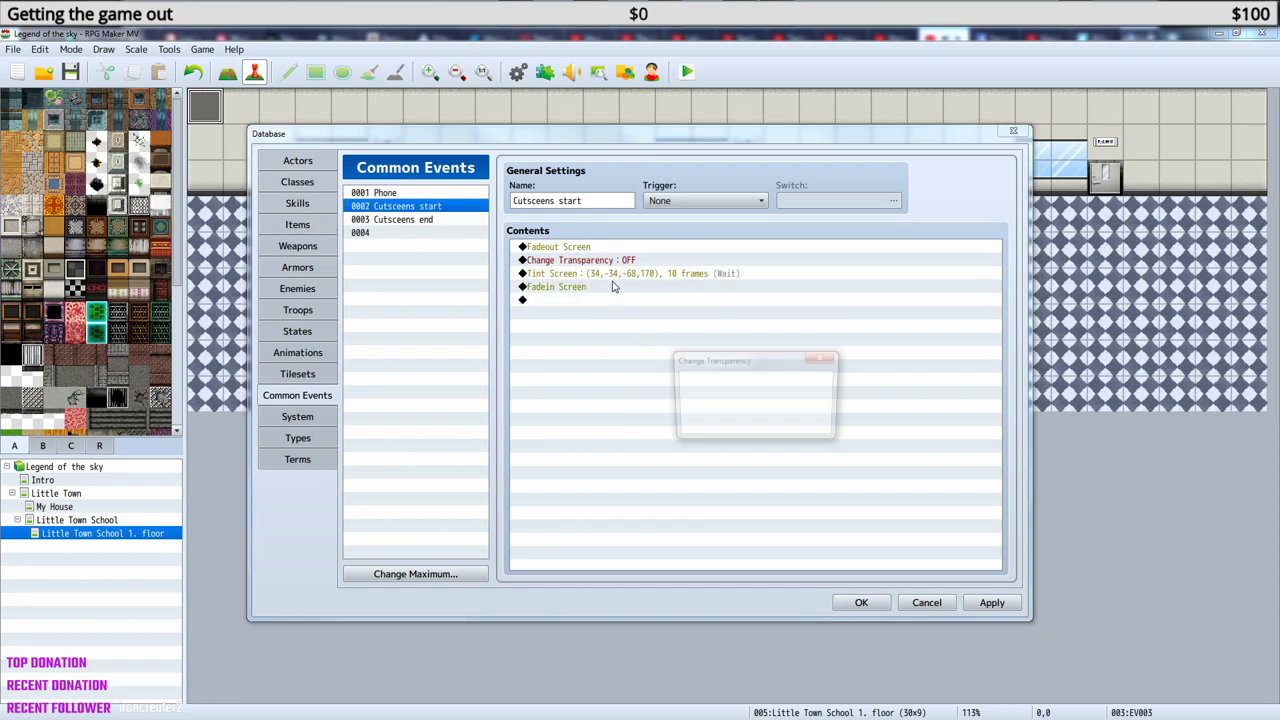
pyautogui.click(694, 399)
pyautogui.click(740, 427)
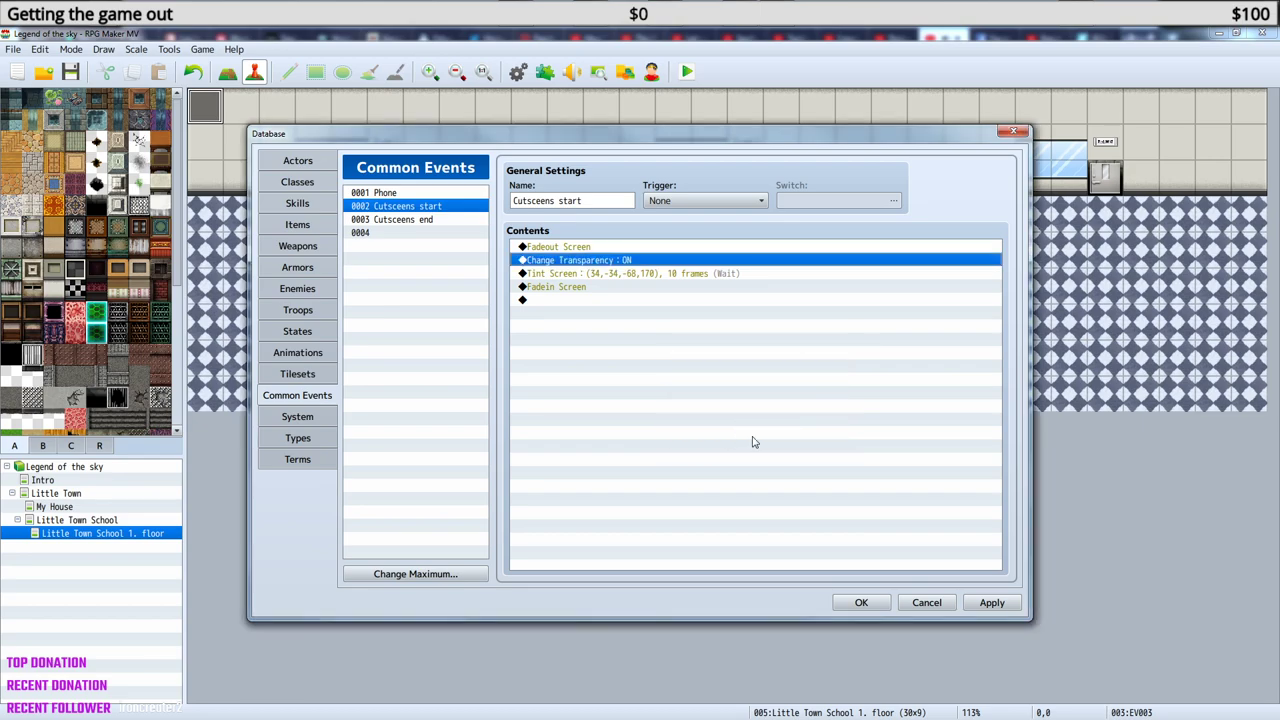
pyautogui.click(860, 601)
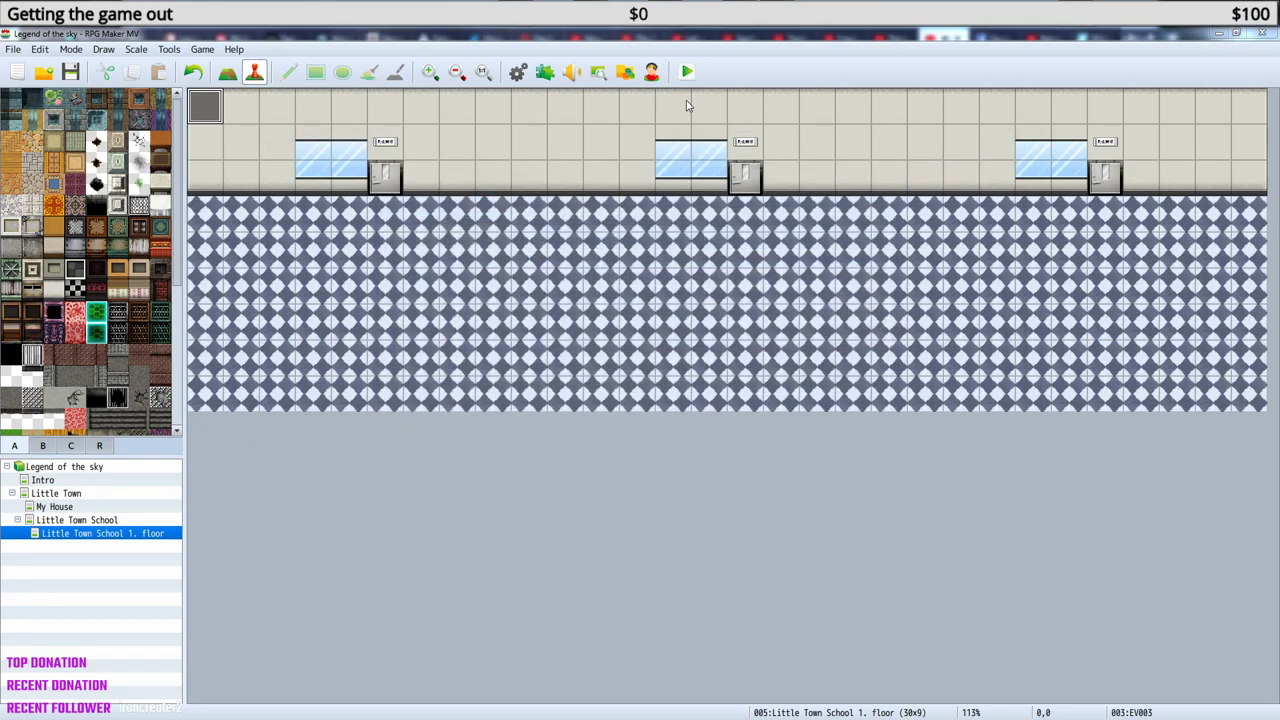
# Playtest the game from the File 1 save to check the corridor cutscene, and close the game window.
pyautogui.click(687, 71)
pyautogui.click(598, 400)
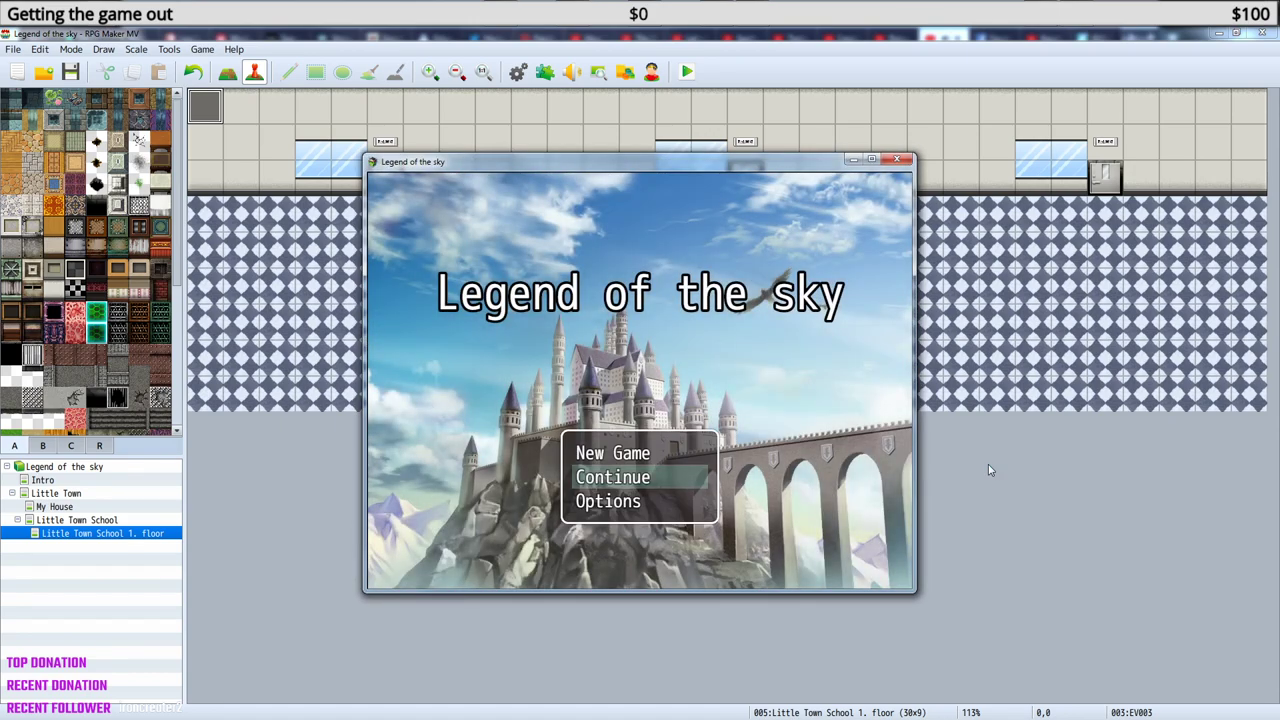
pyautogui.press('Return')
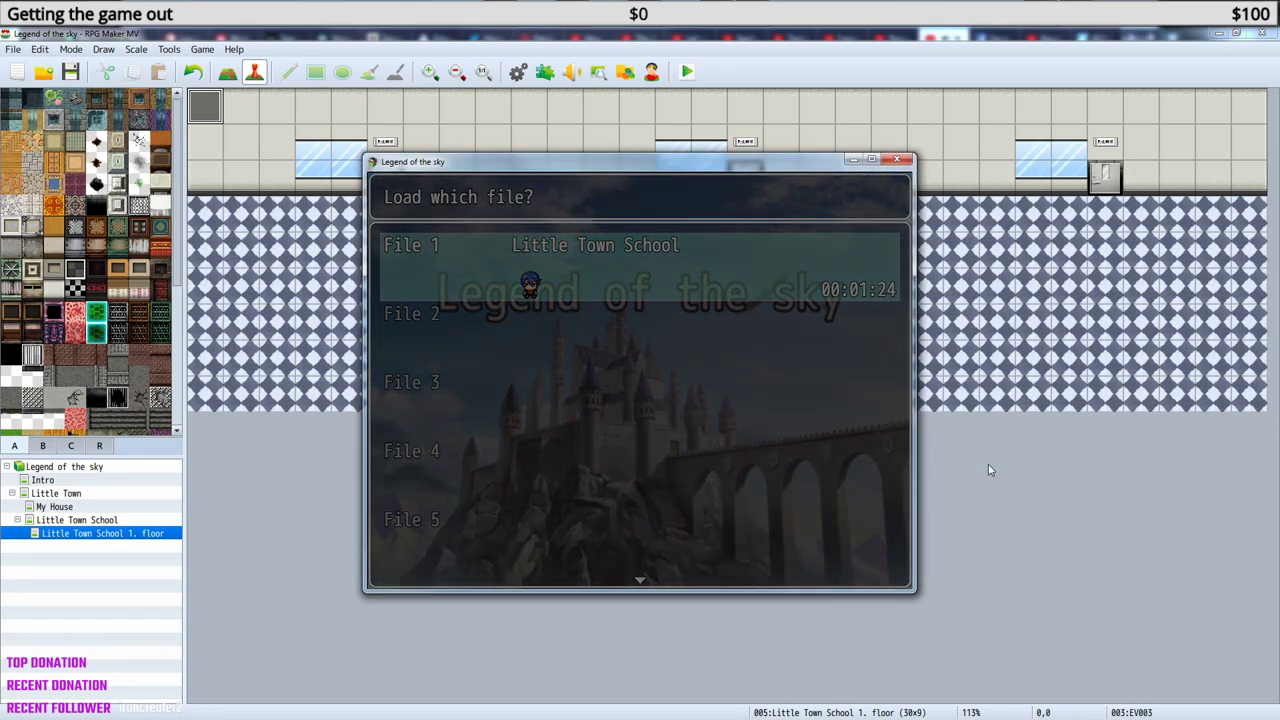
pyautogui.press('Return')
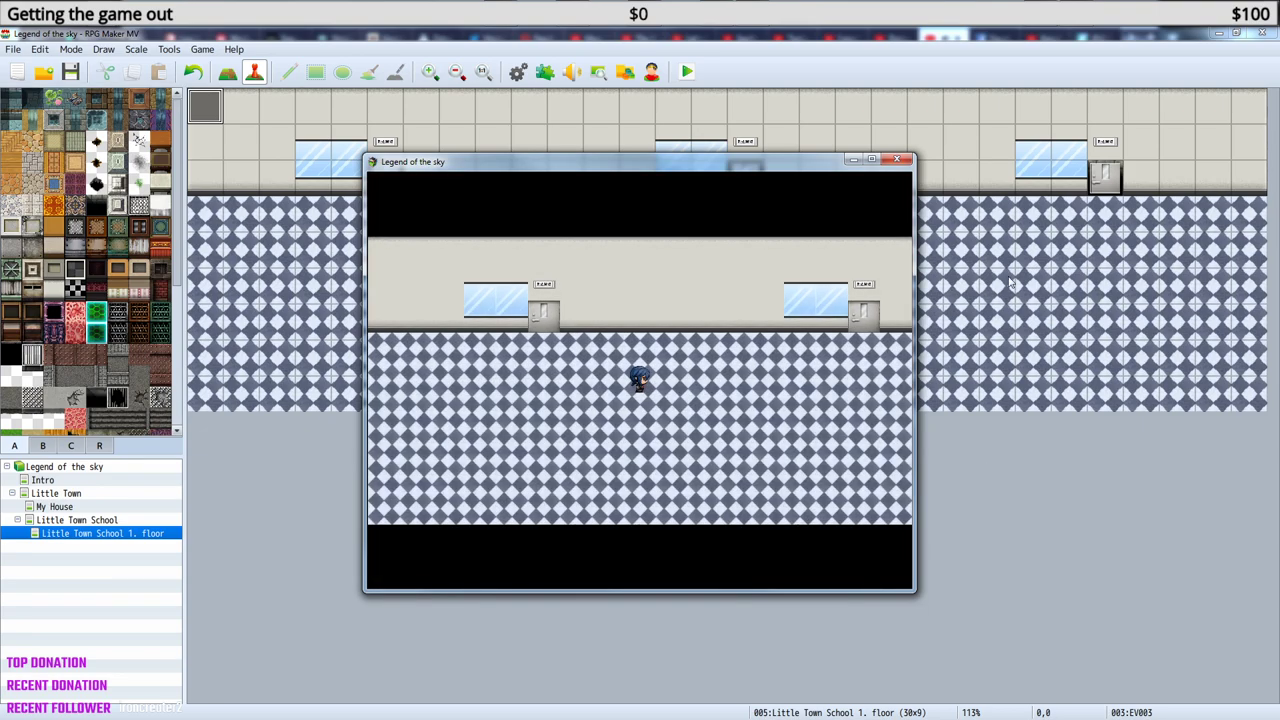
pyautogui.click(898, 160)
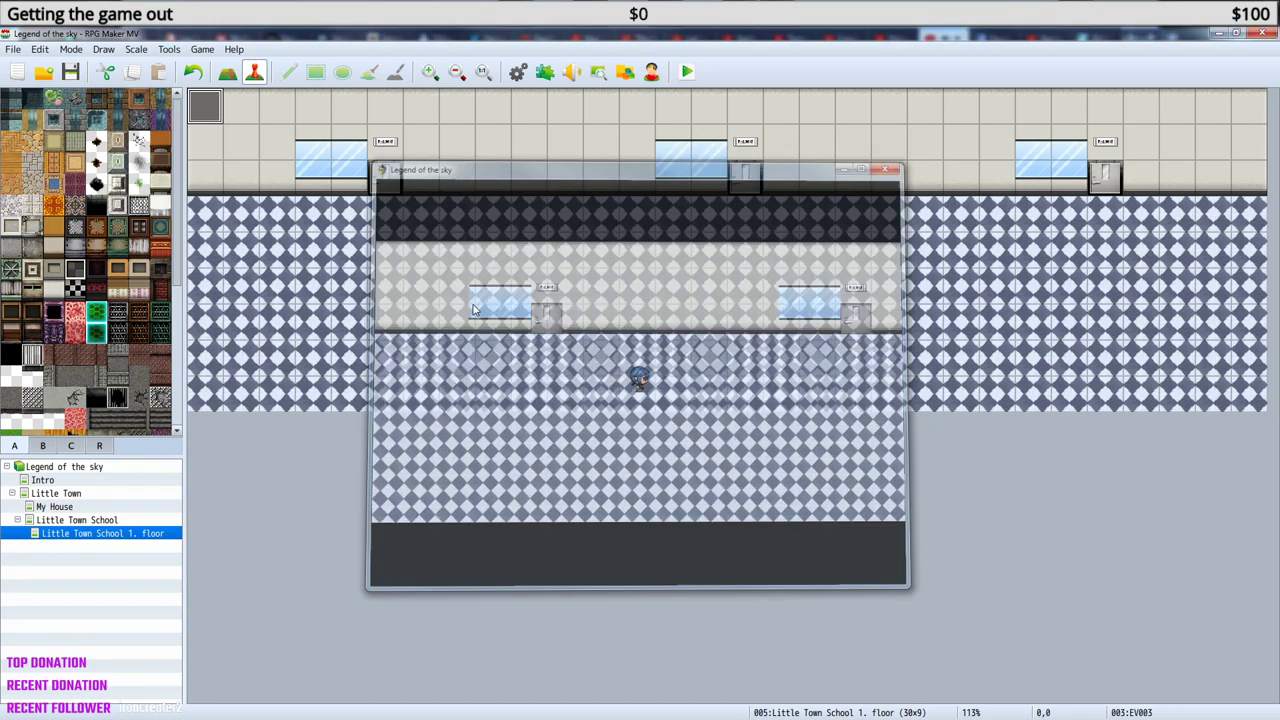
# Inspect the player's Set Movement Route command in EV003, and close the event without changes.
pyautogui.doubleClick(200, 103)
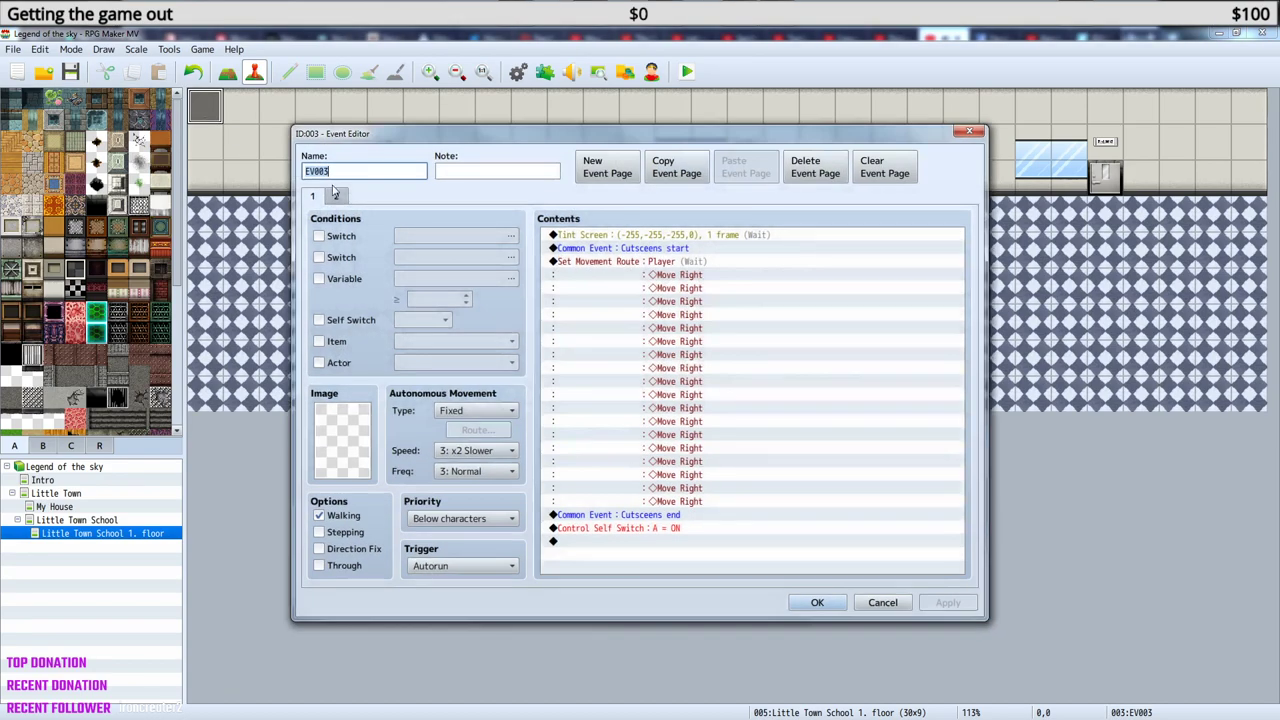
pyautogui.click(677, 262)
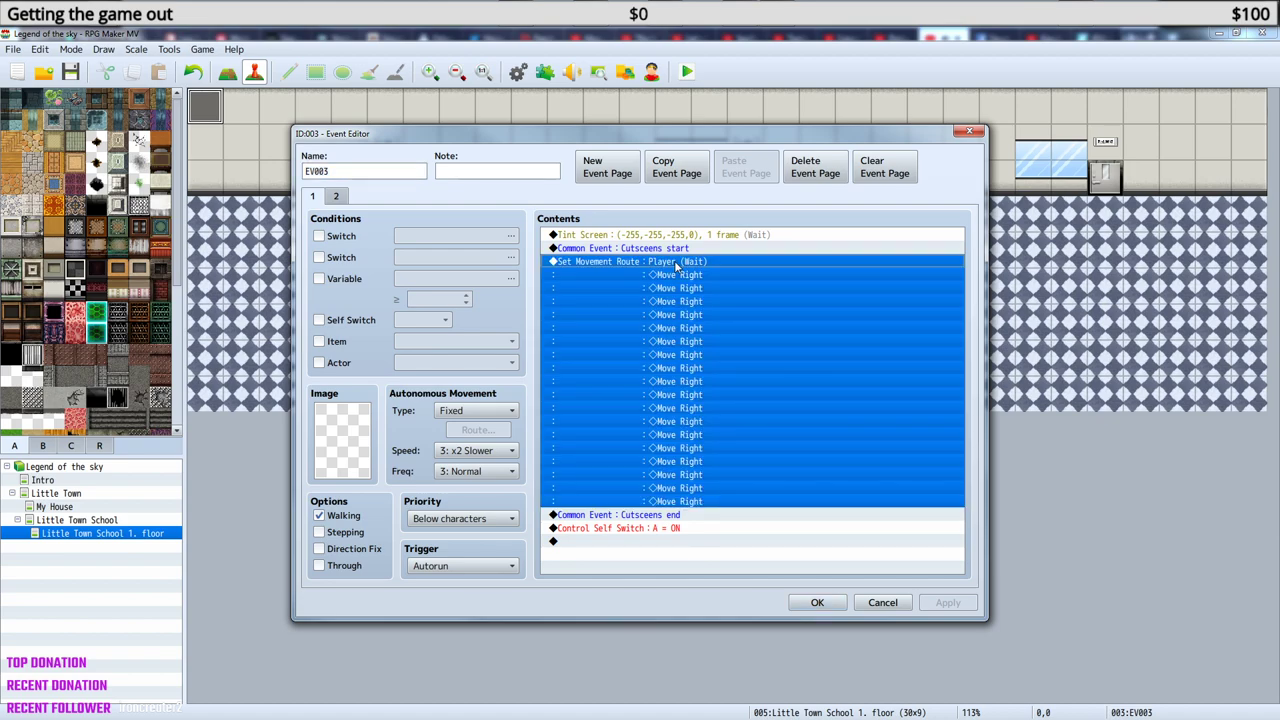
pyautogui.rightClick(677, 264)
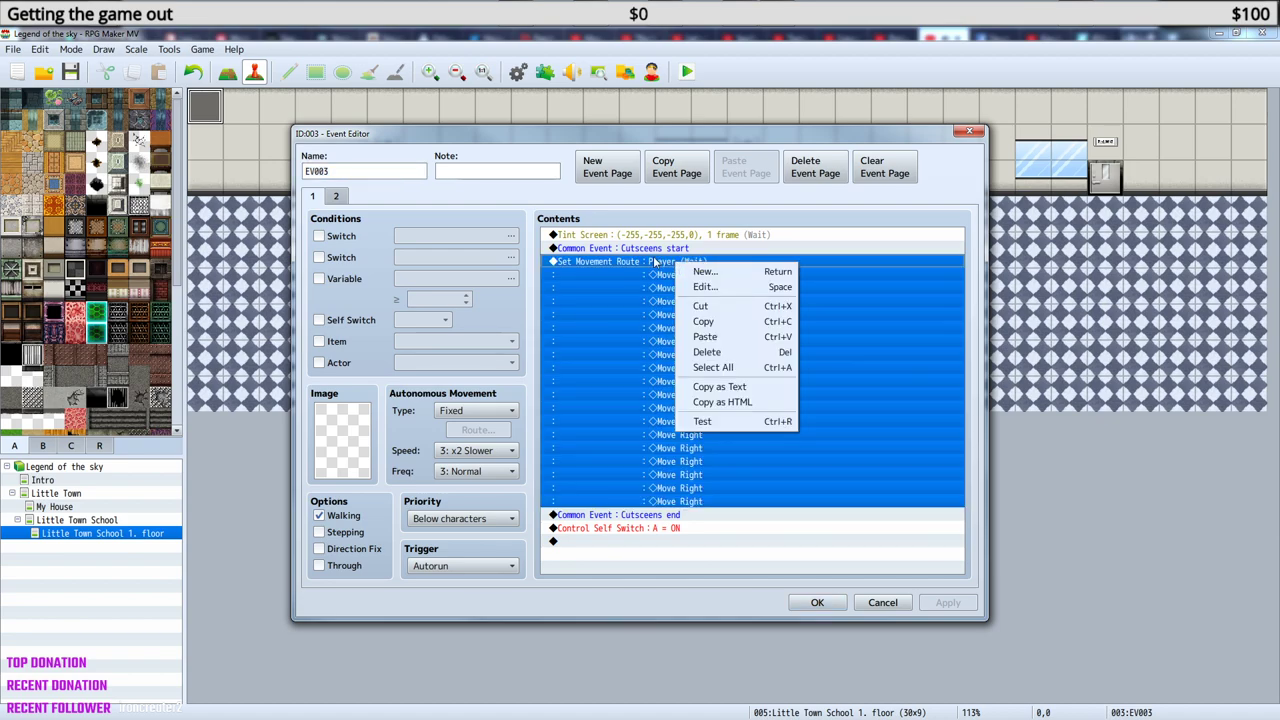
pyautogui.press('Escape')
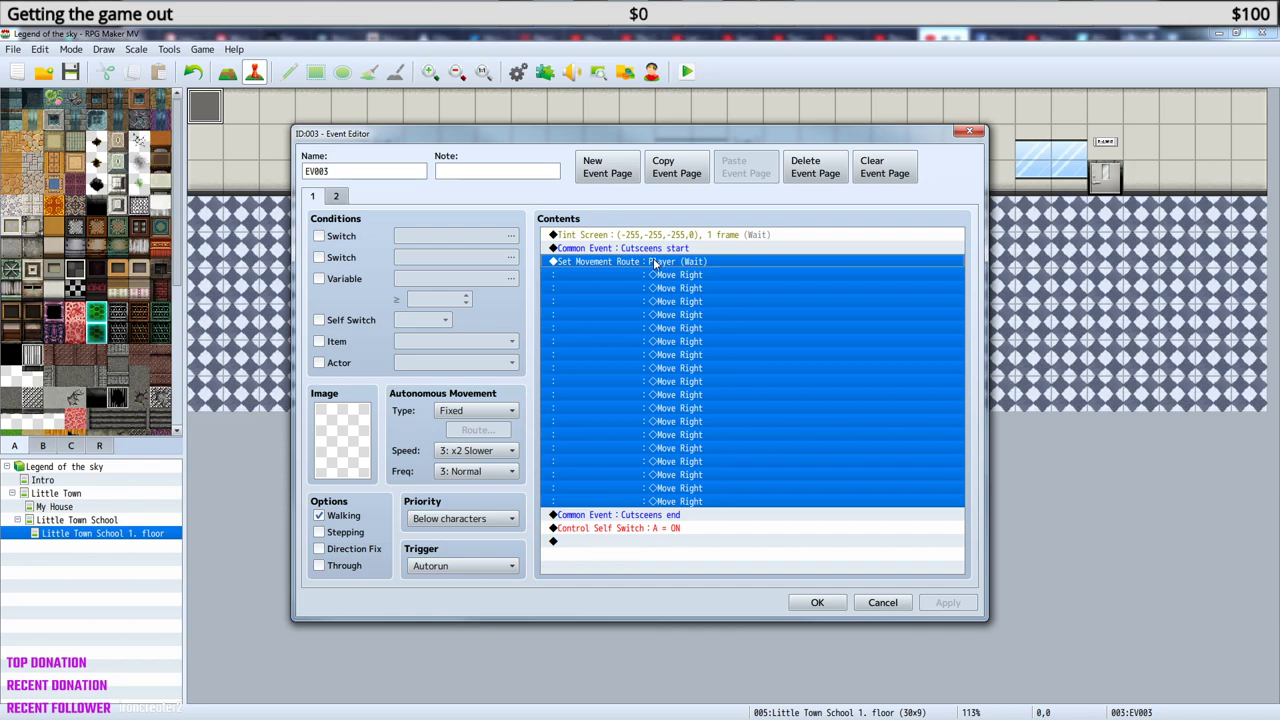
pyautogui.click(969, 131)
# Create a new event at tile 0,5 on the corridor floor and assign it the first right-facing Heros_1 character image.
pyautogui.click(206, 288)
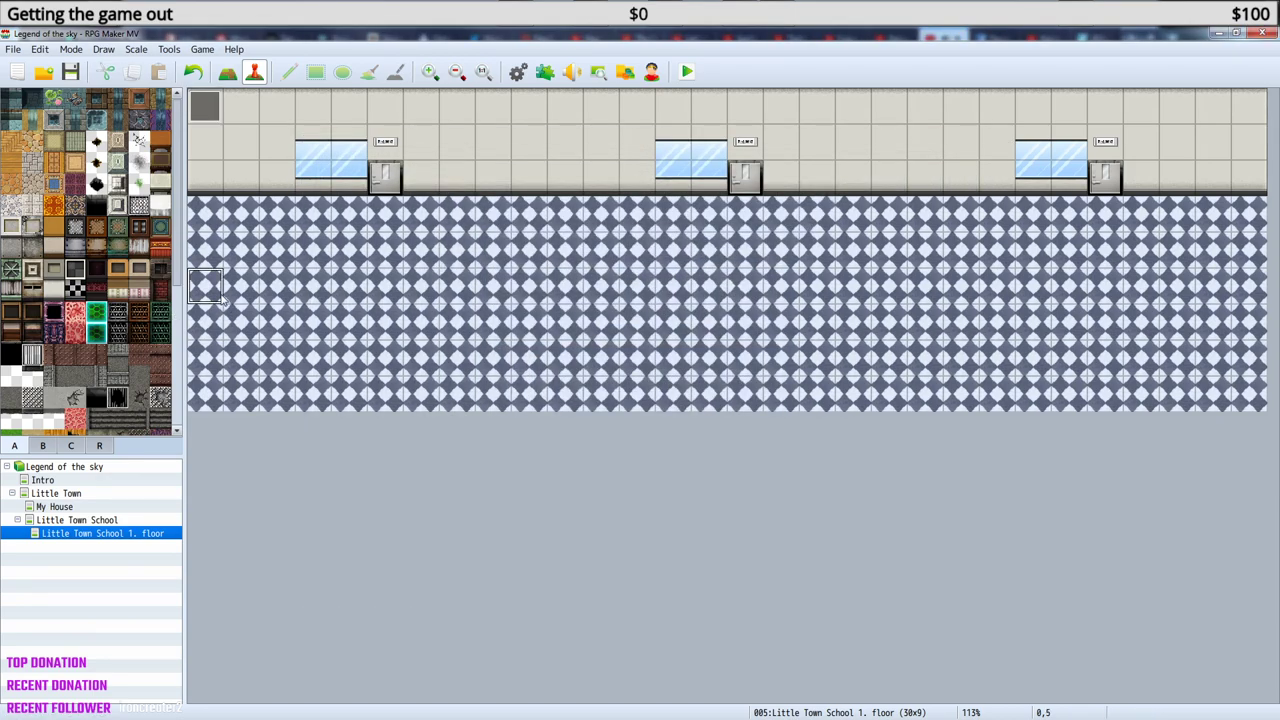
pyautogui.rightClick(222, 293)
pyautogui.press('Escape')
pyautogui.press('Return')
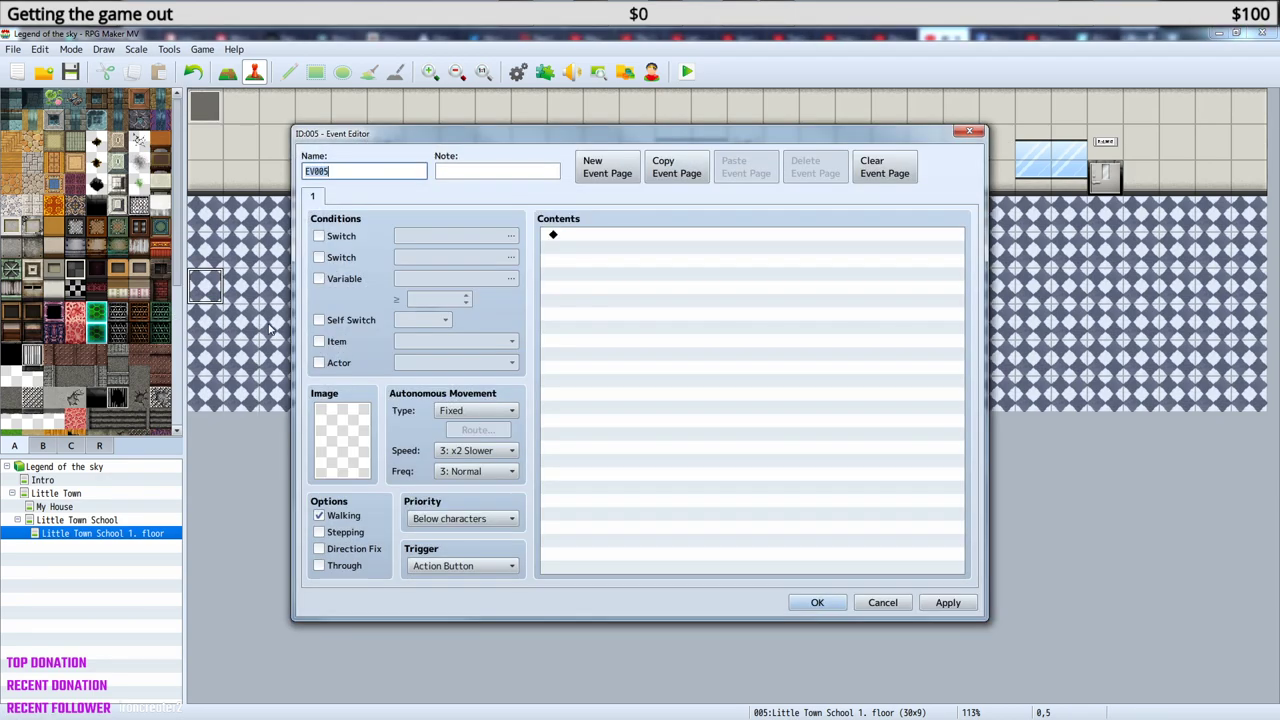
pyautogui.doubleClick(341, 440)
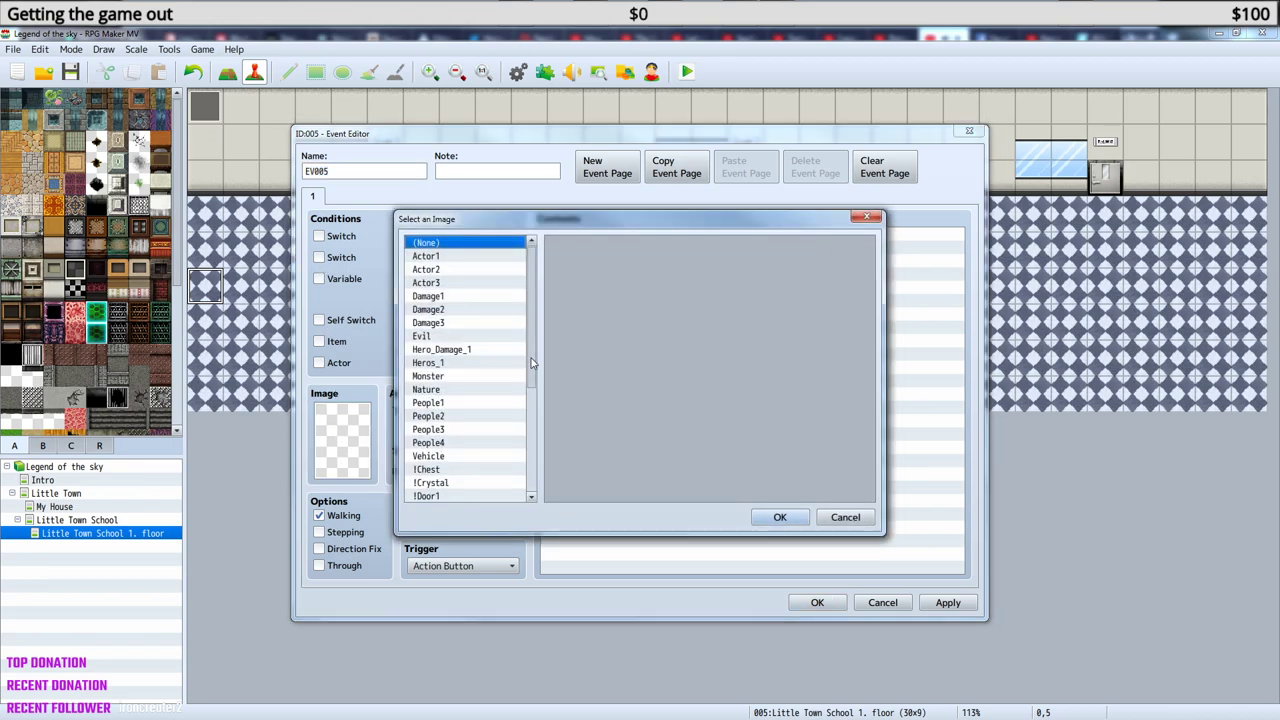
pyautogui.scroll(-1, 532, 378)
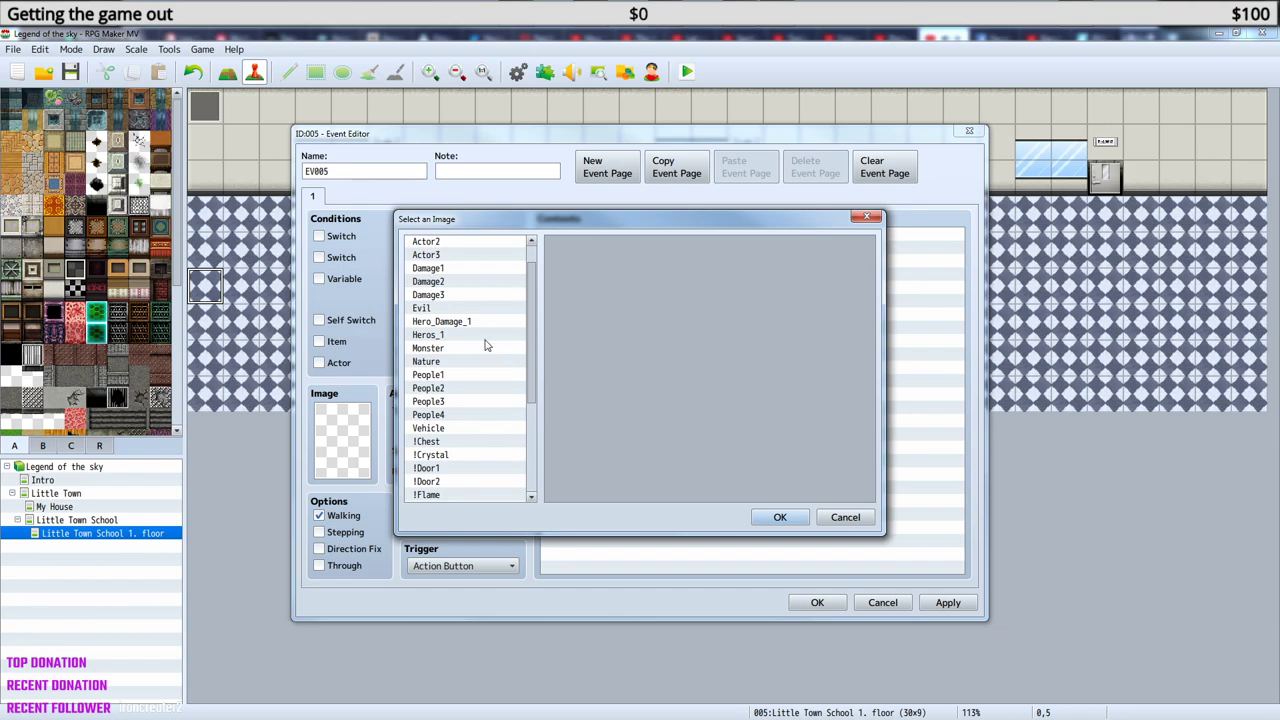
pyautogui.click(450, 335)
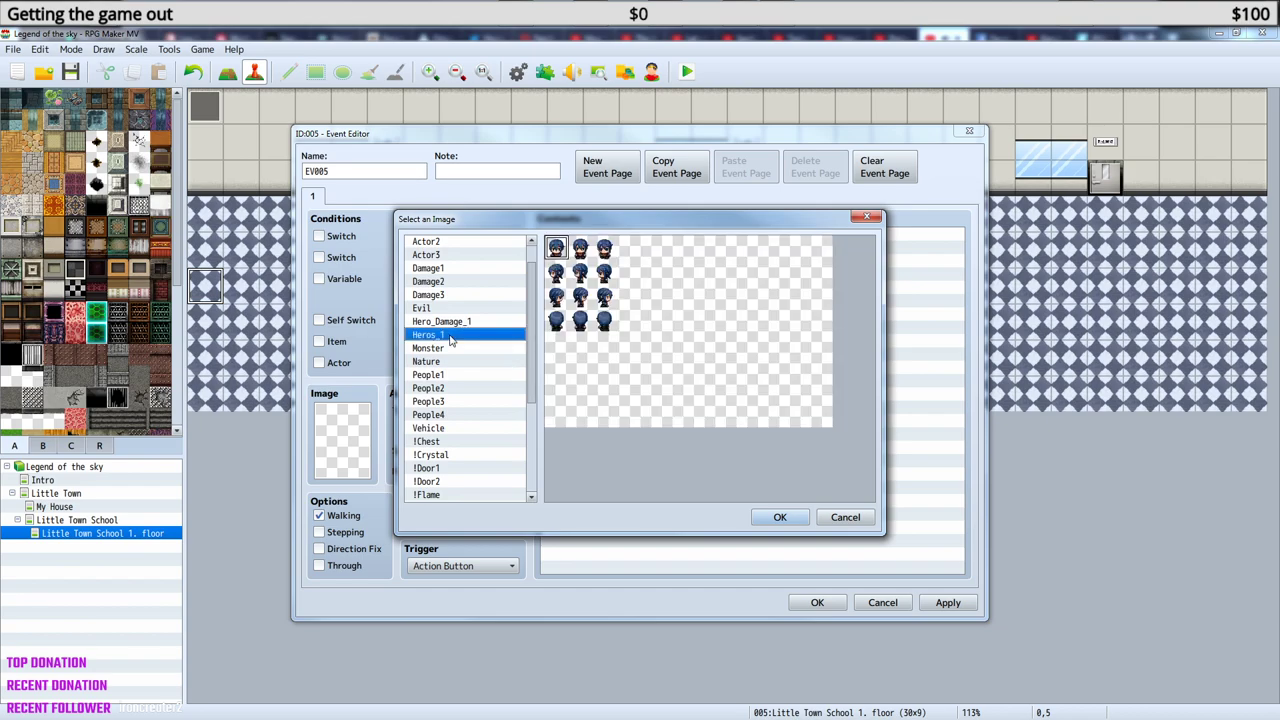
pyautogui.click(557, 298)
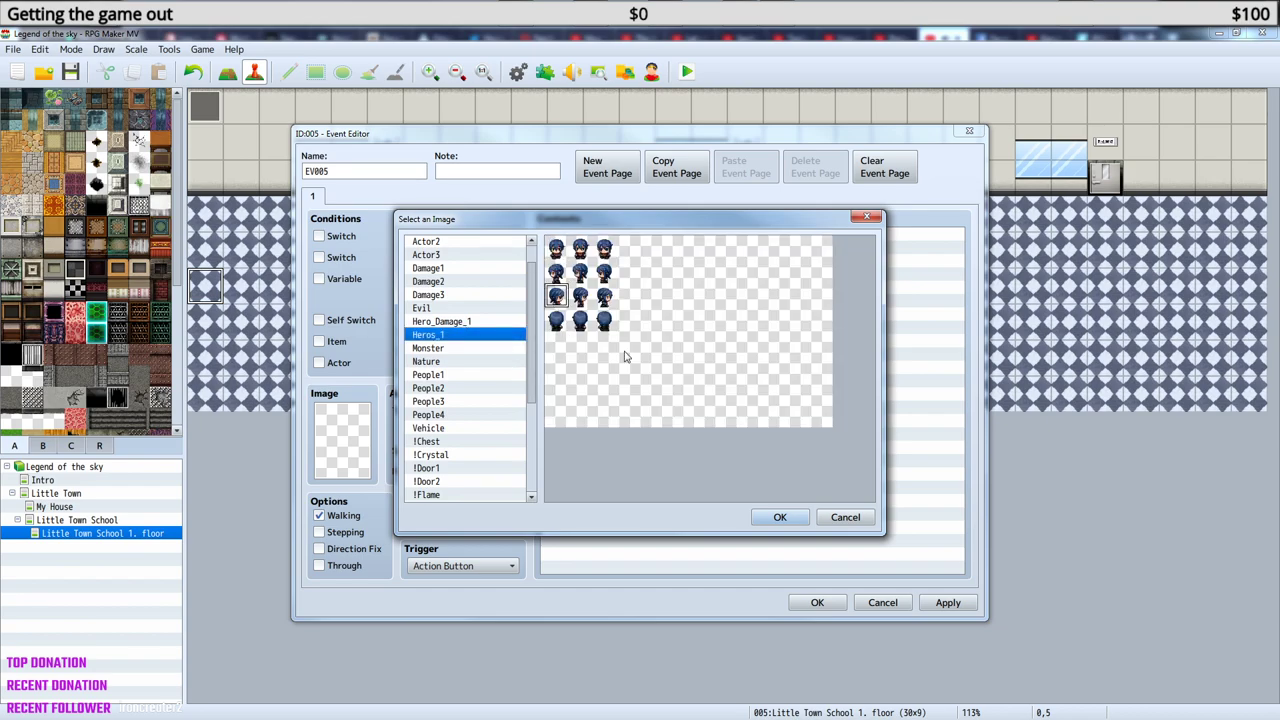
pyautogui.click(775, 518)
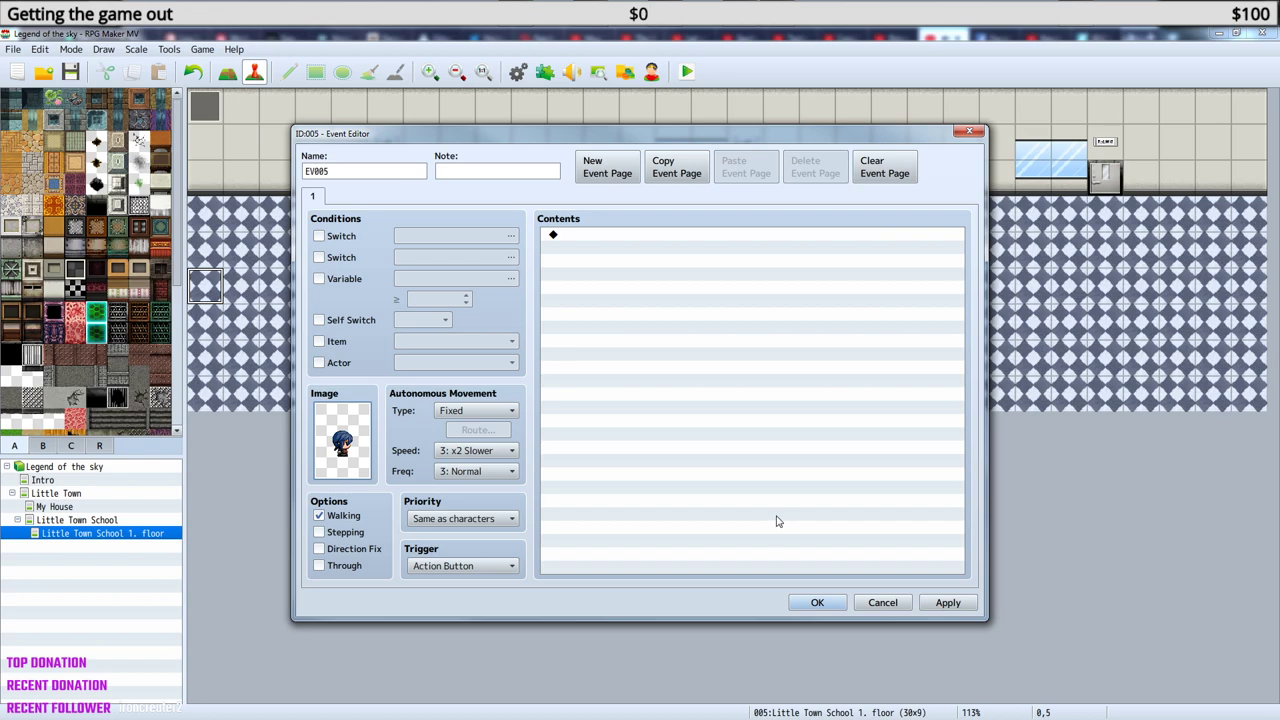
# Confirm the new character event EV005 and move it three tiles right to map position 3,5.
pyautogui.click(818, 603)
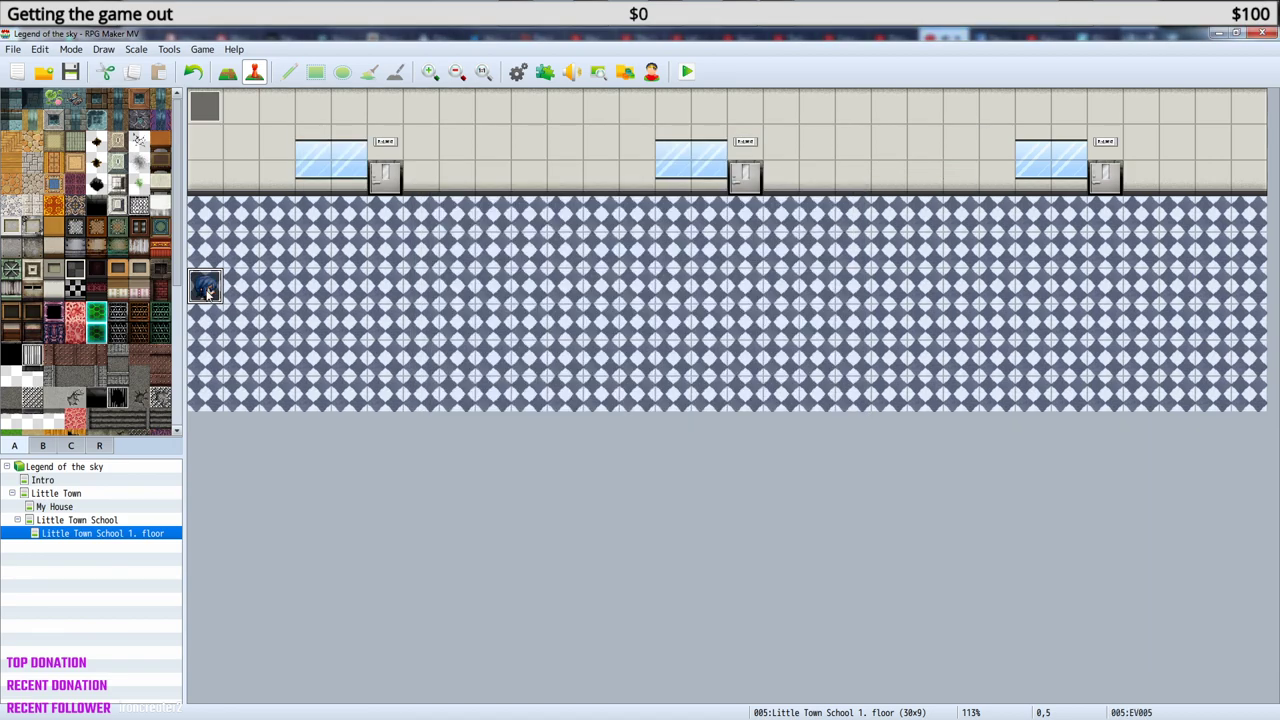
pyautogui.moveTo(211, 292); pyautogui.dragTo(316, 290)
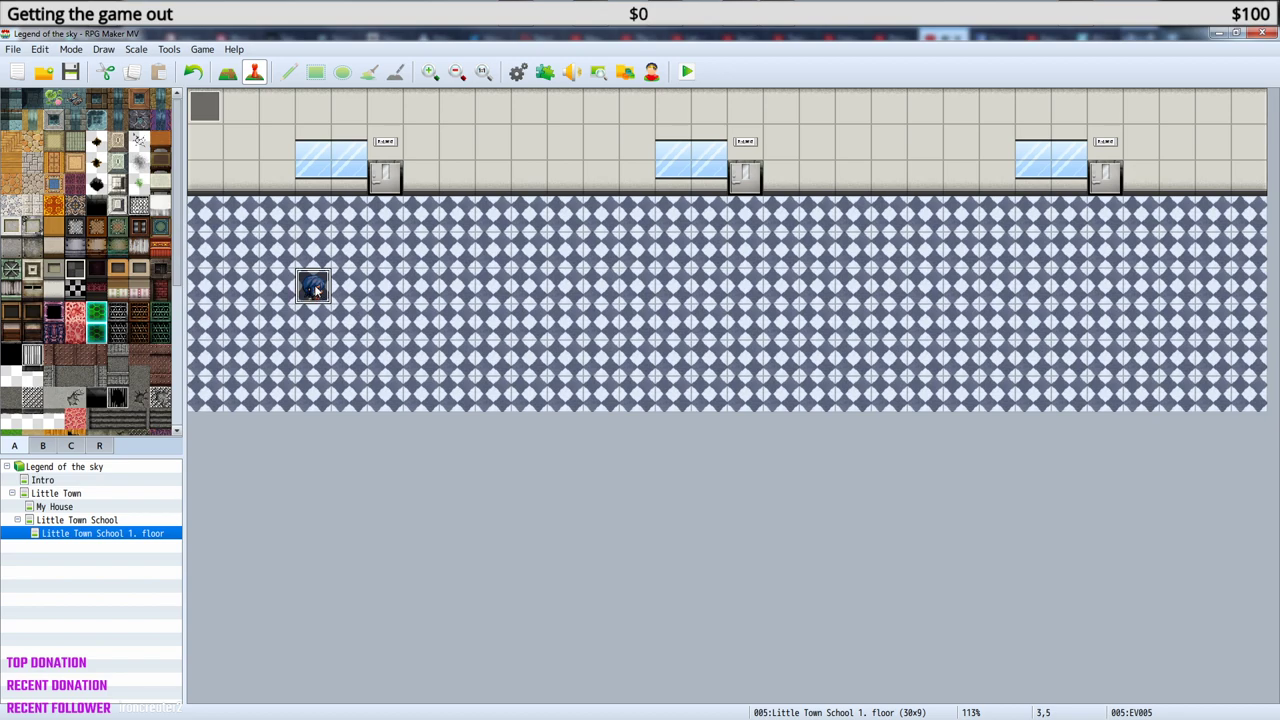
# Look through the event commands available for insertion before Change Transparency in the Cutsceens start common event.
pyautogui.click(518, 72)
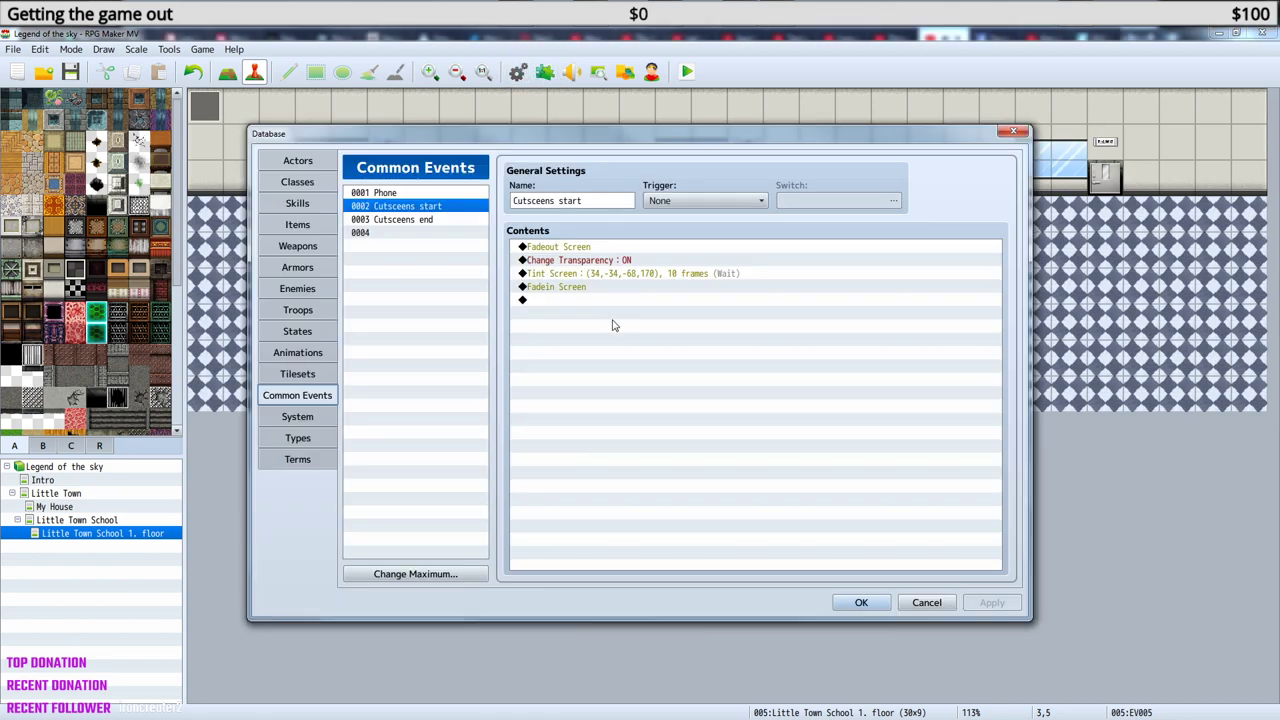
pyautogui.rightClick(588, 267)
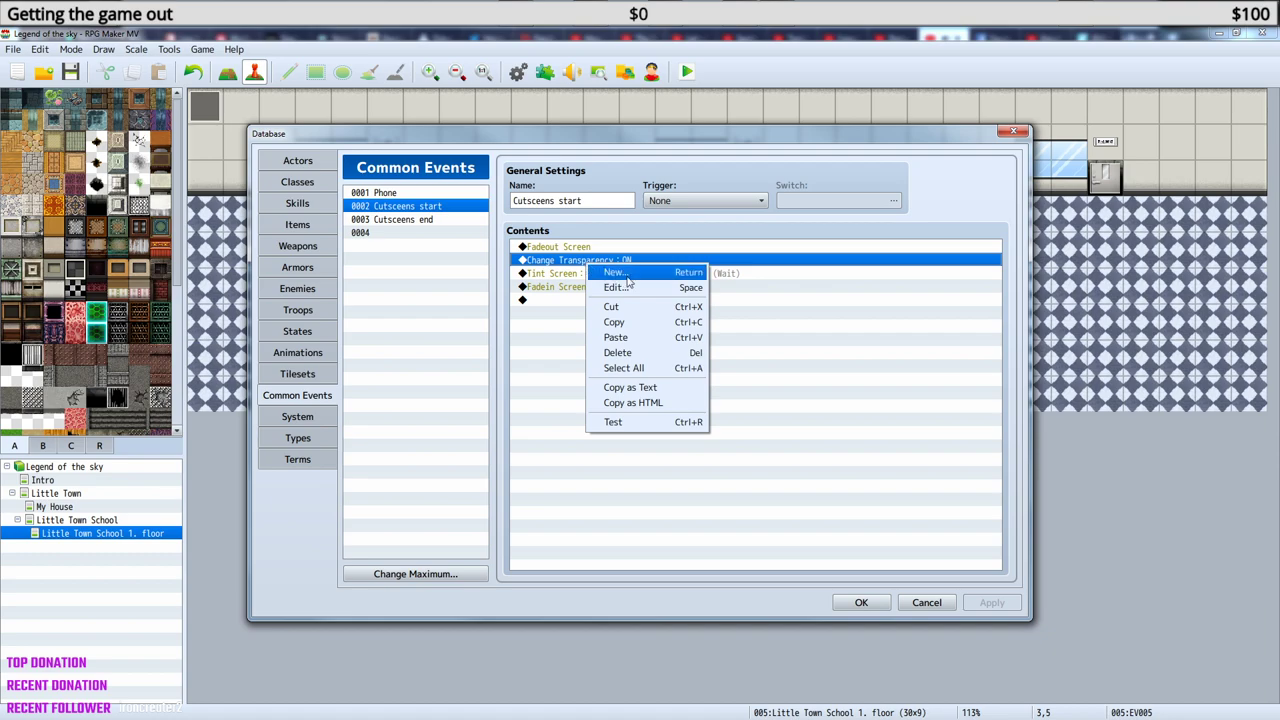
pyautogui.click(612, 275)
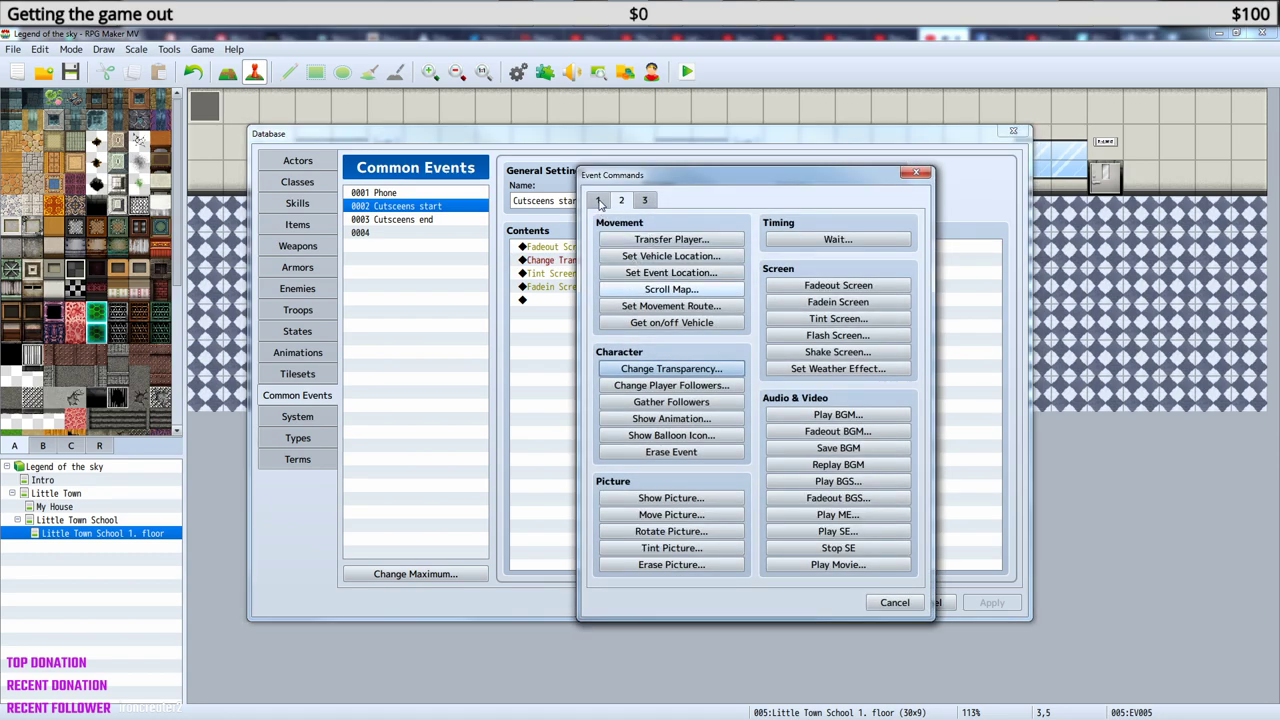
pyautogui.click(599, 201)
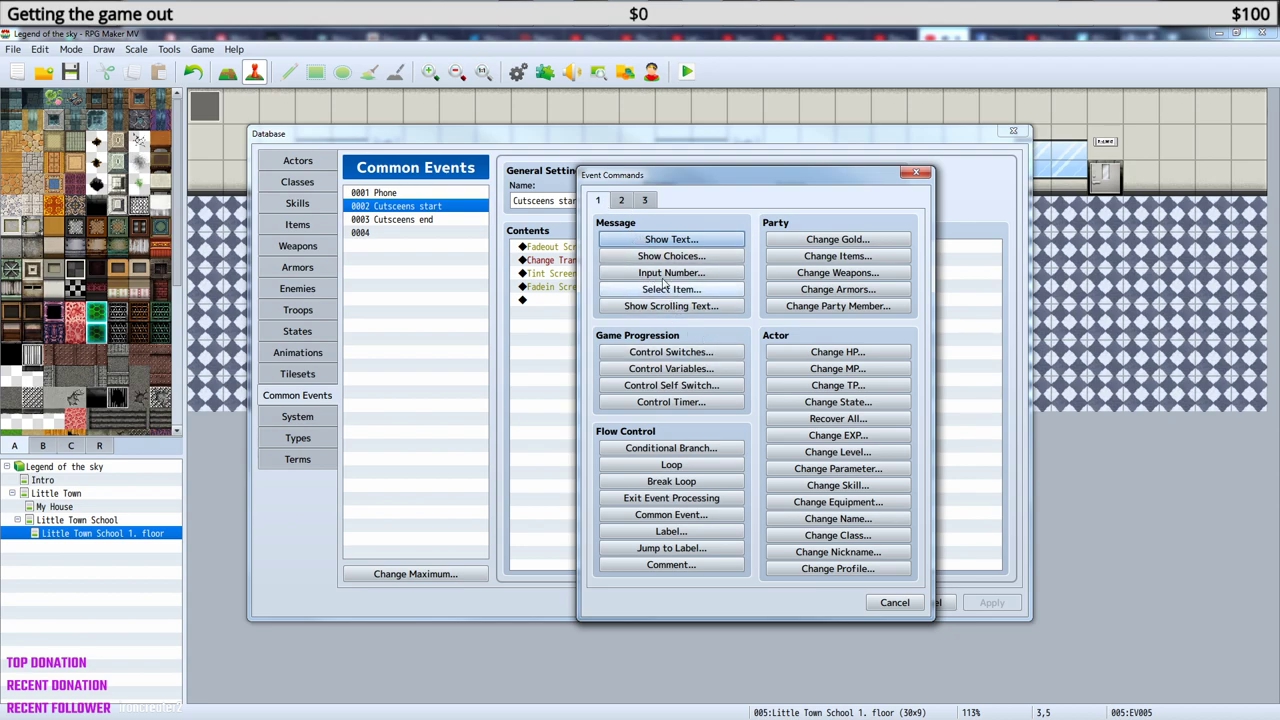
pyautogui.click(621, 203)
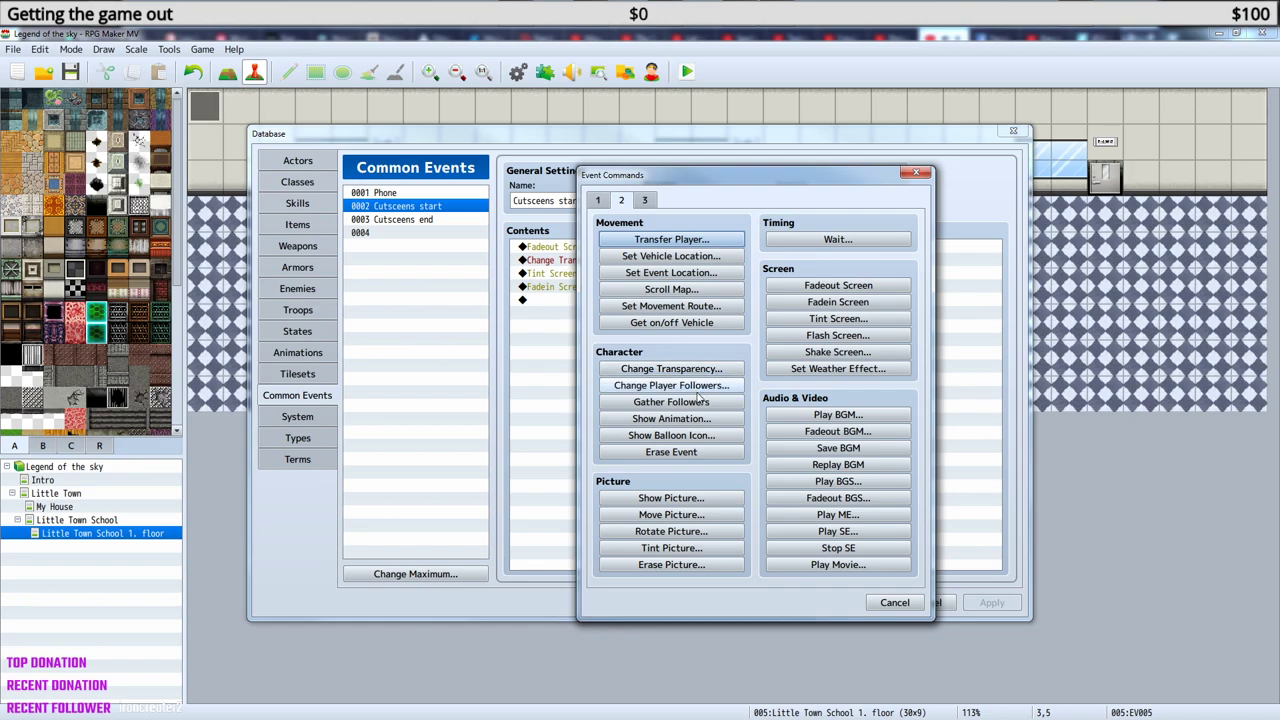
pyautogui.click(689, 308)
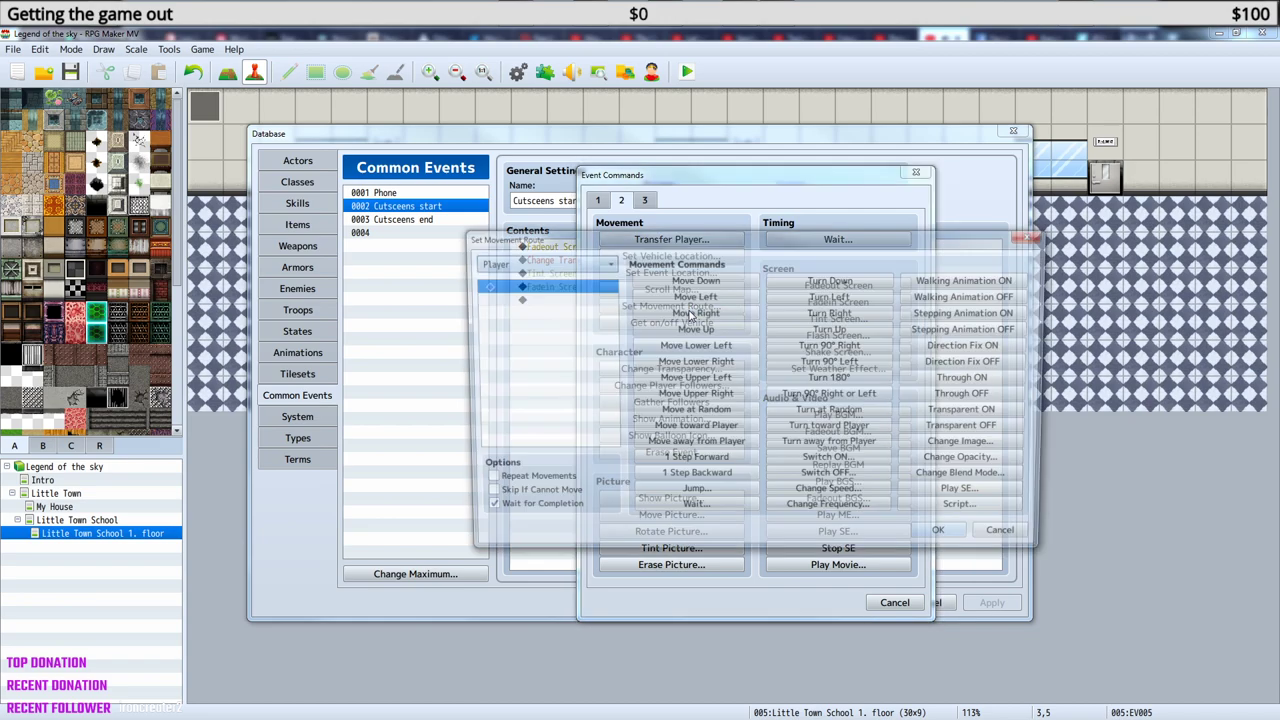
pyautogui.click(1036, 238)
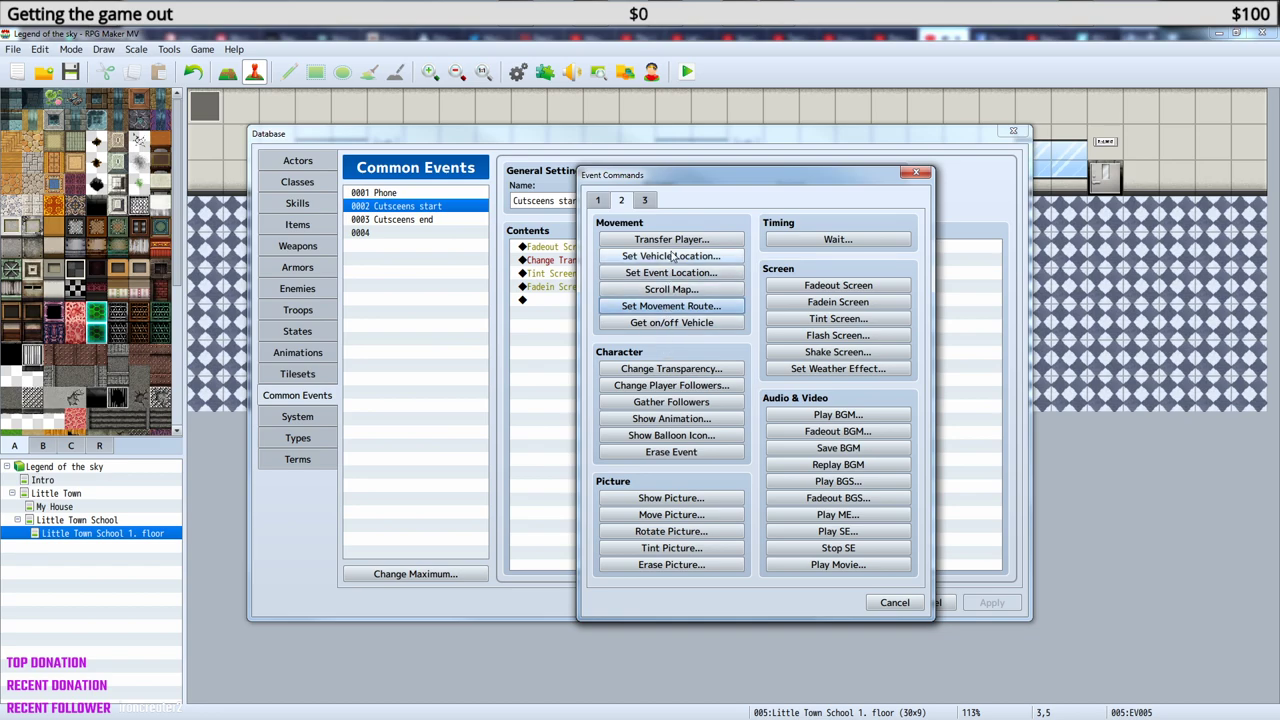
pyautogui.click(647, 202)
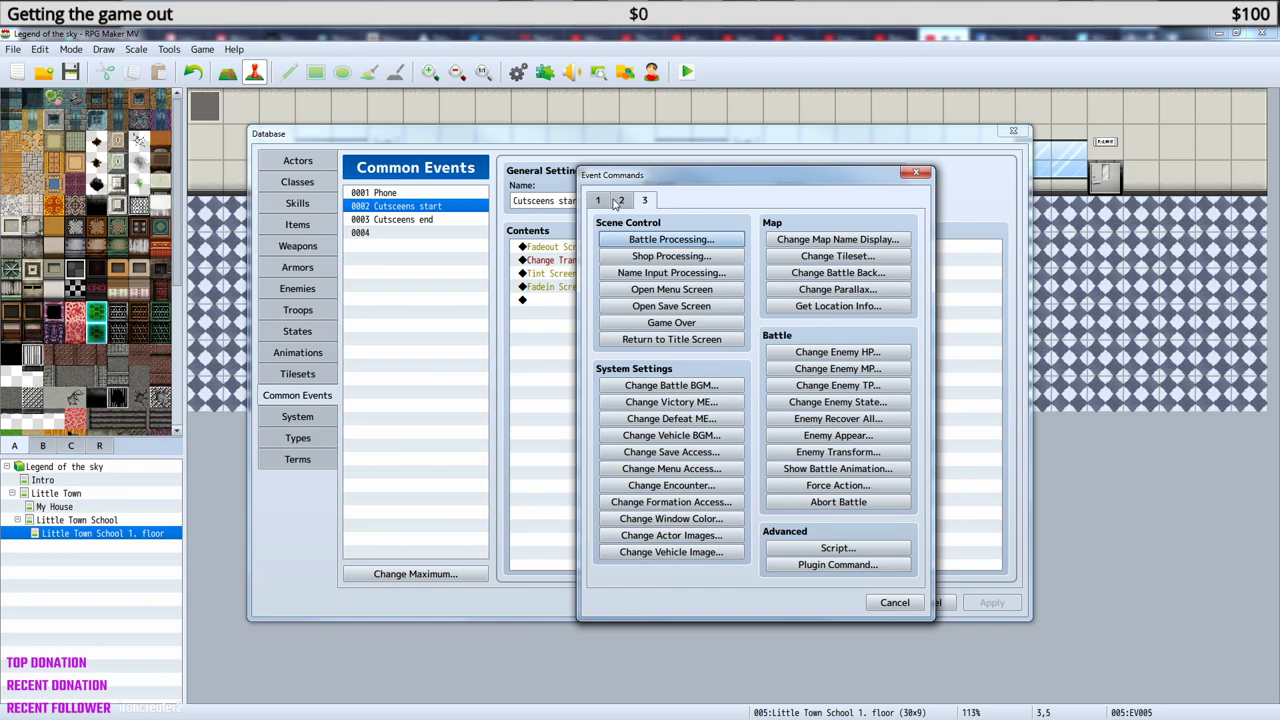
pyautogui.click(619, 201)
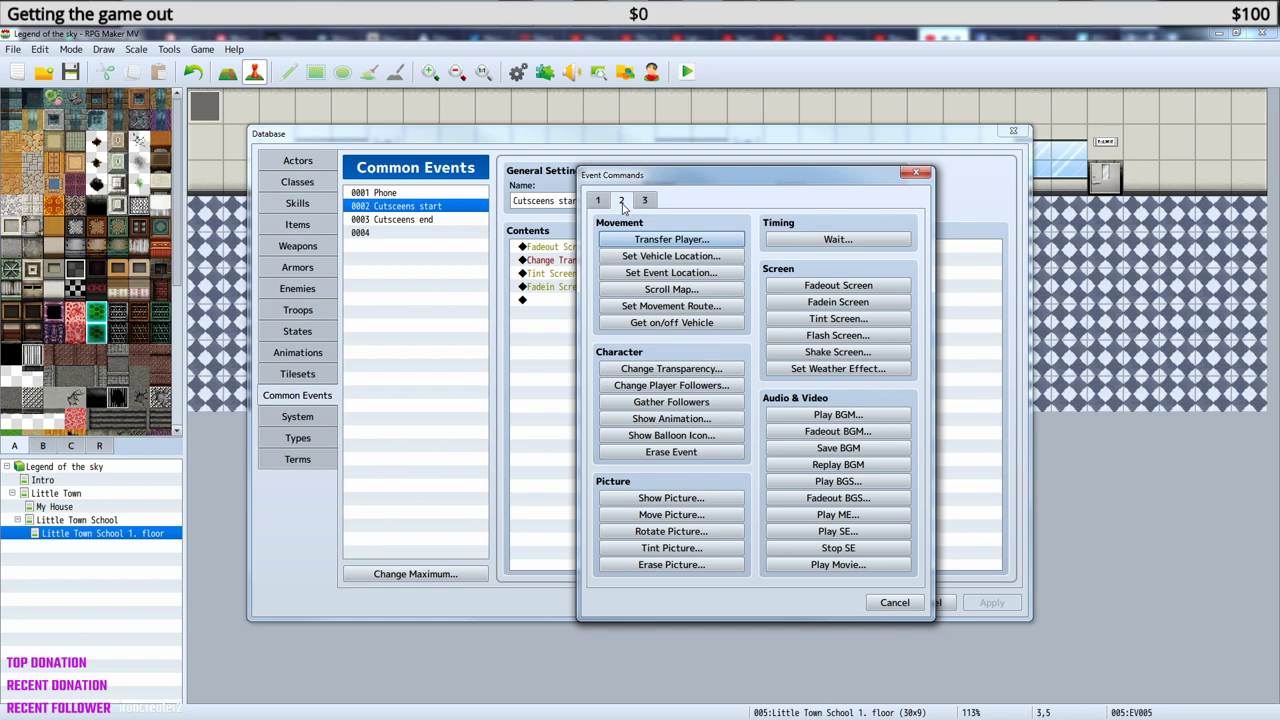
pyautogui.click(622, 202)
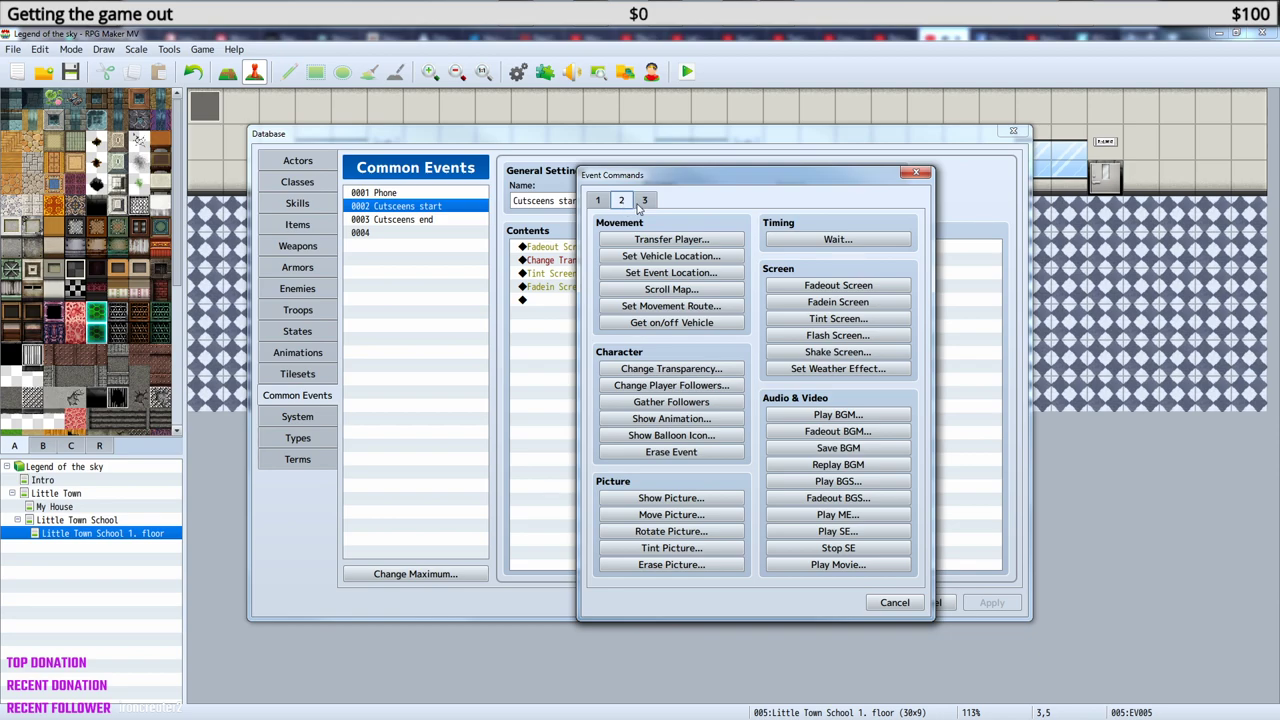
pyautogui.click(643, 201)
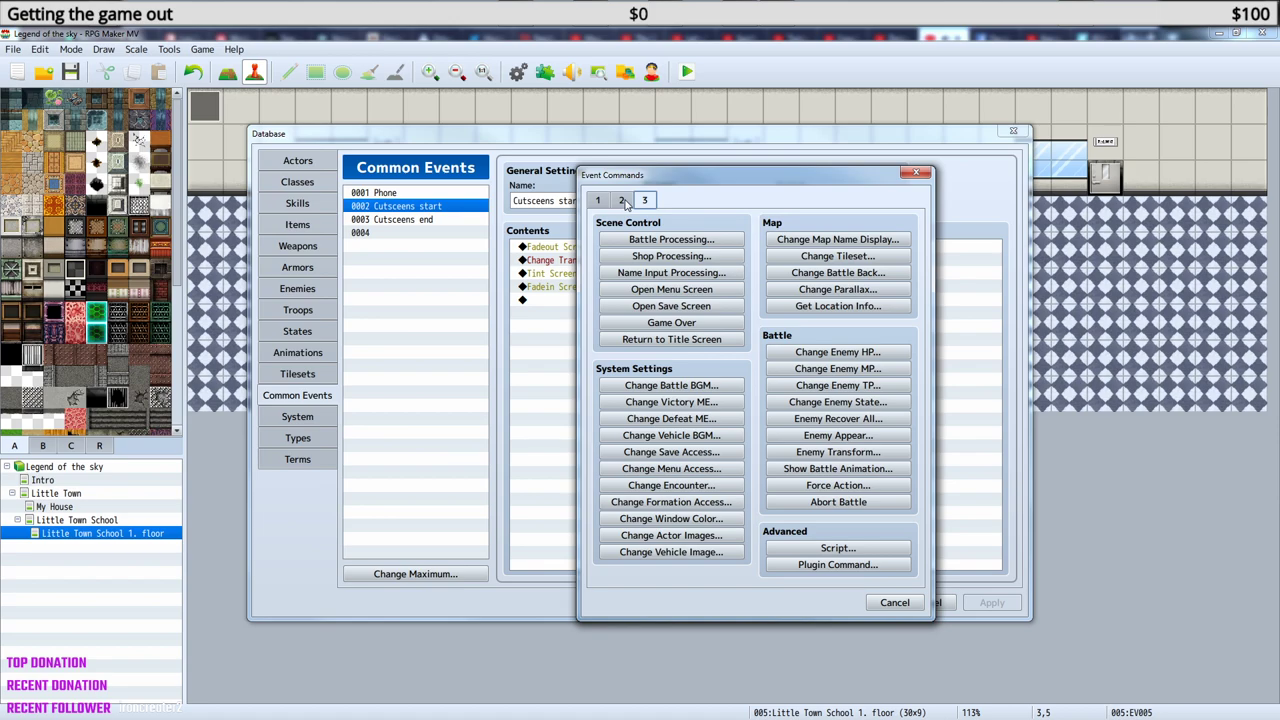
pyautogui.click(623, 201)
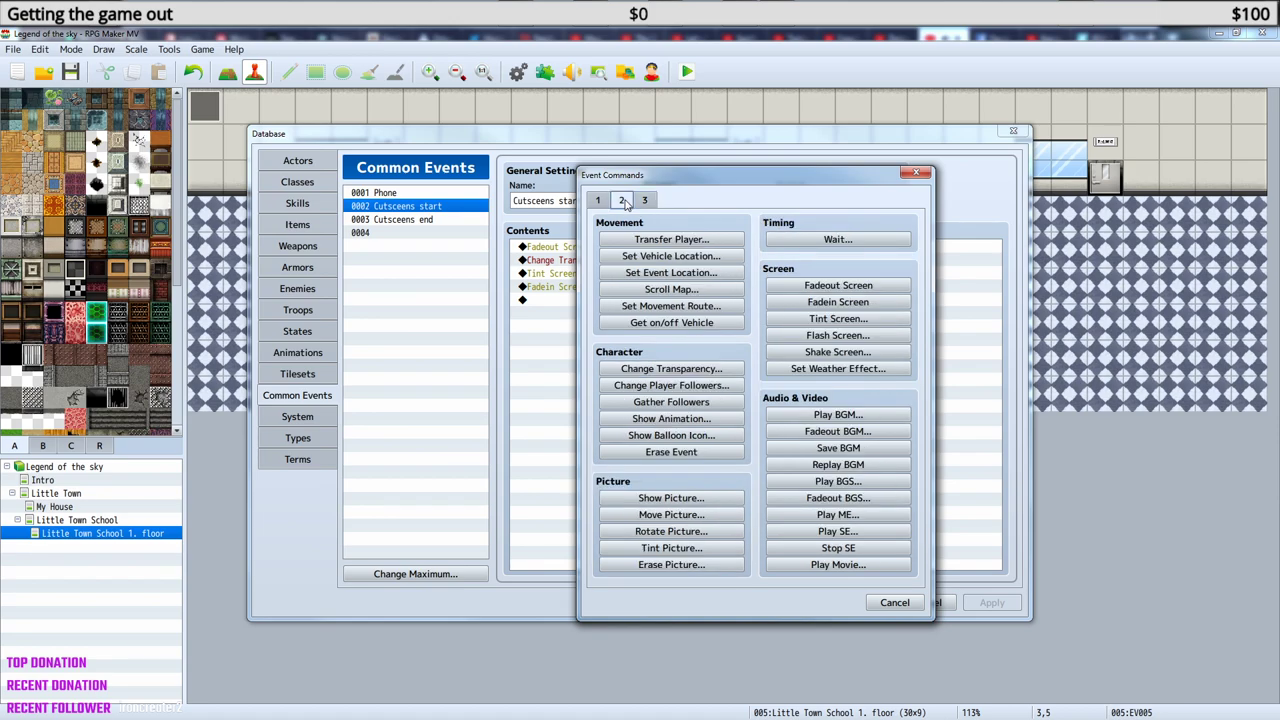
# Insert a Player movement route with Through ON before Change Transparency in Cutsceens start, with Wait for Completion disabled.
pyautogui.click(697, 306)
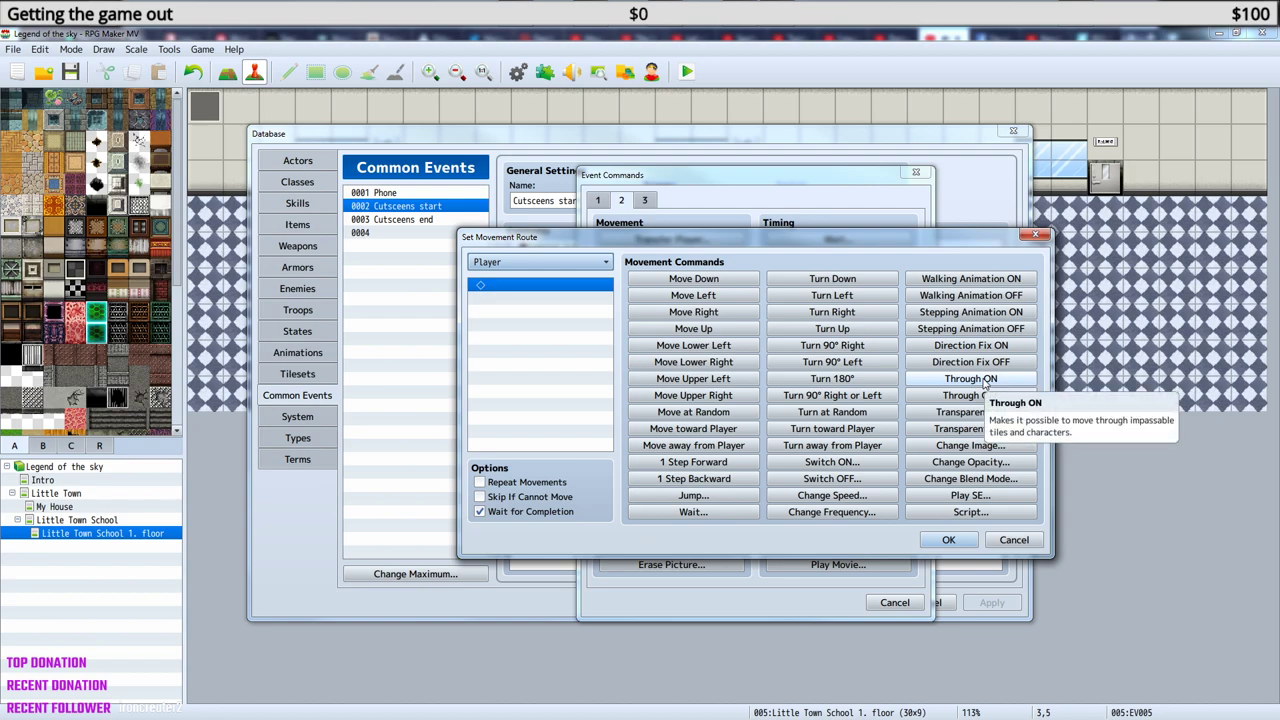
pyautogui.click(985, 384)
pyautogui.click(479, 512)
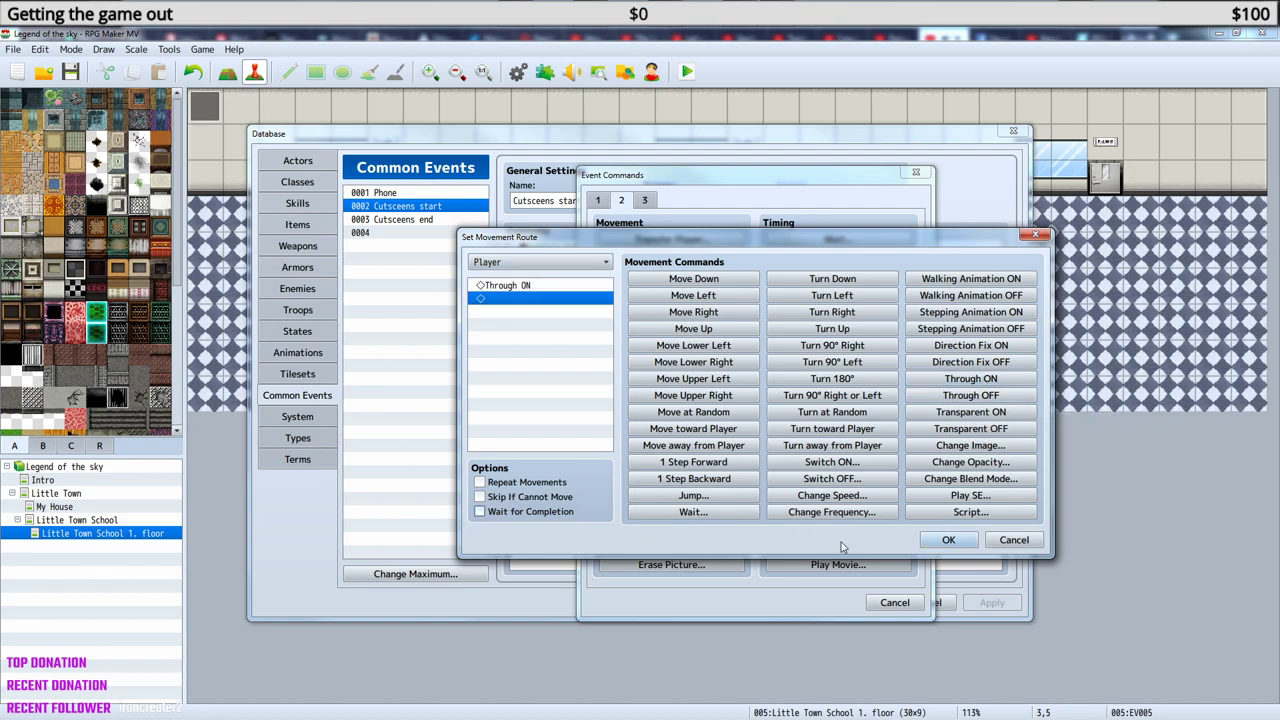
pyautogui.click(948, 539)
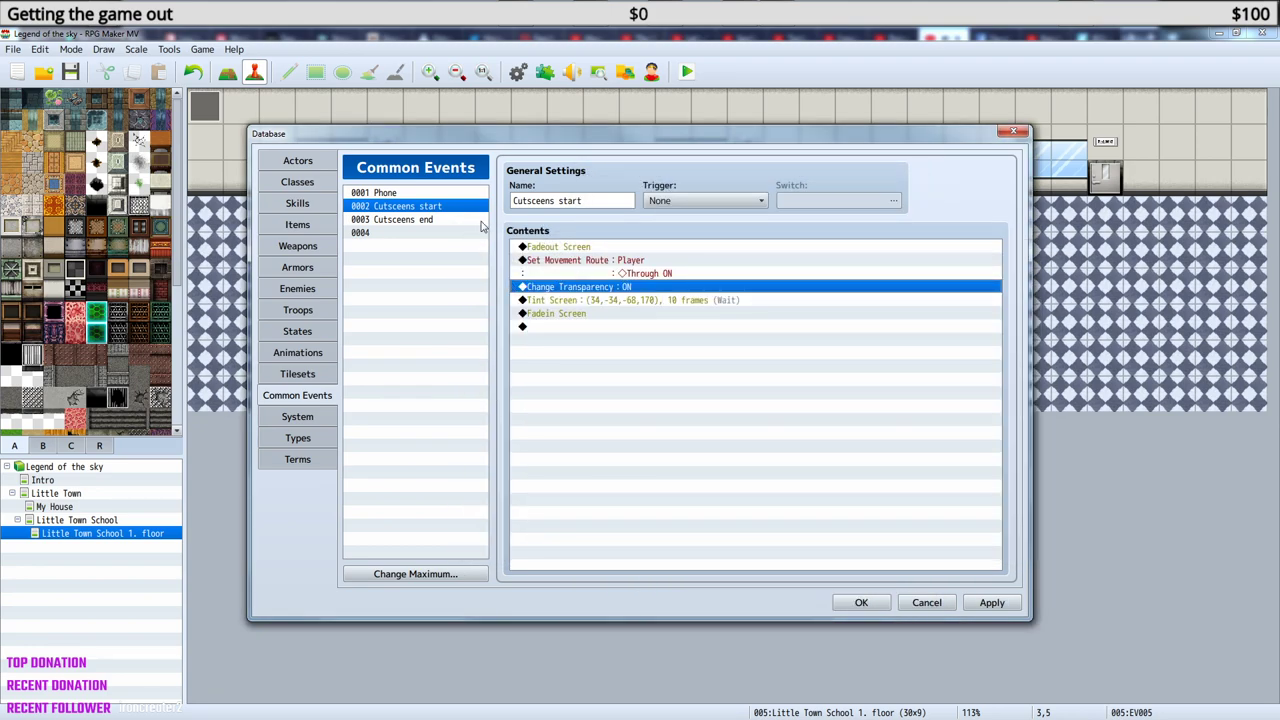
# Try to paste the movement route before Change Transparency: OFF in the Cutsceens end common event.
pyautogui.click(413, 220)
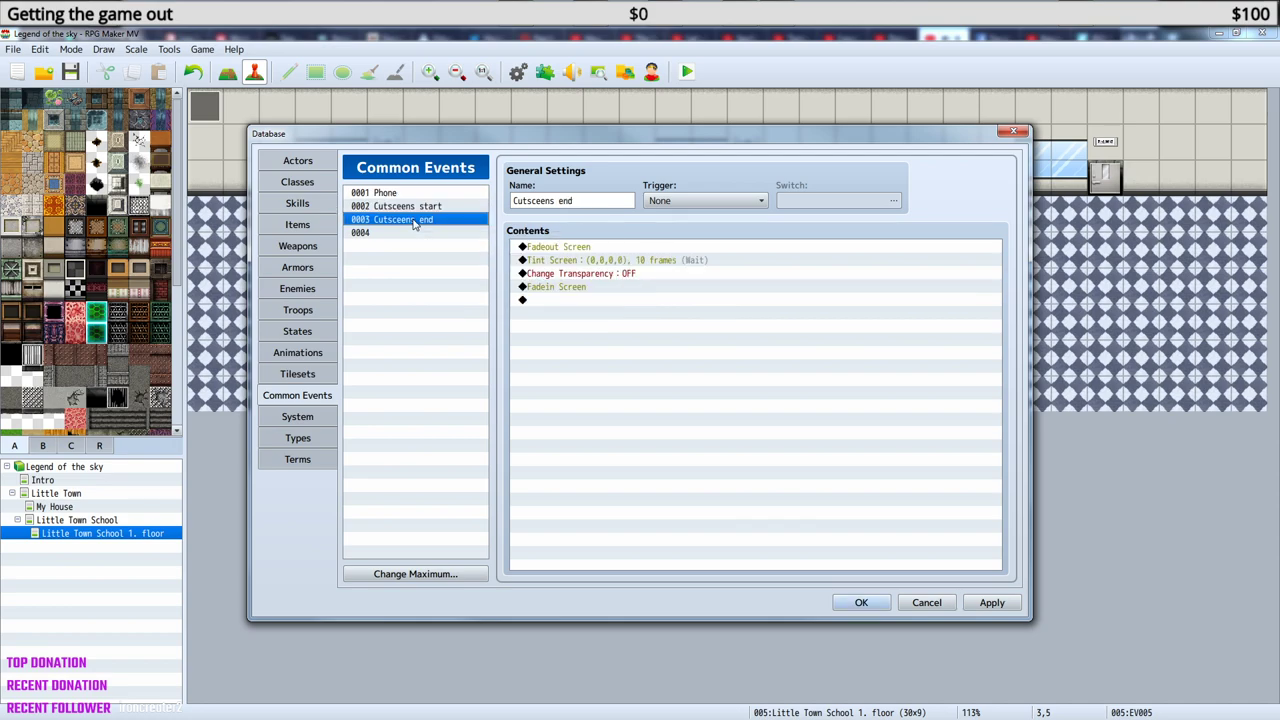
pyautogui.click(589, 277)
pyautogui.hotkey('ctrl', 'v')
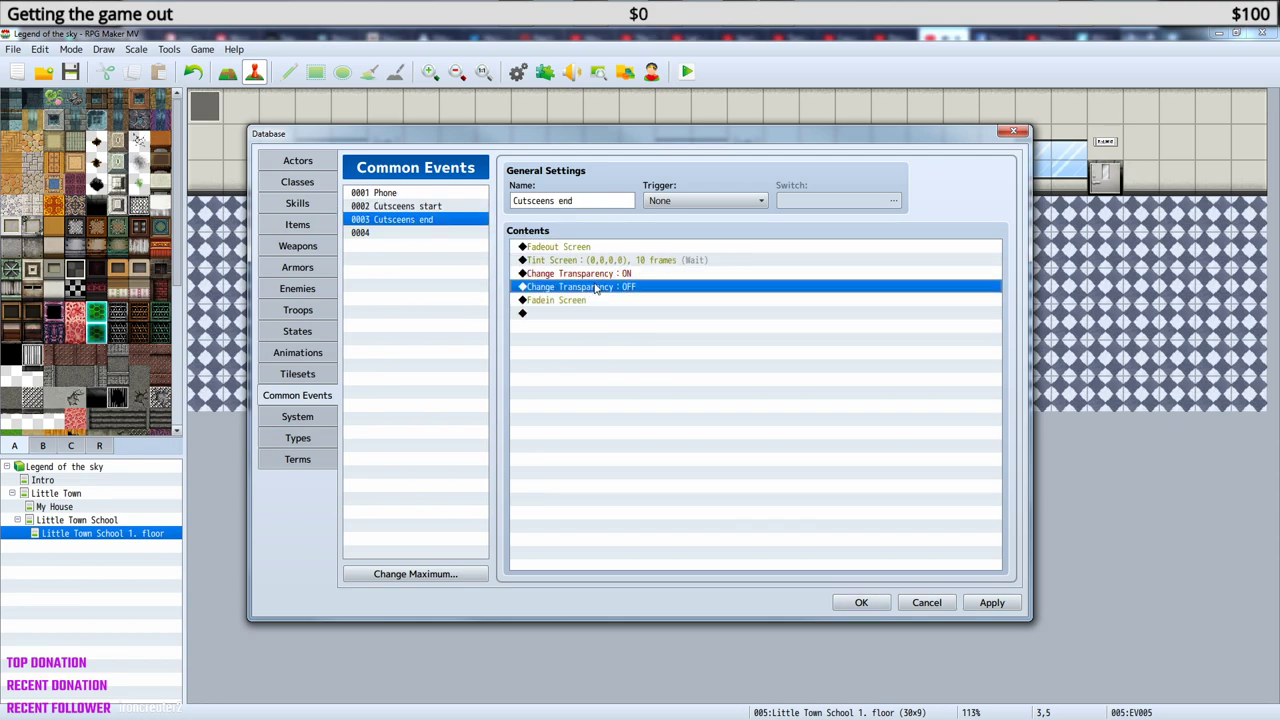
pyautogui.click(607, 278)
pyautogui.rightClick(609, 283)
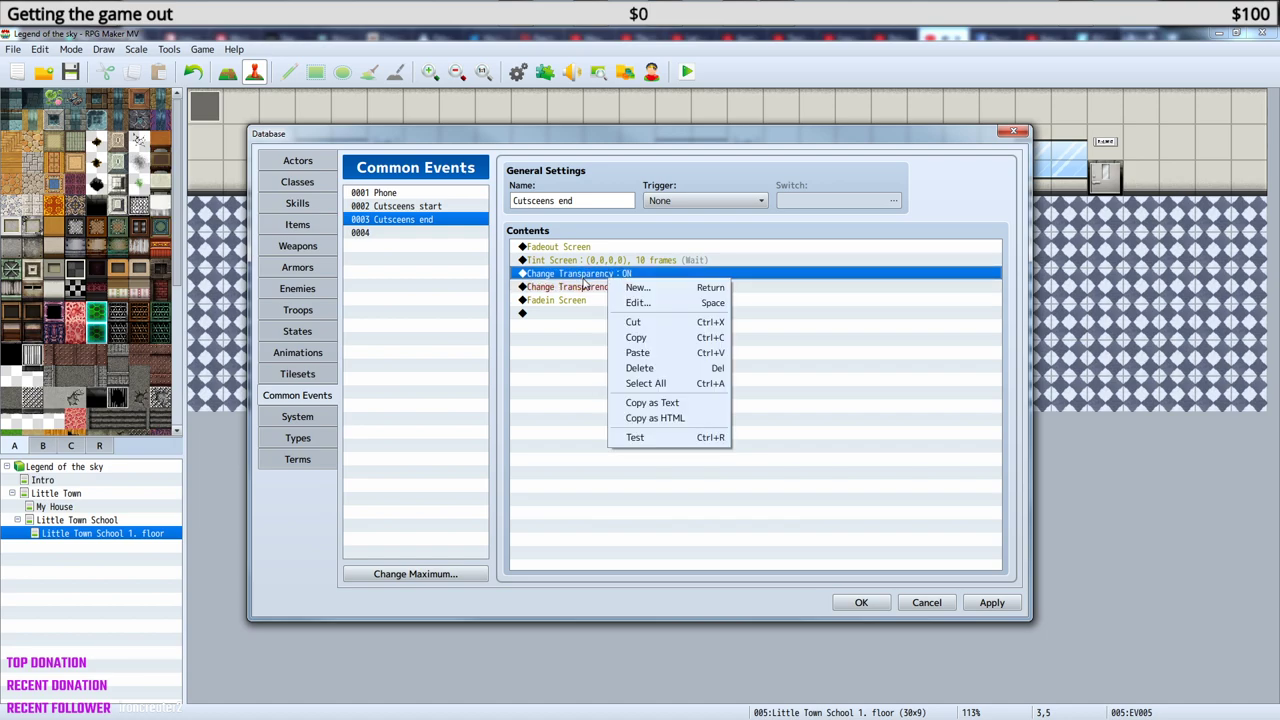
pyautogui.click(591, 288)
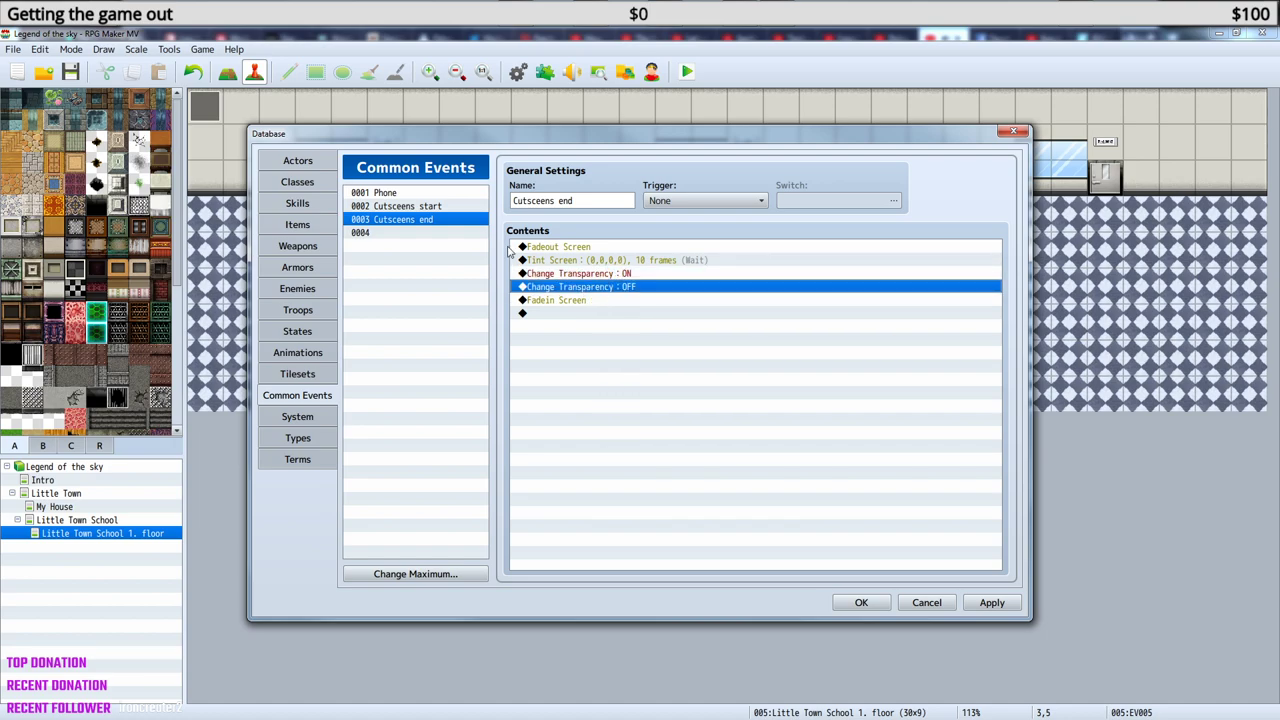
# Replace the mistakenly pasted Change Transparency: ON in Cutsceens end with the Player movement route copied from Cutsceens start.
pyautogui.click(414, 206)
pyautogui.click(620, 272)
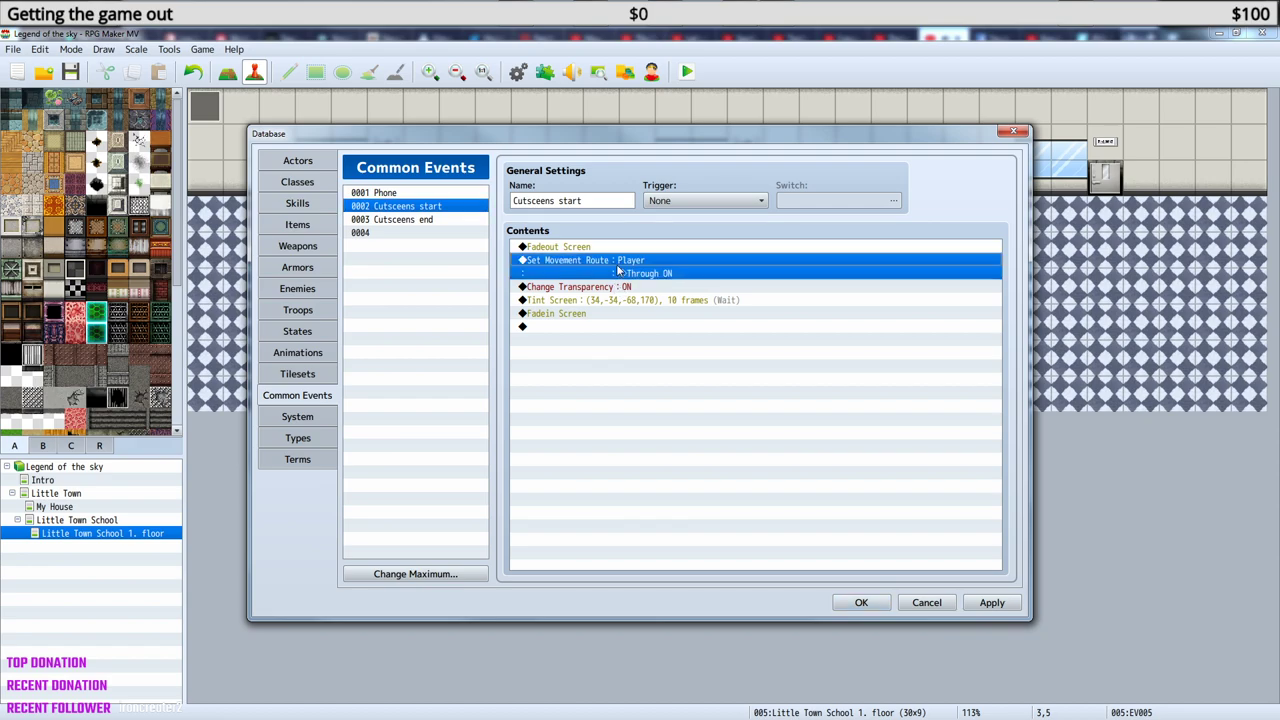
pyautogui.click(418, 220)
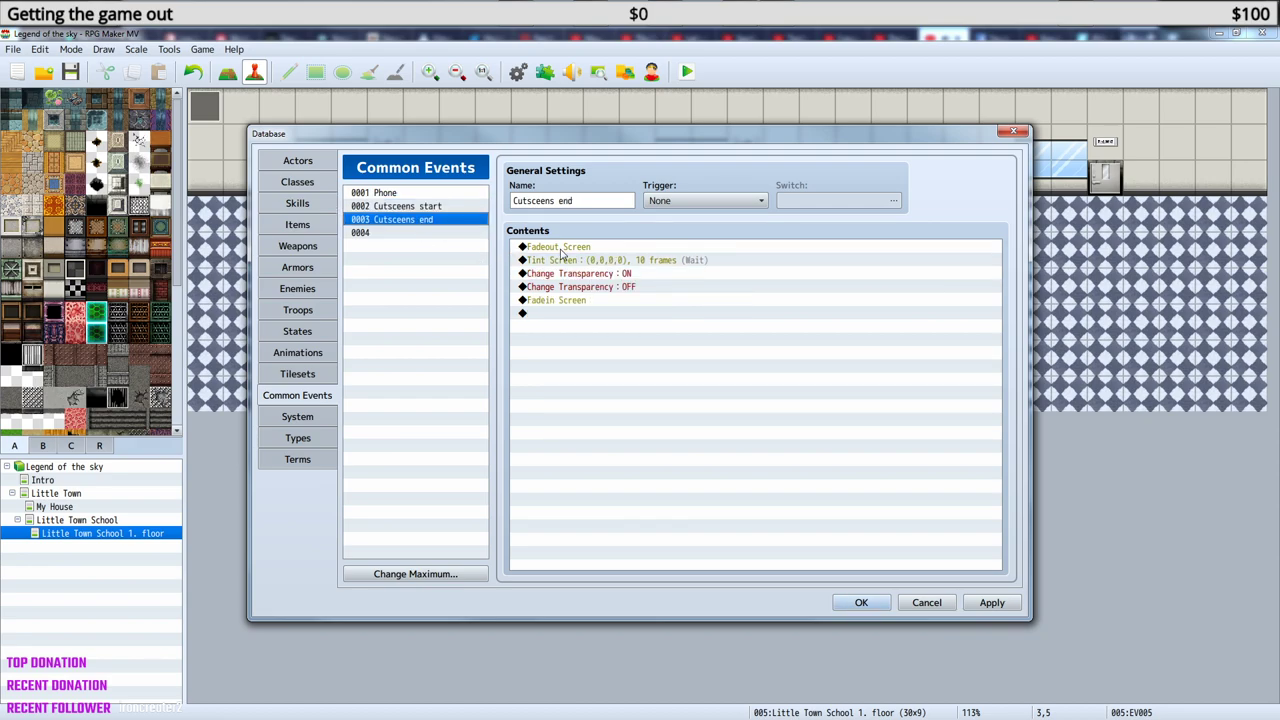
pyautogui.click(615, 275)
pyautogui.press('Down')
pyautogui.press('Down')
pyautogui.press('Down')
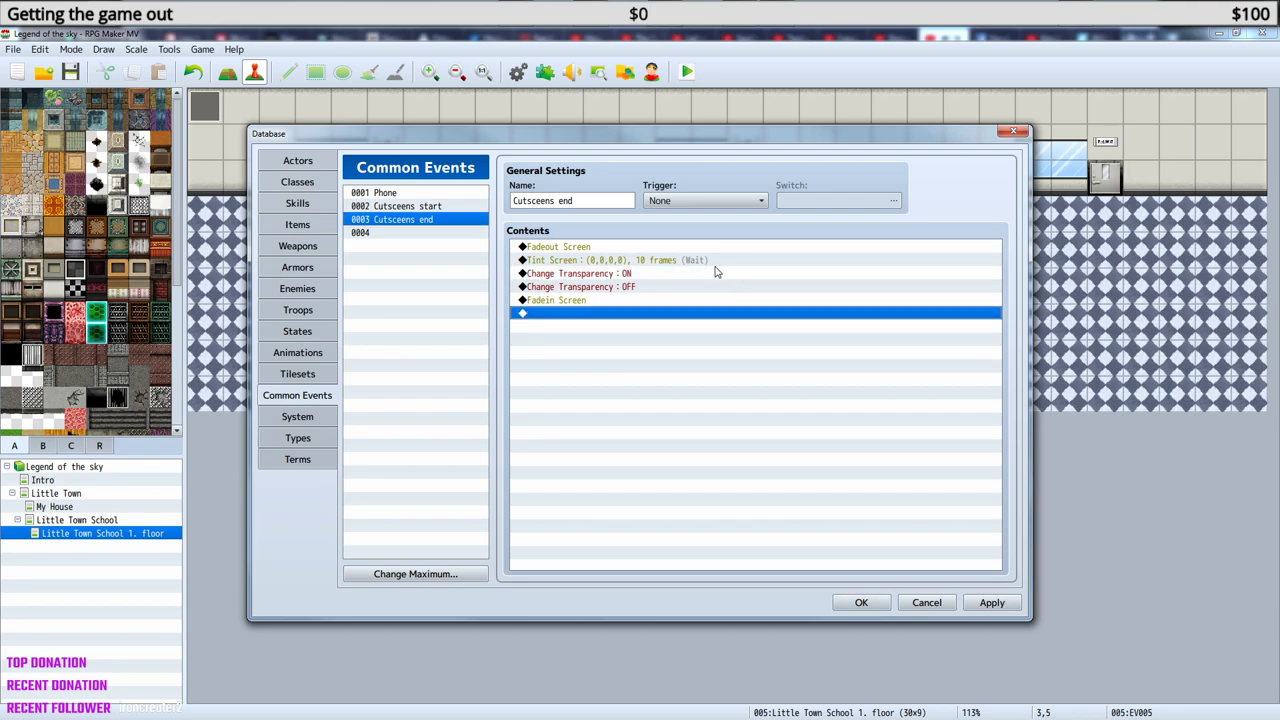
pyautogui.click(713, 263)
pyautogui.click(698, 275)
pyautogui.press('Delete')
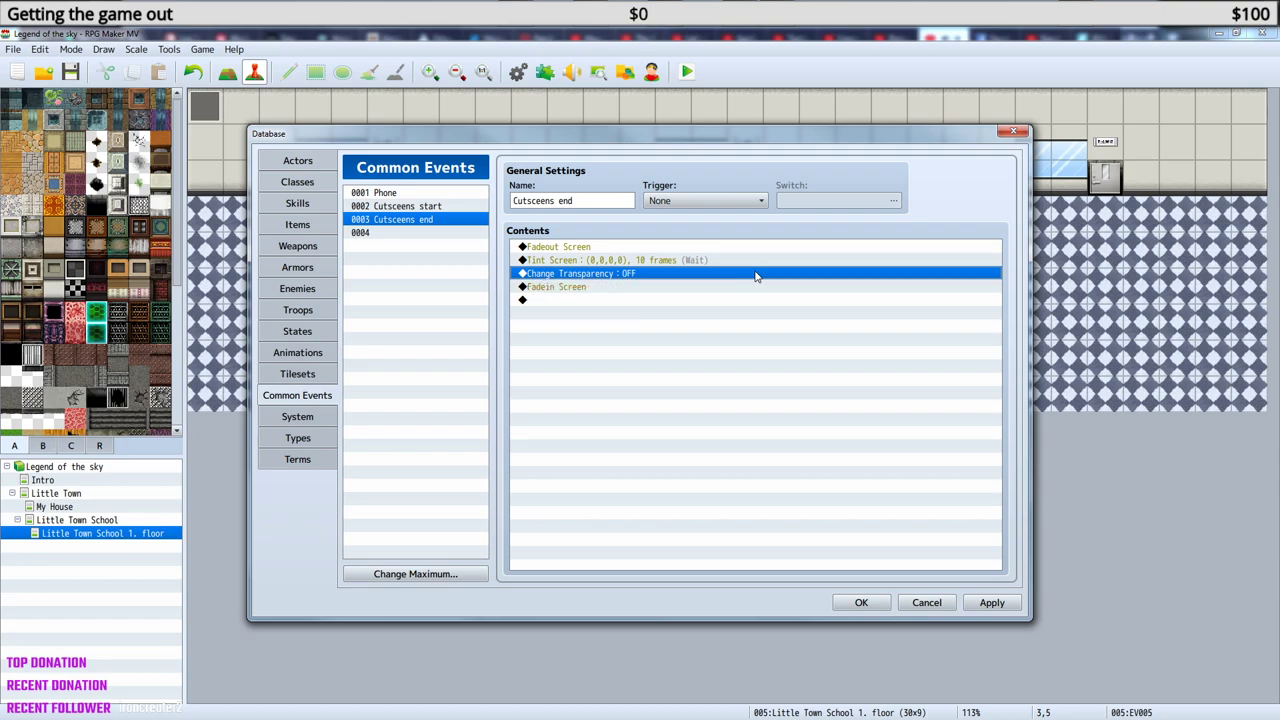
pyautogui.hotkey('ctrl', 'v')
# Try Direction Fix OFF as the command in the Cutsceens end movement route, then remove it and enter Through ON.
pyautogui.rightClick(640, 277)
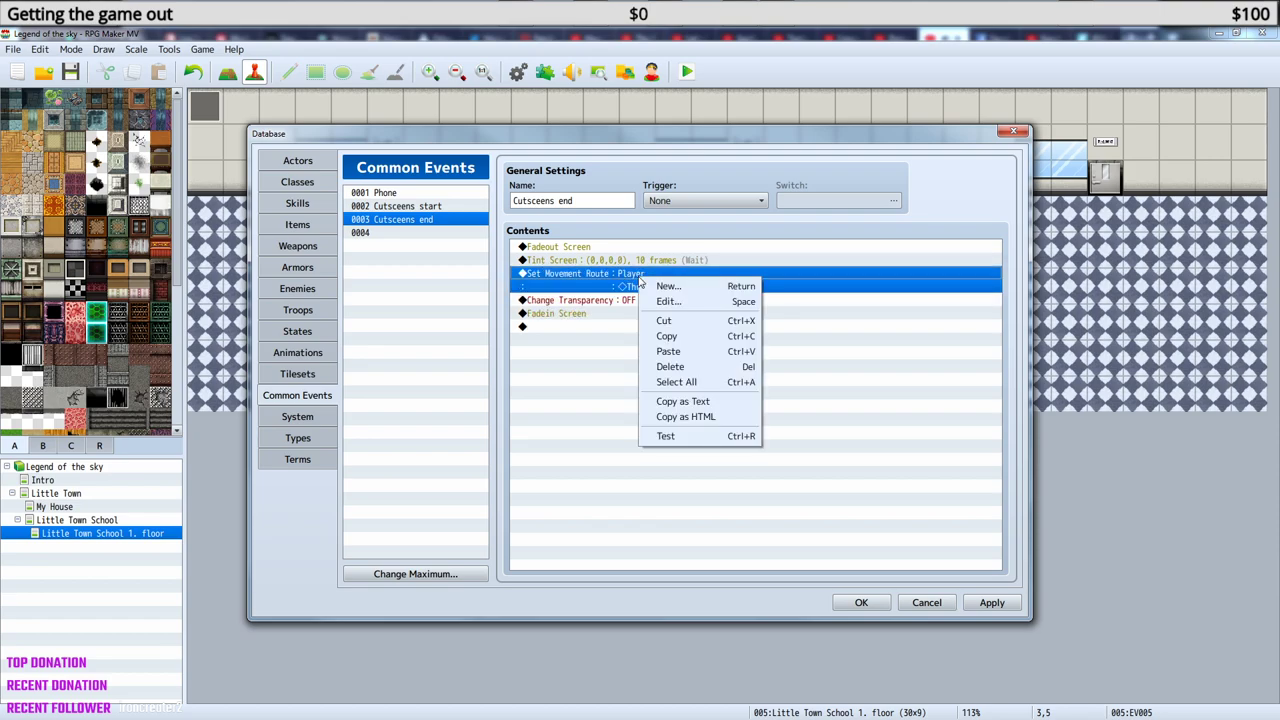
pyautogui.click(690, 301)
pyautogui.press('Delete')
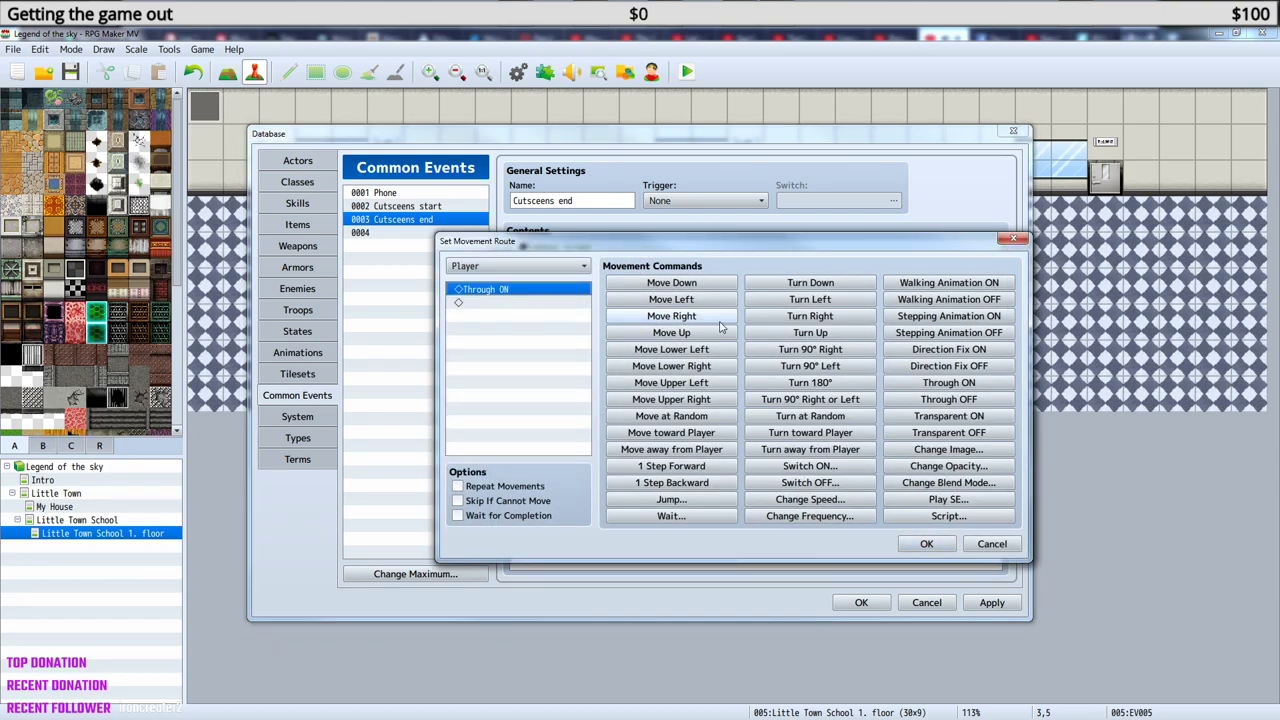
pyautogui.click(982, 370)
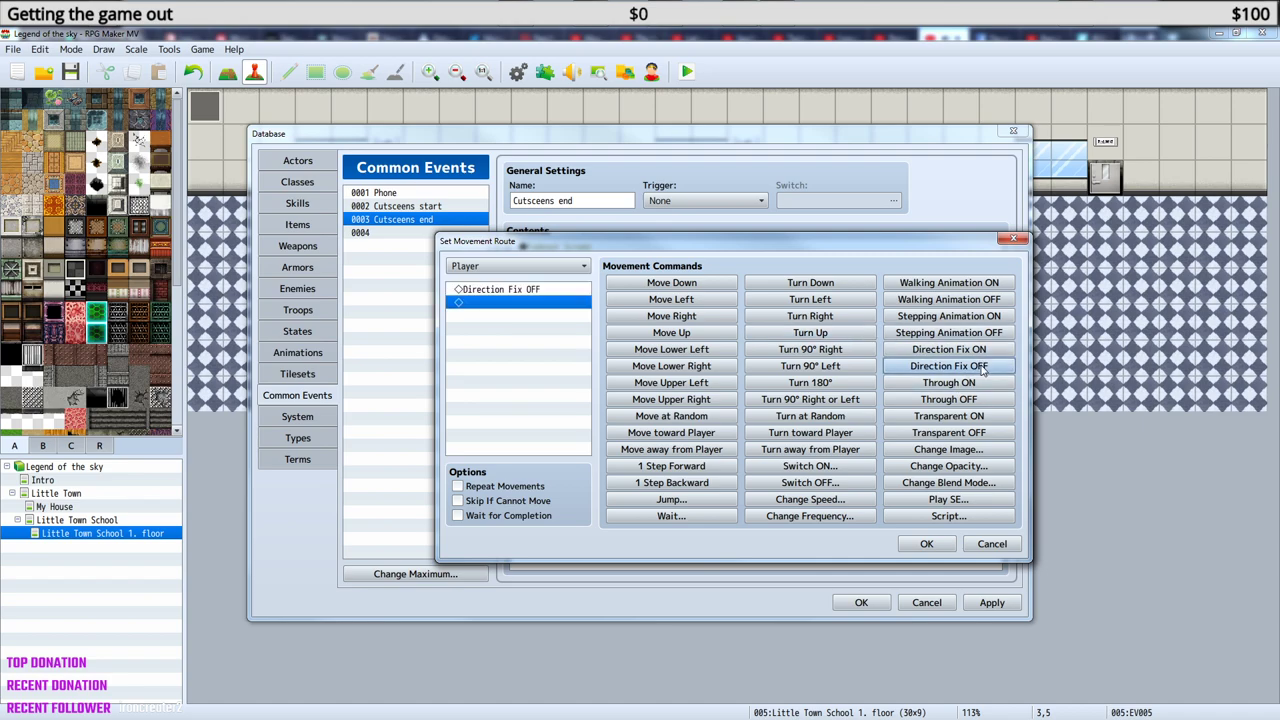
pyautogui.click(510, 290)
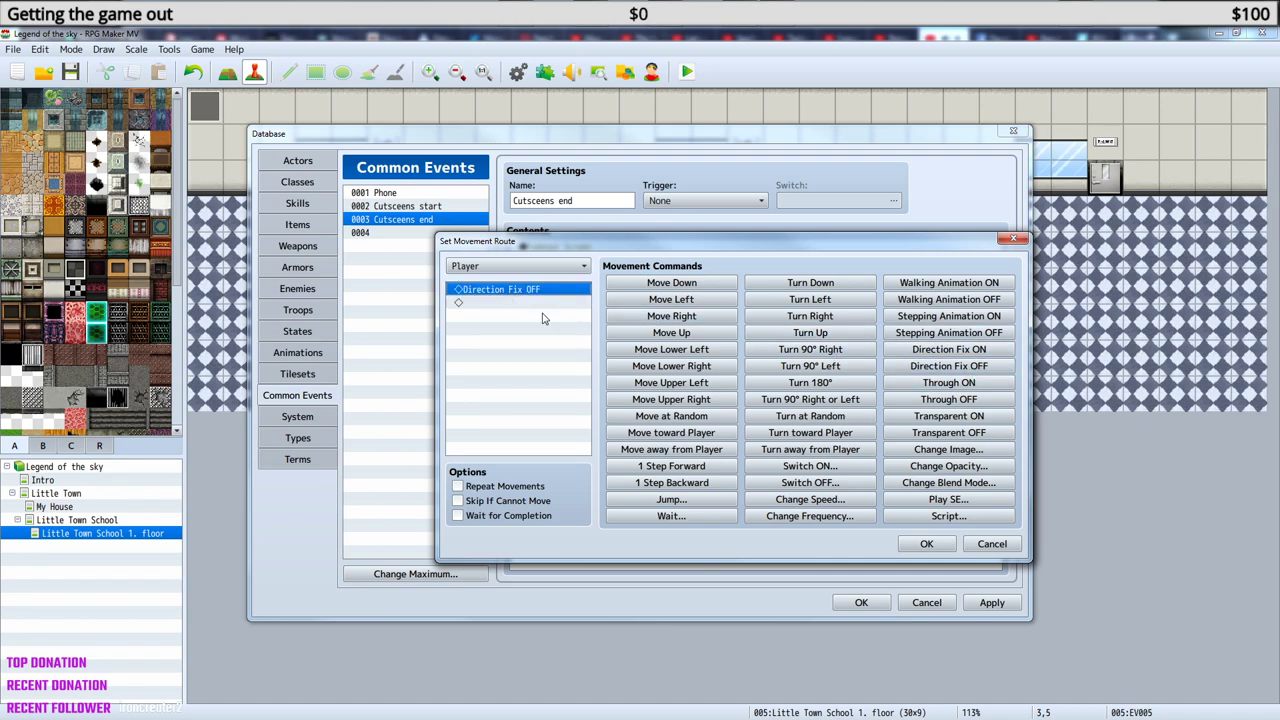
pyautogui.press('Delete')
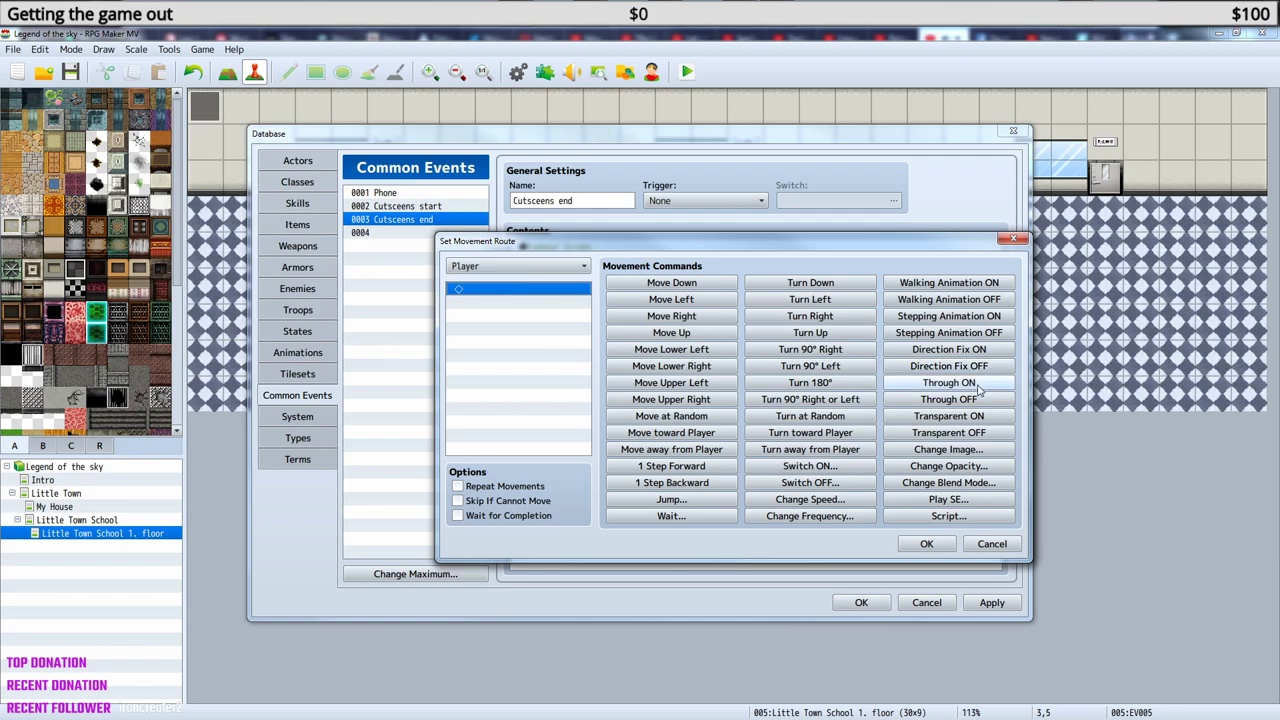
pyautogui.click(976, 388)
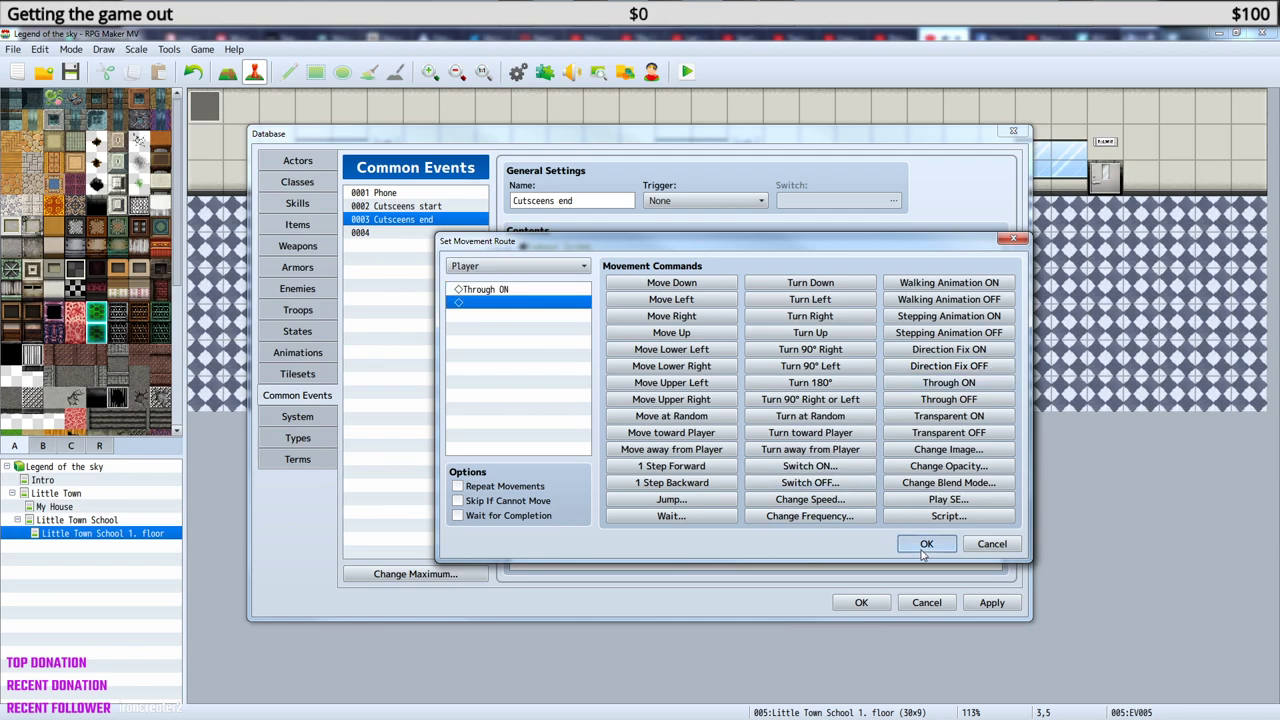
pyautogui.click(926, 543)
# Compare the Player movement routes in the Cutsceens start and Cutsceens end common events.
pyautogui.click(419, 207)
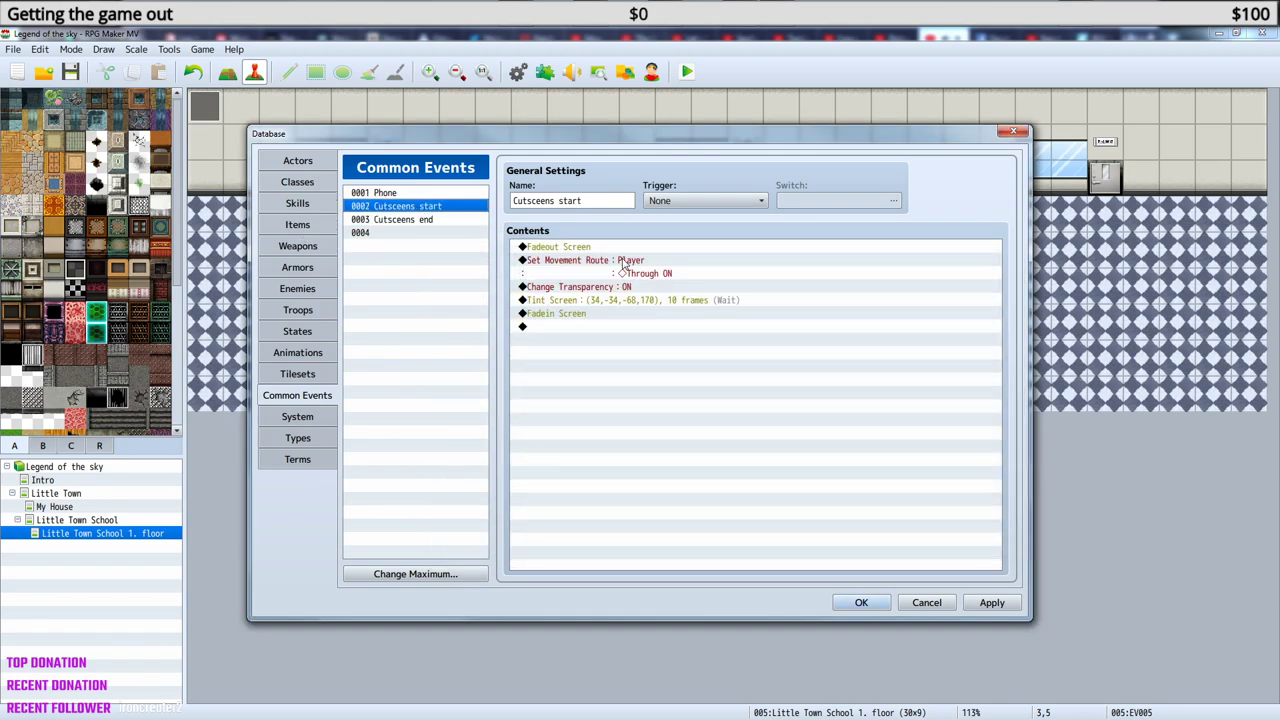
pyautogui.click(428, 220)
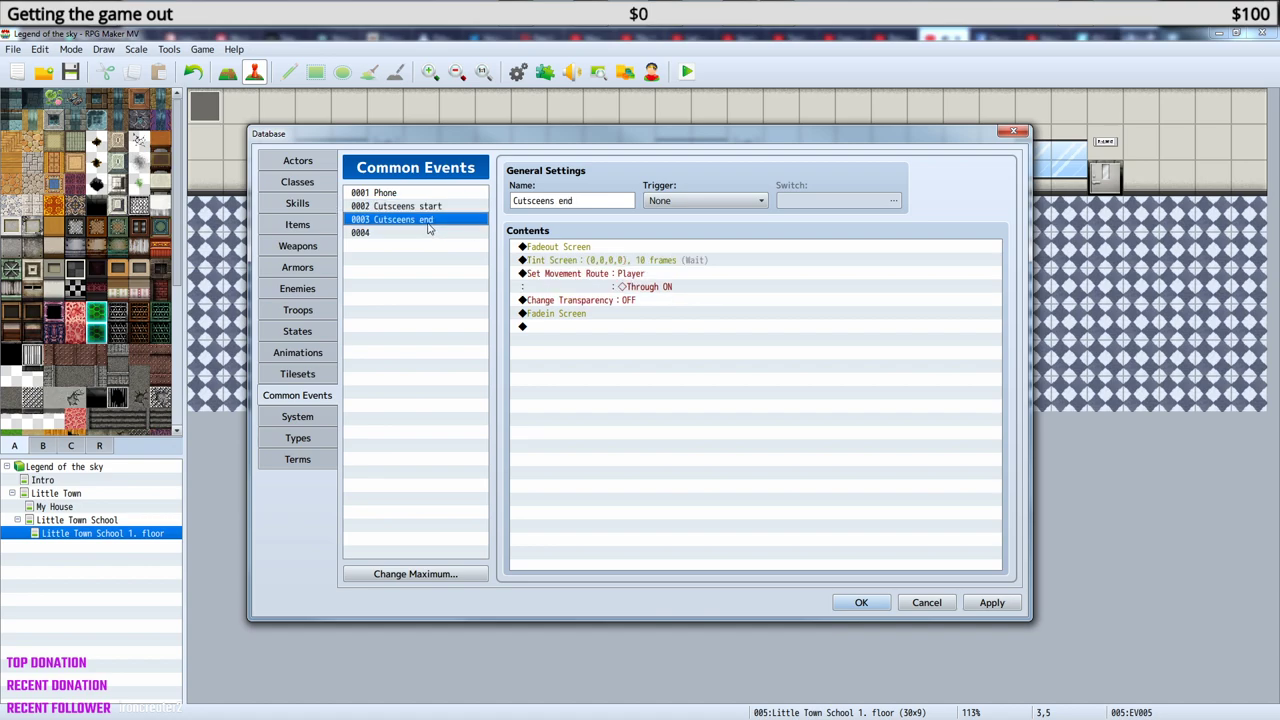
pyautogui.rightClick(424, 220)
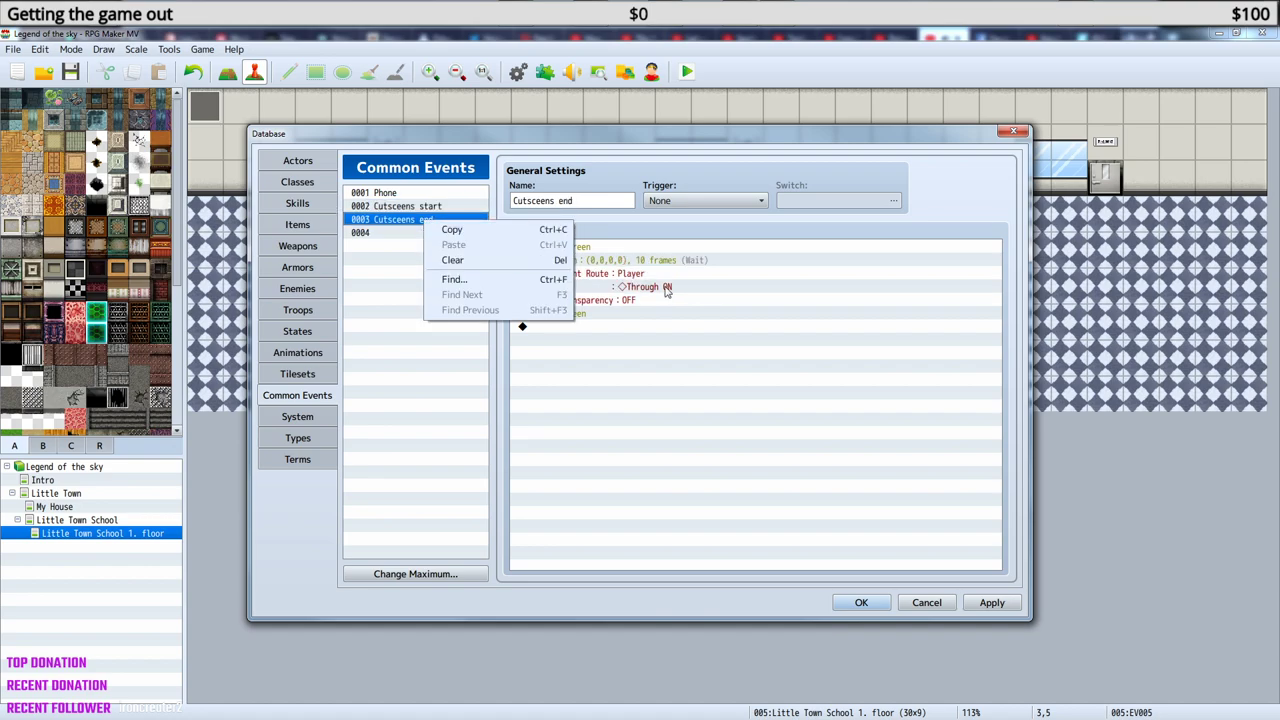
pyautogui.click(560, 277)
# Replace Through ON with Through OFF in the Cutsceens end Player movement route and save the database changes.
pyautogui.rightClick(633, 274)
pyautogui.click(692, 306)
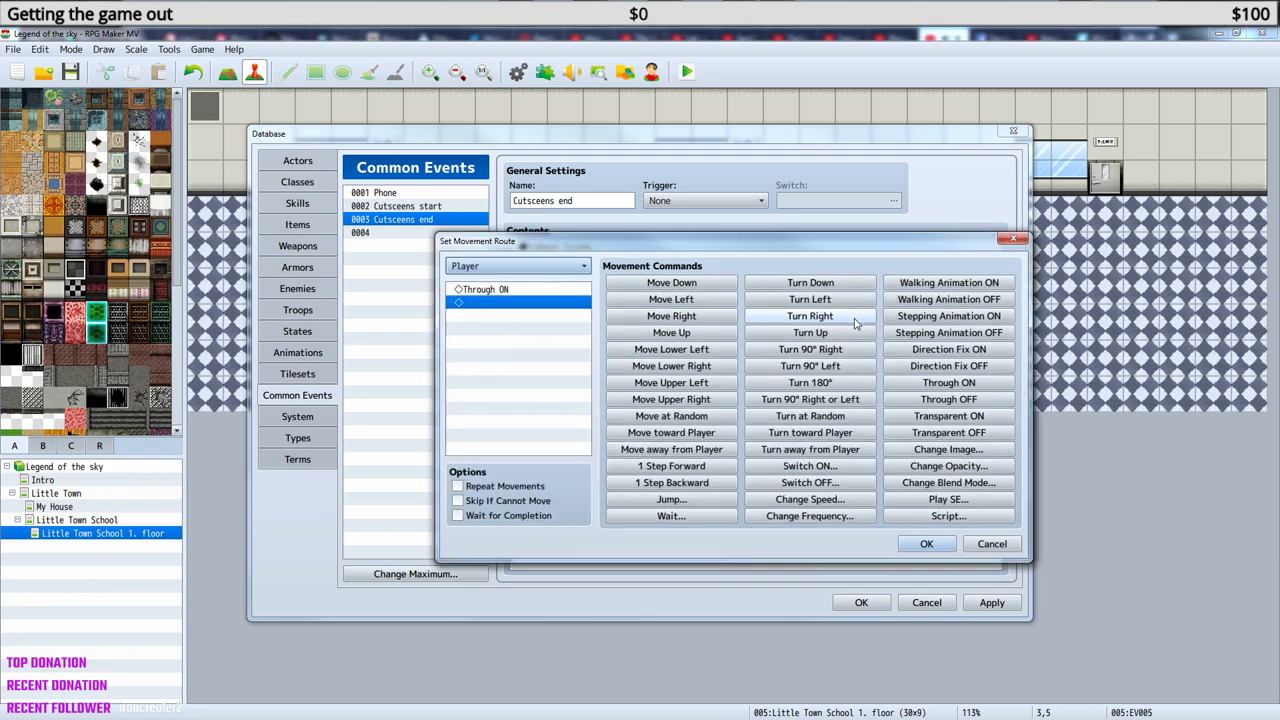
pyautogui.click(508, 291)
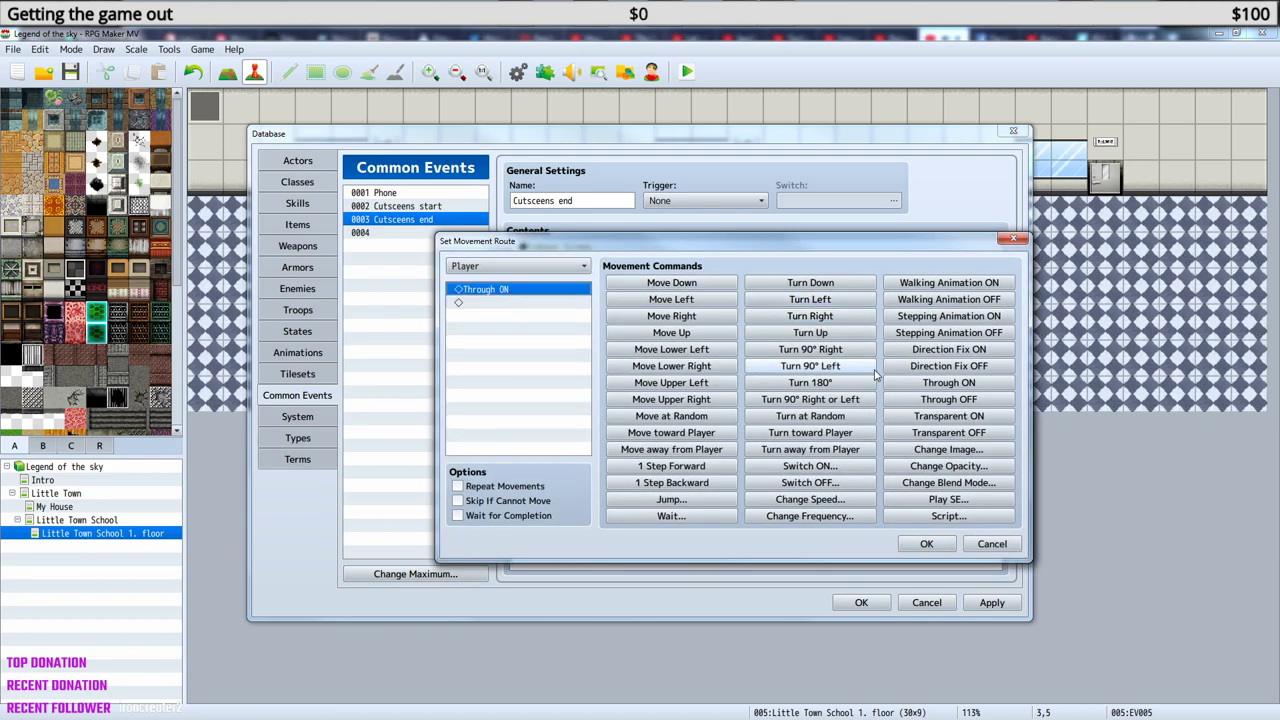
pyautogui.click(988, 368)
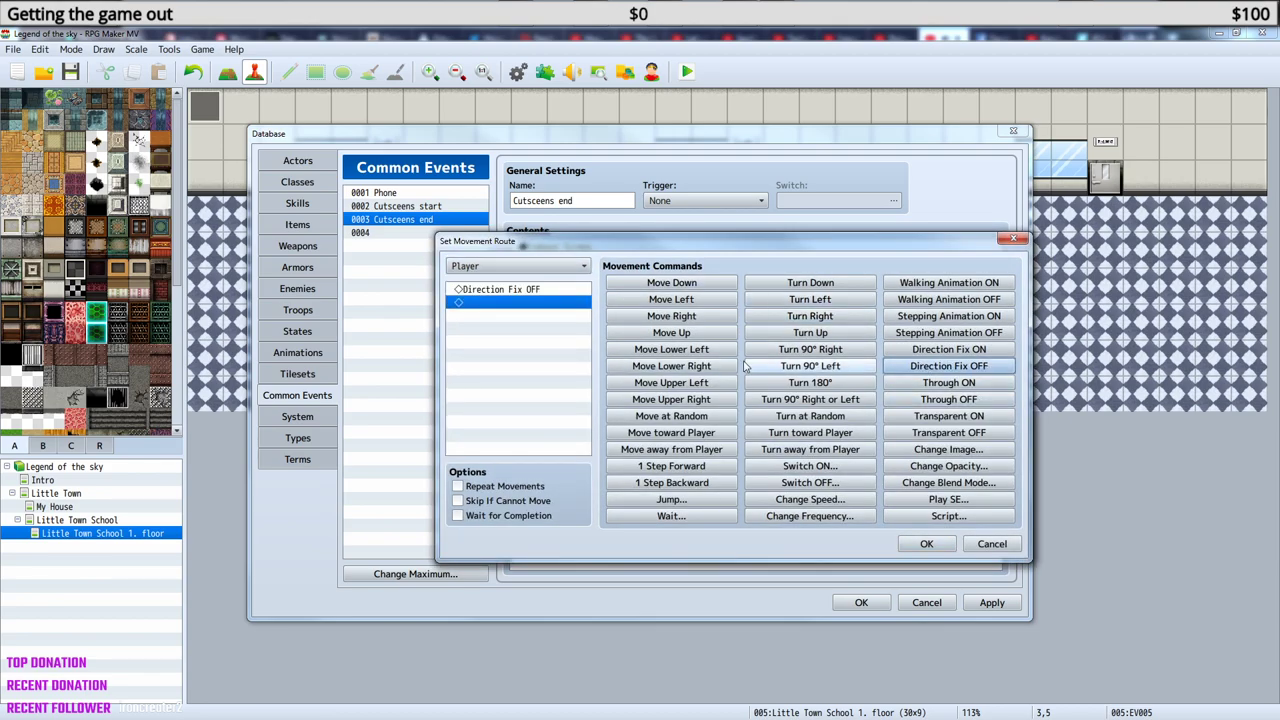
pyautogui.click(505, 289)
pyautogui.press('Delete')
pyautogui.click(978, 400)
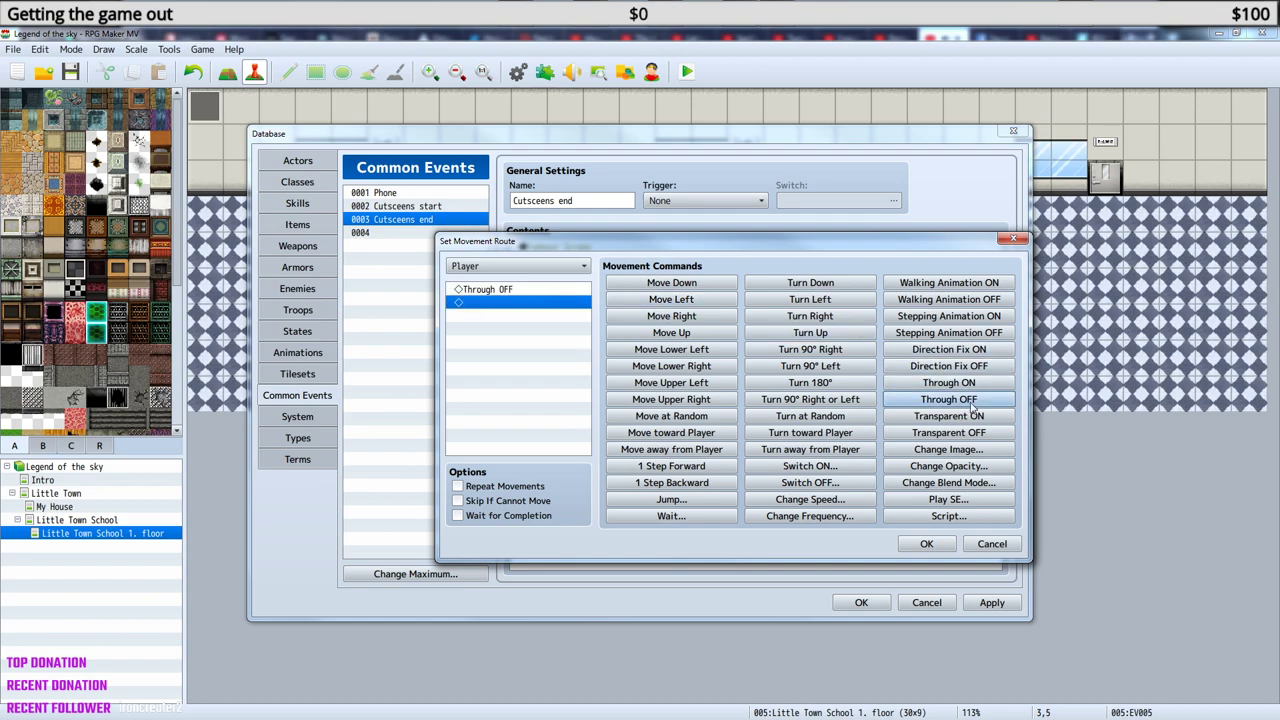
pyautogui.click(922, 543)
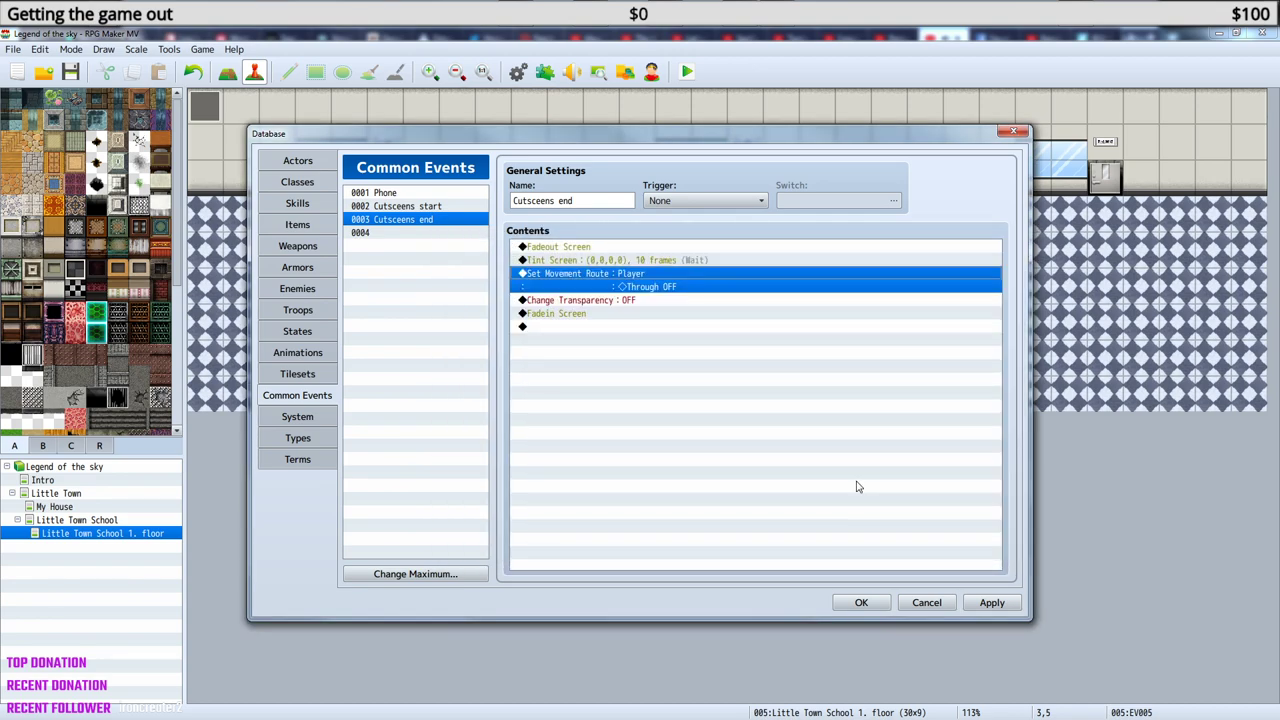
pyautogui.click(861, 602)
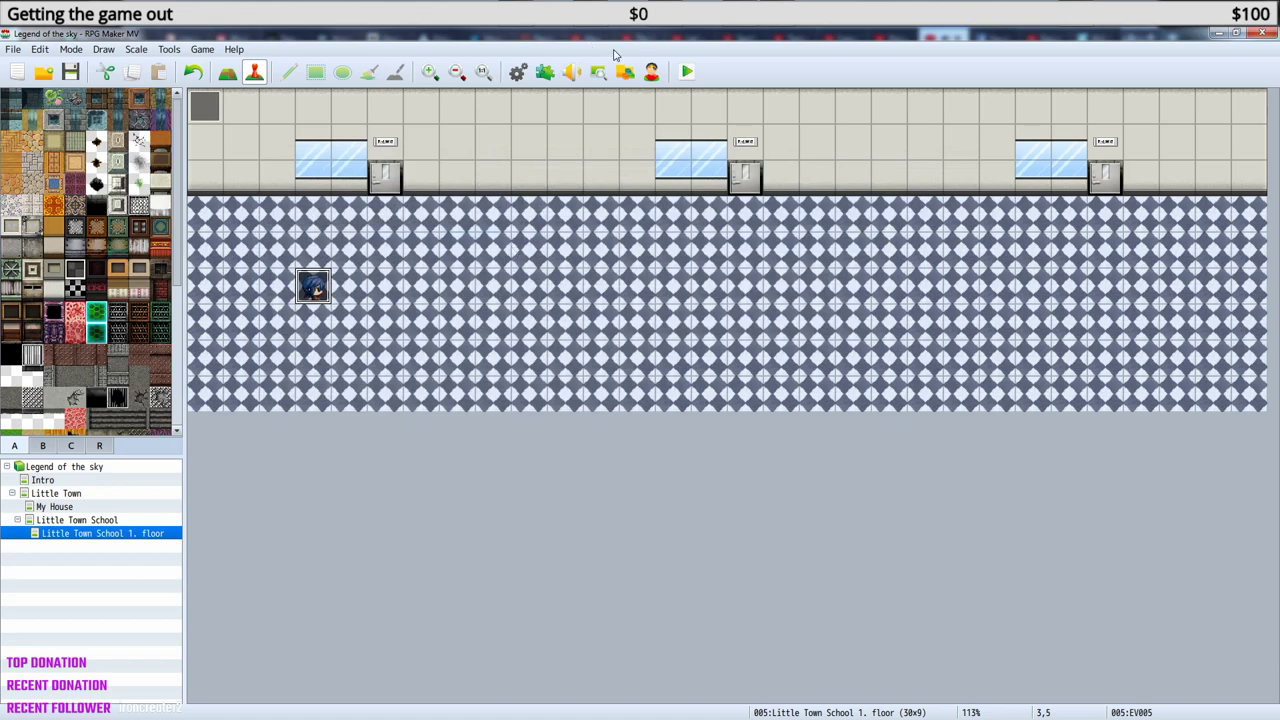
# Open event EV005 on the school's first floor and set its autonomous movement type to Custom.
pyautogui.rightClick(315, 290)
pyautogui.click(347, 298)
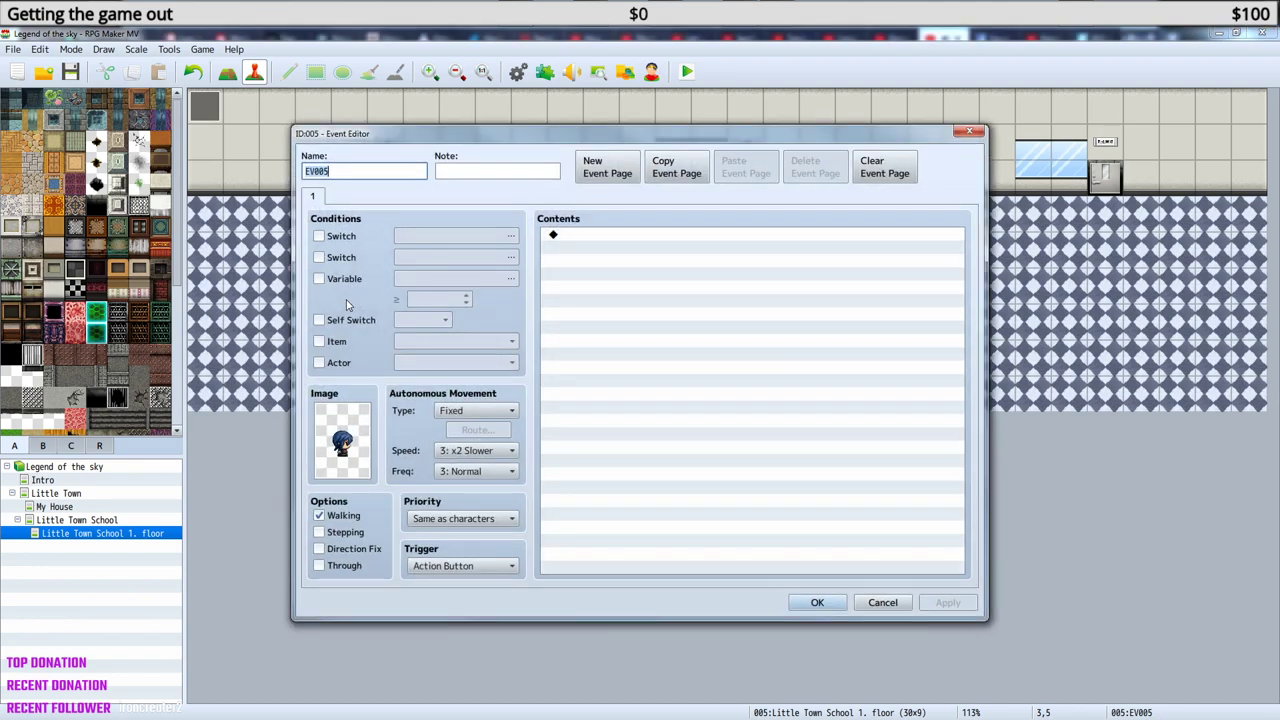
pyautogui.click(507, 411)
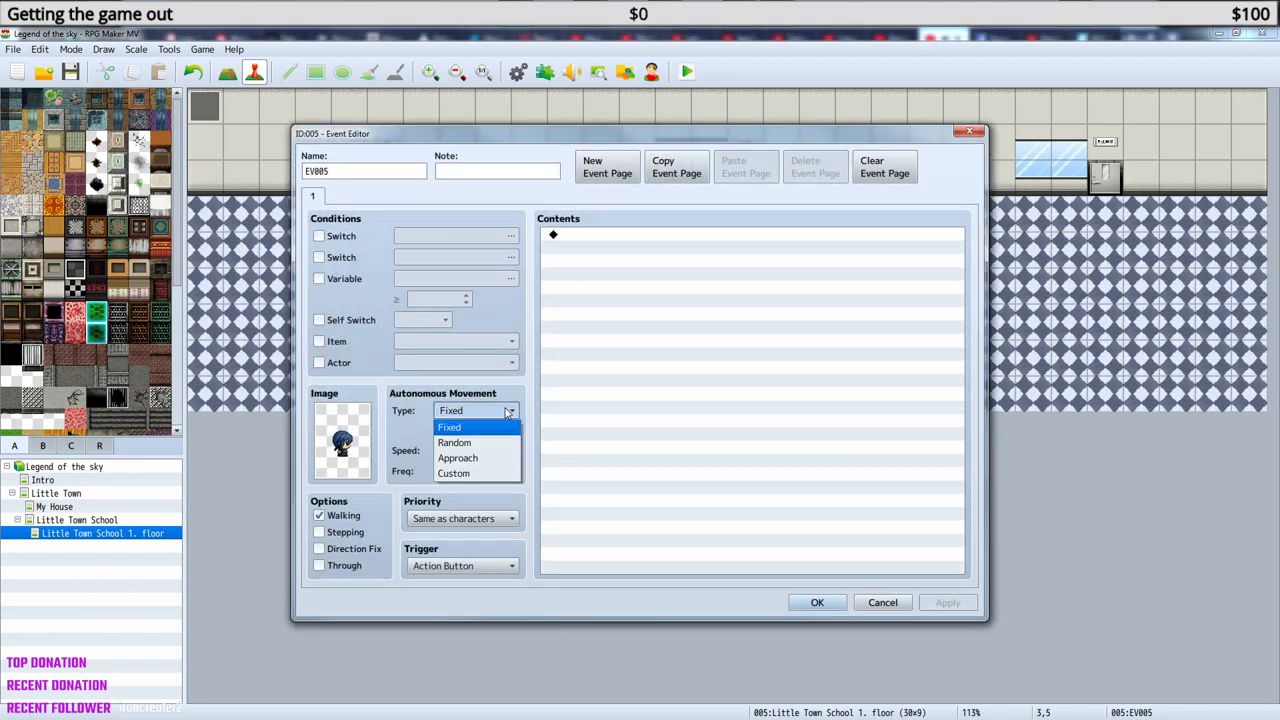
pyautogui.click(484, 474)
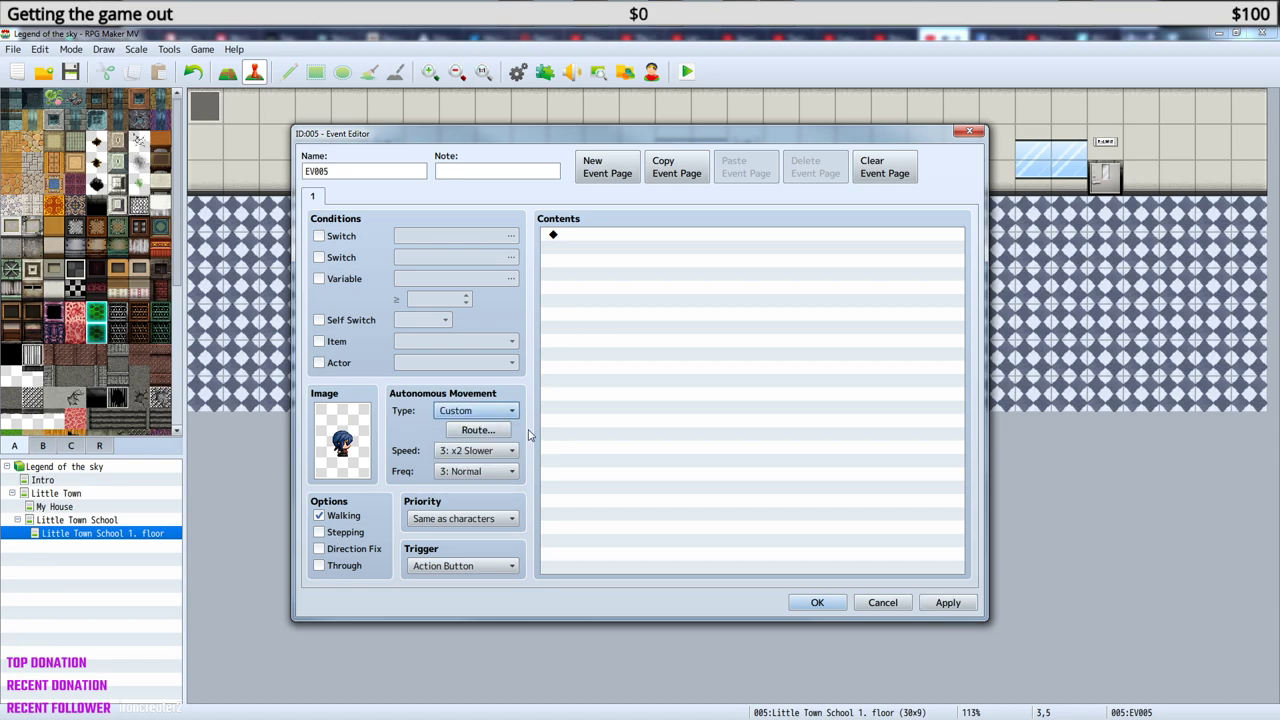
# Fill EV005's custom movement route with a long series of Move Right commands.
pyautogui.click(478, 429)
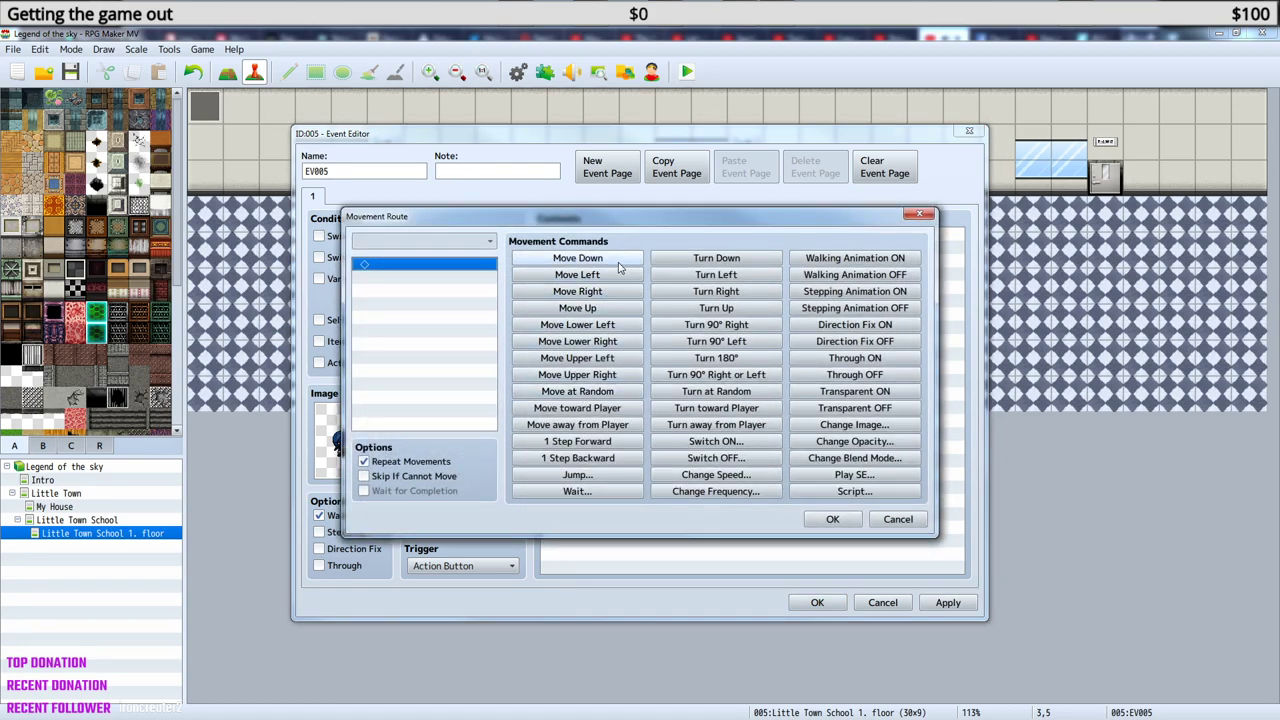
pyautogui.click(614, 291)
pyautogui.click(614, 291)
pyautogui.click(614, 291)
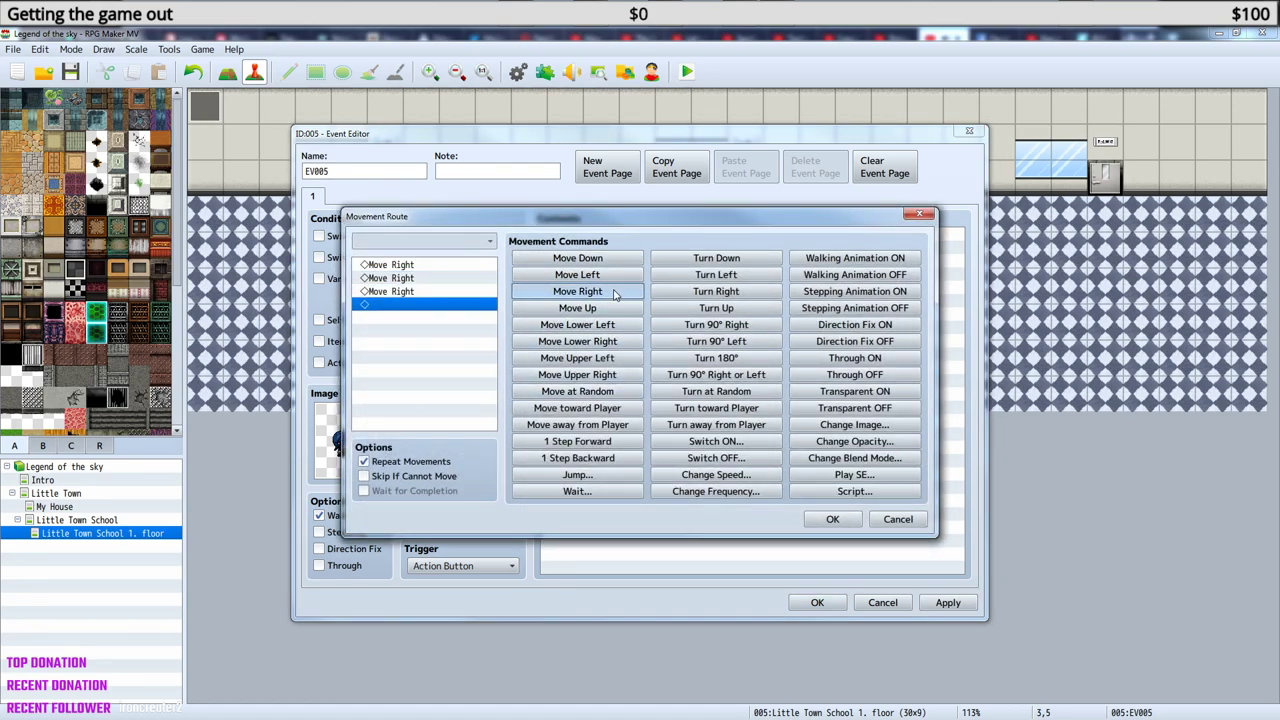
pyautogui.click(614, 291)
pyautogui.click(614, 291)
pyautogui.click(614, 291)
pyautogui.click(614, 291)
pyautogui.click(614, 291)
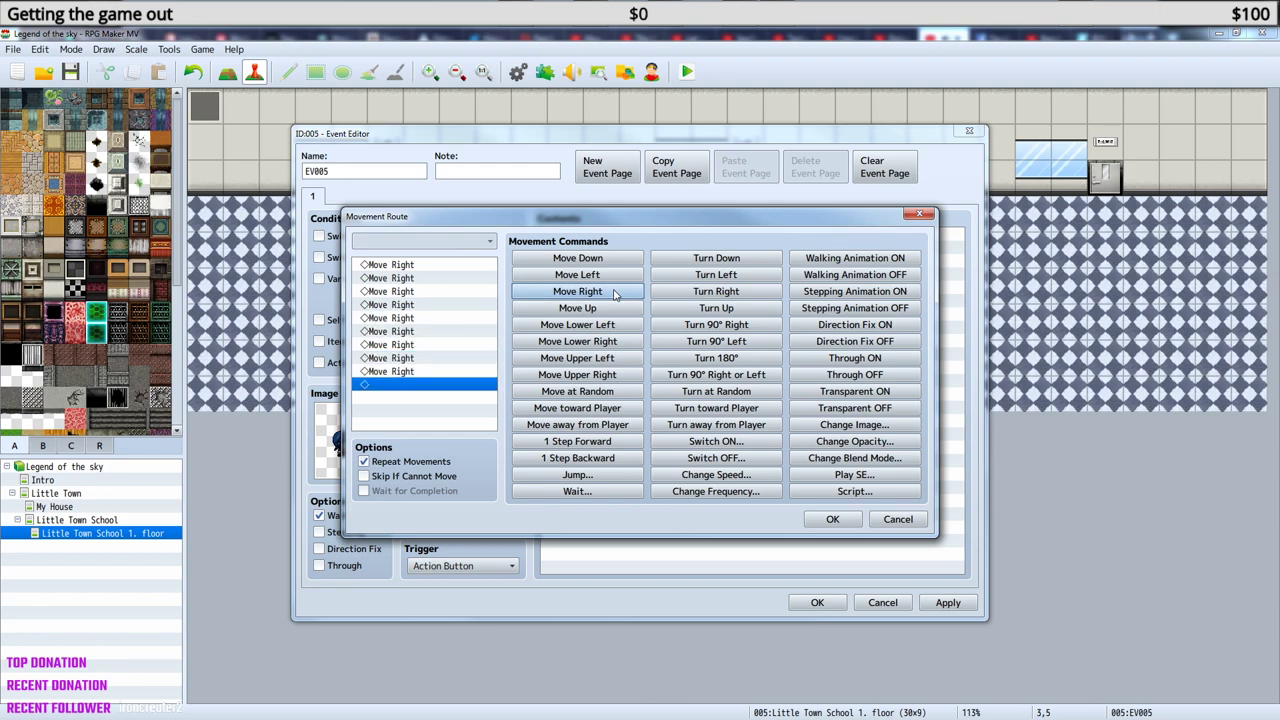
pyautogui.click(614, 291)
pyautogui.click(614, 291)
pyautogui.click(614, 291)
pyautogui.click(614, 291)
pyautogui.click(614, 291)
pyautogui.click(614, 291)
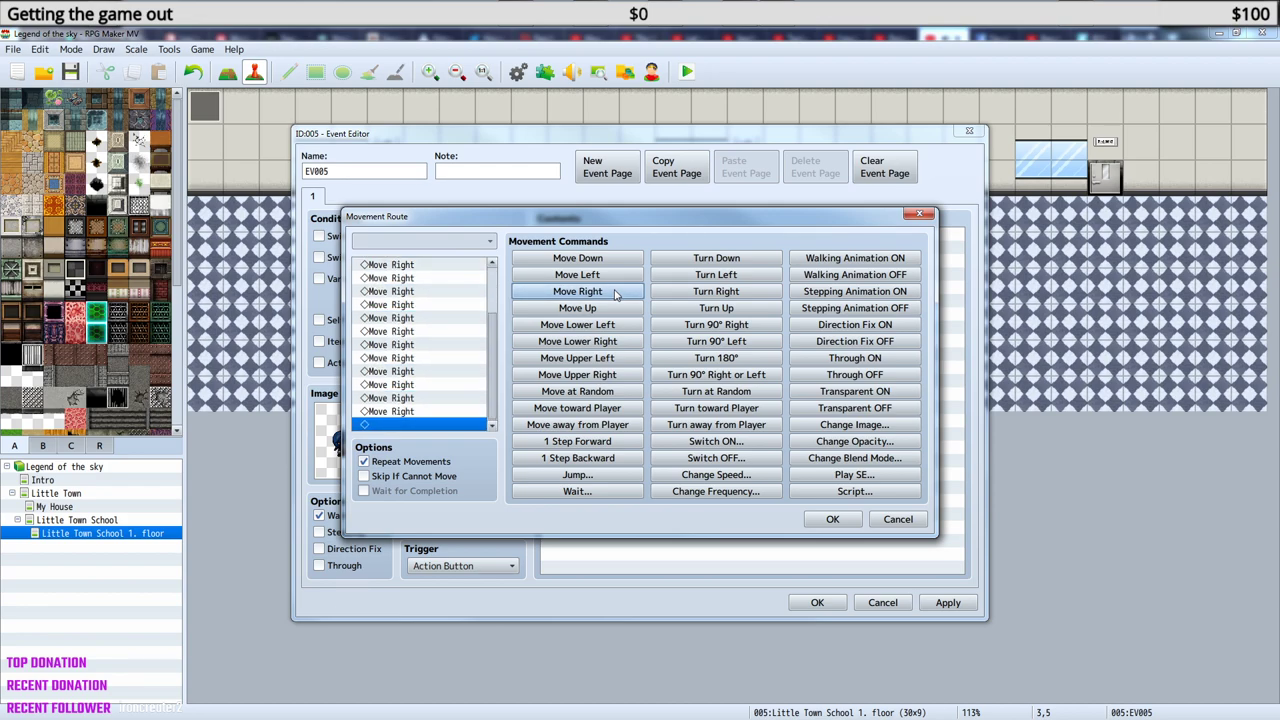
pyautogui.click(614, 291)
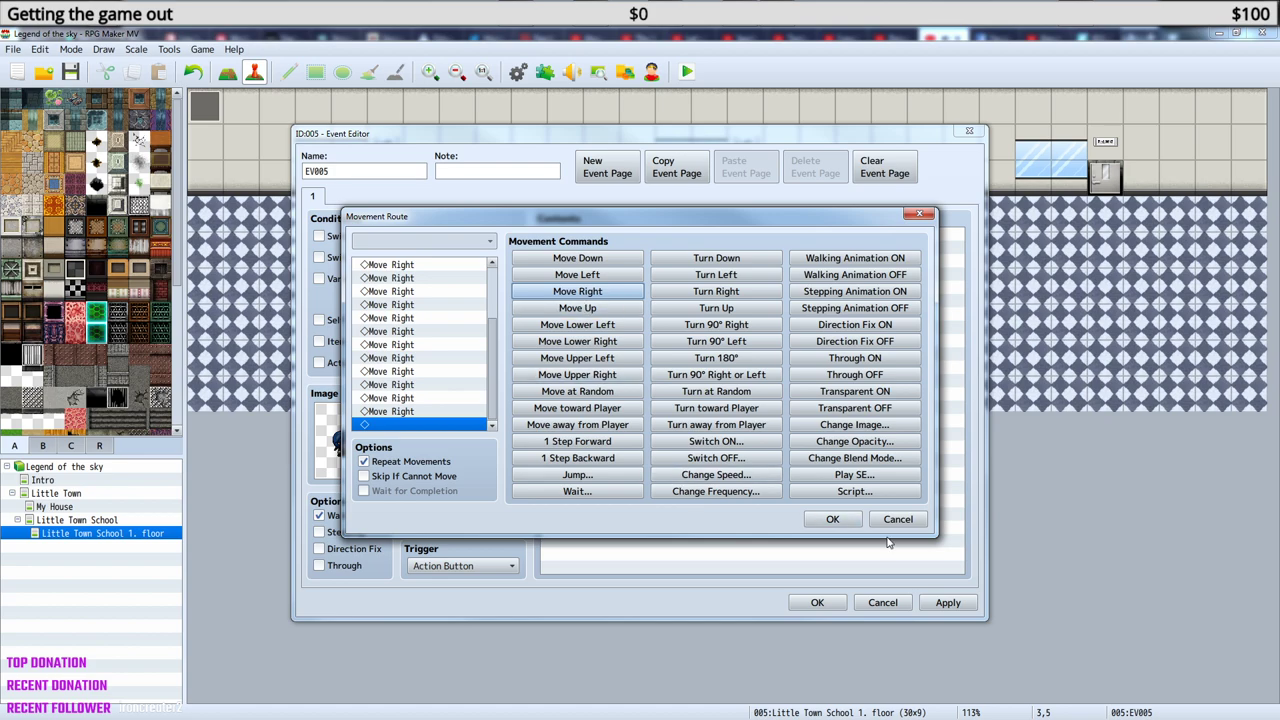
pyautogui.click(832, 519)
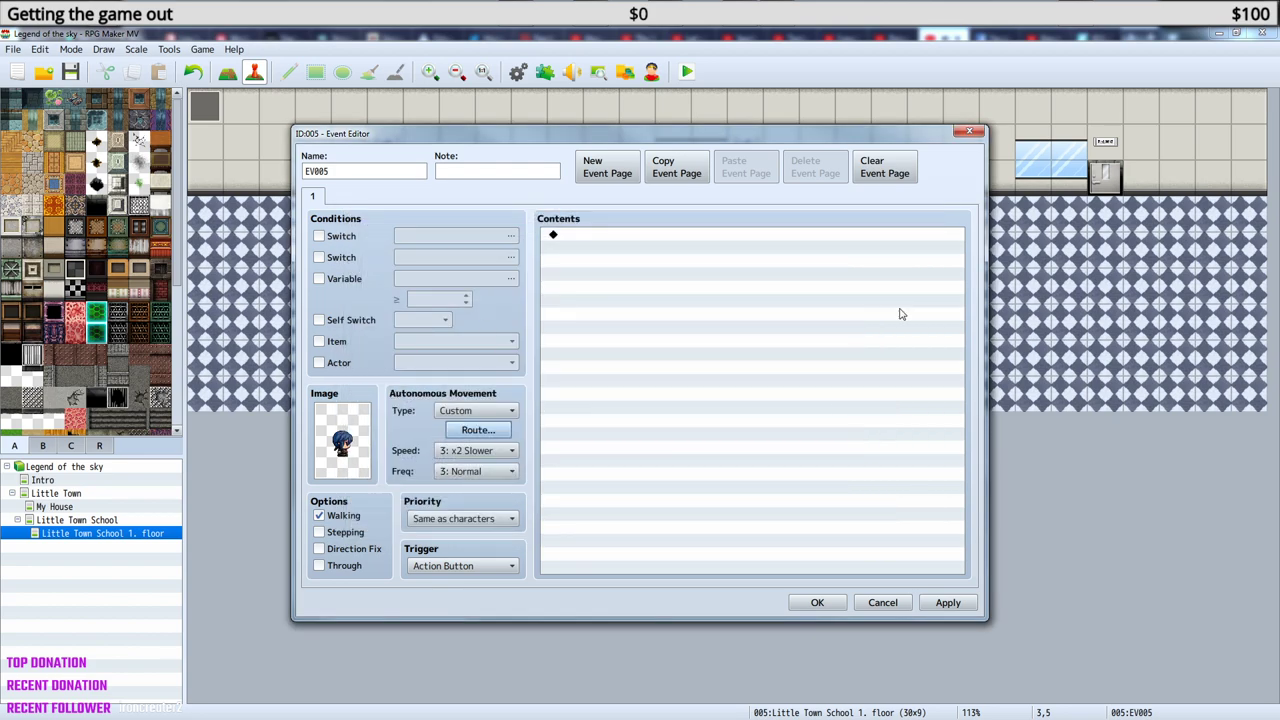
# Set EV005's movement frequency to 5: Highest and confirm the event.
pyautogui.click(497, 476)
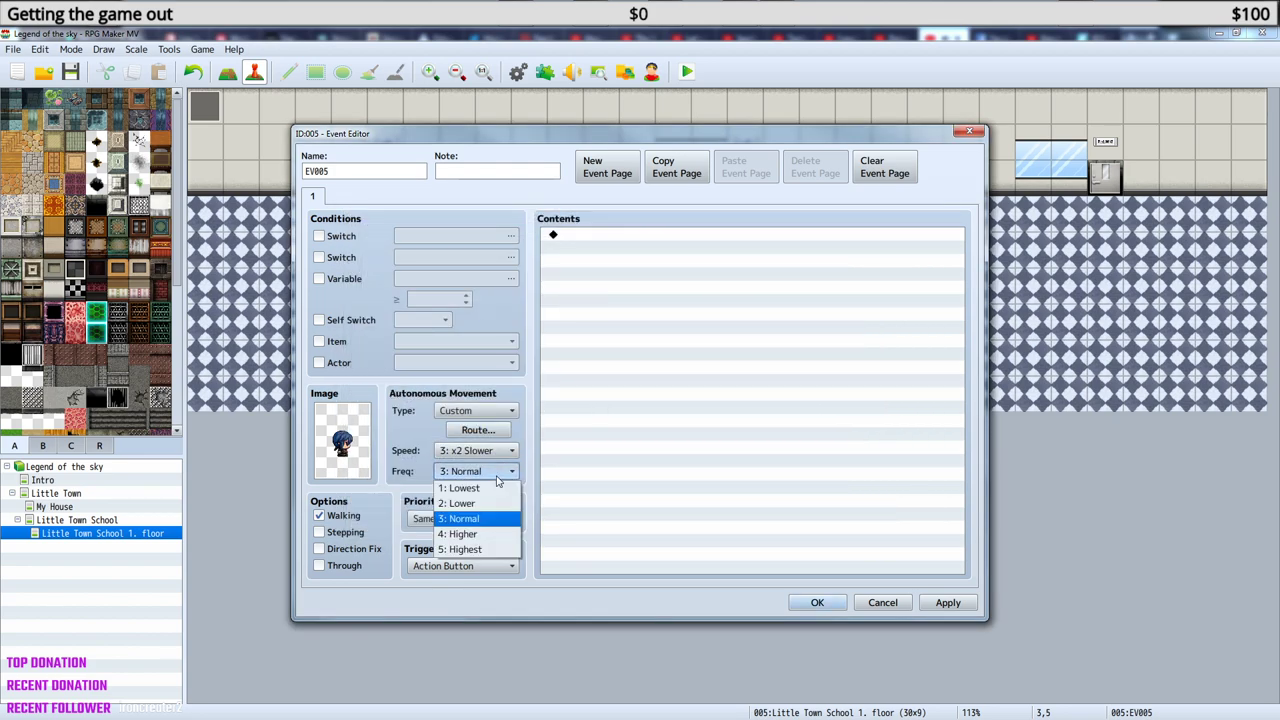
pyautogui.click(490, 549)
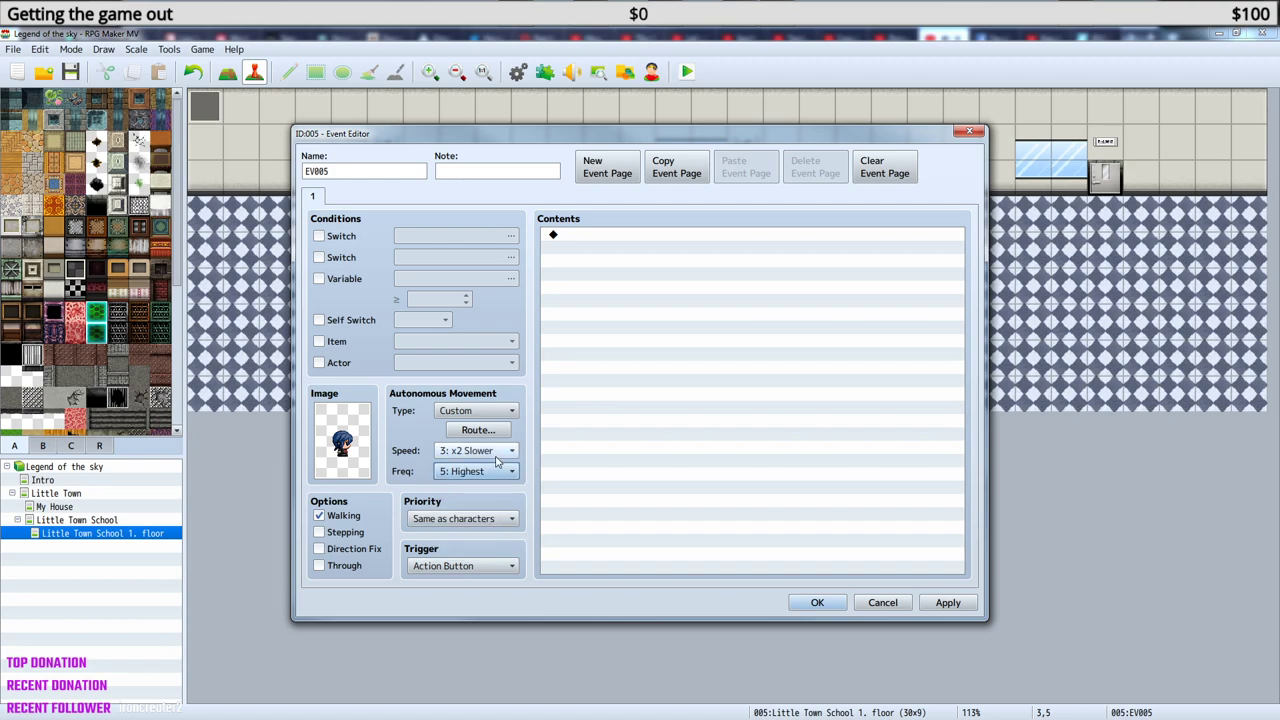
pyautogui.click(812, 603)
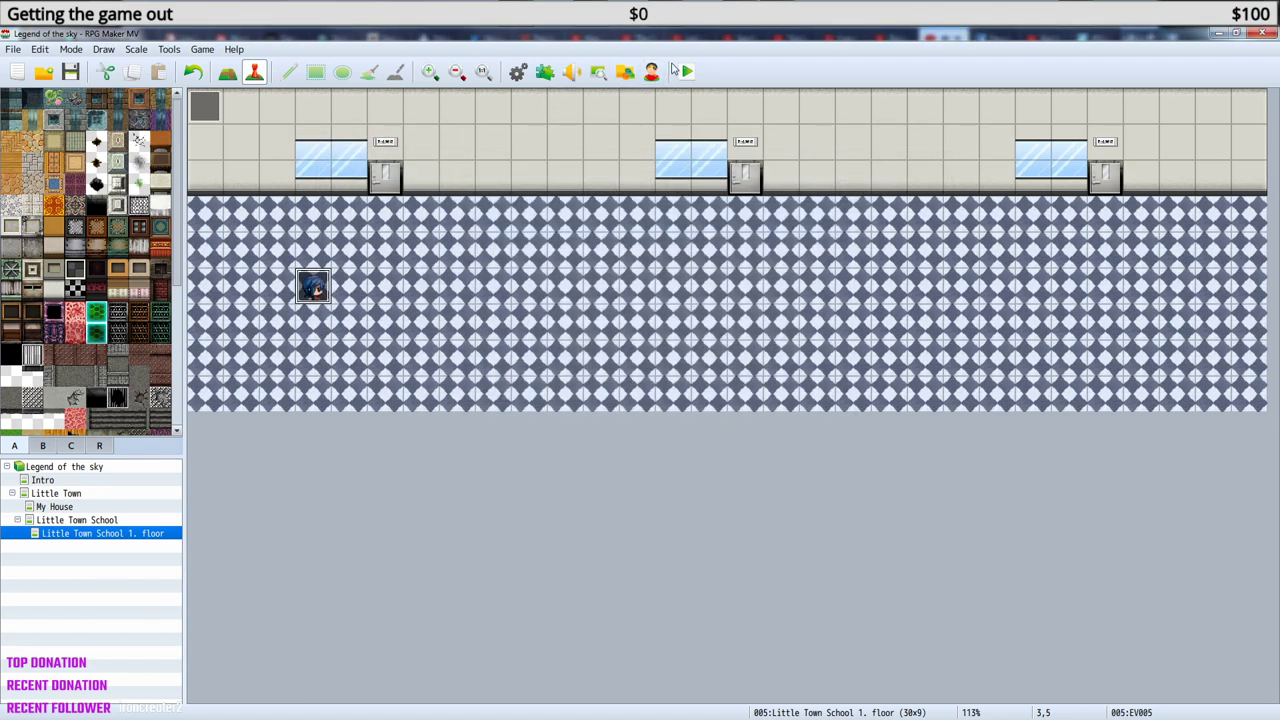
# Start a playtest, saving the game changes, and load the File 1 save at Little Town School.
pyautogui.click(688, 72)
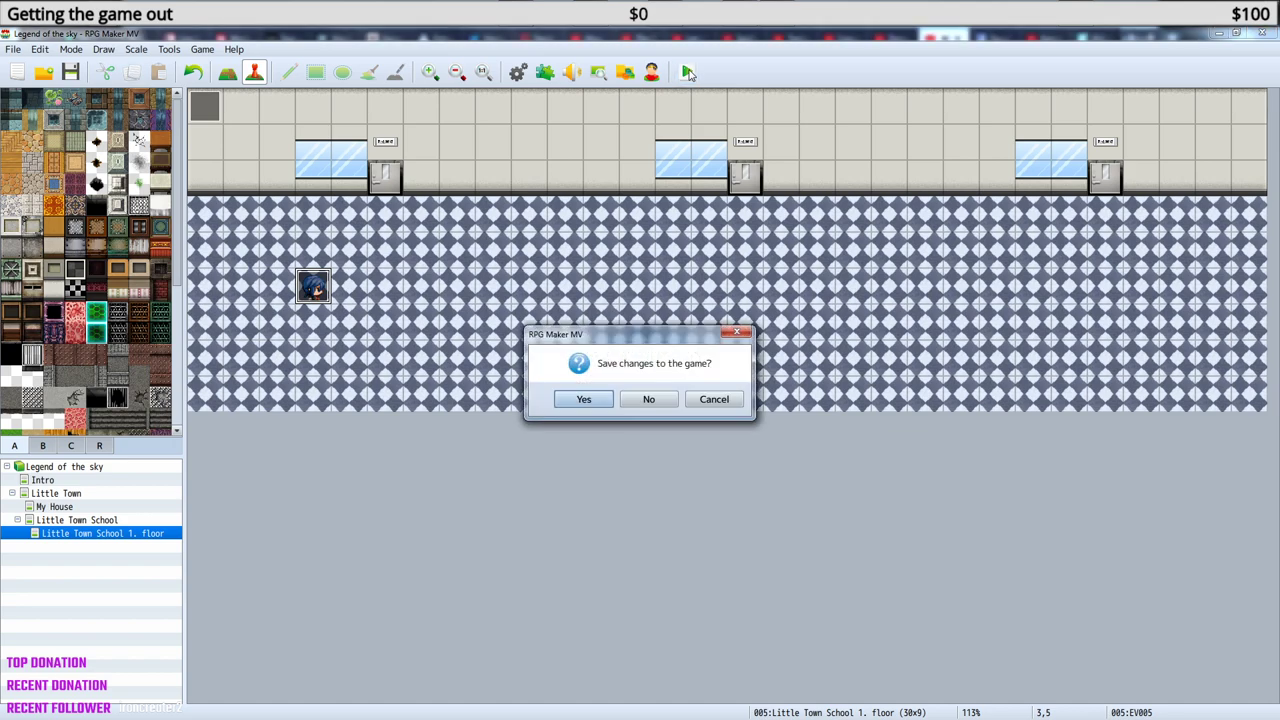
pyautogui.click(588, 399)
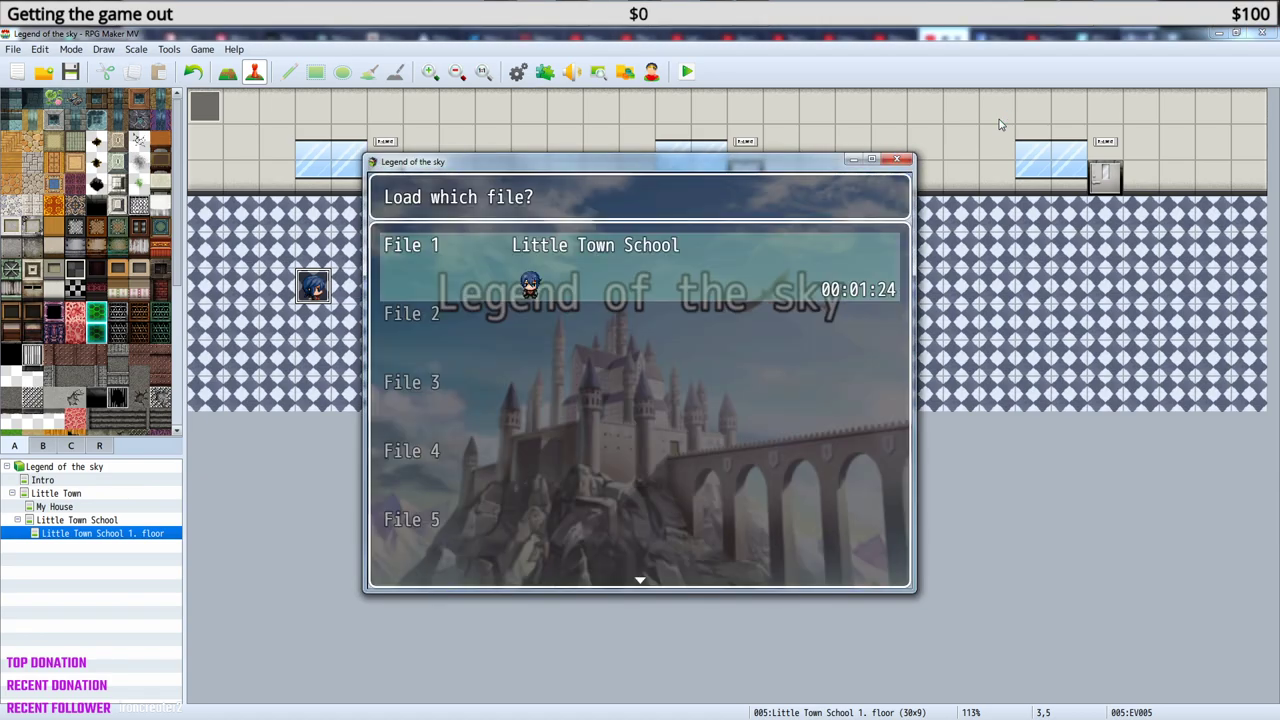
pyautogui.press('Return')
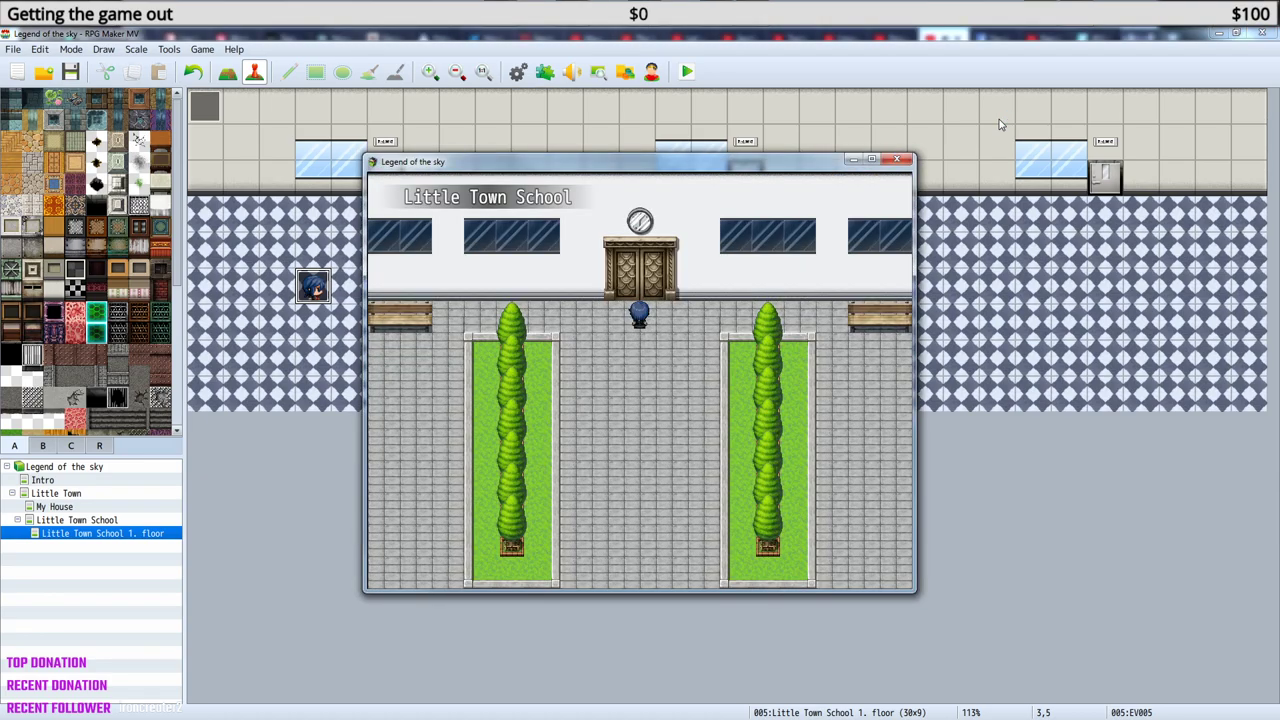
# Enter the school and walk along the first-floor corridor to test the cutscene and the moving event, and close the playtest.
pyautogui.press('Up')
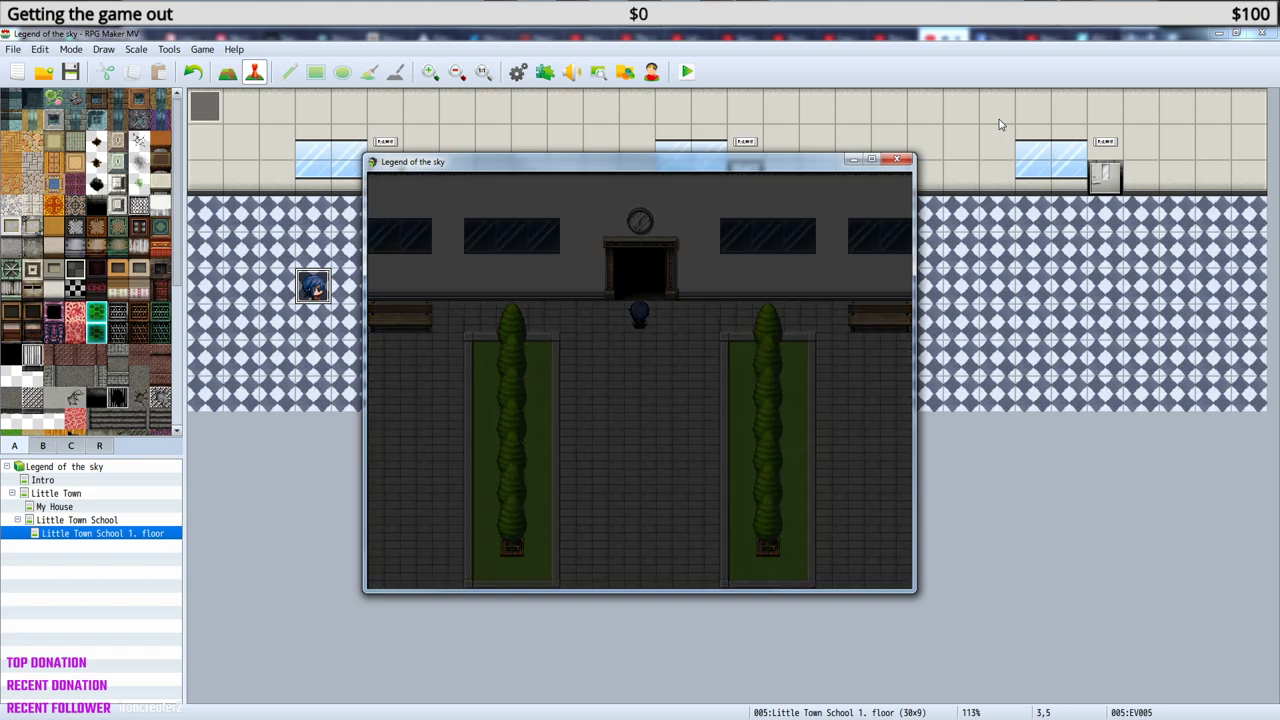
pyautogui.press('Right')
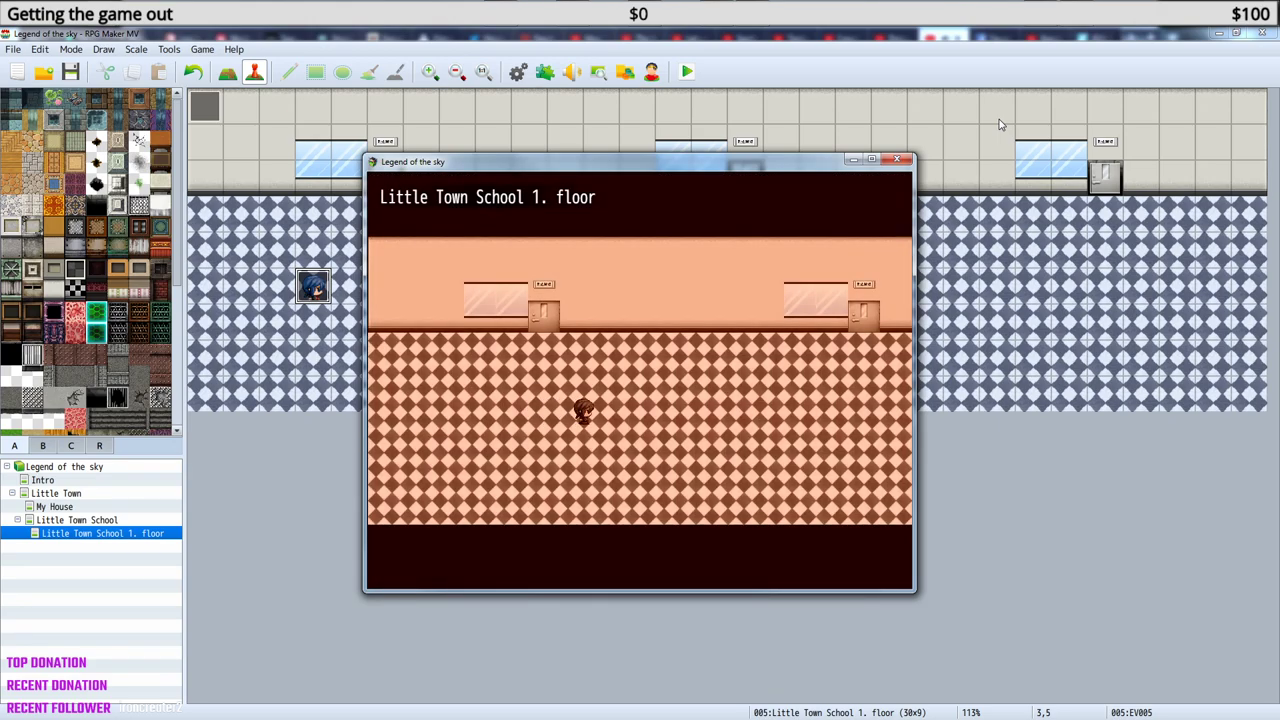
pyautogui.press('Right')
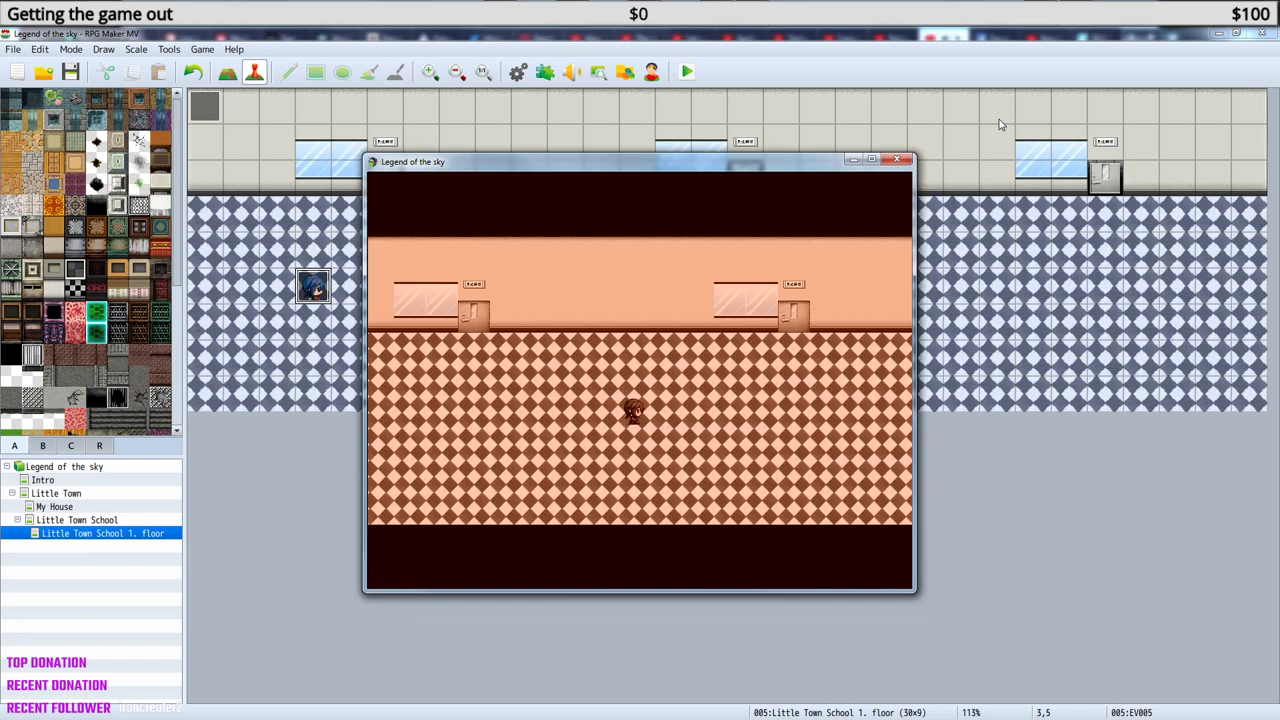
pyautogui.press('Right')
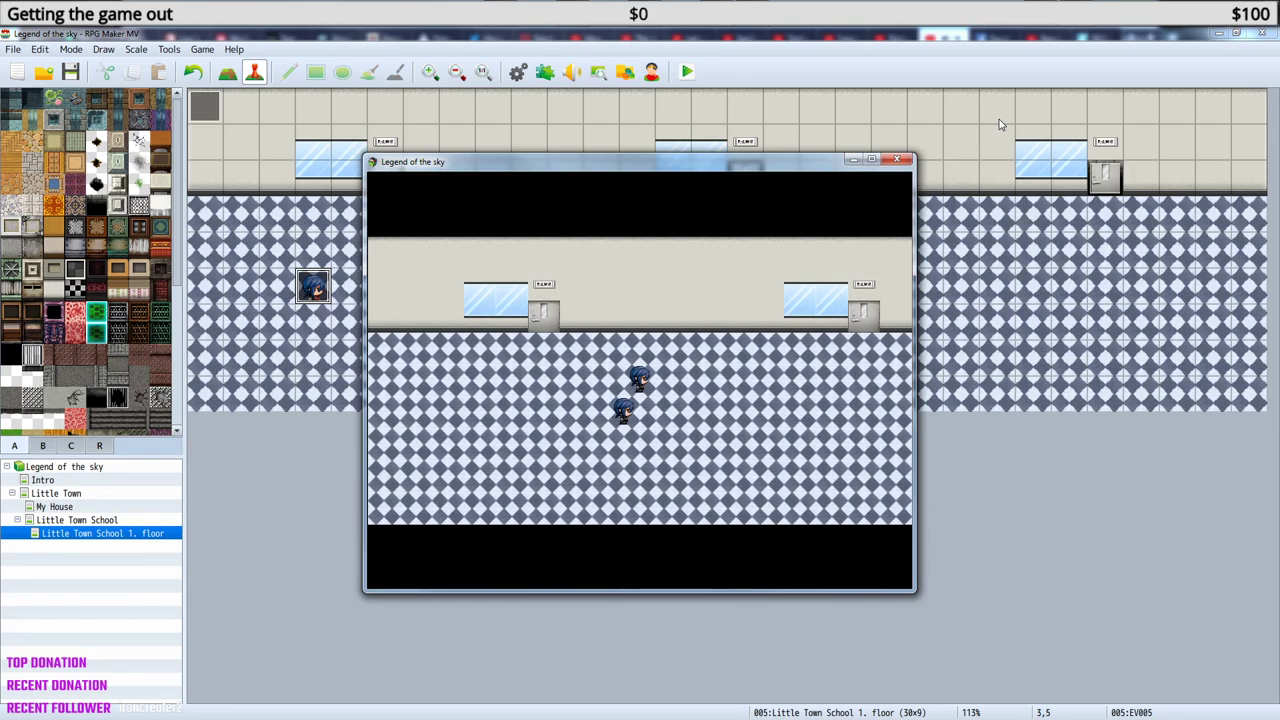
pyautogui.press('Right')
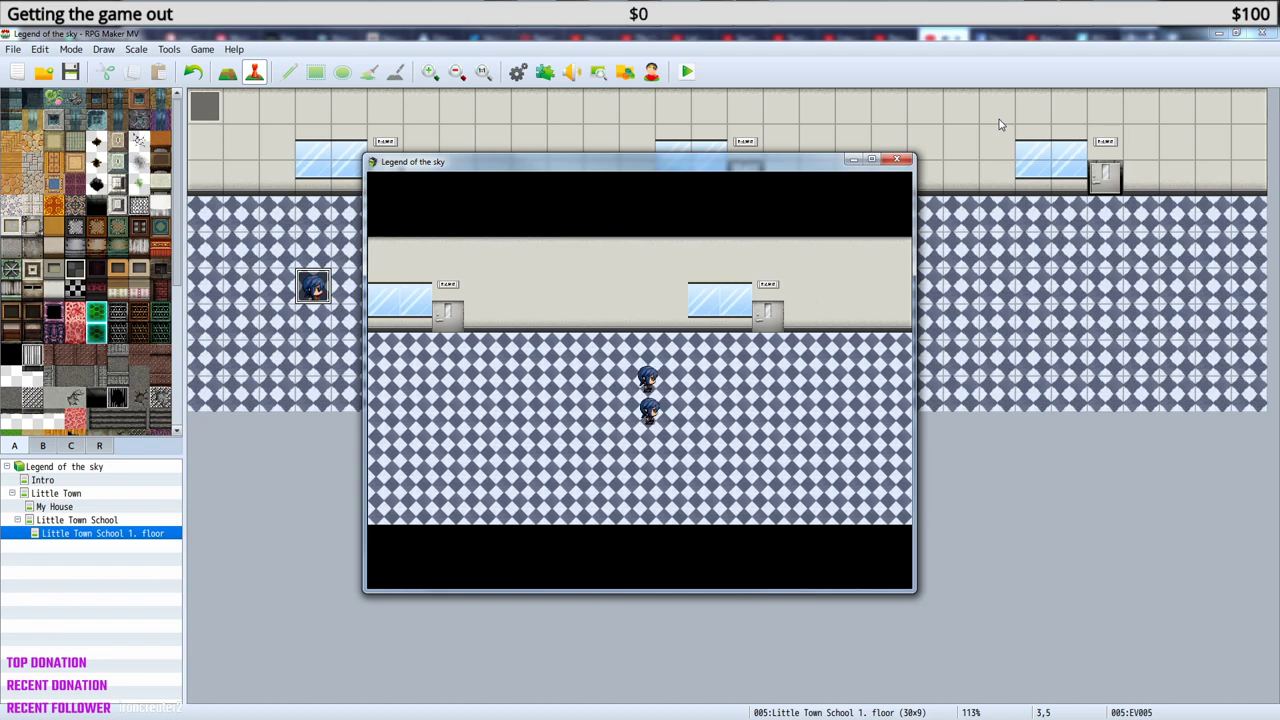
pyautogui.press('Right')
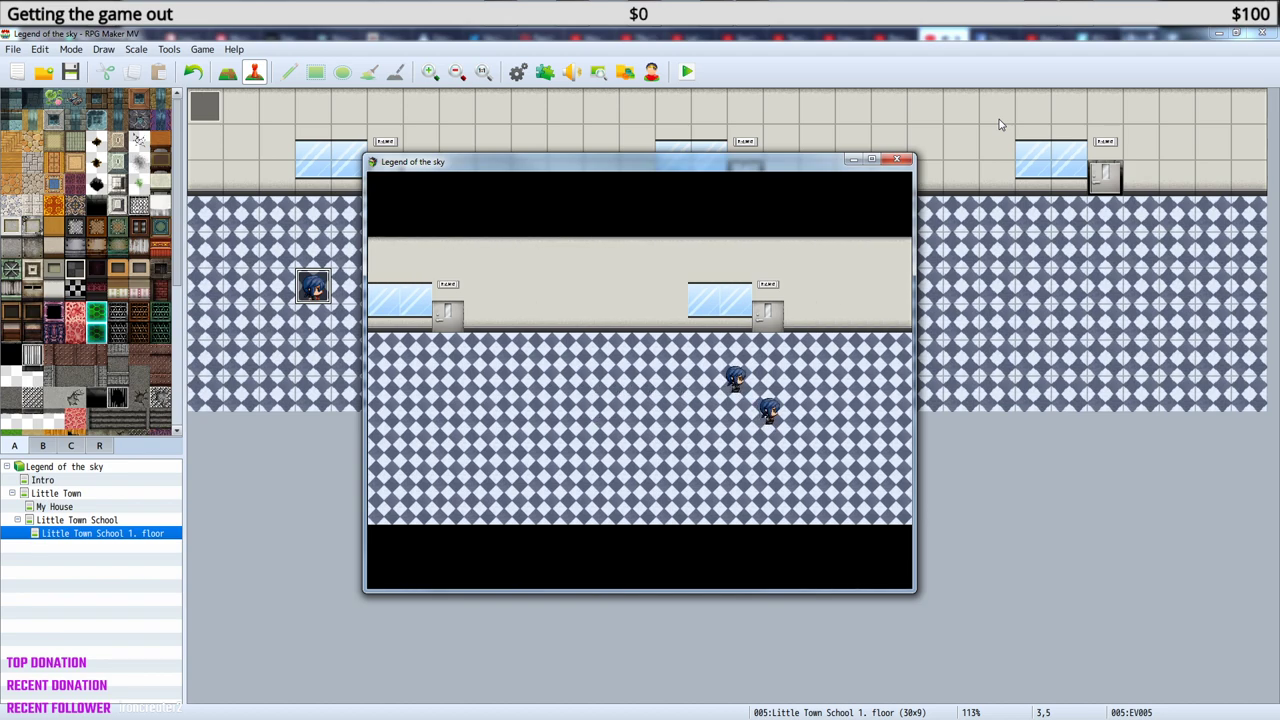
pyautogui.press('Right')
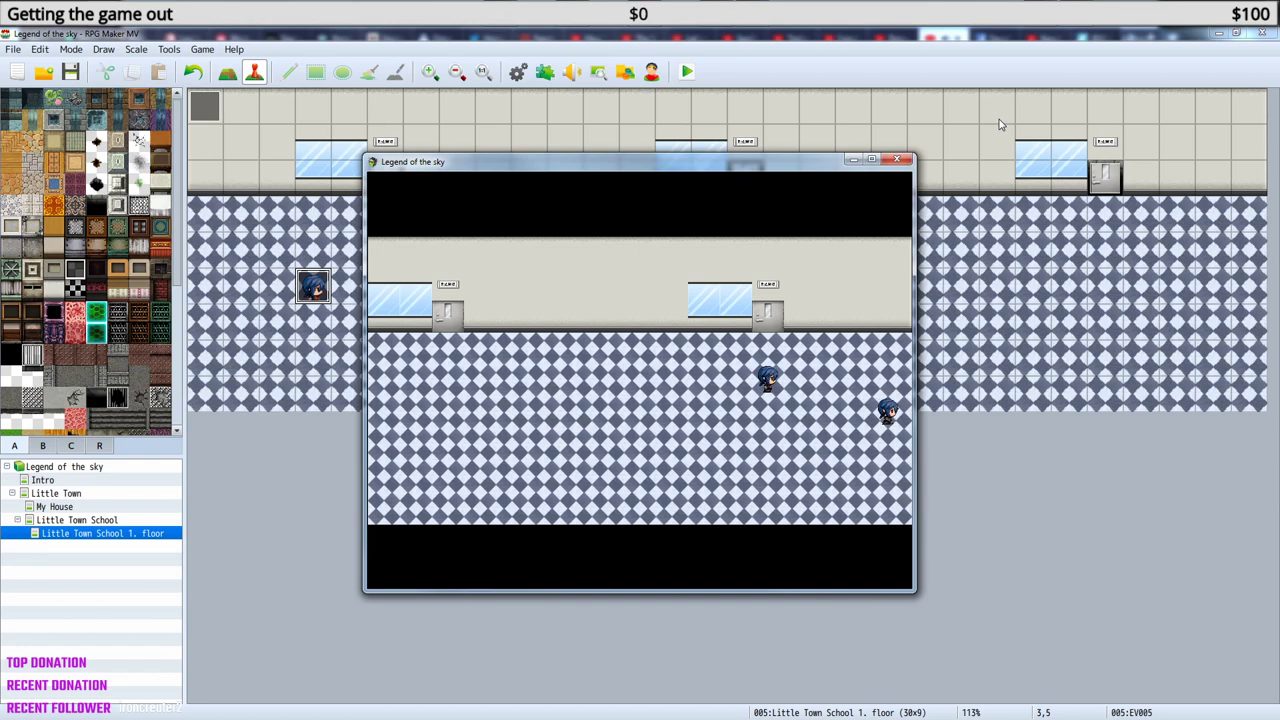
pyautogui.click(897, 160)
# Disable Repeat Movements in EV005's custom movement route.
pyautogui.doubleClick(313, 287)
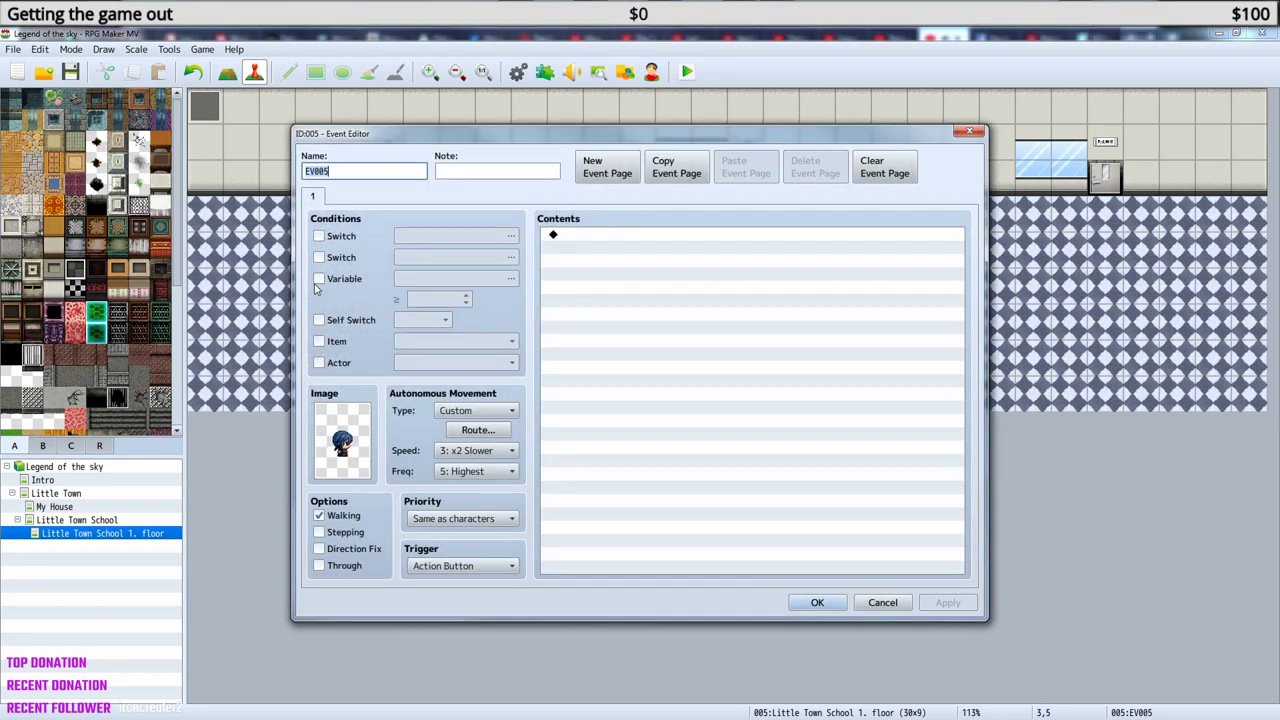
pyautogui.click(494, 432)
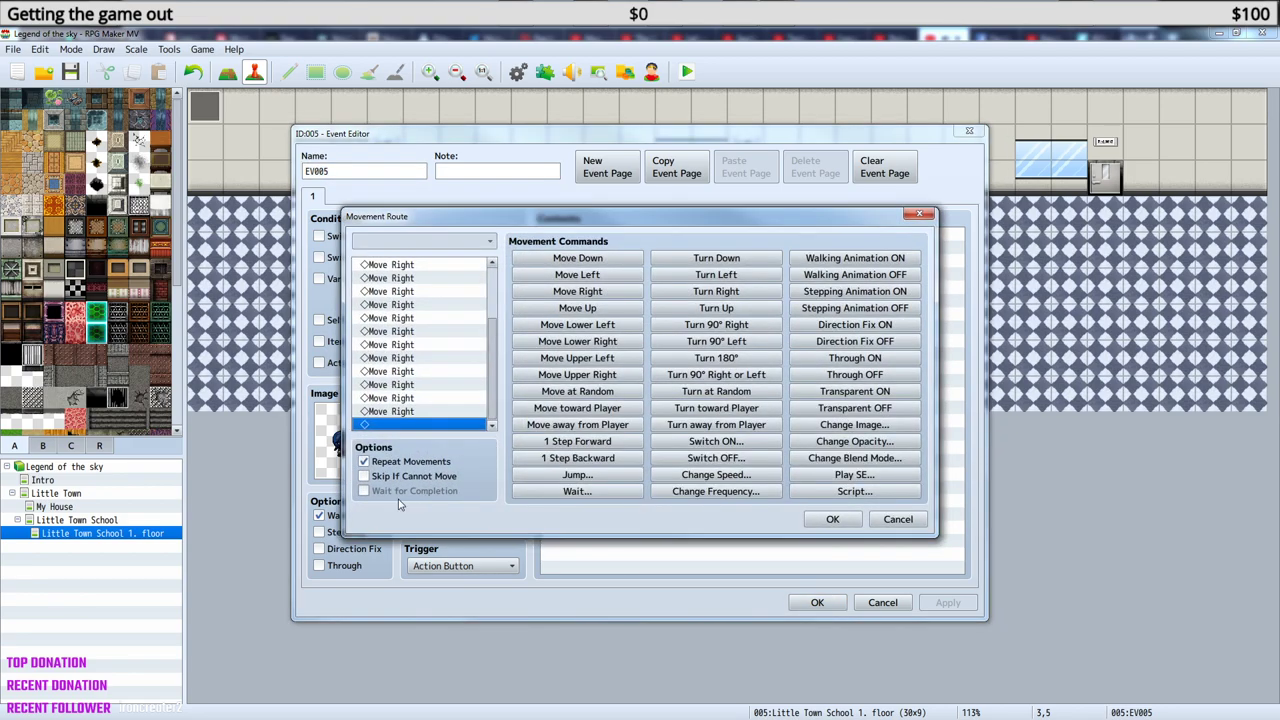
pyautogui.click(364, 462)
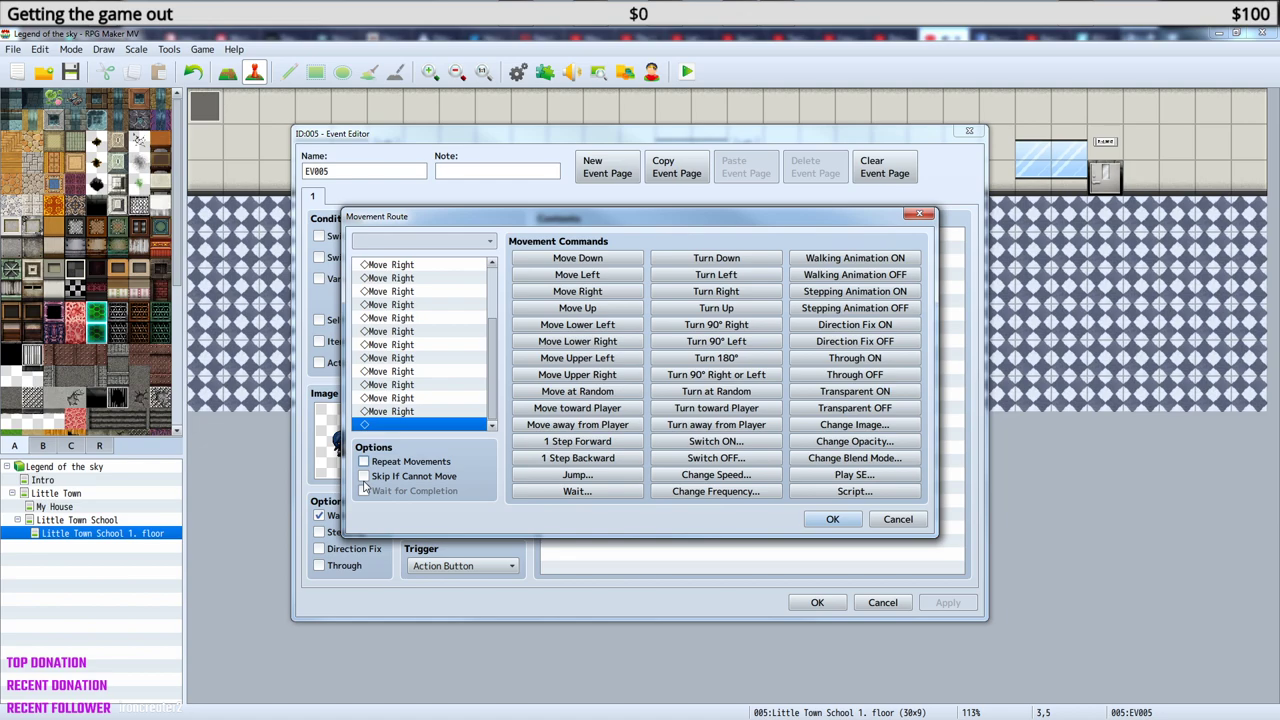
pyautogui.click(833, 520)
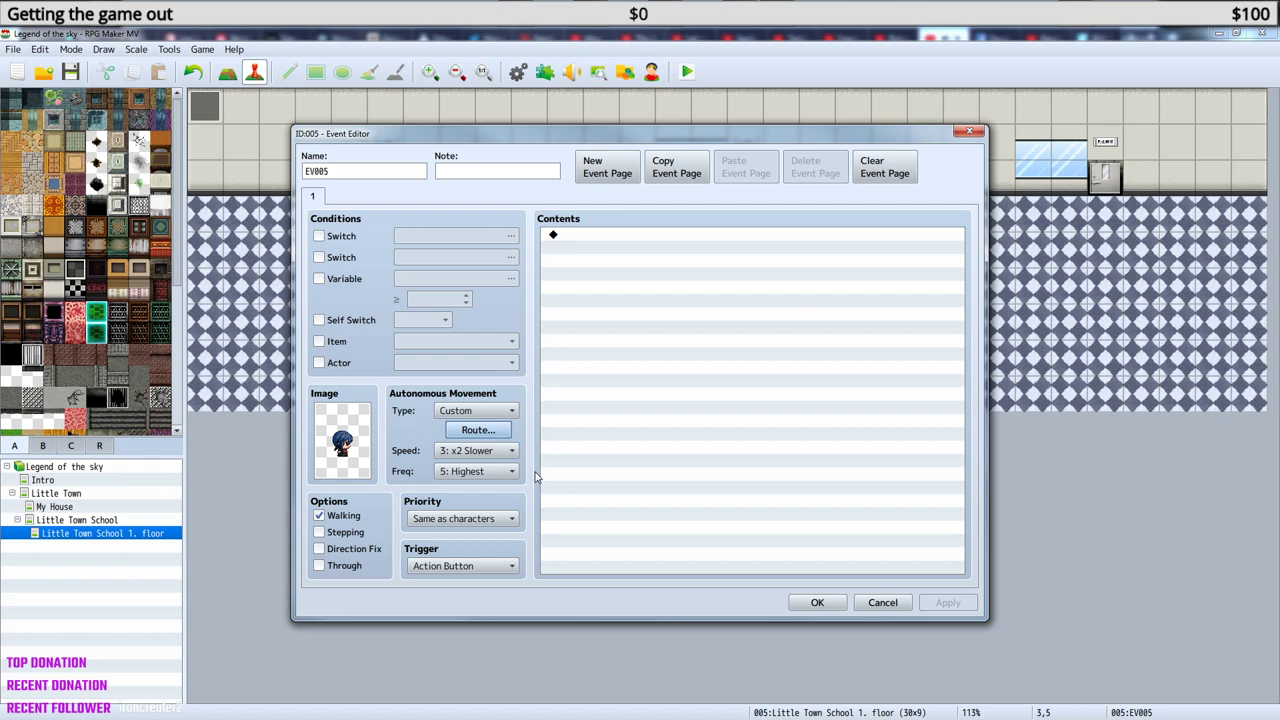
# Set EV005's autonomous movement speed to 4: Normal and confirm the event.
pyautogui.click(508, 455)
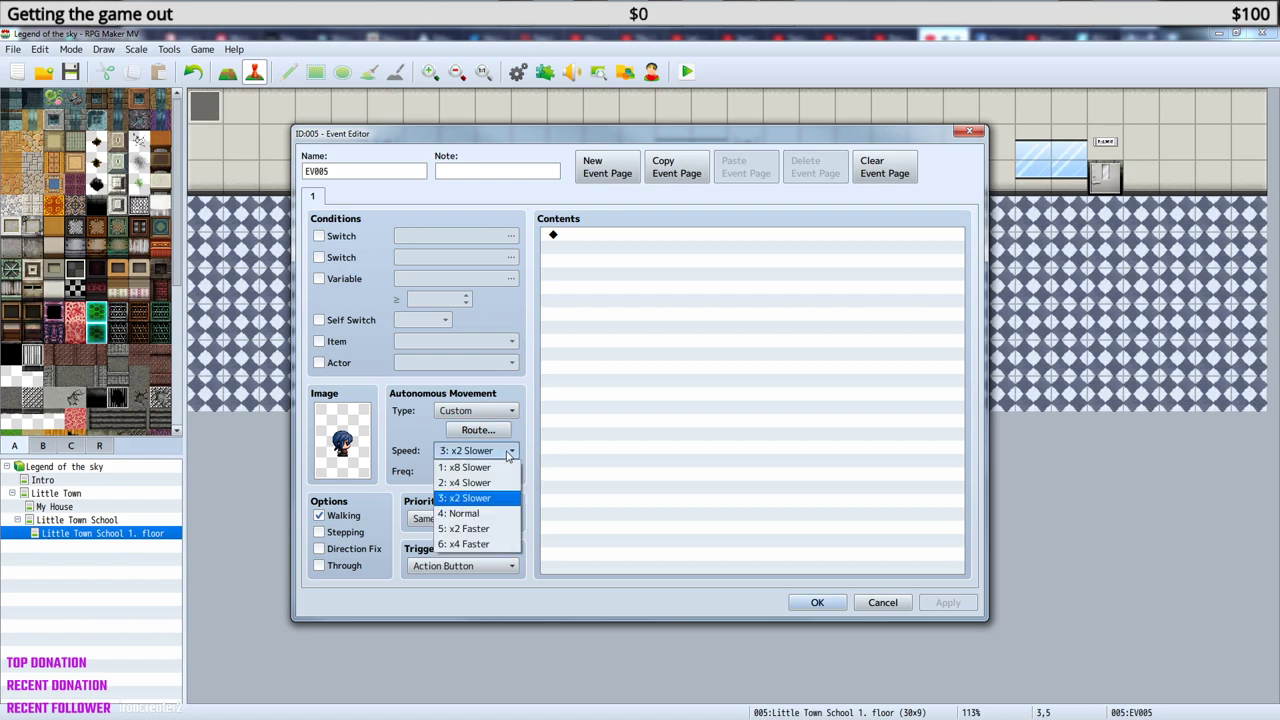
pyautogui.click(465, 513)
pyautogui.click(817, 602)
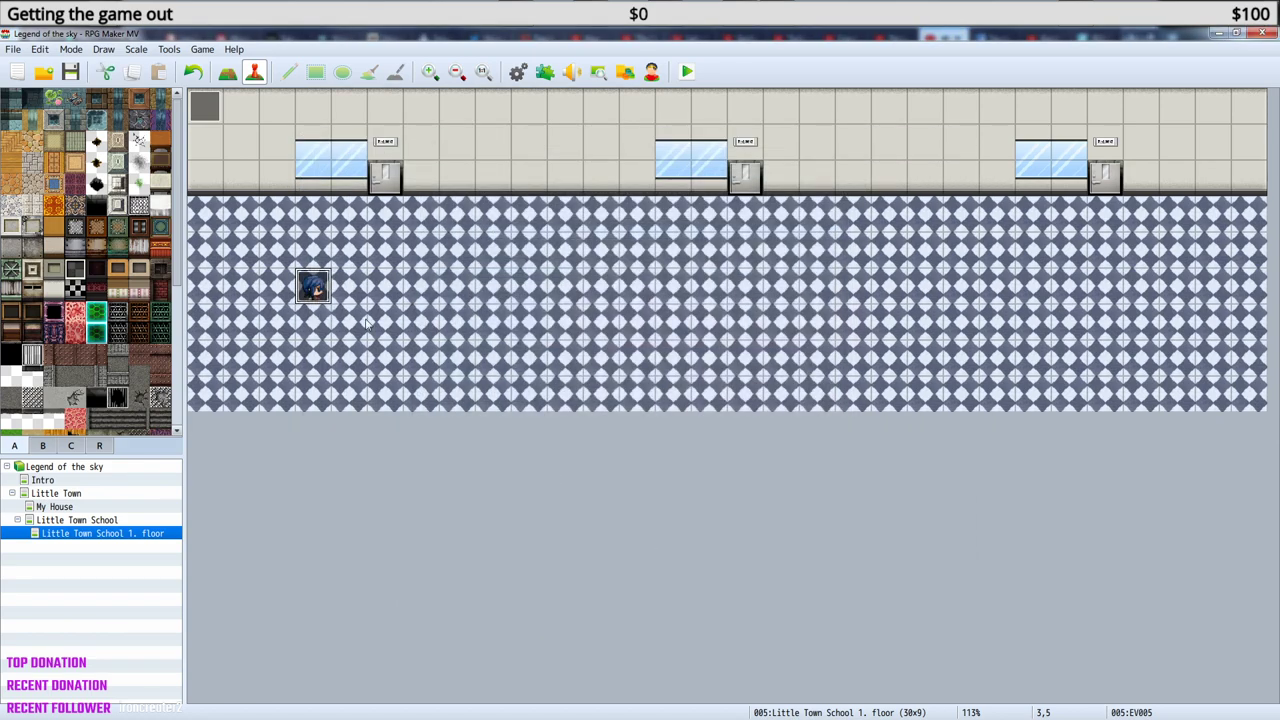
# Insert a Change Speed command of 3: x2 Slower at the start of the player's movement route in EV003.
pyautogui.doubleClick(211, 110)
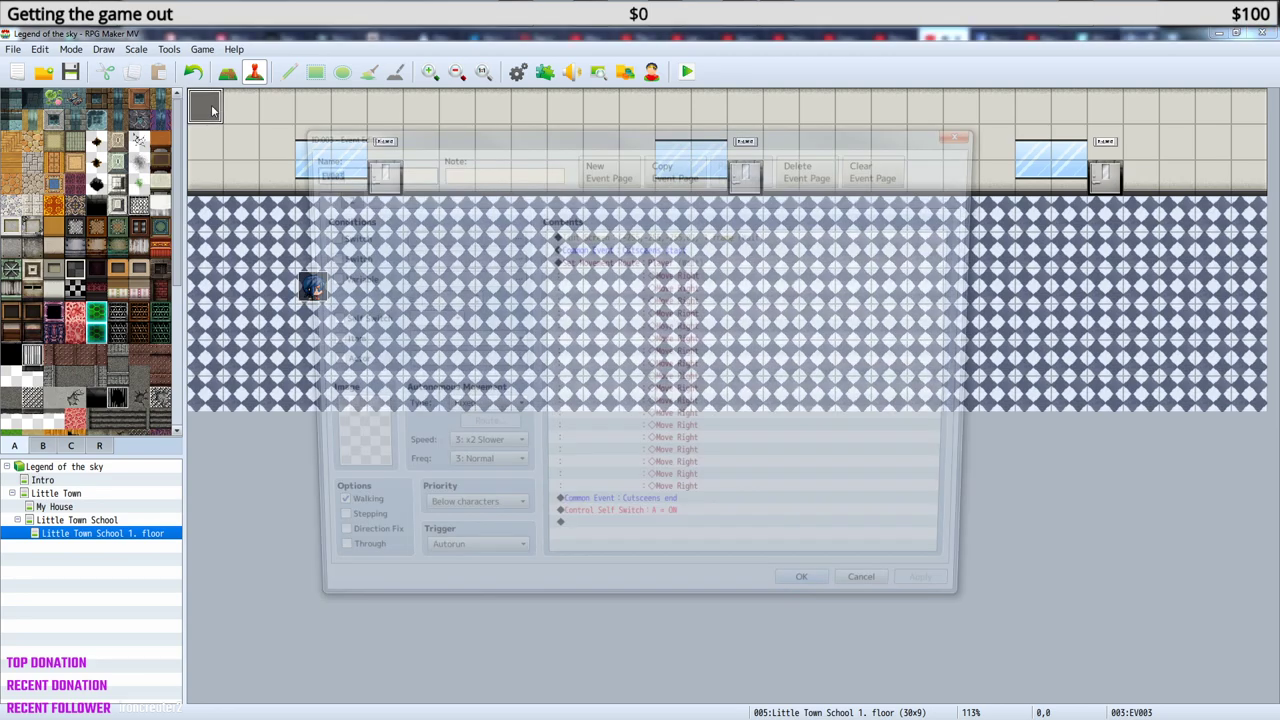
pyautogui.rightClick(690, 268)
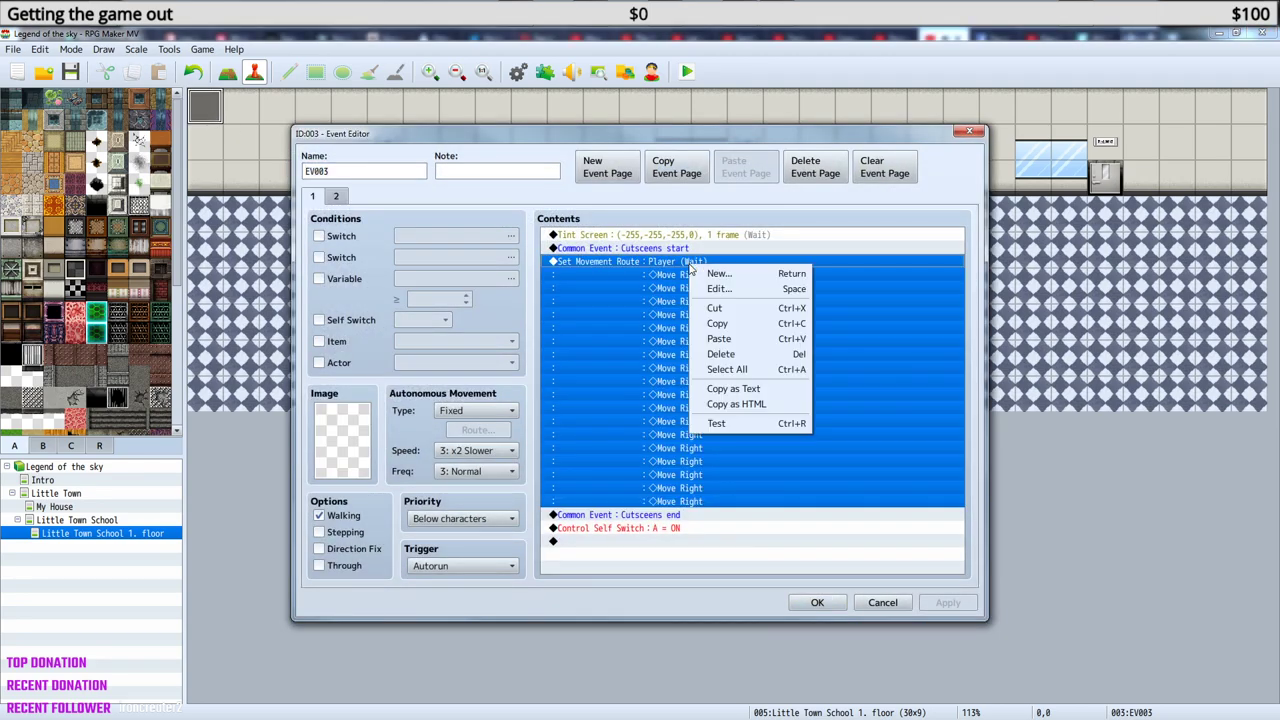
pyautogui.click(692, 287)
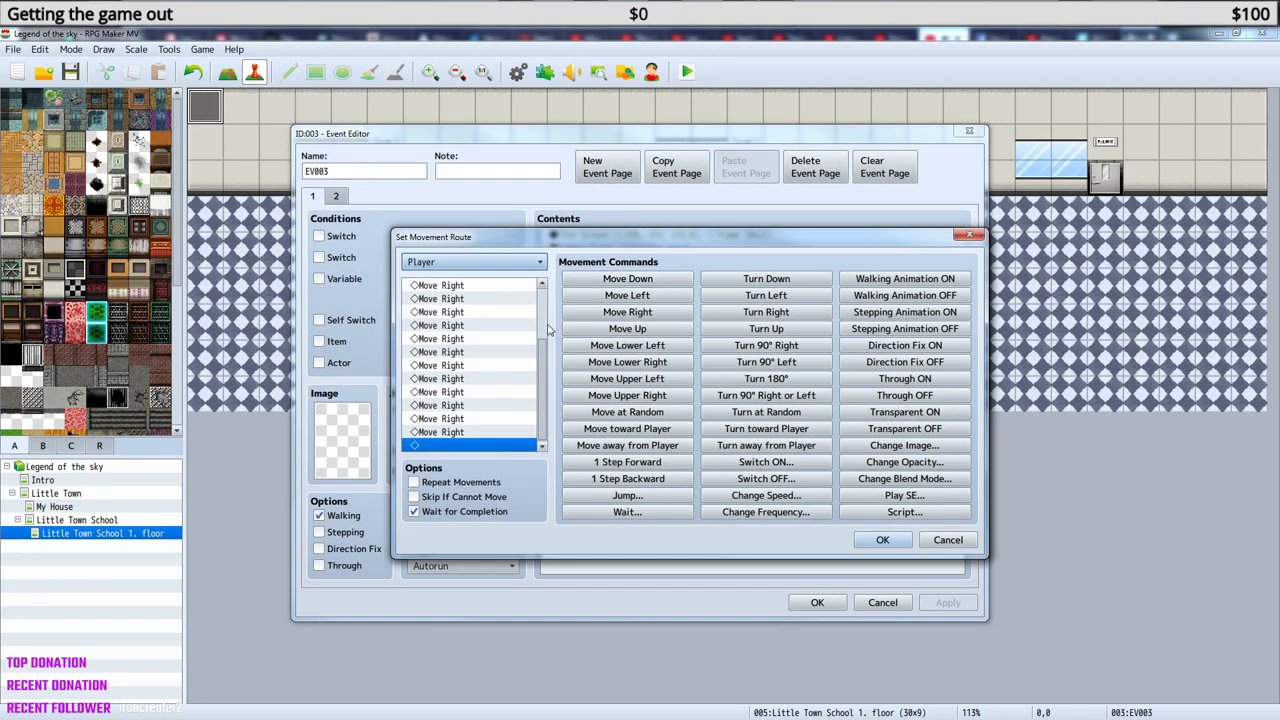
pyautogui.moveTo(546, 356); pyautogui.dragTo(547, 301)
pyautogui.click(504, 287)
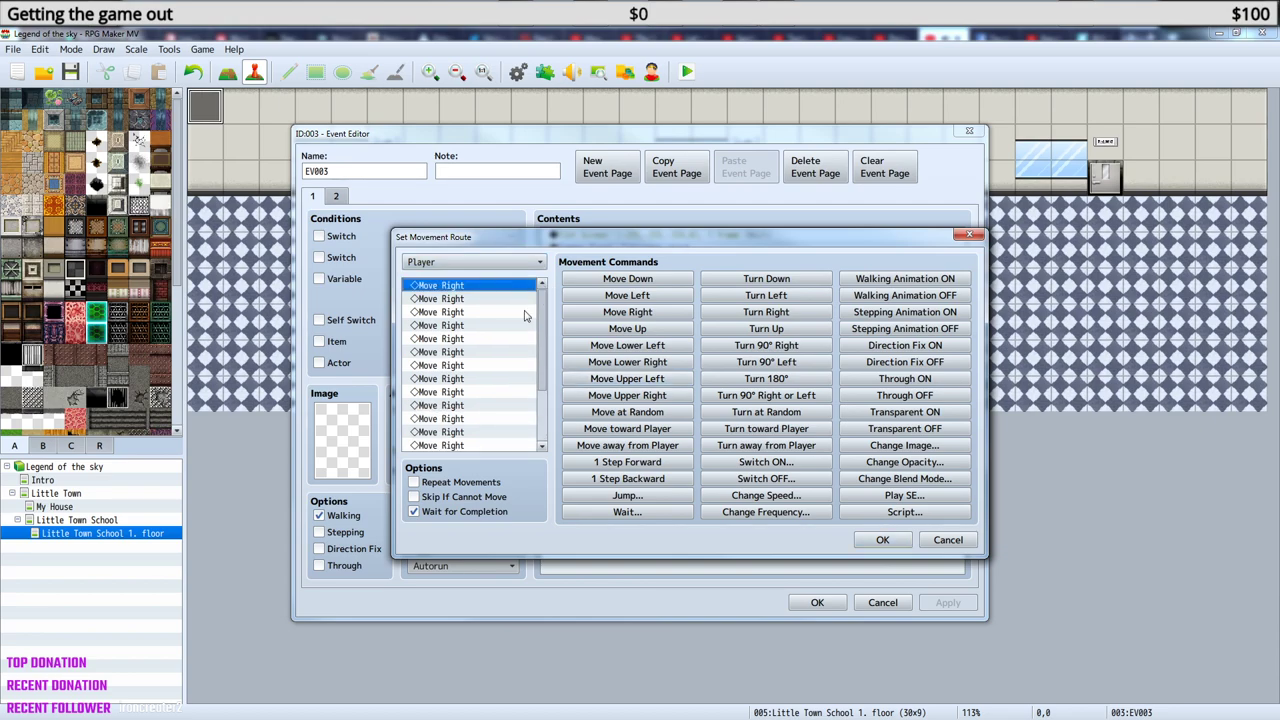
pyautogui.click(797, 503)
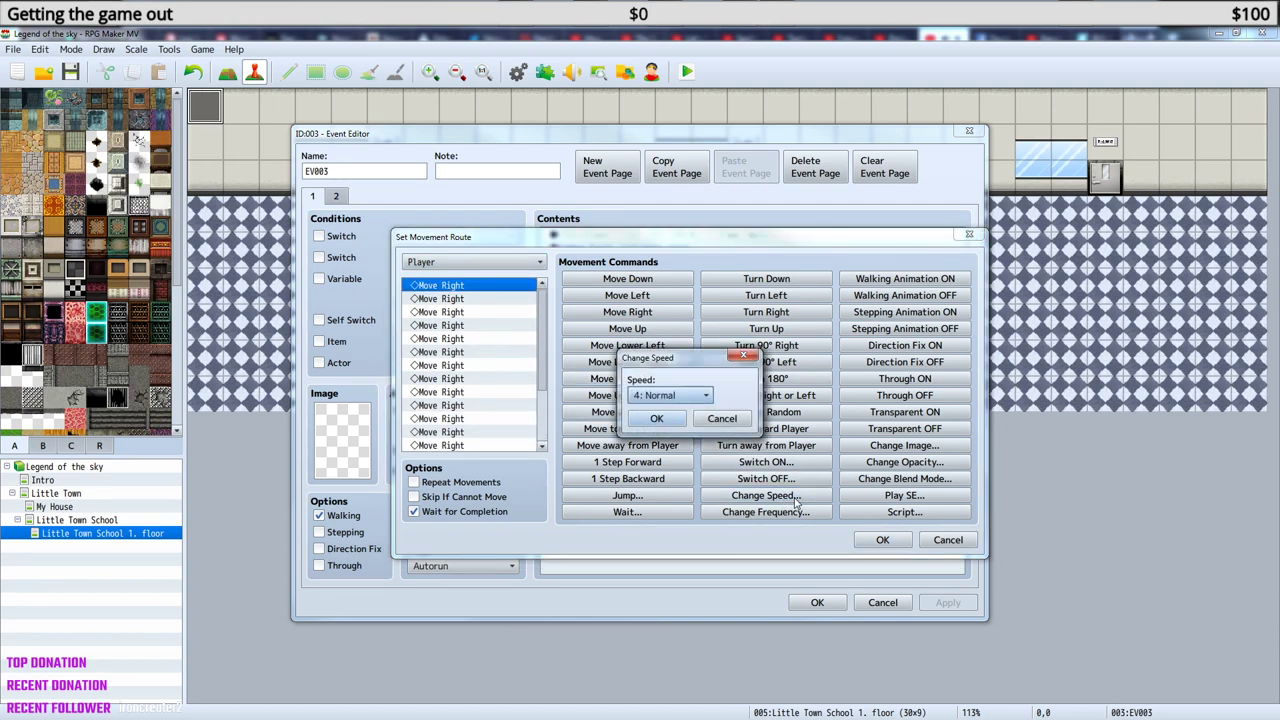
pyautogui.click(670, 395)
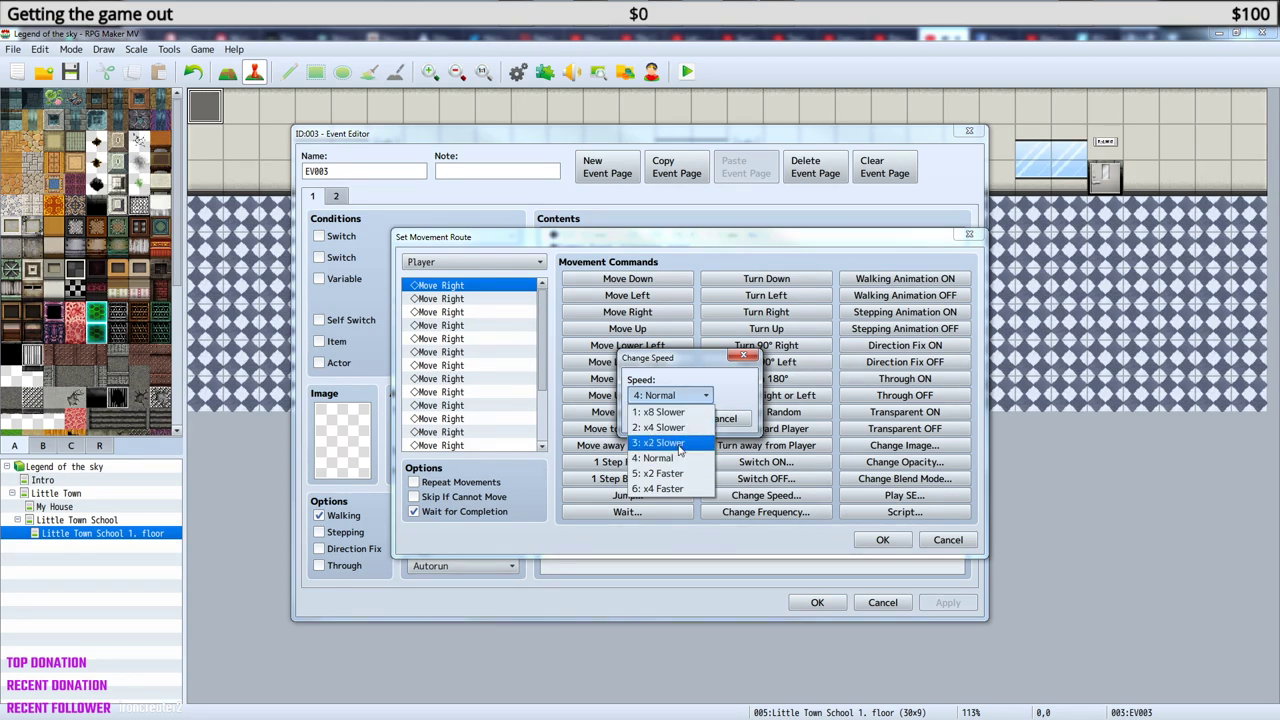
pyautogui.click(670, 442)
pyautogui.click(657, 418)
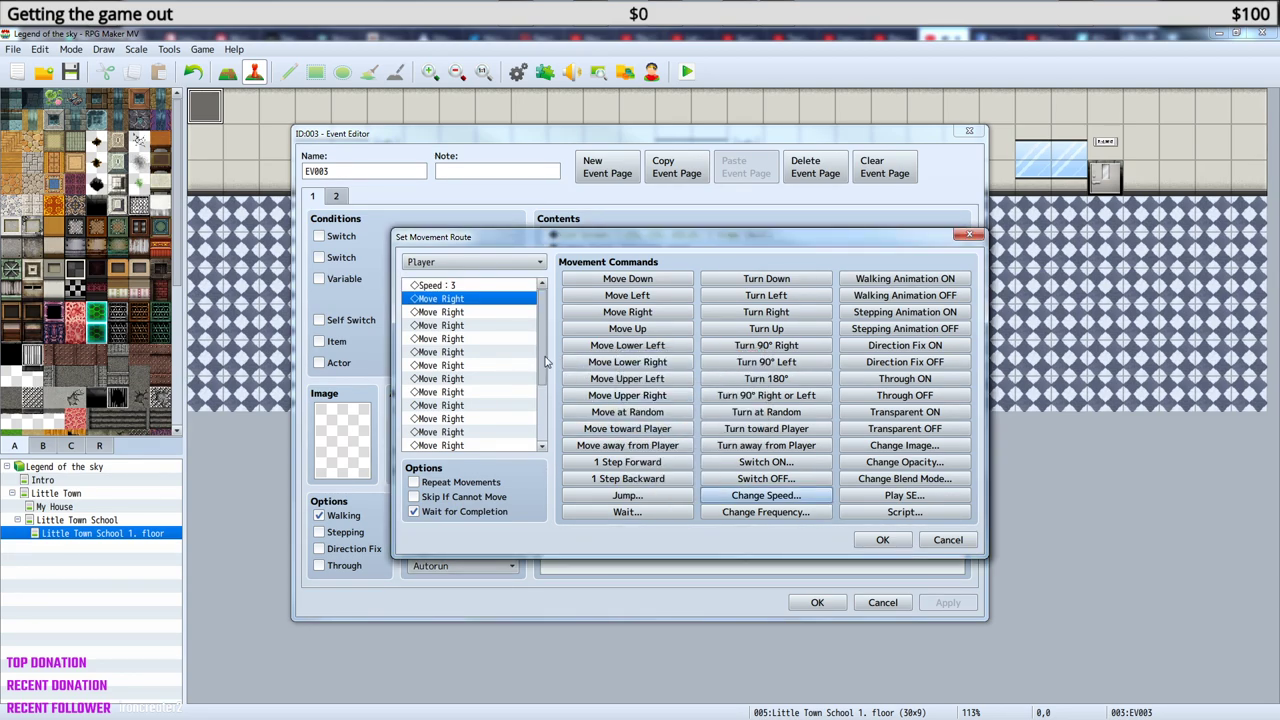
# Append a Change Speed command of 4: Normal to the end of the player's route, and confirm the route and EV003.
pyautogui.scroll(-2, 546, 362)
pyautogui.click(452, 445)
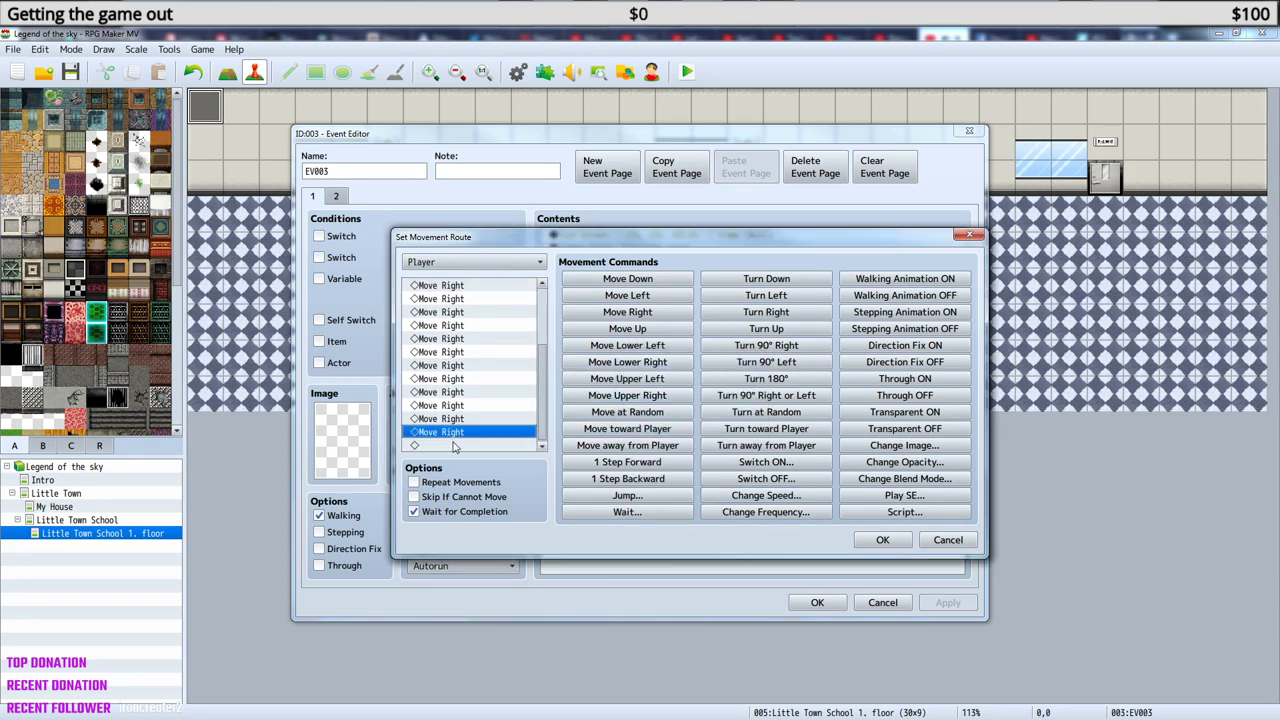
pyautogui.click(766, 495)
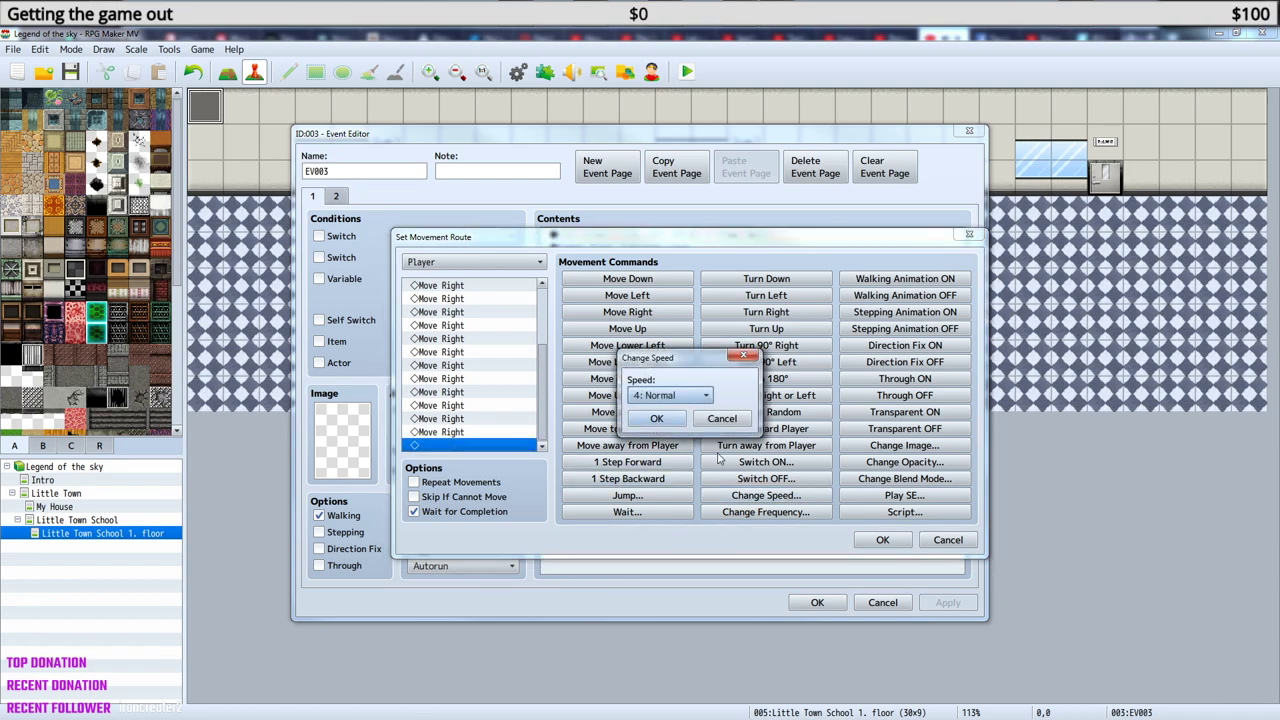
pyautogui.click(657, 418)
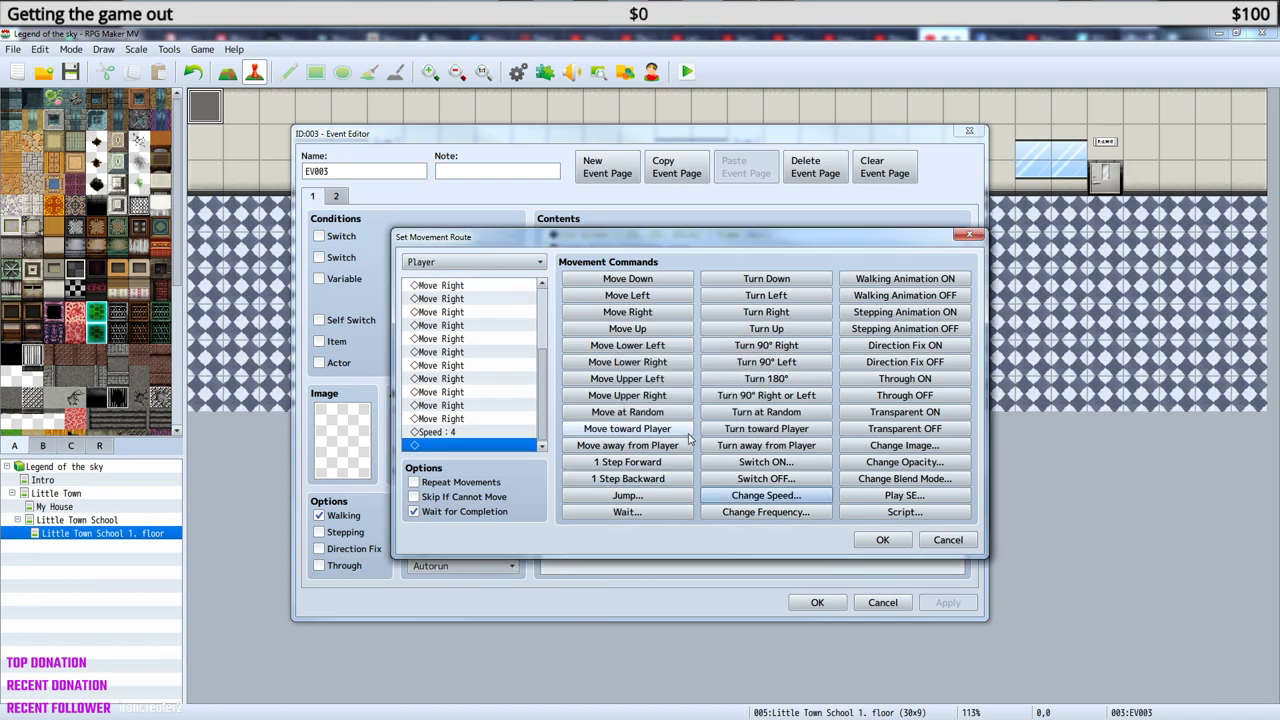
pyautogui.click(883, 540)
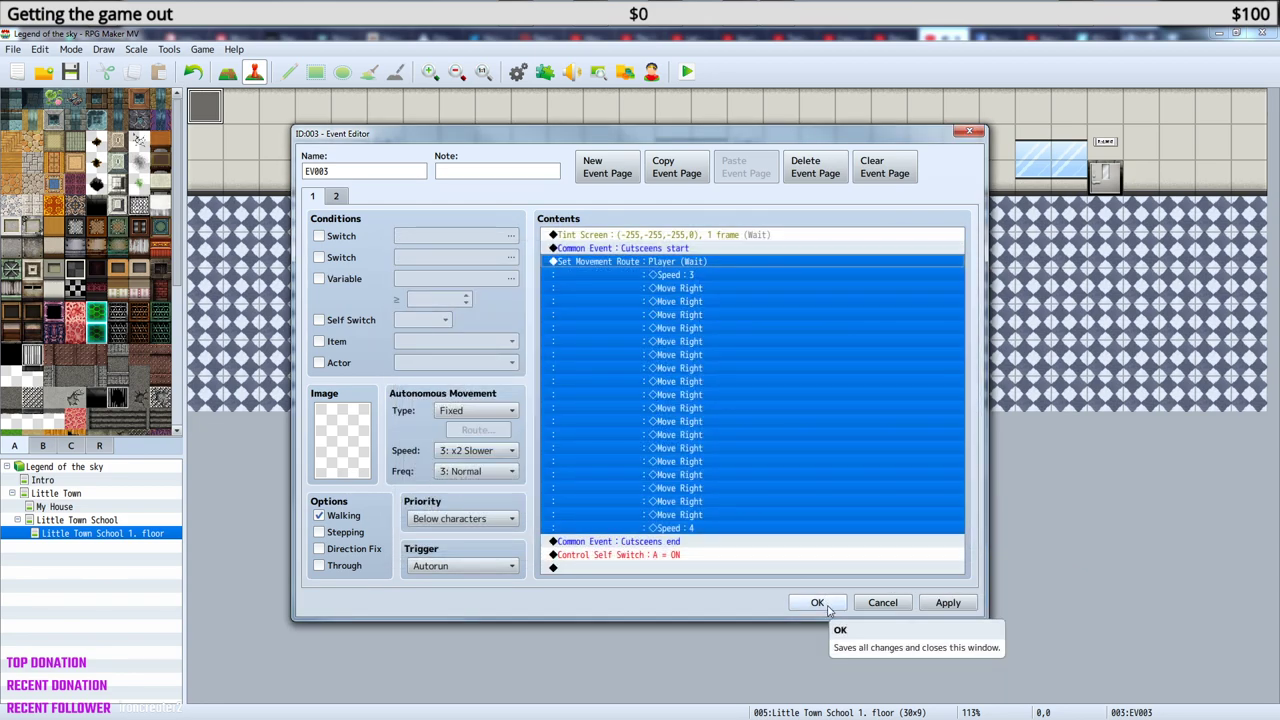
pyautogui.click(817, 603)
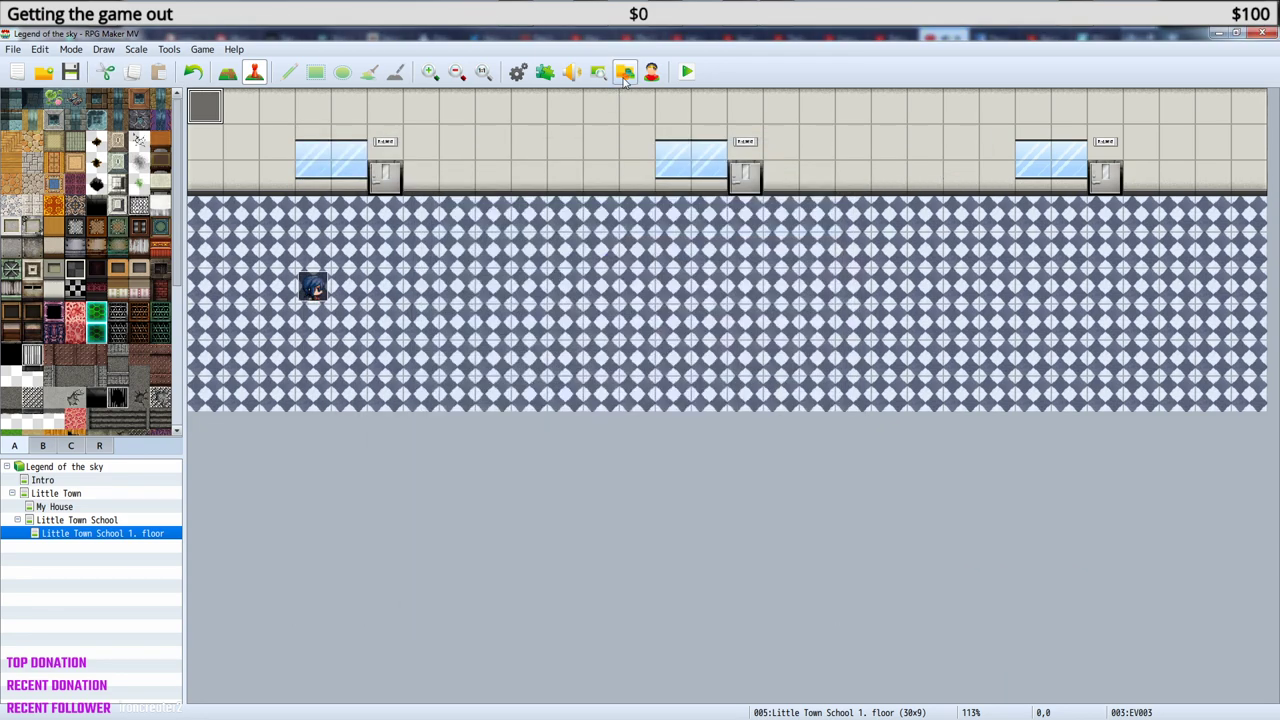
# Start a playtest, saving the game changes, and load the File 1 save.
pyautogui.click(687, 72)
pyautogui.click(584, 399)
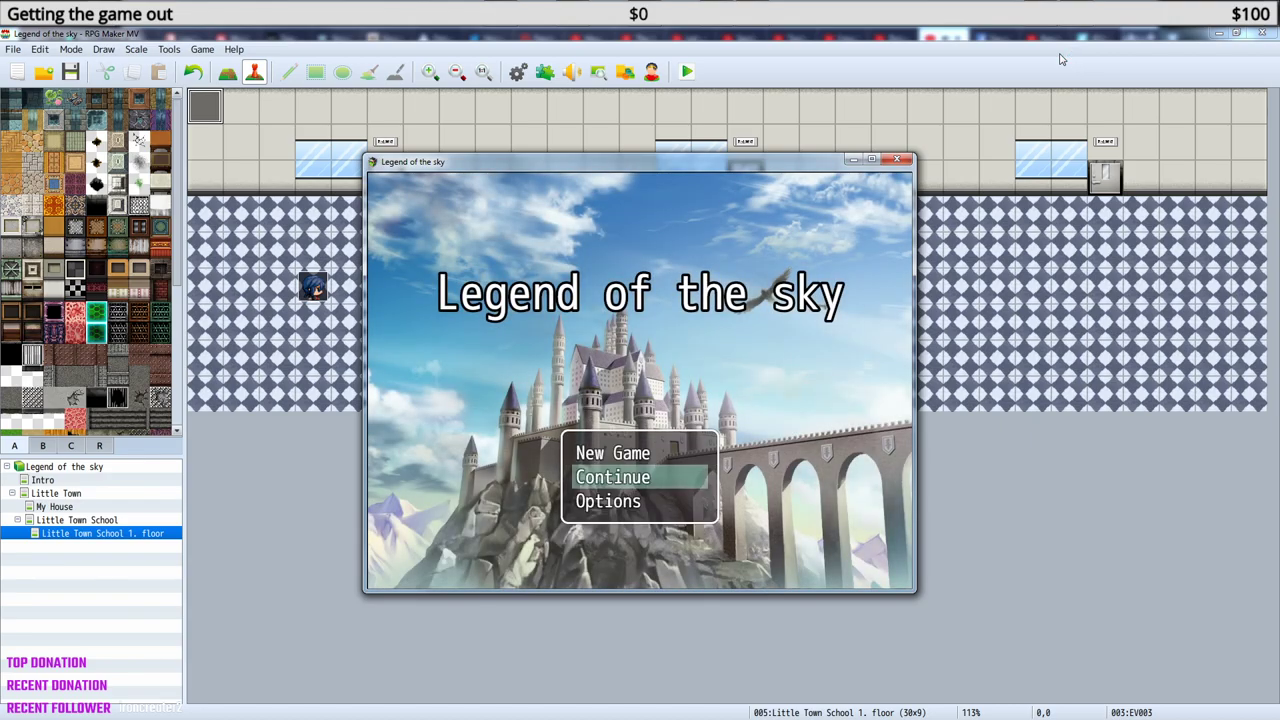
pyautogui.press('Return')
pyautogui.press('Return')
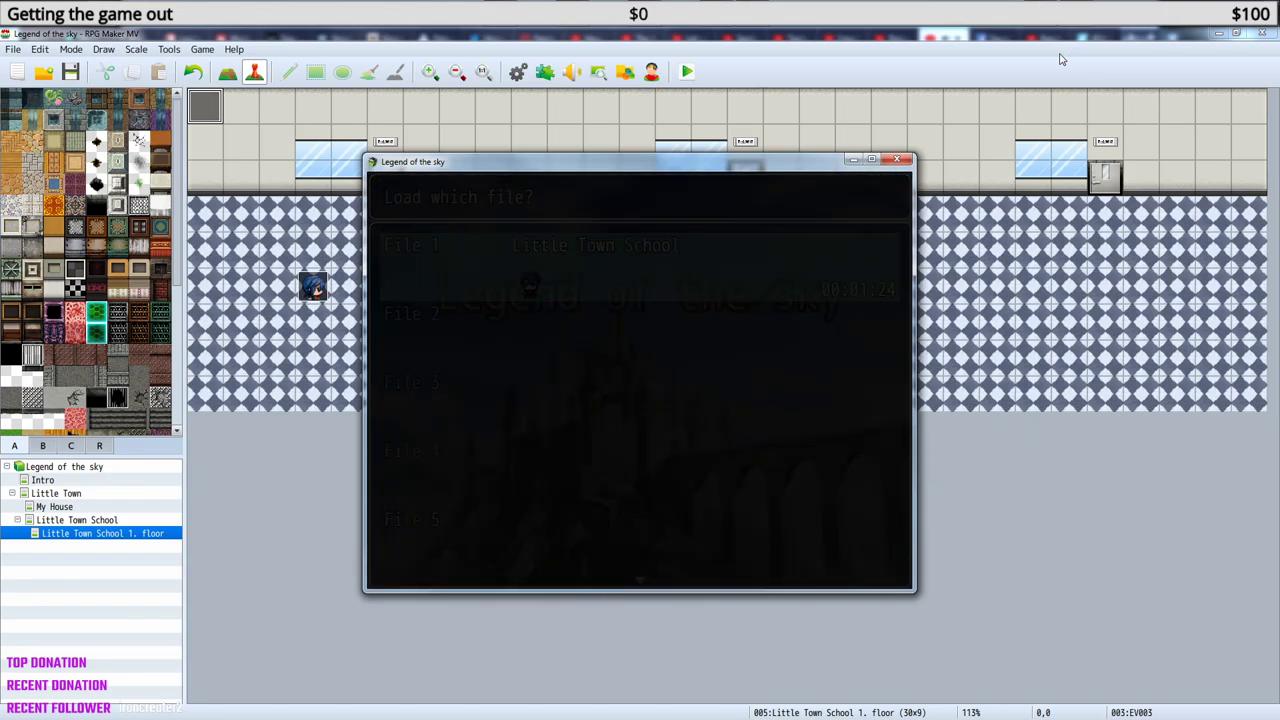
# Enter the school to check the walking speeds of the player and EV005 in the cutscene, and close the playtest.
pyautogui.press('Up')
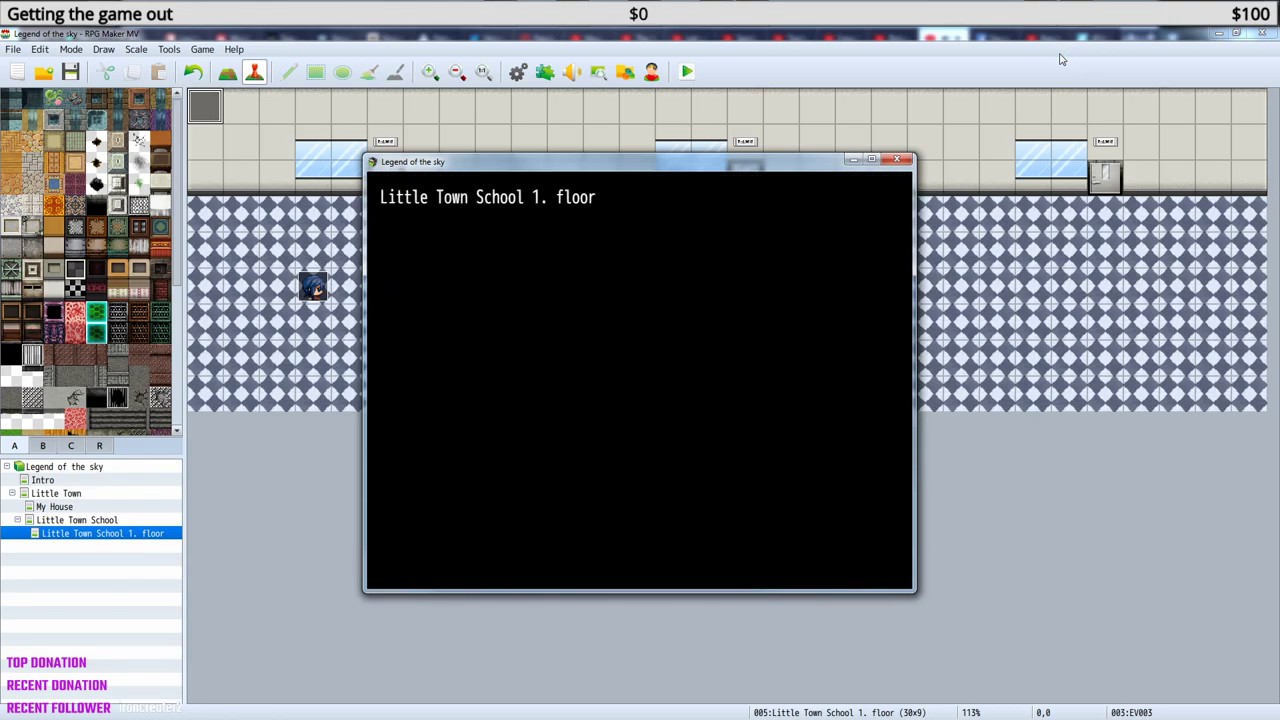
pyautogui.press('Right')
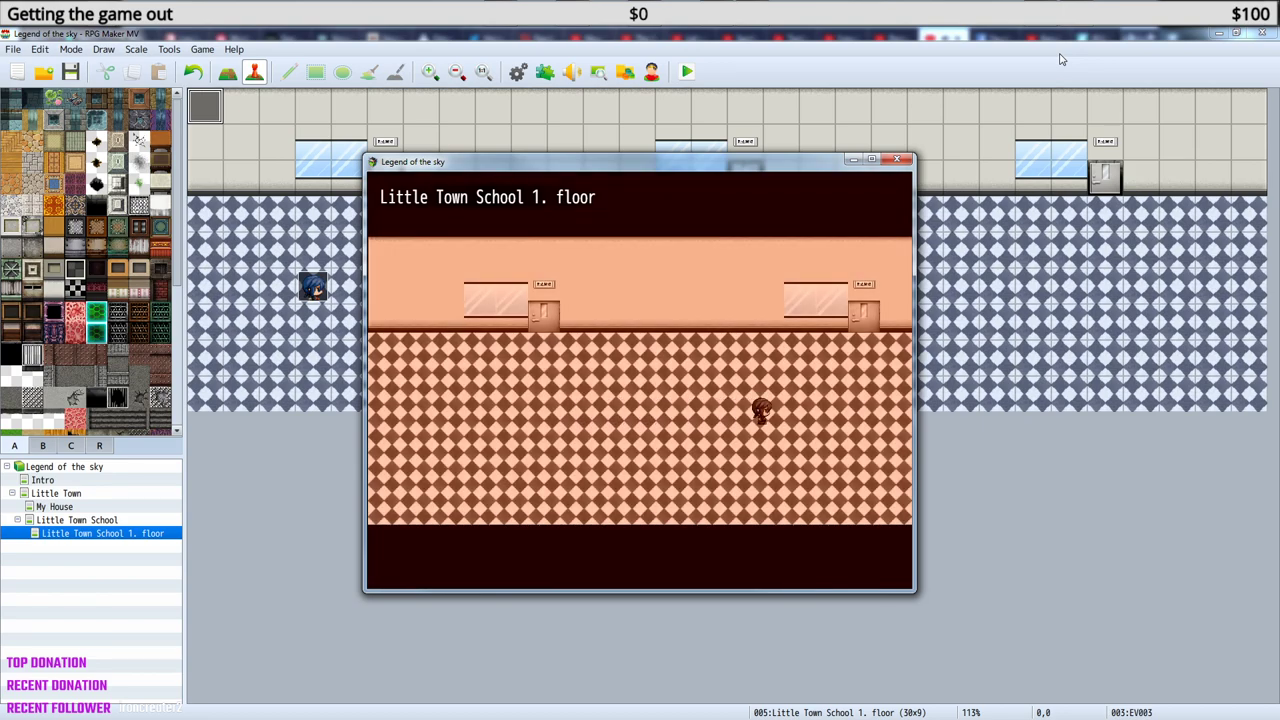
pyautogui.press('Right')
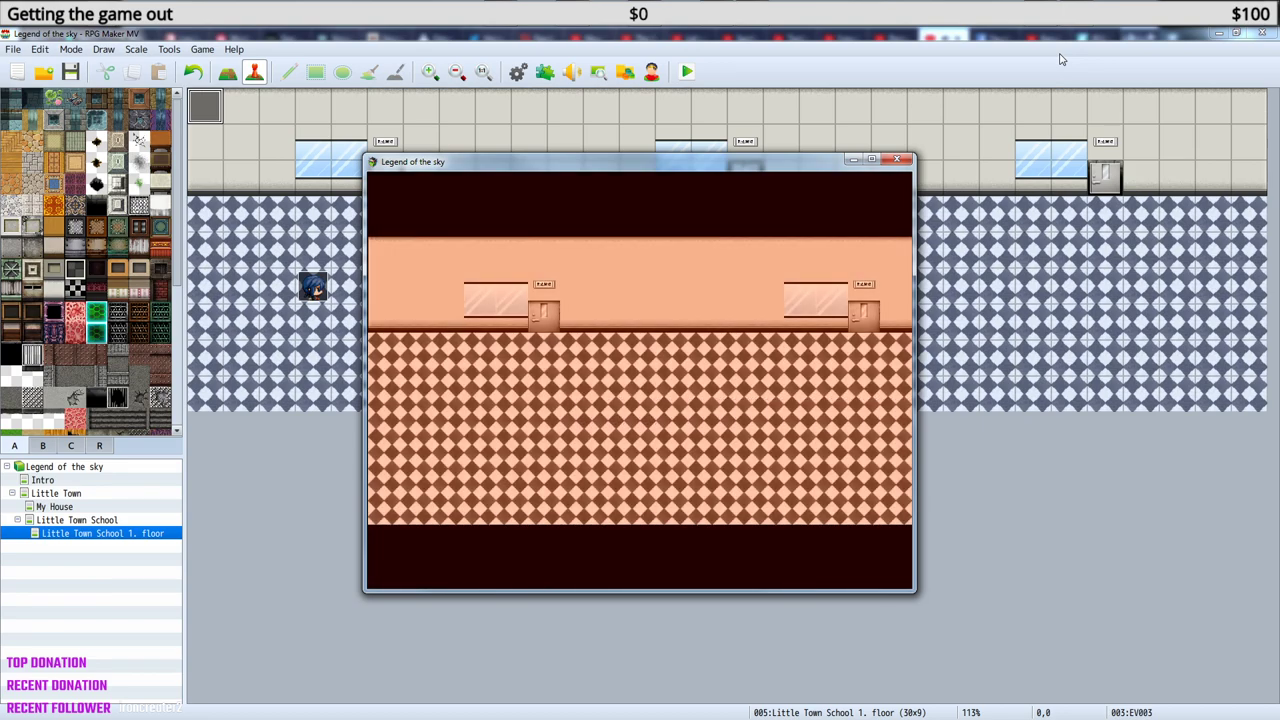
pyautogui.press('Right')
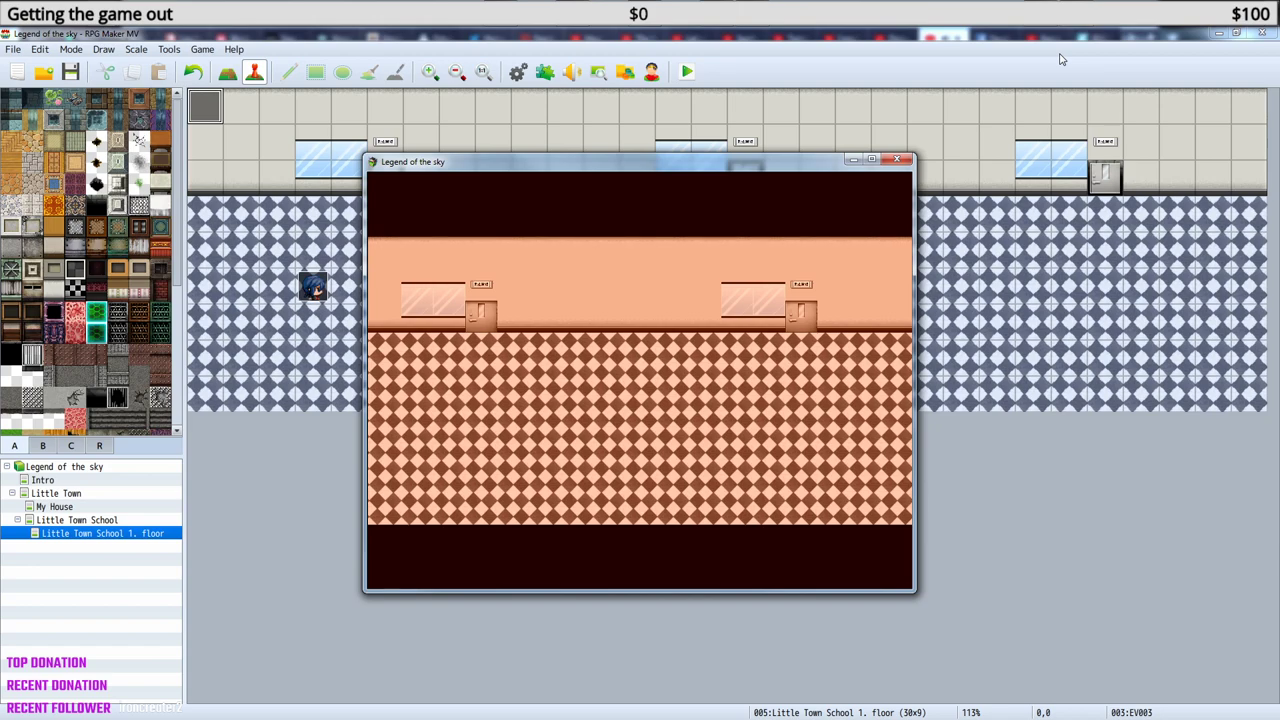
pyautogui.press('Right')
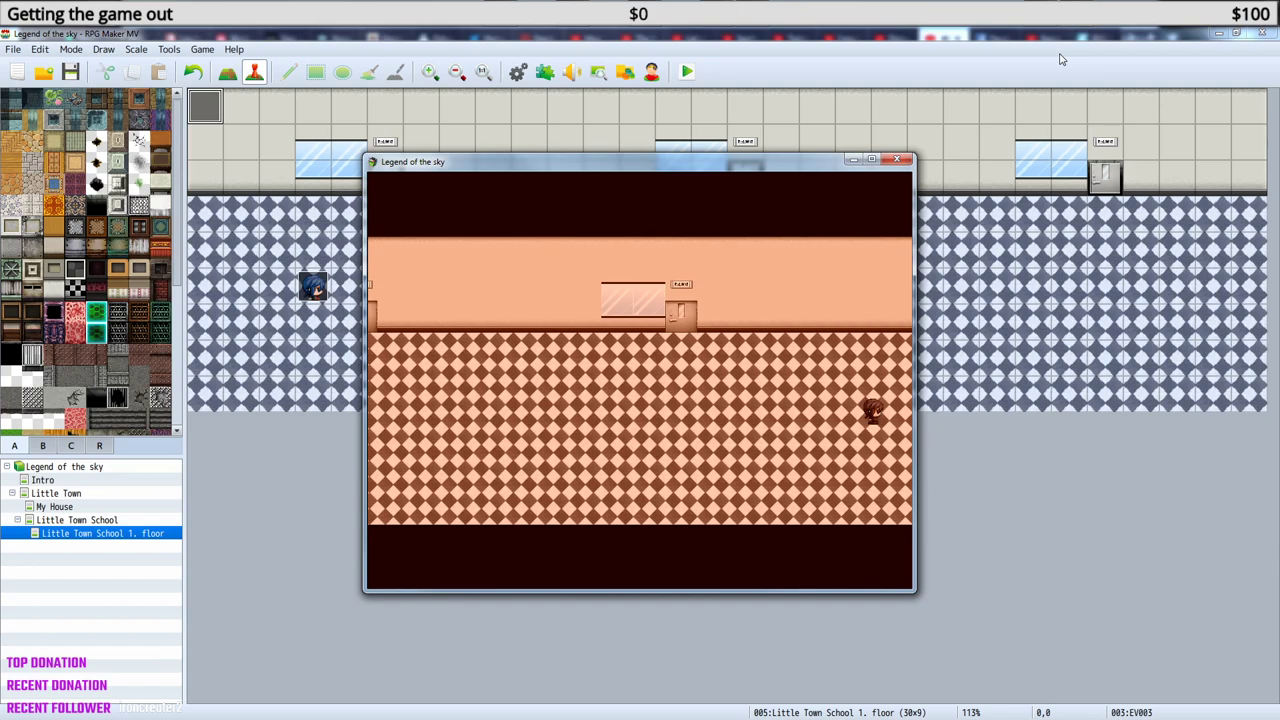
pyautogui.click(897, 159)
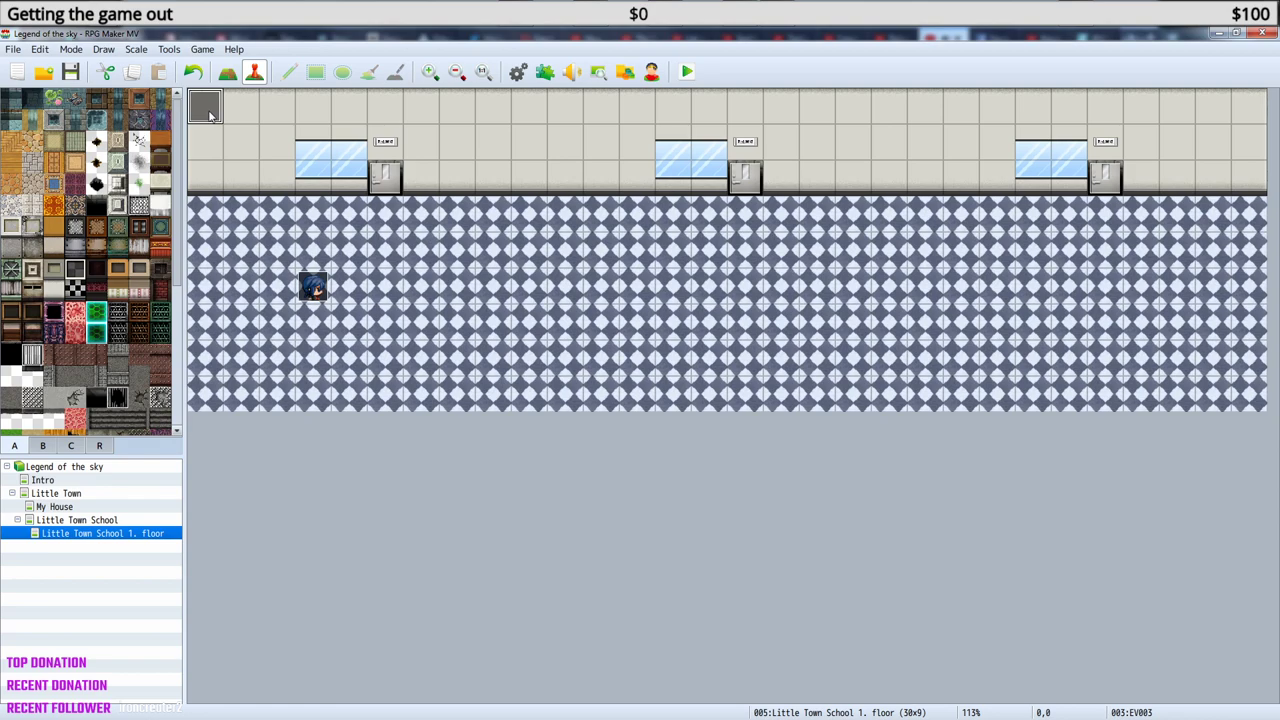
# Edit the Little Town School entrance door's Transfer Player destination to a tile just past the first-floor corridor's first door, keeping the same row.
pyautogui.click(113, 521)
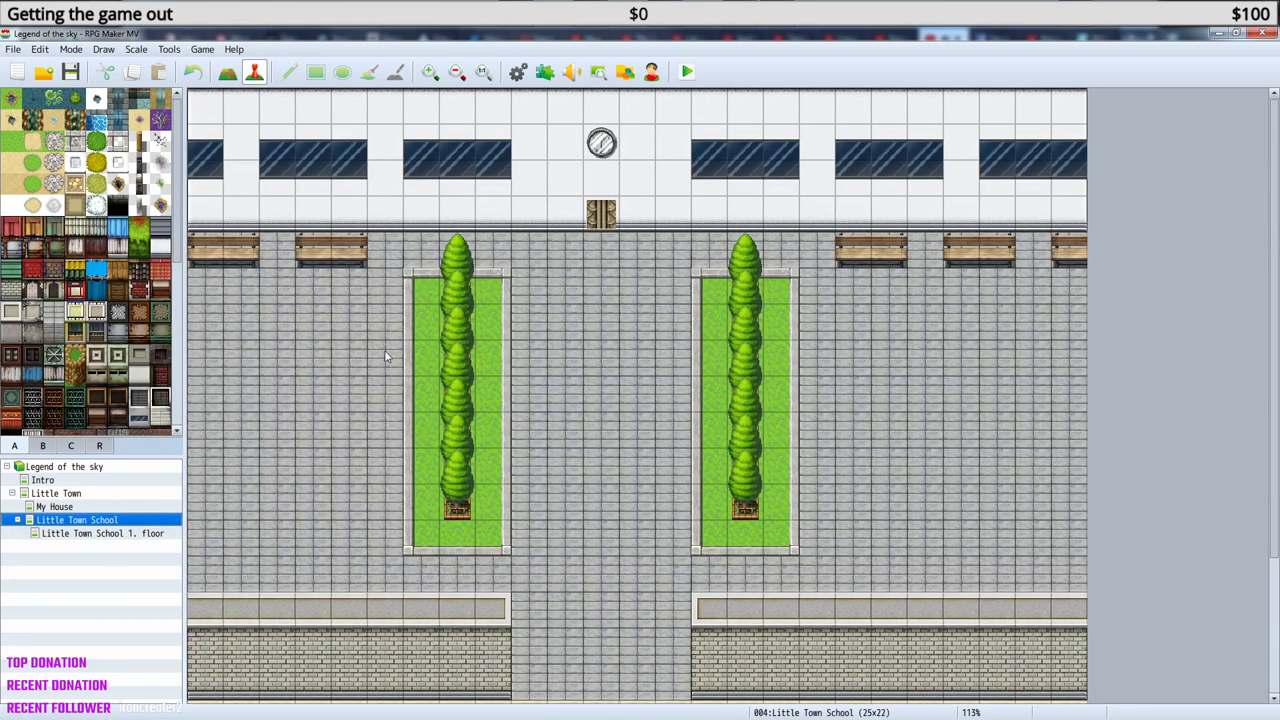
pyautogui.doubleClick(594, 220)
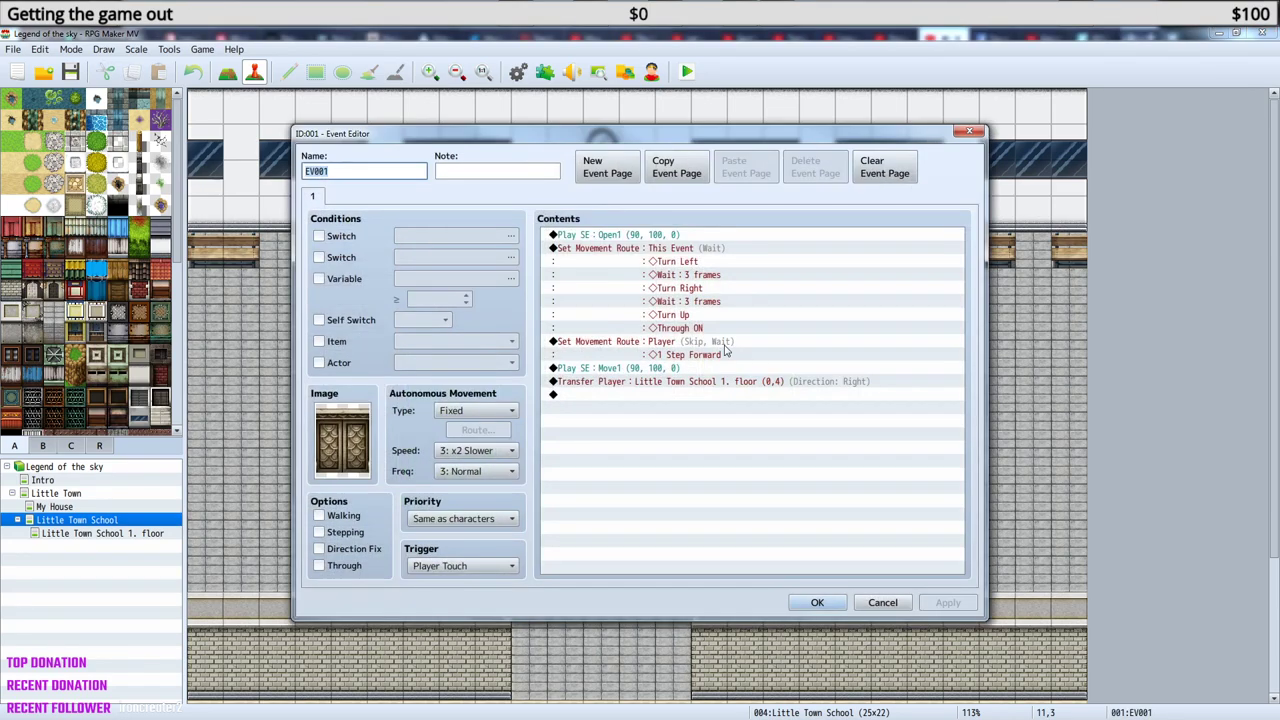
pyautogui.click(758, 385)
pyautogui.rightClick(758, 385)
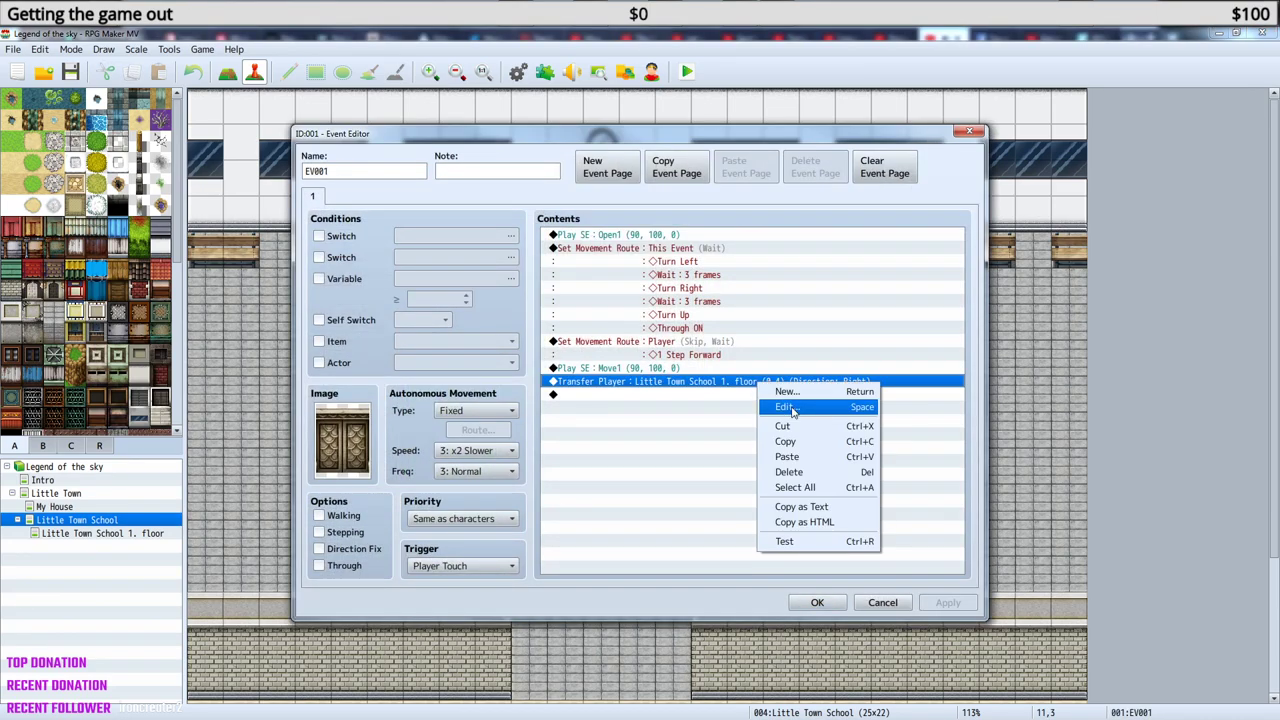
pyautogui.click(792, 410)
pyautogui.click(785, 355)
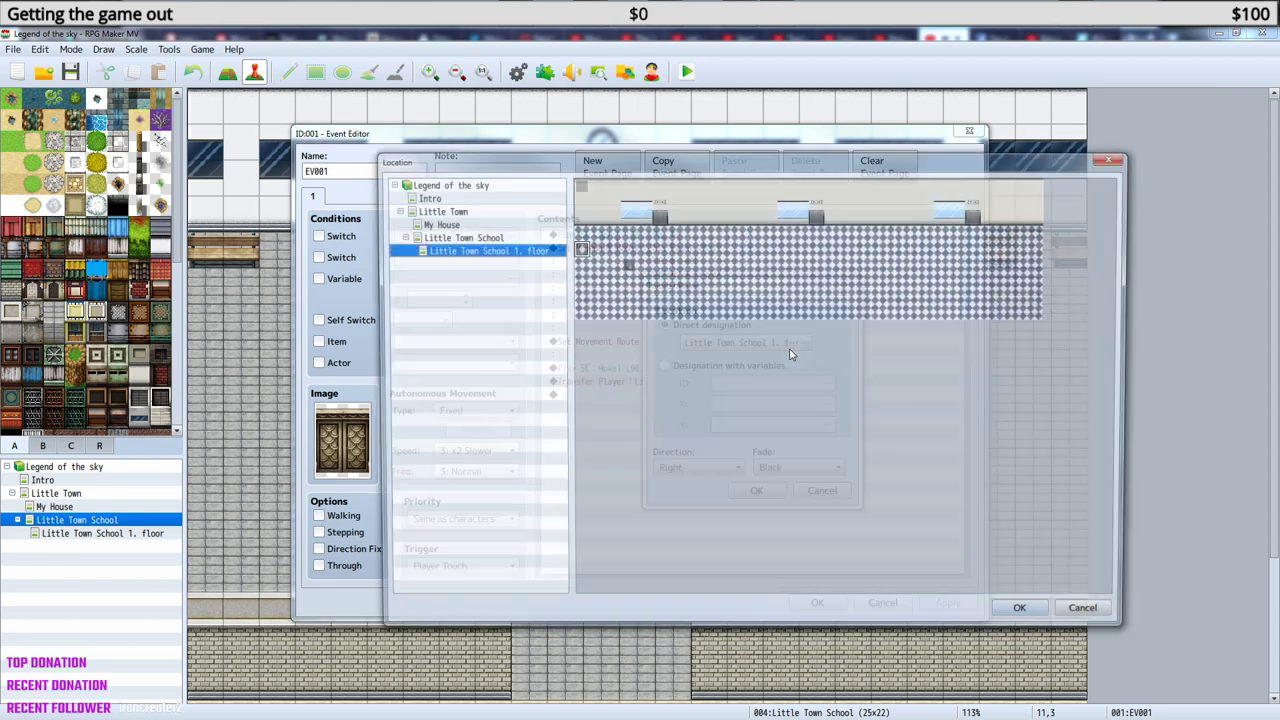
pyautogui.click(578, 249)
pyautogui.click(690, 249)
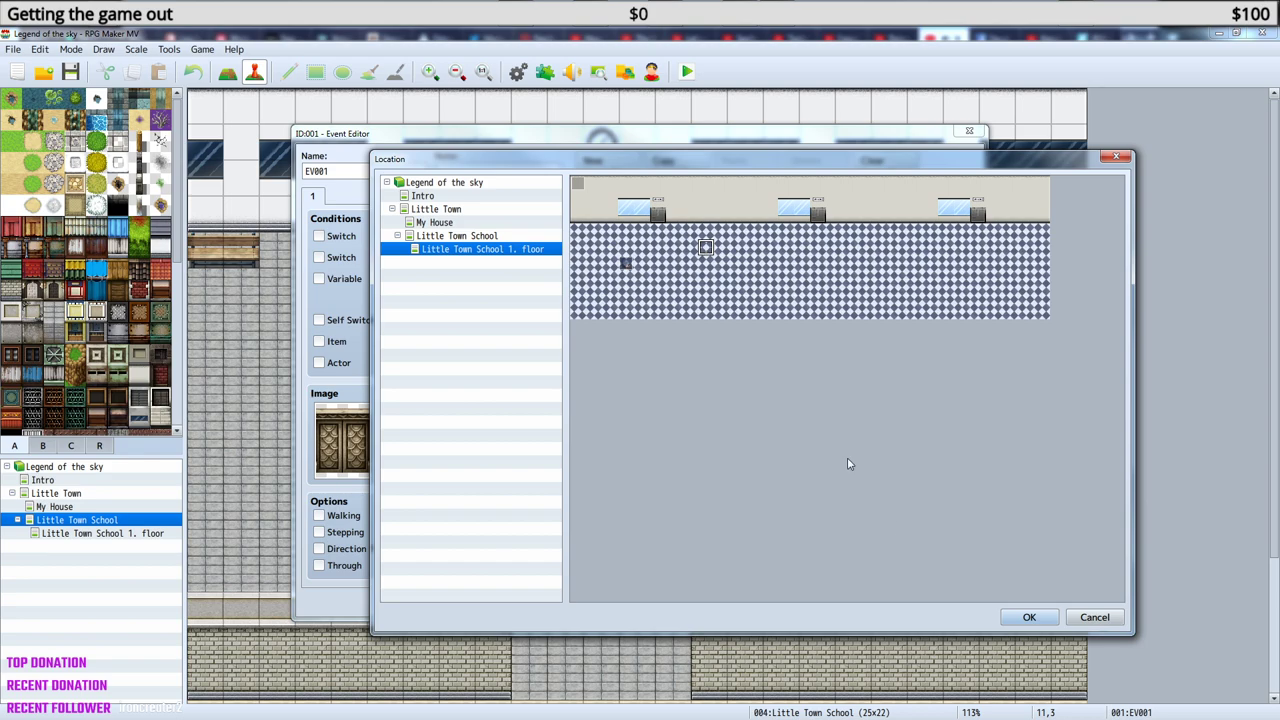
pyautogui.click(1029, 617)
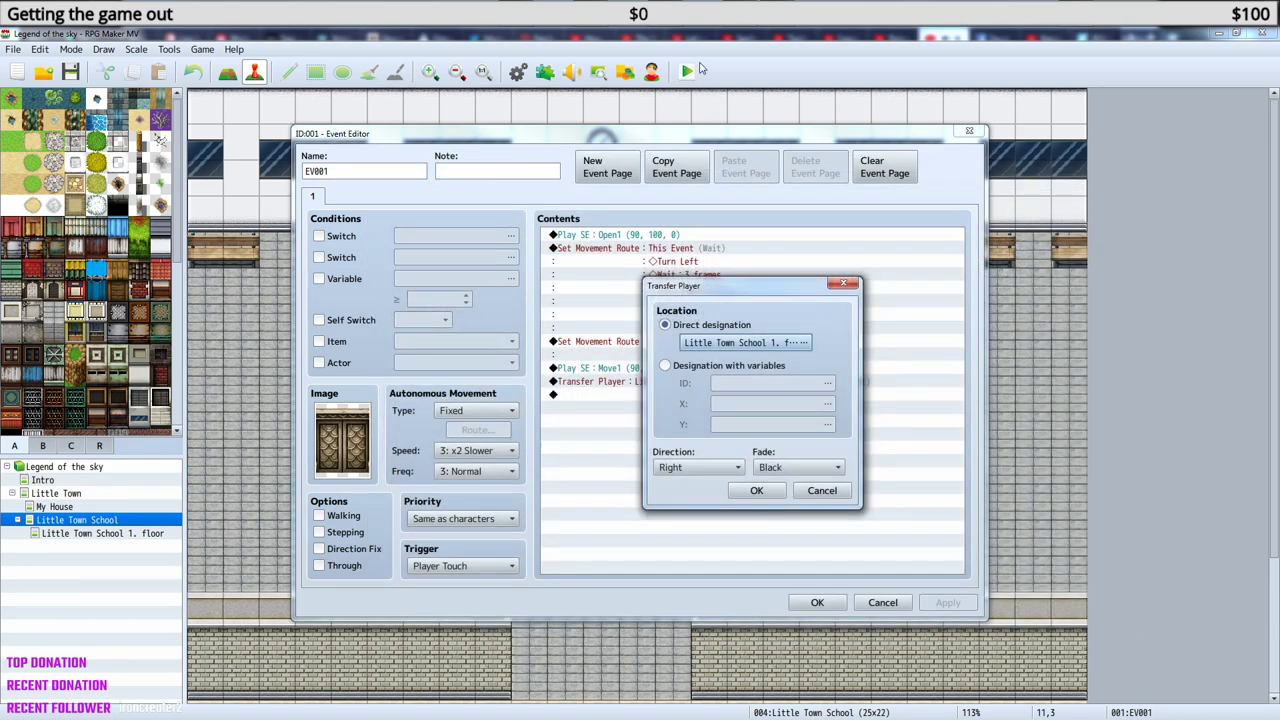
pyautogui.click(757, 490)
pyautogui.click(817, 602)
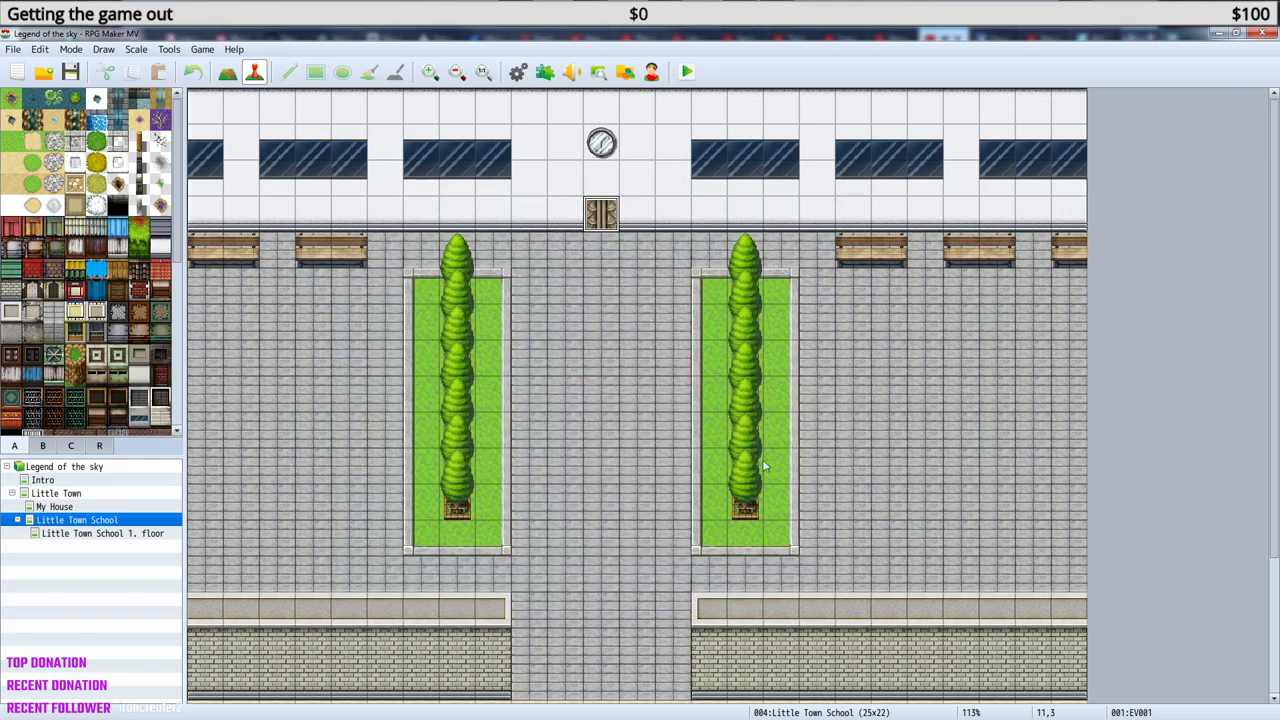
# Save the game changes, launch another playtest, and load File 1 to try the new transfer destination.
pyautogui.click(688, 72)
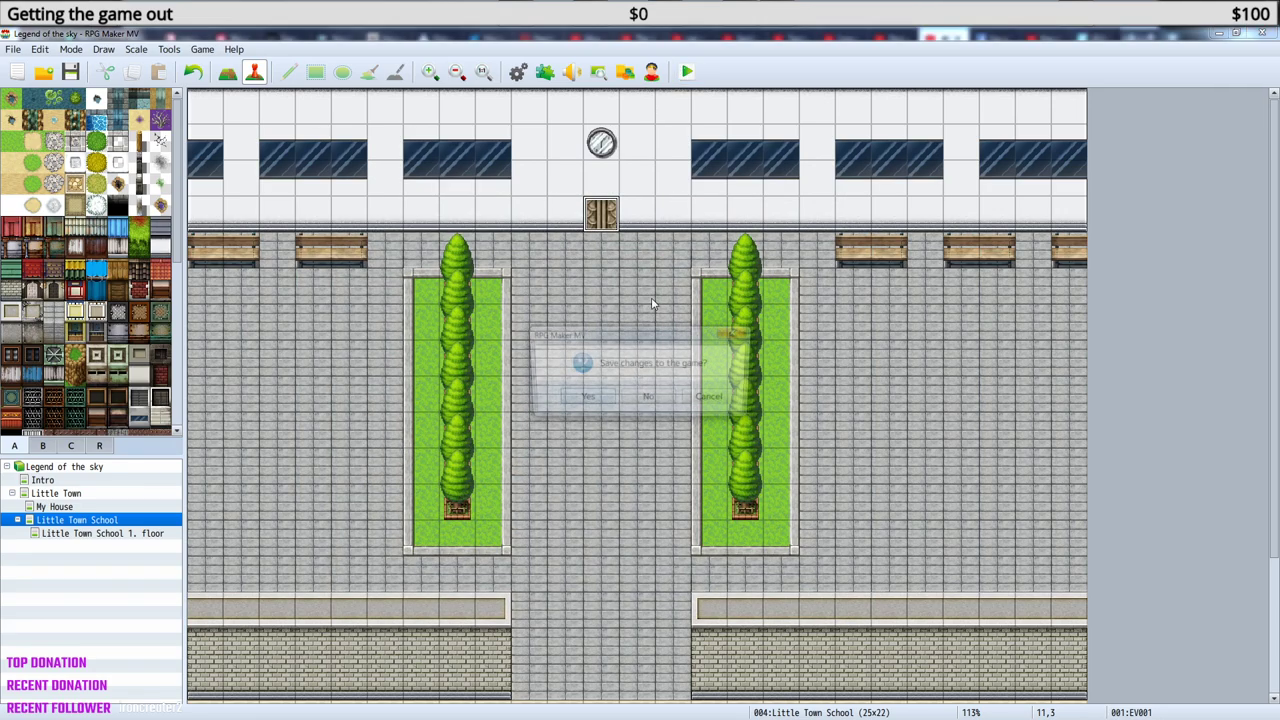
pyautogui.click(586, 400)
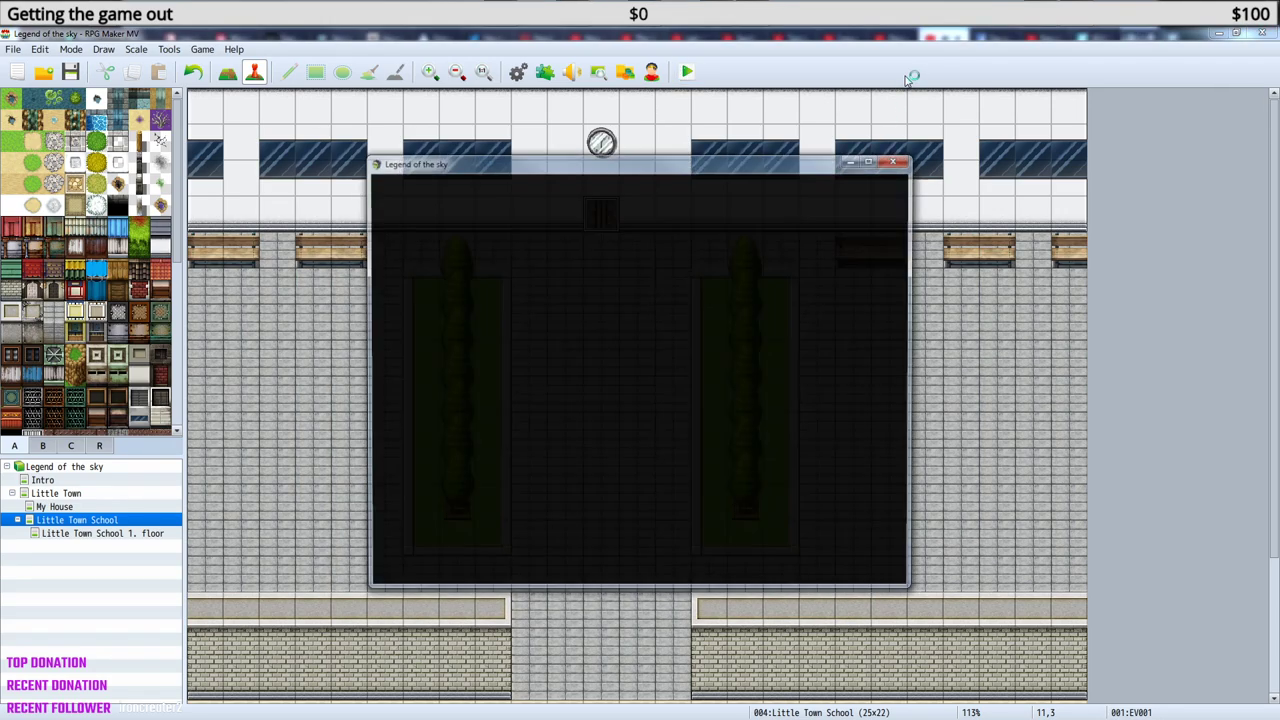
pyautogui.press('Return')
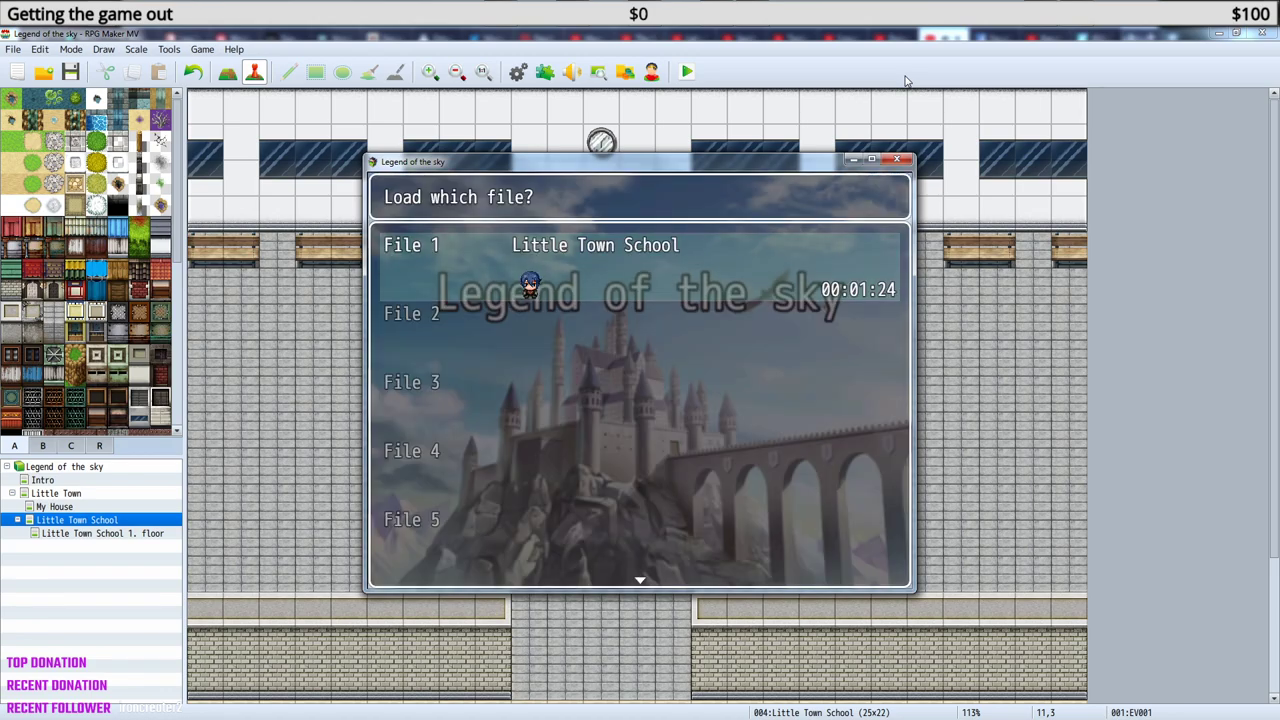
pyautogui.press('Return')
# Enter the school to check where the player and EV005 walk in the first-floor cutscene, and close the playtest.
pyautogui.press('Up')
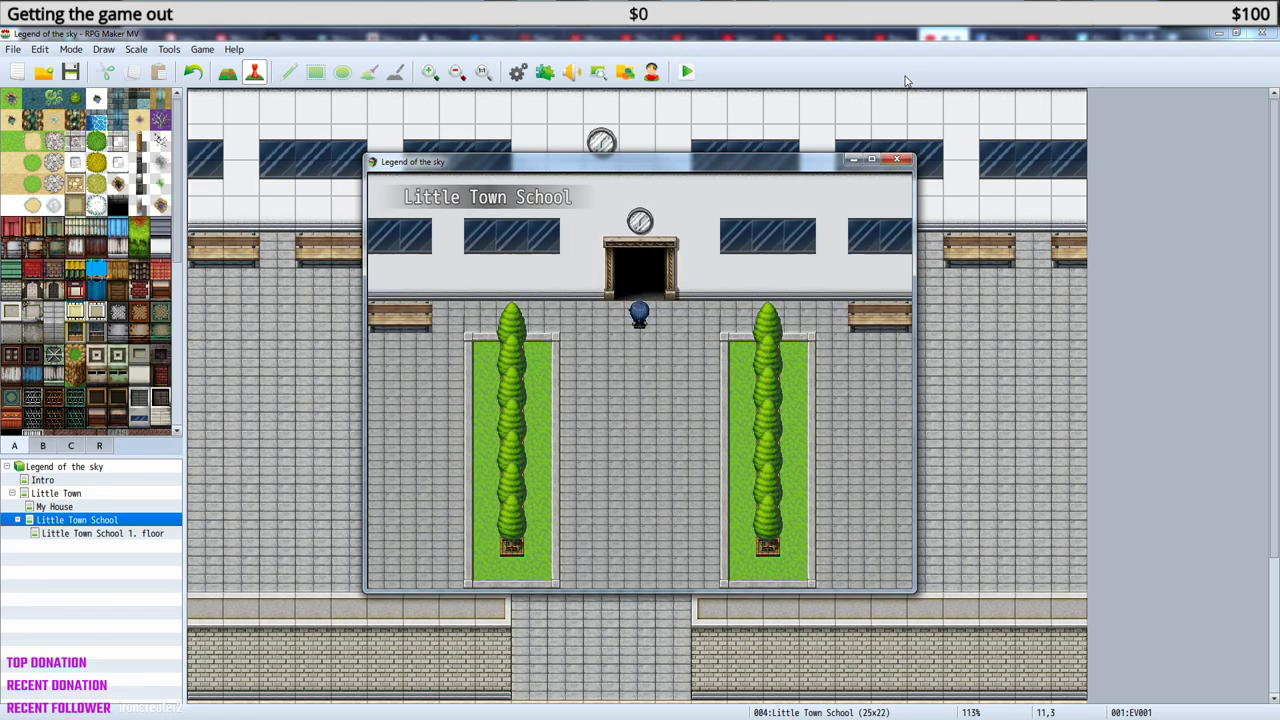
pyautogui.press('Right')
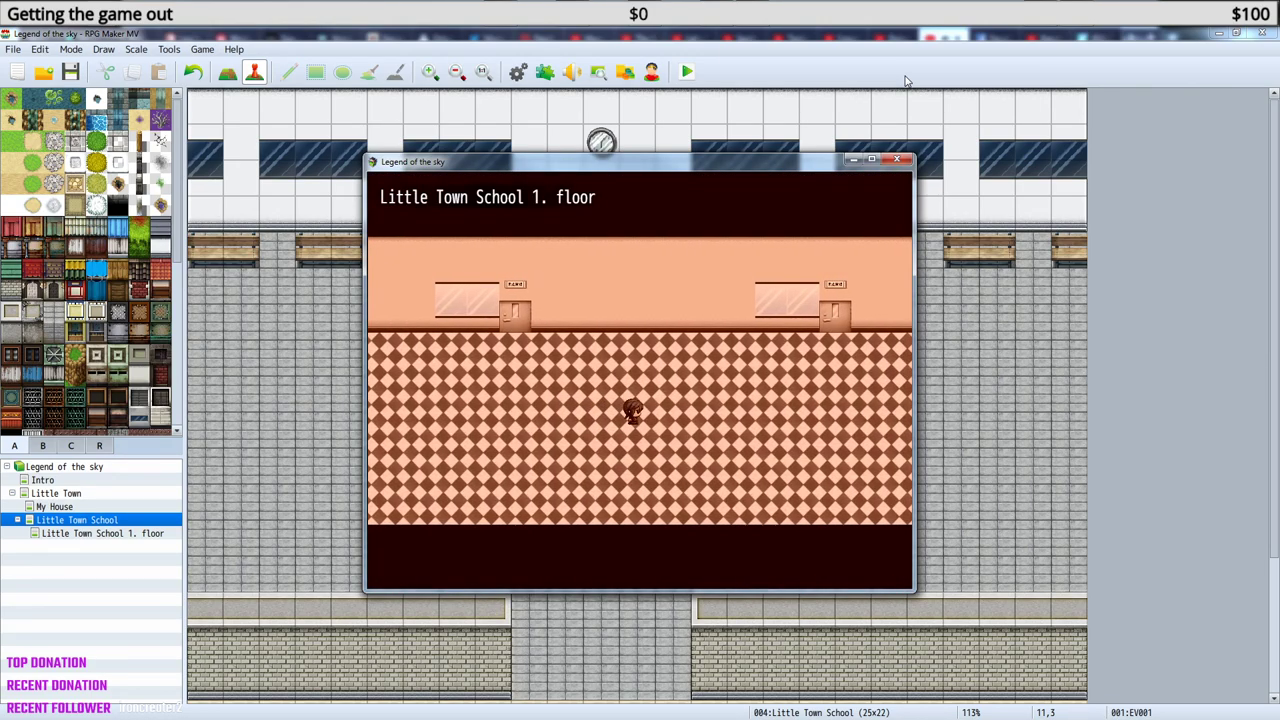
pyautogui.press('Right')
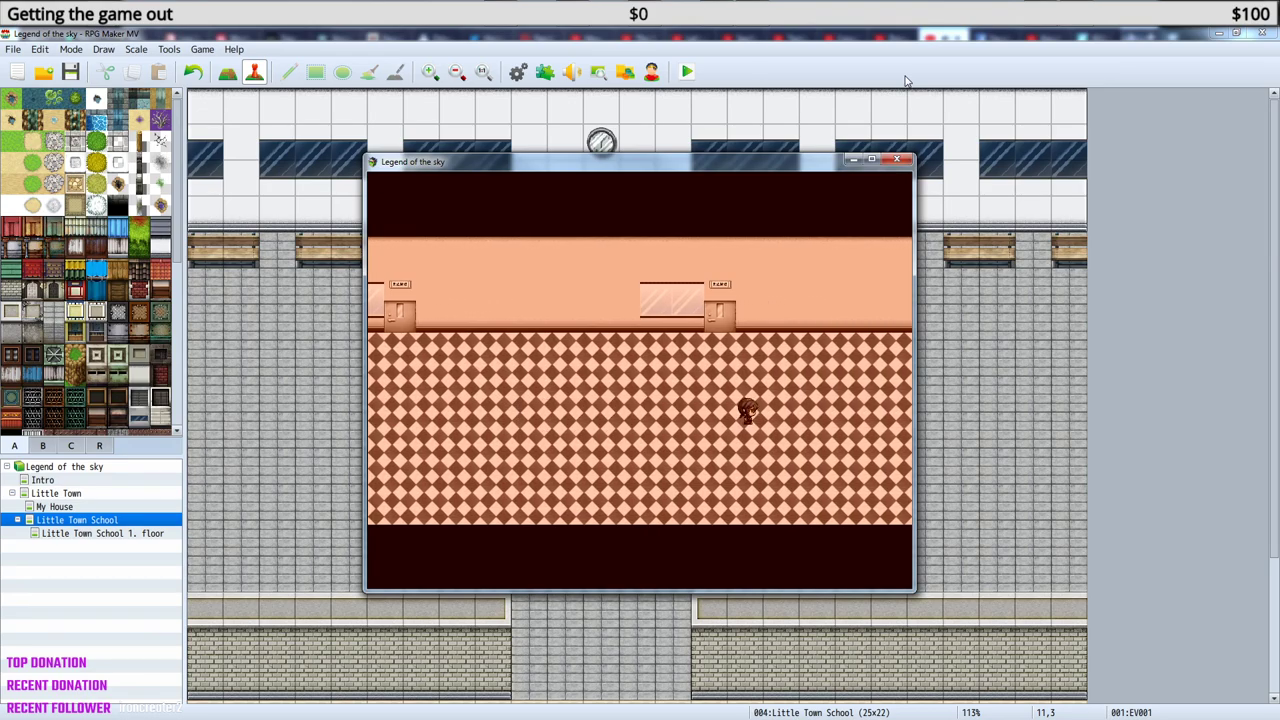
pyautogui.press('Right')
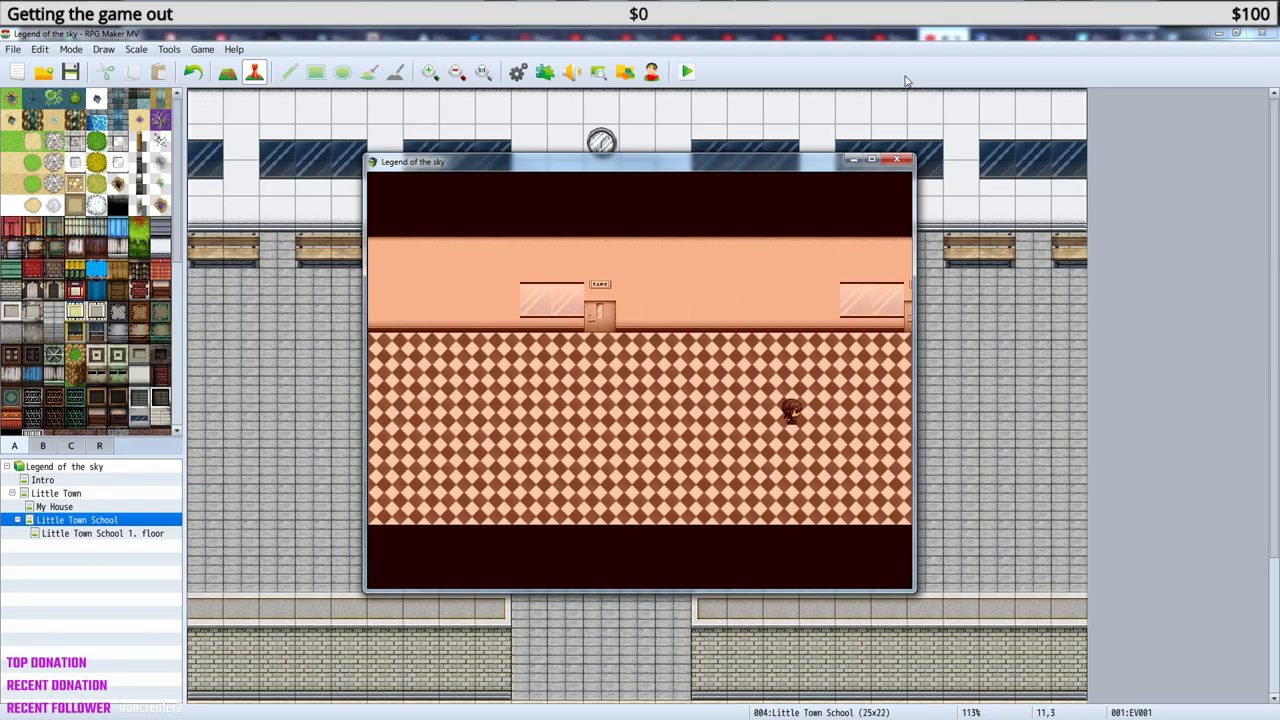
pyautogui.press('Right')
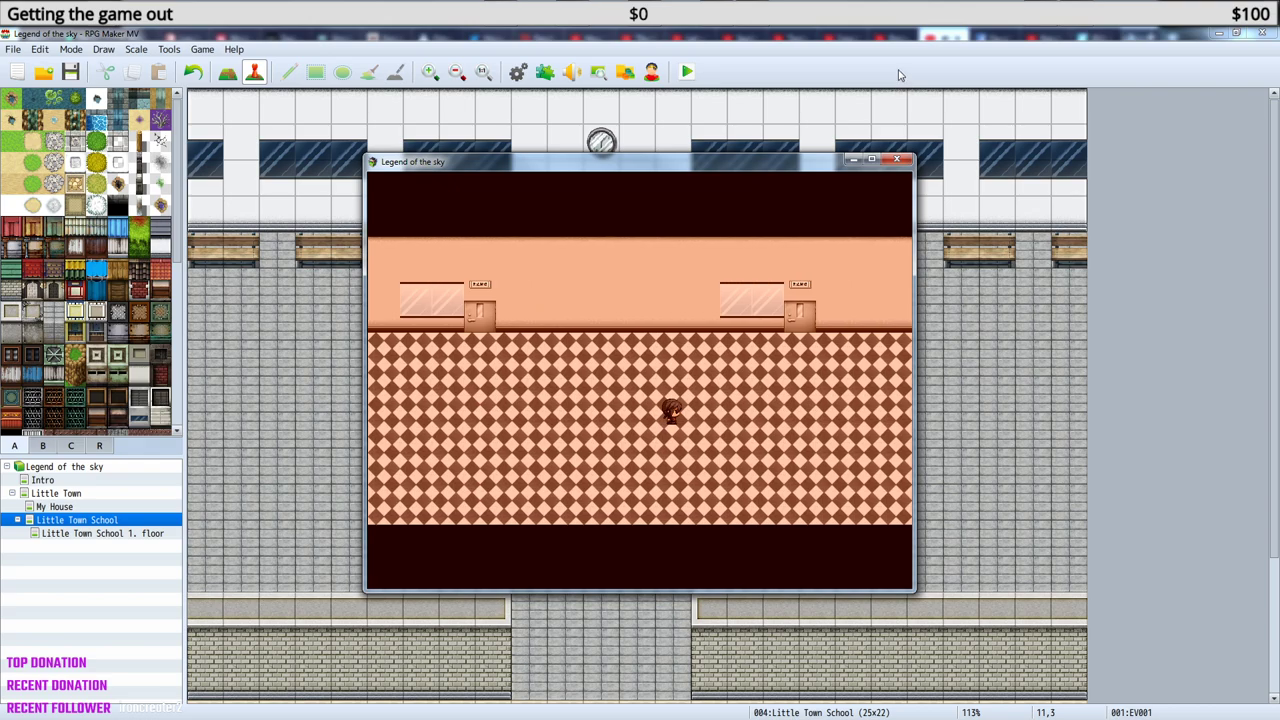
pyautogui.click(898, 160)
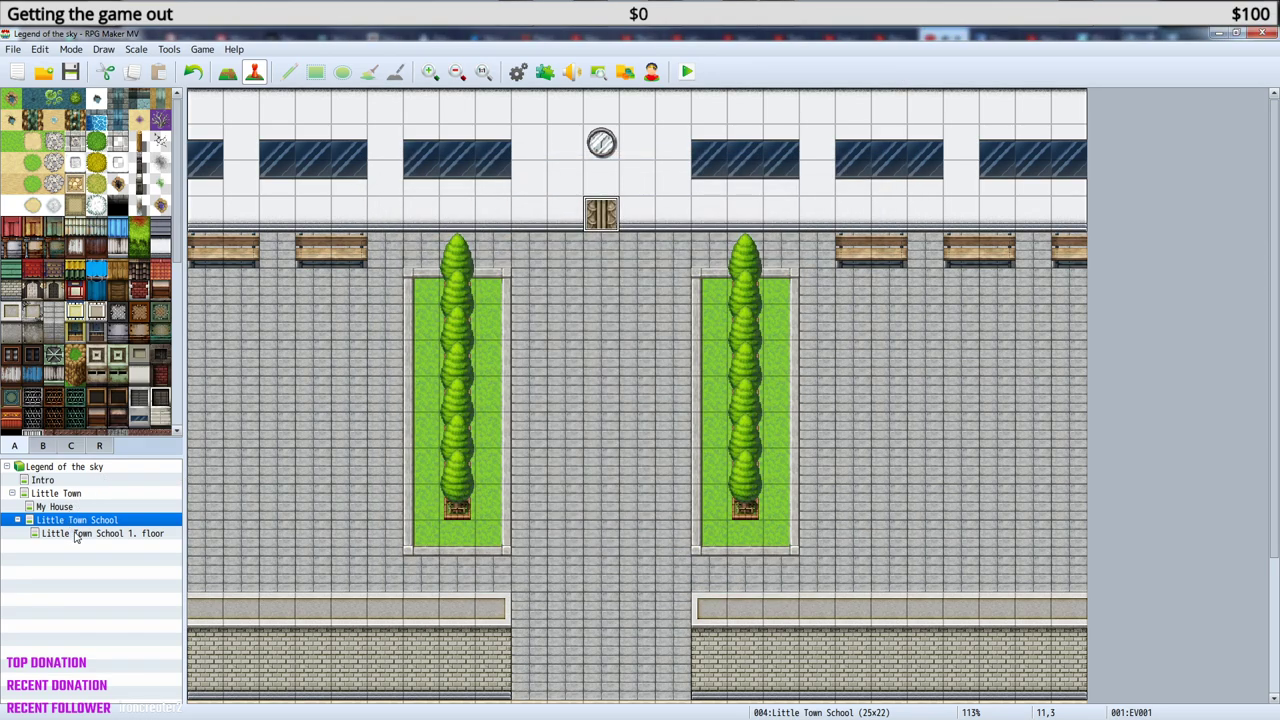
# Change the Little Town School entrance door's Transfer Player destination to tile (9,4) on Little Town School 1. floor.
pyautogui.doubleClick(604, 214)
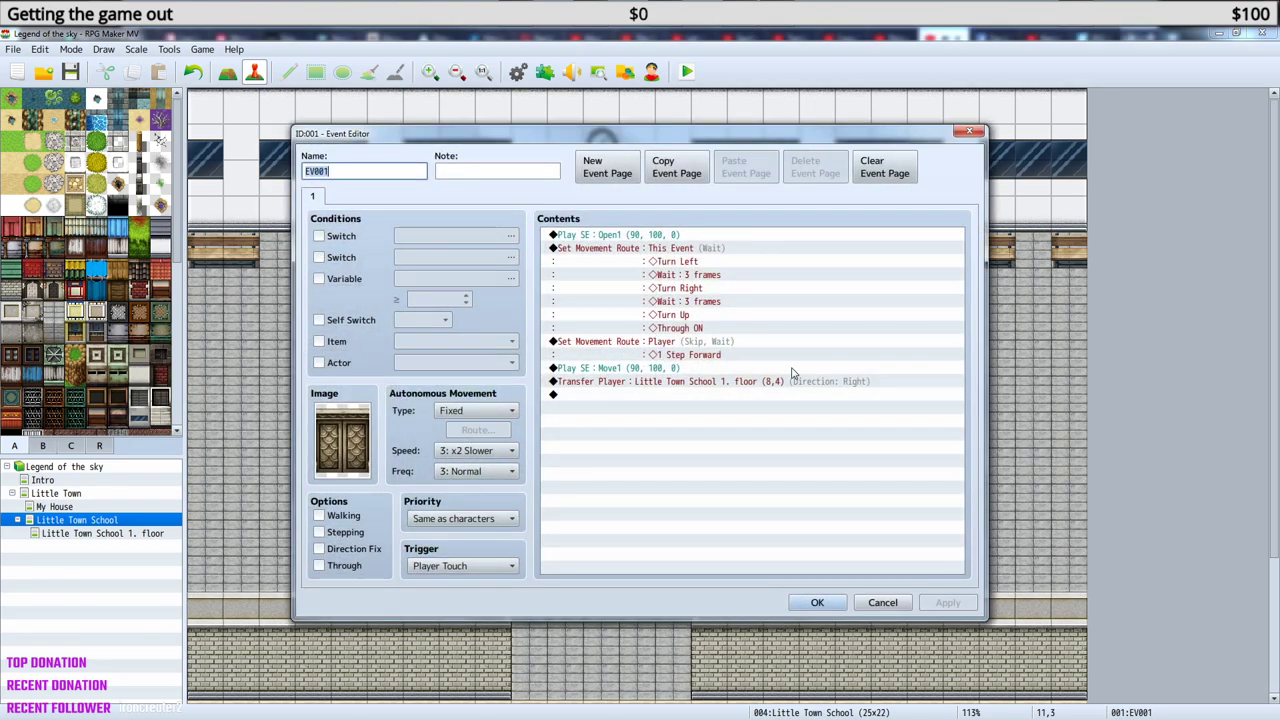
pyautogui.click(700, 381)
pyautogui.rightClick(792, 381)
pyautogui.click(806, 402)
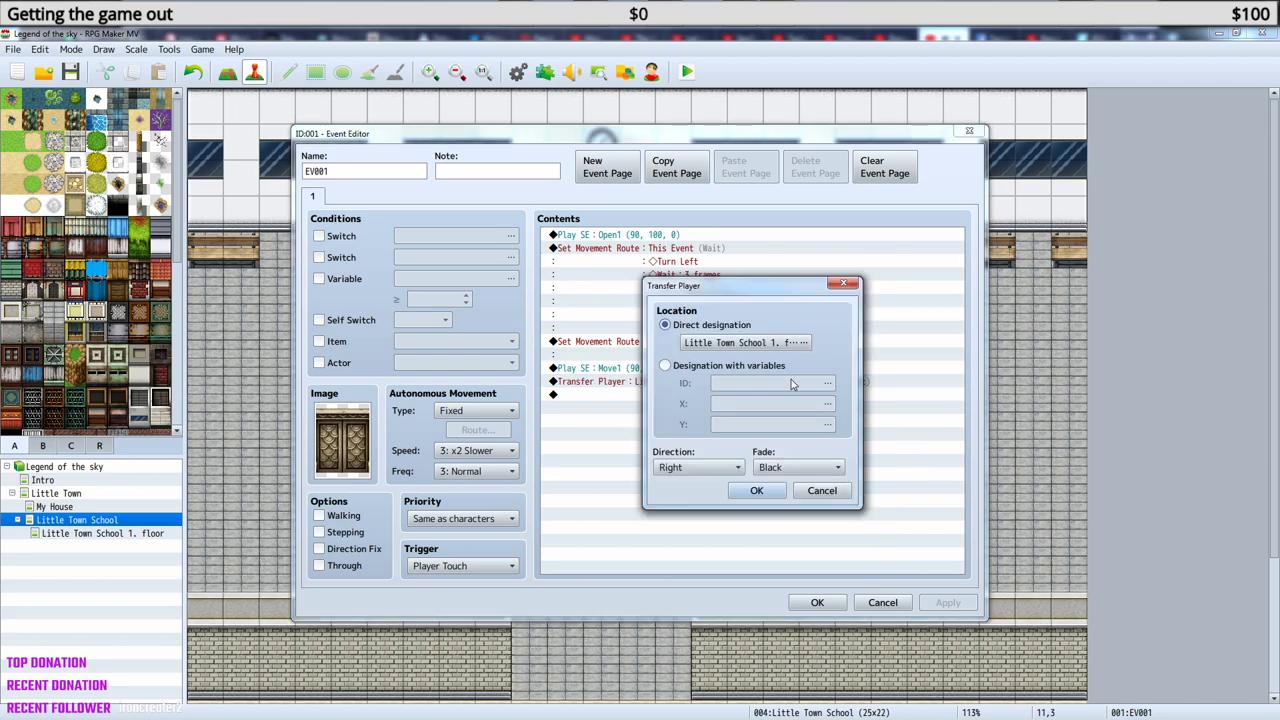
pyautogui.click(806, 344)
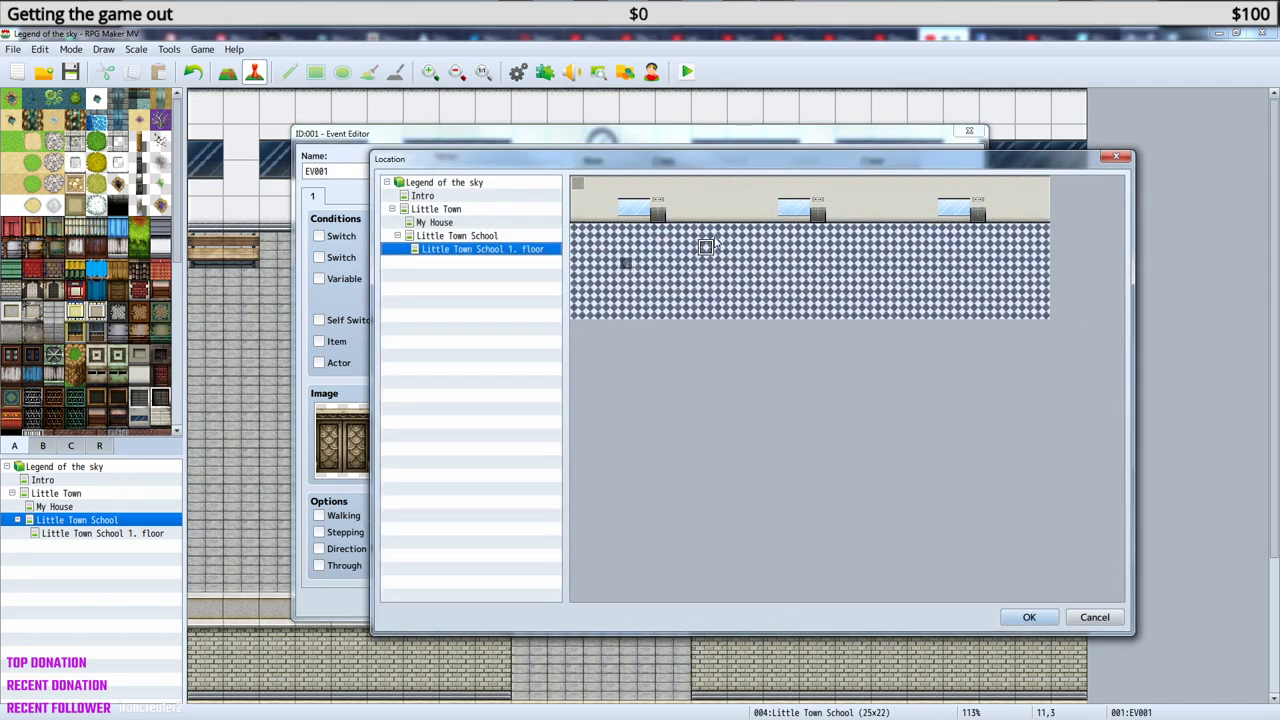
pyautogui.click(721, 248)
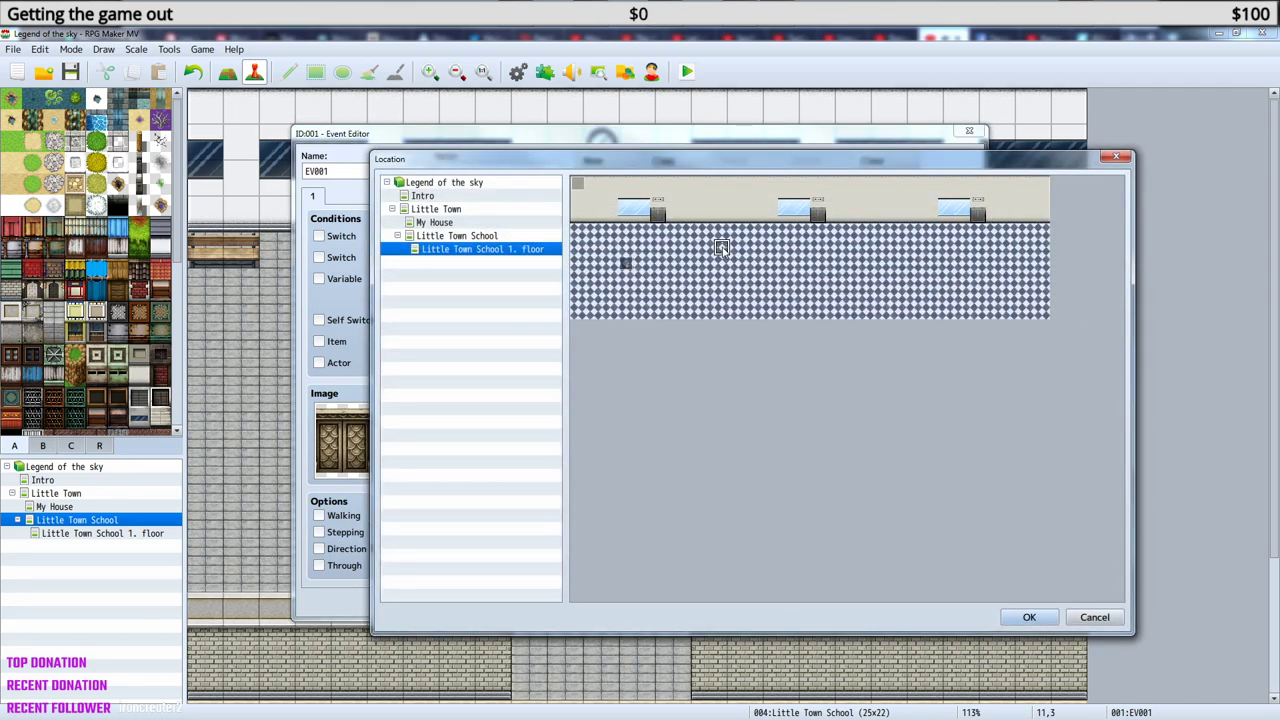
pyautogui.click(1029, 617)
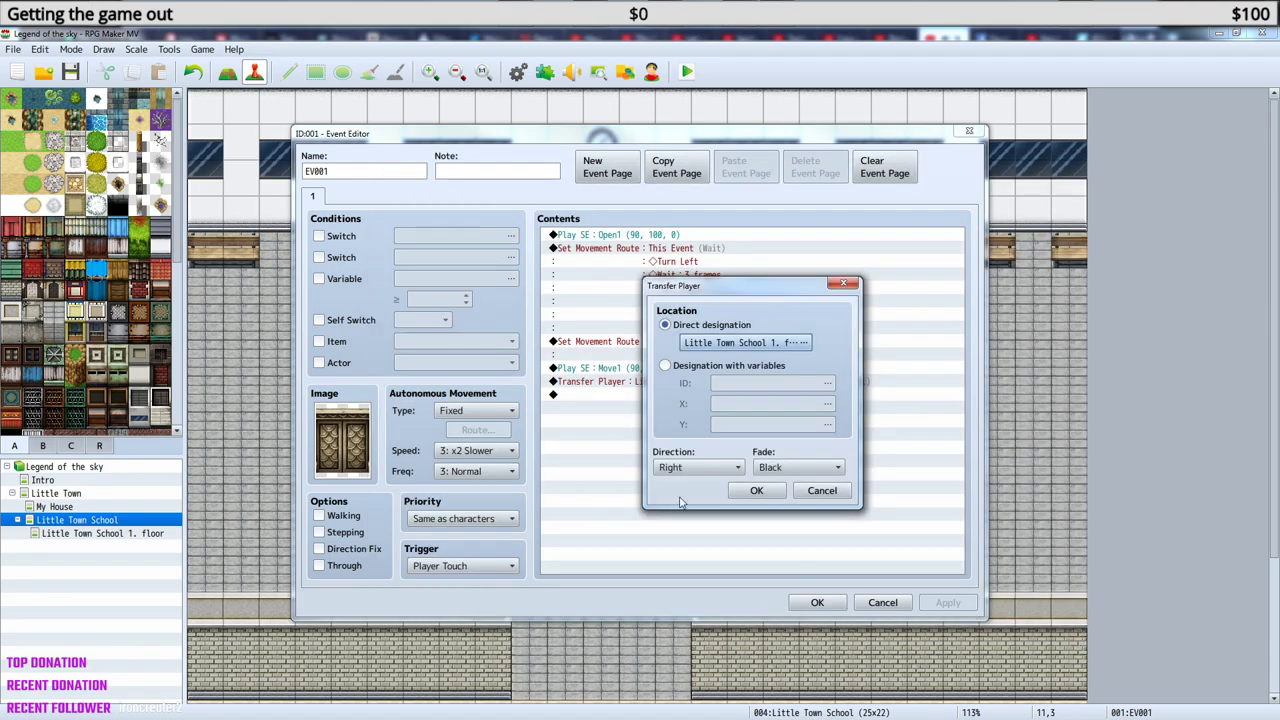
pyautogui.click(757, 491)
pyautogui.click(817, 602)
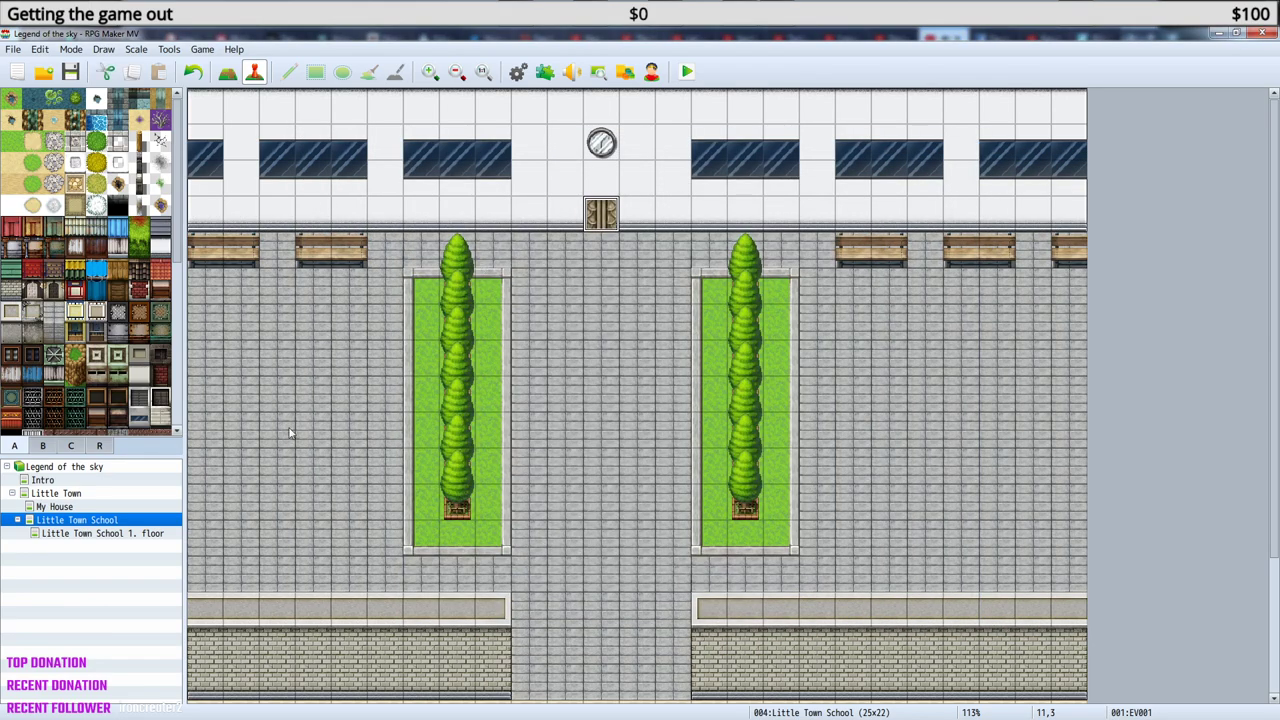
# Move event EV005 on the Little Town School 1. floor map to tile (0,5), at the corridor's left edge.
pyautogui.click(120, 536)
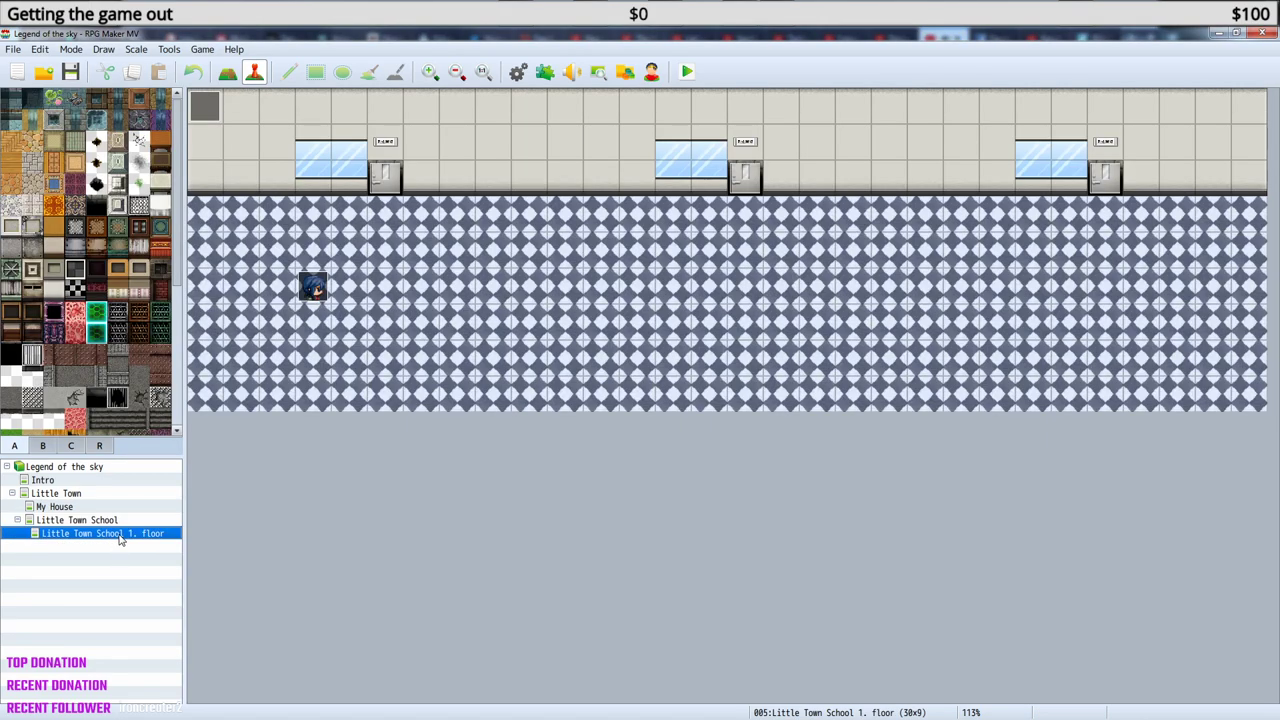
pyautogui.click(314, 287)
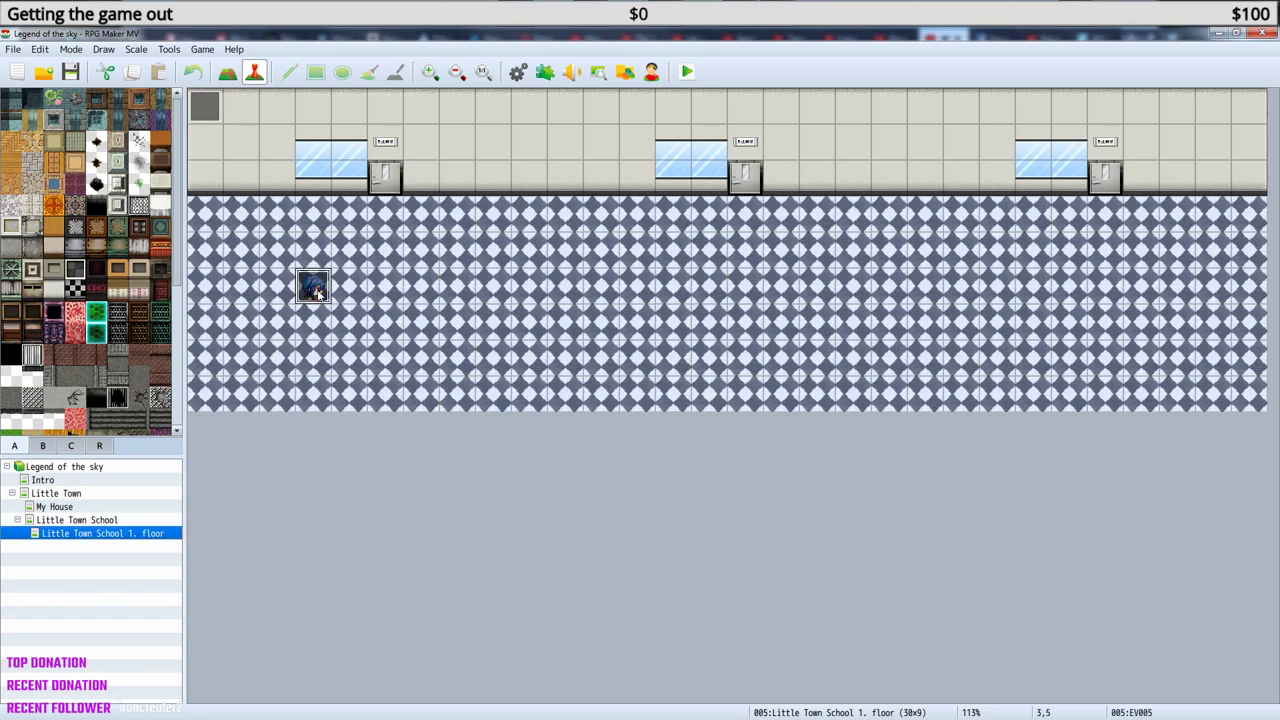
pyautogui.moveTo(314, 289); pyautogui.dragTo(217, 292)
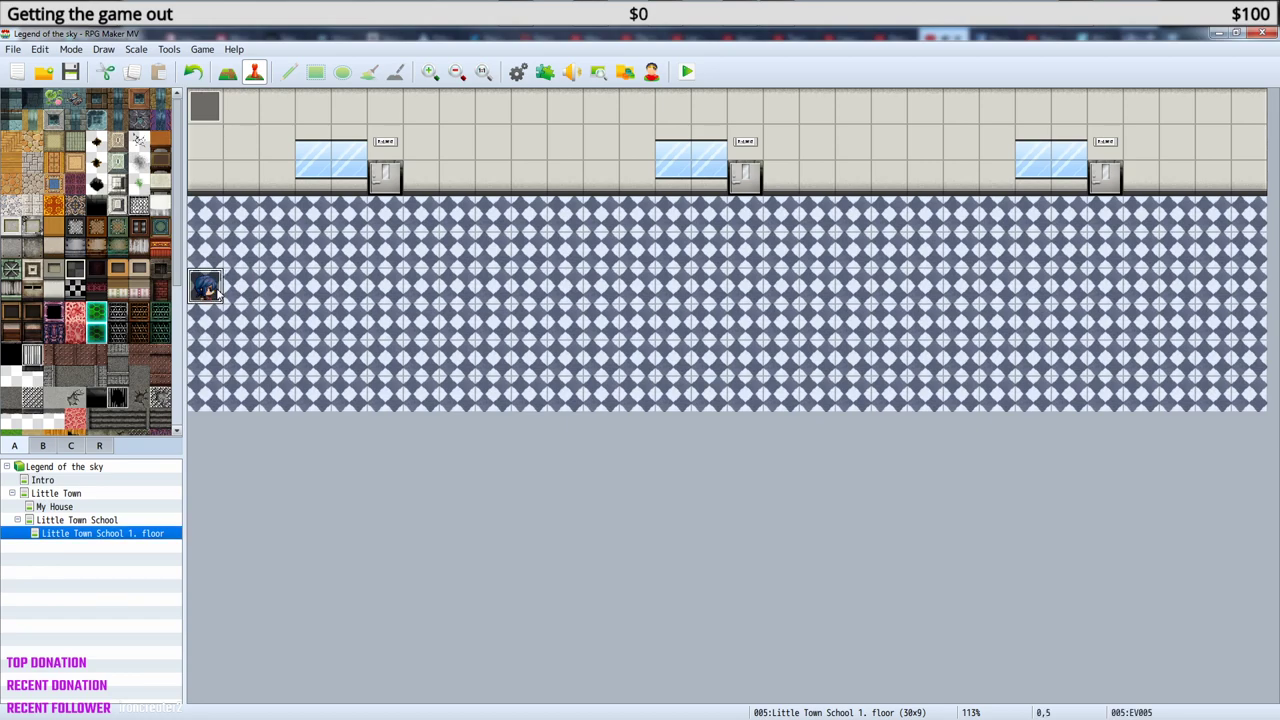
# Playtest the saved changes from File 1, watching the school cutscene with EV005's new starting position, and close the game.
pyautogui.click(690, 74)
pyautogui.click(597, 395)
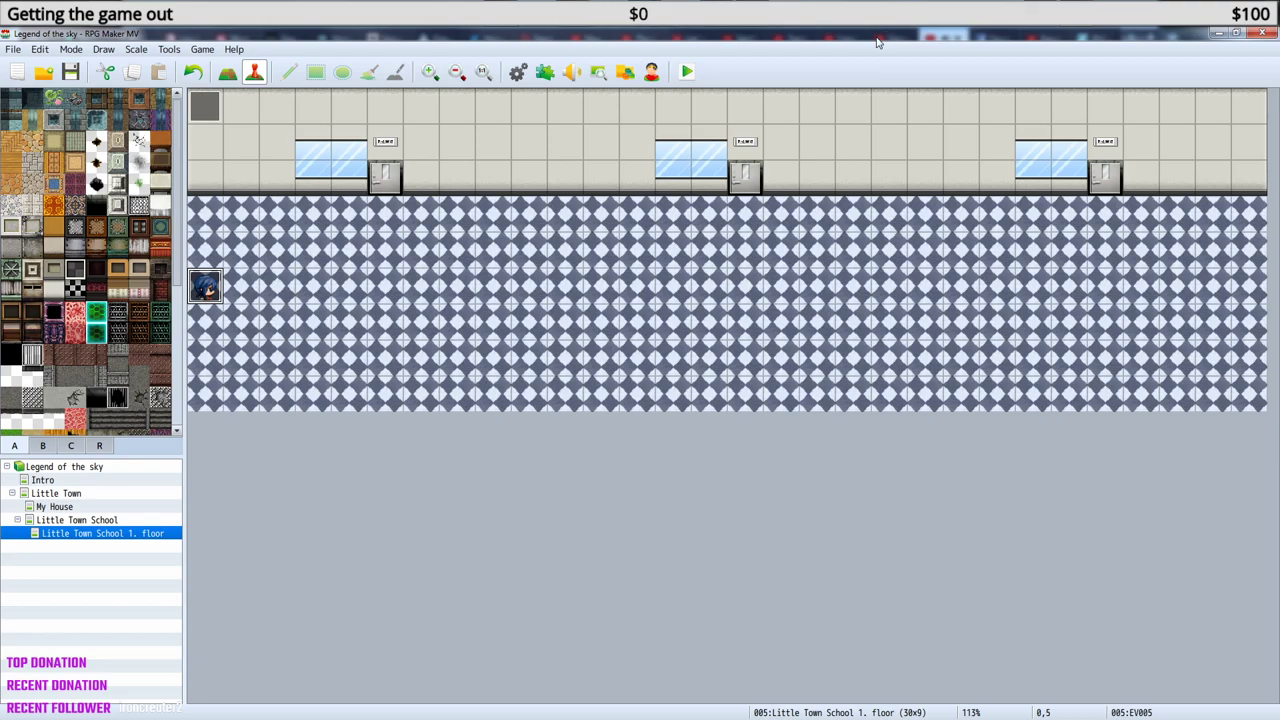
pyautogui.press('Return')
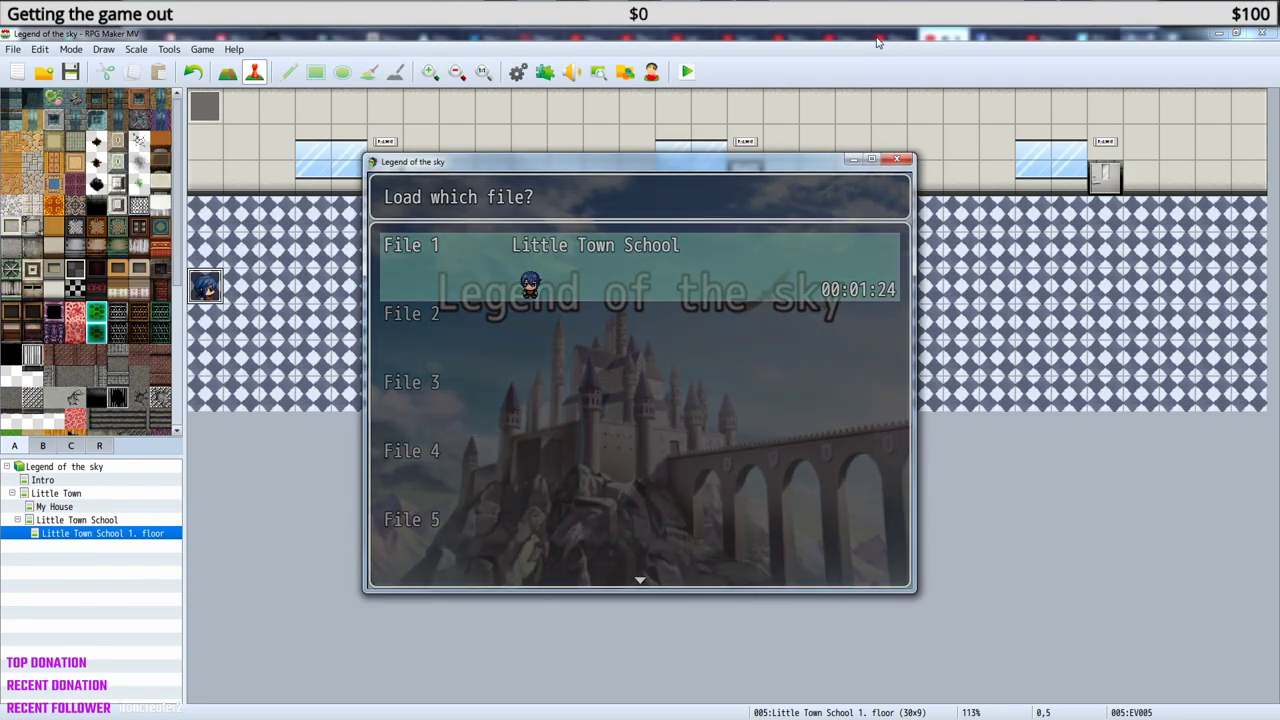
pyautogui.press('Return')
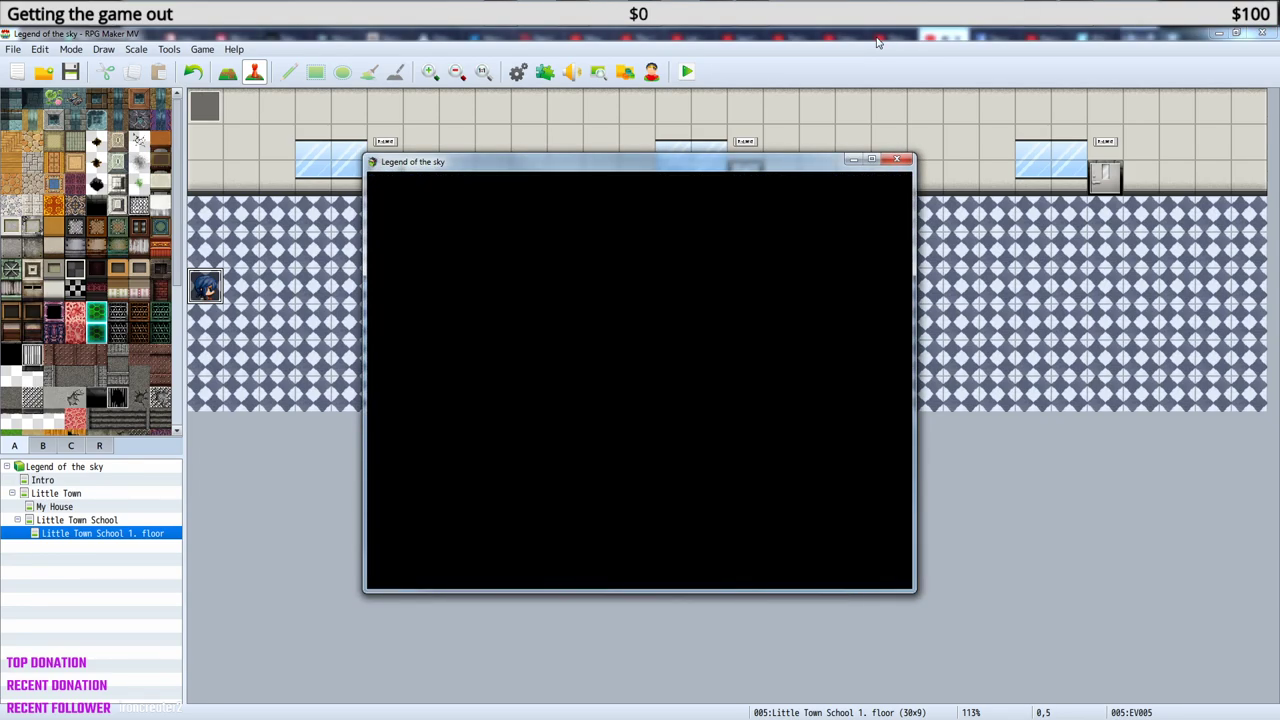
pyautogui.press('Right')
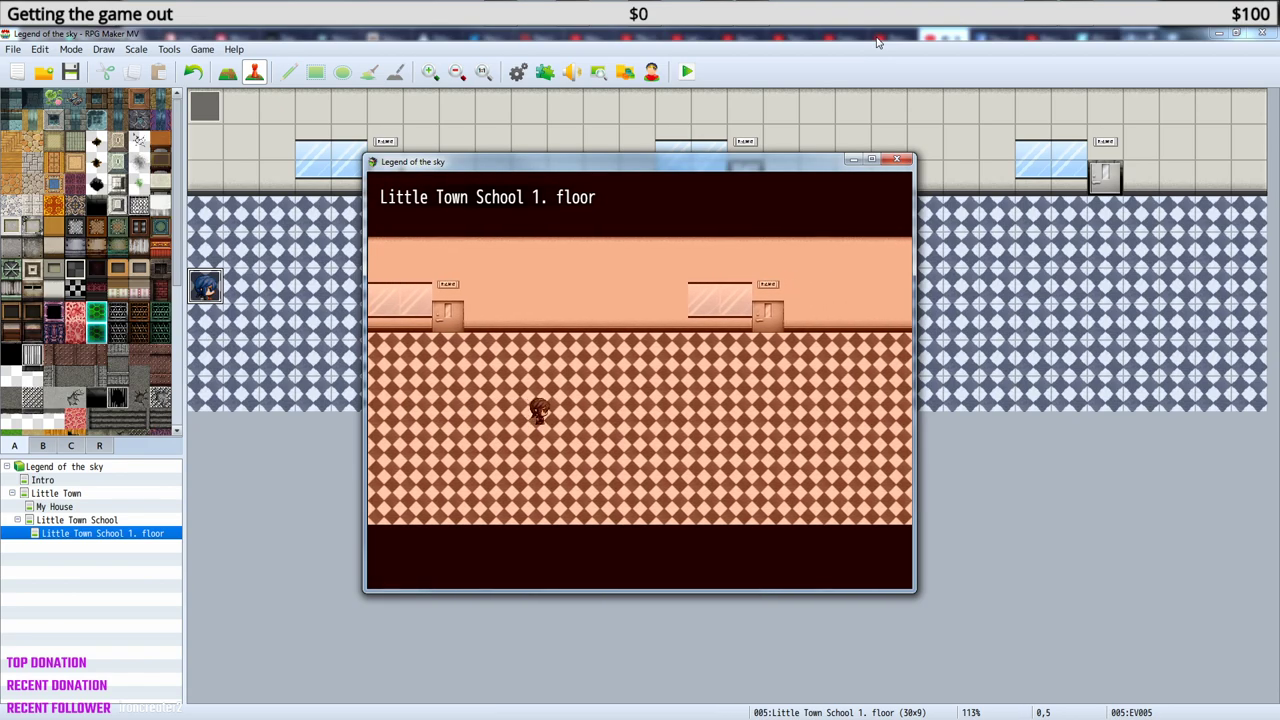
pyautogui.press('Right')
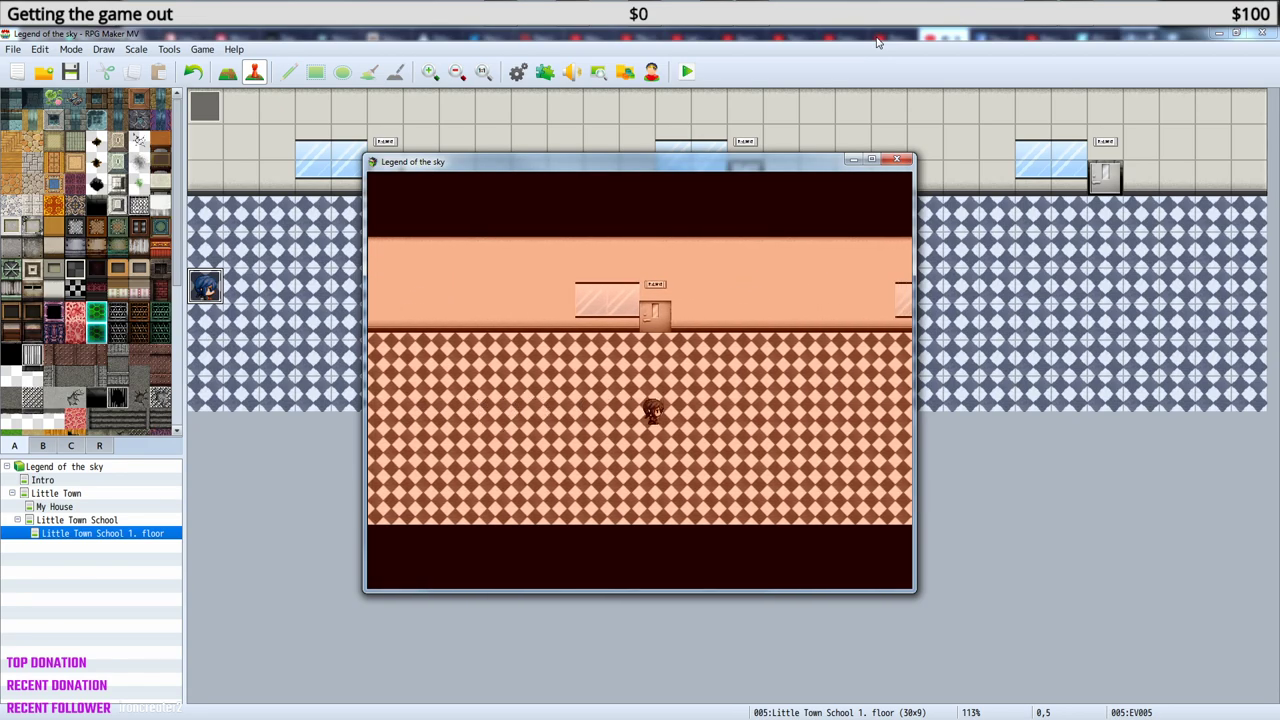
pyautogui.press('Right')
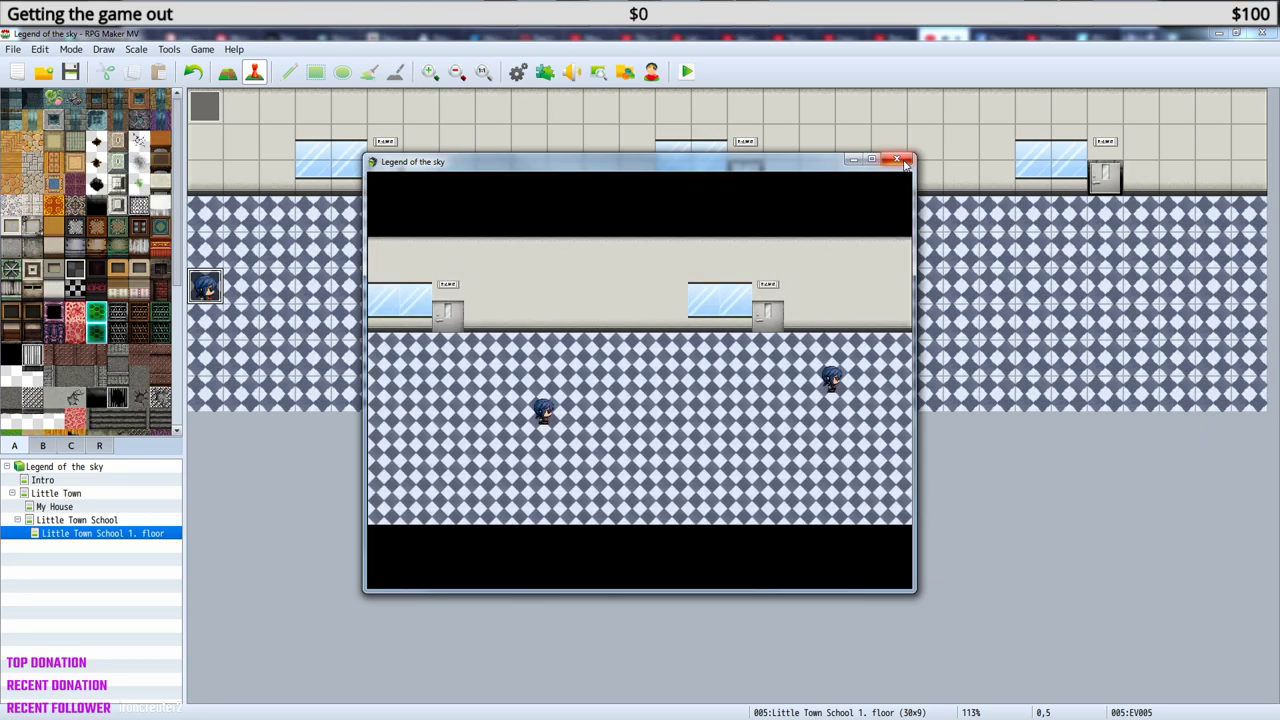
pyautogui.click(897, 160)
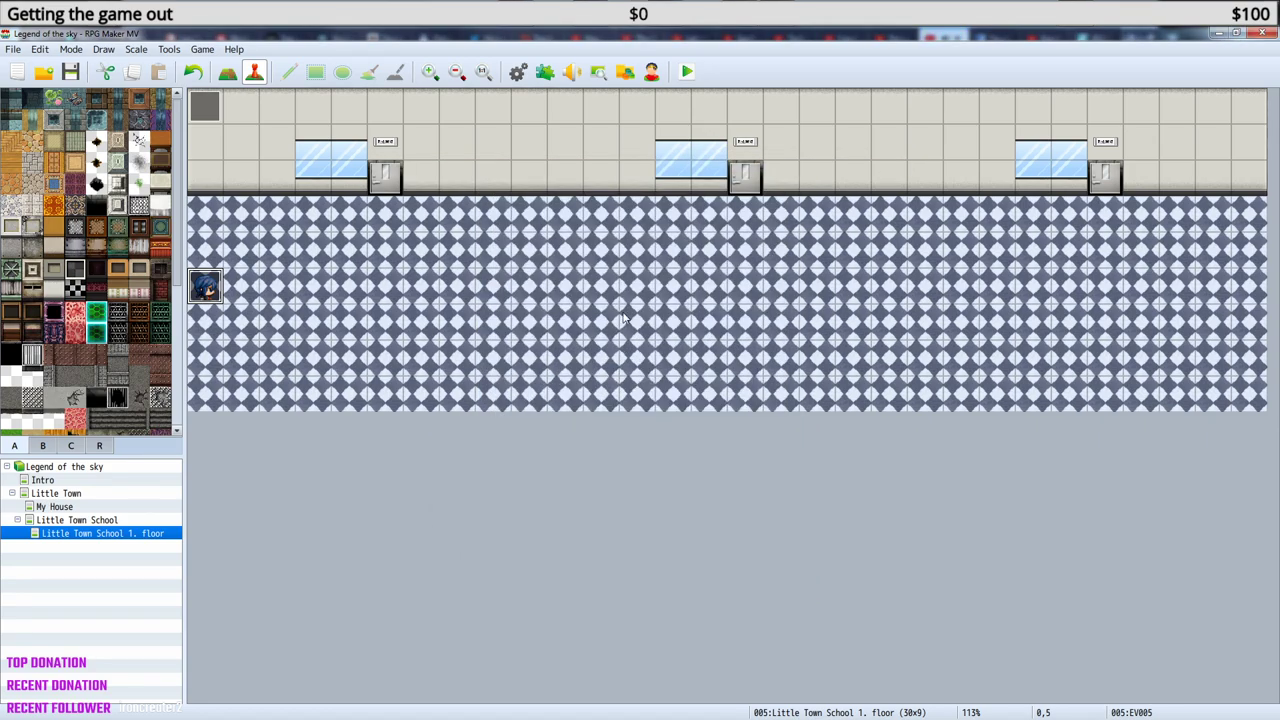
# Move the Little Town School entrance door's Transfer Player destination two tiles further right along the same first-floor corridor row.
pyautogui.click(105, 521)
pyautogui.doubleClick(601, 213)
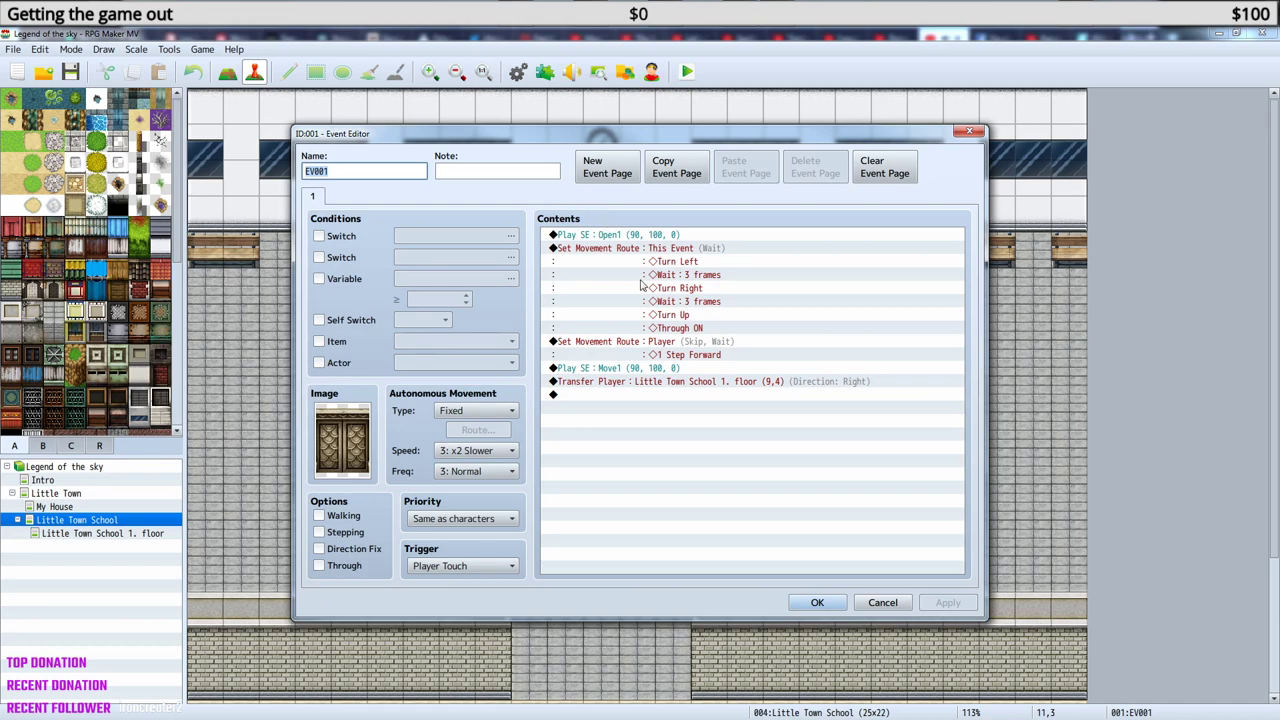
pyautogui.click(810, 384)
pyautogui.rightClick(810, 386)
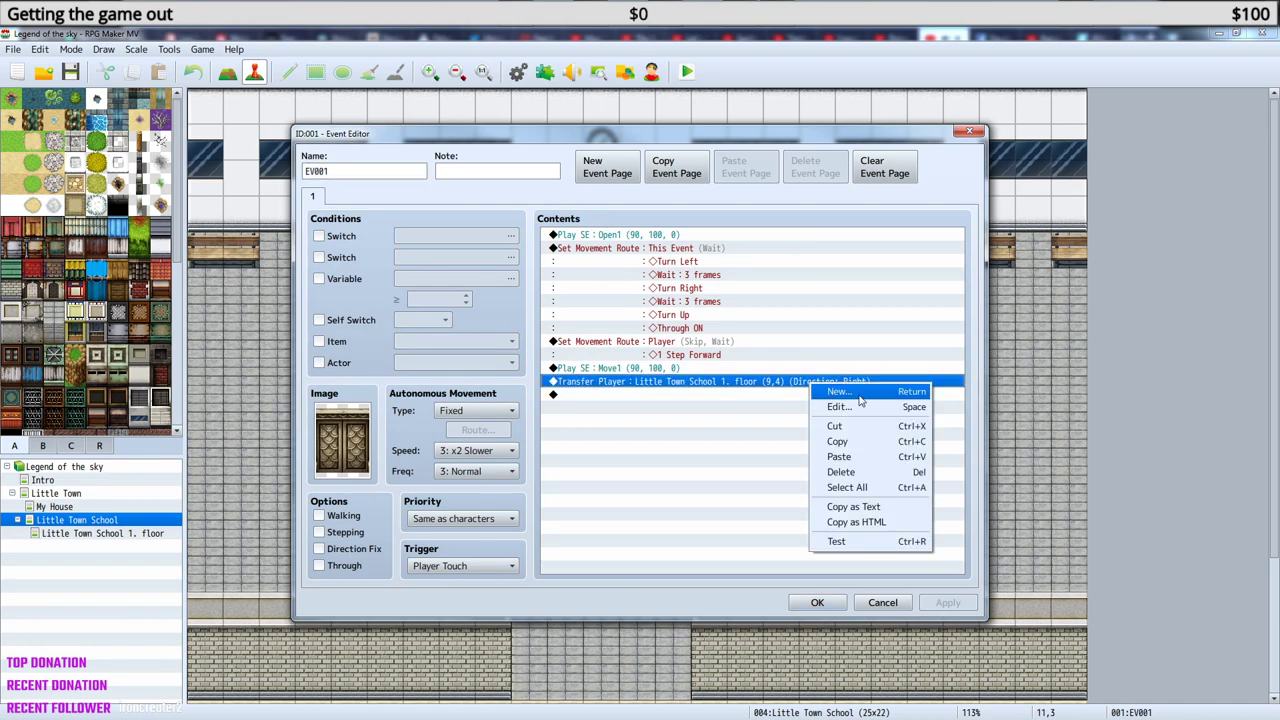
pyautogui.click(845, 392)
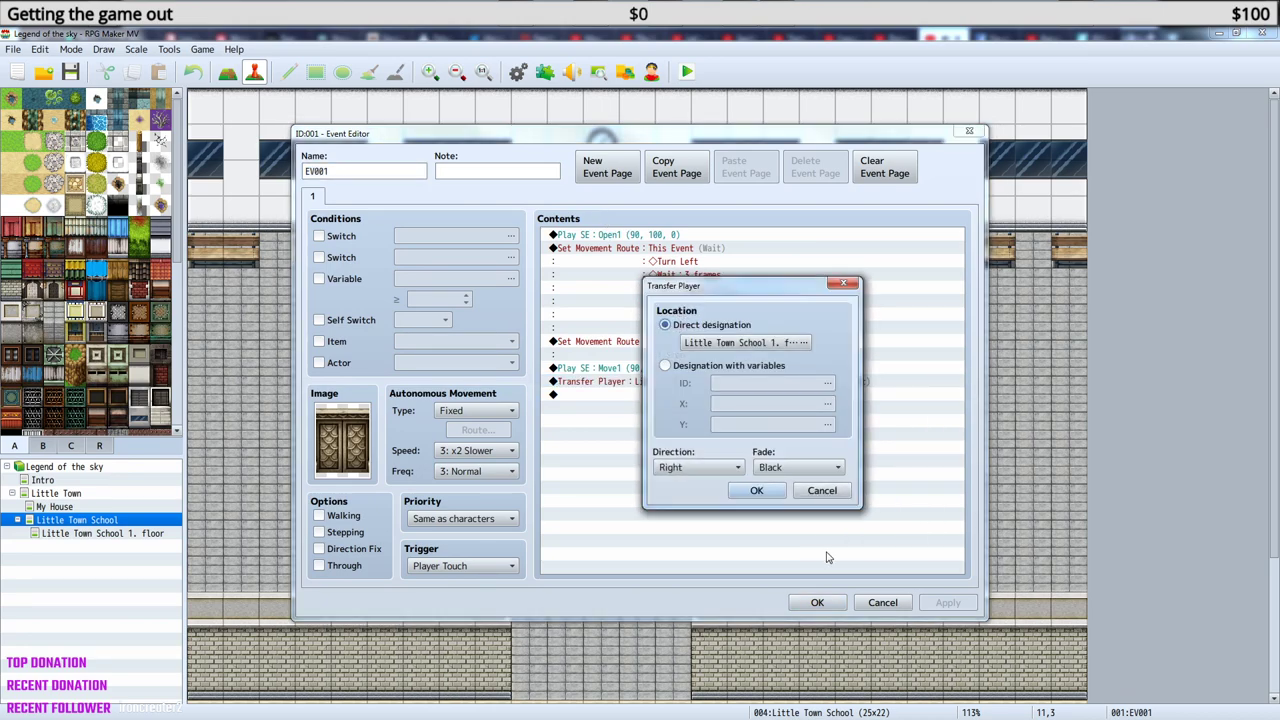
pyautogui.click(790, 342)
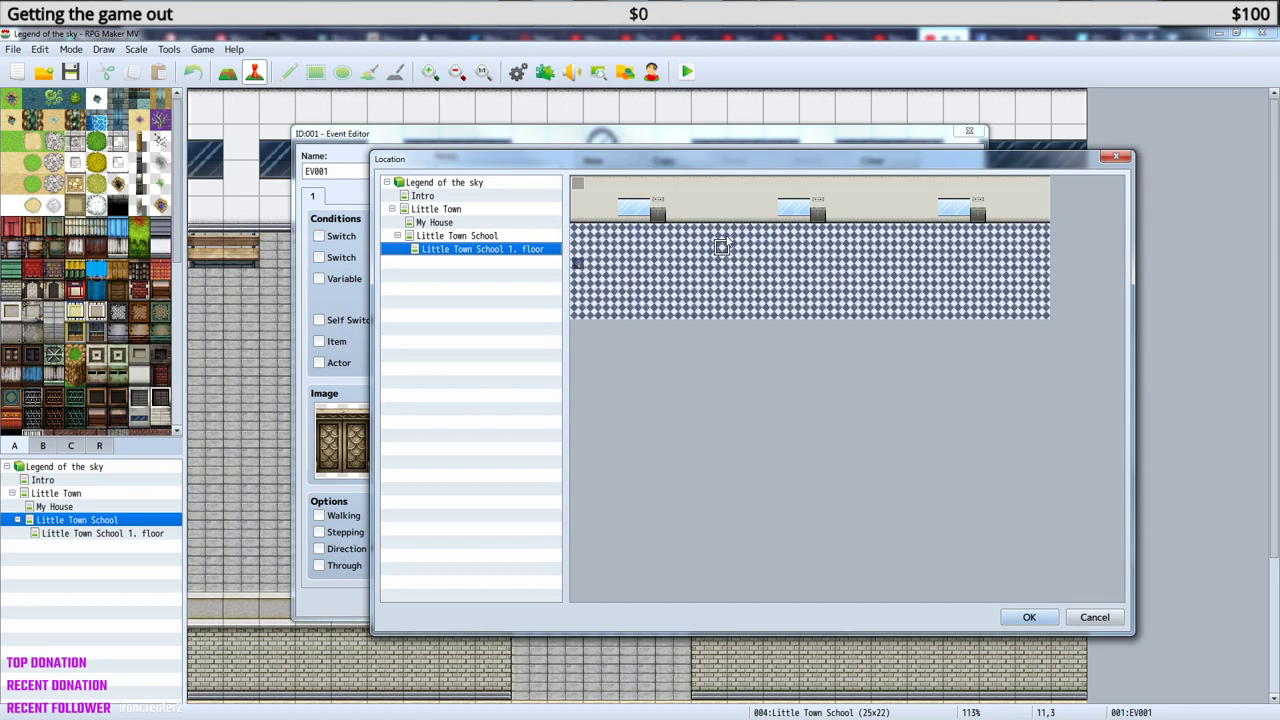
pyautogui.click(754, 249)
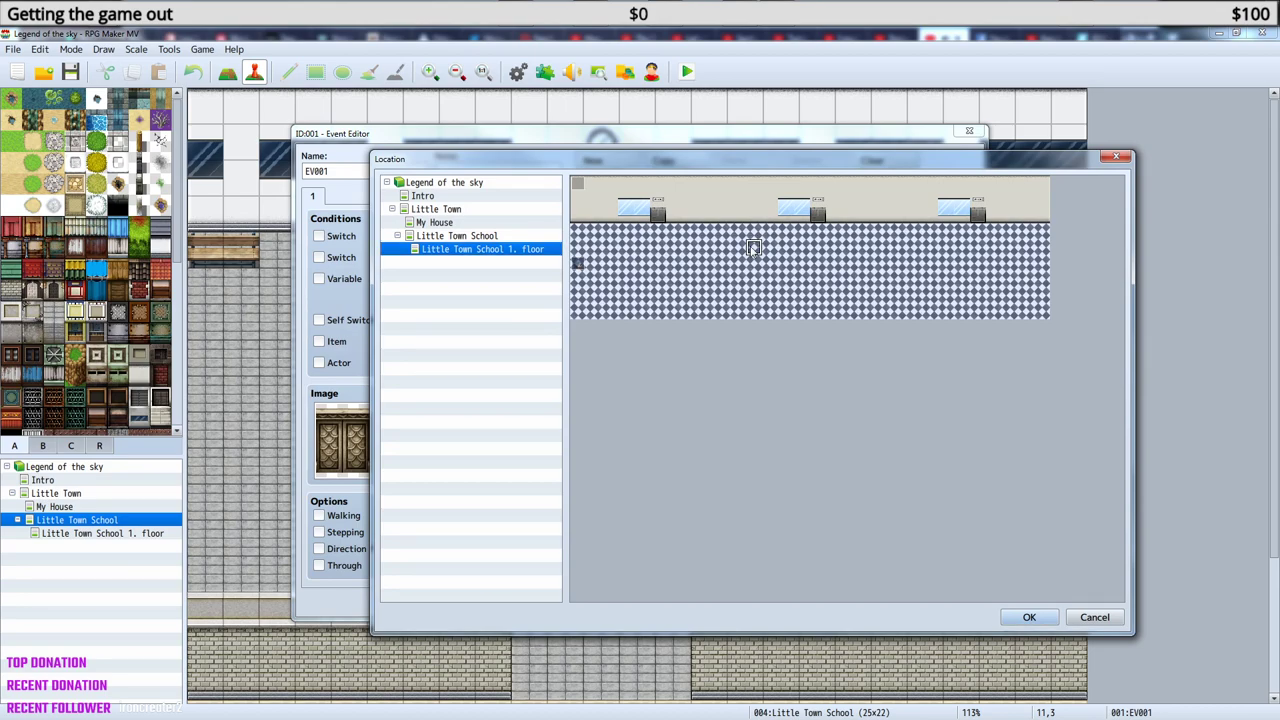
pyautogui.click(1029, 617)
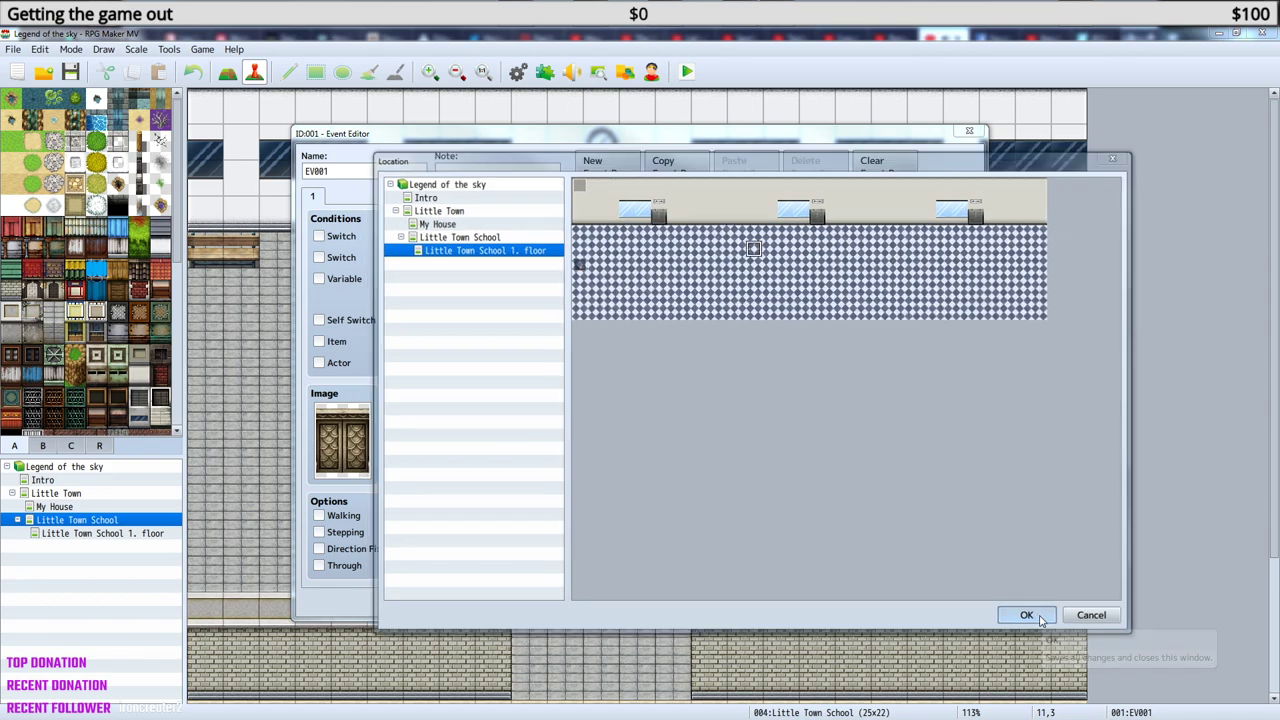
pyautogui.click(757, 491)
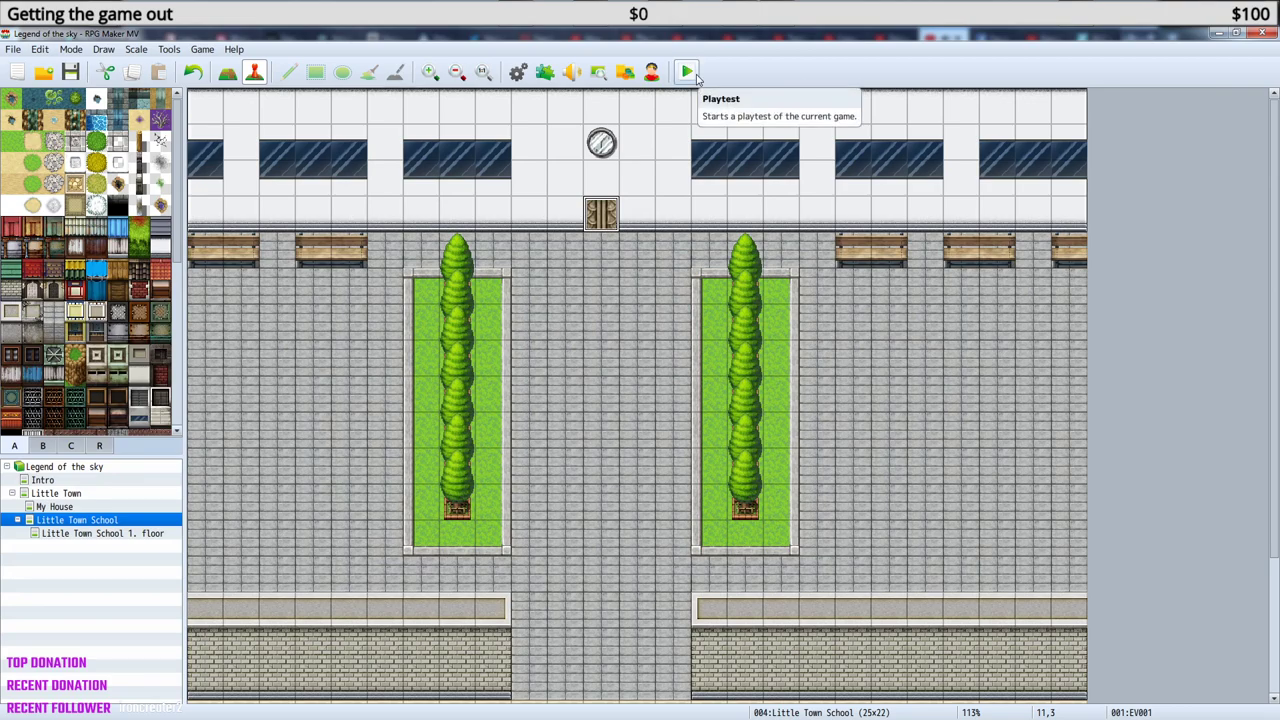
# Save the changes and playtest from File 1, entering the school to check the player's shifted arrival point, and close the game.
pyautogui.click(695, 76)
pyautogui.click(596, 402)
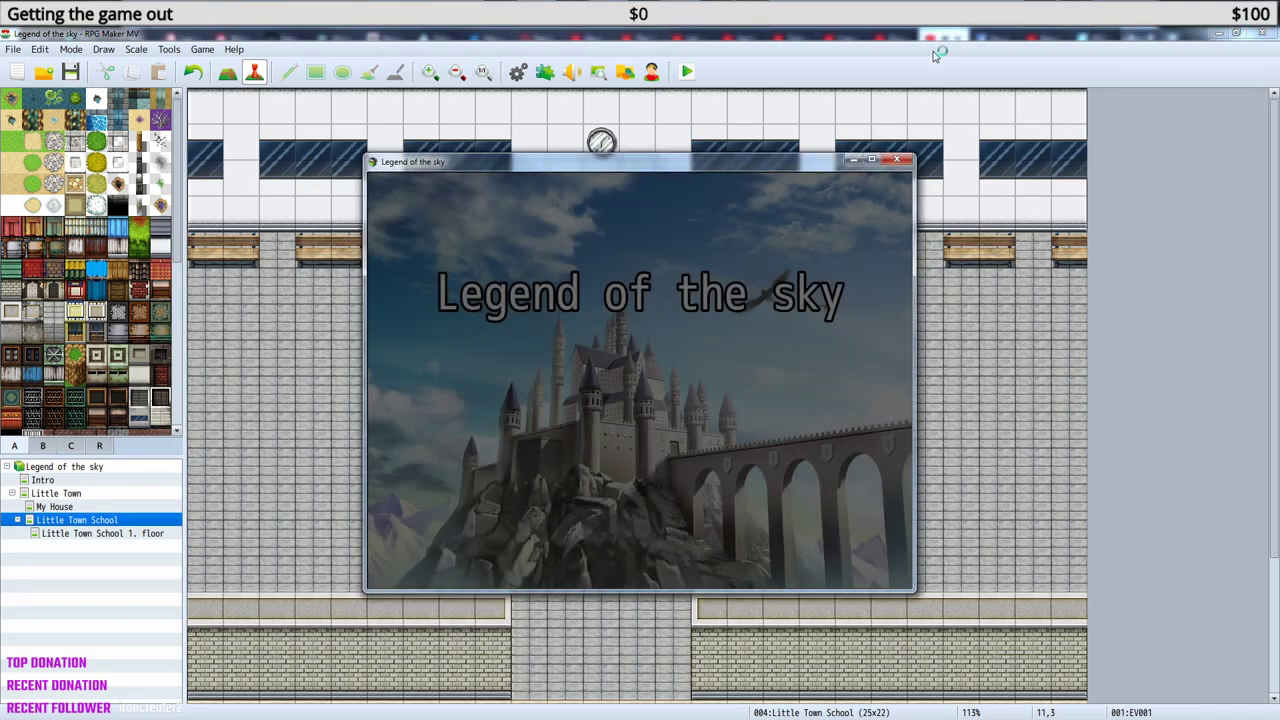
pyautogui.press('Return')
pyautogui.press('Return')
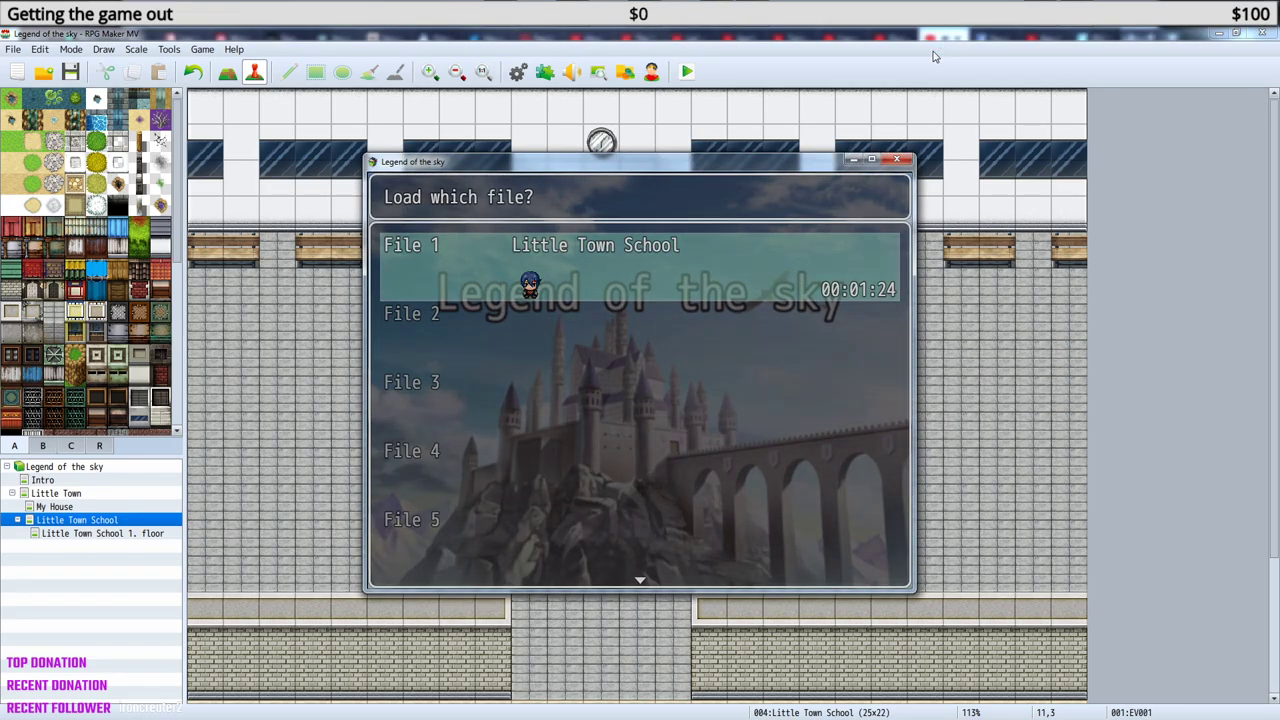
pyautogui.press('Up')
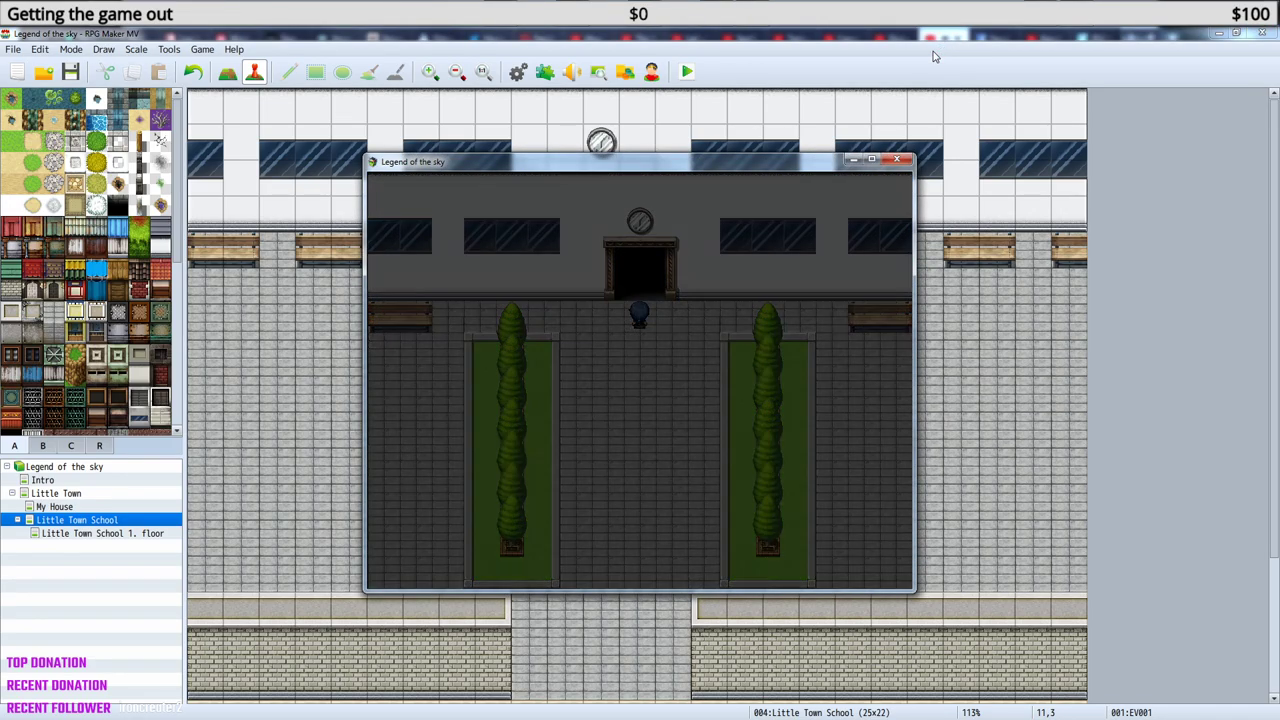
pyautogui.press('Right')
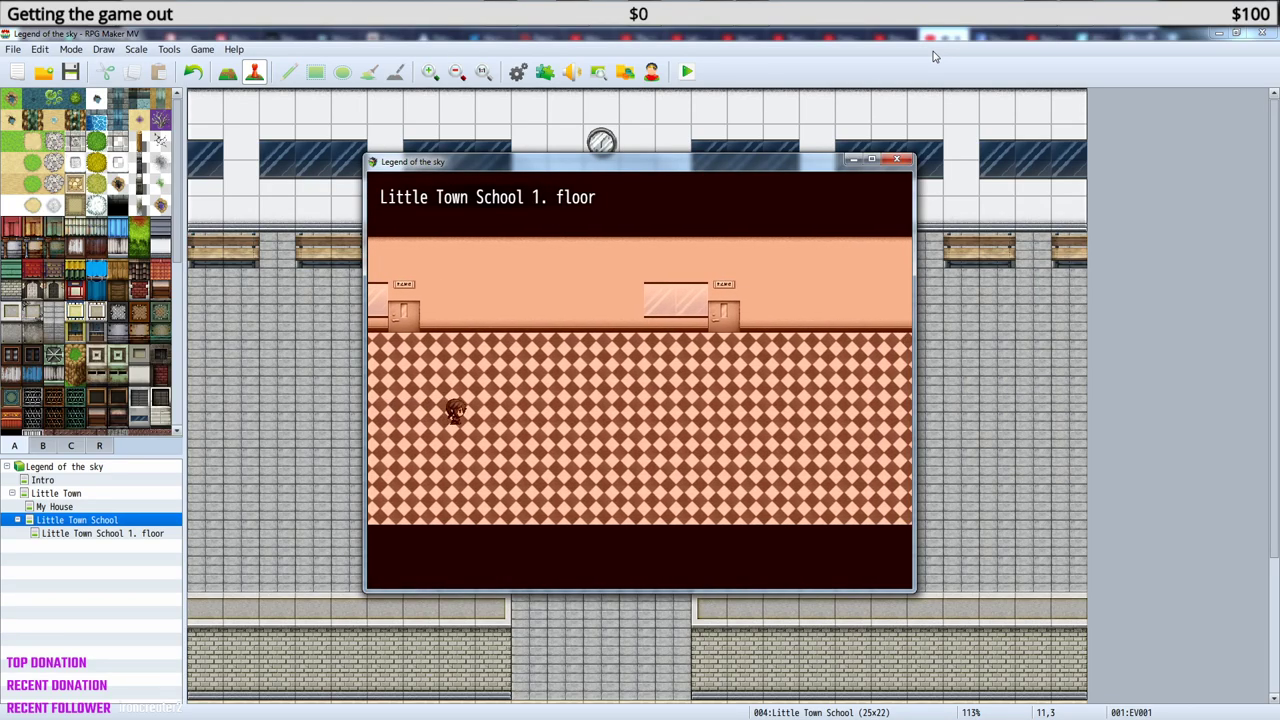
pyautogui.press('Right')
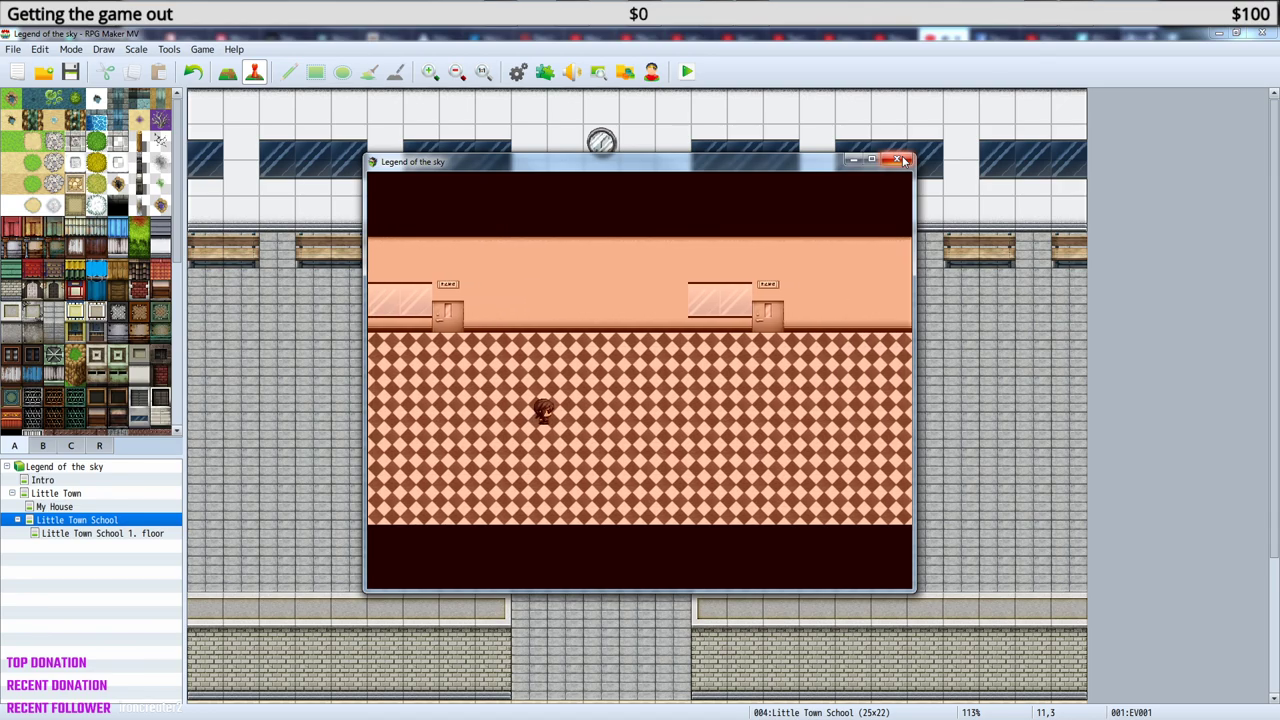
pyautogui.click(903, 161)
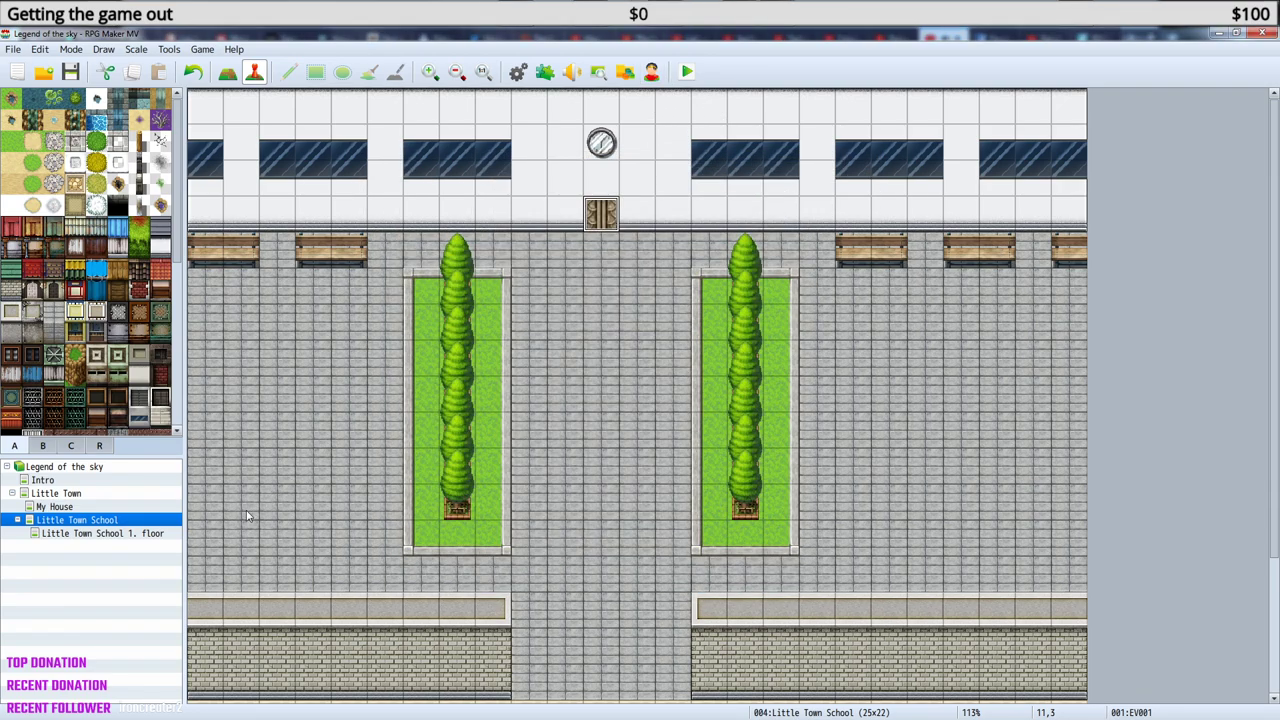
# Test-run all commands of event EV003 on the Little Town School 1. floor map, and close the test window and event.
pyautogui.click(133, 534)
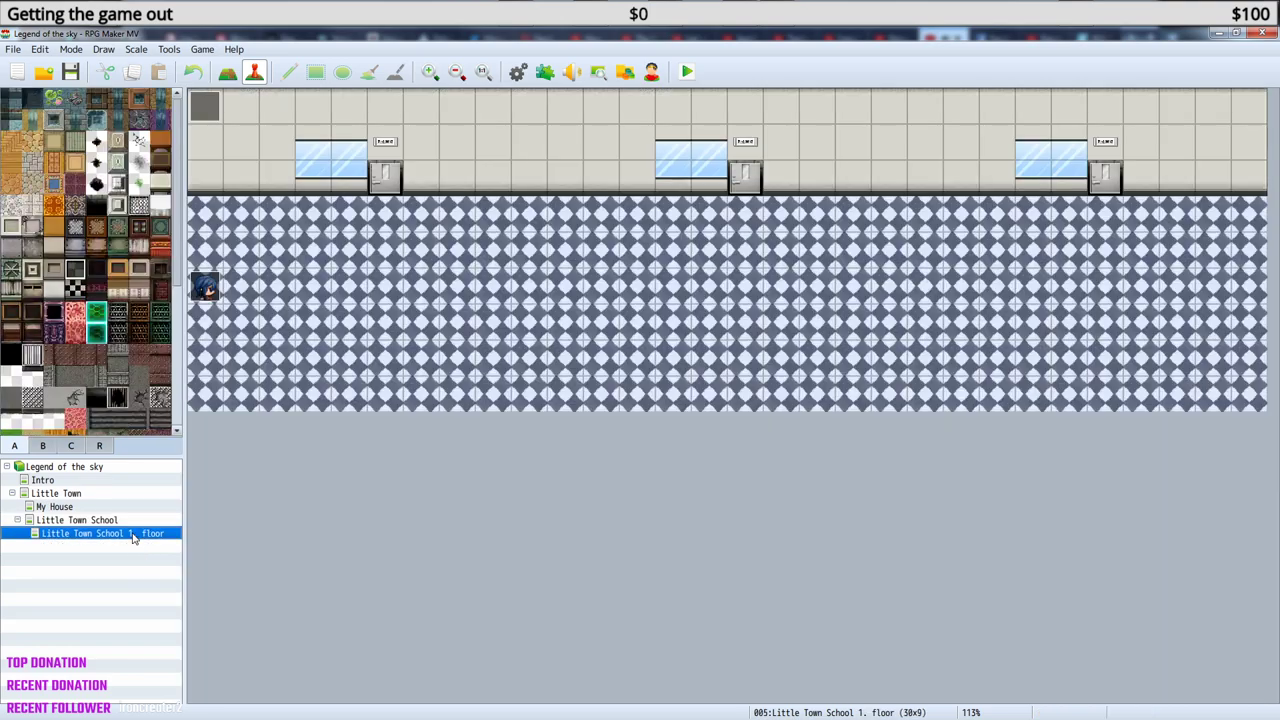
pyautogui.doubleClick(207, 110)
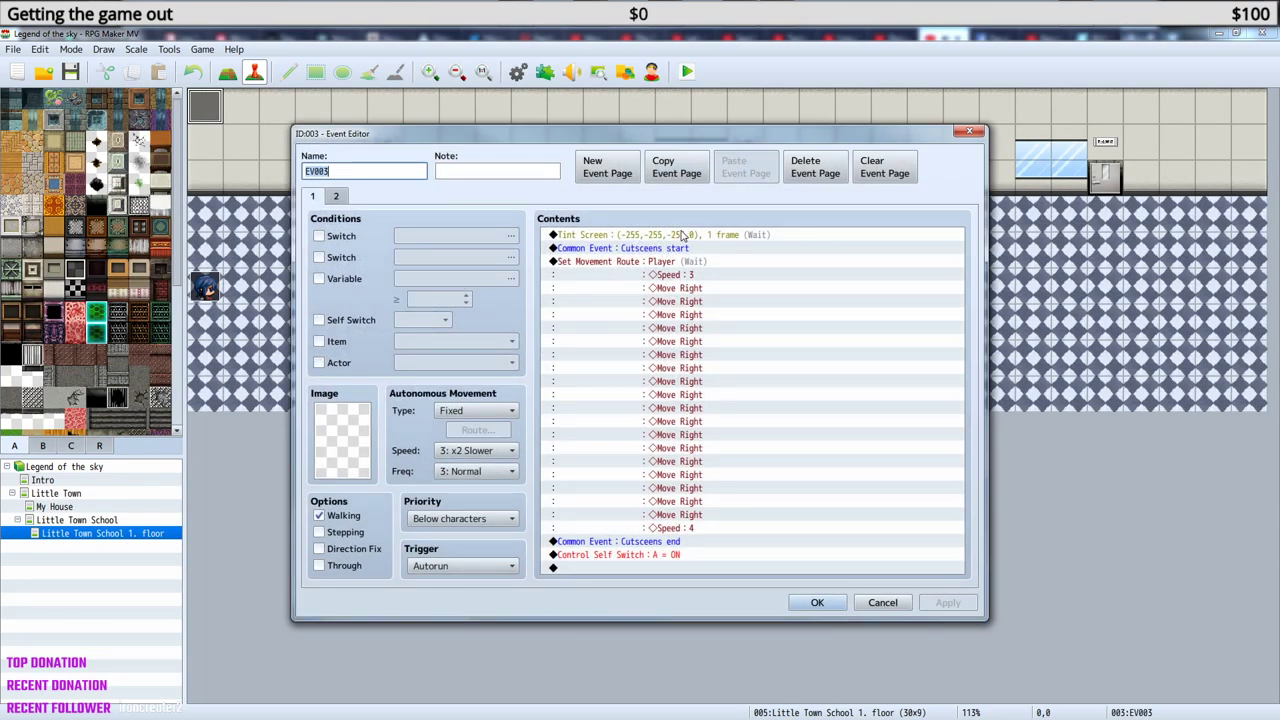
pyautogui.click(680, 244)
pyautogui.hotkey('ctrl', 'a')
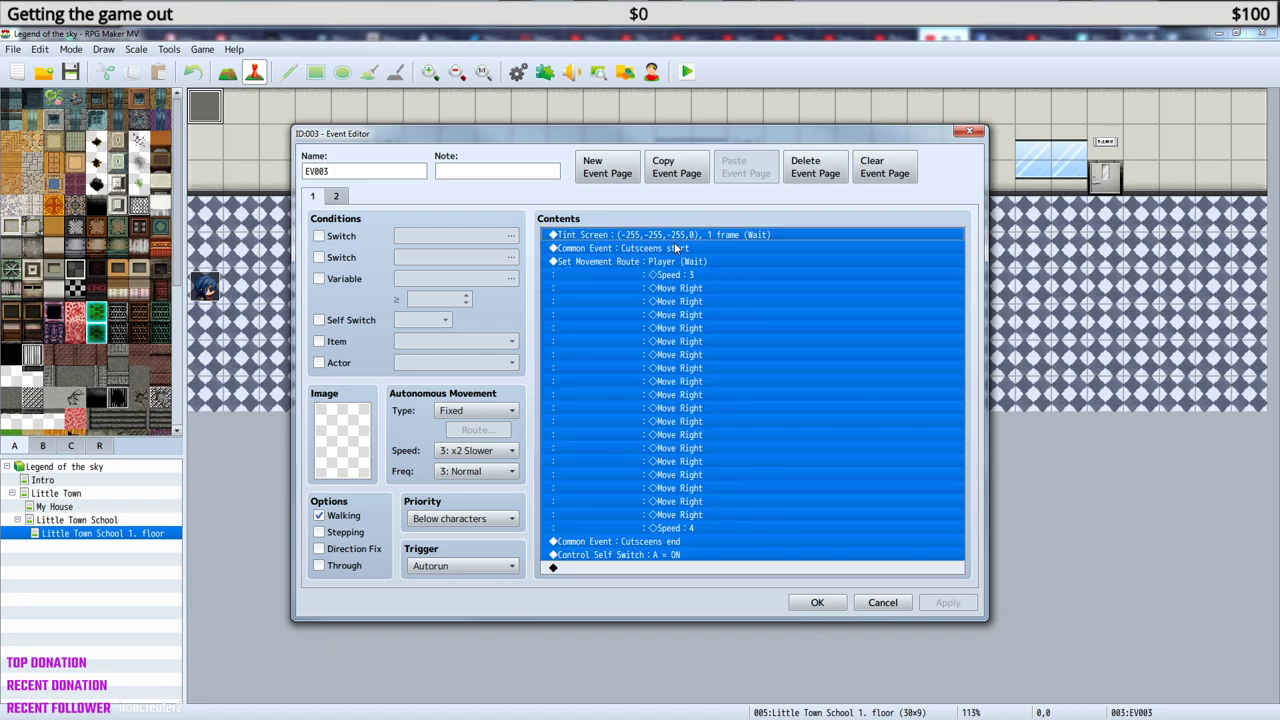
pyautogui.rightClick(677, 240)
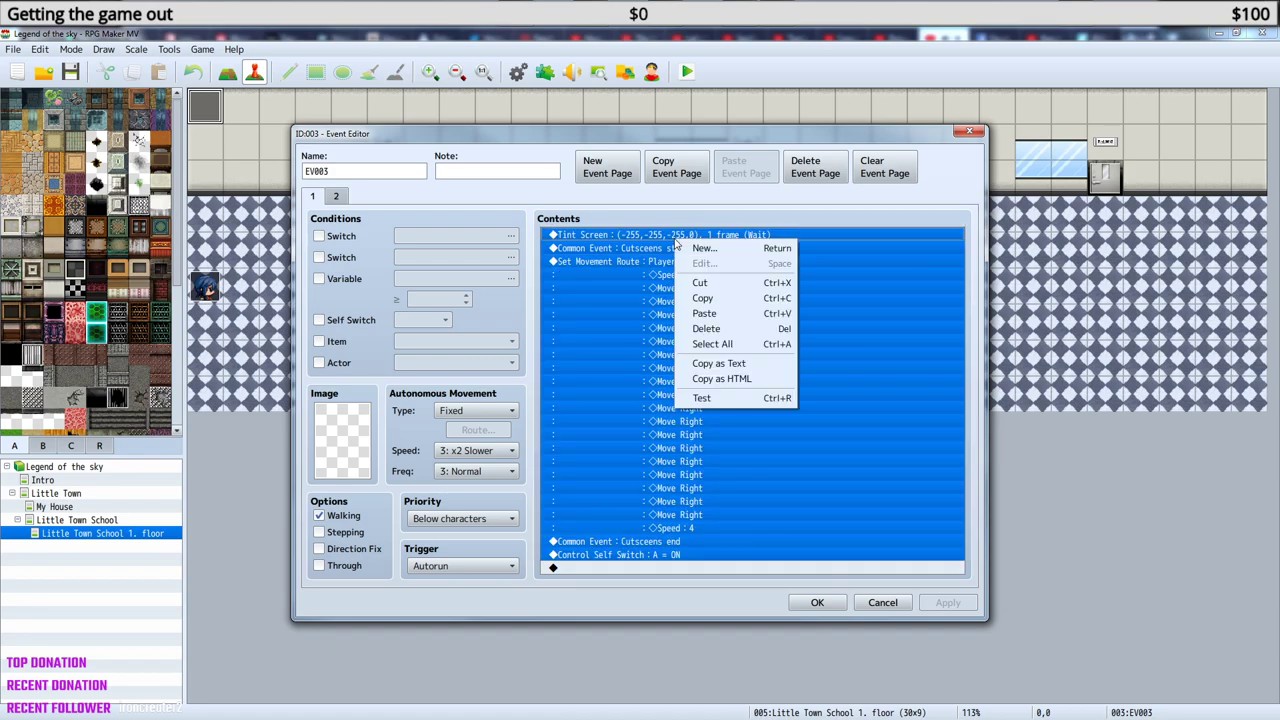
pyautogui.click(730, 400)
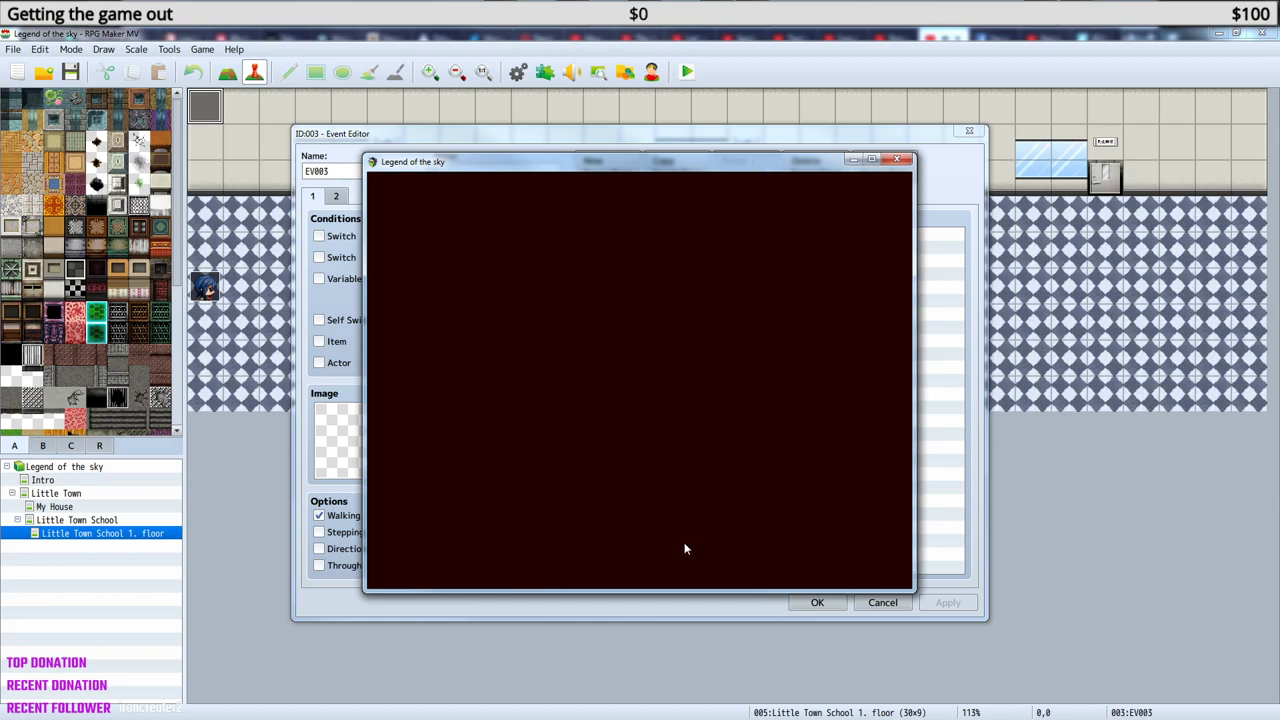
pyautogui.click(899, 160)
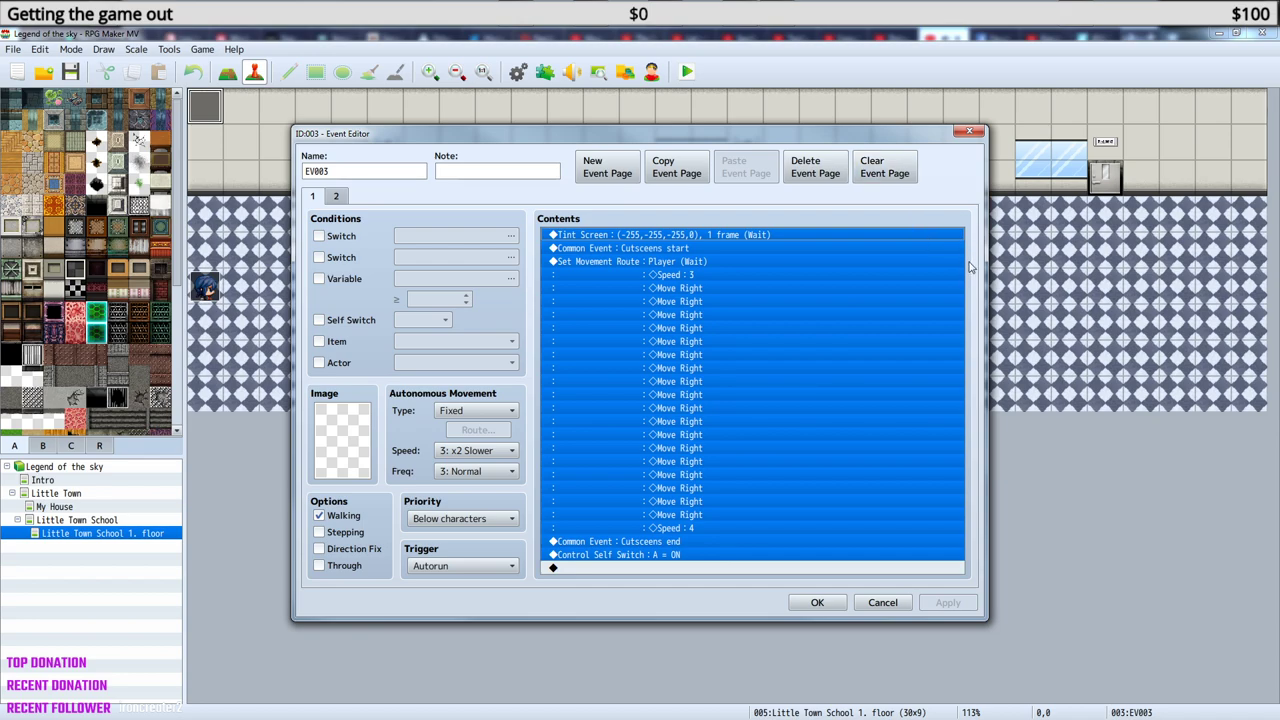
pyautogui.click(817, 603)
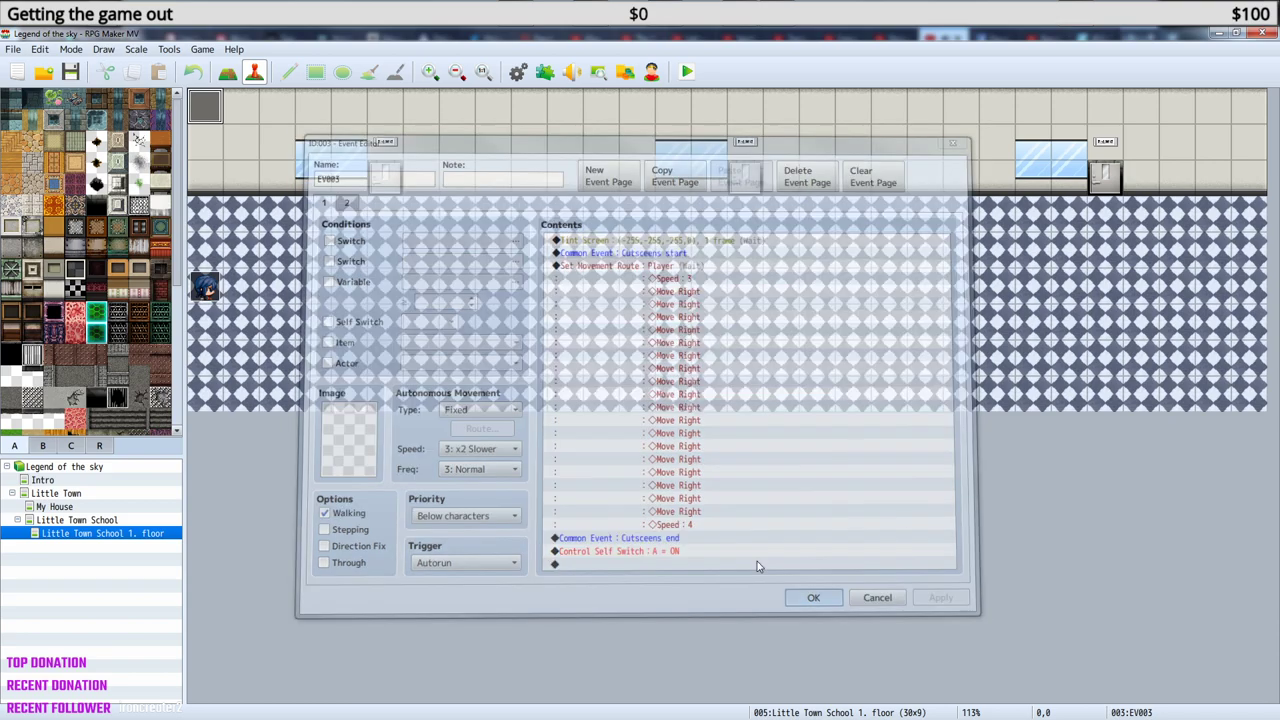
# Test-run all commands of the Little Town School entrance door event EV001 twice, watching the player's corridor walk, and close each test window.
pyautogui.click(116, 521)
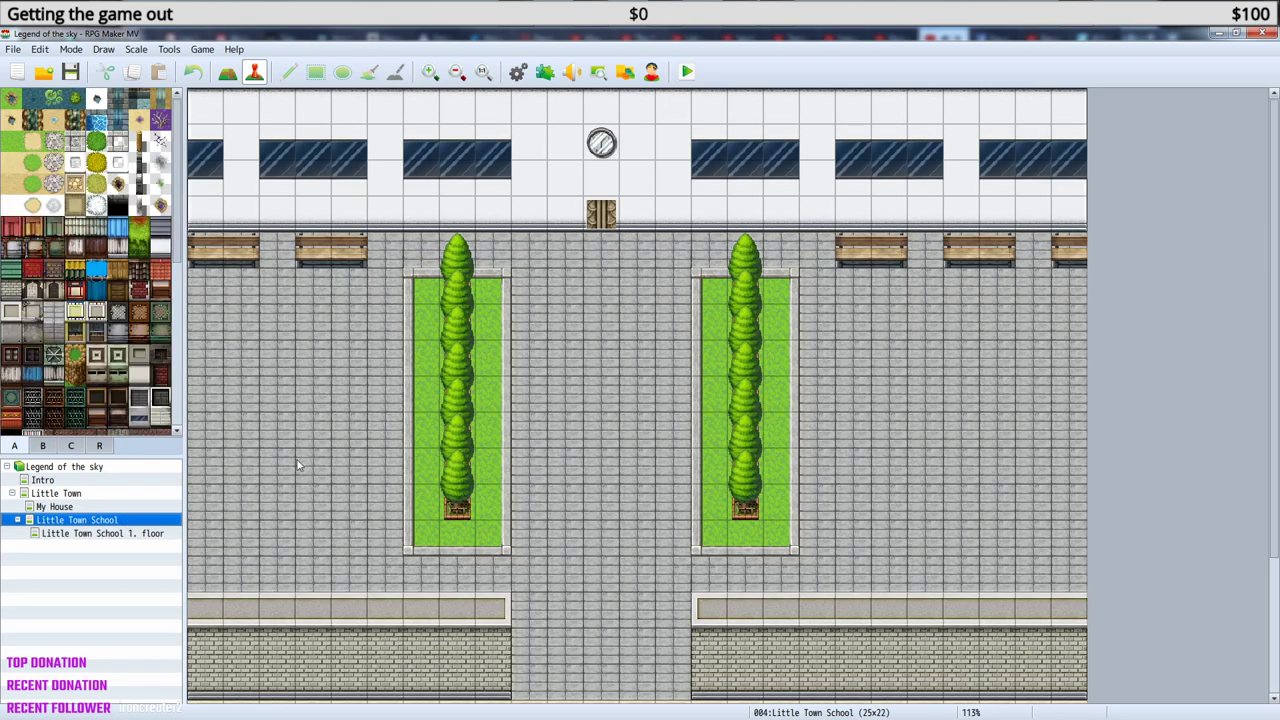
pyautogui.doubleClick(607, 216)
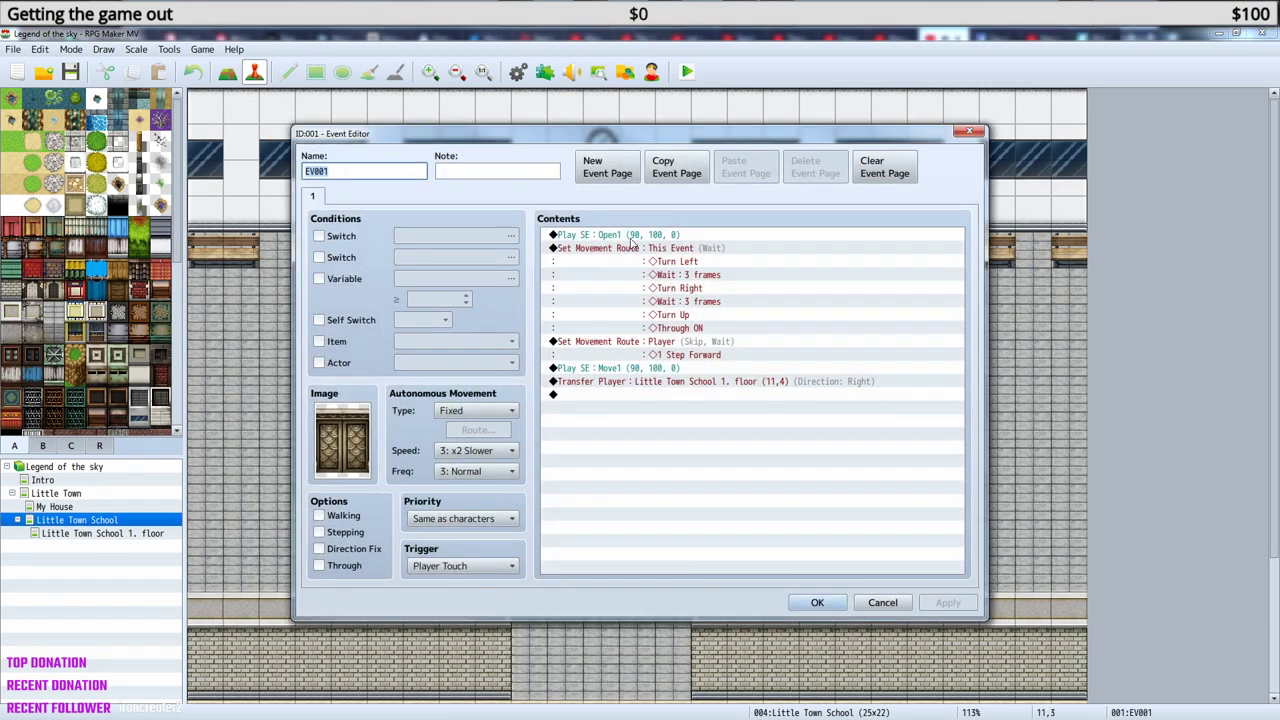
pyautogui.click(633, 238)
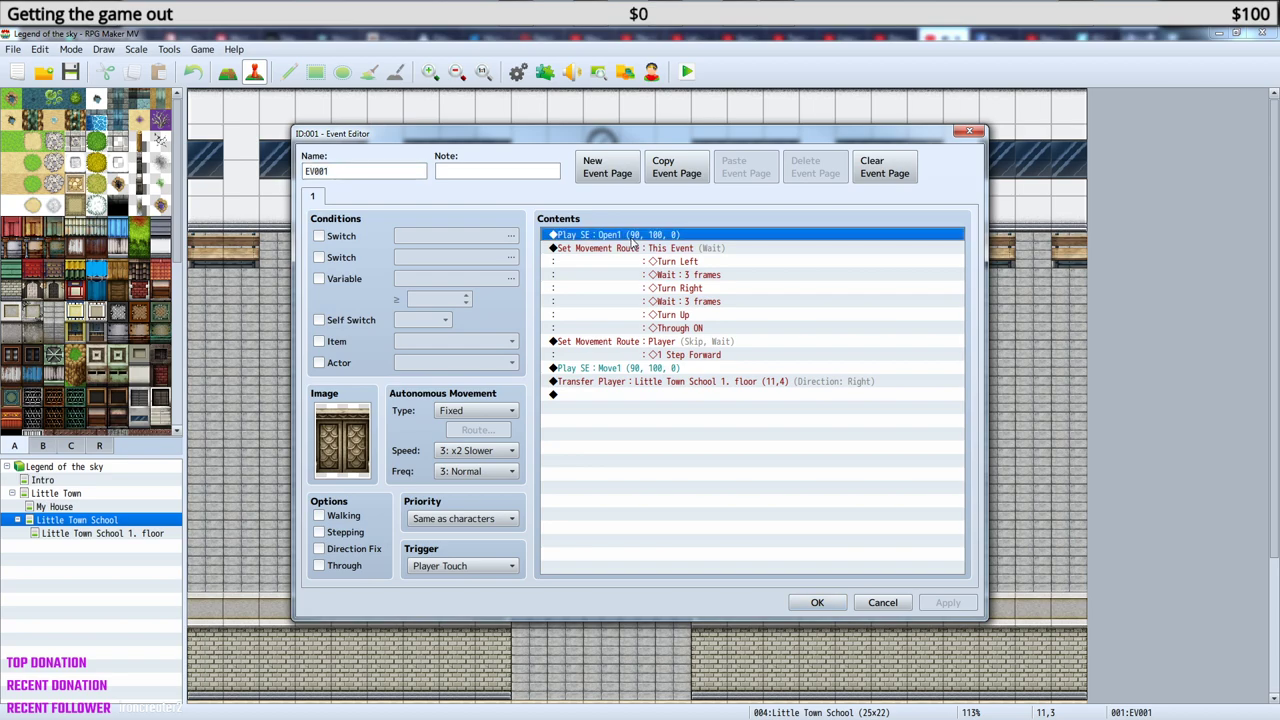
pyautogui.hotkey('ctrl', 'a')
pyautogui.rightClick(633, 240)
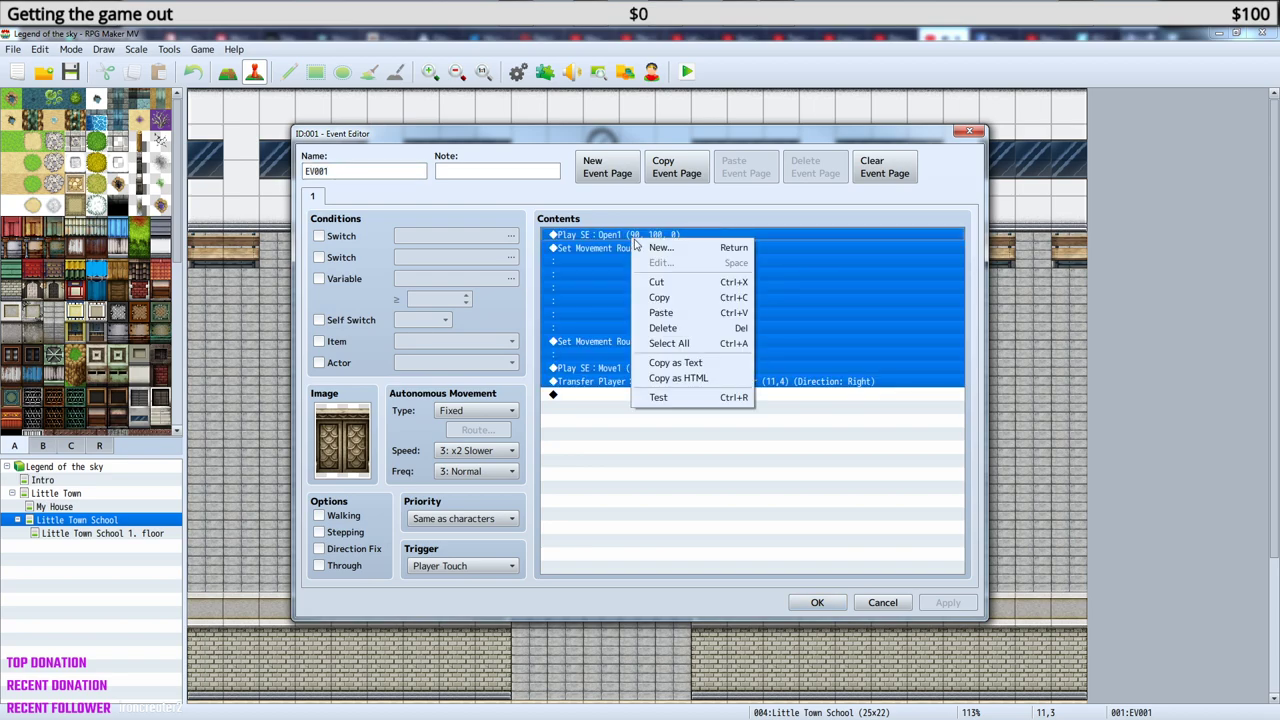
pyautogui.click(687, 397)
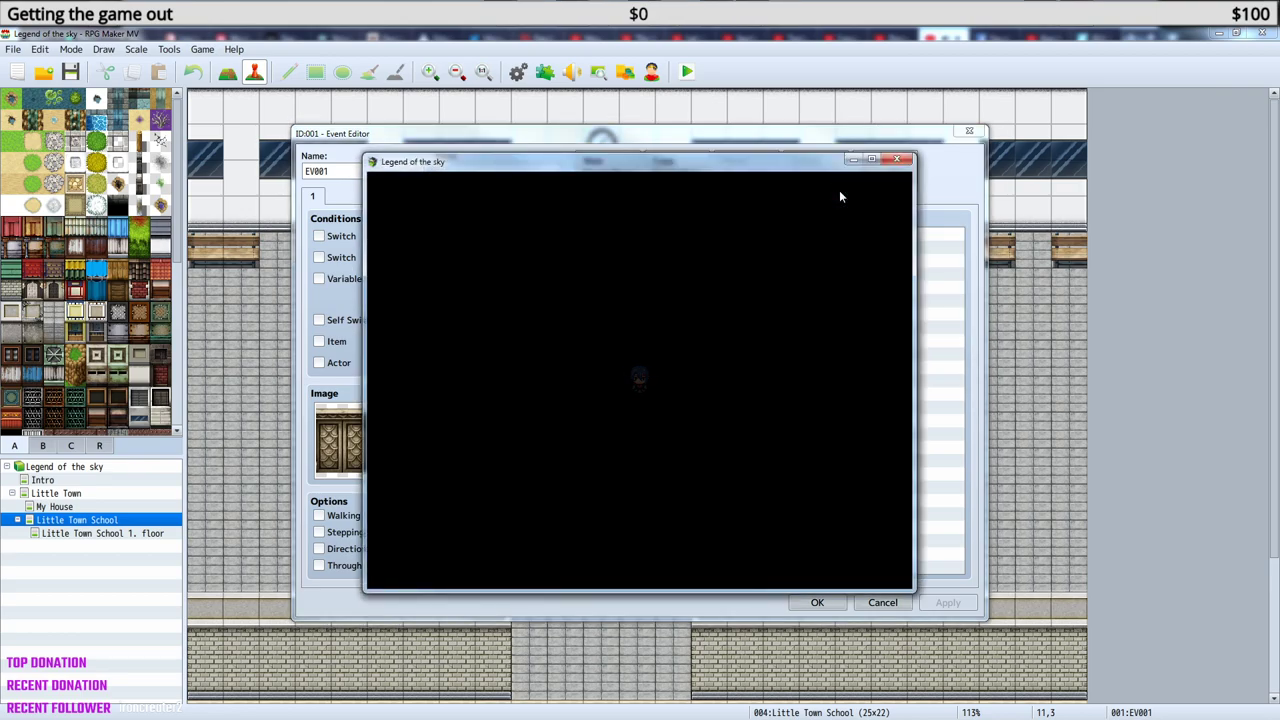
pyautogui.press('Right')
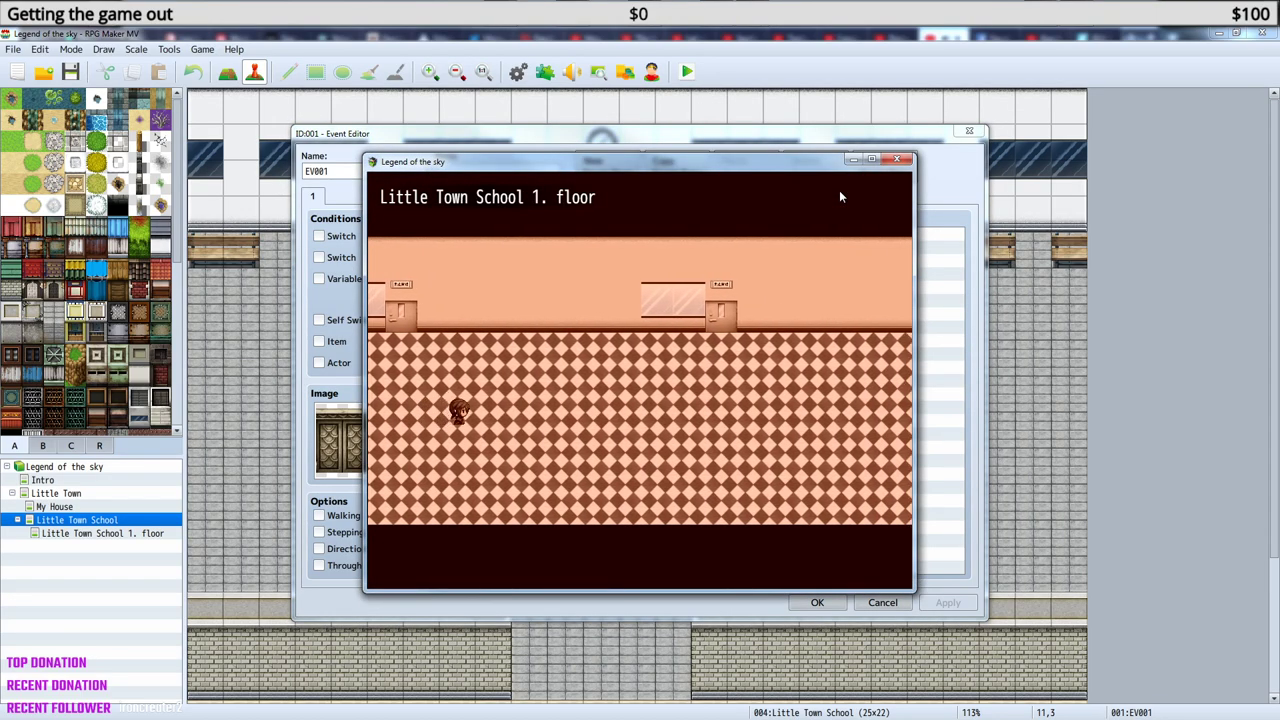
pyautogui.press('Right')
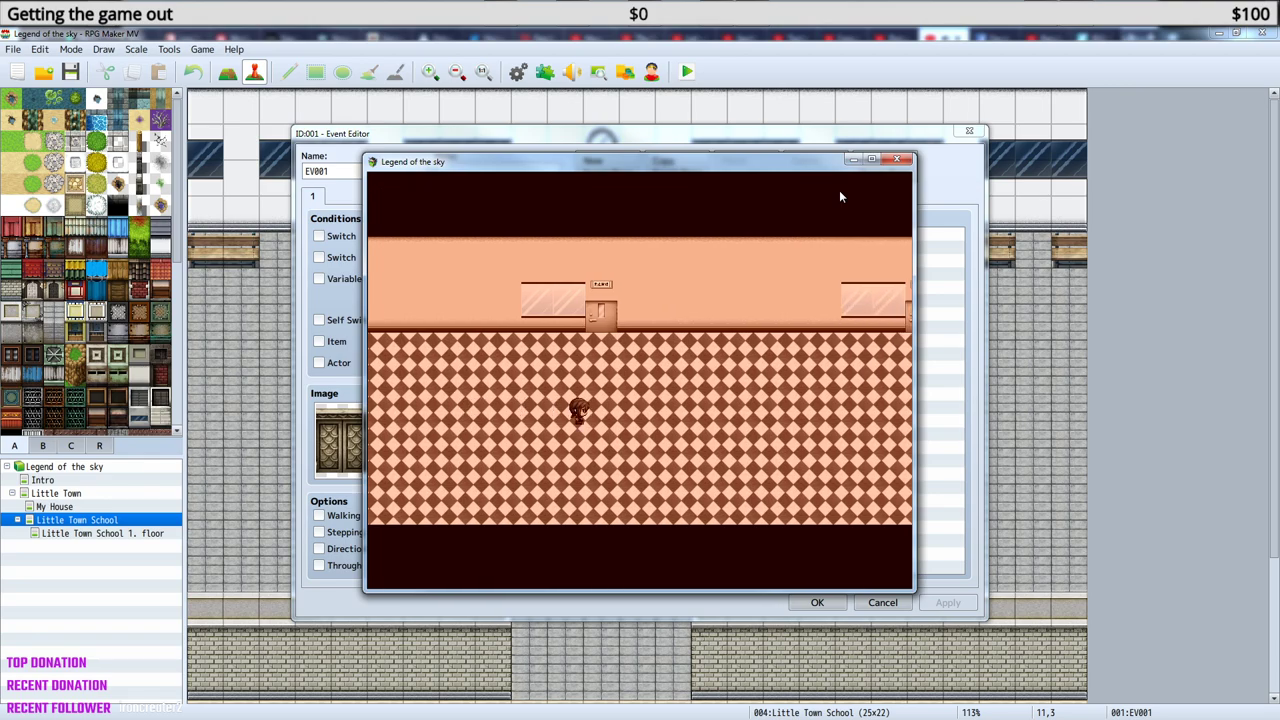
pyautogui.press('Right')
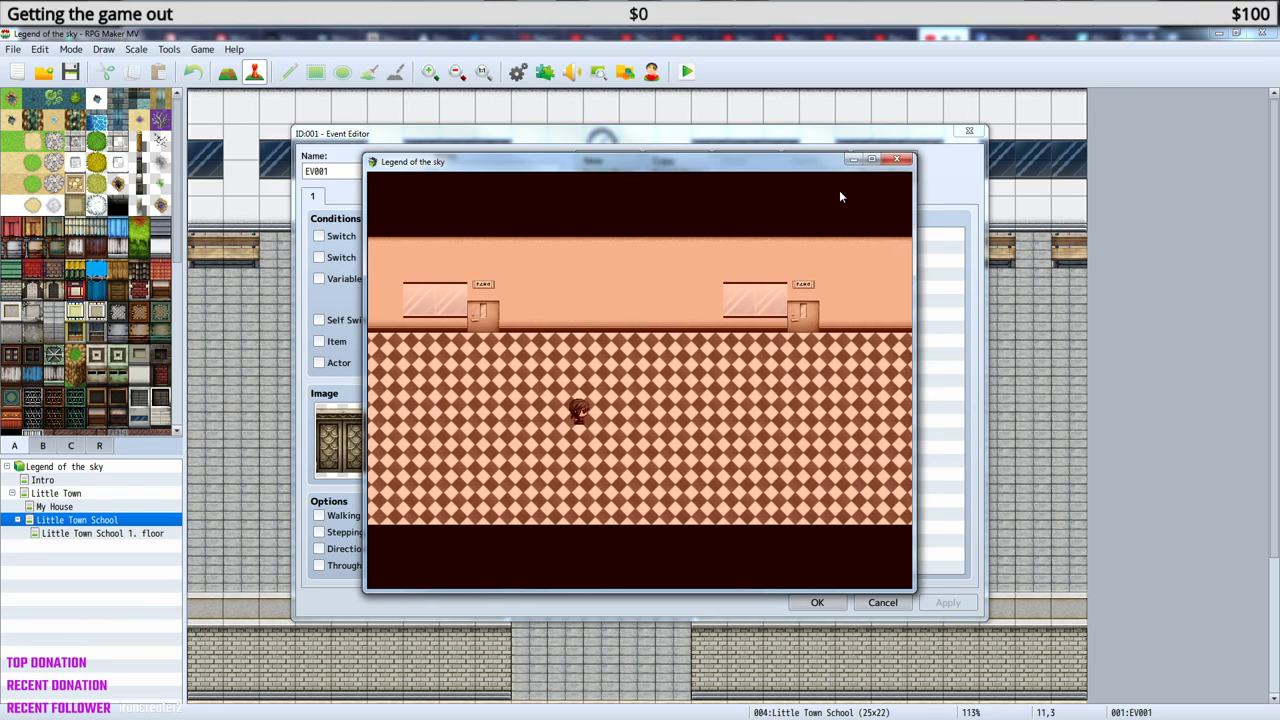
pyautogui.click(897, 158)
pyautogui.rightClick(675, 238)
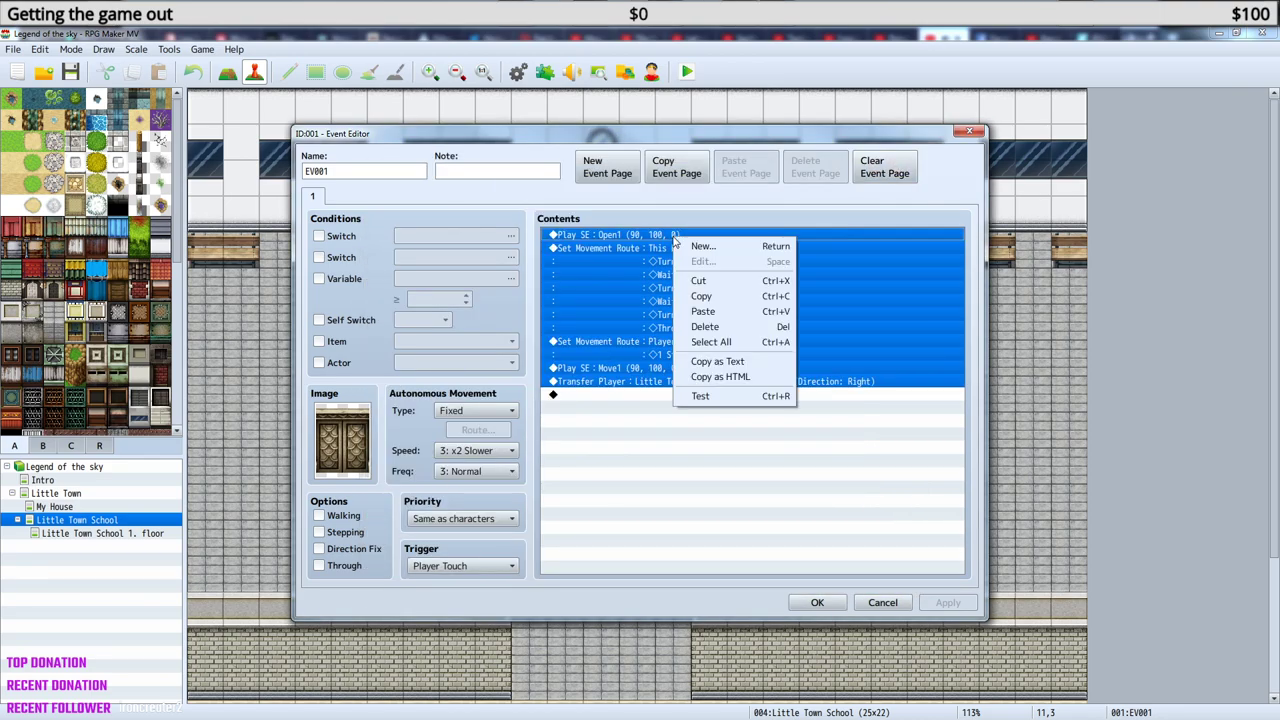
pyautogui.click(707, 400)
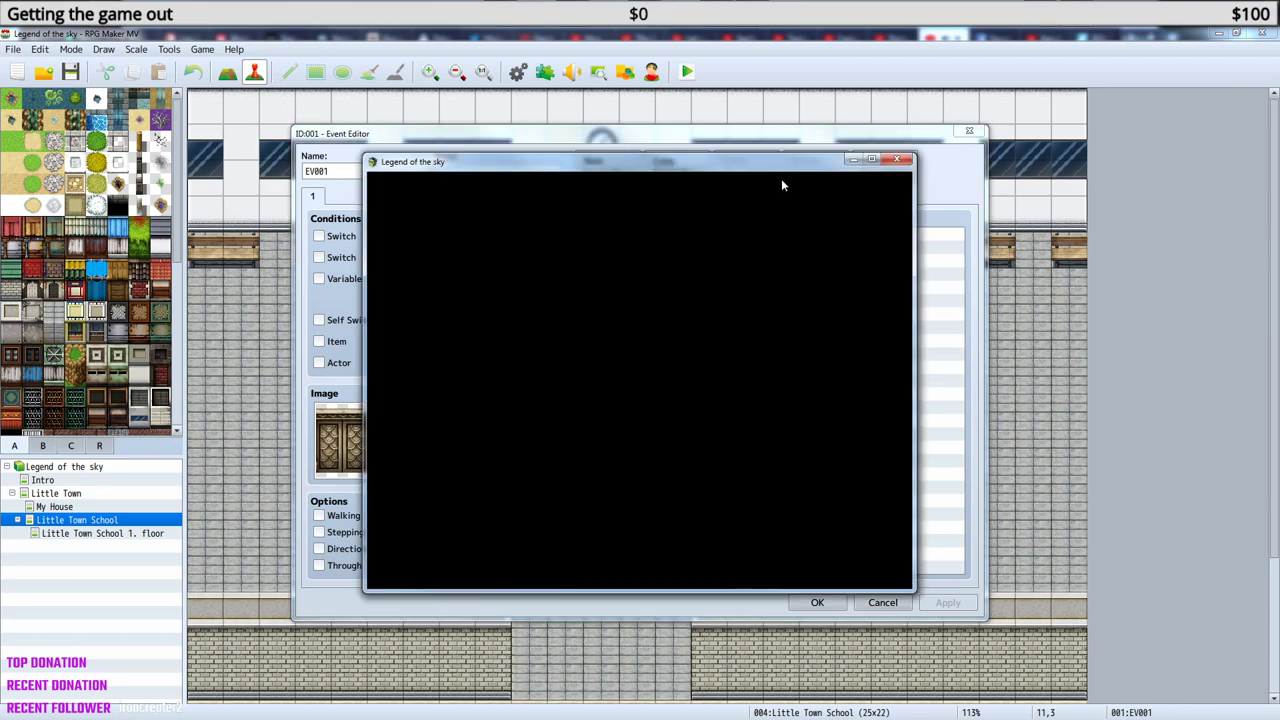
pyautogui.click(898, 160)
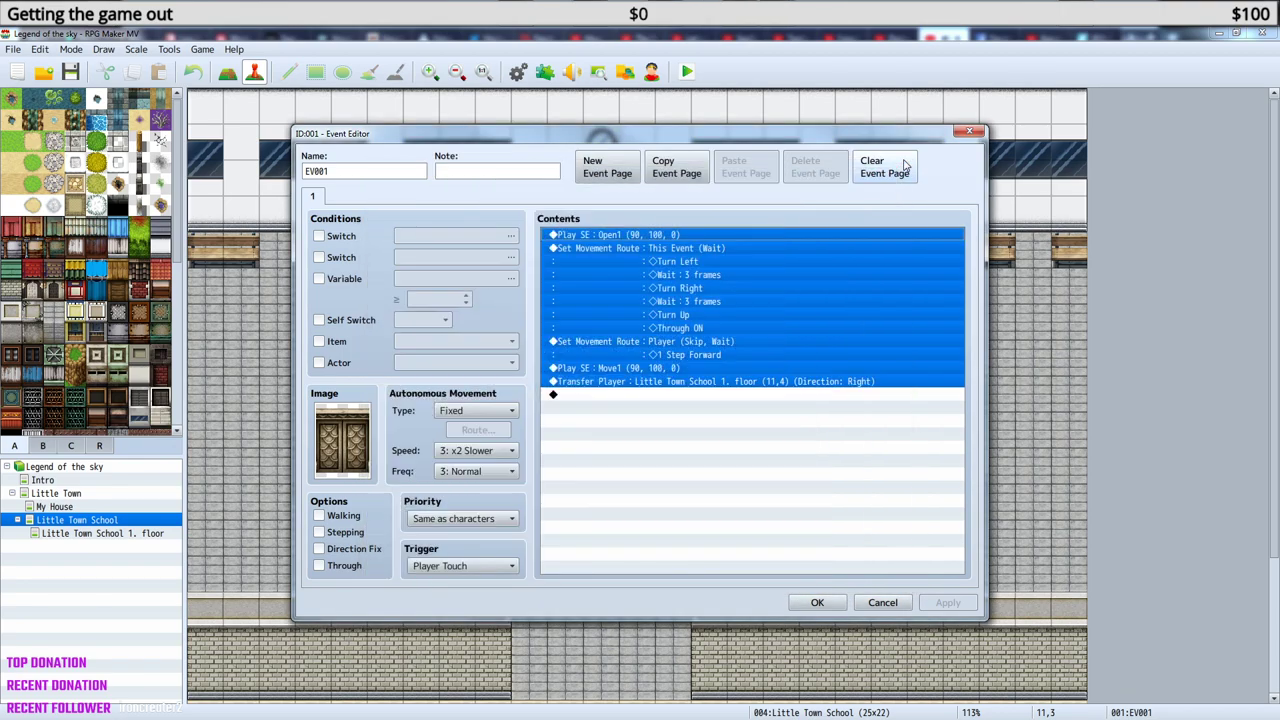
# Set the entrance door's Transfer Player destination to the first-floor corridor tile in the same row, two tiles right, below the middle window's left half.
pyautogui.click(778, 368)
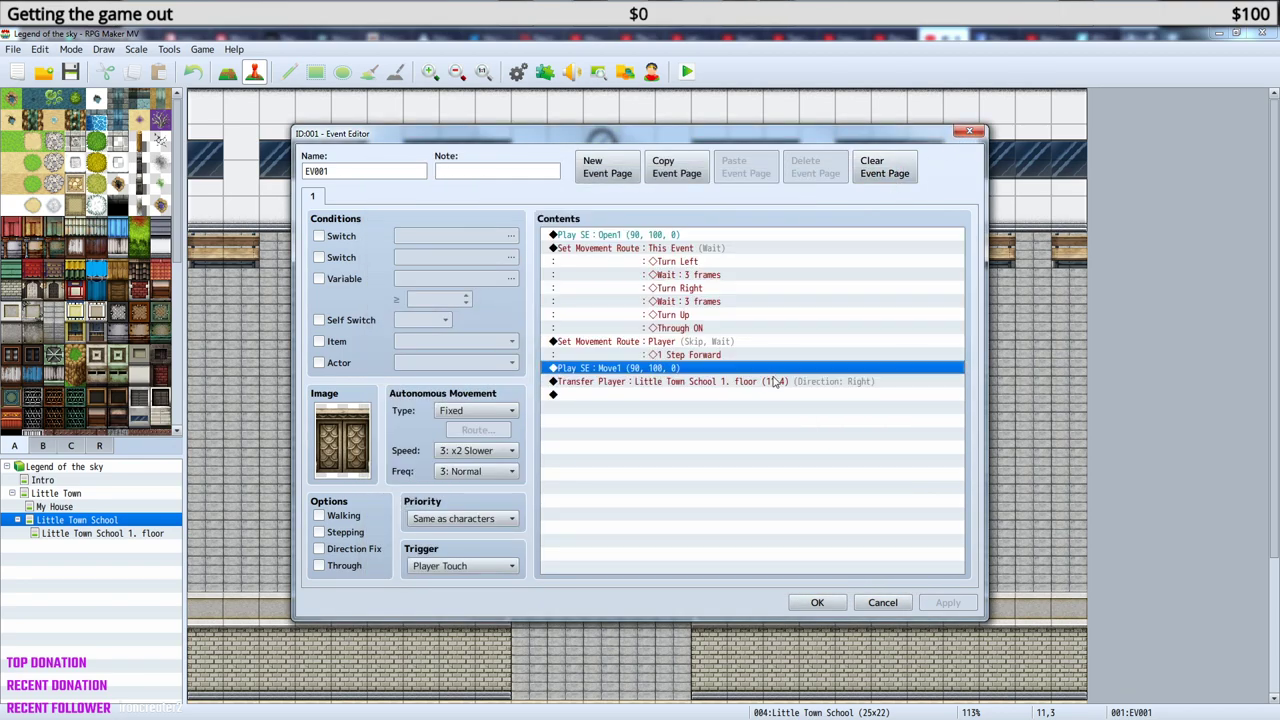
pyautogui.click(776, 381)
pyautogui.rightClick(776, 381)
pyautogui.click(800, 403)
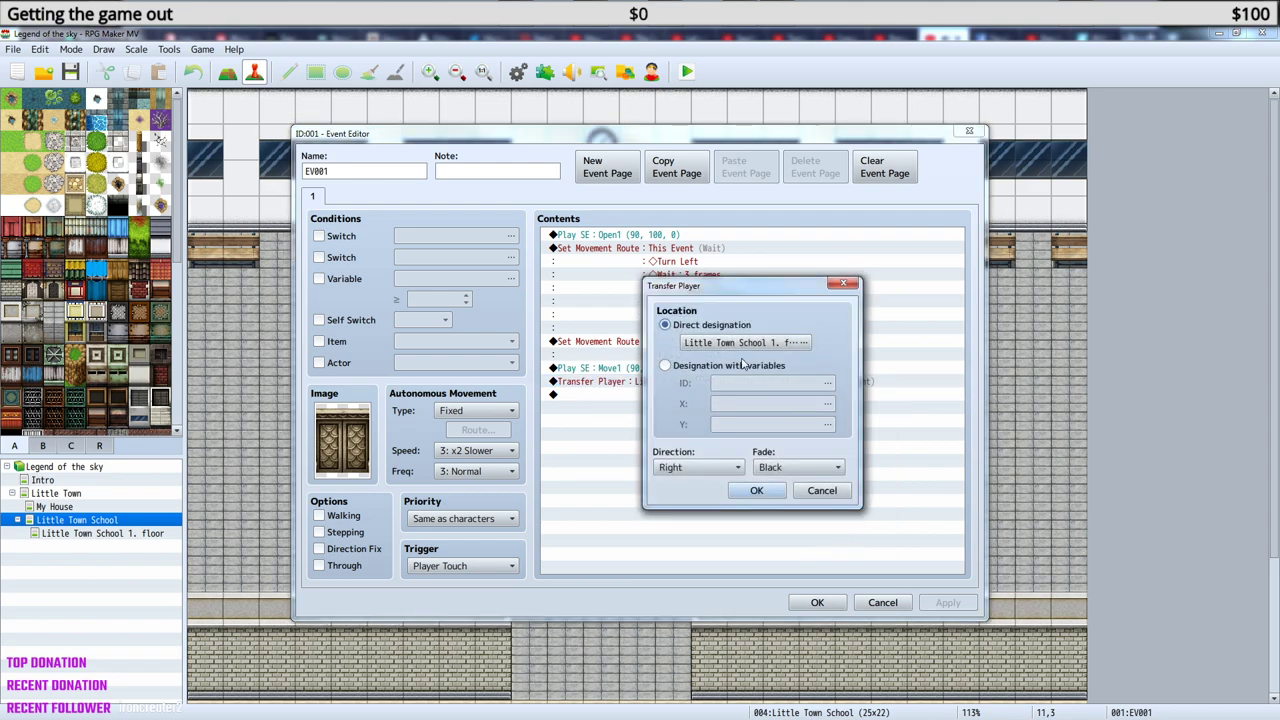
pyautogui.click(790, 342)
pyautogui.click(788, 250)
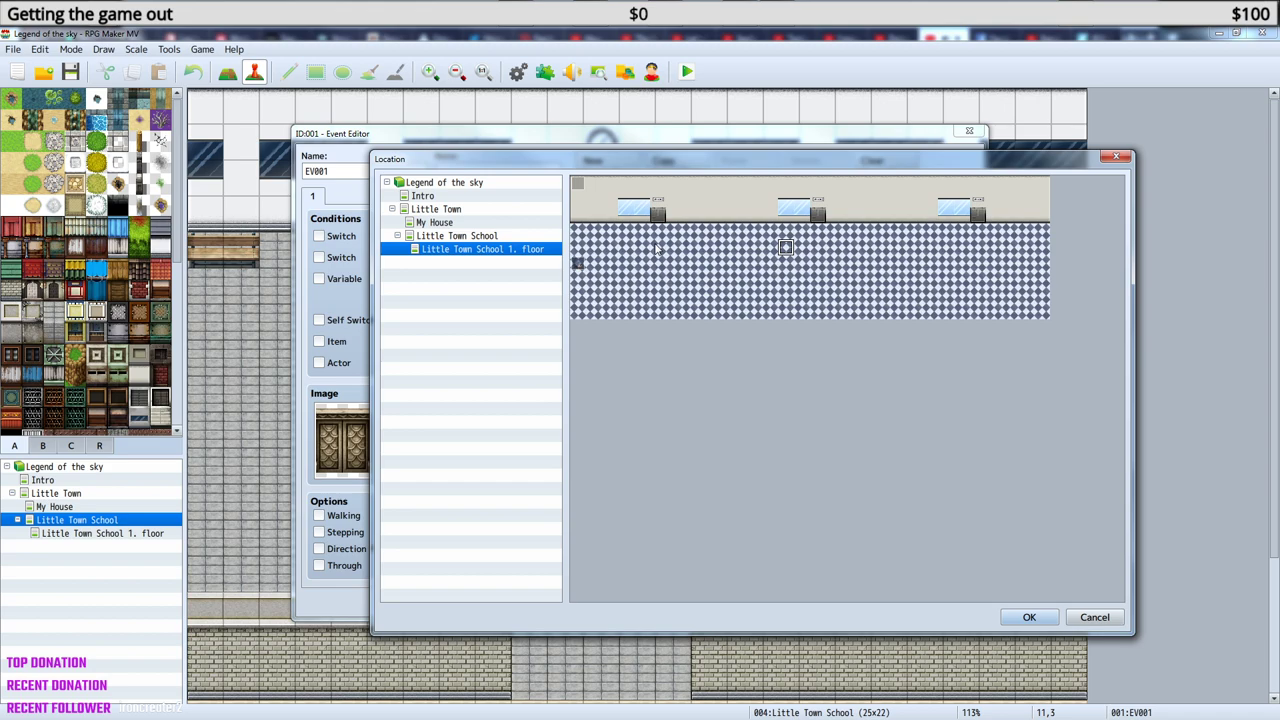
pyautogui.click(1029, 617)
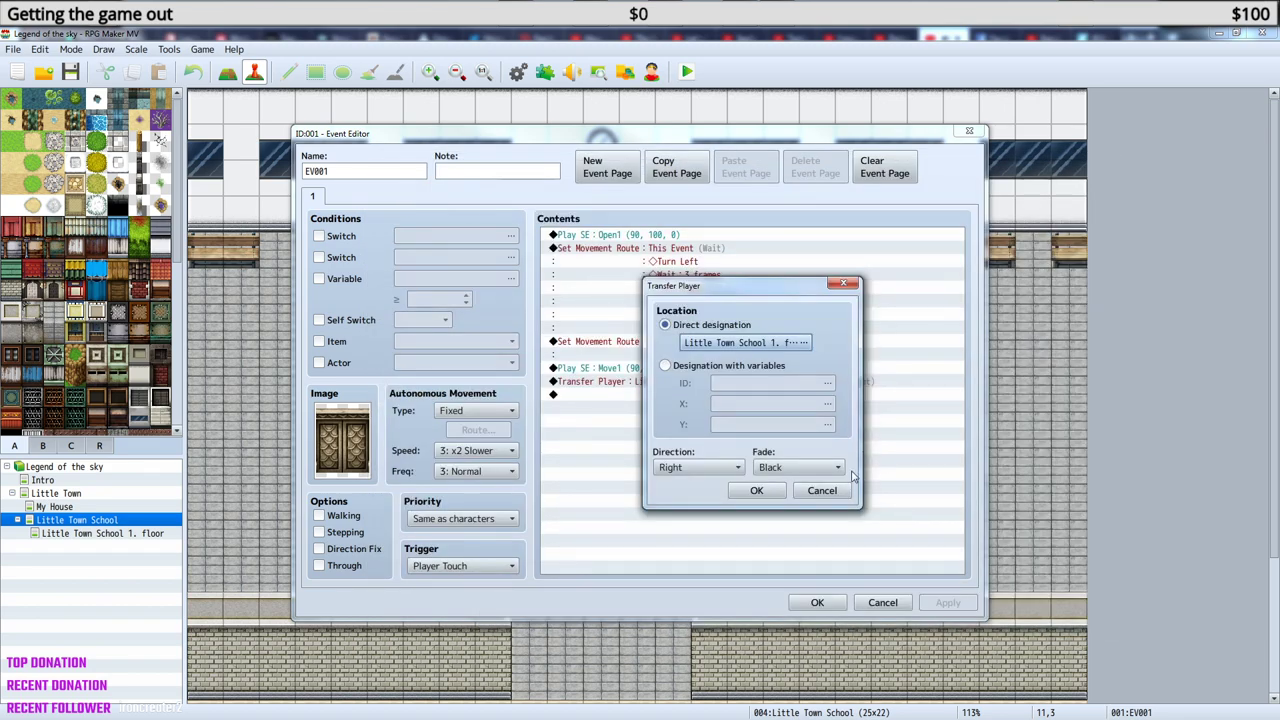
pyautogui.click(750, 491)
pyautogui.click(817, 602)
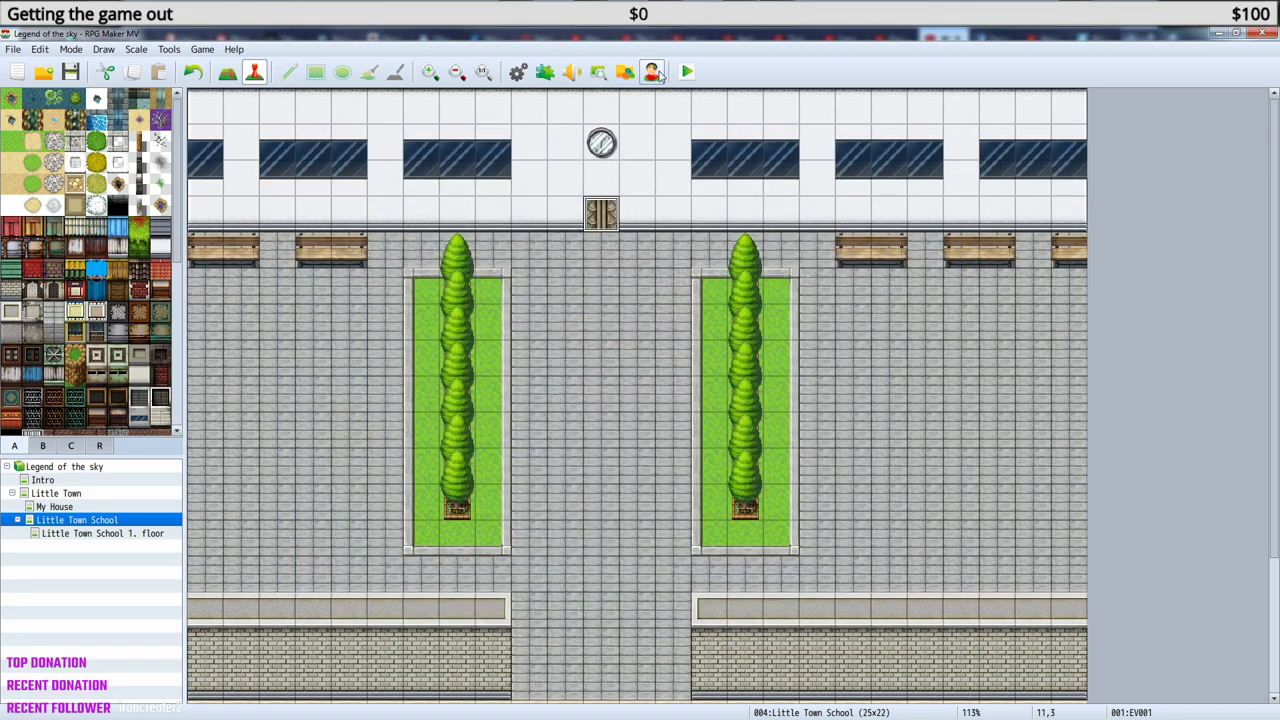
# Save the changes and playtest from File 1, entering the school to watch the corridor walk from the new arrival tile, and close the game.
pyautogui.click(687, 71)
pyautogui.click(584, 405)
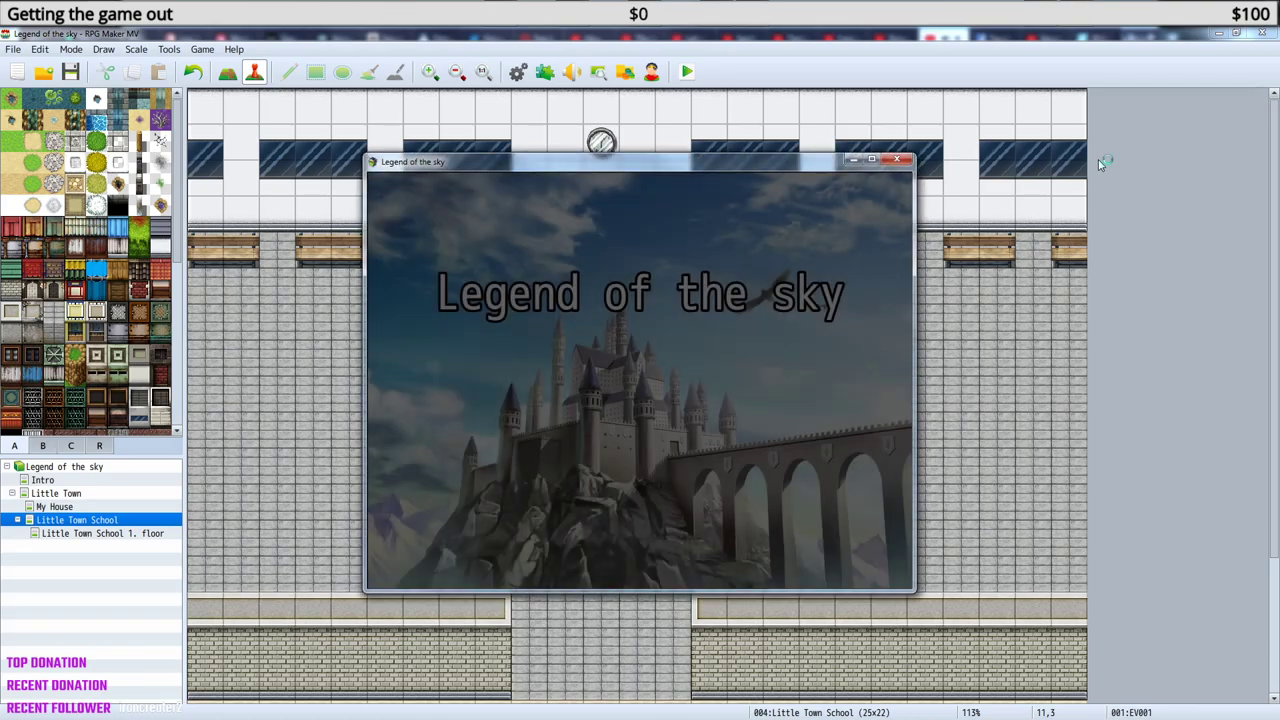
pyautogui.press('Return')
pyautogui.press('Return')
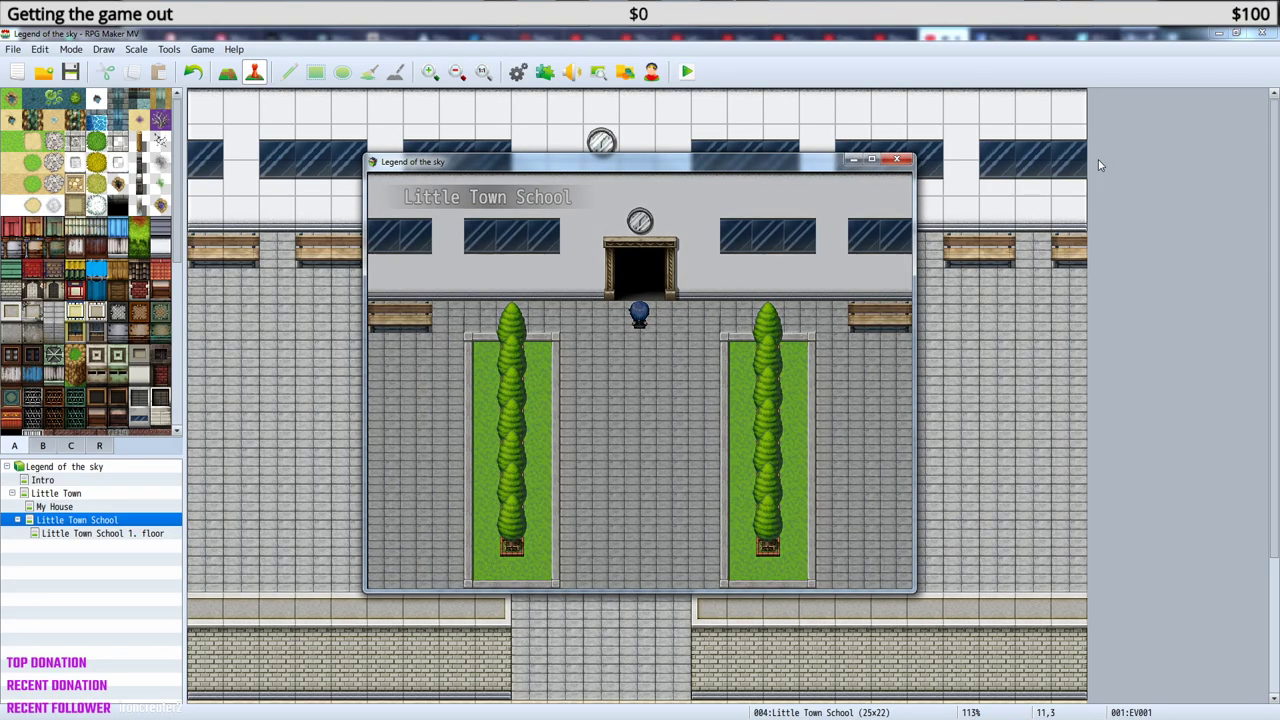
pyautogui.press('Right')
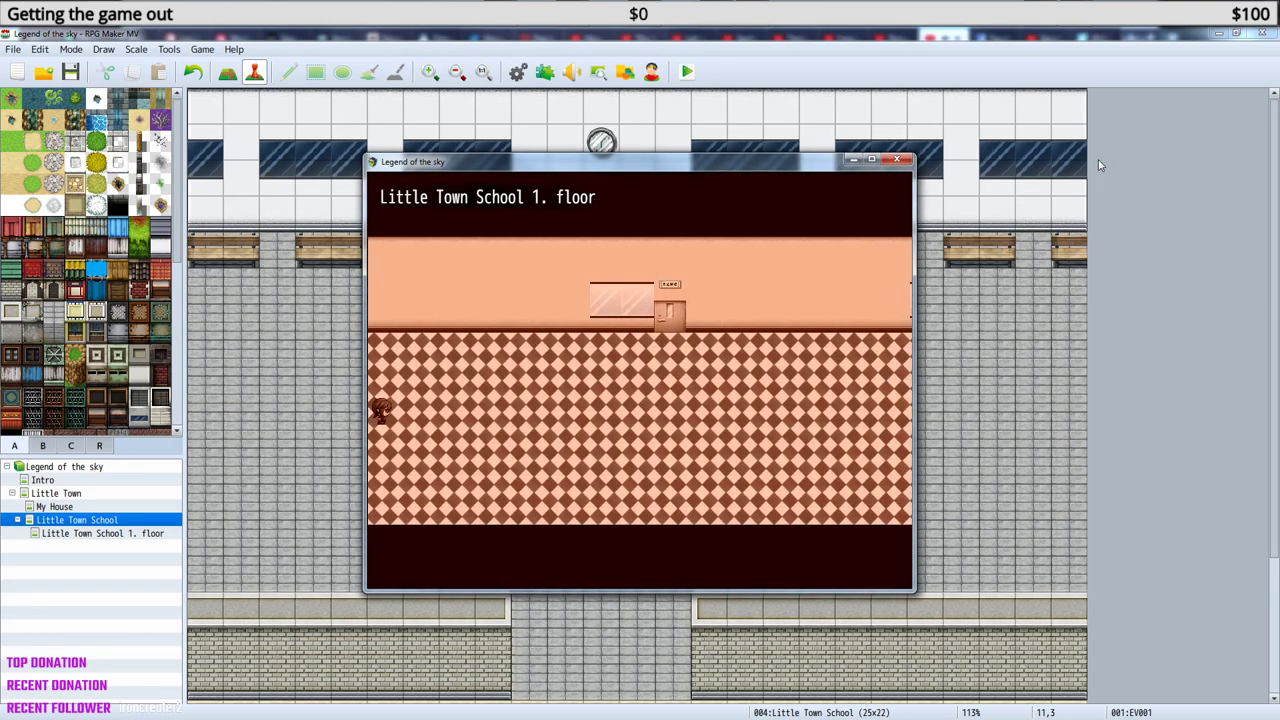
pyautogui.press('Right')
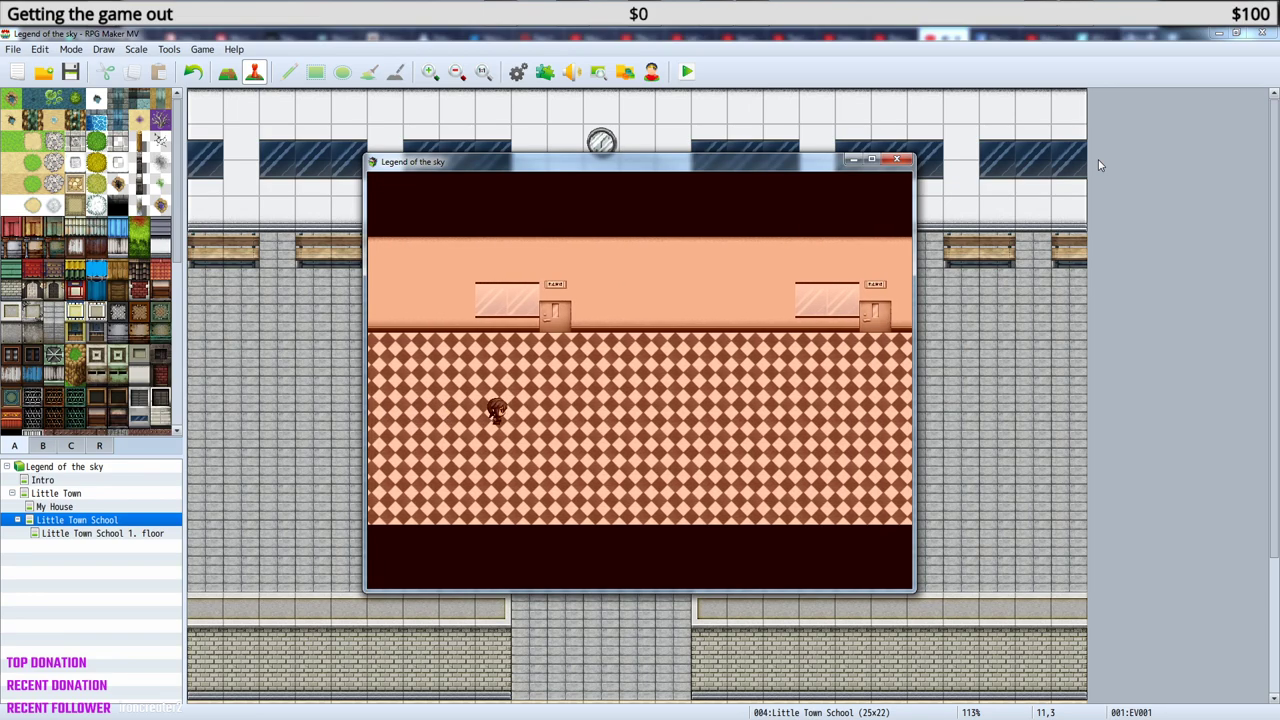
pyautogui.press('Right')
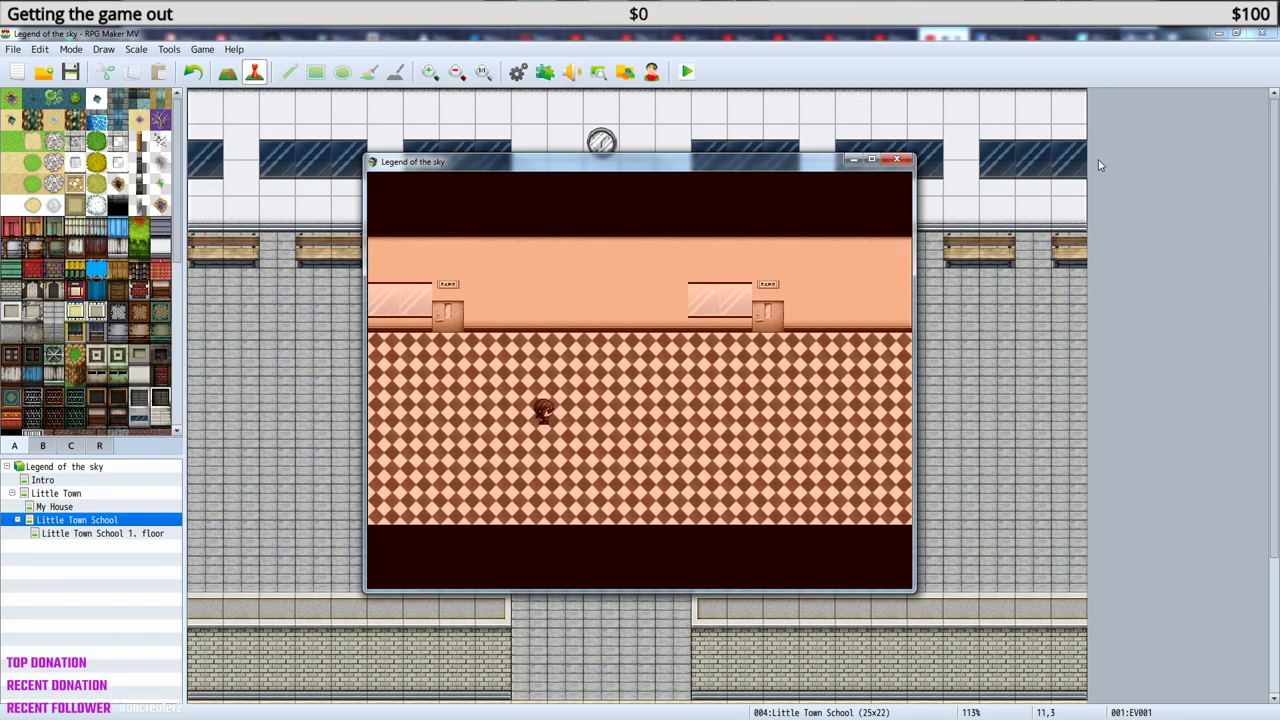
pyautogui.click(897, 160)
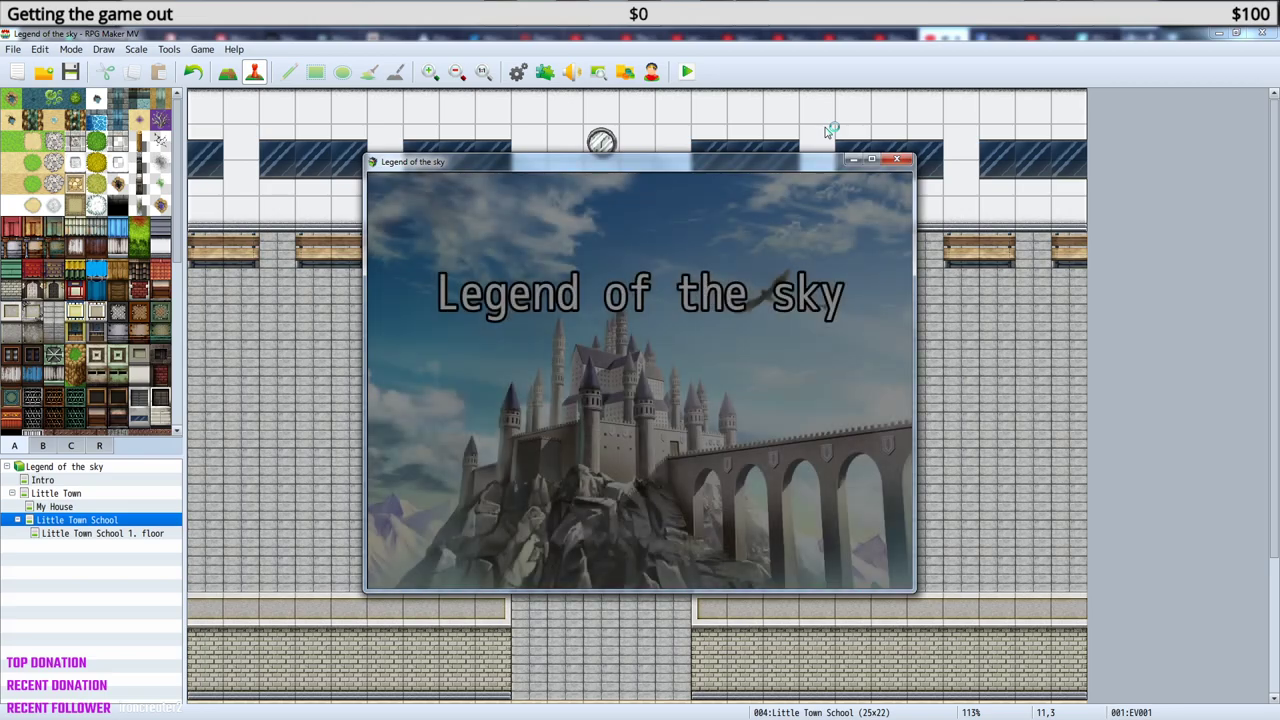
# Load File 1 in the playtest and walk the player behind the tree row between the school door and the benches.
pyautogui.press('Return')
pyautogui.press('Return')
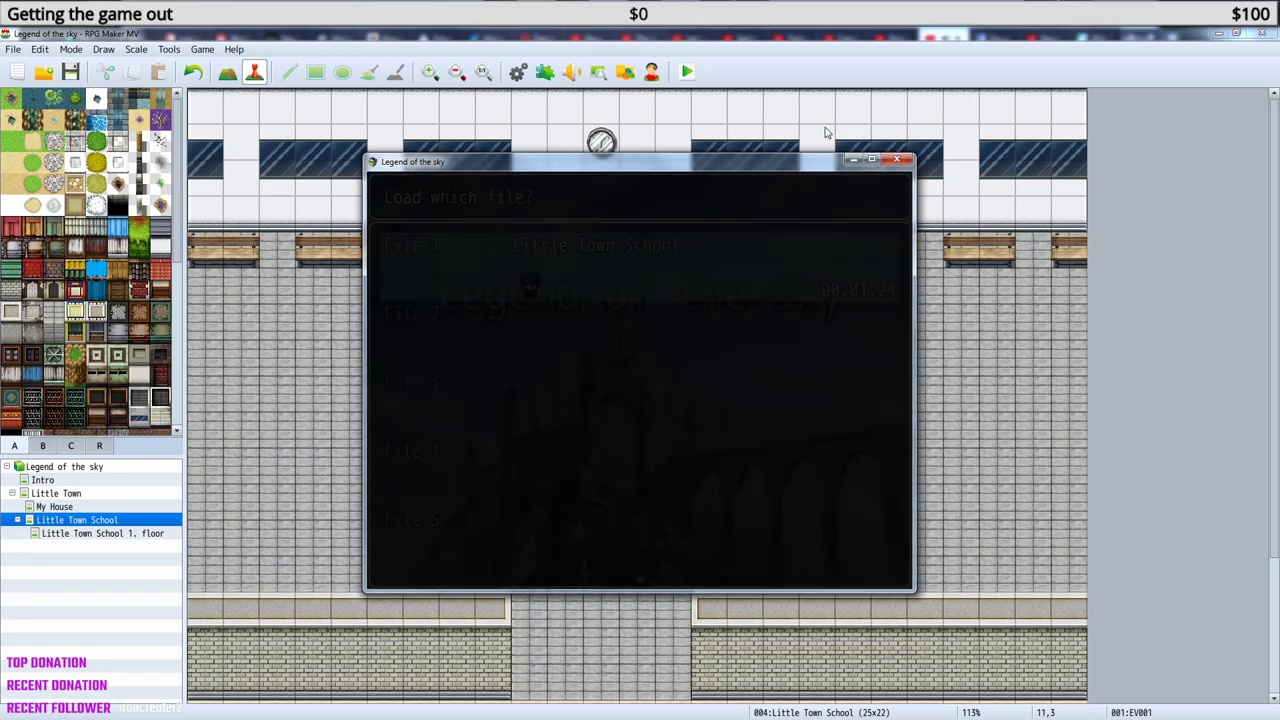
pyautogui.press('Right')
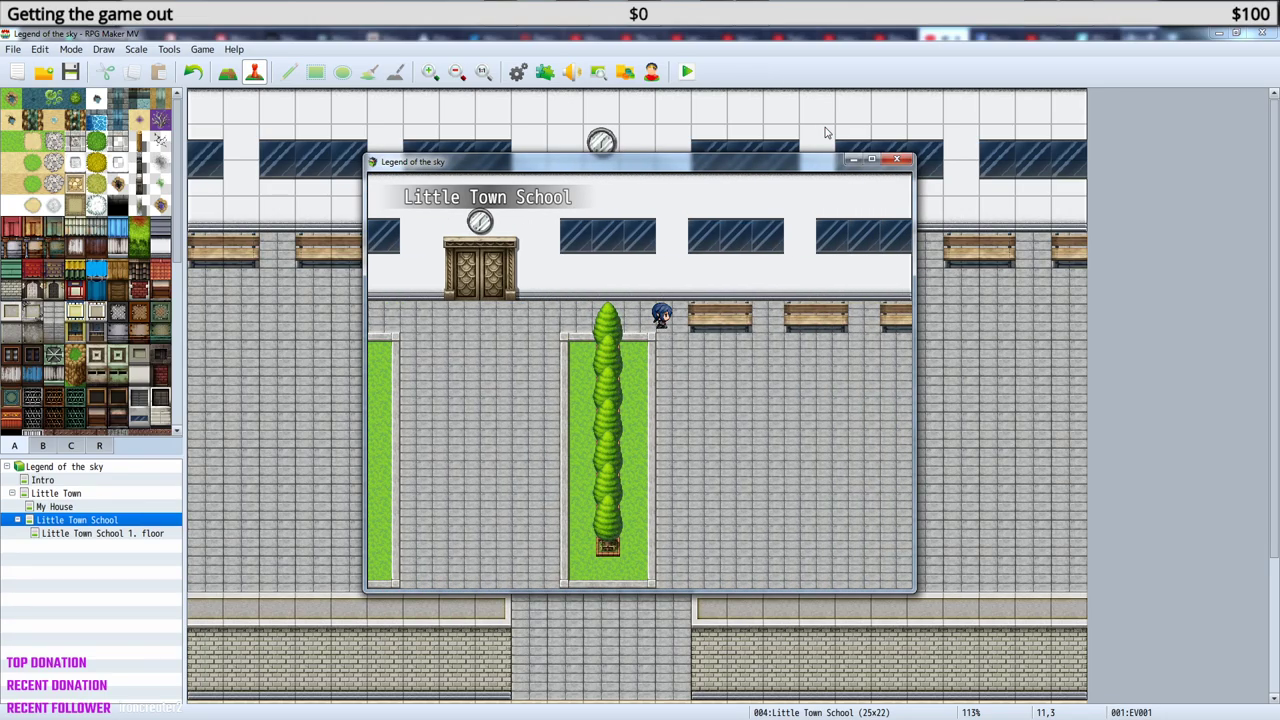
pyautogui.press('Down')
pyautogui.press('Left')
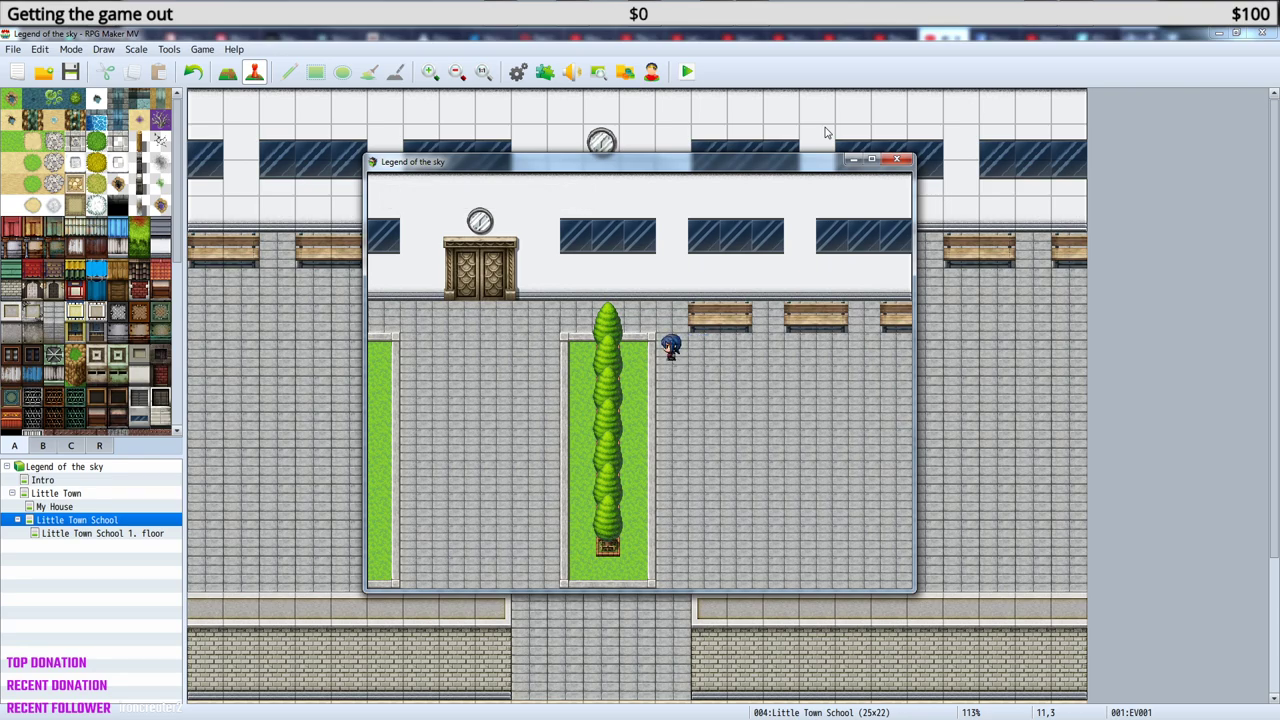
pyautogui.press('Up')
pyautogui.press('Left')
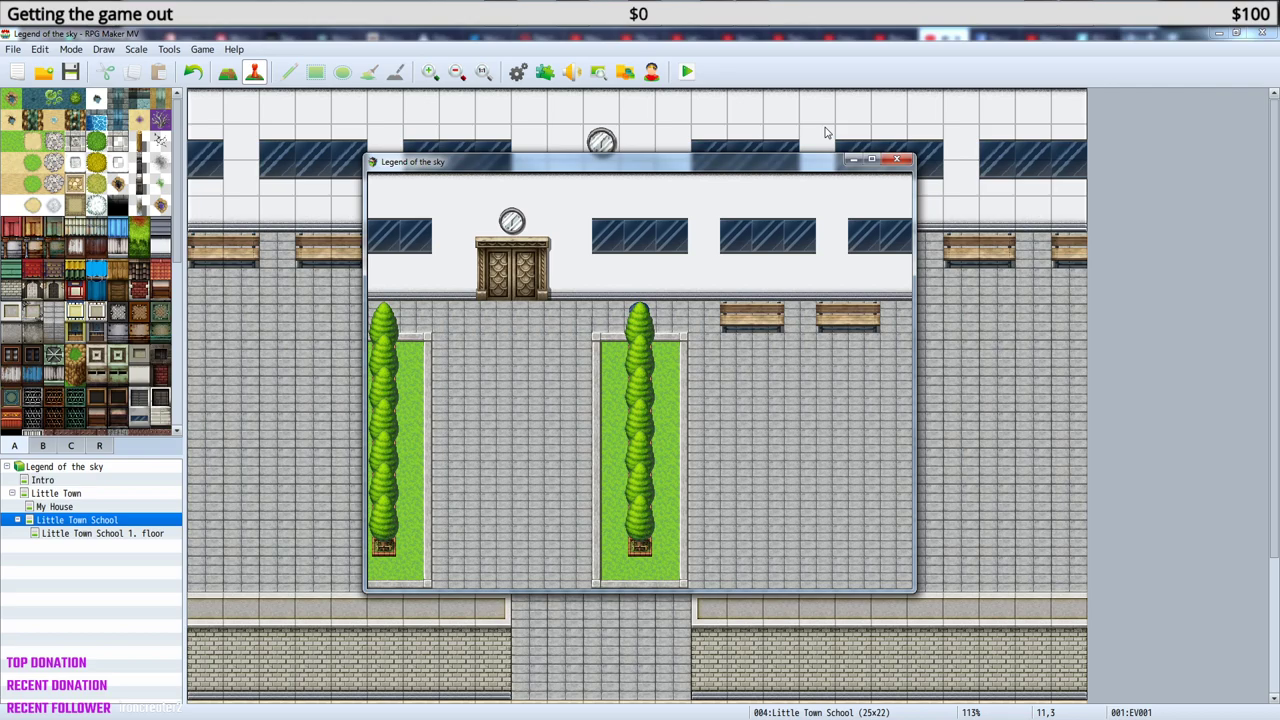
pyautogui.press('Right')
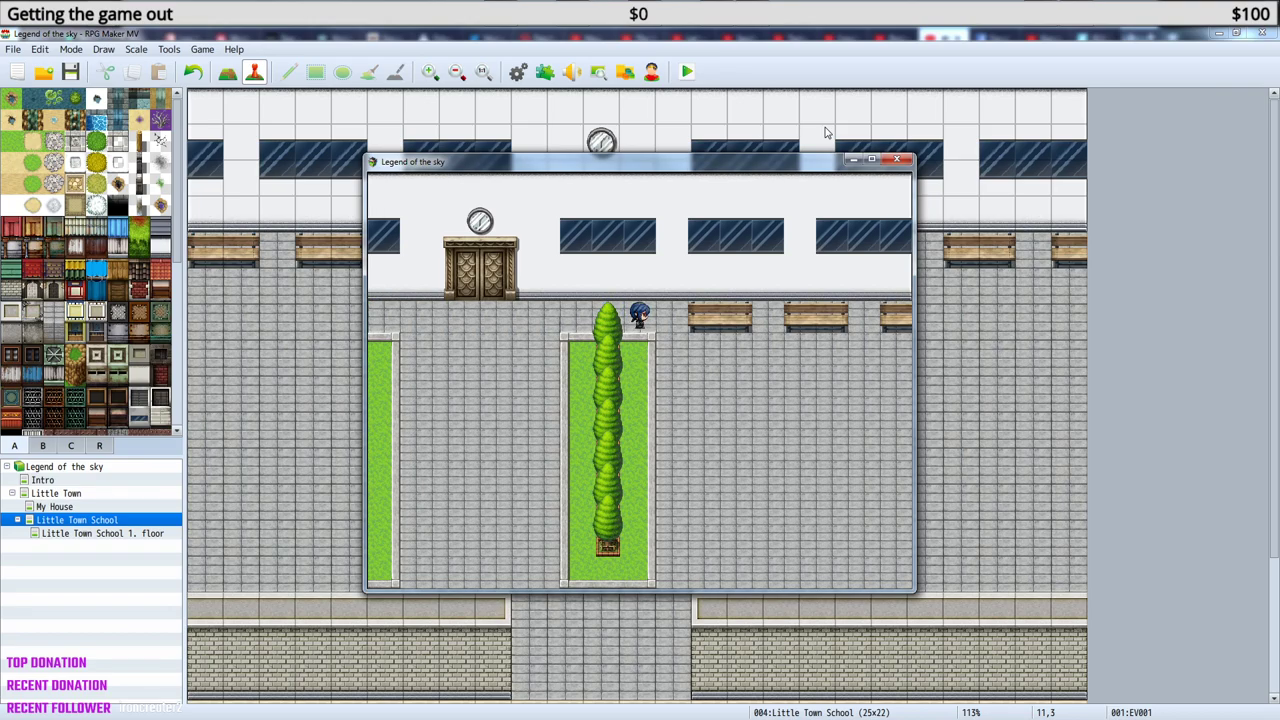
pyautogui.press('Left')
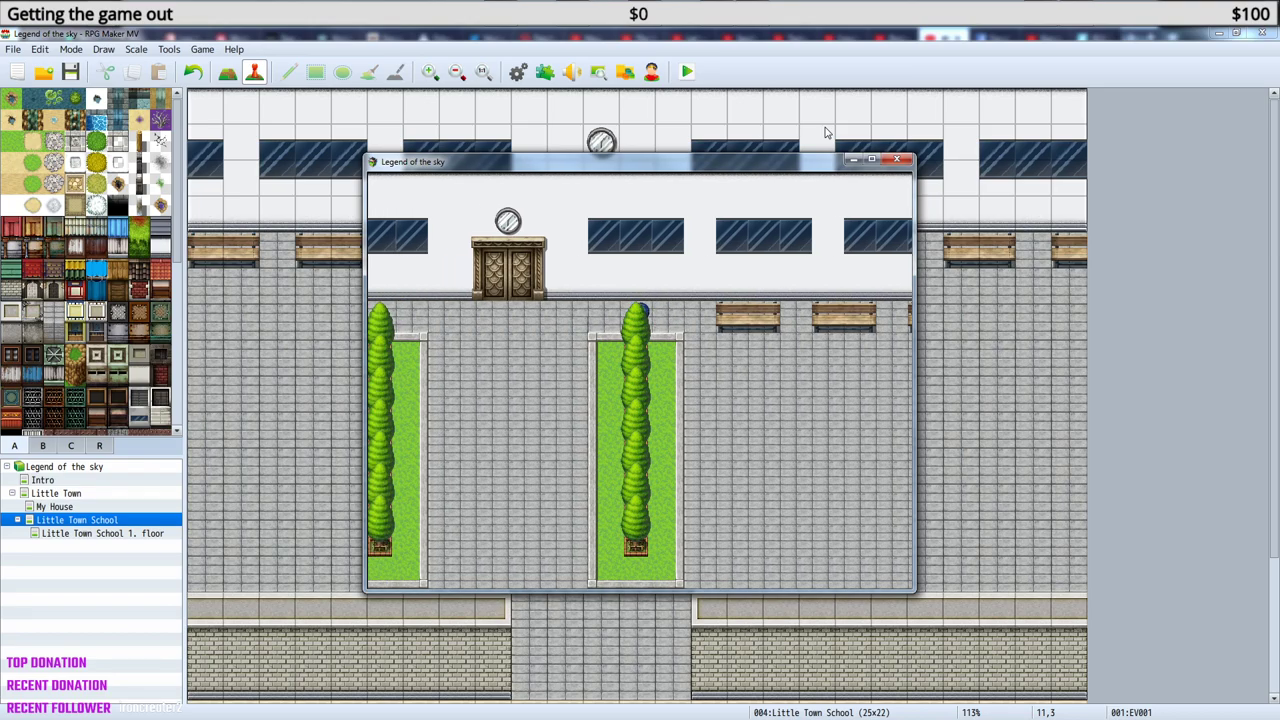
pyautogui.press('Right')
pyautogui.press('Right')
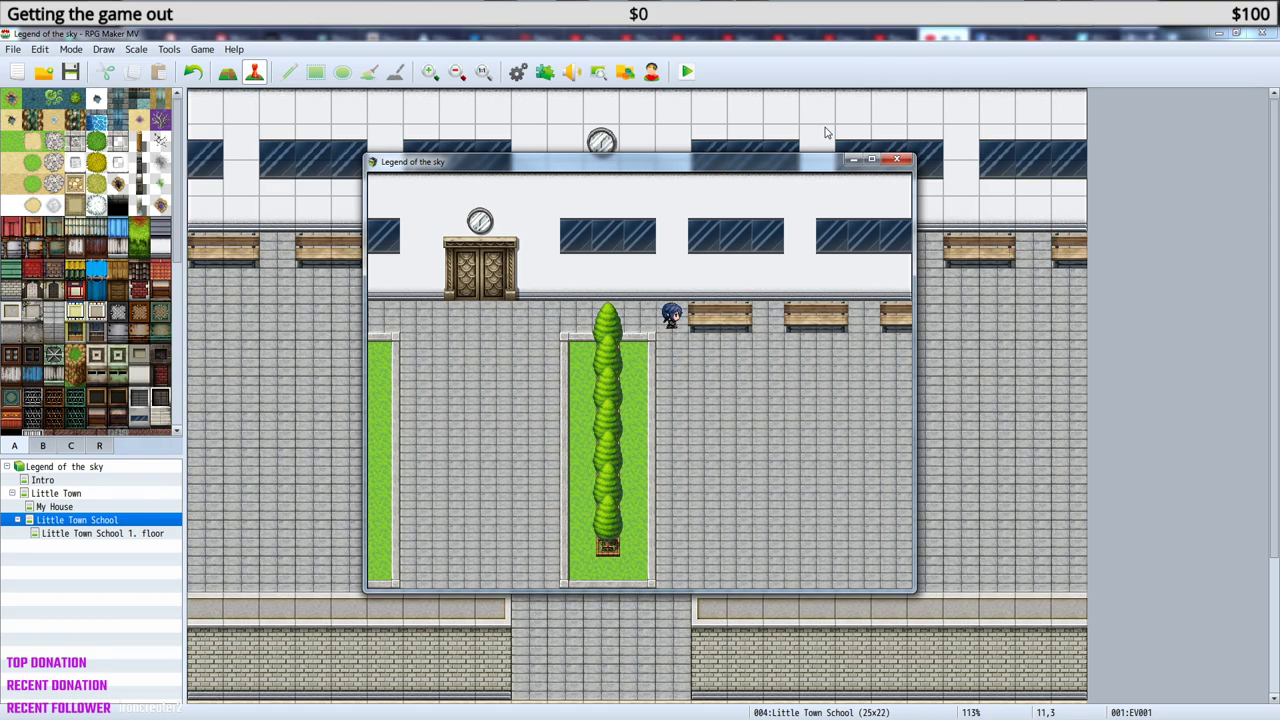
# Walk the player past the benches and back behind the trees outside the school, and close the game.
pyautogui.press('Down')
pyautogui.press('Right')
pyautogui.press('Right')
pyautogui.press('Right')
pyautogui.press('Right')
pyautogui.press('Right')
pyautogui.press('Right')
pyautogui.press('Left')
pyautogui.press('Left')
pyautogui.press('Left')
pyautogui.press('Left')
pyautogui.press('Left')
pyautogui.press('Left')
pyautogui.press('Left')
pyautogui.press('Up')
pyautogui.press('Left')
pyautogui.press('Right')
pyautogui.press('Right')
pyautogui.press('Left')
pyautogui.press('Left')
pyautogui.press('Left')
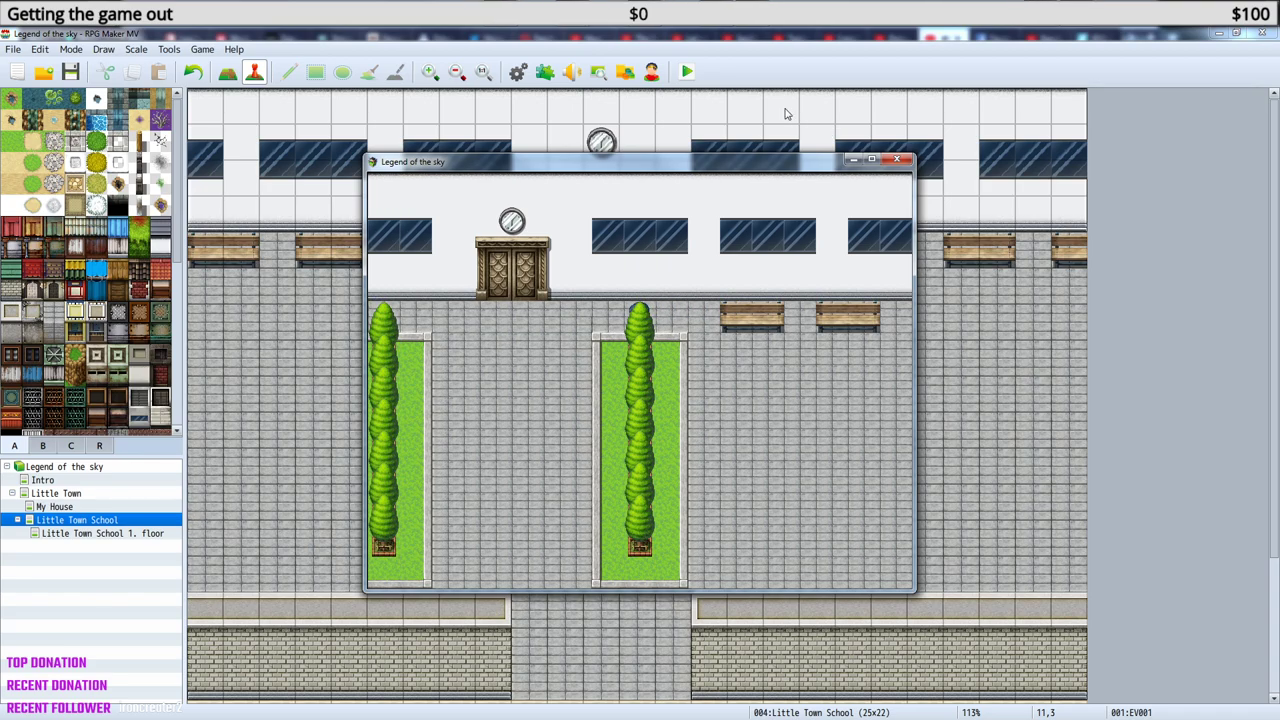
pyautogui.click(899, 160)
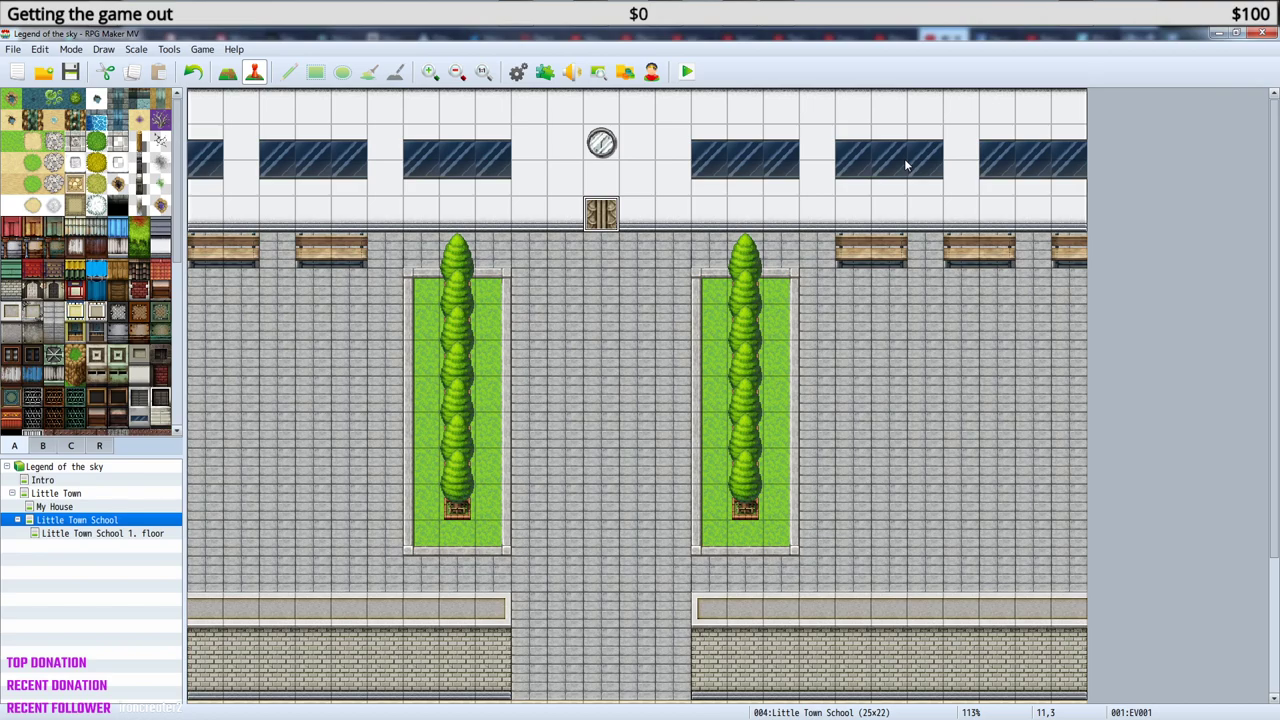
# Set the school entrance door's Transfer Player destination to tile (9,4) on Little Town School 1. floor and apply the event.
pyautogui.doubleClick(612, 214)
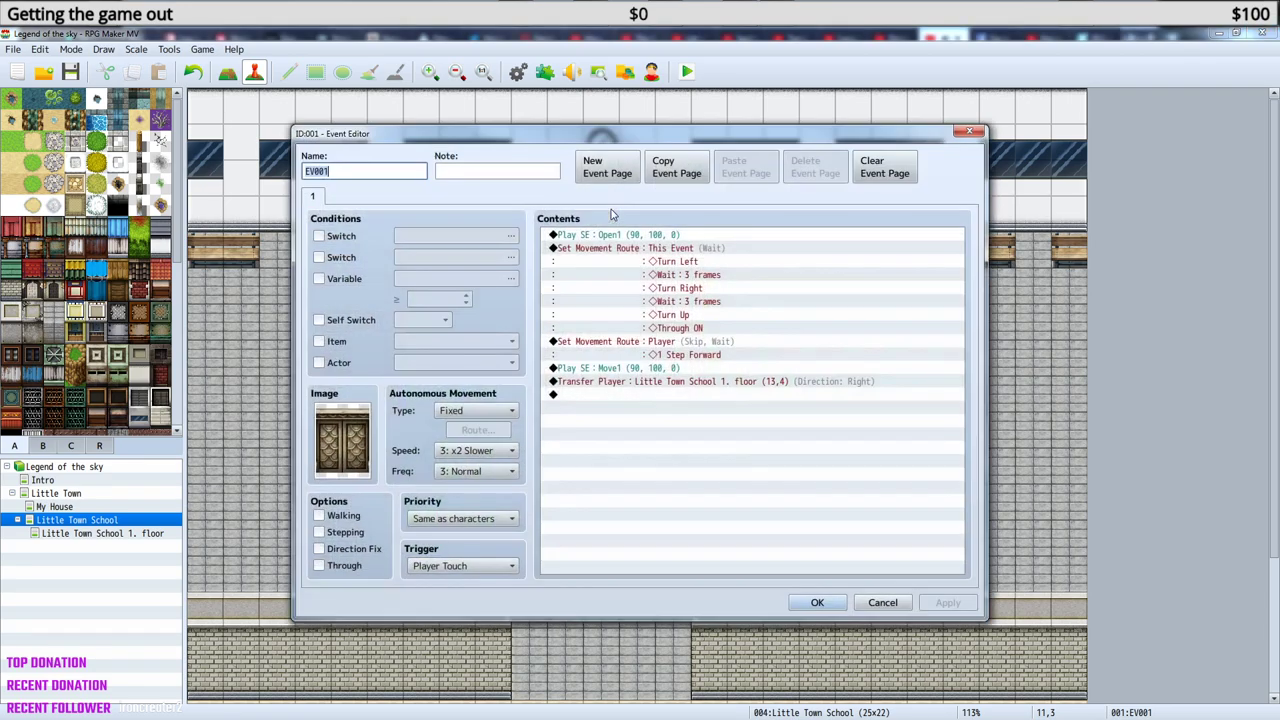
pyautogui.click(702, 381)
pyautogui.rightClick(702, 381)
pyautogui.click(759, 402)
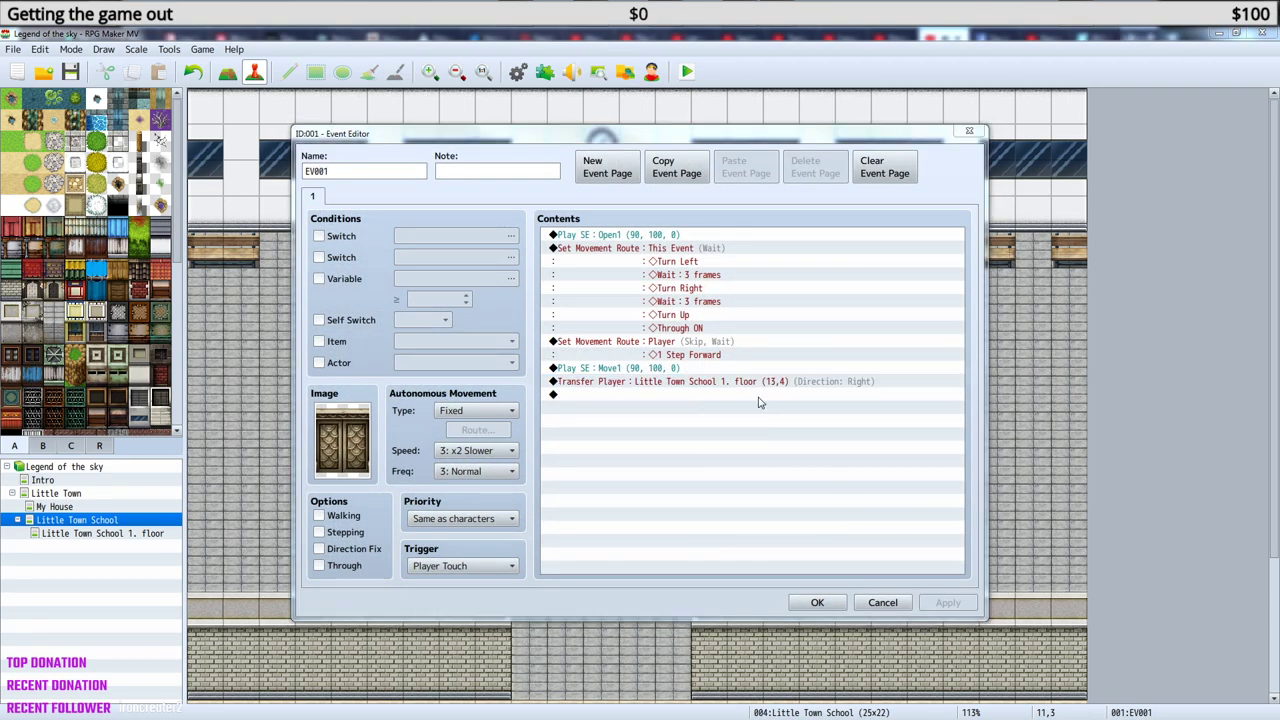
pyautogui.click(757, 344)
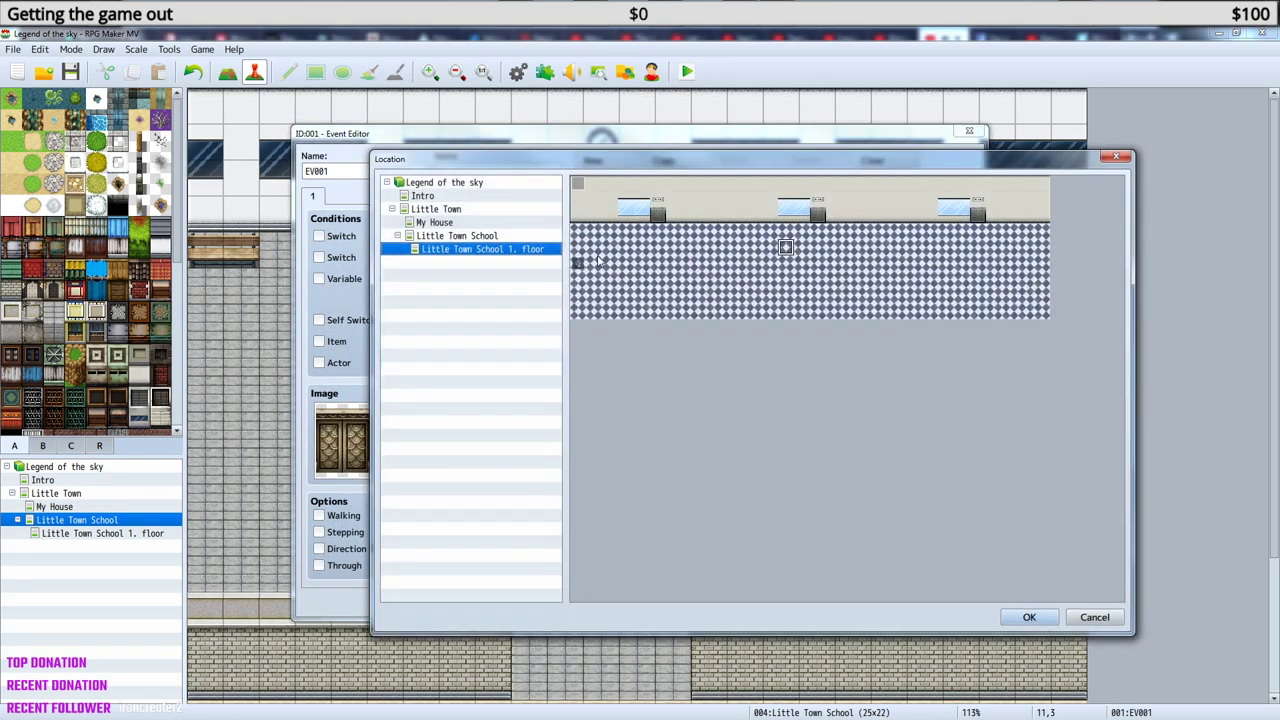
pyautogui.moveTo(580, 255); pyautogui.dragTo(724, 252)
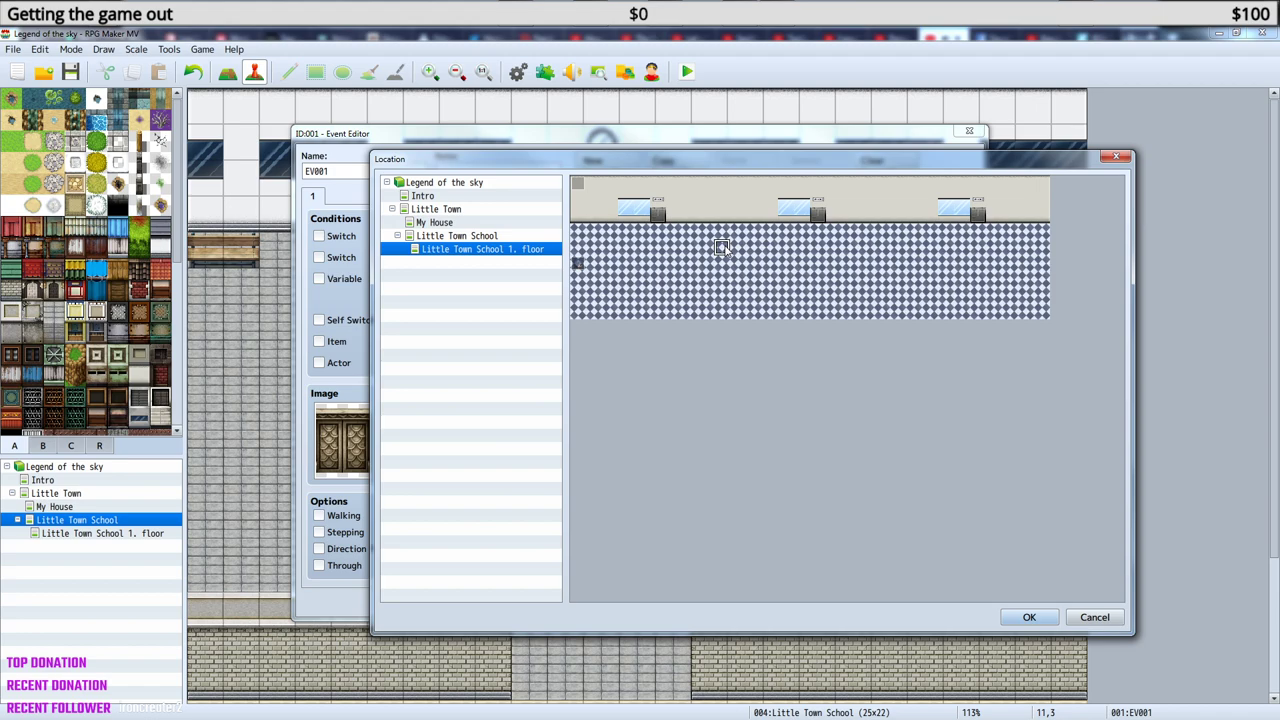
pyautogui.click(1029, 617)
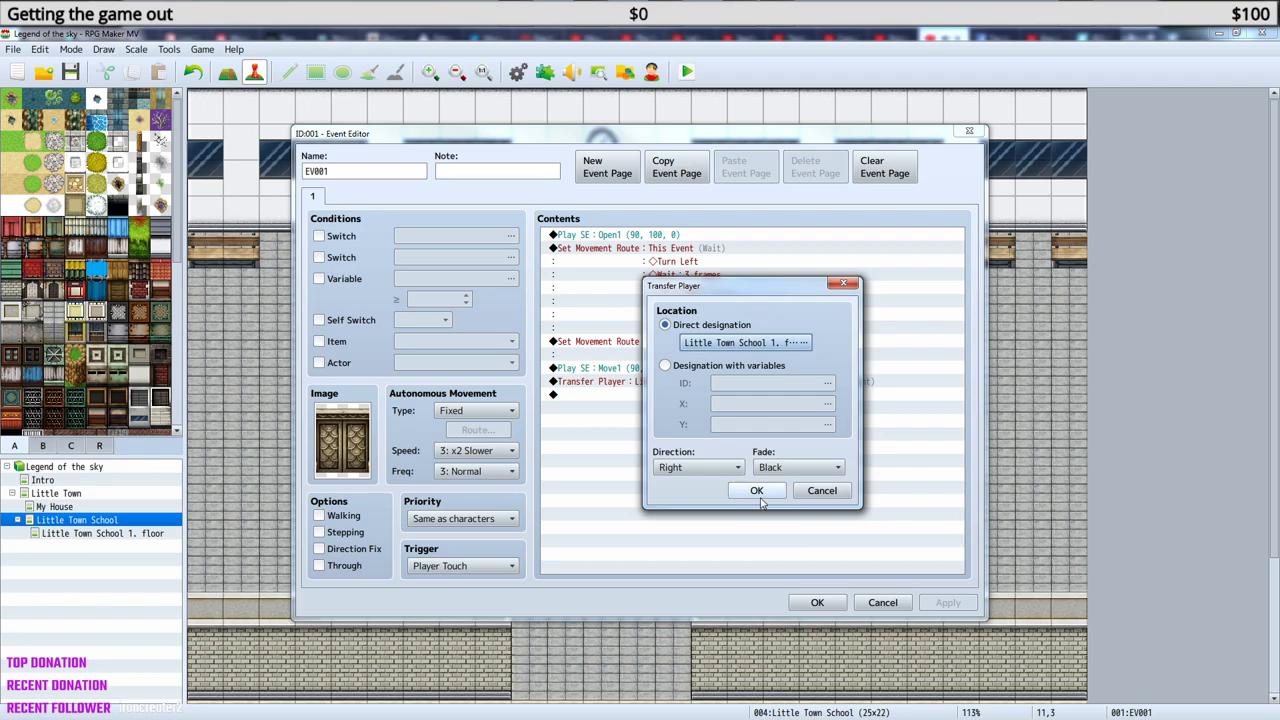
pyautogui.click(758, 492)
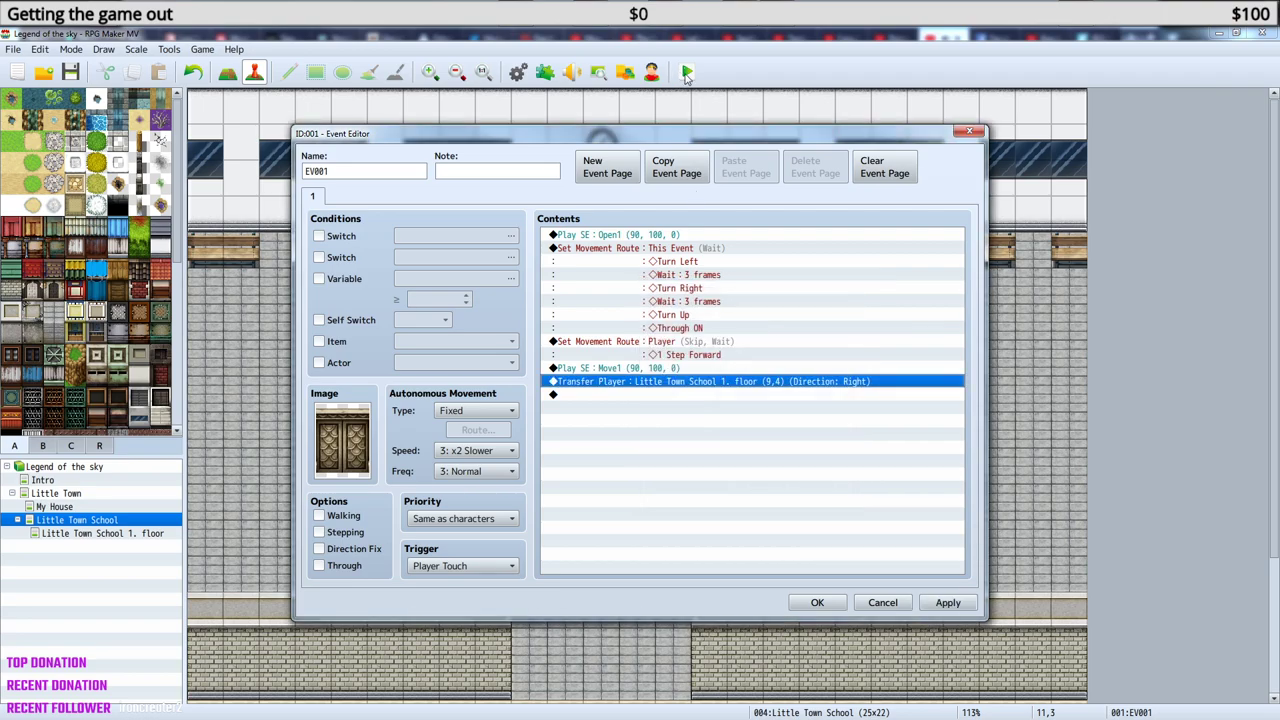
pyautogui.click(817, 602)
# Save the changes and playtest from File 1, entering the school to watch the cutscene walk from tile (9,4), and close the game.
pyautogui.click(687, 72)
pyautogui.click(612, 399)
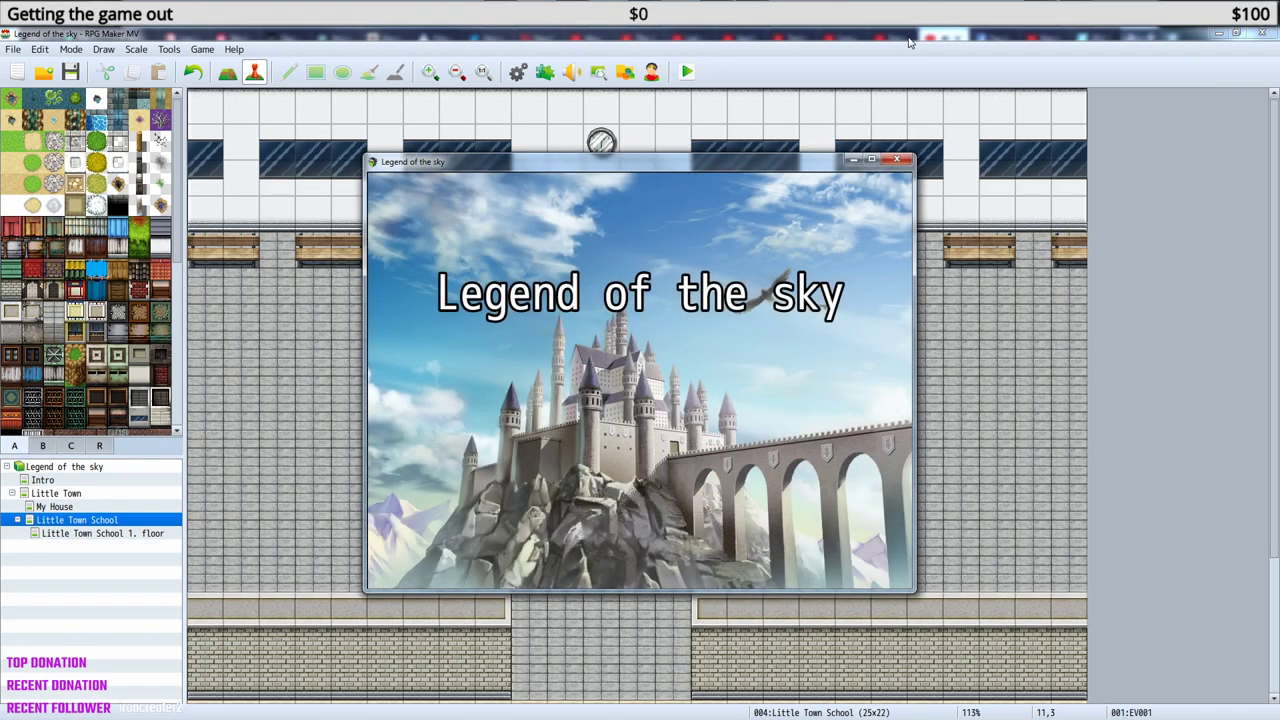
pyautogui.press('Return')
pyautogui.press('Return')
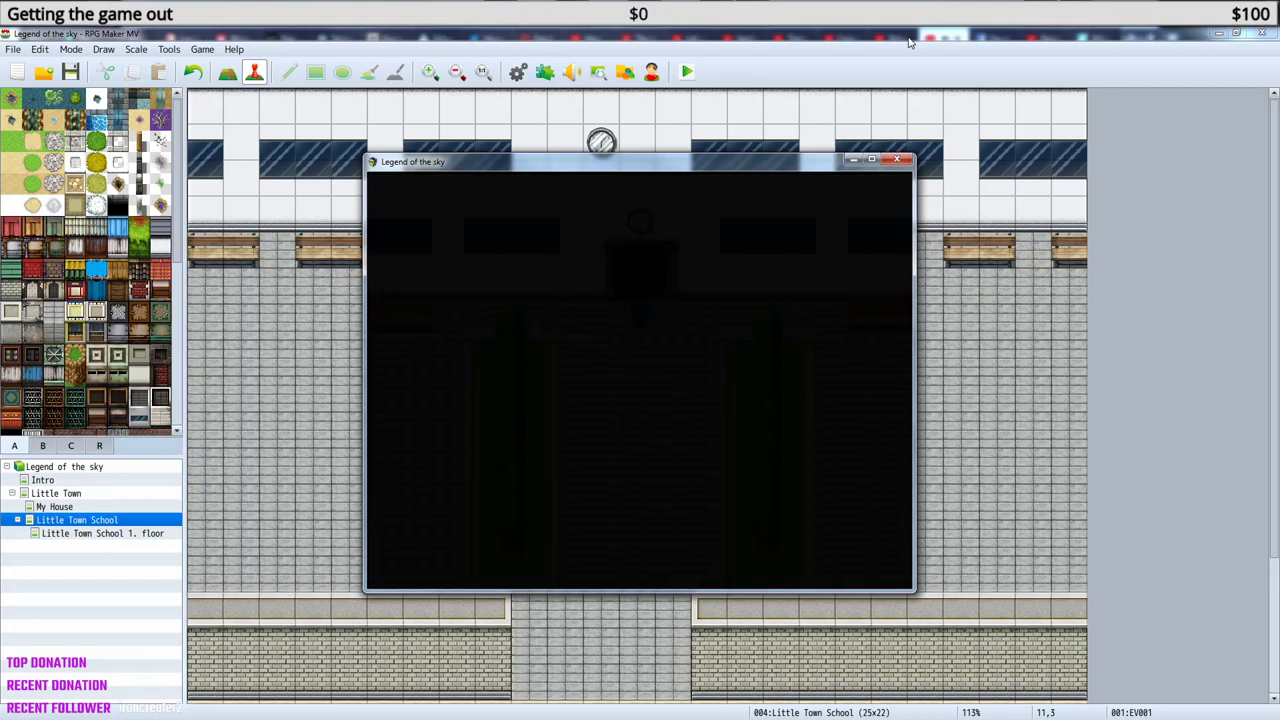
pyautogui.press('Right')
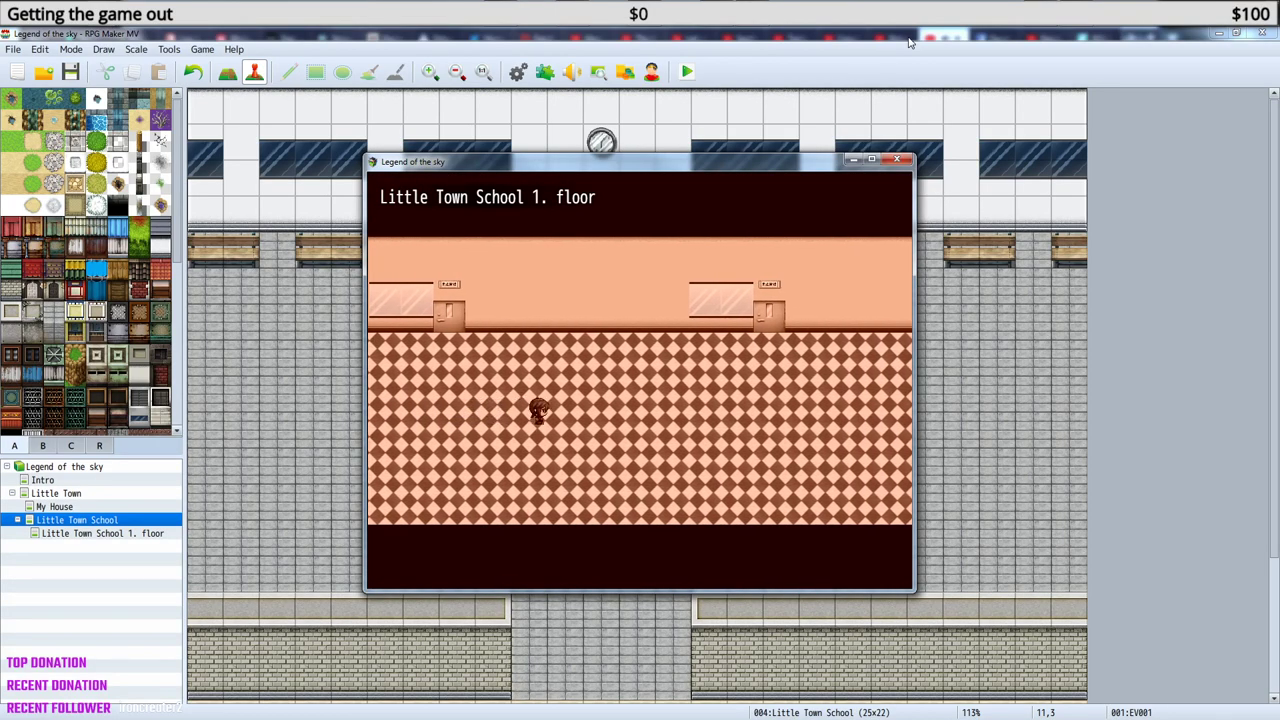
pyautogui.press('Right')
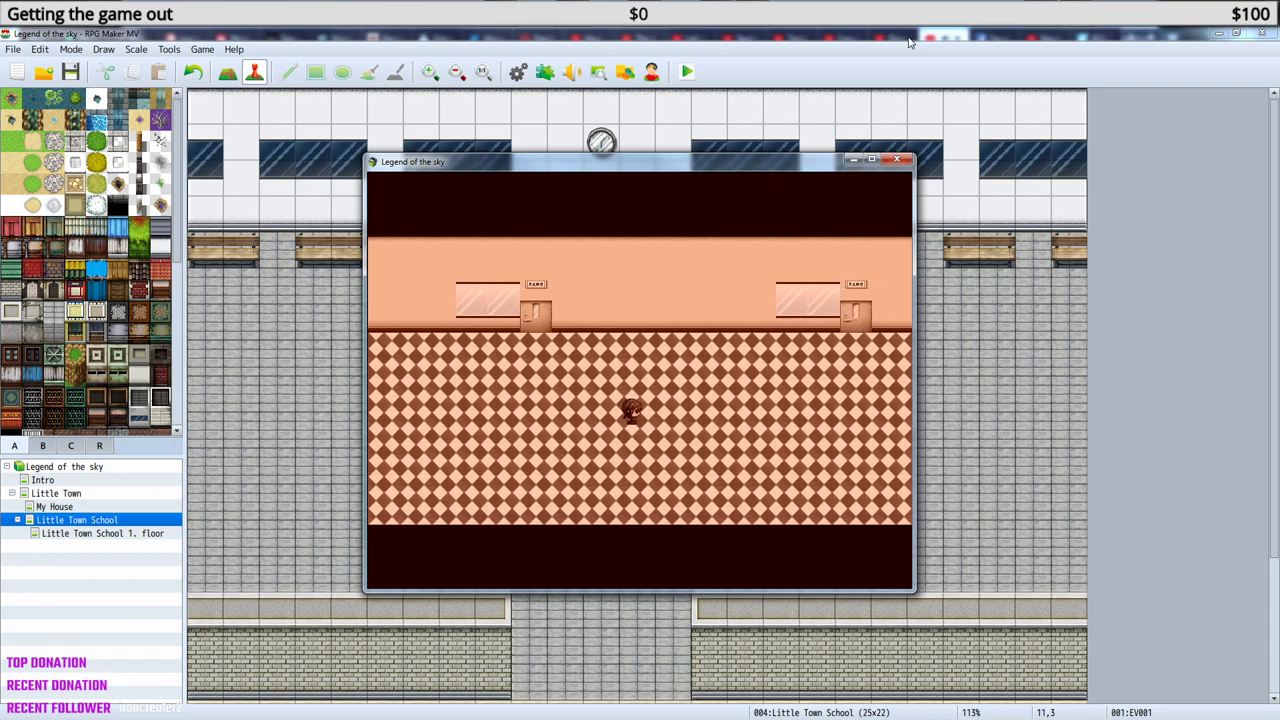
pyautogui.click(907, 161)
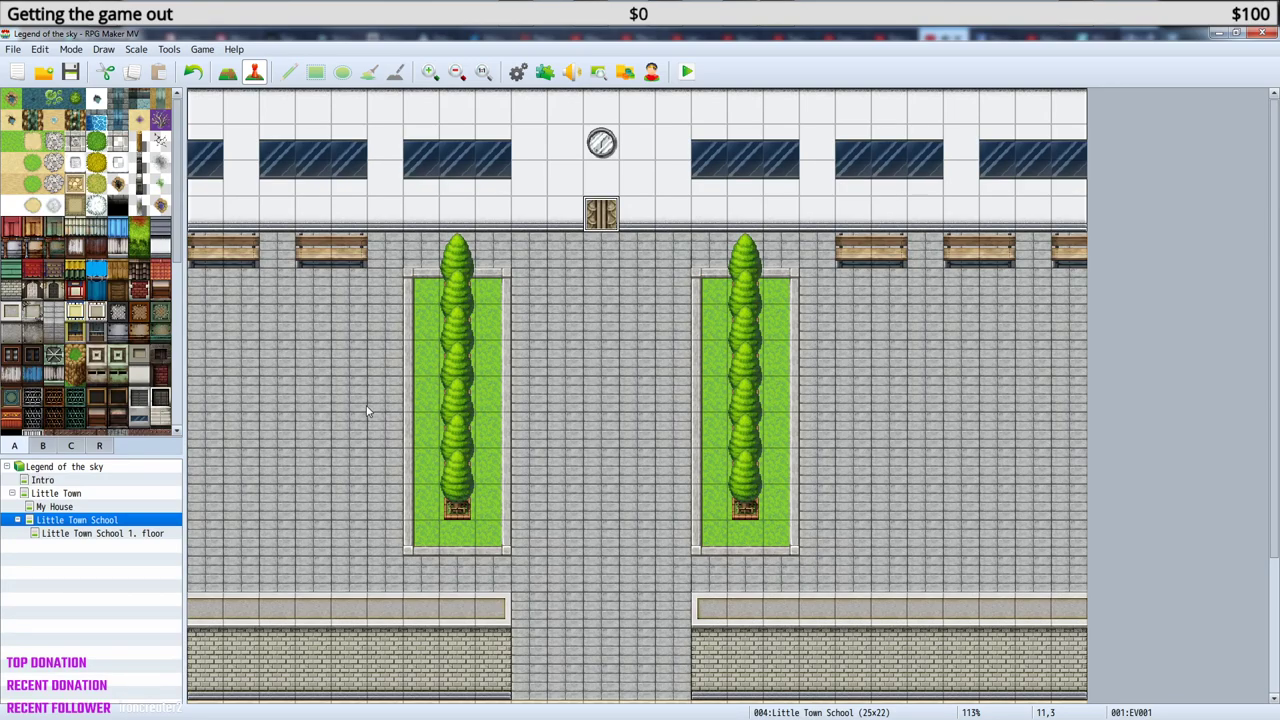
# Review the commands of event EV003 on the Little Town School 1. floor map and of the common event Cutsceens end.
pyautogui.click(90, 534)
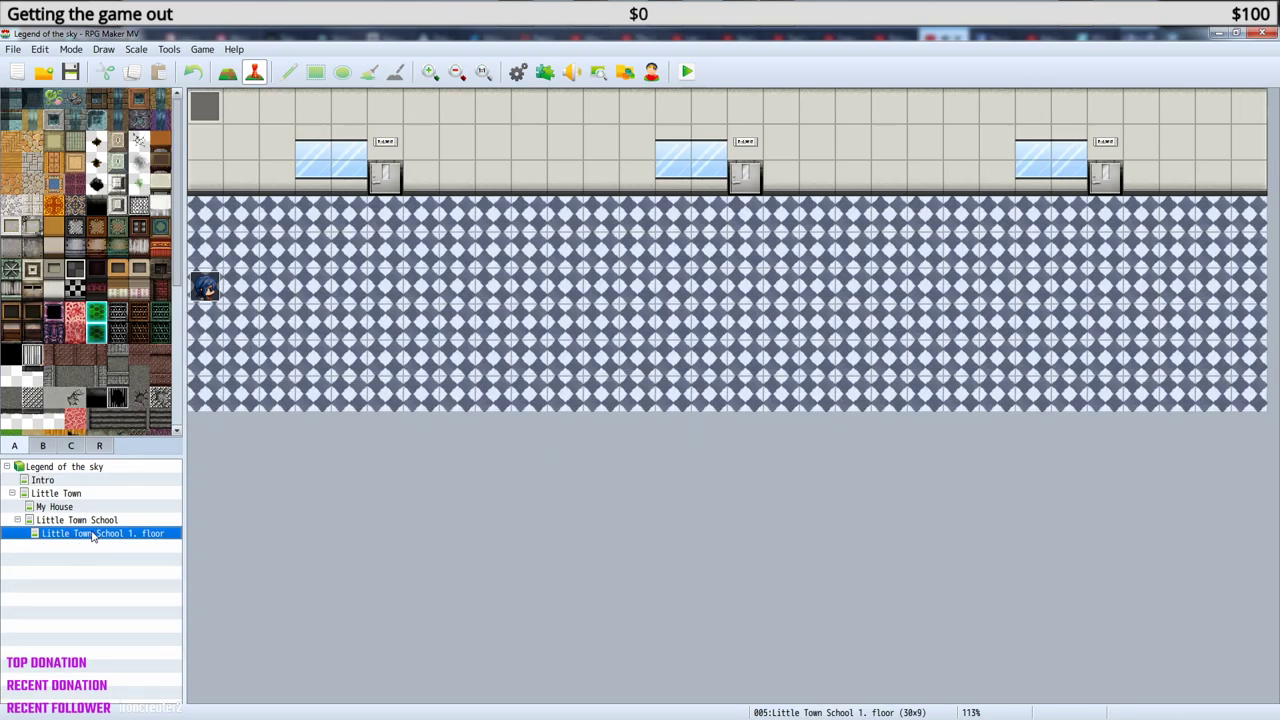
pyautogui.doubleClick(201, 112)
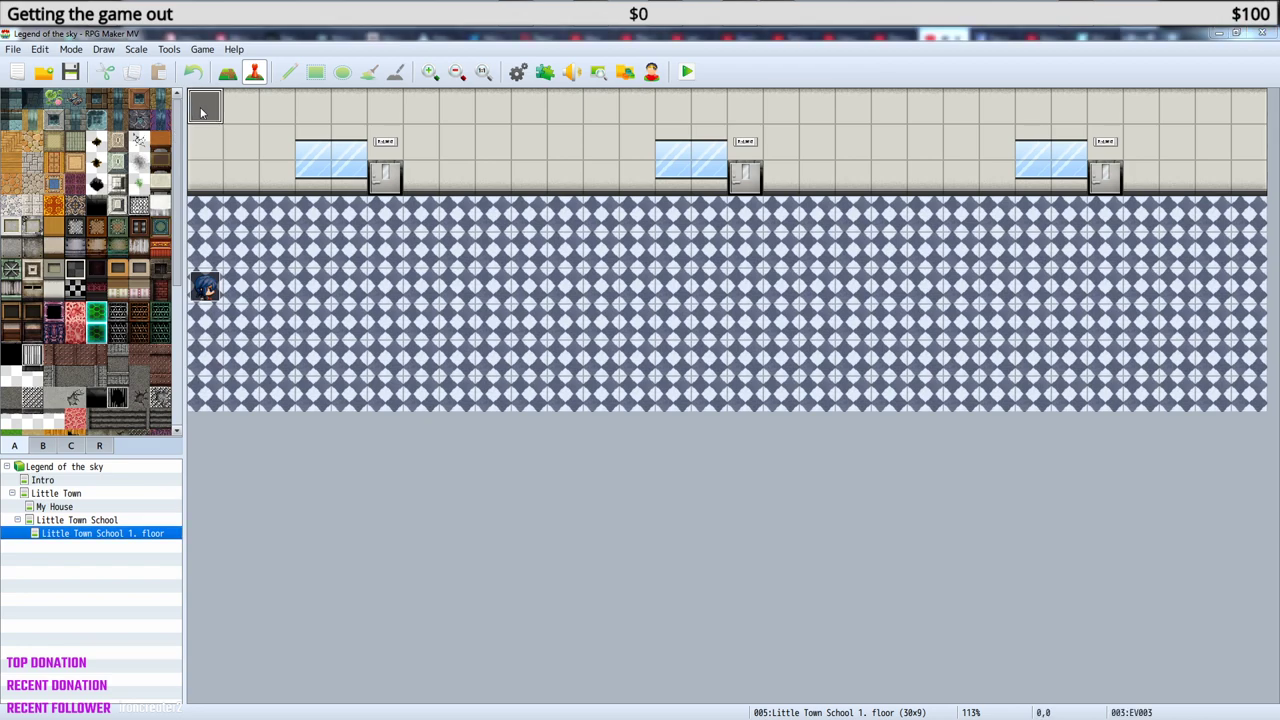
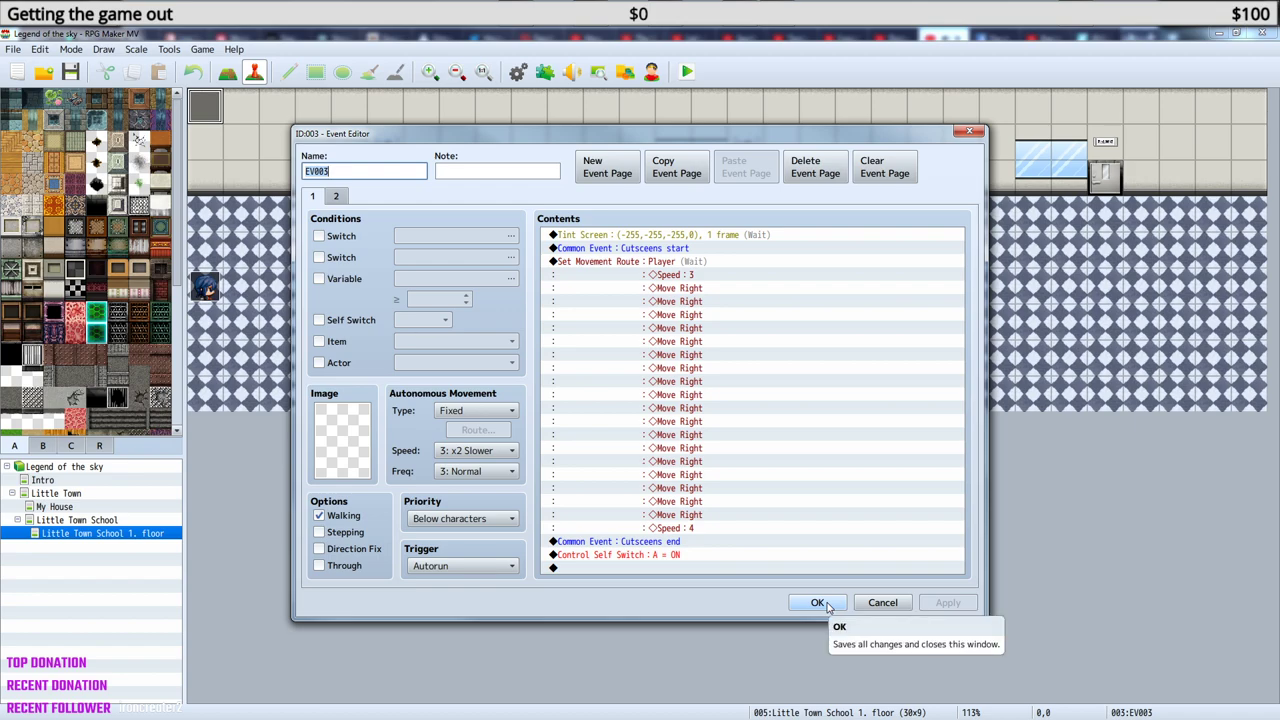
pyautogui.click(818, 602)
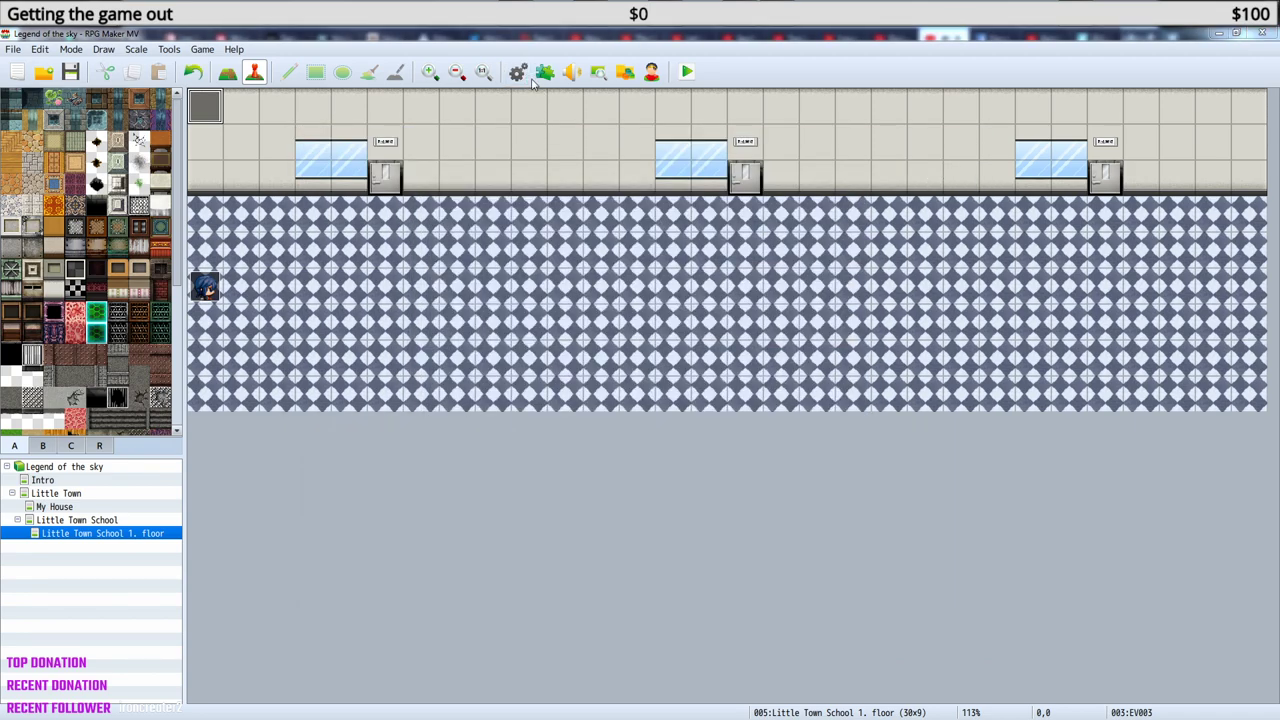
pyautogui.press('F9')
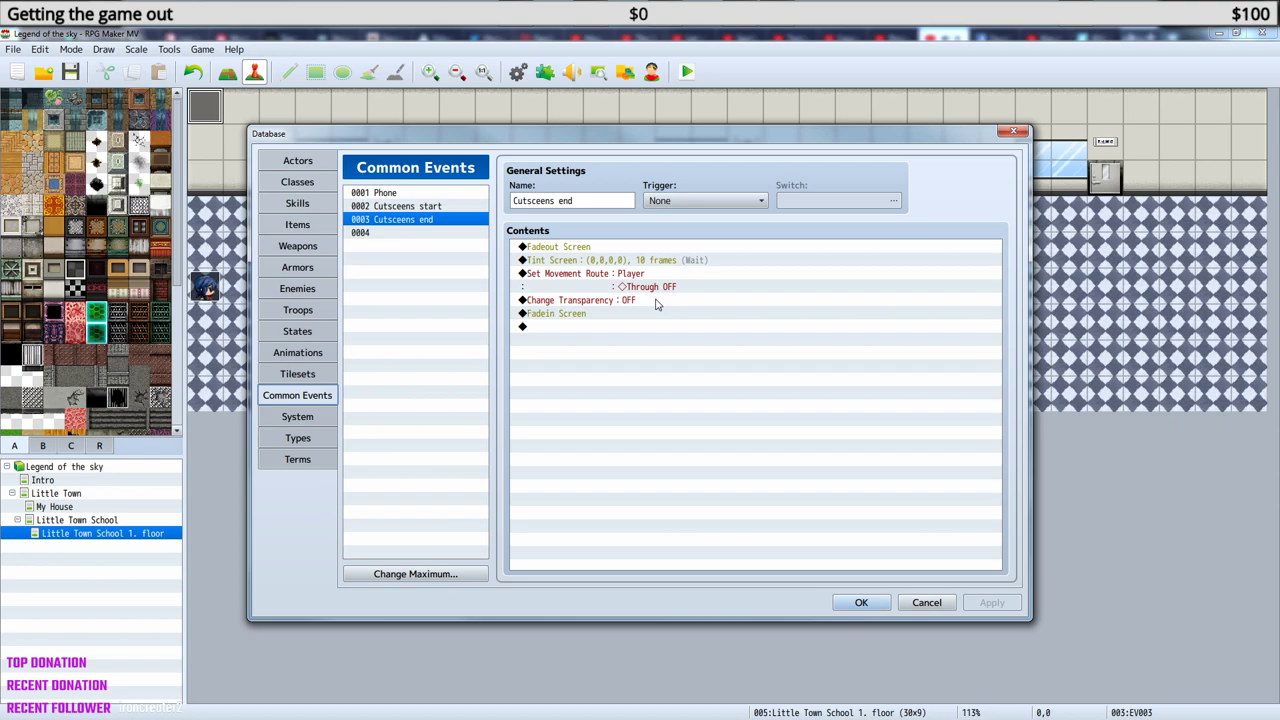
pyautogui.click(621, 262)
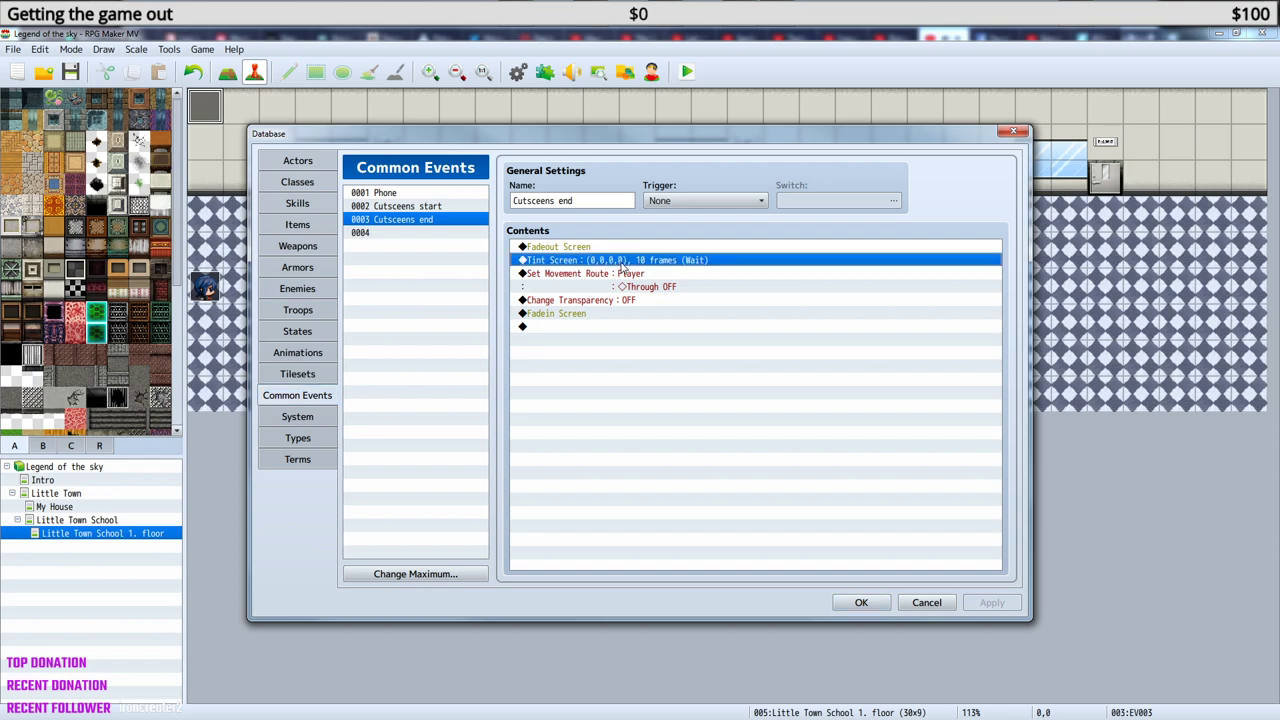
pyautogui.rightClick(621, 264)
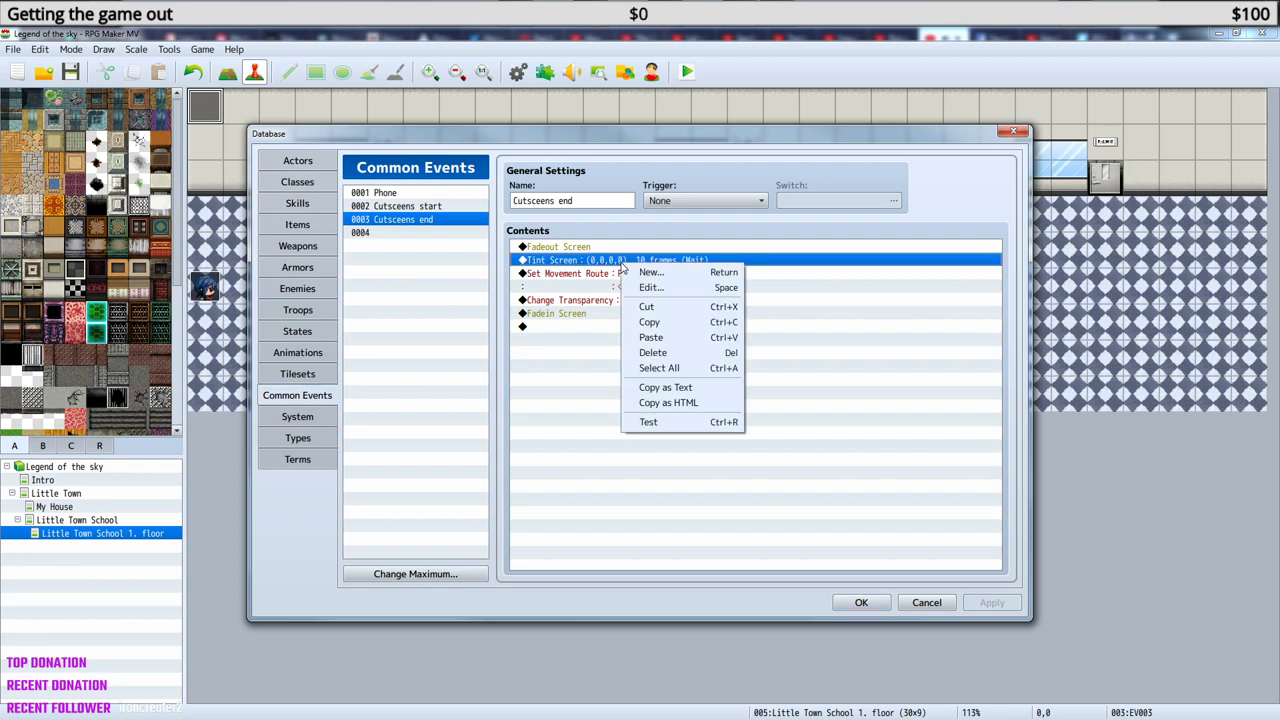
pyautogui.press('Escape')
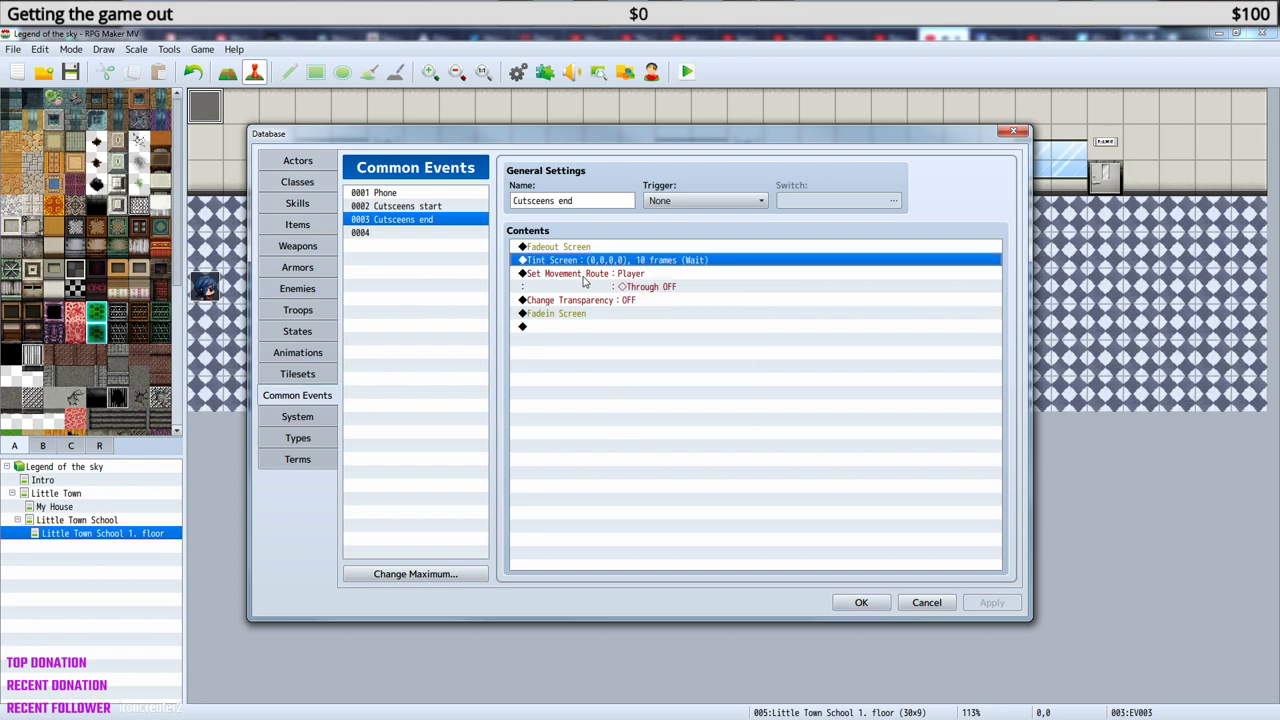
pyautogui.click(863, 602)
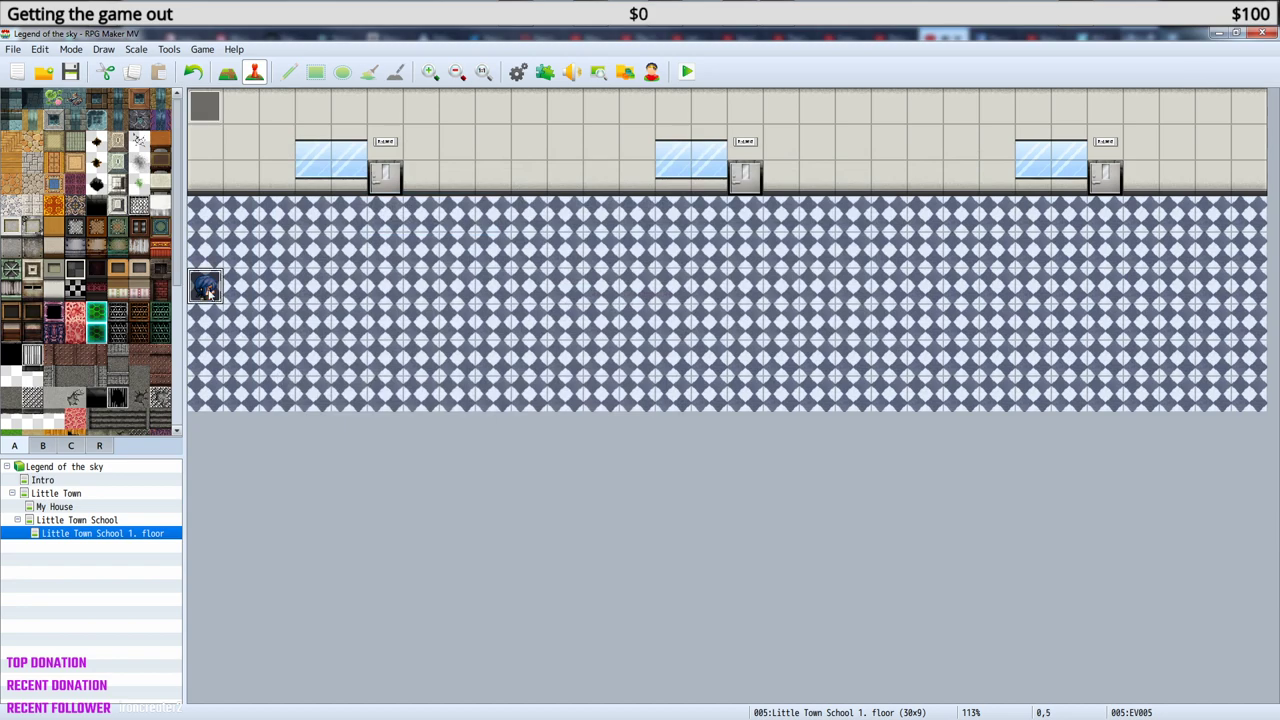
# Make event EV005 at the corridor's left edge depend on switch 0003, renaming that switch Start Cut.
pyautogui.rightClick(205, 288)
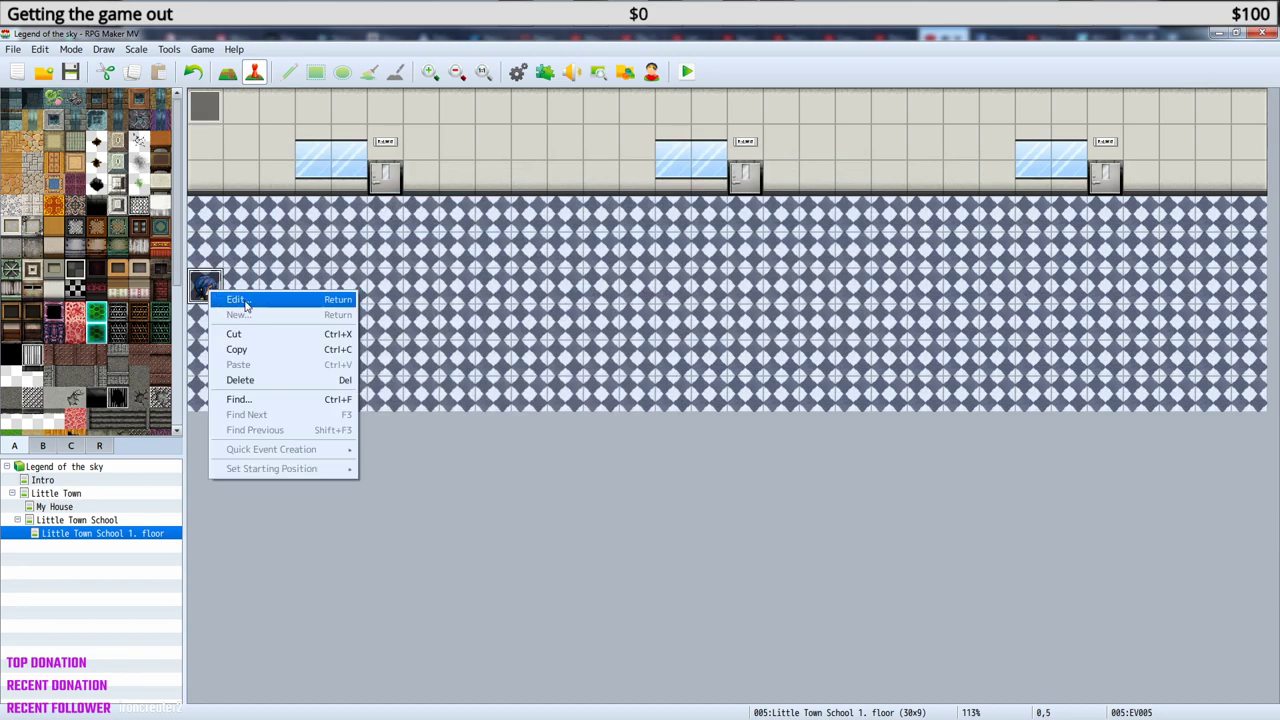
pyautogui.click(245, 304)
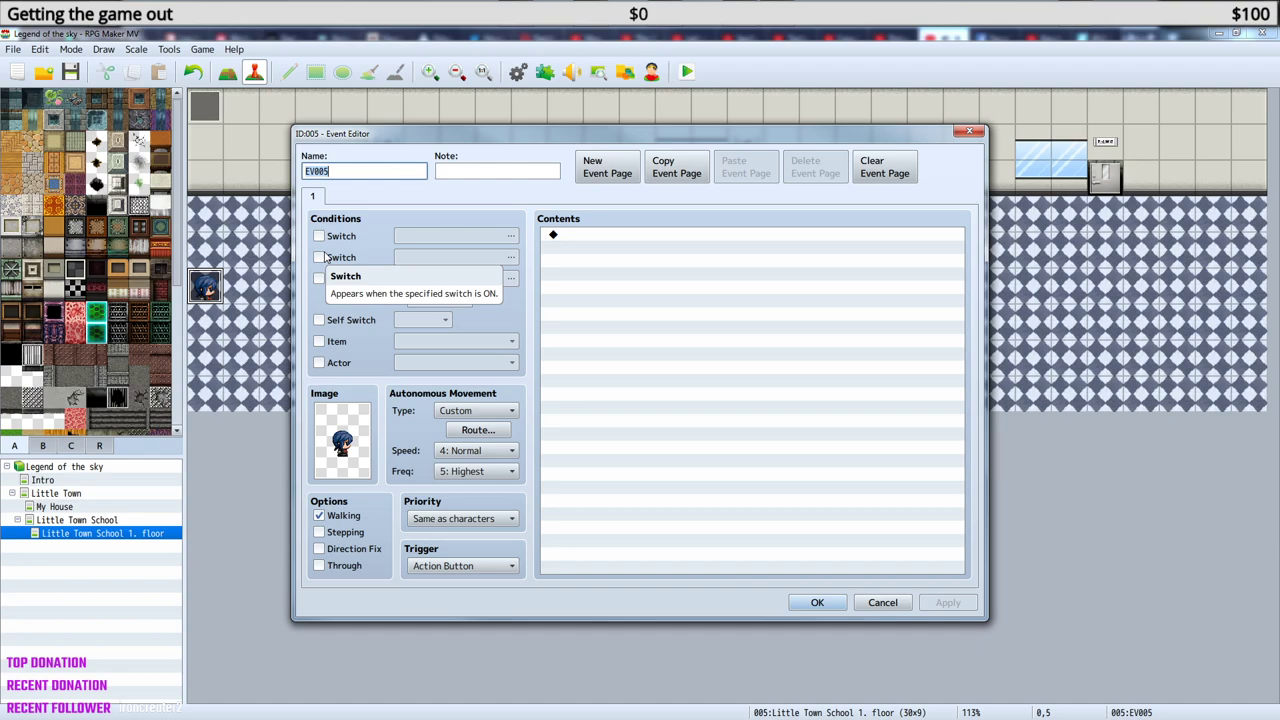
pyautogui.click(319, 236)
pyautogui.click(510, 237)
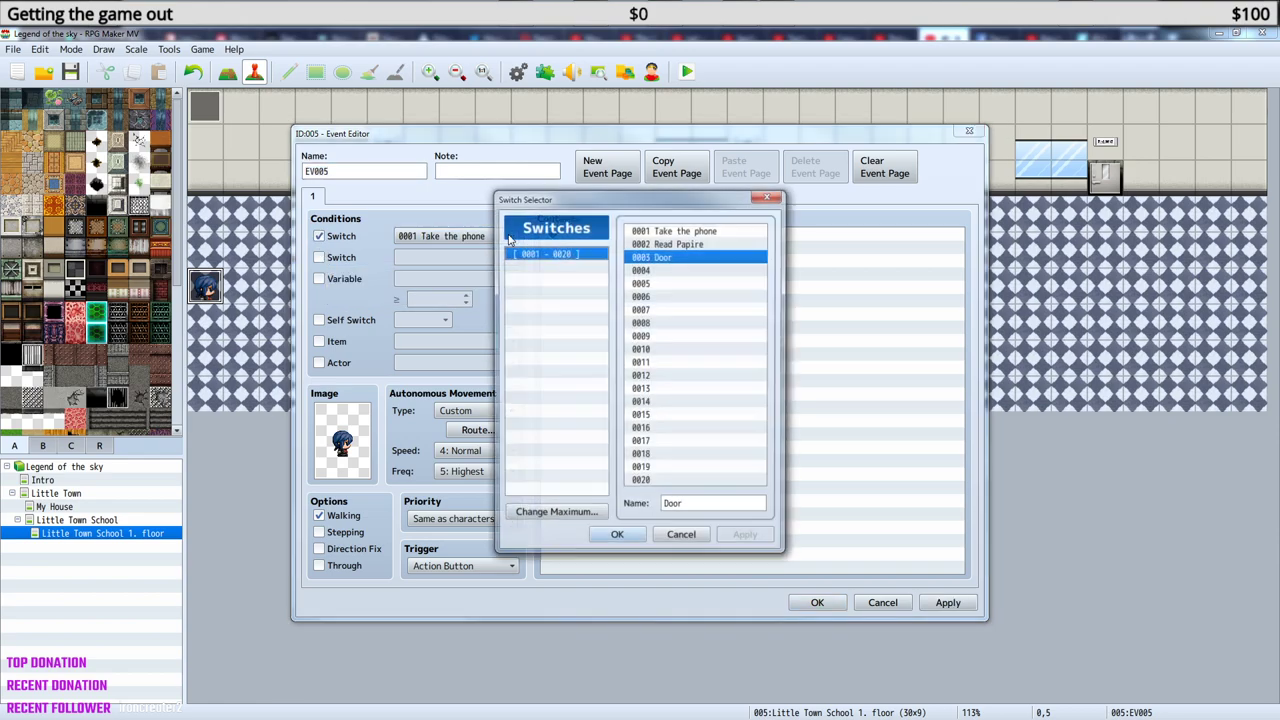
pyautogui.click(656, 258)
pyautogui.doubleClick(719, 507)
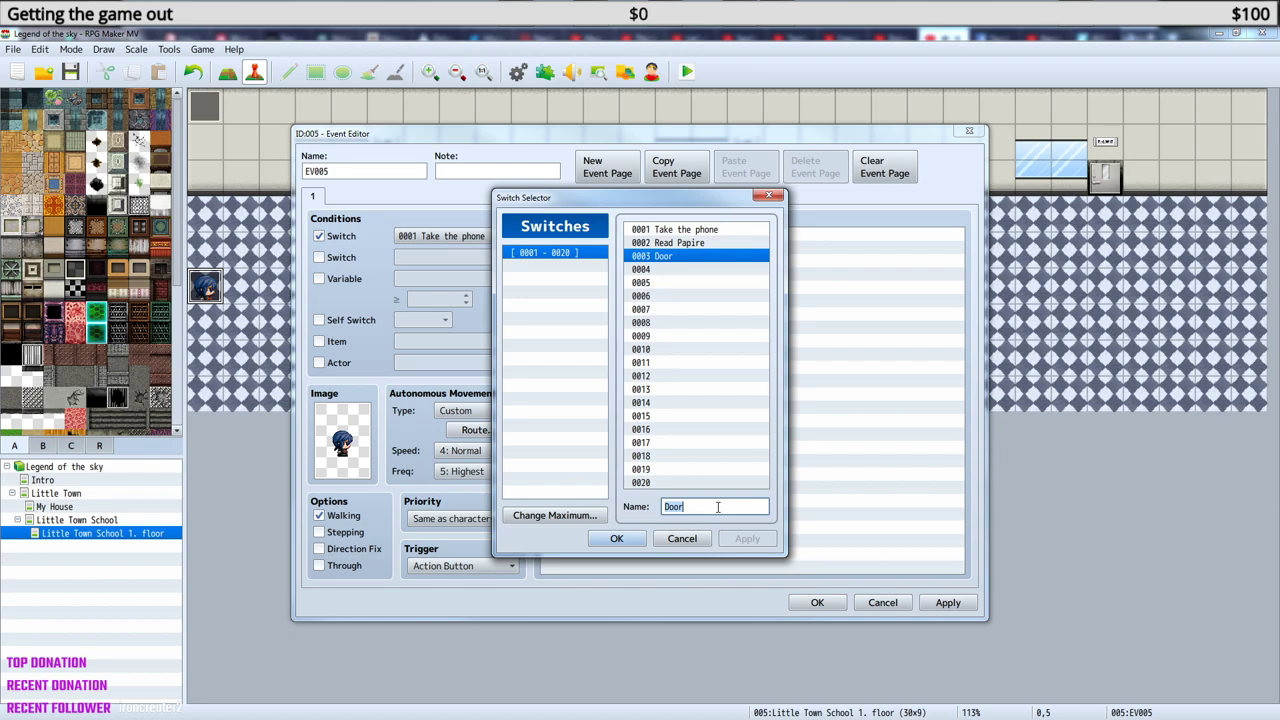
pyautogui.write('S')
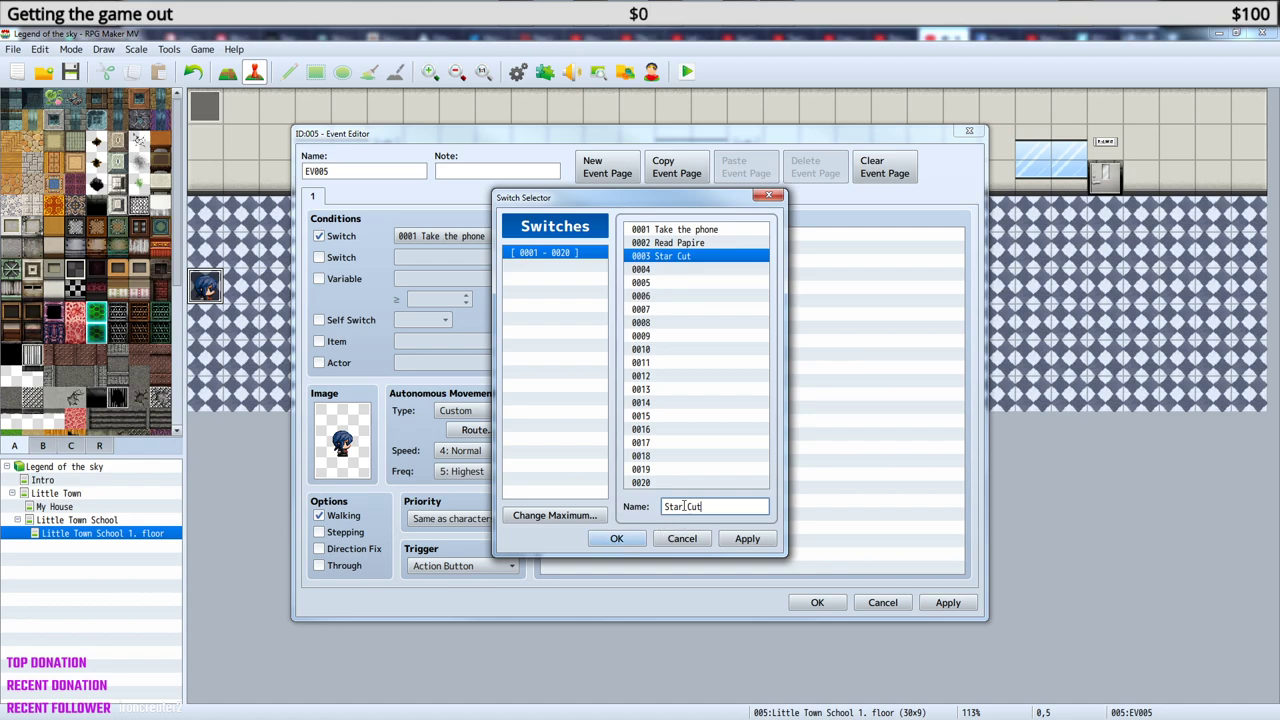
pyautogui.write('t')
pyautogui.click(617, 538)
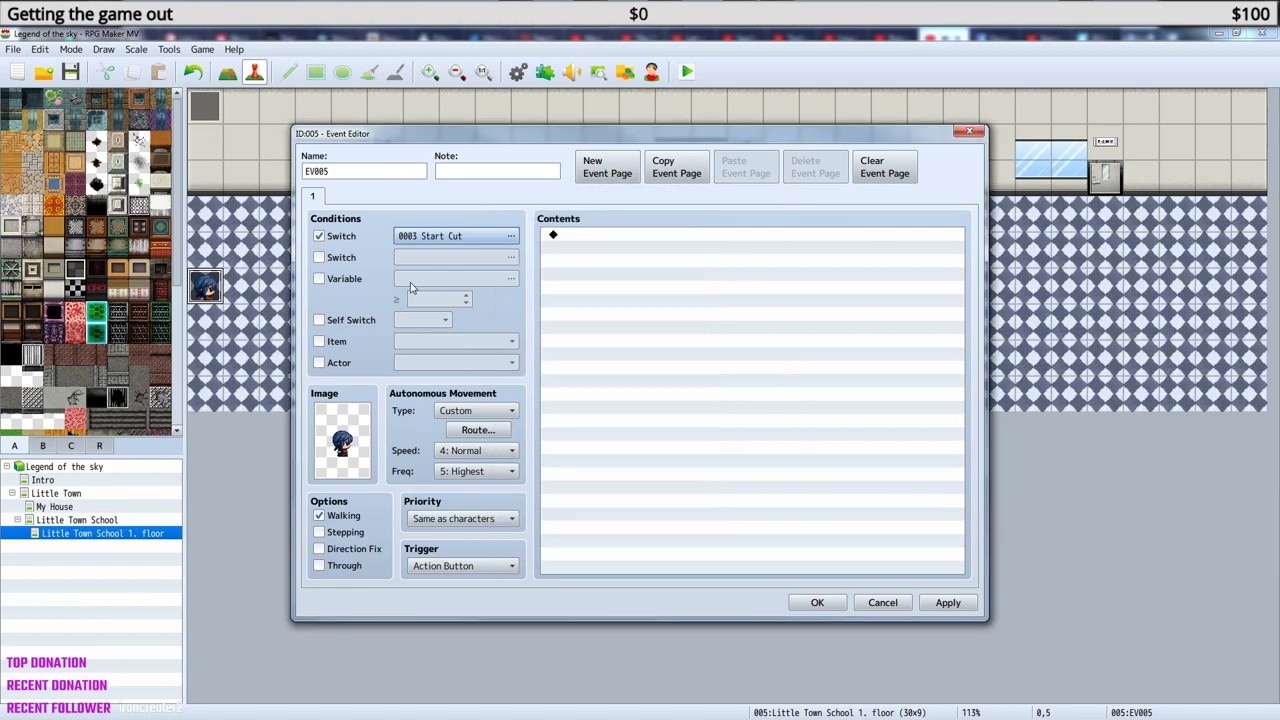
# Accept EV005's changes, and in EV003 insert a Control Switches command setting 0003 Start Cut to ON before the Cutsceens start call.
pyautogui.click(817, 602)
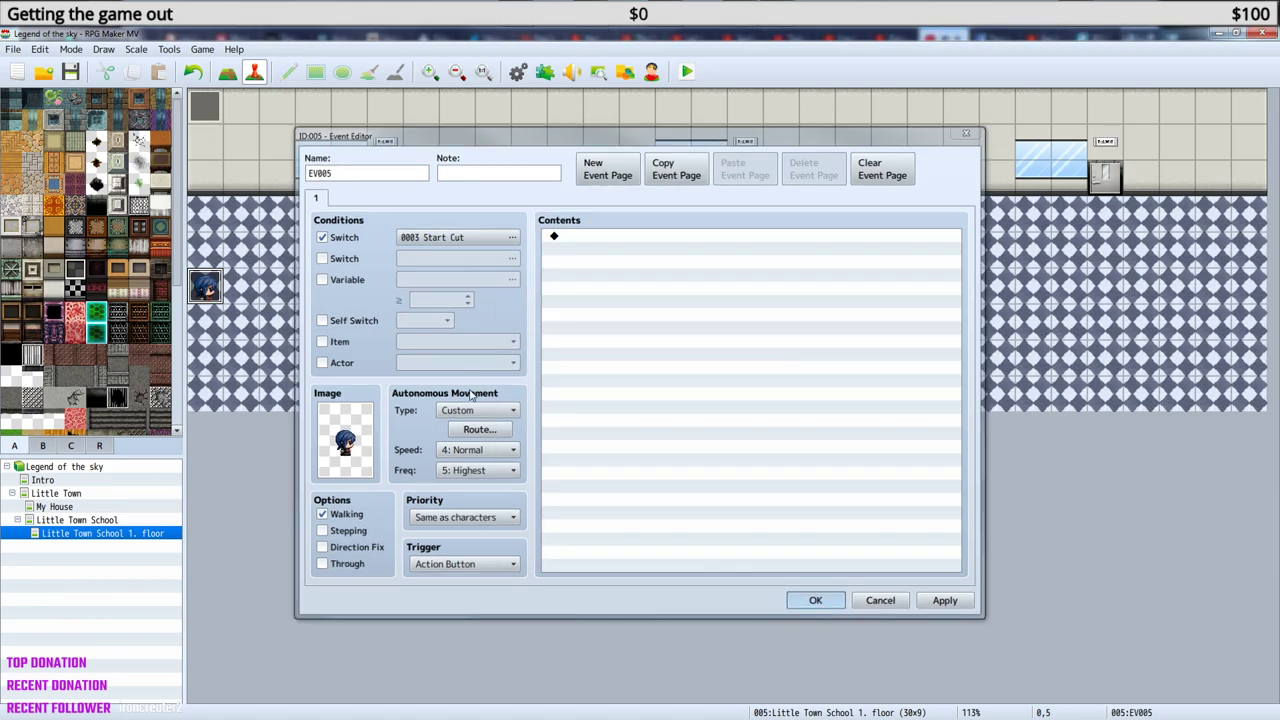
pyautogui.click(201, 116)
pyautogui.doubleClick(201, 116)
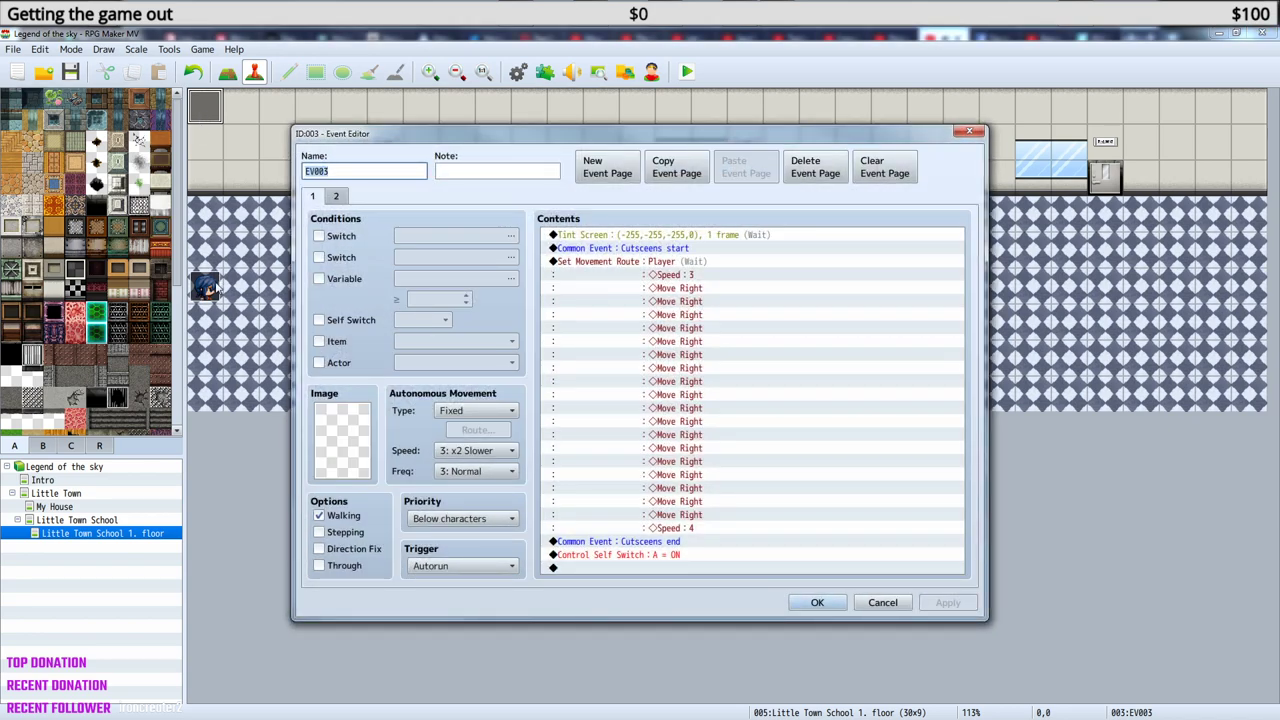
pyautogui.click(678, 262)
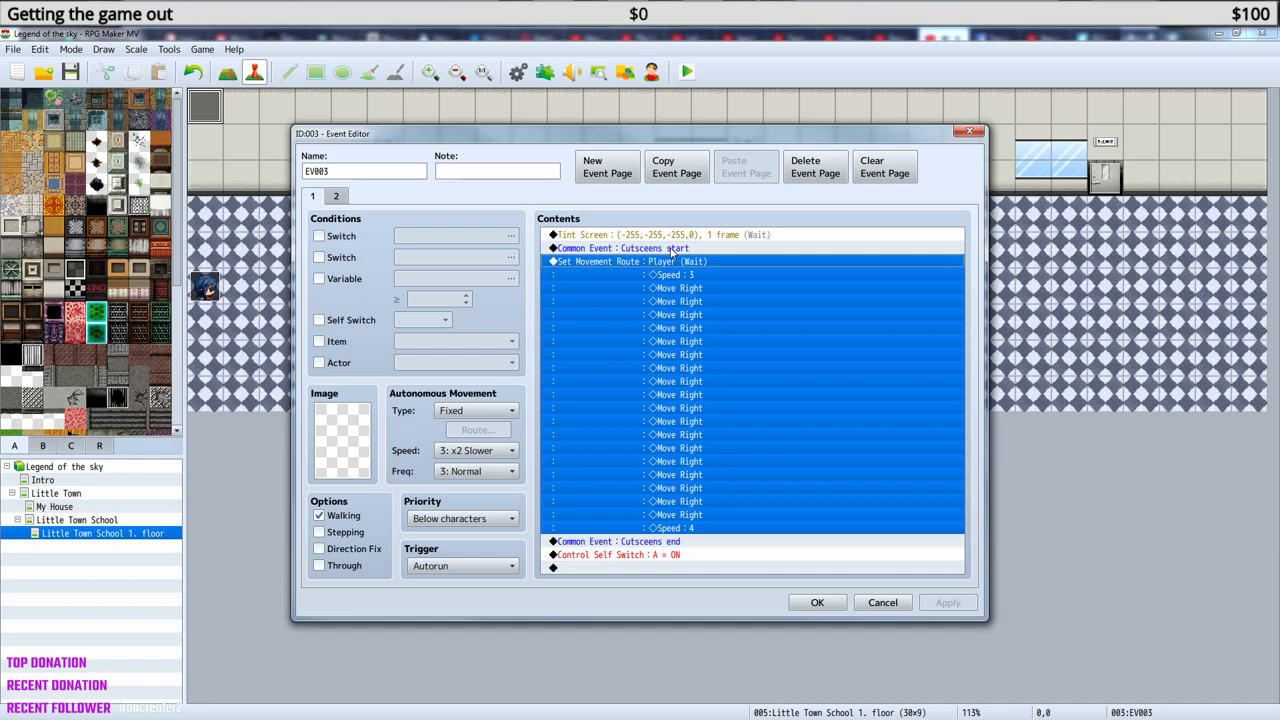
pyautogui.click(671, 250)
pyautogui.rightClick(656, 250)
pyautogui.click(704, 263)
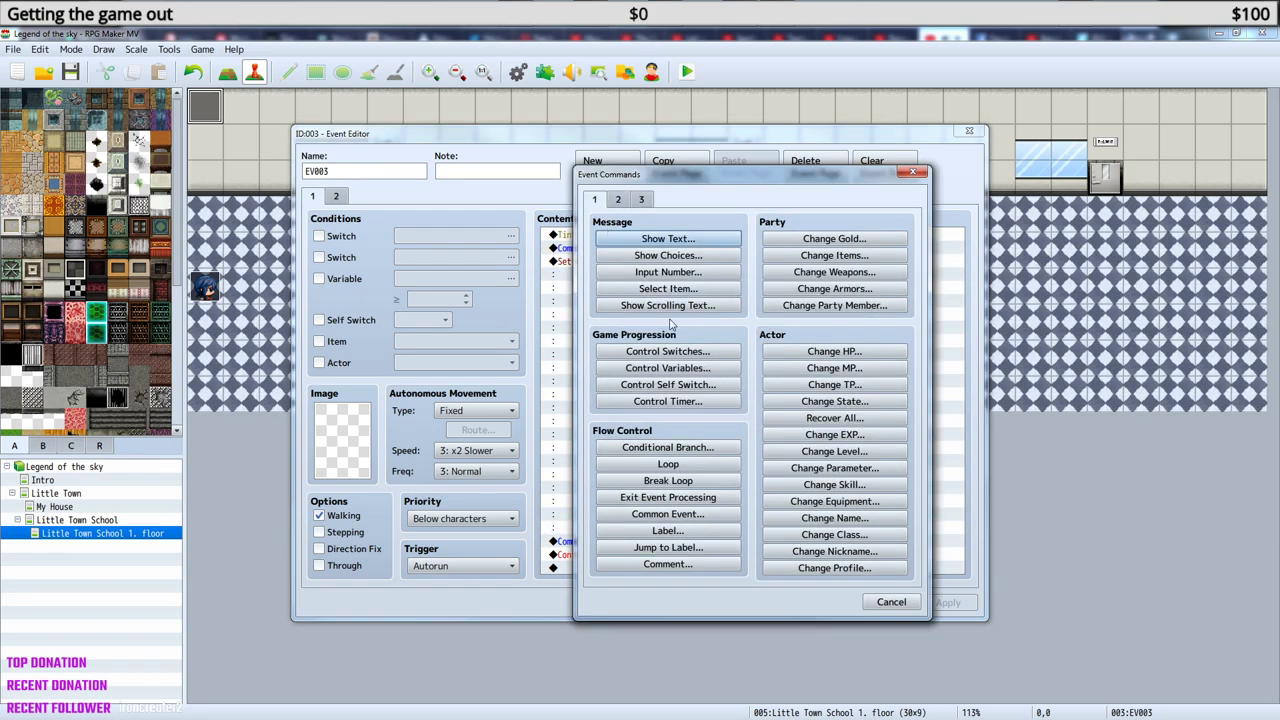
pyautogui.click(684, 353)
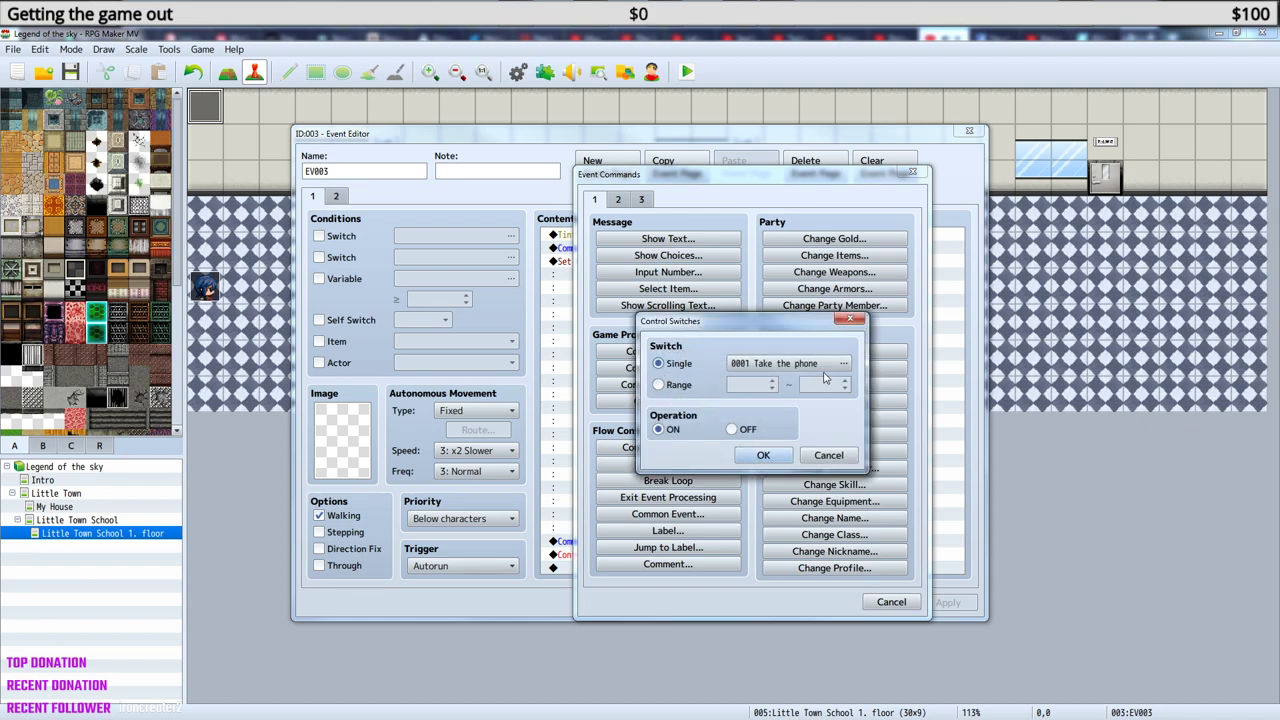
pyautogui.click(823, 364)
pyautogui.click(781, 263)
pyautogui.click(783, 276)
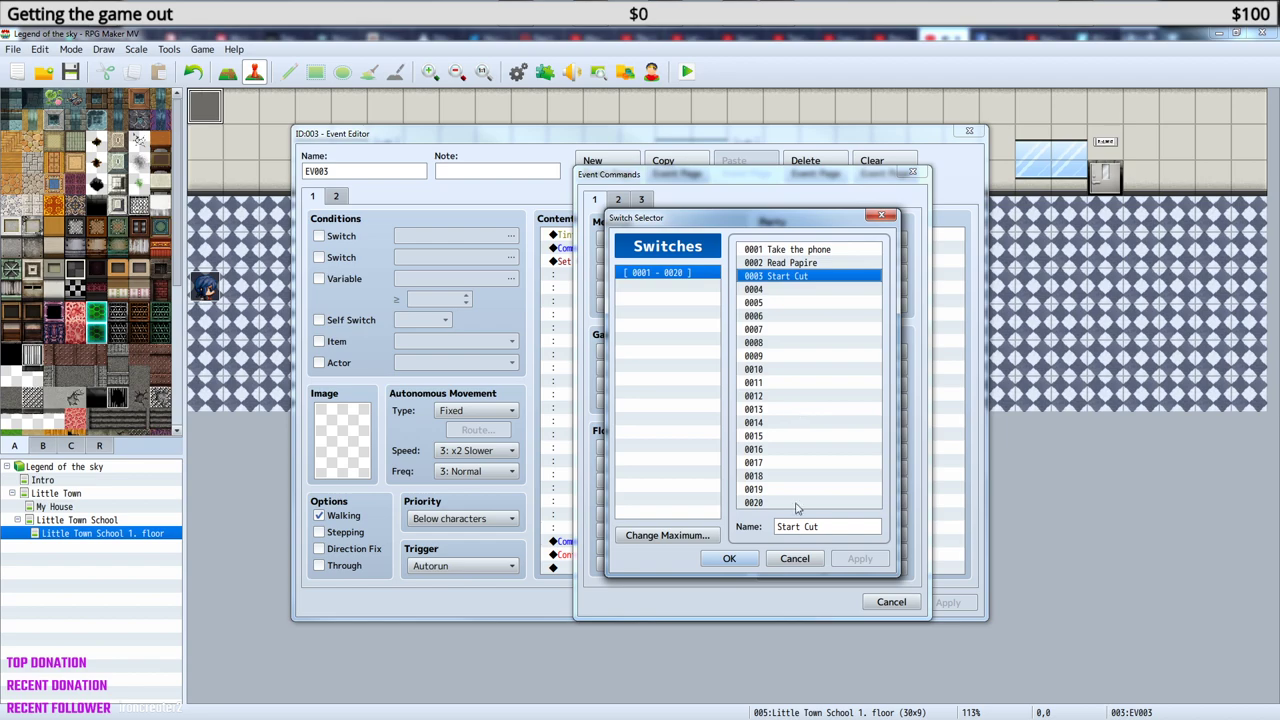
pyautogui.click(729, 558)
pyautogui.click(761, 456)
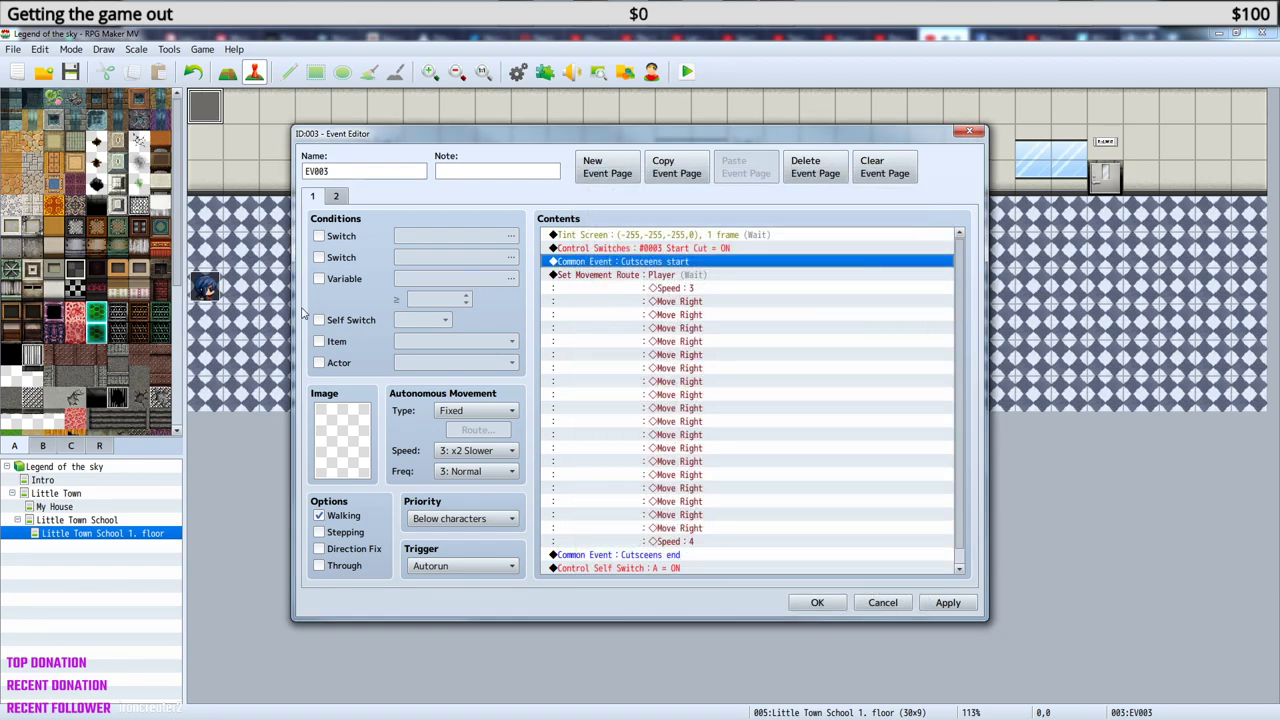
# Insert a Control Switches command in EV003 setting 0003 Start Cut to OFF before the Cutsceens end call.
pyautogui.scroll(-1, 791, 466)
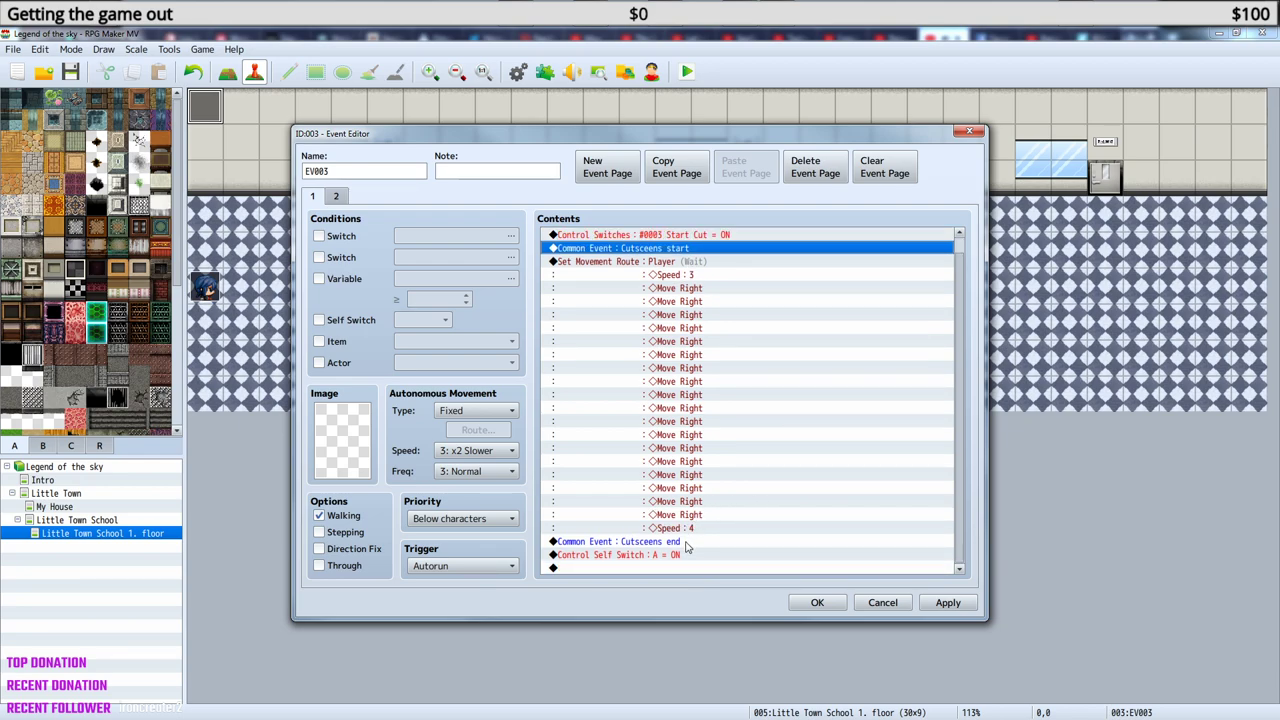
pyautogui.rightClick(688, 543)
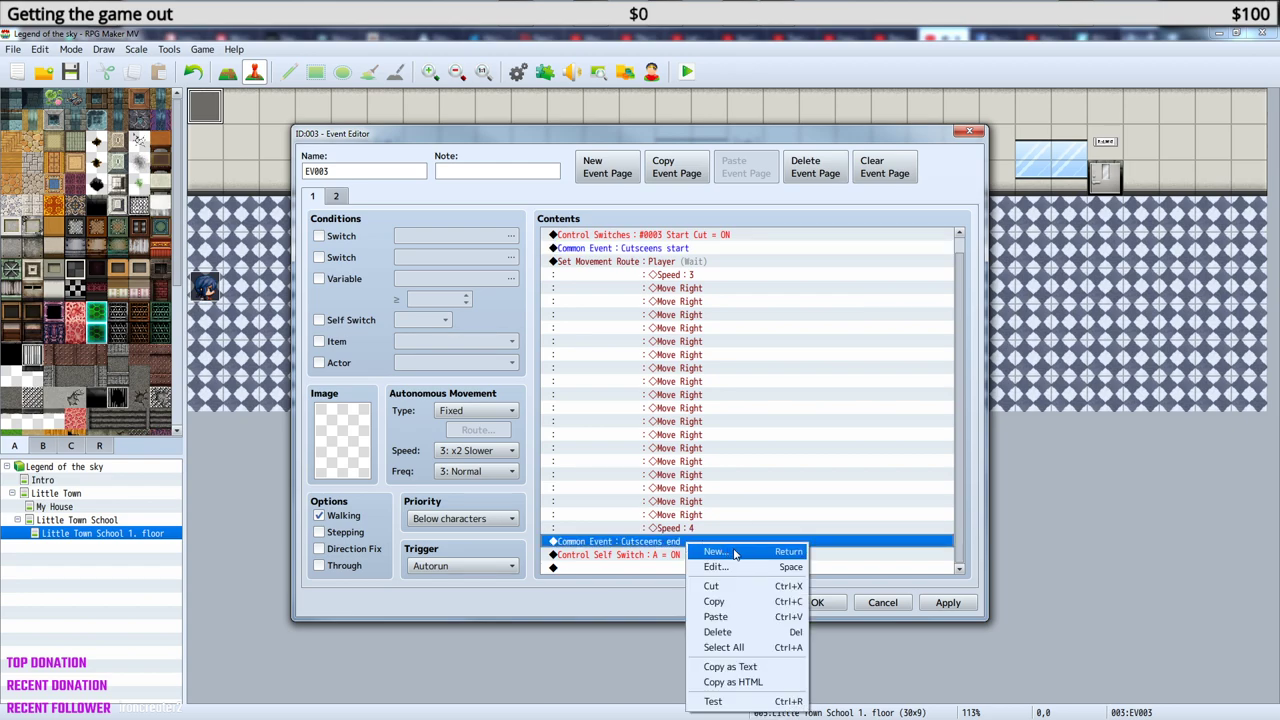
pyautogui.click(733, 552)
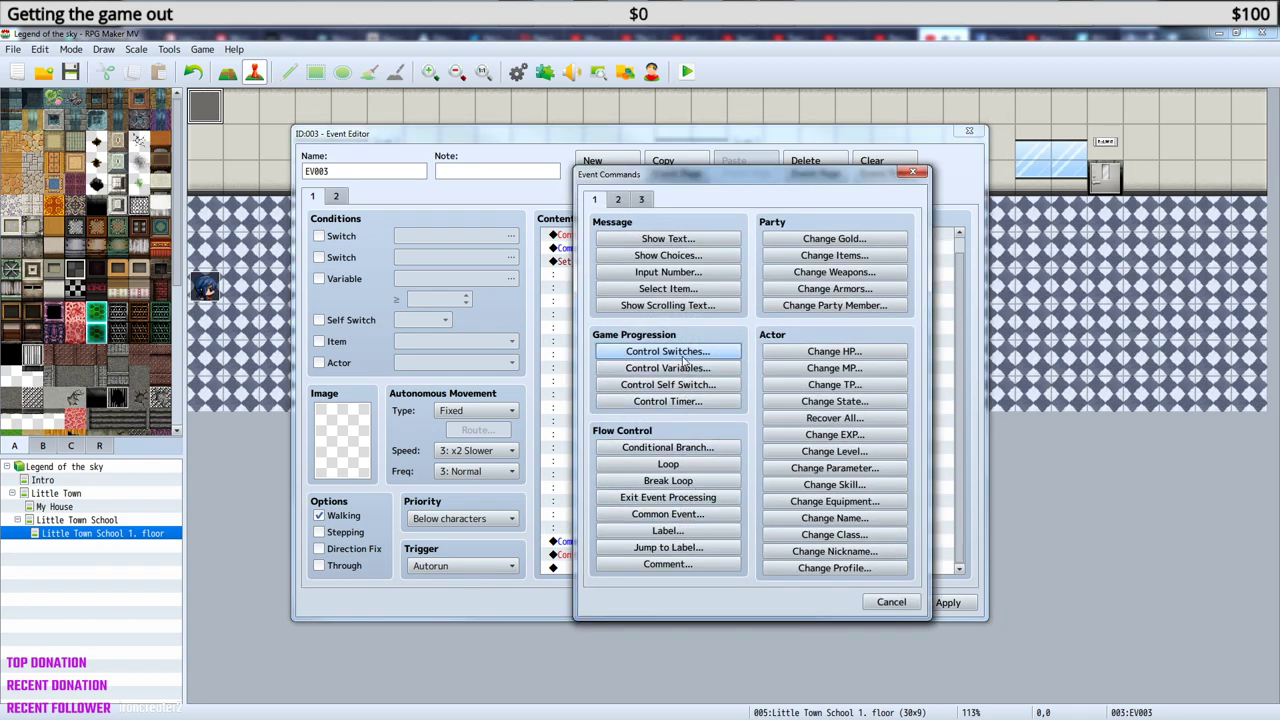
pyautogui.click(685, 352)
pyautogui.click(732, 429)
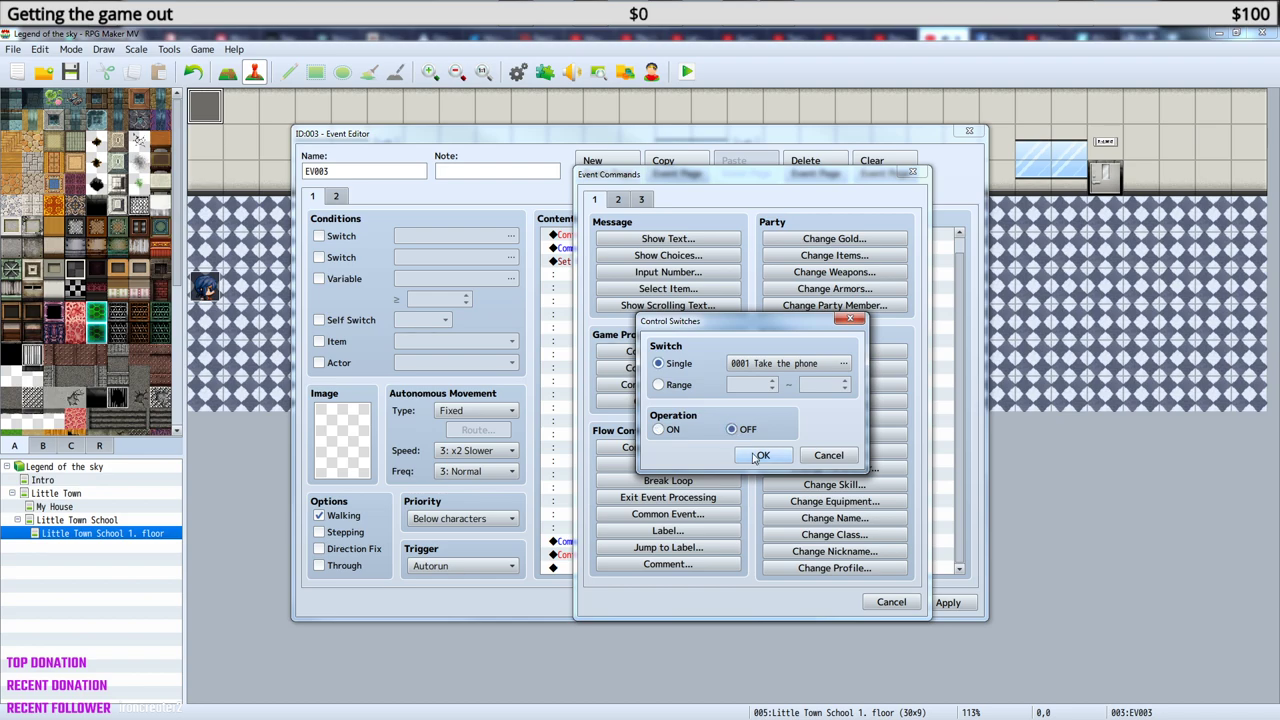
pyautogui.click(800, 363)
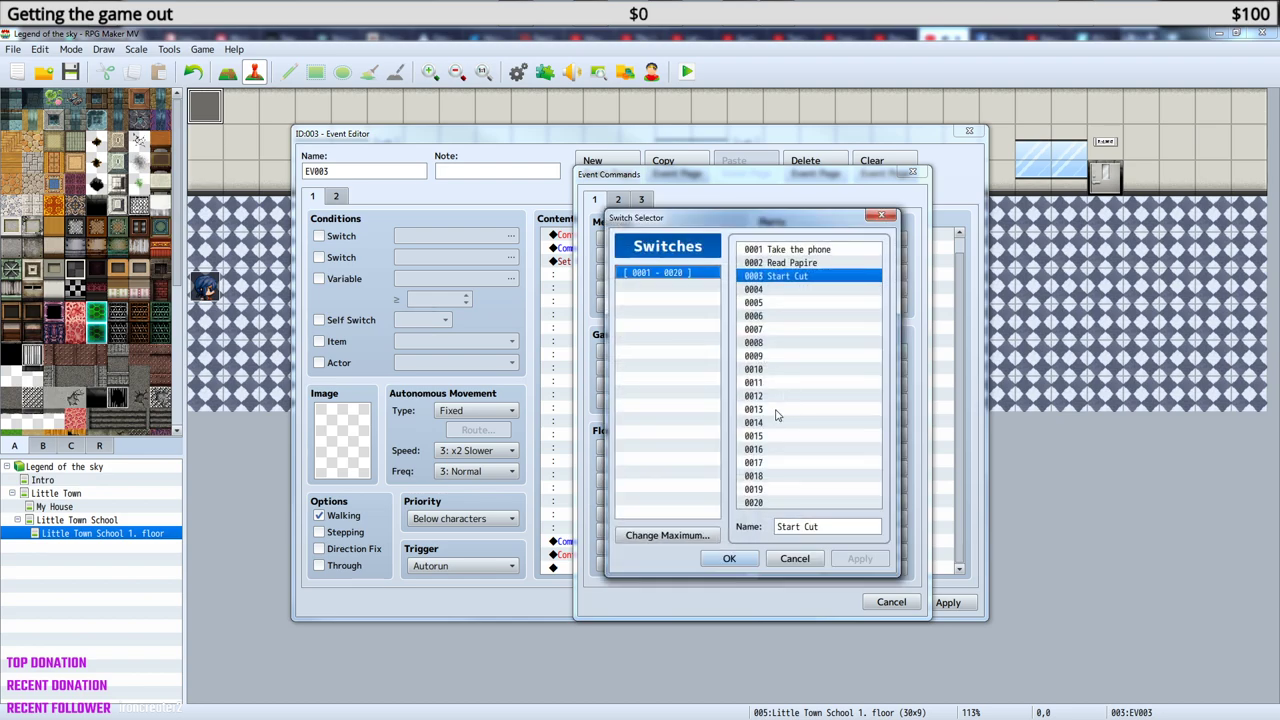
pyautogui.click(729, 558)
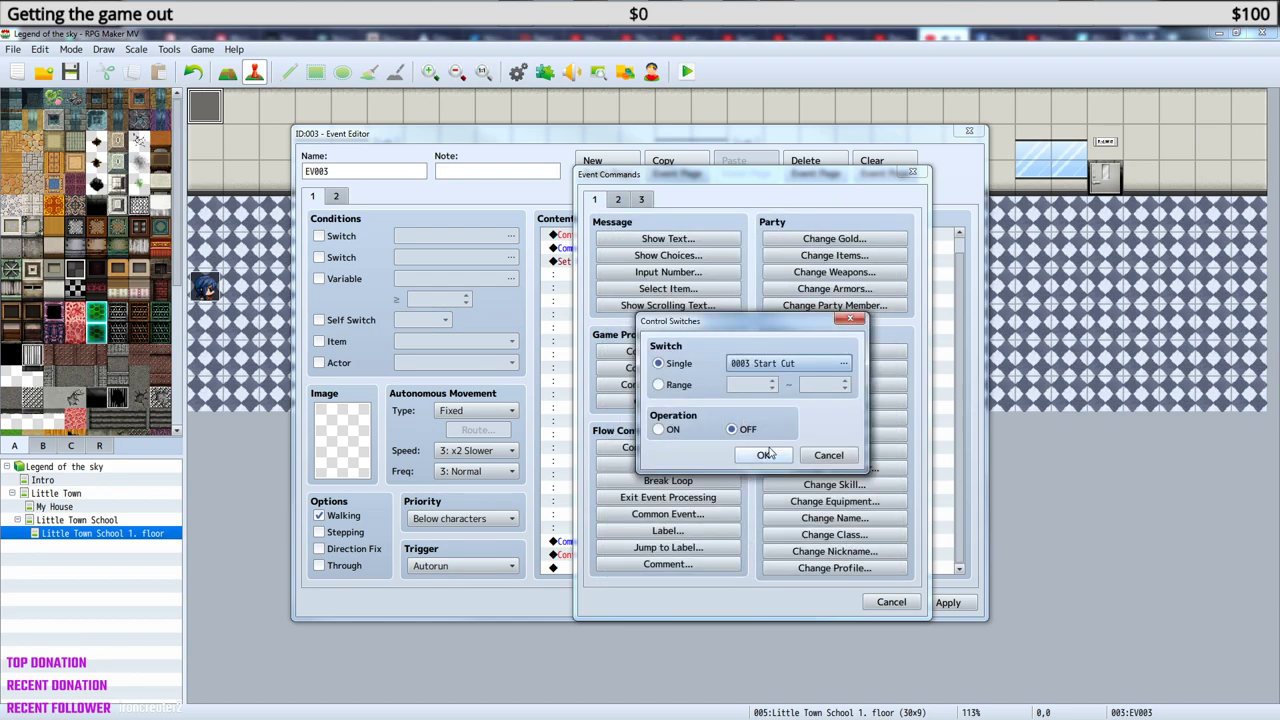
pyautogui.click(766, 455)
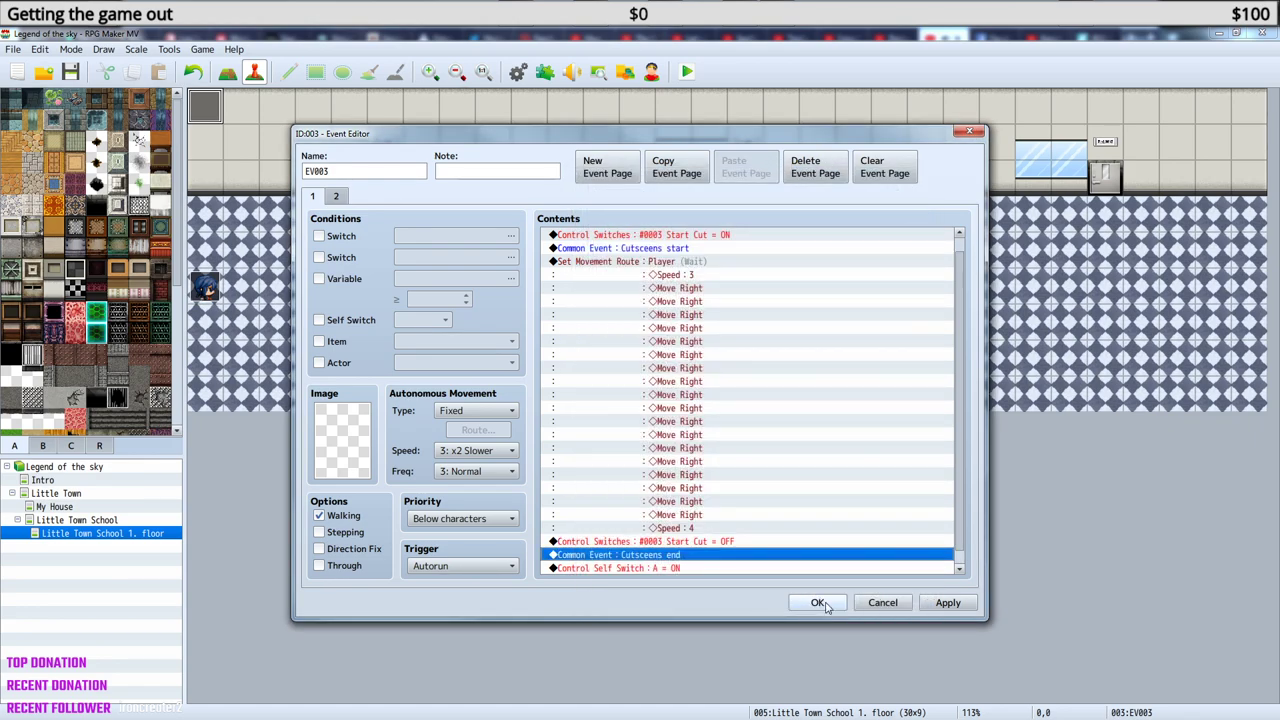
# Move the Start Cut = ON command in EV003 between the Cutsceens start call and the player's movement route, and accept the event.
pyautogui.click(697, 543)
pyautogui.click(699, 557)
pyautogui.click(675, 542)
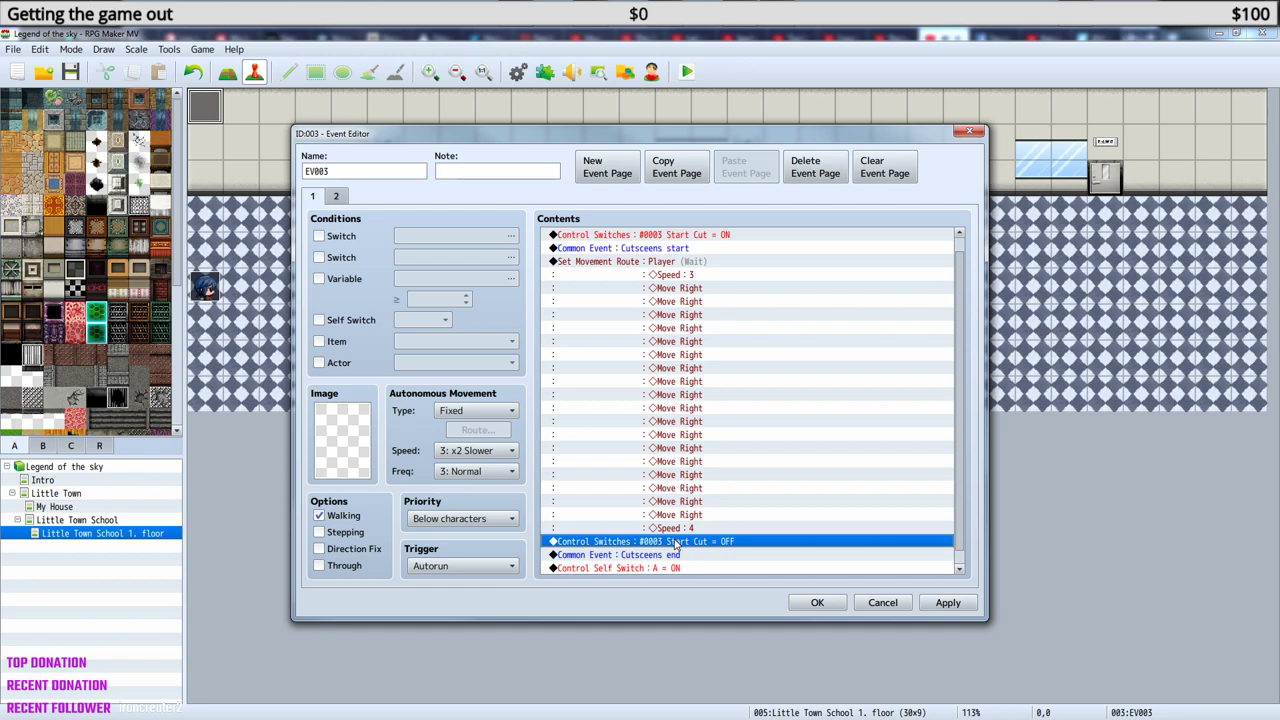
pyautogui.click(674, 238)
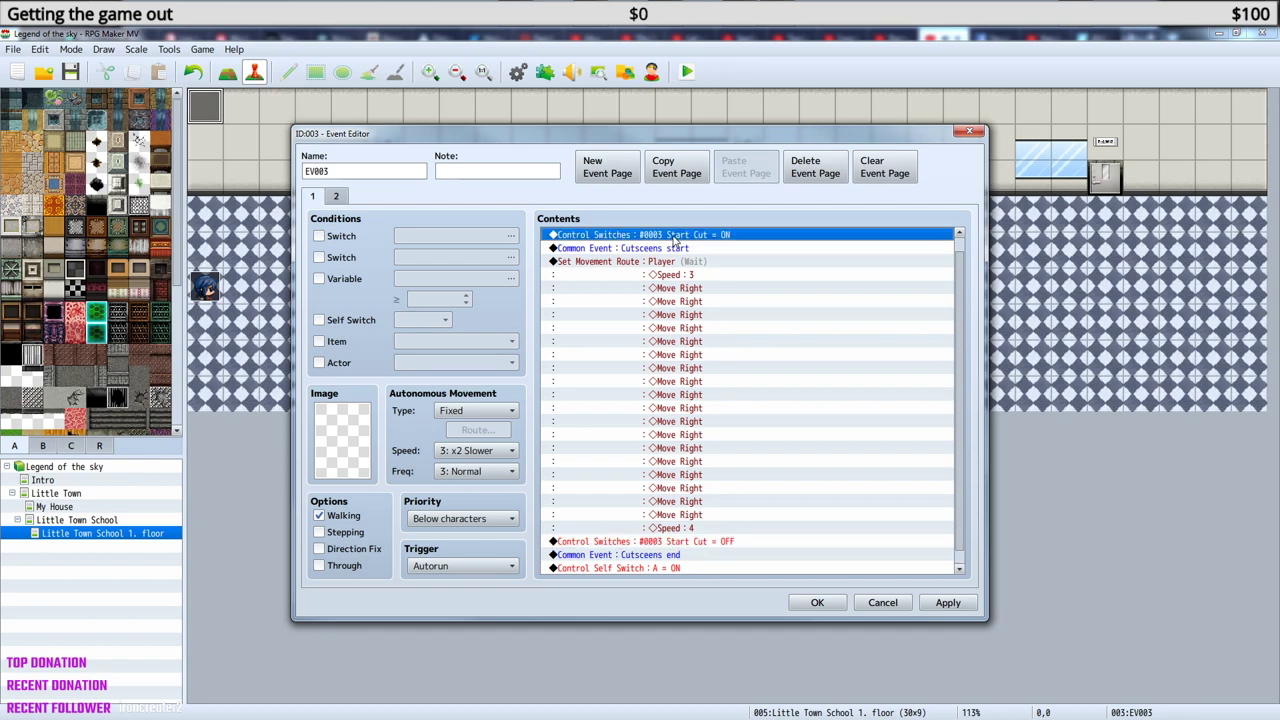
pyautogui.press('Delete')
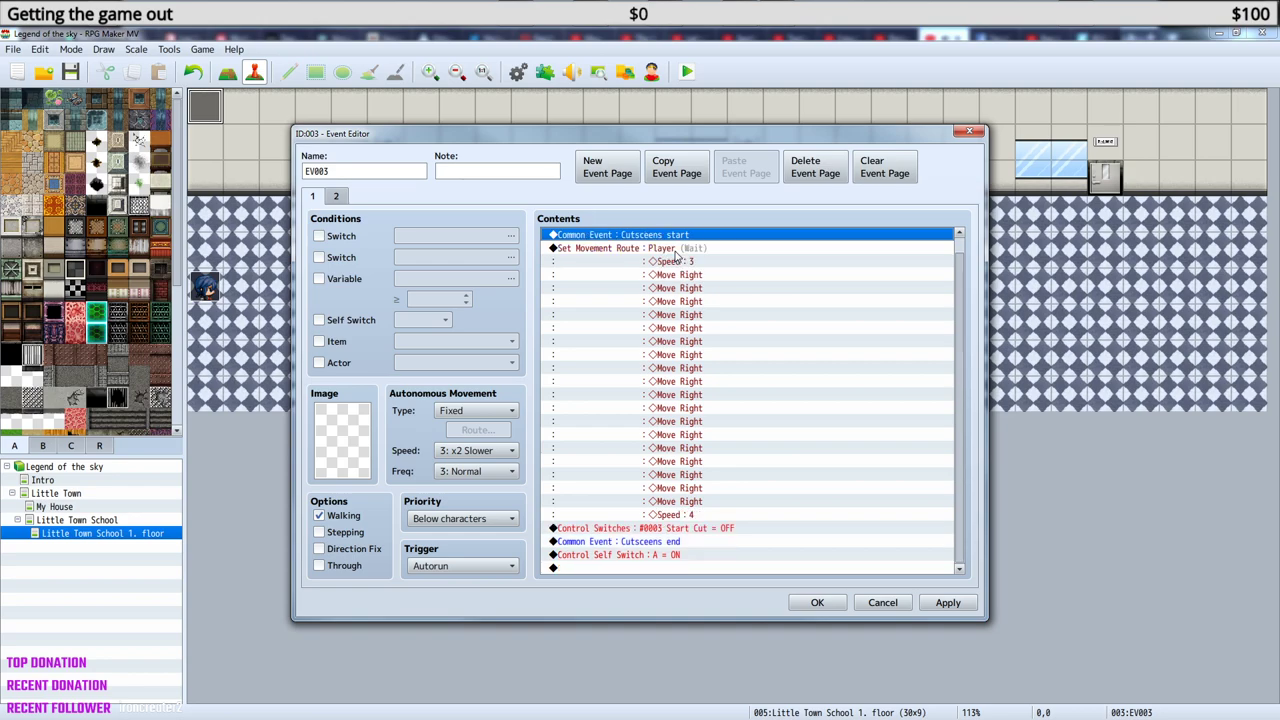
pyautogui.click(677, 247)
pyautogui.hotkey('ctrl', 'v')
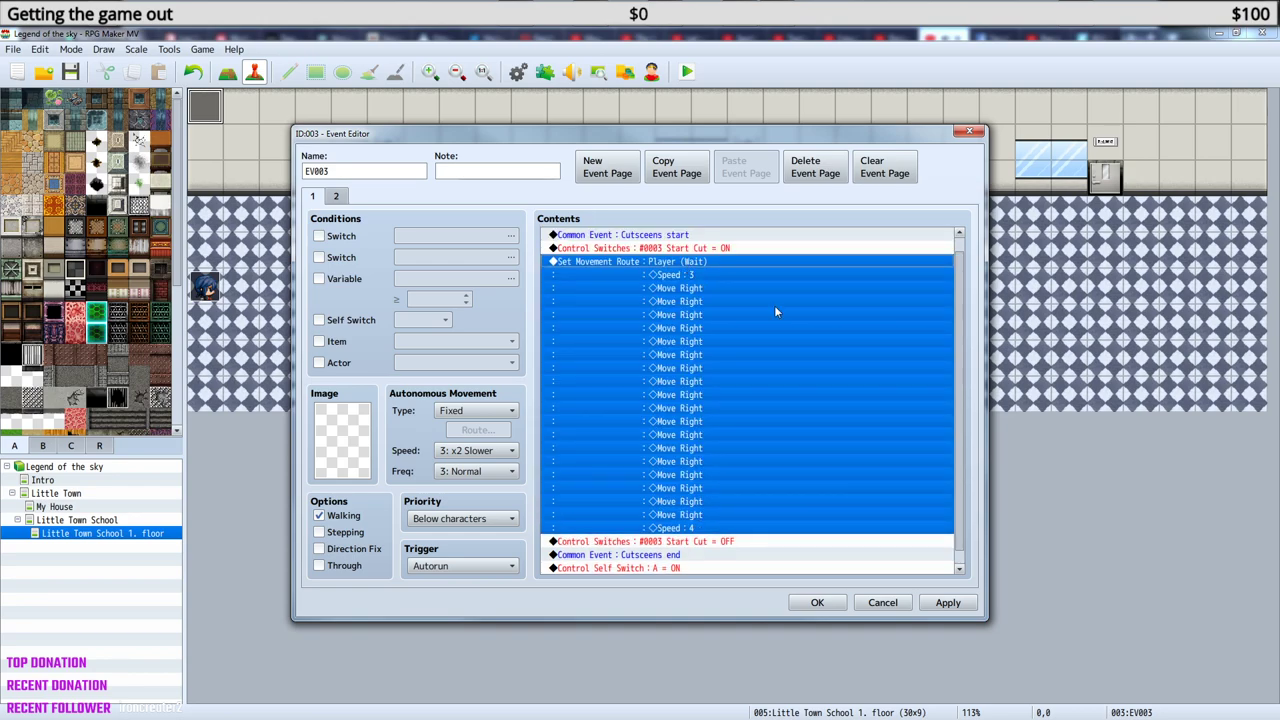
pyautogui.scroll(-1, 852, 360)
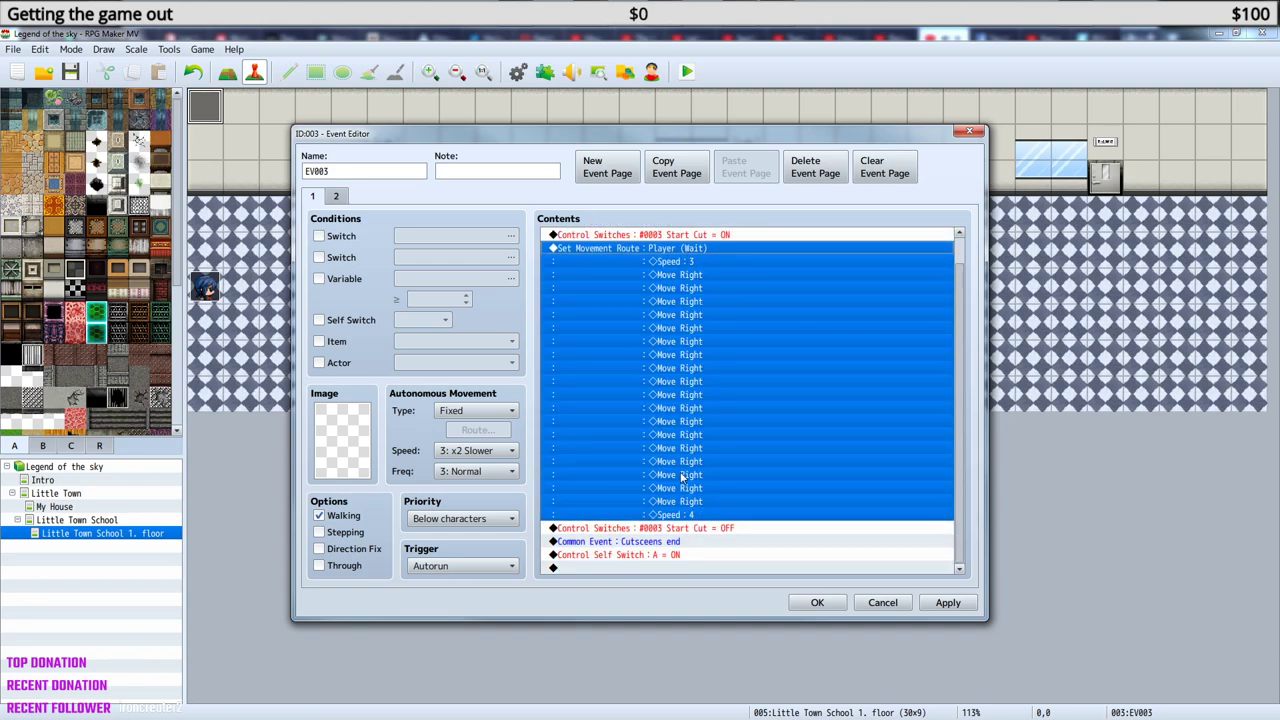
pyautogui.click(674, 529)
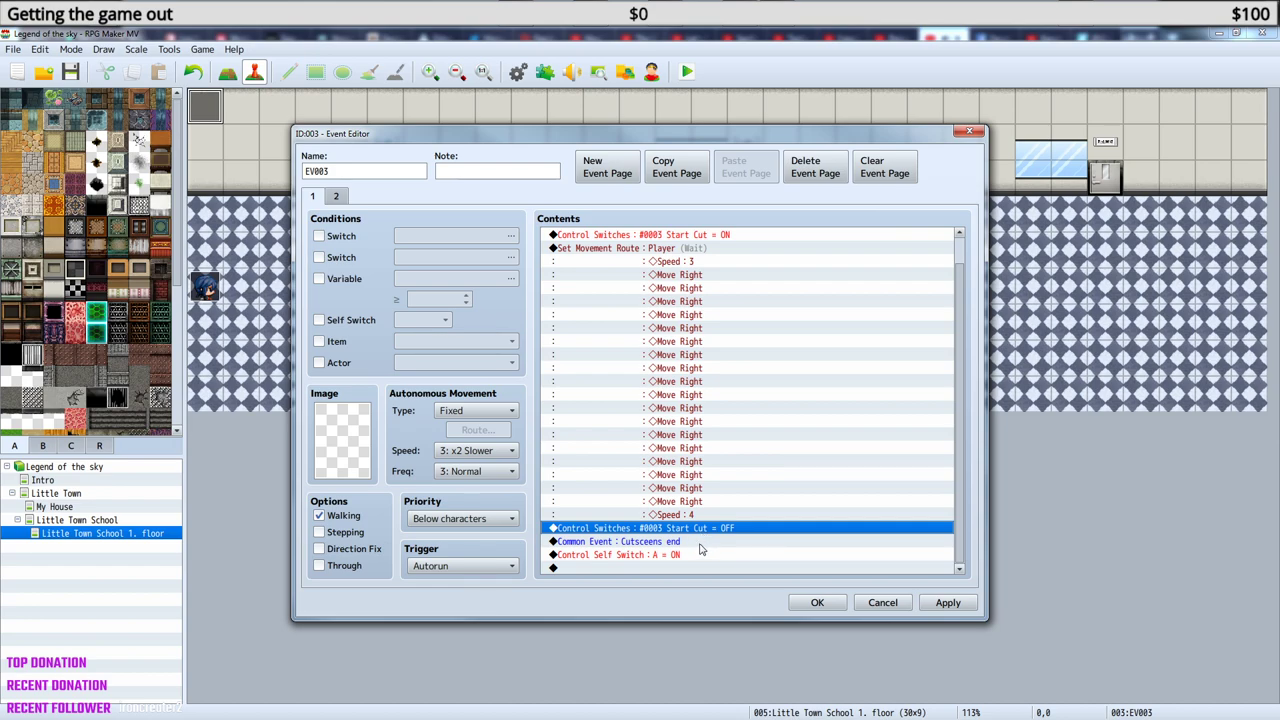
pyautogui.scroll(1, 700, 535)
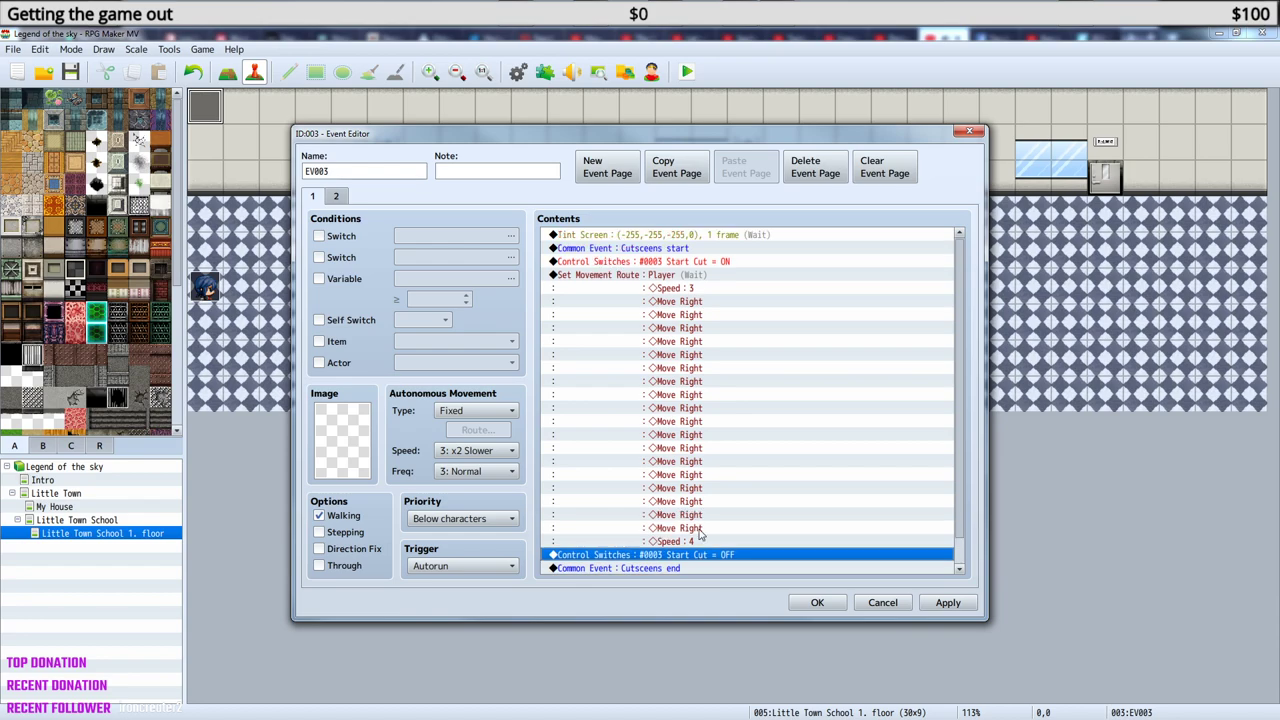
pyautogui.scroll(-1, 700, 535)
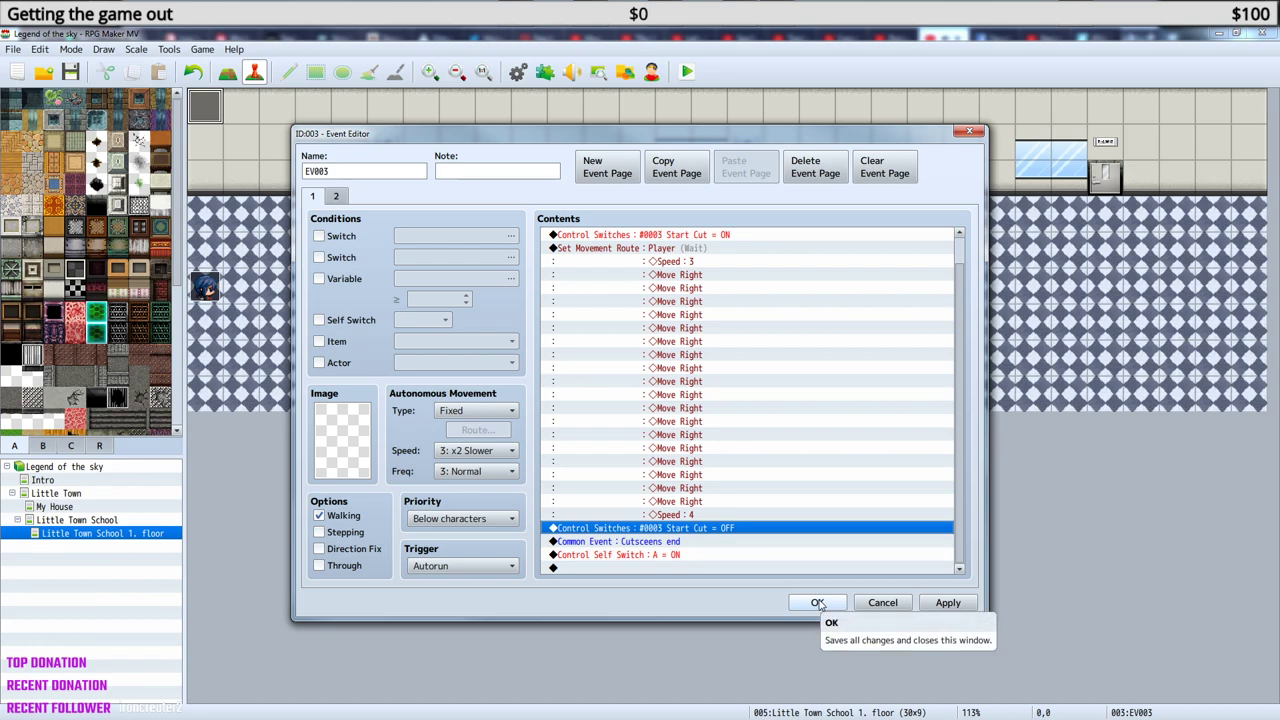
pyautogui.click(817, 603)
# Playtest the game by continuing from the save file, watch the character walk in the school-floor cutscene, and close the game.
pyautogui.click(686, 71)
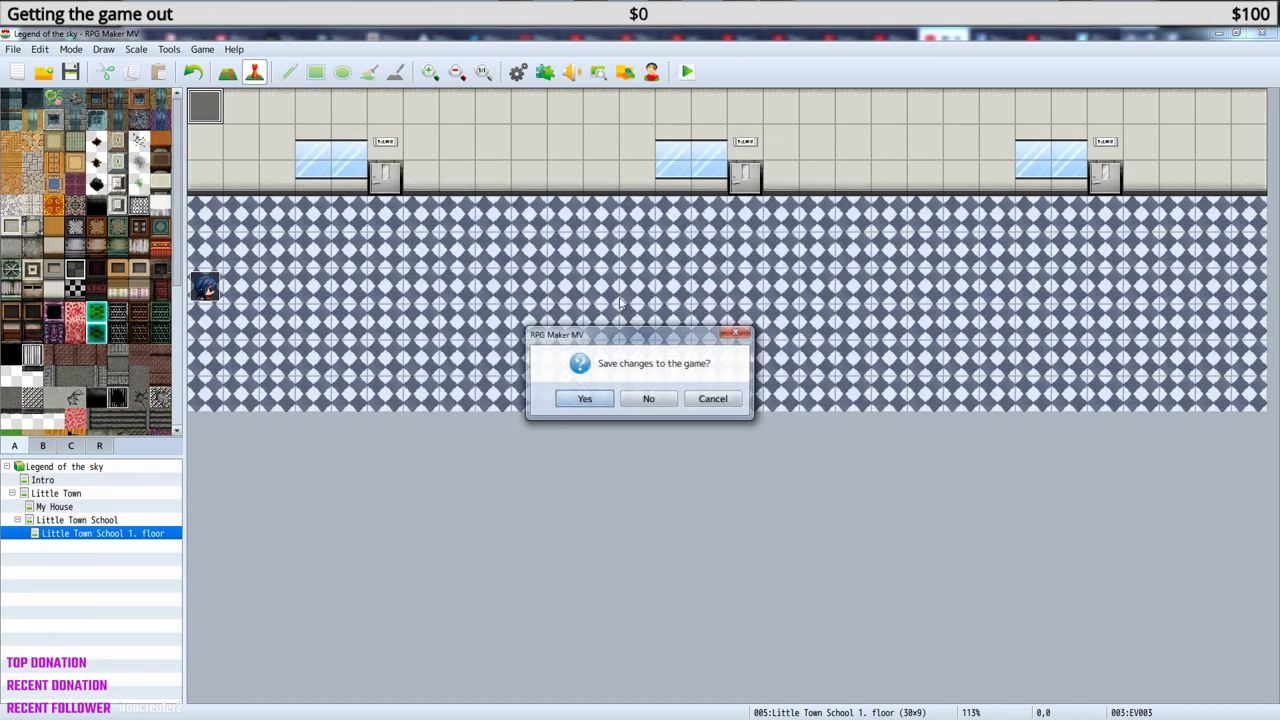
pyautogui.click(648, 398)
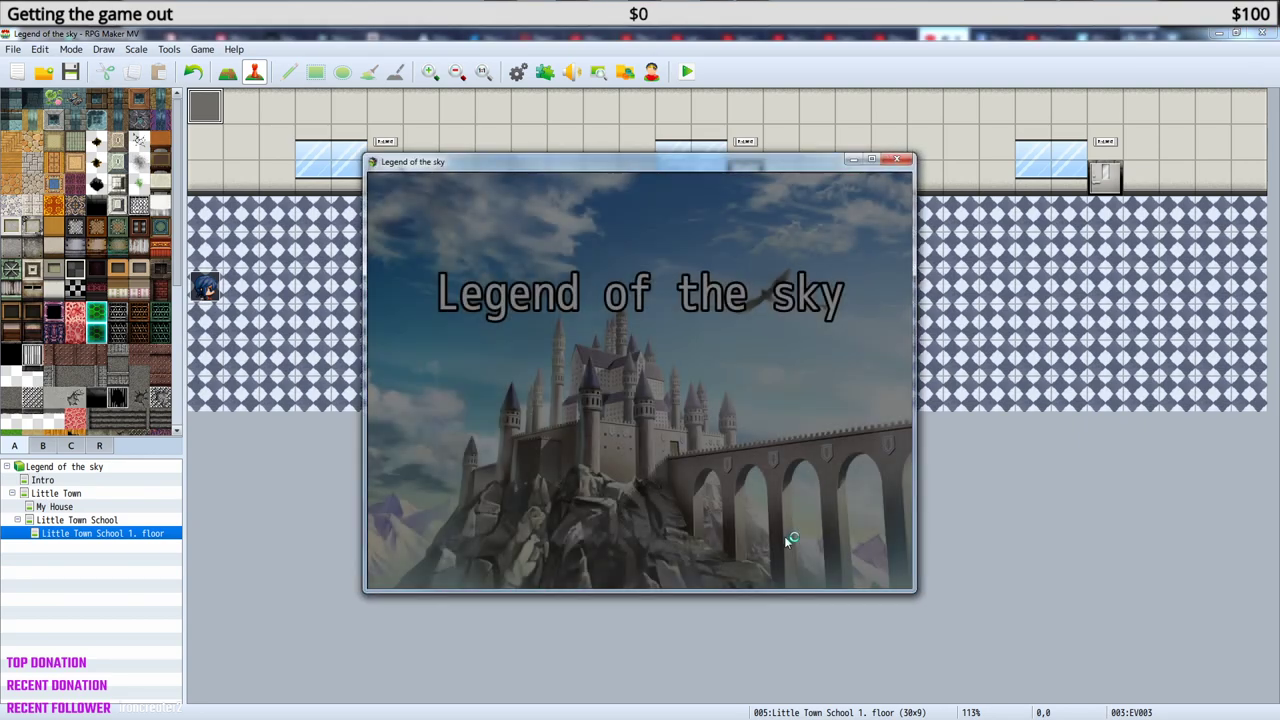
pyautogui.press('Return')
pyautogui.press('Return')
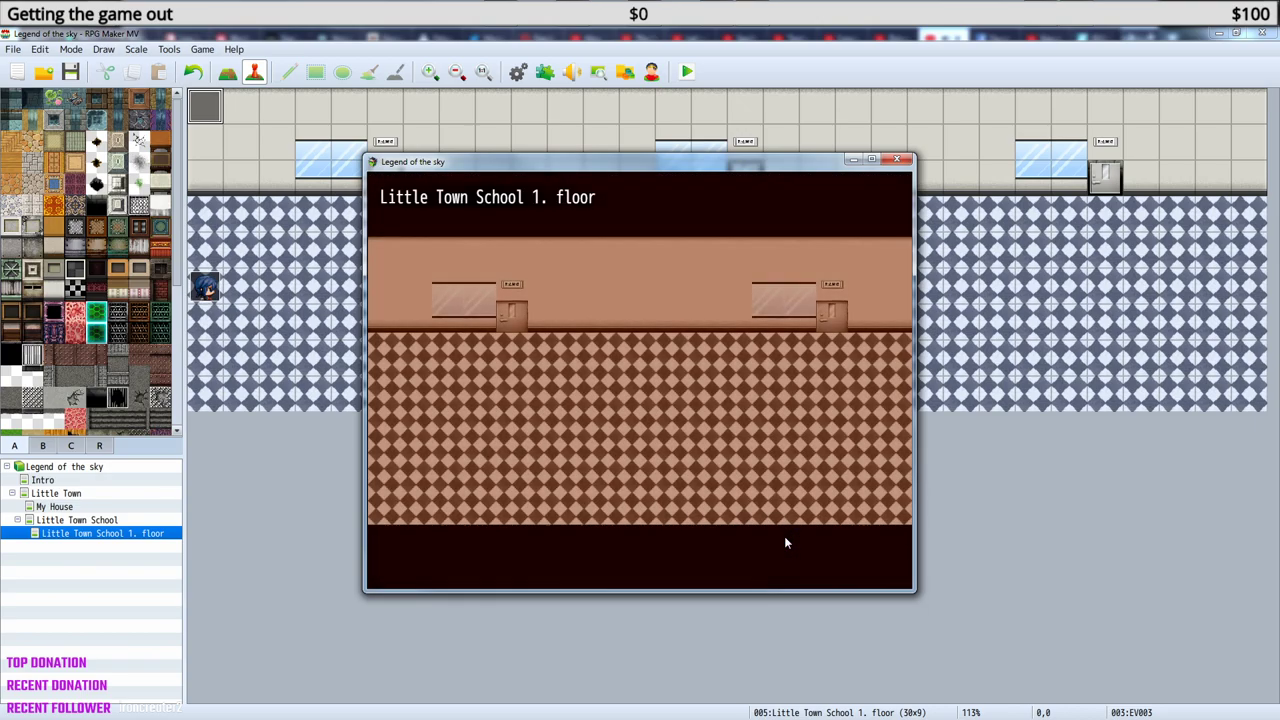
pyautogui.press('Right')
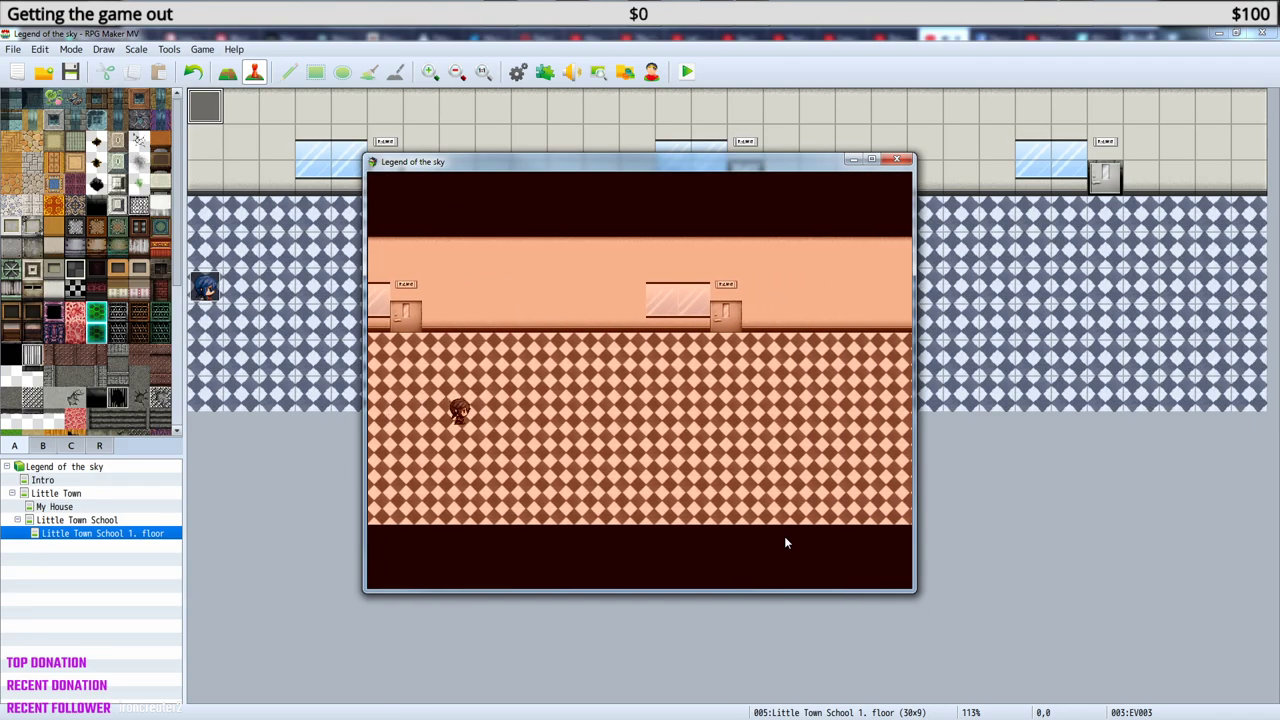
pyautogui.press('Right')
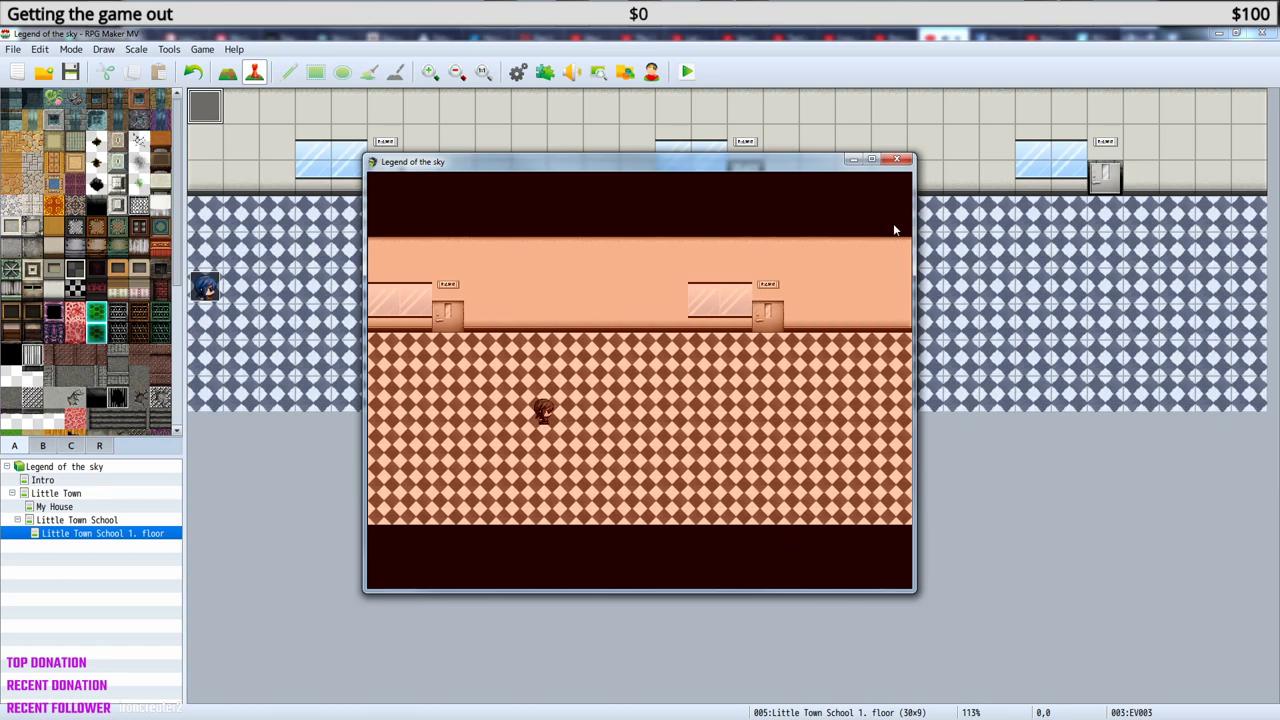
pyautogui.click(902, 160)
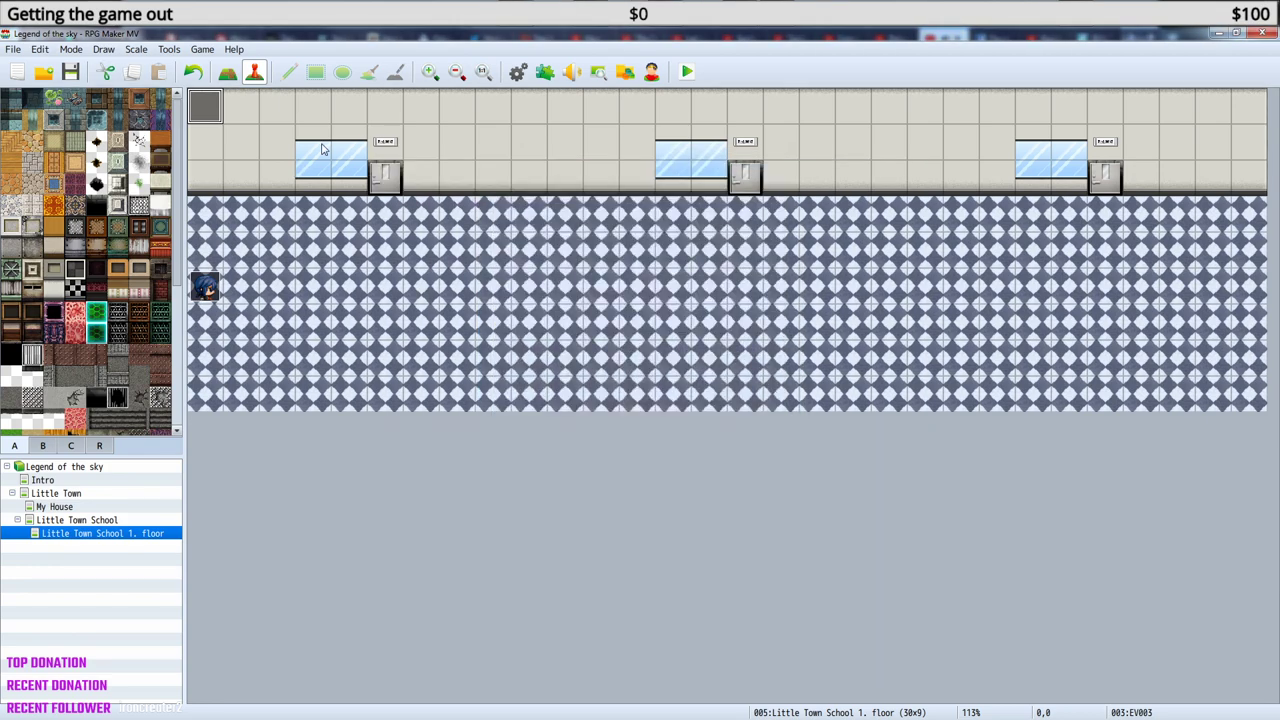
# Turn off Wait for Completion in the Tint Screen command of the common event Cutsceens start.
pyautogui.click(517, 72)
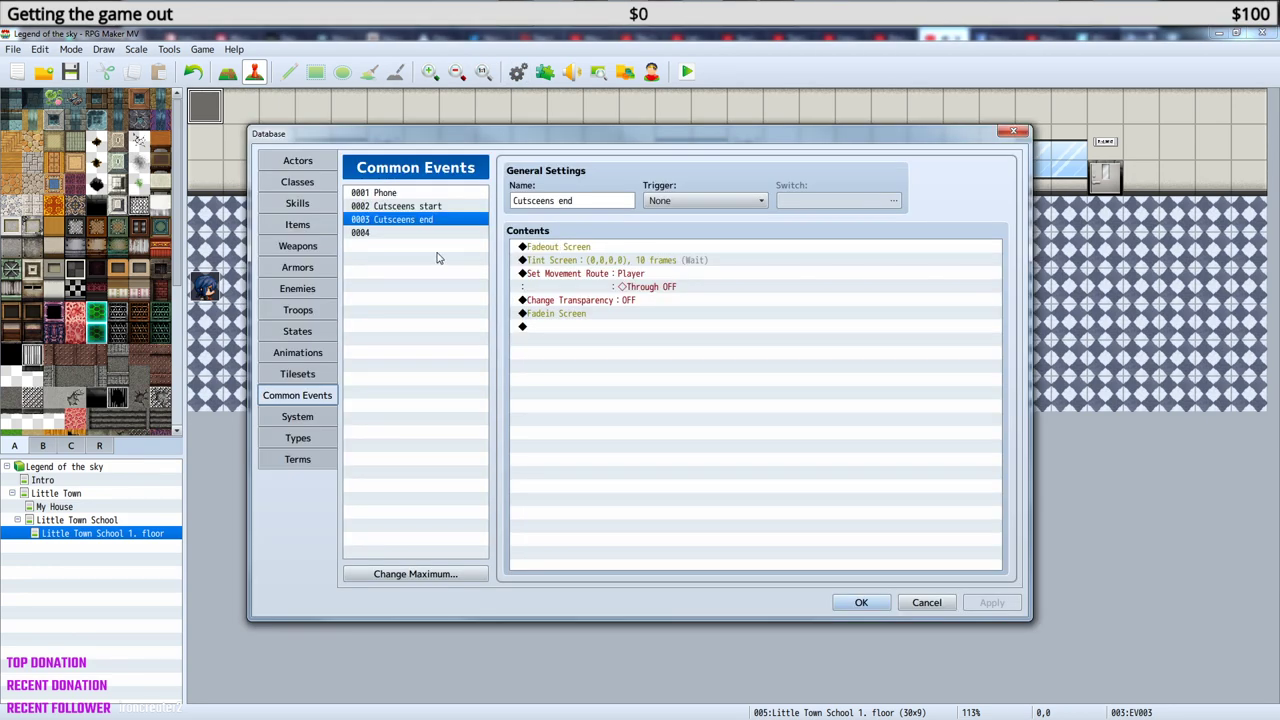
pyautogui.click(417, 207)
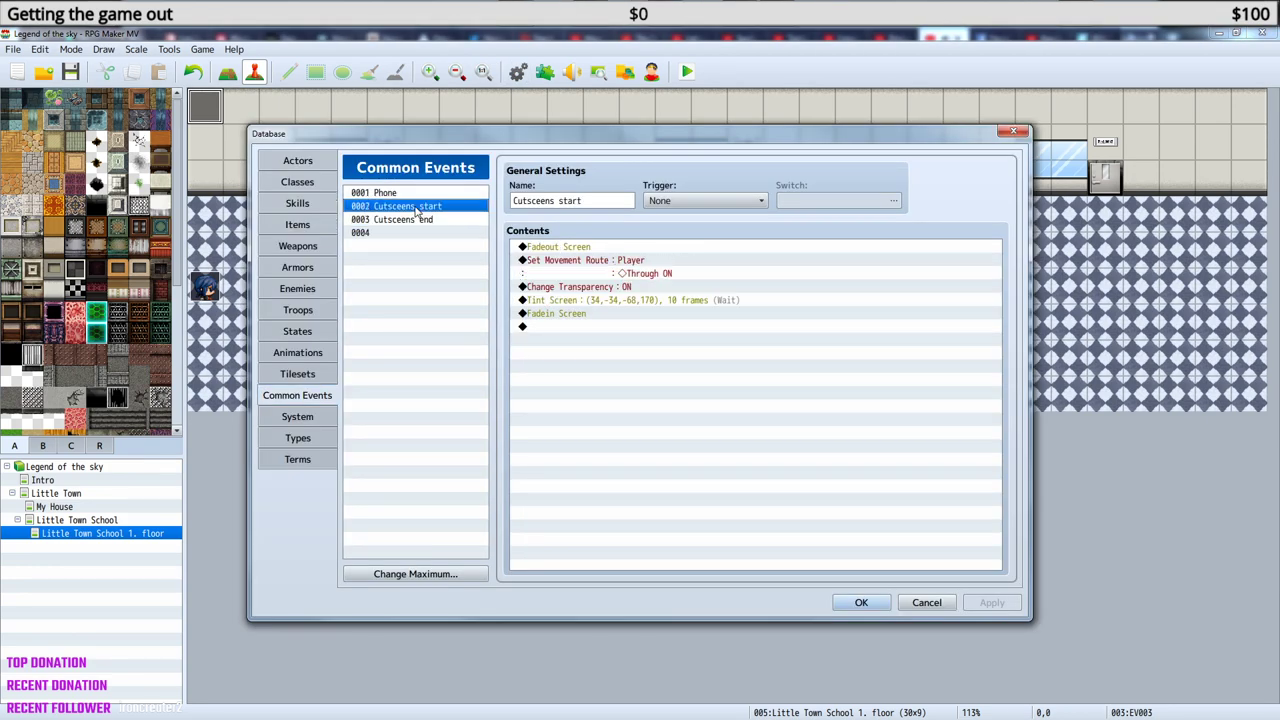
pyautogui.click(672, 304)
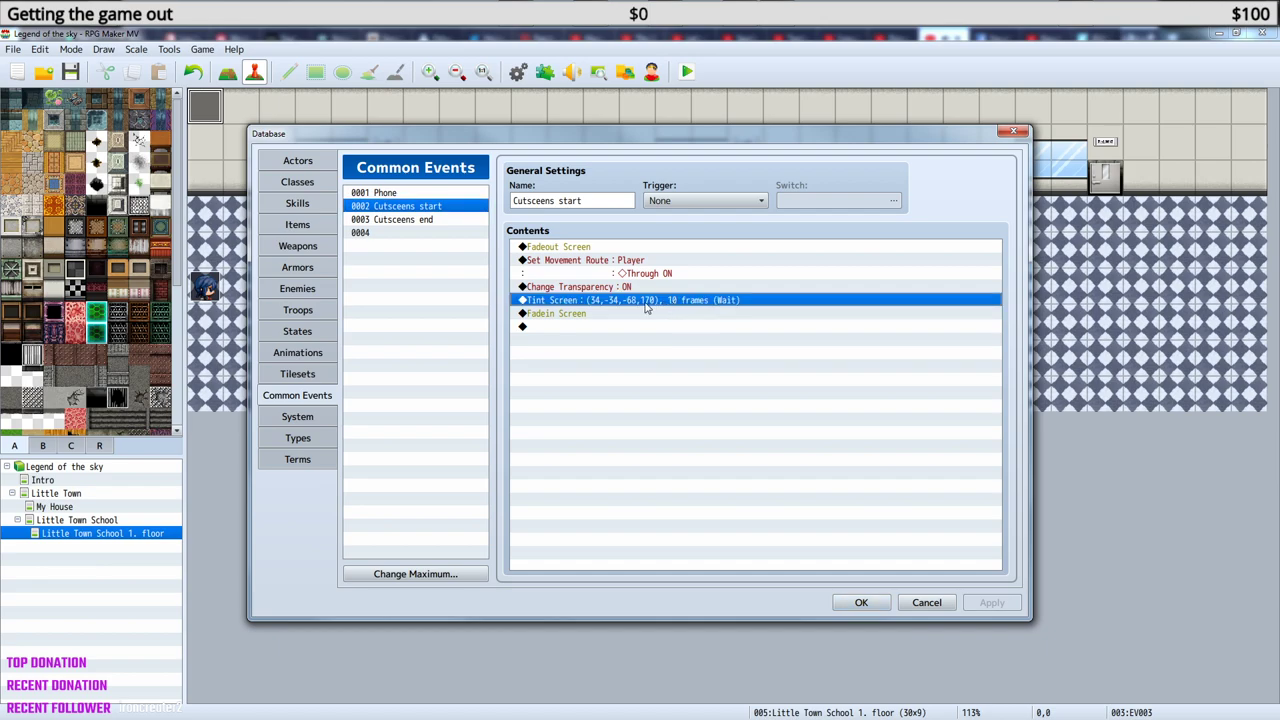
pyautogui.rightClick(571, 314)
pyautogui.click(626, 340)
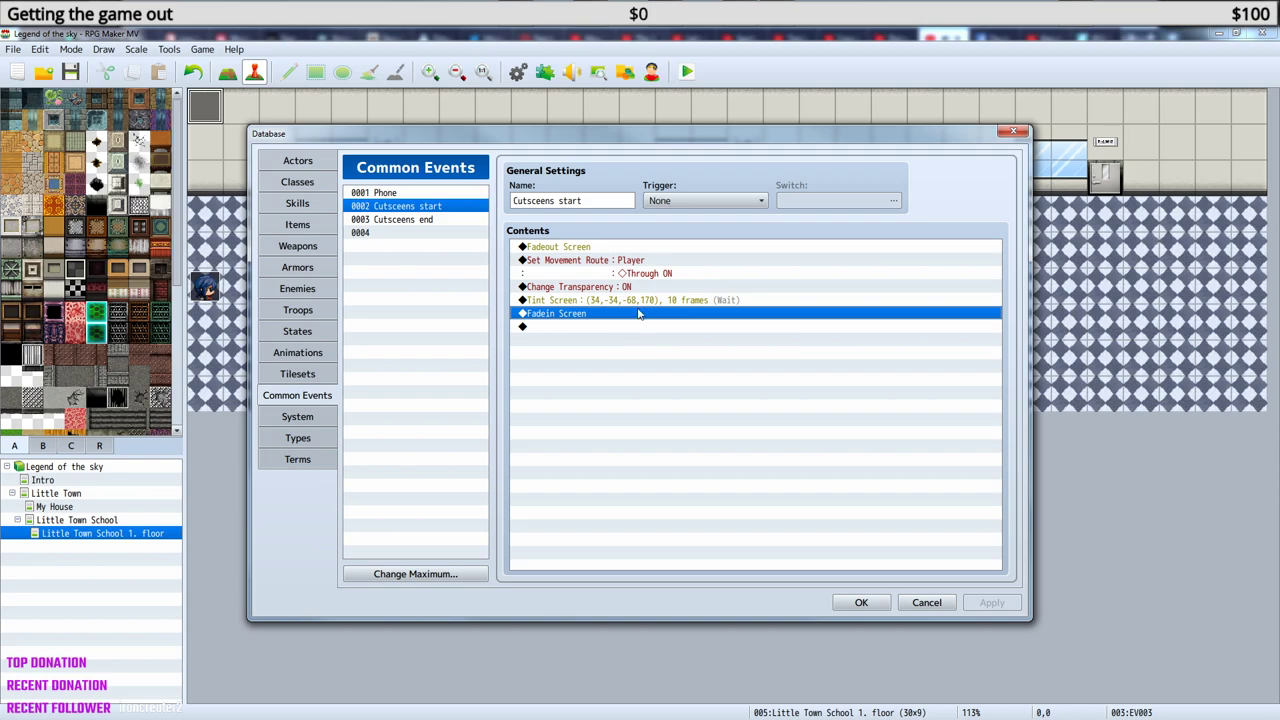
pyautogui.rightClick(638, 316)
pyautogui.click(628, 299)
pyautogui.rightClick(628, 298)
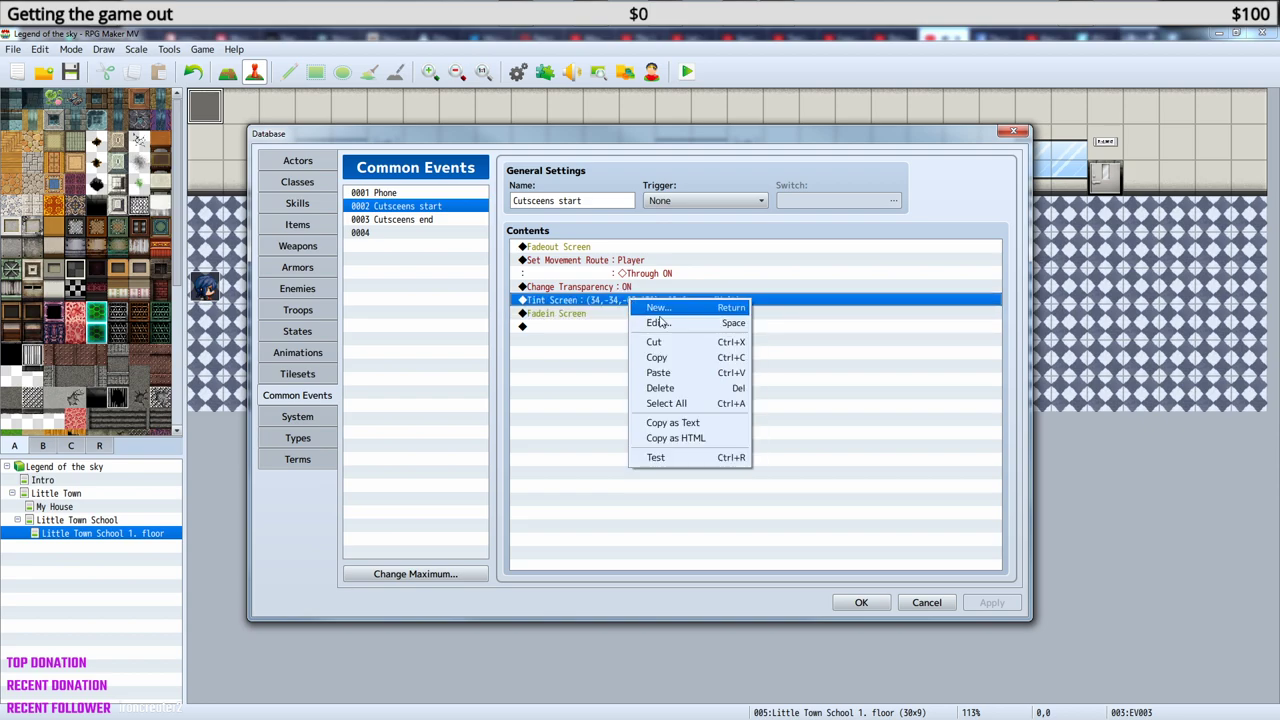
pyautogui.click(656, 323)
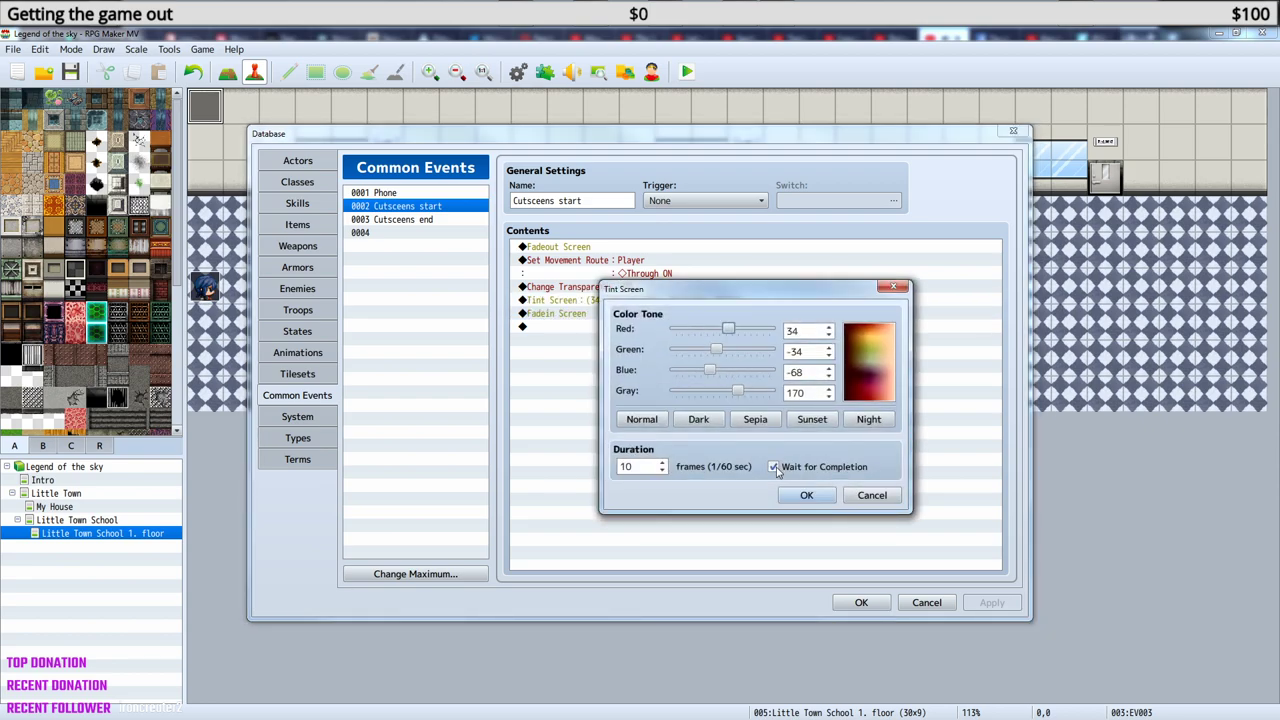
pyautogui.click(775, 468)
pyautogui.click(806, 496)
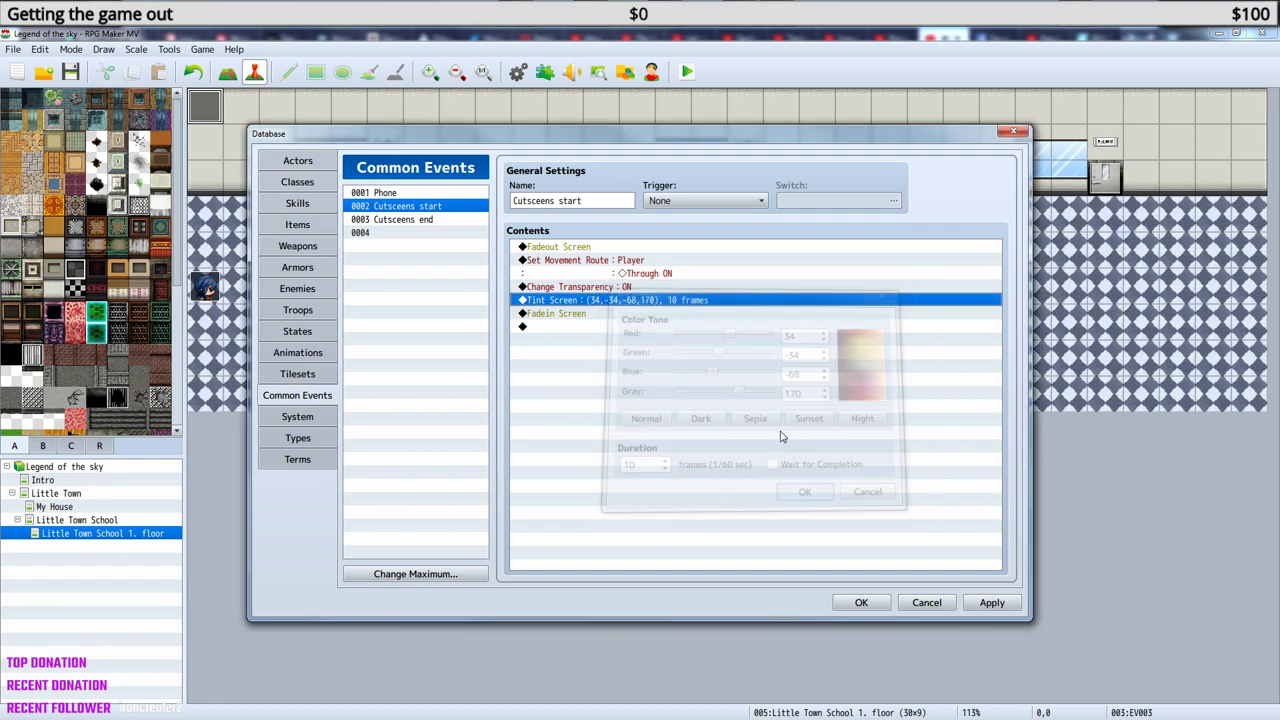
# Turn off Wait for Completion in the Tint Screen command of the common event Cutsceens end and accept the database changes.
pyautogui.click(413, 220)
pyautogui.click(662, 261)
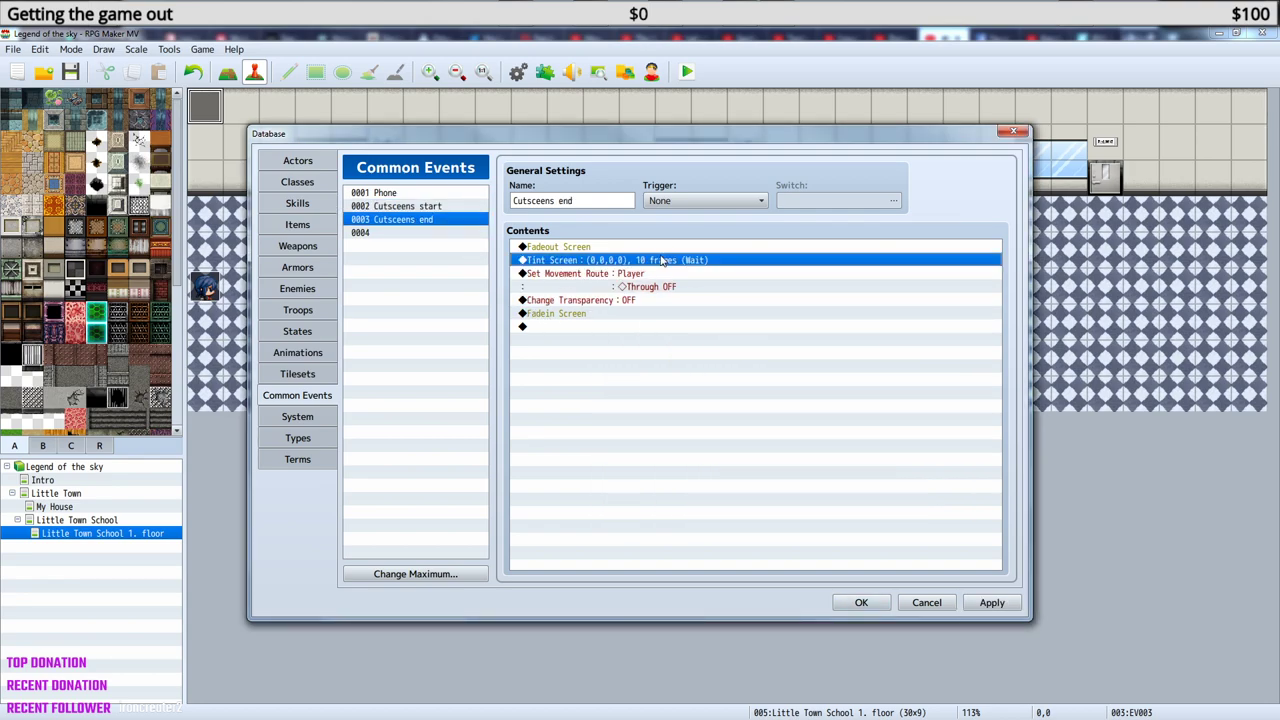
pyautogui.rightClick(662, 261)
pyautogui.click(708, 291)
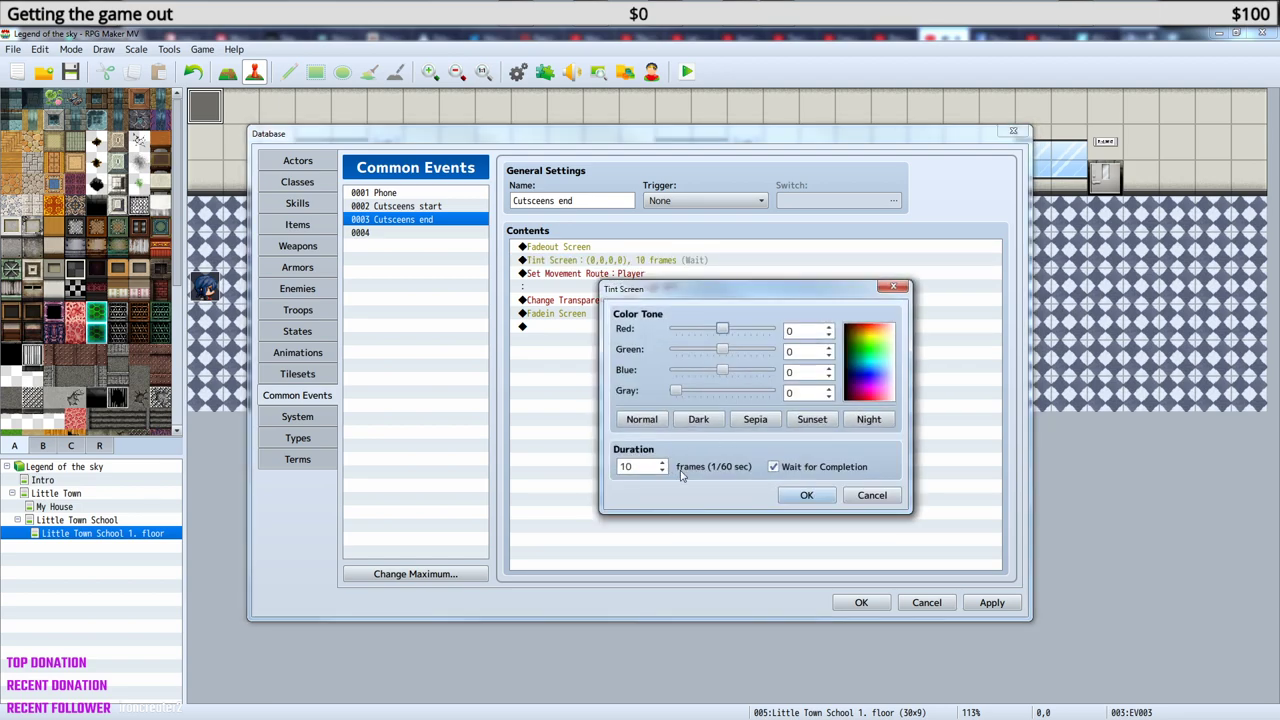
pyautogui.click(773, 465)
pyautogui.click(806, 493)
pyautogui.click(861, 602)
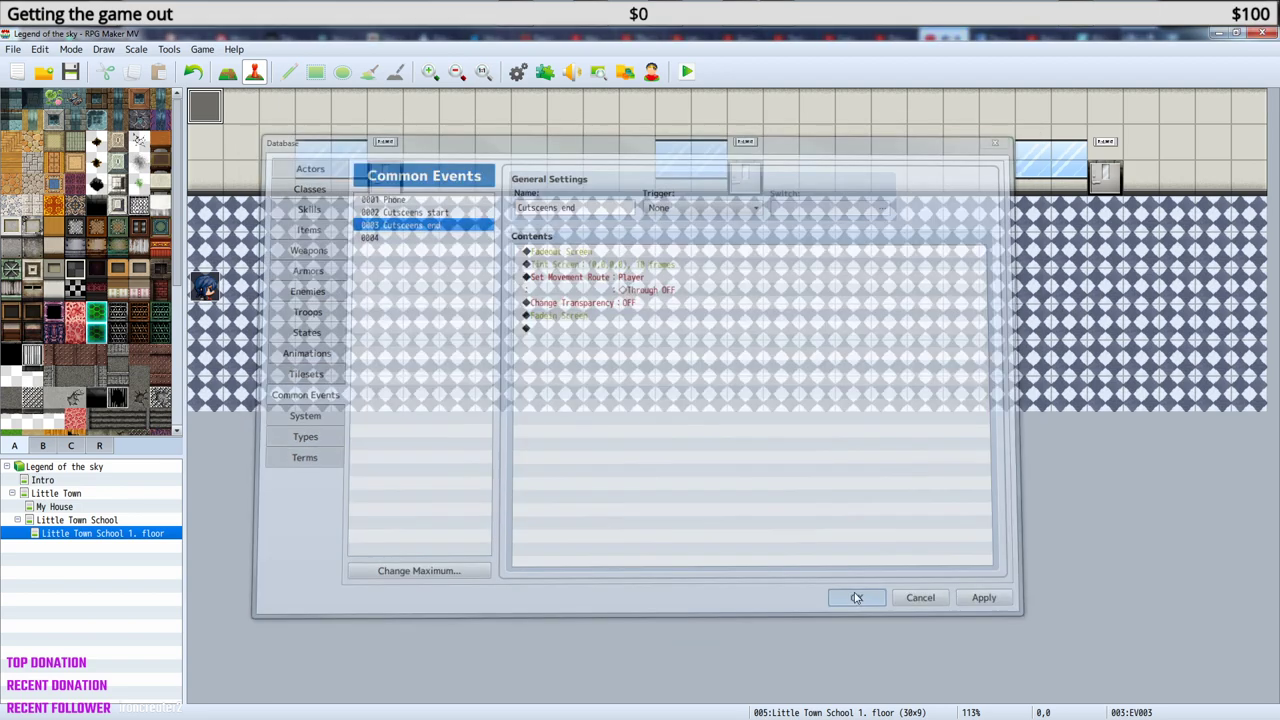
# Save the project, playtest the school-floor cutscene by continuing from the save file, and close the game.
pyautogui.click(687, 71)
pyautogui.click(604, 398)
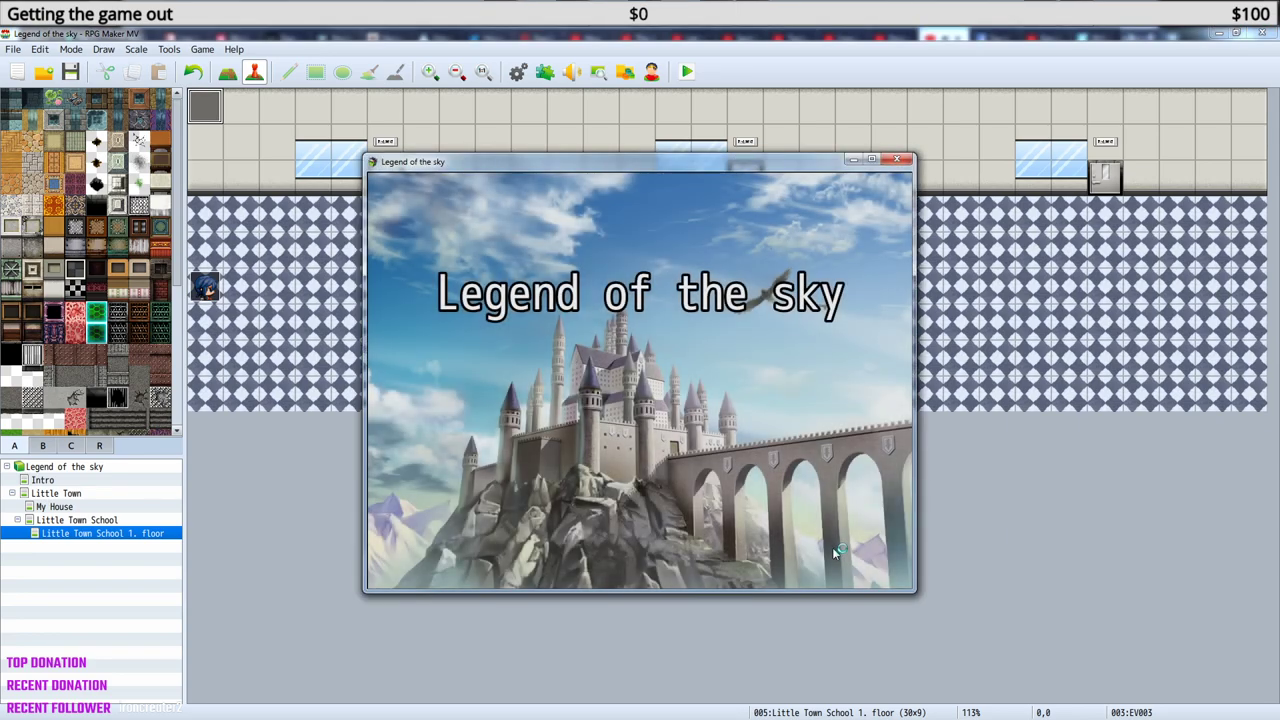
pyautogui.press('Return')
pyautogui.press('Return')
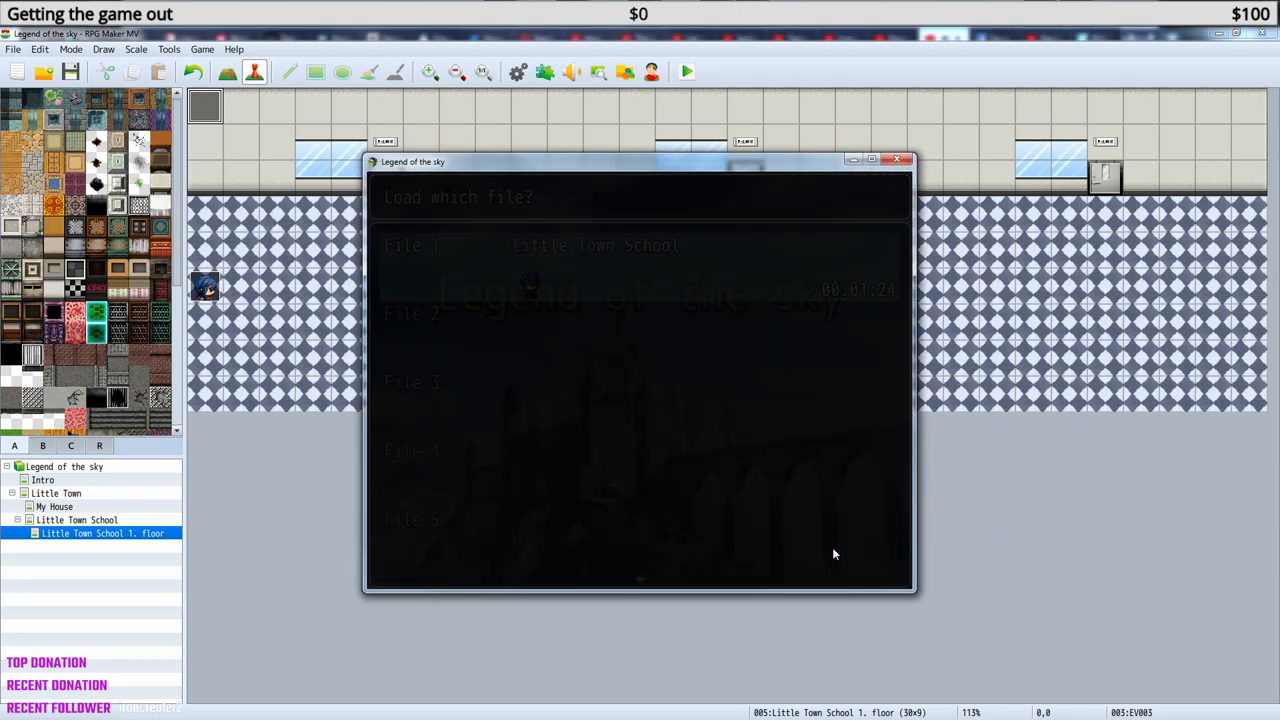
pyautogui.press('Up')
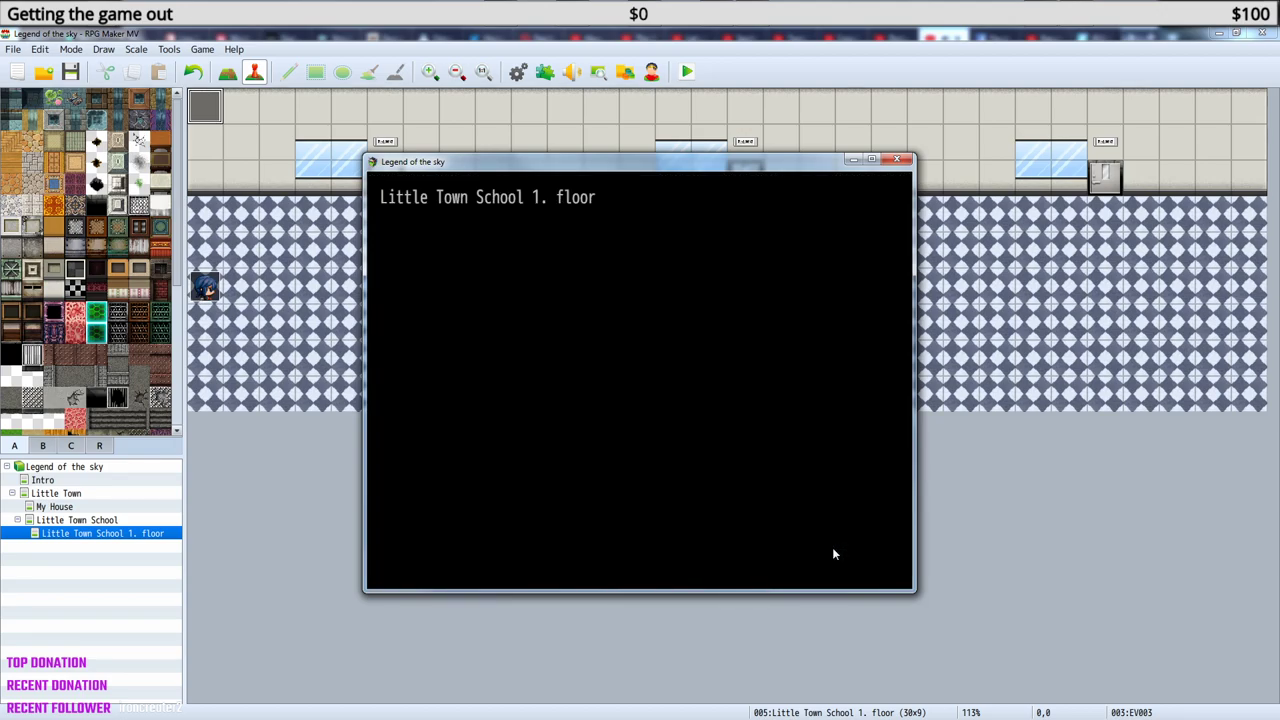
pyautogui.press('Right')
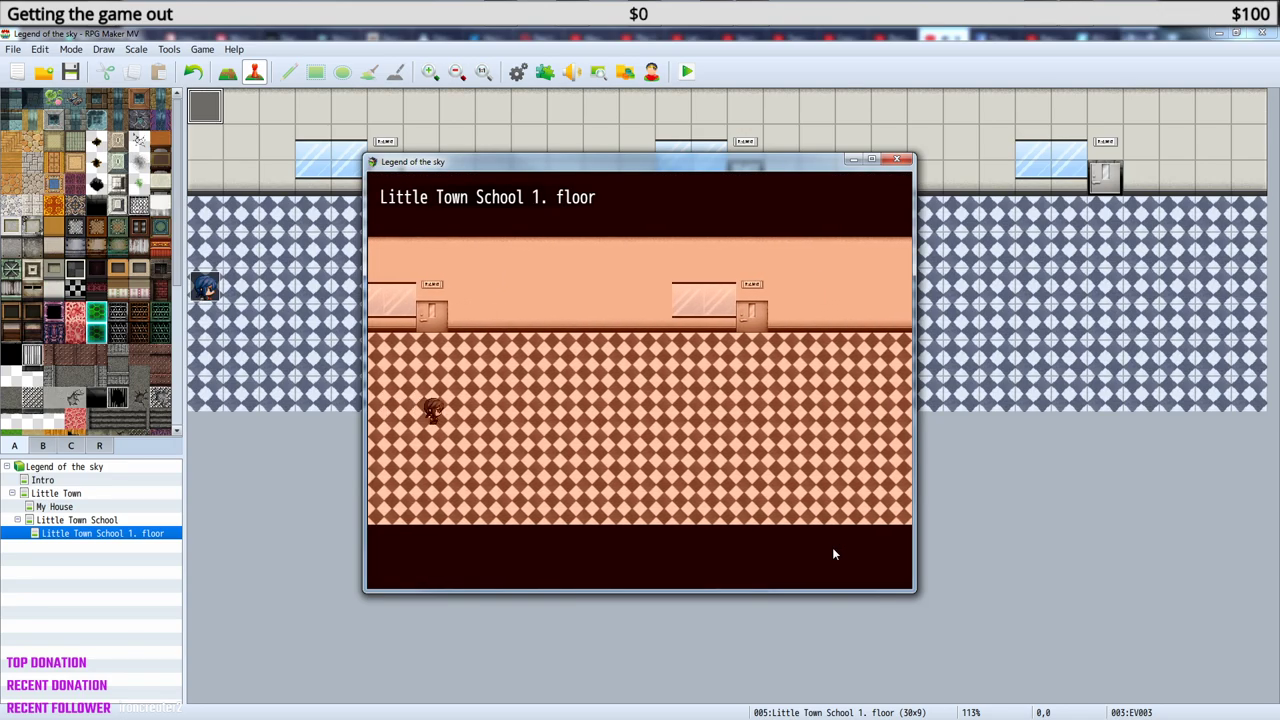
pyautogui.press('Right')
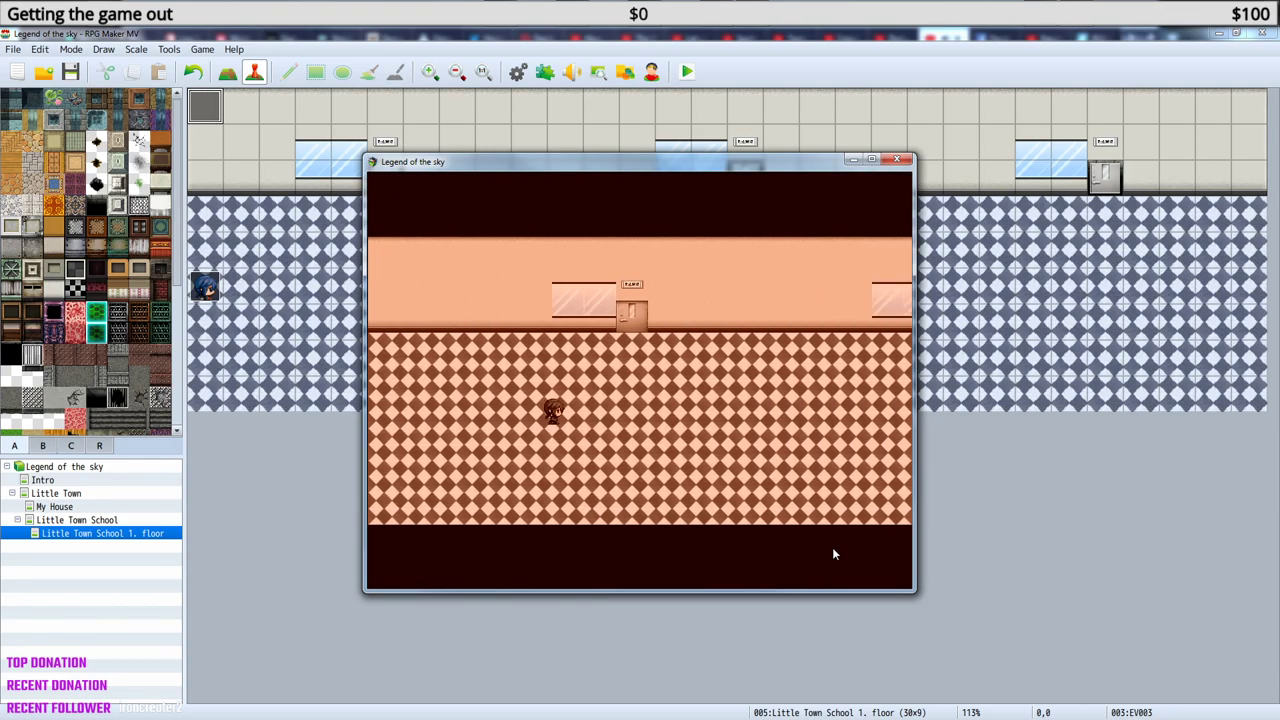
pyautogui.press('Right')
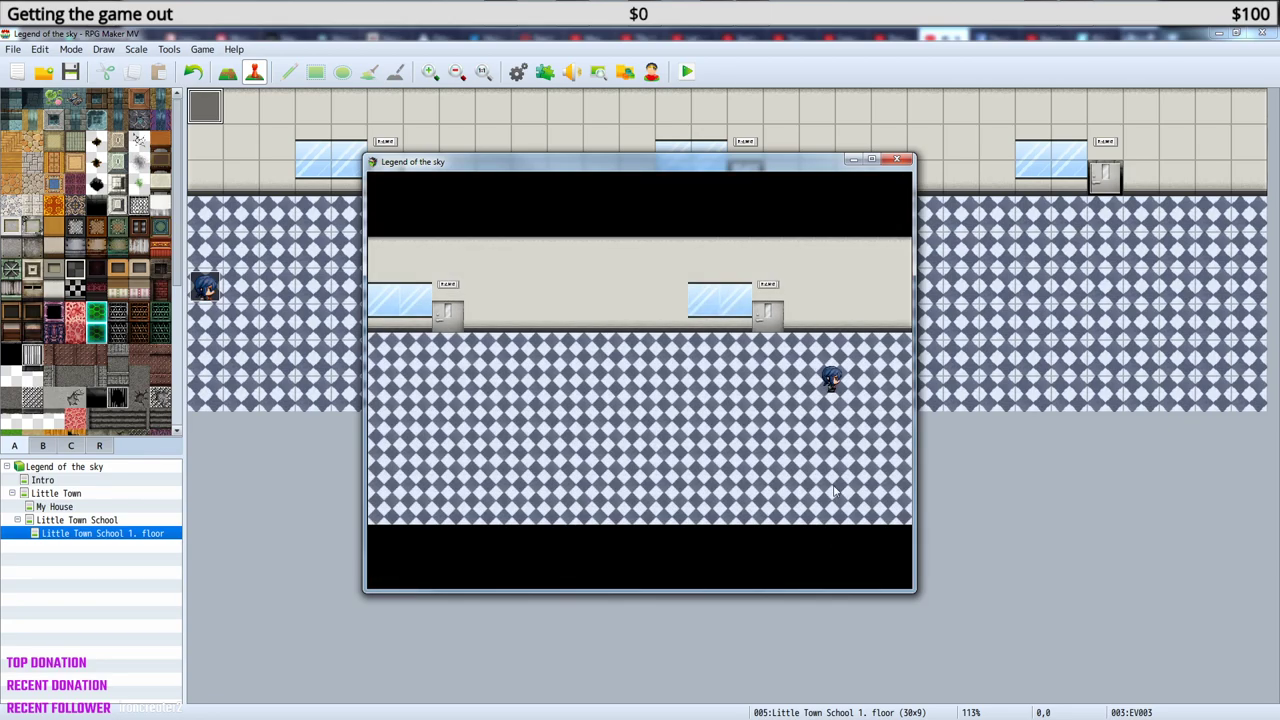
pyautogui.click(897, 159)
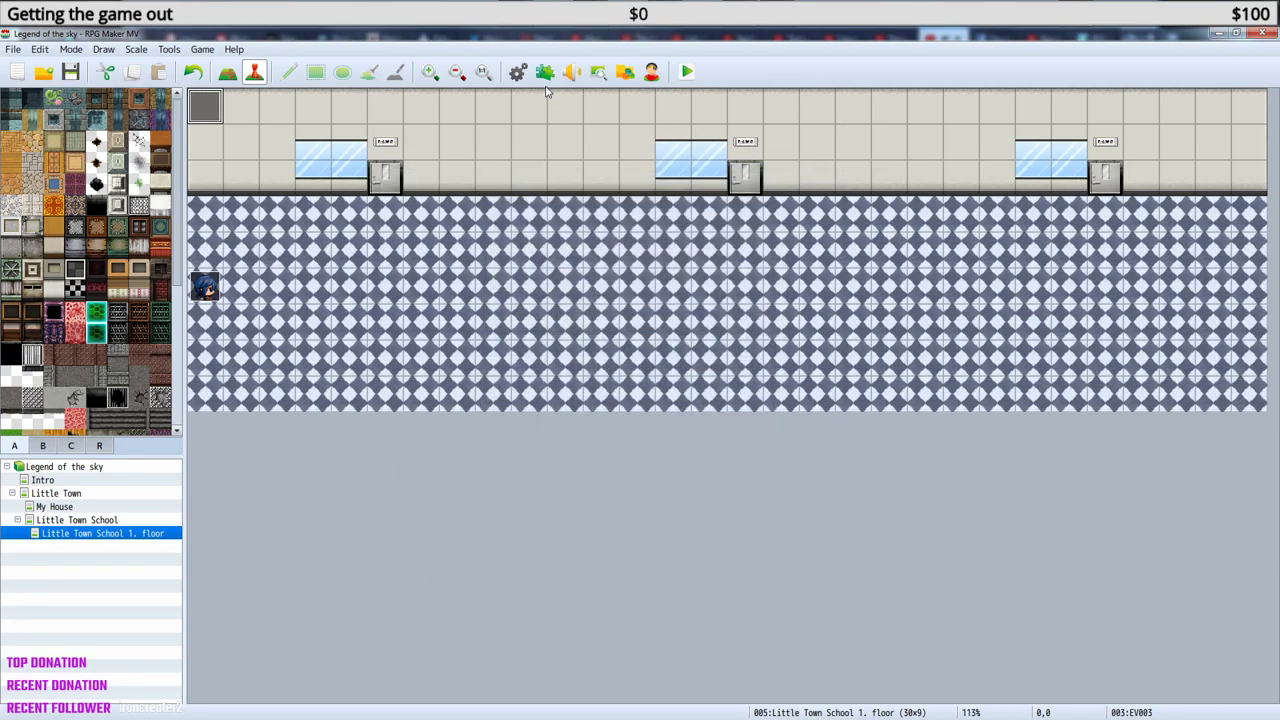
# Review the player movement route and Change Transparency command in Cutsceens start and the commands in Cutsceens end, leaving the database with OK.
pyautogui.click(517, 72)
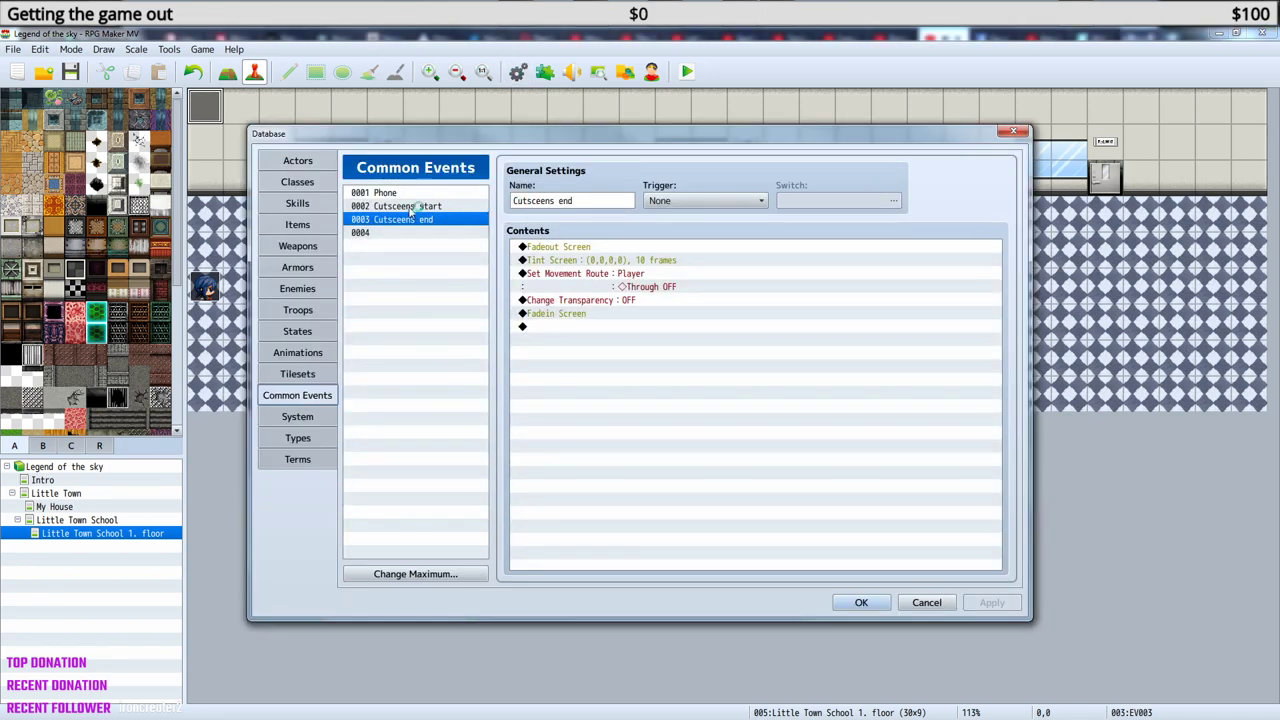
pyautogui.click(408, 206)
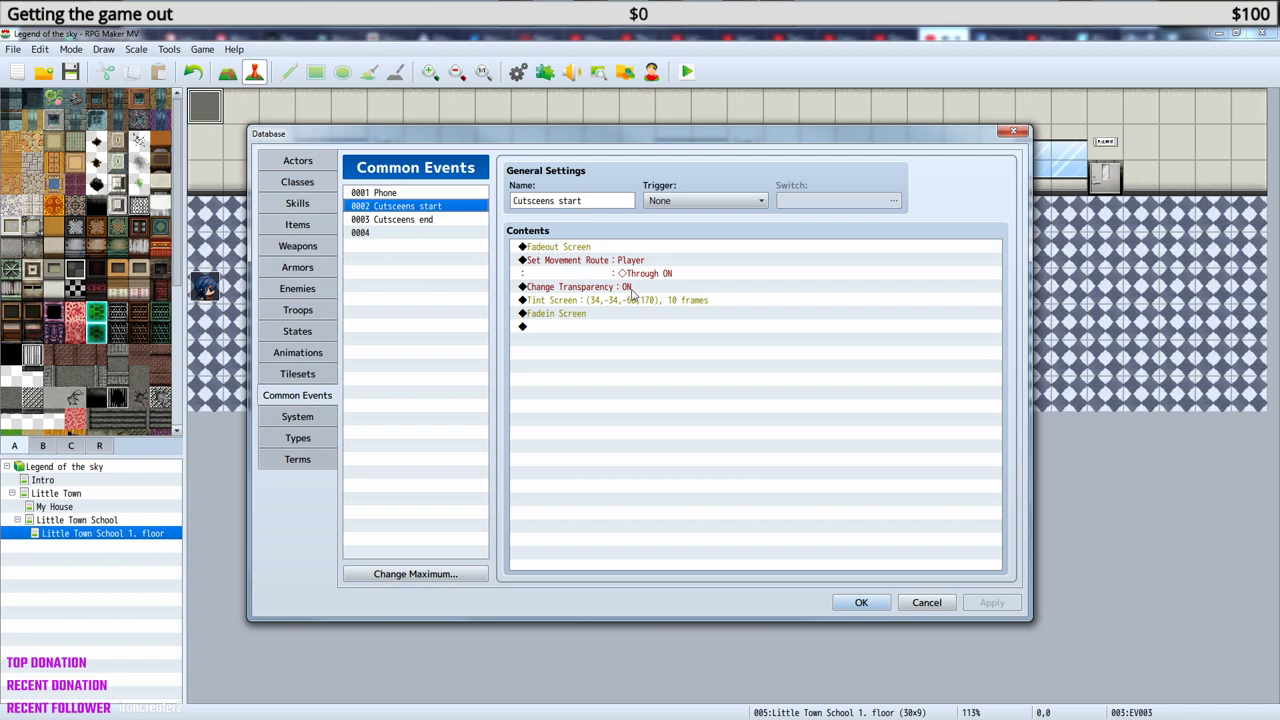
pyautogui.click(575, 315)
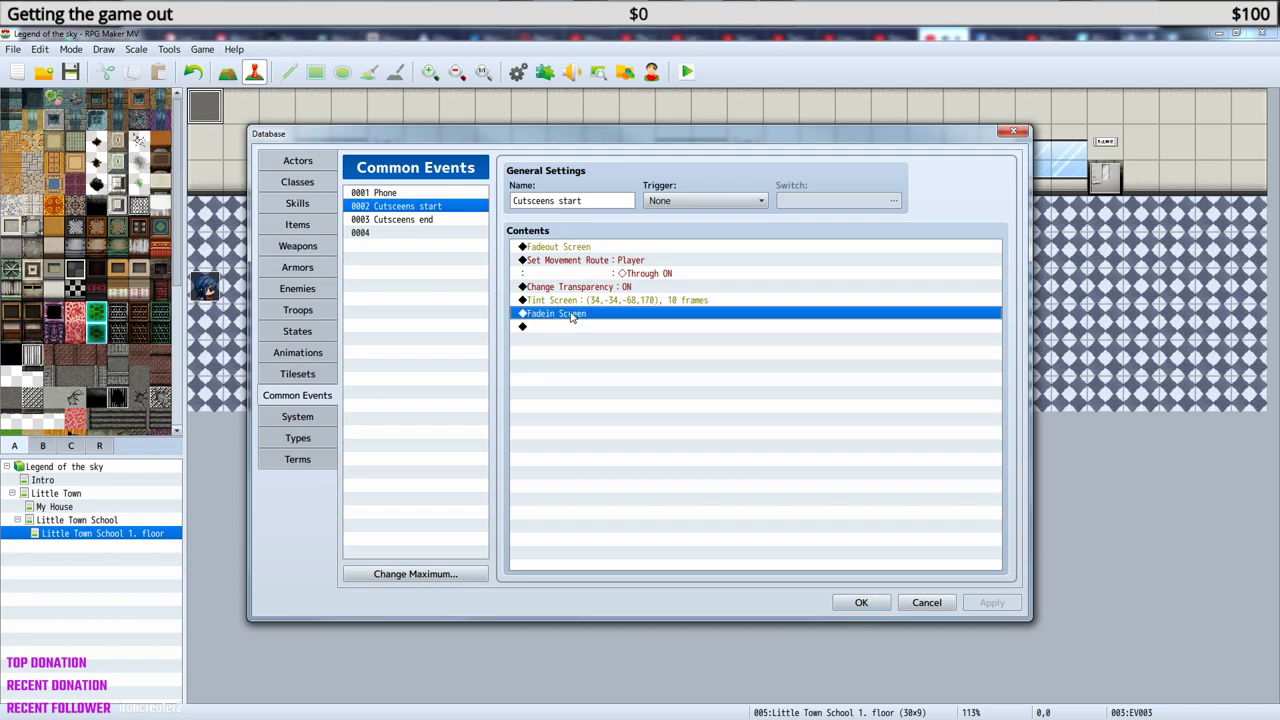
pyautogui.rightClick(629, 264)
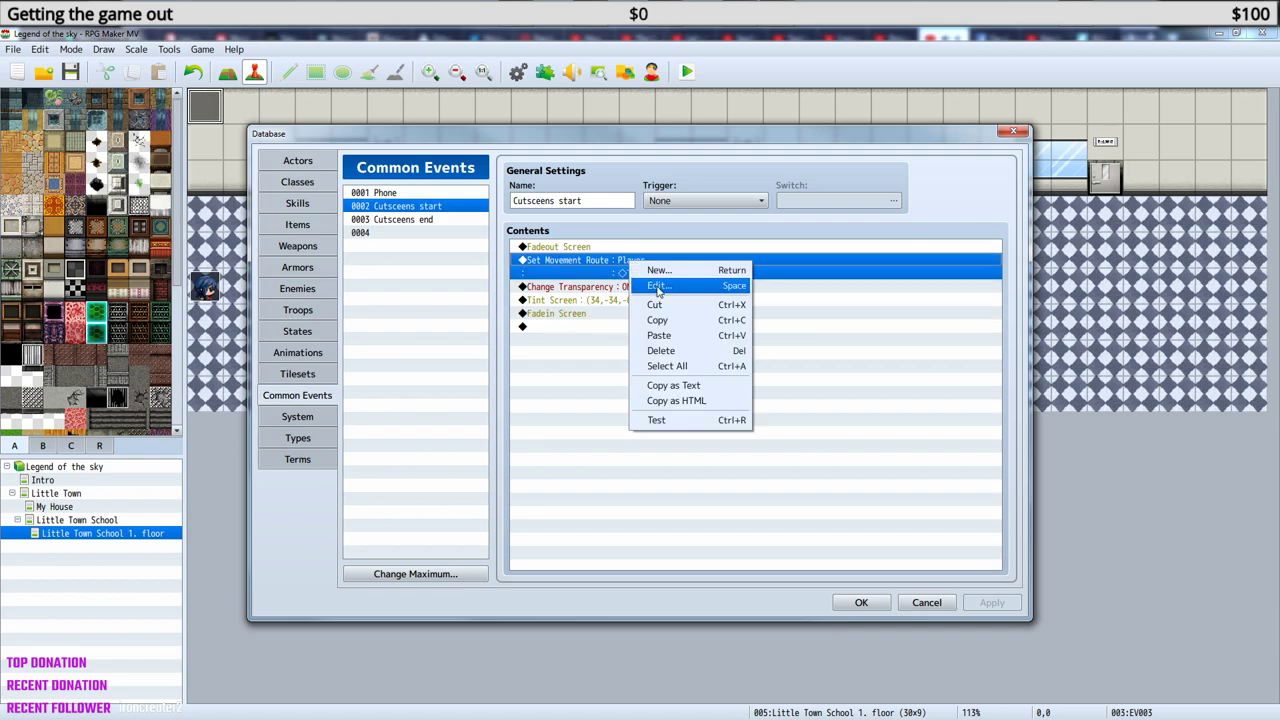
pyautogui.click(658, 287)
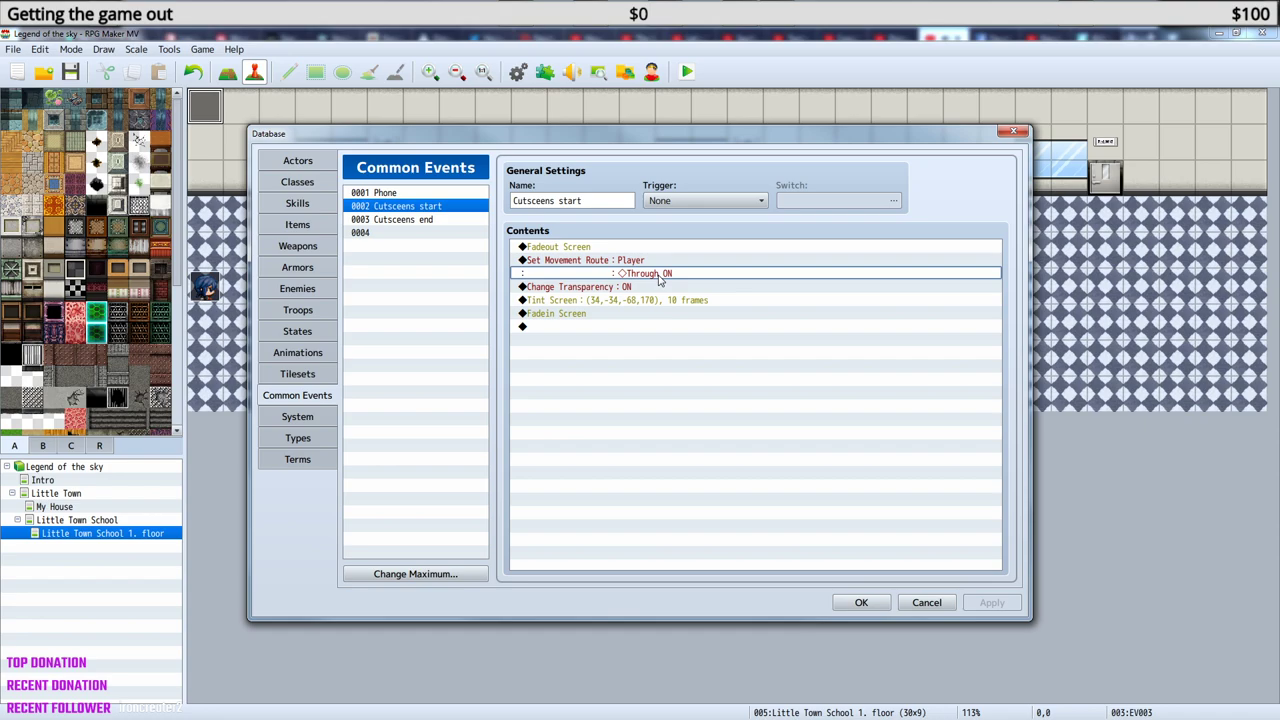
pyautogui.rightClick(632, 264)
pyautogui.click(680, 290)
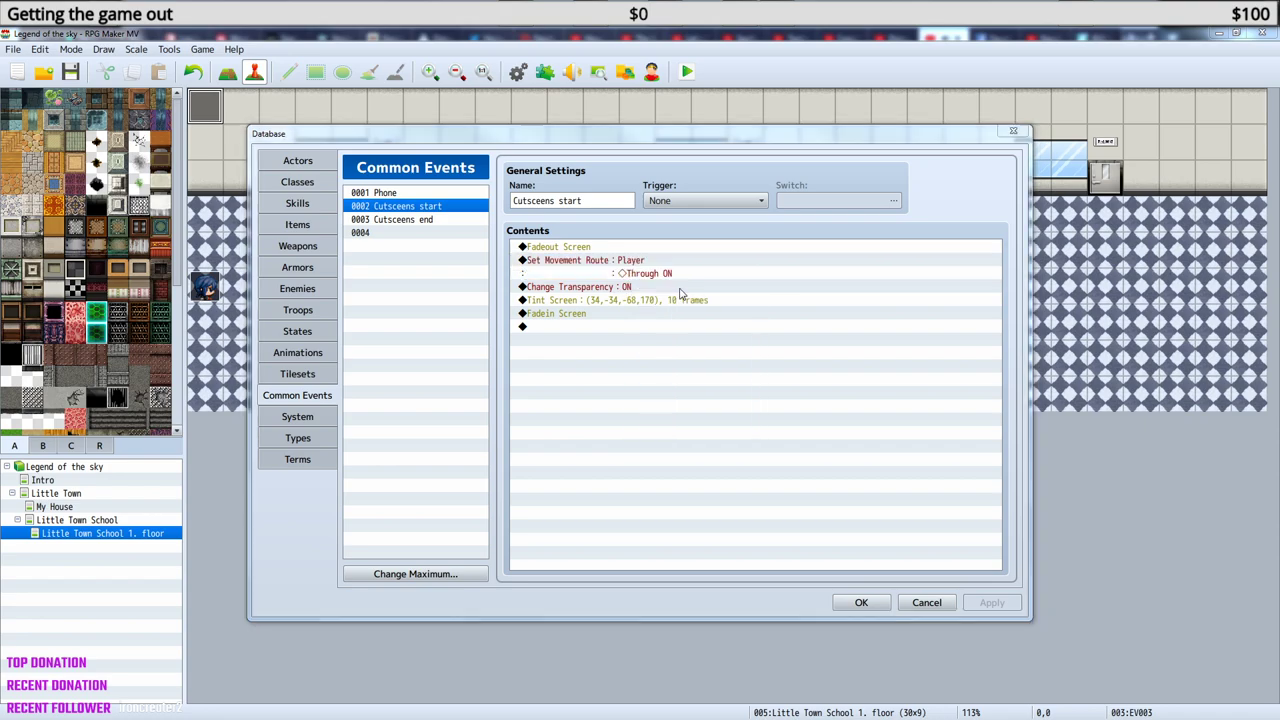
pyautogui.click(926, 543)
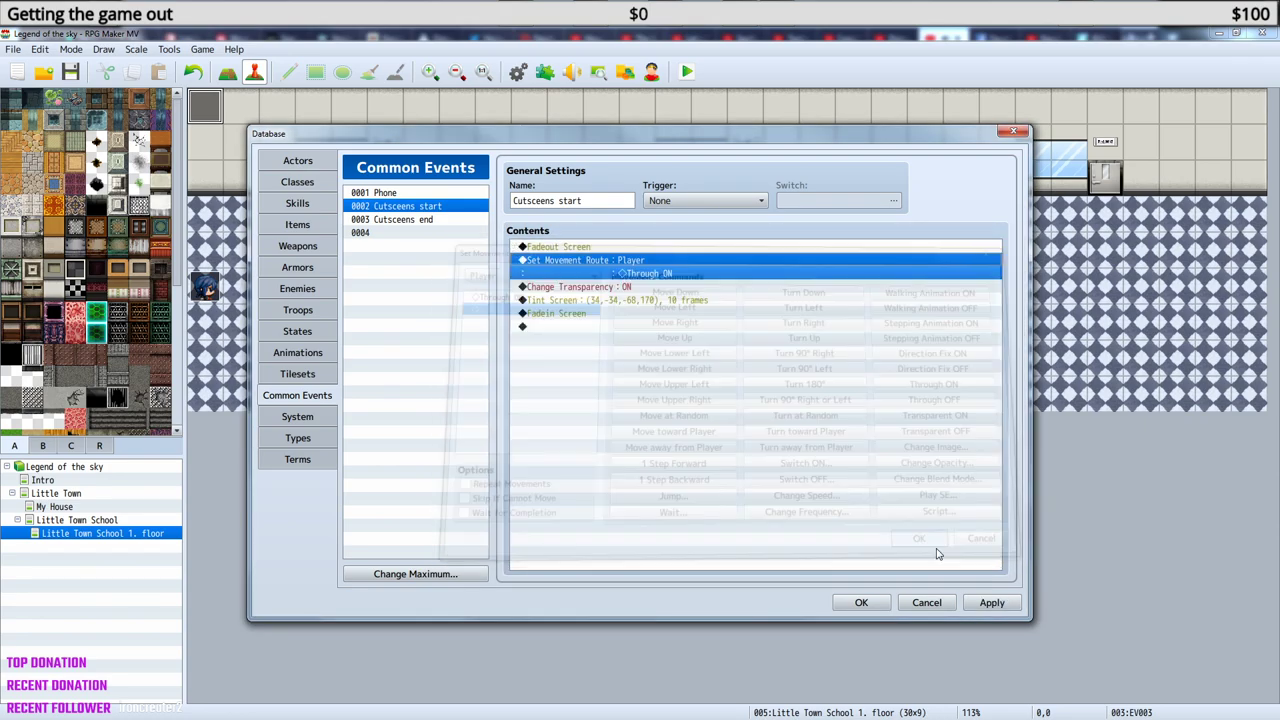
pyautogui.click(612, 287)
pyautogui.rightClick(612, 287)
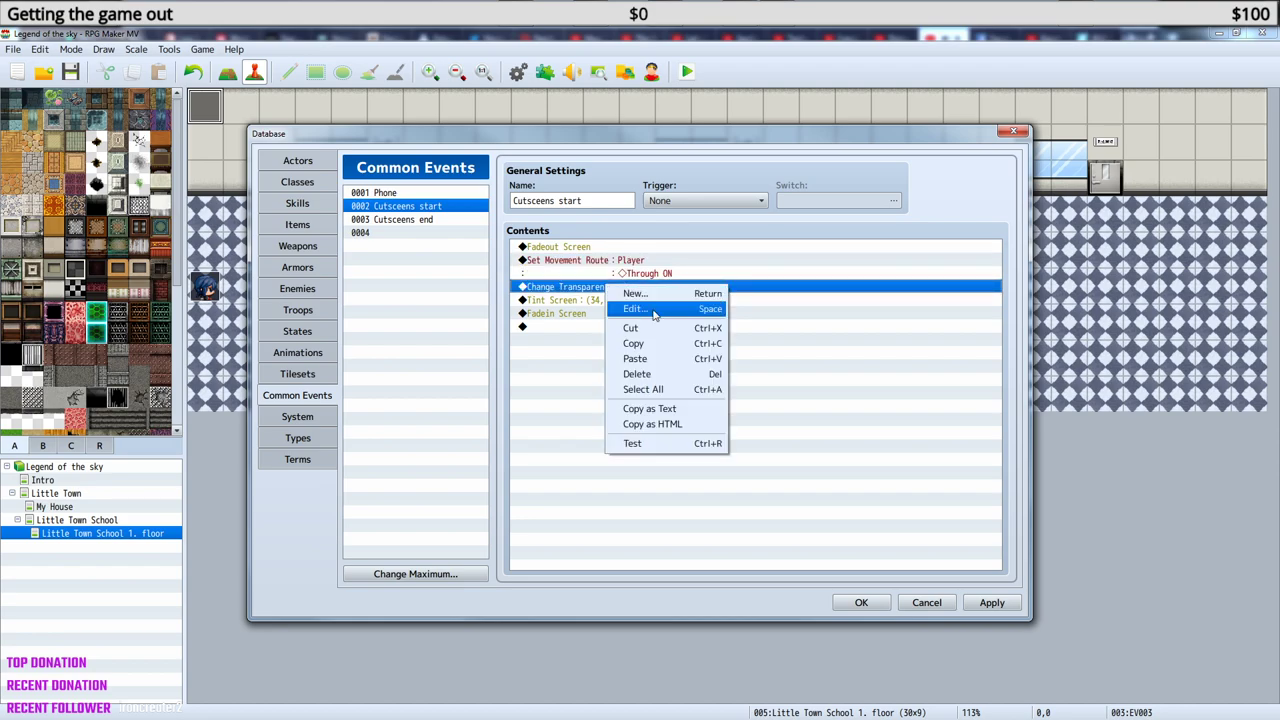
pyautogui.click(636, 308)
pyautogui.click(758, 426)
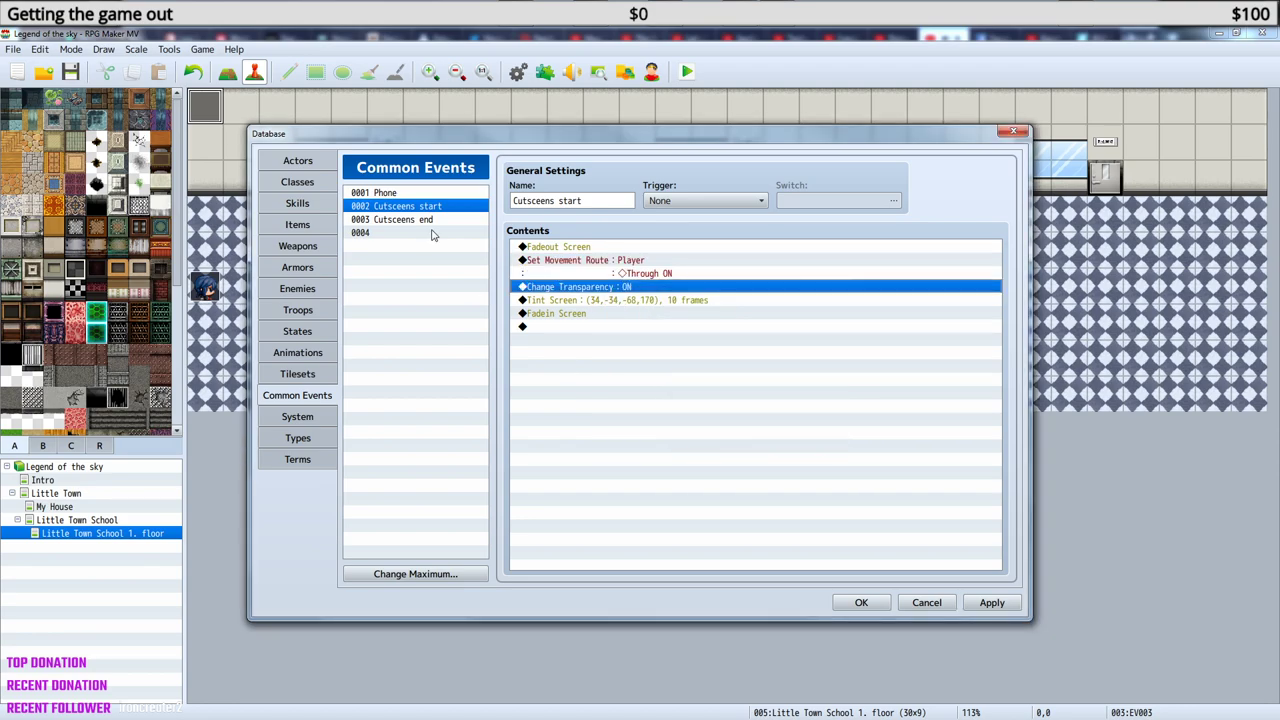
pyautogui.click(429, 221)
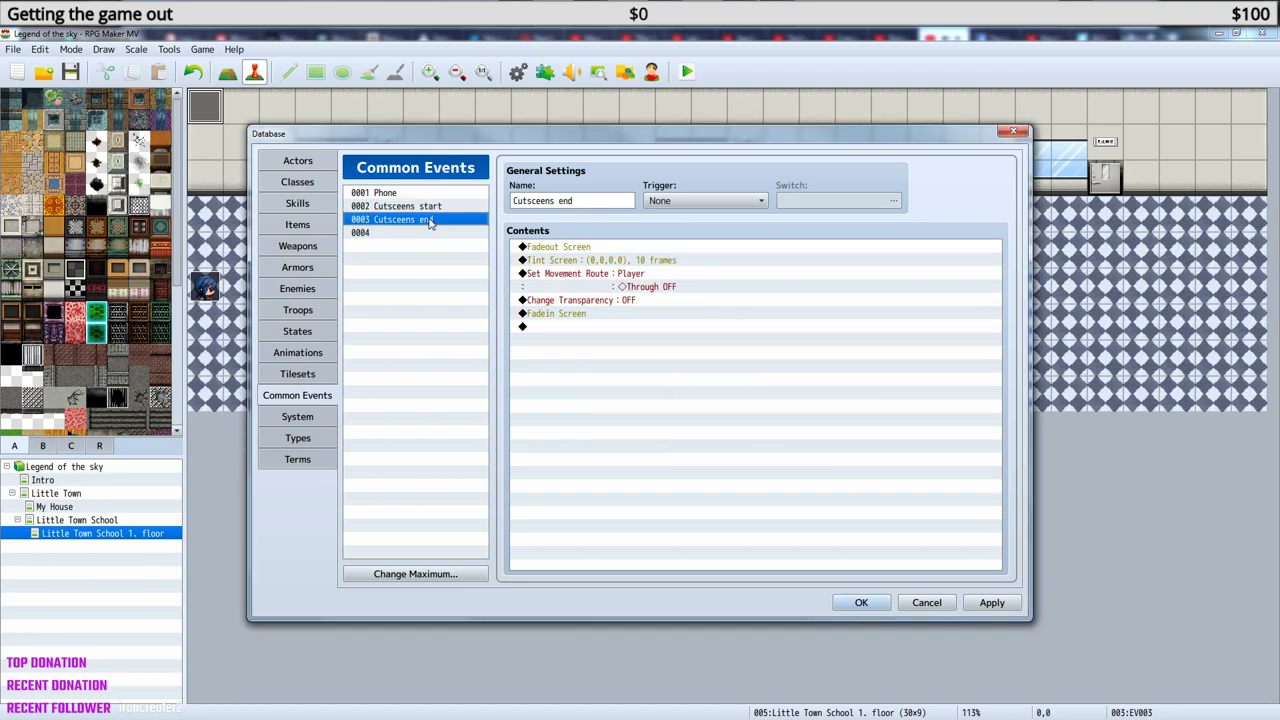
pyautogui.click(845, 603)
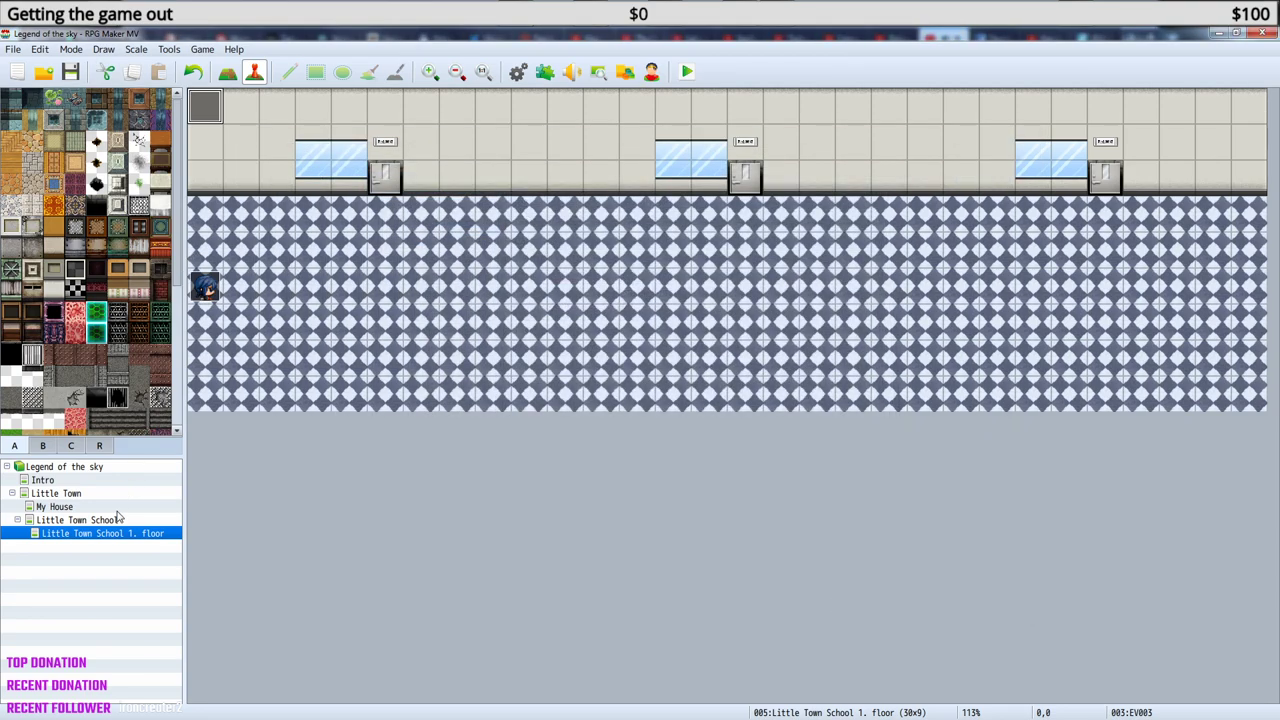
# Delete the Cutsceens start and Cutsceens end common event calls from EV003 and accept the event.
pyautogui.doubleClick(205, 106)
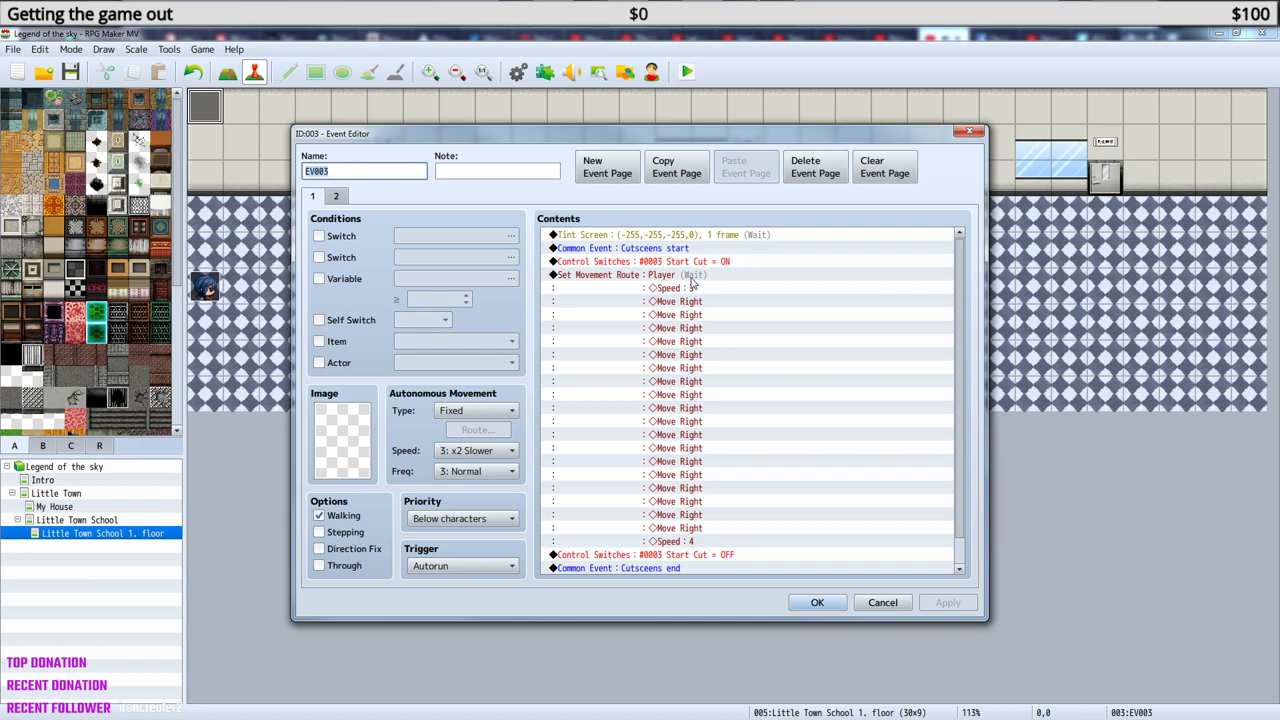
pyautogui.click(662, 250)
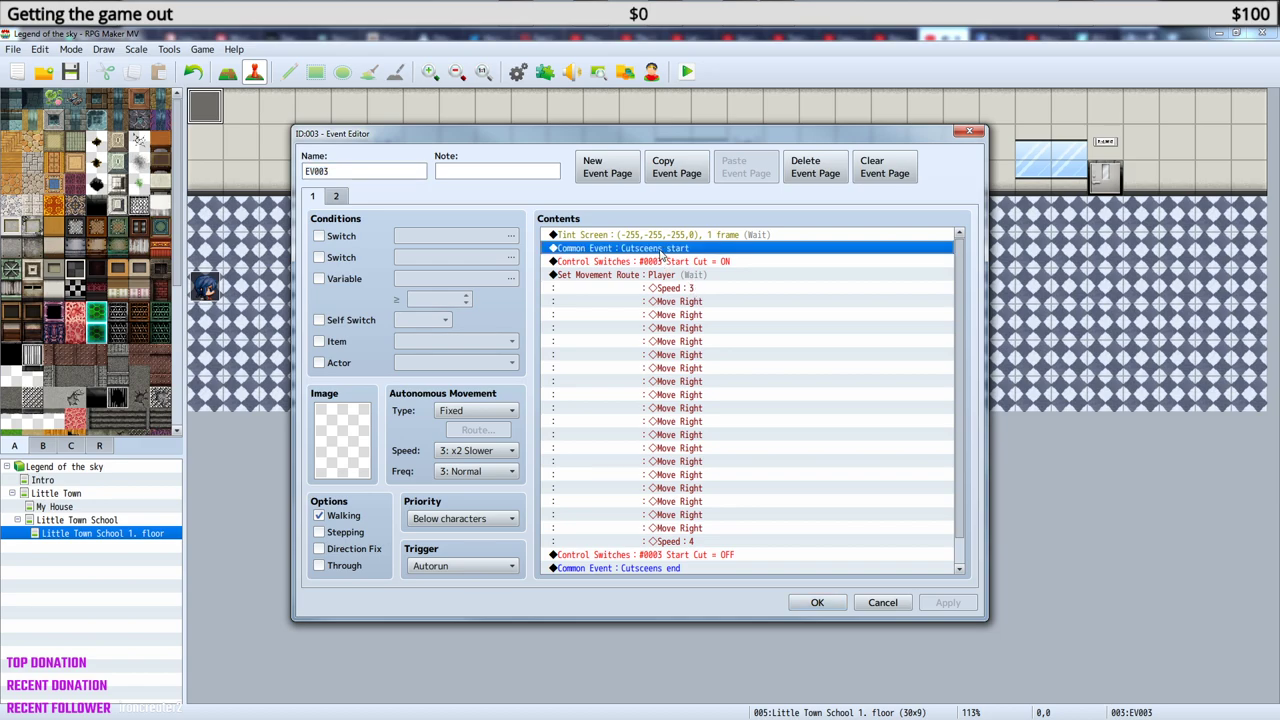
pyautogui.press('Delete')
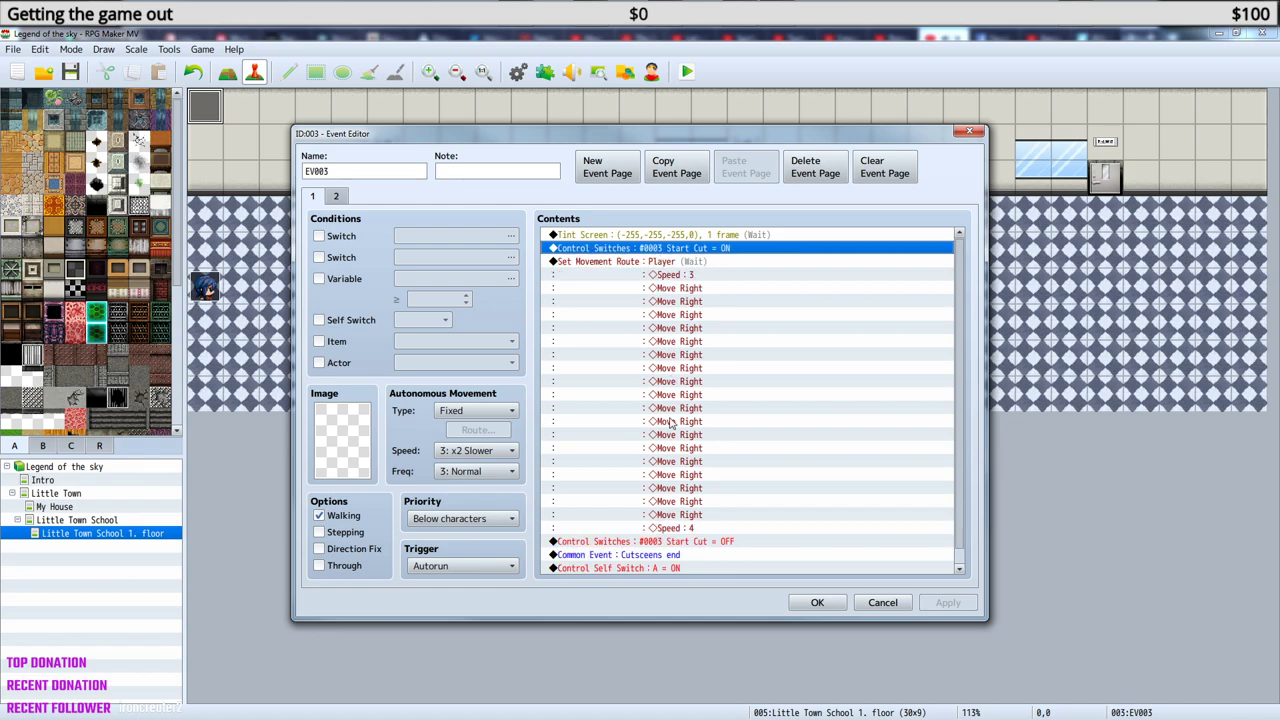
pyautogui.click(660, 556)
pyautogui.press('Delete')
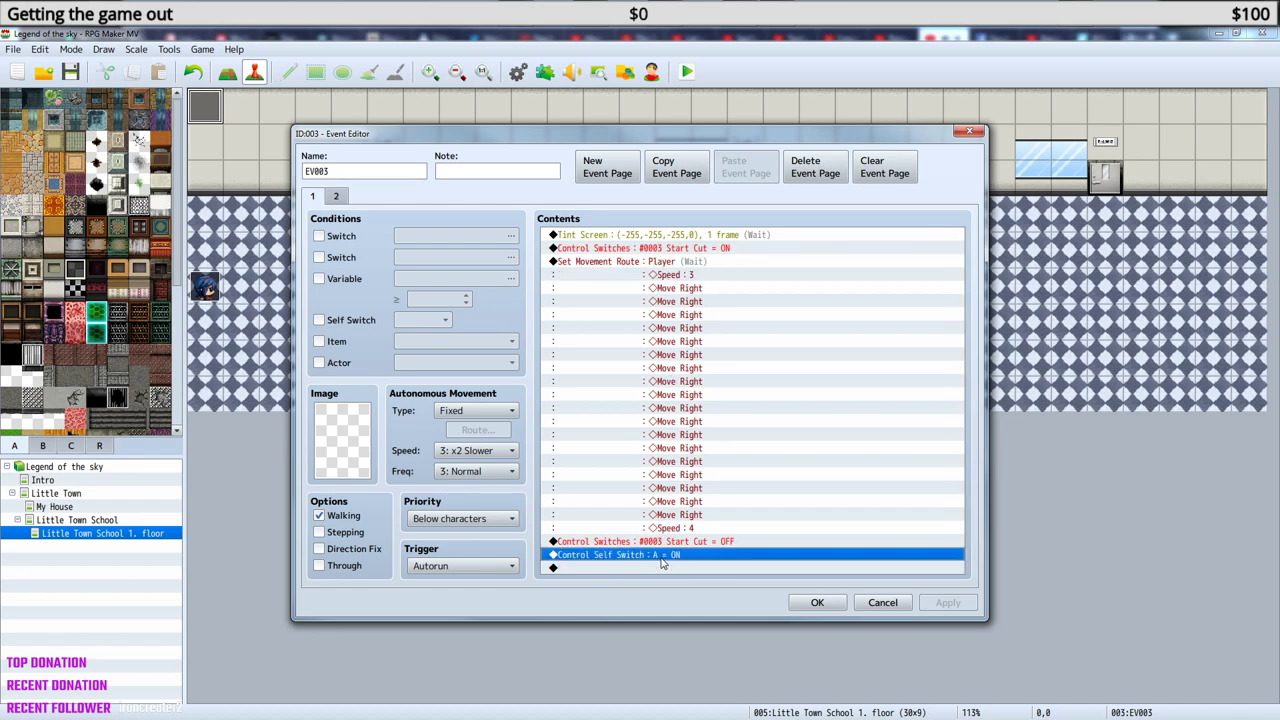
pyautogui.click(817, 603)
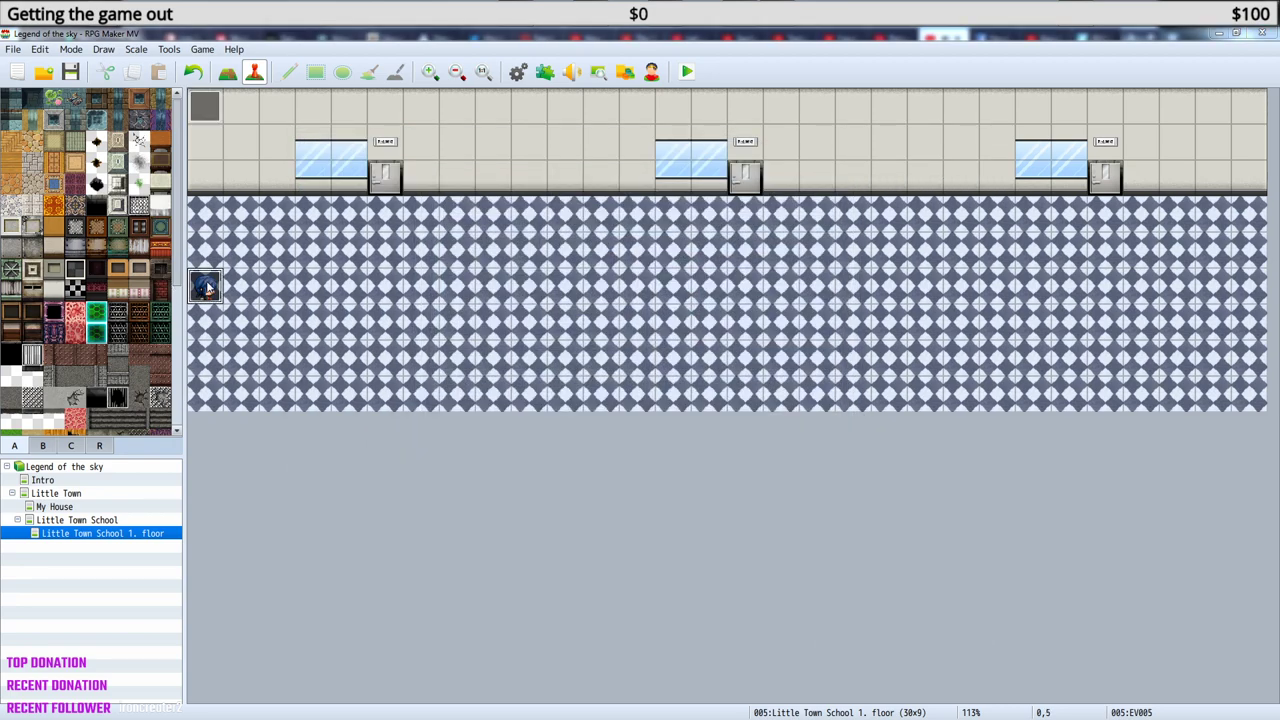
# Disable the Start Cut switch condition on the character event EV005 and accept the event.
pyautogui.doubleClick(204, 287)
pyautogui.click(470, 246)
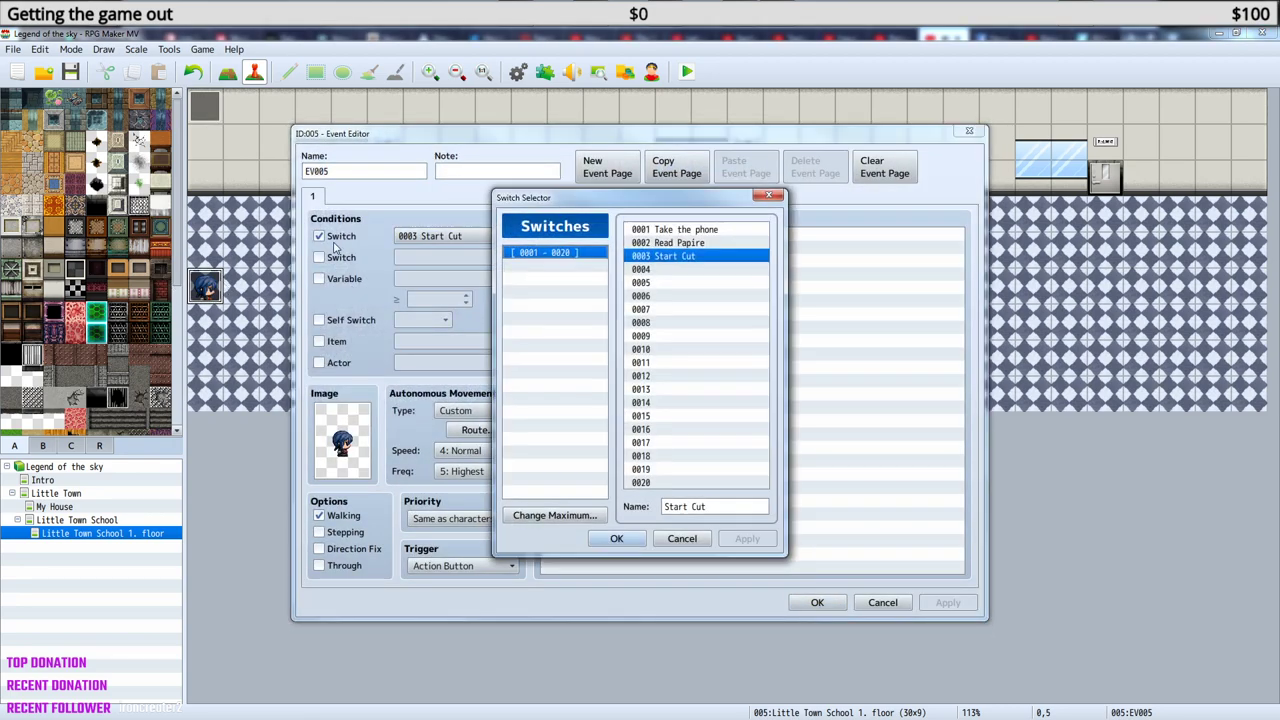
pyautogui.click(682, 539)
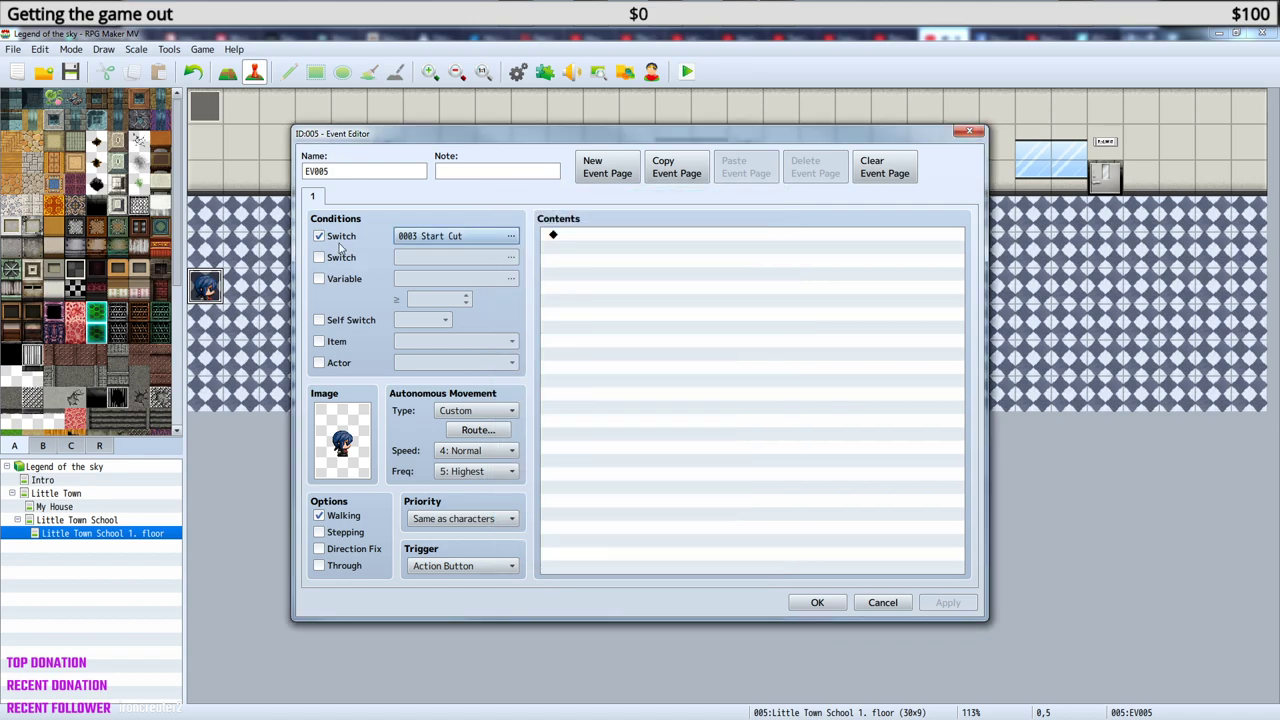
pyautogui.click(319, 236)
pyautogui.click(789, 603)
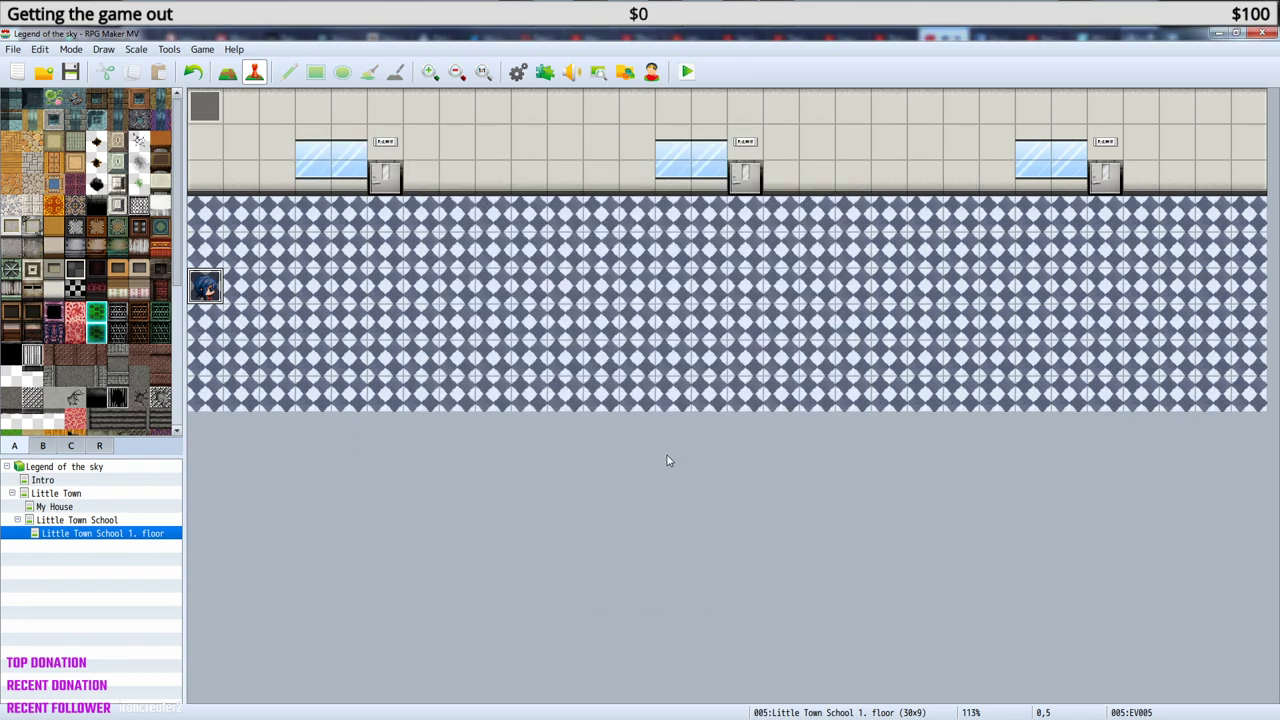
# Save the changes, playtest from the save file without the common event calls, and close the game.
pyautogui.click(687, 71)
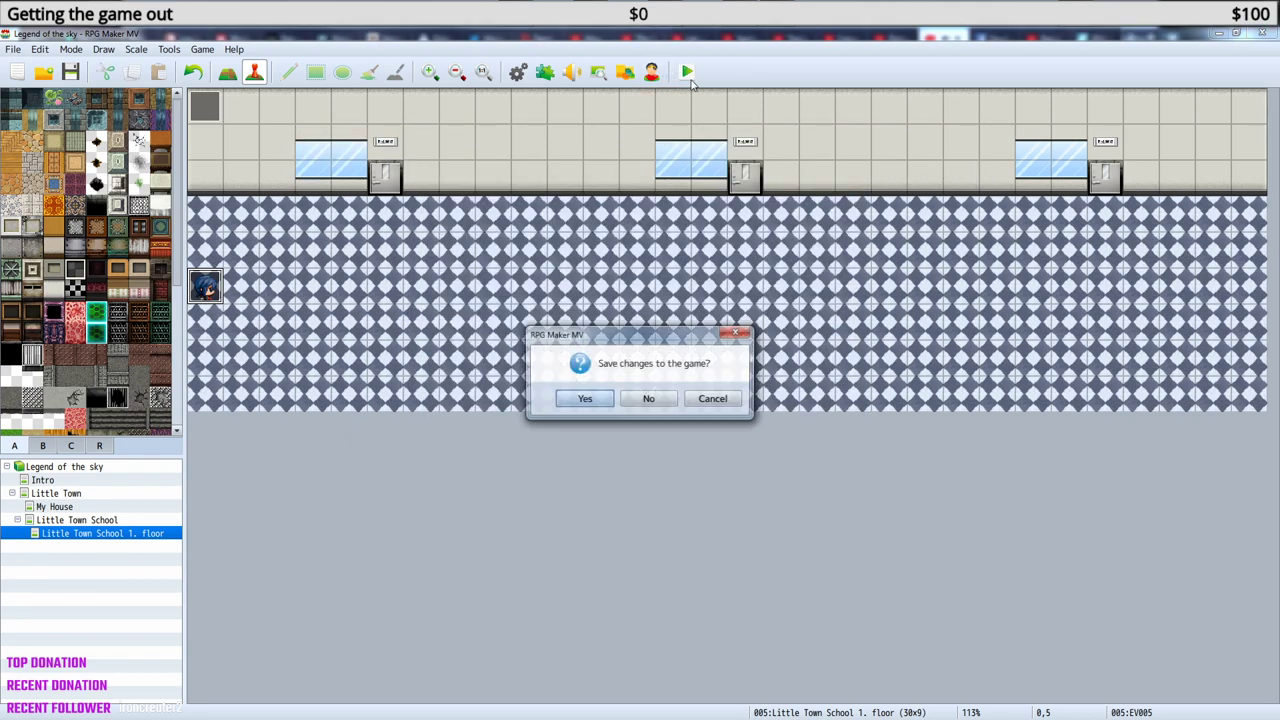
pyautogui.click(584, 399)
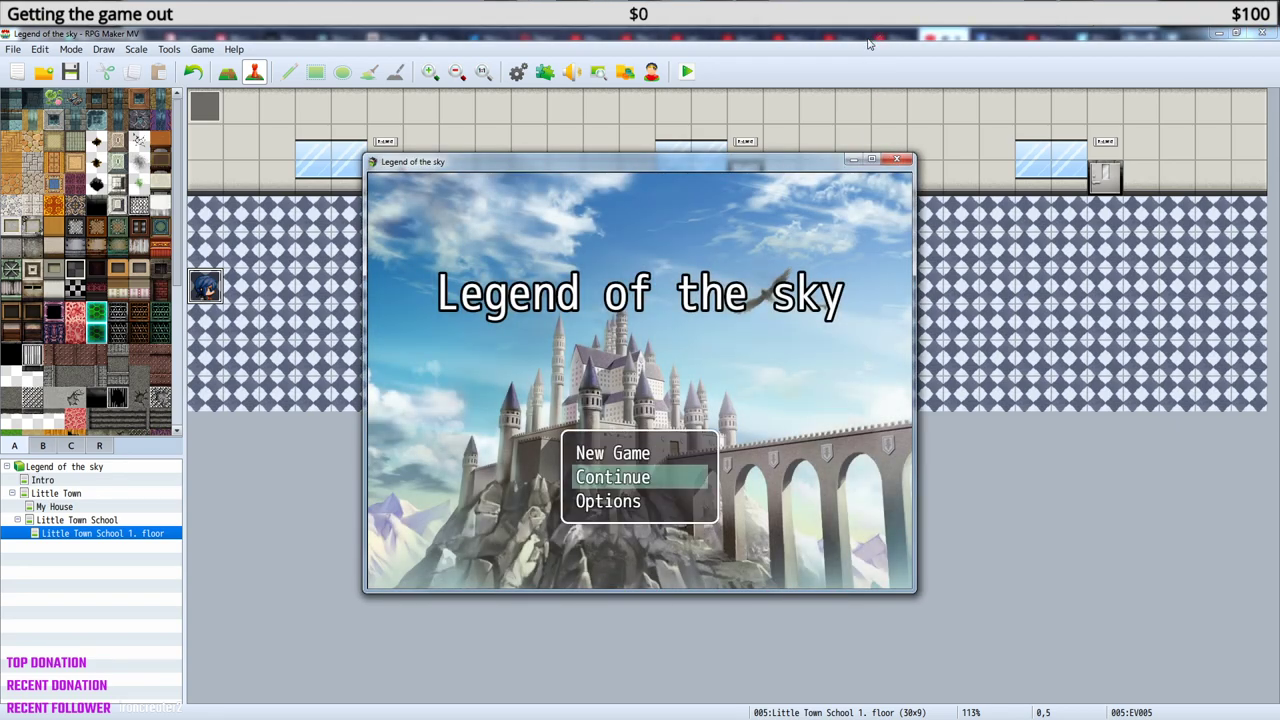
pyautogui.press('Return')
pyautogui.press('Return')
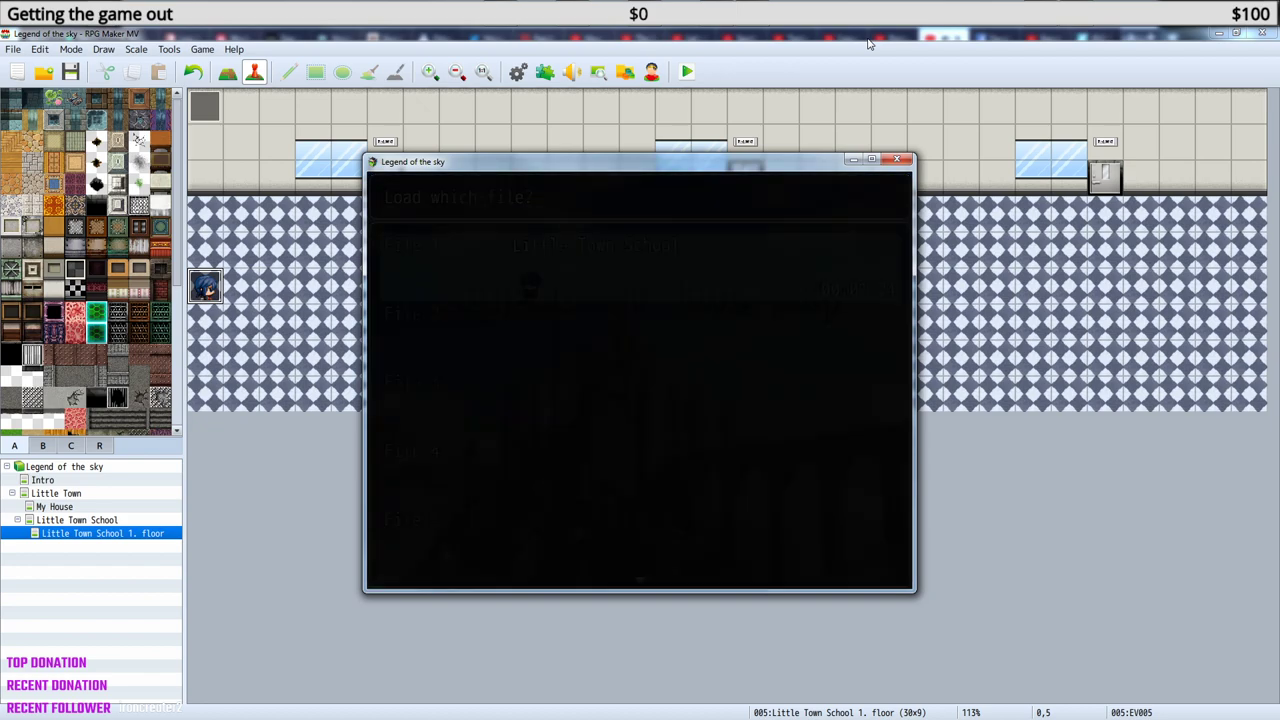
pyautogui.press('Up')
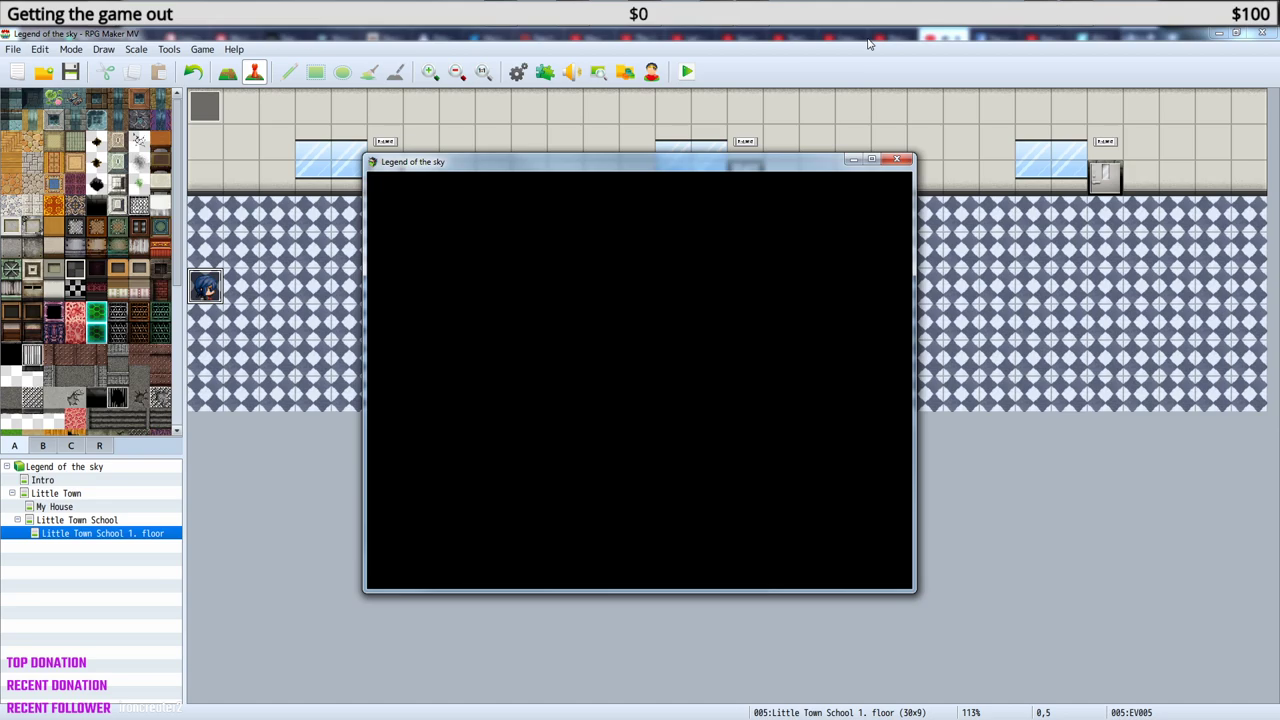
pyautogui.click(897, 160)
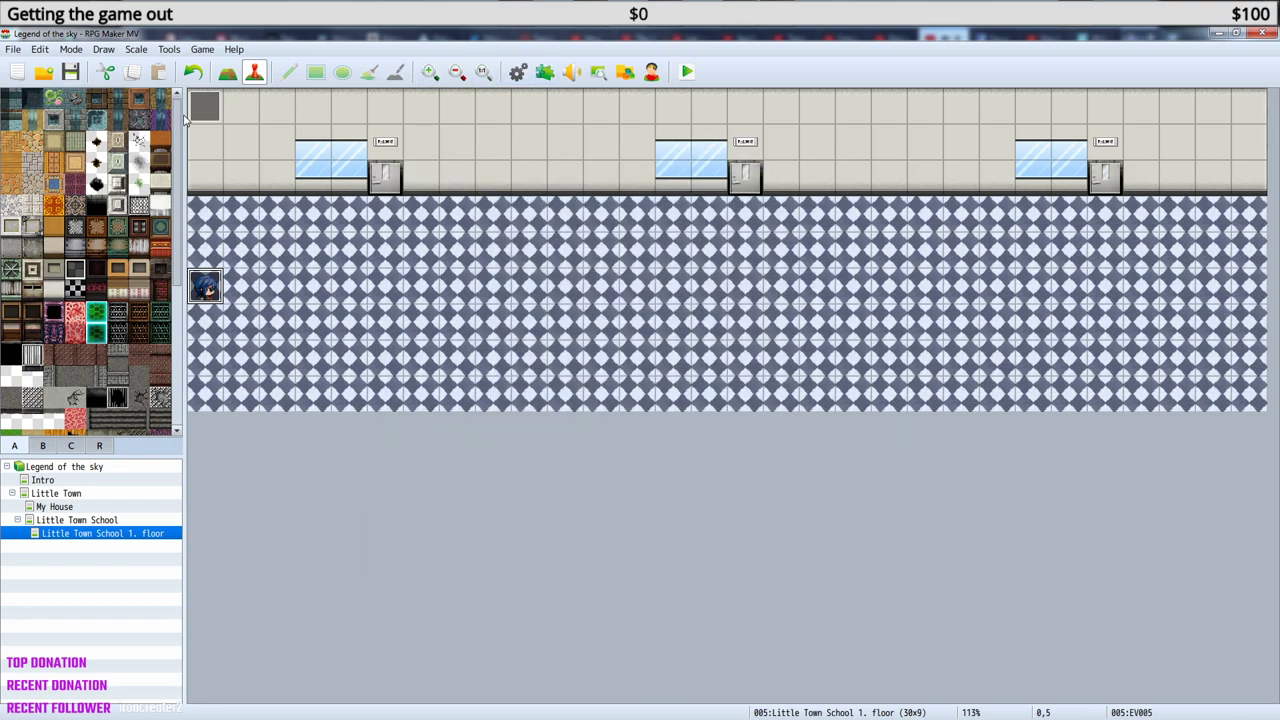
# In event EV003, replace the Control Switches command that turns Start Cut ON with a Cutsceens start common event call.
pyautogui.doubleClick(205, 105)
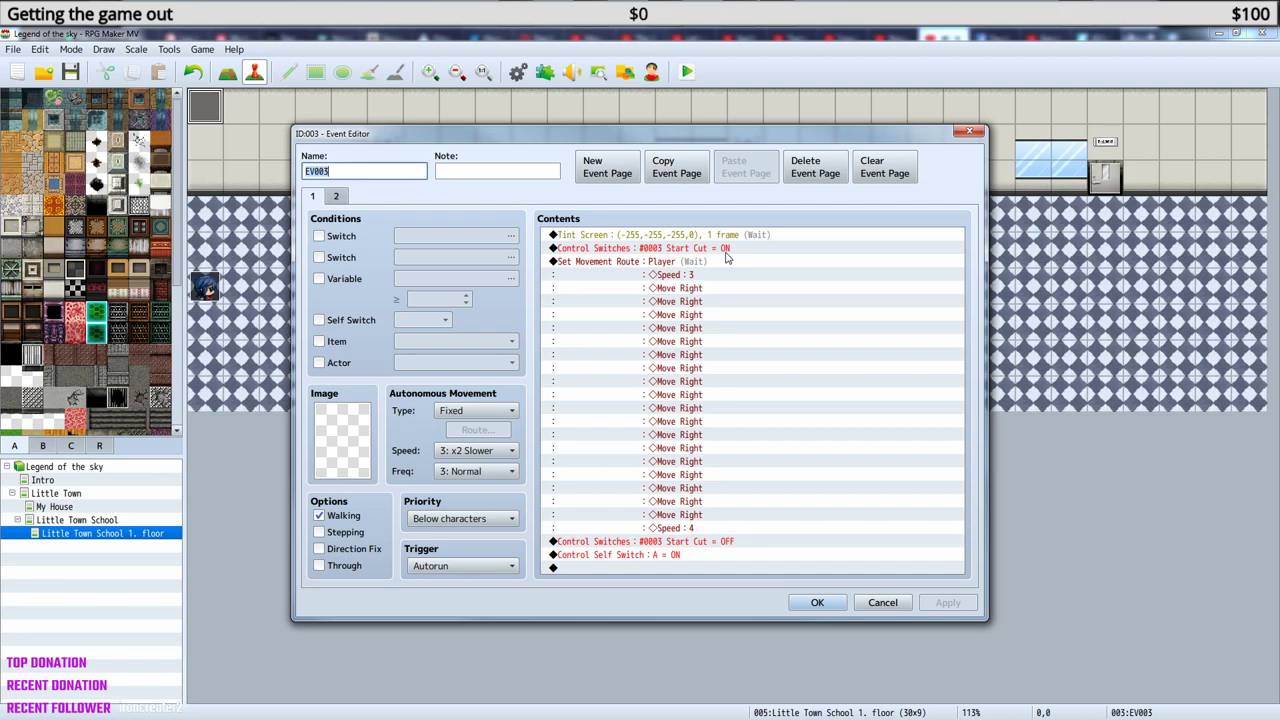
pyautogui.click(727, 250)
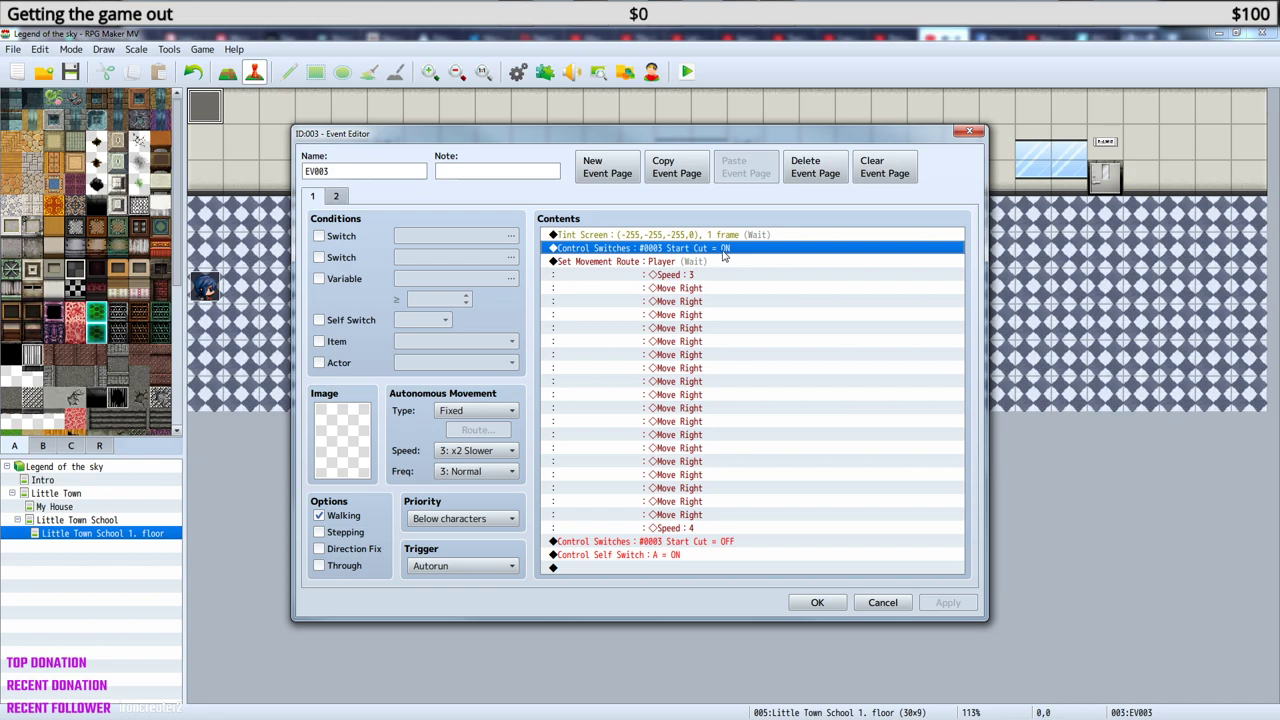
pyautogui.press('Delete')
pyautogui.rightClick(698, 248)
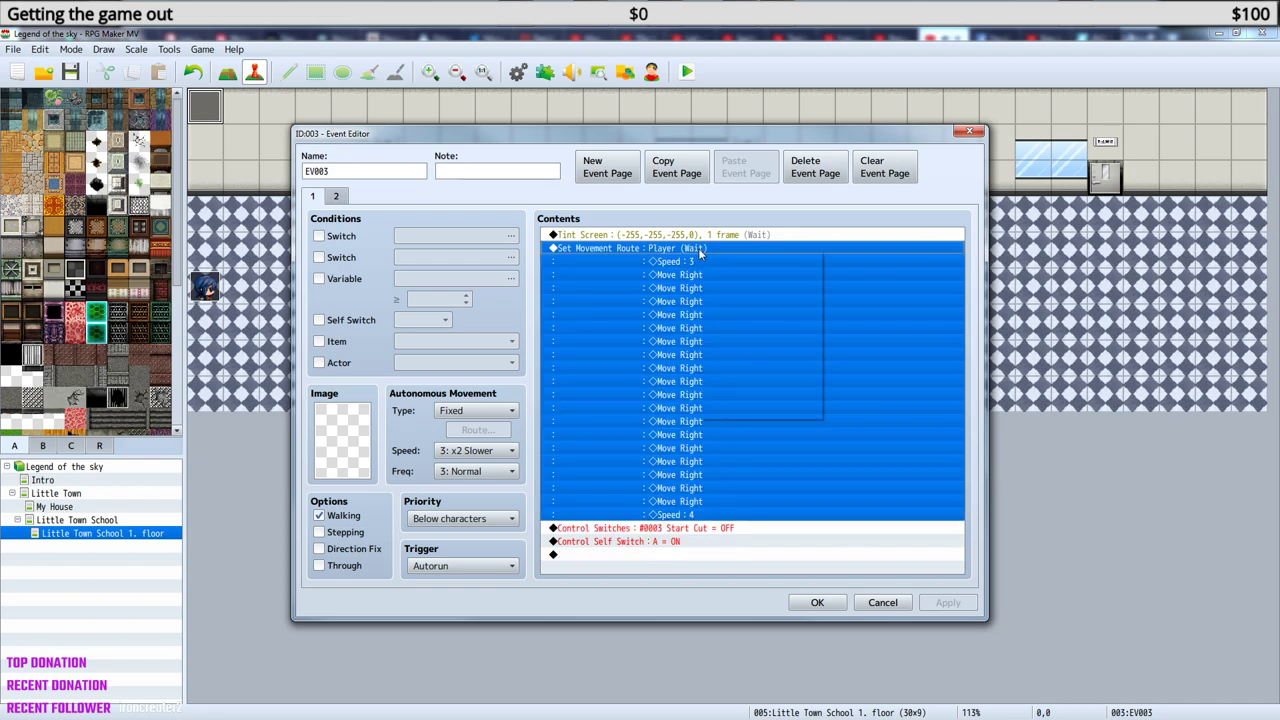
pyautogui.click(743, 267)
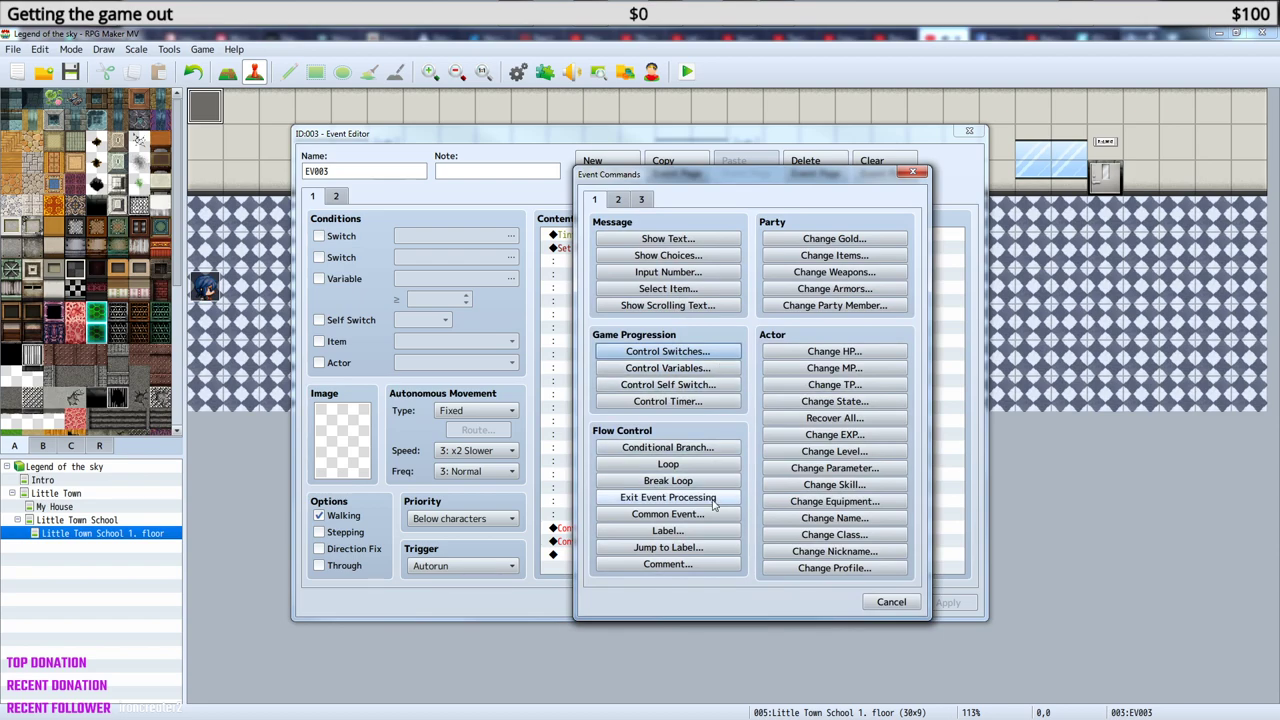
pyautogui.click(703, 515)
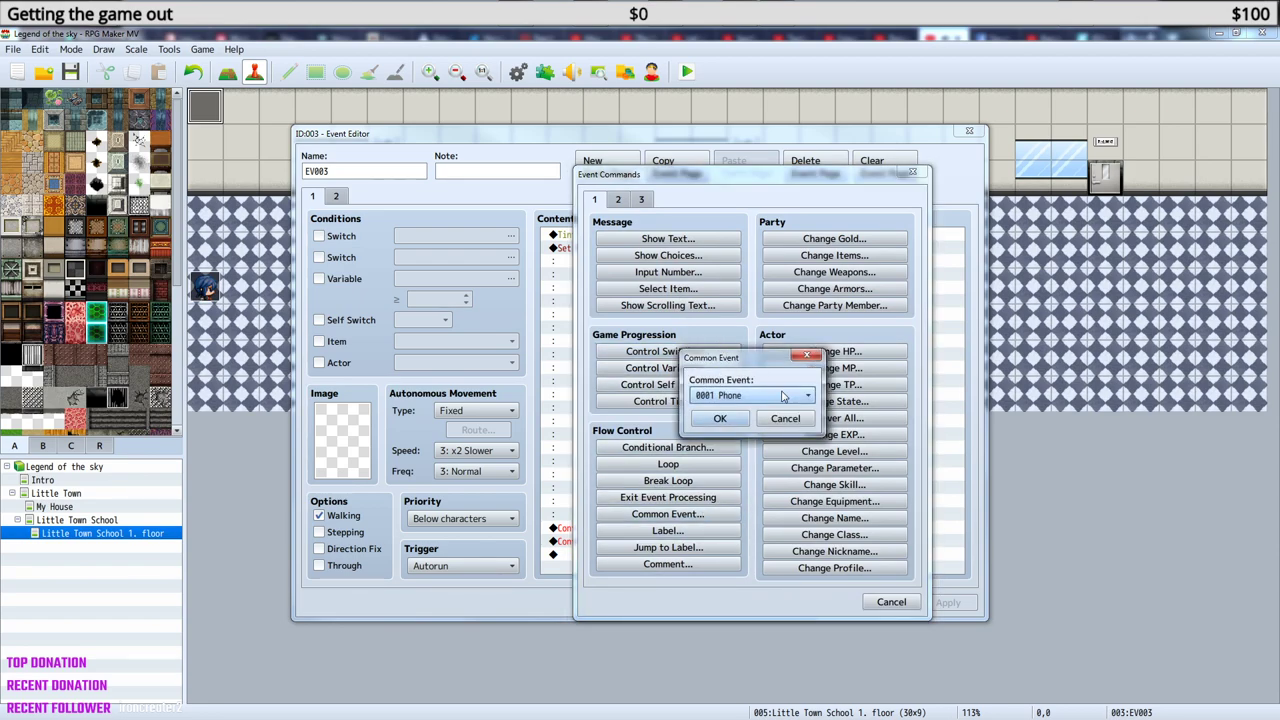
pyautogui.click(782, 396)
pyautogui.click(779, 427)
pyautogui.click(714, 418)
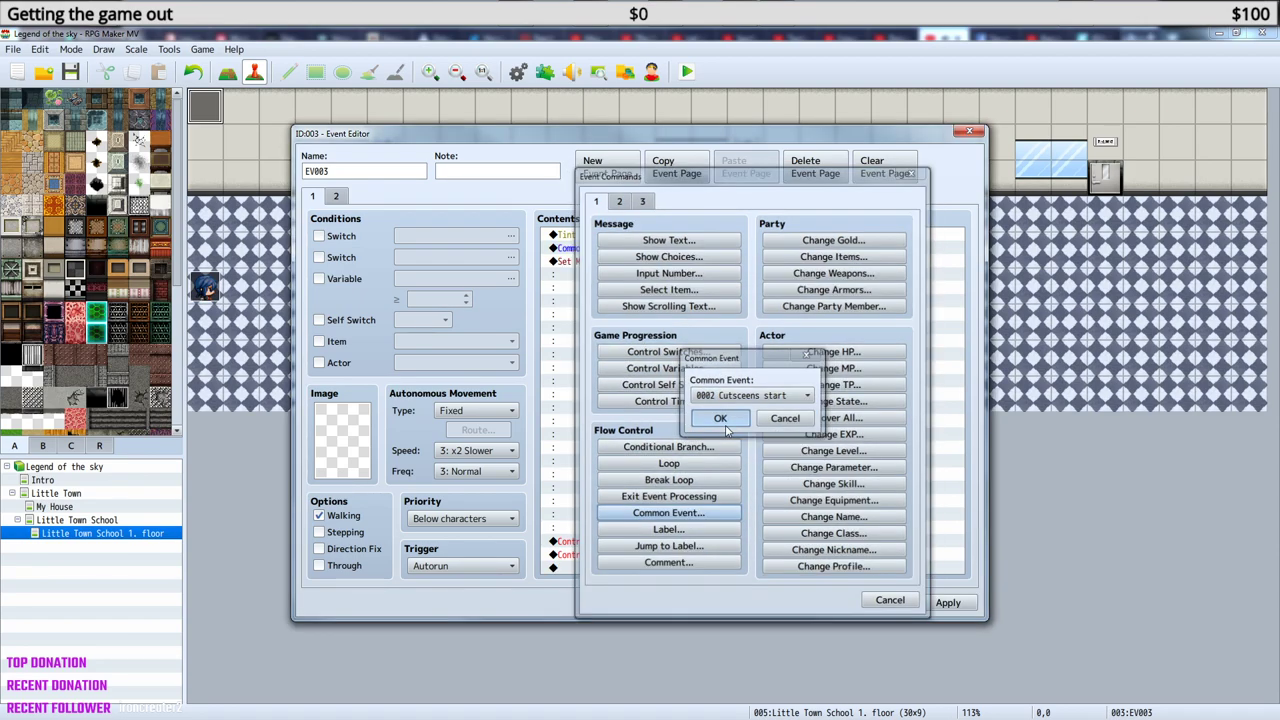
# Replace the Start Cut OFF switch command in EV003 with a Cutsceens end common event call and accept the event.
pyautogui.click(724, 541)
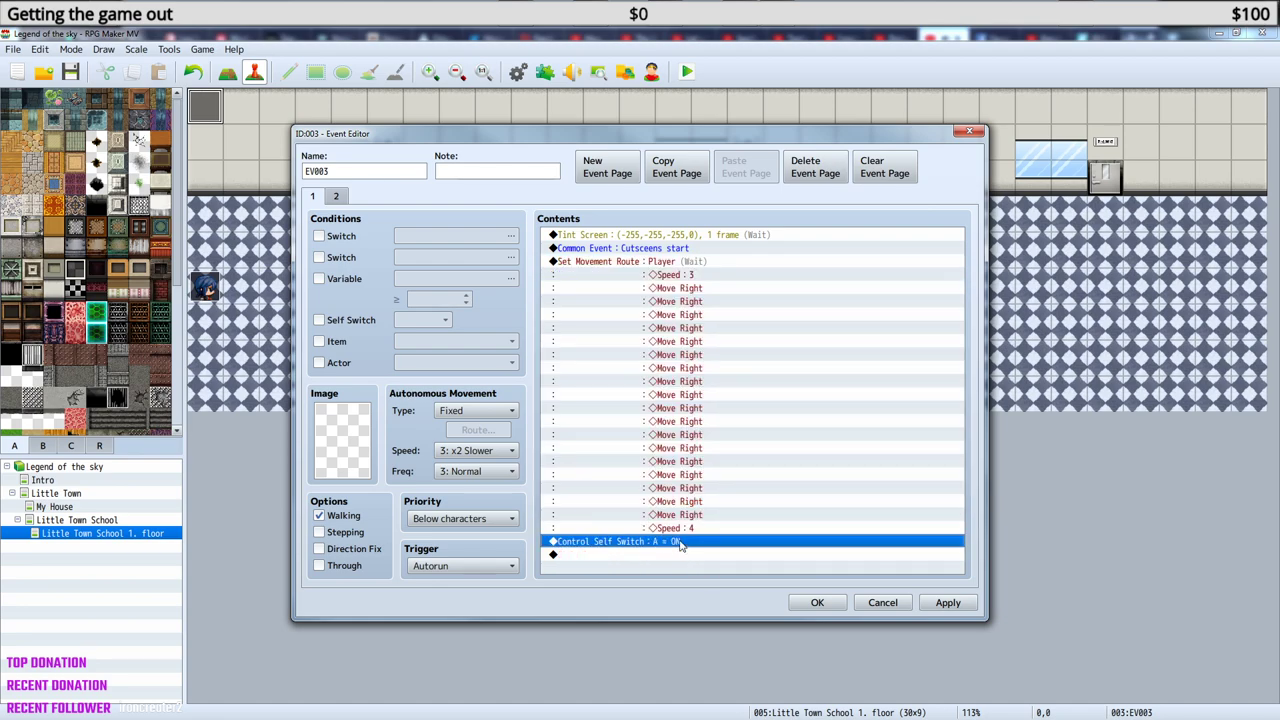
pyautogui.rightClick(680, 542)
pyautogui.click(720, 632)
pyautogui.doubleClick(705, 556)
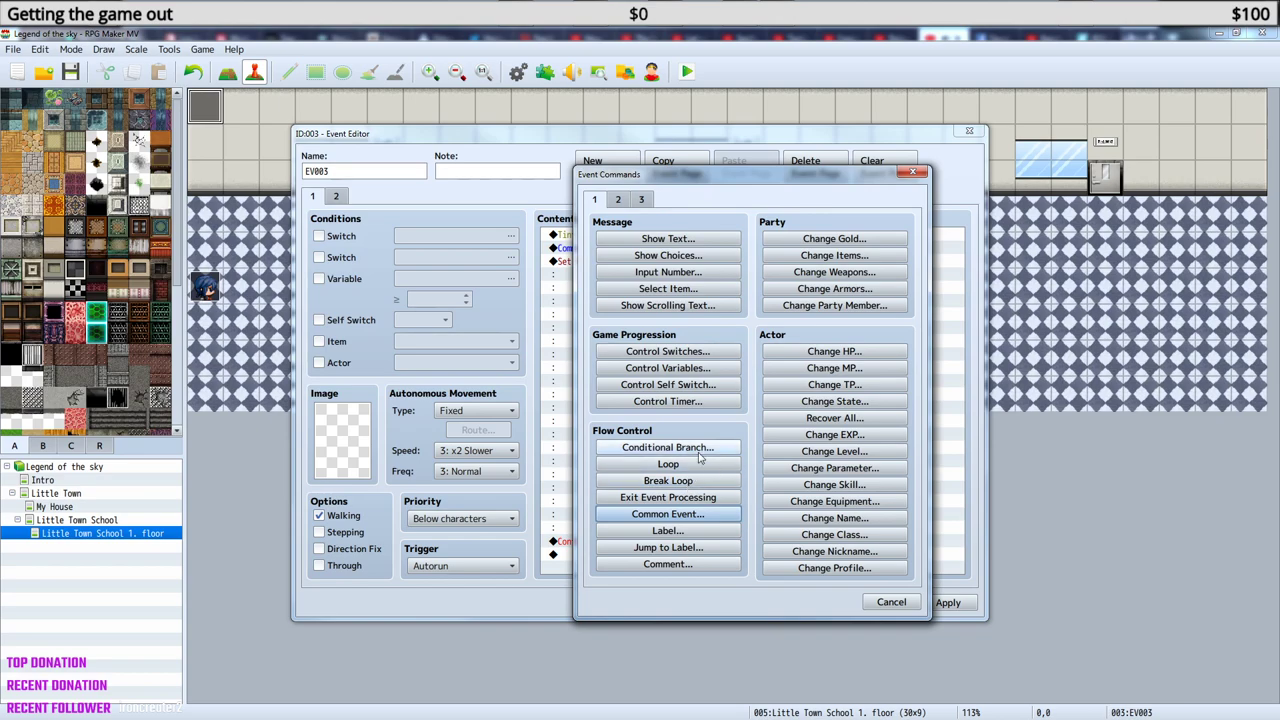
pyautogui.click(693, 514)
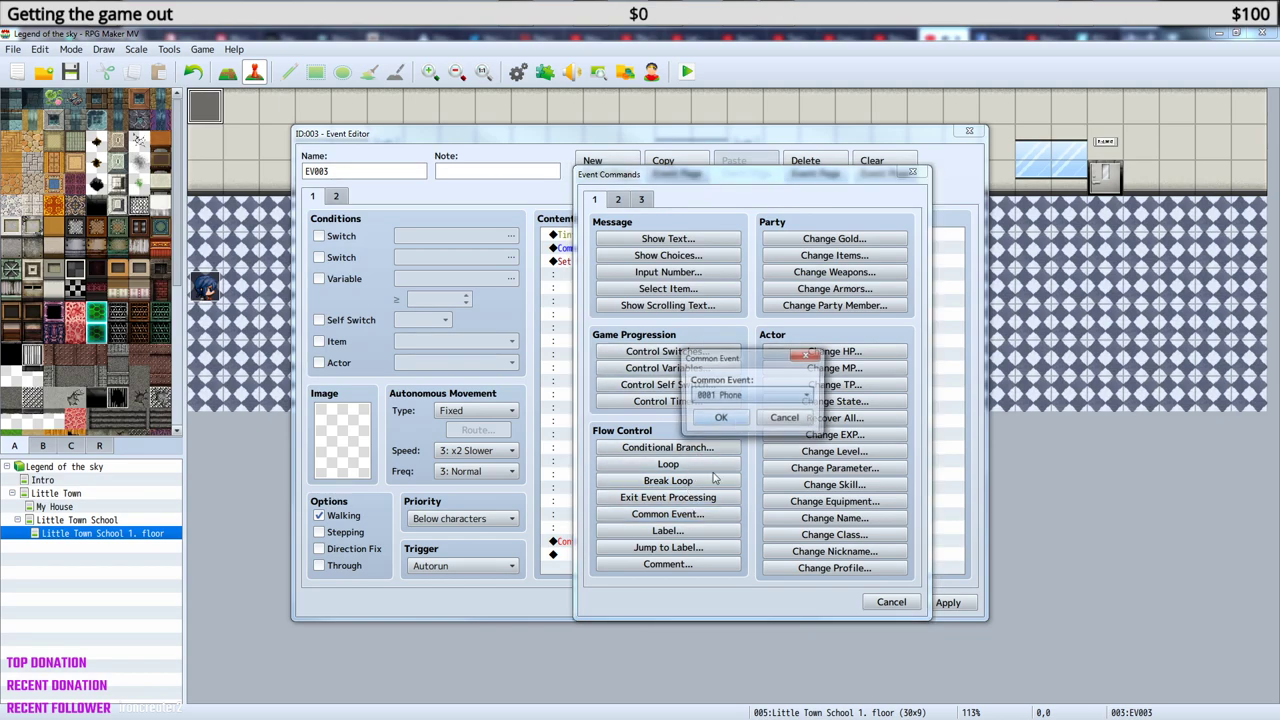
pyautogui.click(748, 396)
pyautogui.click(745, 434)
pyautogui.click(720, 418)
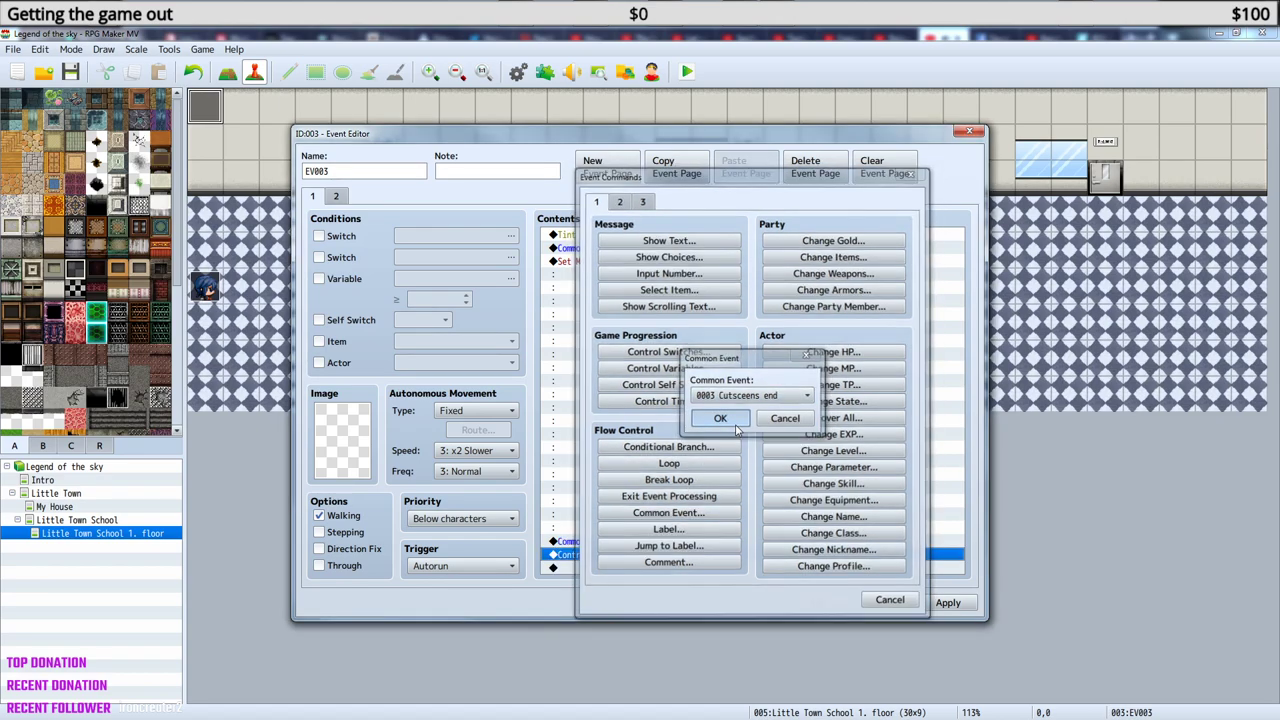
pyautogui.click(816, 602)
# Save the changes, playtest the school-floor cutscene from the save file with the common event calls restored, and close the game.
pyautogui.click(694, 71)
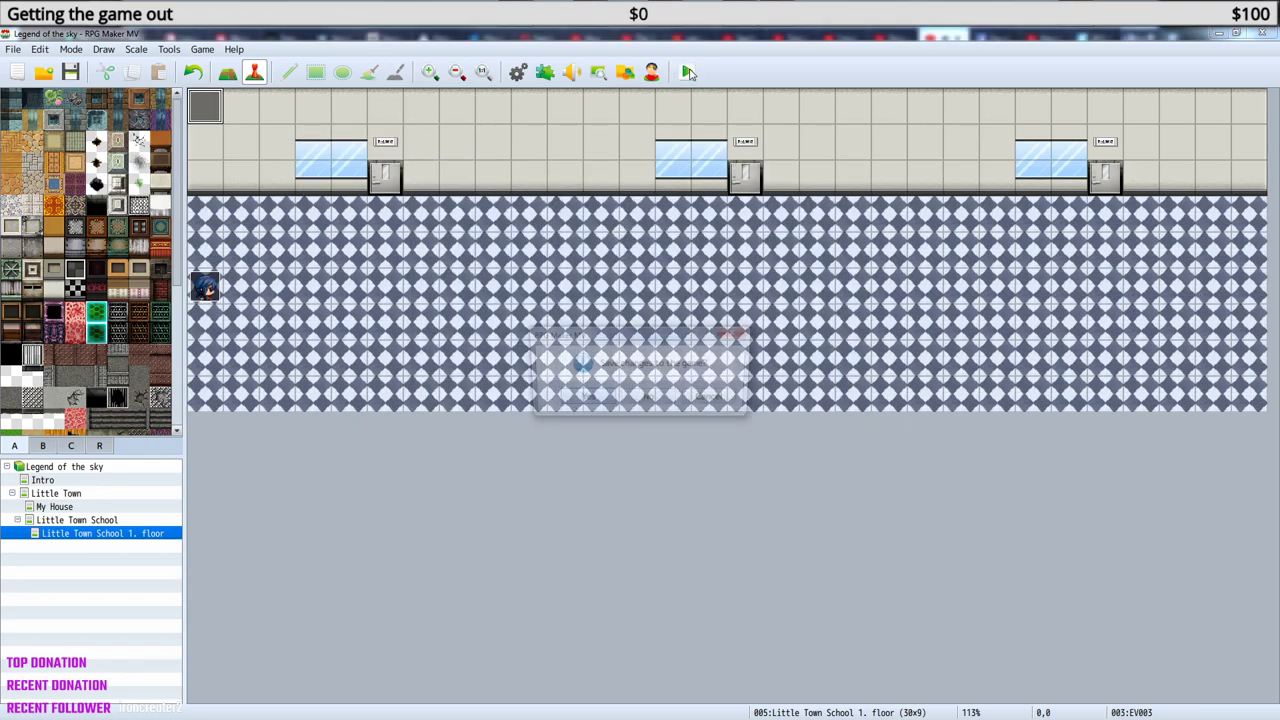
pyautogui.click(584, 399)
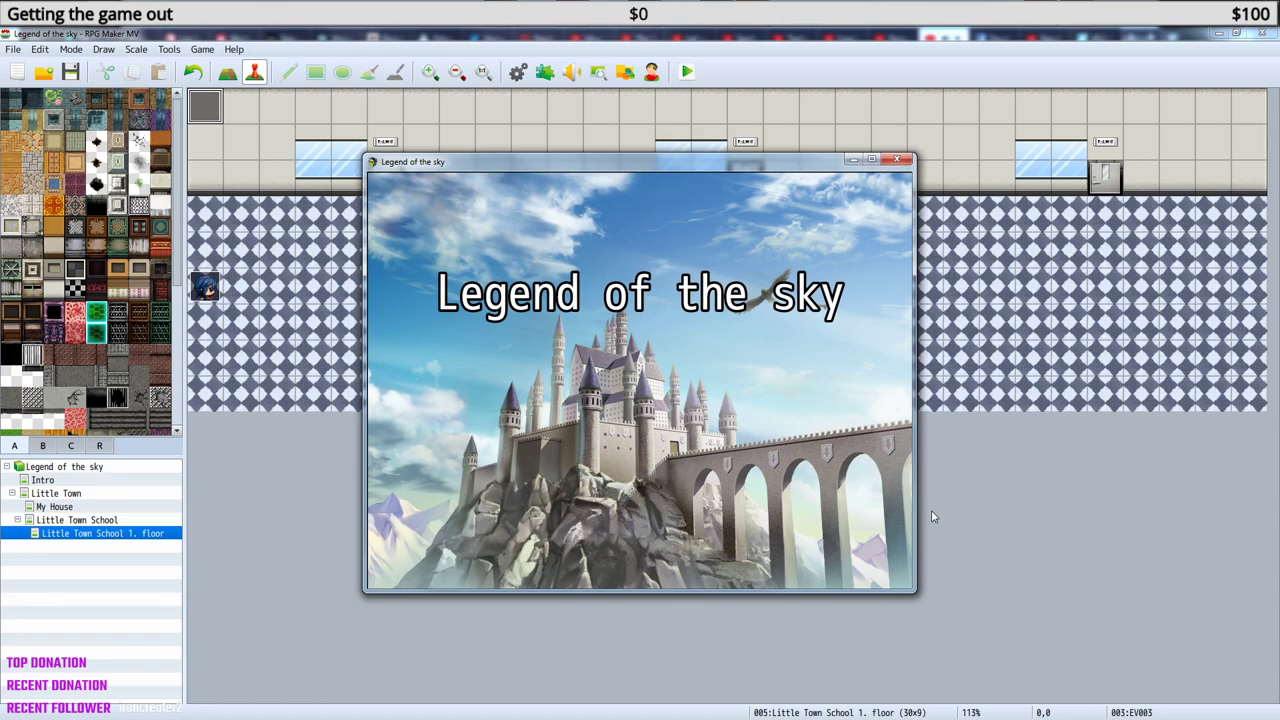
pyautogui.press('Return')
pyautogui.press('Return')
pyautogui.press('Up')
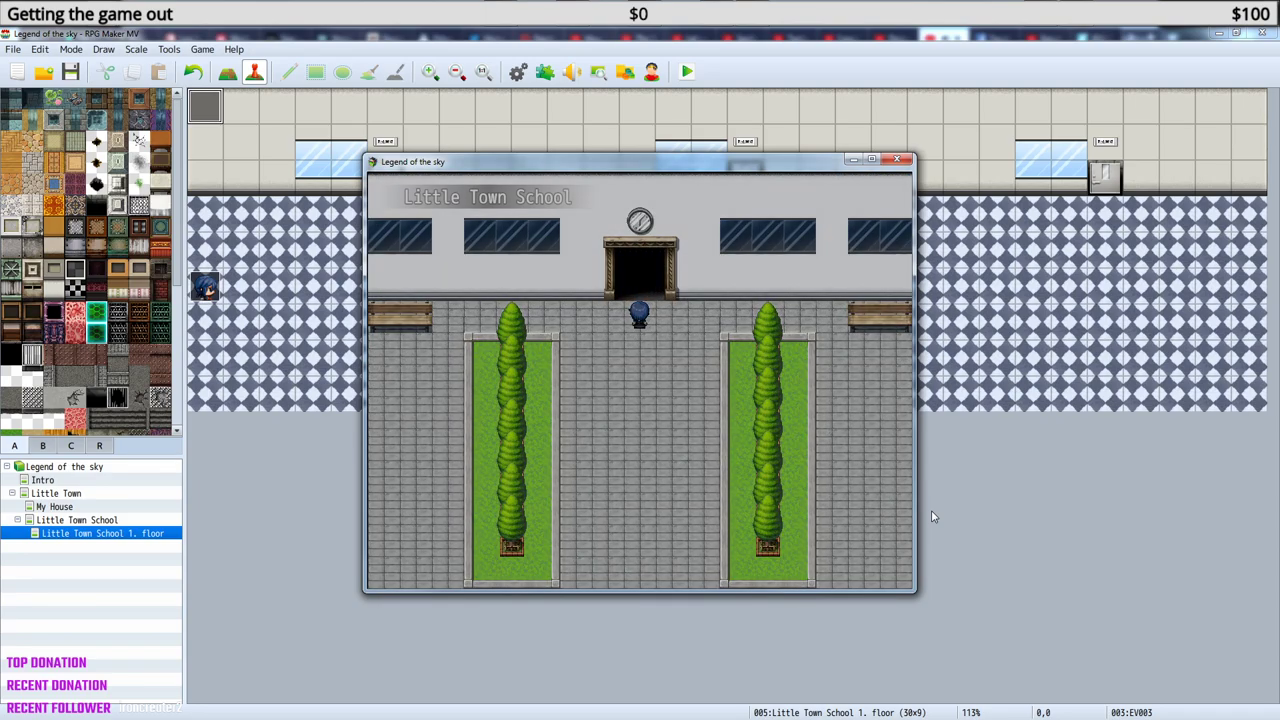
pyautogui.press('Right')
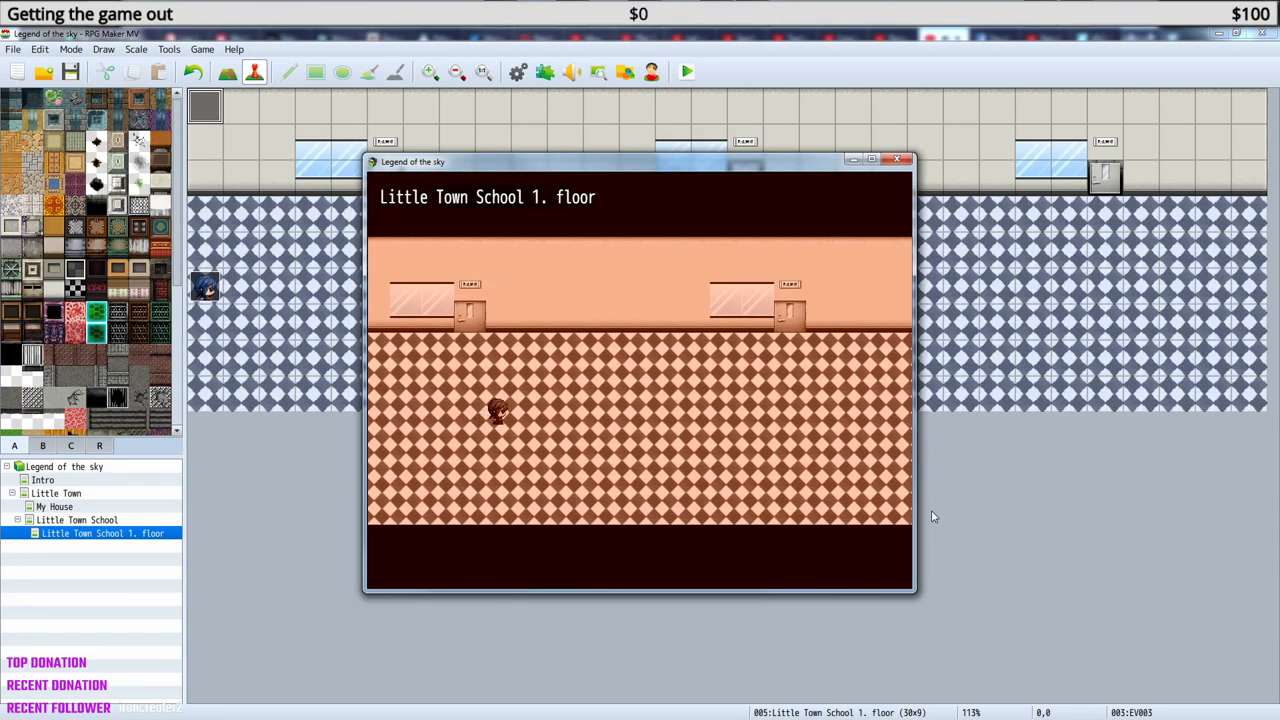
pyautogui.press('Right')
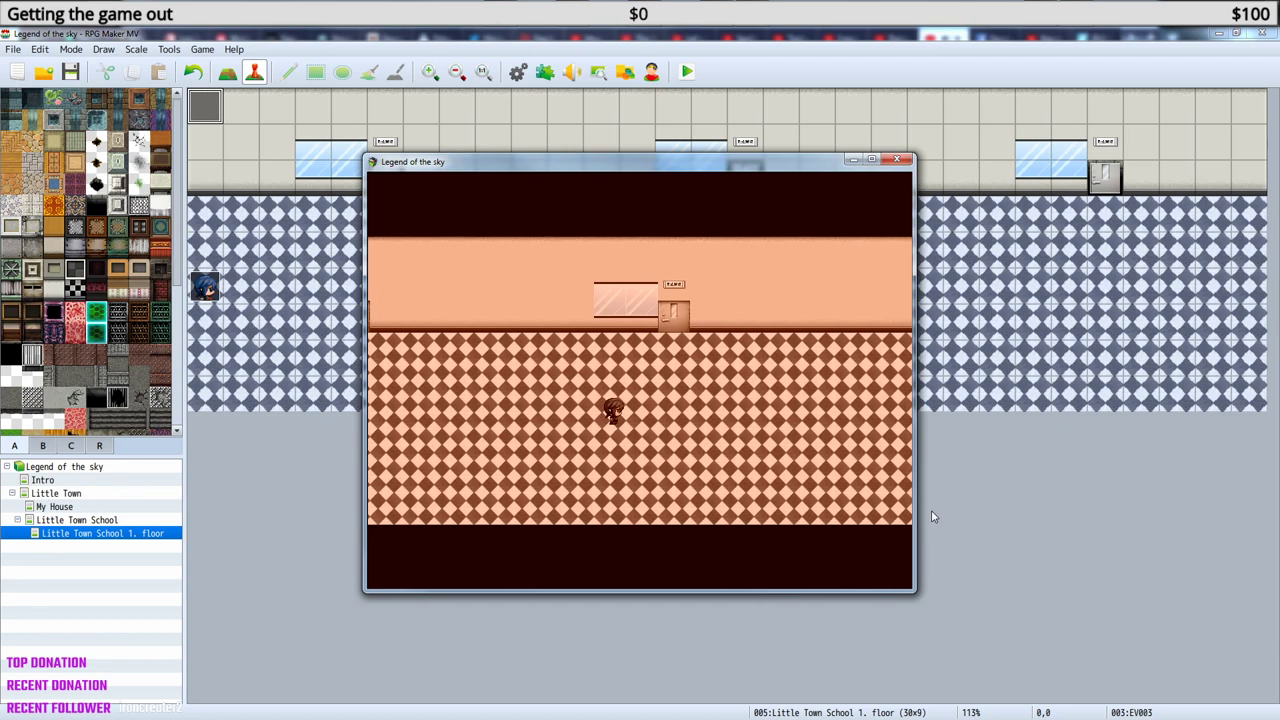
pyautogui.press('Right')
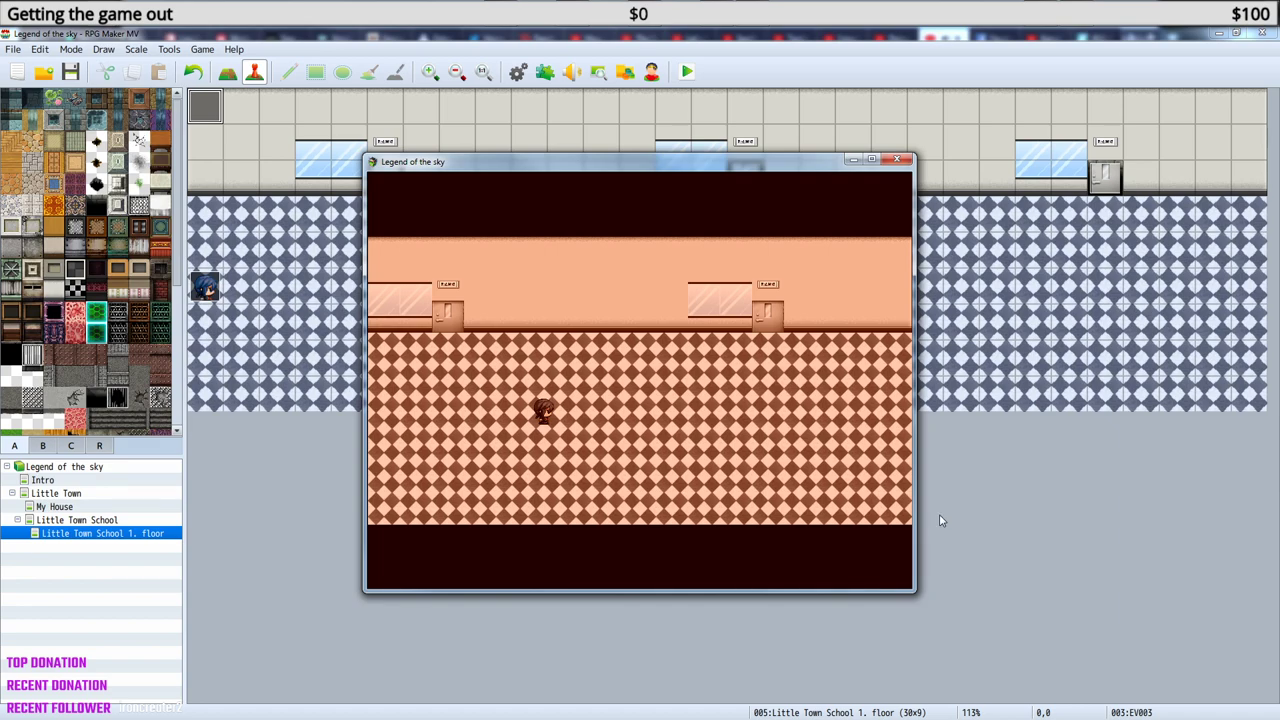
pyautogui.click(897, 160)
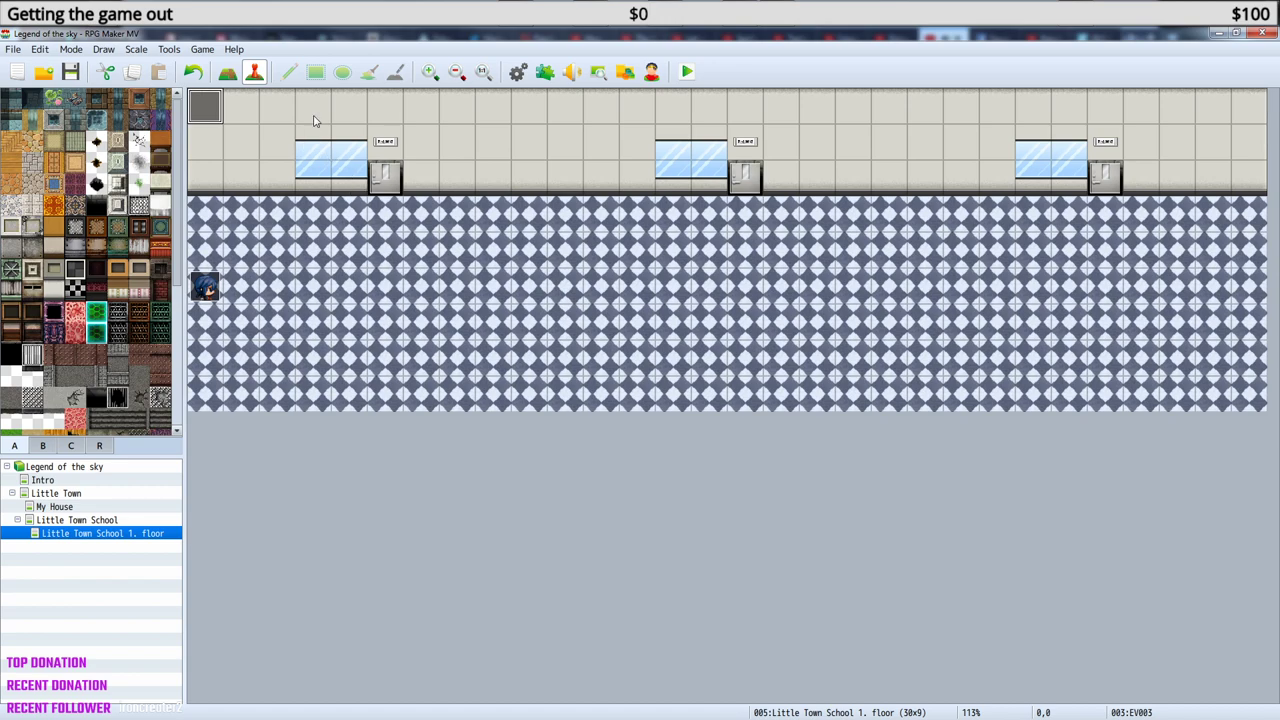
# Shift the first window, its name sign and the matching door event EV002 three tiles toward the map's left edge.
pyautogui.click(227, 71)
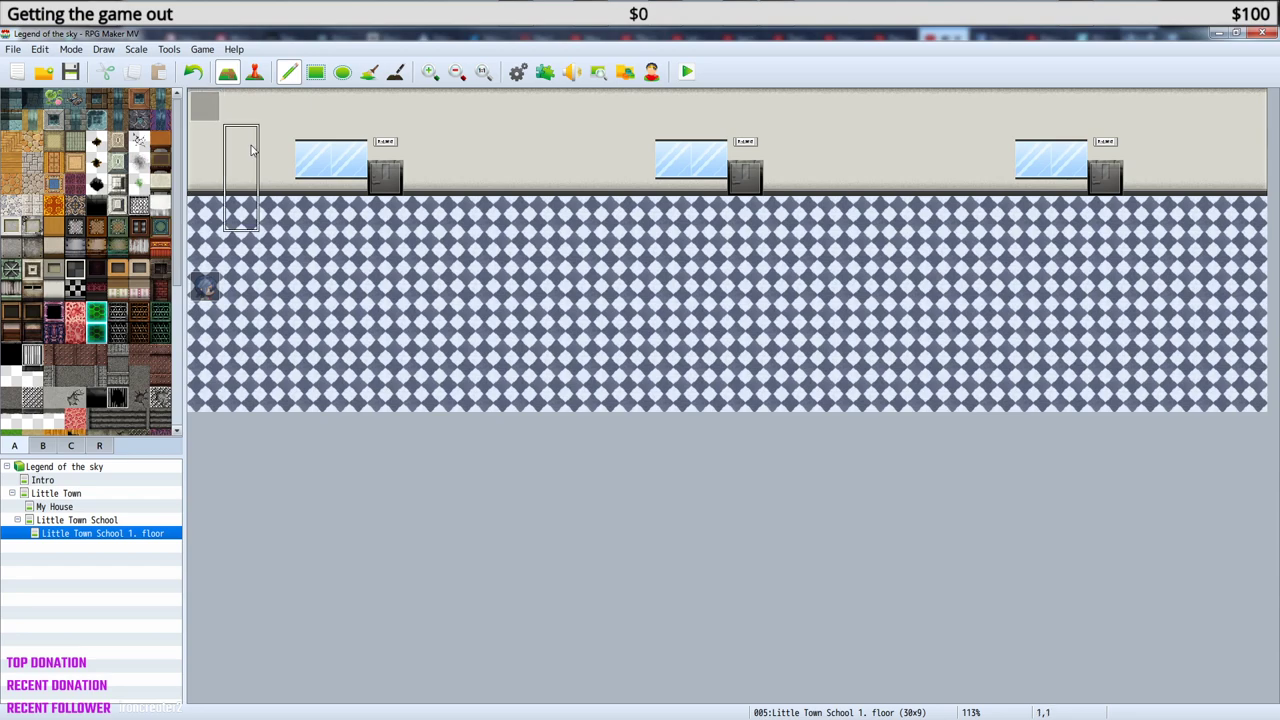
pyautogui.moveTo(212, 112); pyautogui.dragTo(633, 402, button='right')
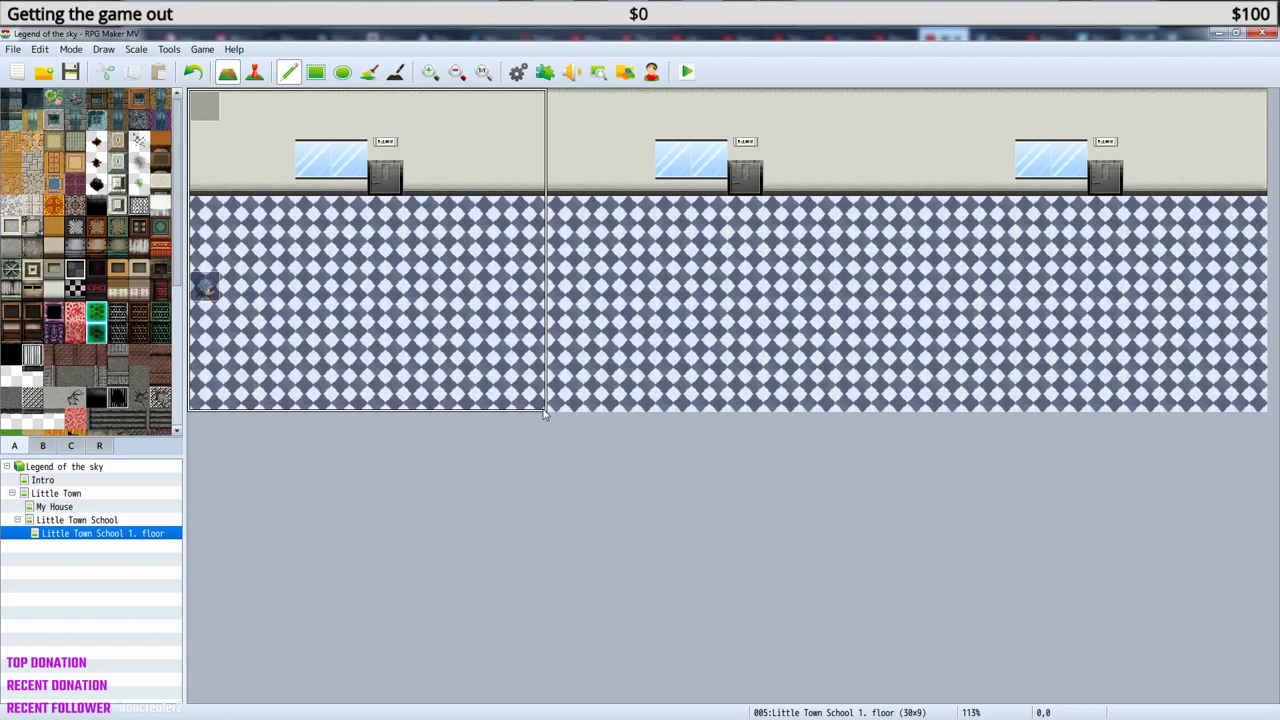
pyautogui.click(545, 413)
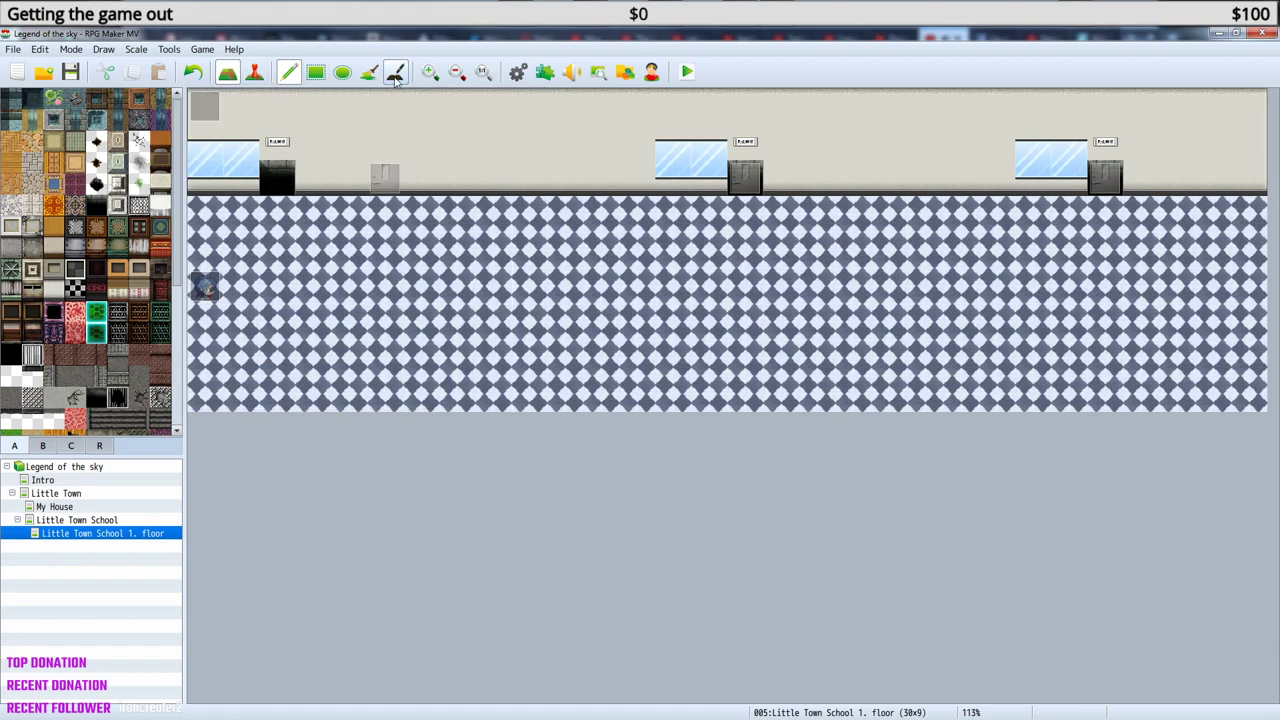
pyautogui.click(254, 71)
pyautogui.click(385, 178)
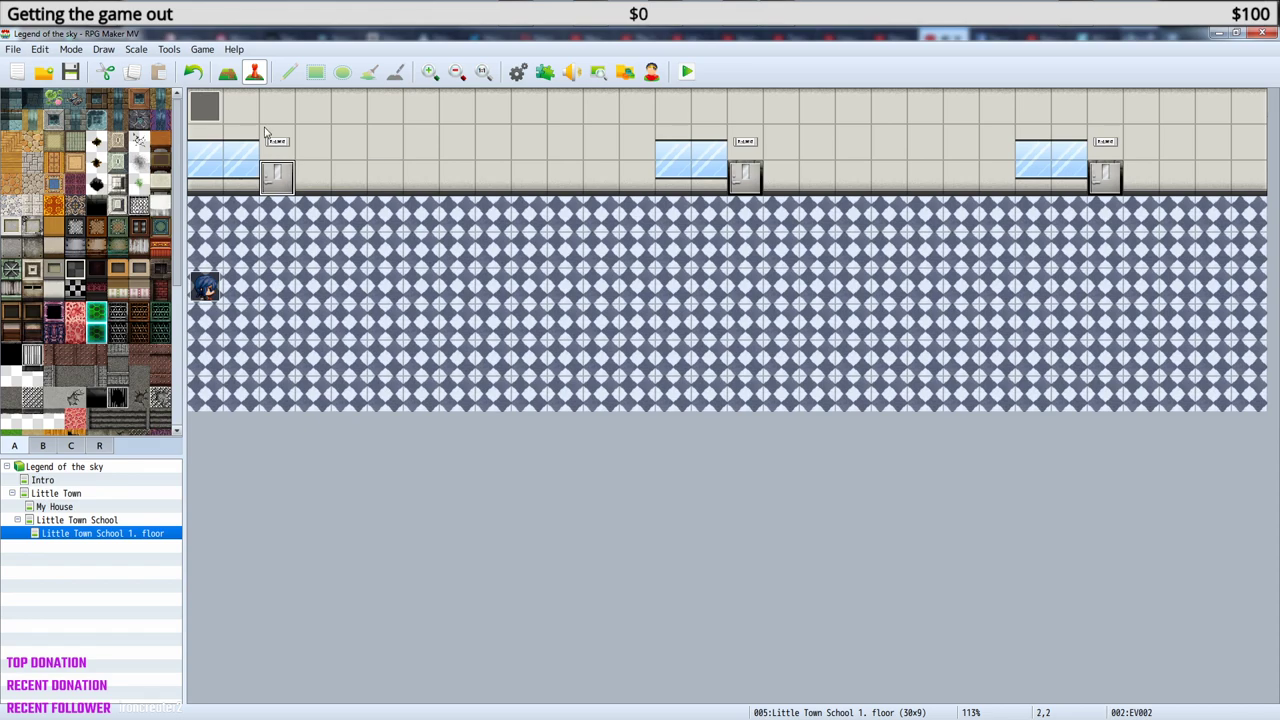
# Mark the end of the first ten map columns with a full-height vertical strip of dark wall tiles.
pyautogui.click(227, 71)
pyautogui.moveTo(204, 106)
pyautogui.mouseDown(button='right')
pyautogui.moveTo(404, 271)
pyautogui.moveTo(472, 369)
pyautogui.mouseUp(button='right')
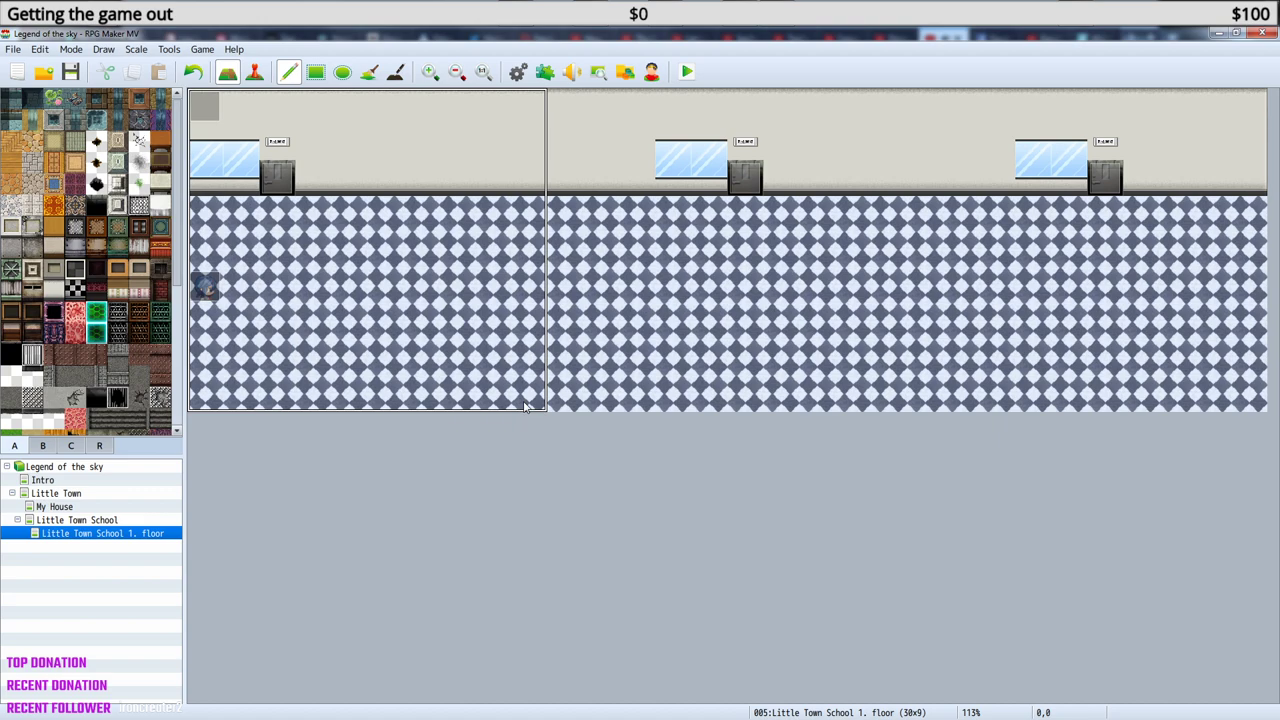
pyautogui.click(558, 405)
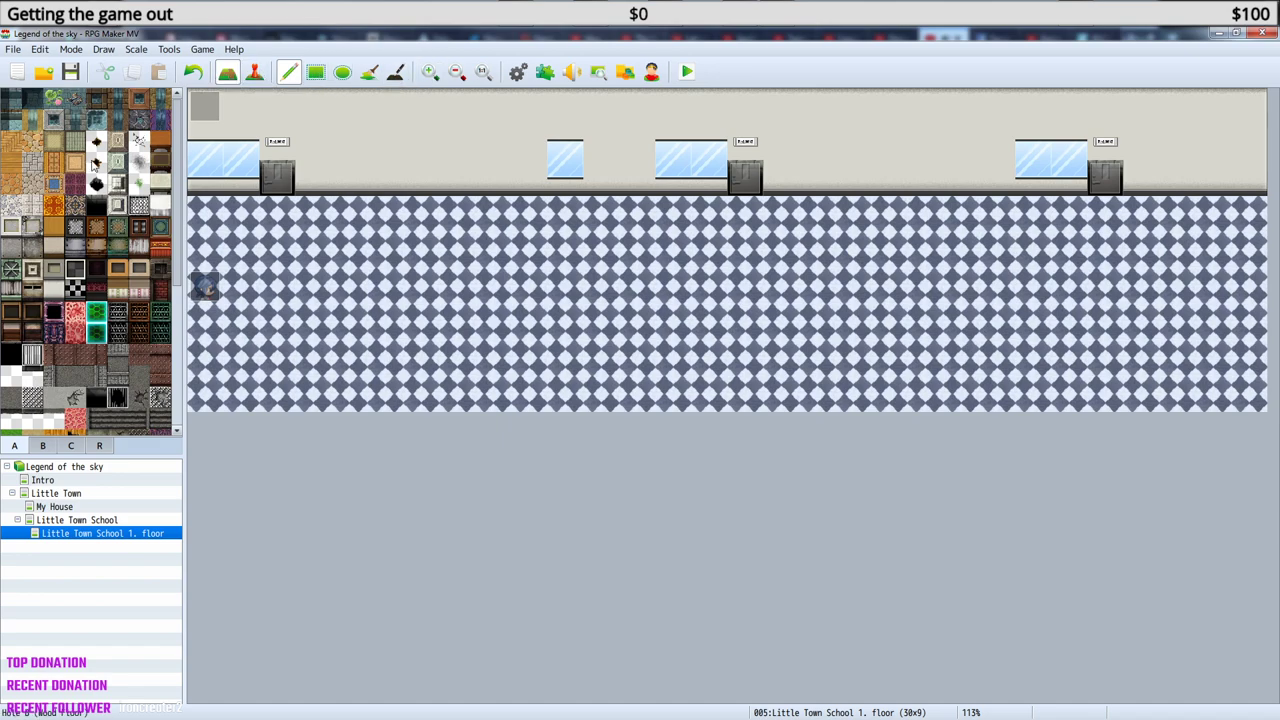
pyautogui.click(15, 105)
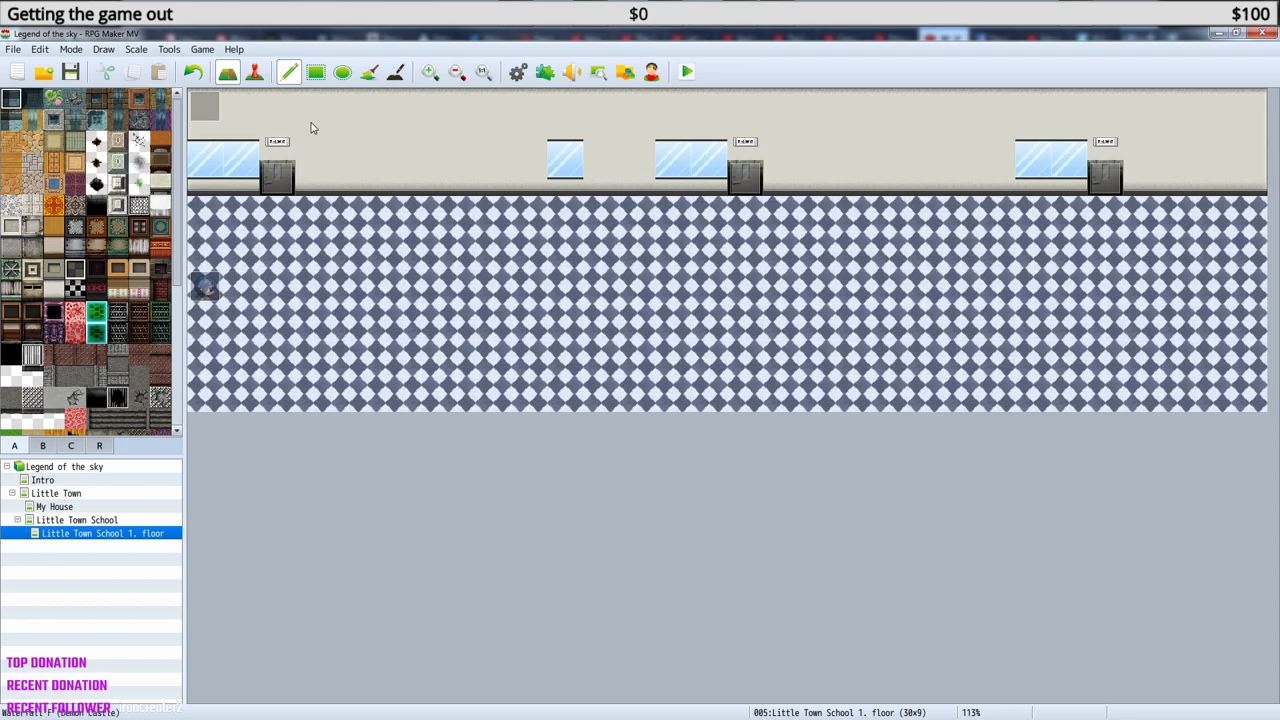
pyautogui.moveTo(563, 113); pyautogui.dragTo(571, 449)
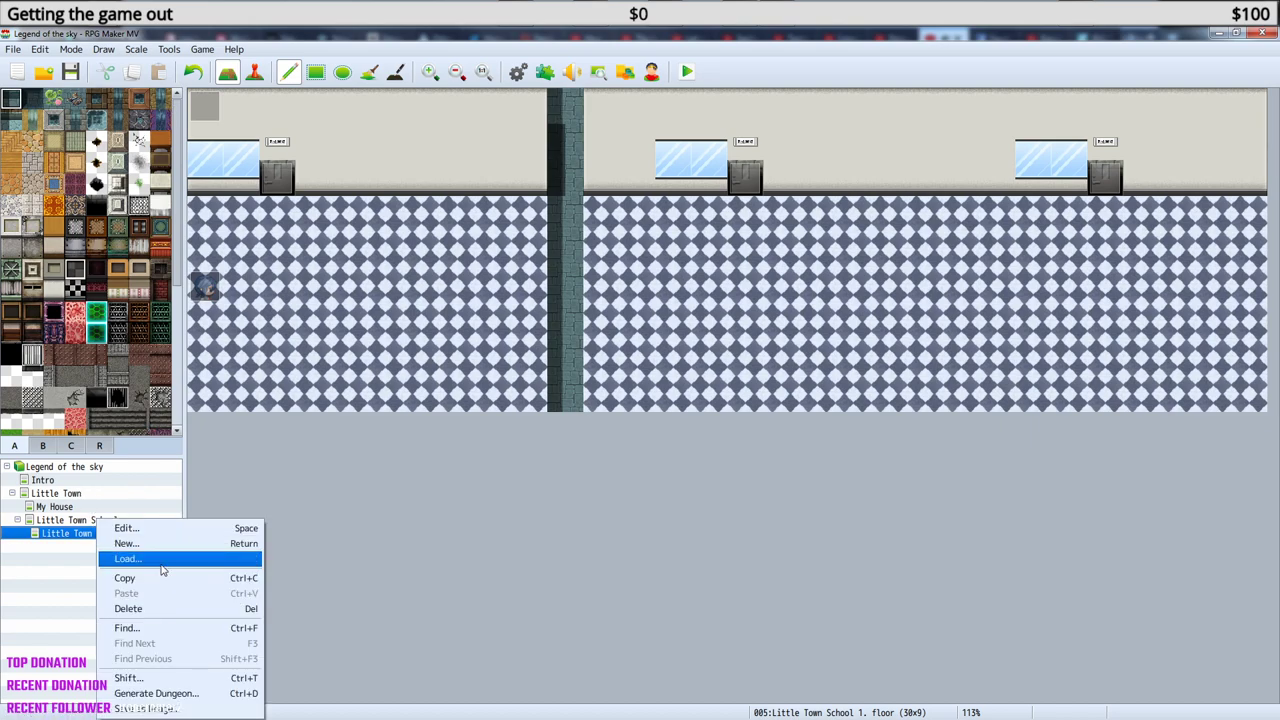
# Set the width of the Little Town School 1. floor map to 12 tiles.
pyautogui.click(156, 532)
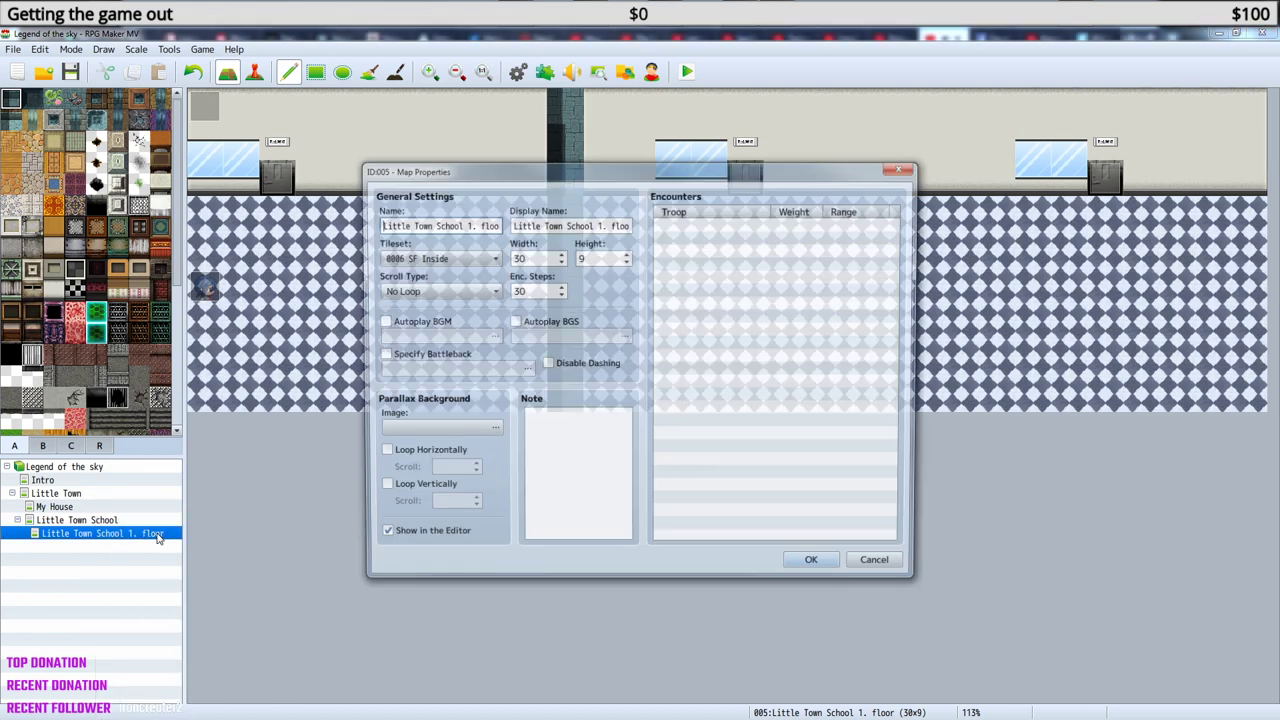
pyautogui.doubleClick(543, 256)
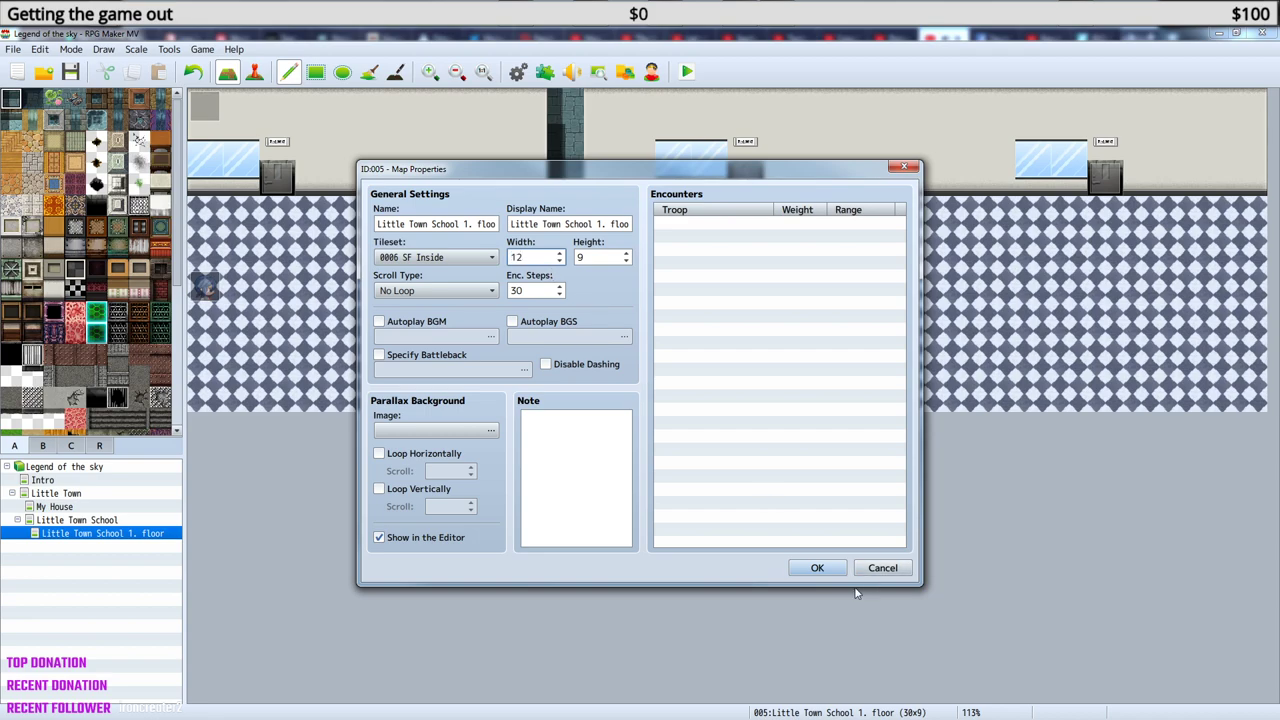
pyautogui.click(815, 567)
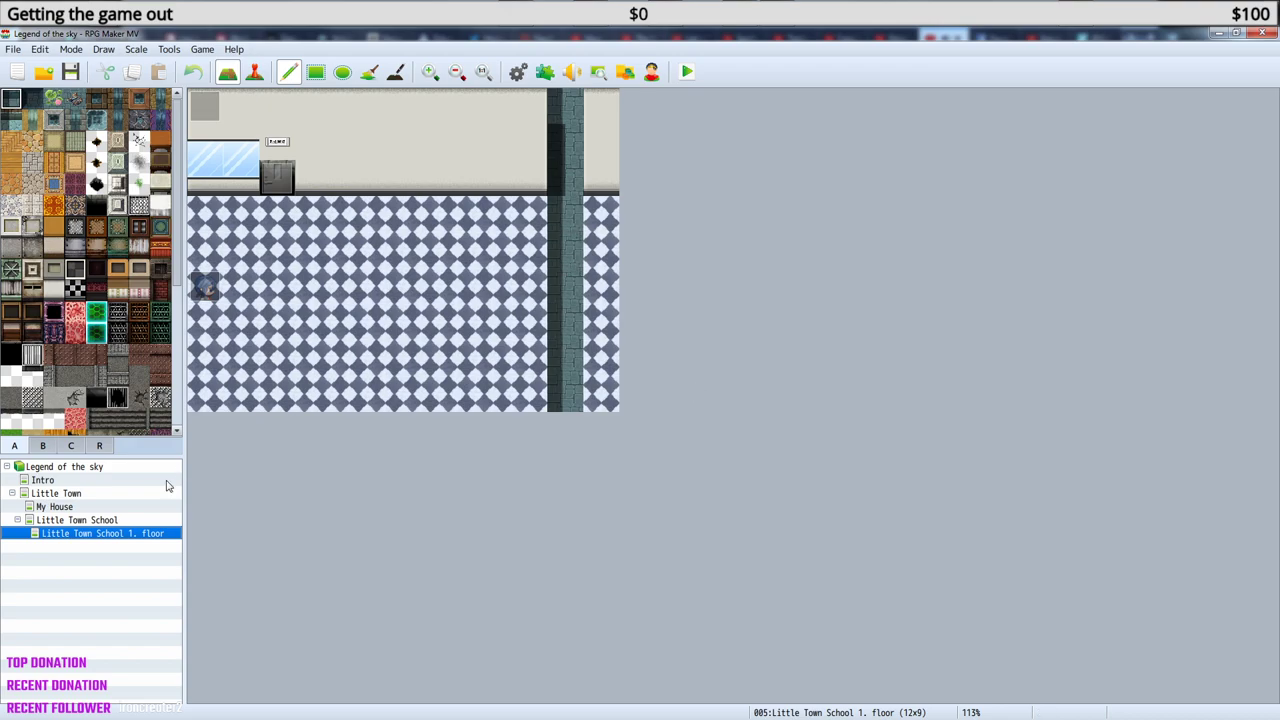
# Set the school floor map's width to 10 tiles and its scroll type to Loop Horizontally.
pyautogui.rightClick(122, 538)
pyautogui.click(190, 527)
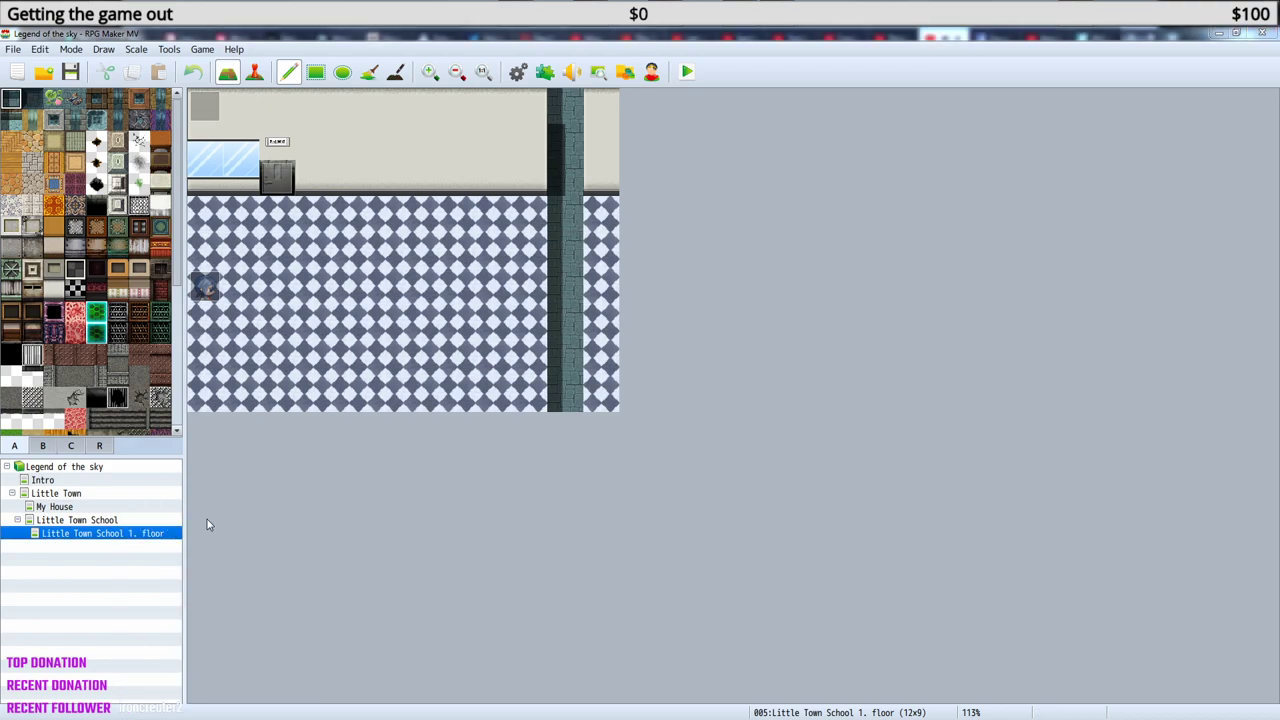
pyautogui.click(560, 261)
pyautogui.click(560, 261)
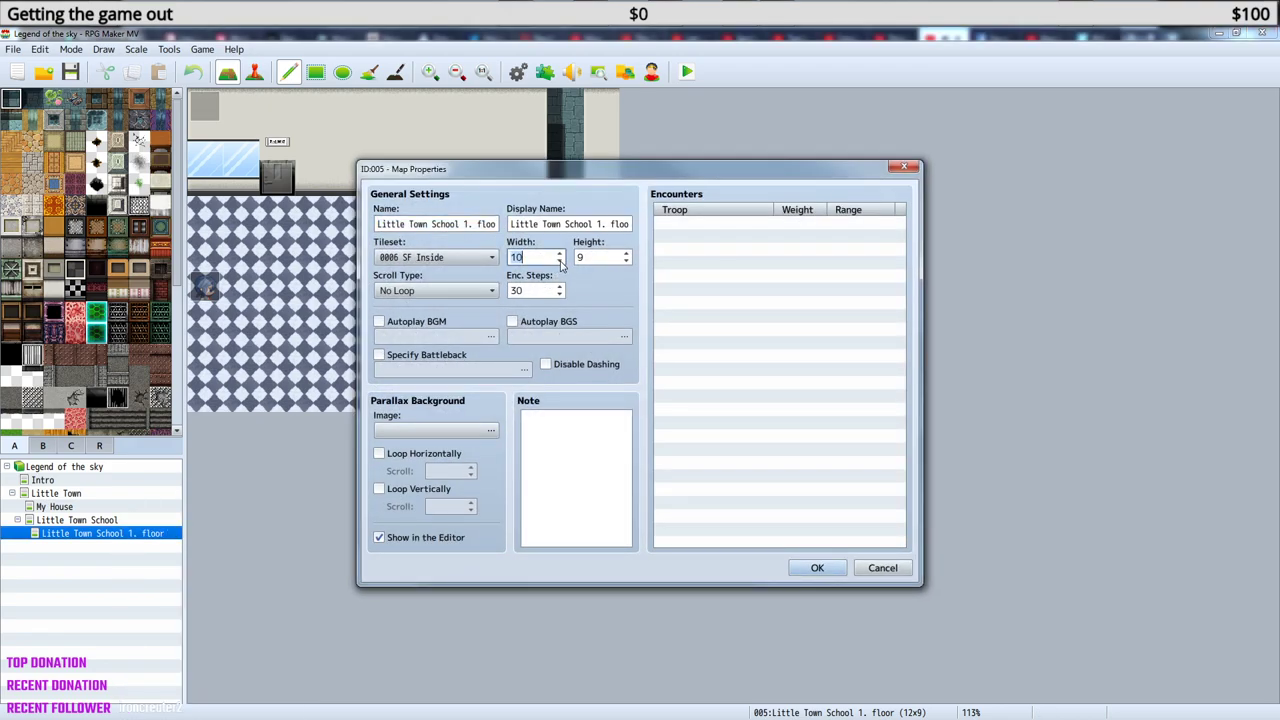
pyautogui.click(486, 299)
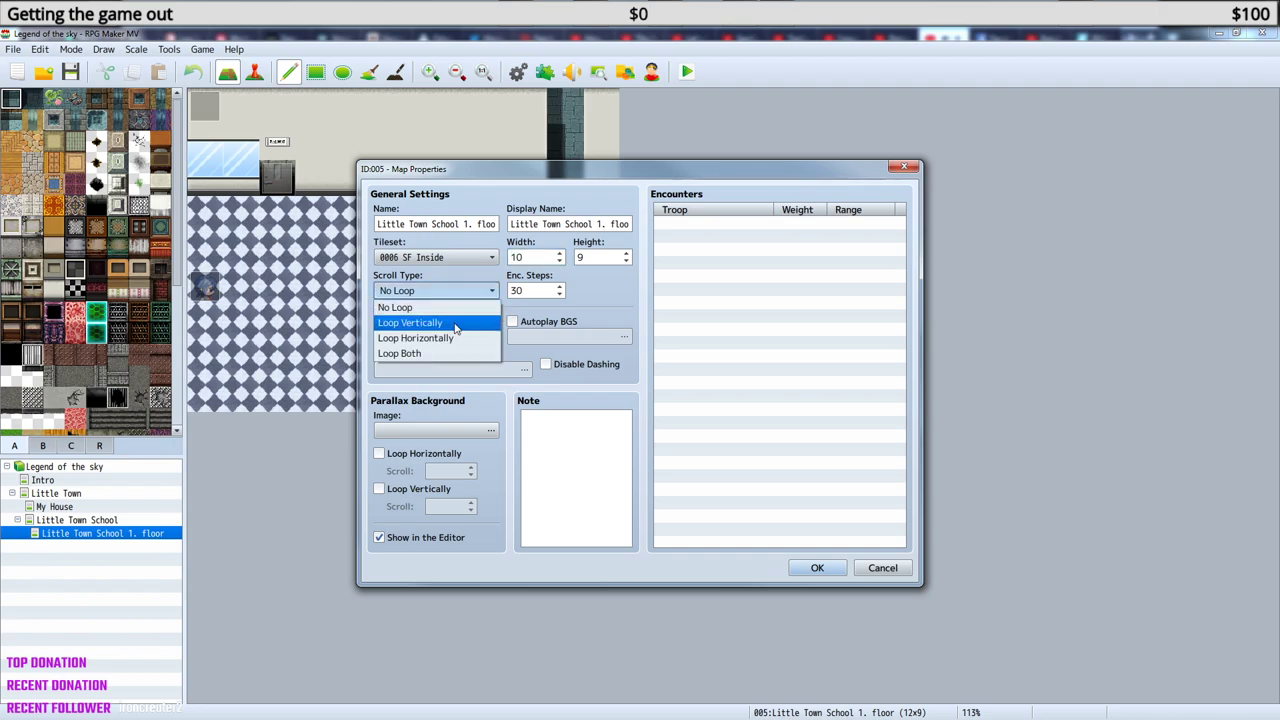
pyautogui.click(472, 323)
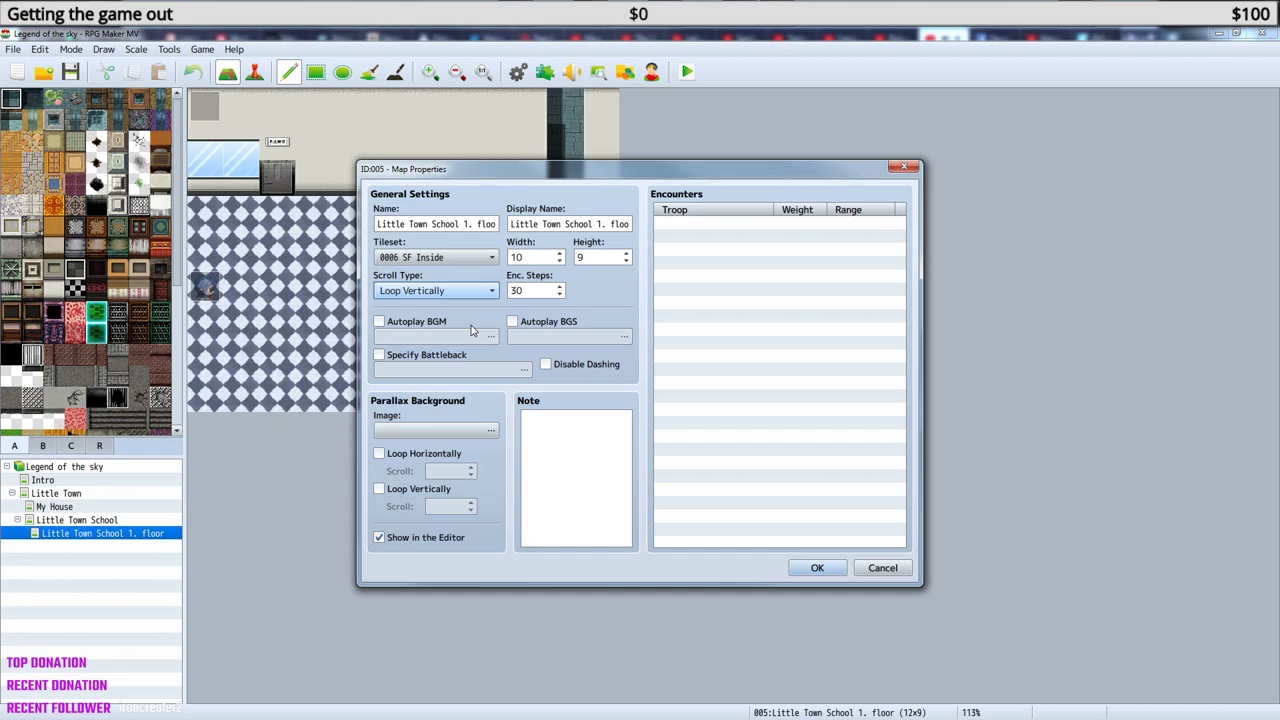
pyautogui.click(493, 291)
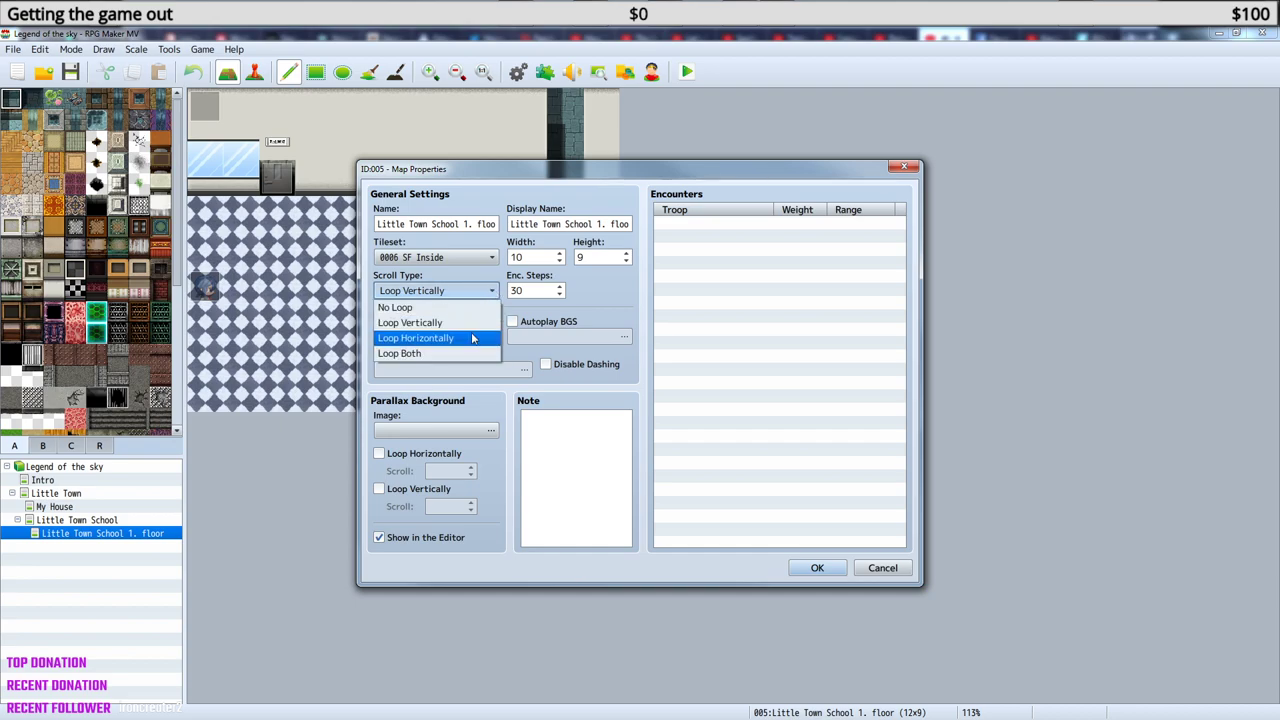
pyautogui.click(474, 338)
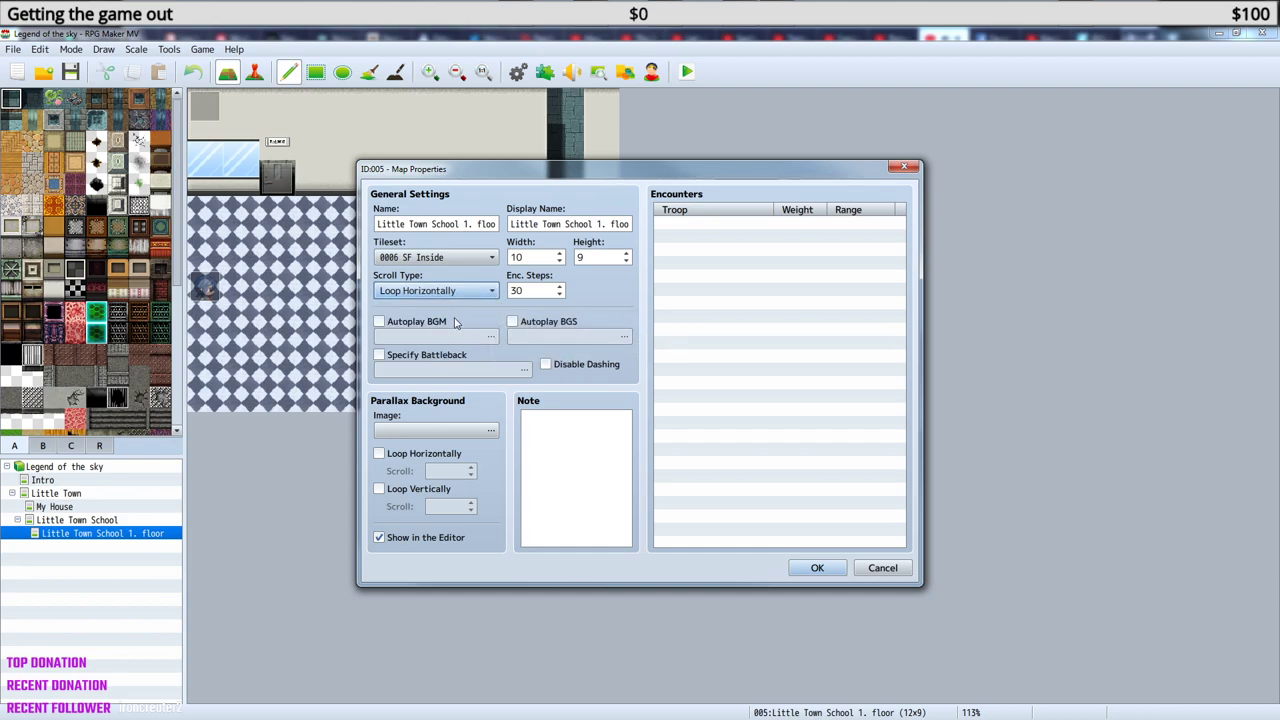
pyautogui.click(817, 567)
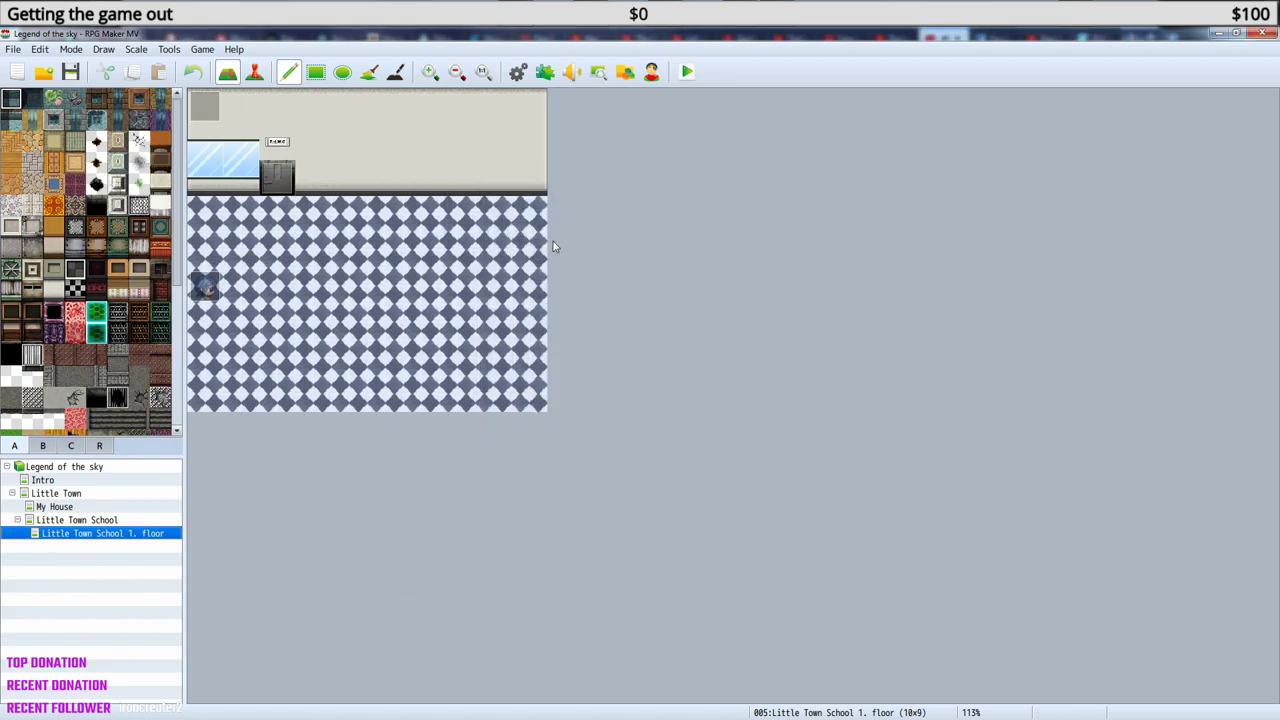
pyautogui.click(687, 74)
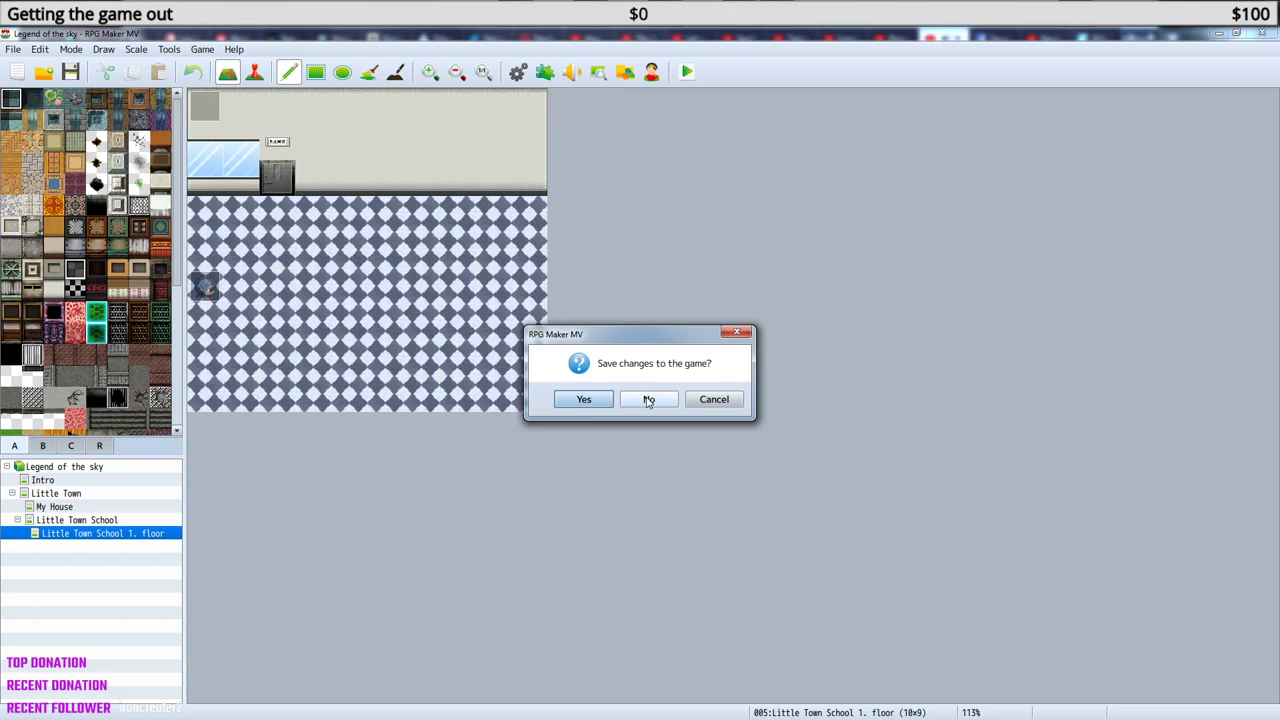
pyautogui.moveTo(648, 400); pyautogui.dragTo(680, 460)
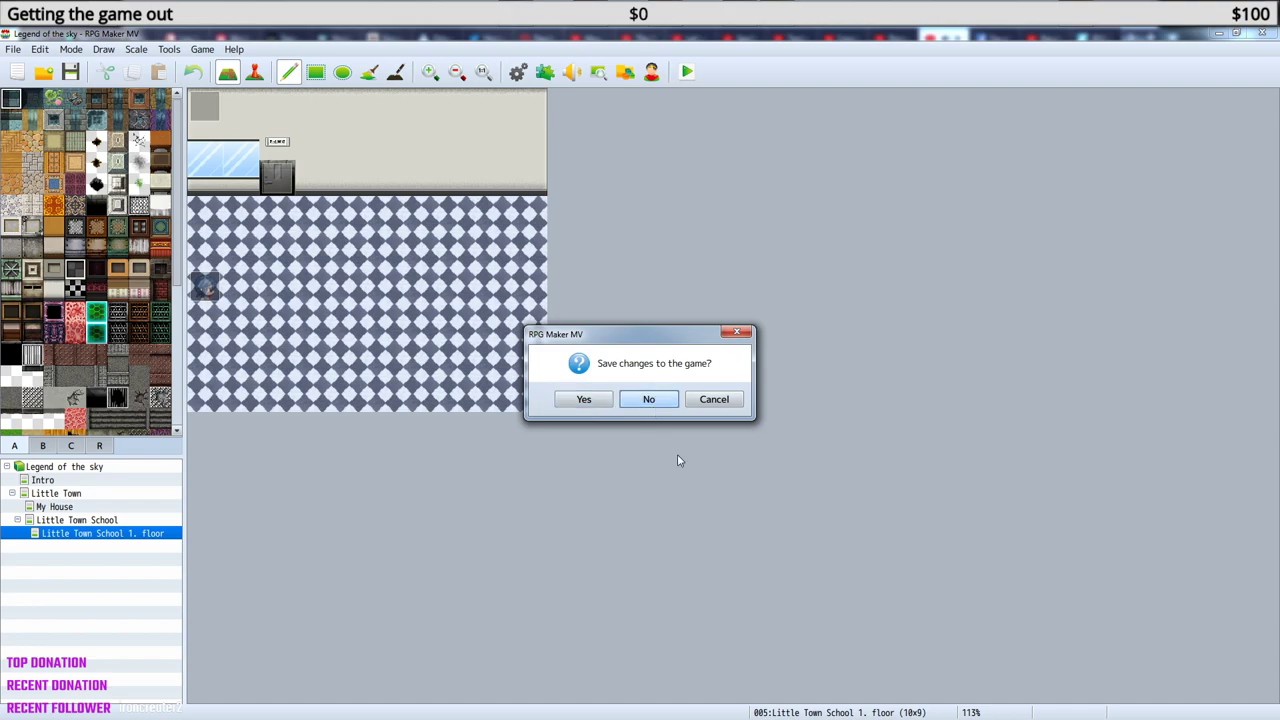
pyautogui.click(714, 399)
# Change the Transfer Player destination in the Little Town School entrance event to tile (5,3) on Little Town School 1. floor.
pyautogui.click(84, 521)
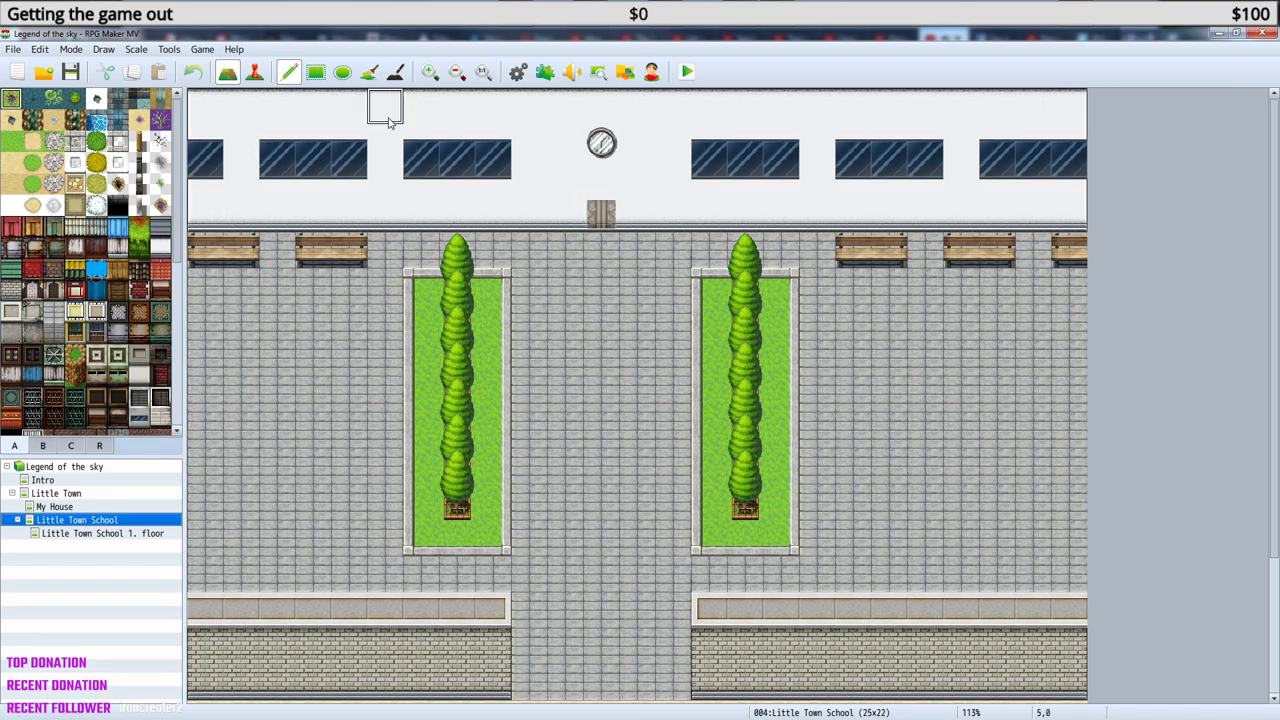
pyautogui.click(255, 72)
pyautogui.doubleClick(603, 215)
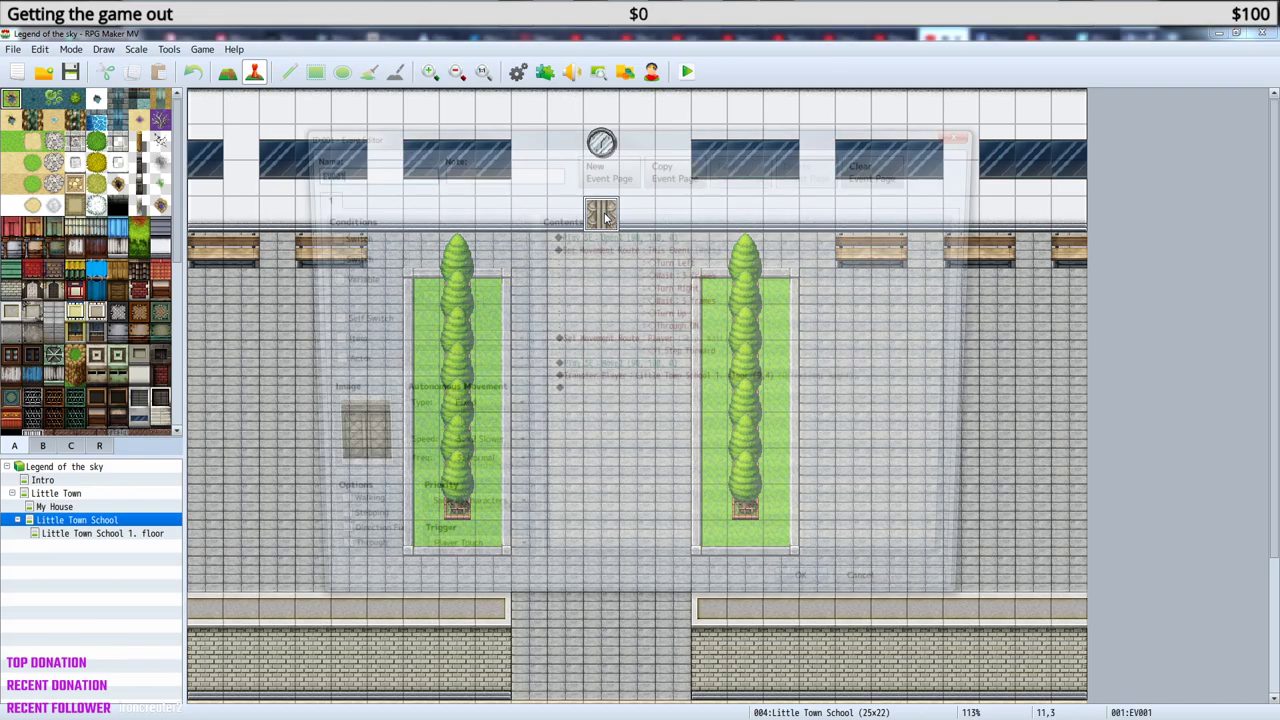
pyautogui.rightClick(680, 385)
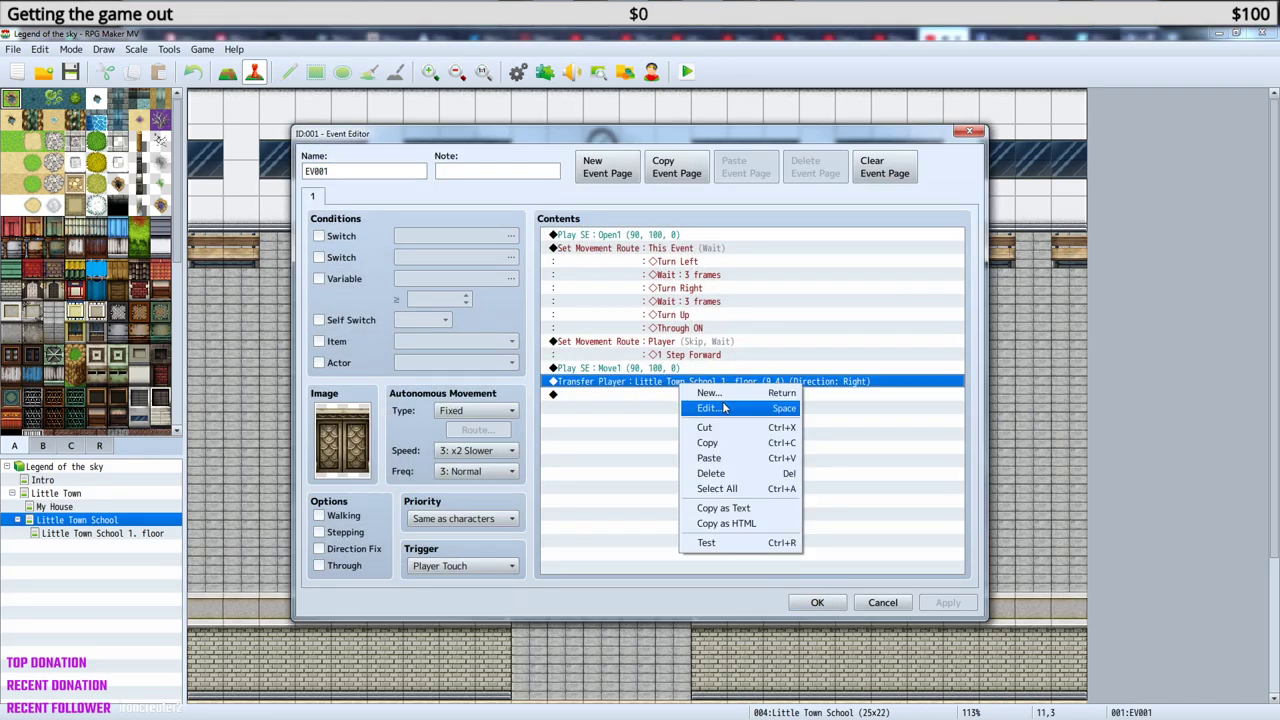
pyautogui.click(725, 410)
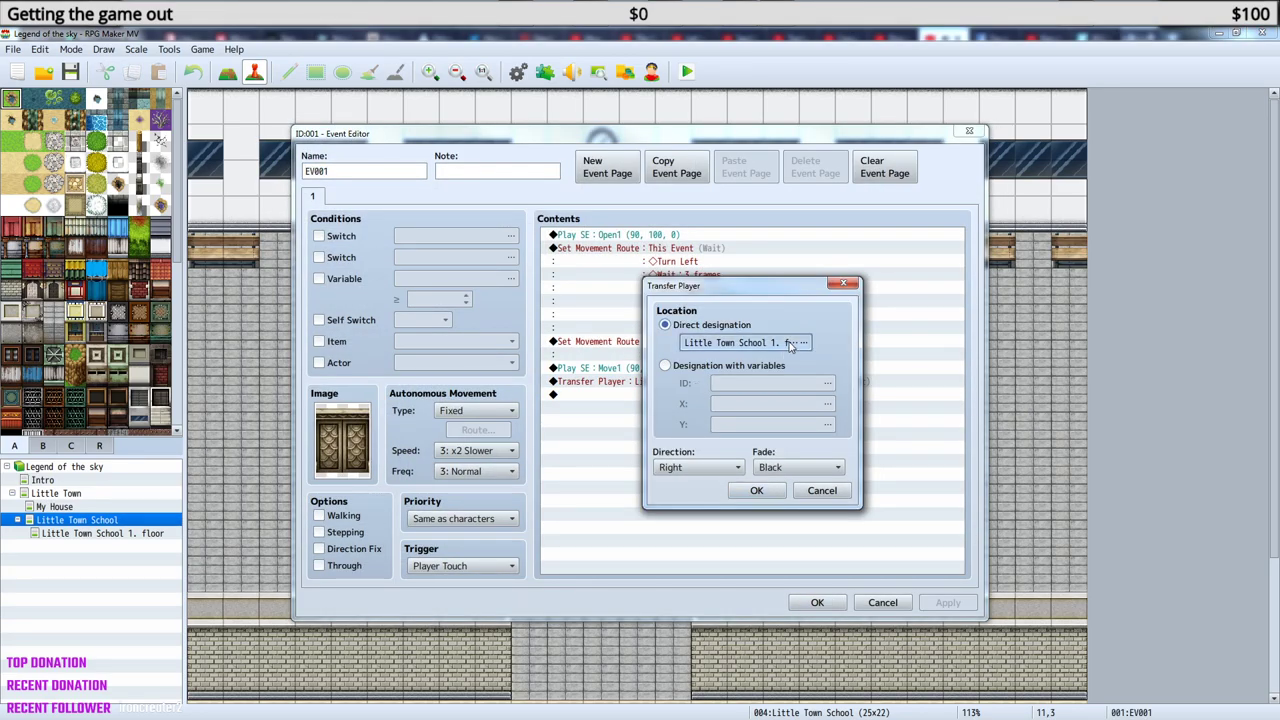
pyautogui.click(782, 344)
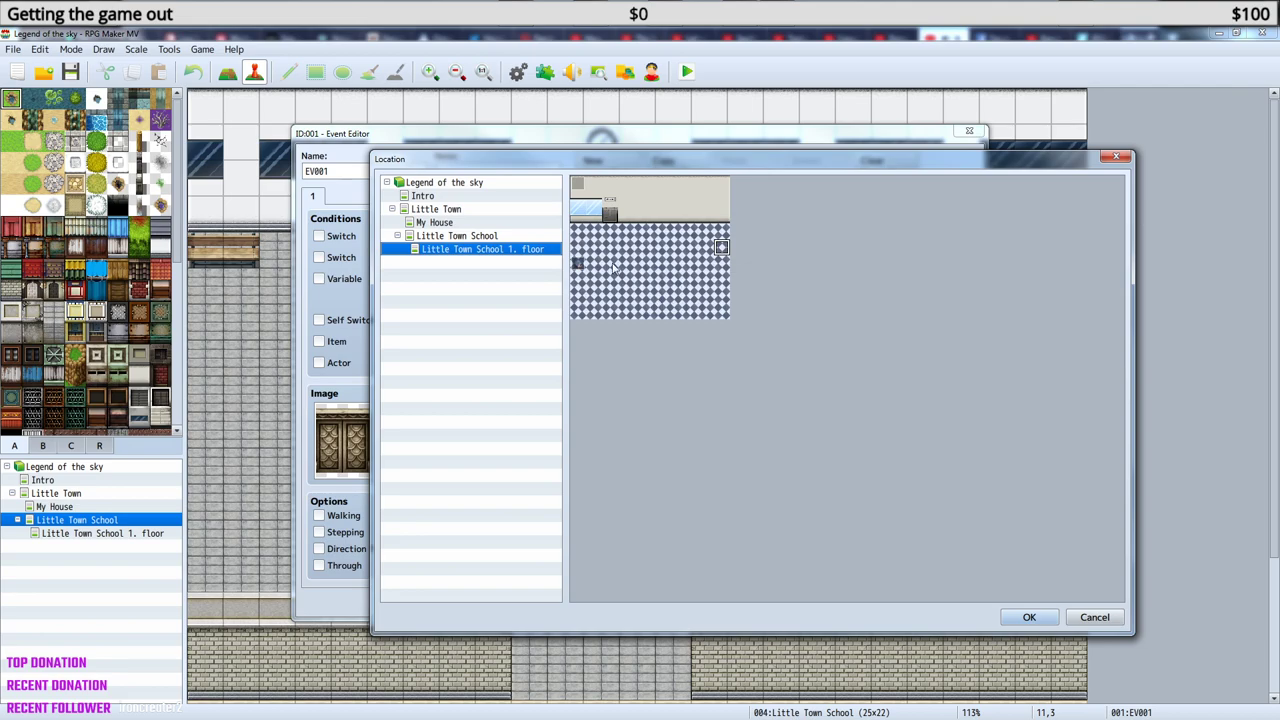
pyautogui.click(657, 264)
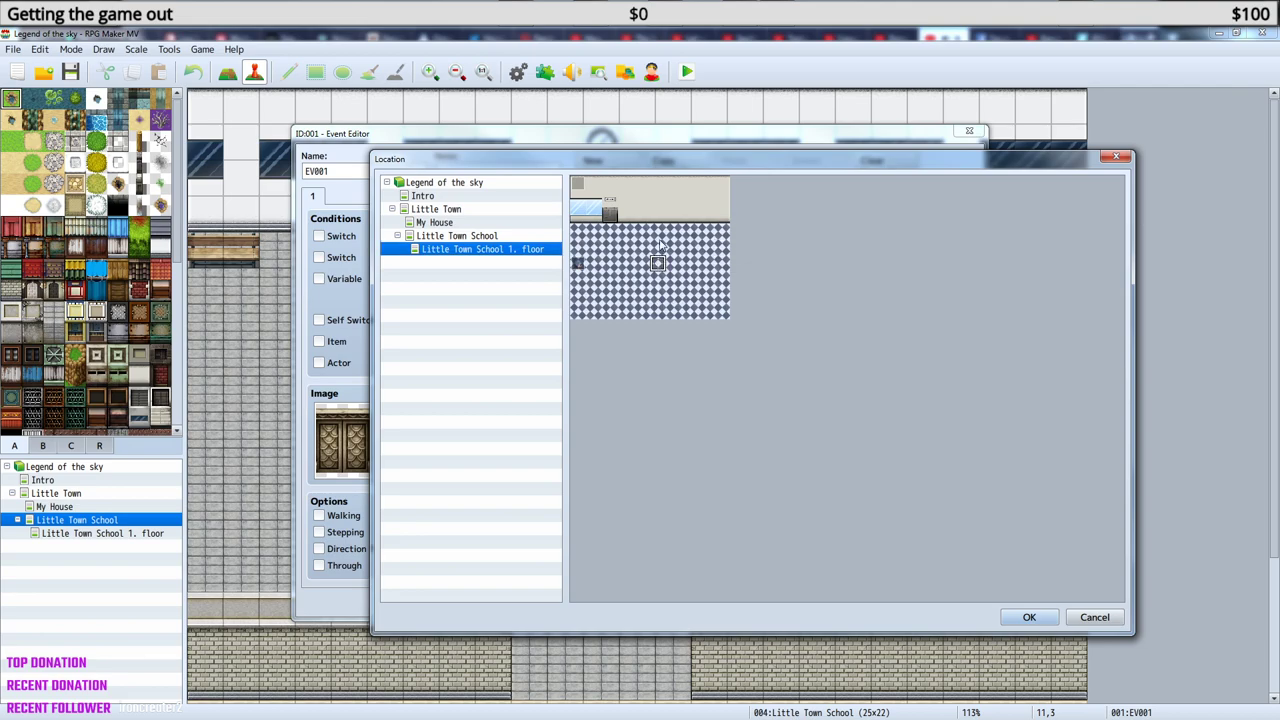
pyautogui.click(658, 233)
pyautogui.click(1028, 617)
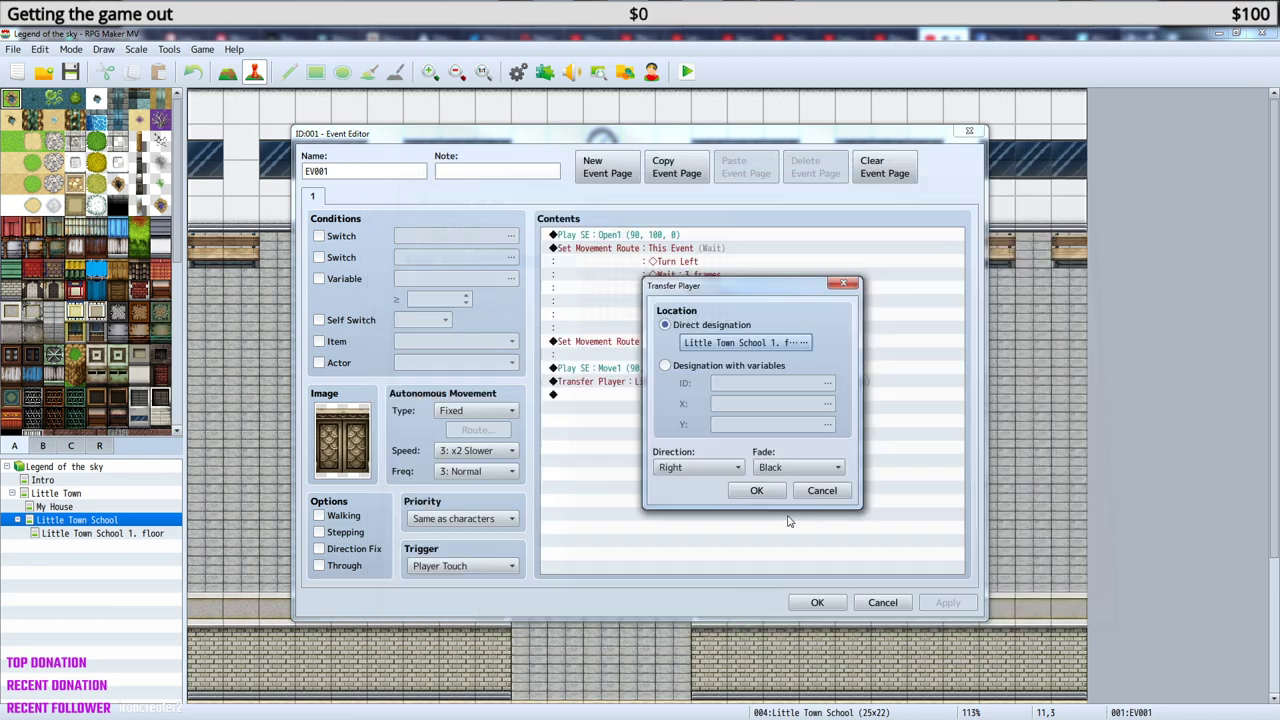
pyautogui.click(757, 490)
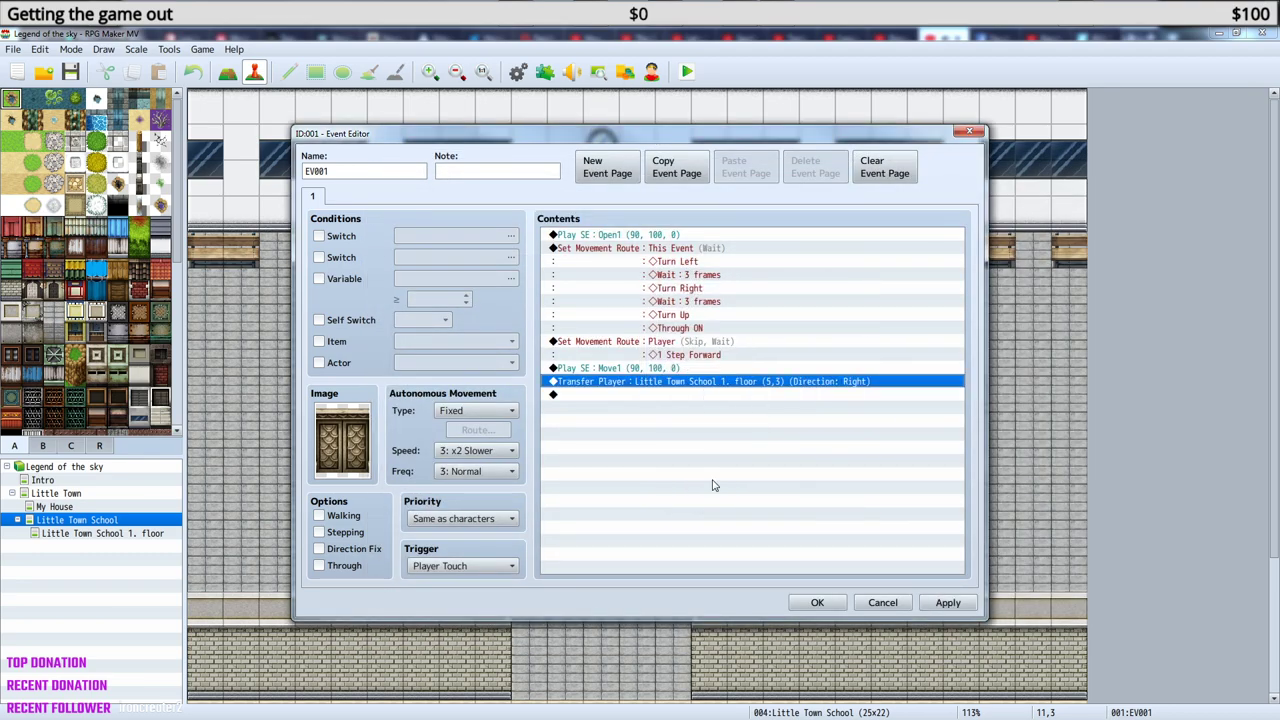
pyautogui.click(817, 602)
# Save the project and playtest from File 1, entering the school and walking along the looping hallway, and close the test.
pyautogui.click(688, 72)
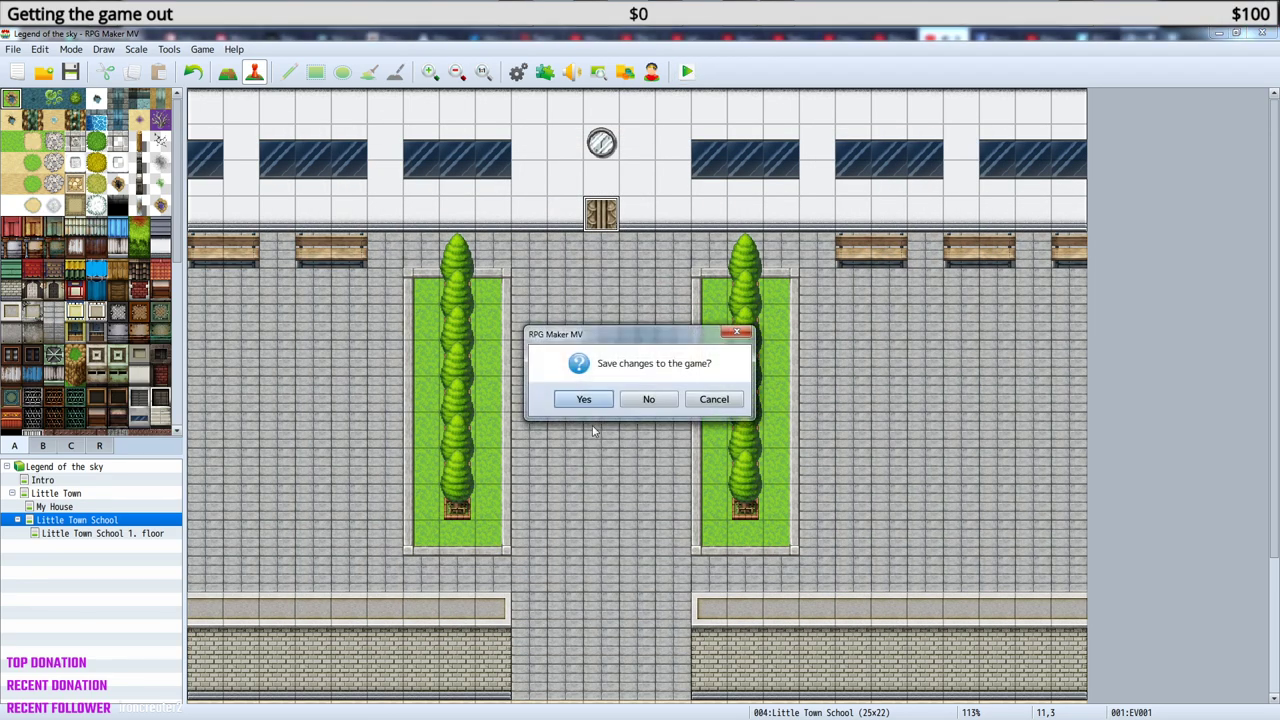
pyautogui.click(583, 397)
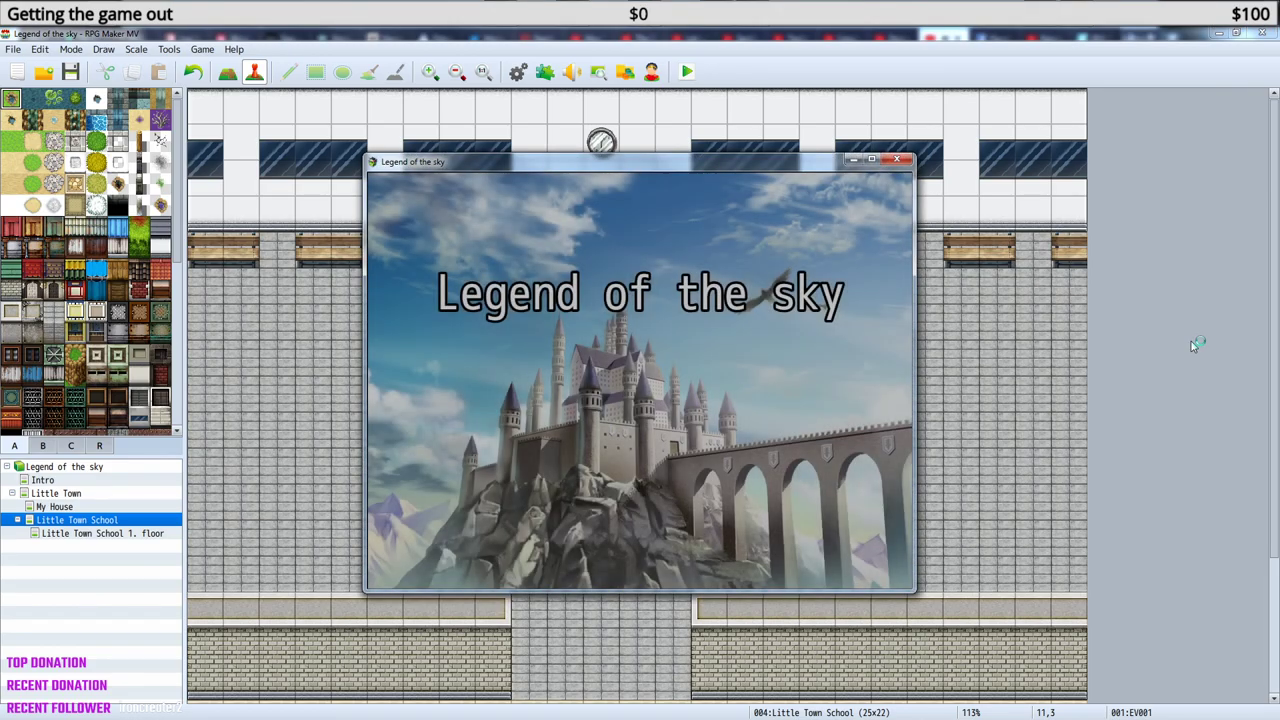
pyautogui.press('Return')
pyautogui.press('Return')
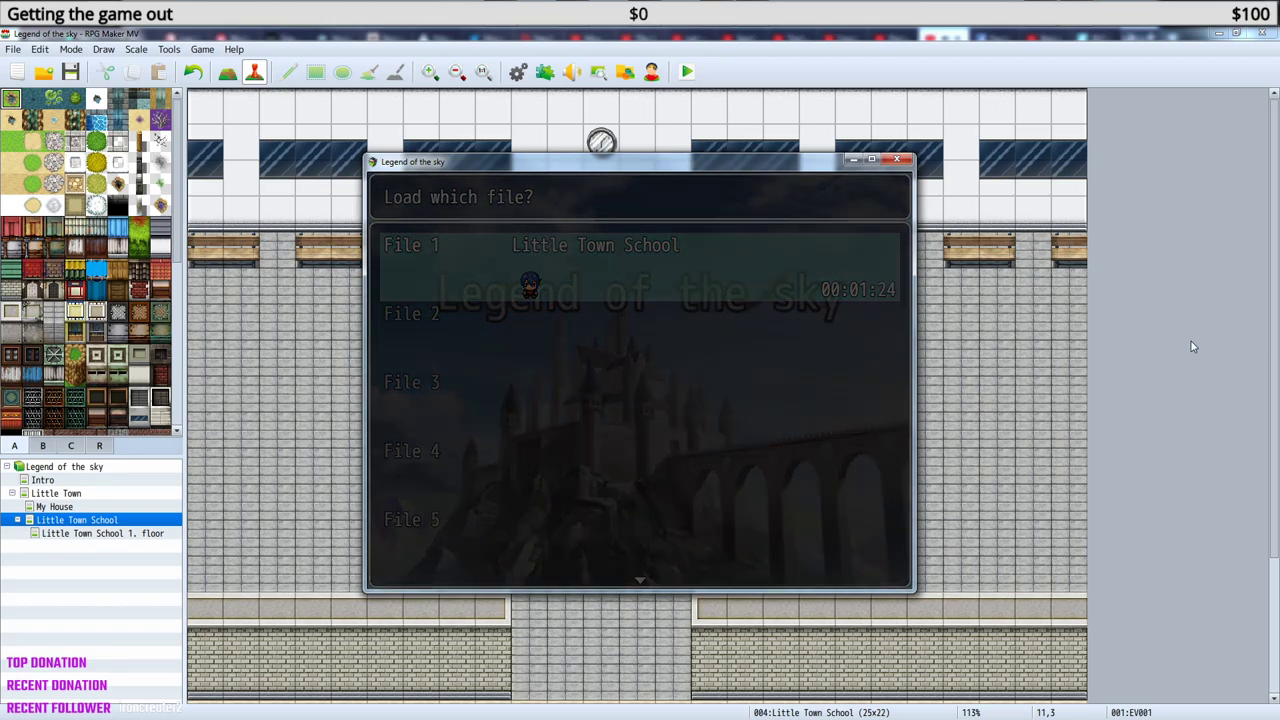
pyautogui.press('Up')
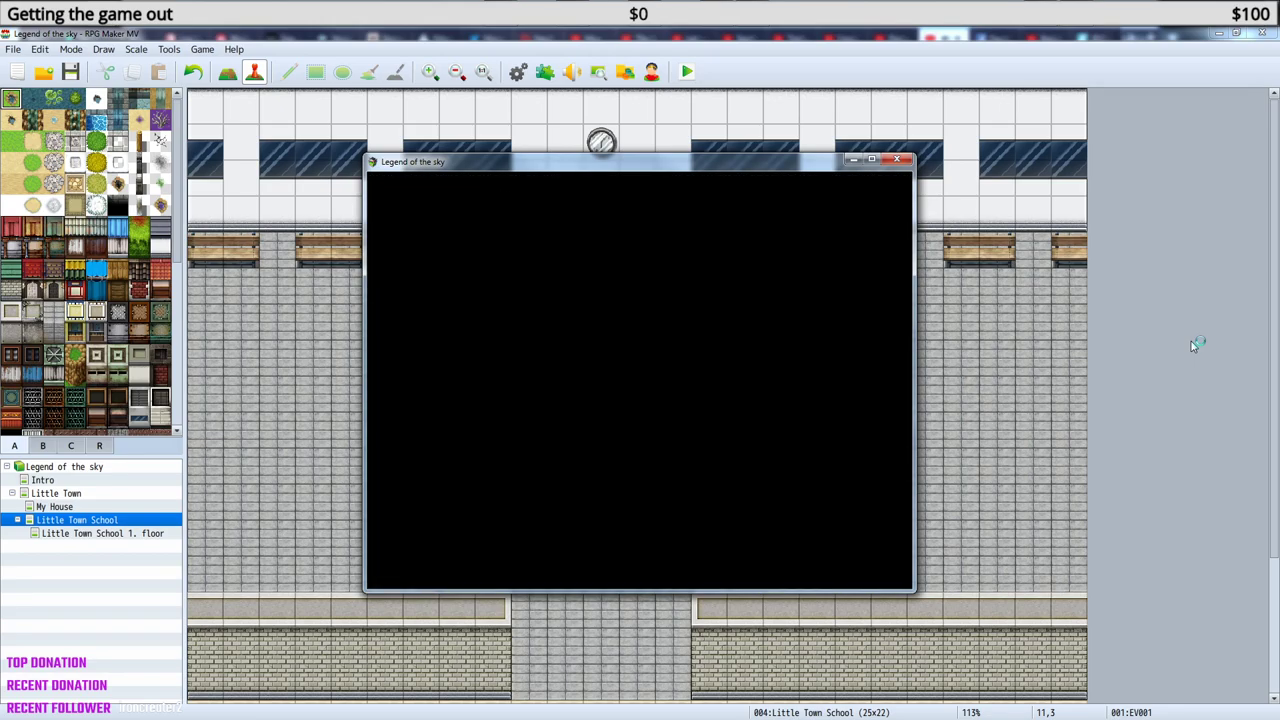
pyautogui.press('Right')
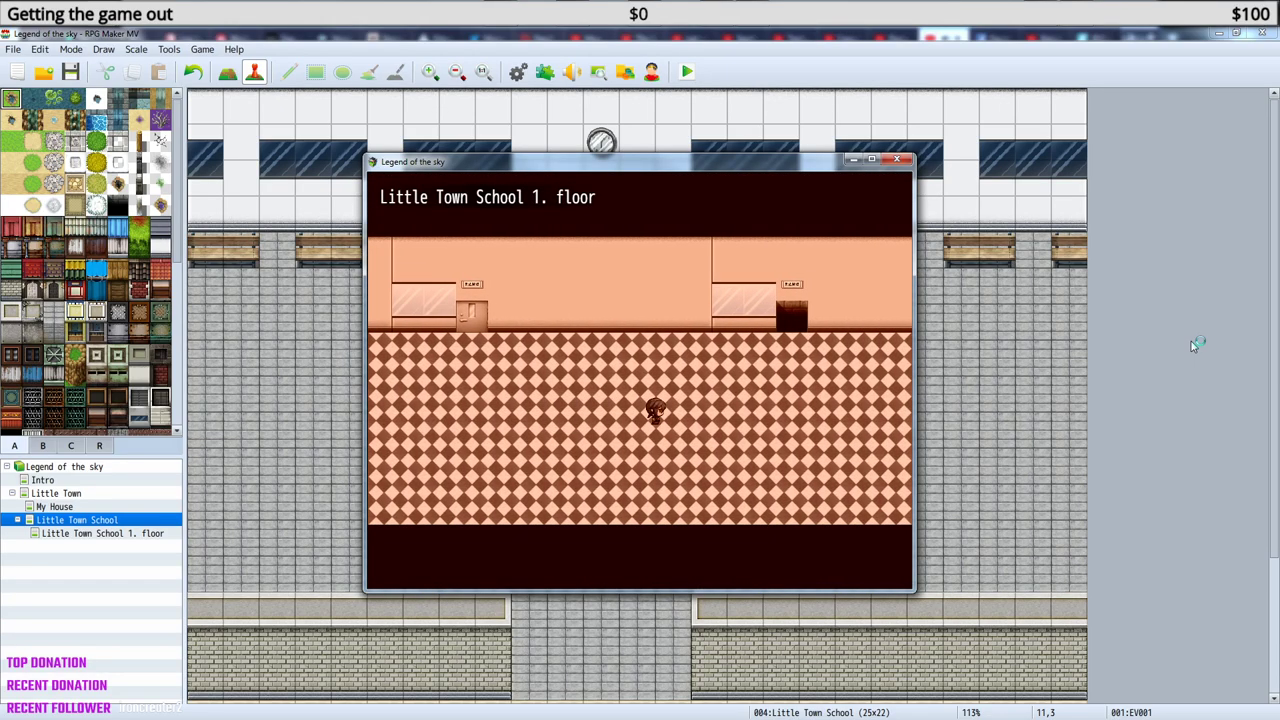
pyautogui.press('Right')
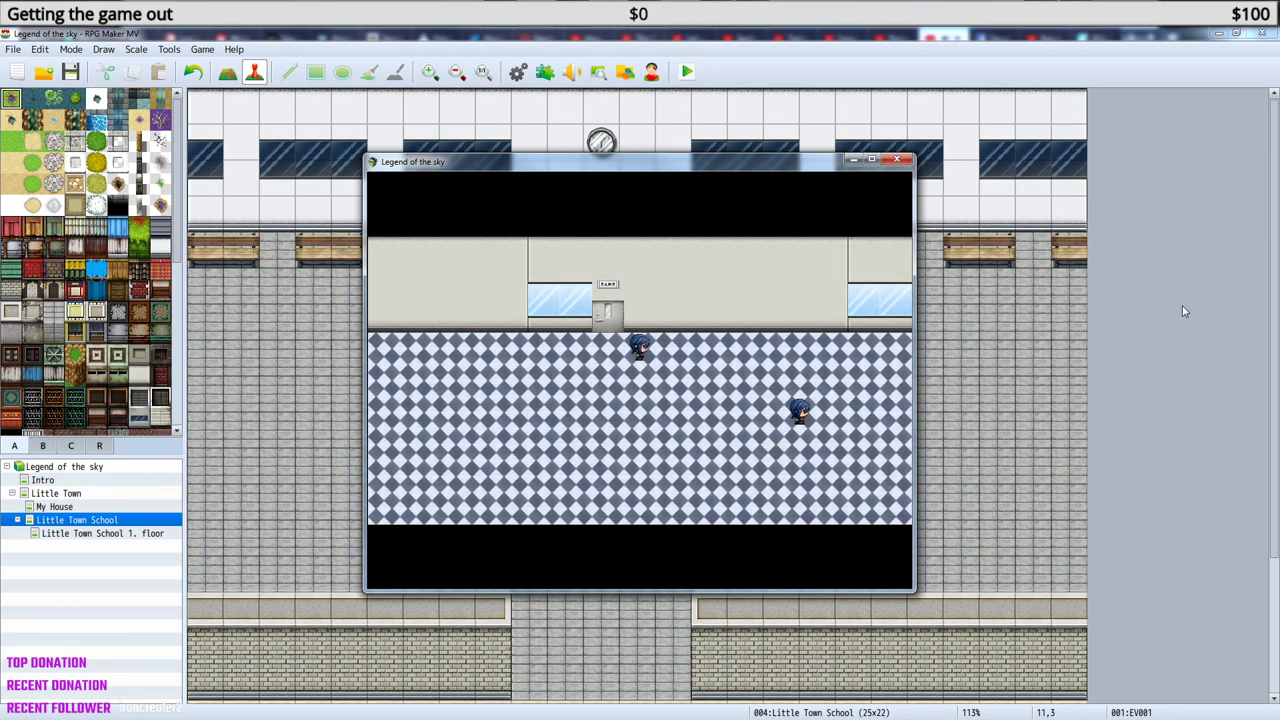
pyautogui.click(897, 160)
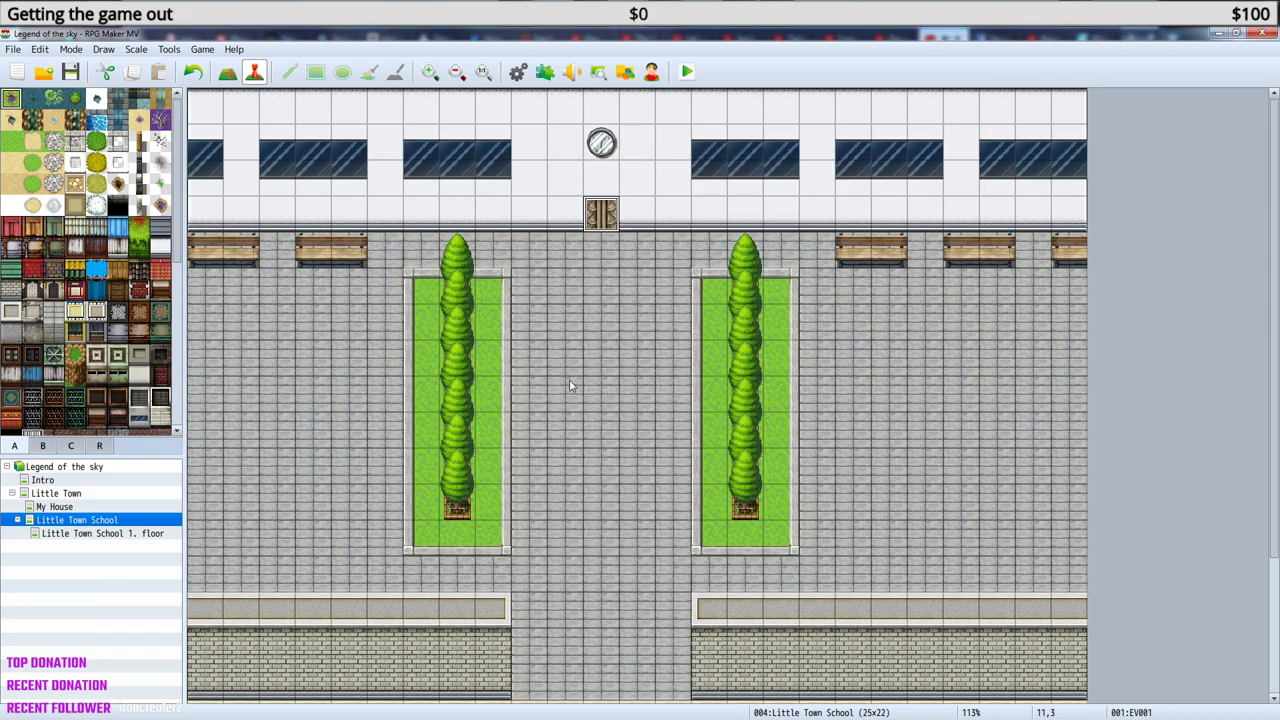
# Set the width of the Little Town School 1. floor map to 20 tiles.
pyautogui.click(78, 534)
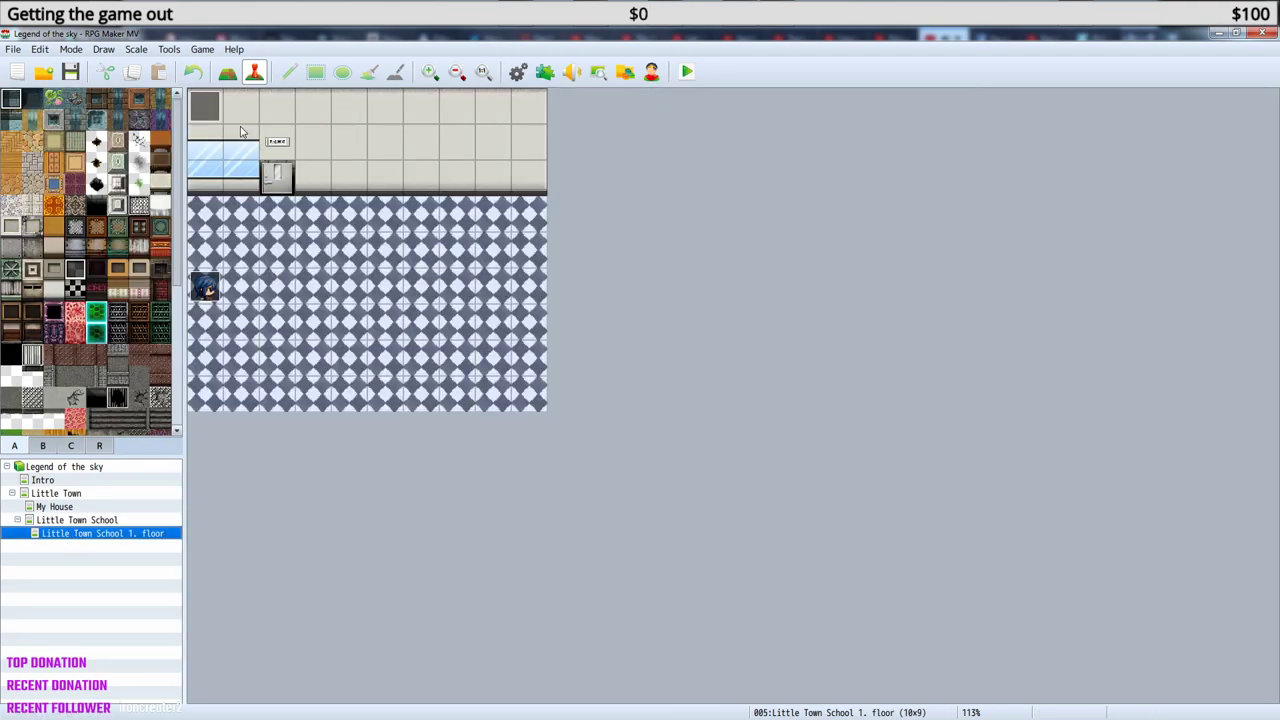
pyautogui.rightClick(95, 540)
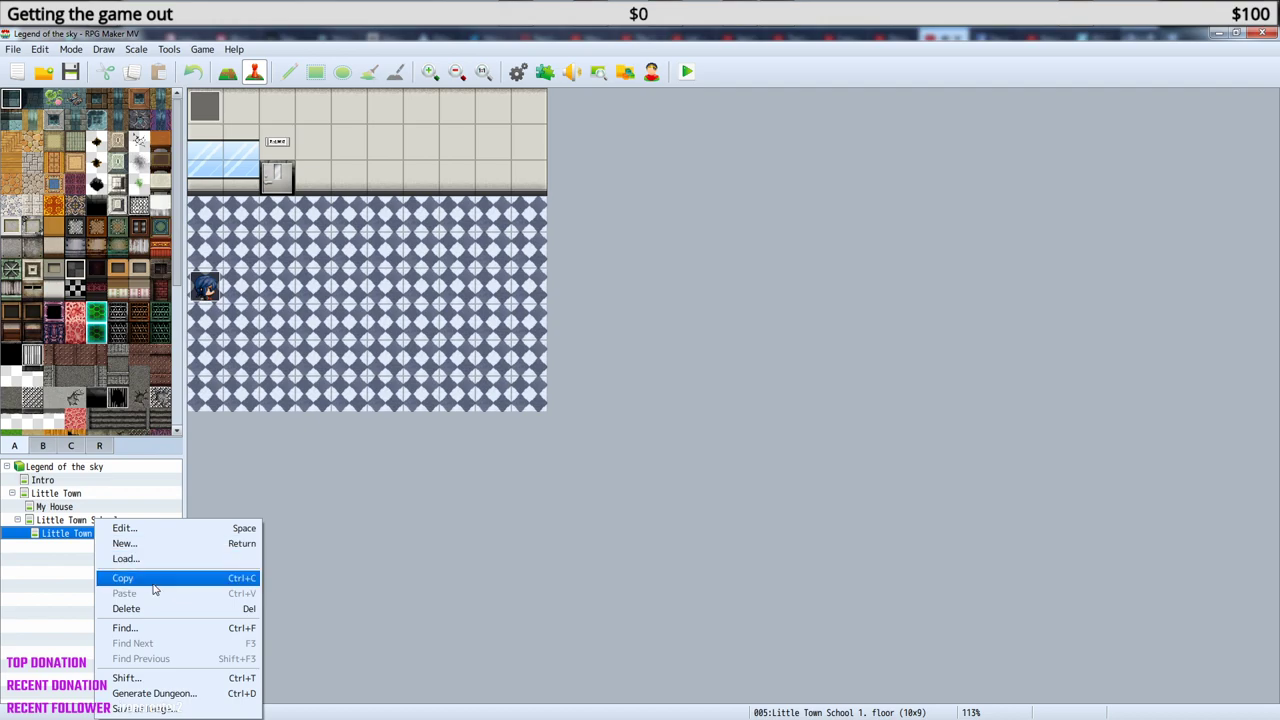
pyautogui.click(152, 529)
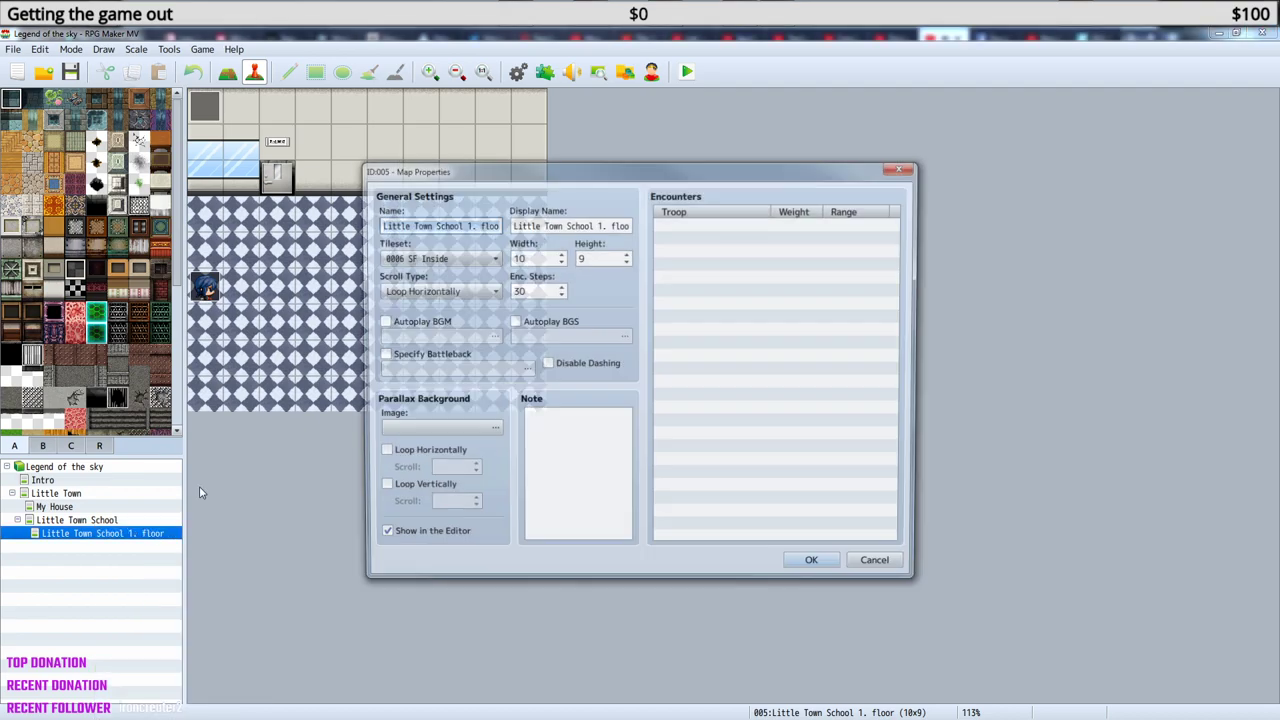
pyautogui.doubleClick(537, 257)
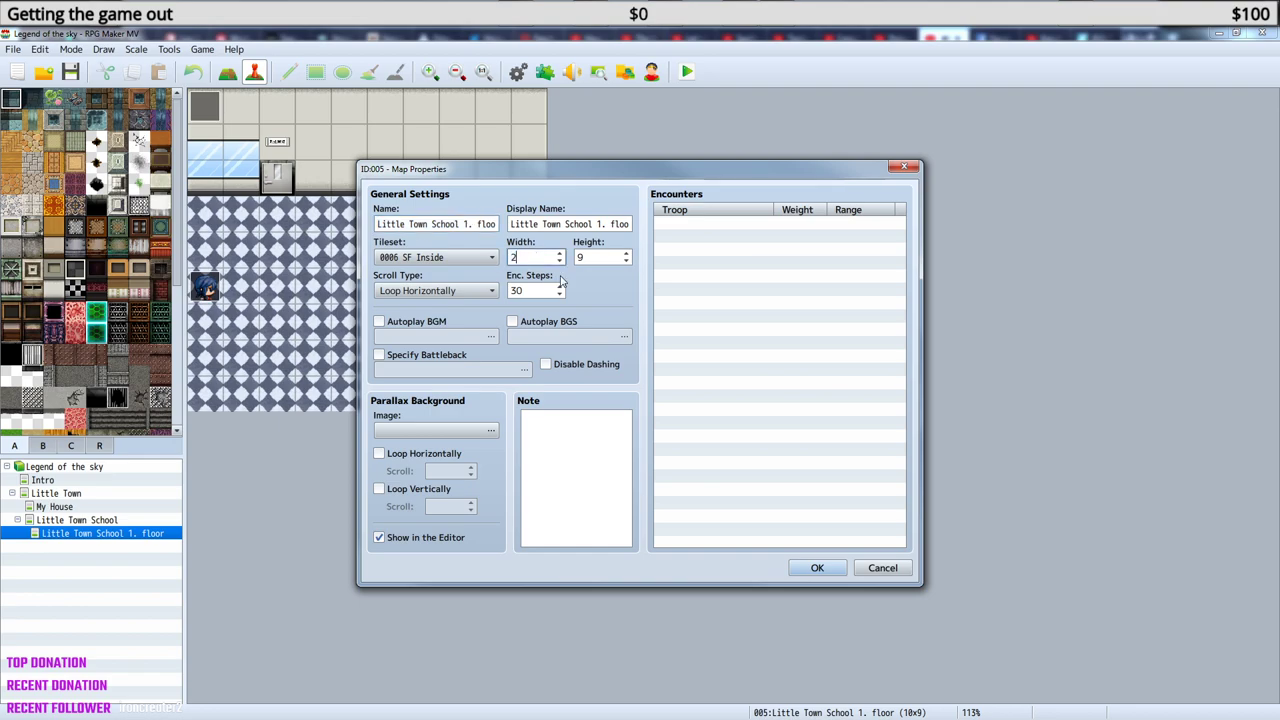
pyautogui.click(830, 570)
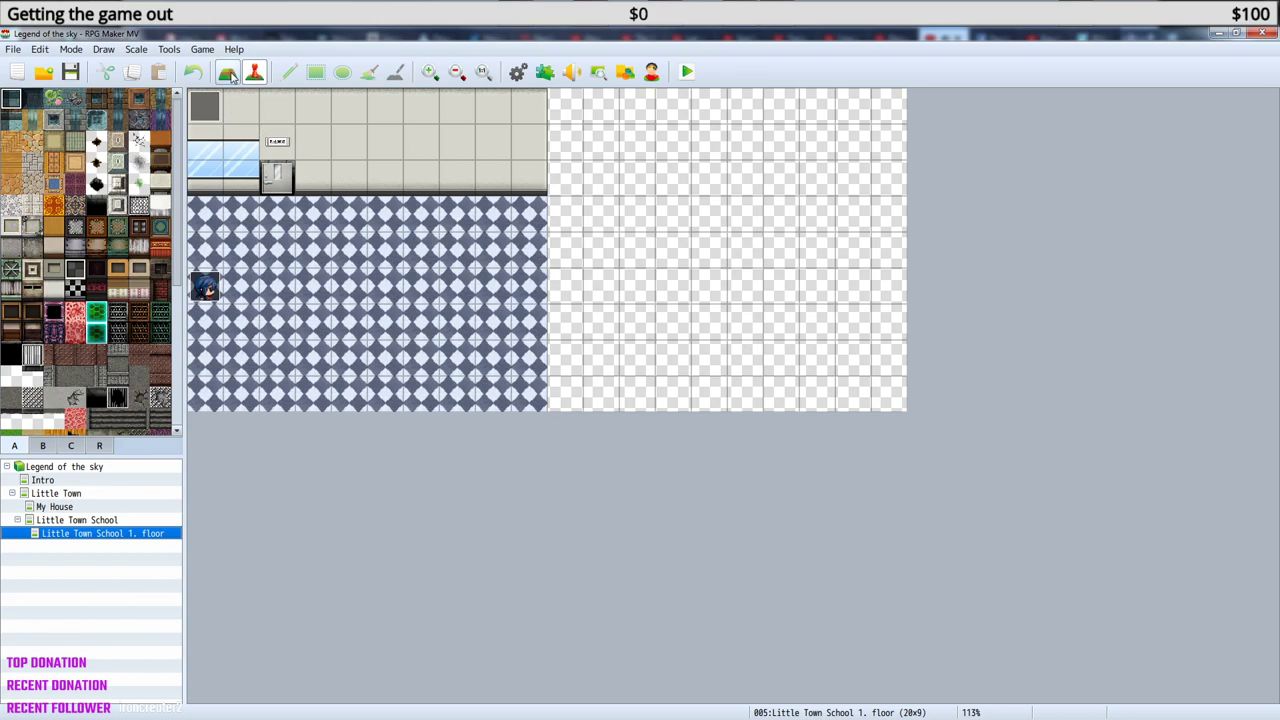
# Copy the tiles of the first ten hallway columns into the empty ten columns beside them.
pyautogui.click(227, 71)
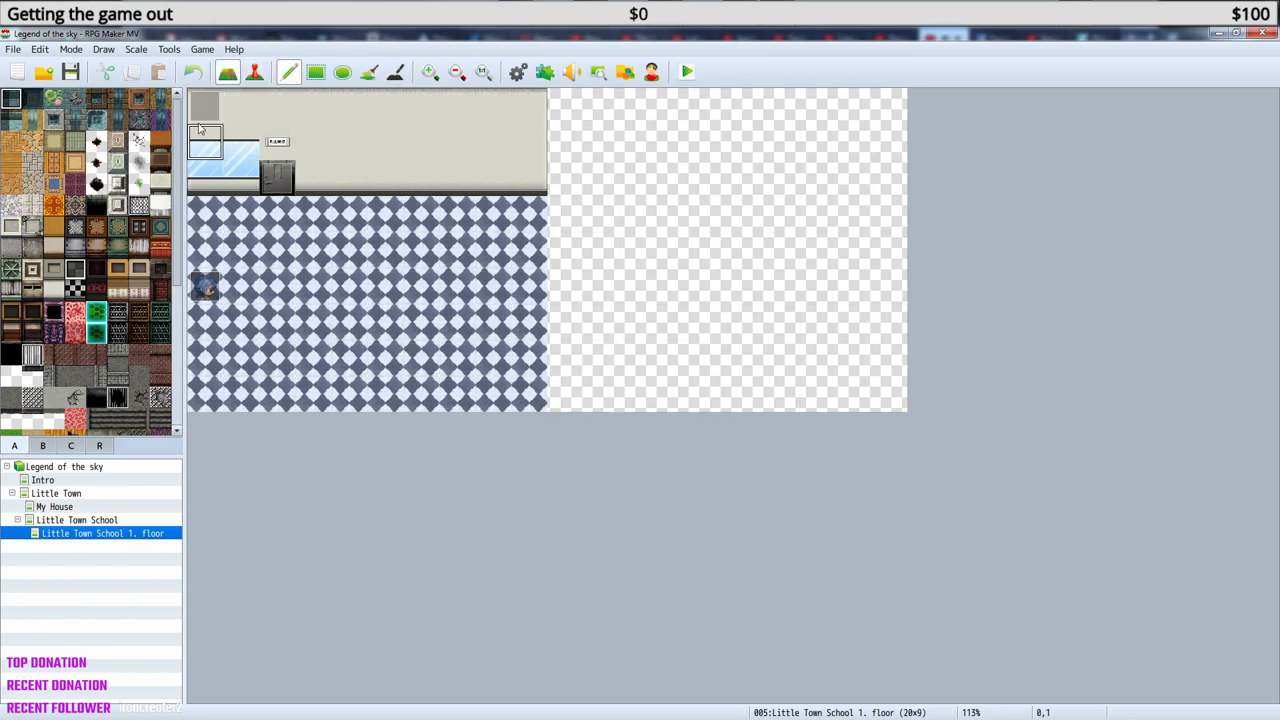
pyautogui.moveTo(212, 120); pyautogui.dragTo(522, 396, button='right')
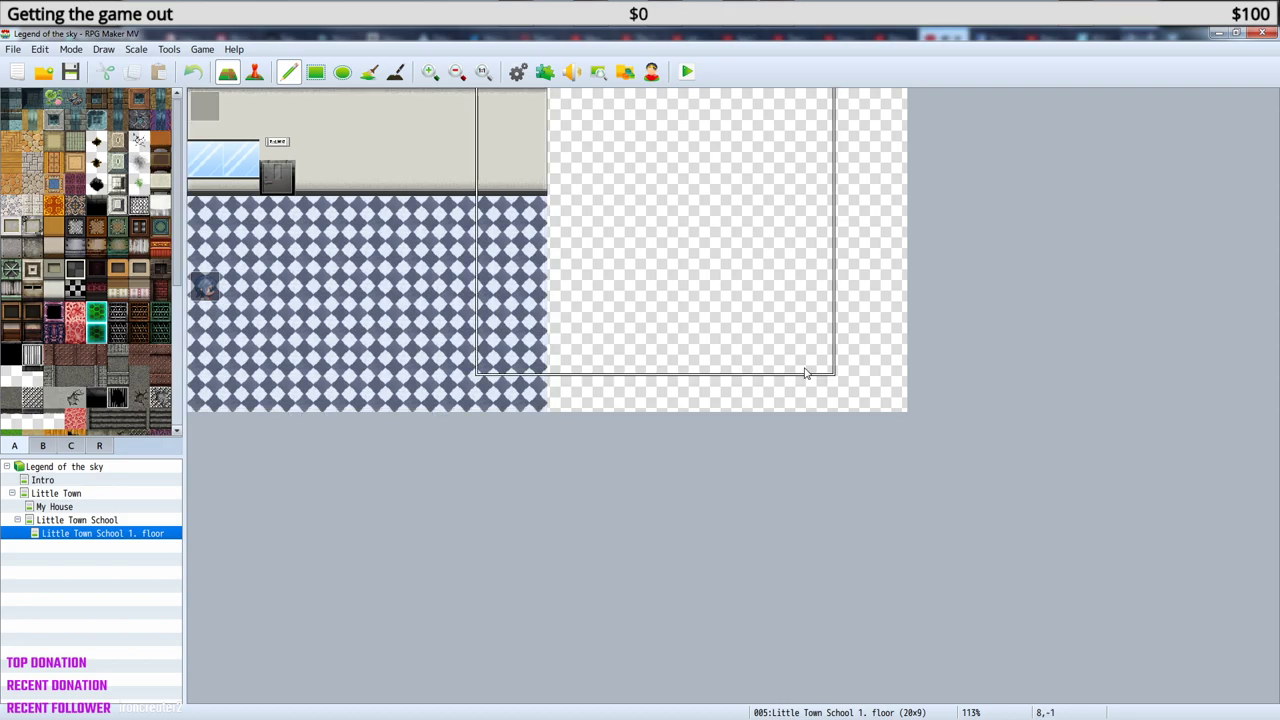
pyautogui.click(899, 404)
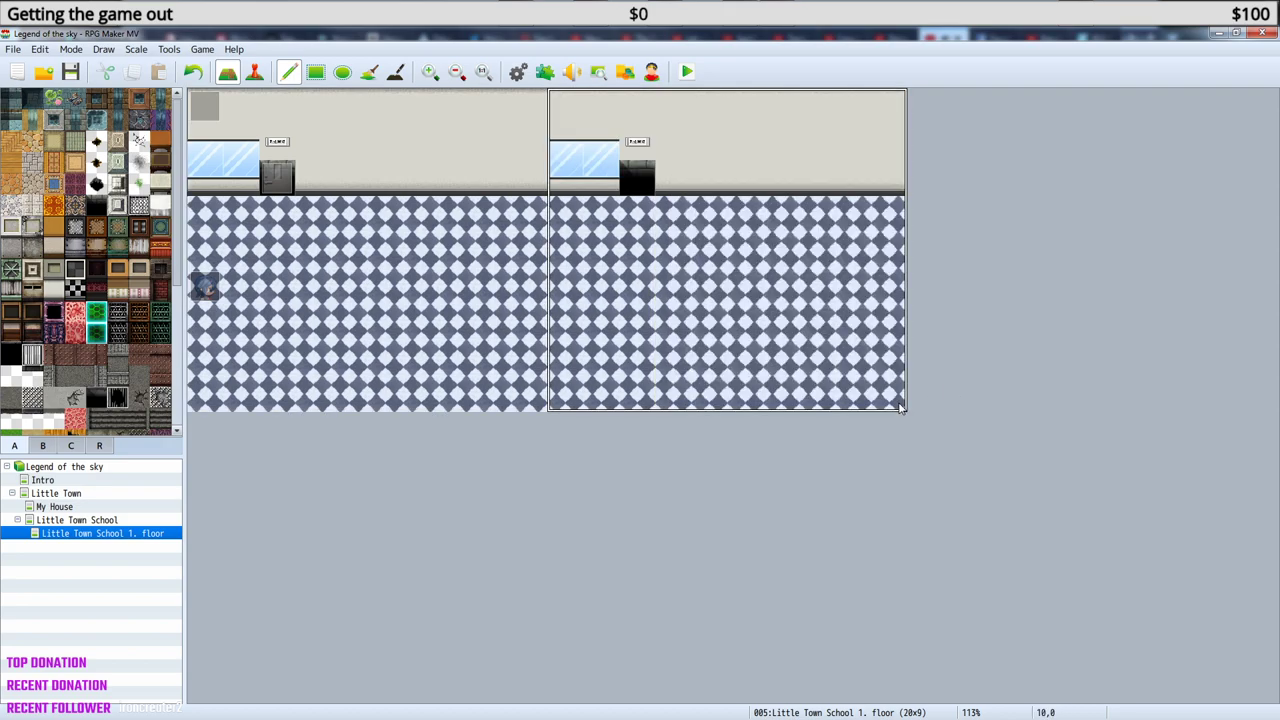
# Copy the first classroom's door event onto the second doorway at tile (12,2).
pyautogui.click(260, 72)
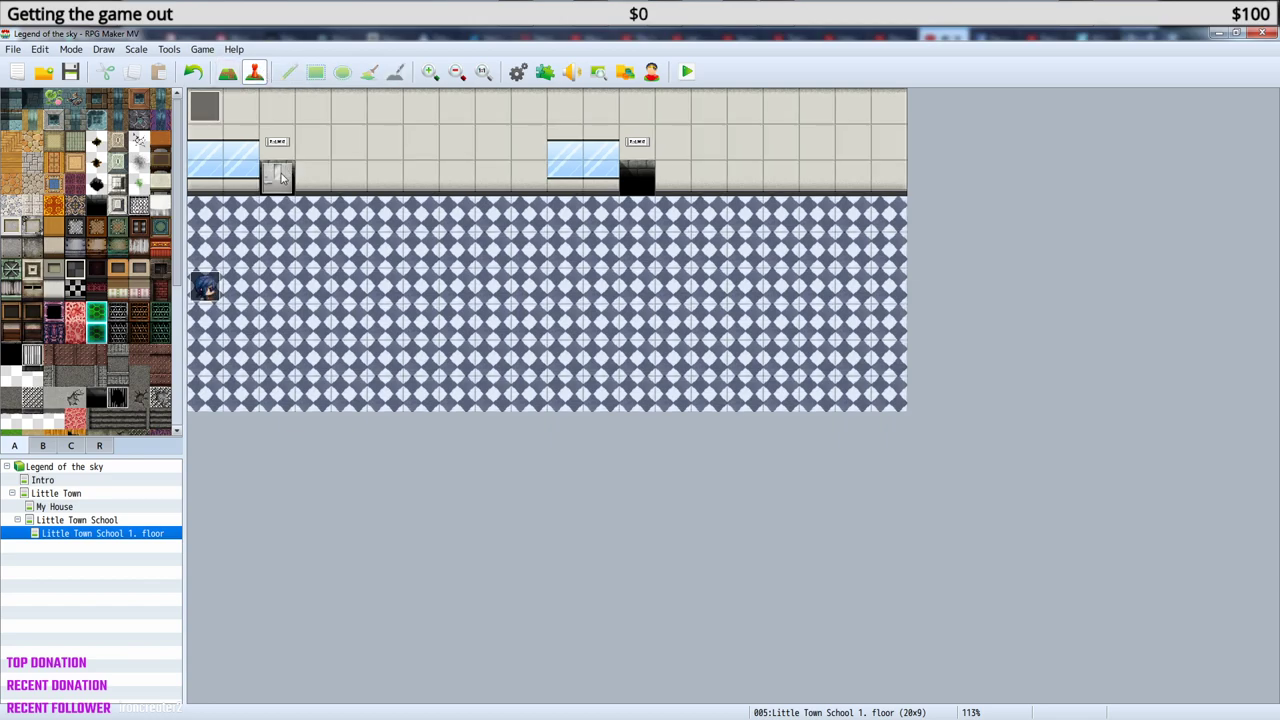
pyautogui.click(281, 177)
pyautogui.click(637, 177)
# Save and playtest the 20-tile hallway from File 1, walking past both doors and across the loop, and close the test.
pyautogui.click(688, 74)
pyautogui.click(586, 397)
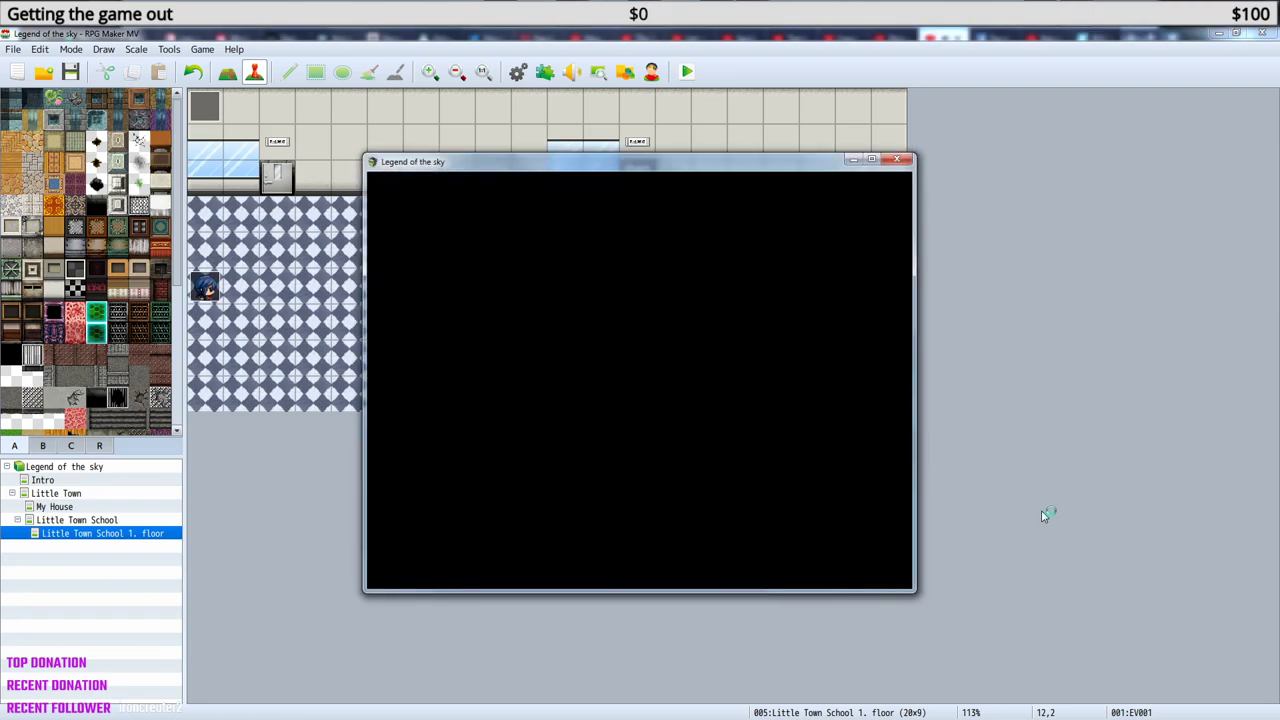
pyautogui.press('Return')
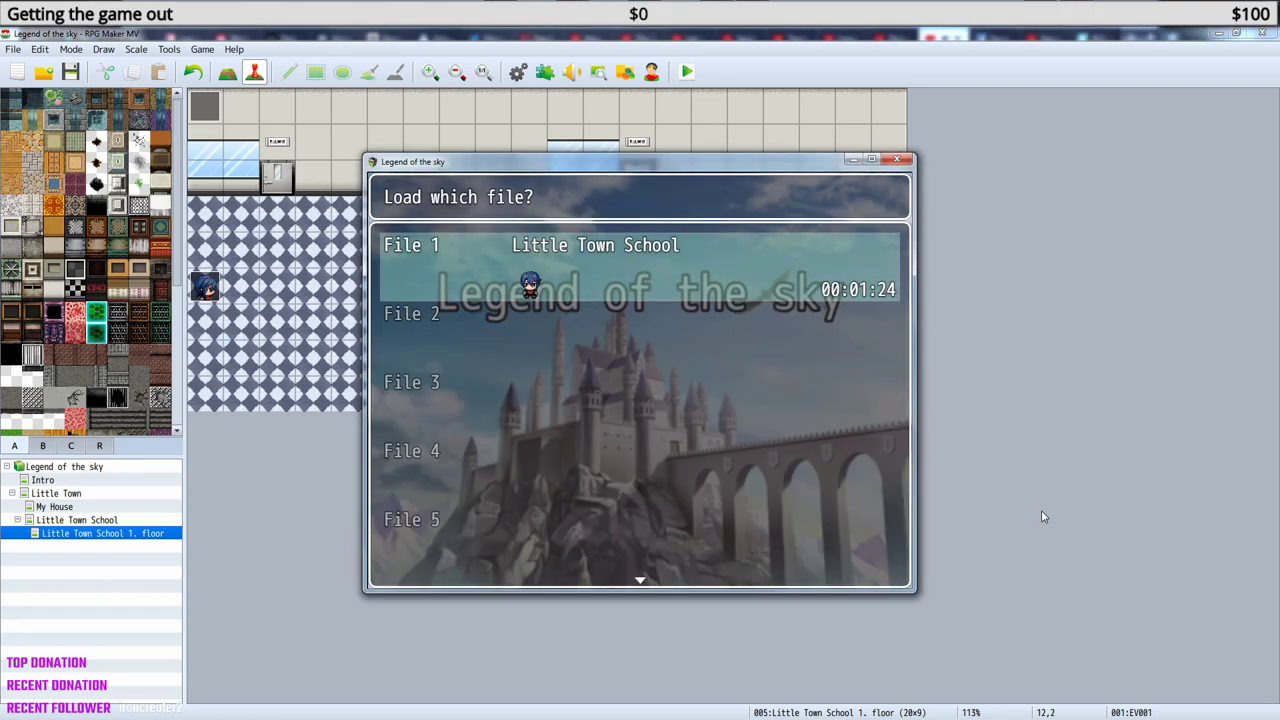
pyautogui.press('Return')
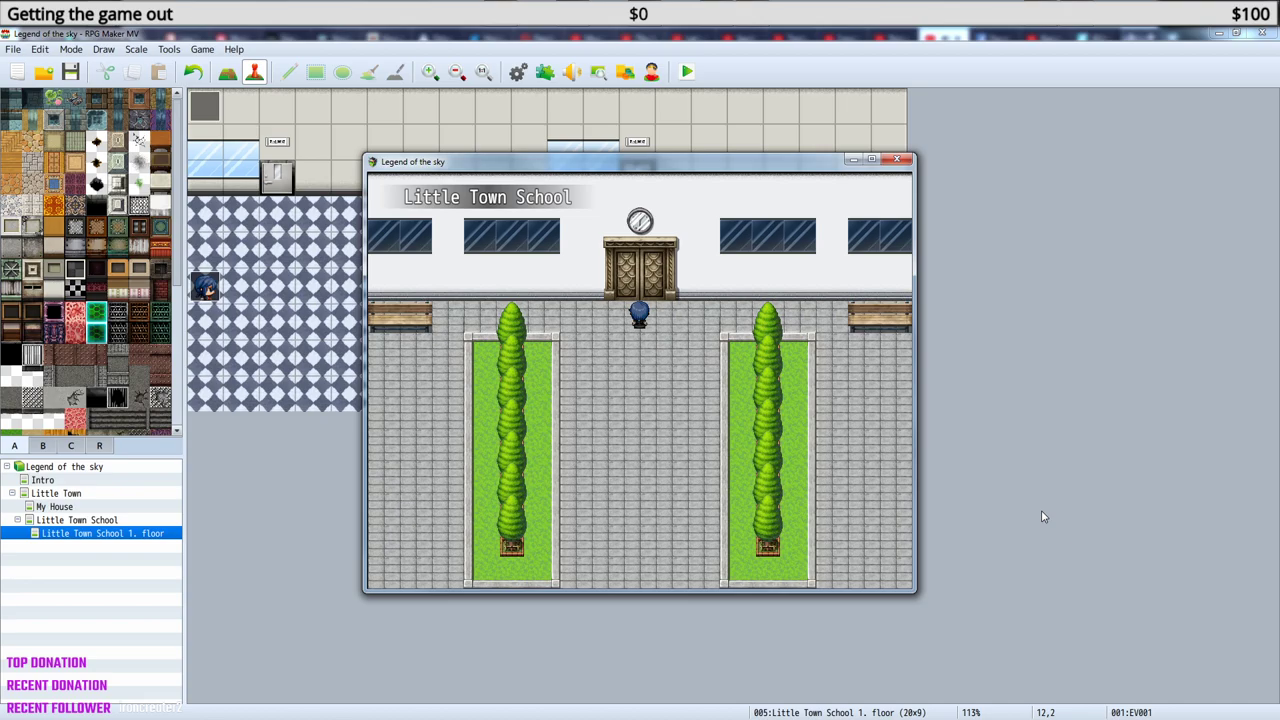
pyautogui.press('Up')
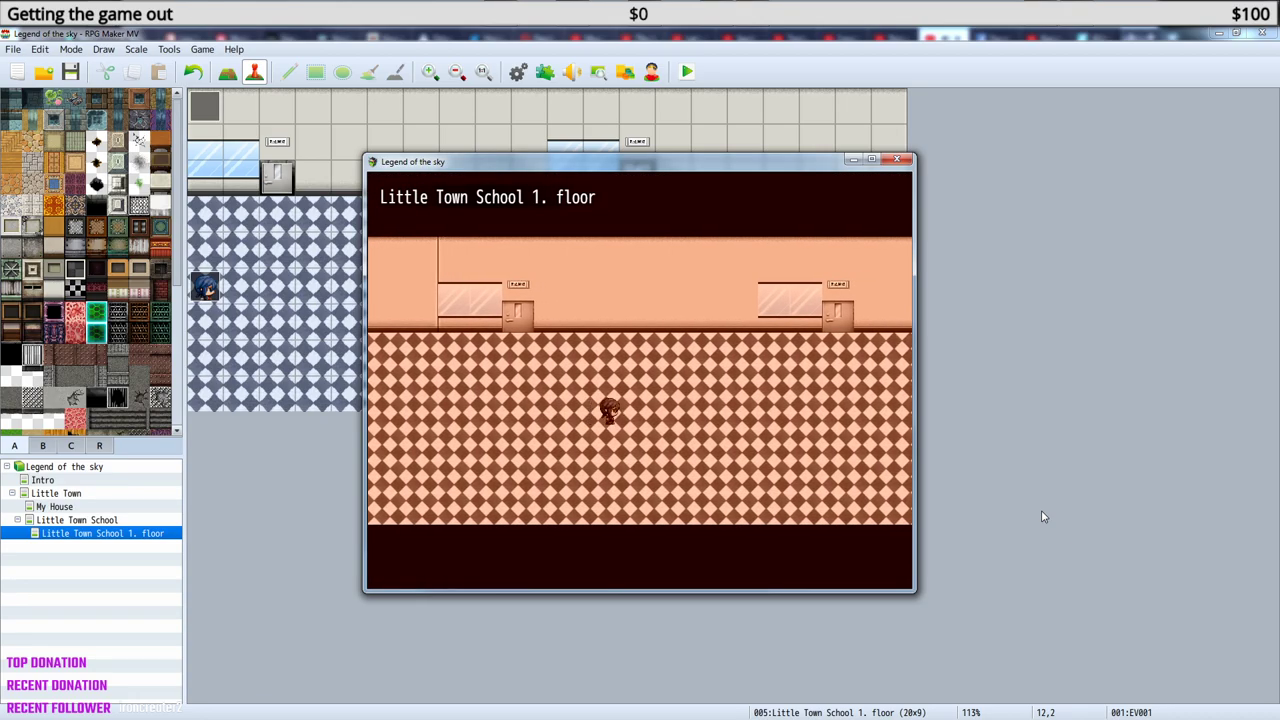
pyautogui.press('Right')
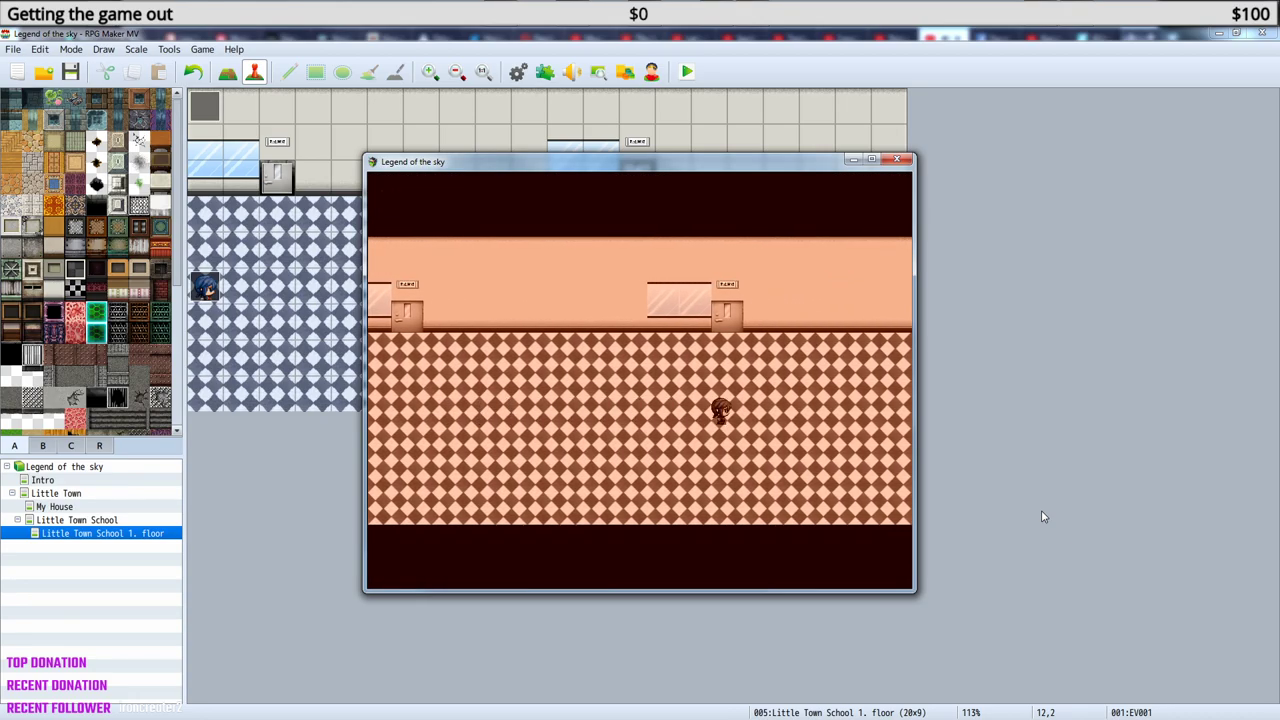
pyautogui.press('Right')
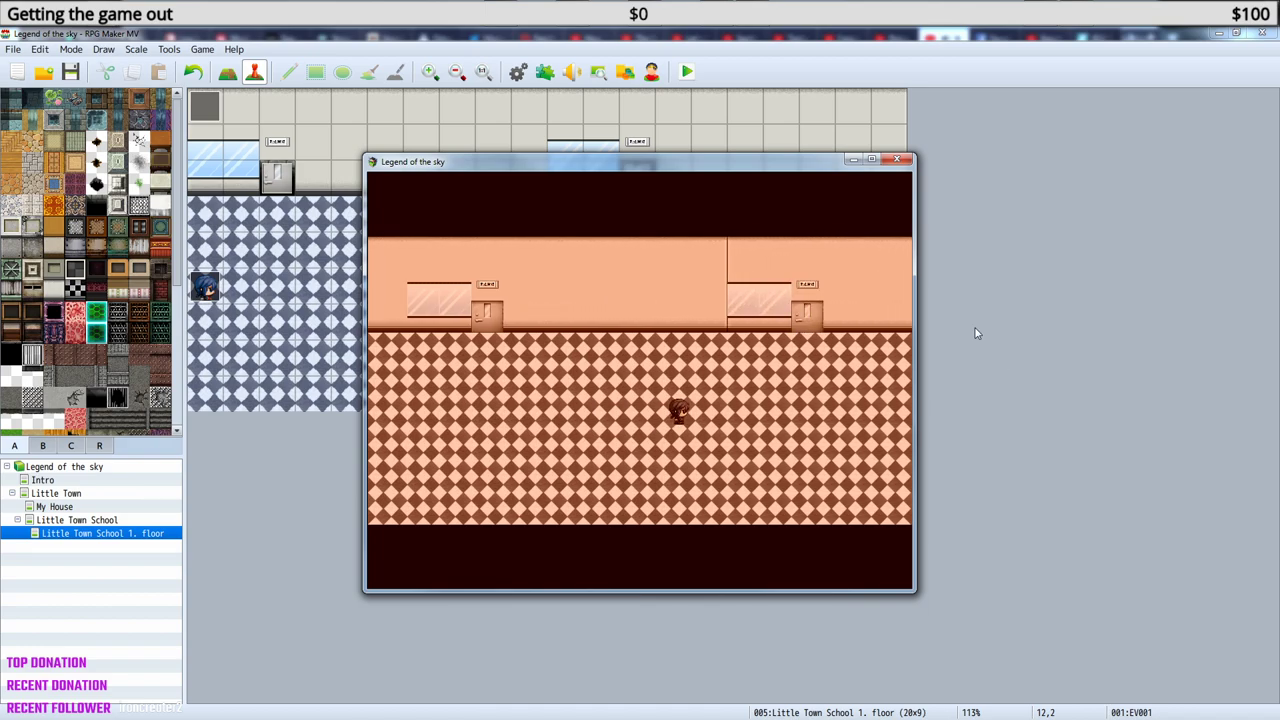
pyautogui.click(898, 160)
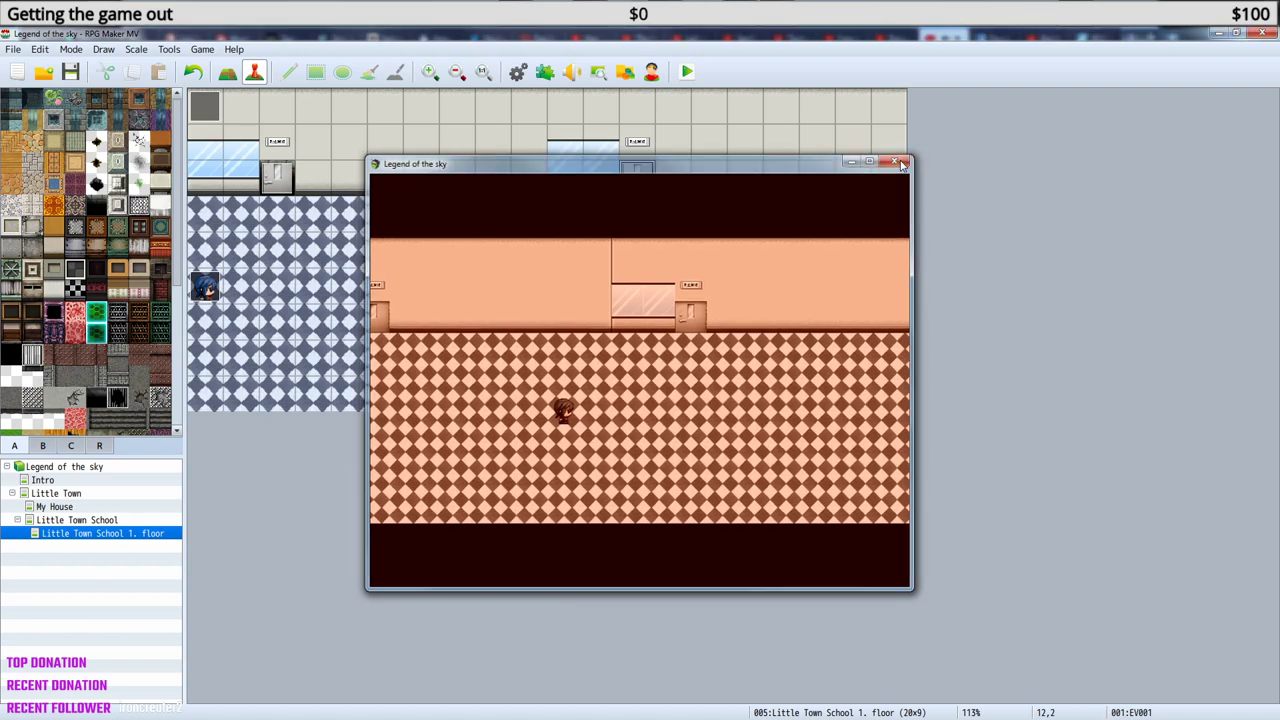
# Move the walking character event EV005 along its row to tile (17,5).
pyautogui.click(208, 290)
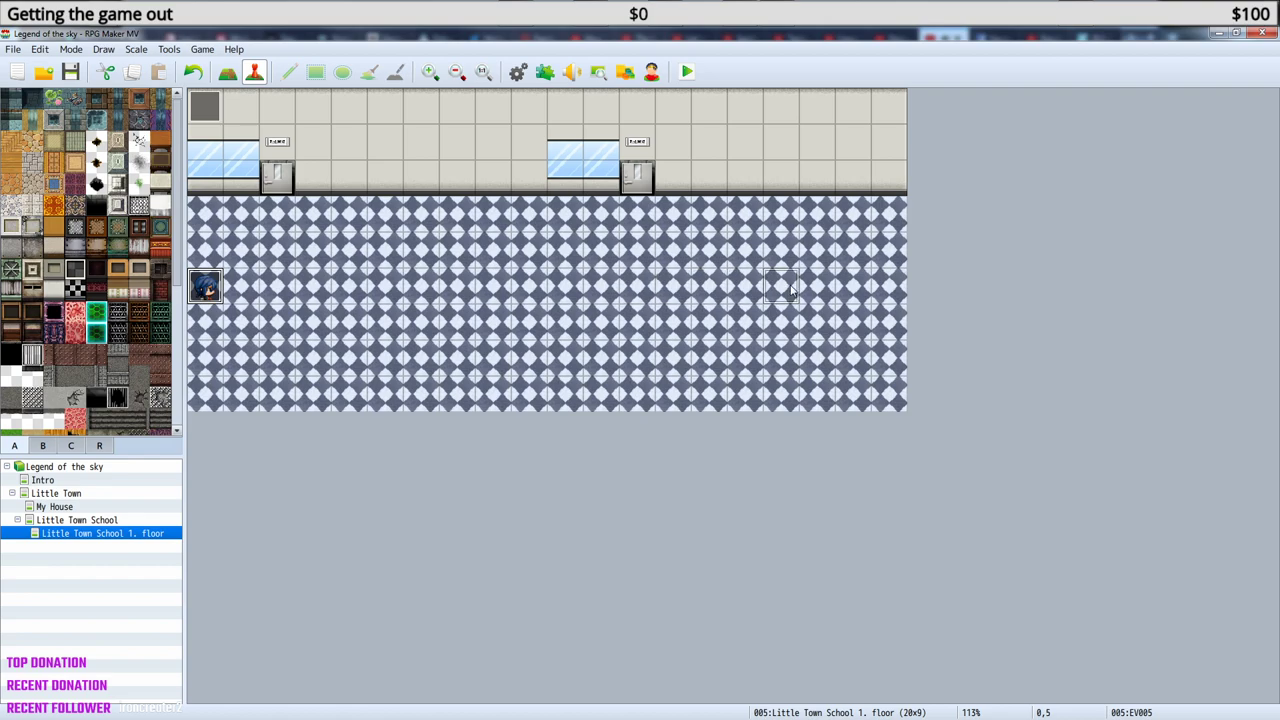
pyautogui.moveTo(795, 288); pyautogui.dragTo(826, 290)
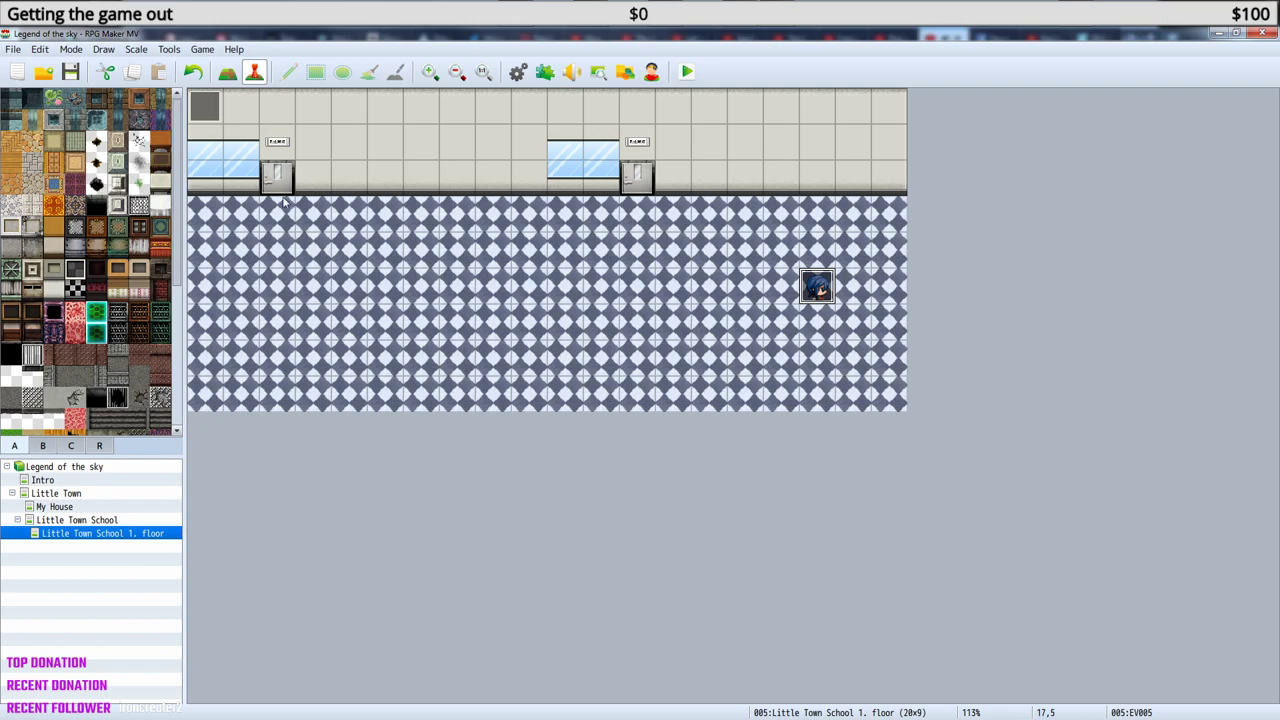
# Clear the first window's outer half in column 0 to plain wall, then repaint it with the matching window tiles.
pyautogui.click(227, 71)
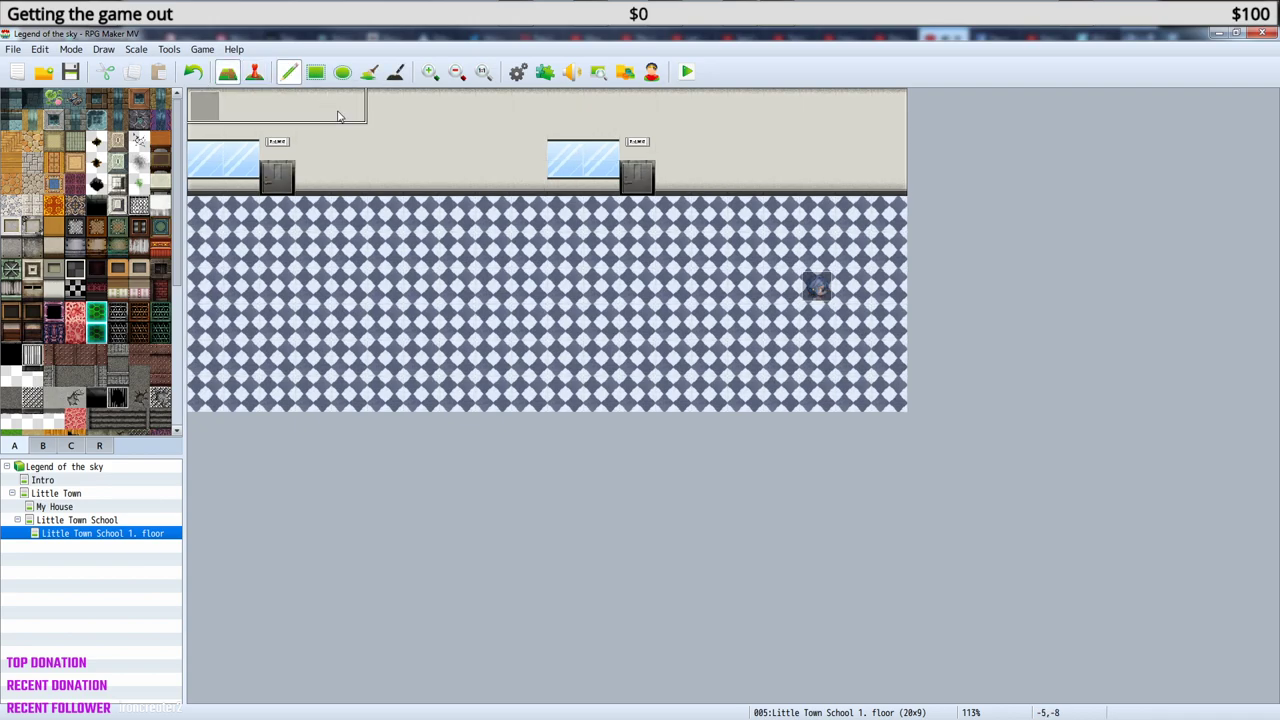
pyautogui.click(204, 126)
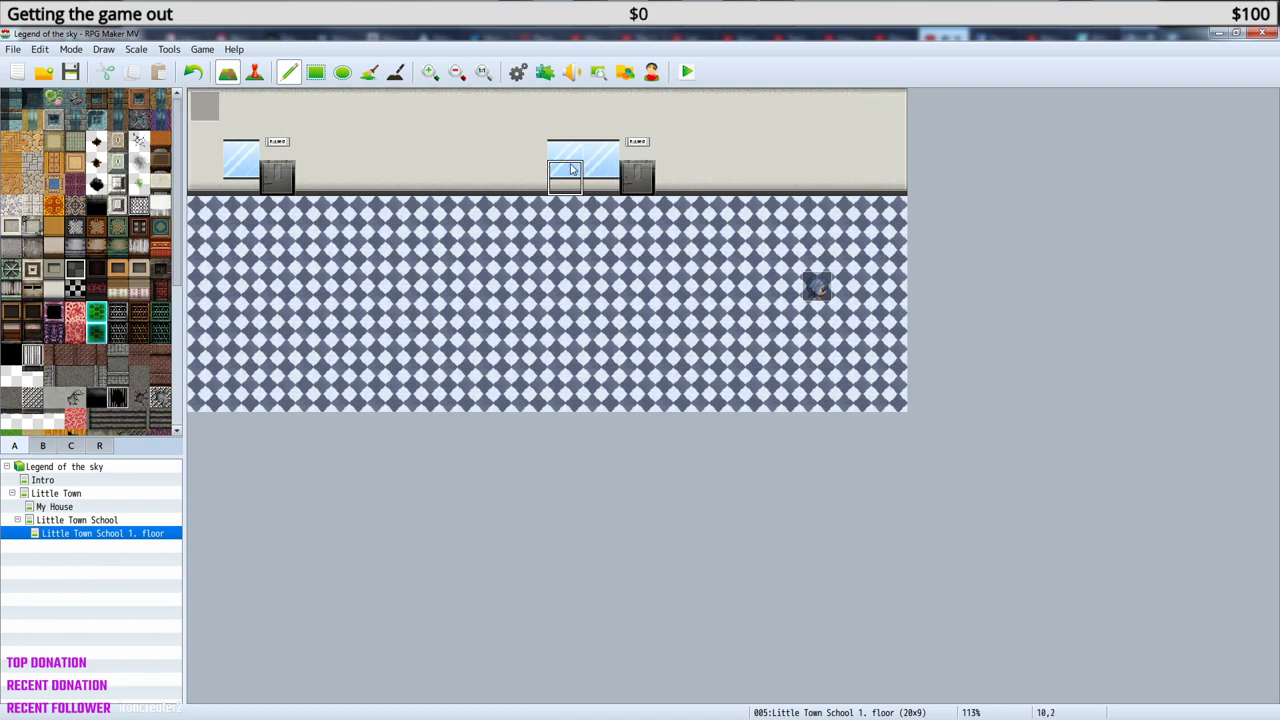
pyautogui.click(205, 160)
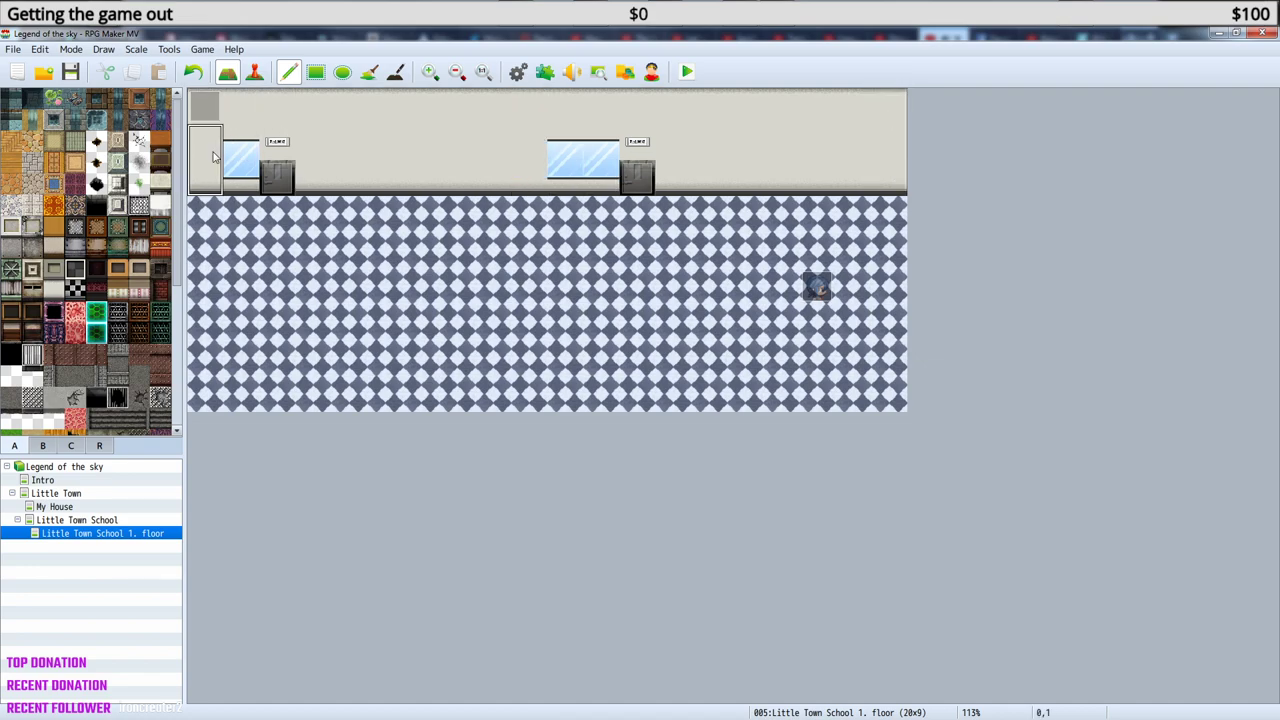
# Save and playtest from File 1, enter the school, check the wall seam where the hallway loops, and close the test.
pyautogui.click(687, 72)
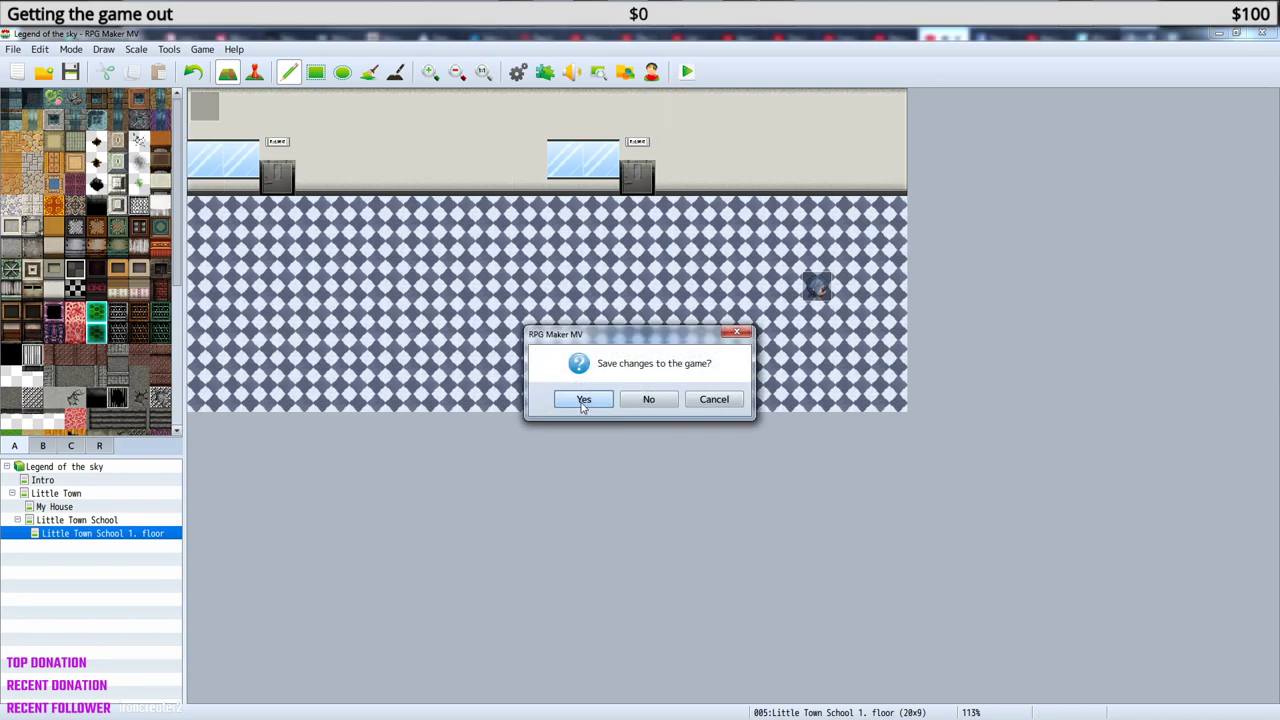
pyautogui.click(584, 404)
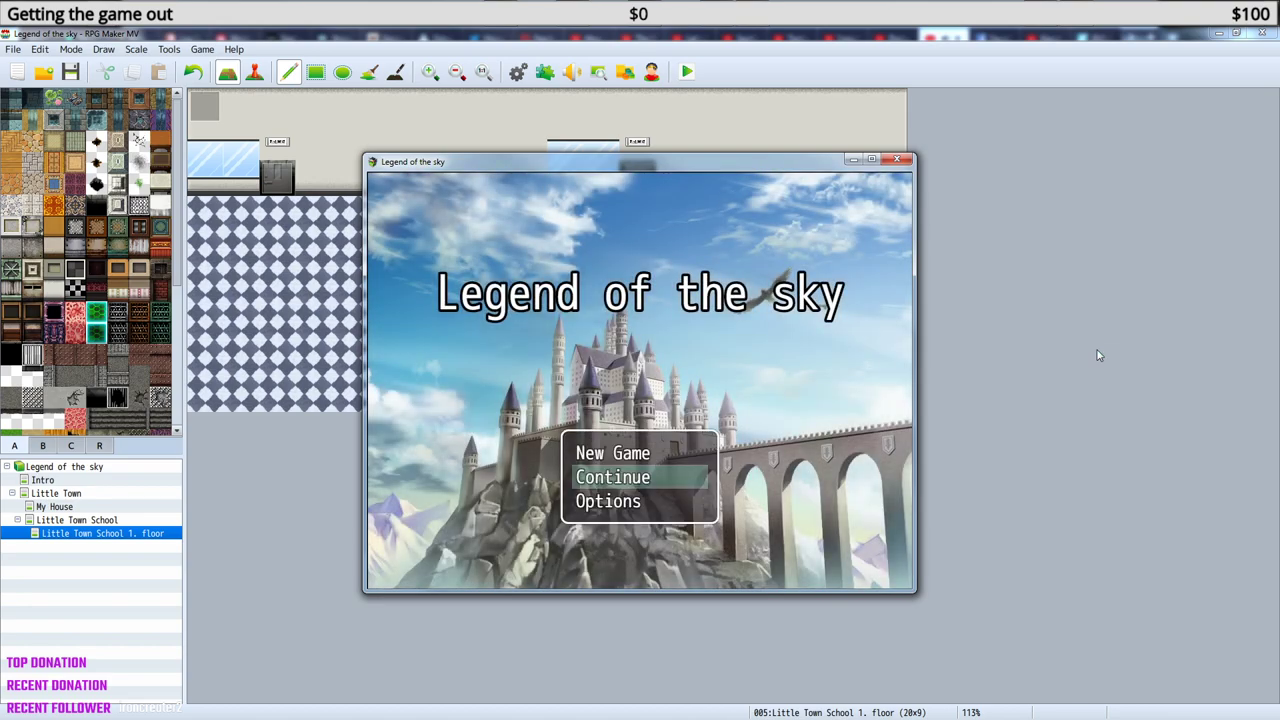
pyautogui.press('Return')
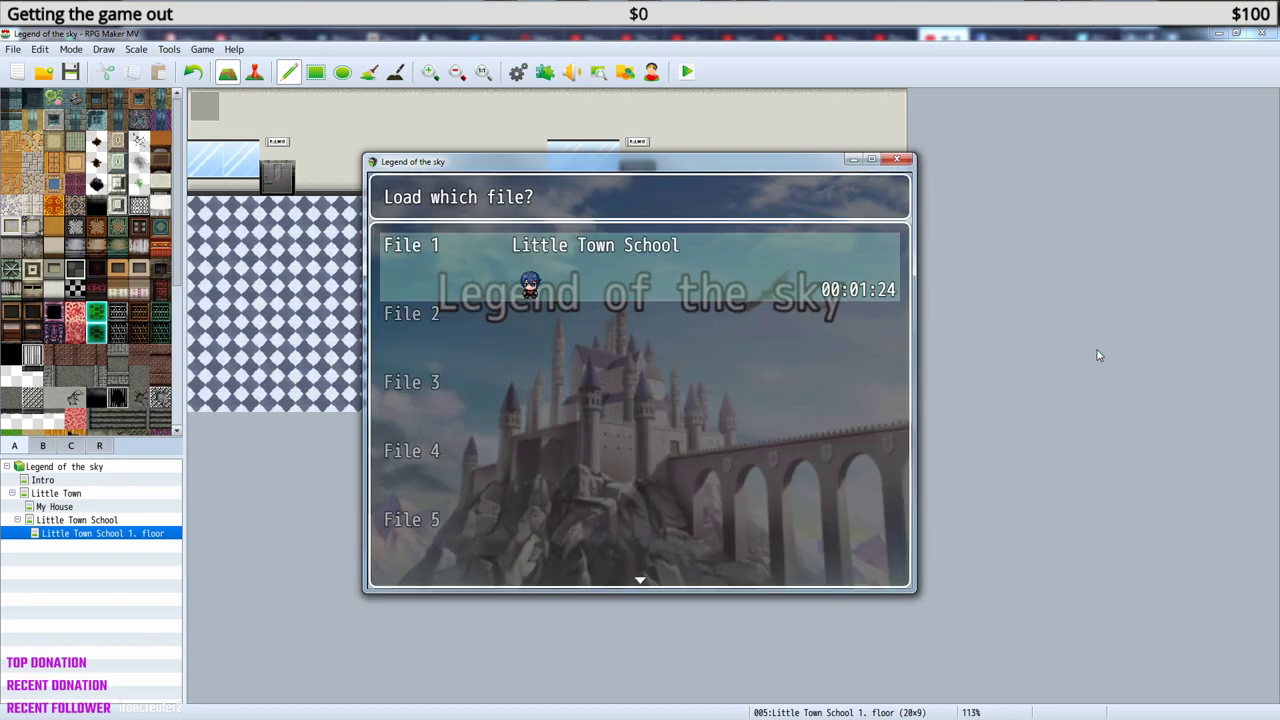
pyautogui.press('Return')
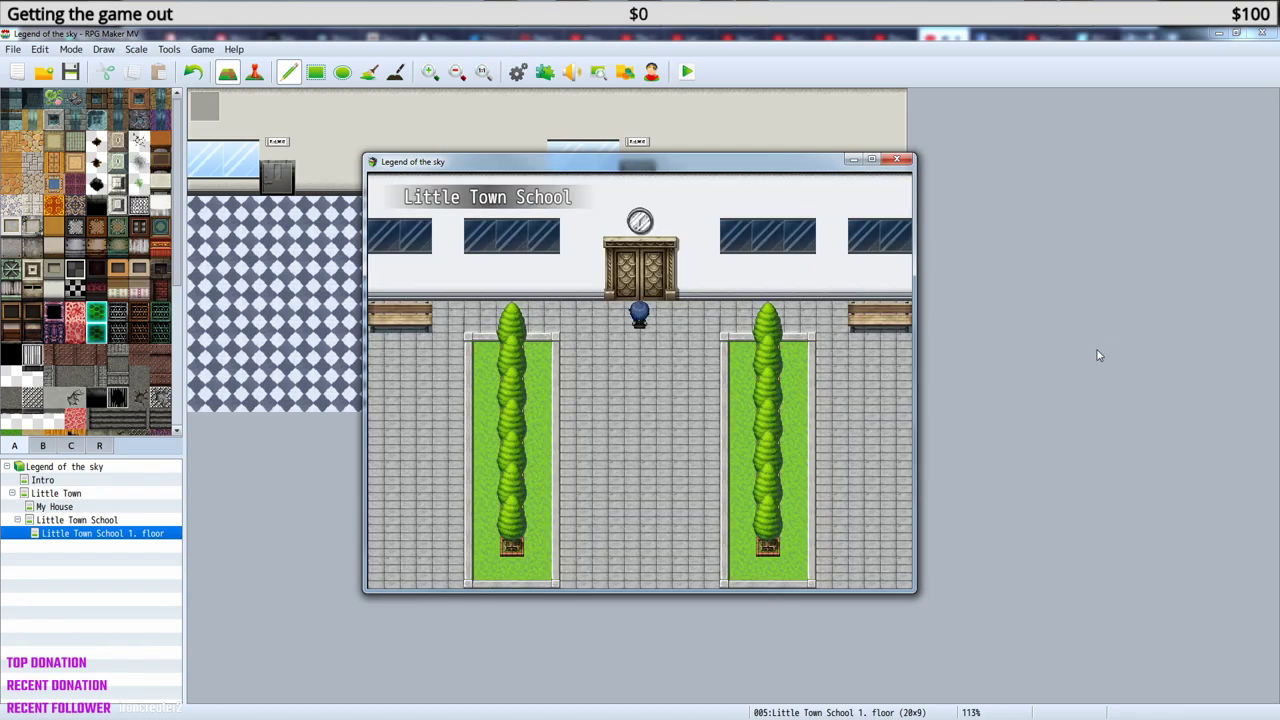
pyautogui.press('Up')
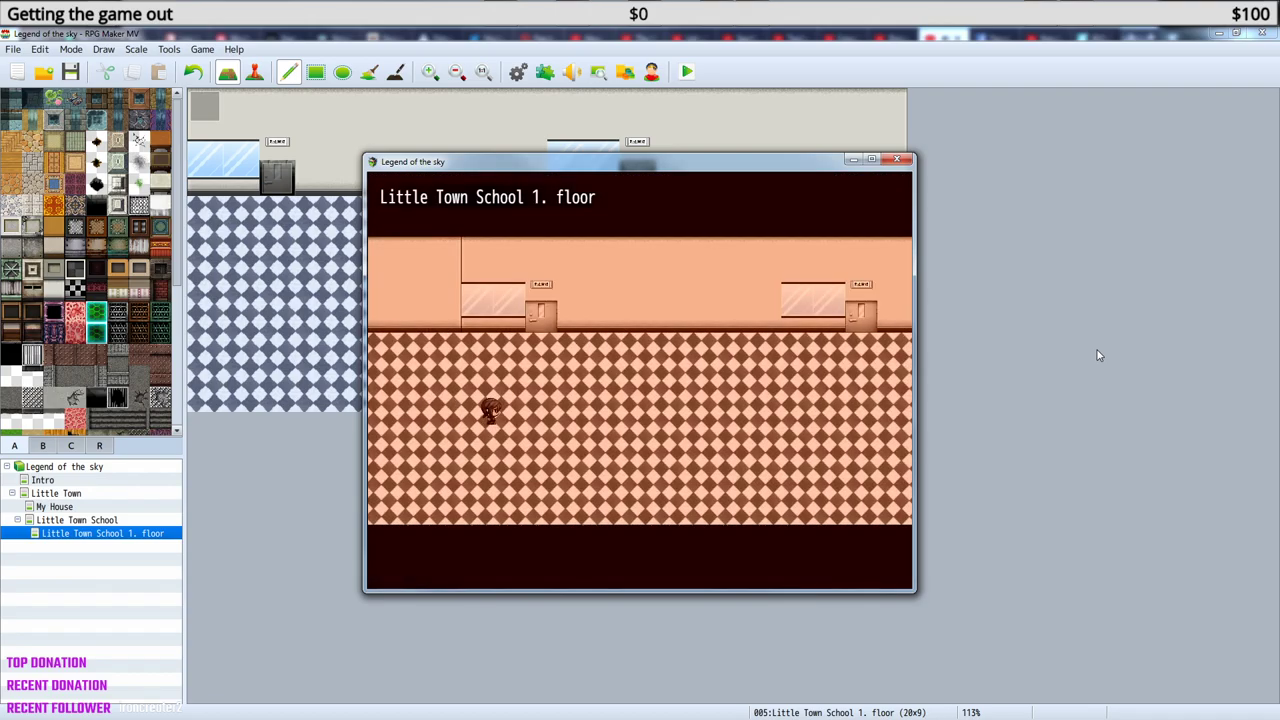
pyautogui.press('Right')
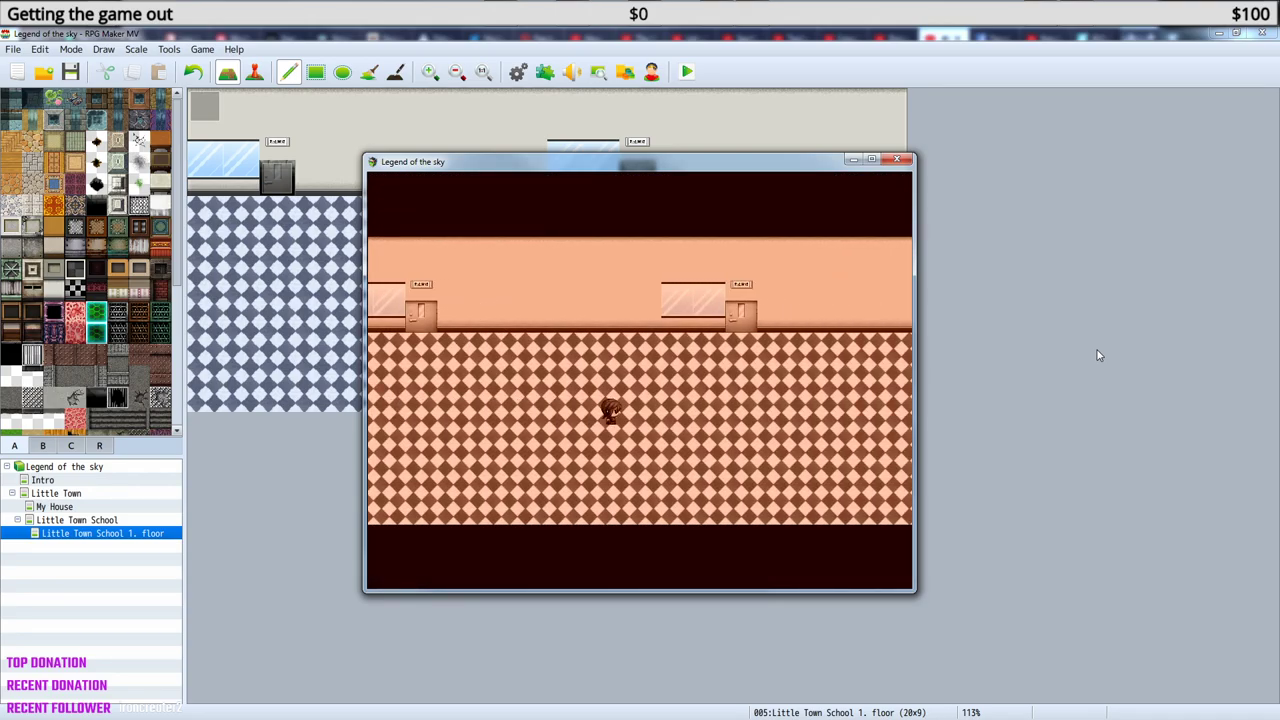
pyautogui.press('Right')
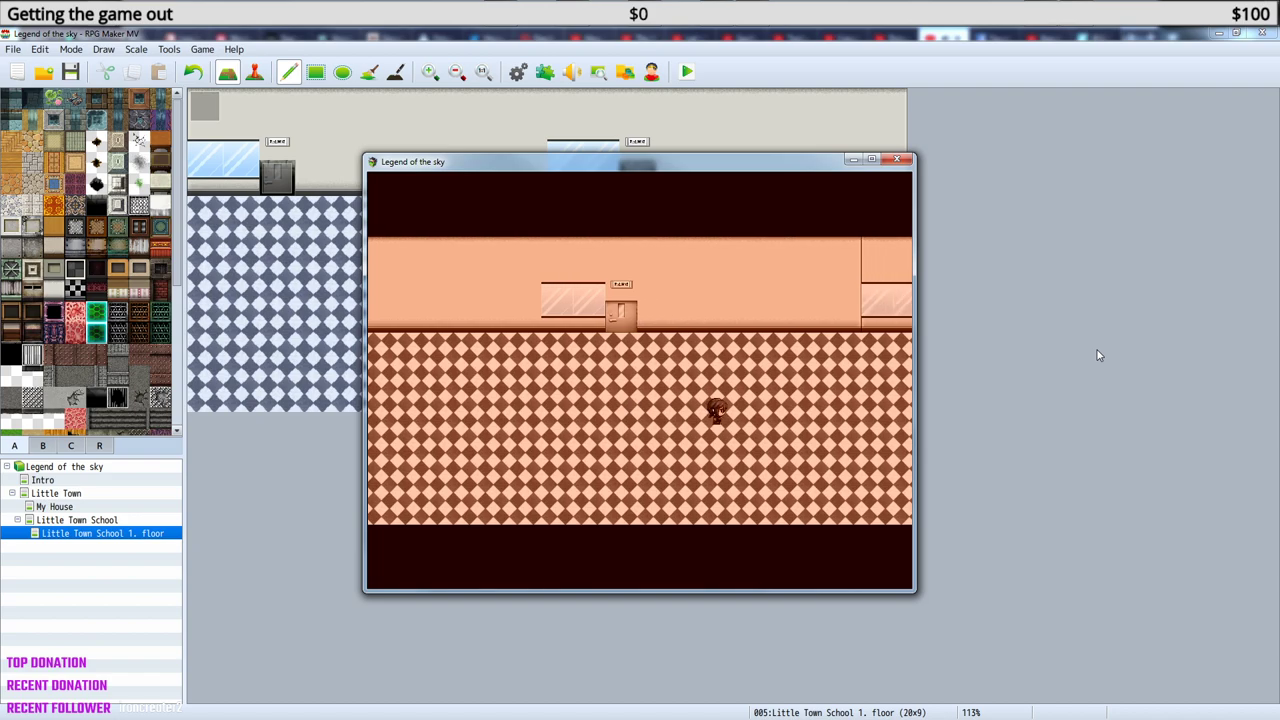
pyautogui.press('Right')
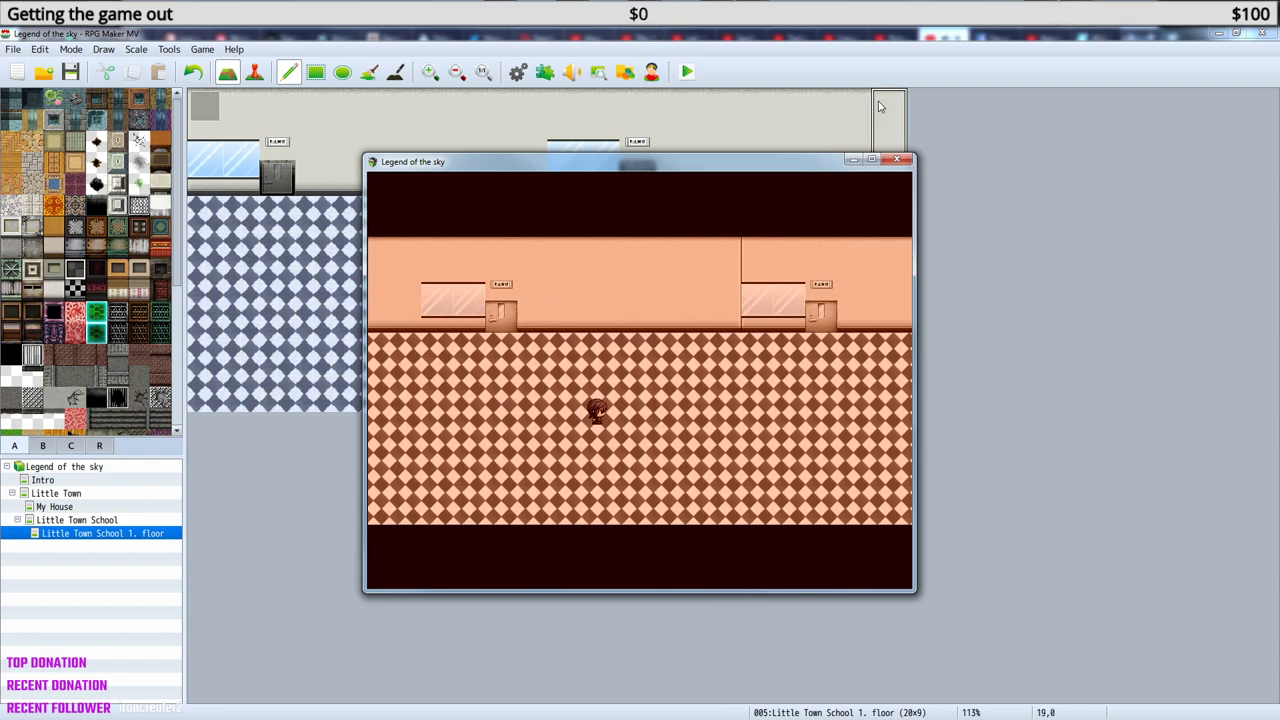
pyautogui.press('Right')
pyautogui.click(896, 158)
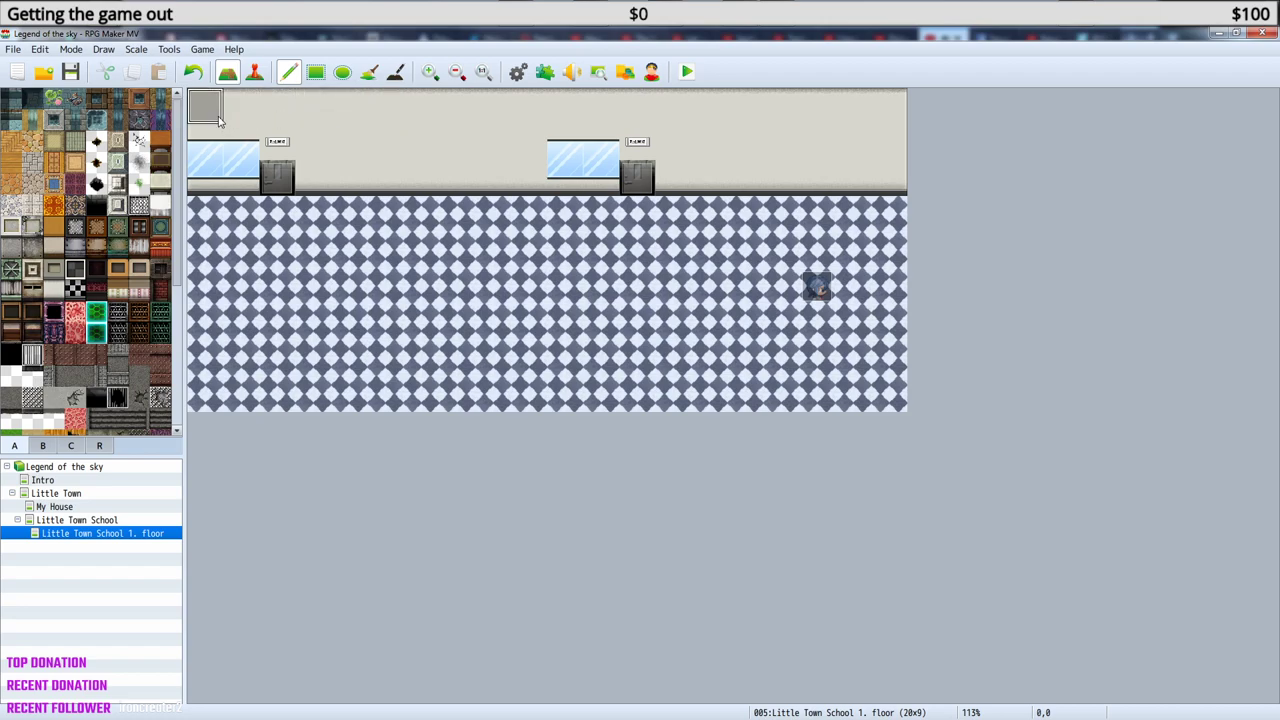
# Erase the whole first window with plain wall and repaint it with a copy of the second window's tiles.
pyautogui.moveTo(207, 145)
pyautogui.mouseDown()
pyautogui.moveTo(201, 184)
pyautogui.moveTo(208, 146)
pyautogui.moveTo(228, 133)
pyautogui.moveTo(238, 172)
pyautogui.mouseUp()
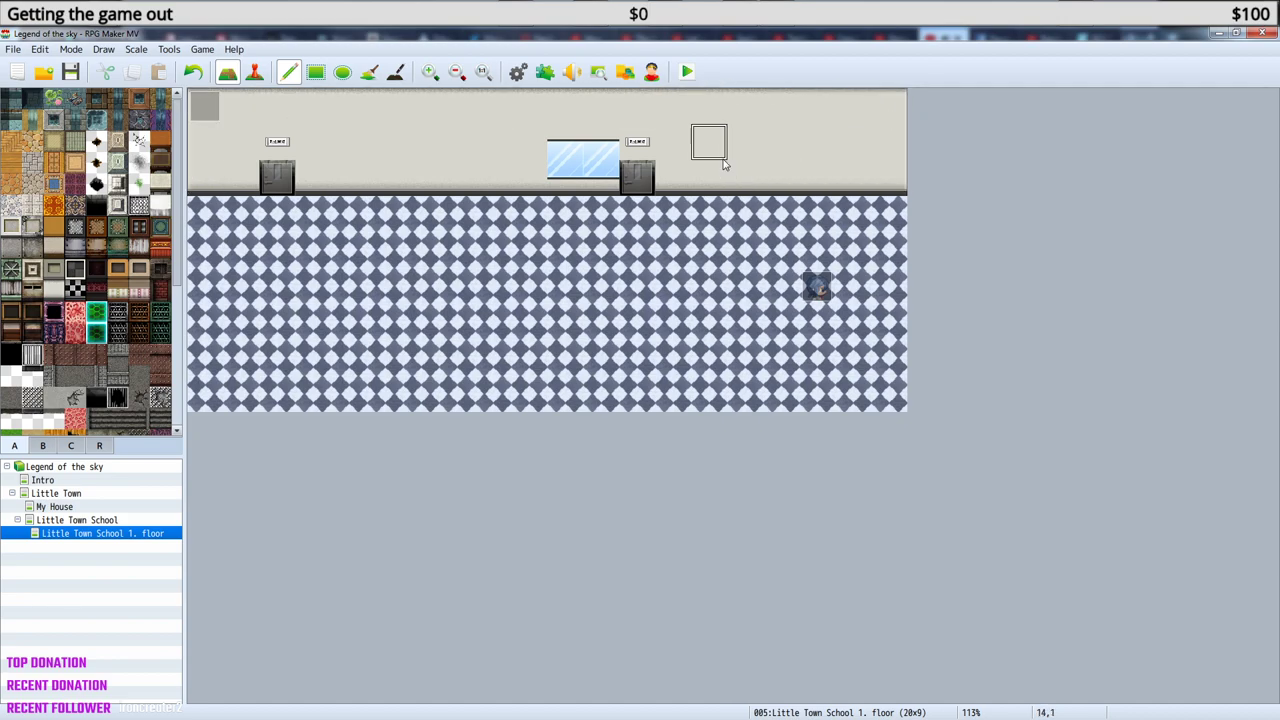
pyautogui.moveTo(565, 142); pyautogui.dragTo(601, 178, button='right')
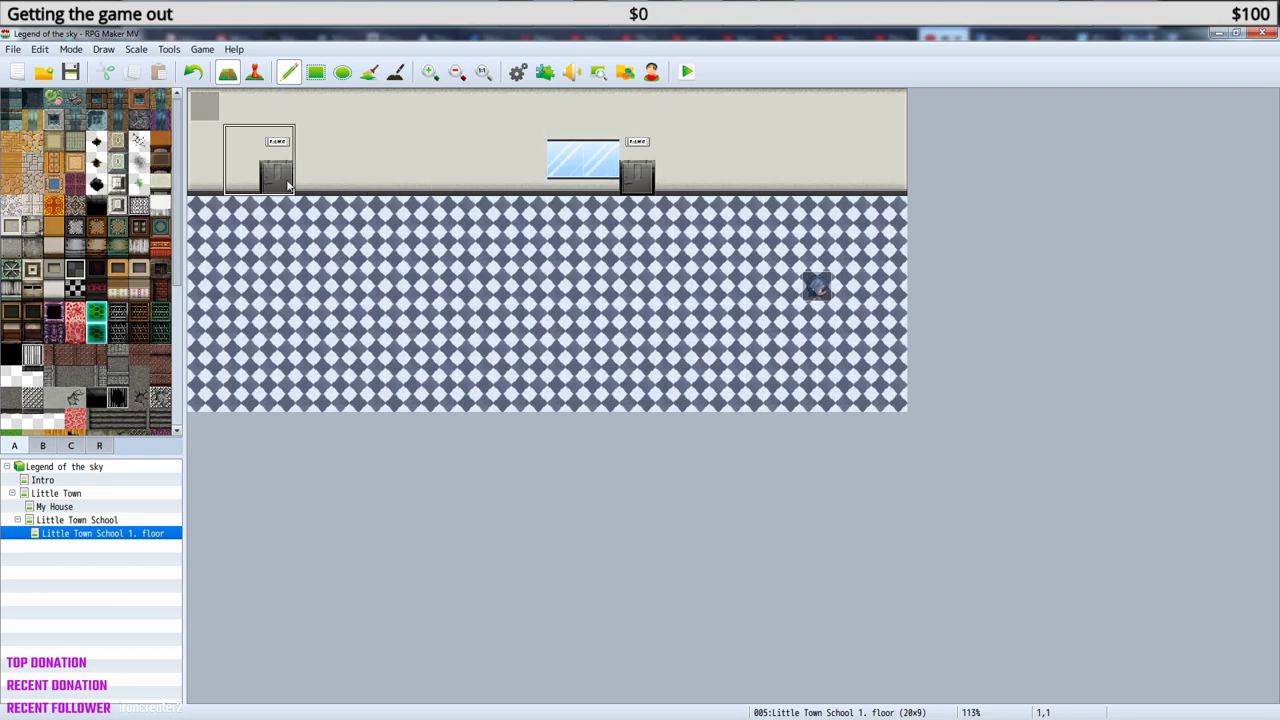
pyautogui.click(250, 185)
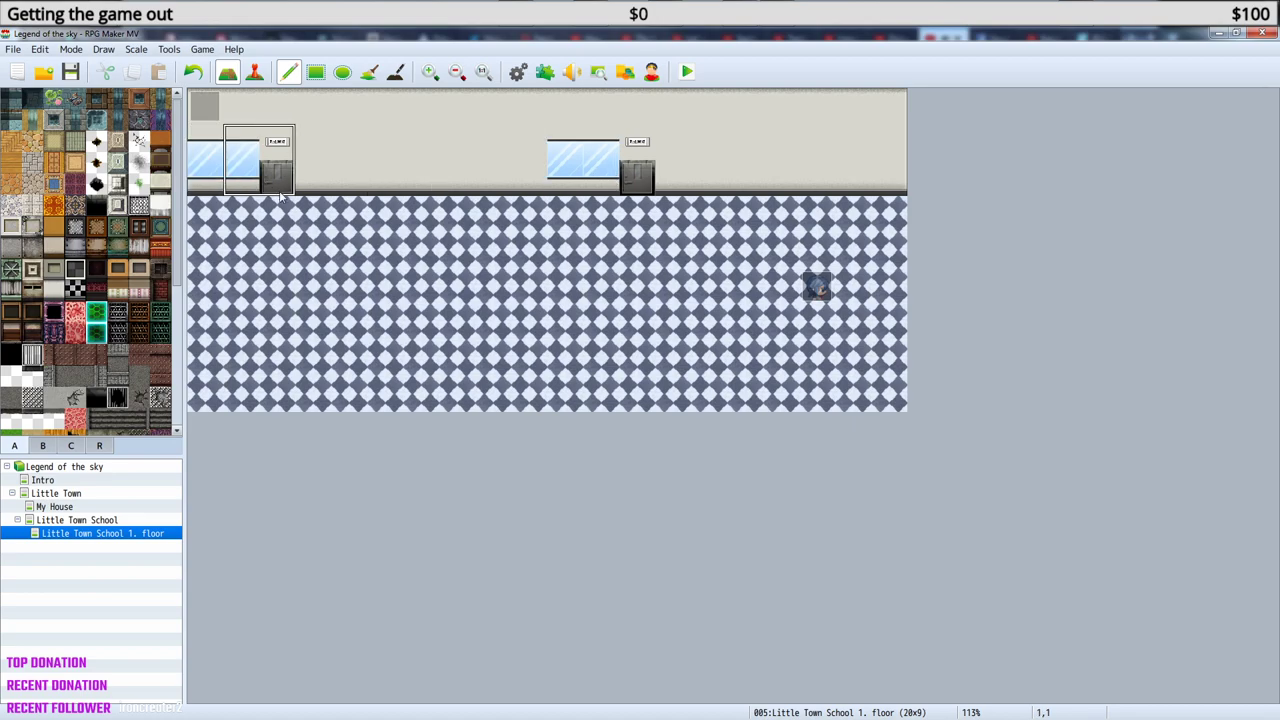
# Playtest the repainted hallway from File 1, check the seam beside the first window, and close the test.
pyautogui.click(688, 73)
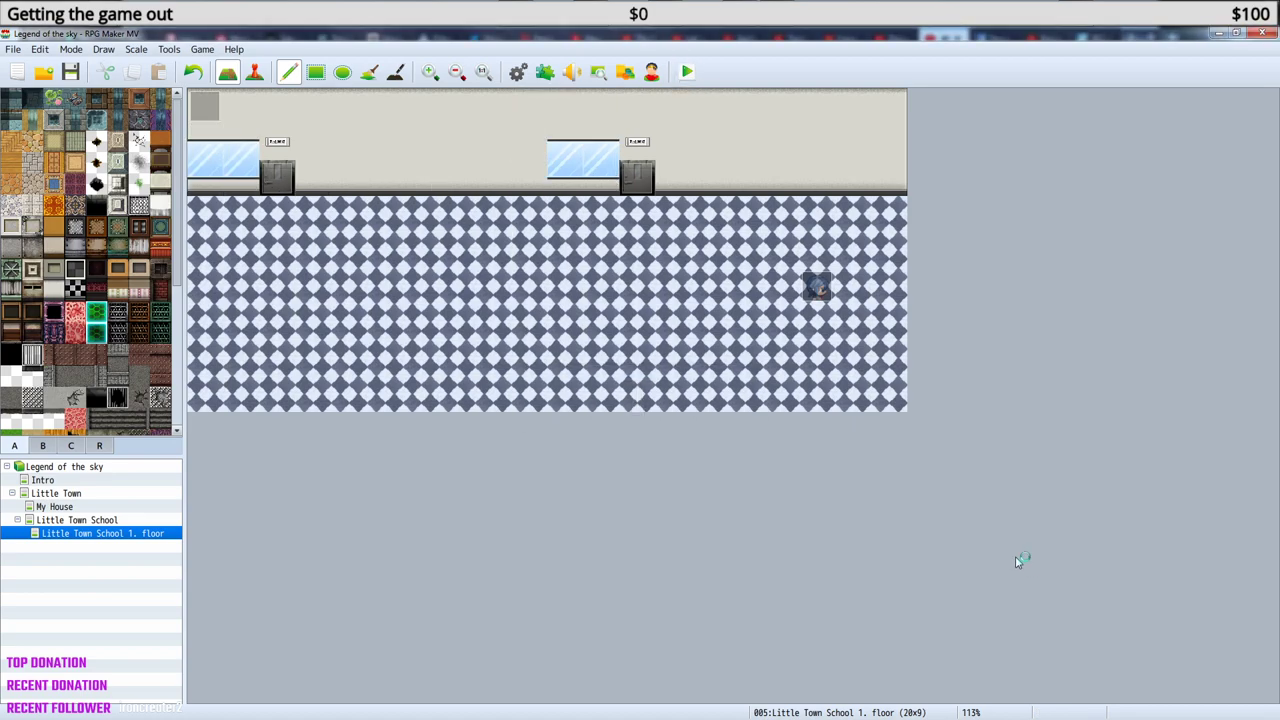
pyautogui.hotkey('ctrl', 'r')
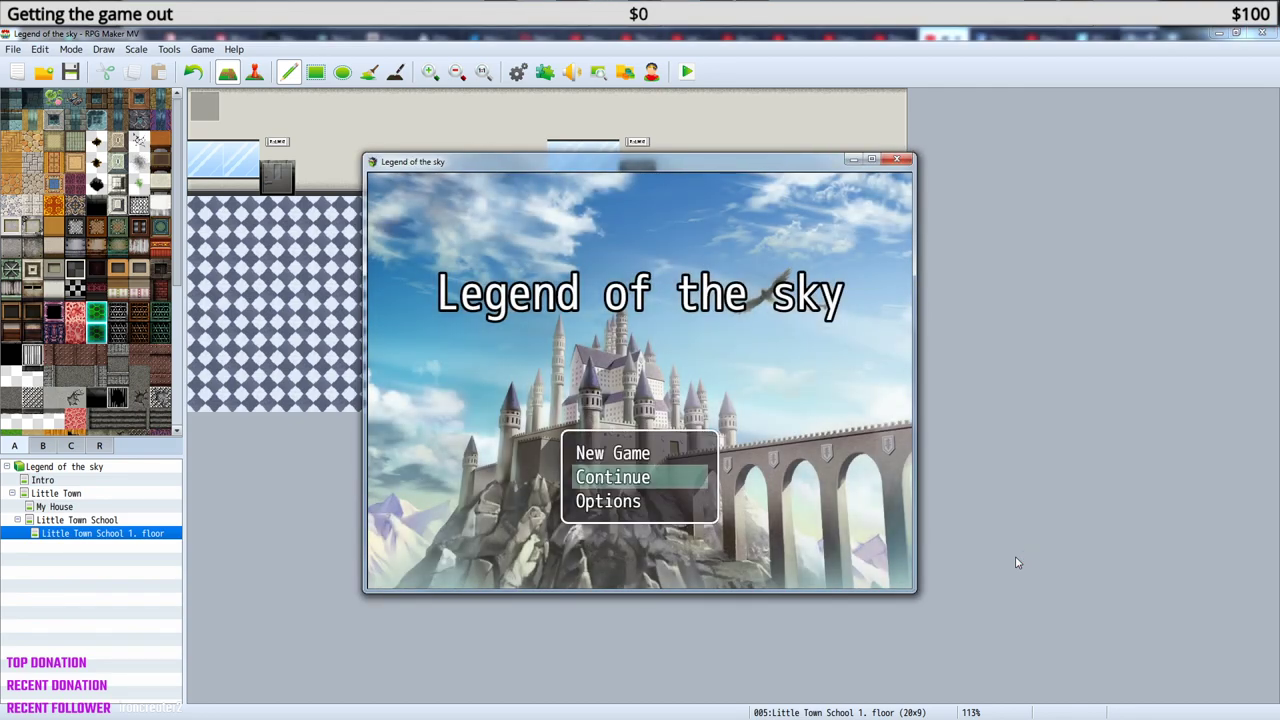
pyautogui.press('Return')
pyautogui.press('Return')
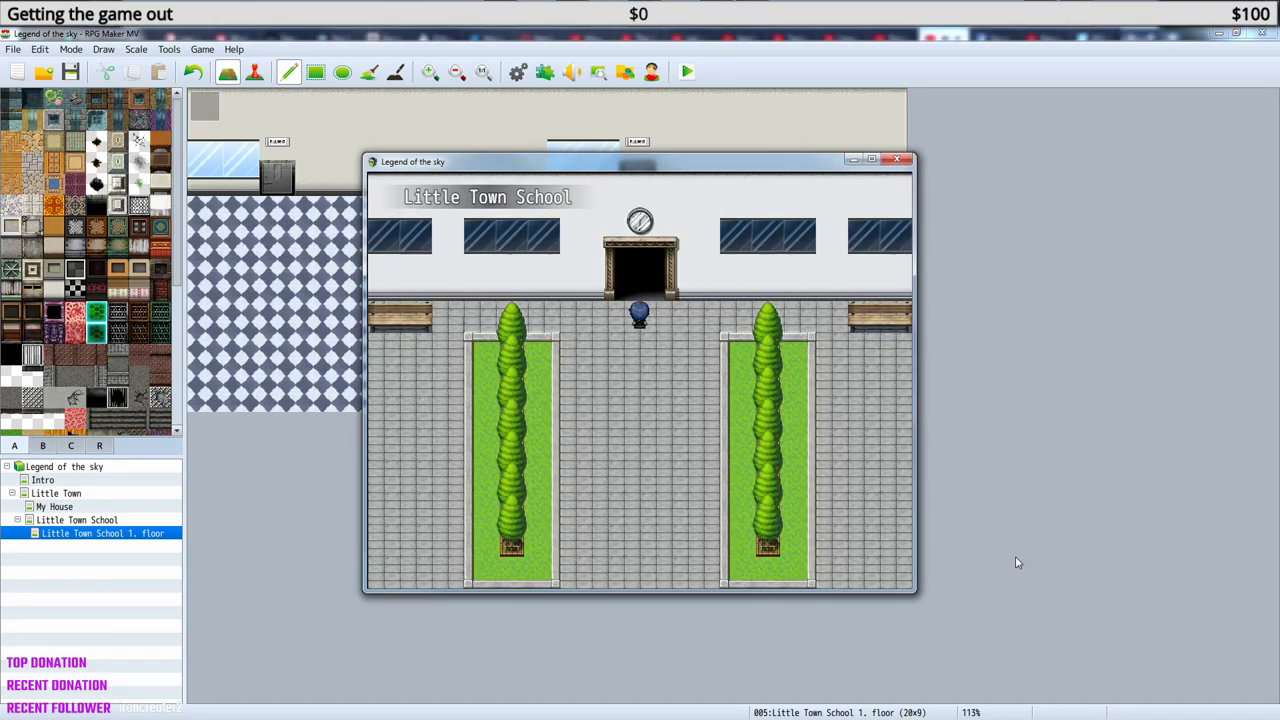
pyautogui.press('Up')
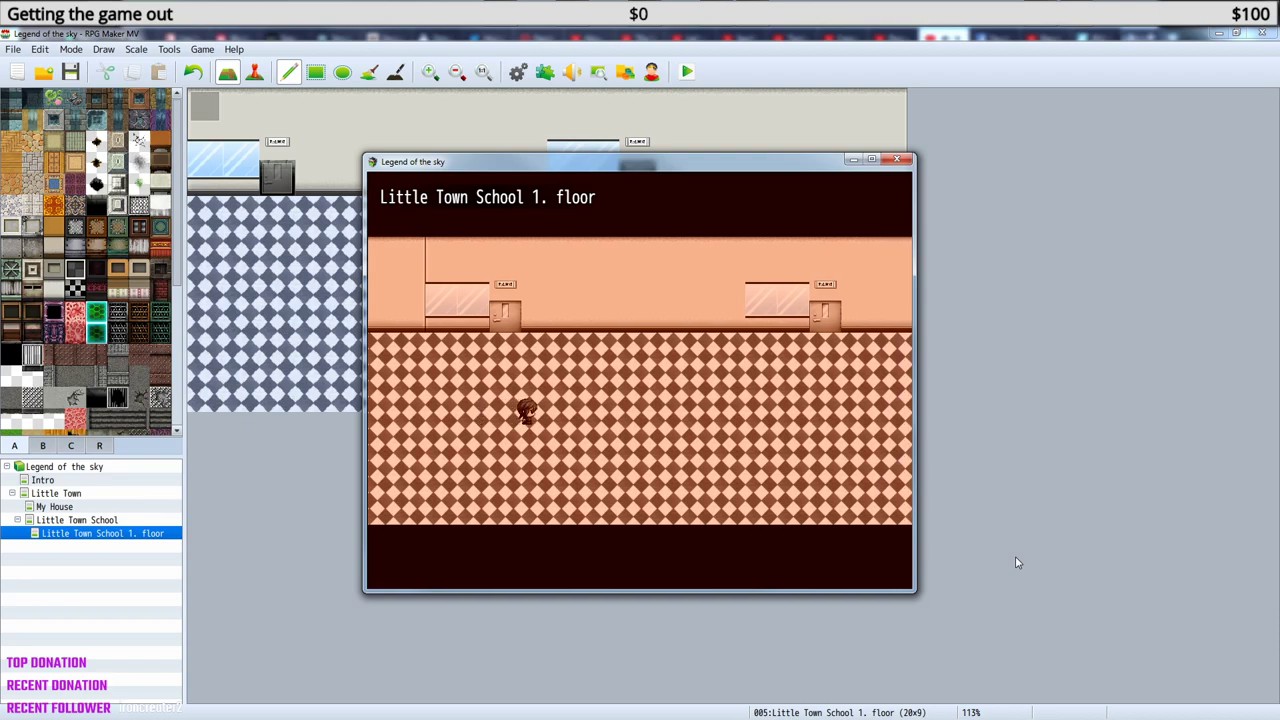
pyautogui.press('Right')
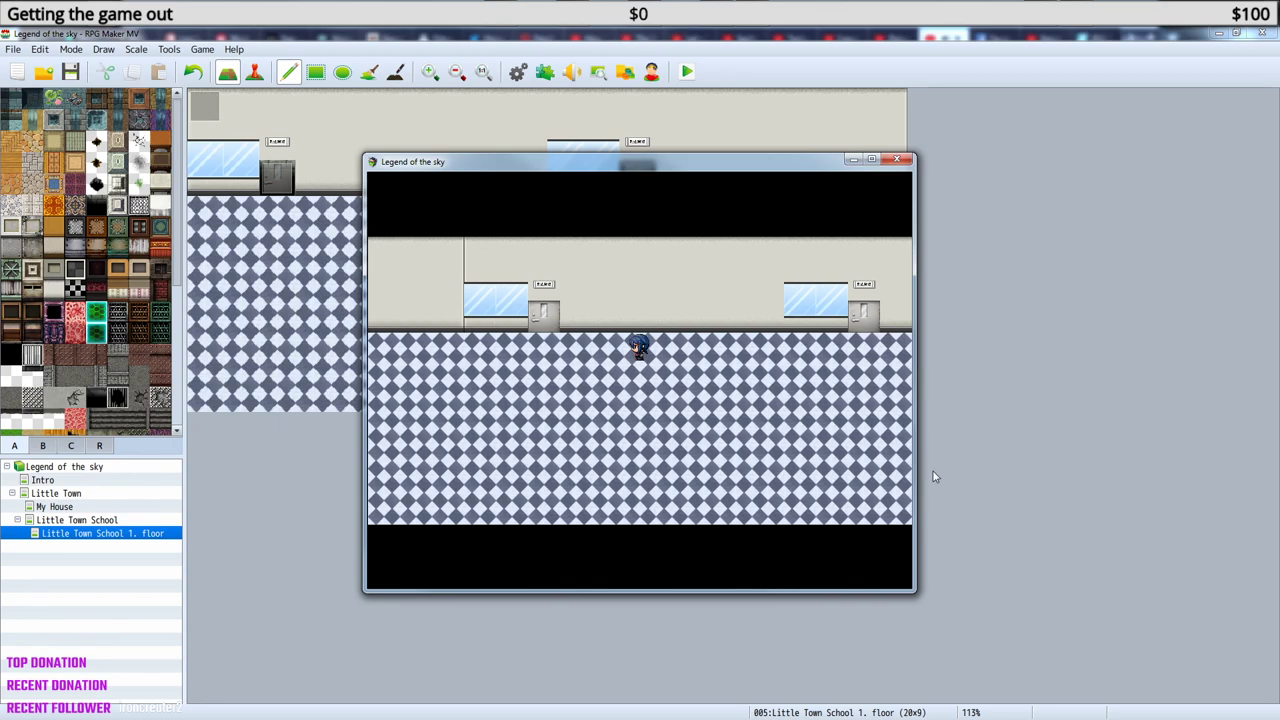
pyautogui.click(903, 161)
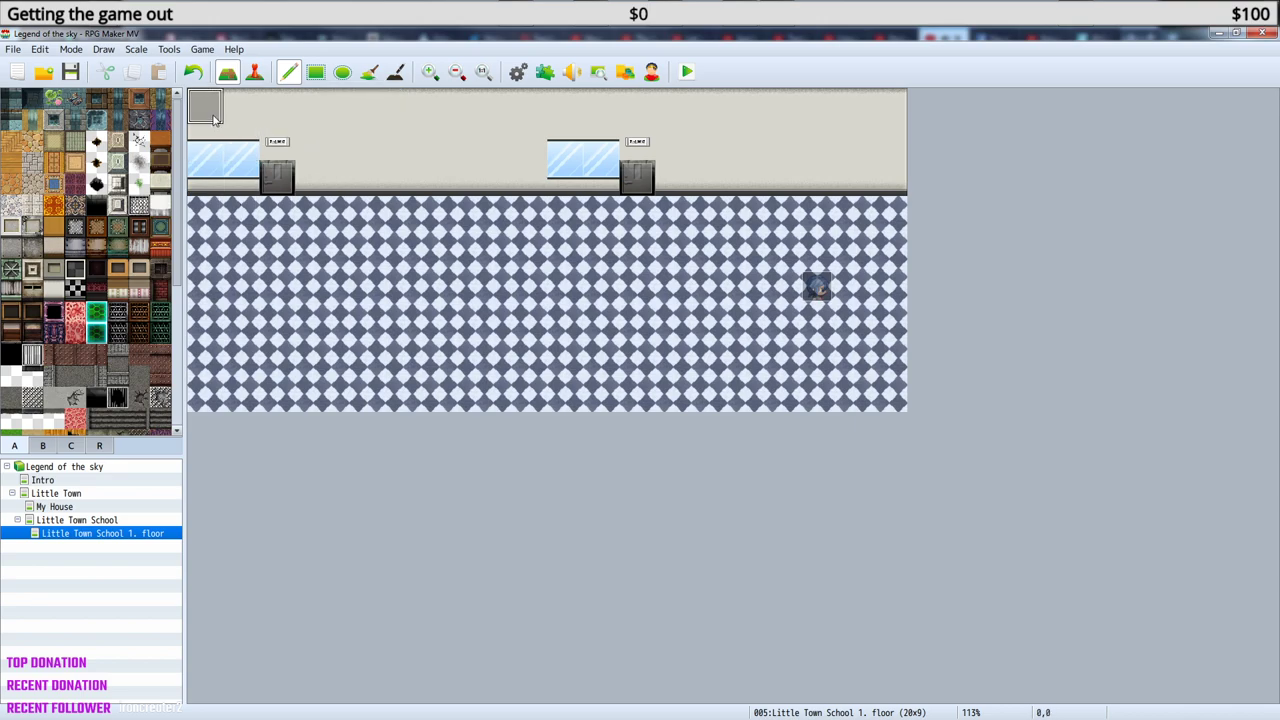
# Shift both windows, door signs and door events one tile right, to doors at columns 3 and 13, and fill column 0 with plain wall.
pyautogui.moveTo(204, 113); pyautogui.dragTo(651, 183, button='right')
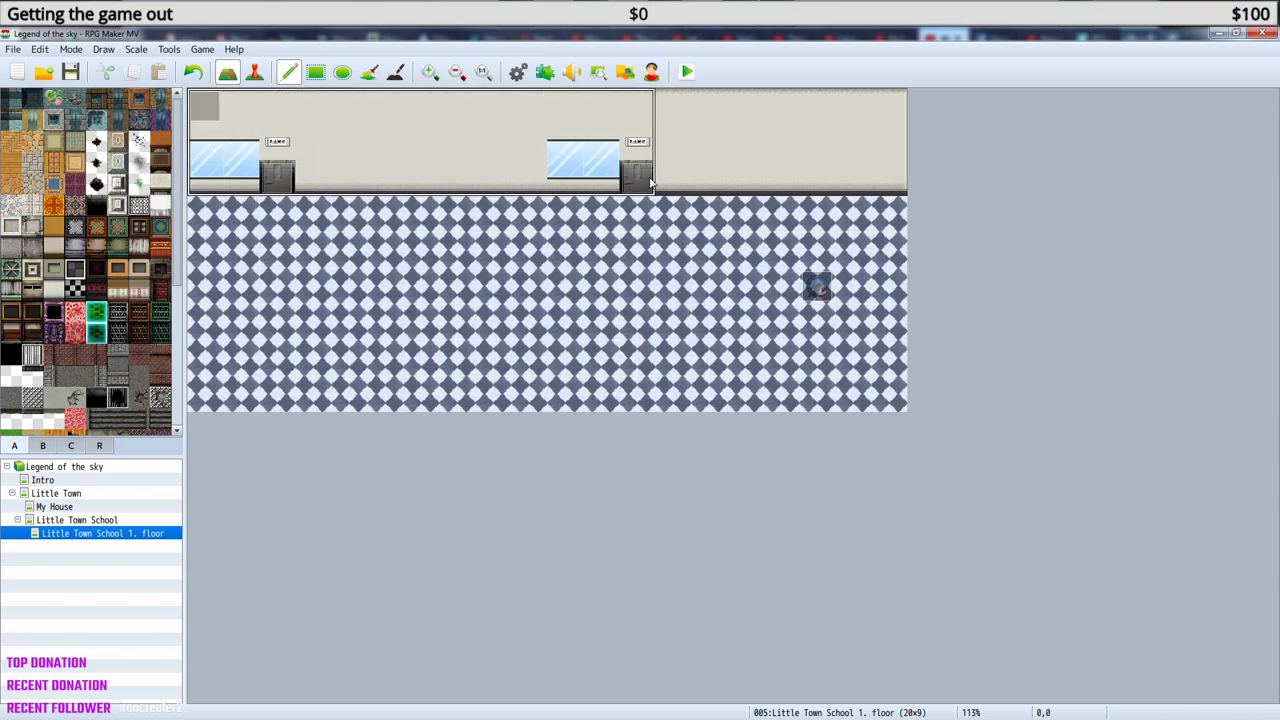
pyautogui.click(678, 187)
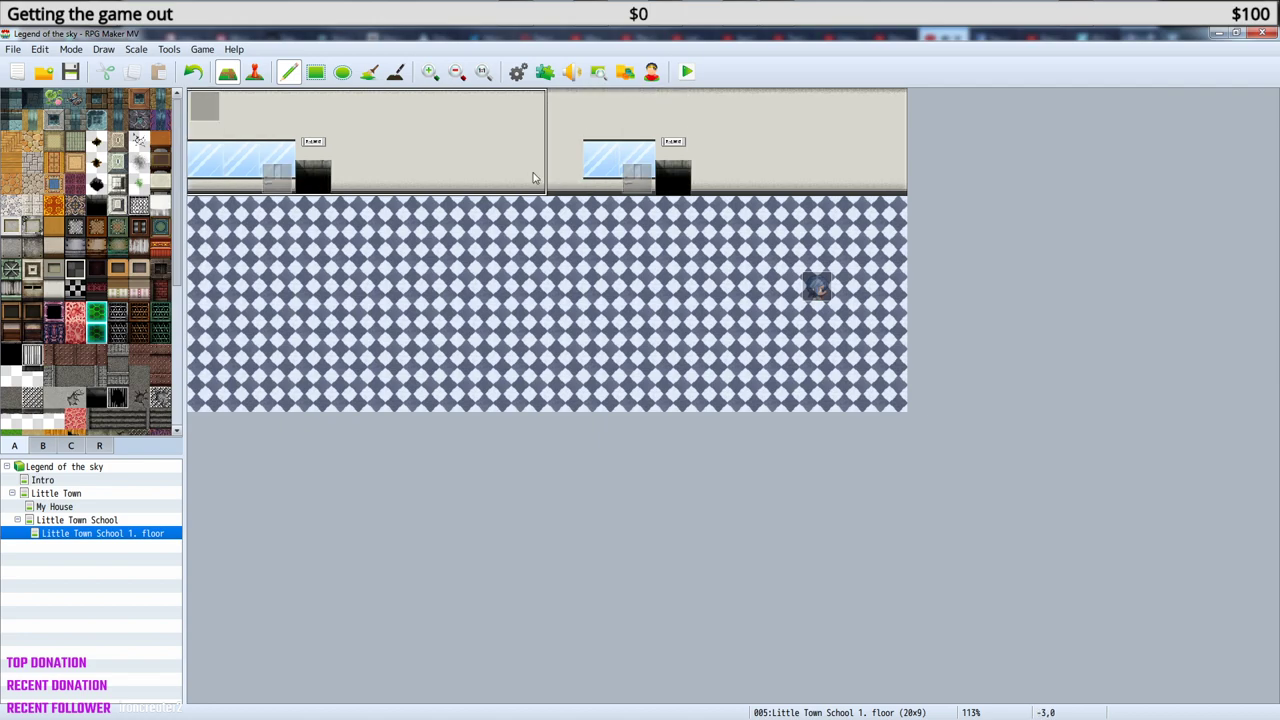
pyautogui.rightClick(491, 171)
pyautogui.moveTo(214, 181); pyautogui.dragTo(208, 142)
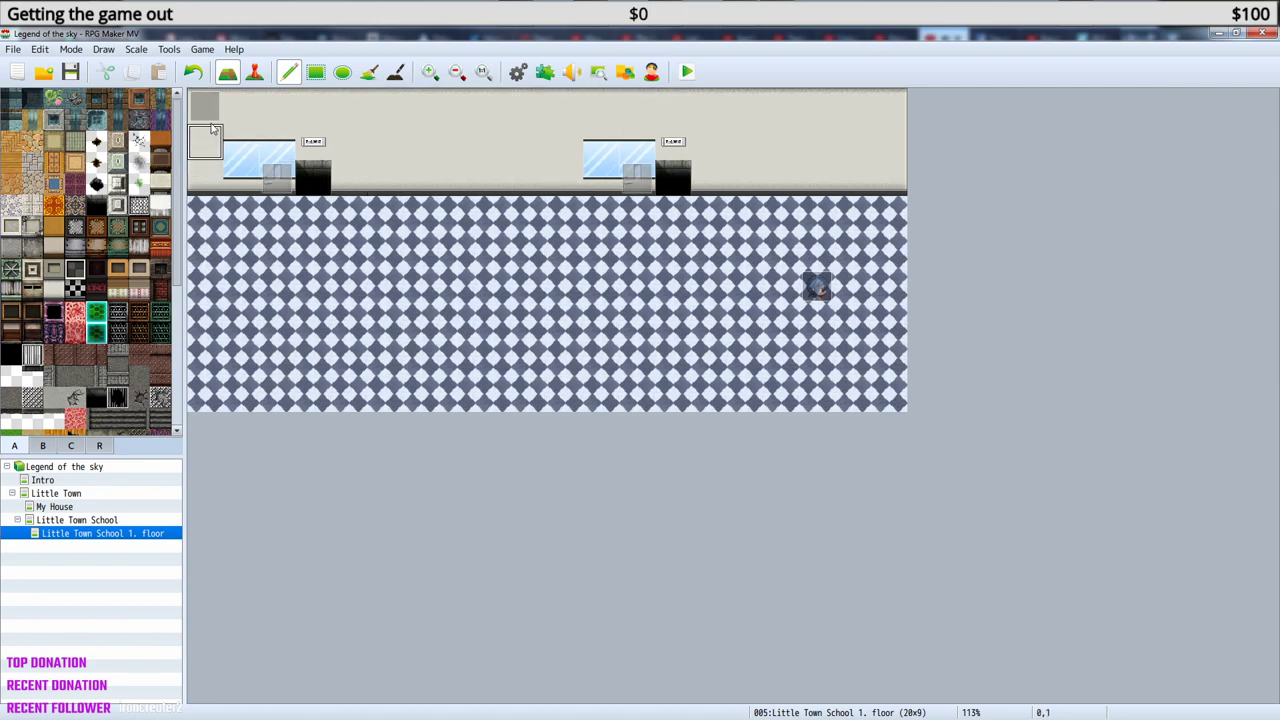
pyautogui.click(263, 73)
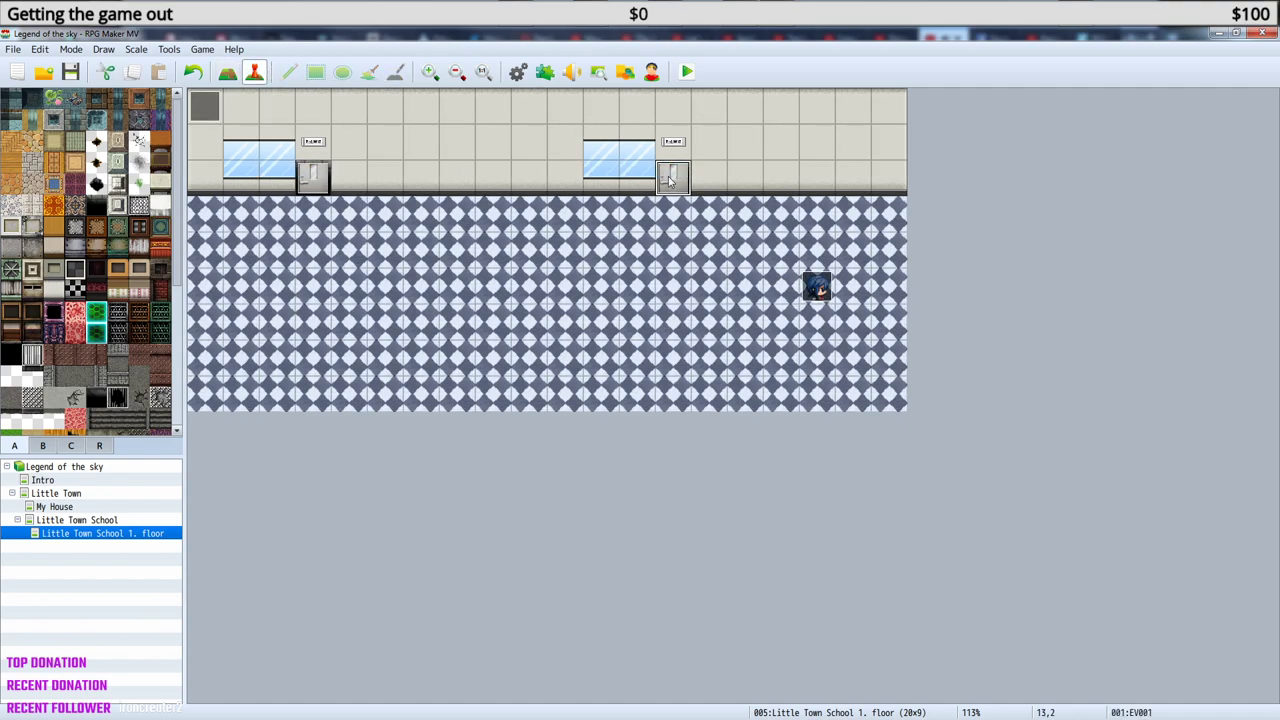
# Save and playtest the shifted hallway from File 1, watch the character cross the loop seam, and close the test.
pyautogui.click(687, 72)
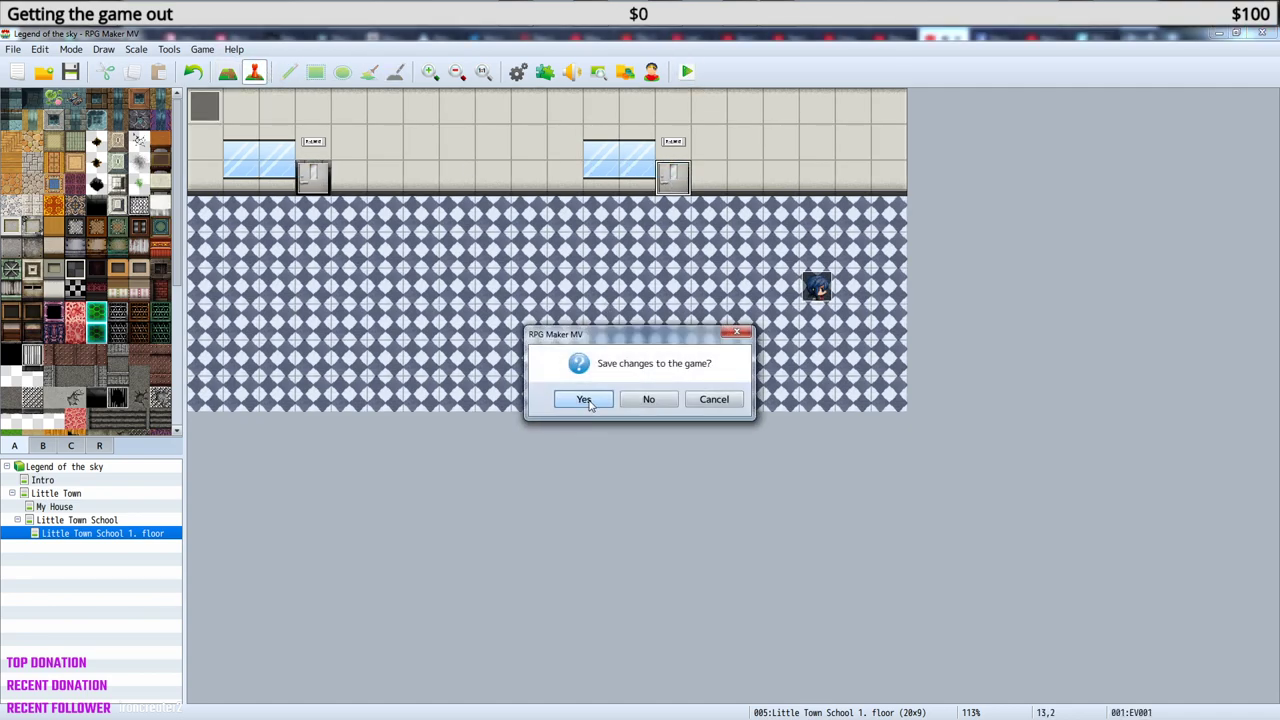
pyautogui.click(583, 397)
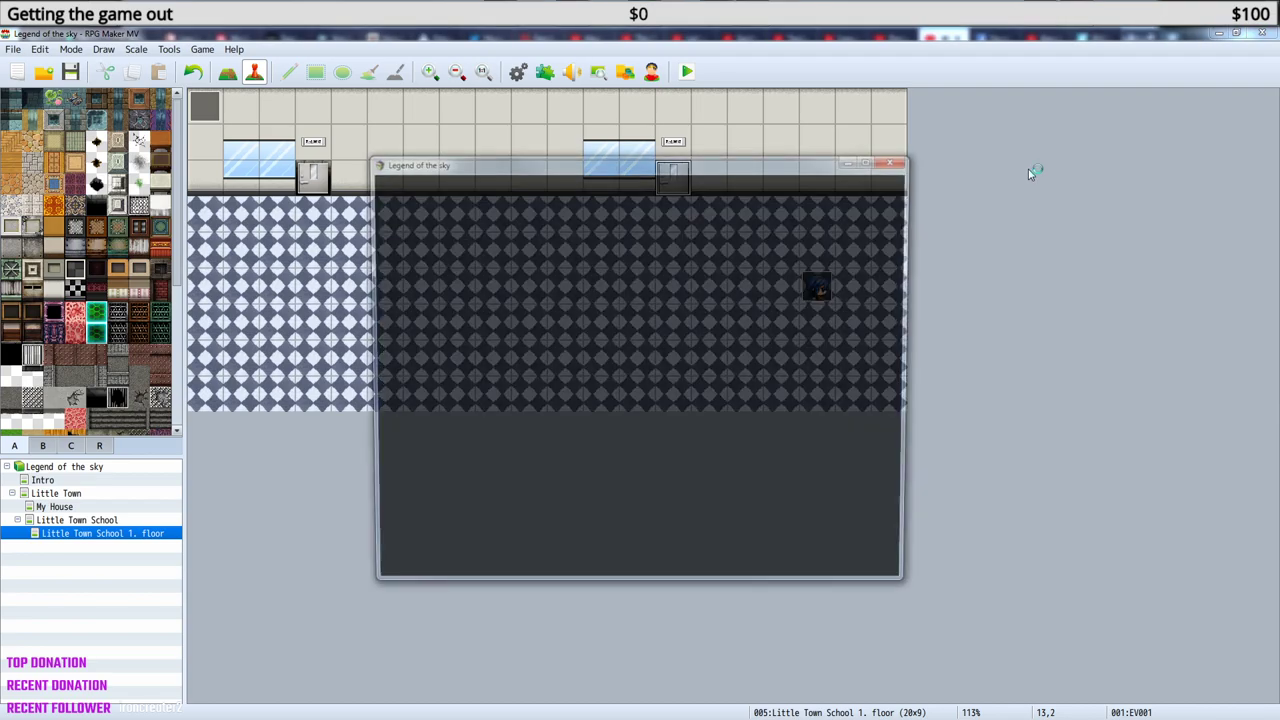
pyautogui.press('Return')
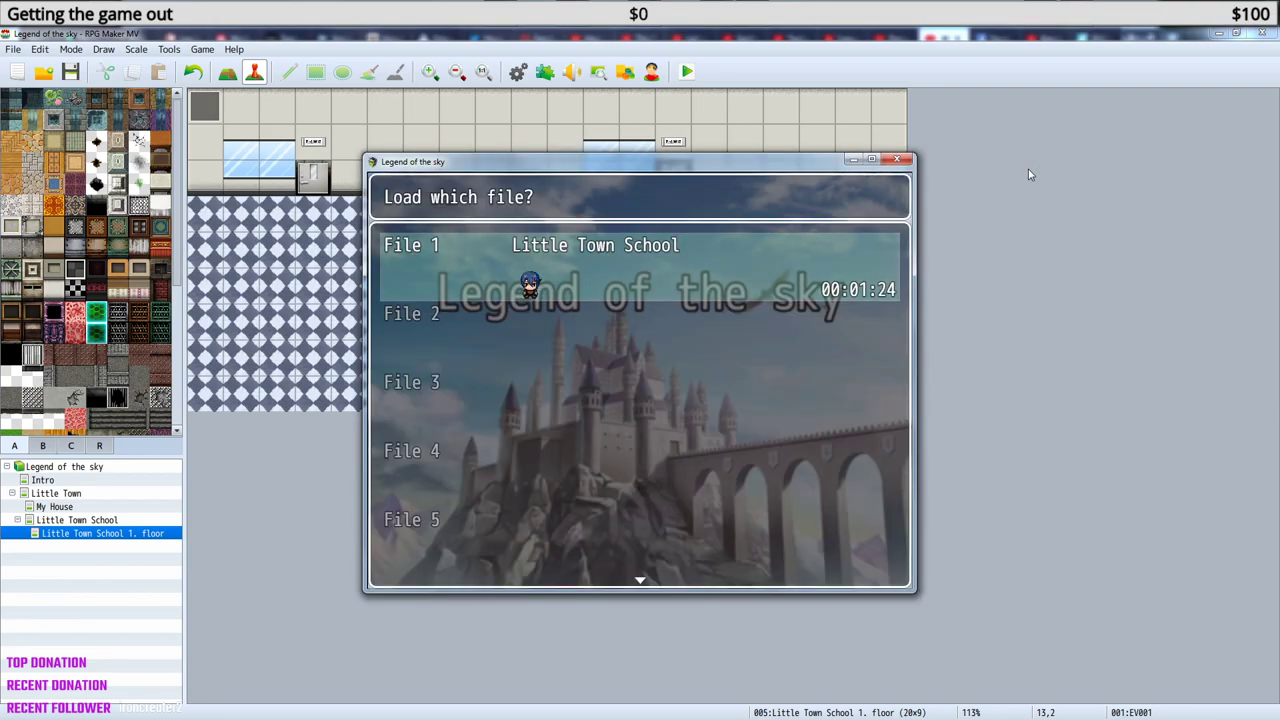
pyautogui.press('Return')
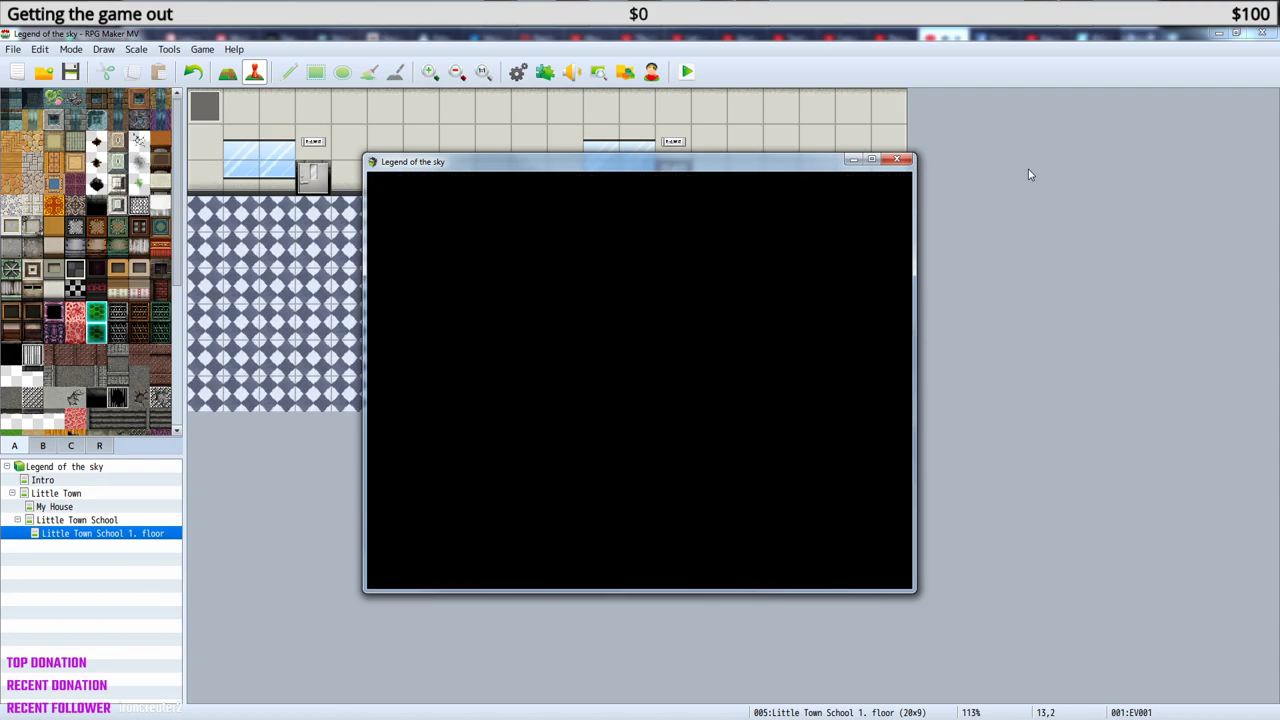
pyautogui.press('Right')
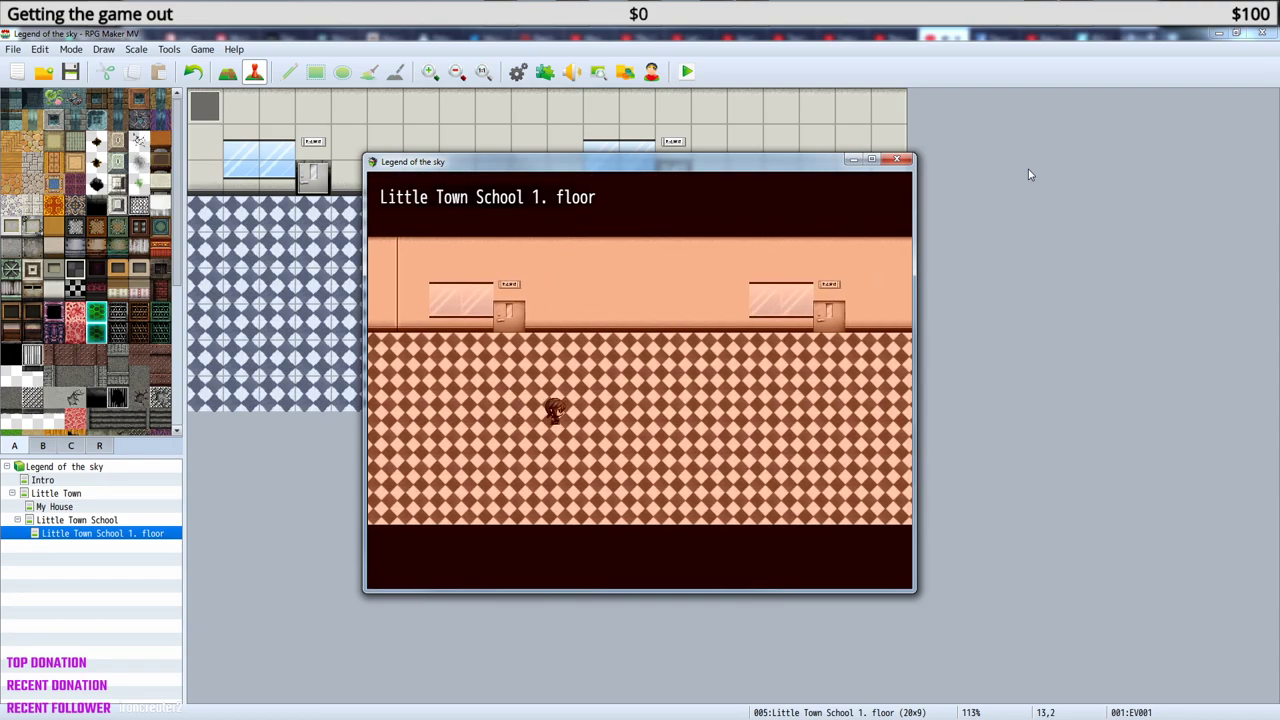
pyautogui.press('Right')
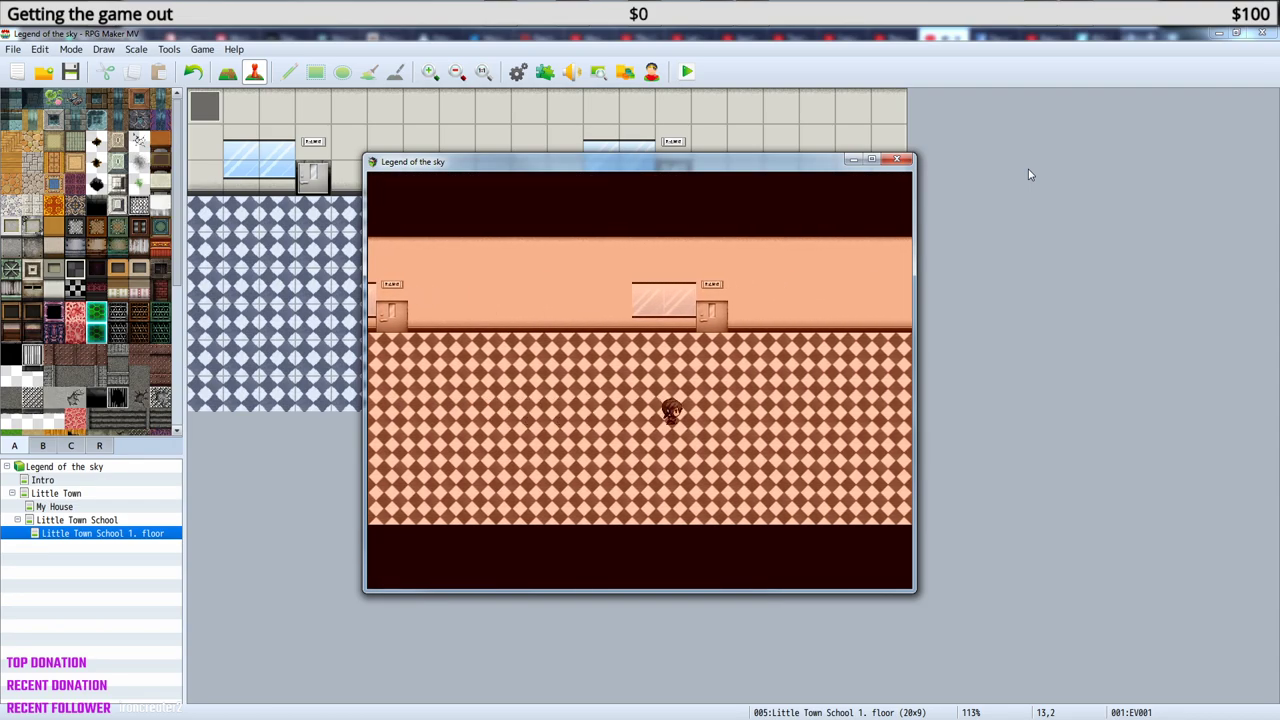
pyautogui.press('Right')
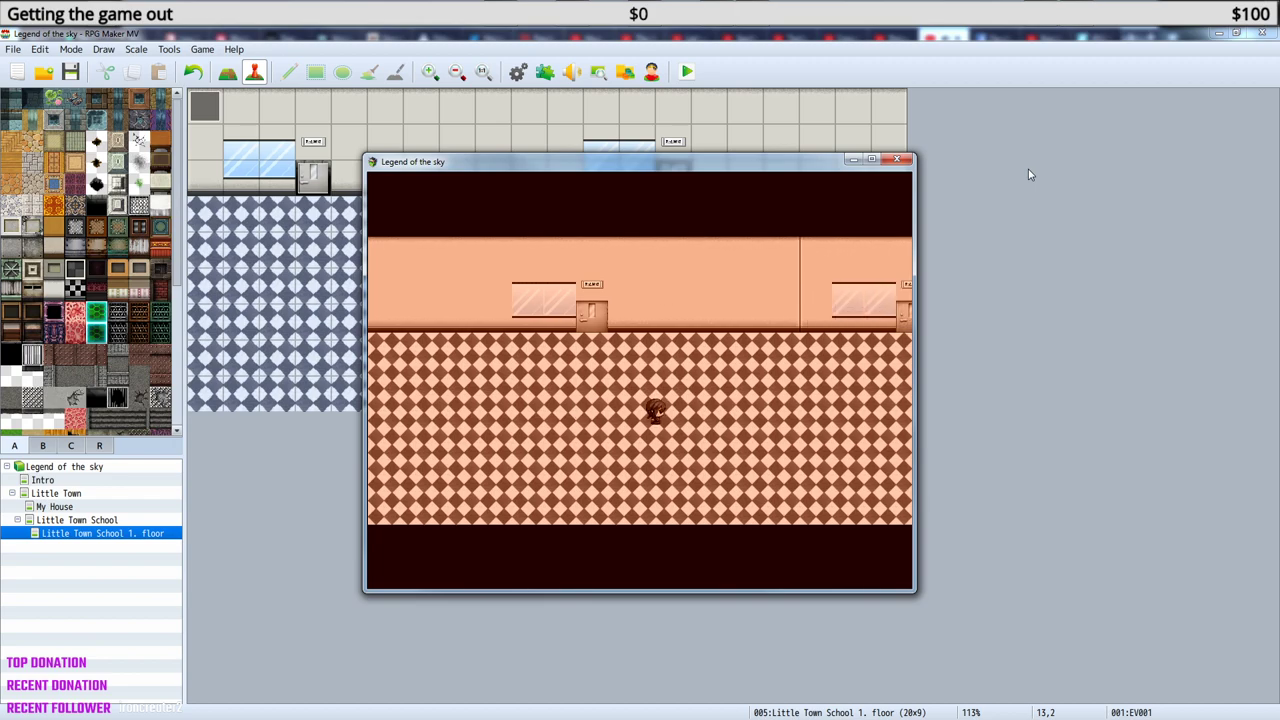
pyautogui.press('Right')
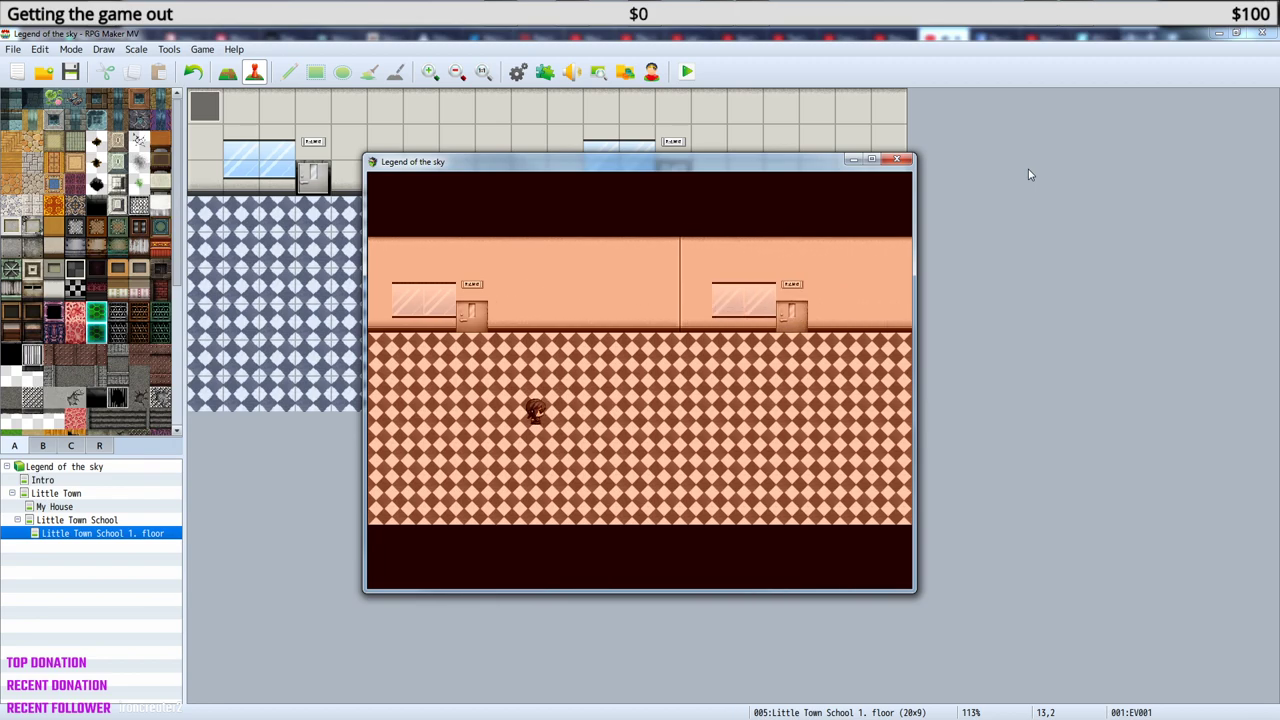
pyautogui.click(905, 161)
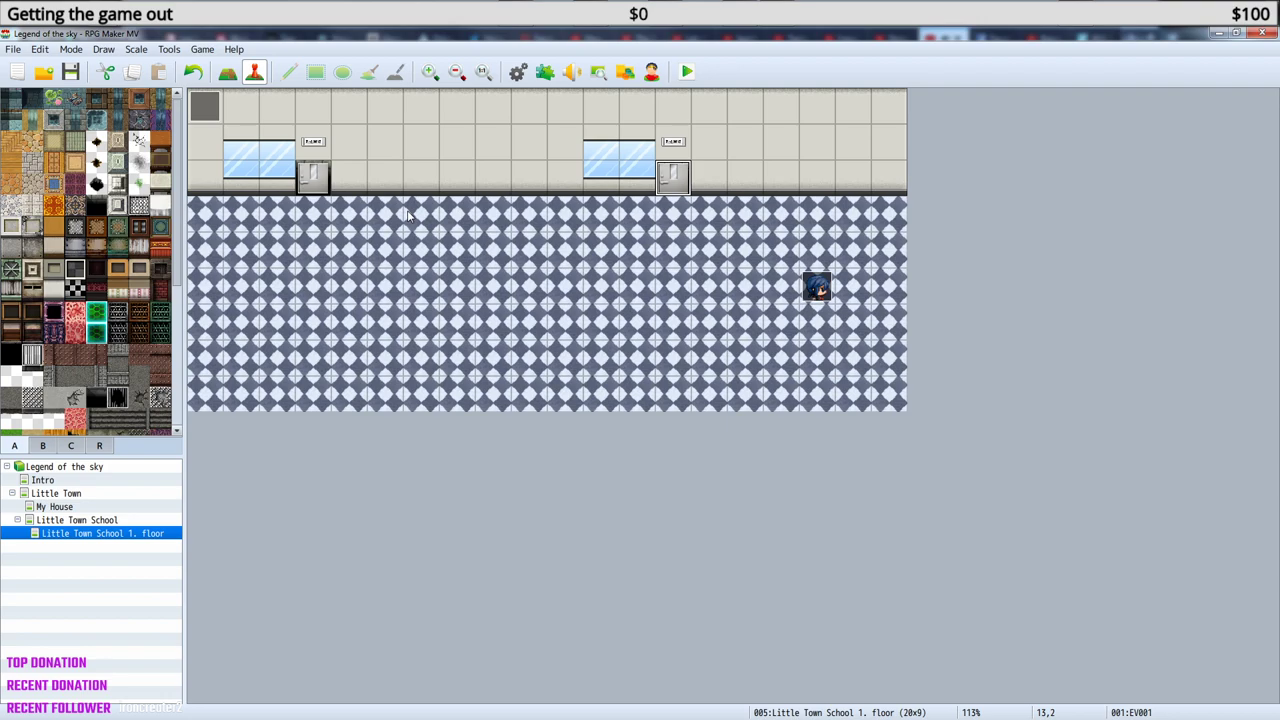
# Switch the Little Town School 1. floor map from event editing to map tile editing.
pyautogui.click(383, 123)
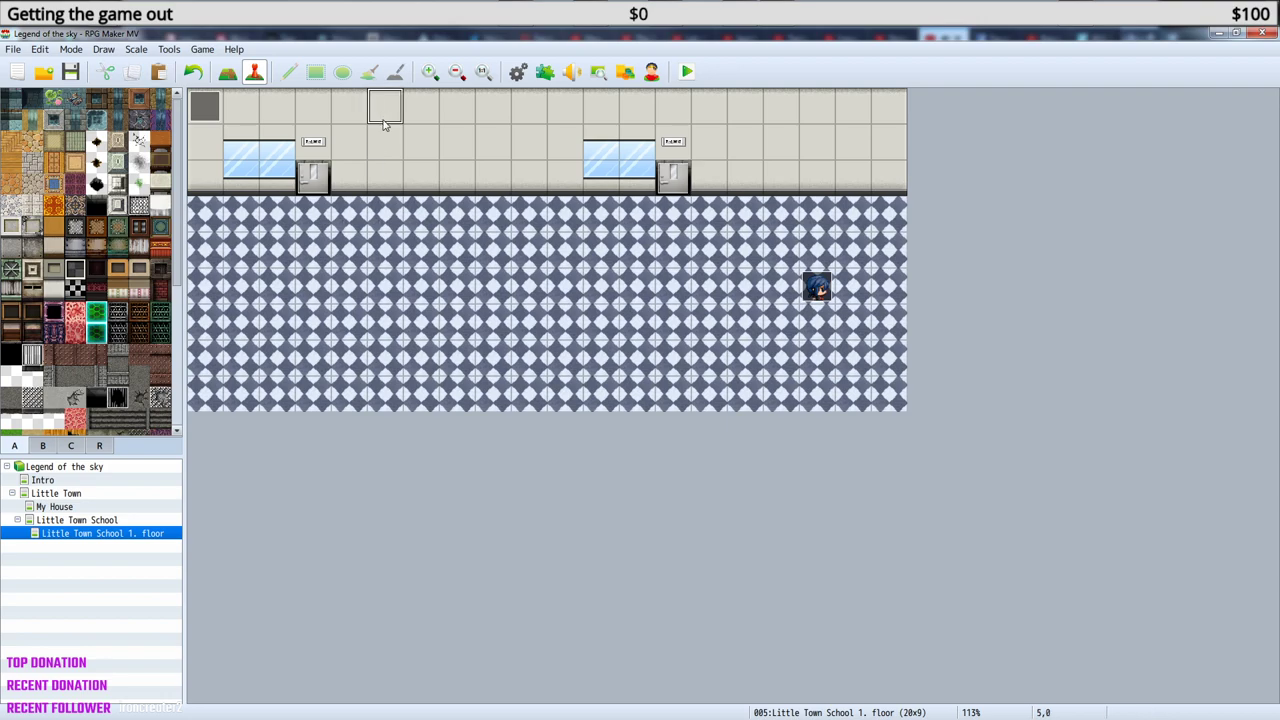
pyautogui.rightClick(395, 403)
pyautogui.click(227, 71)
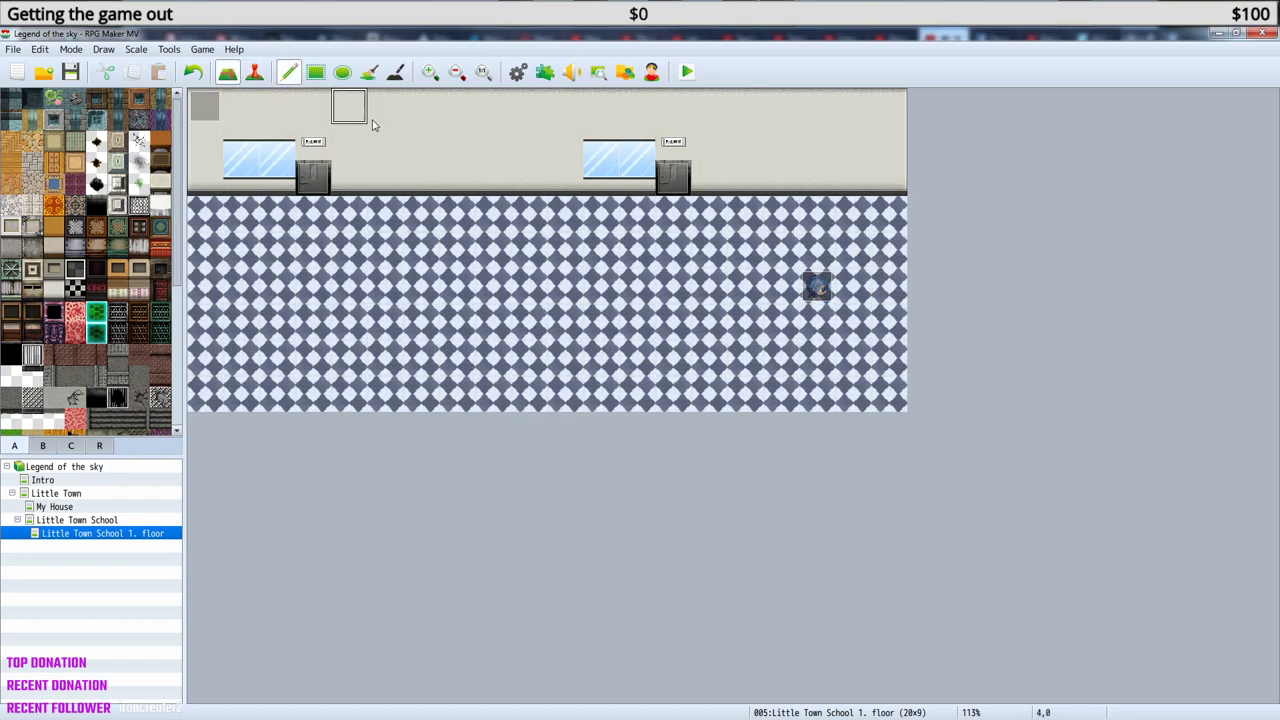
# Try painting a separate wall strip down the first column of the upper wall.
pyautogui.moveTo(410, 132); pyautogui.dragTo(428, 395, button='right')
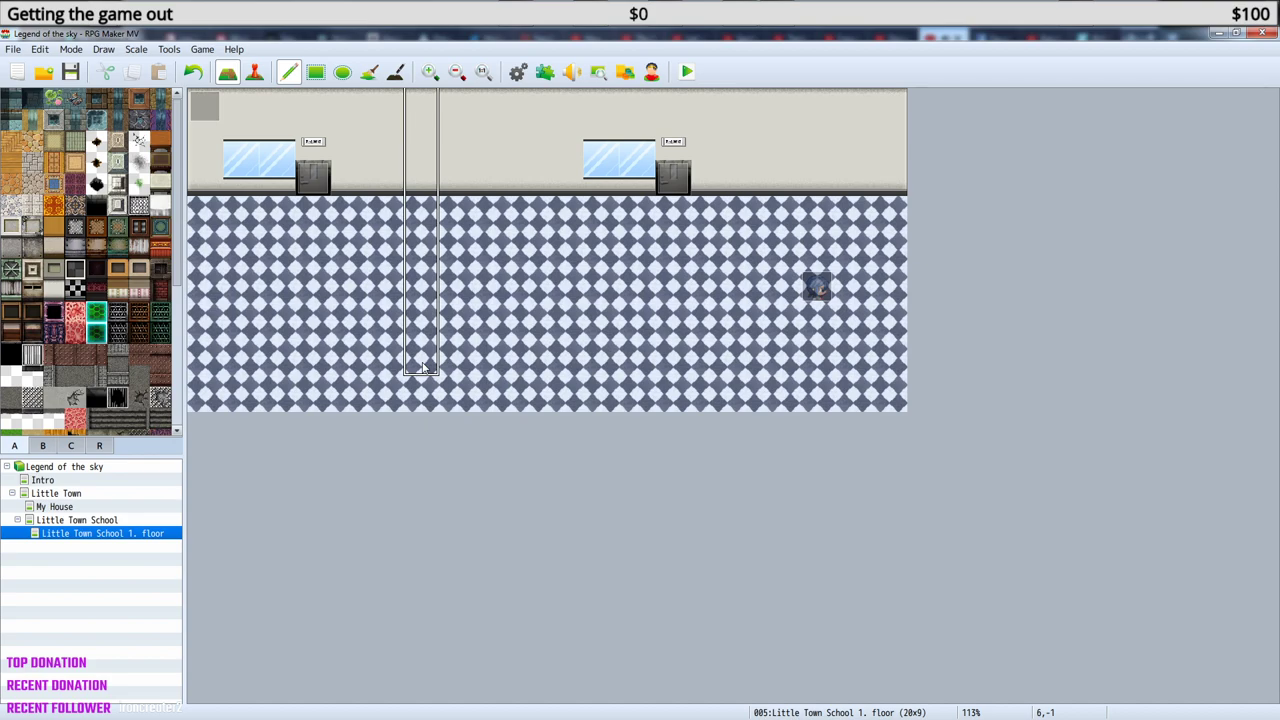
pyautogui.rightClick(745, 178)
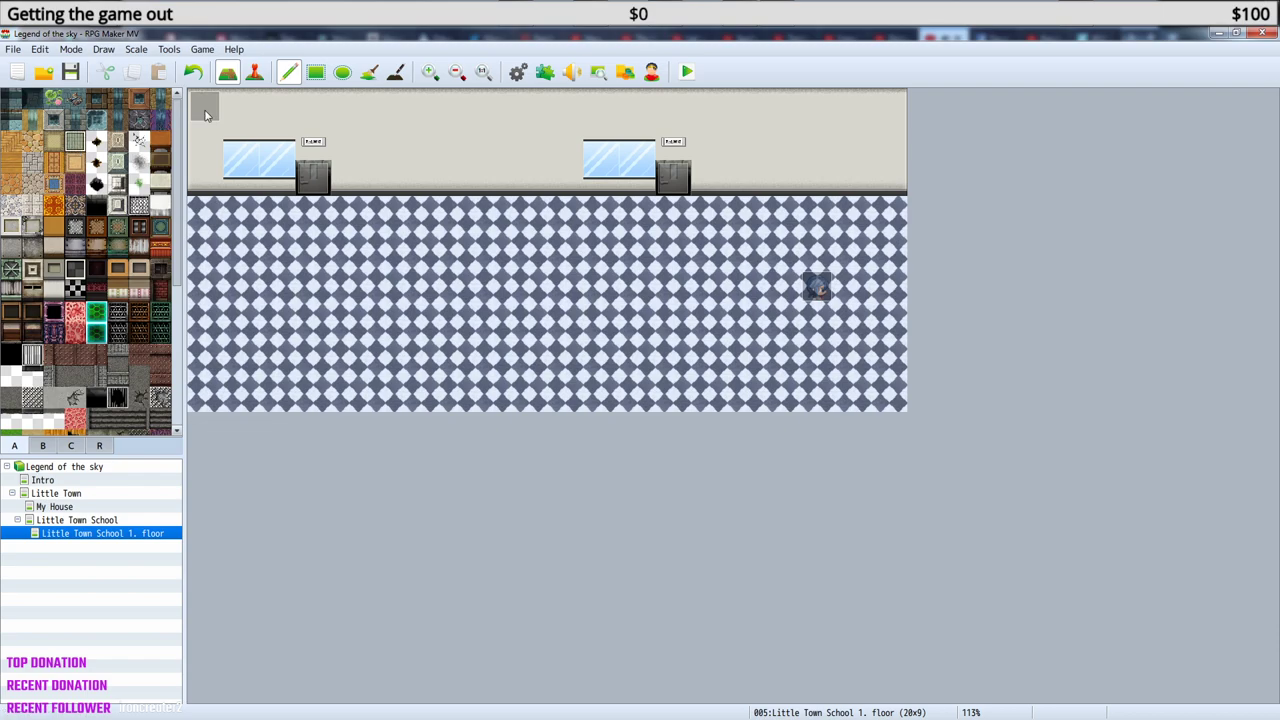
pyautogui.moveTo(205, 114); pyautogui.dragTo(210, 180)
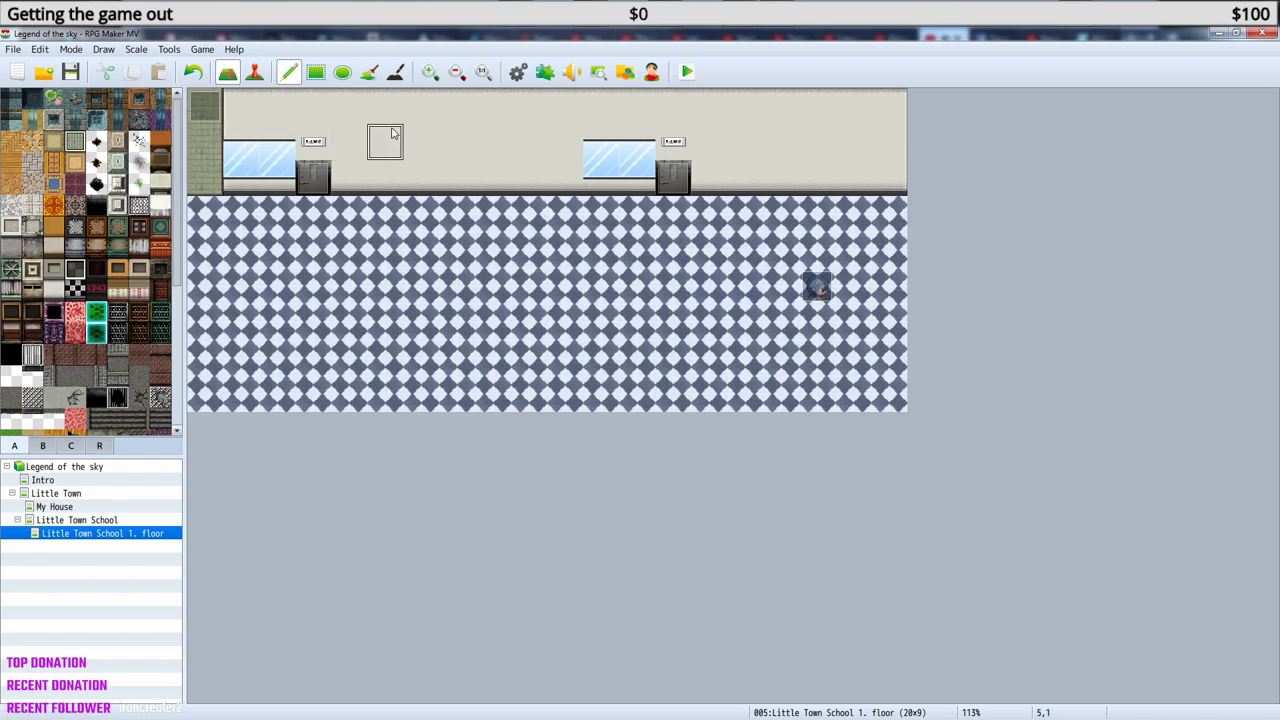
pyautogui.moveTo(205, 108); pyautogui.dragTo(203, 167)
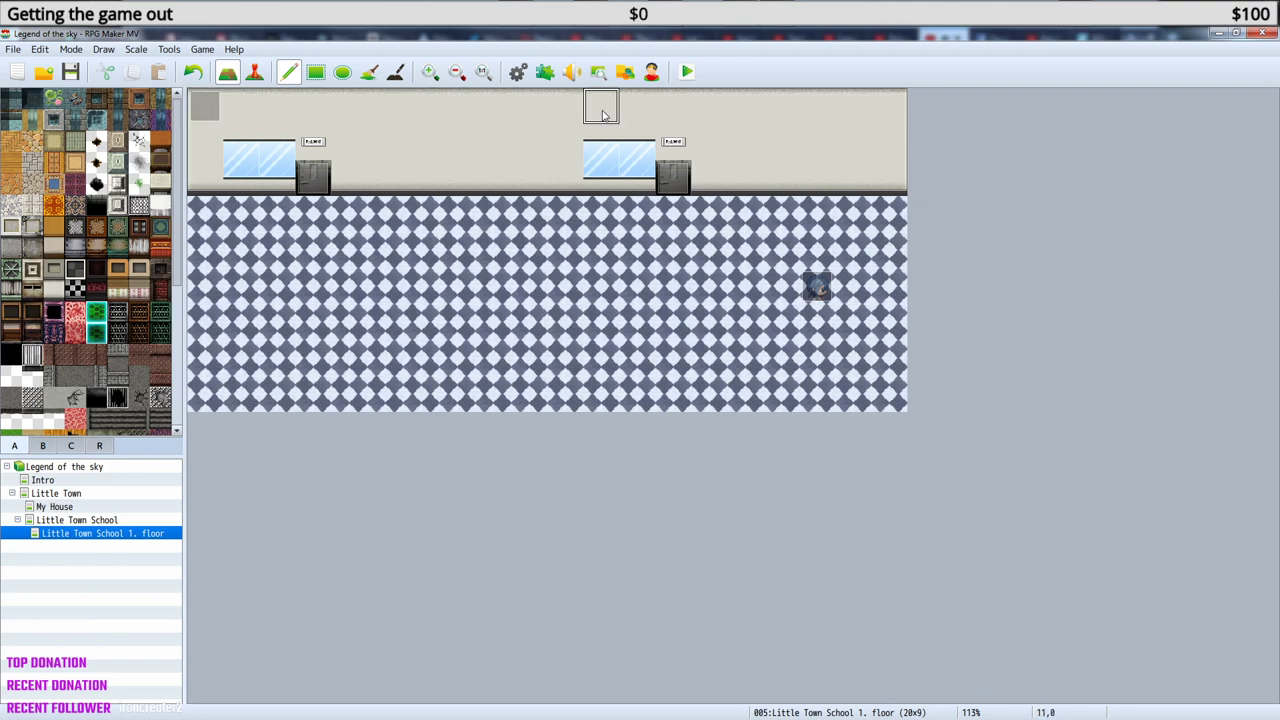
# Save and playtest the game from the existing save, walk along the school hallway to inspect the wall, and close the playtest.
pyautogui.click(686, 71)
pyautogui.click(582, 399)
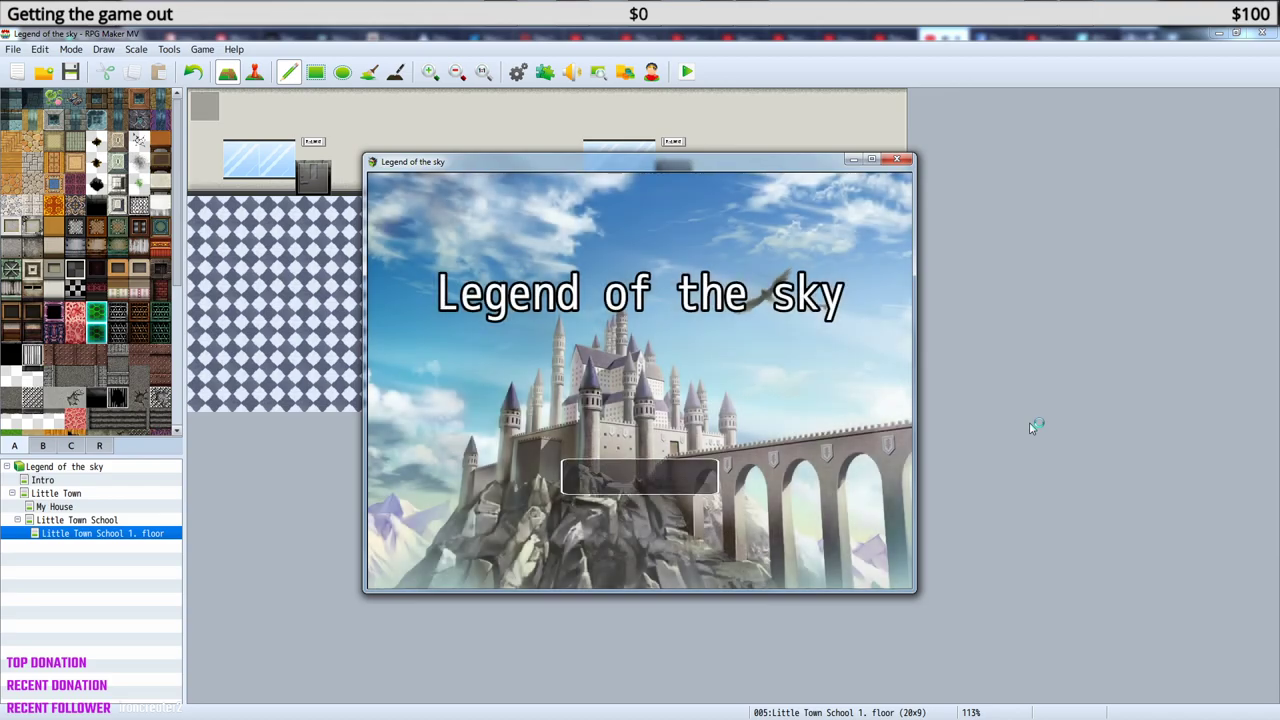
pyautogui.press('Return')
pyautogui.press('Return')
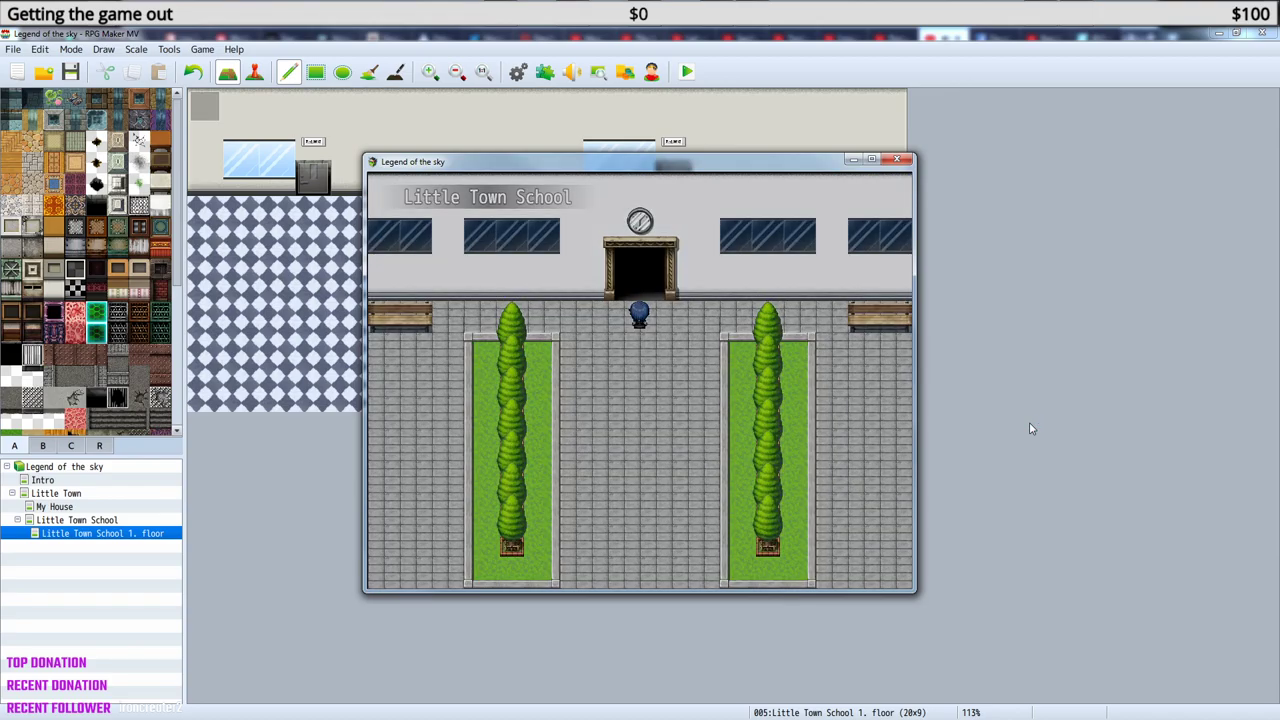
pyautogui.press('Right')
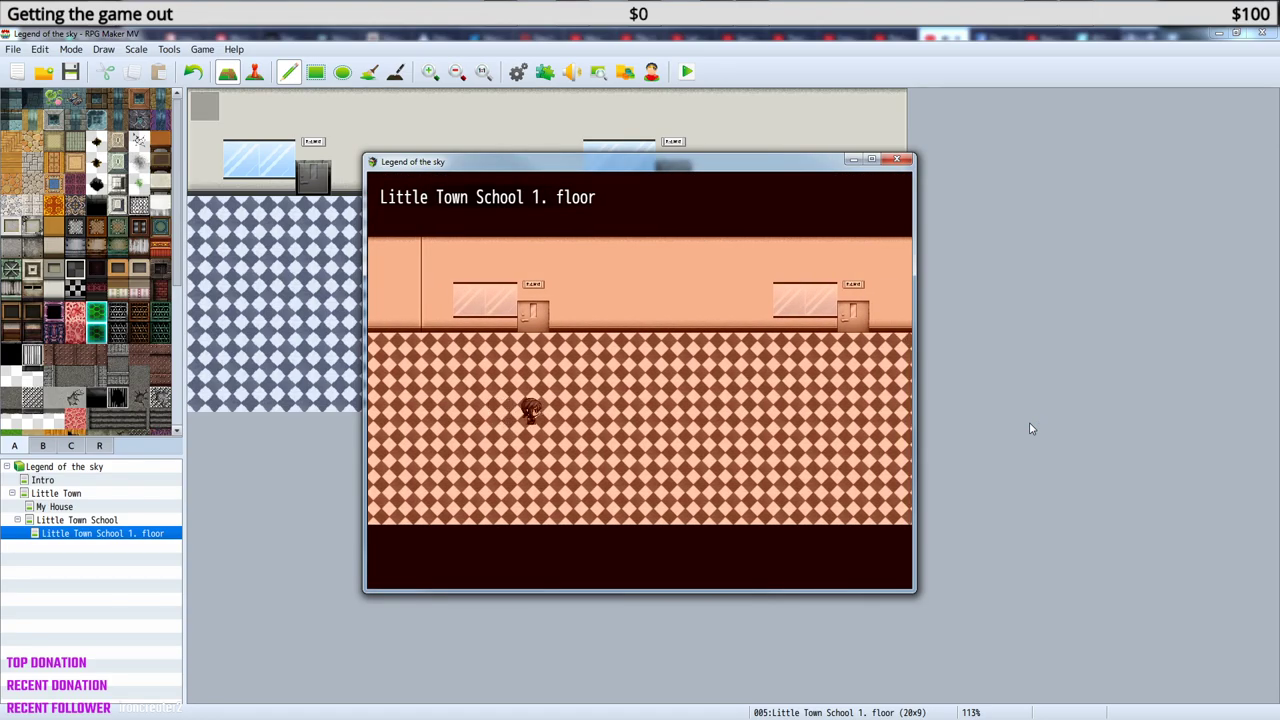
pyautogui.press('Right')
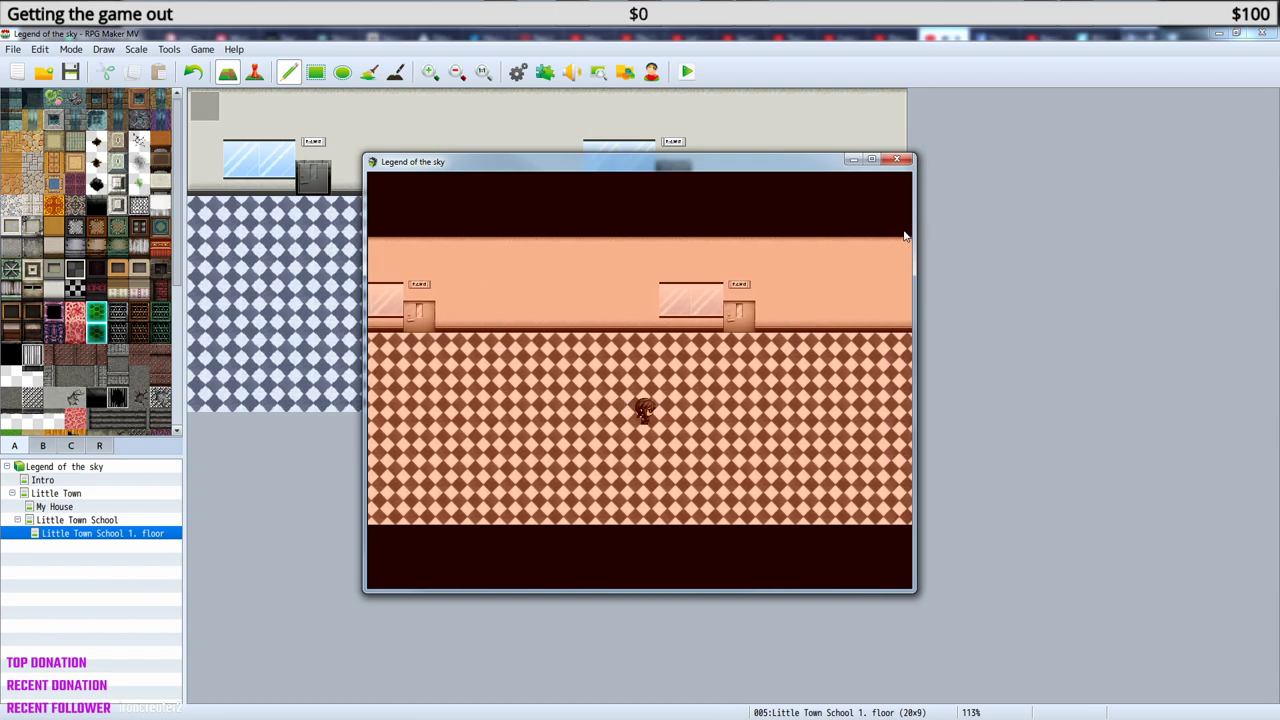
pyautogui.press('Right')
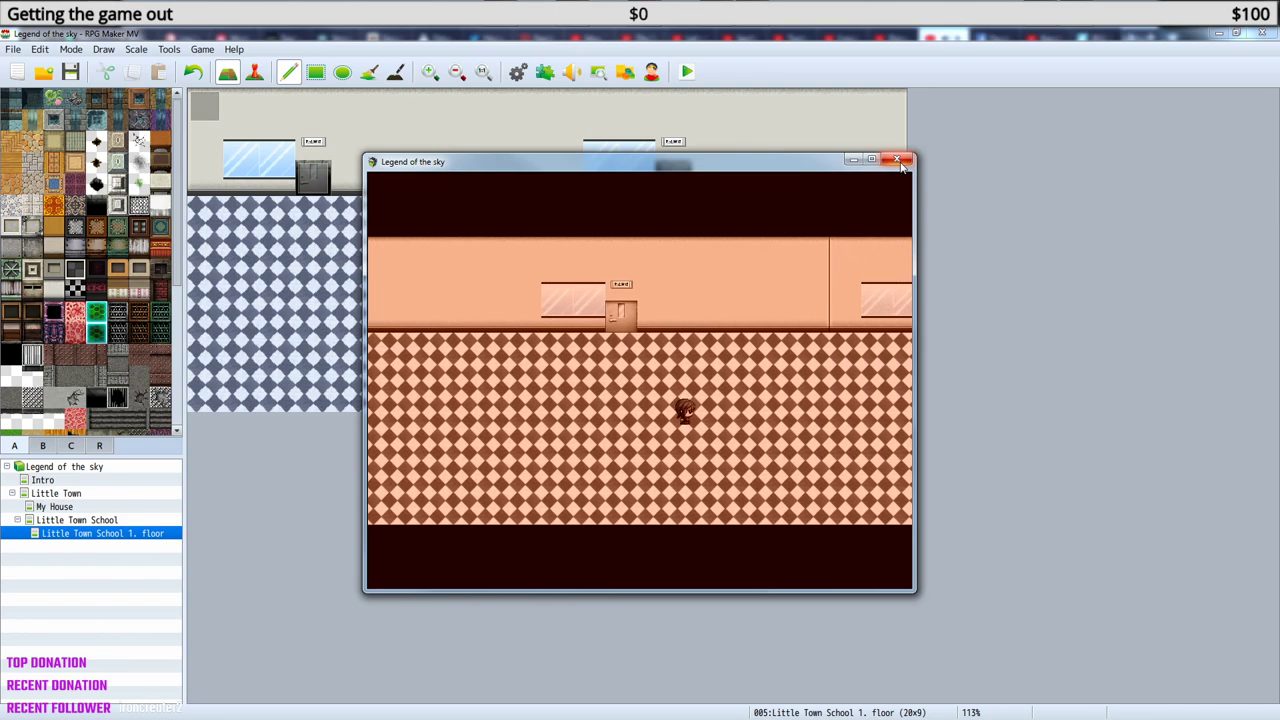
pyautogui.press('Right')
pyautogui.click(899, 162)
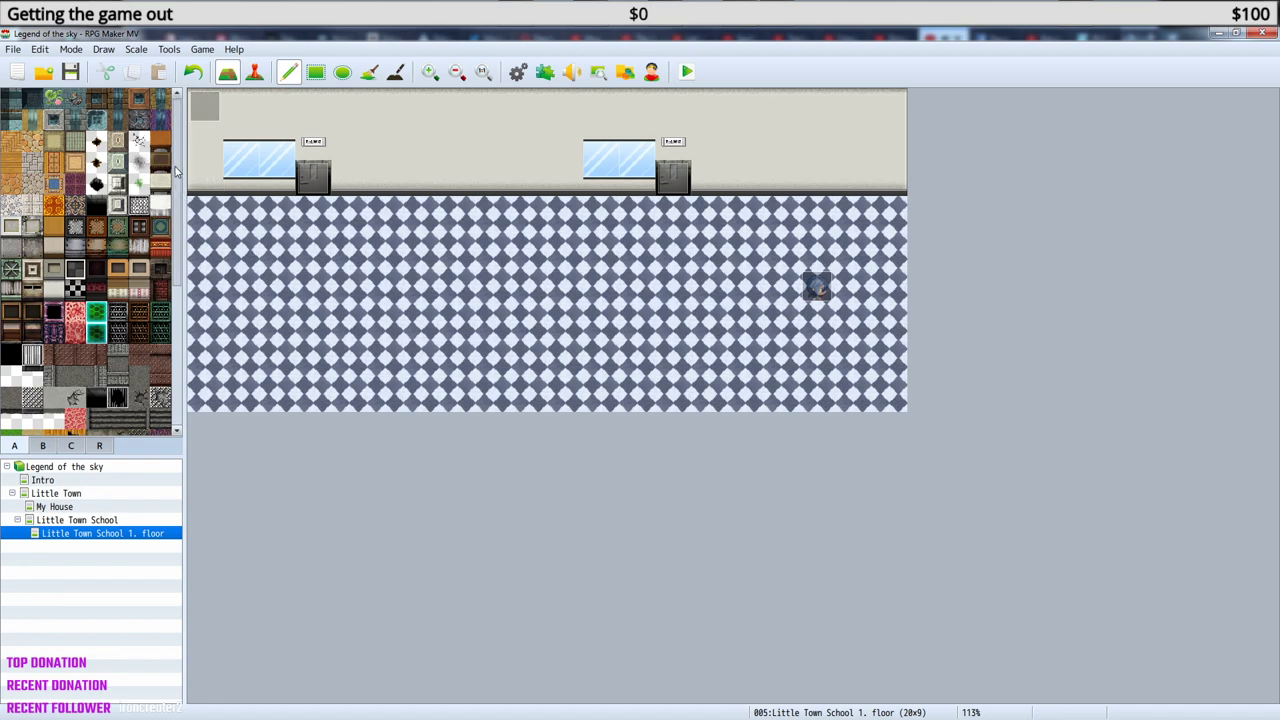
# Try painting a brown wall pillar between the two classroom doors and undo it.
pyautogui.moveTo(178, 170); pyautogui.dragTo(184, 244)
pyautogui.click(56, 298)
pyautogui.moveTo(420, 176)
pyautogui.mouseDown()
pyautogui.moveTo(424, 106)
pyautogui.moveTo(492, 110)
pyautogui.moveTo(461, 167)
pyautogui.moveTo(435, 160)
pyautogui.moveTo(435, 133)
pyautogui.moveTo(433, 174)
pyautogui.moveTo(437, 145)
pyautogui.mouseUp()
pyautogui.hotkey('ctrl', 'z')
pyautogui.click(63, 147)
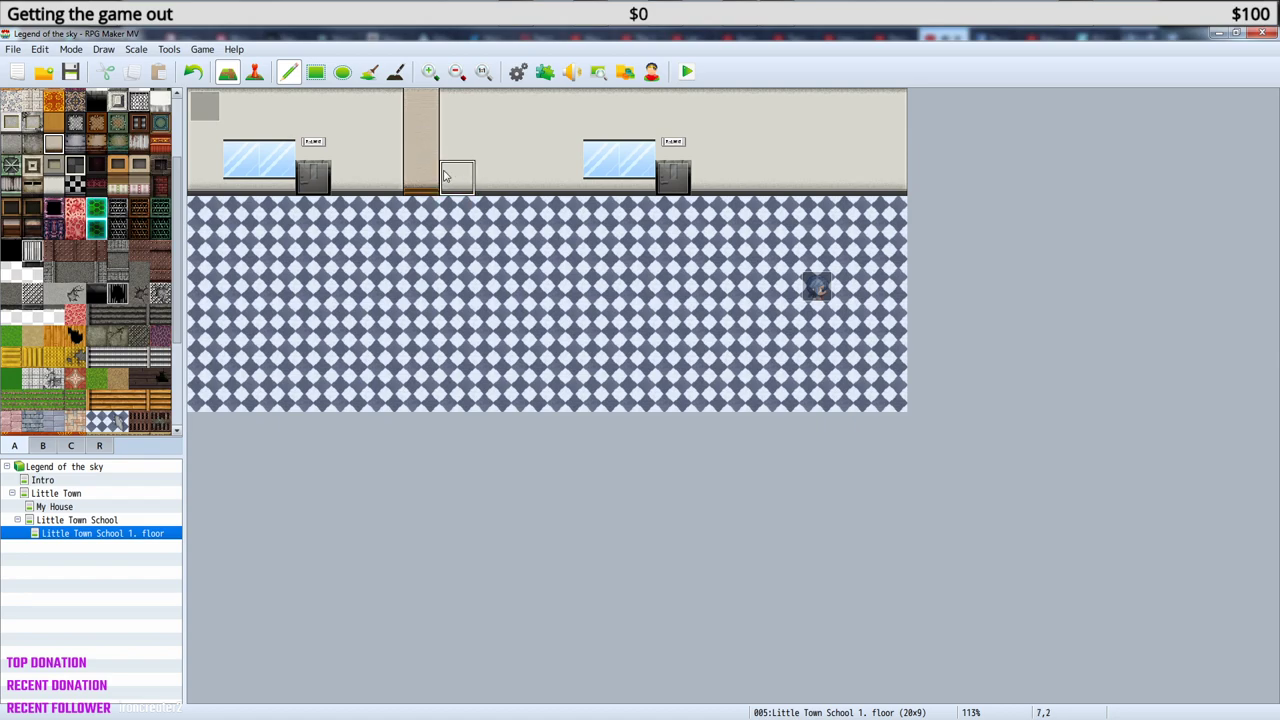
pyautogui.hotkey('ctrl', 'z')
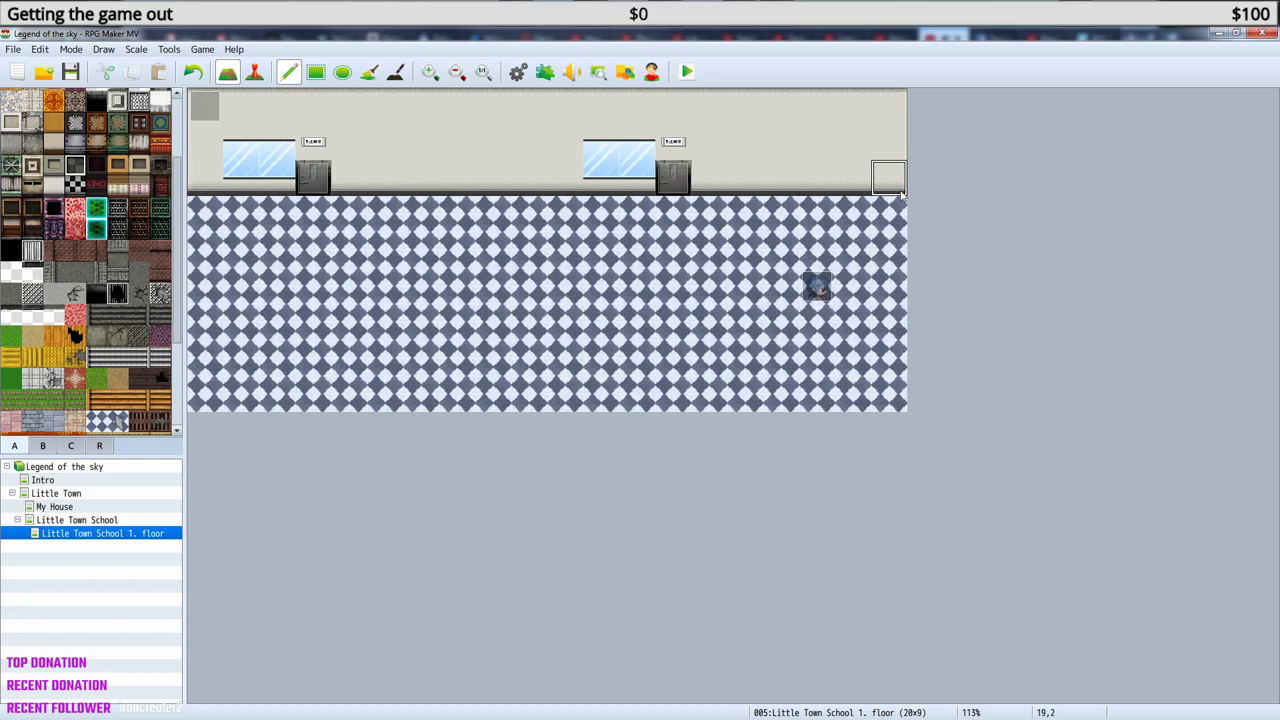
# Paint two light wall pillars four tiles tall, in the map's last column and in the column before the second classroom's window.
pyautogui.moveTo(889, 213); pyautogui.dragTo(891, 108)
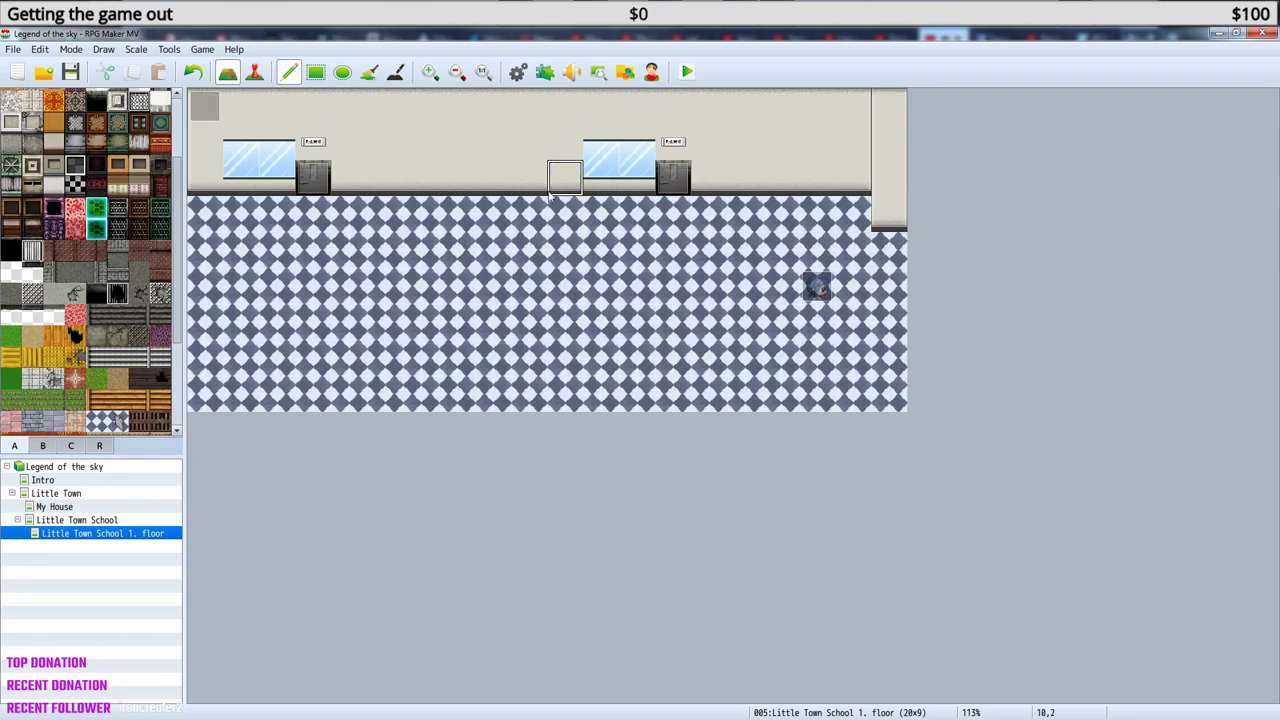
pyautogui.moveTo(517, 202); pyautogui.dragTo(527, 113)
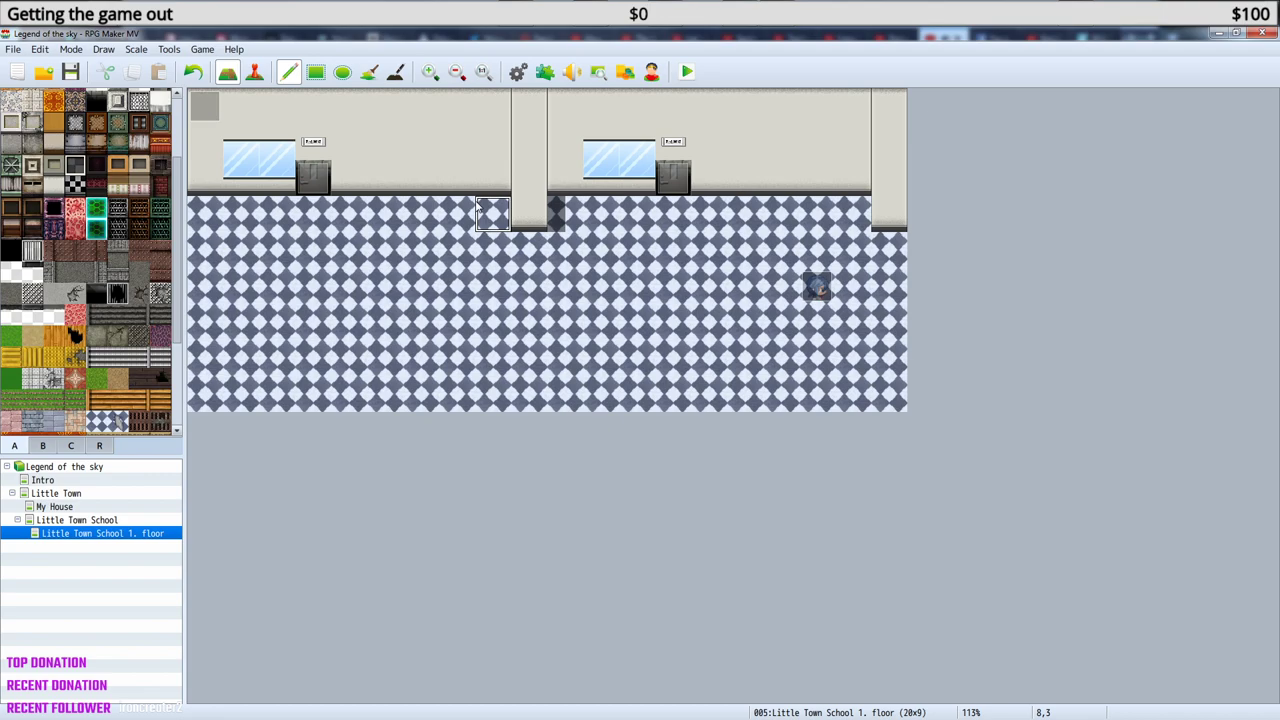
# Save and playtest the game, load File 1, walk past the hallway pillars to check them, and close the playtest.
pyautogui.click(686, 74)
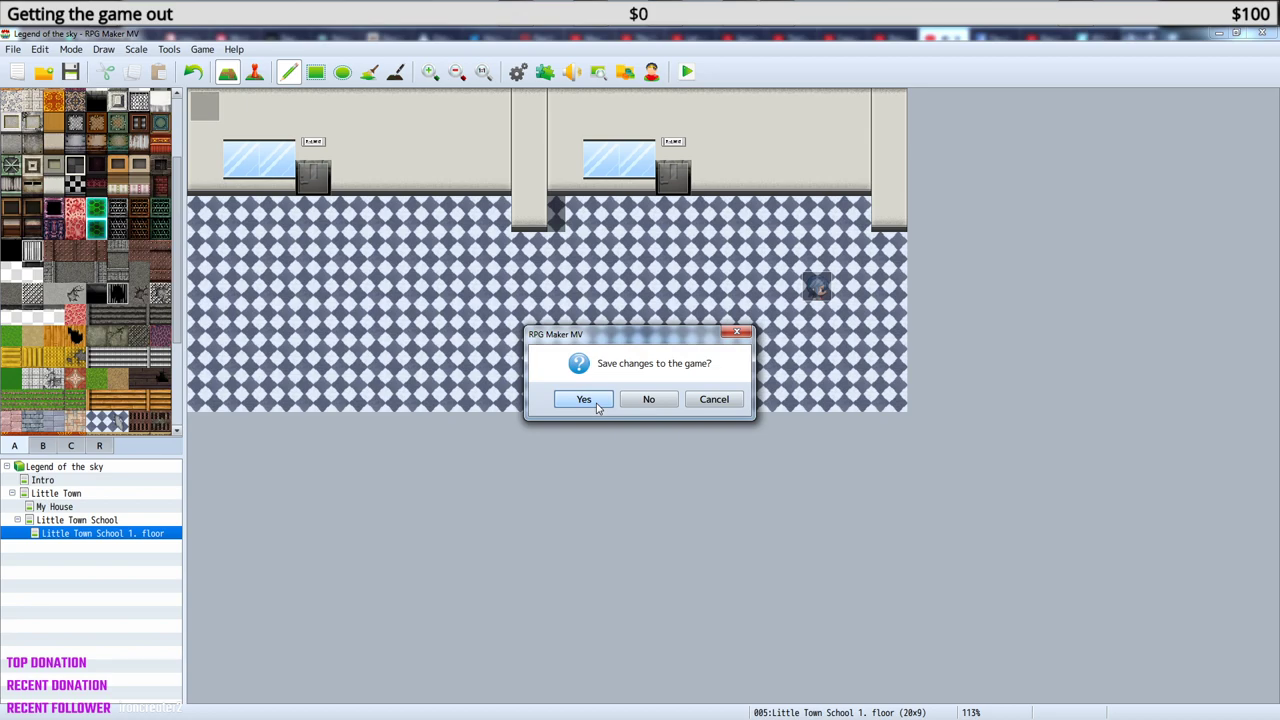
pyautogui.click(584, 399)
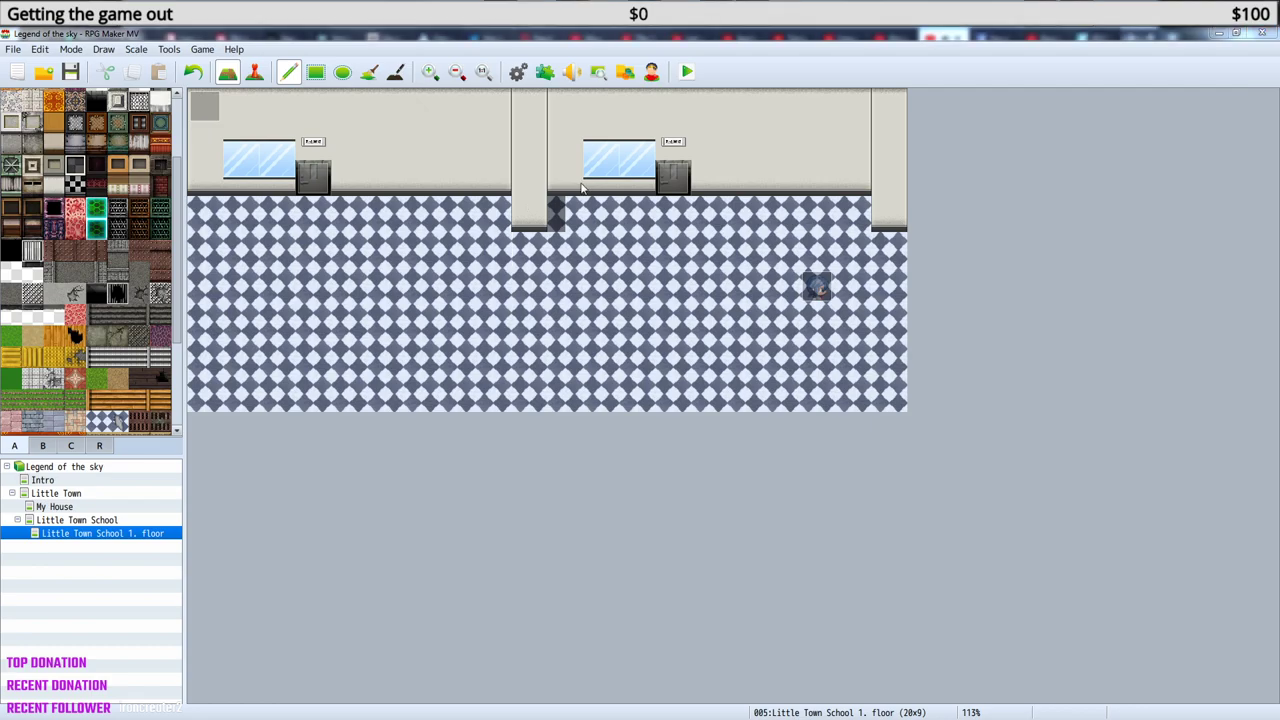
pyautogui.press('Return')
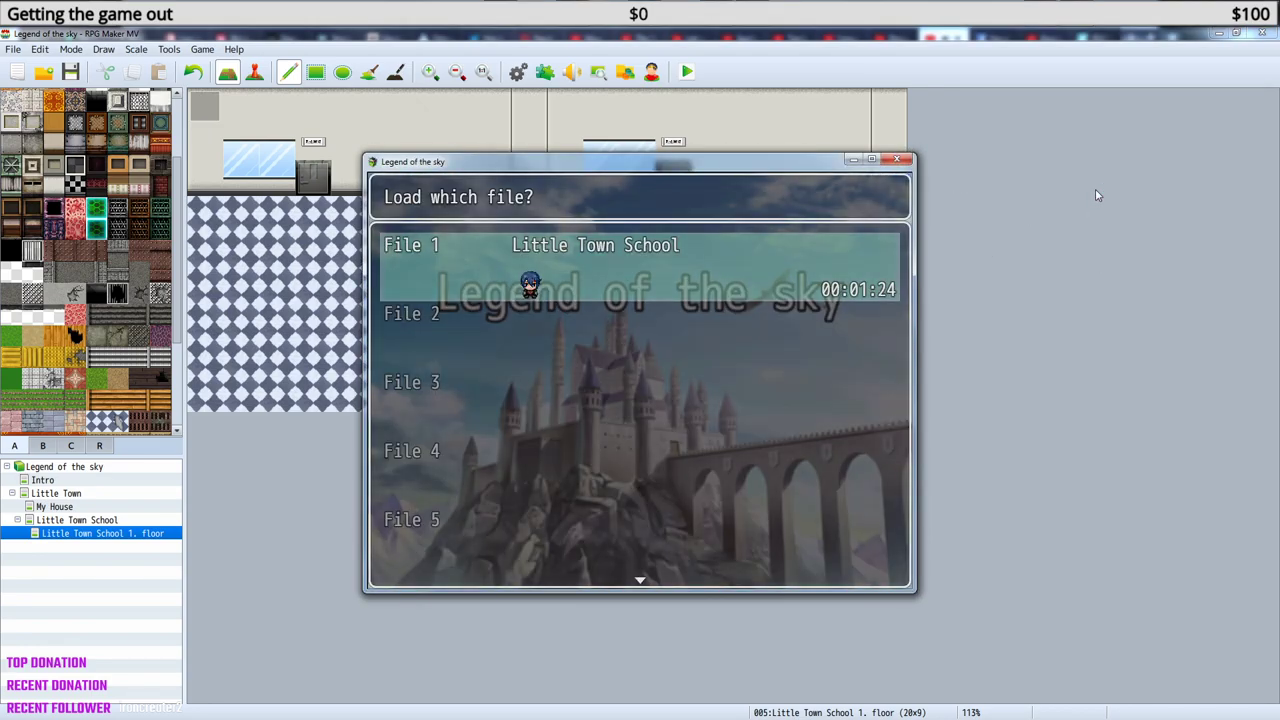
pyautogui.press('Return')
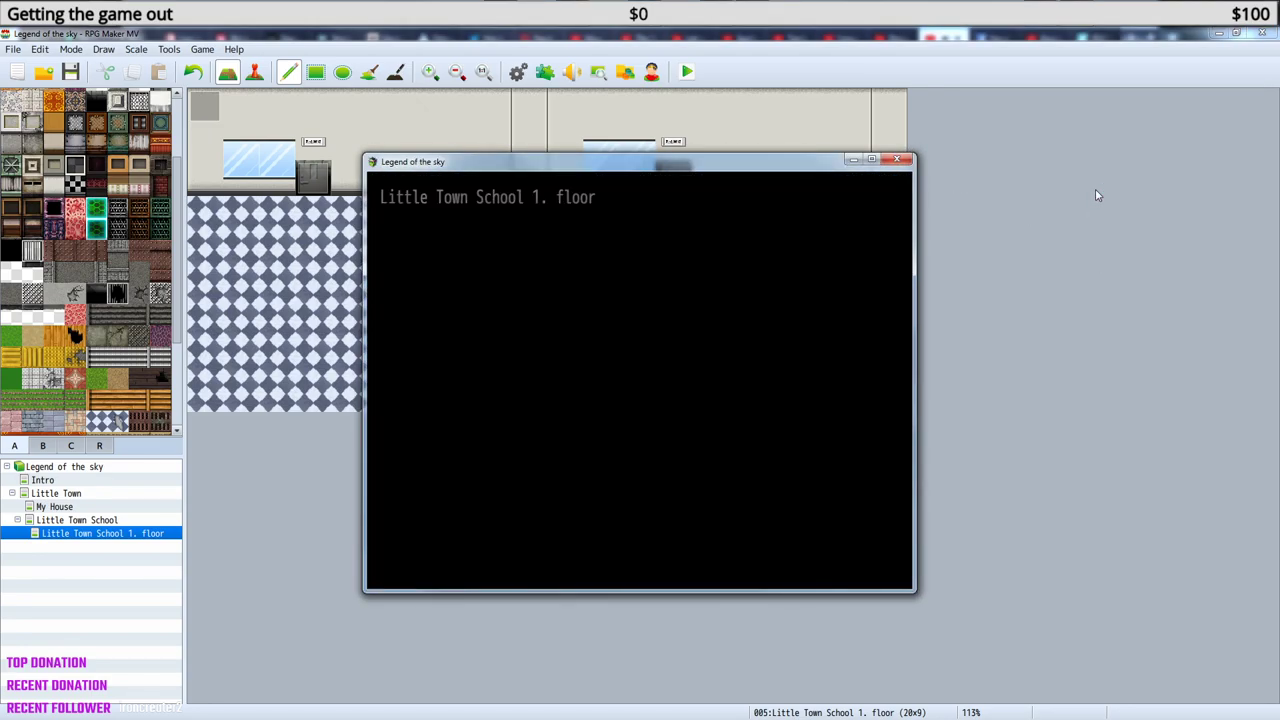
pyautogui.press('Right')
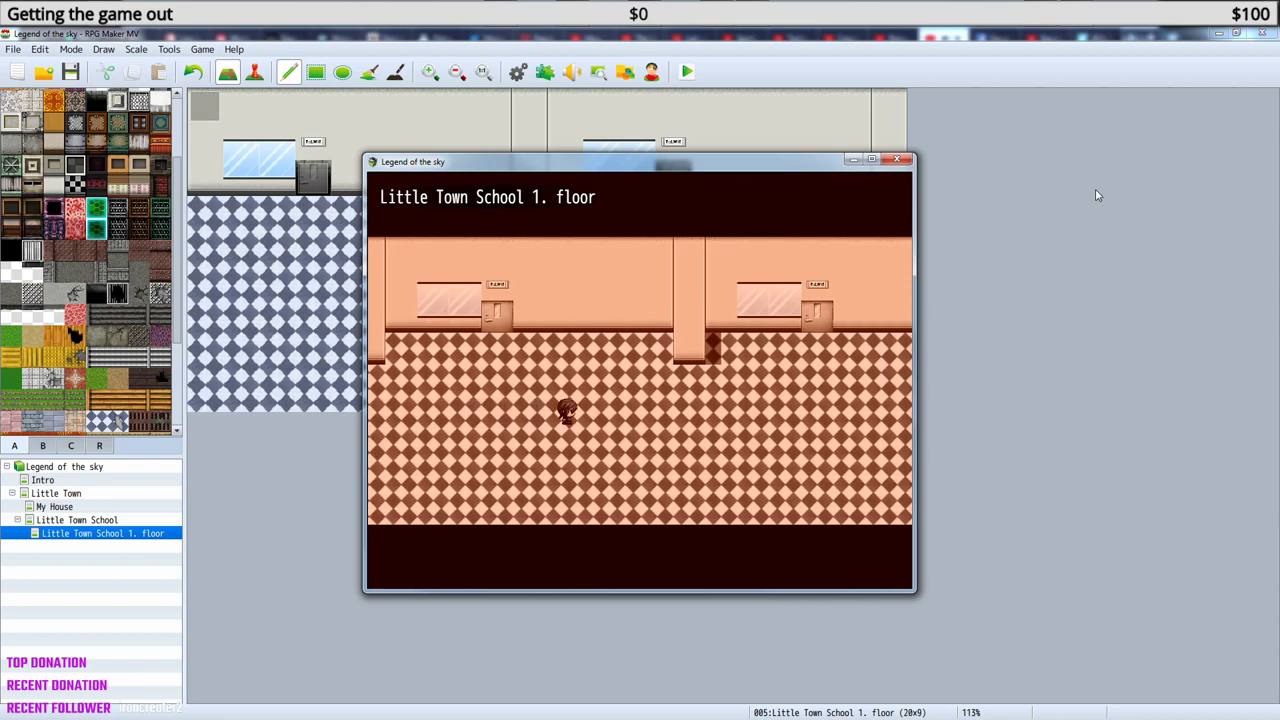
pyautogui.press('Right')
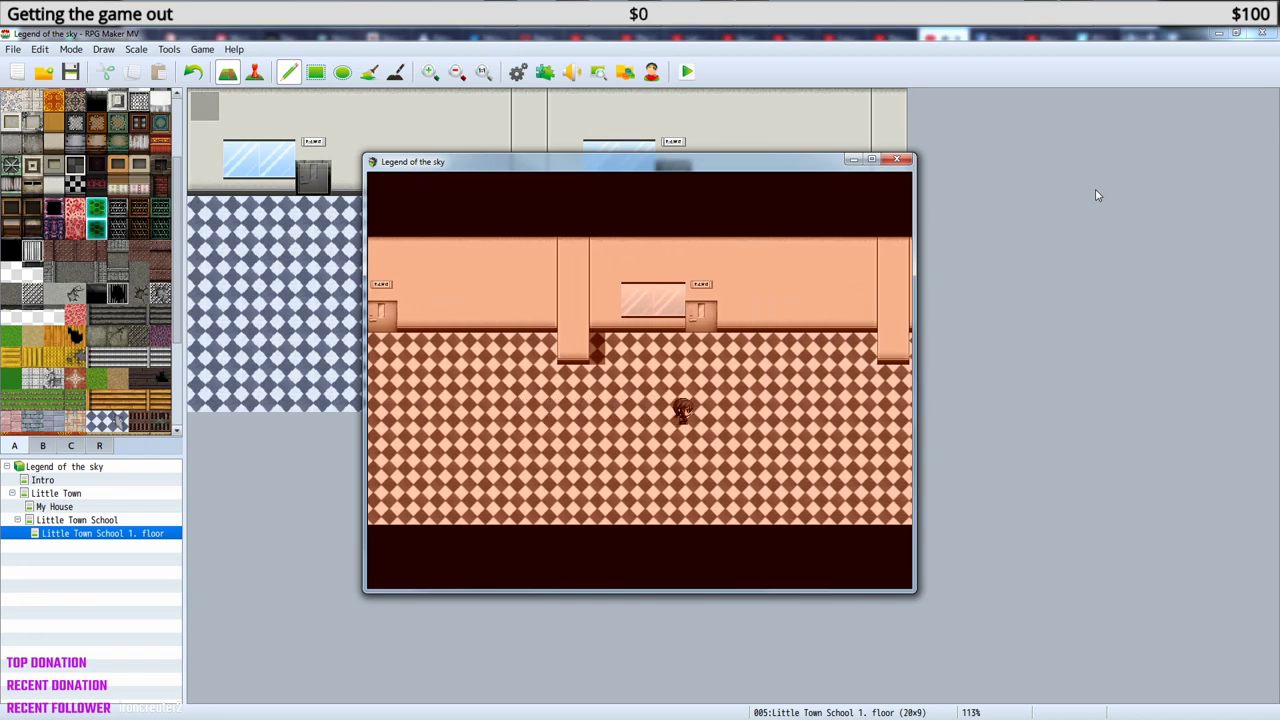
pyautogui.press('Right')
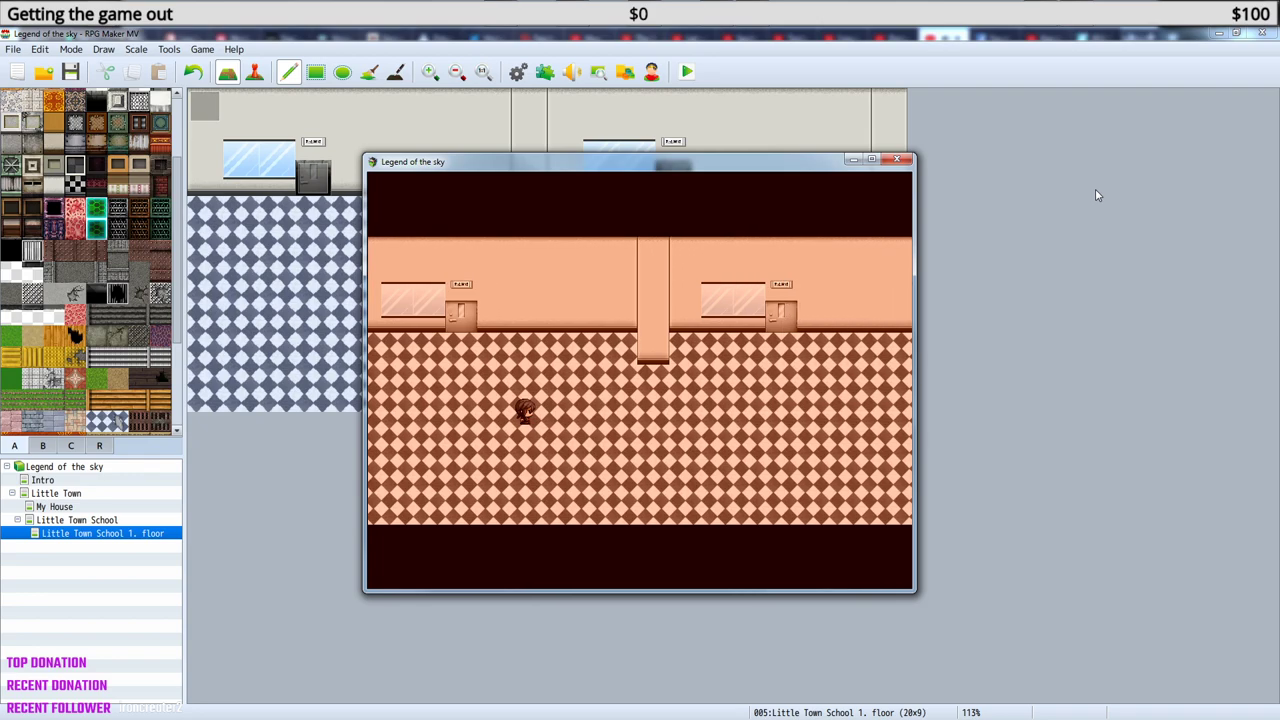
pyautogui.click(893, 162)
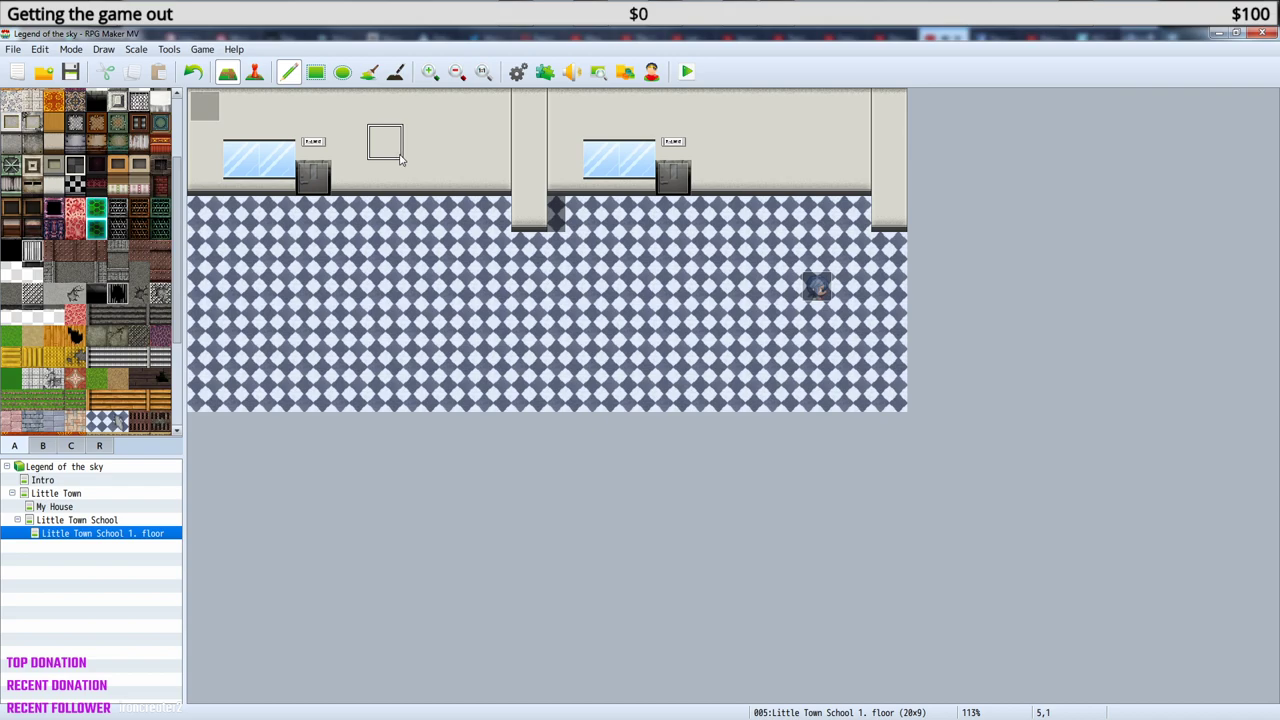
# Draw half-tile shadows with the Shadow Pen along the map's first column and beside the middle pillar, reaching up to the top edge.
pyautogui.click(395, 72)
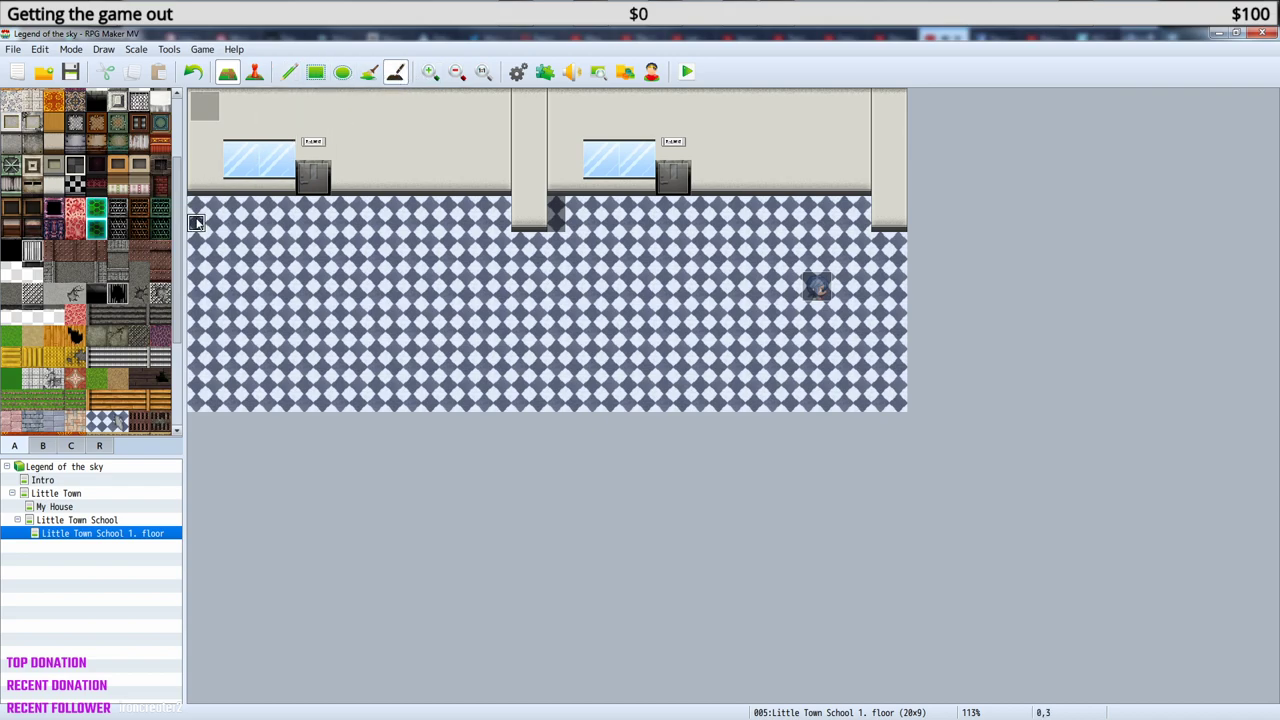
pyautogui.moveTo(196, 222); pyautogui.dragTo(196, 100)
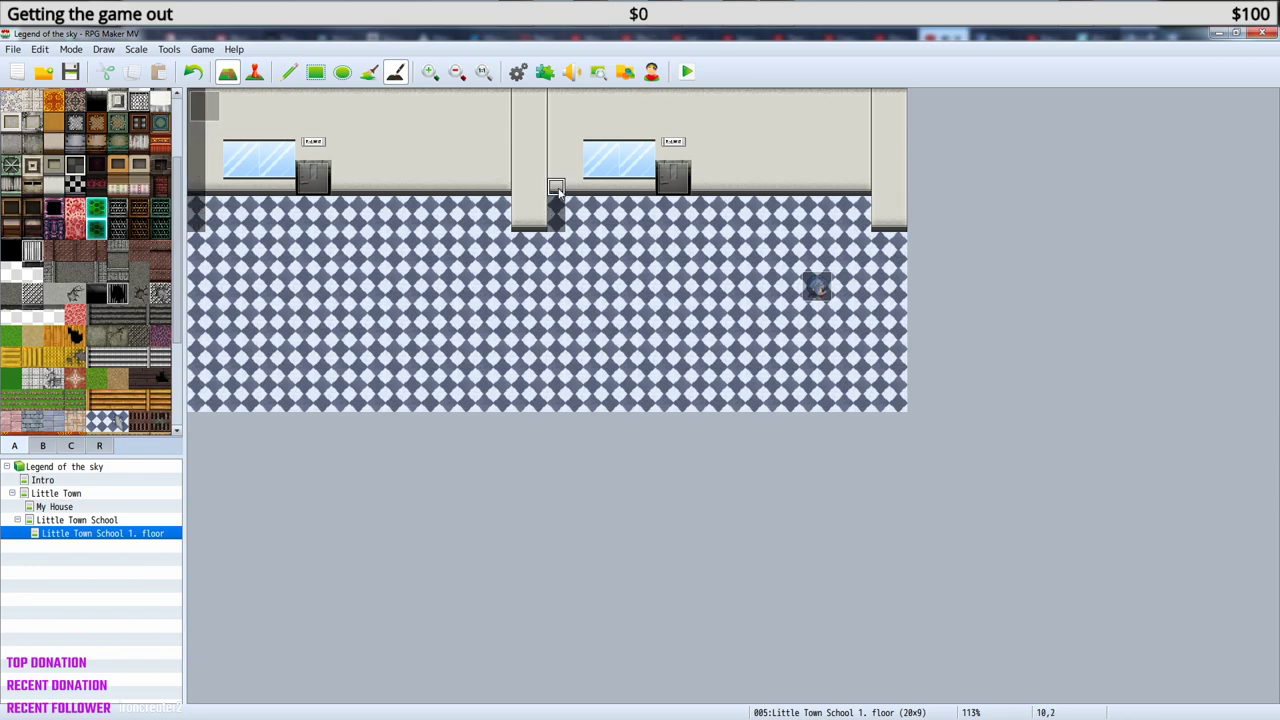
pyautogui.moveTo(557, 190); pyautogui.dragTo(560, 98)
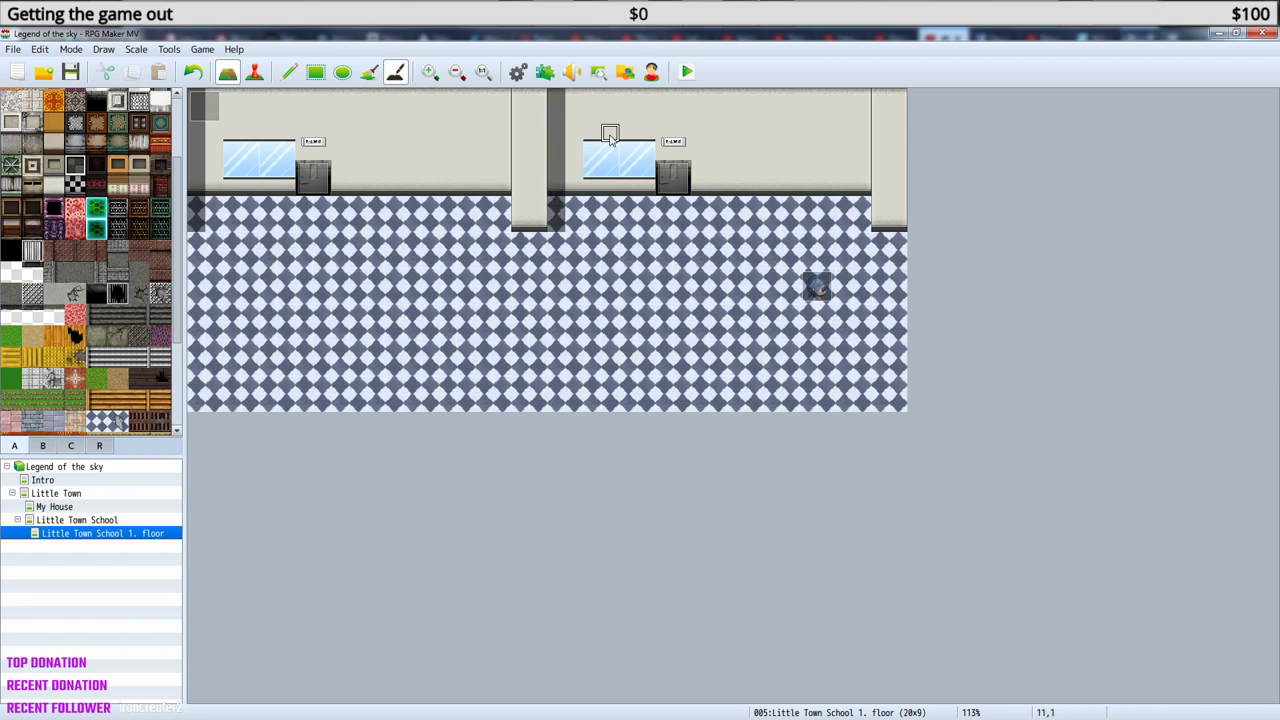
# Save and playtest the game from File 1, walk along the hallway to check the pillar shadows, and close the playtest.
pyautogui.click(687, 71)
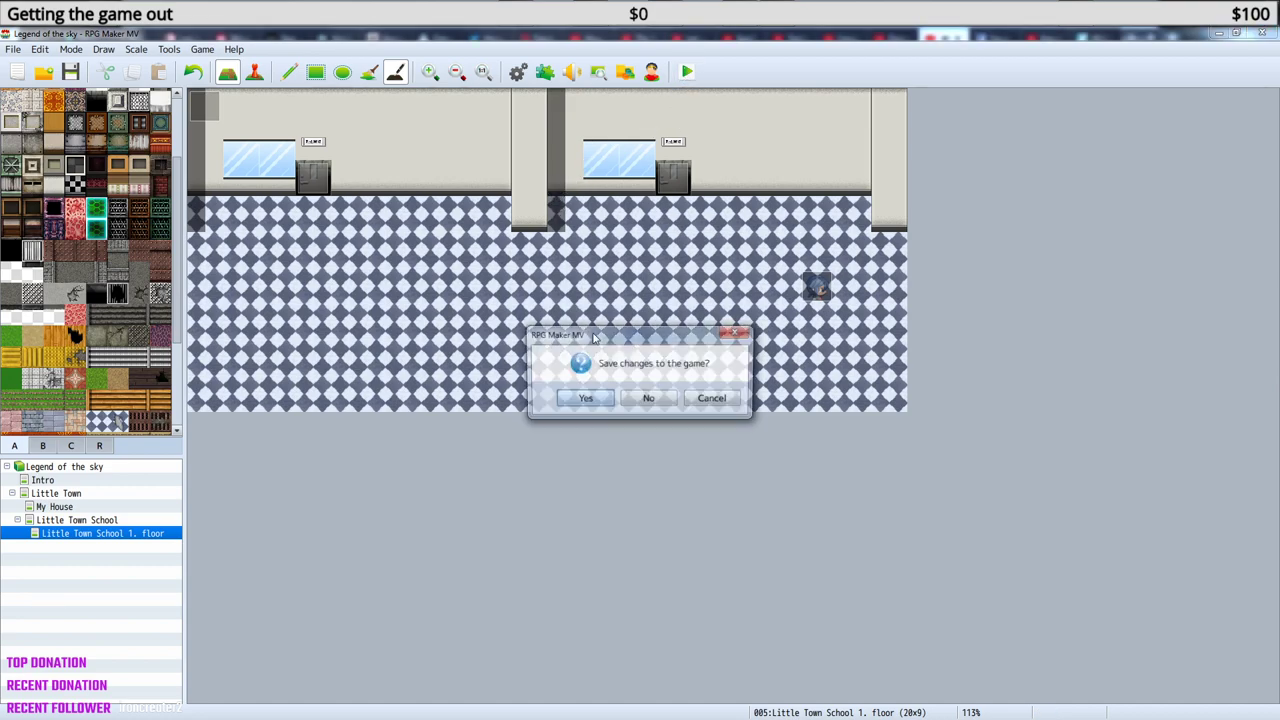
pyautogui.click(583, 399)
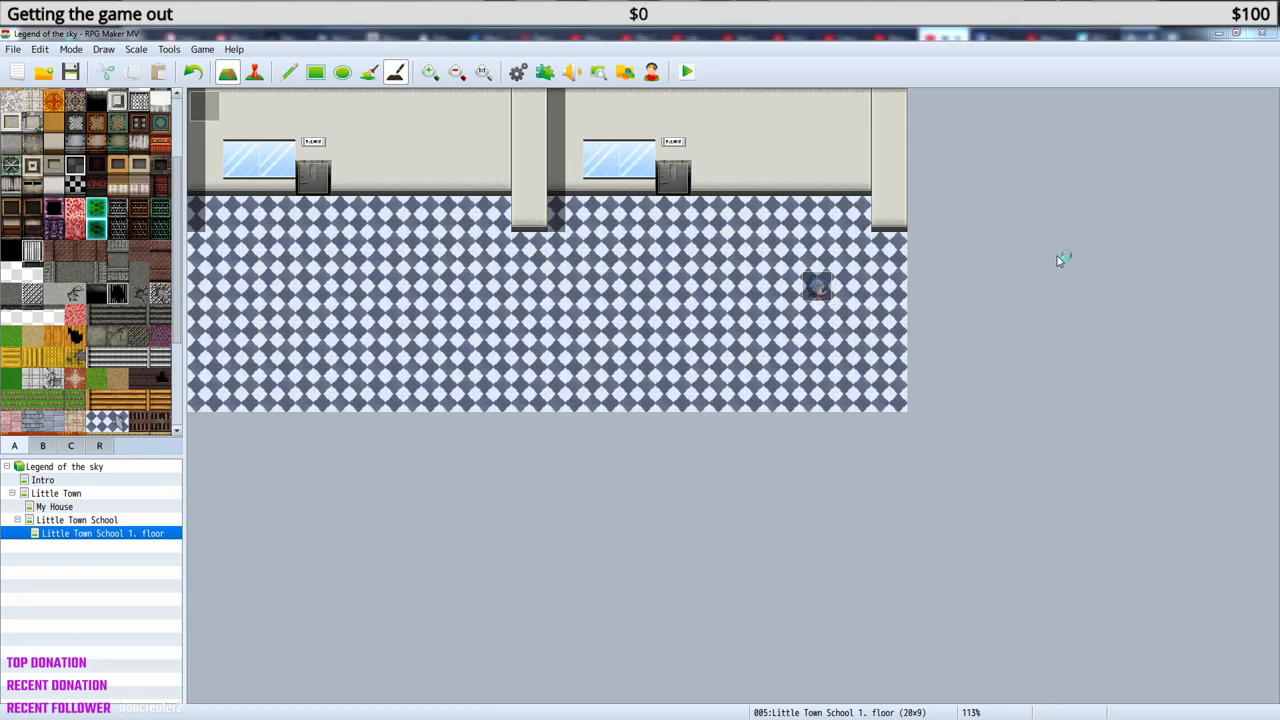
pyautogui.press('Return')
pyautogui.press('Return')
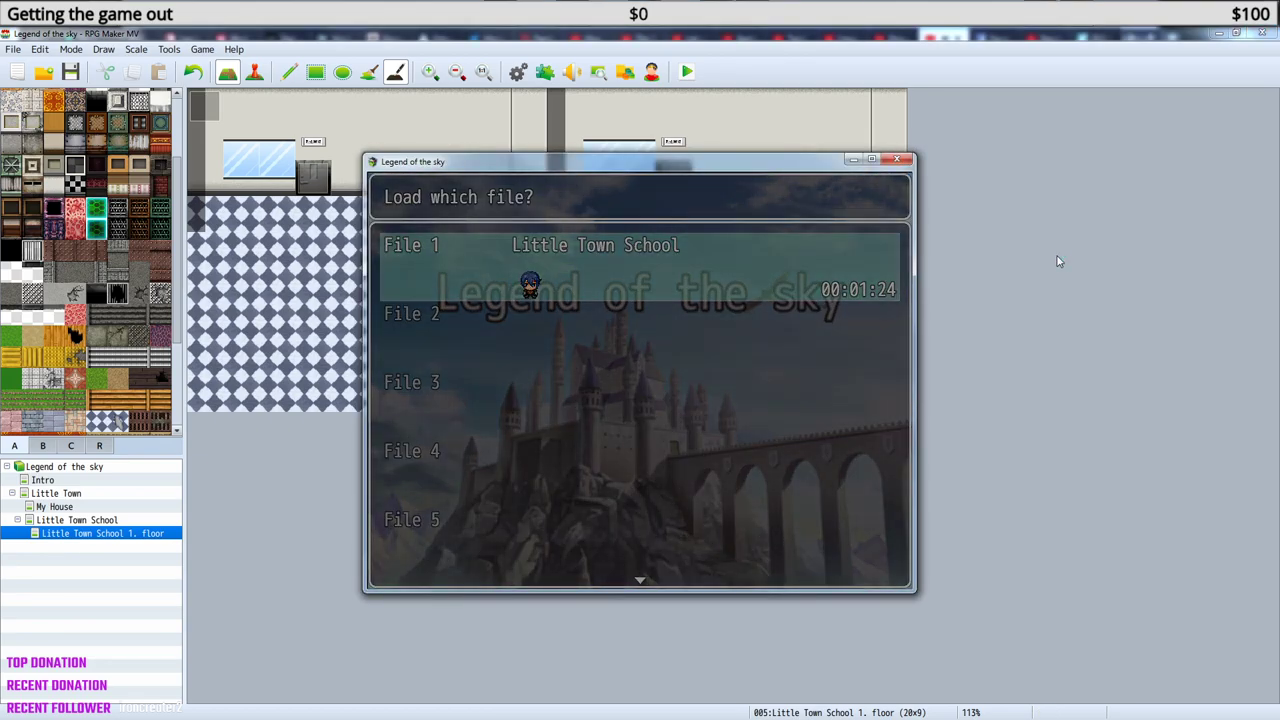
pyautogui.press('Up')
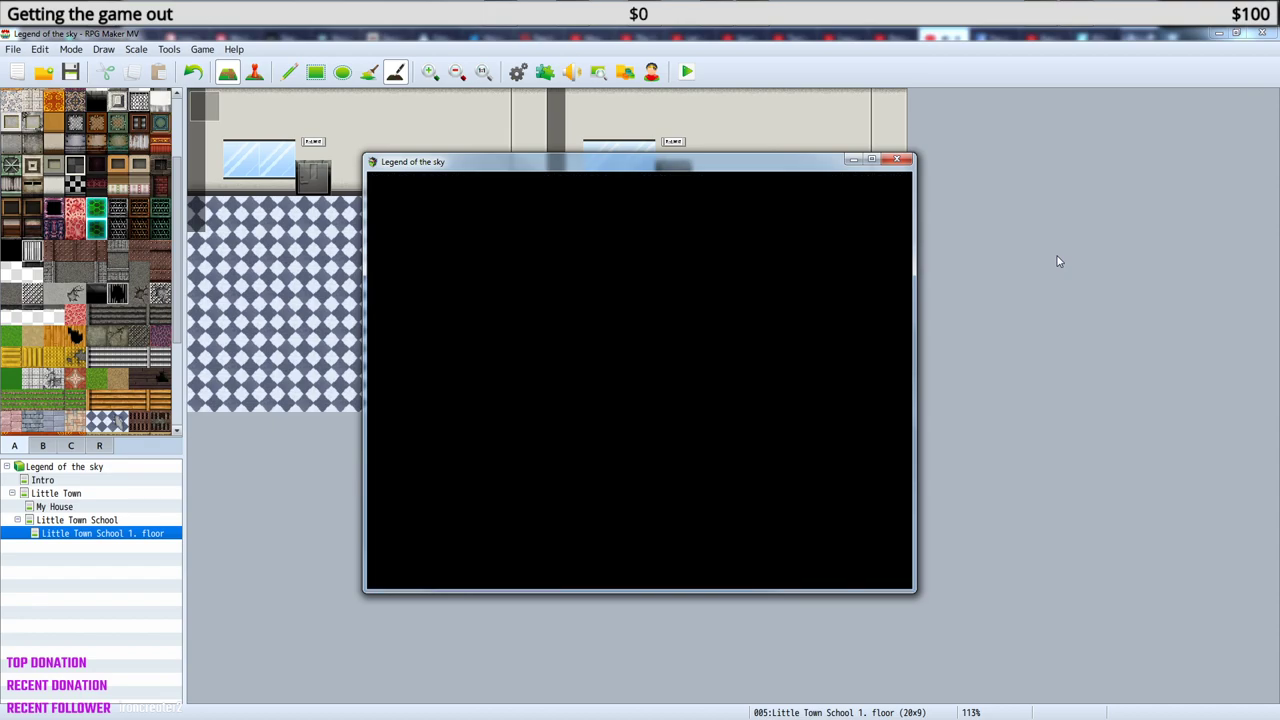
pyautogui.press('Right')
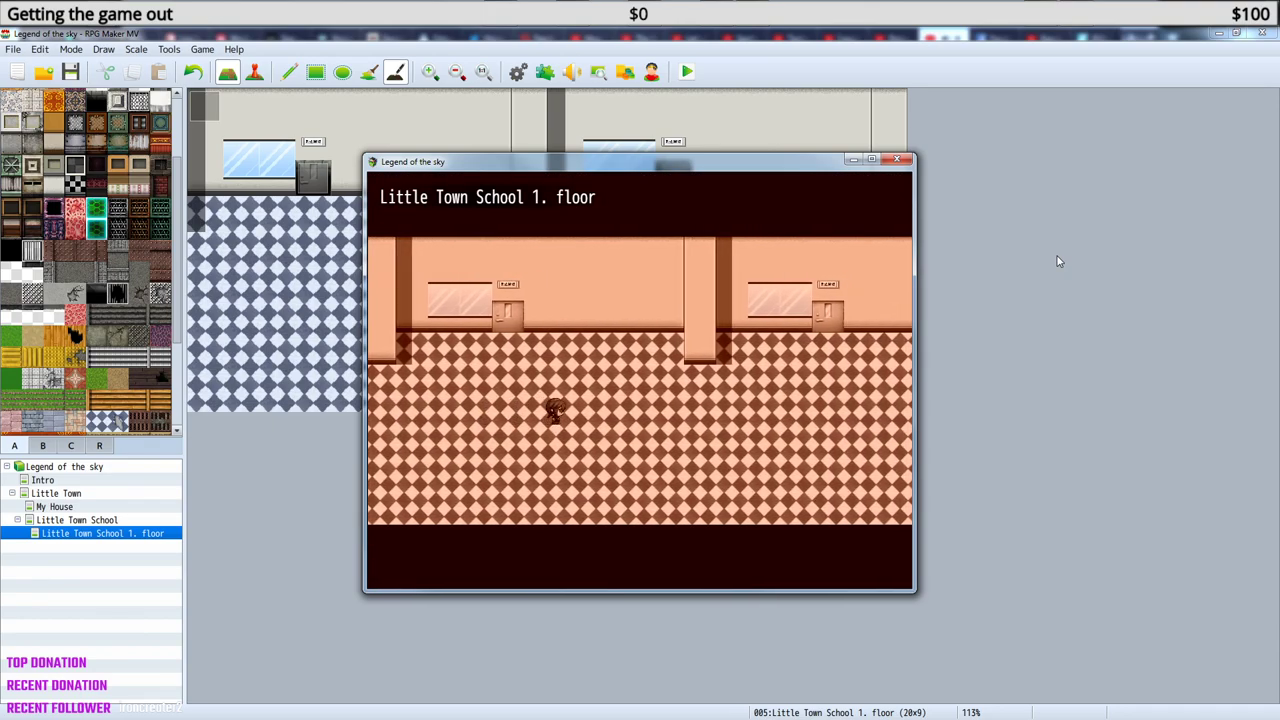
pyautogui.press('Right')
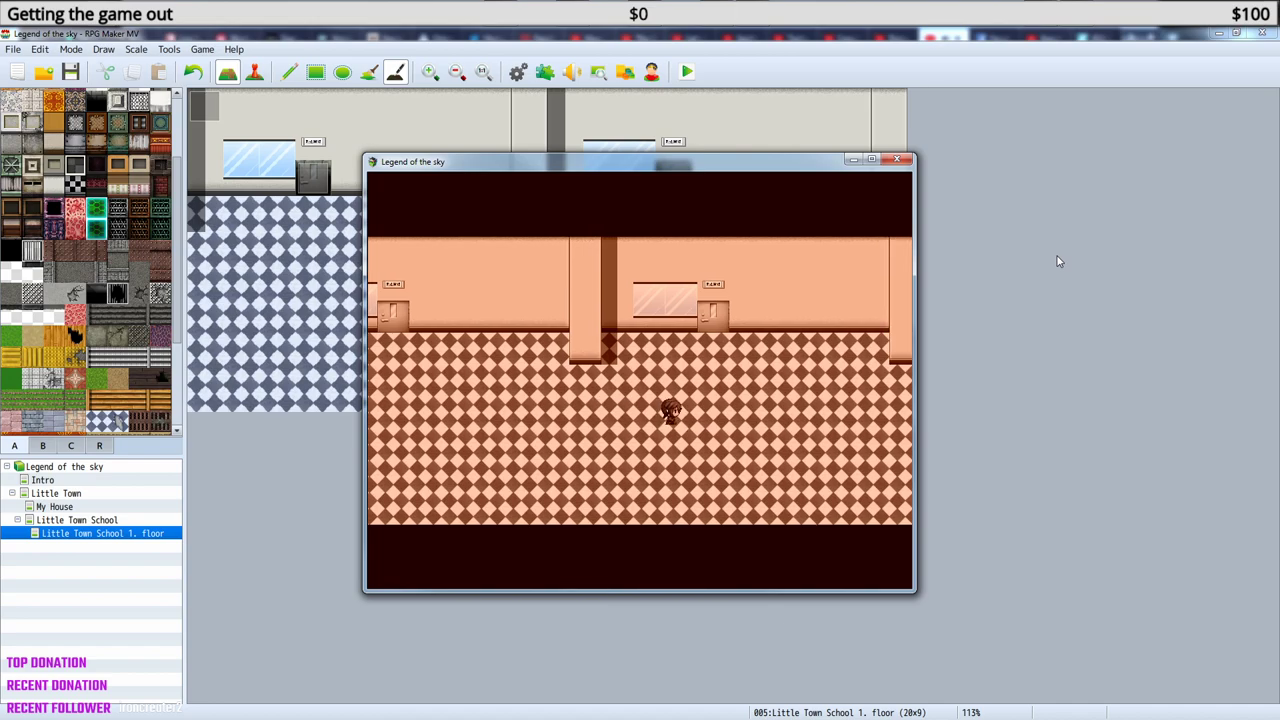
pyautogui.press('Right')
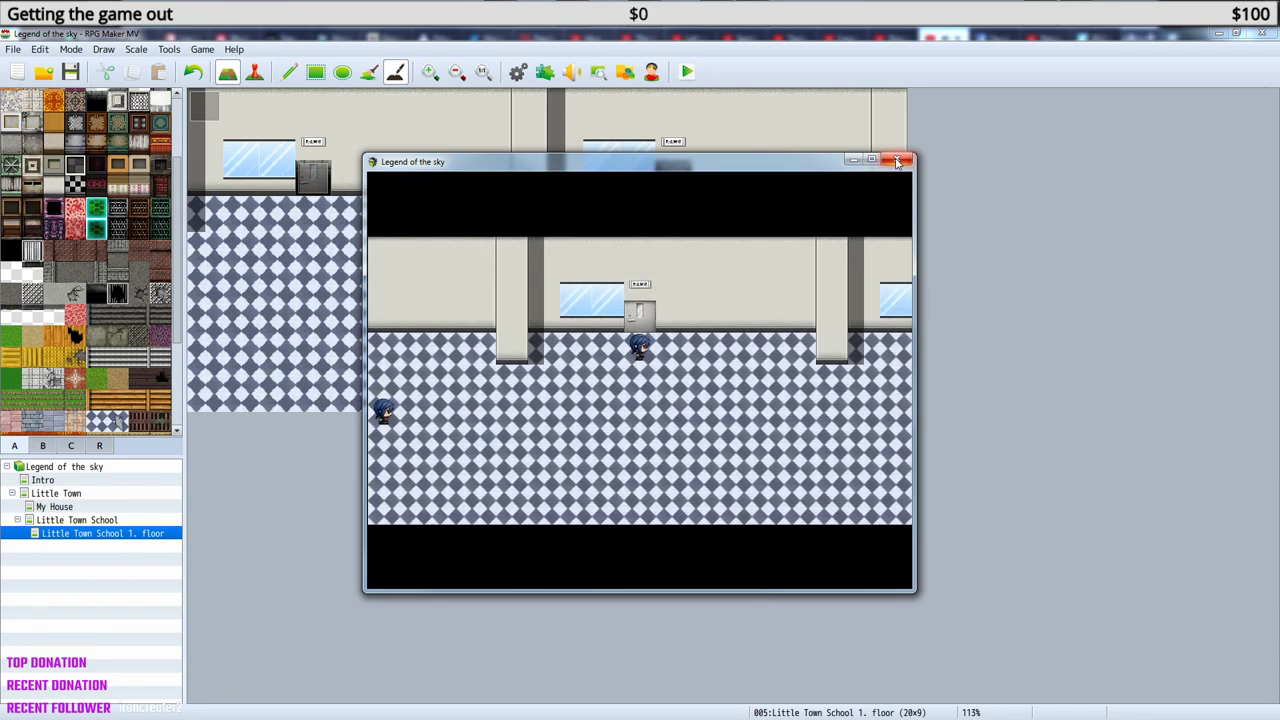
pyautogui.click(897, 162)
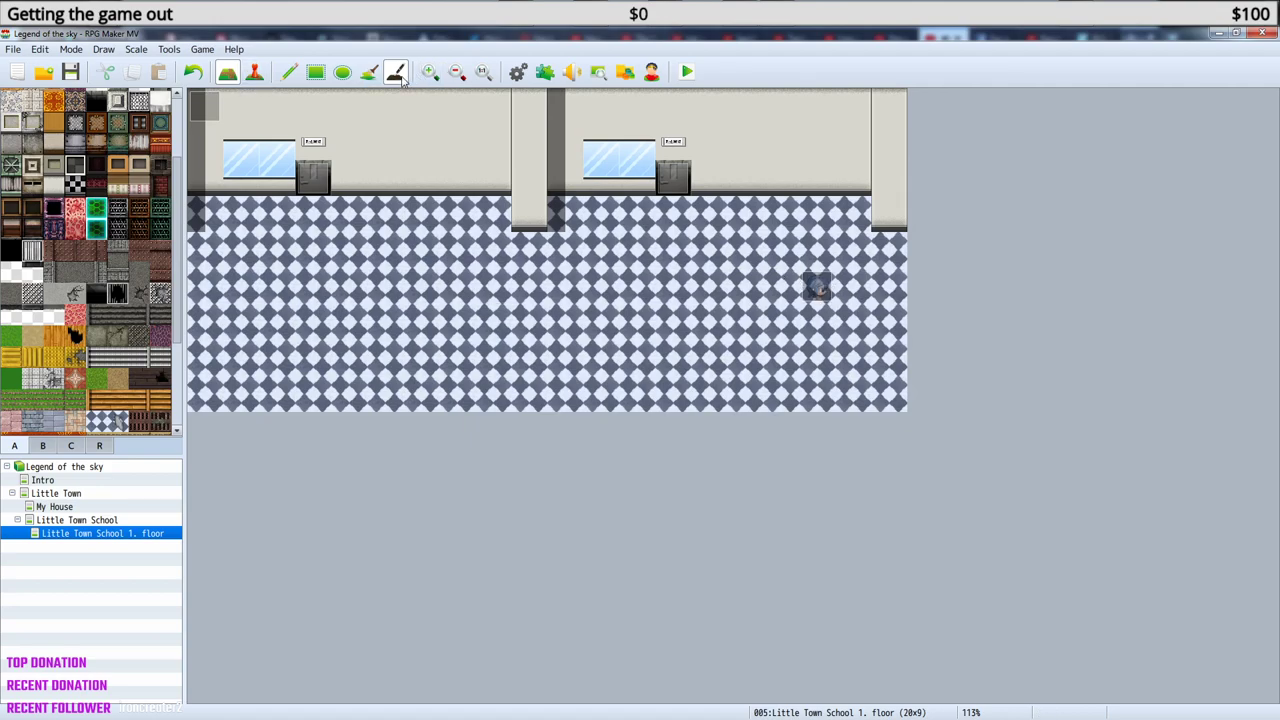
# On the Little Town School map, set the entrance door event's Transfer Player destination to Little Town School 1. floor (0,8).
pyautogui.click(80, 520)
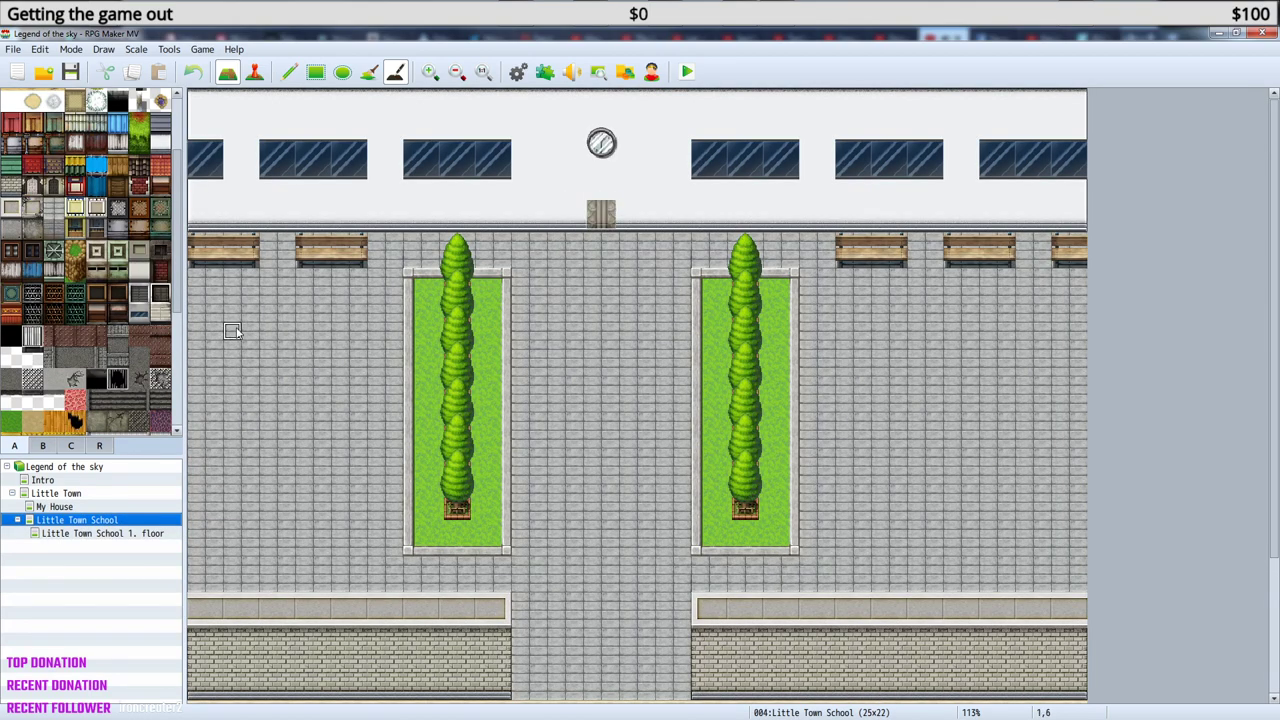
pyautogui.click(289, 72)
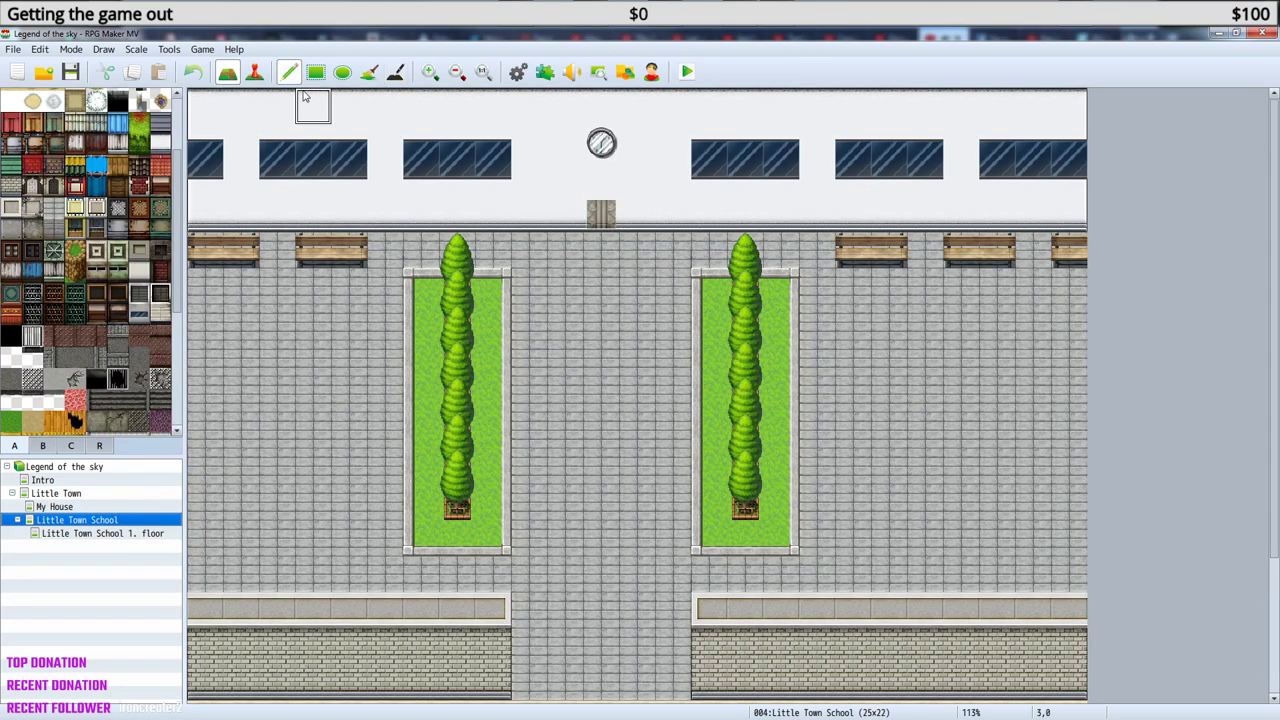
pyautogui.click(254, 72)
pyautogui.doubleClick(601, 212)
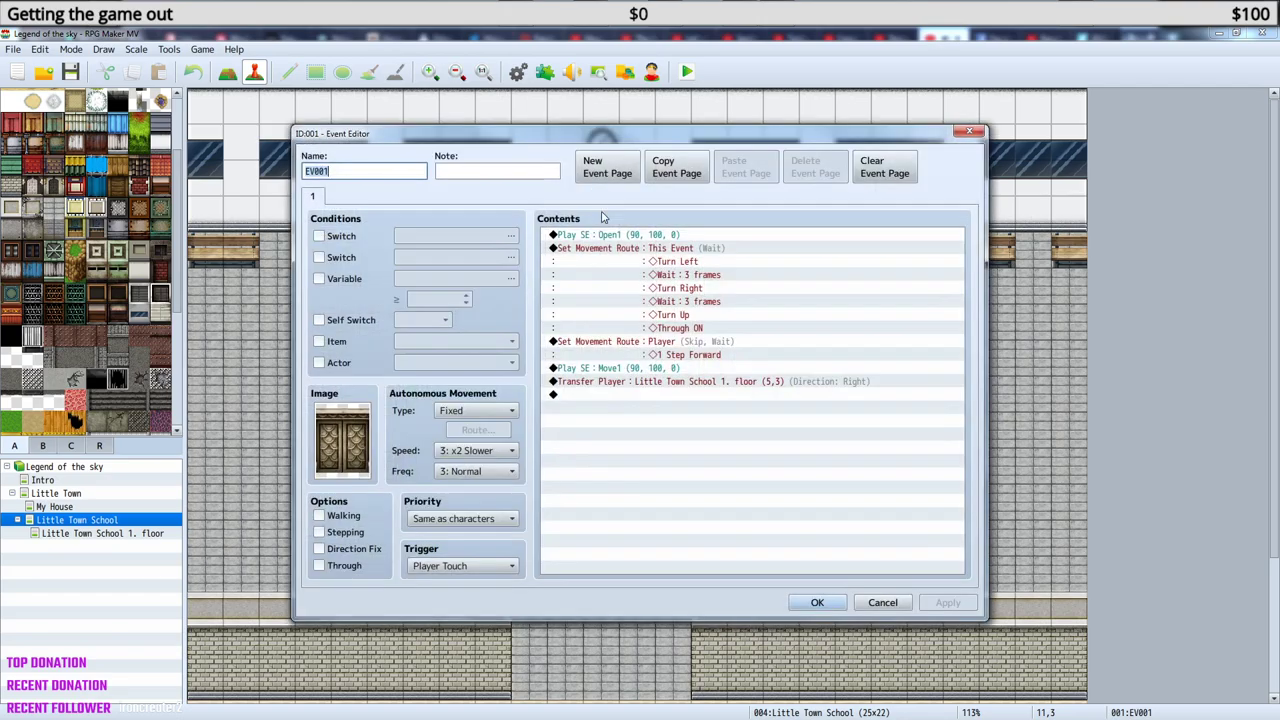
pyautogui.rightClick(759, 383)
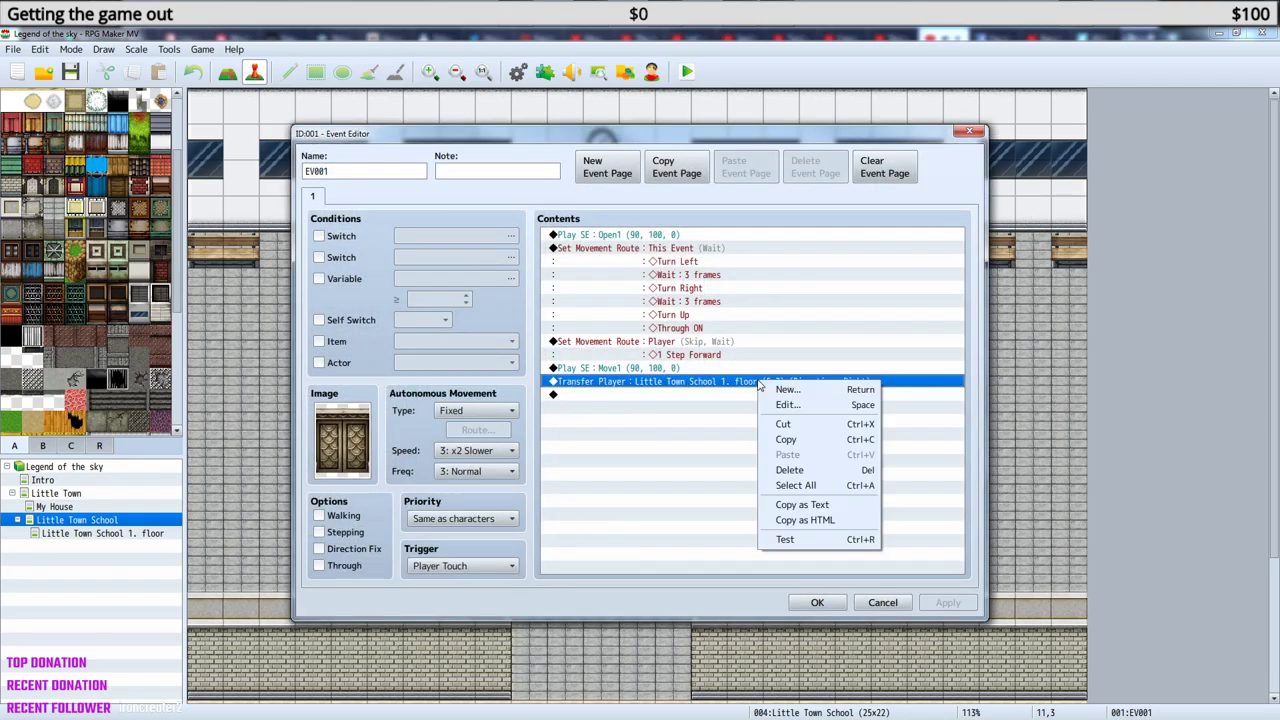
pyautogui.click(810, 406)
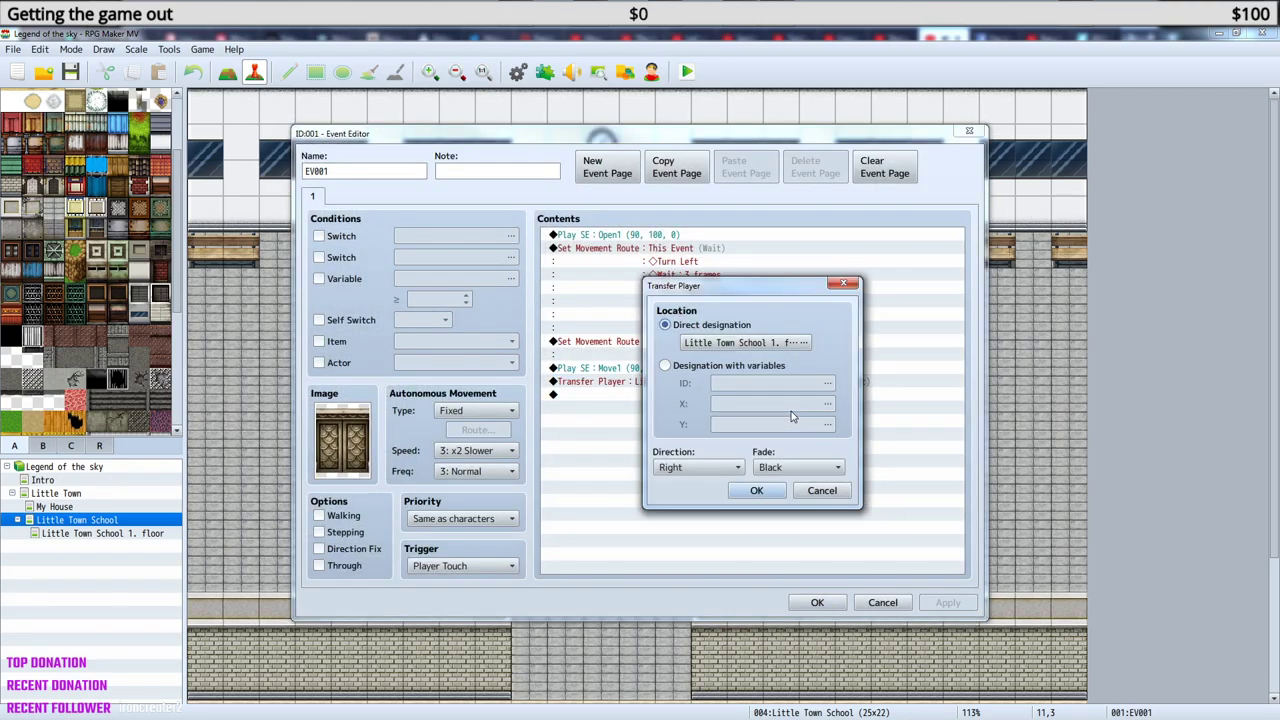
pyautogui.click(797, 341)
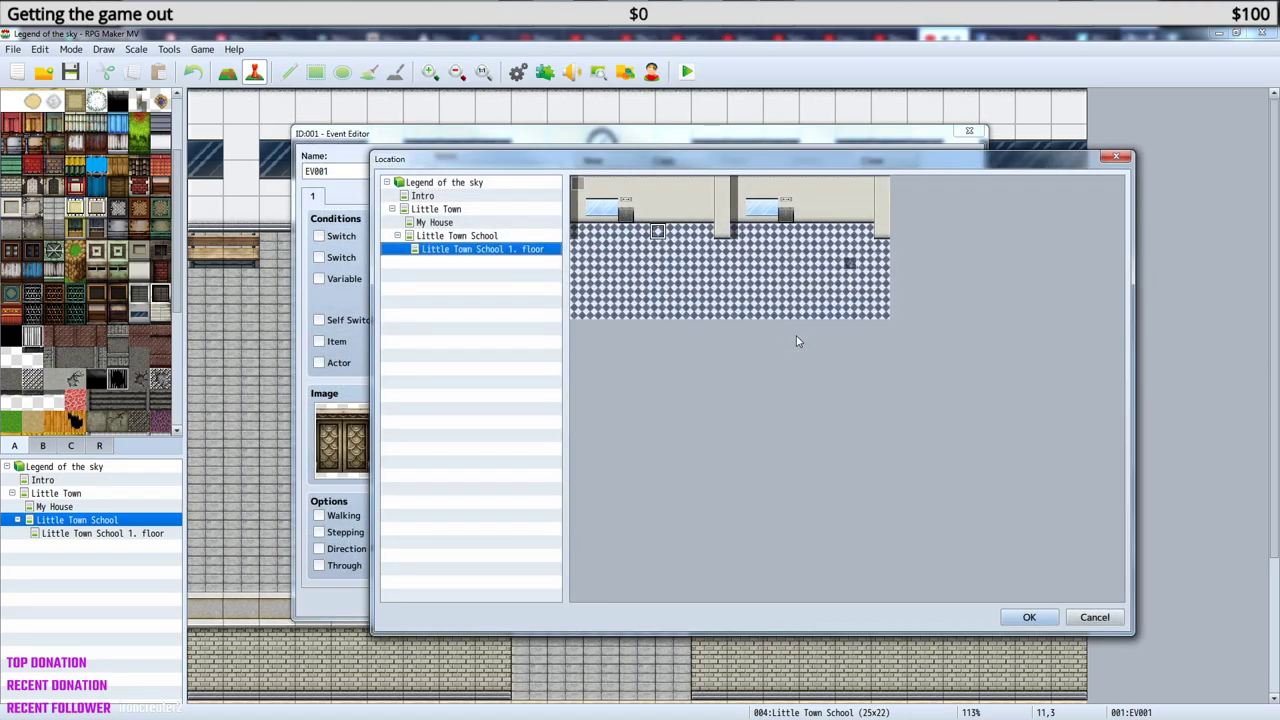
pyautogui.click(658, 232)
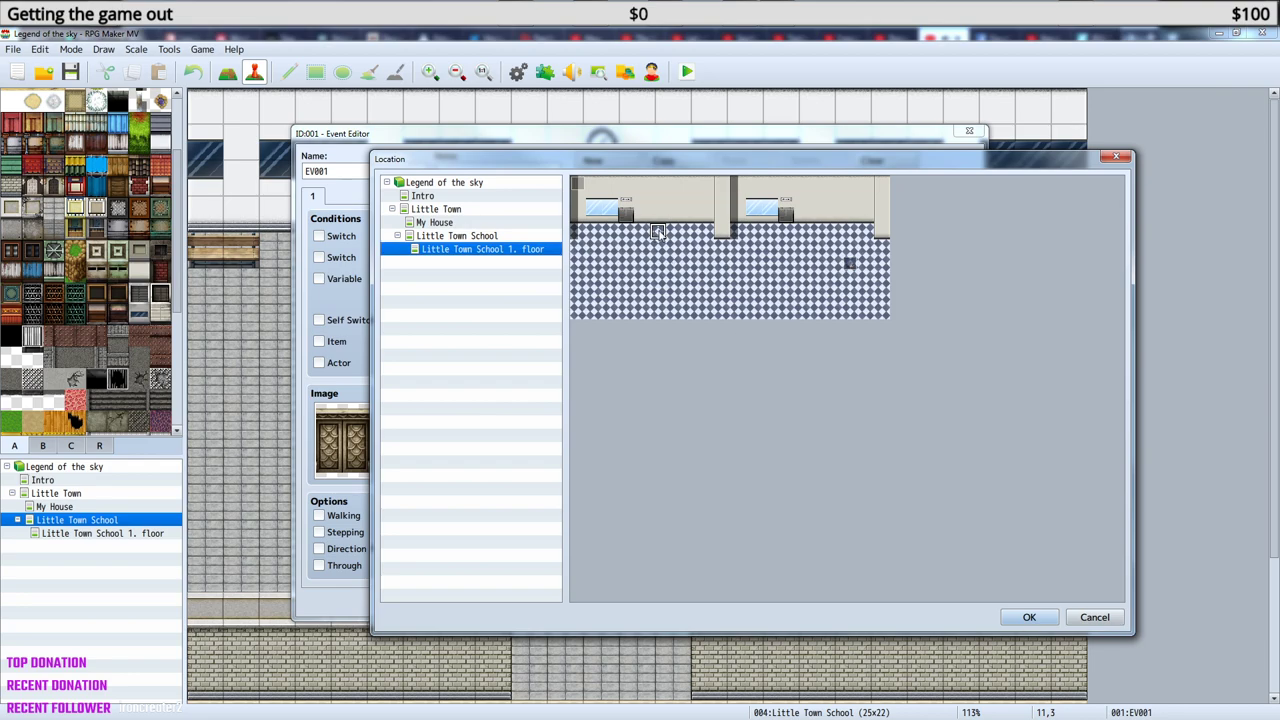
pyautogui.click(577, 248)
pyautogui.click(577, 313)
pyautogui.click(1029, 617)
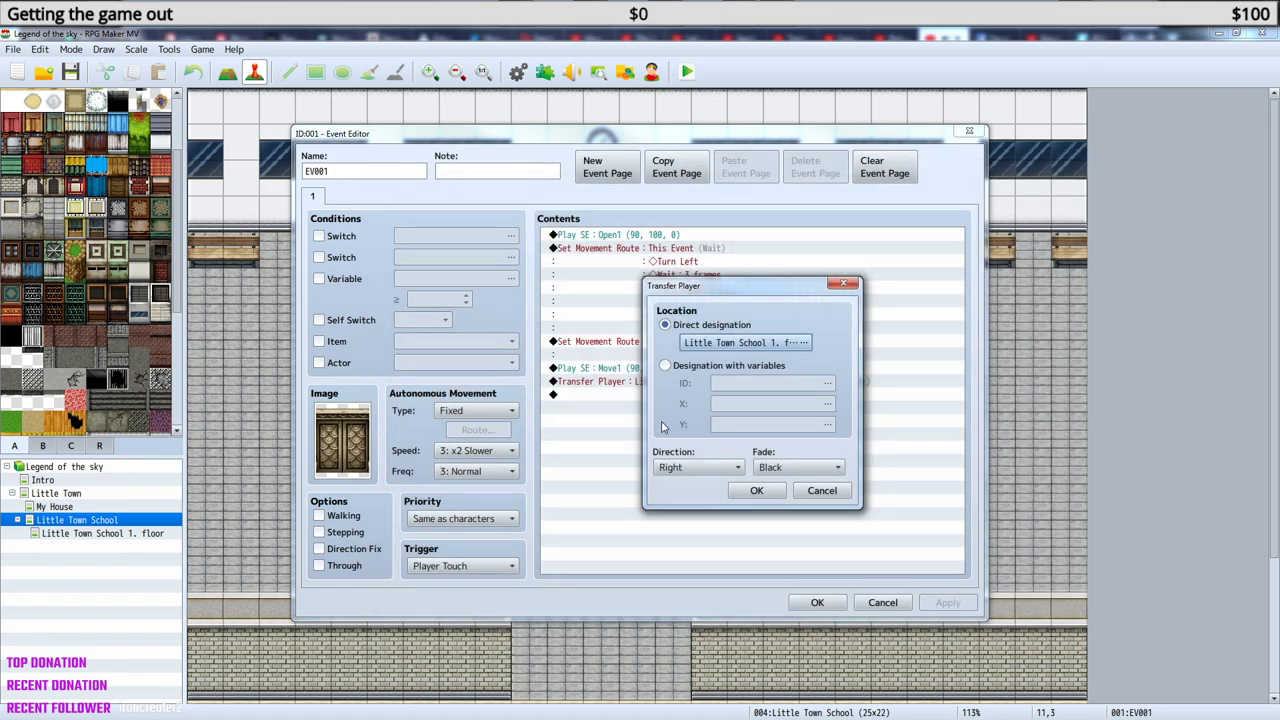
pyautogui.click(756, 490)
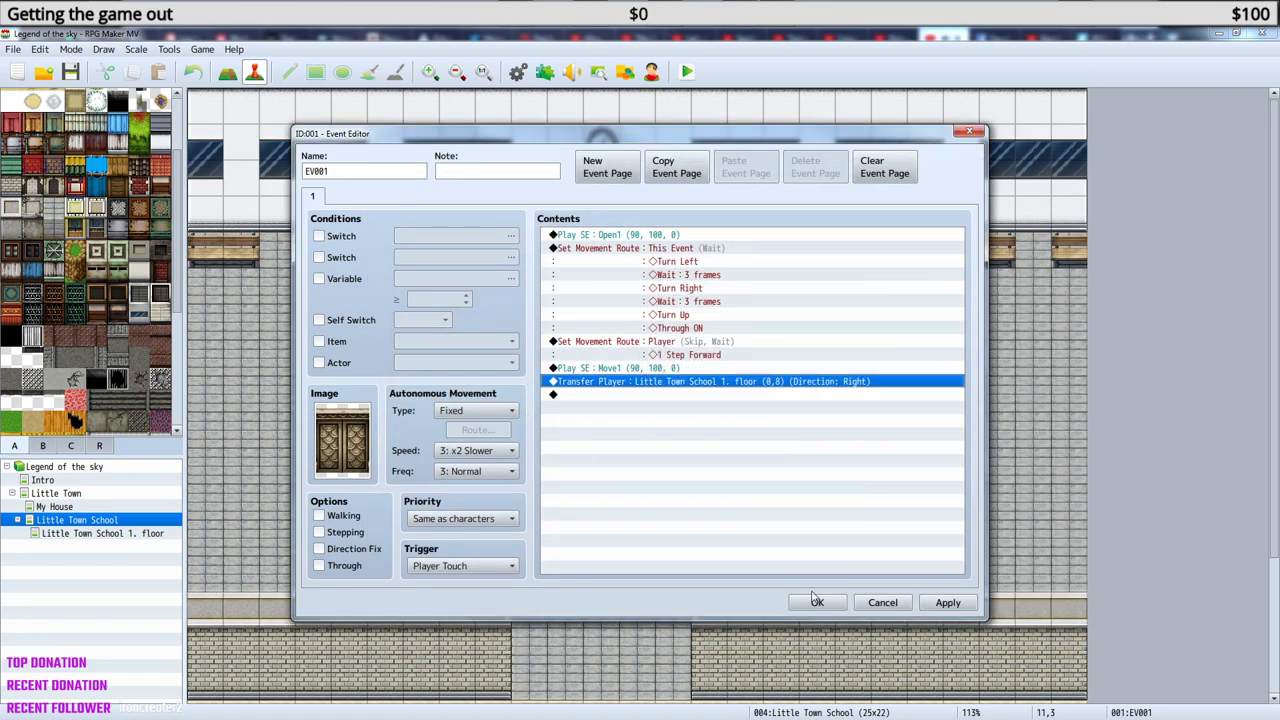
pyautogui.click(816, 601)
# Move the blue-haired character event on the Little Town School 1. floor map to tile (9,5).
pyautogui.click(88, 533)
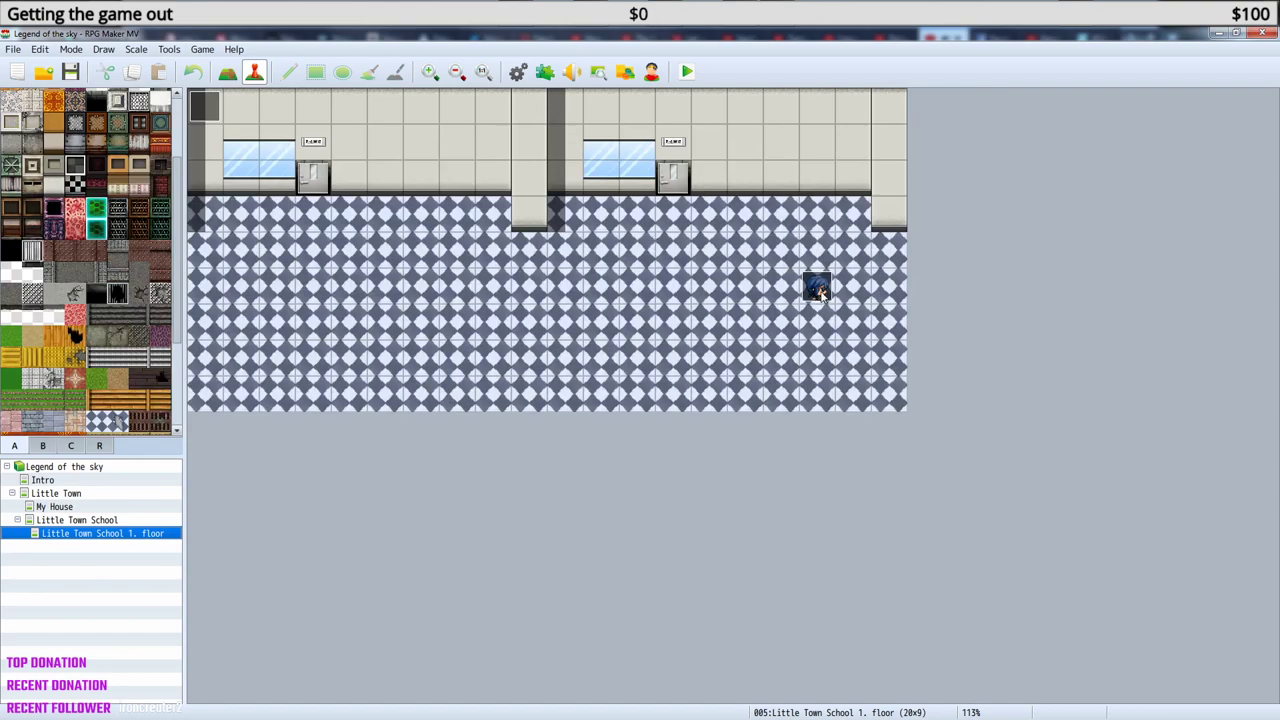
pyautogui.moveTo(818, 292); pyautogui.dragTo(538, 290)
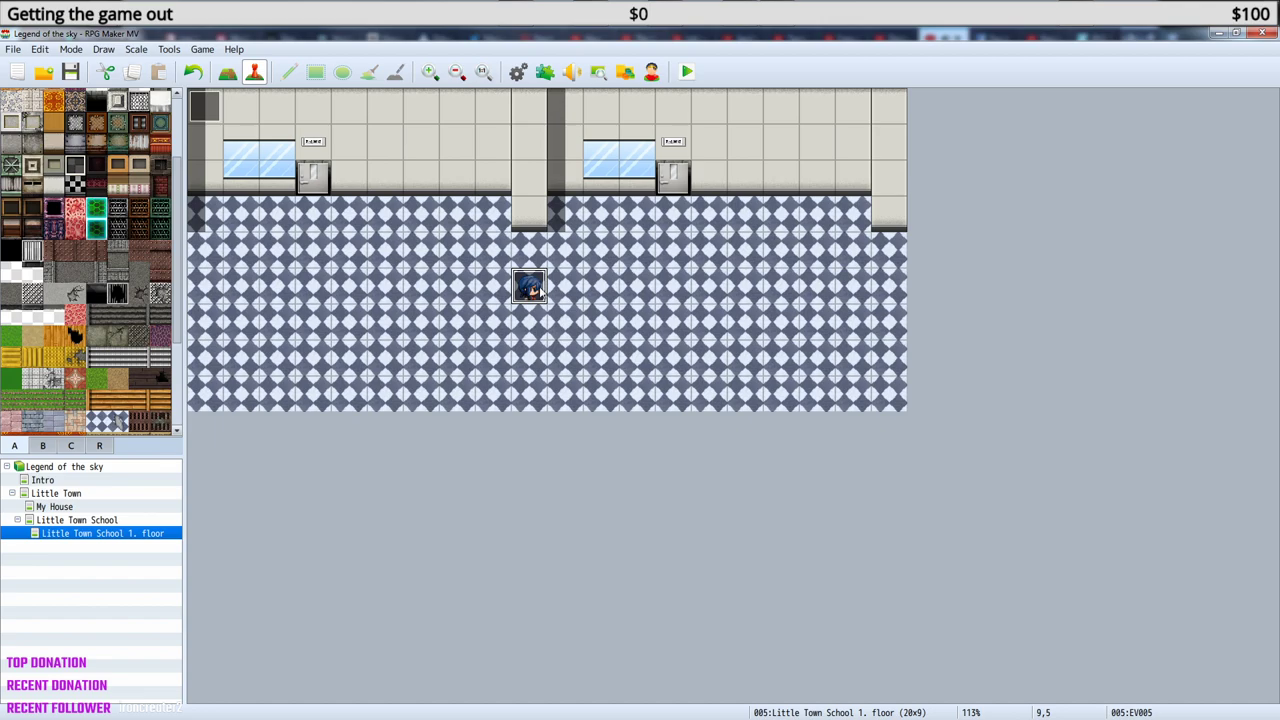
# Playtest the game, enter the school, follow the character's walk along the first-floor hallway, and close the playtest.
pyautogui.click(687, 72)
pyautogui.press('Return')
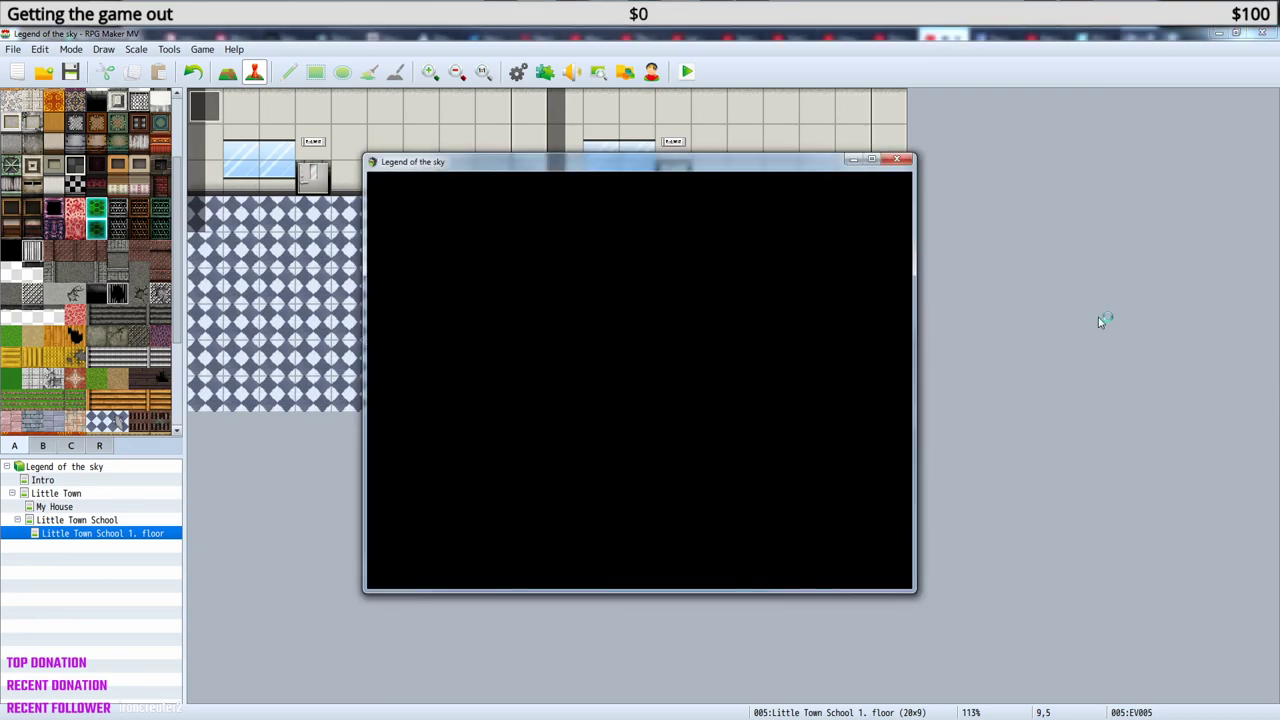
pyautogui.press('Return')
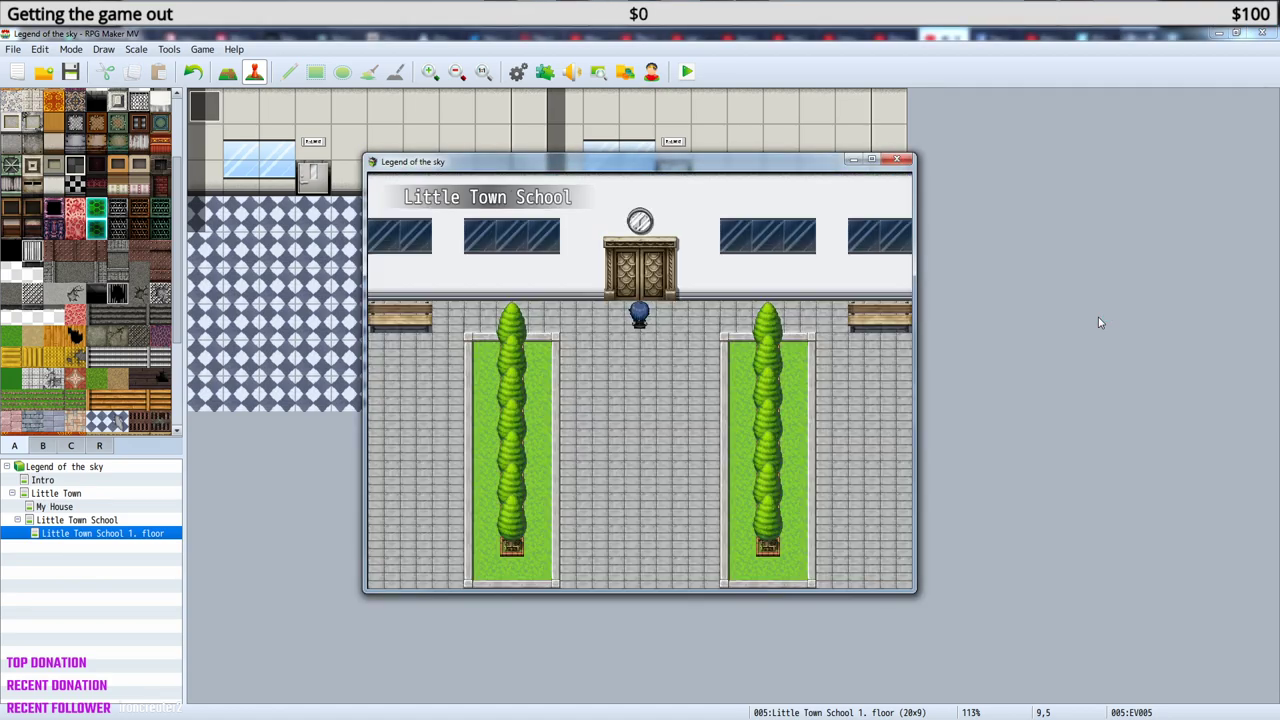
pyautogui.press('Up')
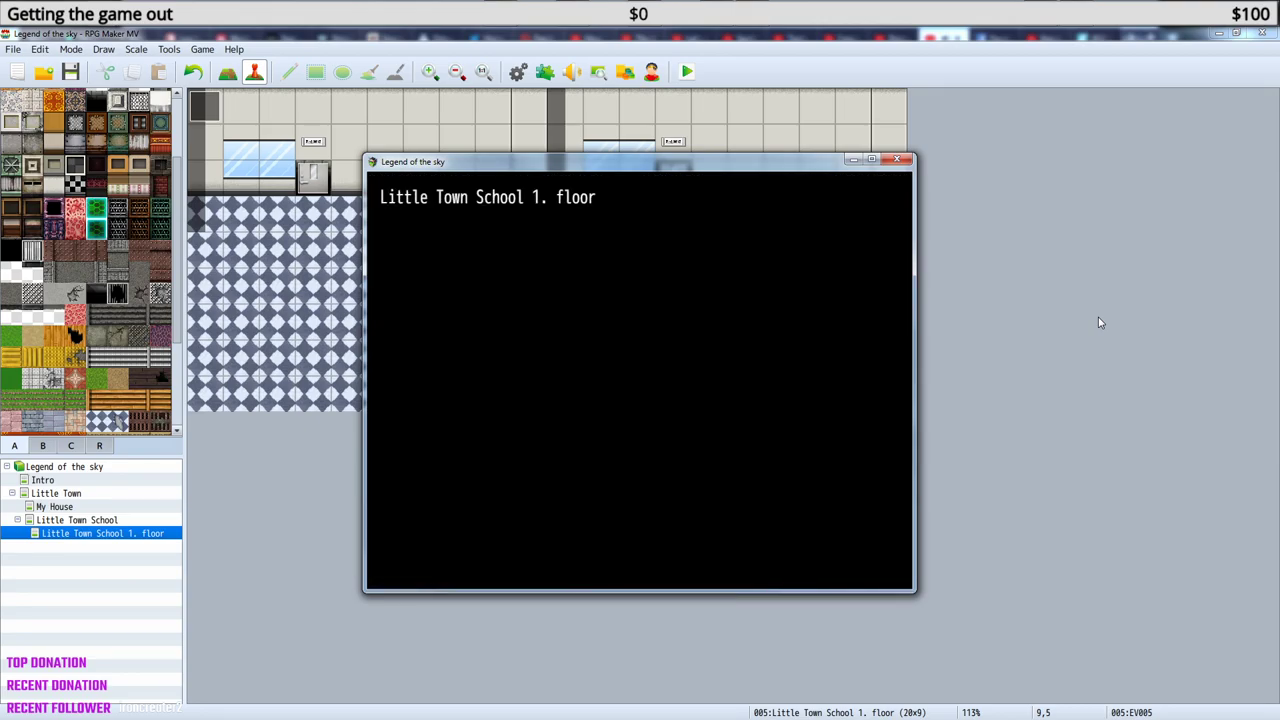
pyautogui.press('Right')
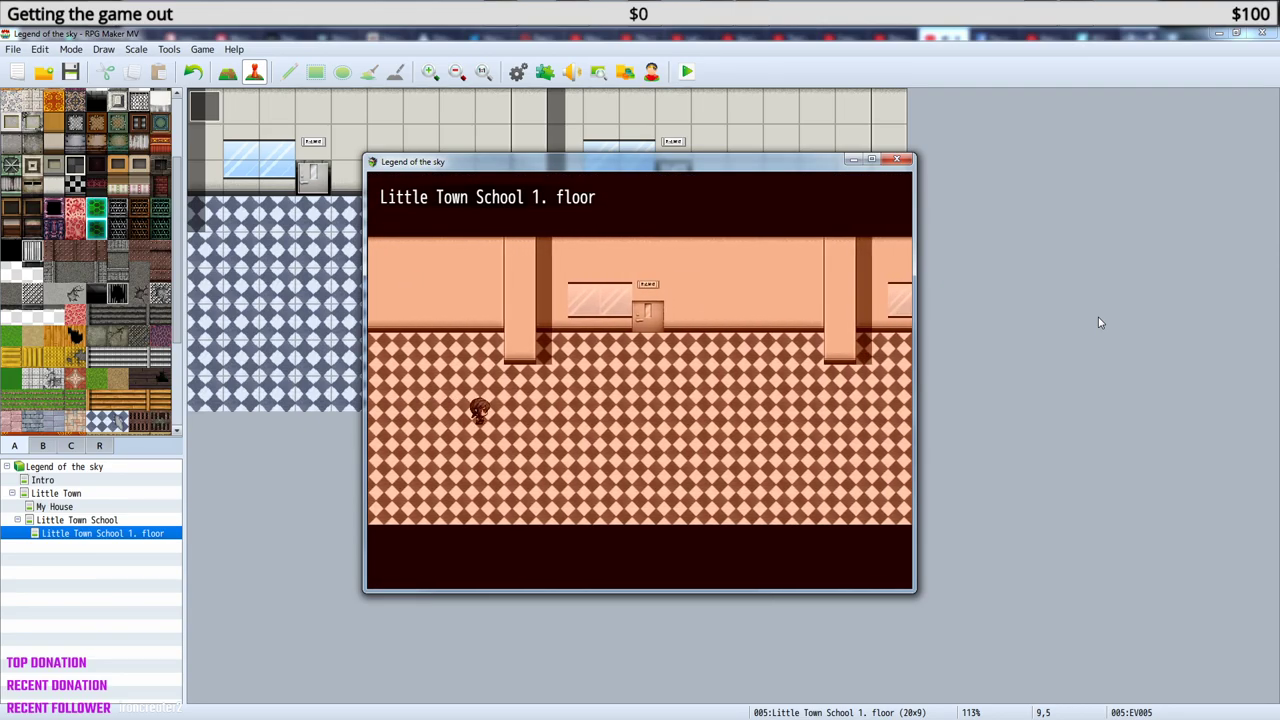
pyautogui.press('Right')
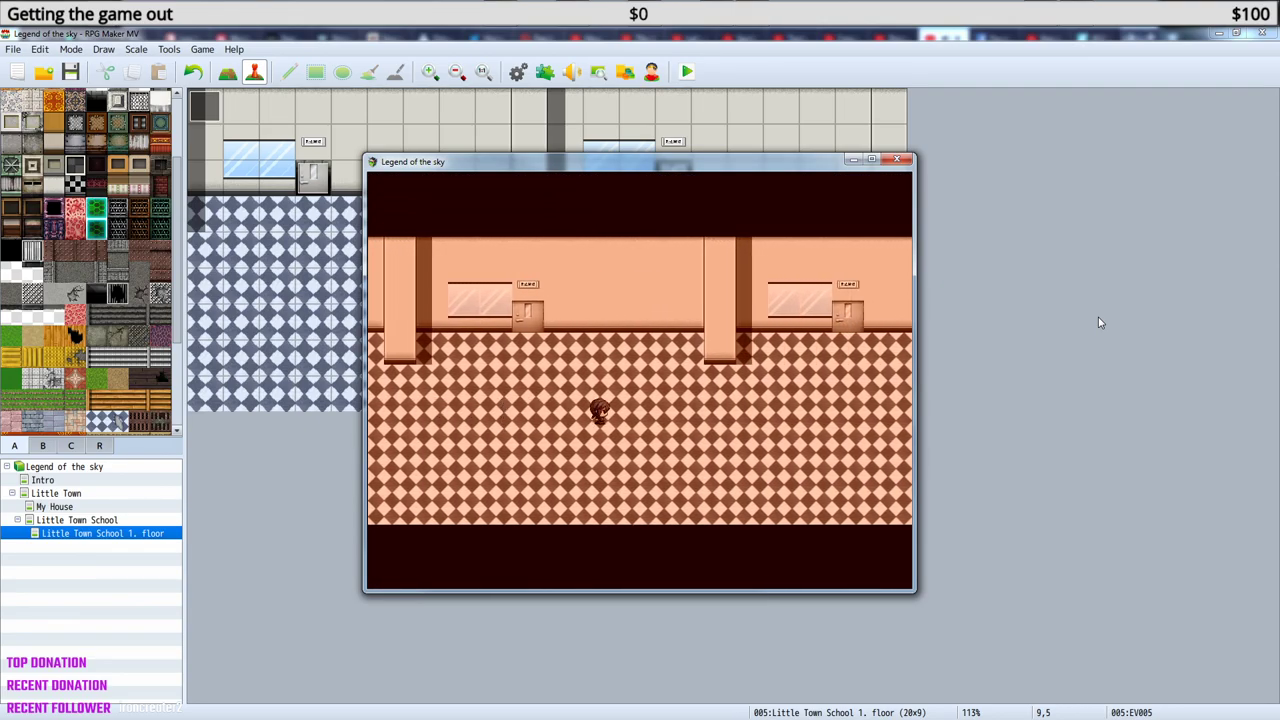
pyautogui.press('Right')
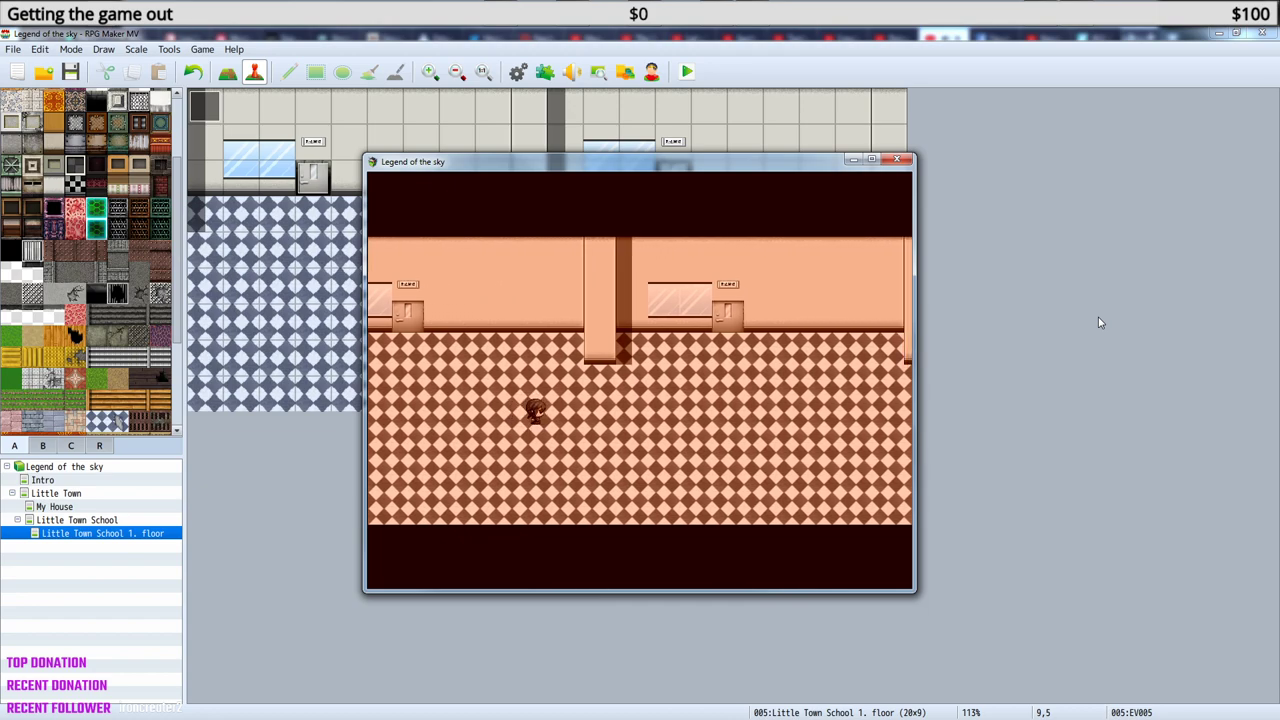
pyautogui.press('Right')
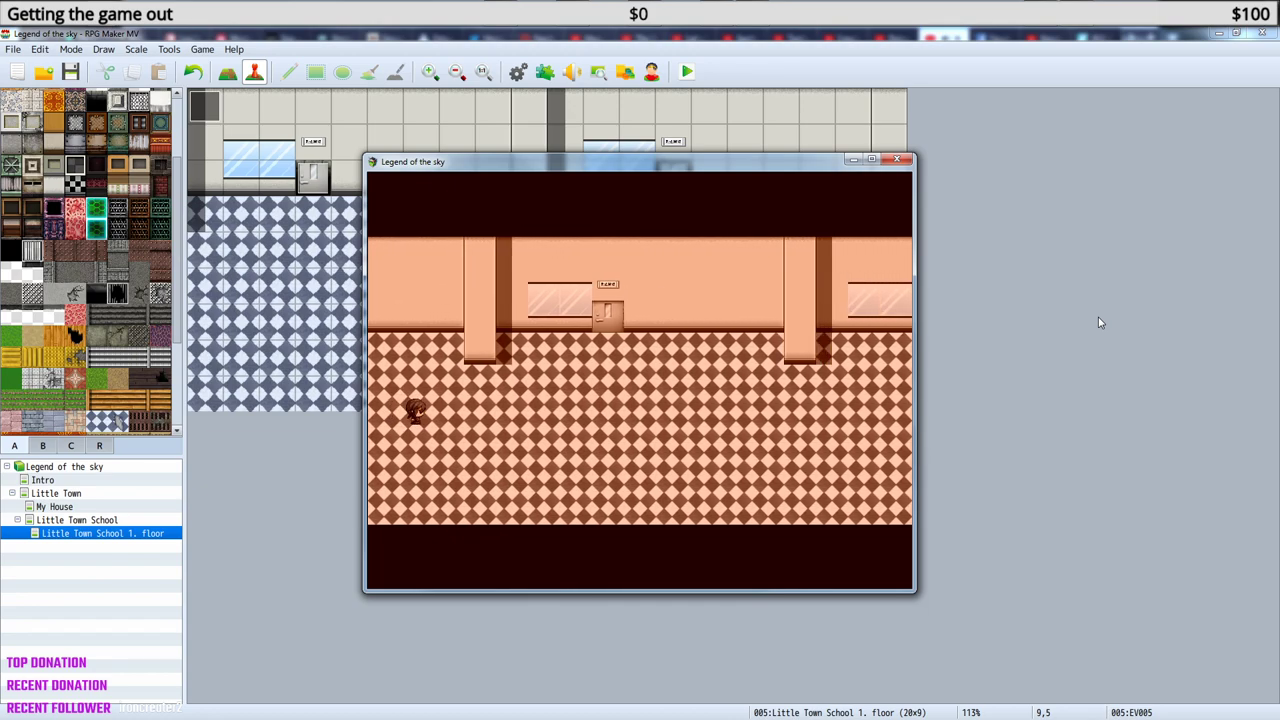
pyautogui.press('Right')
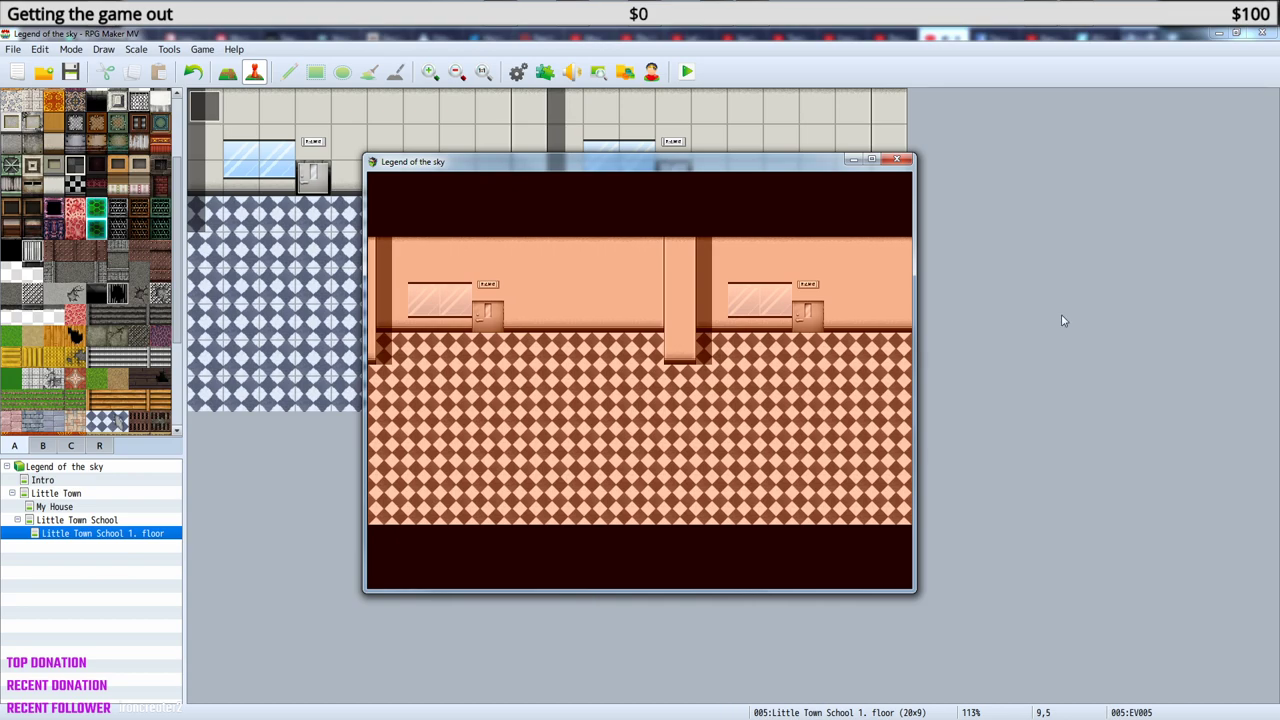
pyautogui.click(900, 163)
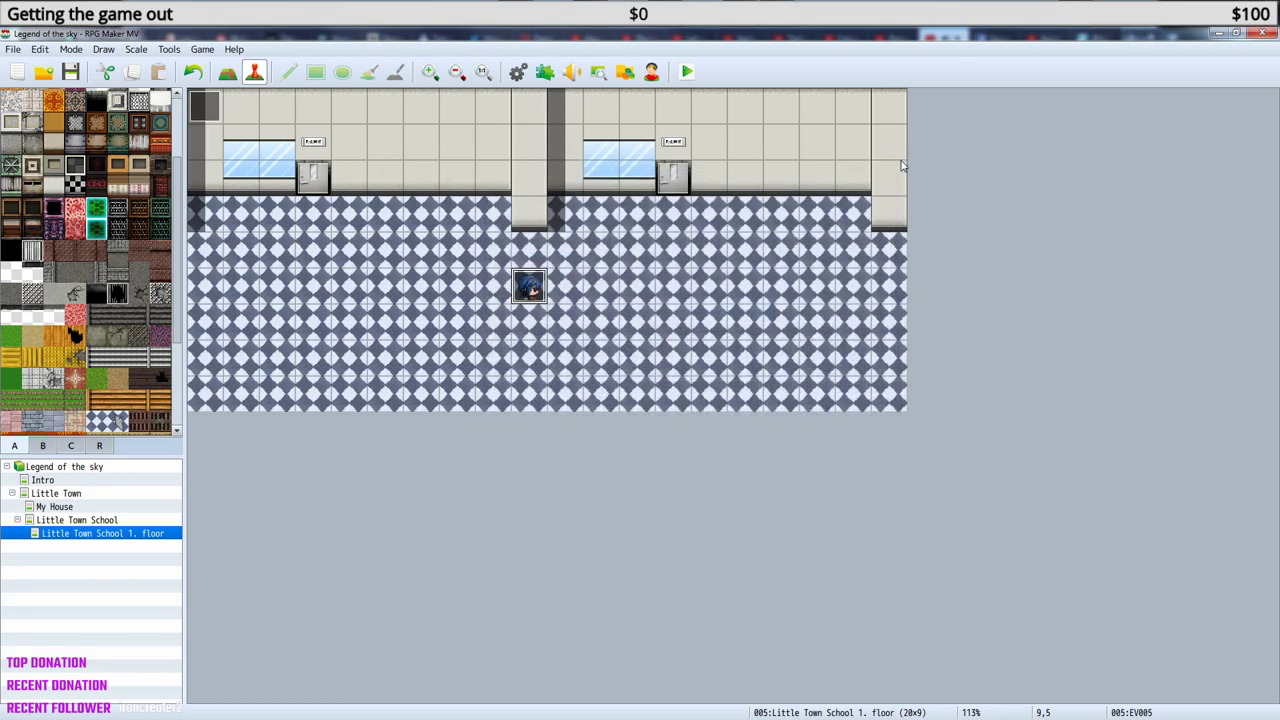
# Open the player's Set Movement Route in the first-floor map's autorun event at tile (0,0) and review its Move Right commands.
pyautogui.doubleClick(207, 105)
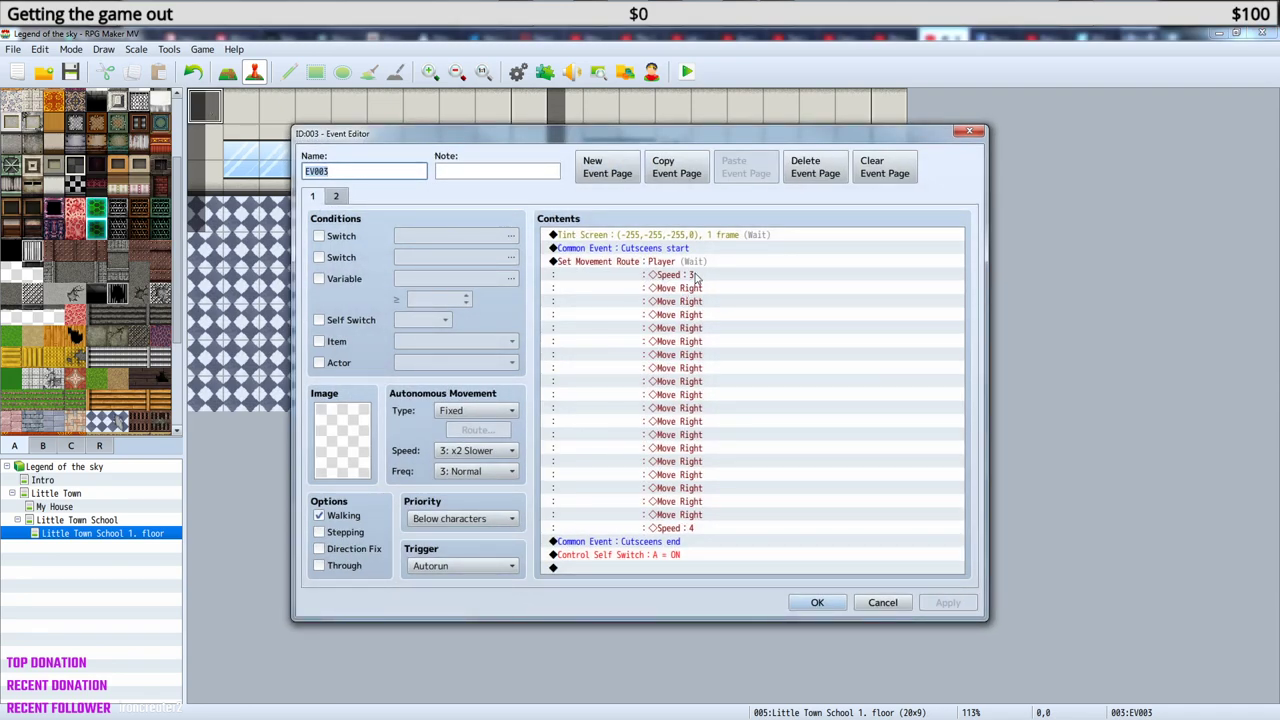
pyautogui.click(697, 278)
pyautogui.rightClick(697, 278)
pyautogui.click(705, 282)
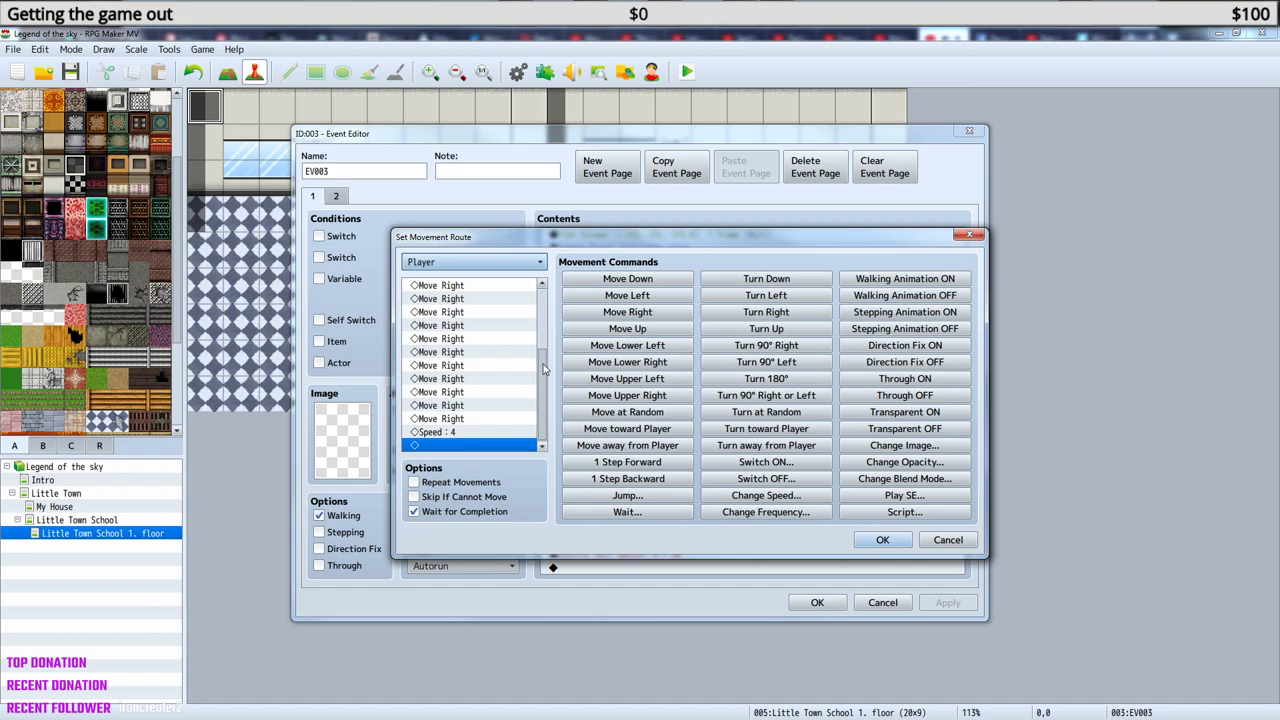
pyautogui.scroll(5, 543, 370)
pyautogui.scroll(-3, 539, 371)
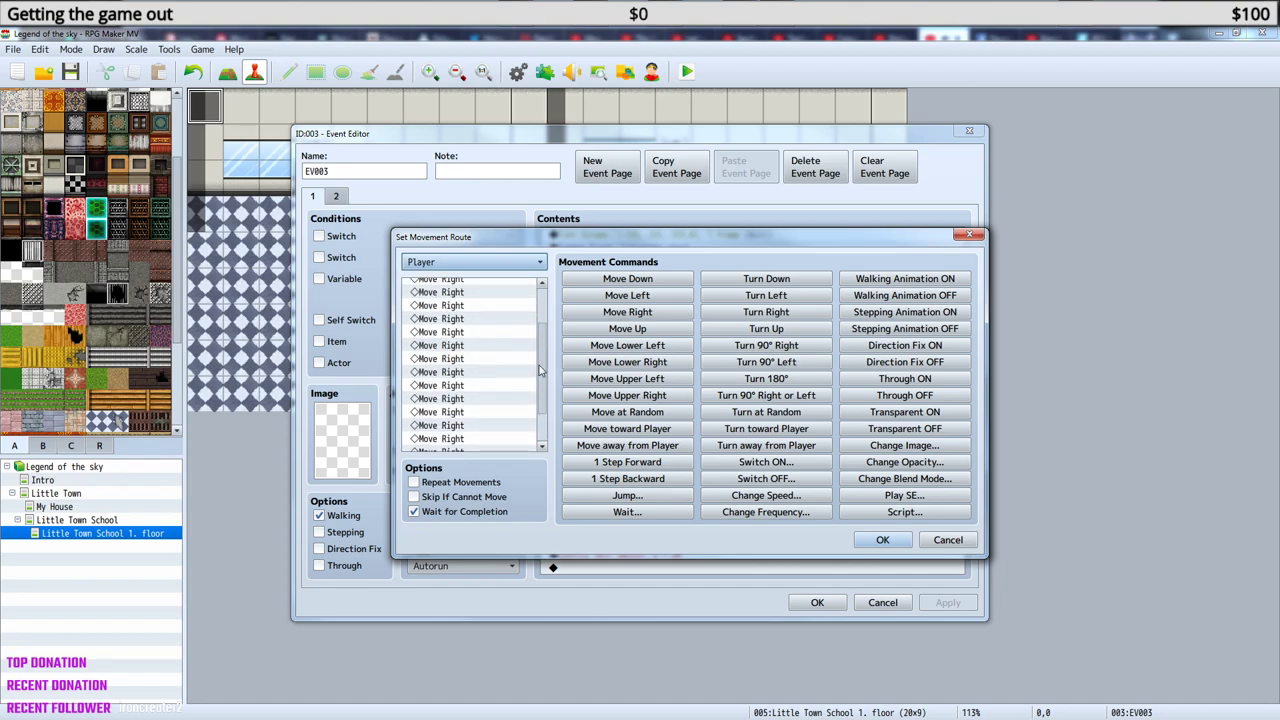
pyautogui.scroll(2, 470, 380)
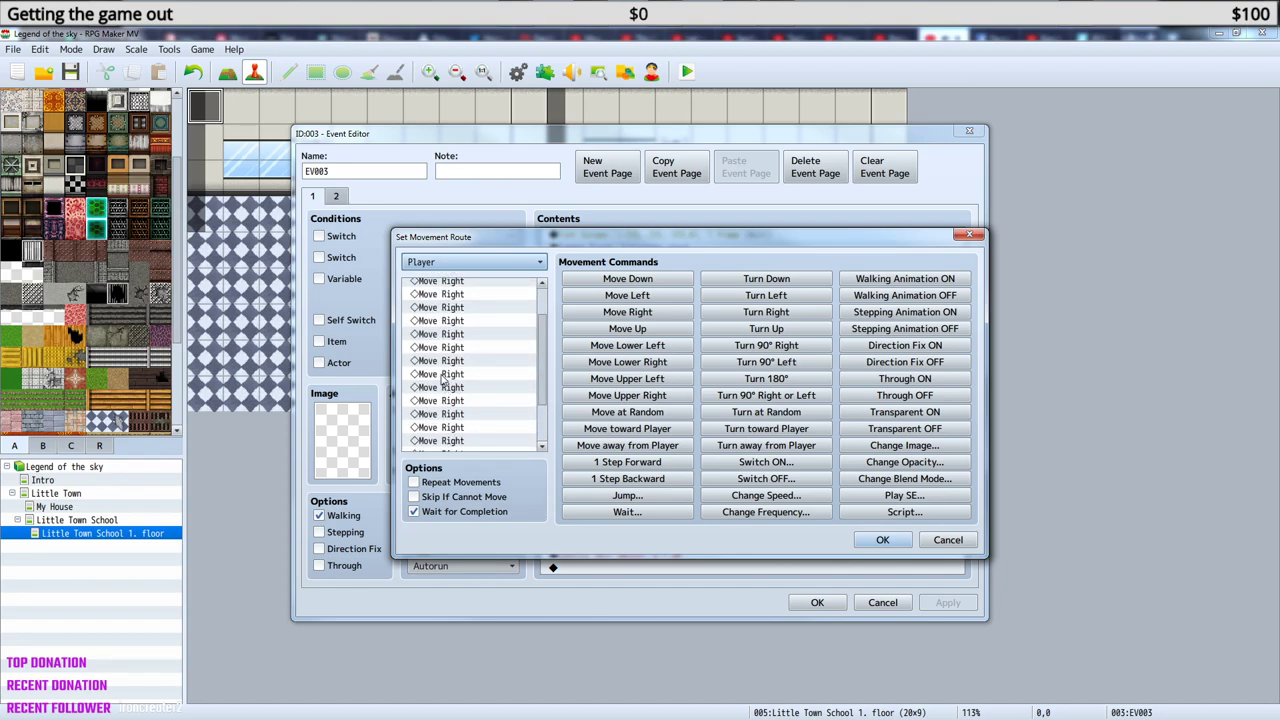
pyautogui.scroll(5, 442, 378)
pyautogui.scroll(-8, 442, 380)
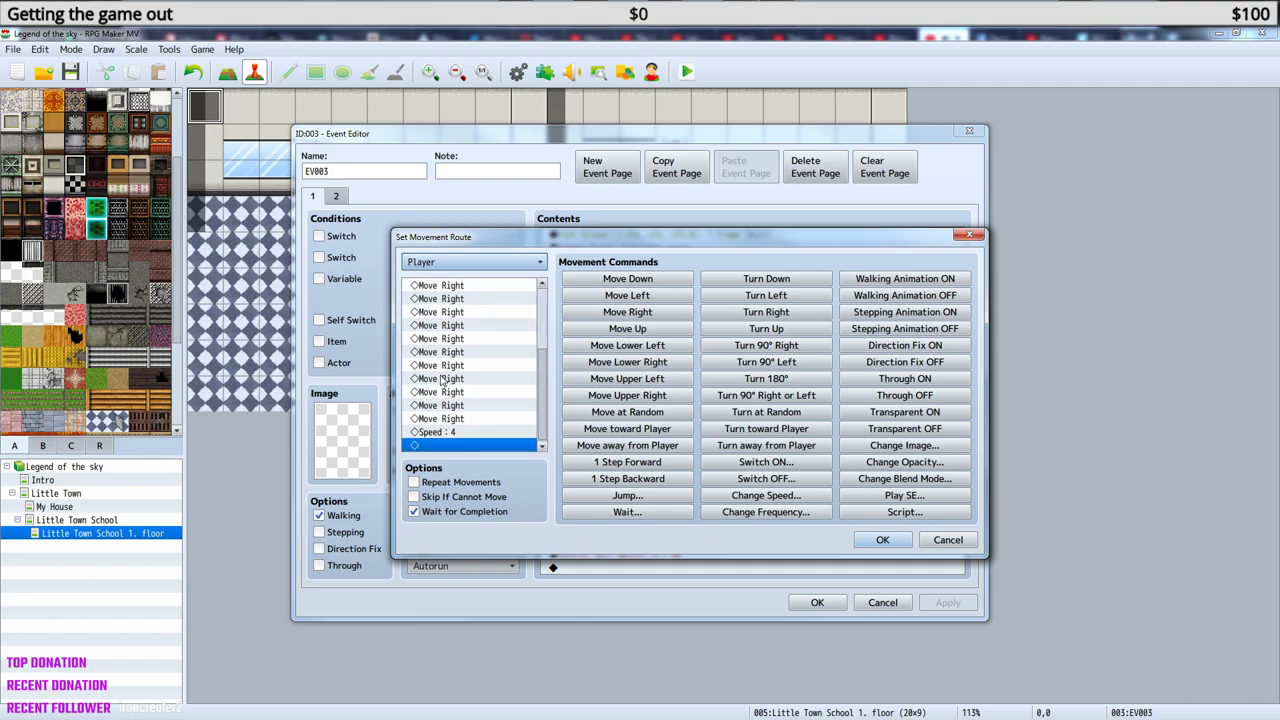
# Delete the surplus Move Right commands from the player's route, leaving ten between Speed 3 and Speed 4, and save the event.
pyautogui.click(445, 368)
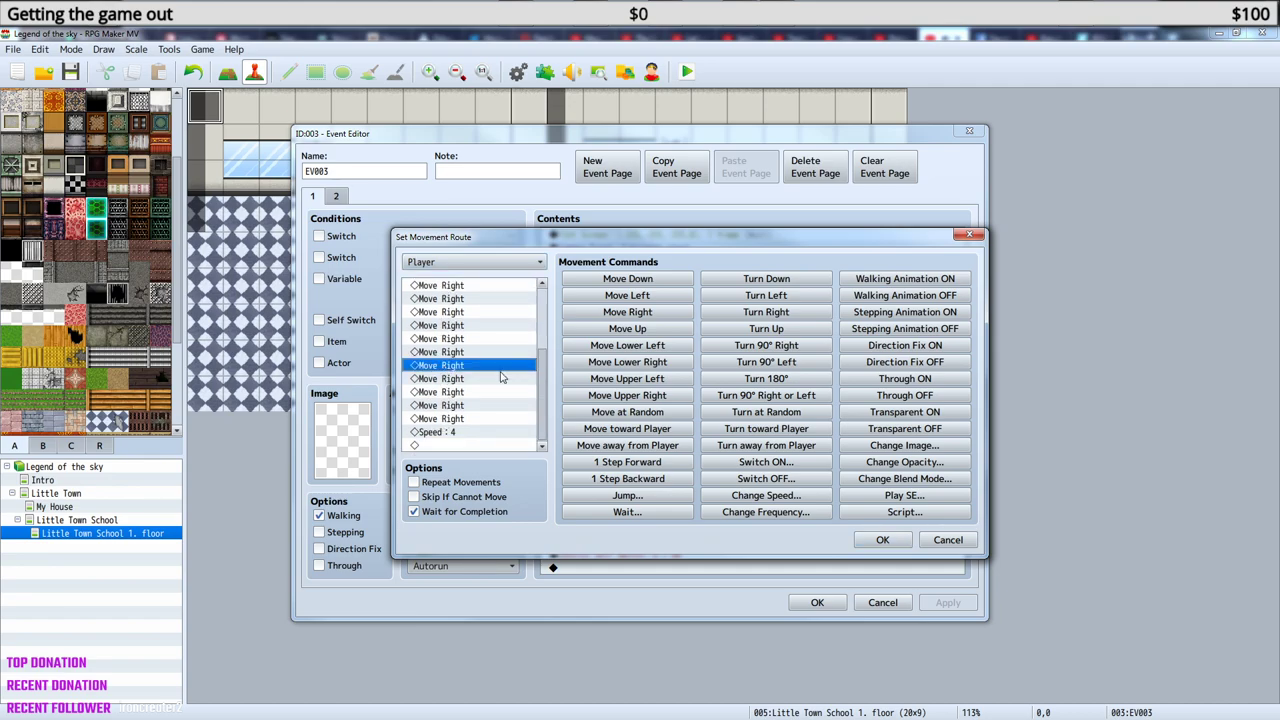
pyautogui.press('Down')
pyautogui.press('Down')
pyautogui.press('Down')
pyautogui.press('Down')
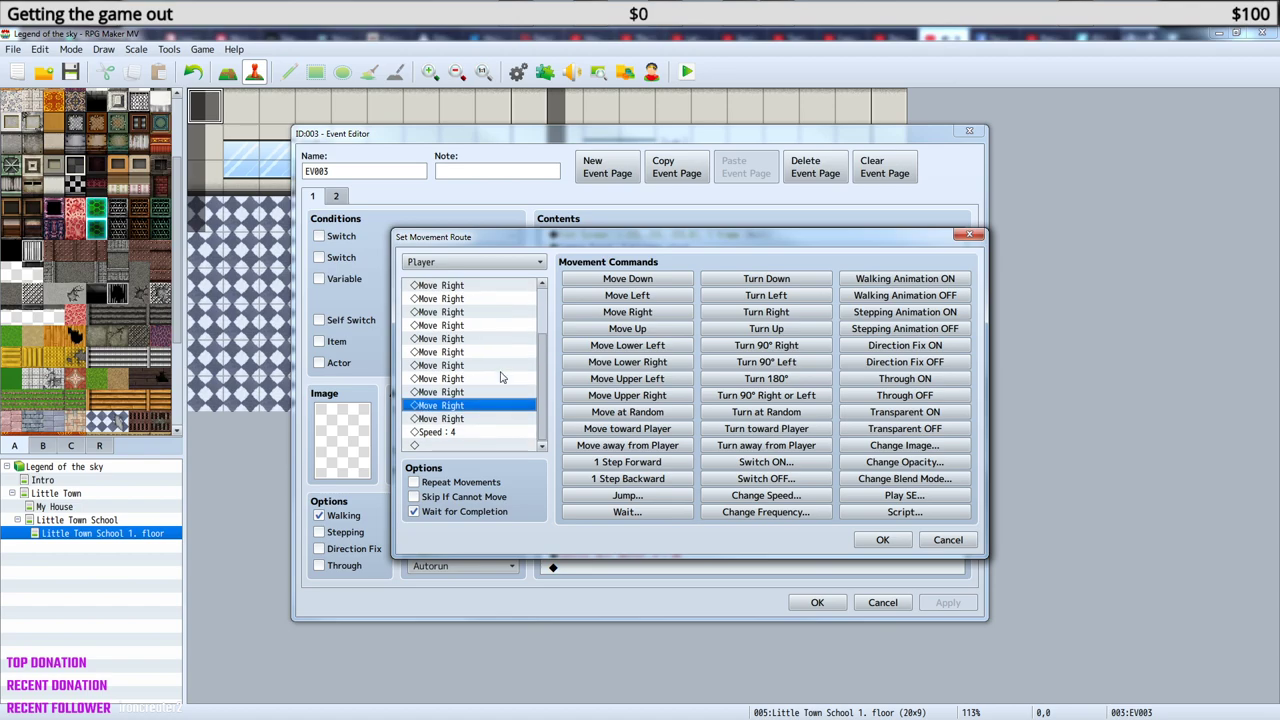
pyautogui.press('Up')
pyautogui.press('Up')
pyautogui.press('Up')
pyautogui.press('Delete')
pyautogui.press('Delete')
pyautogui.press('Delete')
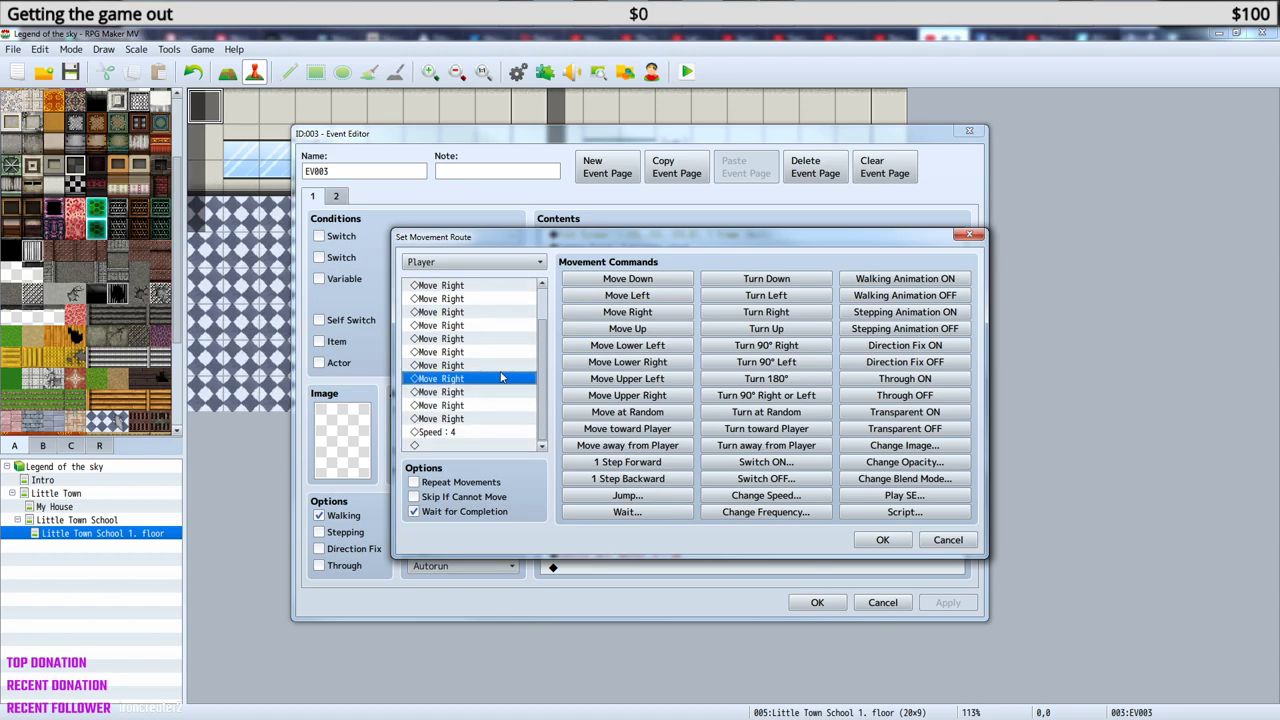
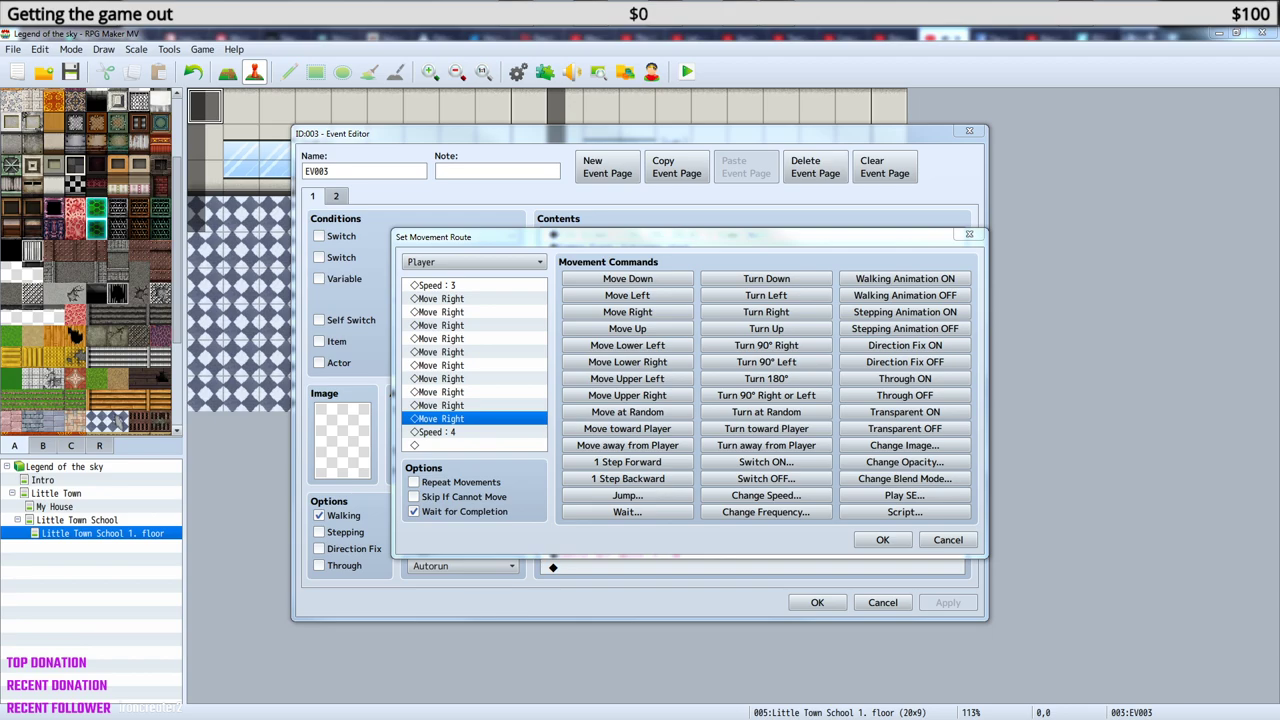
pyautogui.click(828, 601)
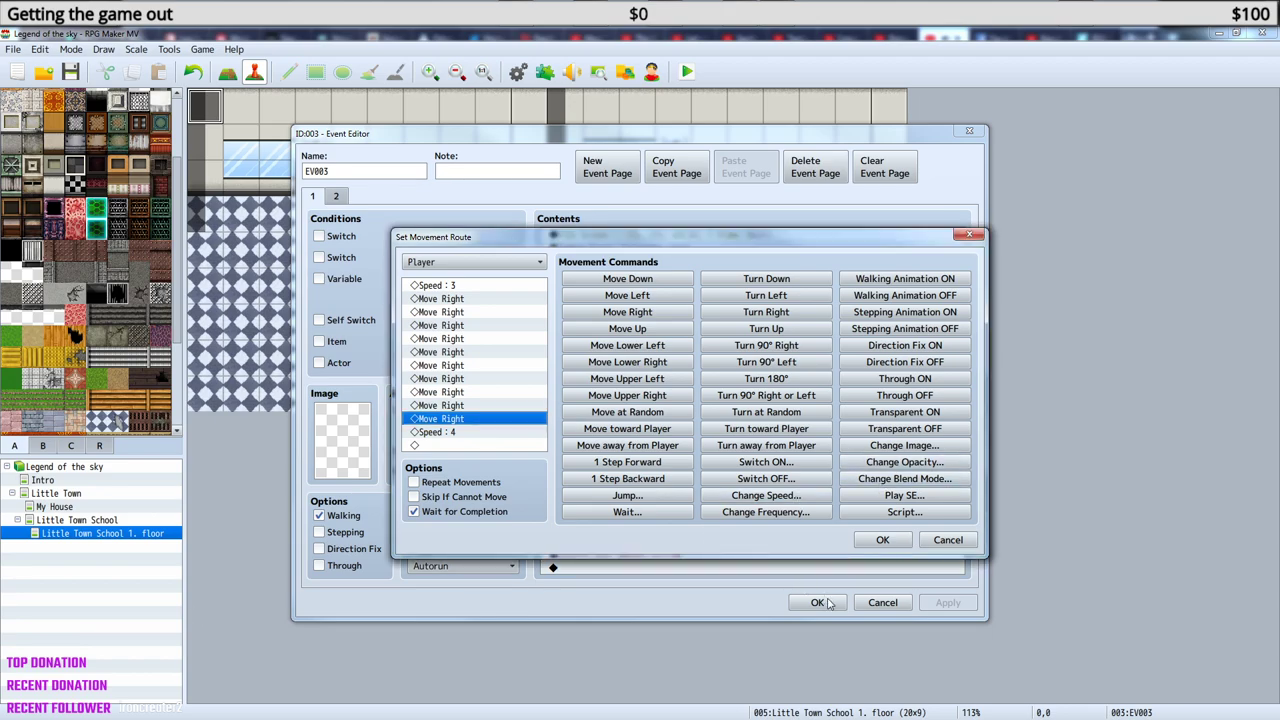
pyautogui.click(882, 540)
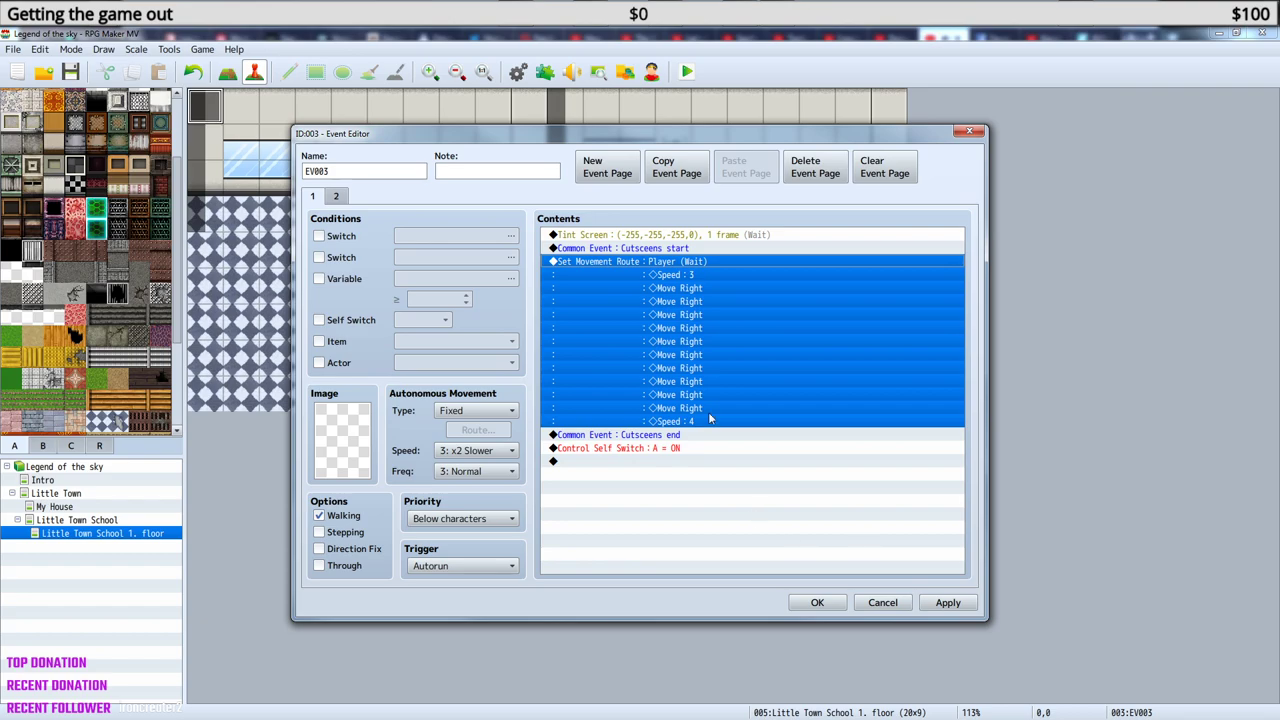
pyautogui.click(817, 602)
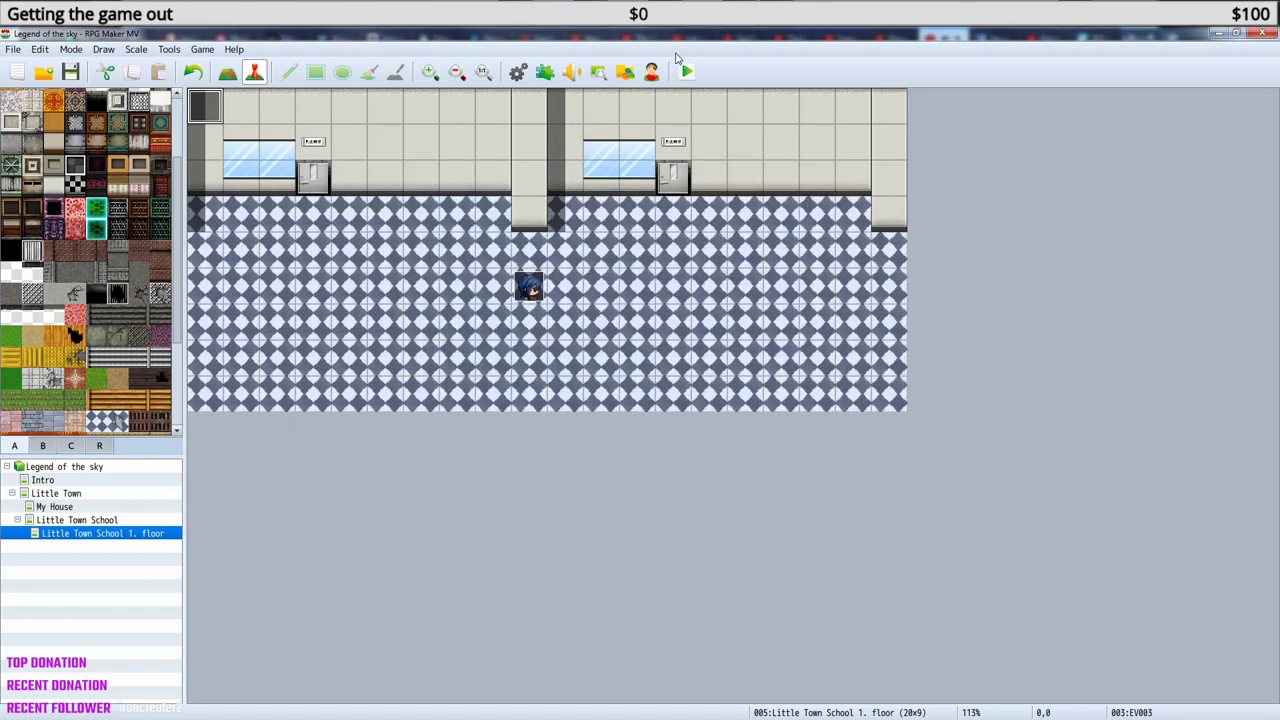
# Save the changes, playtest the ten-step player walk along the first-floor hallway, and close the playtest.
pyautogui.click(686, 74)
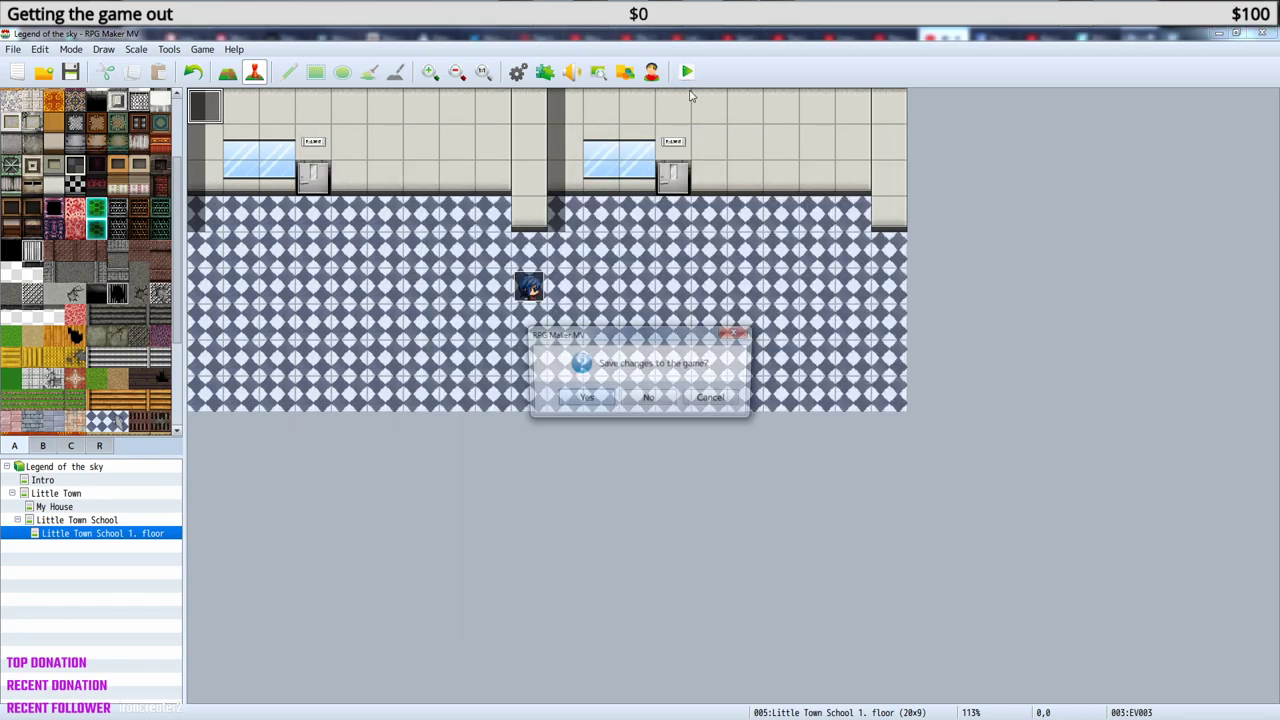
pyautogui.click(585, 401)
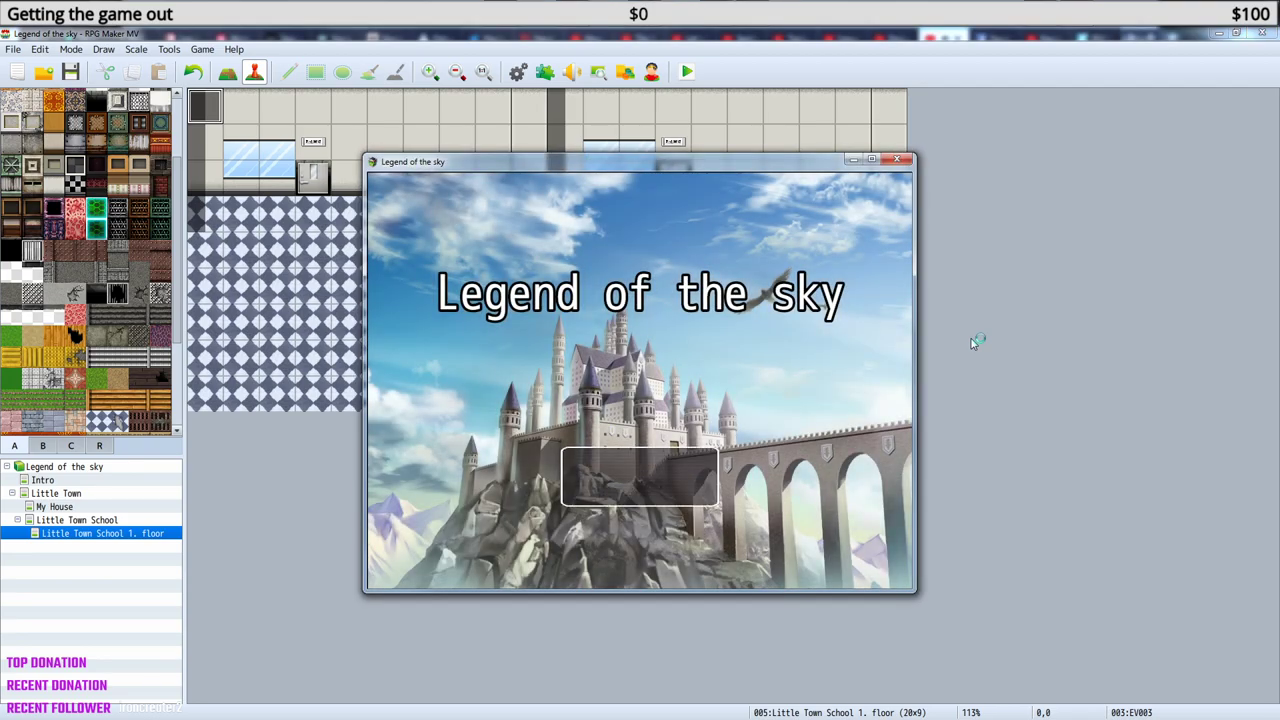
pyautogui.press('Return')
pyautogui.press('Return')
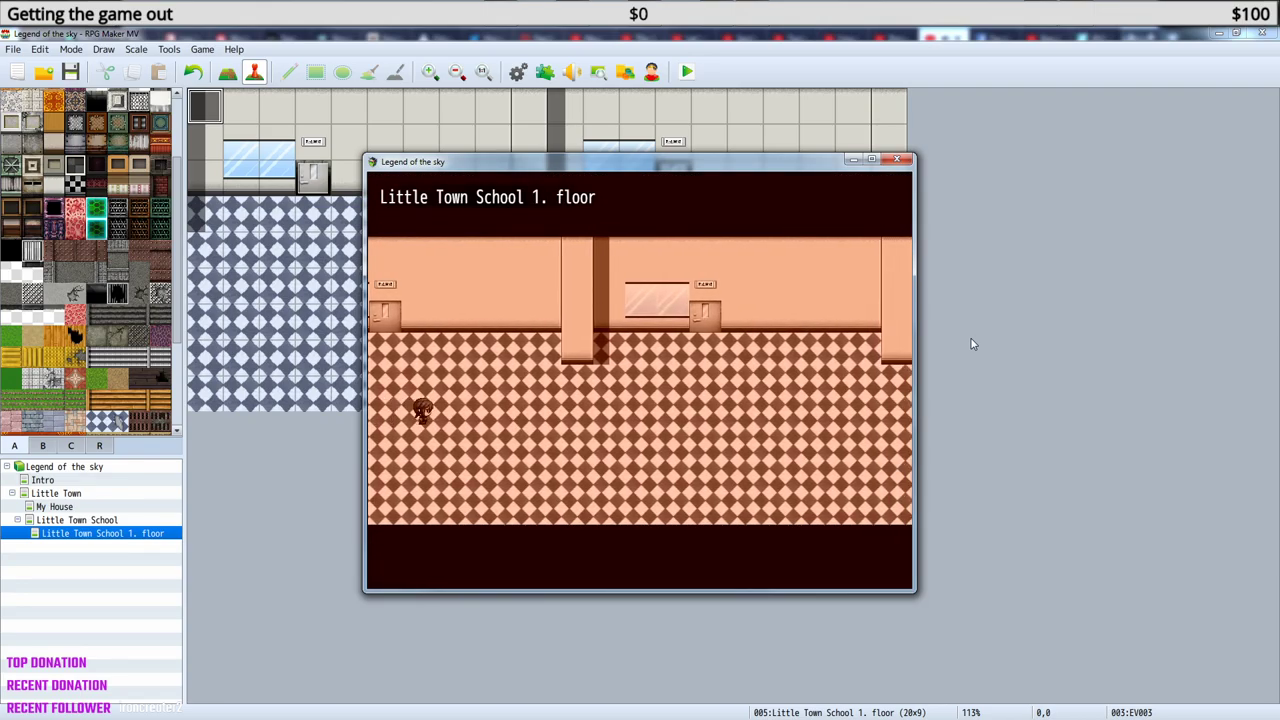
pyautogui.press('Right')
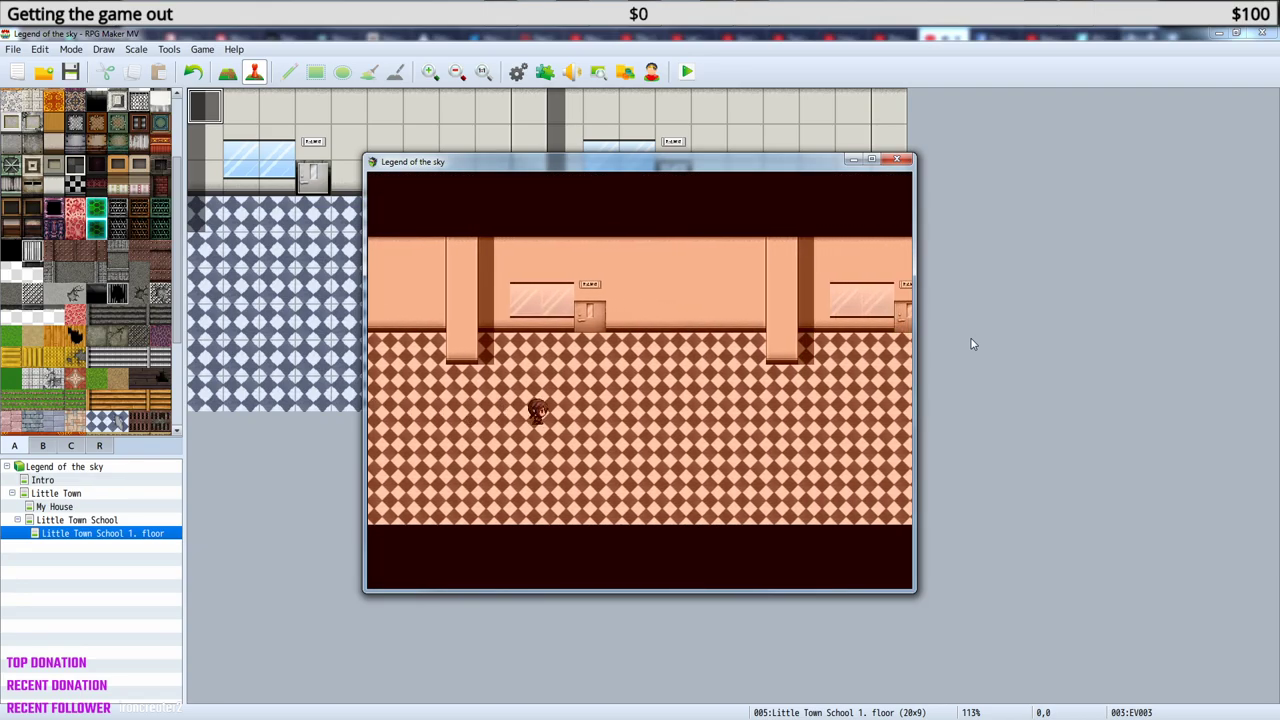
pyautogui.press('Right')
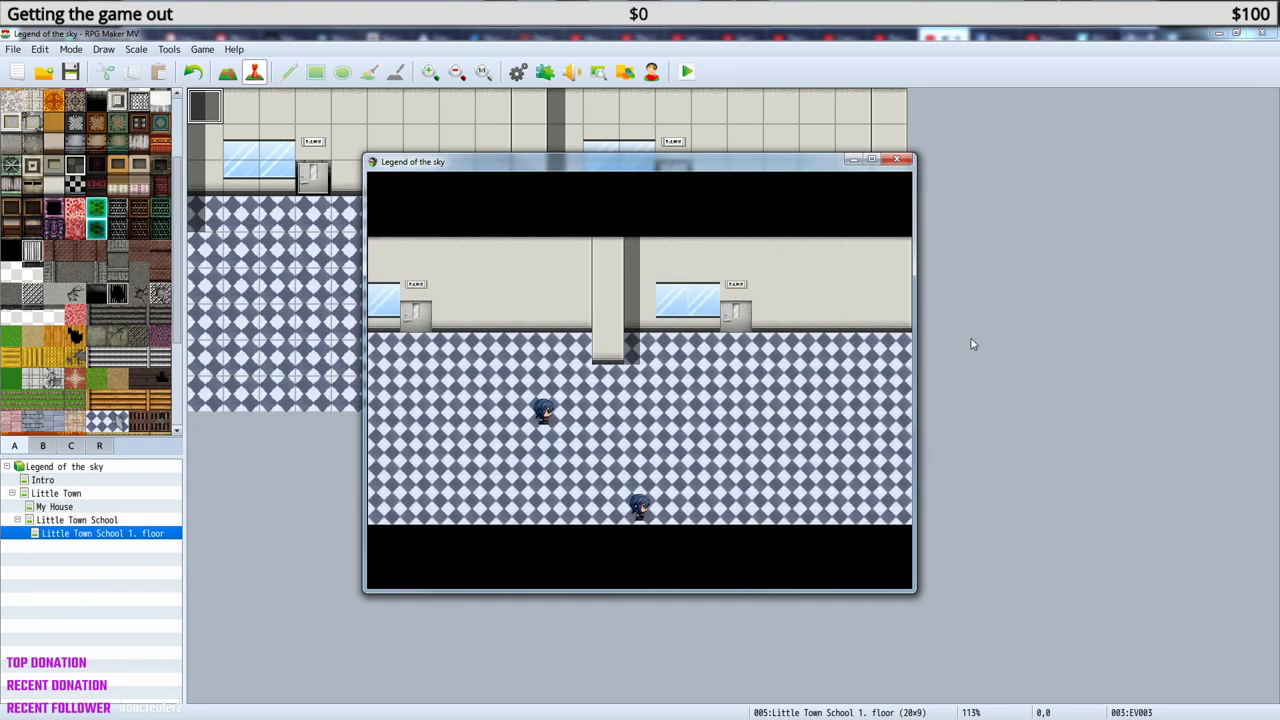
pyautogui.click(903, 163)
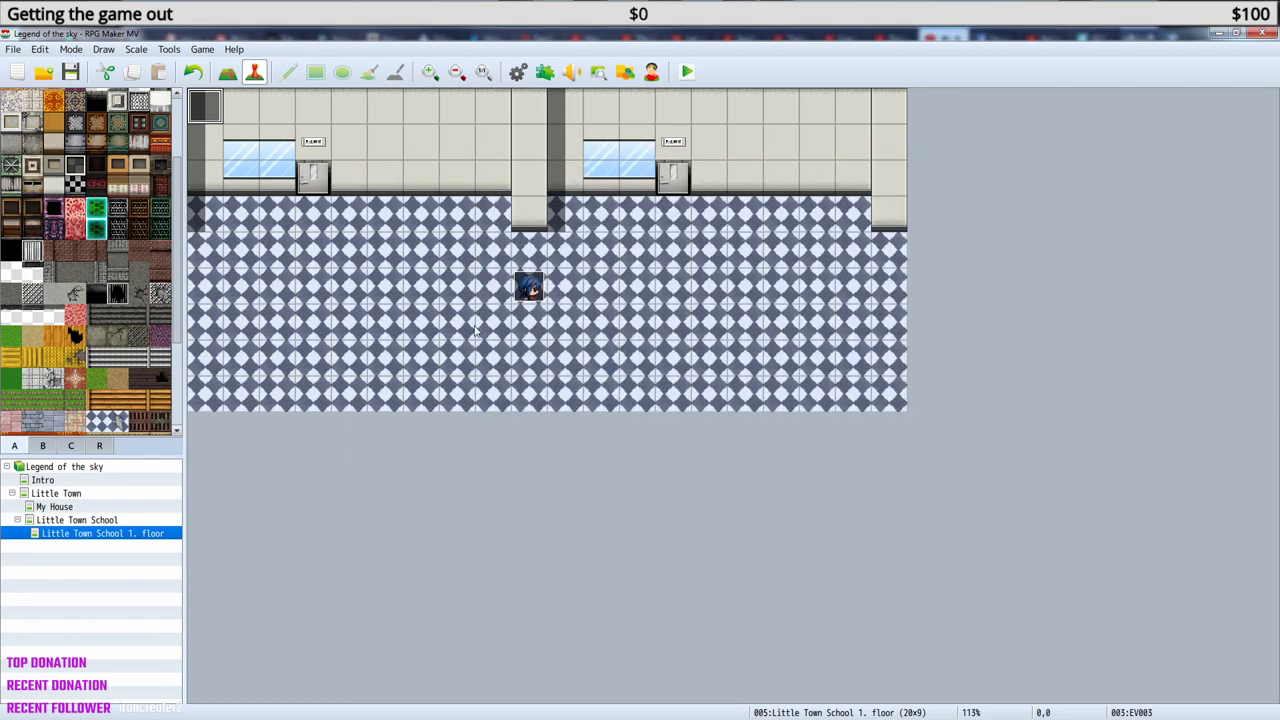
# Review the autonomous movement route of the blue-haired character event at tile (9,5) and close the event.
pyautogui.click(529, 289)
pyautogui.doubleClick(529, 289)
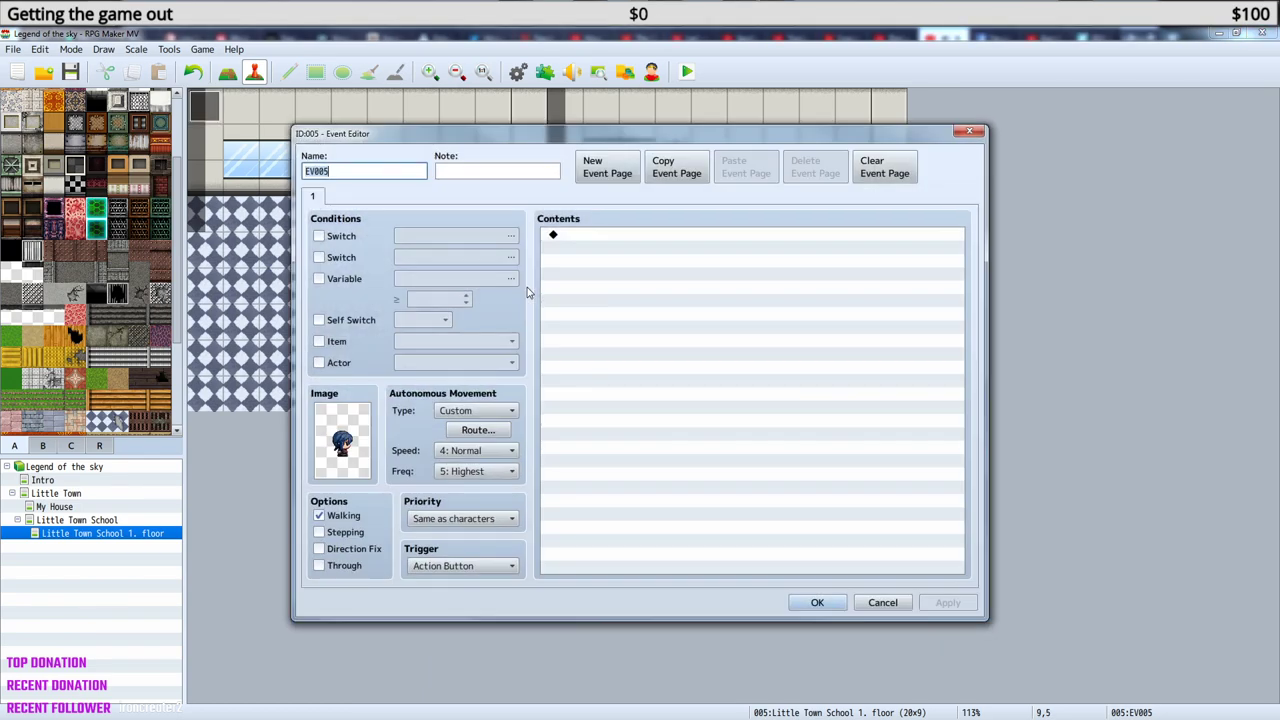
pyautogui.click(492, 428)
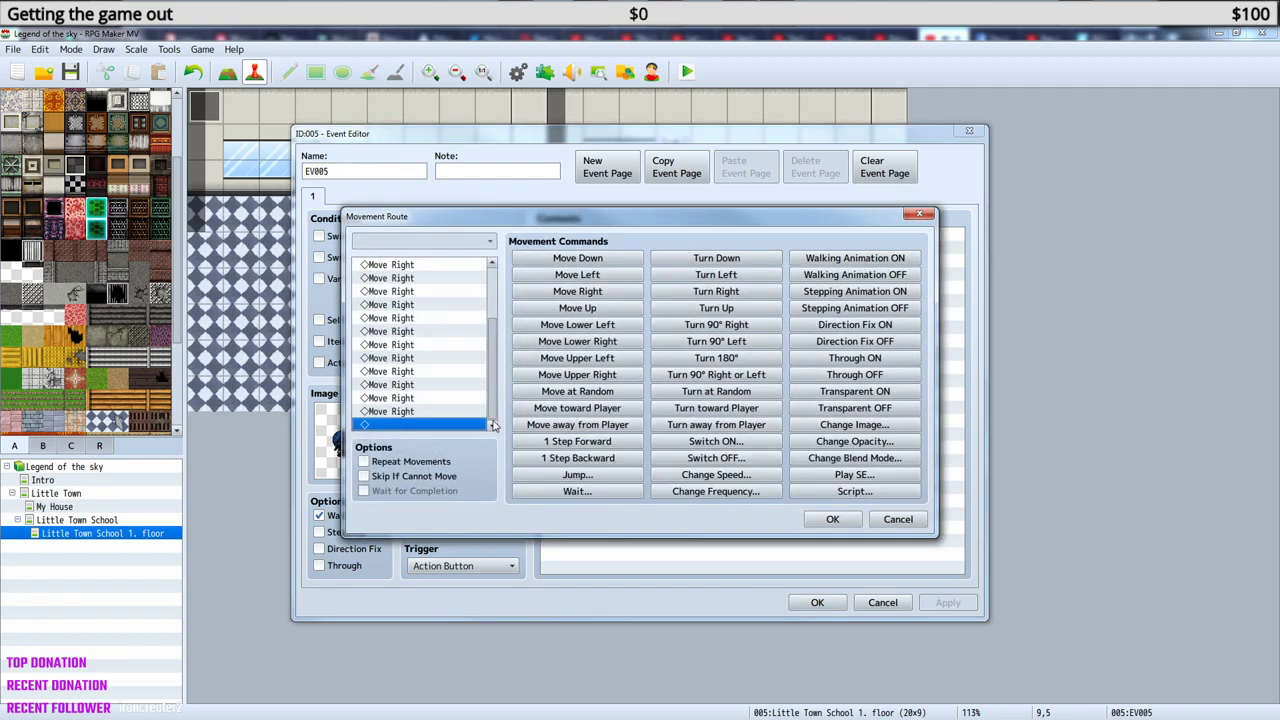
pyautogui.click(897, 519)
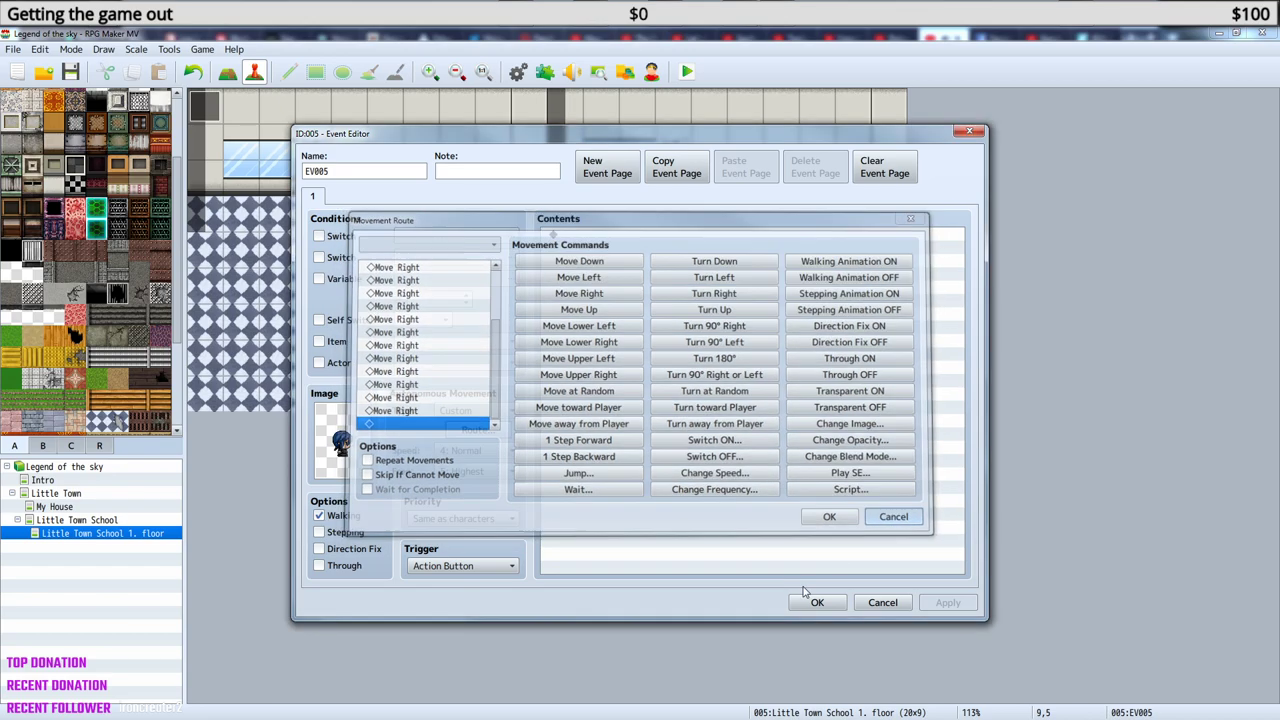
pyautogui.click(815, 601)
# Playtest the game again, compare the player's hallway walk with the blue-haired character's position, and close the playtest.
pyautogui.click(687, 71)
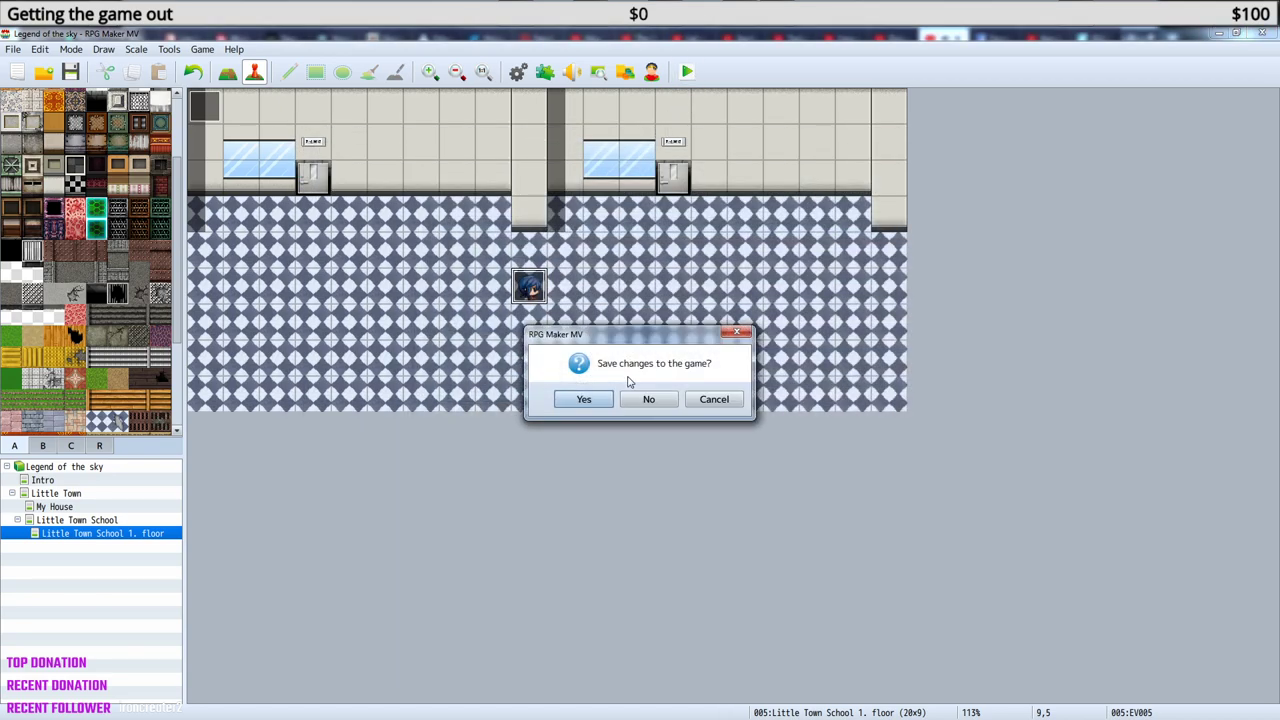
pyautogui.click(584, 399)
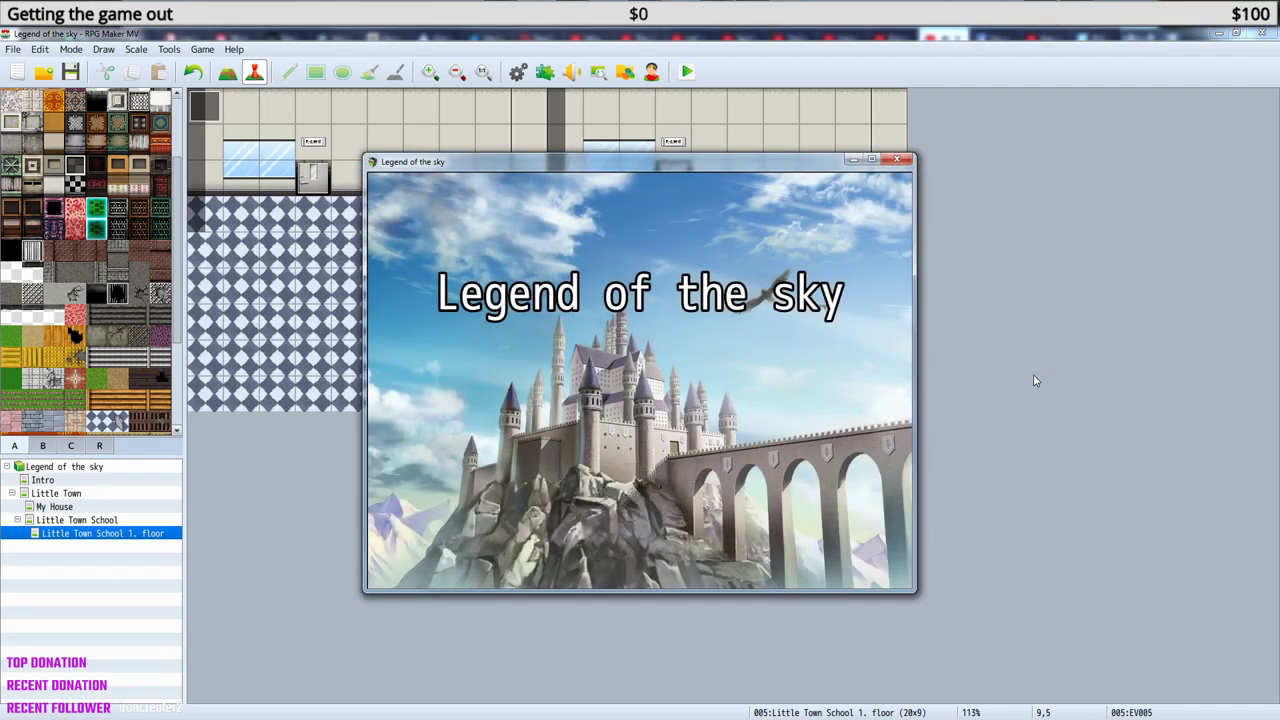
pyautogui.press('Return')
pyautogui.press('Return')
pyautogui.press('Up')
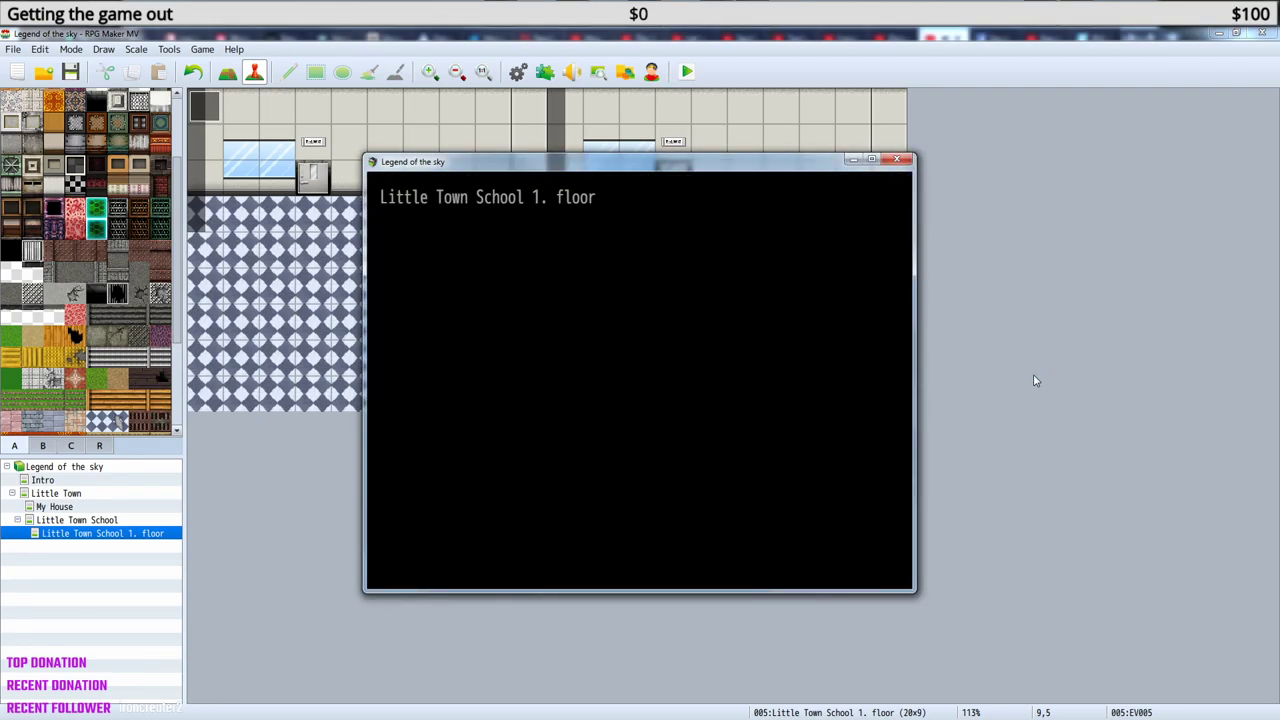
pyautogui.press('Right')
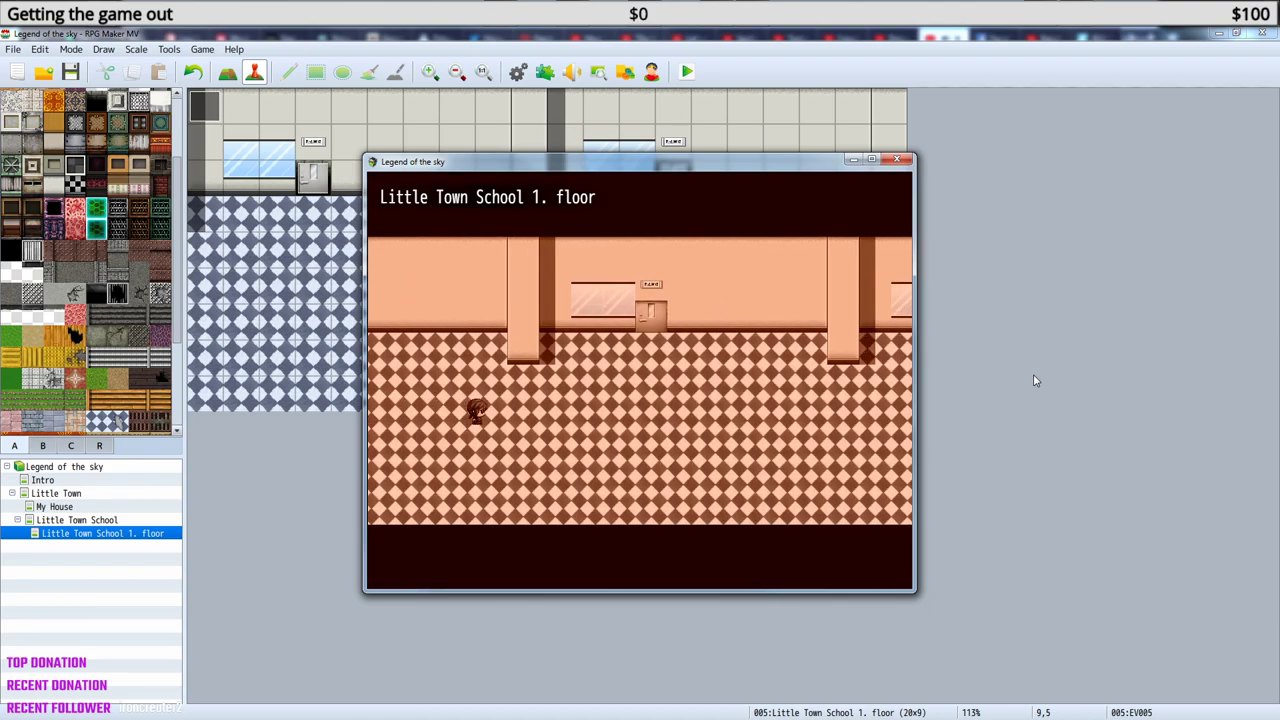
pyautogui.press('Right')
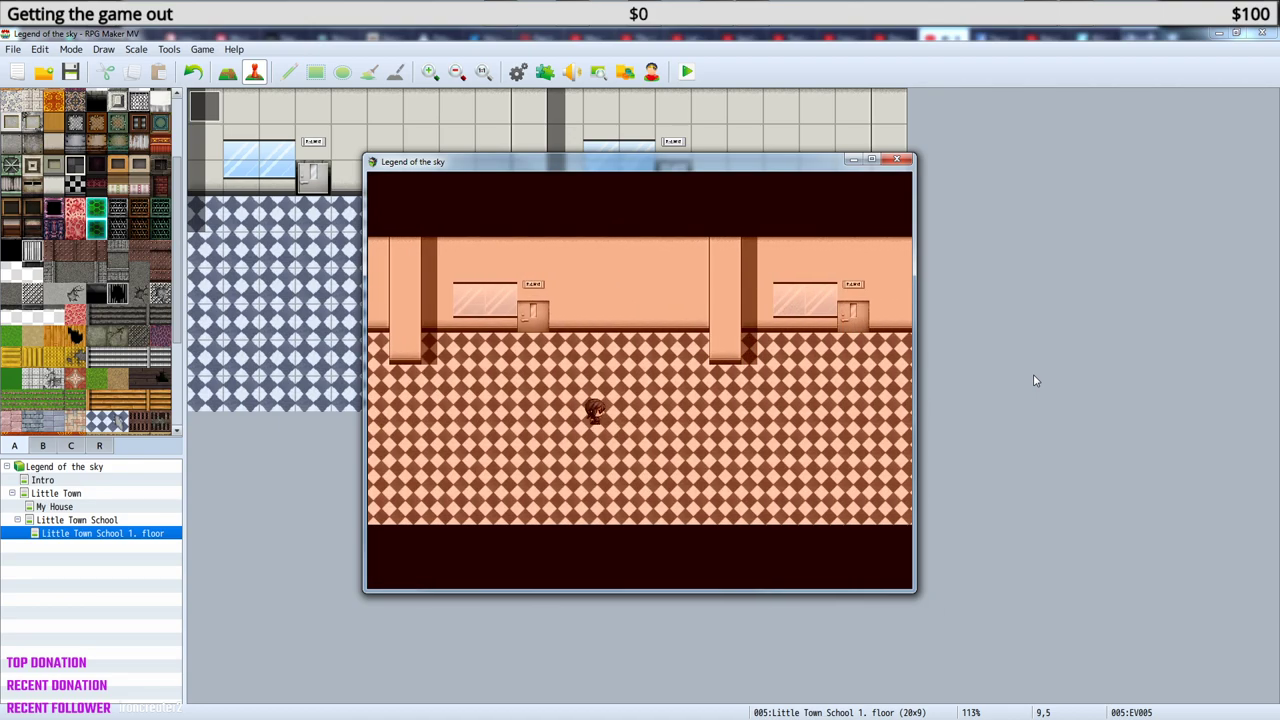
pyautogui.press('Right')
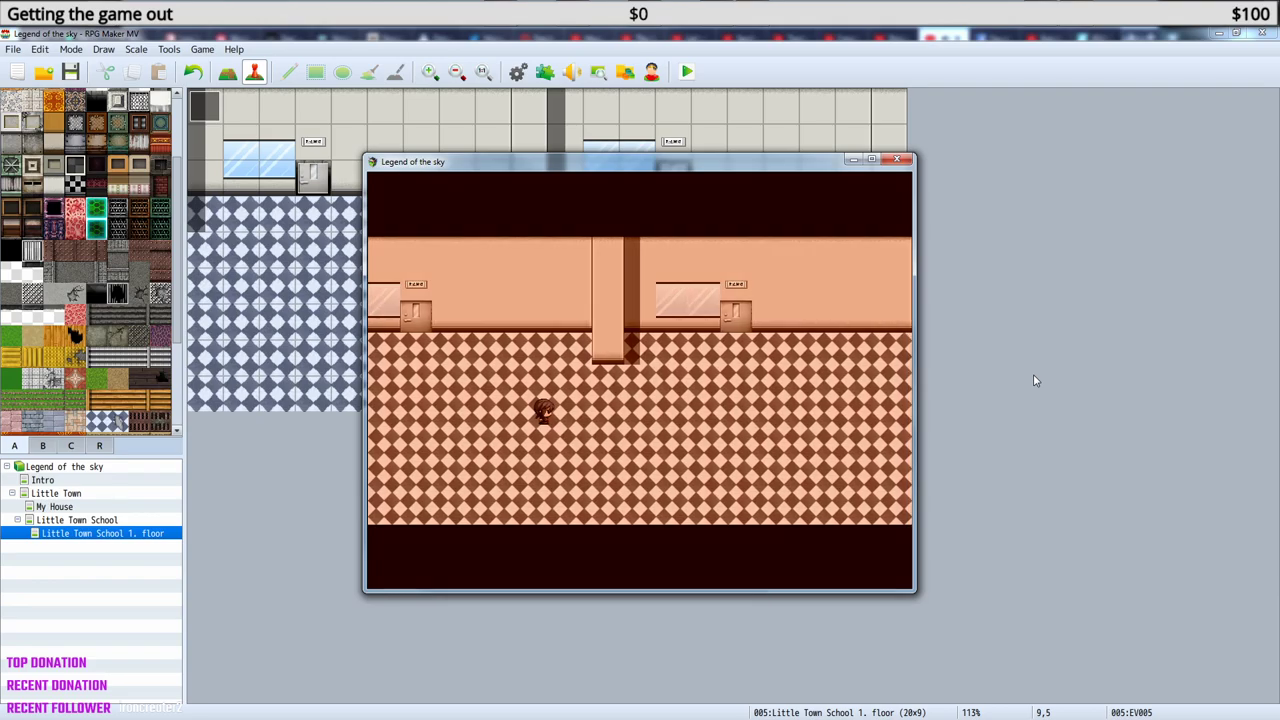
pyautogui.click(897, 160)
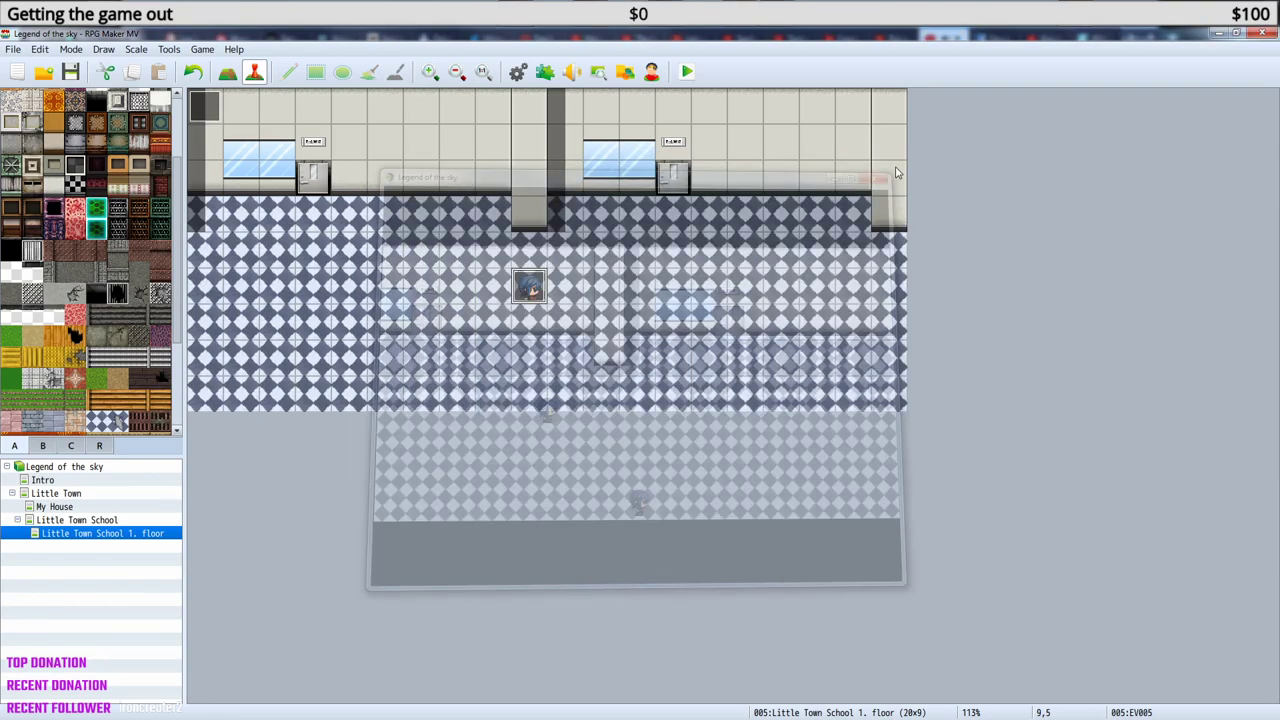
# Delete three Move Right commands from the player's route in the autorun event at tile (0,0), leaving seven, and save the event.
pyautogui.doubleClick(528, 287)
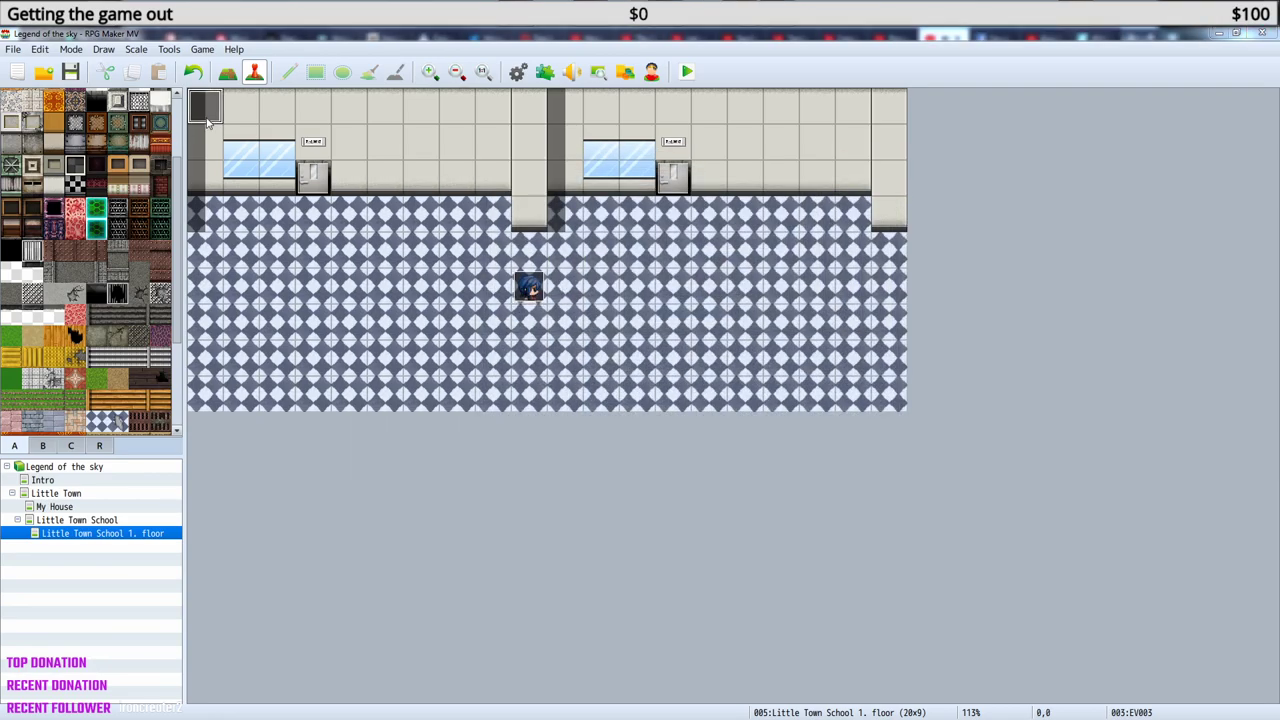
pyautogui.click(666, 276)
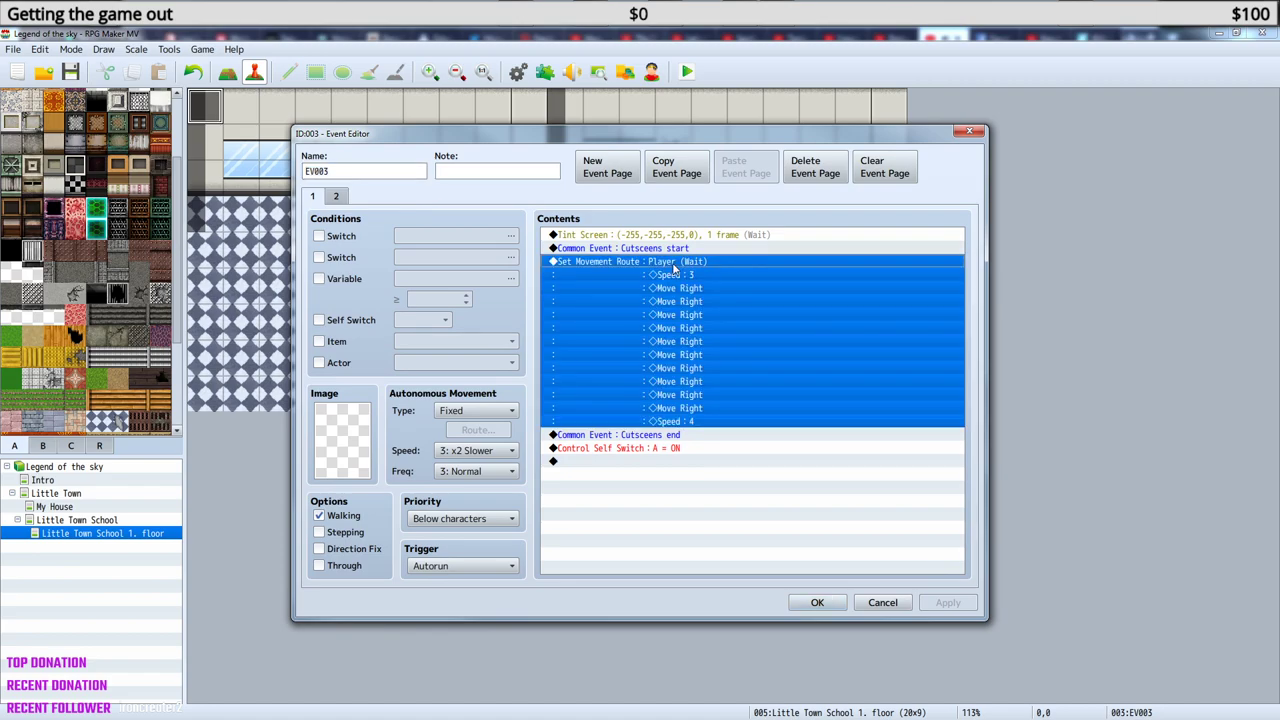
pyautogui.rightClick(672, 262)
pyautogui.click(703, 288)
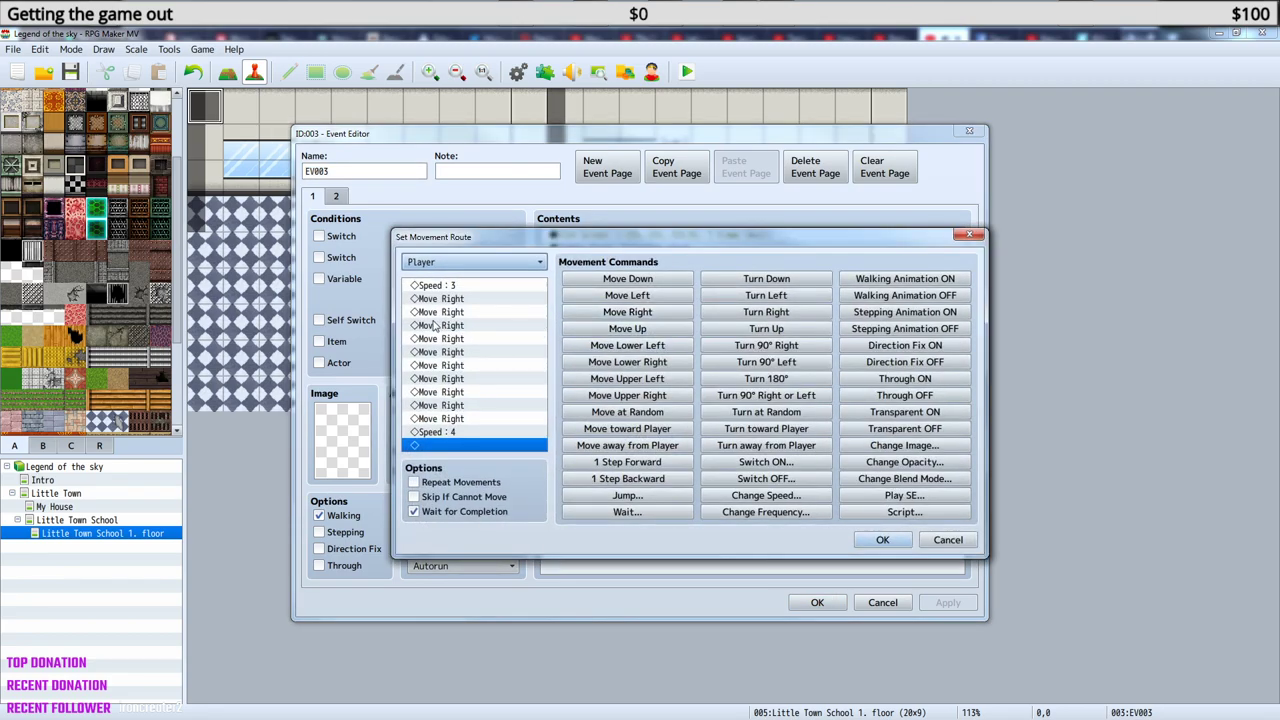
pyautogui.click(452, 326)
pyautogui.press('Delete')
pyautogui.press('Delete')
pyautogui.press('Delete')
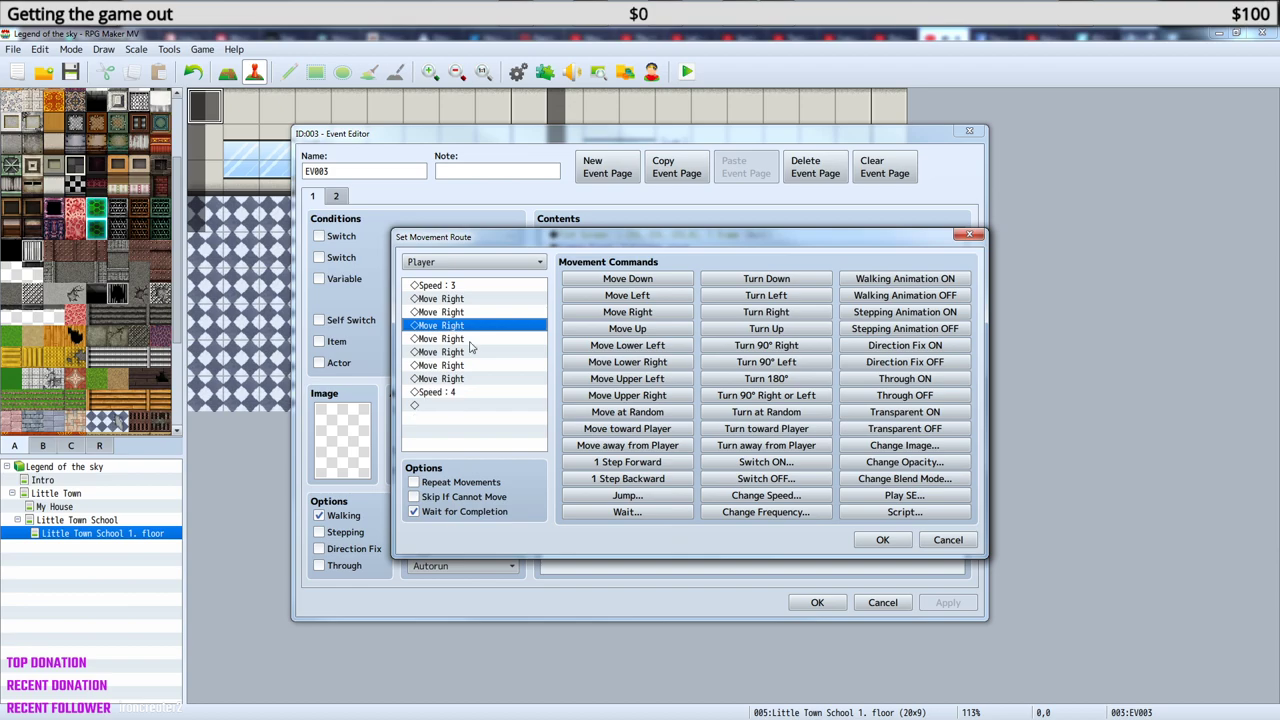
pyautogui.click(882, 541)
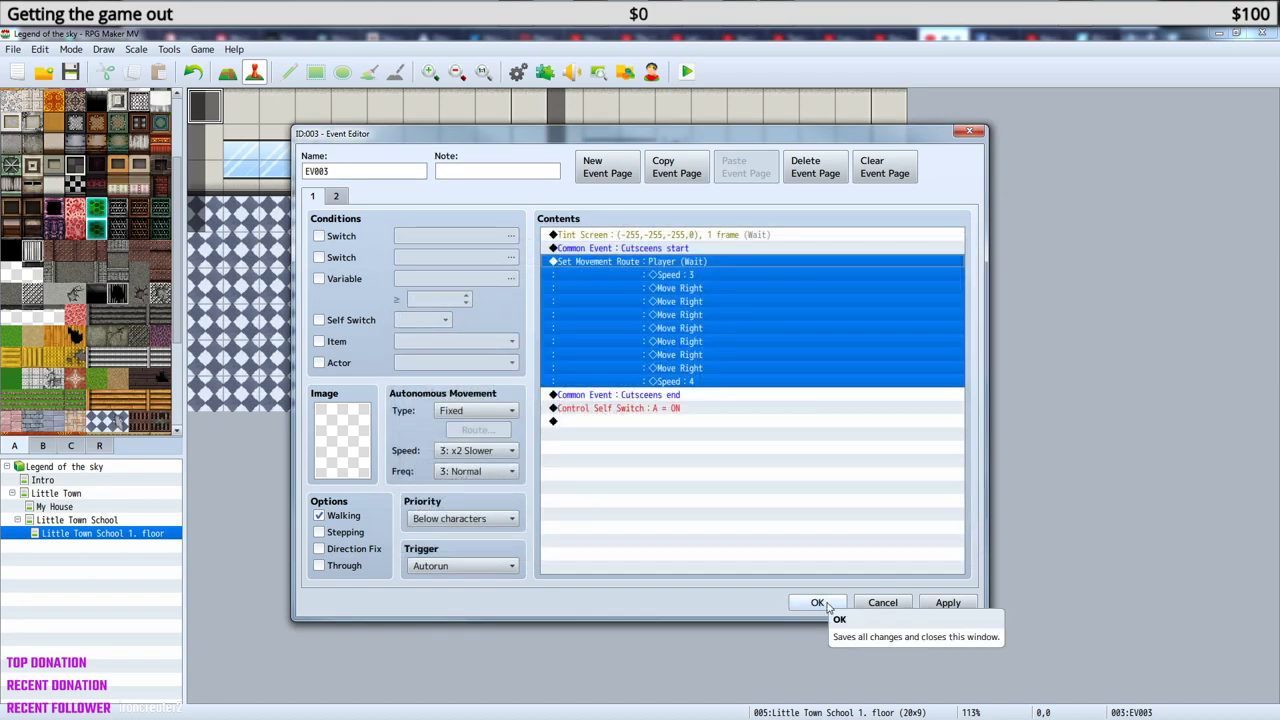
pyautogui.click(818, 603)
# Move the blue-haired character event to tile (8,5) and check the hallway cutscene in a saved playtest.
pyautogui.click(530, 288)
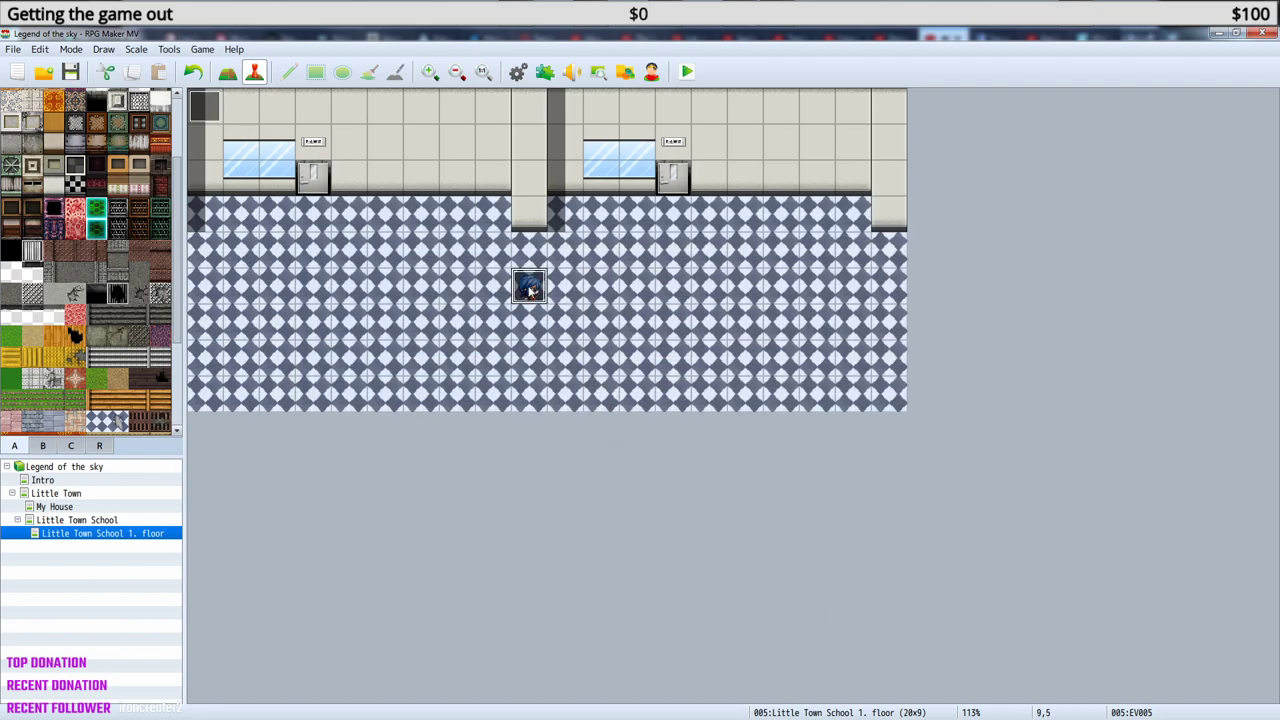
pyautogui.moveTo(530, 290); pyautogui.dragTo(494, 290)
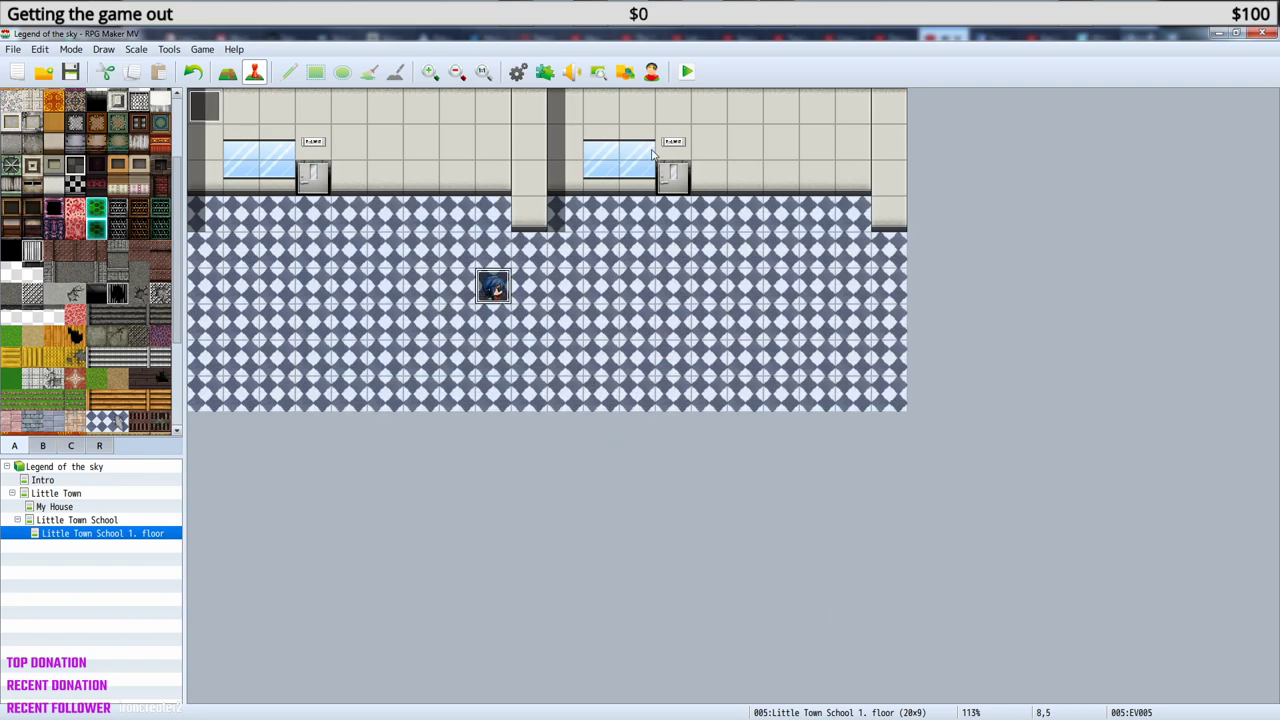
pyautogui.click(686, 72)
pyautogui.click(600, 399)
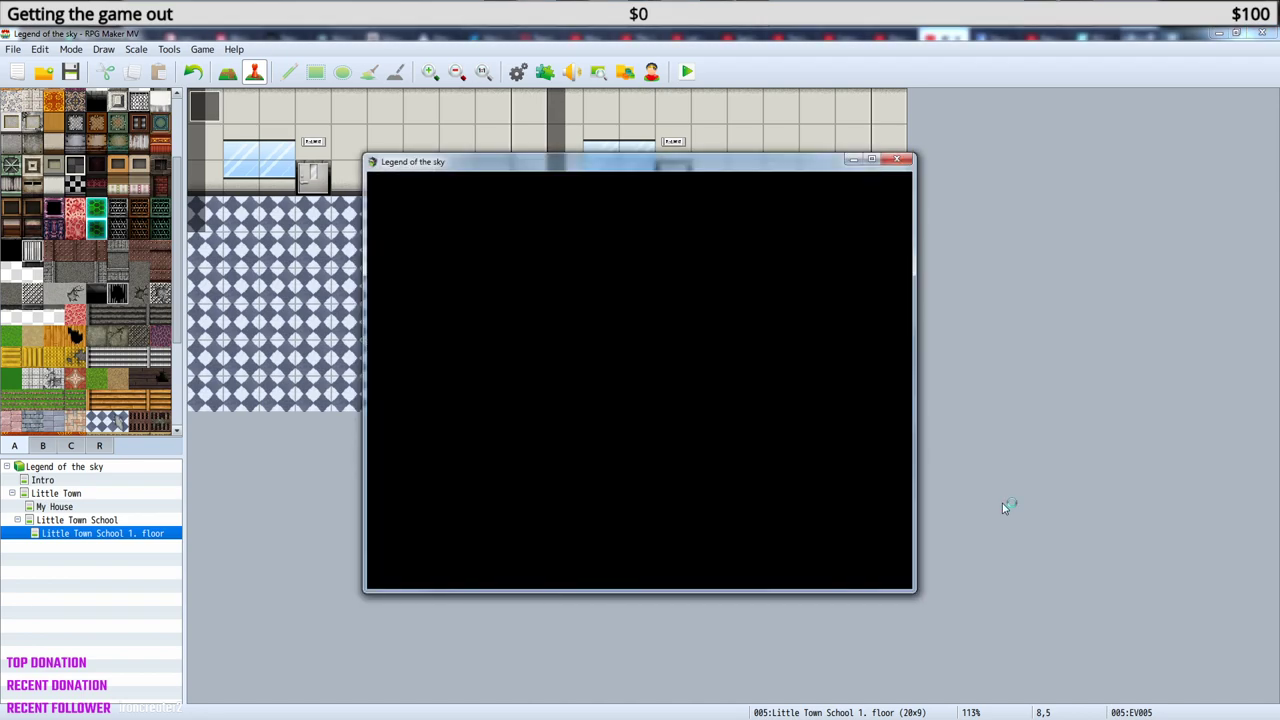
pyautogui.press('Return')
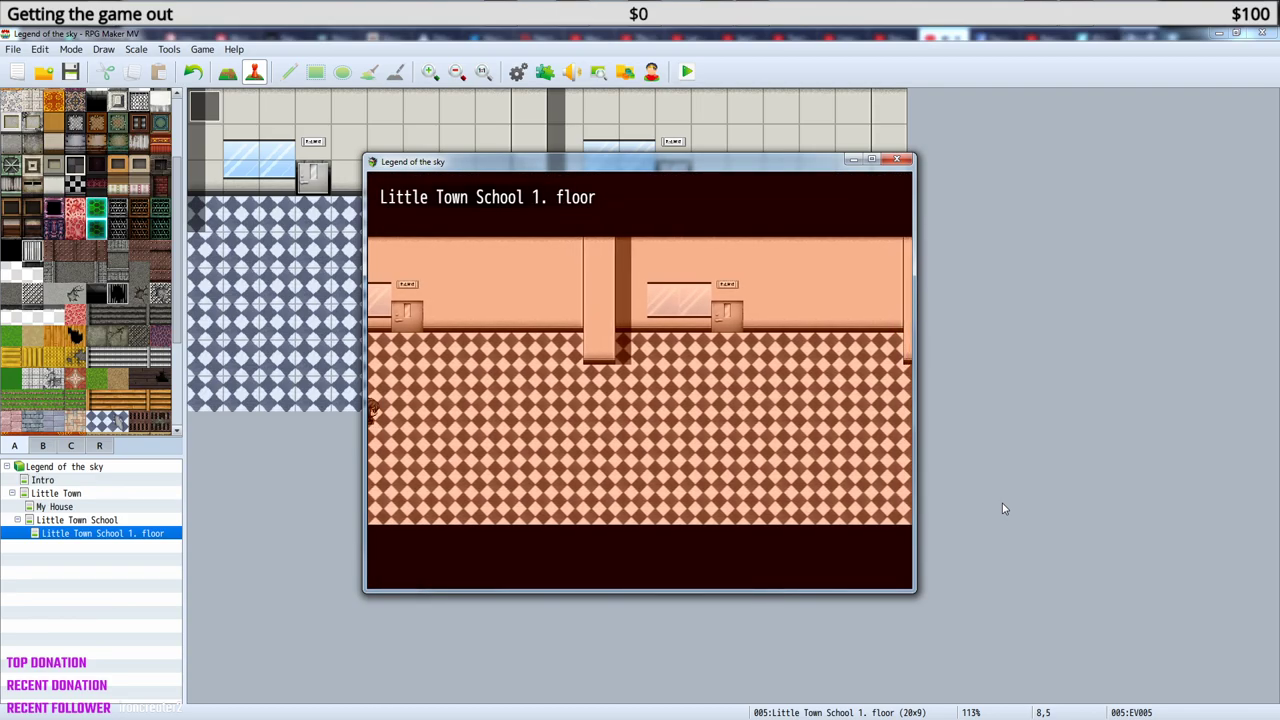
pyautogui.press('Right')
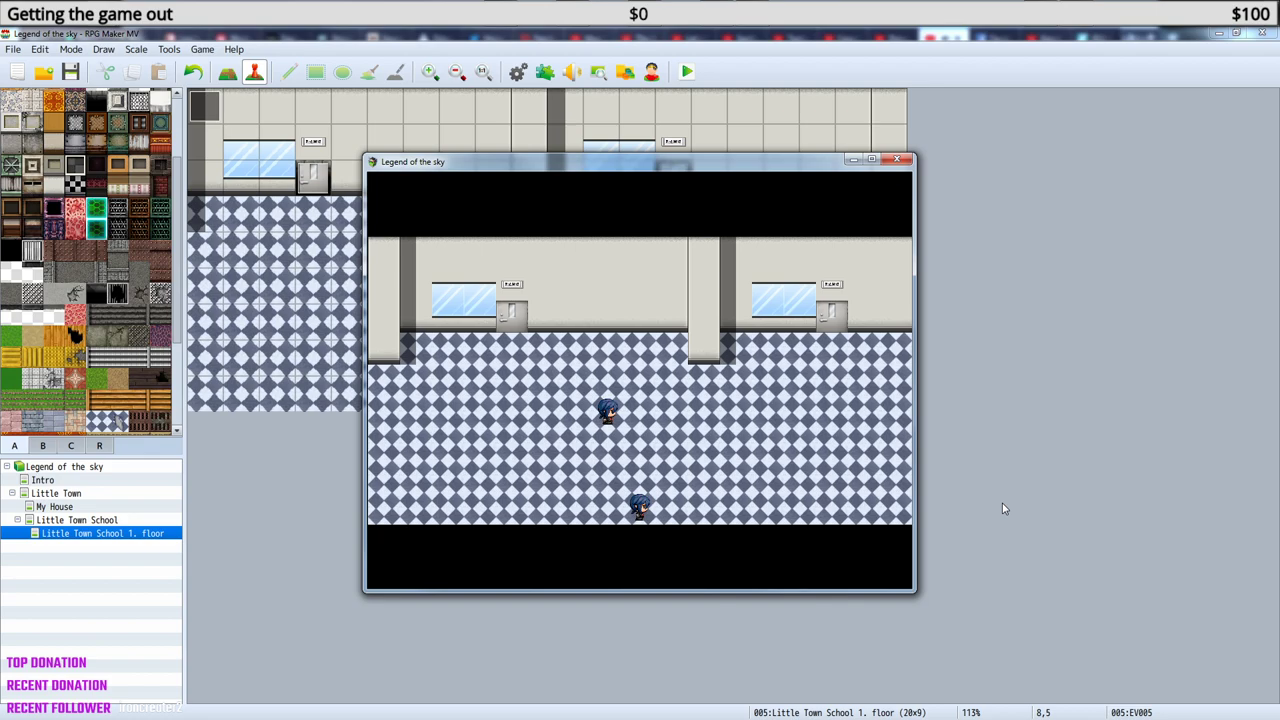
pyautogui.click(900, 161)
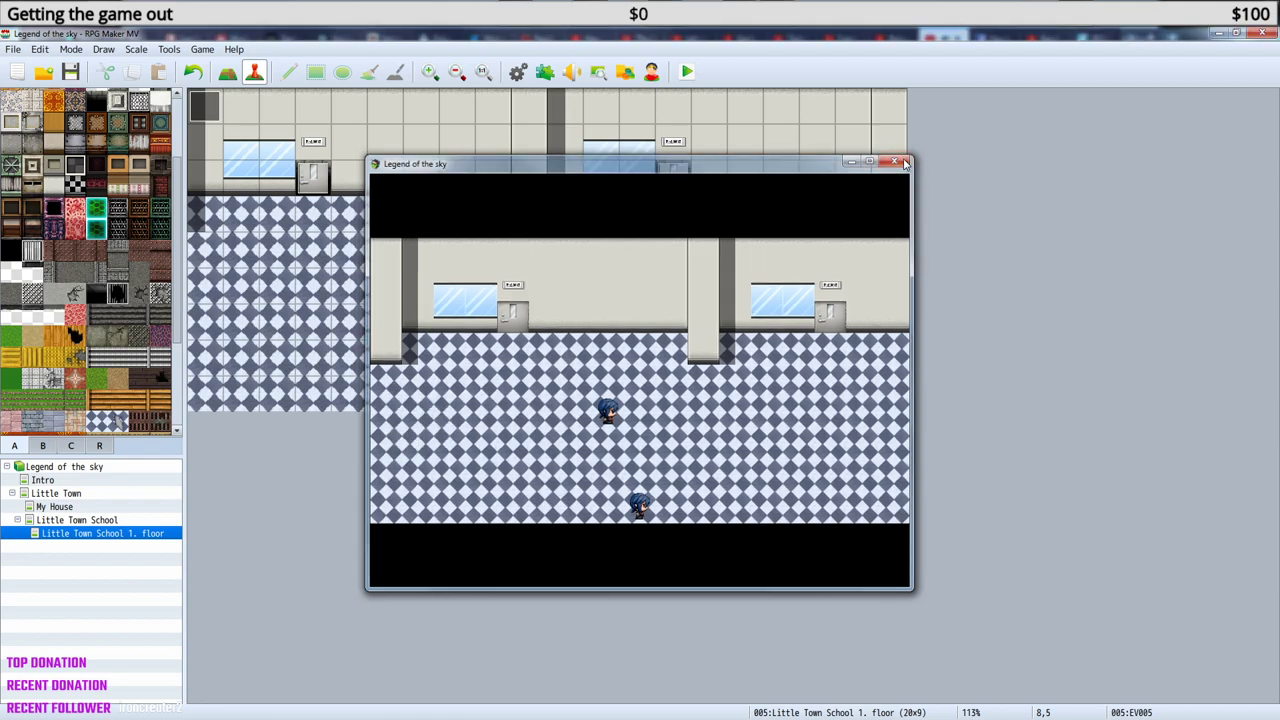
# Review the Move Right commands in the autonomous movement route of the blue-haired character event at tile (8,5) and close the event.
pyautogui.doubleClick(493, 288)
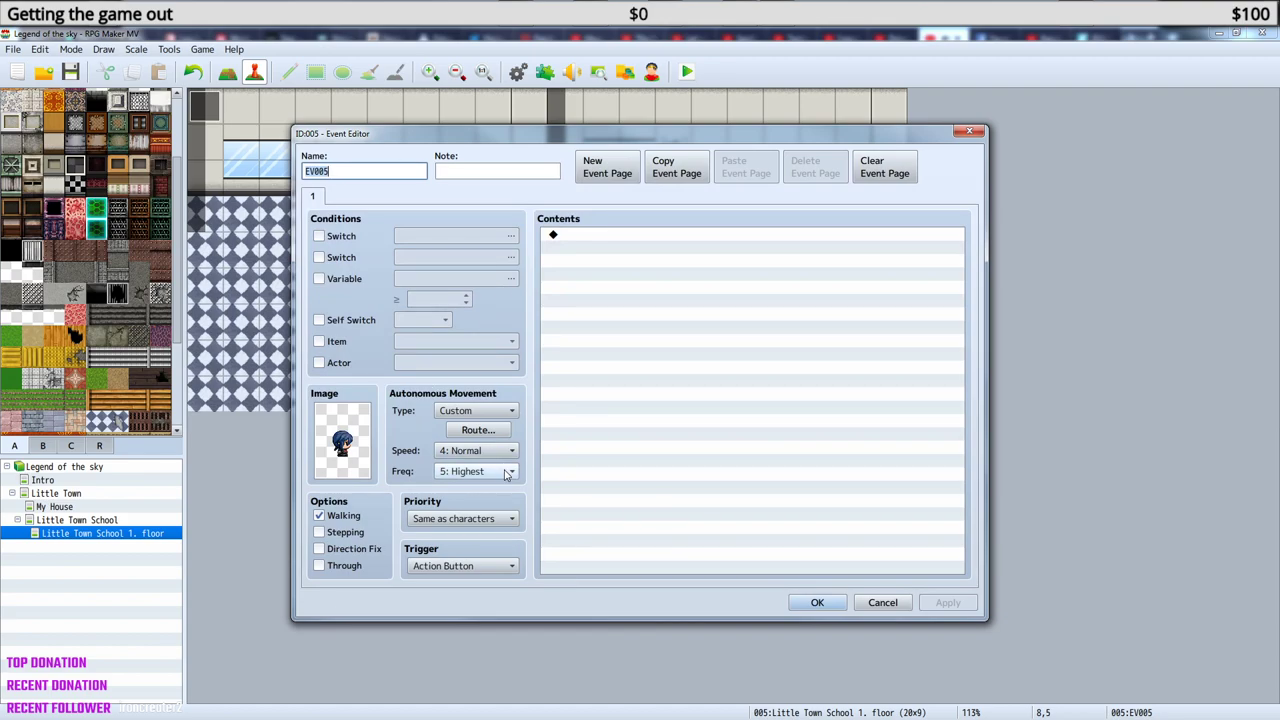
pyautogui.click(478, 429)
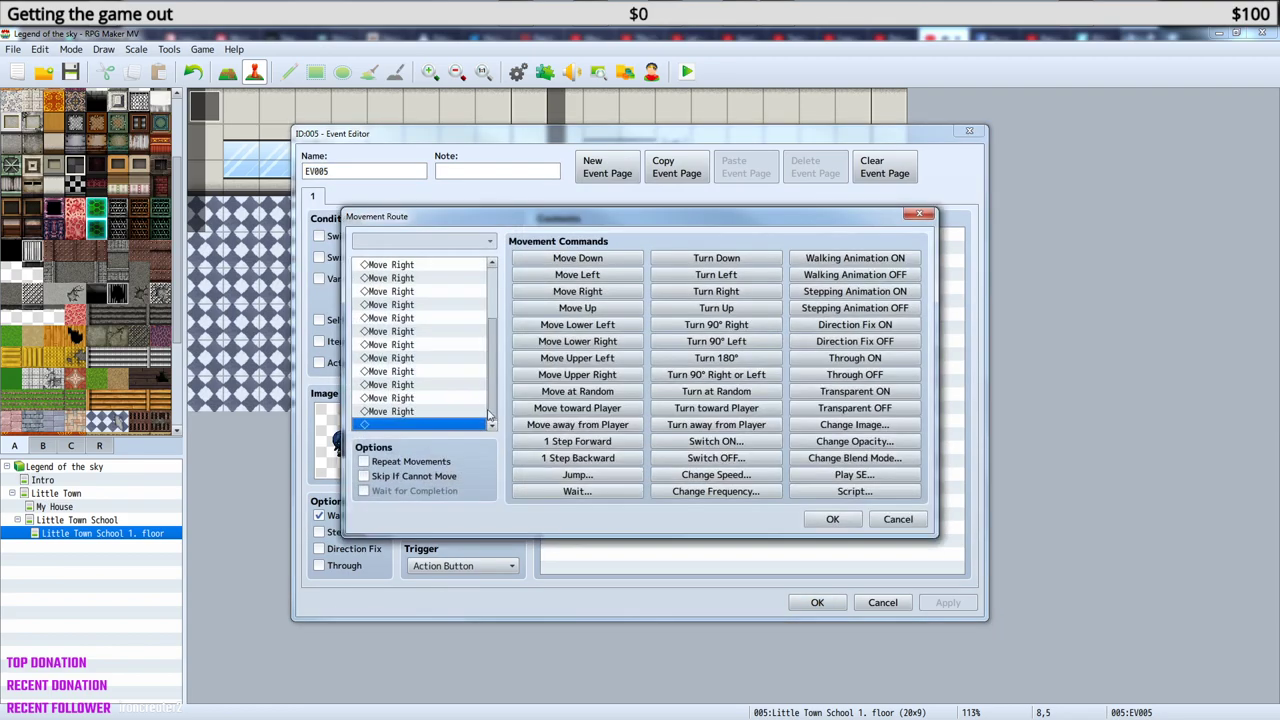
pyautogui.moveTo(495, 350); pyautogui.dragTo(496, 292)
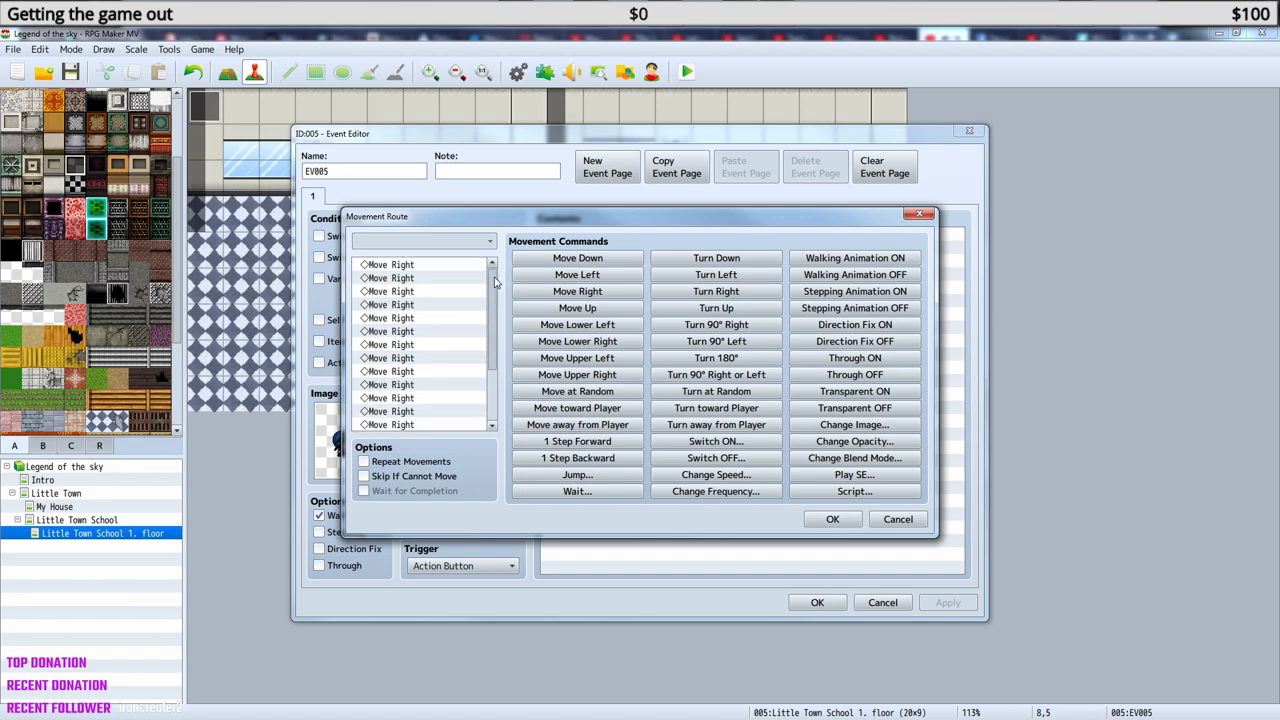
pyautogui.click(407, 265)
pyautogui.click(413, 279)
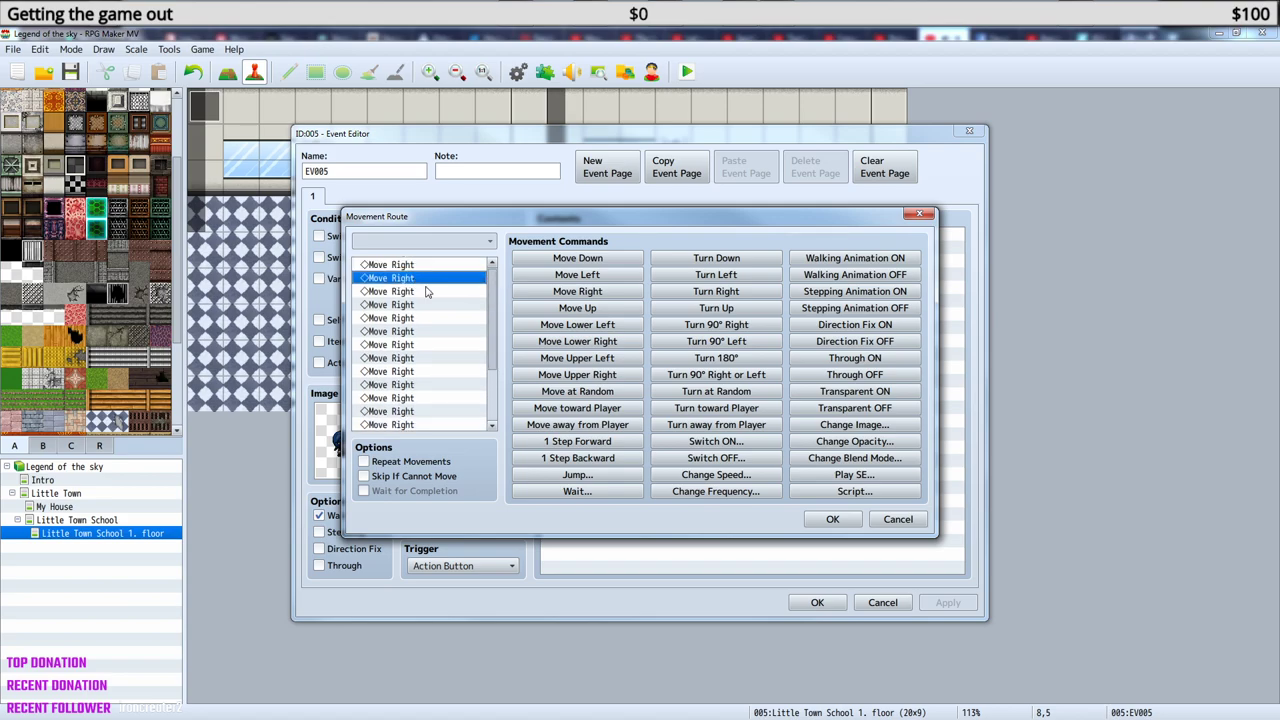
pyautogui.press('Down')
pyautogui.press('Down')
pyautogui.press('Down')
pyautogui.press('Down')
pyautogui.press('Down')
pyautogui.press('Down')
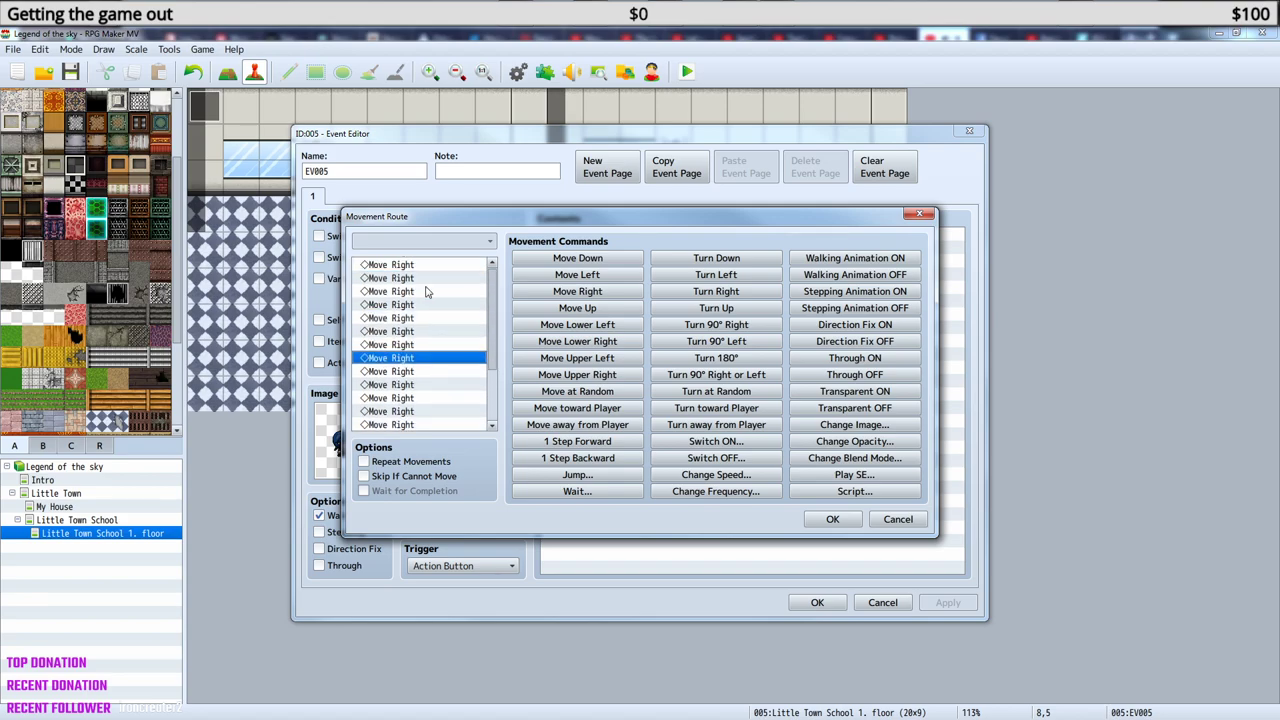
pyautogui.press('Down')
pyautogui.press('Down')
pyautogui.press('Down')
pyautogui.press('Down')
pyautogui.press('Down')
pyautogui.press('Down')
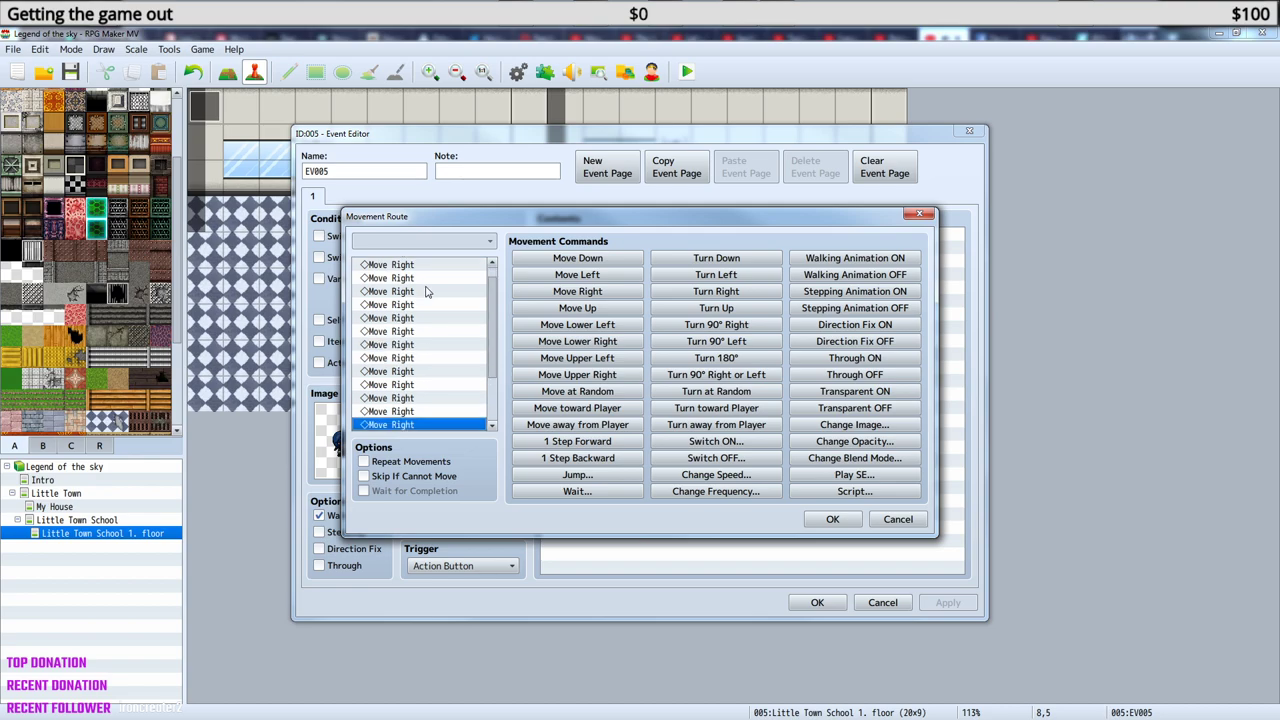
pyautogui.press('Down')
pyautogui.press('Down')
pyautogui.press('Down')
pyautogui.press('Down')
pyautogui.press('Down')
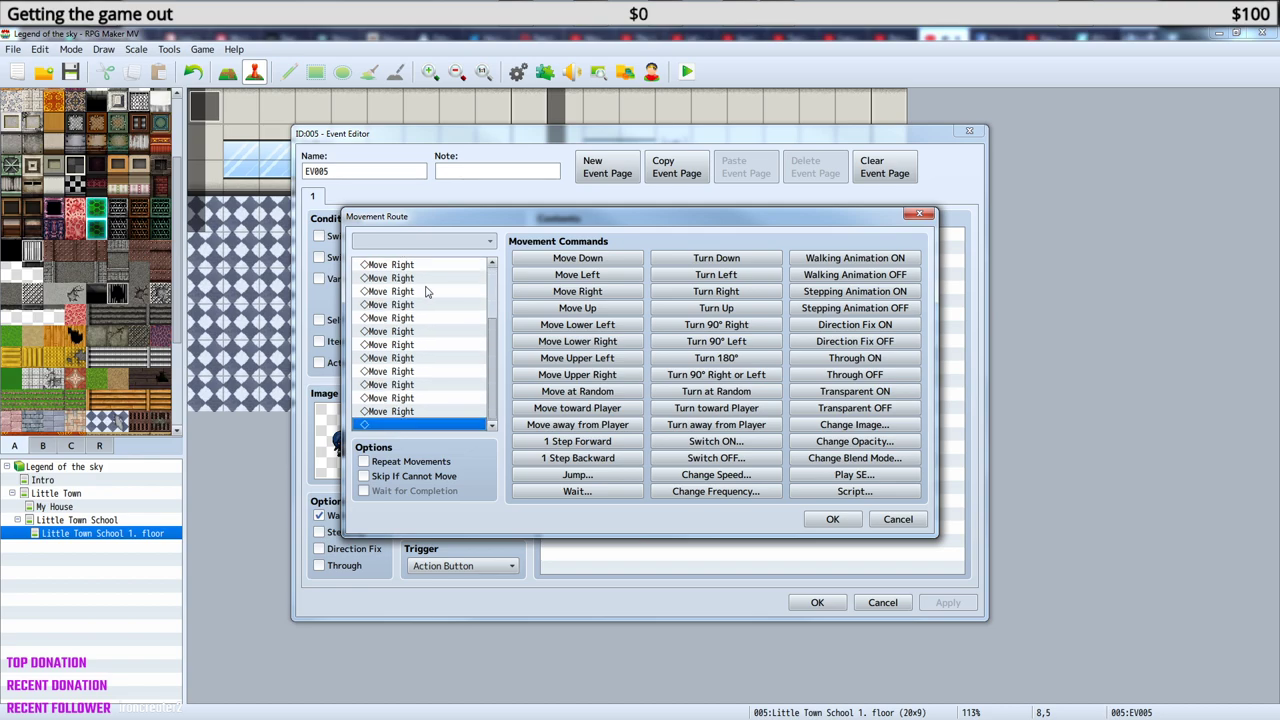
pyautogui.press('Up')
pyautogui.press('Up')
pyautogui.press('Up')
pyautogui.press('Up')
pyautogui.press('Up')
pyautogui.press('Up')
pyautogui.press('Up')
pyautogui.press('Up')
pyautogui.press('Up')
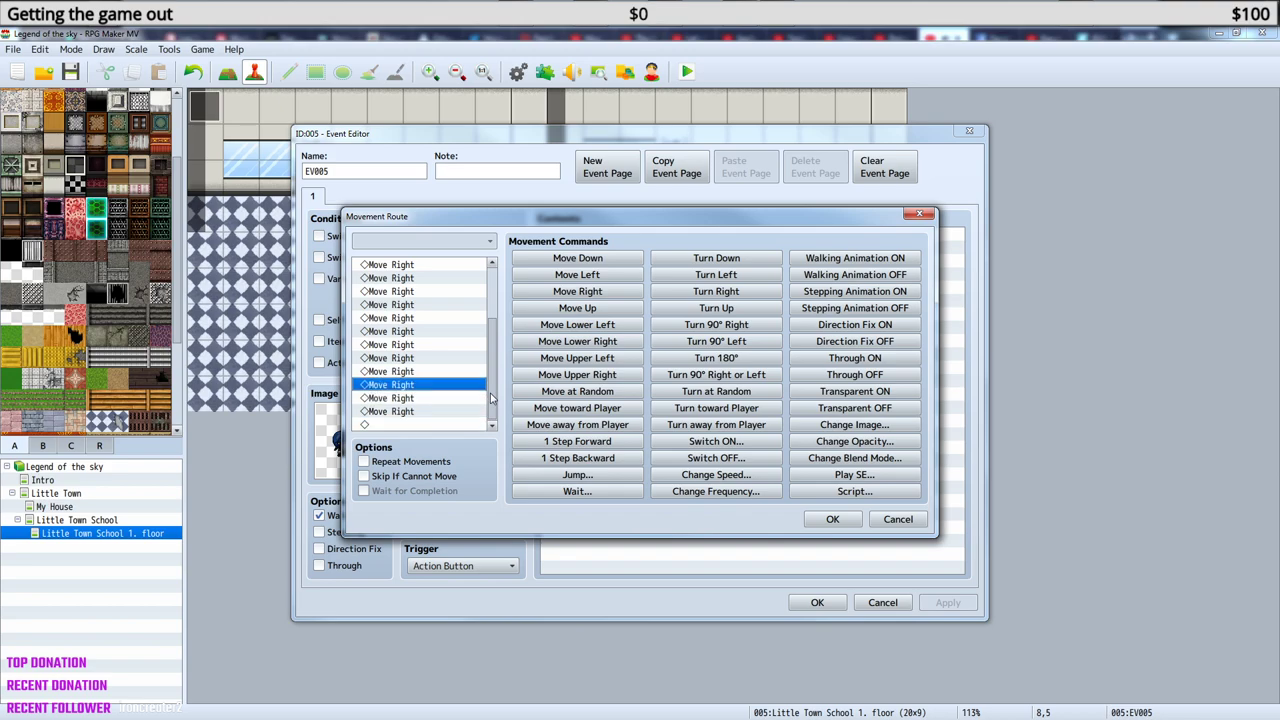
pyautogui.press('Up')
pyautogui.press('Up')
pyautogui.press('Up')
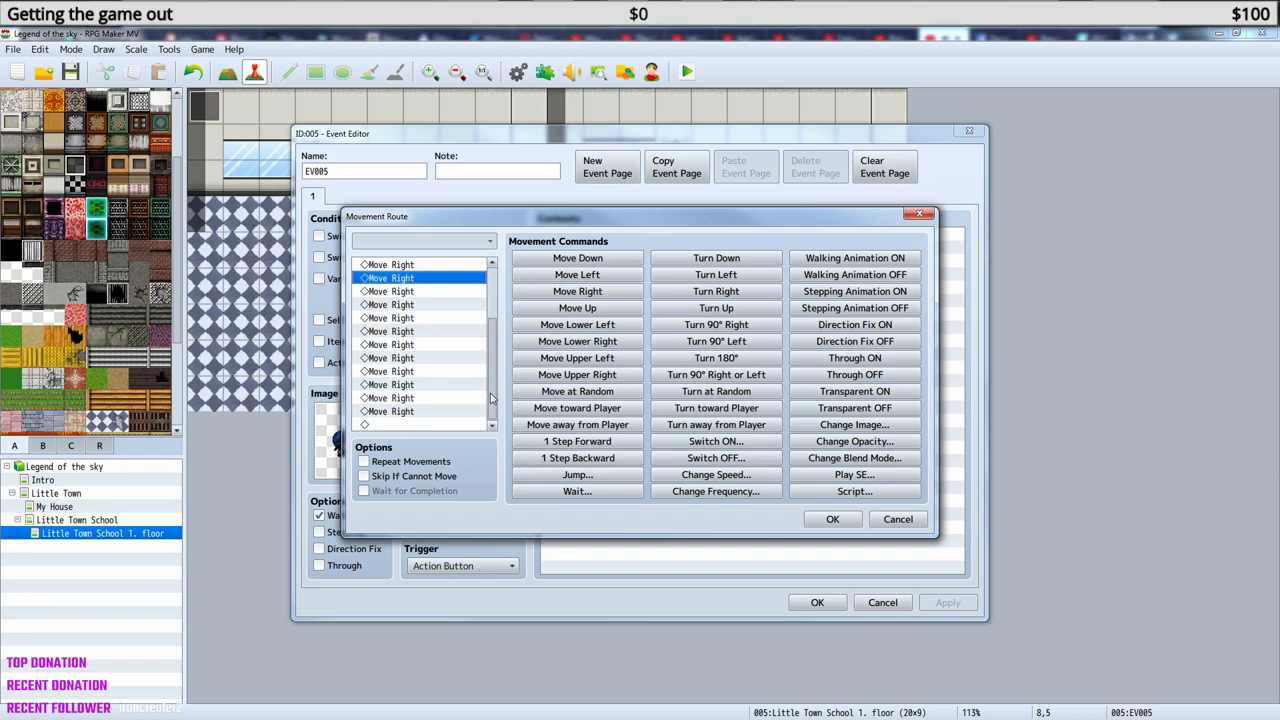
pyautogui.press('Up')
pyautogui.press('Up')
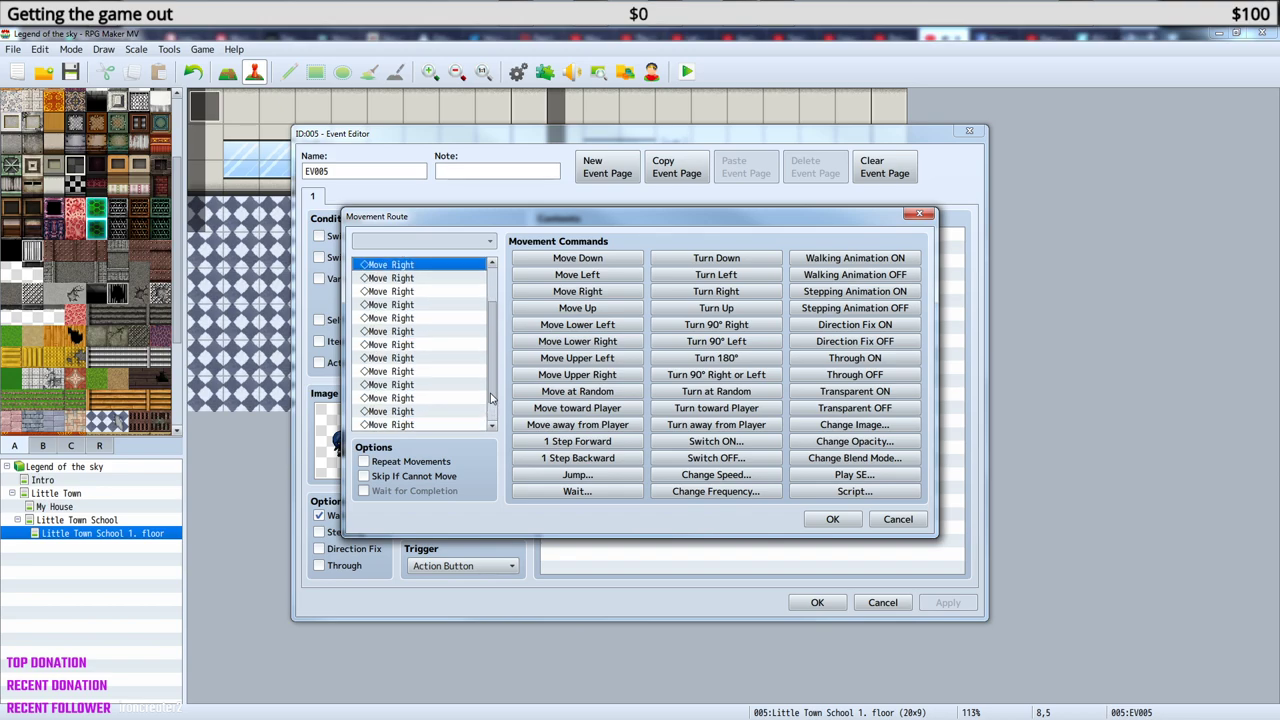
pyautogui.press('Up')
pyautogui.press('Up')
pyautogui.press('Up')
pyautogui.press('Up')
pyautogui.press('Up')
pyautogui.press('Up')
pyautogui.click(822, 518)
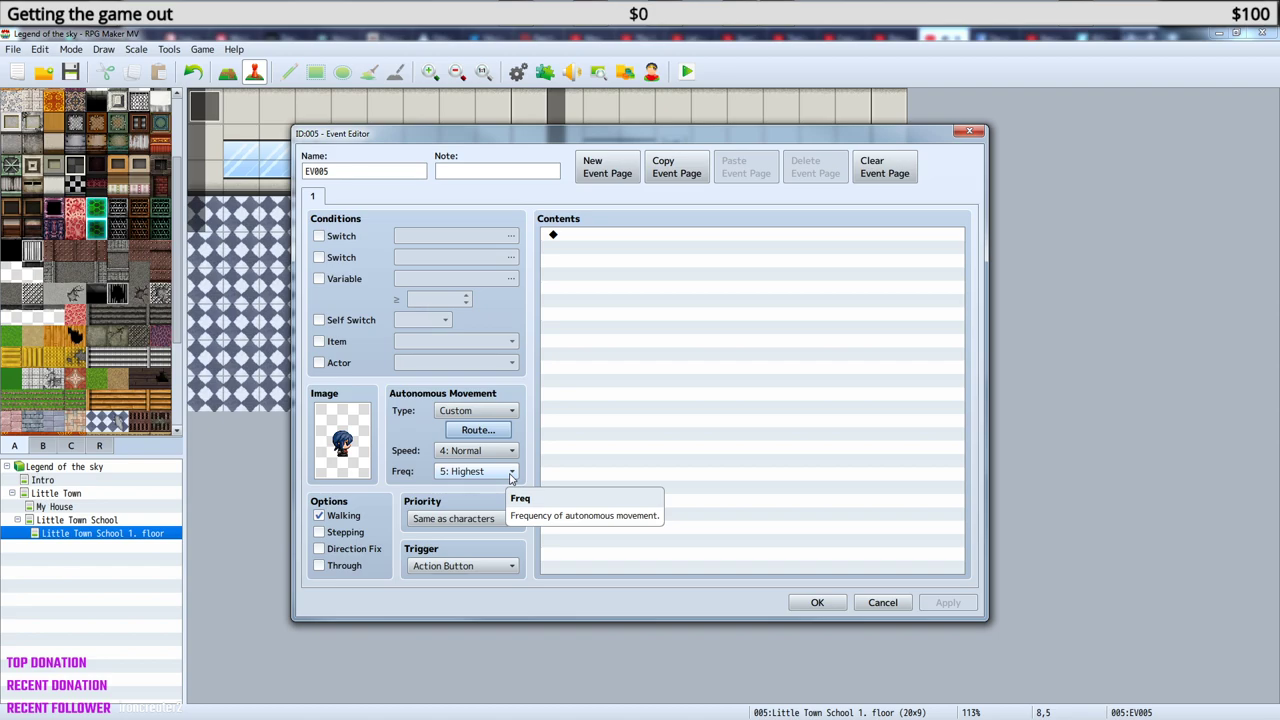
pyautogui.click(817, 603)
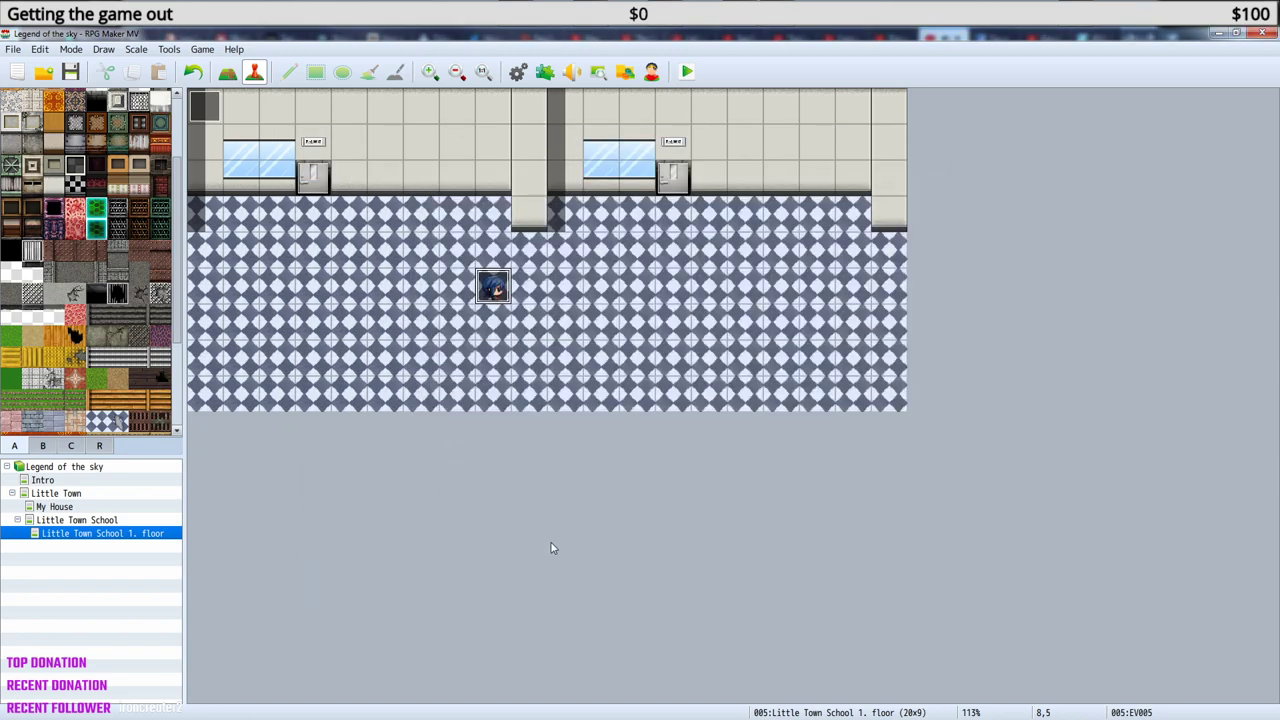
# Inspect the first speed command and its options in the player's movement route of the autorun event at tile (0,0).
pyautogui.doubleClick(493, 287)
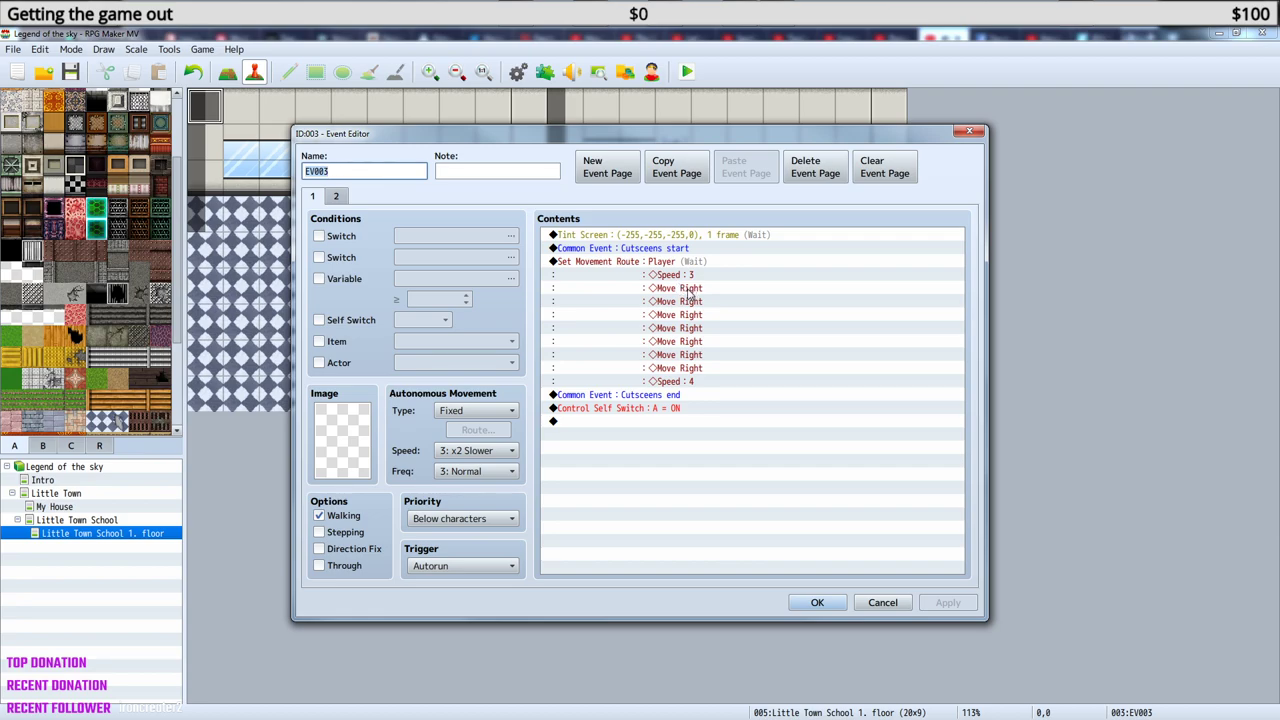
pyautogui.rightClick(682, 276)
pyautogui.click(655, 263)
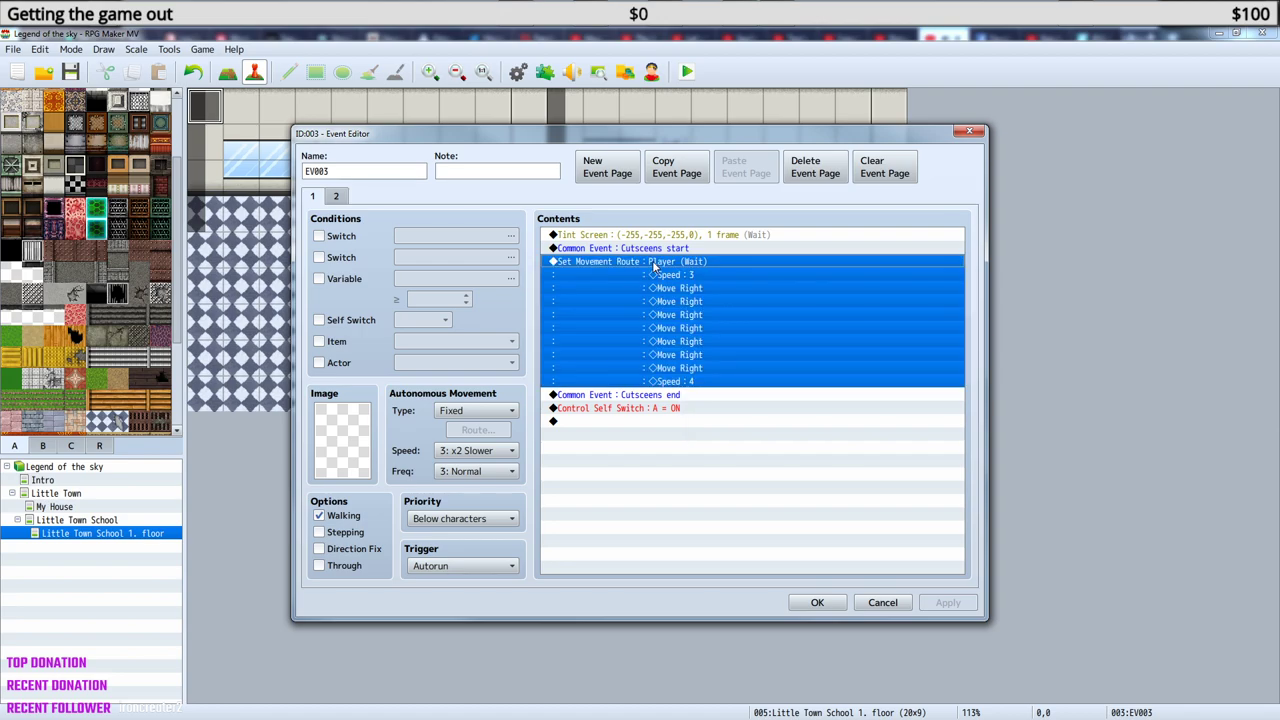
pyautogui.rightClick(654, 263)
pyautogui.click(672, 288)
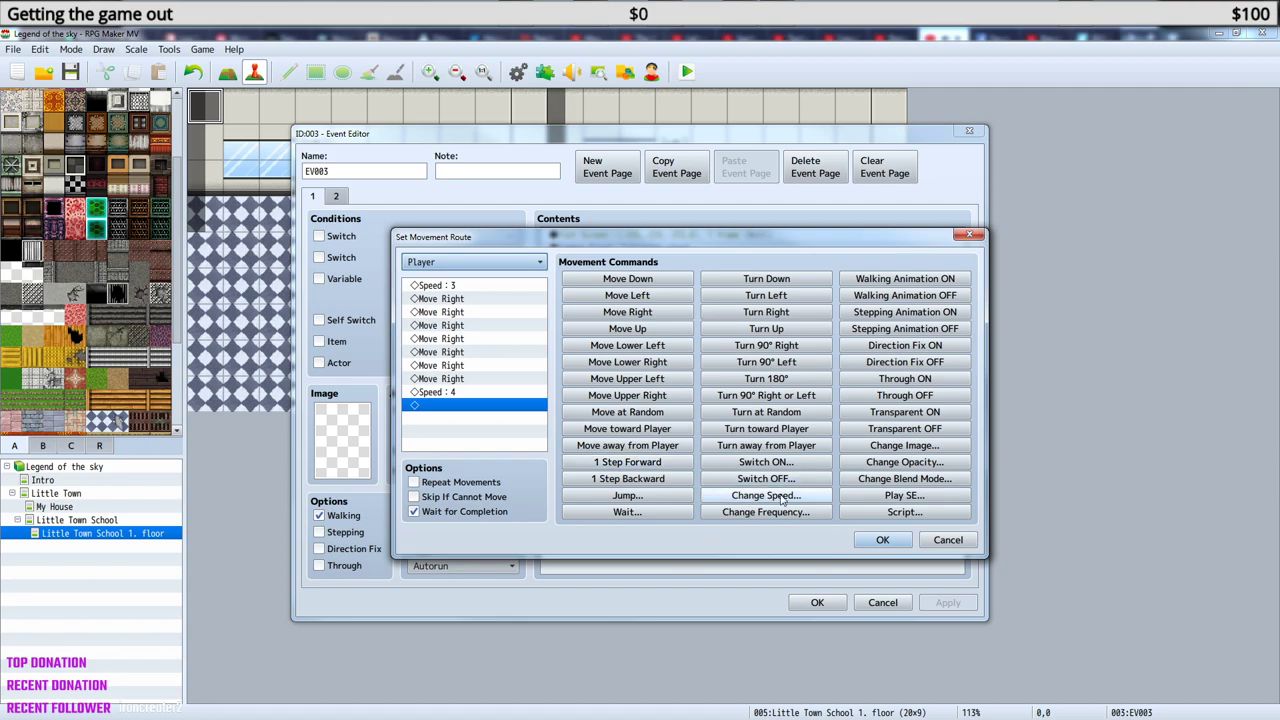
pyautogui.rightClick(458, 288)
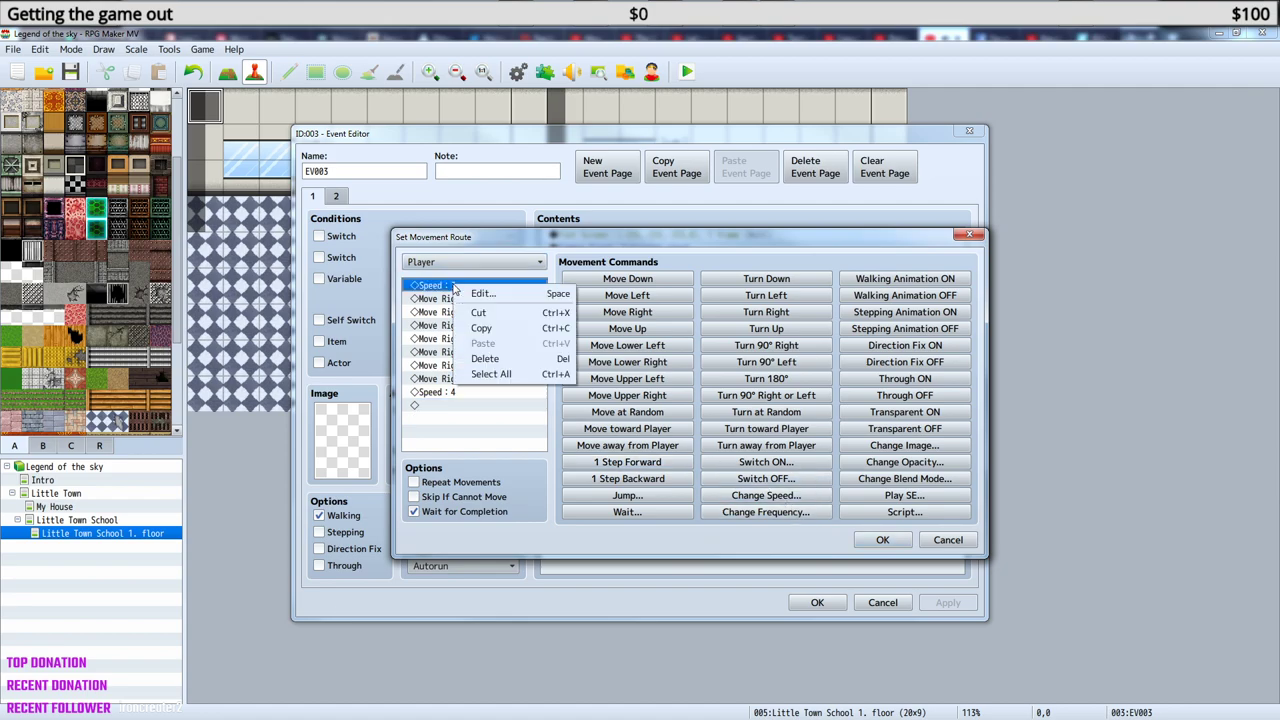
pyautogui.click(505, 294)
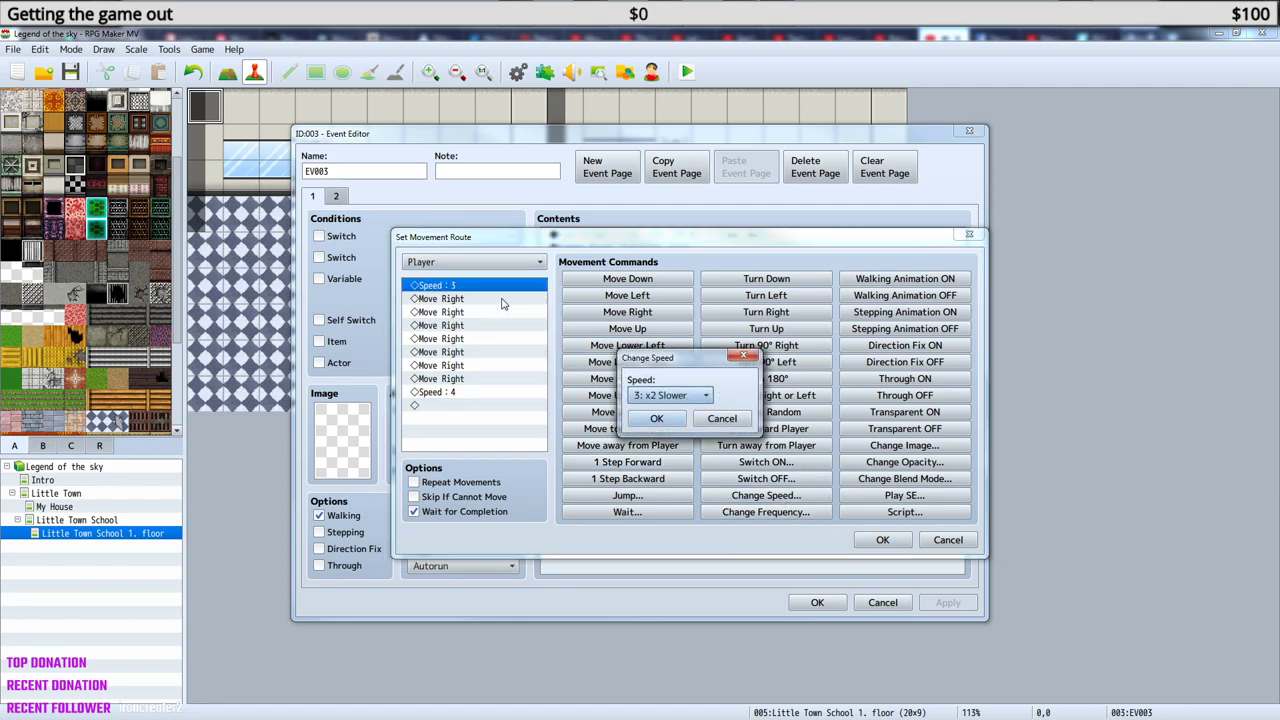
pyautogui.click(708, 396)
pyautogui.click(708, 397)
pyautogui.click(698, 416)
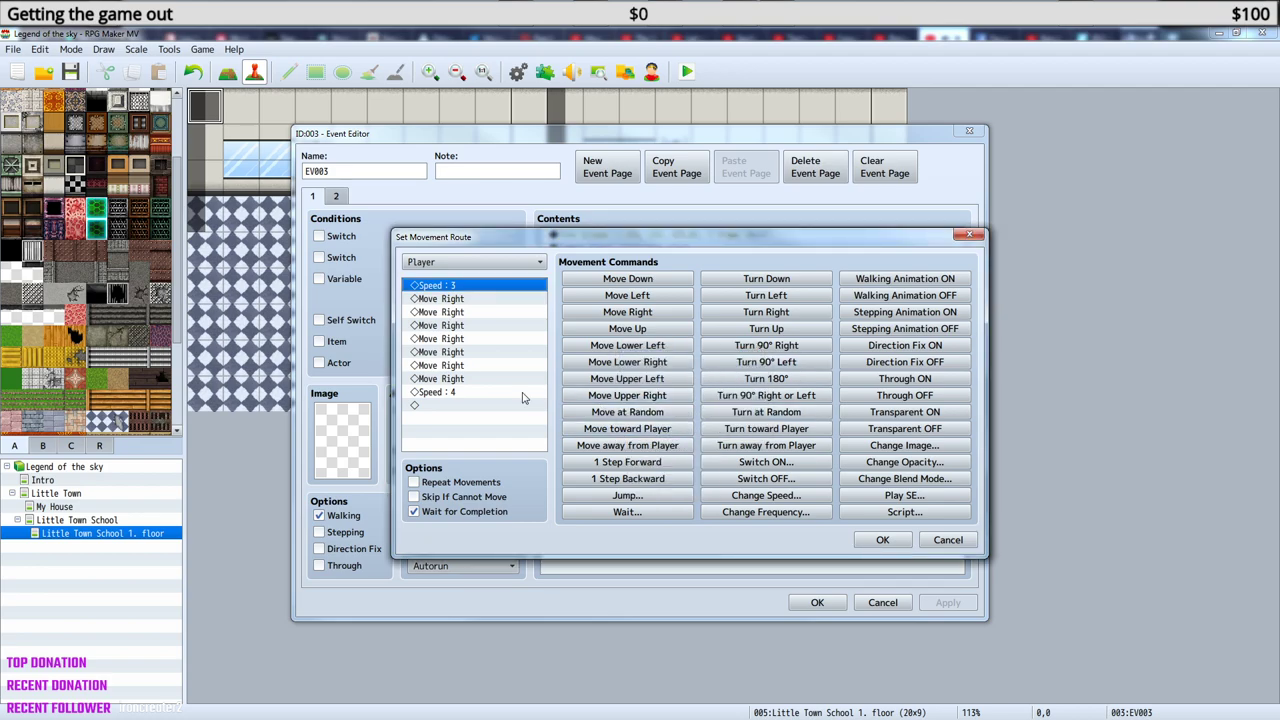
pyautogui.click(461, 378)
pyautogui.click(463, 352)
pyautogui.moveTo(463, 354); pyautogui.dragTo(455, 288)
pyautogui.rightClick(455, 288)
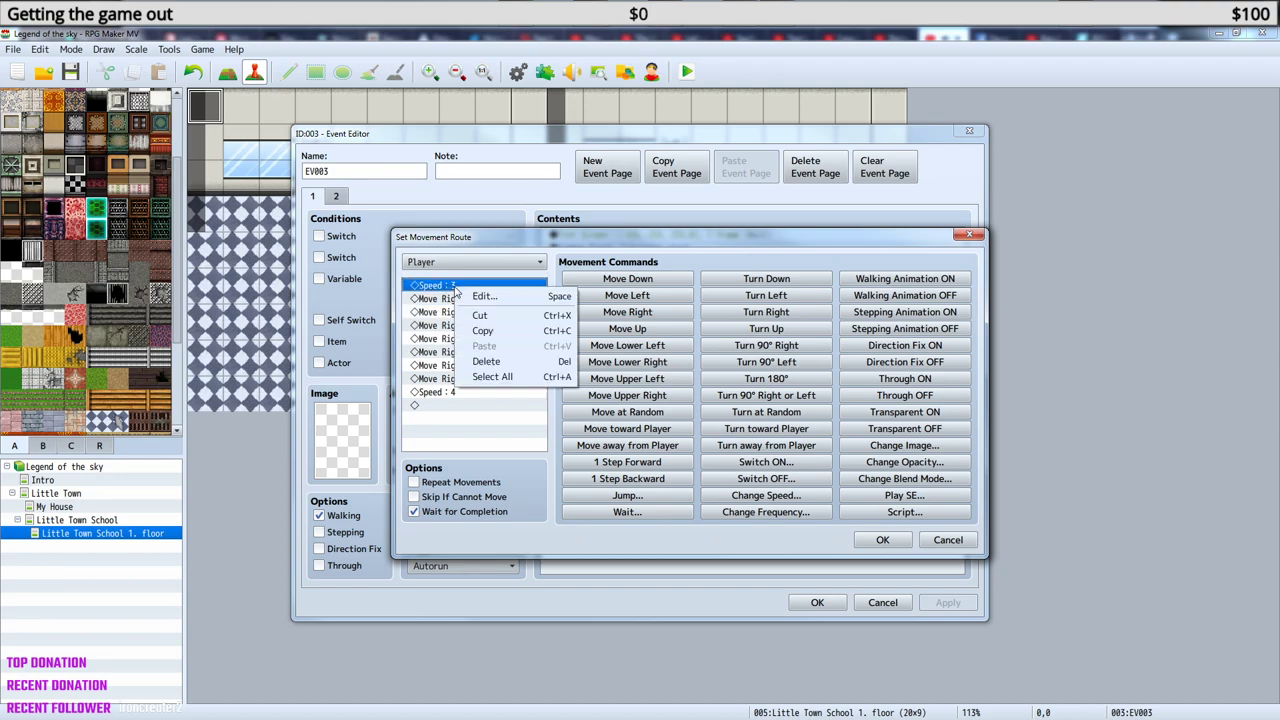
pyautogui.click(497, 299)
pyautogui.click(706, 396)
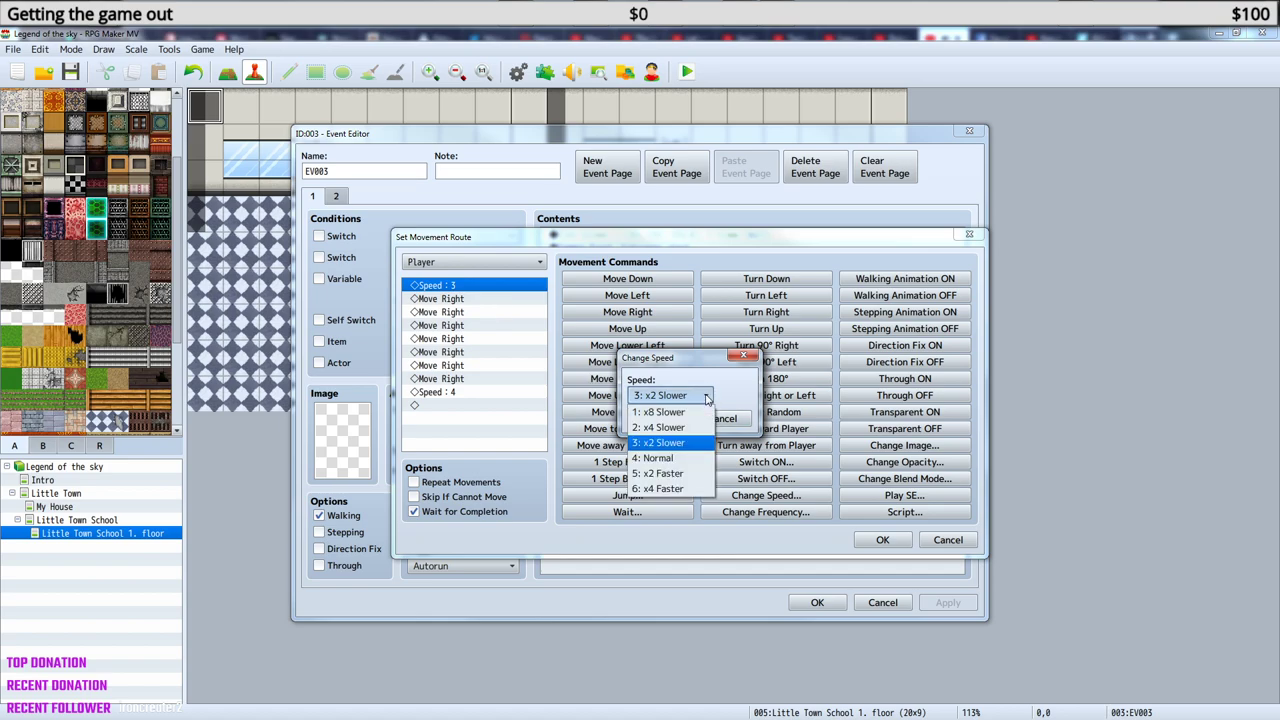
pyautogui.click(706, 397)
pyautogui.click(678, 420)
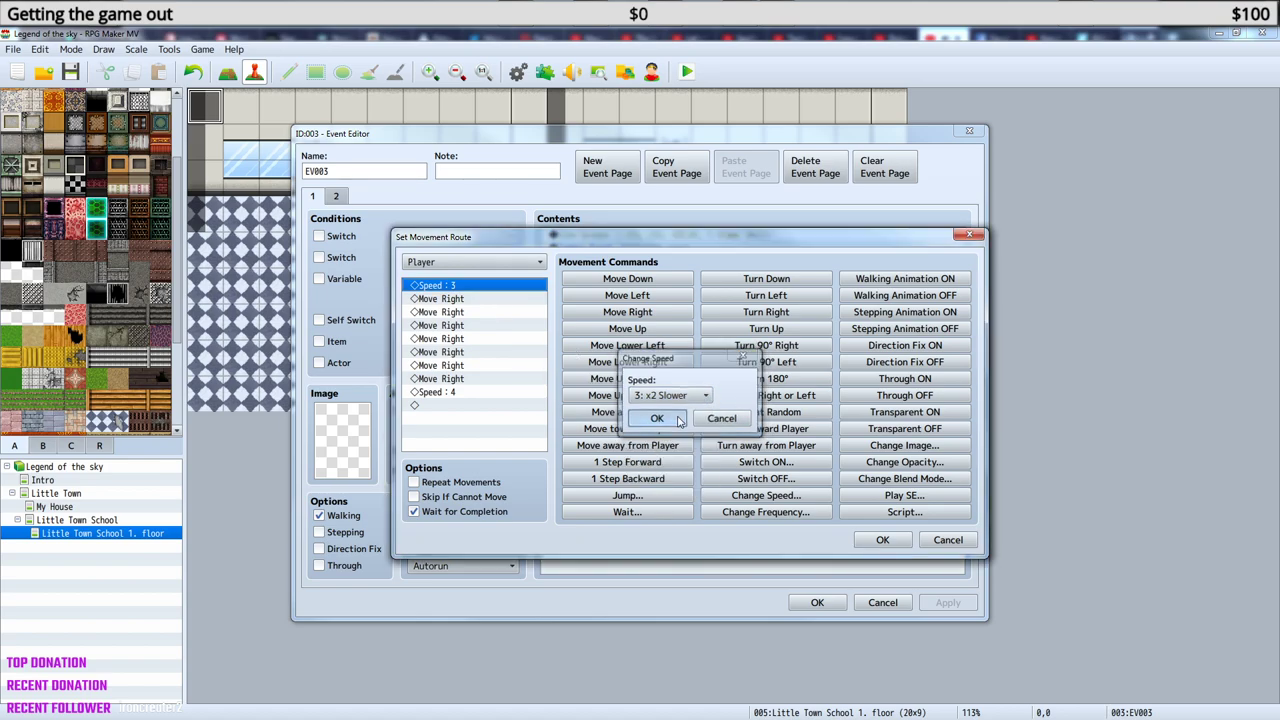
# Count the Move Right commands in the player's route and close the autorun event.
pyautogui.click(465, 378)
pyautogui.click(465, 365)
pyautogui.click(466, 340)
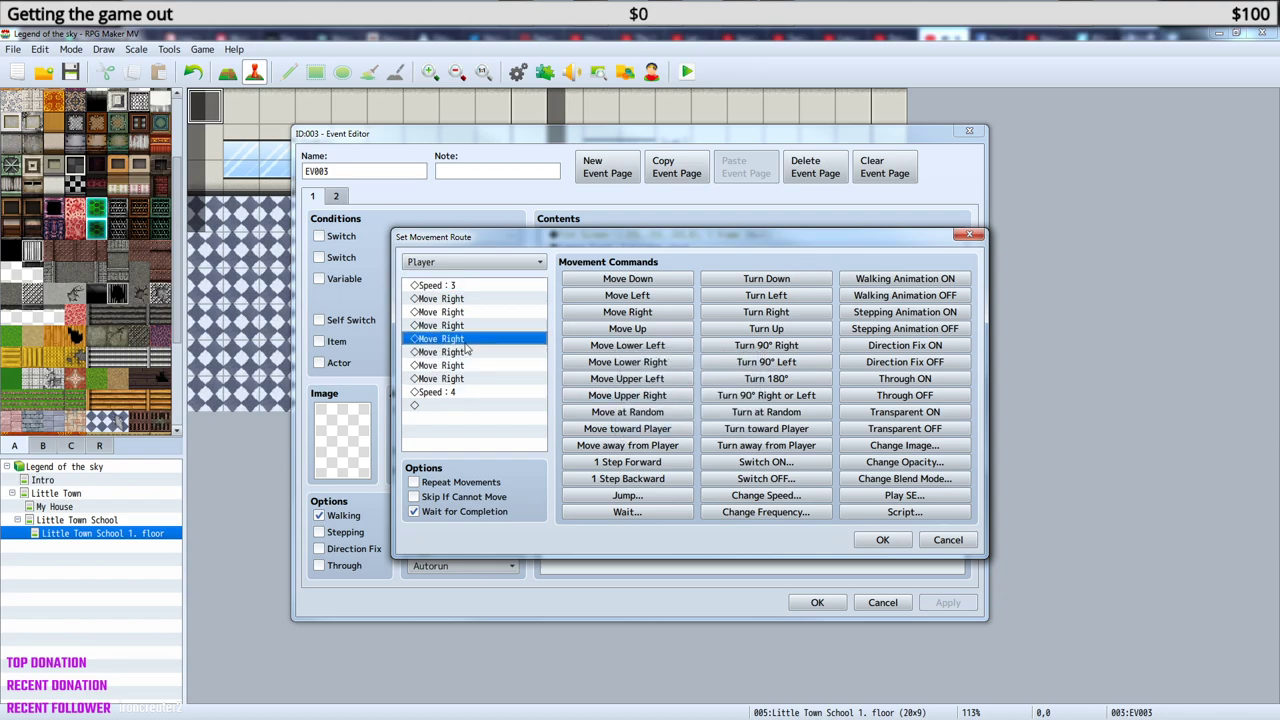
pyautogui.click(465, 312)
pyautogui.click(463, 299)
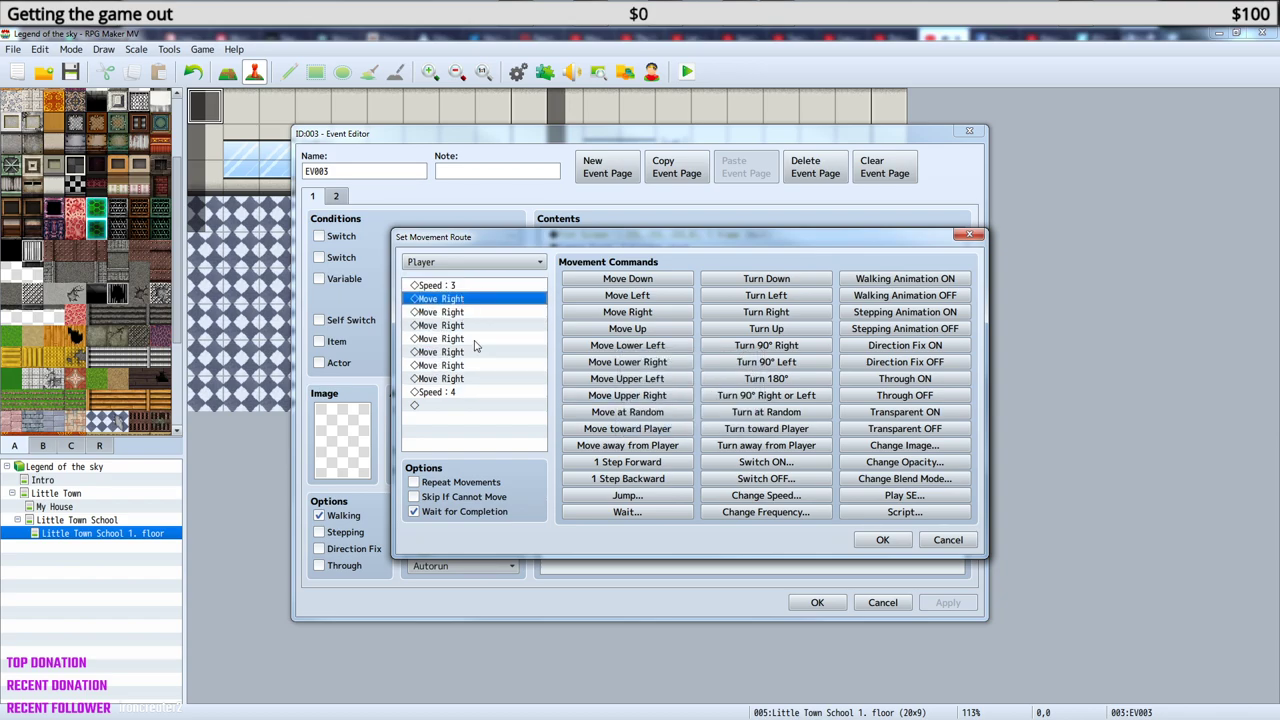
pyautogui.click(882, 539)
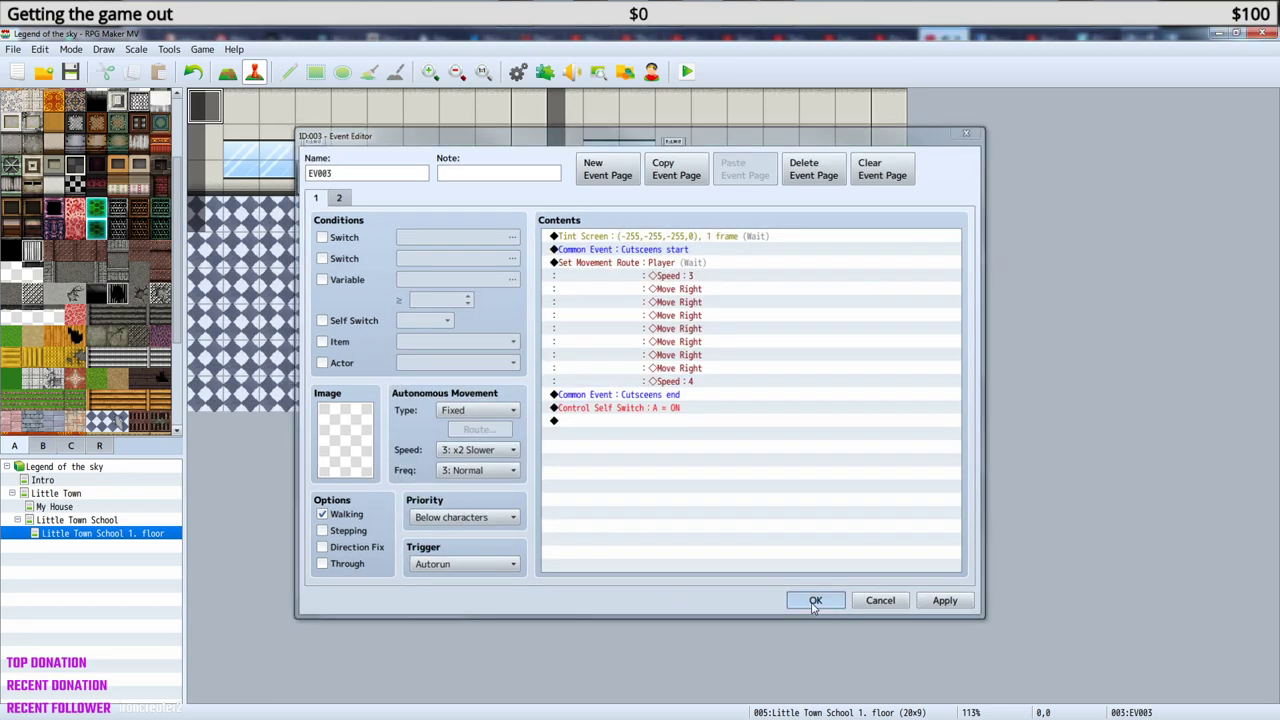
pyautogui.click(815, 602)
# Save and playtest the game from File 1, compare both characters' hallway walks, and close the playtest.
pyautogui.click(686, 71)
pyautogui.click(583, 399)
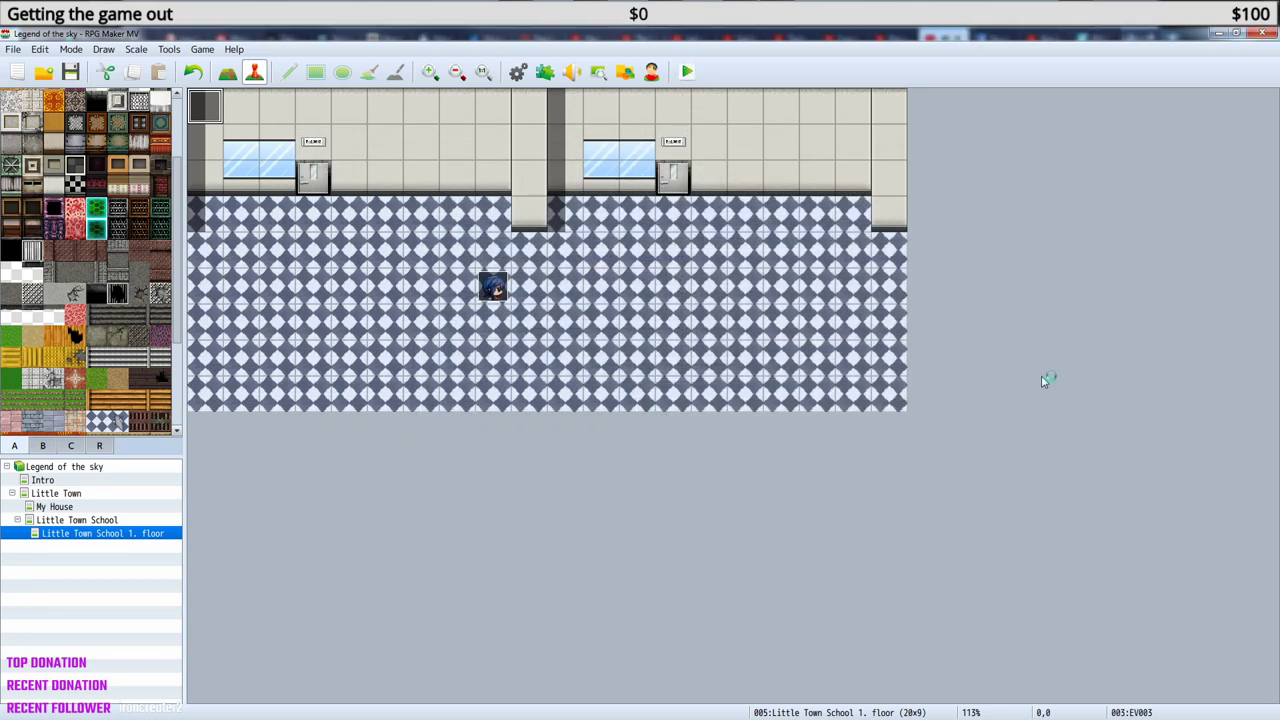
pyautogui.press('Return')
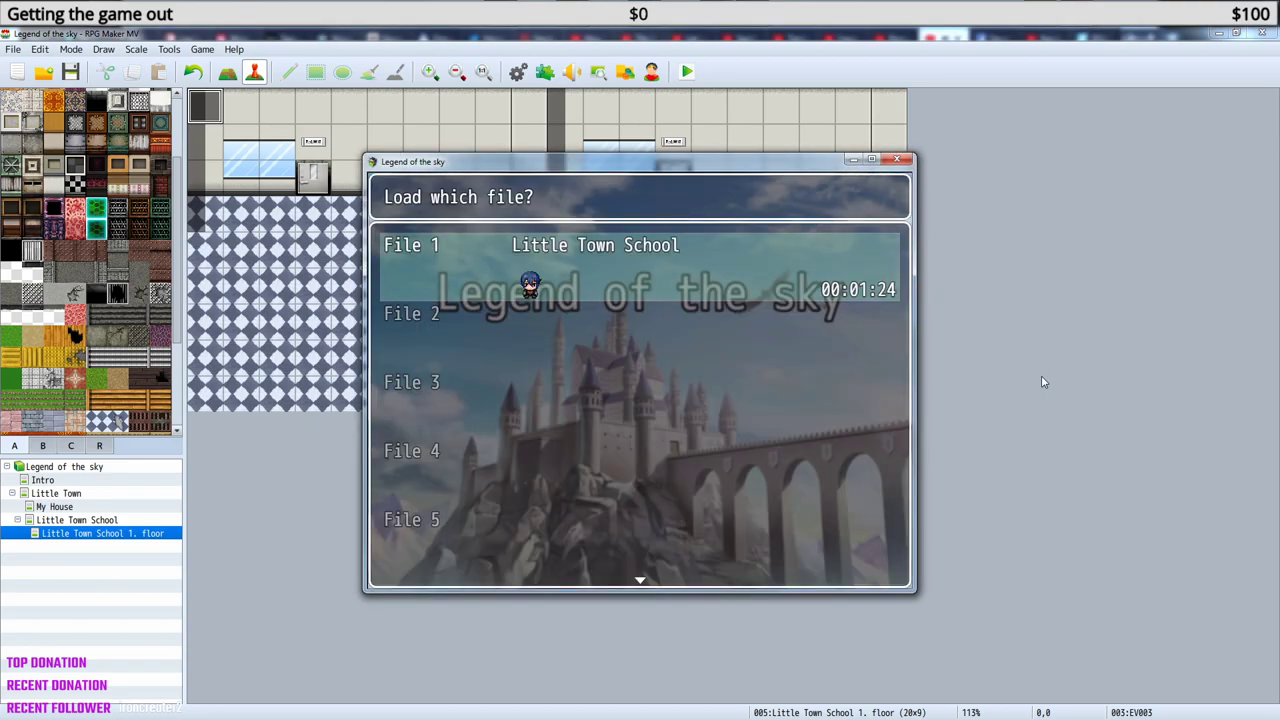
pyautogui.press('Return')
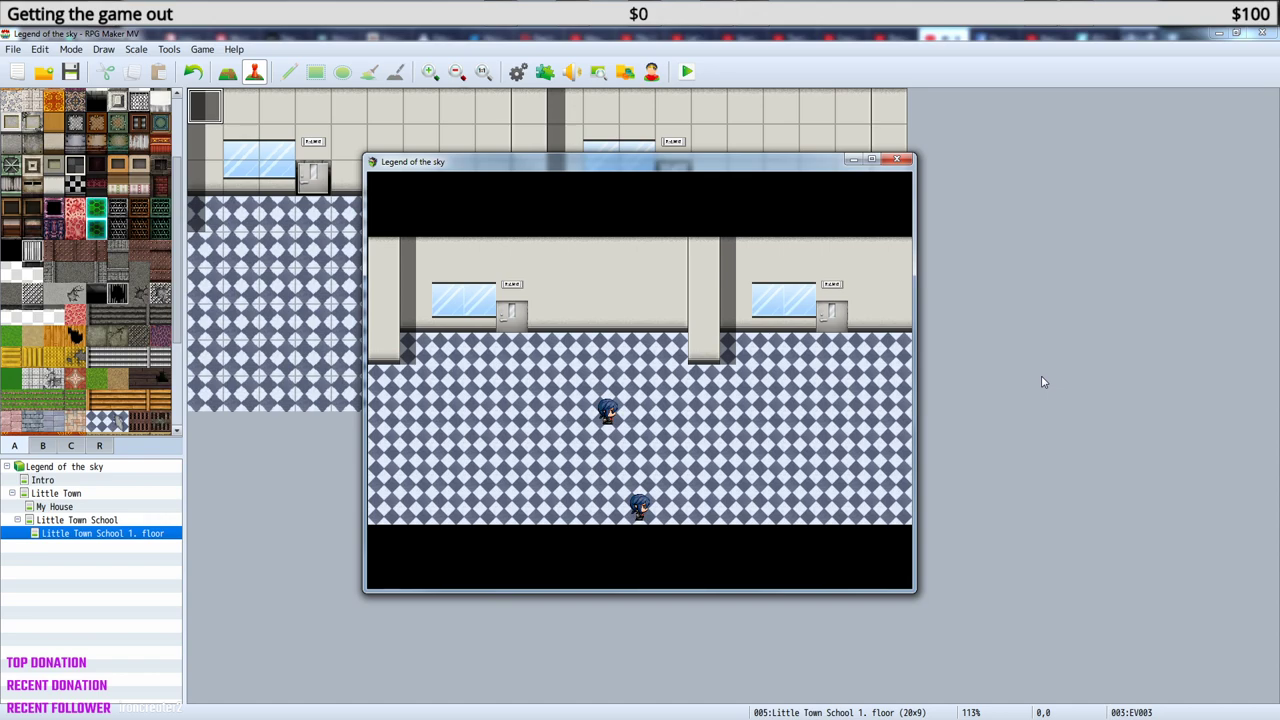
pyautogui.click(900, 161)
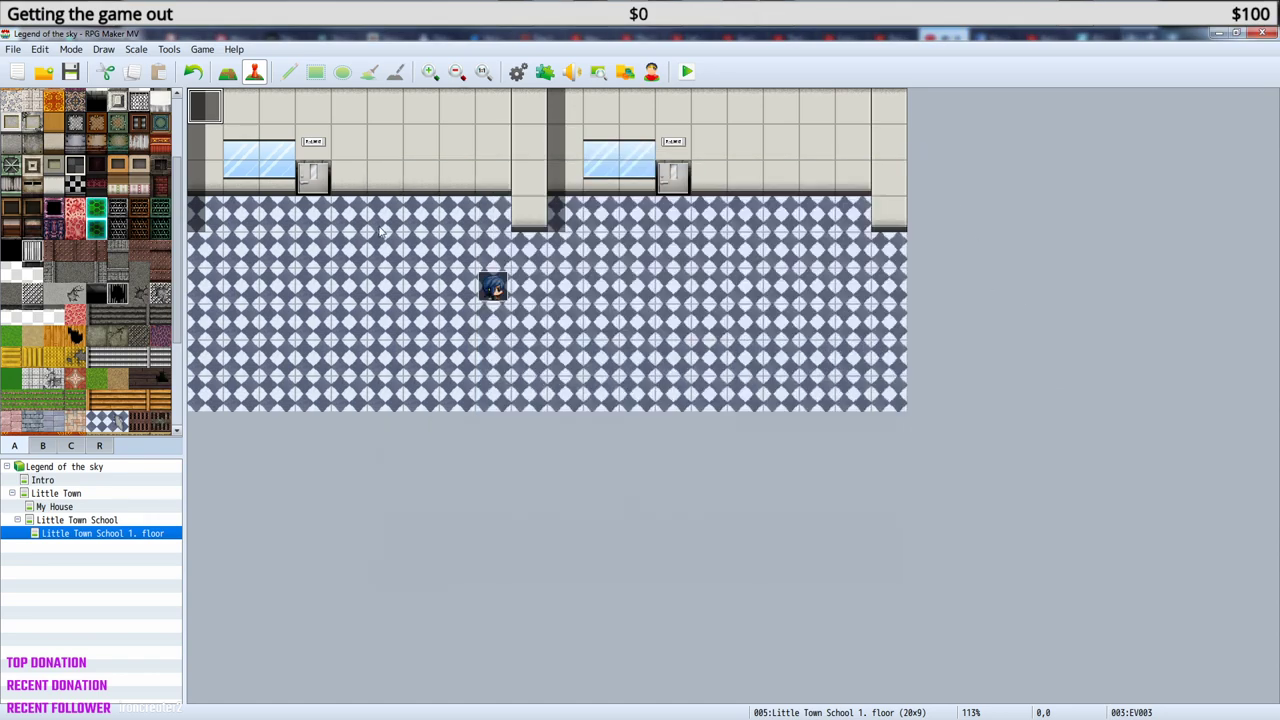
# Add two Move Right commands to the player's route in the autorun event at tile (0,0), making nine, and save the event.
pyautogui.rightClick(210, 106)
pyautogui.click(240, 116)
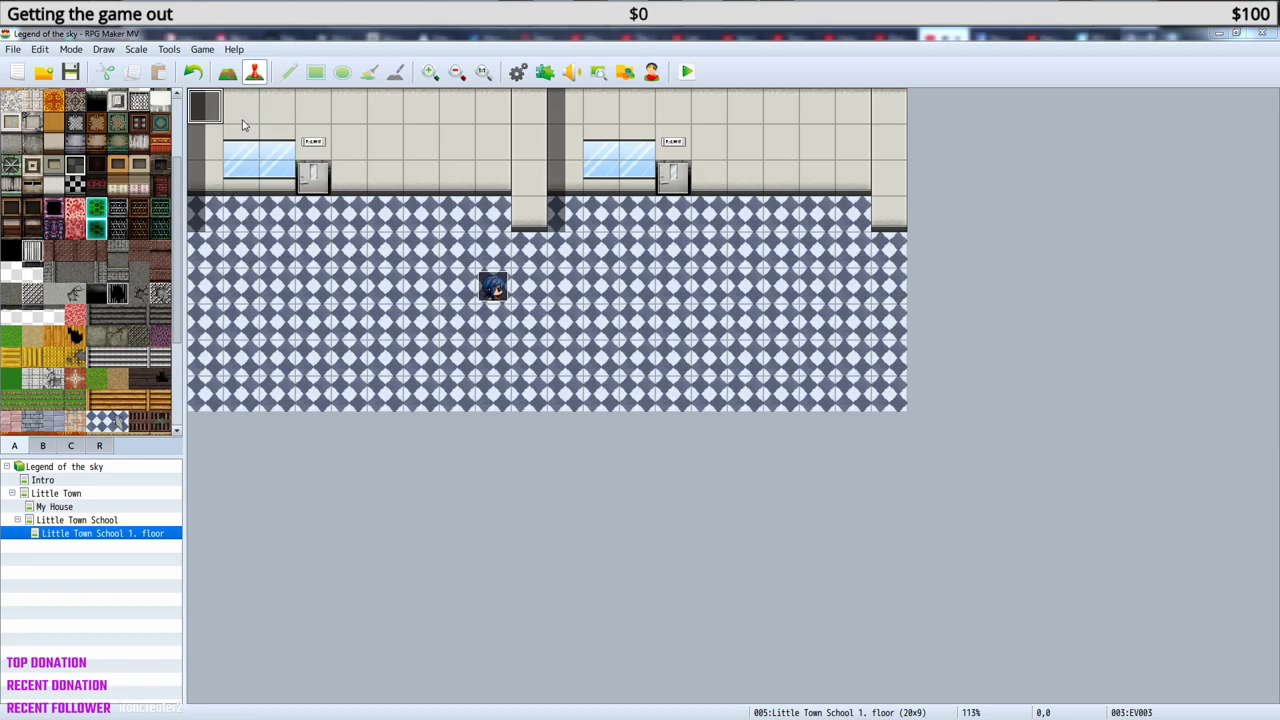
pyautogui.click(669, 276)
pyautogui.rightClick(668, 276)
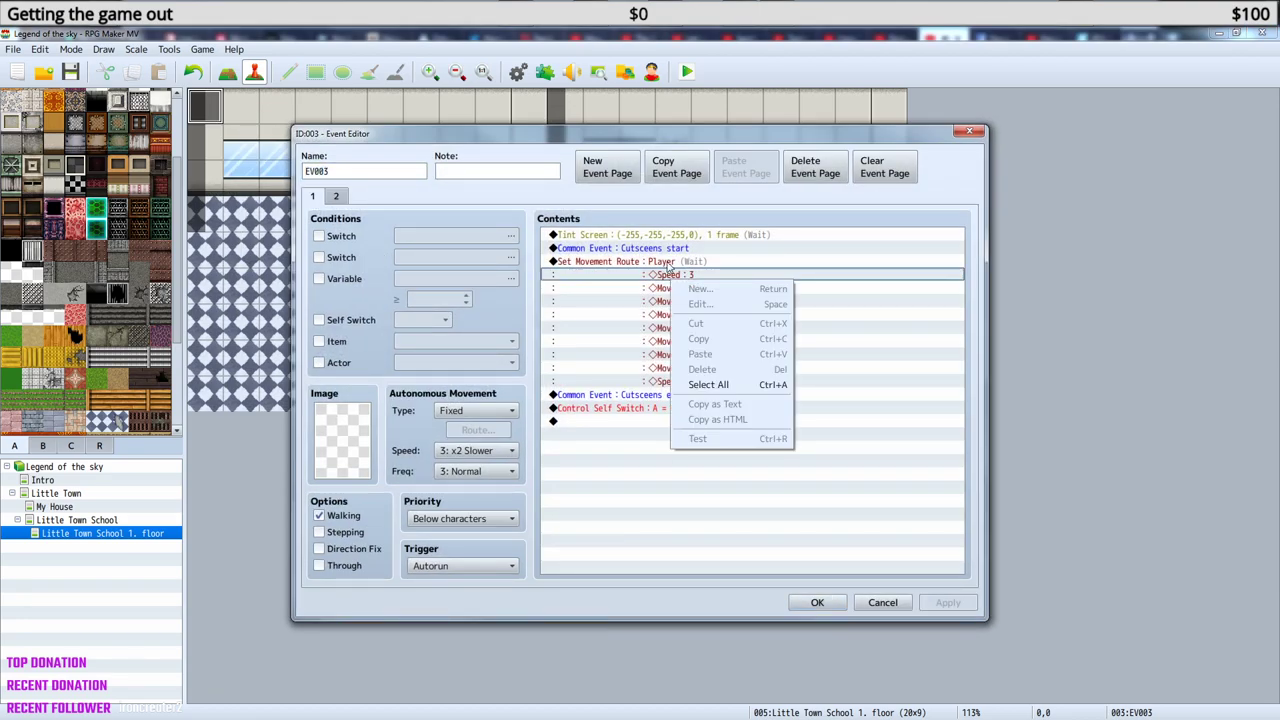
pyautogui.click(668, 262)
pyautogui.rightClick(668, 262)
pyautogui.click(695, 288)
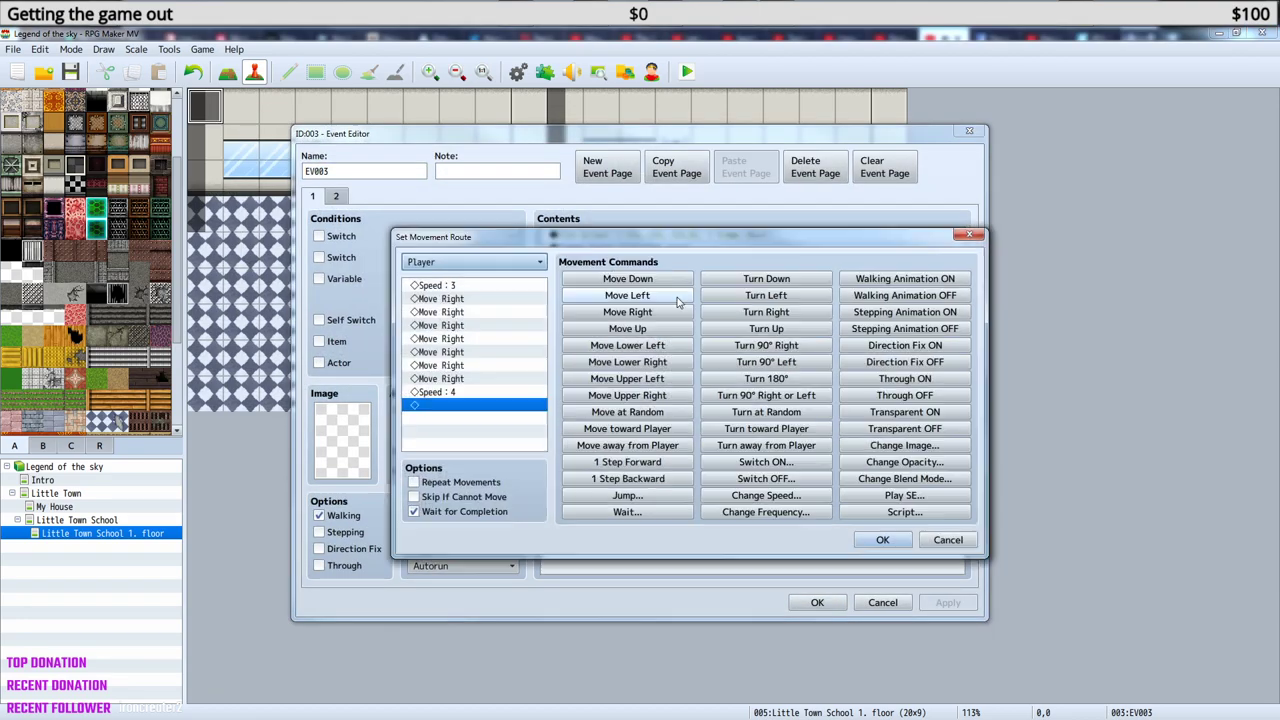
pyautogui.click(503, 312)
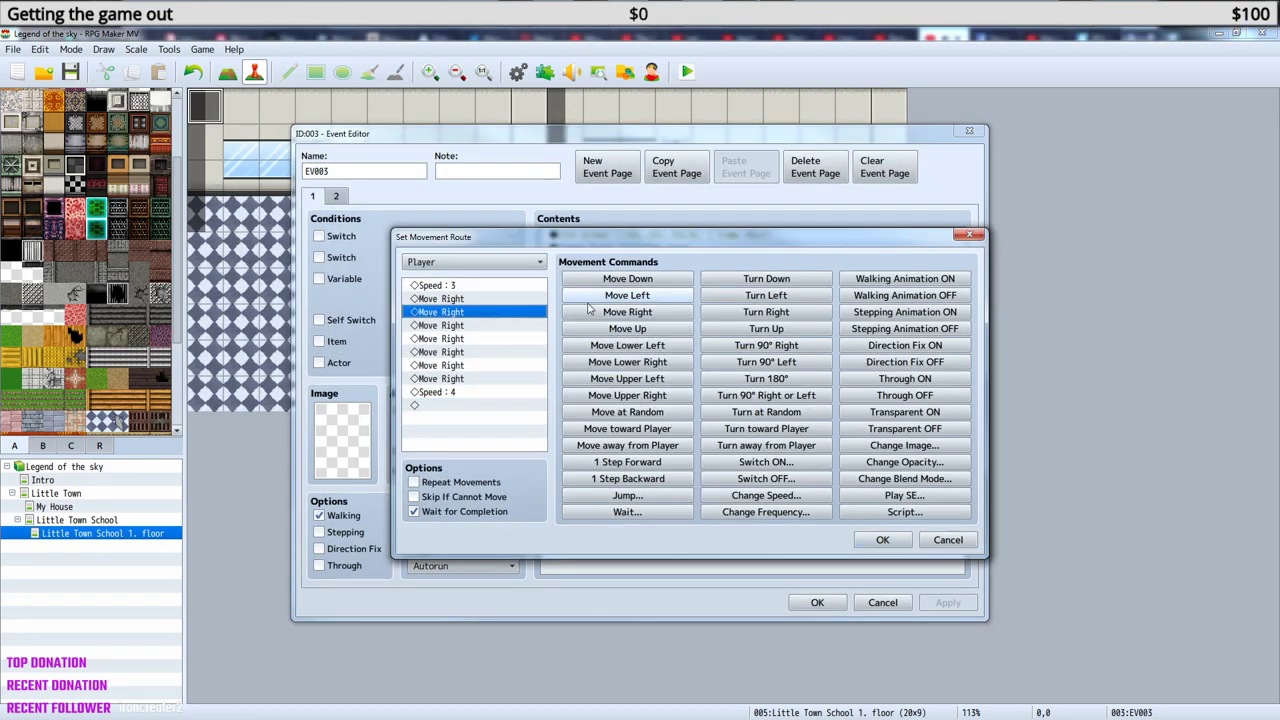
pyautogui.click(663, 312)
pyautogui.click(663, 312)
pyautogui.click(882, 540)
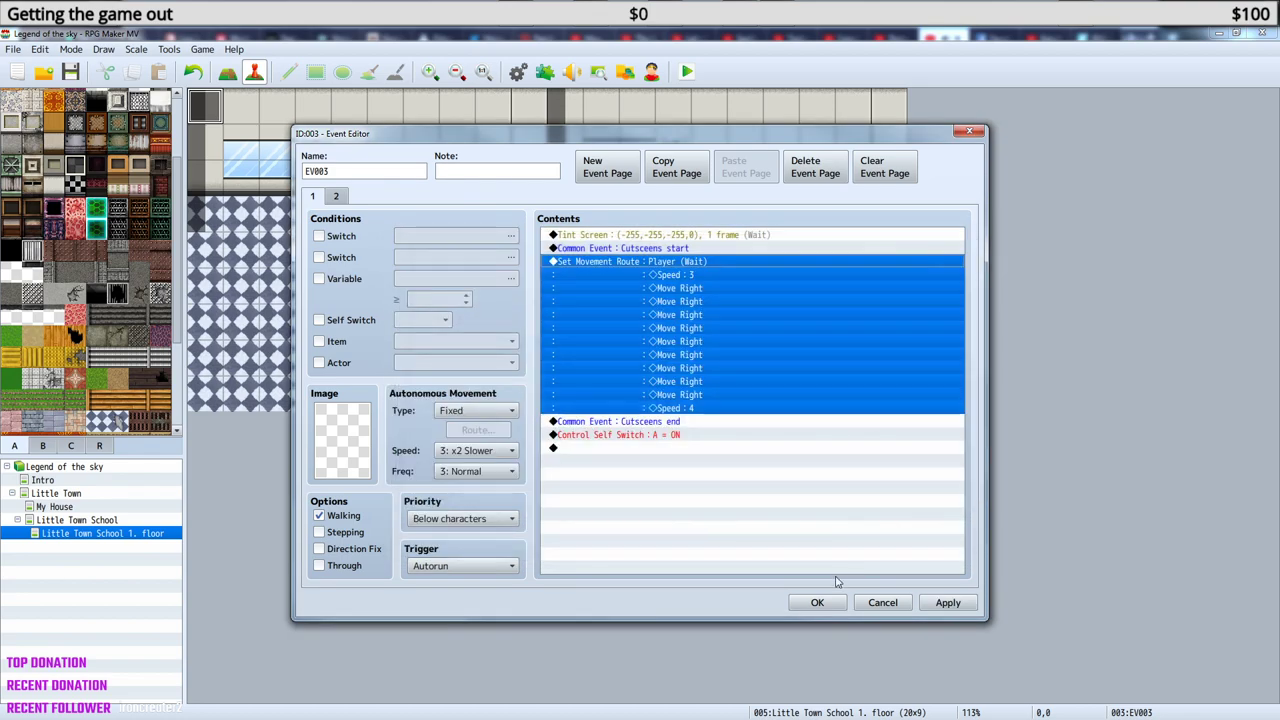
pyautogui.click(817, 602)
# Save and playtest the game from File 1, compare both characters' walks in the first-floor hallway, and close the playtest.
pyautogui.click(687, 71)
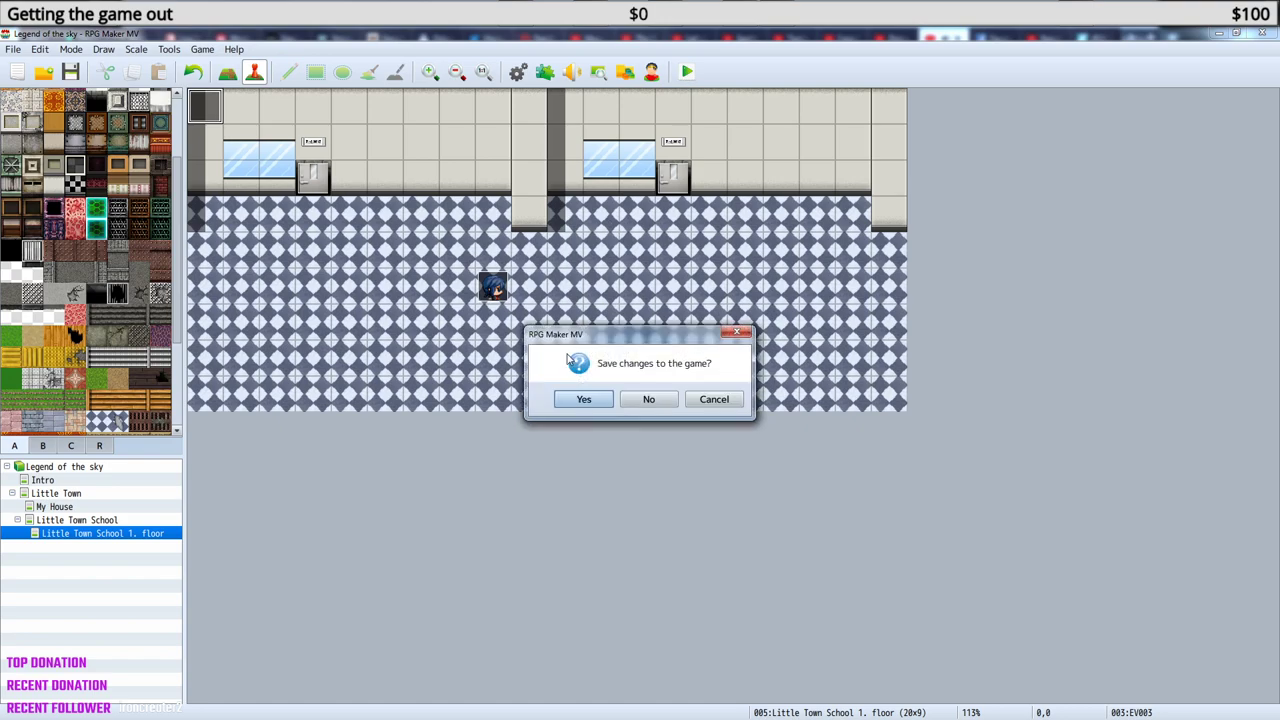
pyautogui.click(582, 397)
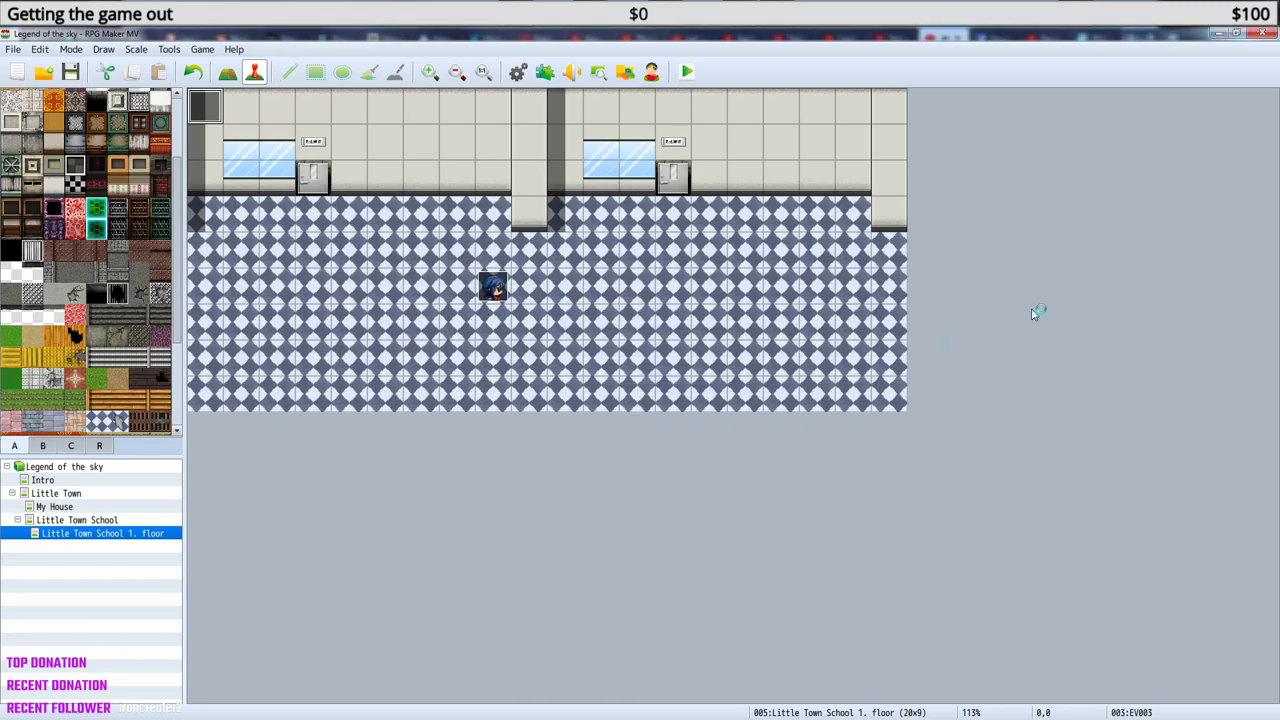
pyautogui.press('Return')
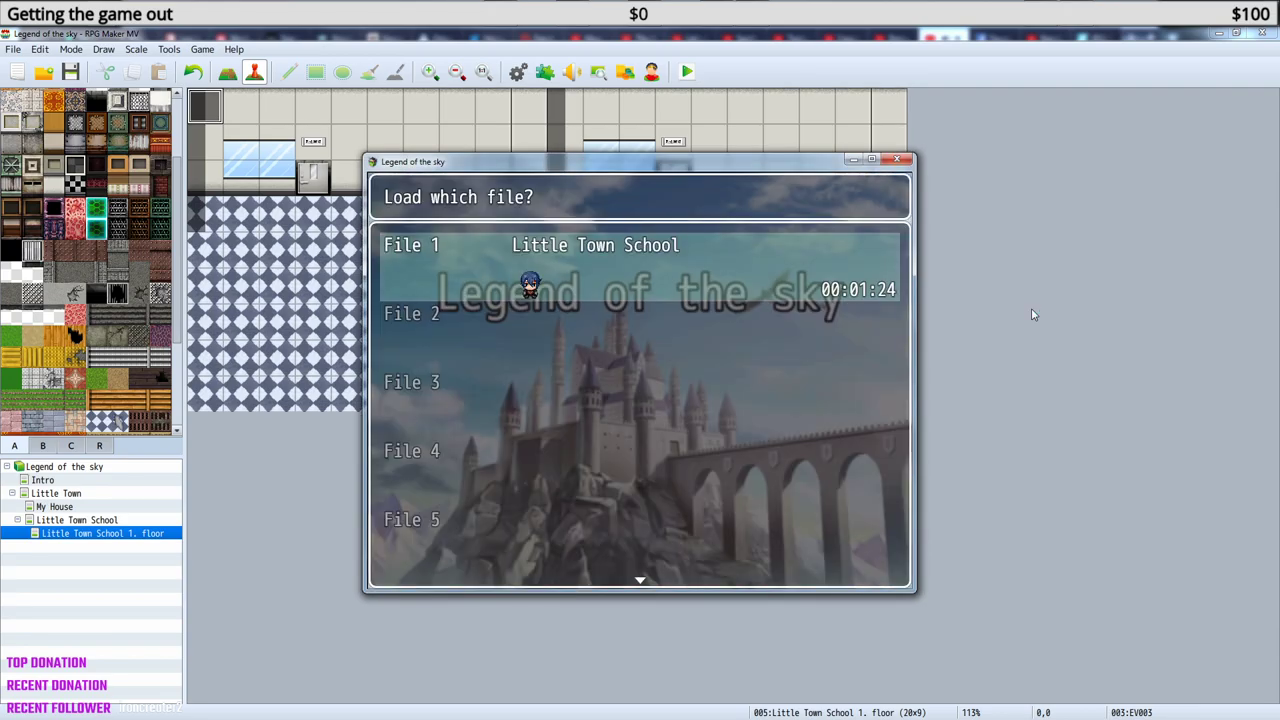
pyautogui.press('Return')
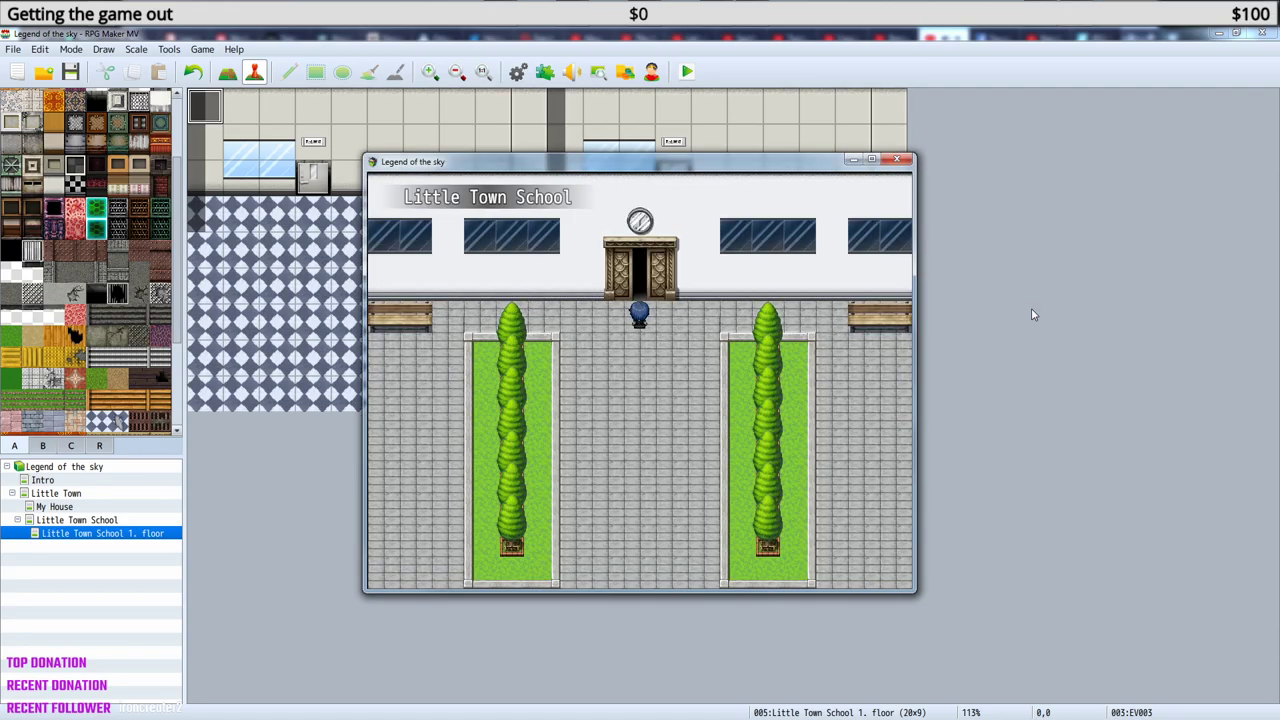
pyautogui.press('Up')
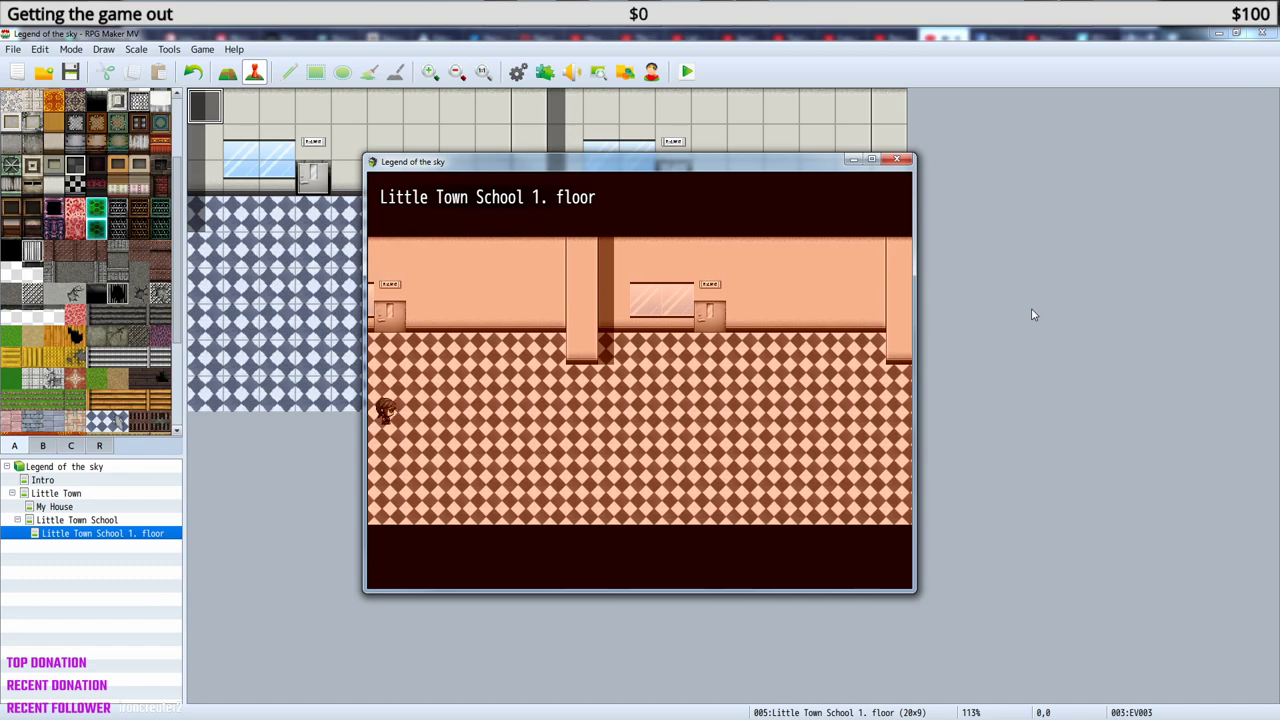
pyautogui.press('Right')
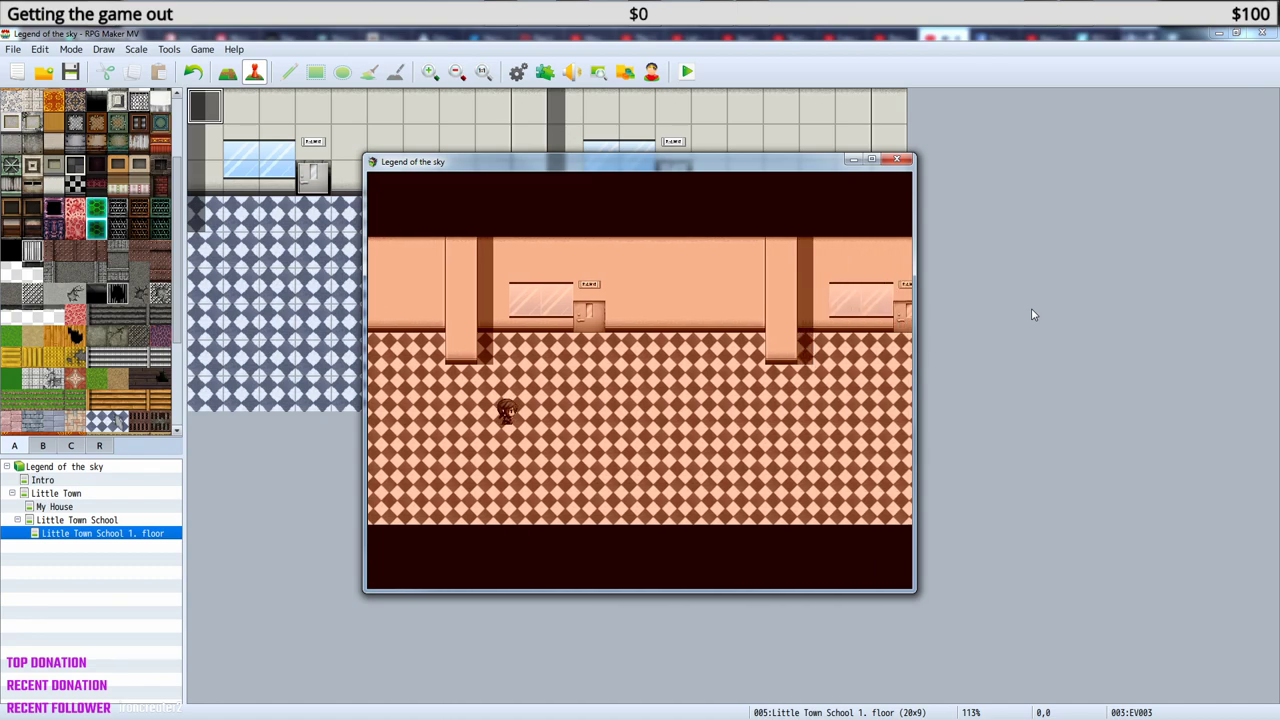
pyautogui.press('Right')
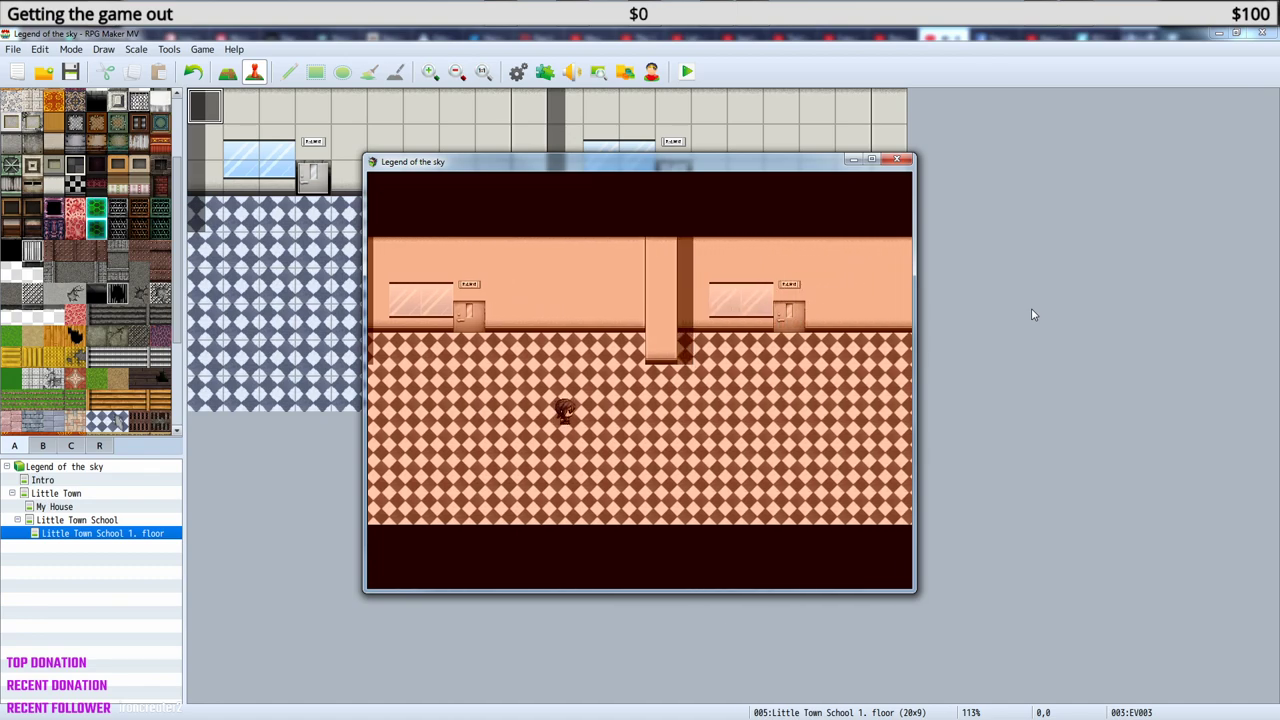
pyautogui.click(897, 159)
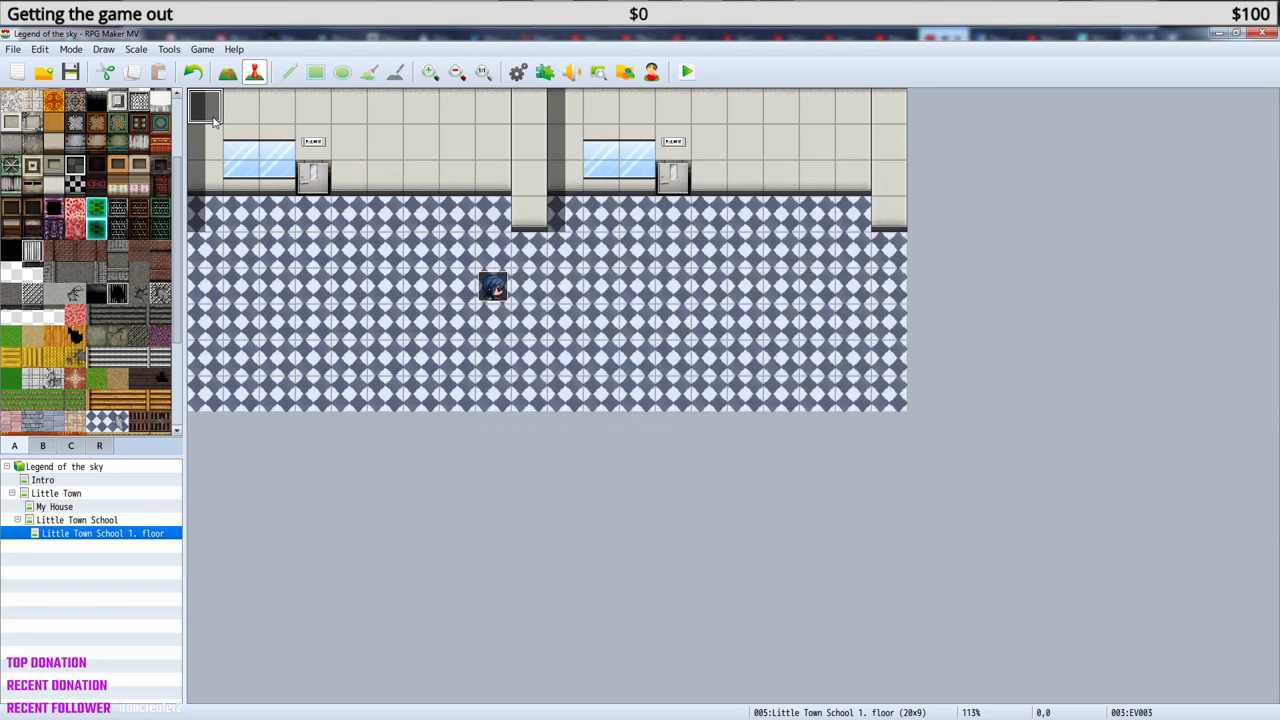
# Remove one Move Right command from the player's route in the autorun event at tile (0,0), leaving eight, and save the event.
pyautogui.doubleClick(211, 117)
pyautogui.click(682, 262)
pyautogui.rightClick(682, 262)
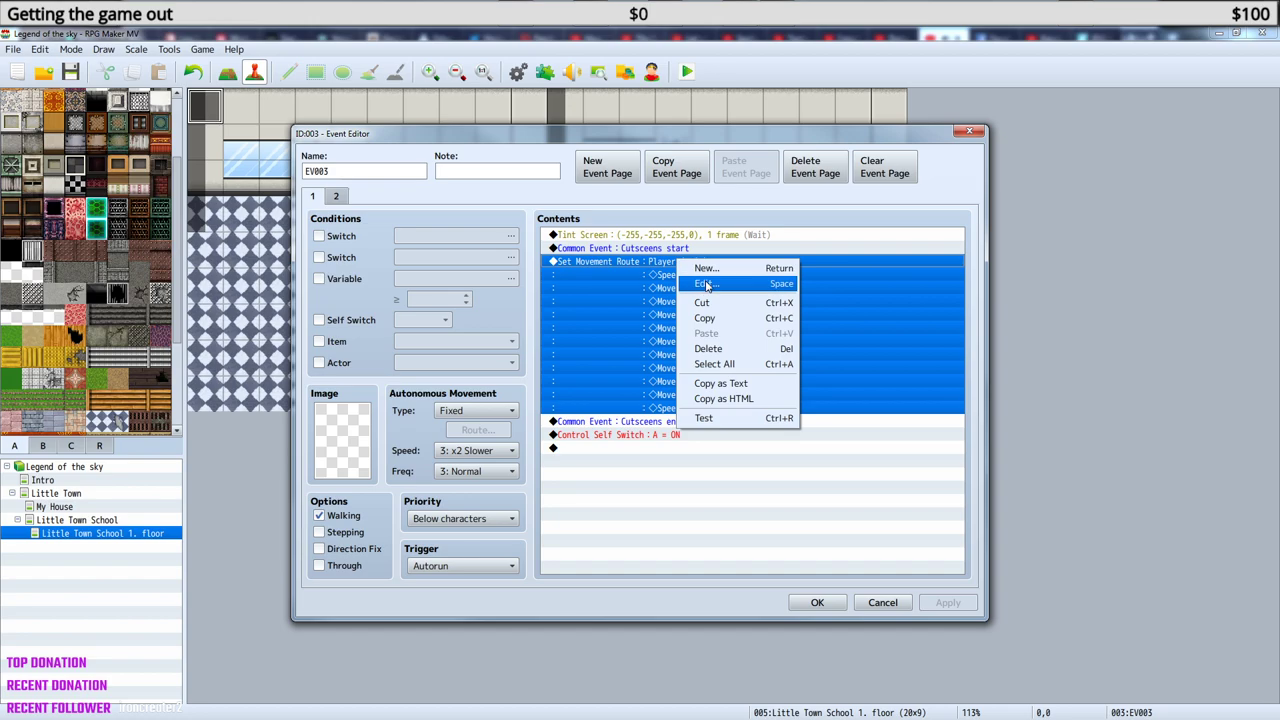
pyautogui.click(715, 284)
pyautogui.click(452, 325)
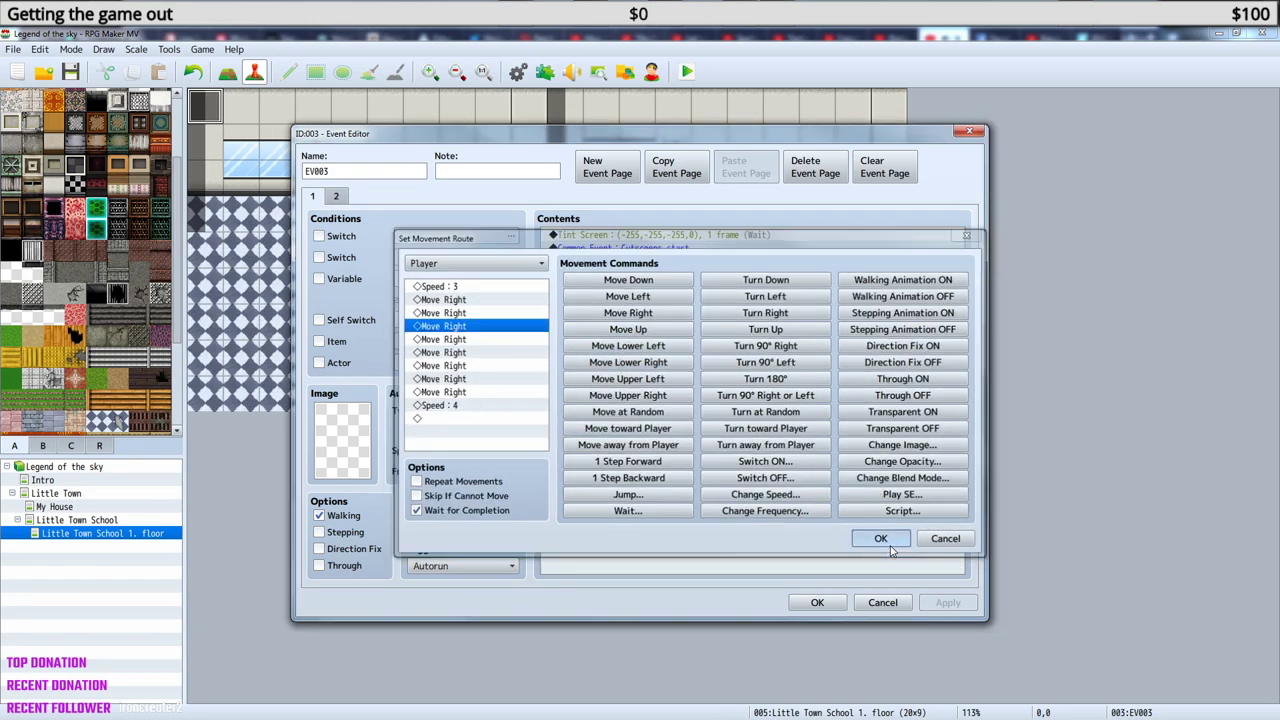
pyautogui.click(882, 539)
pyautogui.click(817, 602)
# Save and playtest the shortened eight-step player route from File 1, watch where both characters end up, and close the playtest.
pyautogui.click(686, 74)
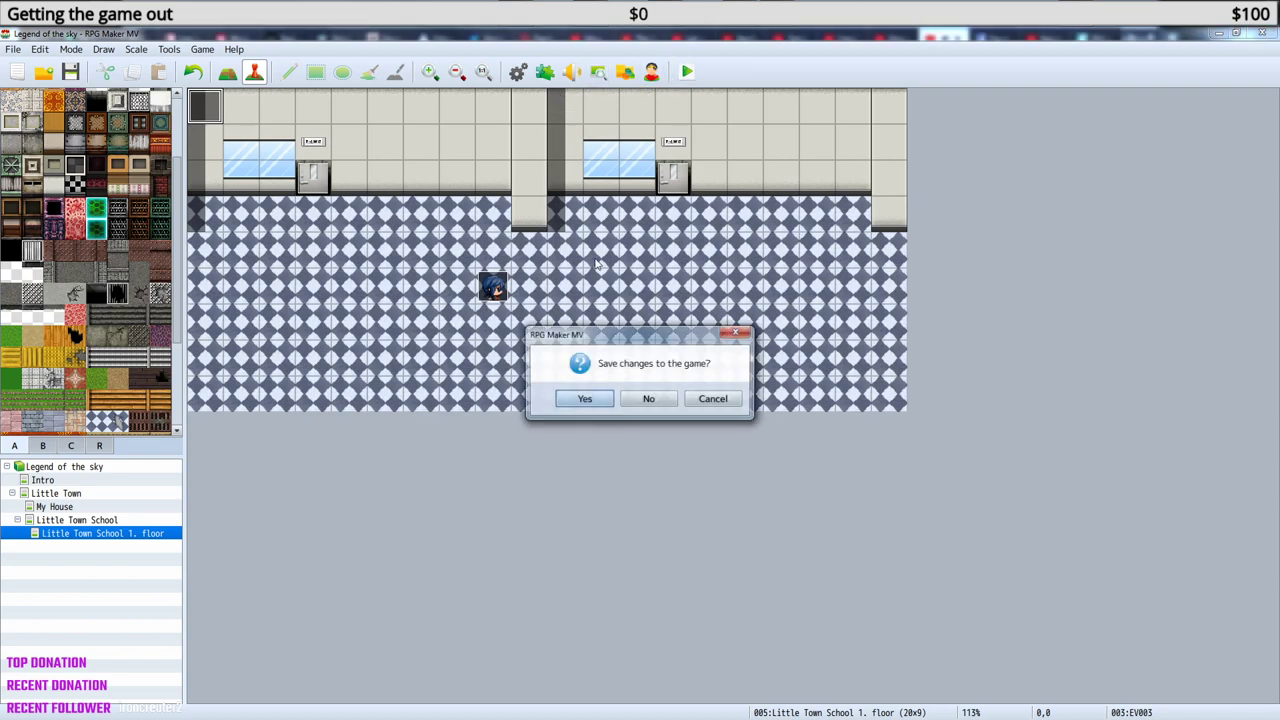
pyautogui.click(585, 398)
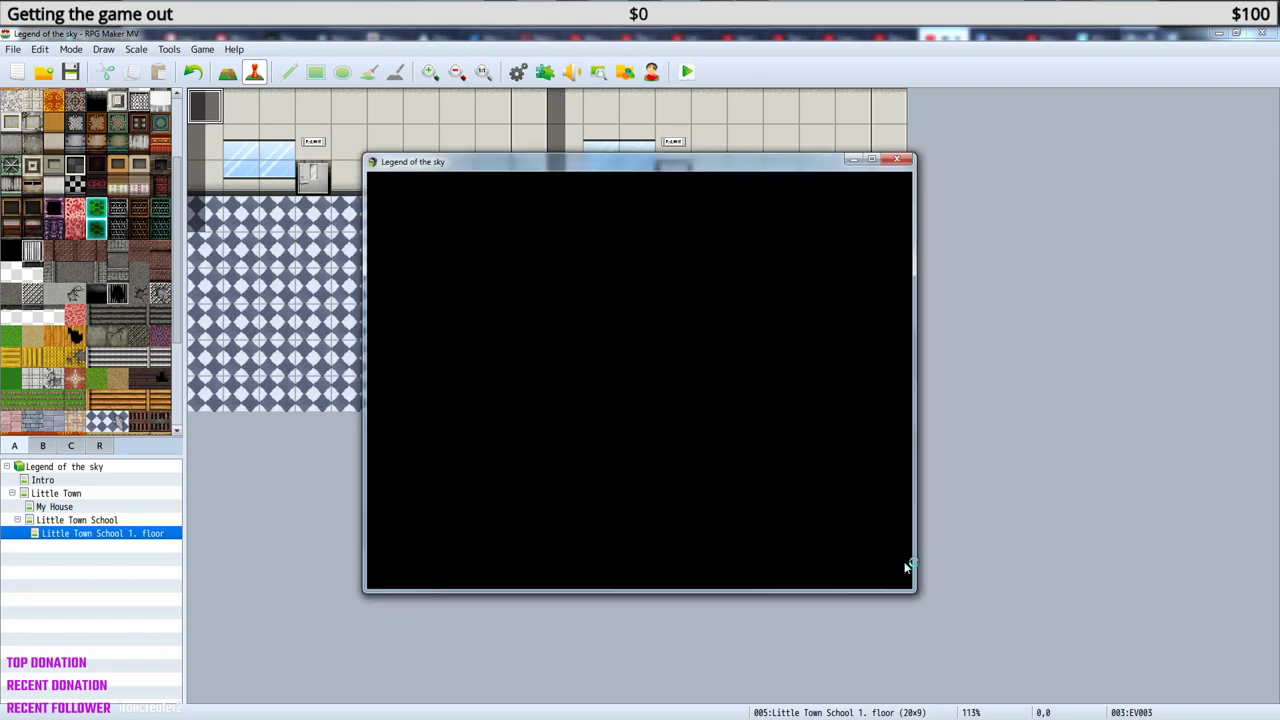
pyautogui.press('Return')
pyautogui.press('Return')
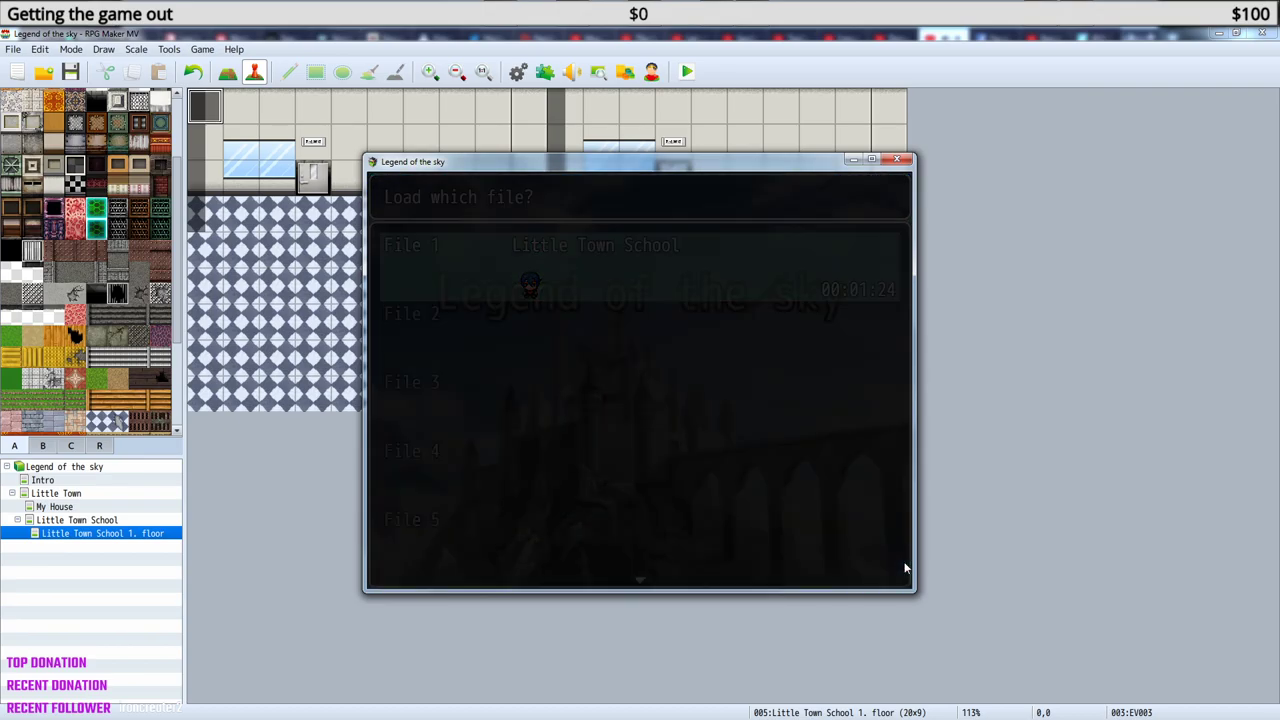
pyautogui.press('Up')
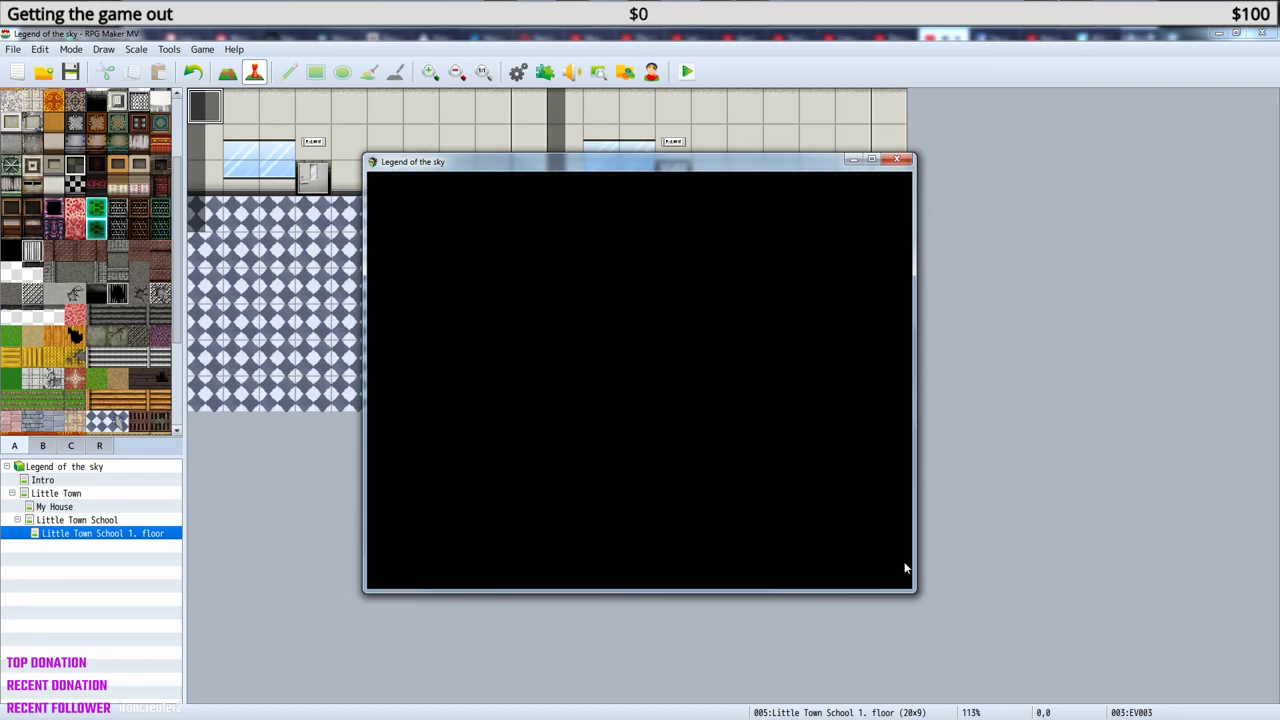
pyautogui.press('Right')
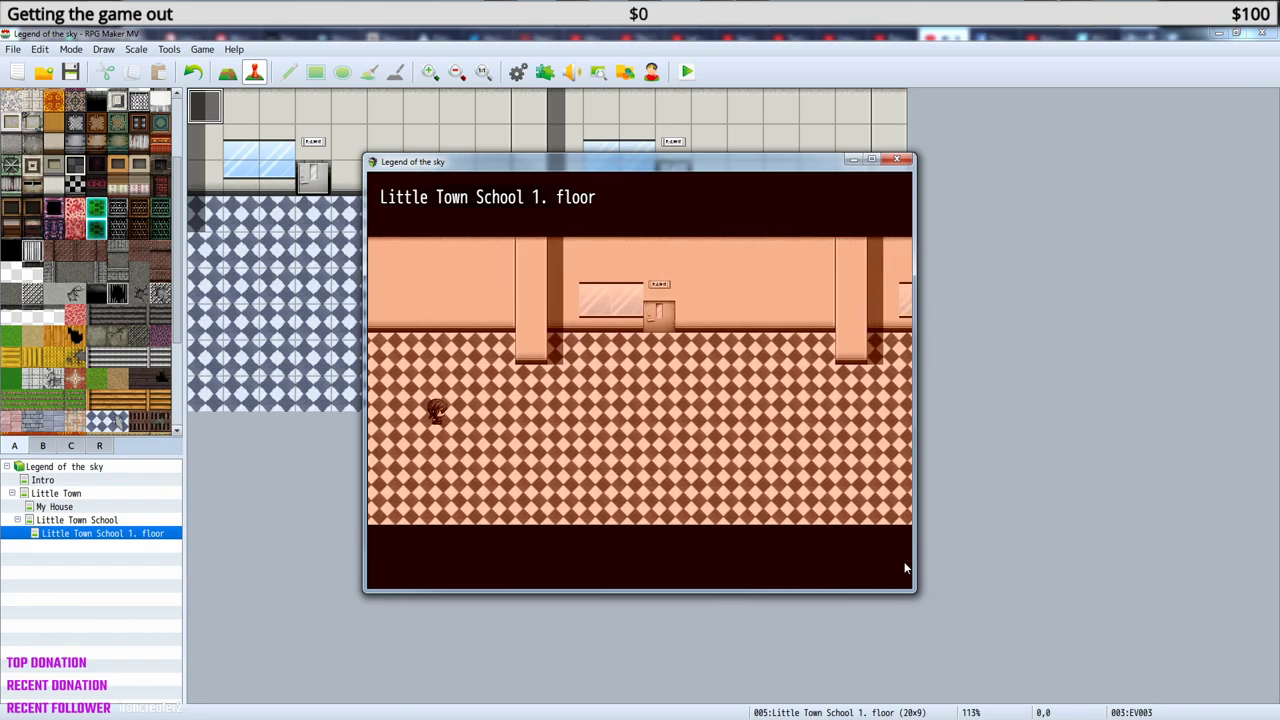
pyautogui.press('Right')
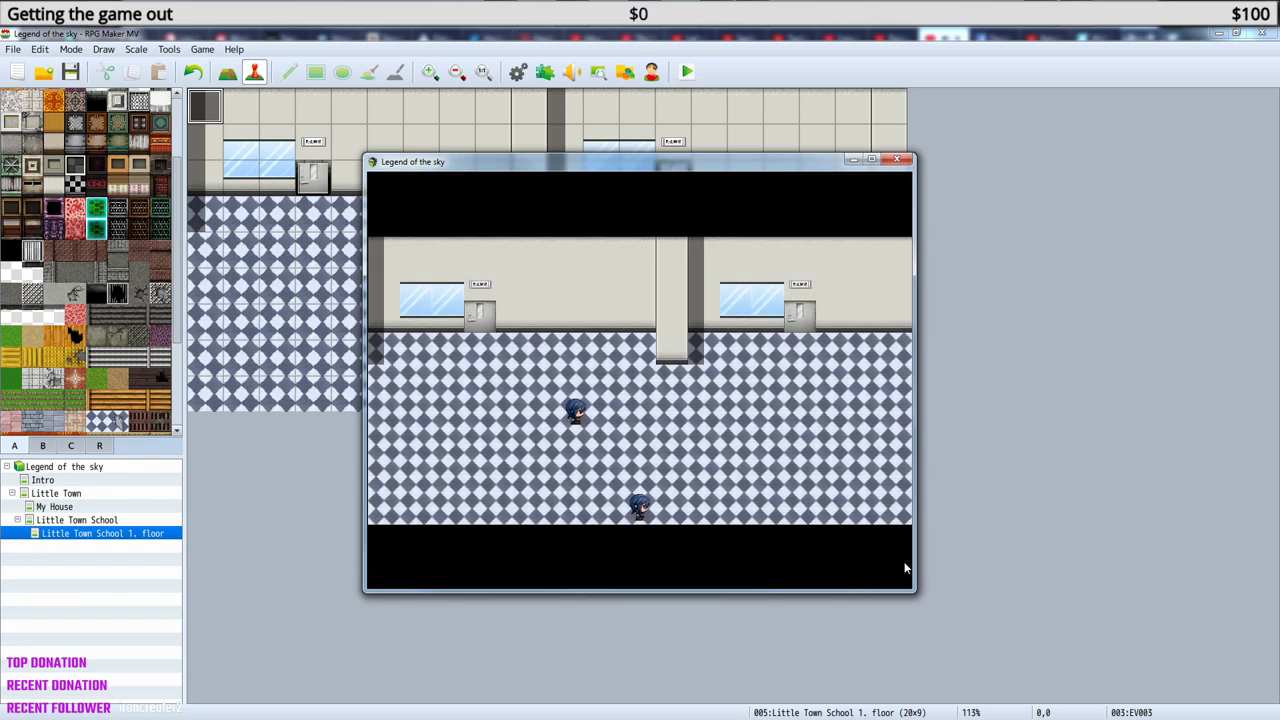
pyautogui.click(906, 160)
# Delete another Move Right command from the player's route in the autorun event at tile (0,0), leaving seven, and save the event.
pyautogui.doubleClick(203, 111)
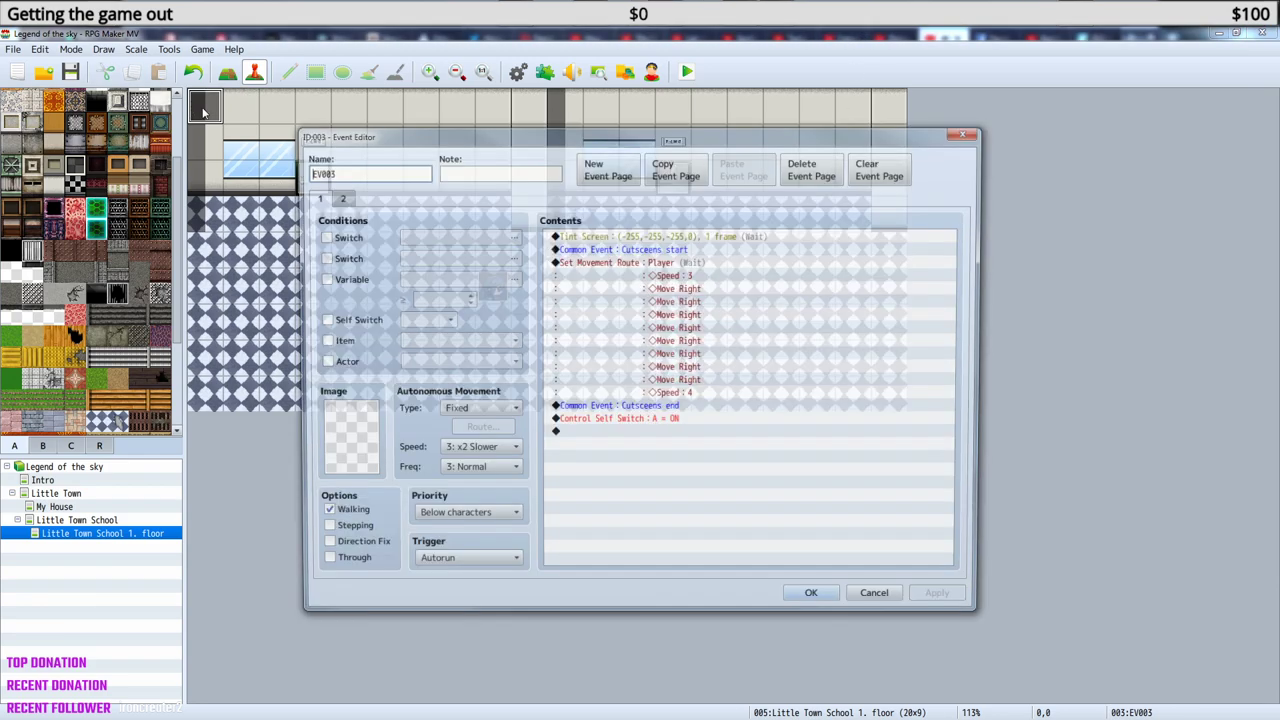
pyautogui.rightClick(676, 261)
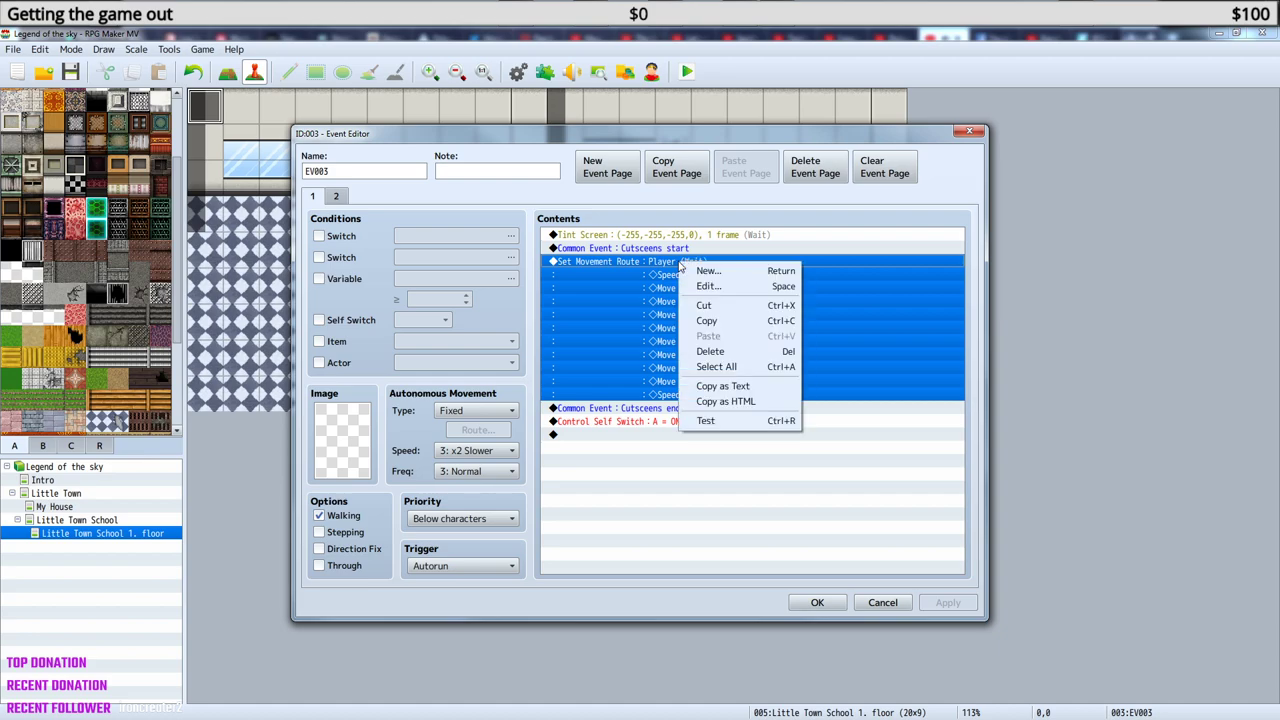
pyautogui.click(700, 286)
pyautogui.click(450, 326)
pyautogui.press('Delete')
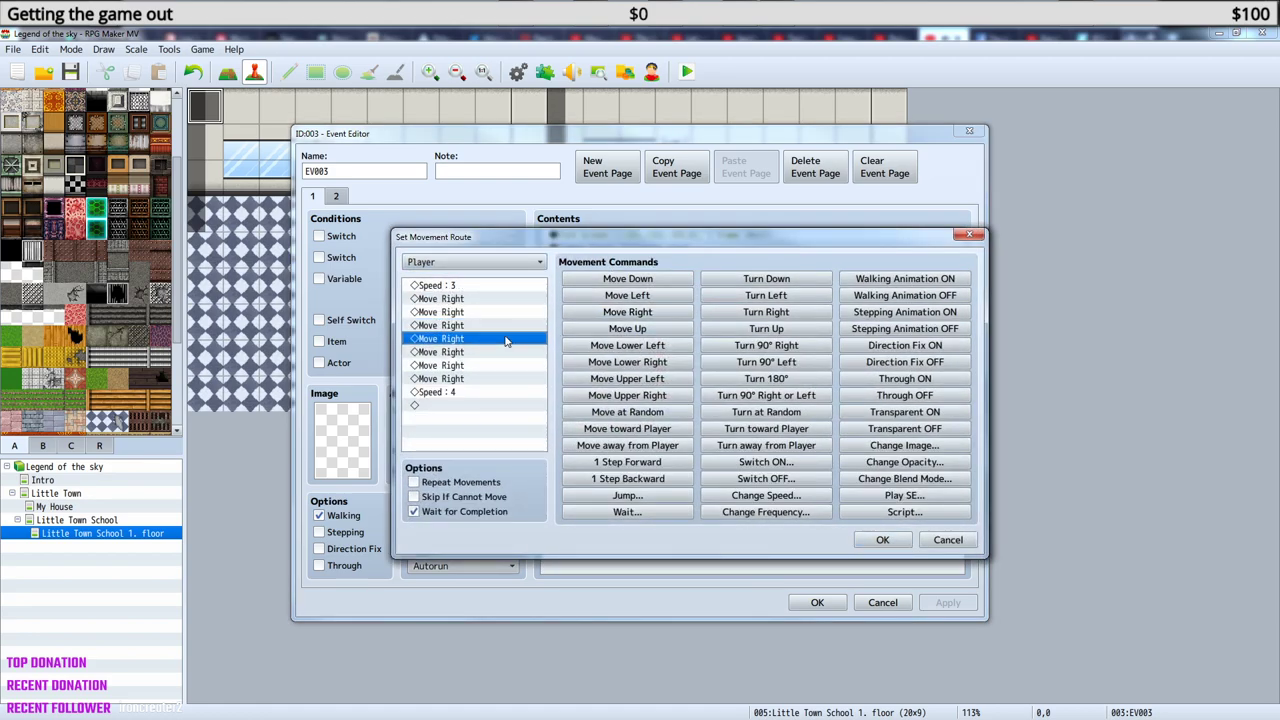
pyautogui.click(882, 539)
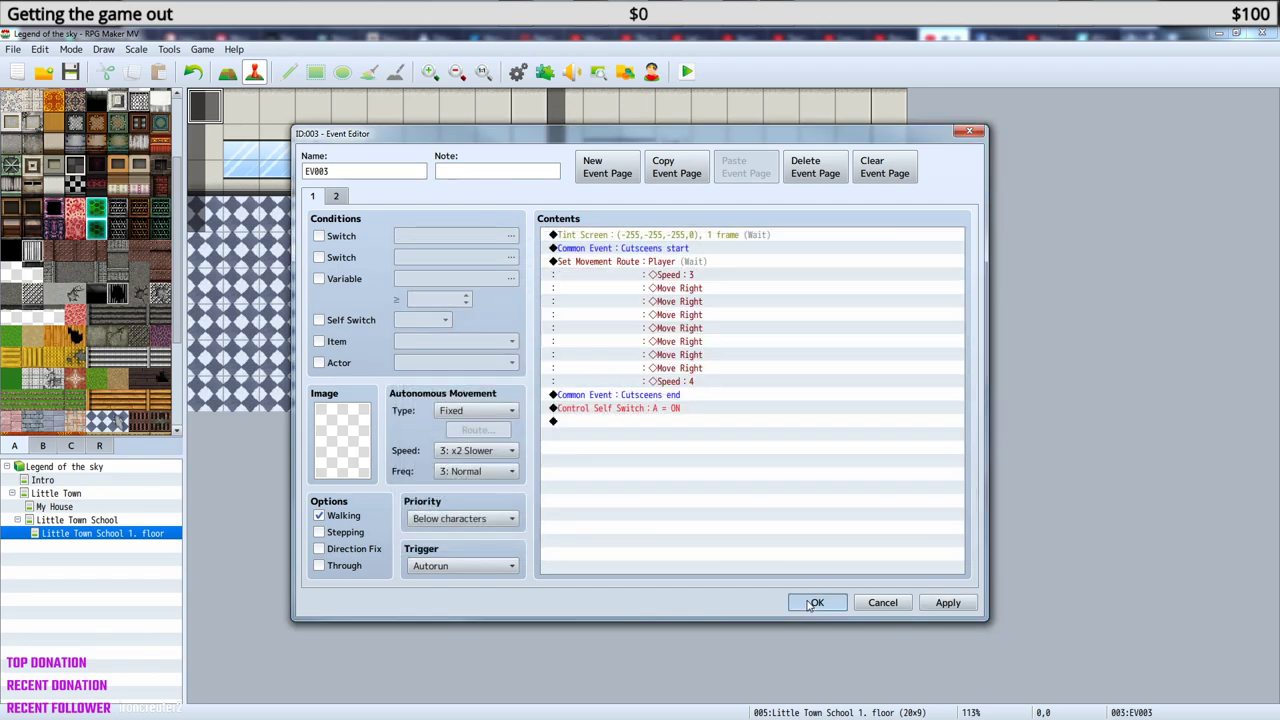
pyautogui.click(815, 602)
# Save and playtest the seven-step player route from File 1, compare the characters' positions in the hallway, and close the playtest.
pyautogui.click(687, 71)
pyautogui.click(583, 397)
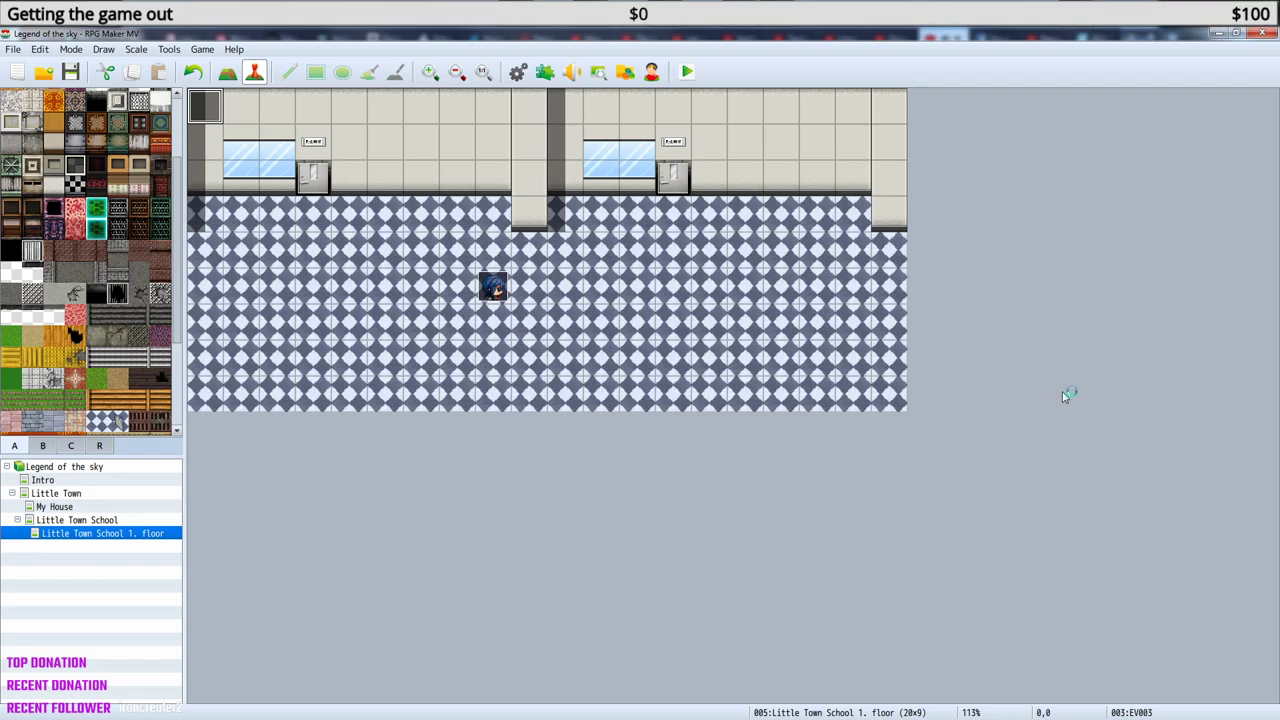
pyautogui.press('Return')
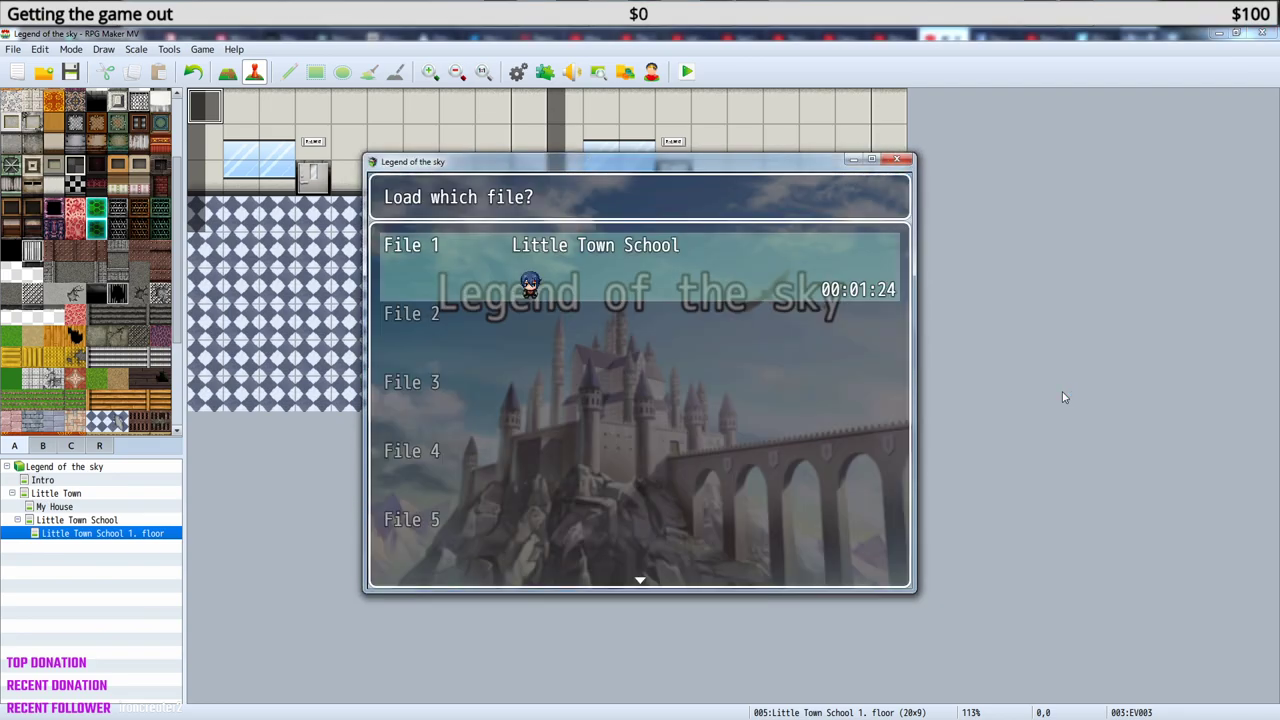
pyautogui.press('Return')
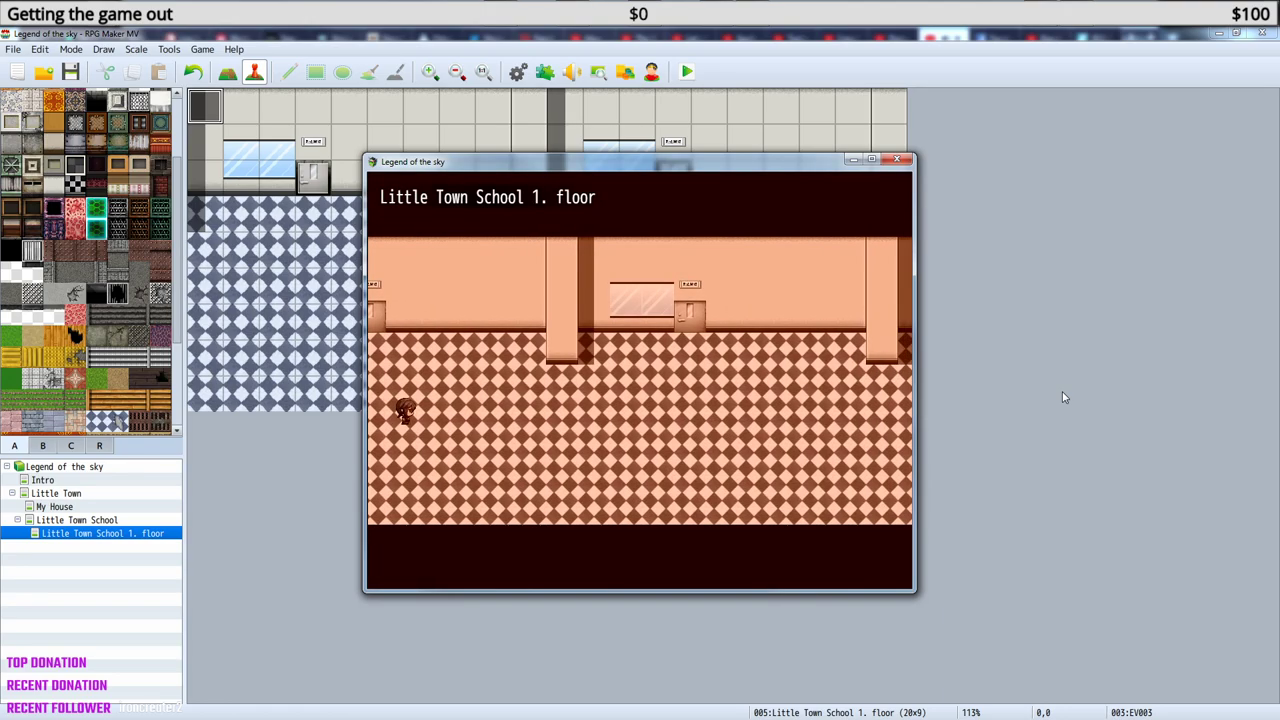
pyautogui.press('Right')
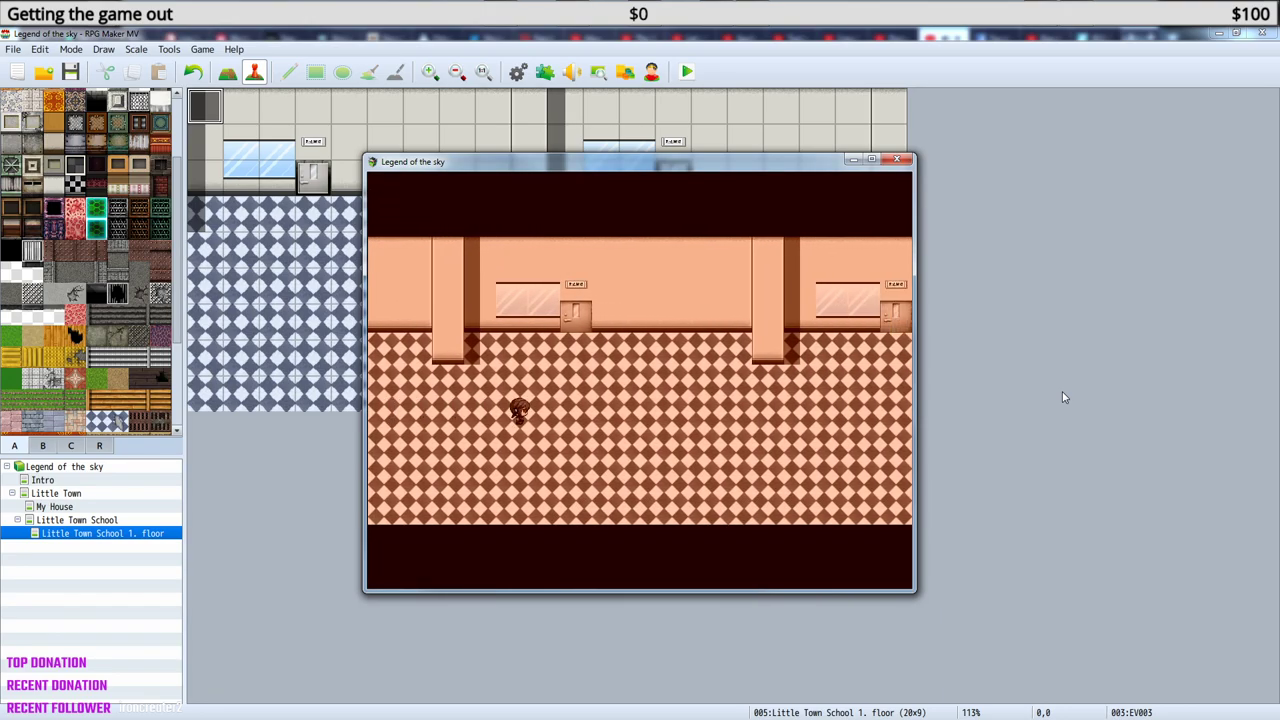
pyautogui.press('Right')
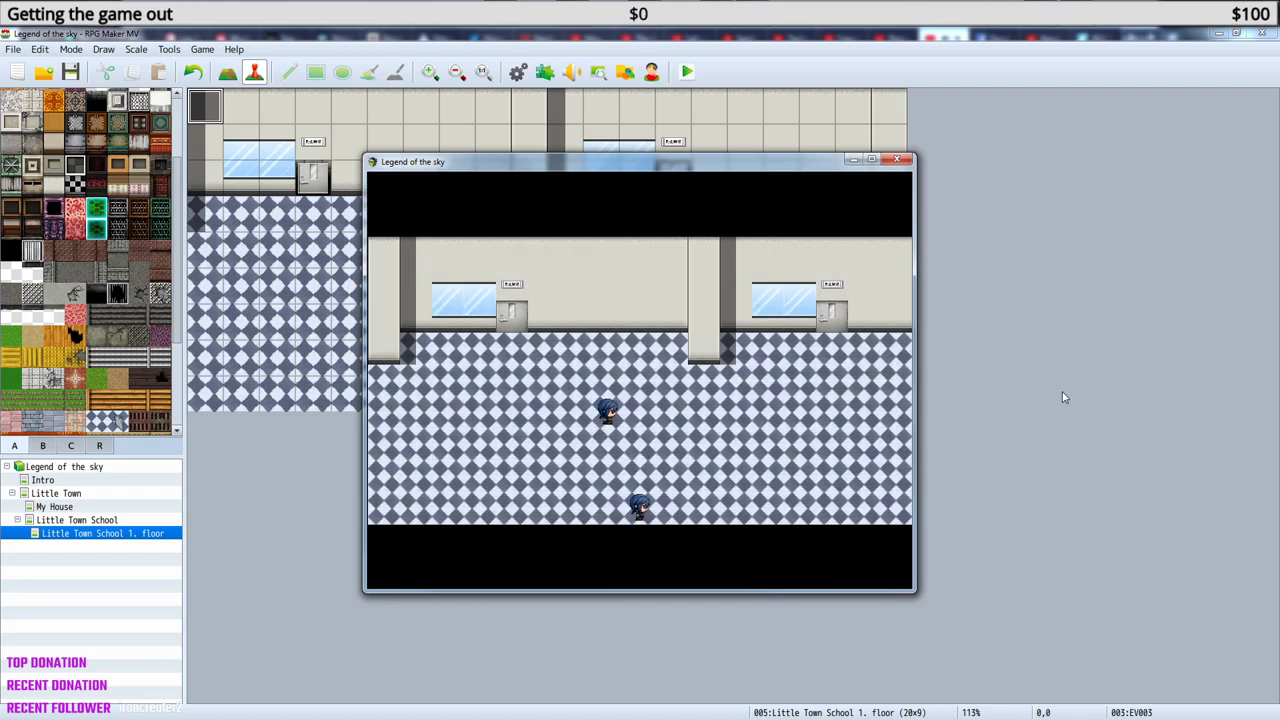
pyautogui.click(897, 161)
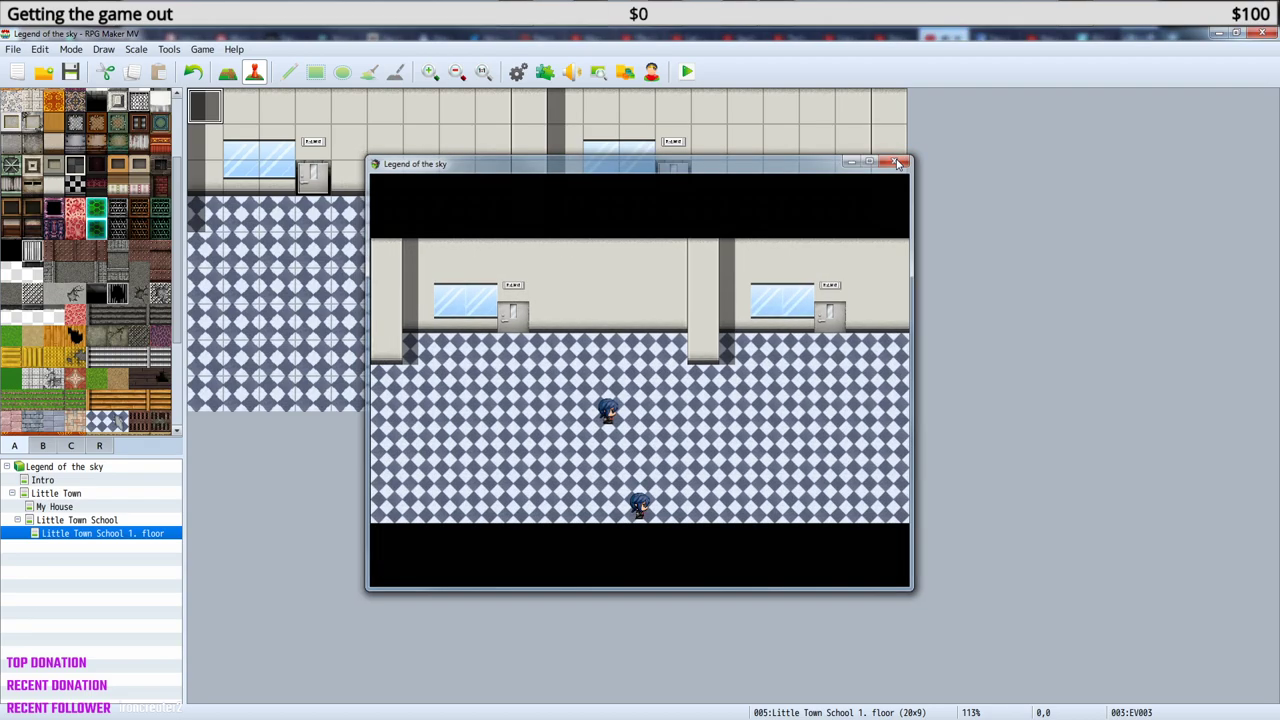
# Add one Move Right command back to the player's route in the autorun event at tile (0,0), making eight, and save the event.
pyautogui.doubleClick(203, 120)
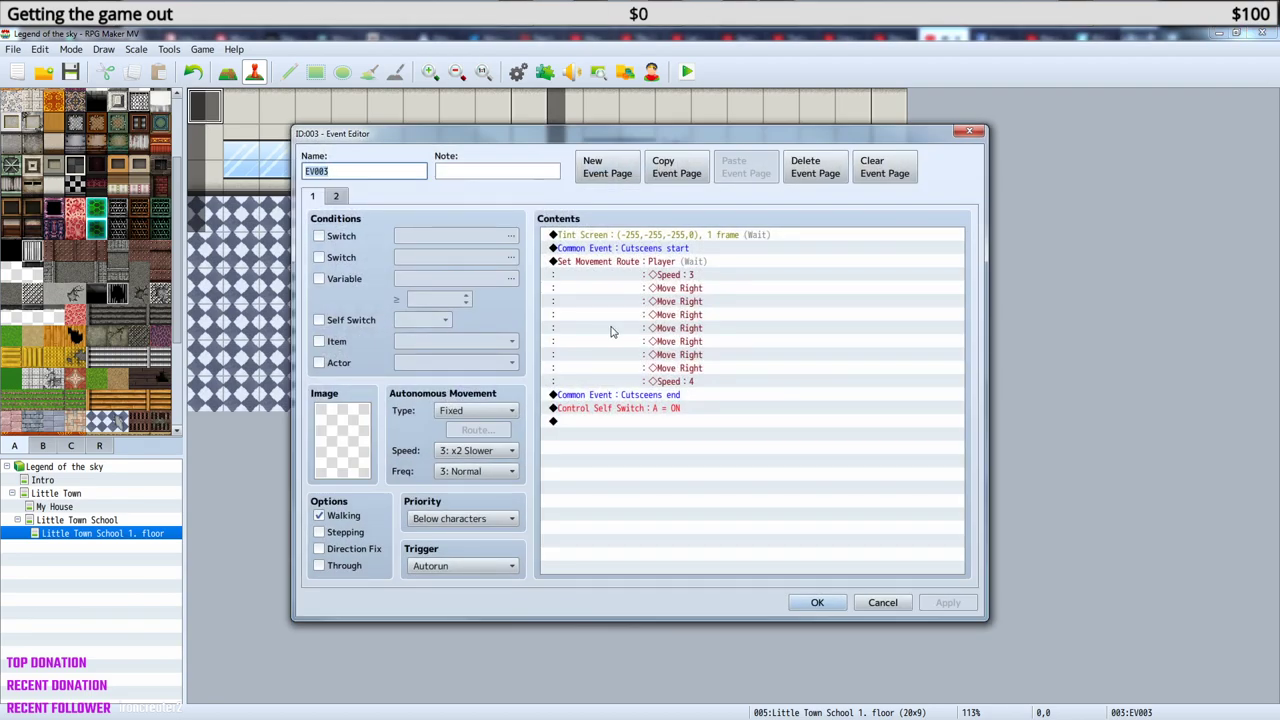
pyautogui.rightClick(668, 301)
pyautogui.click(676, 278)
pyautogui.rightClick(678, 268)
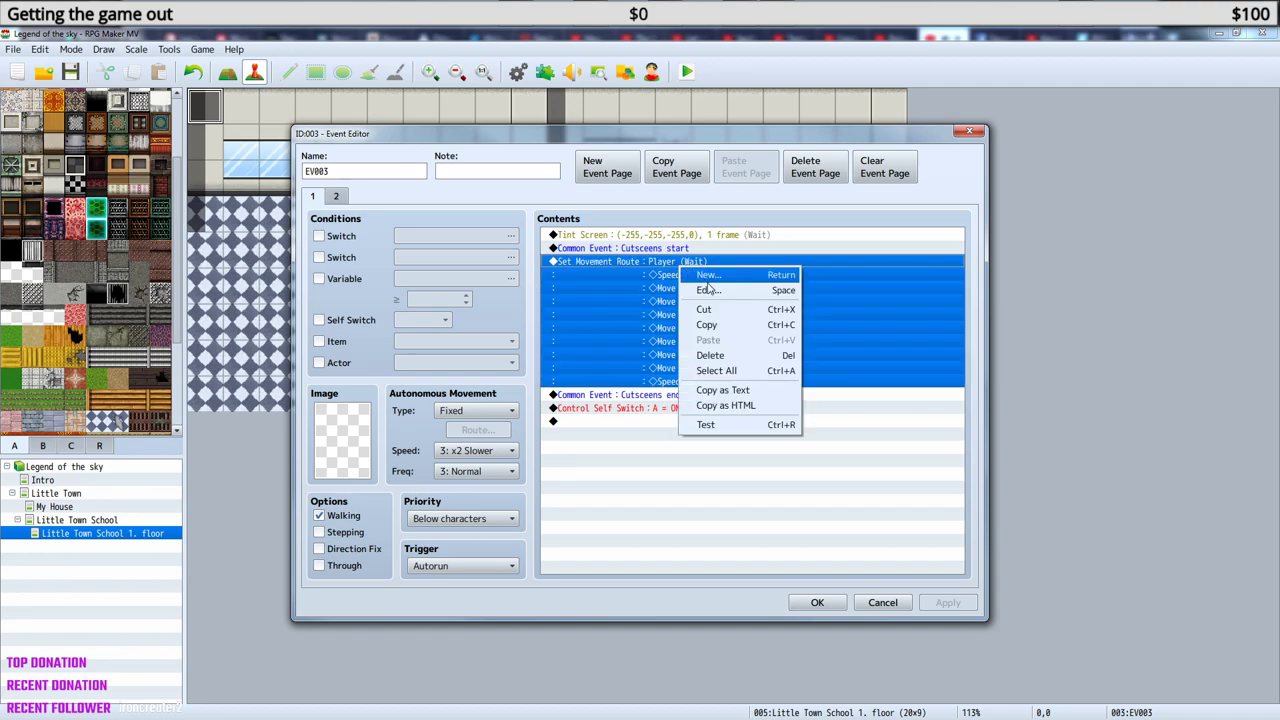
pyautogui.click(714, 292)
pyautogui.click(468, 324)
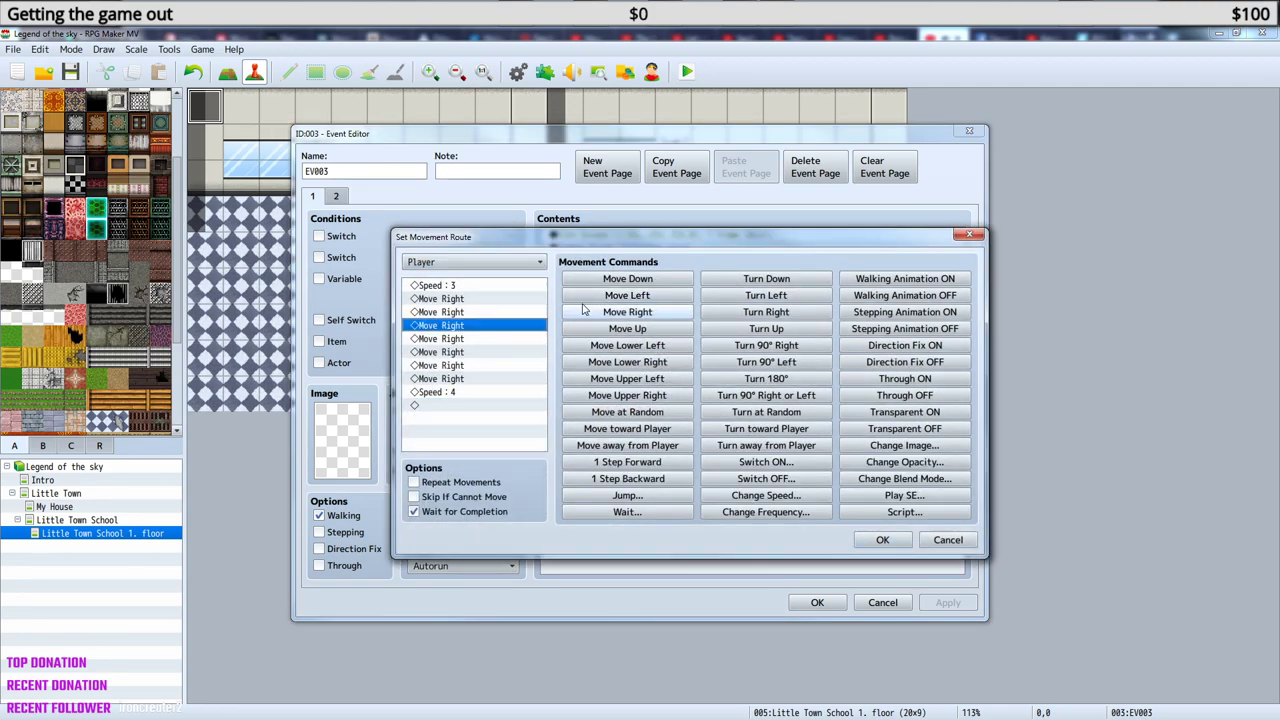
pyautogui.click(660, 312)
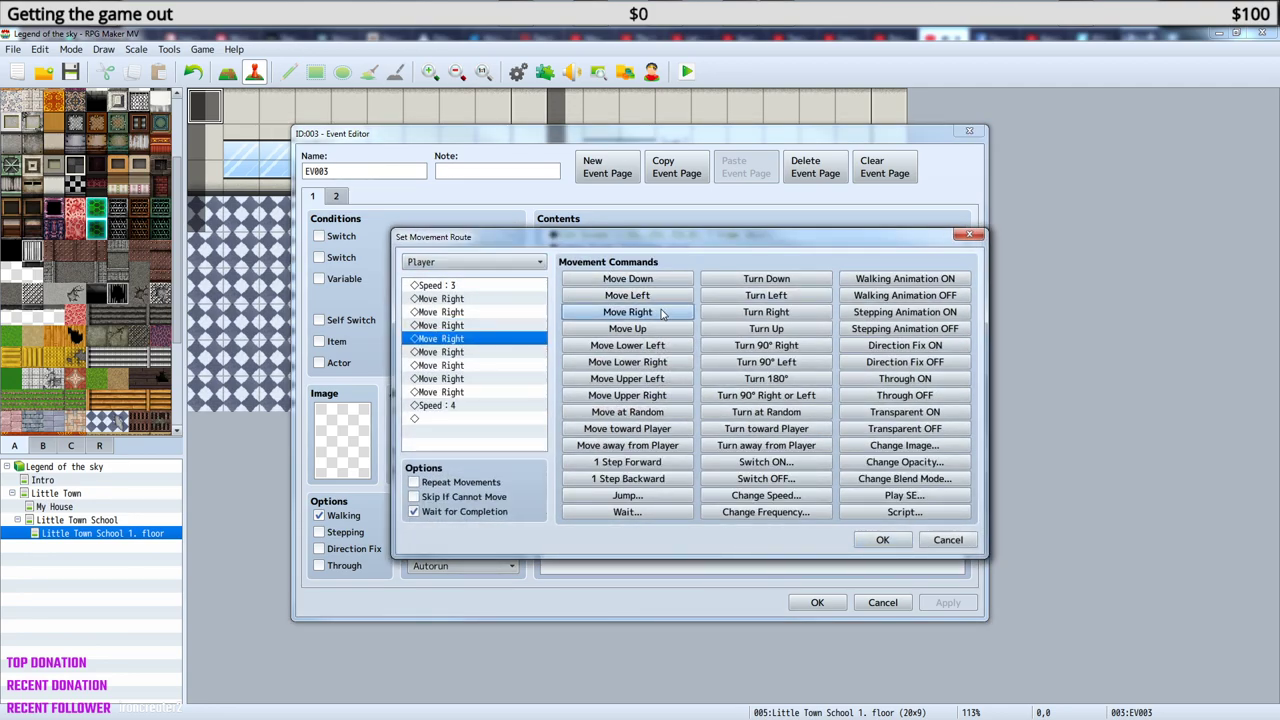
pyautogui.click(882, 539)
pyautogui.click(816, 602)
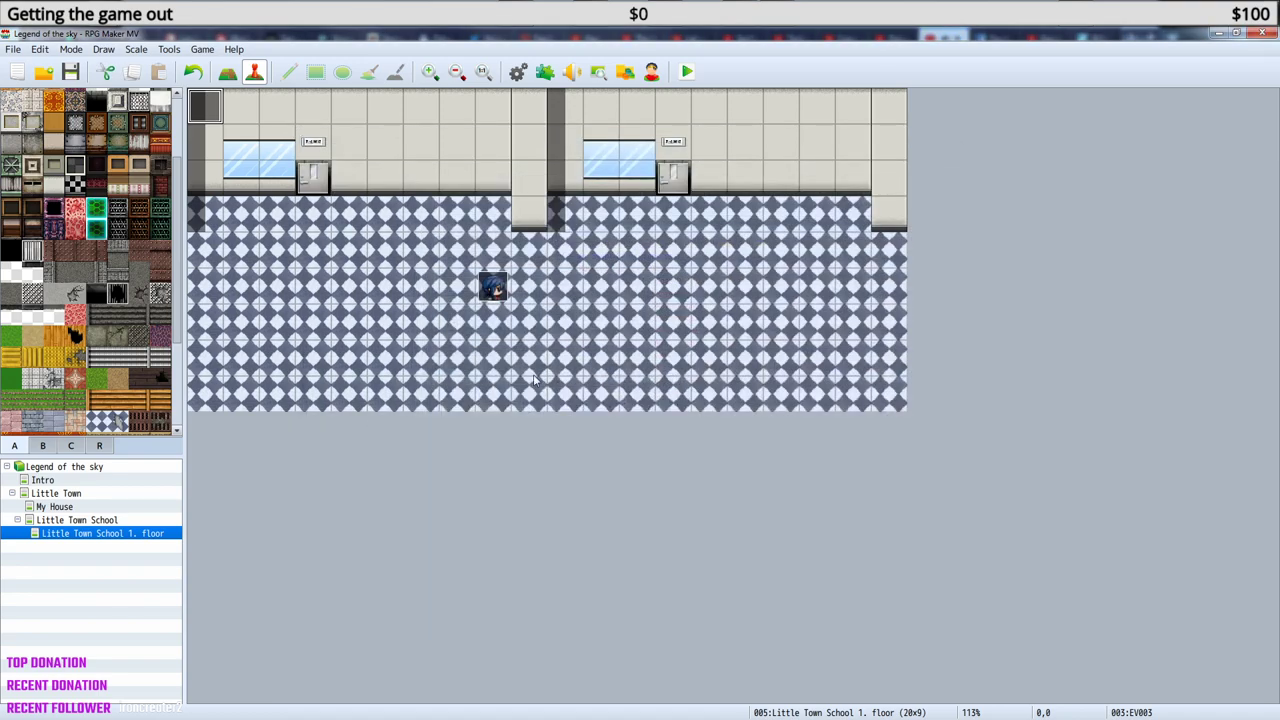
# Insert a 20-frame Wait at the start of the blue-haired character's custom movement route and save the event.
pyautogui.click(493, 287)
pyautogui.rightClick(495, 283)
pyautogui.click(530, 297)
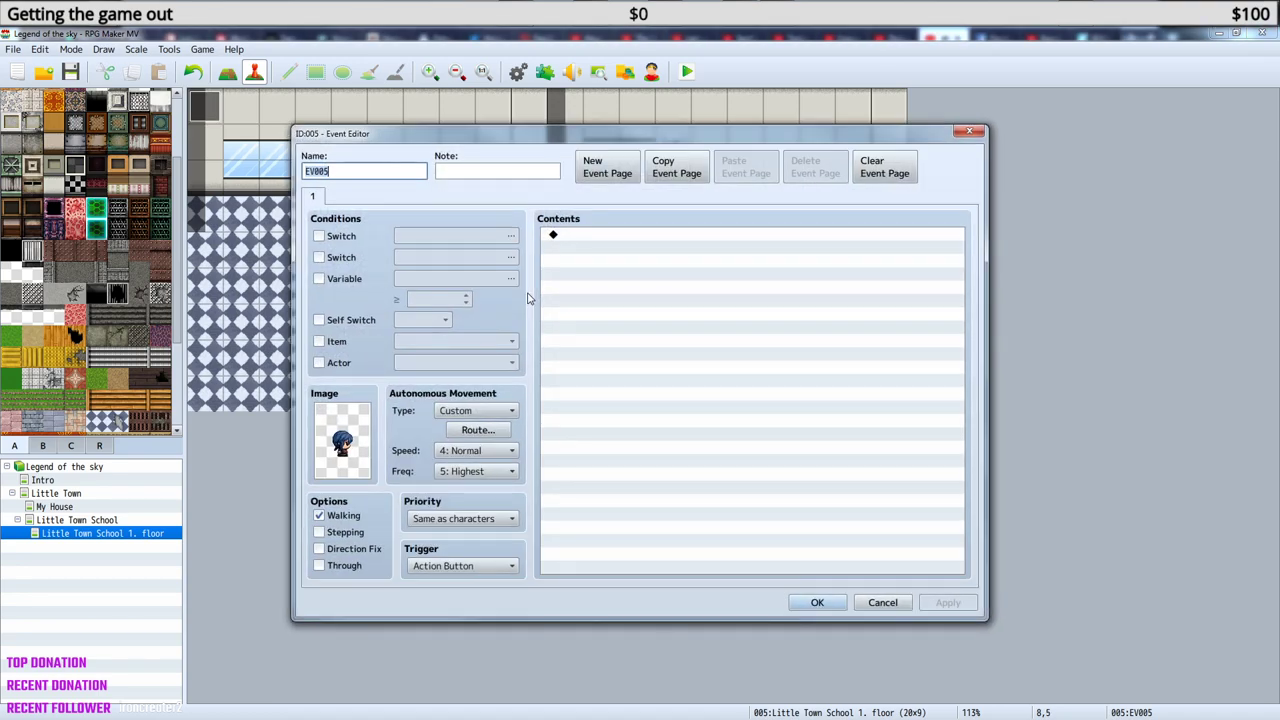
pyautogui.click(490, 430)
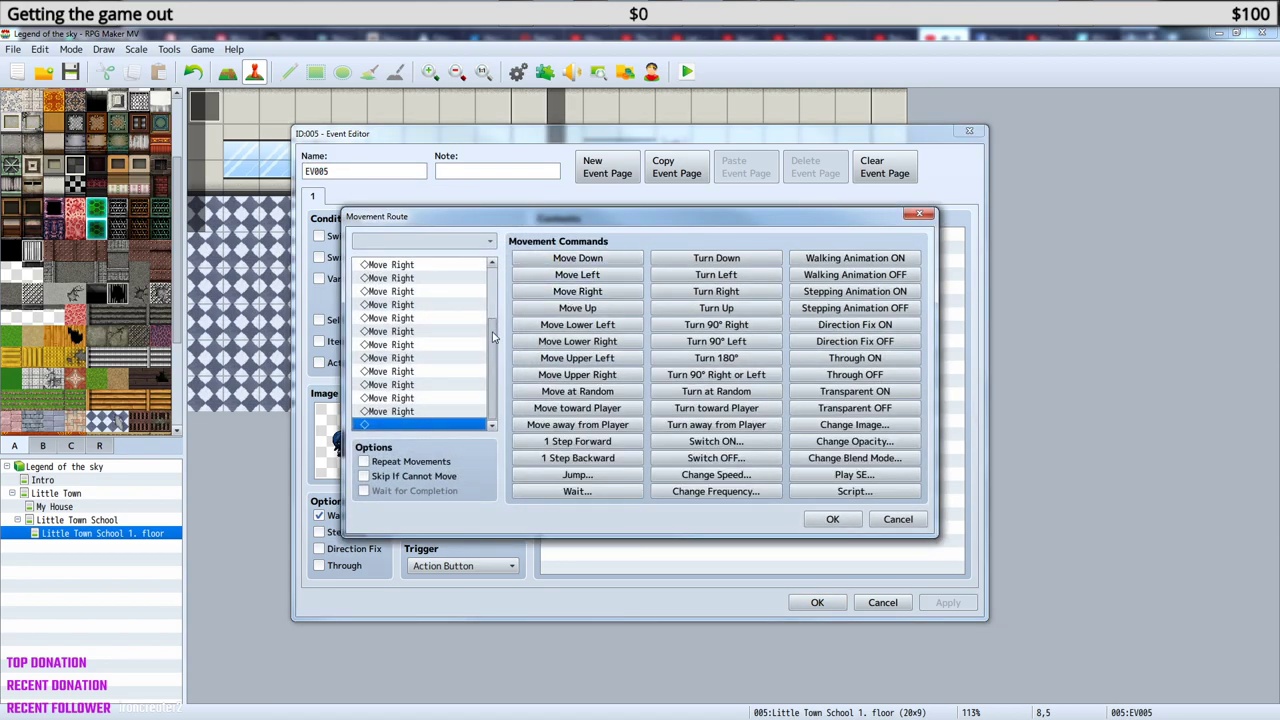
pyautogui.scroll(5, 492, 338)
pyautogui.click(441, 265)
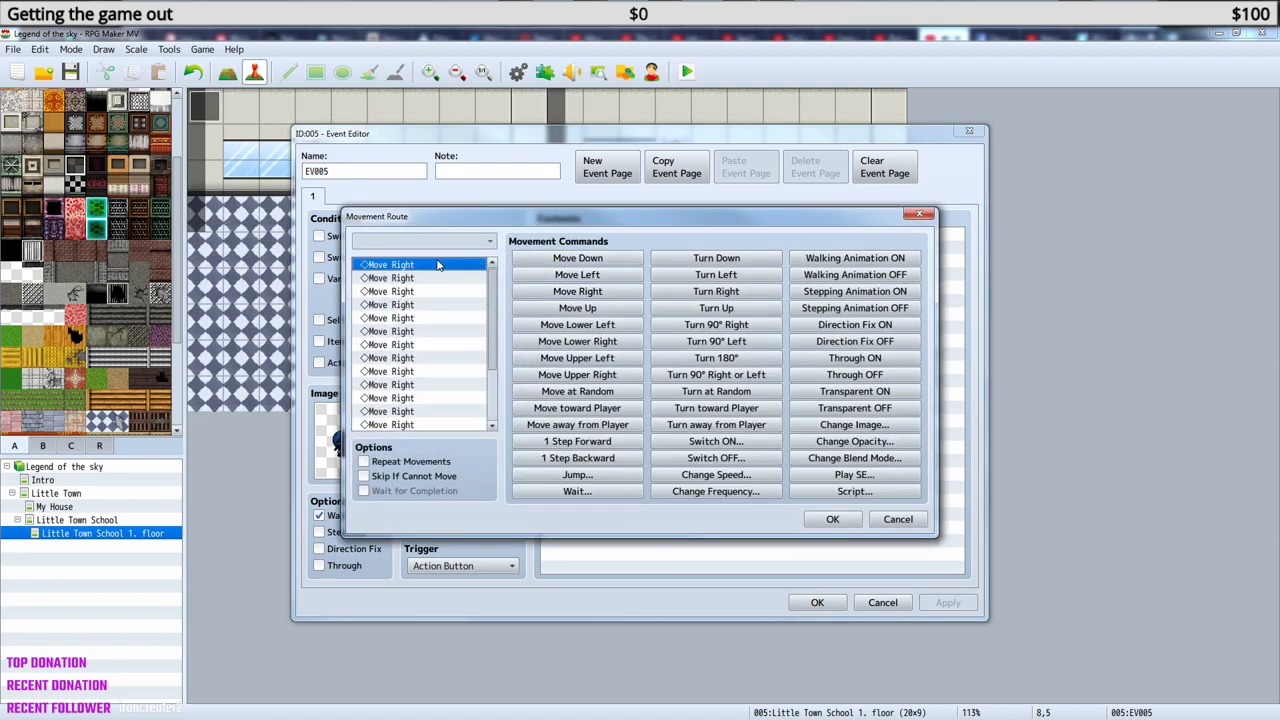
pyautogui.click(590, 491)
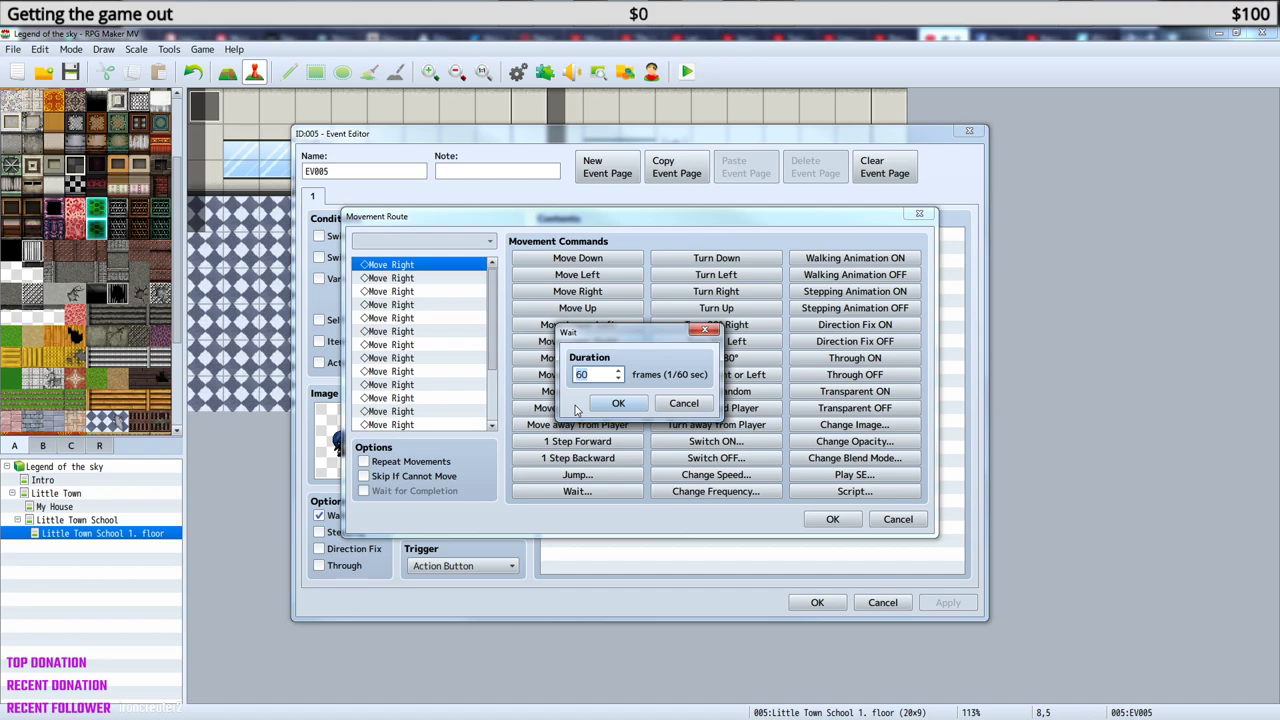
pyautogui.click(614, 404)
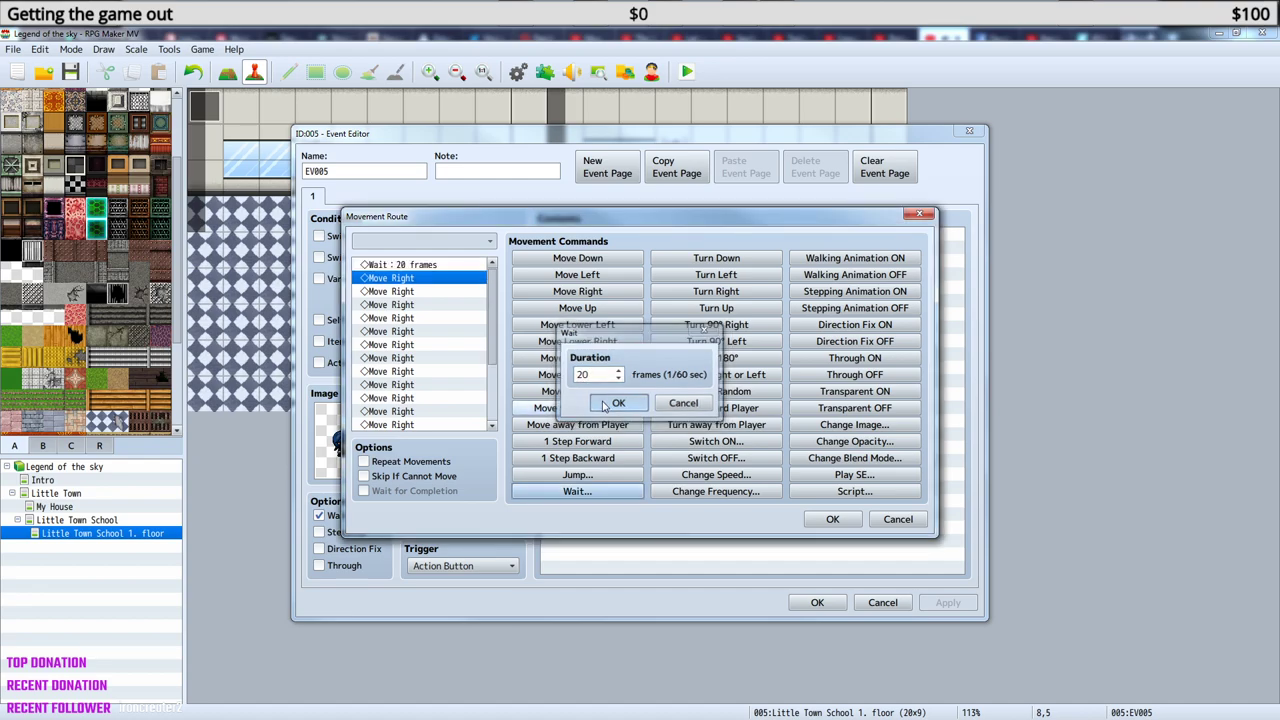
pyautogui.click(810, 515)
pyautogui.click(817, 602)
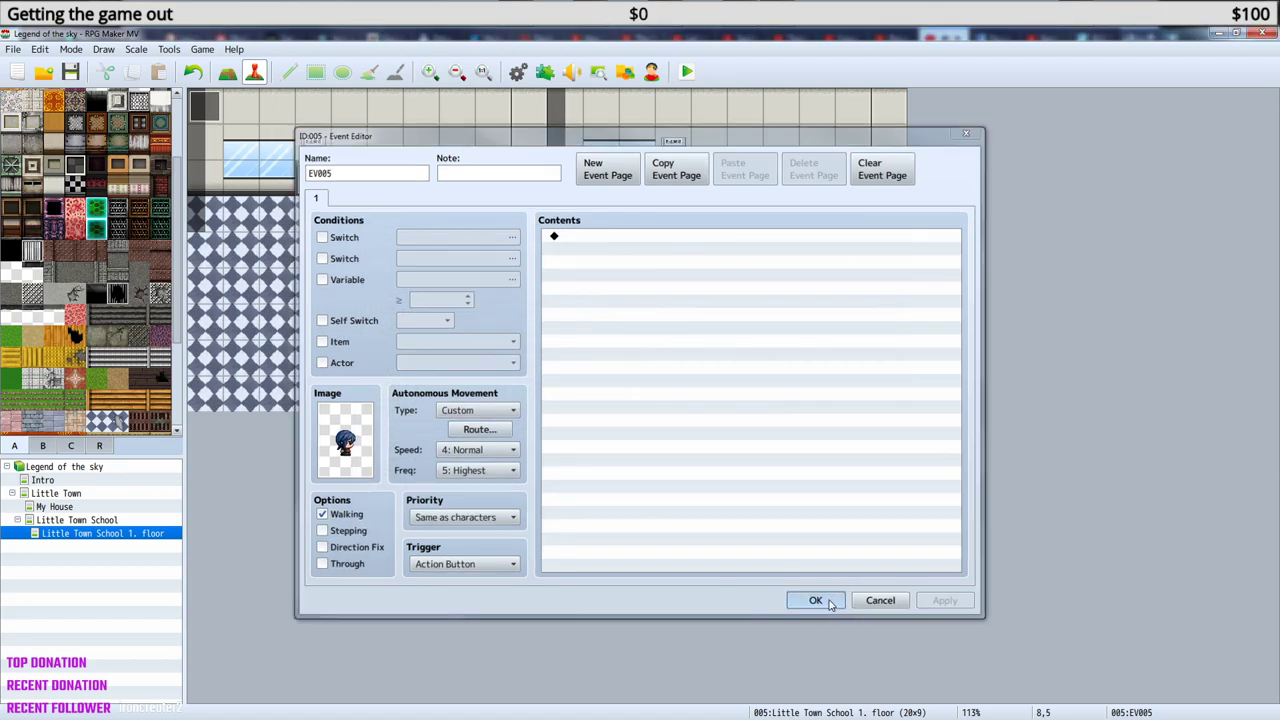
# Save and playtest the hallway cutscene with the 20-frame wait, watch the characters' spacing, and close the playtest.
pyautogui.click(688, 72)
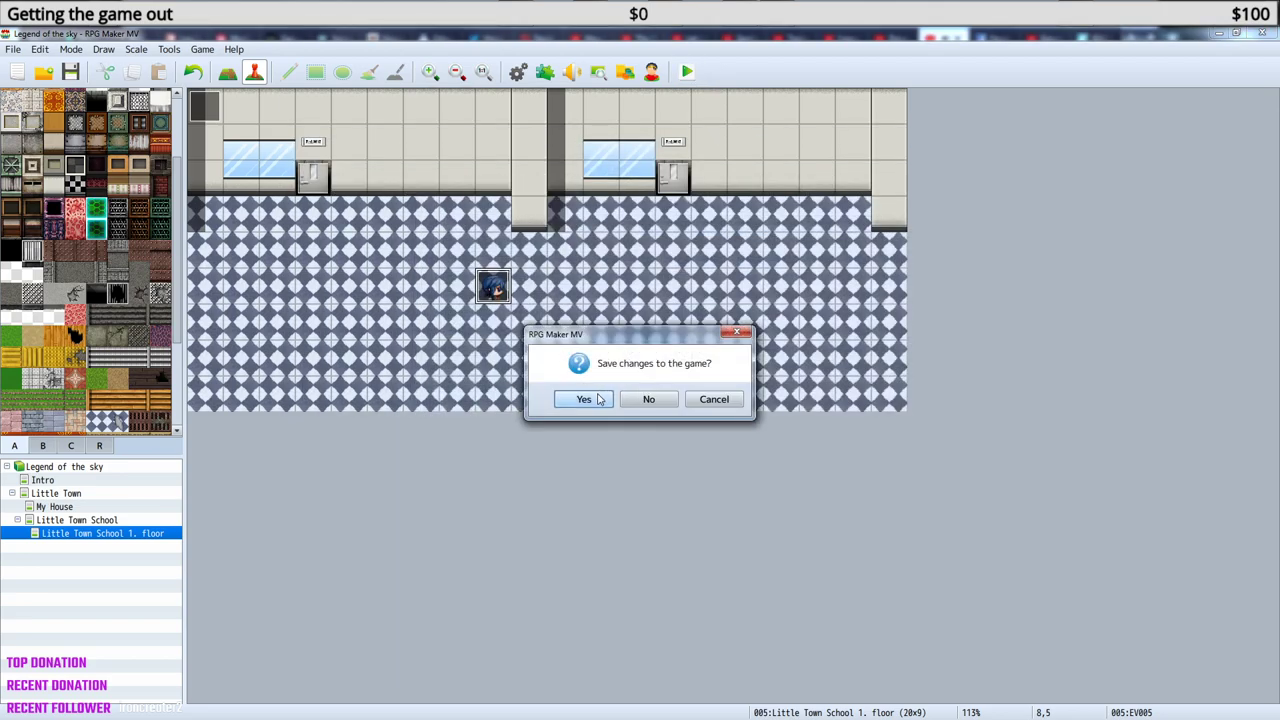
pyautogui.click(594, 397)
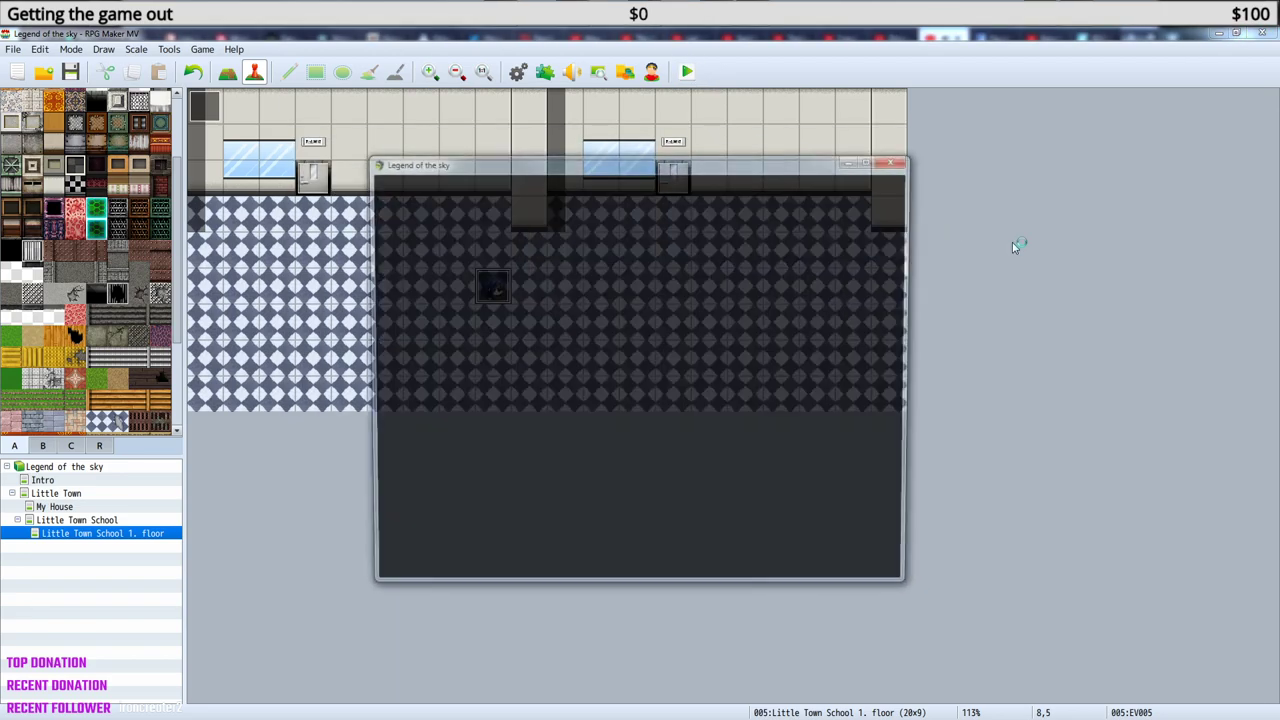
pyautogui.press('Return')
pyautogui.press('Return')
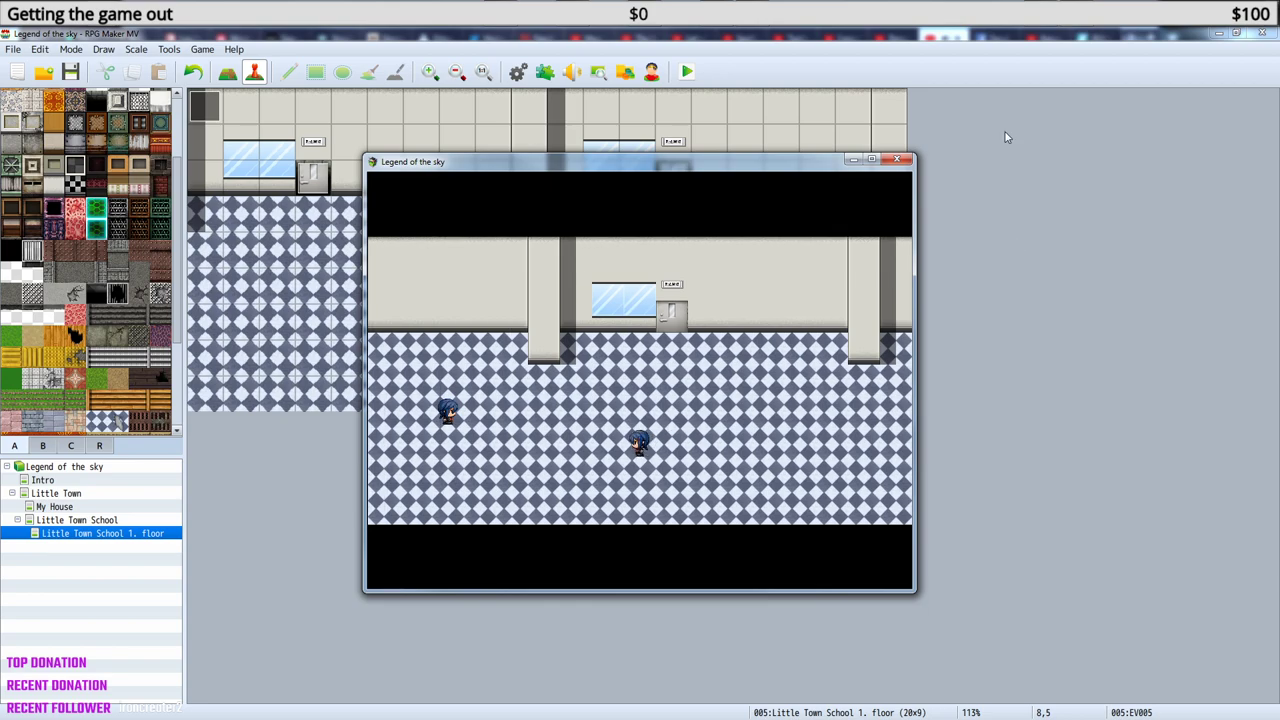
pyautogui.click(900, 160)
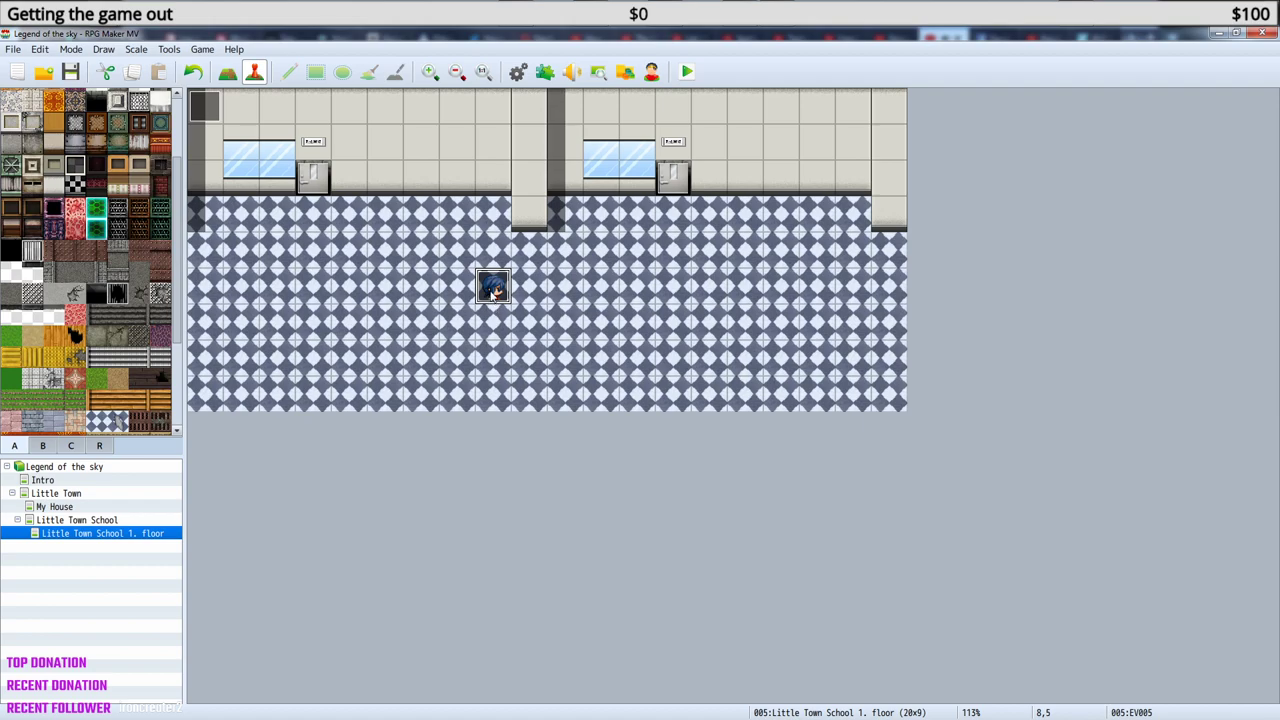
# Add five more Move Right commands to the end of the blue-haired character's custom route and save the event.
pyautogui.rightClick(492, 291)
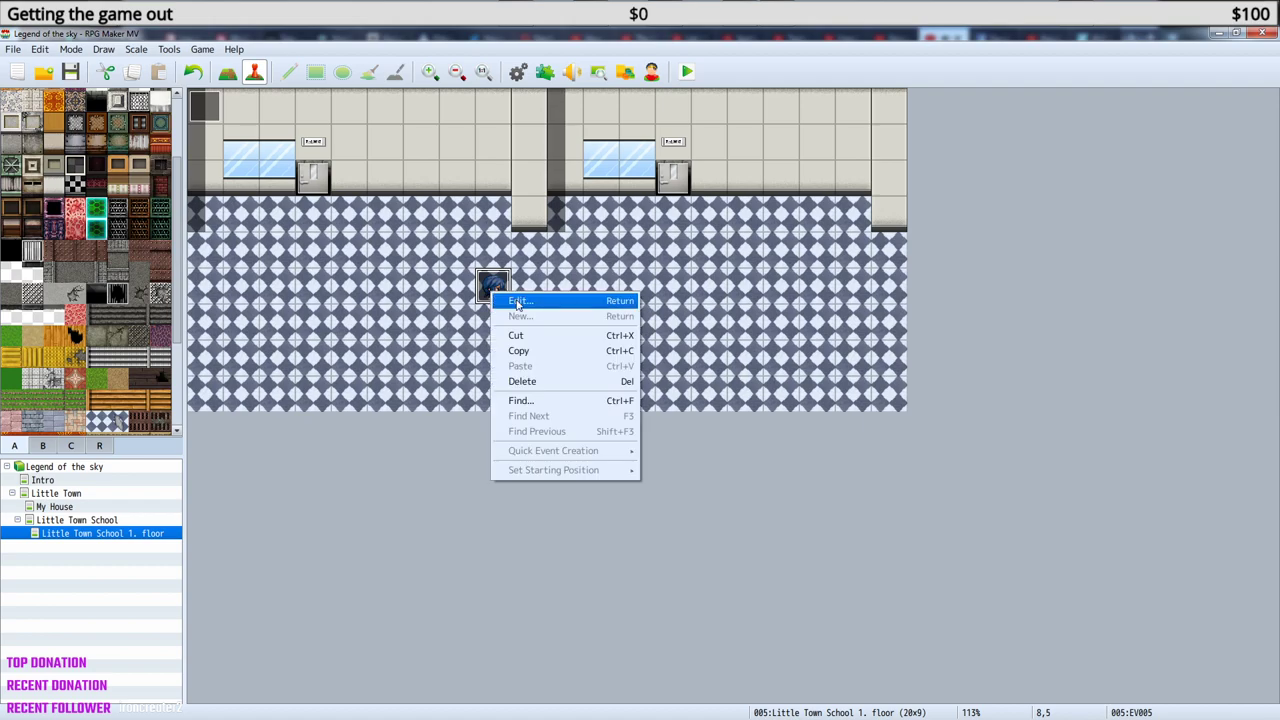
pyautogui.click(518, 302)
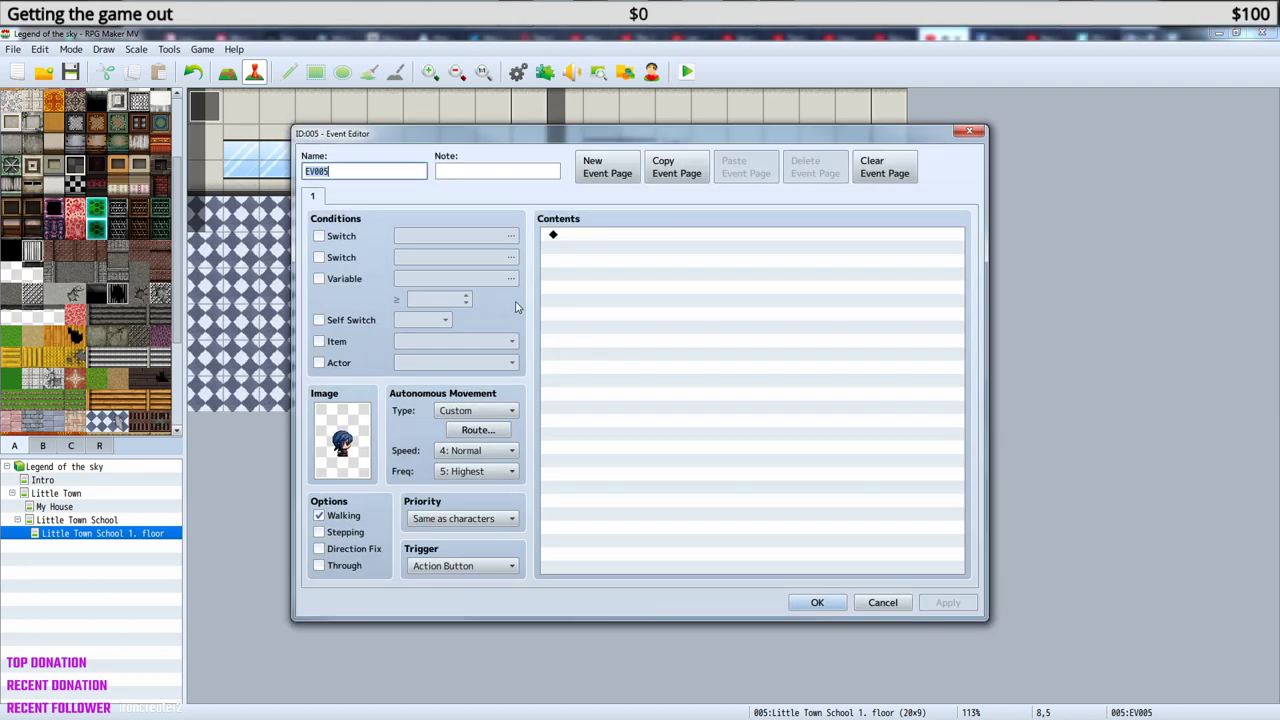
pyautogui.click(478, 430)
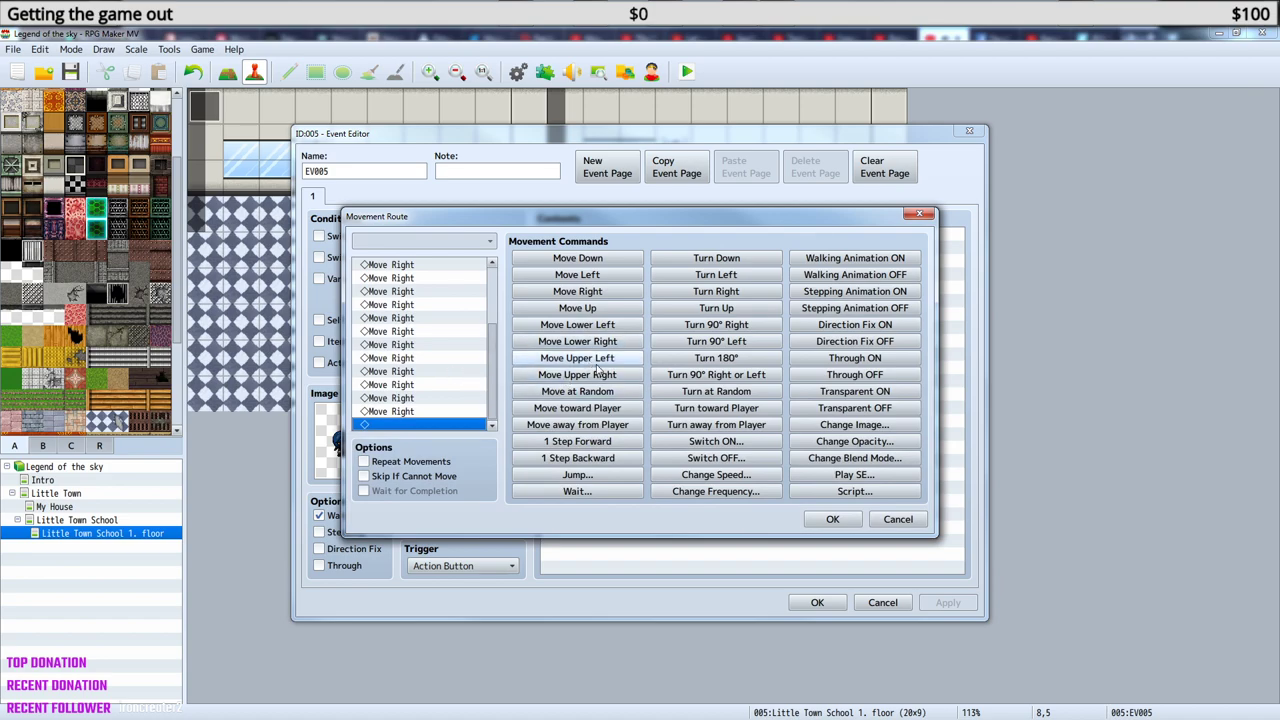
pyautogui.click(603, 294)
pyautogui.click(578, 291)
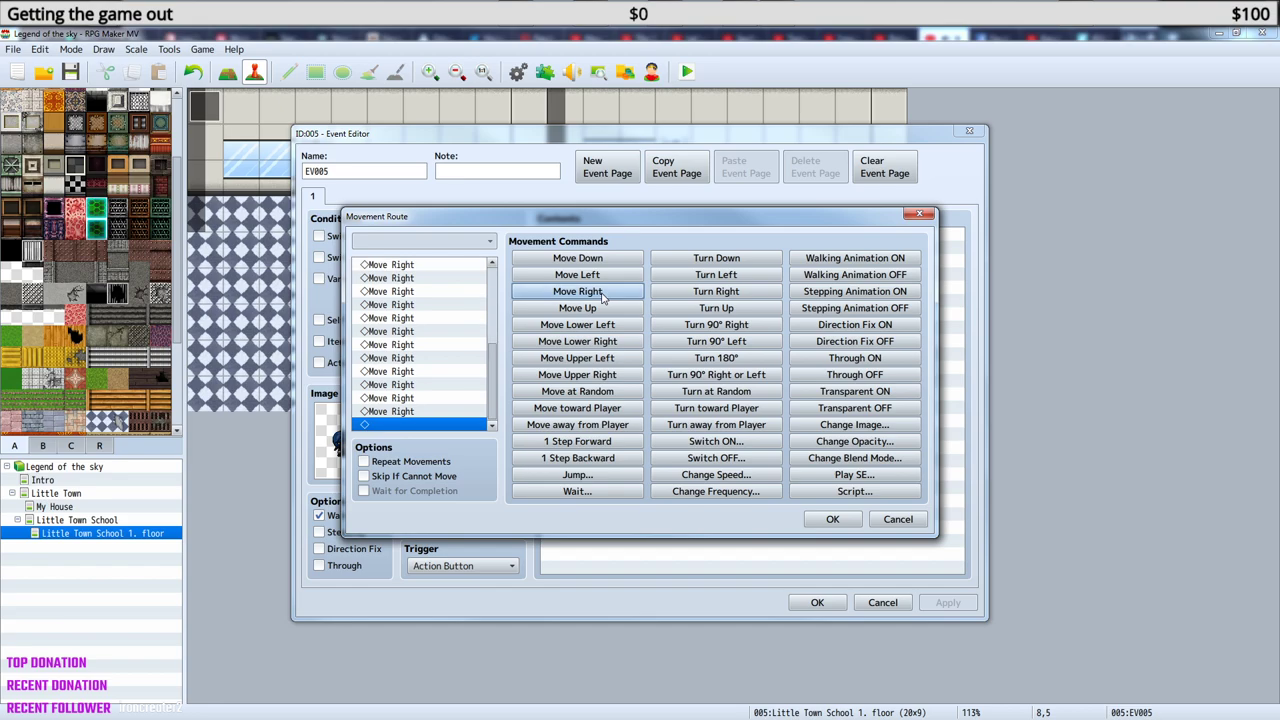
pyautogui.click(578, 291)
pyautogui.click(578, 291)
pyautogui.click(578, 291)
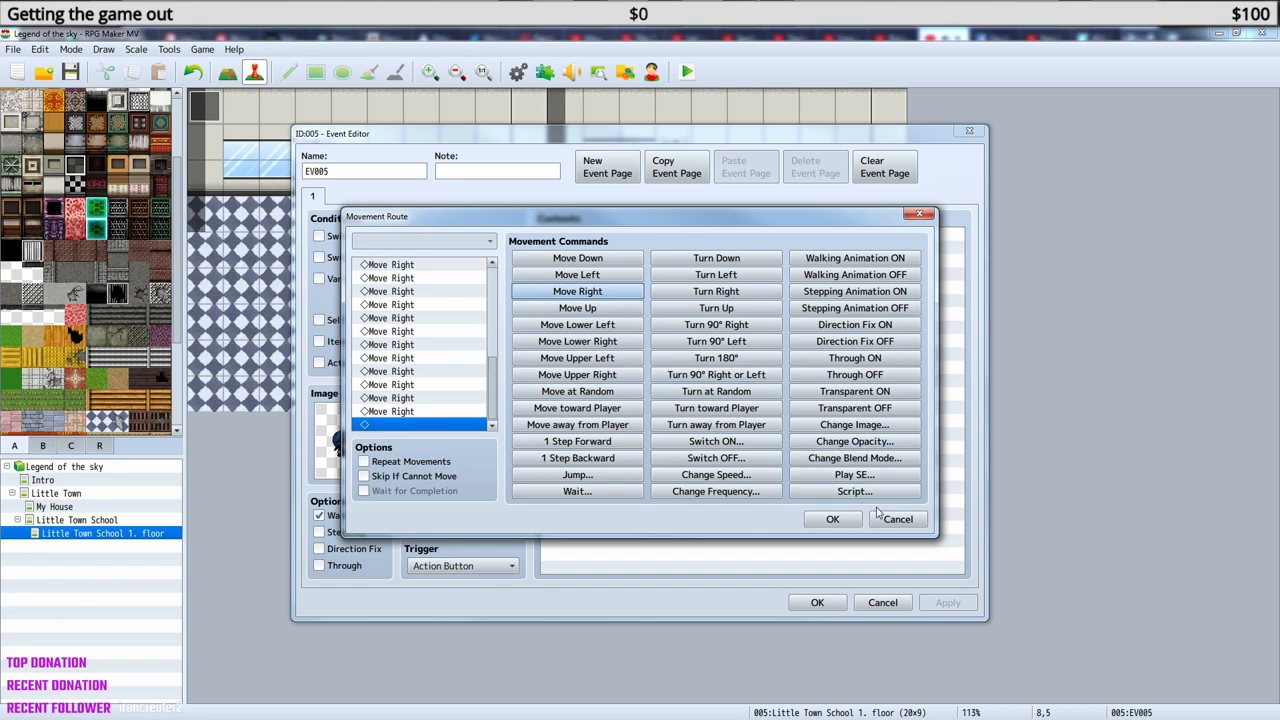
pyautogui.click(832, 519)
pyautogui.click(817, 602)
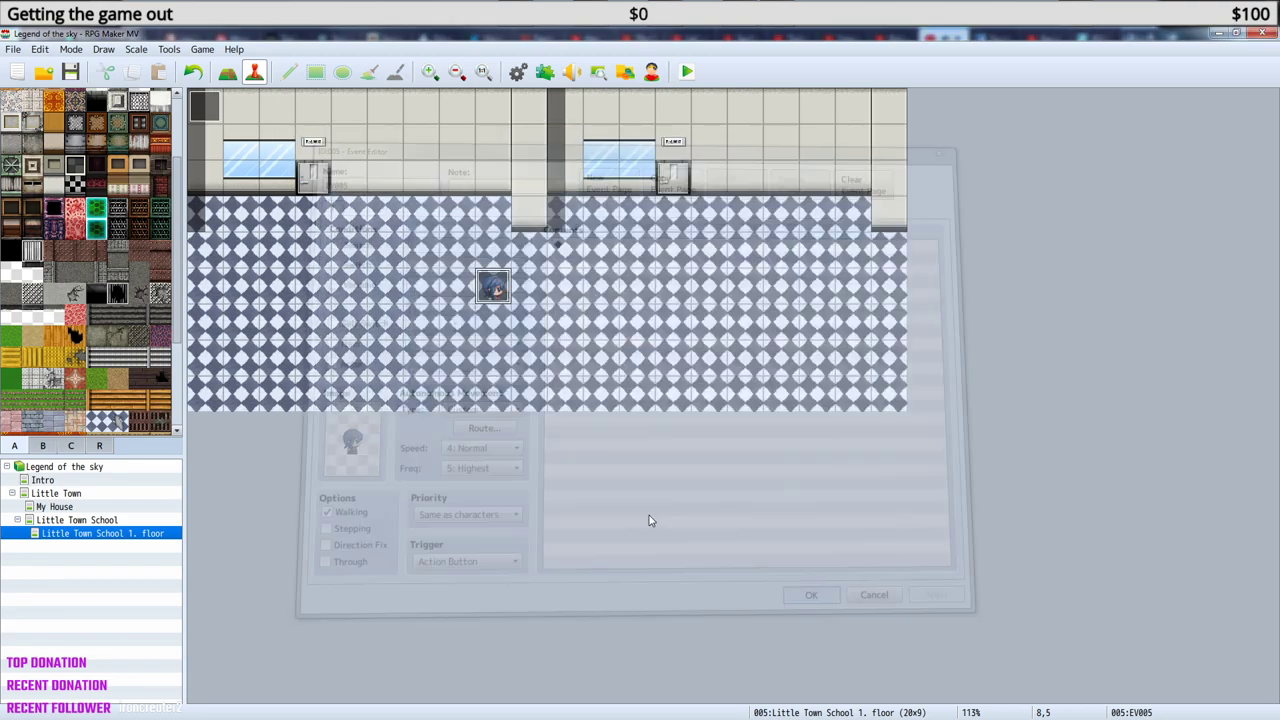
# Add five Move Right commands to the player's route in the autorun event at tile (0,0), making thirteen, and save the event.
pyautogui.rightClick(211, 103)
pyautogui.click(248, 111)
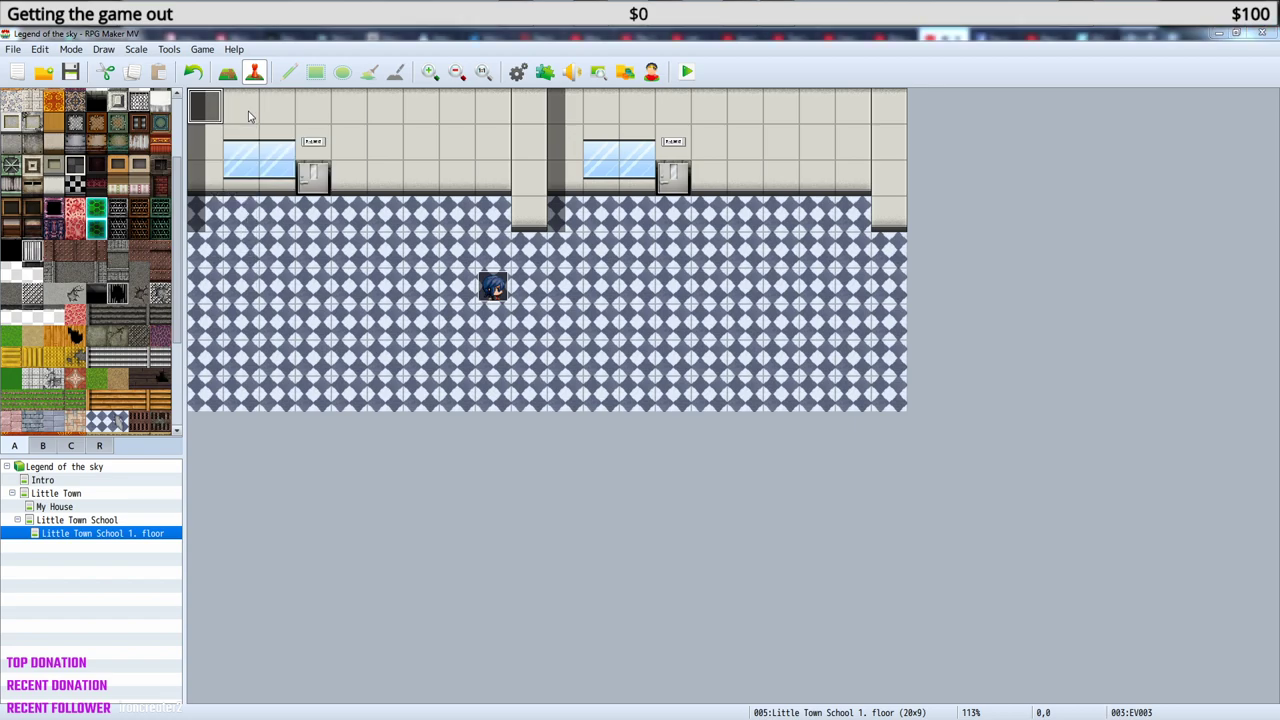
pyautogui.click(684, 278)
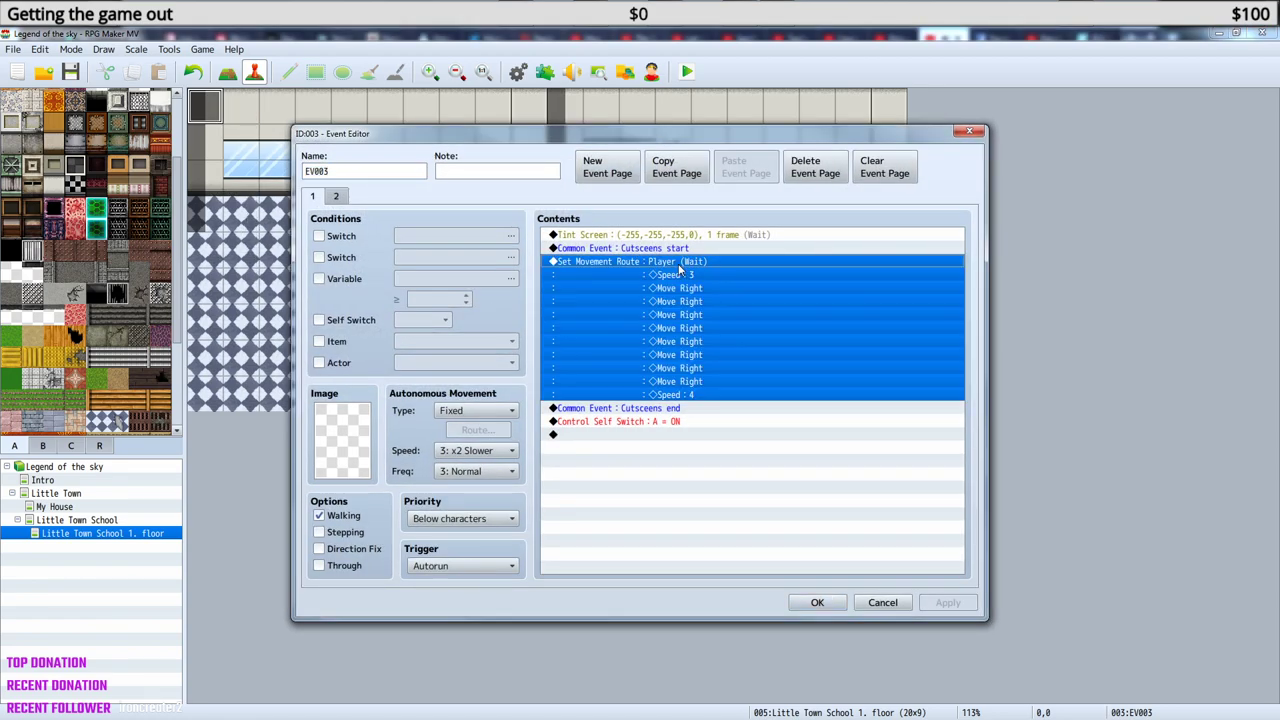
pyautogui.rightClick(682, 267)
pyautogui.click(721, 290)
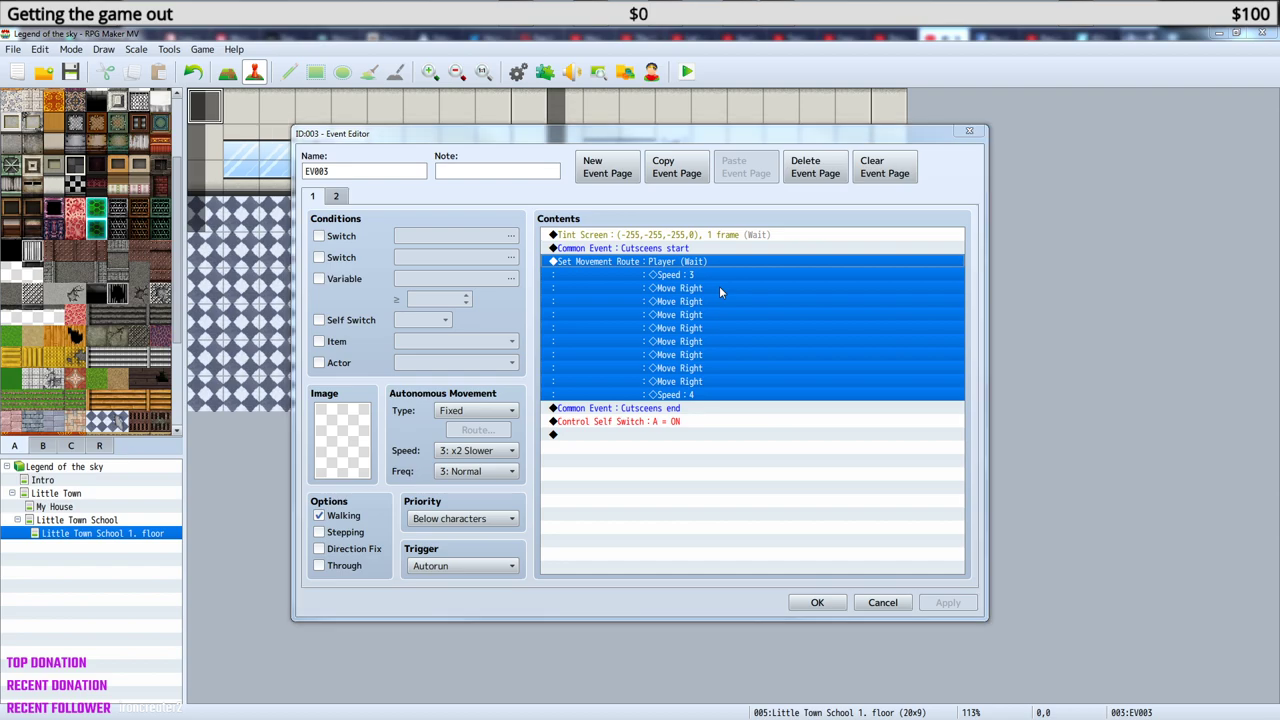
pyautogui.click(443, 351)
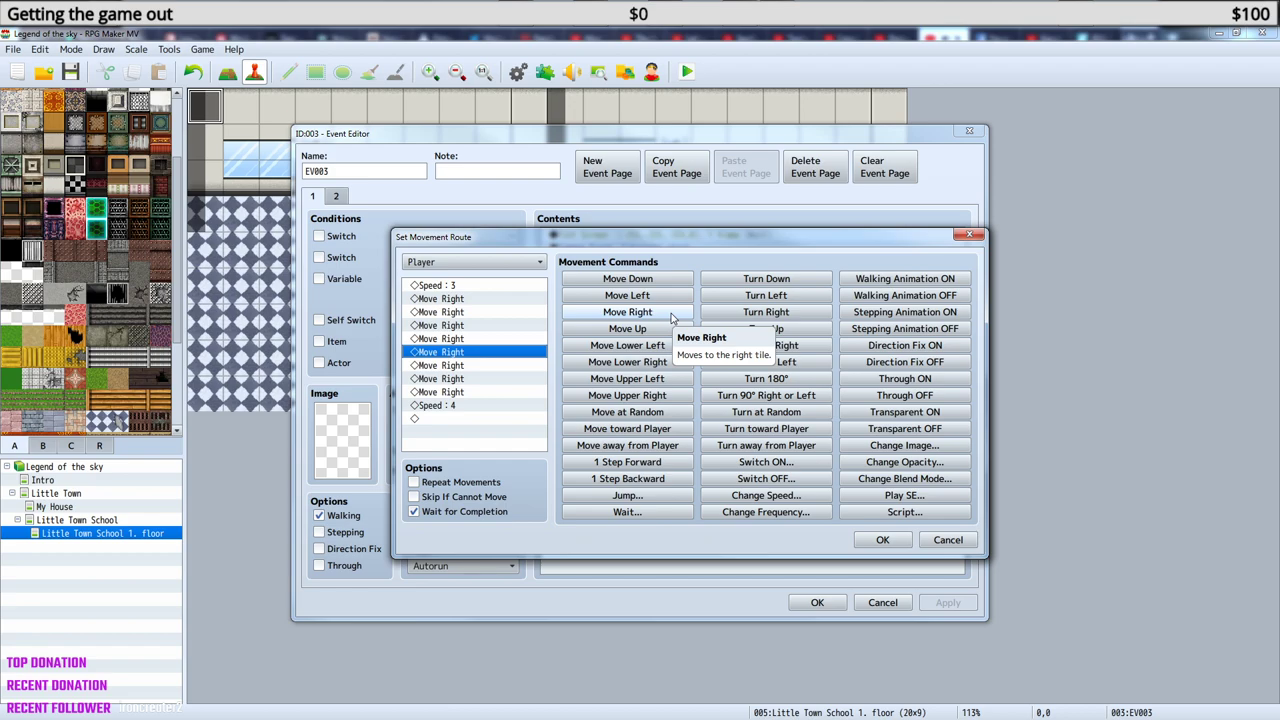
pyautogui.click(672, 316)
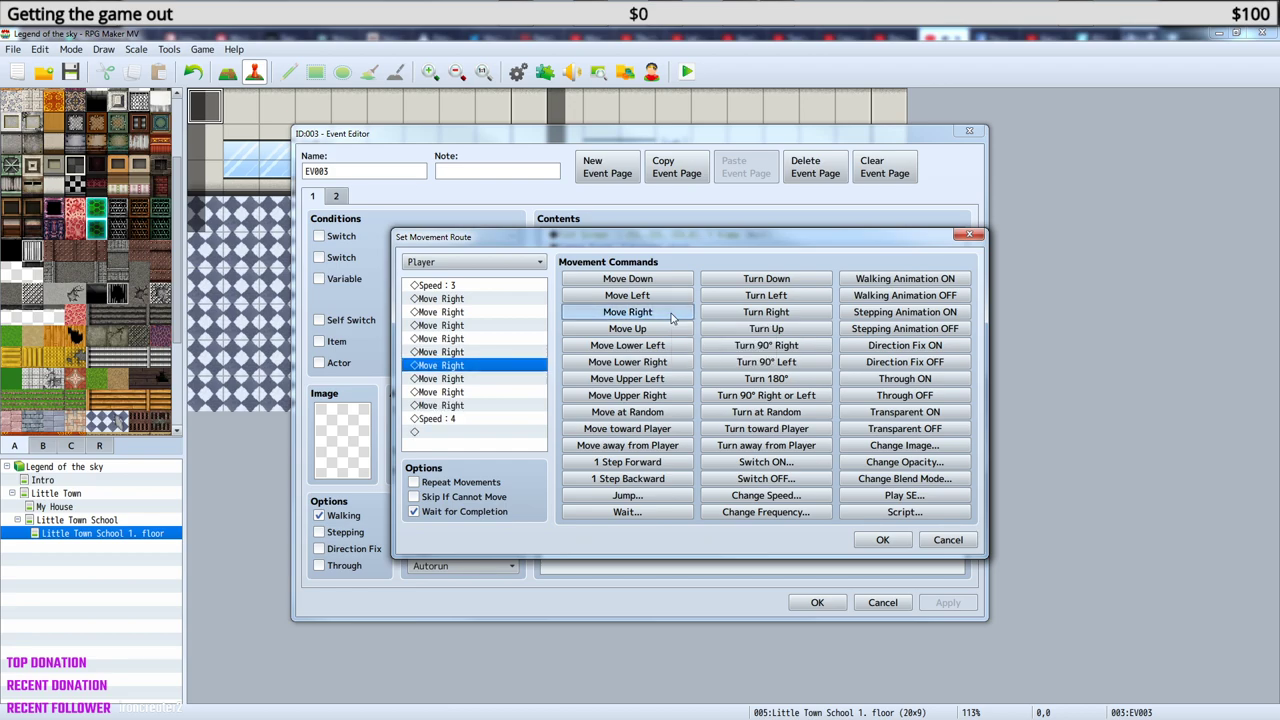
pyautogui.click(672, 316)
pyautogui.click(672, 316)
pyautogui.click(672, 316)
pyautogui.click(672, 316)
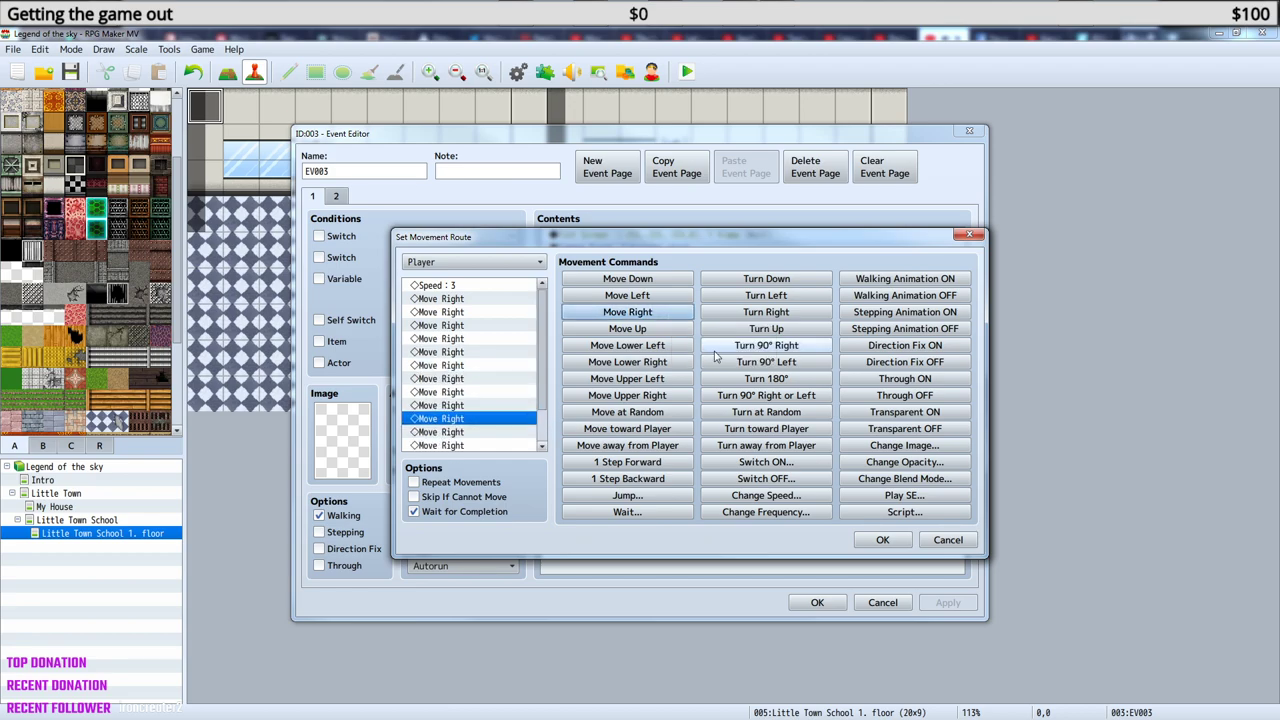
pyautogui.click(882, 539)
pyautogui.click(817, 600)
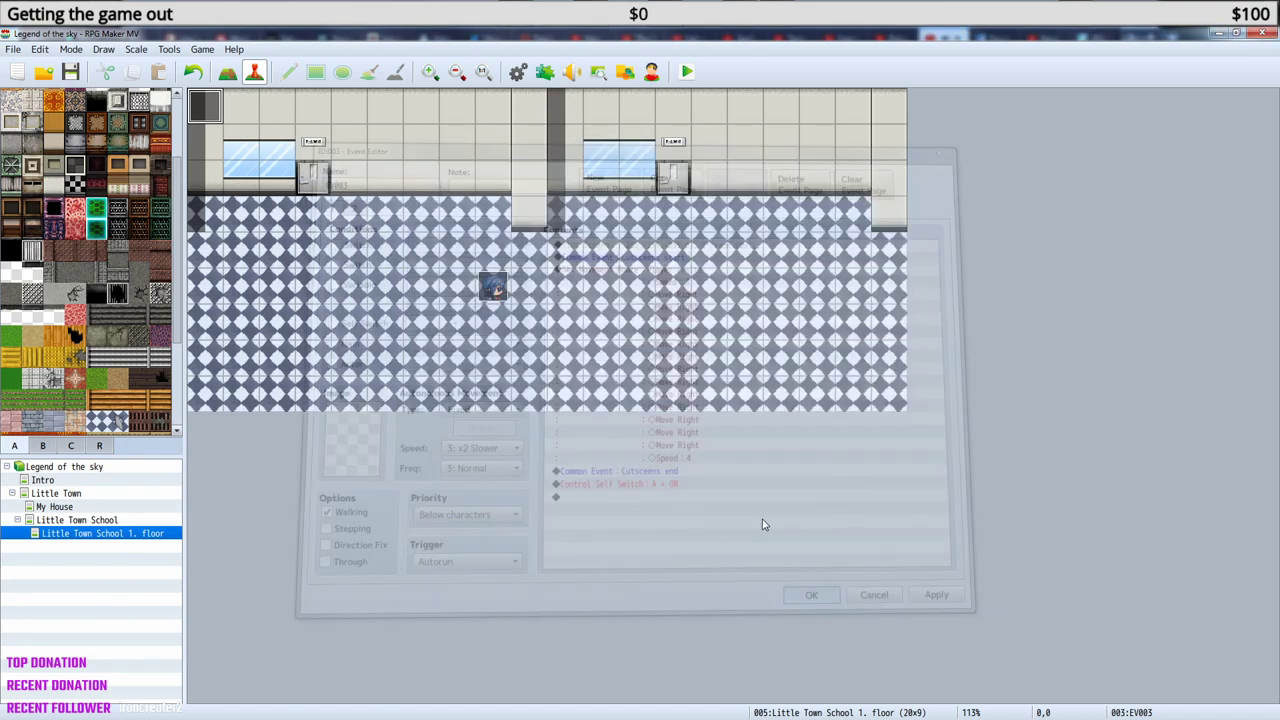
# Save and playtest the thirteen-step player route from the saved game, watch both characters walk the hallway, and close the playtest.
pyautogui.click(687, 71)
pyautogui.click(583, 399)
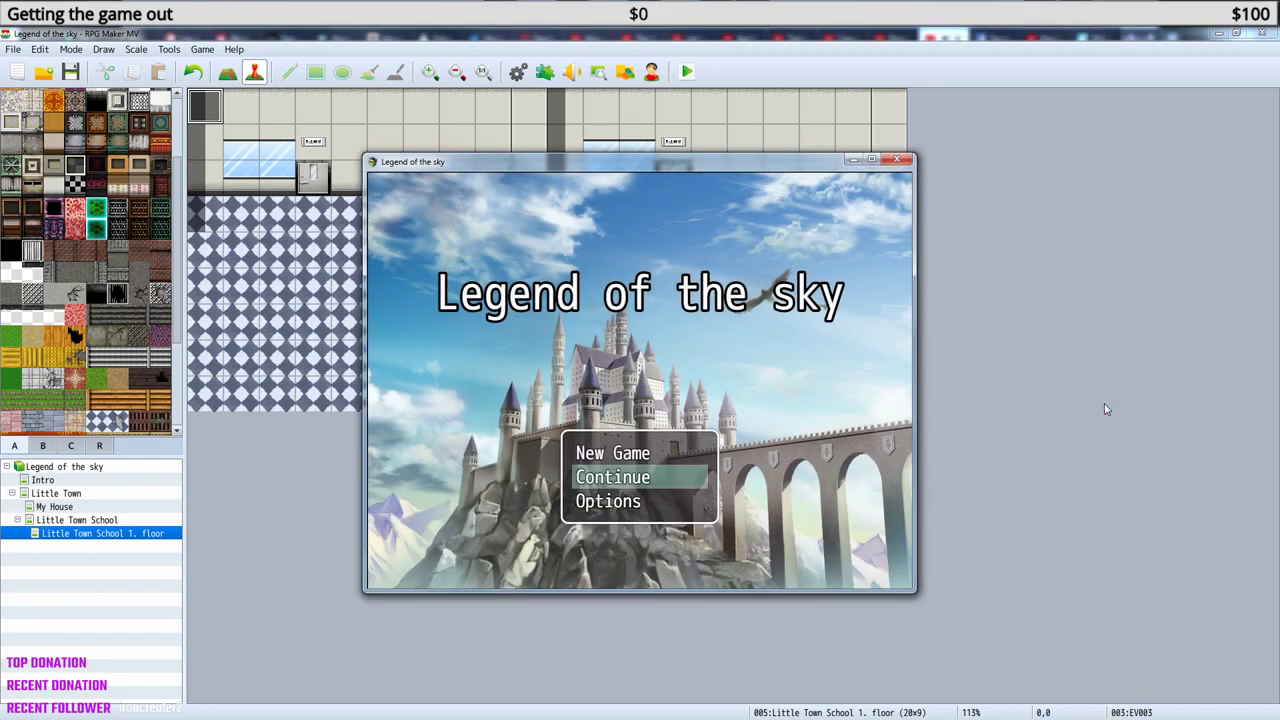
pyautogui.press('Return')
pyautogui.press('Return')
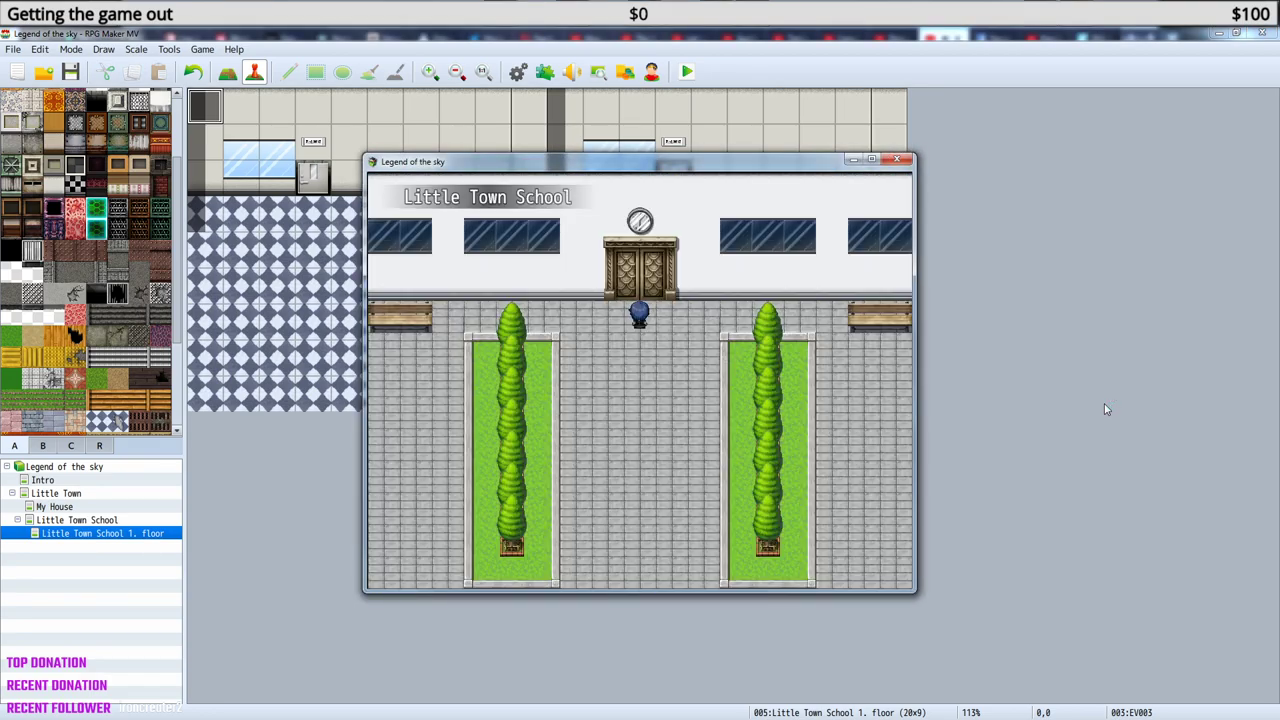
pyautogui.press('Return')
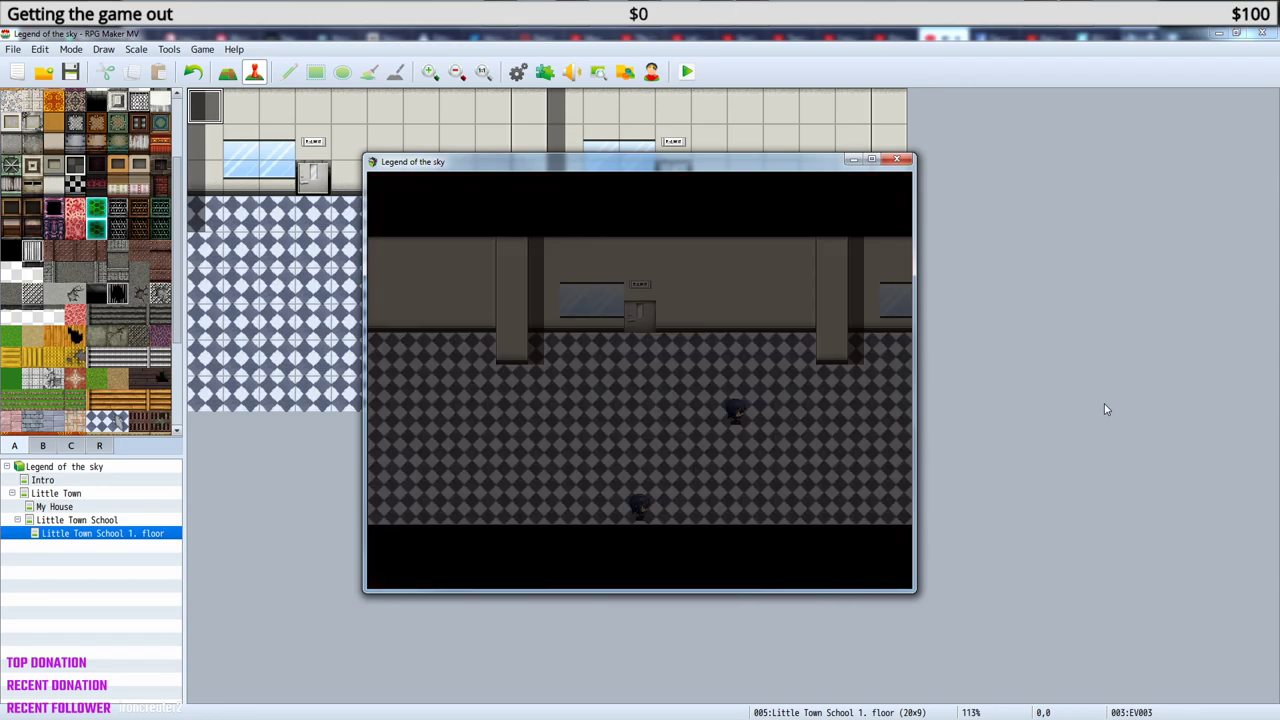
pyautogui.click(898, 160)
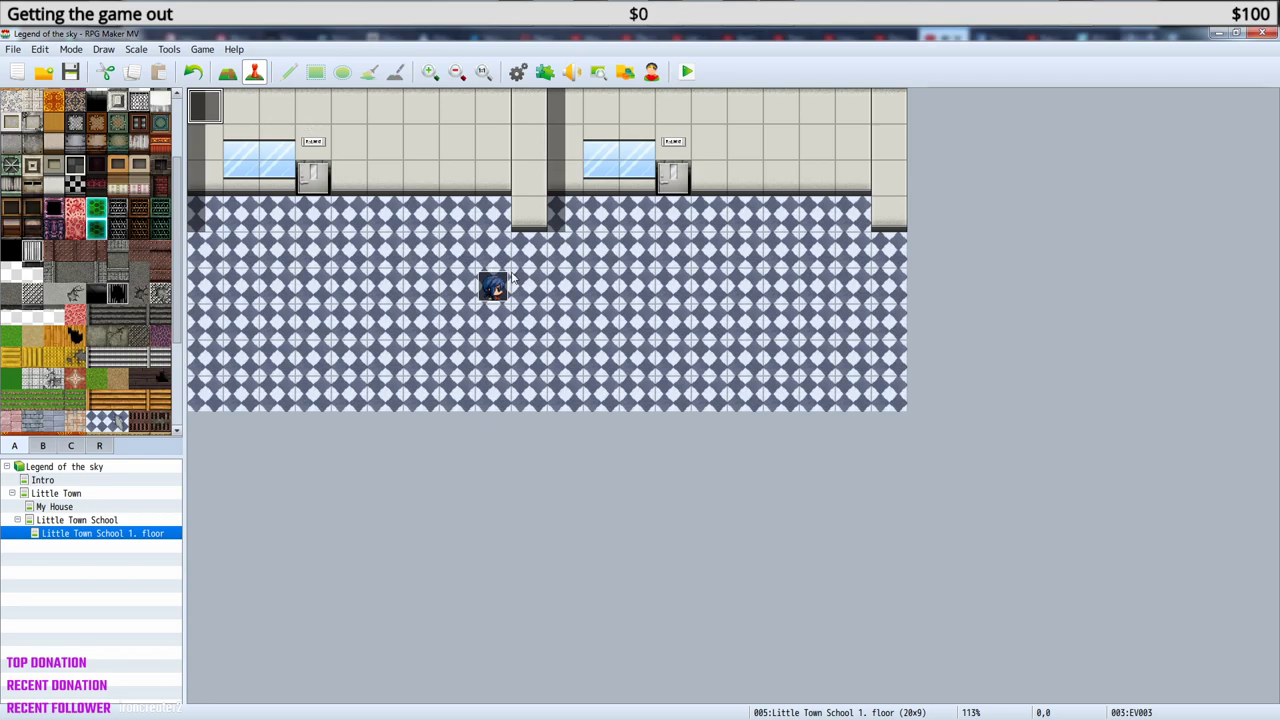
# Extend the blue-haired character's custom route with seven more Move Right commands and save the event.
pyautogui.rightClick(502, 284)
pyautogui.click(531, 289)
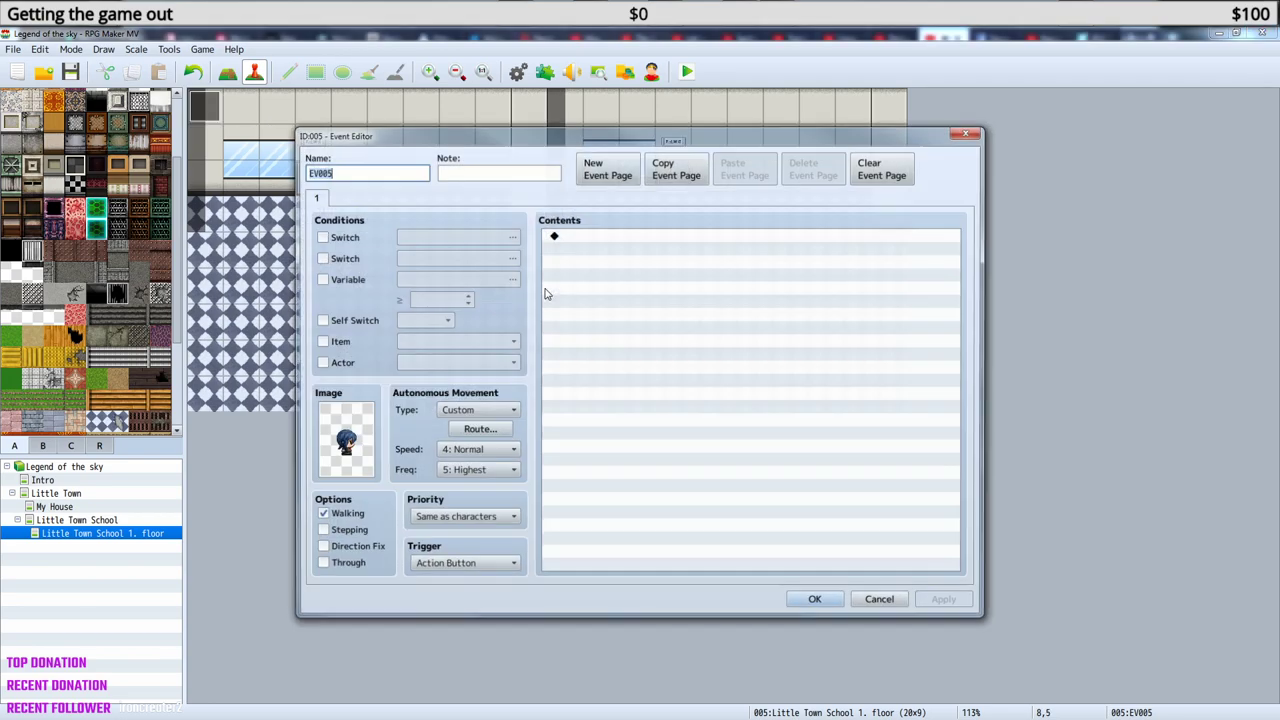
pyautogui.click(476, 430)
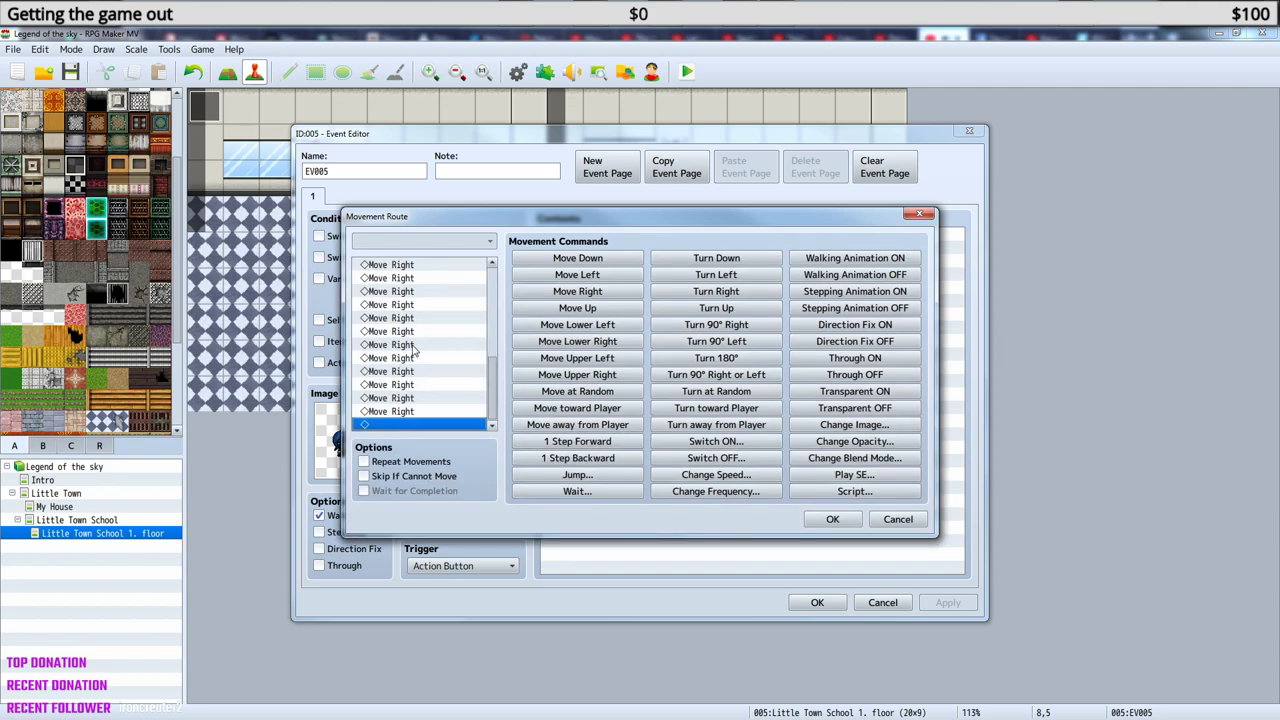
pyautogui.click(612, 293)
pyautogui.click(612, 293)
pyautogui.click(613, 294)
pyautogui.click(613, 294)
pyautogui.click(613, 294)
pyautogui.click(613, 294)
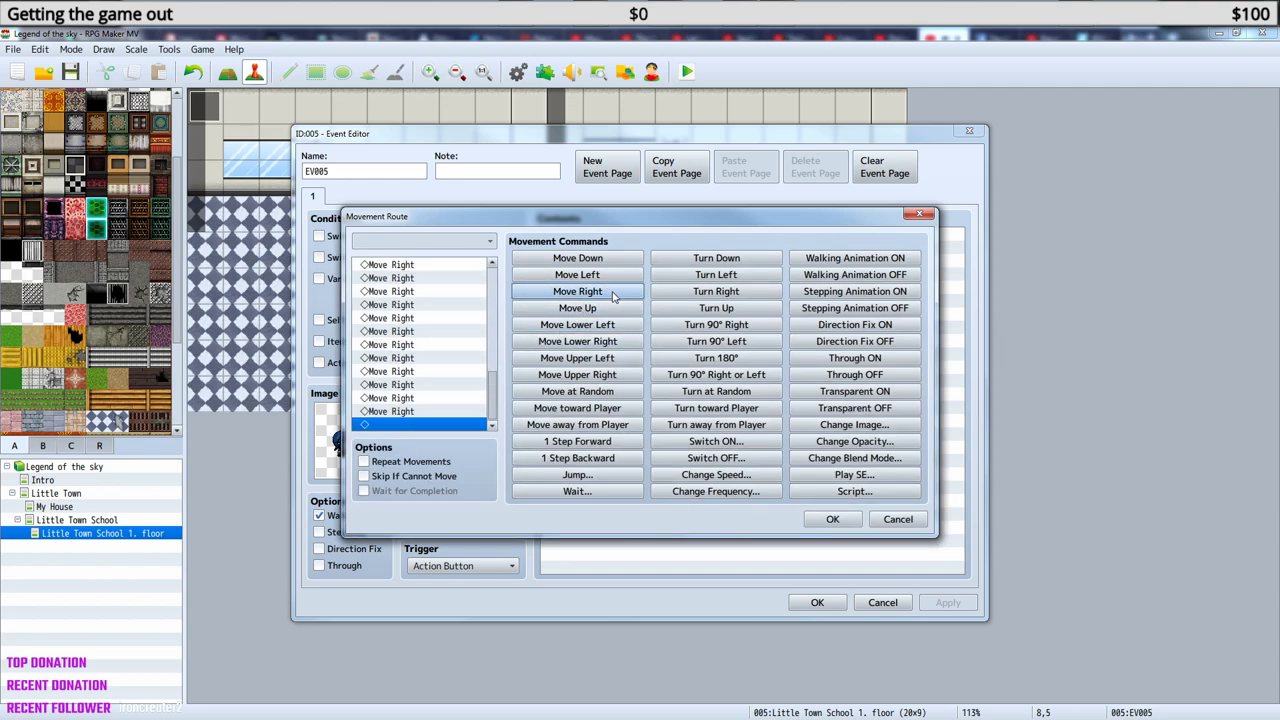
pyautogui.click(613, 294)
pyautogui.click(831, 520)
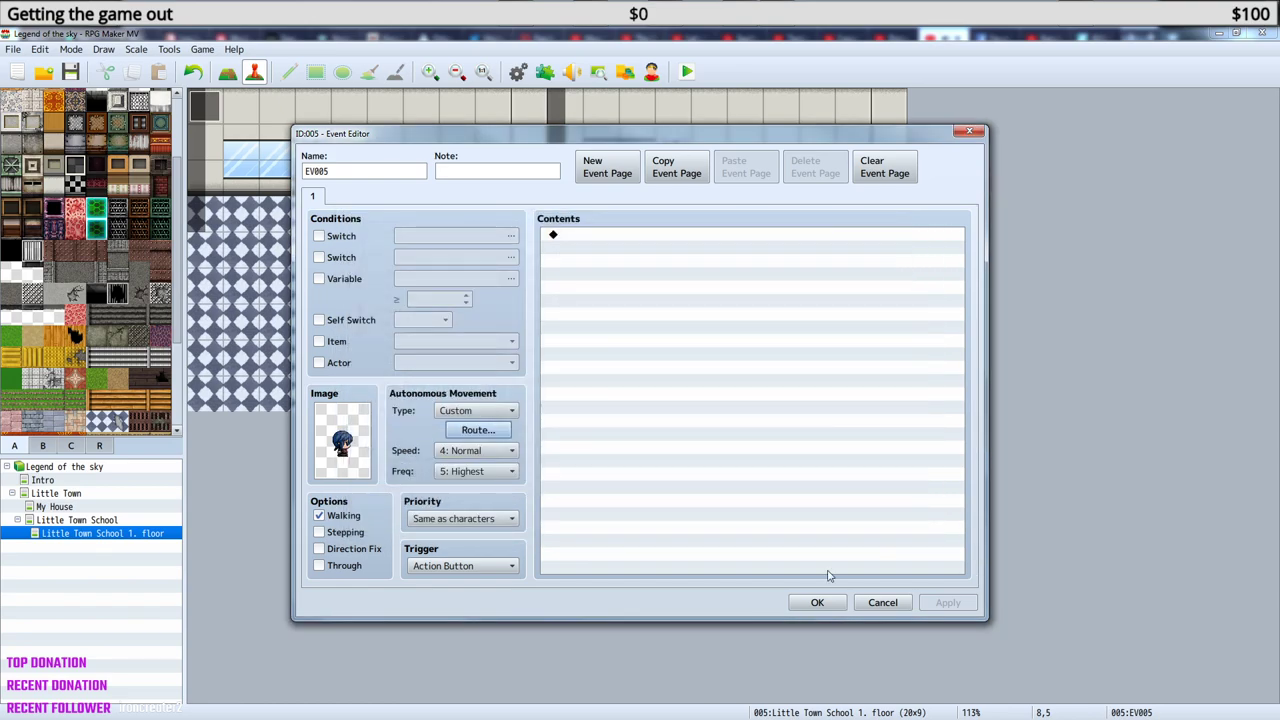
pyautogui.click(818, 603)
# Add five Move Right commands to the player's route in the autorun event at tile (0,0), making eighteen, and save the event.
pyautogui.click(205, 106)
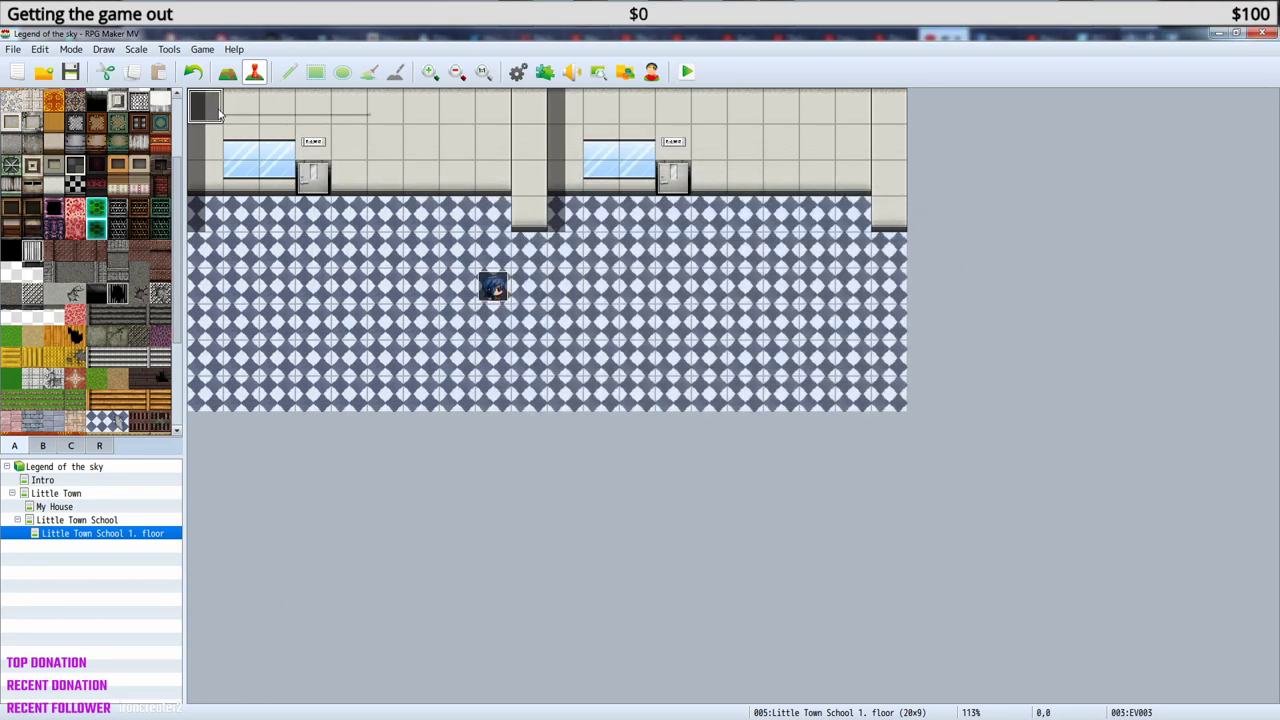
pyautogui.rightClick(219, 110)
pyautogui.click(262, 120)
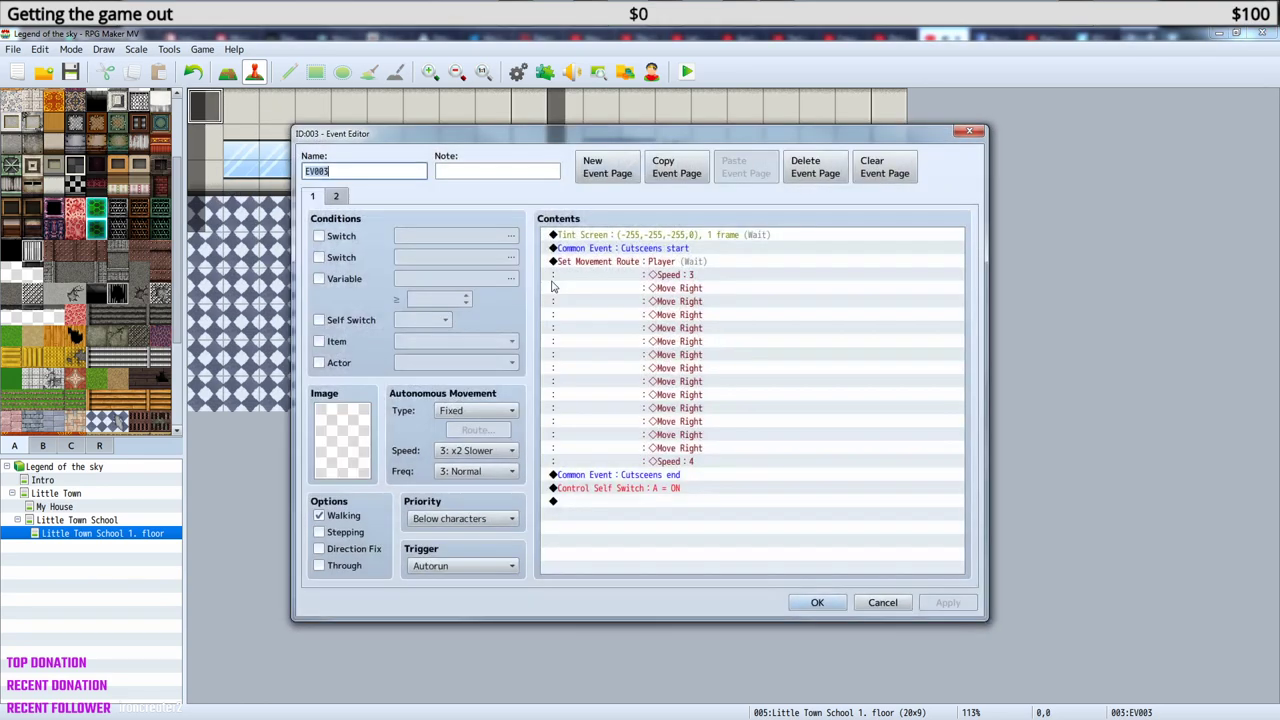
pyautogui.click(680, 261)
pyautogui.rightClick(680, 261)
pyautogui.click(714, 287)
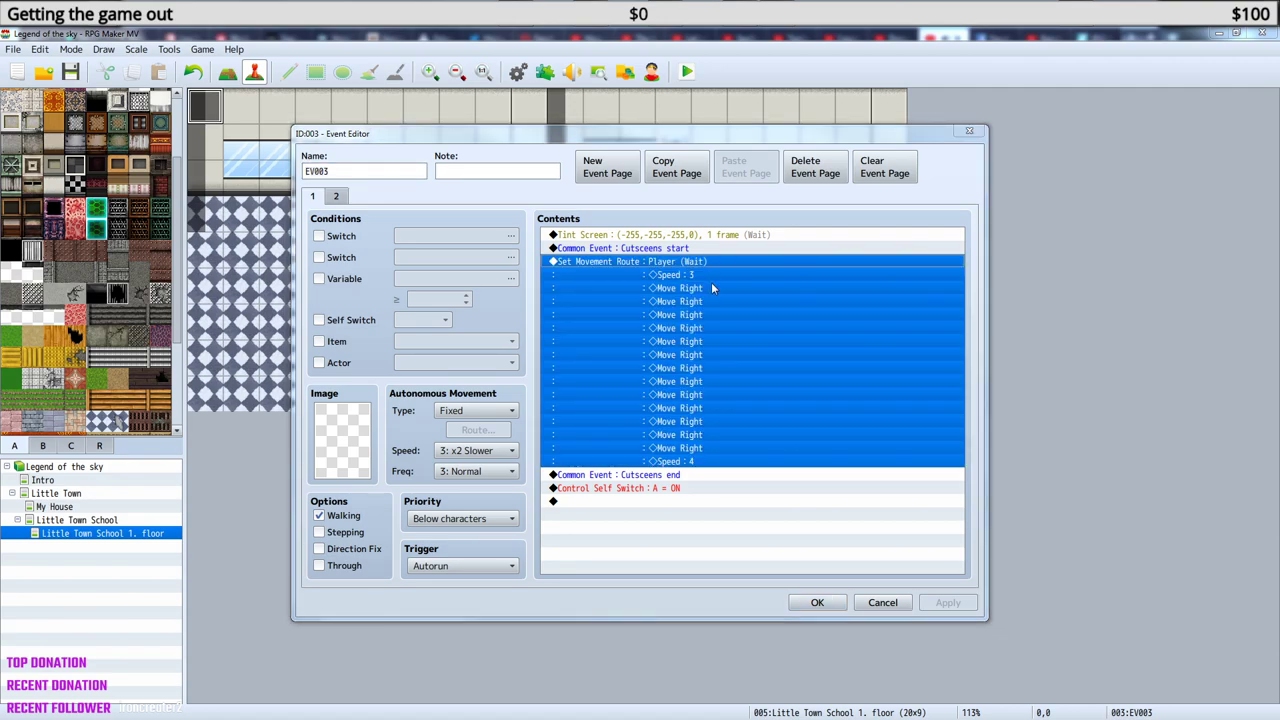
pyautogui.click(465, 353)
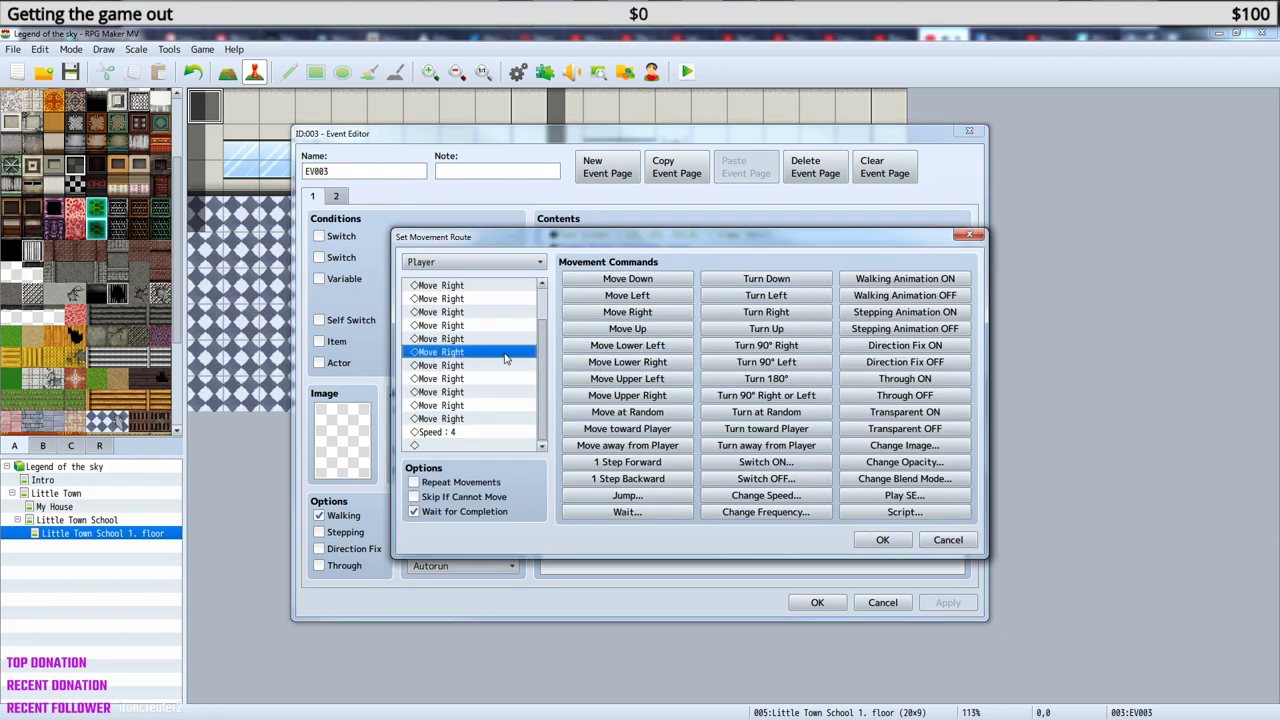
pyautogui.click(648, 316)
pyautogui.click(648, 316)
pyautogui.click(648, 316)
pyautogui.click(648, 316)
pyautogui.click(648, 316)
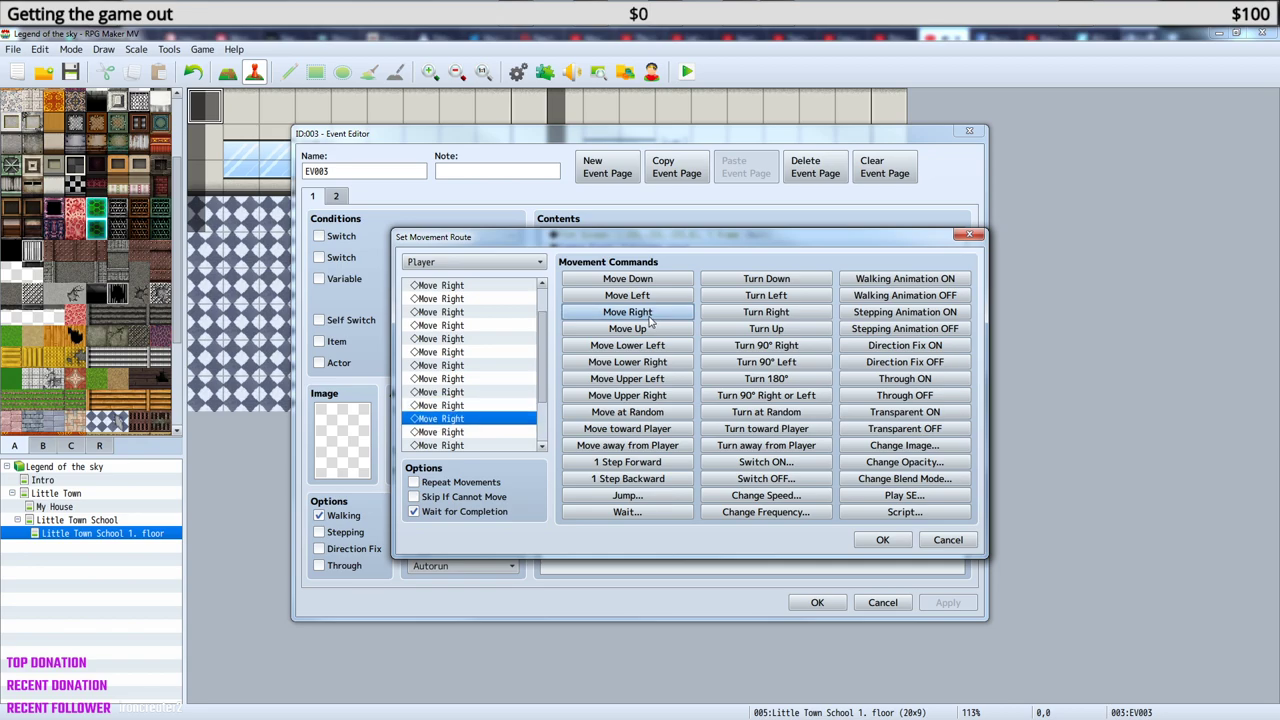
pyautogui.click(882, 539)
pyautogui.click(817, 602)
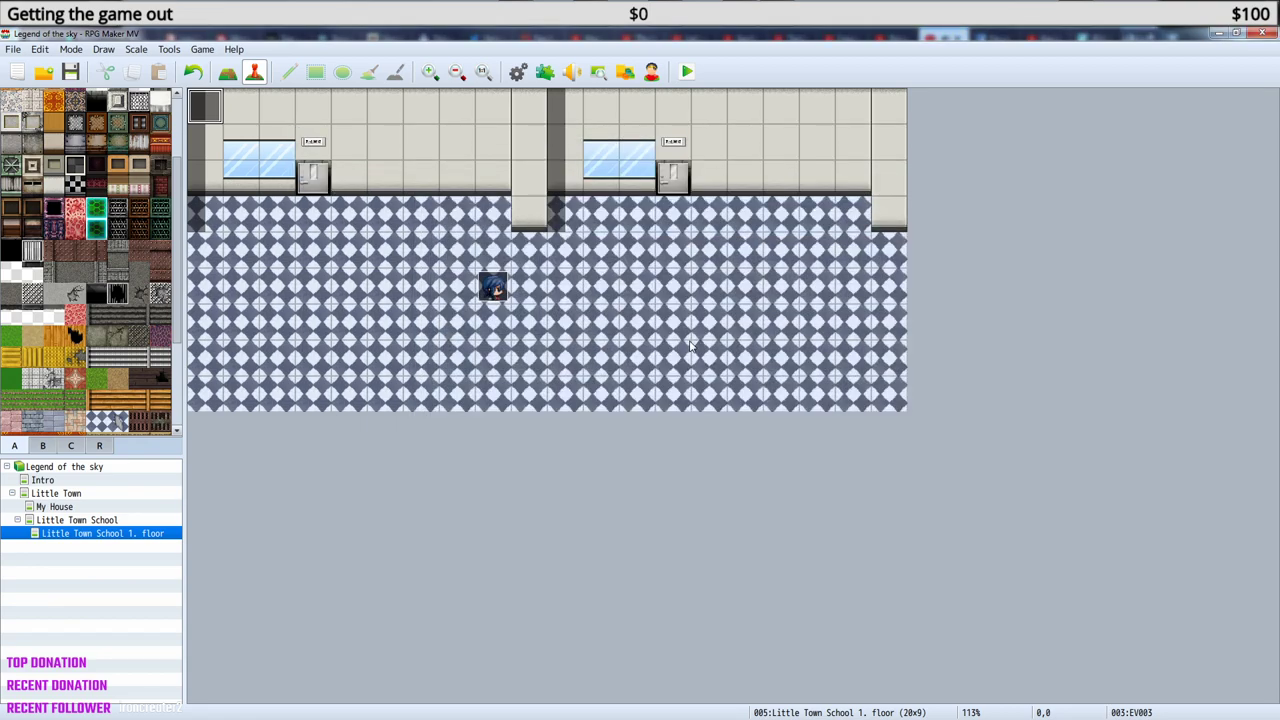
# Save and playtest the eighteen-step player route from the saved game, watch both characters cross the hallway, and close the playtest.
pyautogui.click(694, 75)
pyautogui.click(606, 395)
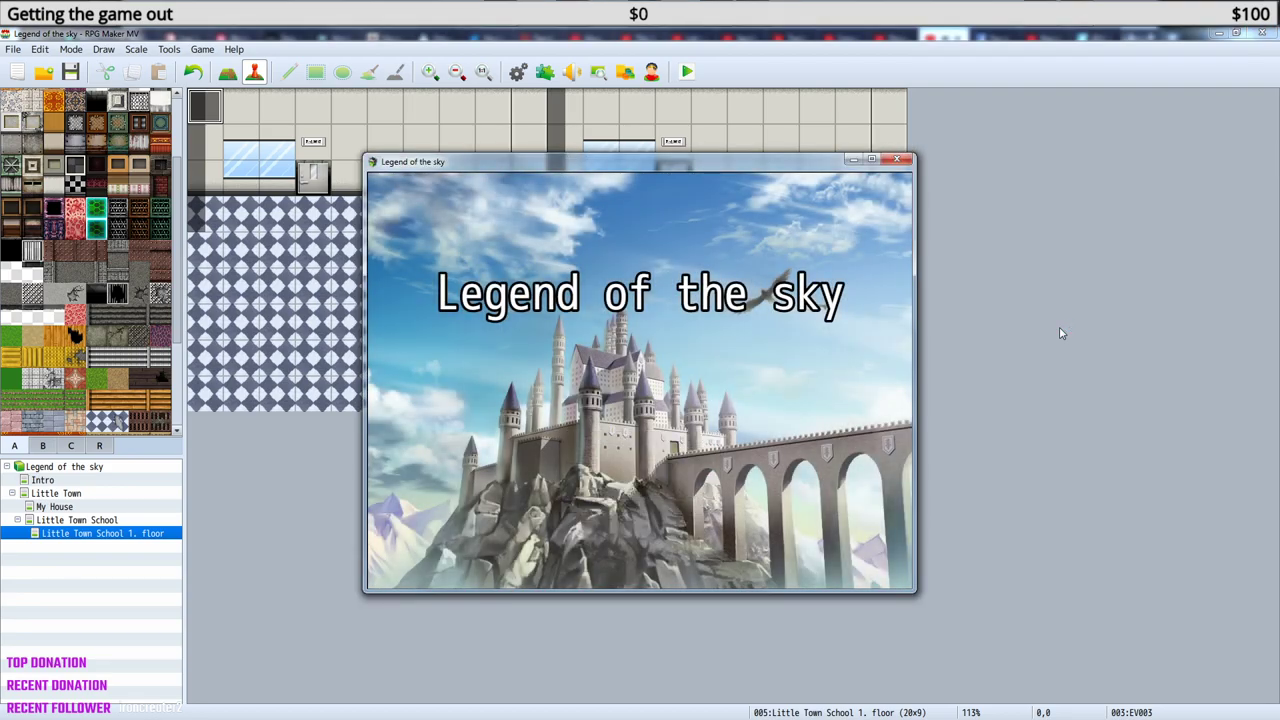
pyautogui.press('Return')
pyautogui.press('Return')
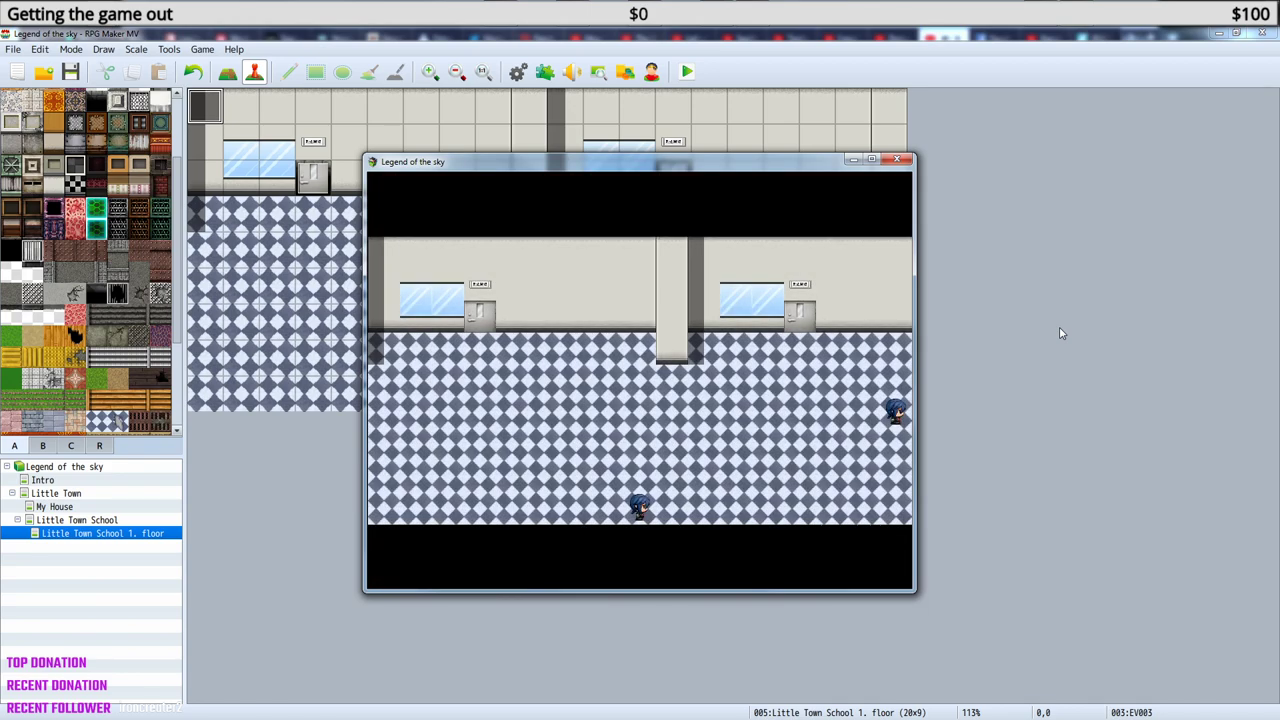
pyautogui.click(897, 159)
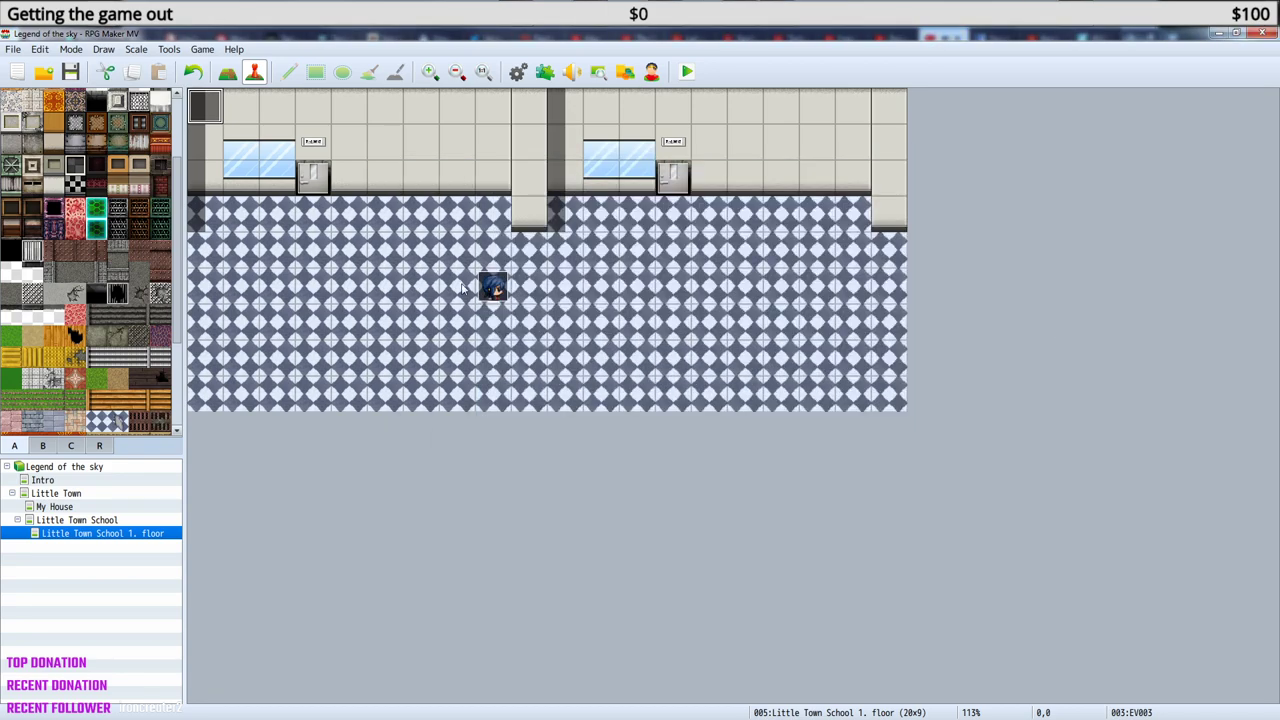
# Append four more Move Right commands to the blue-haired character's custom movement route and save the event.
pyautogui.doubleClick(492, 290)
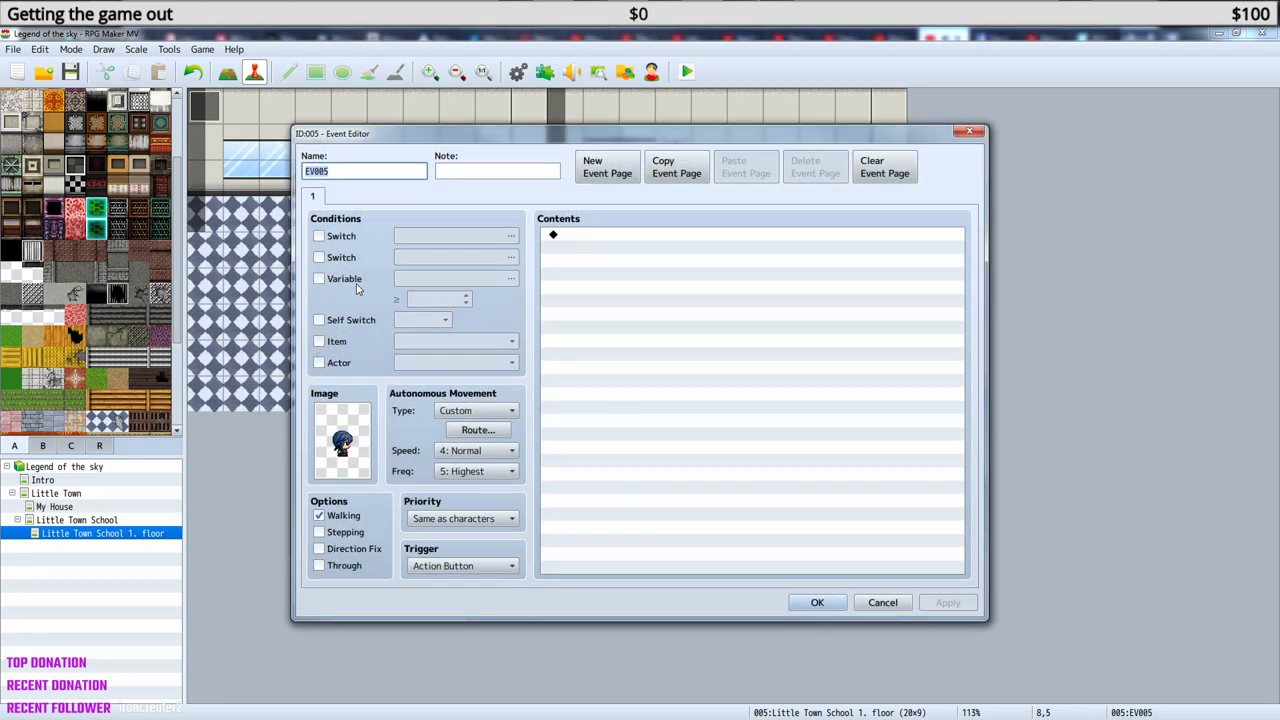
pyautogui.click(478, 429)
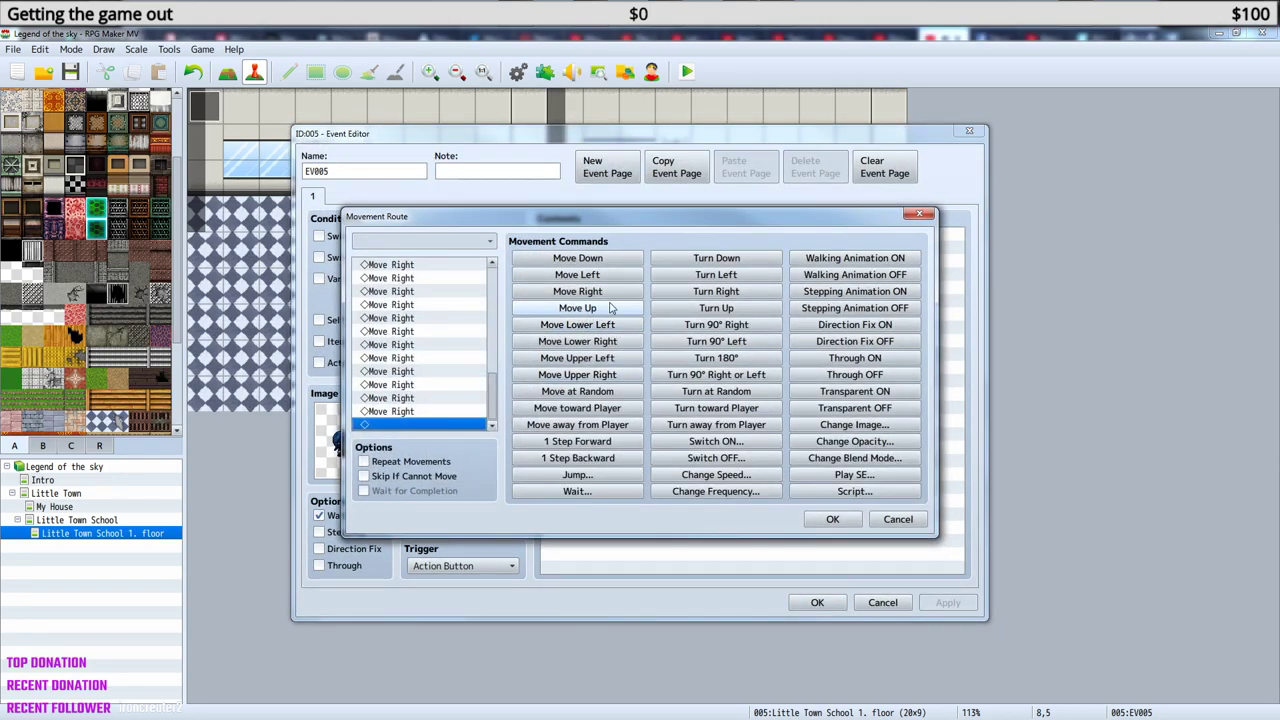
pyautogui.click(600, 291)
pyautogui.click(600, 291)
pyautogui.click(600, 291)
pyautogui.click(600, 291)
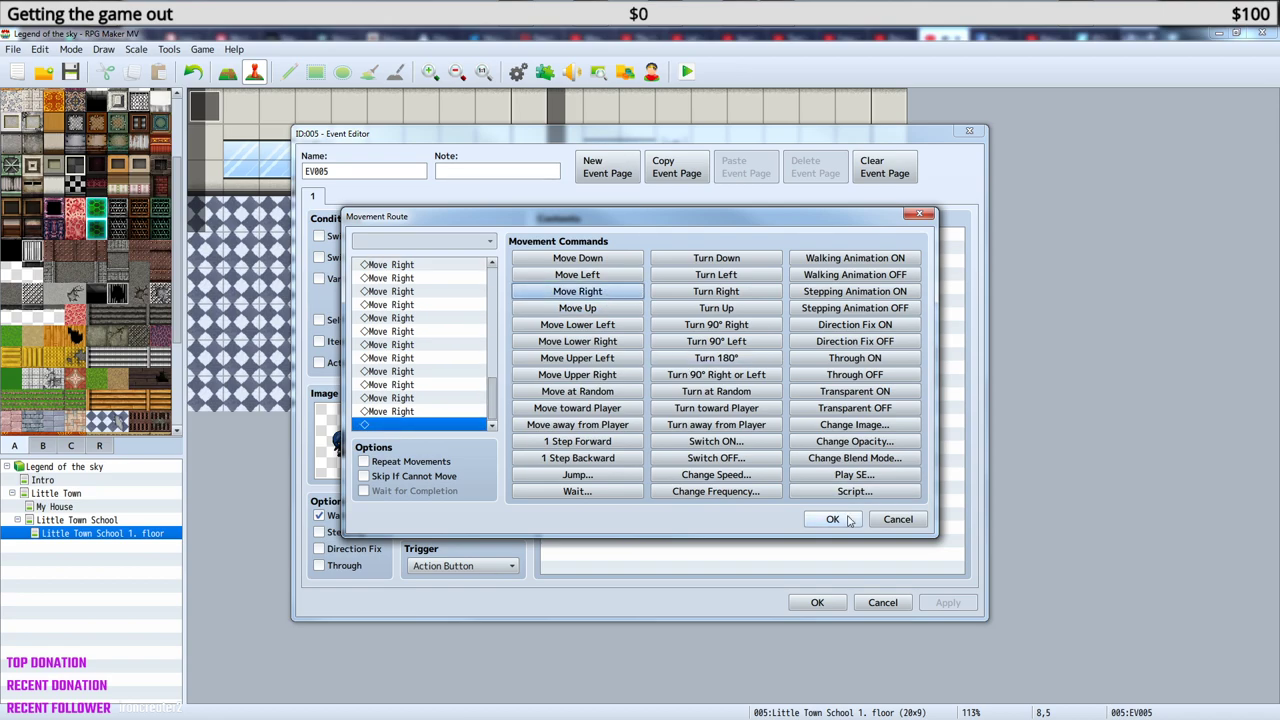
pyautogui.click(832, 519)
pyautogui.click(817, 602)
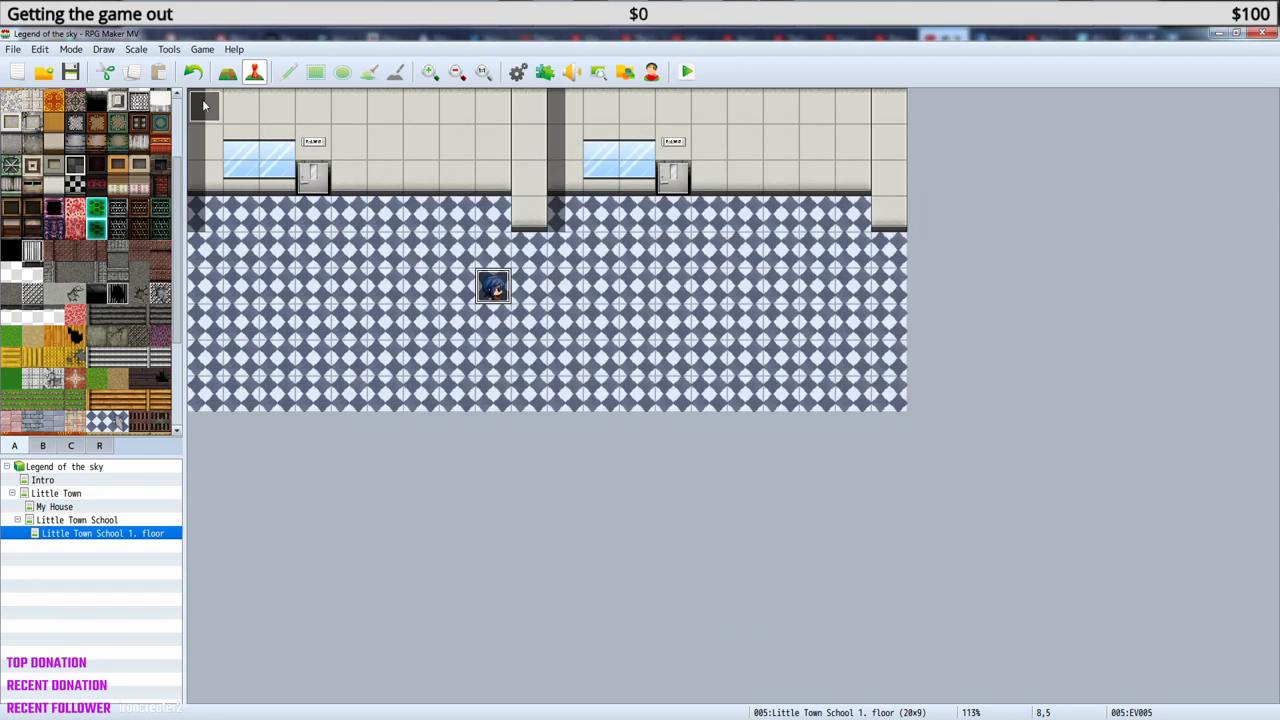
# Add two Move Right commands to the player's route in the autorun event at tile (0,0), making twenty, and save the event.
pyautogui.doubleClick(493, 287)
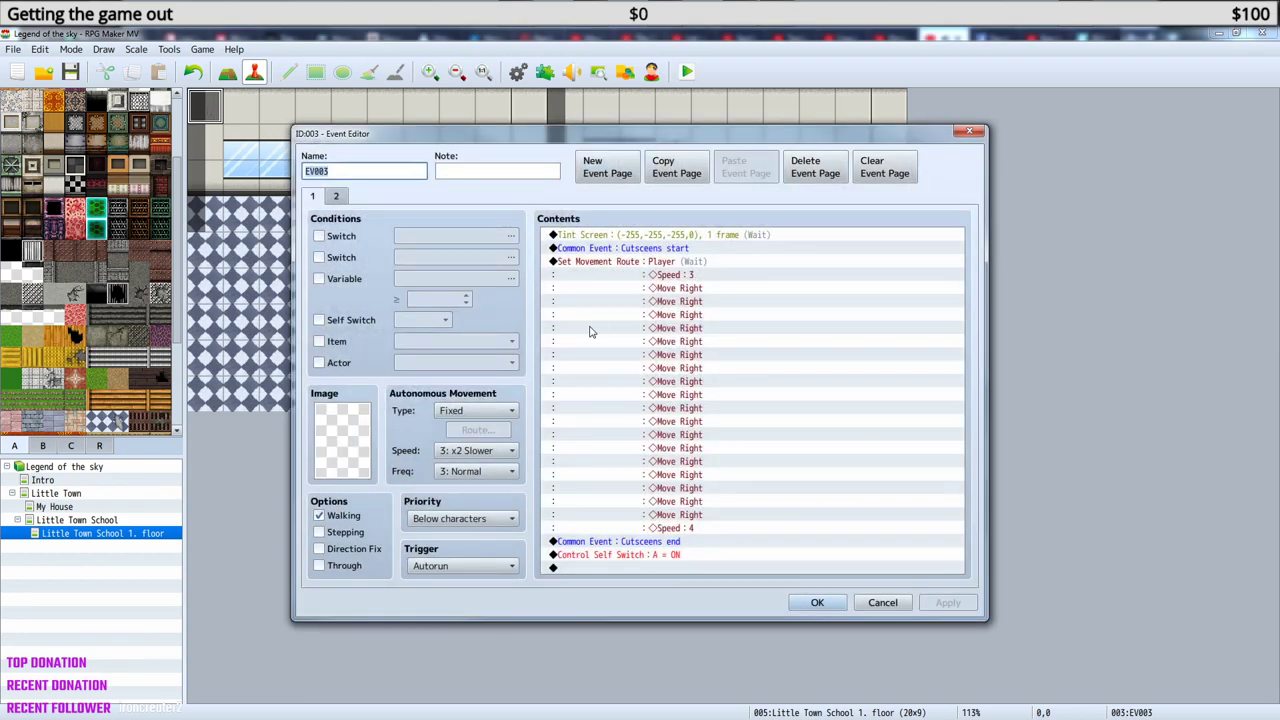
pyautogui.rightClick(683, 262)
pyautogui.click(710, 286)
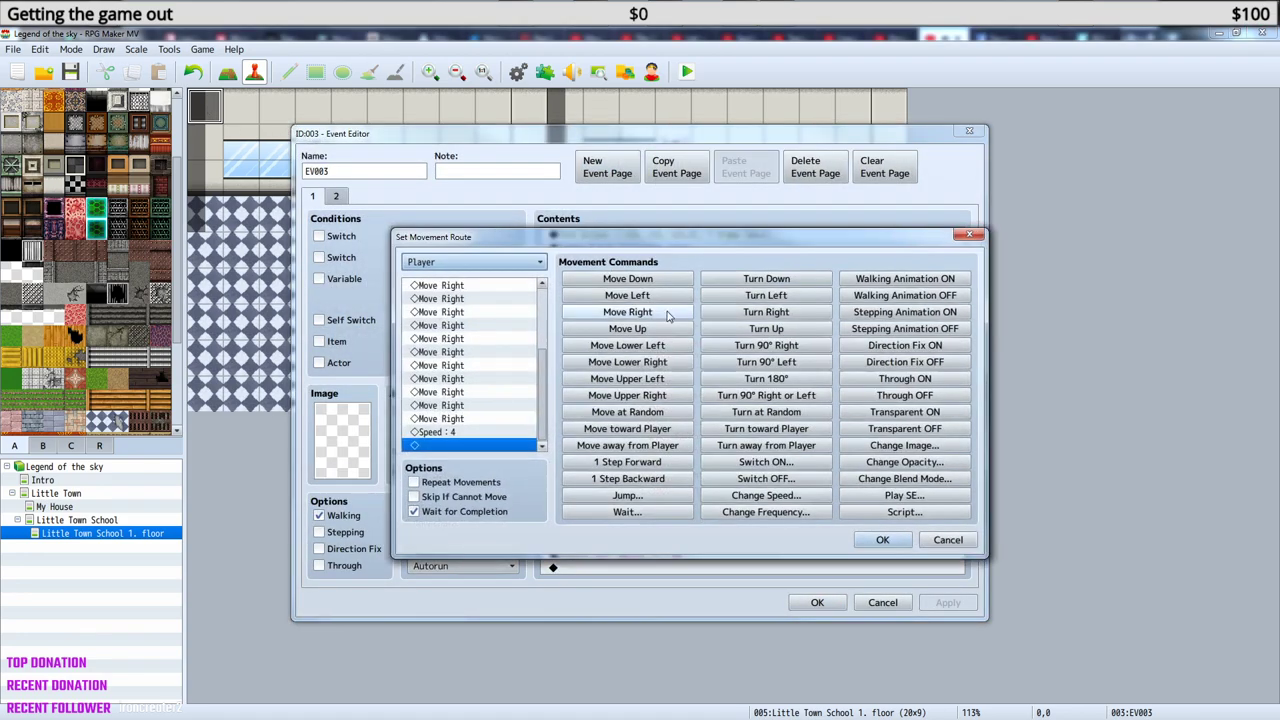
pyautogui.click(486, 328)
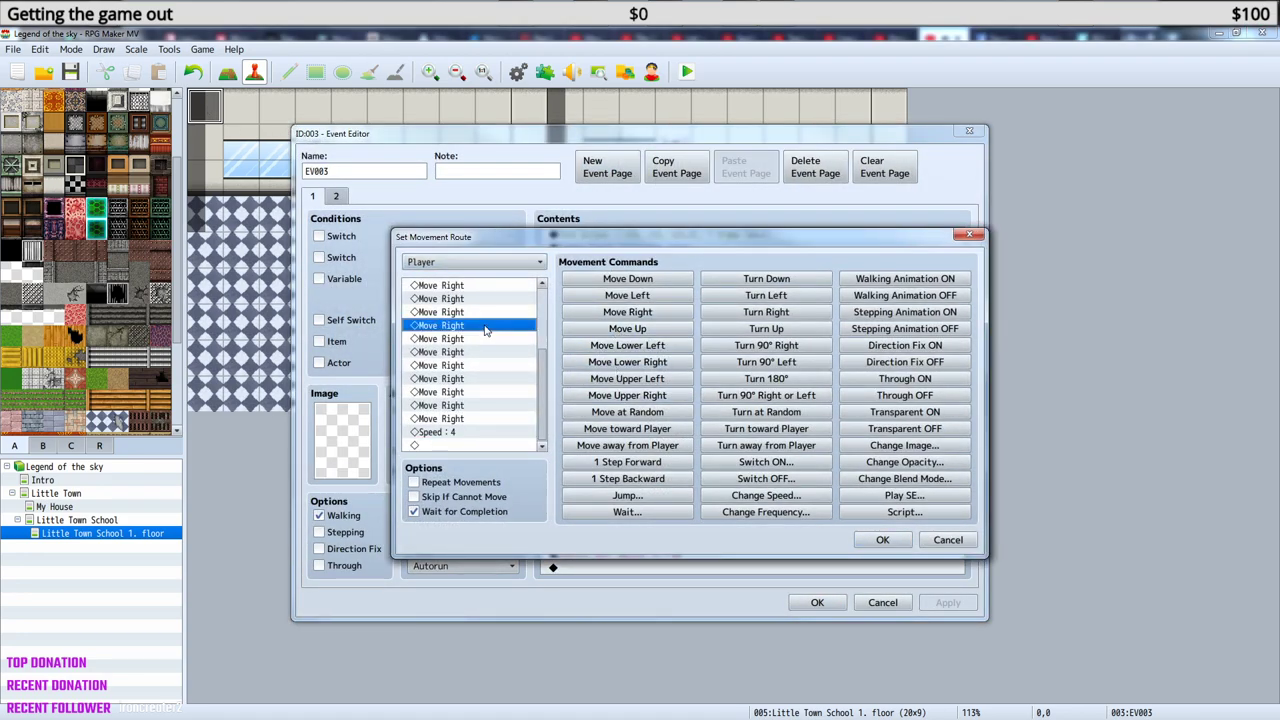
pyautogui.click(627, 312)
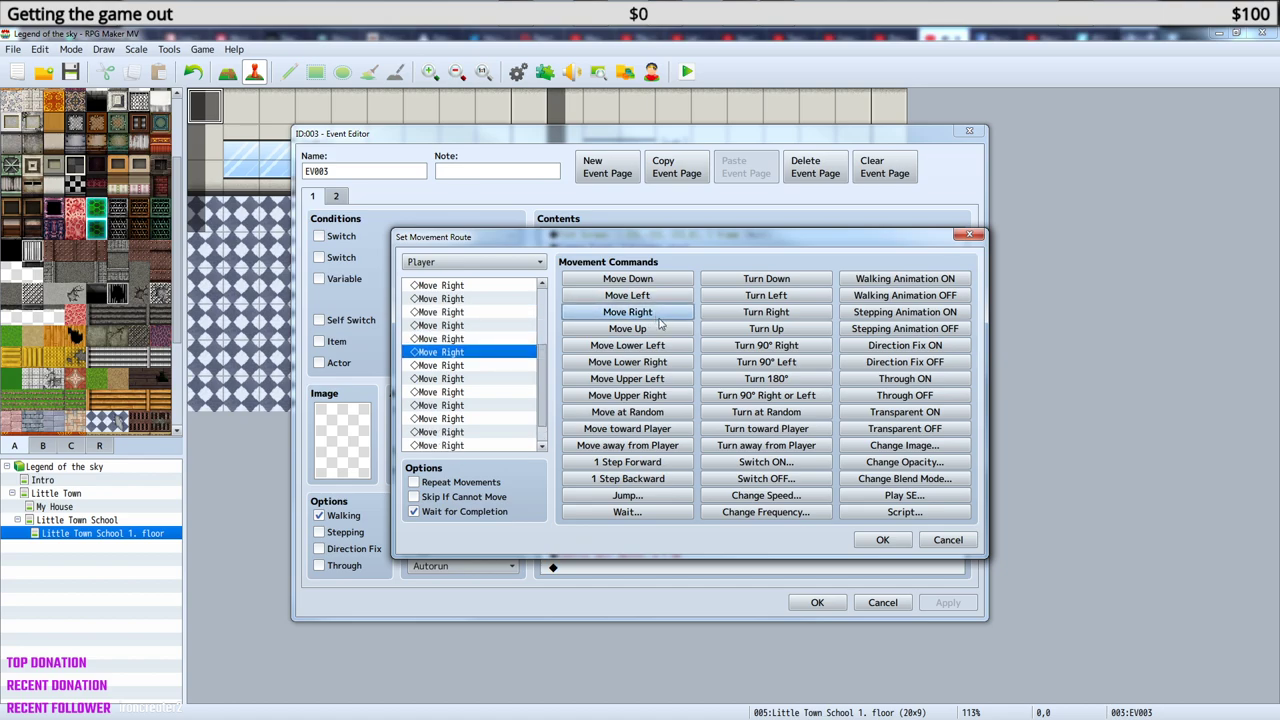
pyautogui.click(882, 539)
pyautogui.click(814, 600)
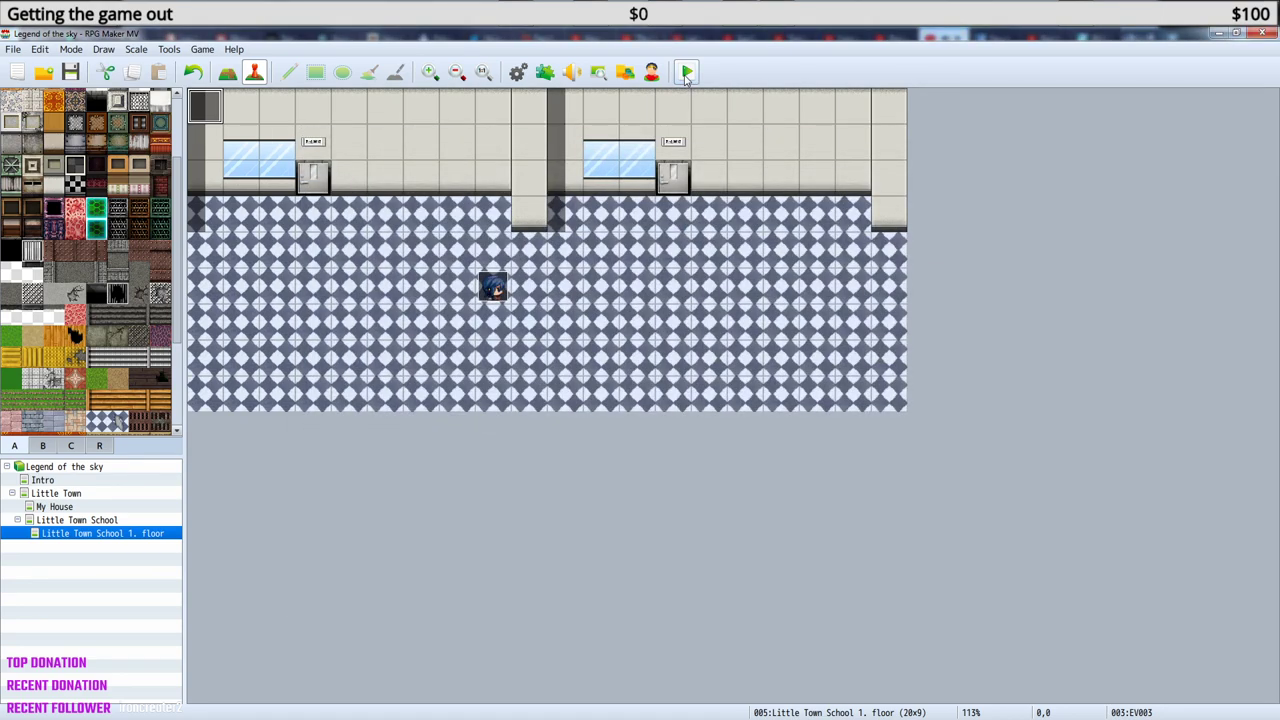
# Save and playtest the twenty-step player route from save File 1, watch the hallway cutscene to its fade-out, and close the playtest.
pyautogui.click(687, 71)
pyautogui.press('Return')
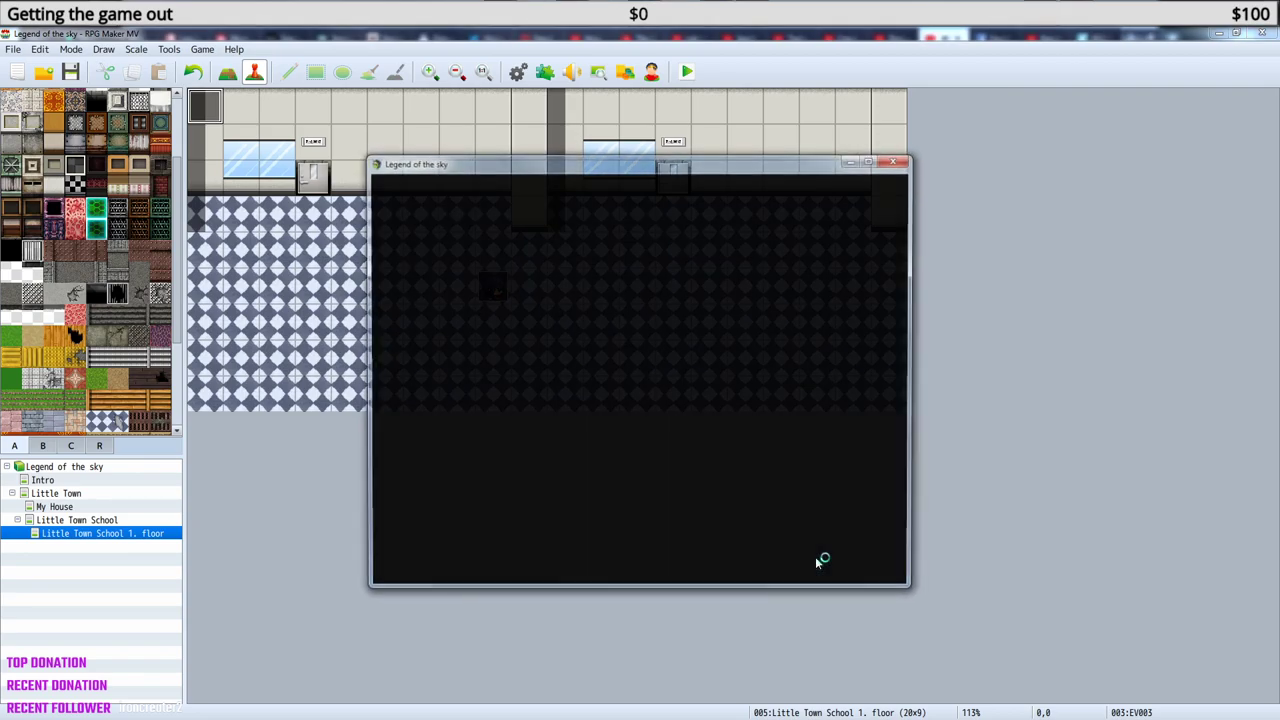
pyautogui.press('Return')
pyautogui.press('Return')
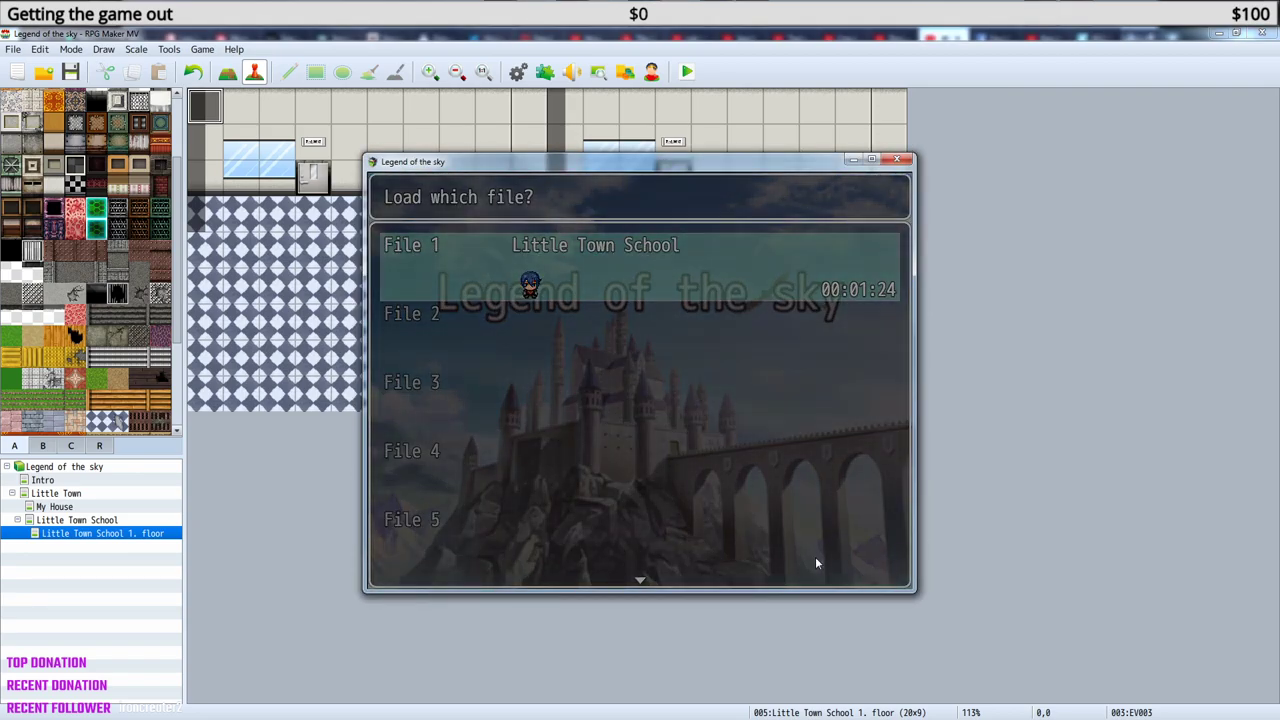
pyautogui.press('Up')
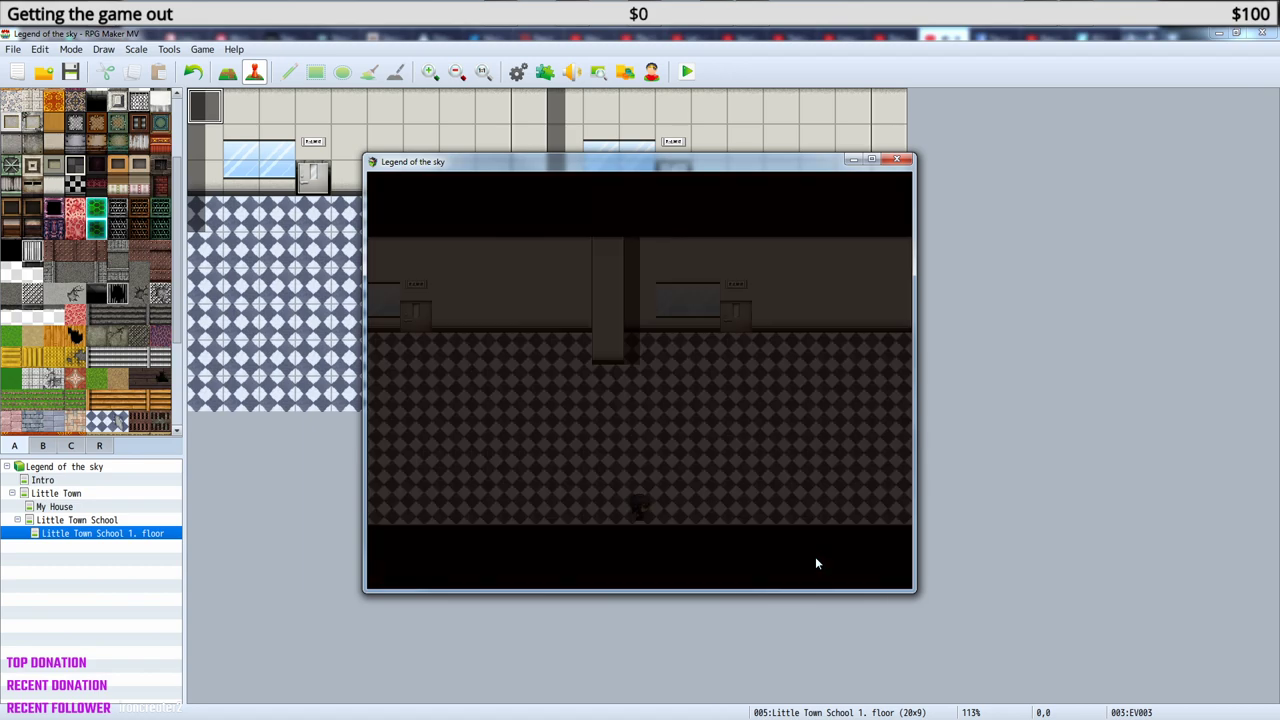
pyautogui.click(897, 159)
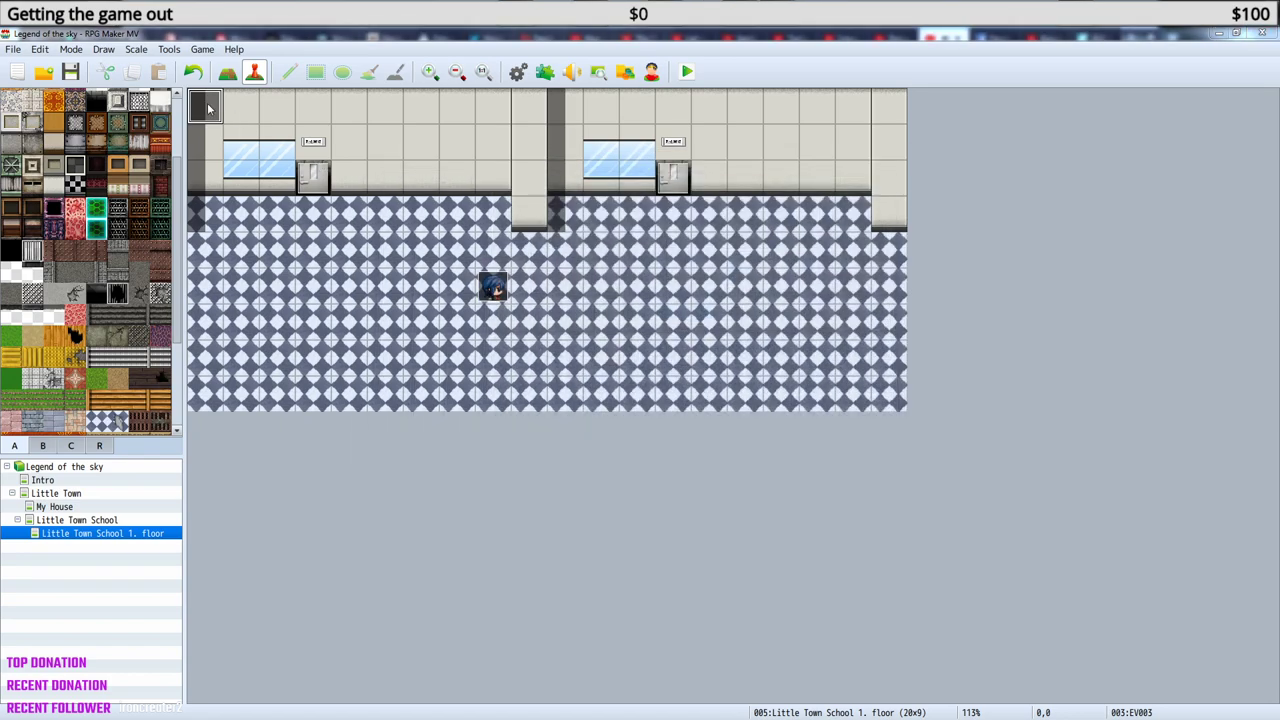
# Review the player's movement route and the cutscene commands before and after it in the autorun event at tile (0,0).
pyautogui.doubleClick(210, 110)
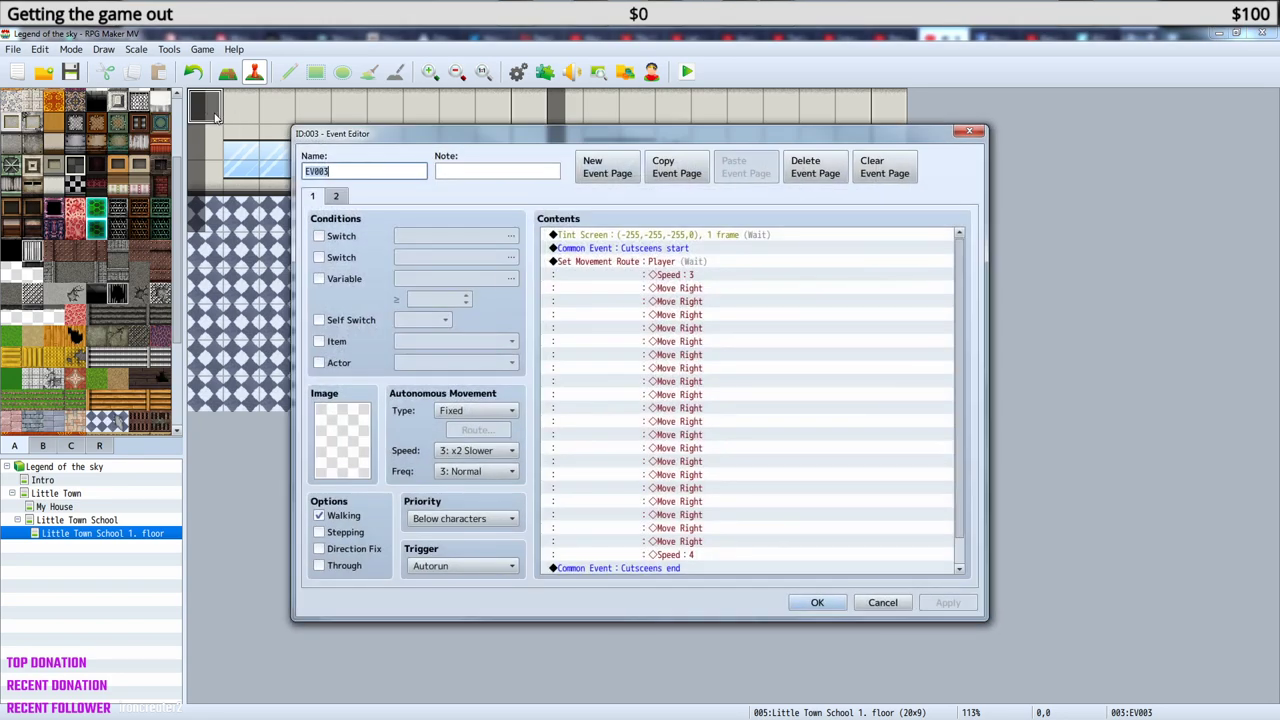
pyautogui.click(687, 268)
pyautogui.rightClick(700, 265)
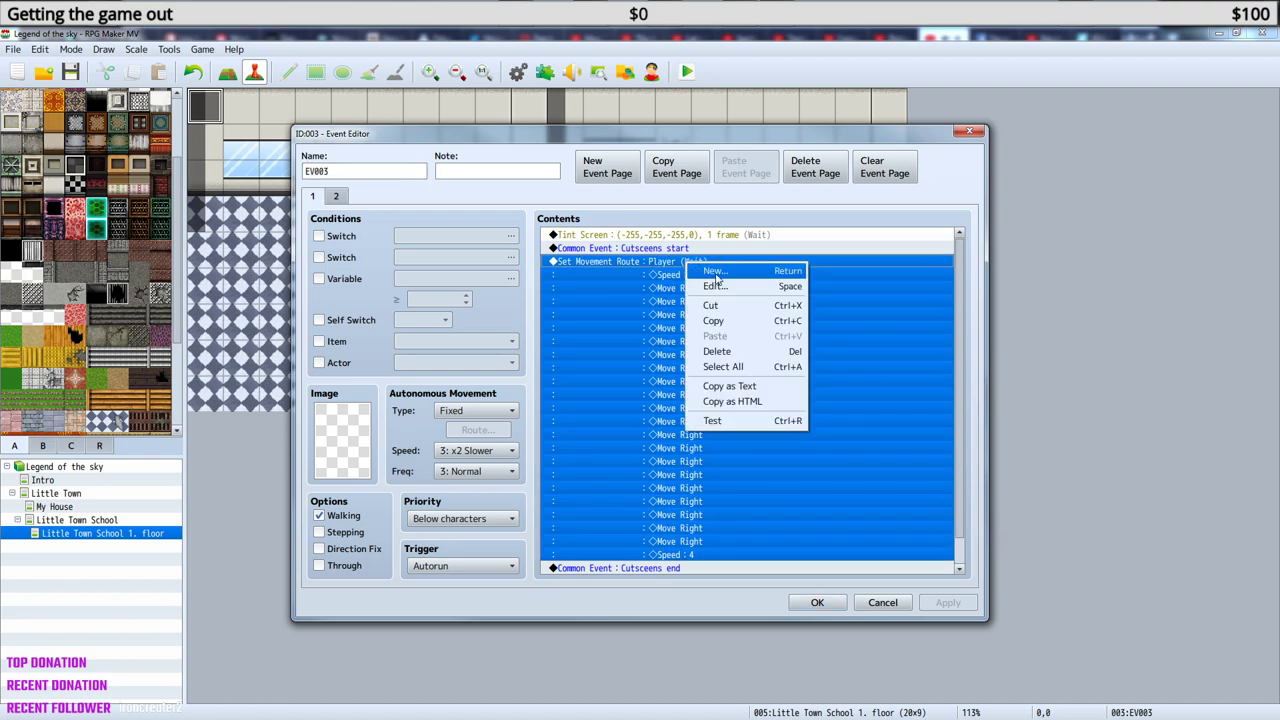
pyautogui.click(716, 286)
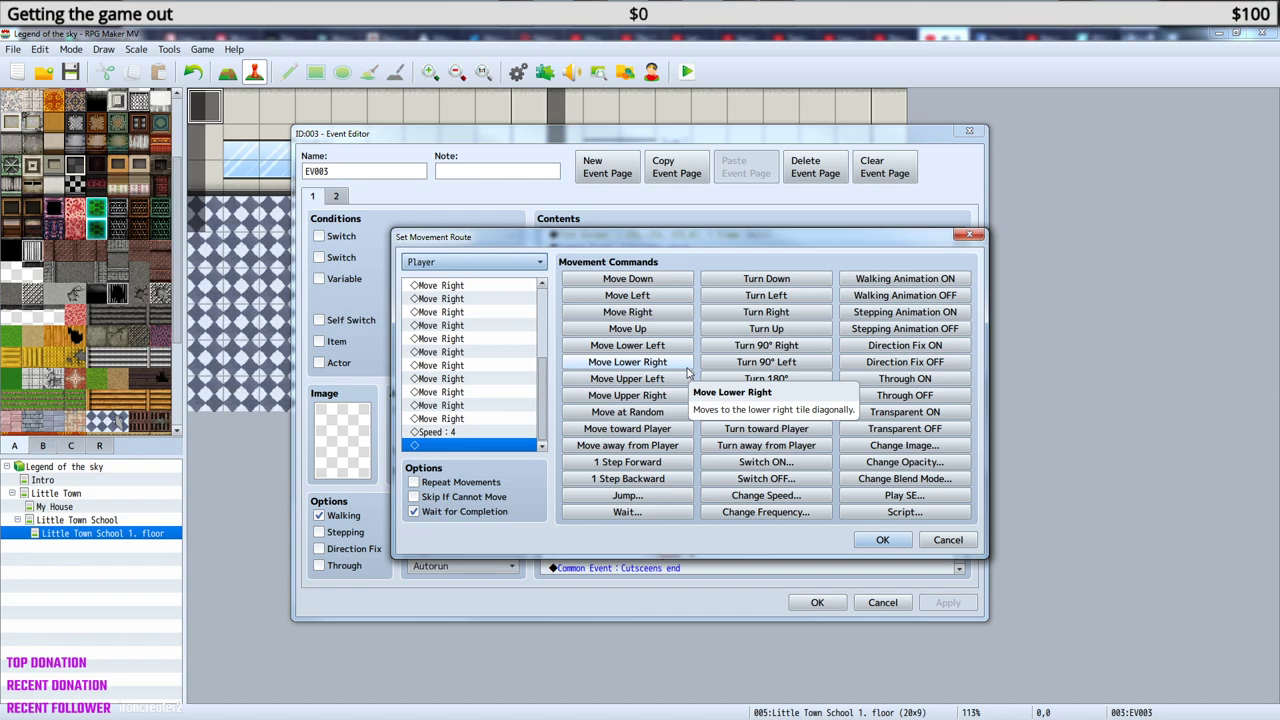
pyautogui.click(955, 545)
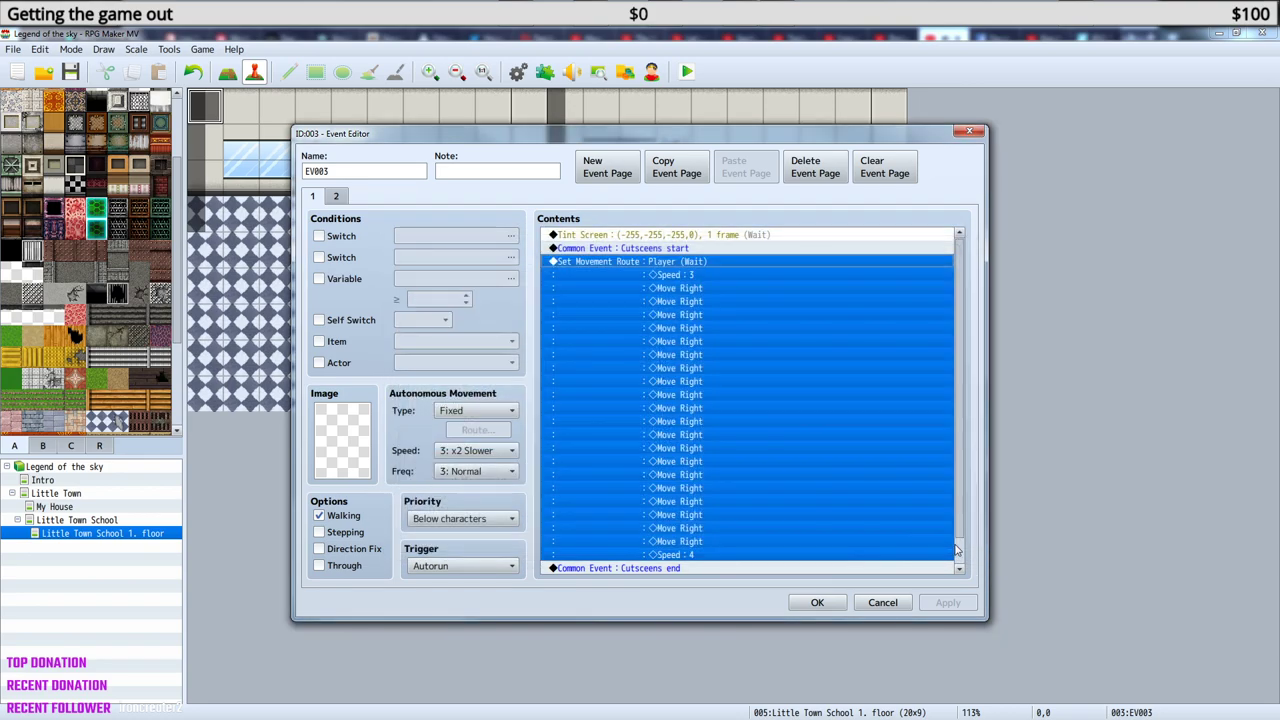
pyautogui.click(713, 252)
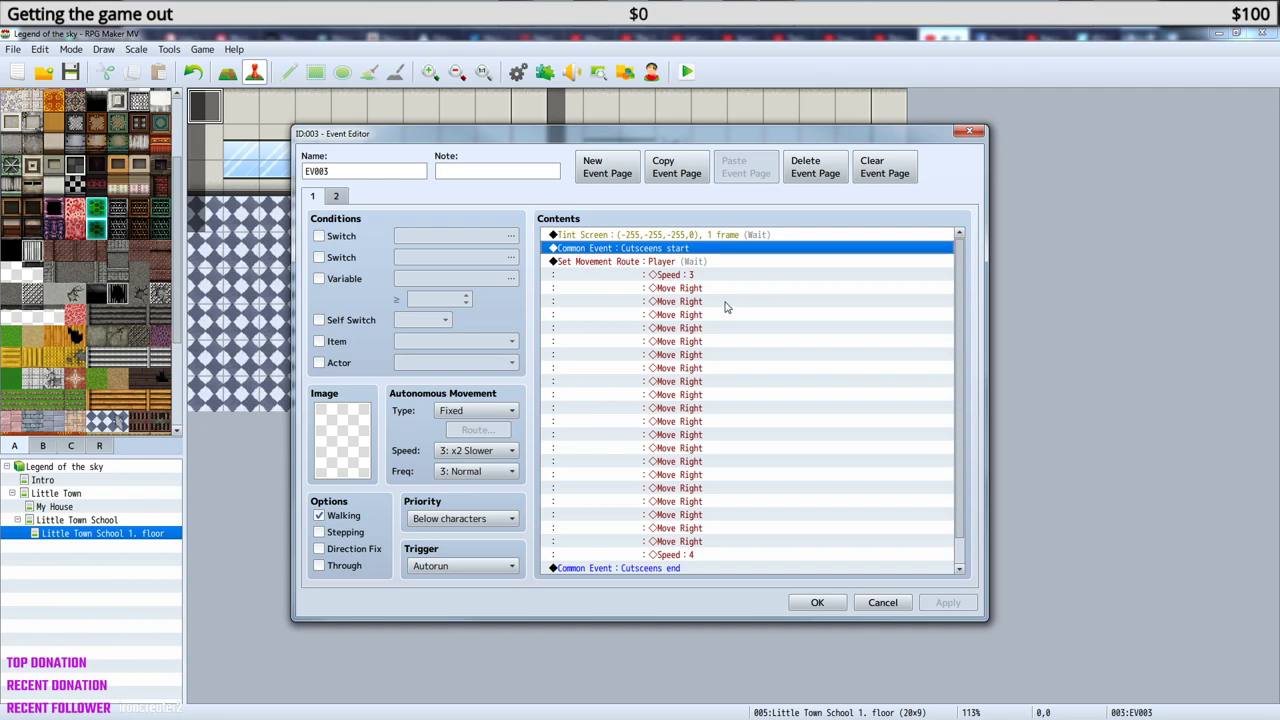
pyautogui.click(696, 262)
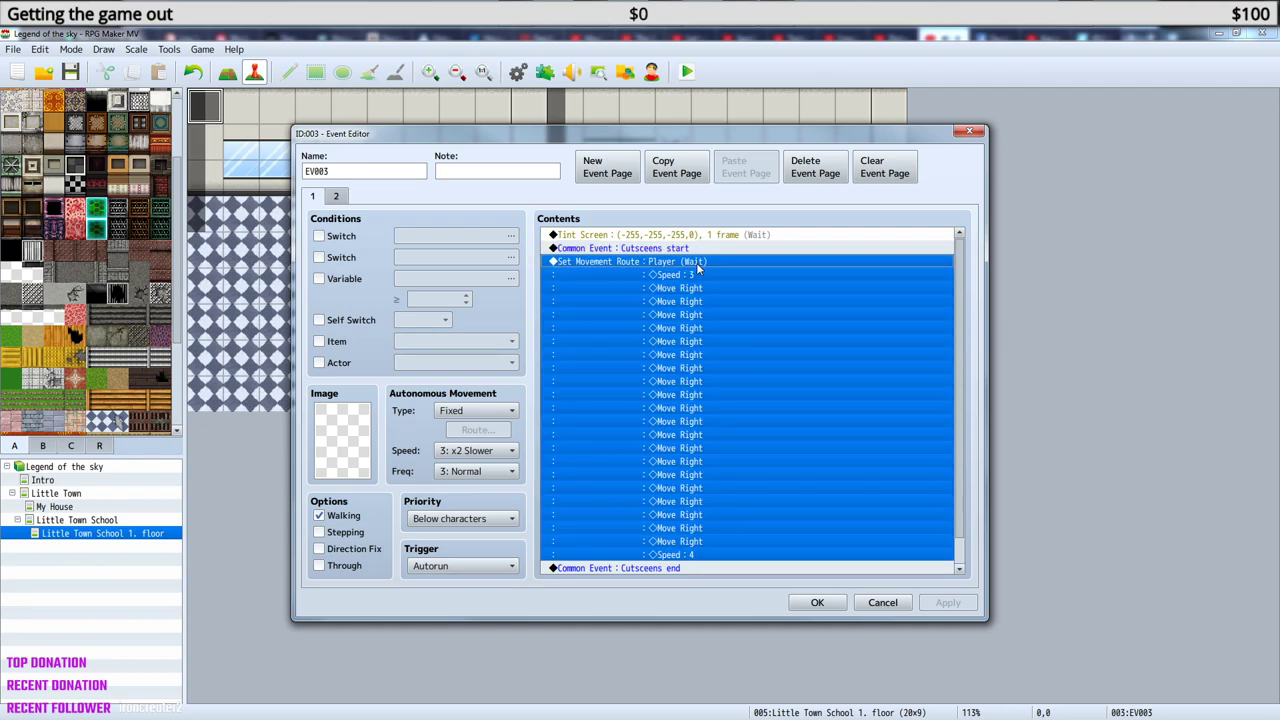
pyautogui.scroll(-1, 703, 415)
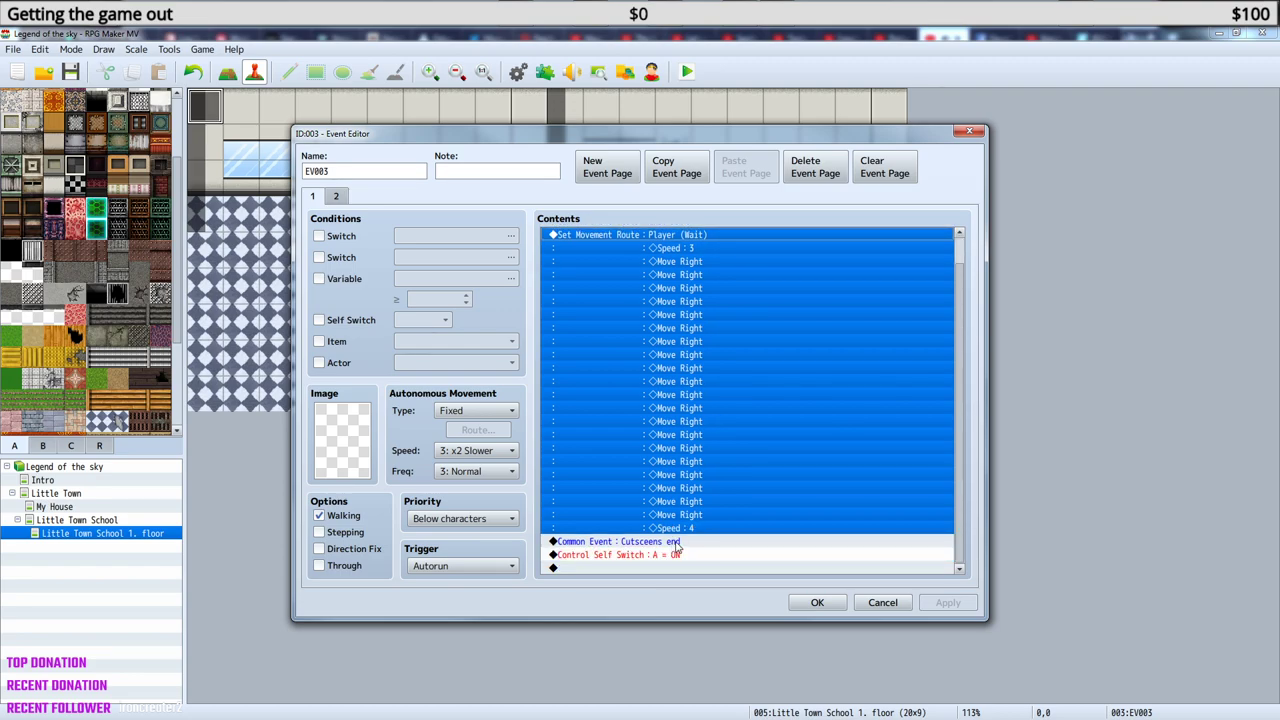
pyautogui.scroll(1, 676, 547)
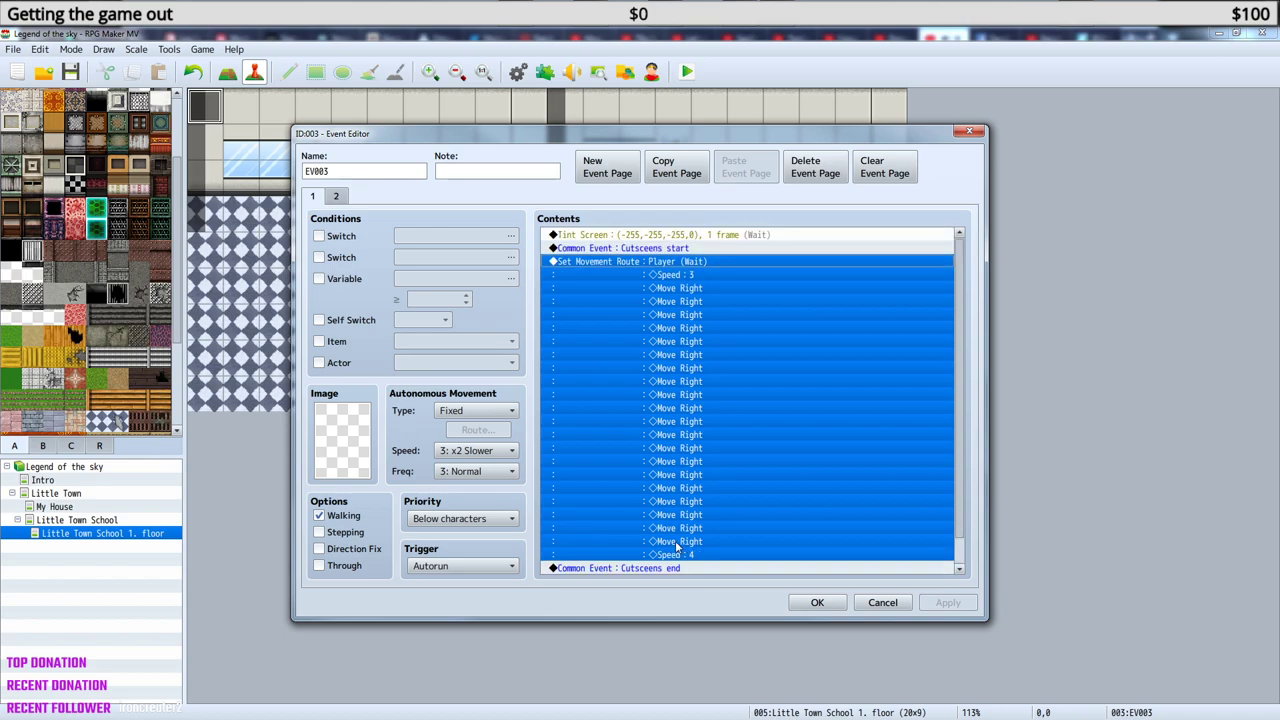
pyautogui.scroll(-1, 676, 547)
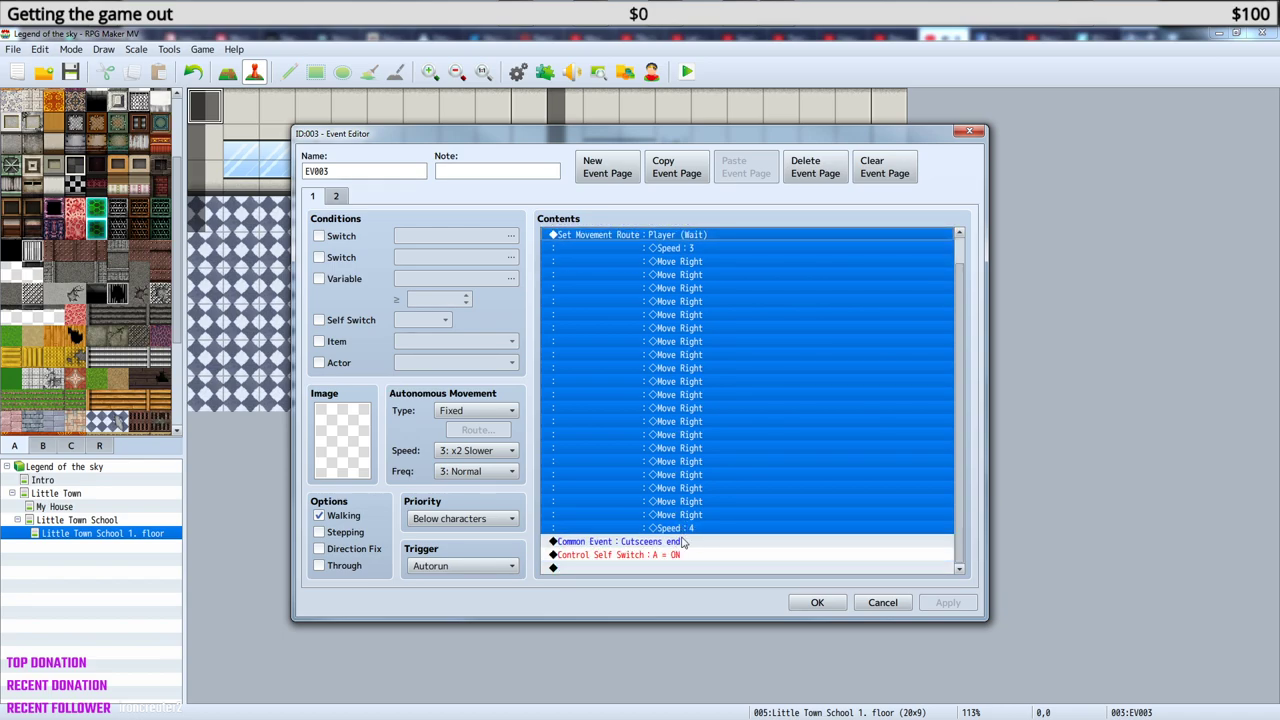
pyautogui.scroll(1, 692, 357)
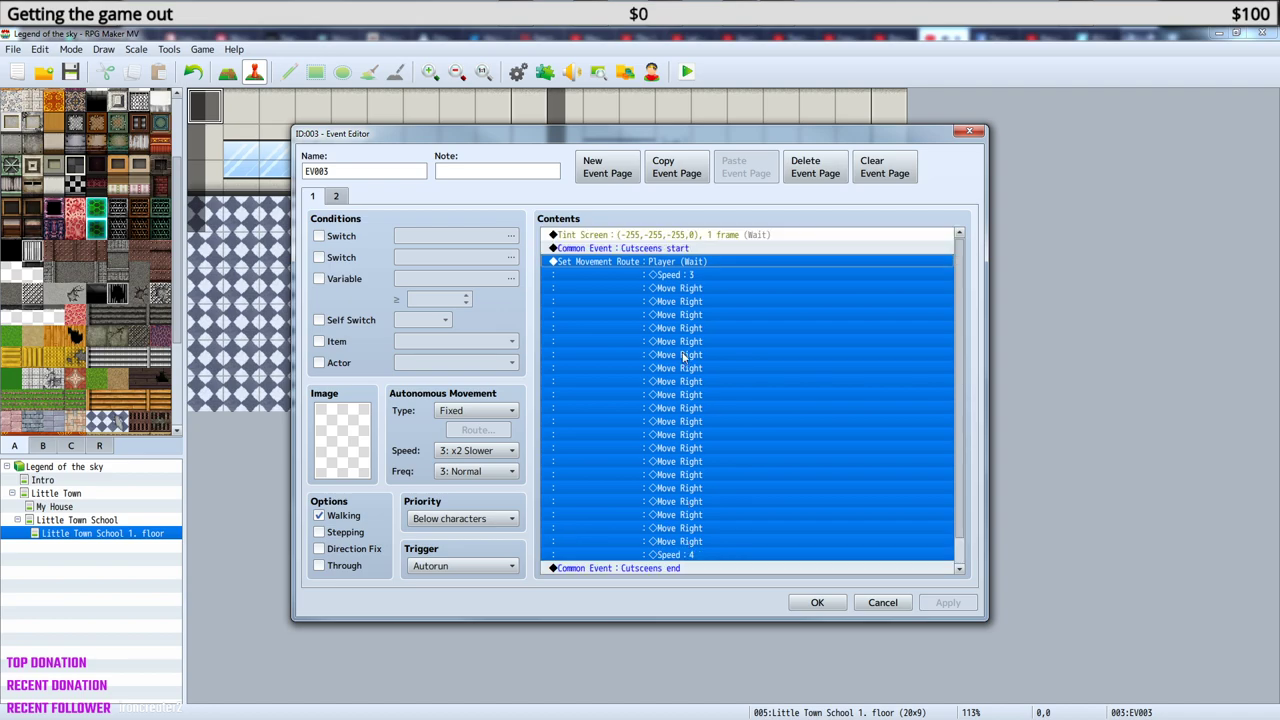
# Turn off Wait for Completion for the player's movement route in the autorun event and confirm the route.
pyautogui.rightClick(688, 263)
pyautogui.click(694, 287)
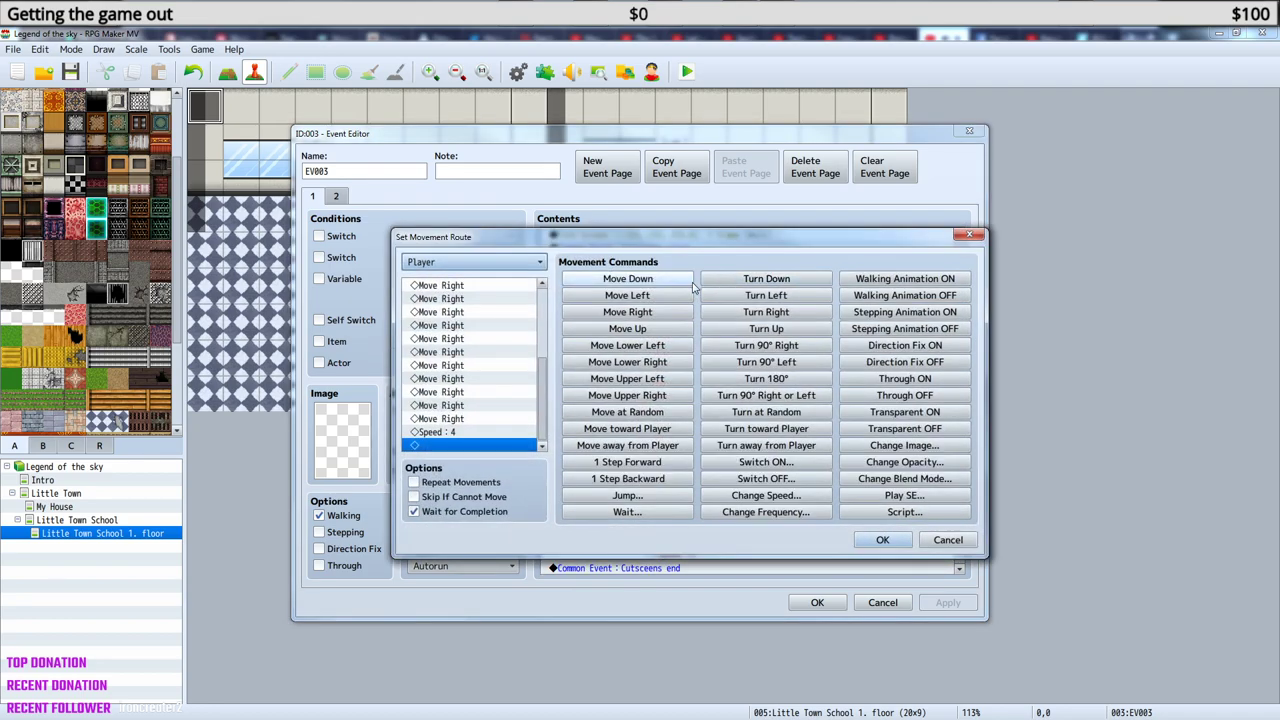
pyautogui.moveTo(546, 370)
pyautogui.mouseDown()
pyautogui.moveTo(550, 308)
pyautogui.moveTo(553, 410)
pyautogui.moveTo(550, 365)
pyautogui.mouseUp()
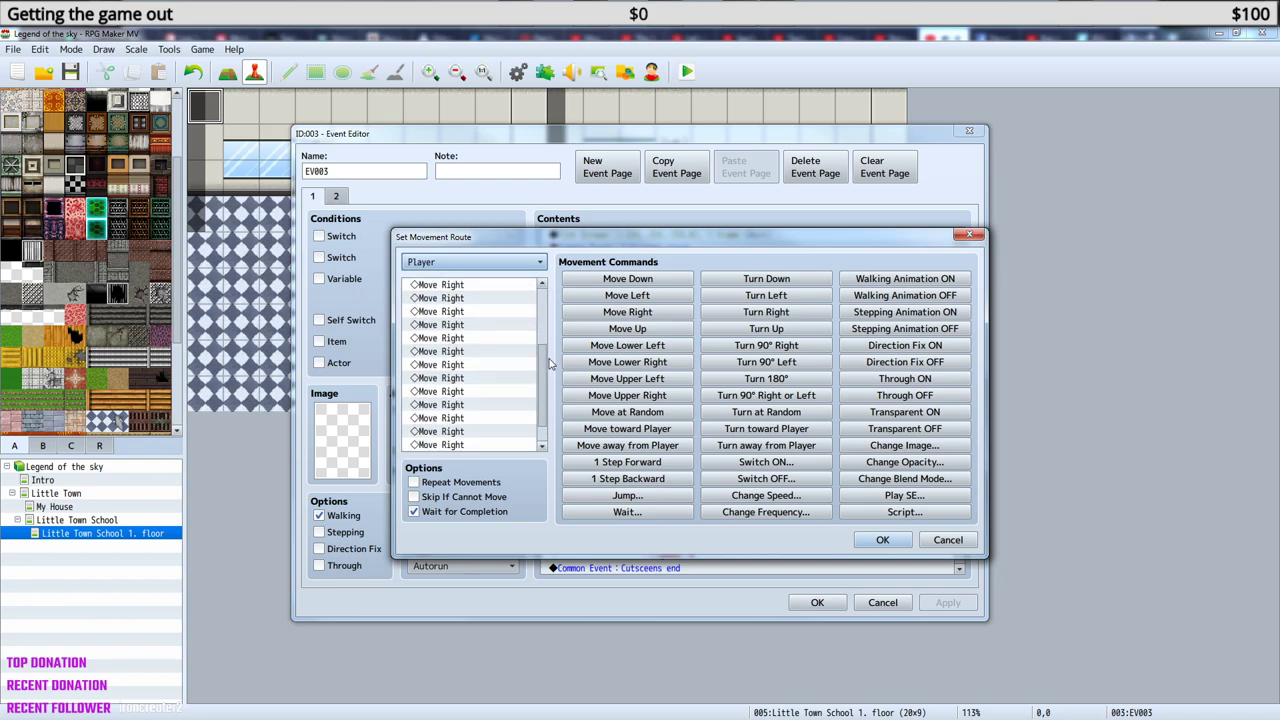
pyautogui.click(879, 540)
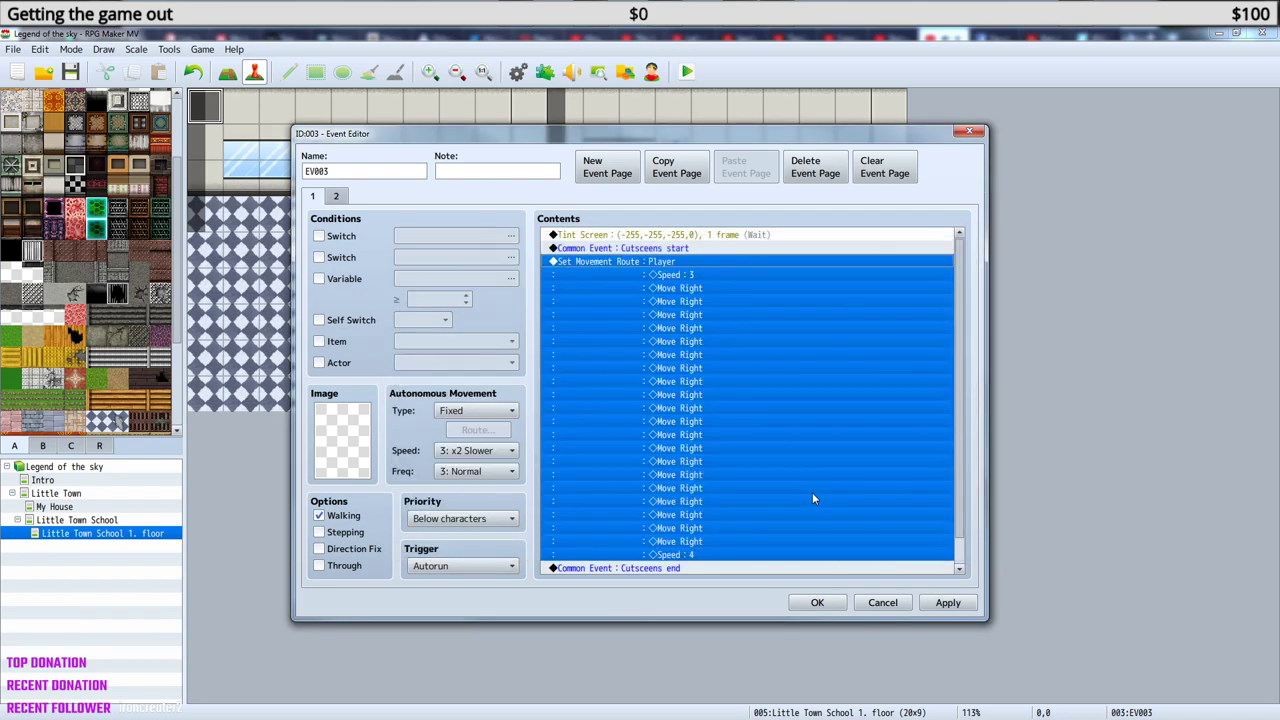
# Add a Show Text command before the Cutsceens end common event, with a Transparent background and Middle window position.
pyautogui.scroll(-1, 620, 434)
pyautogui.click(686, 541)
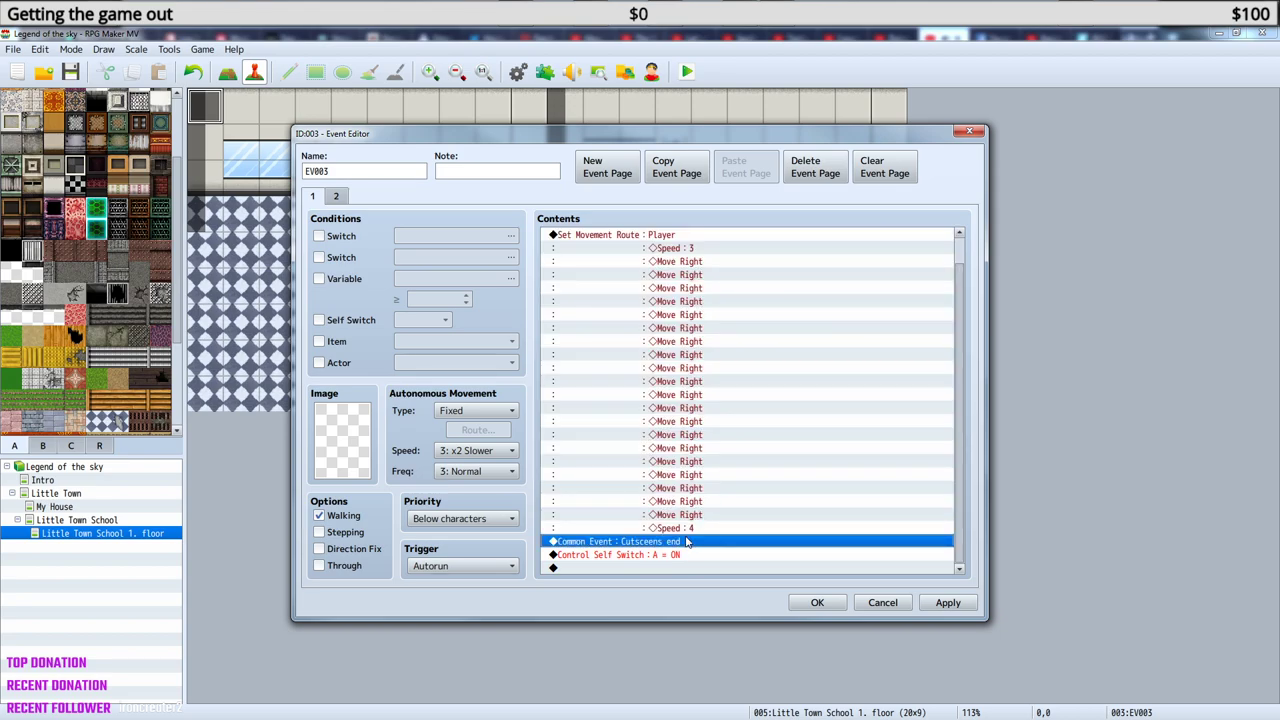
pyautogui.rightClick(686, 541)
pyautogui.click(738, 548)
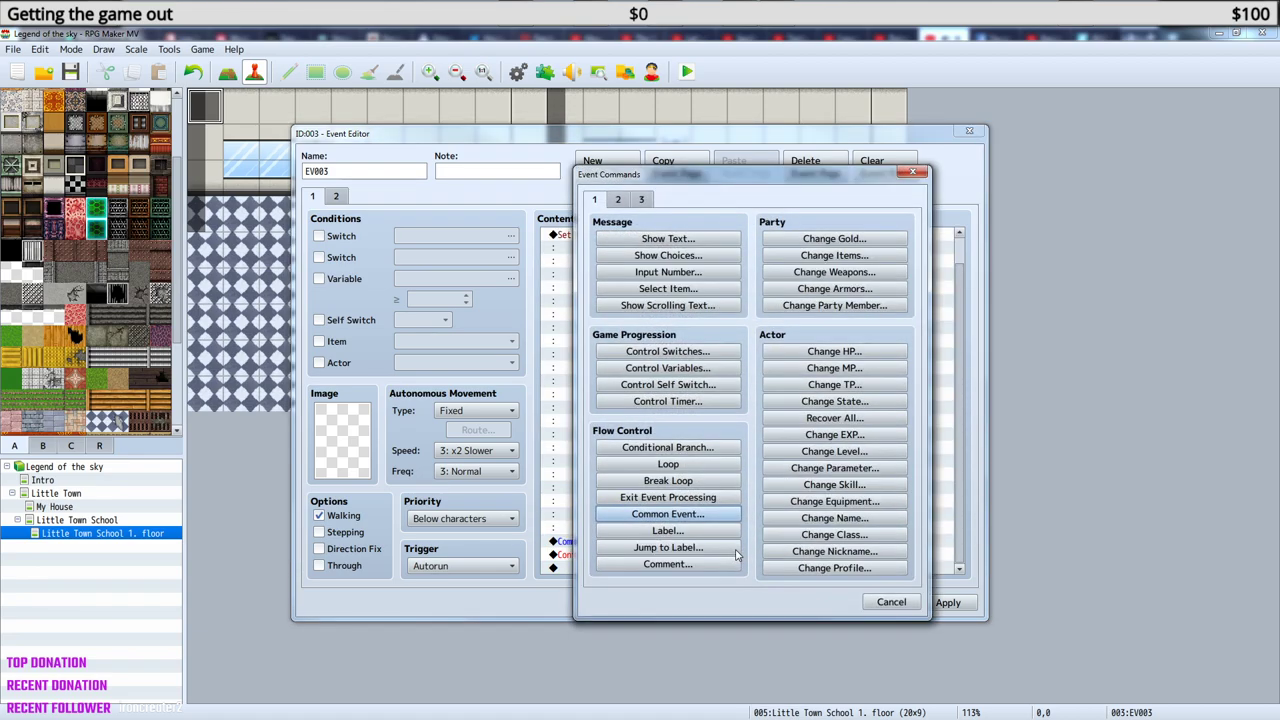
pyautogui.click(668, 239)
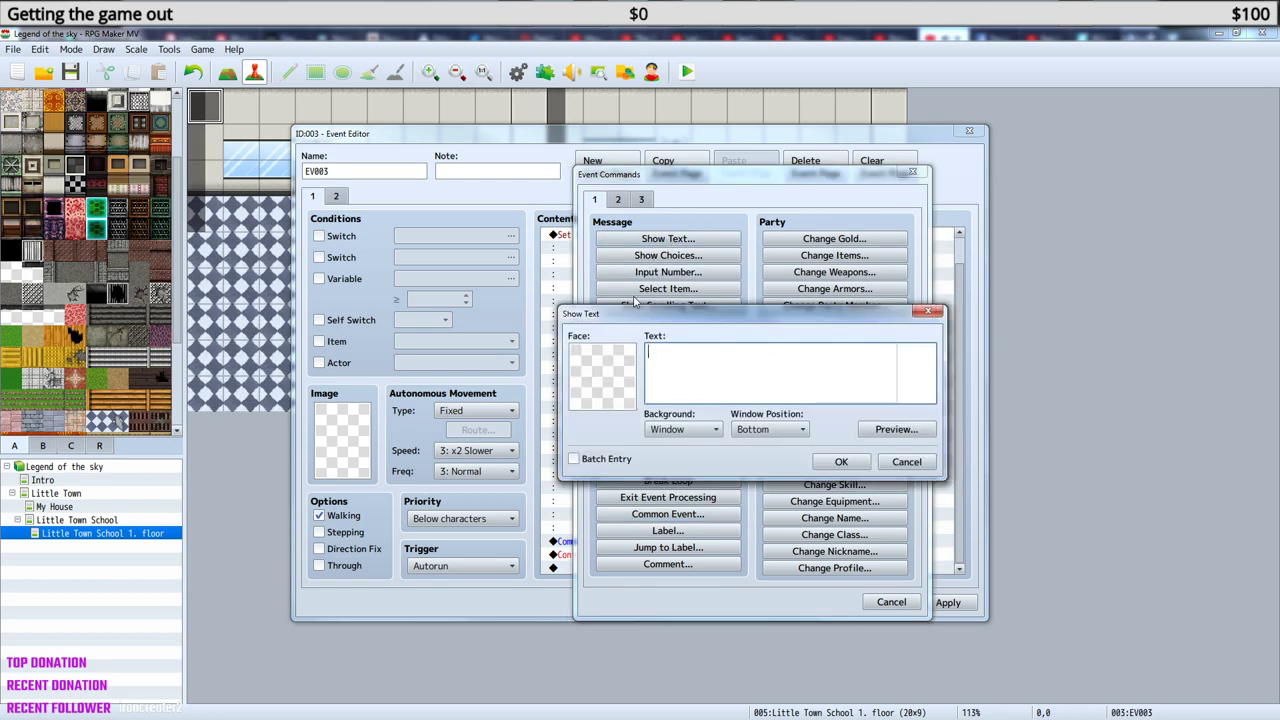
pyautogui.click(800, 429)
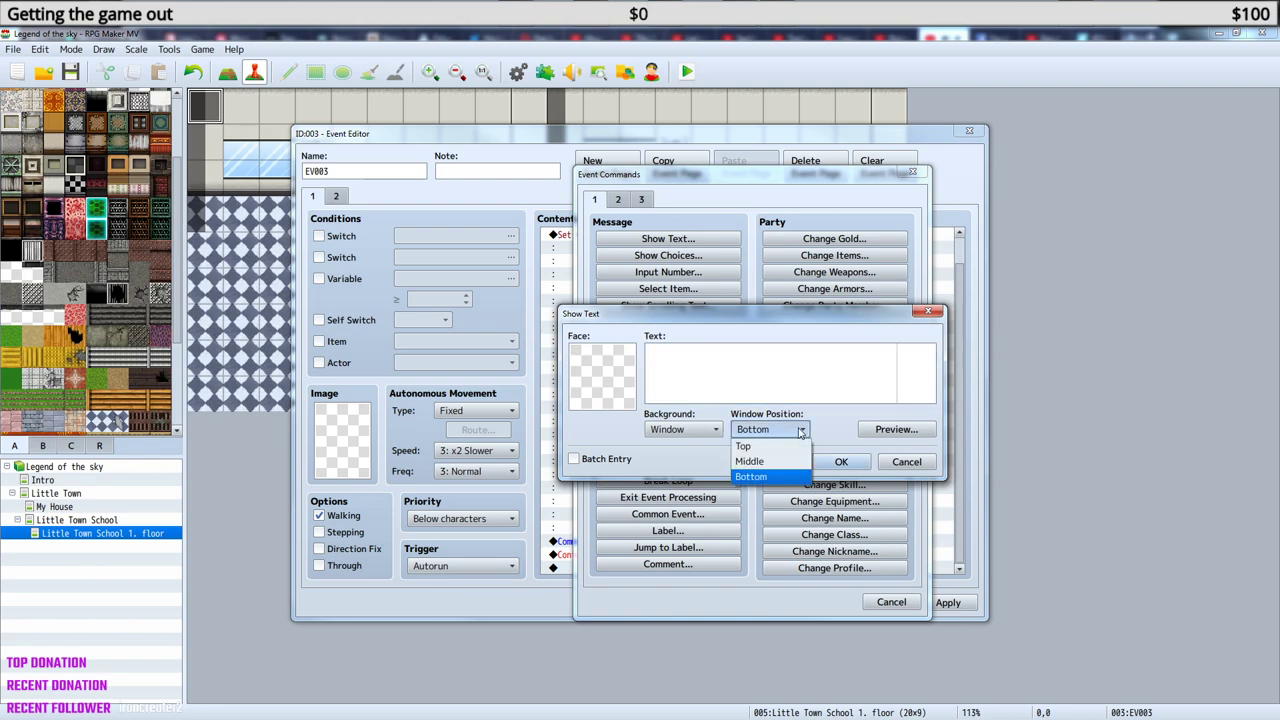
pyautogui.click(777, 462)
pyautogui.click(690, 430)
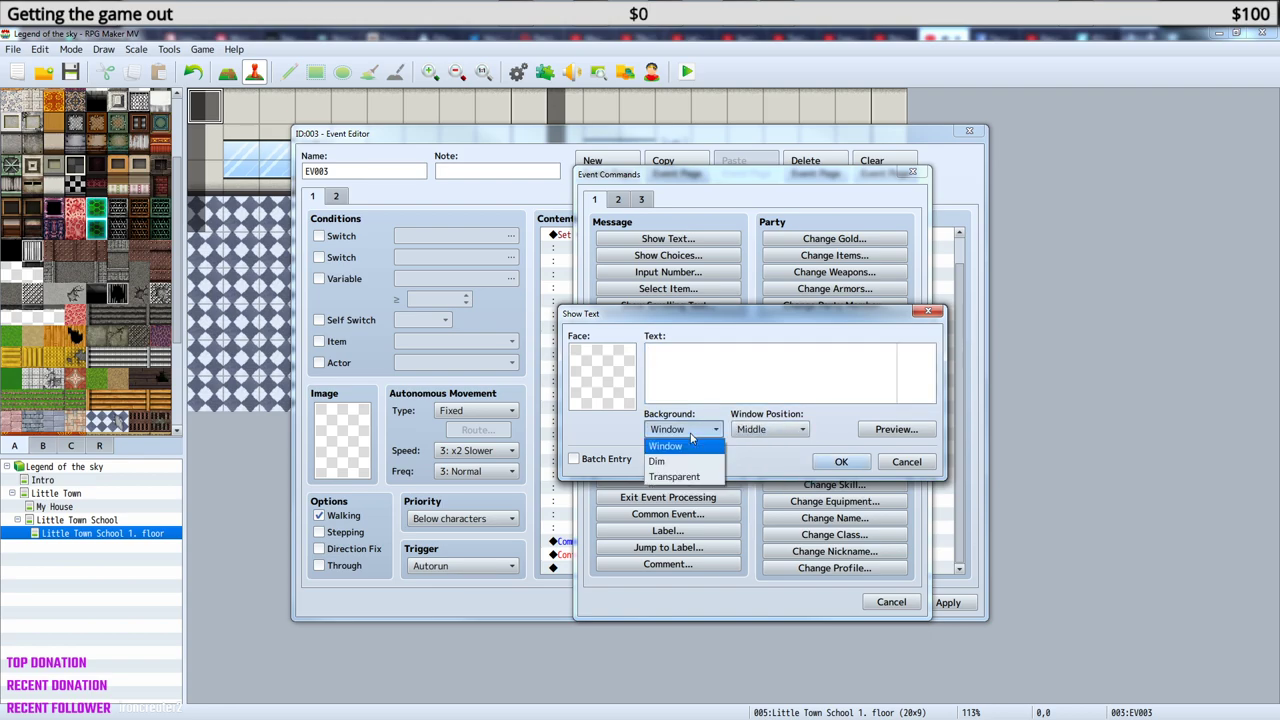
pyautogui.click(694, 474)
# Enter "\{\{Another day at scool" as the message text, preview it, and confirm the command.
pyautogui.click(702, 359)
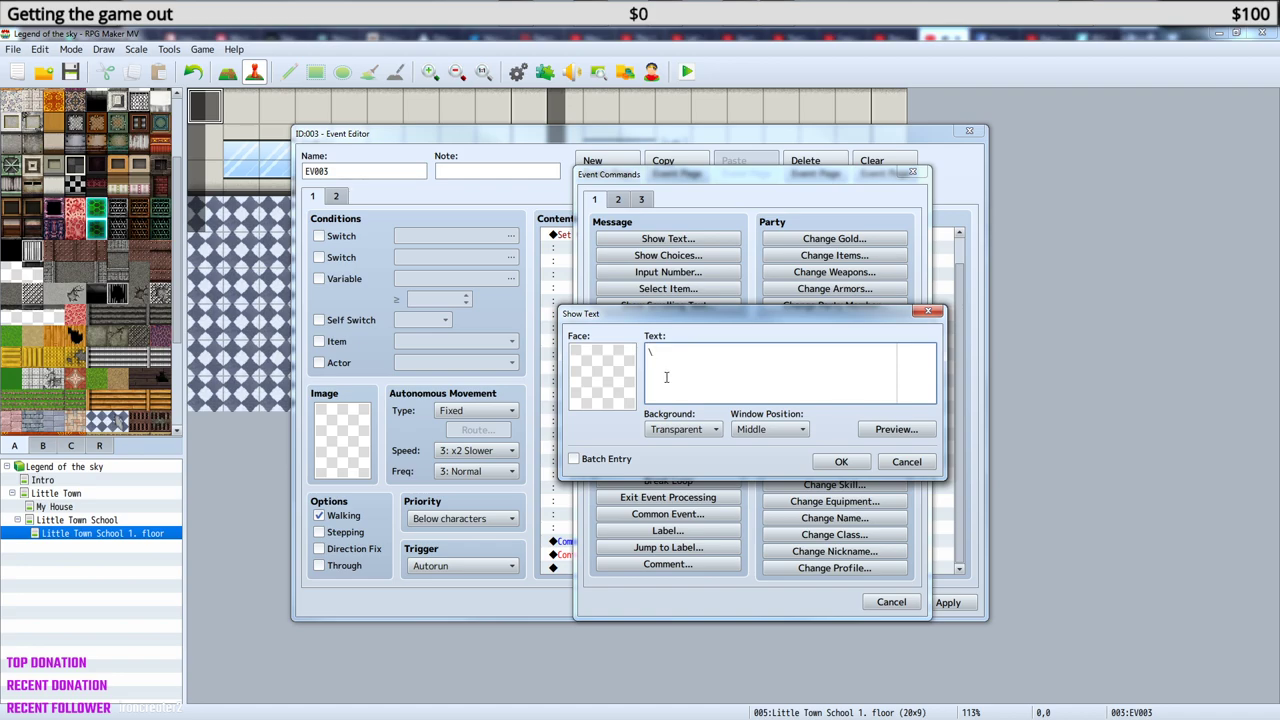
pyautogui.rightClick(652, 351)
pyautogui.press('Escape')
pyautogui.rightClick(652, 352)
pyautogui.rightClick(650, 355)
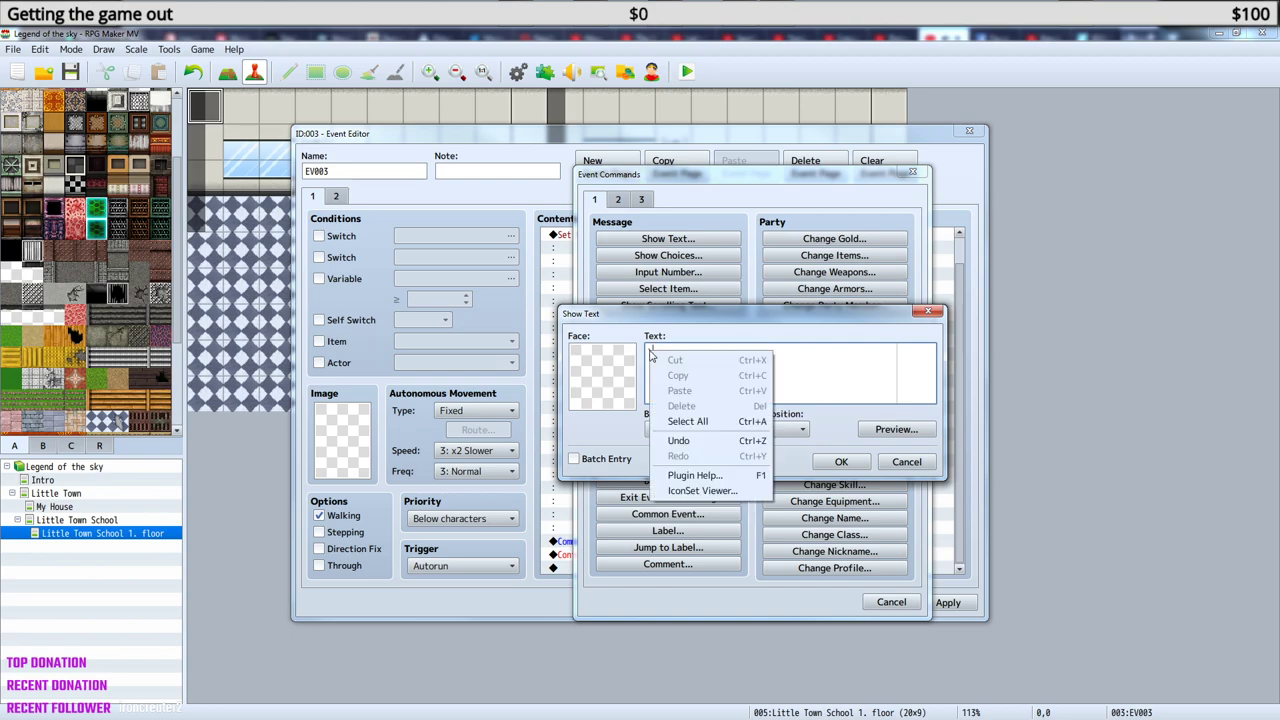
pyautogui.press('Escape')
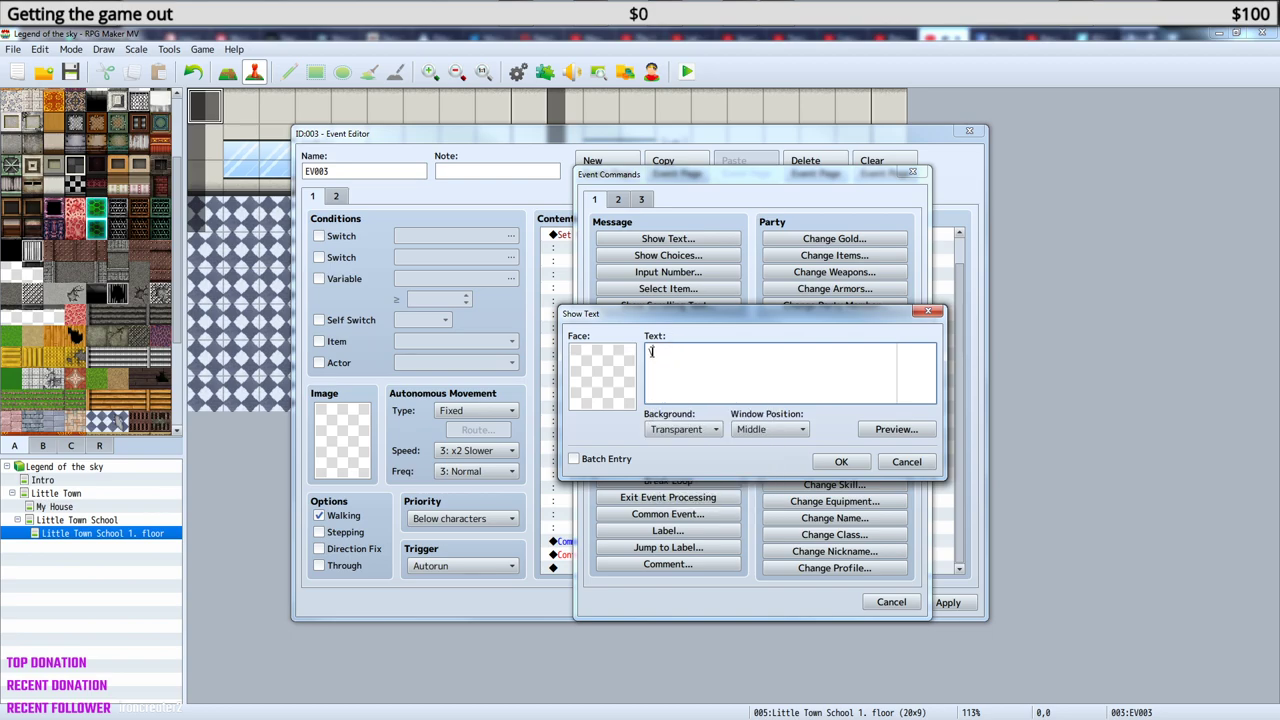
pyautogui.moveTo(651, 351)
pyautogui.write('{\\{')
pyautogui.write('Another day at scool')
pyautogui.click(900, 430)
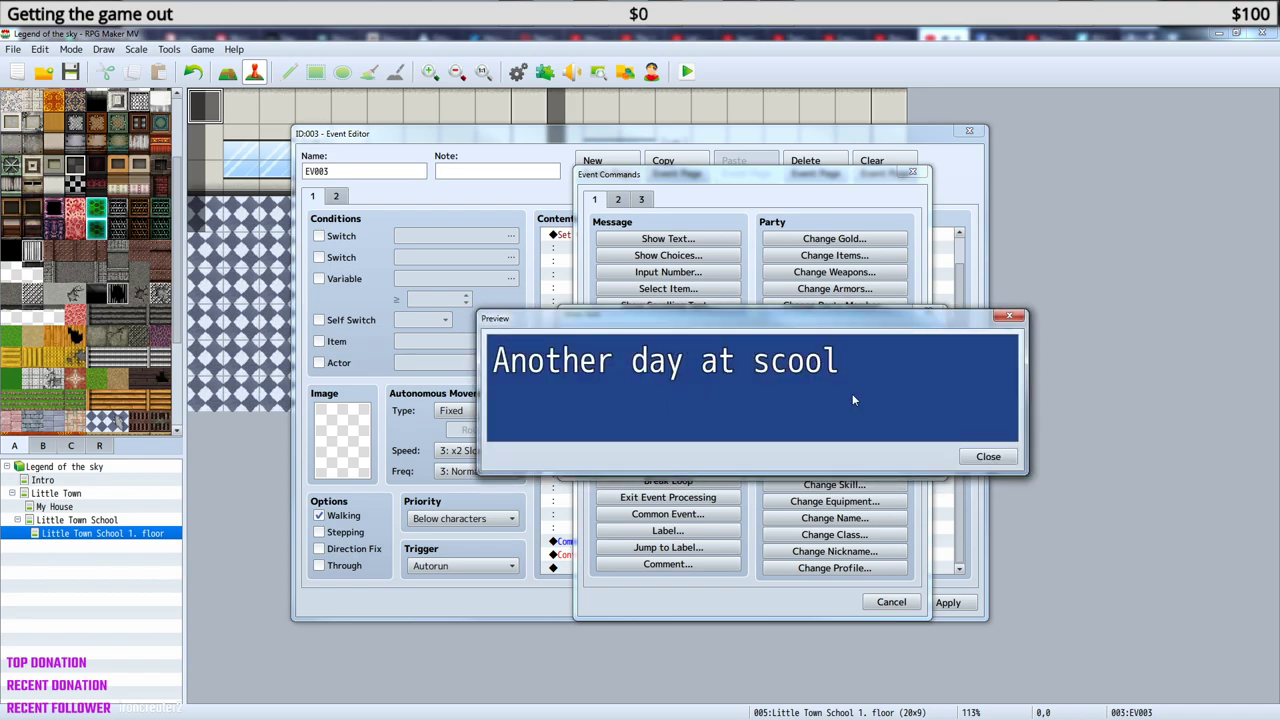
pyautogui.click(985, 455)
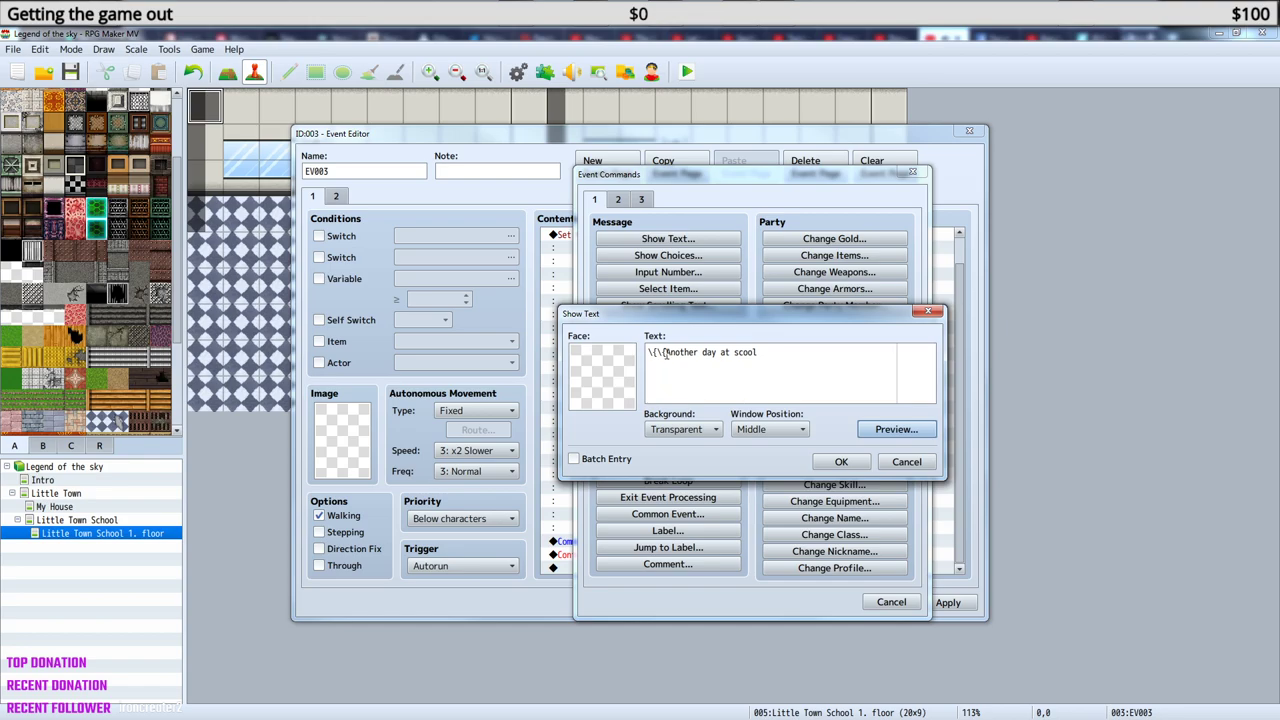
pyautogui.click(665, 352)
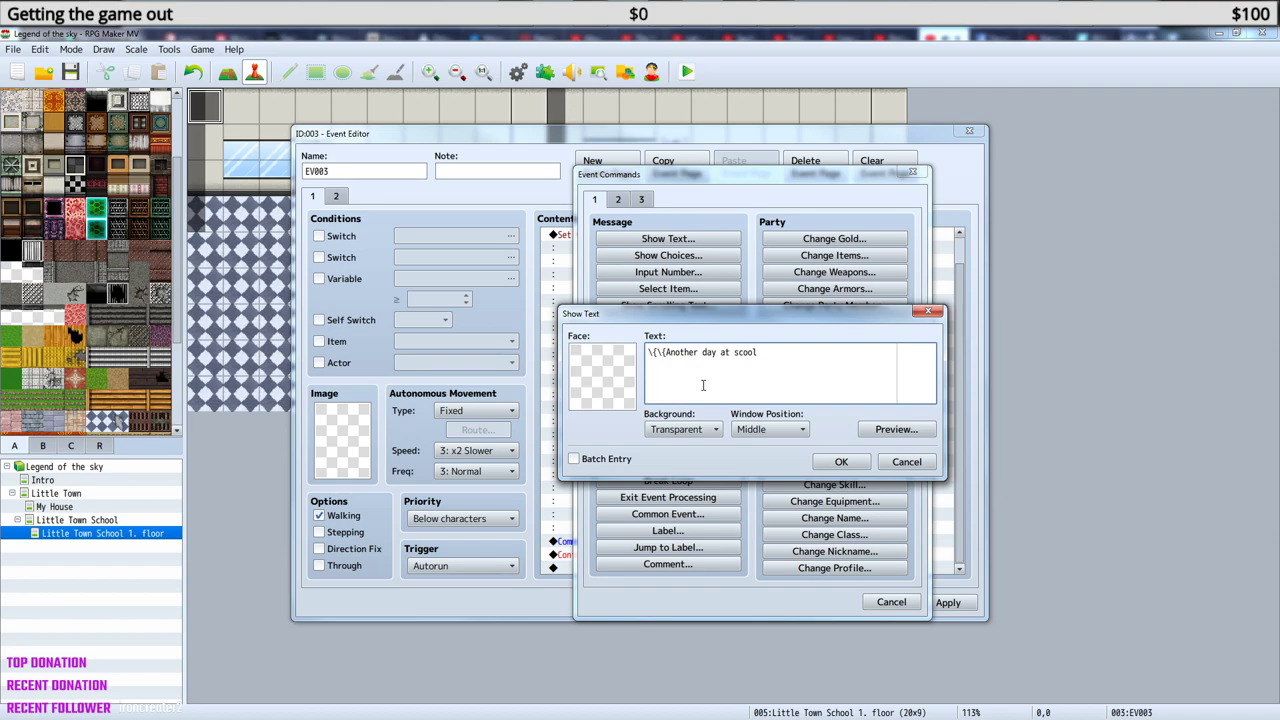
pyautogui.click(841, 463)
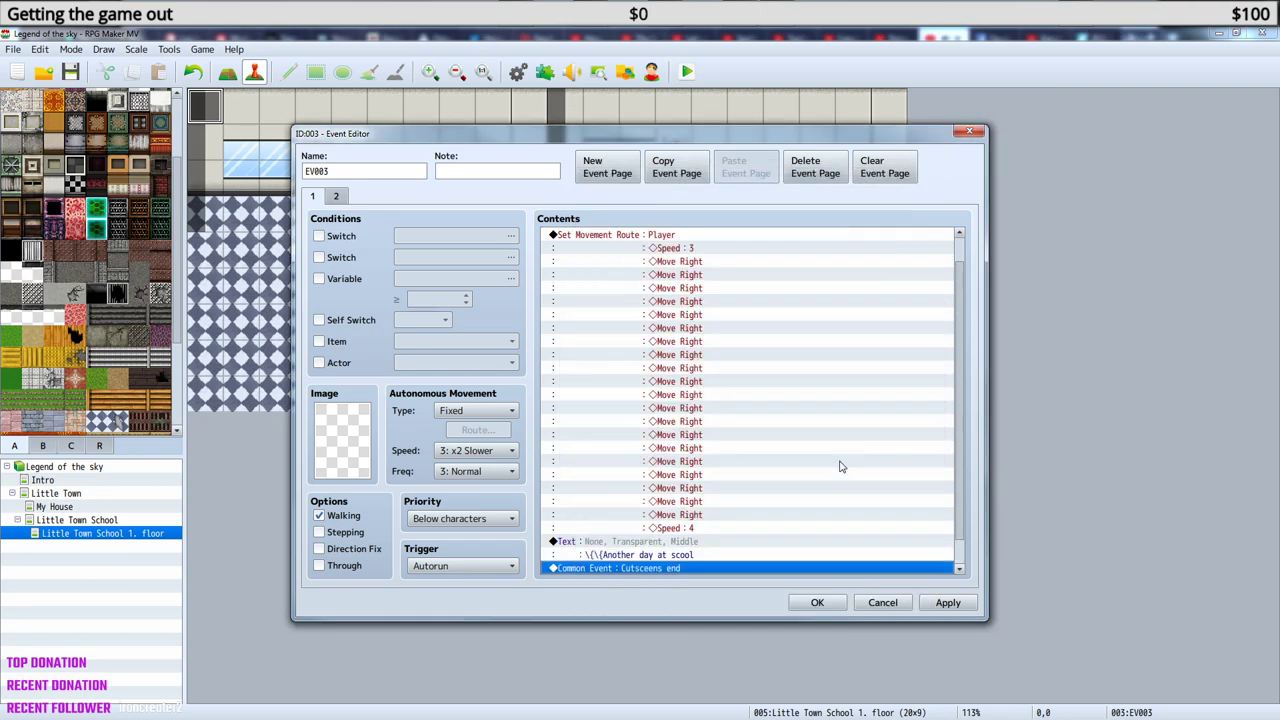
# Reopen the "Another day at scool" text command and try turning on Batch Entry for it.
pyautogui.scroll(-1, 693, 560)
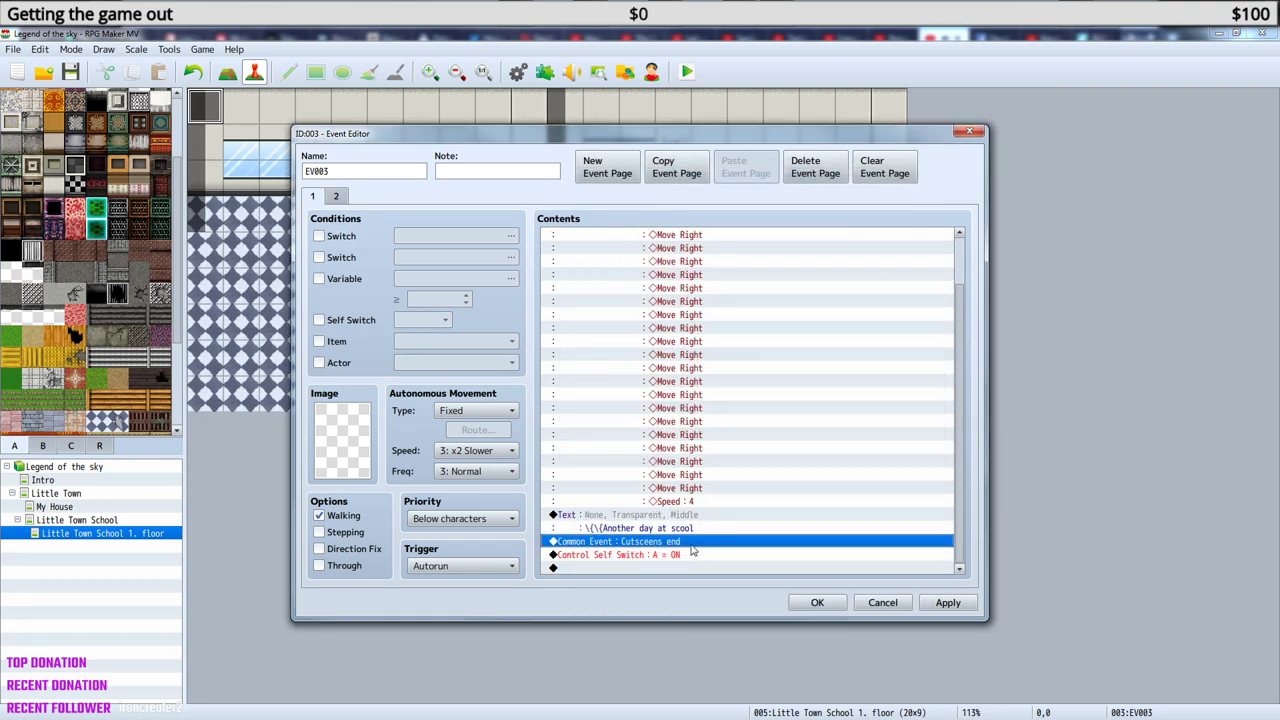
pyautogui.click(697, 528)
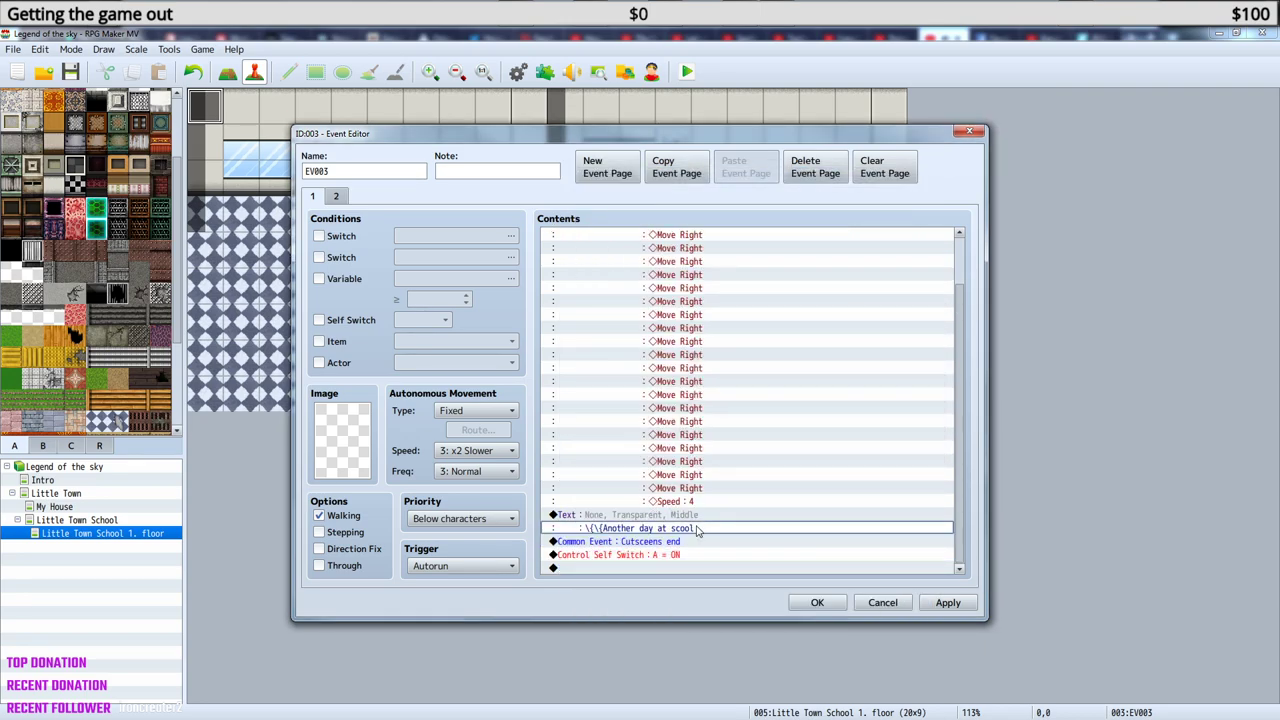
pyautogui.rightClick(697, 528)
pyautogui.click(646, 529)
pyautogui.click(646, 527)
pyautogui.rightClick(648, 517)
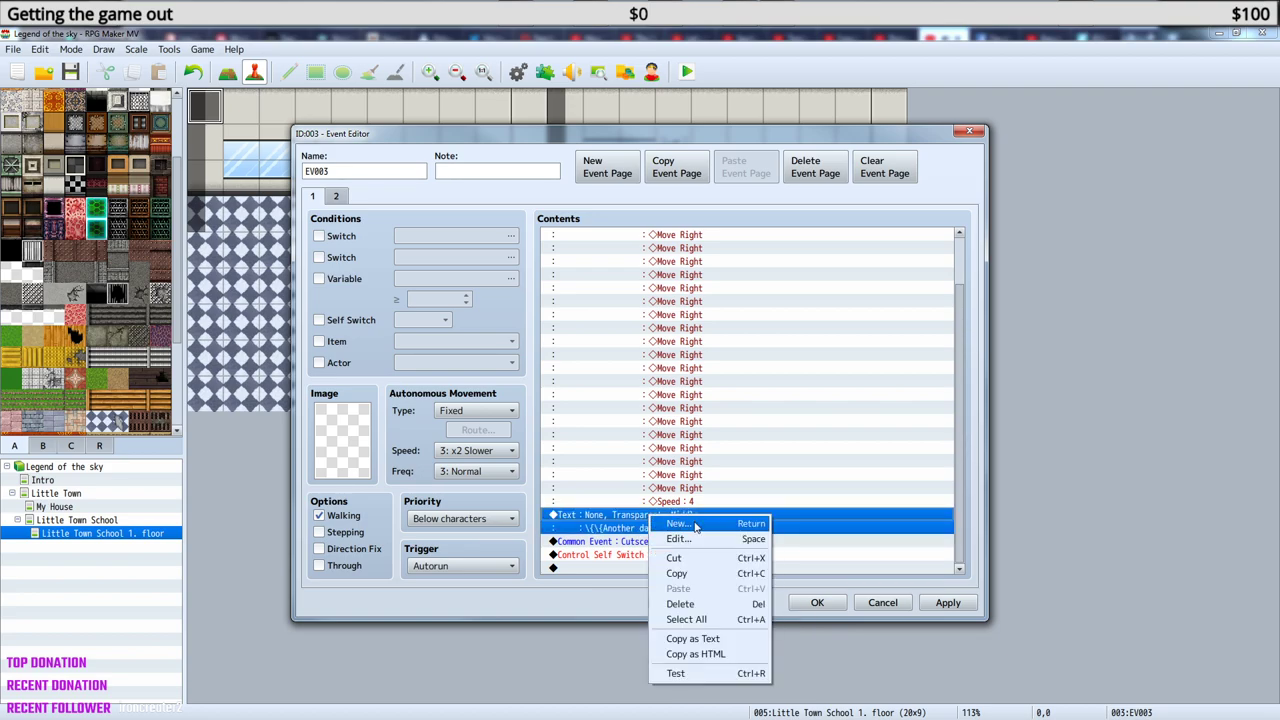
pyautogui.click(685, 539)
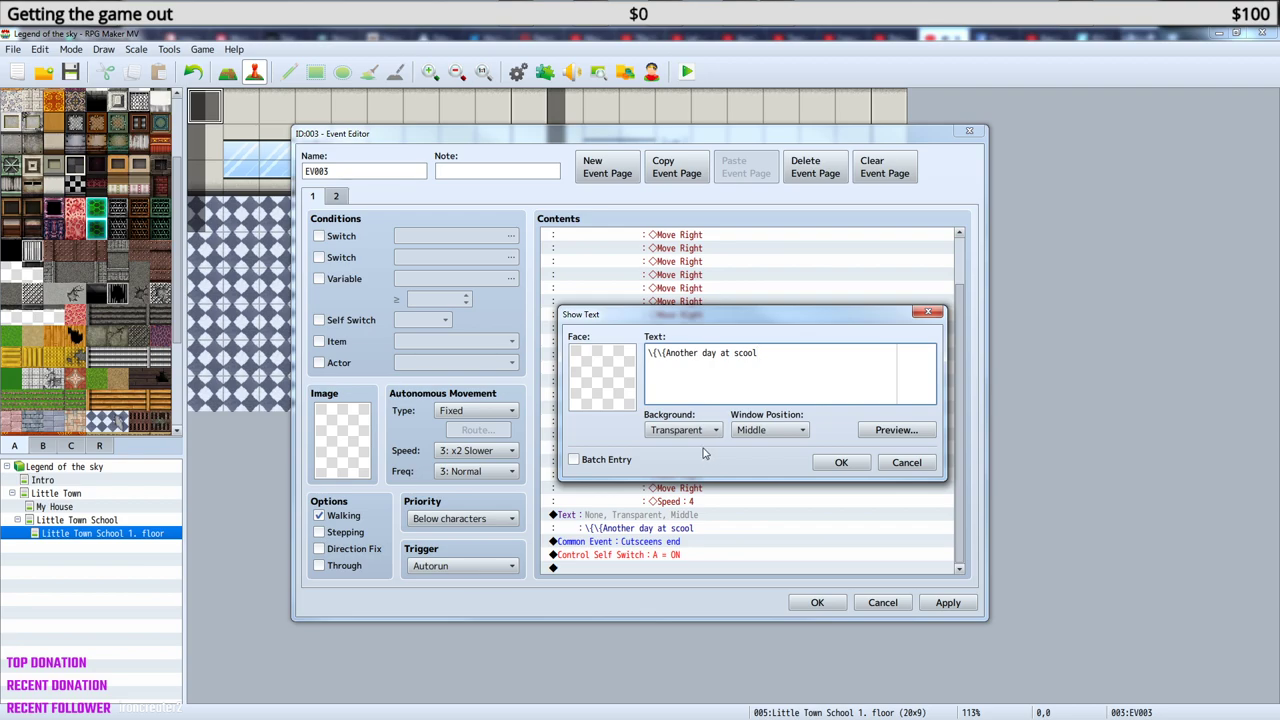
pyautogui.click(585, 462)
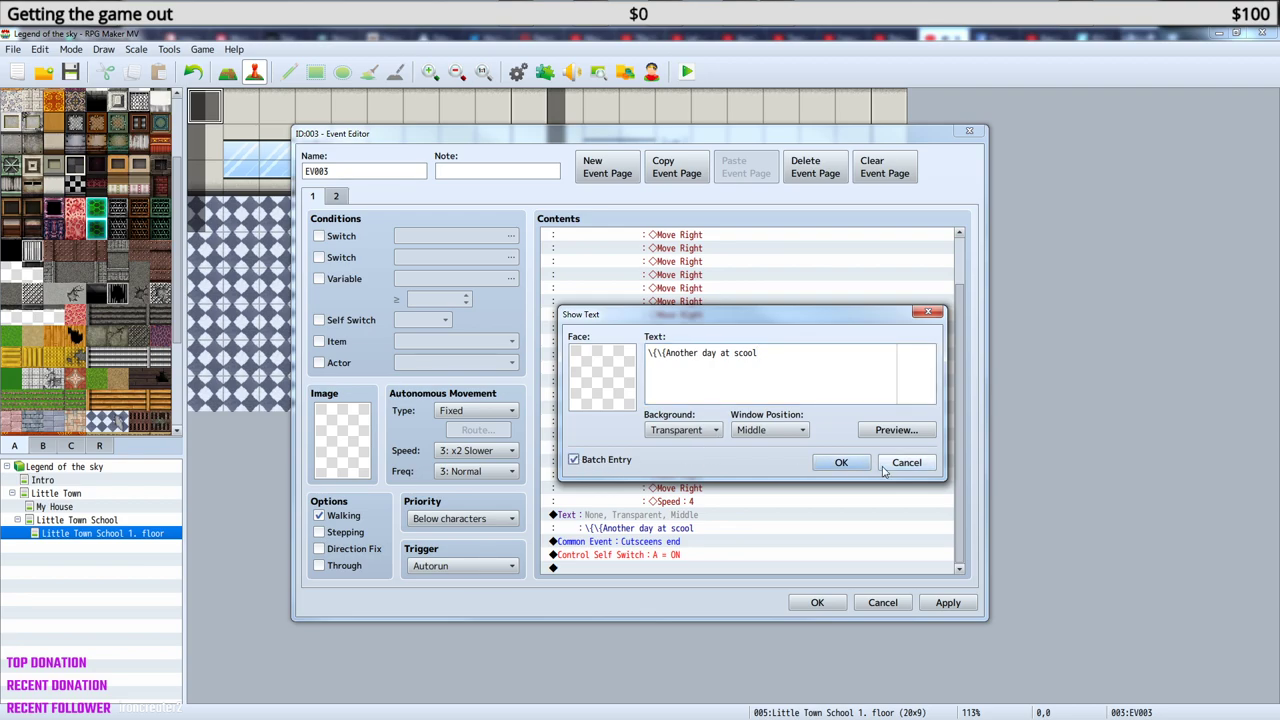
pyautogui.click(841, 462)
pyautogui.scroll(-1, 712, 520)
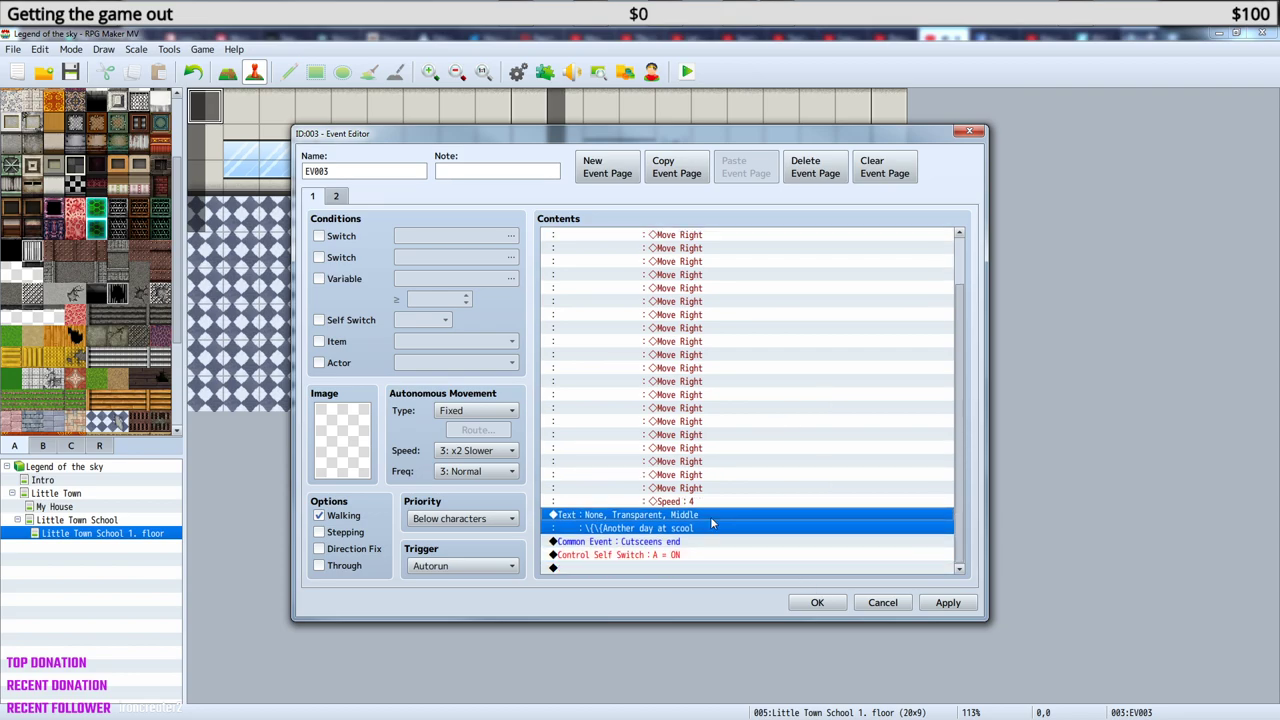
# Save the event and the game, playtest the hallway cutscene from save File 1, and close the playtest.
pyautogui.click(815, 602)
pyautogui.click(687, 71)
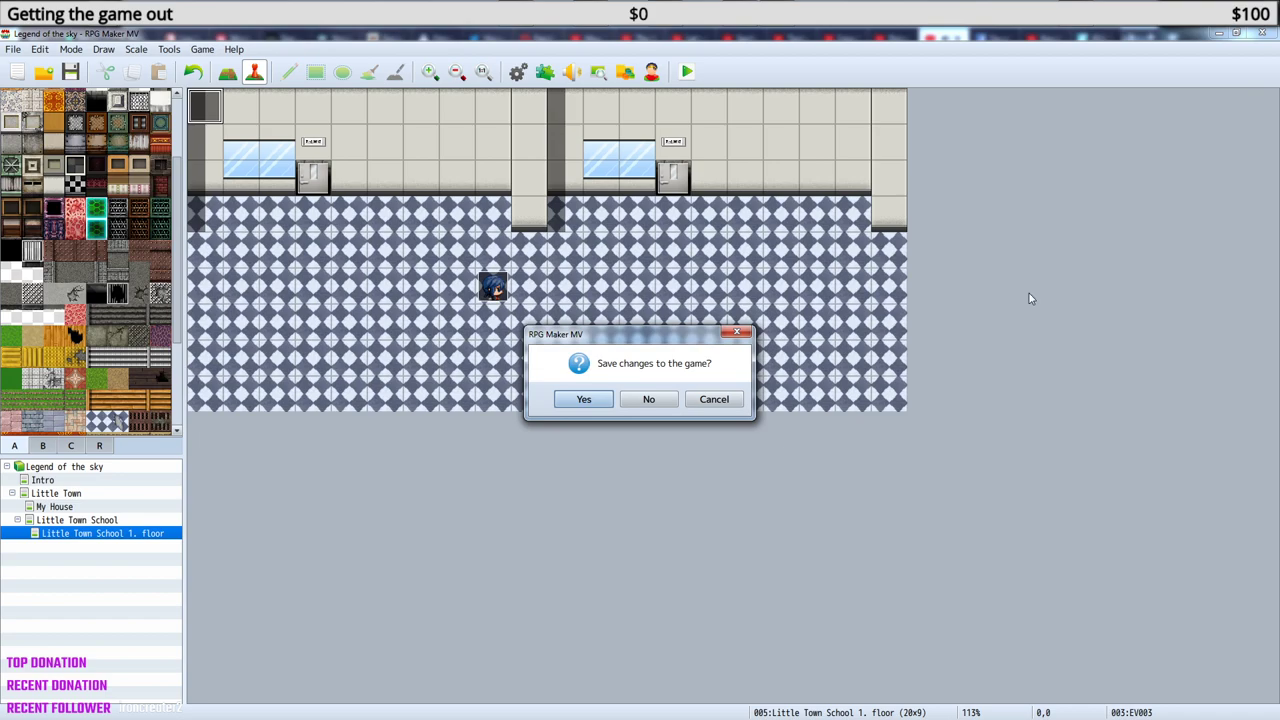
pyautogui.click(583, 403)
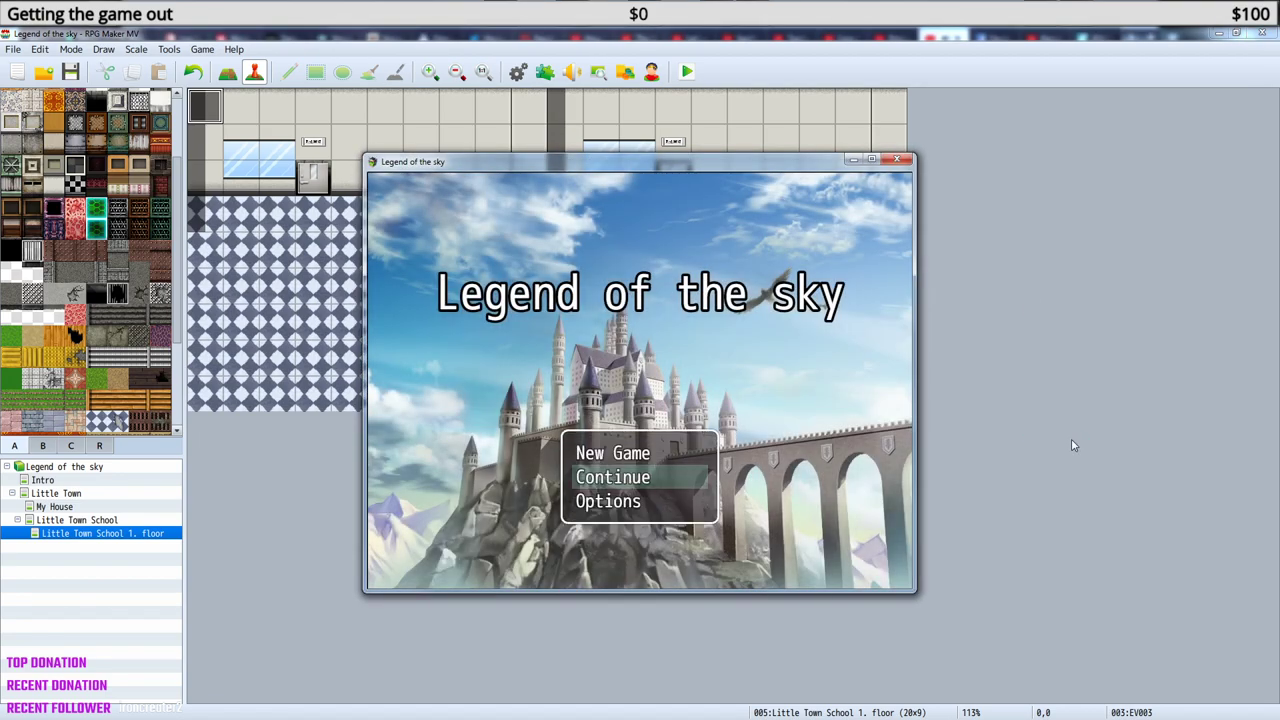
pyautogui.press('Return')
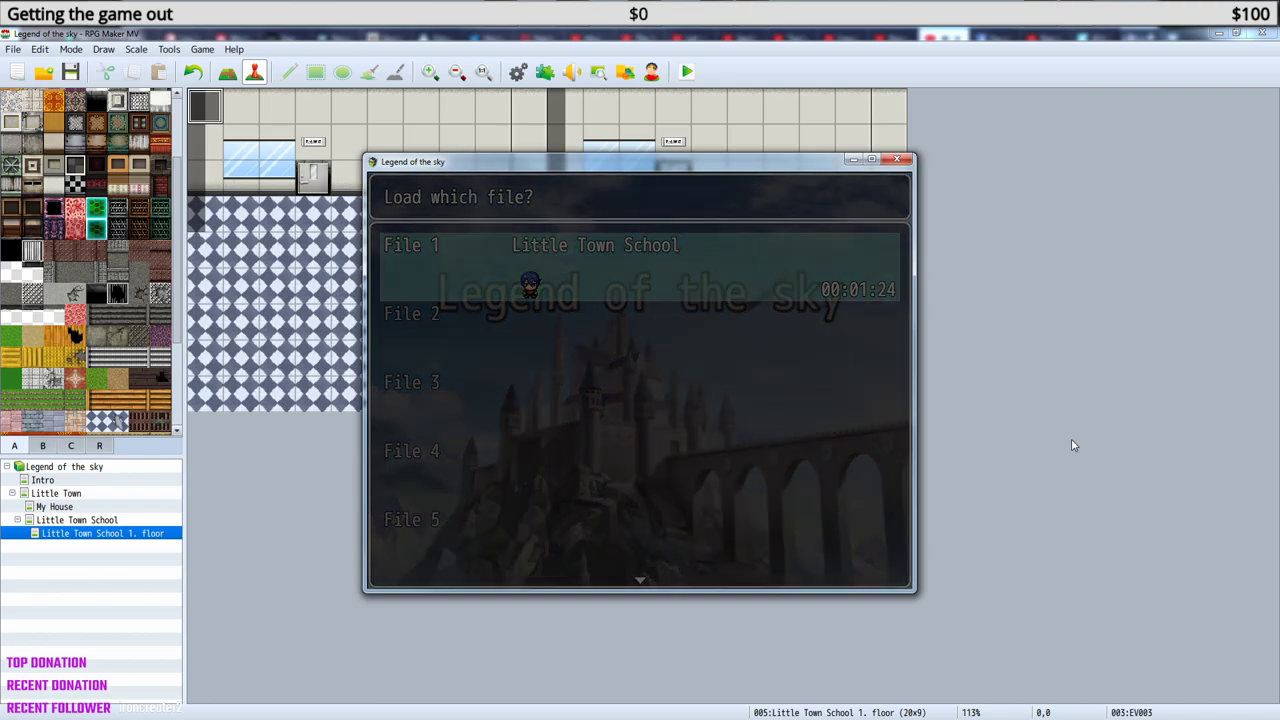
pyautogui.press('Return')
pyautogui.press('Up')
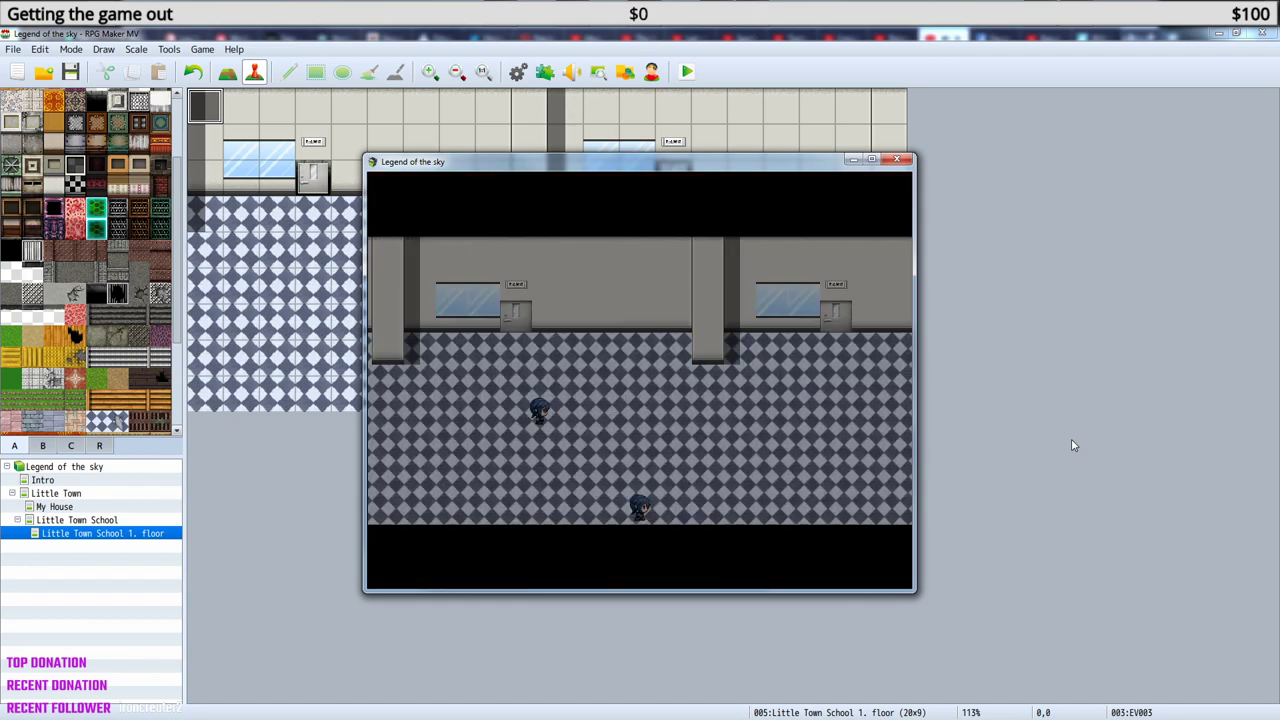
pyautogui.click(899, 161)
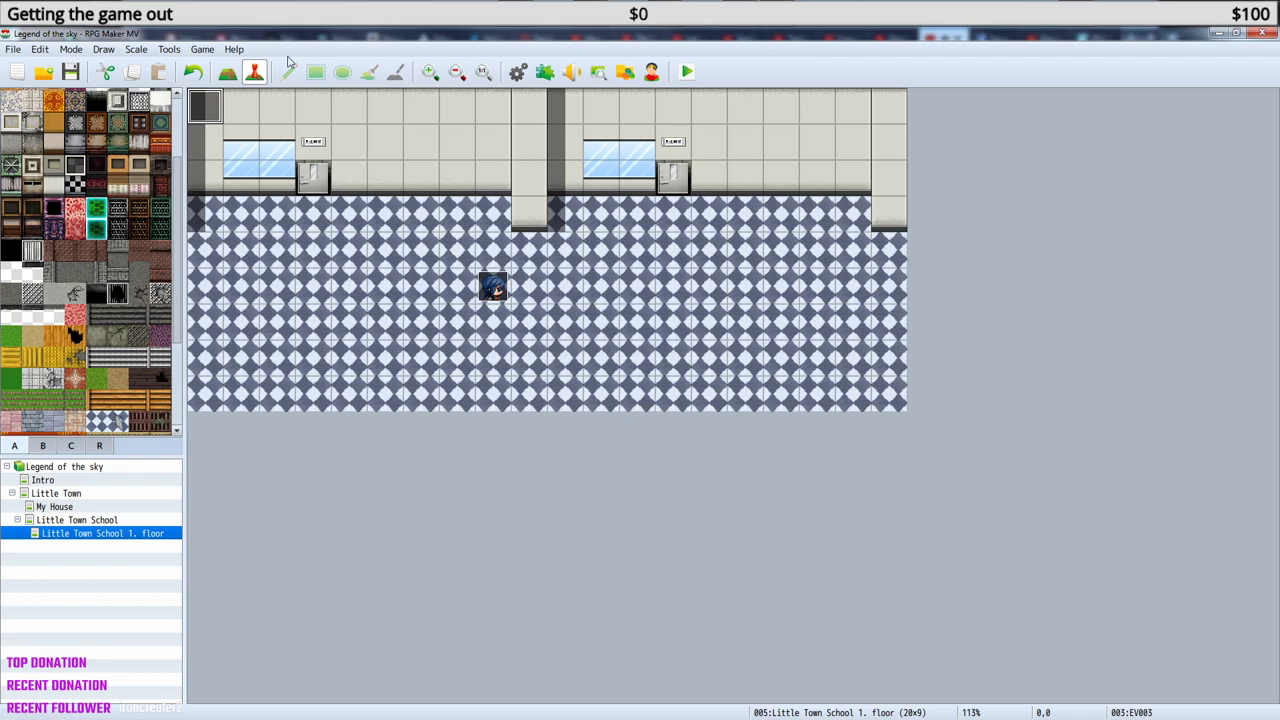
# Open the autorun event at tile (0,0) and try again to enable Batch Entry for its message.
pyautogui.doubleClick(206, 108)
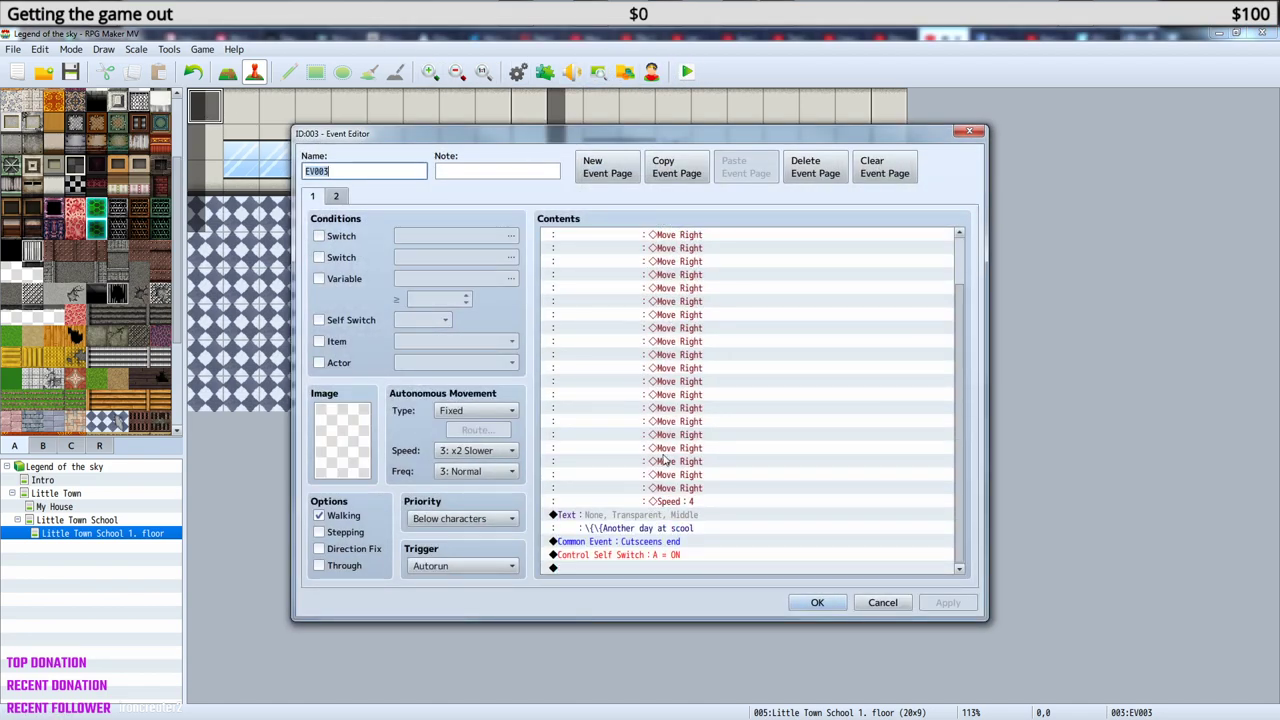
pyautogui.click(668, 518)
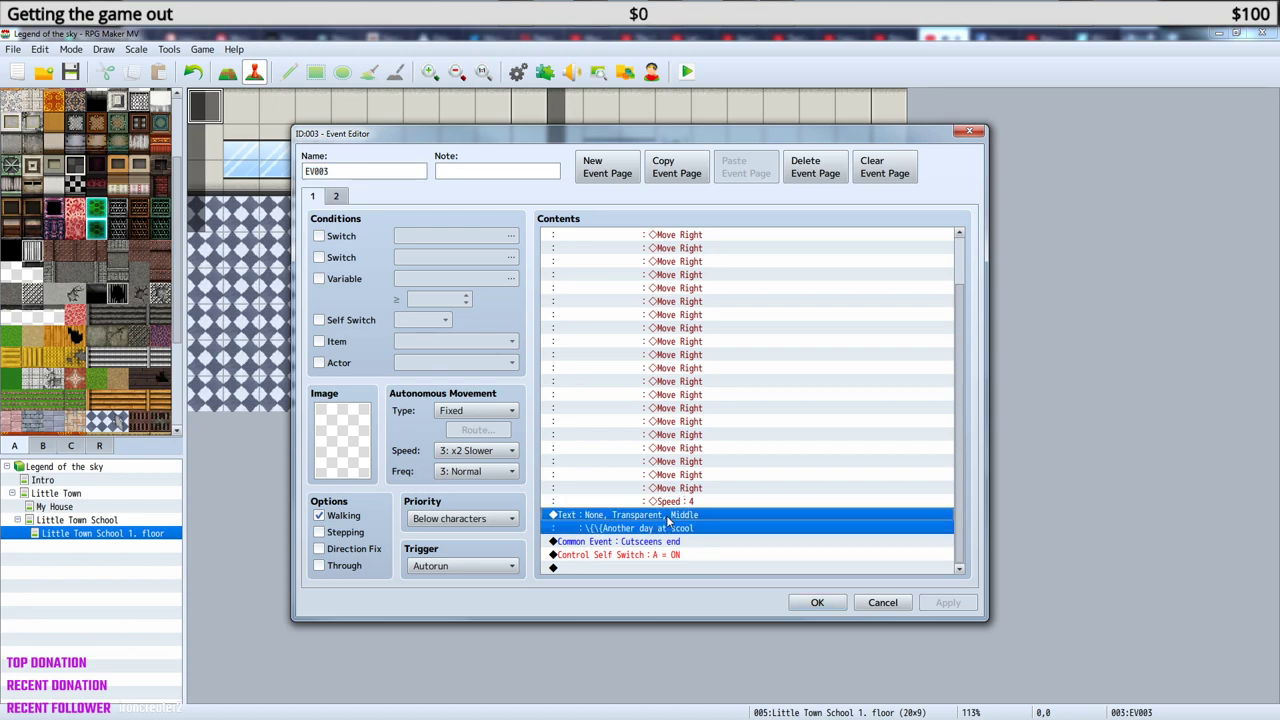
pyautogui.rightClick(668, 518)
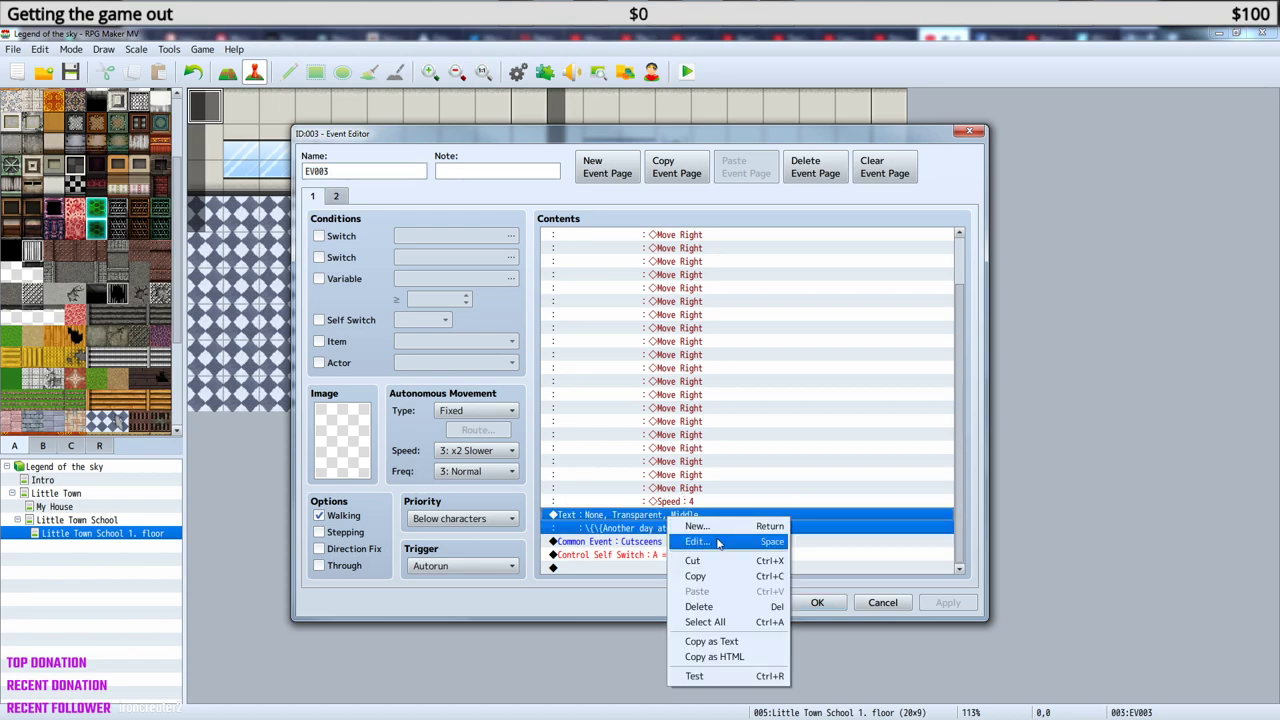
pyautogui.click(717, 542)
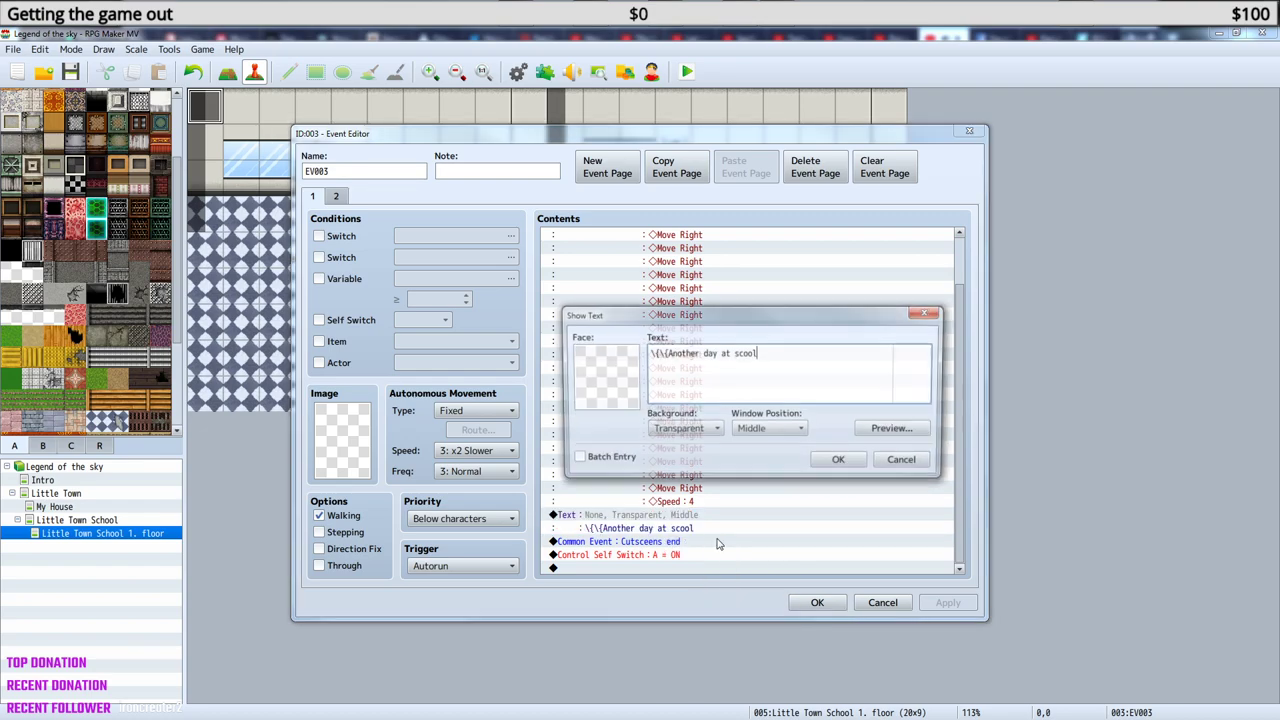
pyautogui.click(574, 461)
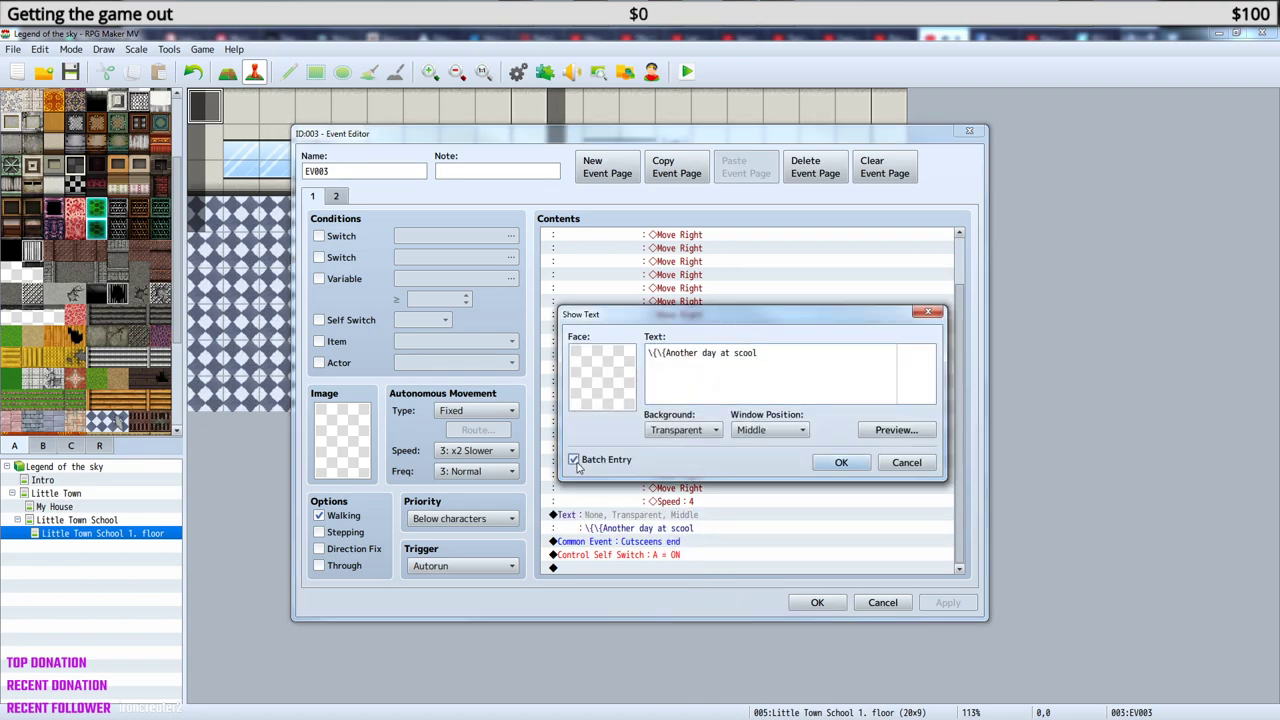
pyautogui.click(841, 463)
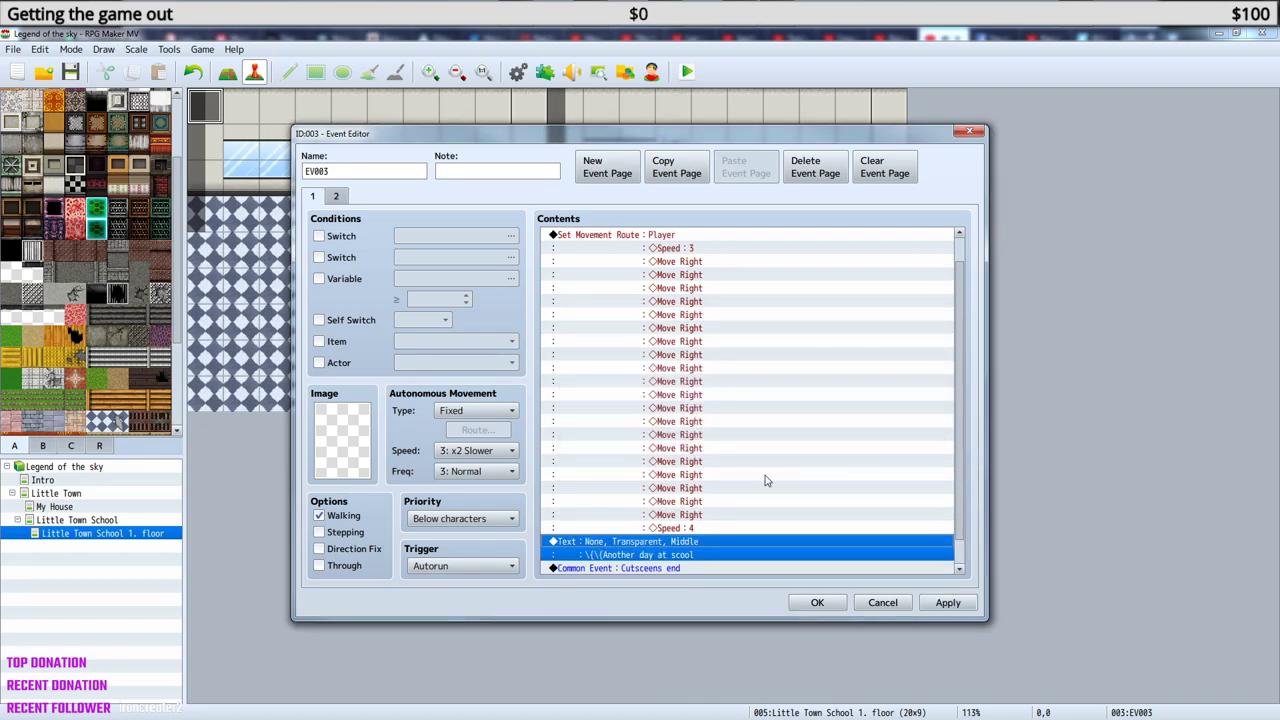
pyautogui.scroll(-1, 762, 480)
pyautogui.scroll(2, 743, 493)
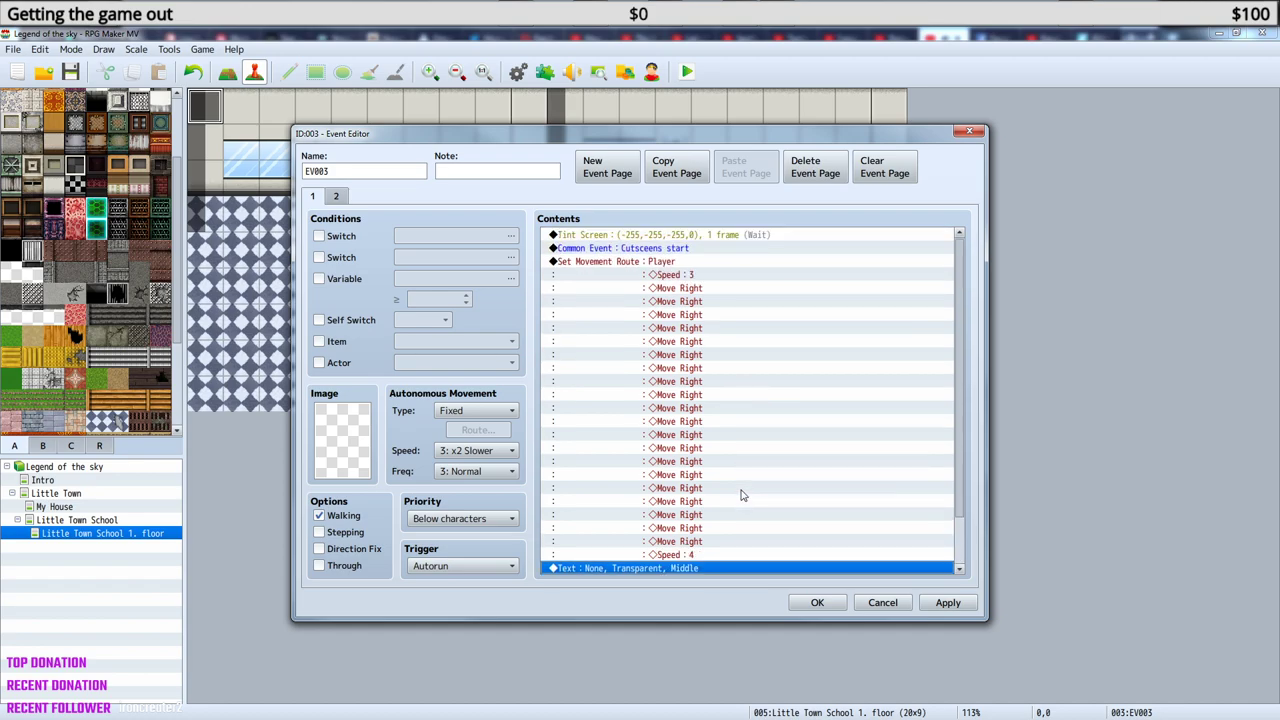
pyautogui.scroll(-2, 742, 494)
# Append the \^ code to the end of the "Another day at scool" message and confirm the text.
pyautogui.rightClick(693, 513)
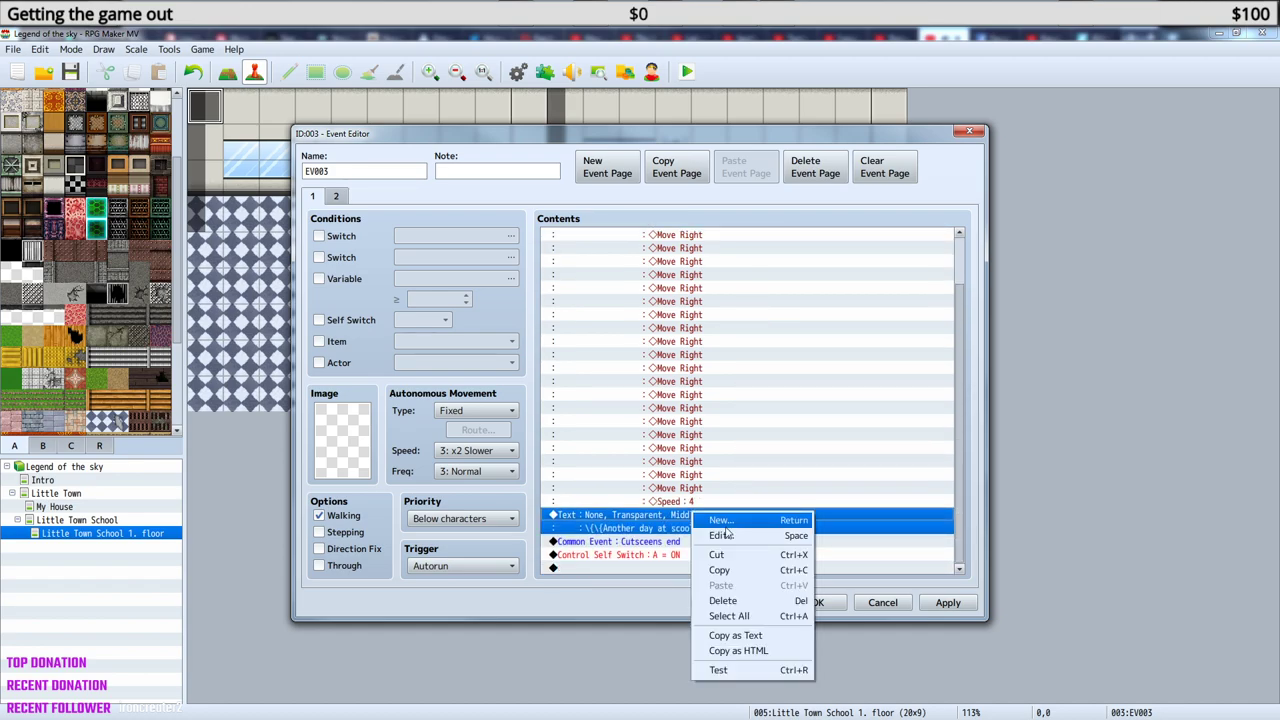
pyautogui.click(733, 538)
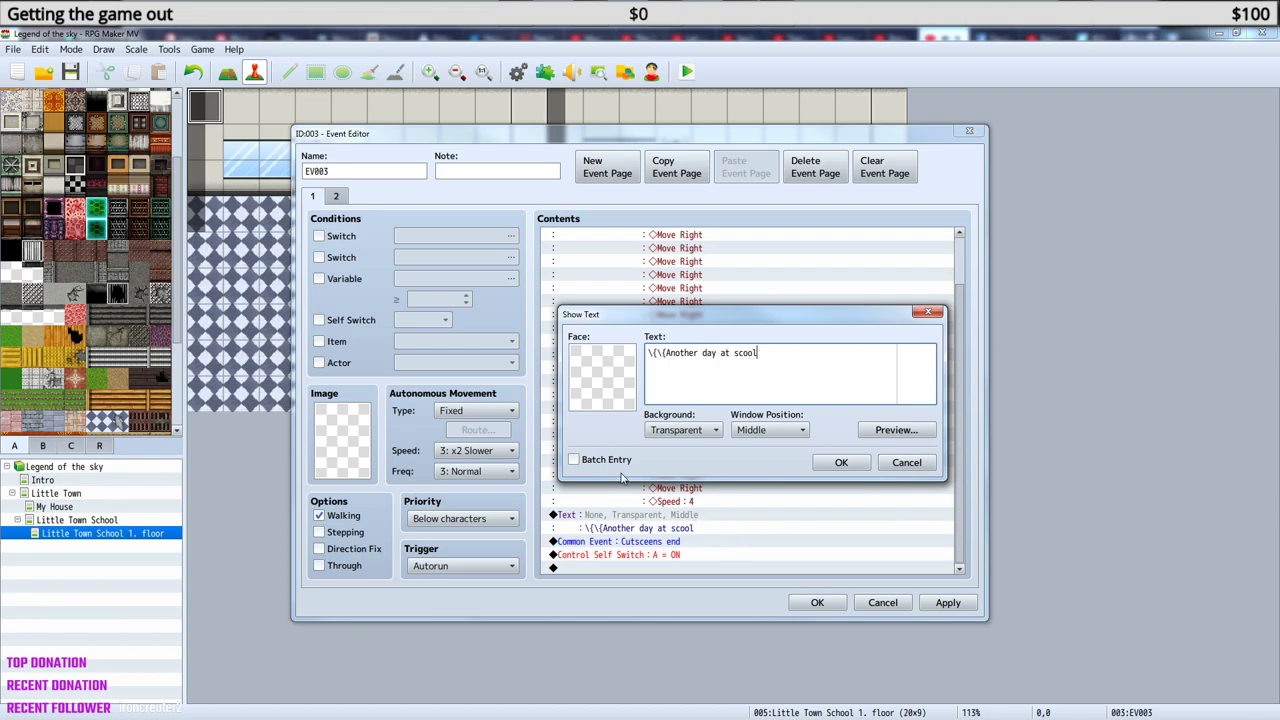
pyautogui.click(573, 460)
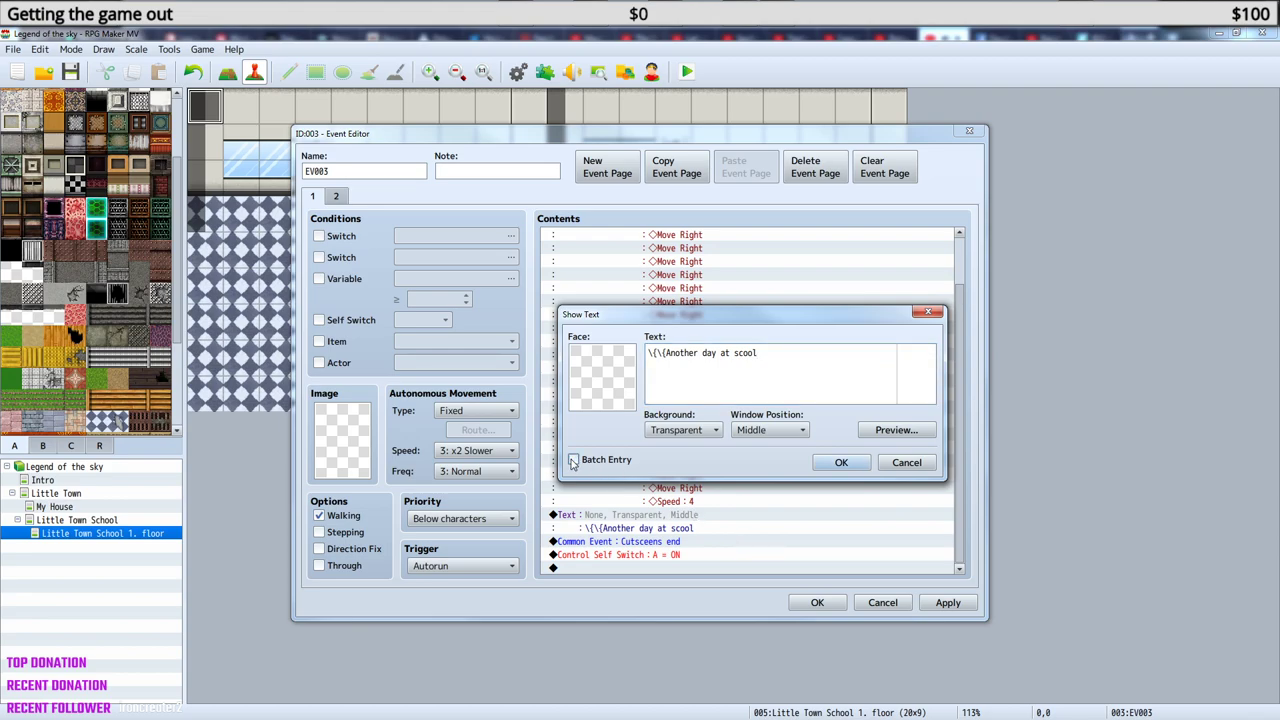
pyautogui.click(573, 460)
pyautogui.moveTo(659, 352)
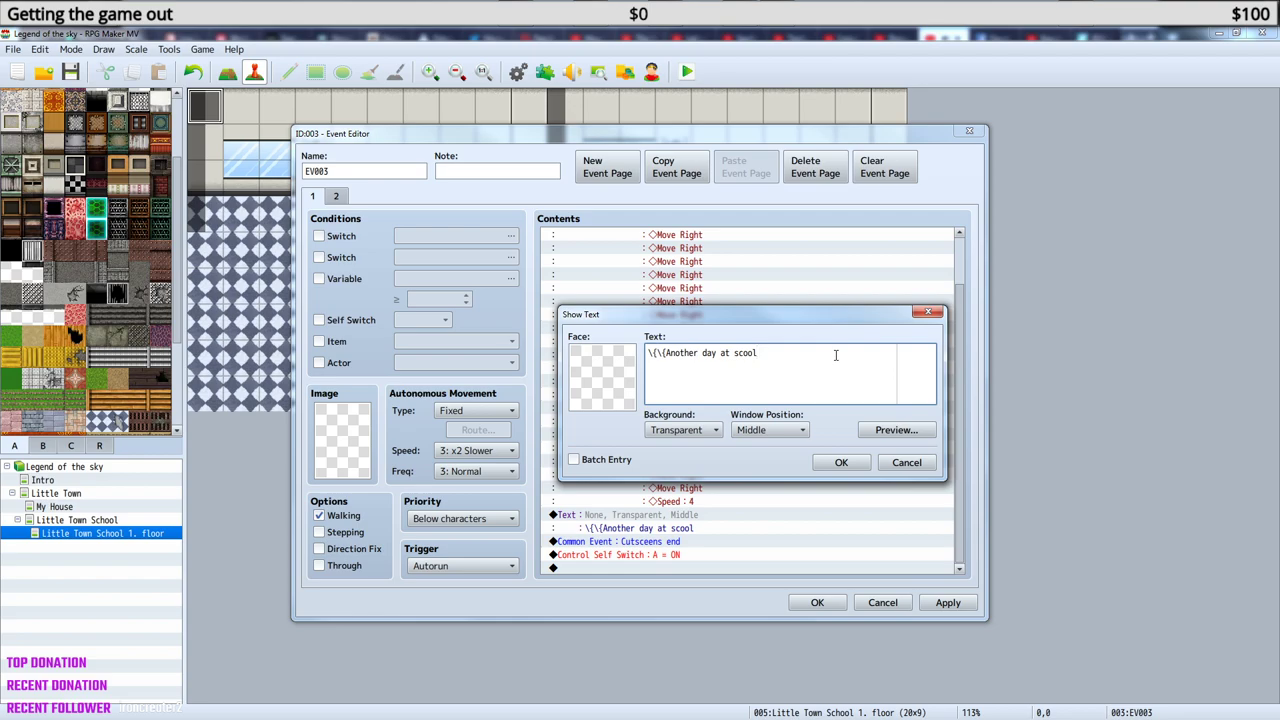
pyautogui.write('\\^')
pyautogui.click(841, 463)
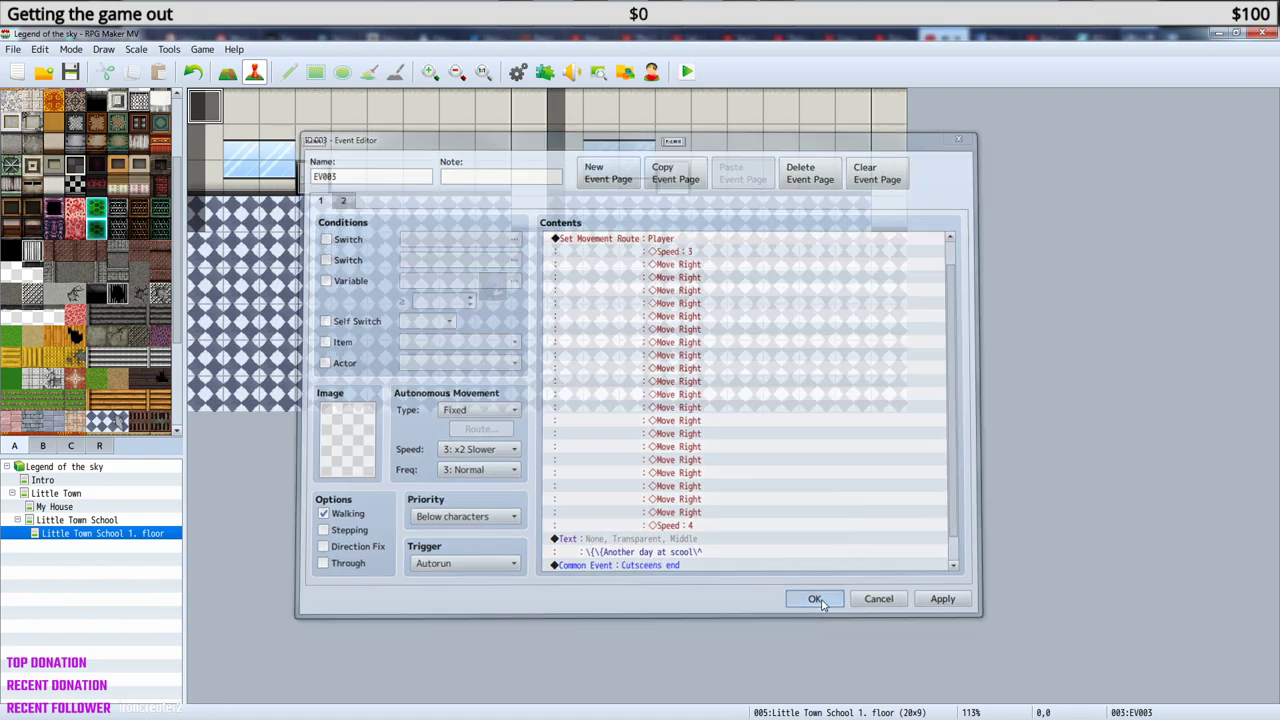
# Confirm the event changes, save the project, playtest the hallway cutscene from save File 1, and close the game.
pyautogui.click(818, 603)
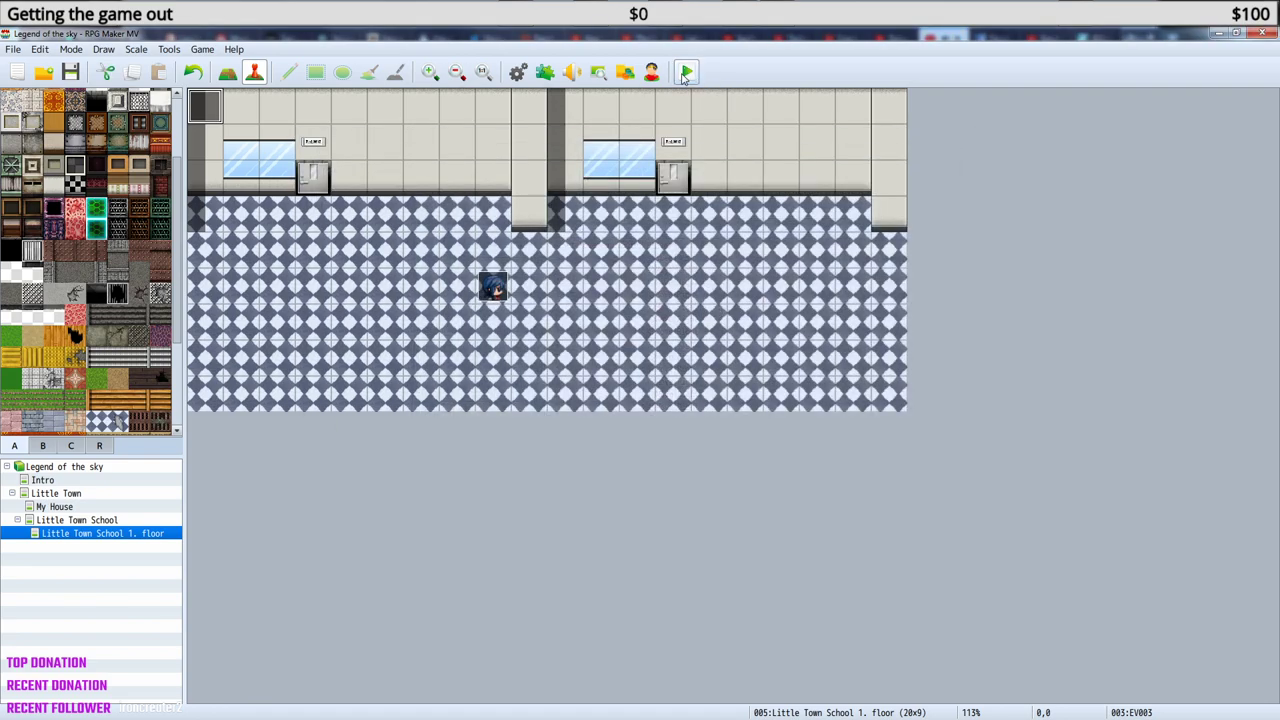
pyautogui.click(687, 72)
pyautogui.click(580, 399)
pyautogui.press('Return')
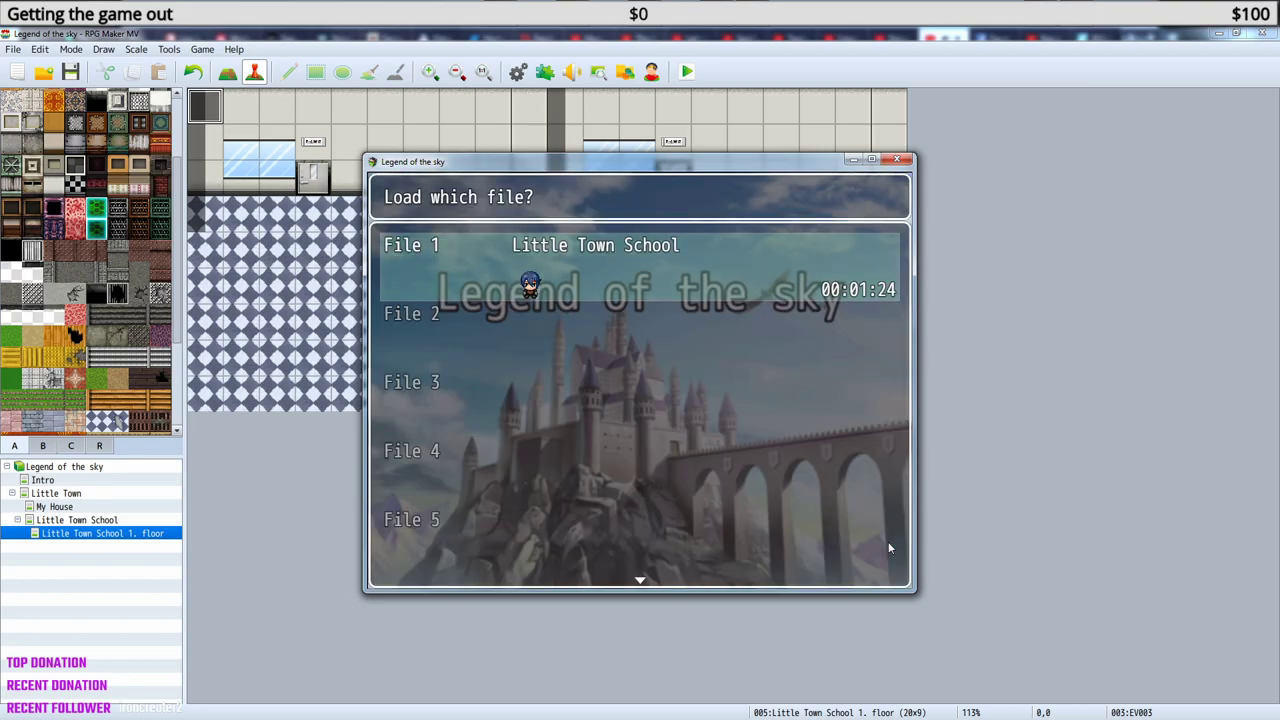
pyautogui.press('Return')
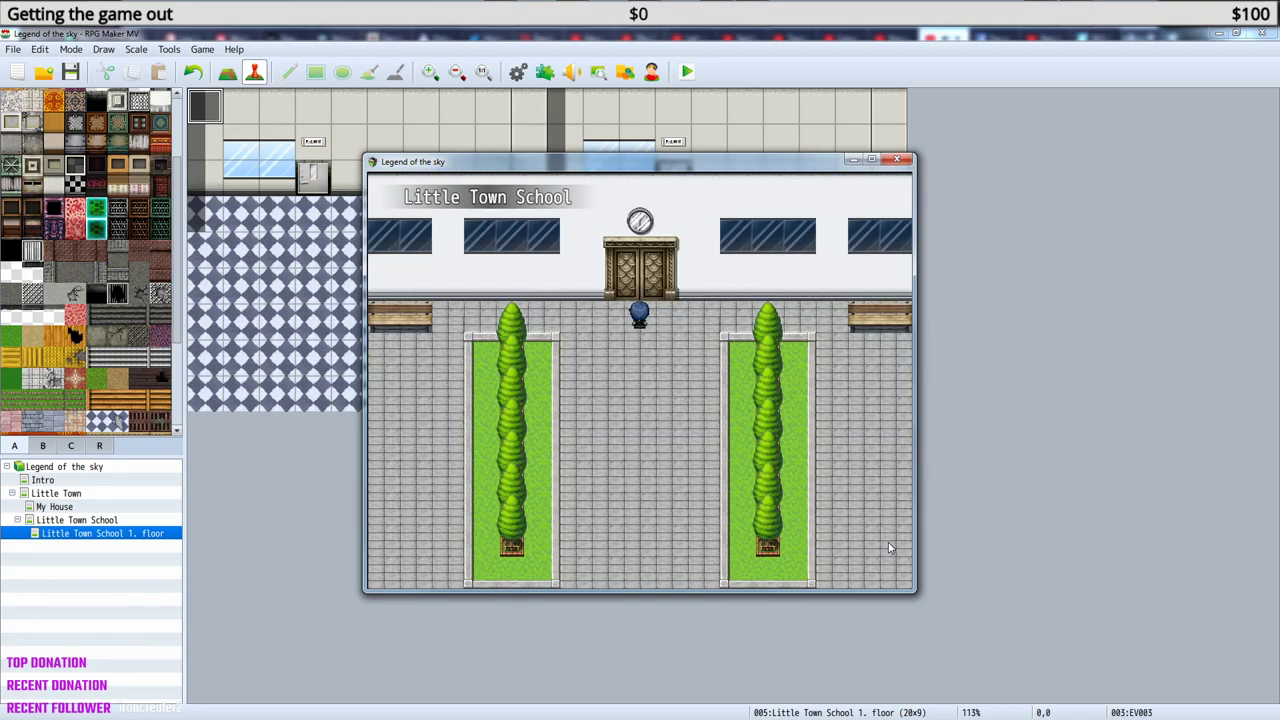
pyautogui.press('Up')
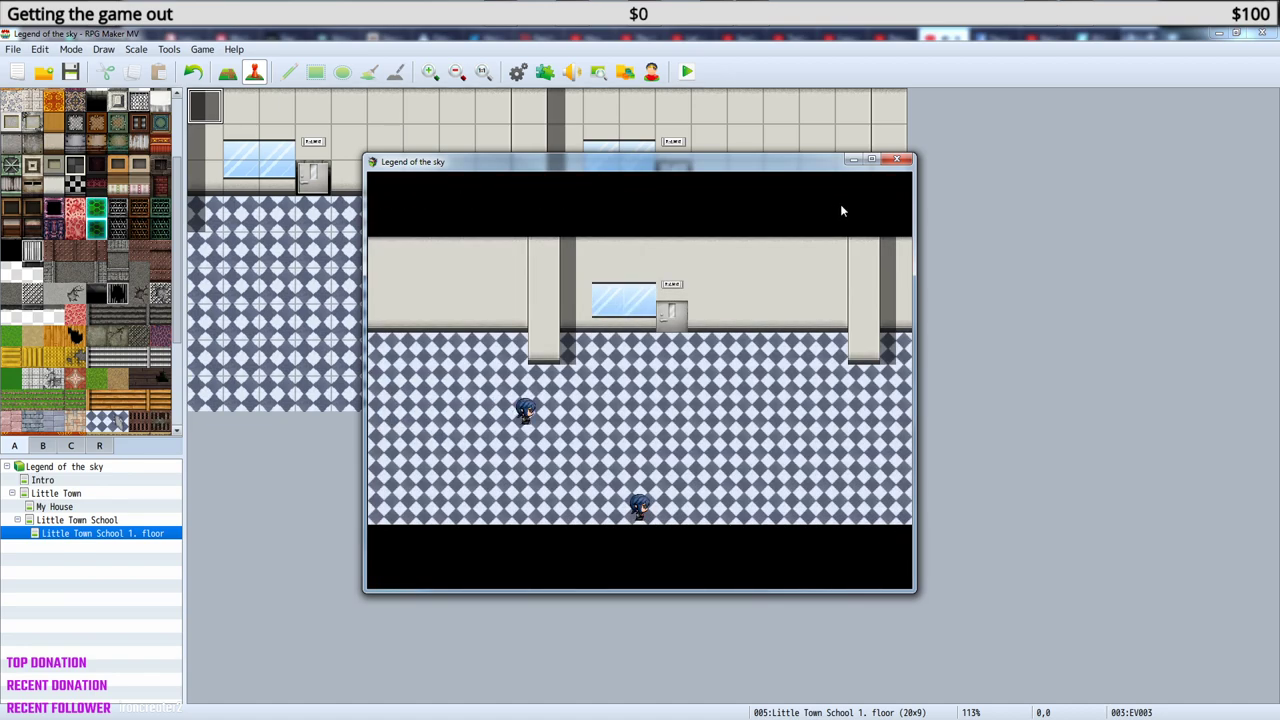
pyautogui.click(897, 159)
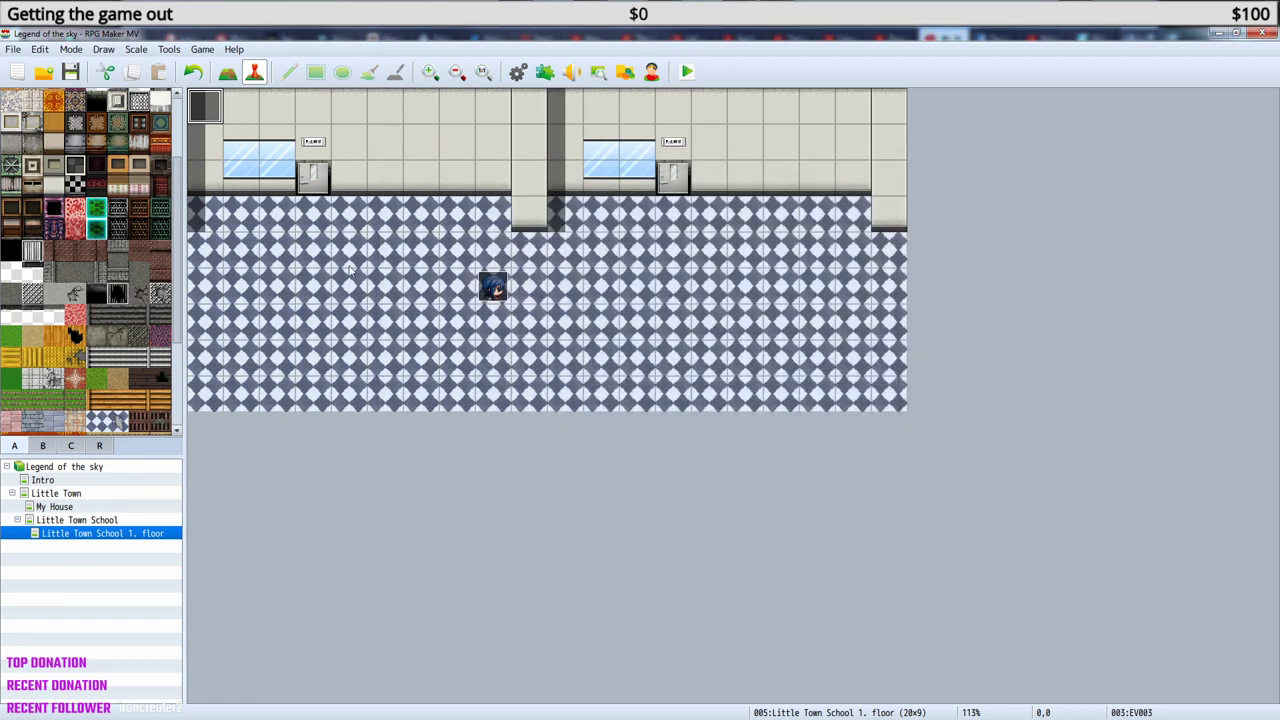
# Insert four \| wait codes before \^ in the "Another day at scool" message of the autorun event at tile (0,0) and confirm the event.
pyautogui.rightClick(204, 110)
pyautogui.click(225, 117)
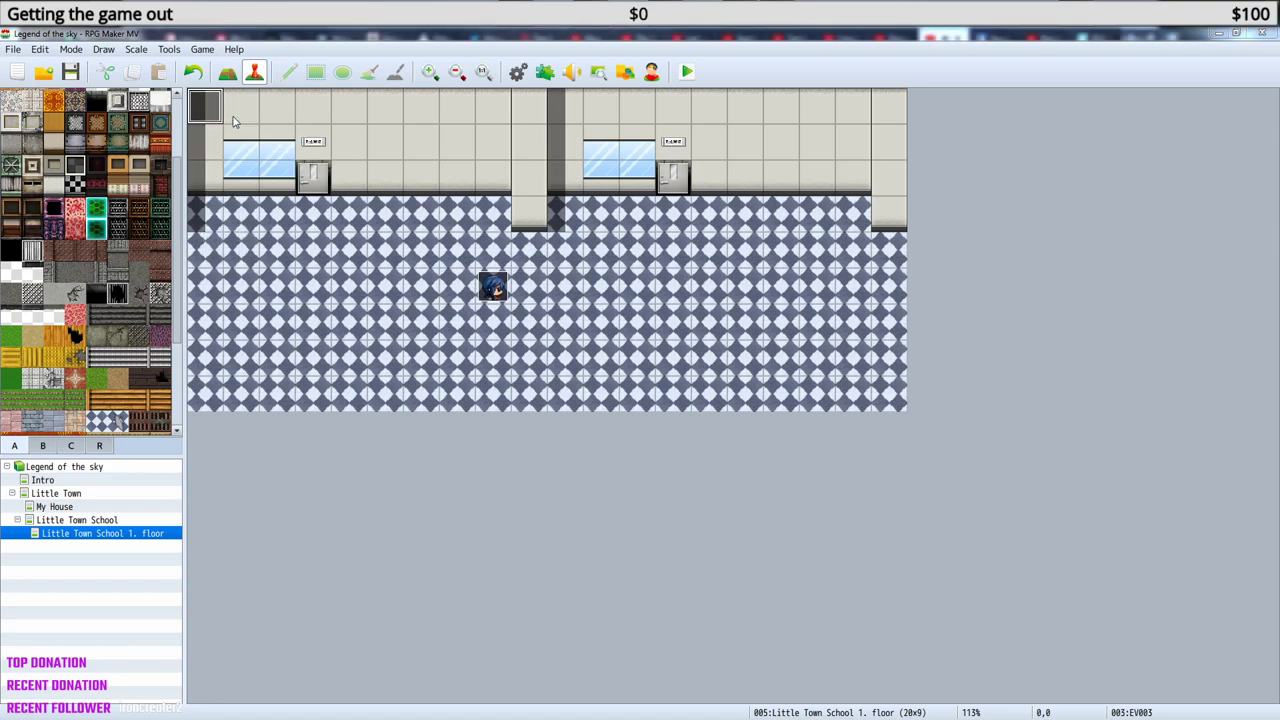
pyautogui.scroll(-5, 712, 392)
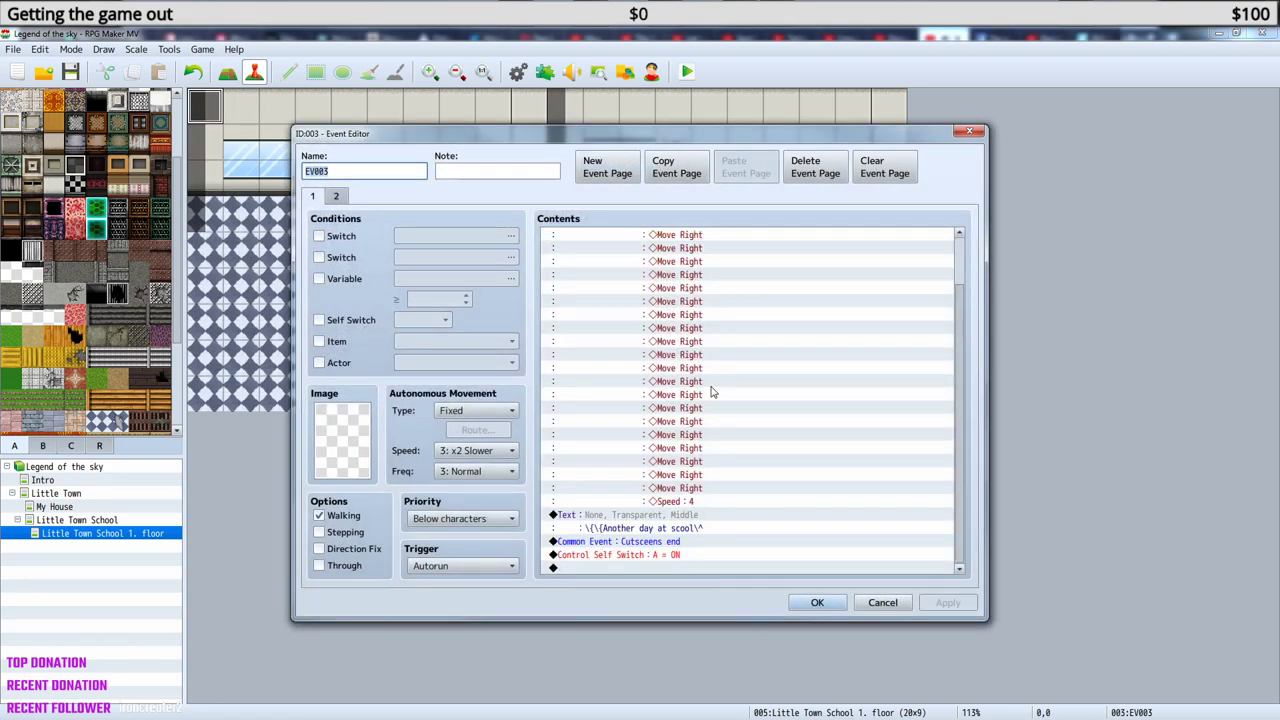
pyautogui.rightClick(666, 528)
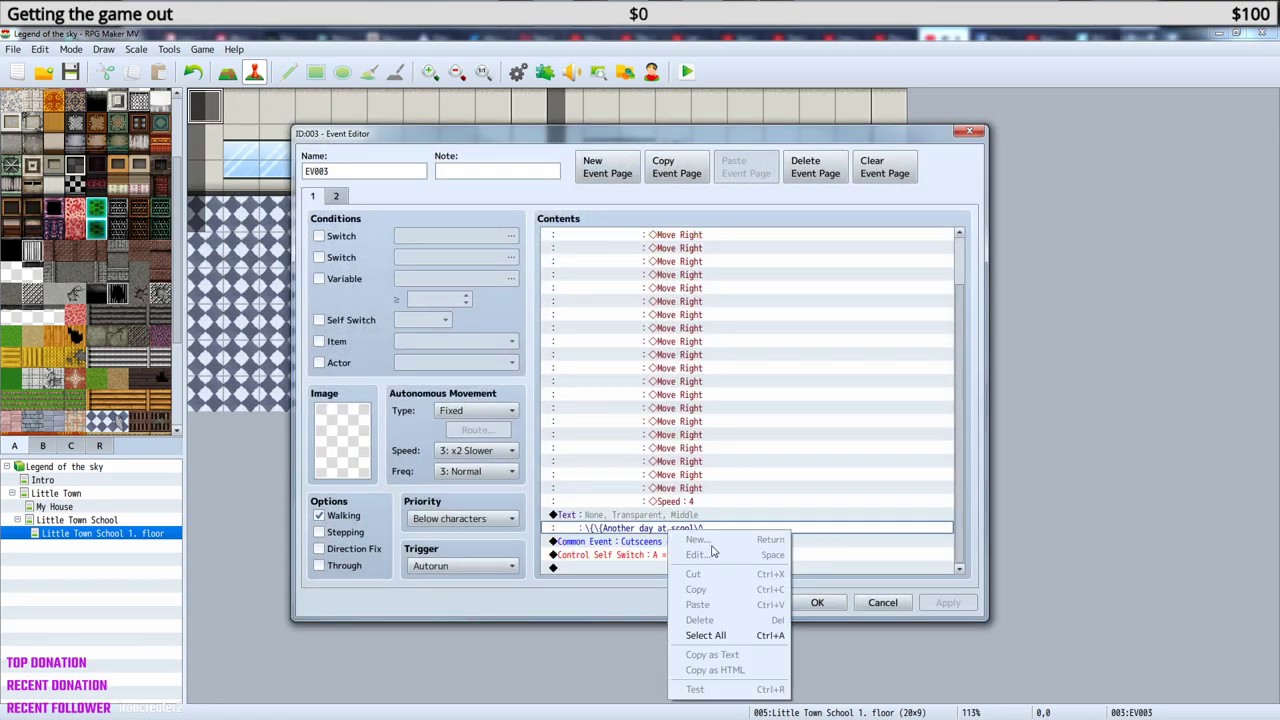
pyautogui.rightClick(642, 519)
pyautogui.click(672, 543)
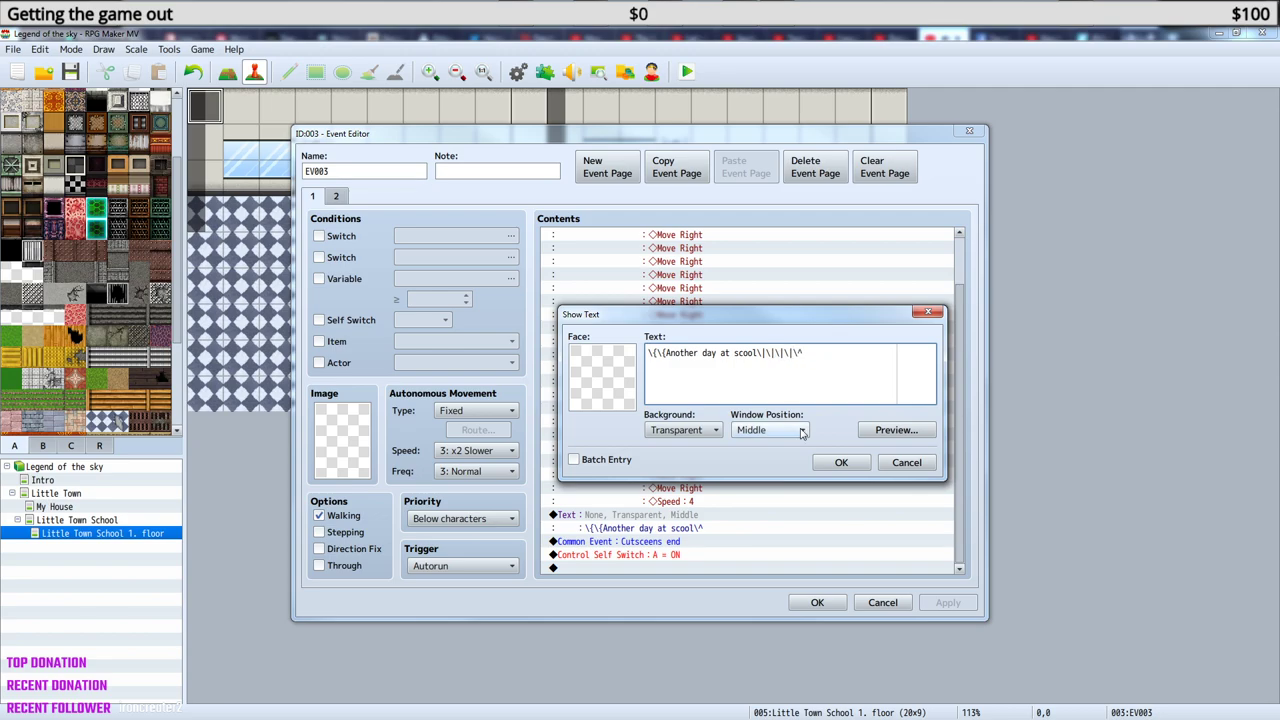
pyautogui.click(841, 462)
pyautogui.click(817, 602)
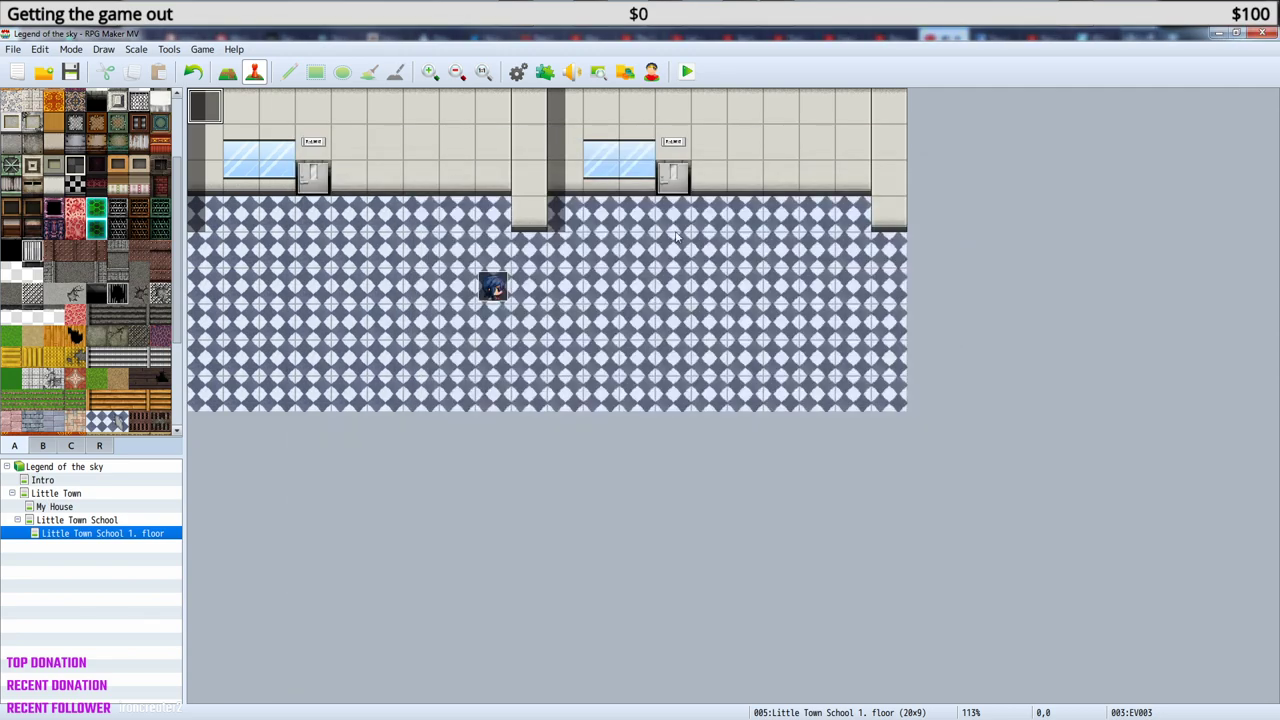
# Save the project, playtest the message with its wait codes from save File 1, and close the game.
pyautogui.click(686, 71)
pyautogui.click(577, 397)
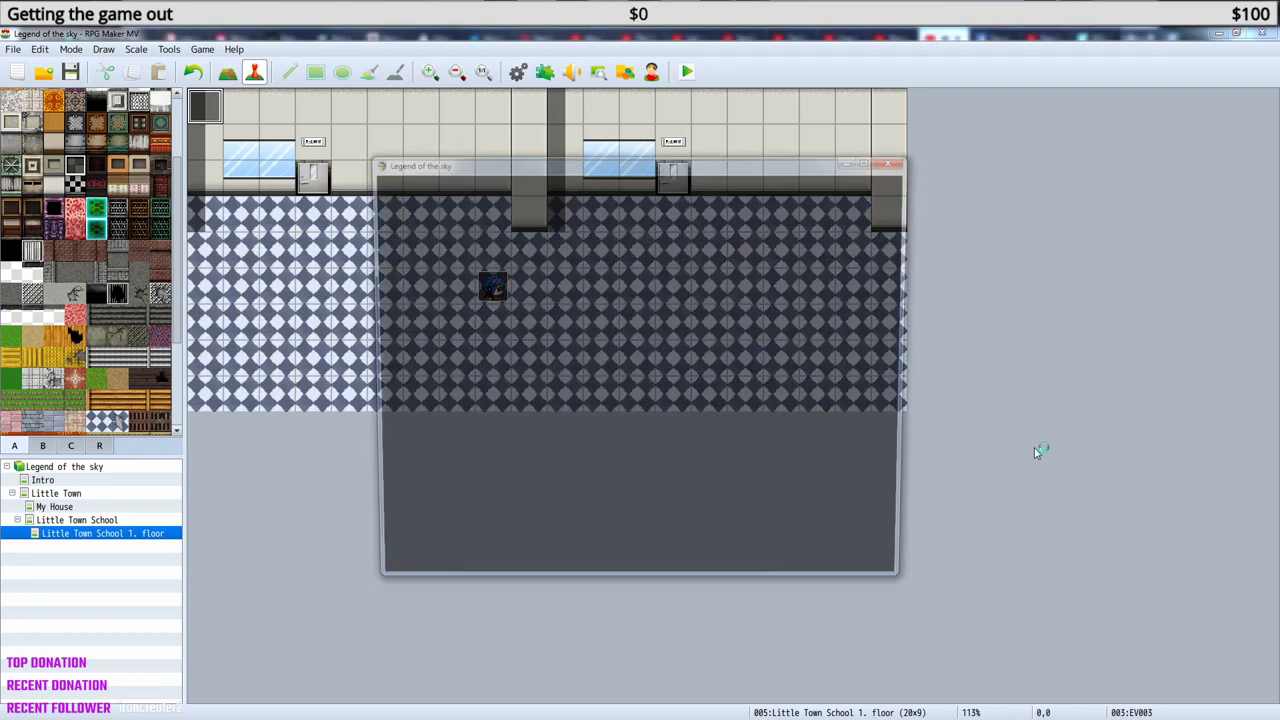
pyautogui.press('Return')
pyautogui.press('Return')
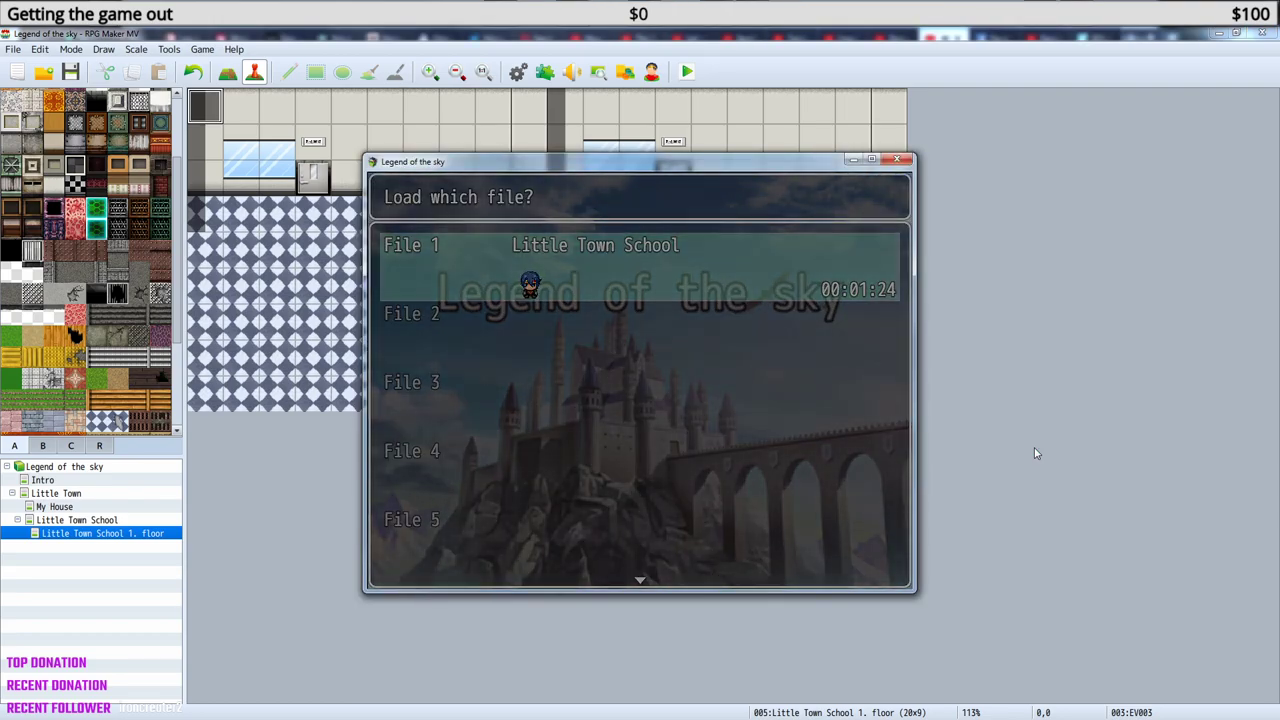
pyautogui.press('Up')
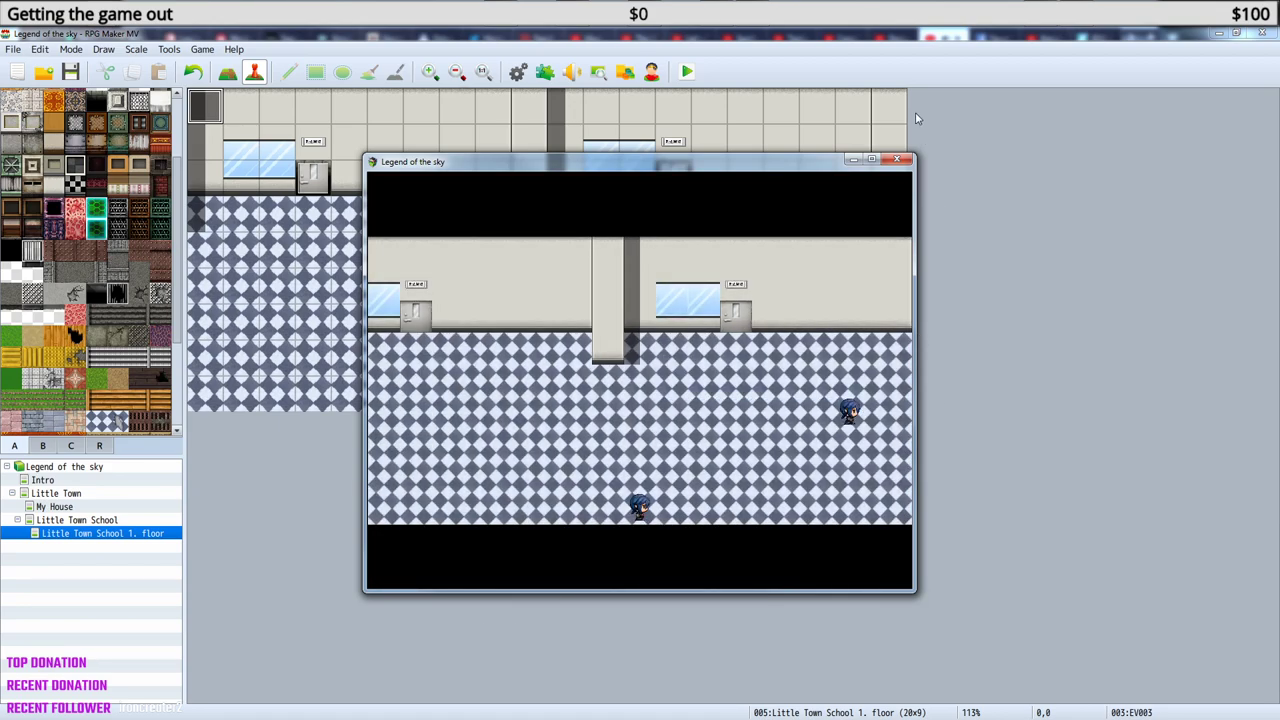
pyautogui.click(897, 159)
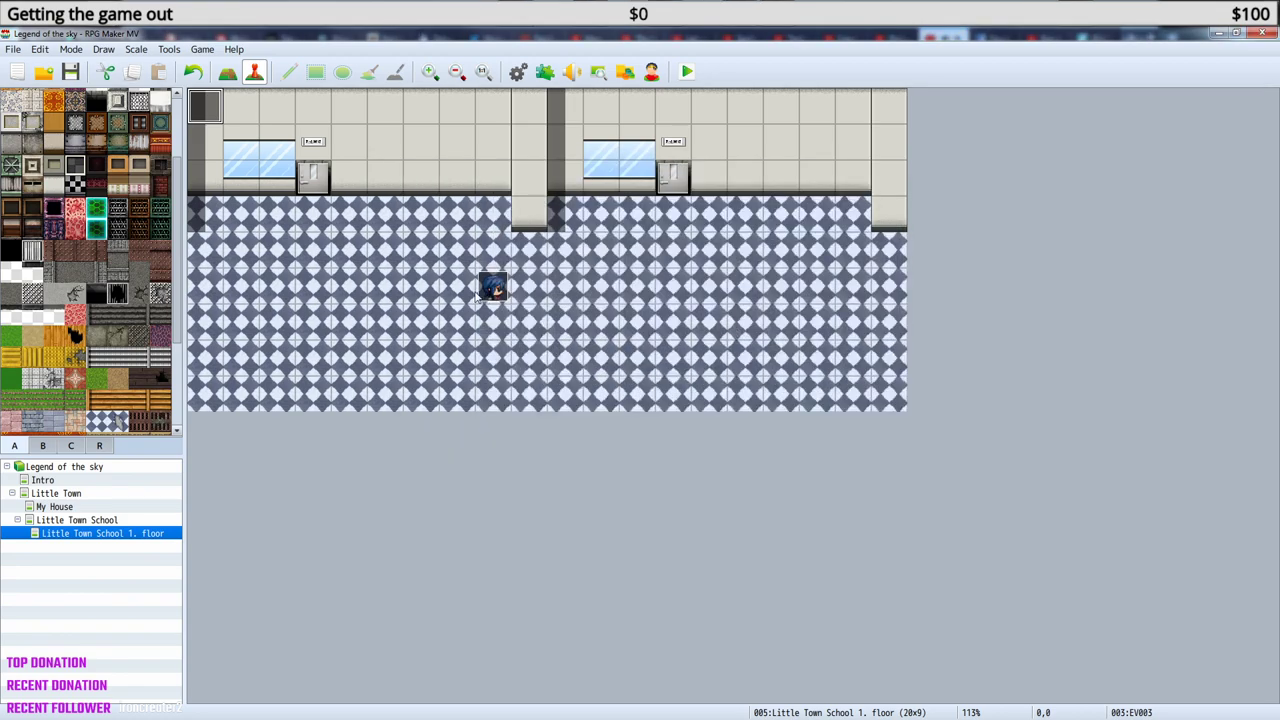
# Reopen the autorun event at tile (0,0) and duplicate its "Another day at scool" text command.
pyautogui.rightClick(208, 110)
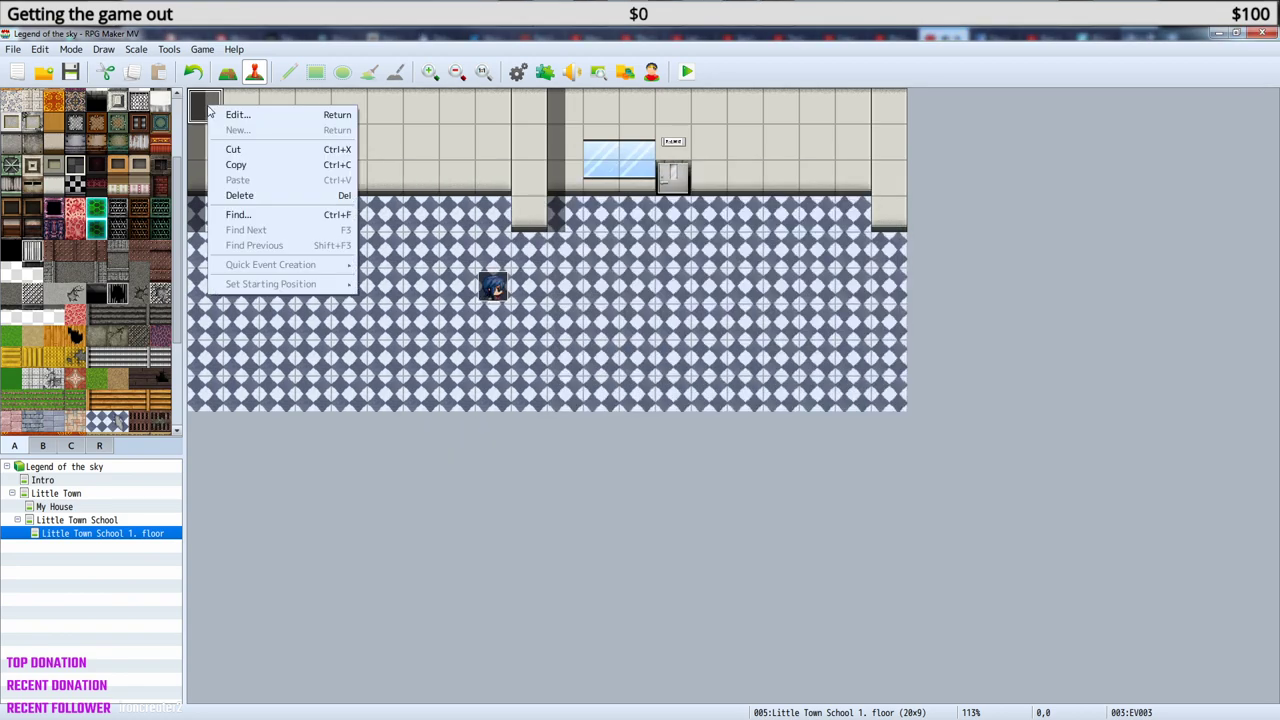
pyautogui.click(240, 117)
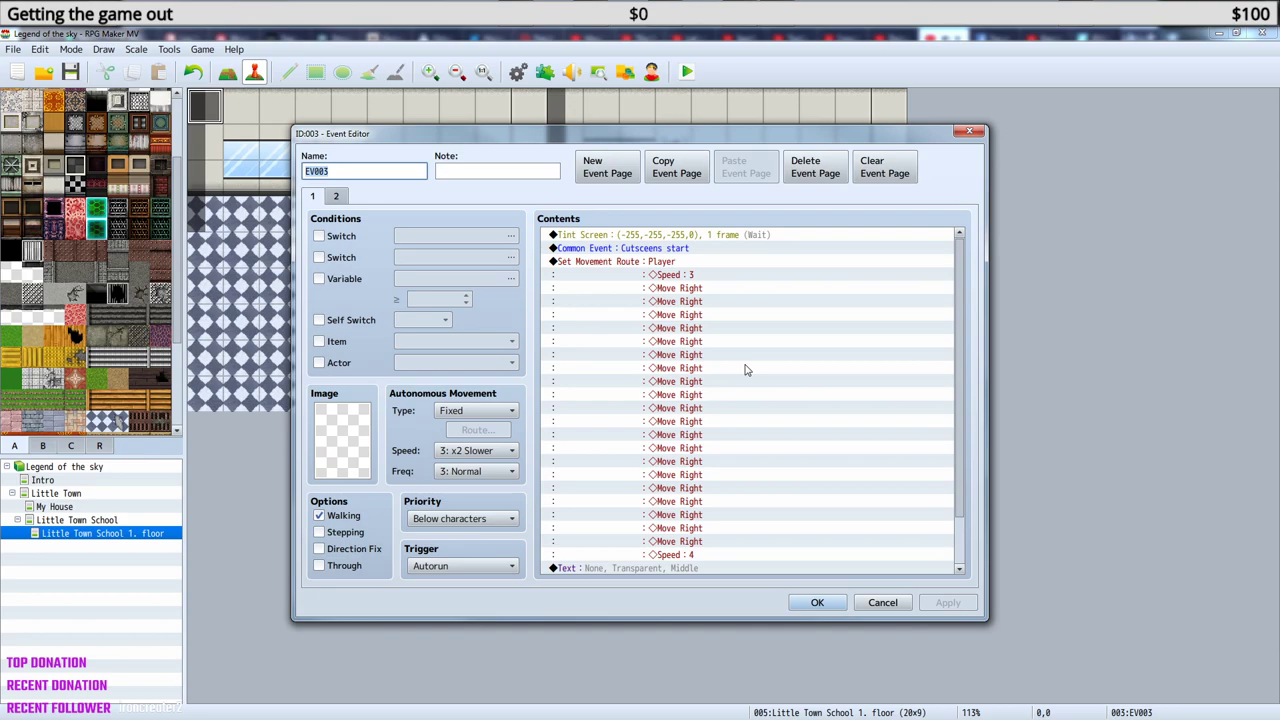
pyautogui.scroll(-2, 743, 362)
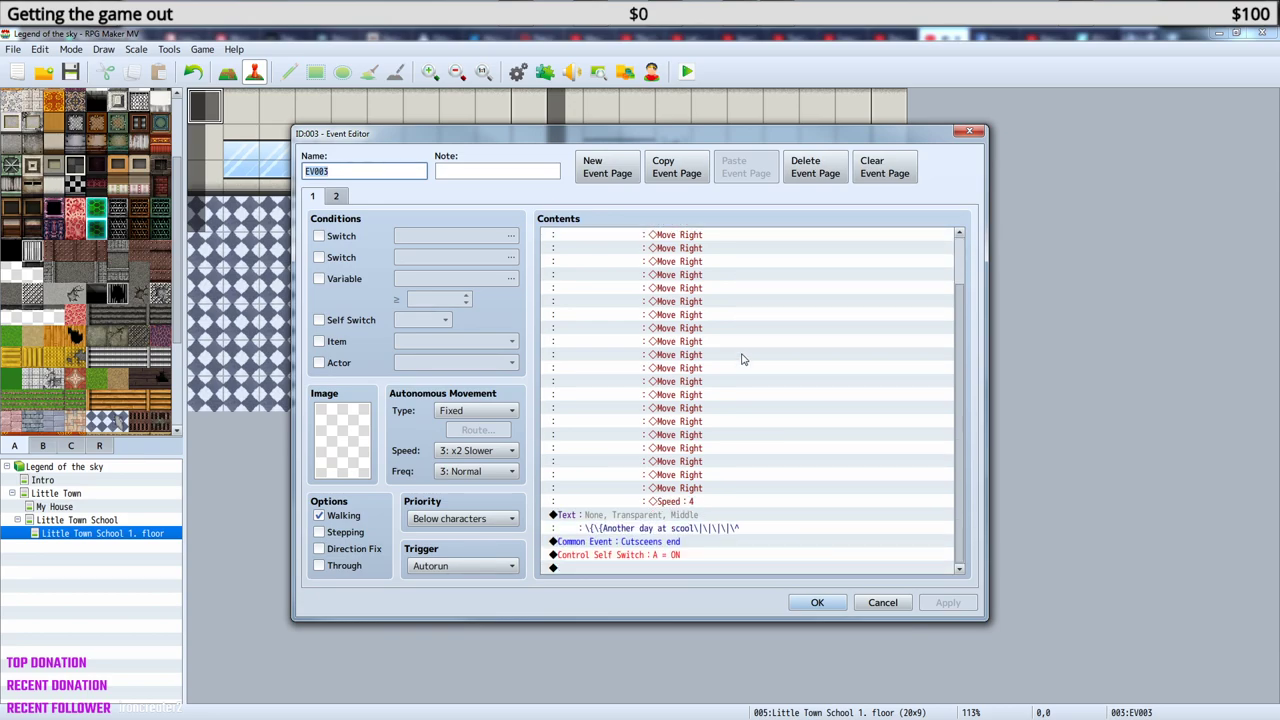
pyautogui.rightClick(700, 527)
pyautogui.click(648, 530)
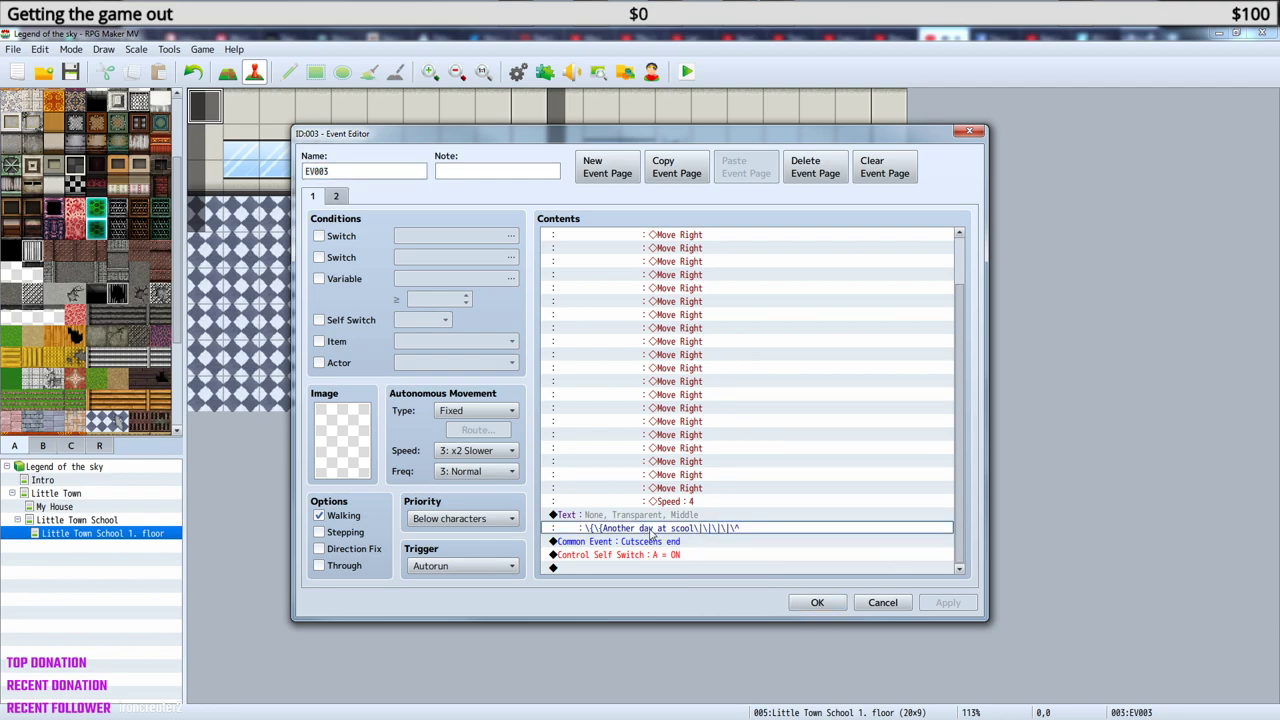
pyautogui.click(655, 525)
pyautogui.rightClick(655, 520)
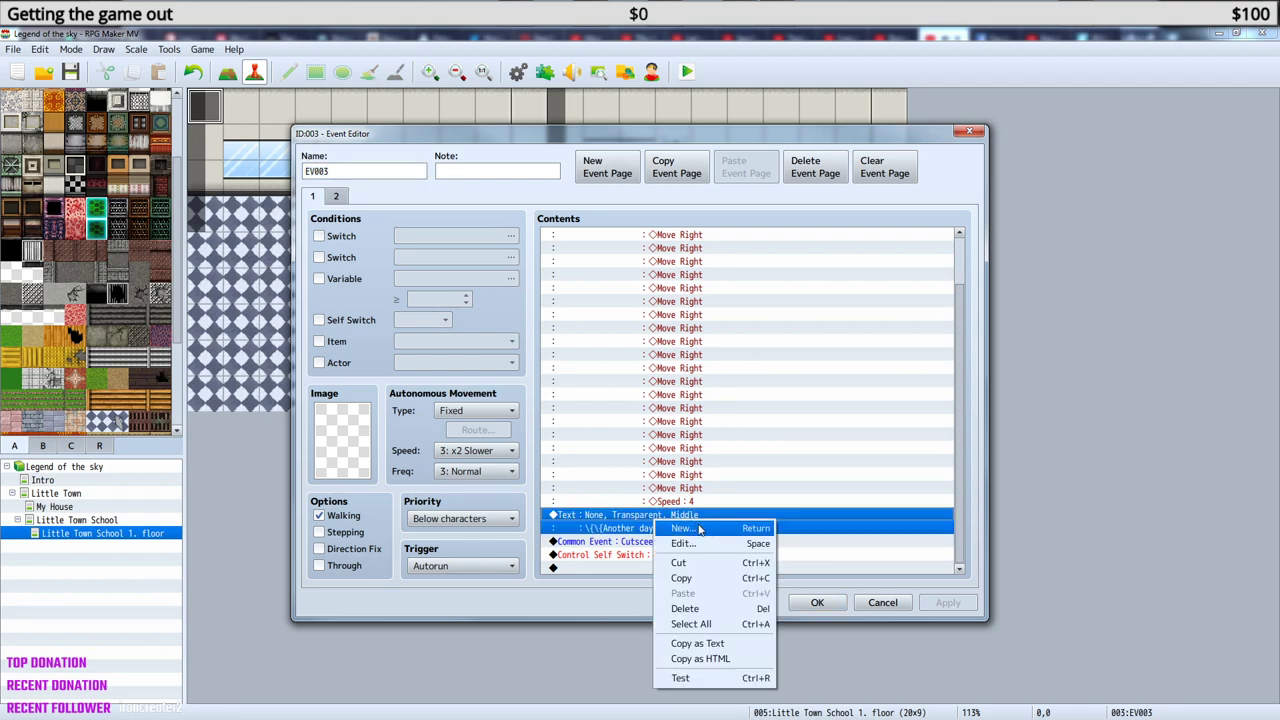
pyautogui.click(640, 517)
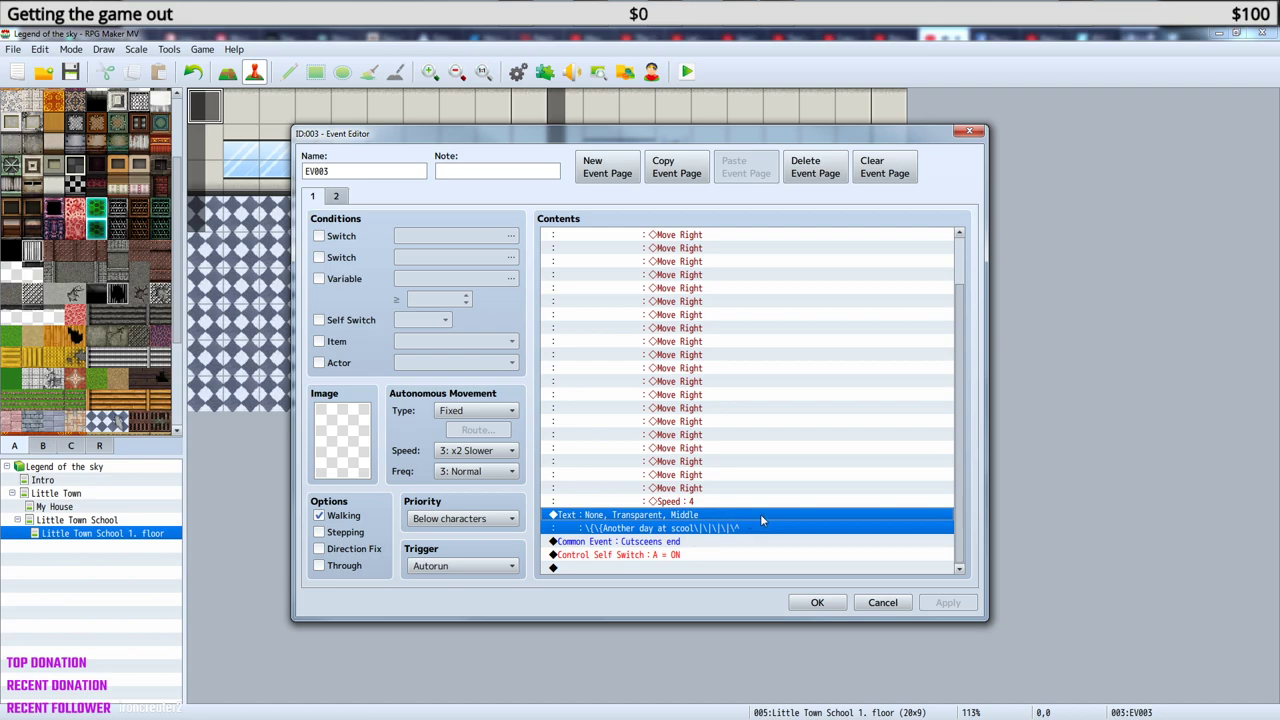
pyautogui.hotkey('ctrl', 'v')
pyautogui.scroll(-1, 760, 519)
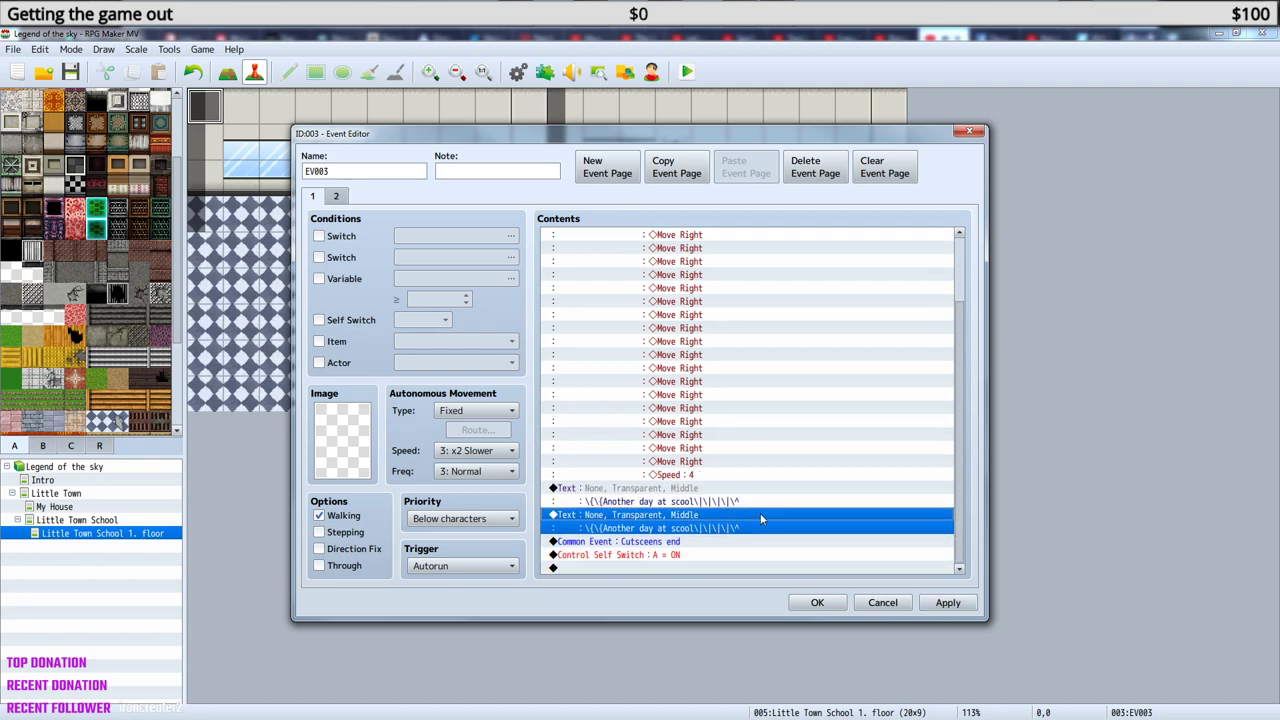
# Change the second text command's wording to "The same old school", keeping its control codes, and confirm the event.
pyautogui.rightClick(690, 515)
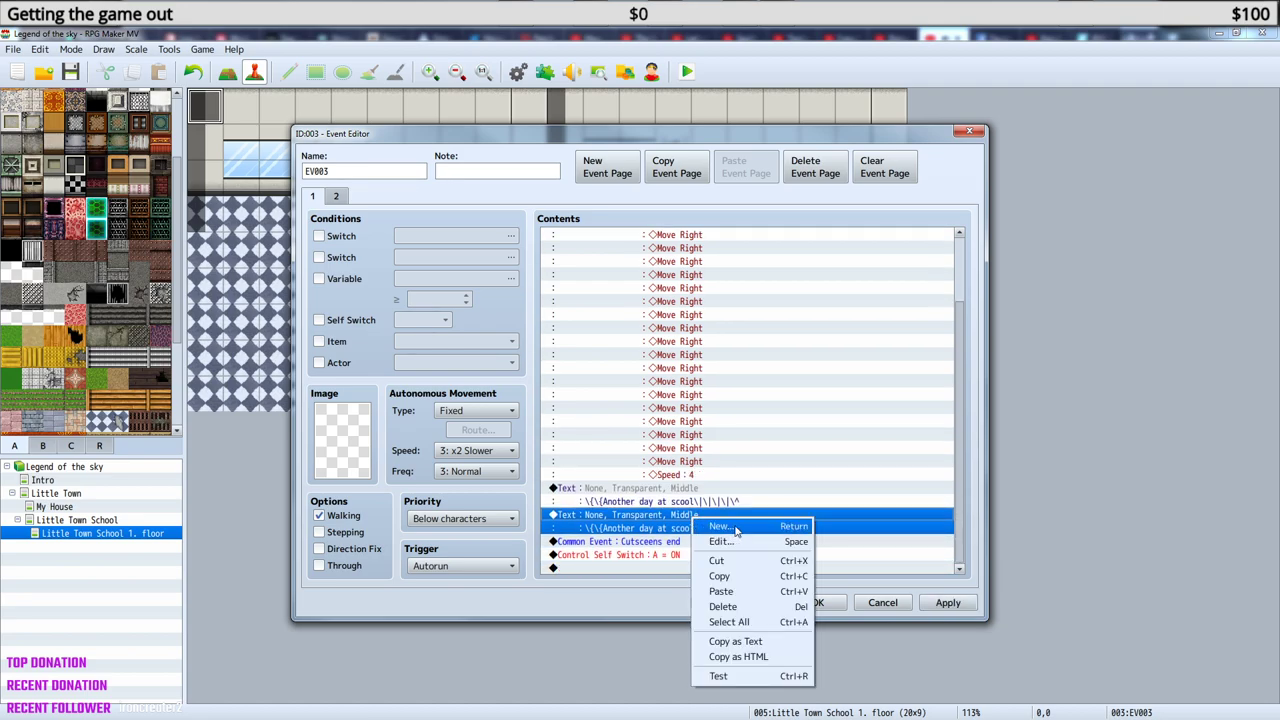
pyautogui.click(731, 537)
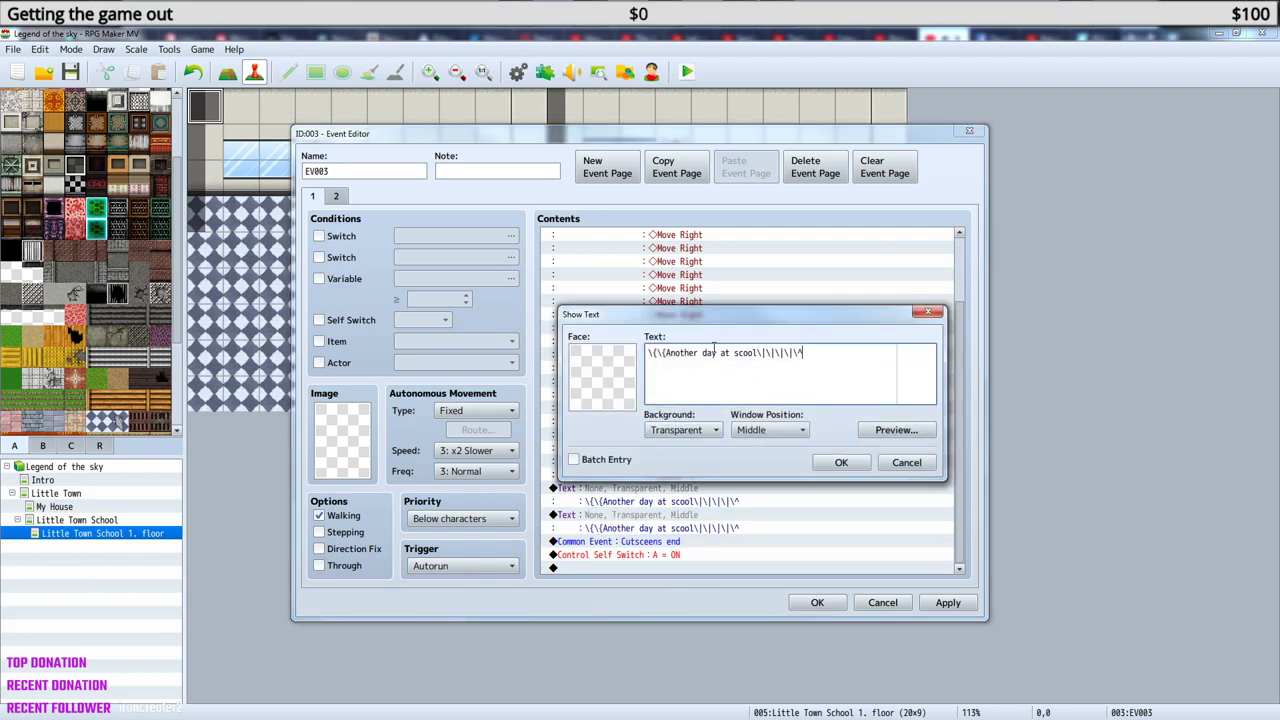
pyautogui.moveTo(666, 353)
pyautogui.mouseDown()
pyautogui.moveTo(755, 352)
pyautogui.moveTo(751, 374)
pyautogui.moveTo(800, 353)
pyautogui.moveTo(666, 357)
pyautogui.mouseUp()
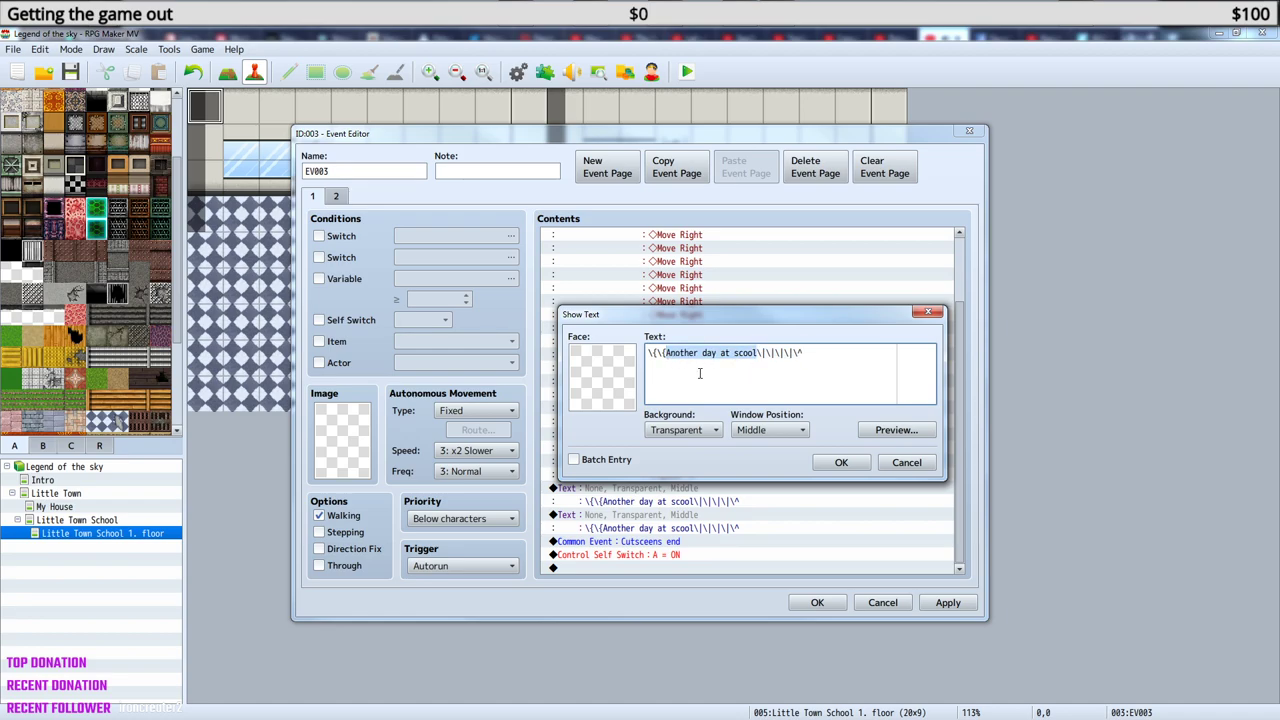
pyautogui.write('The same ')
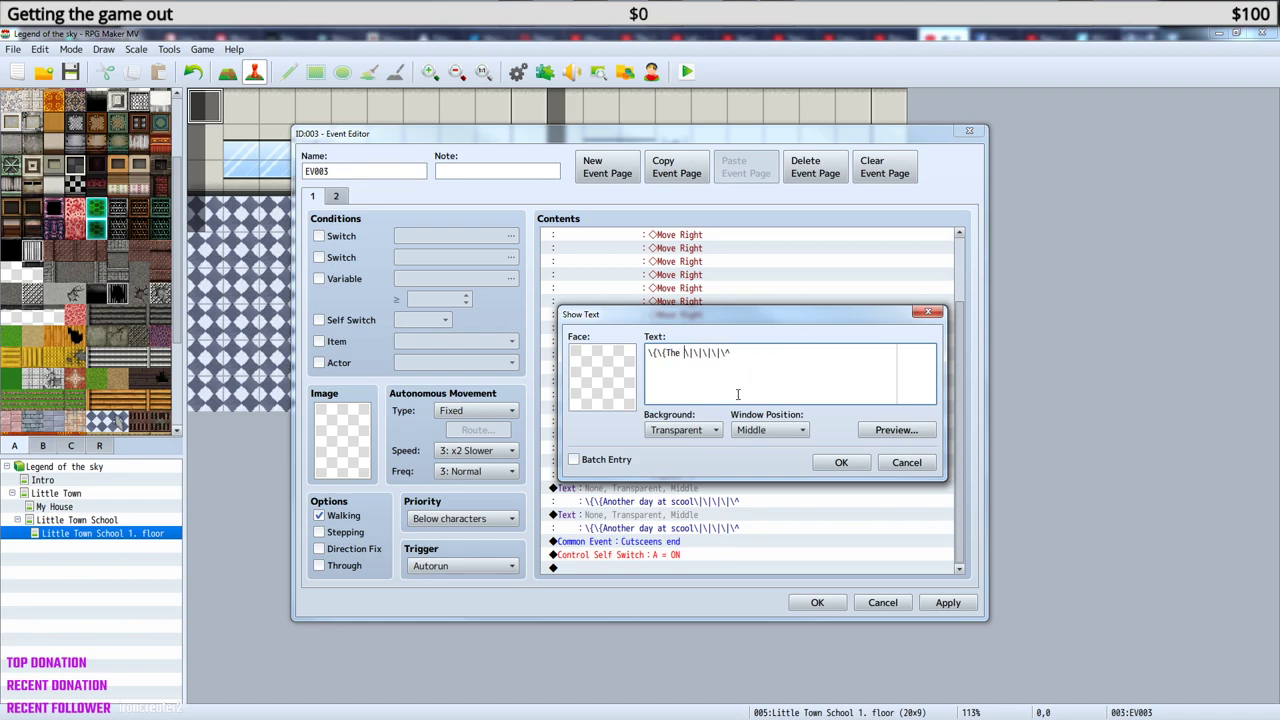
pyautogui.write('old sc')
pyautogui.press('BackSpace')
pyautogui.press('BackSpace')
pyautogui.write('hool')
pyautogui.click(841, 462)
pyautogui.click(815, 602)
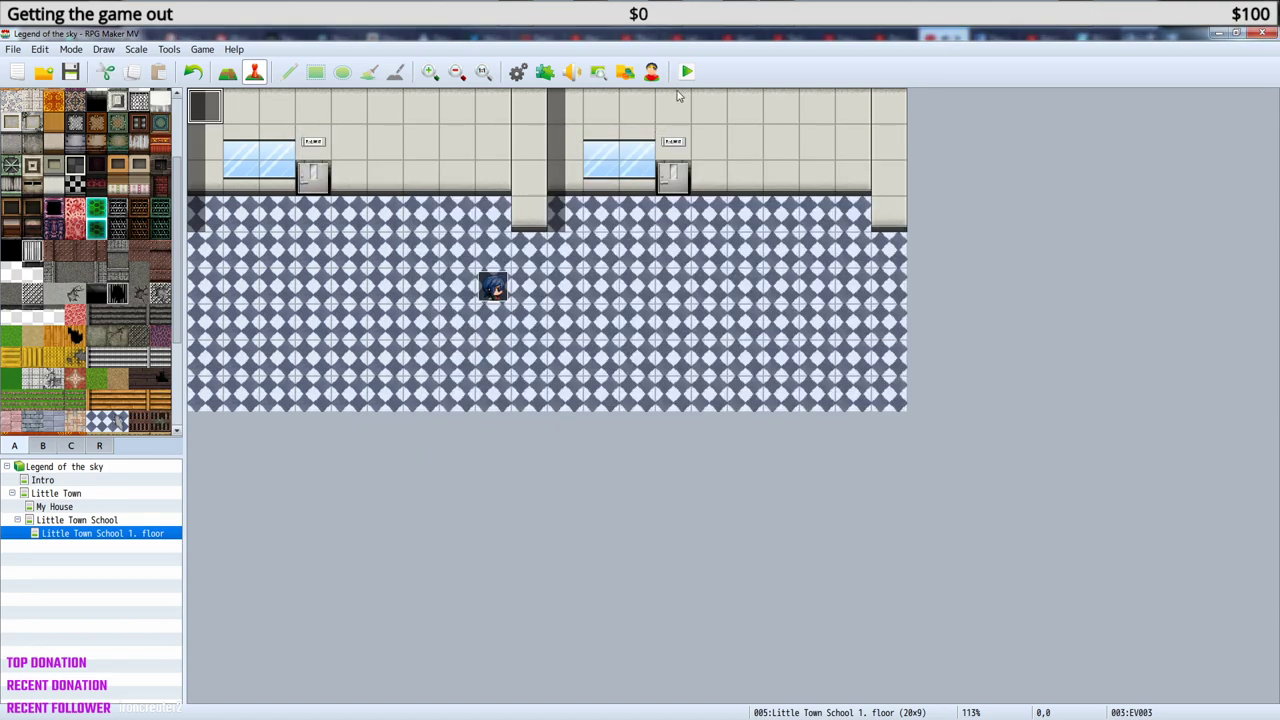
# Save the project, playtest both hallway messages from save File 1, and close the game.
pyautogui.click(687, 71)
pyautogui.press('Return')
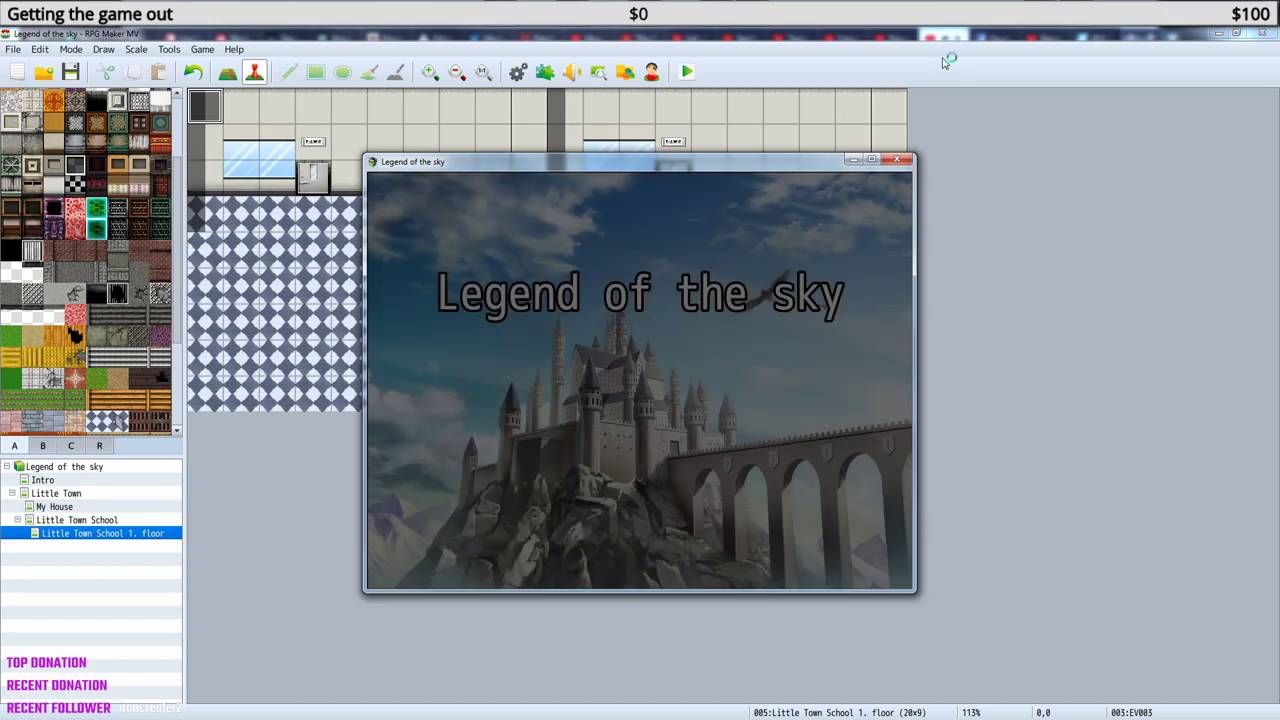
pyautogui.press('Return')
pyautogui.press('Return')
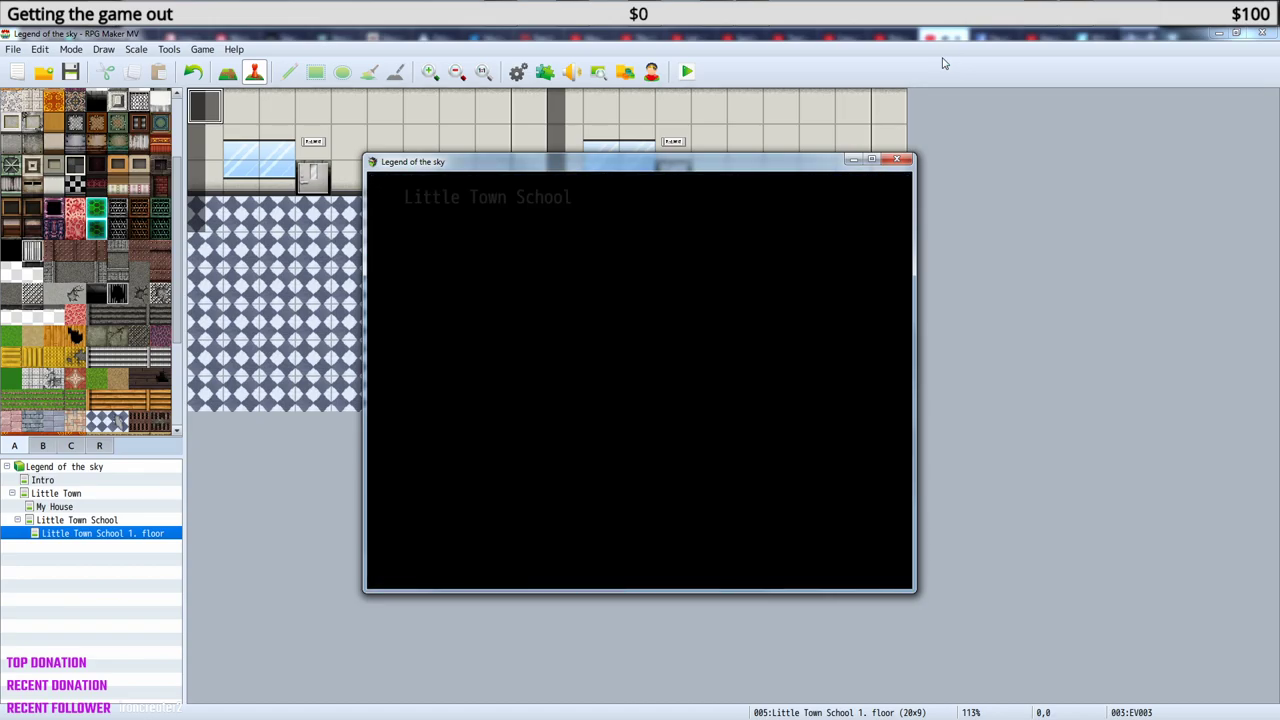
pyautogui.press('Up')
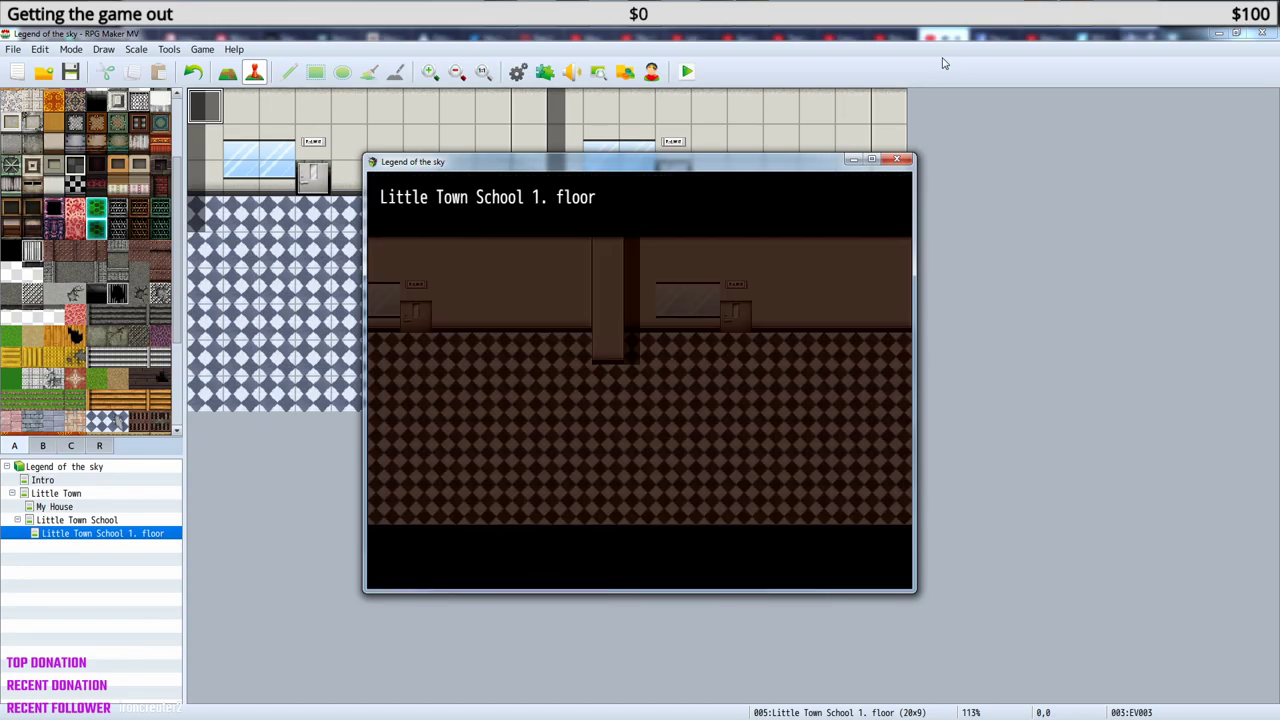
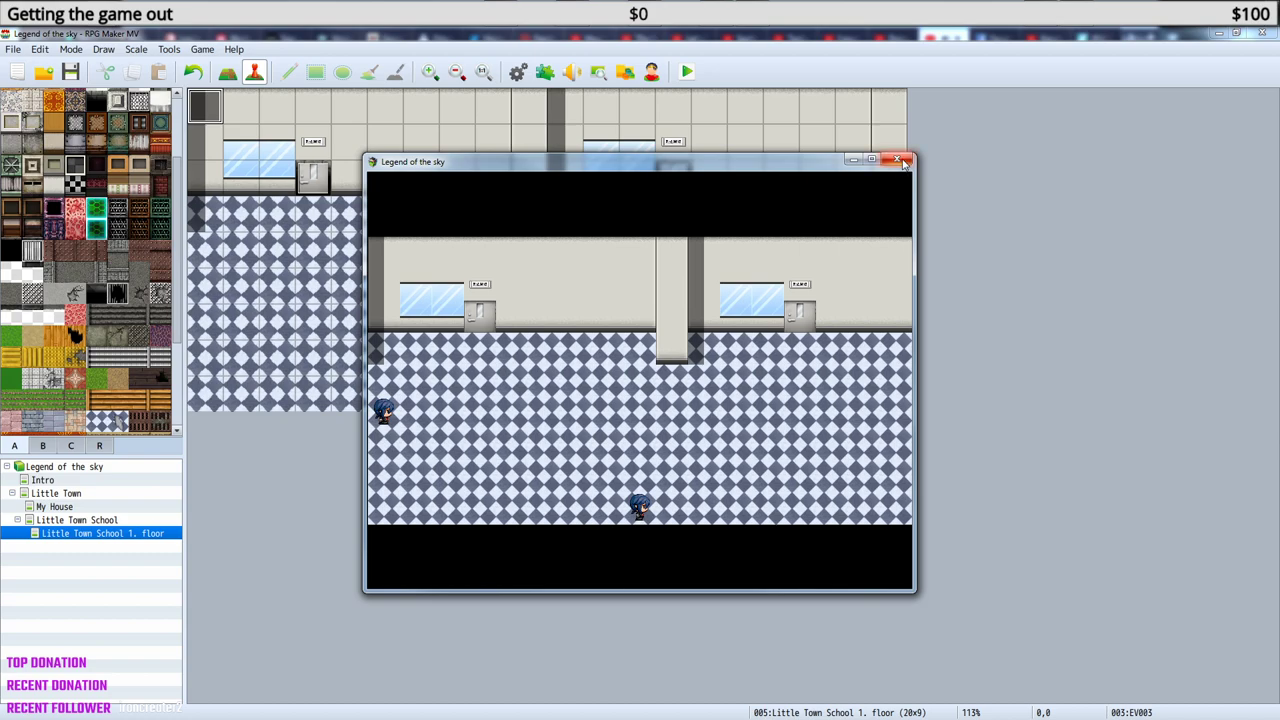
pyautogui.click(899, 160)
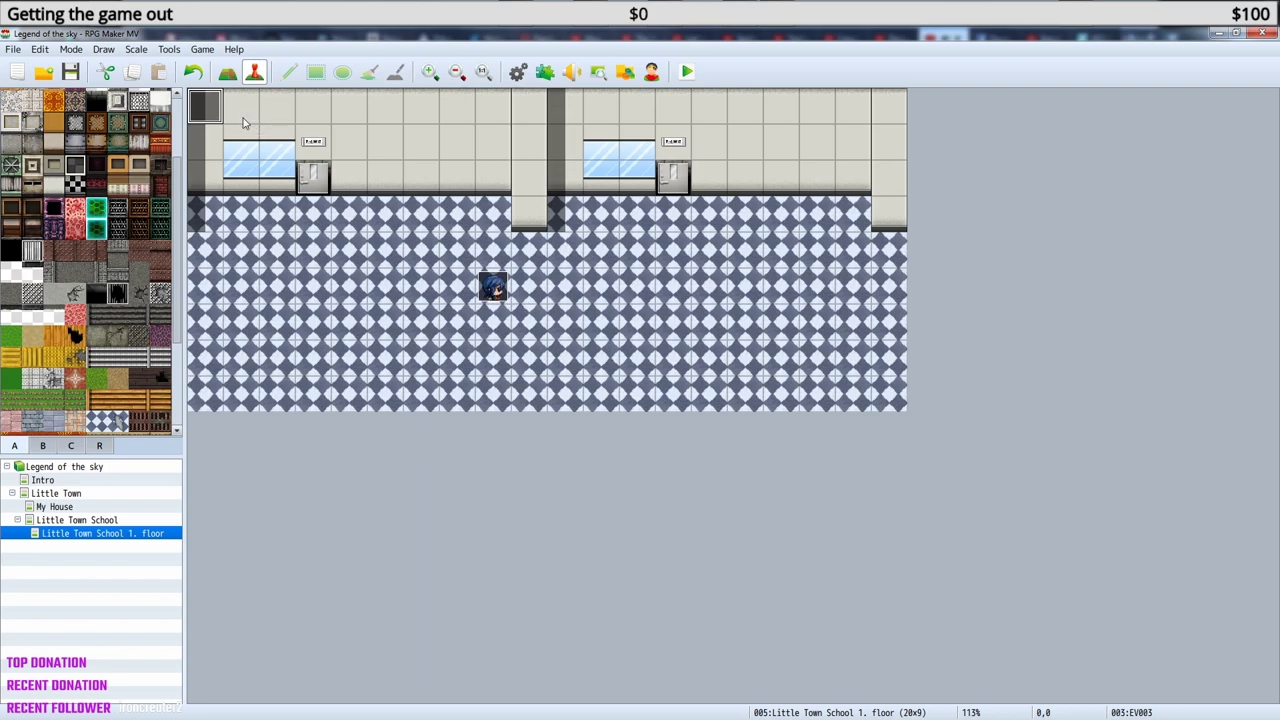
# Reopen the autorun event at tile (0,0) and insert a Transfer Player command before the "Cutsceens end" common event.
pyautogui.rightClick(212, 104)
pyautogui.click(240, 110)
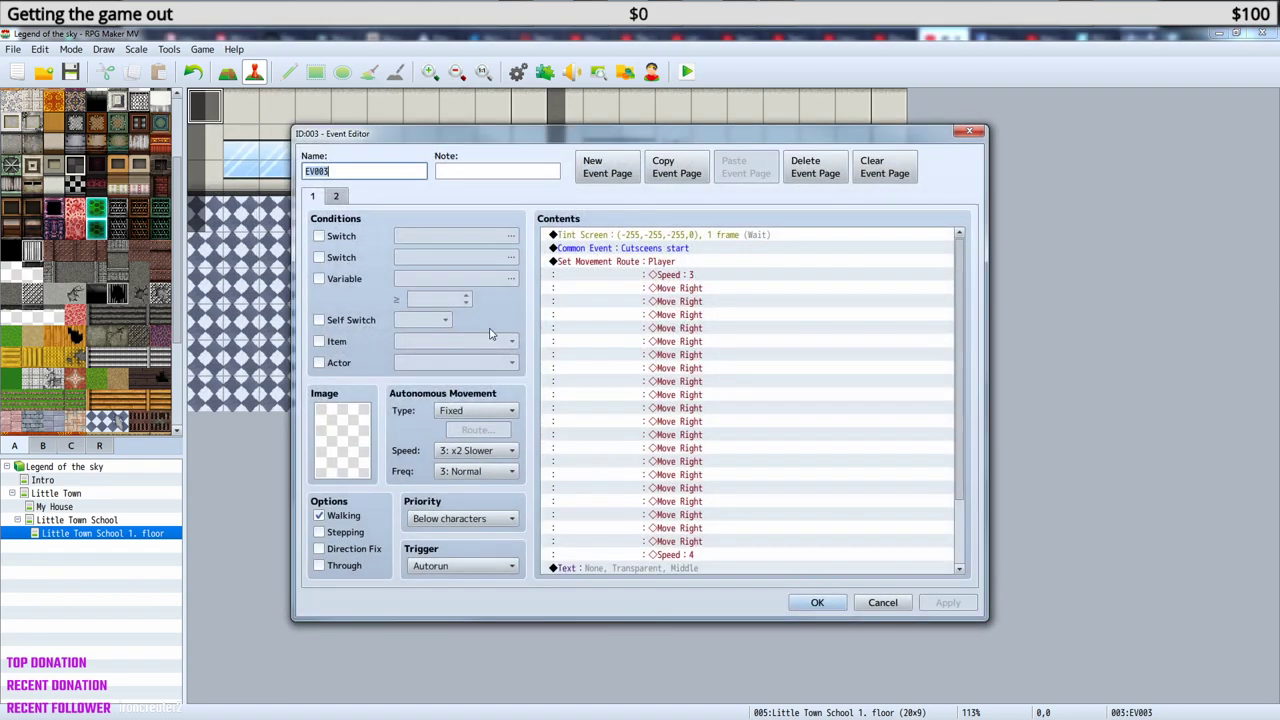
pyautogui.scroll(-2, 780, 434)
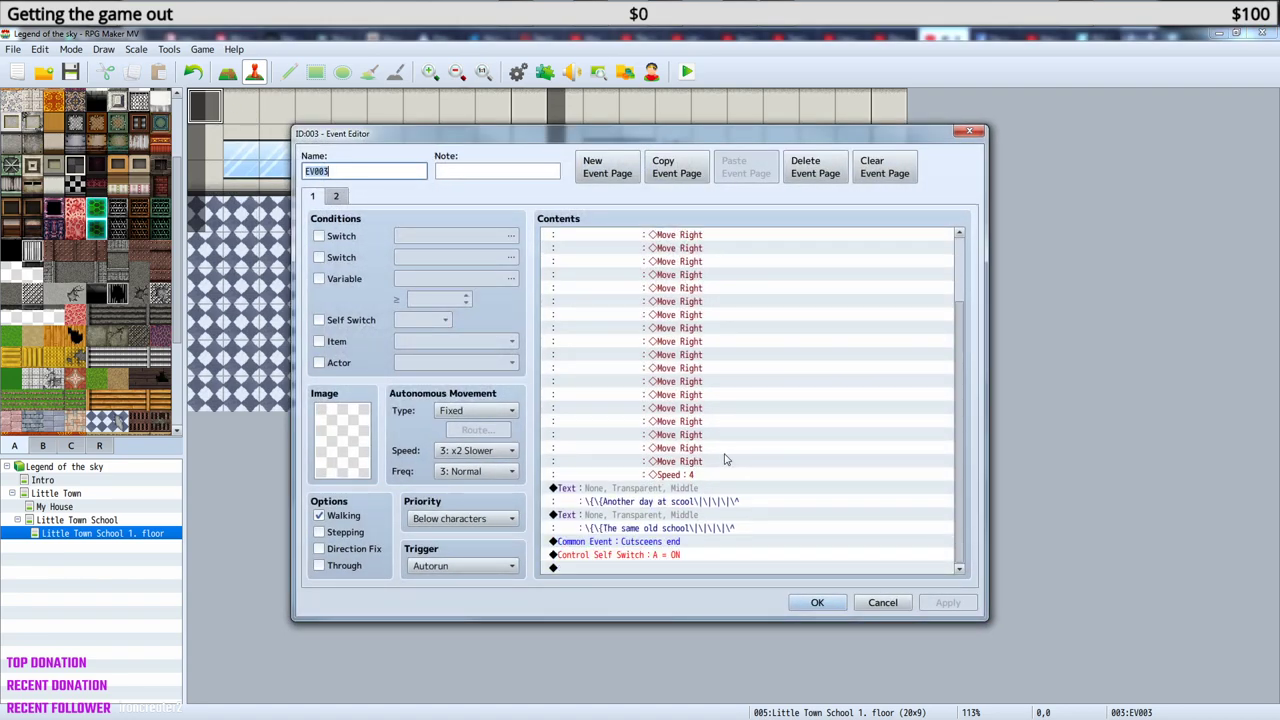
pyautogui.click(706, 542)
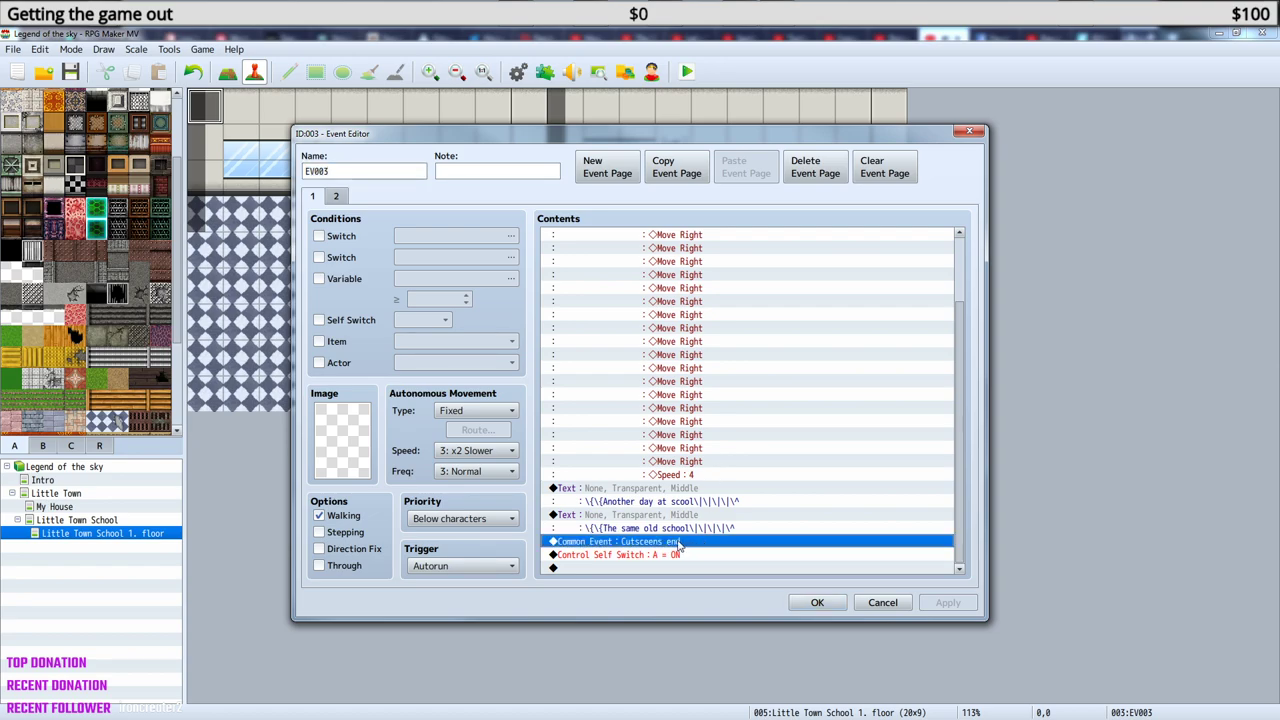
pyautogui.rightClick(678, 543)
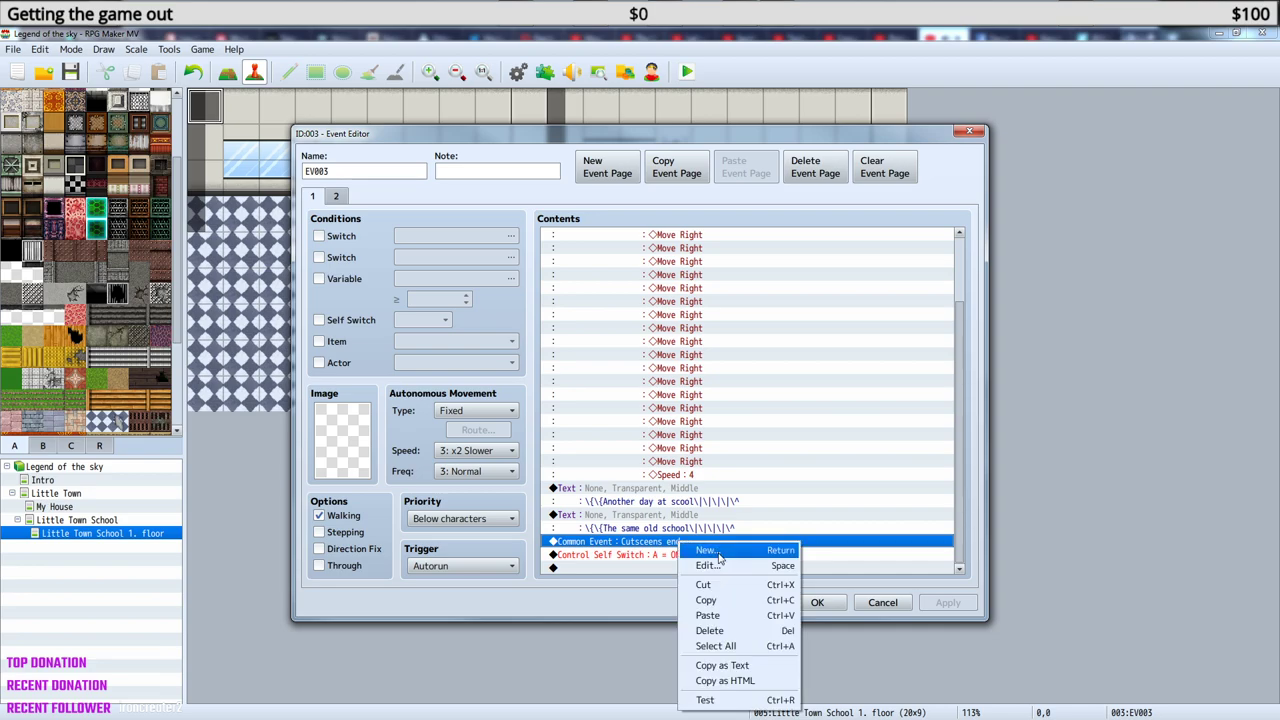
pyautogui.click(714, 560)
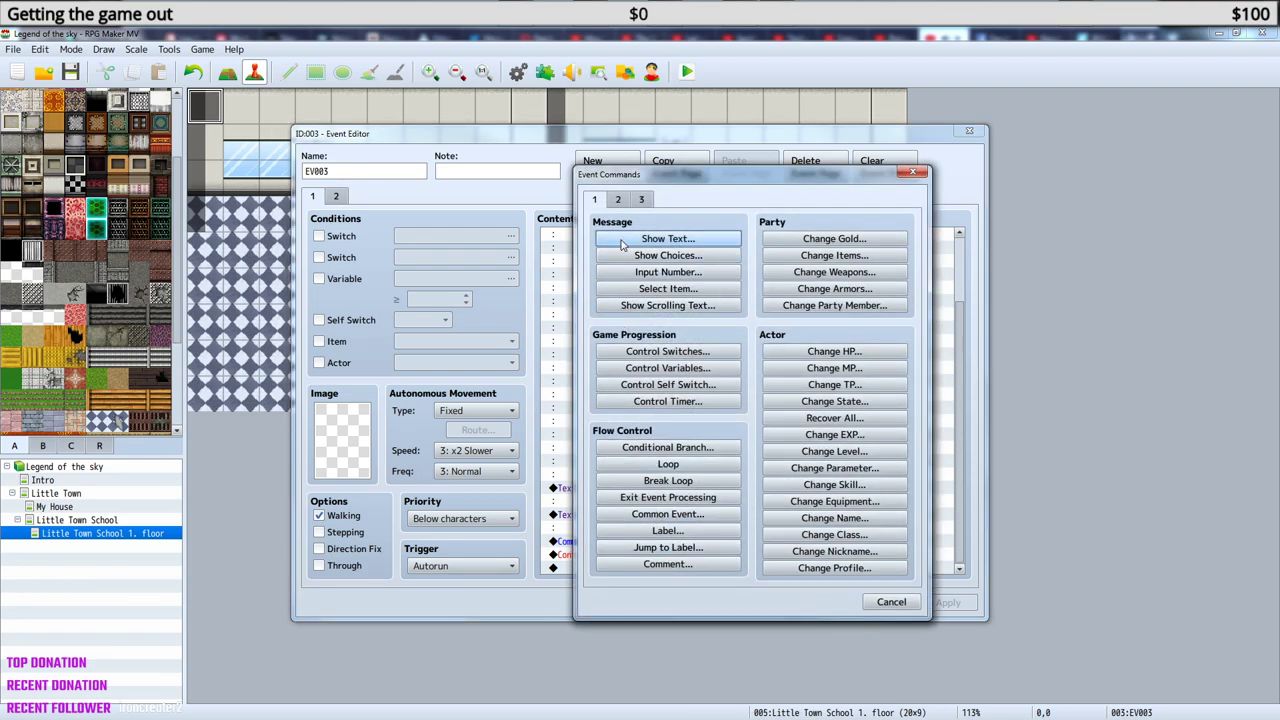
pyautogui.click(619, 200)
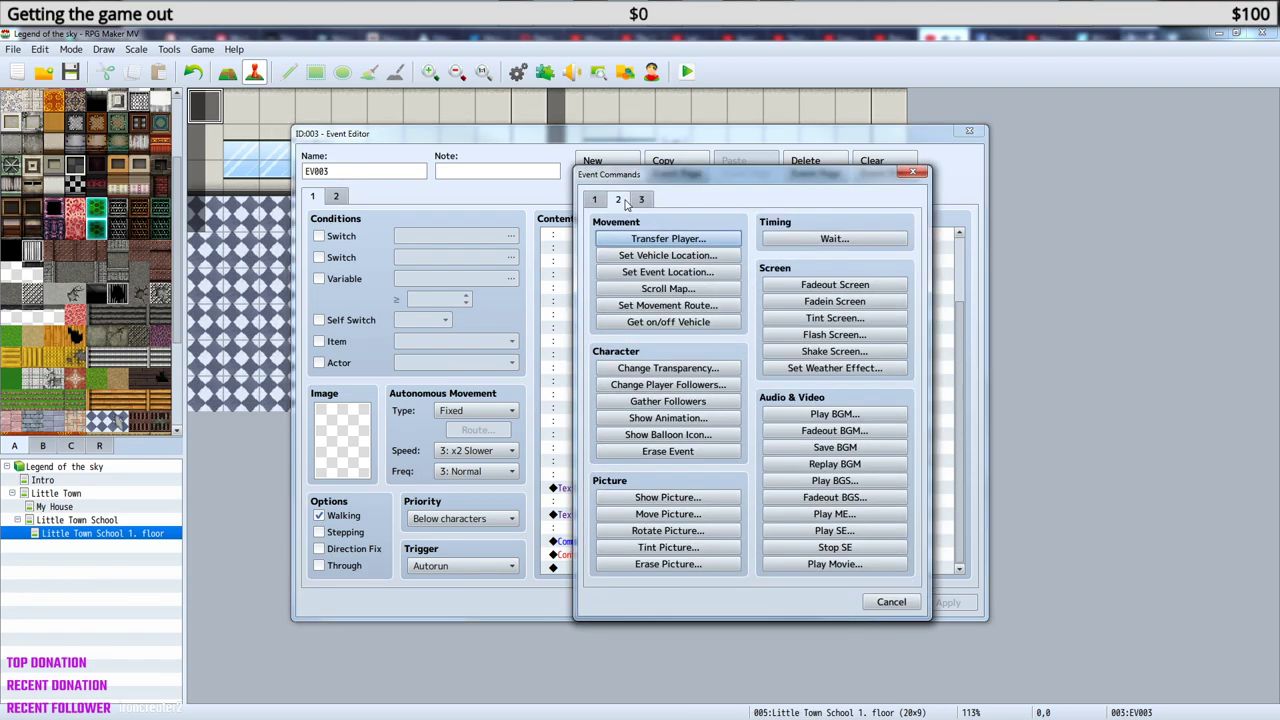
pyautogui.click(687, 239)
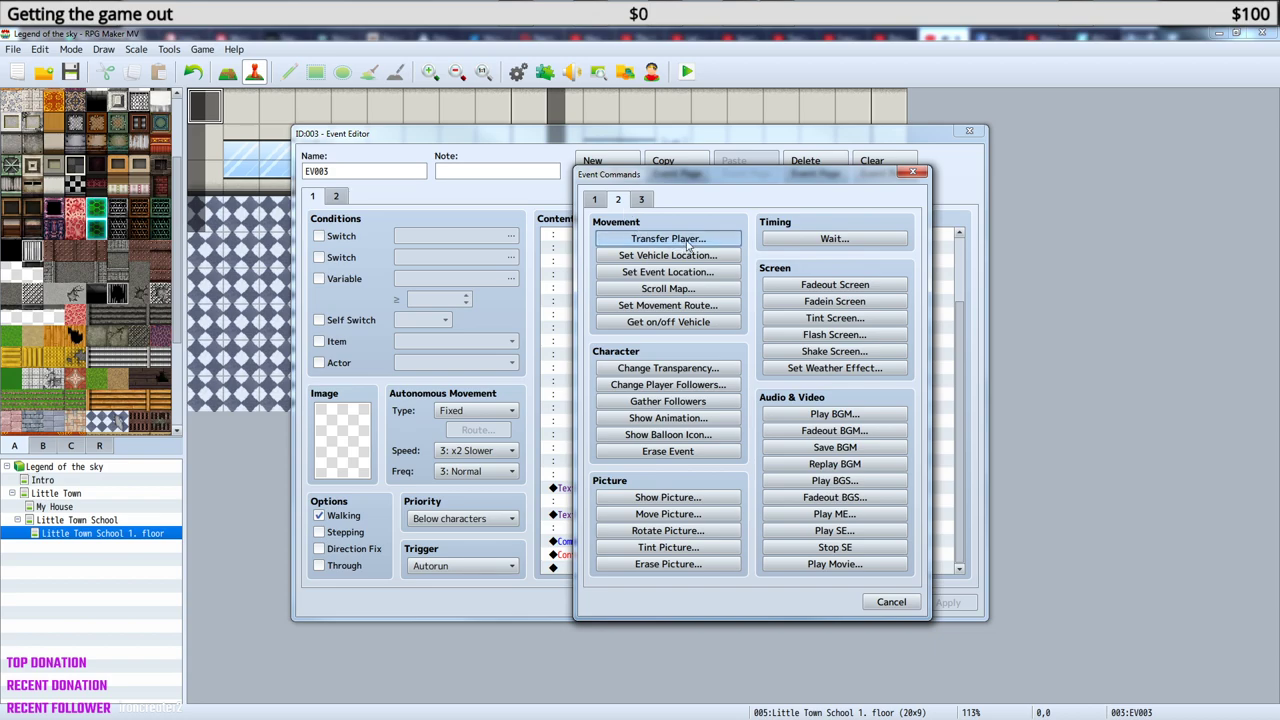
# Set the transfer destination to Little Town School at (11,4), keeping Retain direction and Black fade, and confirm the event.
pyautogui.click(808, 343)
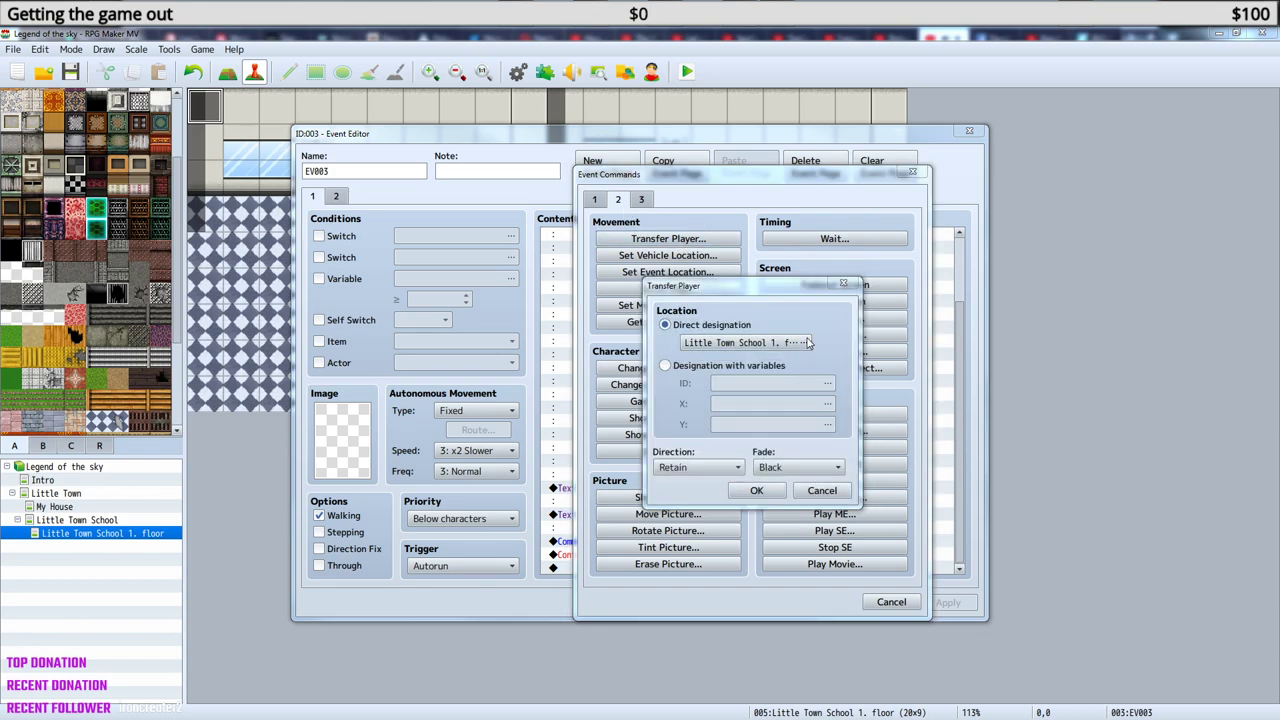
pyautogui.click(493, 240)
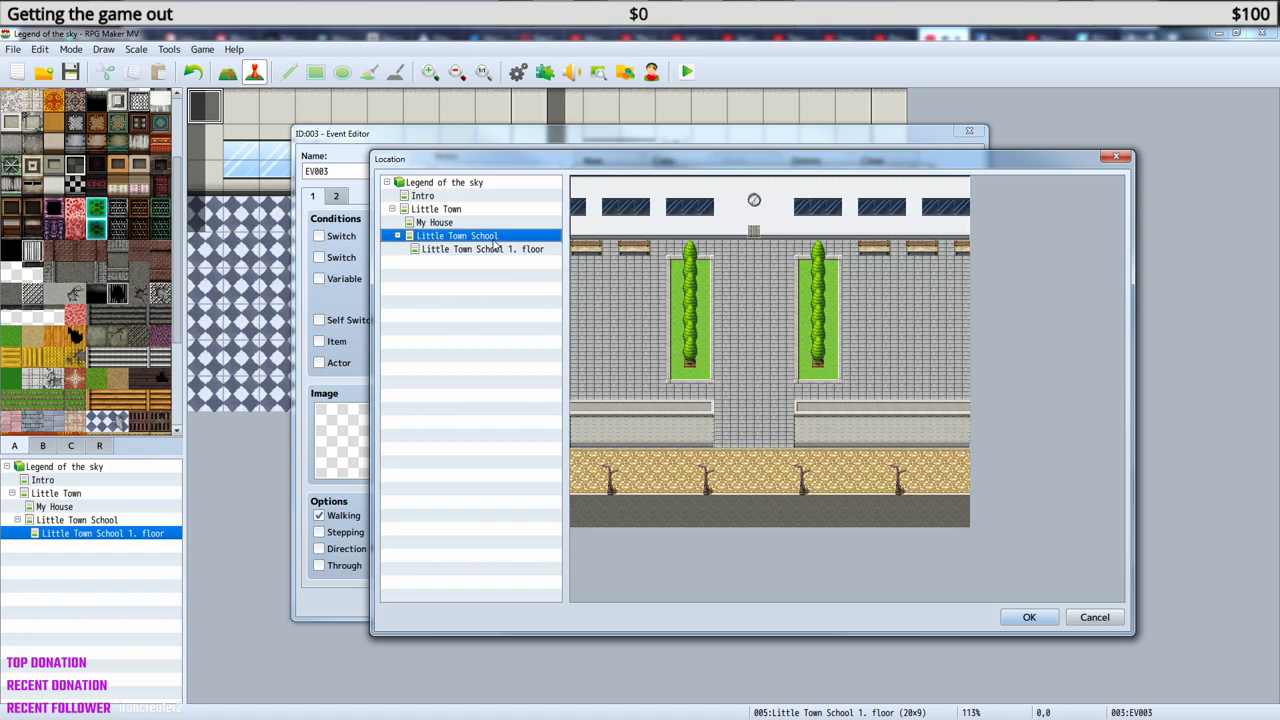
pyautogui.click(755, 249)
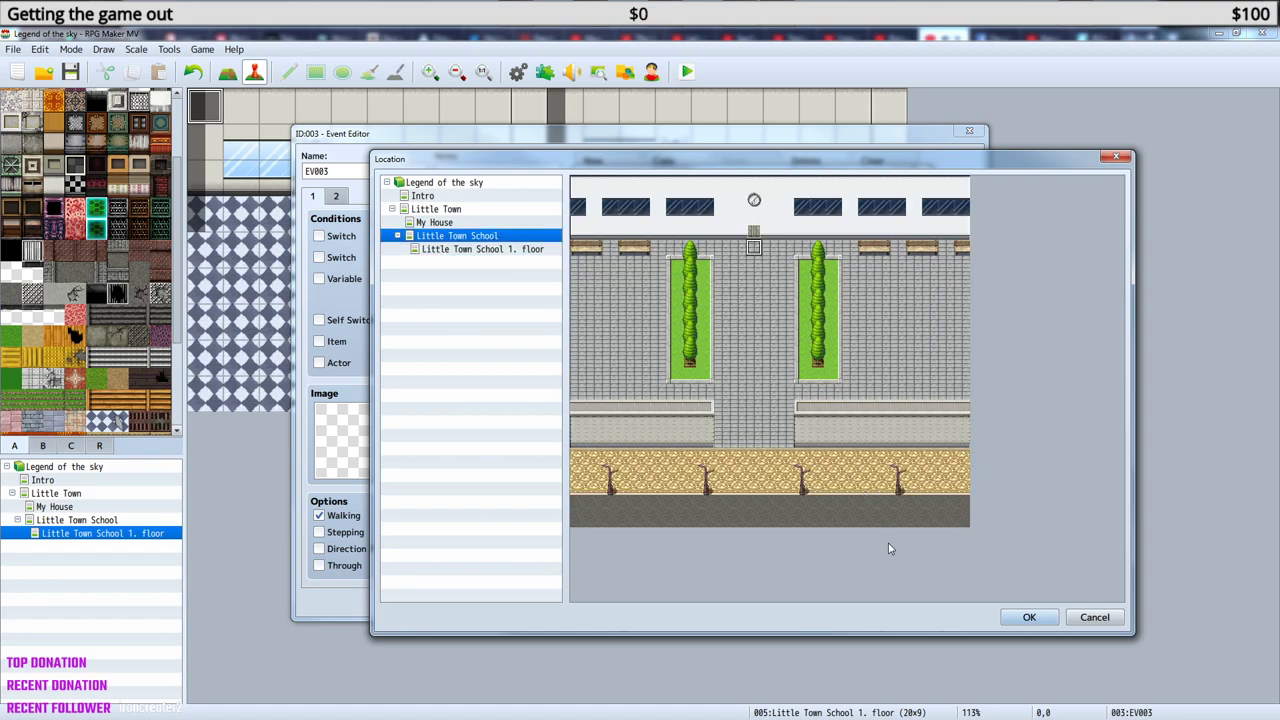
pyautogui.click(1028, 617)
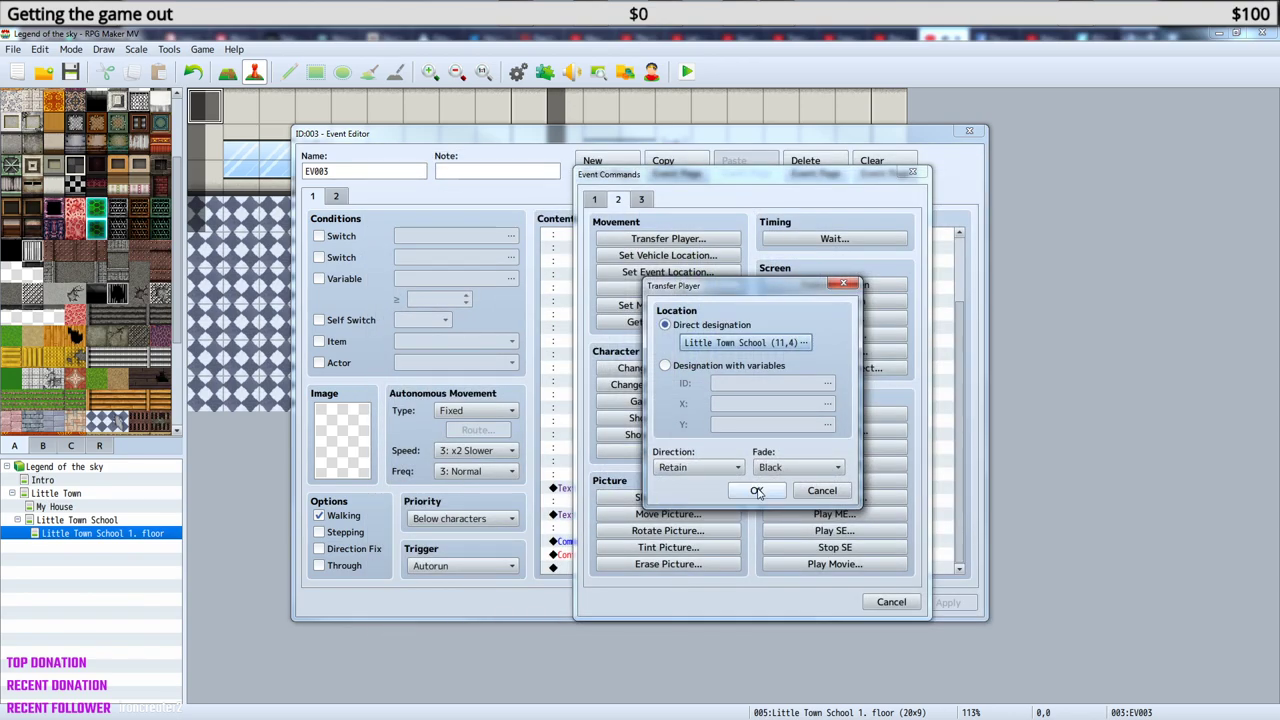
pyautogui.click(757, 491)
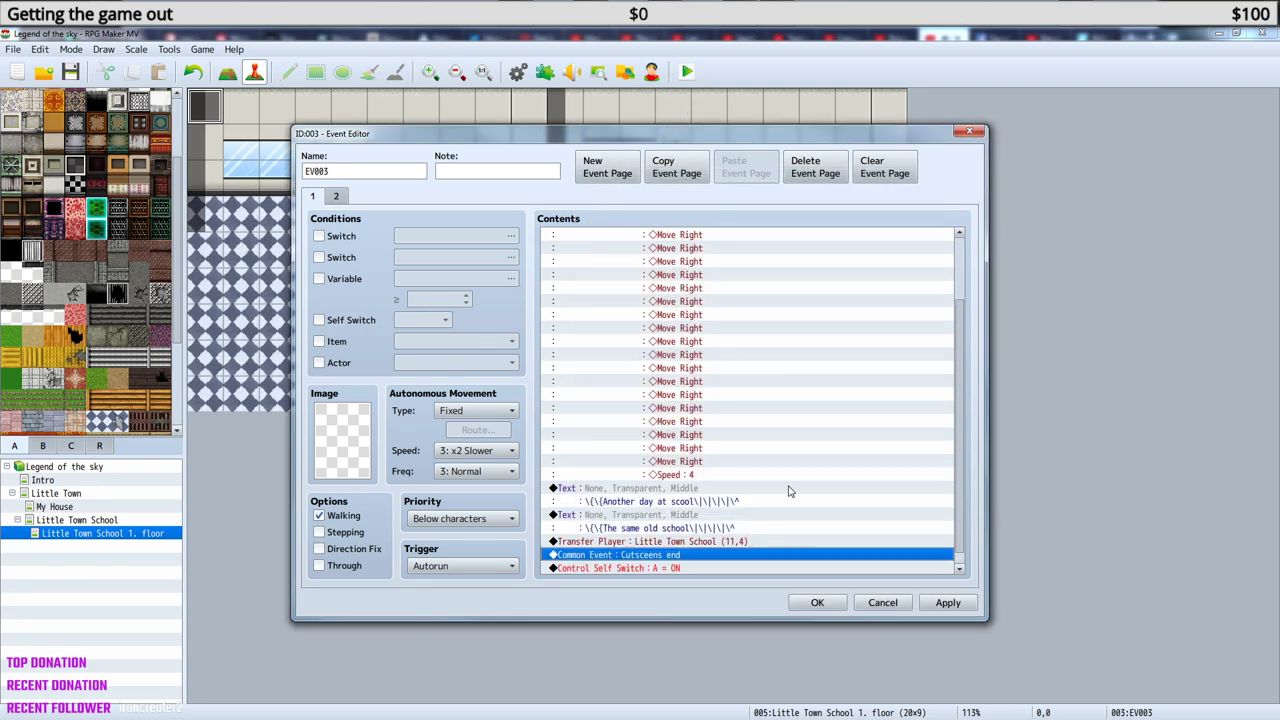
pyautogui.click(817, 602)
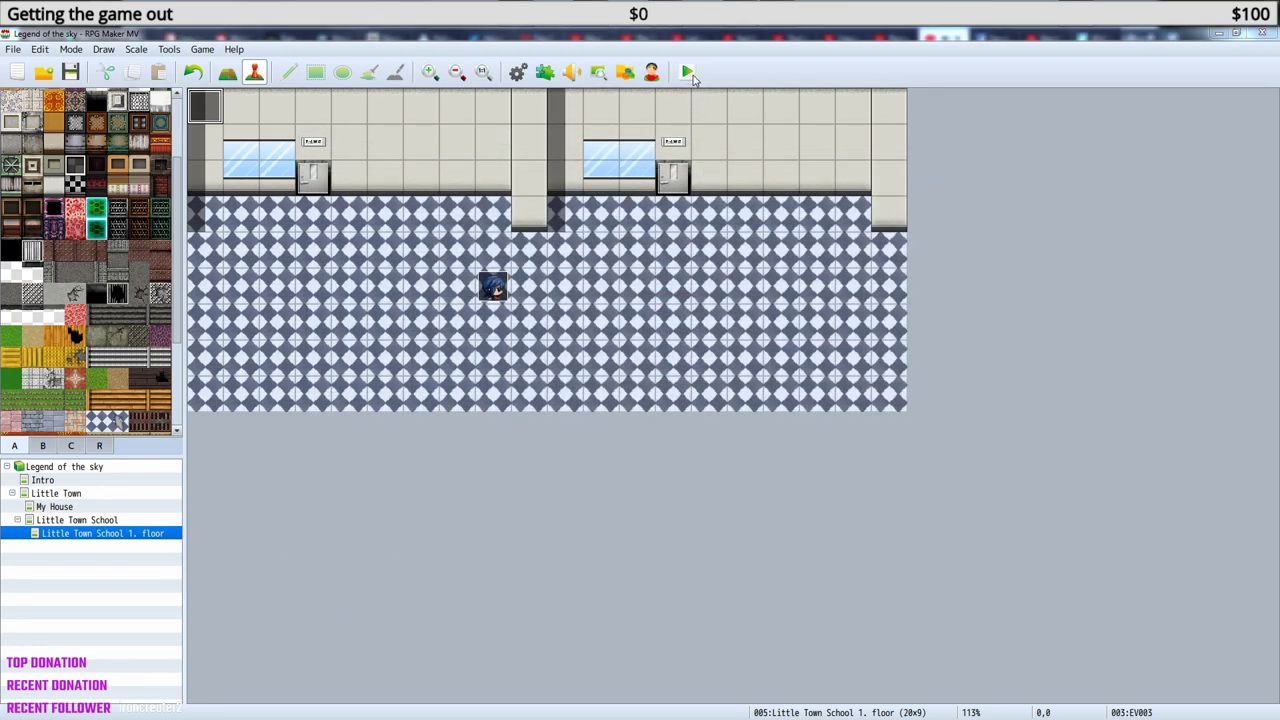
# Save the project and playtest the hallway cutscene from save File 1 through the transfer to the schoolyard.
pyautogui.click(687, 72)
pyautogui.press('Return')
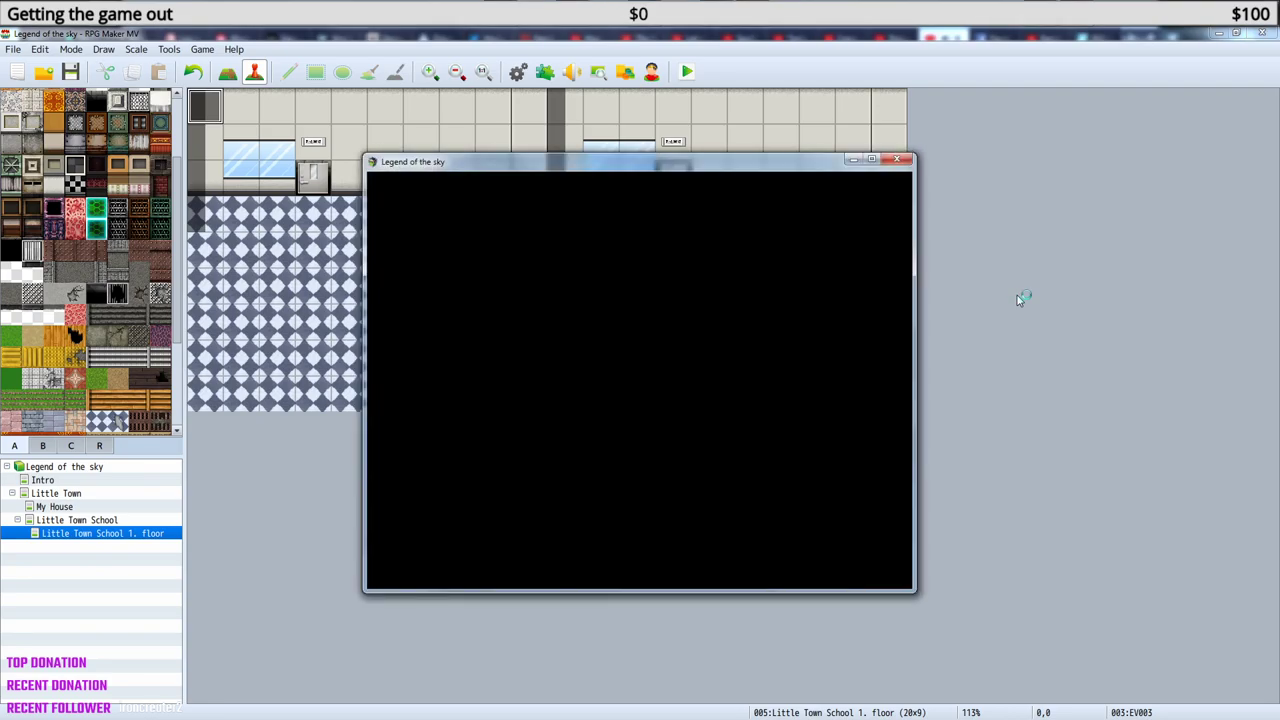
pyautogui.press('Return')
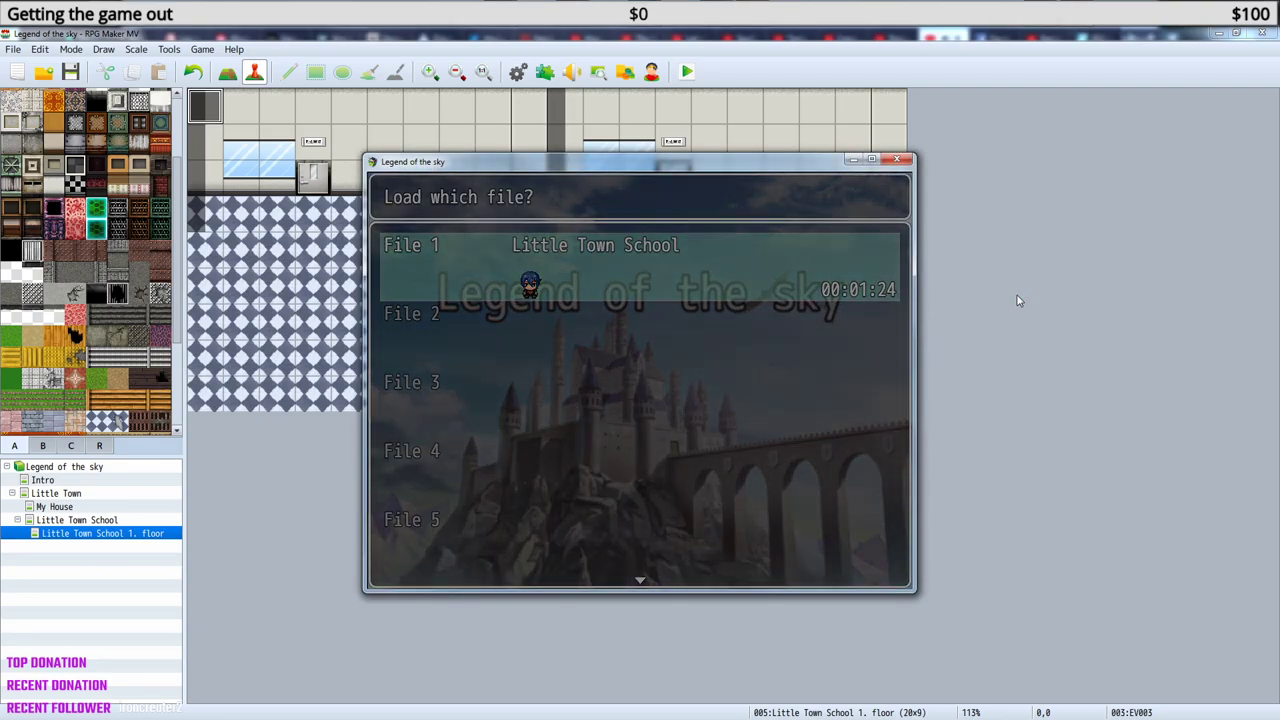
pyautogui.press('Return')
pyautogui.press('Up')
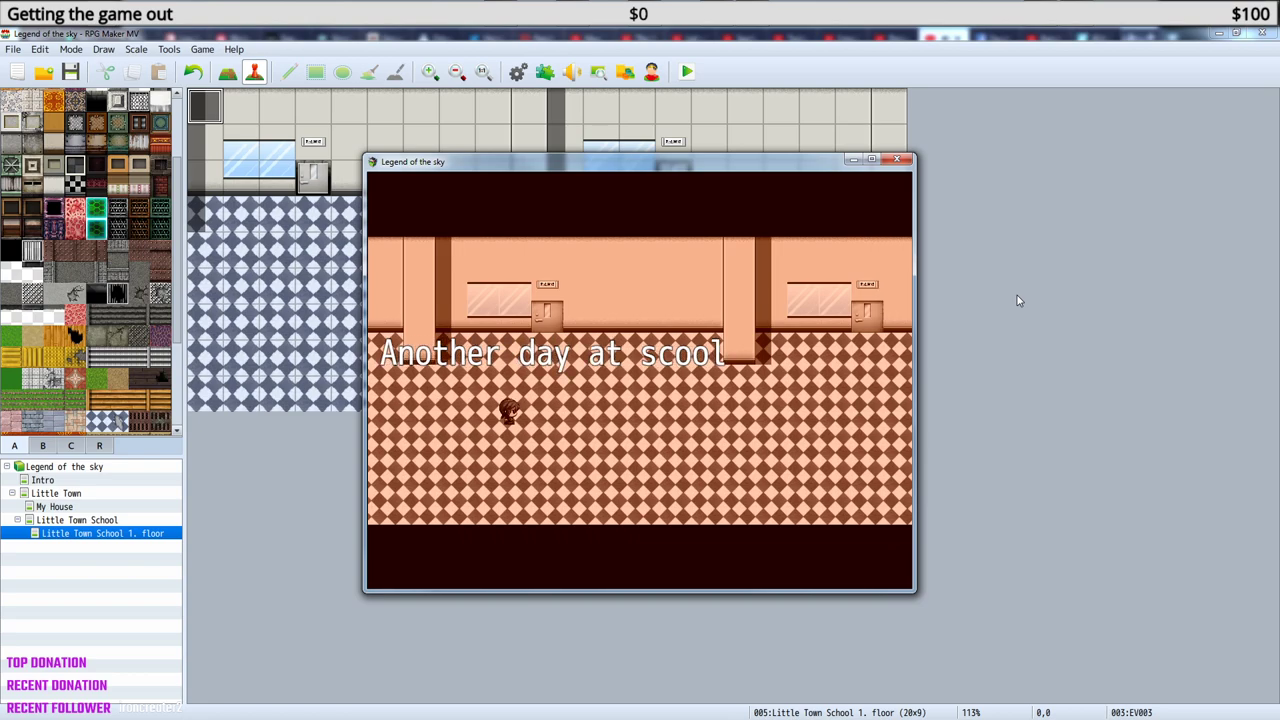
pyautogui.press('Return')
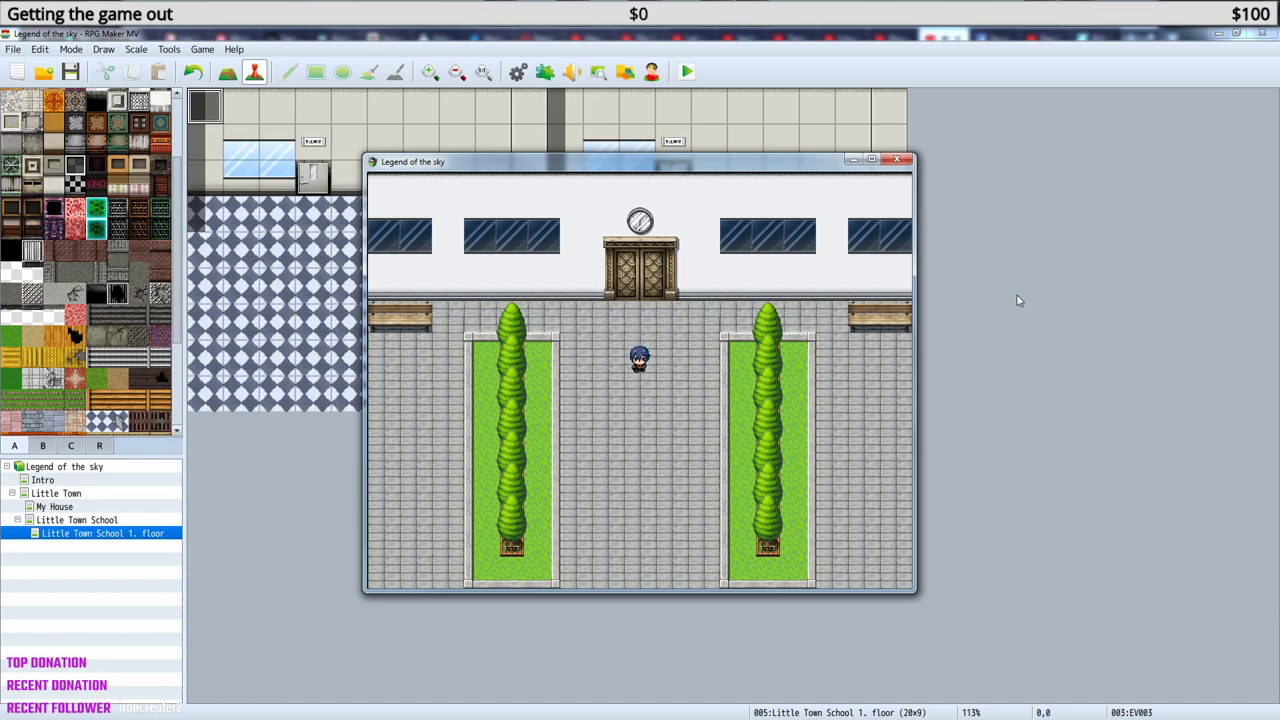
# Walk the player down the schoolyard and back up through the school entrance to test re-entering the first floor.
pyautogui.press('Down')
pyautogui.press('Down')
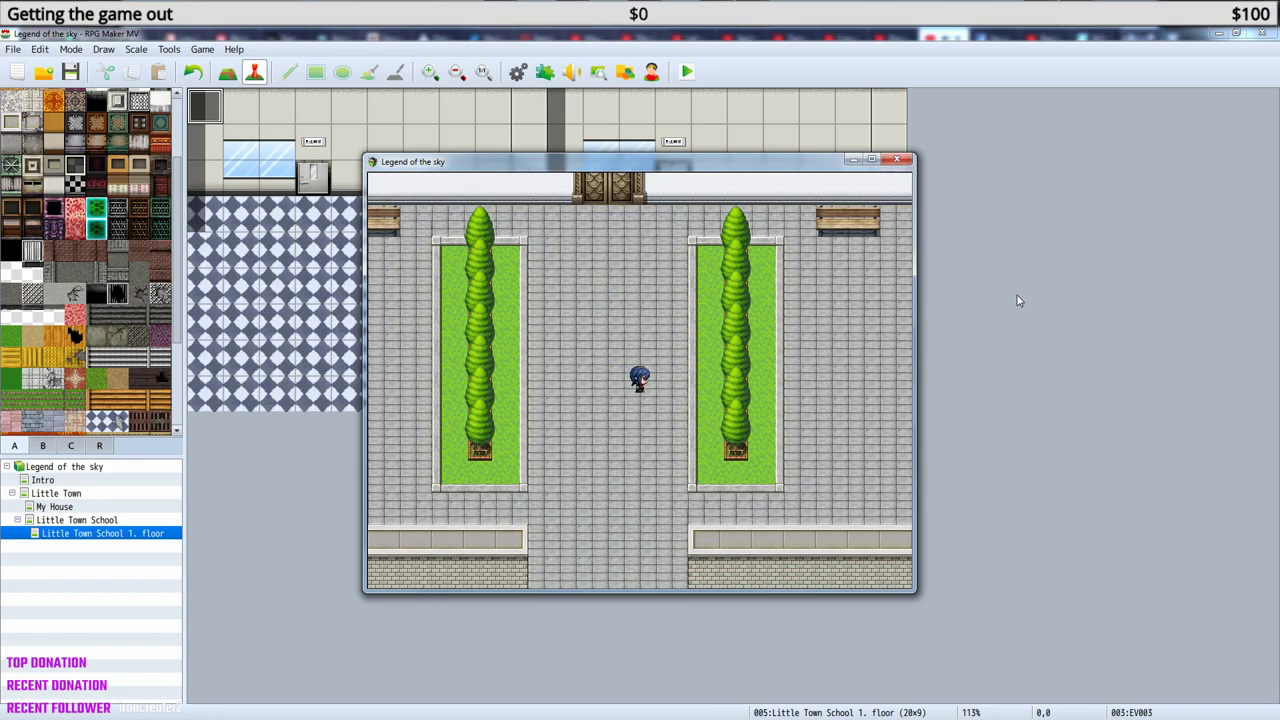
pyautogui.press('Up')
pyautogui.press('Up')
pyautogui.press('Up')
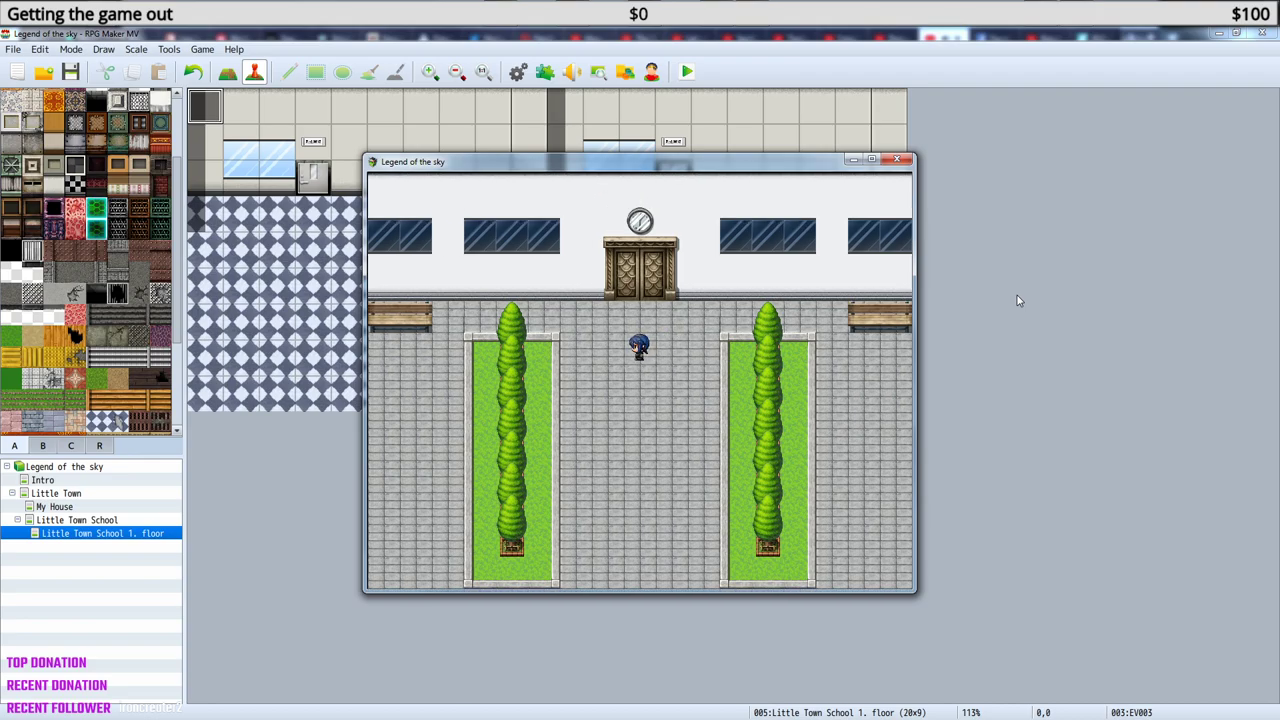
pyautogui.press('Up')
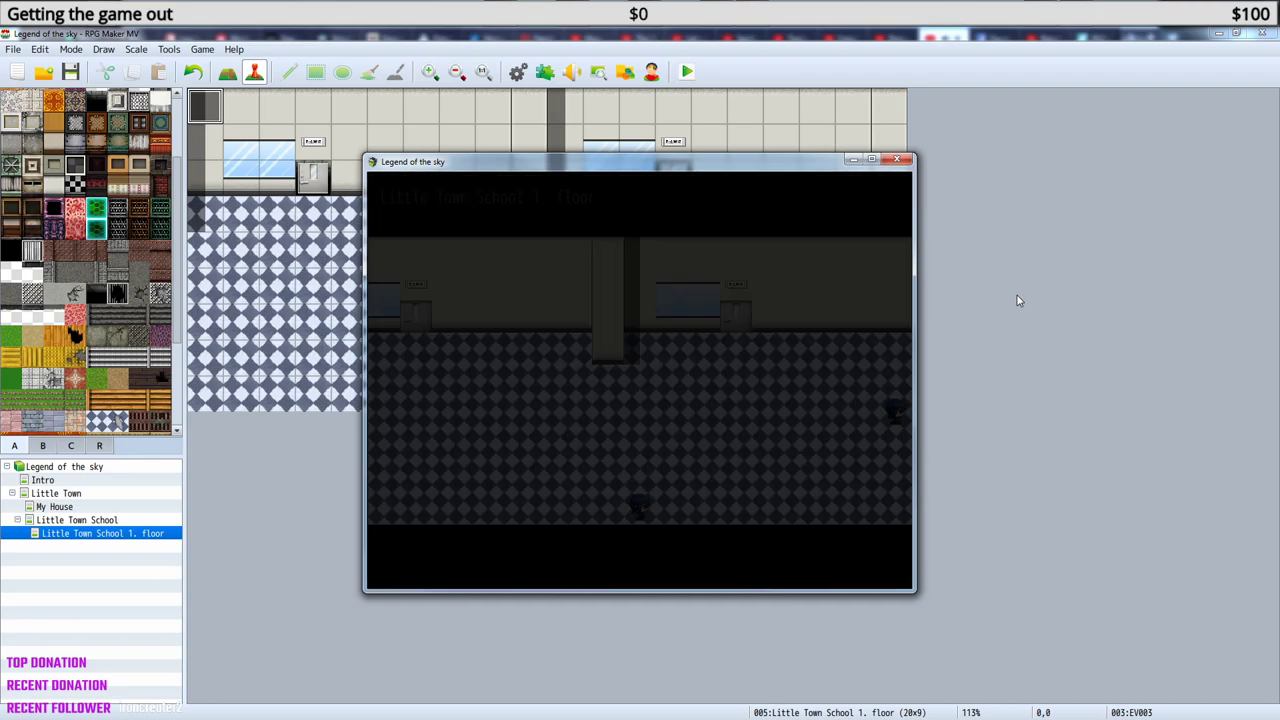
# Walk the player up and right along the first-floor hallway beside the walking character, and close the game.
pyautogui.press('Right')
pyautogui.press('Right')
pyautogui.press('Right')
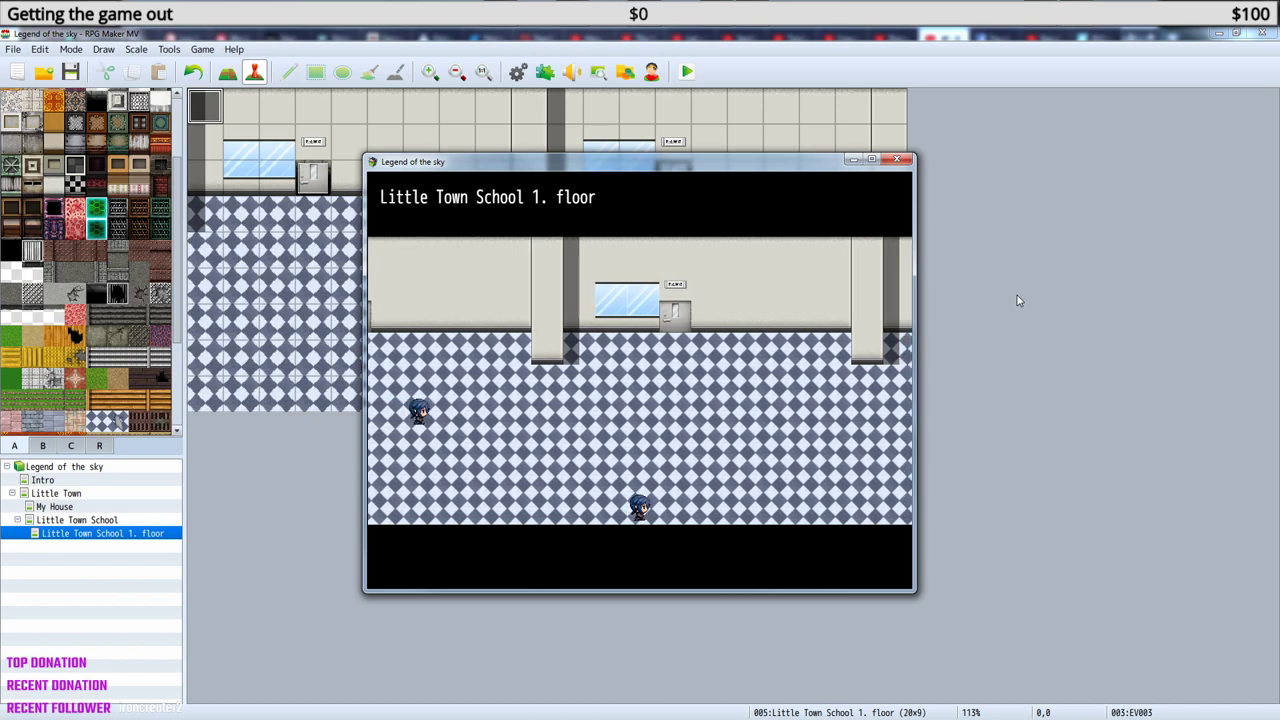
pyautogui.press('Up')
pyautogui.press('Up')
pyautogui.press('Up')
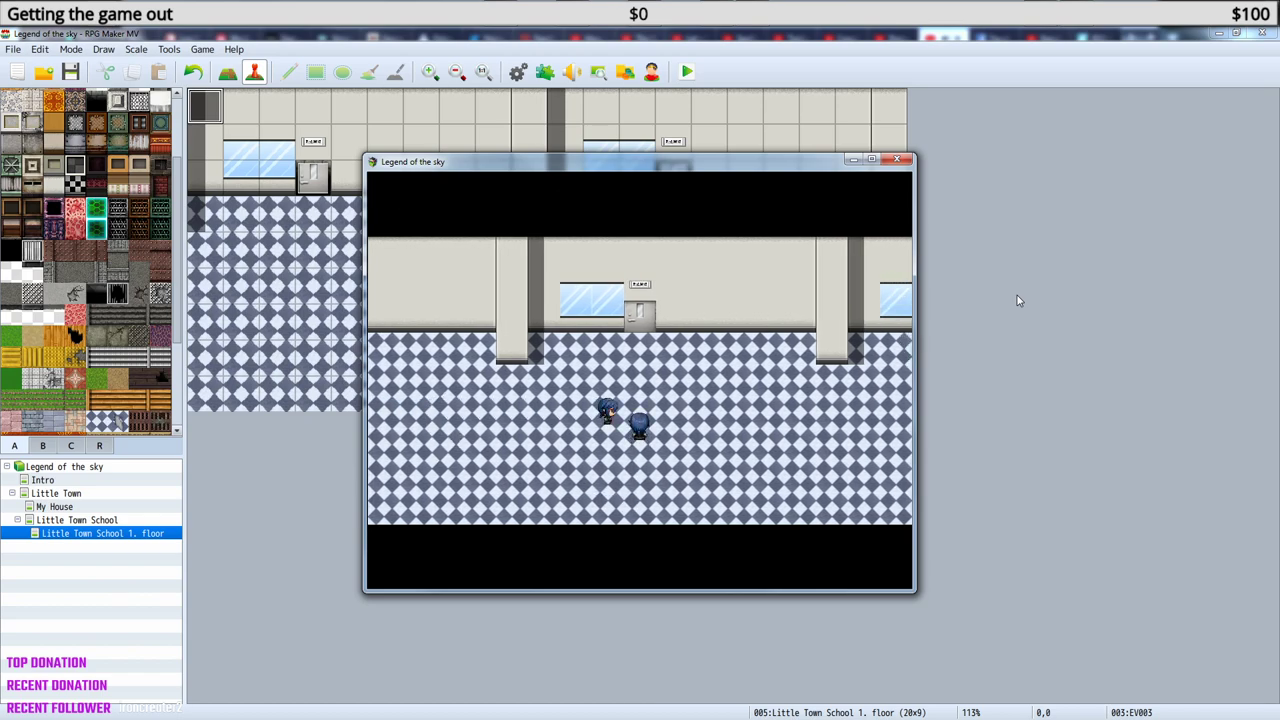
pyautogui.press('Up')
pyautogui.press('Down')
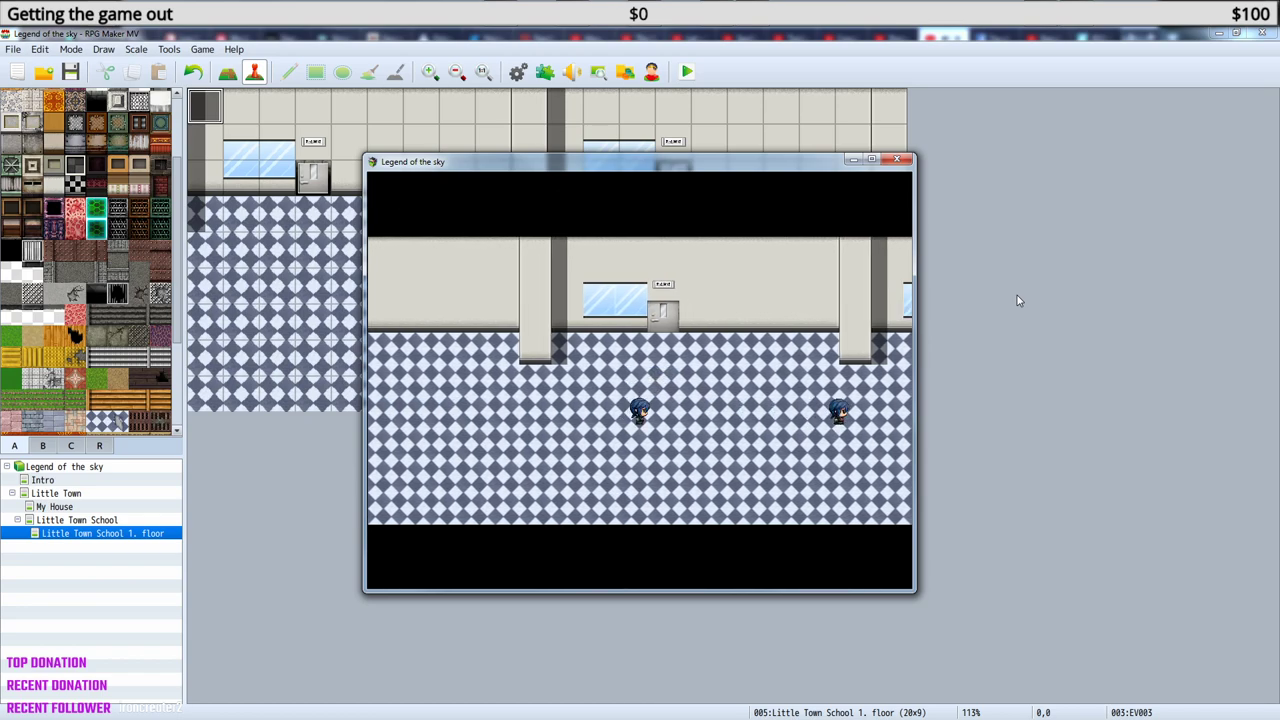
pyautogui.press('Right')
pyautogui.press('Right')
pyautogui.press('Right')
pyautogui.press('Right')
pyautogui.press('Right')
pyautogui.press('Right')
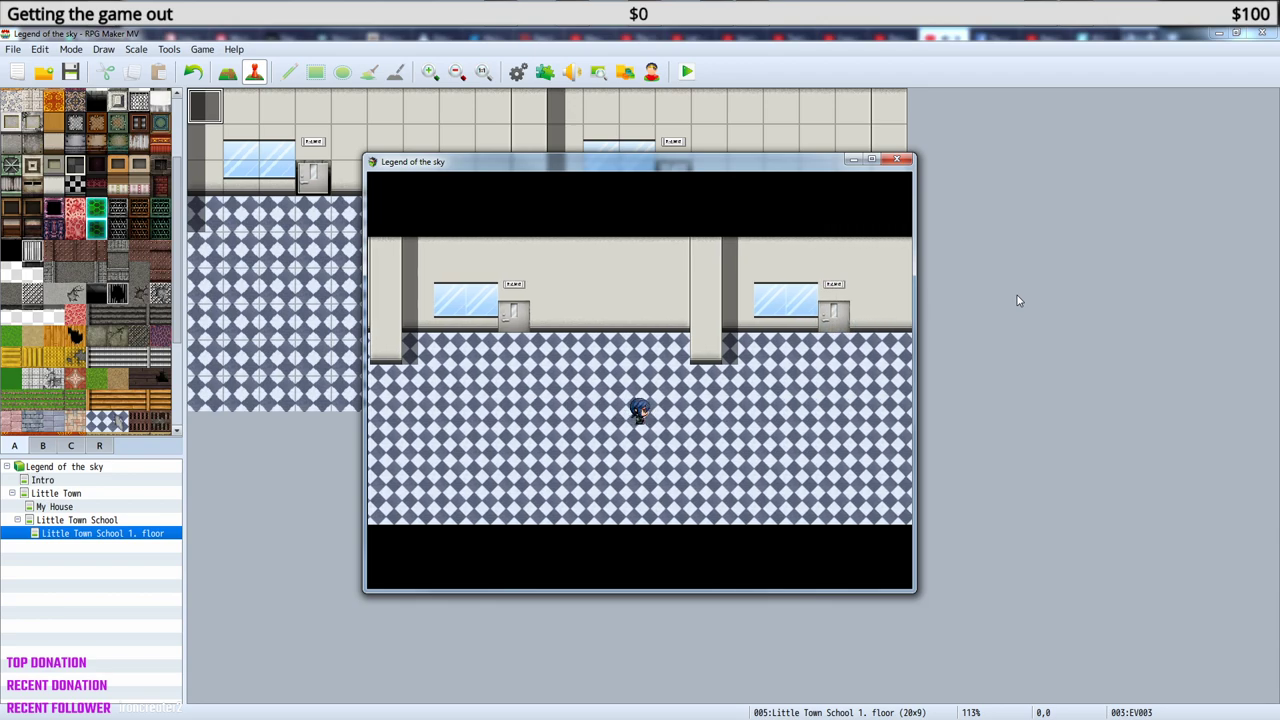
pyautogui.press('Right')
pyautogui.press('Right')
pyautogui.press('Right')
pyautogui.press('Right')
pyautogui.press('Right')
pyautogui.press('Right')
pyautogui.press('Right')
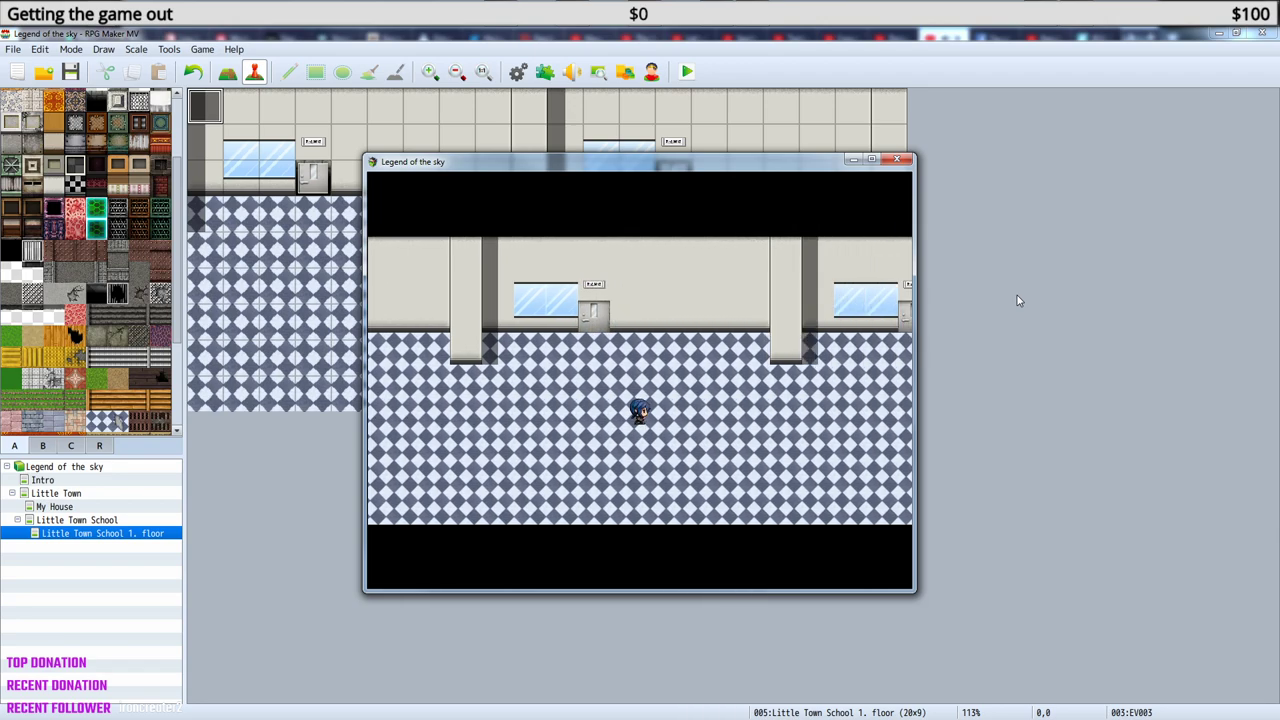
pyautogui.press('Right')
pyautogui.press('Right')
pyautogui.press('Right')
pyautogui.press('Right')
pyautogui.press('Right')
pyautogui.press('Right')
pyautogui.press('Right')
pyautogui.press('Right')
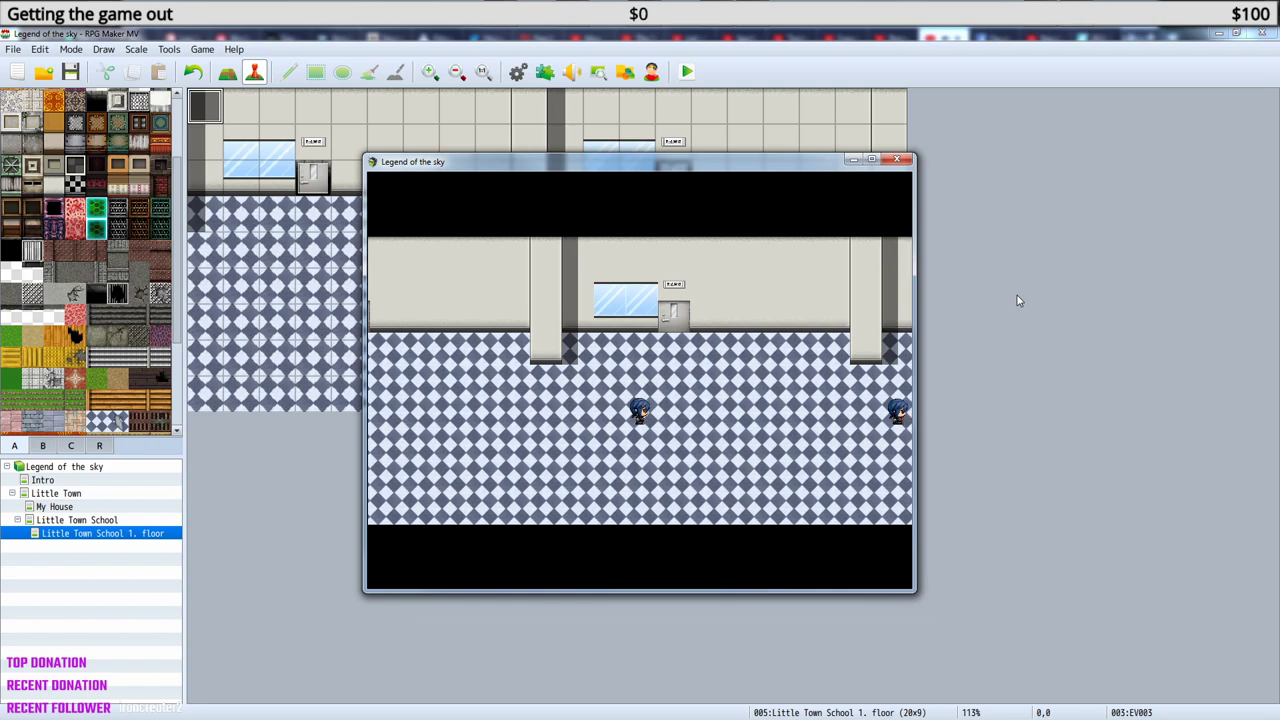
pyautogui.press('Right')
pyautogui.press('Right')
pyautogui.press('Right')
pyautogui.press('Right')
pyautogui.press('Right')
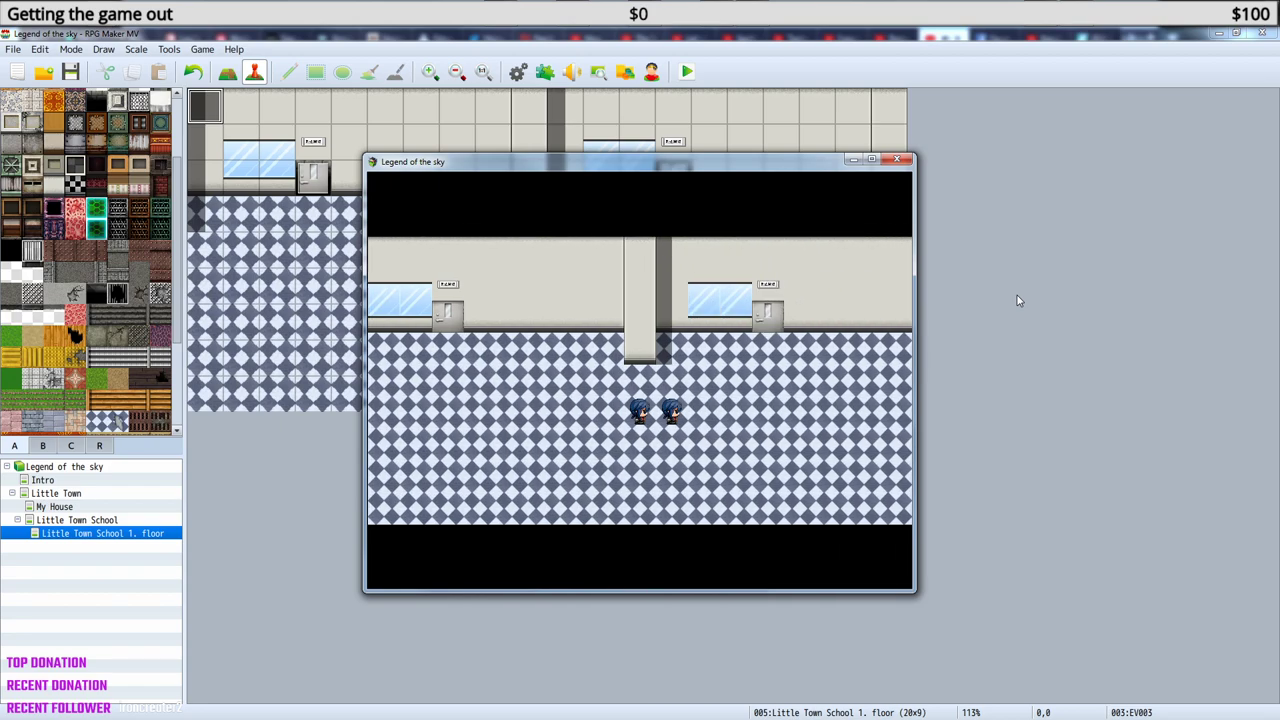
pyautogui.click(897, 159)
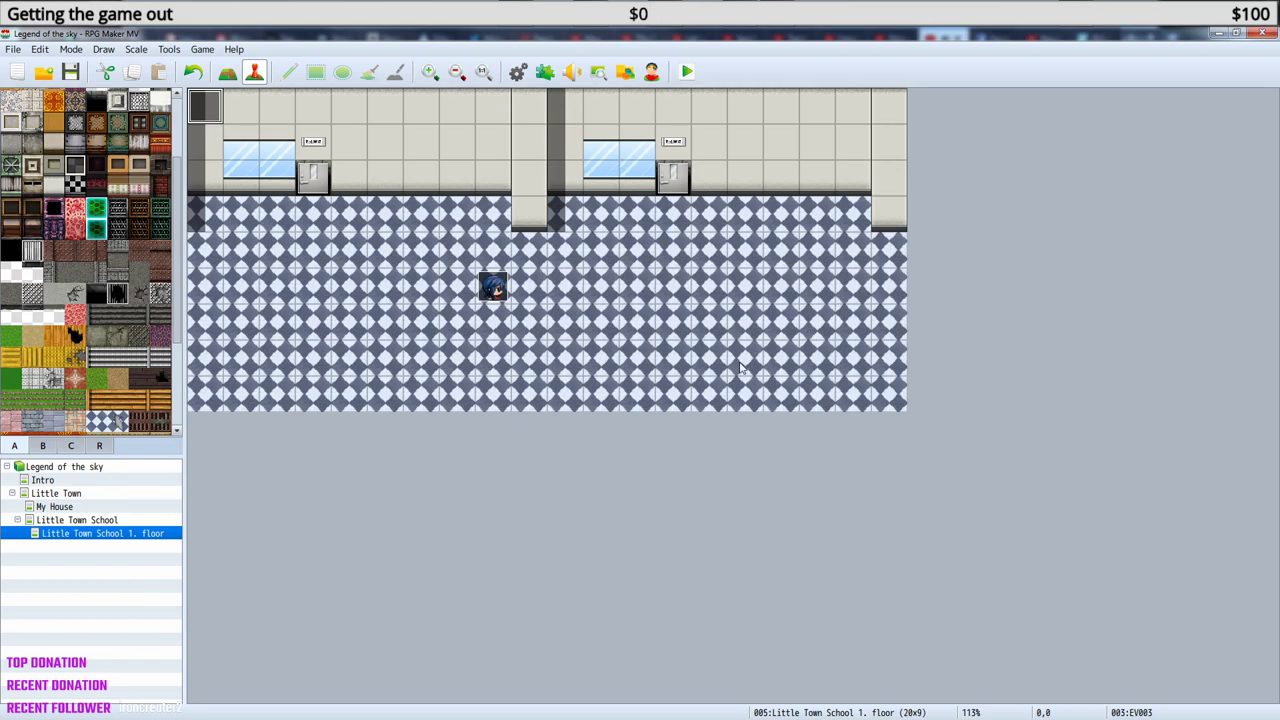
# Reopen the autorun event at tile (0,0) and delete the final Speed 4 command from the player's movement route.
pyautogui.doubleClick(205, 104)
pyautogui.scroll(-5, 862, 430)
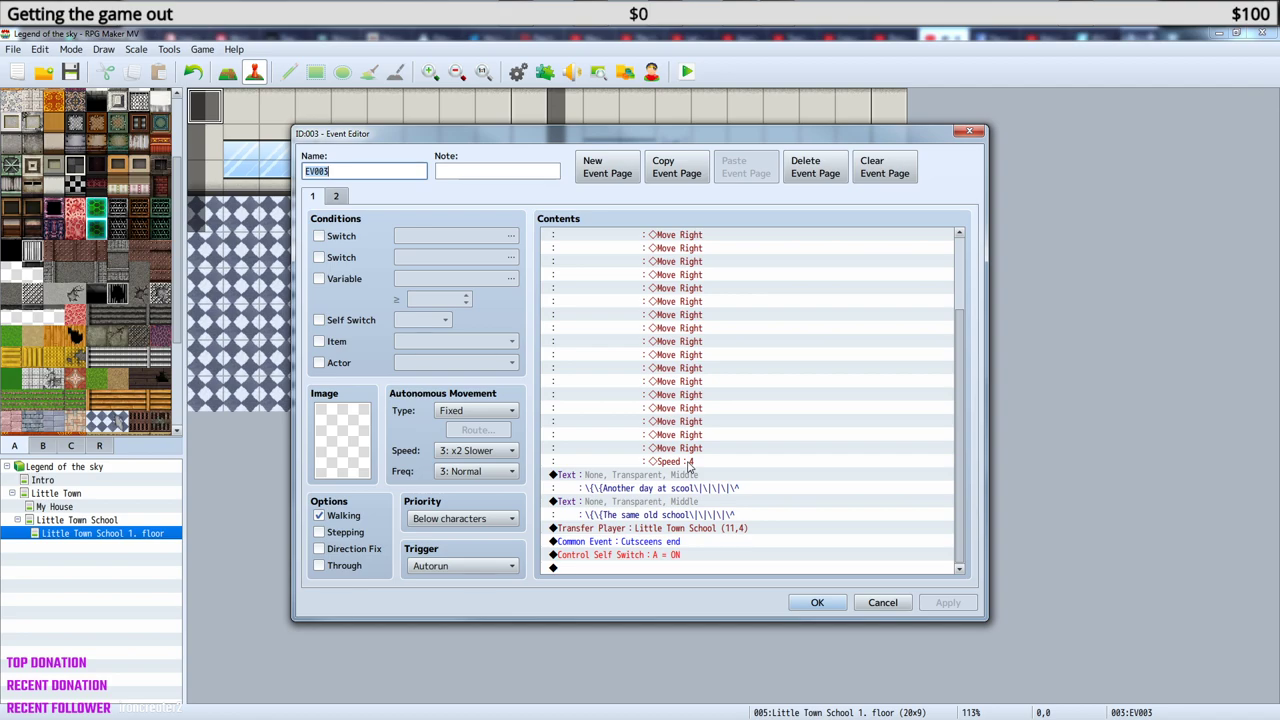
pyautogui.scroll(3, 654, 451)
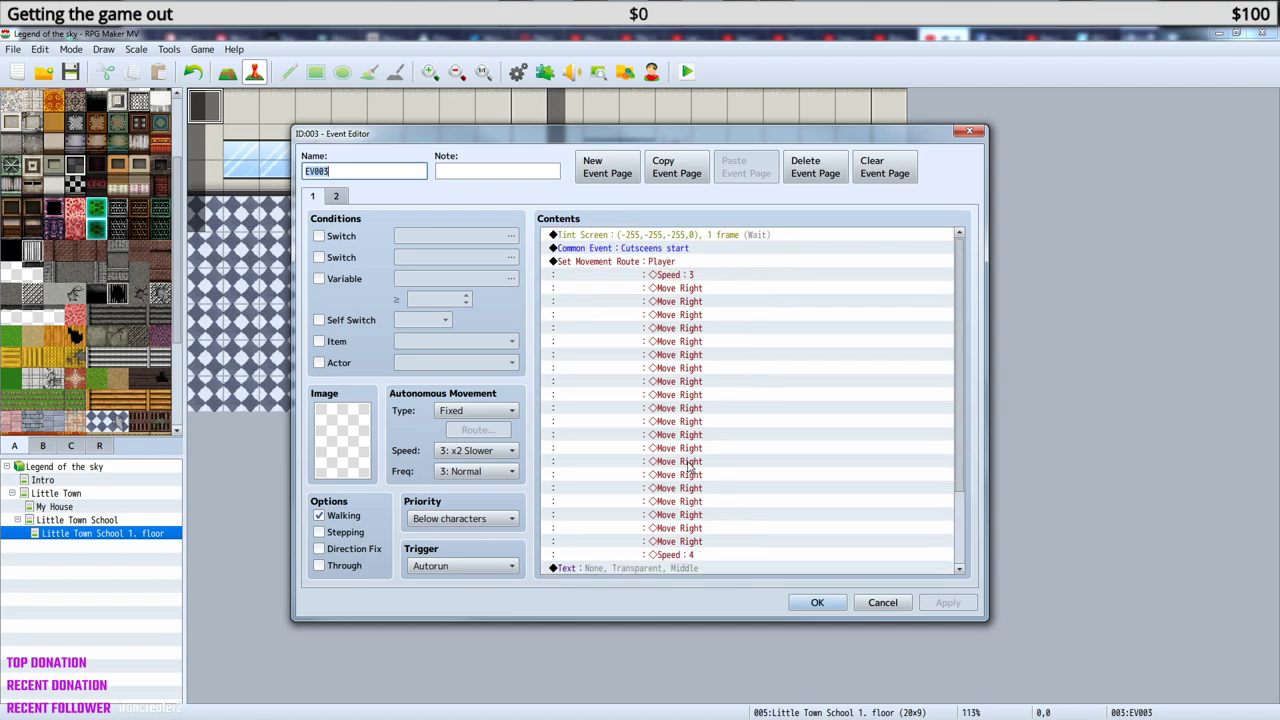
pyautogui.rightClick(648, 263)
pyautogui.click(662, 284)
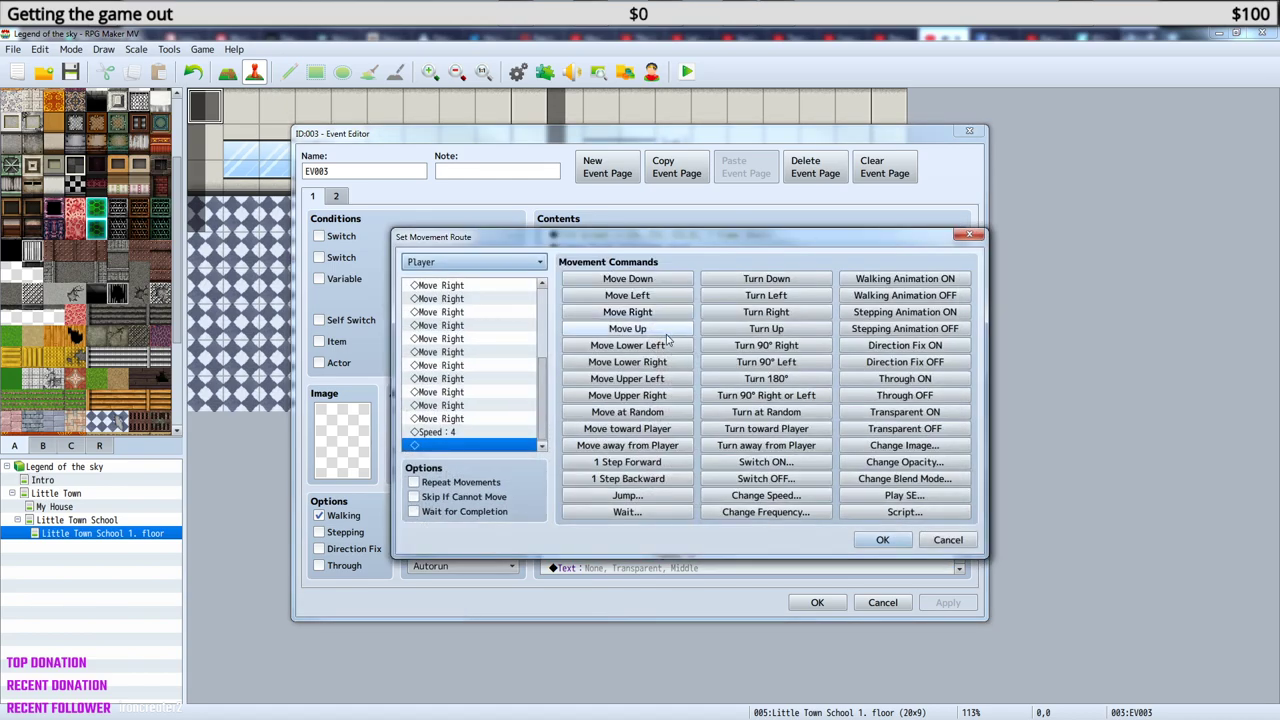
pyautogui.click(461, 436)
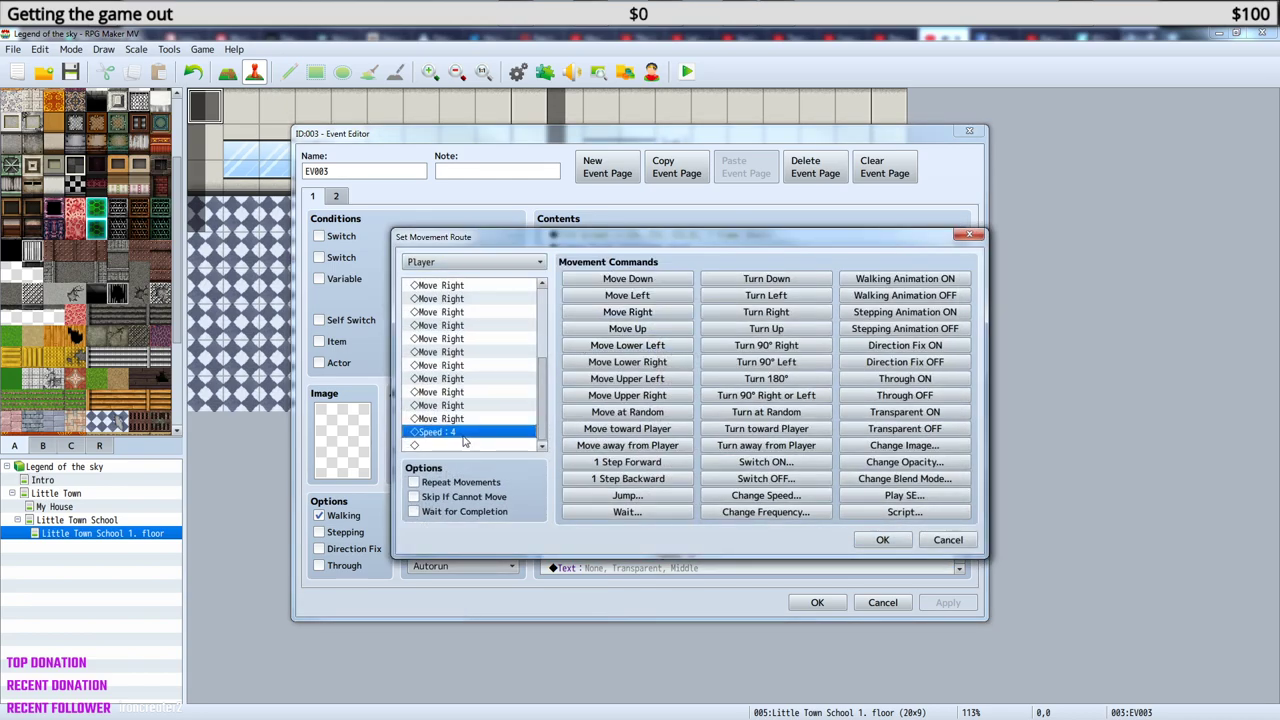
pyautogui.press('Delete')
pyautogui.click(882, 539)
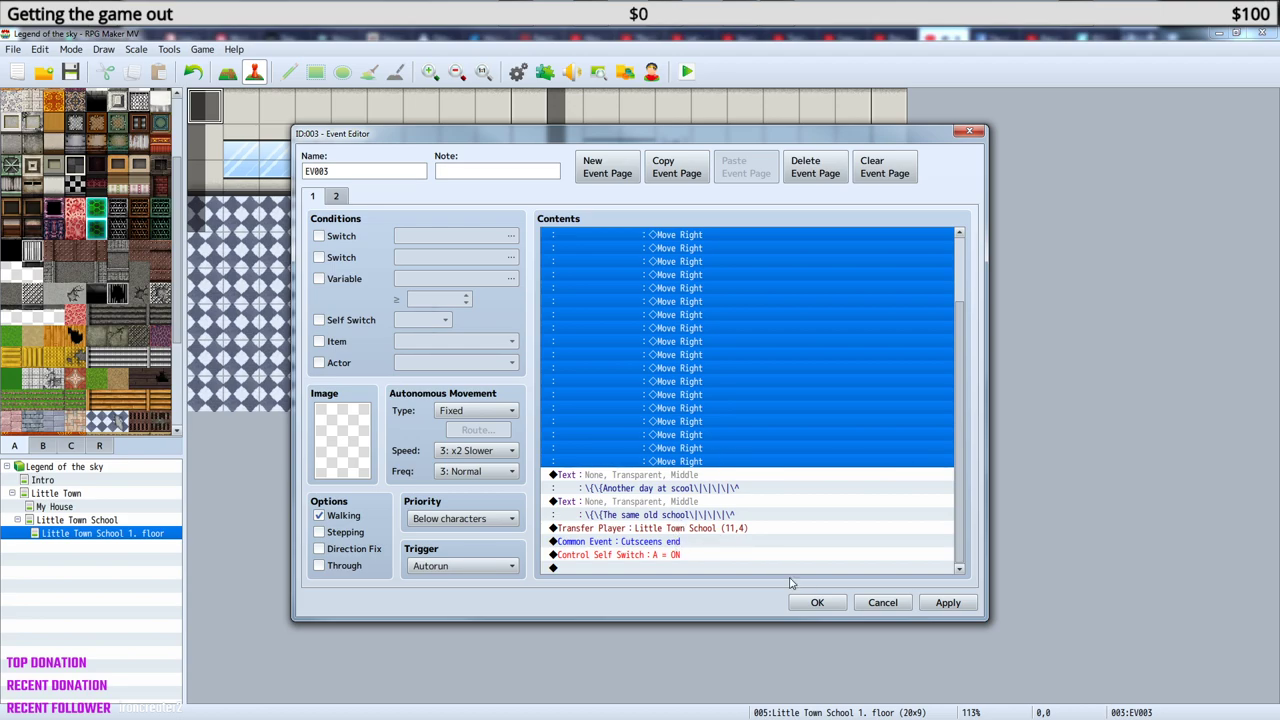
# Delete the last Move Right command from the player's movement route and accept the event changes.
pyautogui.scroll(2, 697, 460)
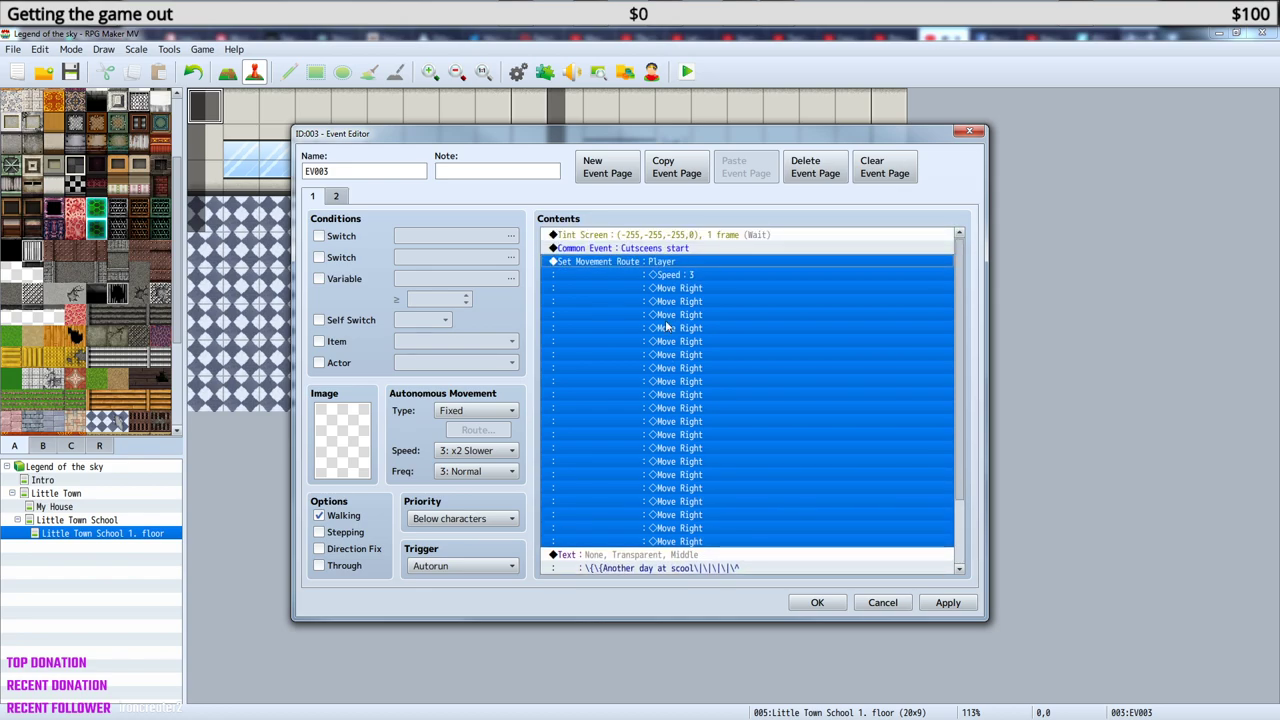
pyautogui.rightClick(679, 260)
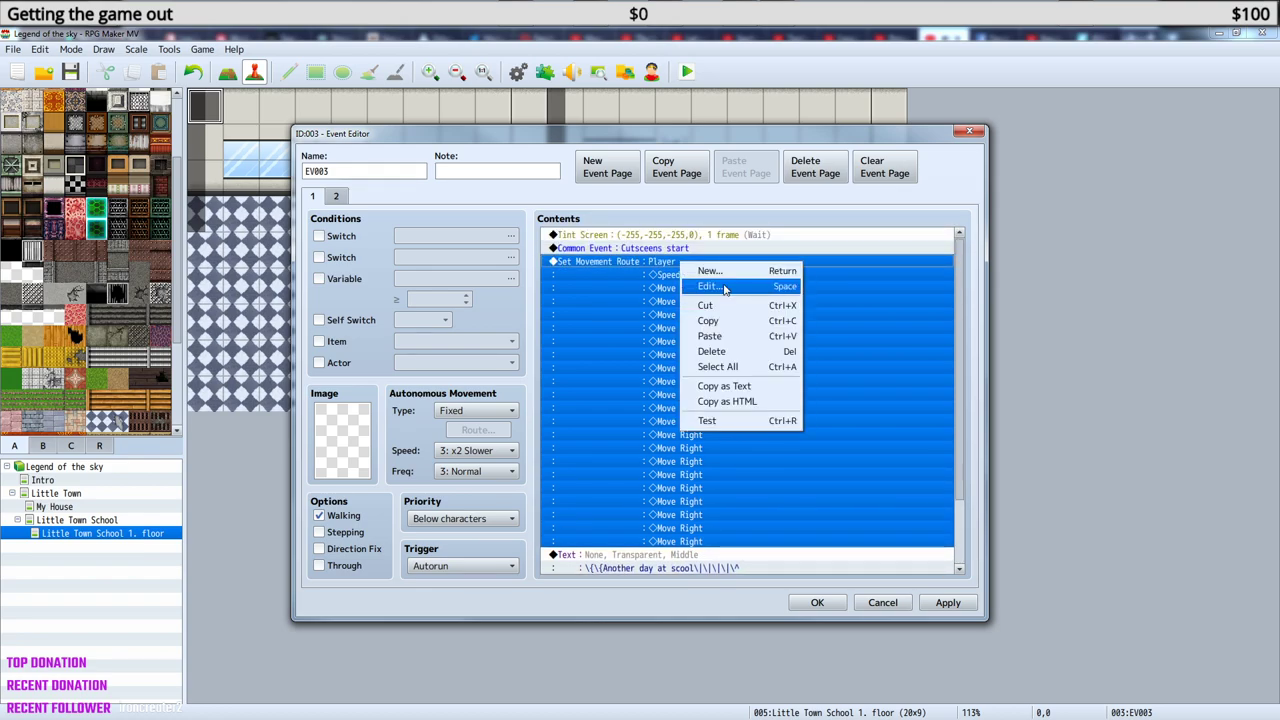
pyautogui.click(723, 283)
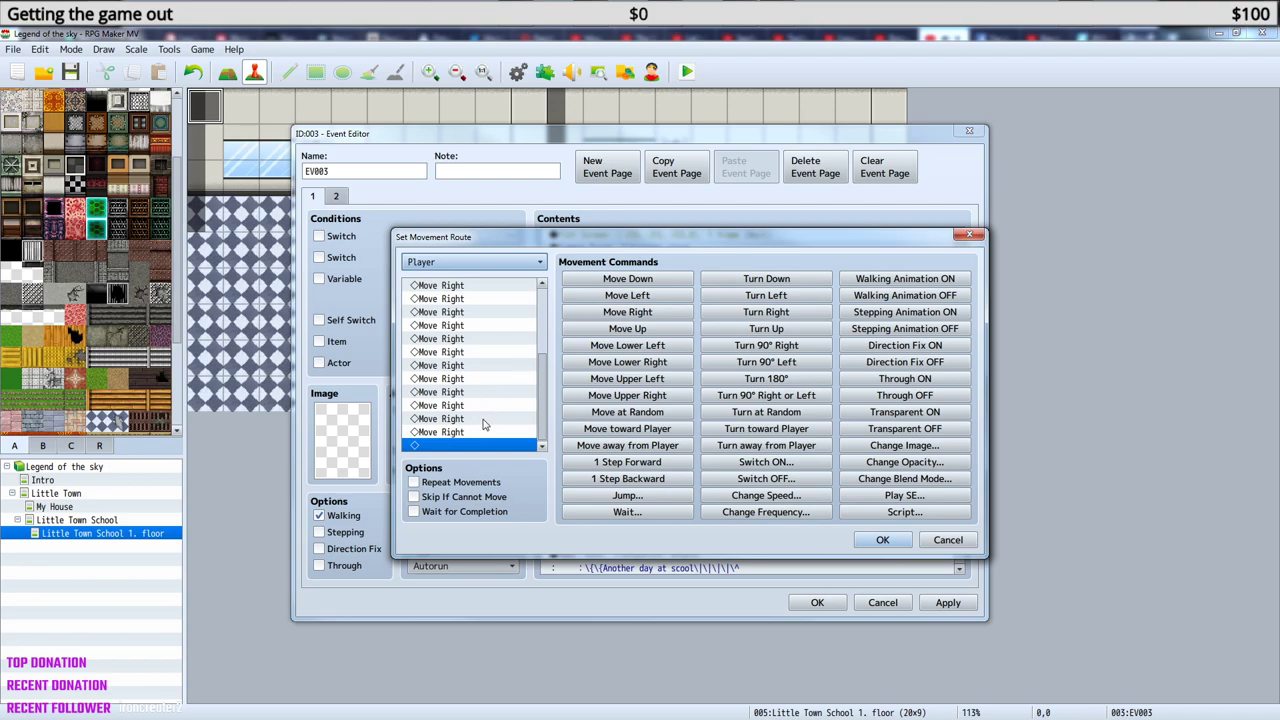
pyautogui.click(471, 432)
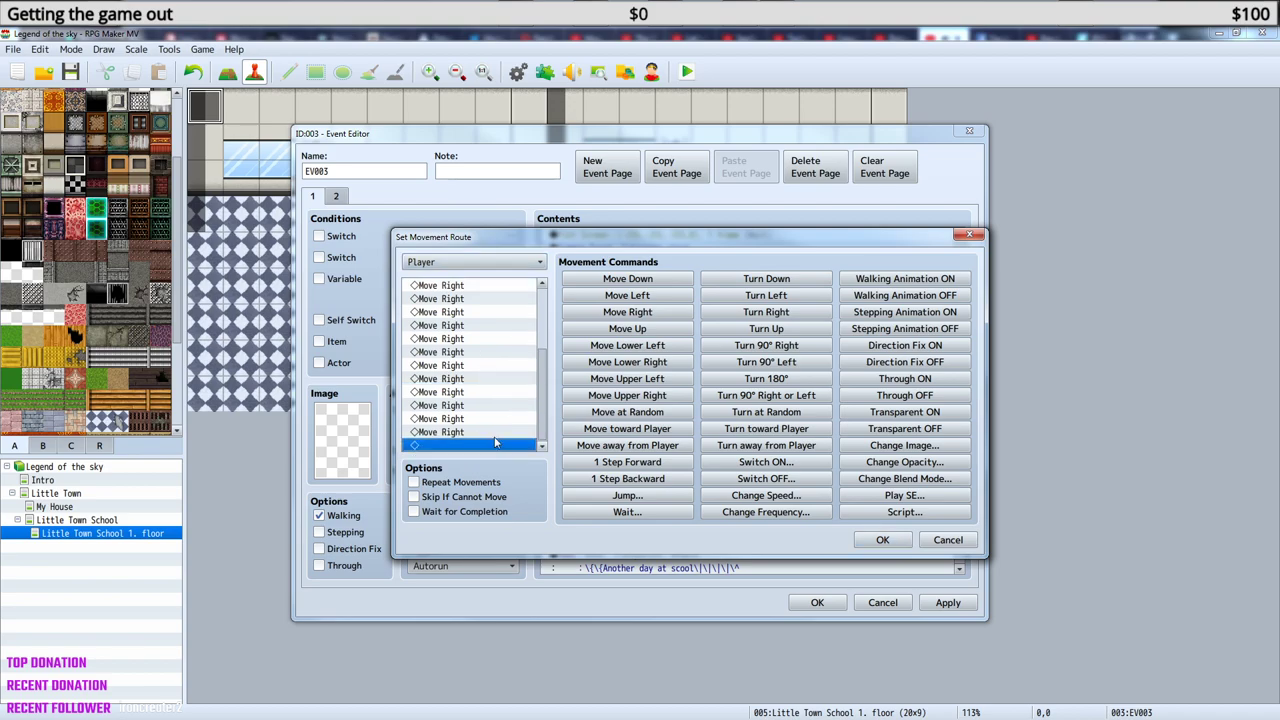
pyautogui.click(882, 540)
pyautogui.click(815, 600)
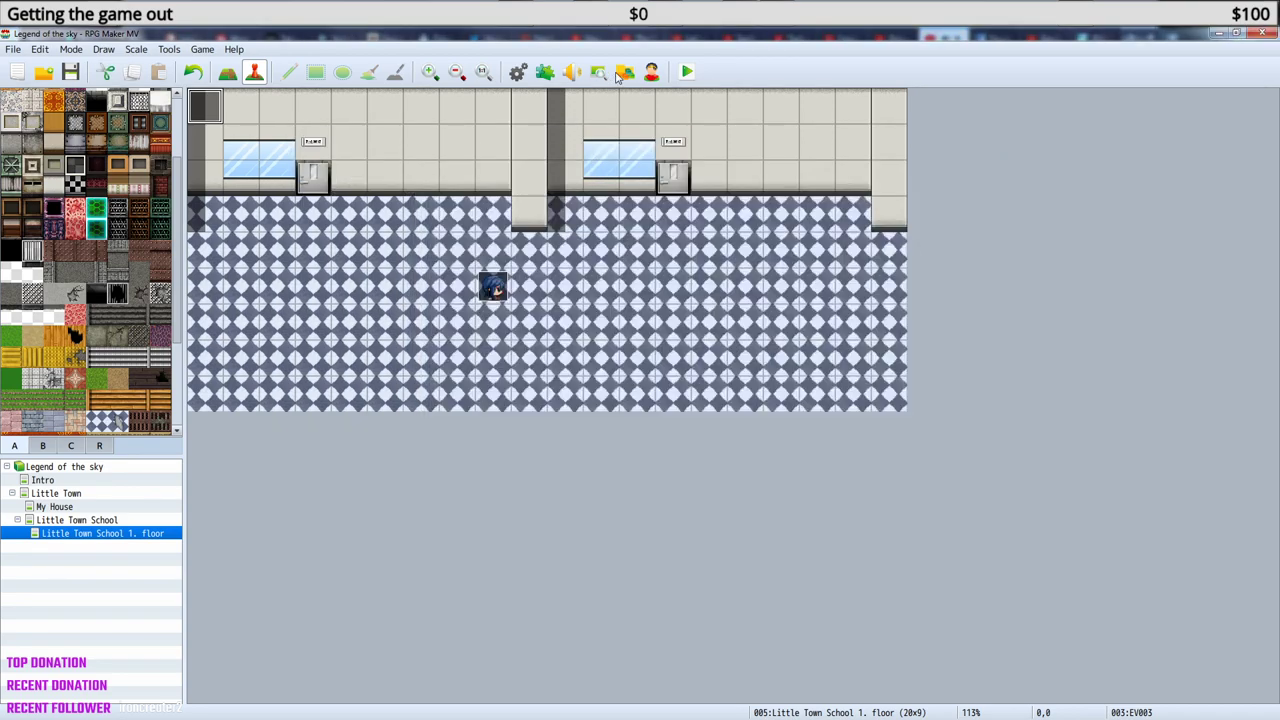
# Save the project, playtest the hallway cutscene from the existing save by entering the school door, and close the game.
pyautogui.click(686, 71)
pyautogui.click(584, 399)
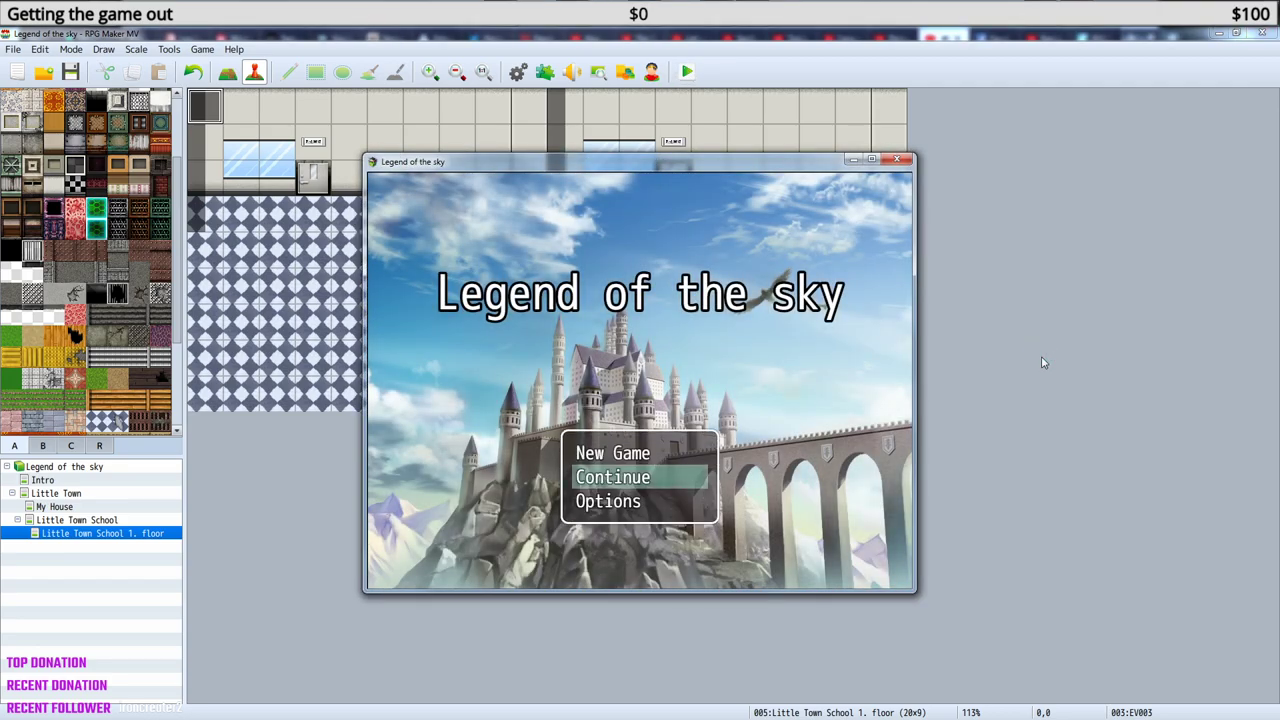
pyautogui.press('Return')
pyautogui.press('Return')
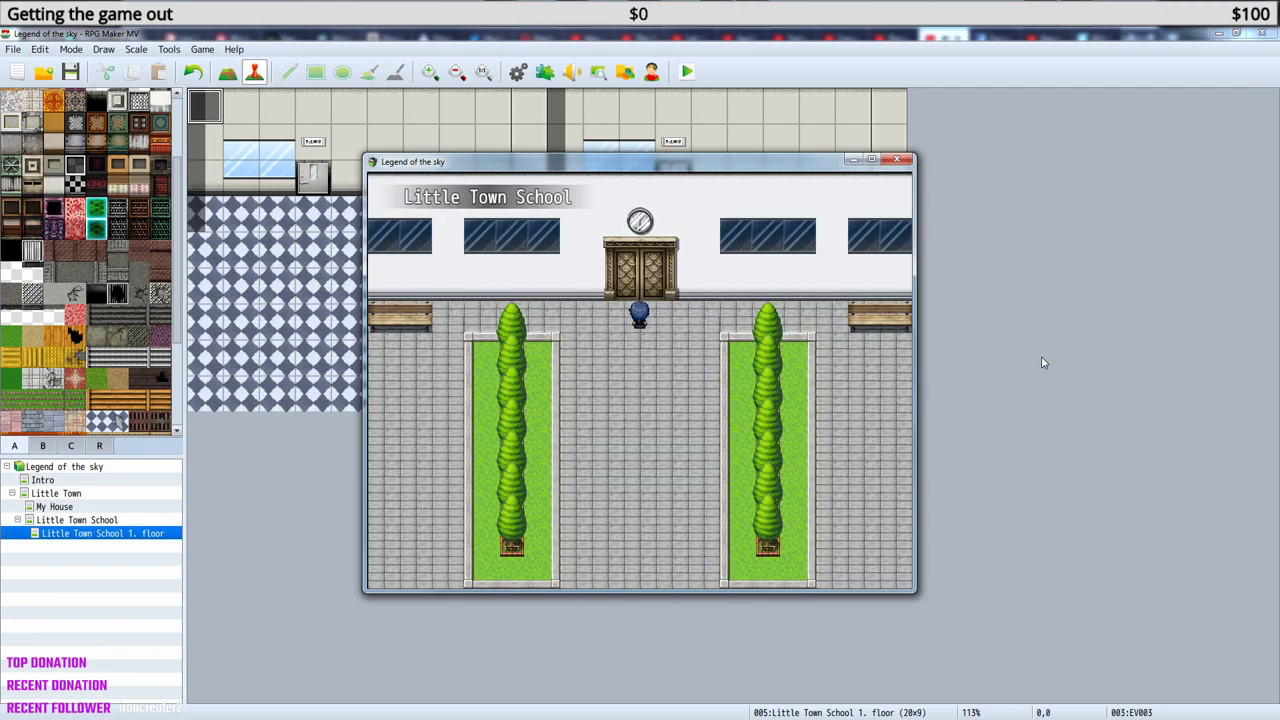
pyautogui.press('Up')
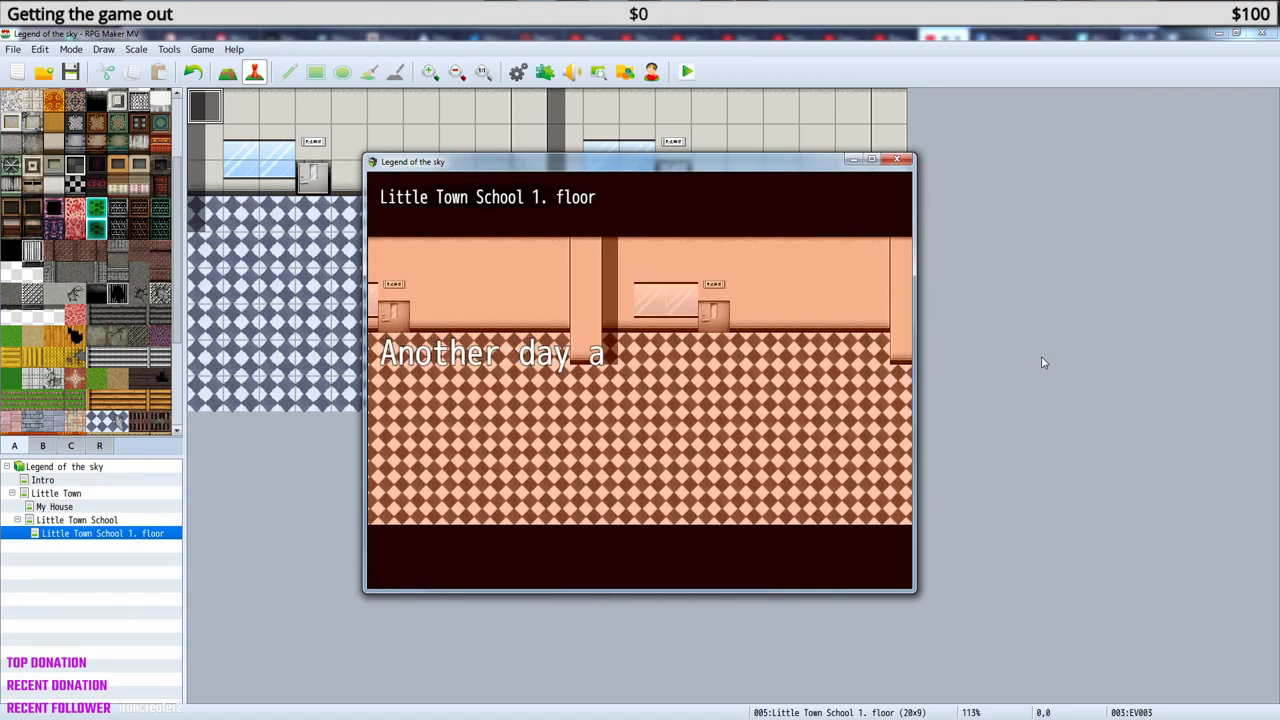
pyautogui.press('Right')
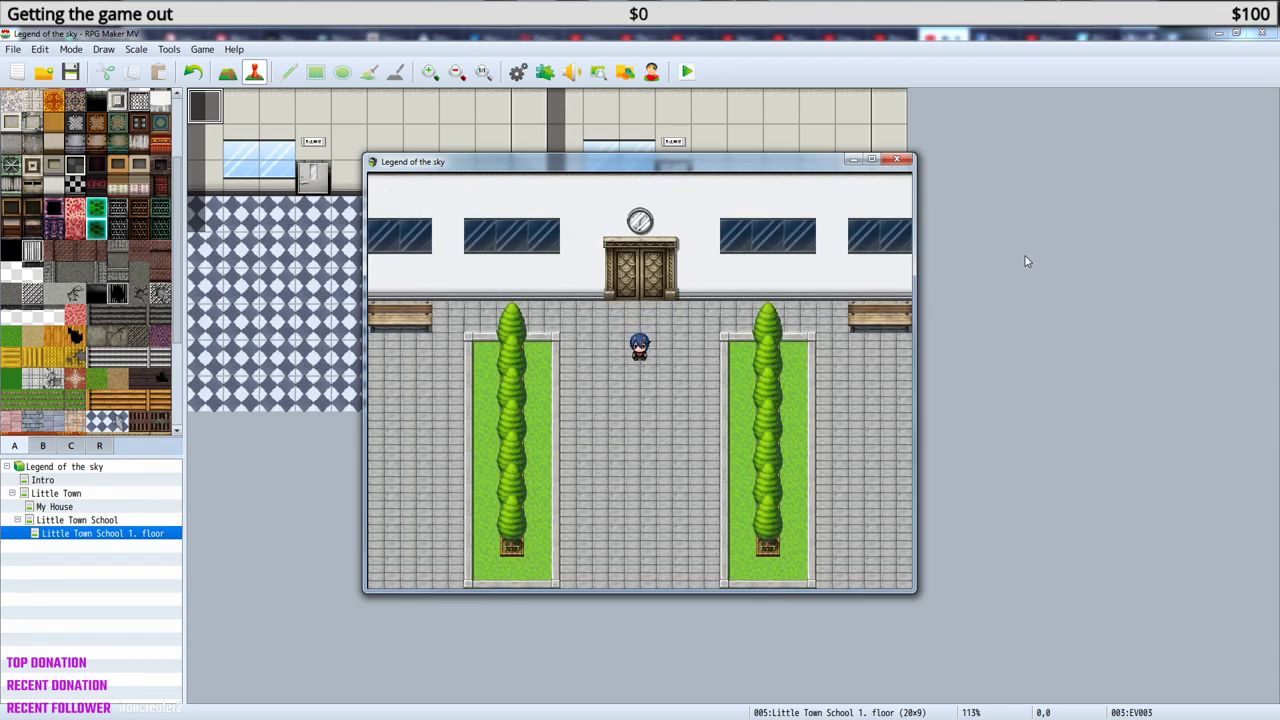
pyautogui.click(897, 159)
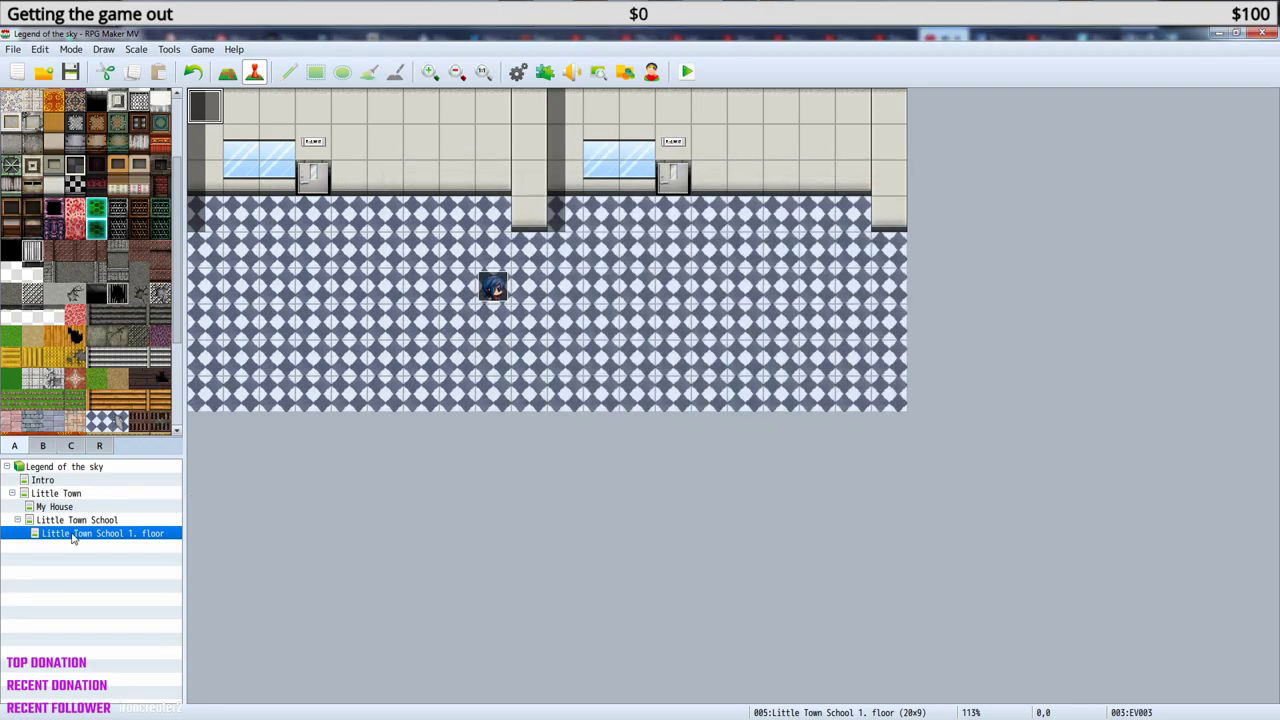
# Reopen the autorun event at tile (0,0) and remove one more Move Right from the end of the player's movement route.
pyautogui.doubleClick(204, 114)
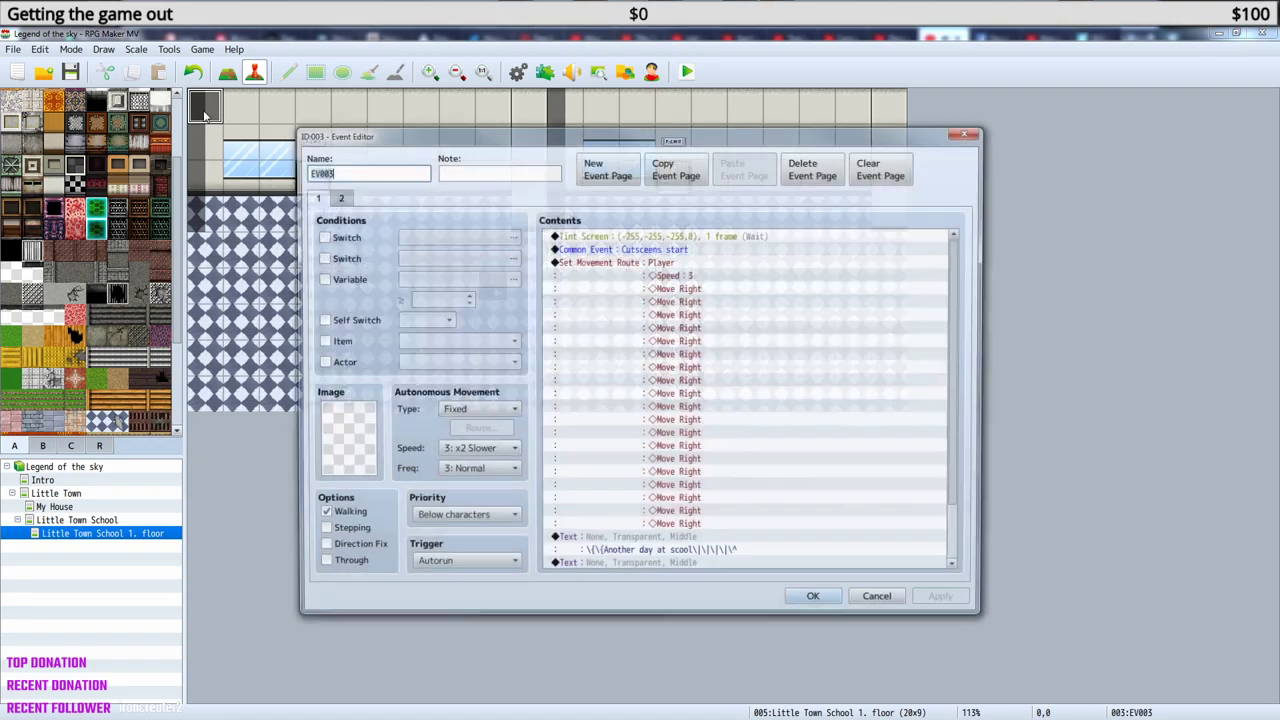
pyautogui.scroll(-3, 733, 530)
pyautogui.scroll(3, 700, 440)
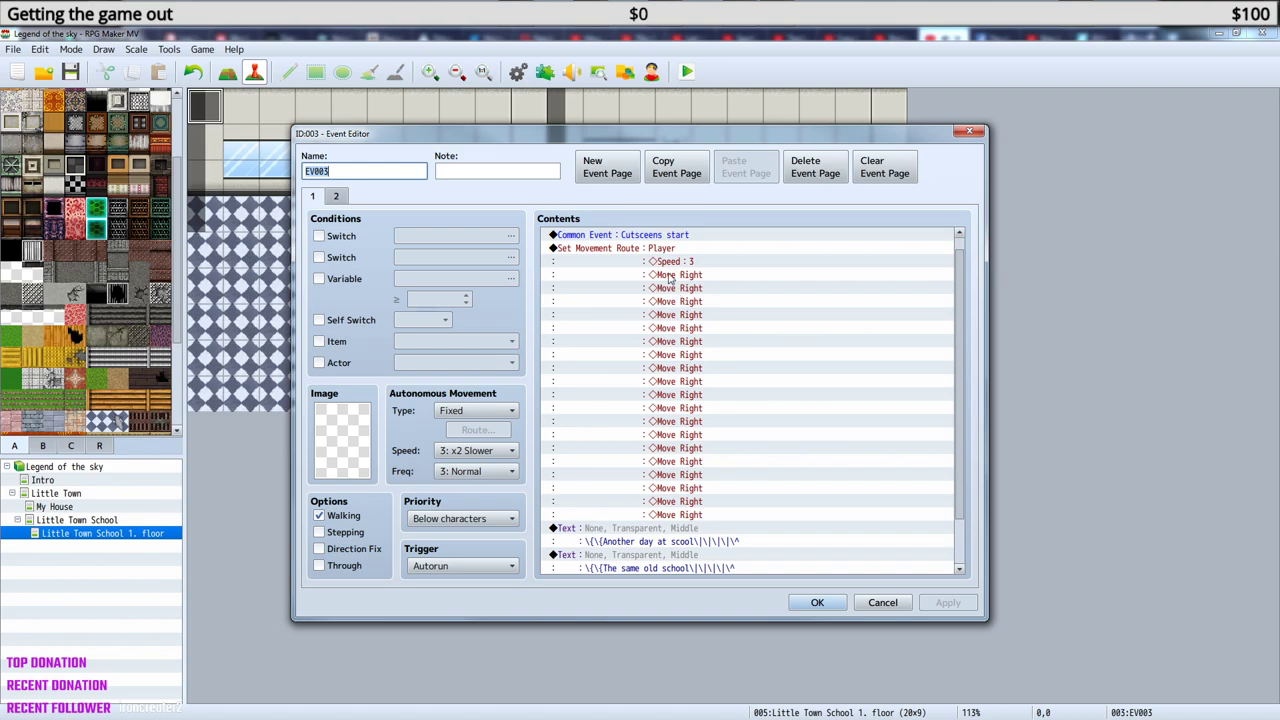
pyautogui.click(661, 249)
pyautogui.rightClick(661, 249)
pyautogui.click(690, 257)
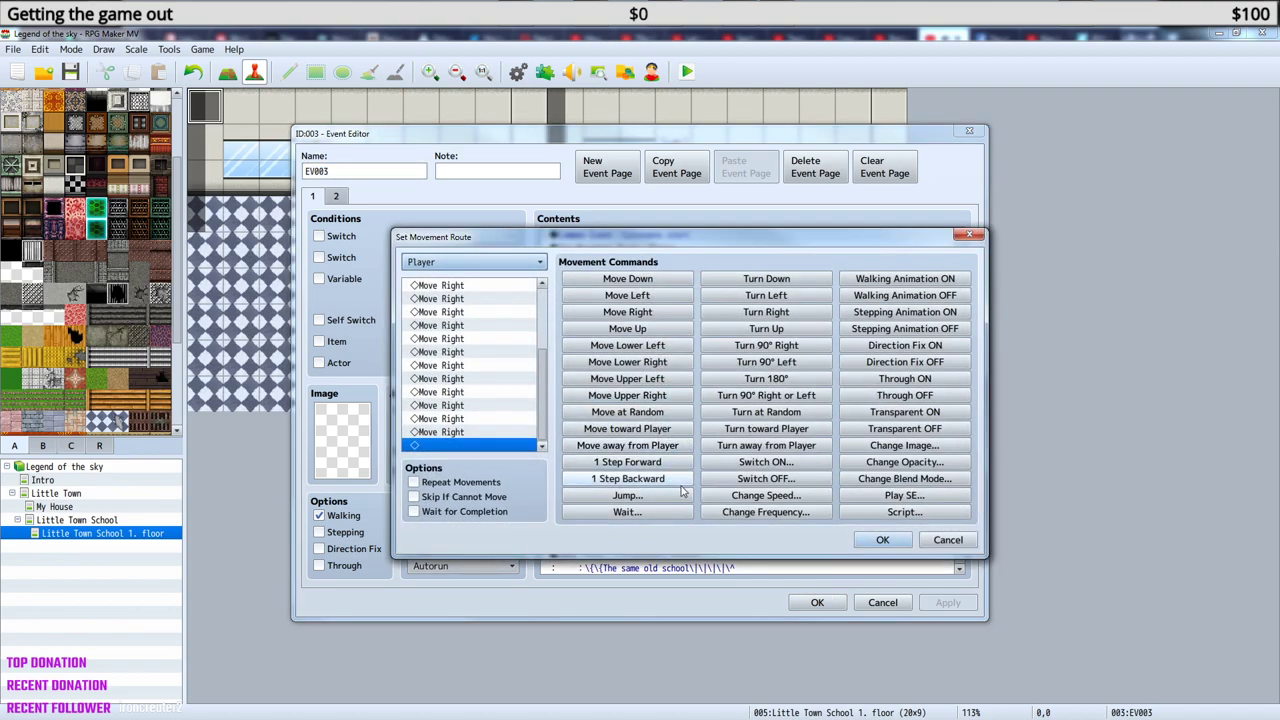
pyautogui.click(452, 432)
pyautogui.press('Delete')
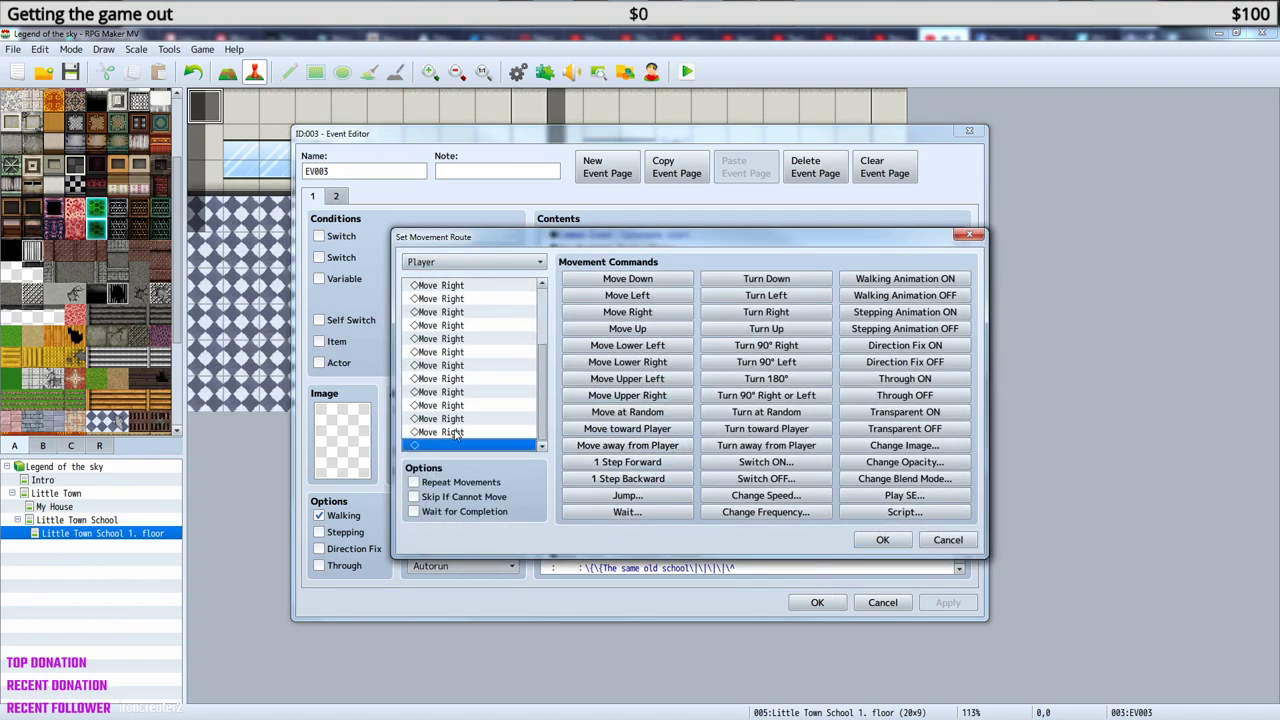
pyautogui.click(882, 539)
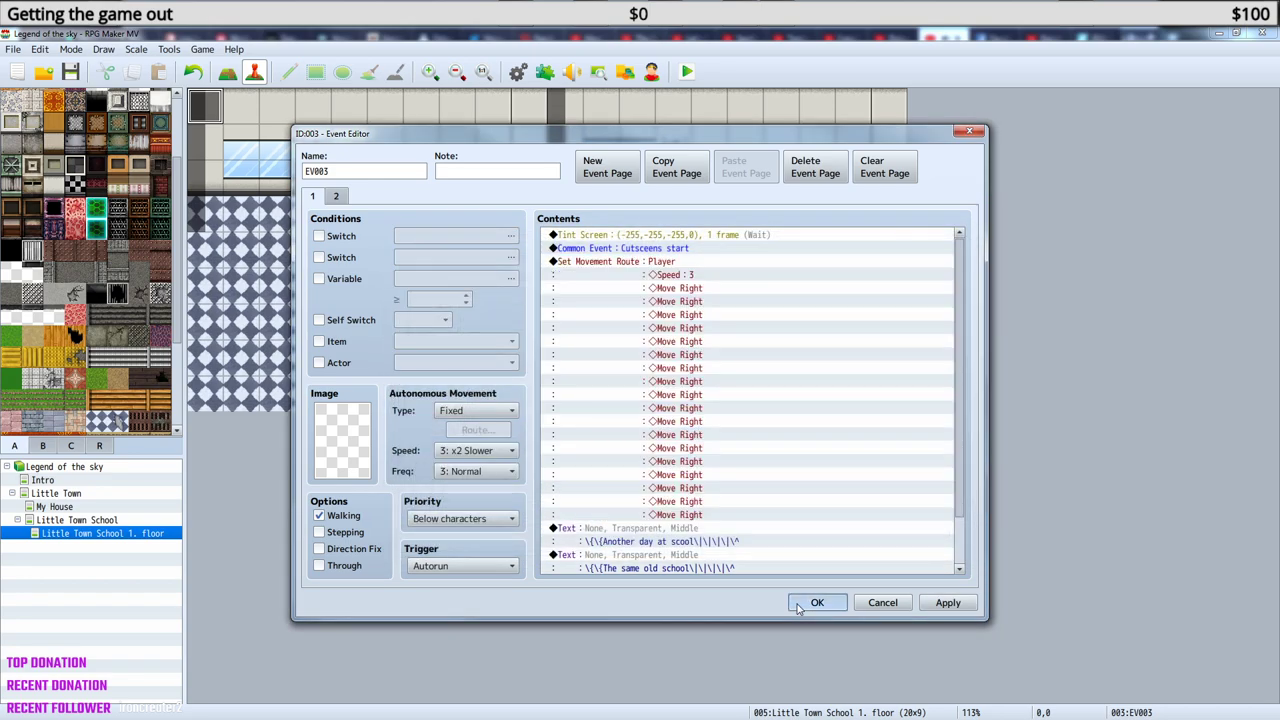
pyautogui.click(817, 602)
# Save the shortened route and replay the cutscene from the existing save, closing the game when finished.
pyautogui.click(687, 72)
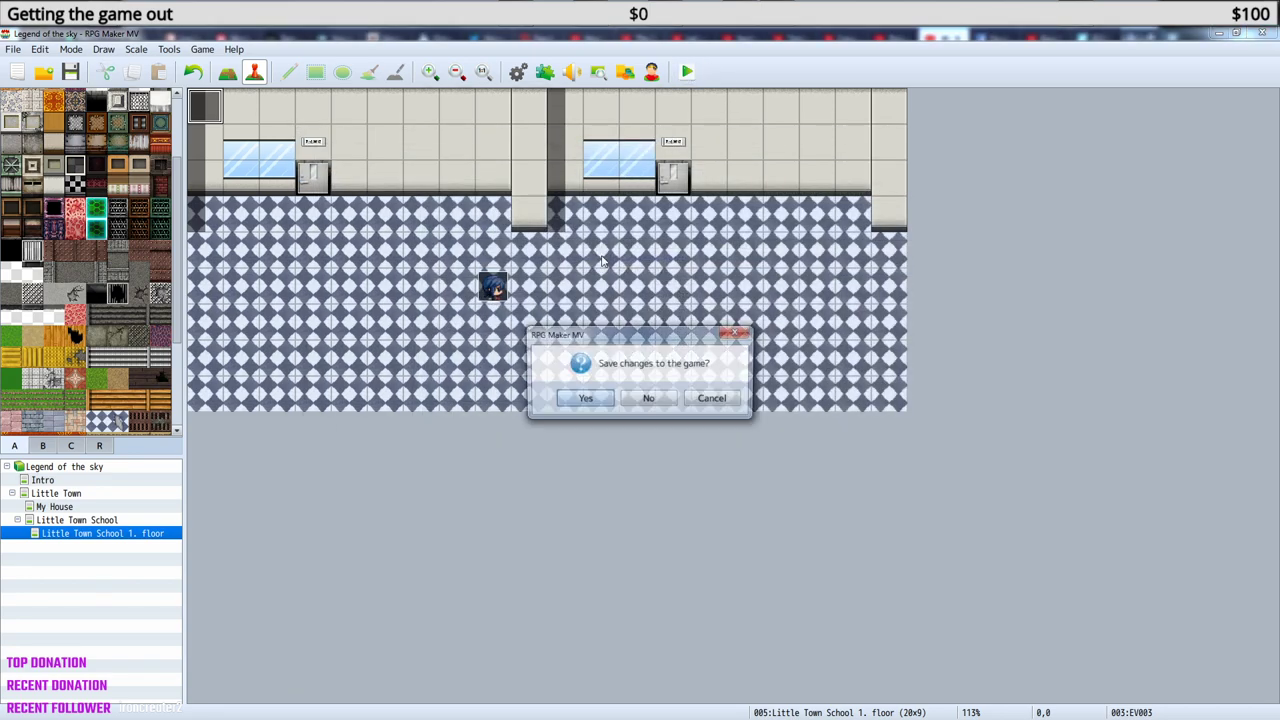
pyautogui.click(592, 403)
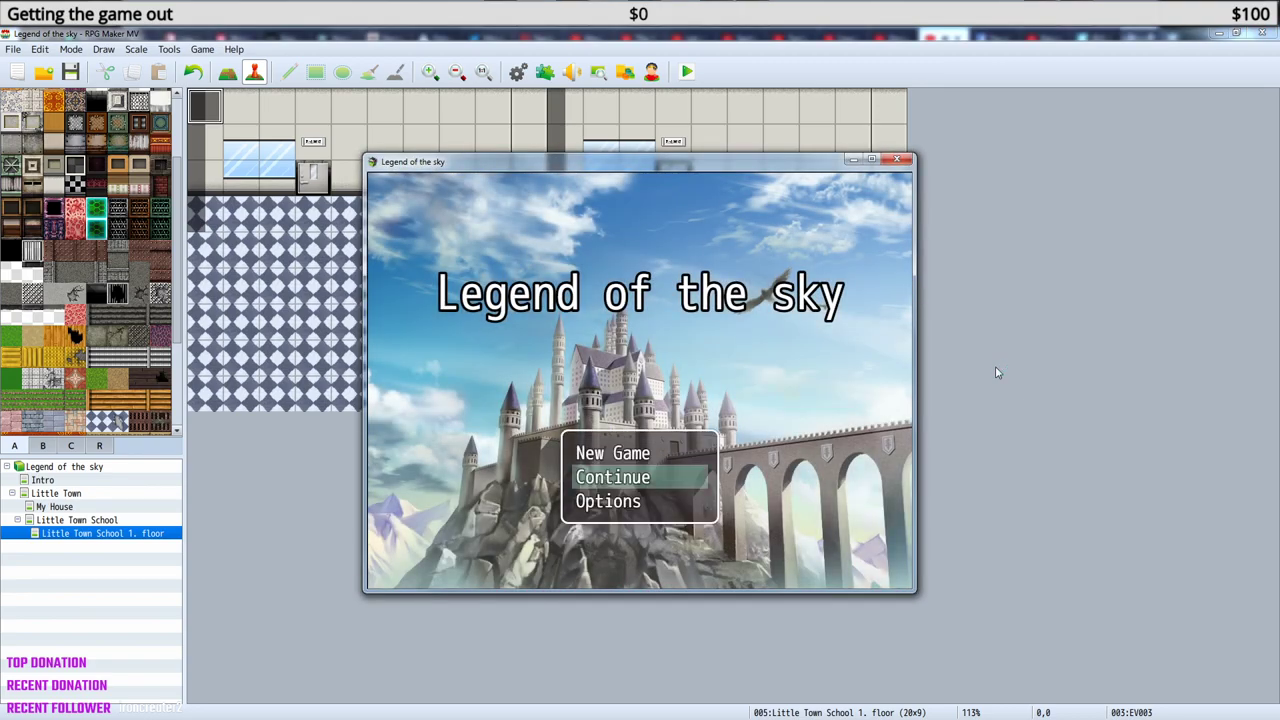
pyautogui.press('Return')
pyautogui.press('Return')
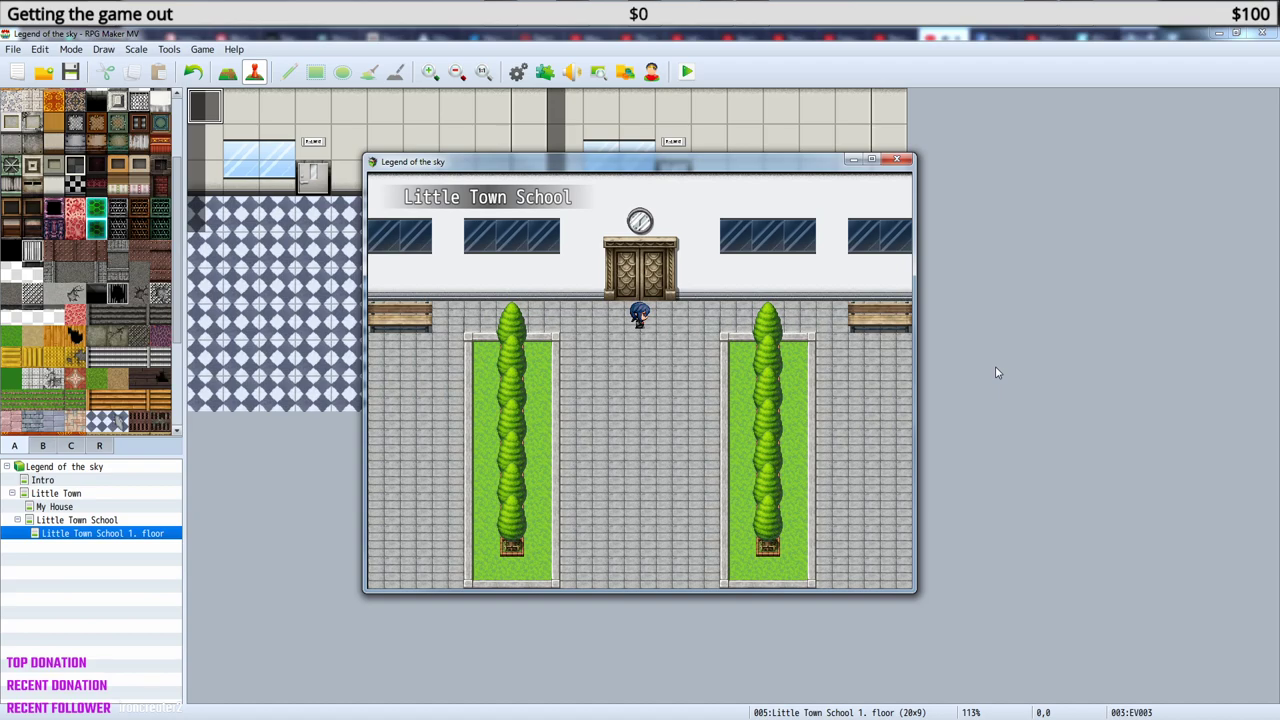
pyautogui.click(905, 164)
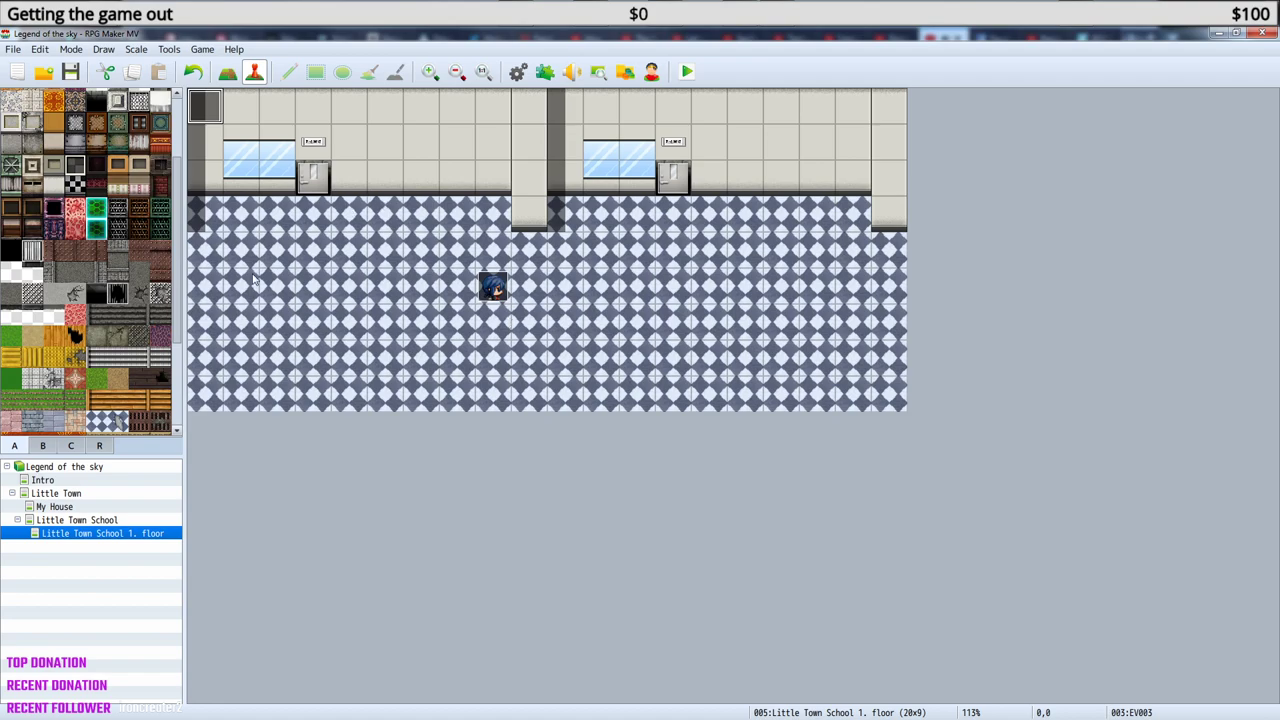
# Create a map under Little Town School with name and display name Classroom A-2 and the 0006 SF Inside tileset.
pyautogui.rightClick(104, 520)
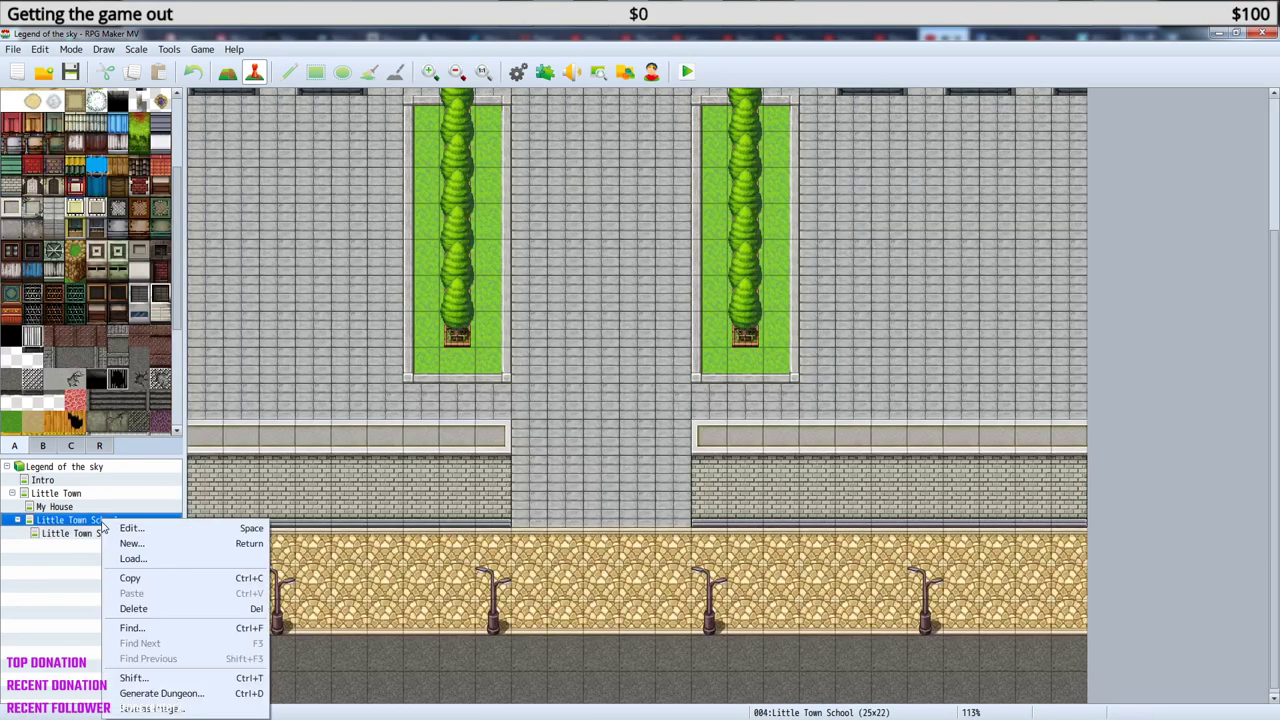
pyautogui.click(150, 543)
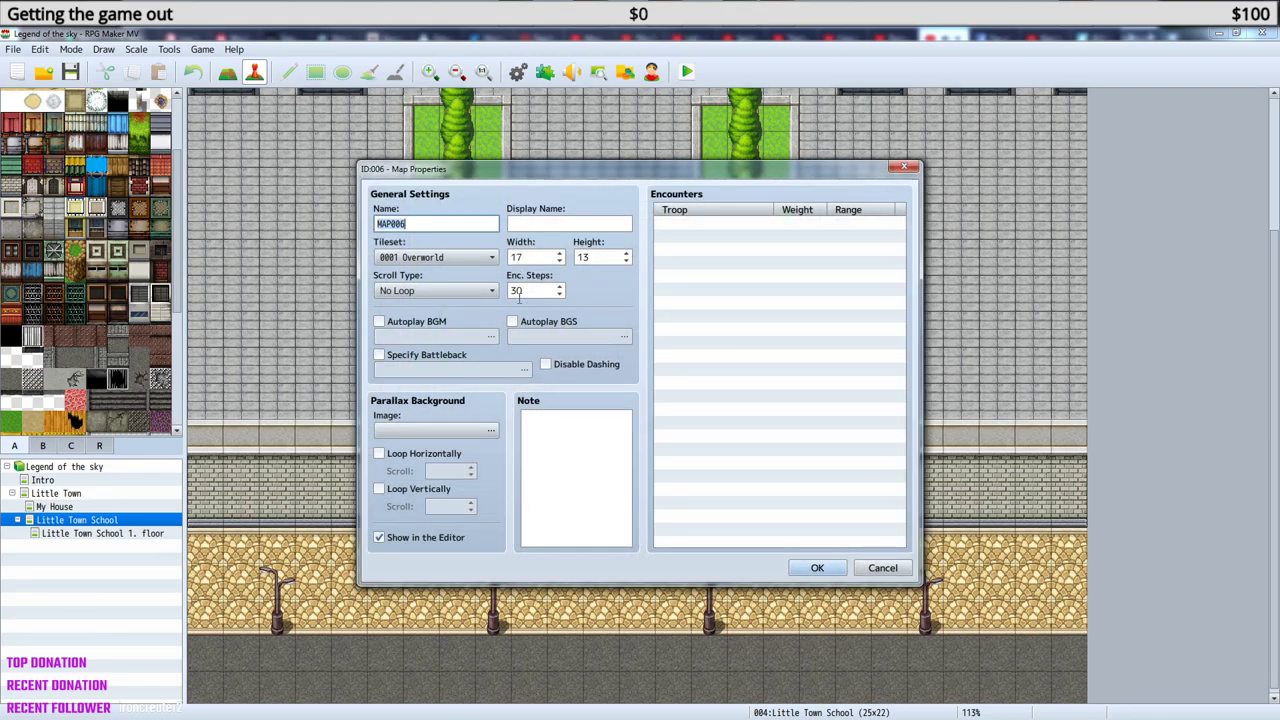
pyautogui.write('Classroom A-2')
pyautogui.moveTo(461, 224); pyautogui.dragTo(360, 232)
pyautogui.hotkey('ctrl', 'c')
pyautogui.click(592, 222)
pyautogui.hotkey('ctrl', 'v')
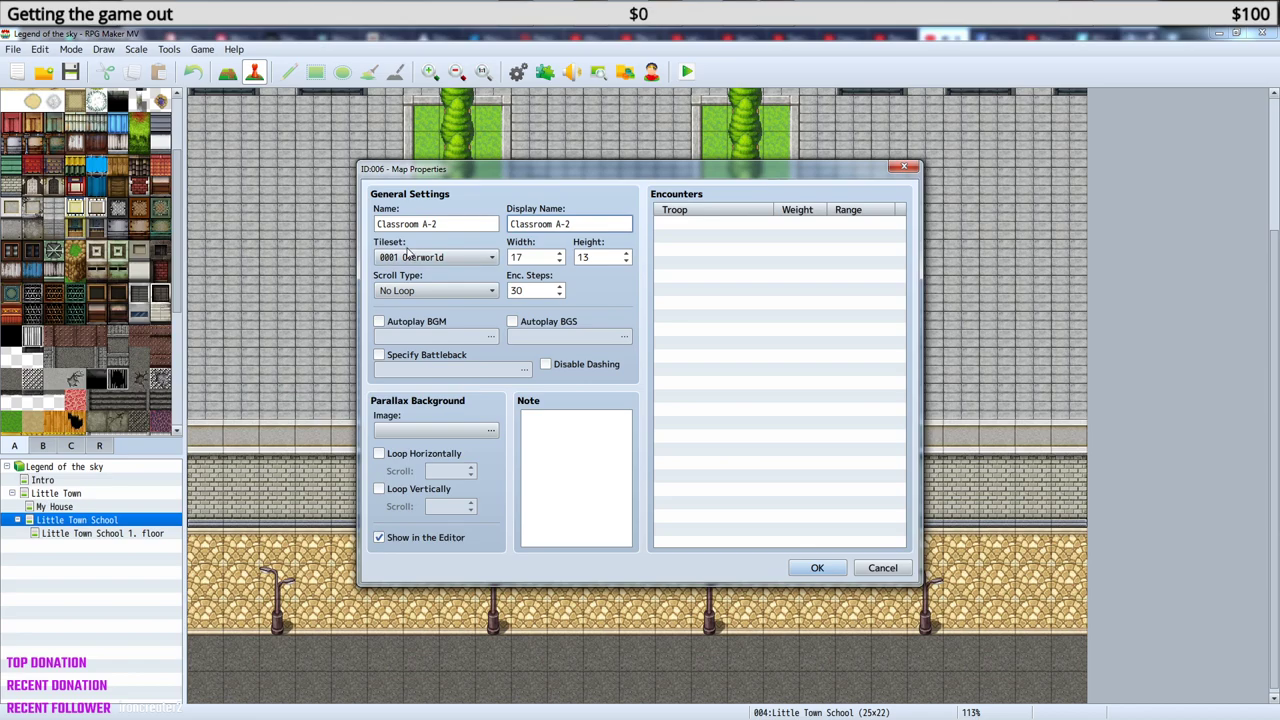
pyautogui.click(432, 257)
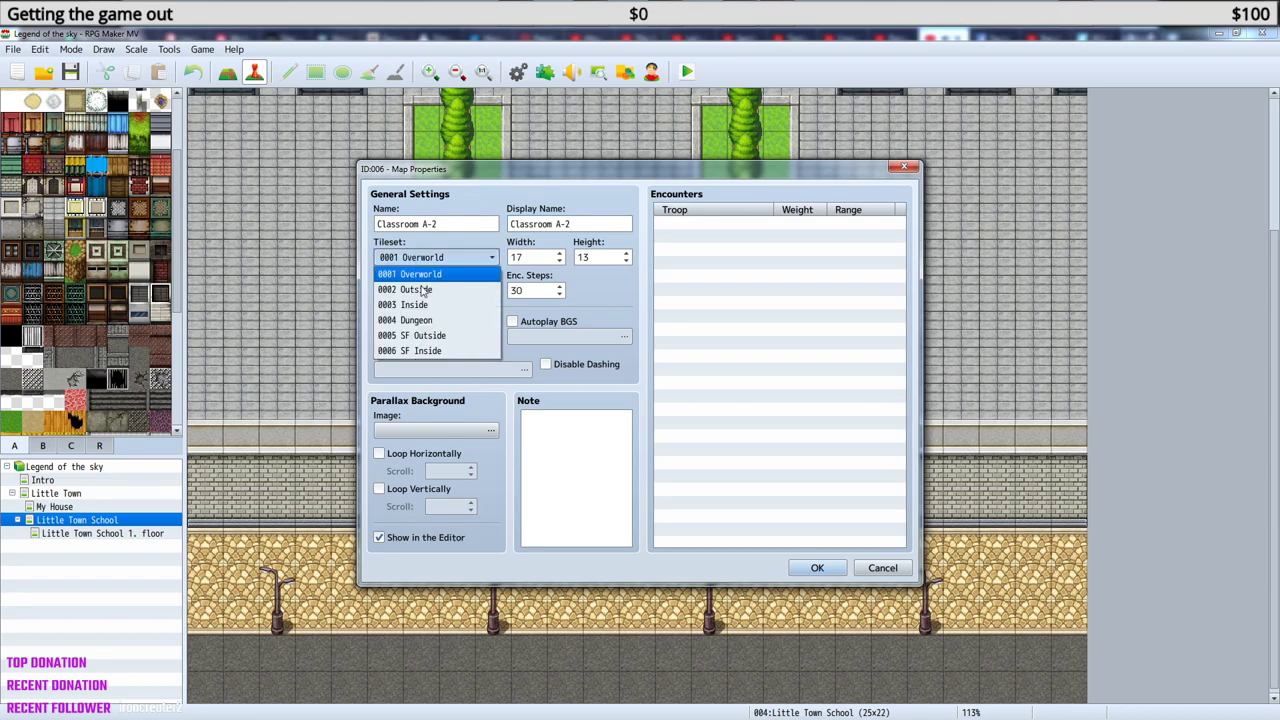
pyautogui.click(440, 351)
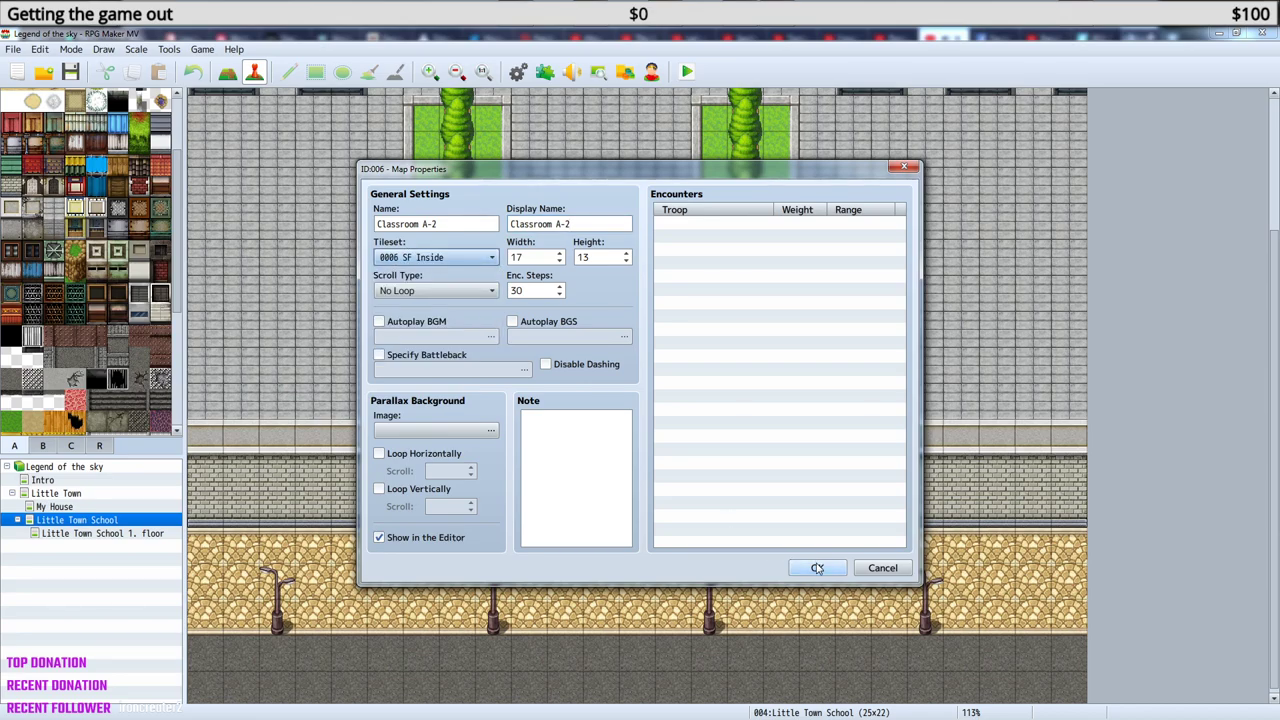
pyautogui.click(816, 567)
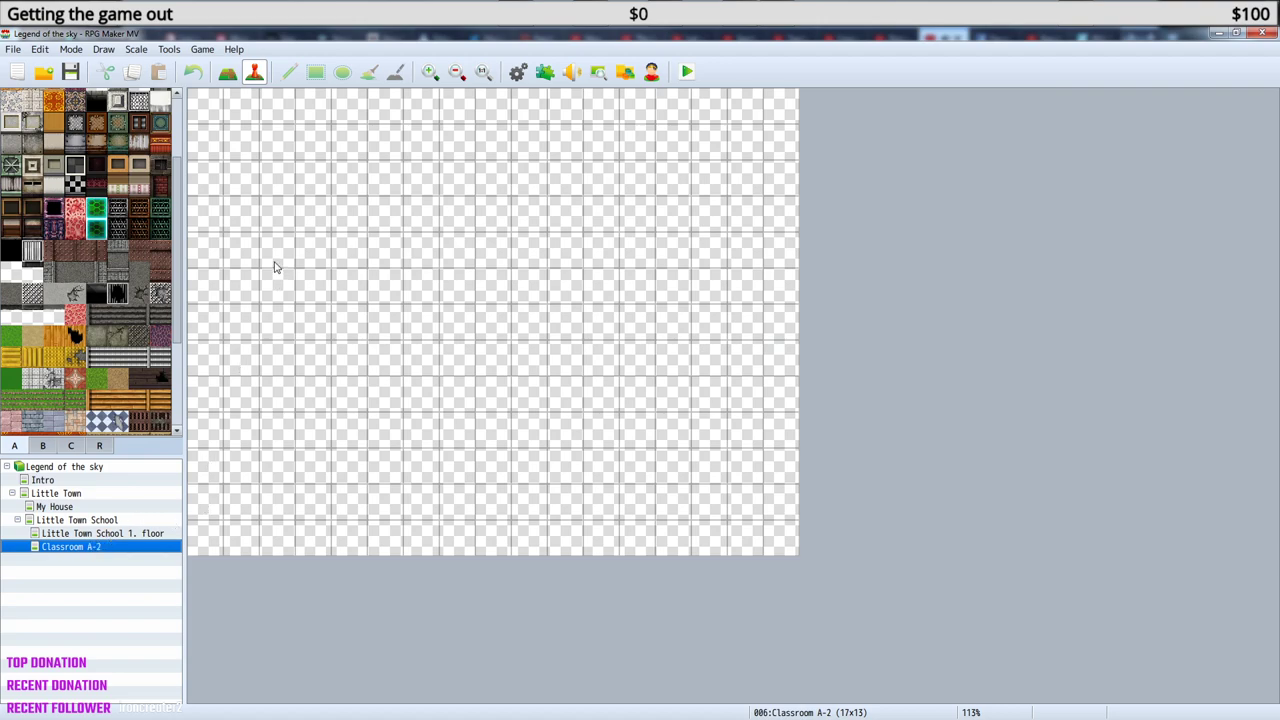
# Paint the light grey building wall across the full width of the top three rows of Classroom A-2.
pyautogui.scroll(3, 175, 133)
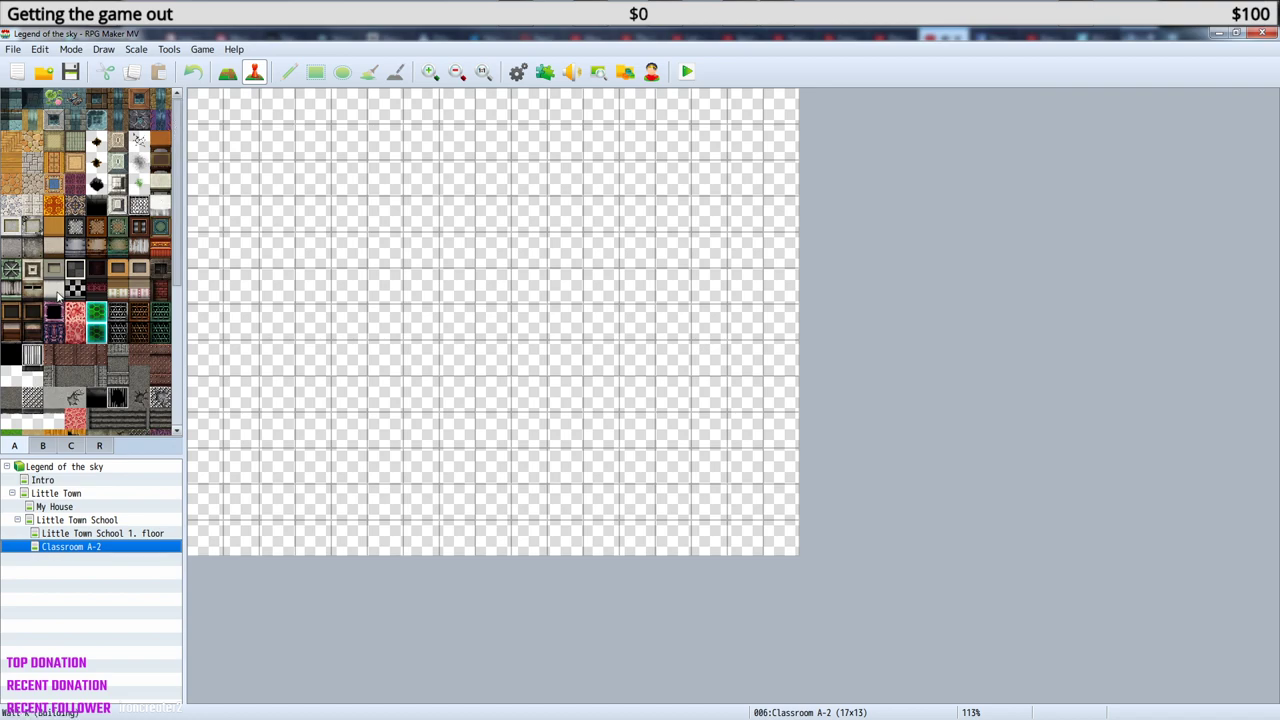
pyautogui.click(58, 295)
pyautogui.click(227, 71)
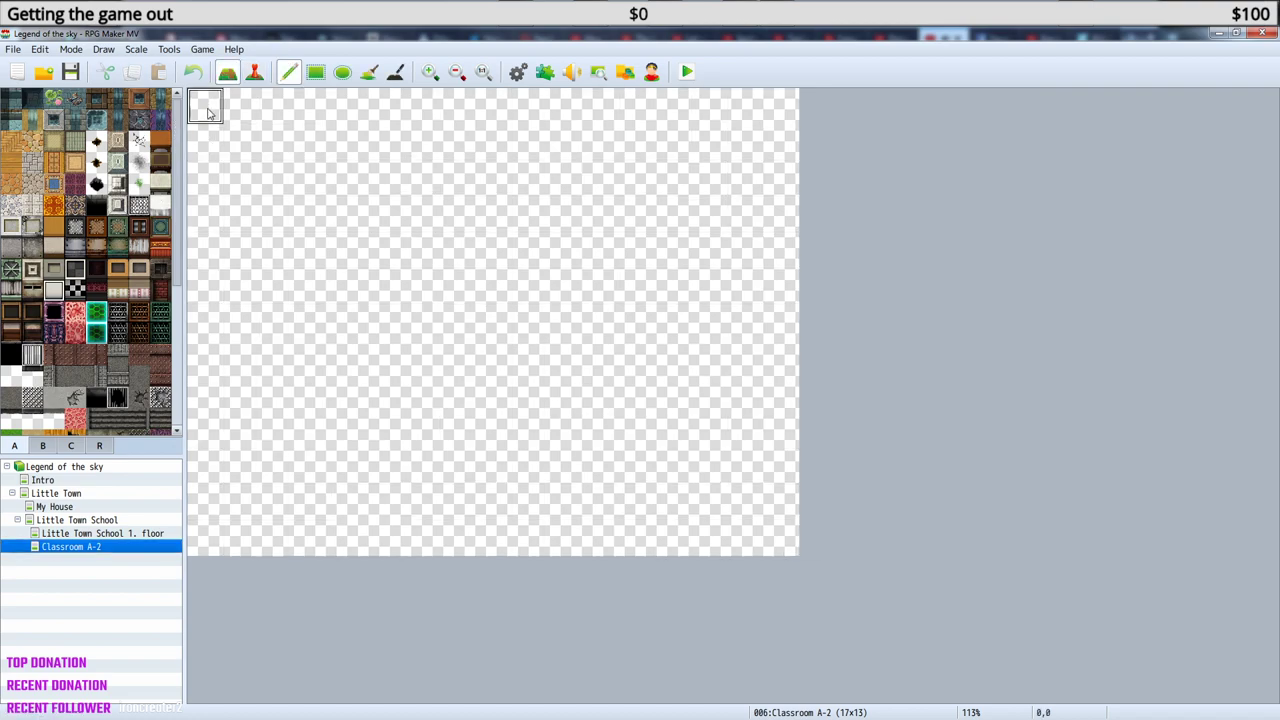
pyautogui.moveTo(207, 112)
pyautogui.mouseDown()
pyautogui.moveTo(642, 113)
pyautogui.moveTo(787, 128)
pyautogui.moveTo(192, 131)
pyautogui.moveTo(306, 136)
pyautogui.moveTo(211, 145)
pyautogui.moveTo(218, 173)
pyautogui.moveTo(779, 185)
pyautogui.moveTo(745, 188)
pyautogui.mouseUp()
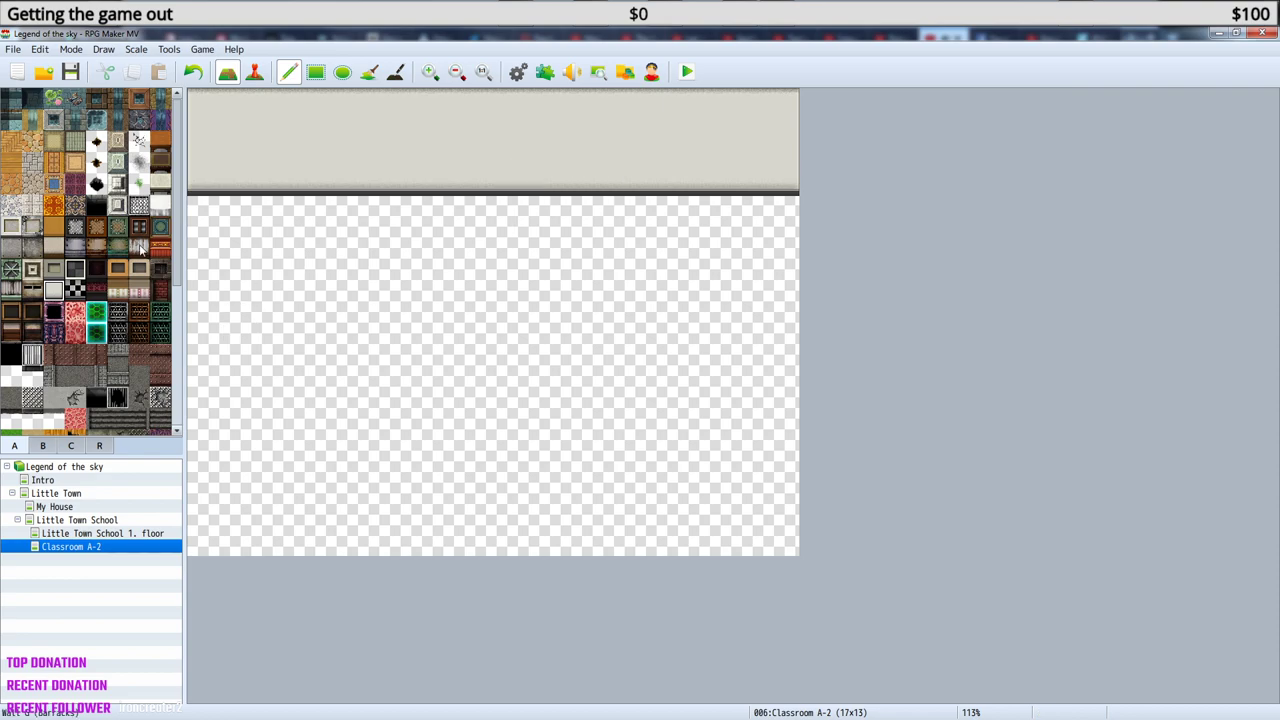
# Look through the B and C tile sets for furniture and objects suited to the classroom.
pyautogui.click(99, 445)
pyautogui.scroll(-1, 77, 430)
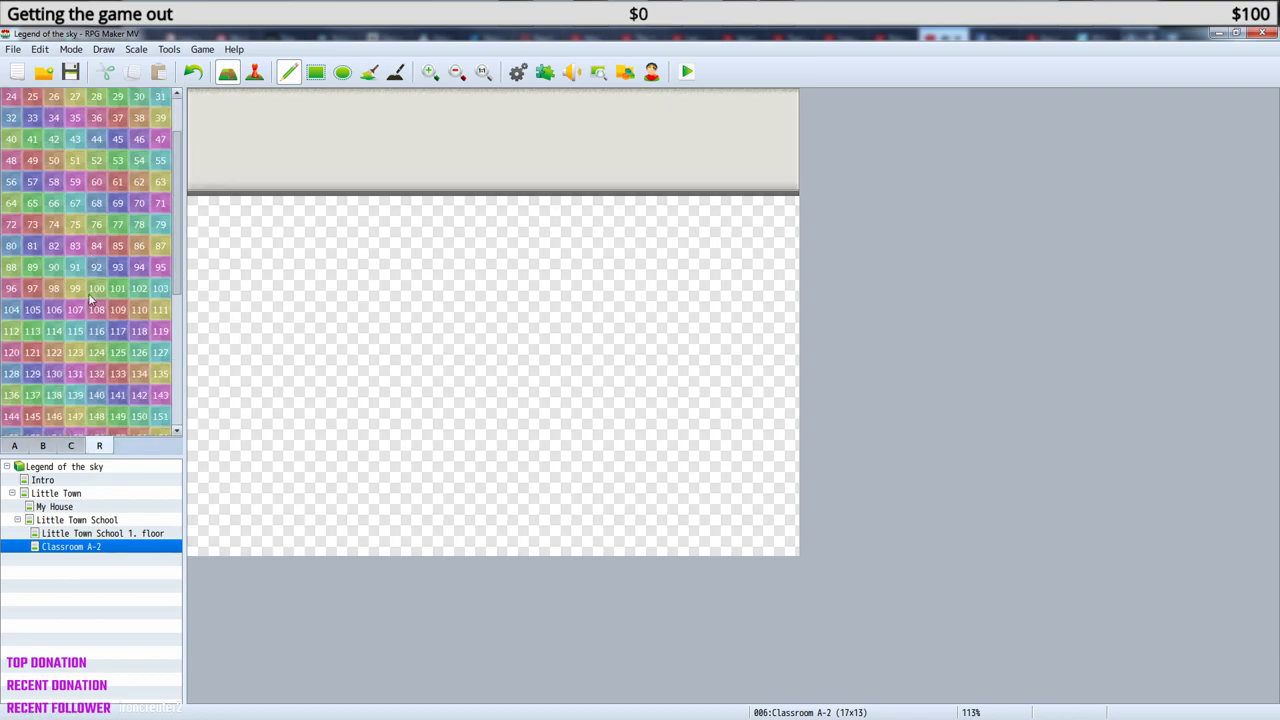
pyautogui.click(71, 445)
pyautogui.scroll(-5, 45, 350)
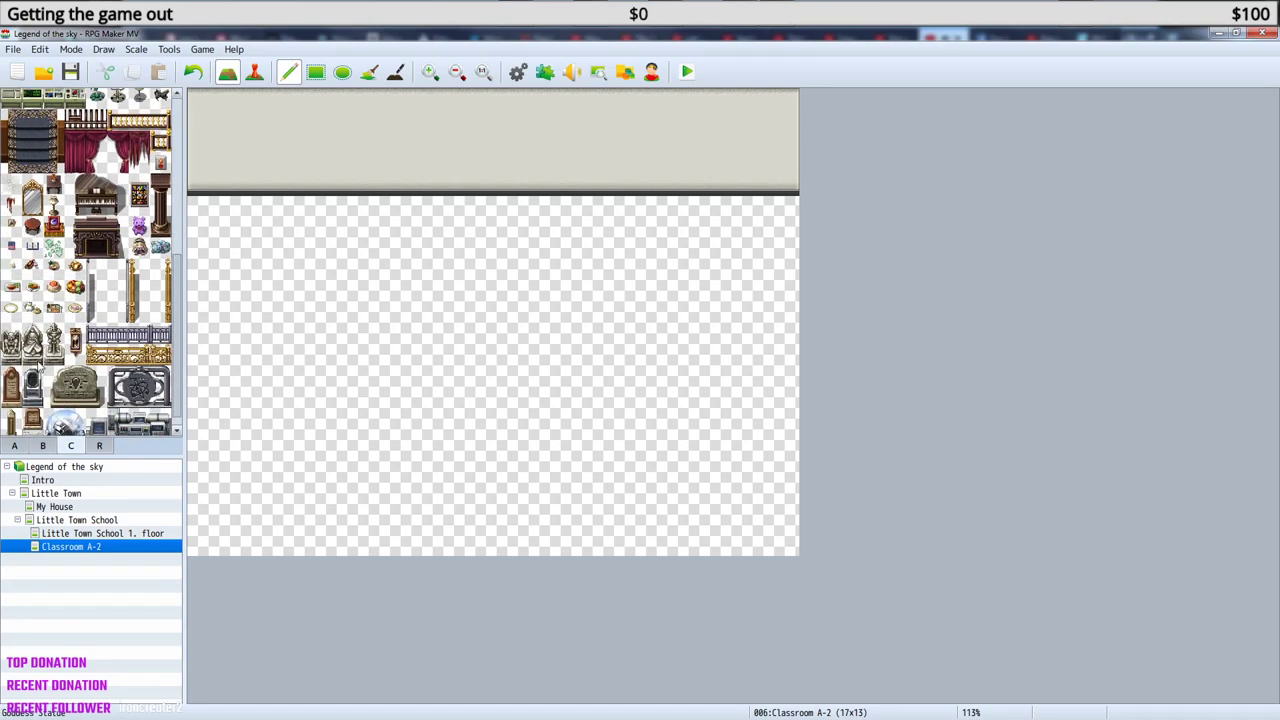
pyautogui.scroll(-1, 39, 367)
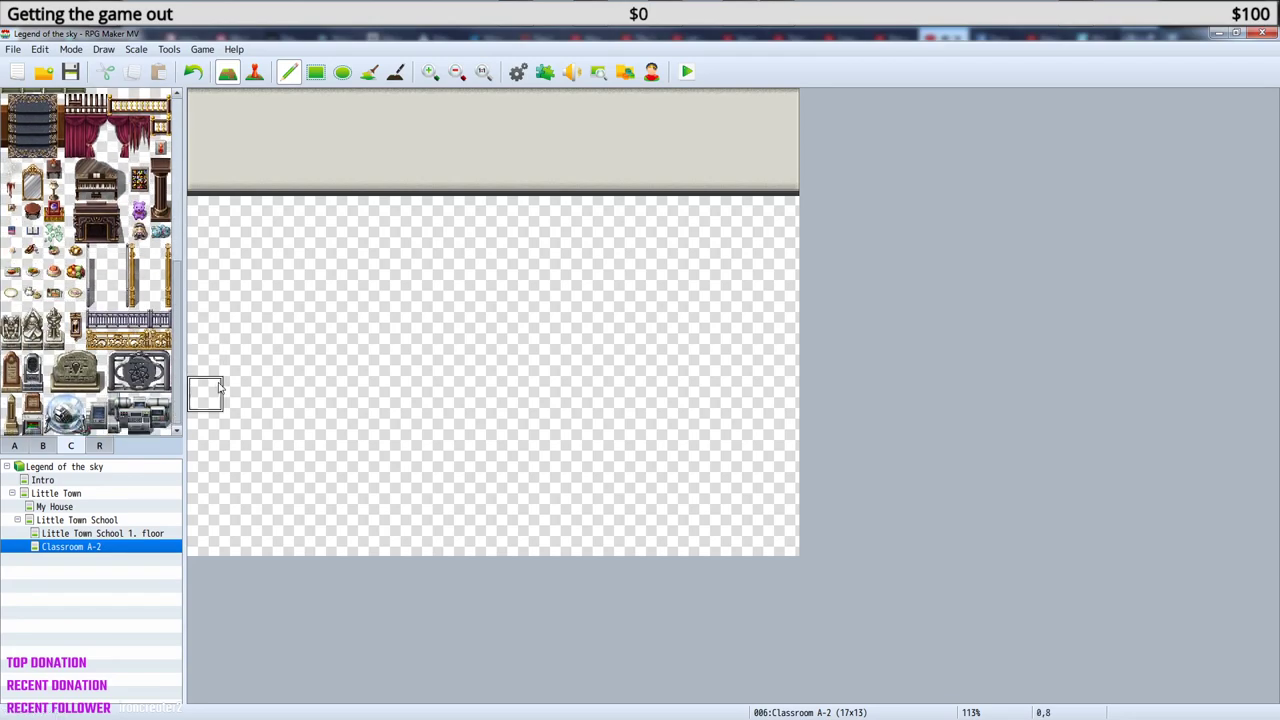
pyautogui.moveTo(175, 320); pyautogui.dragTo(172, 210)
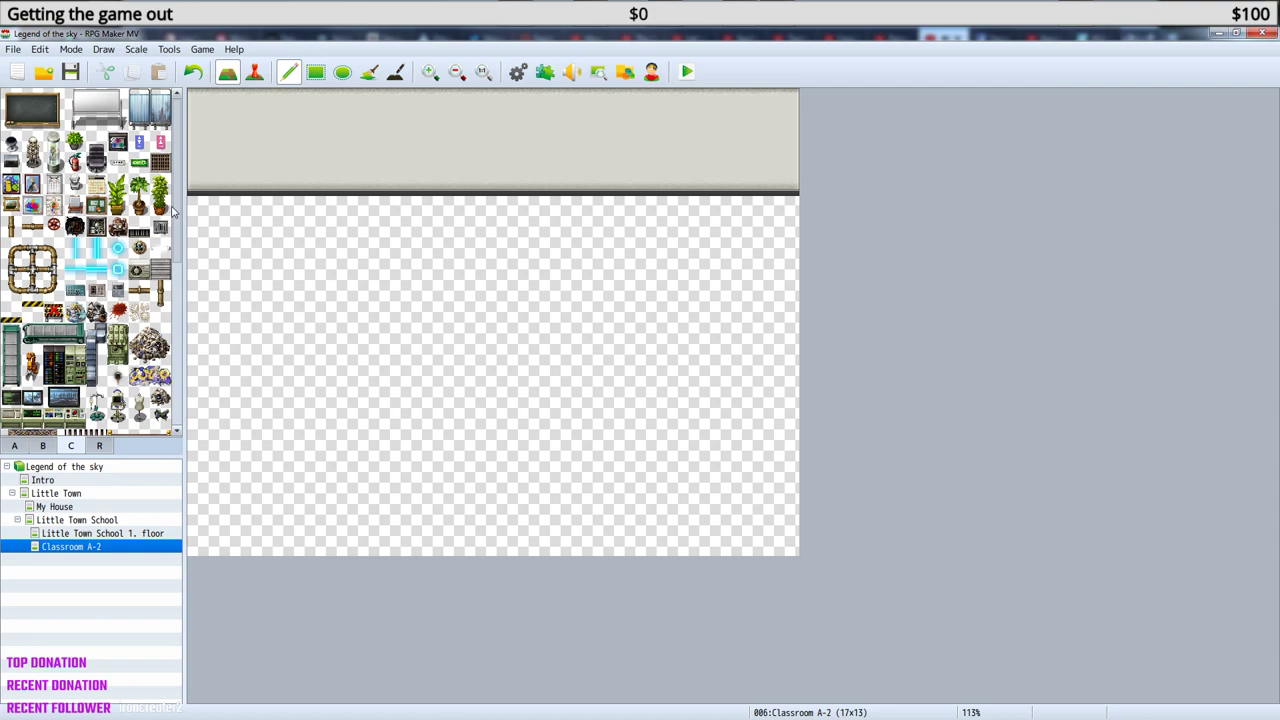
pyautogui.click(46, 446)
pyautogui.moveTo(180, 207); pyautogui.dragTo(178, 428)
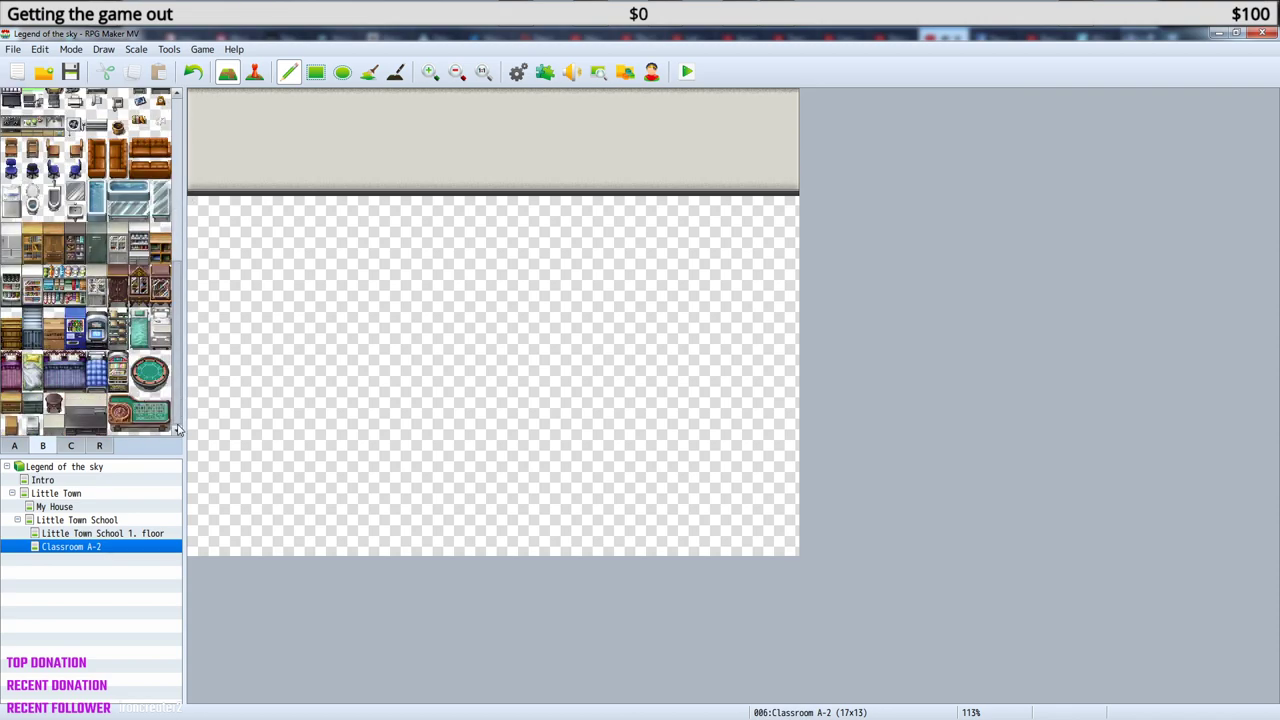
pyautogui.click(72, 447)
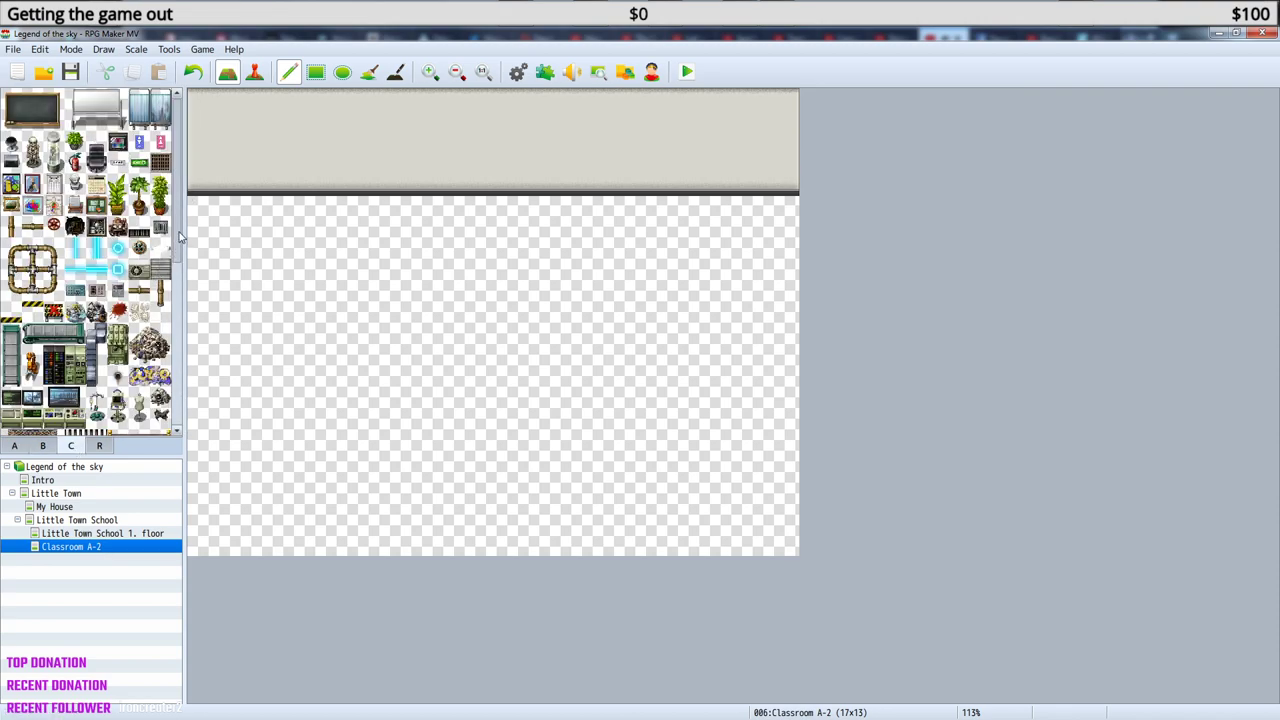
pyautogui.moveTo(180, 236)
pyautogui.mouseDown()
pyautogui.moveTo(182, 404)
pyautogui.moveTo(175, 234)
pyautogui.mouseUp()
pyautogui.click(43, 447)
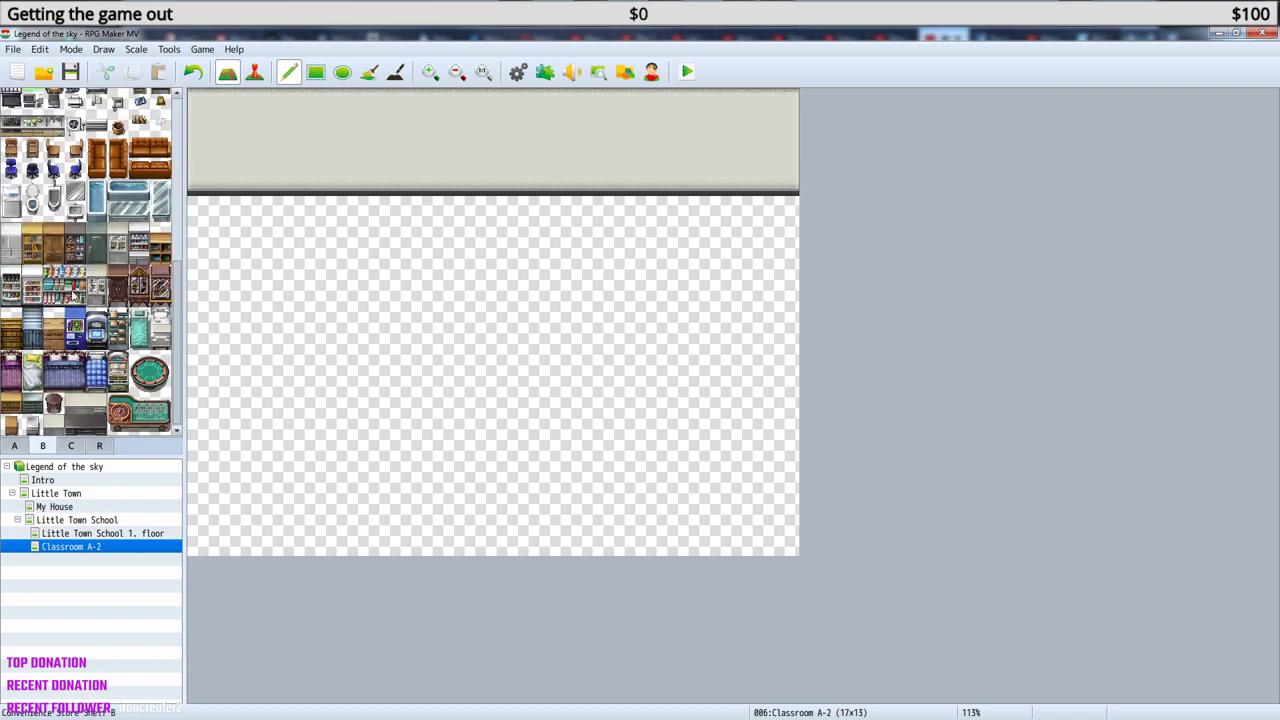
# Try the small brown clock tile on the back wall of Classroom A-2, then undo the placement.
pyautogui.scroll(3, 73, 290)
pyautogui.scroll(5, 73, 290)
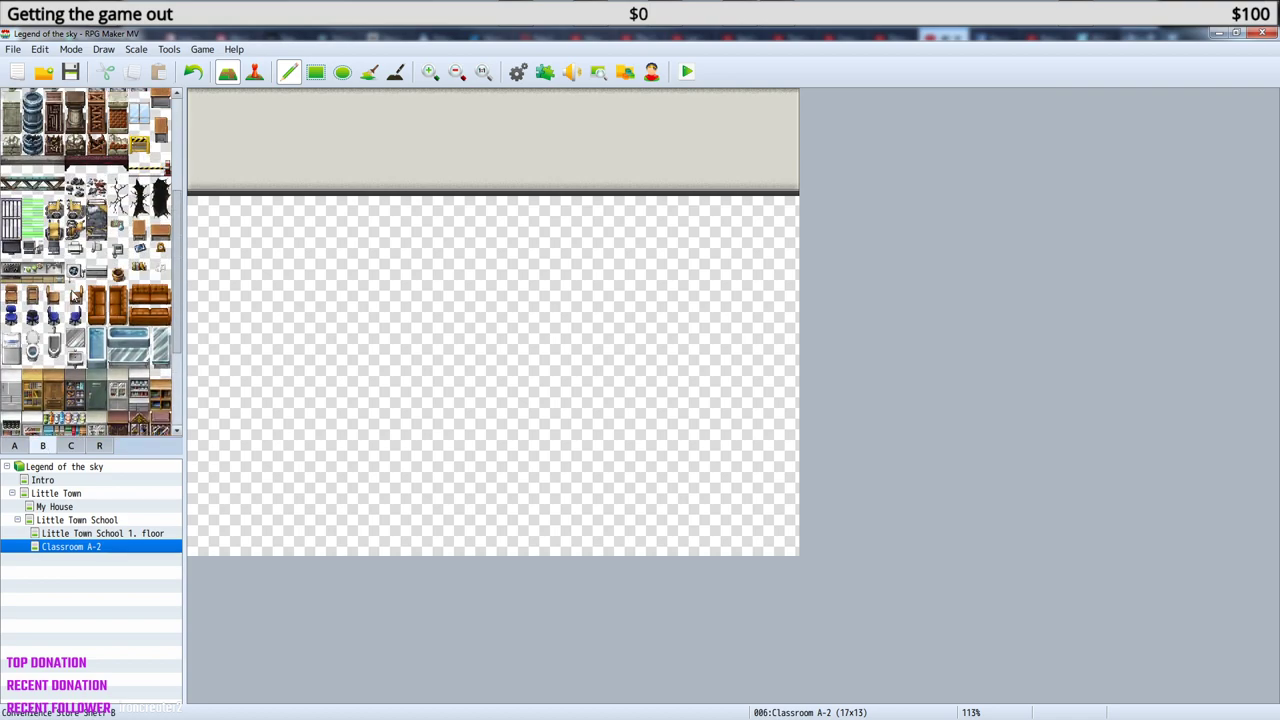
pyautogui.scroll(2, 73, 293)
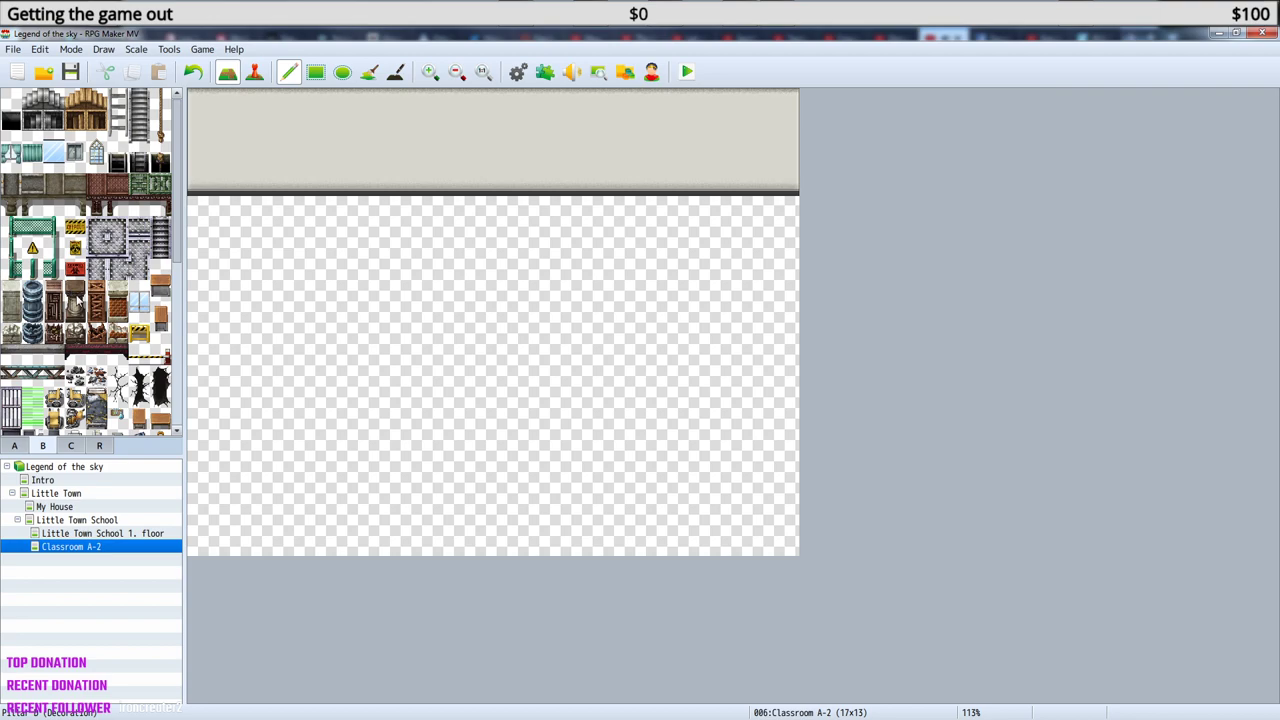
pyautogui.scroll(-1, 92, 300)
pyautogui.scroll(-3, 94, 300)
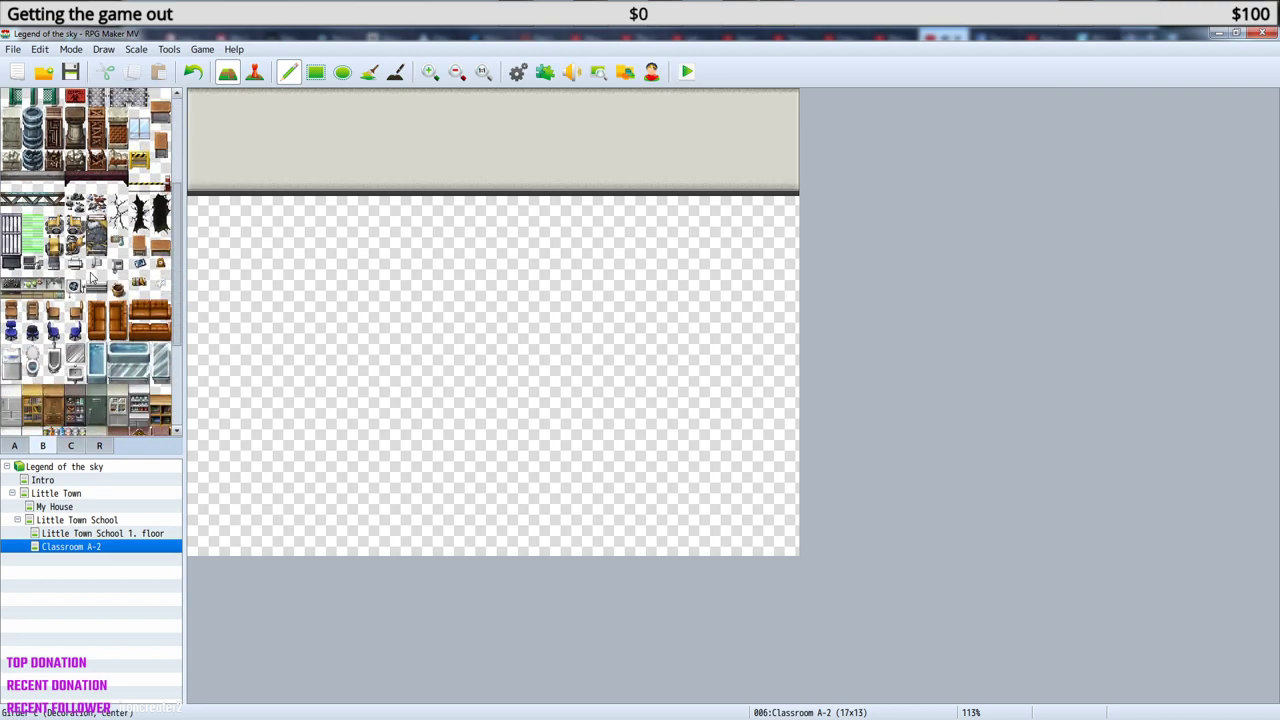
pyautogui.click(160, 266)
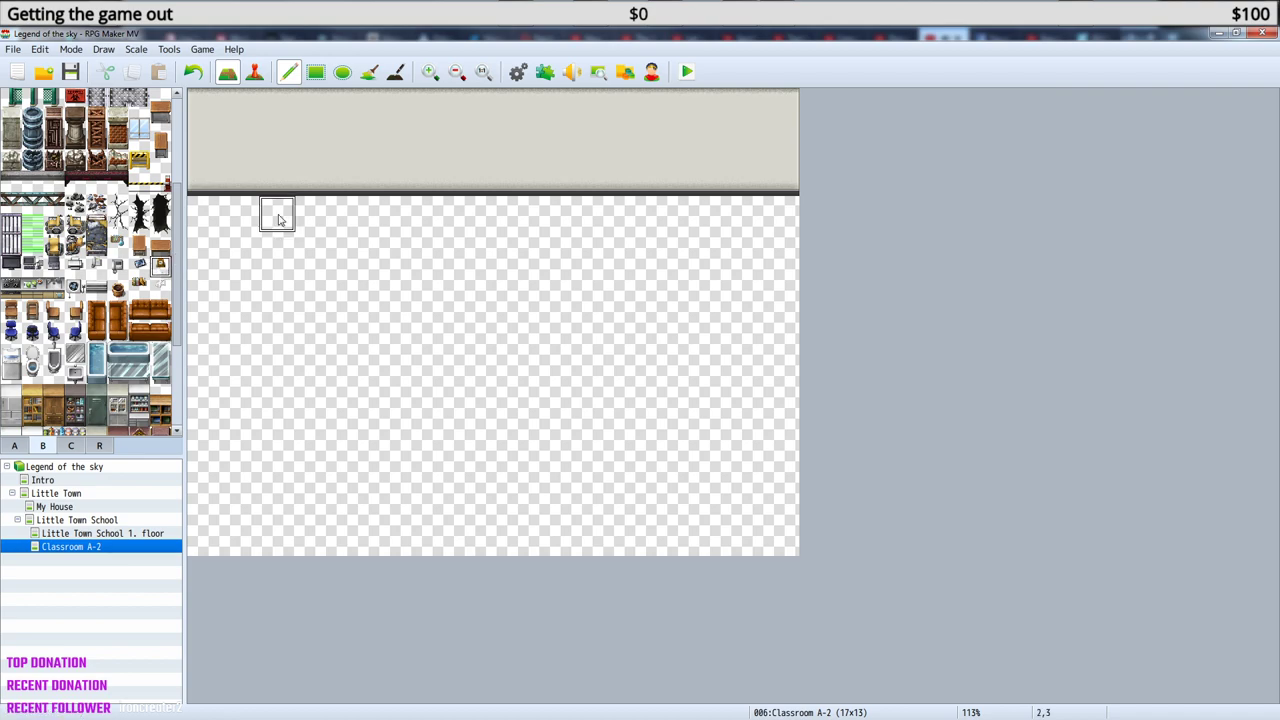
pyautogui.click(385, 142)
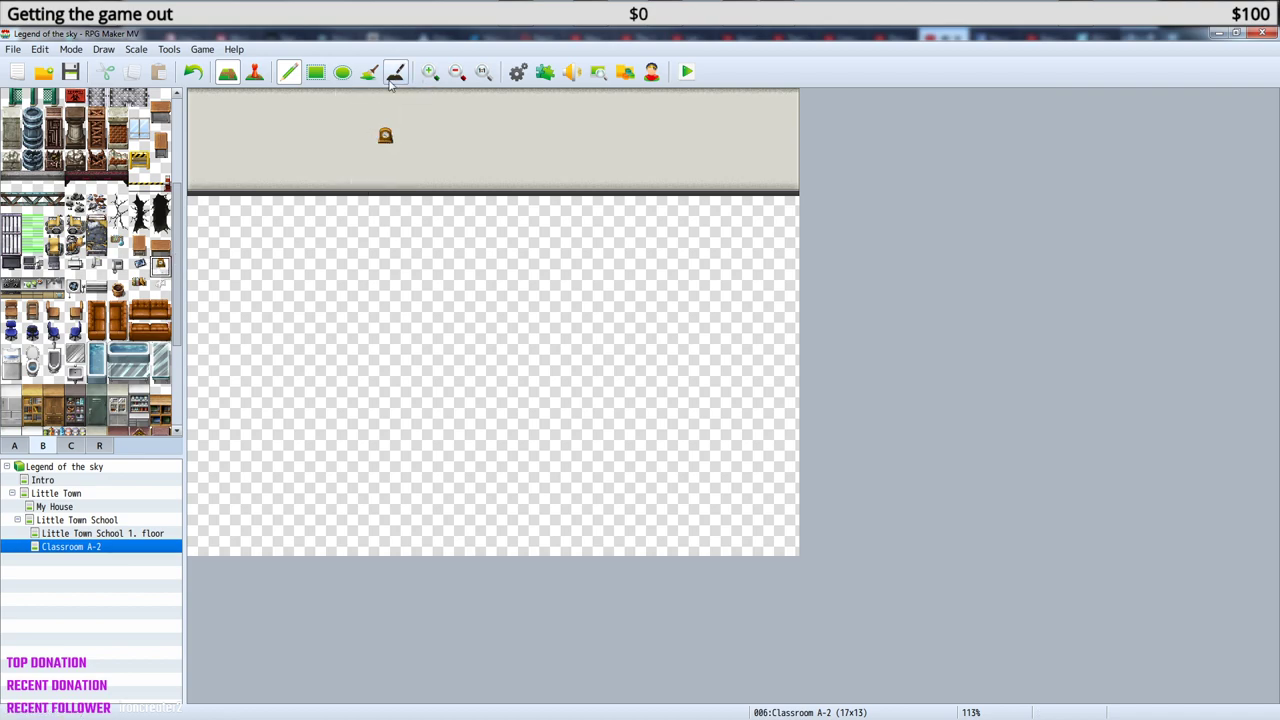
pyautogui.click(193, 72)
pyautogui.scroll(-1, 125, 258)
pyautogui.scroll(-3, 125, 258)
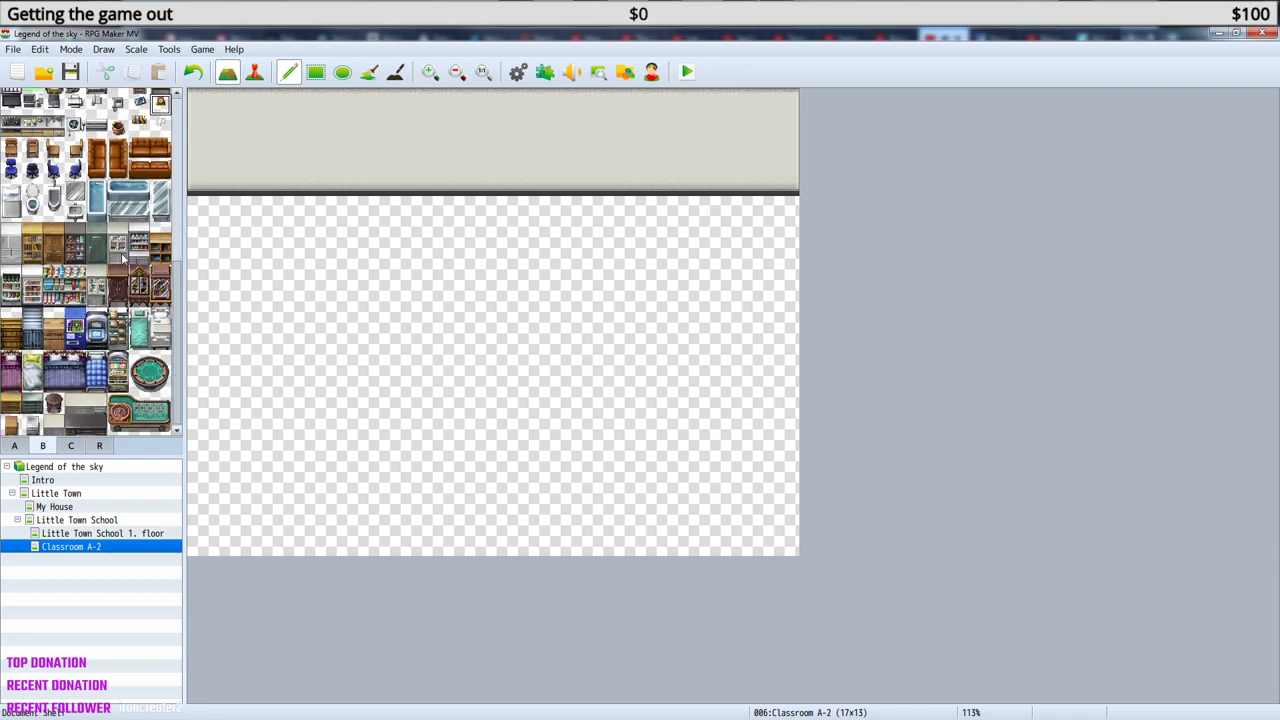
pyautogui.scroll(3, 125, 258)
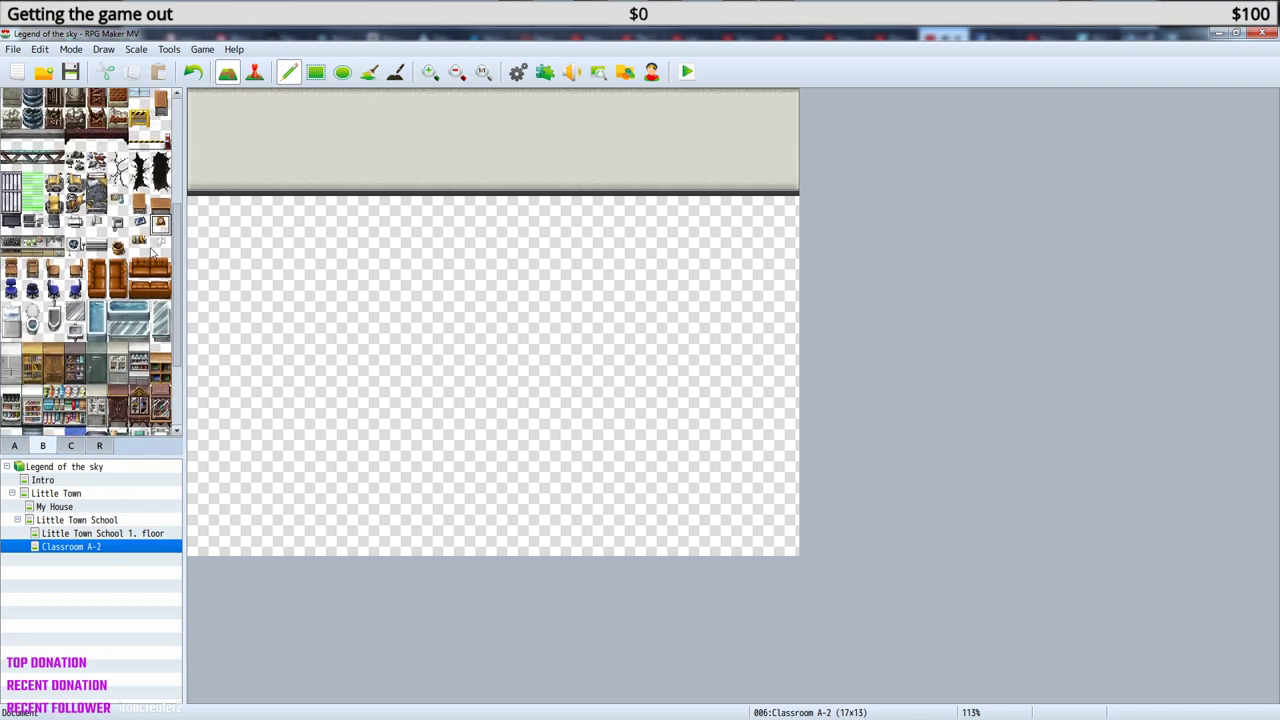
pyautogui.click(161, 205)
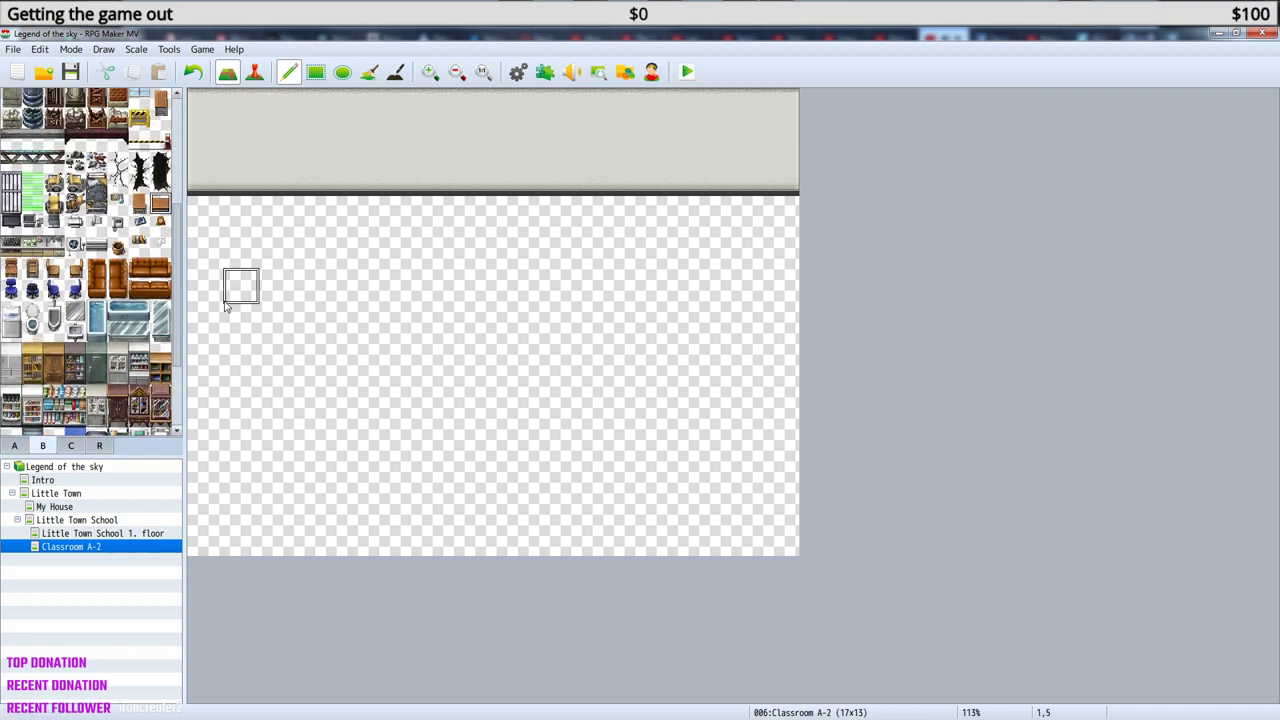
# Paint the undamaged blue-and-white checkered interior floor across the empty area below the wall of Classroom A-2.
pyautogui.click(14, 446)
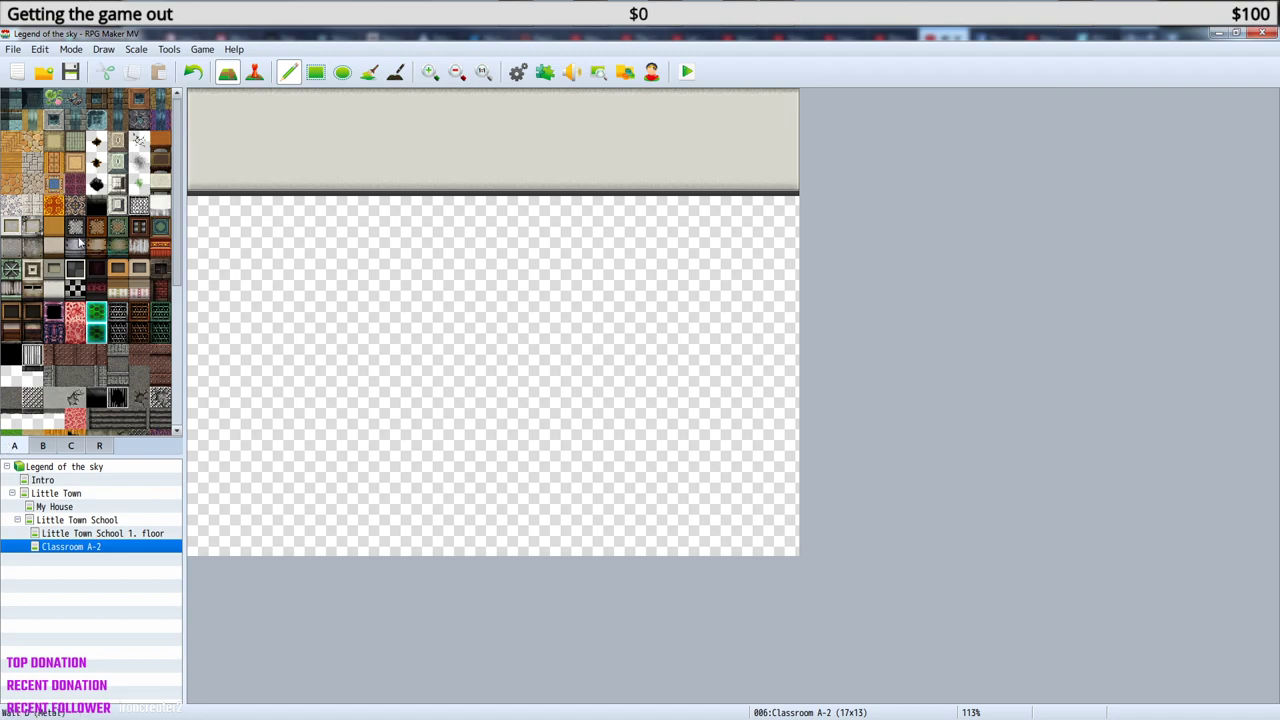
pyautogui.scroll(-3, 100, 300)
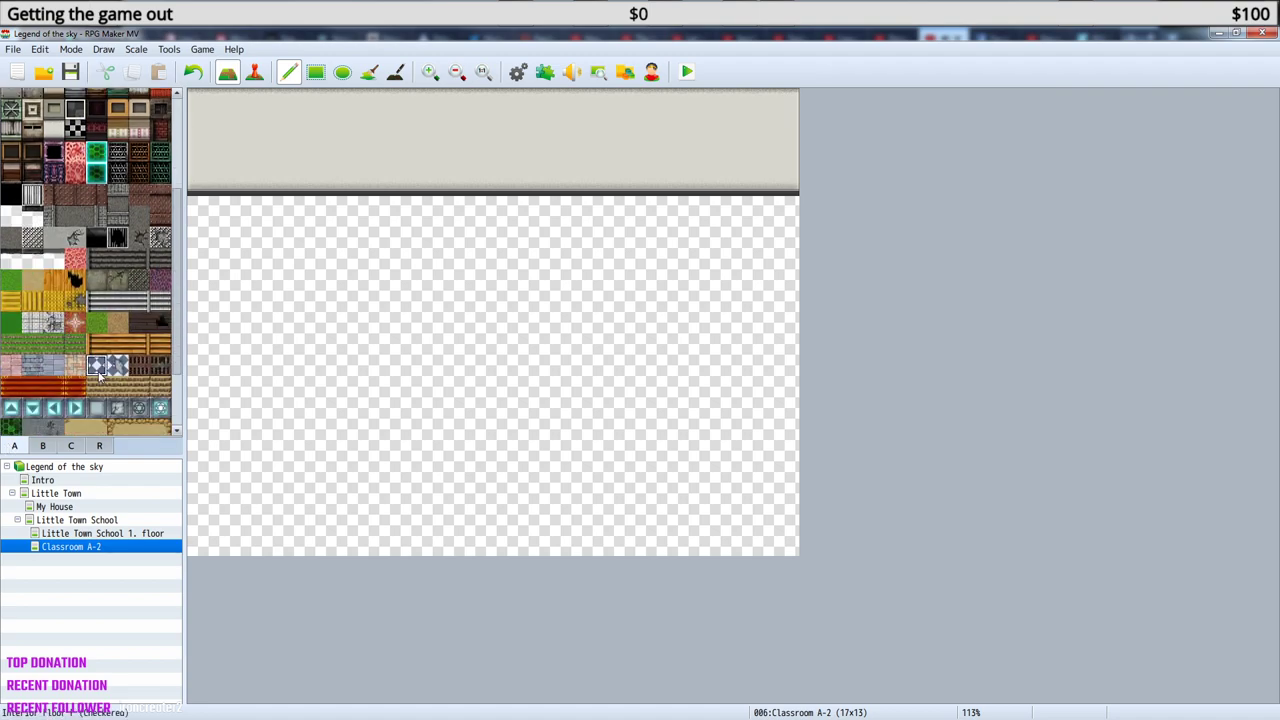
pyautogui.click(117, 365)
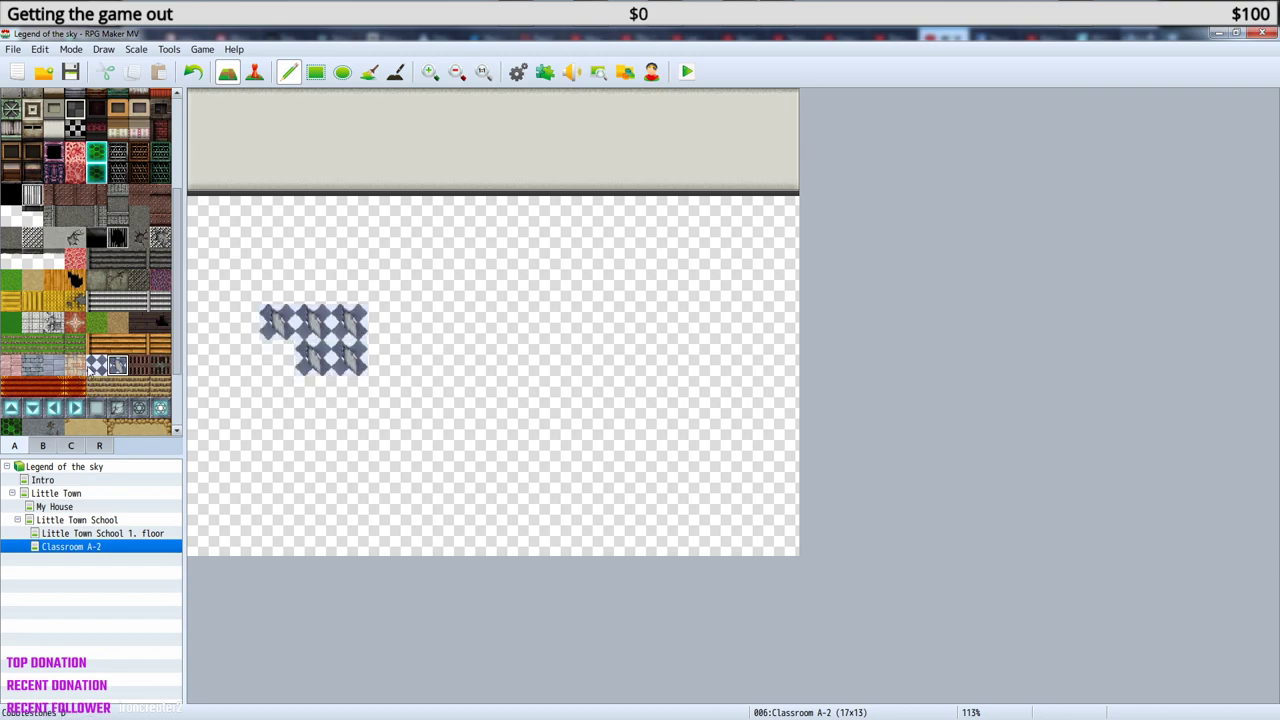
pyautogui.click(96, 365)
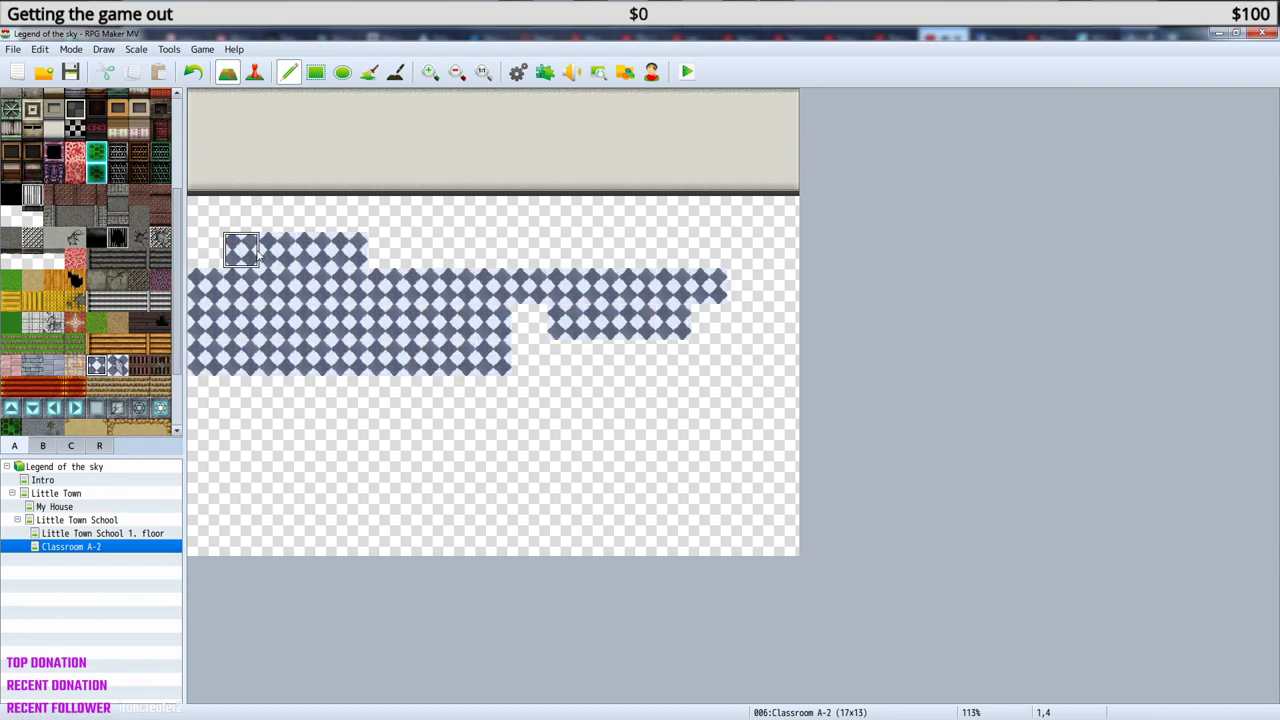